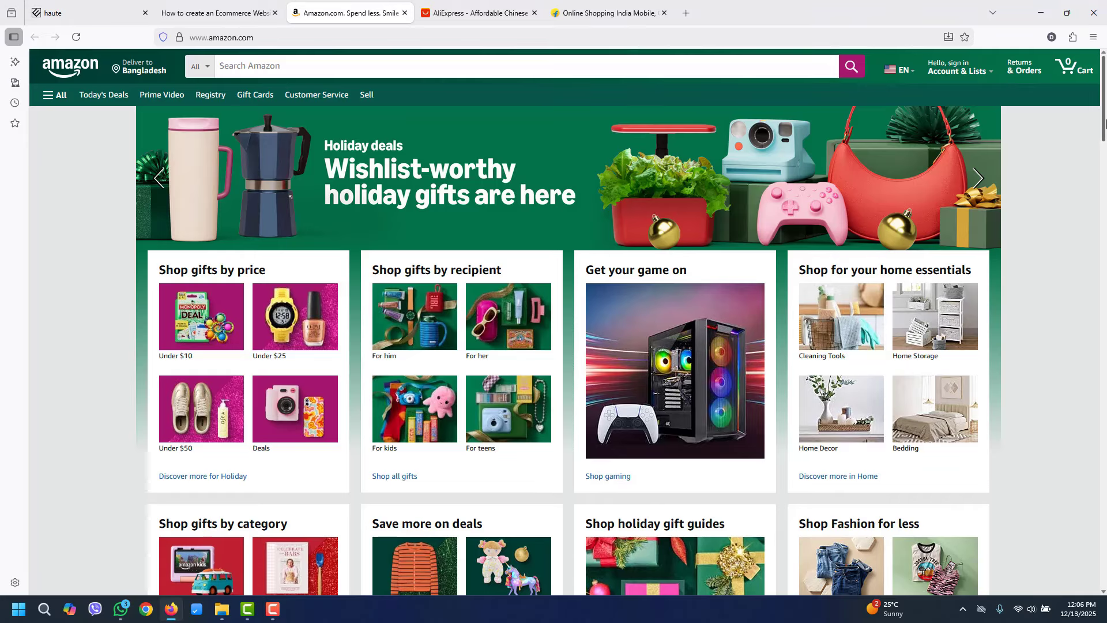
Look through the Amazon and AliExpress home pages as examples of large online stores
scroll(568, 321, "down", 3)
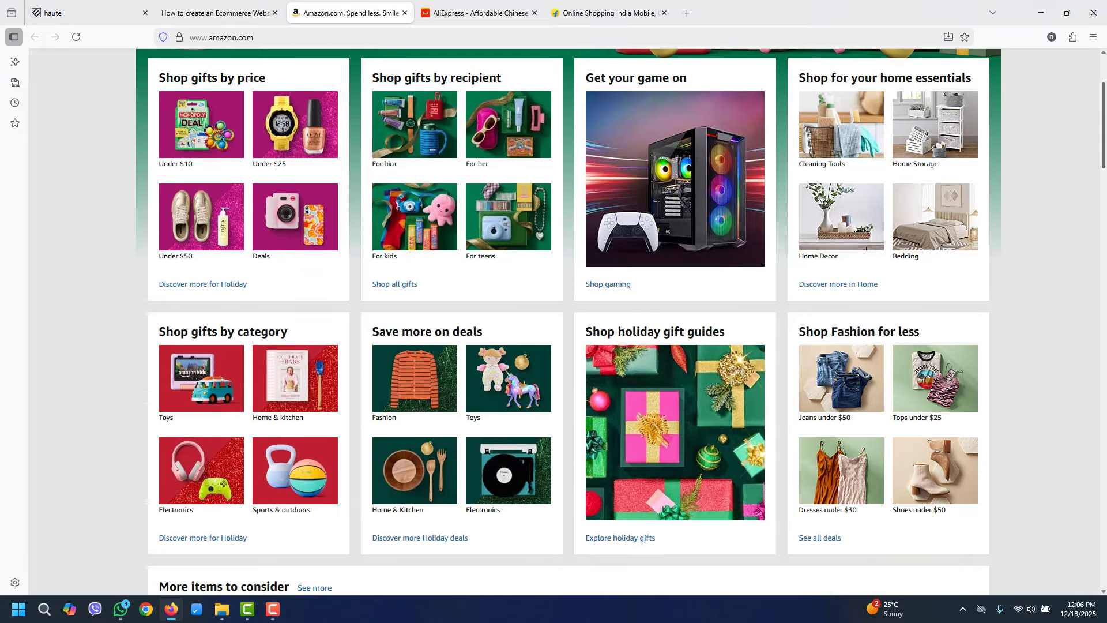
scroll(1104, 327, "down", 18)
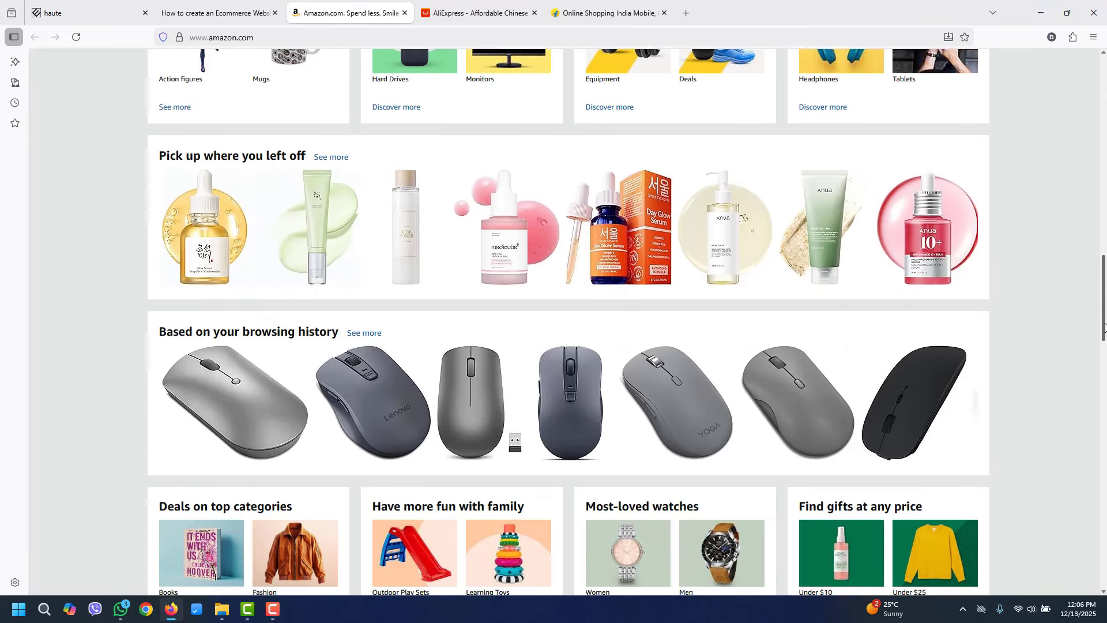
scroll(1105, 327, "down", 5)
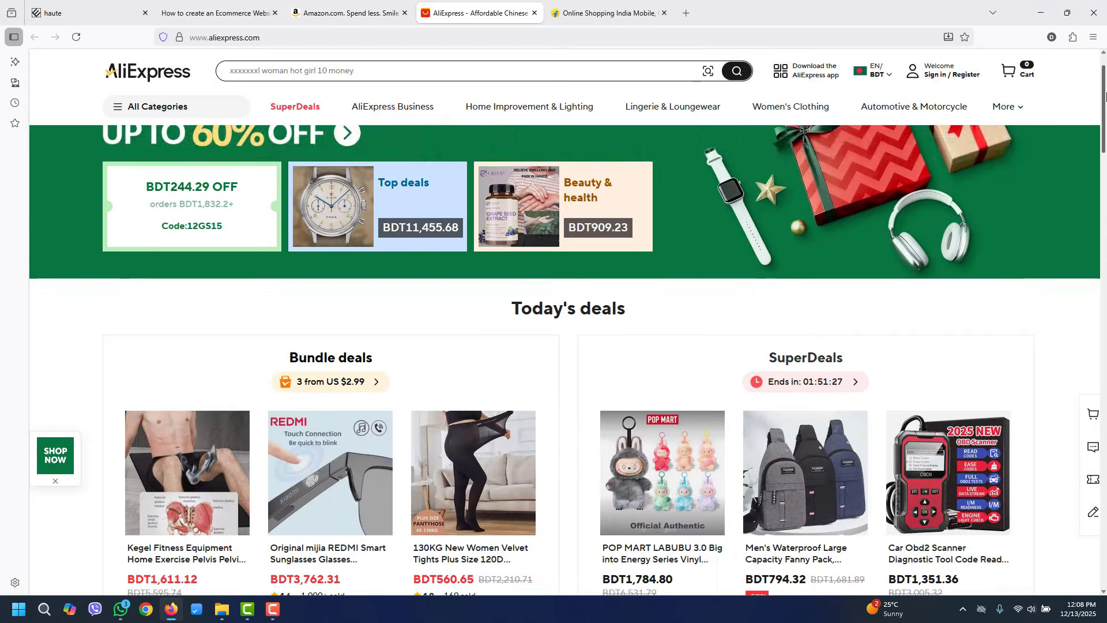
scroll(1106, 139, "down", 5)
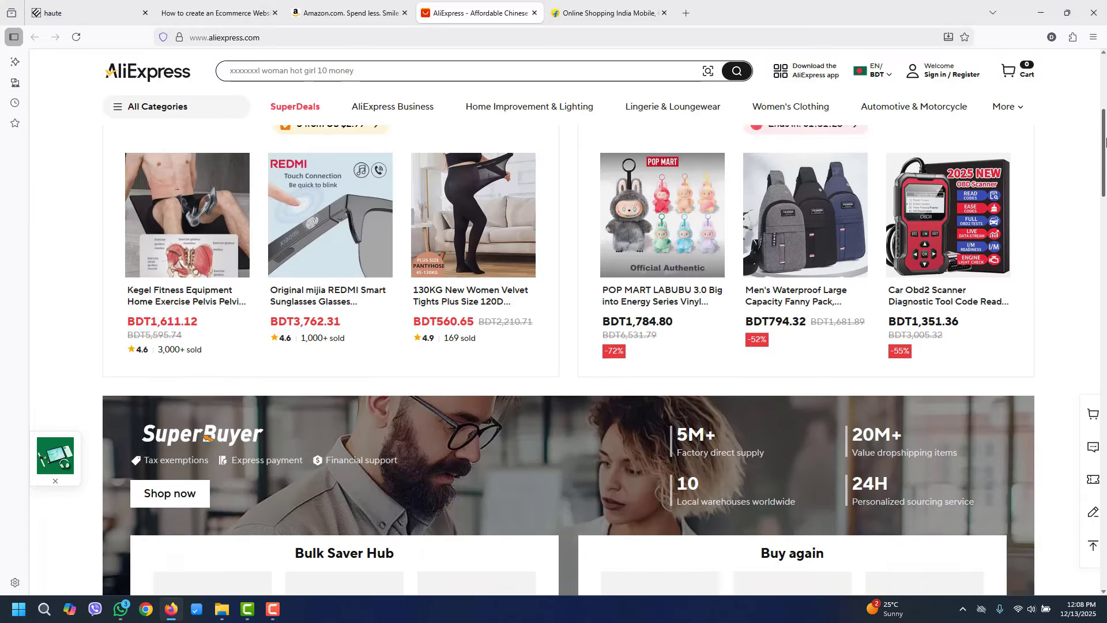
scroll(1106, 139, "down", 3)
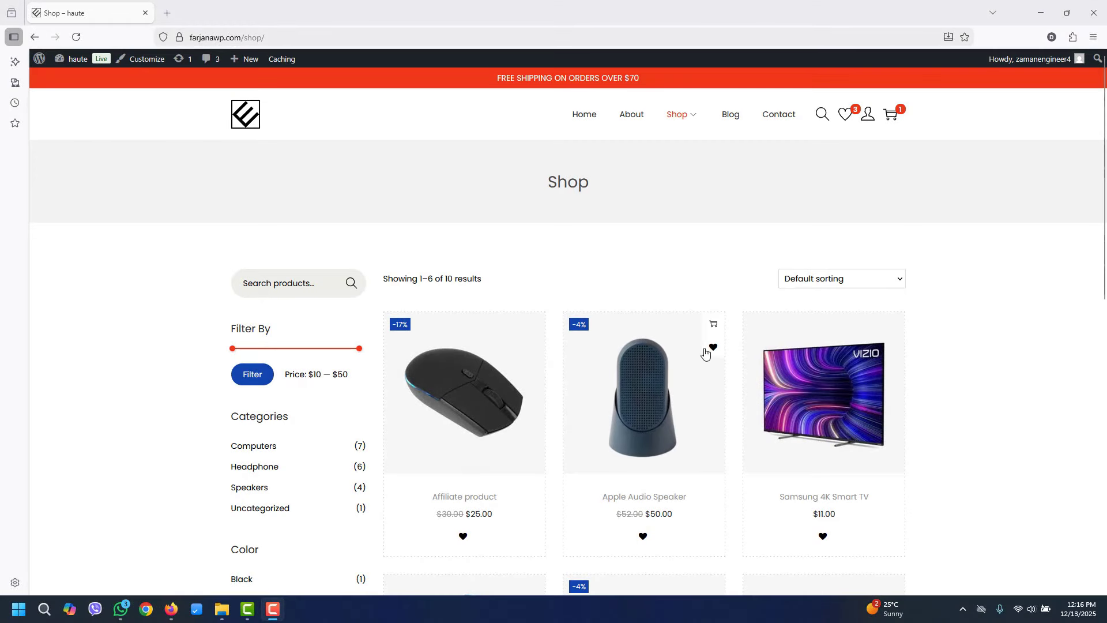
Add the Apple Audio Speaker to the shopping cart and proceed to the checkout page
left_click(715, 326)
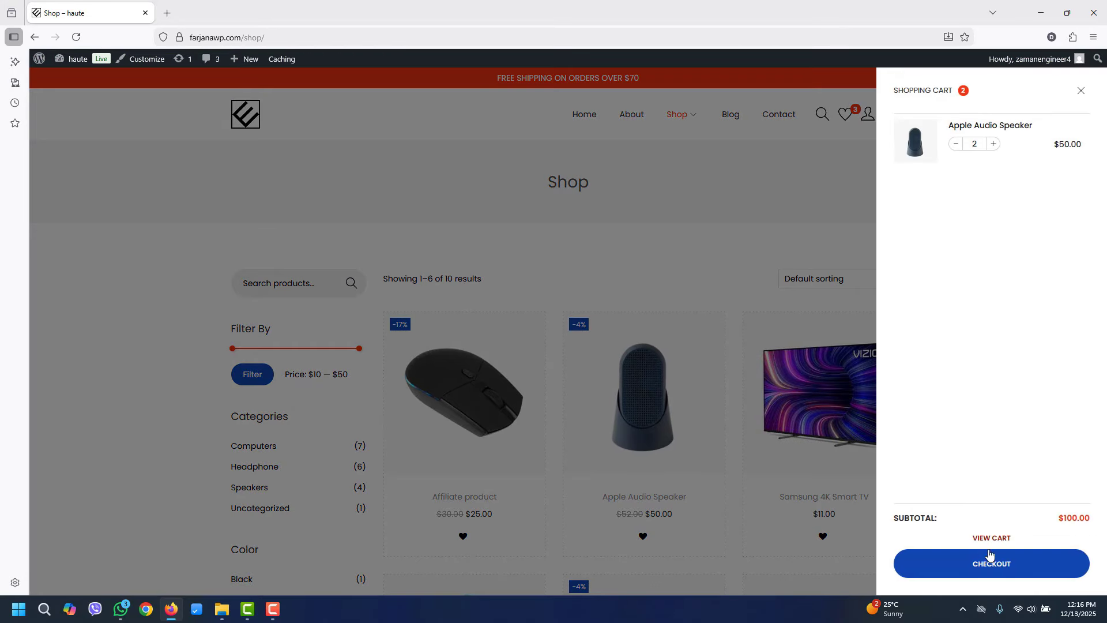
left_click(1000, 570)
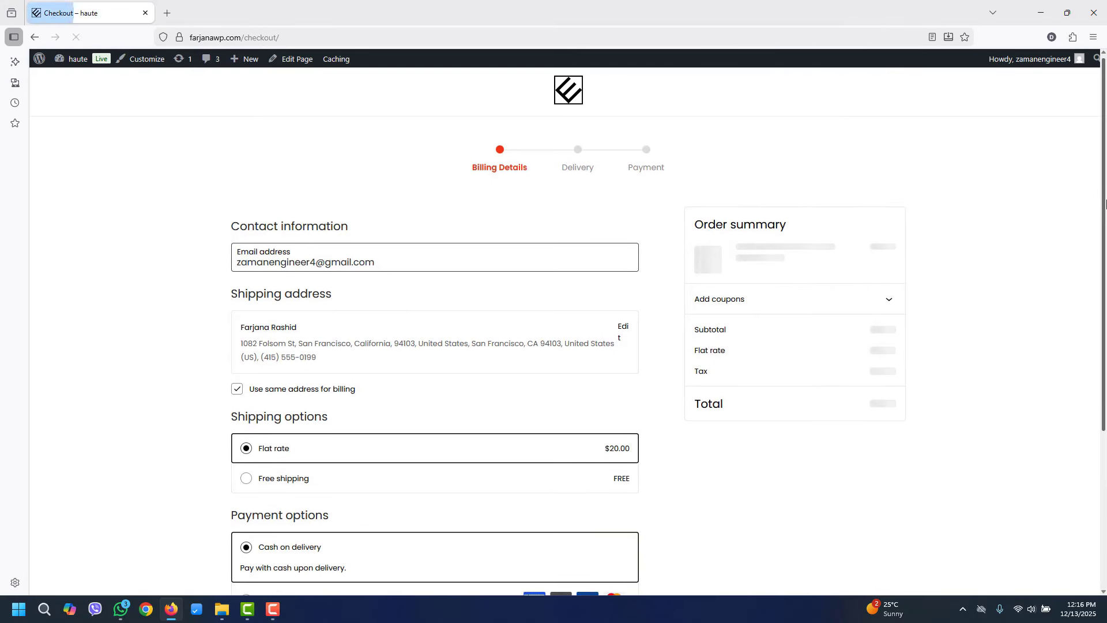
scroll(1106, 378, "down", 3)
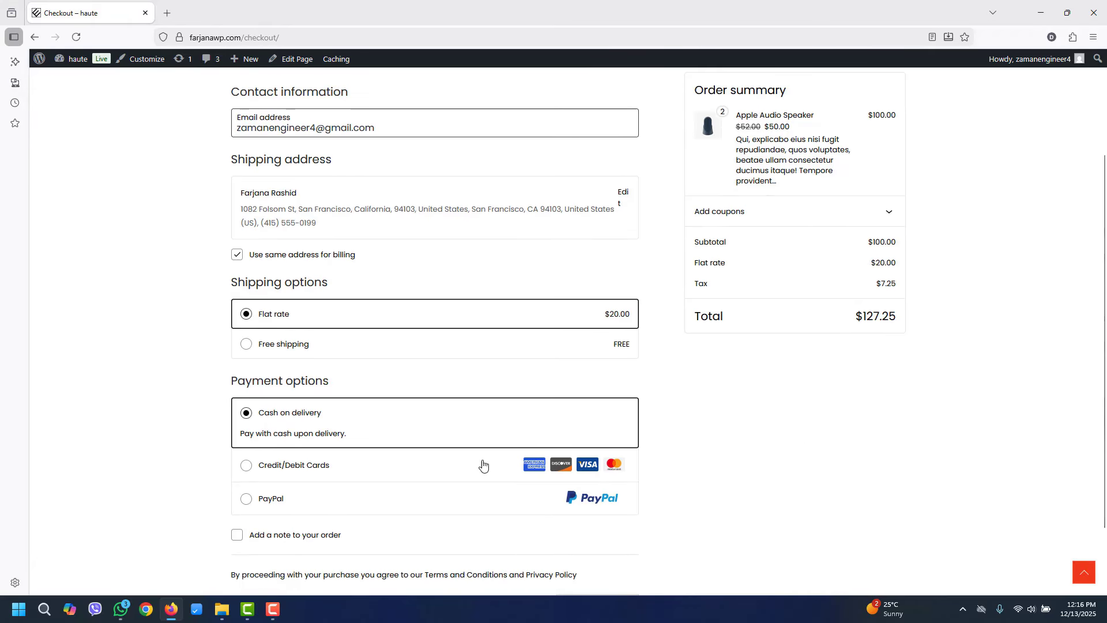
Try the PayPal and Credit/Debit Cards payment options, choose Cash on delivery and place the order
left_click(281, 511)
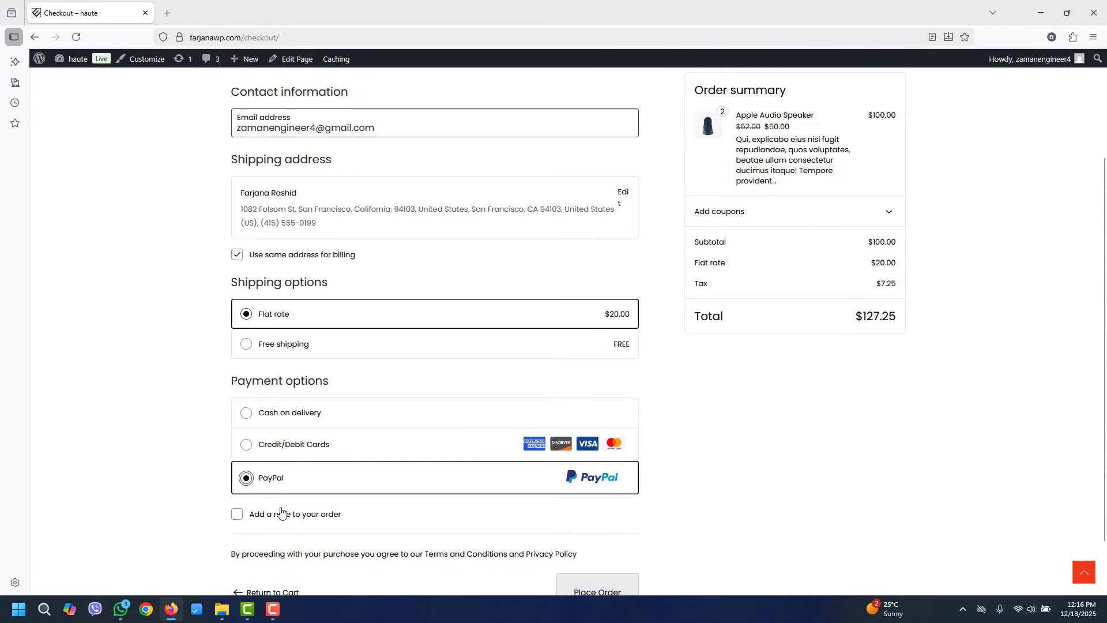
left_click(311, 450)
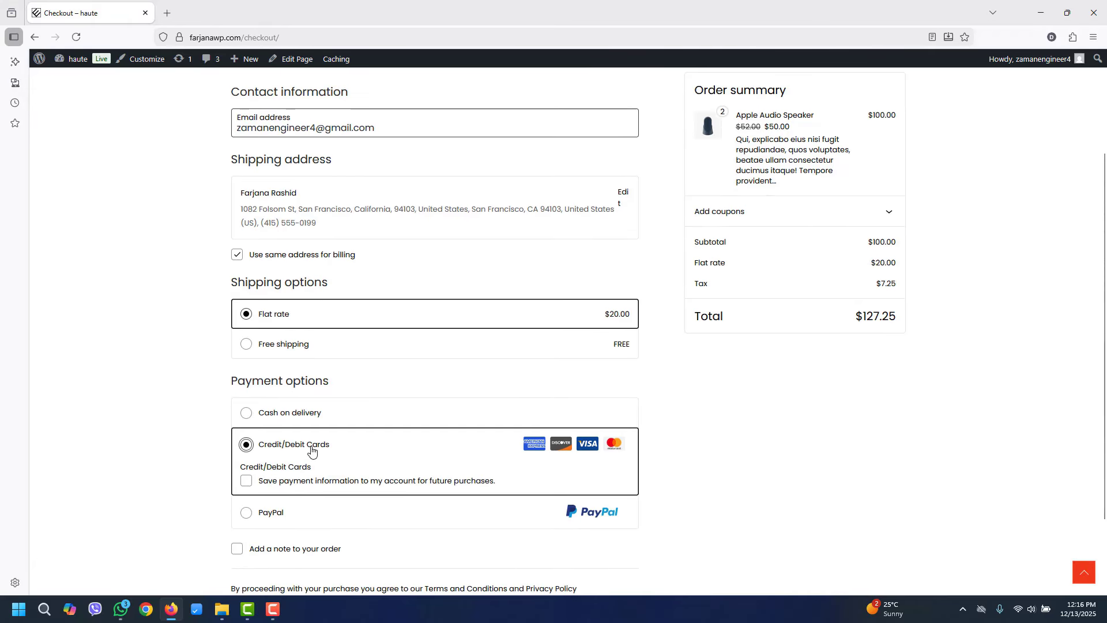
left_click(323, 413)
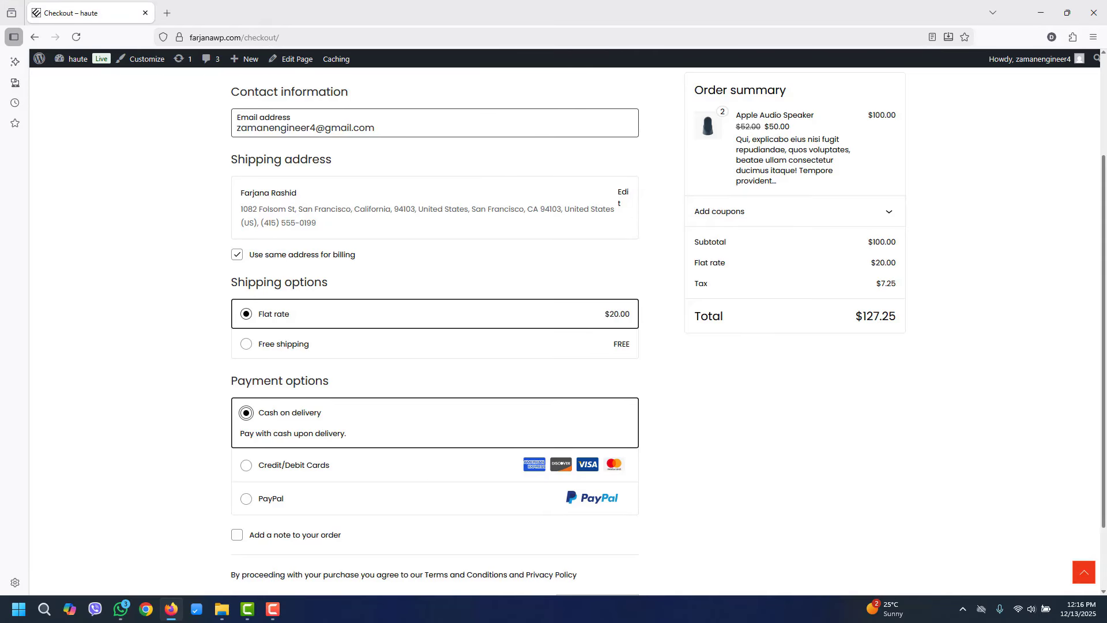
left_click_drag(1104, 364, 1105, 425)
left_click(594, 534)
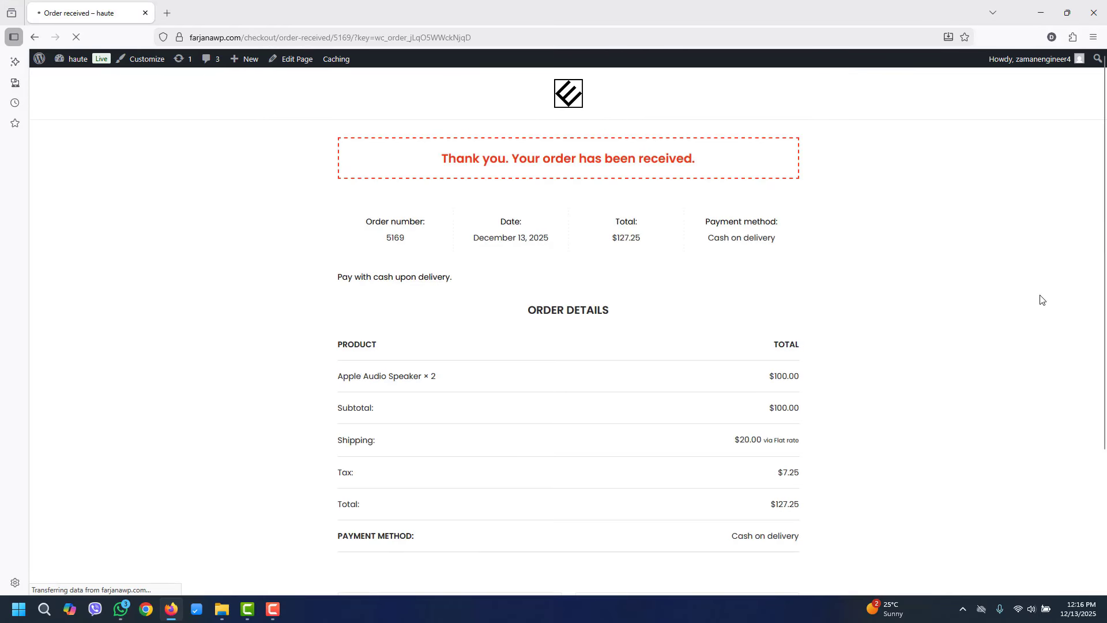
left_click_drag(1105, 193, 1095, 350)
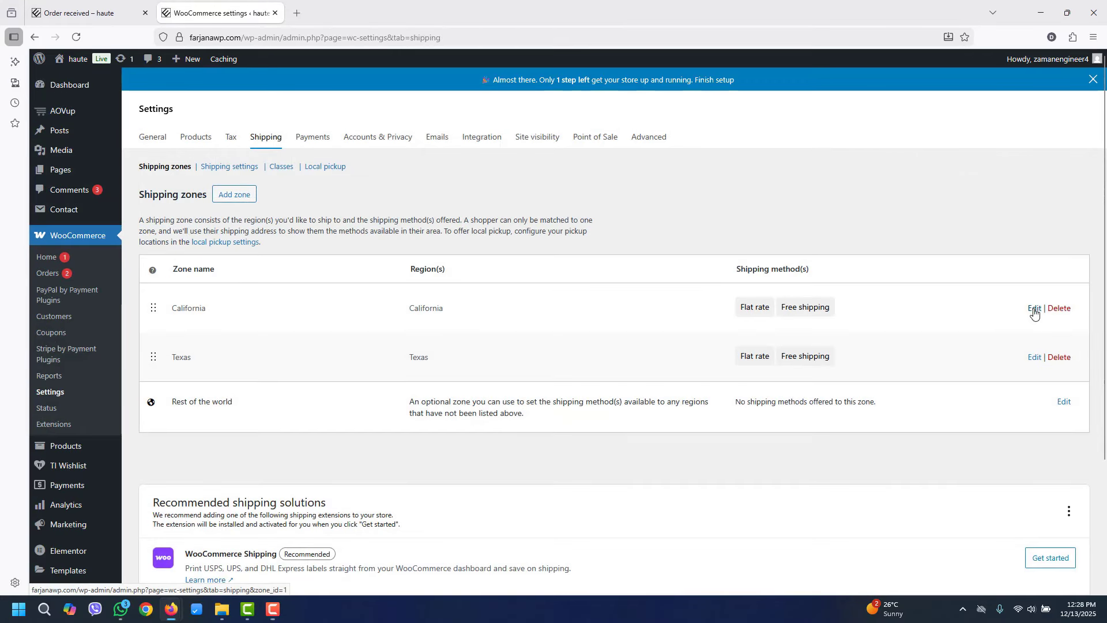
Open the California shipping zone in the WooCommerce settings to view its regions and shipping methods
left_click(1033, 310)
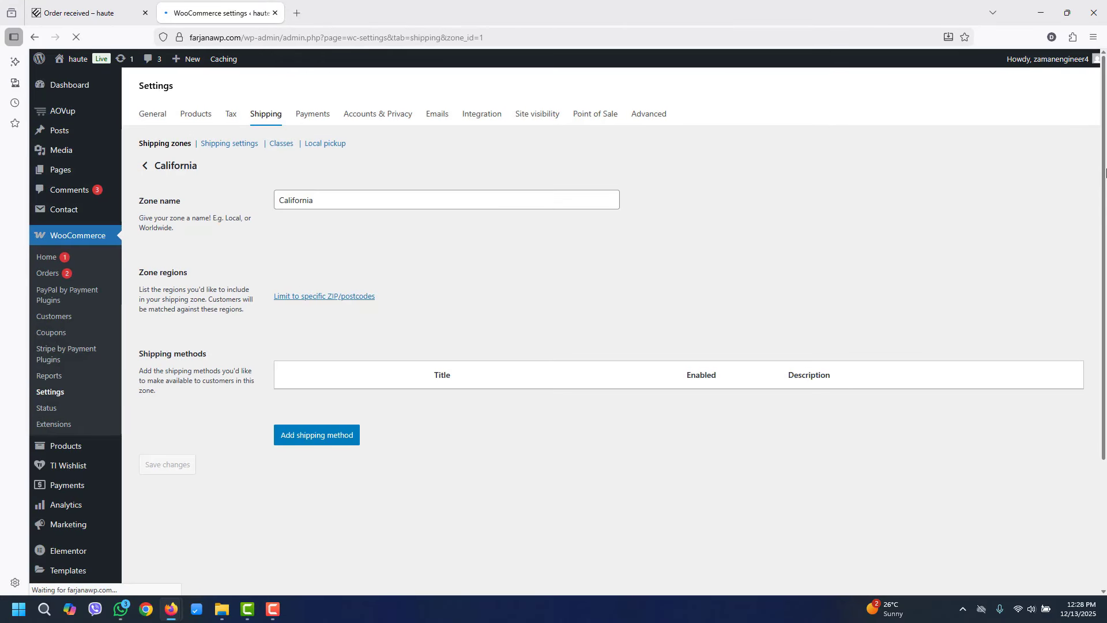
mouse_move(1106, 184)
left_mouse_down()
mouse_move(1106, 221)
mouse_move(1106, 204)
left_mouse_up()
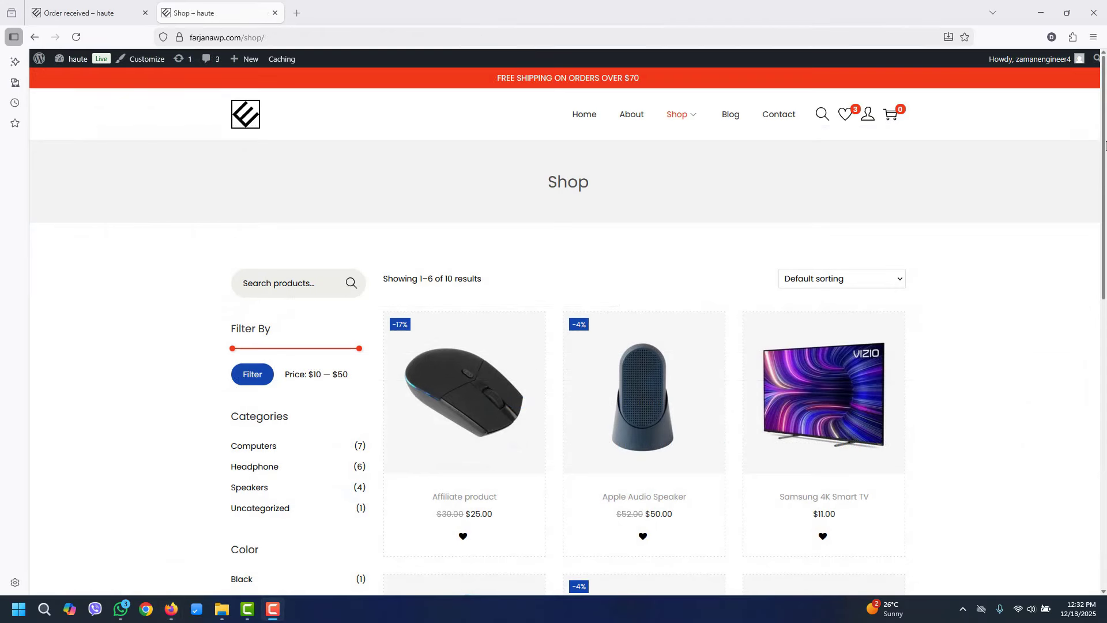
Select size M and the pink color on the Variable product page
left_click_drag(1106, 145, 1106, 304)
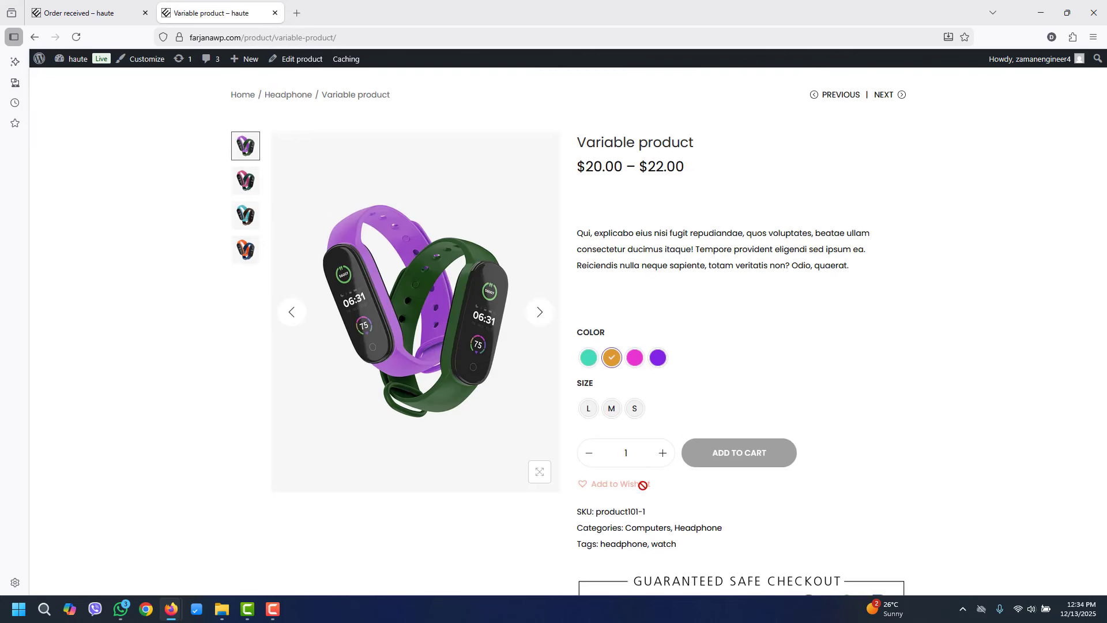
left_click(611, 409)
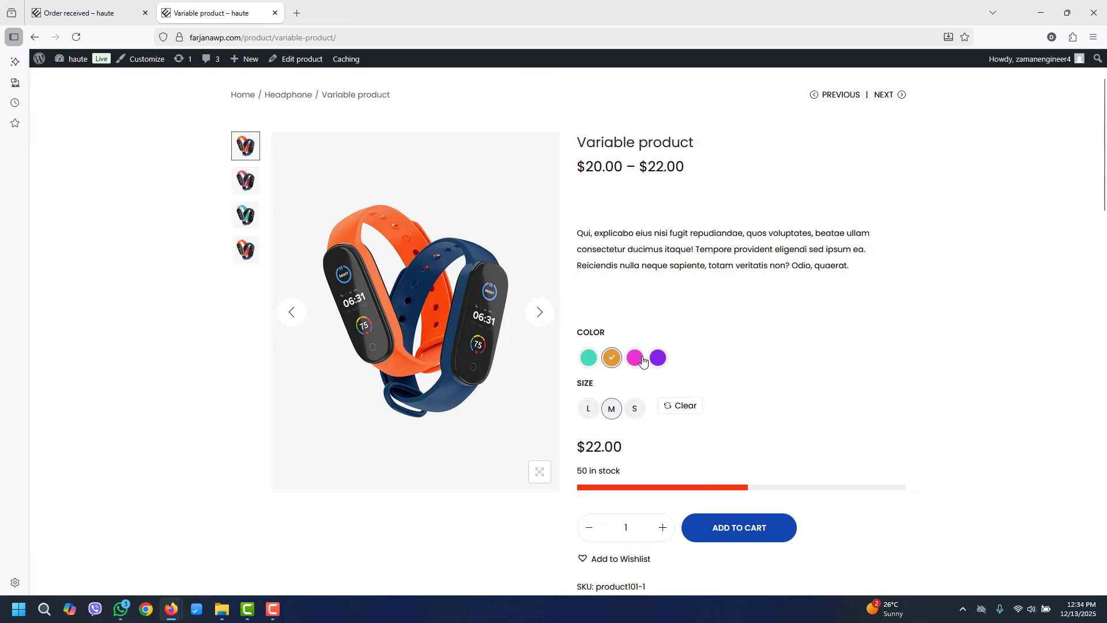
left_click(642, 360)
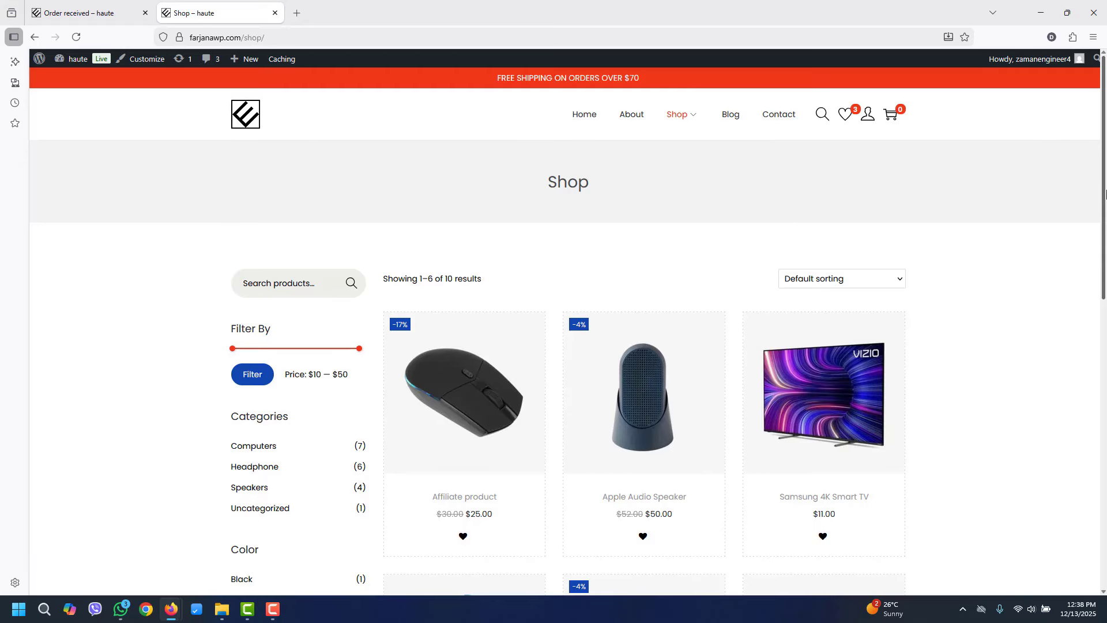
Load more products at the end of the shop page and look through them
scroll(1106, 193, "down", 4)
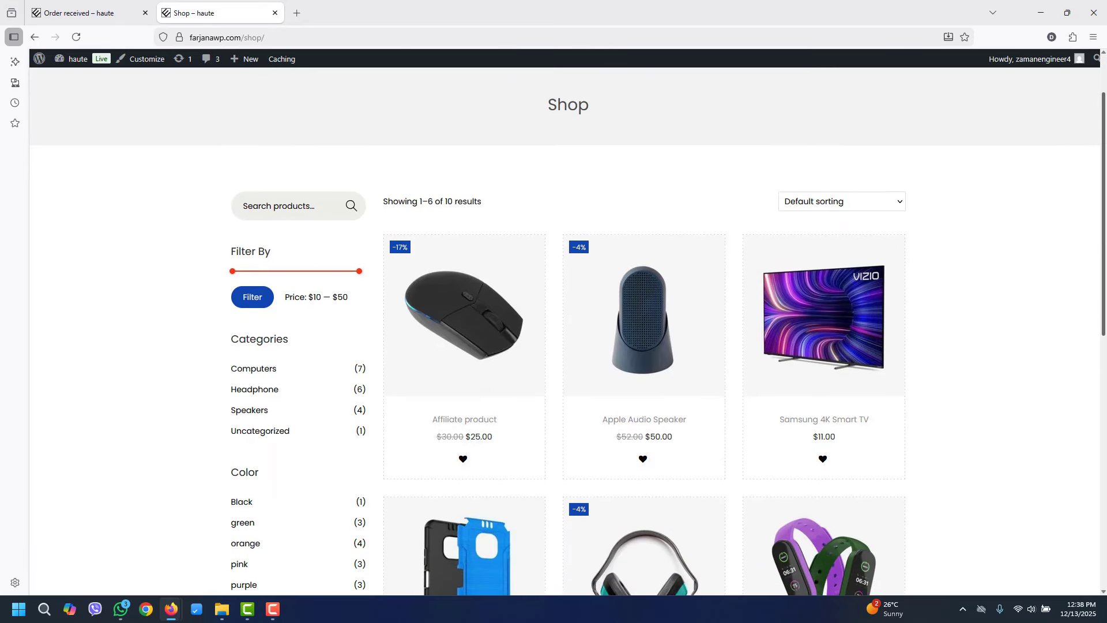
scroll(1058, 397, "down", 4)
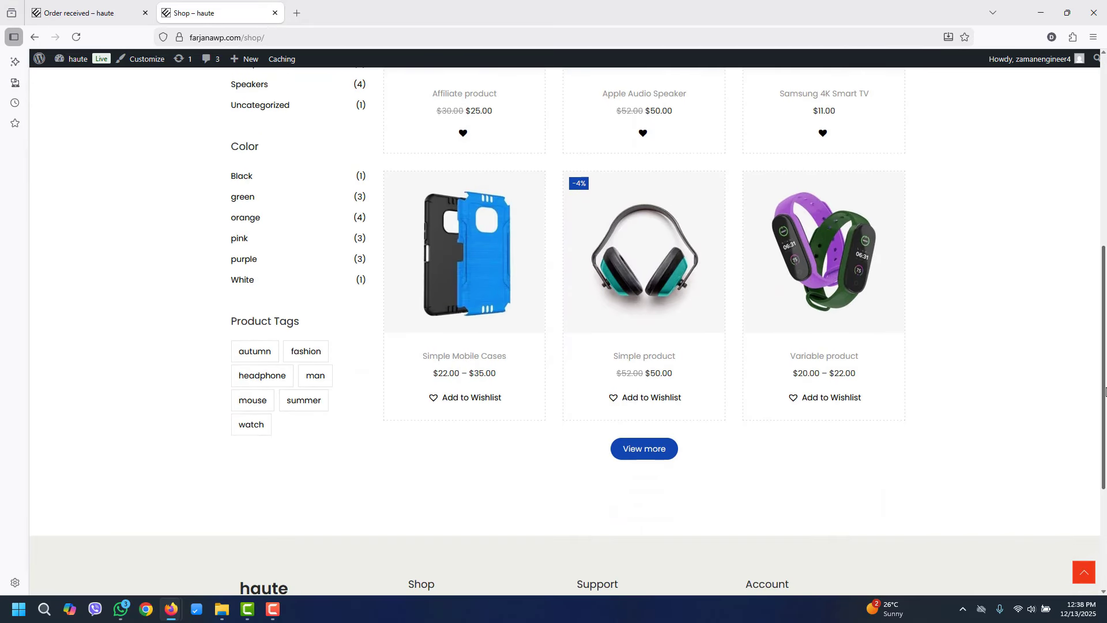
left_click(638, 420)
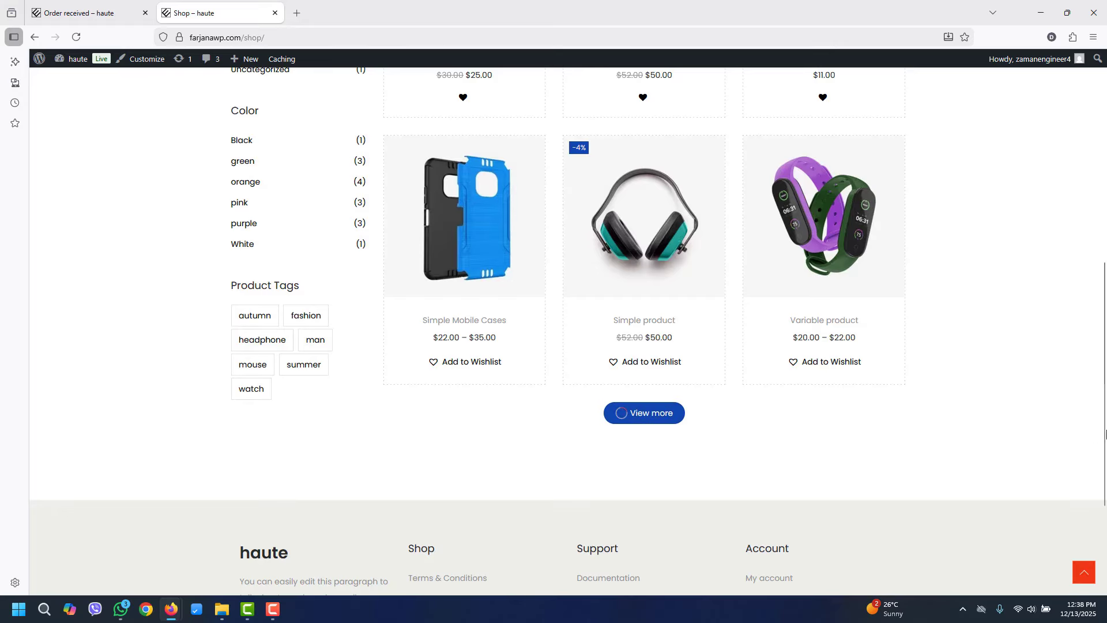
scroll(1104, 381, "down", 9)
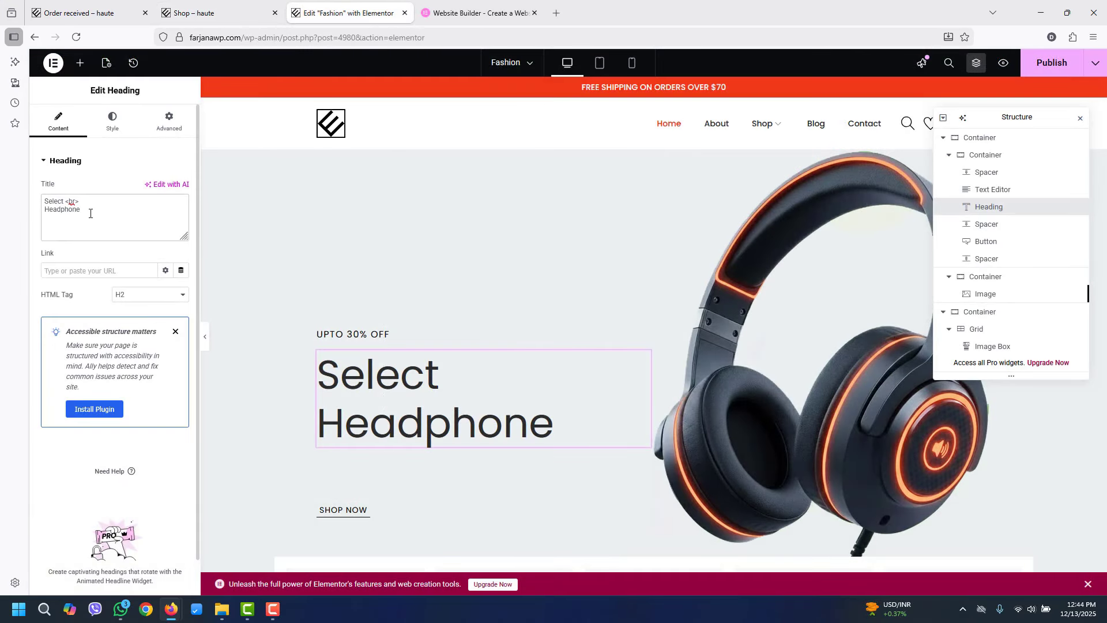
Try adding "mmm" to the "Select Headphone" hero heading and remove it again
type("mmm")
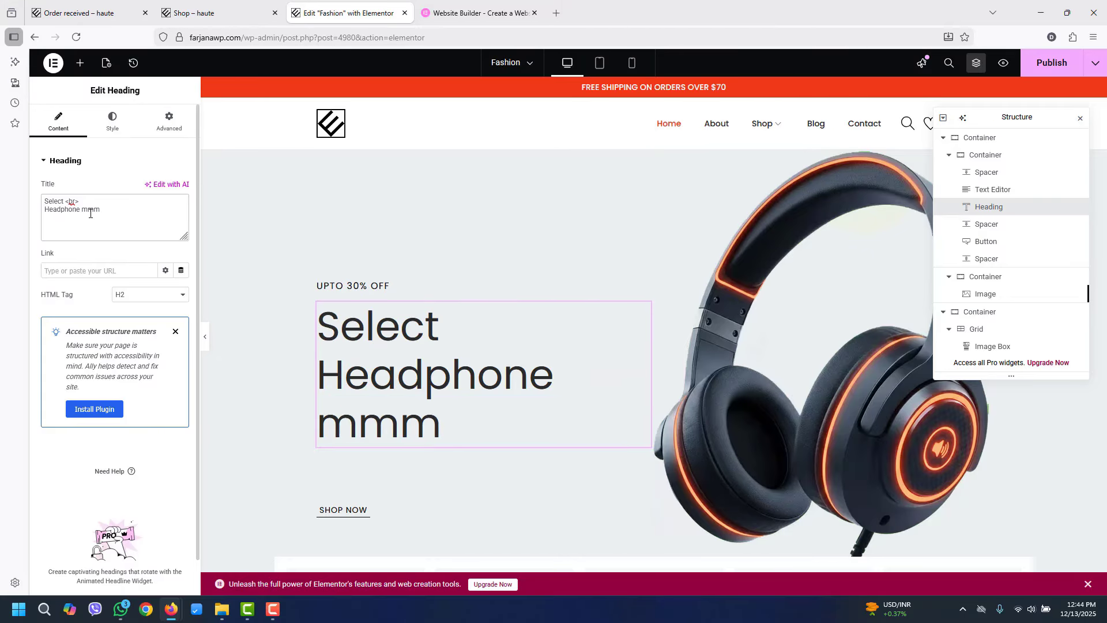
key("BackSpace")
key("BackSpace")
key("BackSpace")
Replace the hero headphone image with 27-1.jpg from the media library and move it to the text side of the hero section
left_click(775, 421)
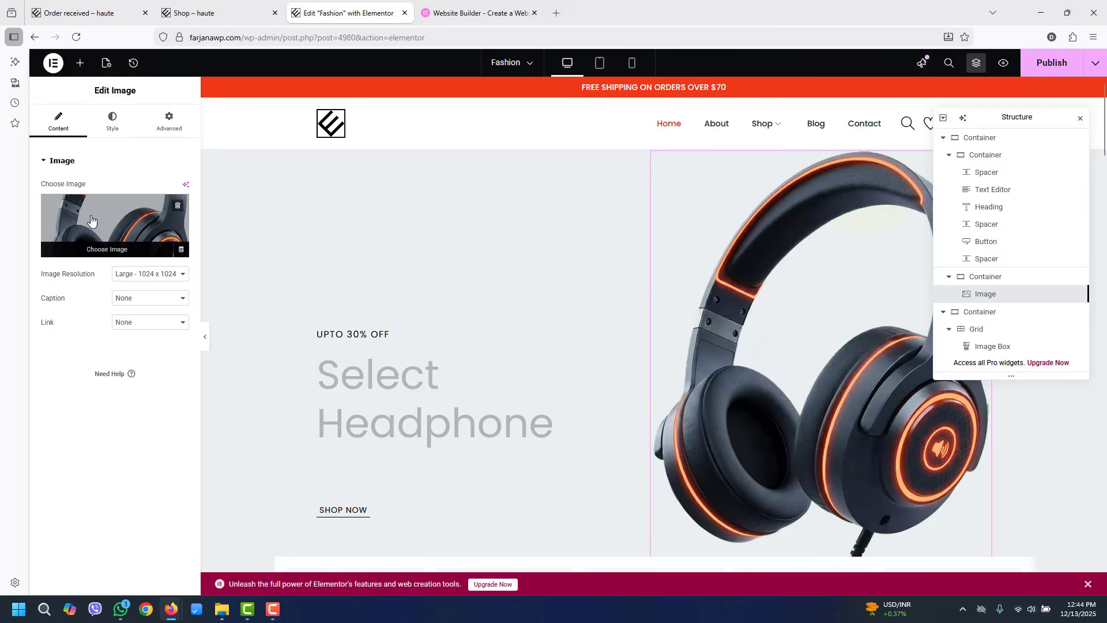
left_click(92, 219)
left_click(871, 365)
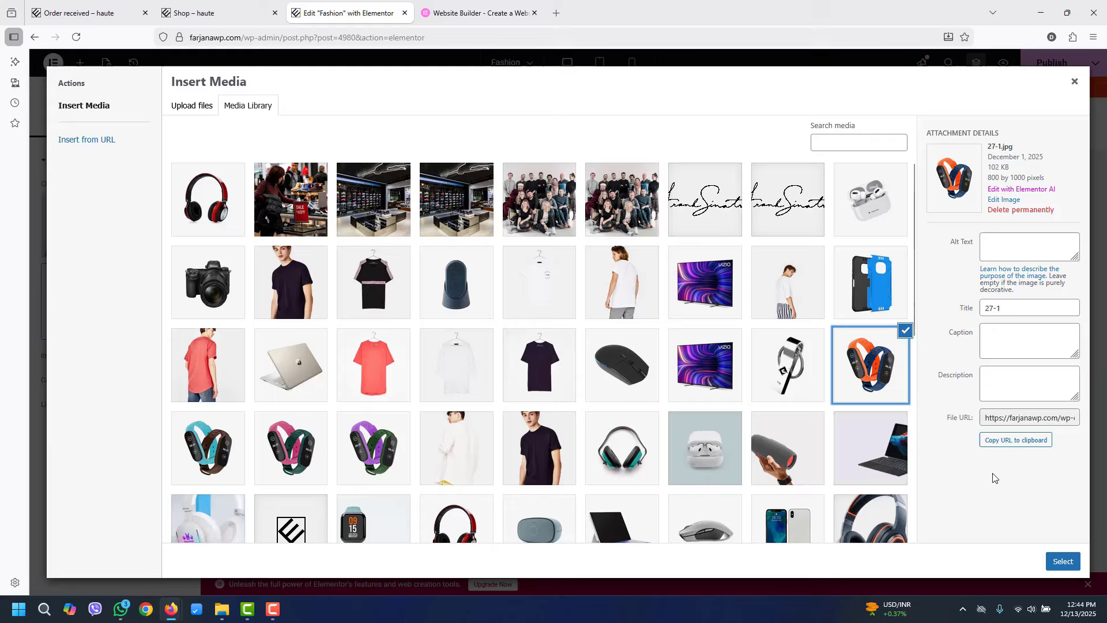
left_click(1063, 562)
left_click_drag(819, 374, 445, 295)
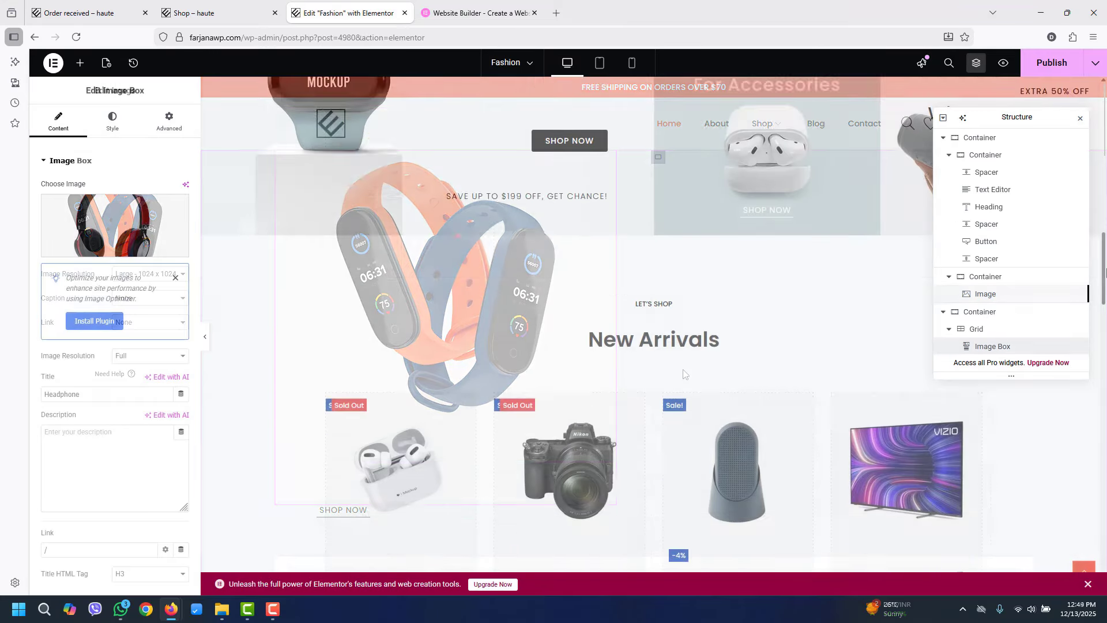
Review the home page sections in the Elementor desktop and tablet views and on the live site
scroll(1099, 400, "down", 10)
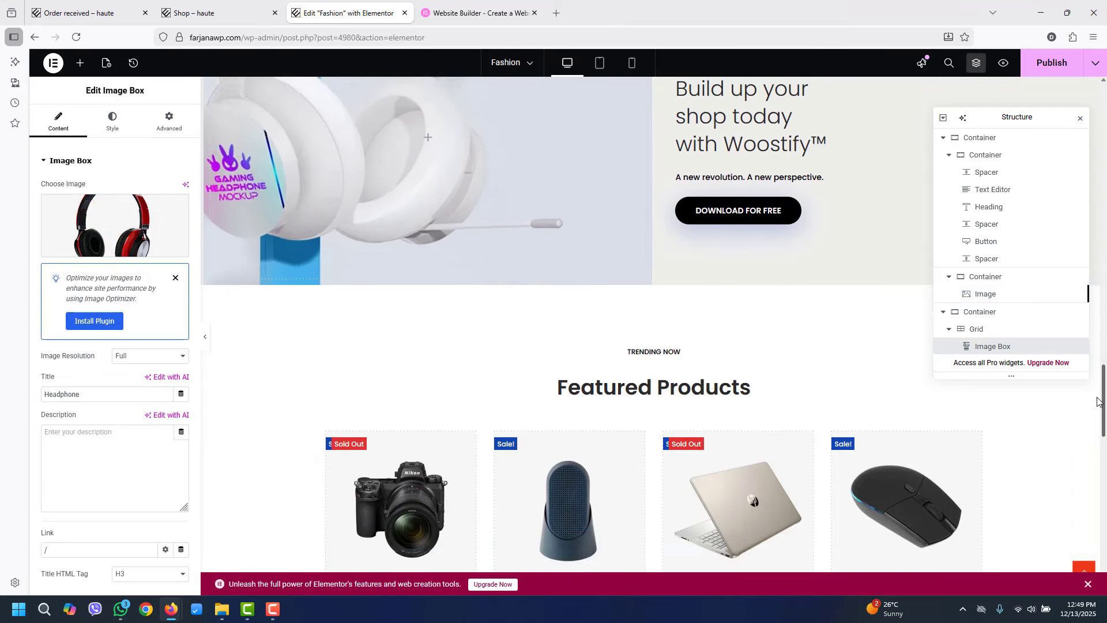
left_click_drag(1099, 399, 1098, 401)
left_click_drag(670, 110, 687, 181)
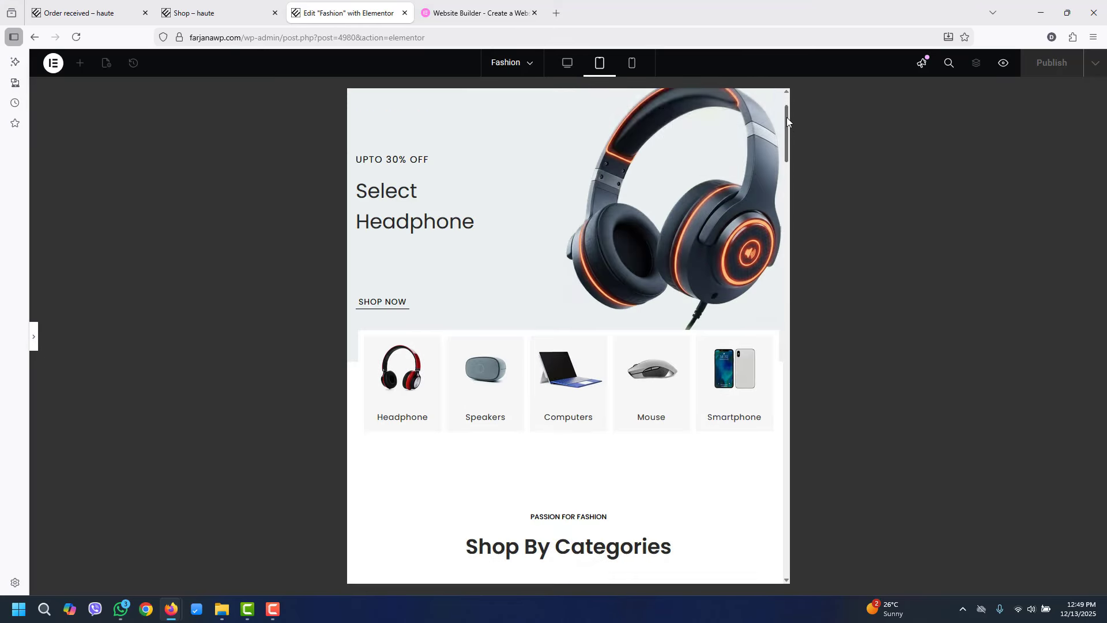
left_click_drag(786, 117, 788, 221)
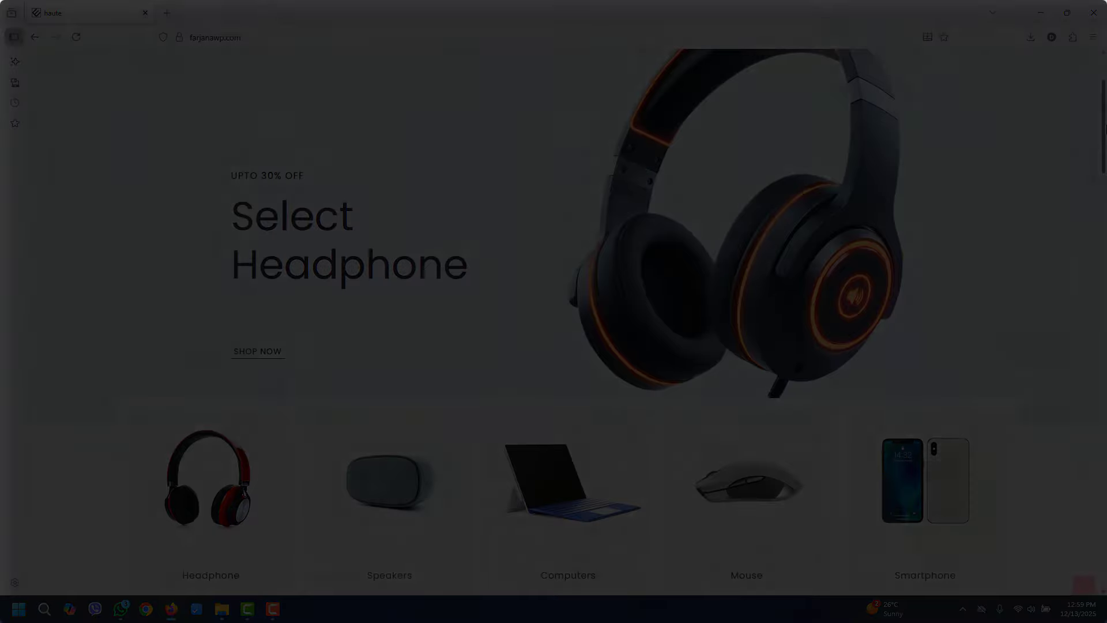
left_click_drag(1106, 130, 1106, 542)
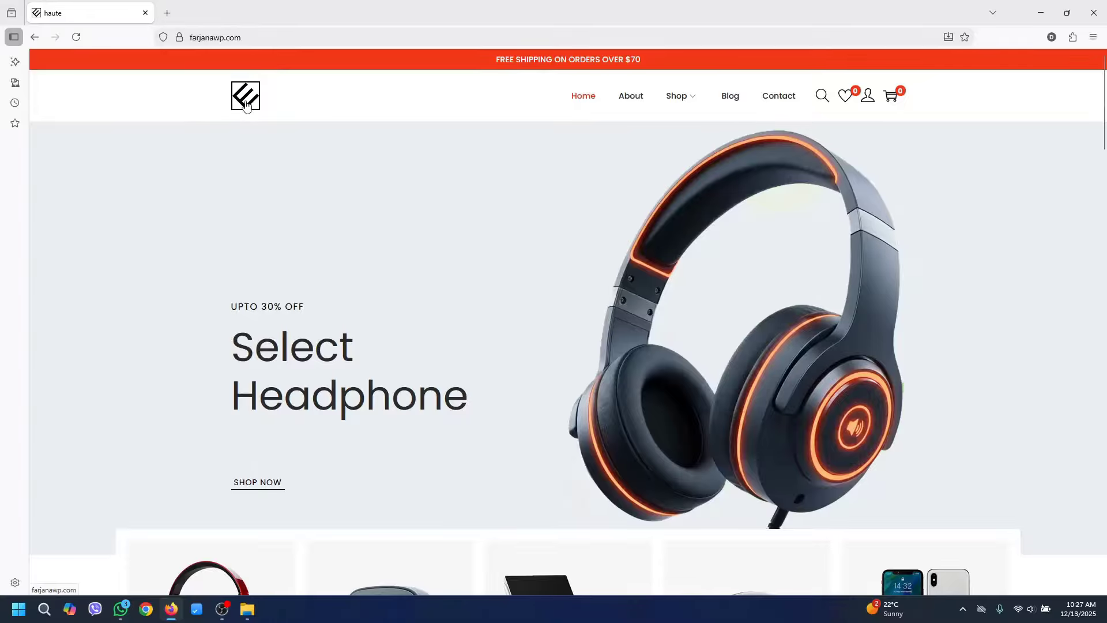
Search the store's products for "simple product"
mouse_move(677, 123)
left_click(821, 96)
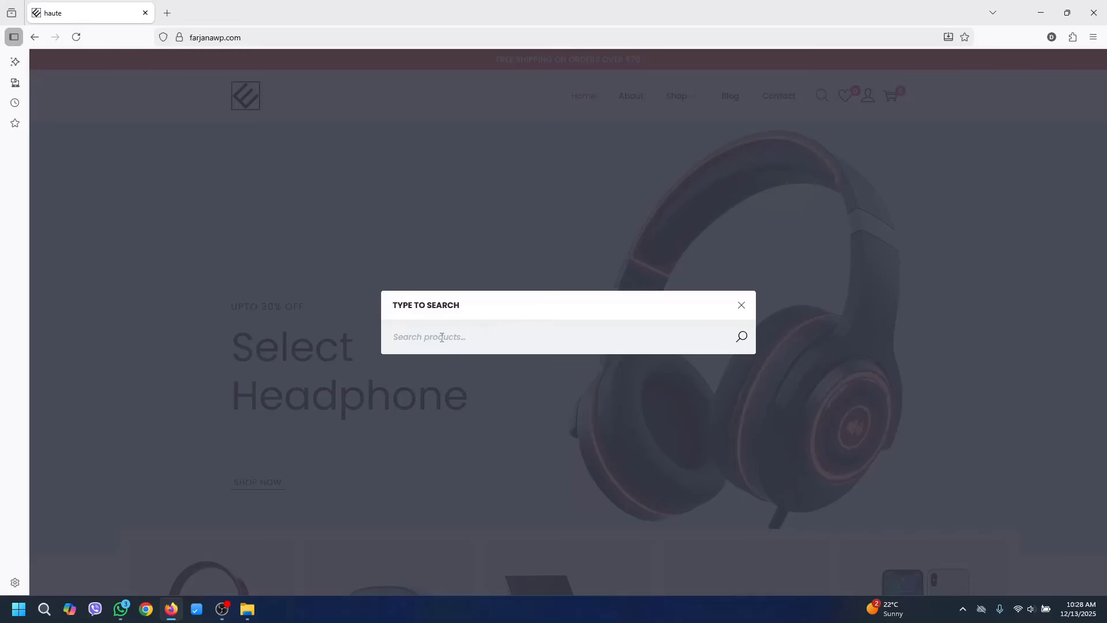
type("simple product")
left_click(743, 340)
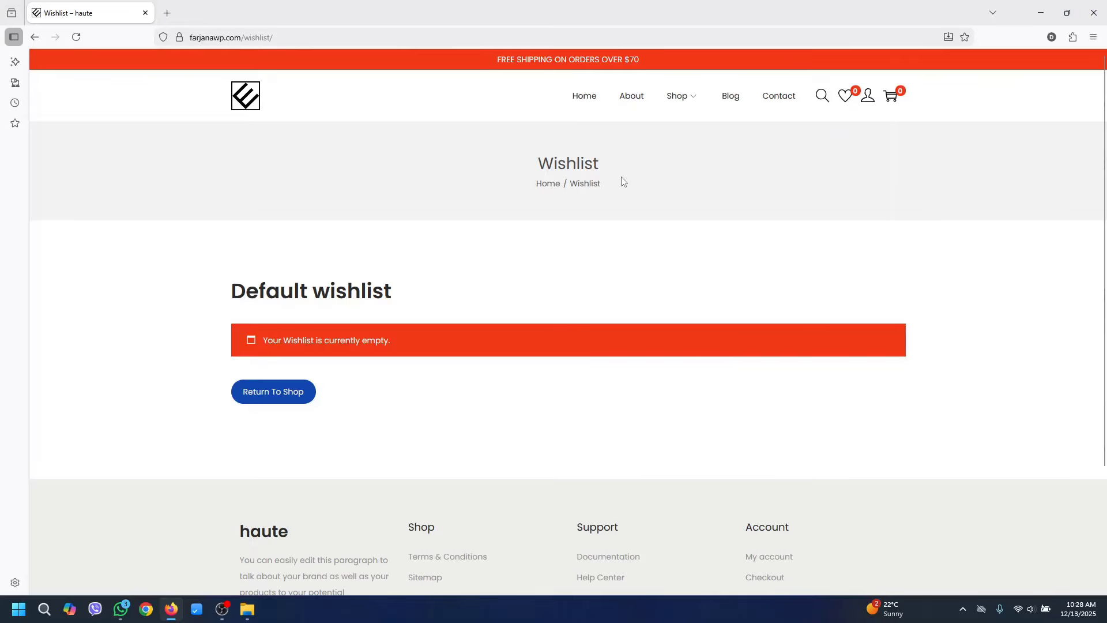
Browse the customer account's orders, downloads, addresses, payment methods, account details and wishlist pages
mouse_move(869, 106)
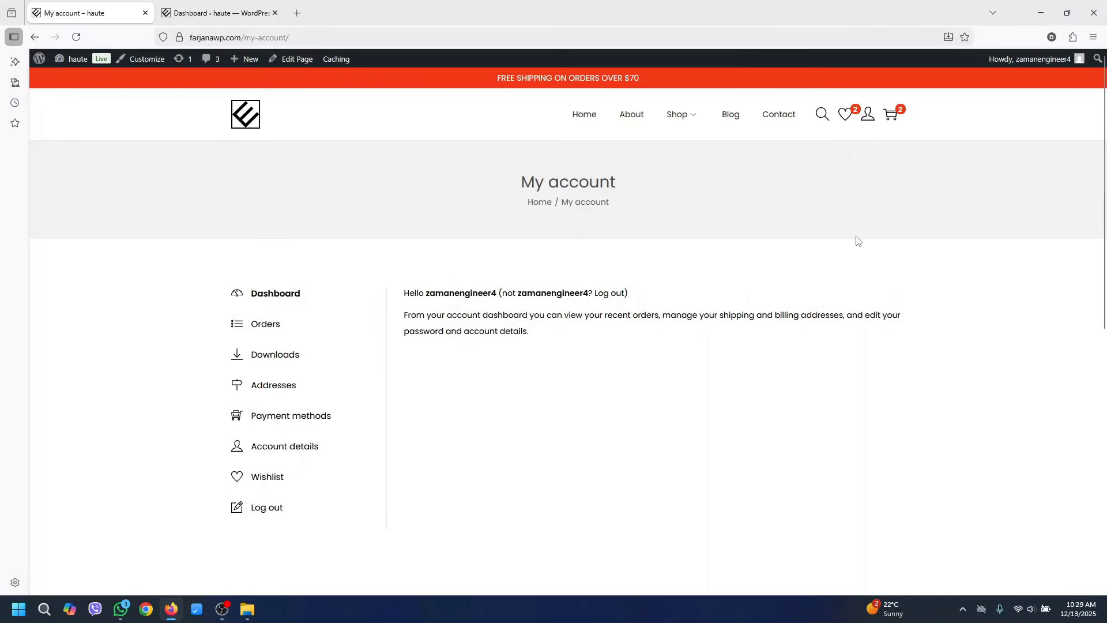
mouse_move(867, 118)
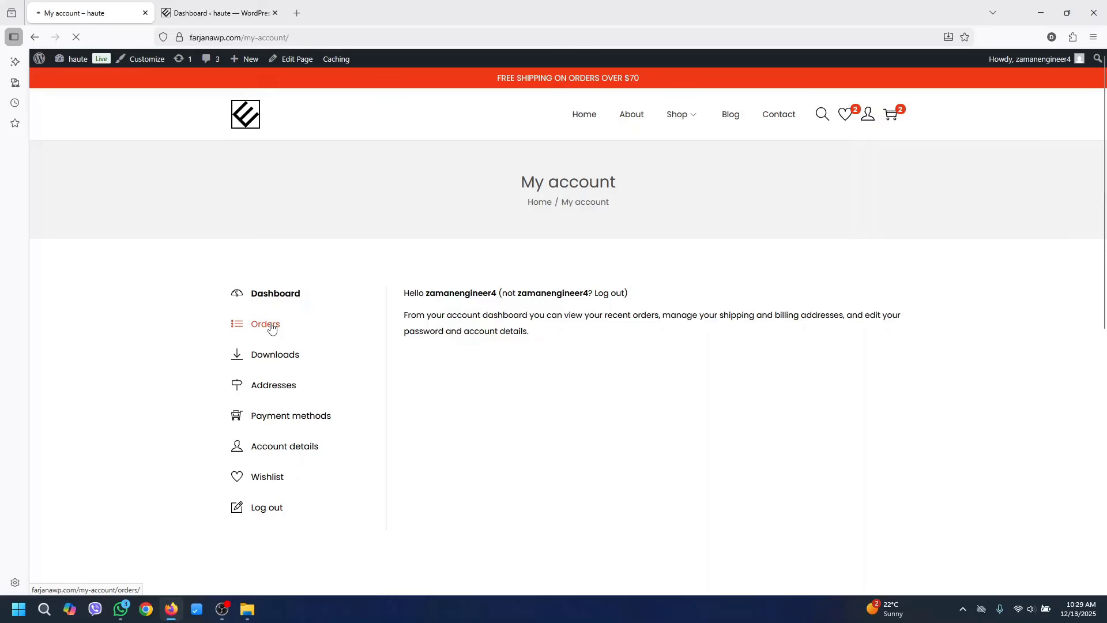
left_click(278, 360)
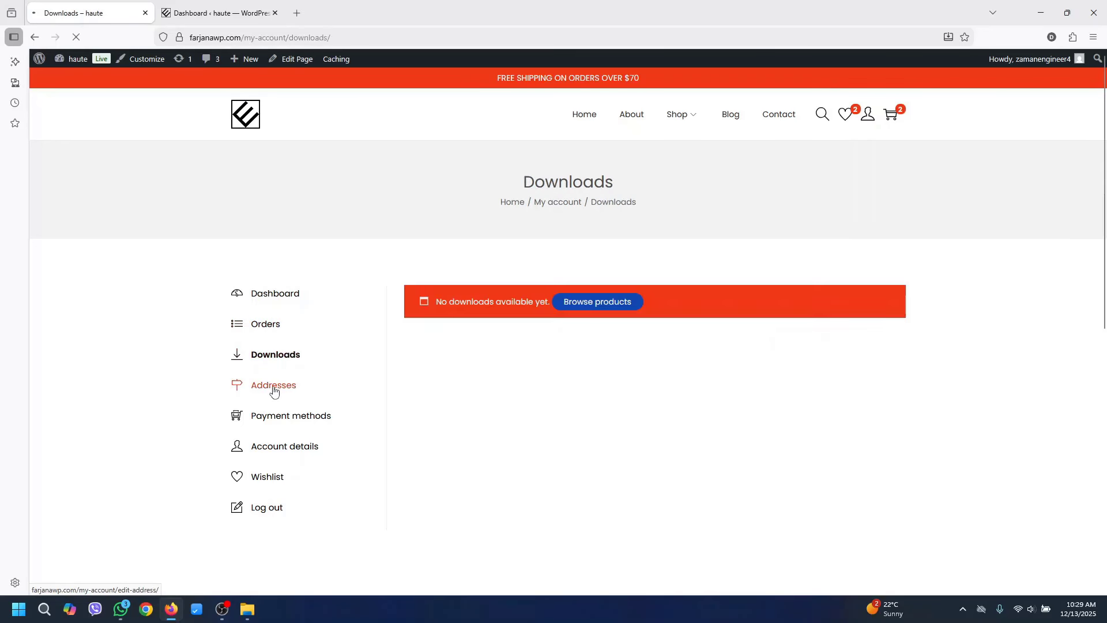
left_click(273, 391)
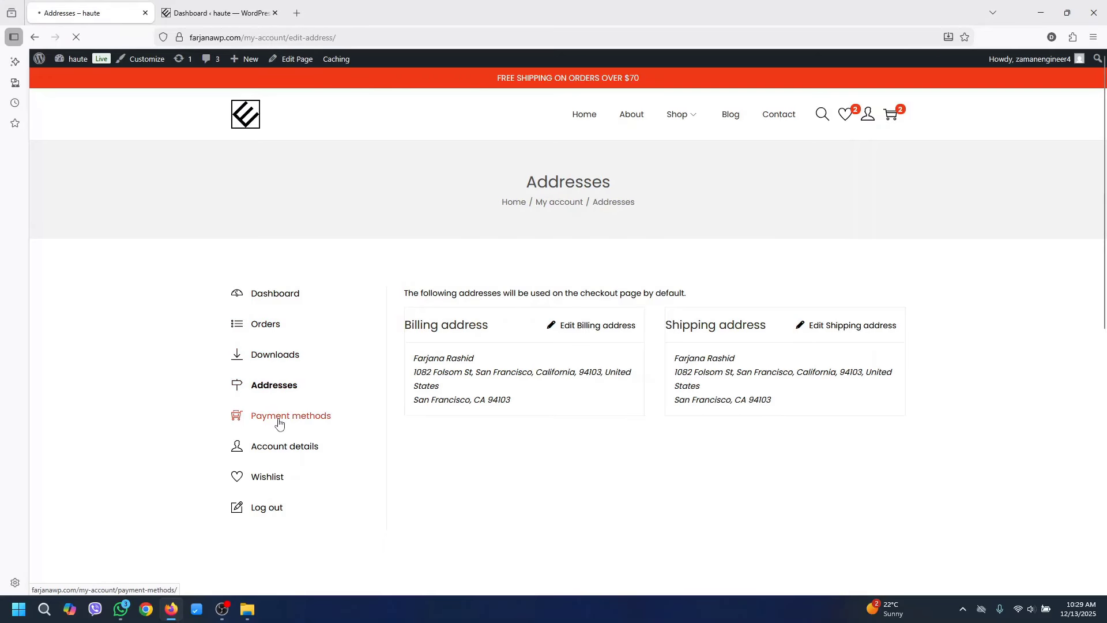
left_click(279, 419)
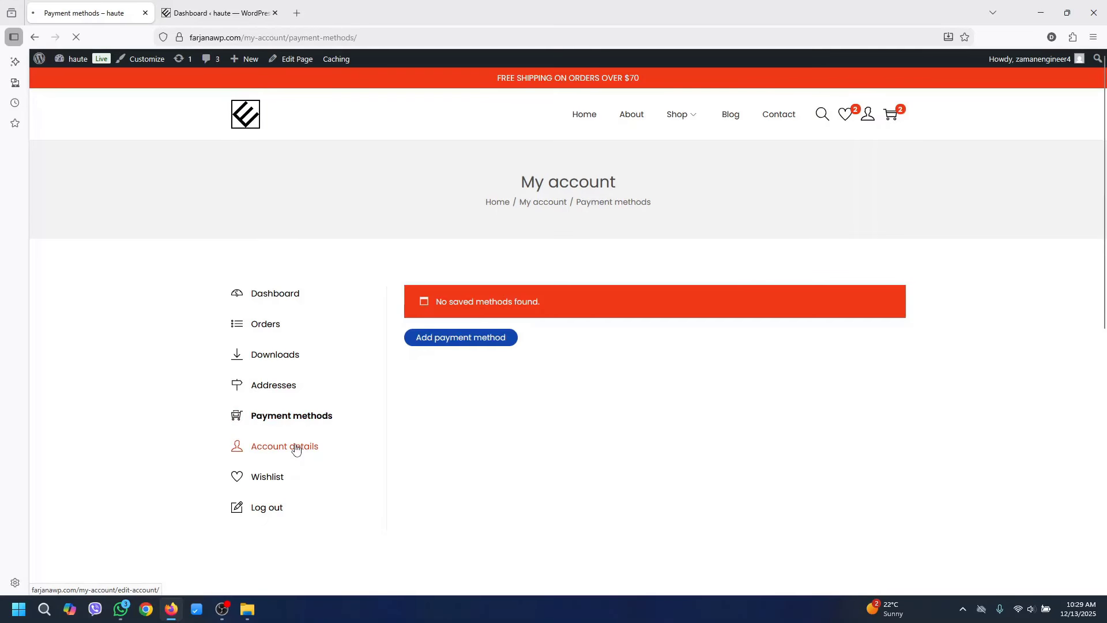
left_click(296, 448)
left_click_drag(1106, 326, 1106, 407)
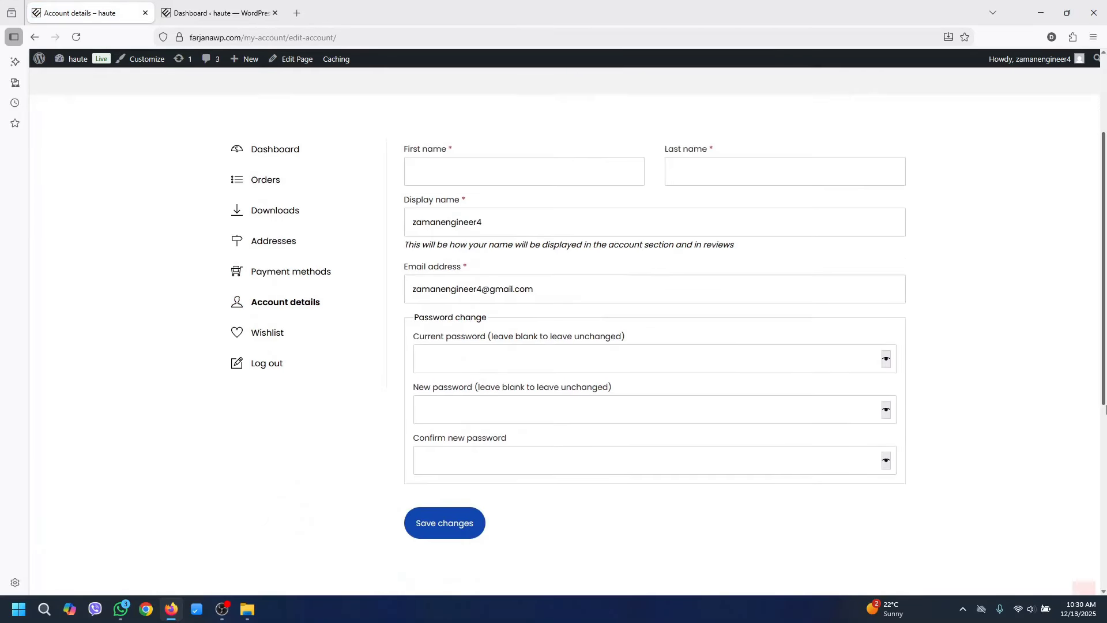
left_click(270, 332)
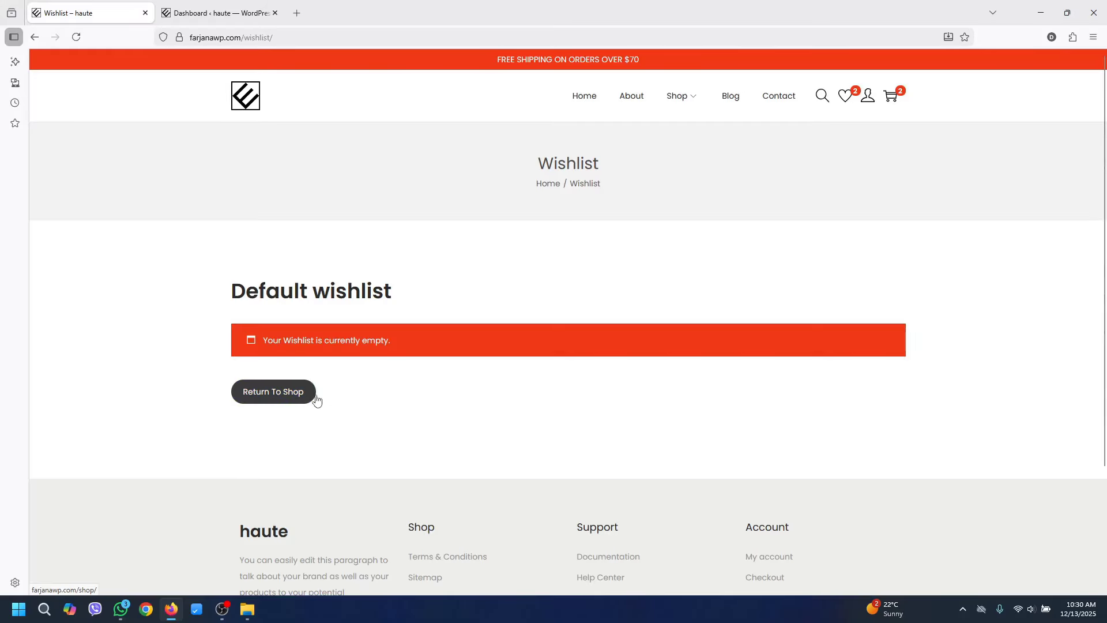
Open the cart, reduce the Apple Audio Speaker quantity to 1 and expand the coupon code field
left_click(893, 98)
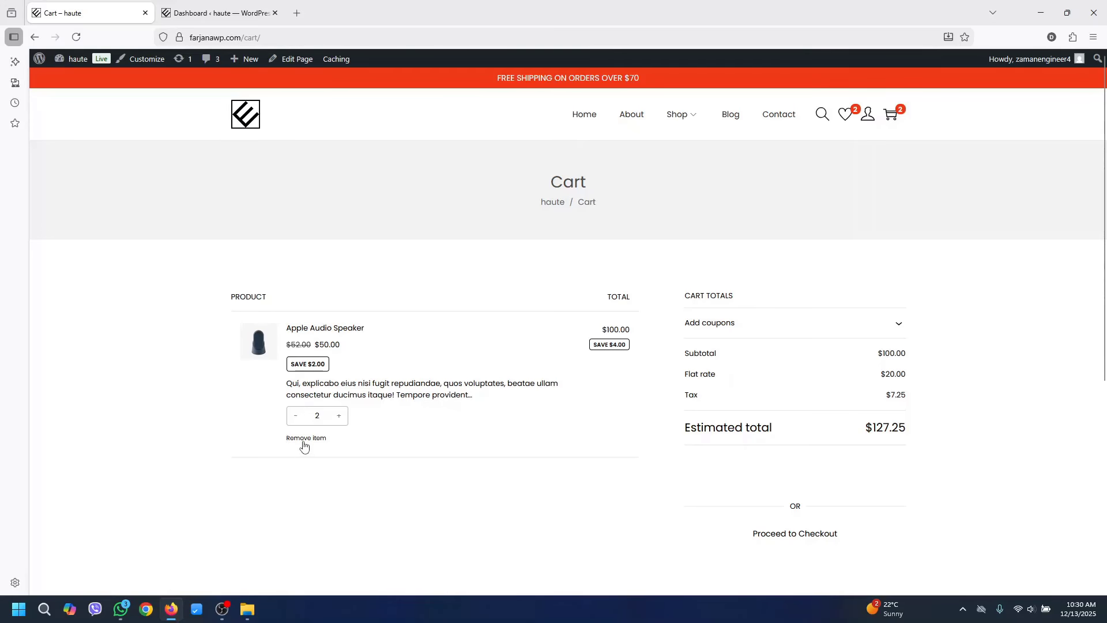
left_click(295, 415)
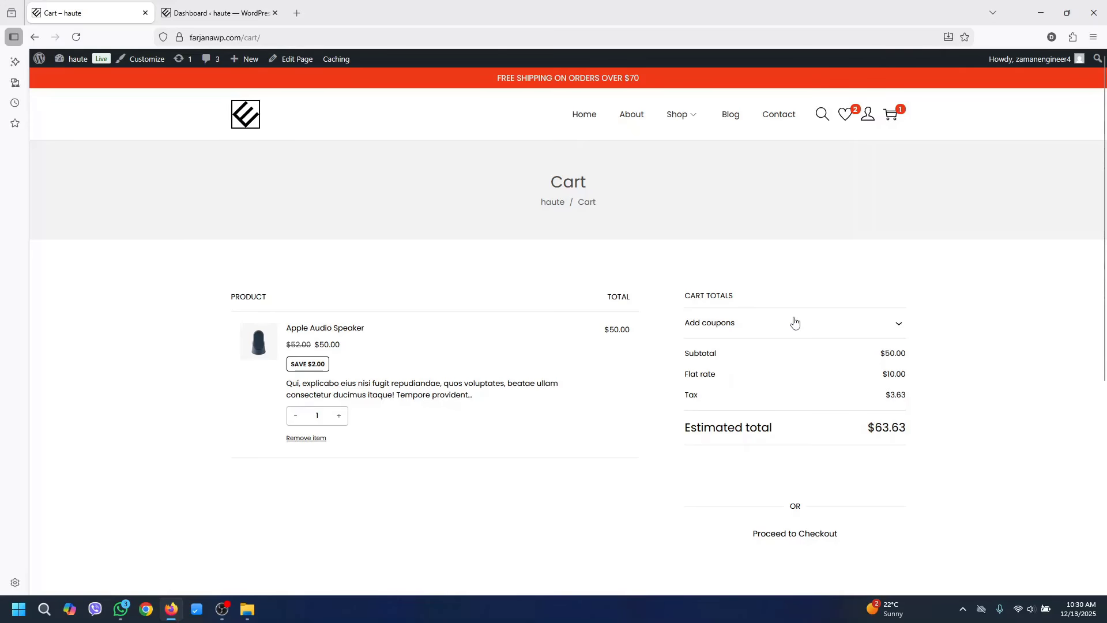
left_click(895, 327)
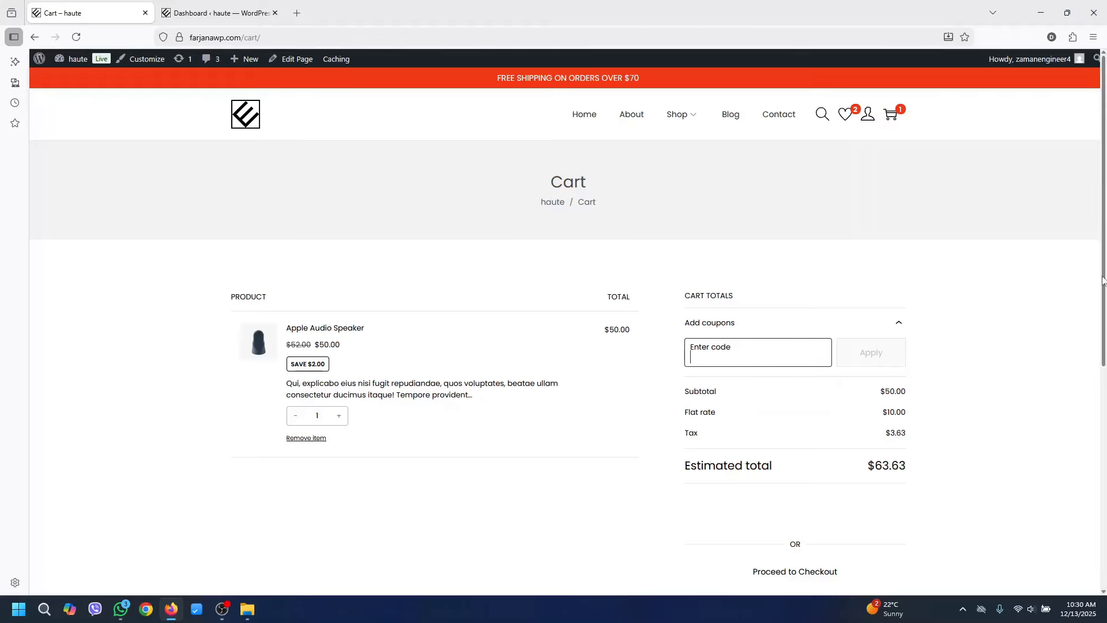
Proceed to checkout, review the shipping and payment options, and place the order with Cash on delivery
left_click(813, 579)
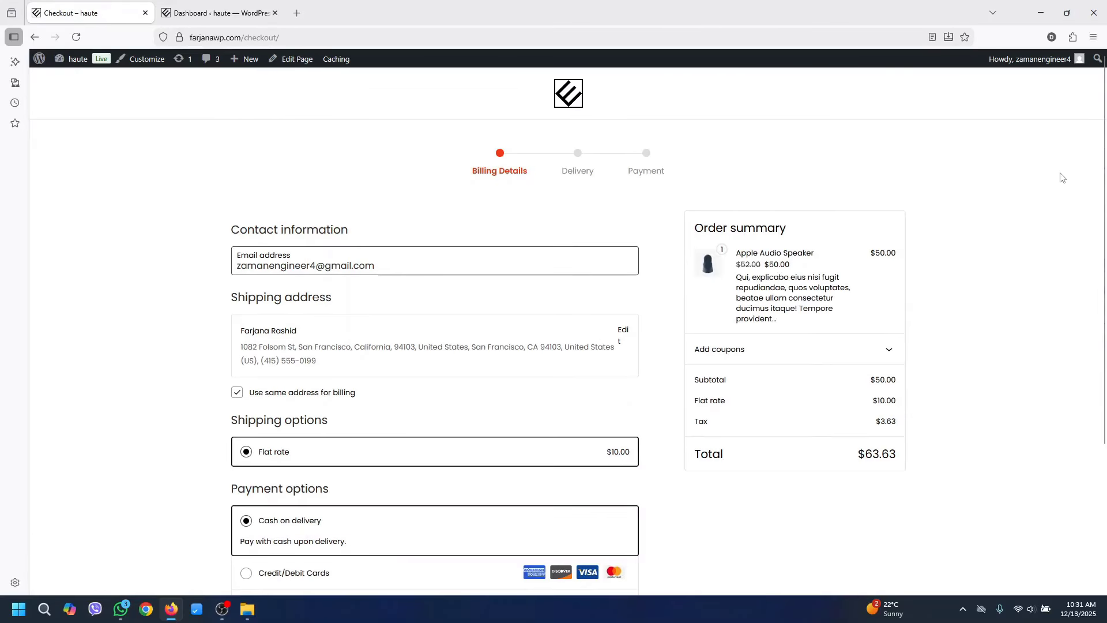
scroll(1105, 256, "down", 3)
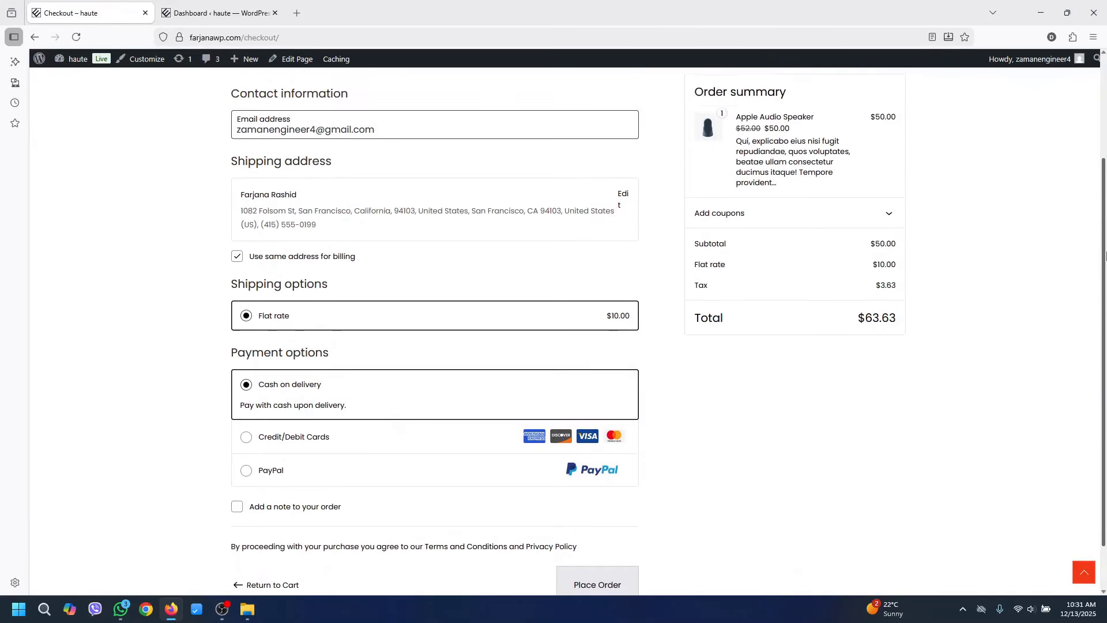
scroll(1105, 256, "up", 1)
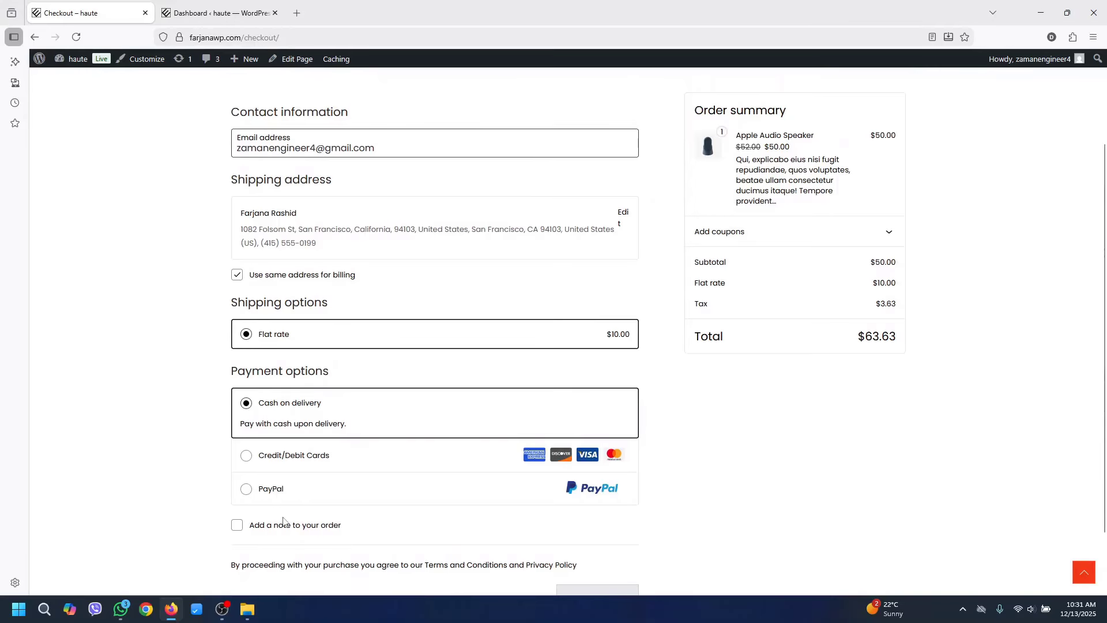
left_click(328, 458)
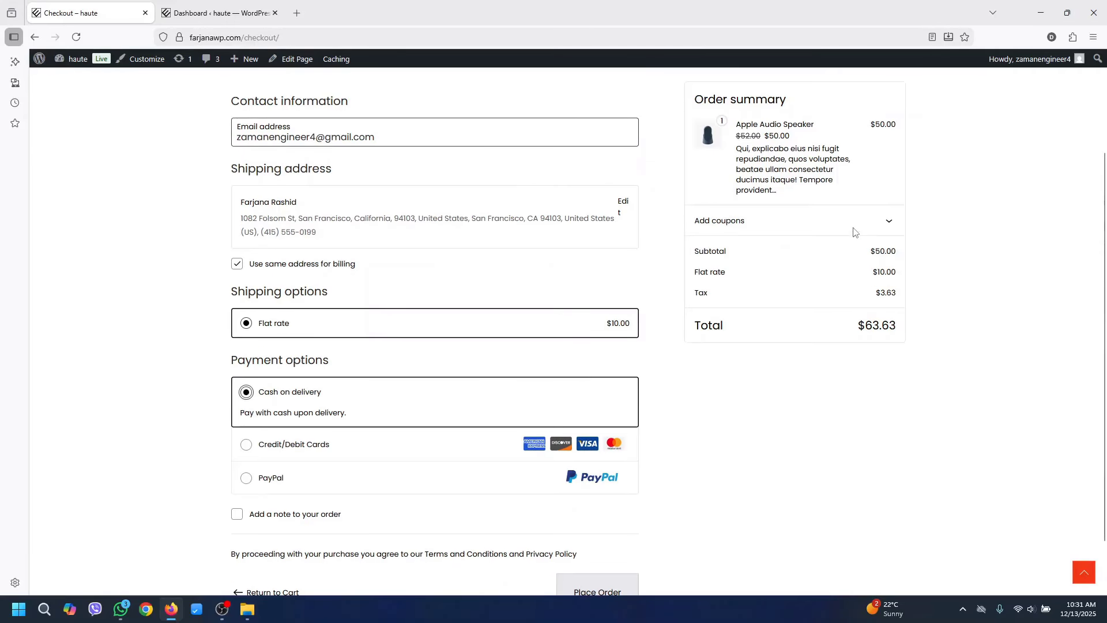
scroll(759, 450, "down", 1)
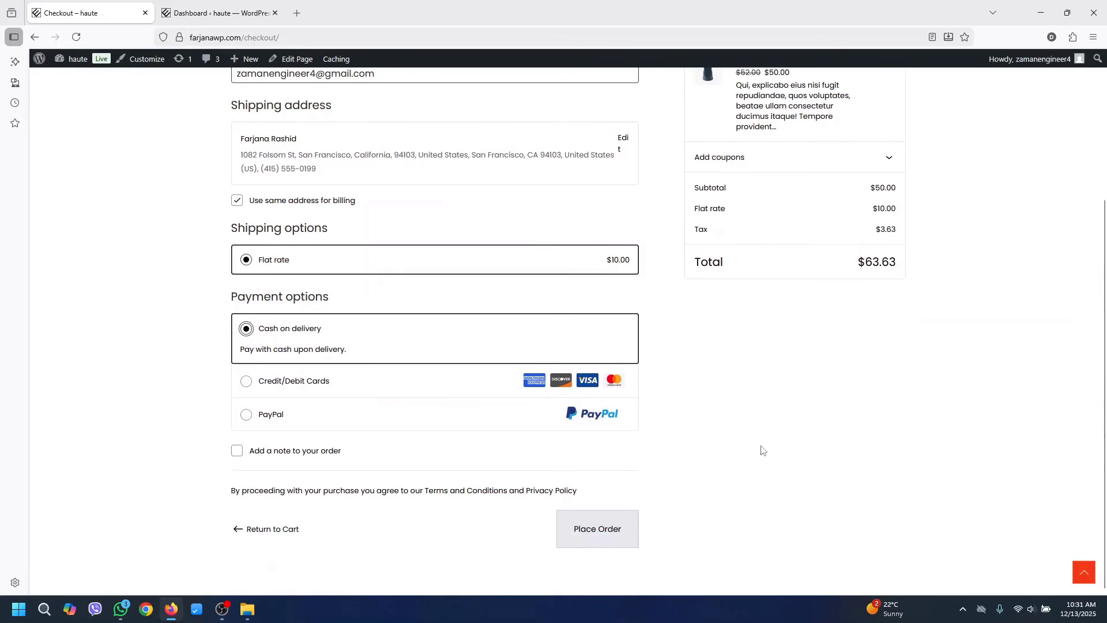
left_click(621, 530)
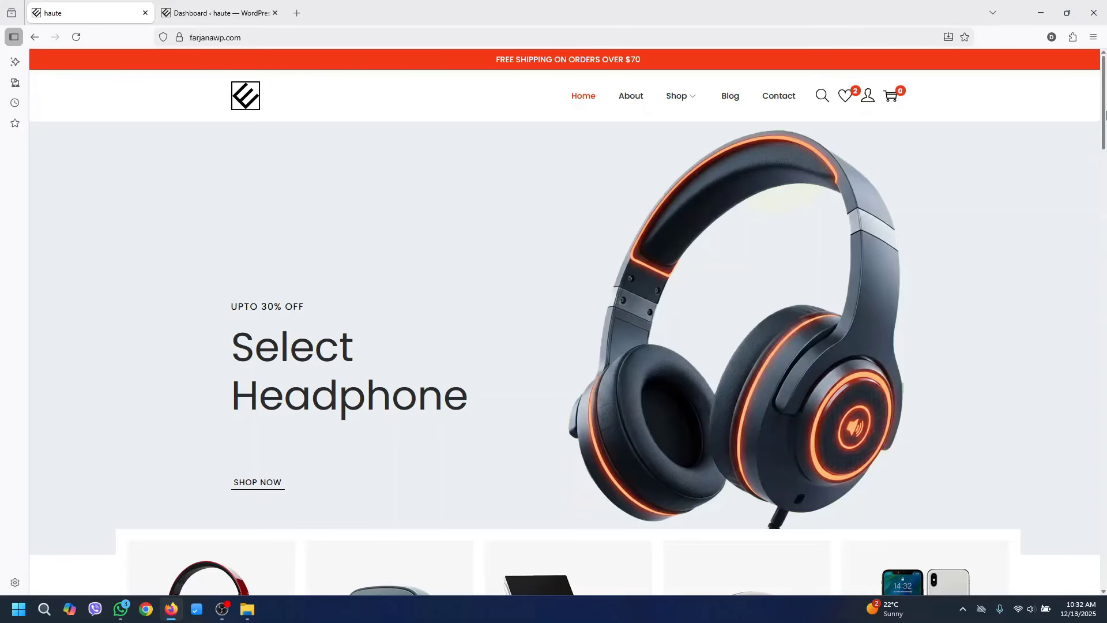
Review the live home page from the hero through the category, product, banner and Instagram sections to the footer, and return to its start
left_click_drag(1106, 115, 1106, 166)
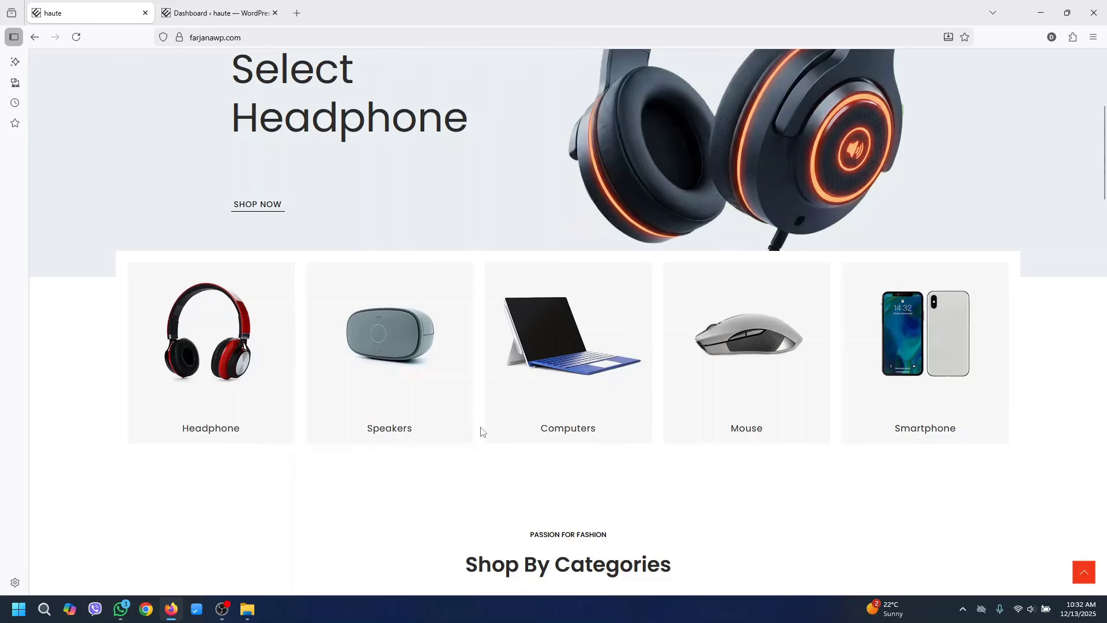
left_click_drag(1106, 173, 1106, 252)
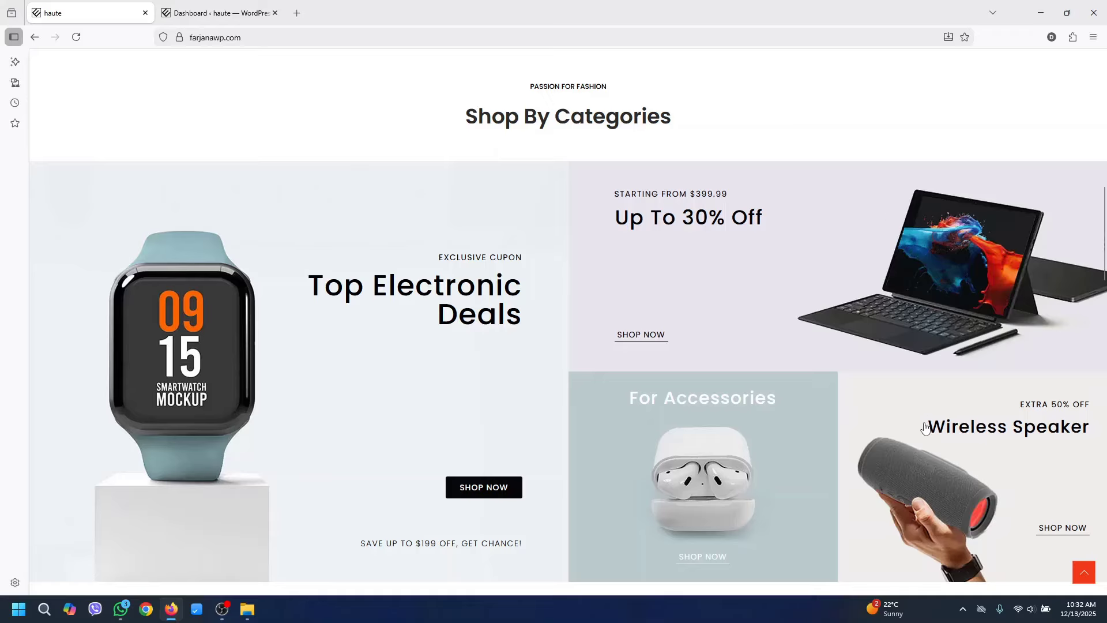
scroll(1105, 245, "down", 2)
left_click_drag(1105, 245, 1094, 337)
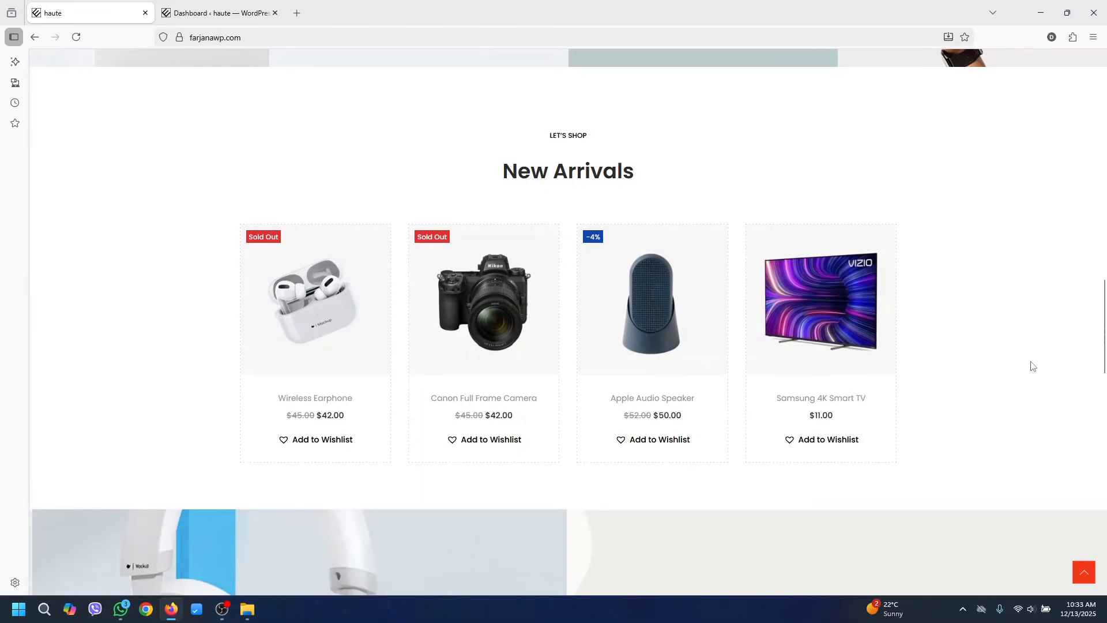
left_click_drag(1105, 333, 1104, 394)
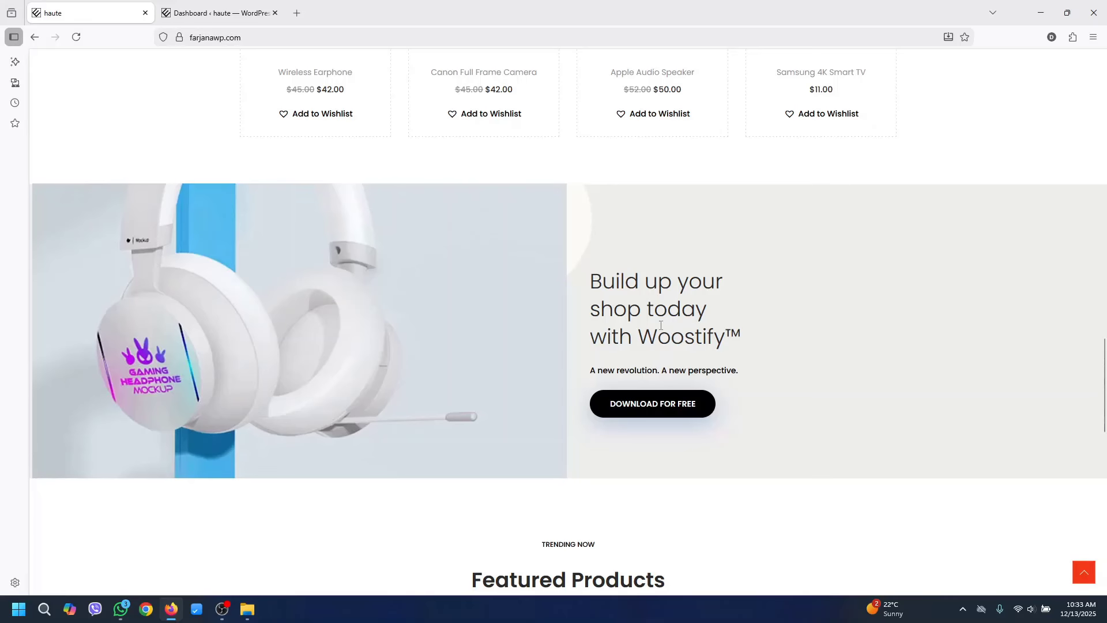
left_click_drag(1105, 385, 1106, 457)
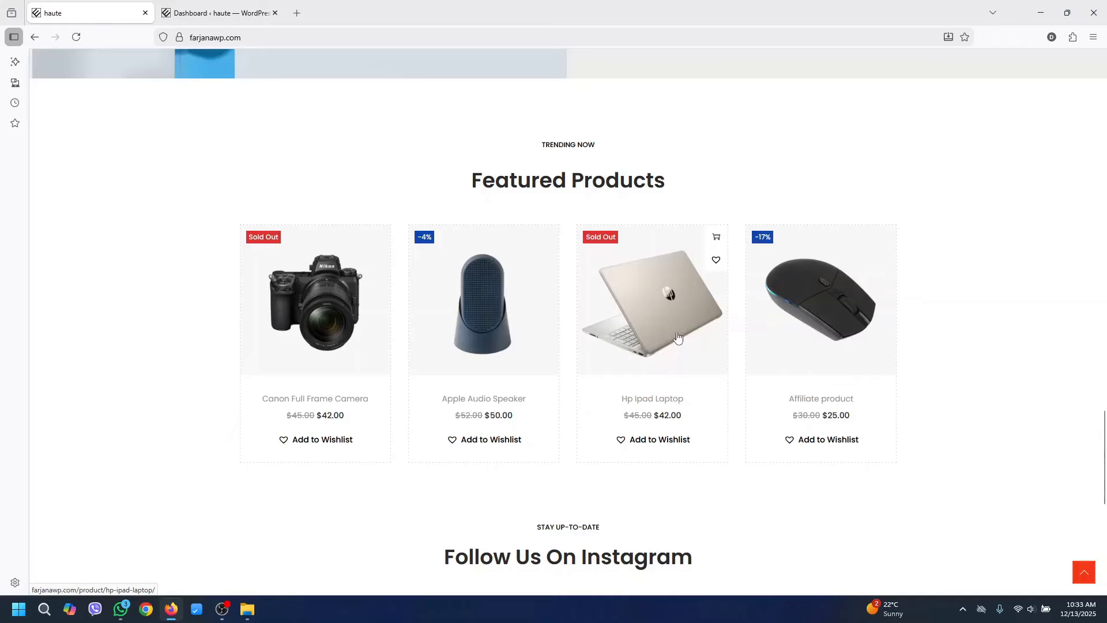
left_click_drag(1104, 439, 1106, 522)
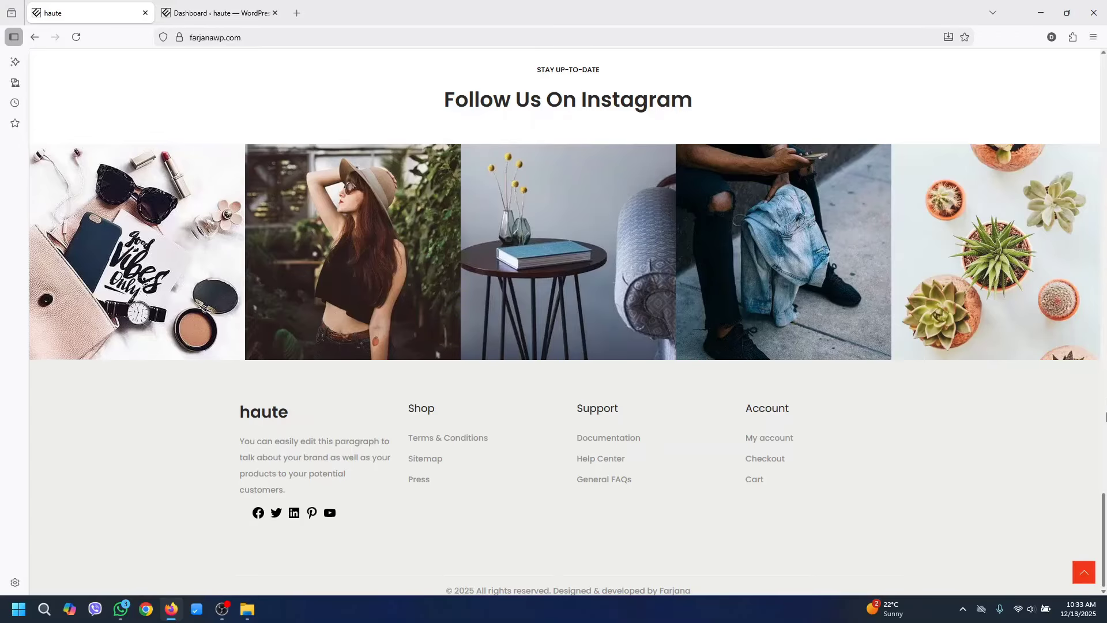
scroll(1102, 288, "down", 2)
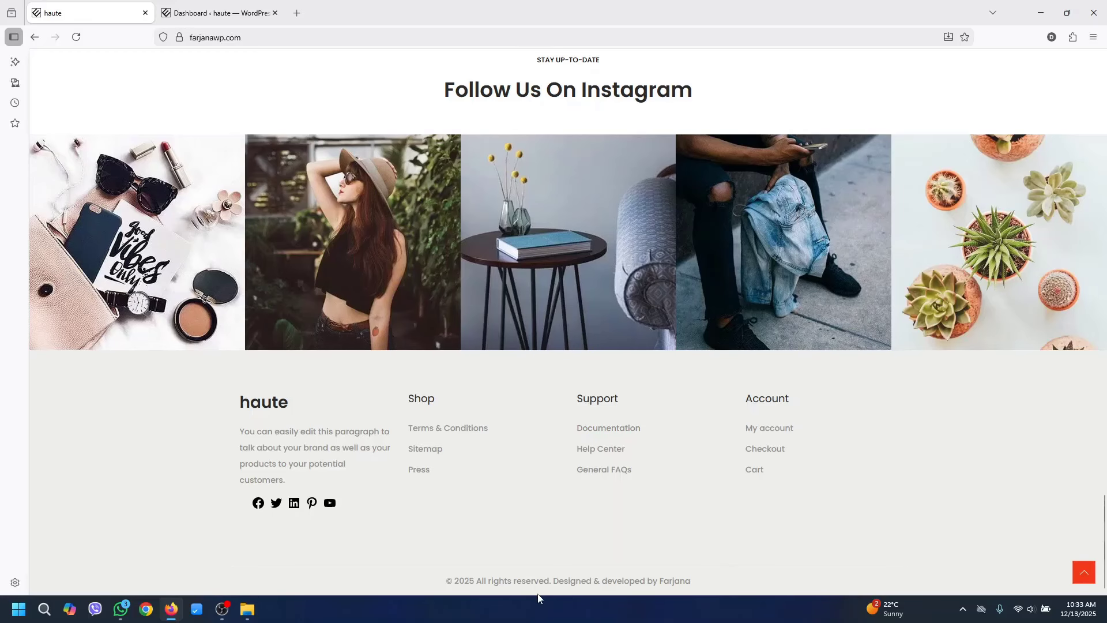
left_click(1084, 574)
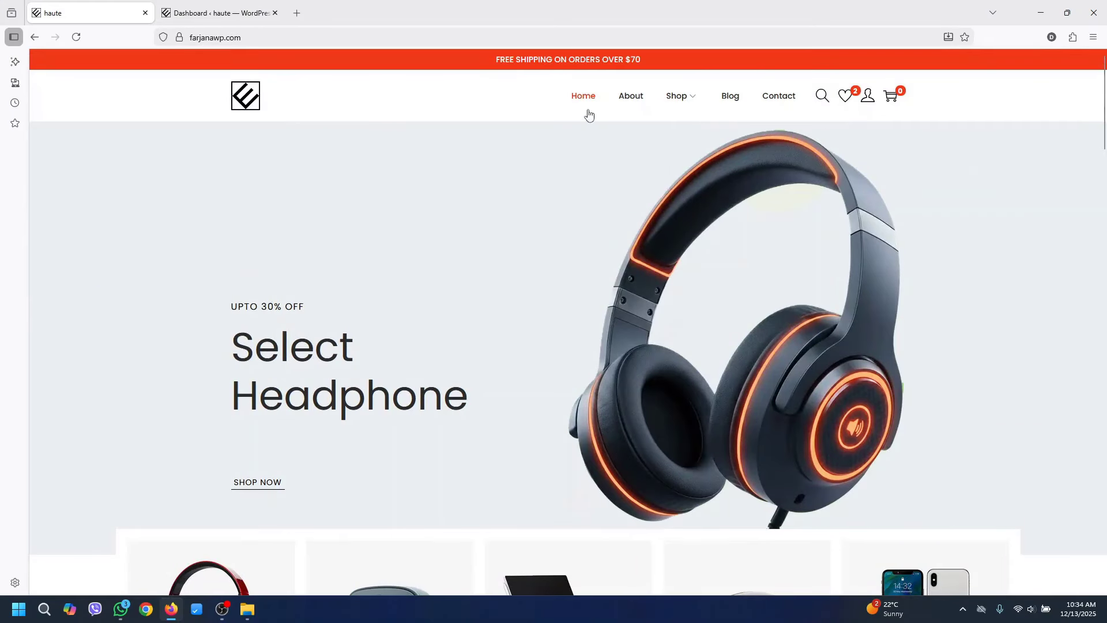
Open the Shop page, add the Apple Audio Speaker to the cart and close the cart preview
left_click(675, 96)
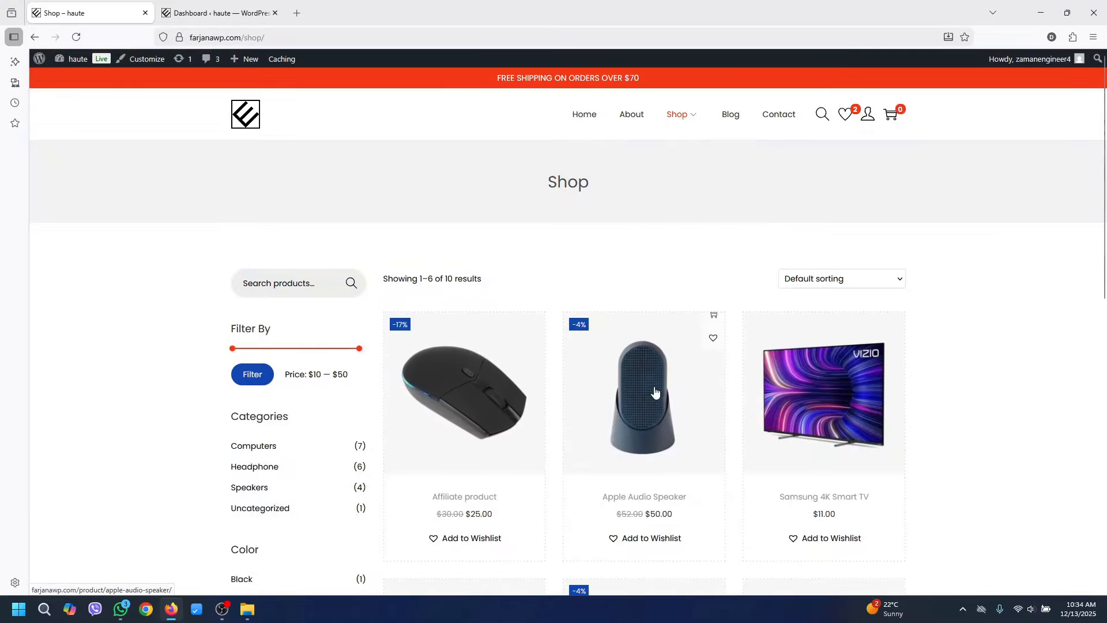
scroll(1106, 405, "down", 5)
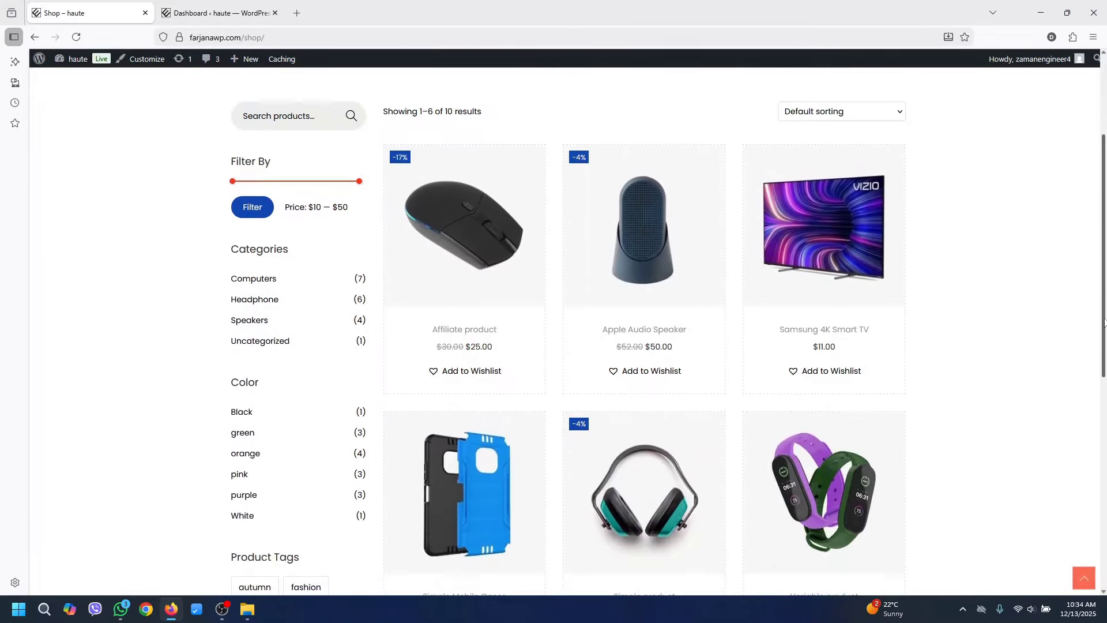
scroll(467, 318, "up", 5)
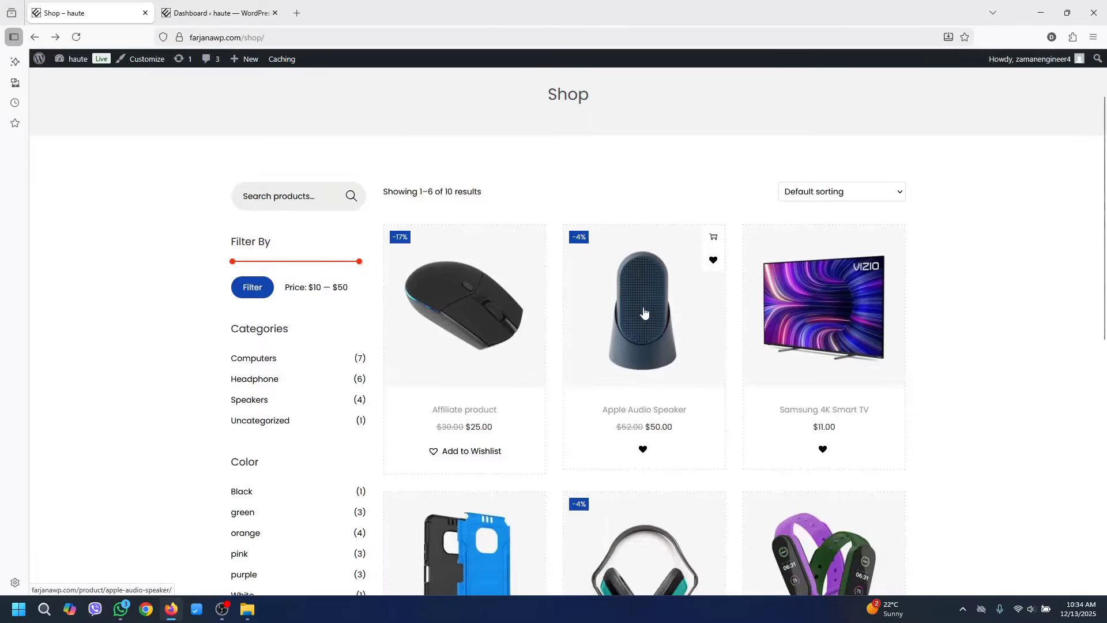
left_click(714, 236)
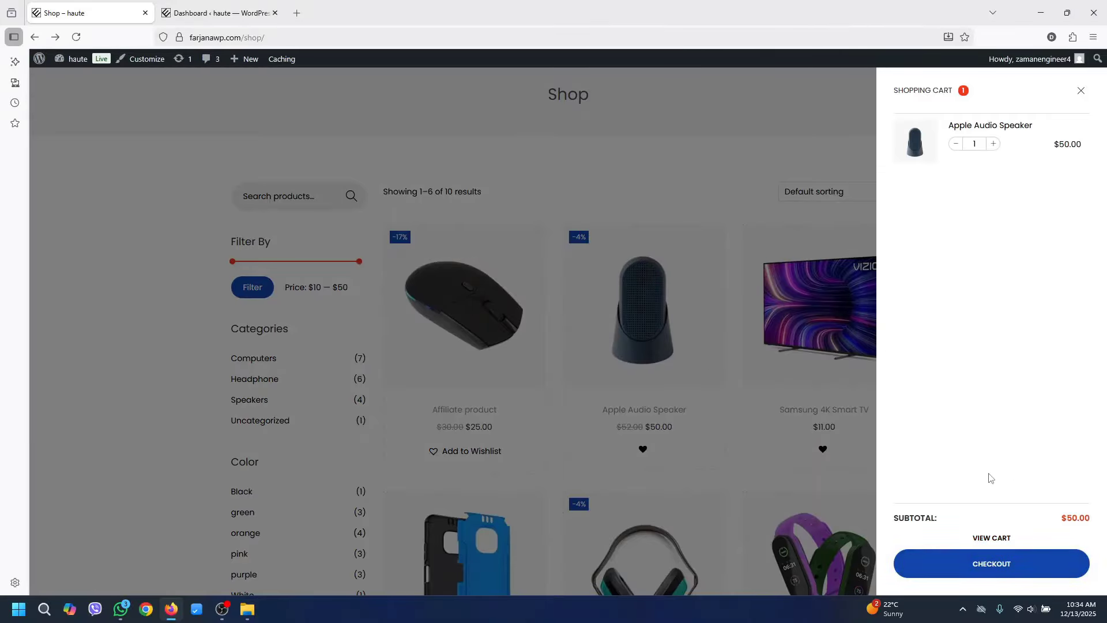
left_click(1081, 91)
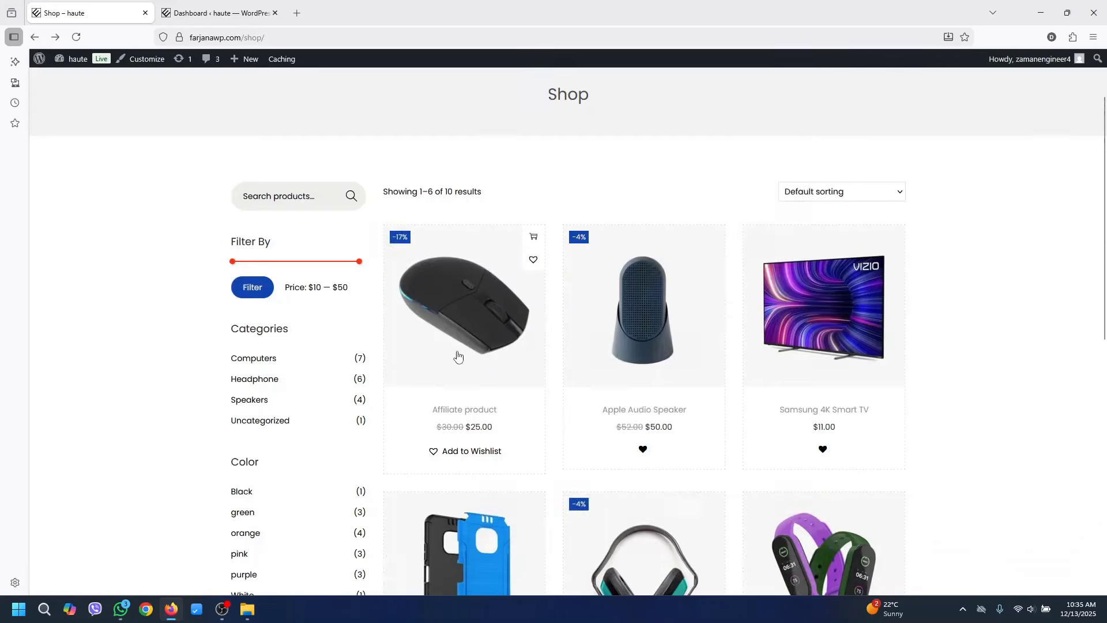
Add the Affiliate product to the wishlist, view the wishlist page and return to the shop
left_click(531, 261)
left_click(591, 364)
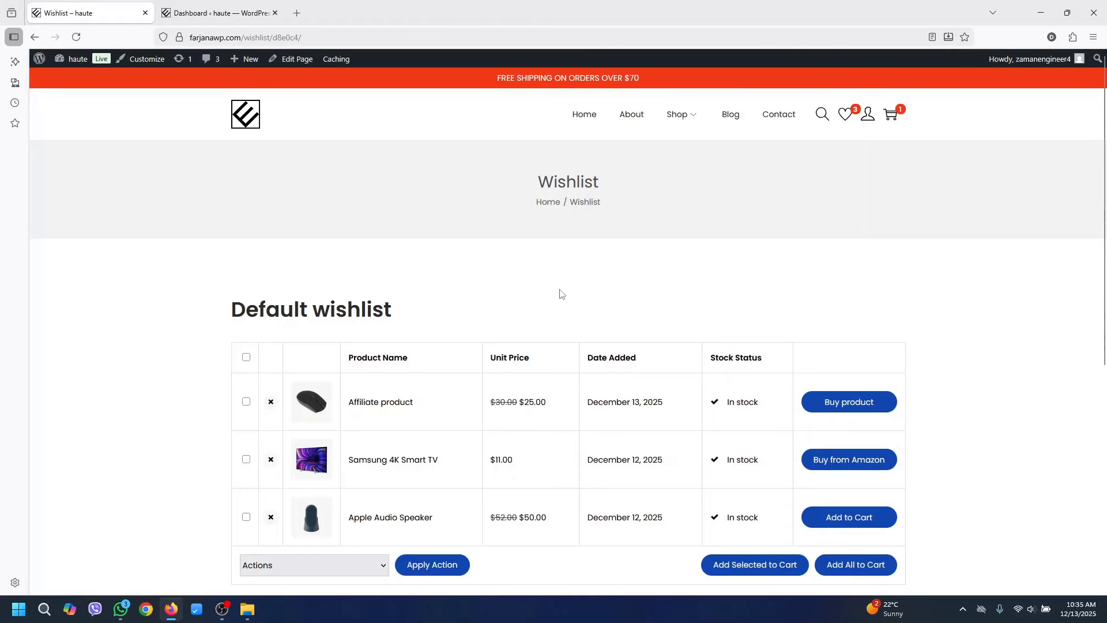
key("alt+Left")
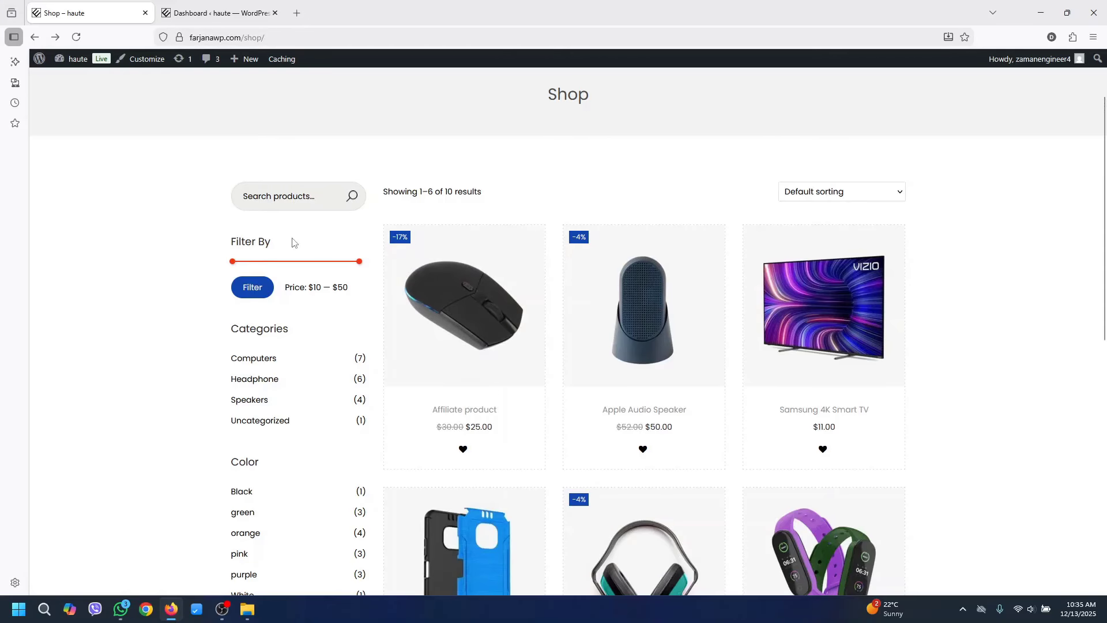
Set the shop's price filter range to $10–$20 and look through the category, color and product tag filters
left_click_drag(361, 263, 262, 261)
scroll(365, 511, "down", 5)
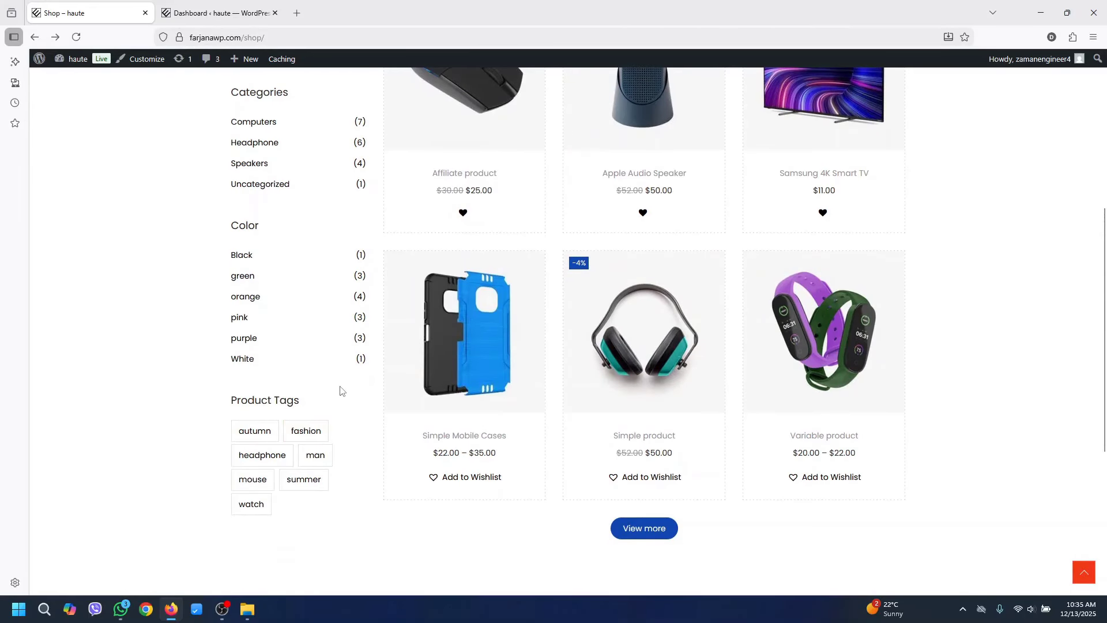
scroll(1055, 338, "up", 7)
Open the Computers product category from the shop's categories and look over its product listing
mouse_move(690, 114)
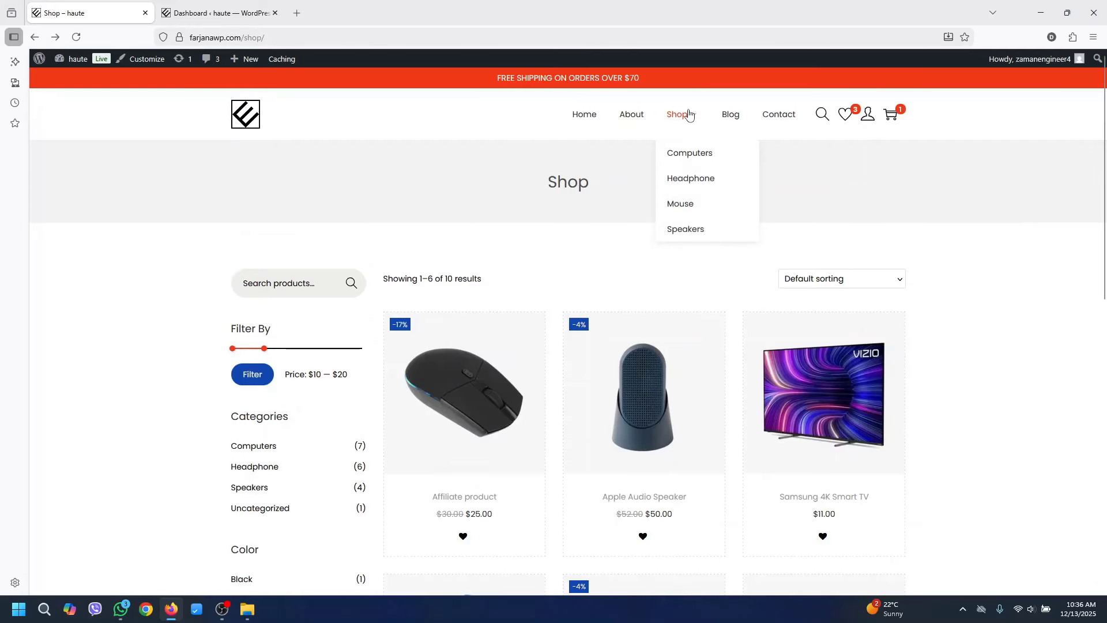
left_click(695, 160)
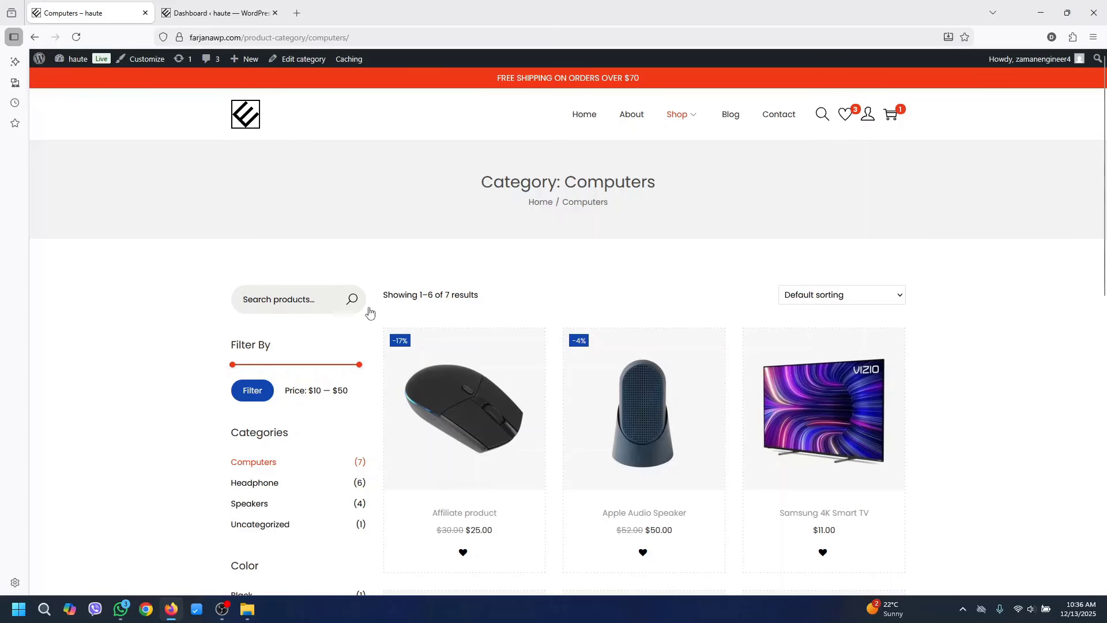
scroll(1105, 265, "down", 1)
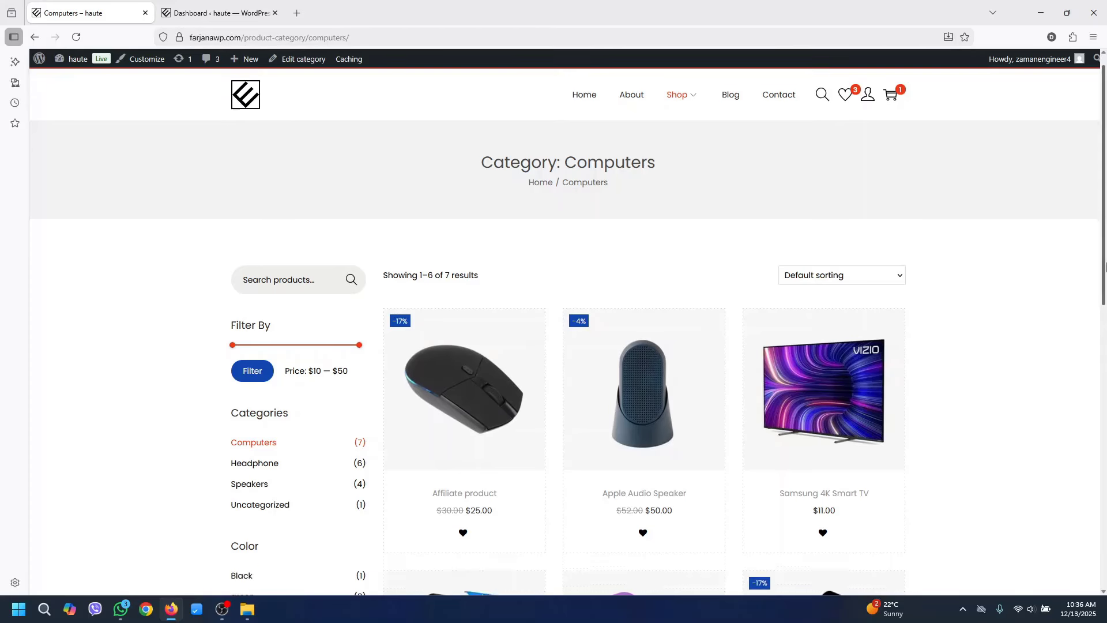
Open the store's blog, look over its posts and open the article "This is a new post"
scroll(1106, 265, "down", 10)
scroll(1105, 265, "up", 12)
left_click(733, 115)
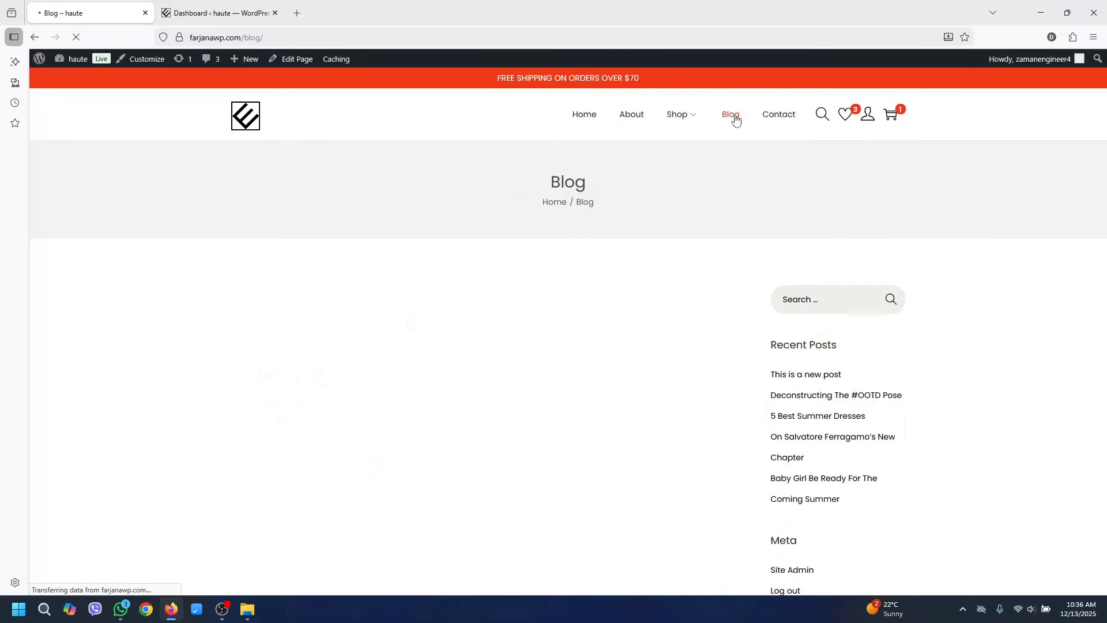
scroll(1106, 172, "down", 8)
left_click_drag(1106, 171, 1106, 132)
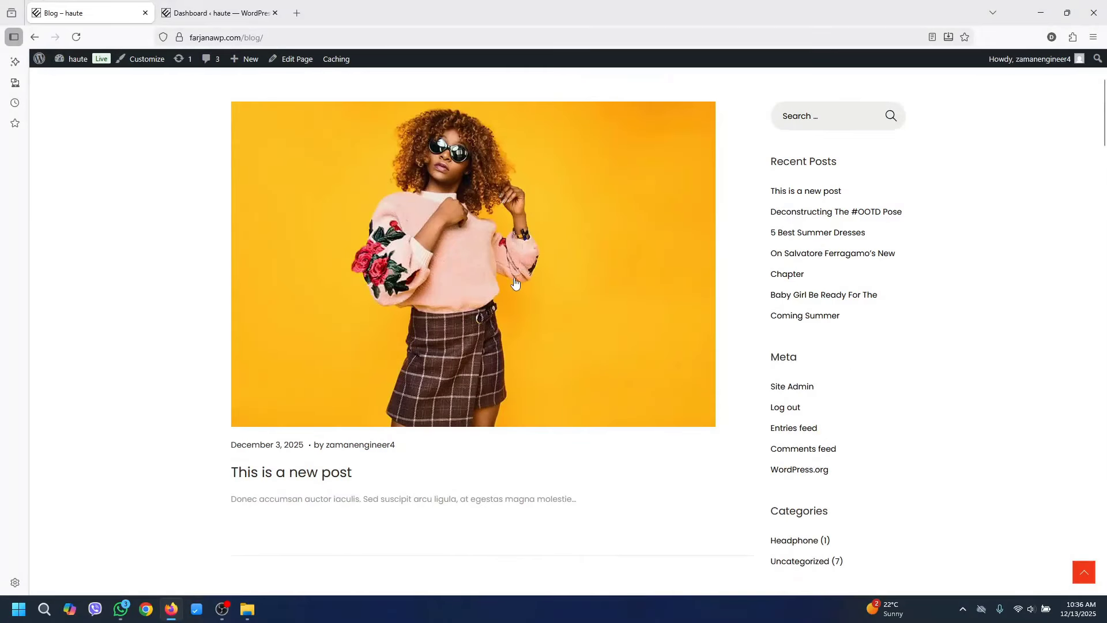
left_click(542, 237)
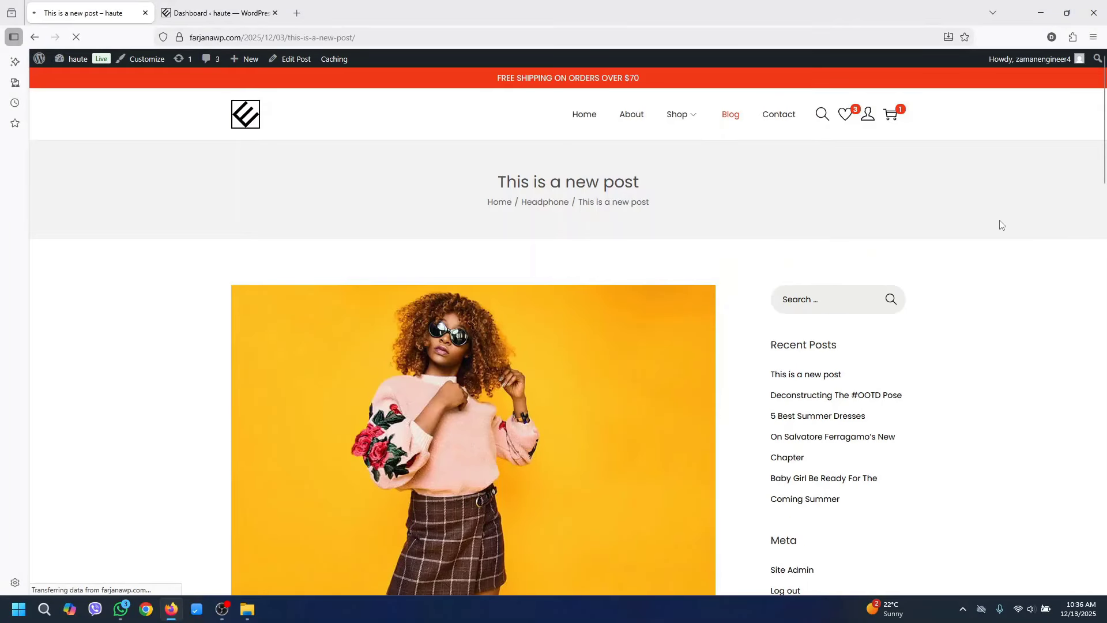
left_click_drag(1106, 155, 1106, 214)
View the Contact page's map, contact info and message form, and return to the store's home page
left_click(779, 119)
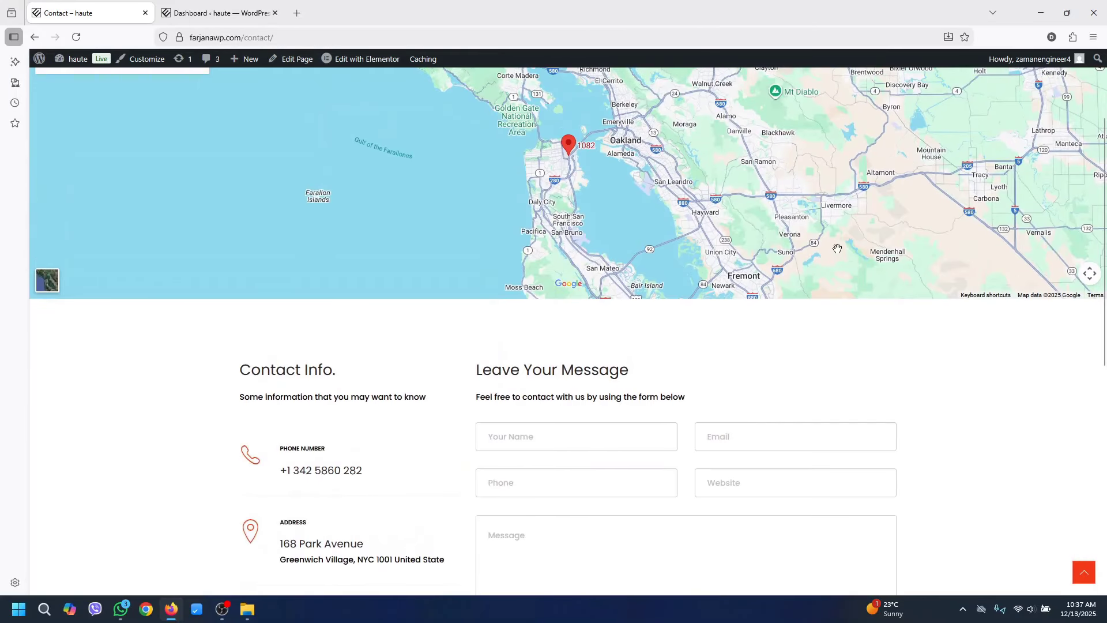
scroll(600, 312, "down", 3)
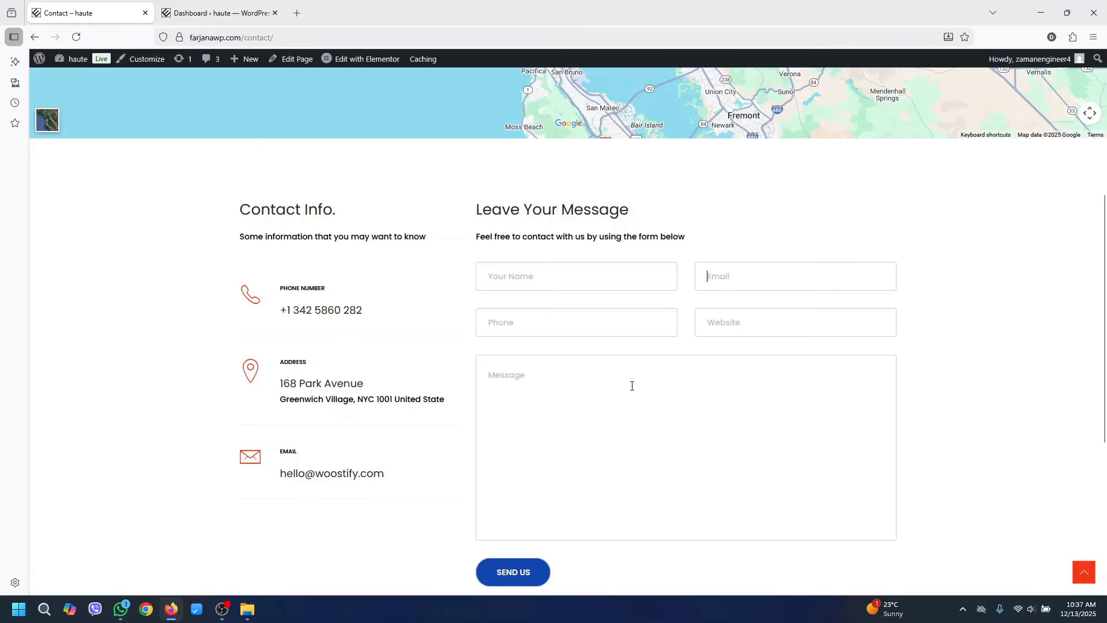
scroll(1105, 300, "up", 5)
scroll(1105, 300, "up", 5)
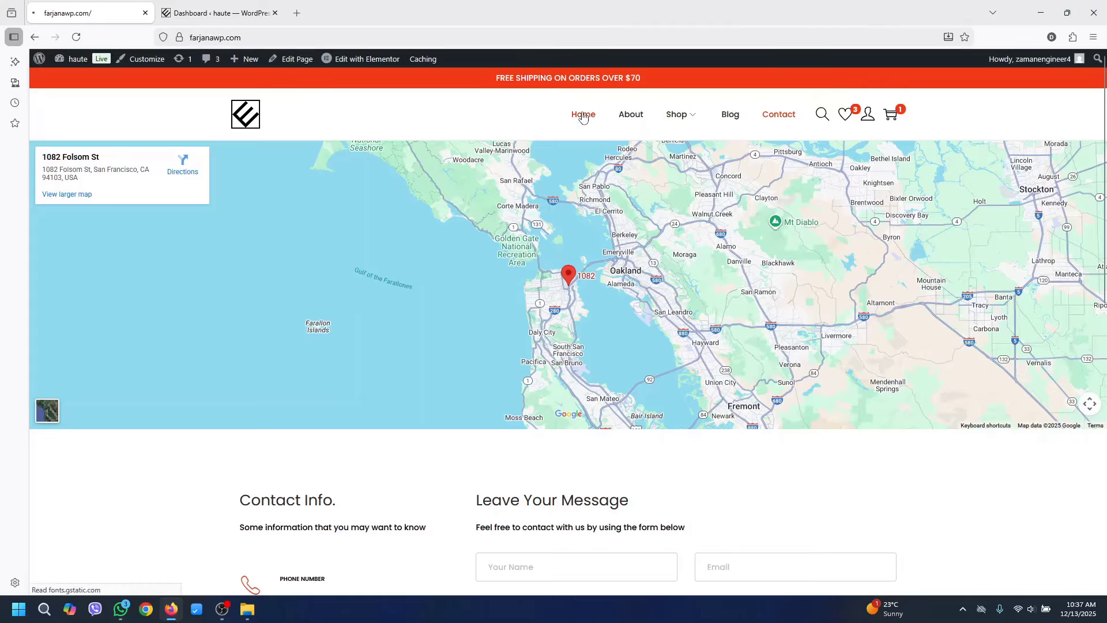
left_click(583, 114)
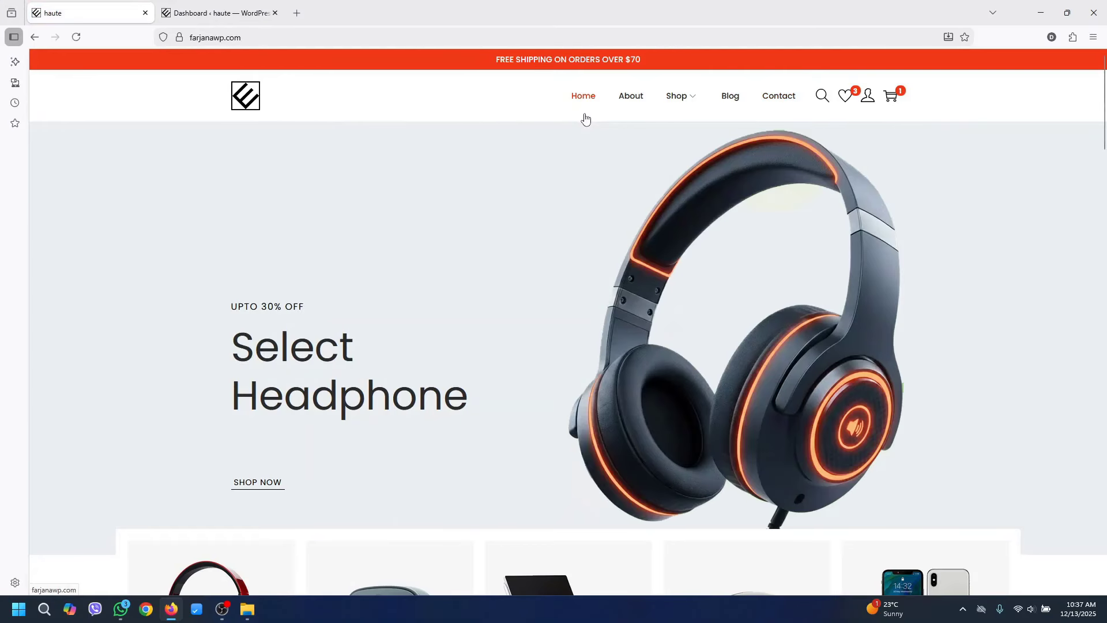
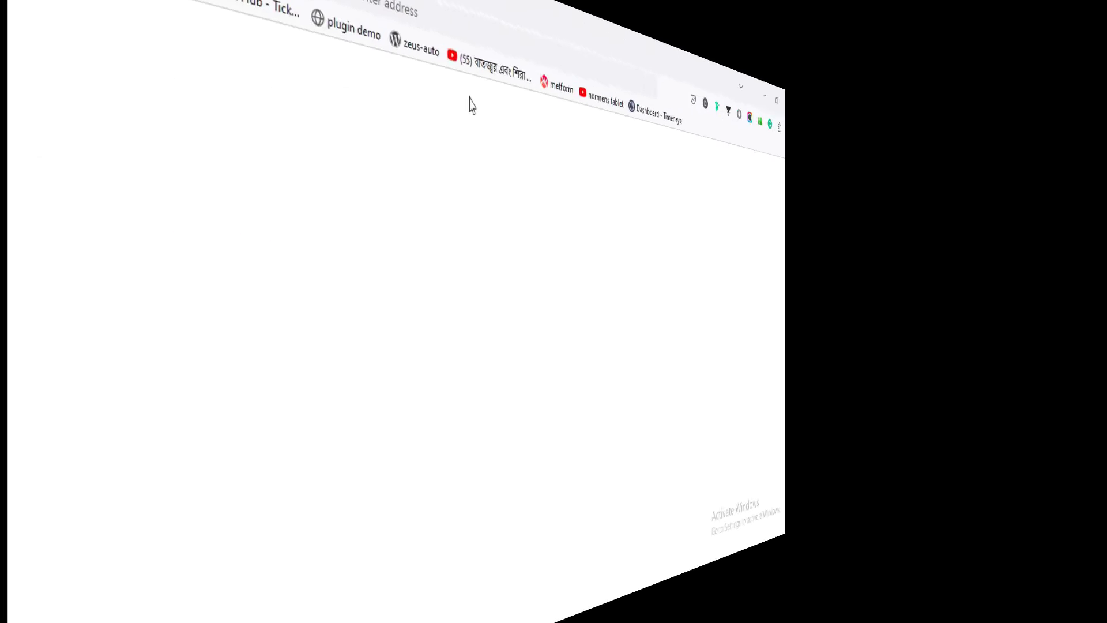
Load the DIVI web designer's personal website in the new tab and open its Tools page
left_click(384, 56)
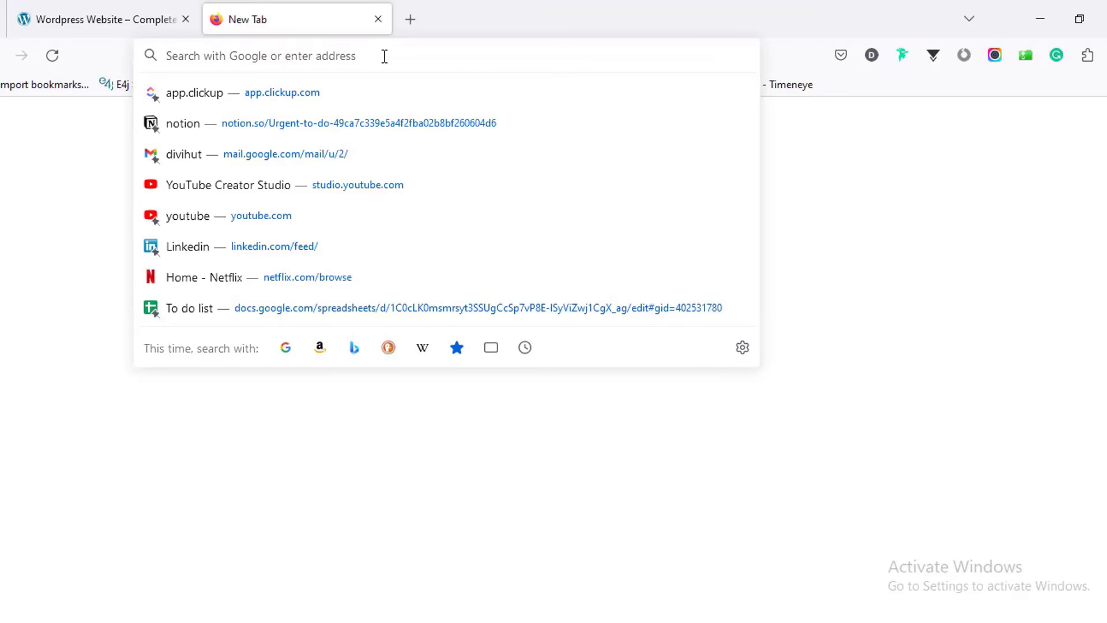
type("farjana-")
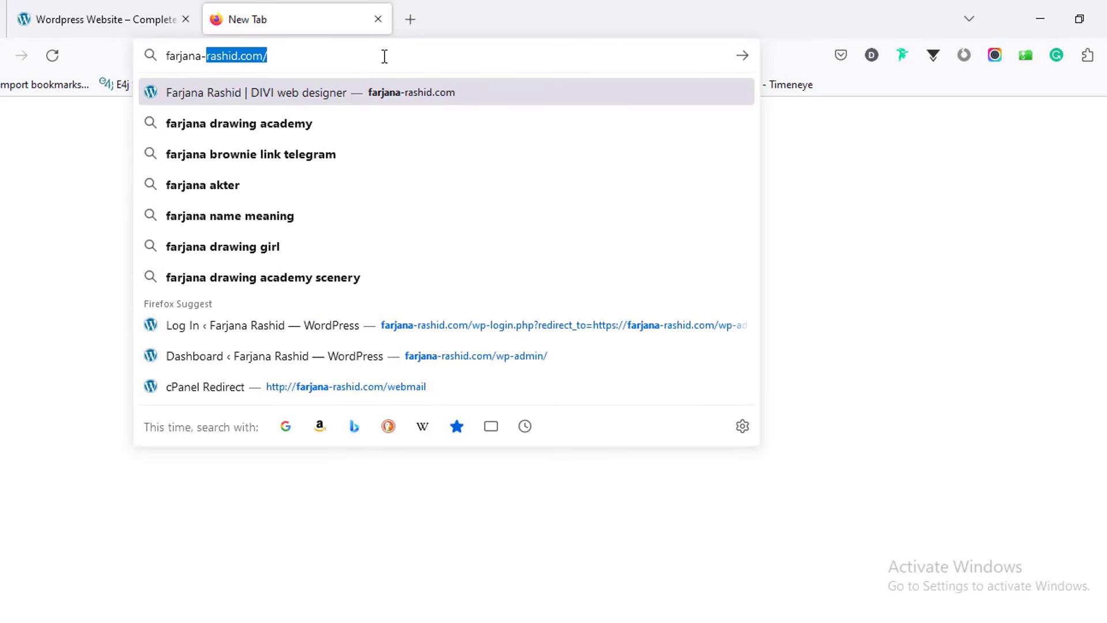
key("Return")
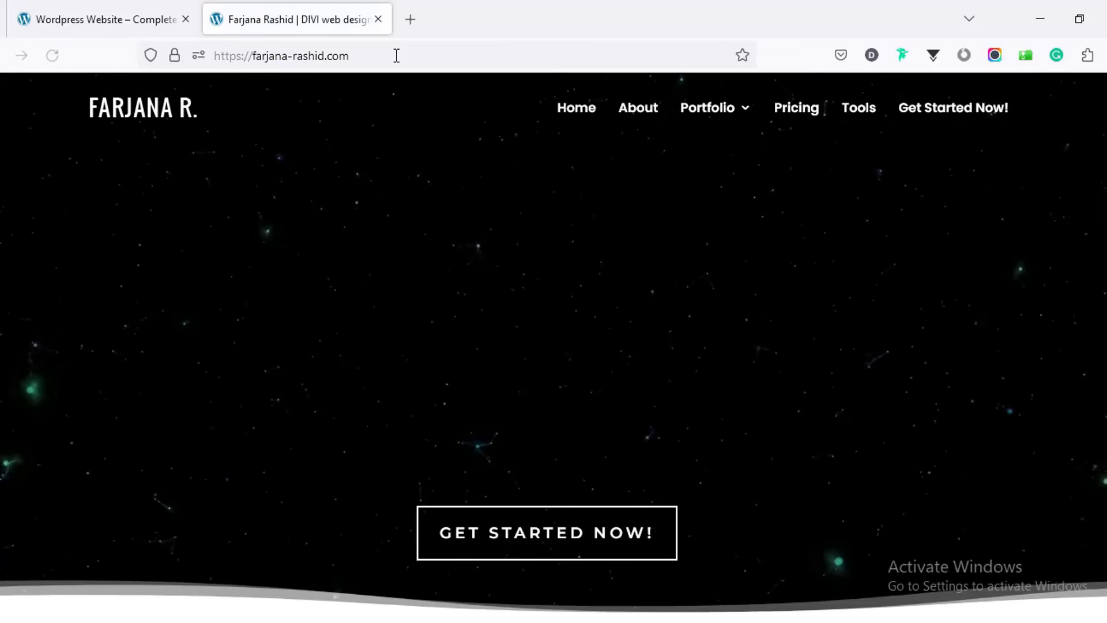
left_click(863, 116)
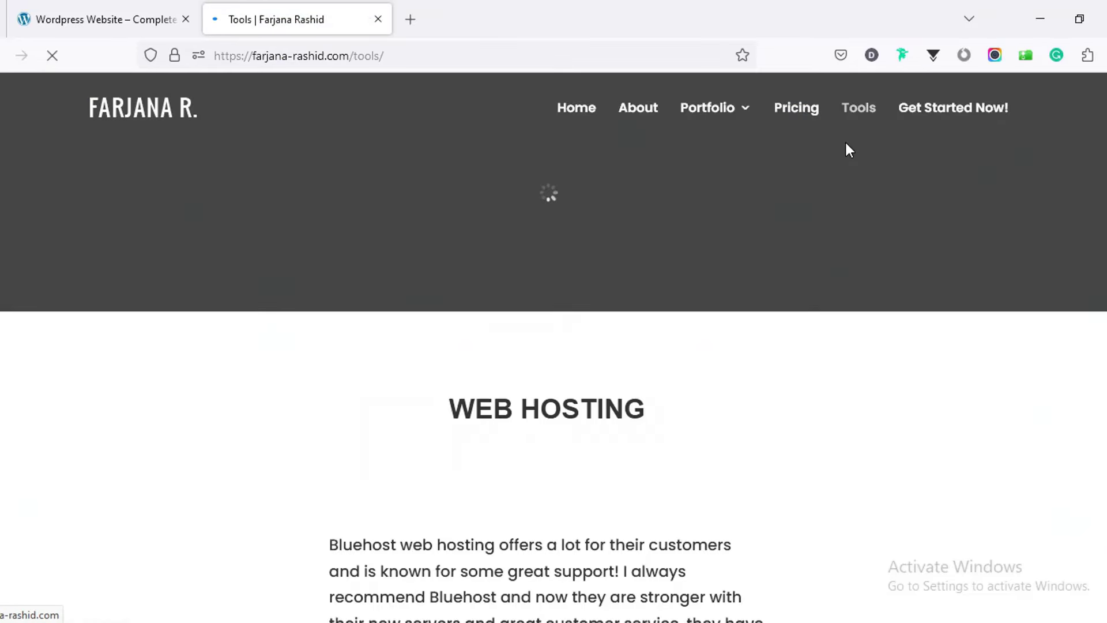
Read the Web Hosting section about Bluehost and follow its Get Started link
scroll(688, 254, "down", 10)
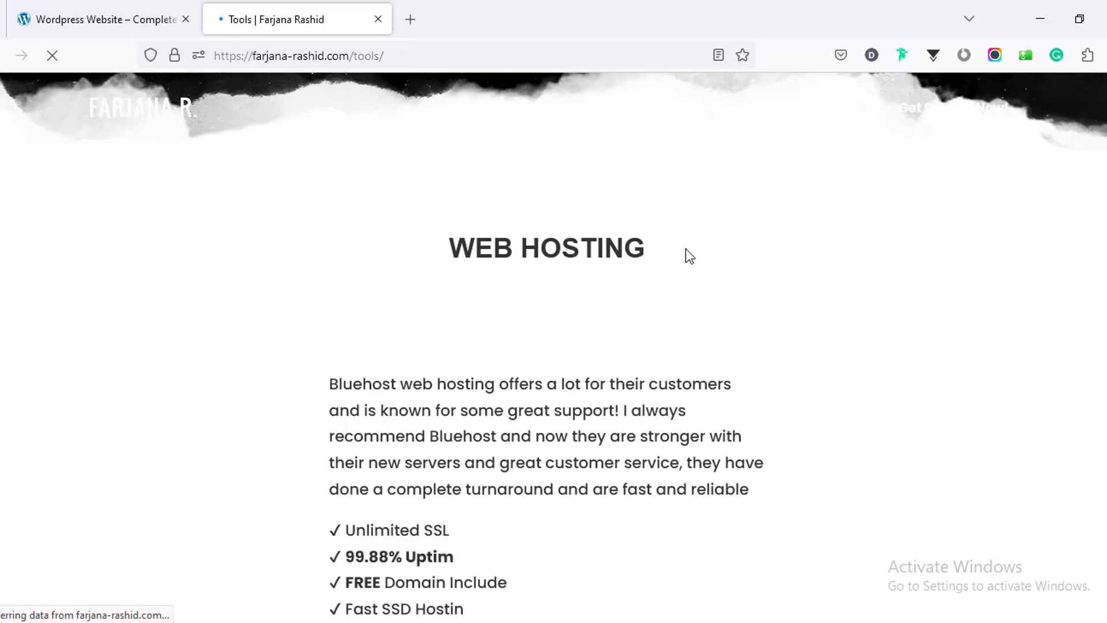
scroll(687, 255, "up", 5)
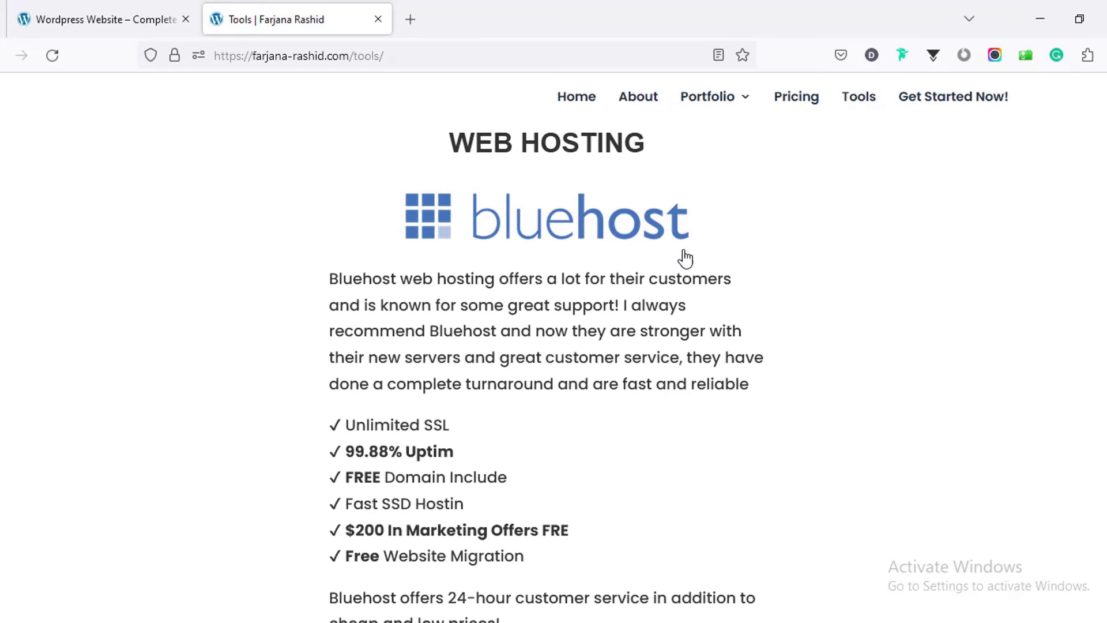
scroll(508, 339, "down", 4)
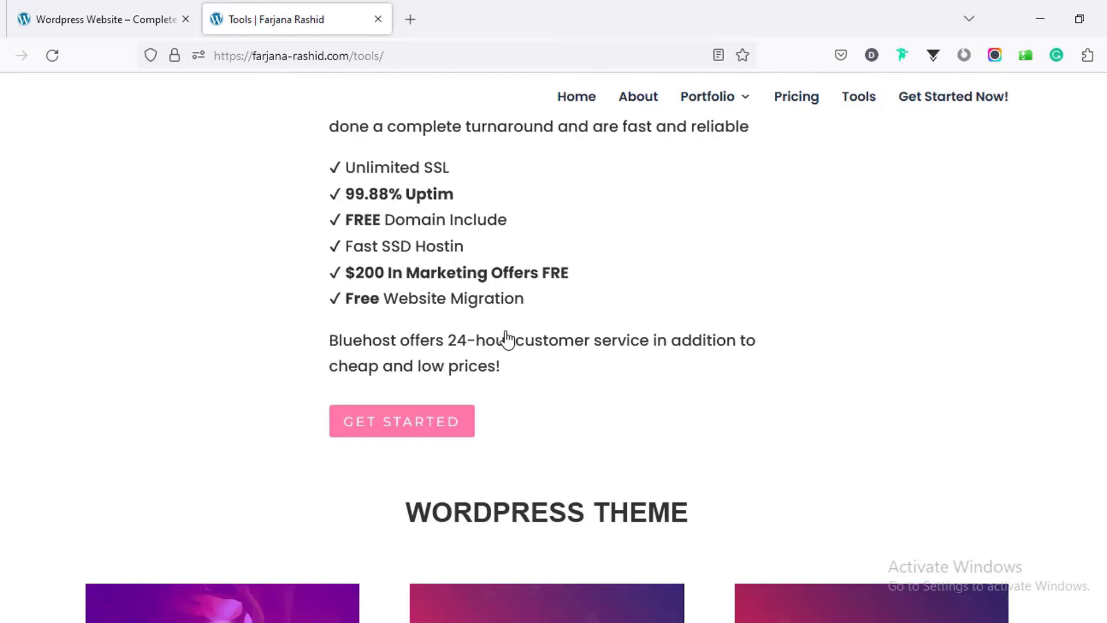
left_click(380, 433)
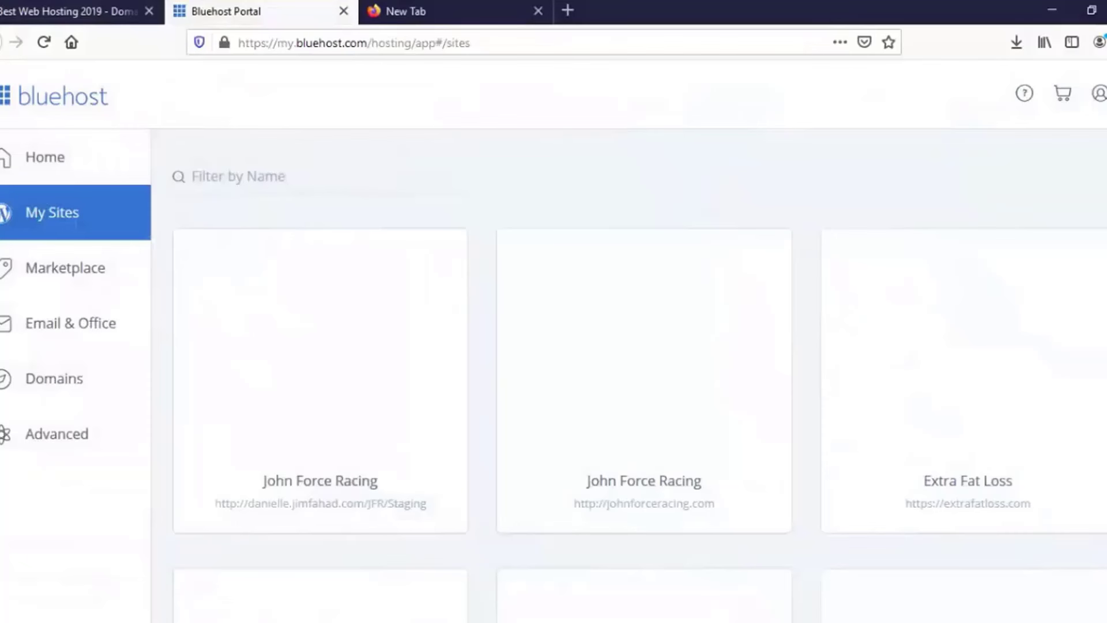
Look through the WordPress websites listed under My Sites in the Bluehost portal
scroll(544, 306, "down", 5)
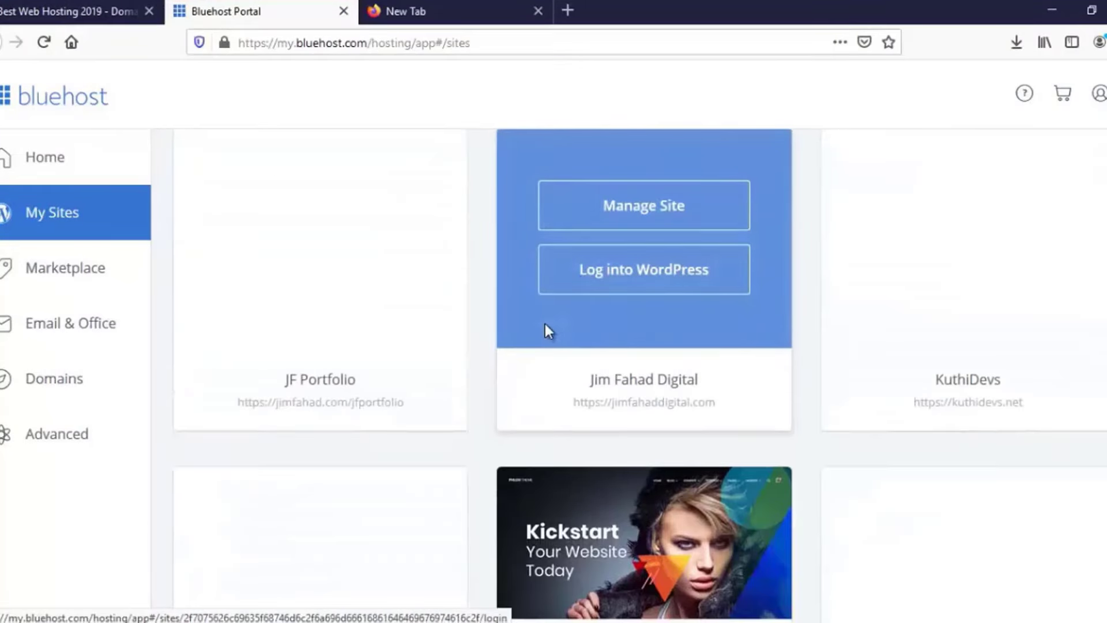
scroll(546, 329, "down", 3)
scroll(525, 364, "down", 7)
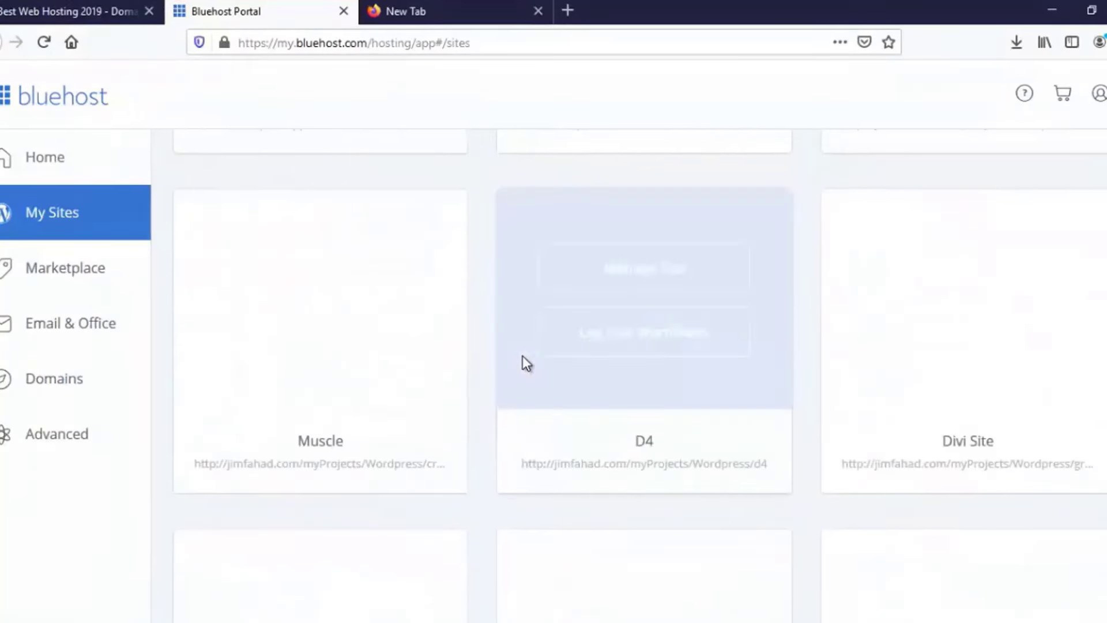
scroll(525, 364, "down", 7)
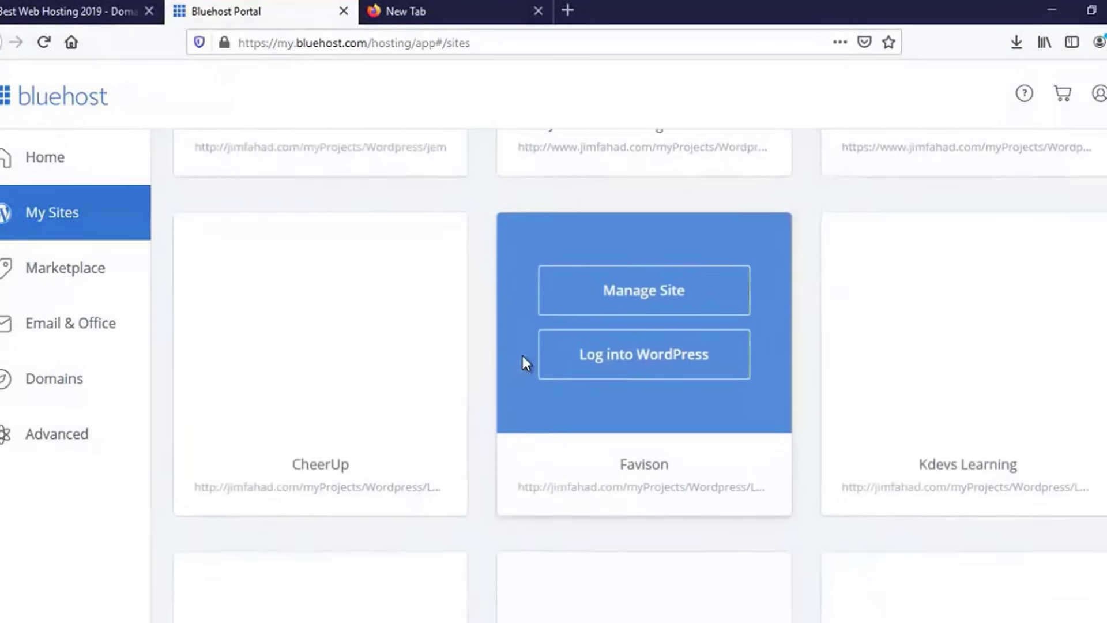
scroll(521, 387, "down", 6)
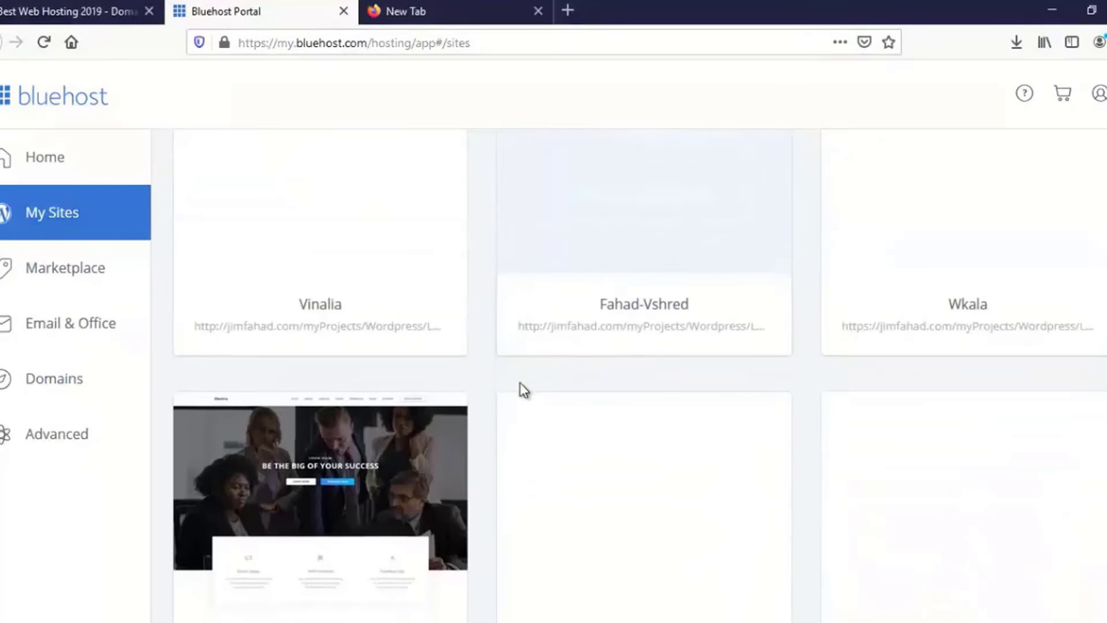
scroll(520, 384, "down", 5)
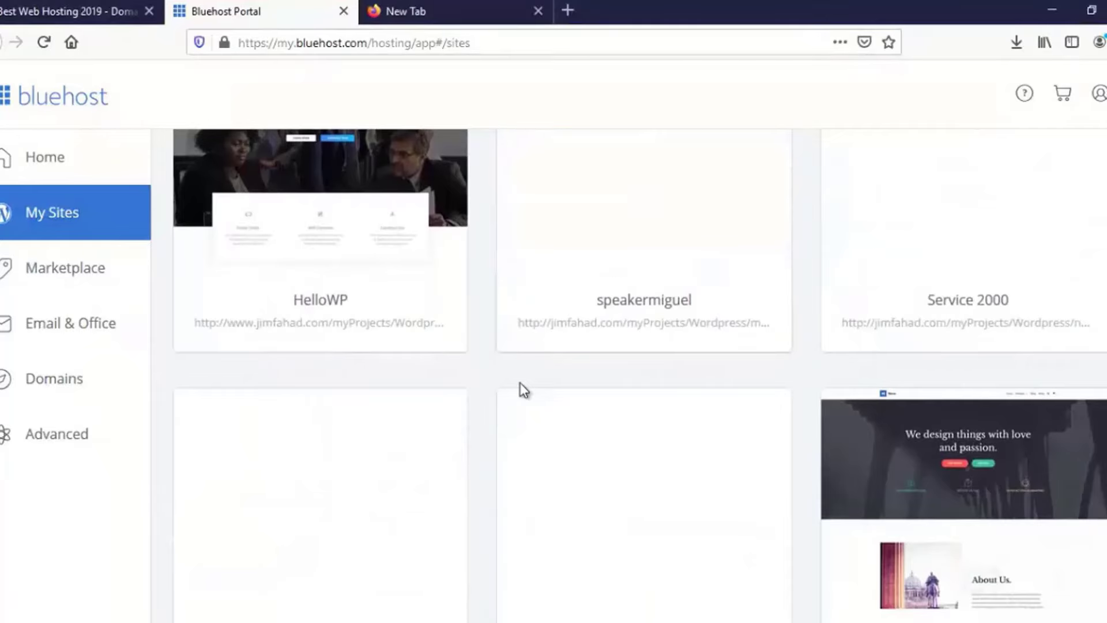
scroll(522, 388, "down", 4)
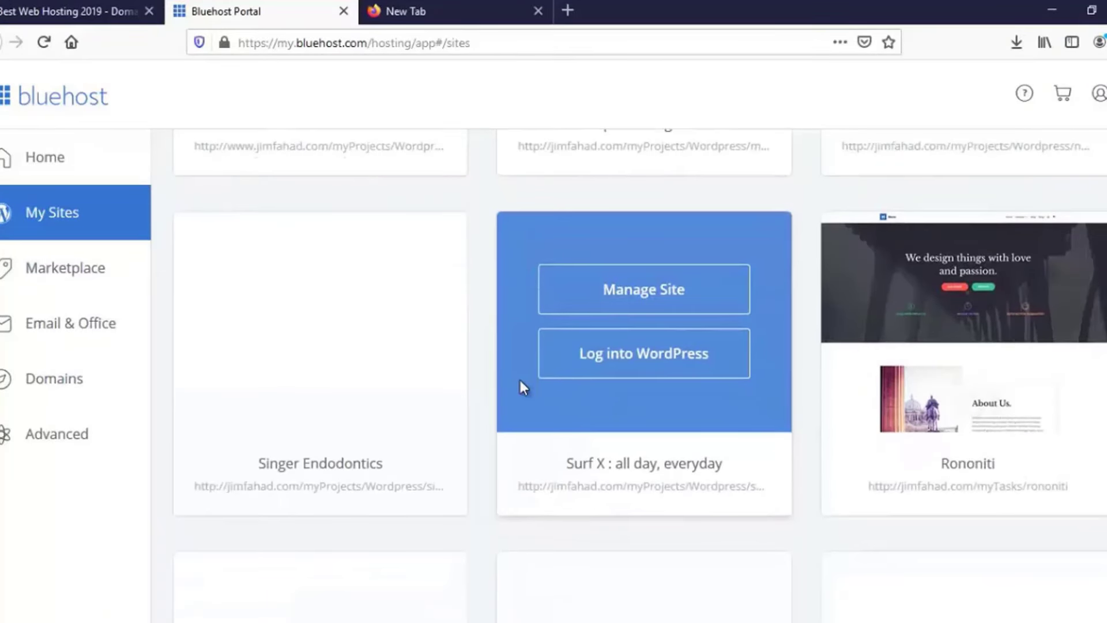
scroll(520, 379, "down", 2)
scroll(520, 379, "down", 2)
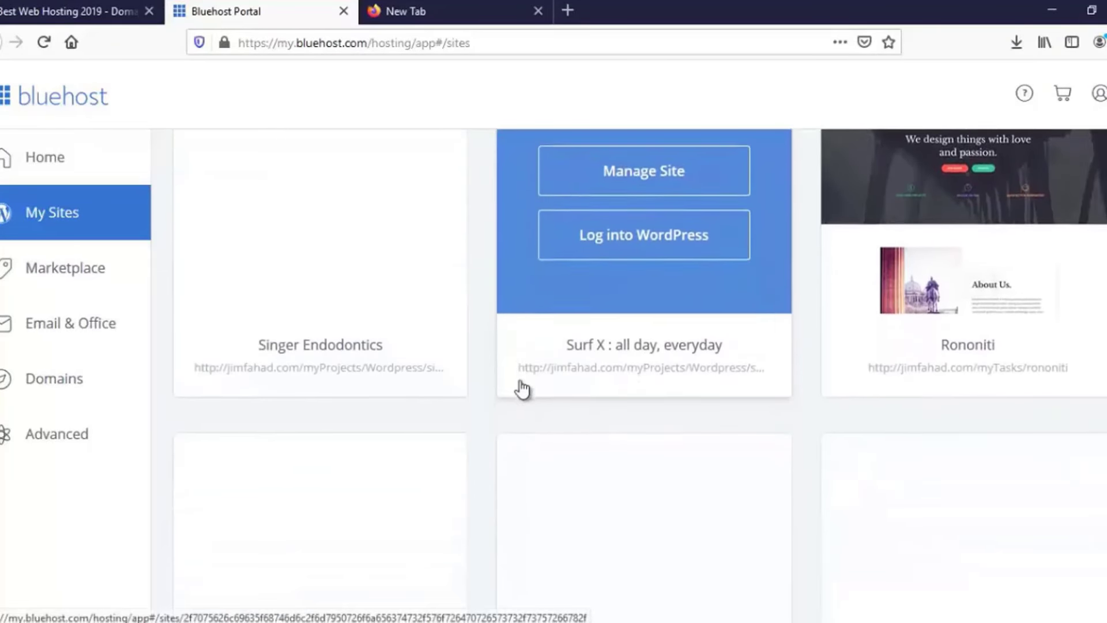
scroll(520, 380, "down", 3)
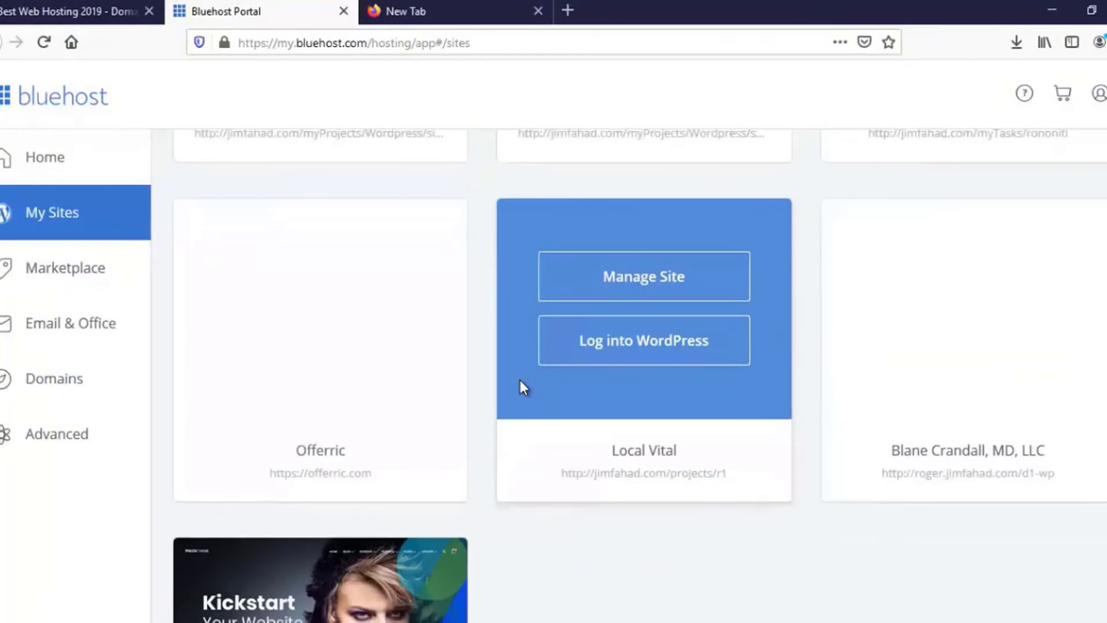
scroll(521, 384, "up", 5)
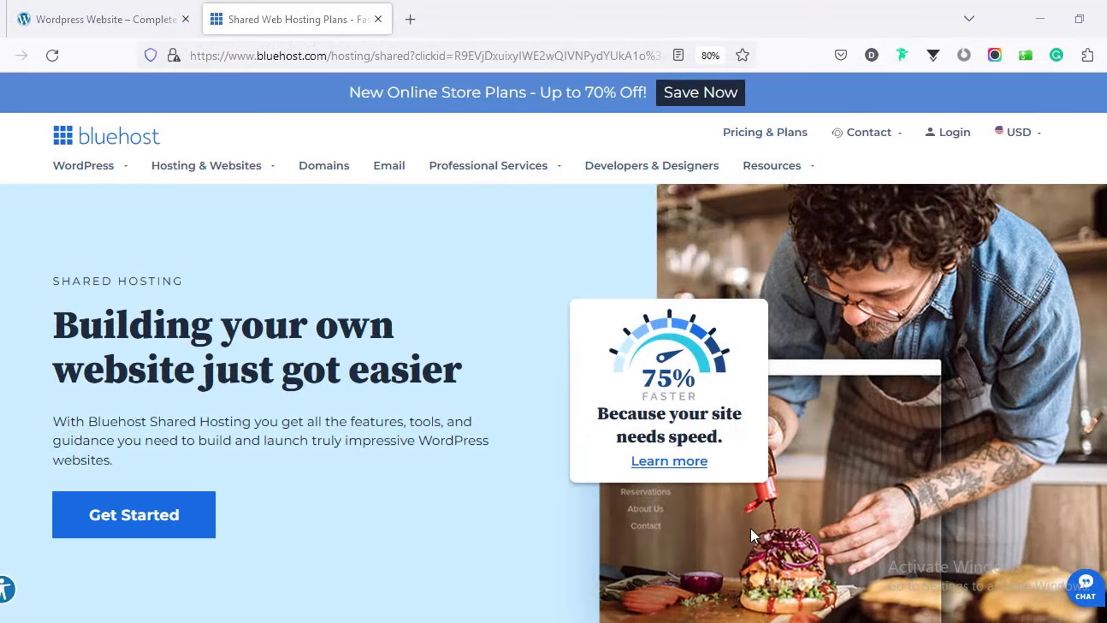
Go to Bluehost's shared hosting plans and compare the prices and top features of the Basic and Plus plans
left_click(149, 526)
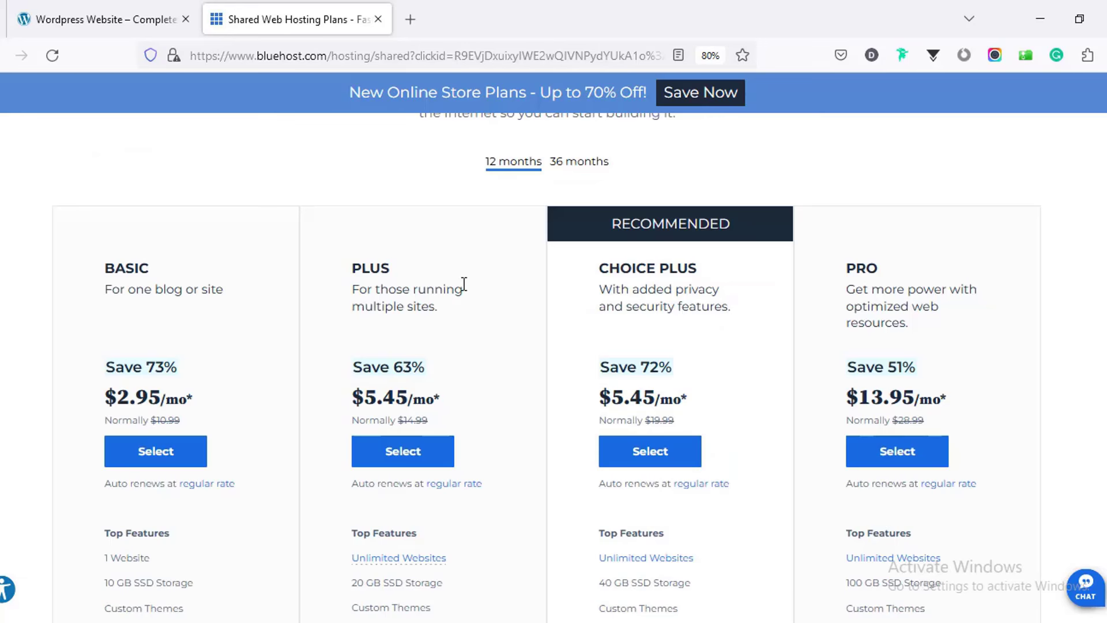
scroll(882, 337, "up", 1)
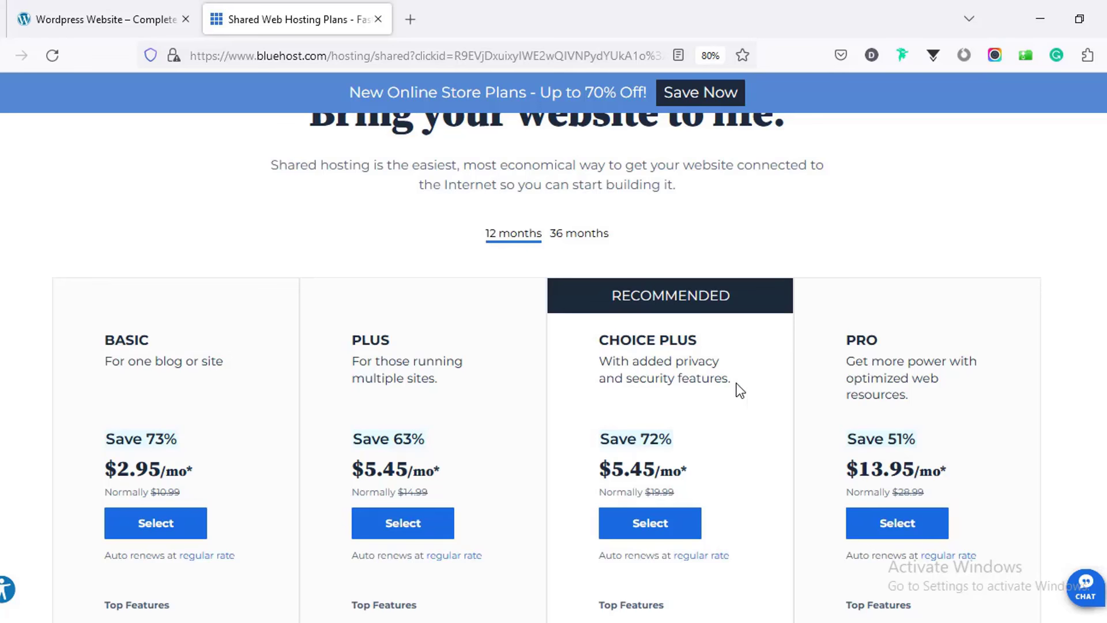
scroll(217, 387, "down", 2)
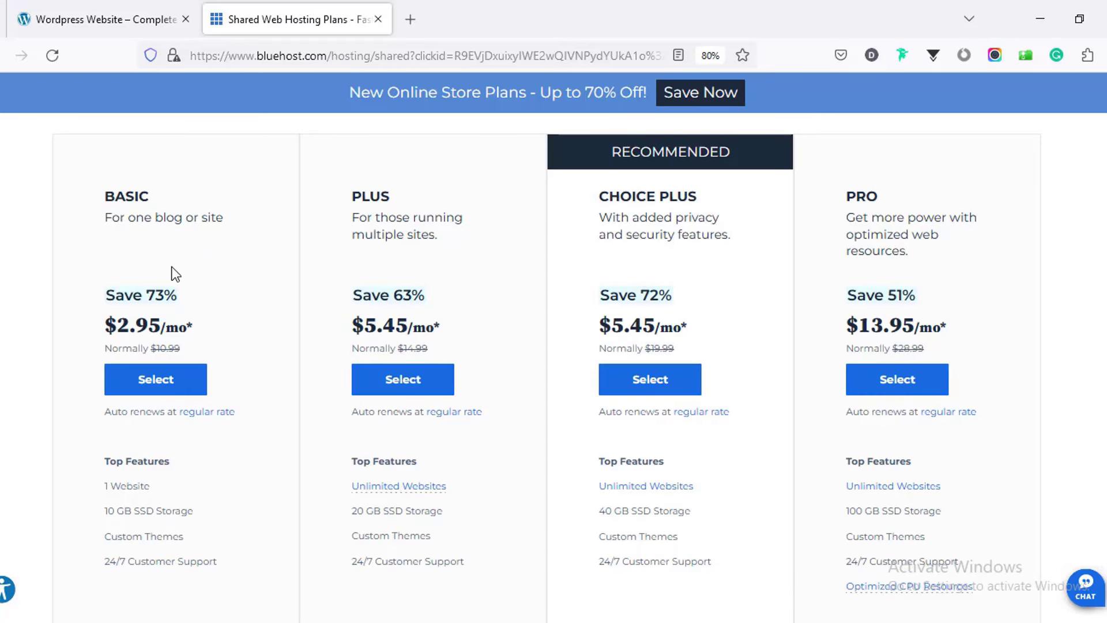
scroll(198, 312, "down", 1)
scroll(198, 315, "up", 2)
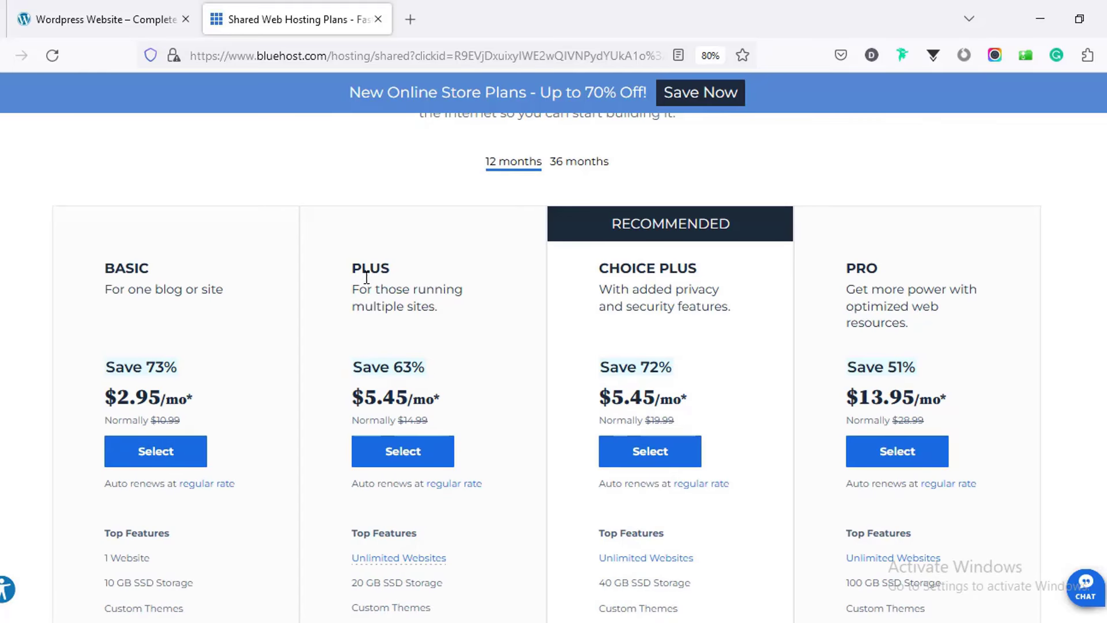
scroll(418, 294, "down", 3)
scroll(421, 302, "up", 2)
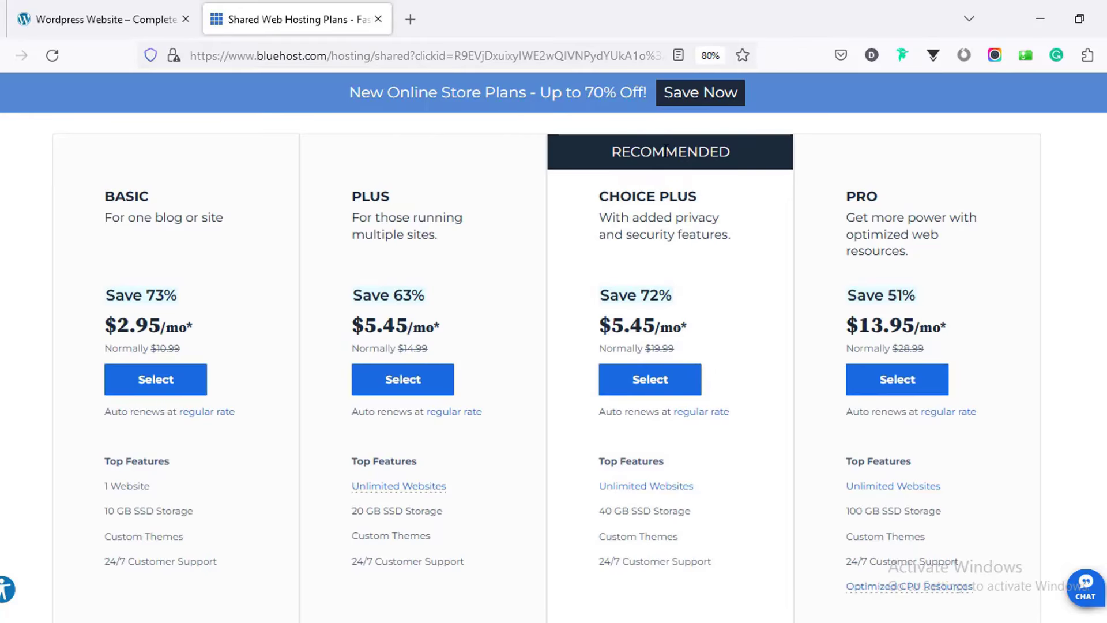
Examine the Choice Plus and Pro plans' top features, included extras and pro tools
scroll(655, 218, "down", 3)
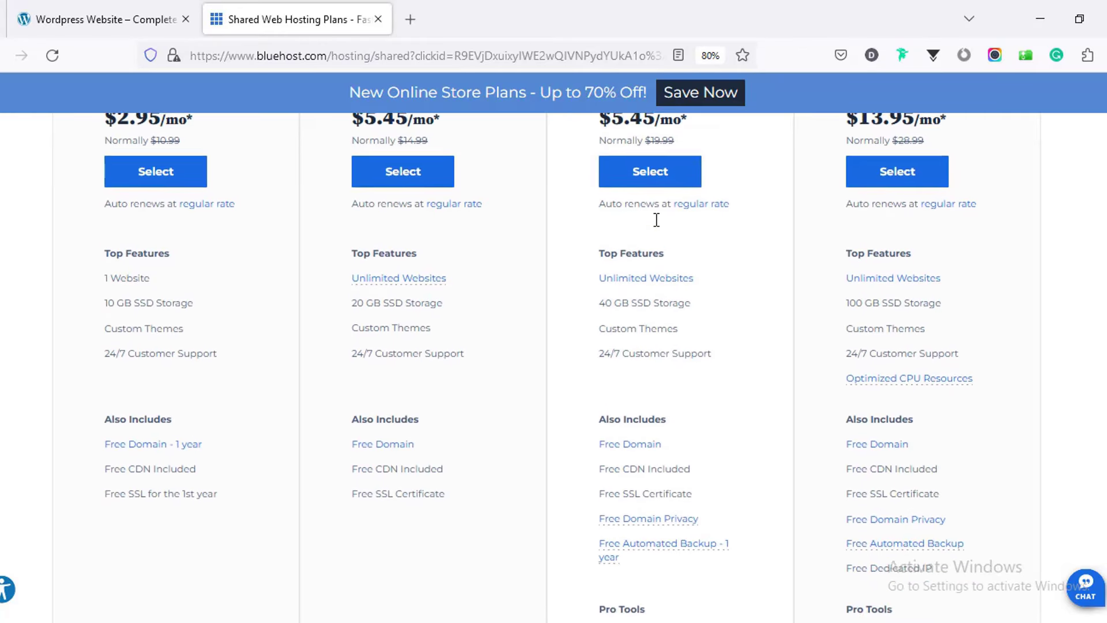
scroll(656, 220, "down", 1)
scroll(658, 225, "down", 1)
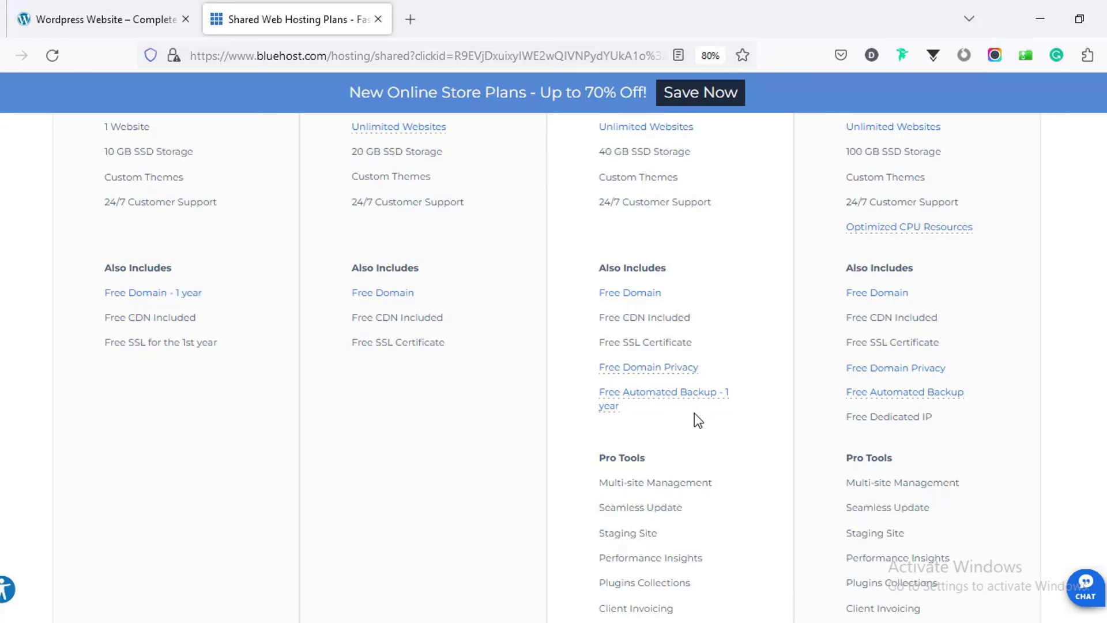
scroll(665, 412, "down", 3)
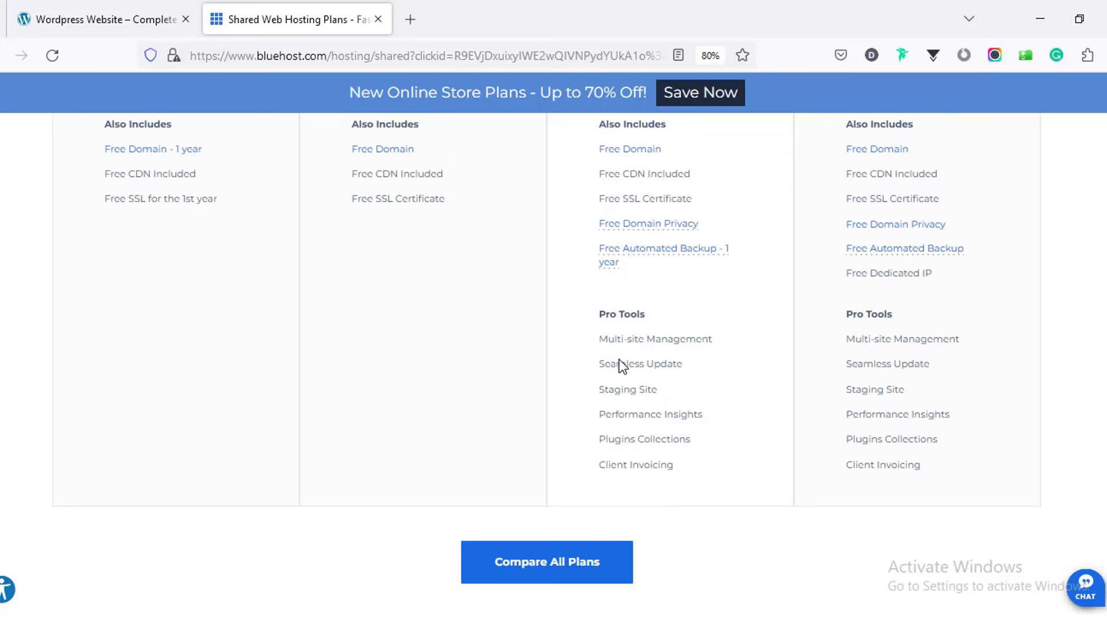
scroll(723, 418, "up", 7)
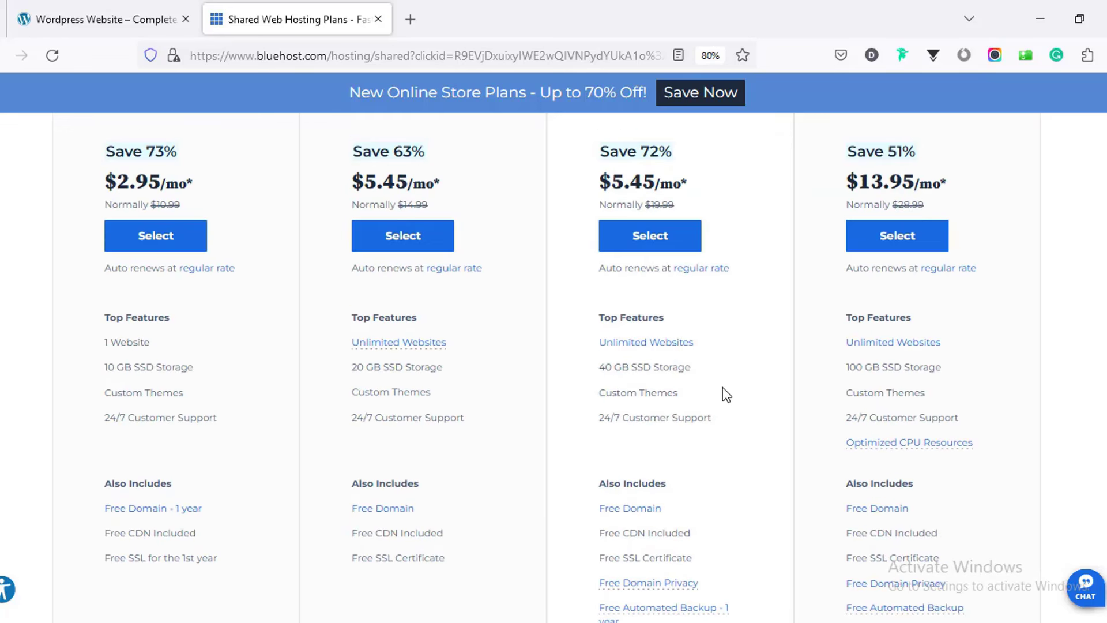
scroll(839, 263, "up", 2)
scroll(849, 268, "up", 3)
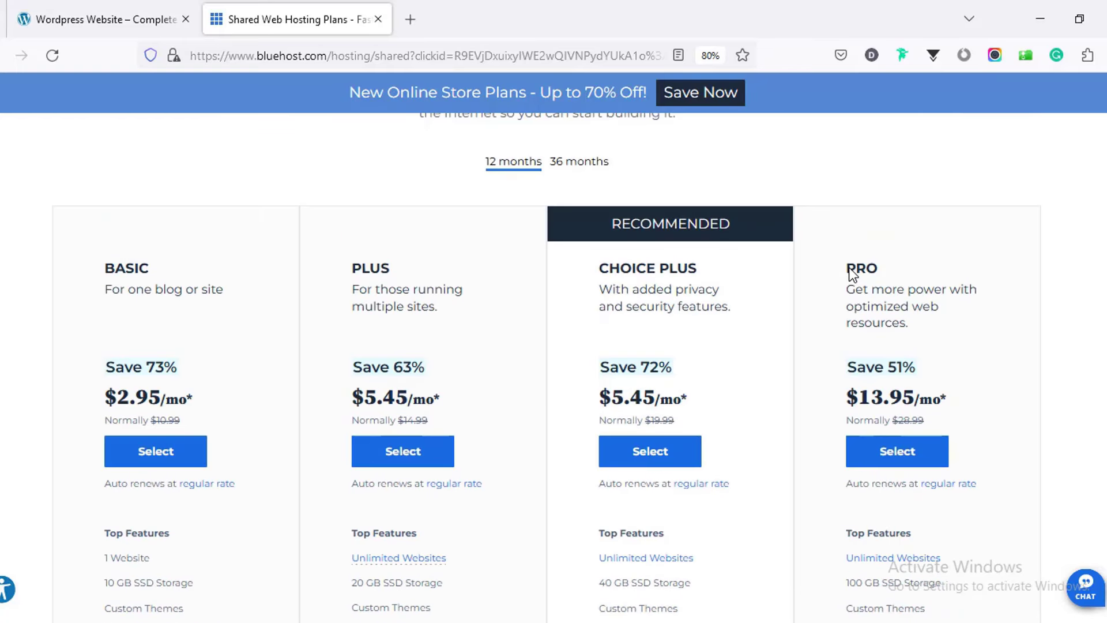
Examine the Pro plan's features, extras and pro tools, and compare all plans' prices on the 36-month term
scroll(736, 267, "down", 8)
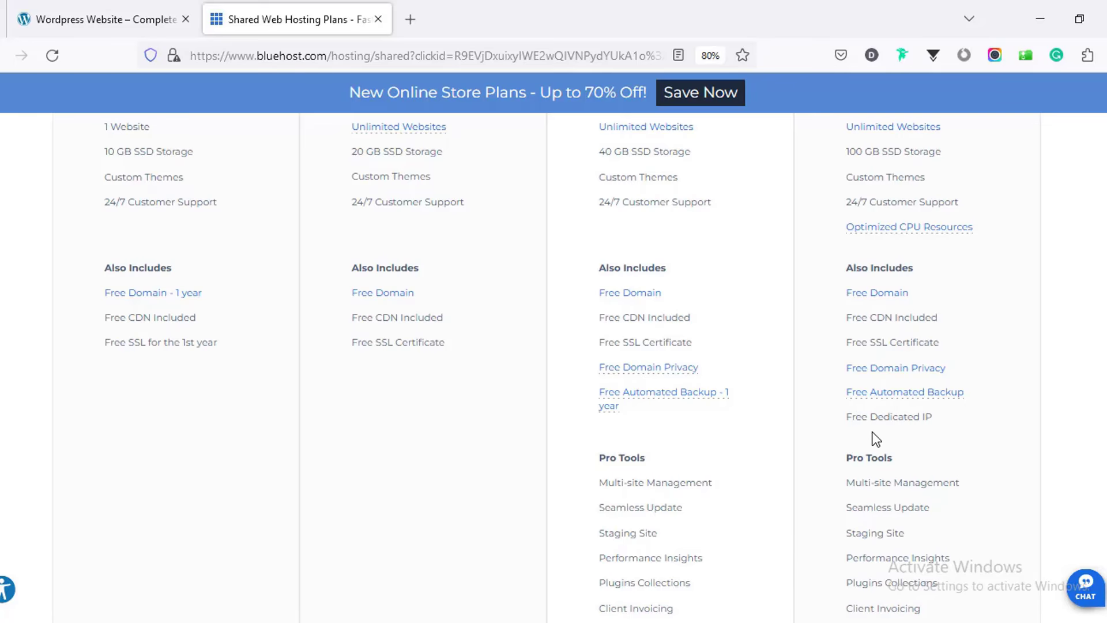
scroll(946, 421, "down", 3)
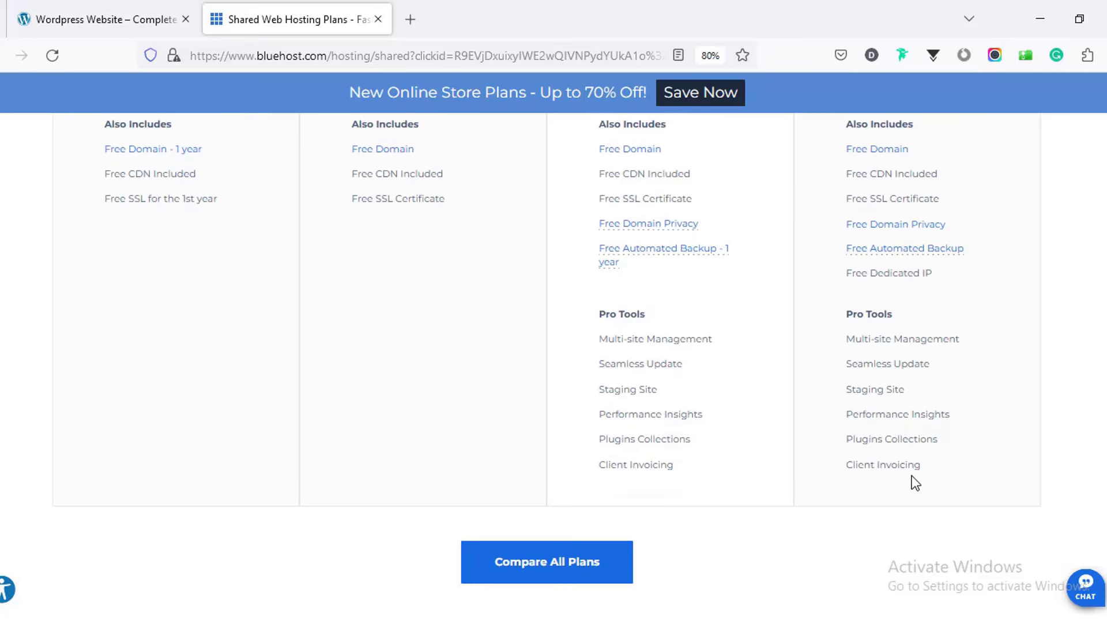
scroll(912, 476, "up", 4)
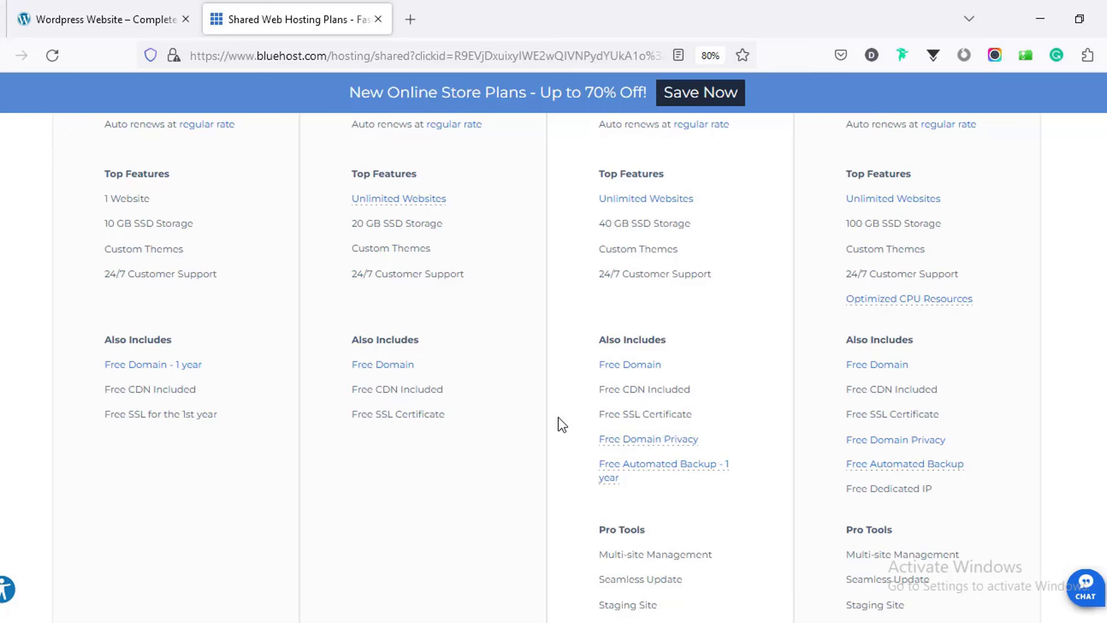
scroll(854, 415, "up", 8)
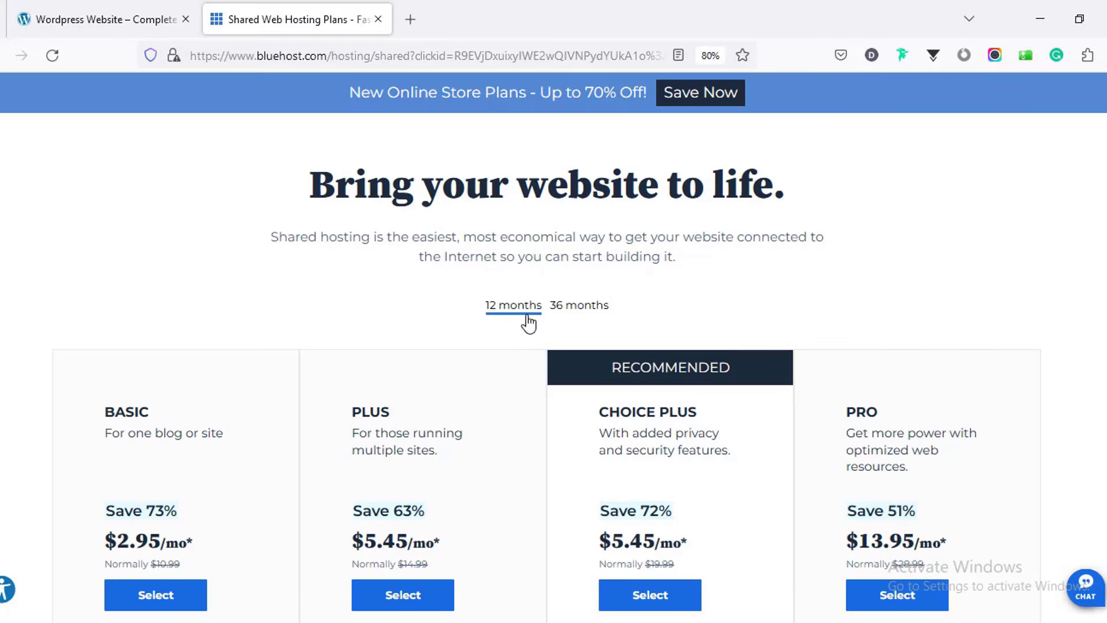
left_click(580, 307)
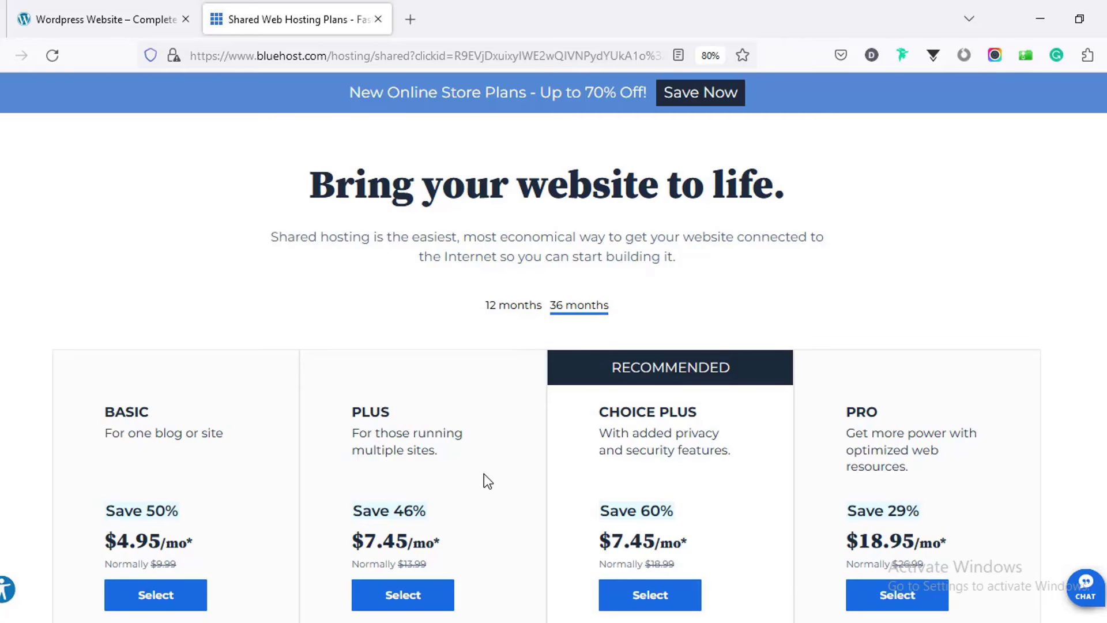
Review the 12-month prices and choose the Basic shared hosting plan
scroll(485, 474, "down", 6)
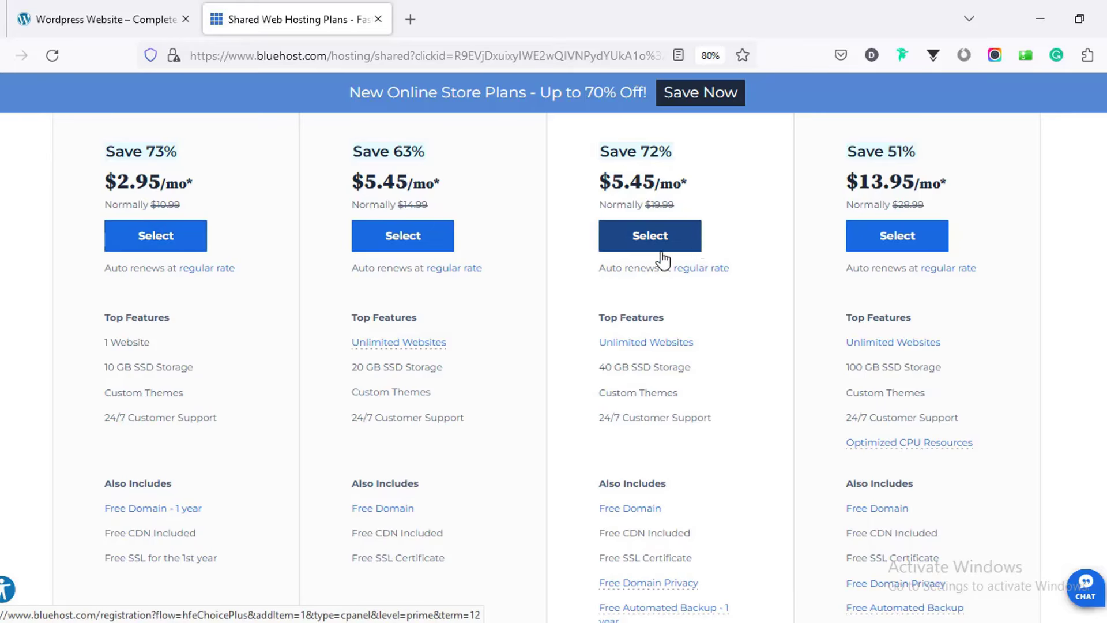
scroll(197, 300, "up", 1)
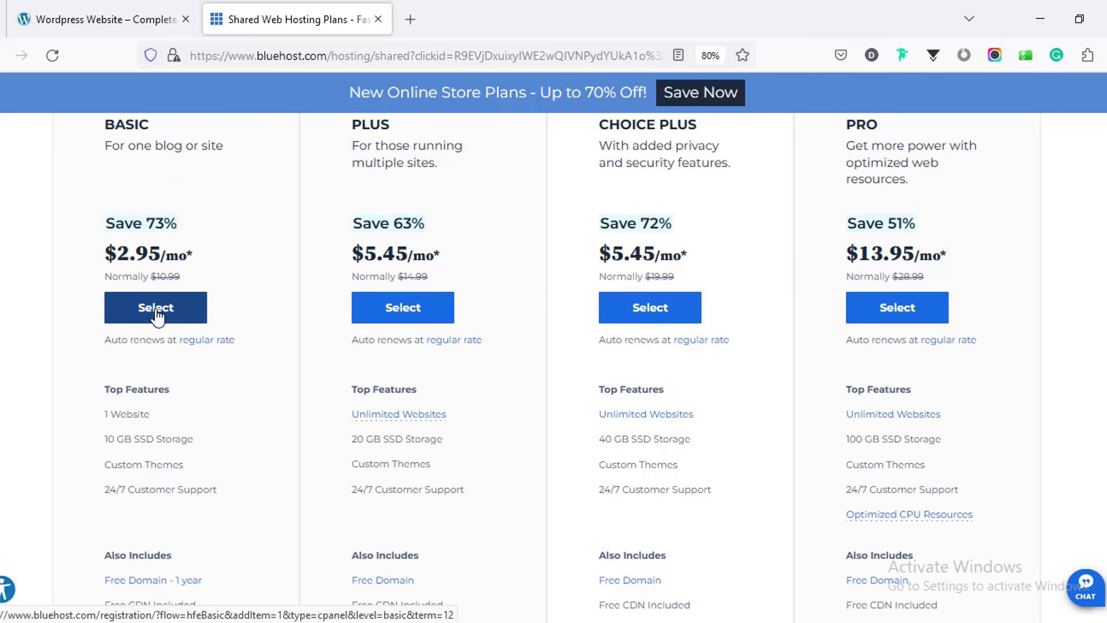
left_click(156, 311)
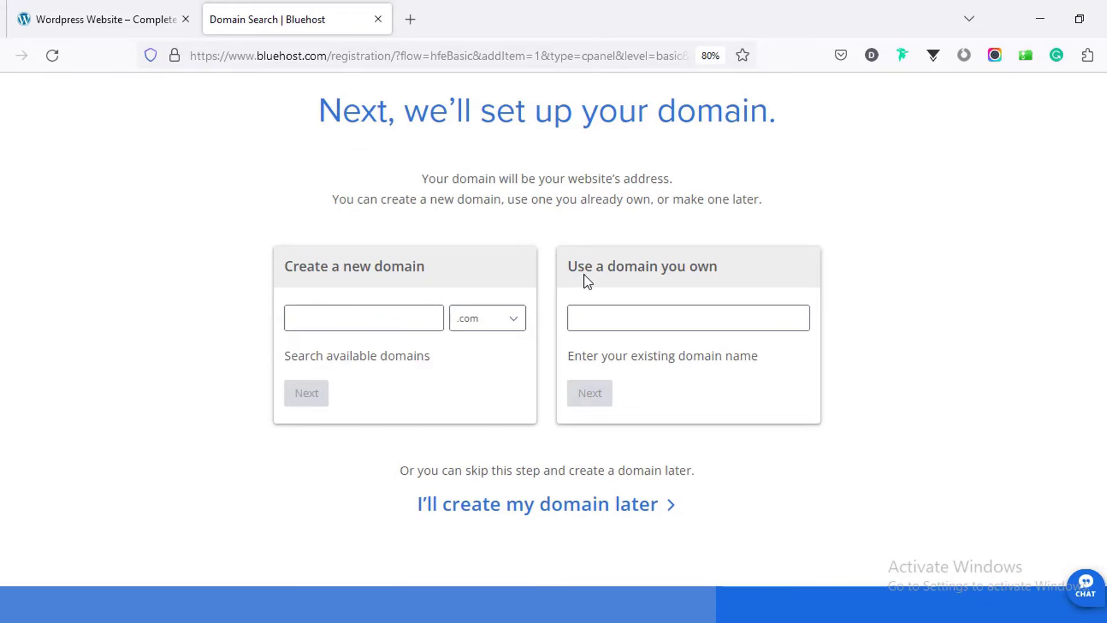
Search for farjanawp.com as a new domain and continue to checkout with it
left_click(624, 318)
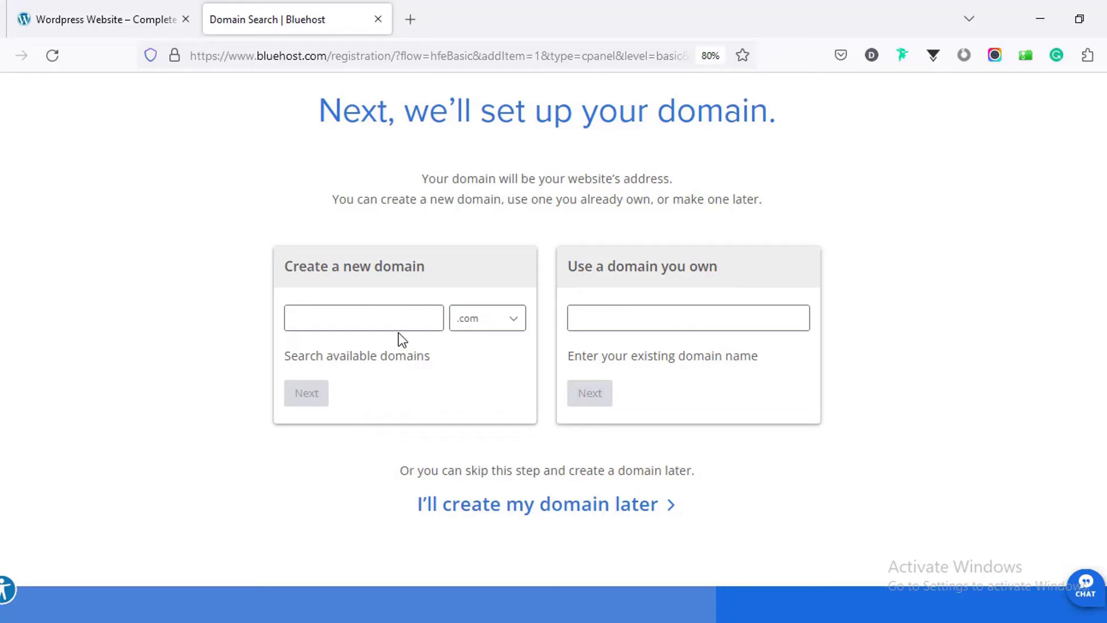
left_click(370, 319)
left_click(472, 321)
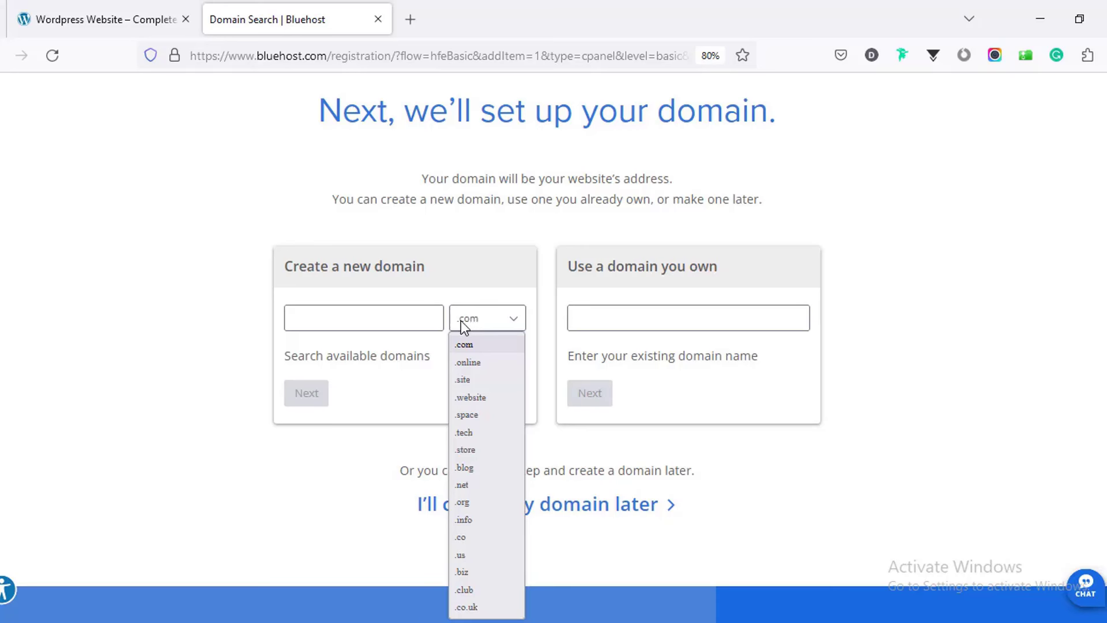
left_click(404, 316)
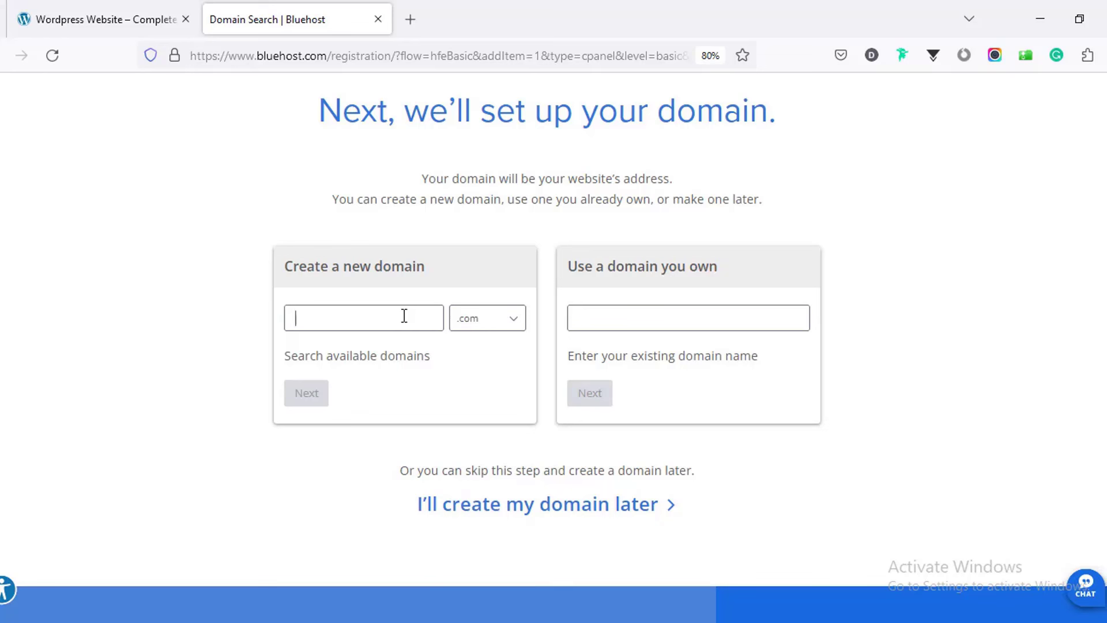
type("f")
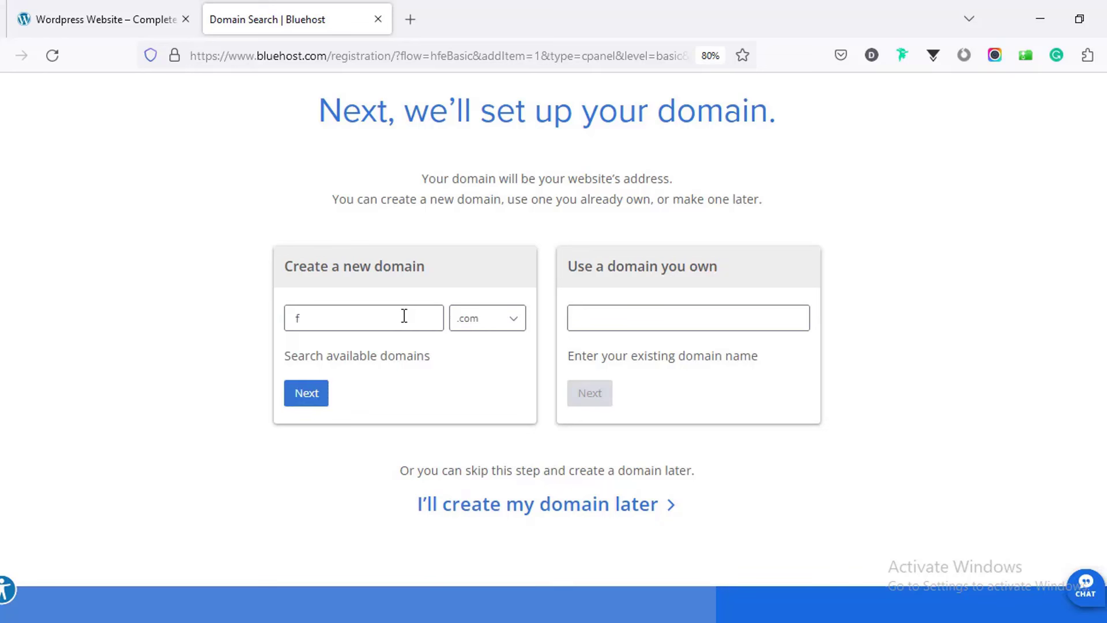
type("arjanawp")
left_click(310, 400)
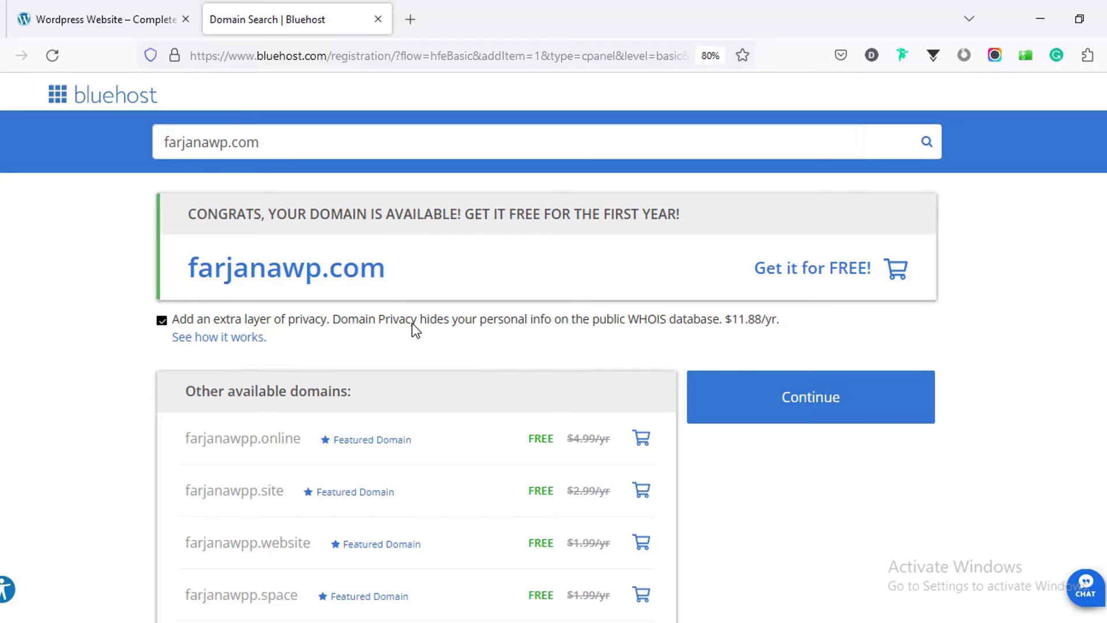
left_click(777, 410)
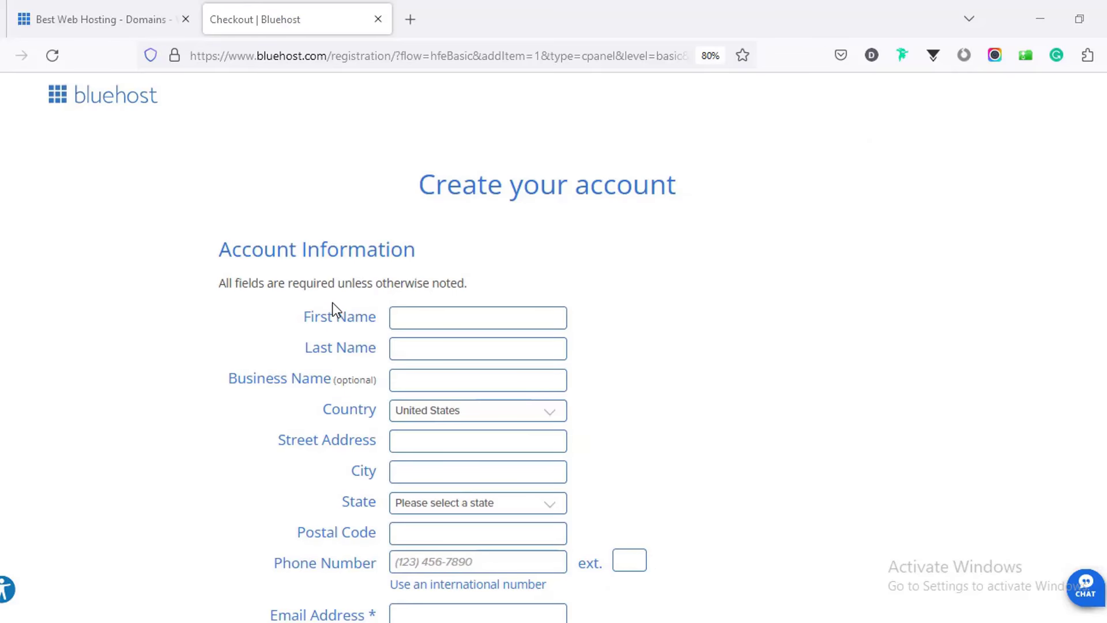
Fill in the account information with the first and last name, street address, city, postal code and e-mail address
scroll(680, 421, "down", 6)
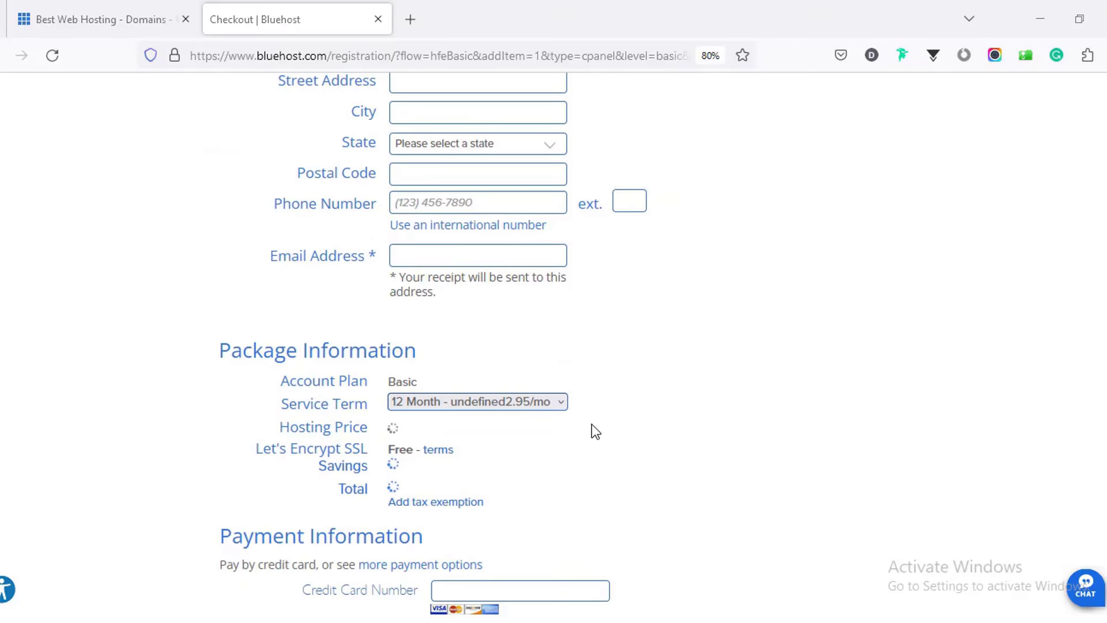
scroll(594, 430, "up", 6)
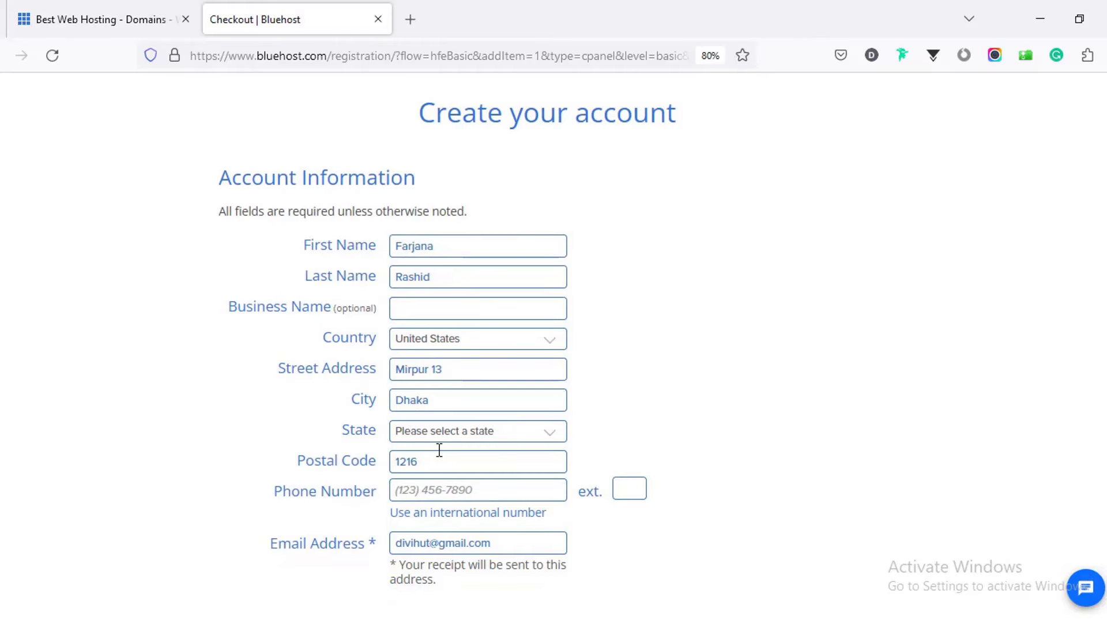
scroll(444, 383, "down", 2)
scroll(450, 377, "down", 2)
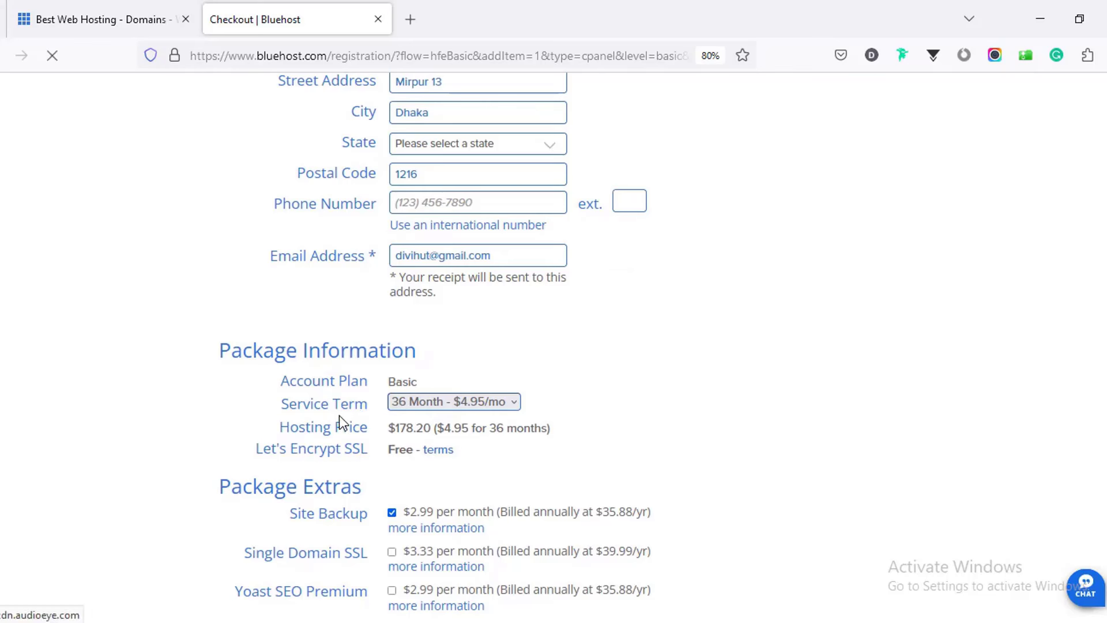
Set the service term to 12 Month - $2.95/mo and check the price against the Basic plan in the WordPress plans table
left_click(407, 404)
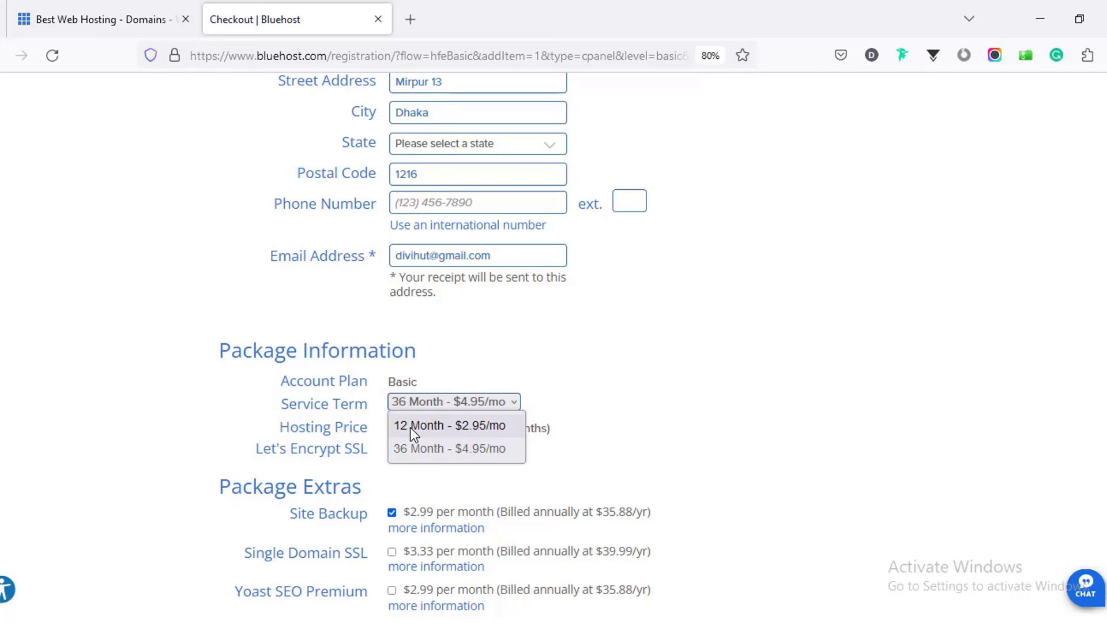
left_click(413, 430)
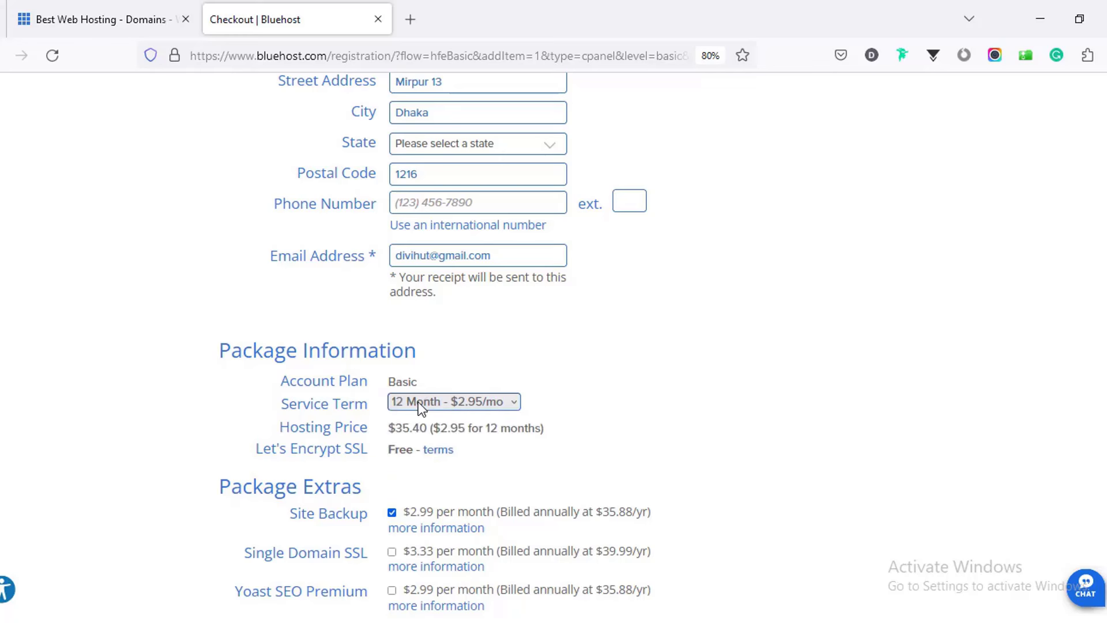
scroll(418, 409, "down", 2)
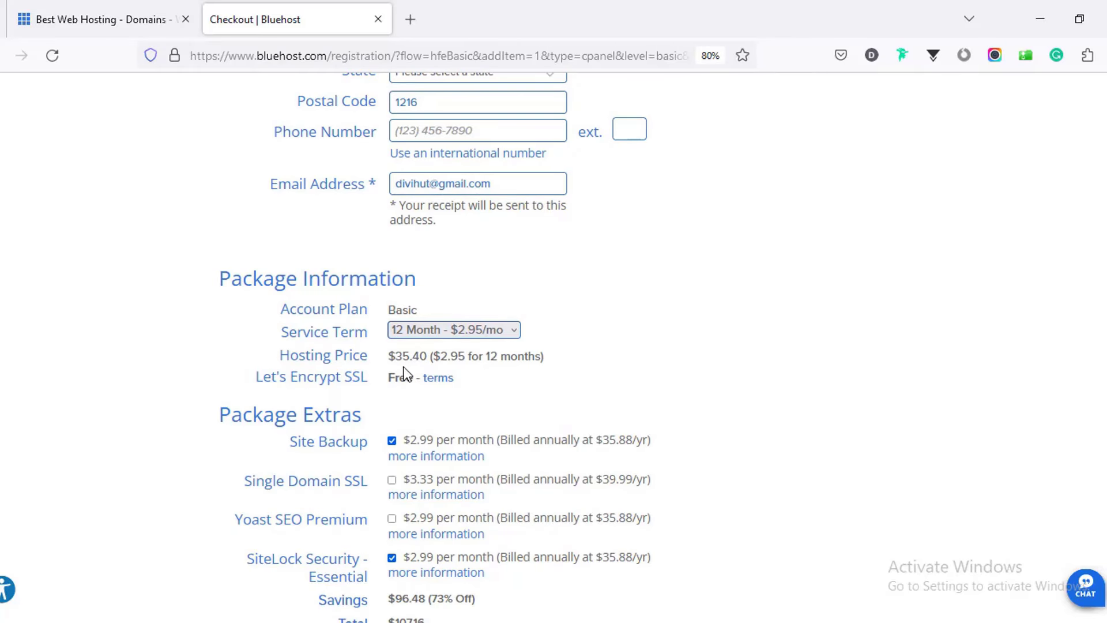
left_click(131, 20)
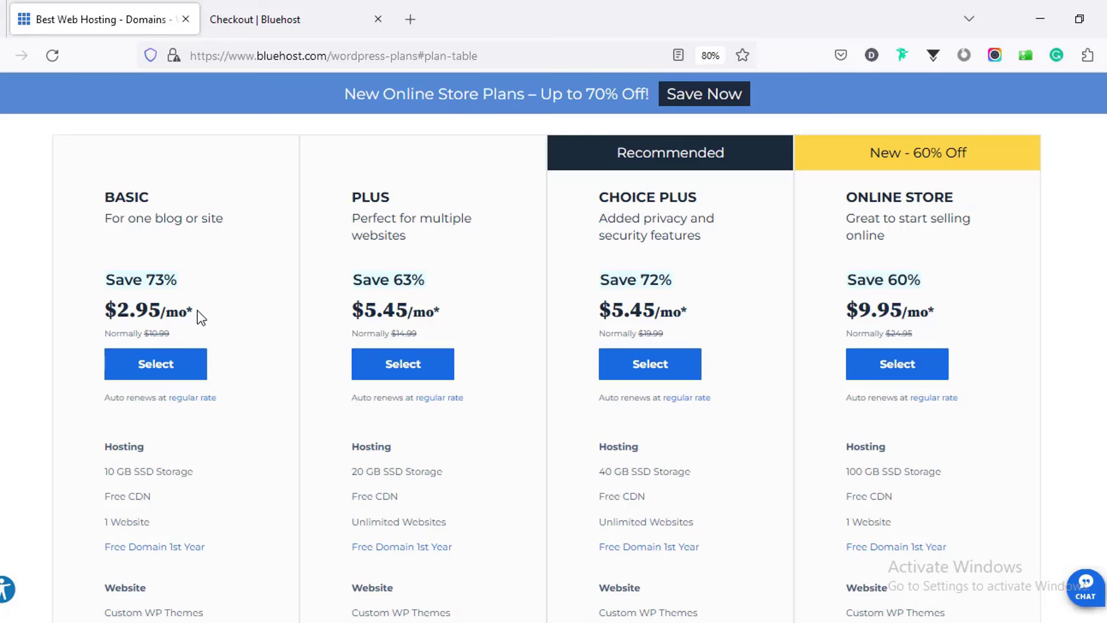
left_click(285, 26)
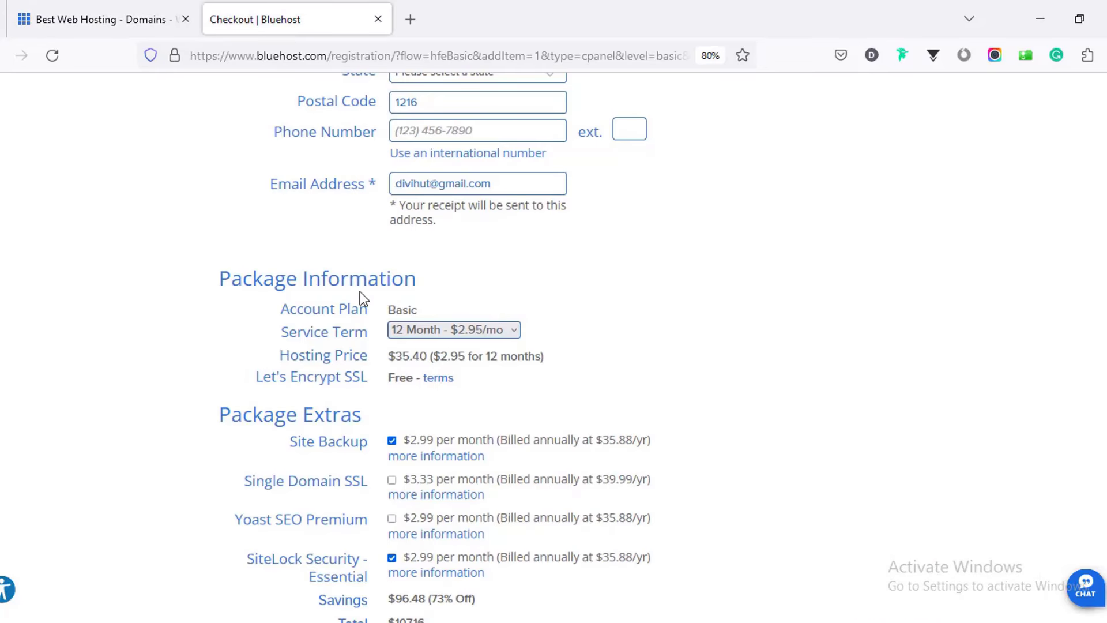
Remove Site Backup and SiteLock Security - Essential from the package extras
scroll(410, 359, "down", 3)
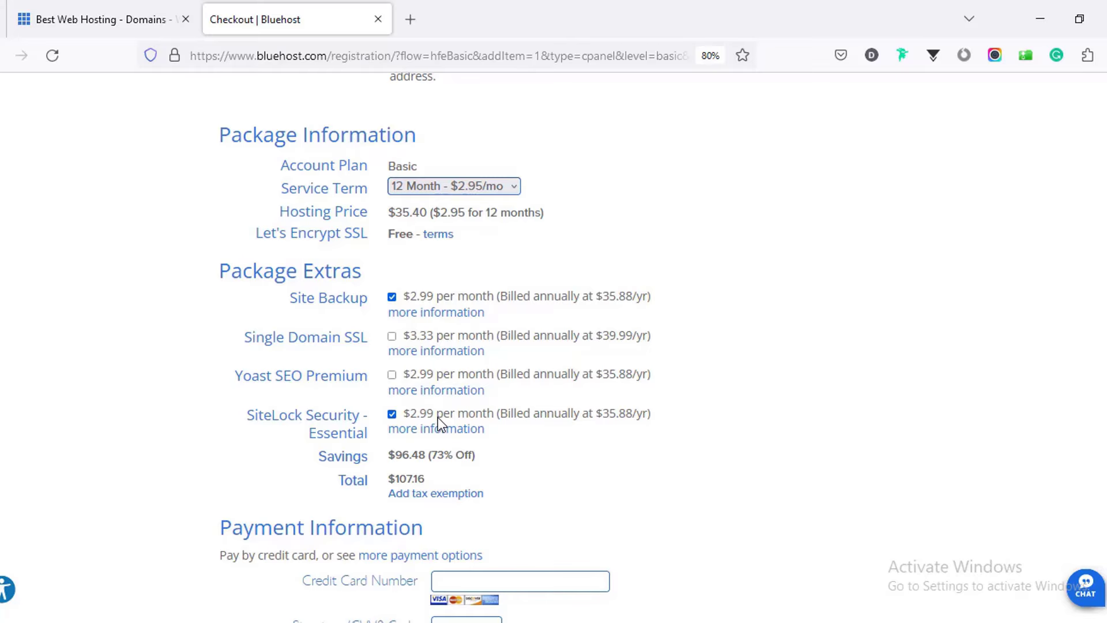
left_click(391, 298)
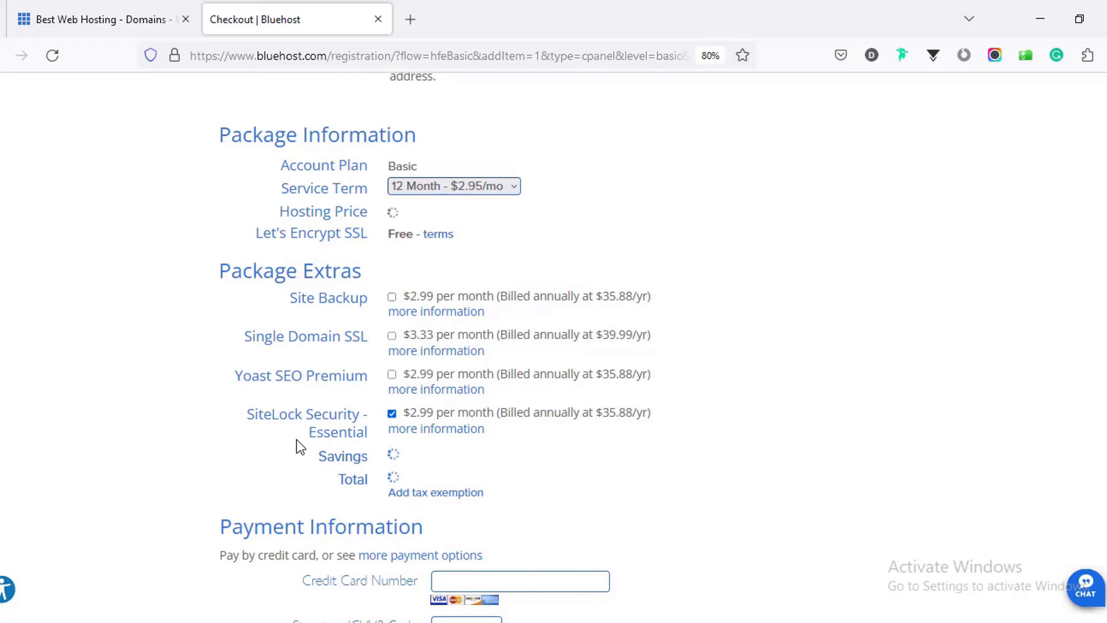
left_click(393, 414)
scroll(368, 369, "down", 3)
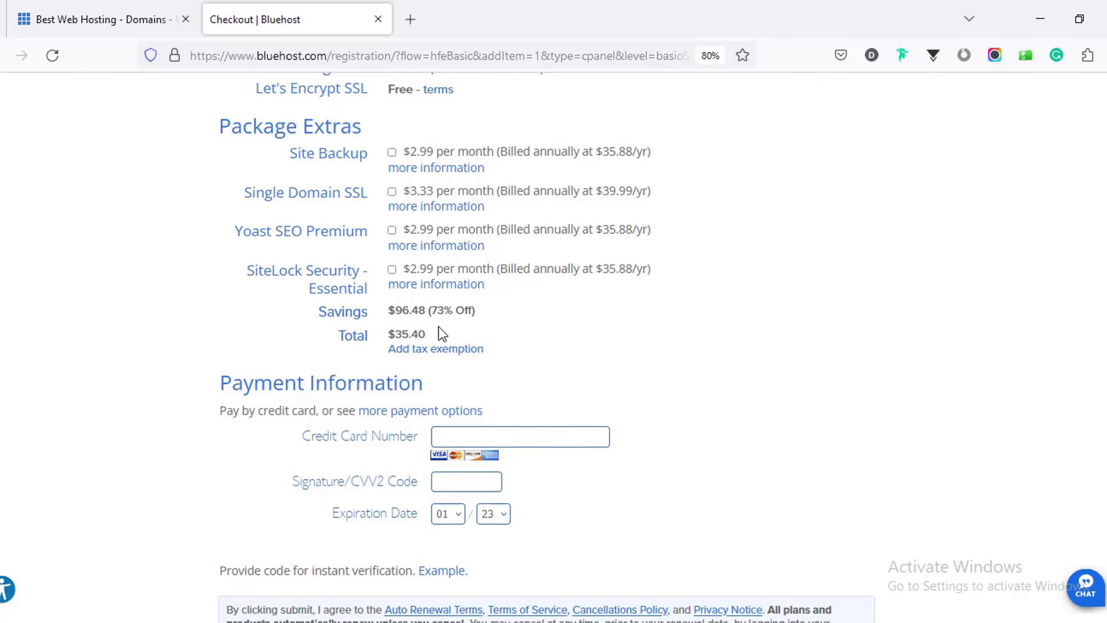
Enter the credit card number, CVV2 code and expiration date in the payment information
scroll(436, 334, "down", 2)
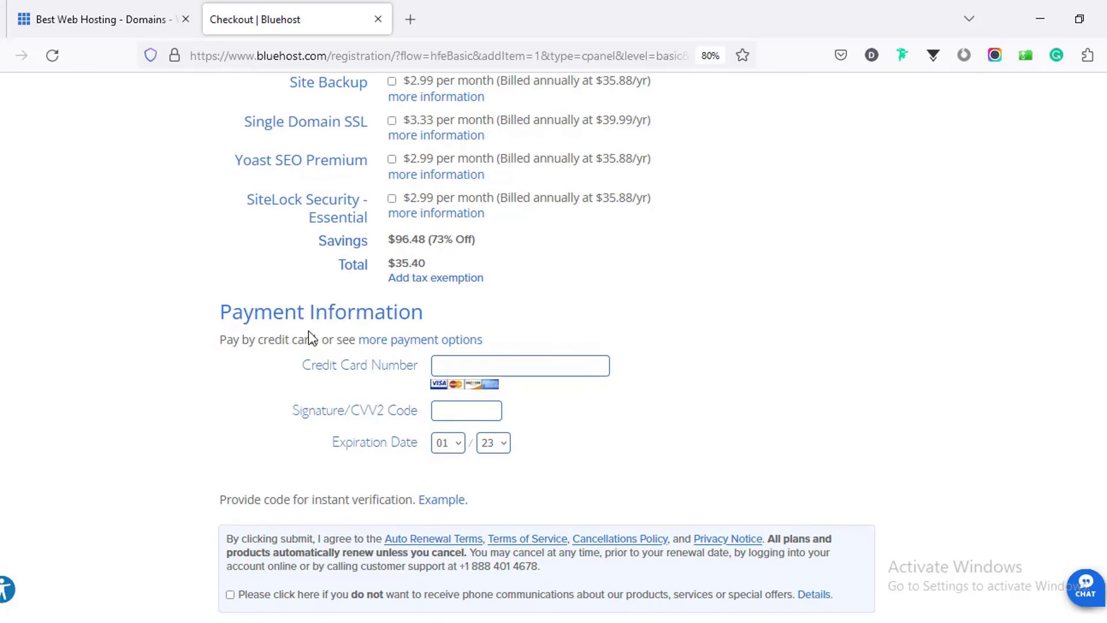
scroll(461, 350, "down", 2)
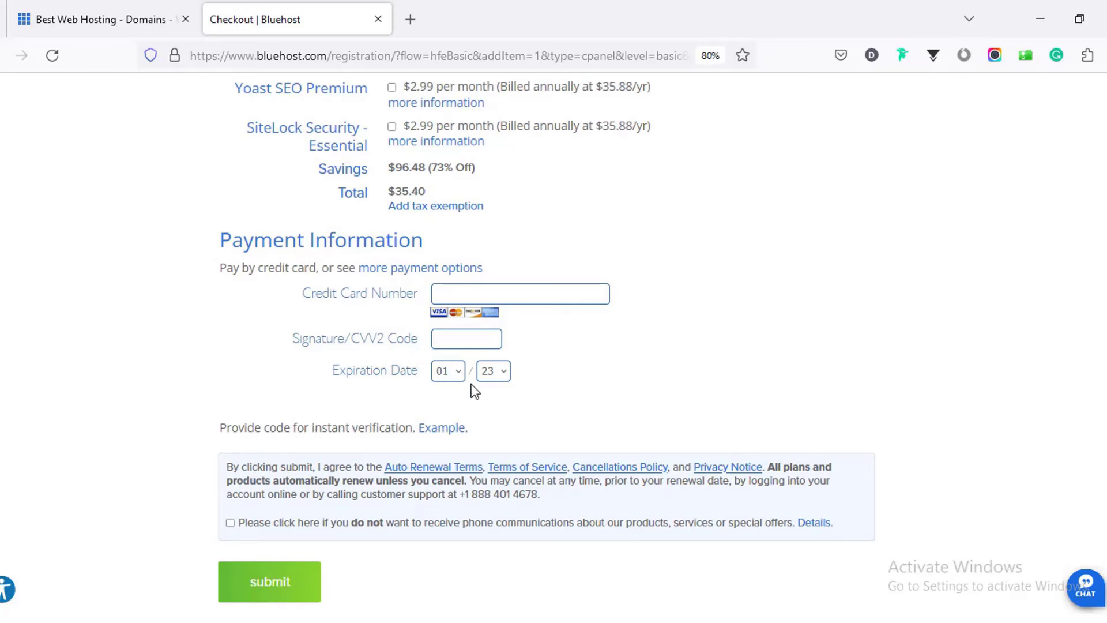
left_click(462, 294)
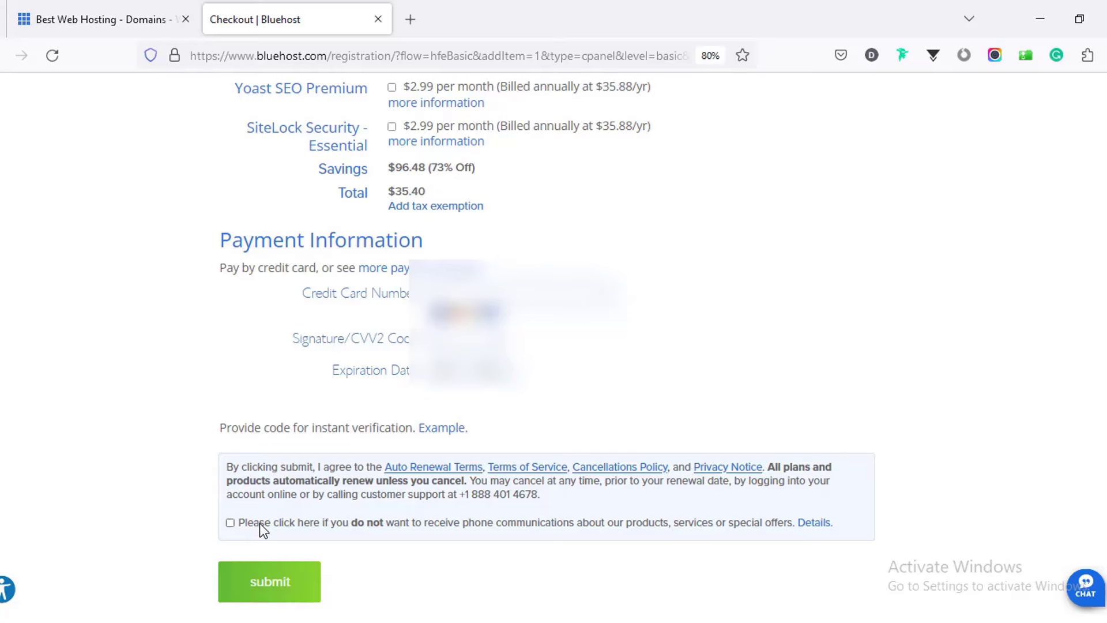
Opt out of phone communications about products and offers, and submit the hosting order
left_click(231, 523)
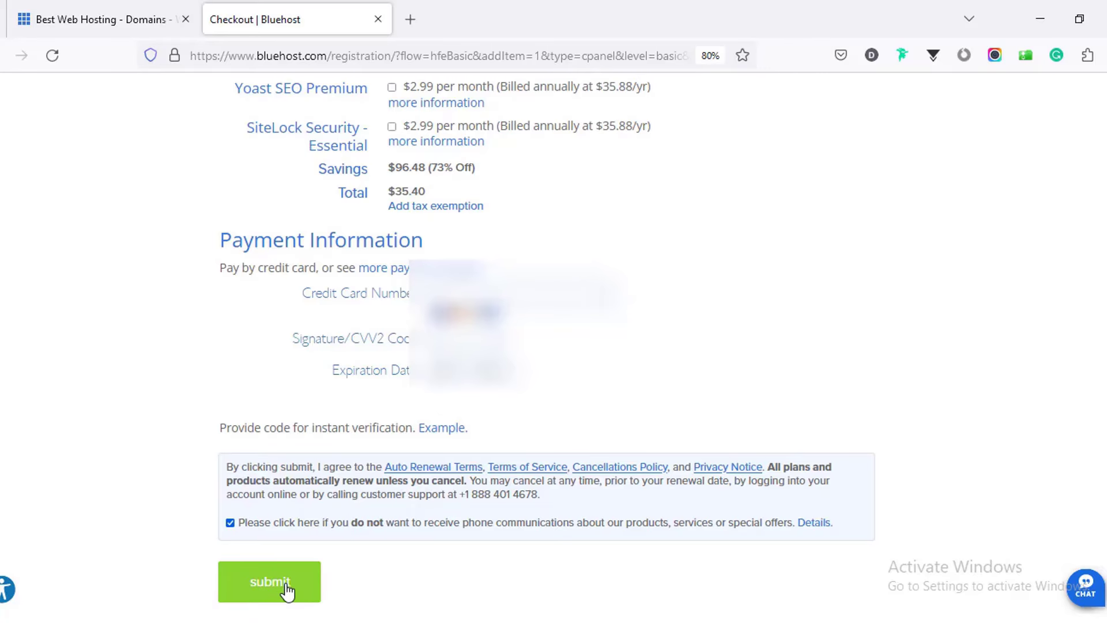
left_click(285, 586)
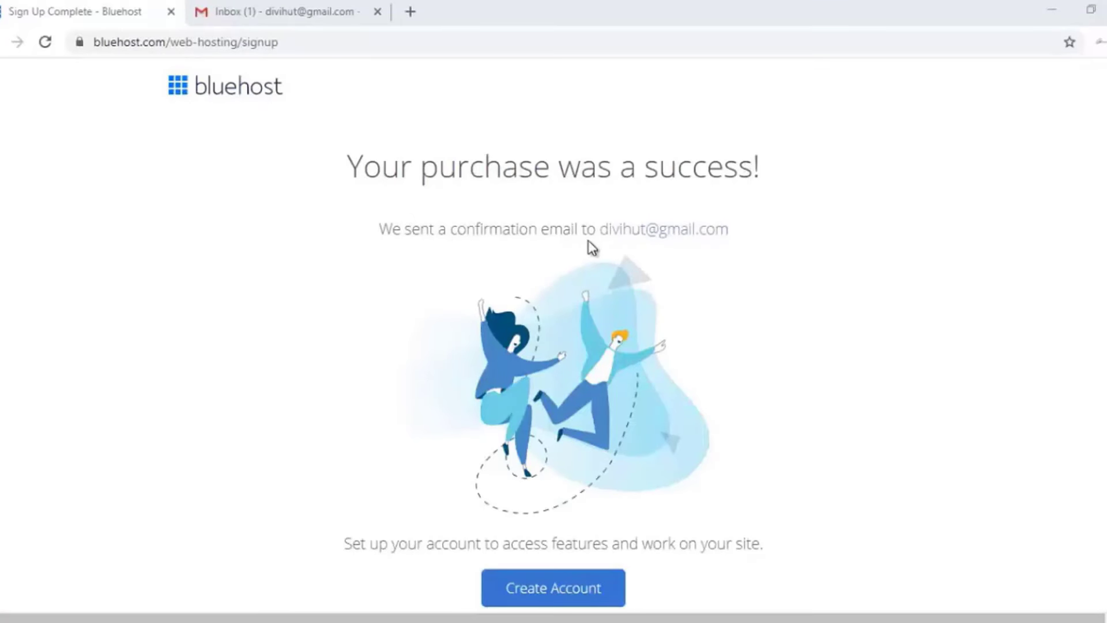
Switch to Gmail, verify the e-mail address through Bluehost's WHOIS Verification message for farjanawp.com, and return to the inbox
left_click(280, 11)
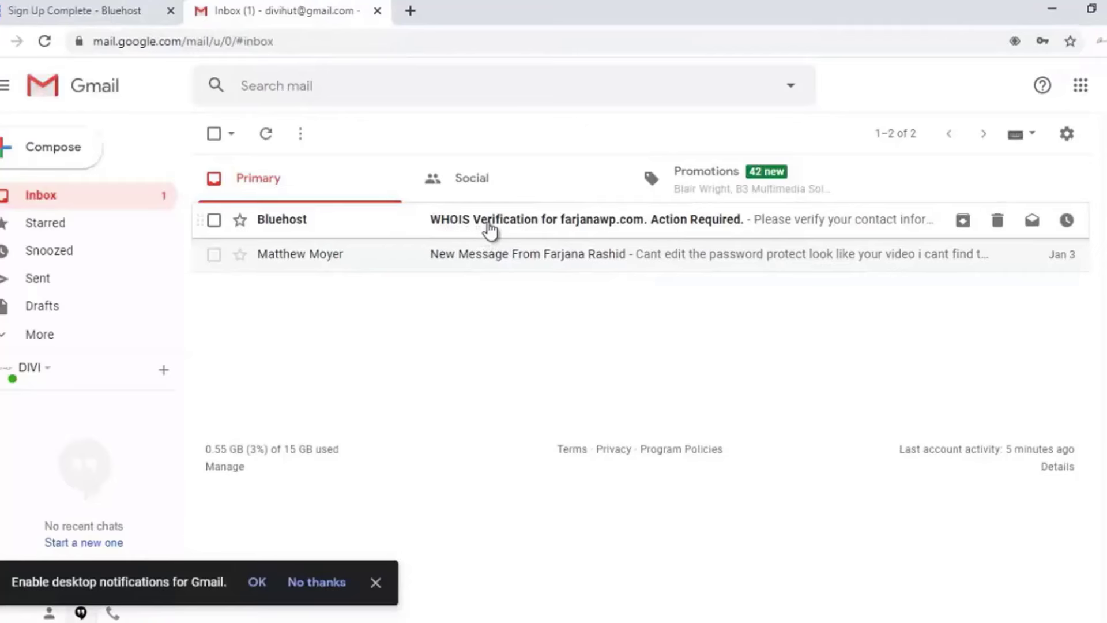
left_click(517, 225)
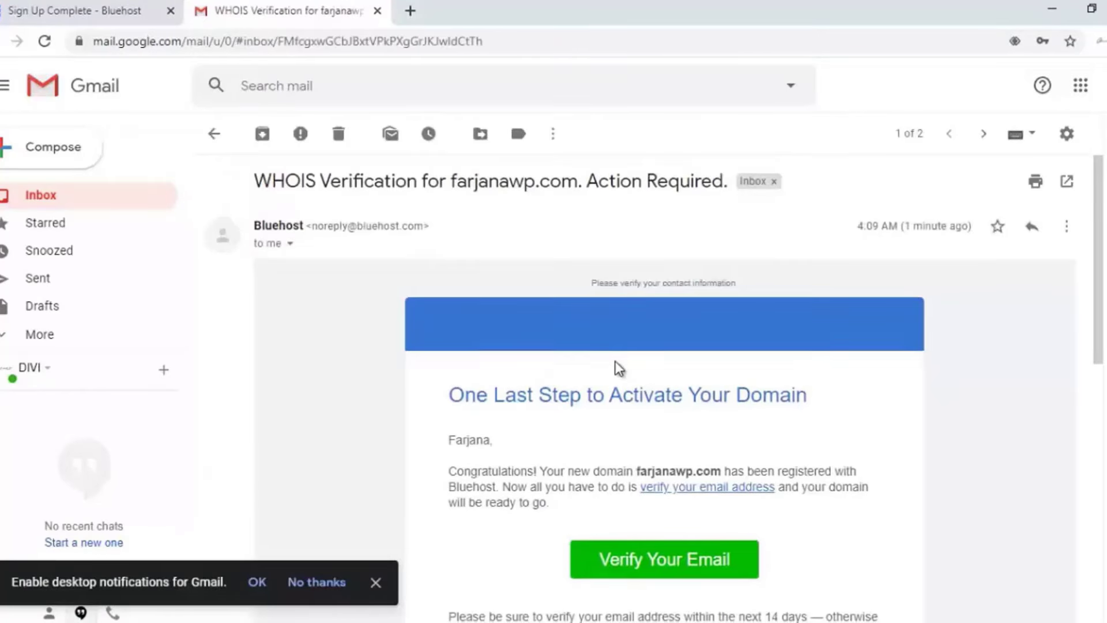
scroll(616, 366, "down", 3)
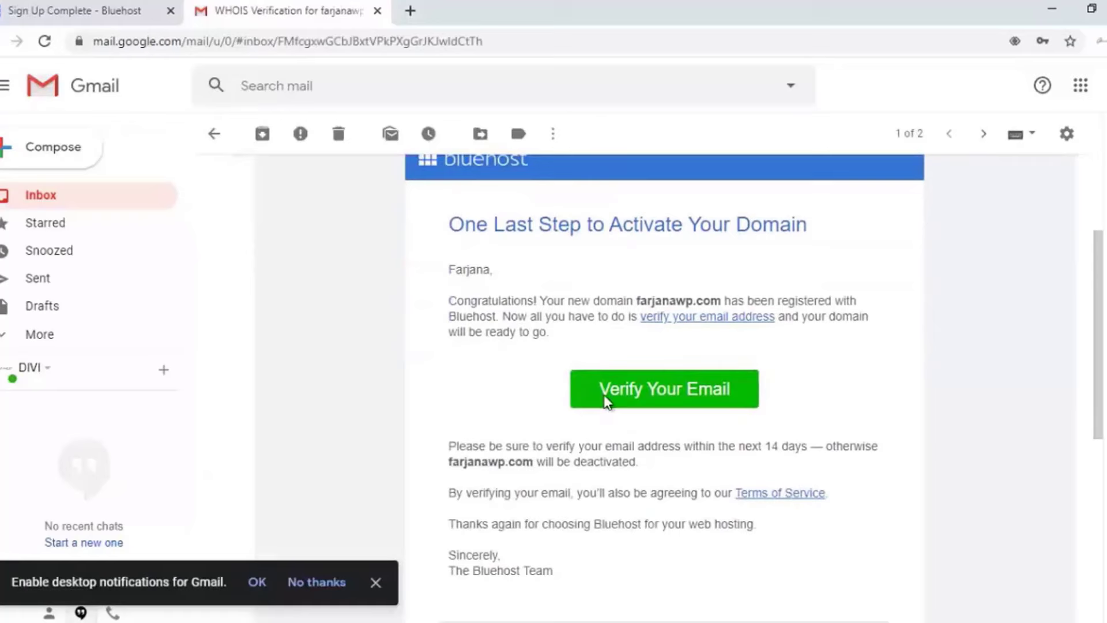
left_click(643, 398)
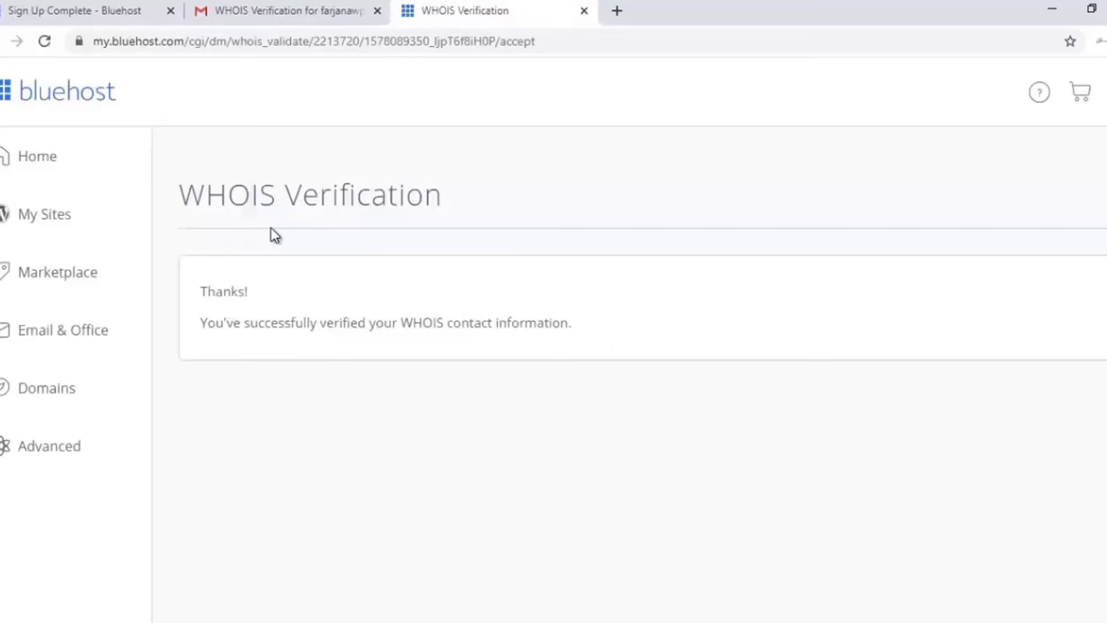
left_click(229, 7)
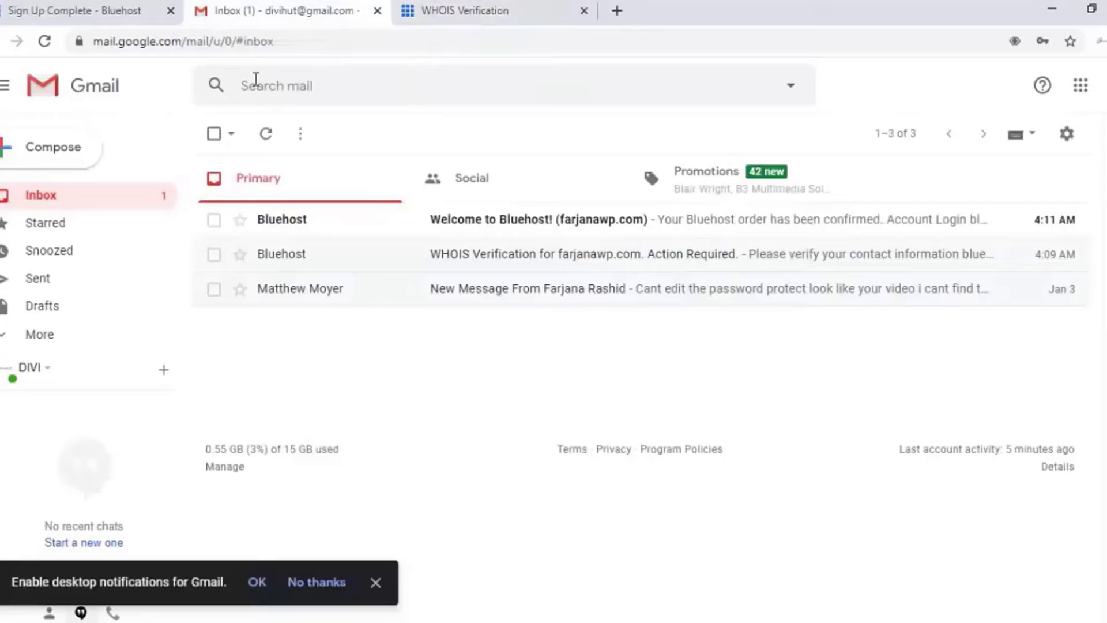
Open Bluehost's welcome e-mail for farjanawp.com and read the payment confirmation and the list of purchased products
left_click(483, 222)
scroll(447, 265, "down", 3)
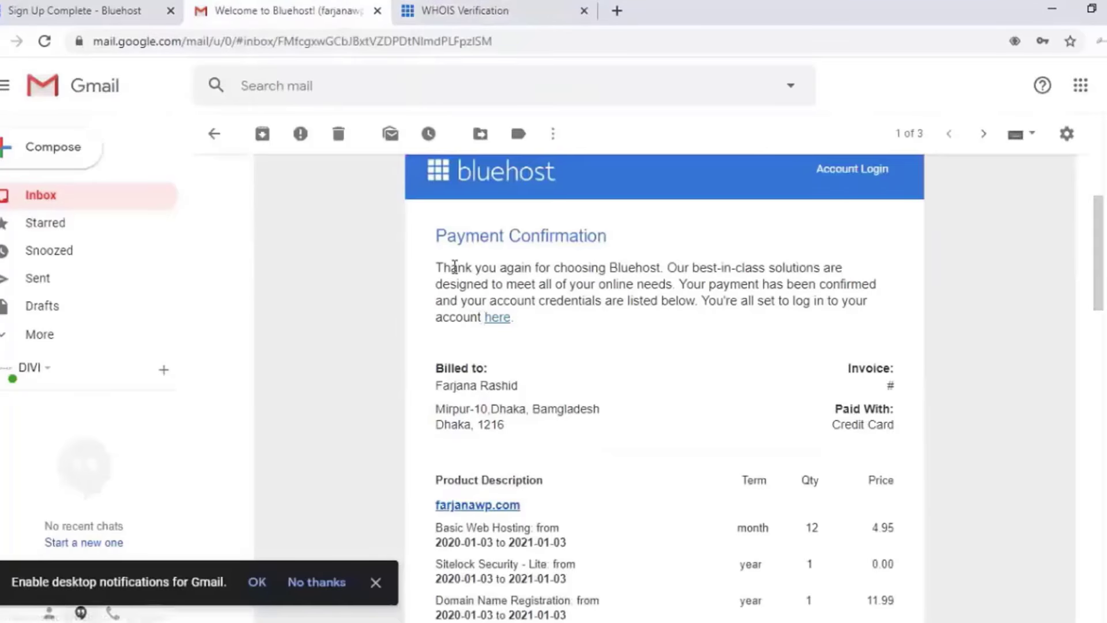
scroll(632, 335, "down", 3)
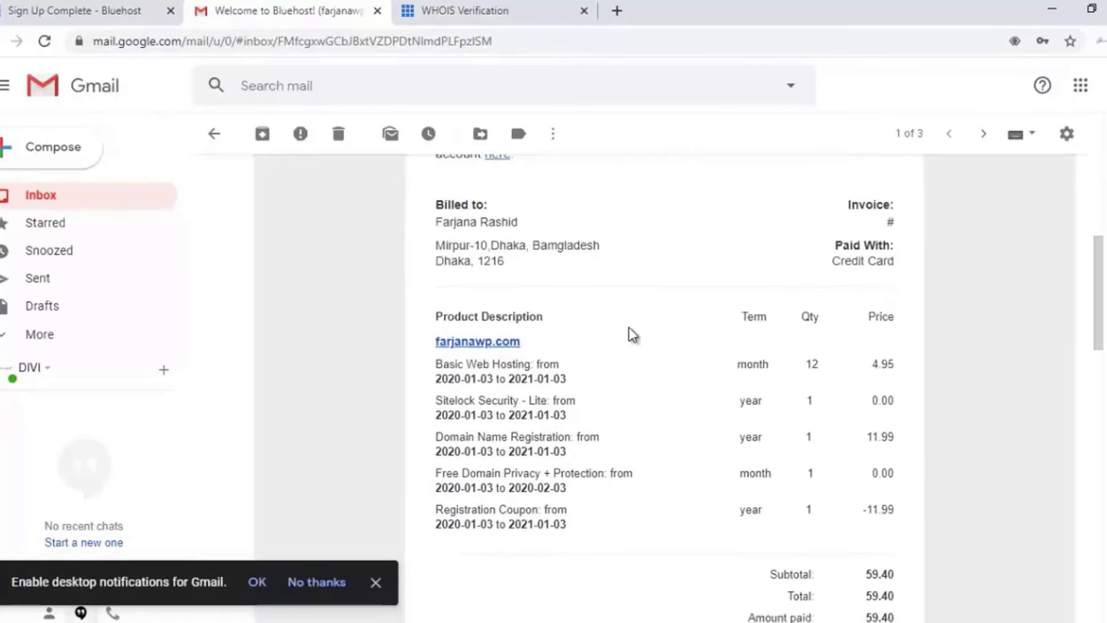
scroll(629, 332, "up", 3)
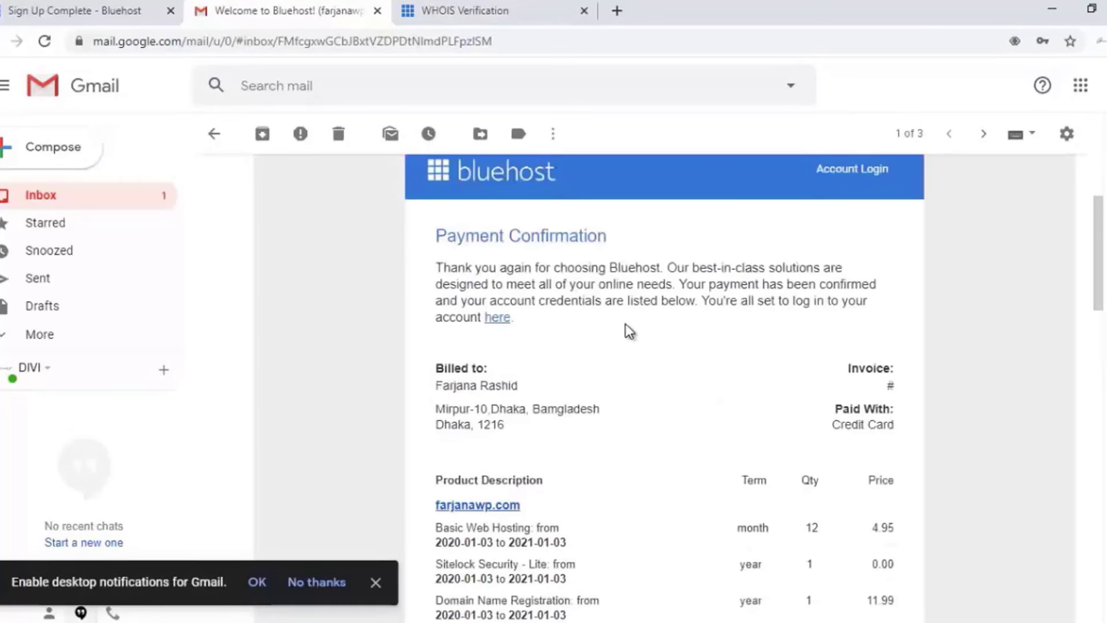
Create the Bluehost account for farjanawp.com with a new account password, agree to the policies and terms, and save the password in the browser
scroll(627, 335, "down", 3)
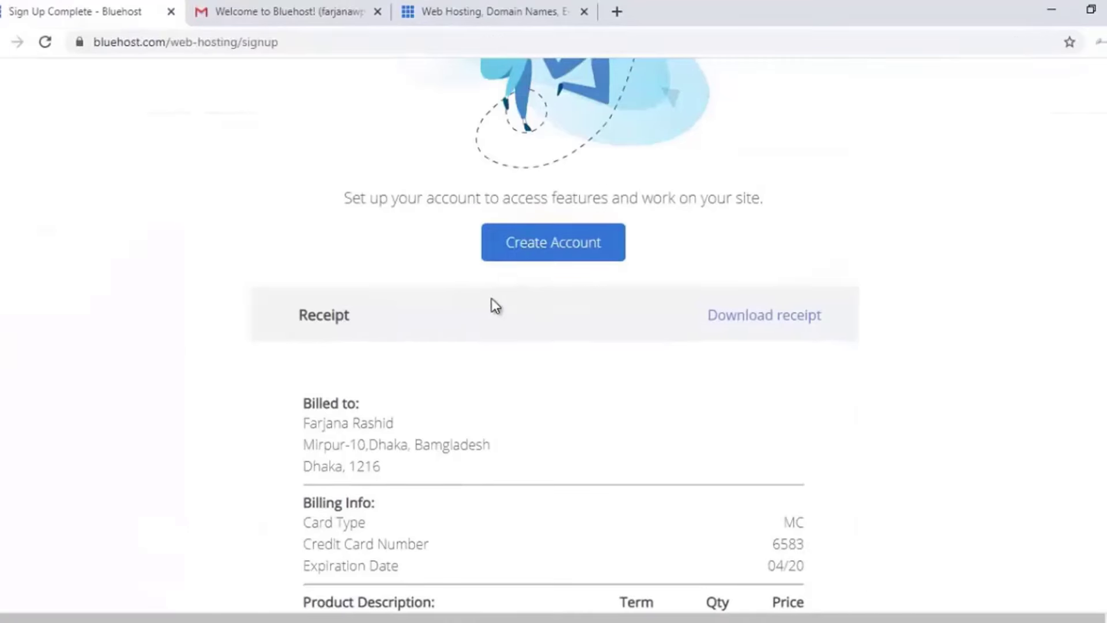
left_click(519, 253)
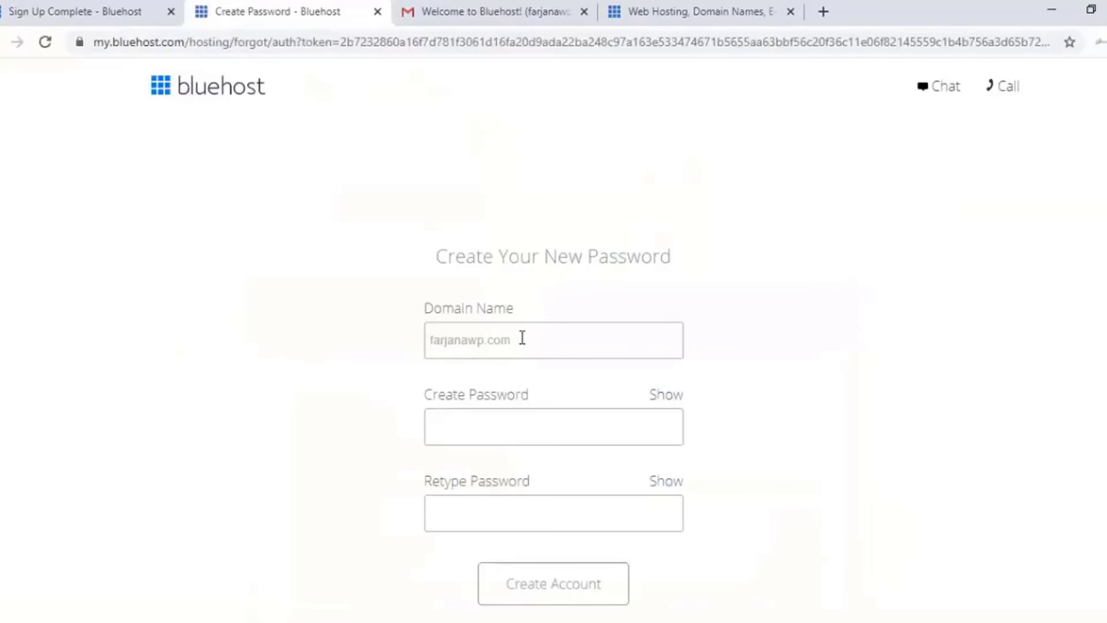
scroll(484, 372, "down", 1)
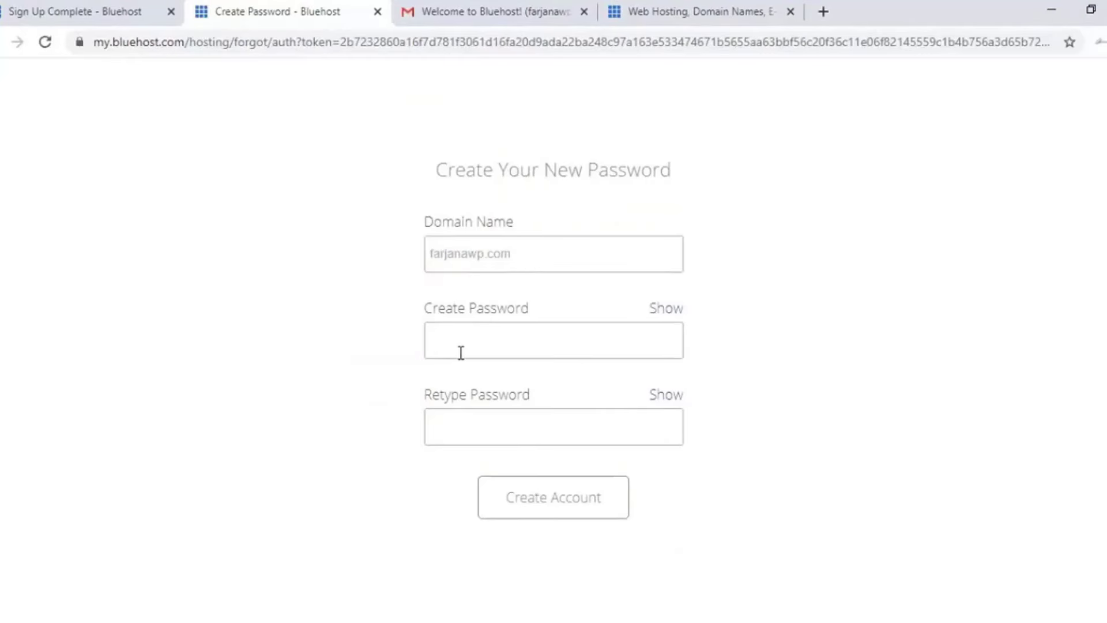
left_click(484, 342)
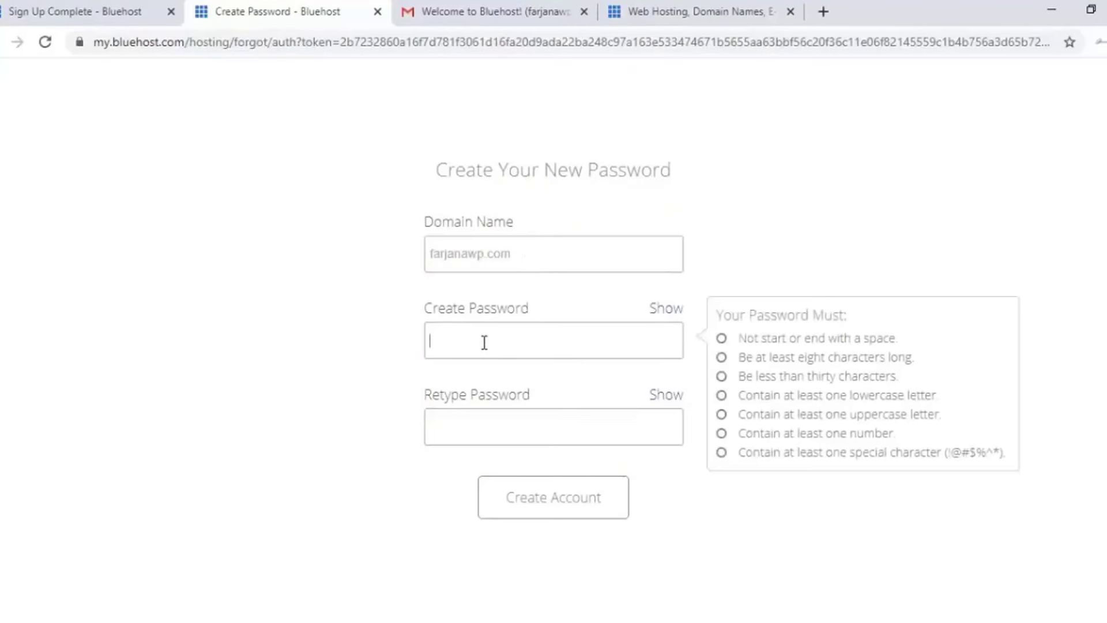
type("••••")
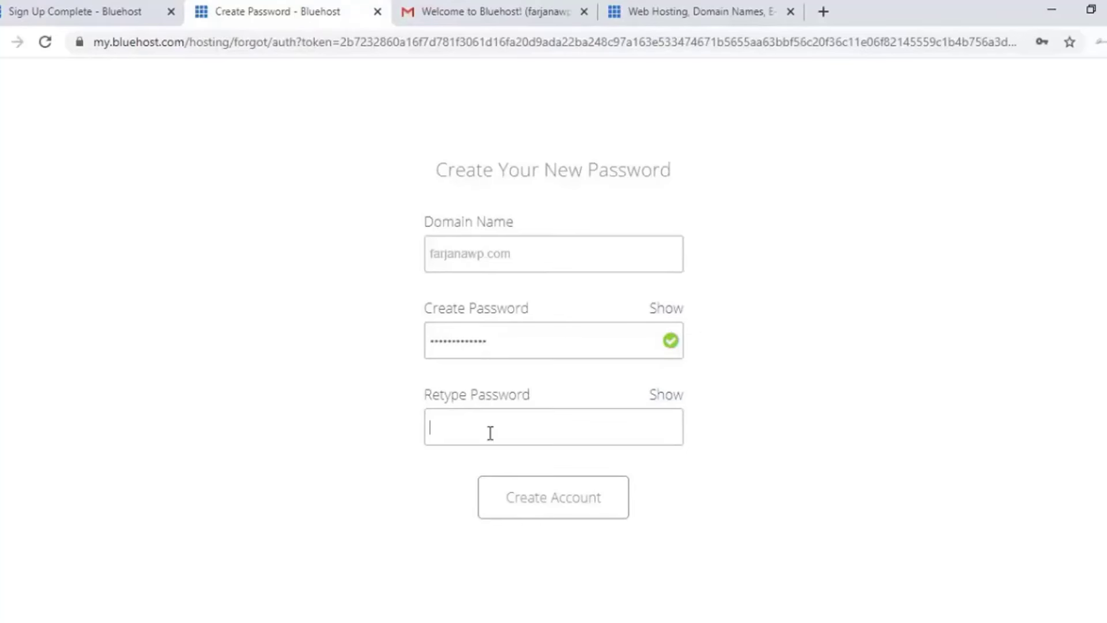
type("•••••••••••••")
left_click(353, 481)
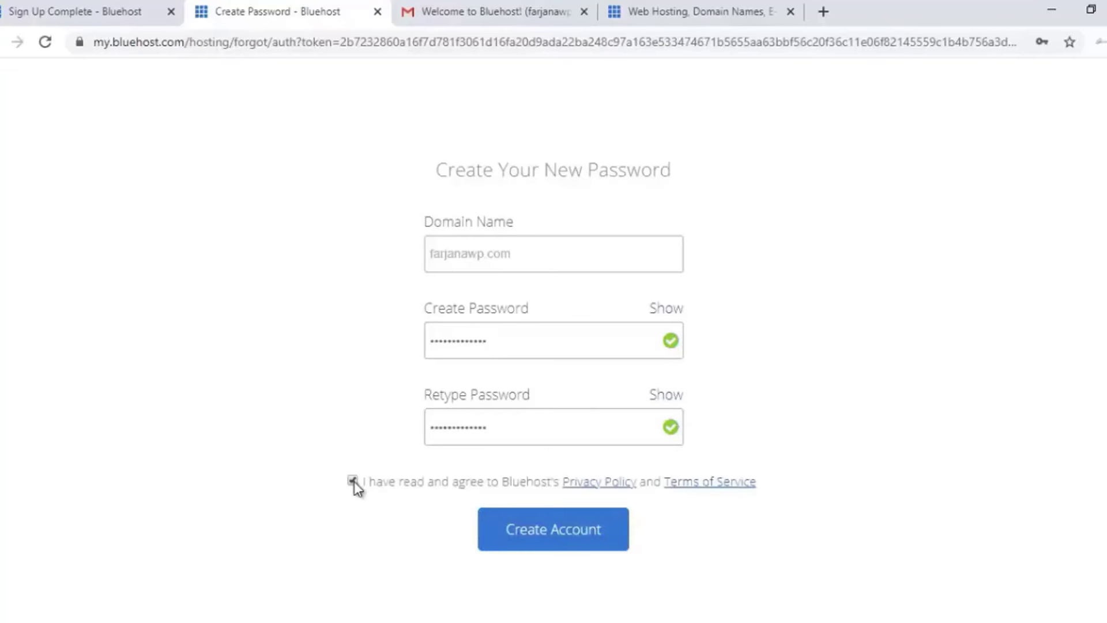
left_click(564, 542)
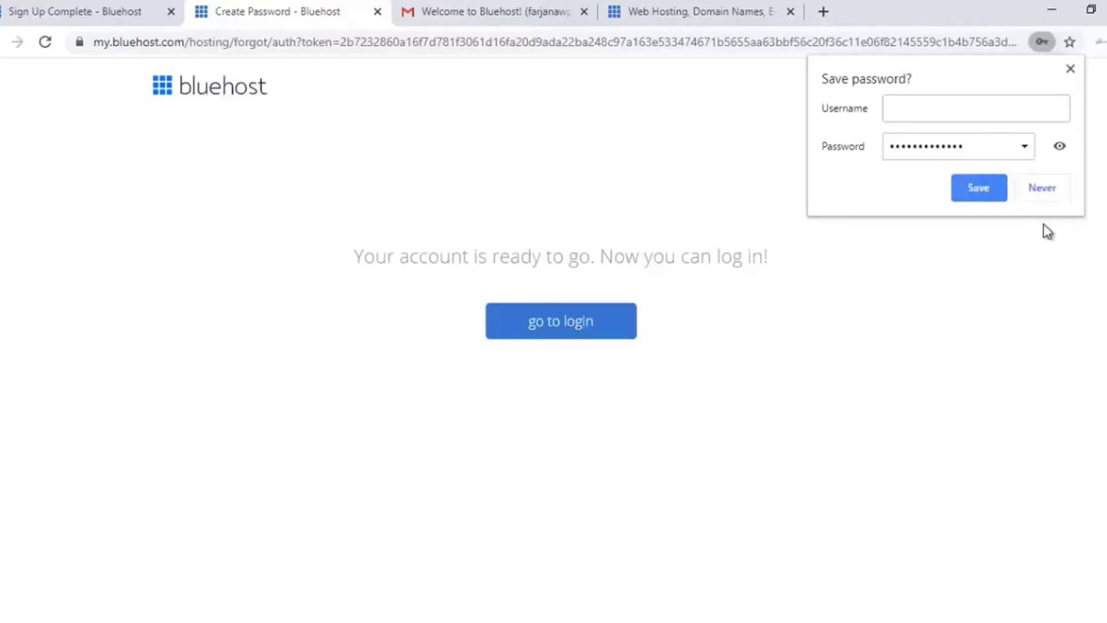
left_click(977, 188)
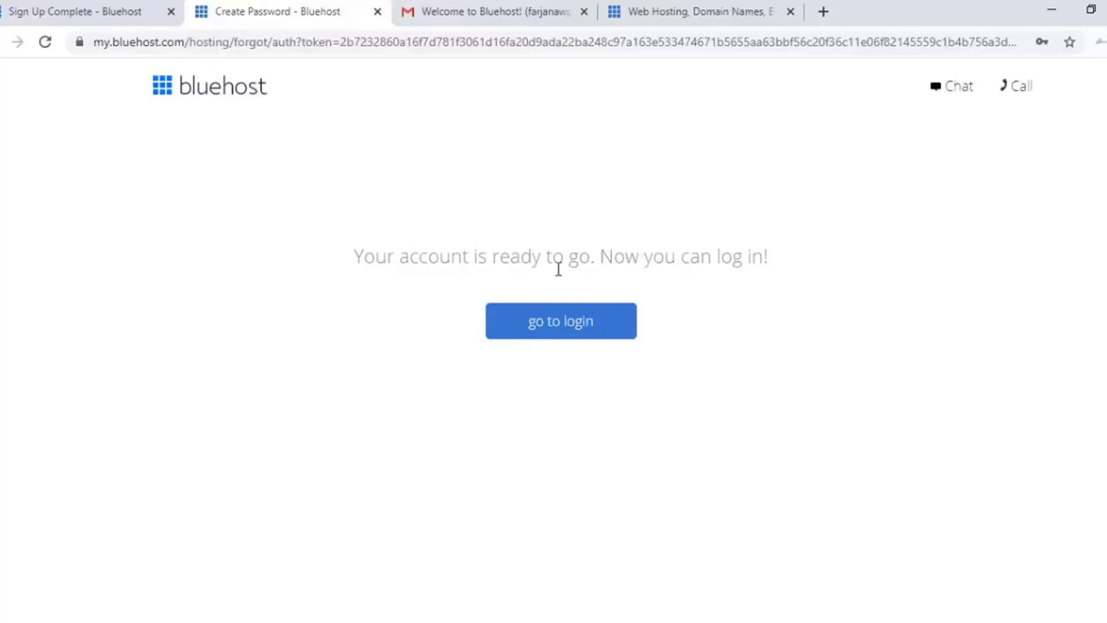
Log in to the hosting account with the domain farjanawp.com and the account password, and save the login in the browser
left_click(500, 342)
left_click(468, 542)
scroll(346, 511, "down", 3)
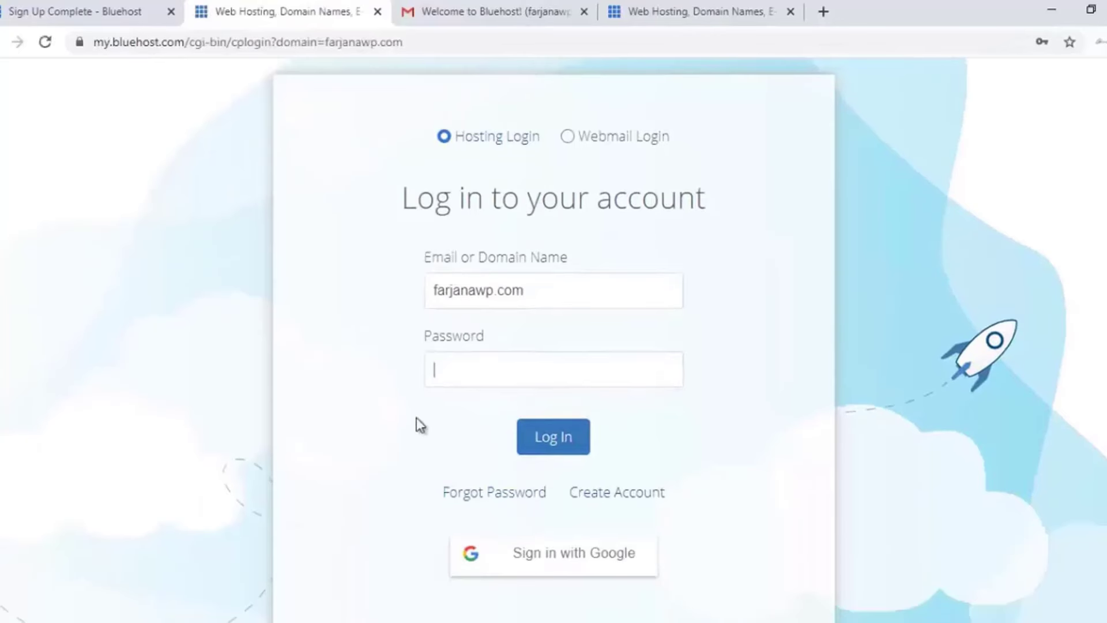
left_click(504, 378)
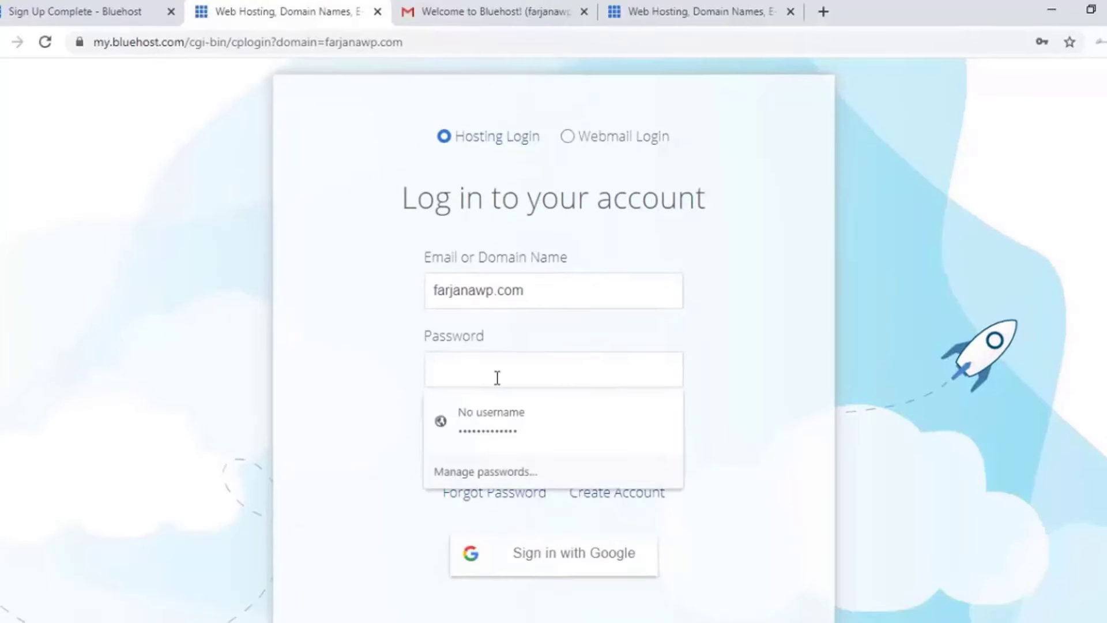
left_click(394, 362)
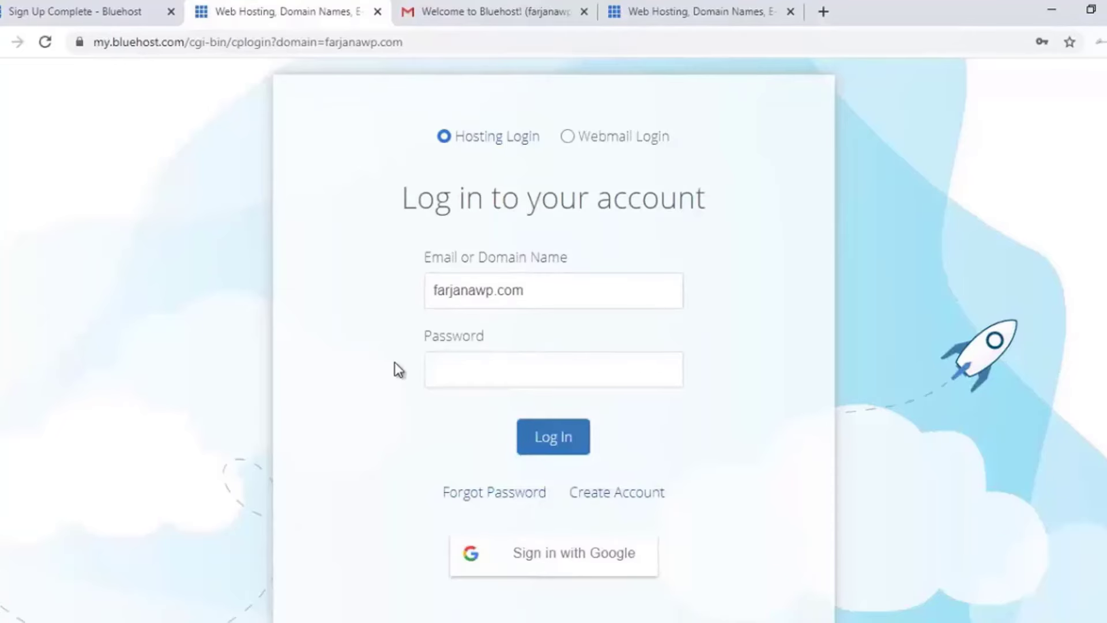
left_click(556, 437)
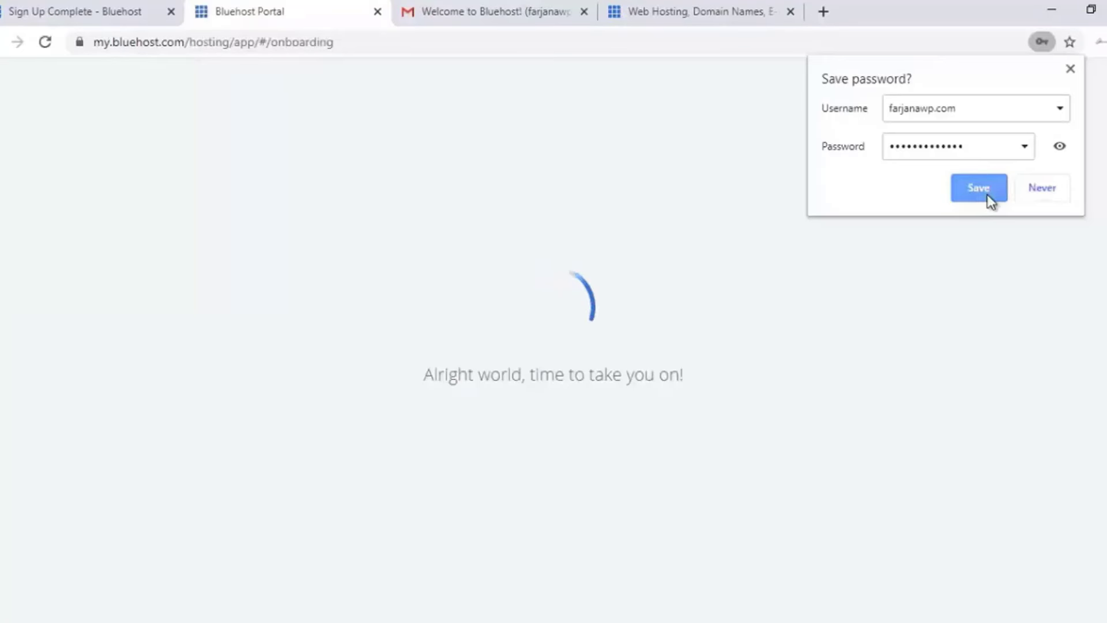
left_click(986, 192)
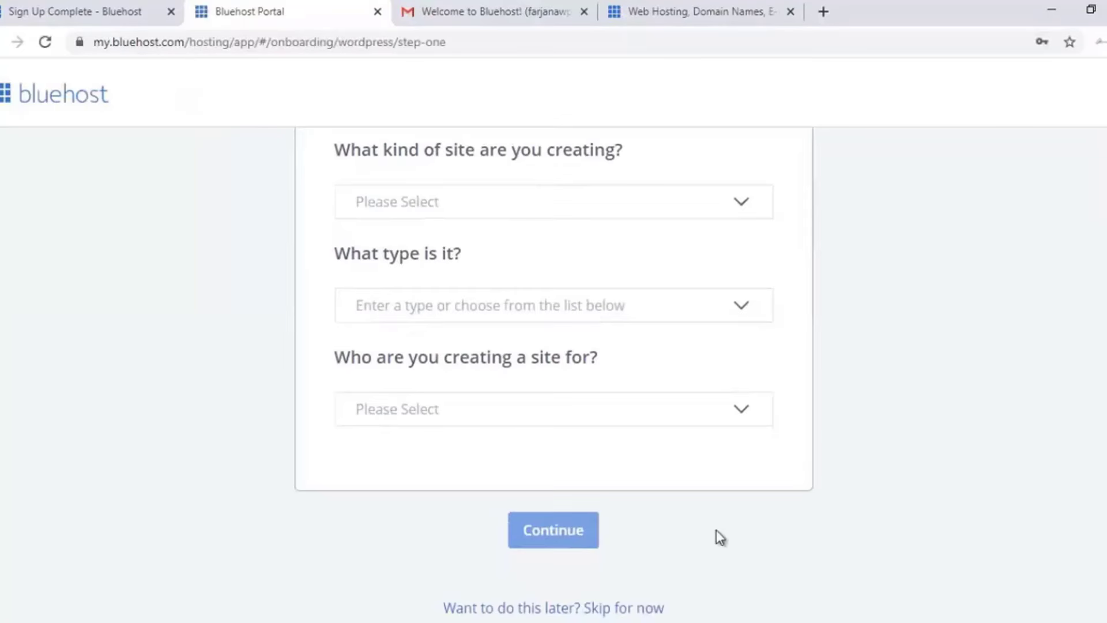
Skip the site onboarding questions and turn off Domain Privacy + Protection in the welcome setup
left_click(601, 609)
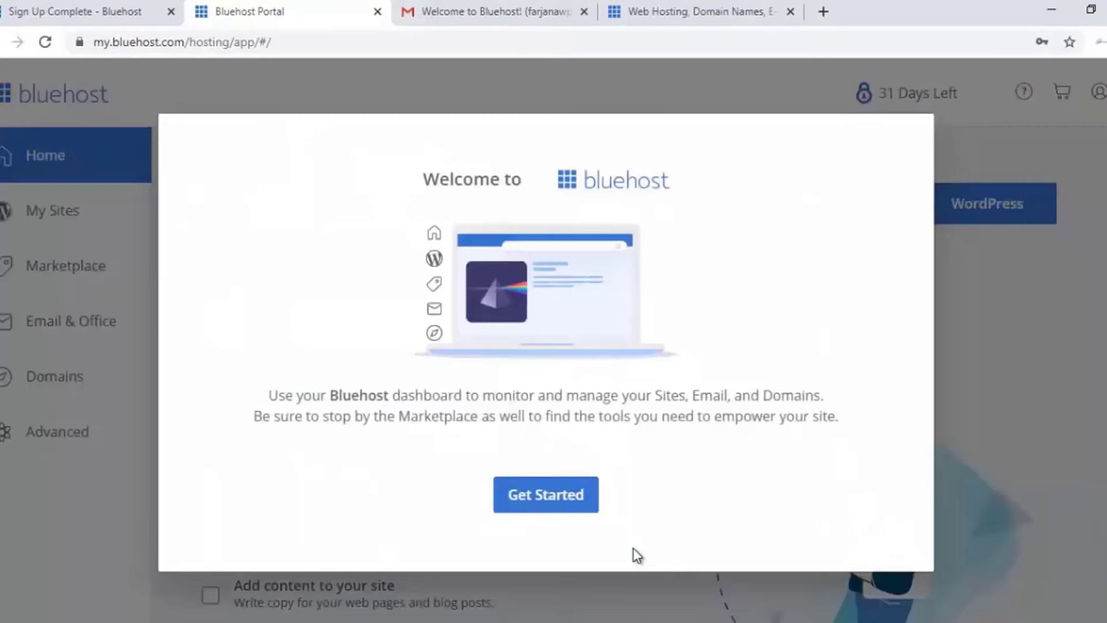
left_click(579, 507)
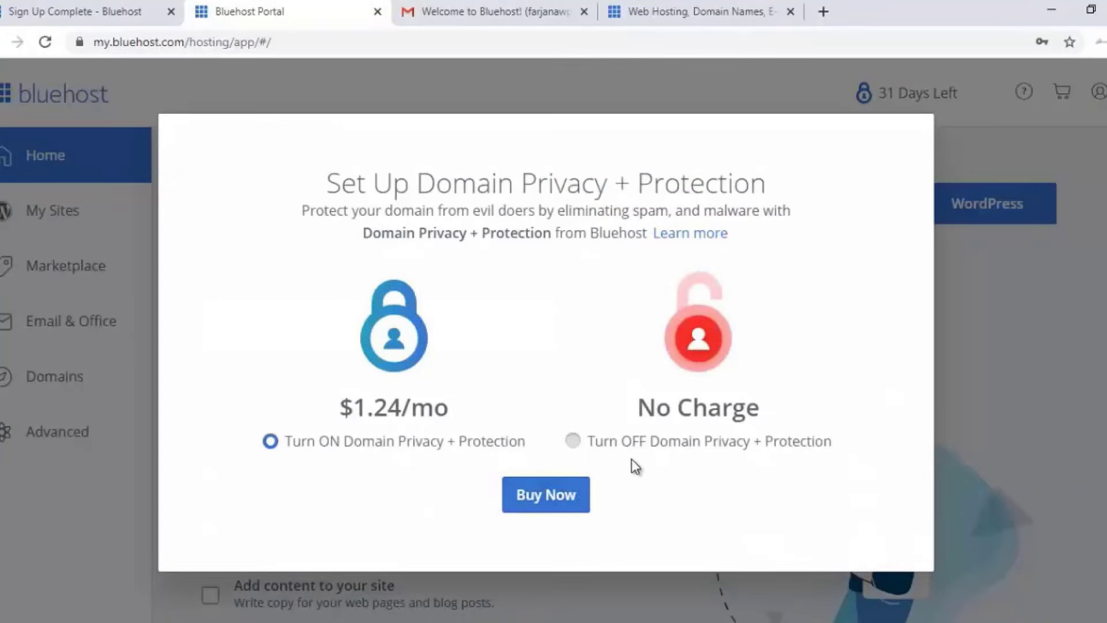
left_click(643, 453)
left_click(598, 497)
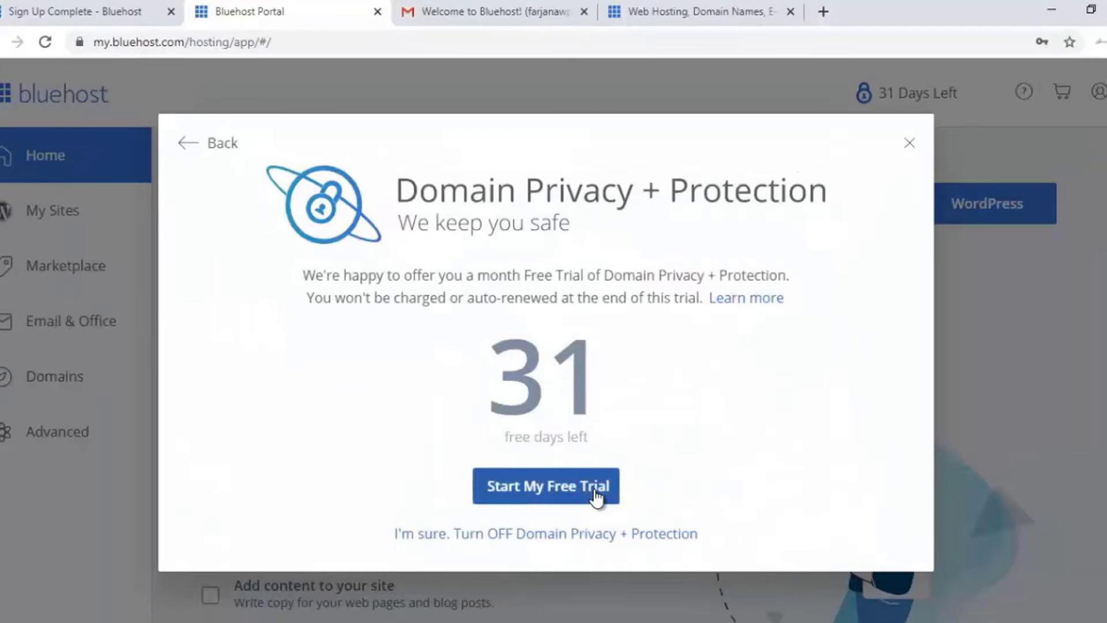
left_click(597, 536)
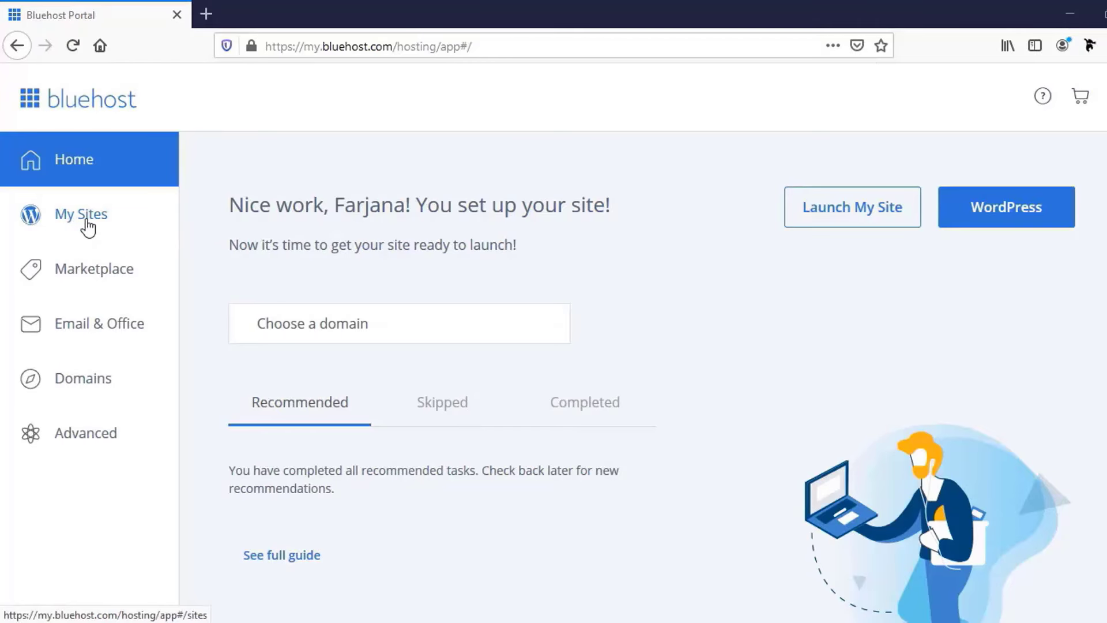
Start a new WordPress site named "Wordpress Website" with the tagline "Complete Website by" followed by the owner's first name
left_click(85, 227)
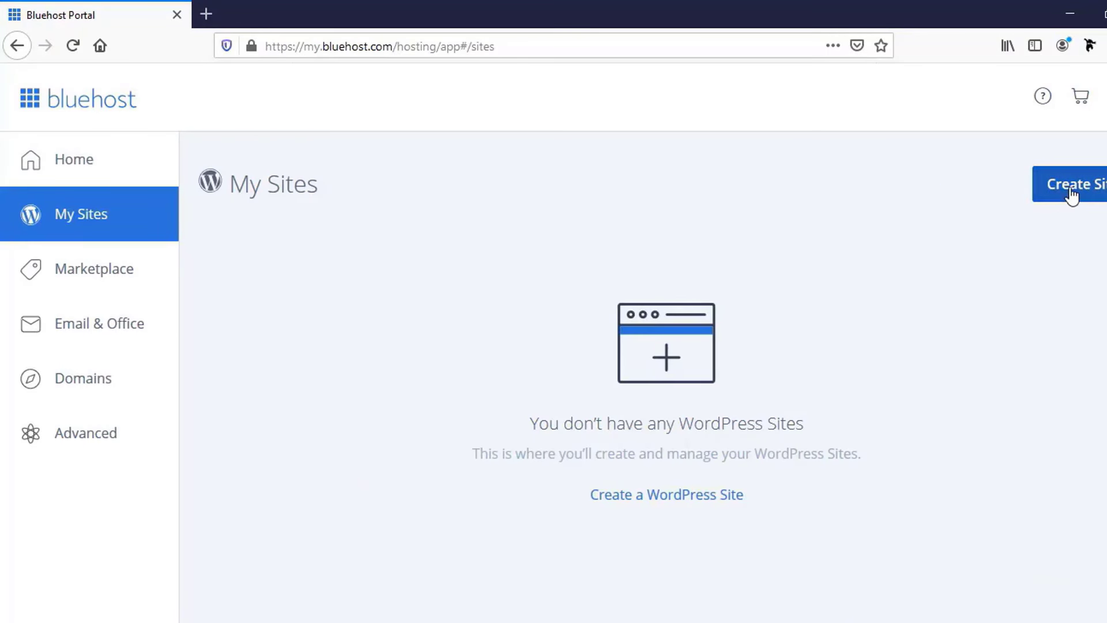
left_click(1072, 192)
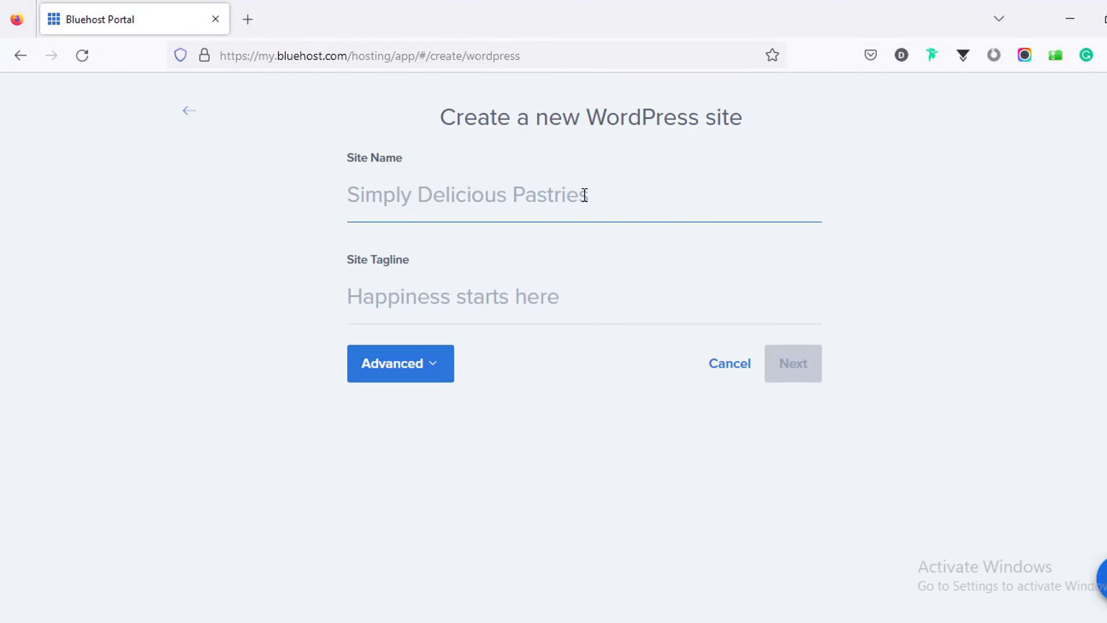
type("Wo")
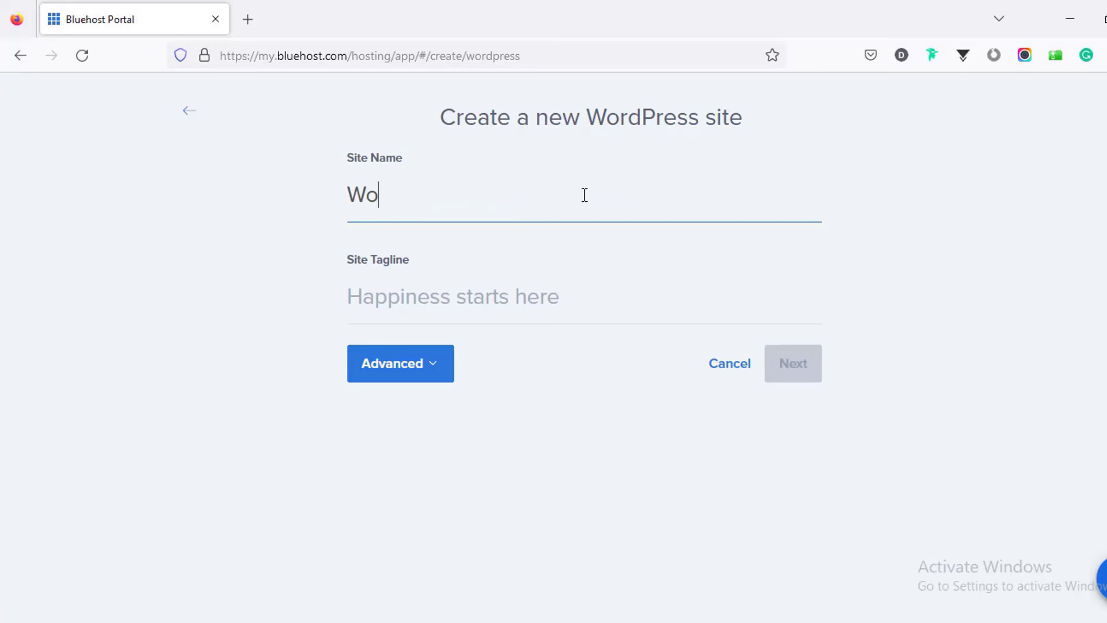
type("rdpress Website")
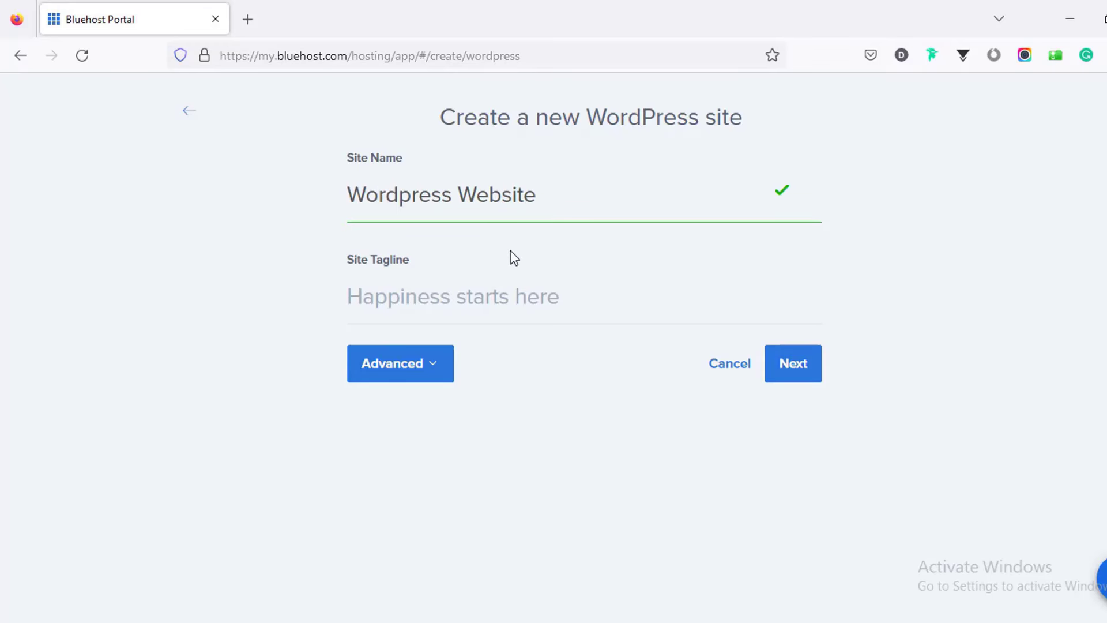
left_click(452, 291)
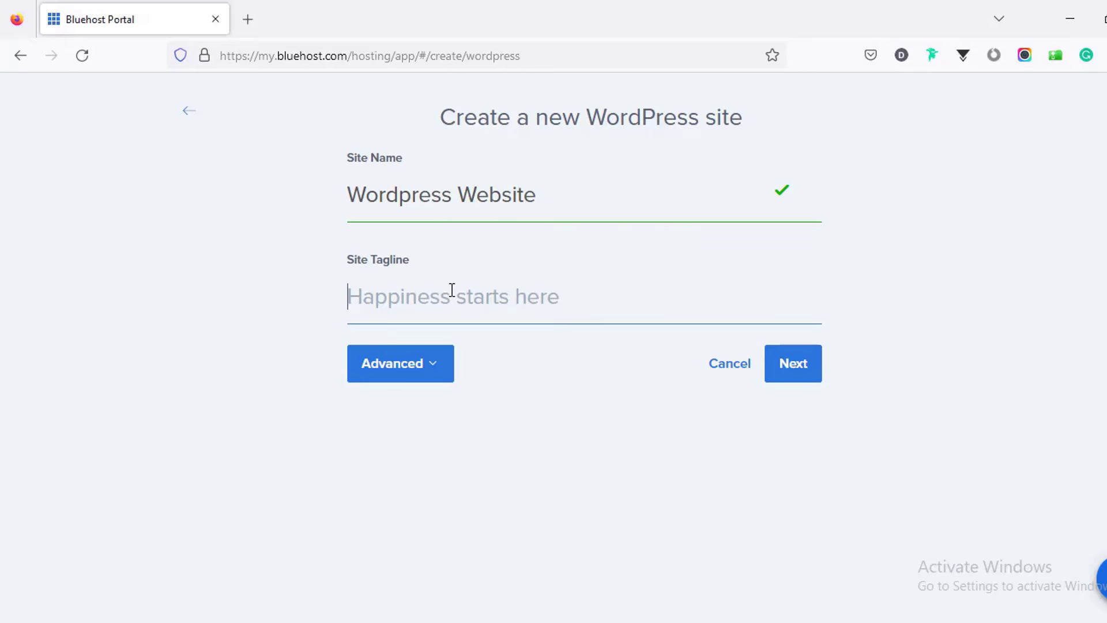
type("Complete Website by Farjana")
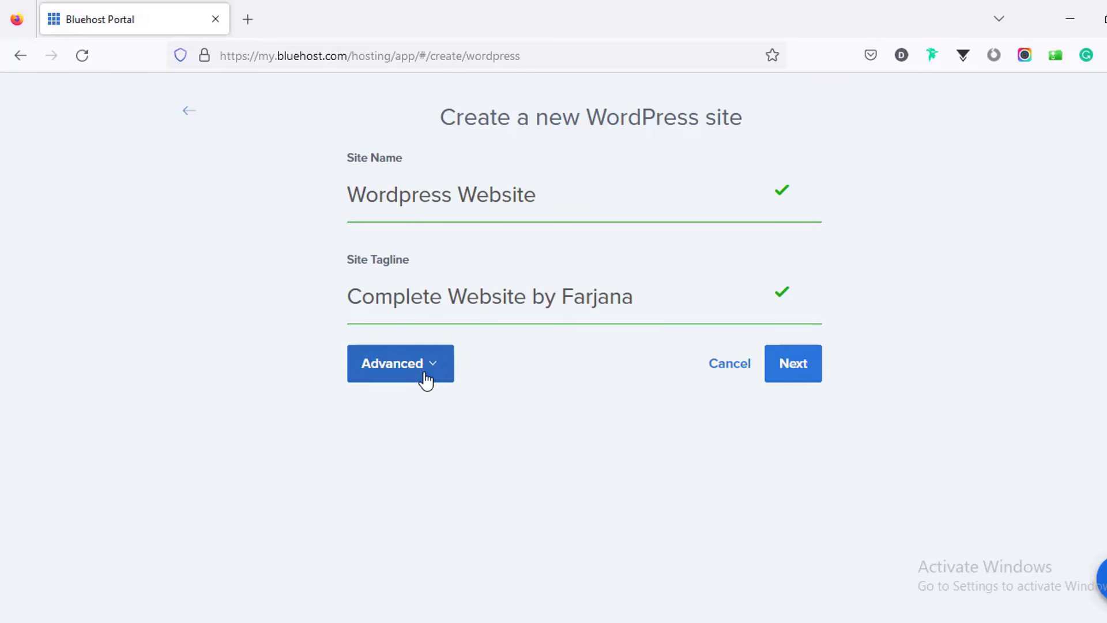
Fill in the advanced site settings with the e-mail address, WordPress admin username and WordPress admin password, and continue to the domain choice
left_click(426, 378)
scroll(439, 358, "down", 3)
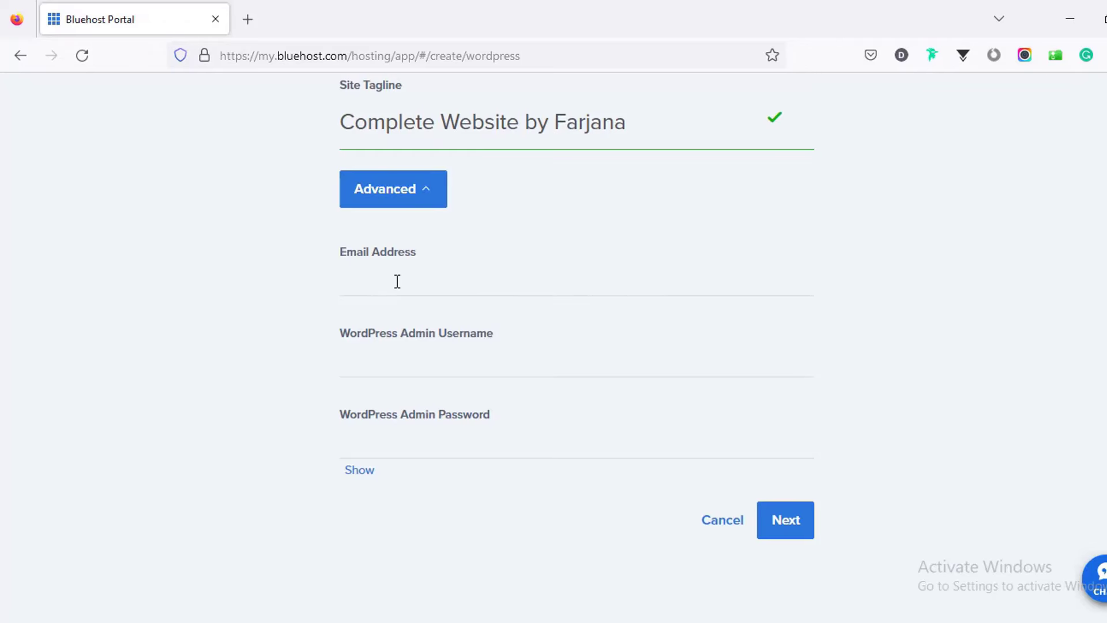
left_click(418, 359)
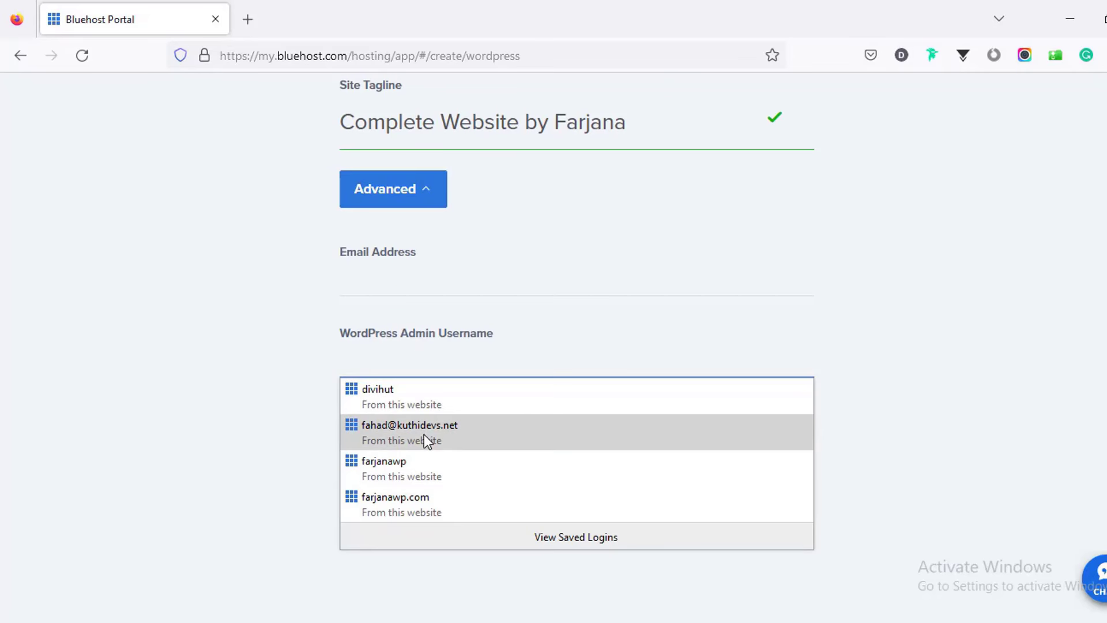
left_click(275, 381)
scroll(383, 317, "up", 3)
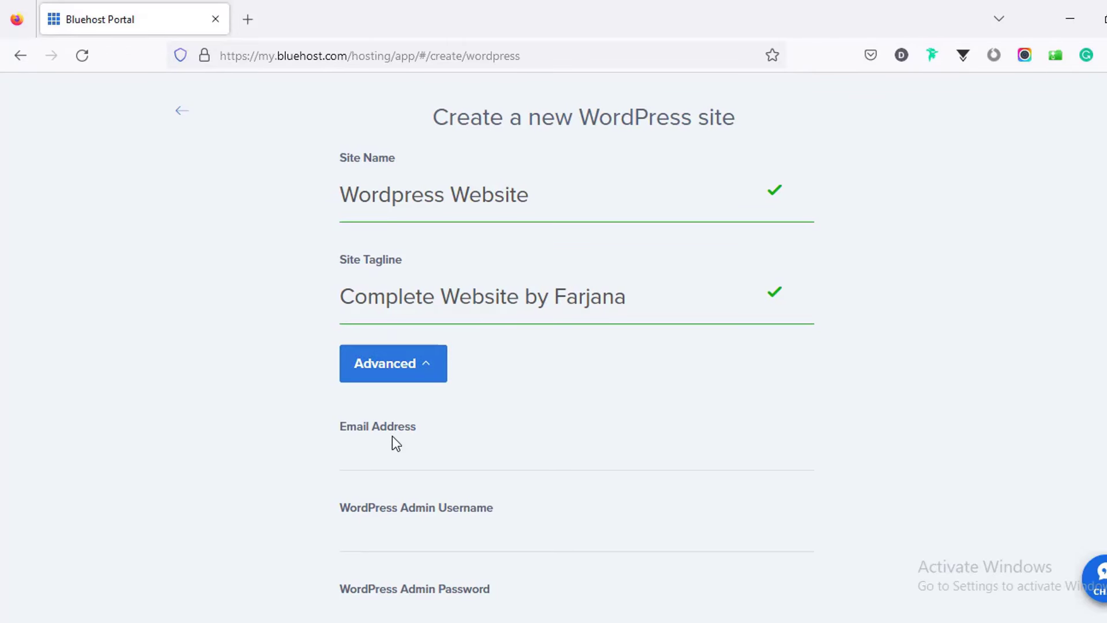
scroll(386, 436, "down", 4)
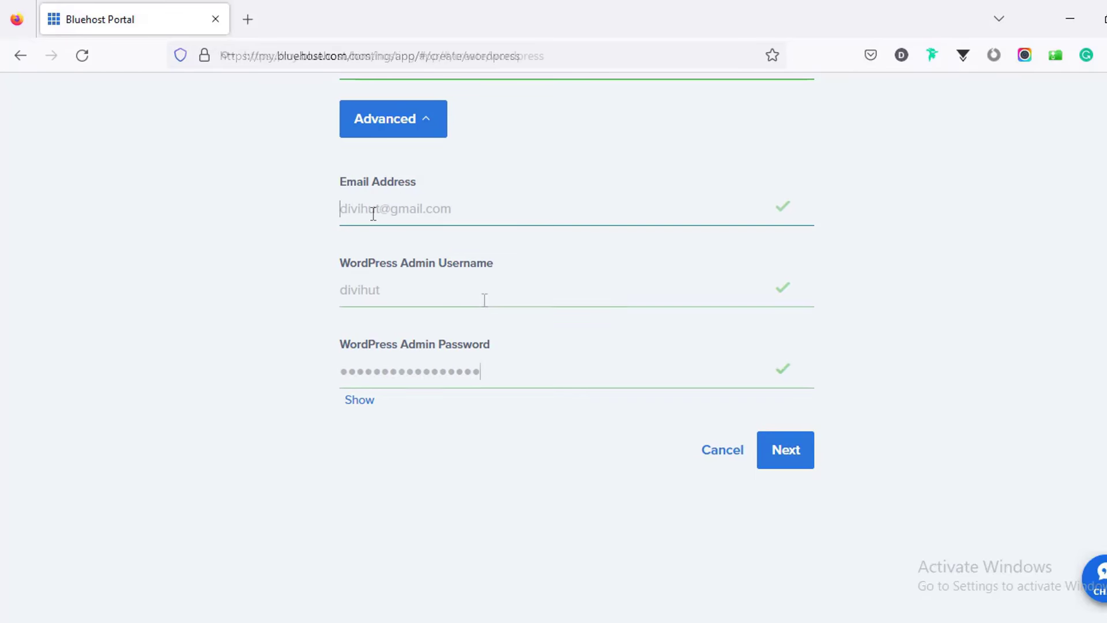
left_click(805, 460)
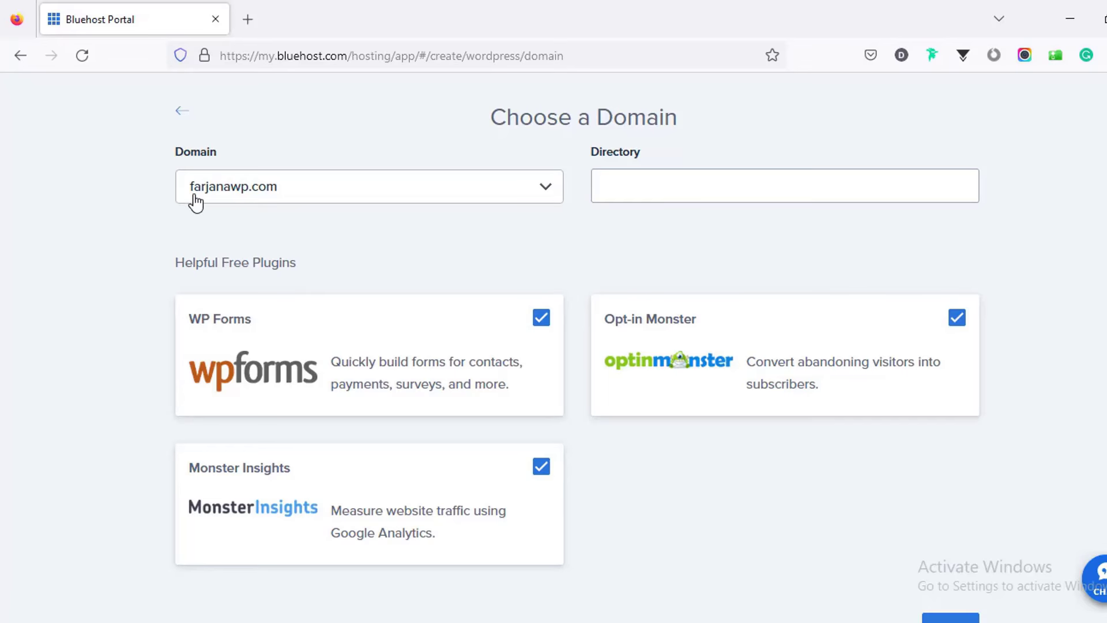
Deselect the WP Forms, Monster Insights and Opt-in Monster plugins, keep farjanawp.com with an empty directory, and start the WordPress installation
left_click(612, 192)
scroll(335, 377, "down", 2)
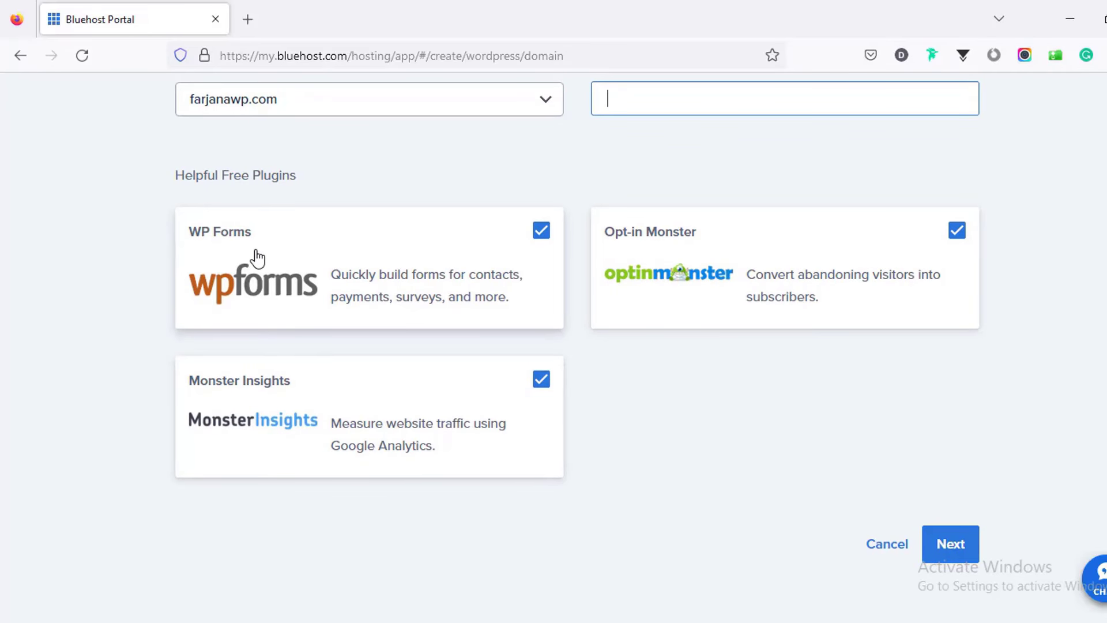
left_click(541, 230)
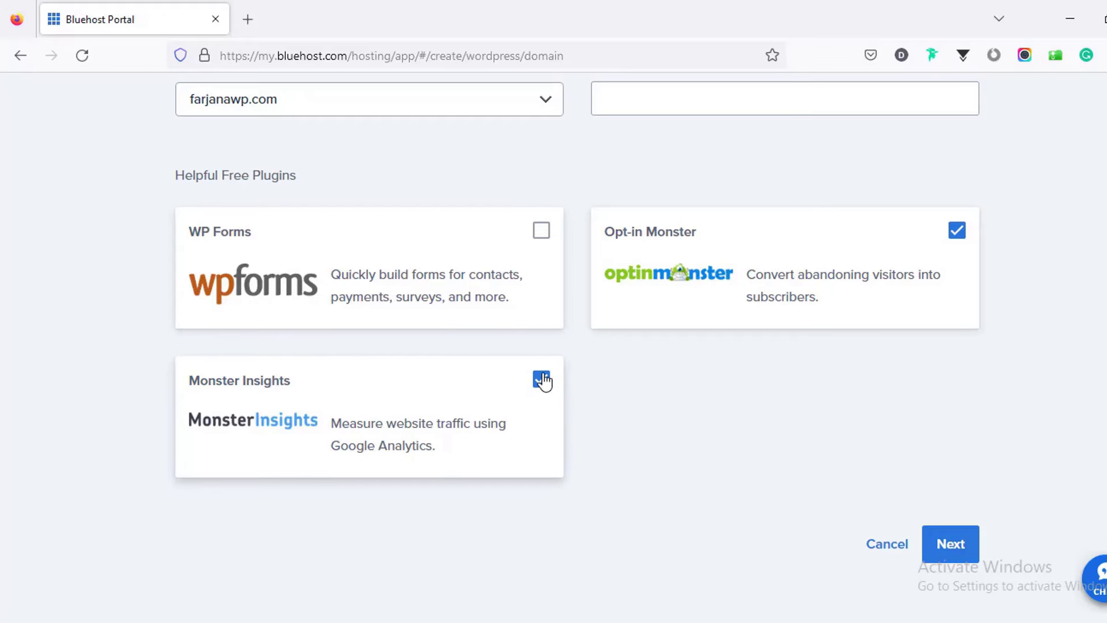
left_click(542, 380)
left_click(957, 231)
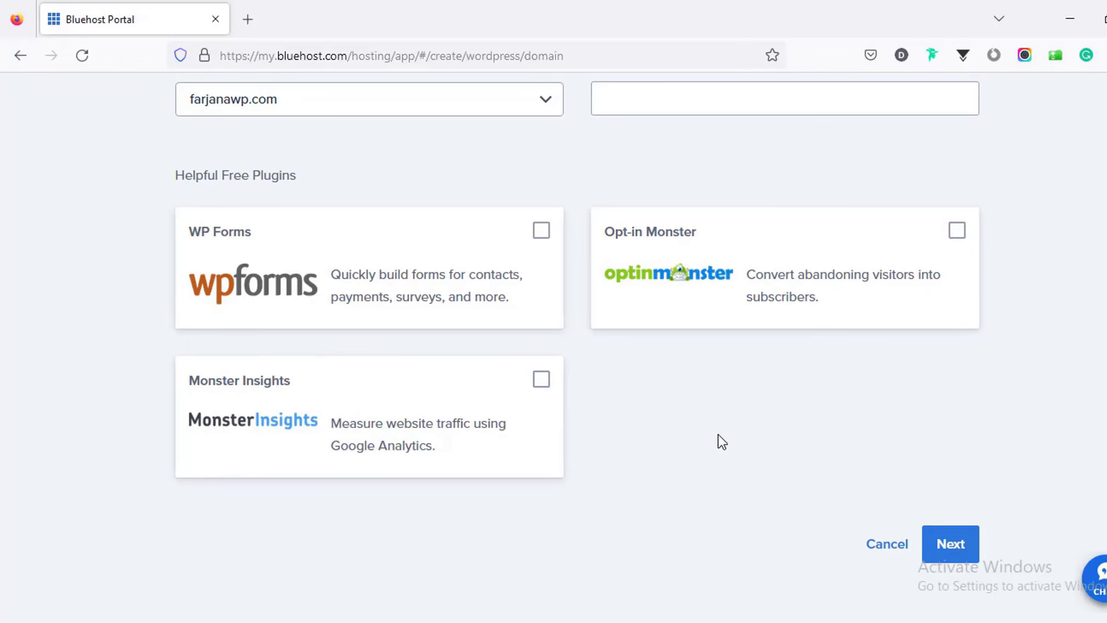
left_click(949, 543)
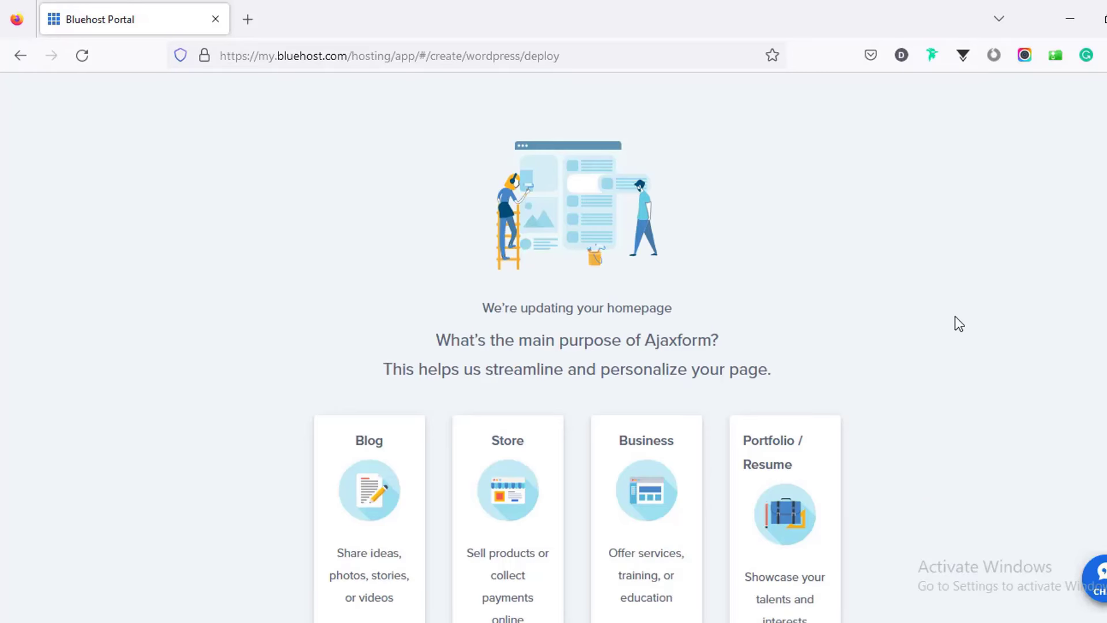
Skip the question about the site's main purpose and log into the newly installed WordPress site
scroll(577, 346, "down", 4)
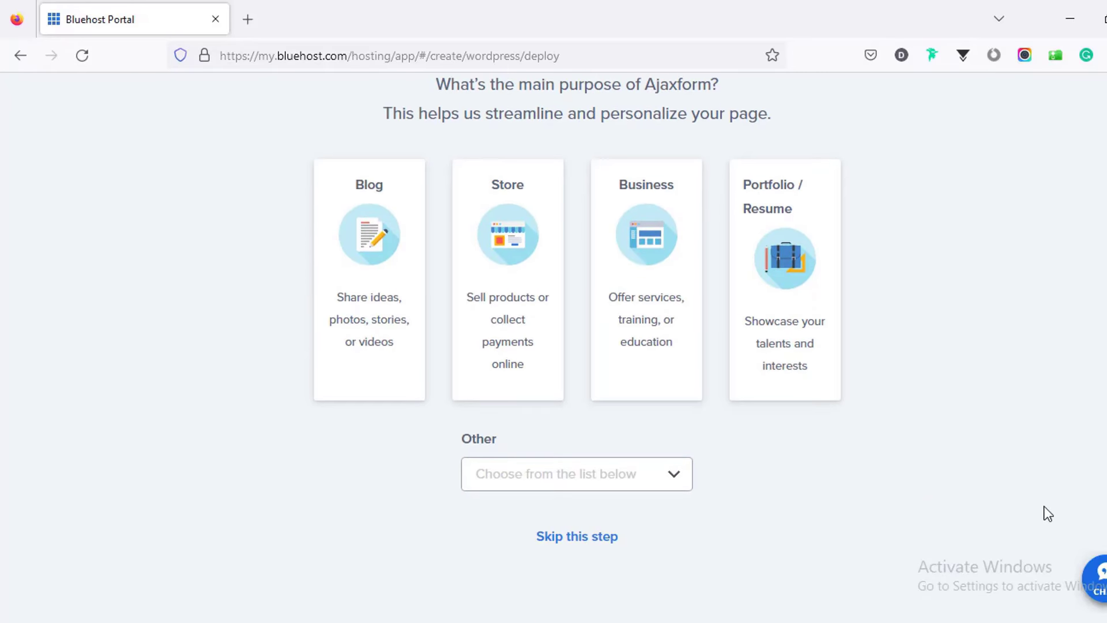
left_click(596, 542)
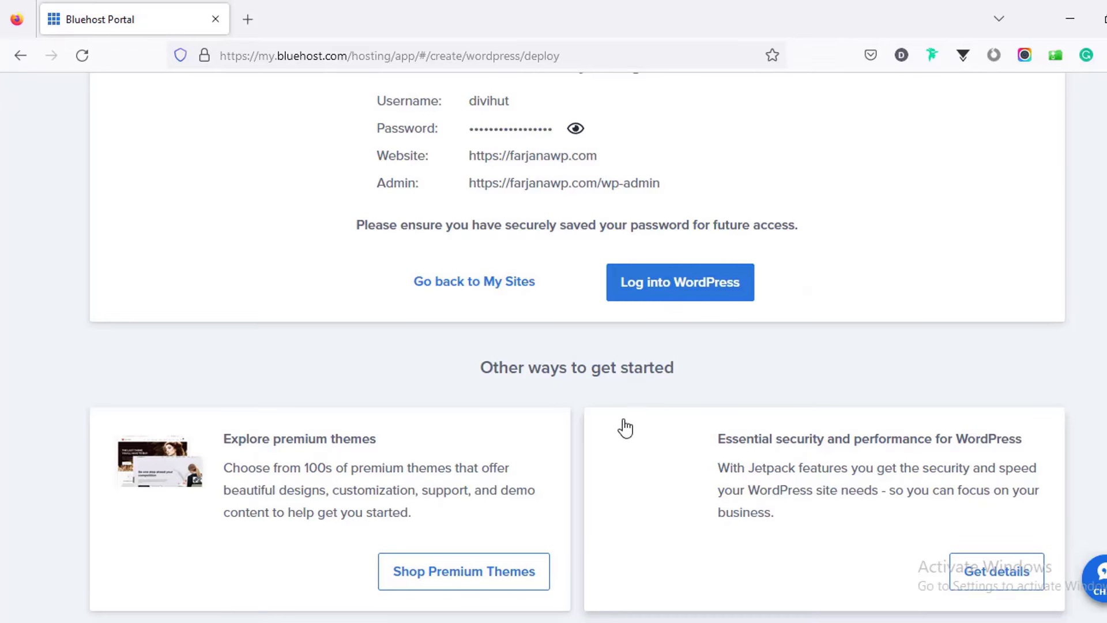
scroll(623, 415, "up", 4)
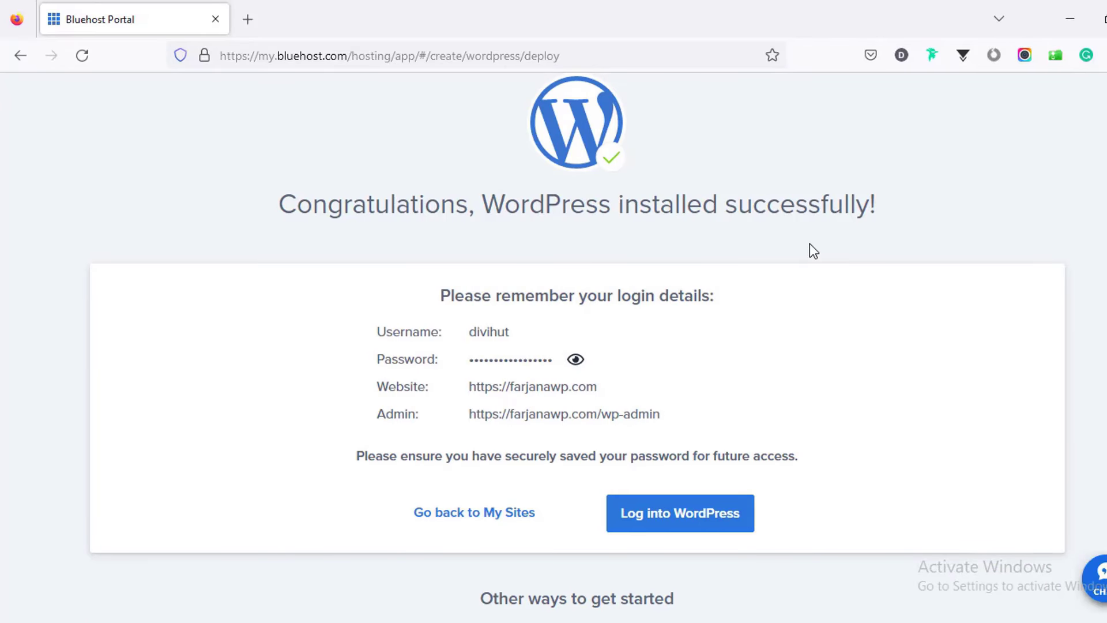
left_click(664, 519)
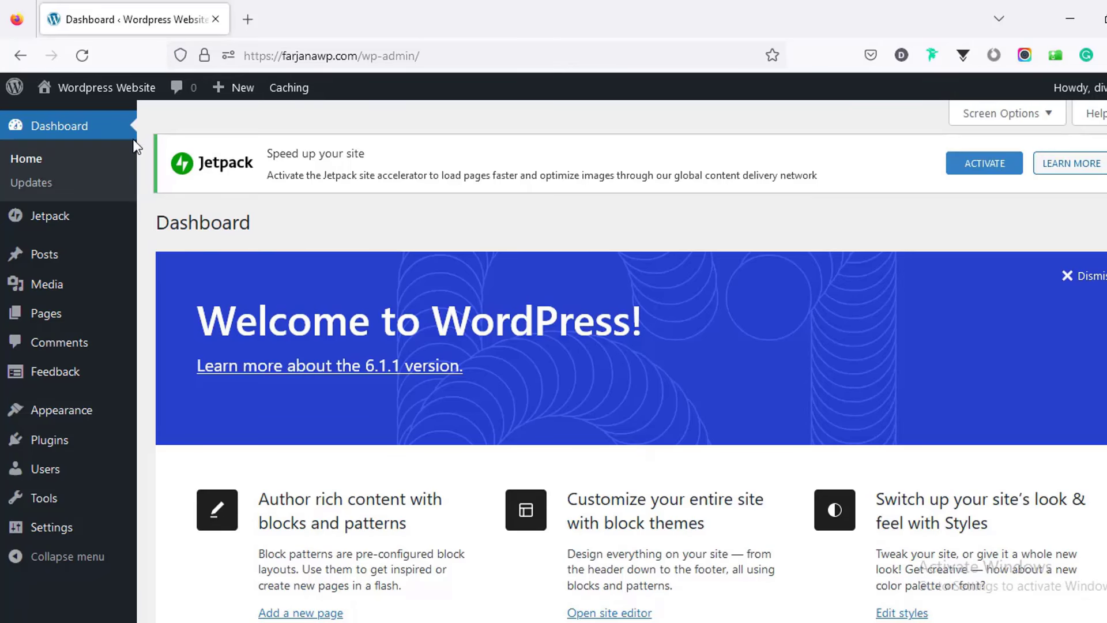
Open the live site in a separate tab and look through its default homepage
mouse_move(117, 95)
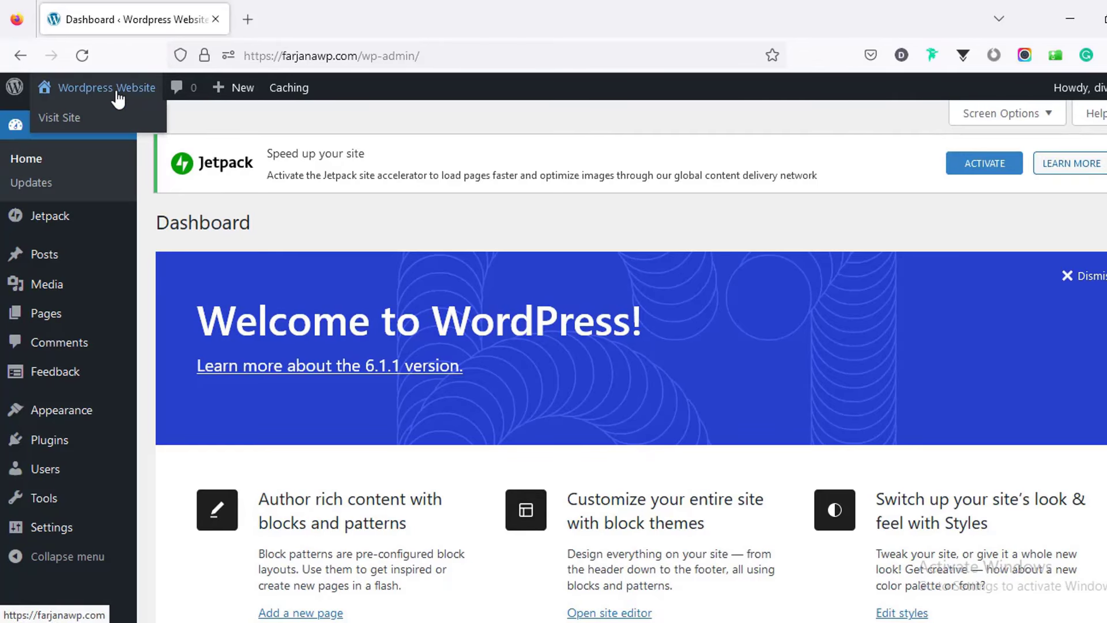
middle_click(109, 126)
left_click(300, 17)
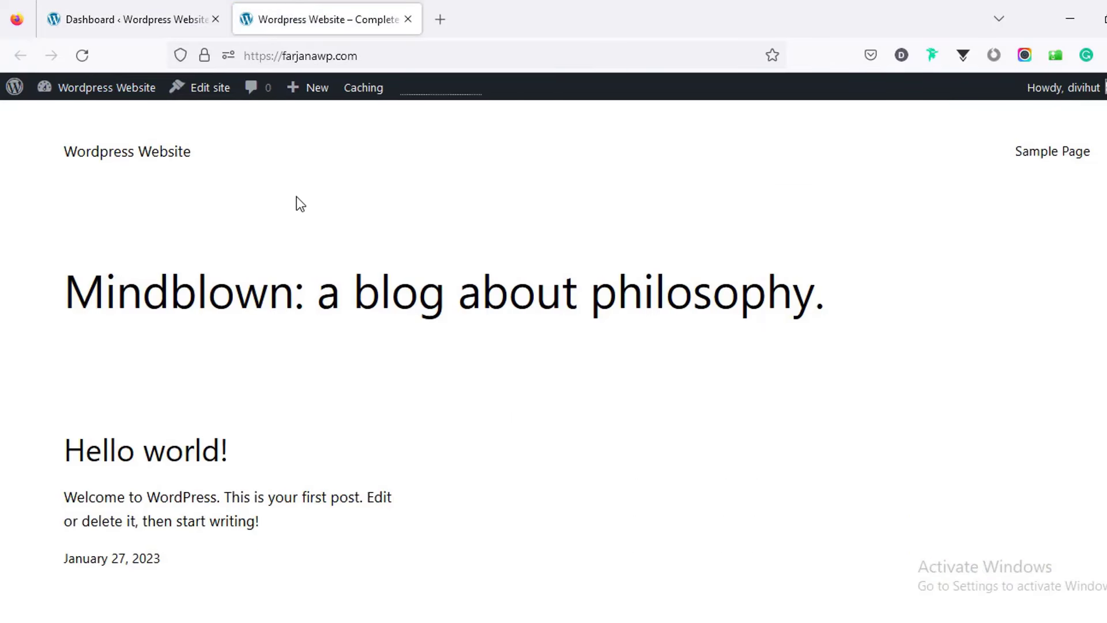
scroll(553, 346, "down", 5)
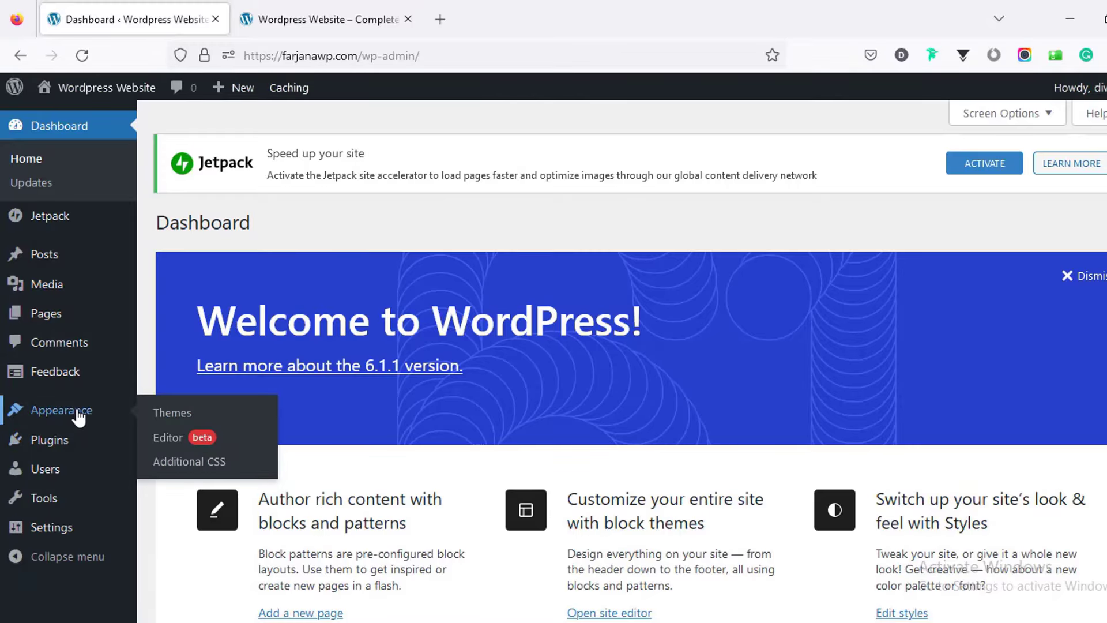
Activate the installed Sinatra theme in place of Twenty Twenty-Three
left_click(74, 413)
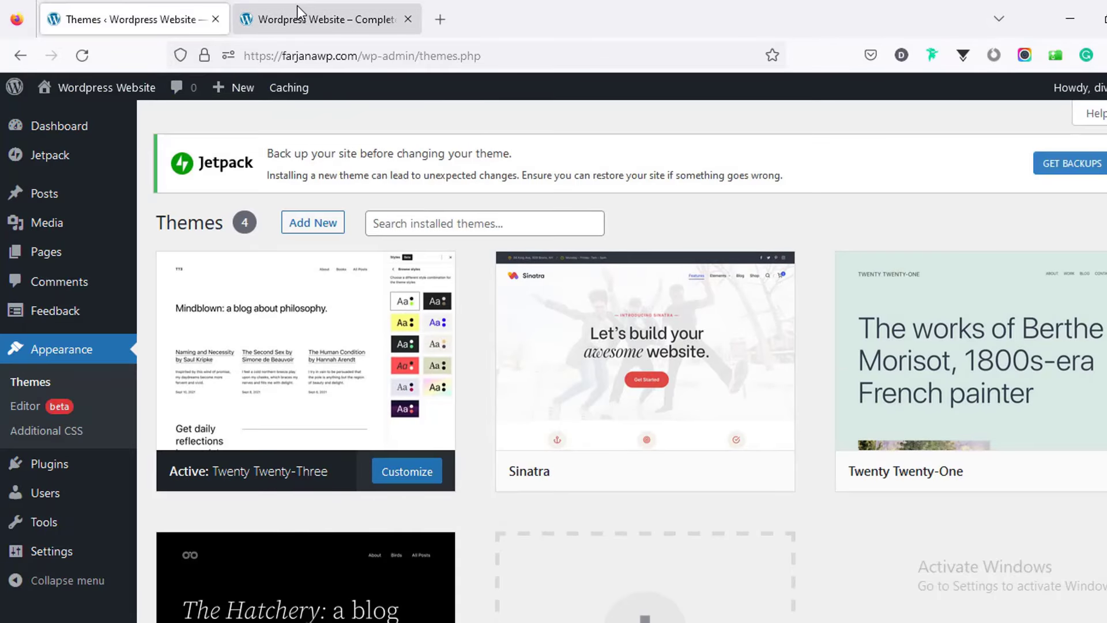
left_click(297, 7)
left_click(162, 23)
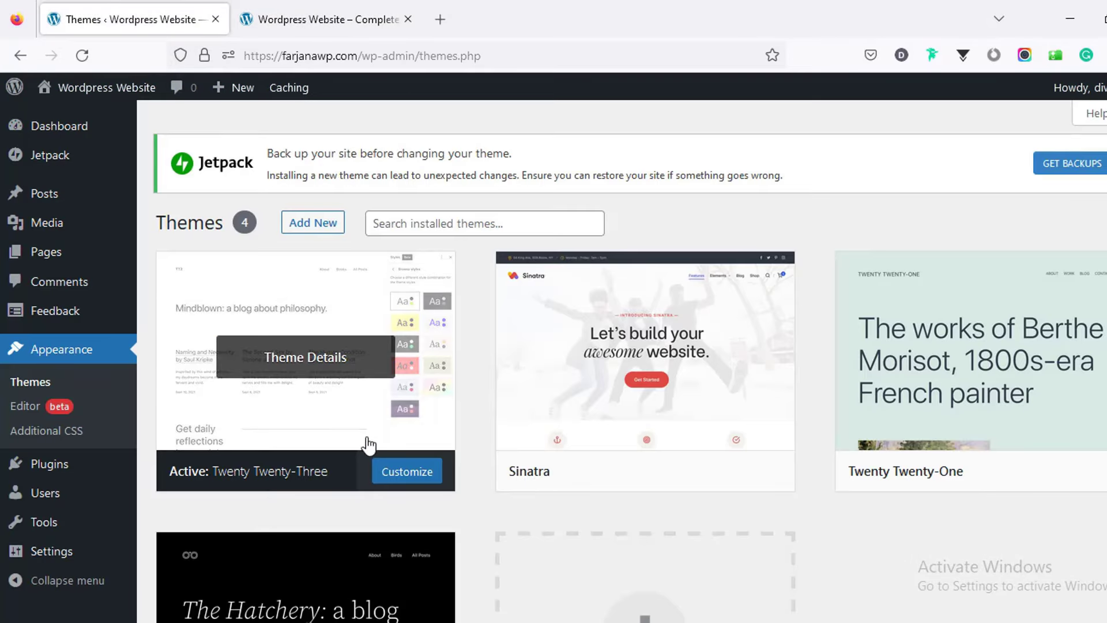
mouse_move(556, 388)
left_click(667, 473)
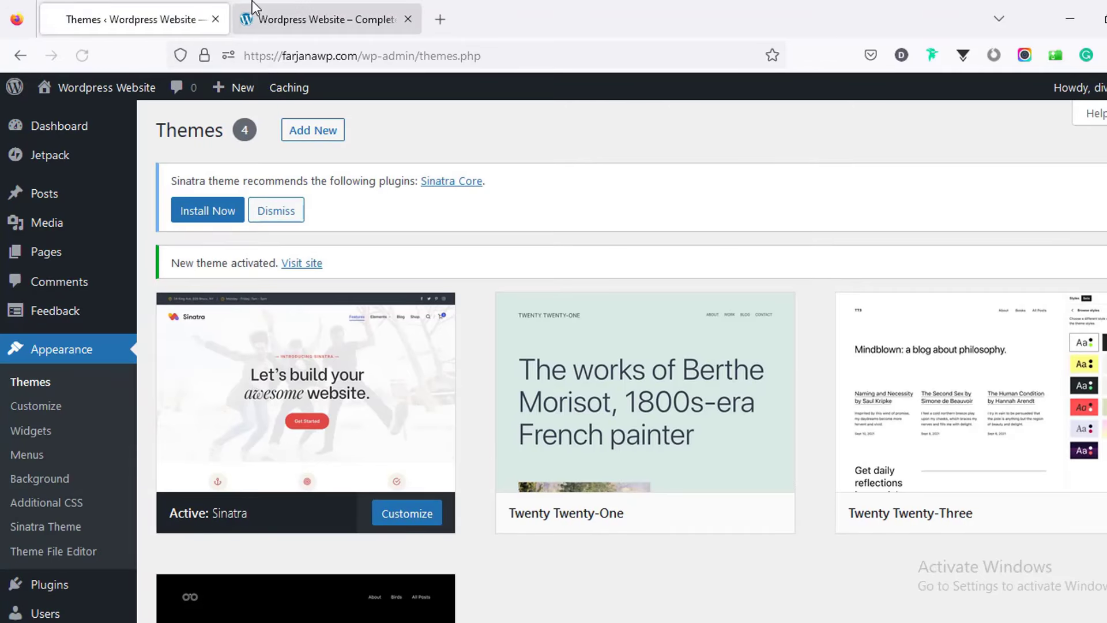
Reload the live site to check its homepage with the Sinatra theme, and return to the admin area
left_click(261, 6)
left_click(73, 55)
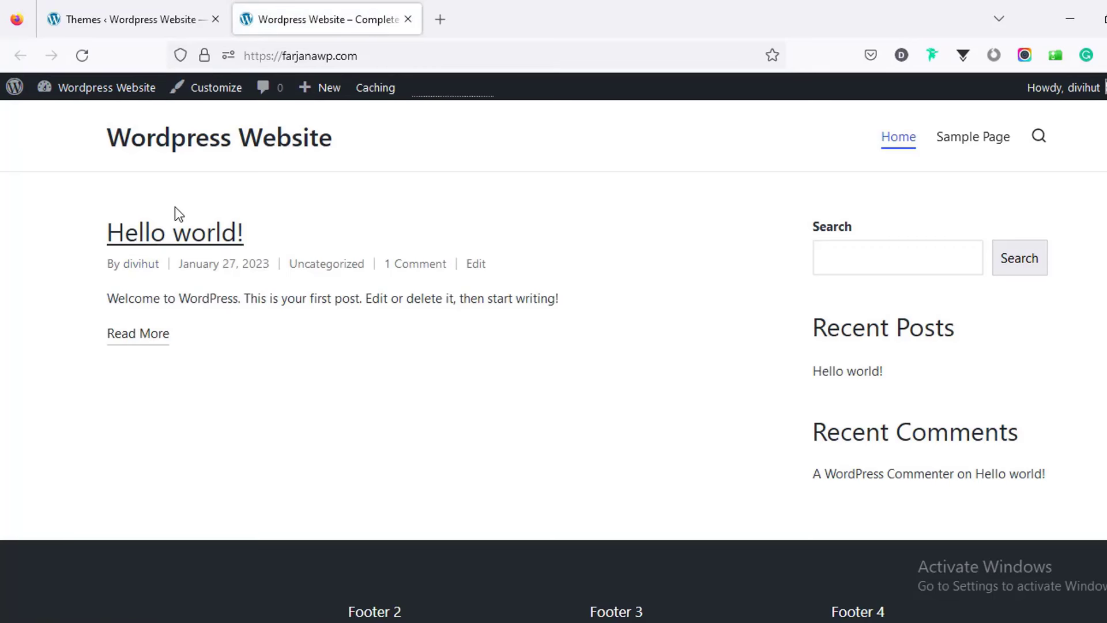
left_click(112, 7)
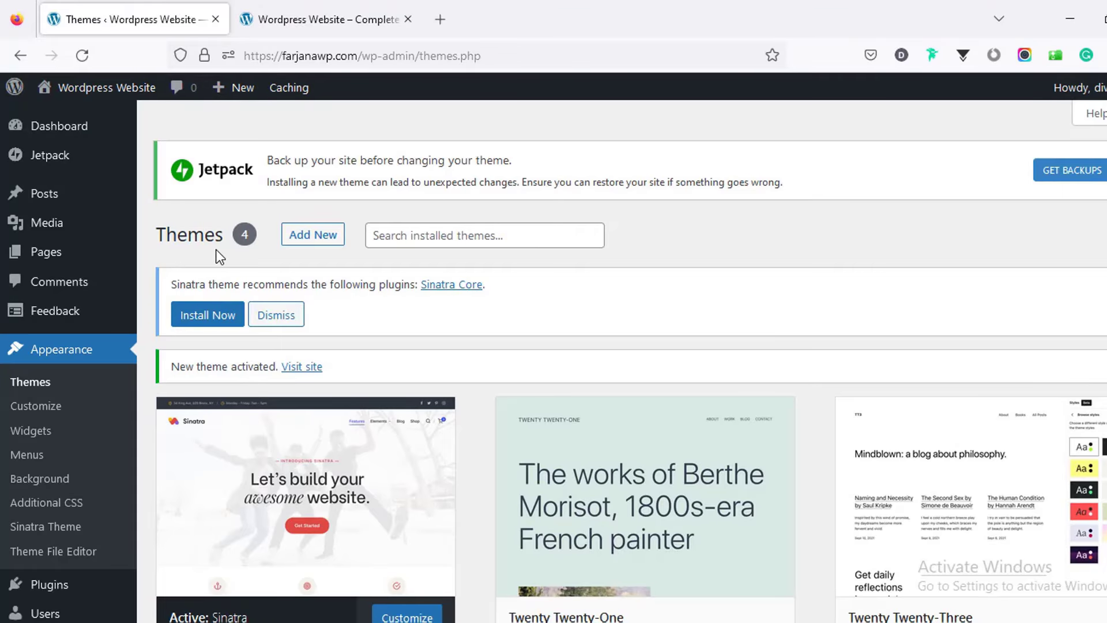
Examine the widgets on the WordPress dashboard, from the welcome panel down to Jetpack Stats
left_click(65, 134)
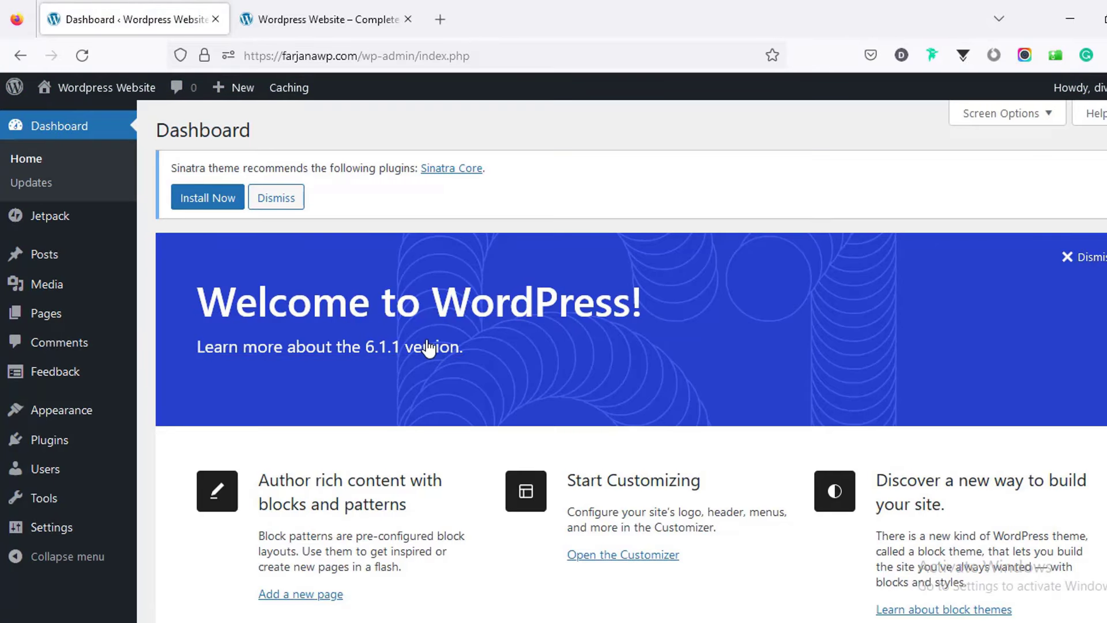
scroll(429, 349, "down", 2)
scroll(428, 349, "down", 15)
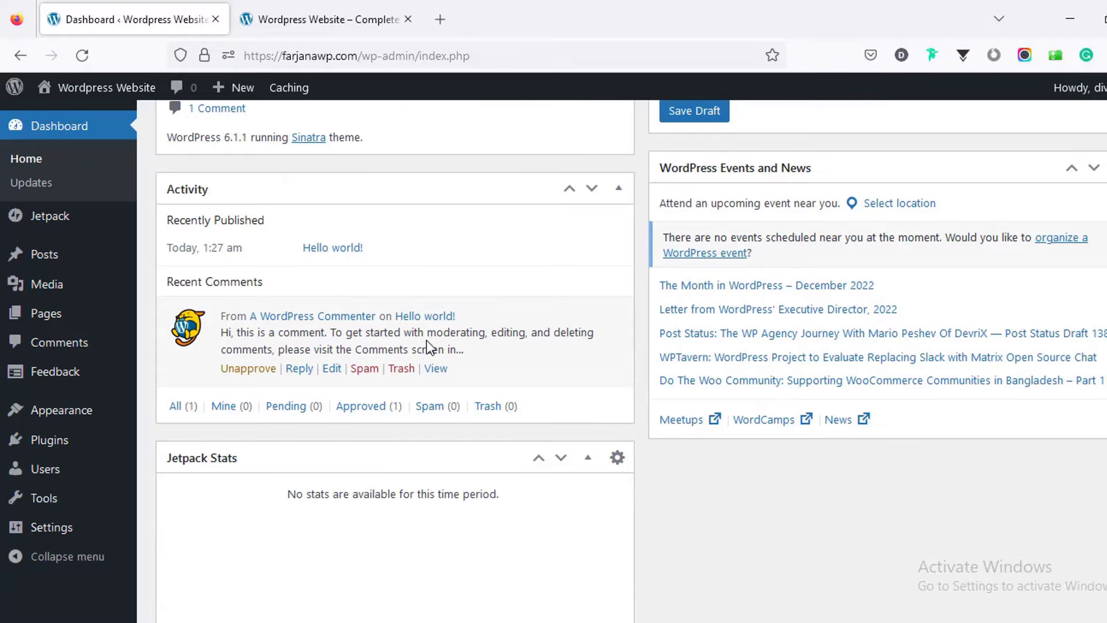
scroll(430, 349, "down", 2)
scroll(429, 349, "up", 8)
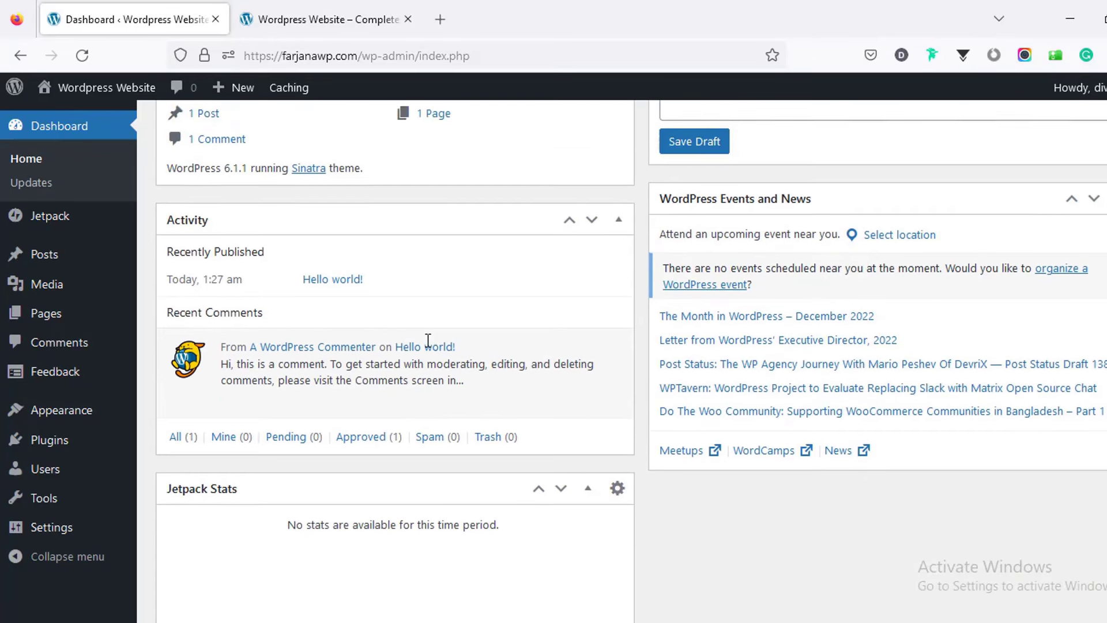
scroll(429, 346, "up", 8)
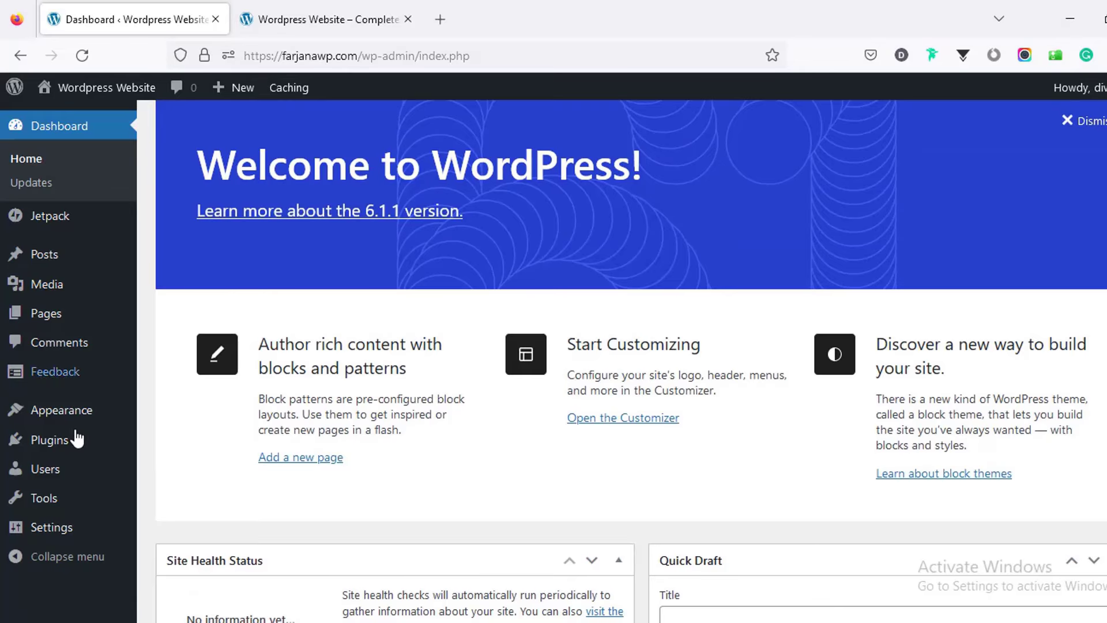
Deactivate all installed plugins with one bulk action
left_click(66, 449)
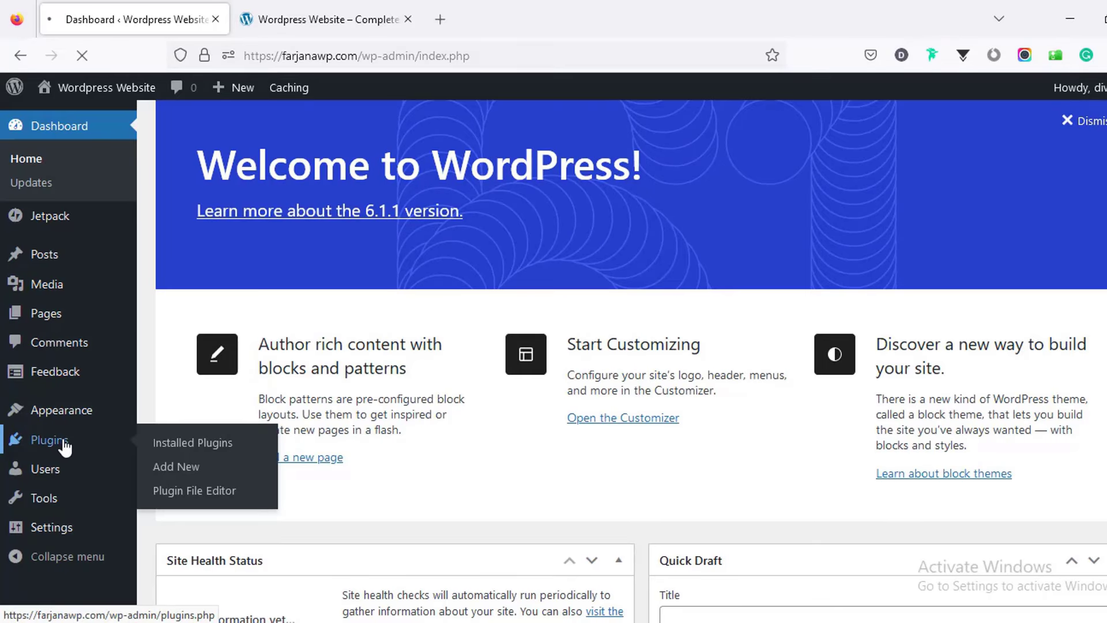
scroll(281, 341, "down", 5)
scroll(280, 341, "up", 4)
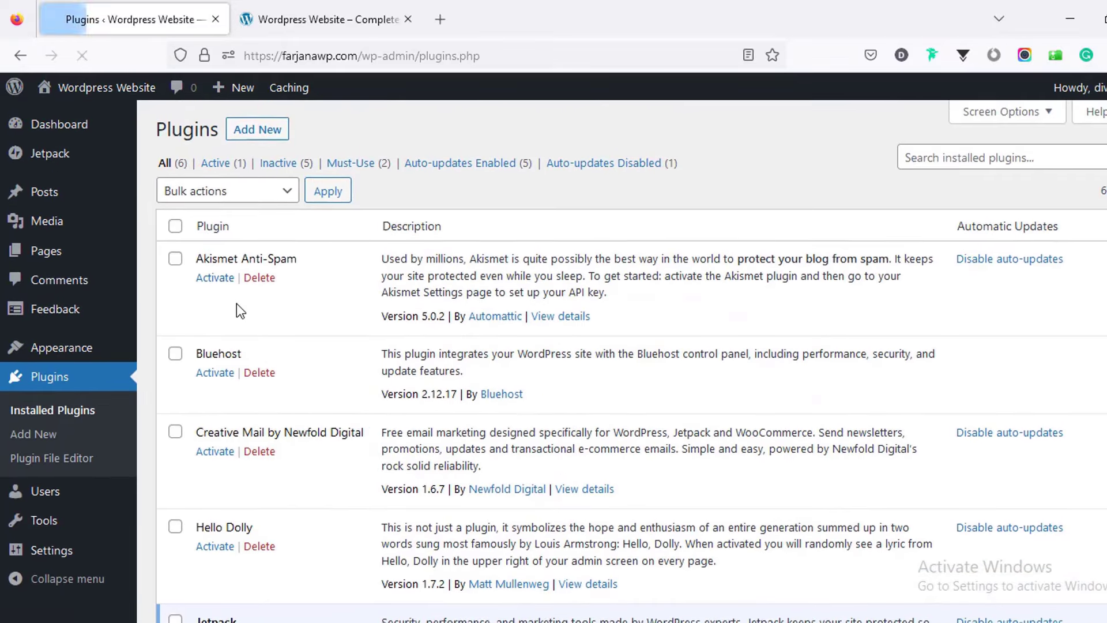
left_click(175, 226)
left_click(224, 284)
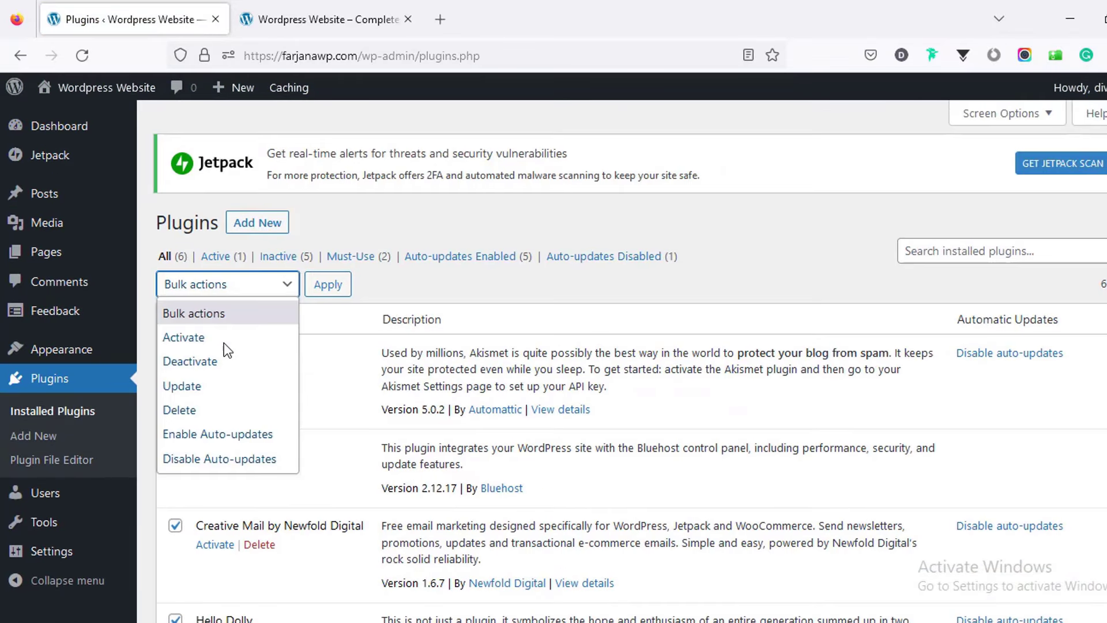
left_click(226, 362)
left_click(327, 285)
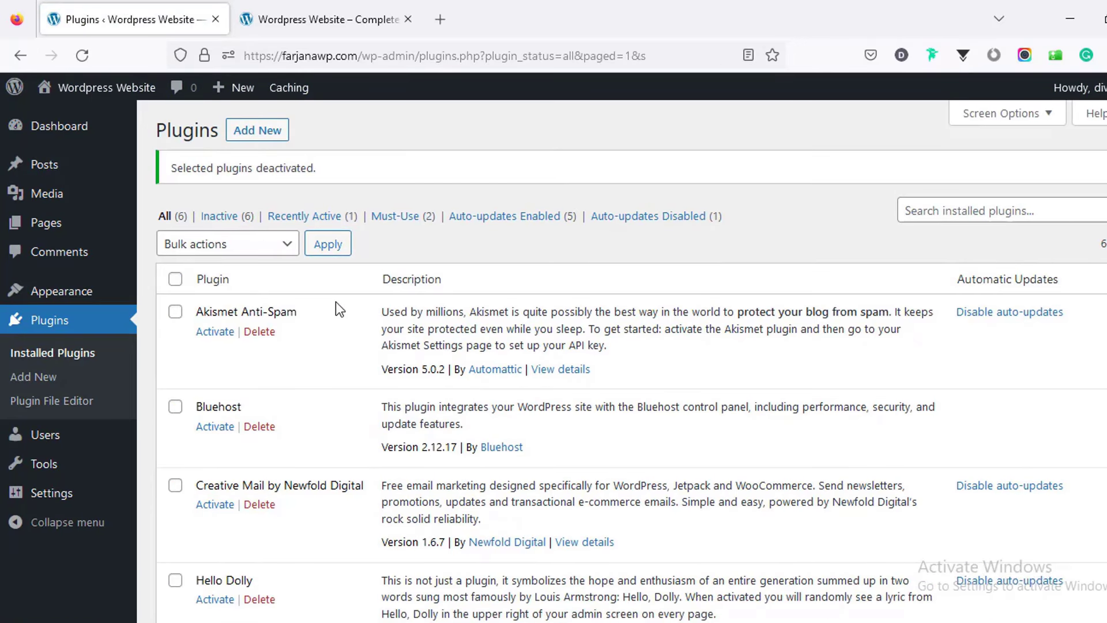
Delete all the deactivated plugins in bulk and confirm their removal
left_click(175, 281)
left_click(171, 244)
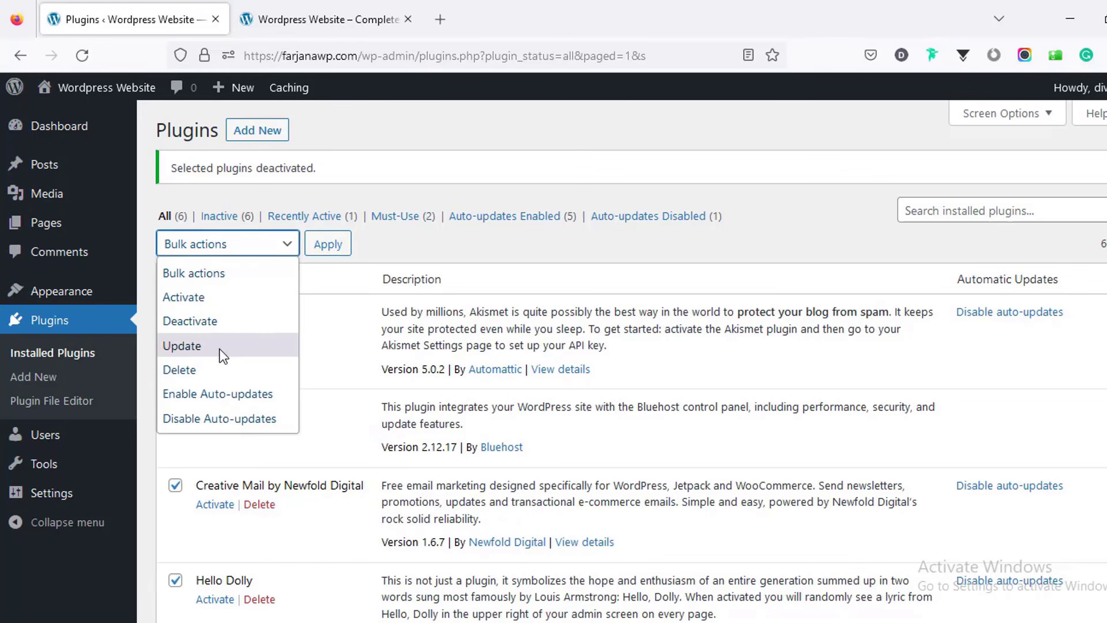
left_click(220, 370)
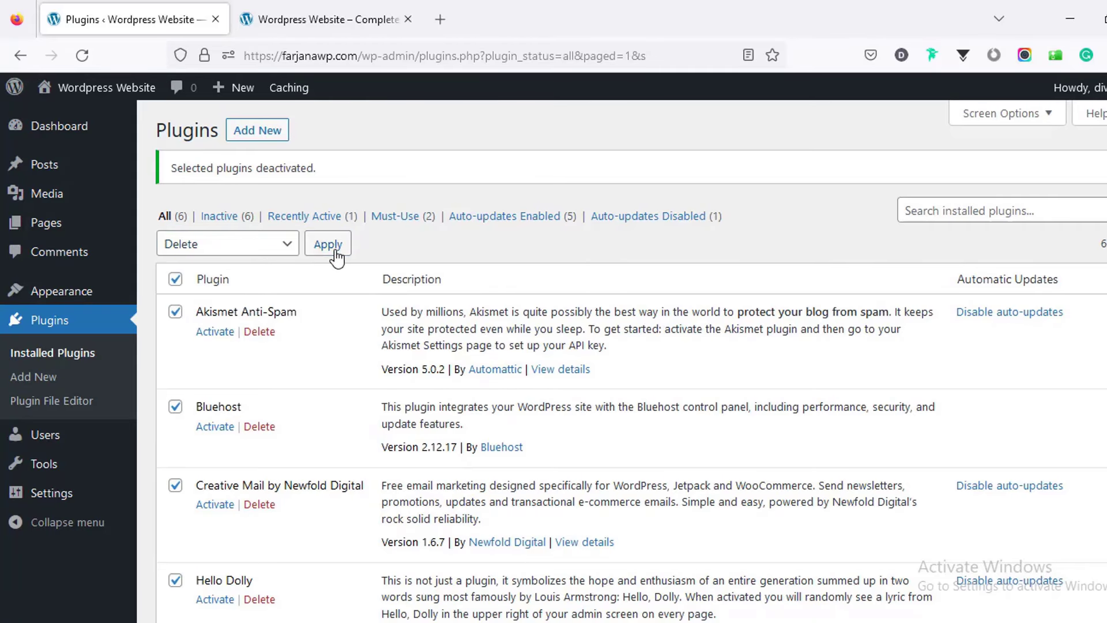
left_click(336, 257)
left_click(661, 376)
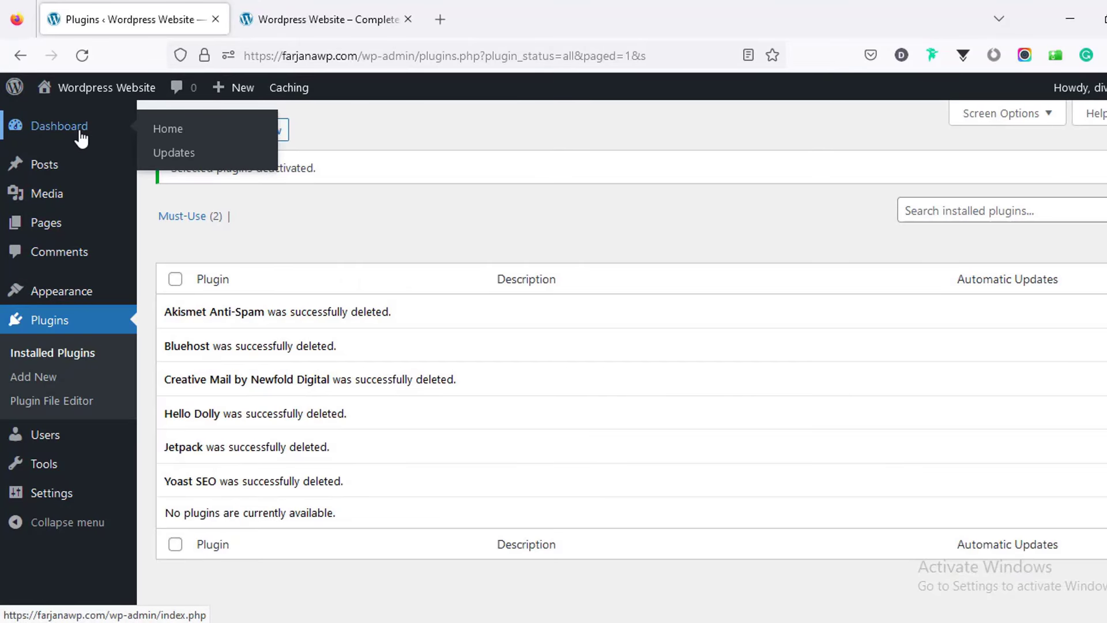
Dismiss the welcome panel and the Sinatra Core plugin recommendation on the dashboard
left_click(81, 133)
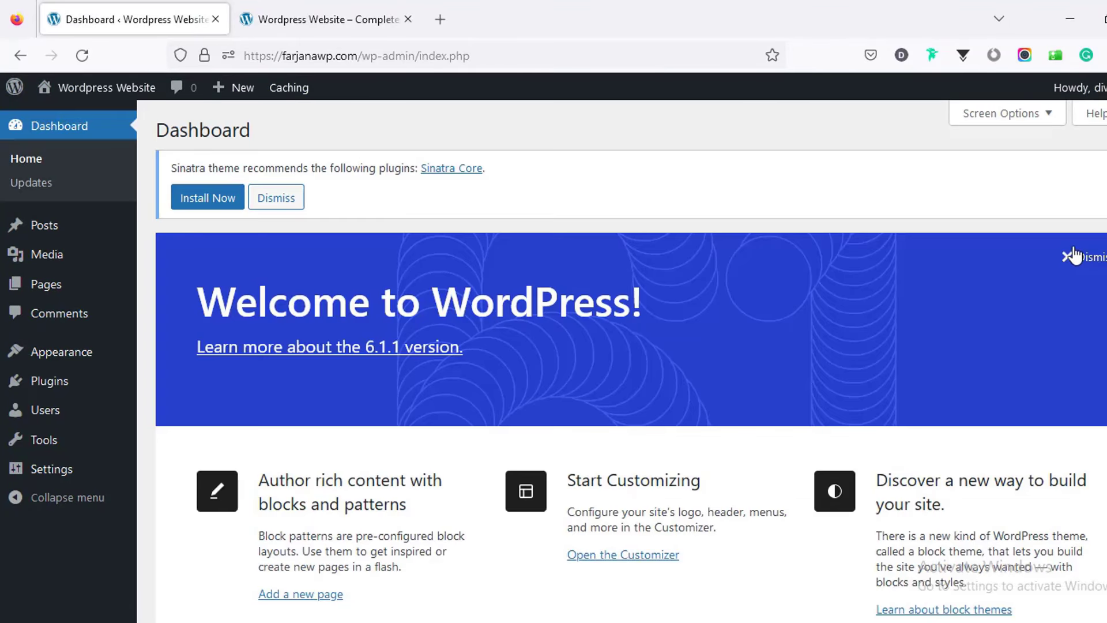
left_click(1083, 257)
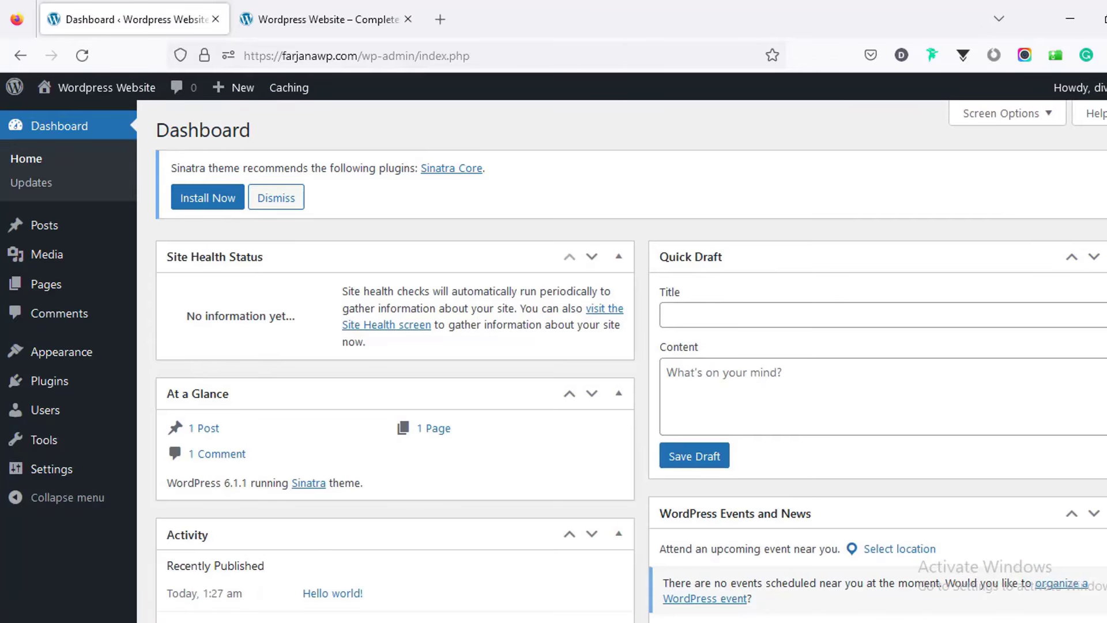
left_click(1105, 168)
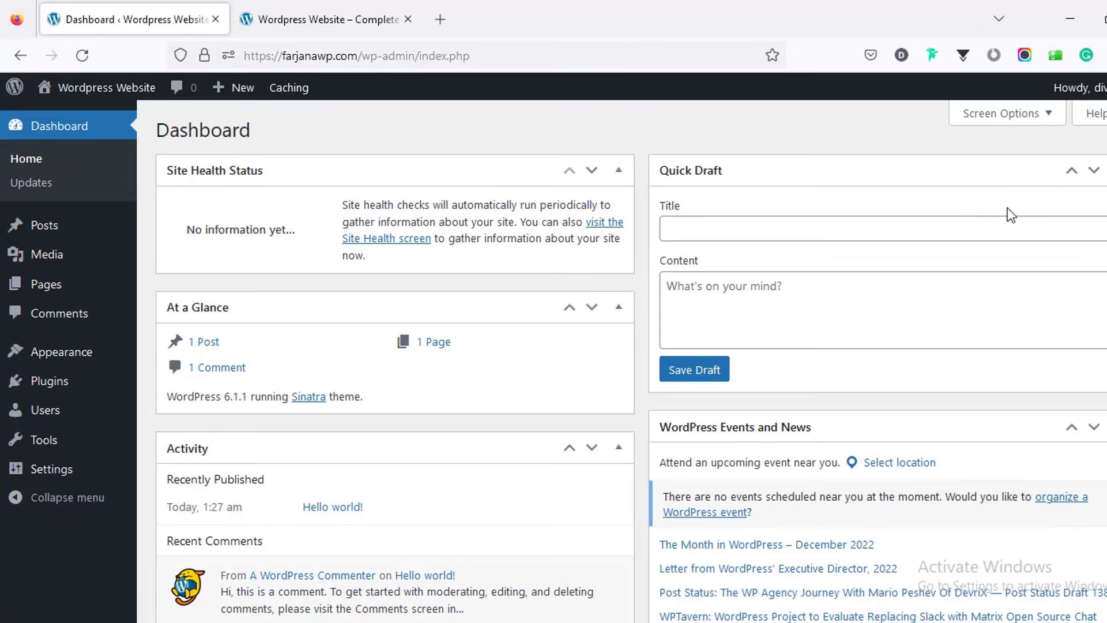
Collapse the At a Glance, Site Health Status, Quick Draft, Activity, and WordPress Events and News dashboard widgets
left_click(619, 306)
left_click(619, 170)
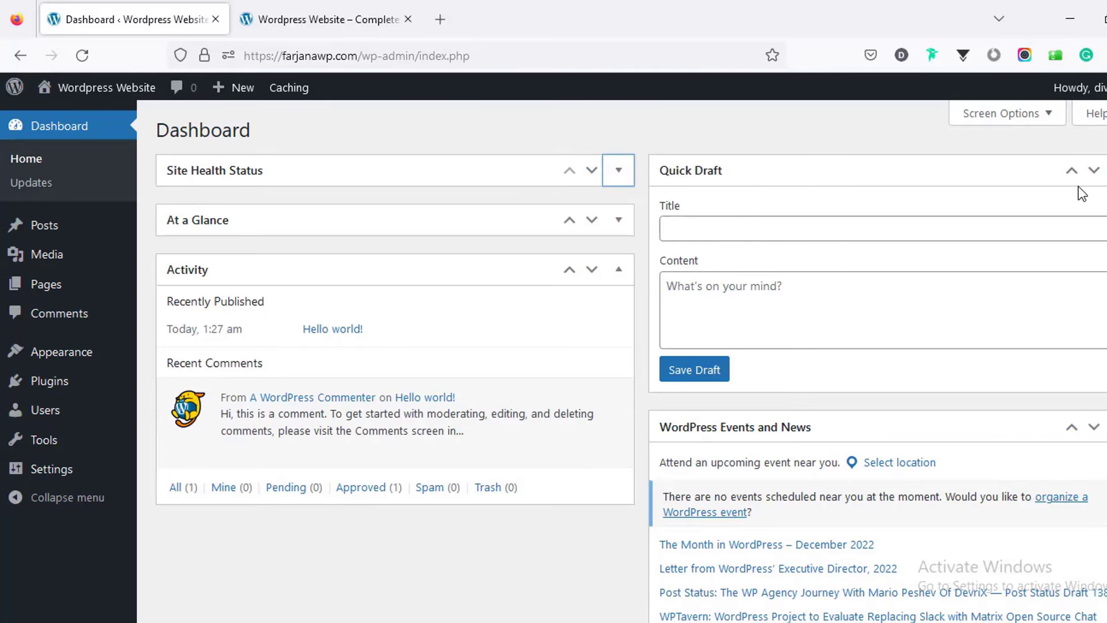
left_click(1106, 170)
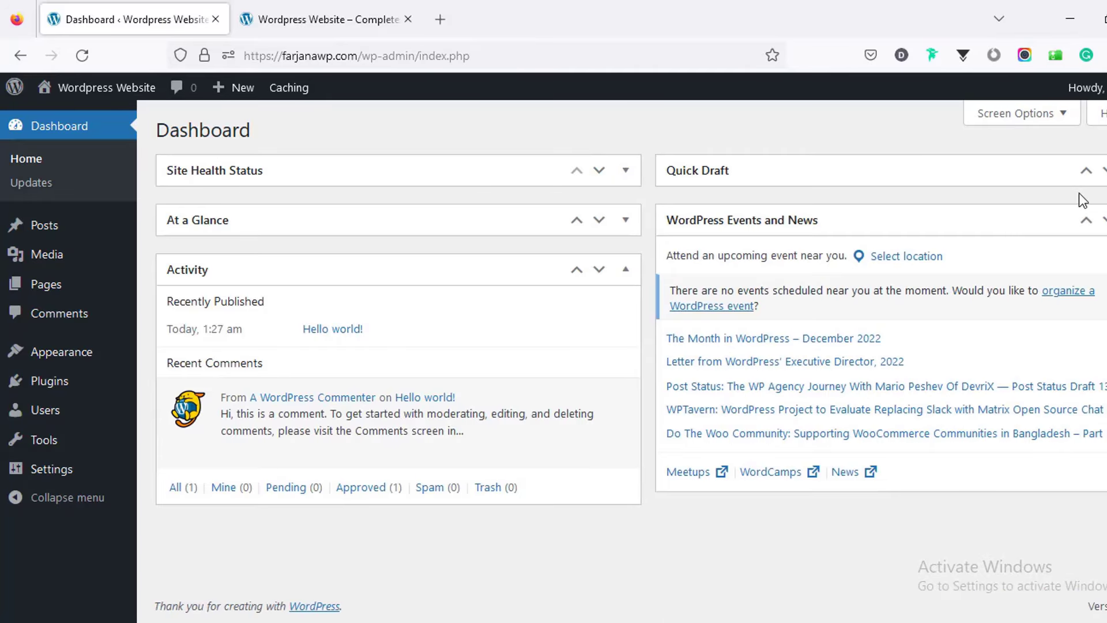
left_click(634, 279)
left_click(1104, 220)
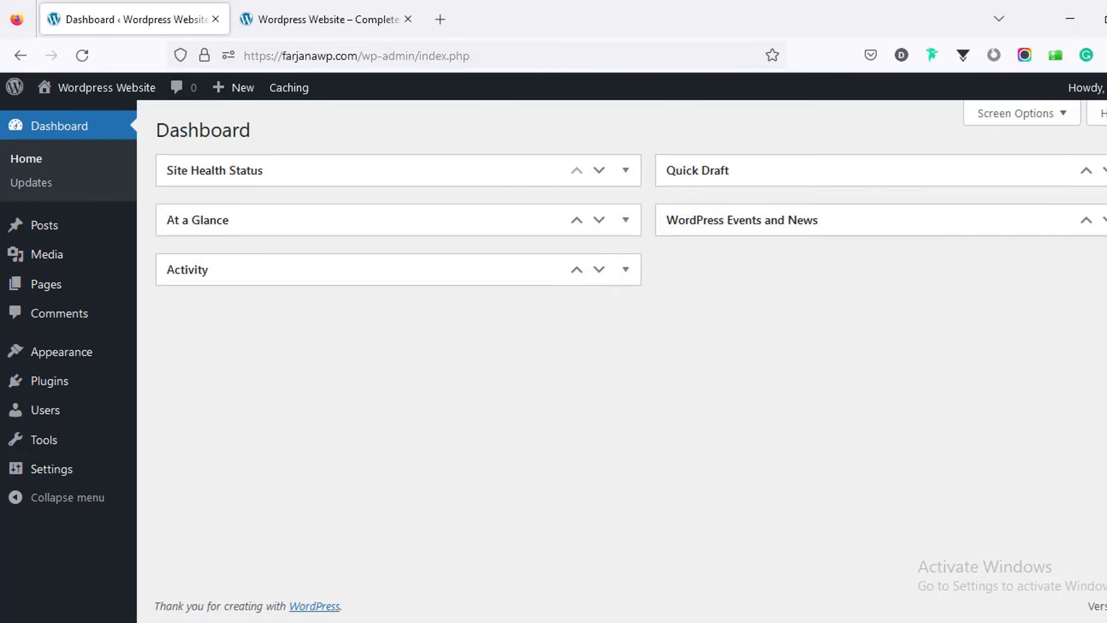
Move the "Hello world!" post to the trash and empty the posts trash
left_click(105, 236)
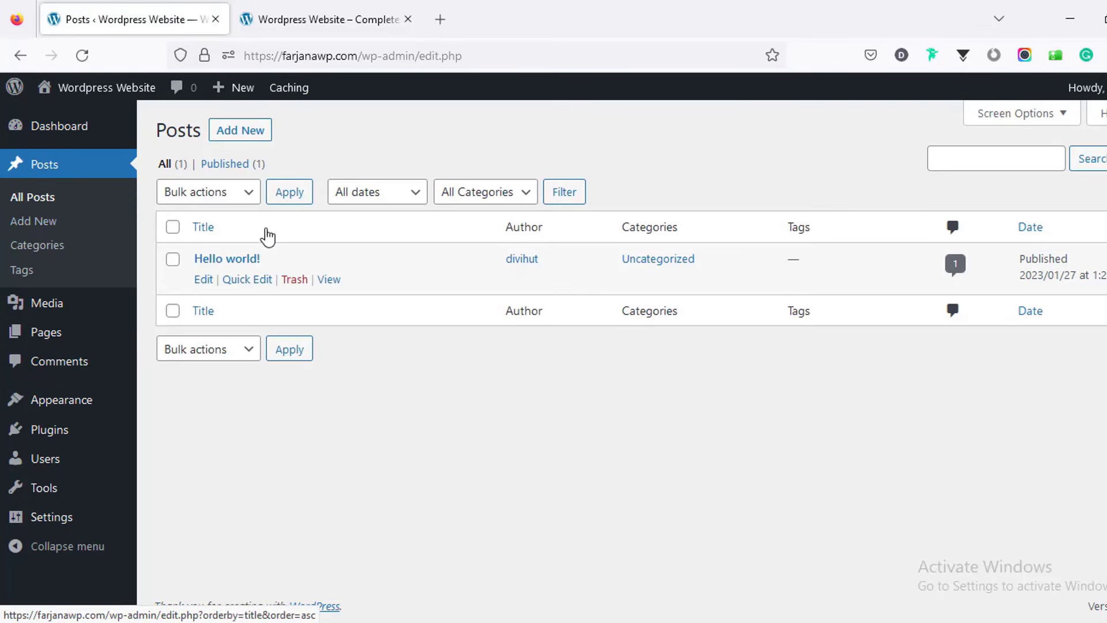
mouse_move(263, 285)
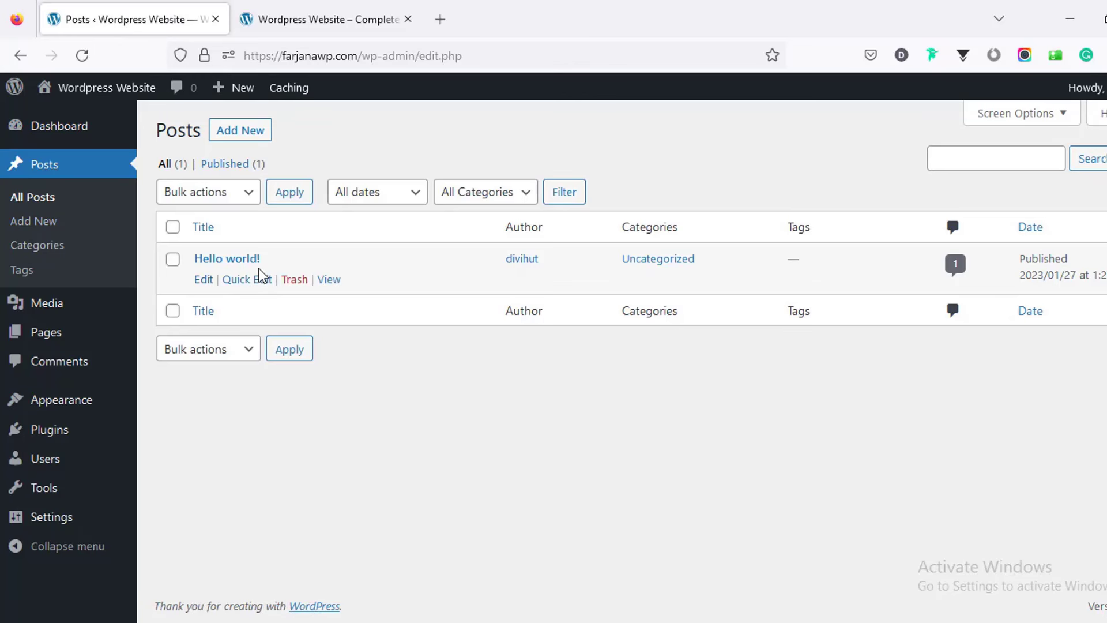
left_click(293, 281)
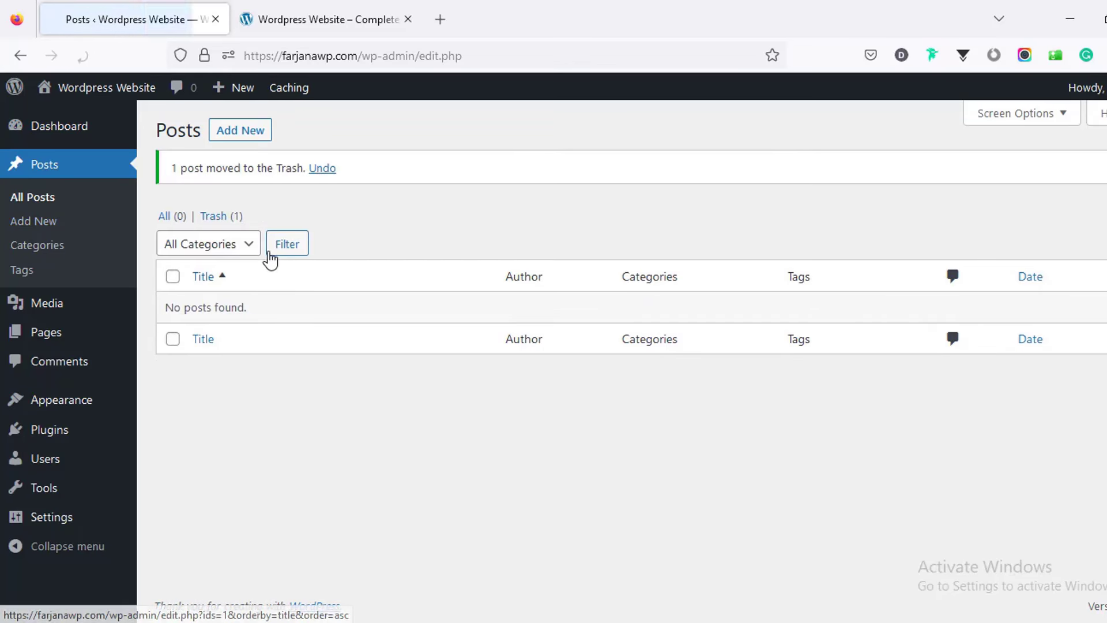
left_click(229, 217)
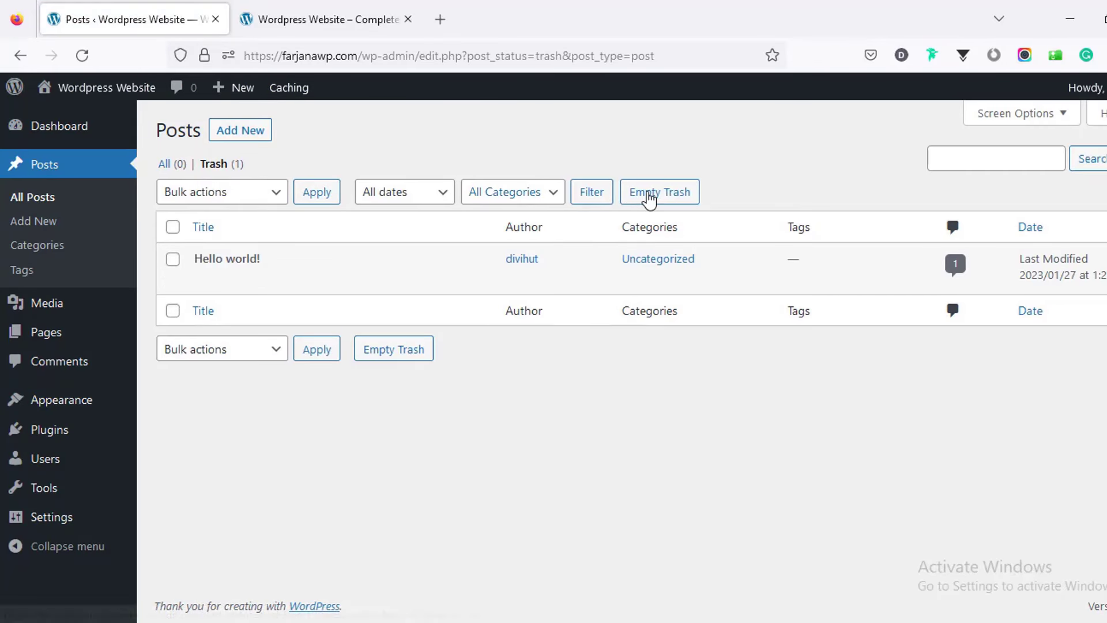
left_click(652, 196)
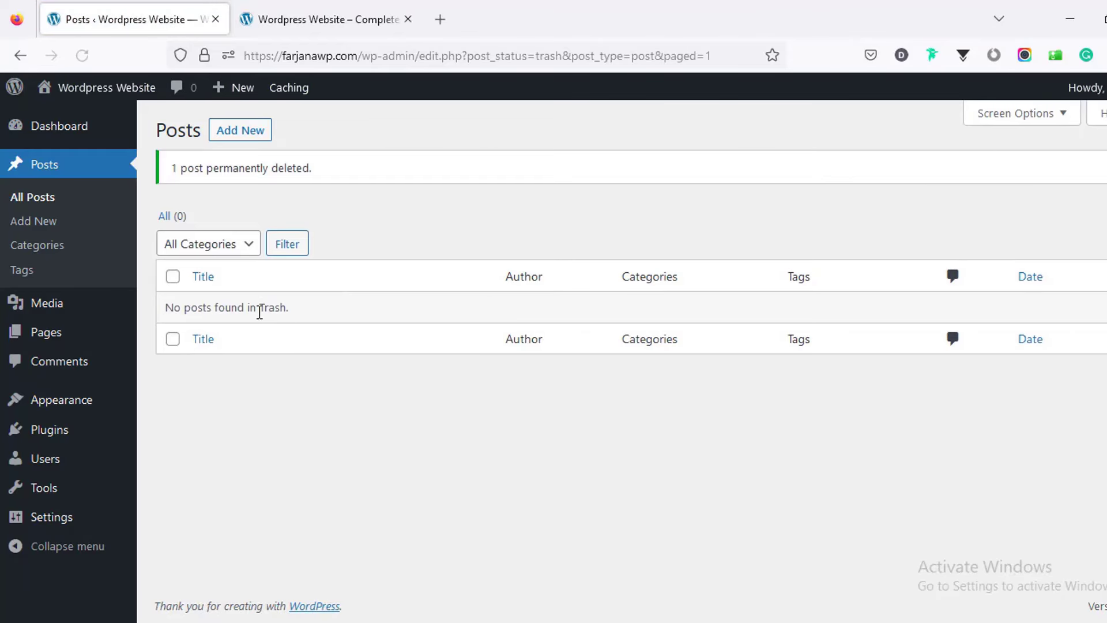
Move the Privacy Policy and Sample Page pages to the trash in bulk and empty the pages trash
left_click(101, 340)
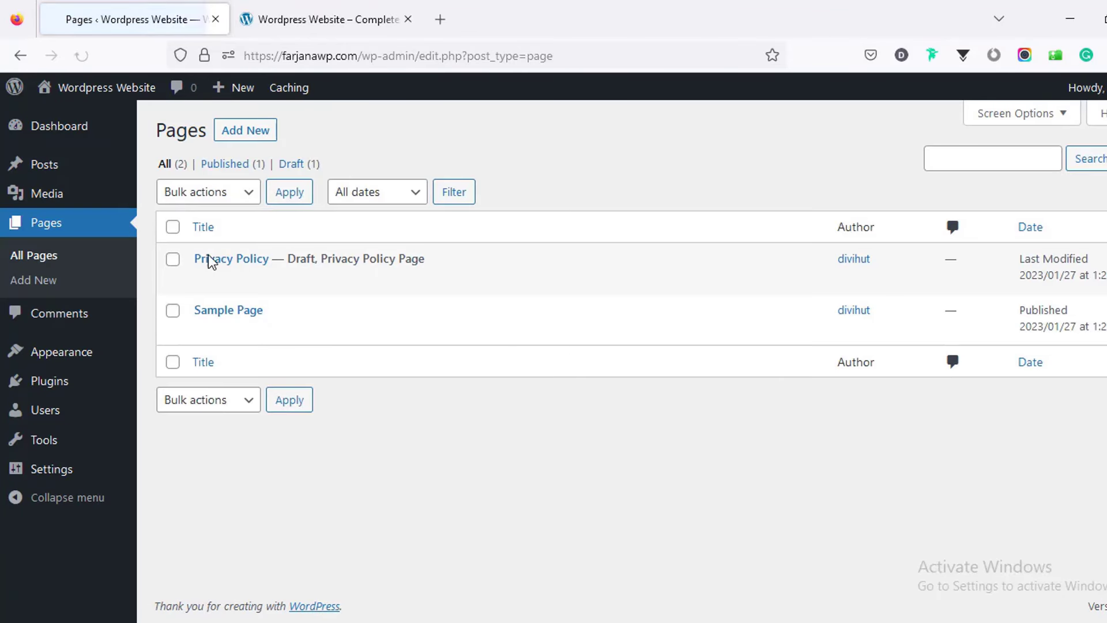
left_click(173, 227)
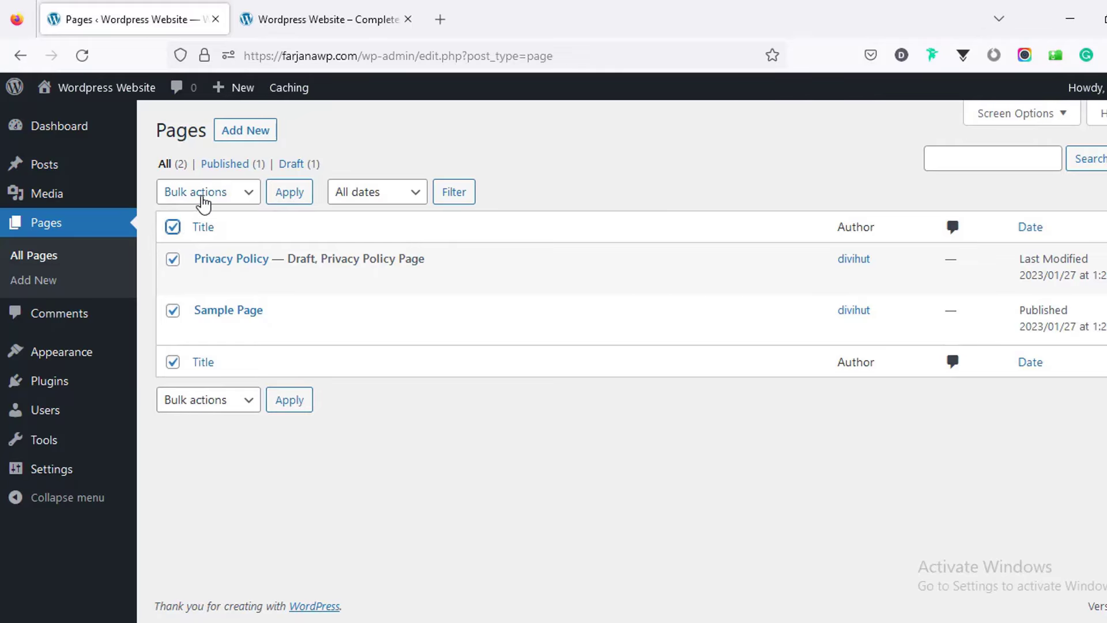
left_click(204, 202)
left_click(214, 268)
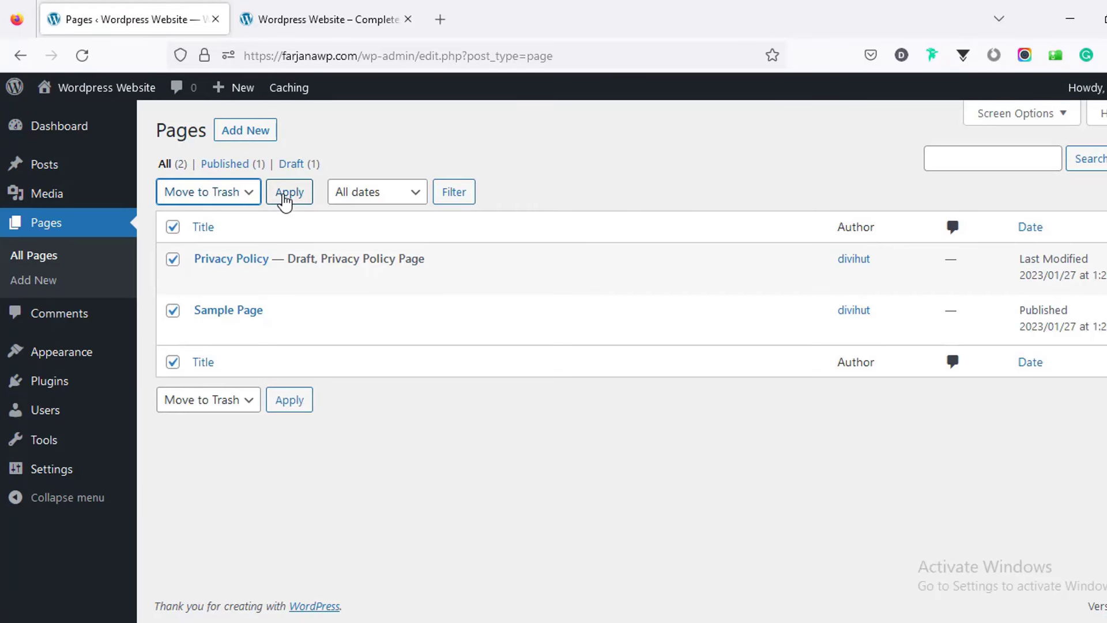
left_click(286, 196)
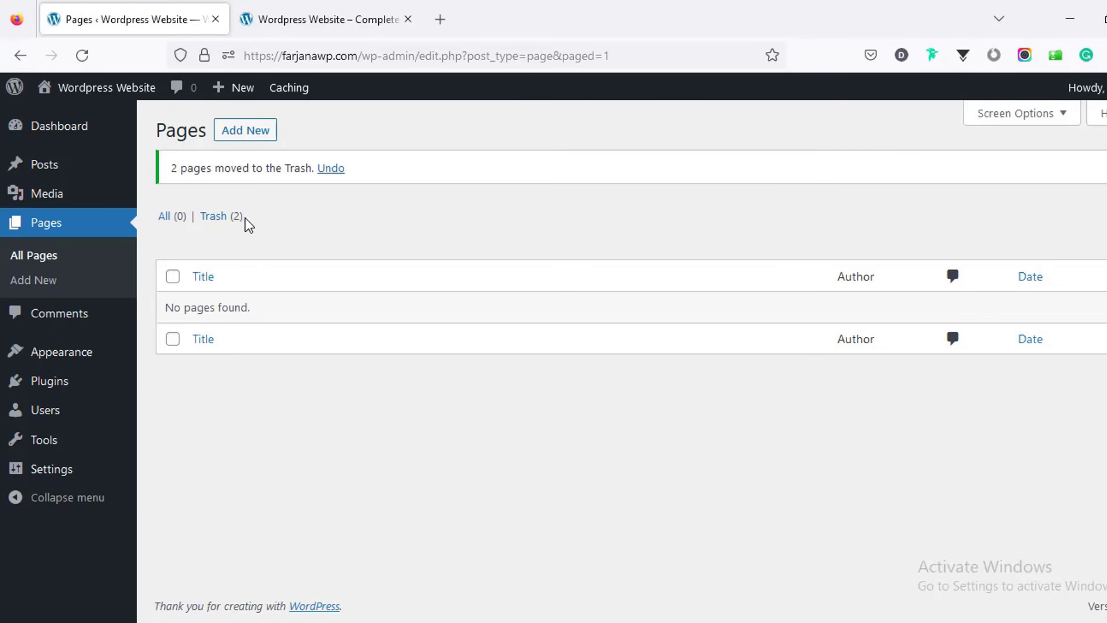
left_click(234, 225)
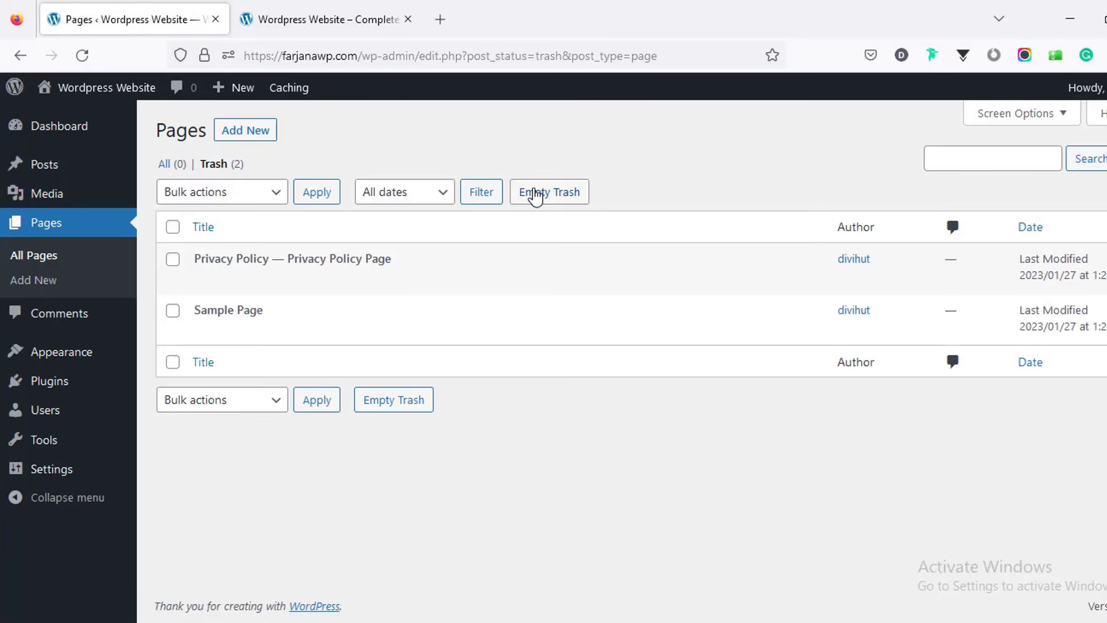
left_click(536, 194)
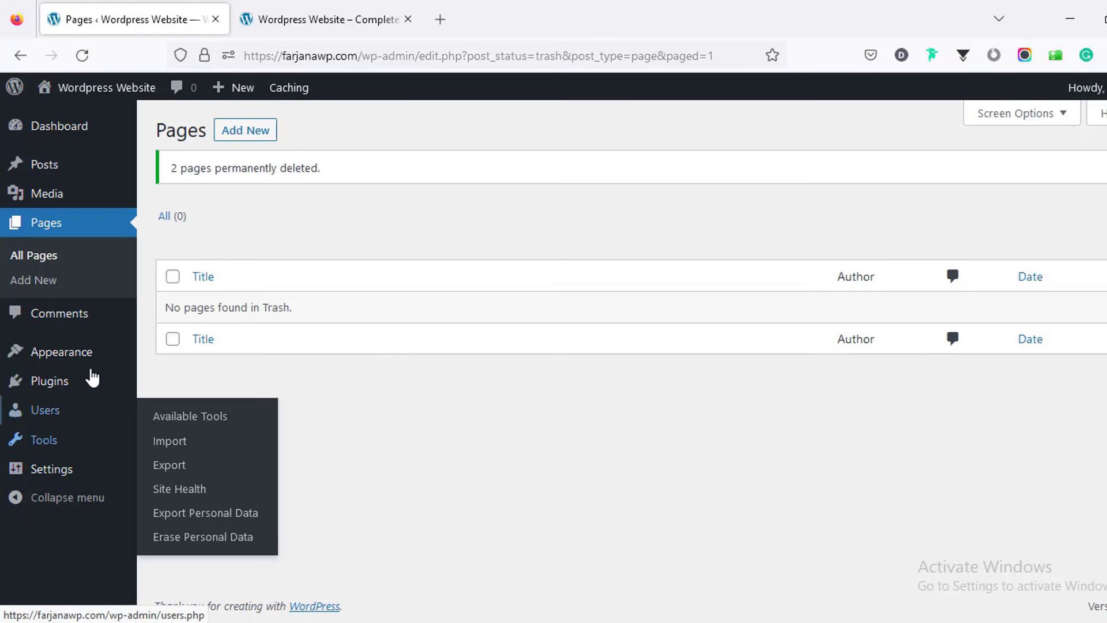
Discourage search engines from indexing the site in the Reading settings and save the change
mouse_move(93, 473)
left_click(91, 471)
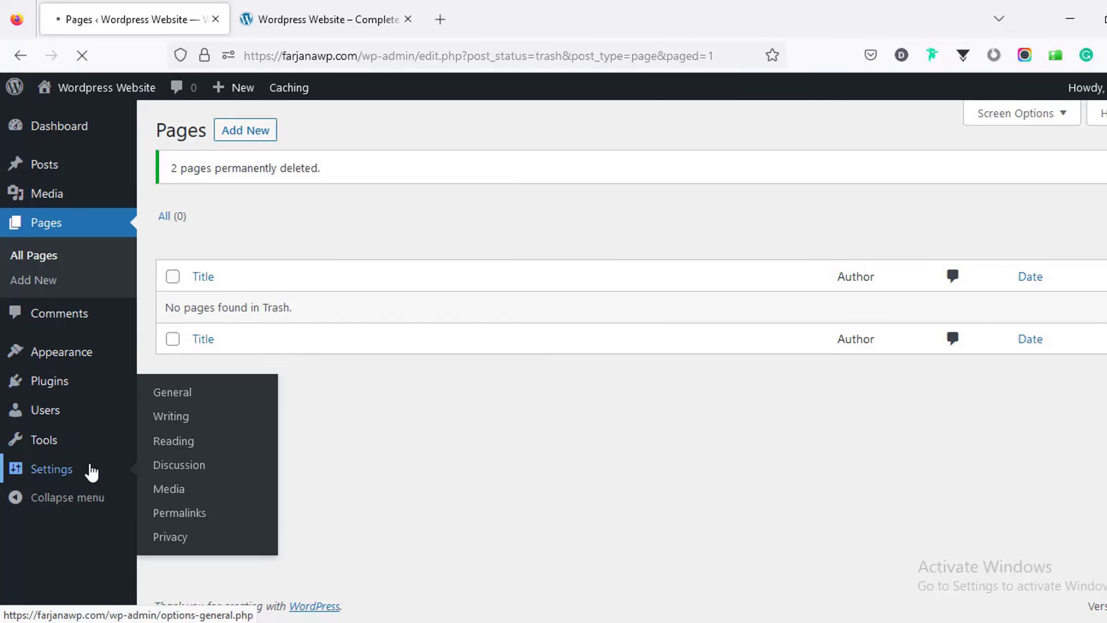
scroll(234, 475, "down", 10)
scroll(234, 468, "down", 4)
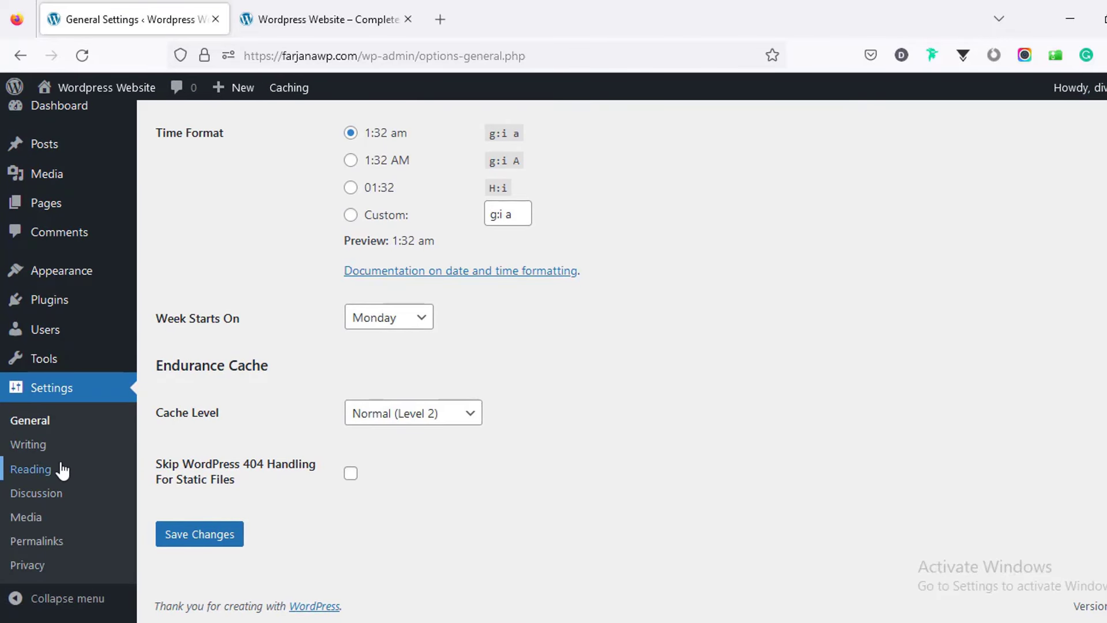
left_click(58, 478)
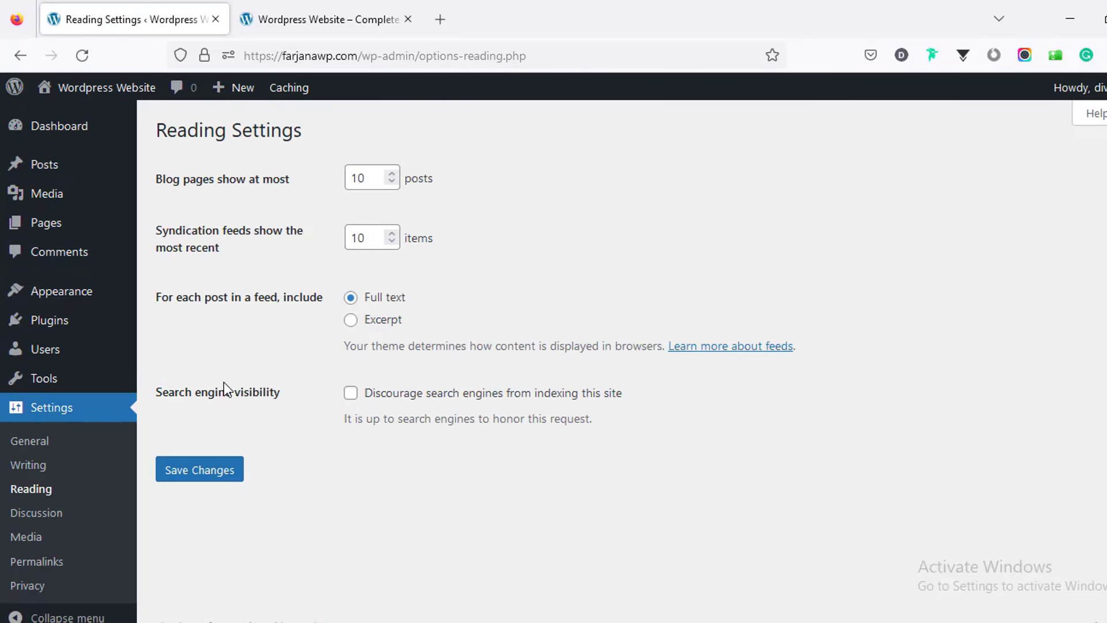
left_click(351, 396)
left_click(220, 480)
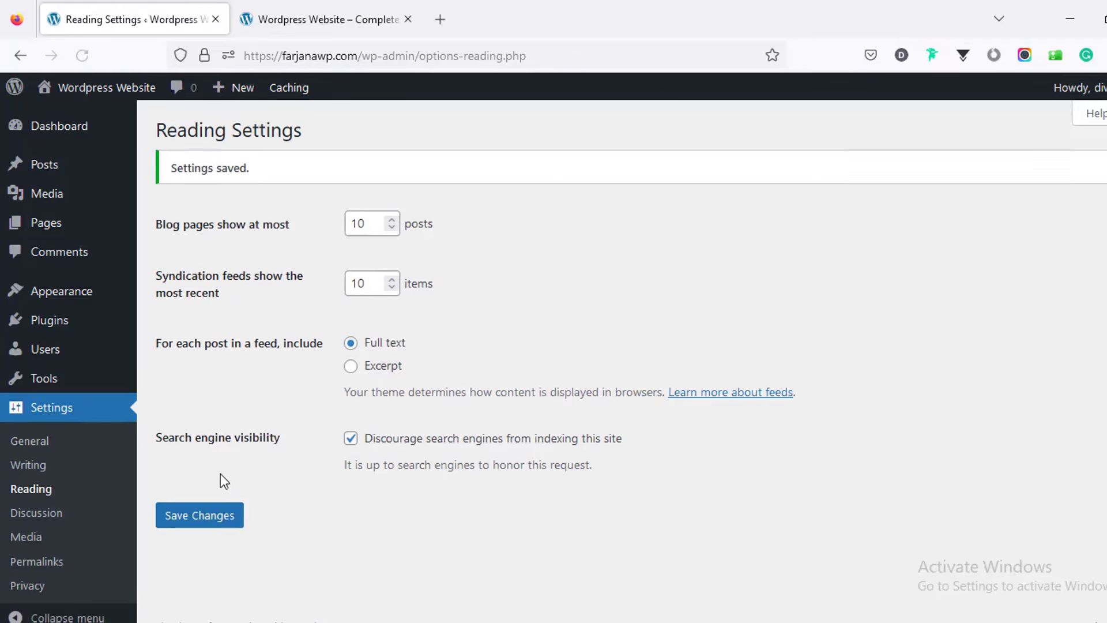
Open the Permalink settings and check which permalink structure is selected
left_click(53, 567)
scroll(302, 400, "down", 4)
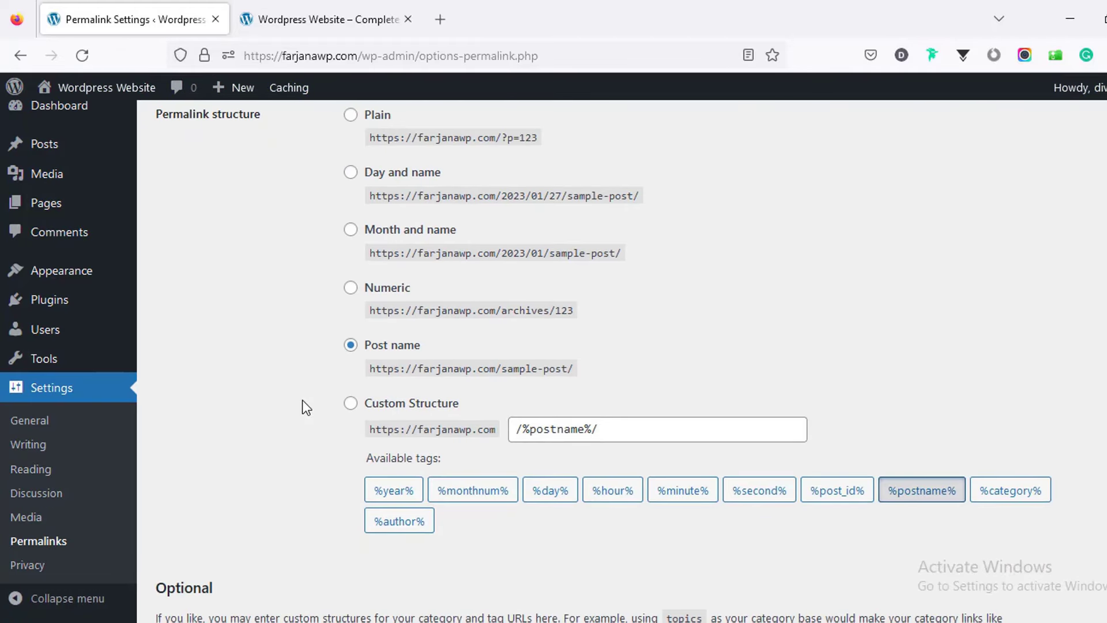
scroll(312, 363, "up", 3)
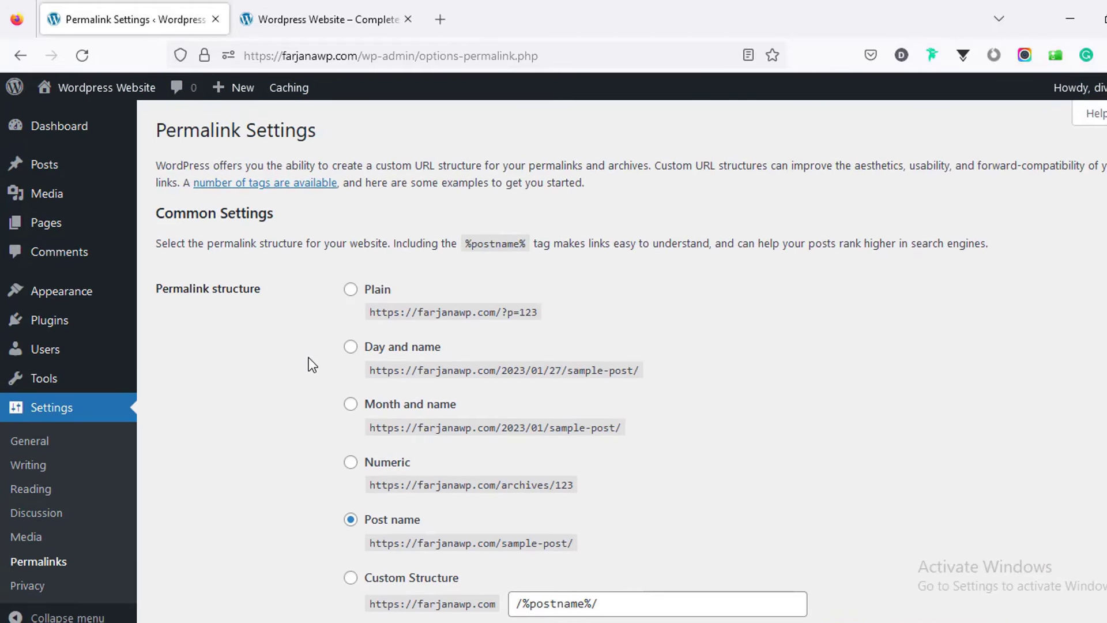
scroll(312, 365, "down", 3)
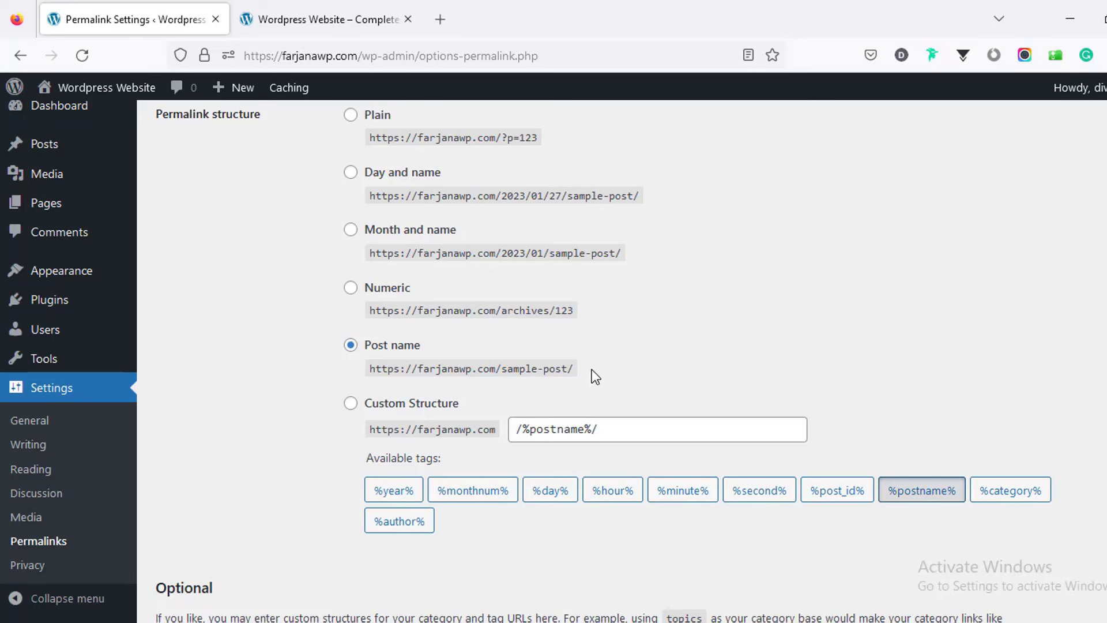
scroll(1097, 570, "up", 3)
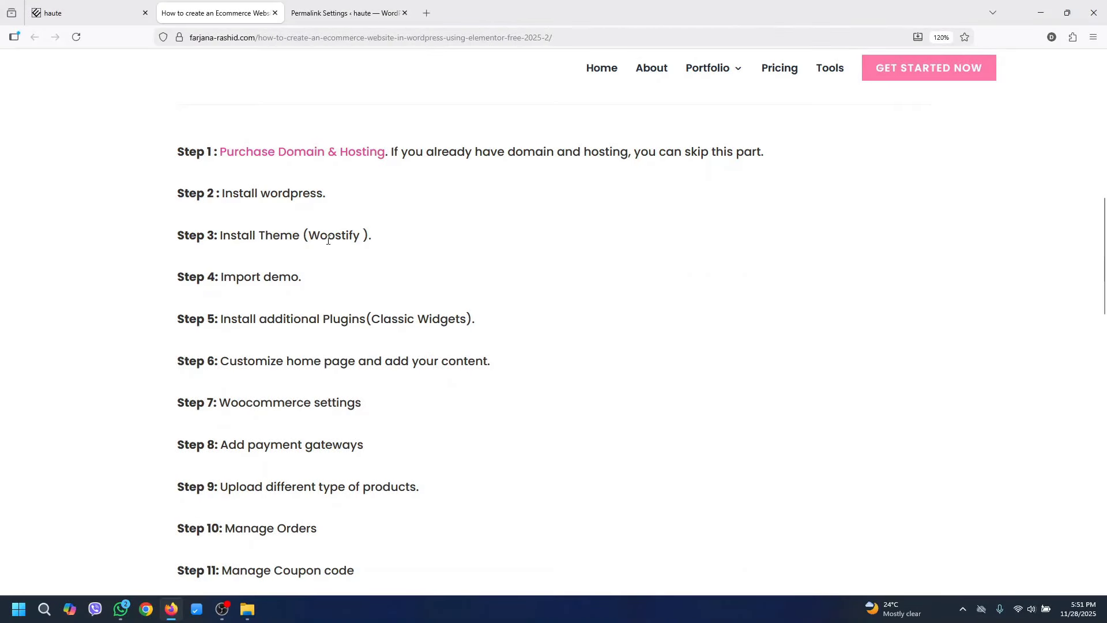
Find the Woostify theme in the theme directory, then install and activate it
left_click(357, 13)
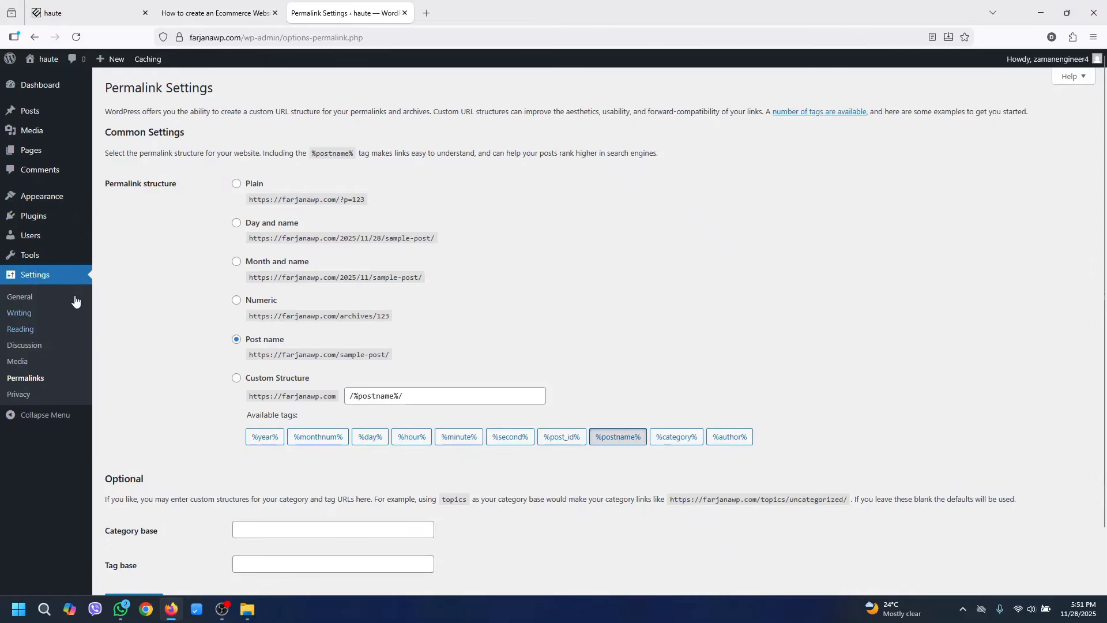
mouse_move(68, 198)
left_click(119, 201)
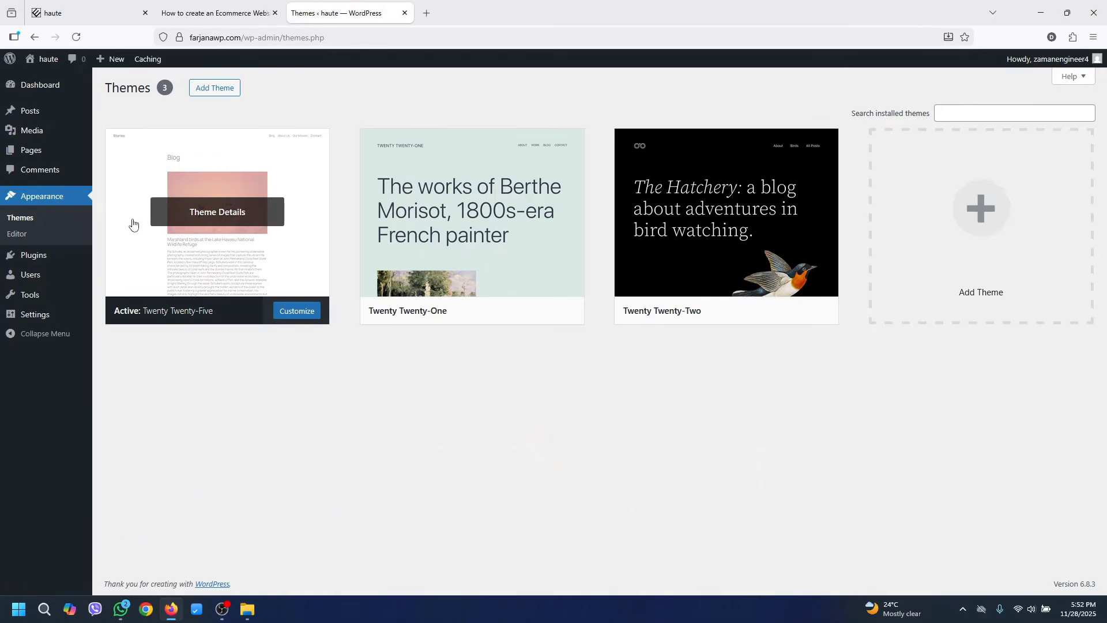
left_click(211, 89)
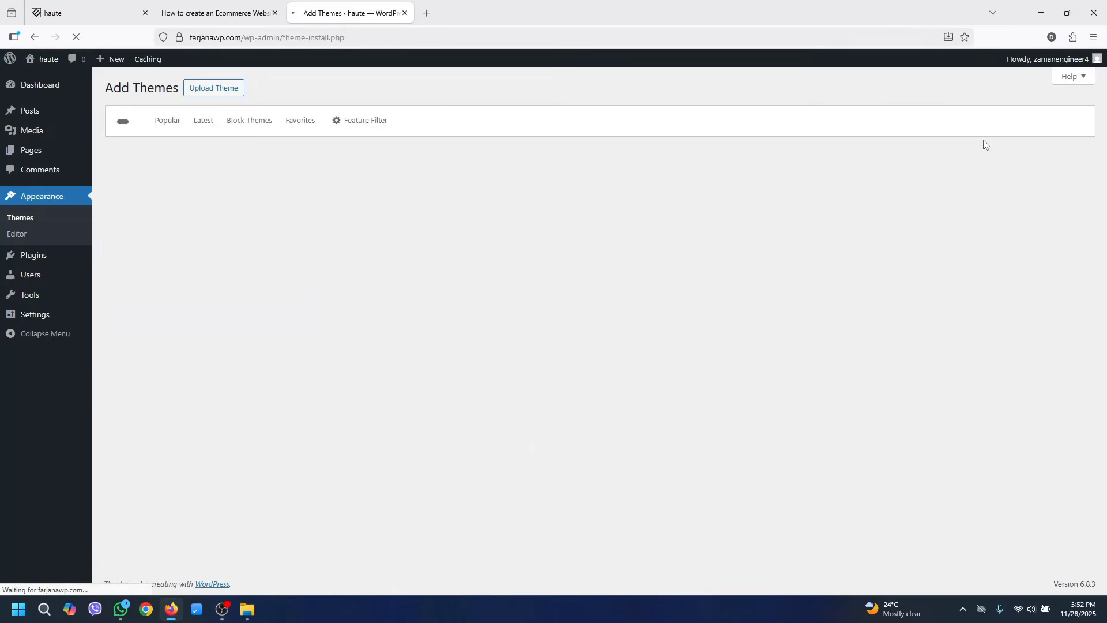
left_click(973, 121)
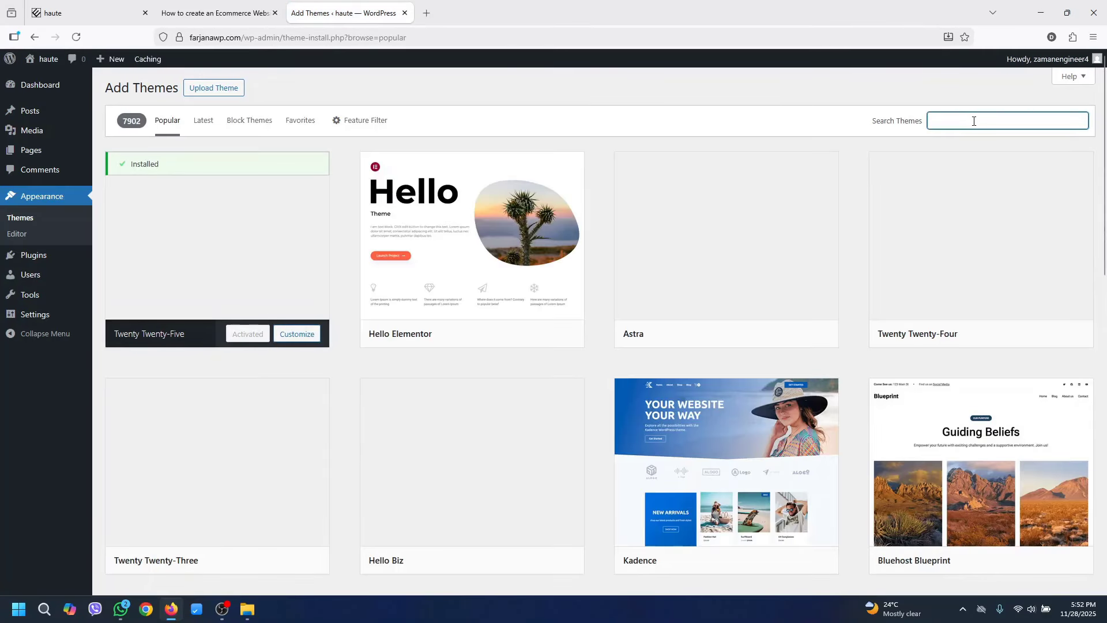
type("woostify")
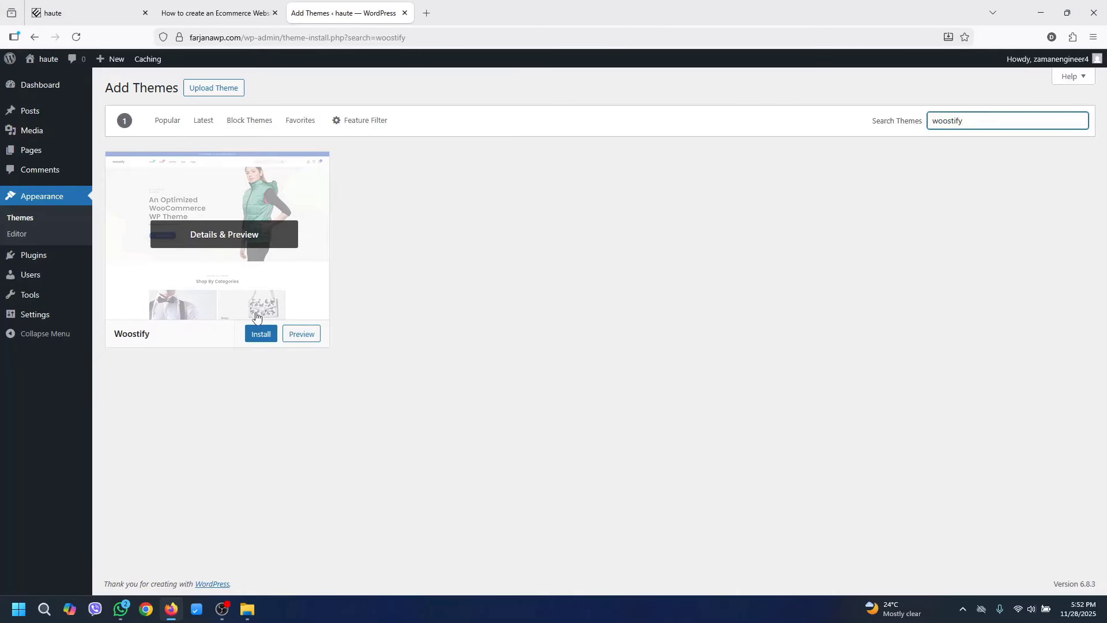
left_click(260, 335)
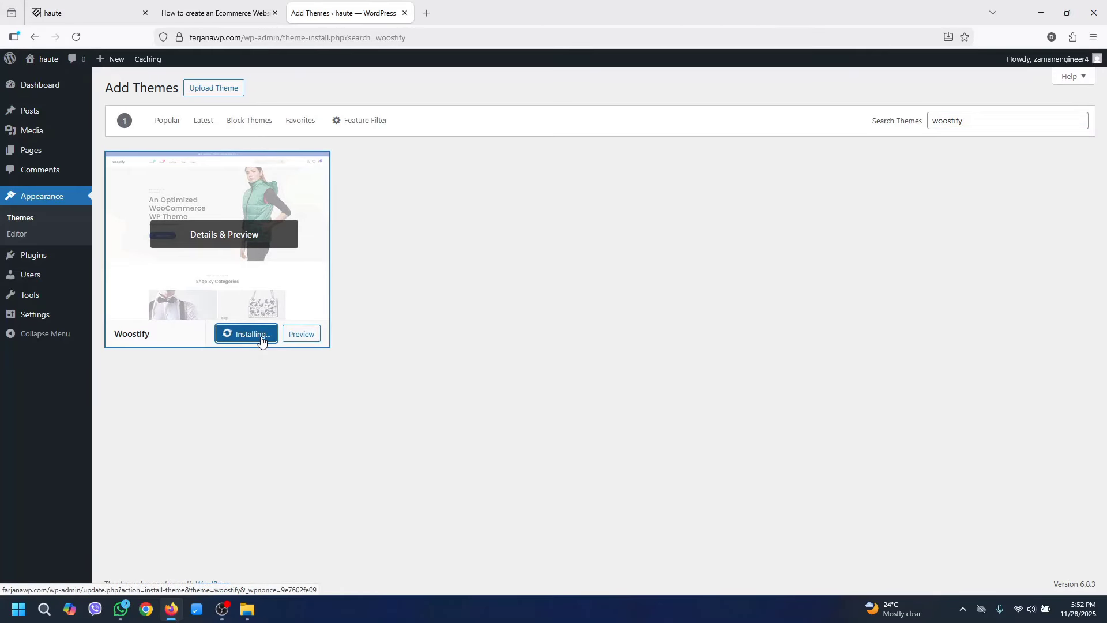
left_click(251, 338)
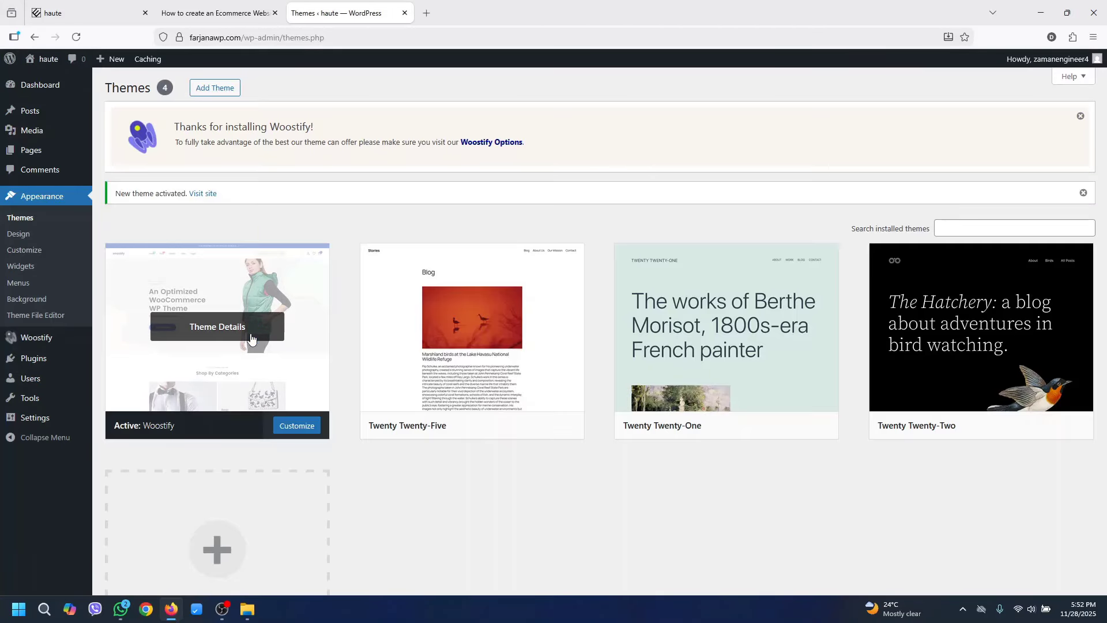
Install and activate the Woostify site library from the theme's starter sites, and start its setup wizard
left_click(503, 144)
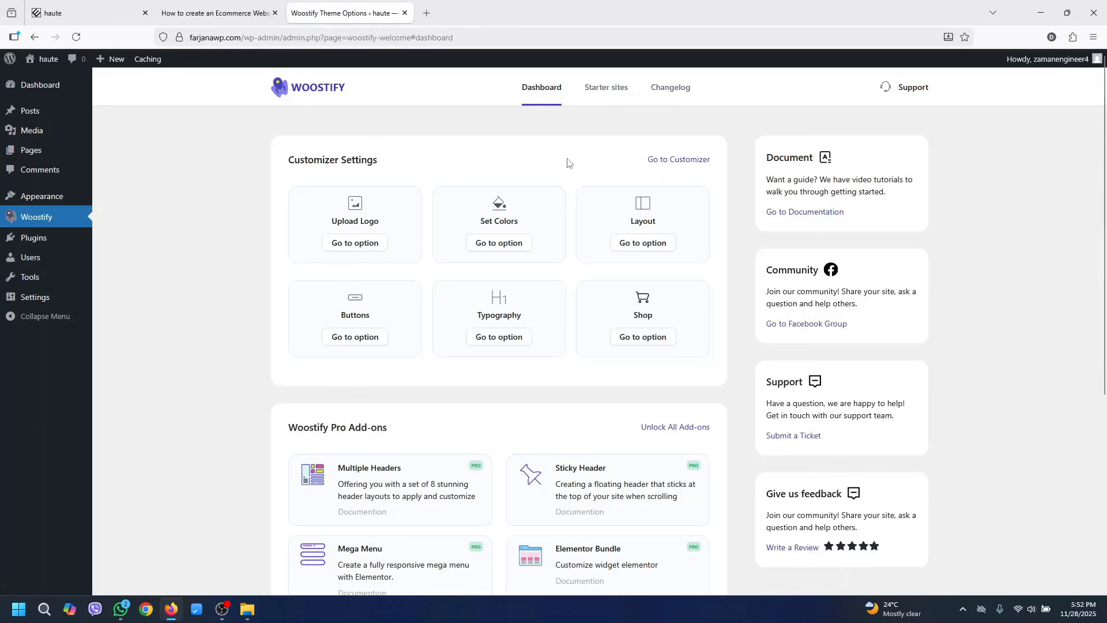
left_click(614, 99)
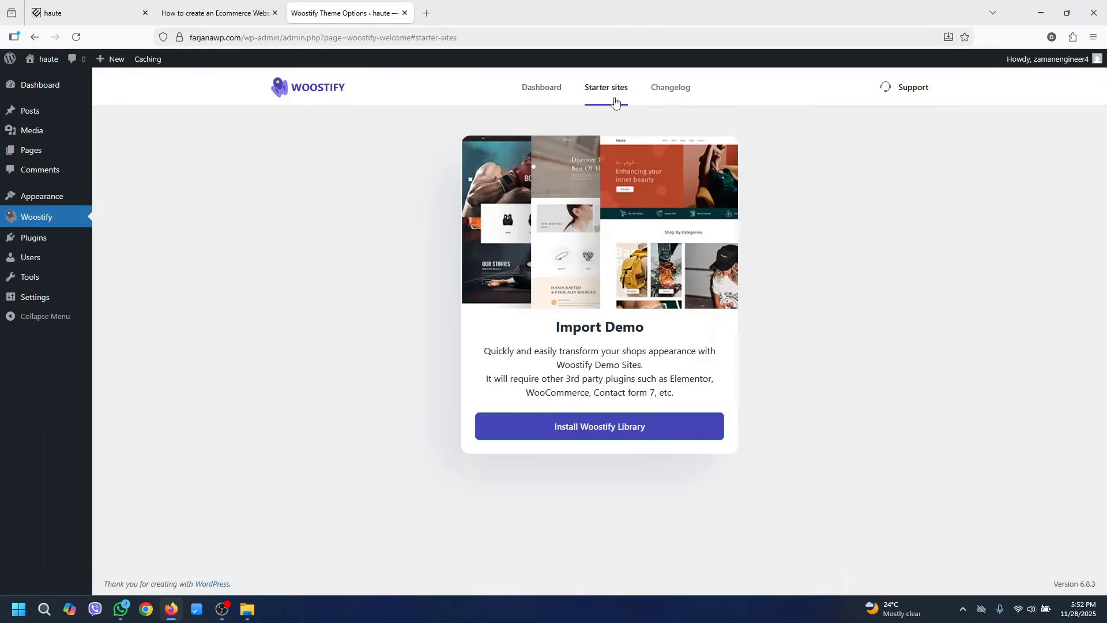
left_click(604, 433)
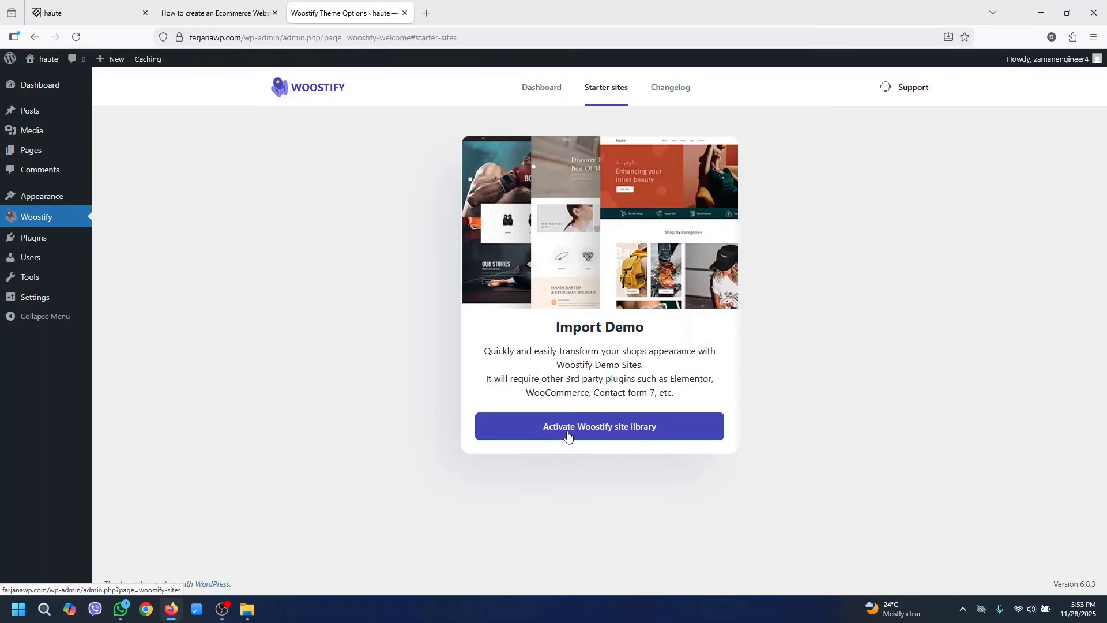
left_click(567, 436)
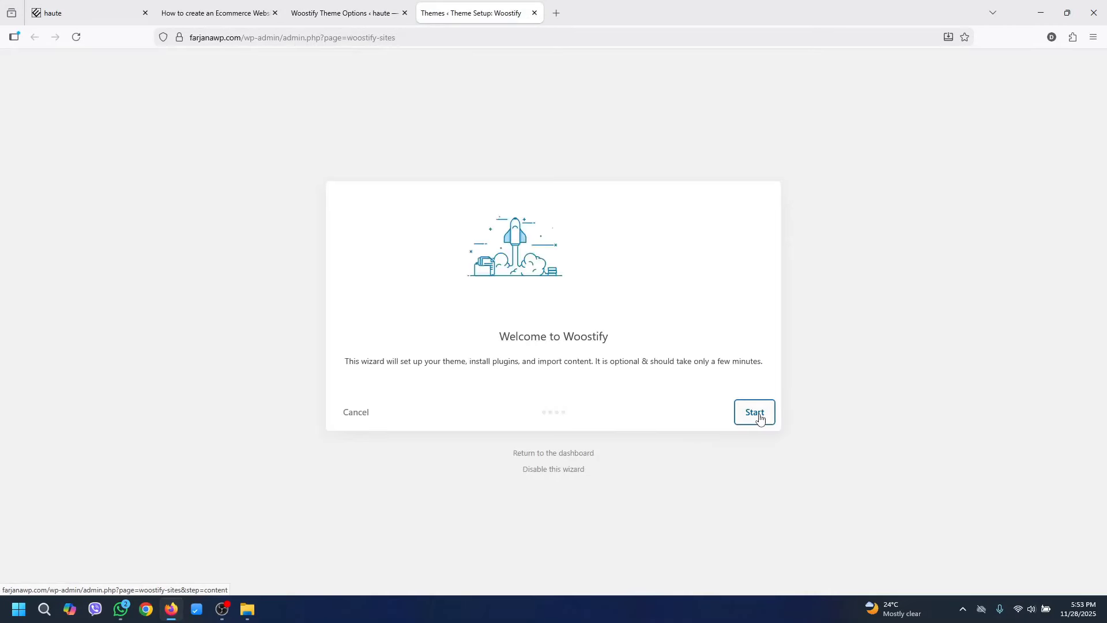
left_click(755, 414)
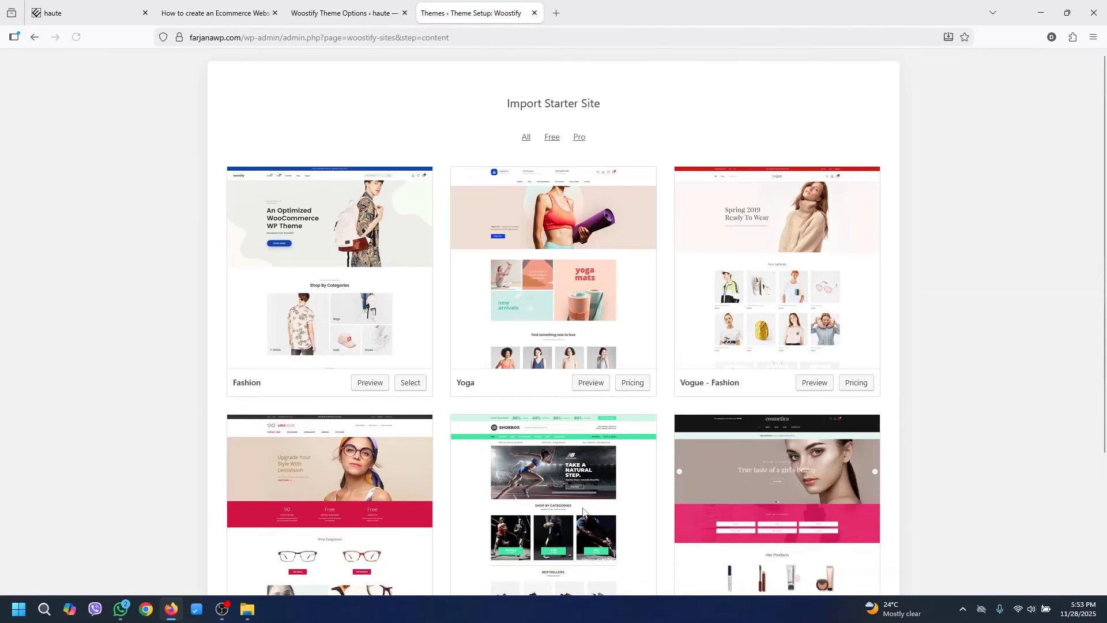
Filter the starter sites to the free ones and choose the Fashion demo for import
scroll(1084, 284, "down", 3)
scroll(575, 153, "up", 3)
left_click(552, 139)
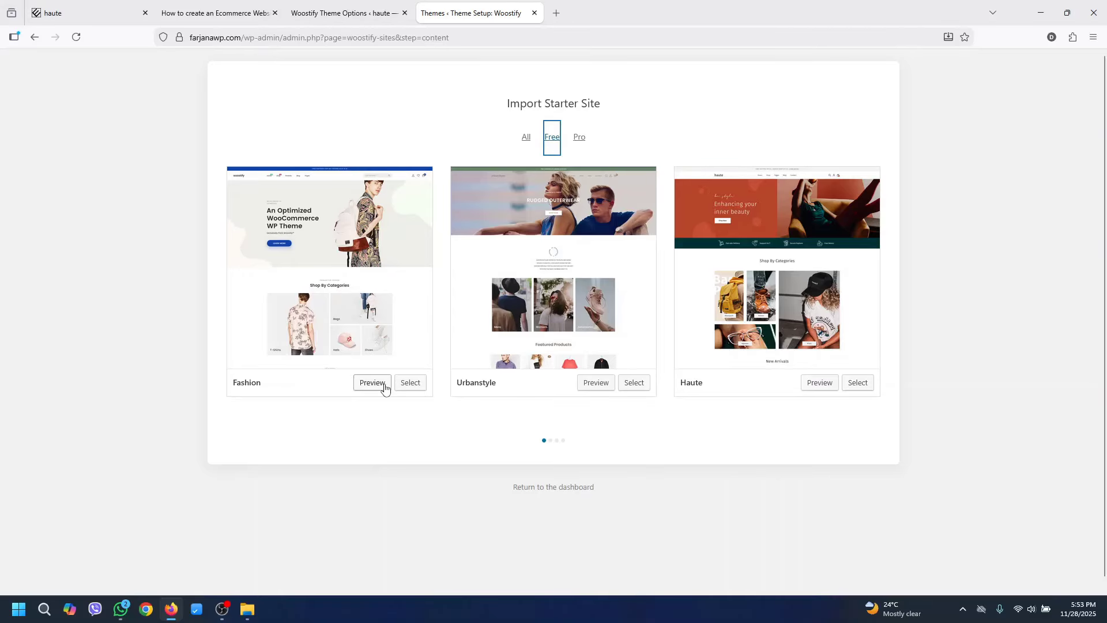
left_click(410, 384)
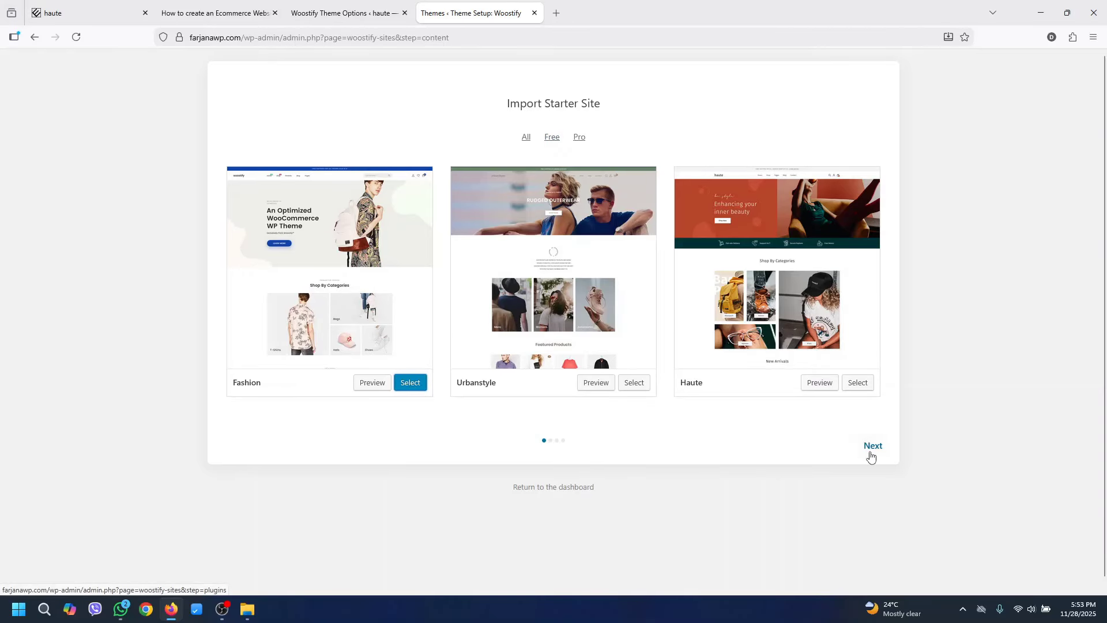
left_click(870, 453)
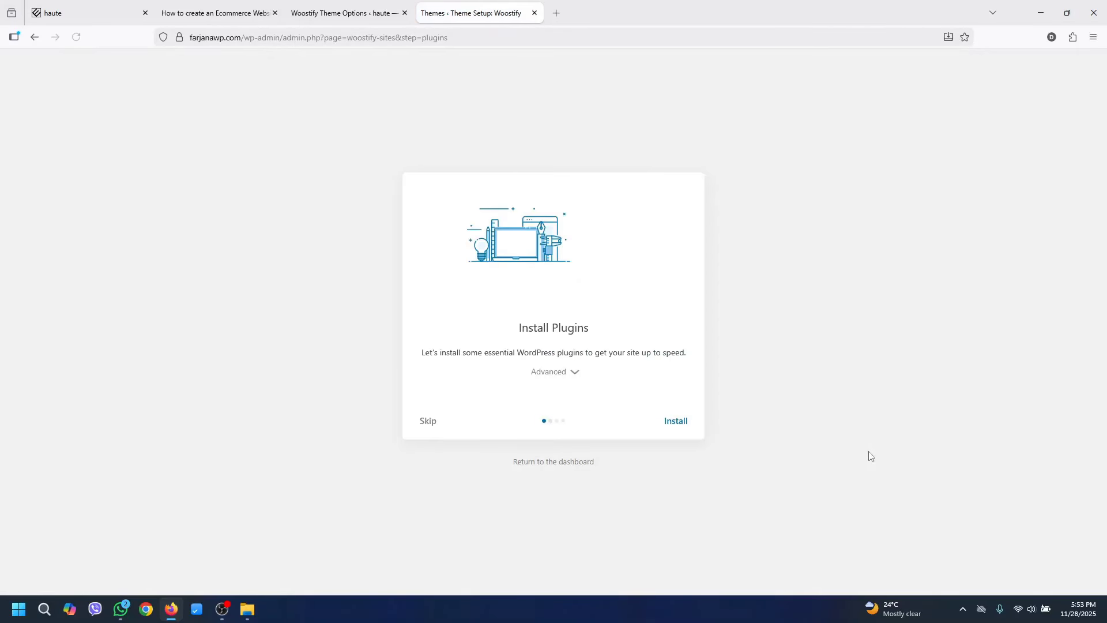
Install the wizard's essential plugins and import the starter site content
left_click(683, 425)
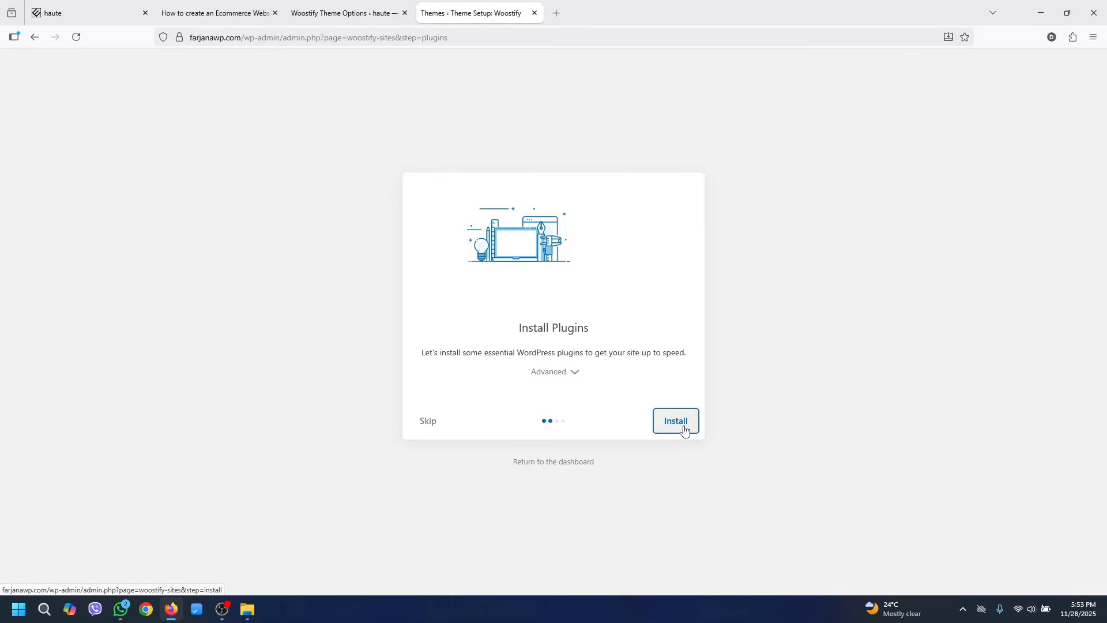
left_click(575, 374)
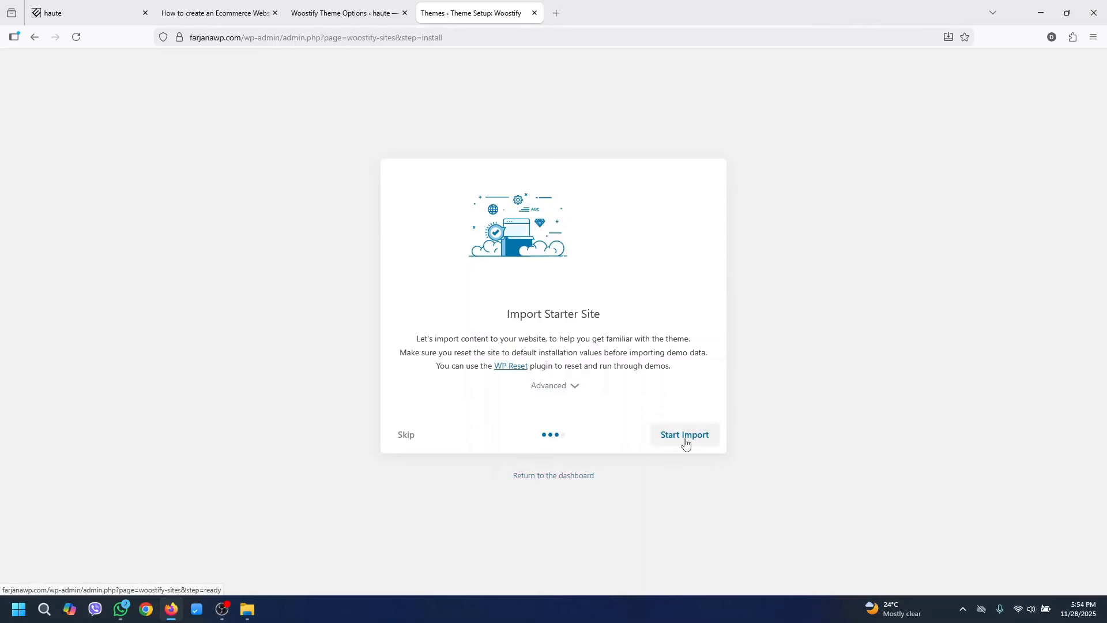
left_click(686, 444)
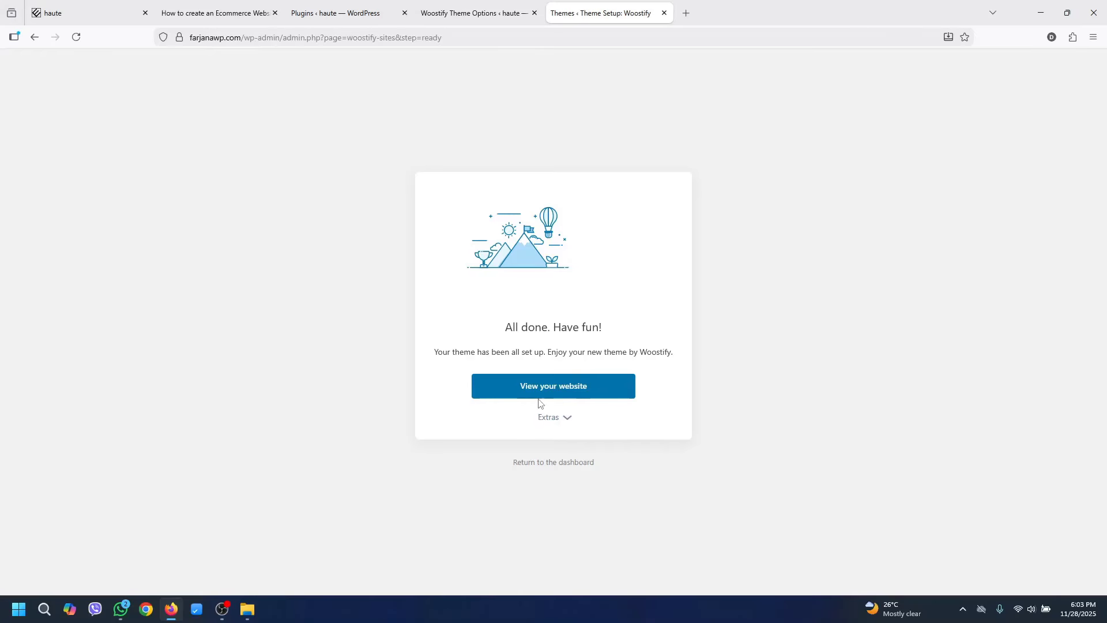
View the website from the completed wizard and look over its imported home page
left_click(563, 396)
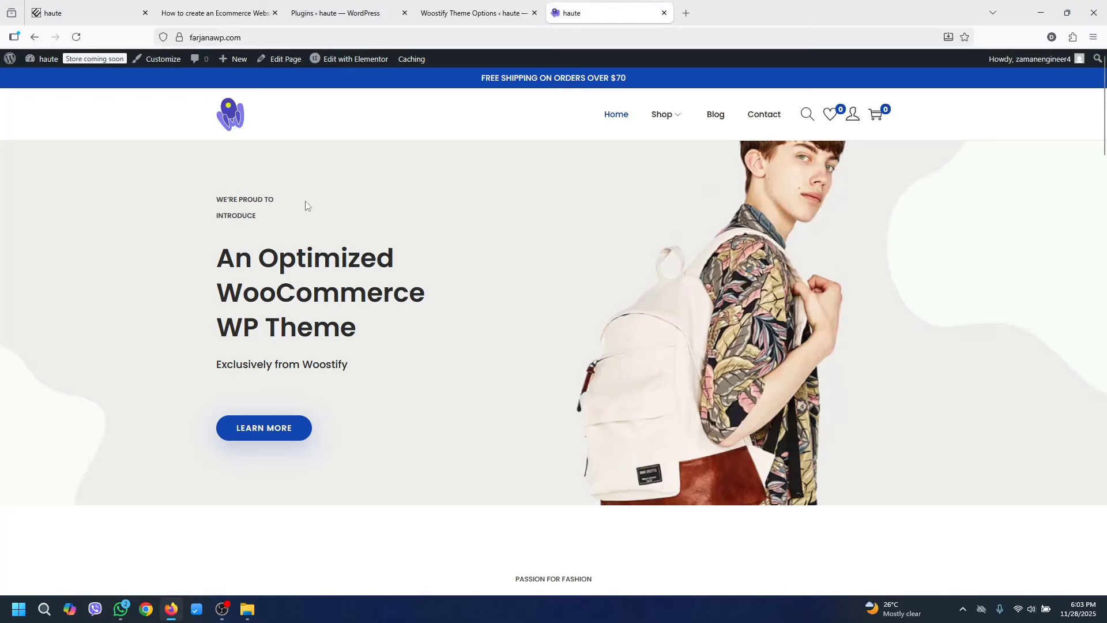
scroll(1105, 119, "down", 2)
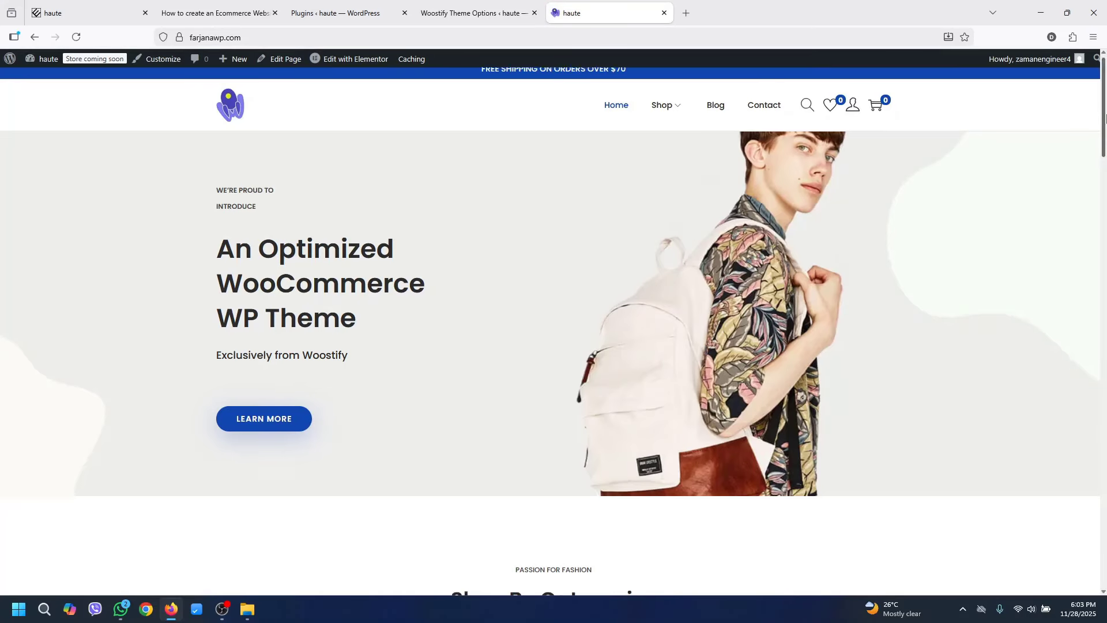
left_click_drag(1106, 119, 1106, 87)
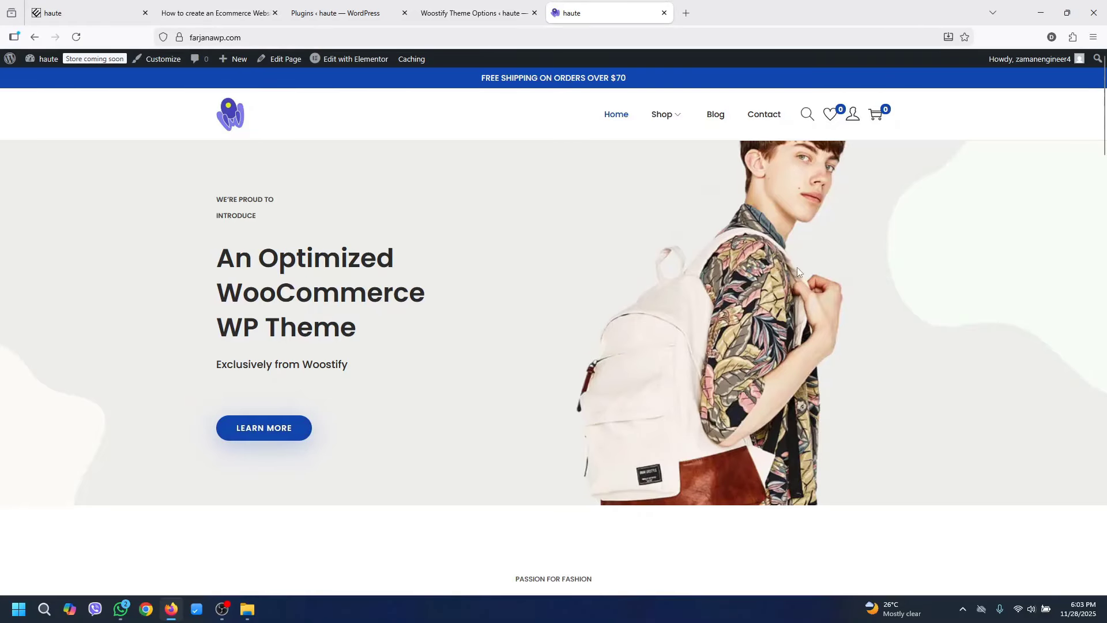
Look over the imported home page and check the tutorial's written step list for the next task
left_click_drag(1106, 134, 1105, 104)
left_click_drag(1104, 141, 1093, 119)
left_click(470, 13)
left_click(249, 9)
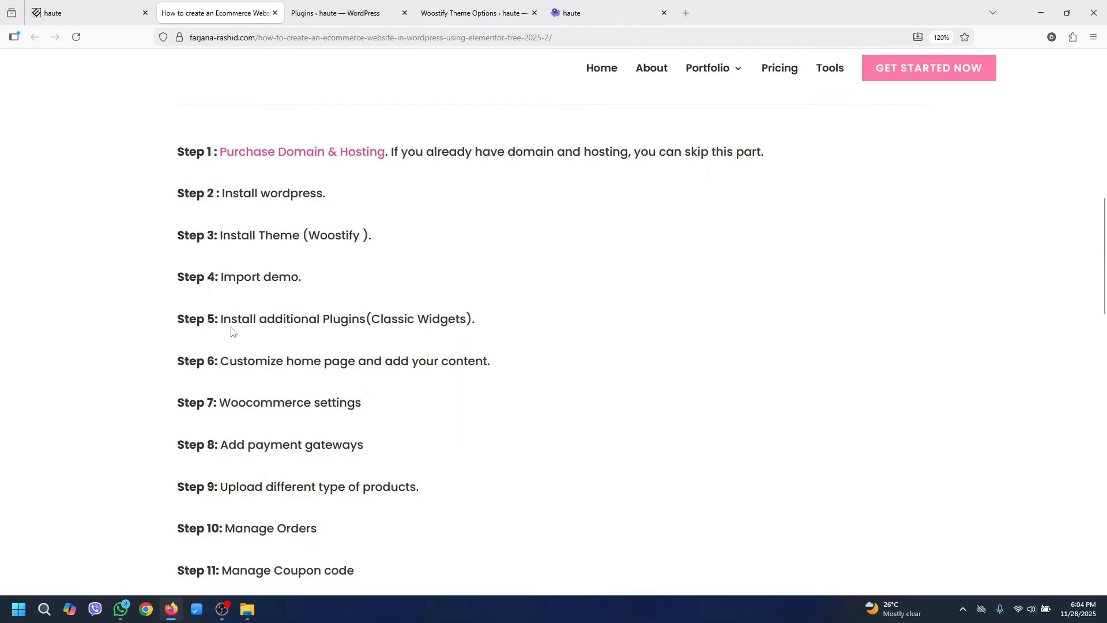
Return to the WordPress admin and look through the installed plugins
left_click(471, 13)
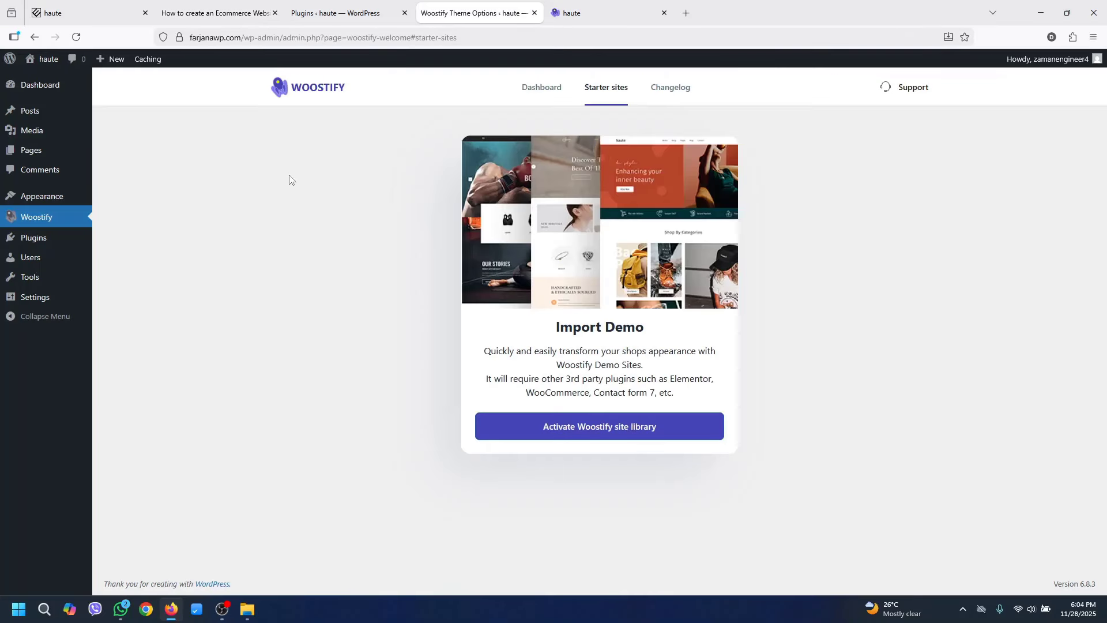
left_click(58, 241)
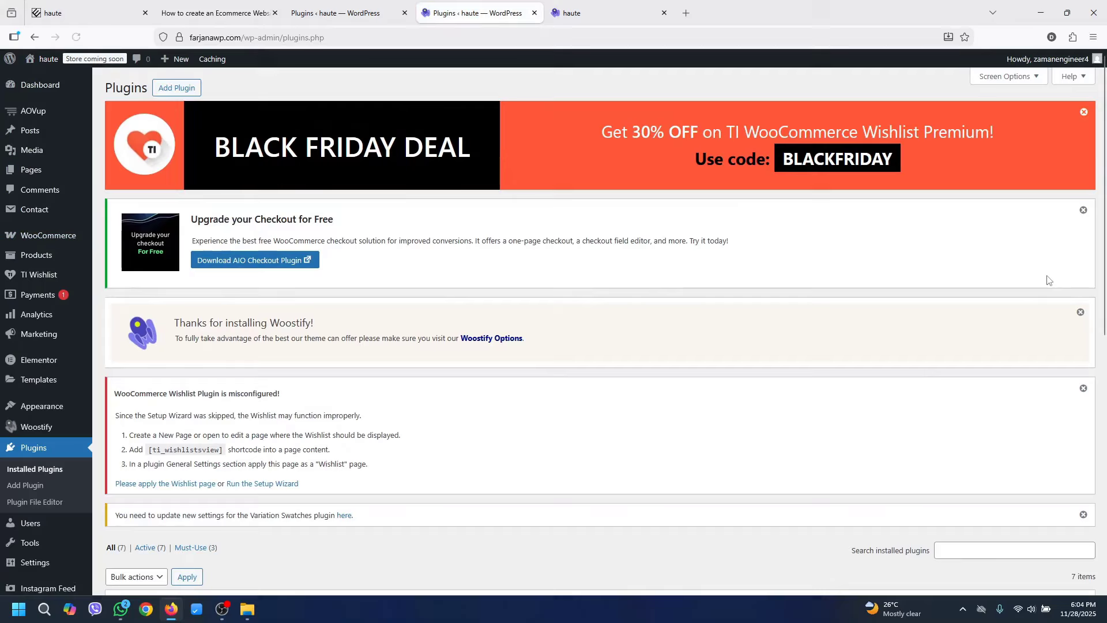
scroll(1105, 332, "down", 3)
left_click_drag(1104, 331, 1106, 223)
Search for new plugins matching "classic" and install Classic Editor
left_click(168, 89)
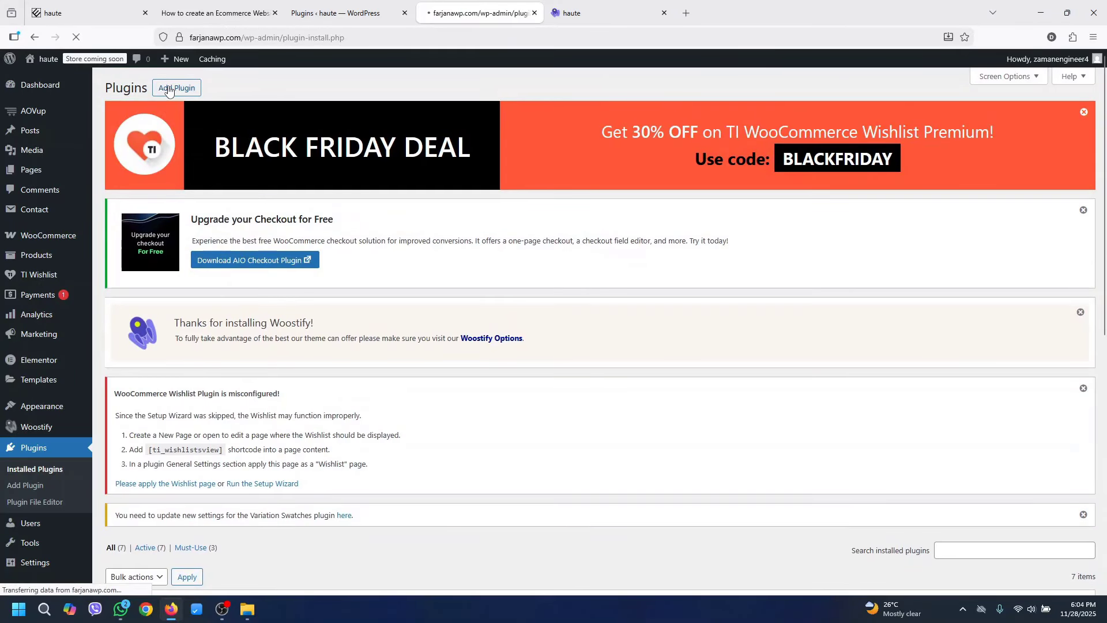
left_click_drag(1106, 247, 1106, 362)
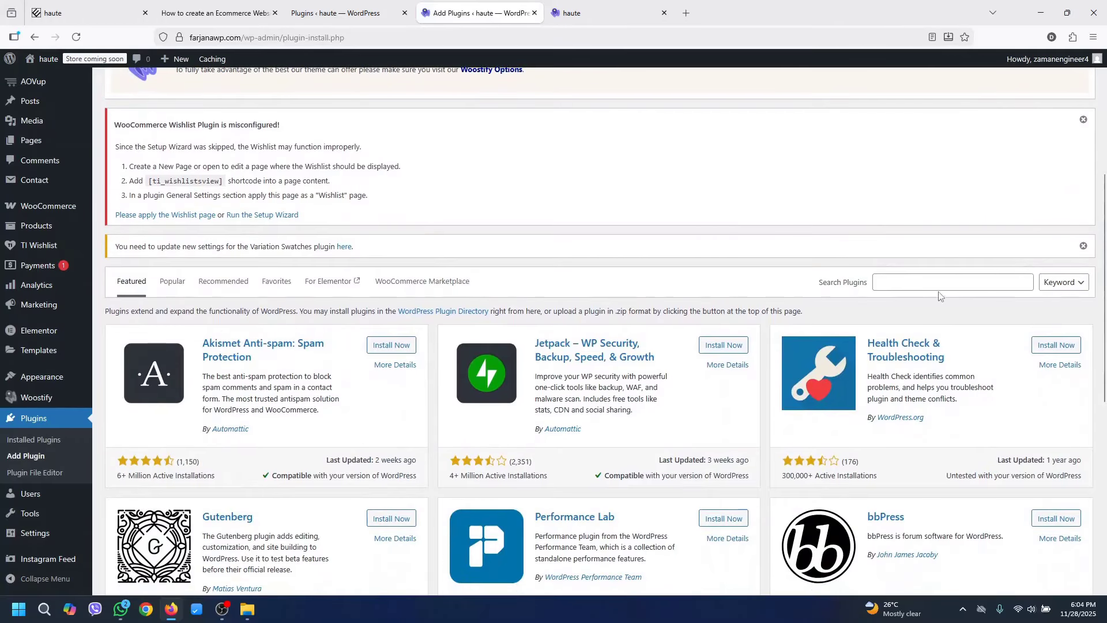
left_click(921, 283)
type("c")
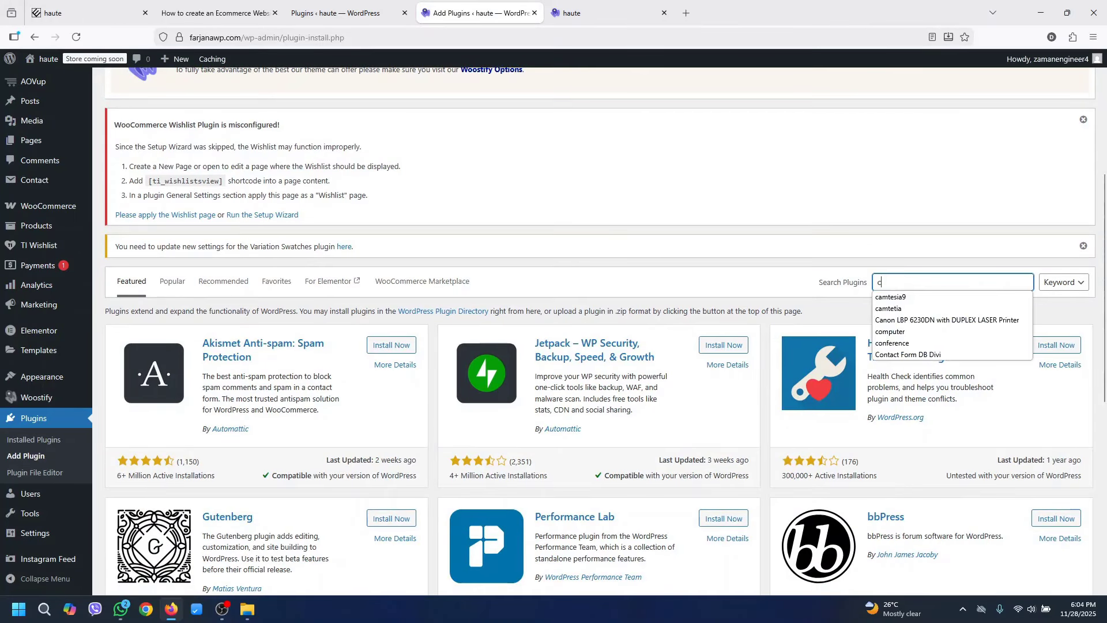
type("lassic")
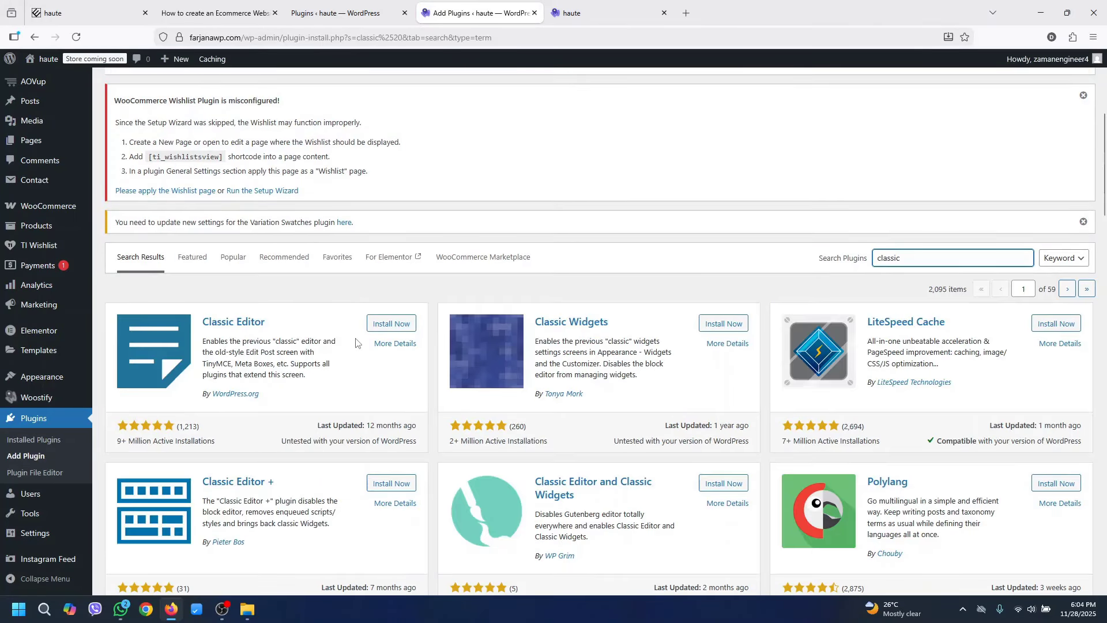
left_click(390, 325)
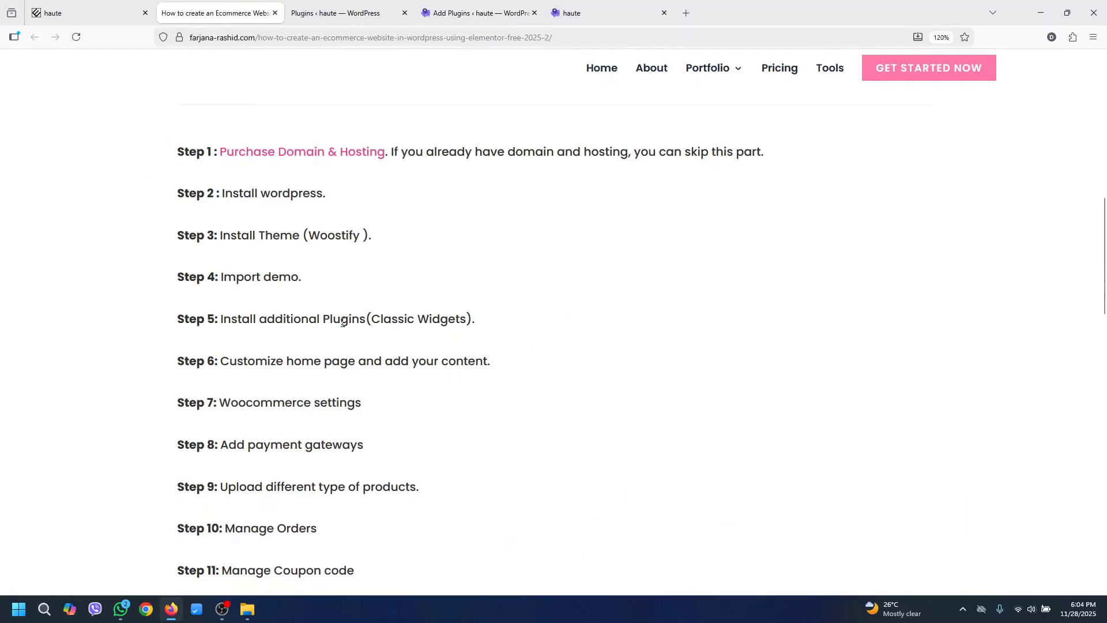
Check the additional plugin named in the tutorial's step list, and install and activate Classic Widgets
left_click_drag(373, 319, 451, 318)
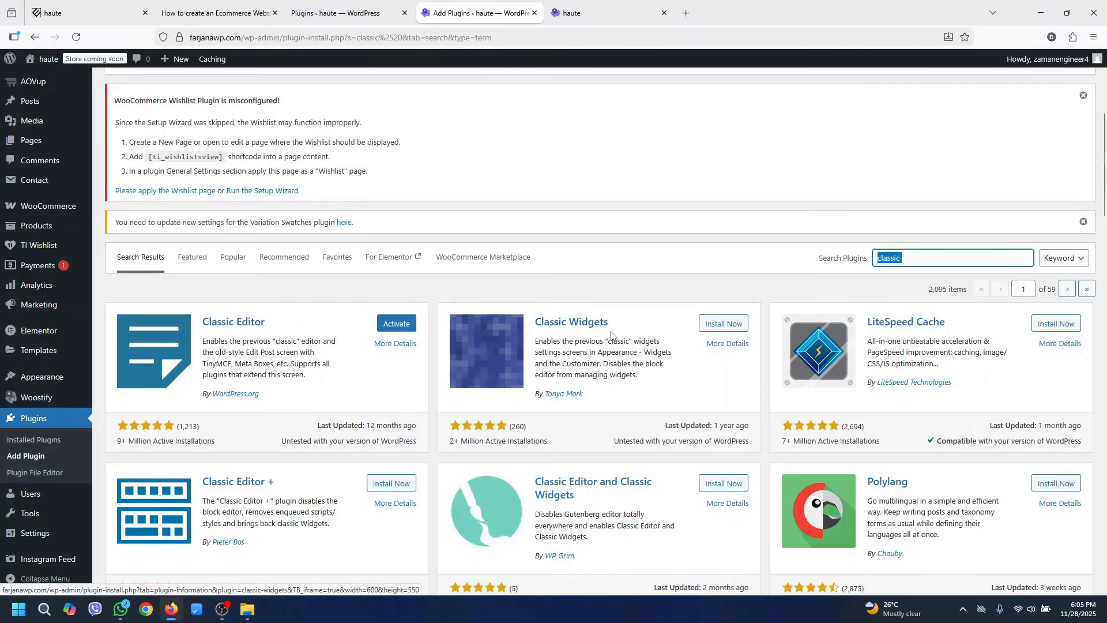
left_click(725, 322)
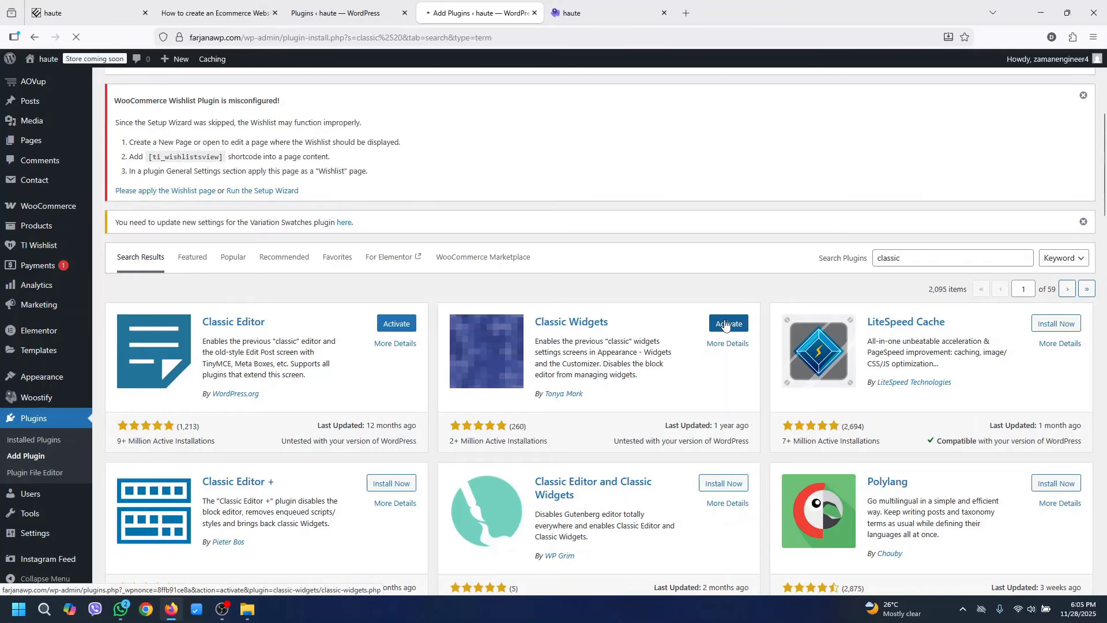
left_click(728, 323)
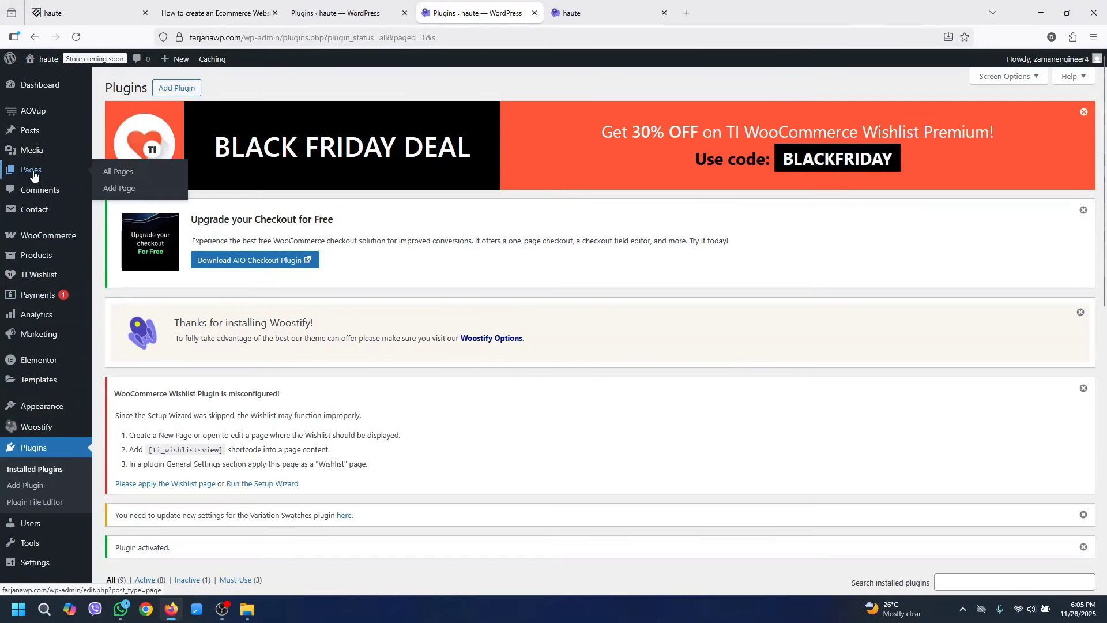
Open the site's home page for editing in Elementor and skip the AI notification
left_click(33, 175)
mouse_move(1100, 398)
left_mouse_down()
mouse_move(1096, 502)
mouse_move(1095, 380)
left_mouse_up()
left_click(598, 4)
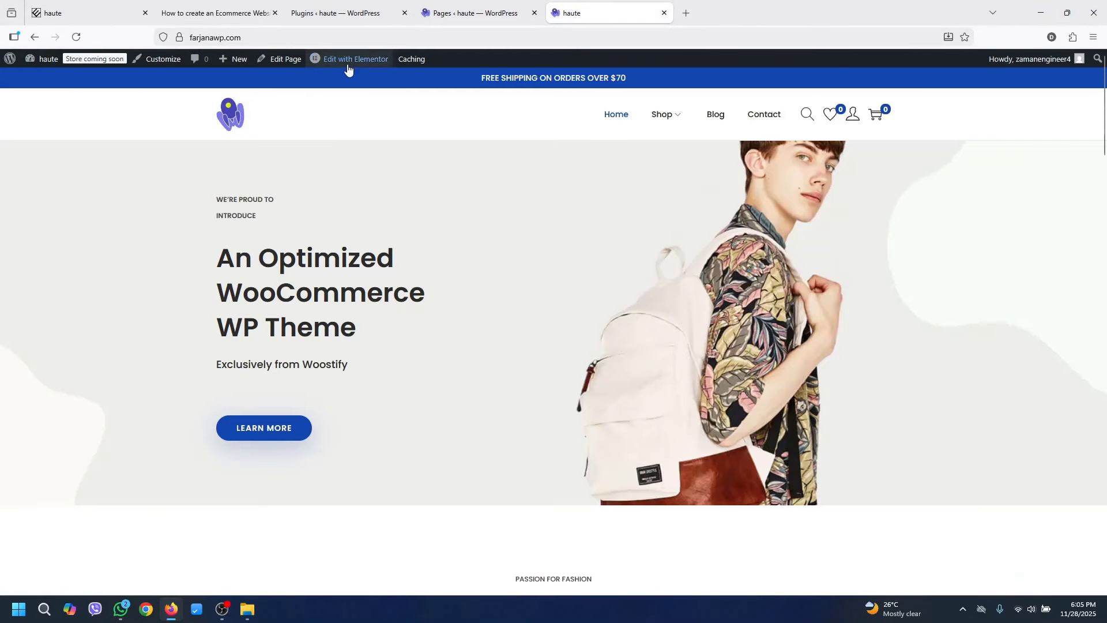
mouse_move(347, 62)
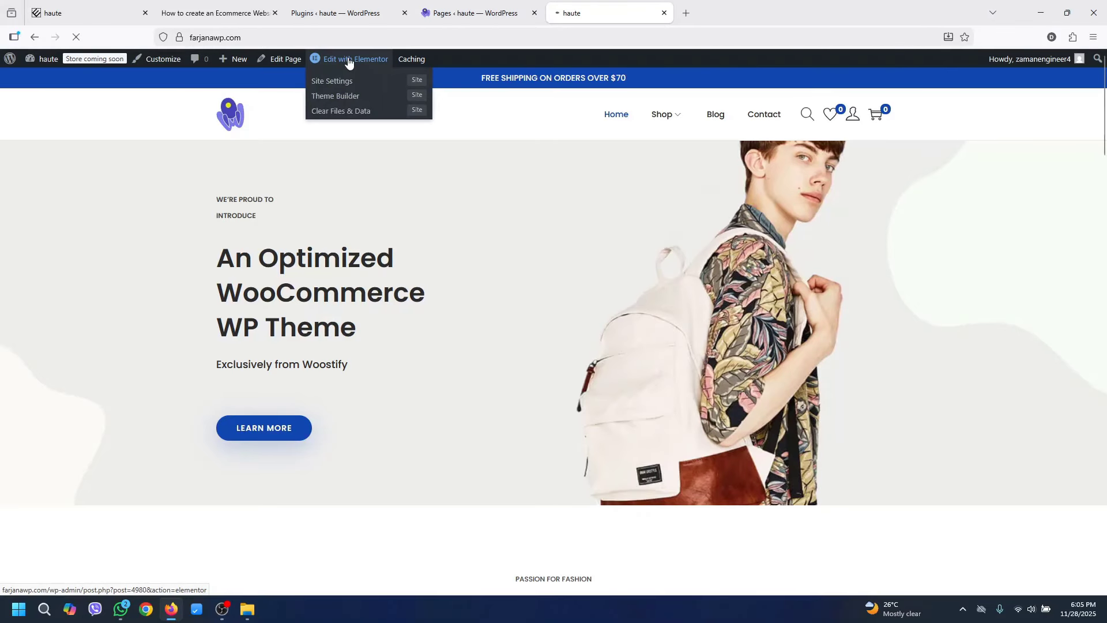
left_click(348, 64)
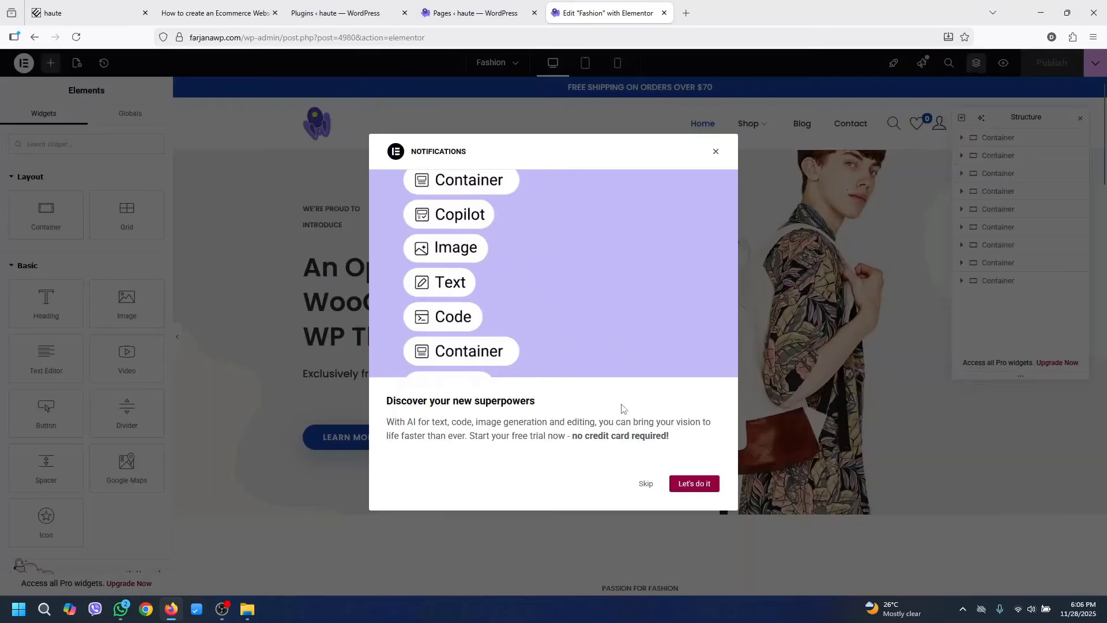
left_click(645, 485)
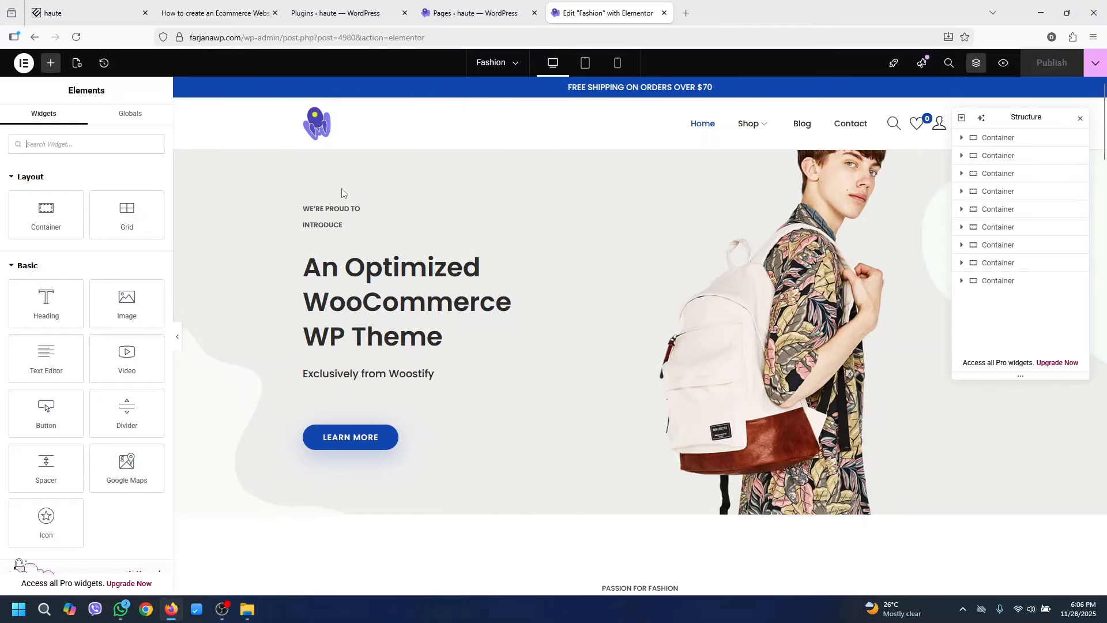
Review the finished headphone store on tutorial.farjanawp.com as the design reference and return to the Elementor editor
left_click(96, 9)
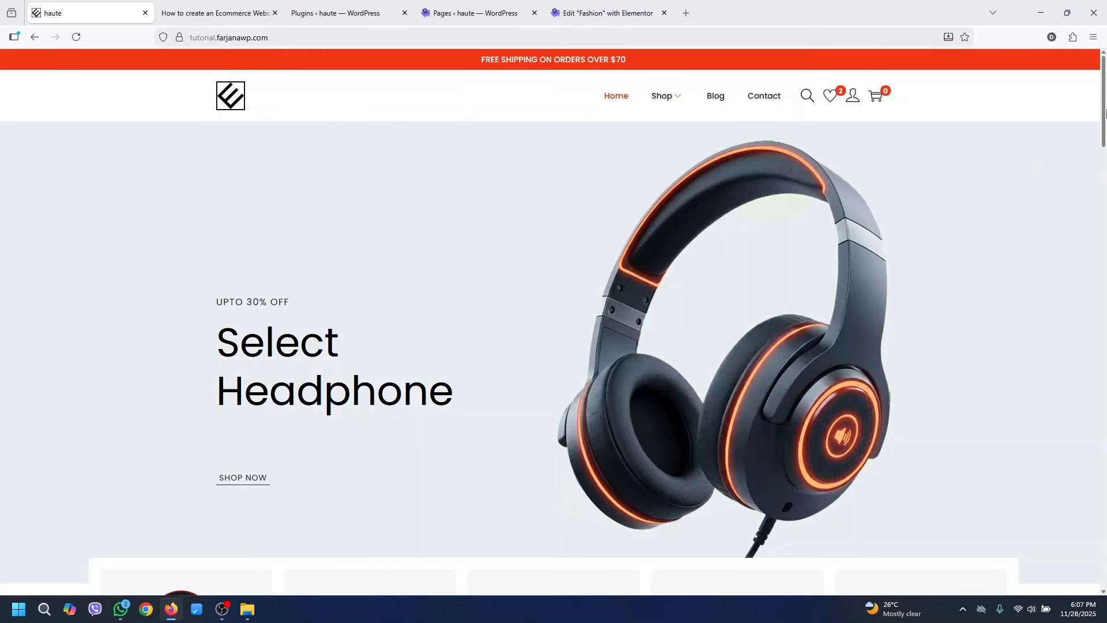
left_click_drag(1105, 113, 1105, 82)
left_click(598, 7)
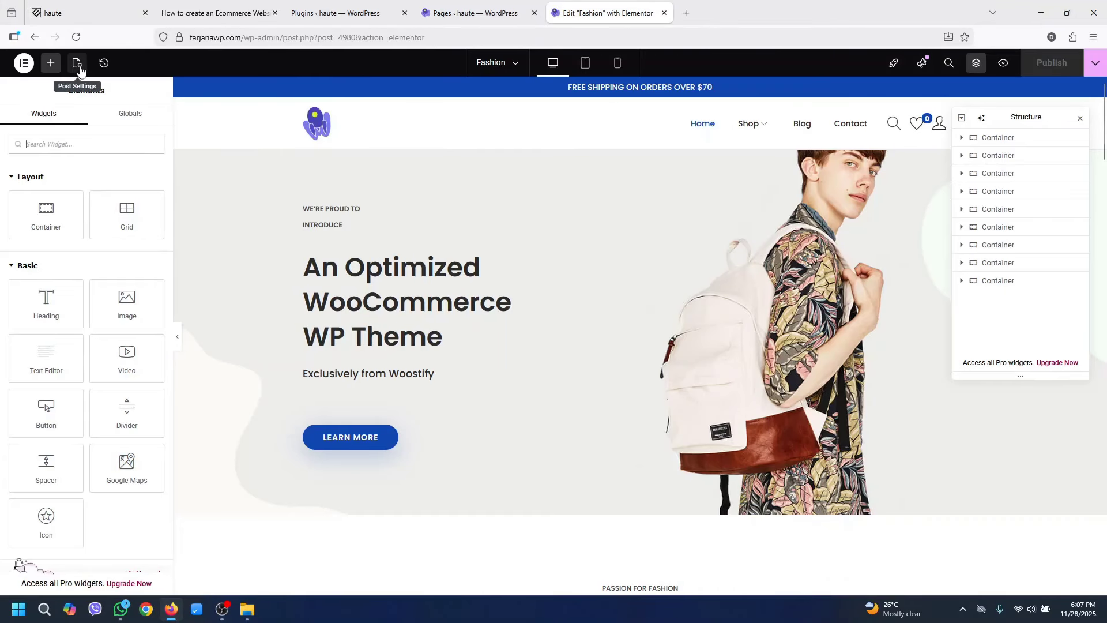
Set the Secondary and Text global colors to #000000 in Elementor's site settings
left_click(23, 63)
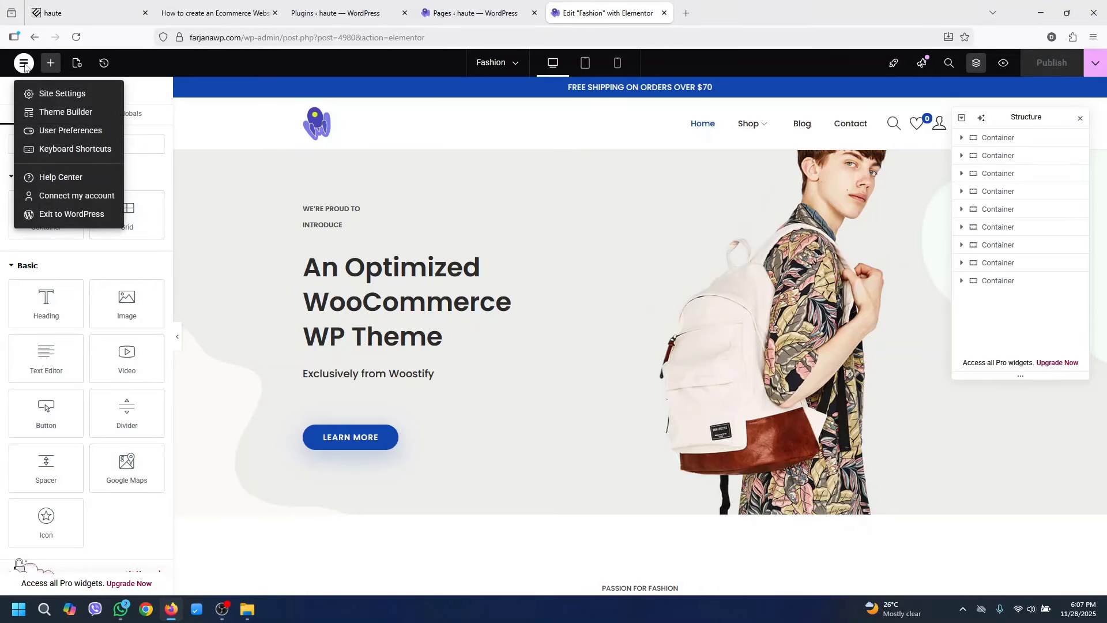
left_click(47, 94)
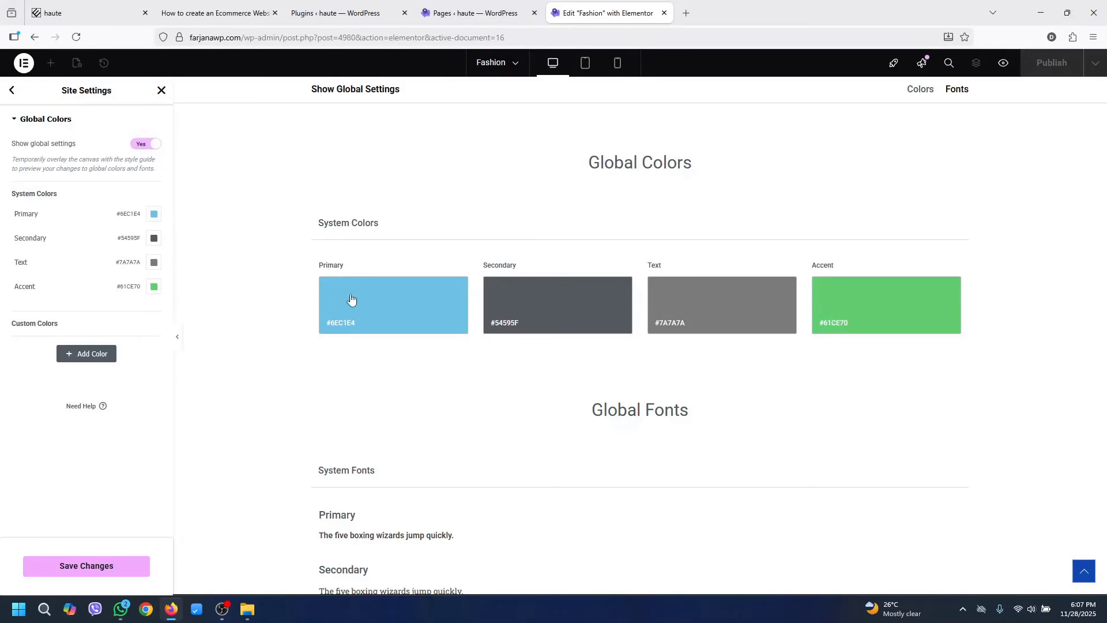
left_click(541, 301)
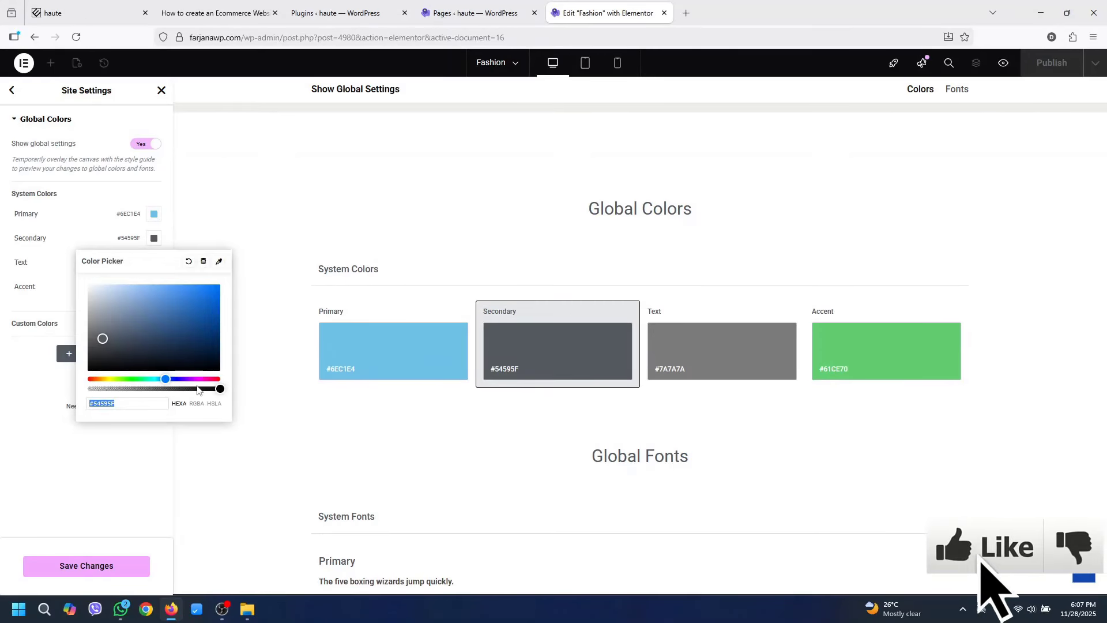
left_click(88, 371)
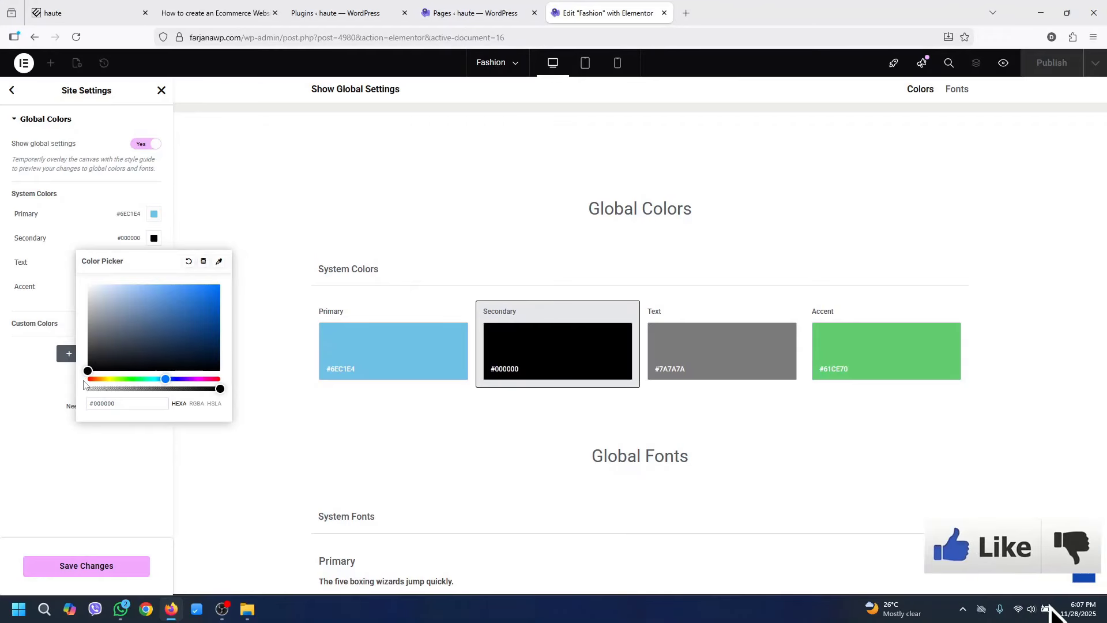
left_click(746, 341)
left_click(88, 394)
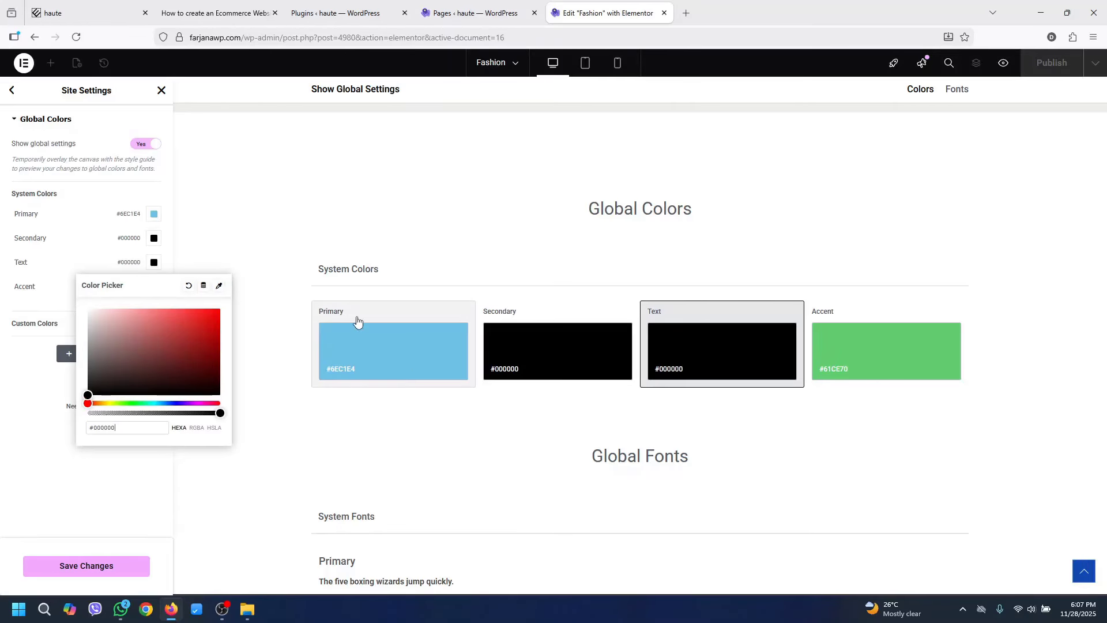
Set the Primary and Accent global colors to #F03818 and save the color changes
left_click(154, 215)
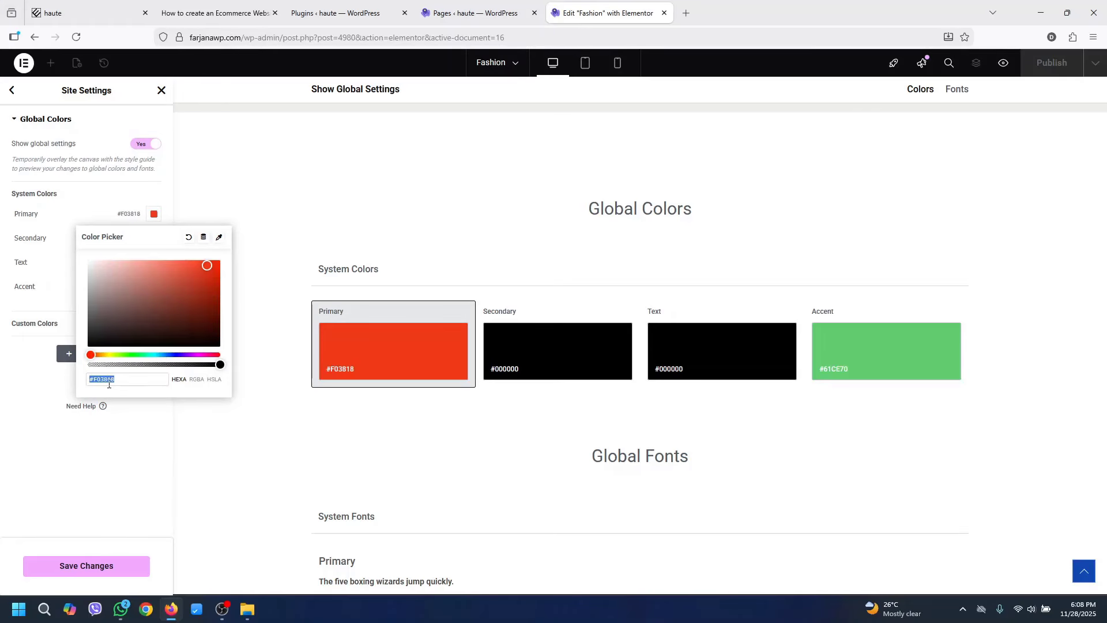
right_click(105, 379)
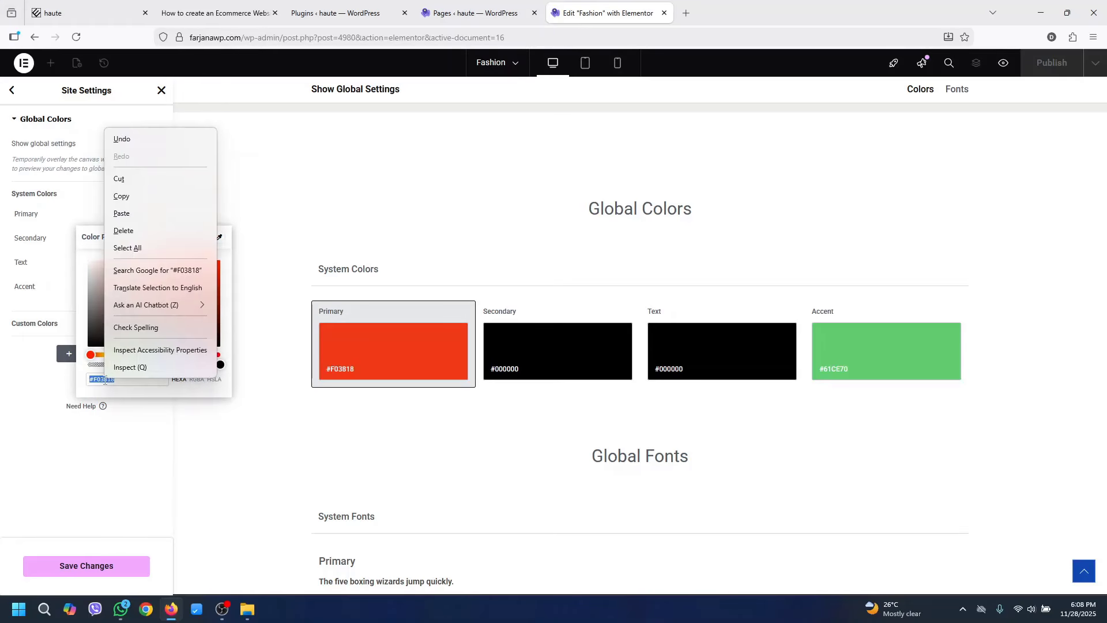
left_click(132, 196)
left_click(841, 365)
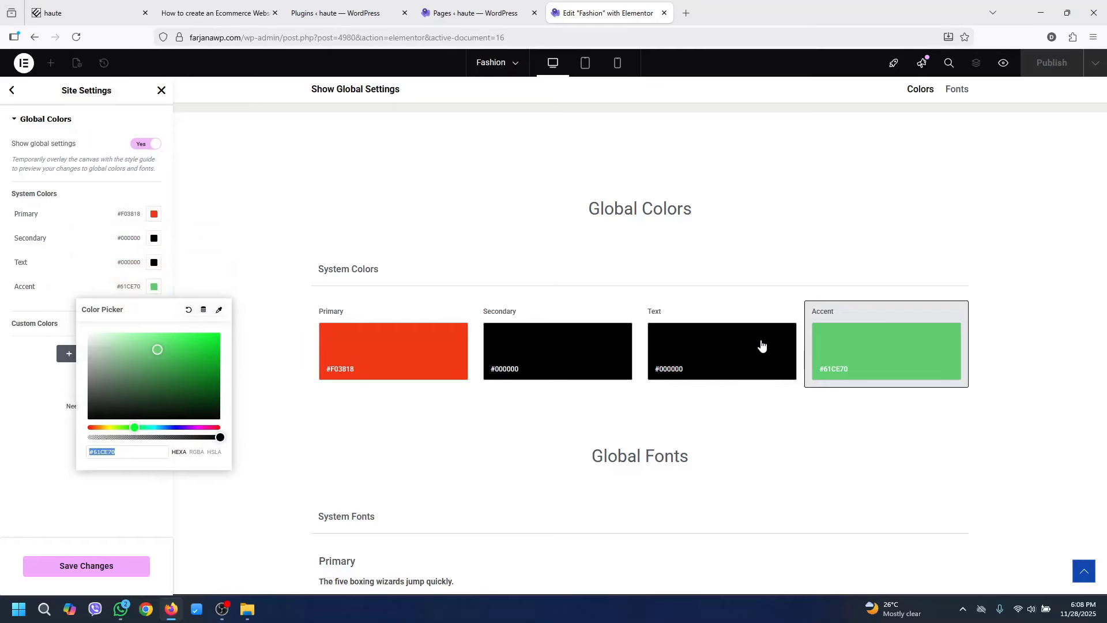
key("ctrl+v")
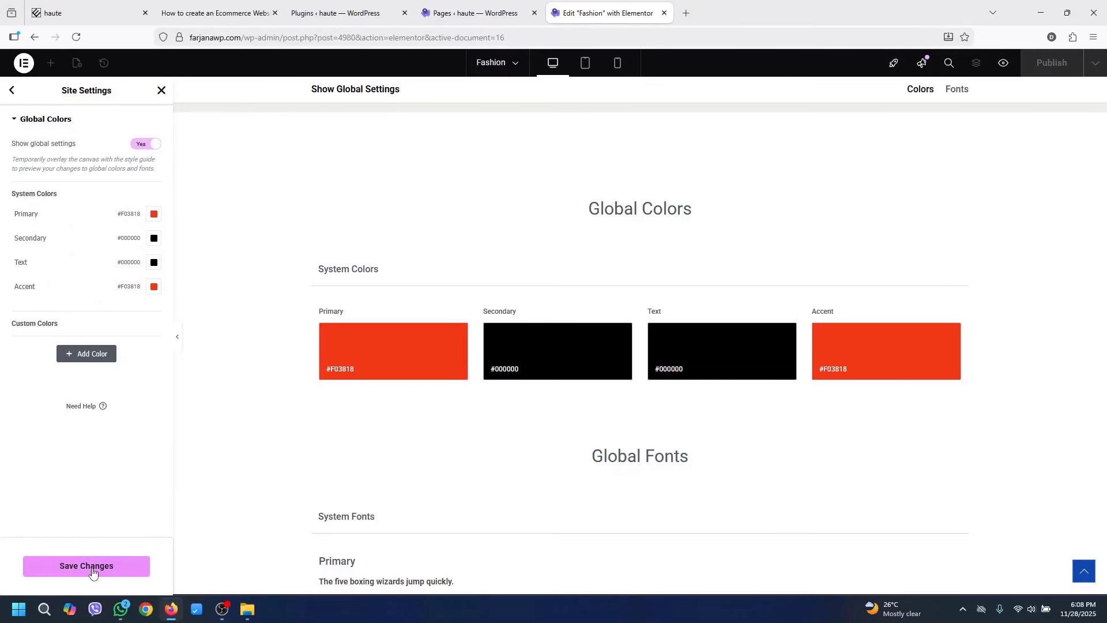
left_click(91, 570)
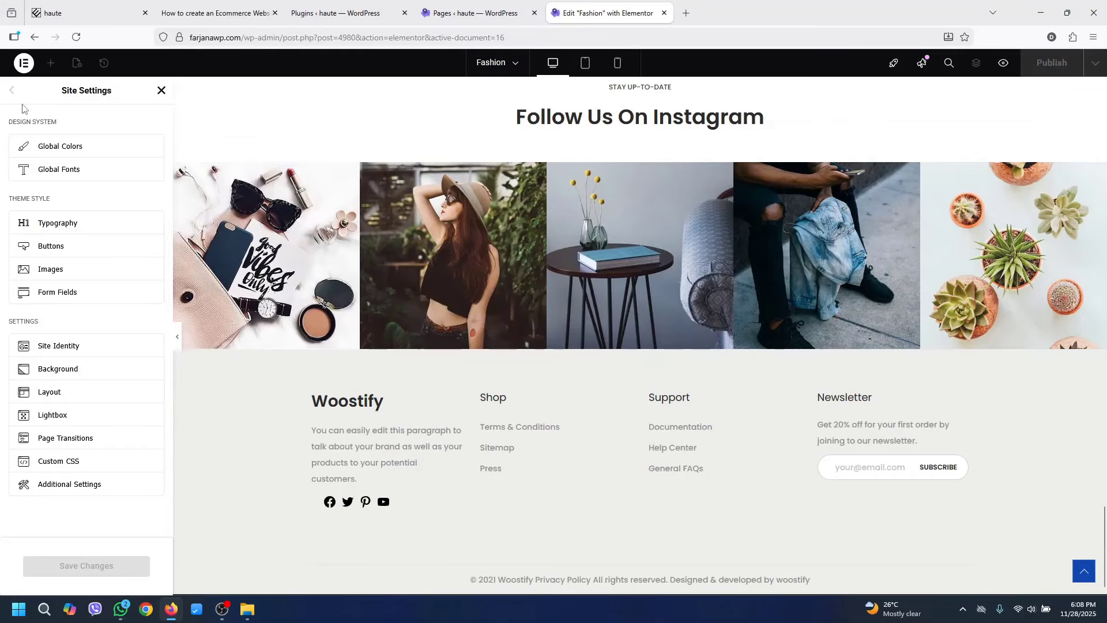
Set the Primary global font's family to Poppins in the site settings
left_click(85, 168)
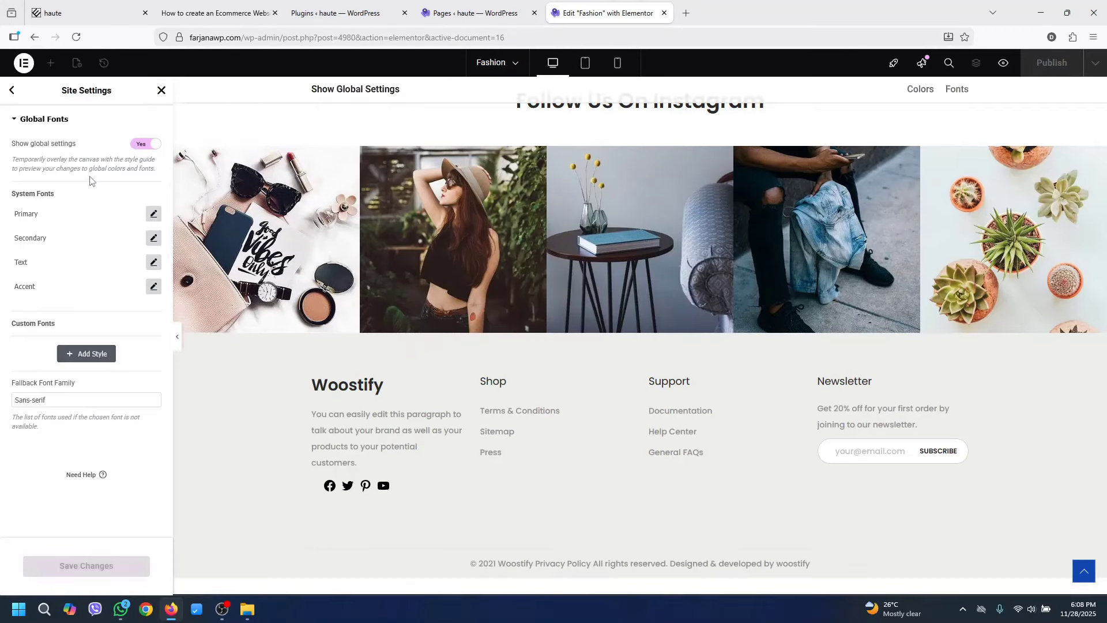
left_click(152, 215)
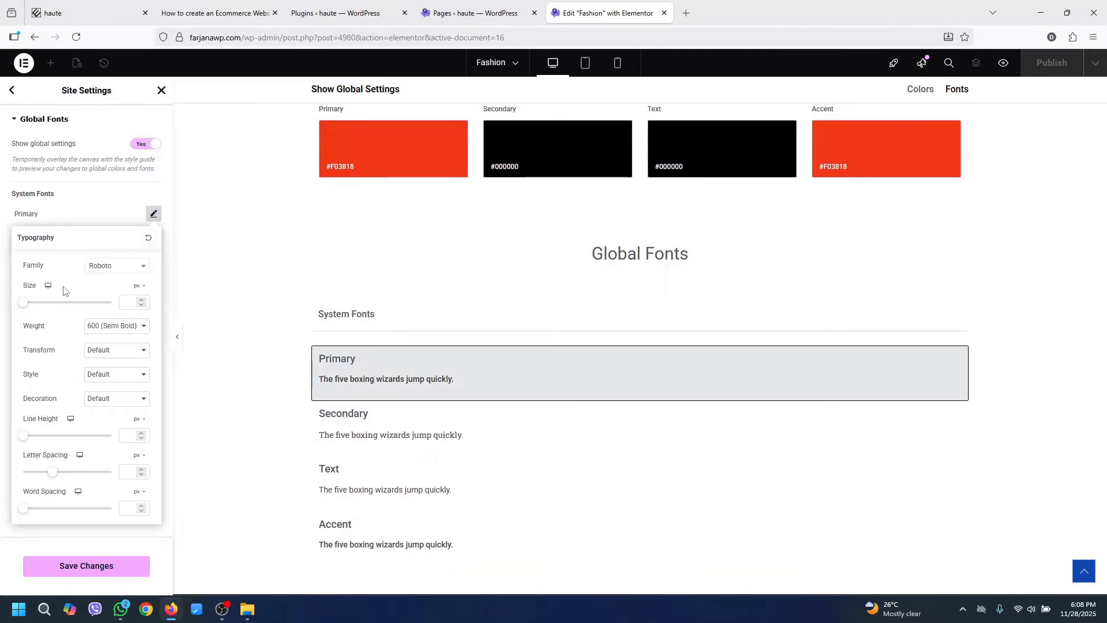
left_click(121, 271)
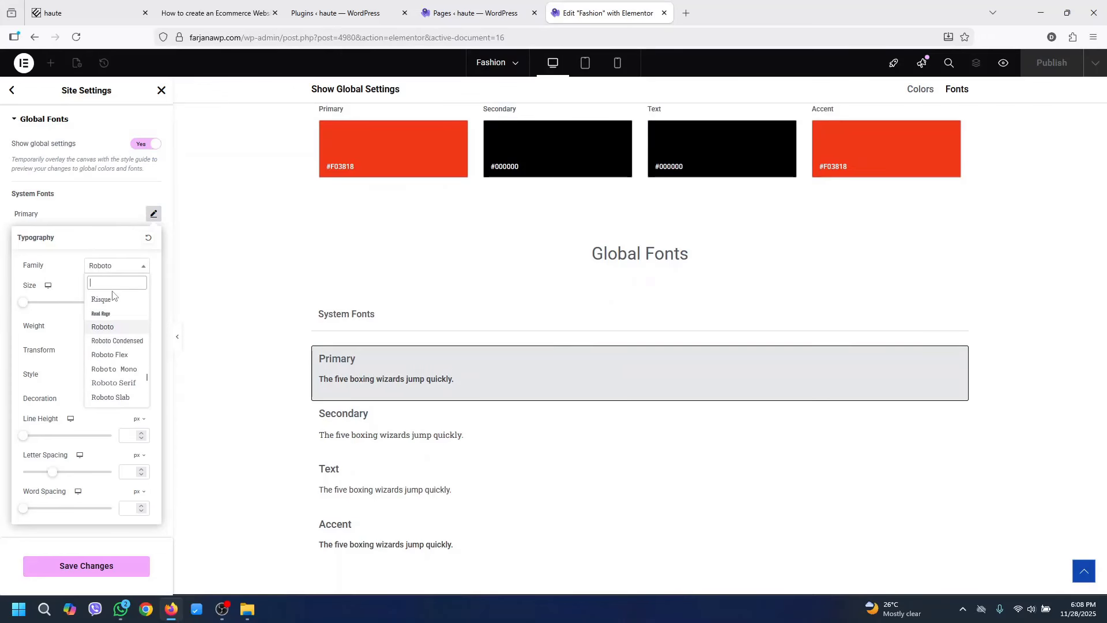
type("popp")
left_click(105, 312)
Set the Secondary global font's family to Poppins
left_click(153, 238)
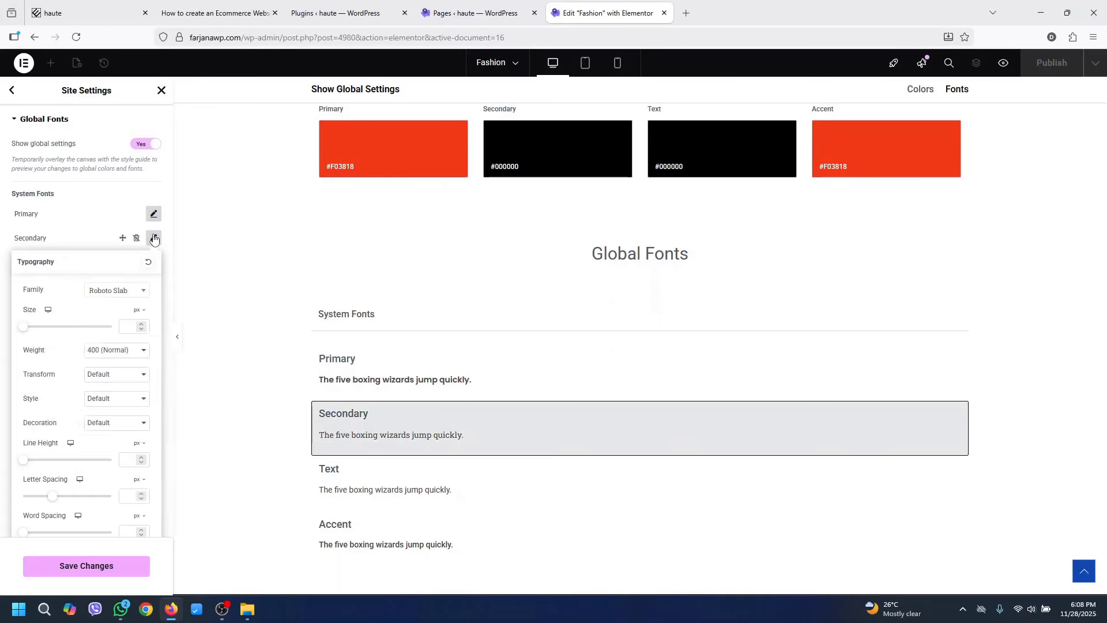
left_click(119, 290)
type("poppin")
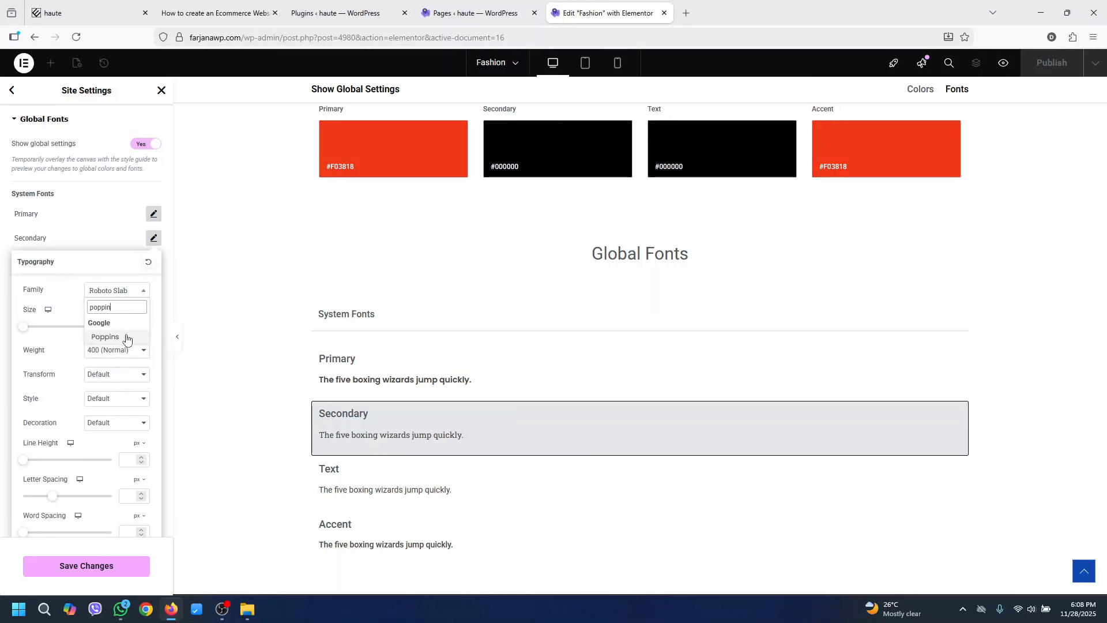
left_click(105, 337)
left_click(116, 238)
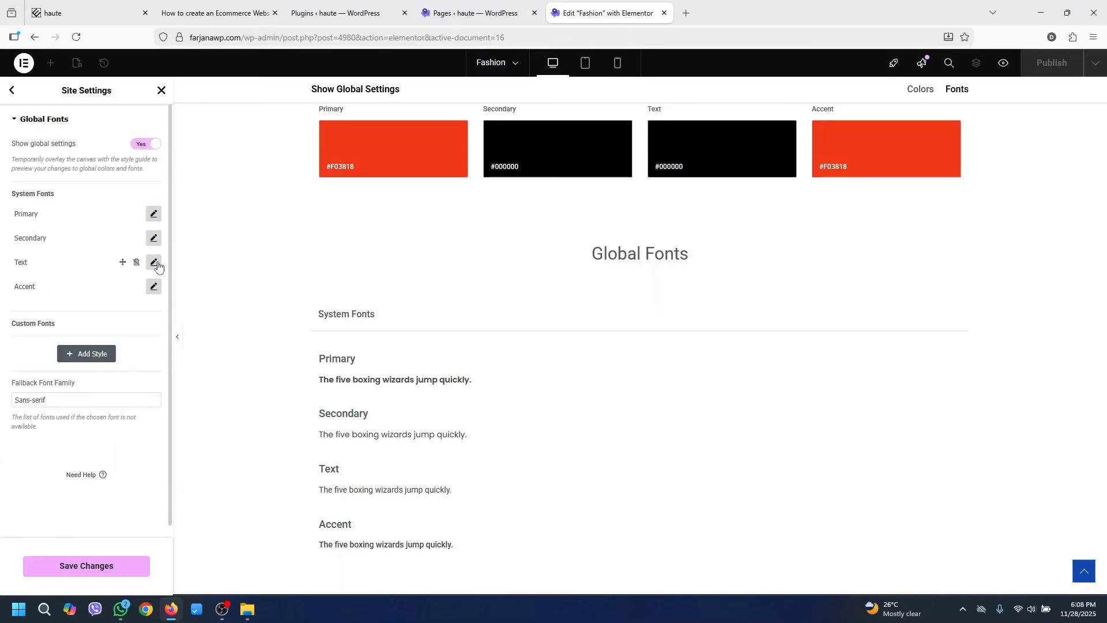
Set the Text global font's family to Poppins
left_click(153, 262)
left_click(124, 315)
type("p")
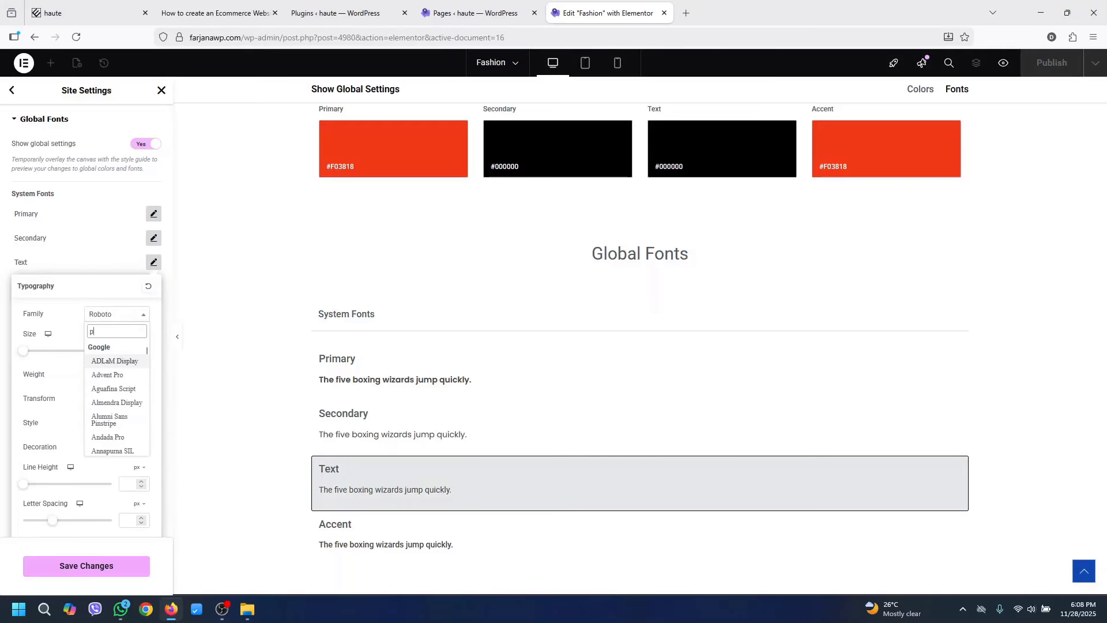
type("opp")
left_click(128, 362)
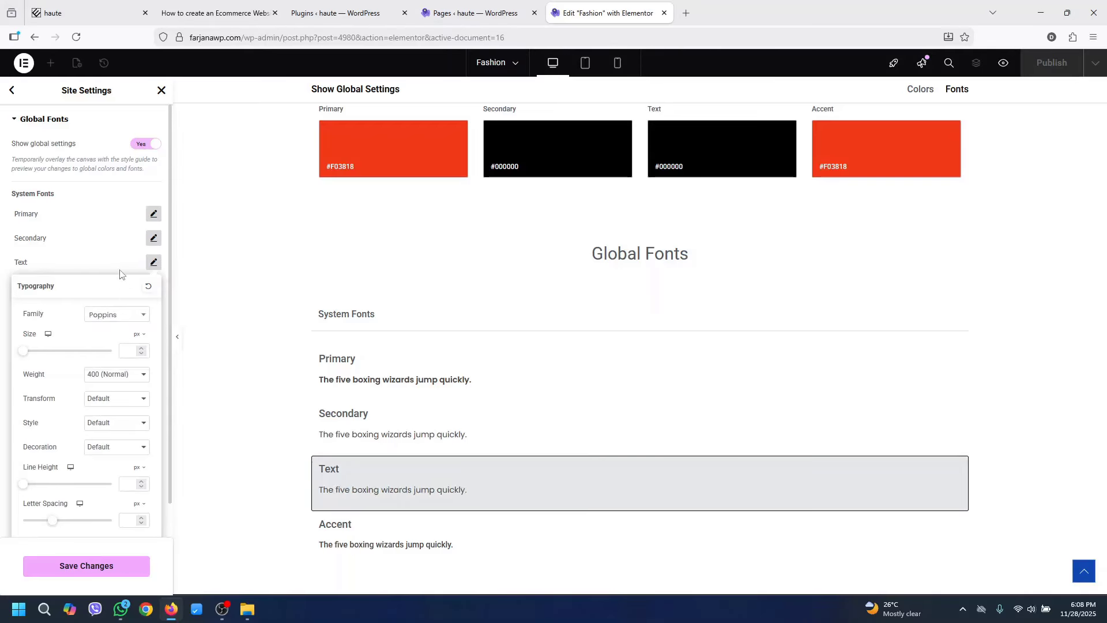
Set the Accent global font's family to Poppins, save the font changes and close the site settings
left_click(114, 256)
left_click(154, 287)
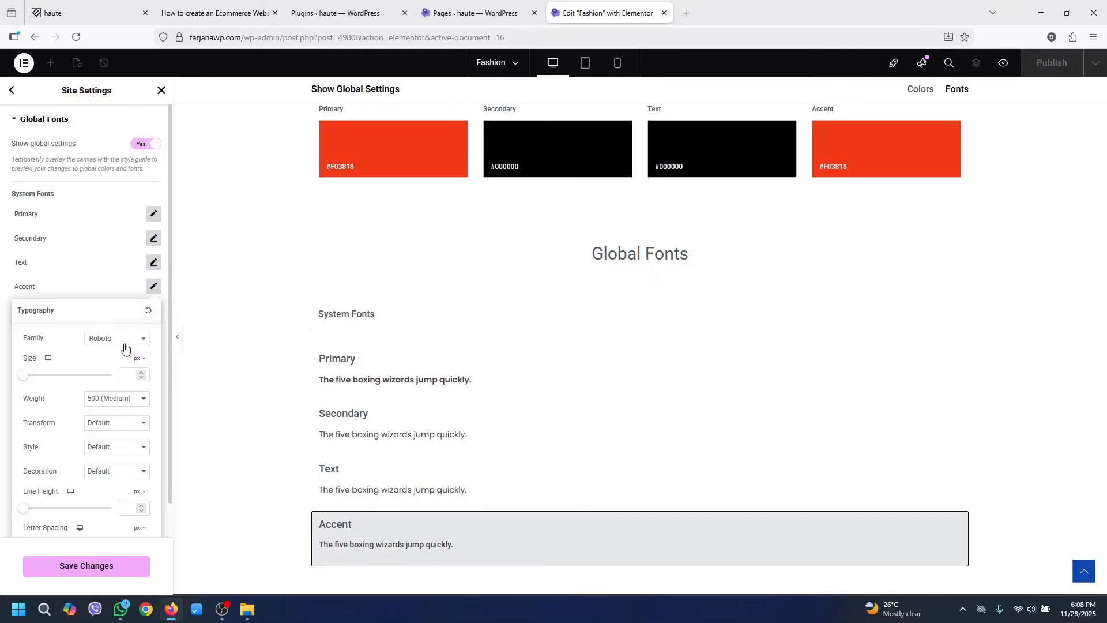
left_click(124, 344)
type("popp")
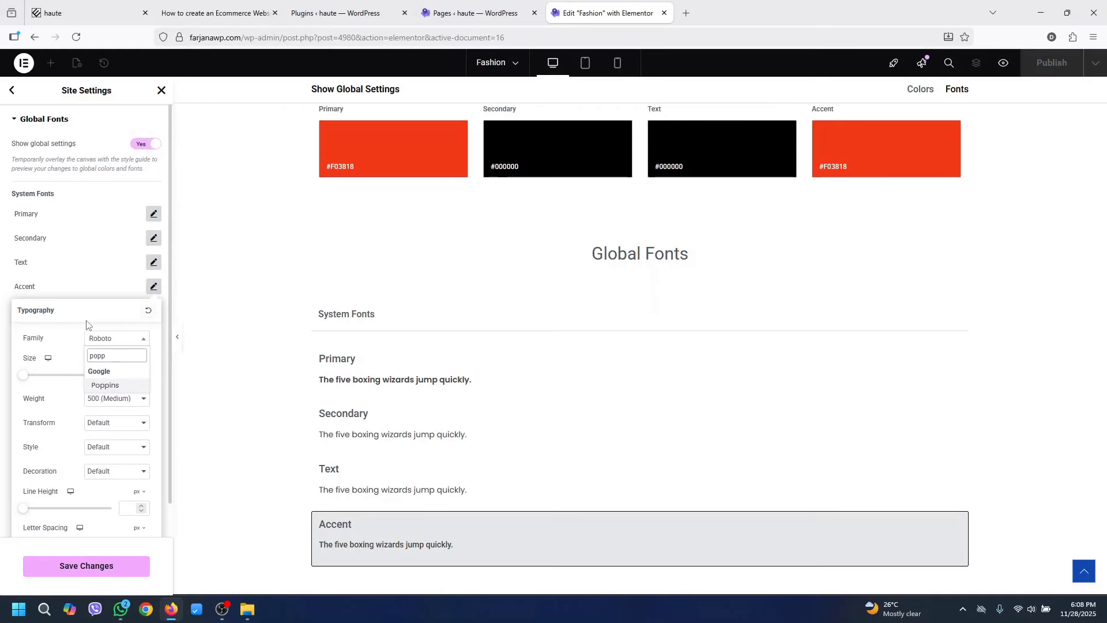
left_click(105, 385)
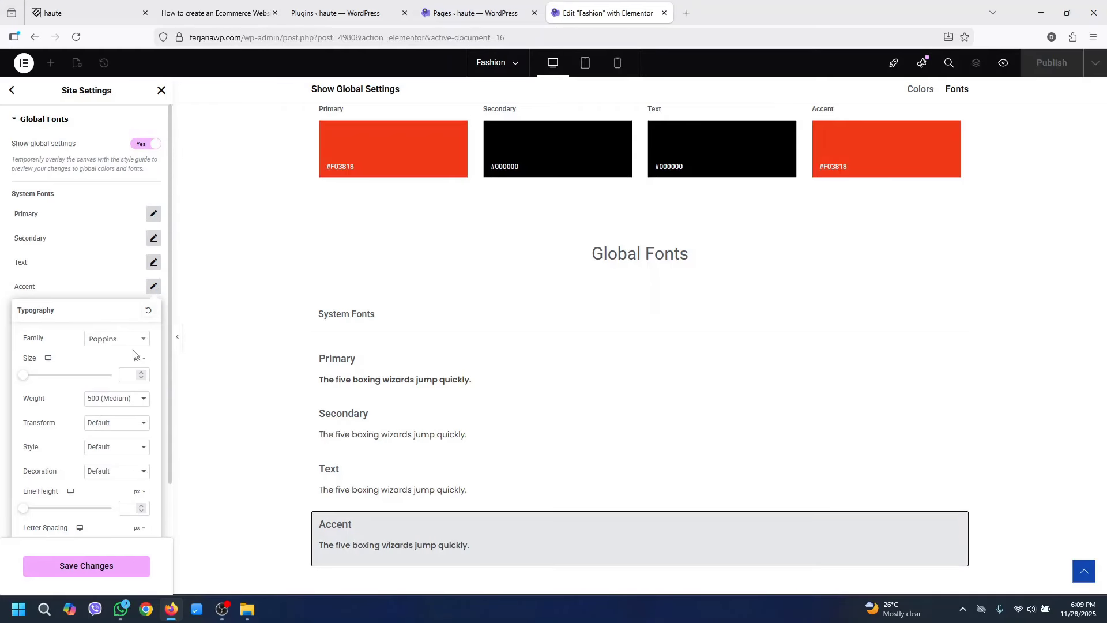
left_click(86, 566)
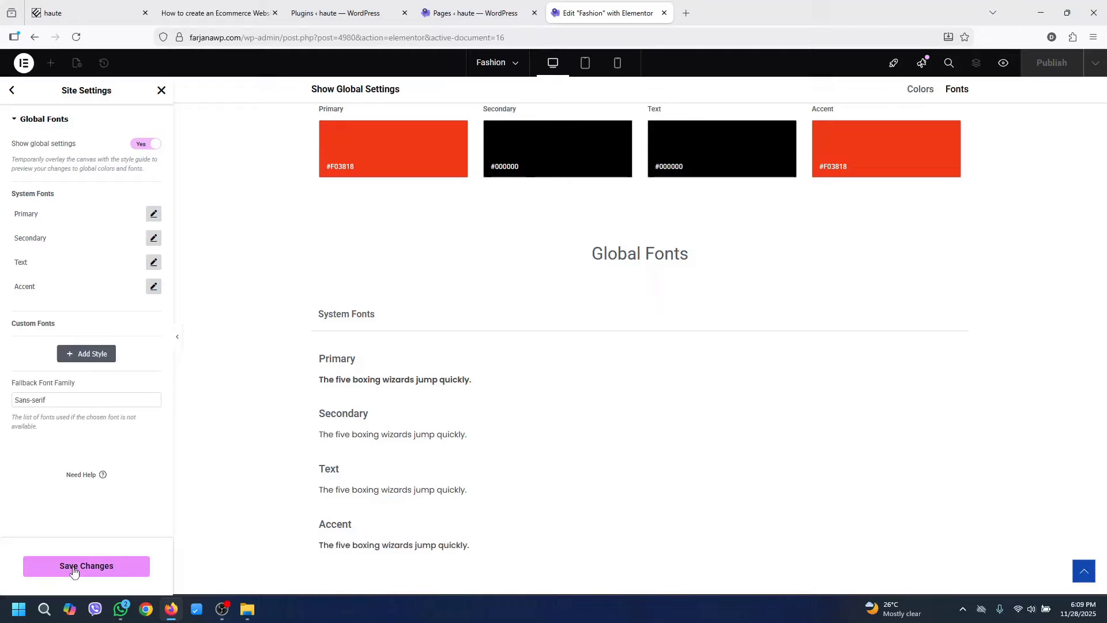
left_click(11, 91)
left_click(162, 93)
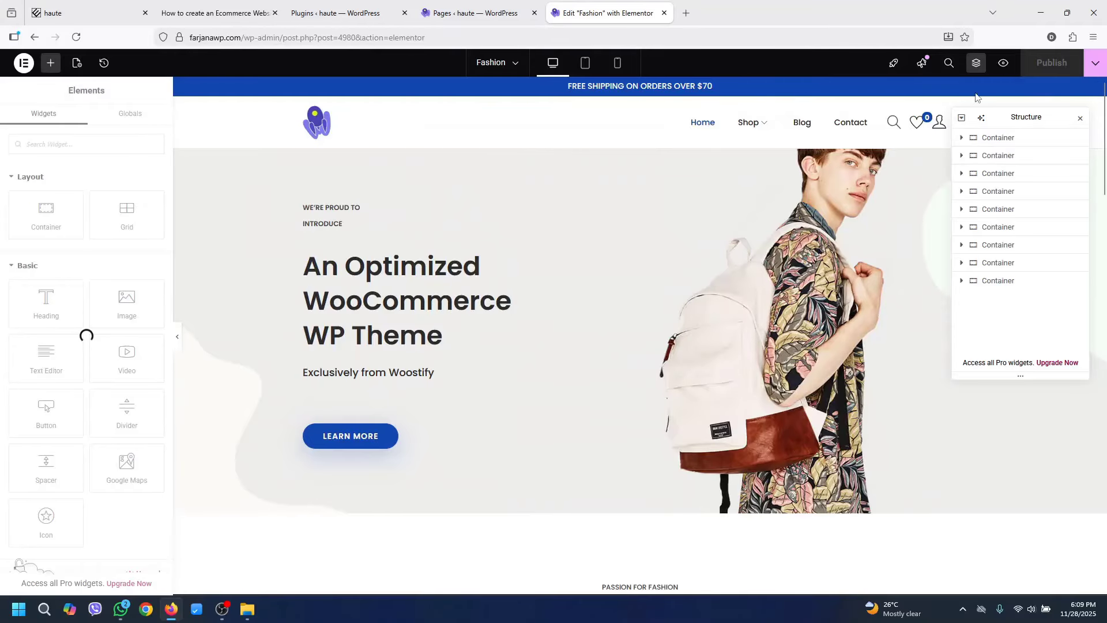
Preview the Fashion page, open the theme customizer's color settings and set the Theme Color to #F03818
left_click(1004, 65)
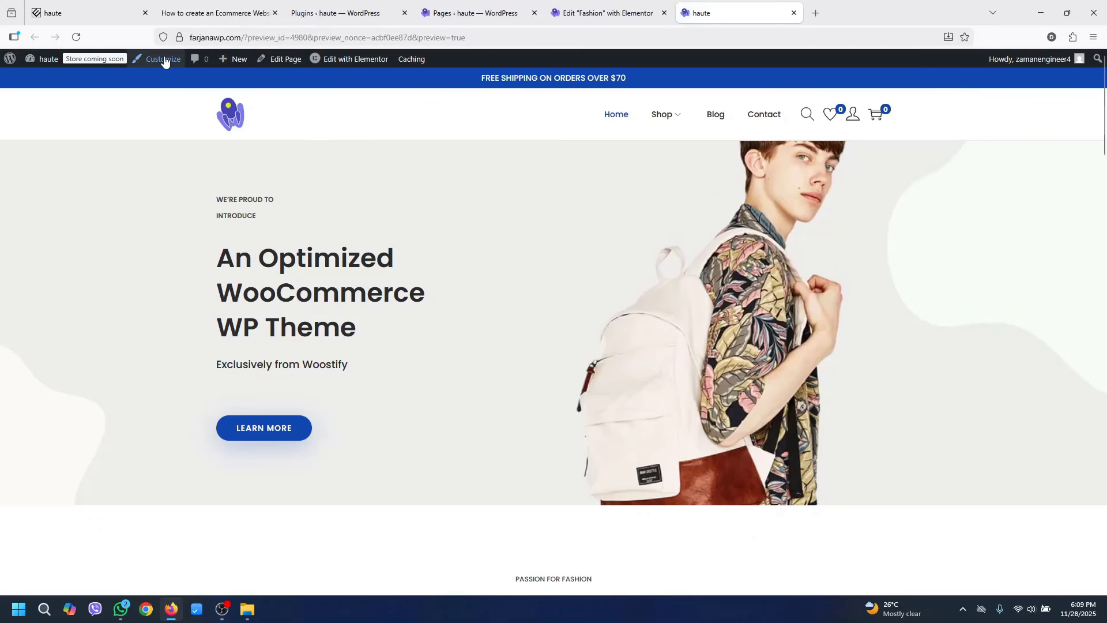
left_click(164, 60)
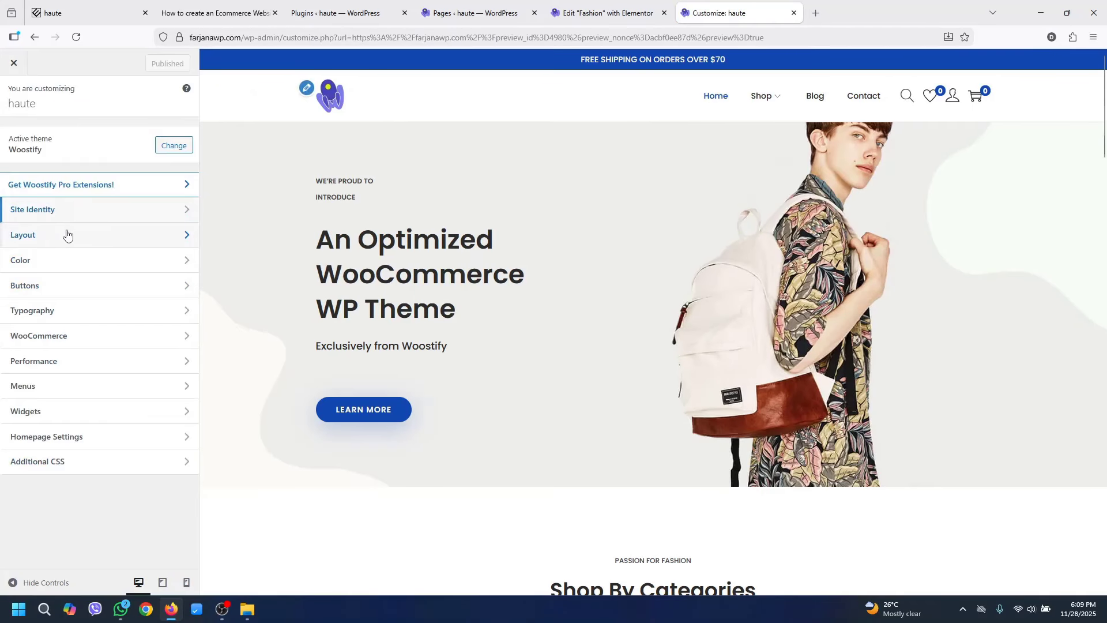
left_click(67, 272)
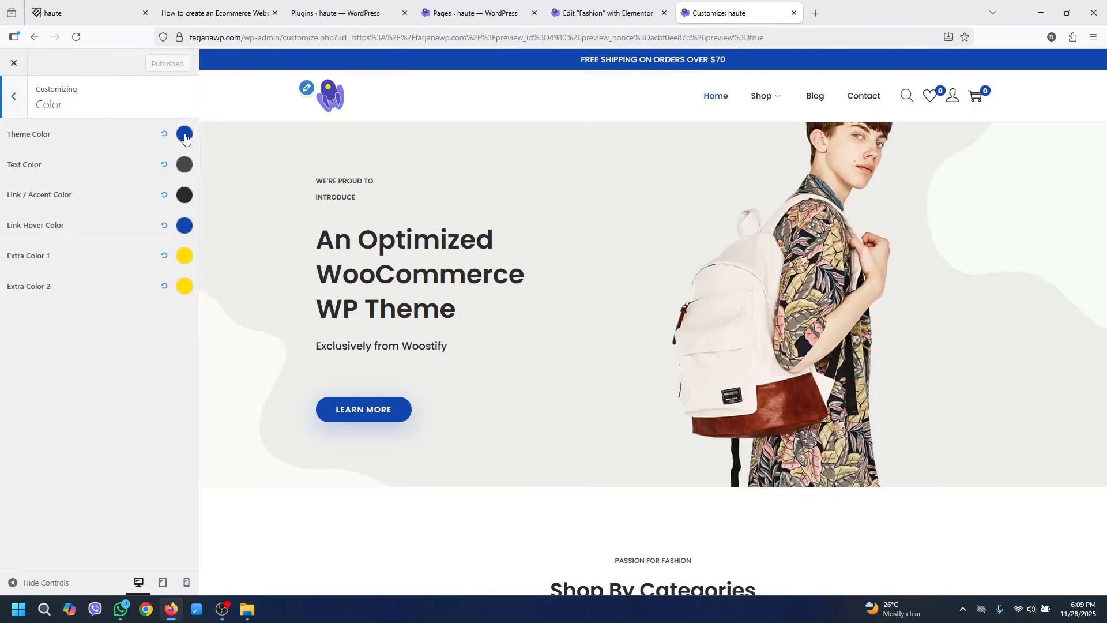
left_click(185, 136)
double_click(45, 286)
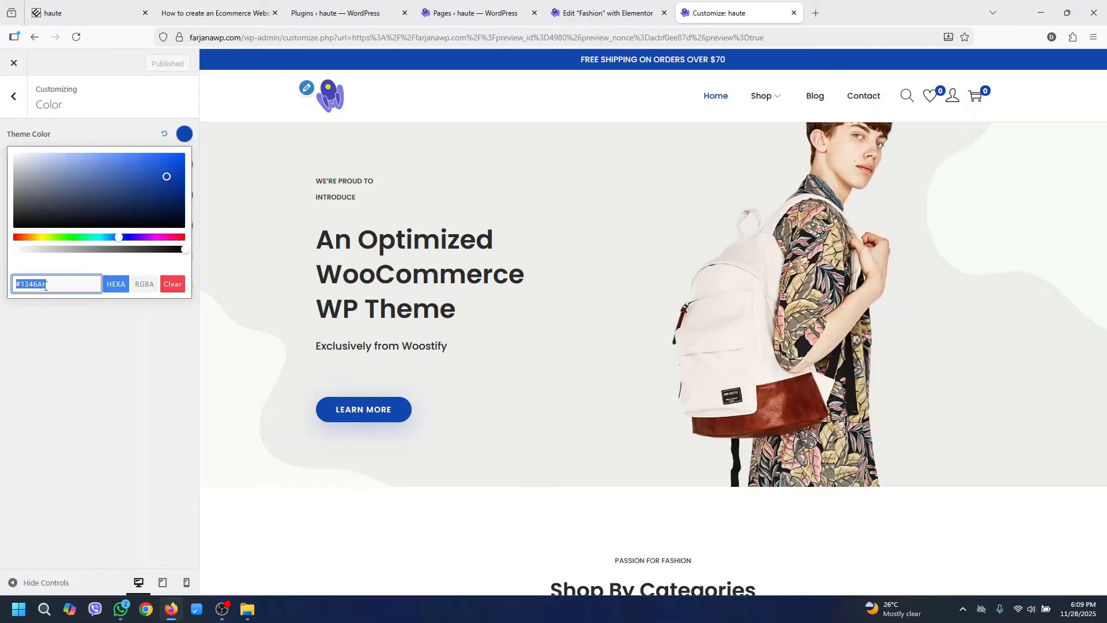
key("ctrl+v")
left_click(106, 329)
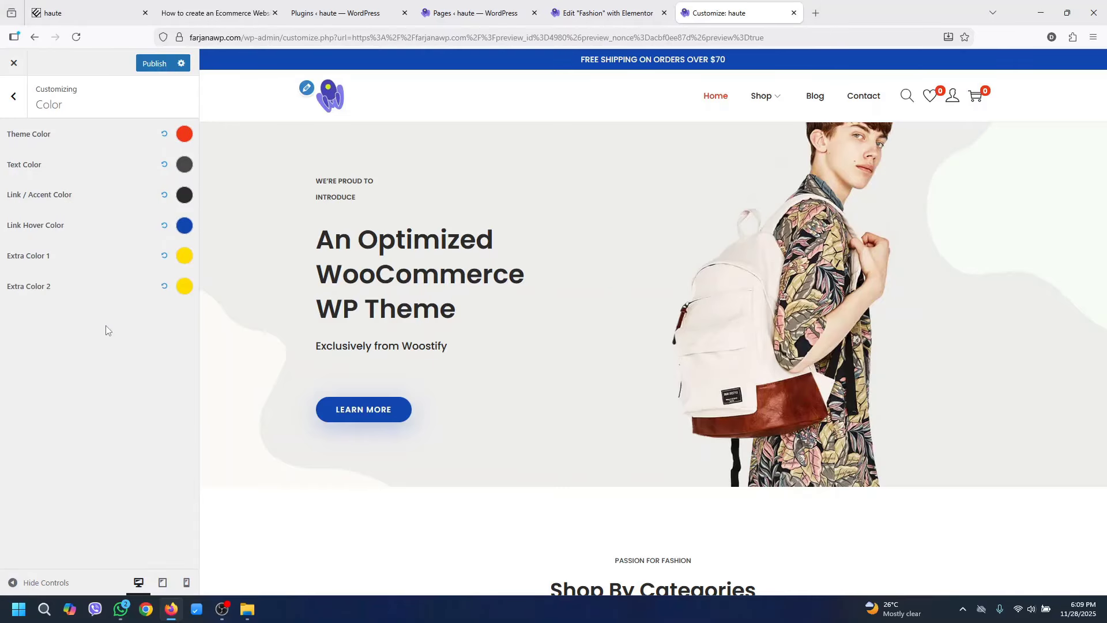
Set the theme's Link Hover Color to #F03818
left_click(182, 228)
triple_click(62, 380)
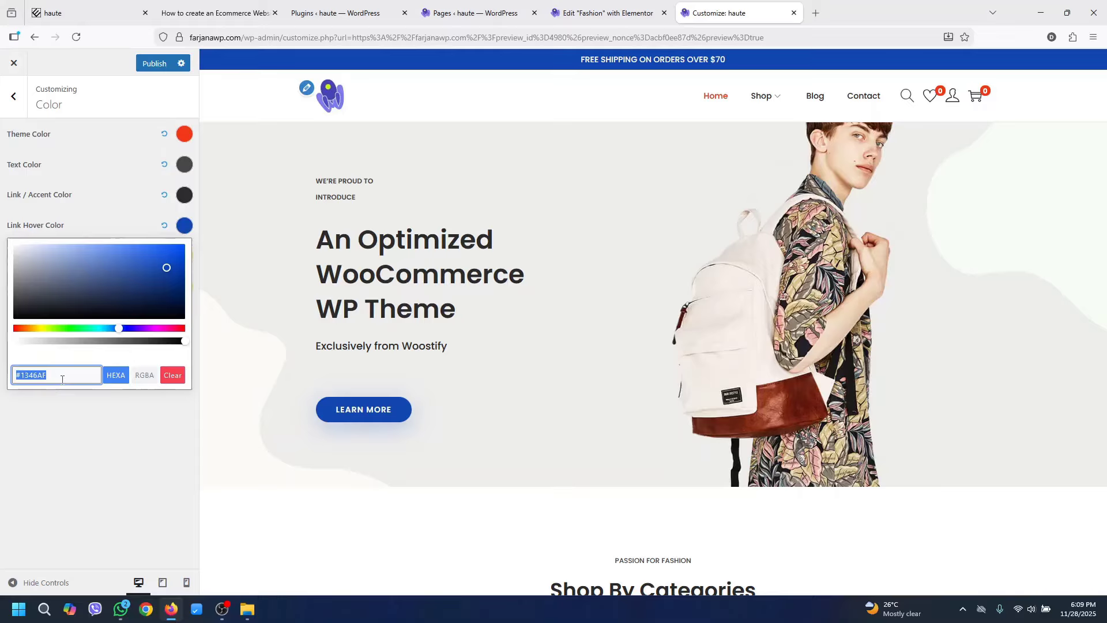
type("#F03818")
left_click(105, 445)
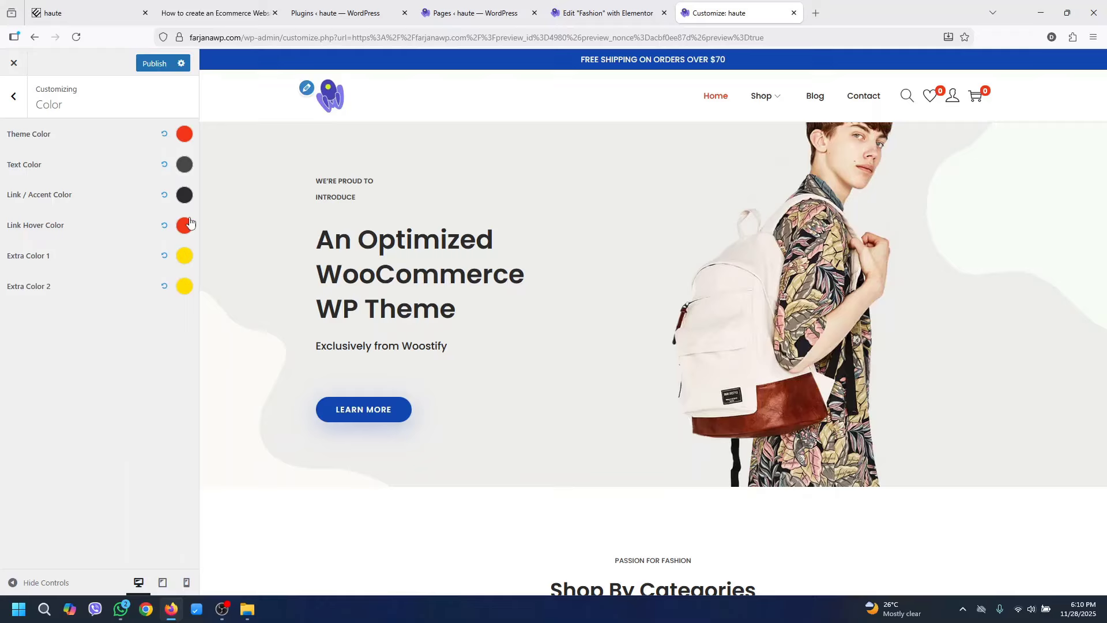
Change the theme's Text Color and Link / Accent Color to black and publish the color changes
left_click(185, 165)
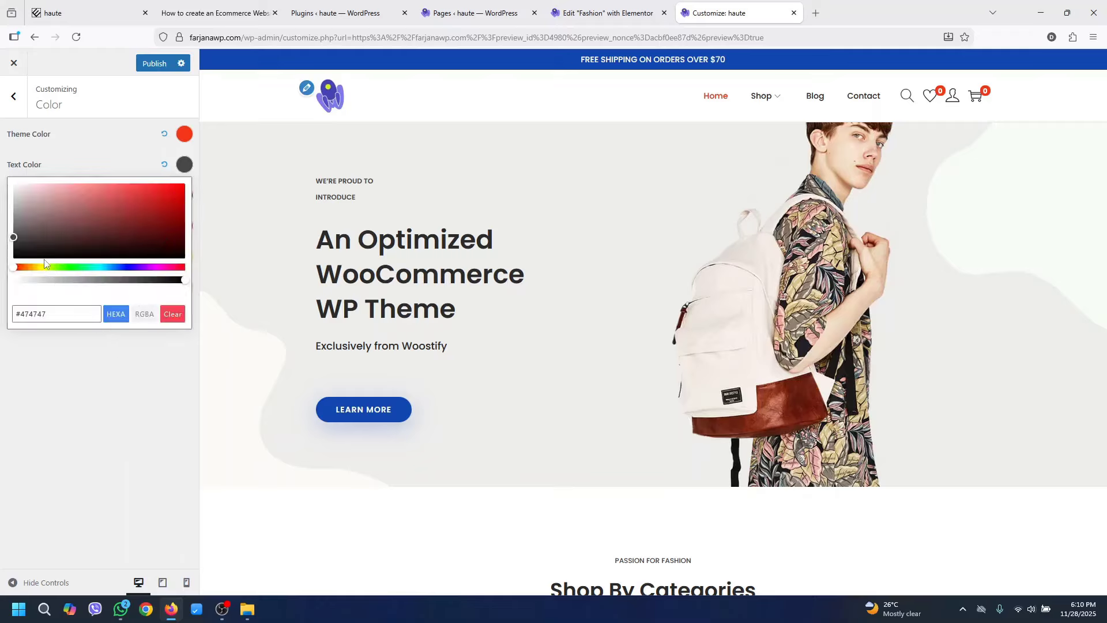
left_click(14, 257)
left_click(118, 104)
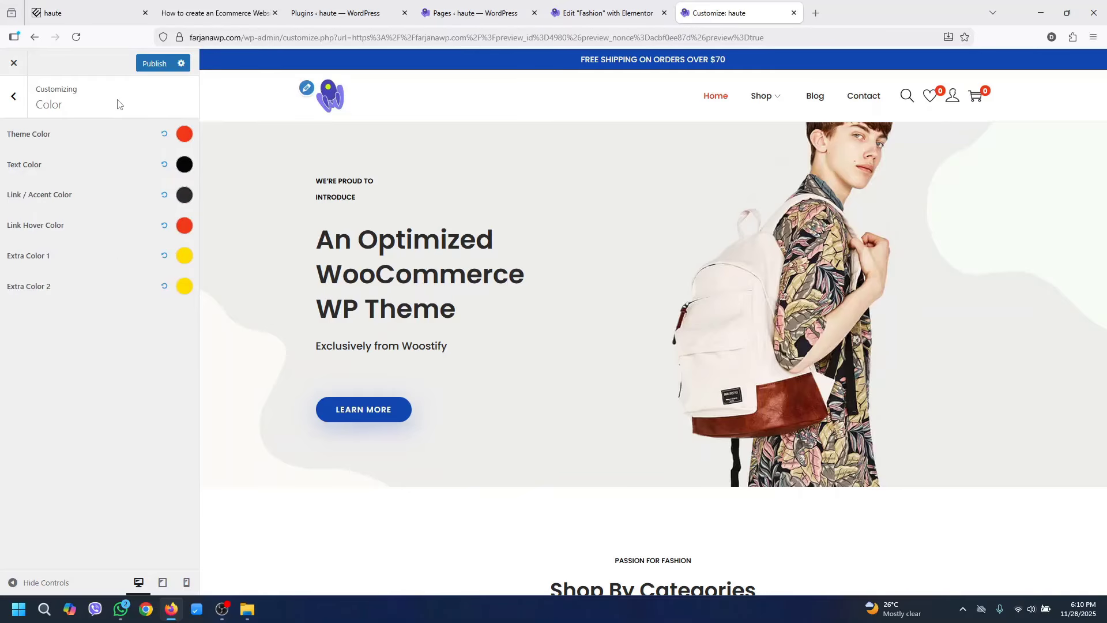
left_click(185, 195)
left_click_drag(23, 278, 6, 297)
left_click(184, 257)
left_click(164, 256)
left_click(147, 65)
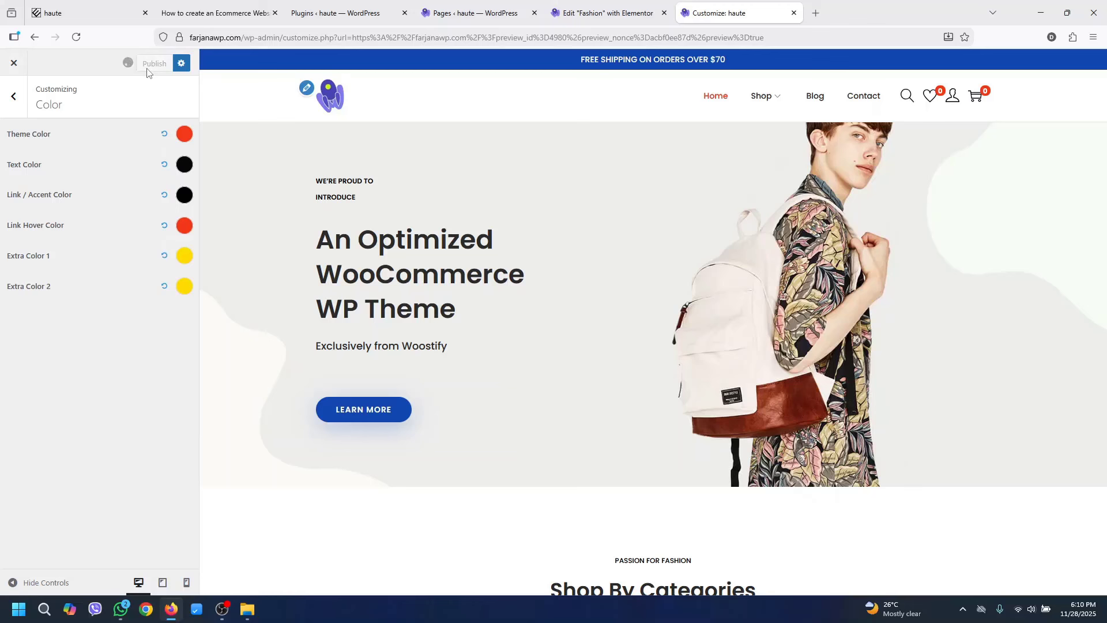
Check the font families set for Body, Primary menu and Heading in the theme's typography settings
left_click(3, 105)
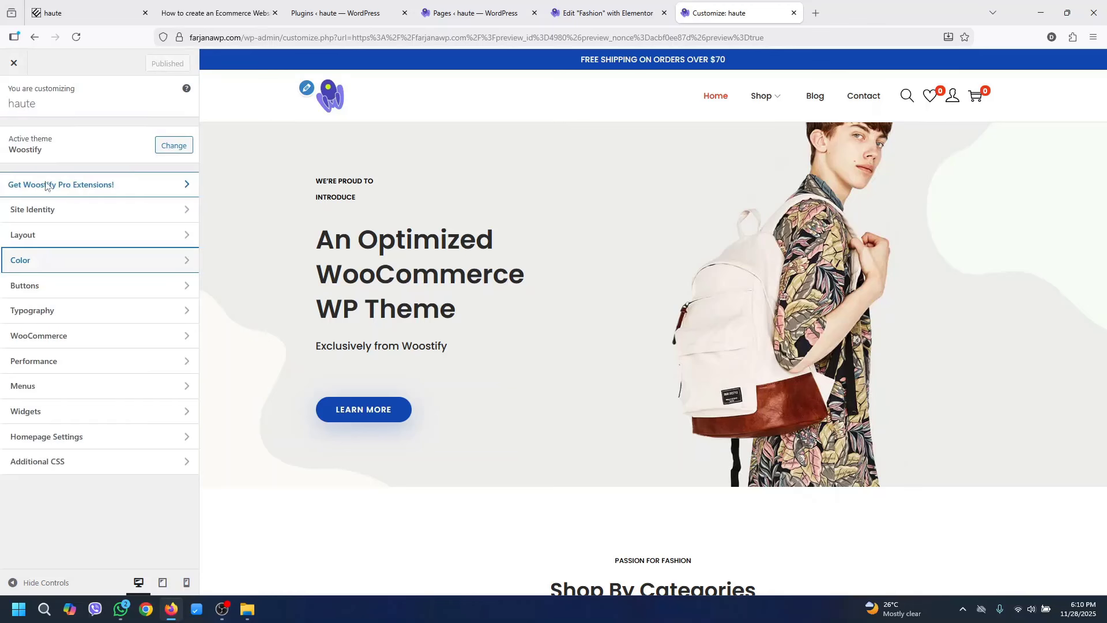
left_click(84, 312)
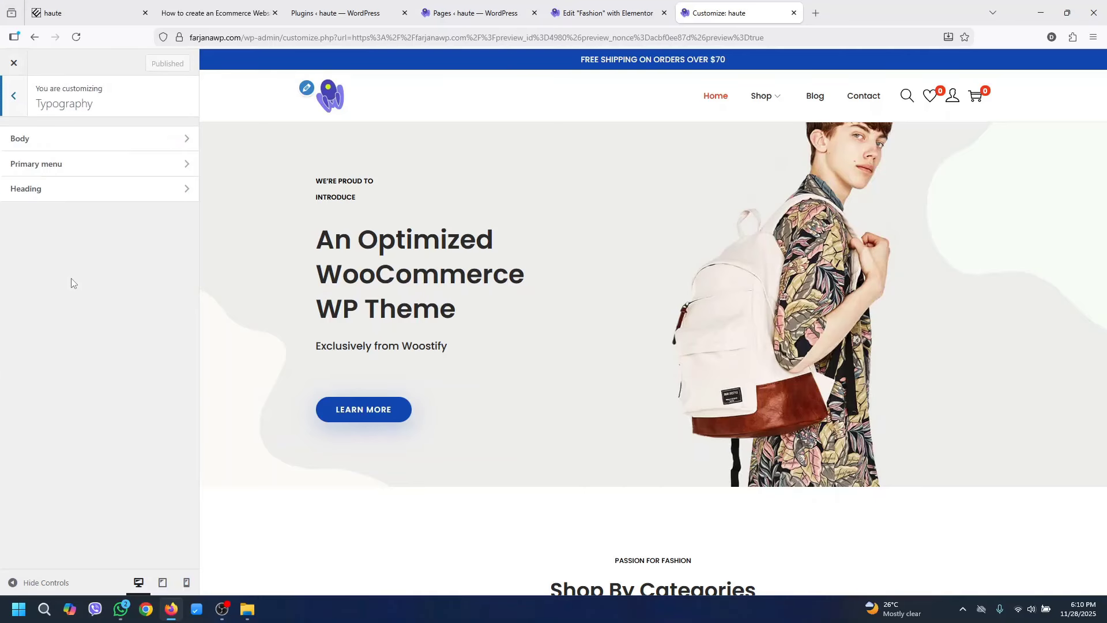
left_click(57, 142)
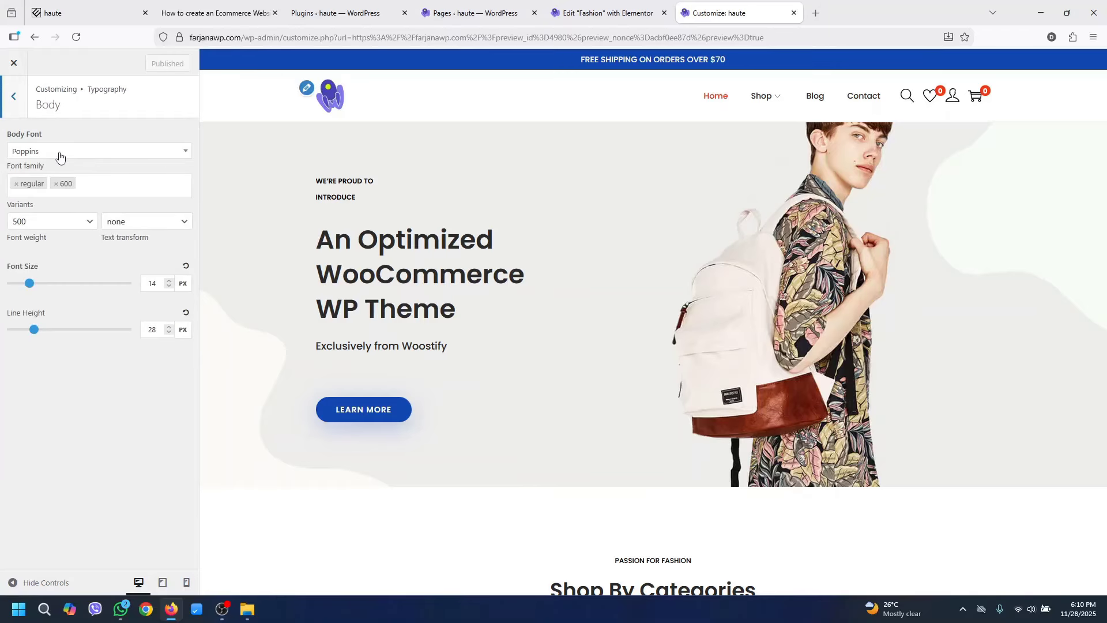
left_click(15, 94)
left_click(101, 170)
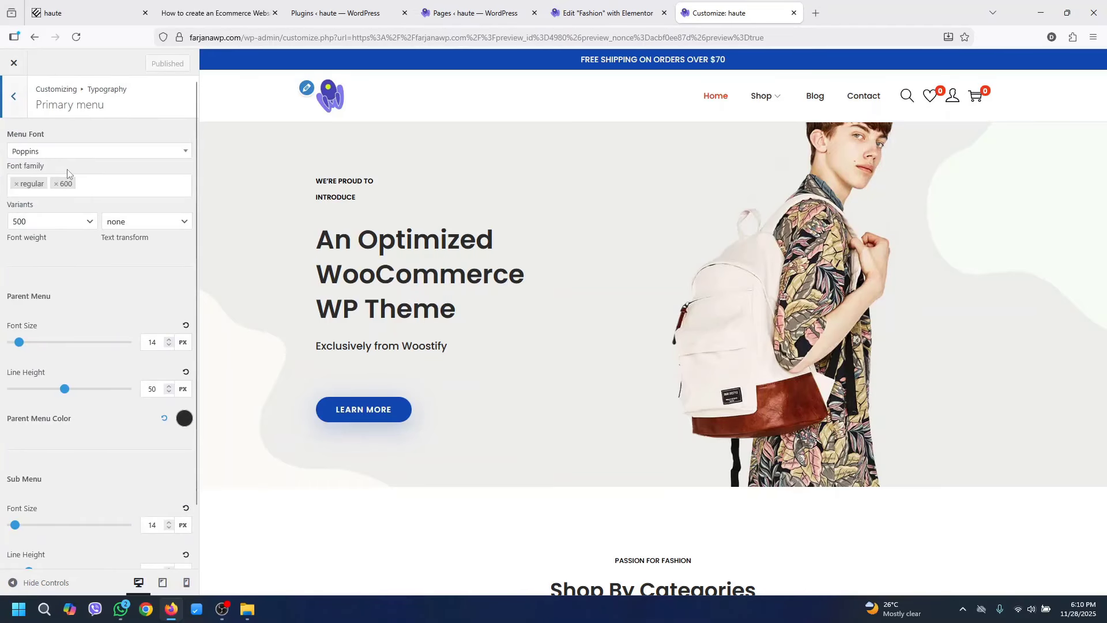
left_click(16, 107)
left_click(65, 199)
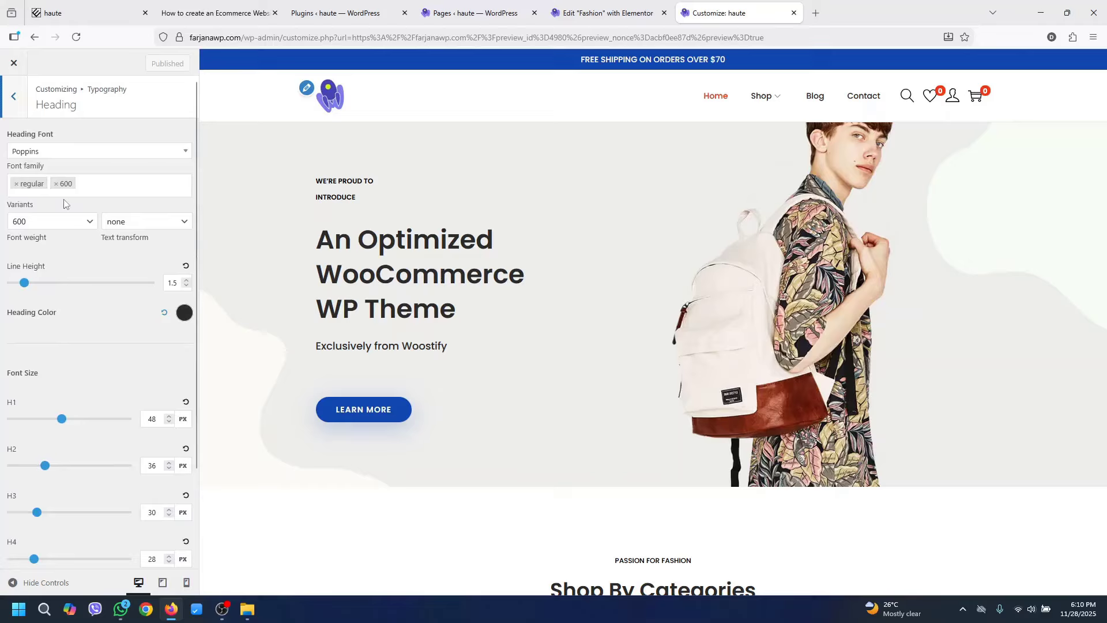
left_click(14, 110)
Close the theme customizer and reload the Elementor editor of the Fashion page
left_click(15, 101)
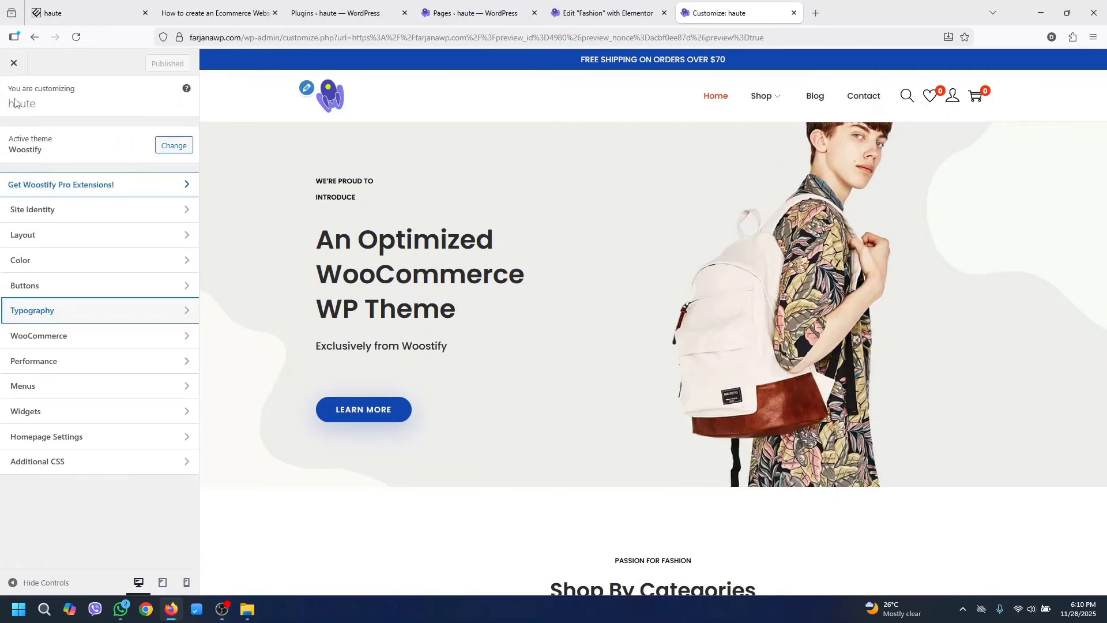
key("ctrl+w")
left_click(77, 37)
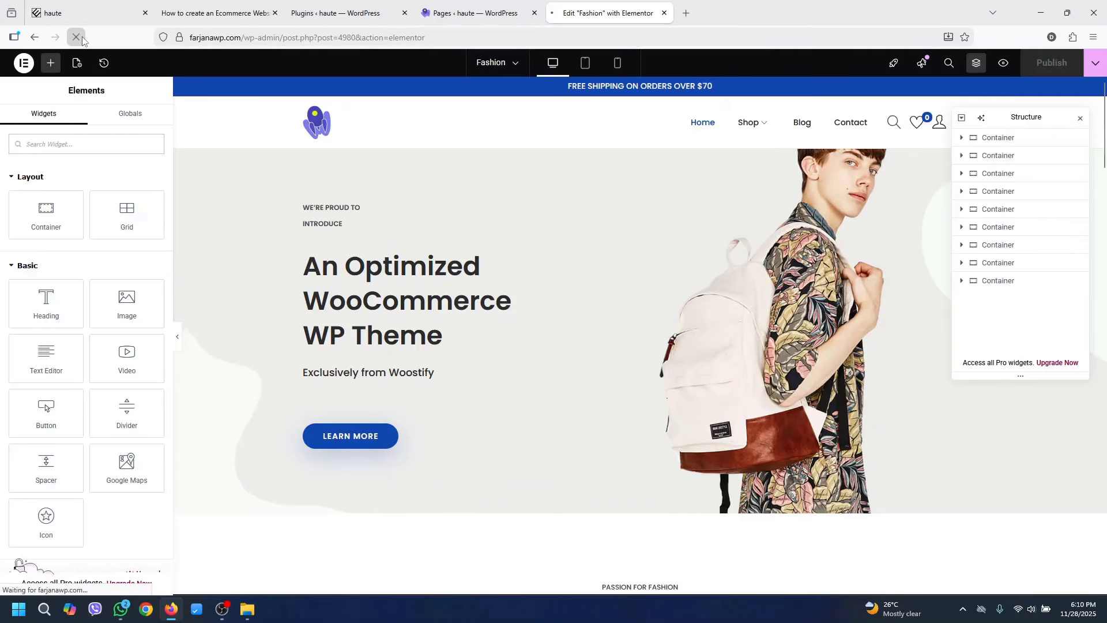
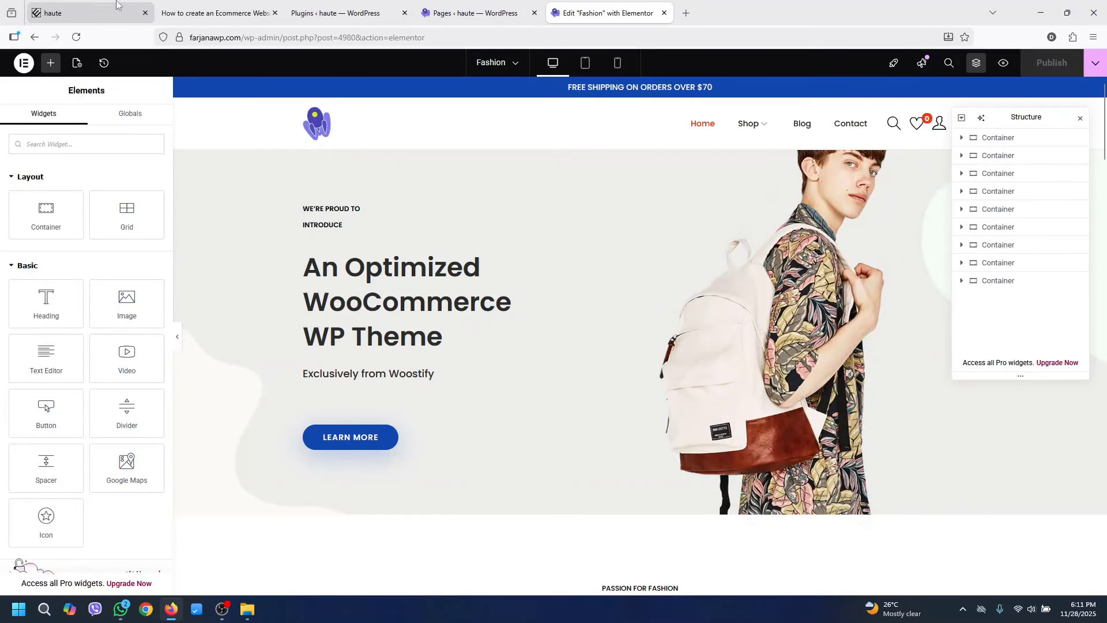
Replace the hero banner's small intro text with "upto 30% OFF", copied from the reference store's homepage
left_click(97, 10)
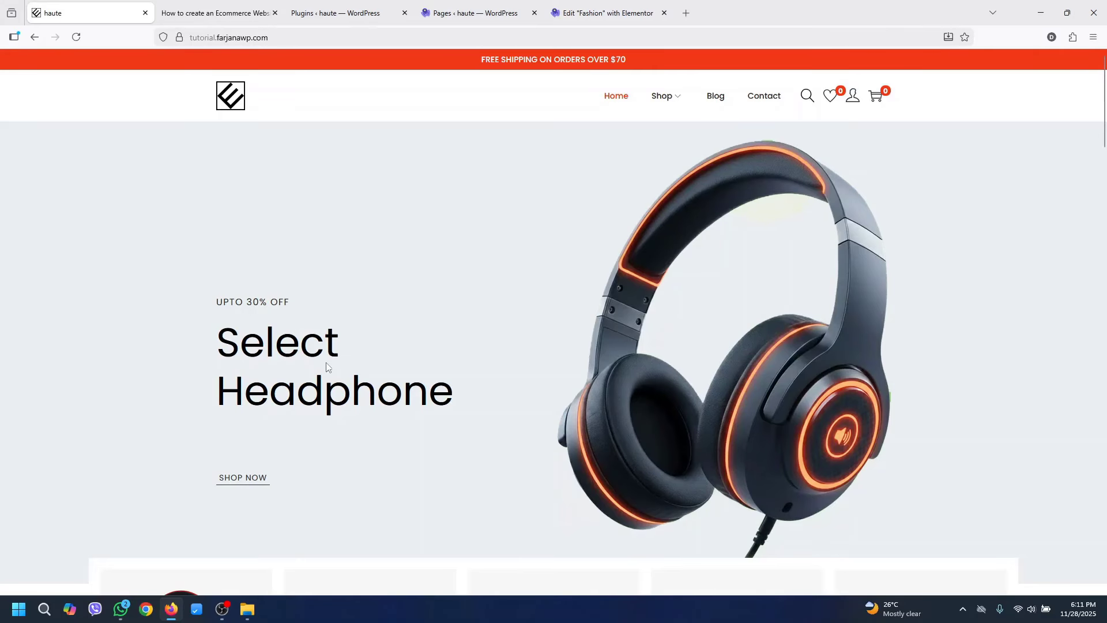
triple_click(266, 303)
right_click(270, 305)
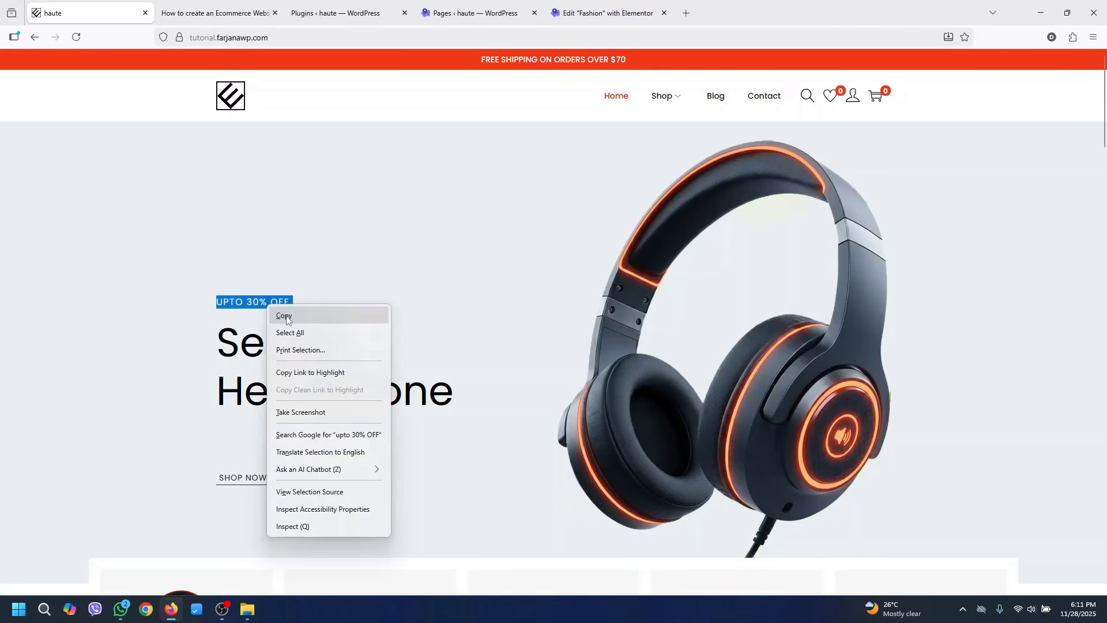
left_click(285, 316)
left_click(508, 3)
left_click(534, 13)
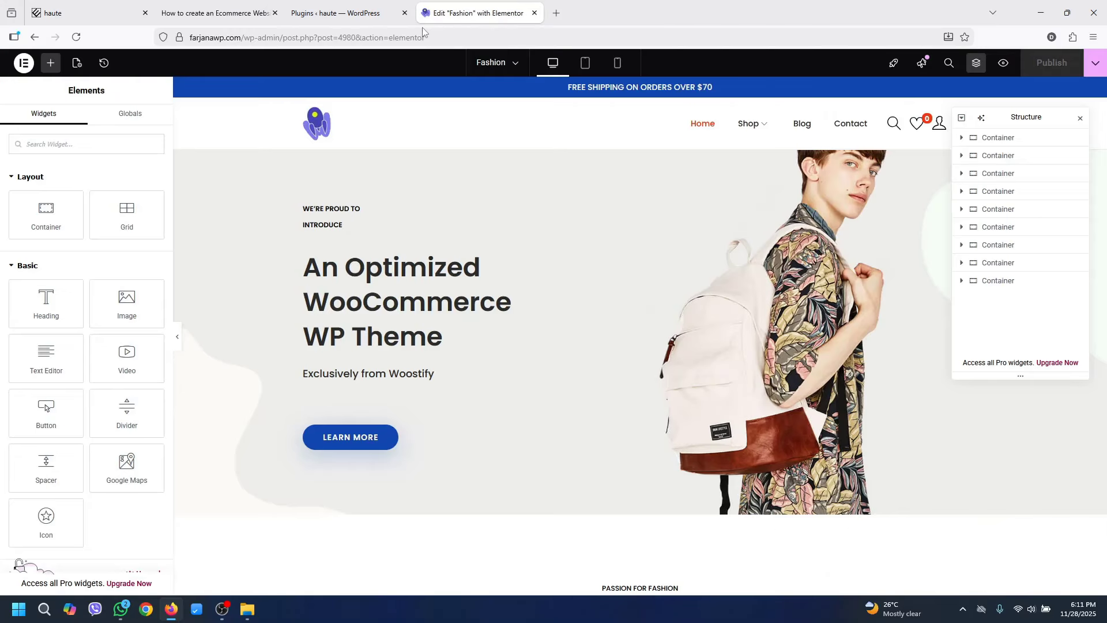
left_click(326, 218)
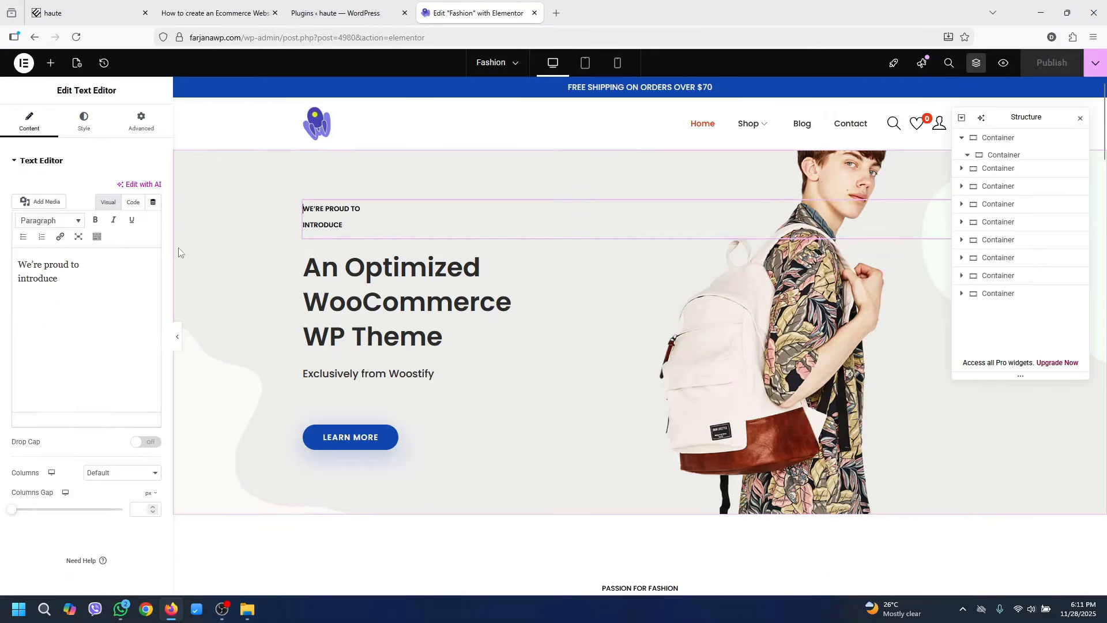
key("ctrl+a")
key("ctrl+v")
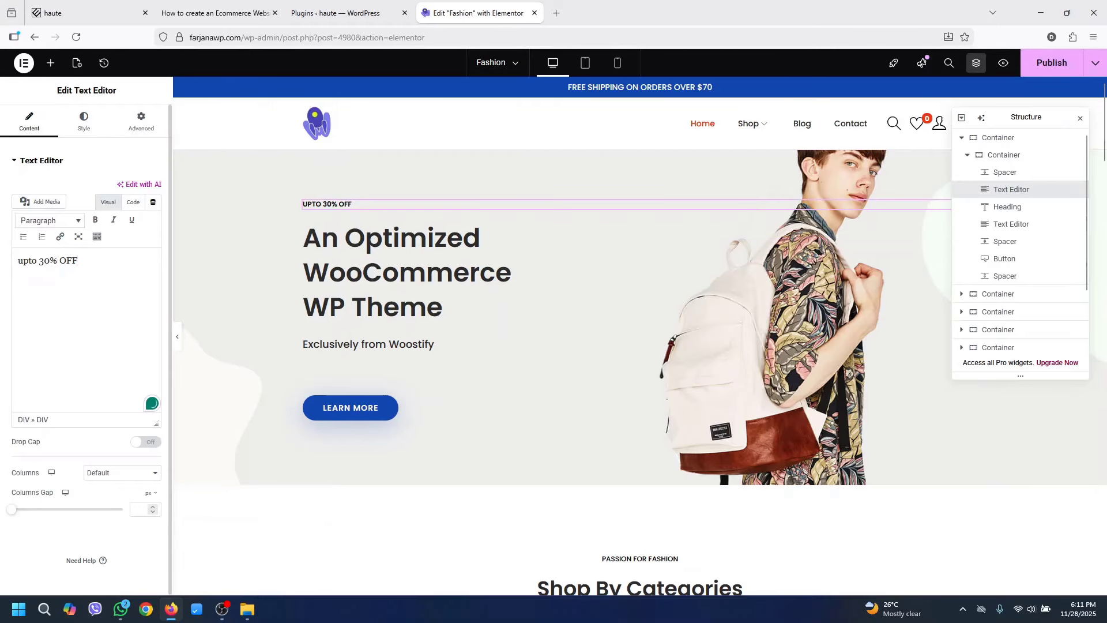
Style the hero's intro text with font size 16 px, weight 400 (Normal) and letter spacing 1.4 px
left_click(84, 122)
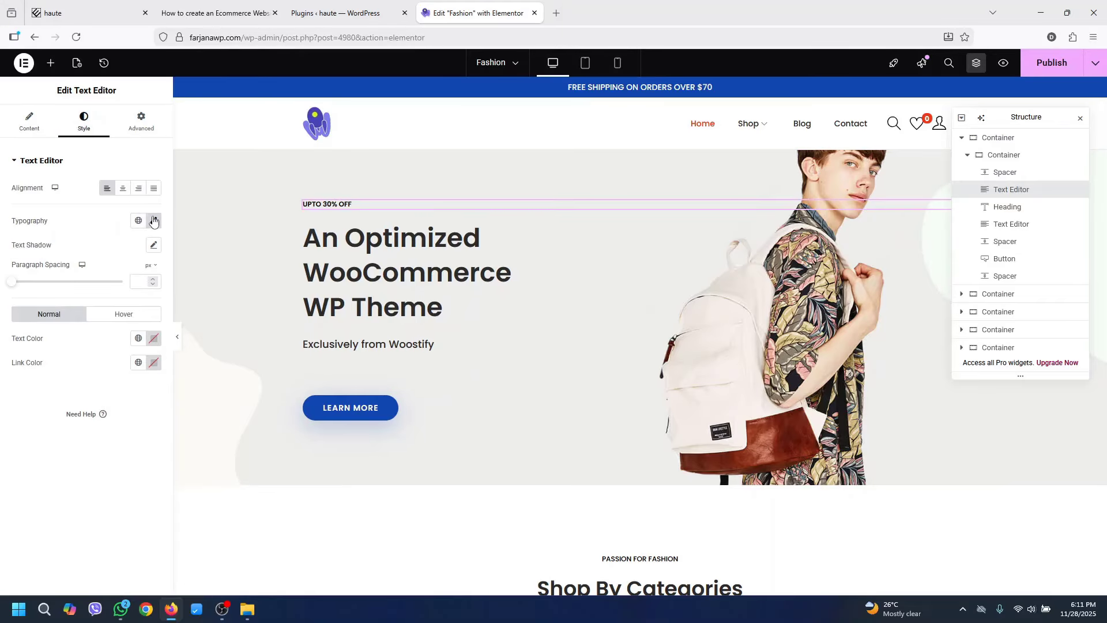
left_click(154, 222)
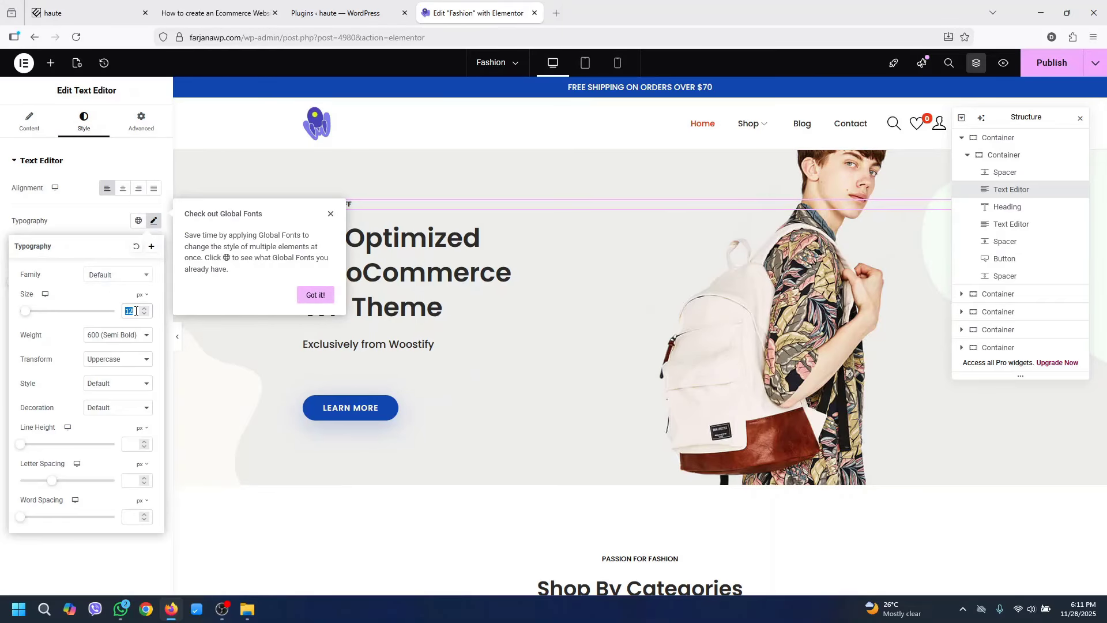
key("Up")
left_click(315, 295)
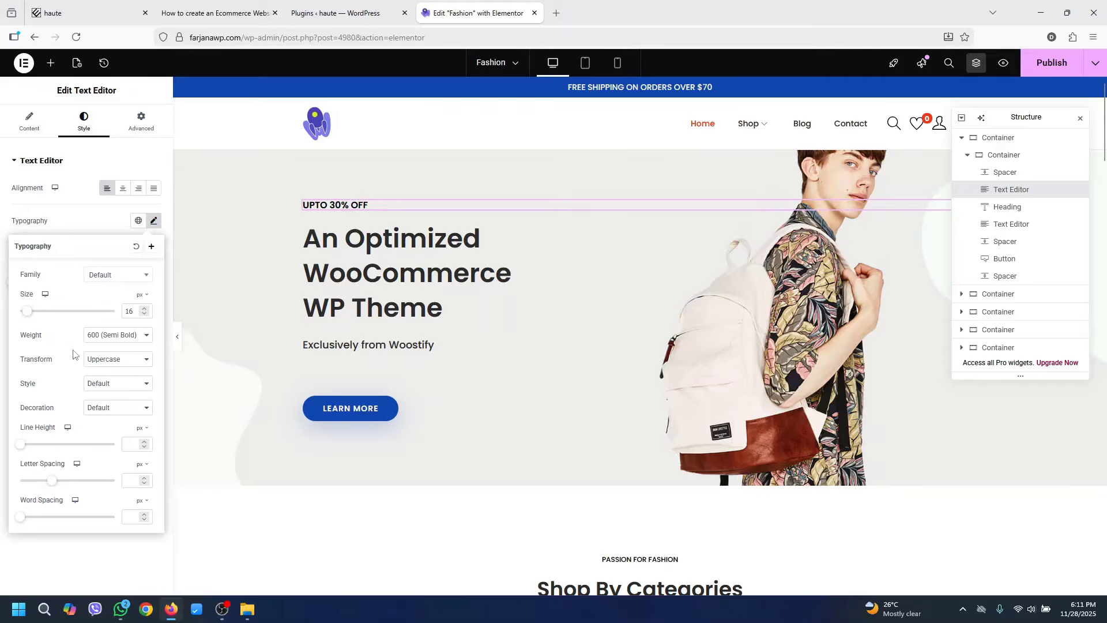
left_click(102, 337)
left_click(131, 397)
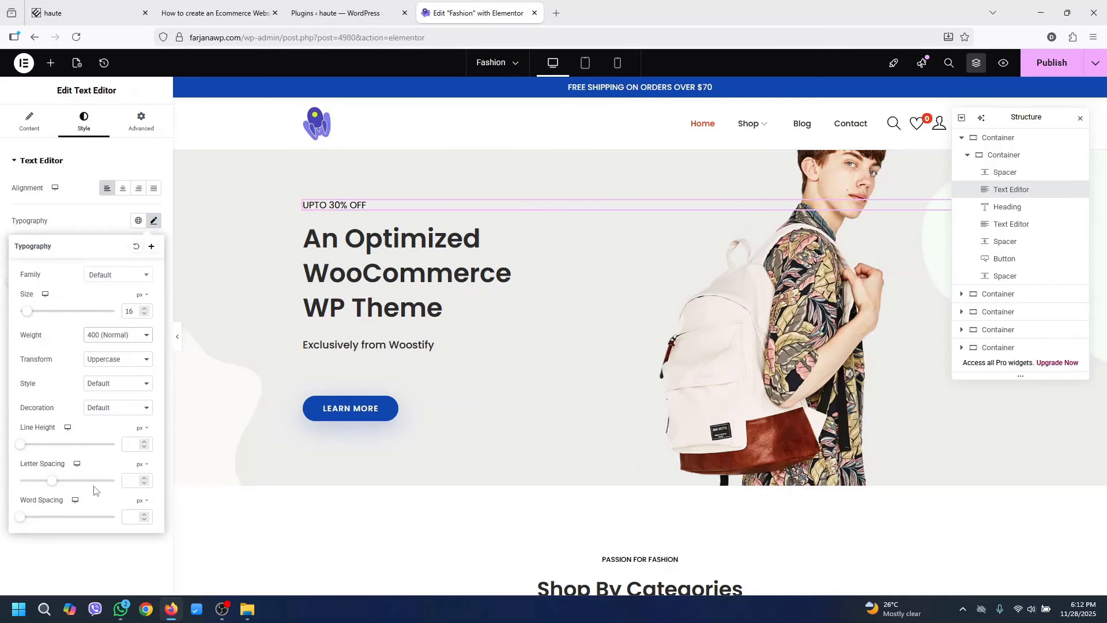
left_click(141, 479)
type(".4")
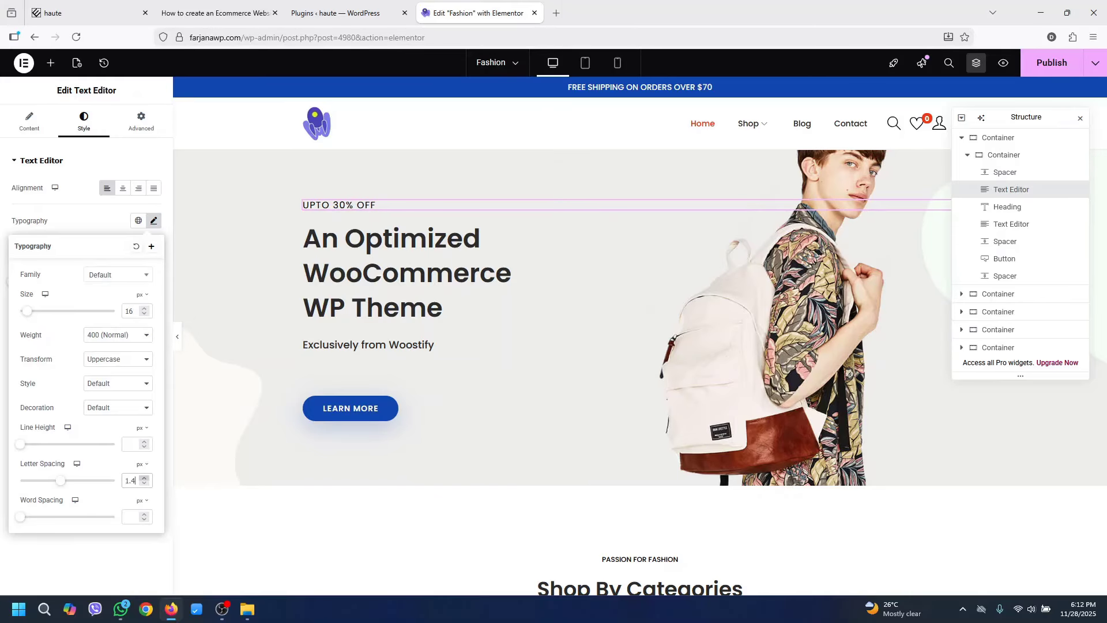
Replace the hero heading with "Select <br> Headphone", using the heading text copied from the reference store's homepage
left_click(77, 11)
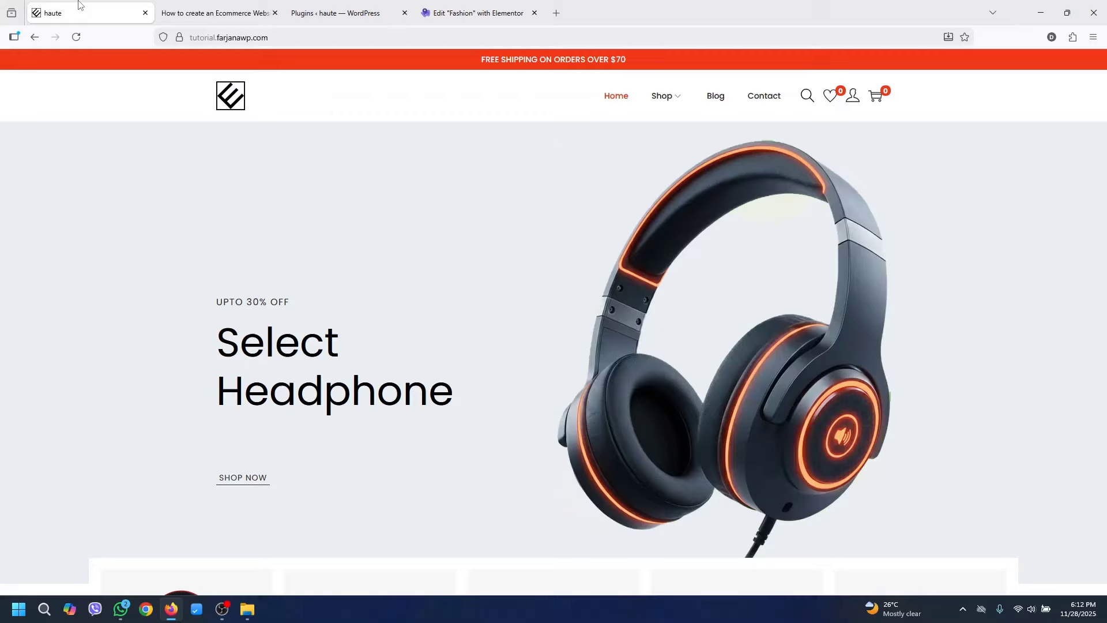
double_click(251, 396)
left_click_drag(218, 342, 446, 405)
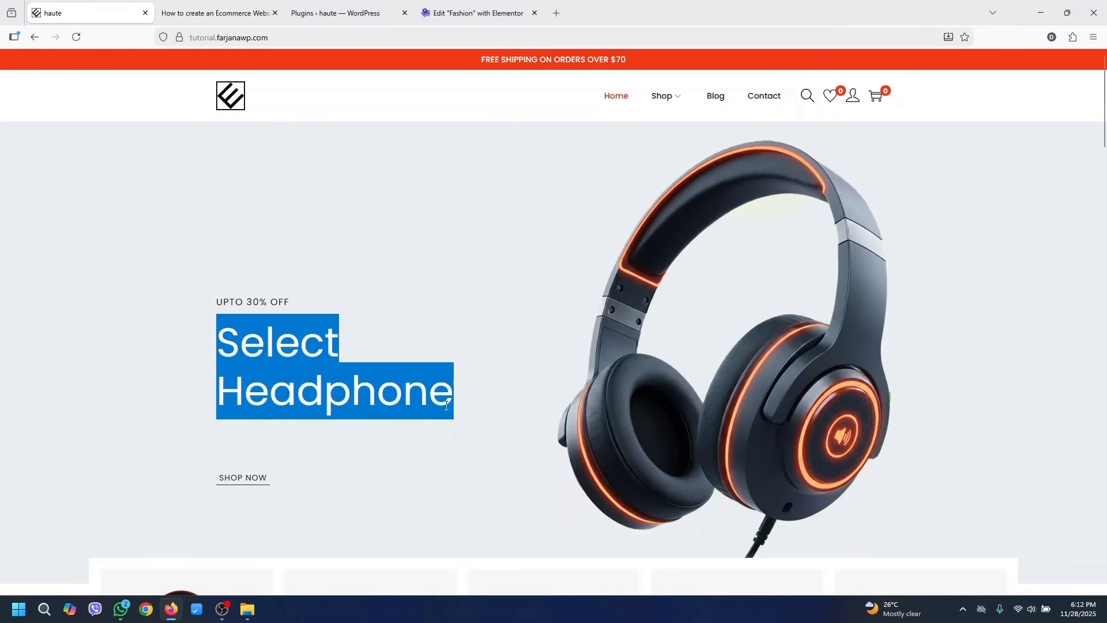
right_click(396, 390)
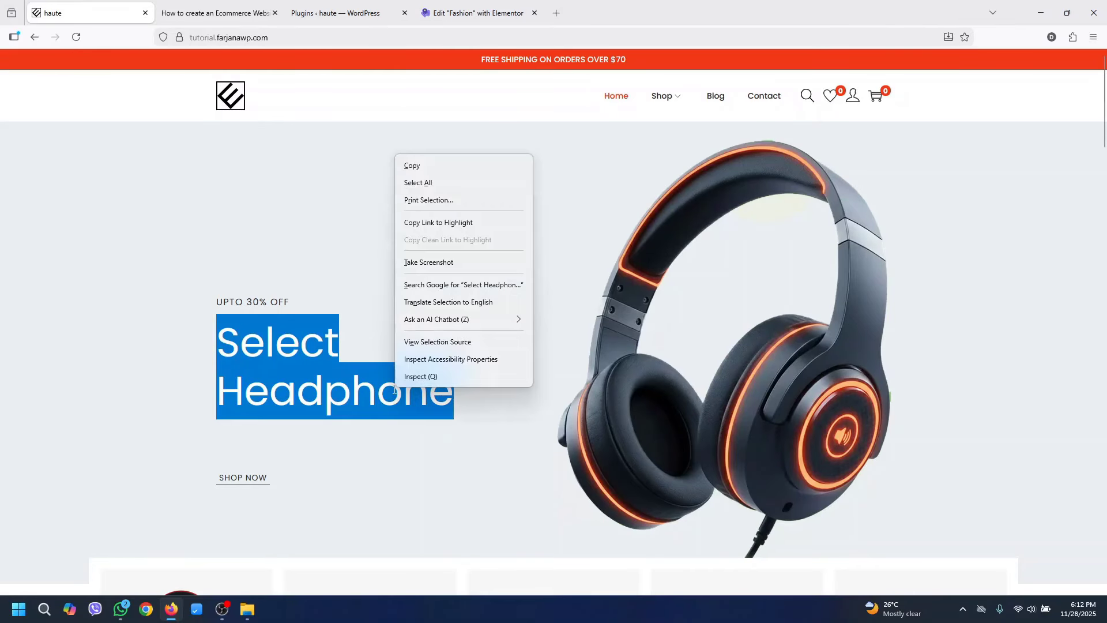
left_click(424, 166)
left_click(478, 13)
key("ctrl+a")
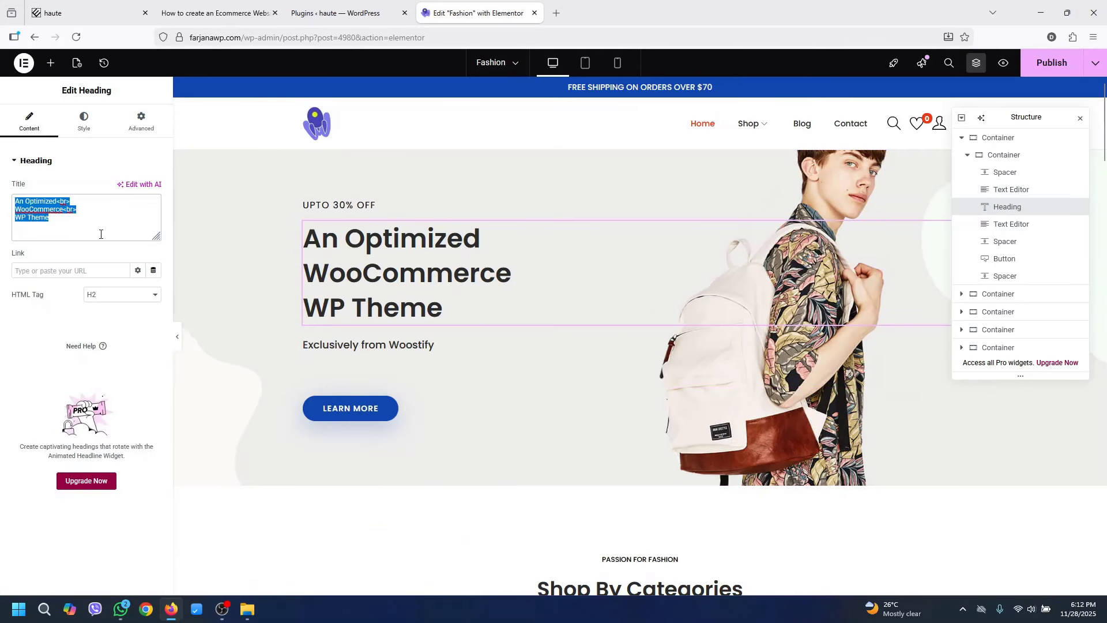
key("ctrl+v")
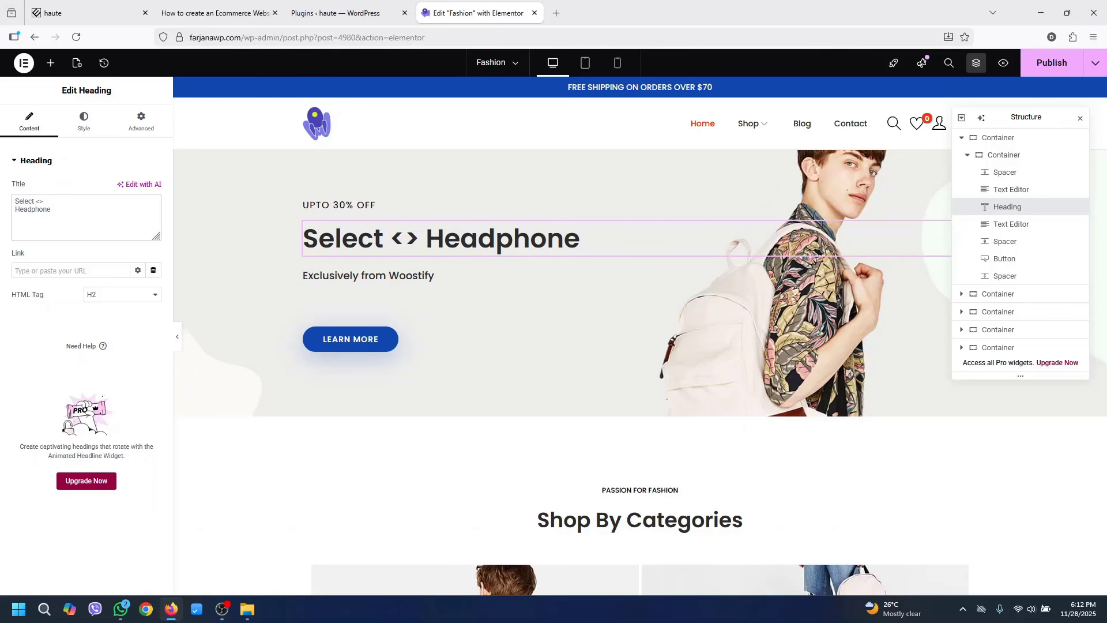
type("br")
Set the hero heading's font size to 70 px and its line height to 1.2 em
left_click(83, 122)
left_click(153, 221)
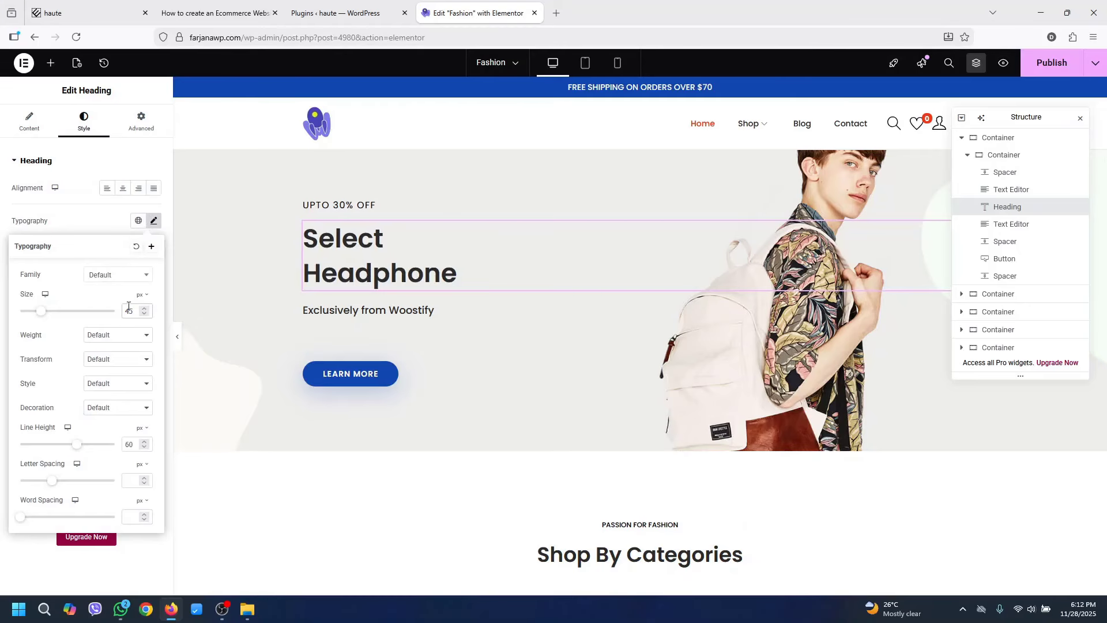
type("70")
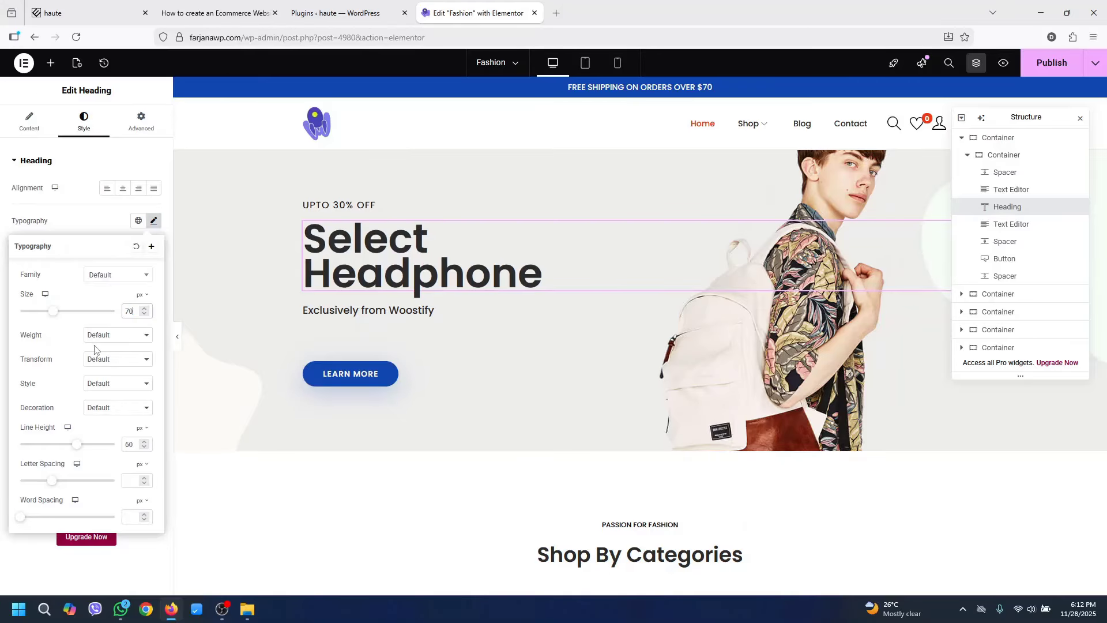
left_click(141, 428)
left_click(139, 445)
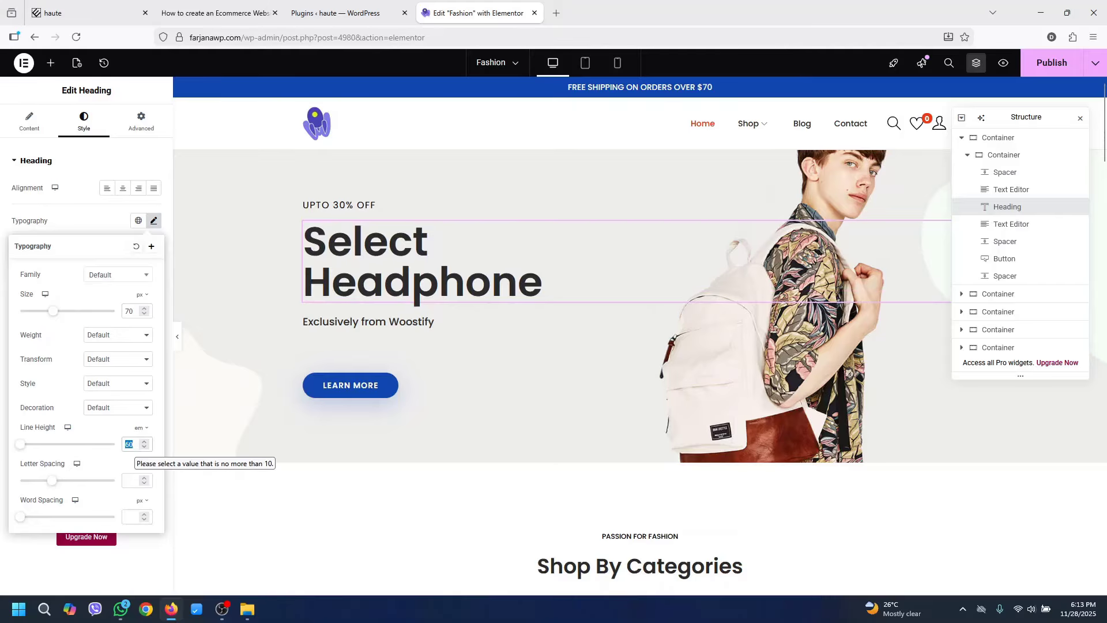
type("1.2")
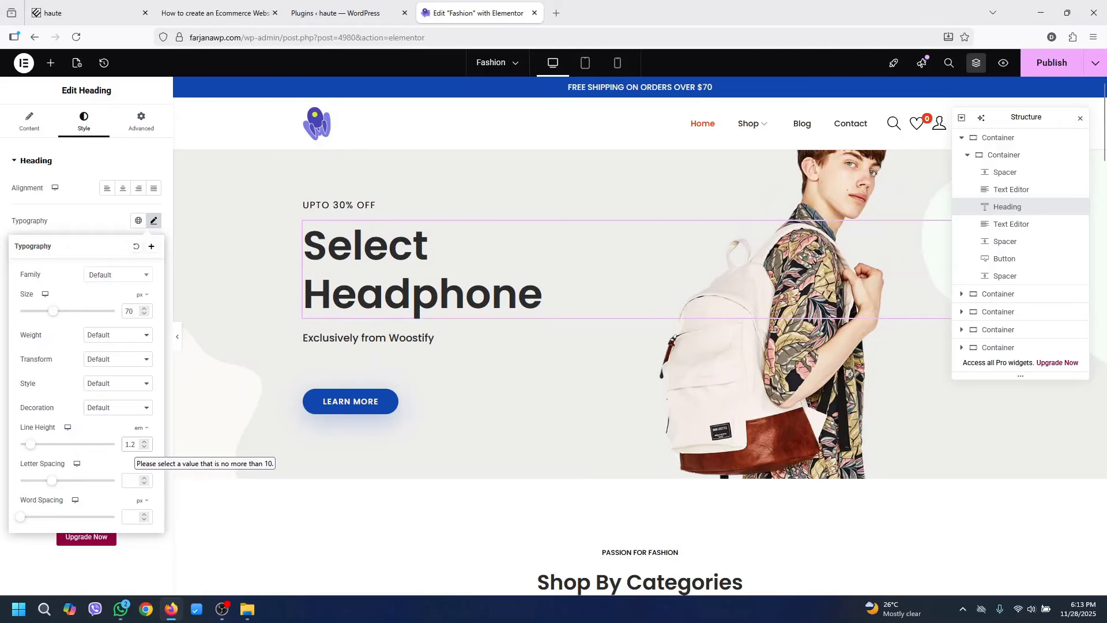
Set the hero heading's font weight to 400 (Normal) and compare it with the reference store's heading
left_click(86, 7)
left_click(234, 421)
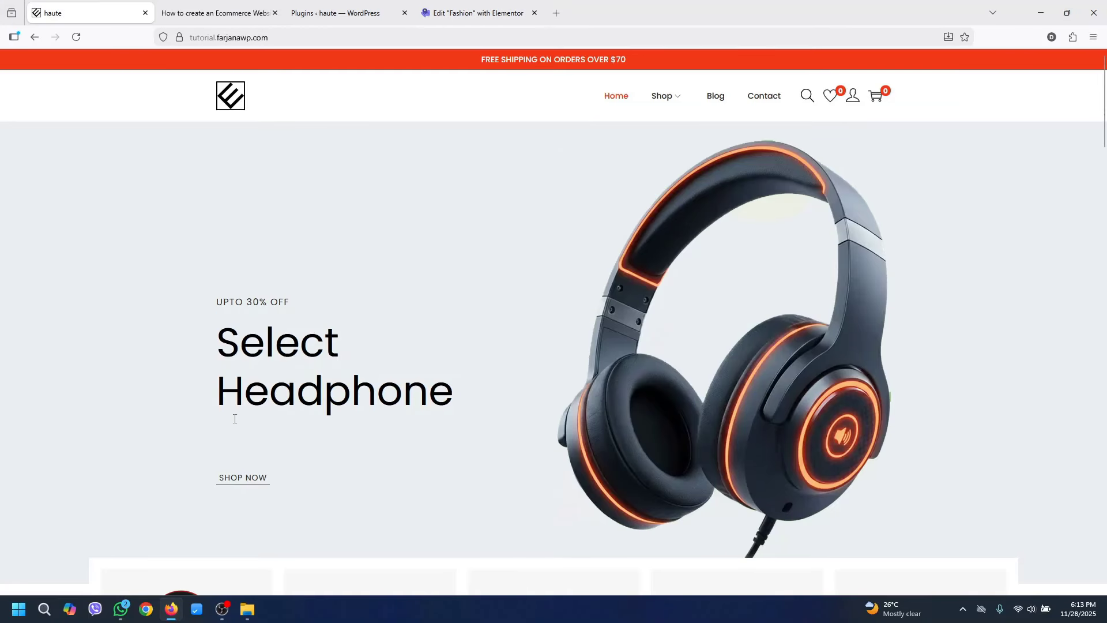
left_click(449, 7)
left_click(113, 335)
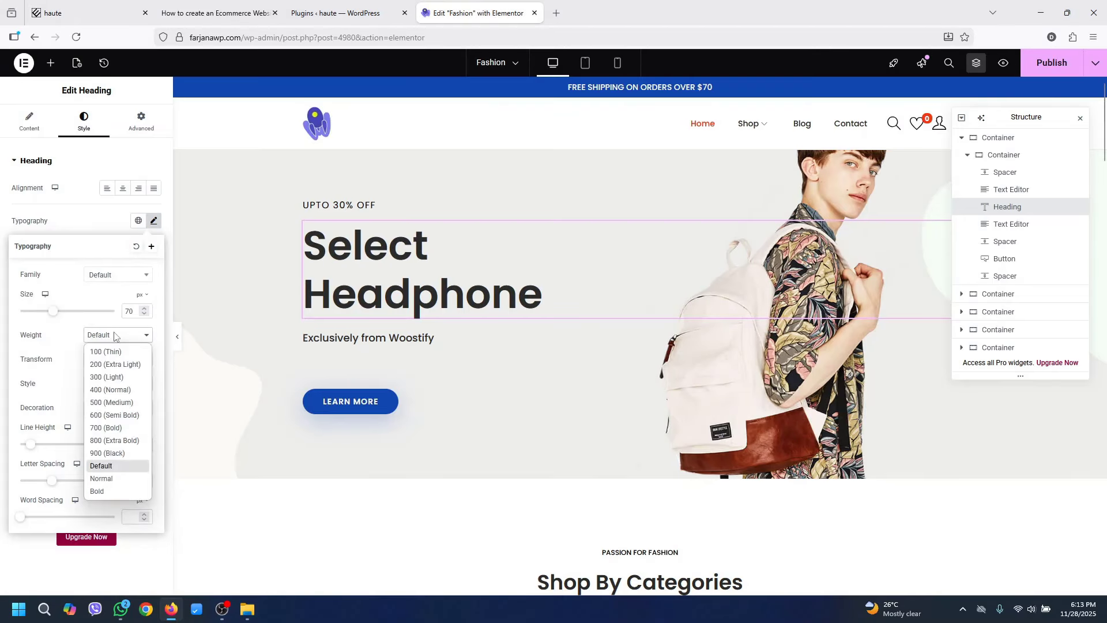
left_click(110, 390)
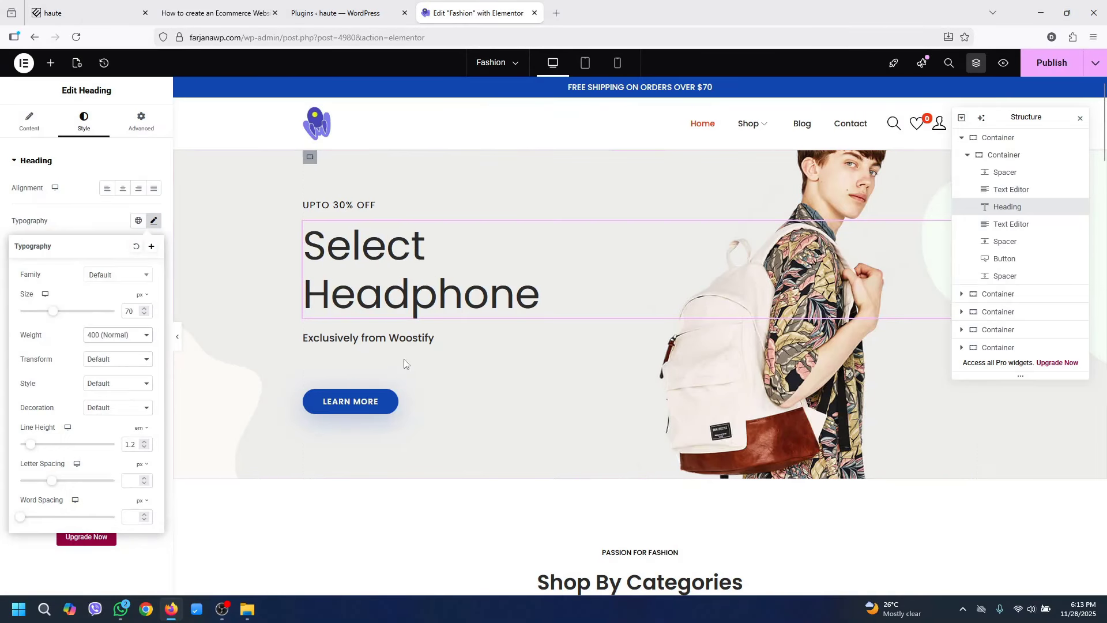
left_click(98, 8)
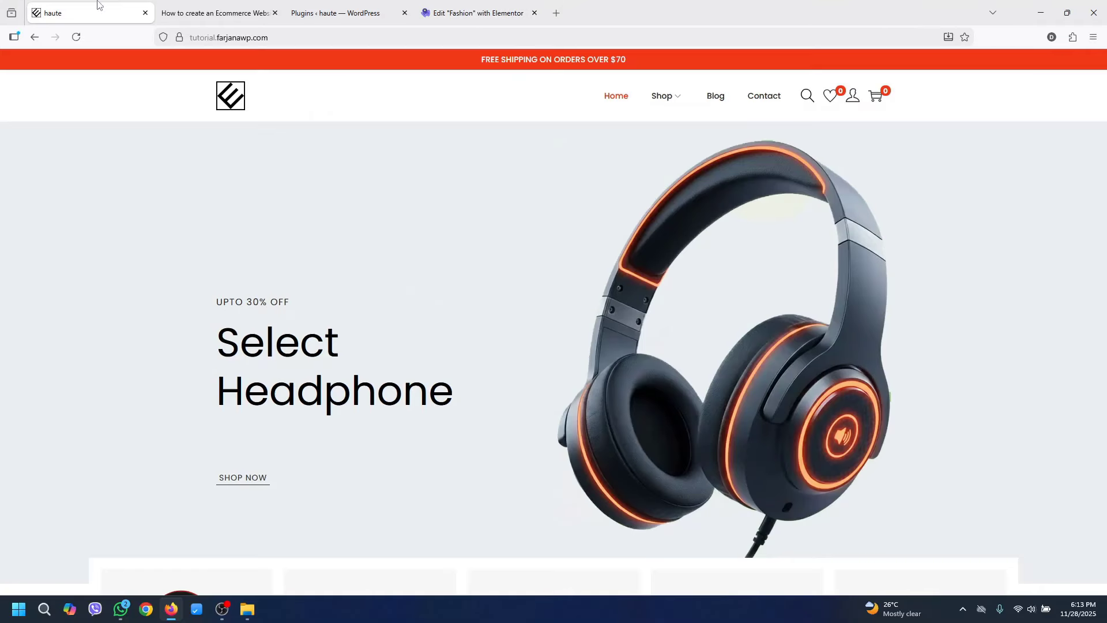
left_click(473, 13)
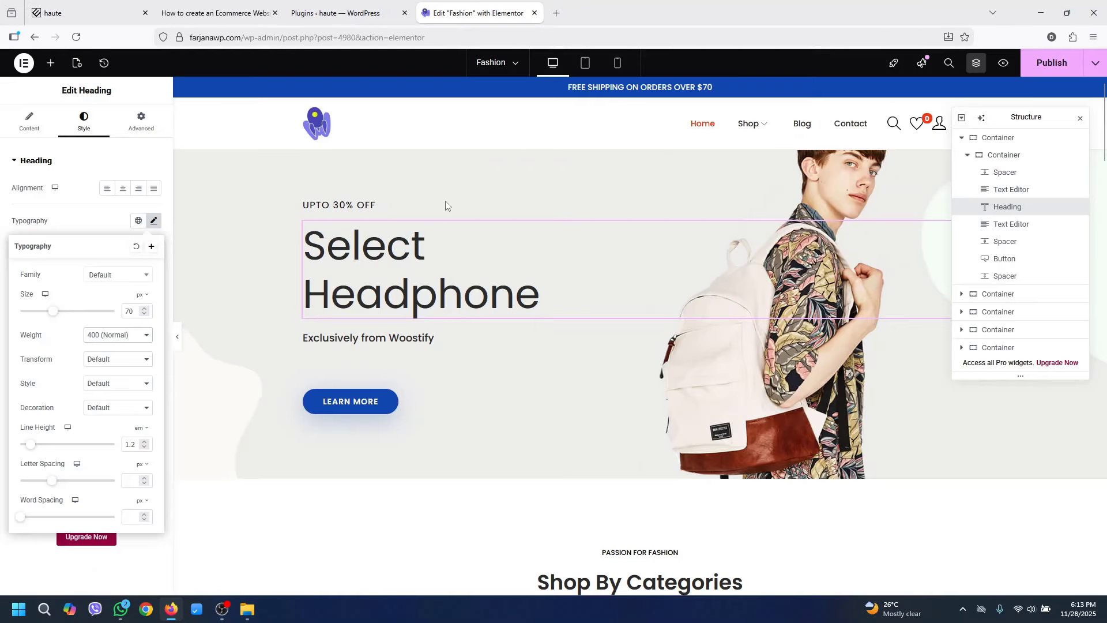
Delete the "Exclusively from Woostify" text from the hero and change the button's text to "Shop Now"
right_click(409, 326)
left_click(444, 582)
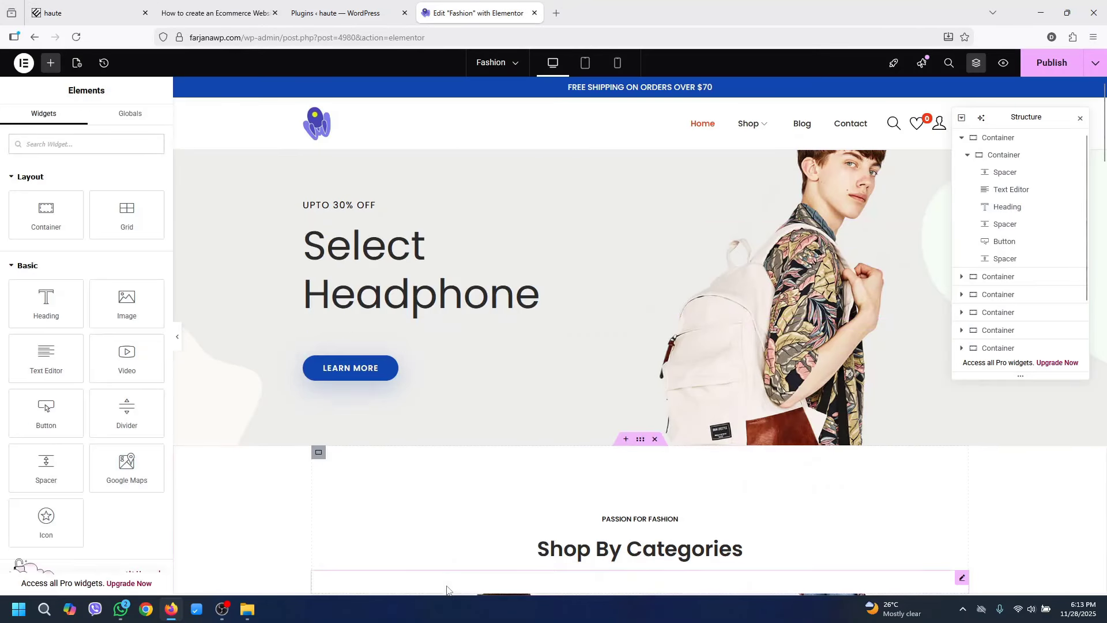
left_click(359, 372)
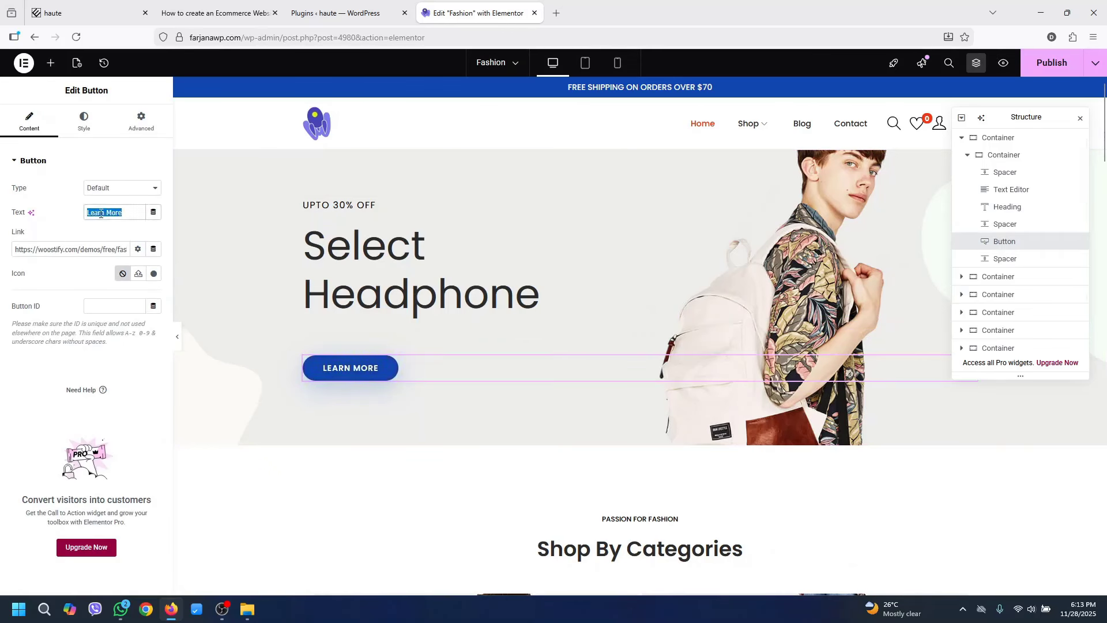
type("Shop N")
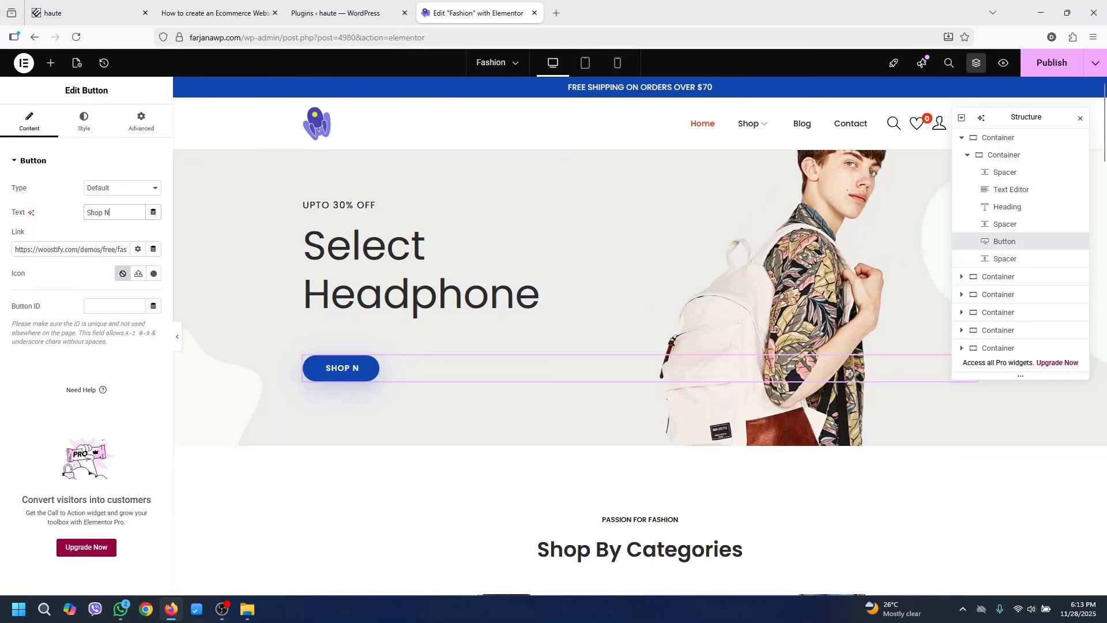
type("ow")
Replace the hero button's Woostify demo link with "/"
triple_click(81, 250)
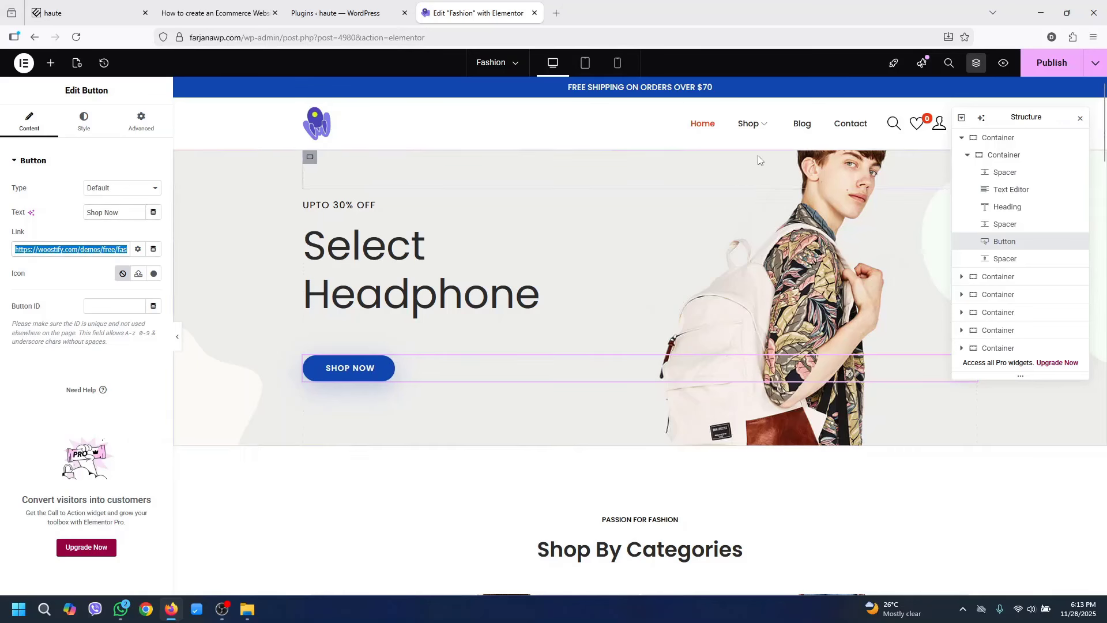
mouse_move(757, 121)
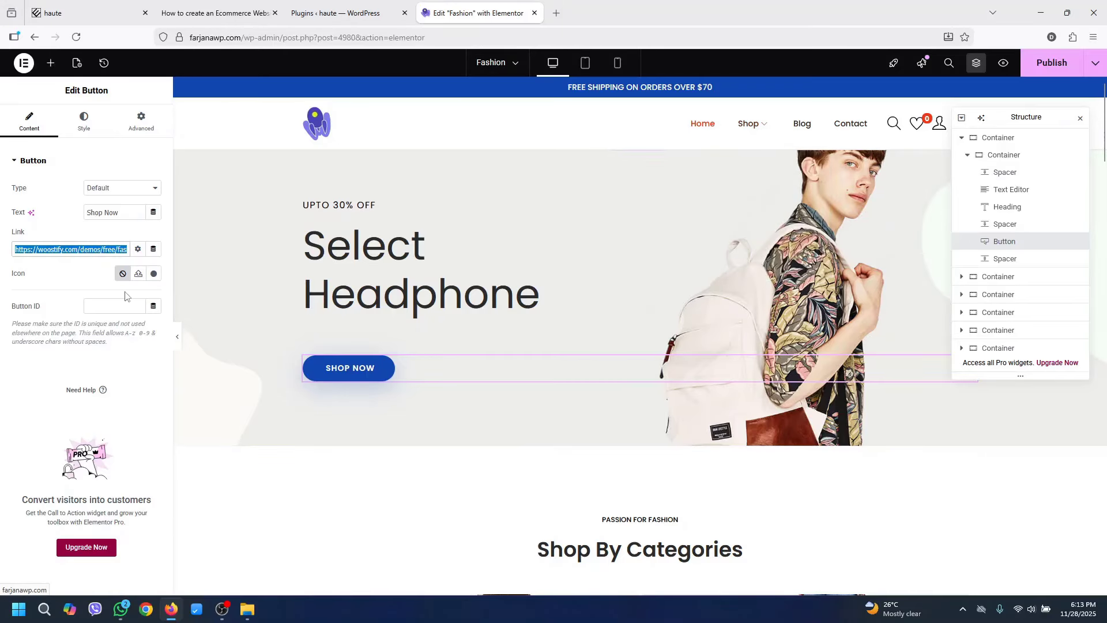
left_click(422, 367)
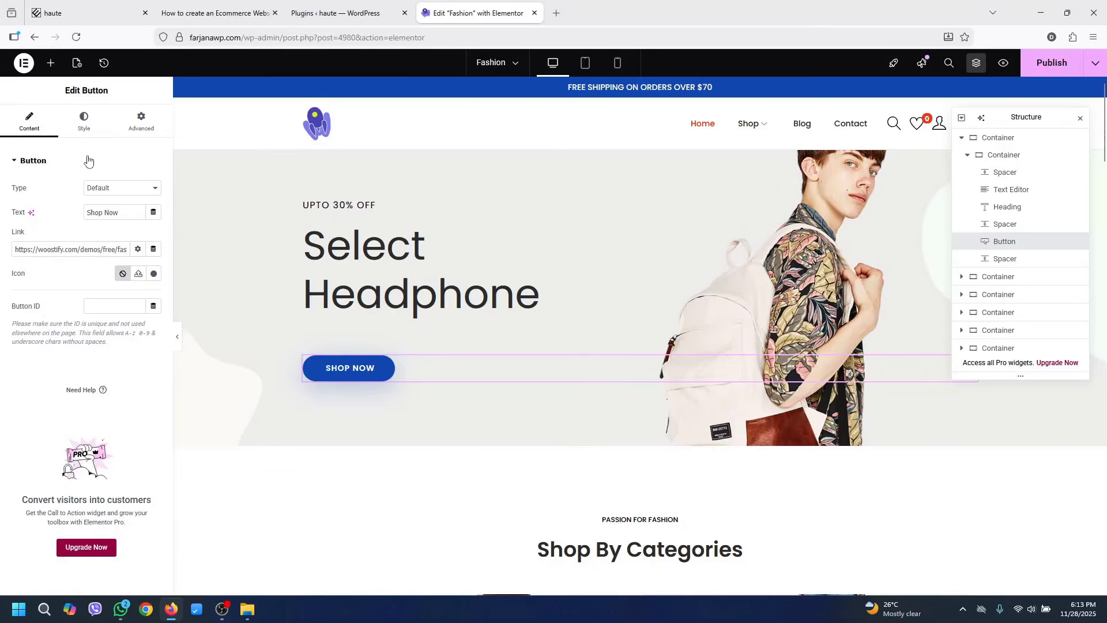
left_click(86, 122)
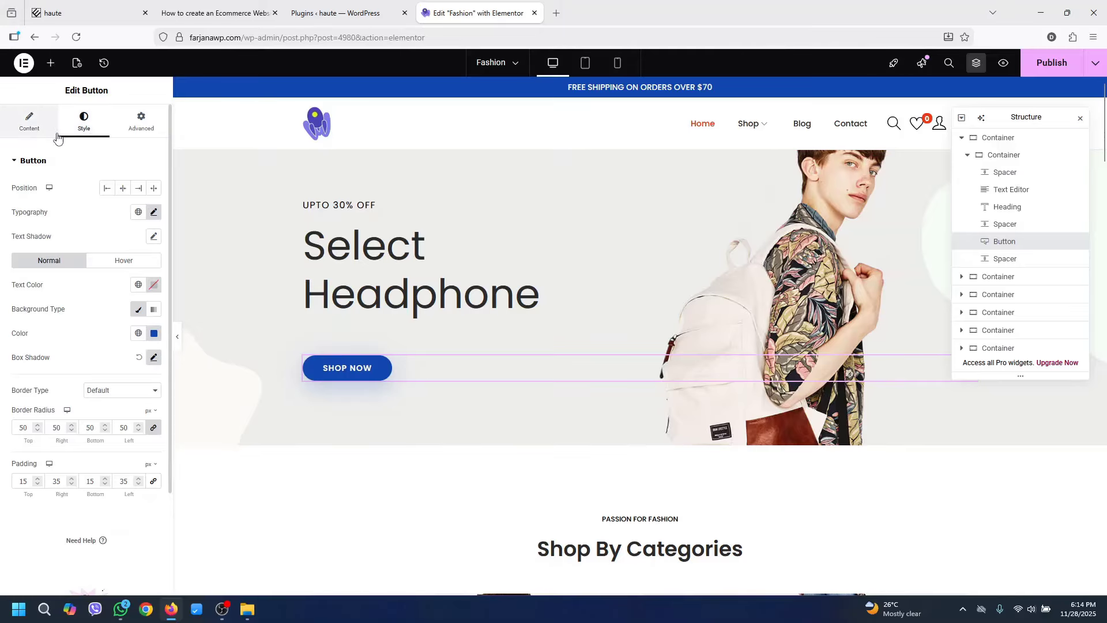
left_click(29, 123)
double_click(71, 249)
key("ctrl+a")
type("/")
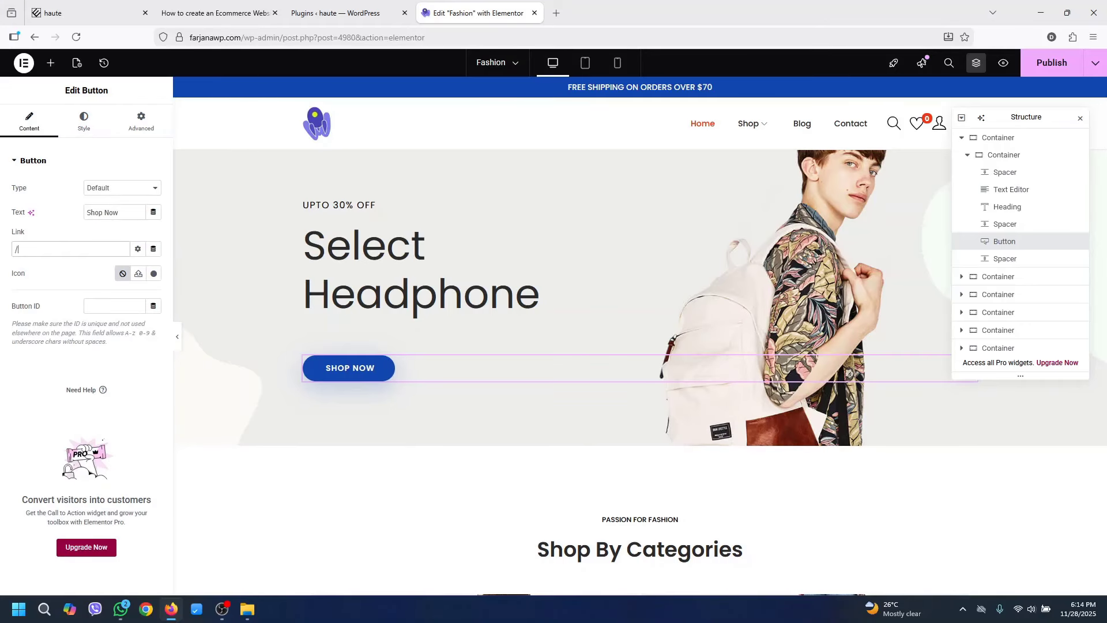
Make the hero button's background color fully transparent and set its text color to the global Secondary color (#000000)
left_click(91, 120)
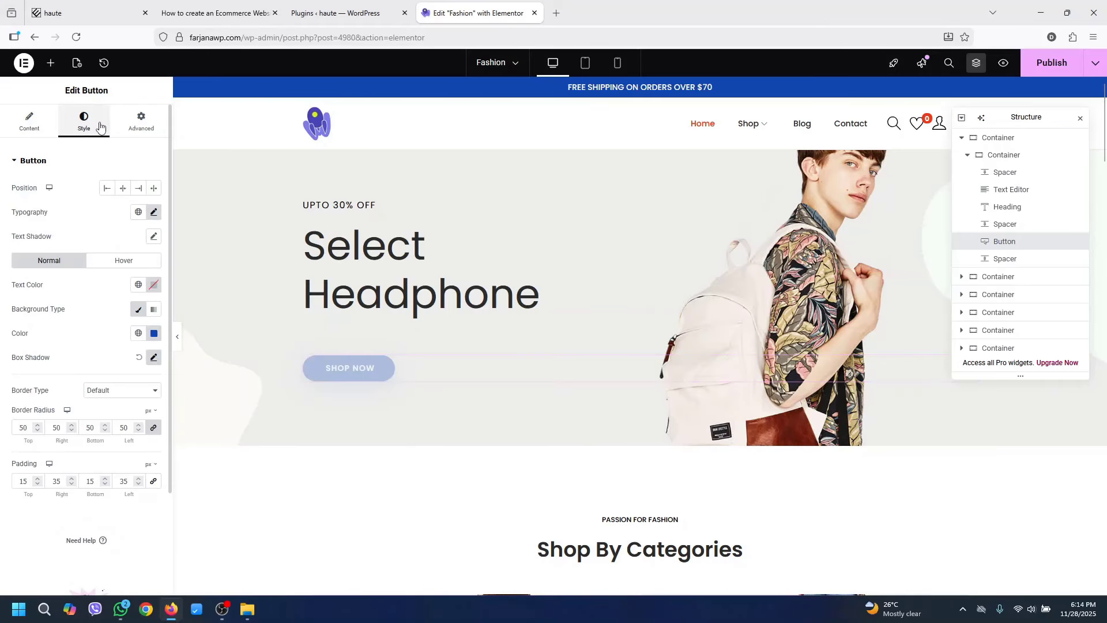
left_click(154, 213)
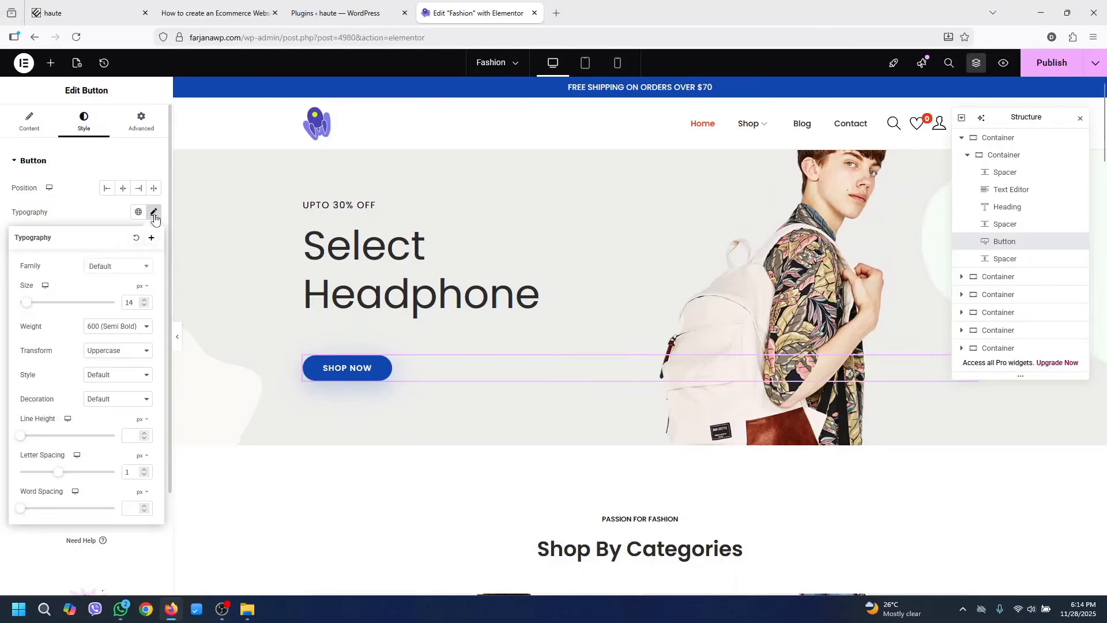
left_click(86, 208)
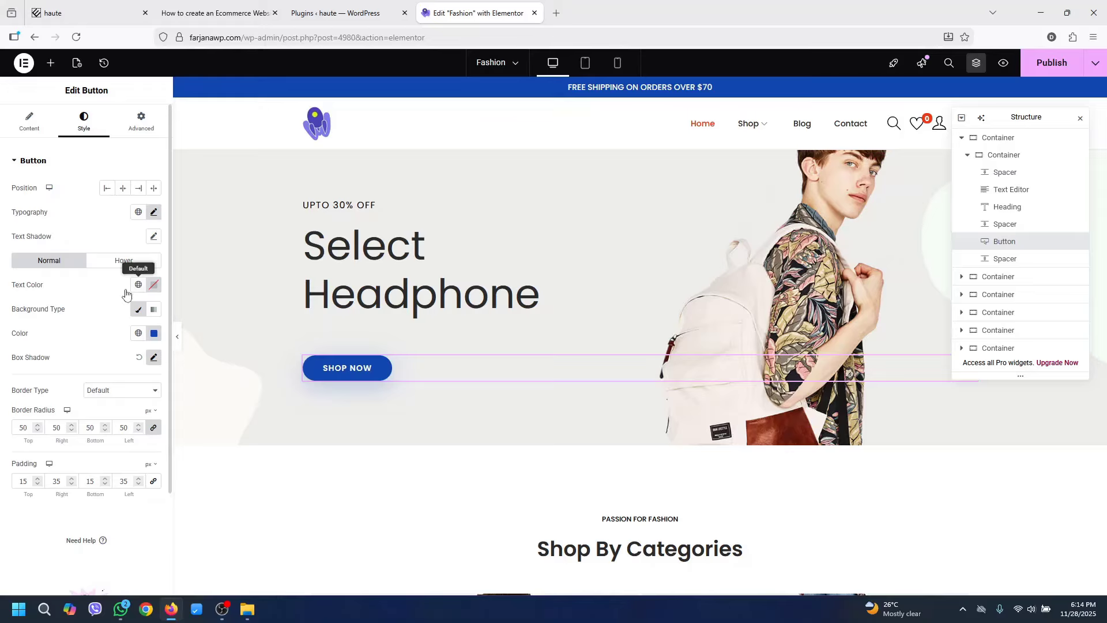
left_click(154, 333)
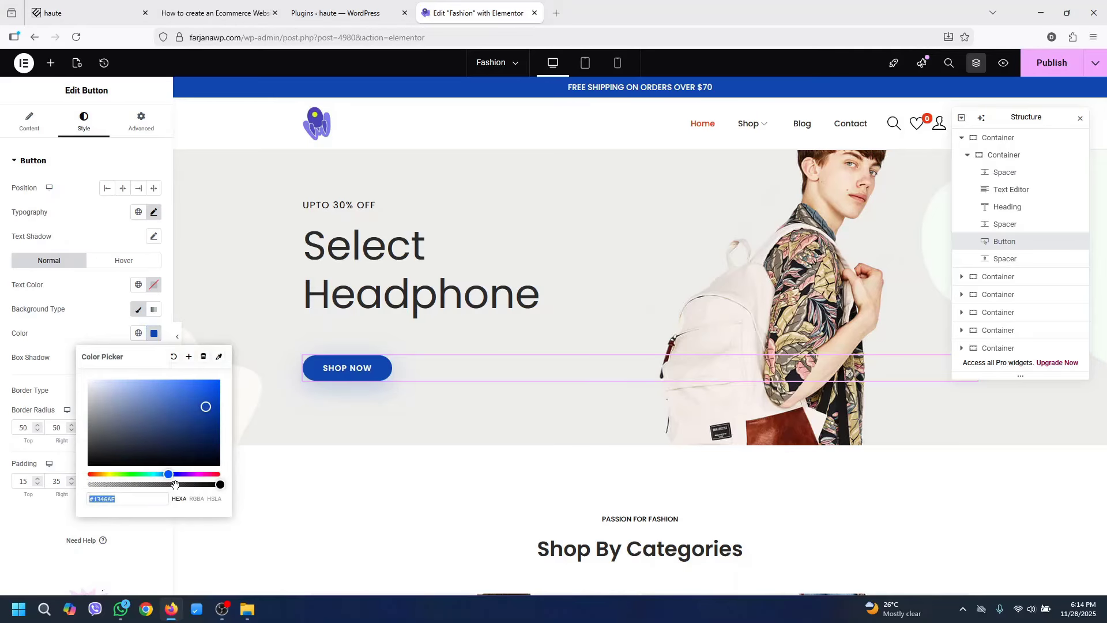
left_click_drag(175, 485, 90, 485)
left_click(139, 285)
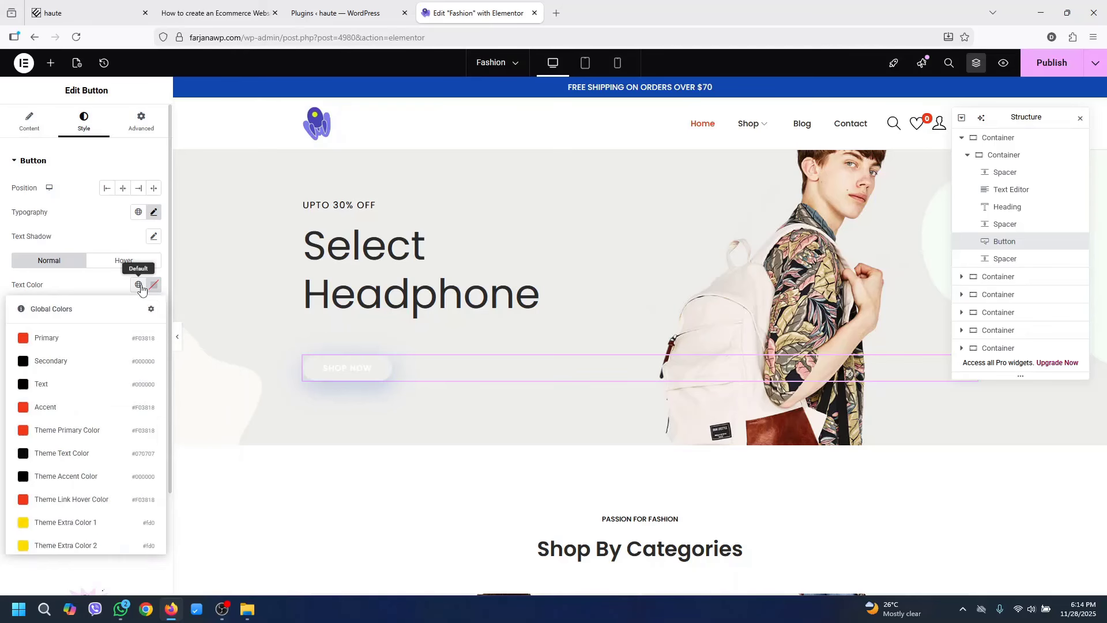
left_click(104, 362)
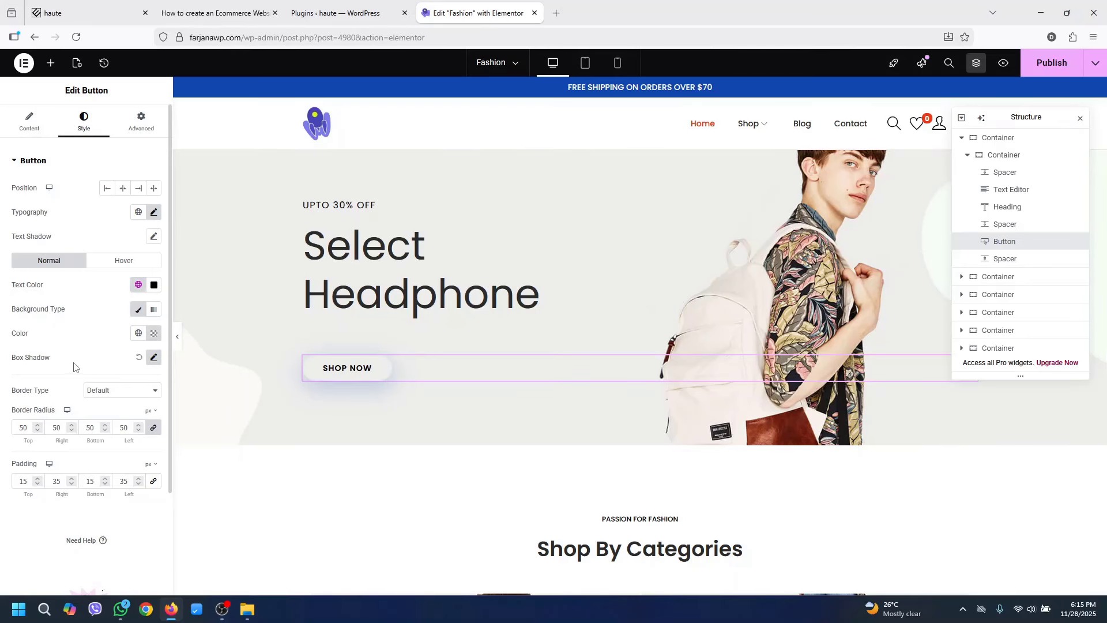
Reset the hero button's box shadow and give it a solid border with width 1 px at the bottom and 0 on other sides
left_click(140, 359)
left_click(102, 393)
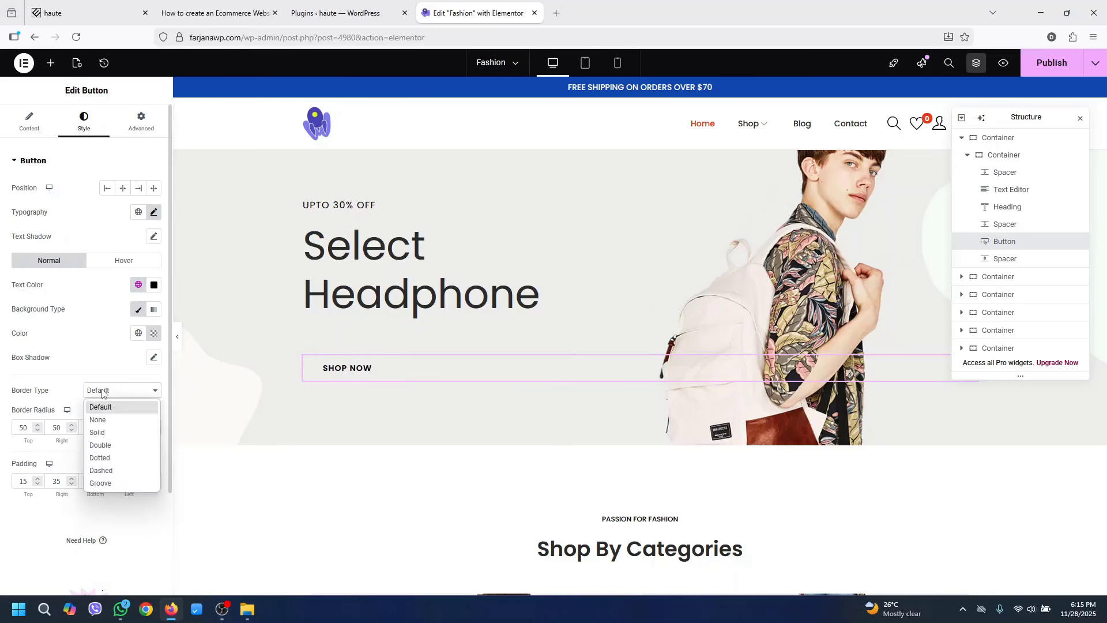
left_click(107, 435)
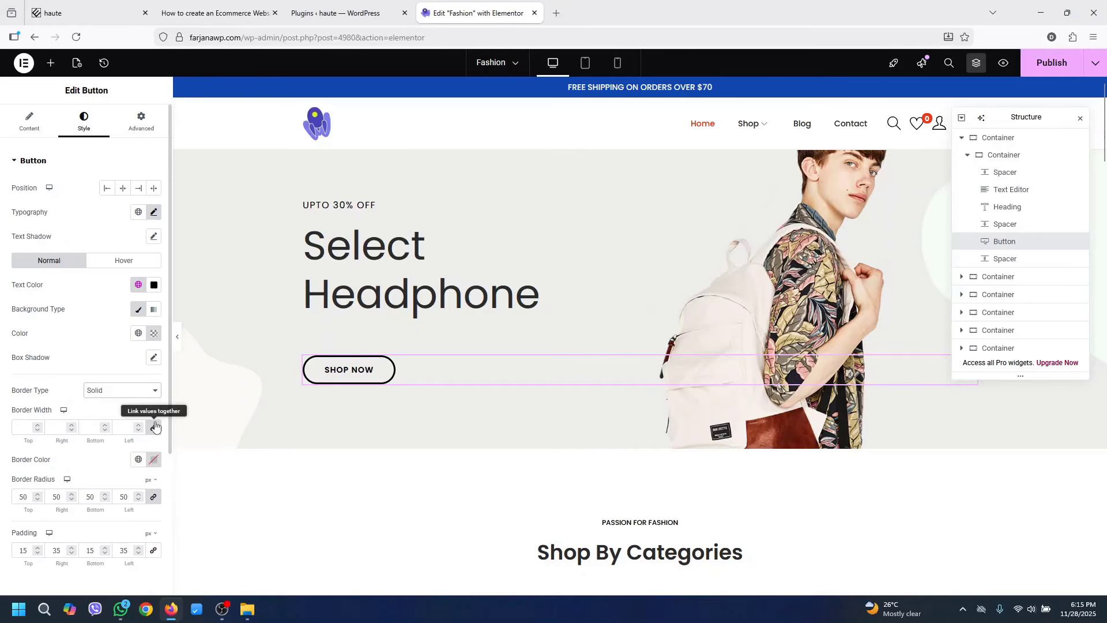
left_click(88, 428)
type("0")
type("1")
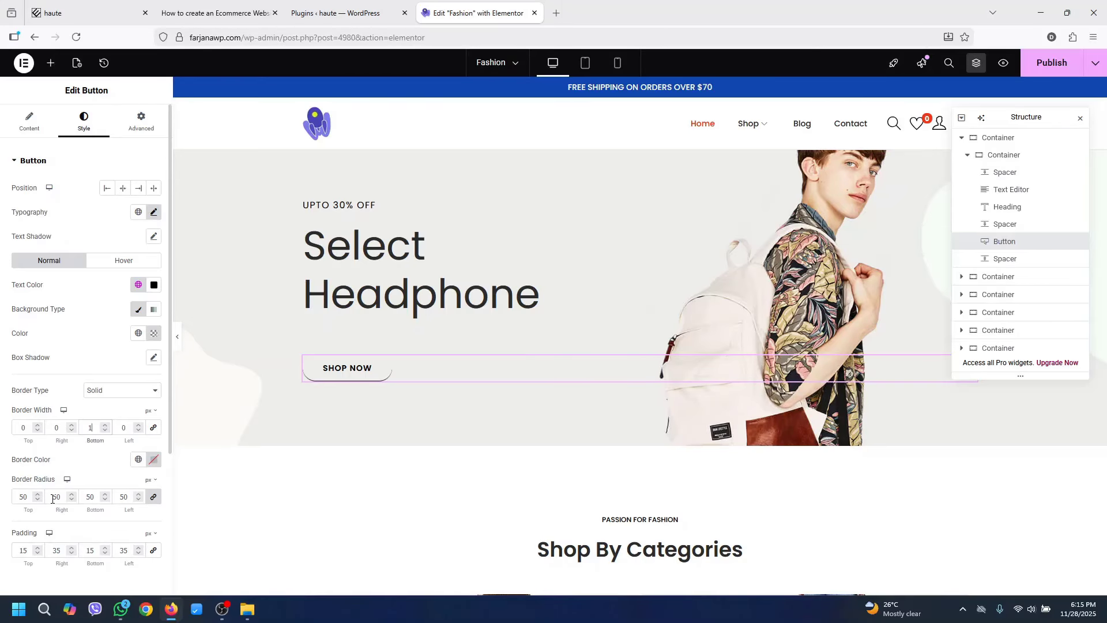
Set the hero button's border radius to 0 and its padding to 5 px right and bottom, 0 top and left
left_click(154, 496)
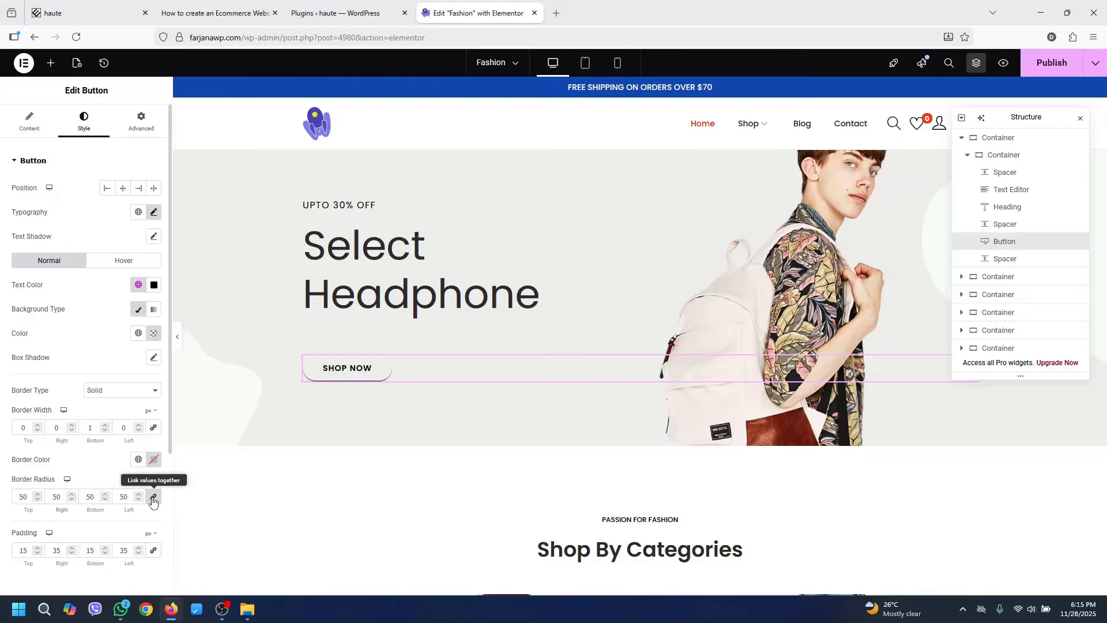
type("0")
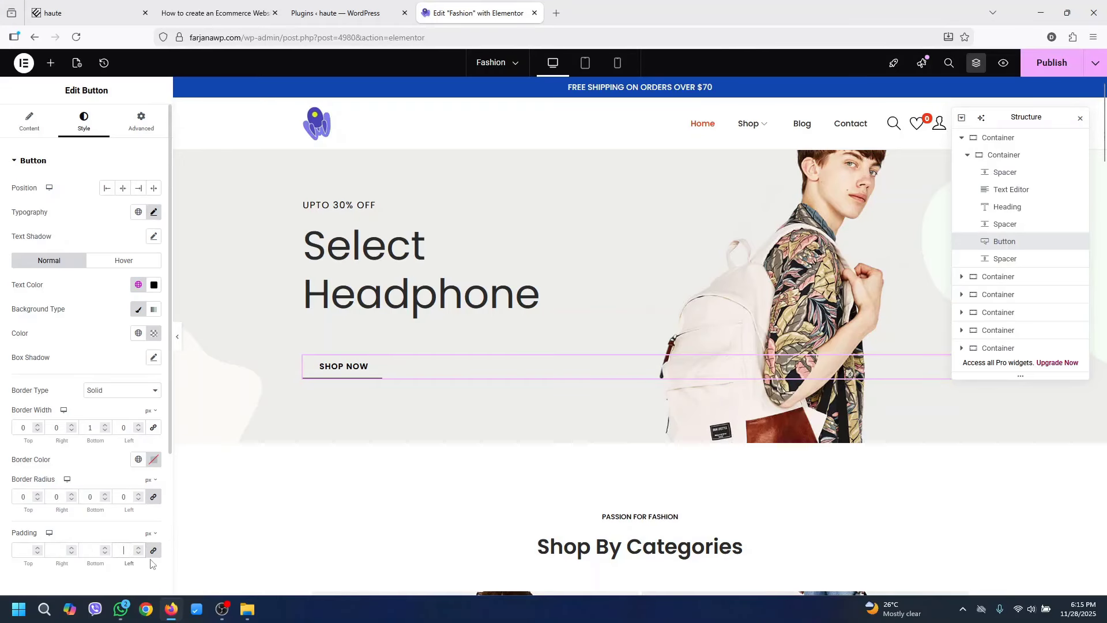
left_click(154, 551)
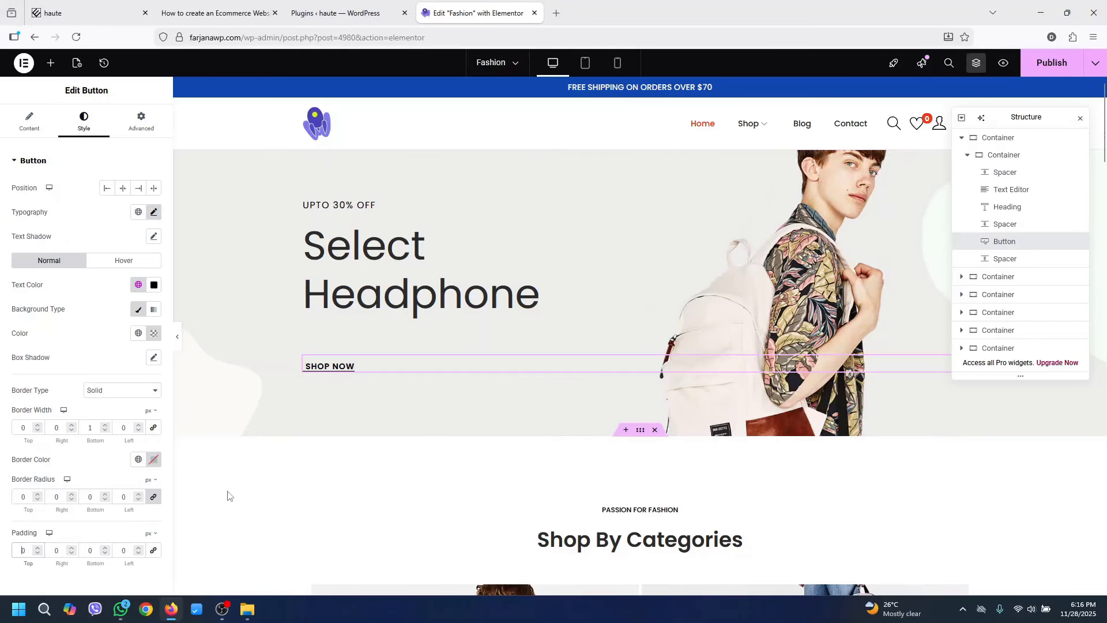
double_click(86, 544)
type("5")
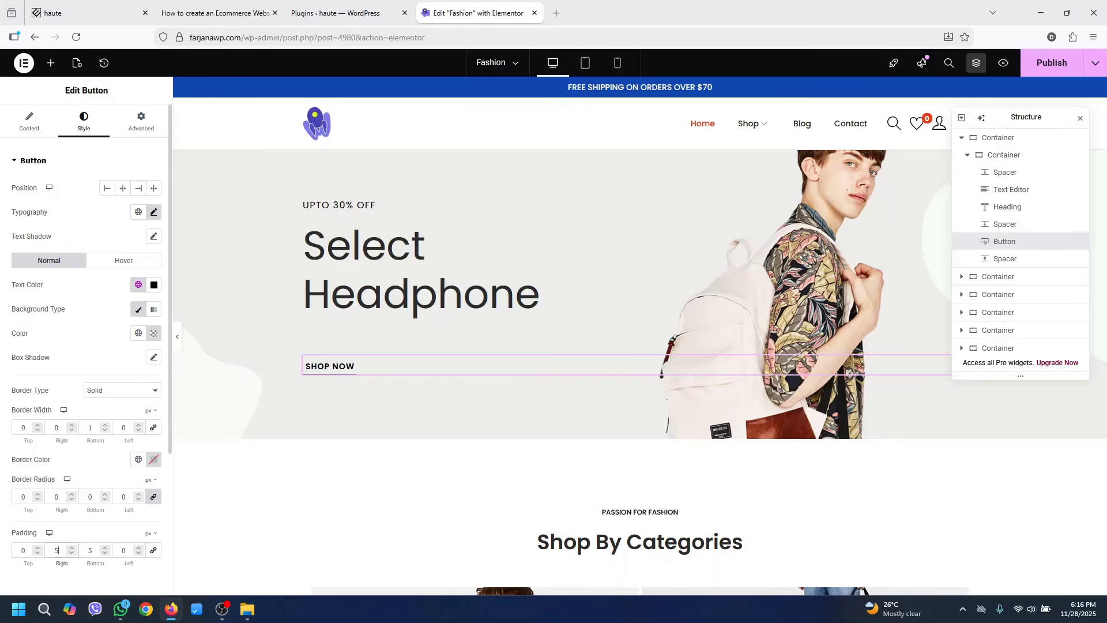
Set the hero button's left padding to 5 px and its top margin to 30 px
type("5")
left_click(154, 124)
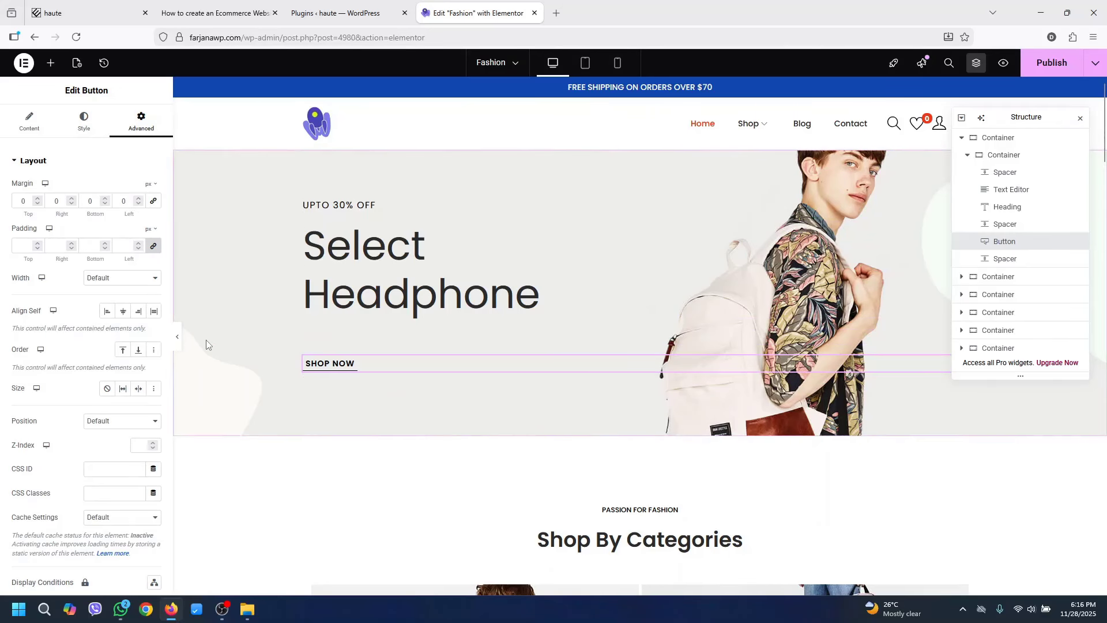
left_click(19, 200)
type("30")
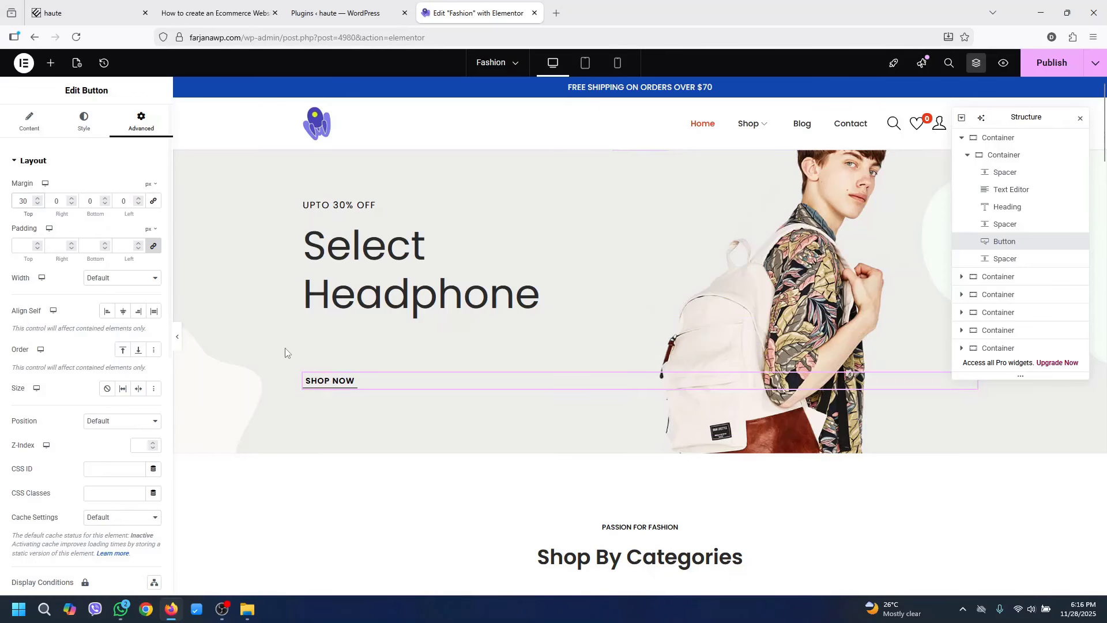
Set the hero button's hover text color to the global Primary color (#F03818) and make its hover background color transparent
left_click(94, 135)
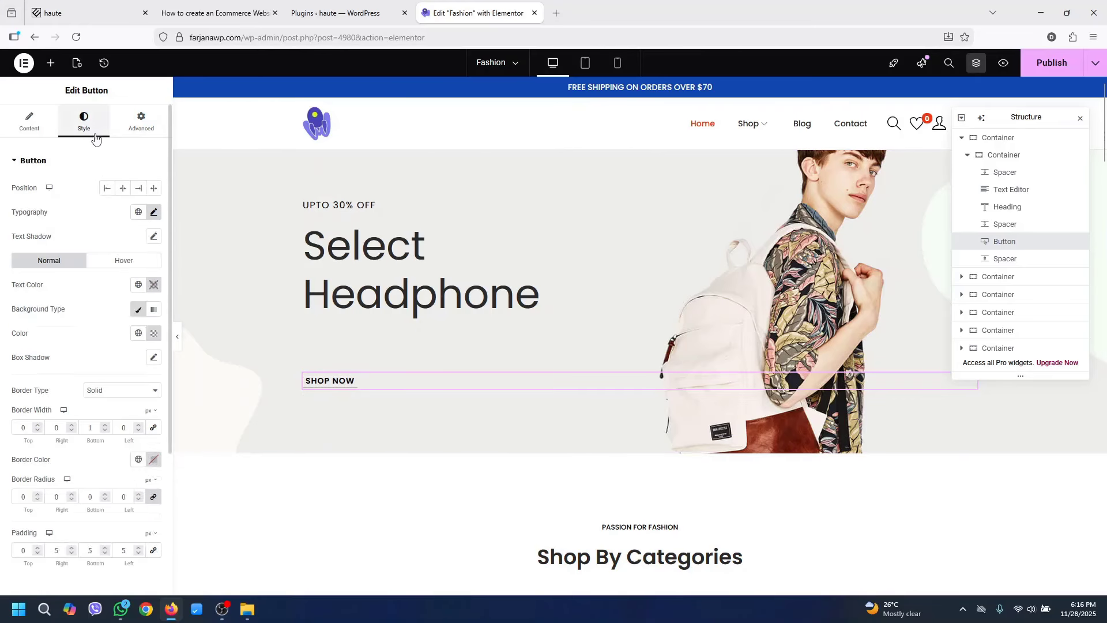
left_click(147, 260)
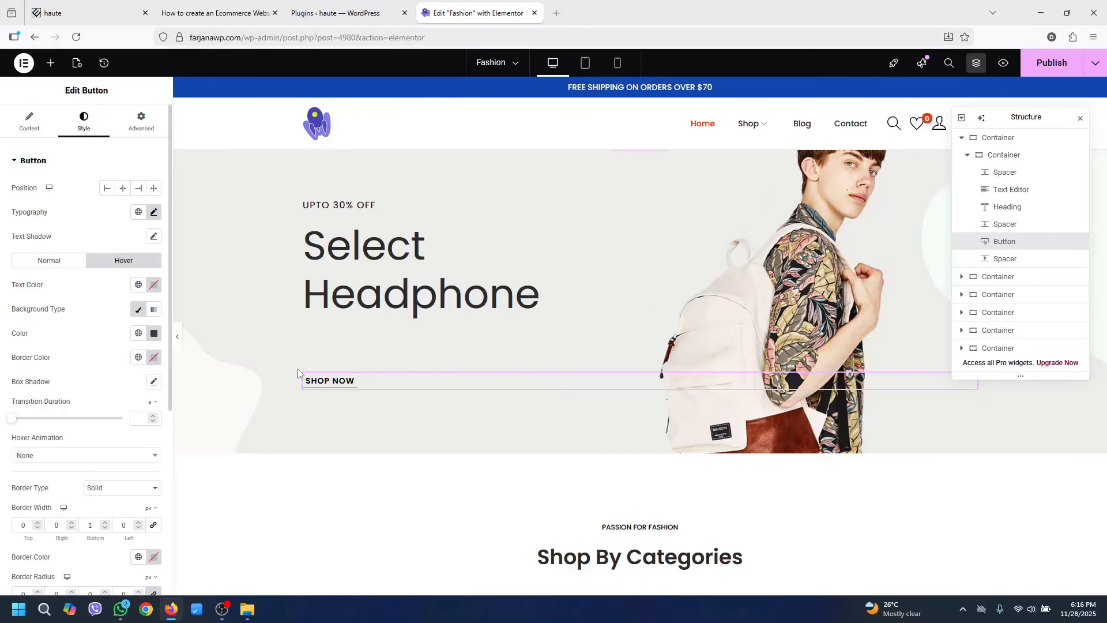
left_click(138, 284)
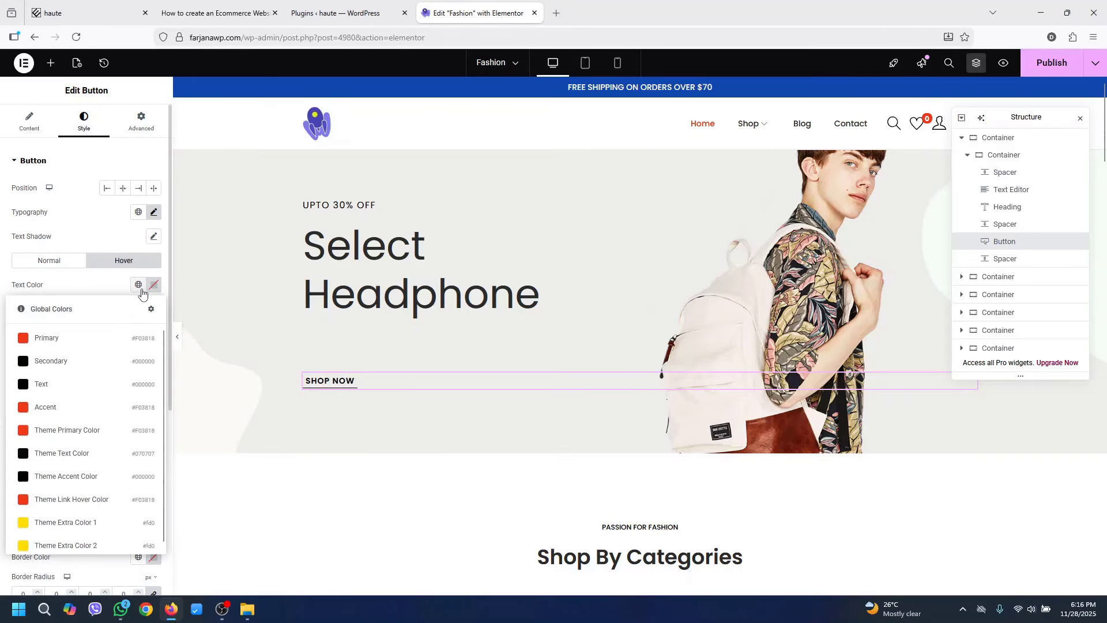
left_click(82, 335)
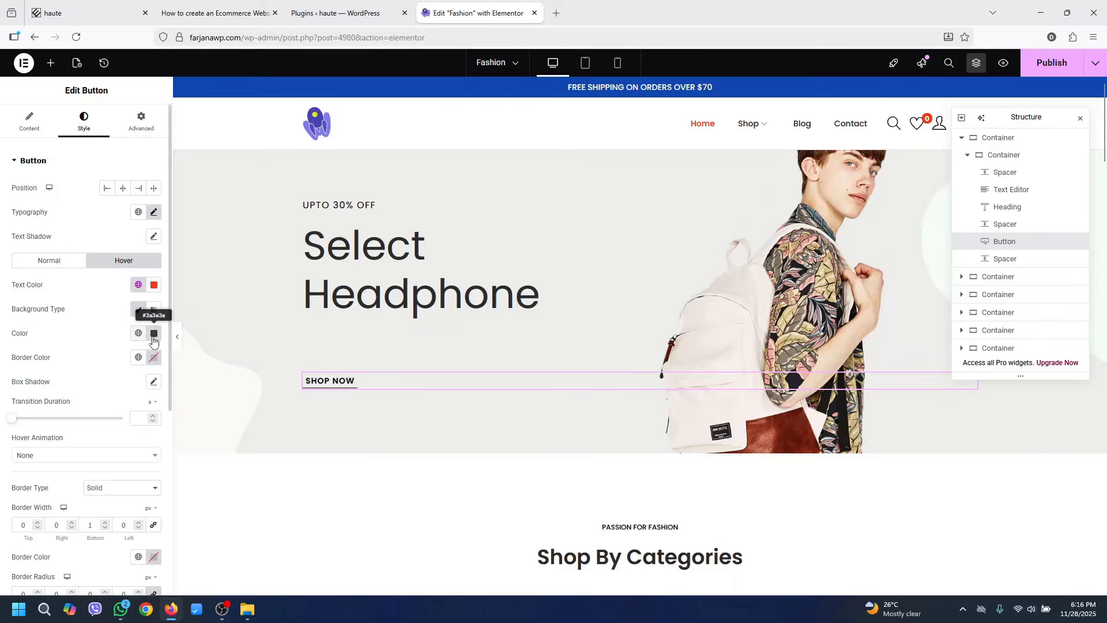
left_click(153, 337)
left_click(138, 498)
key("BackSpace")
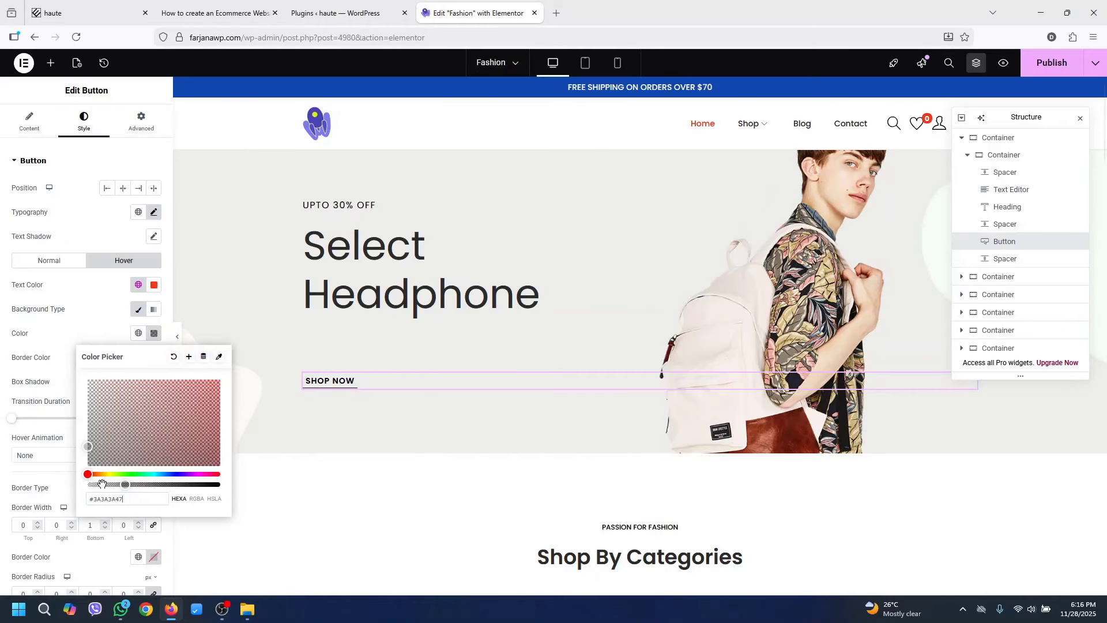
Set the hero button's typography weight to 400 (Normal)
left_click(29, 121)
left_click(89, 120)
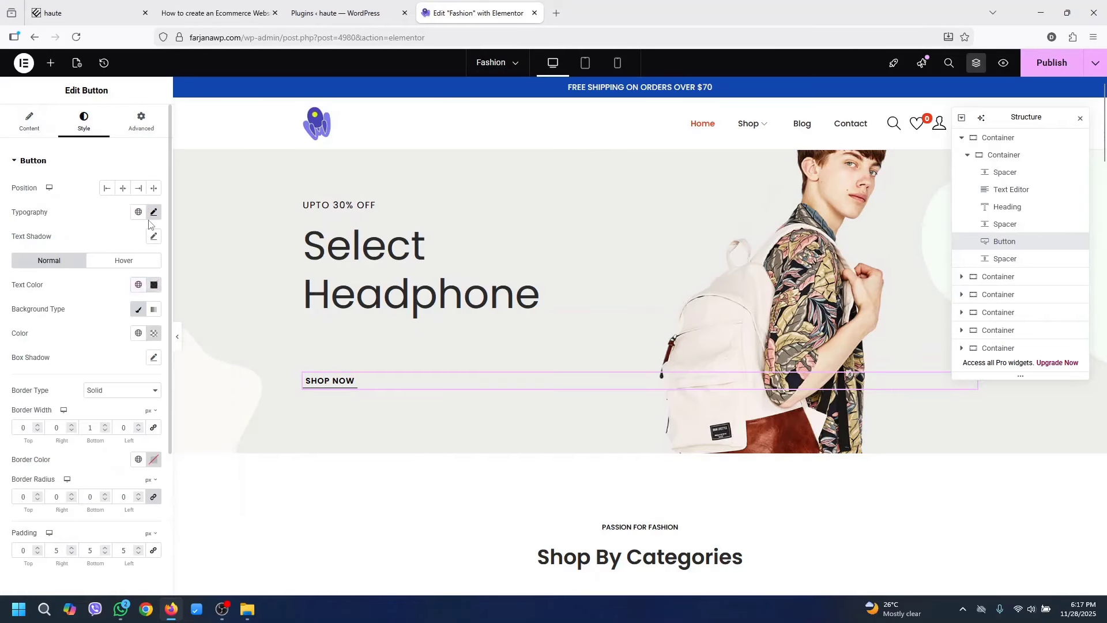
left_click(153, 211)
left_click(86, 327)
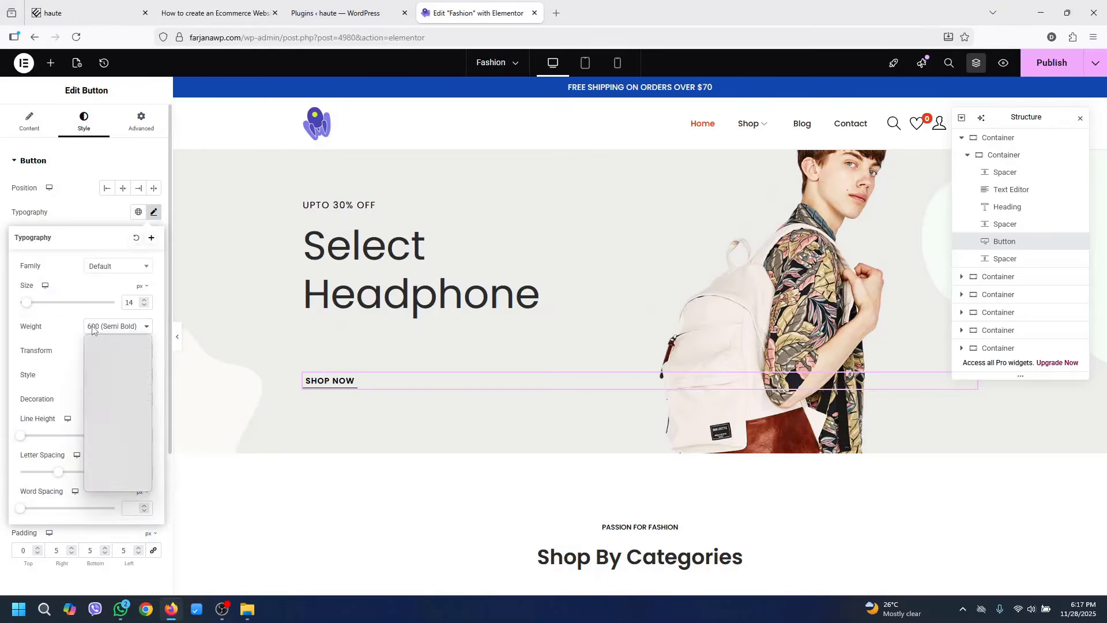
left_click(121, 385)
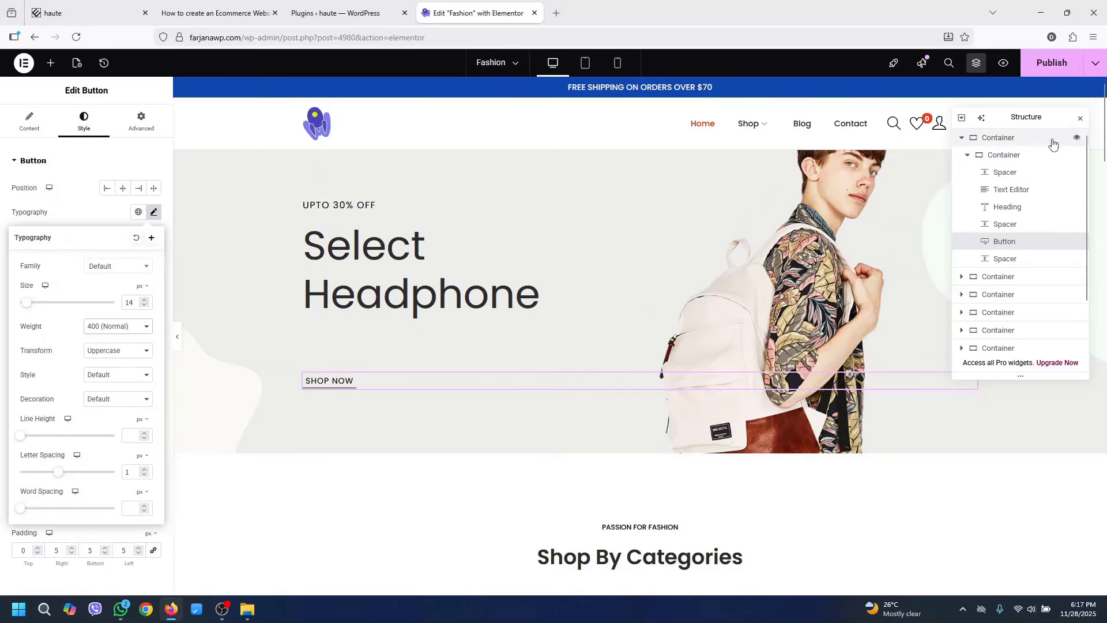
Set the outer hero container's minimum height to 750 px and justify the inner container's content to the end
left_click(1011, 137)
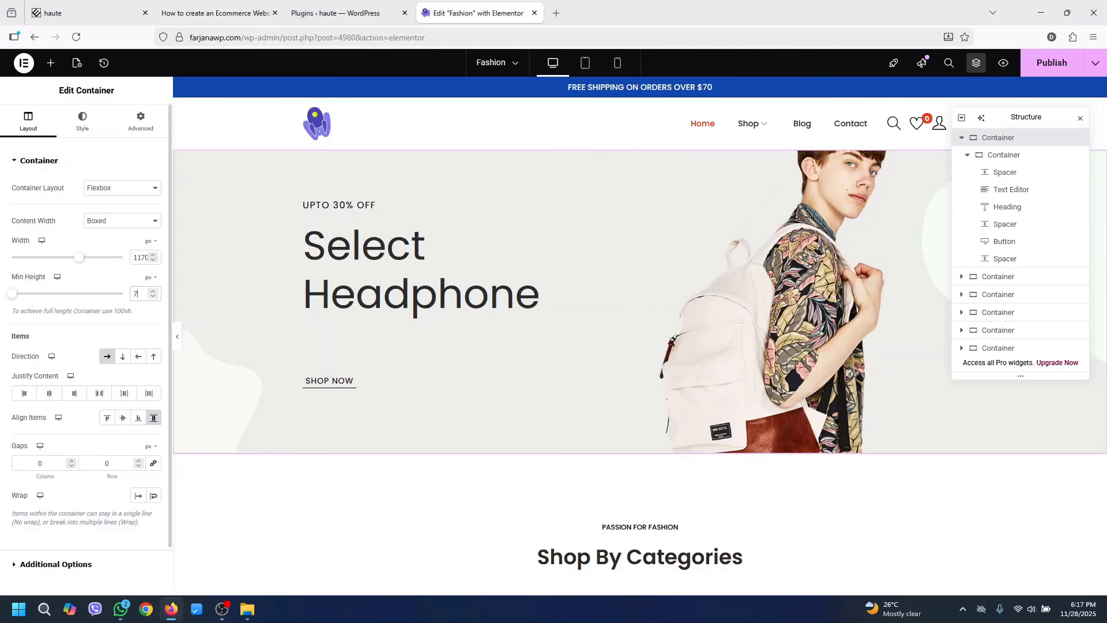
type("700")
key("BackSpace")
type("50")
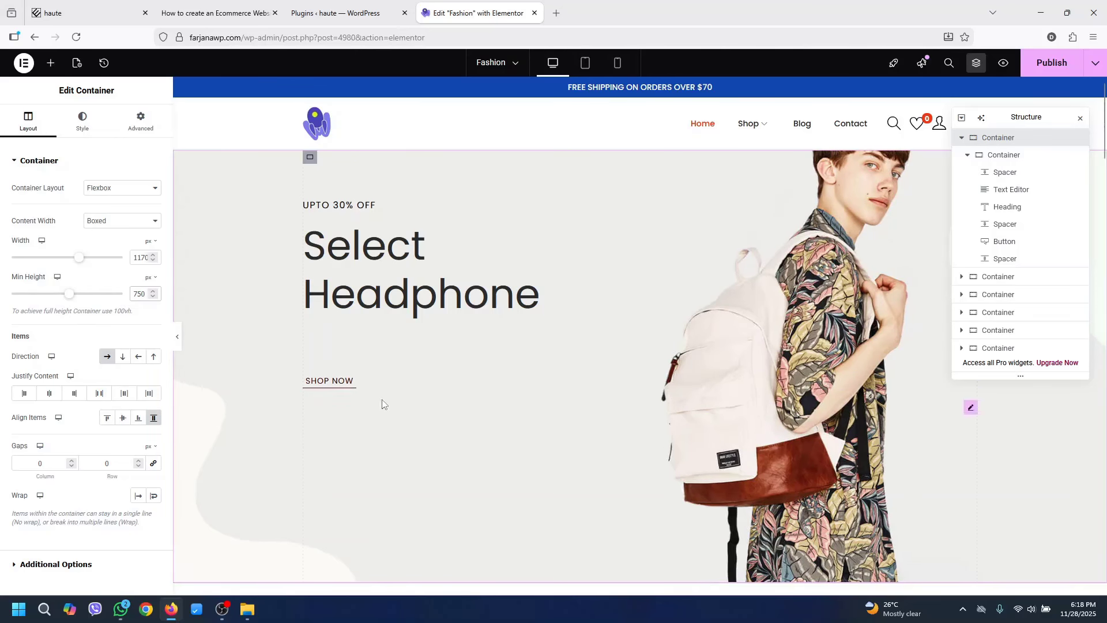
left_click(1013, 161)
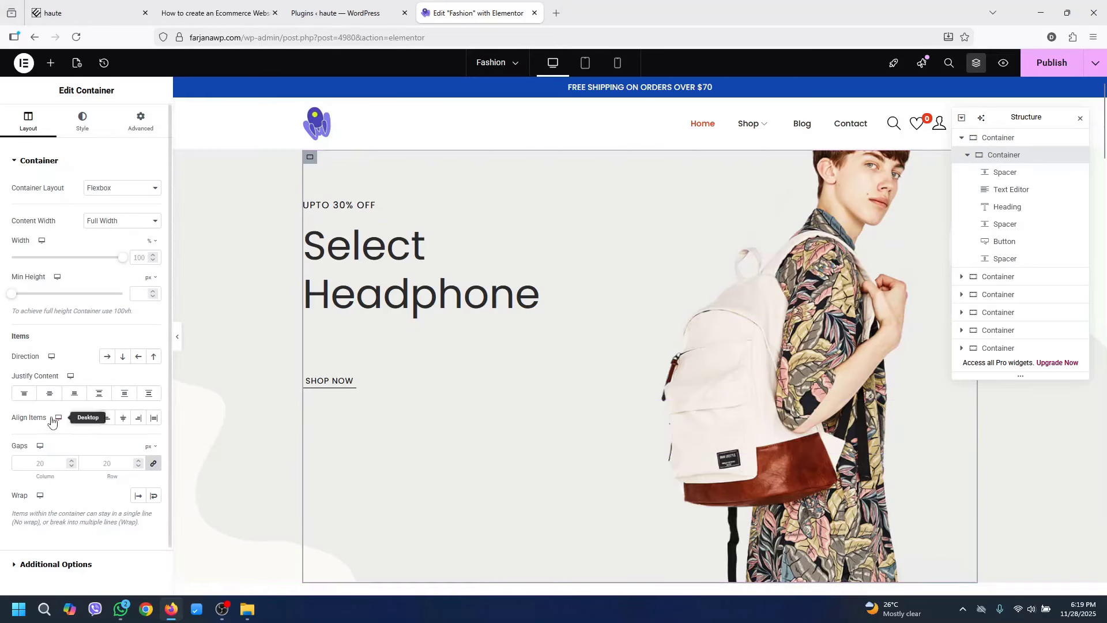
left_click(74, 394)
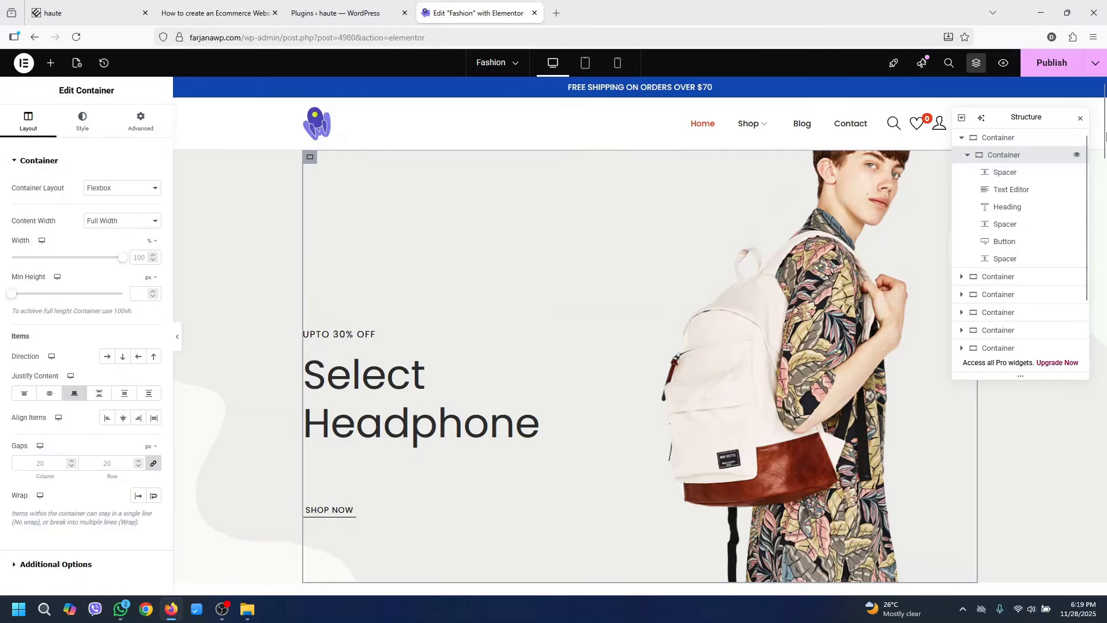
Remove the outer hero container's background image and give it a light grey background color, about #F1F1F1
left_click(998, 138)
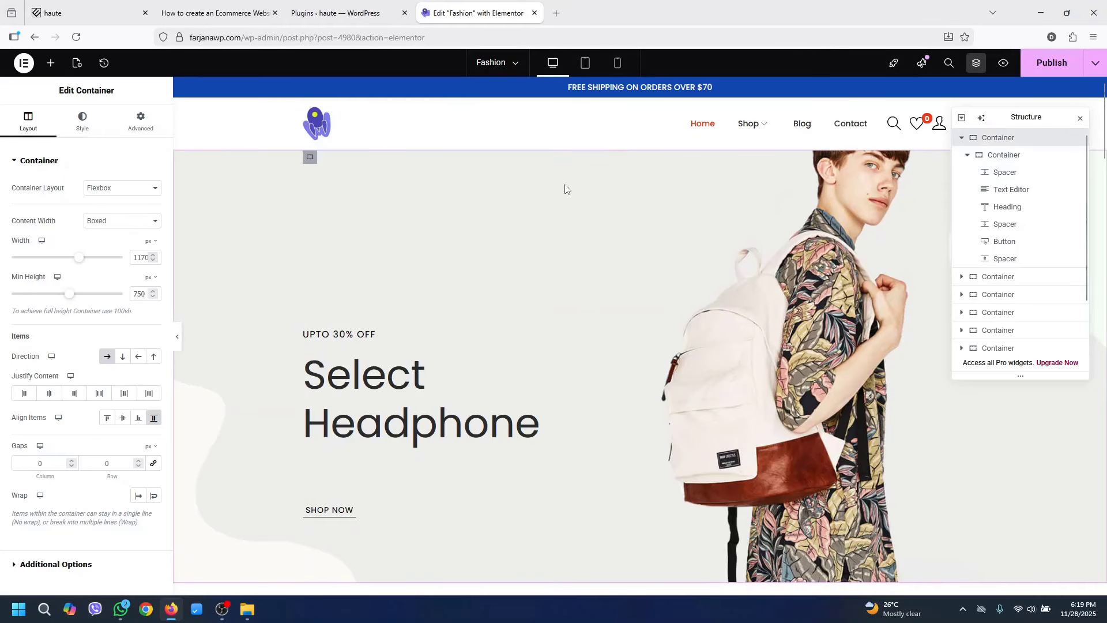
left_click(85, 128)
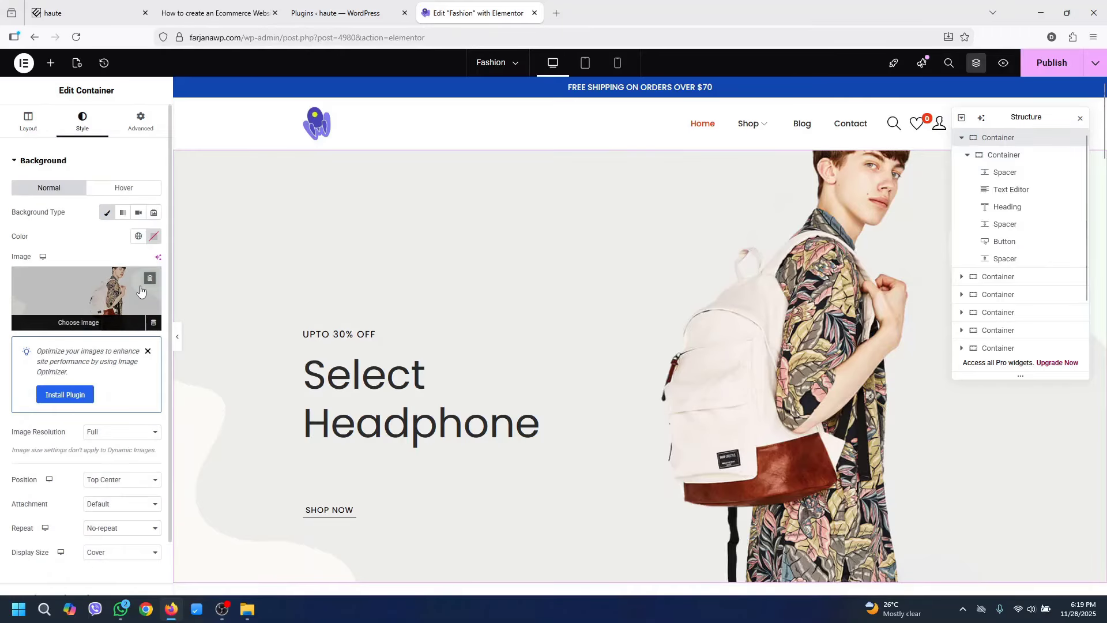
left_click(151, 282)
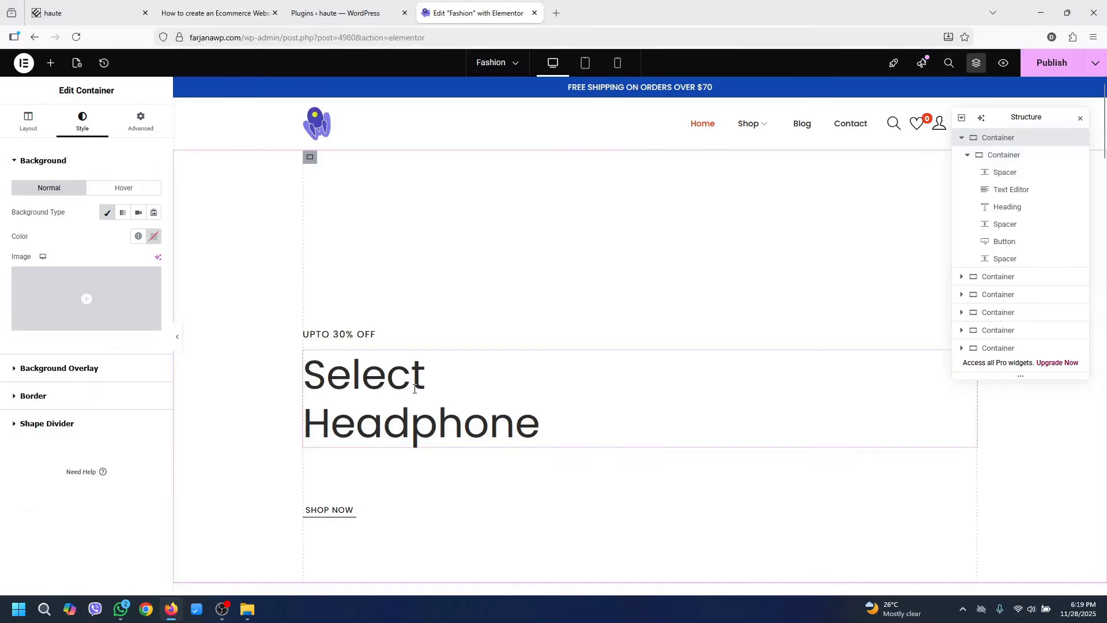
left_click(140, 238)
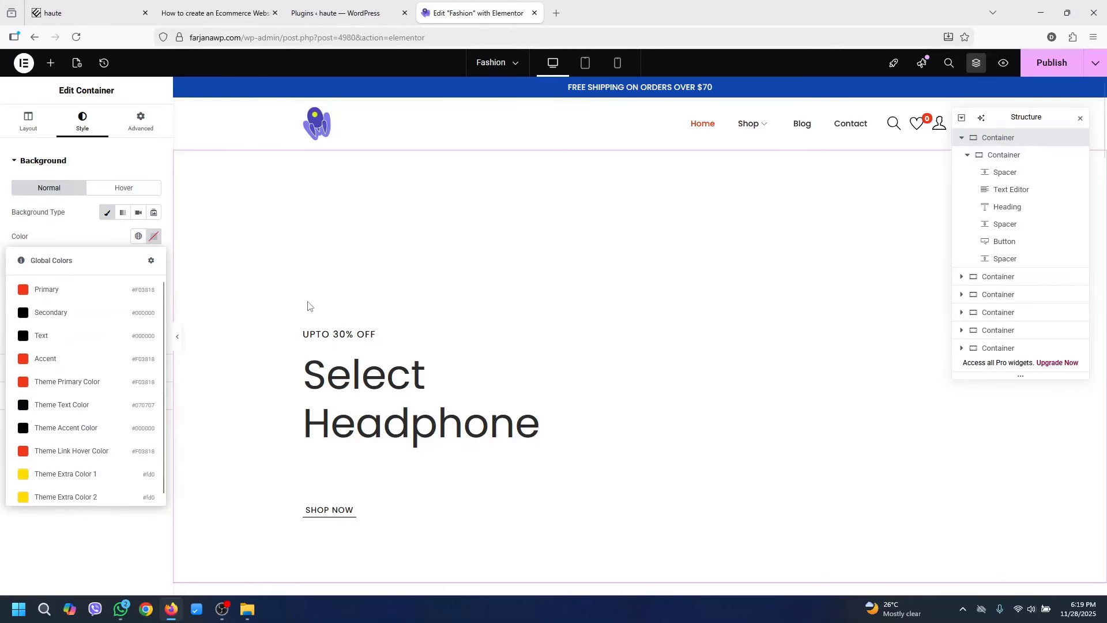
left_click(154, 238)
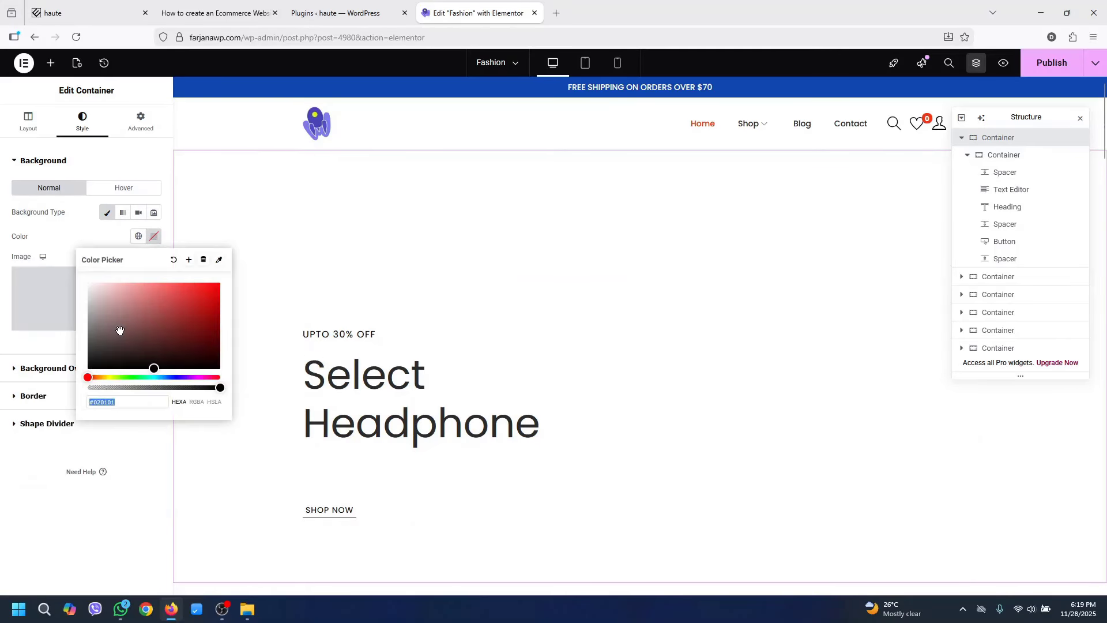
left_click_drag(119, 331, 85, 288)
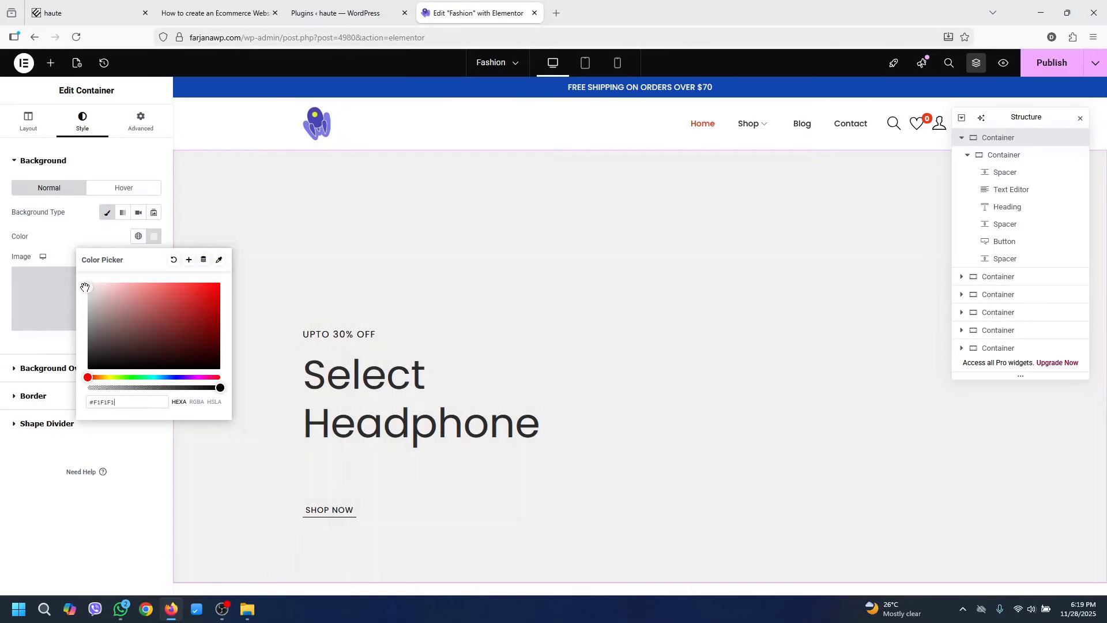
left_click(648, 354)
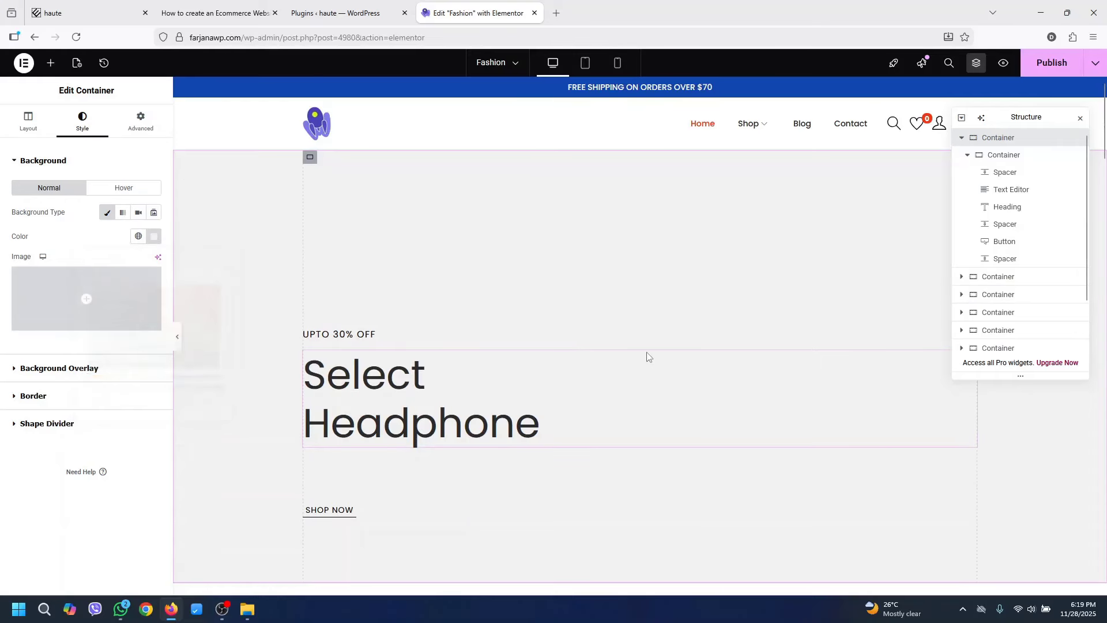
Add a new container beside the hero text container and place an Image widget in it
left_click(311, 157)
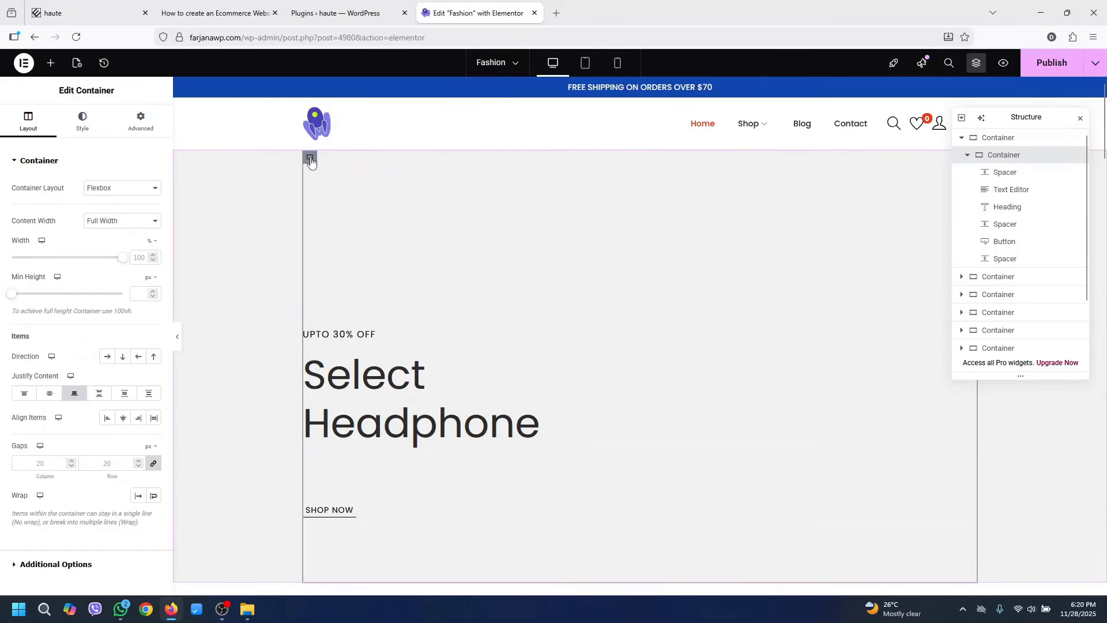
right_click(311, 161)
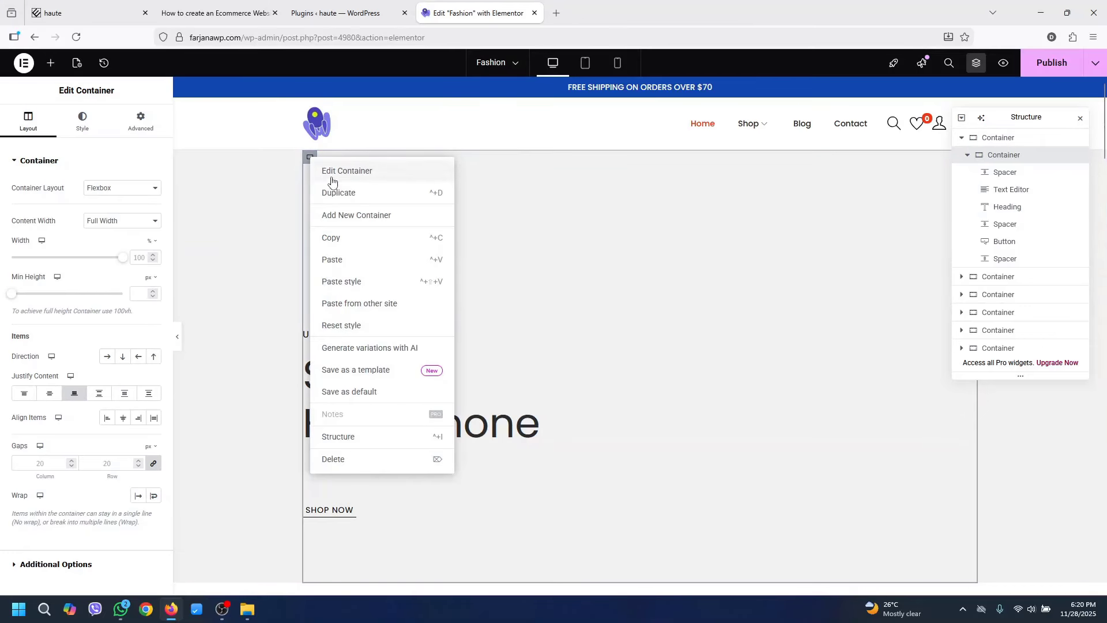
left_click(358, 216)
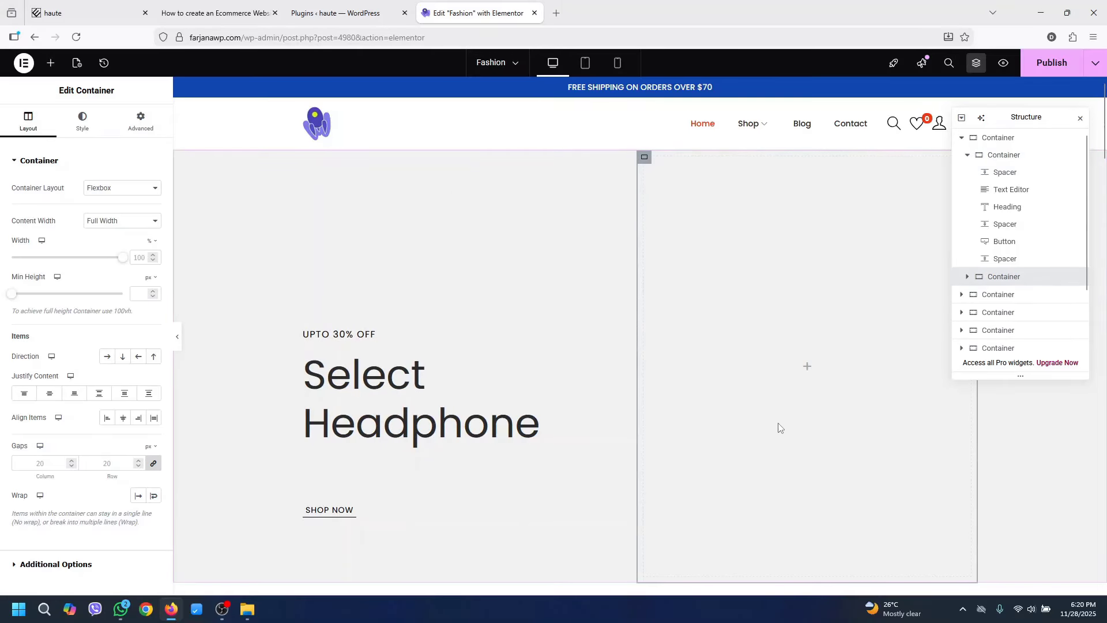
left_click(808, 370)
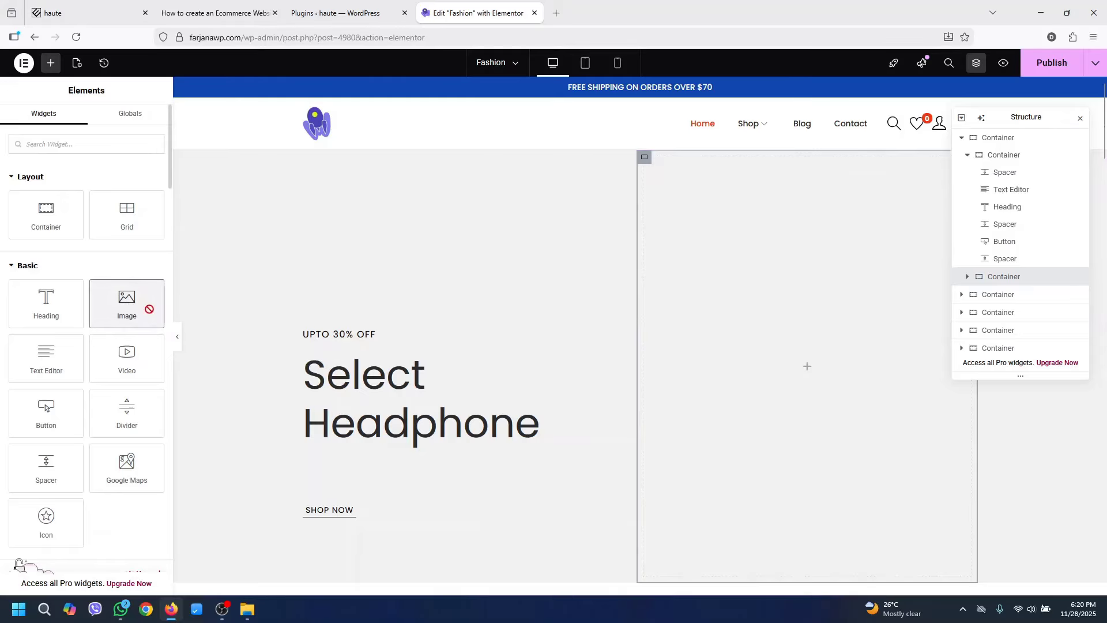
left_click_drag(148, 307, 795, 376)
Open the file upload for the new Image widget's picture and switch to the ecommerce tutorial article in the browser
left_click(136, 215)
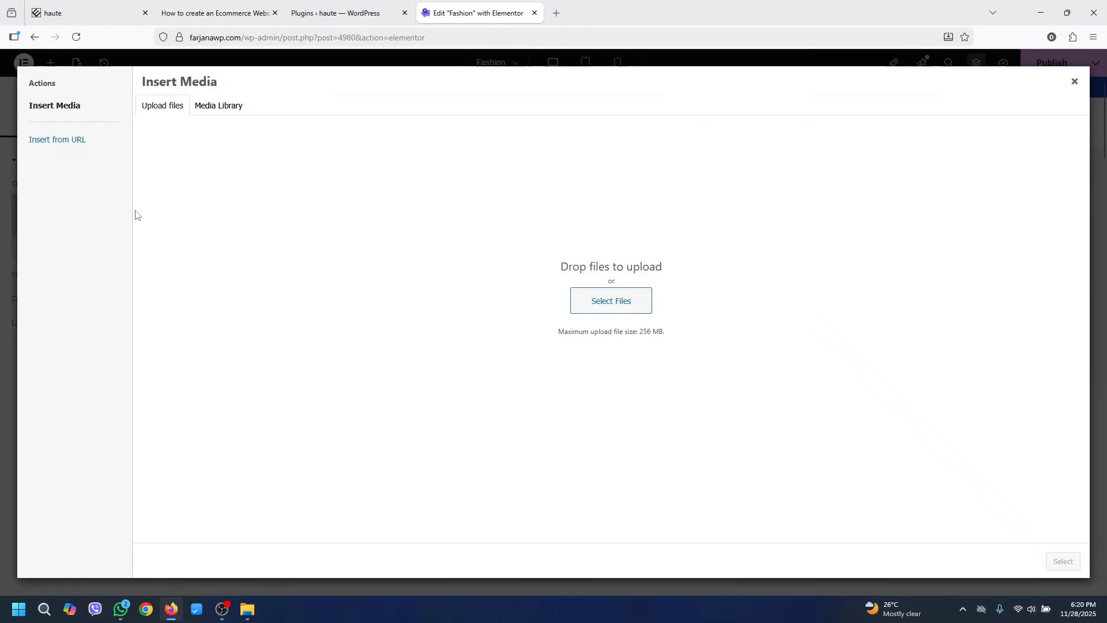
left_click(235, 111)
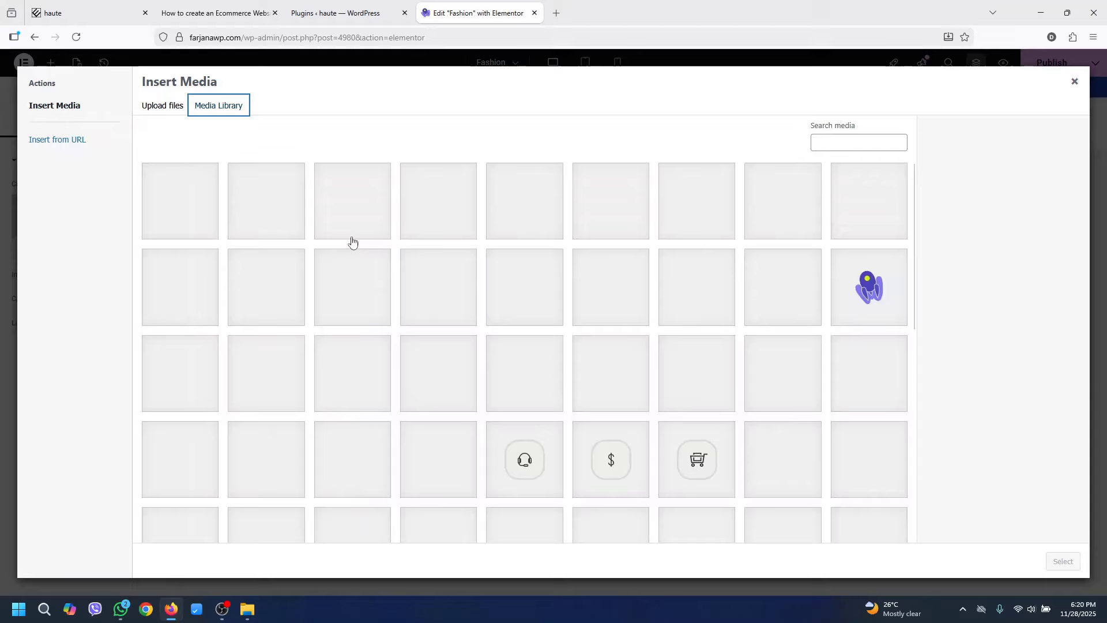
left_click(164, 108)
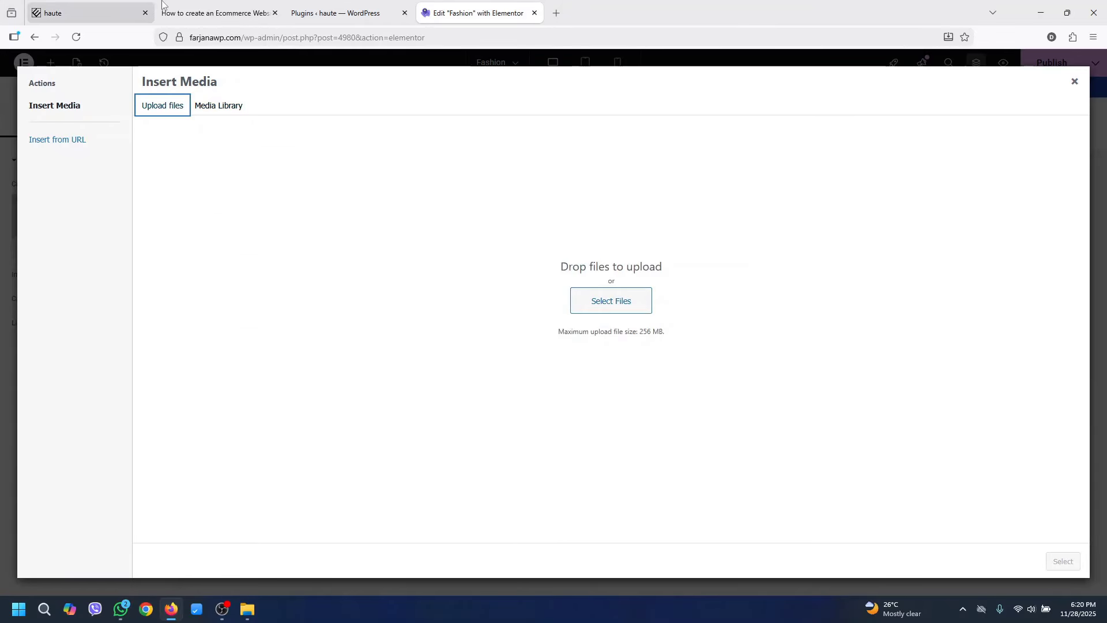
left_click(219, 13)
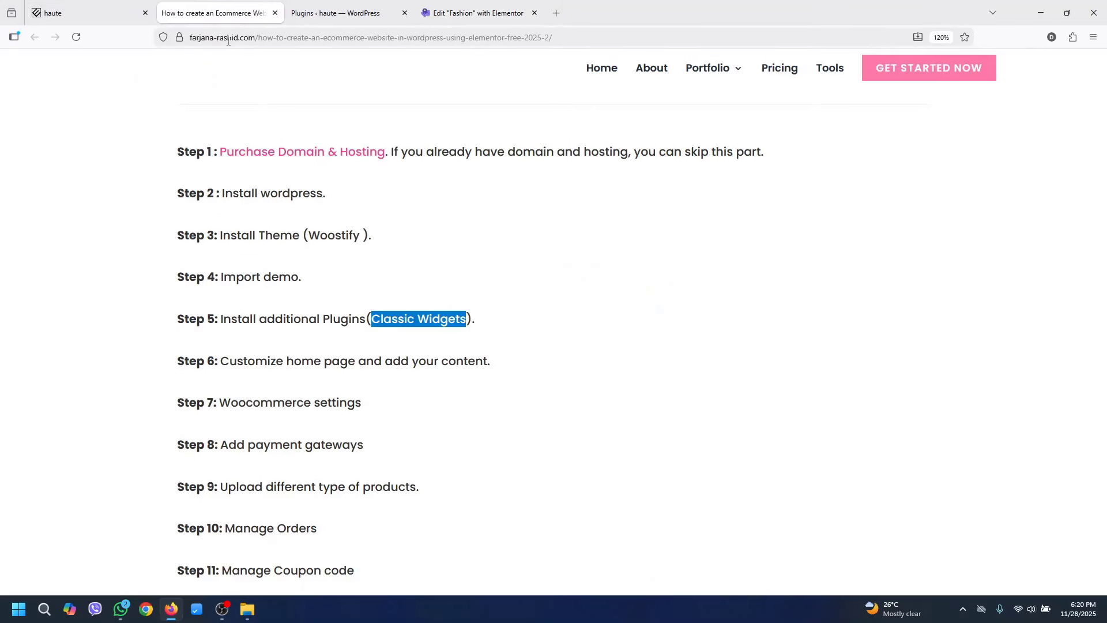
Download the ecommerce-images-nov-25.zip image archive from the tutorial's web page
scroll(445, 440, "down", 6)
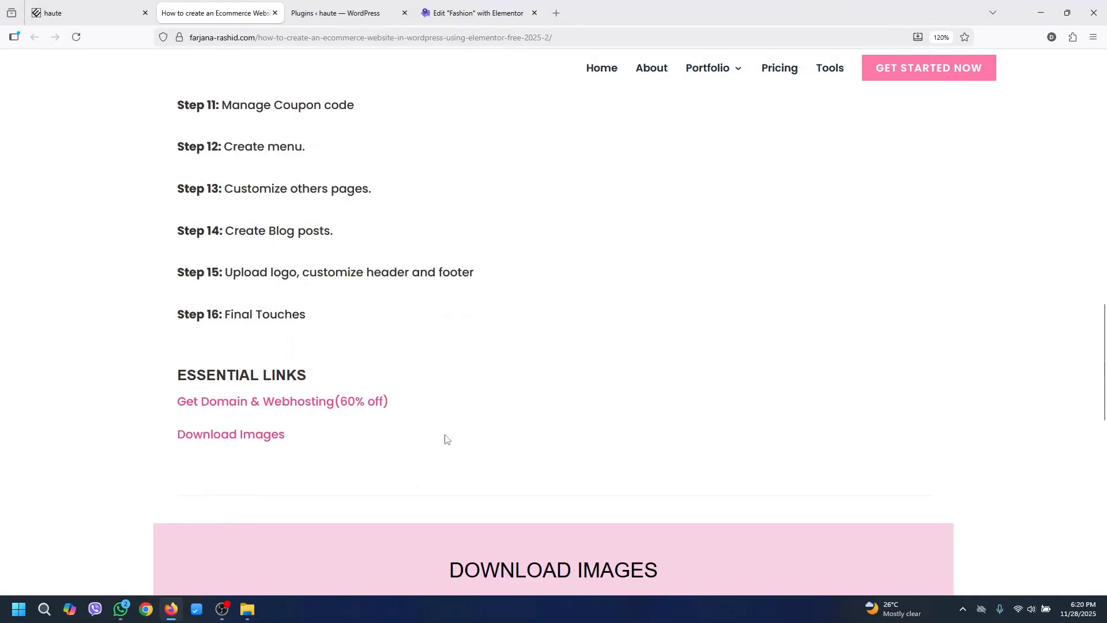
left_click(256, 436)
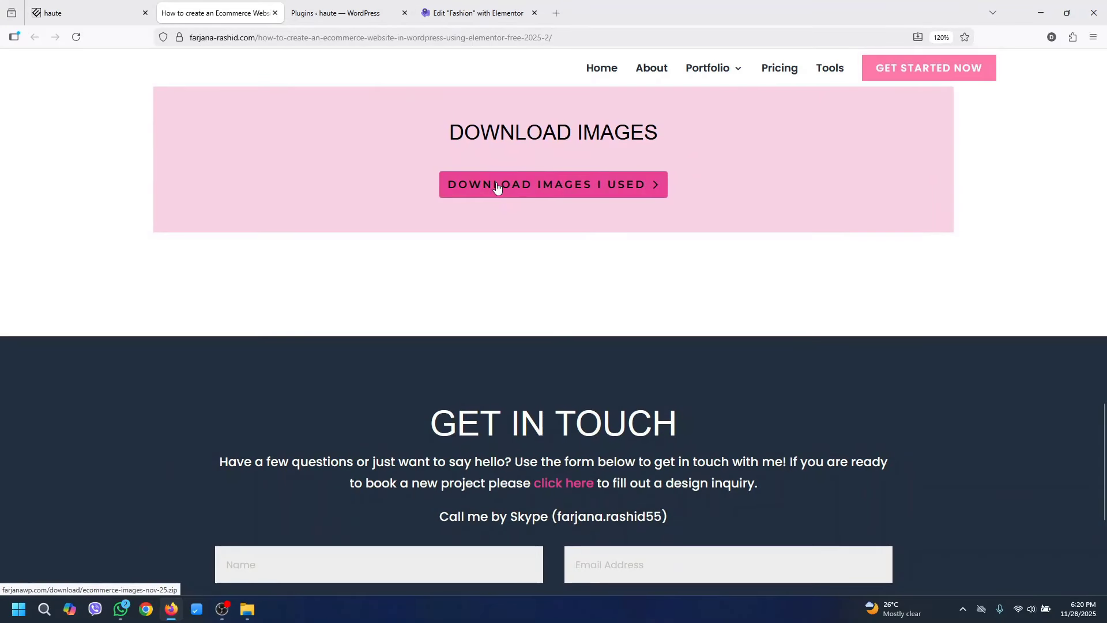
left_click(501, 191)
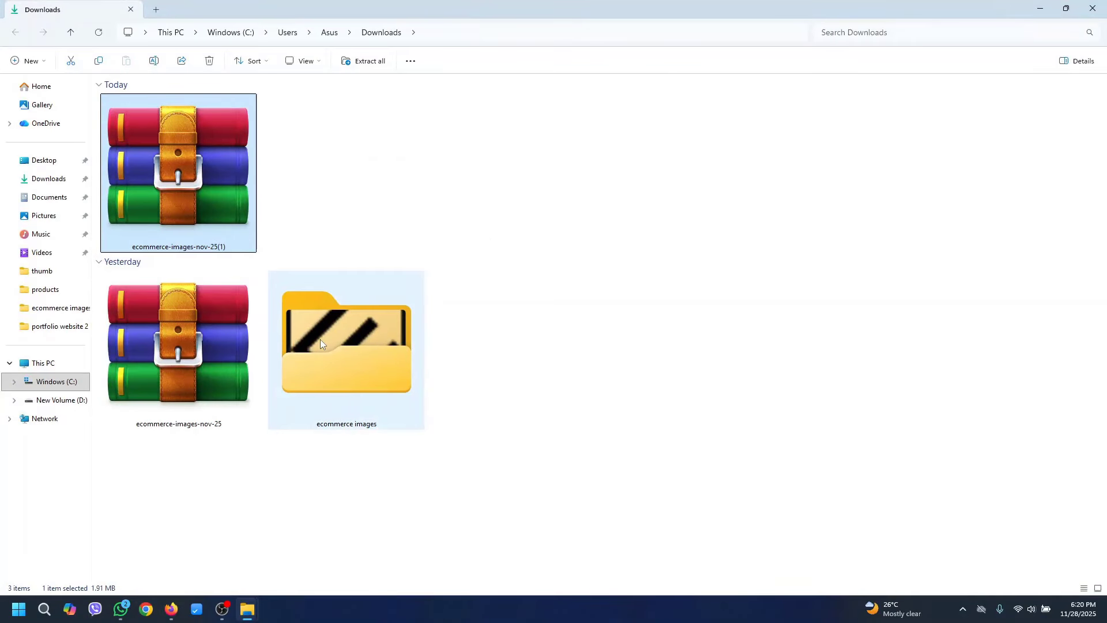
Open the ecommerce images folder in the Downloads folder in File Explorer and display its files as icon thumbnails
double_click(321, 344)
right_click(554, 179)
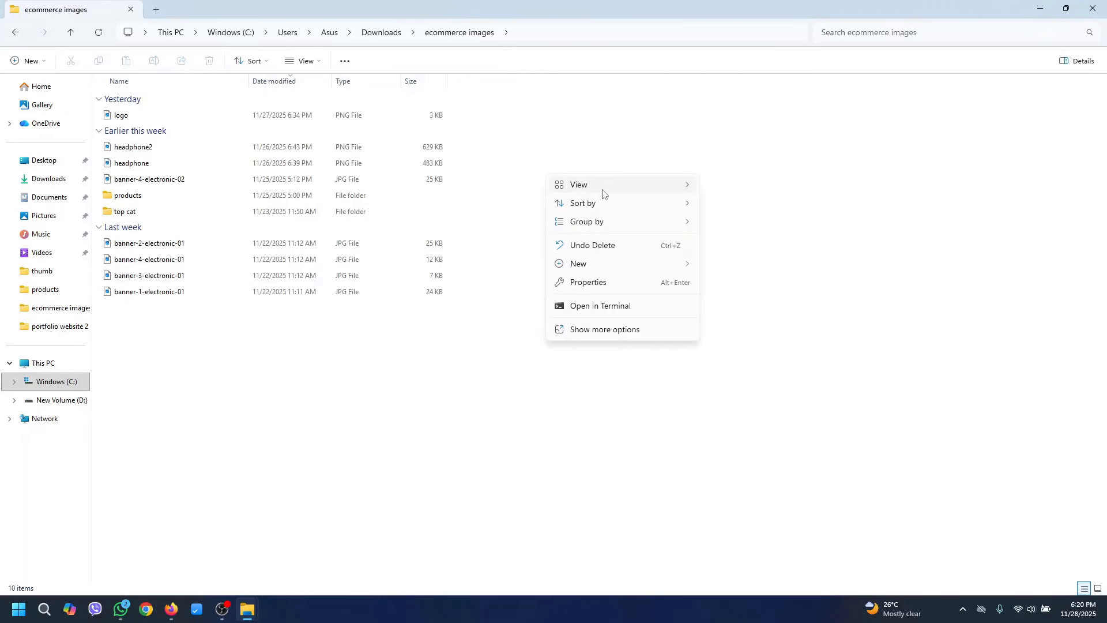
mouse_move(673, 191)
left_click(719, 208)
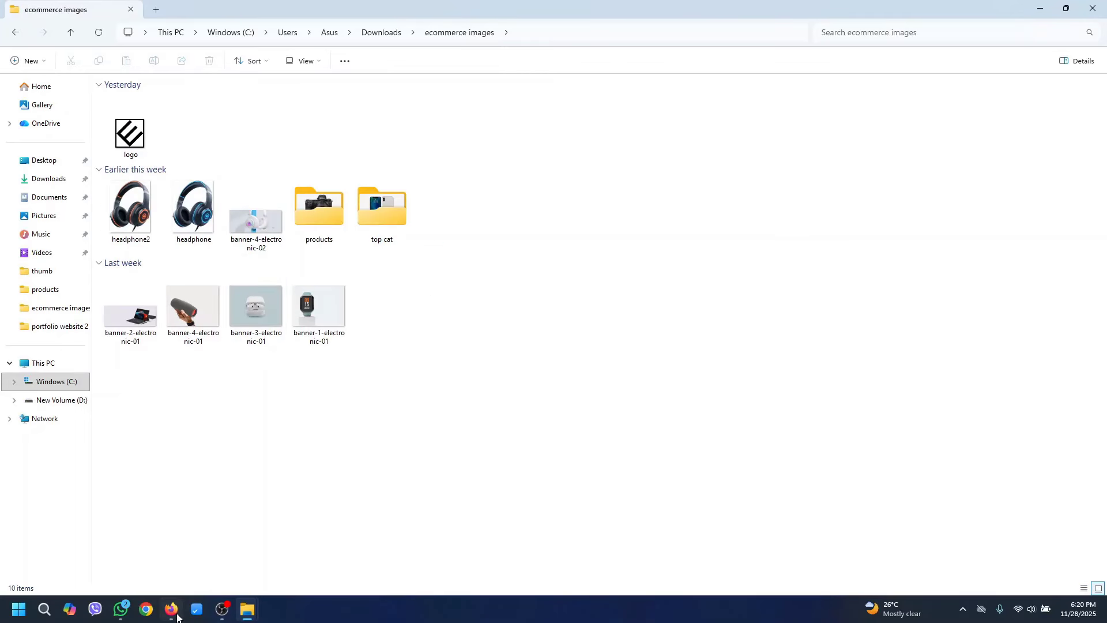
Switch back to the Elementor editor in Firefox and upload the headphone2 picture as the hero section's image
left_click(171, 610)
left_click(475, 13)
left_click(600, 300)
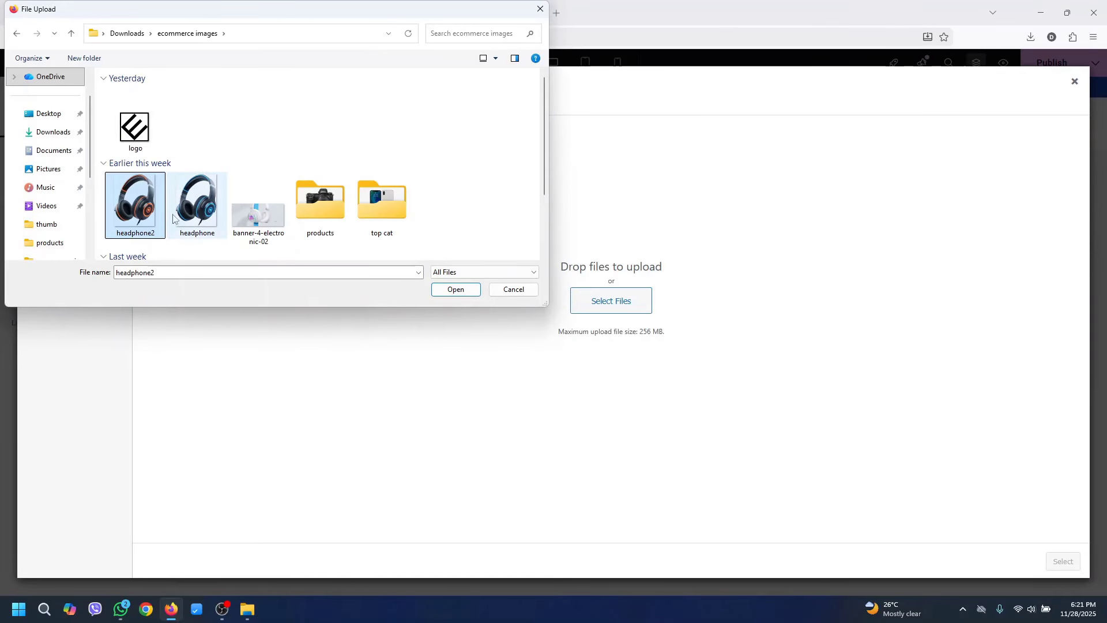
left_click(453, 289)
left_click(1064, 563)
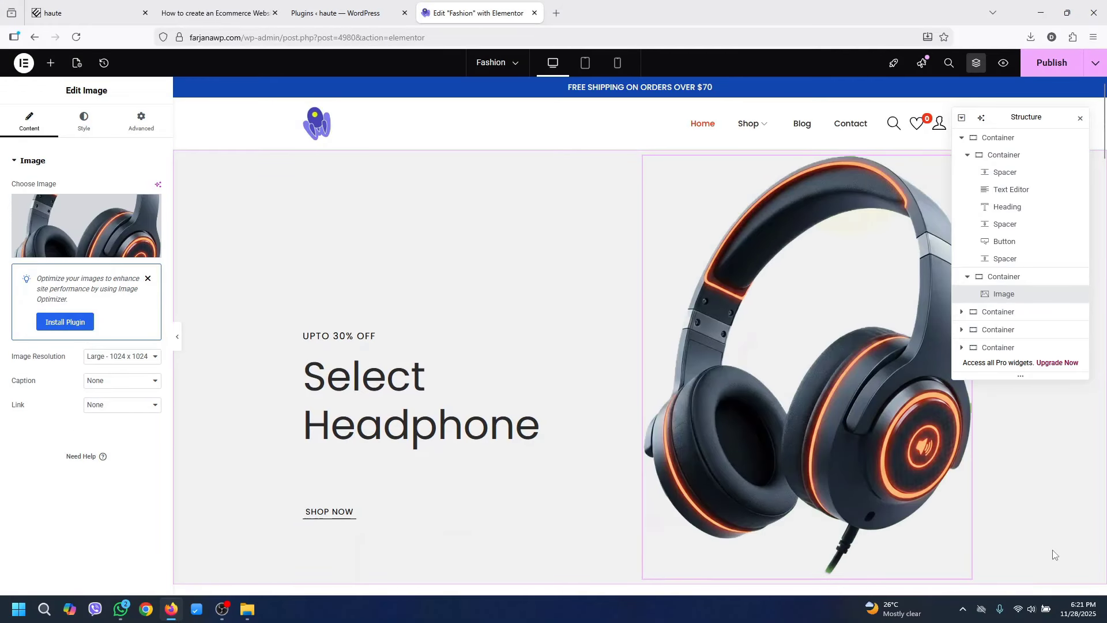
Set the hero headphone image's height to 750 px and its object fit to Cover
left_click(84, 121)
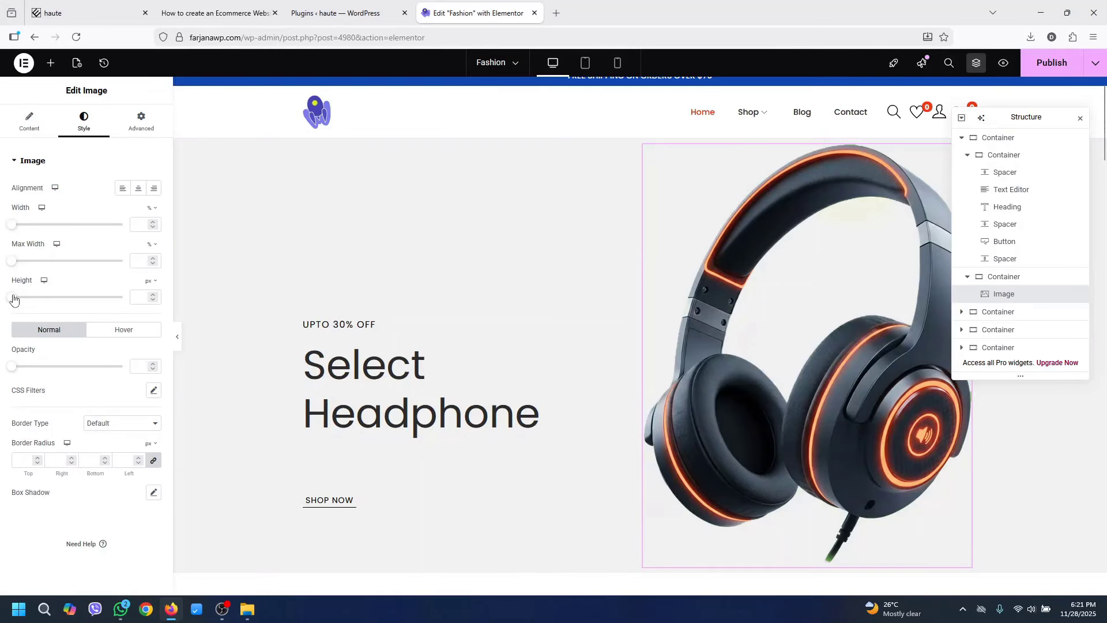
left_click_drag(15, 300, 145, 298)
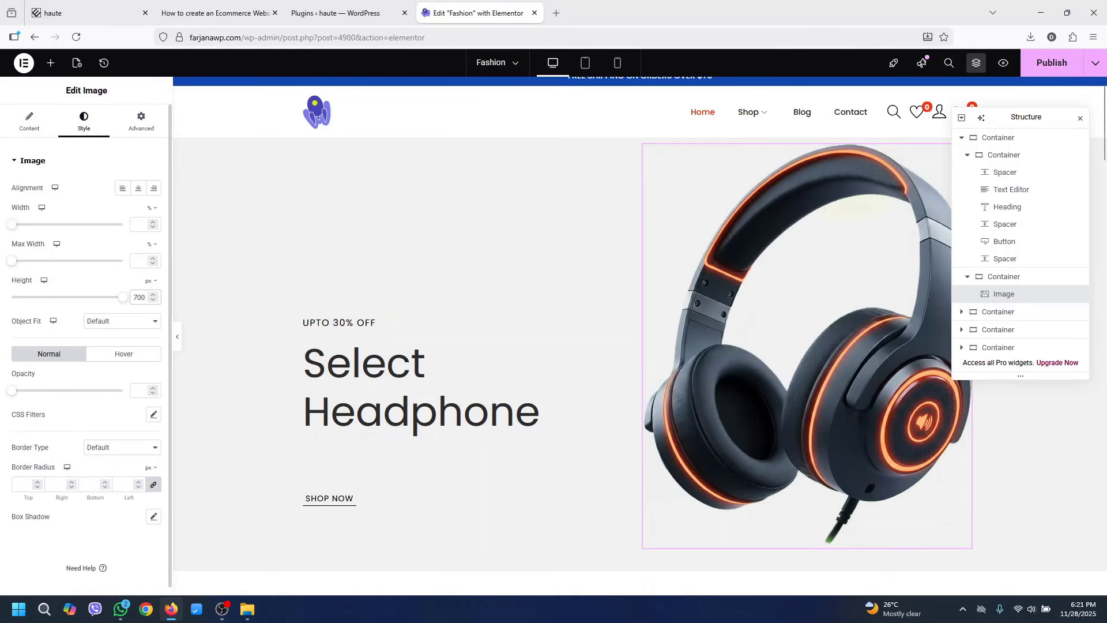
key("BackSpace")
type("0")
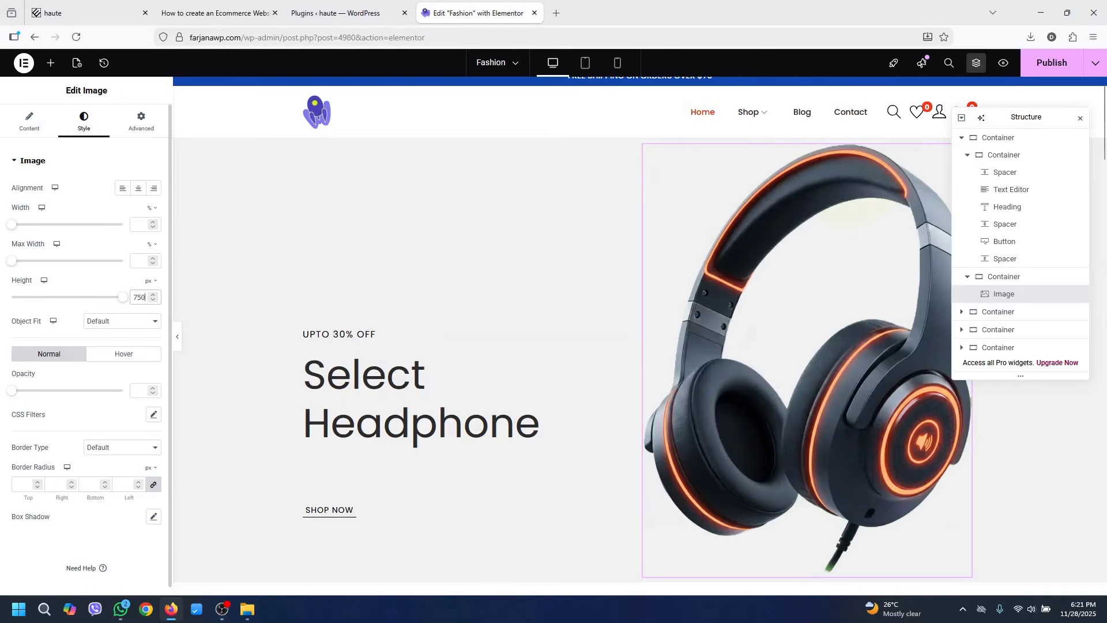
left_click(109, 324)
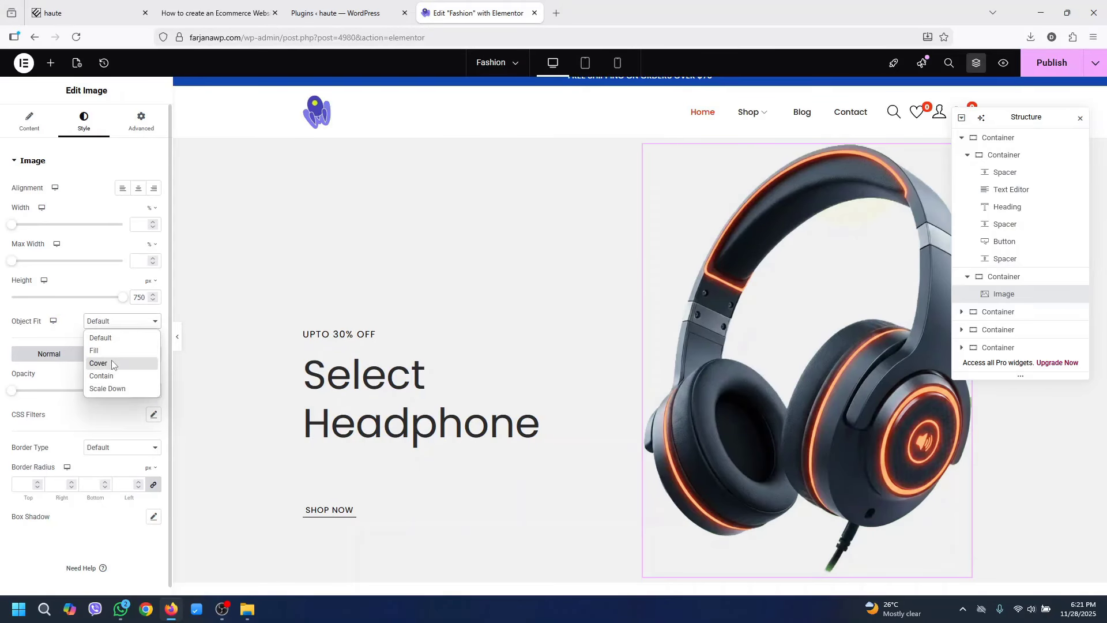
left_click(120, 364)
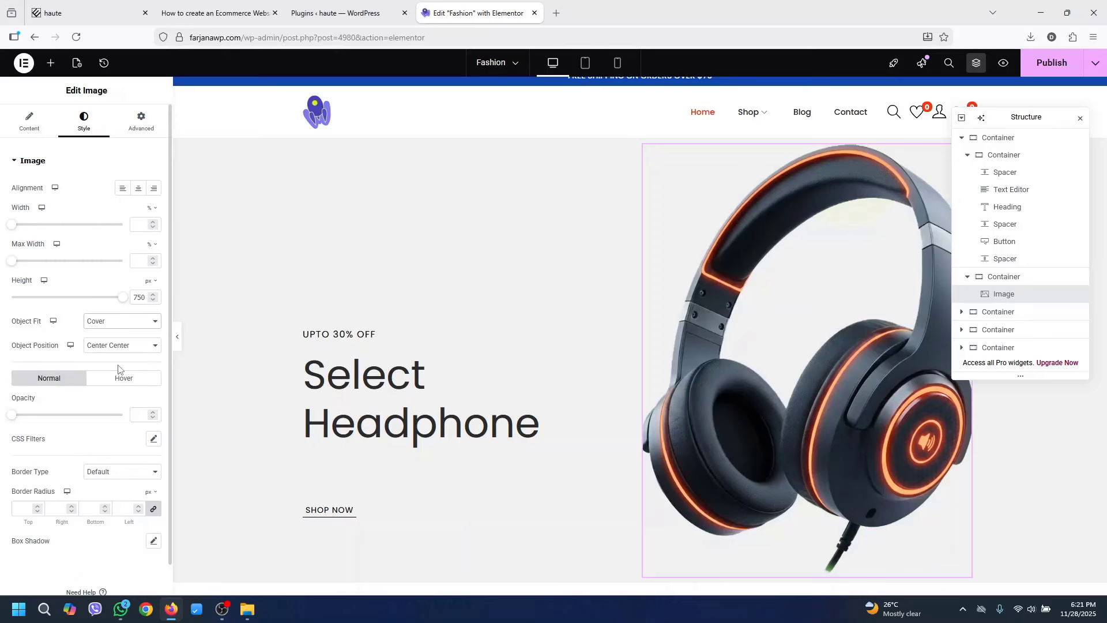
Change the headphone image's position setting to Absolute
left_click(139, 124)
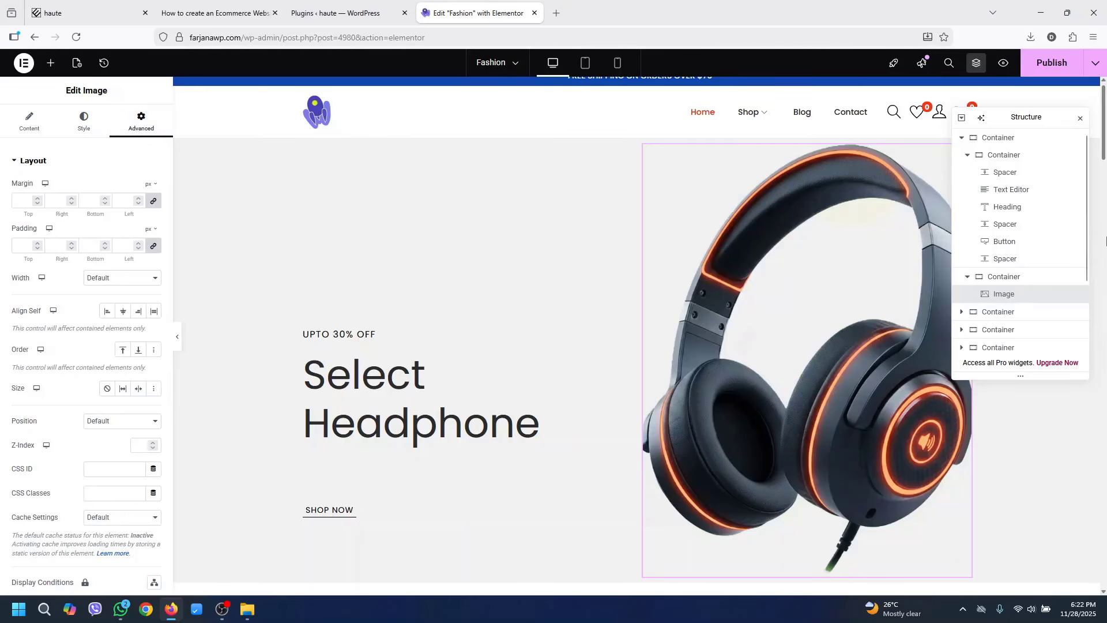
scroll(866, 358, "down", 1)
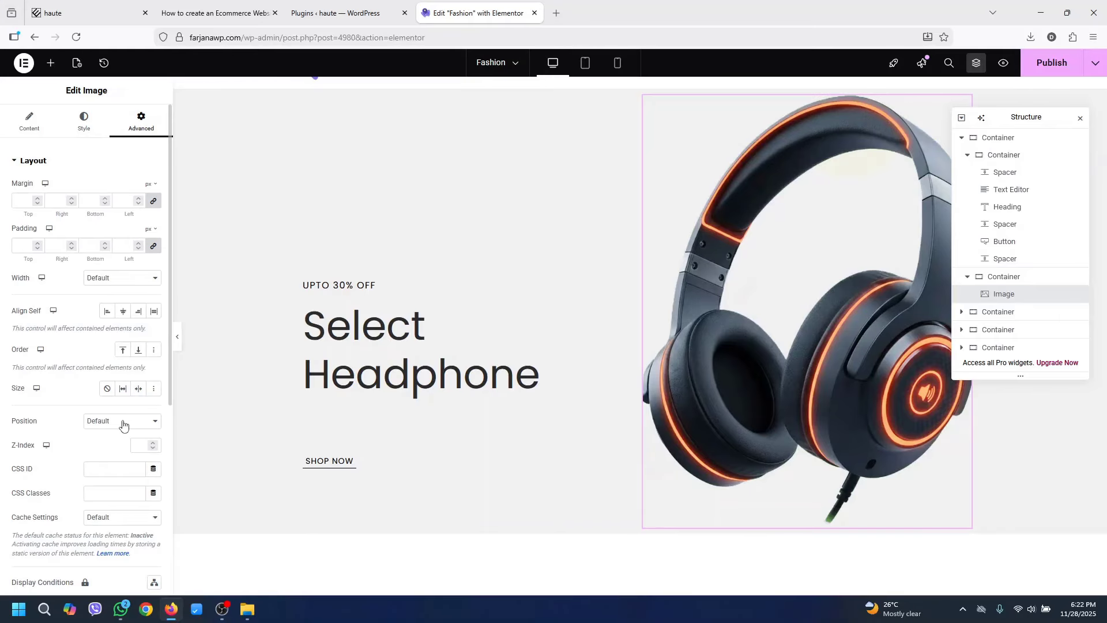
left_click(123, 425)
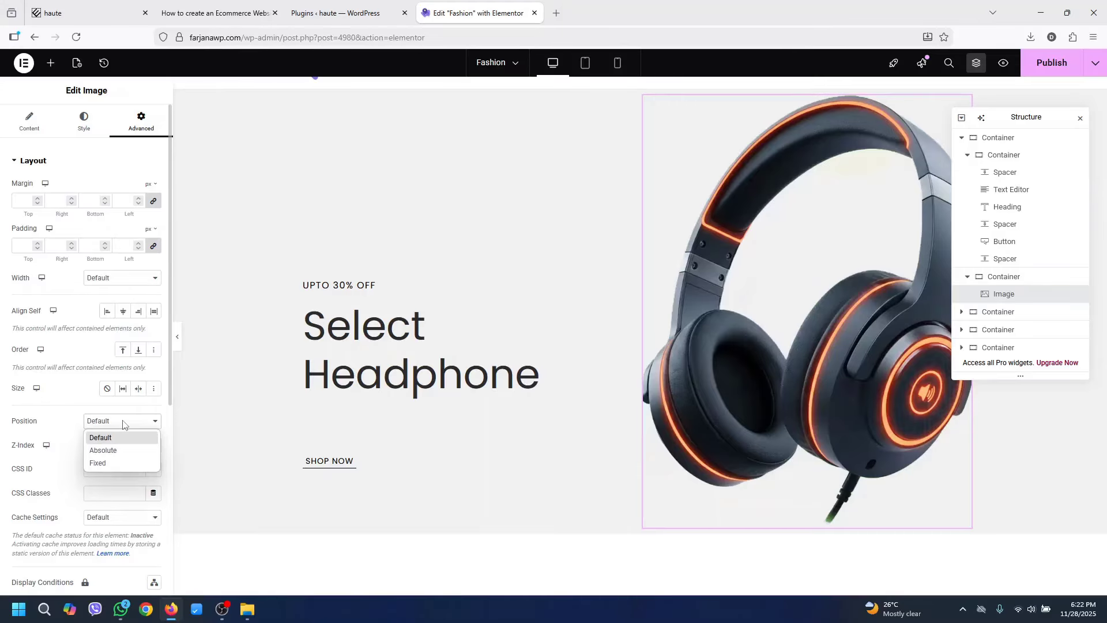
left_click(107, 451)
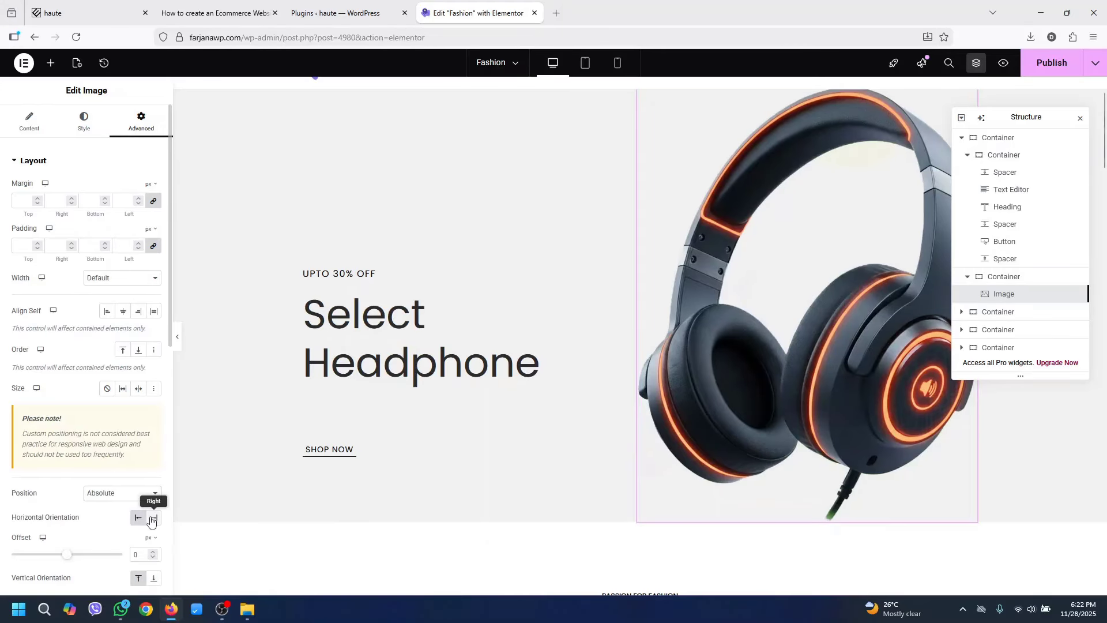
Set the headphone image's vertical offset to 30 px
scroll(104, 548, "down", 1)
left_click_drag(67, 566, 71, 571)
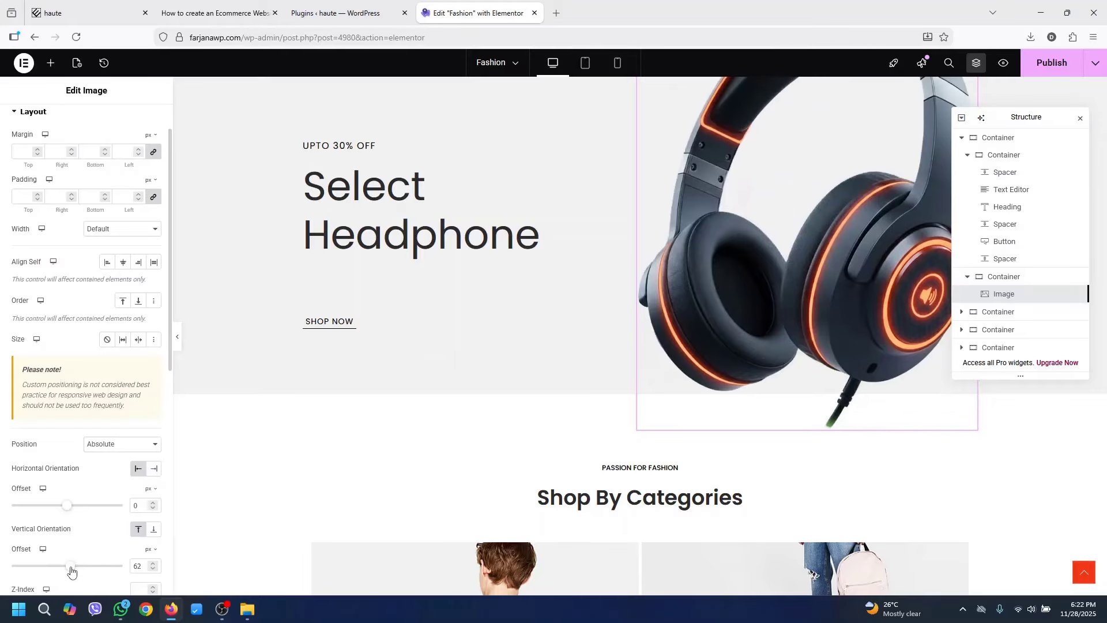
key("Up")
key("Up")
key("Up")
key("Up")
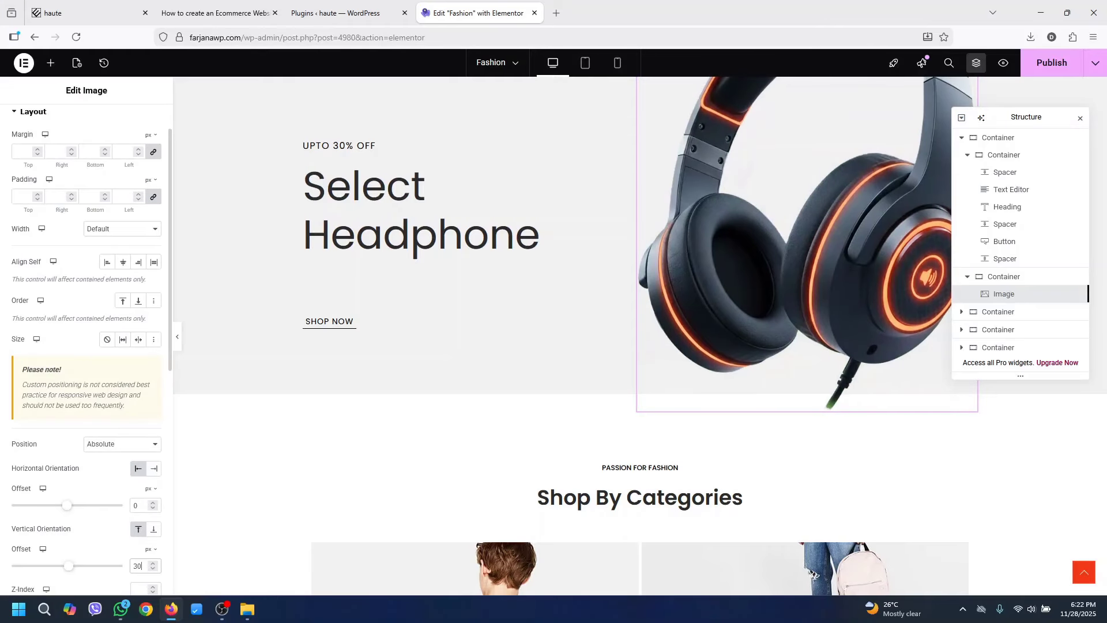
scroll(635, 289, "up", 3)
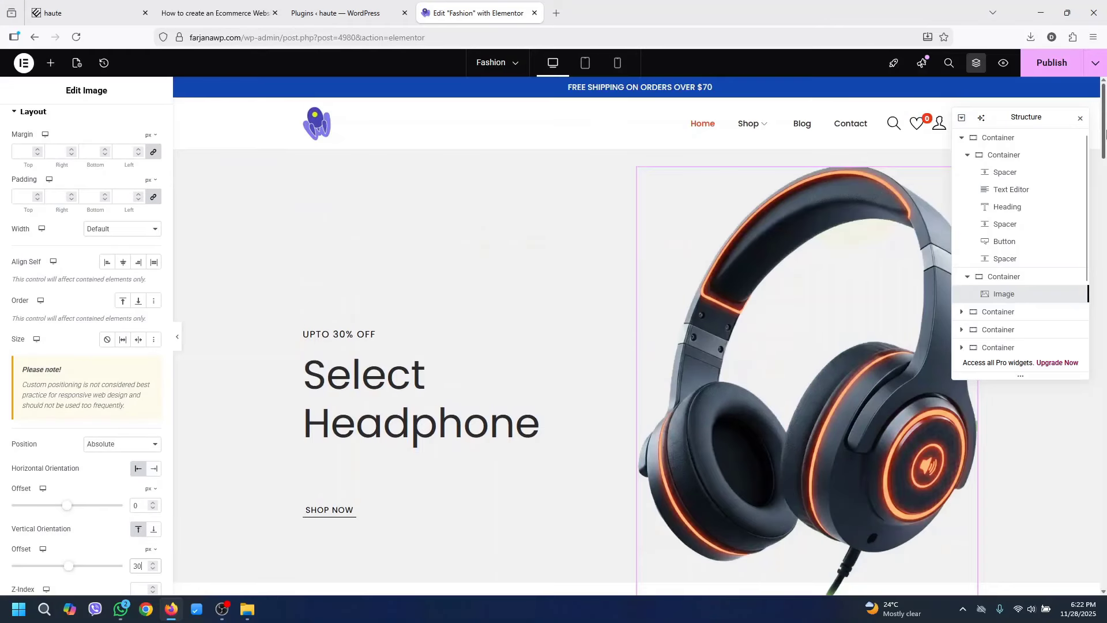
Inspect the hero background on the finished haute site and set the outer hero container's background color to #ECF0F1
left_click(124, 5)
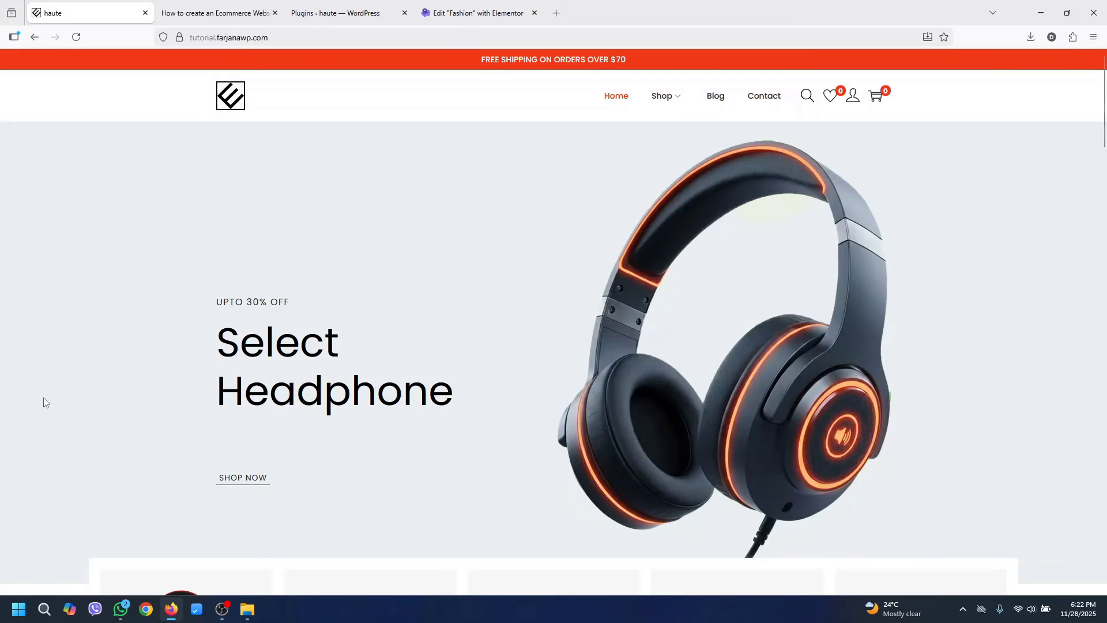
right_click(37, 431)
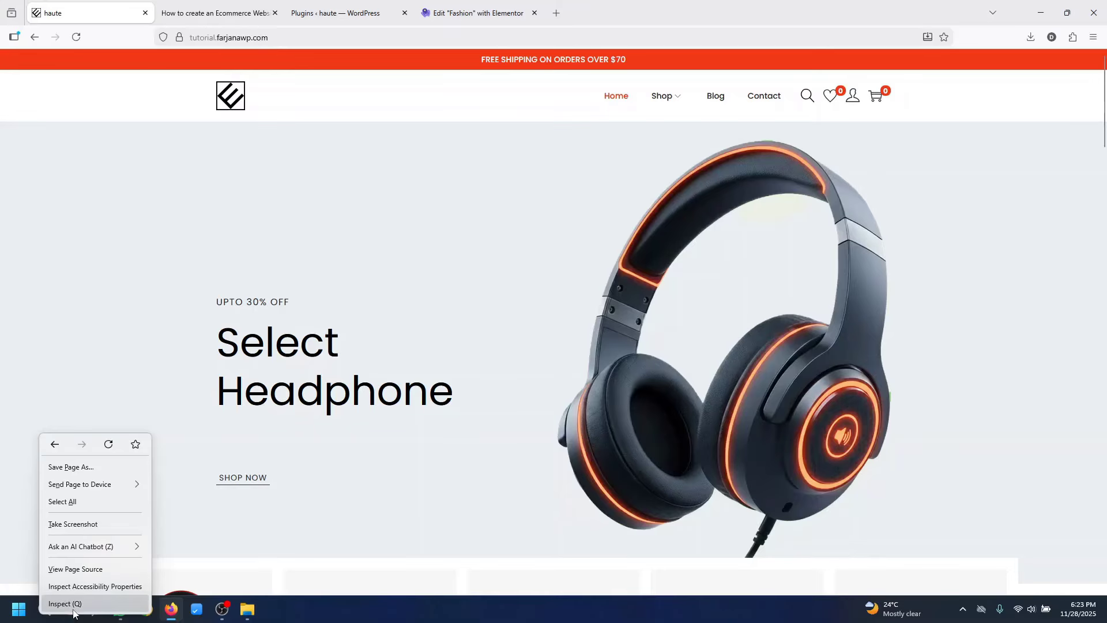
left_click(75, 604)
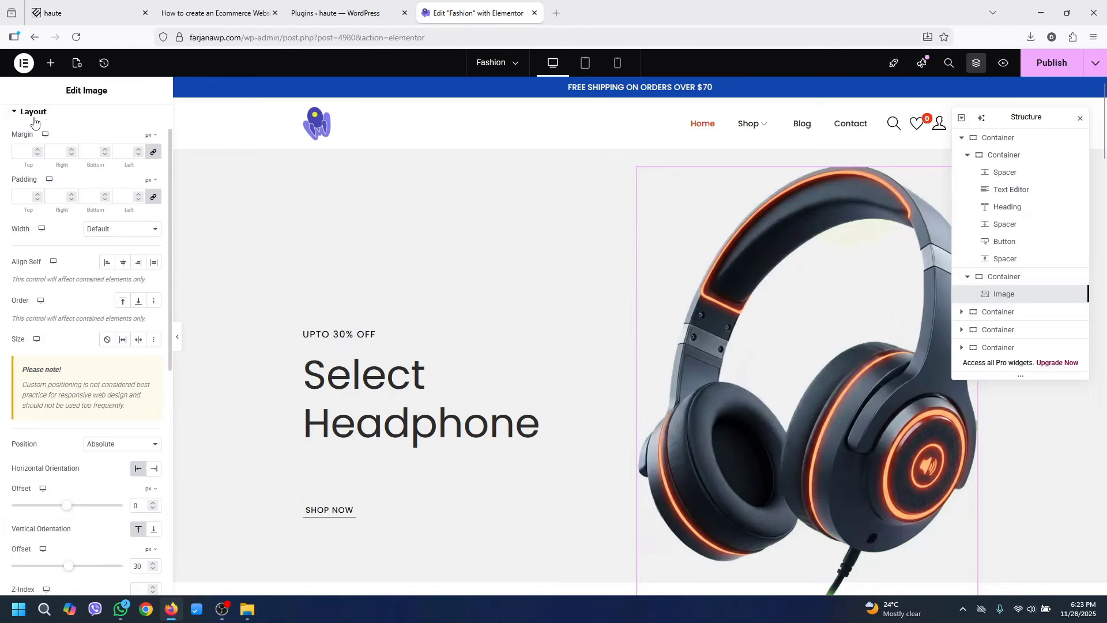
left_click(1009, 139)
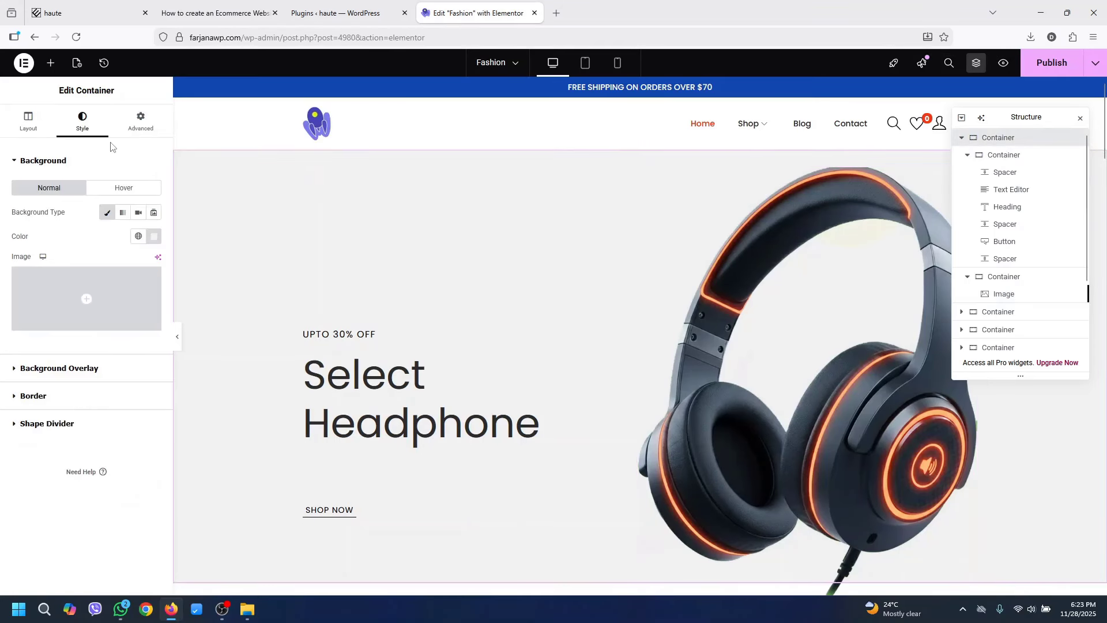
left_click(153, 236)
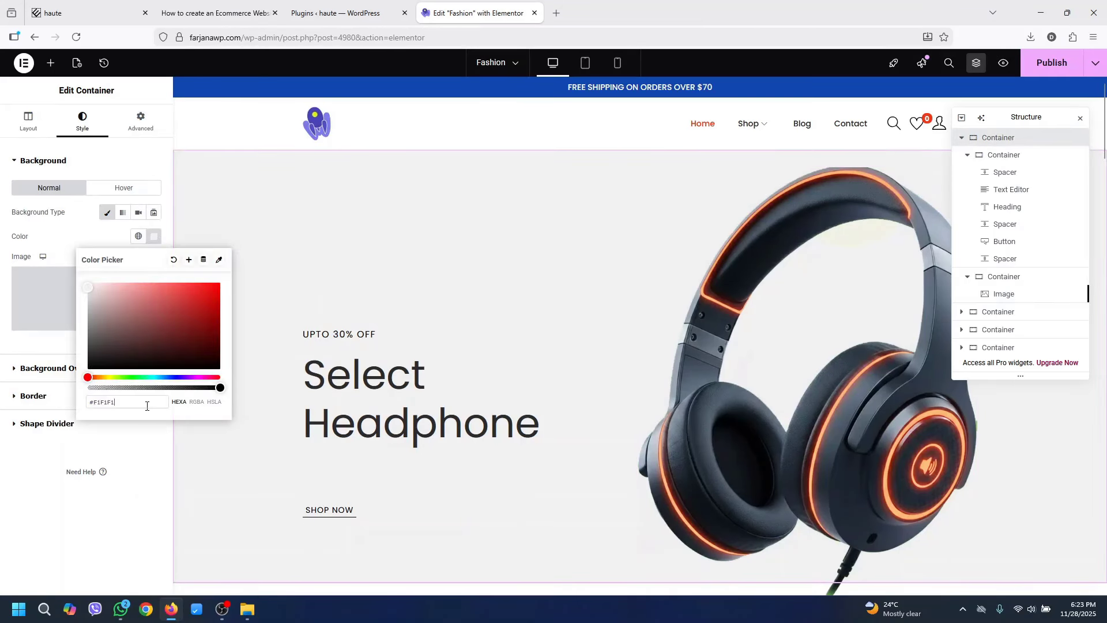
double_click(150, 402)
type("ECF0F1")
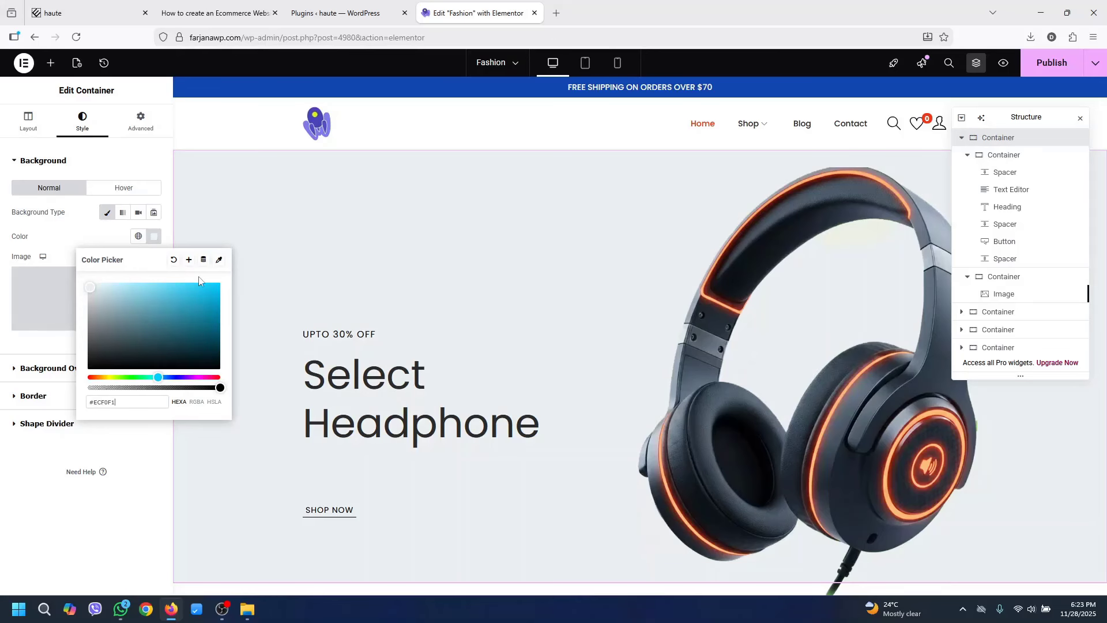
Save the hero container's background color as a new global color named bg_gray
left_click(188, 260)
triple_click(507, 326)
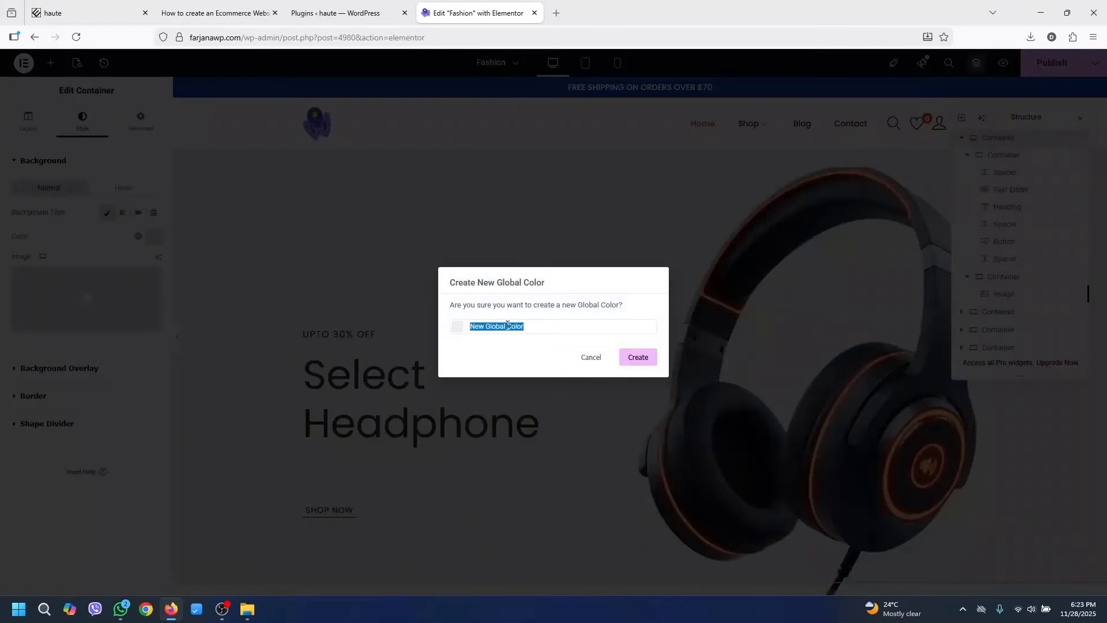
type("bg_gray")
left_click(652, 358)
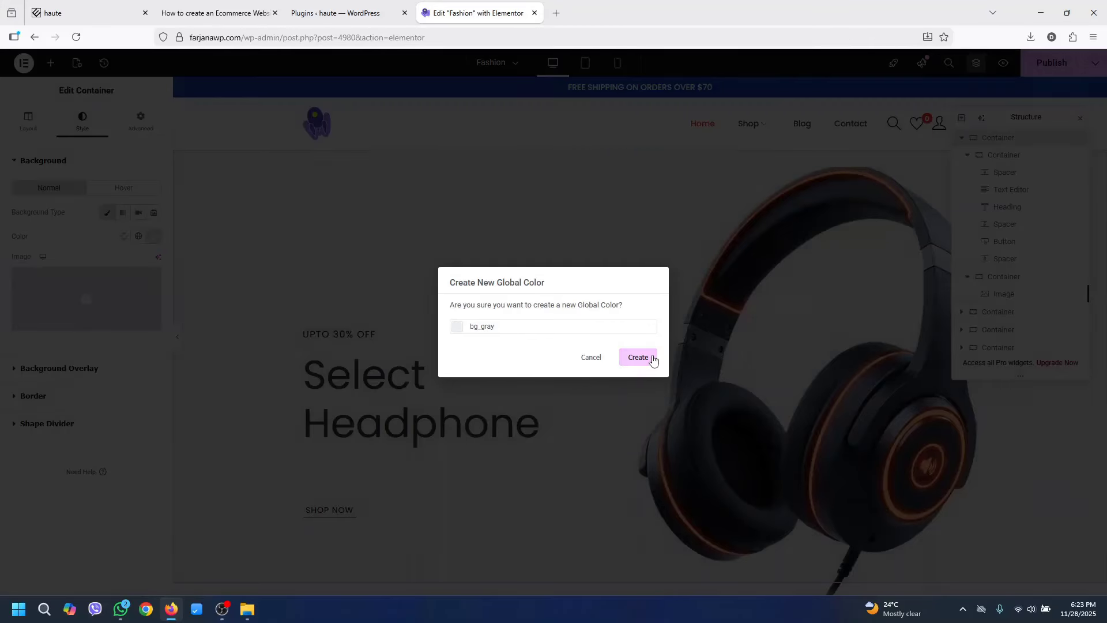
scroll(623, 321, "down", 1)
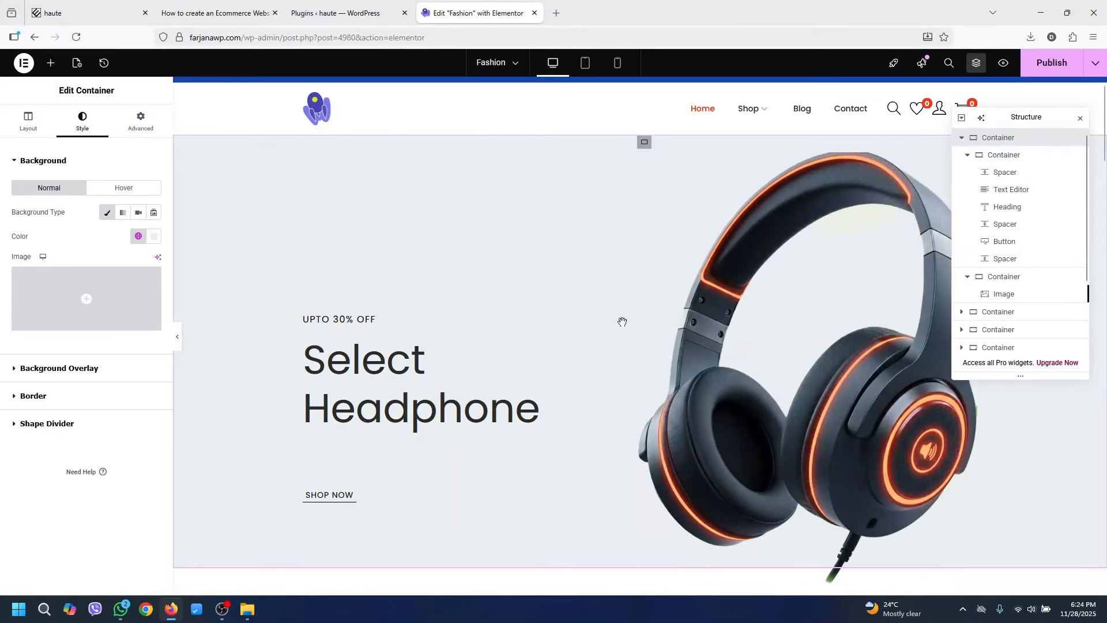
Review the product category row on the finished haute site and insert a single-column container between the hero and the Shop By Categories section
left_click(93, 12)
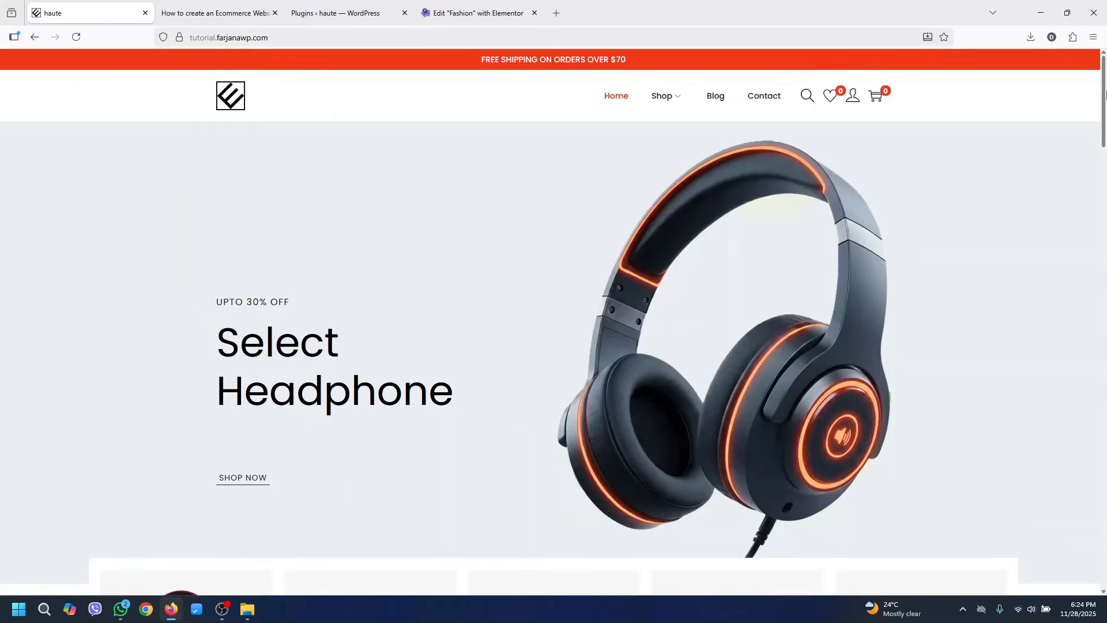
left_click_drag(1106, 100, 1106, 156)
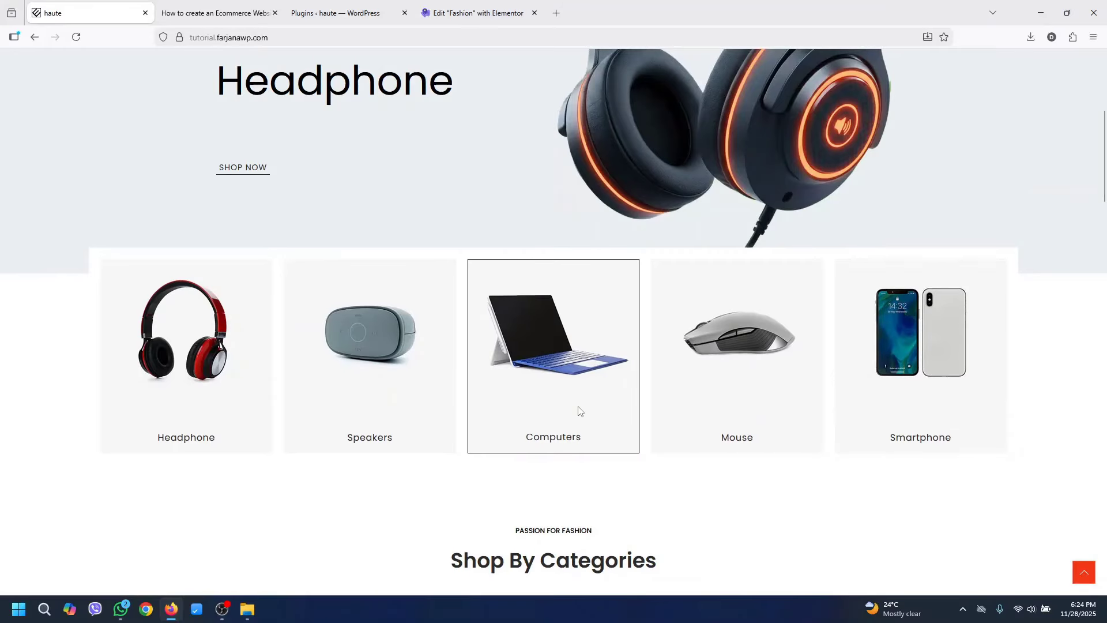
left_click(419, 8)
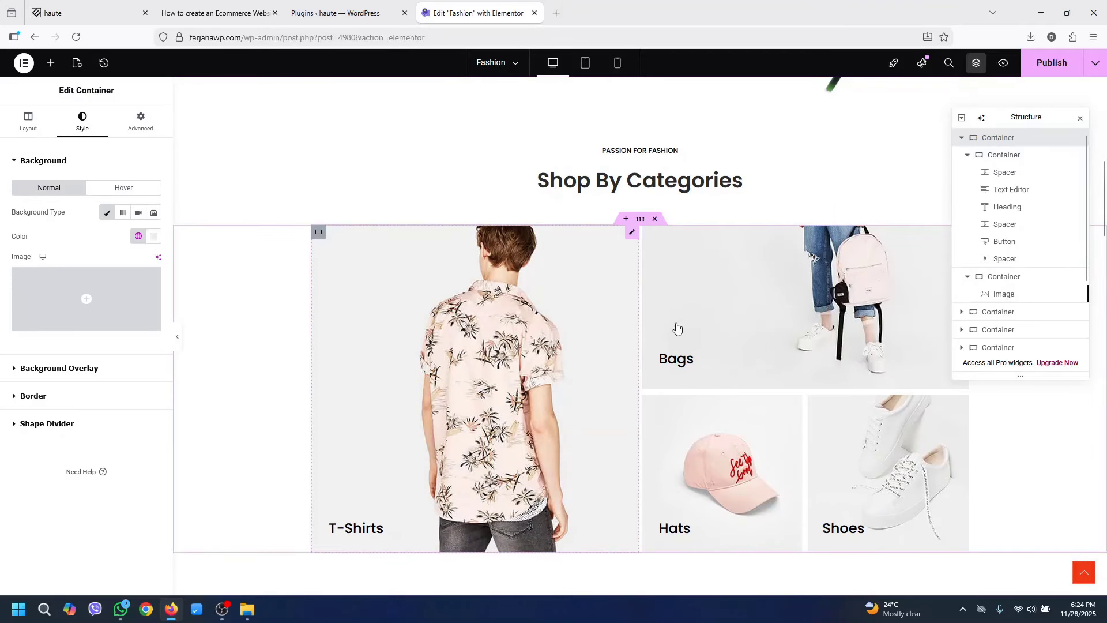
scroll(1106, 243, "up", 5)
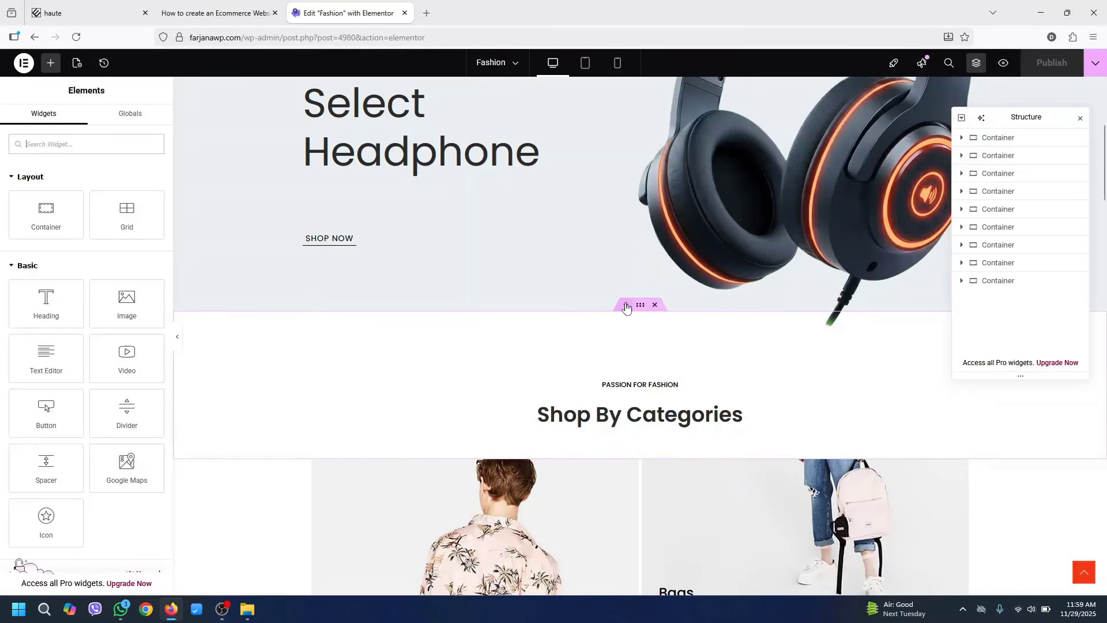
left_click(627, 307)
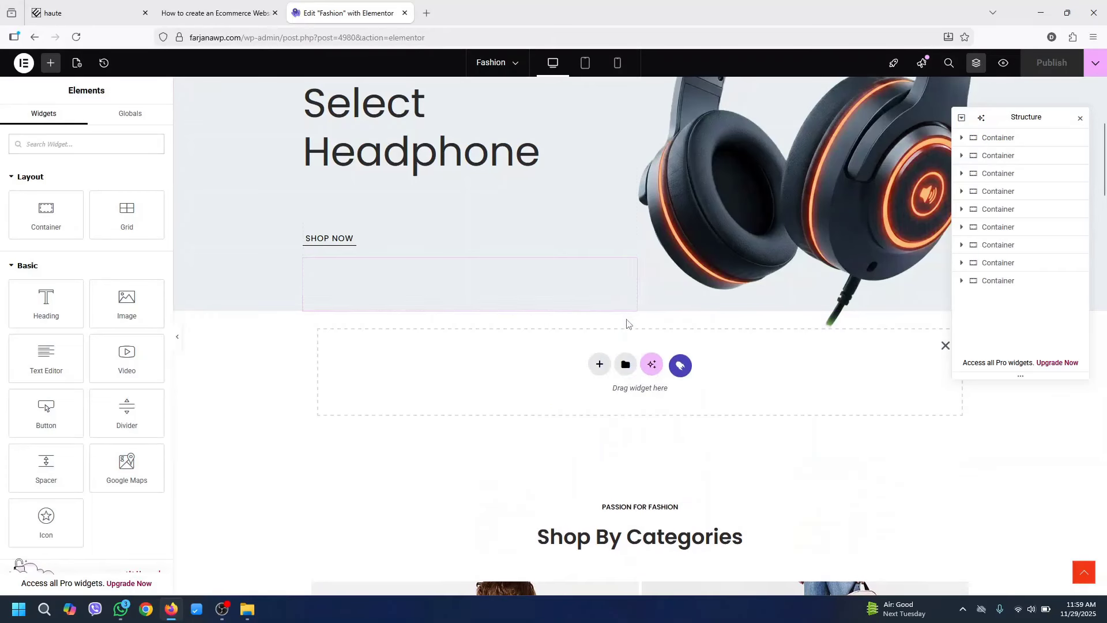
left_click(600, 364)
left_click(610, 404)
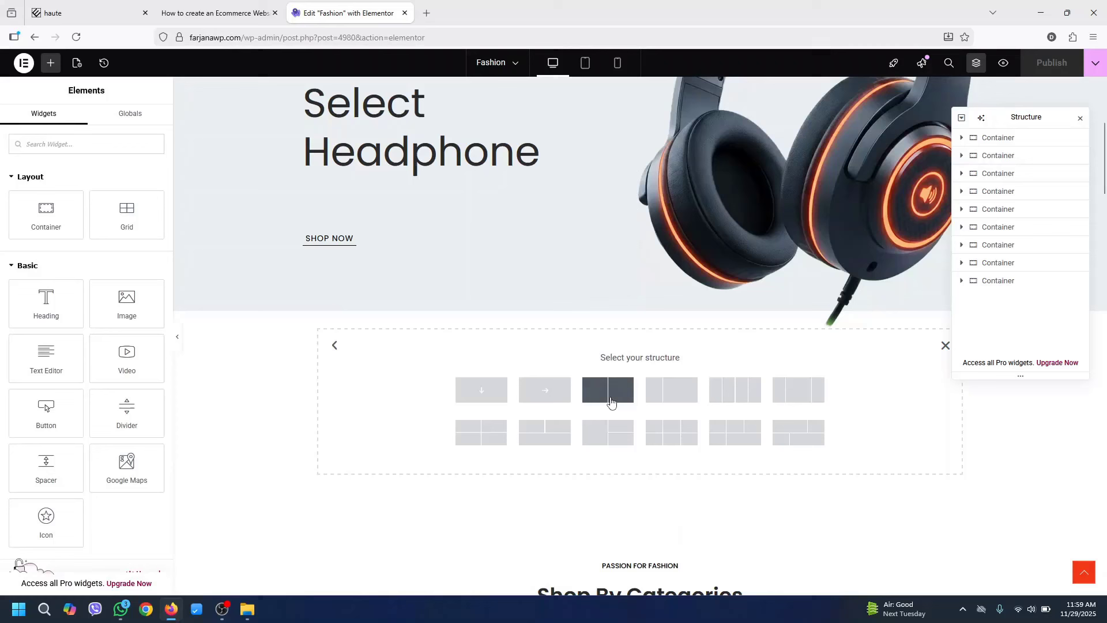
left_click(489, 397)
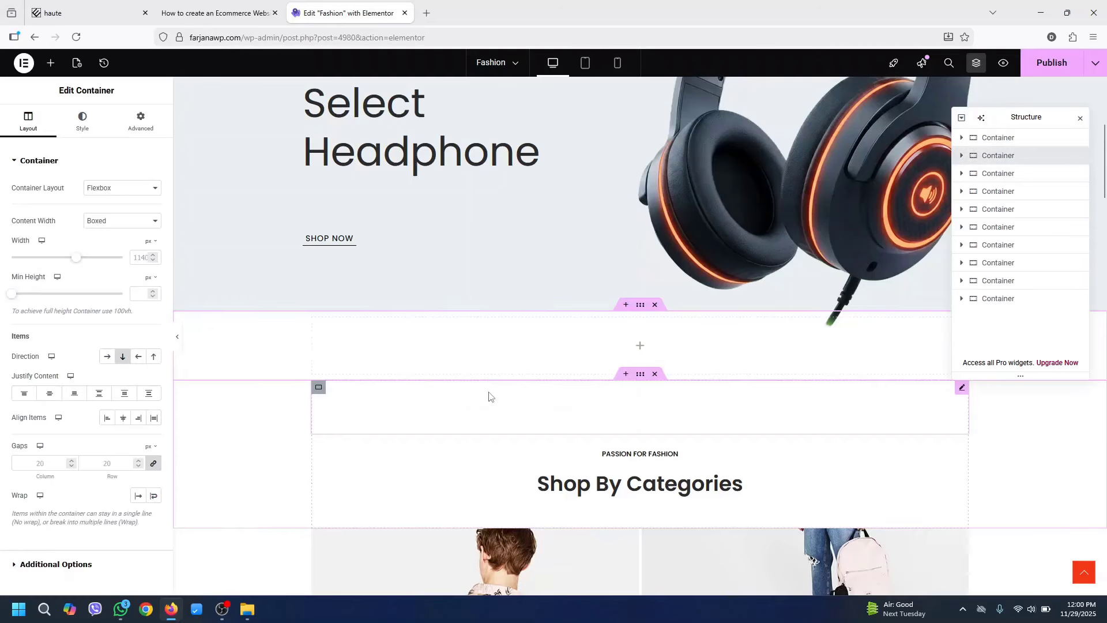
Set the new container's content width to Full Width at 85%, and compare it with the category row on the finished haute site
left_click(143, 224)
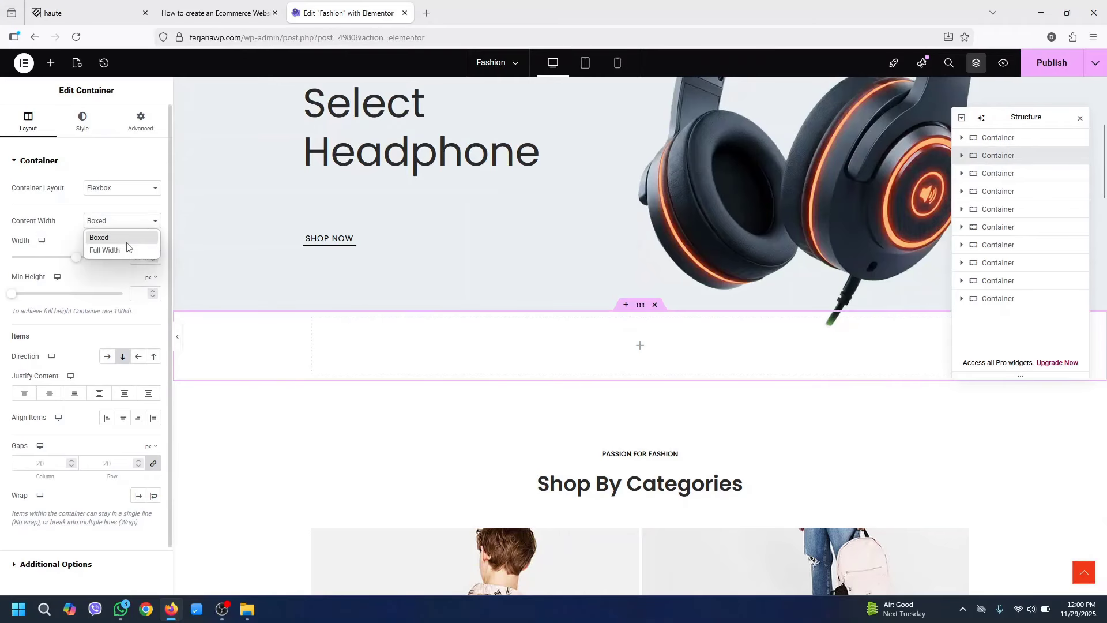
left_click(126, 251)
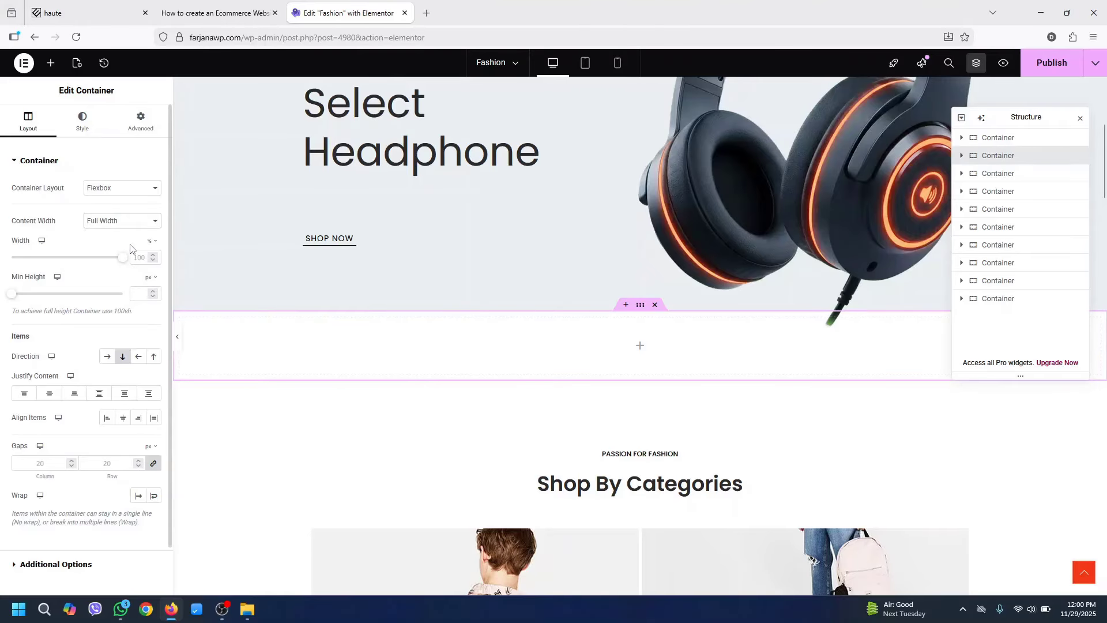
left_click_drag(122, 262, 105, 260)
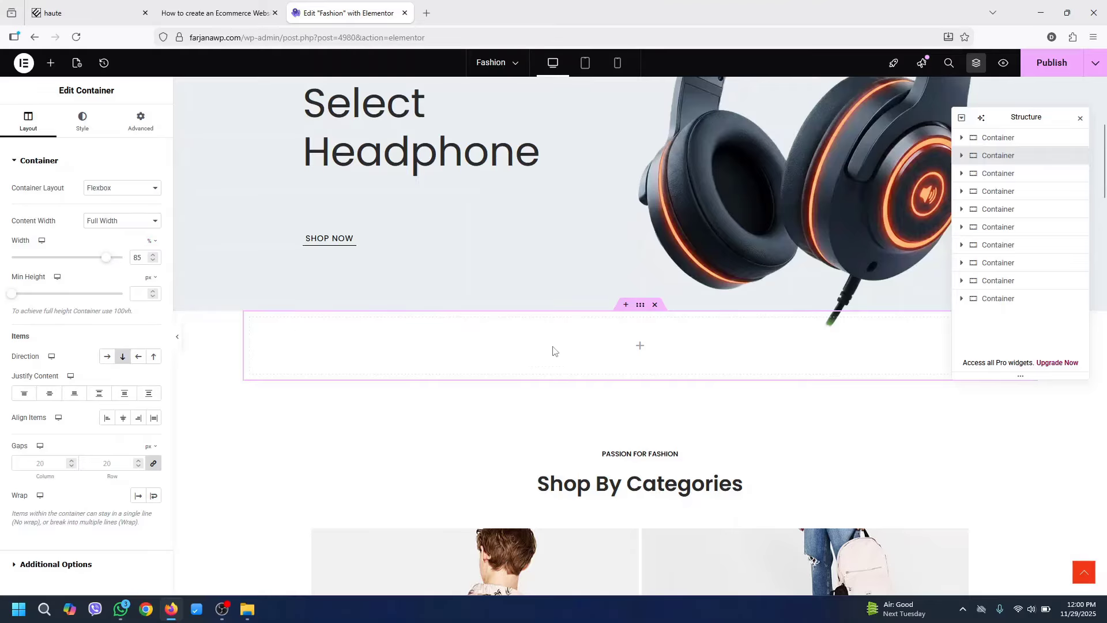
left_click(83, 8)
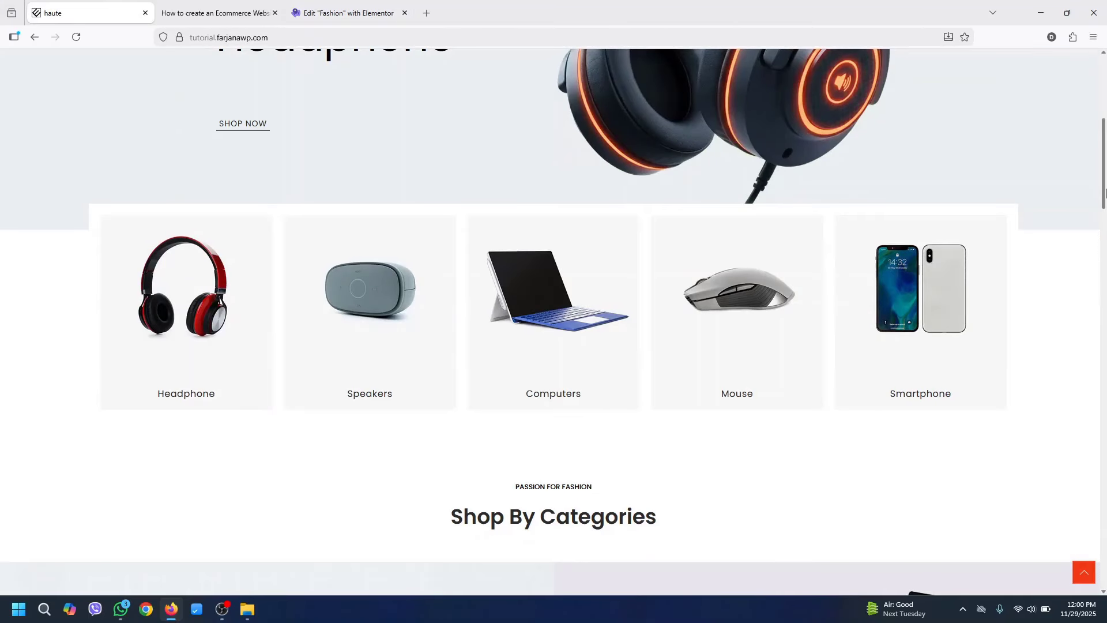
left_click_drag(1104, 187, 1103, 157)
left_click(340, 12)
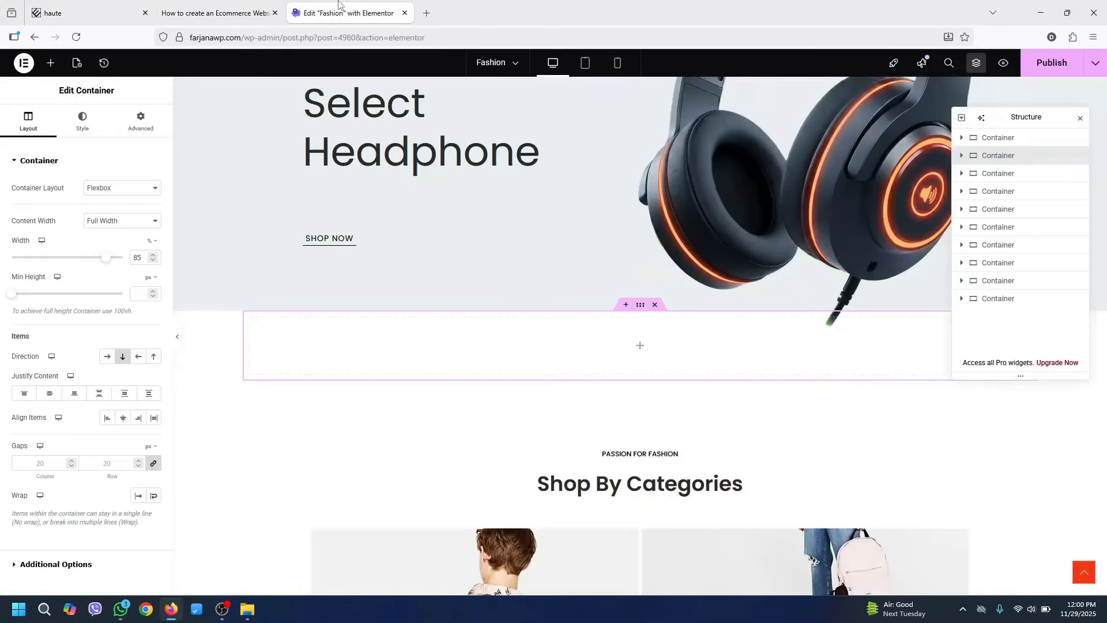
Insert a grid of 5 columns and 1 row into the new container below the hero
left_click(642, 348)
left_click(84, 12)
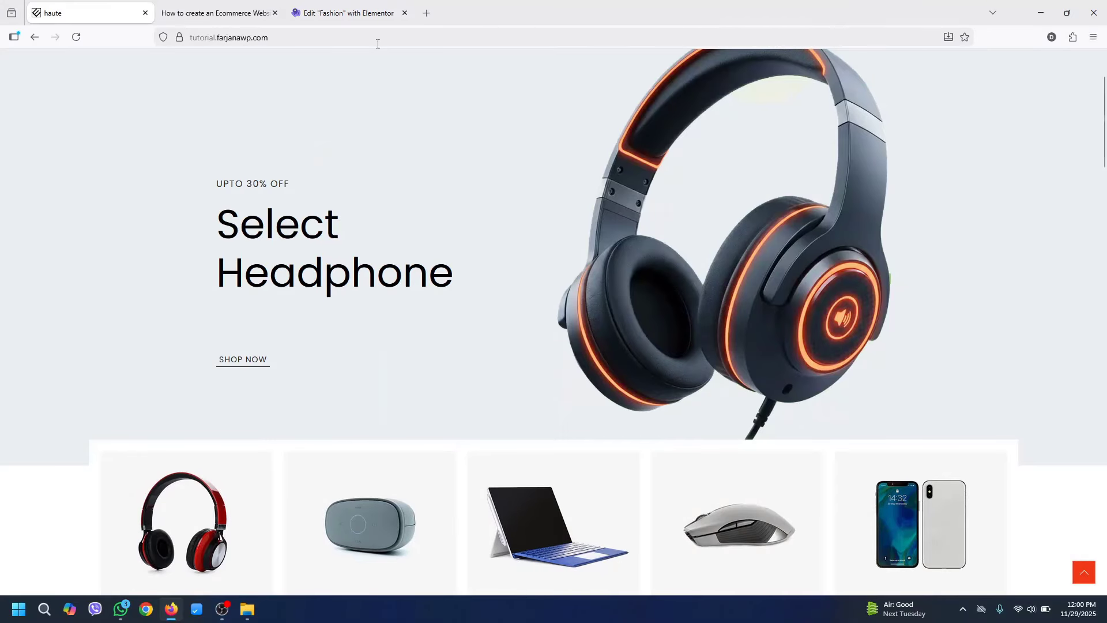
left_click(346, 12)
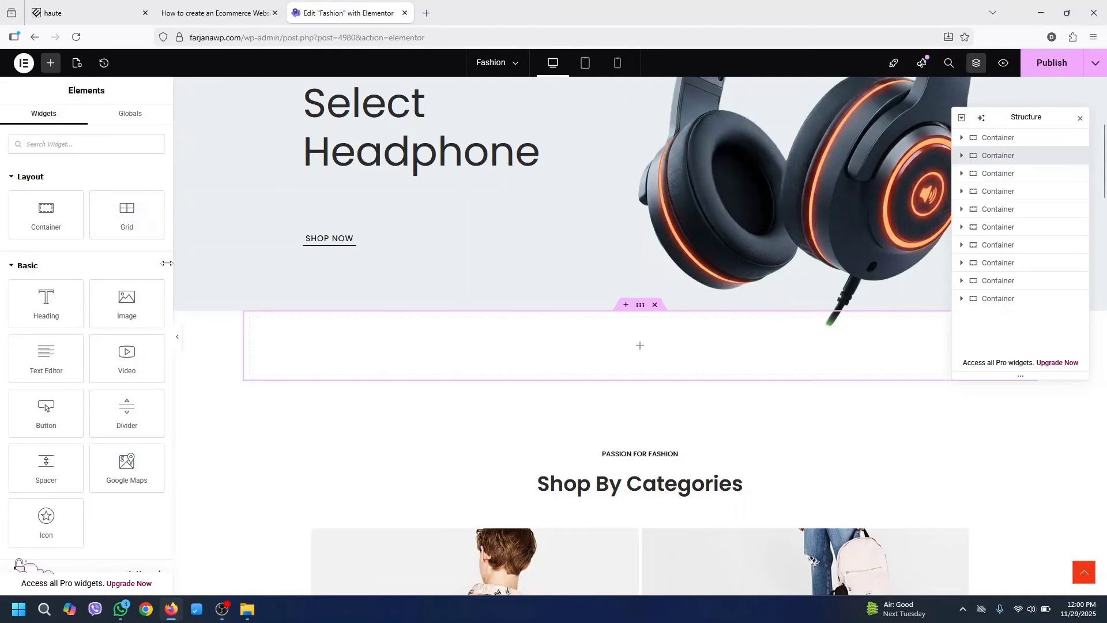
left_click_drag(138, 228, 434, 336)
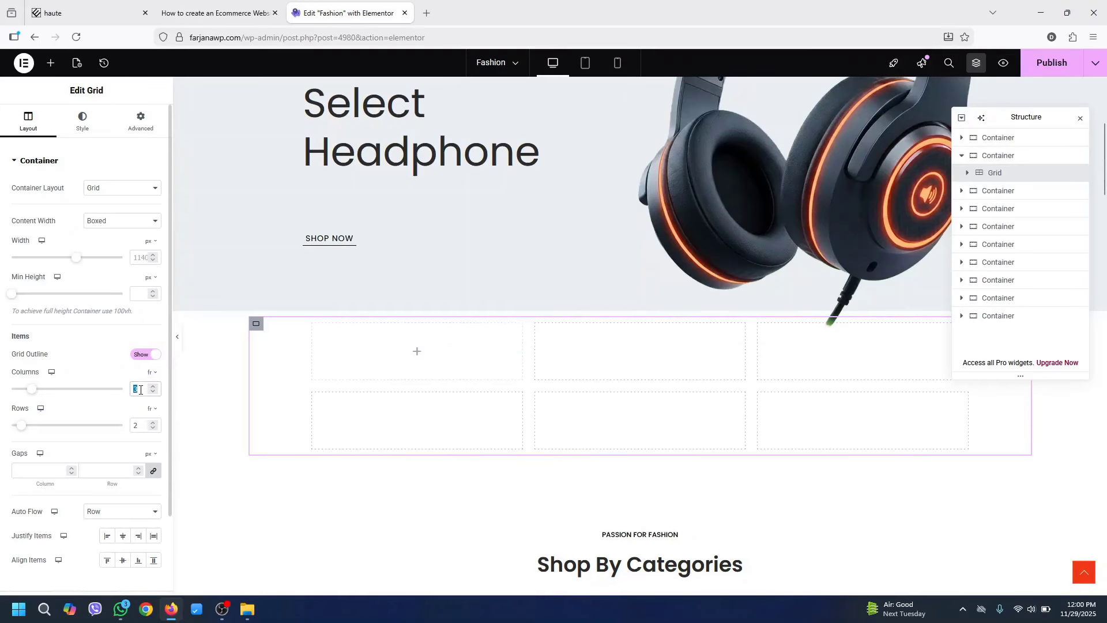
type("5")
type("1")
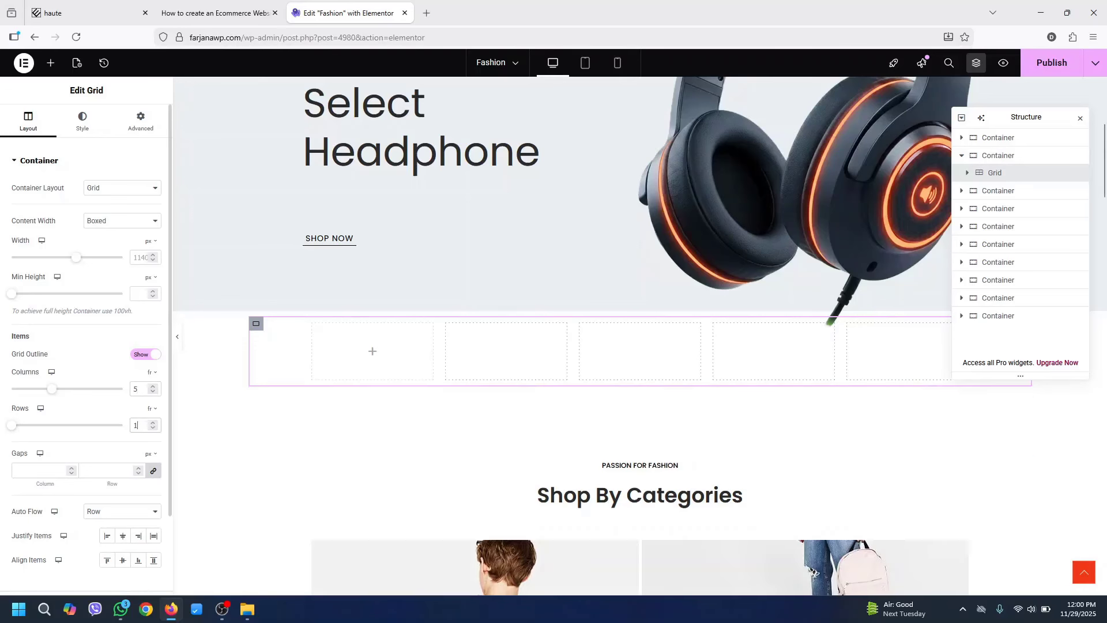
Add an Image Box widget to the first grid cell and clear its description
left_click(375, 354)
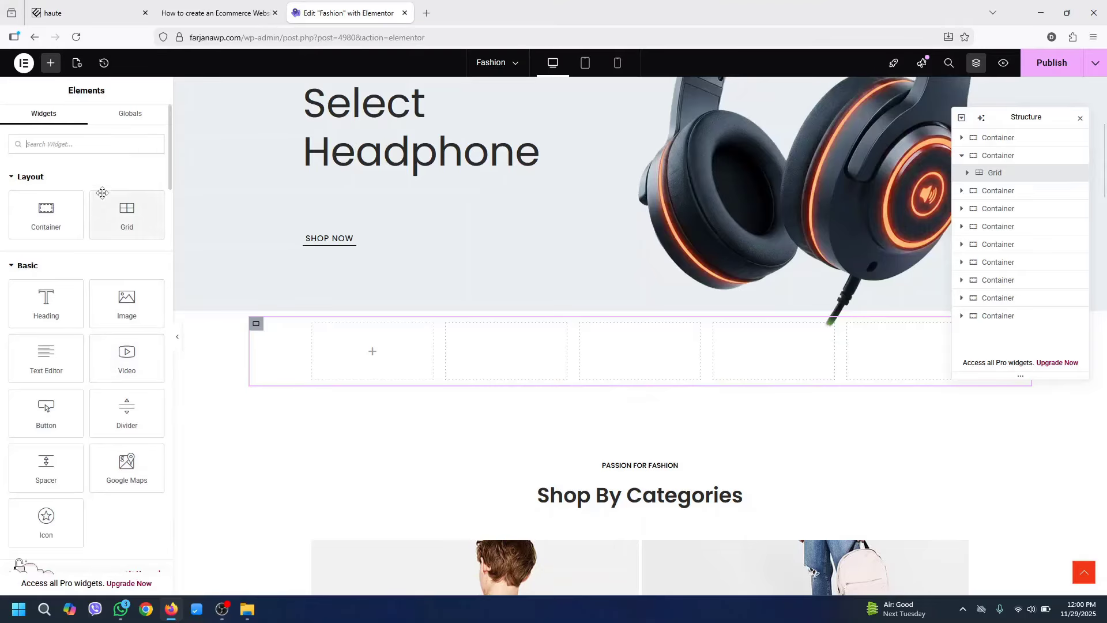
type("image")
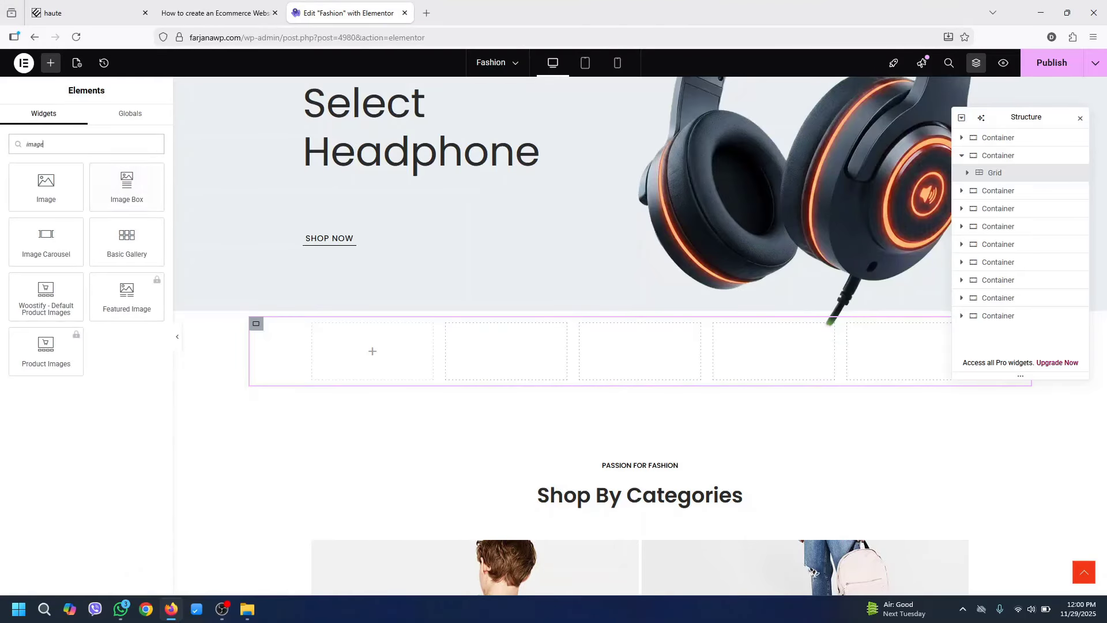
left_click_drag(129, 189, 340, 352)
triple_click(104, 355)
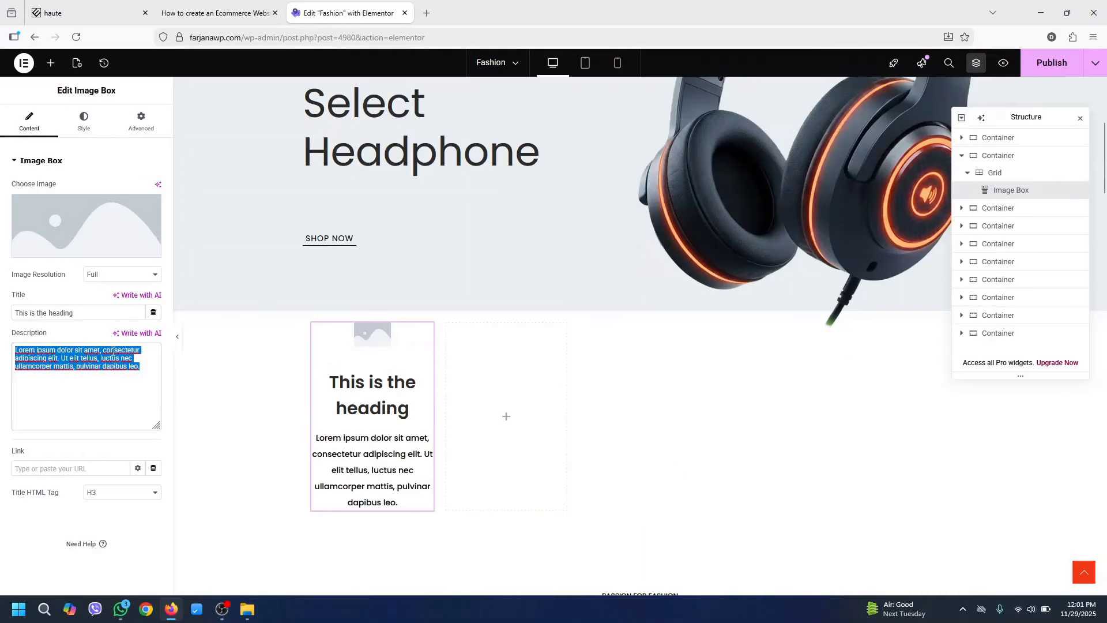
key("BackSpace")
Copy the Headphone label from the finished haute site's category row and use it as the image box title
left_click(122, 8)
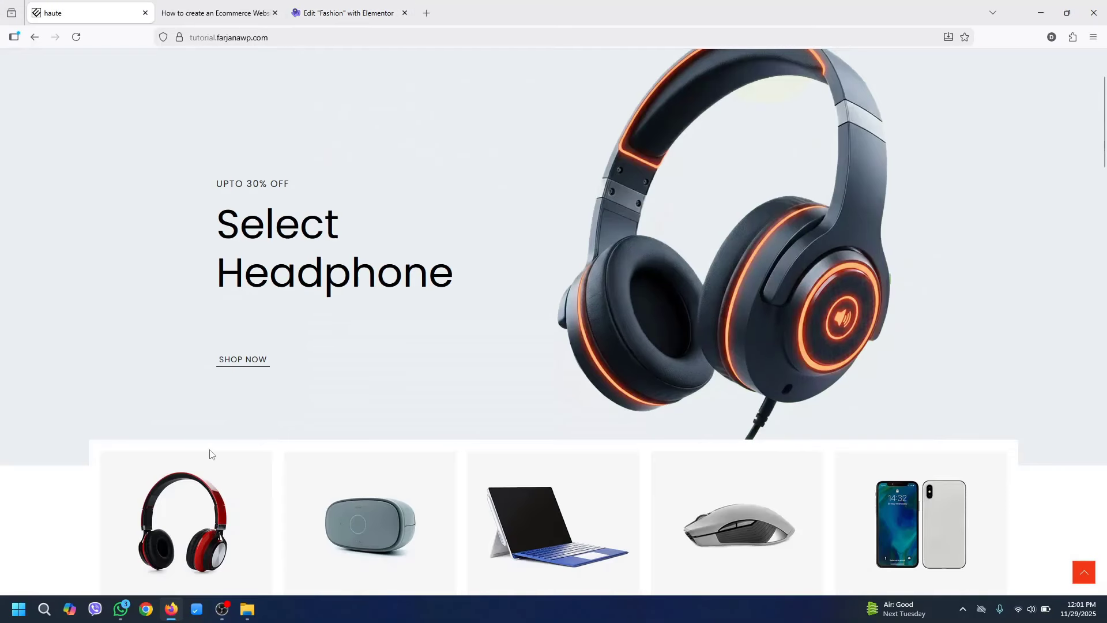
scroll(202, 373, "down", 5)
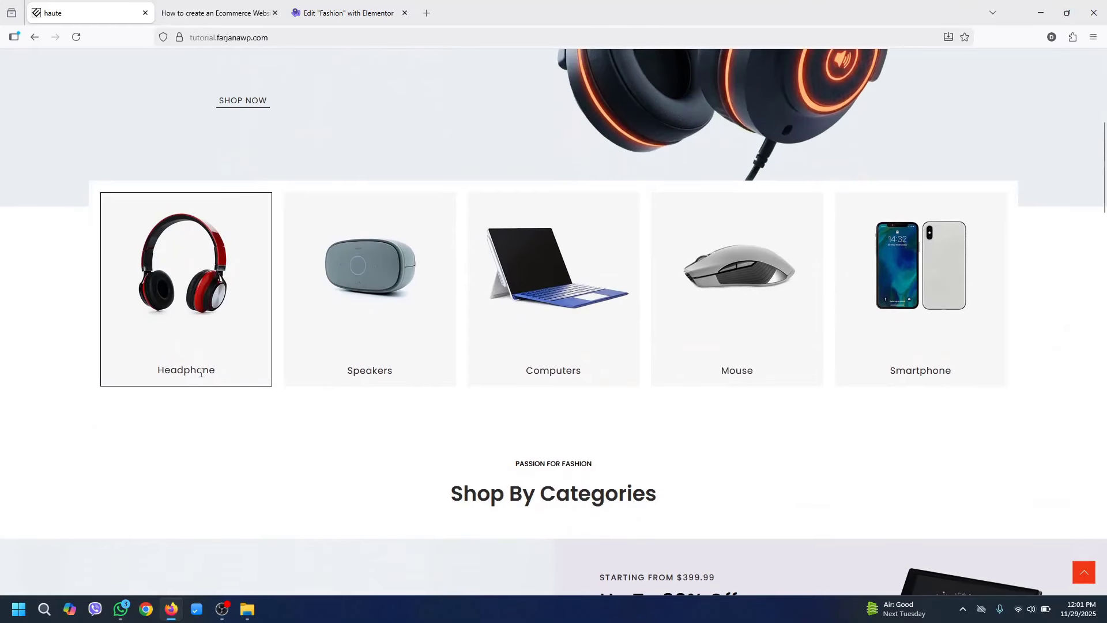
left_click_drag(225, 372, 162, 367)
right_click(174, 378)
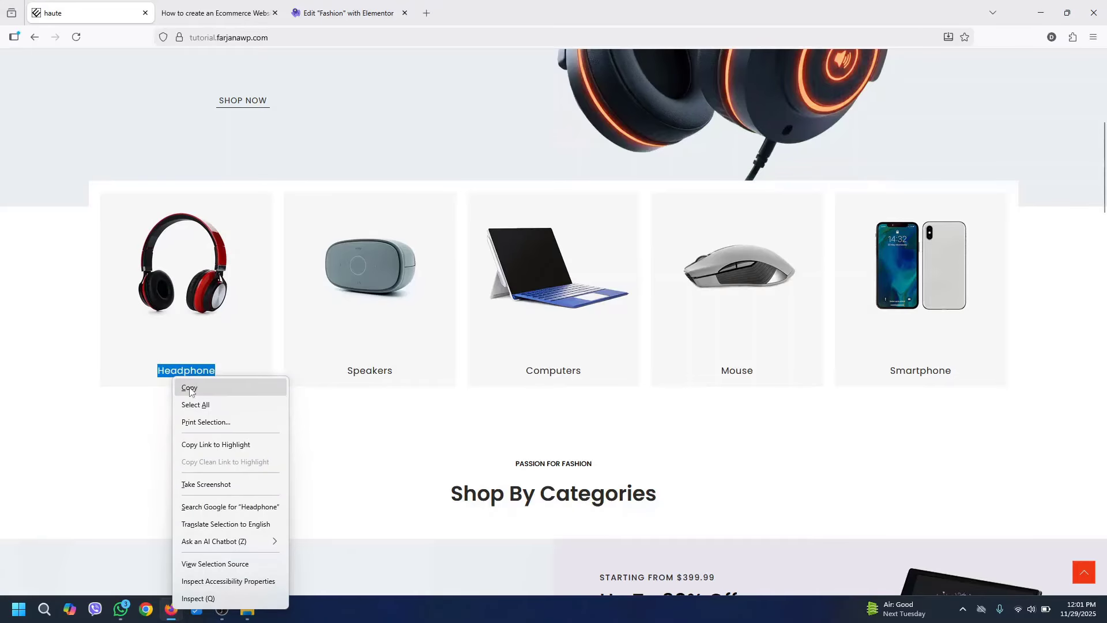
left_click(192, 393)
left_click(349, 12)
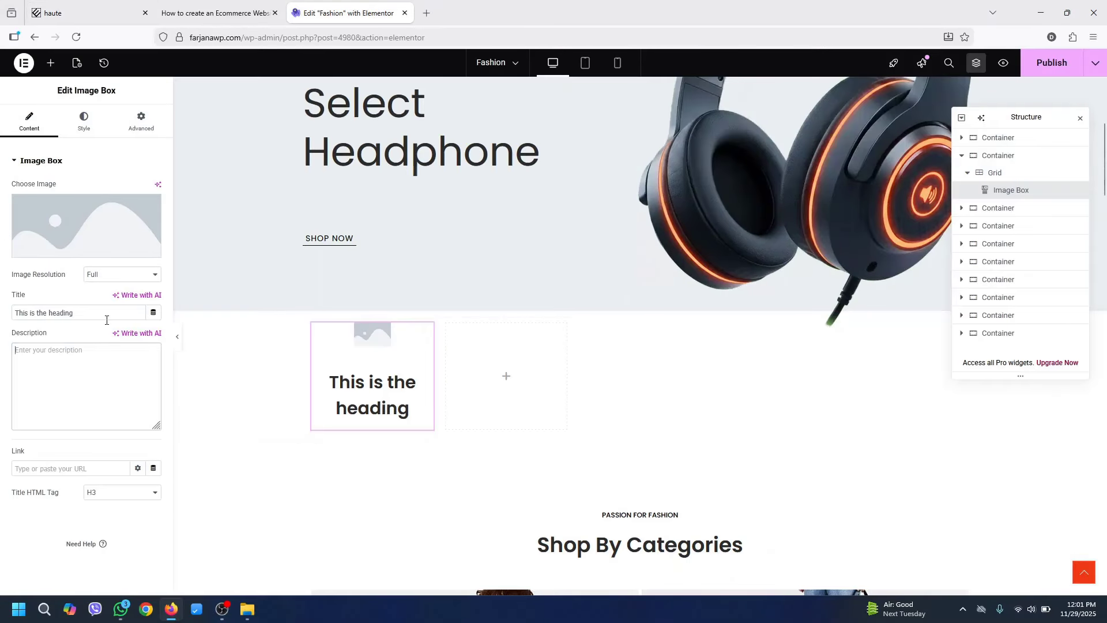
double_click(102, 310)
key("ctrl+a")
key("ctrl+v")
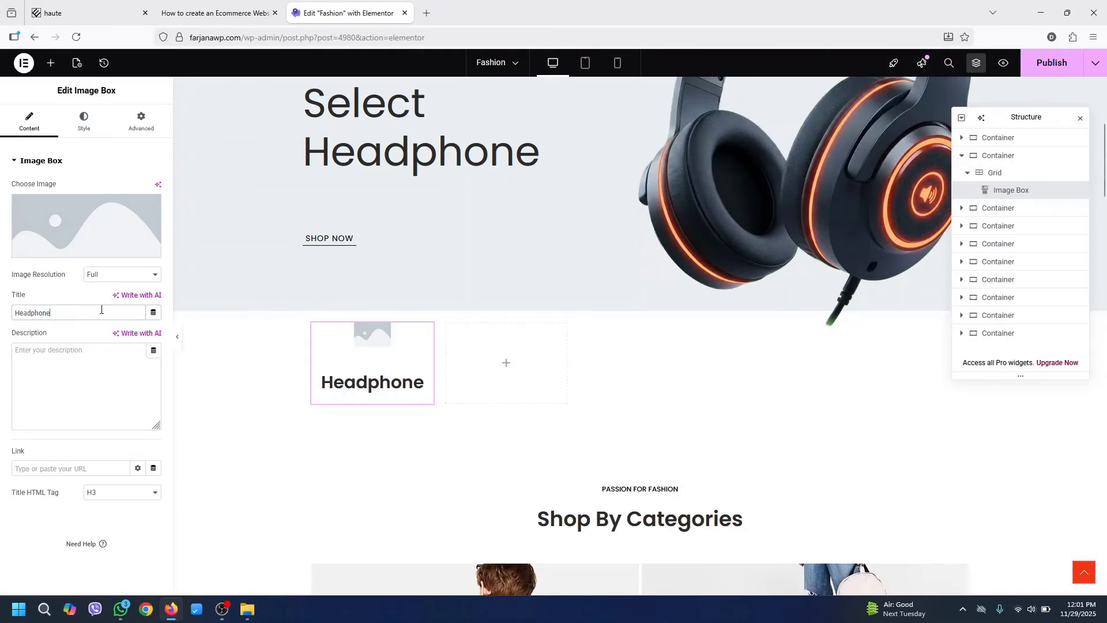
Upload the five category images from the top cat folder and use cat-headphone as the image box's picture
left_click(95, 243)
left_click(151, 111)
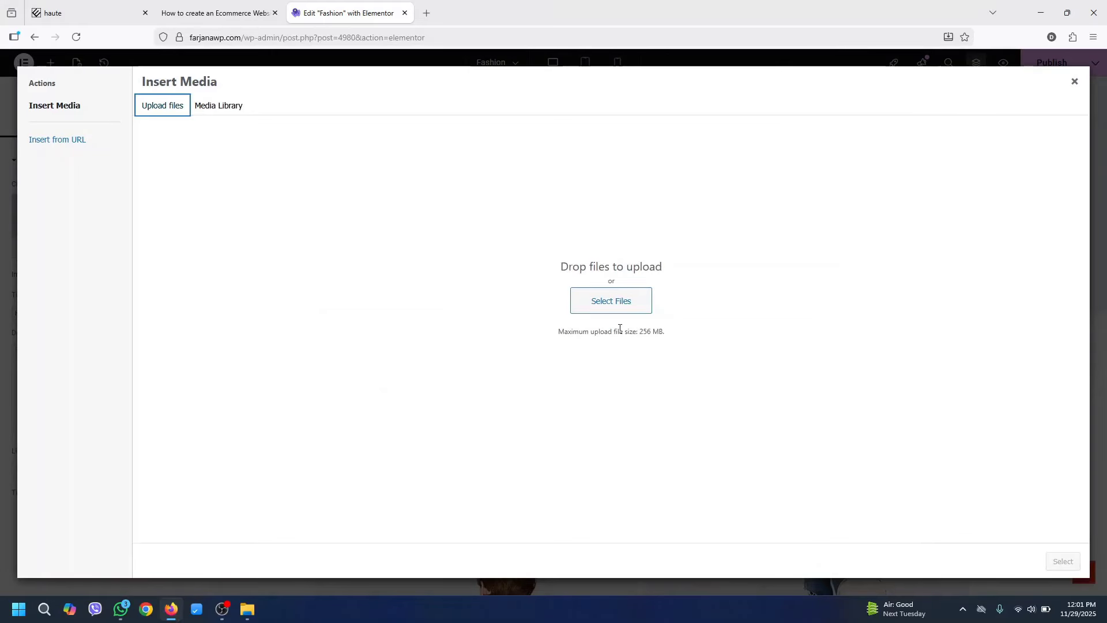
left_click(644, 303)
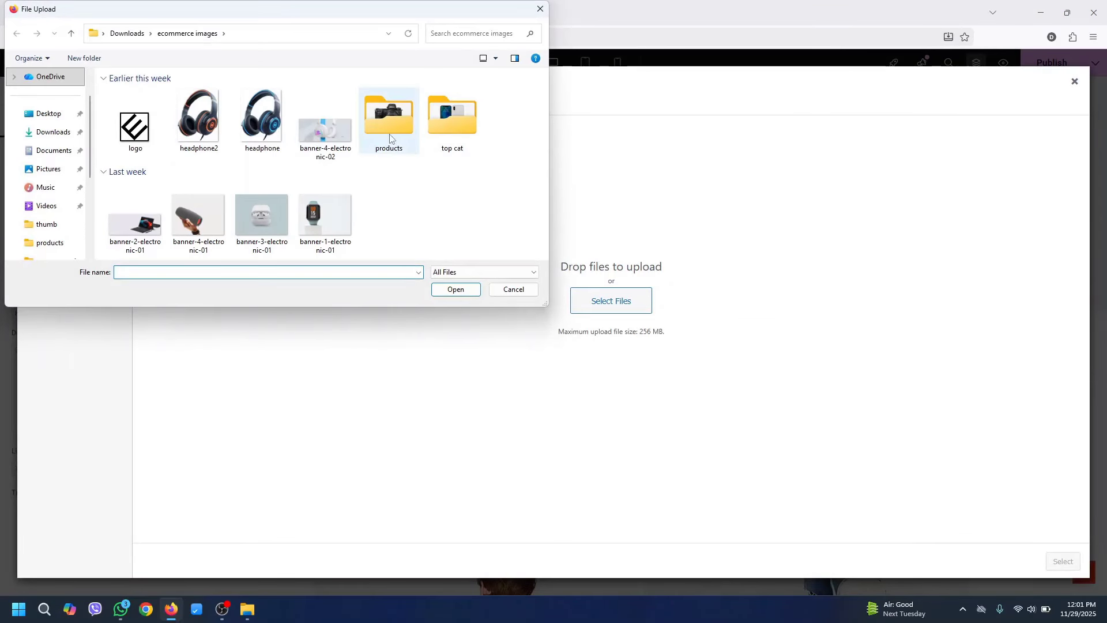
double_click(456, 129)
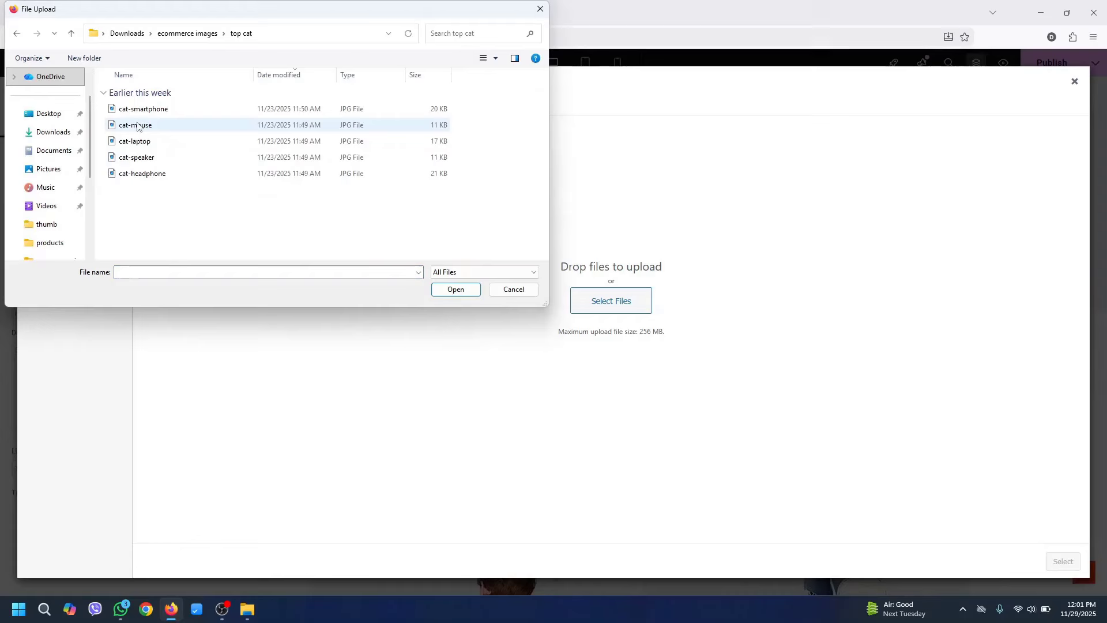
right_click(221, 237)
mouse_move(256, 250)
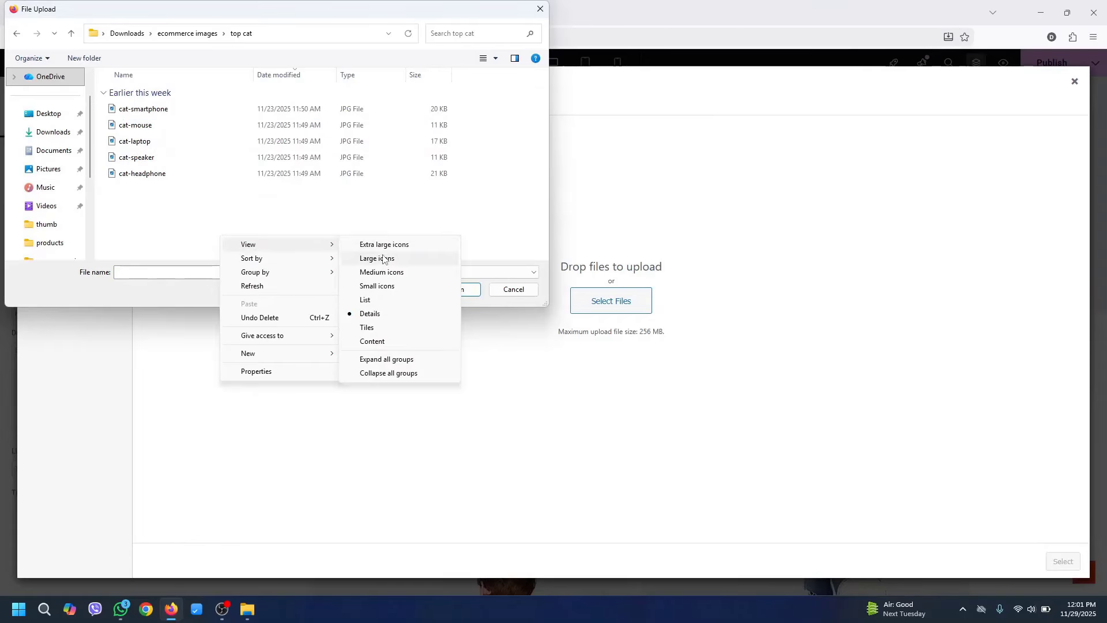
left_click(383, 260)
key("ctrl+a")
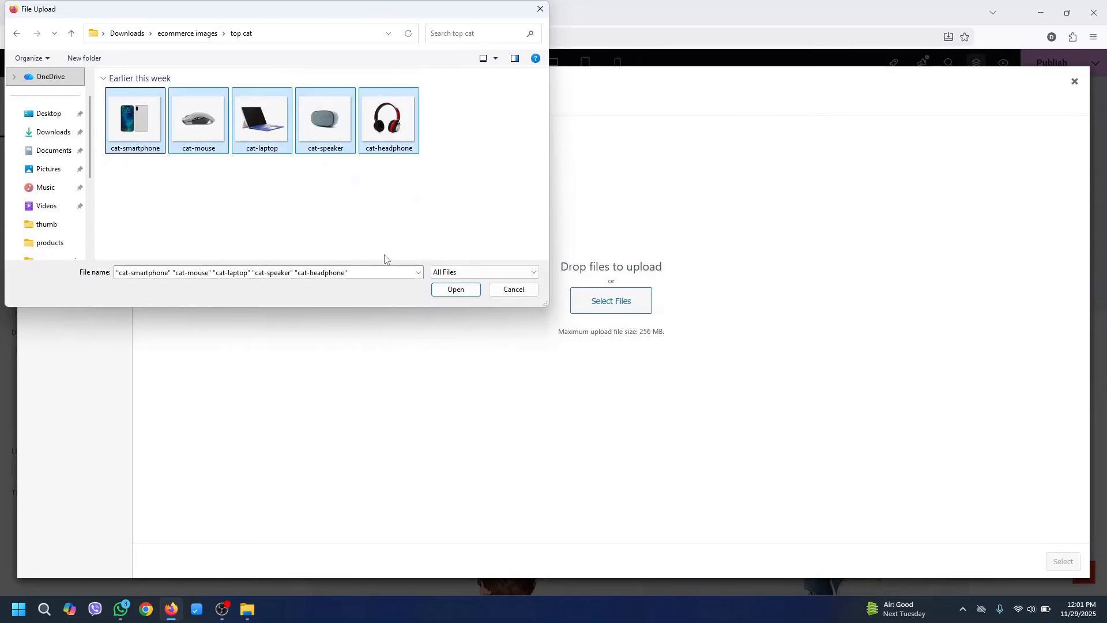
left_click(456, 290)
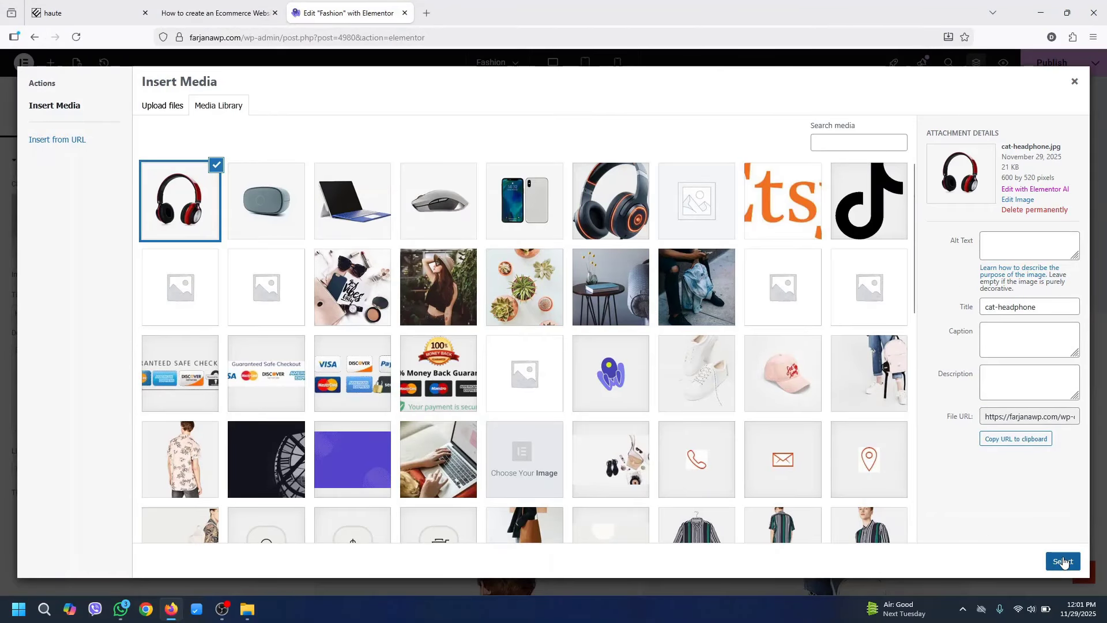
left_click(1064, 561)
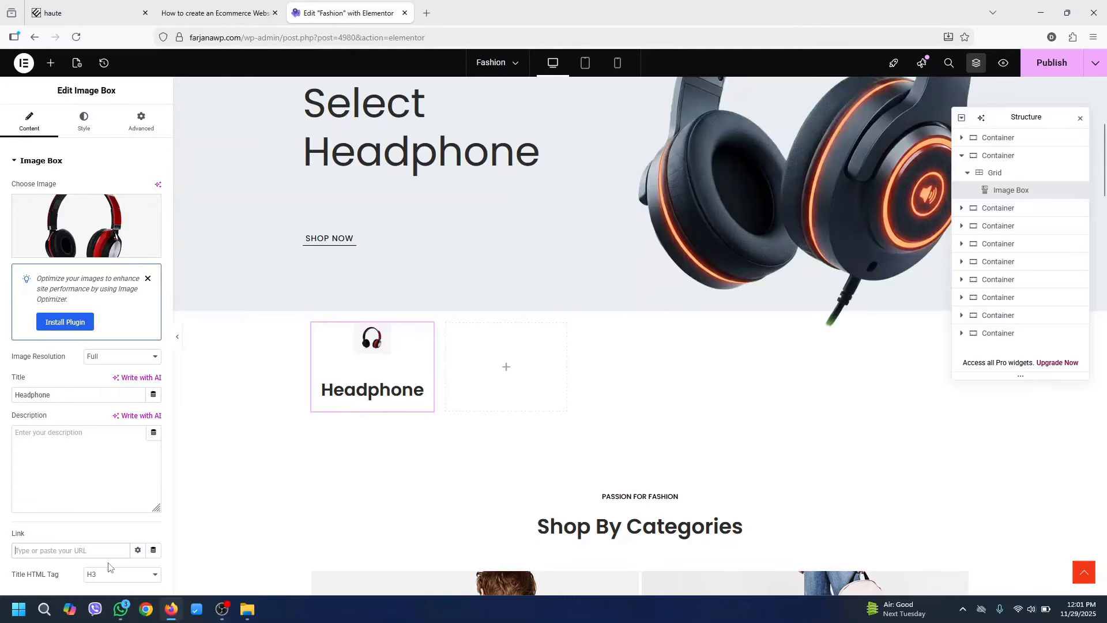
Set the image box's link to / and its image width to 100%
type("/")
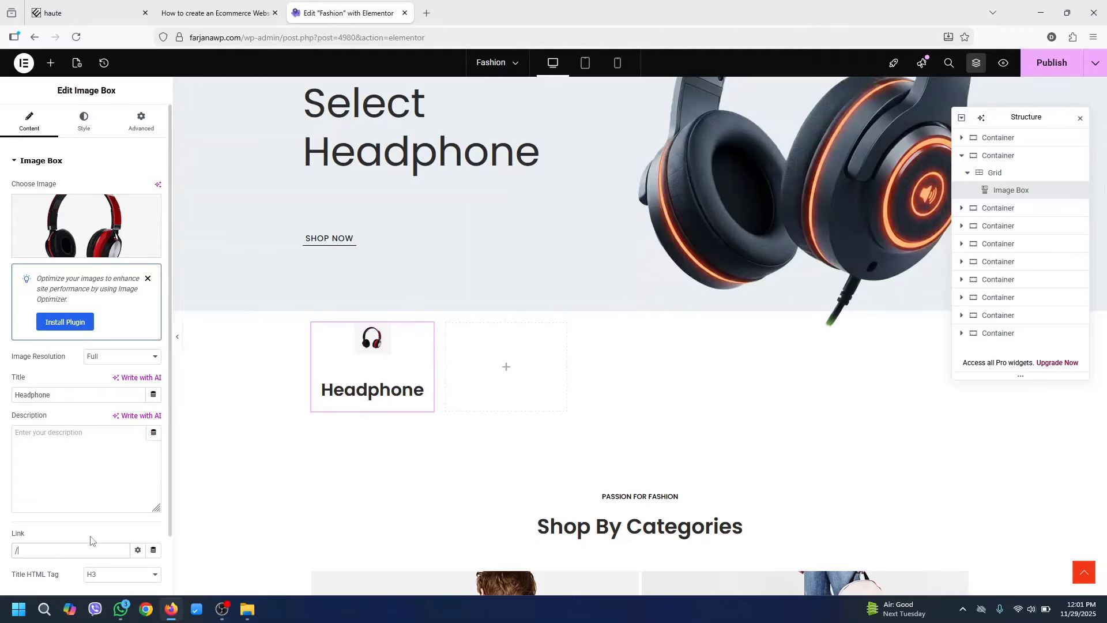
left_click(80, 125)
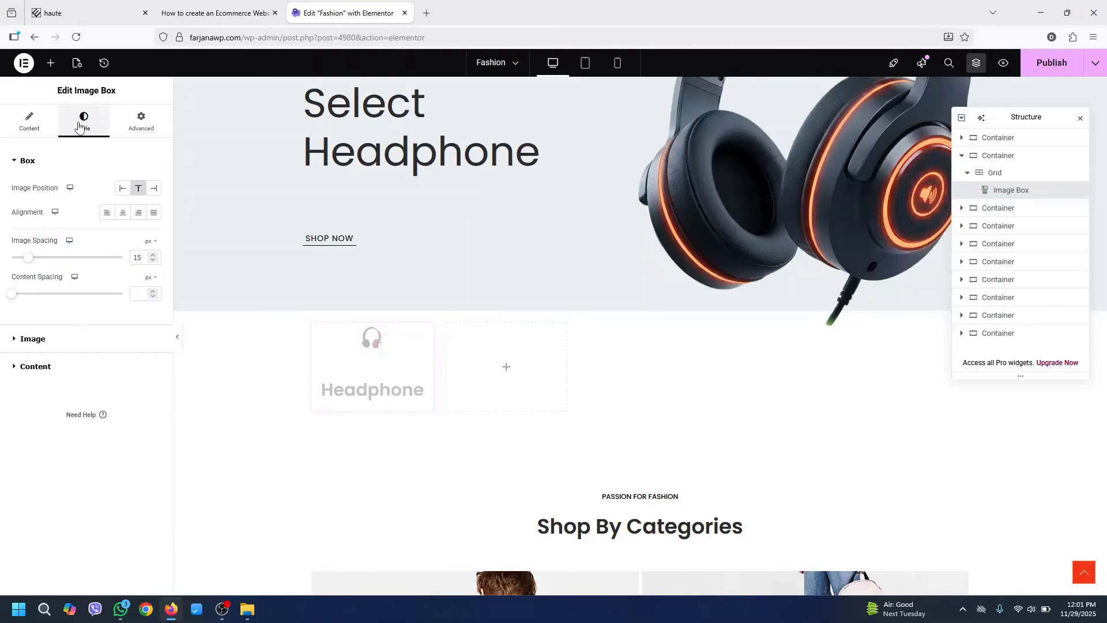
left_click(89, 341)
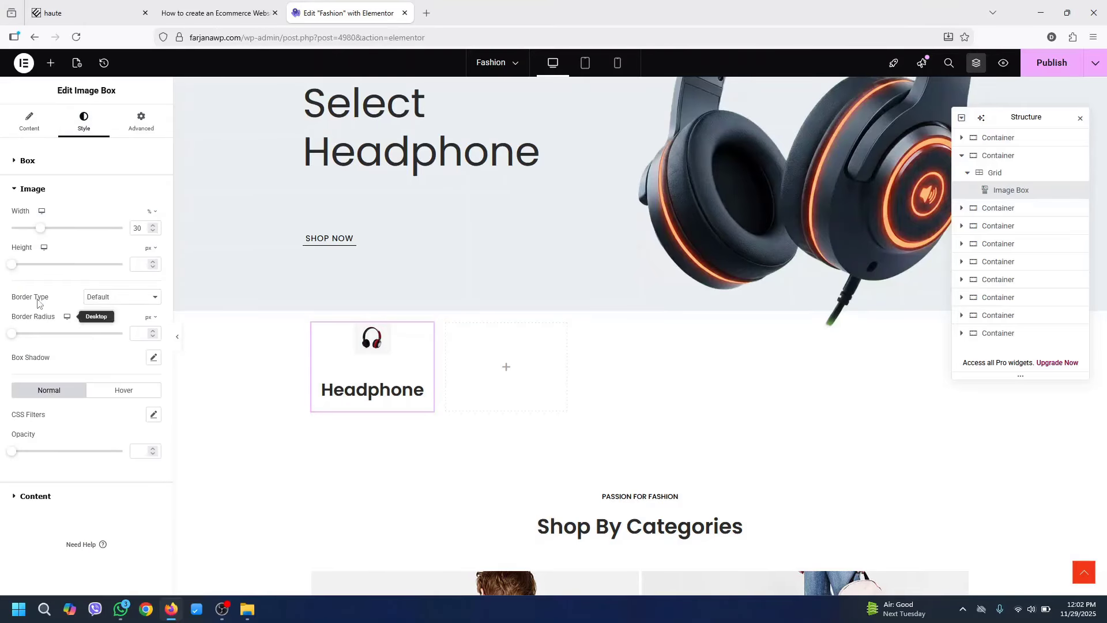
left_click_drag(41, 229, 140, 231)
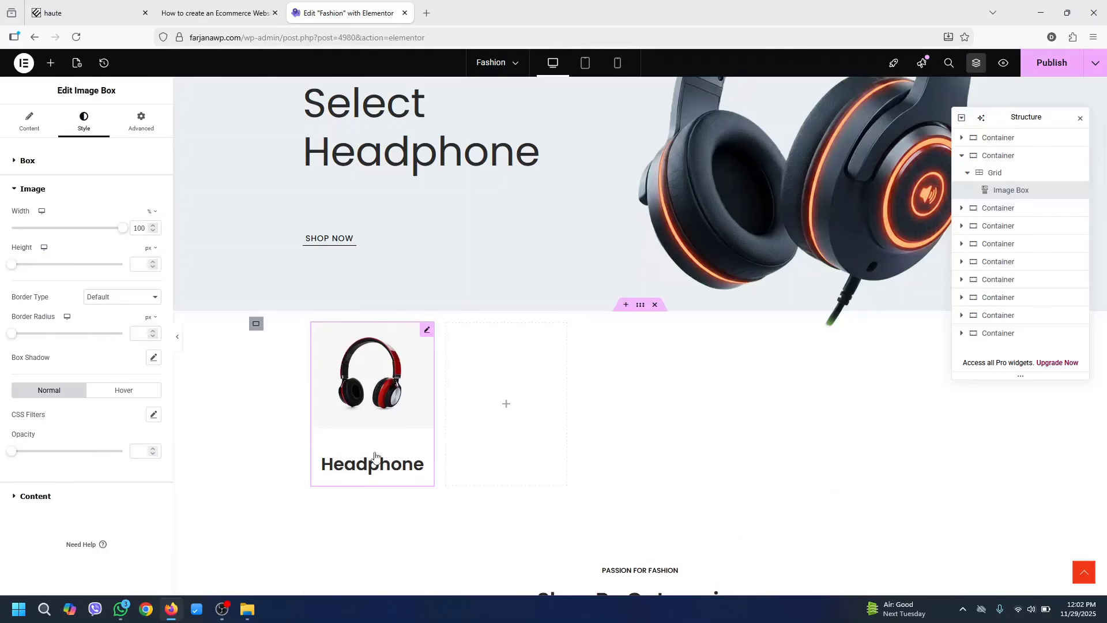
Set the image box title's typography to size 16 px, weight 400 (Normal) and letter spacing 0.6 px
left_click(108, 493)
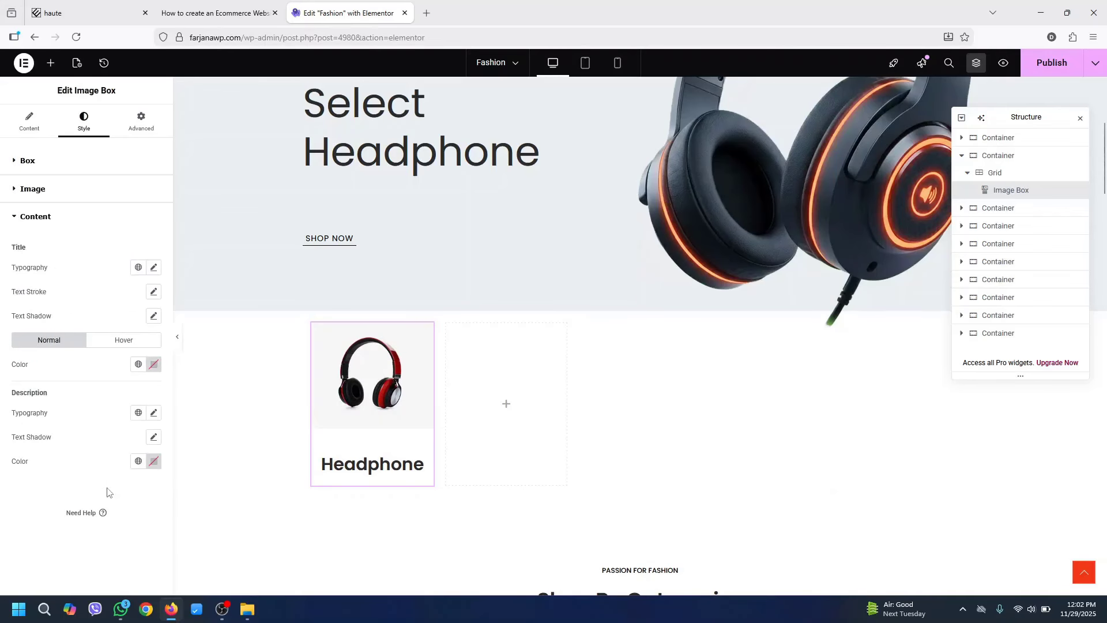
left_click(154, 268)
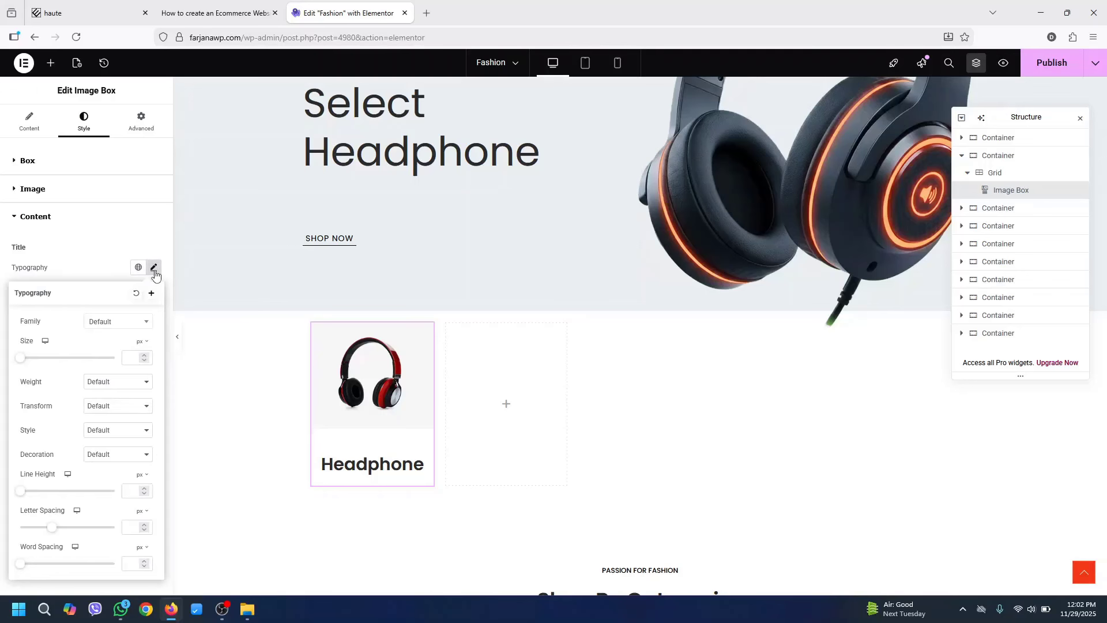
left_click(135, 359)
type("16")
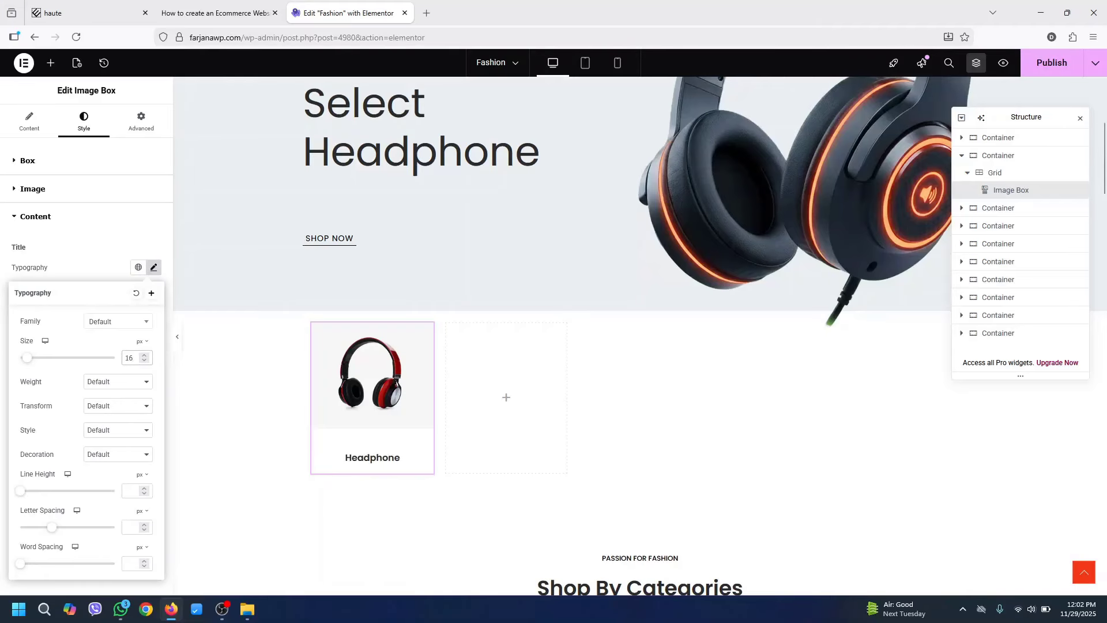
left_click(123, 382)
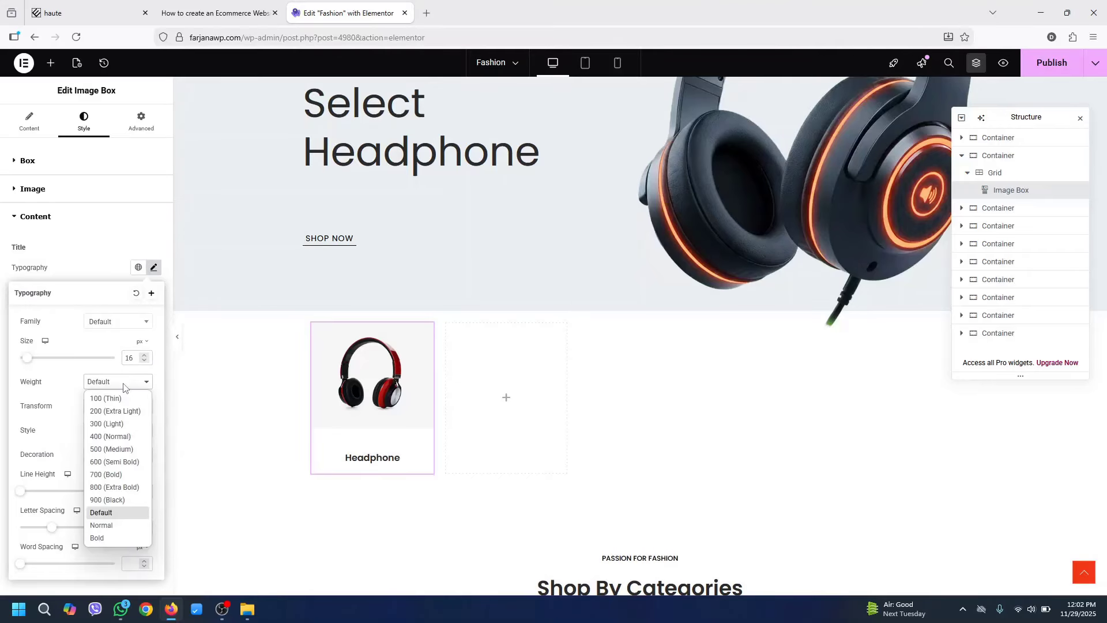
left_click(128, 437)
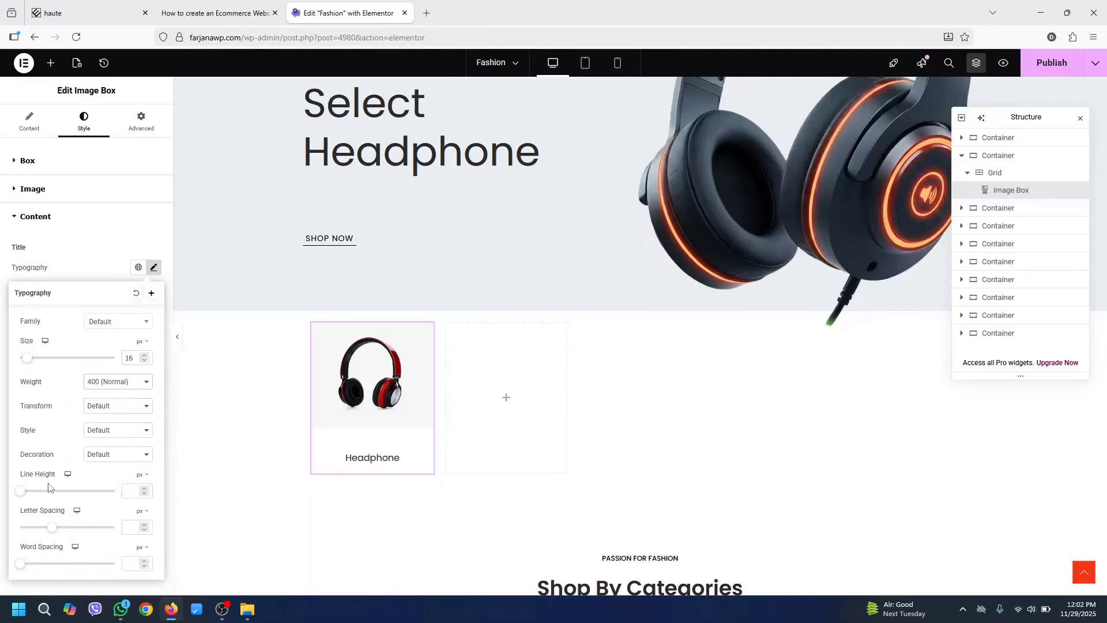
left_click(134, 528)
type(".")
type("5")
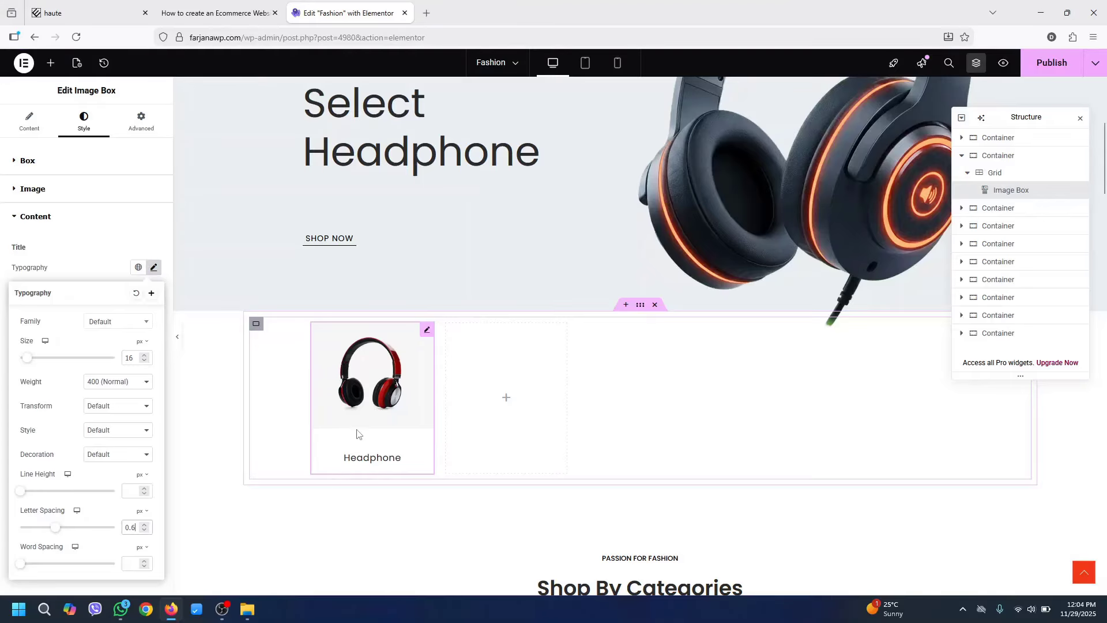
Give the Headphone image box a classic background in the color #F7F7F7
left_click(140, 124)
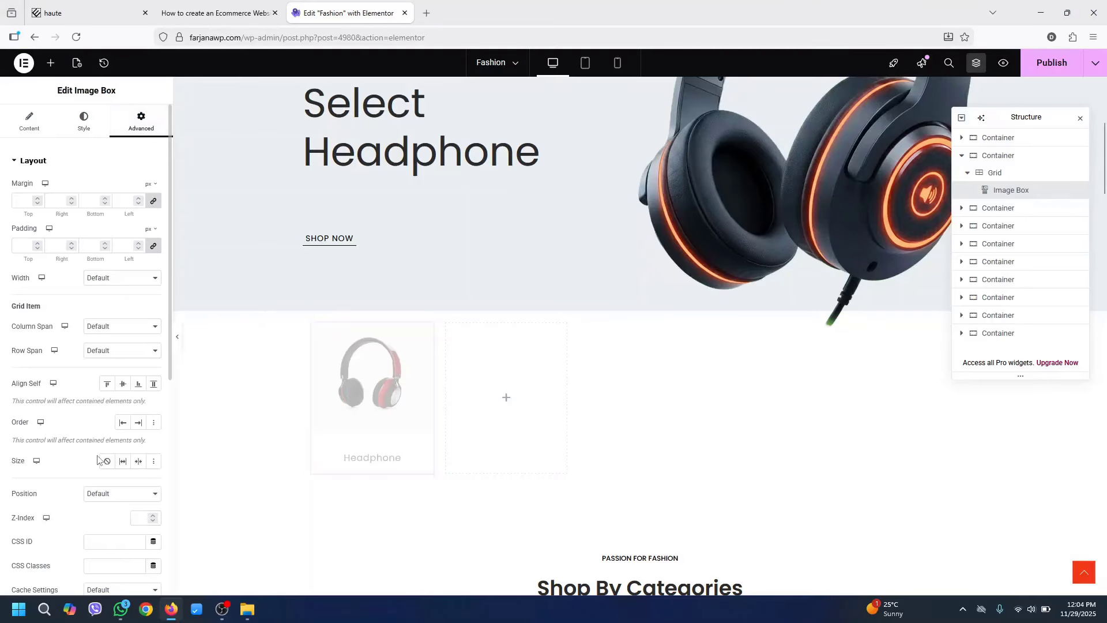
scroll(114, 538, "down", 6)
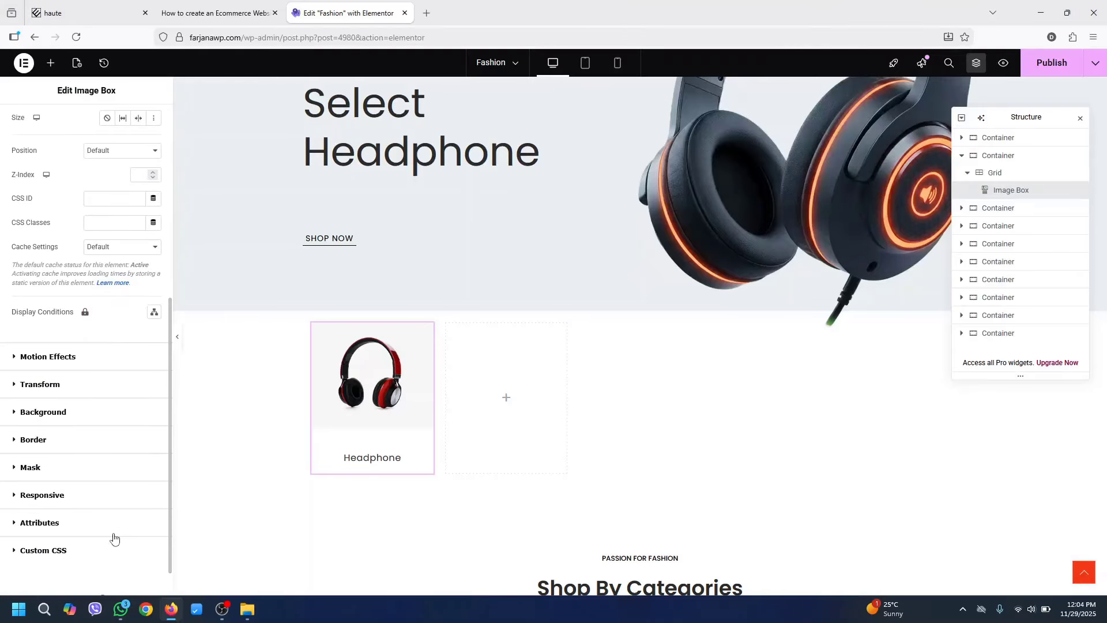
left_click(56, 417)
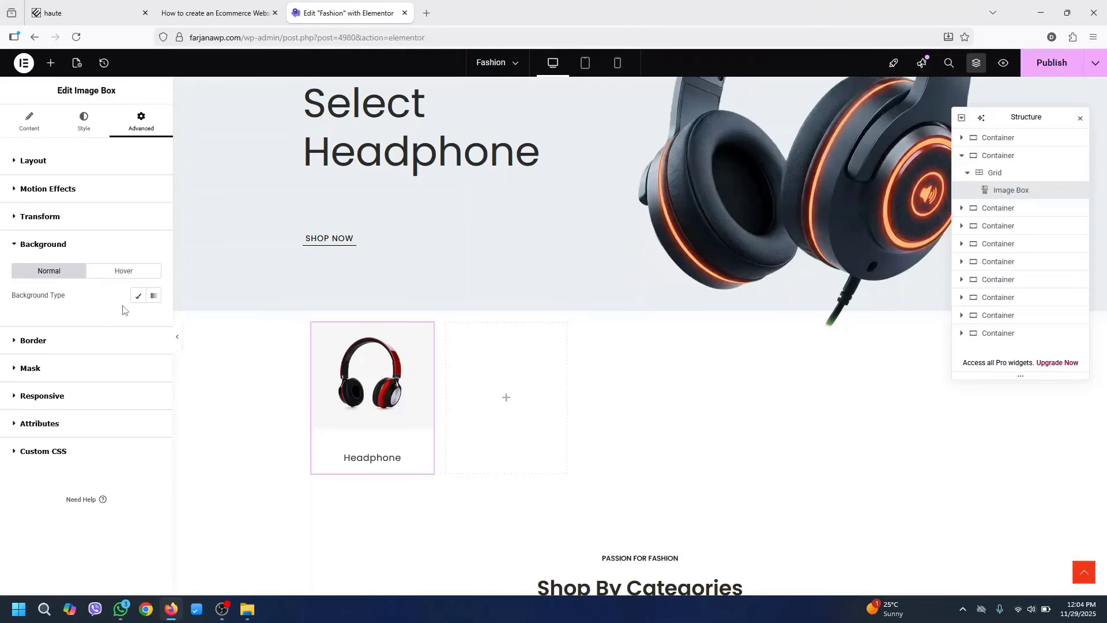
left_click(138, 296)
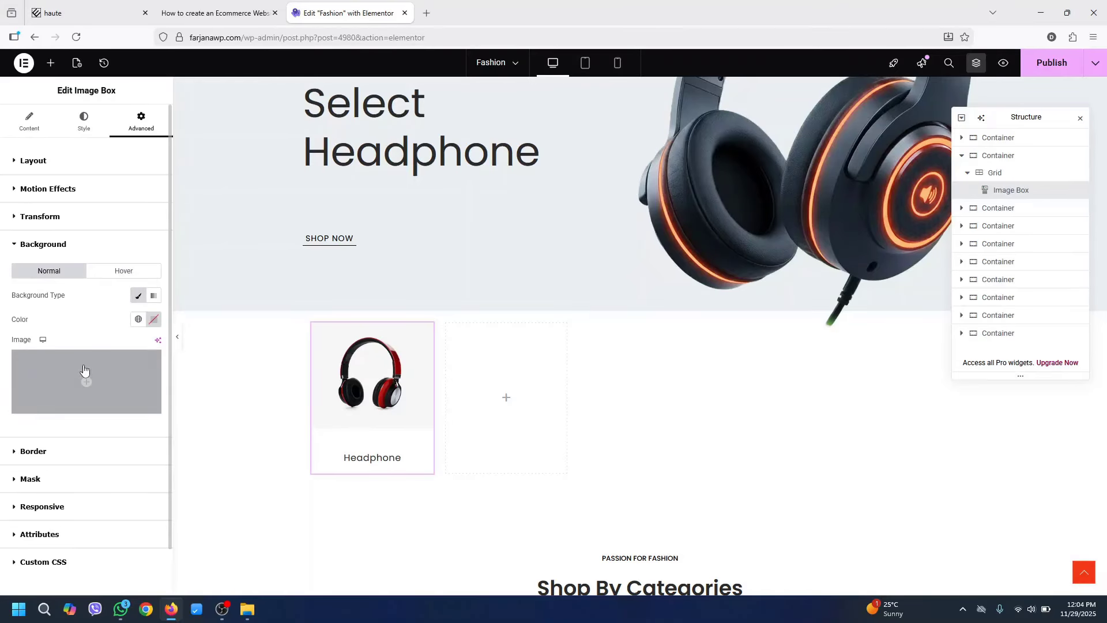
left_click(154, 320)
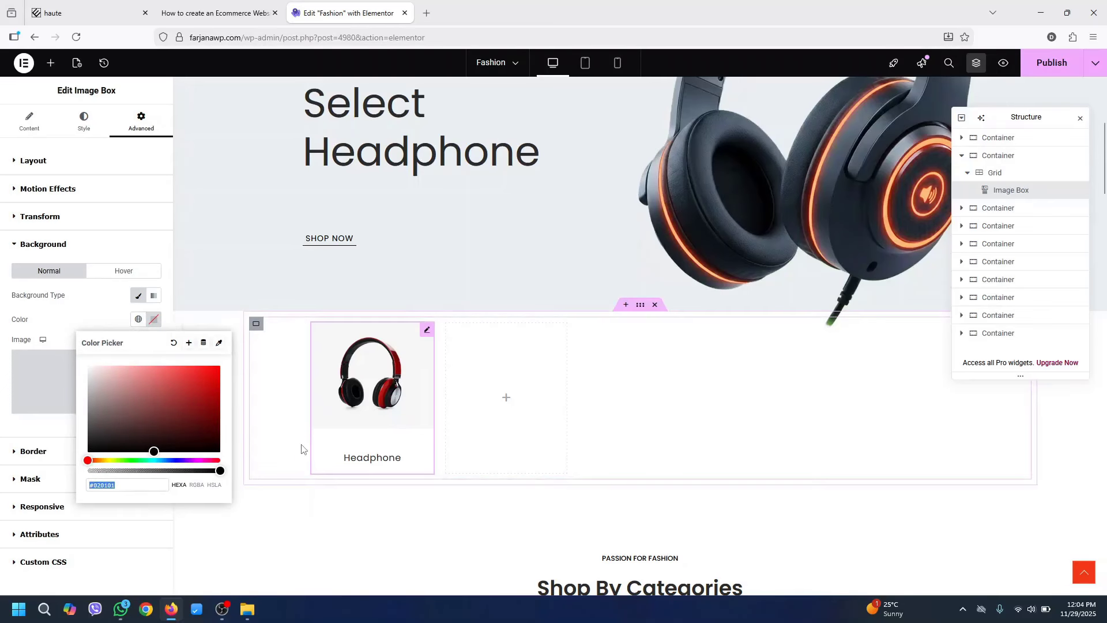
double_click(133, 484)
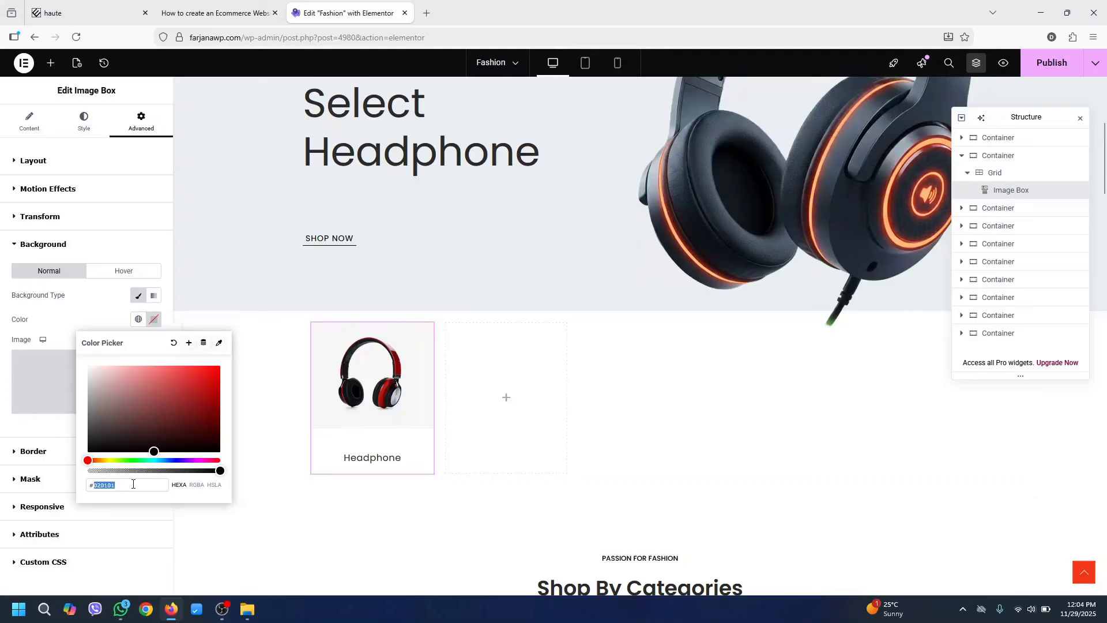
type("f7f7f7")
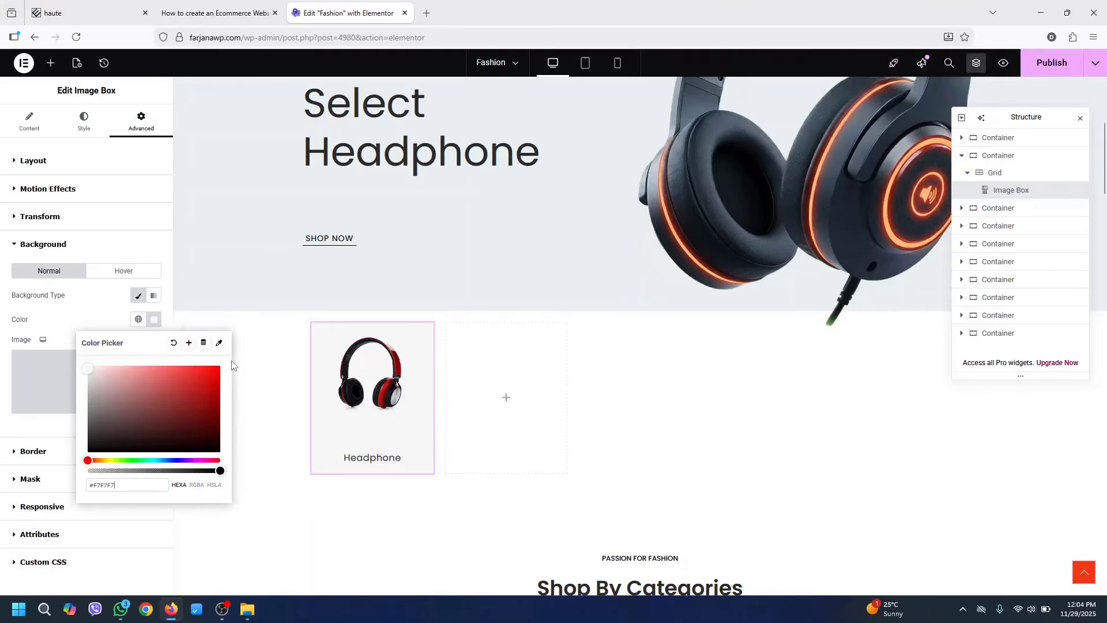
left_click(214, 321)
Set the Headphone image box's image spacing to 0 px
left_click(371, 461)
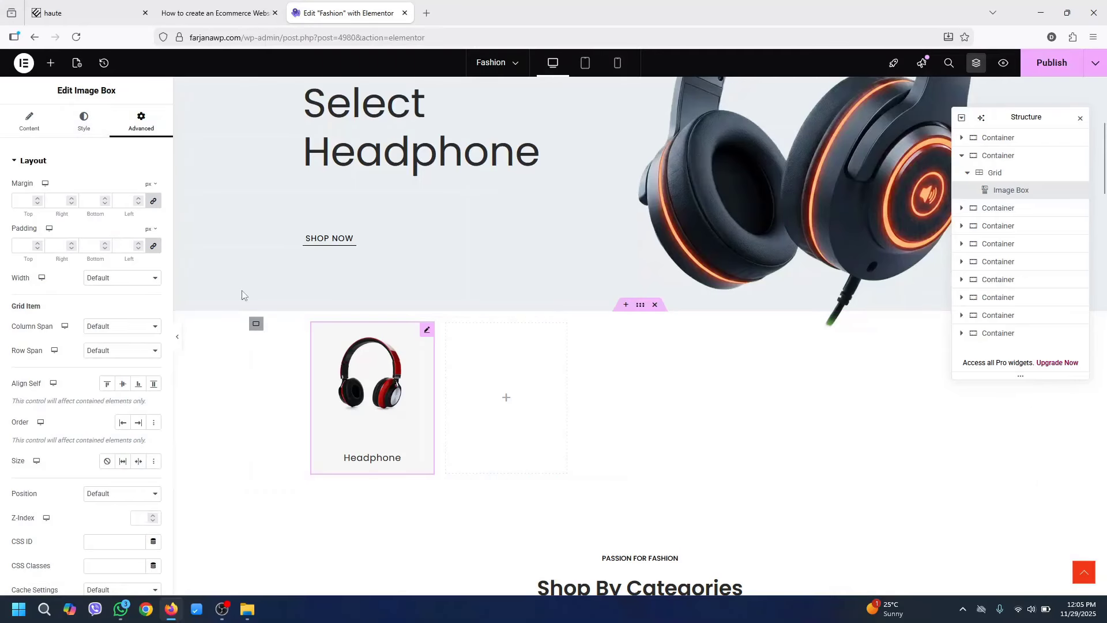
left_click(90, 132)
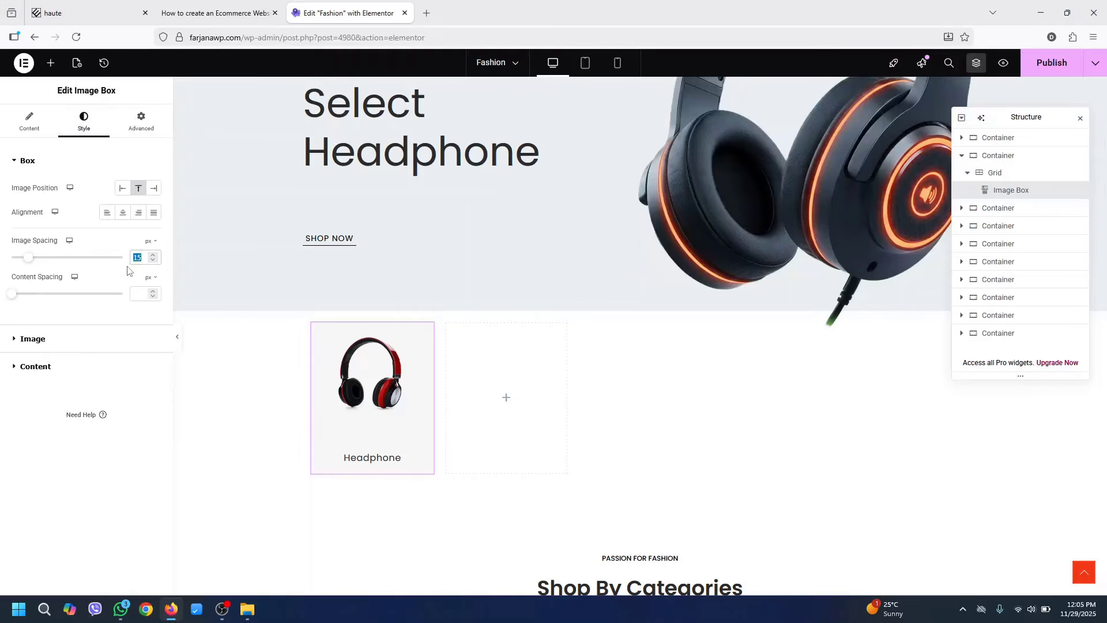
type("0")
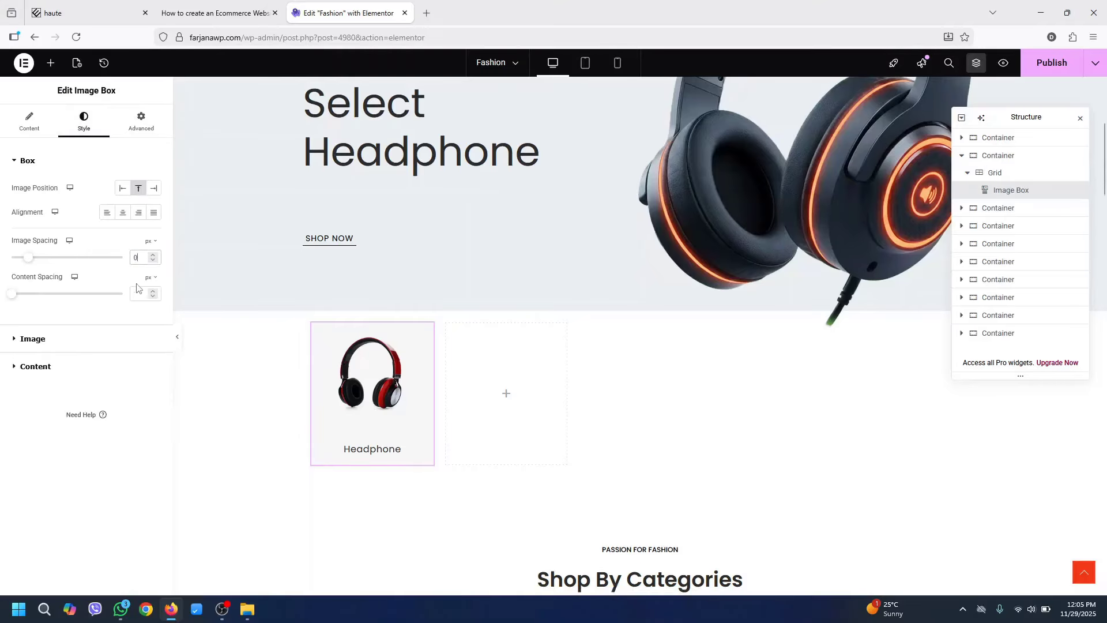
Check the finished haute site's category hover effect and give the image box a solid 1 px black border in its hover state
left_click(63, 12)
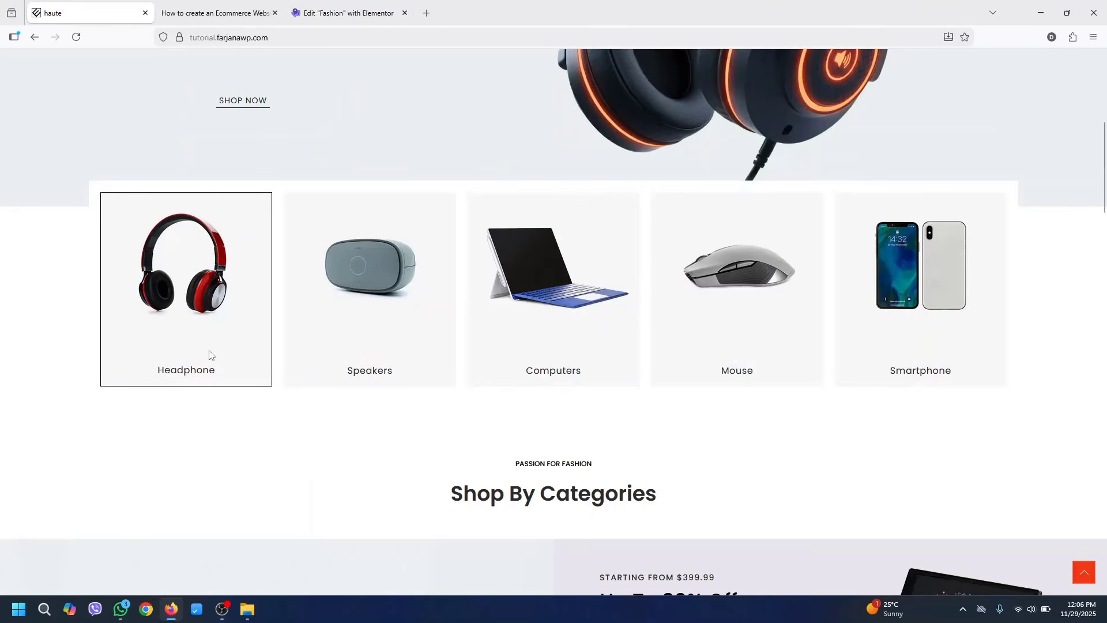
left_click(346, 13)
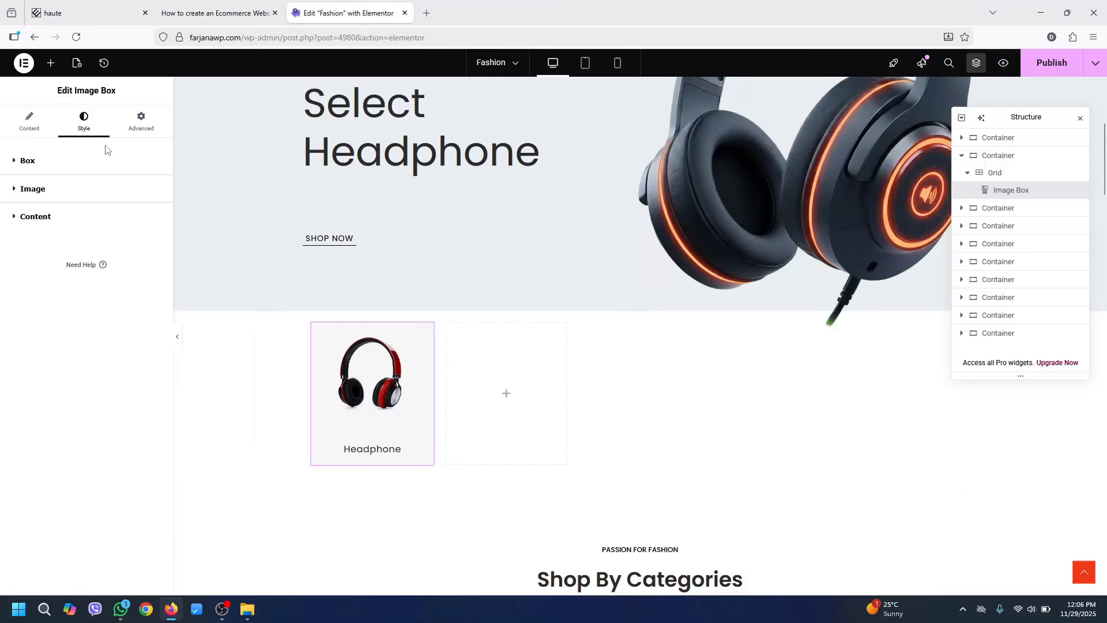
left_click(141, 121)
left_click(79, 171)
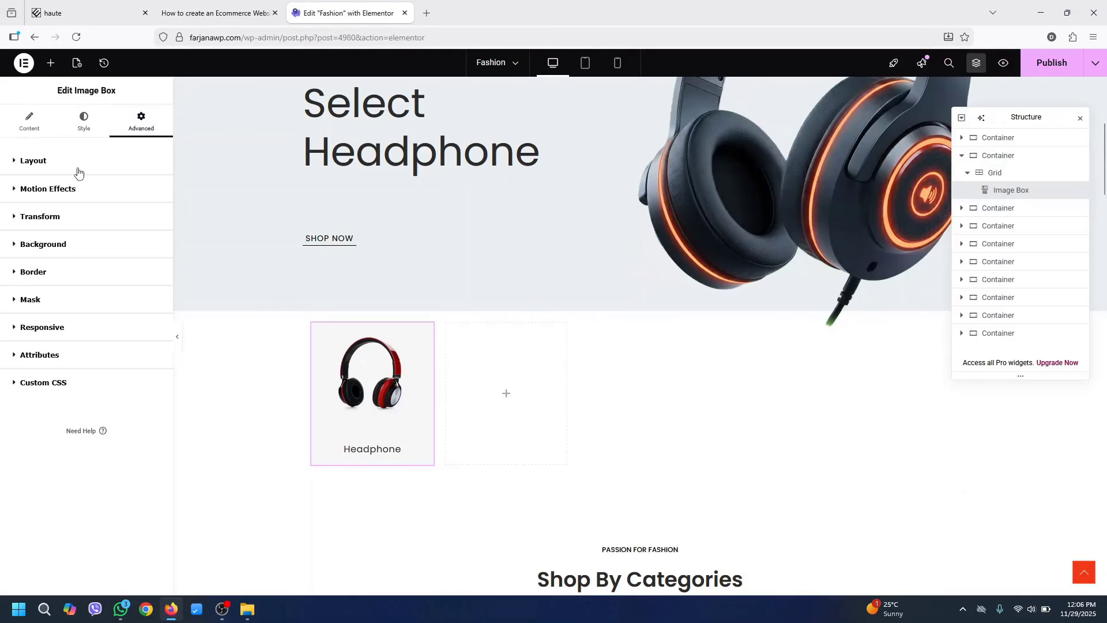
left_click(61, 276)
left_click(115, 301)
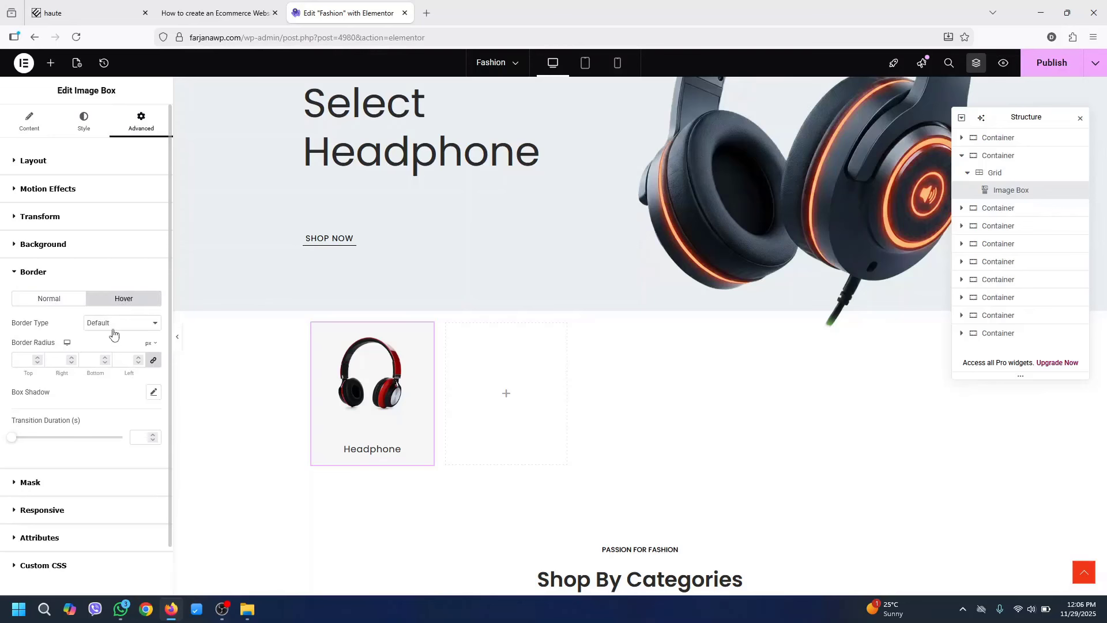
left_click(121, 323)
left_click(95, 361)
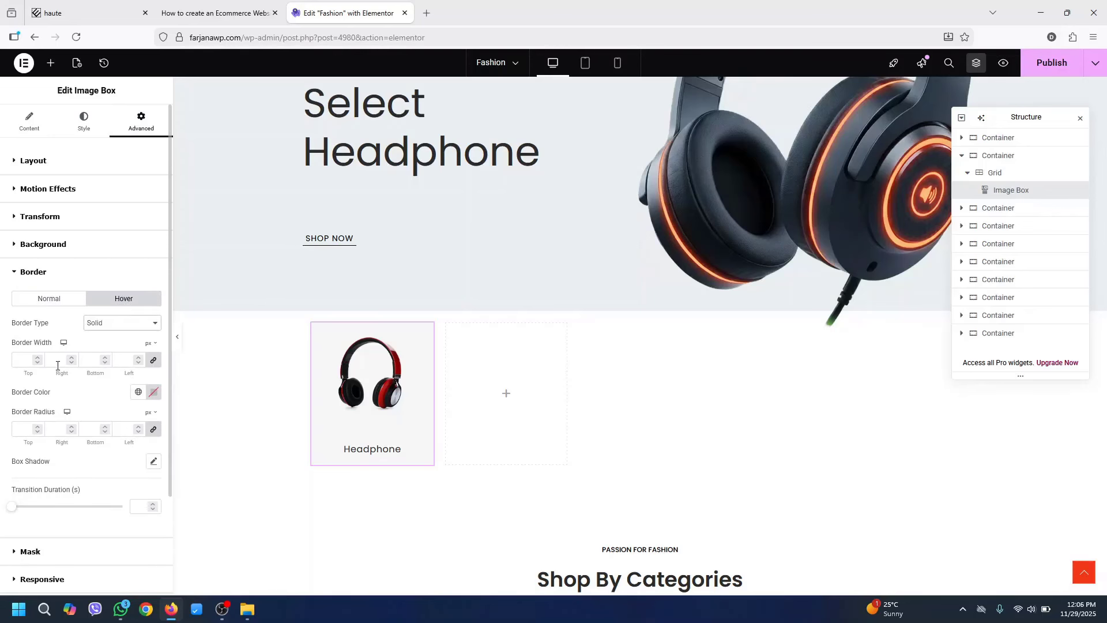
left_click(138, 392)
left_click(117, 301)
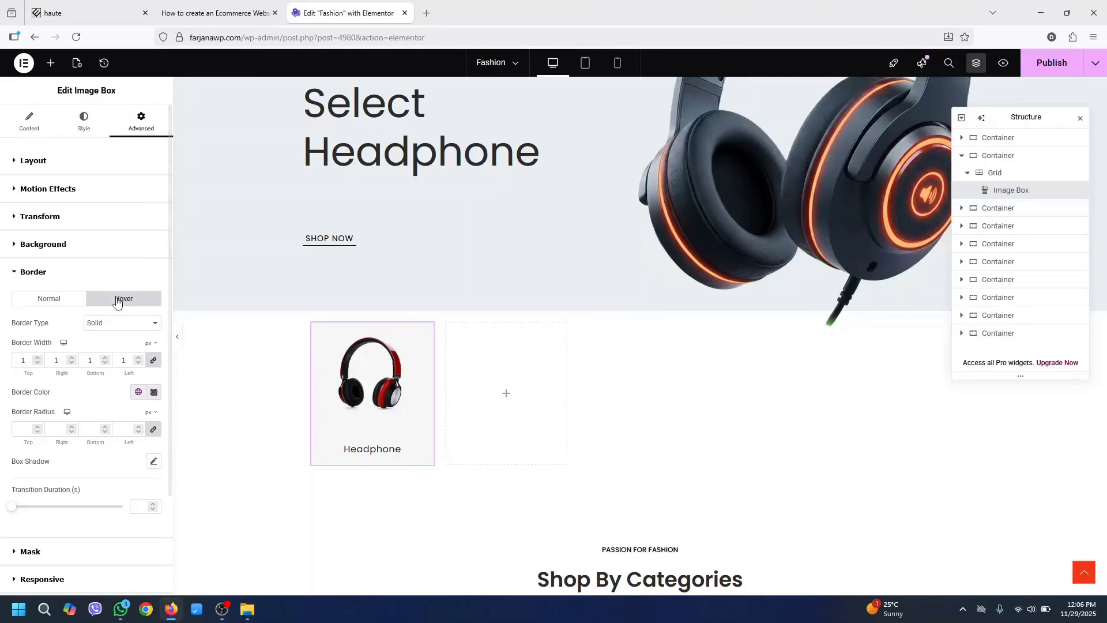
Duplicate the Headphone image box four times to fill the five-column category grid
right_click(341, 420)
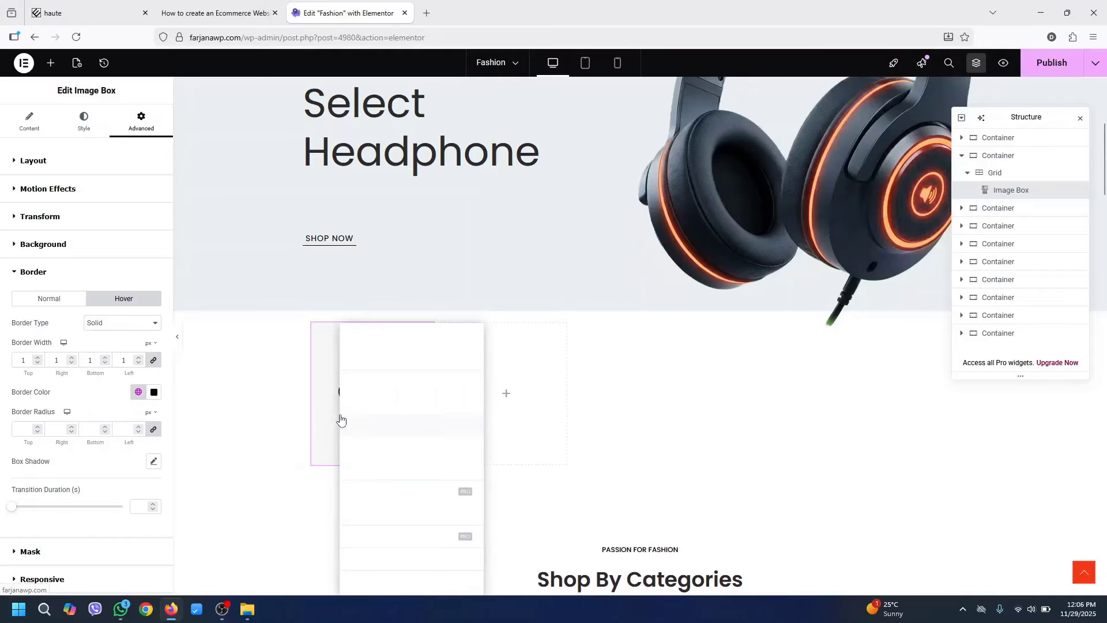
left_click(390, 367)
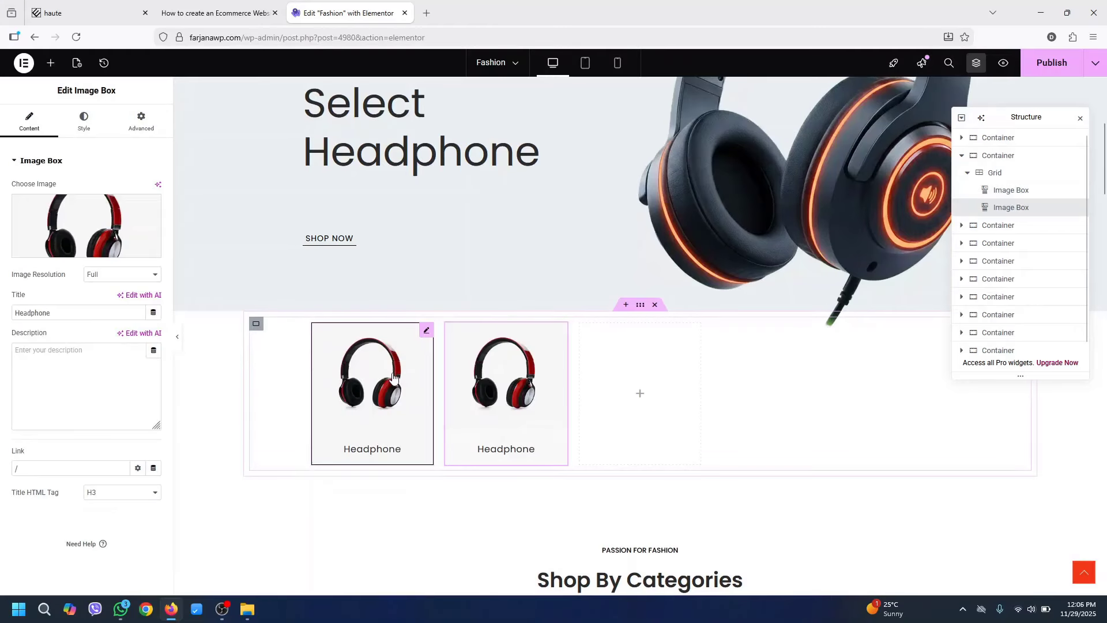
right_click(420, 370)
left_click(423, 368)
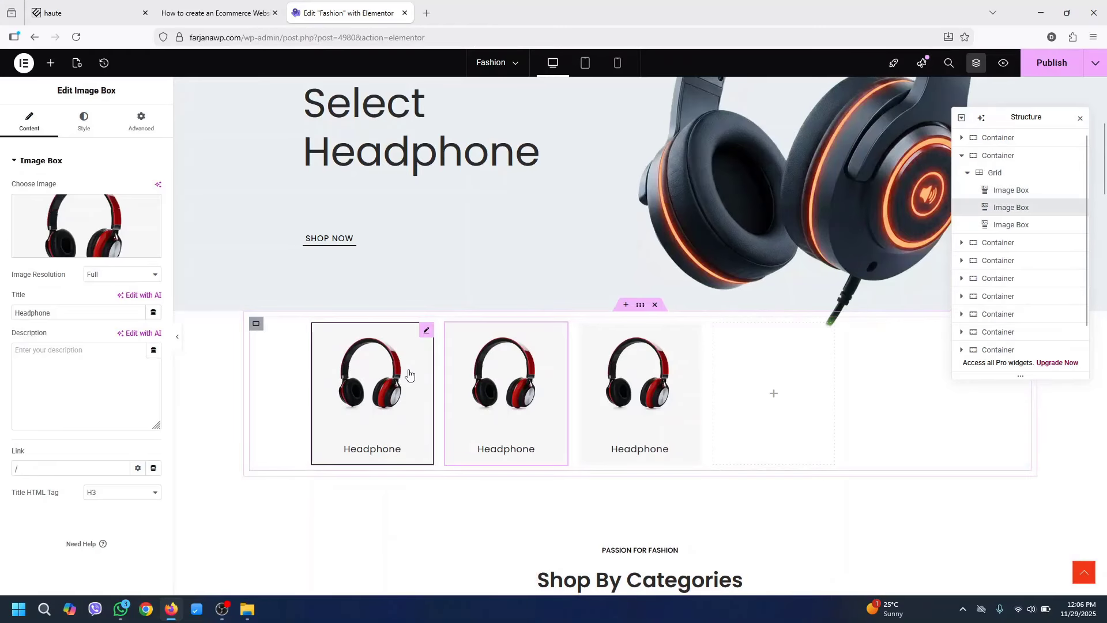
right_click(428, 376)
left_click(438, 361)
right_click(419, 379)
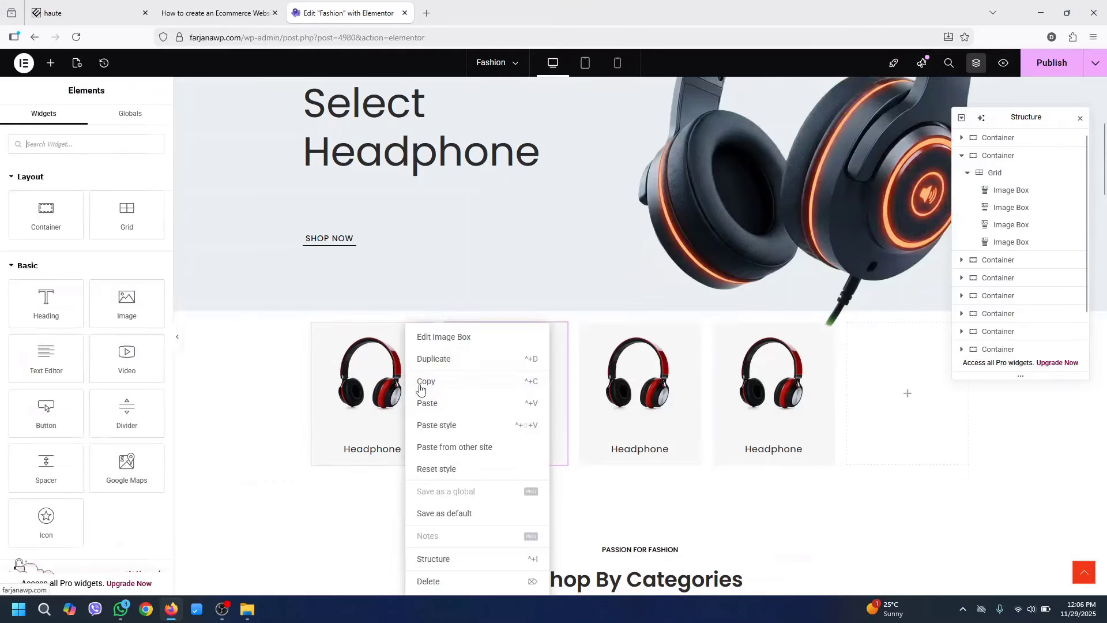
left_click(445, 363)
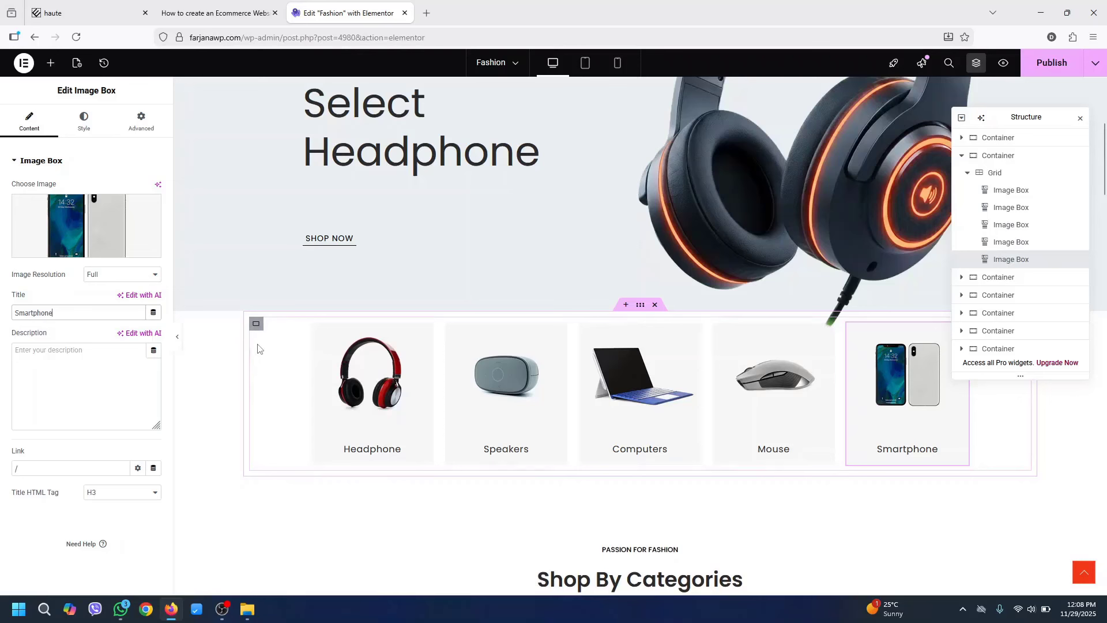
Set the category grid's content width to Full Width
left_click(989, 175)
left_click(121, 223)
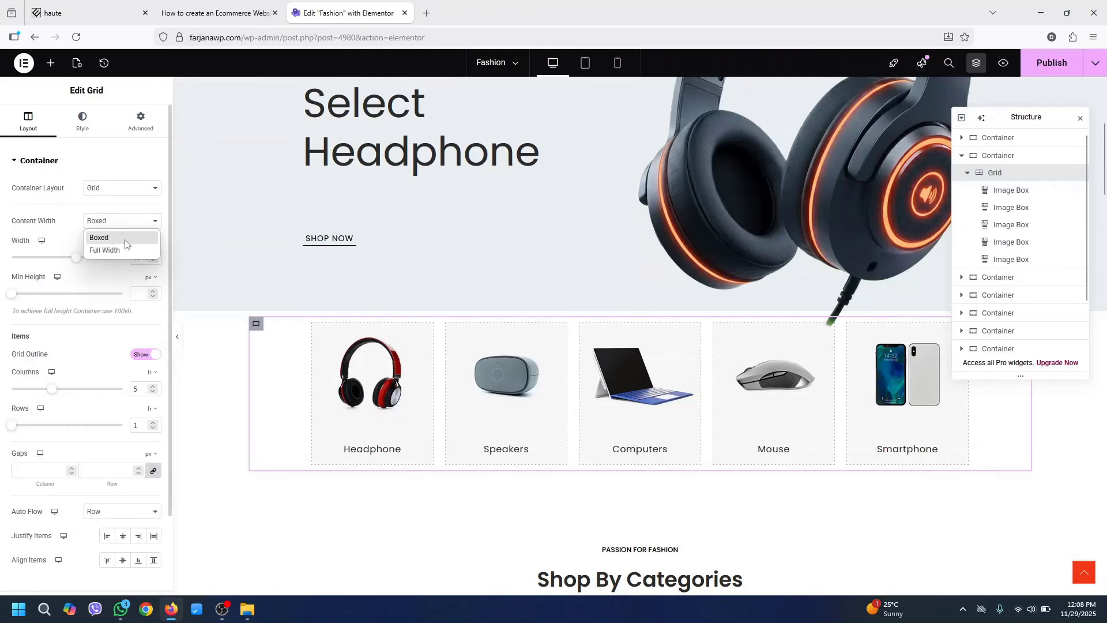
left_click(126, 252)
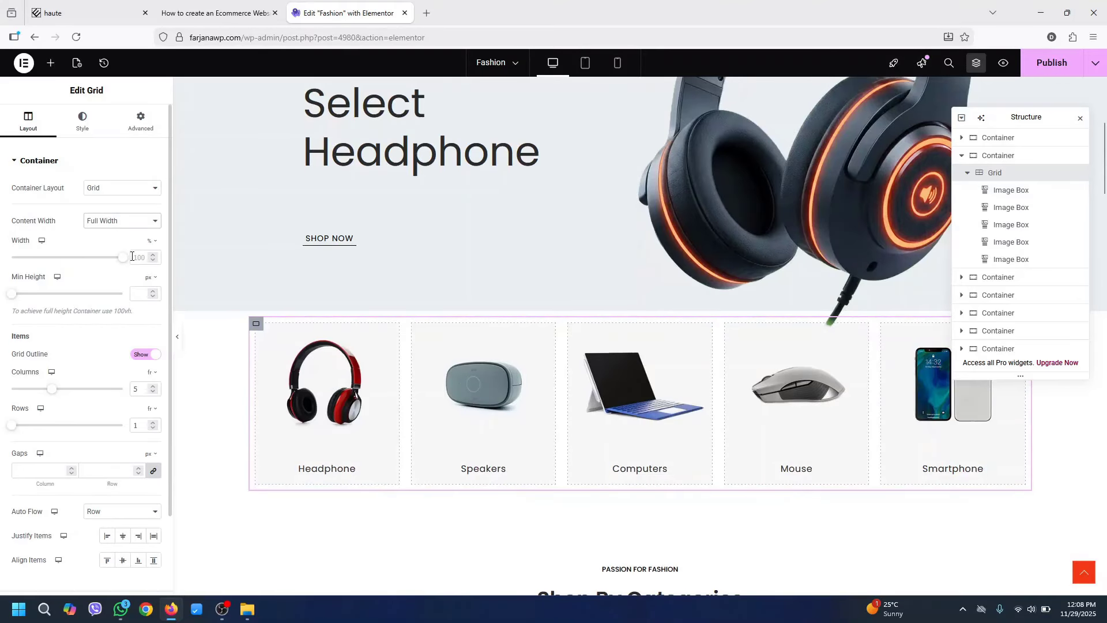
Compare the row with the finished haute site and set the grid's top margin alone to -55 px, with the other sides at 0
left_click(70, 8)
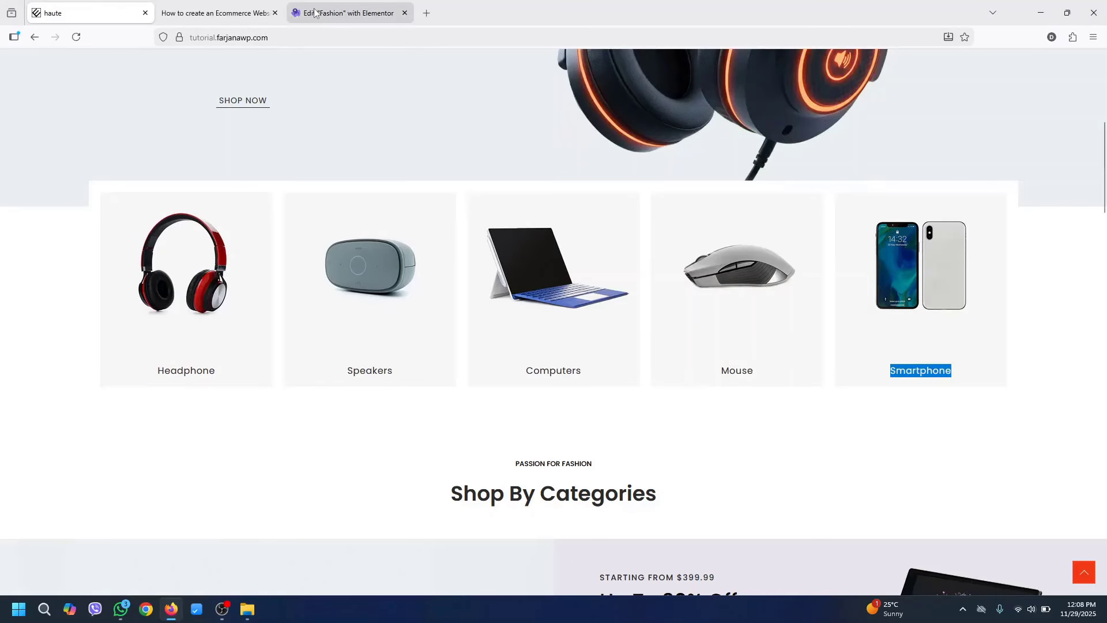
left_click(346, 13)
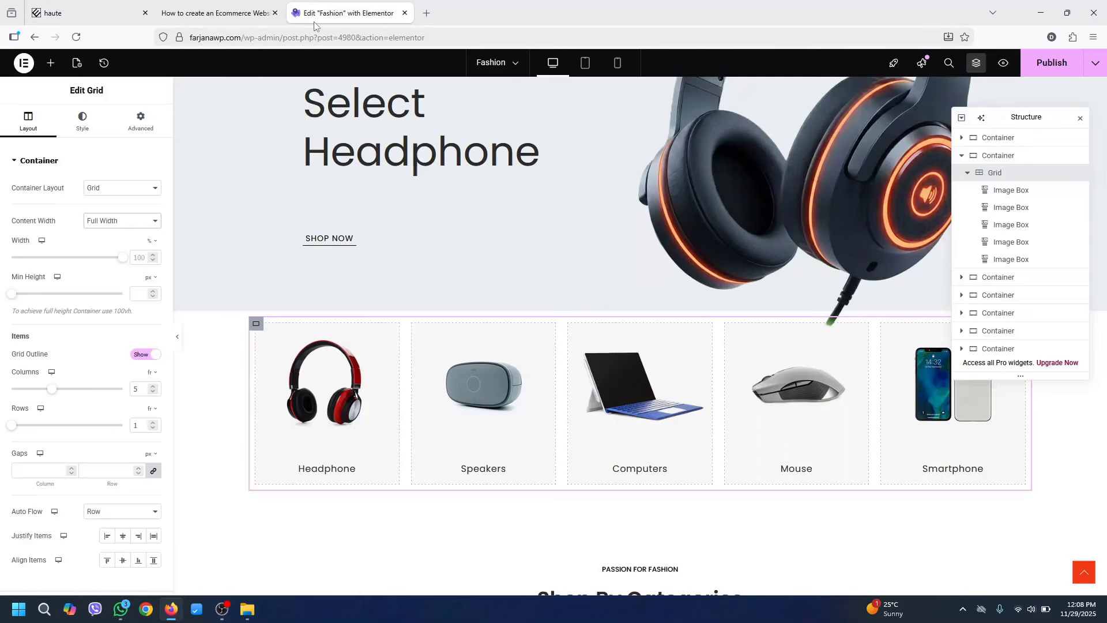
left_click(143, 120)
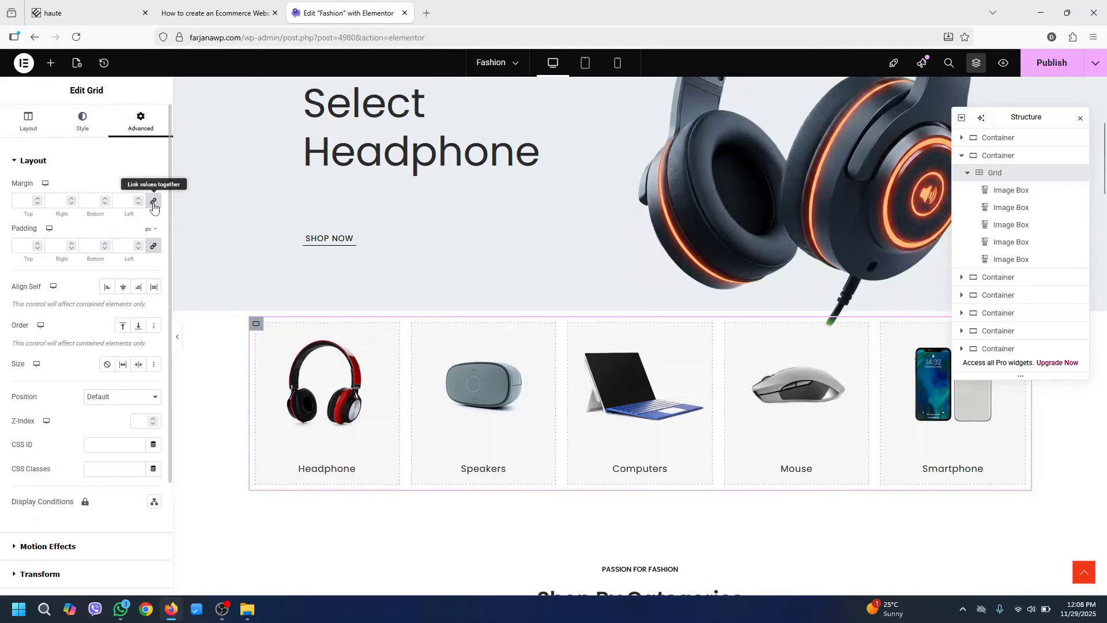
left_click(41, 198)
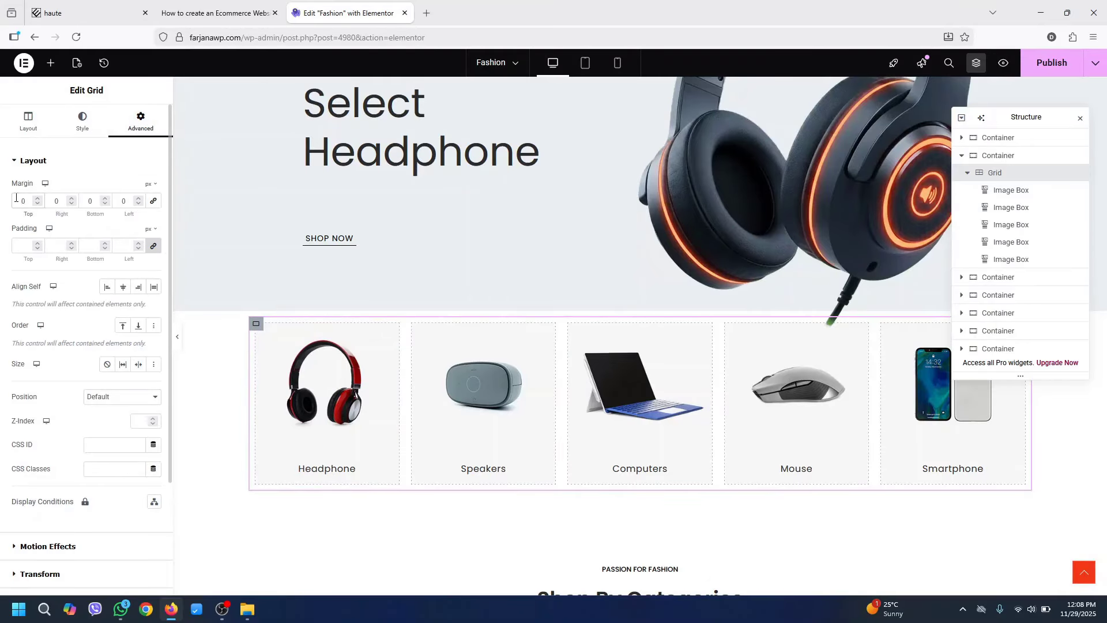
type("-55")
key("BackSpace")
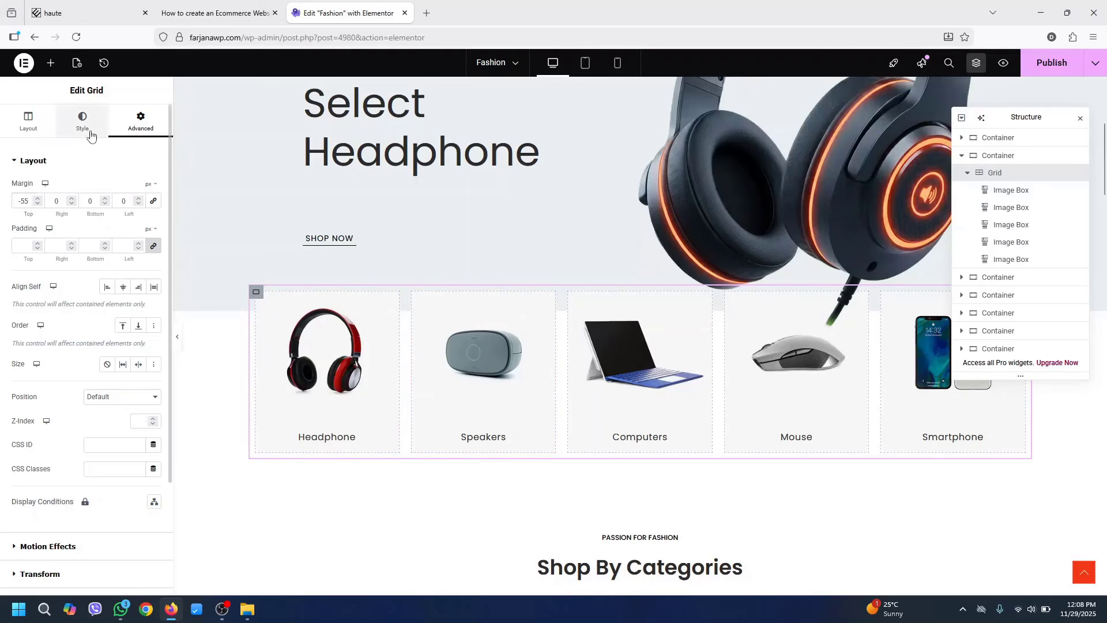
Give the category grid a classic white #FFFFFF background and 20 px of padding on all sides
left_click(84, 122)
left_click(107, 213)
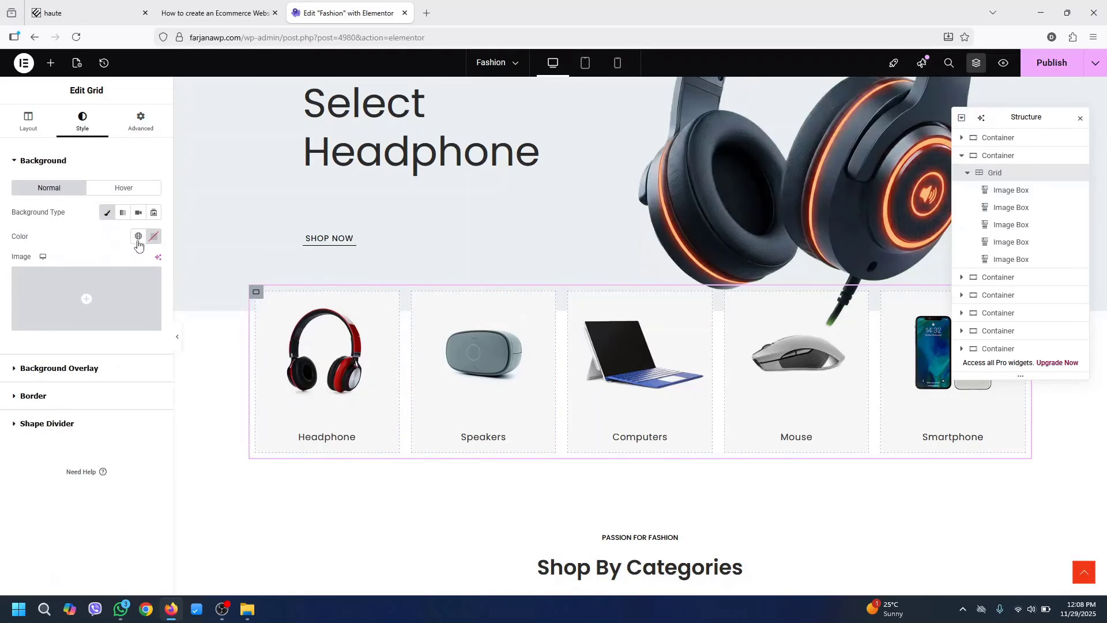
left_click(142, 237)
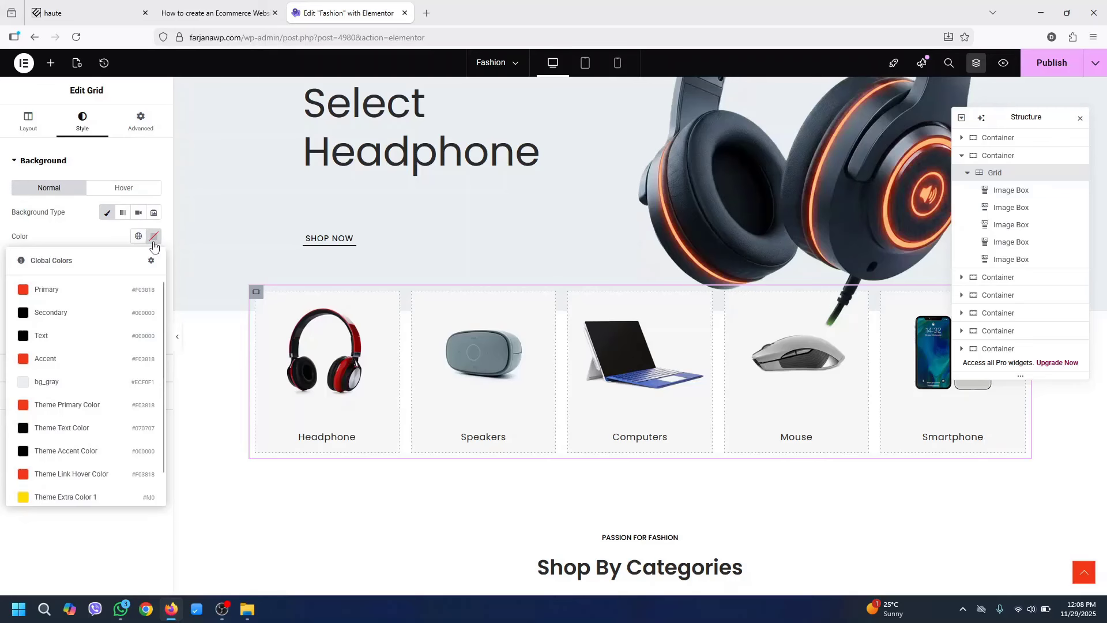
left_click(153, 243)
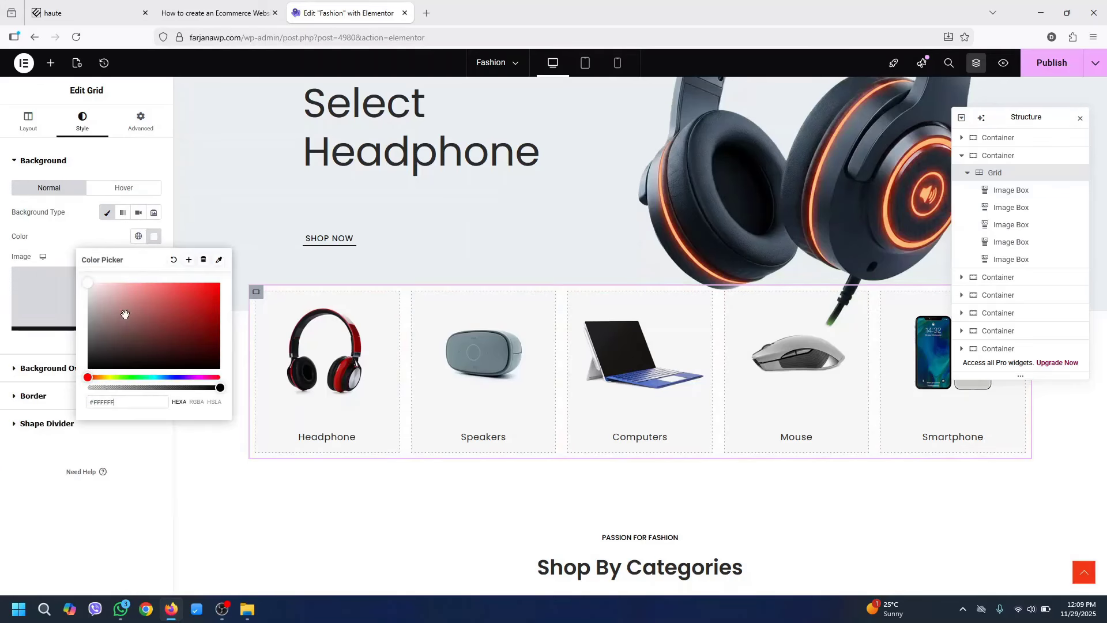
left_click(144, 130)
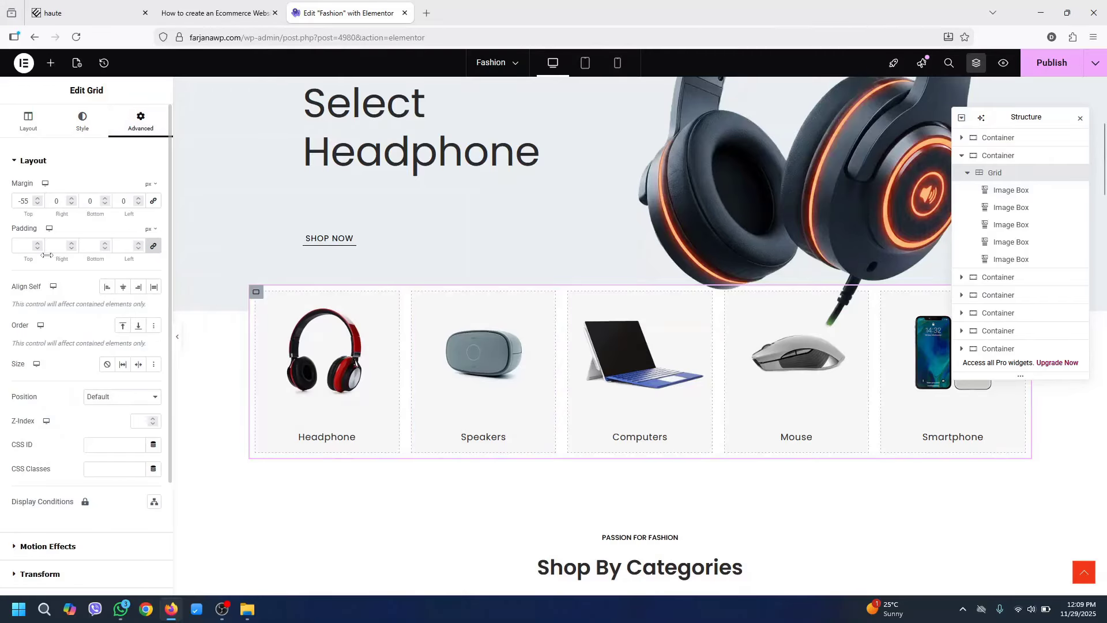
type("20")
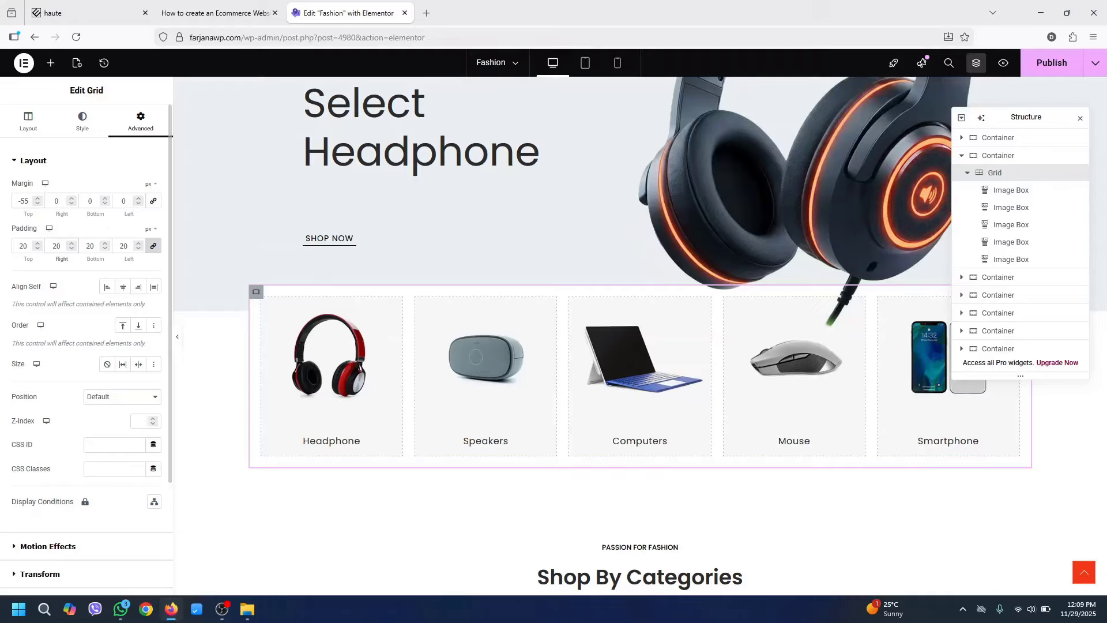
Examine the Shop By Categories banner layout on the finished haute site and compare it with the section in the editor
left_click(113, 5)
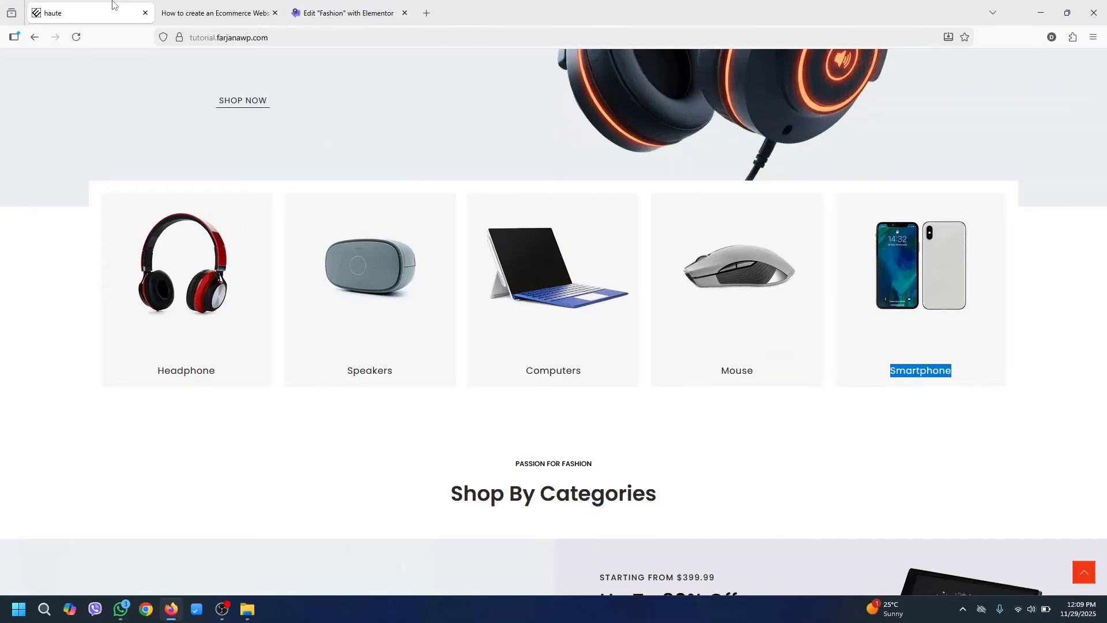
left_click_drag(1105, 196, 1106, 277)
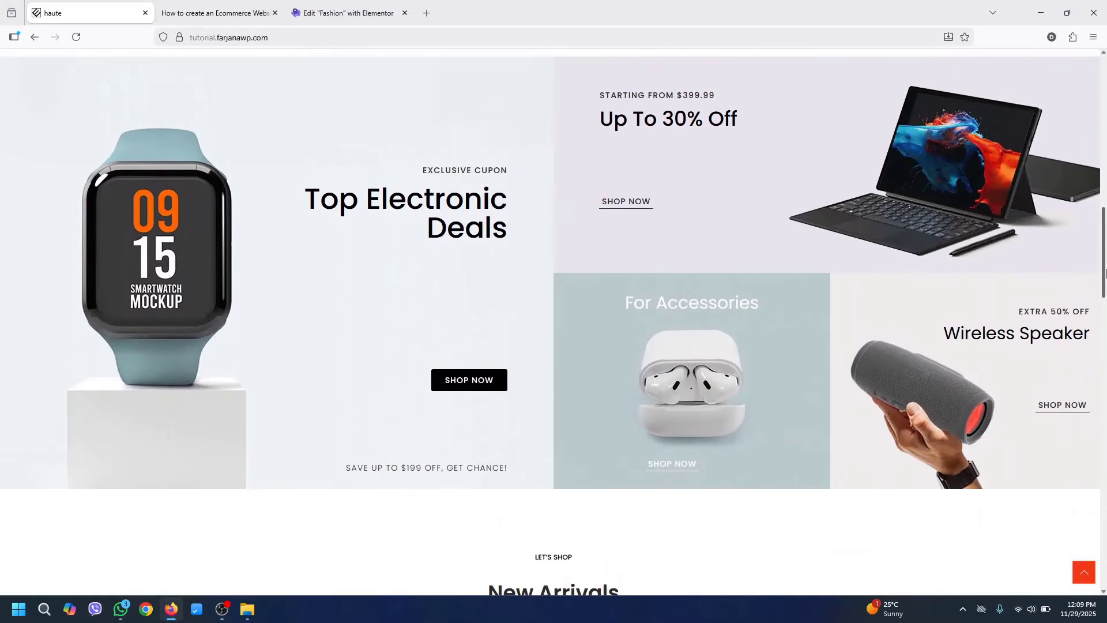
left_click(324, 15)
left_click_drag(1106, 168, 1106, 202)
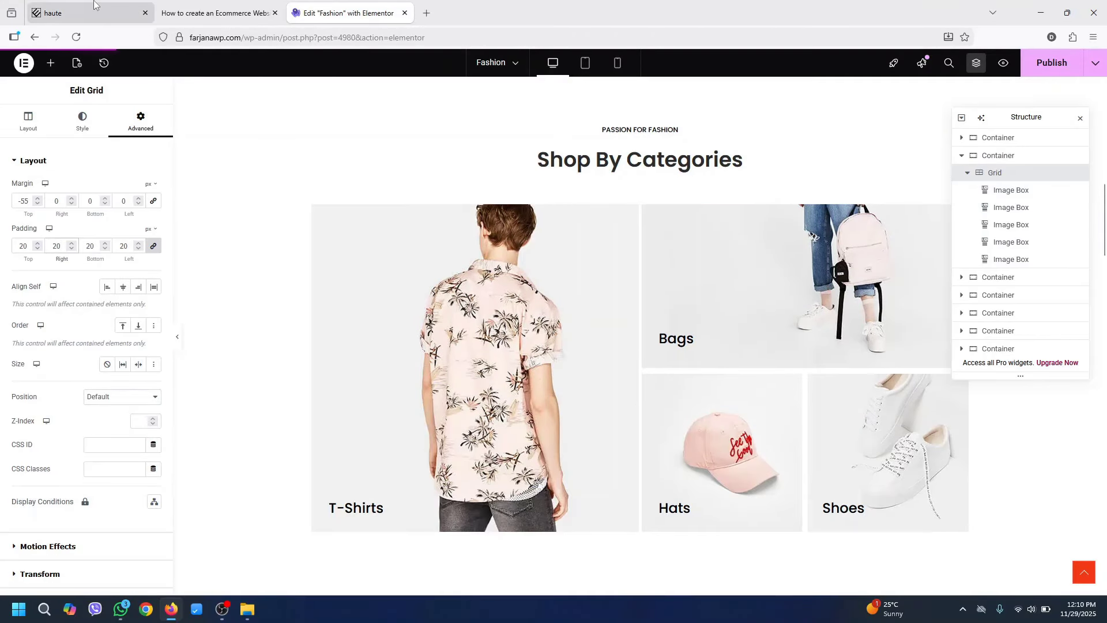
left_click(94, 10)
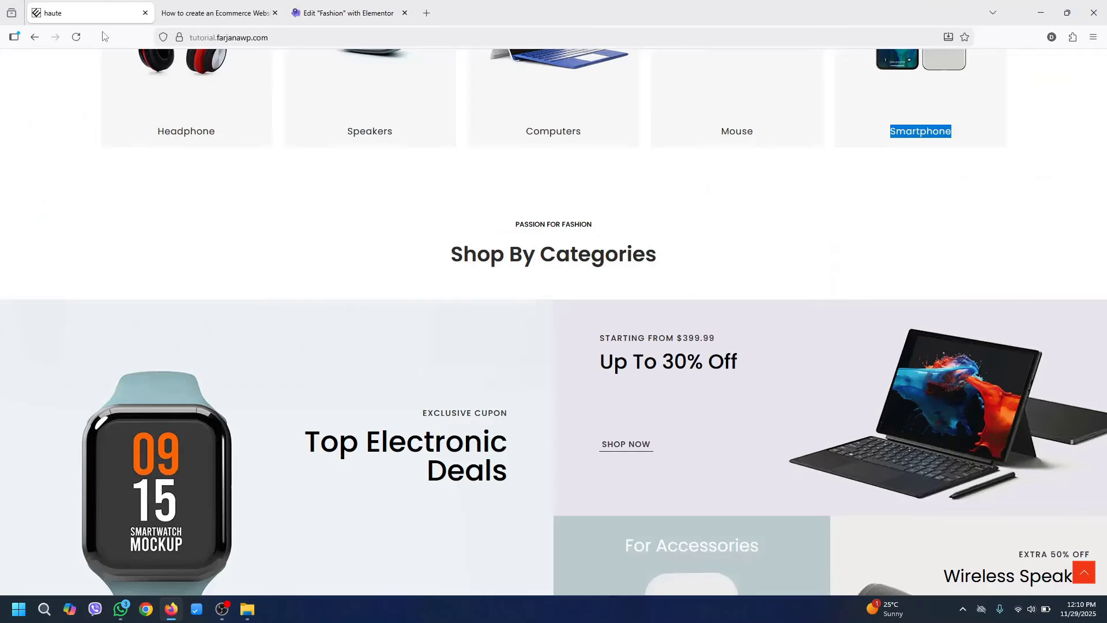
left_click(1098, 203)
left_click_drag(1105, 205, 1105, 238)
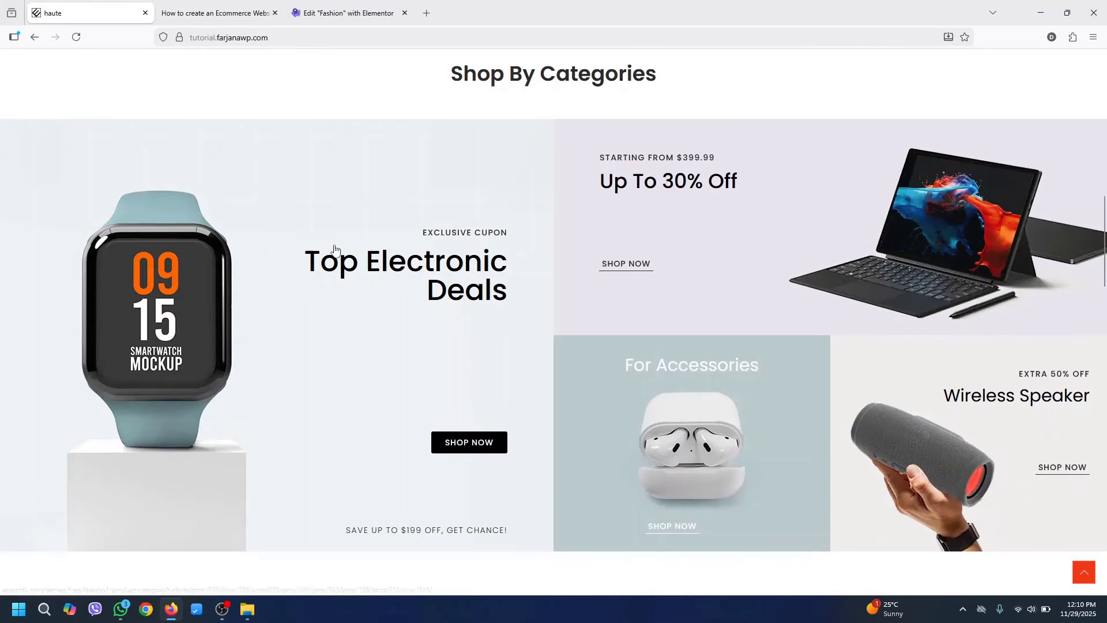
left_click(328, 11)
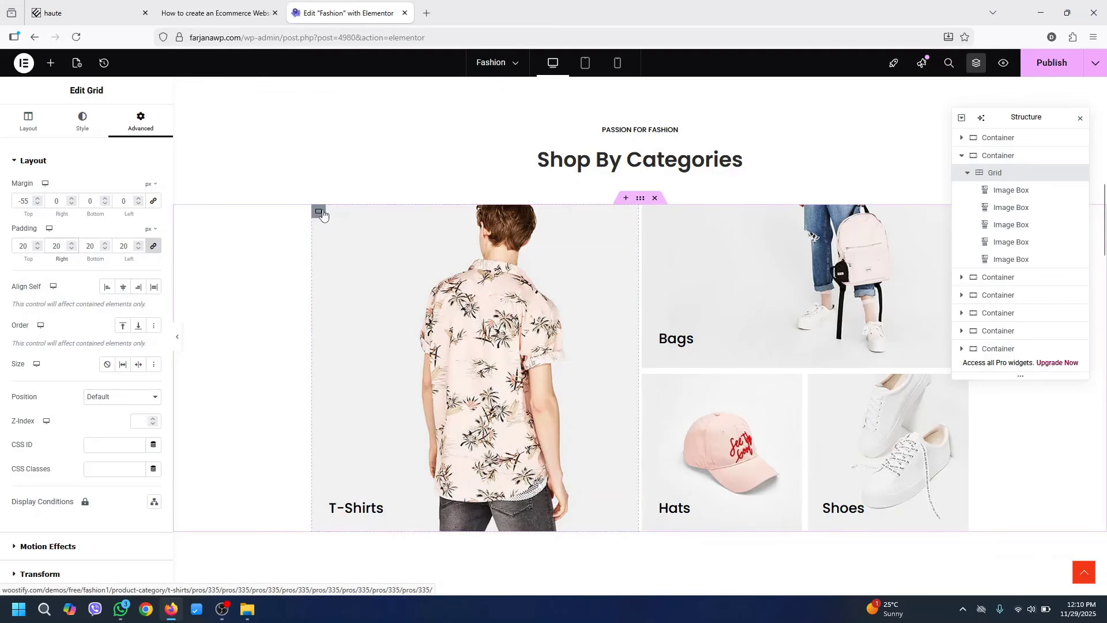
Set the content width of the outer container holding the Shop By Categories tiles to Full Width
left_click(319, 212)
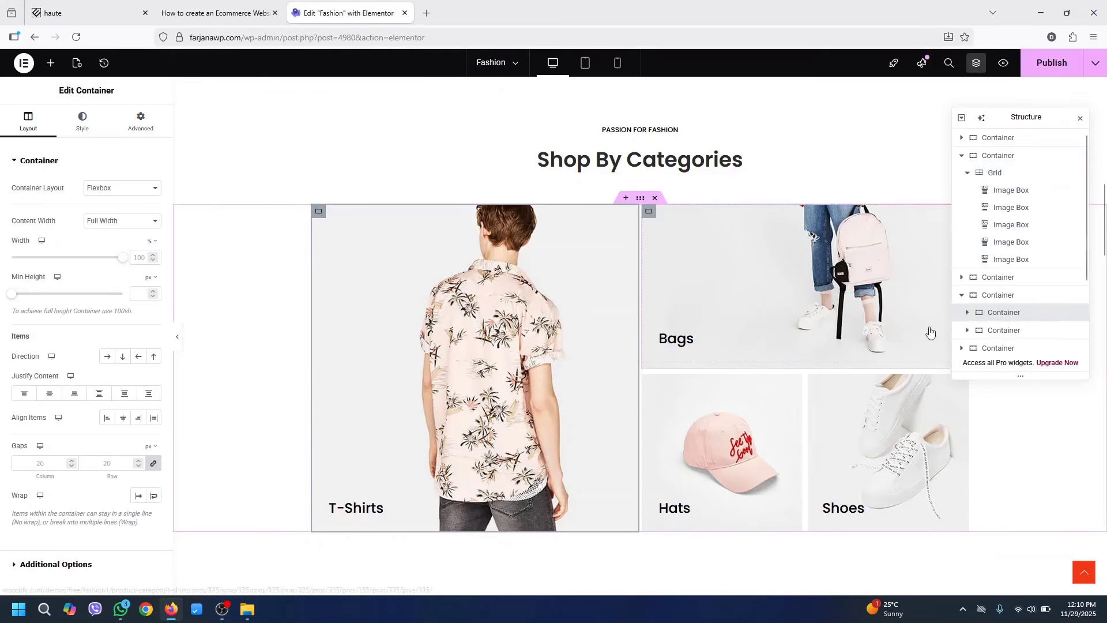
left_click(986, 297)
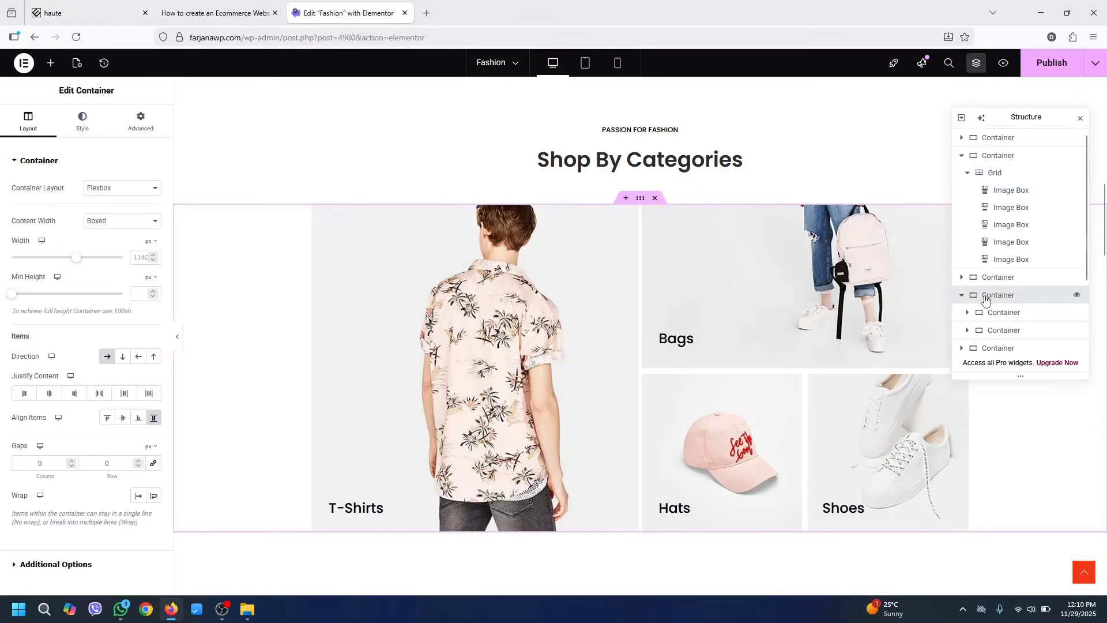
left_click(148, 225)
left_click(138, 246)
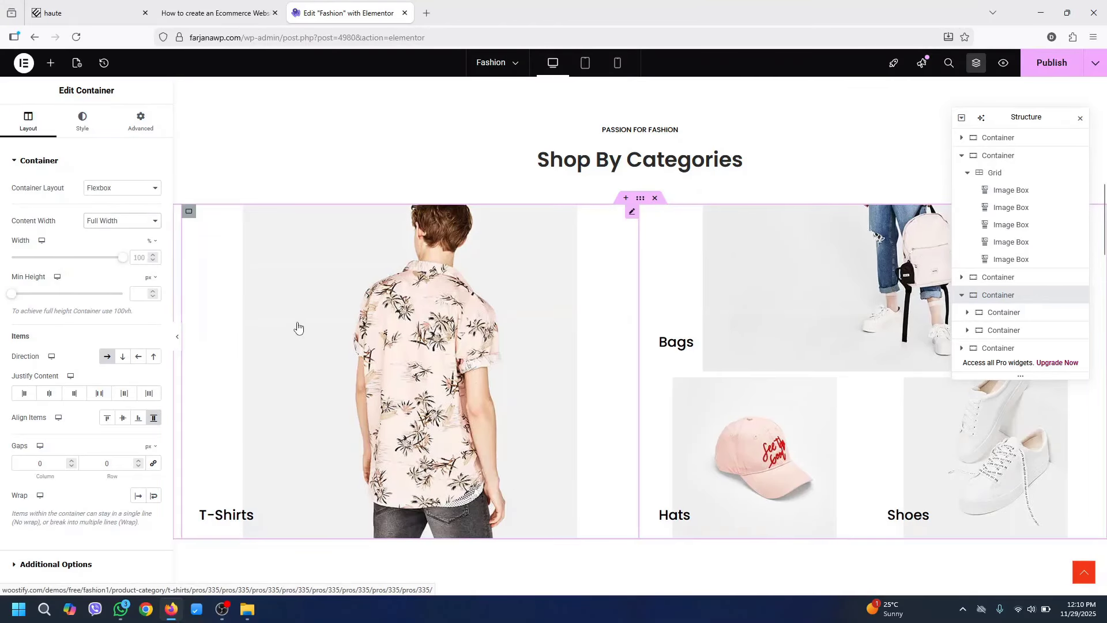
Replace the T-Shirts tile's image with an upload of banner-1-electronic-01 from the ecommerce images folder, and open the Bags tile's image for editing
left_click(298, 328)
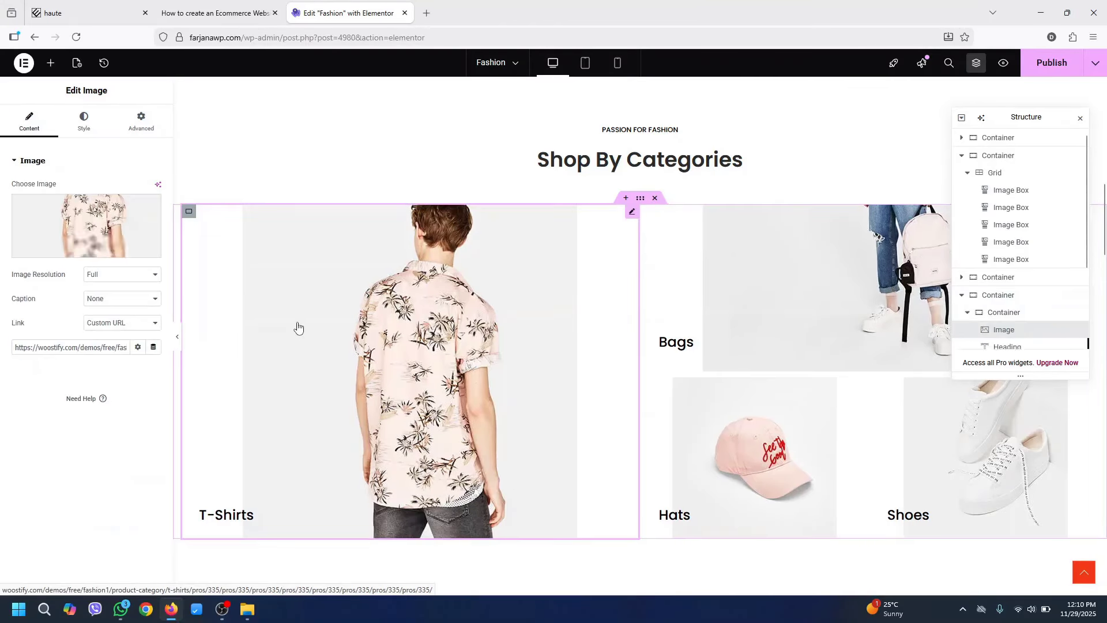
left_click(96, 218)
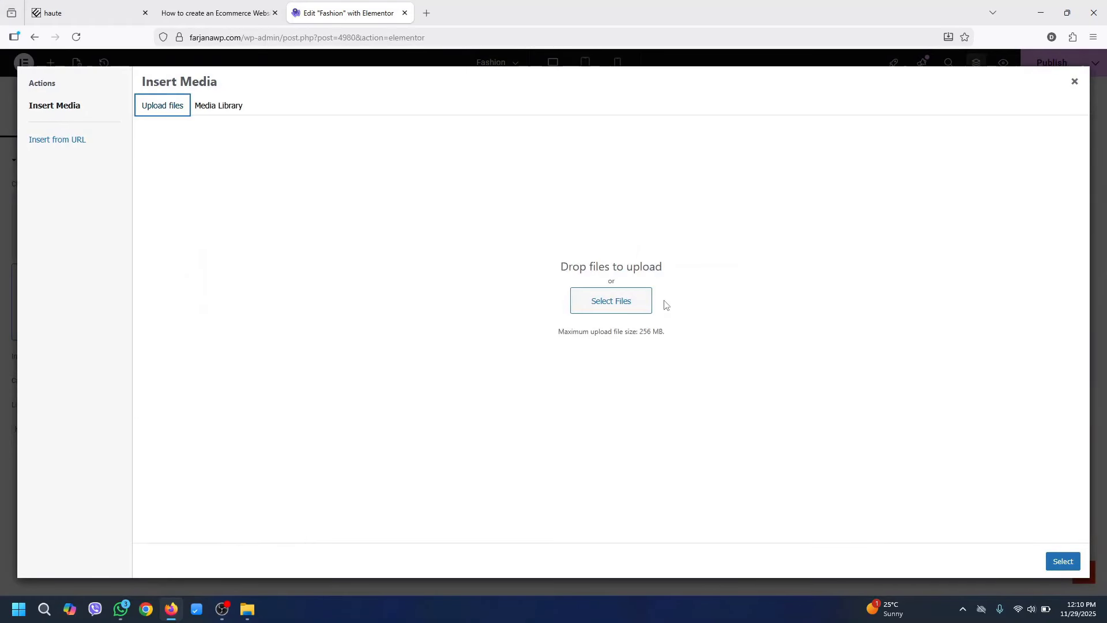
left_click(645, 300)
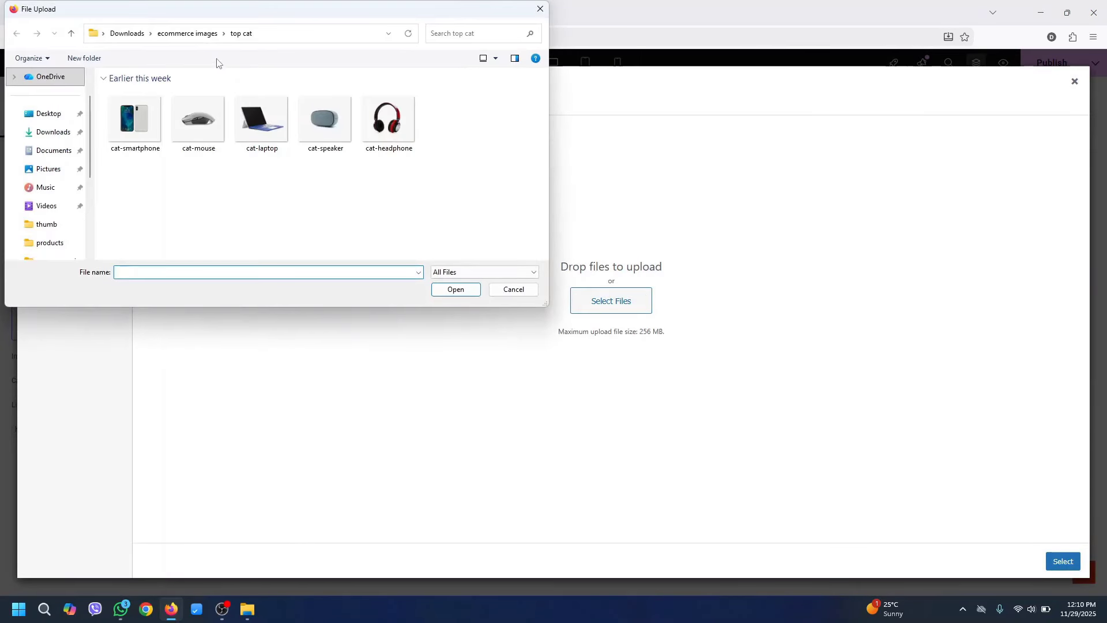
left_click(199, 33)
left_click(324, 224)
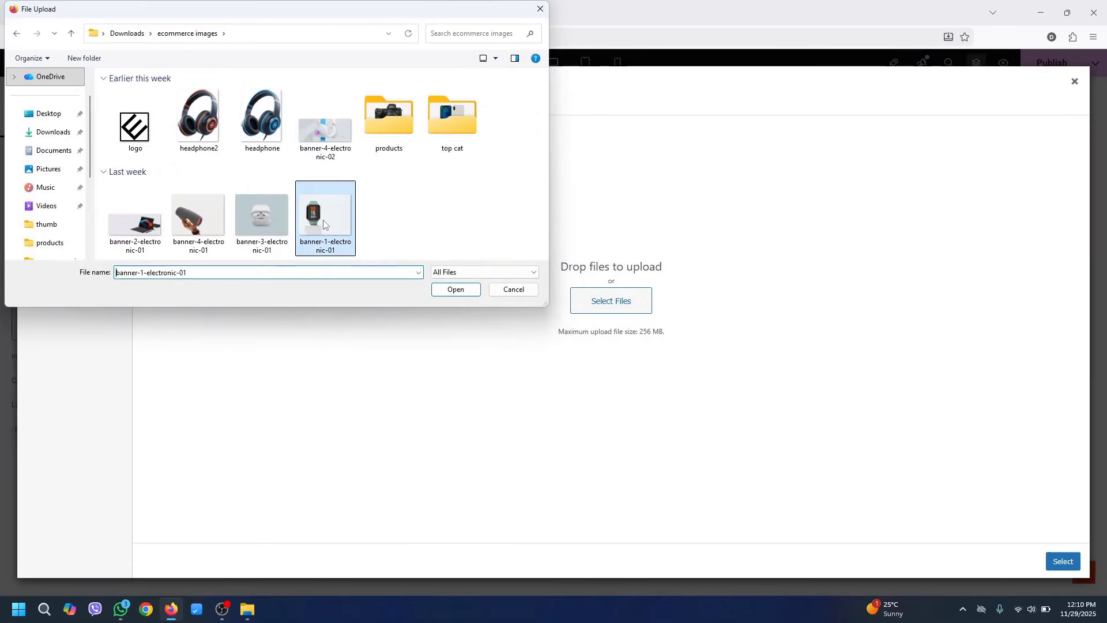
left_click(458, 291)
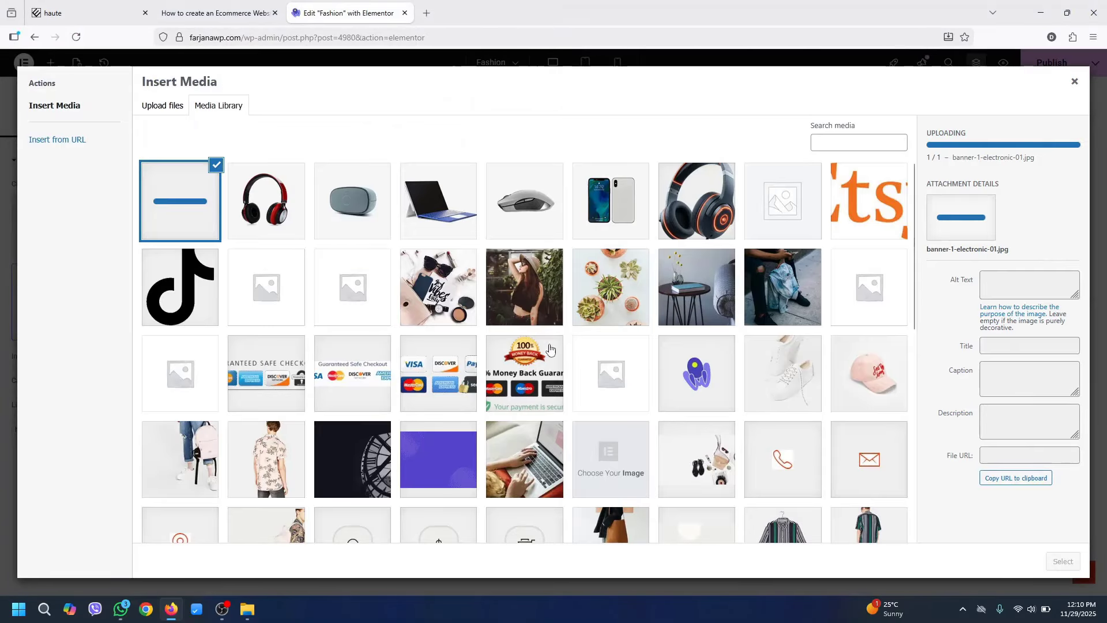
left_click(1057, 565)
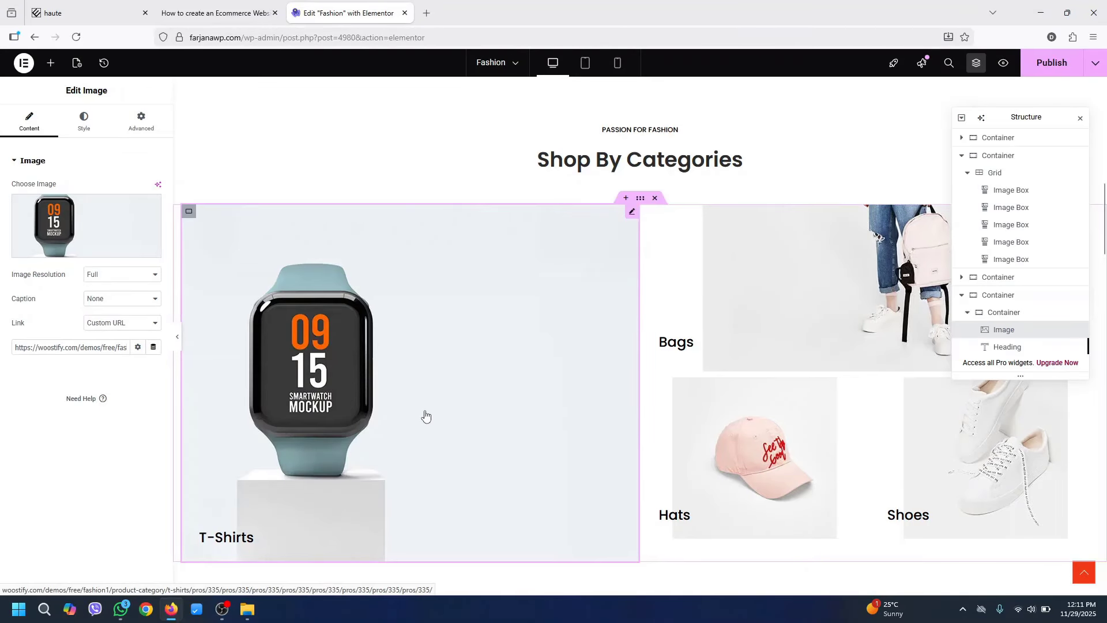
left_click(808, 293)
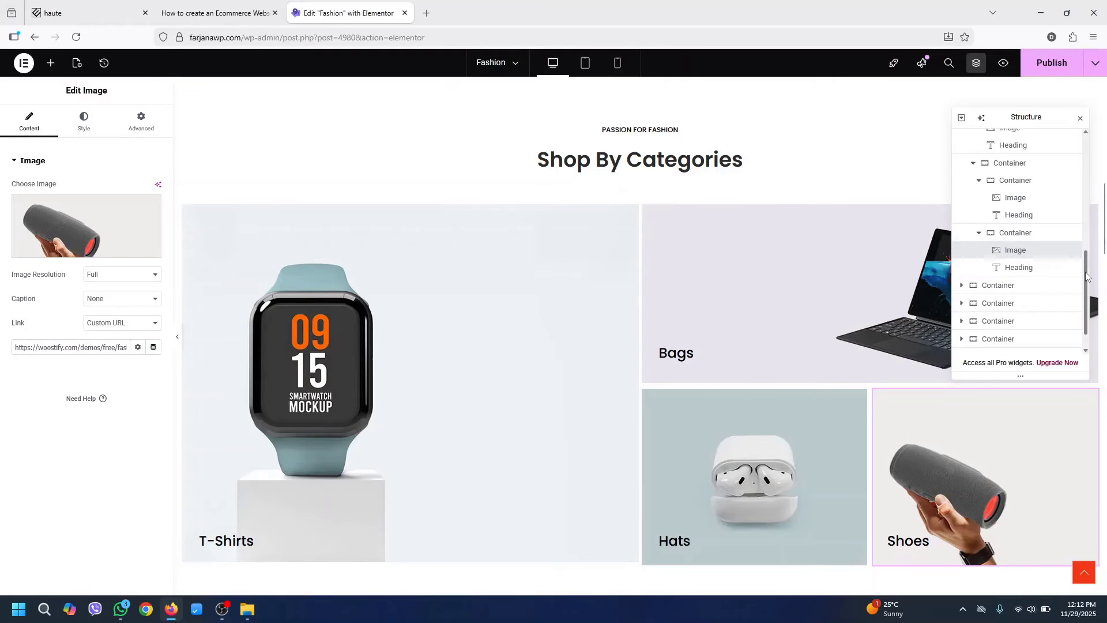
Set the right and left padding of the outer Shop By Categories tile container to 0 px
scroll(1087, 276, "up", 3)
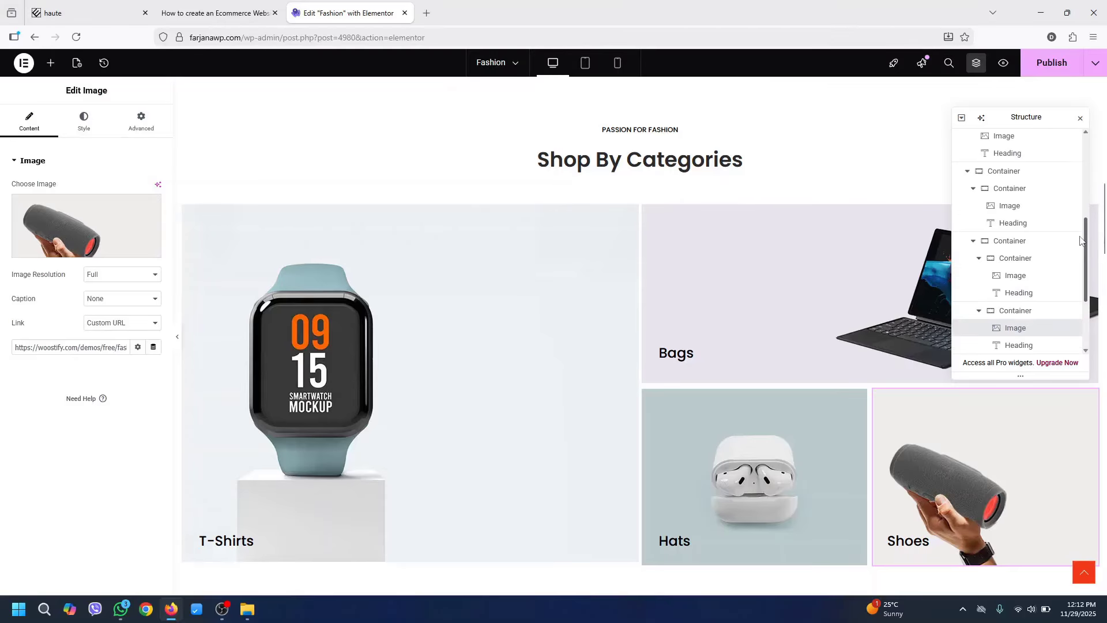
left_click(648, 210)
left_click(641, 200)
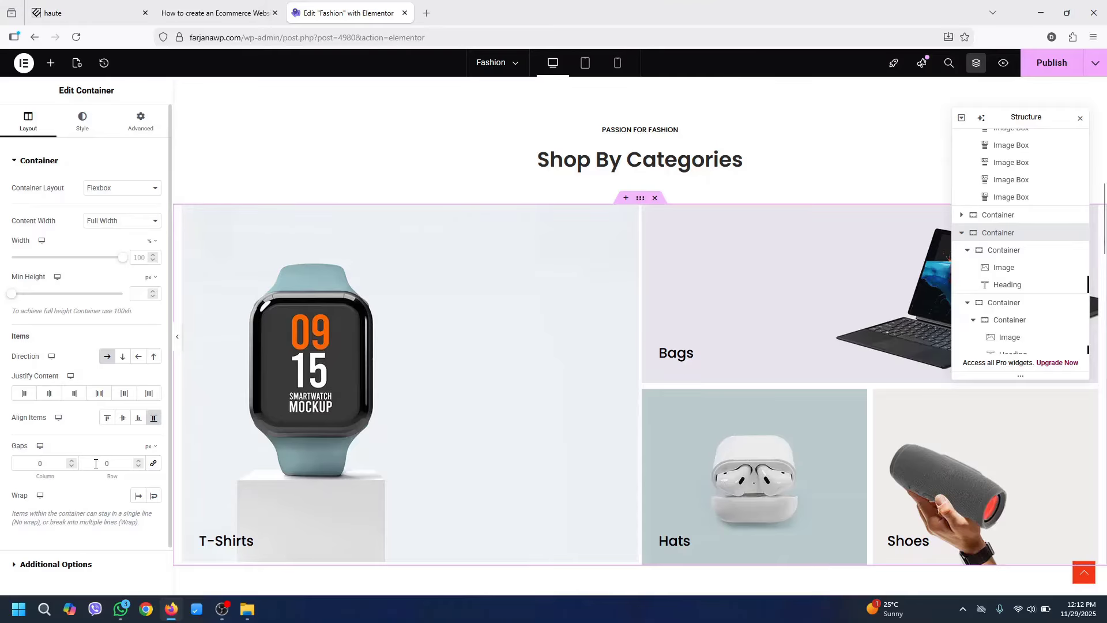
left_click(128, 124)
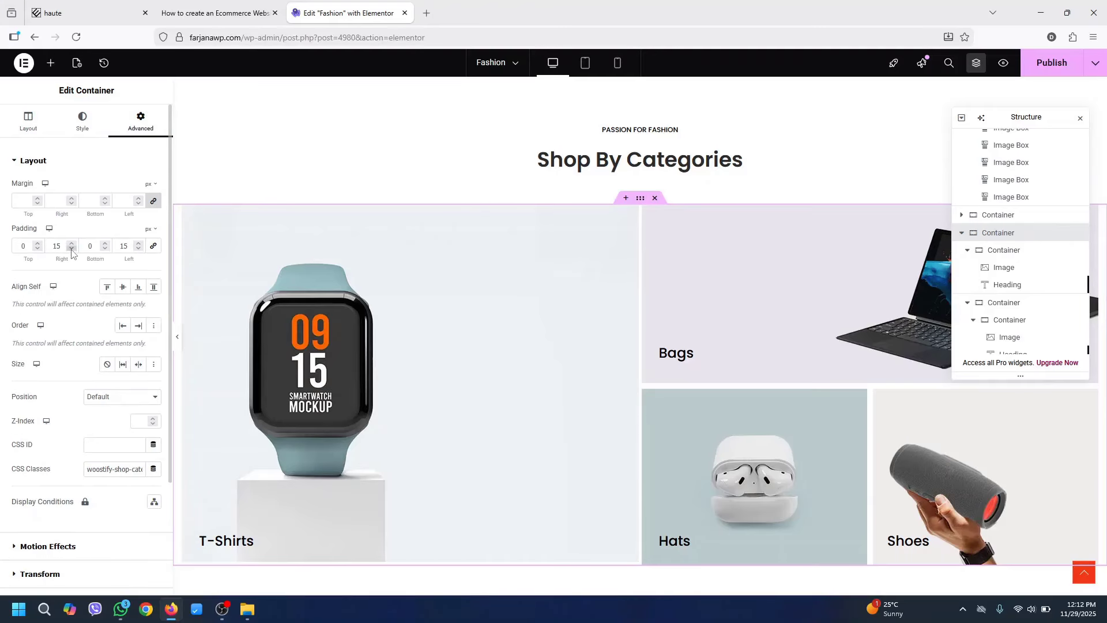
type("0")
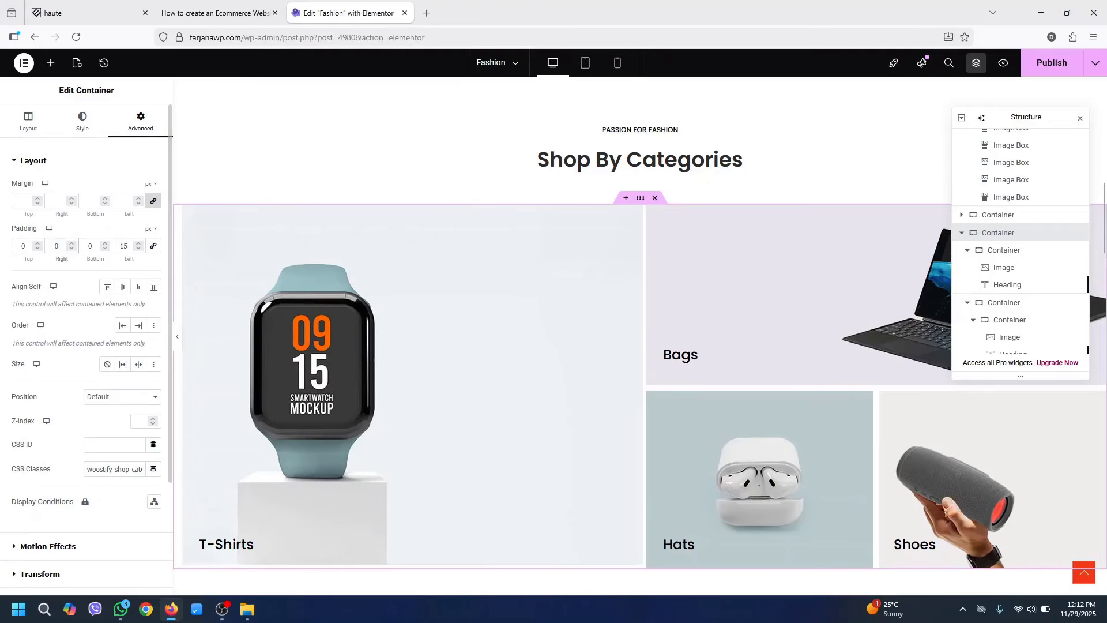
double_click(128, 243)
type("0")
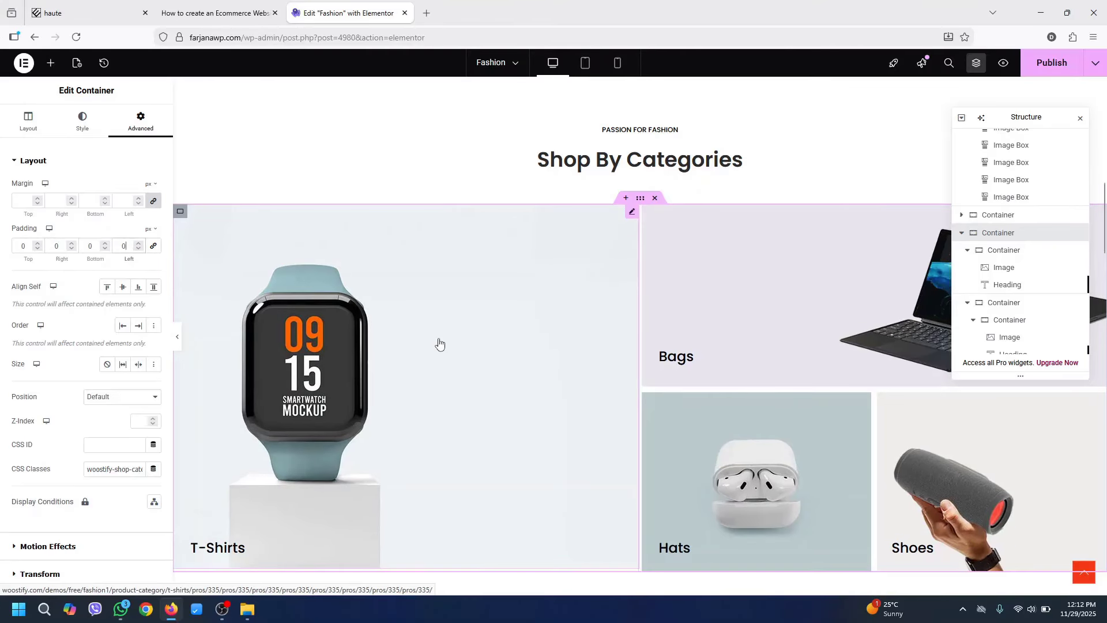
Check the spacing of the T-Shirts tile's image and container, and set the Bags tile image's bottom margin to 0 px
left_click(439, 344)
left_click(139, 127)
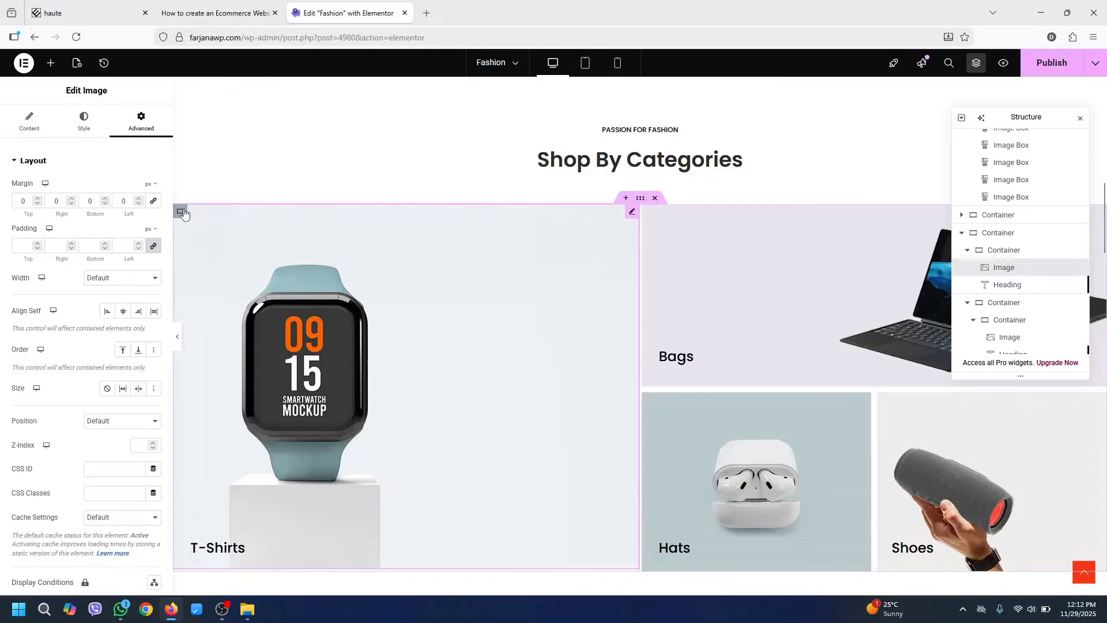
left_click(181, 212)
left_click(129, 130)
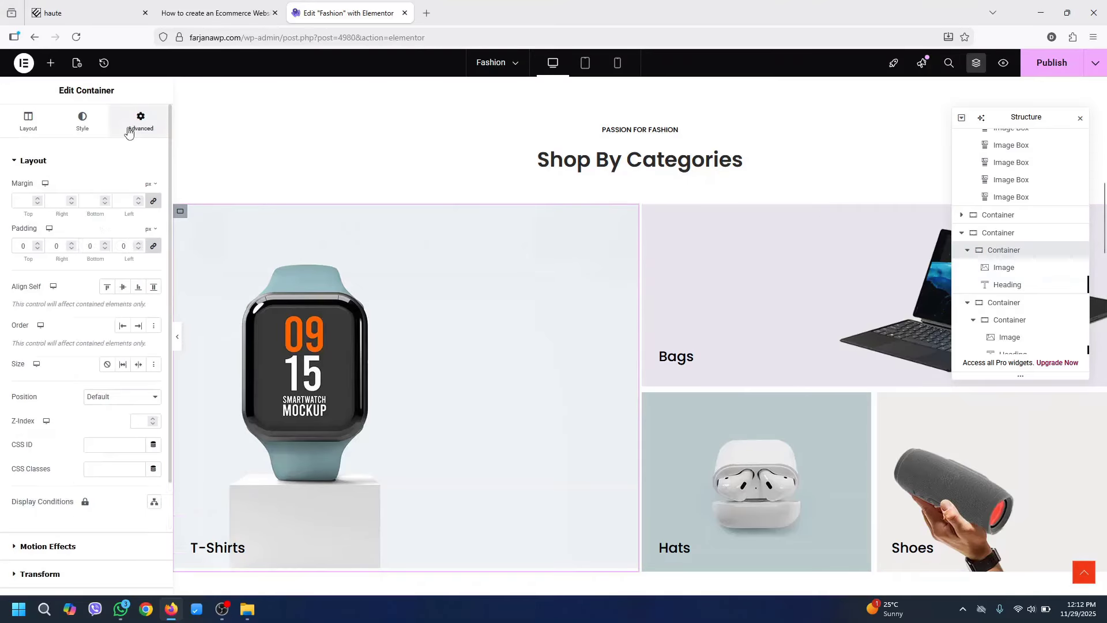
left_click(45, 135)
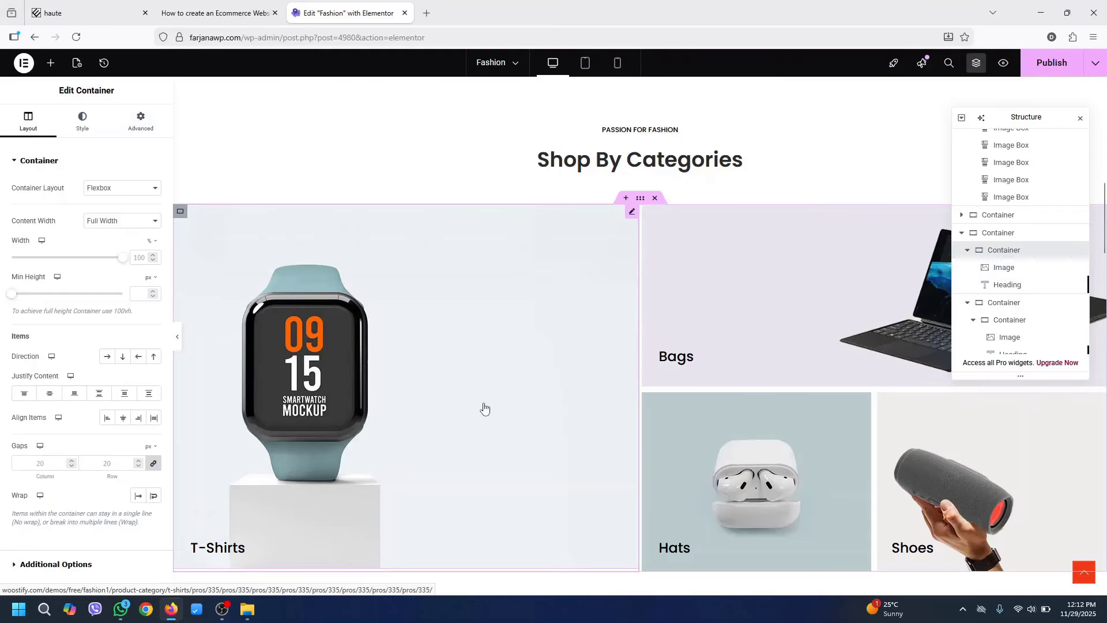
left_click(807, 266)
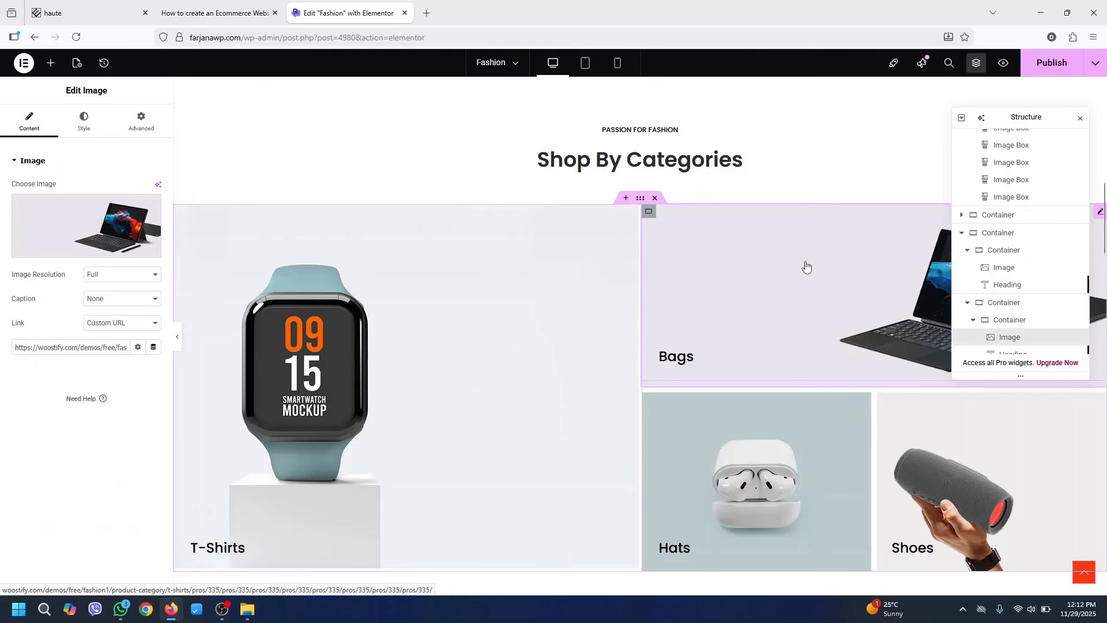
left_click(148, 121)
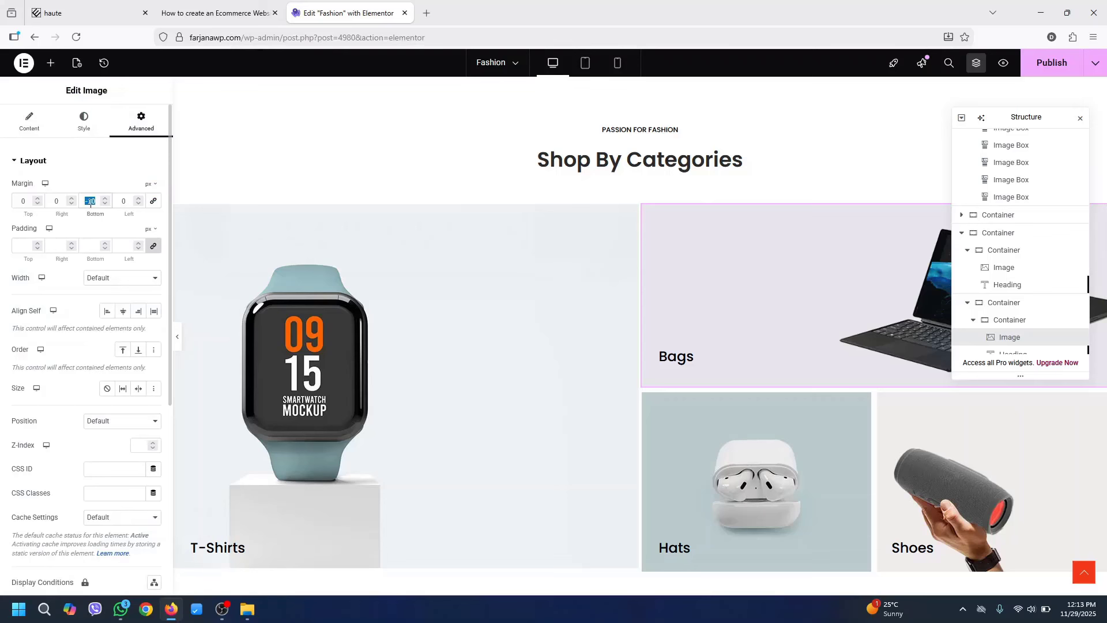
type("0")
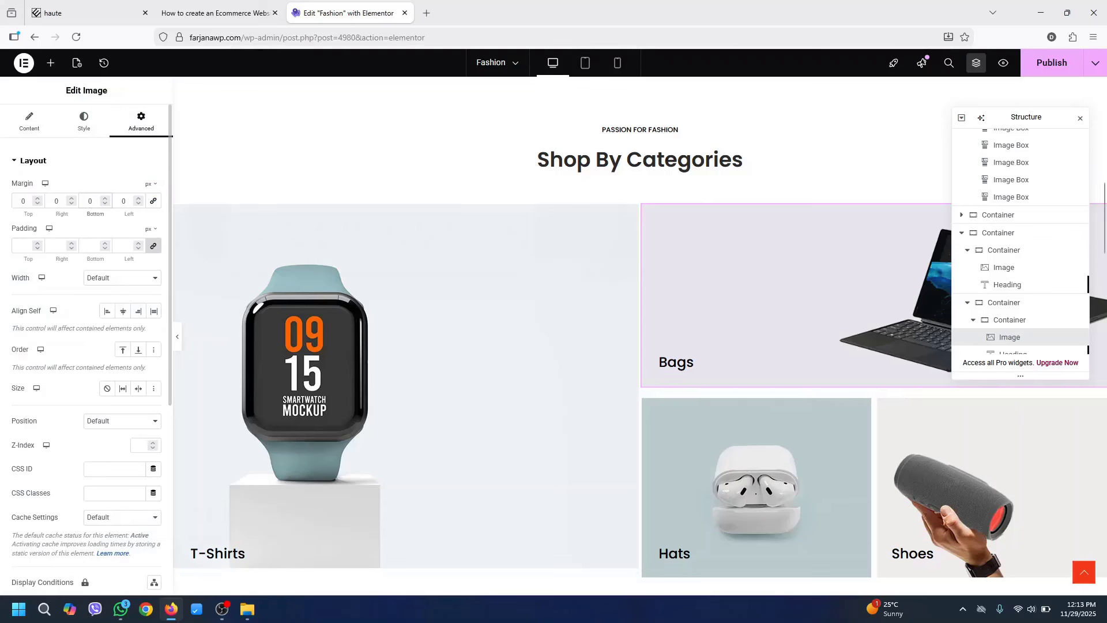
Set the right margin of the Hats tile's image and the left margin of the Shoes tile's image to 0 px
left_click(718, 468)
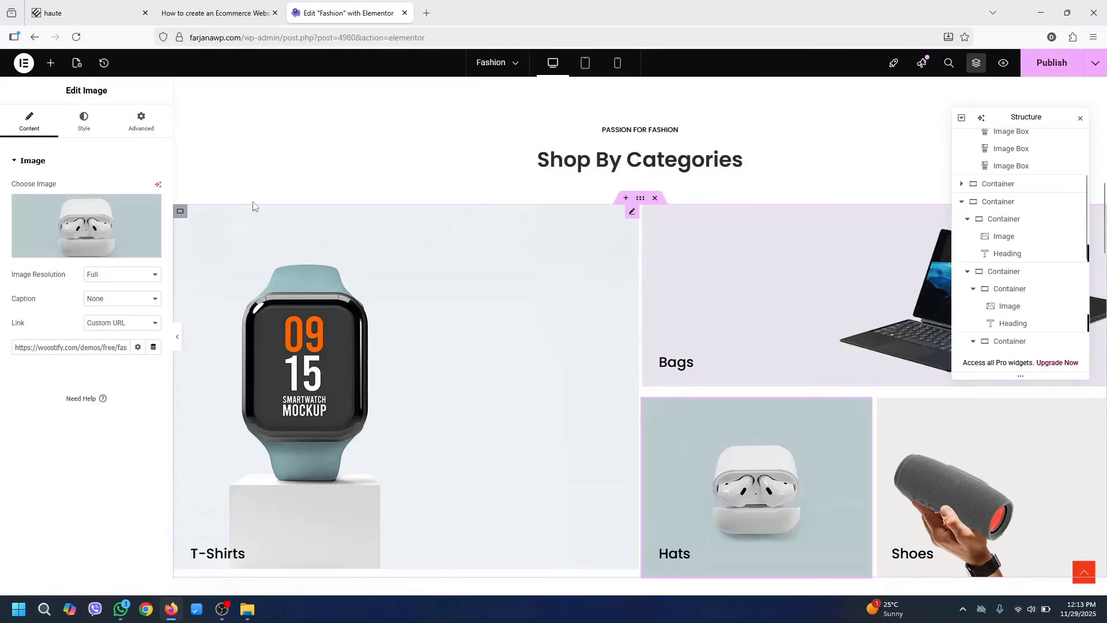
left_click(141, 121)
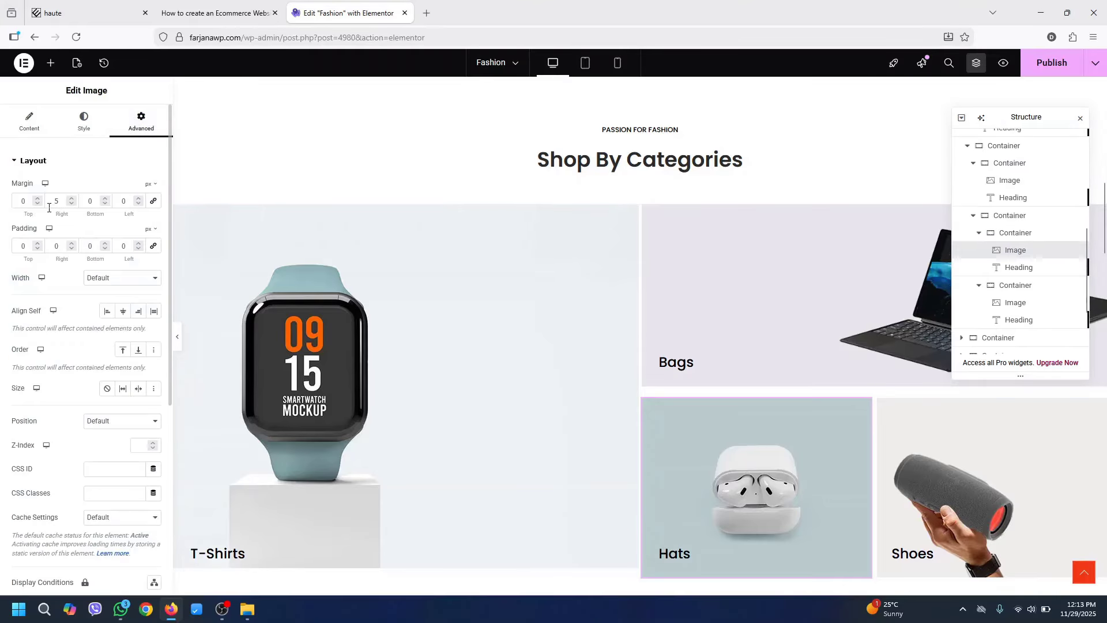
type("0")
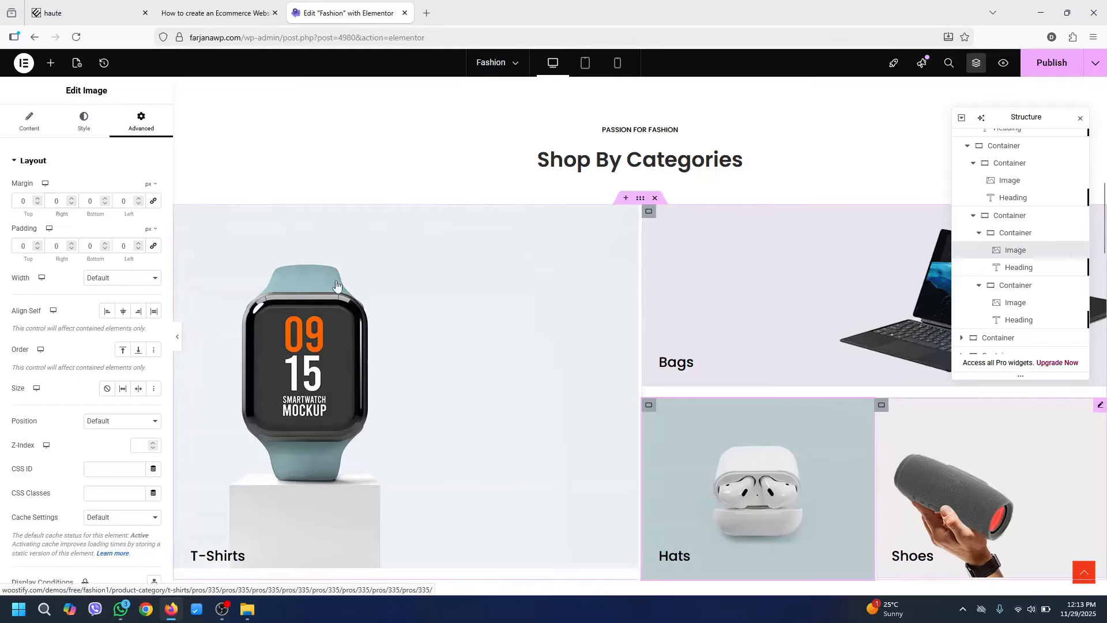
left_click(980, 508)
left_click(132, 129)
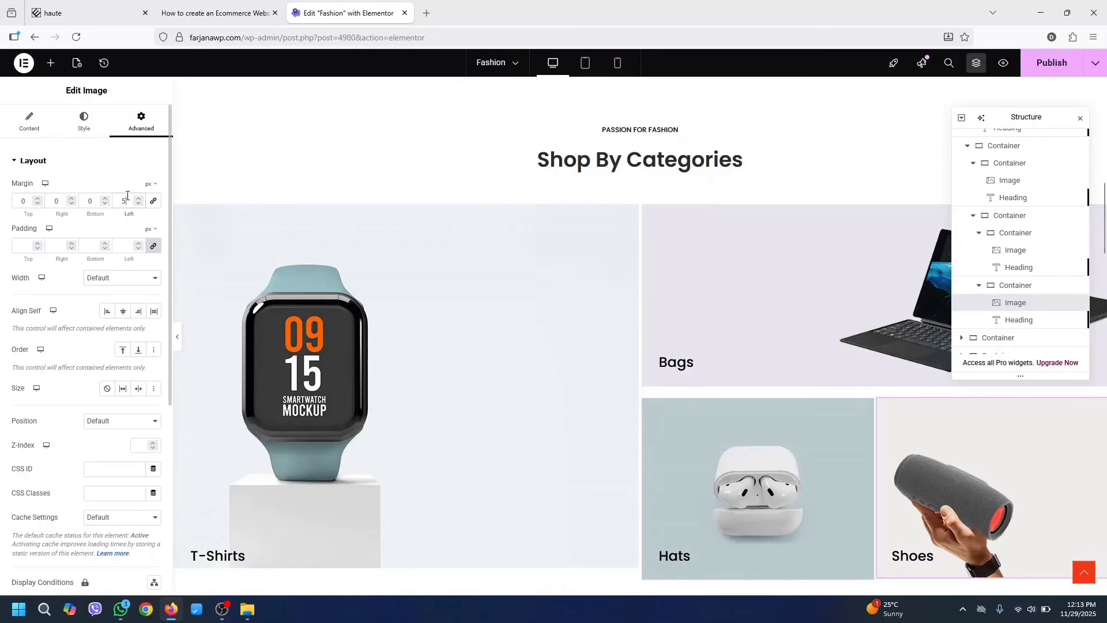
type("0")
Set the column and row gaps and the left margin of the container around the Bags, Hats and Shoes tiles to 0 px
scroll(989, 187, "up", 1)
left_click(989, 184)
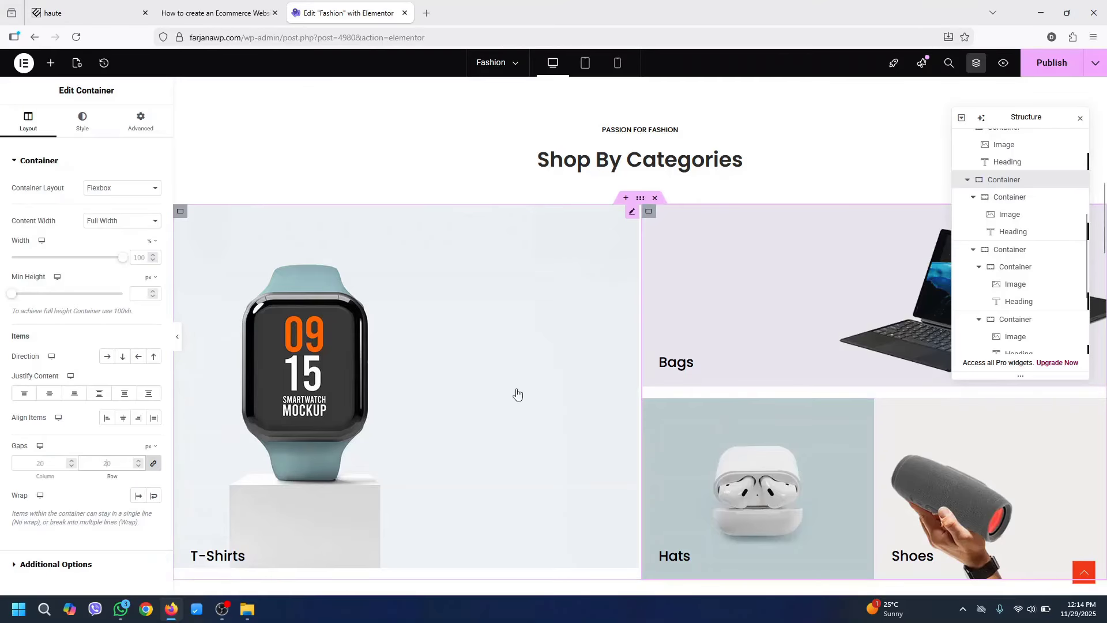
left_click(125, 464)
type("0")
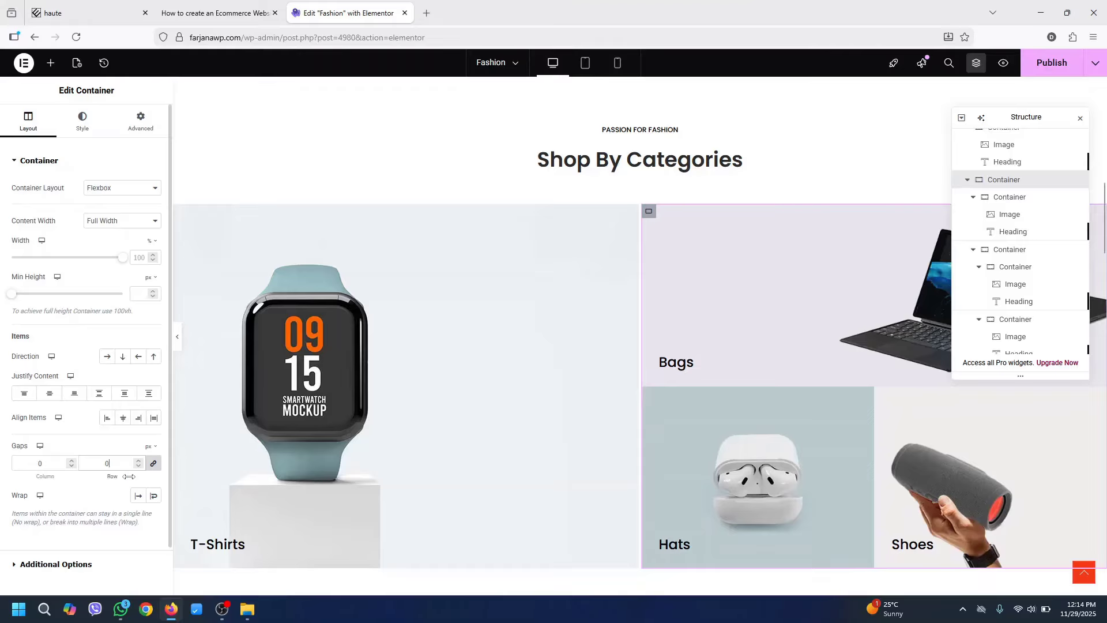
left_click(151, 121)
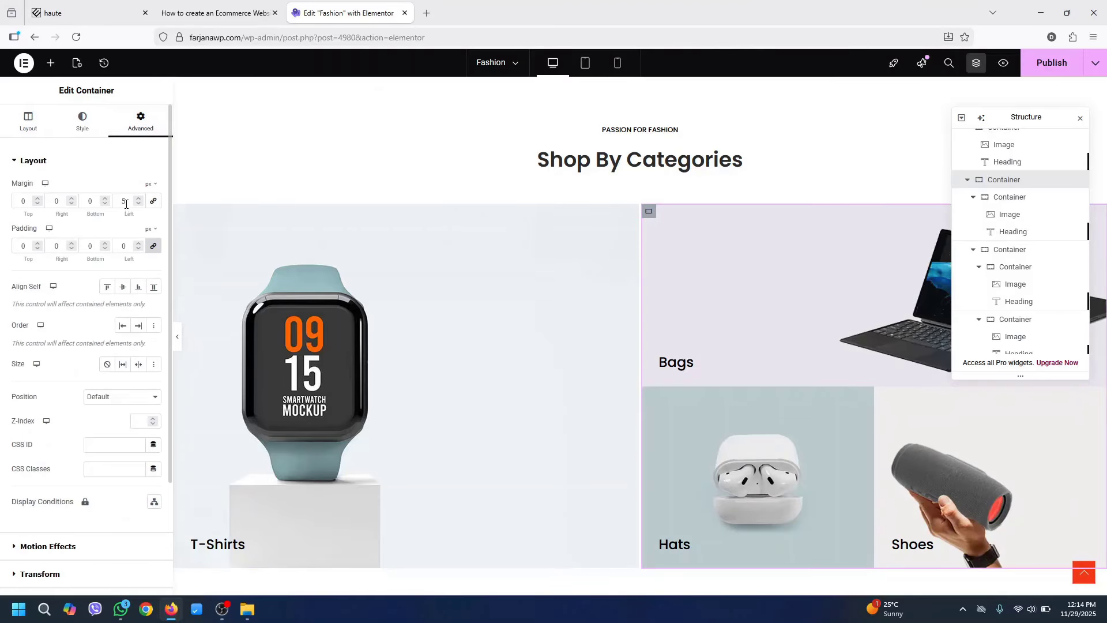
type("0")
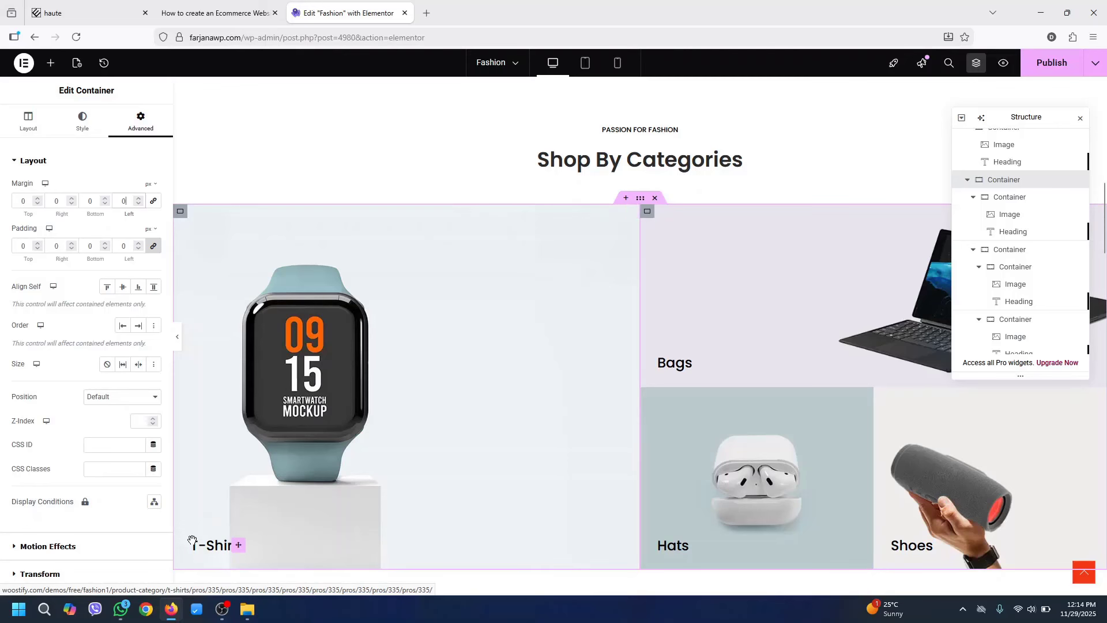
Replace the T-Shirts tile's heading text with "EXCLUSIVE CUPON"
left_click(87, 5)
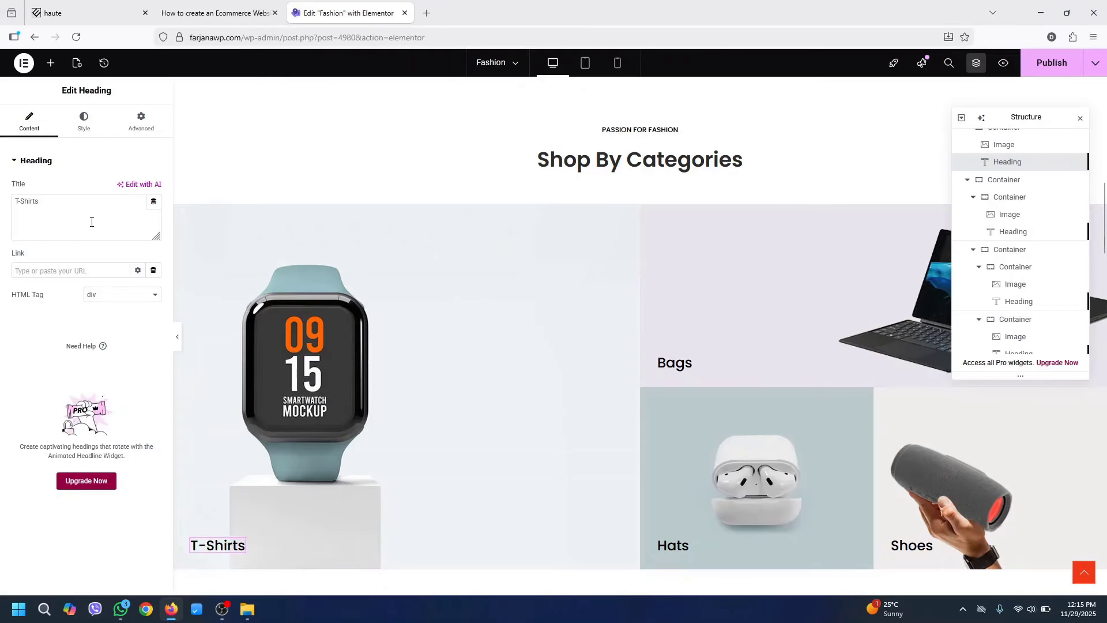
left_click(92, 222)
key("ctrl+a")
type("EXCLUSIVE CUPON")
Set the EXCLUSIVE CUPON heading's typography to size 14 px, letter spacing 1.4 px and weight 400 (Normal)
left_click(85, 122)
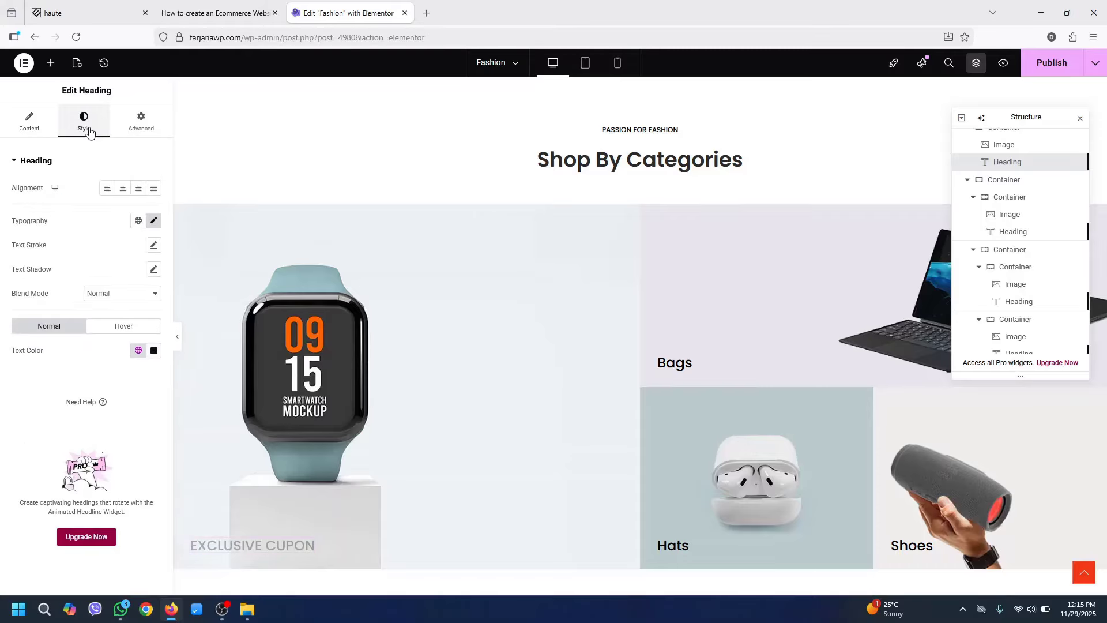
left_click(154, 220)
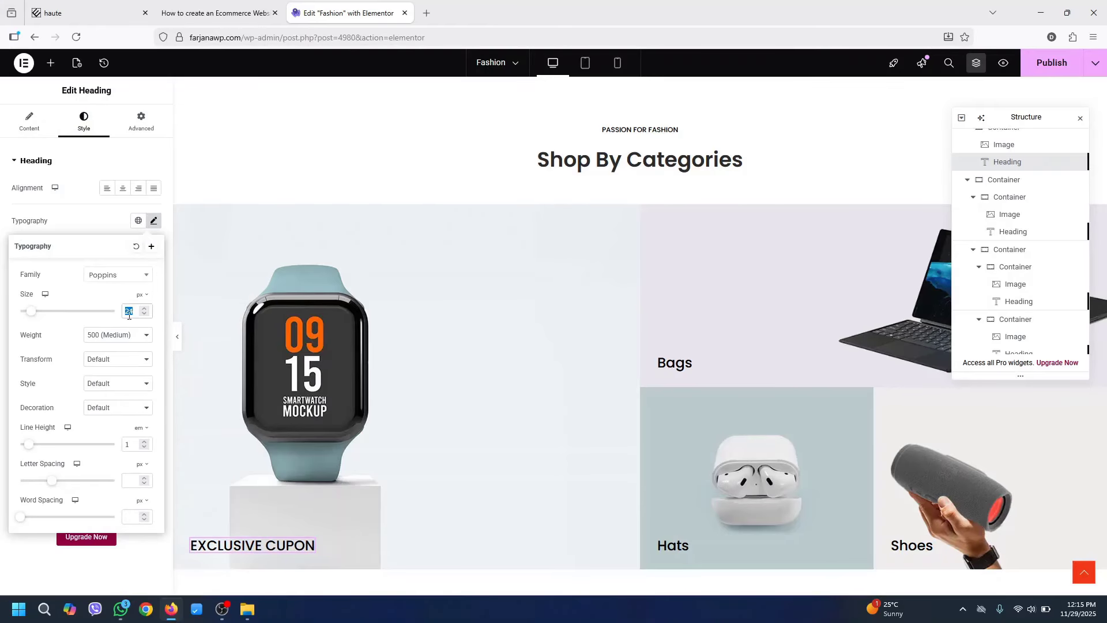
type("14")
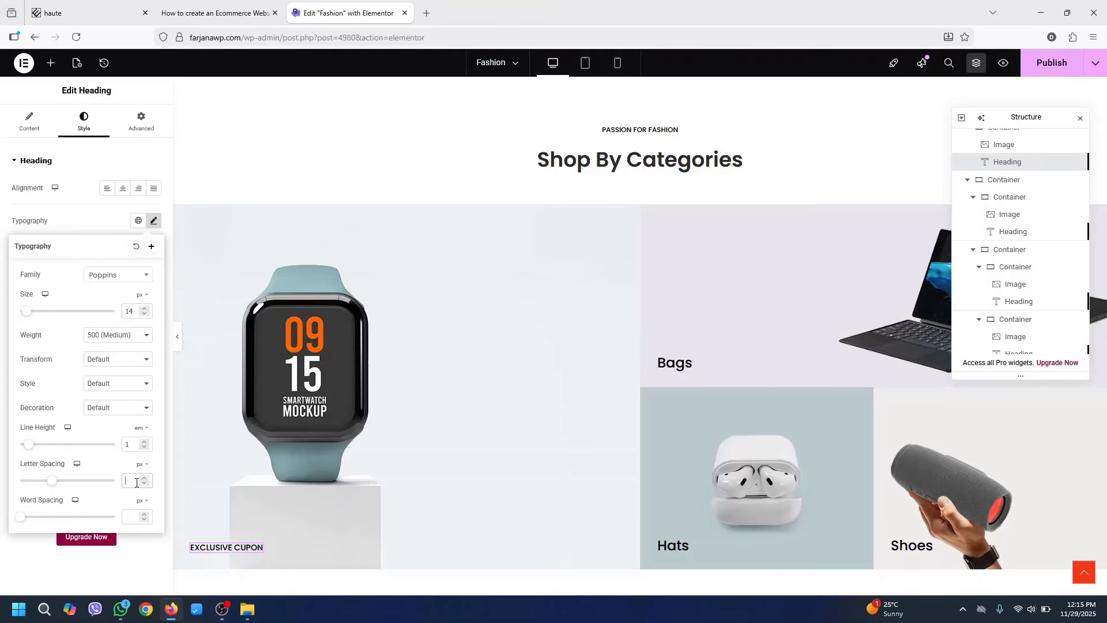
type("1.4")
left_click(115, 335)
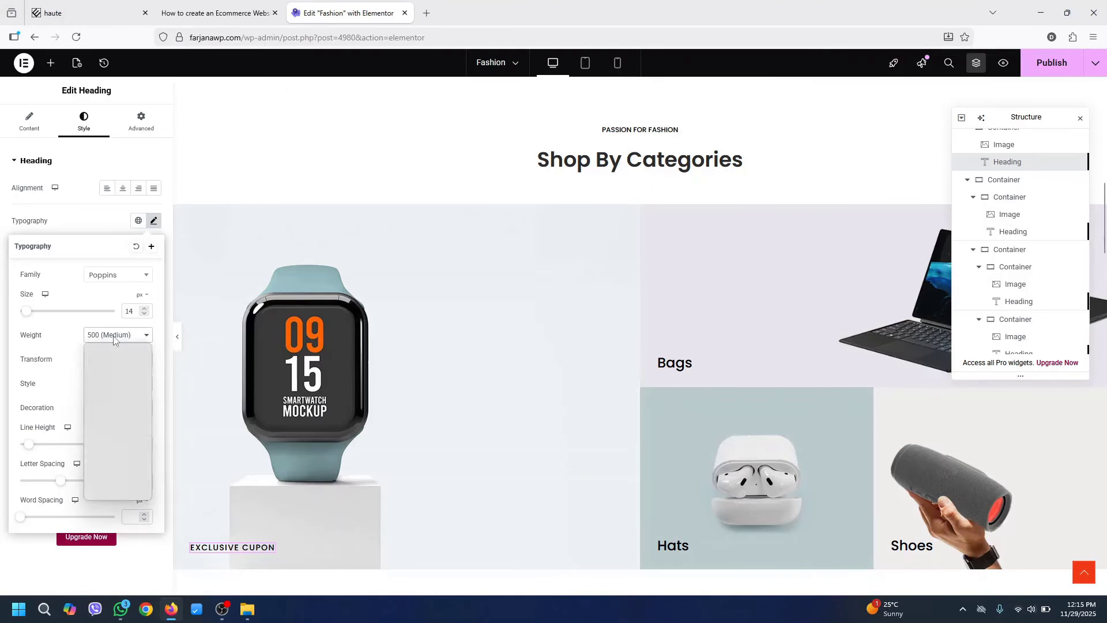
left_click(132, 390)
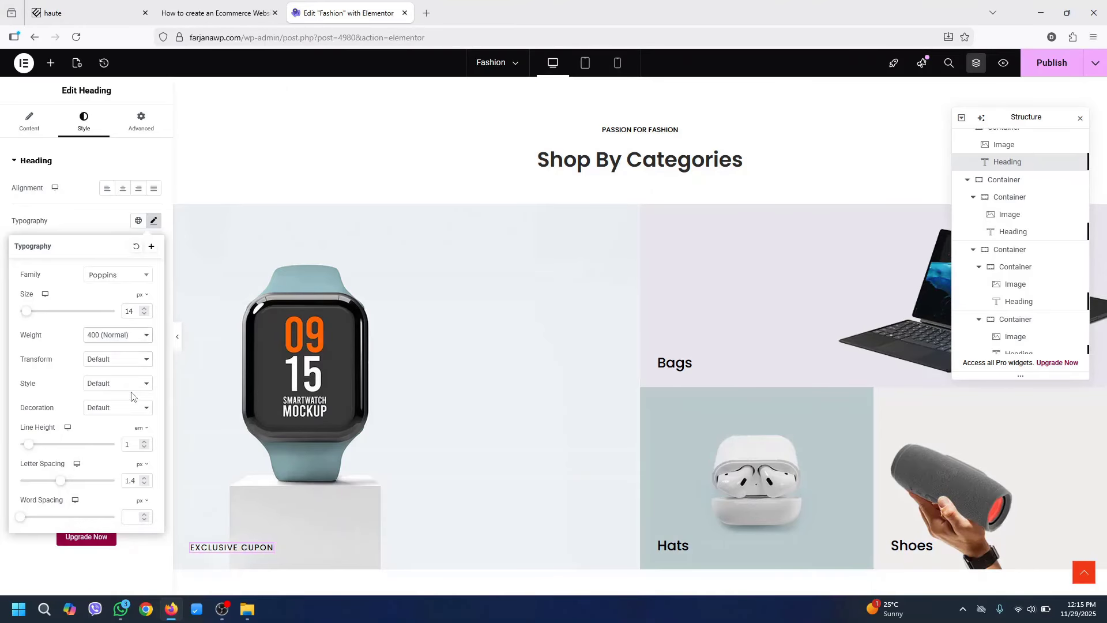
Check the text placement on the haute page and try to move the EXCLUSIVE CUPON heading freehand to the upper right of the watch banner
left_click(83, 6)
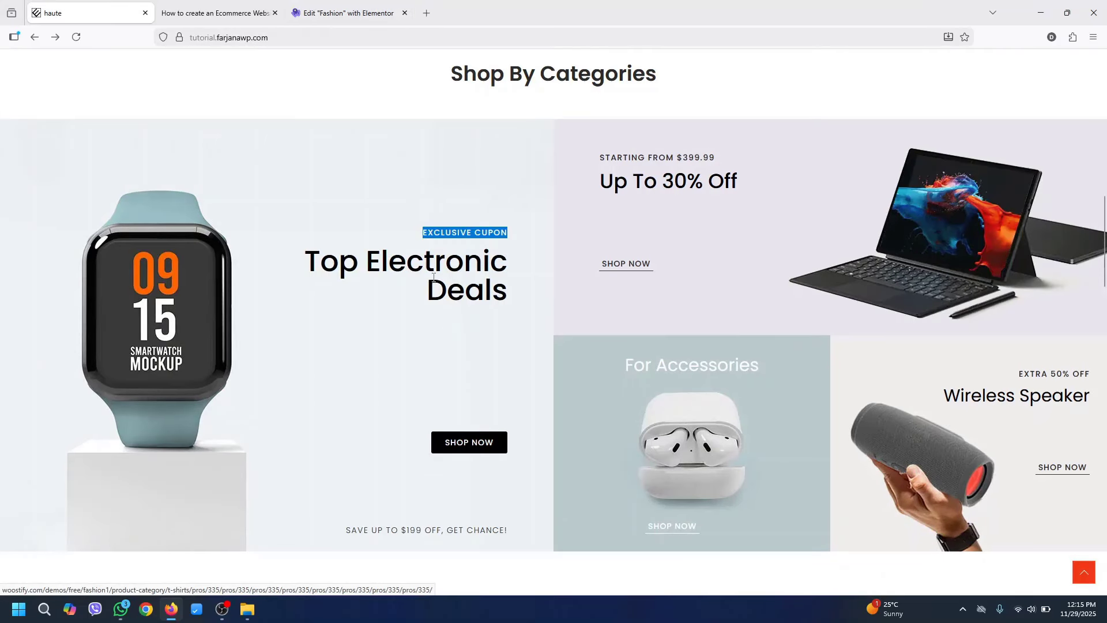
left_click(334, 6)
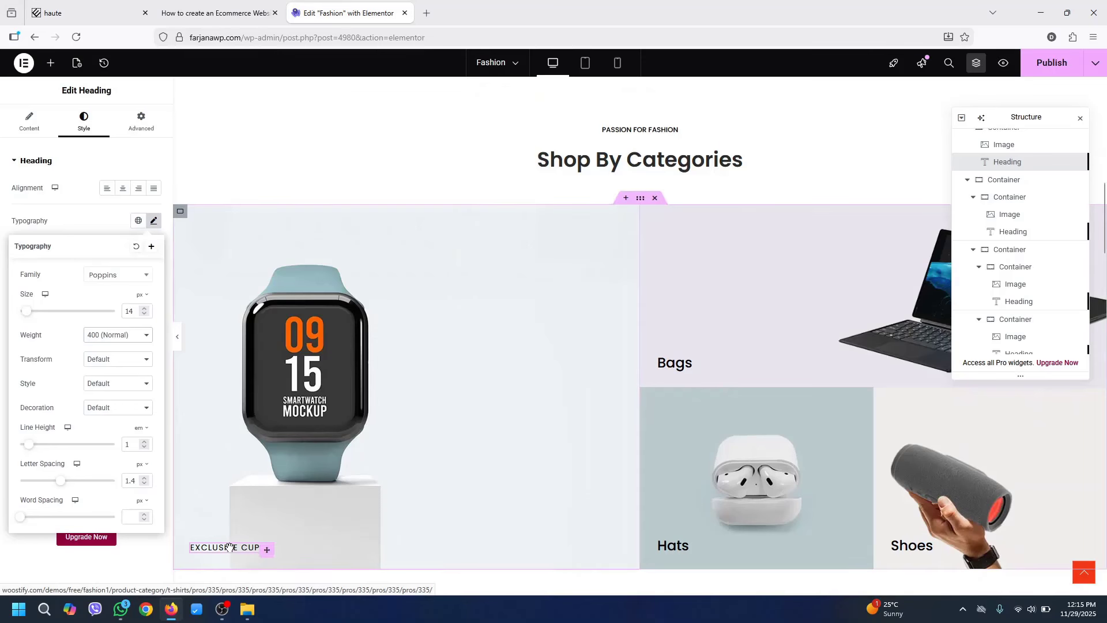
left_click_drag(231, 548, 552, 299)
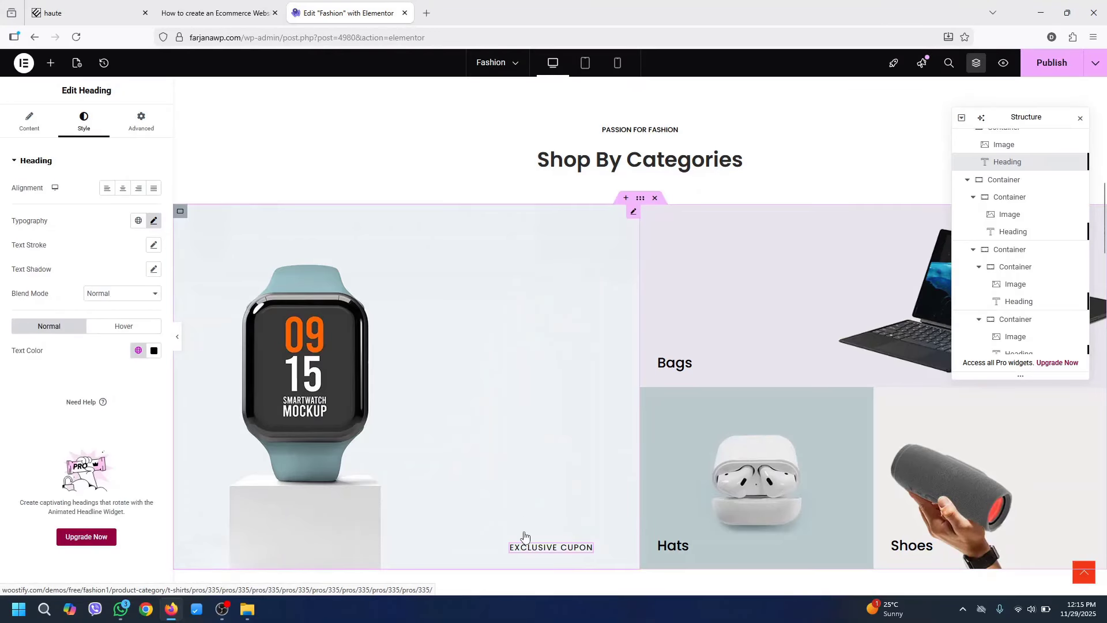
left_click_drag(526, 547, 527, 304)
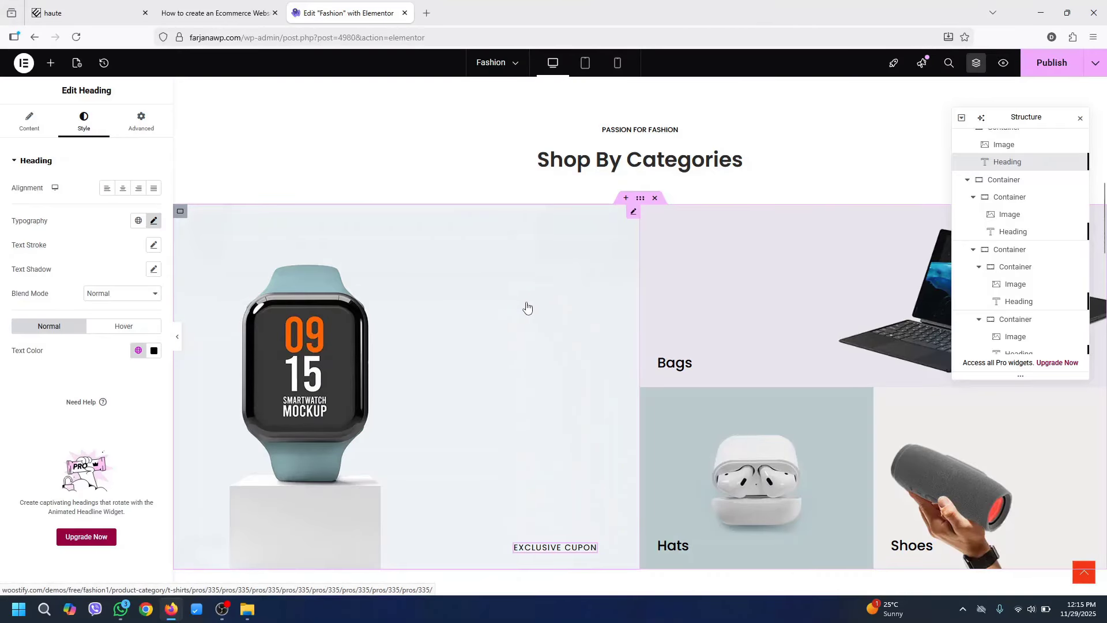
Anchor the EXCLUSIVE CUPON heading horizontally to the right with an offset of 80 px
left_click(138, 128)
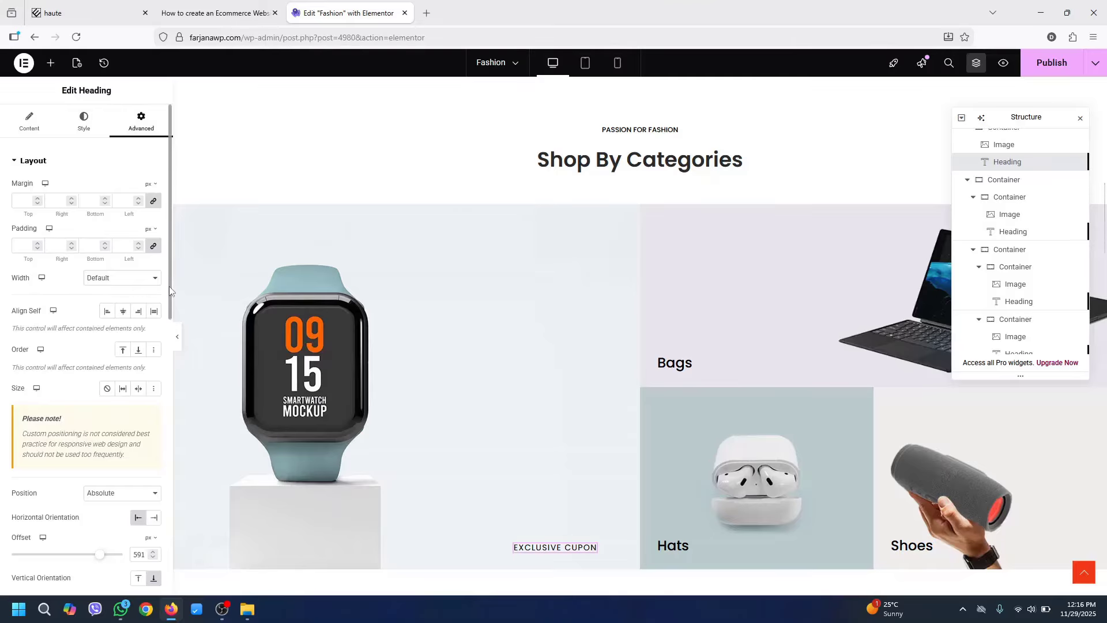
left_click_drag(169, 286, 170, 370)
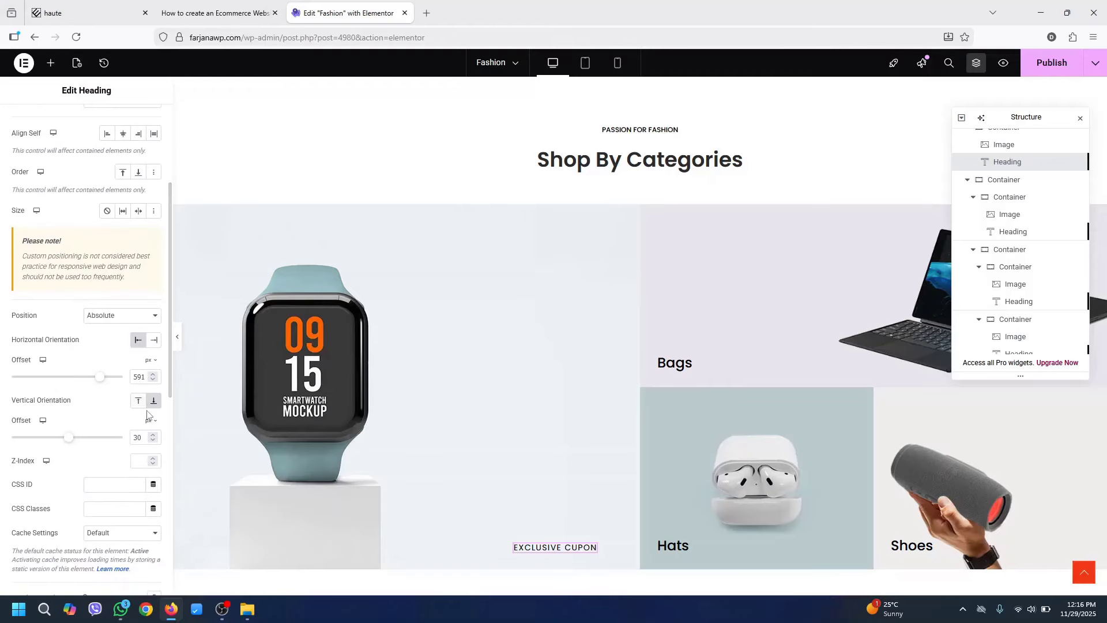
left_click(154, 340)
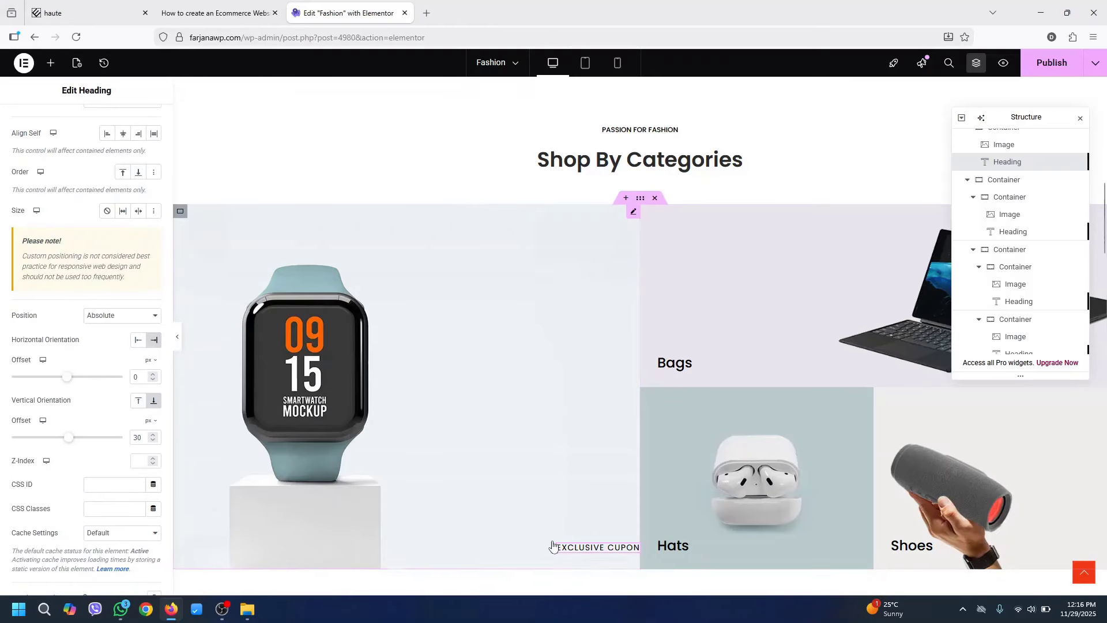
left_click(134, 378)
type("3")
left_click(94, 6)
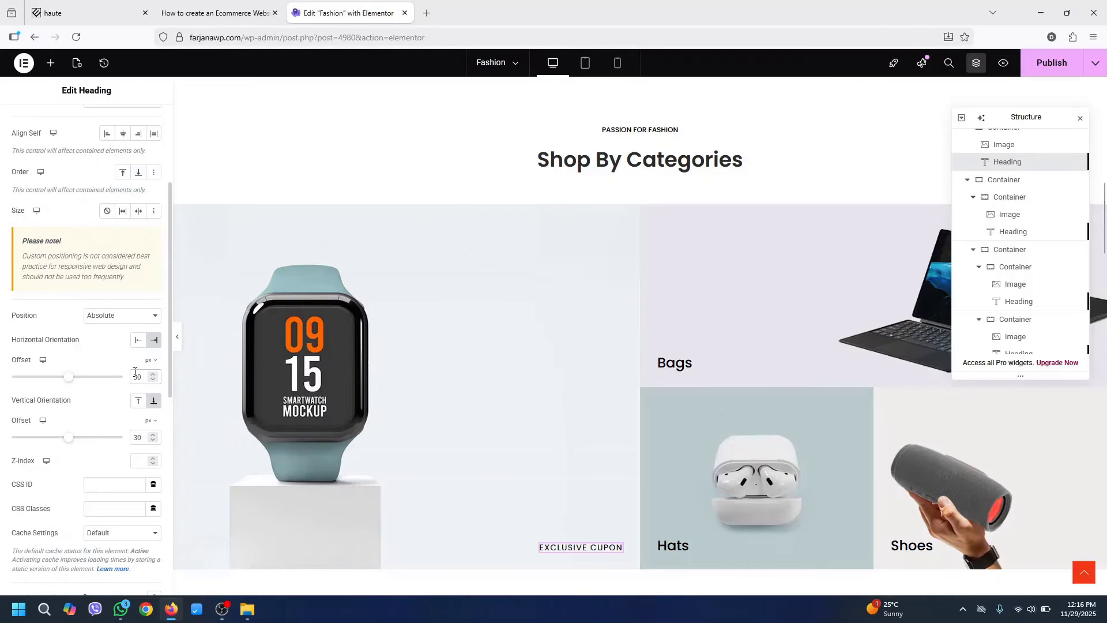
key("BackSpace")
type("8")
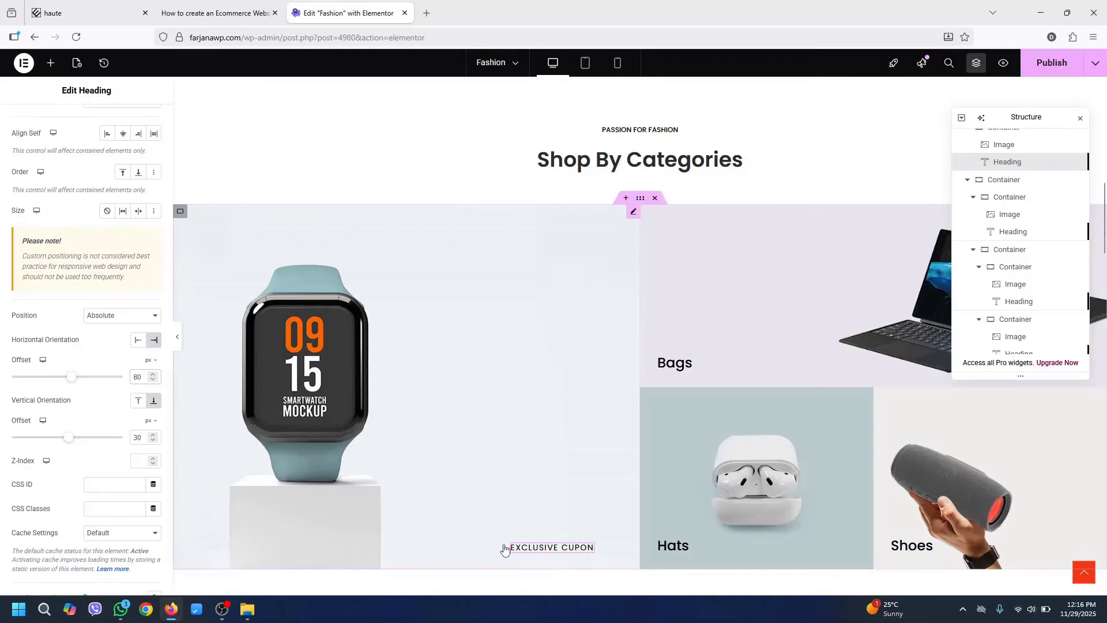
Anchor the EXCLUSIVE CUPON heading vertically to the top with an offset of 160 px
left_click(139, 400)
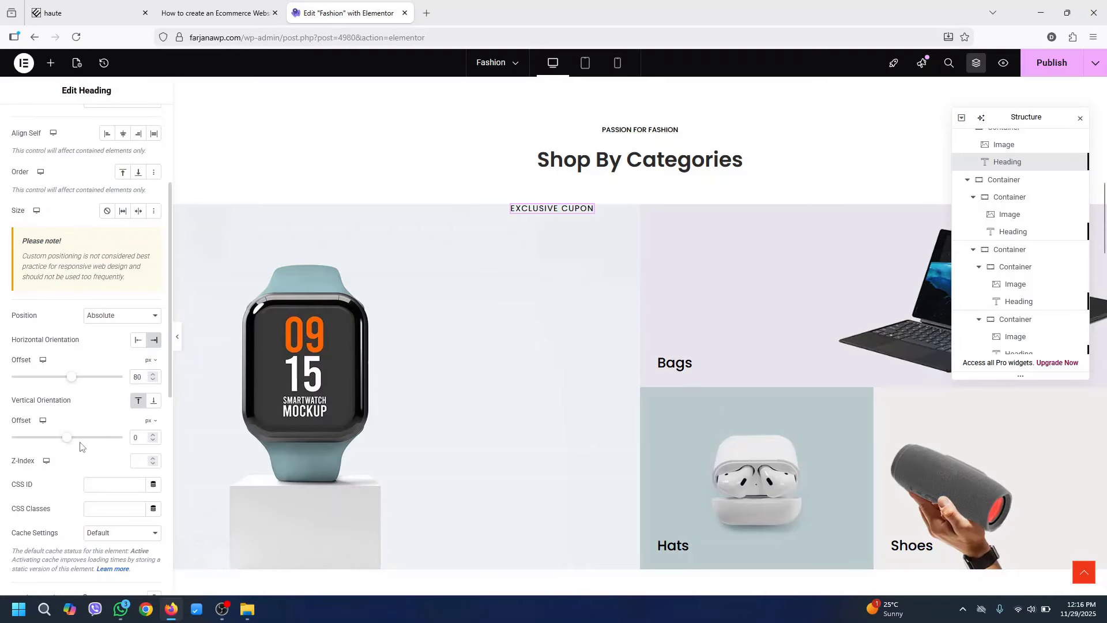
left_click_drag(74, 442, 81, 441)
key("BackSpace")
key("BackSpace")
type("60")
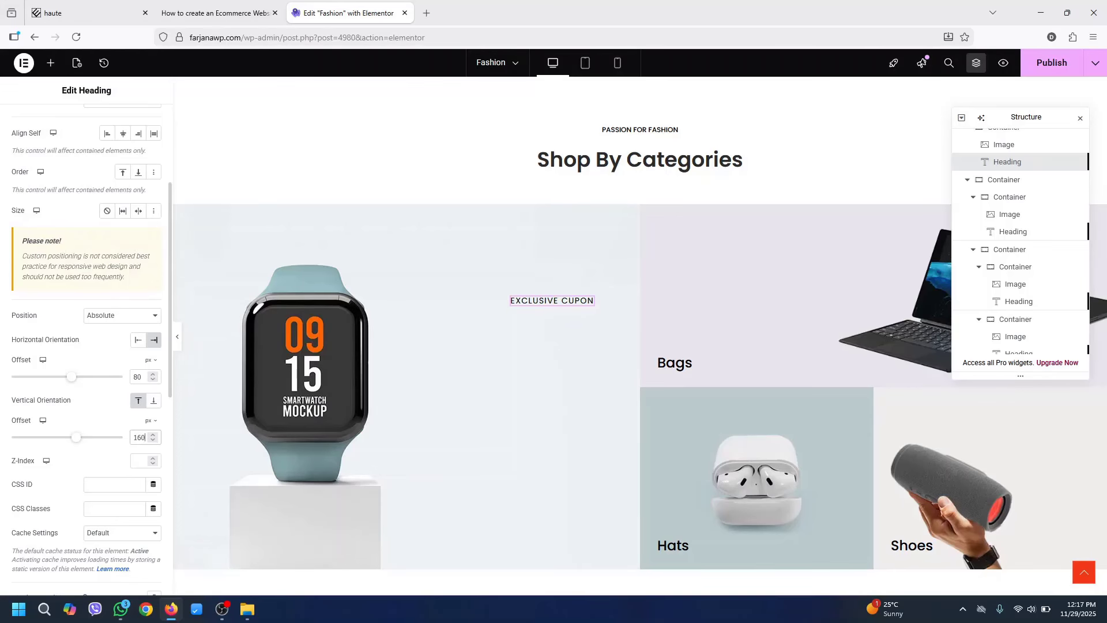
Duplicate the EXCLUSIVE CUPON heading and place the copy just below the original
right_click(539, 301)
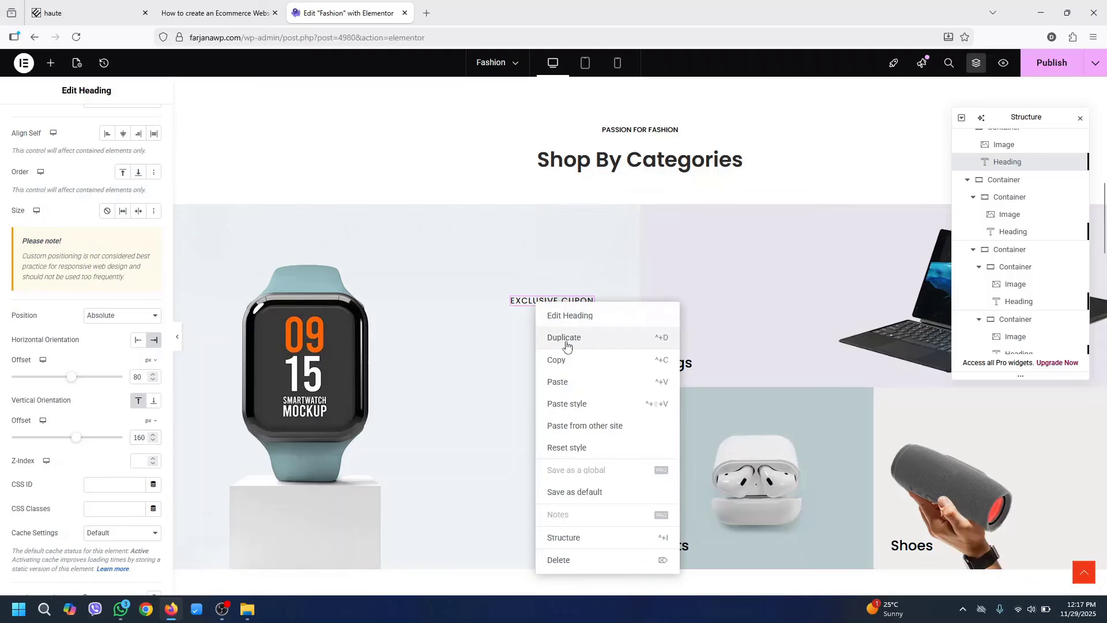
left_click(564, 338)
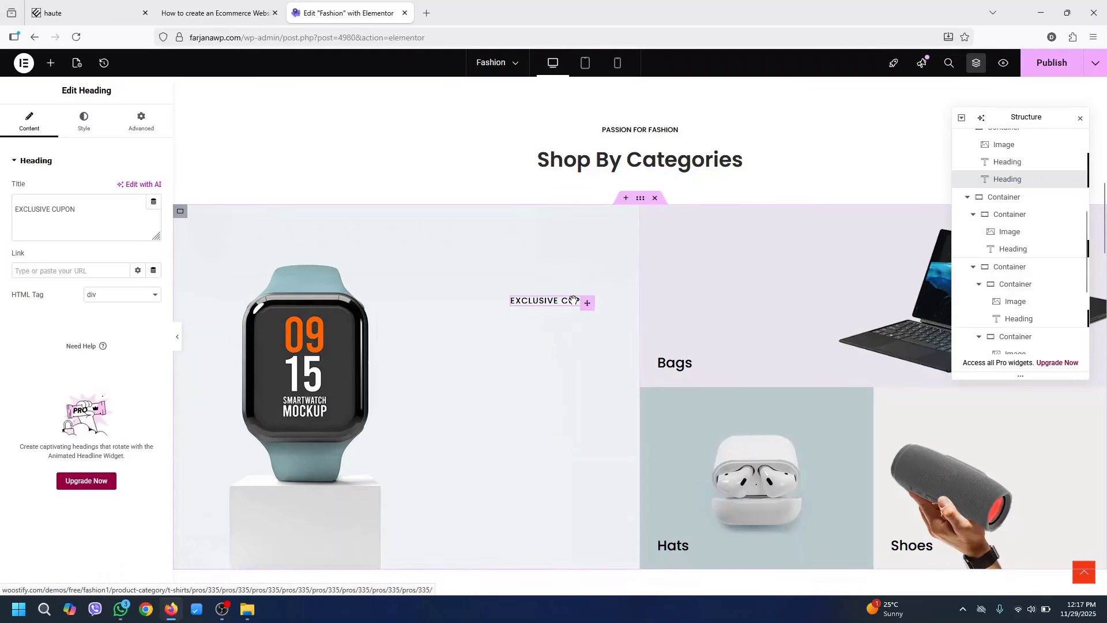
left_click_drag(569, 304, 565, 319)
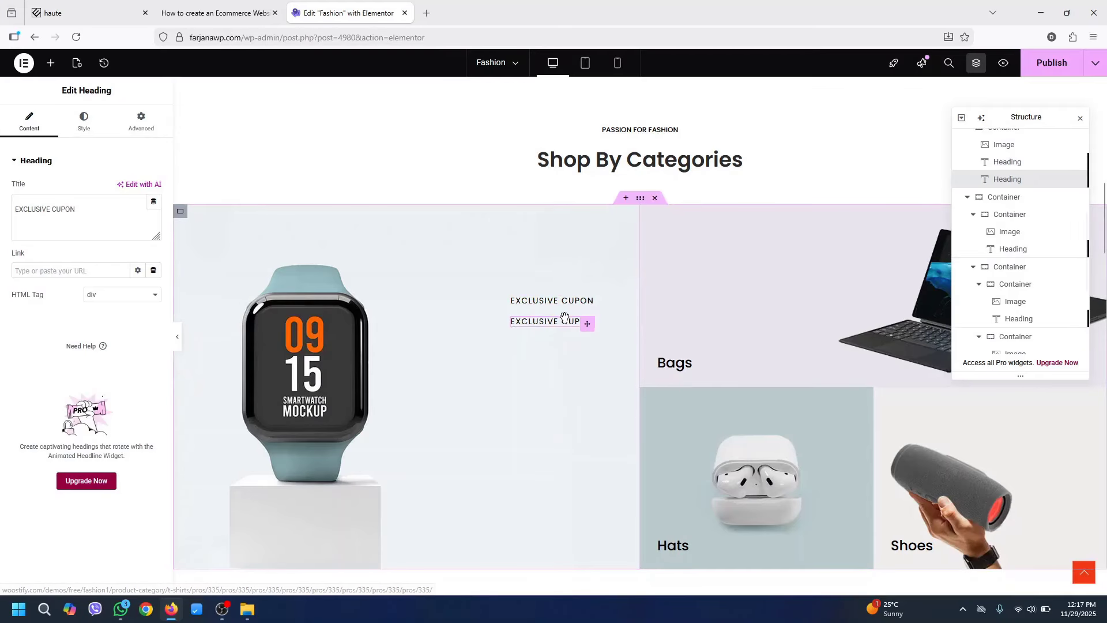
Replace the duplicate heading's text with "Top Electronic Deals" copied from the haute page, adding a <br> line break before "Deals"
left_click(92, 13)
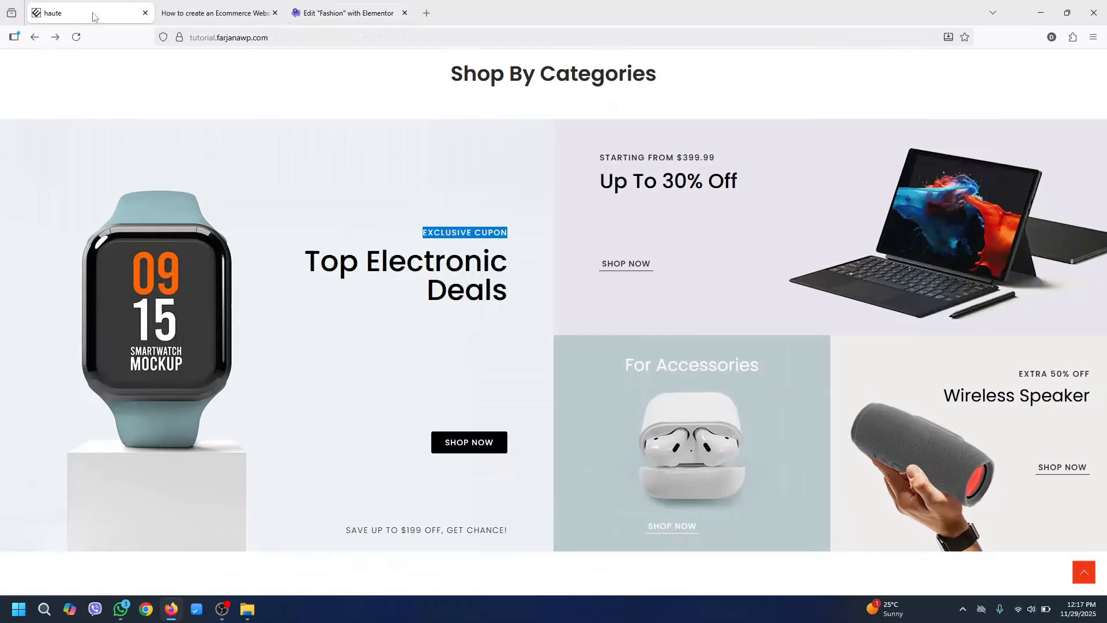
triple_click(454, 262)
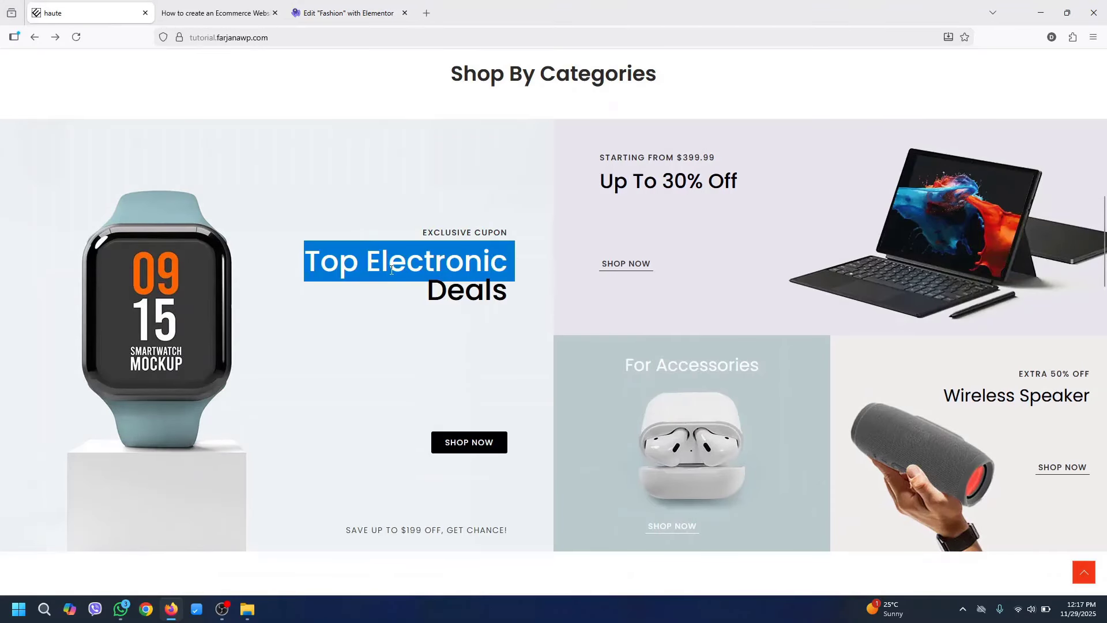
left_click_drag(305, 262, 508, 294)
right_click(475, 273)
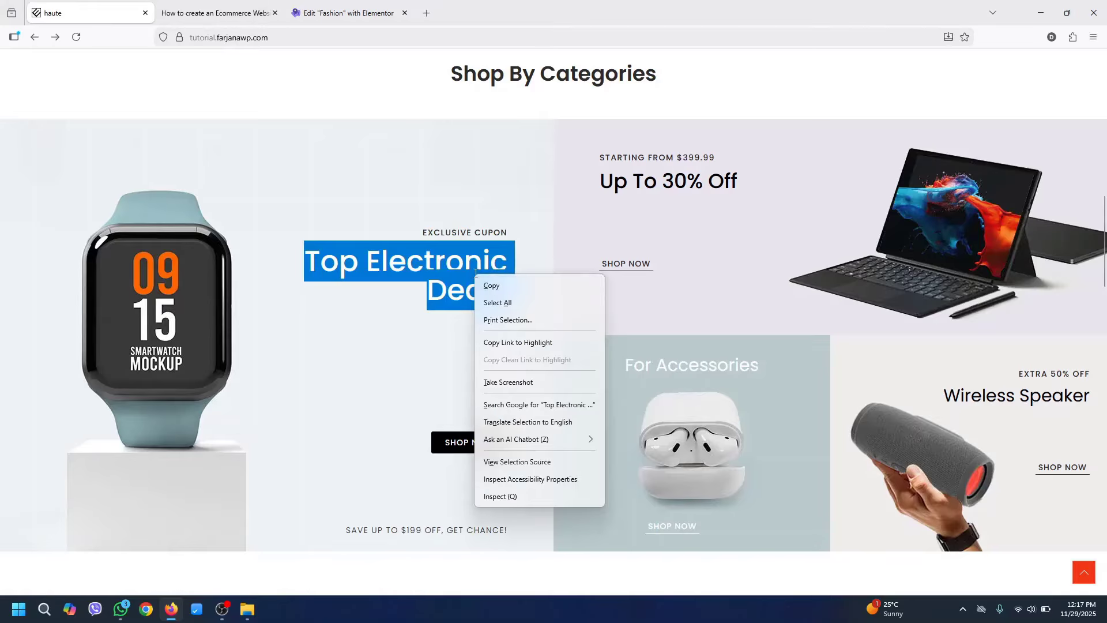
left_click(492, 286)
left_click(349, 12)
double_click(62, 209)
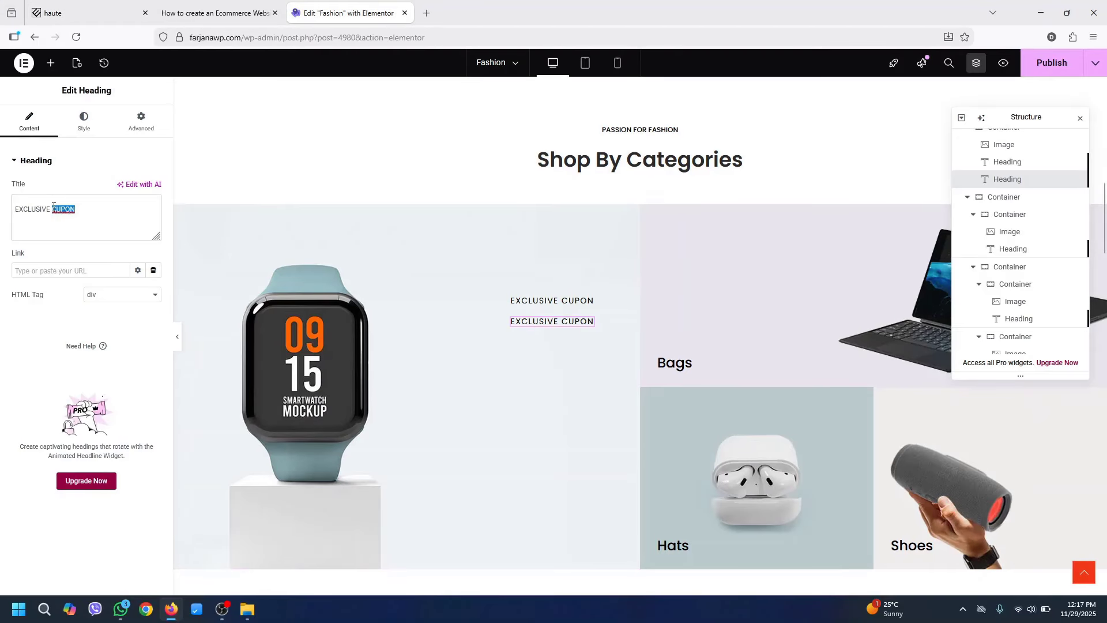
key("ctrl+a")
key("ctrl+v")
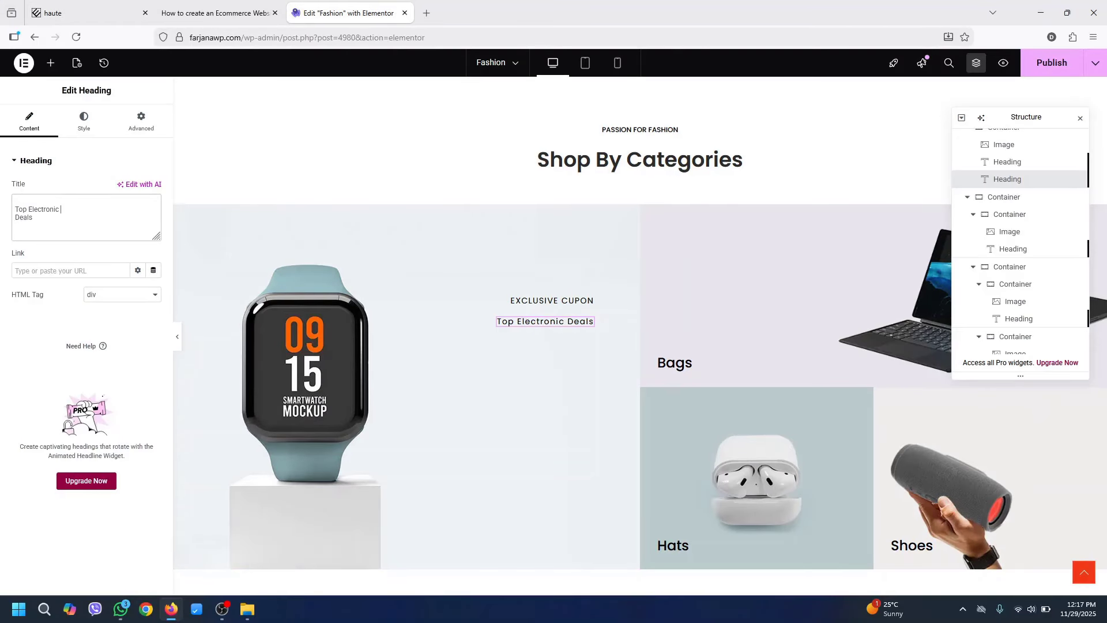
type("<>")
type("br>")
Right-align the Top Electronic Deals heading and set its typography to size 50 px and weight 500 (Medium)
left_click(84, 122)
left_click(139, 189)
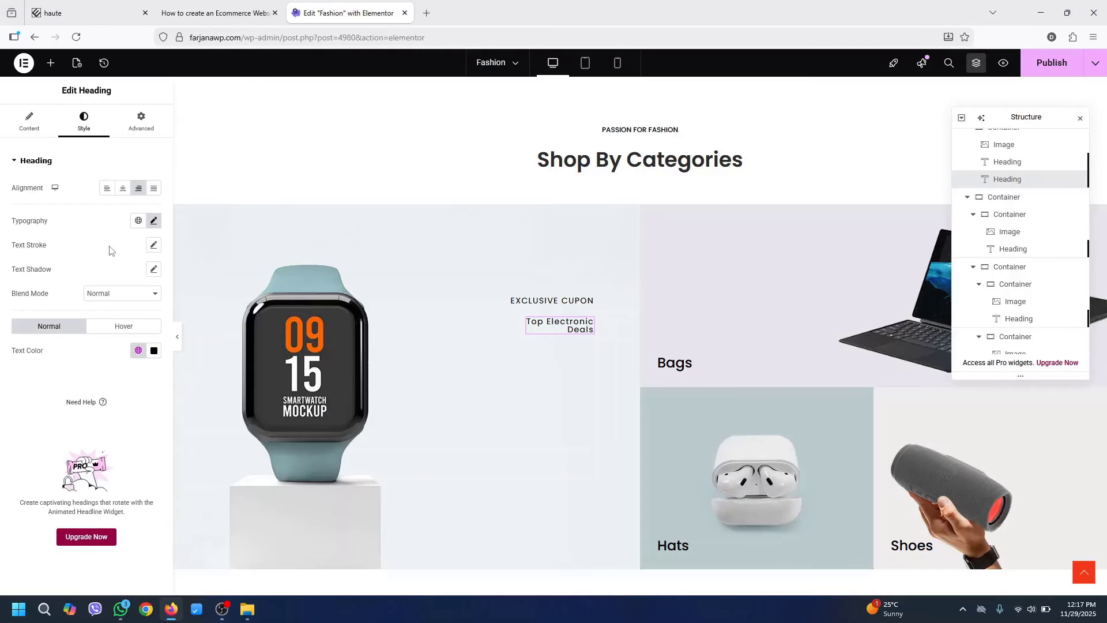
left_click(154, 221)
type("50")
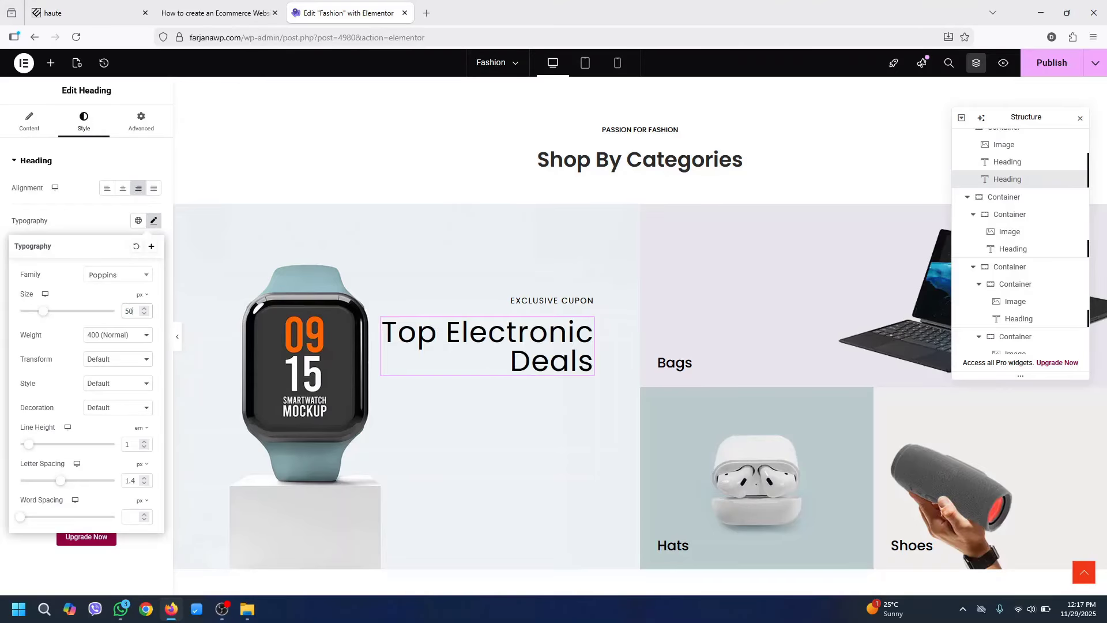
left_click(144, 344)
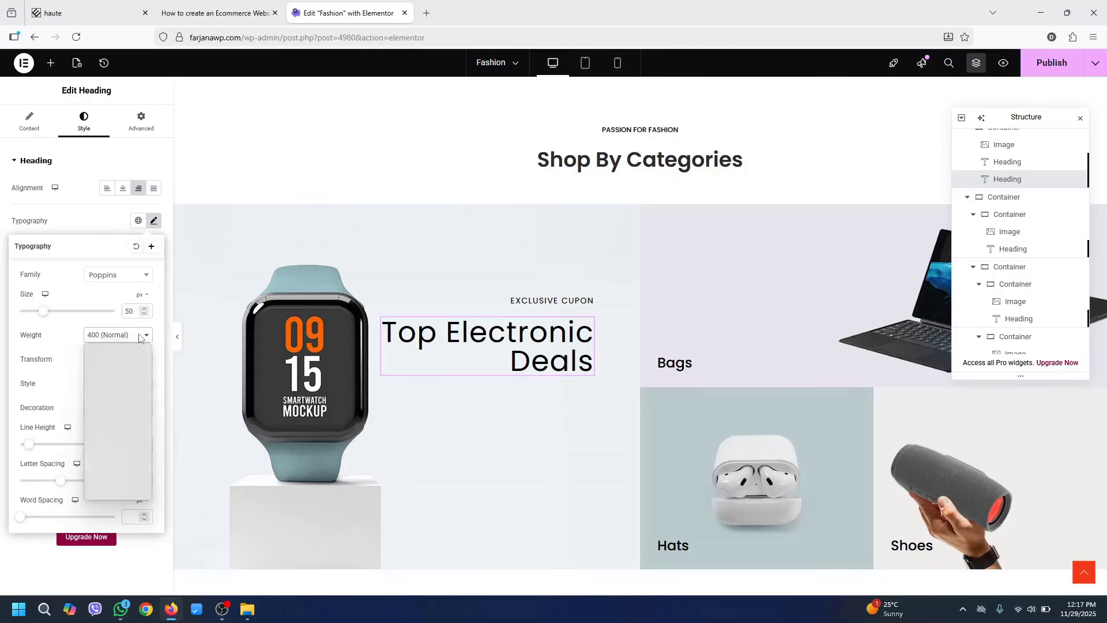
left_click(126, 407)
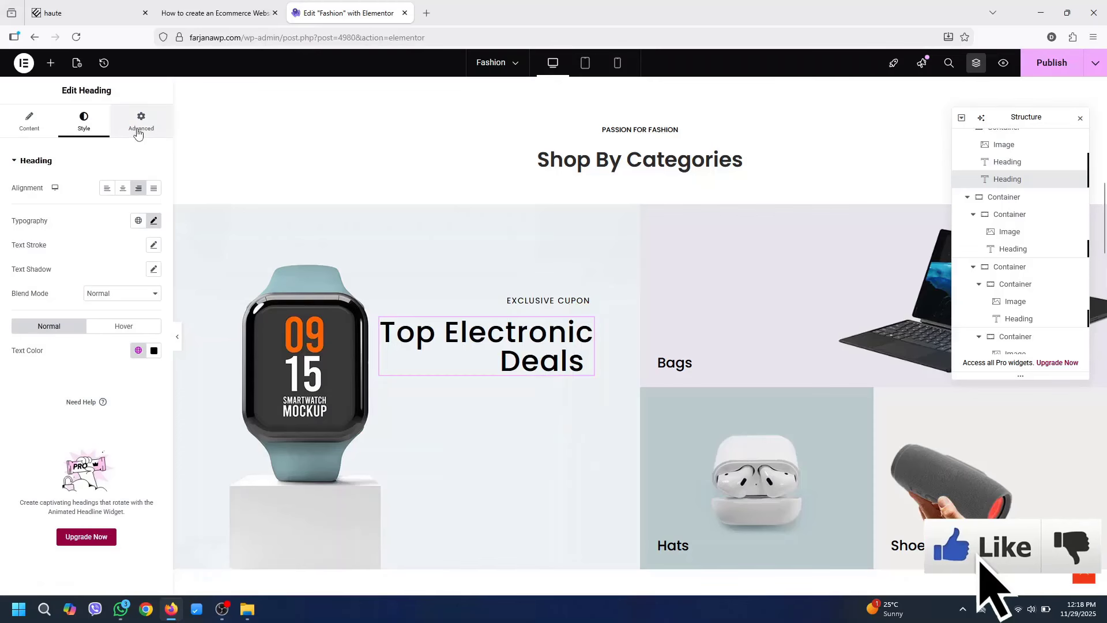
Set the Top Electronic Deals heading's vertical offset to 190 px
left_click(138, 129)
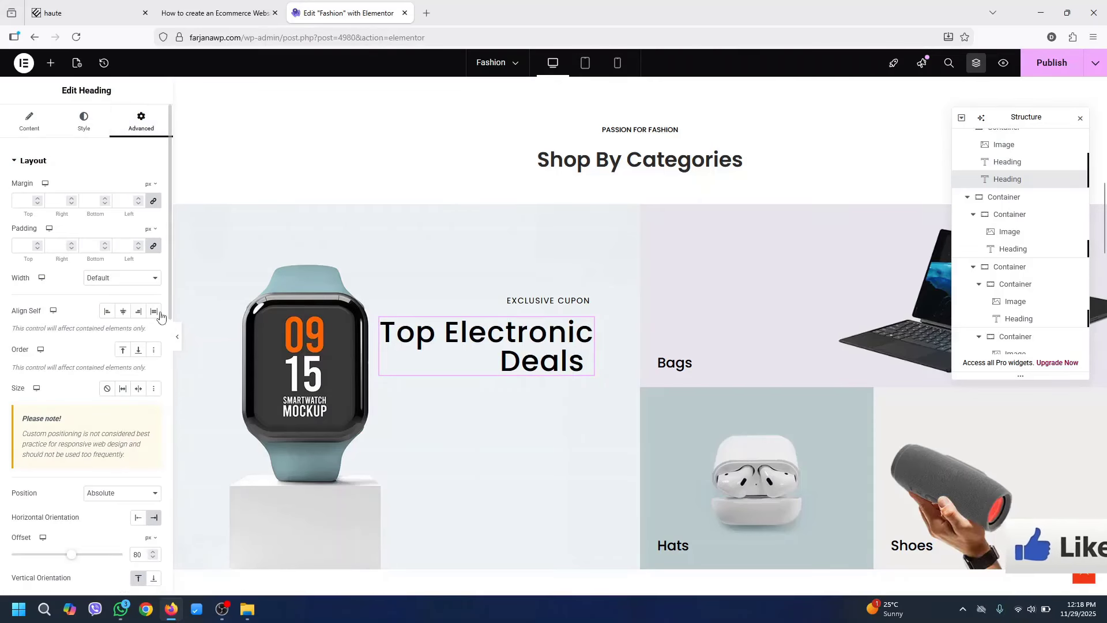
left_click_drag(169, 296, 173, 443)
scroll(155, 379, "up", 3)
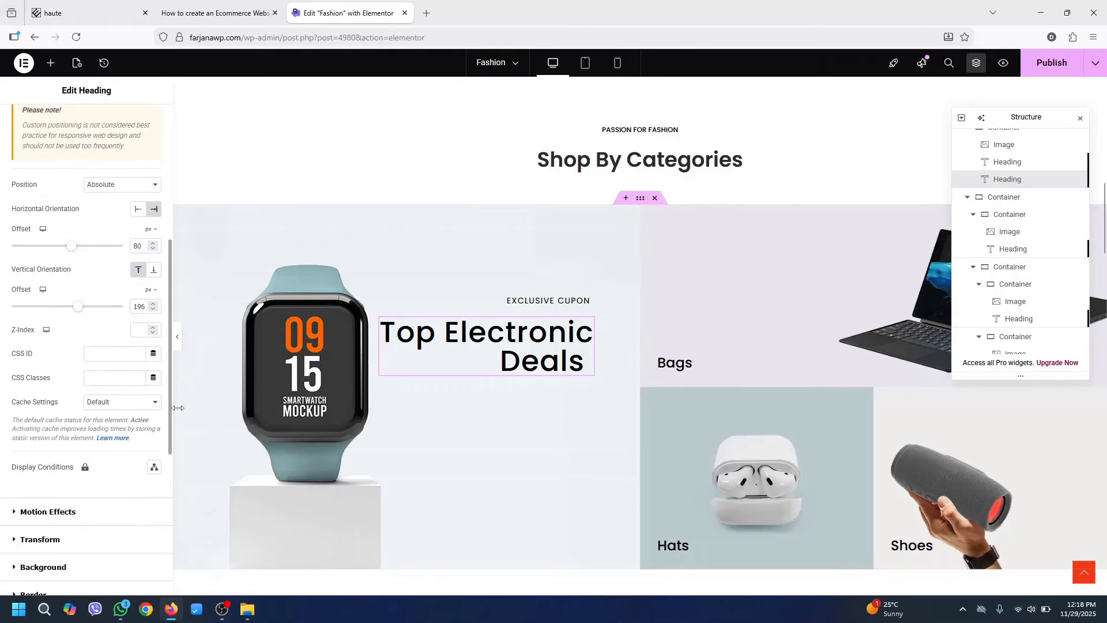
scroll(154, 379, "down", 3)
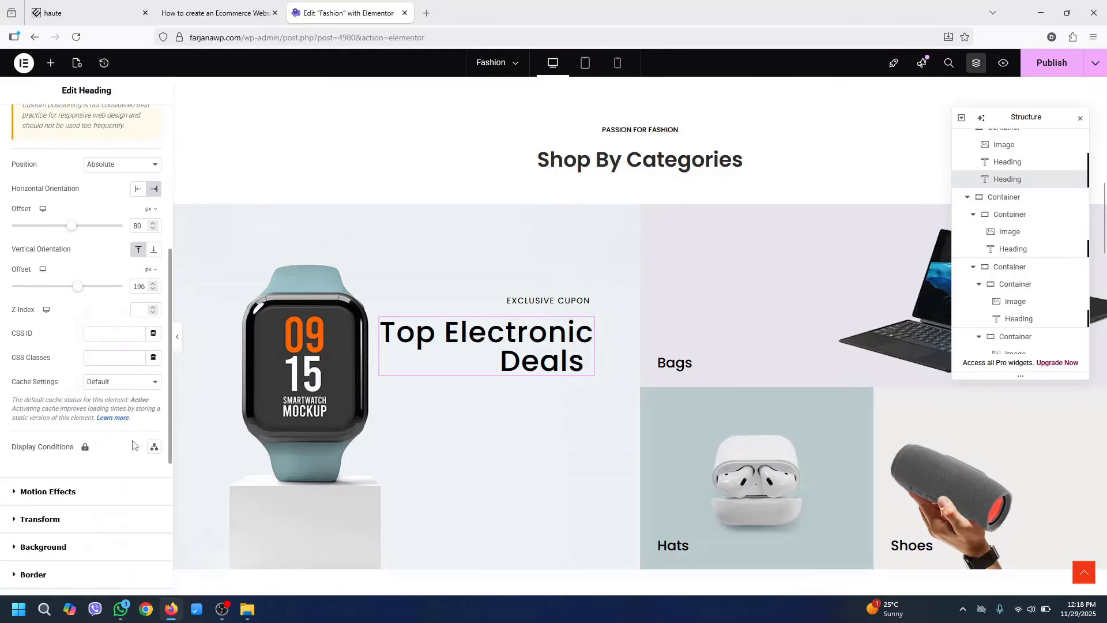
scroll(153, 390, "up", 2)
scroll(143, 394, "down", 1)
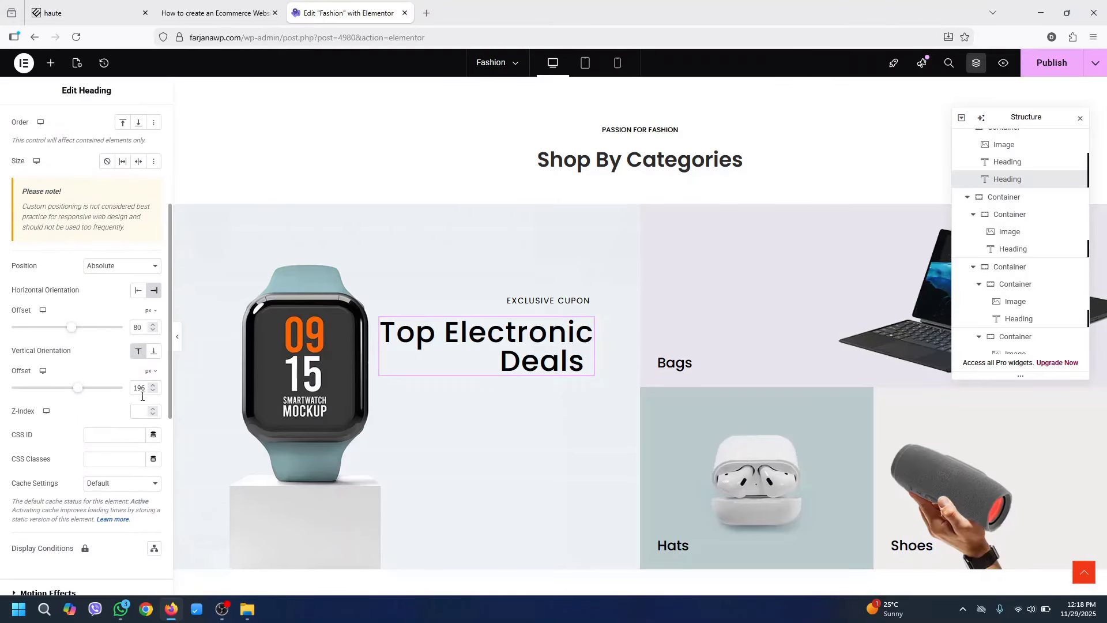
key("Down")
key("Down")
key("Down")
key("Down")
key("Down")
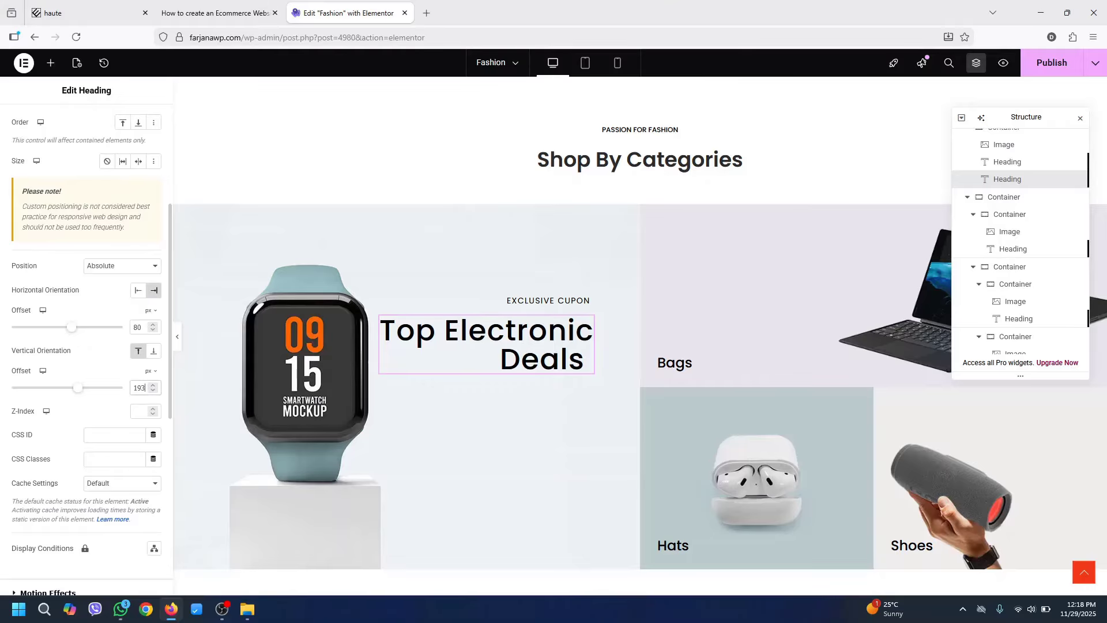
key("Down")
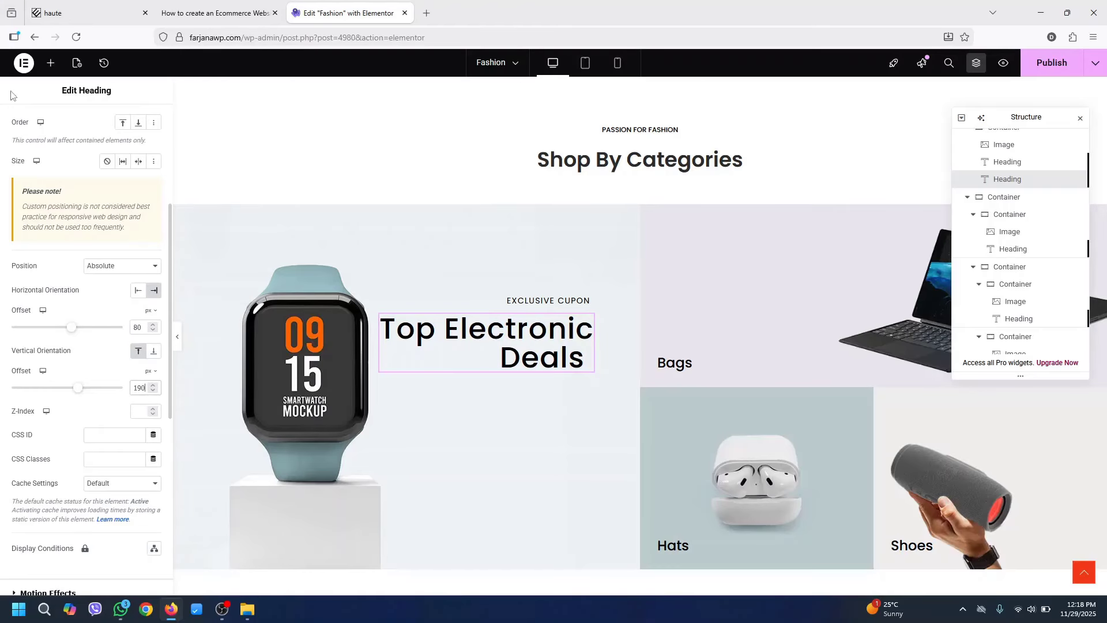
Check the smartwatch banner on the haute page and add a Button widget beneath the Top Electronic Deals heading in its container
left_click(69, 9)
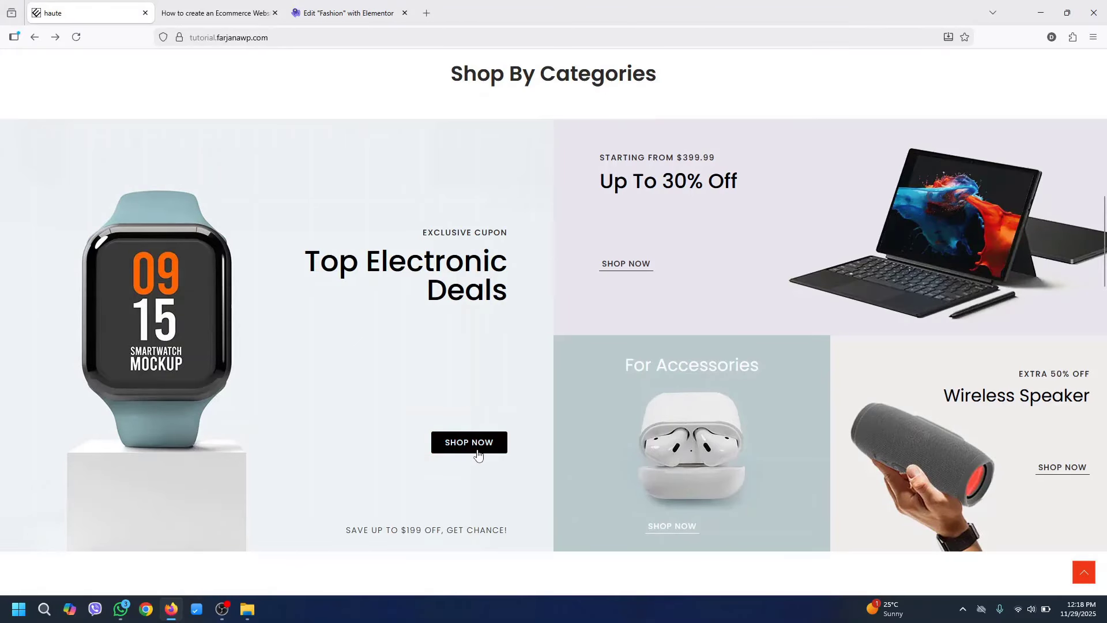
left_click(353, 10)
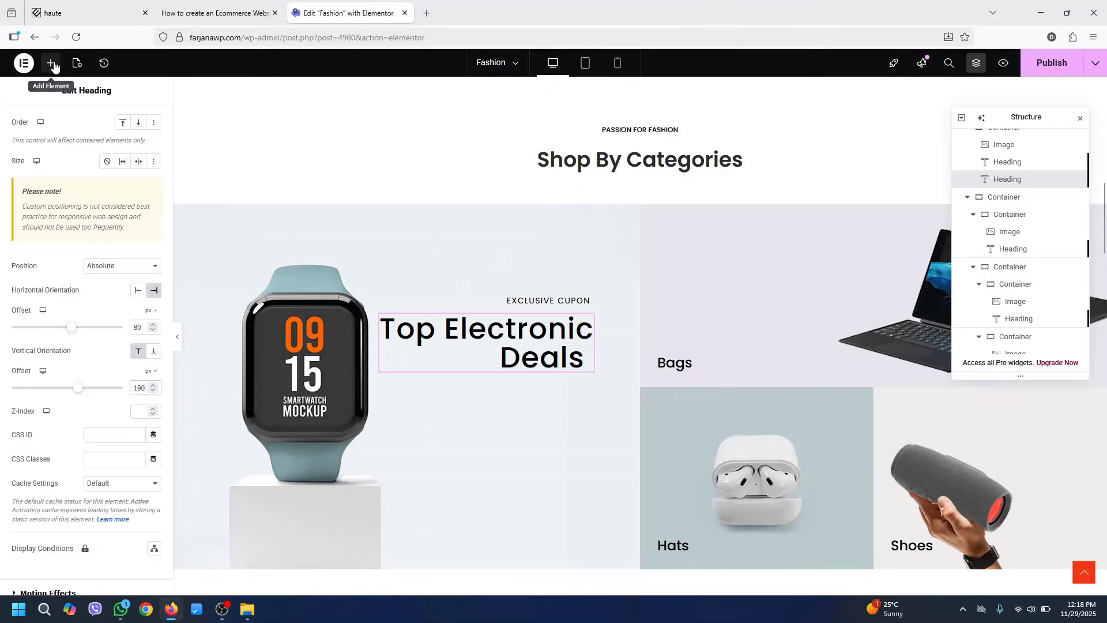
left_click(50, 63)
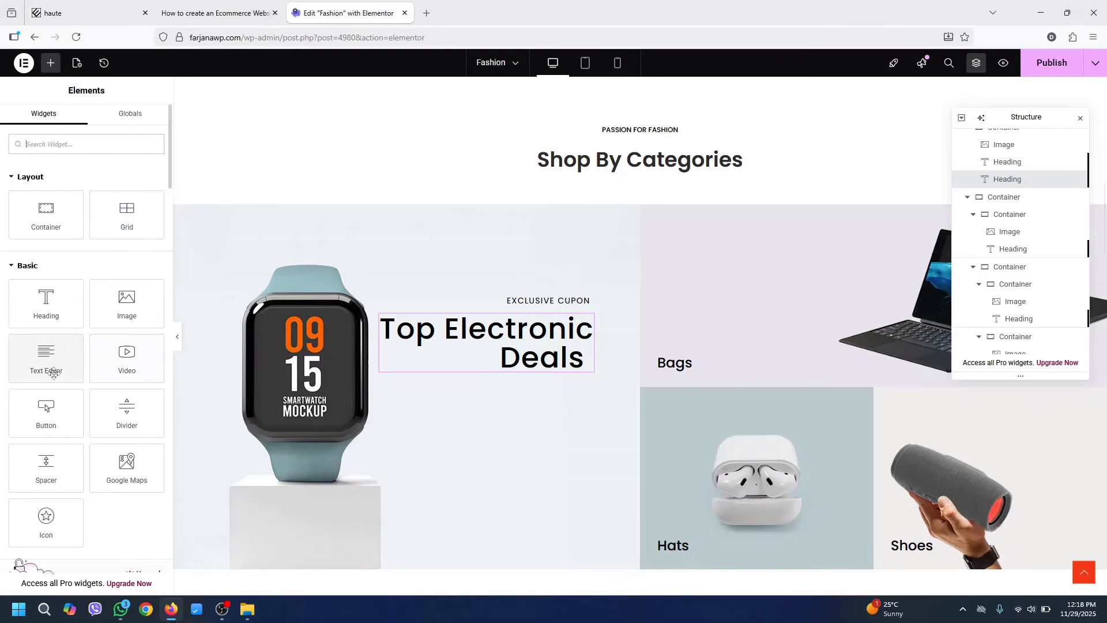
left_click_drag(48, 408, 495, 353)
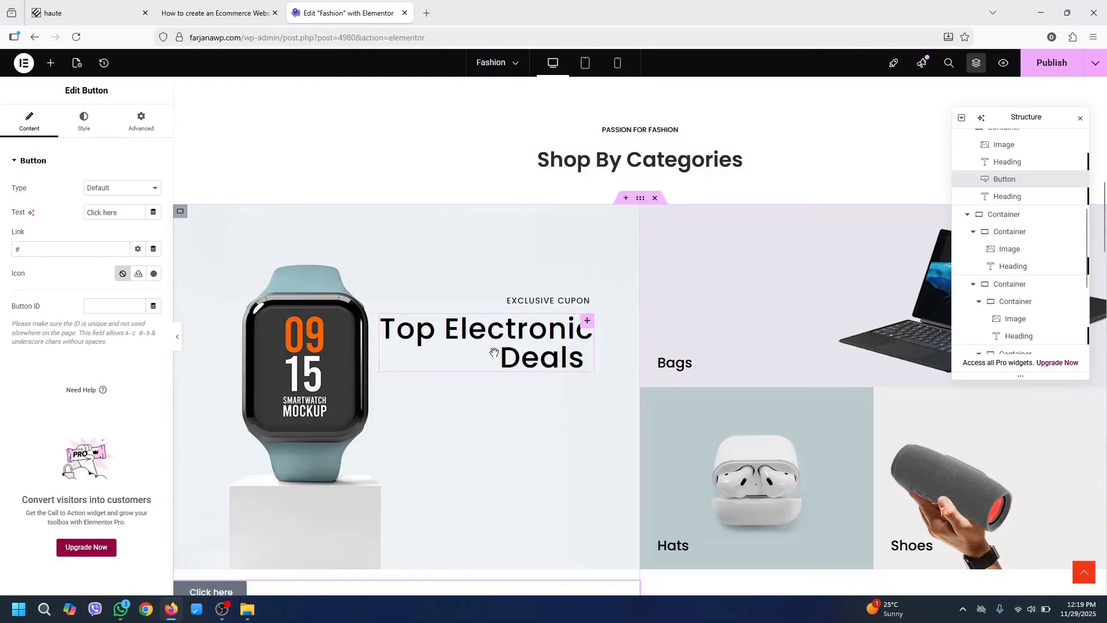
Set the new button's position to Absolute with right horizontal orientation and a horizontal offset of 80 px
left_click_drag(1104, 231, 1104, 250)
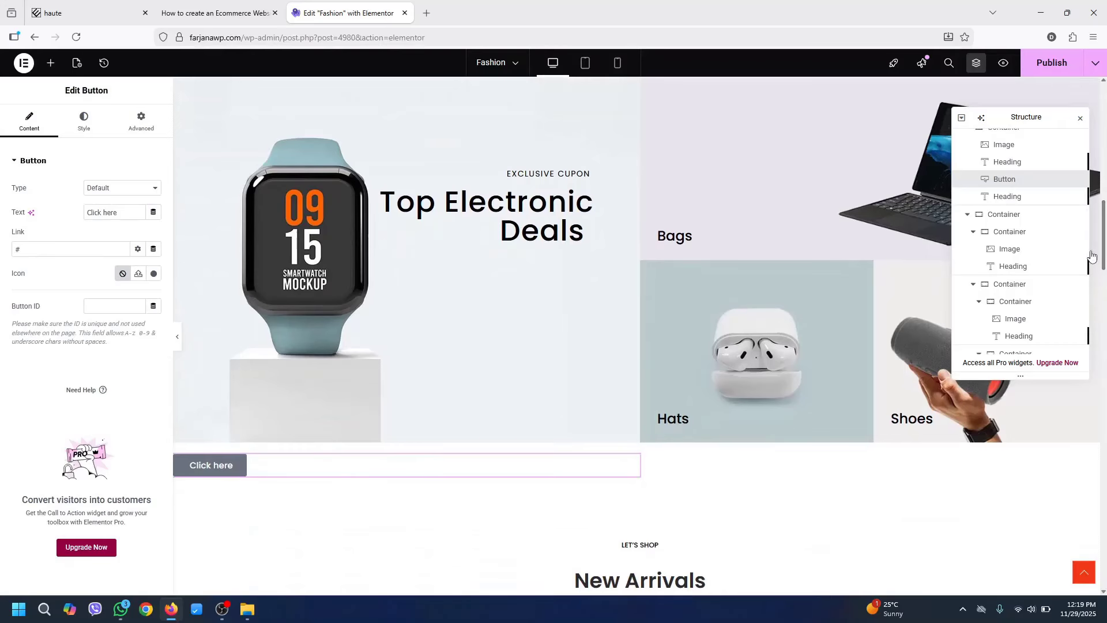
left_click(139, 119)
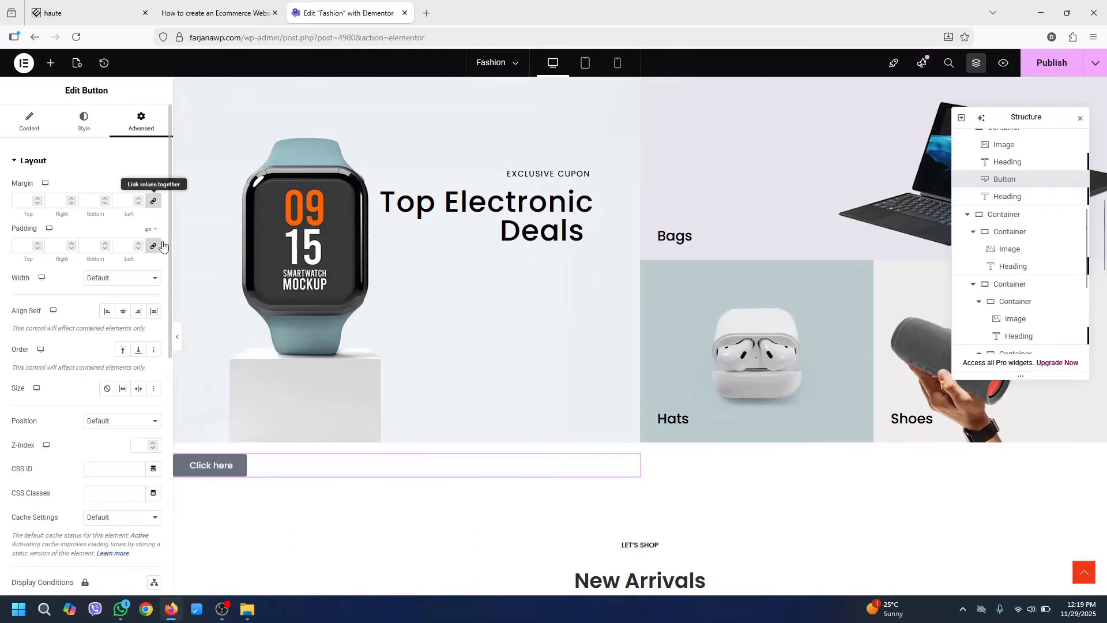
left_click(108, 421)
left_click(104, 451)
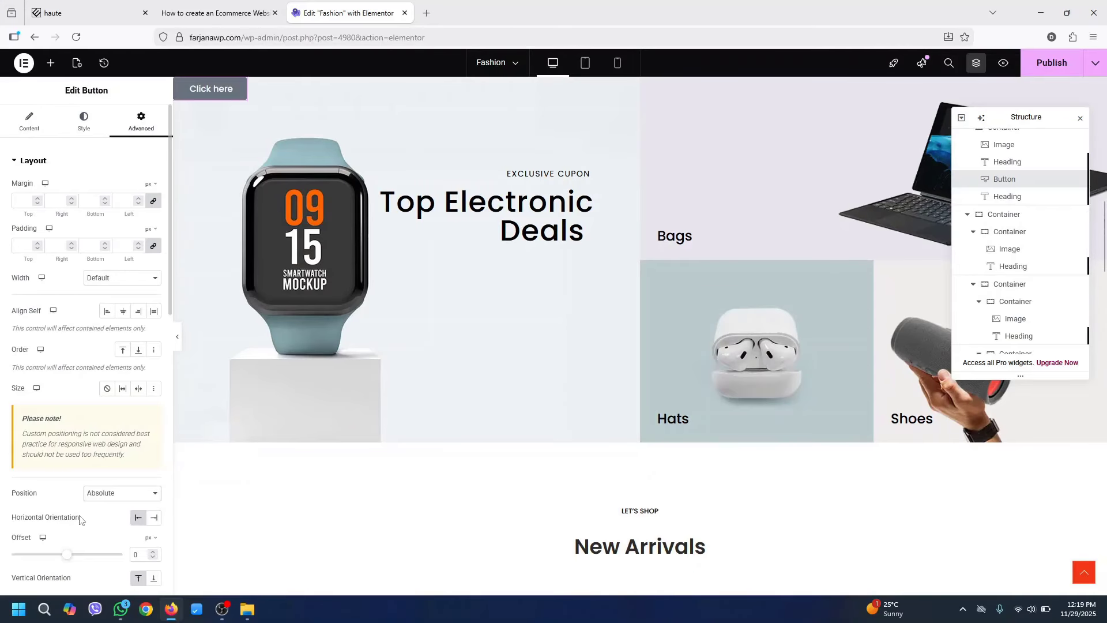
left_click(154, 518)
type("8")
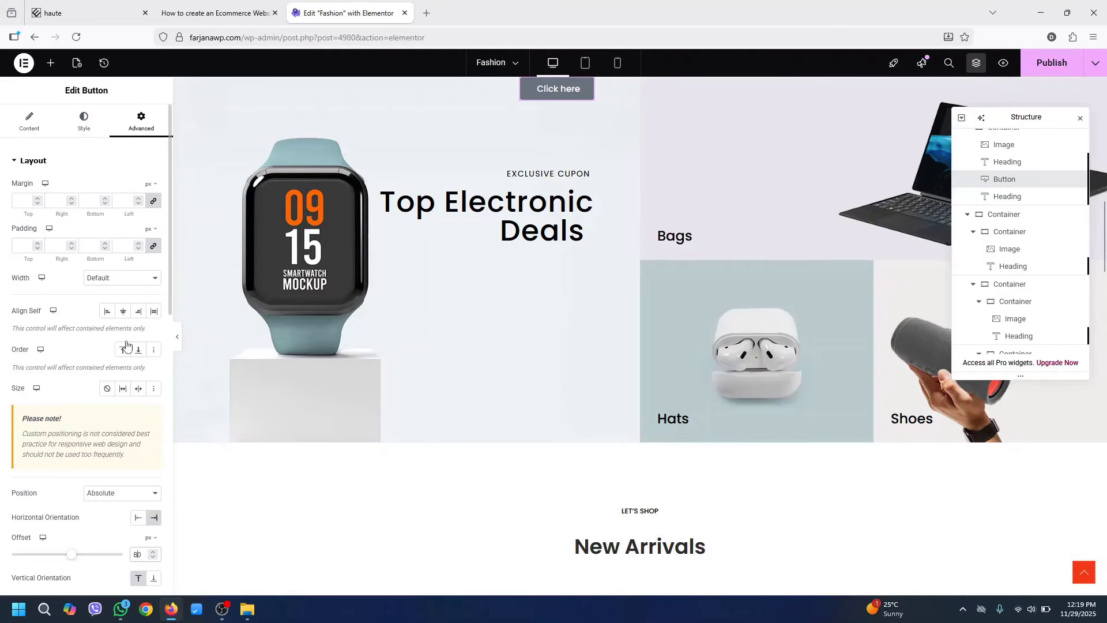
Try vertical offsets of 2000 px and about 479 px from the top for the button
left_click_drag(169, 299, 165, 444)
scroll(164, 444, "up", 2)
scroll(165, 421, "down", 7)
scroll(164, 411, "up", 8)
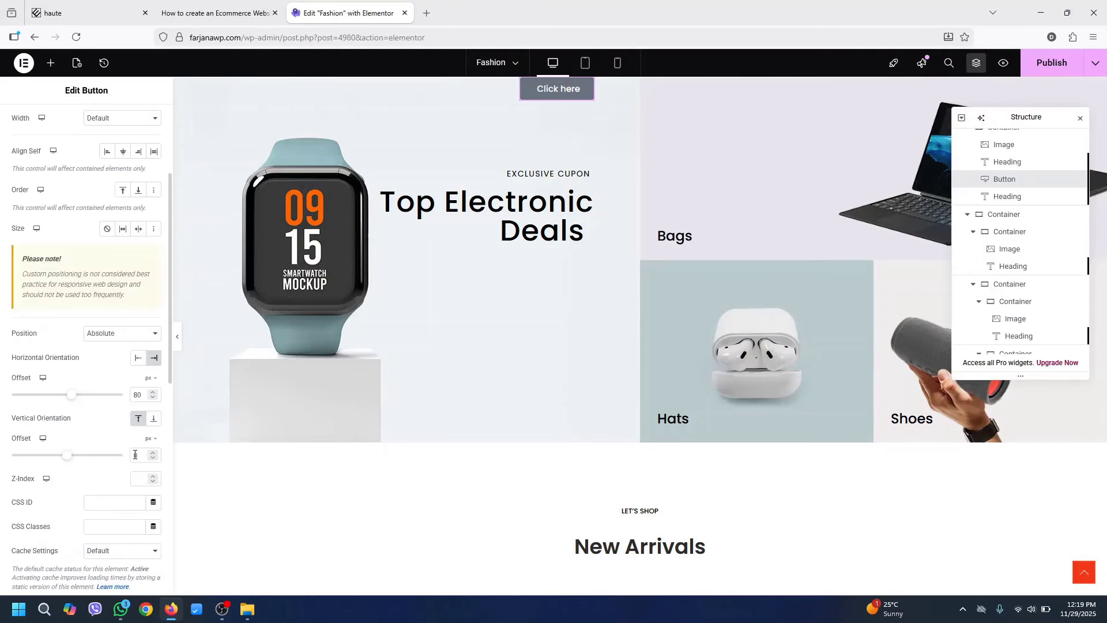
type("2000")
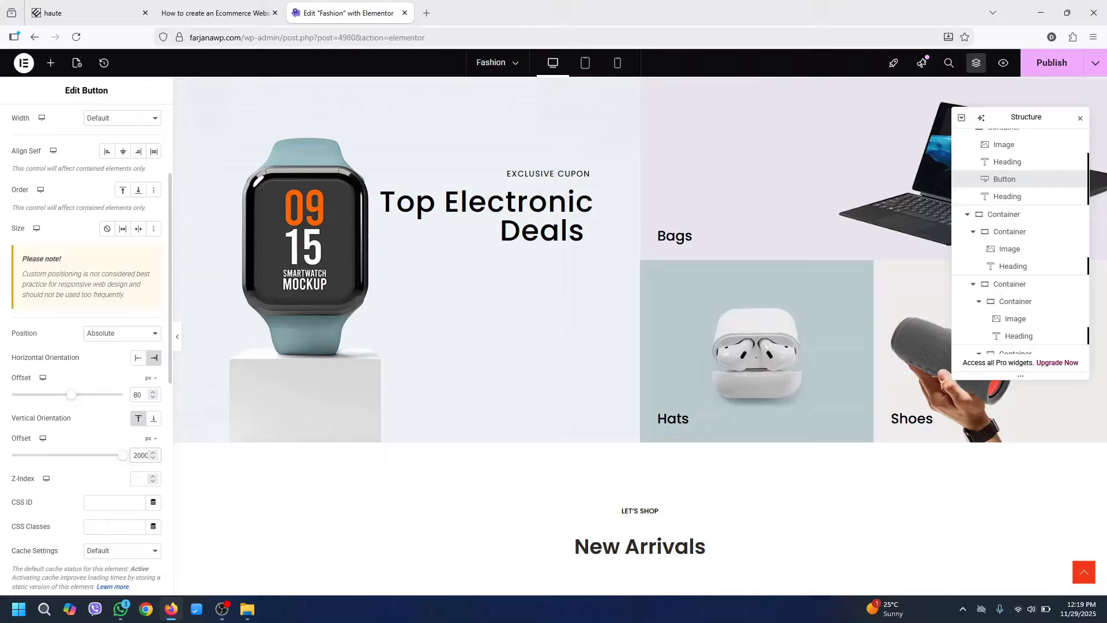
key("Delete")
left_click_drag(81, 460, 95, 459)
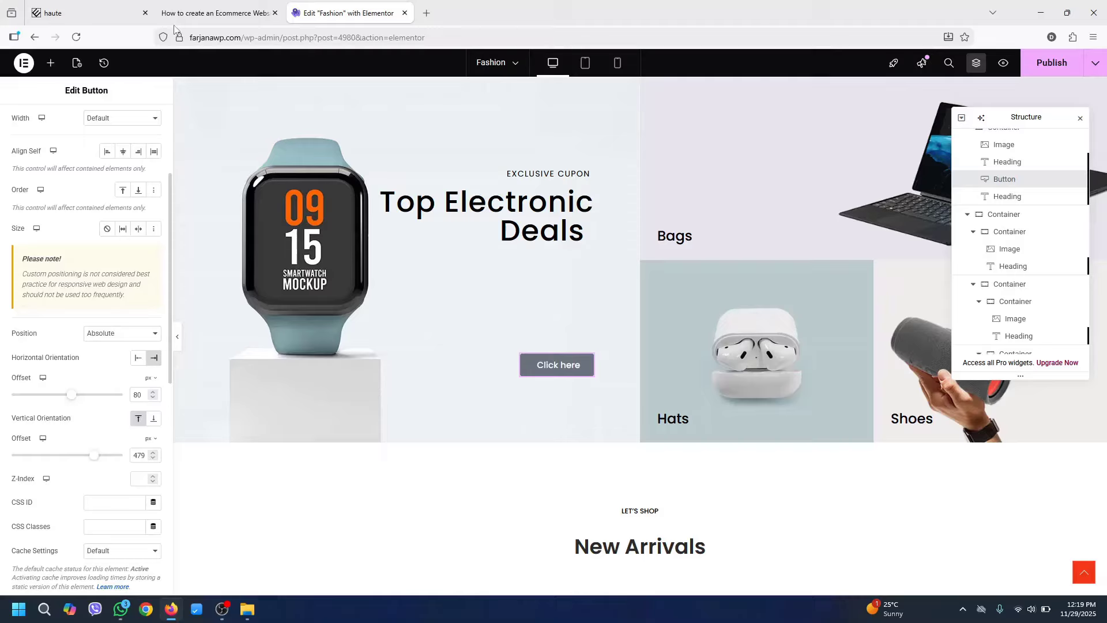
Compare the button placement with the haute page and set its vertical orientation to bottom with an offset of about 145 px
left_click(92, 13)
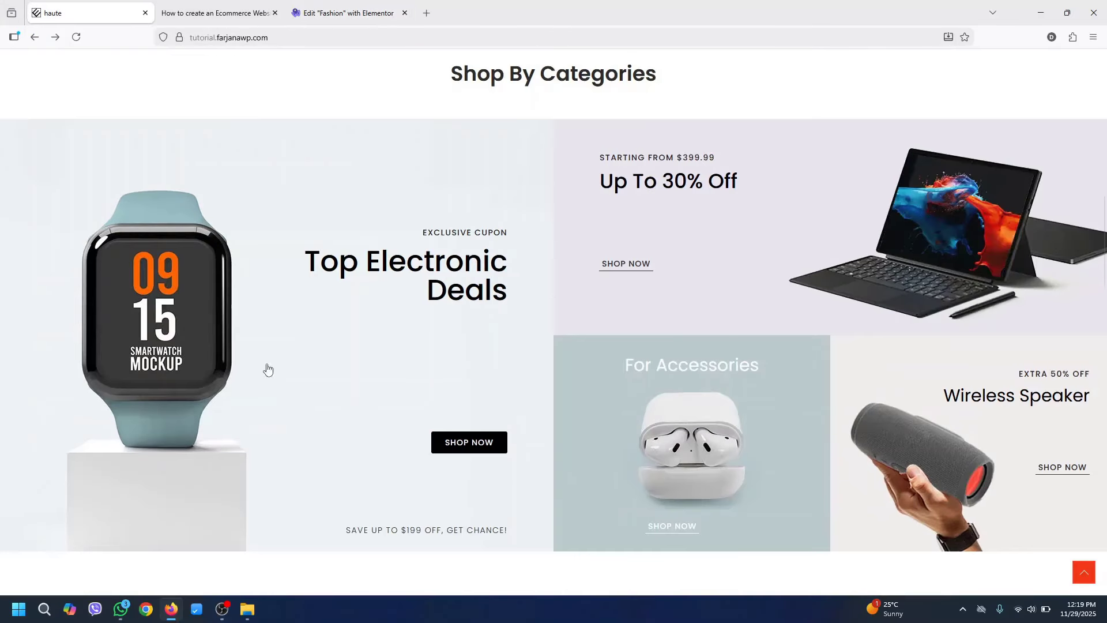
left_click(351, 13)
left_click(76, 12)
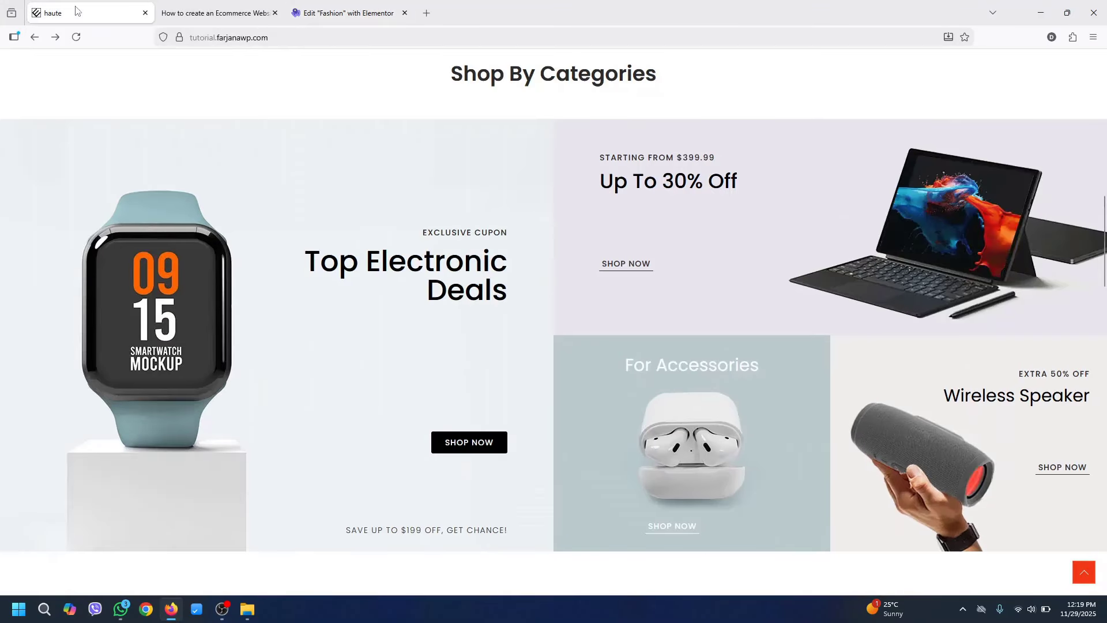
left_click(320, 12)
left_click(154, 421)
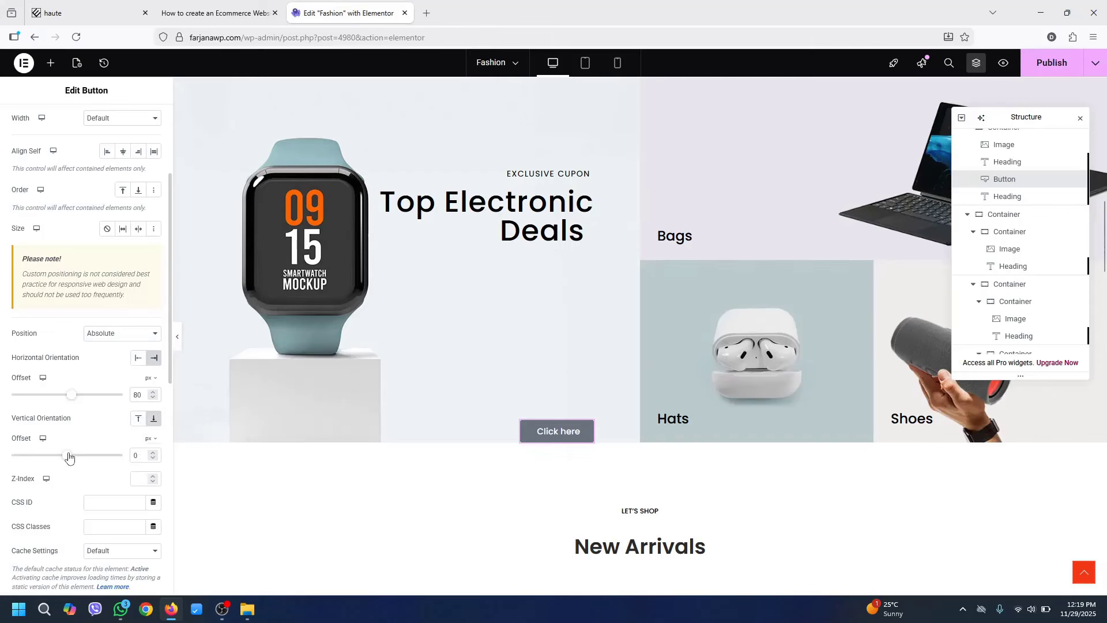
left_click_drag(68, 457, 75, 455)
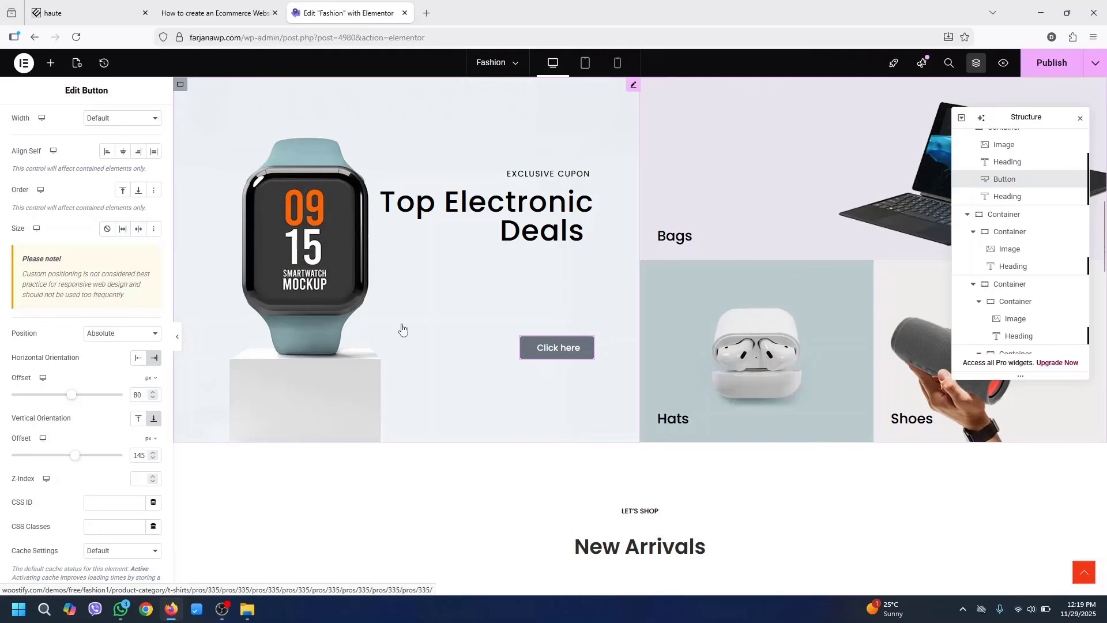
Set the button's normal background color to the global Theme Text Color
scroll(82, 124, "up", 3)
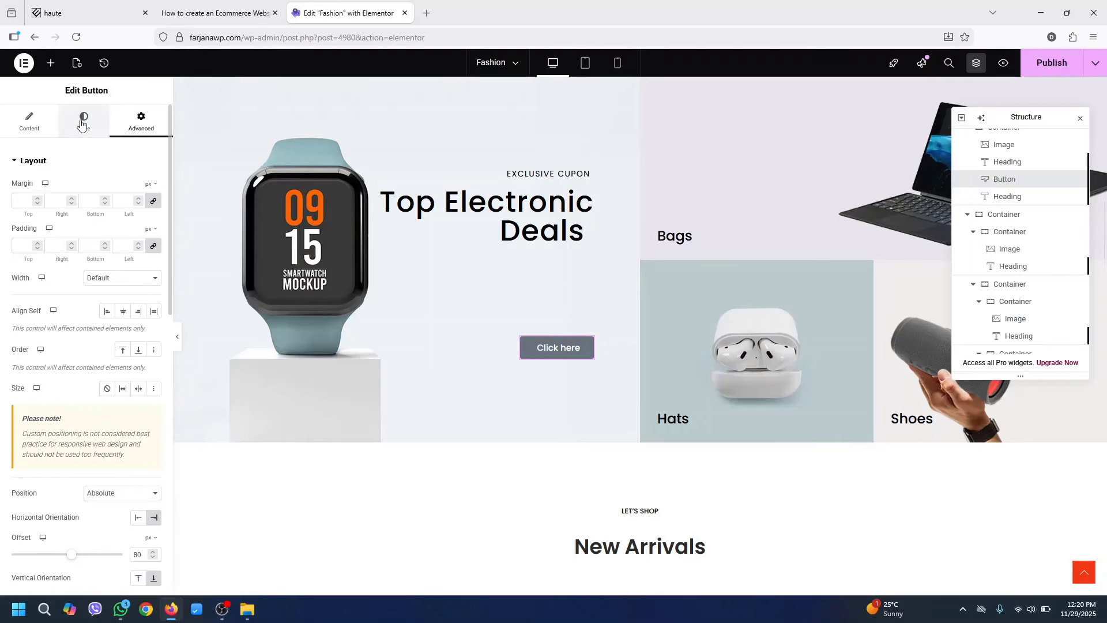
left_click(83, 120)
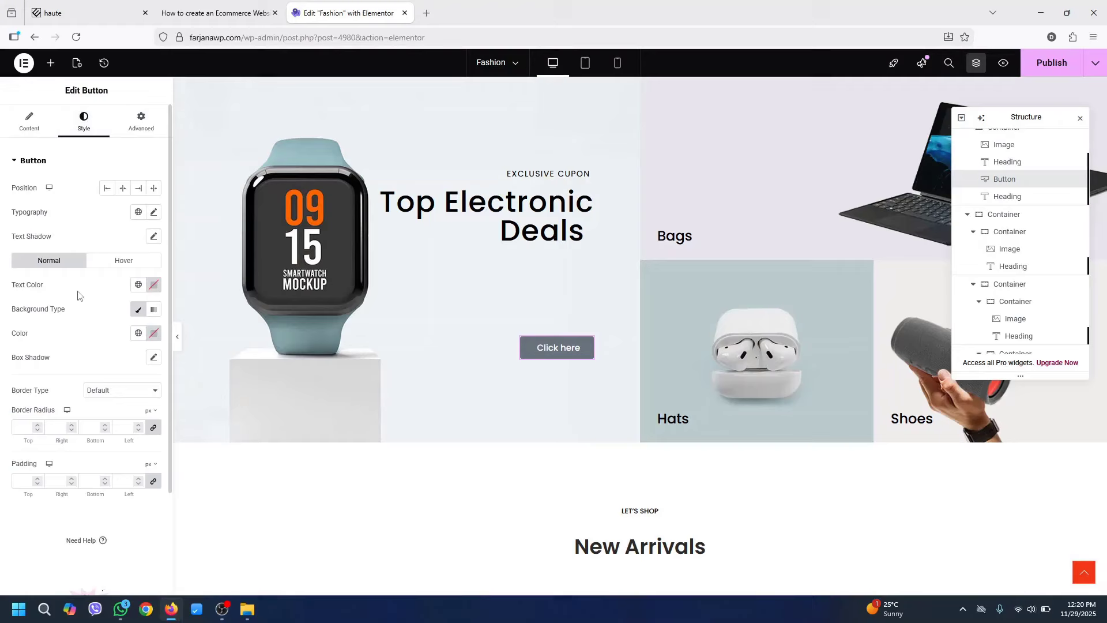
left_click(138, 333)
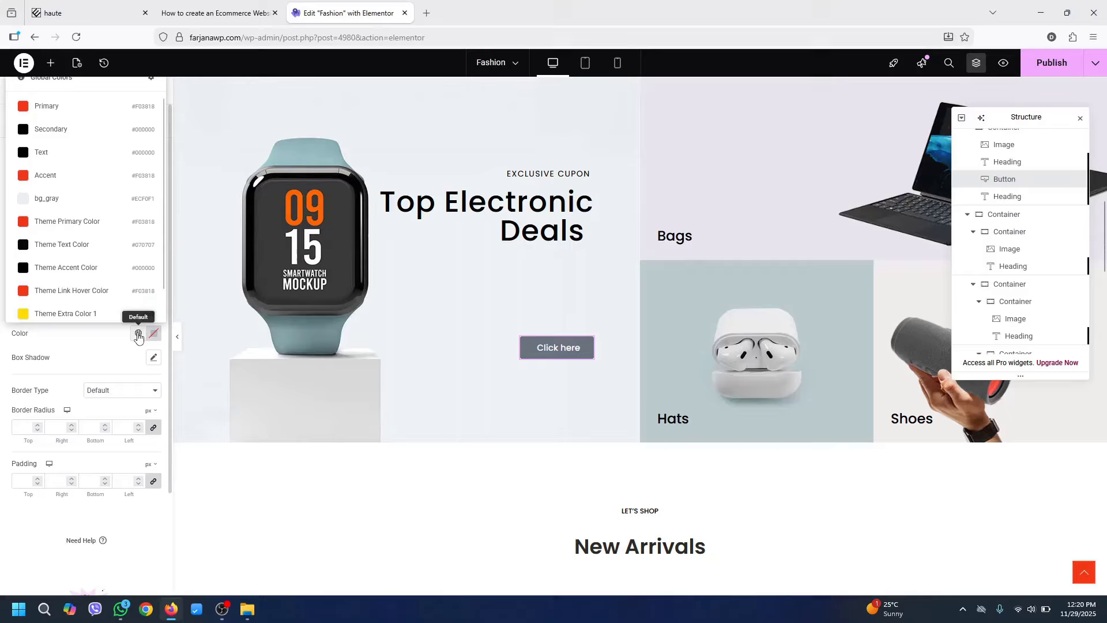
left_click(114, 247)
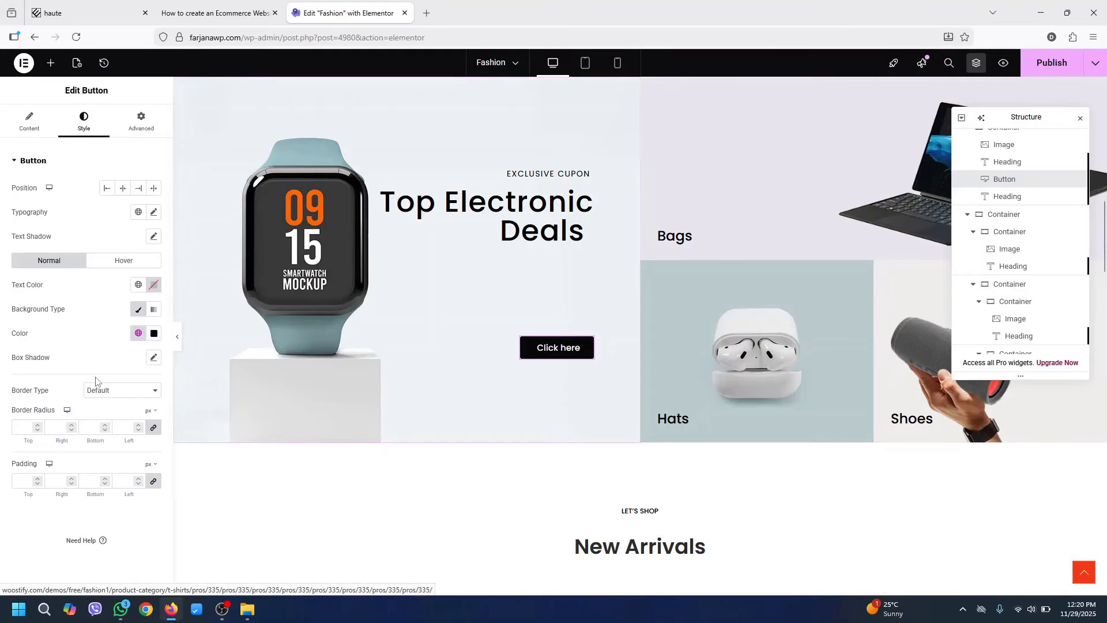
Check the button label on the haute page and replace the button's text with "shop now"
left_click(34, 124)
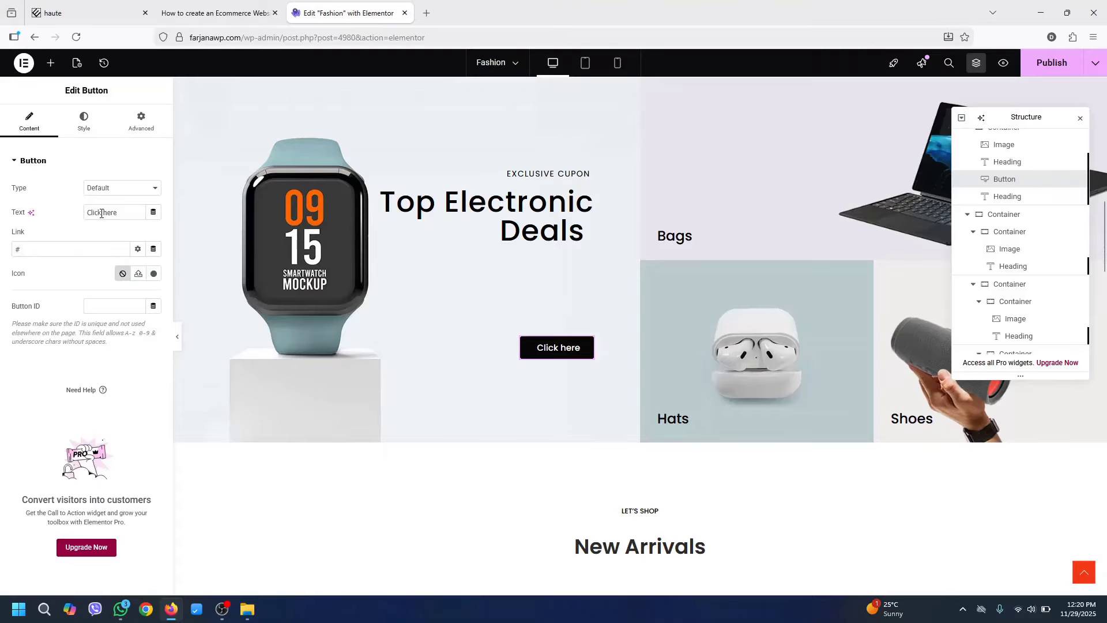
left_click(84, 9)
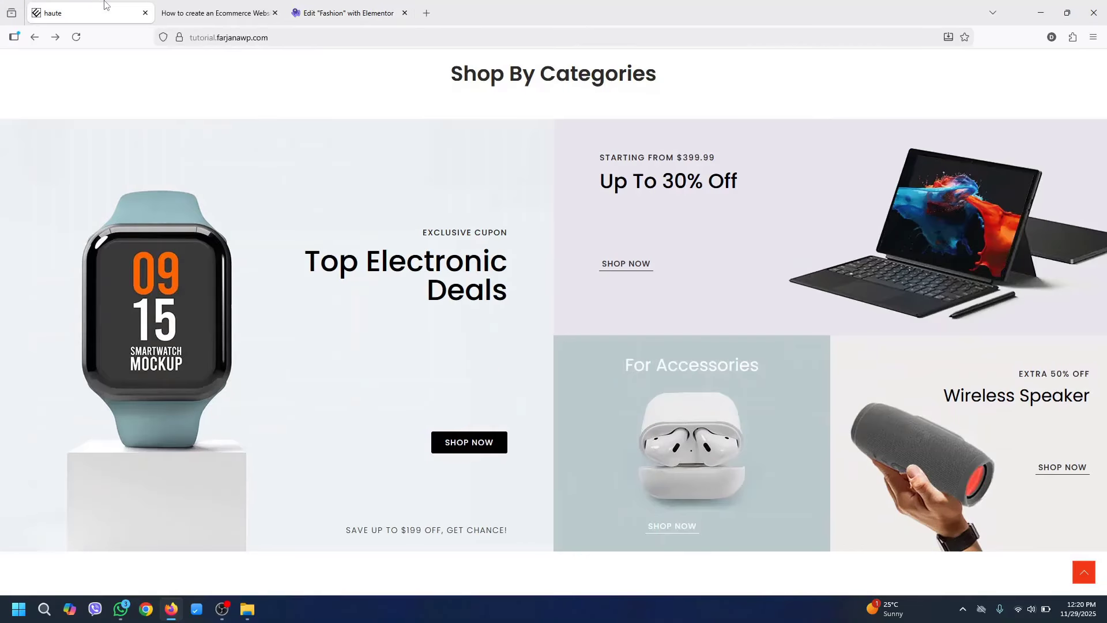
left_click(354, 4)
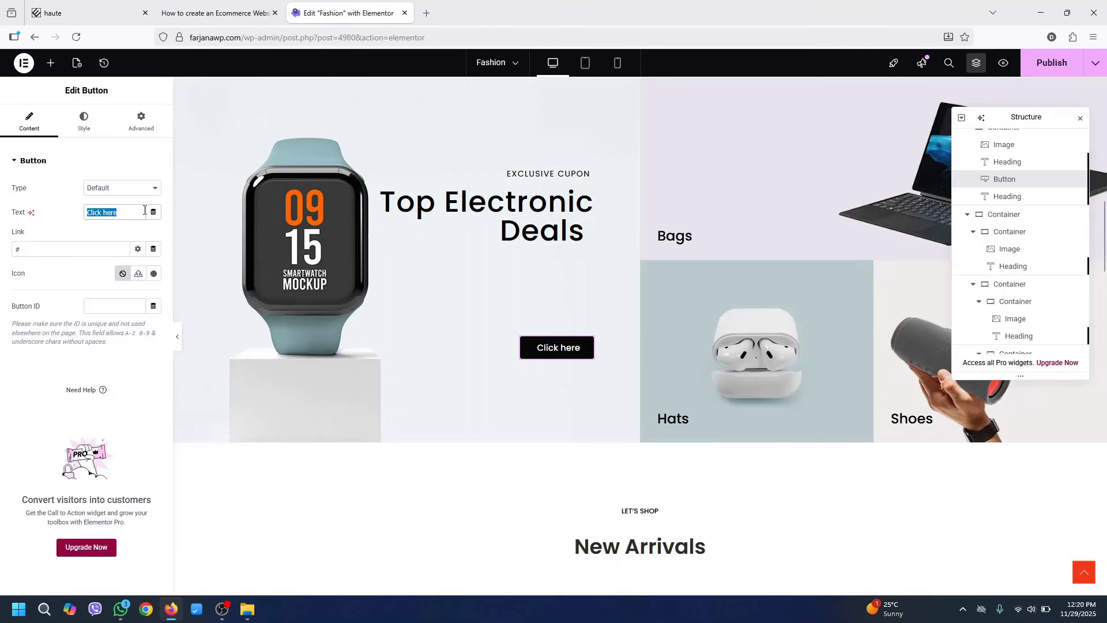
type("shop now")
Set the button typography to size 14 px, Uppercase transform and letter spacing 1 px
left_click(84, 123)
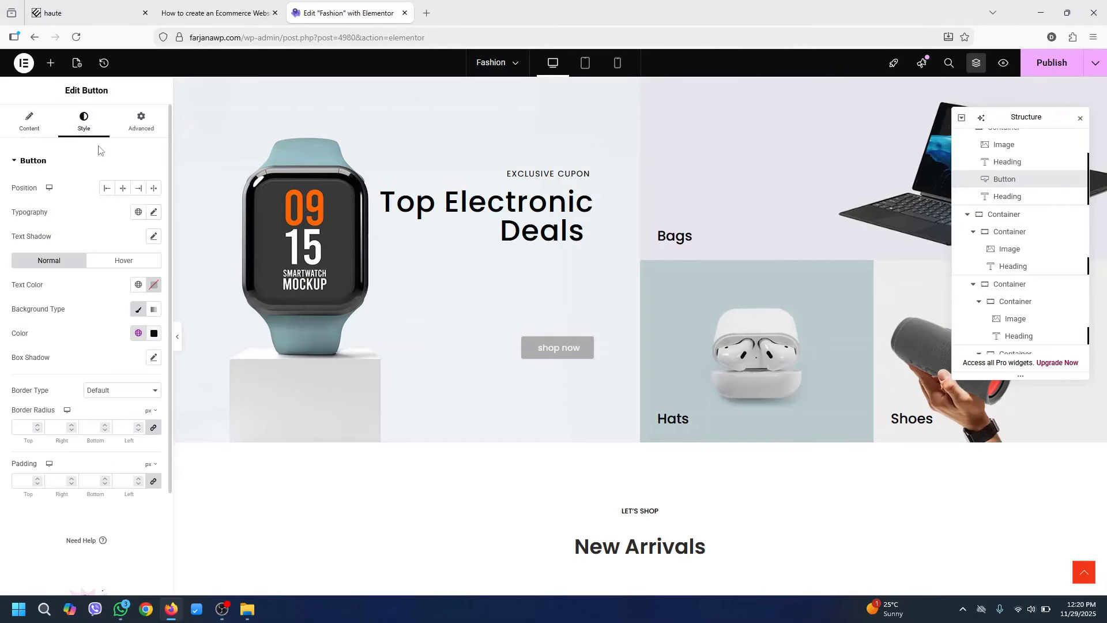
left_click(153, 213)
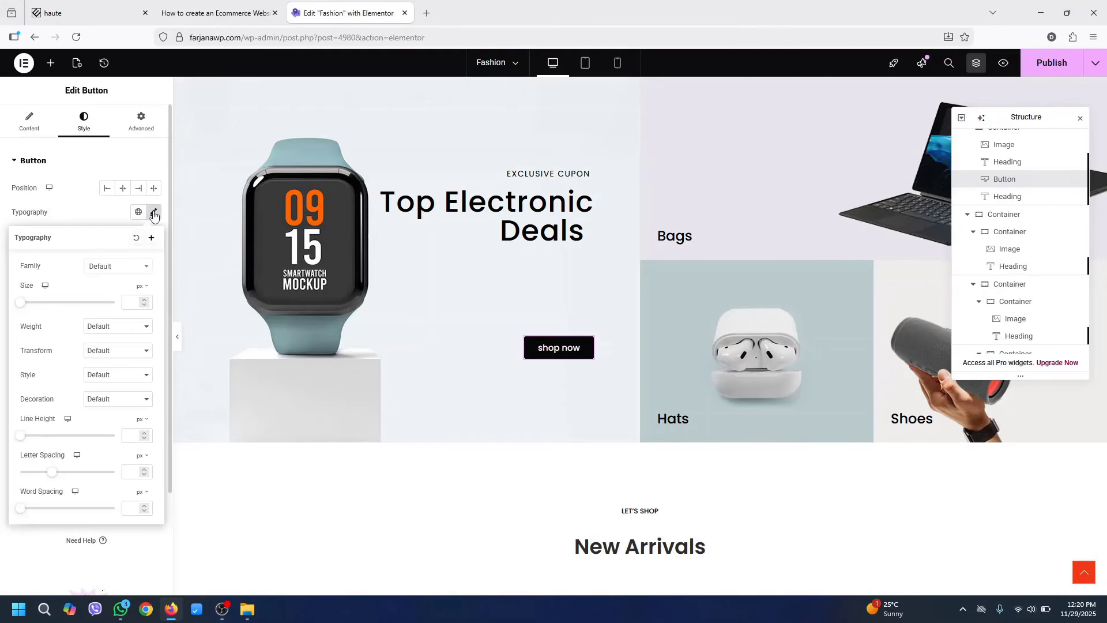
left_click(135, 302)
type("14")
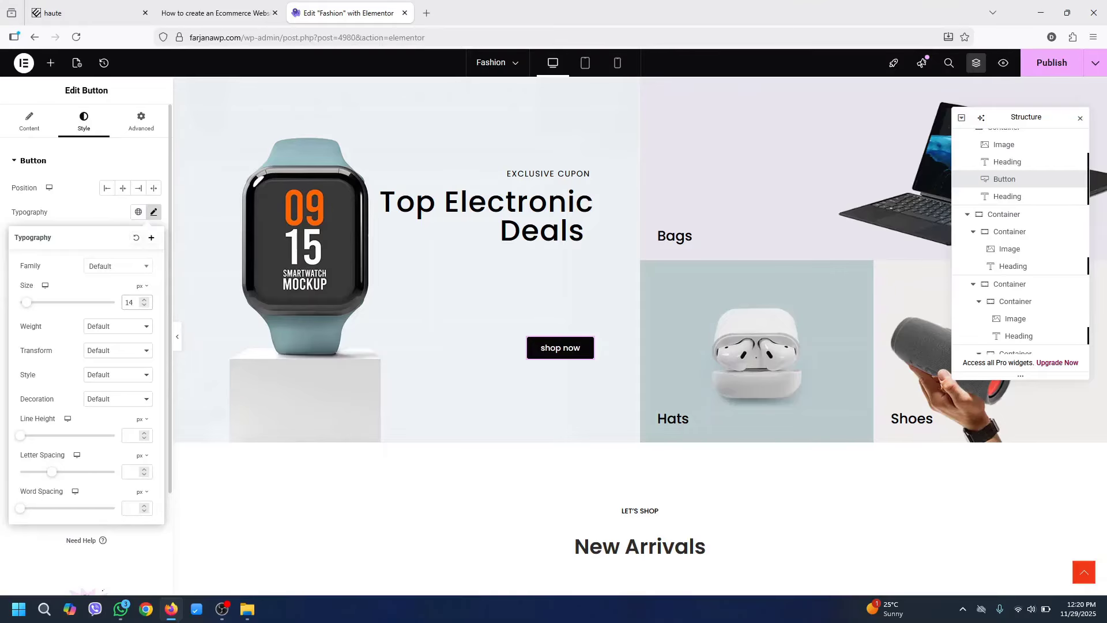
left_click(97, 353)
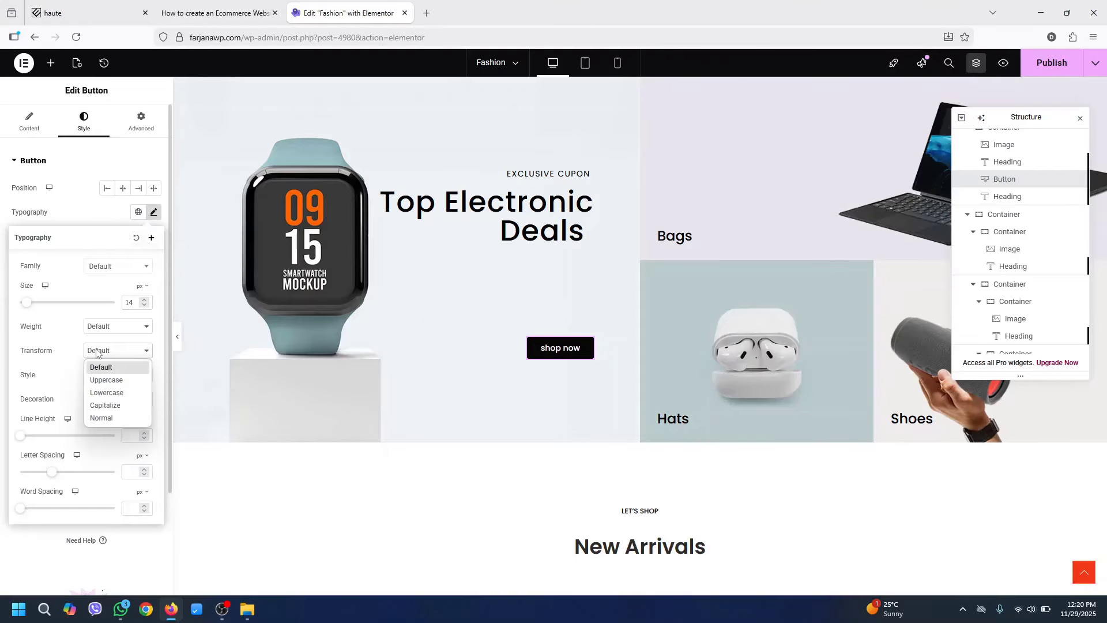
left_click(107, 381)
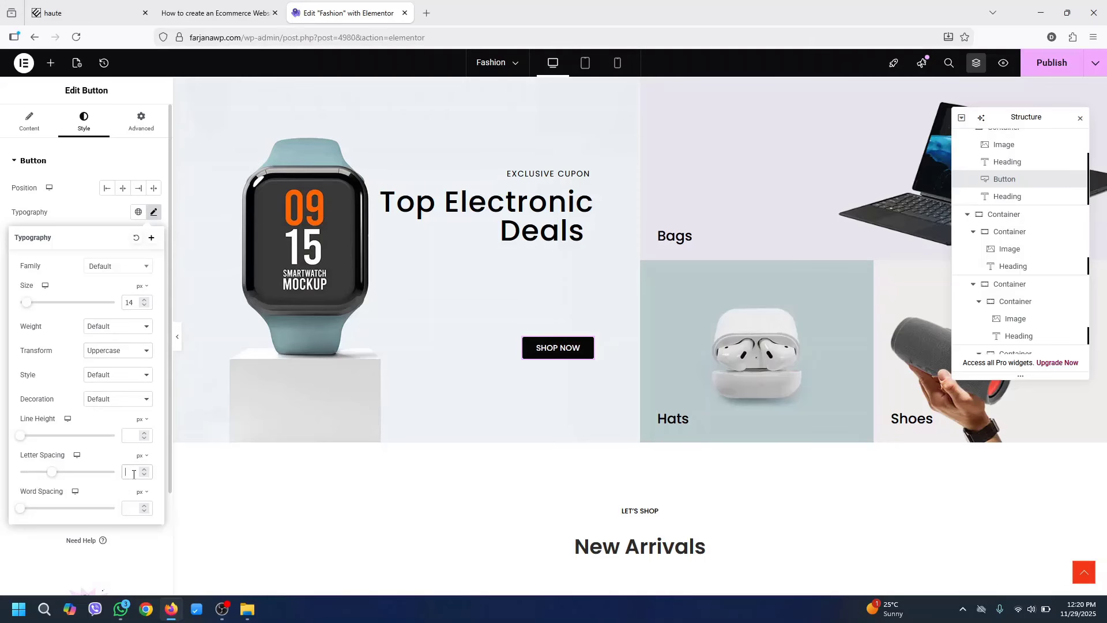
type("1")
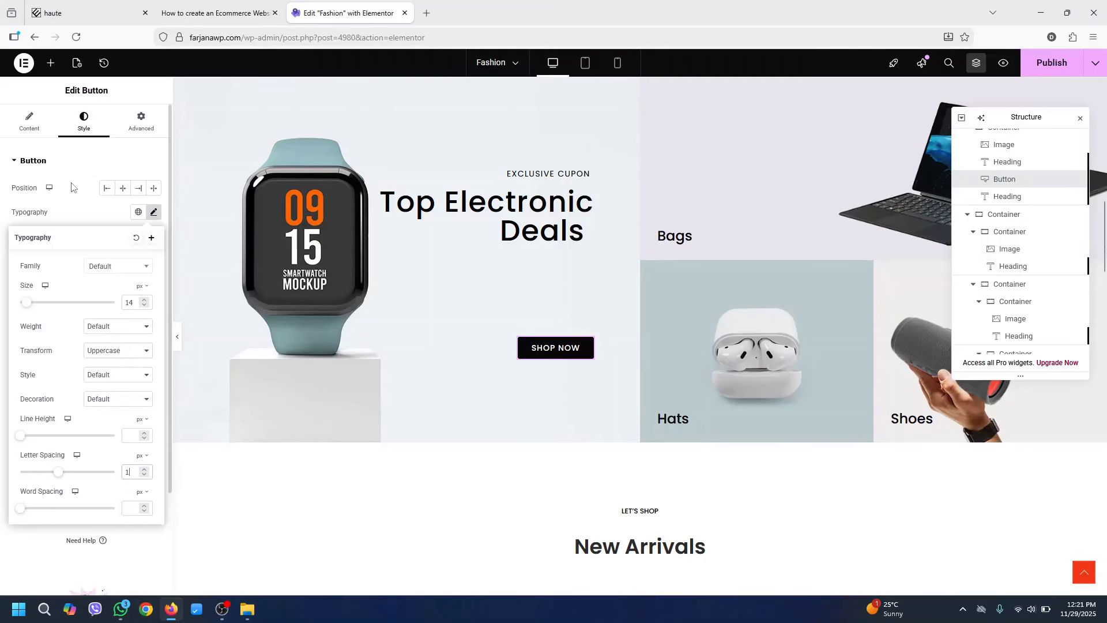
left_click(73, 186)
Check the button's hover look on the haute page and set its hover background color to the global Theme Primary Color
left_click(90, 5)
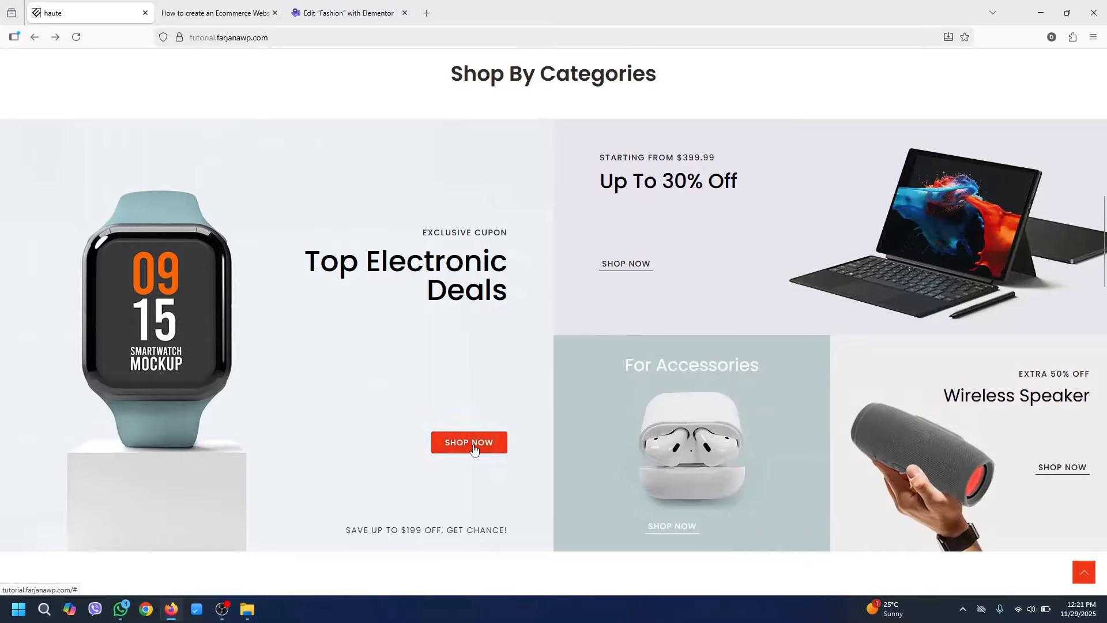
left_click(346, 13)
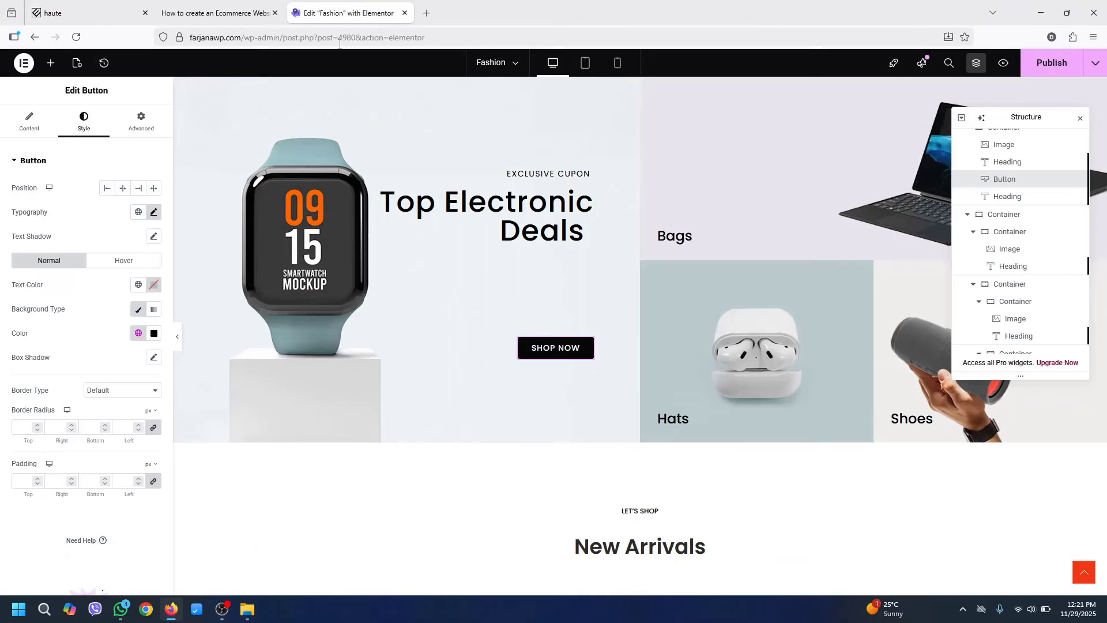
left_click(122, 261)
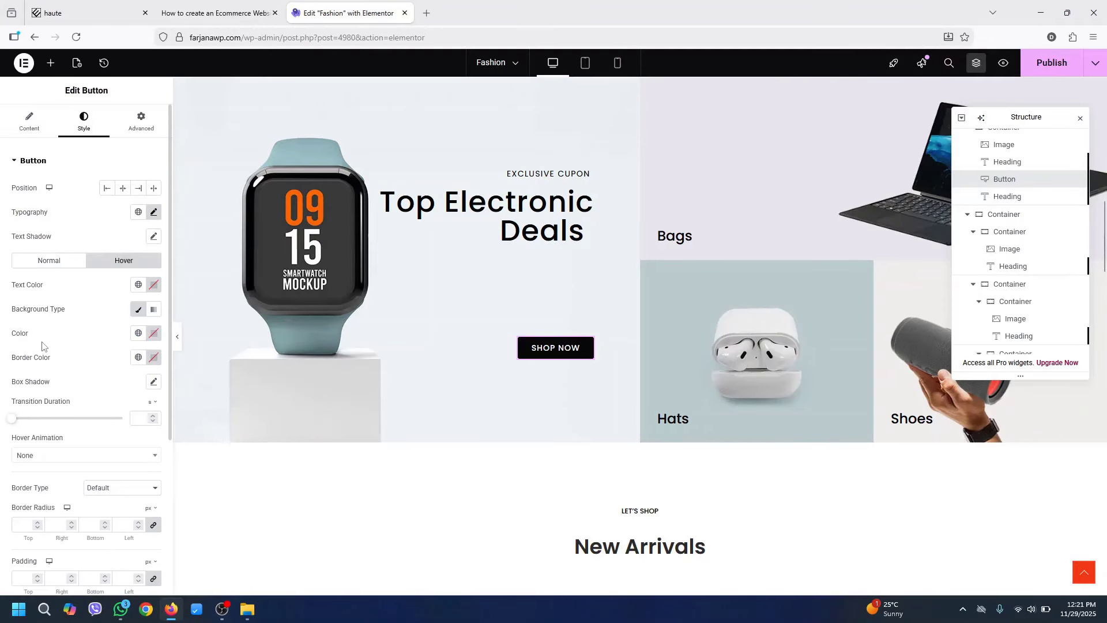
left_click(145, 333)
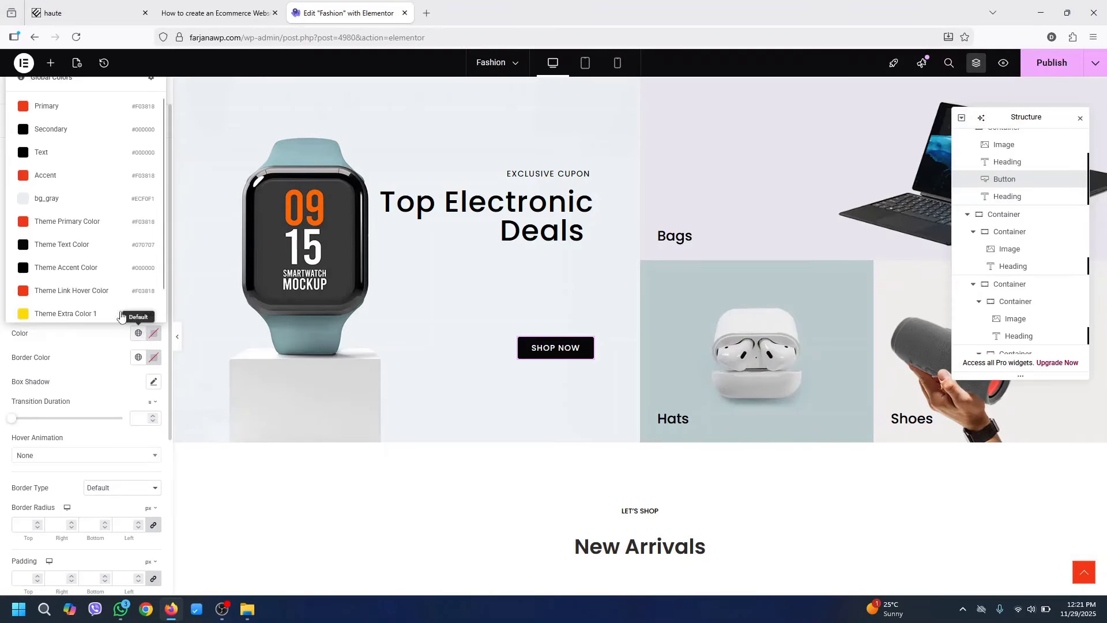
left_click(92, 227)
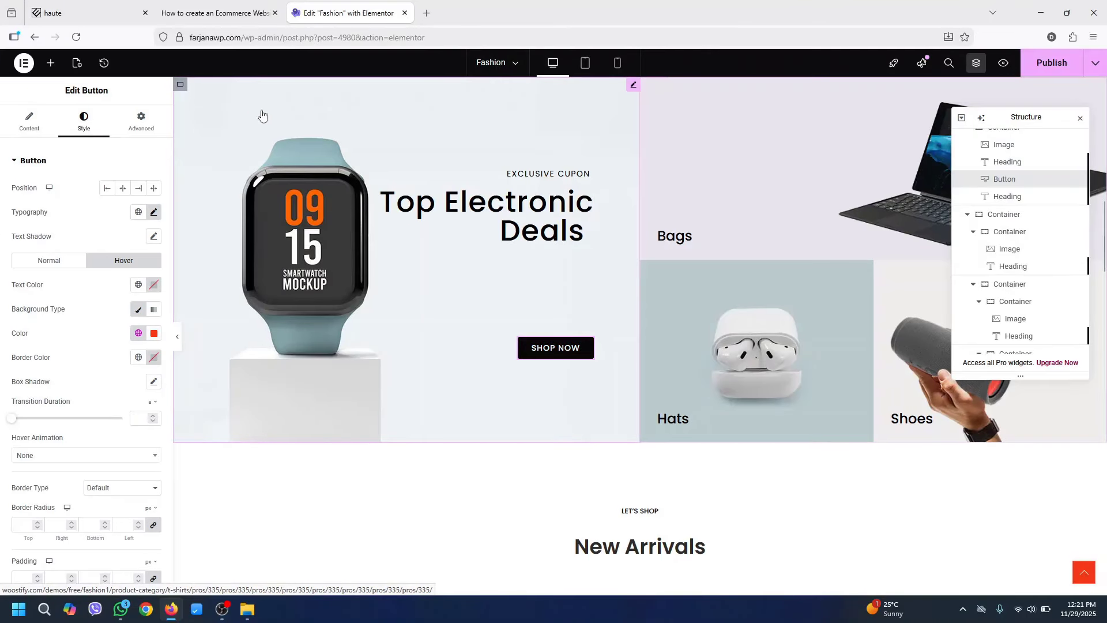
Copy the text "SAVE UP TO $199 OFF, GET CHANCE!" from the smartwatch banner on the haute page and return to the Elementor editor
left_click(87, 12)
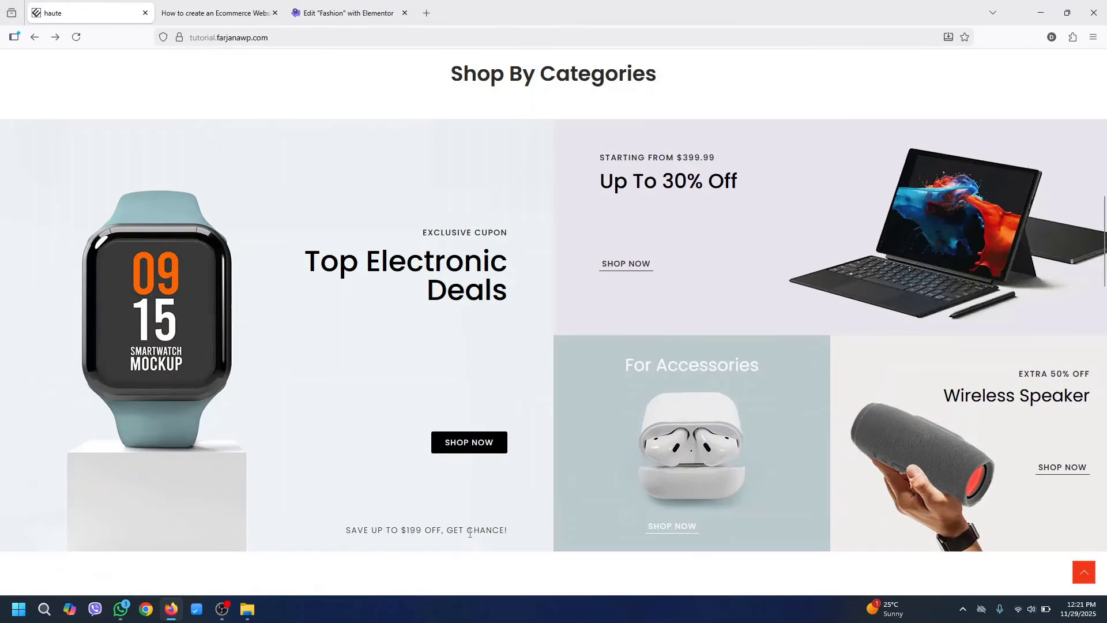
triple_click(468, 531)
key("ctrl+c")
right_click(468, 530)
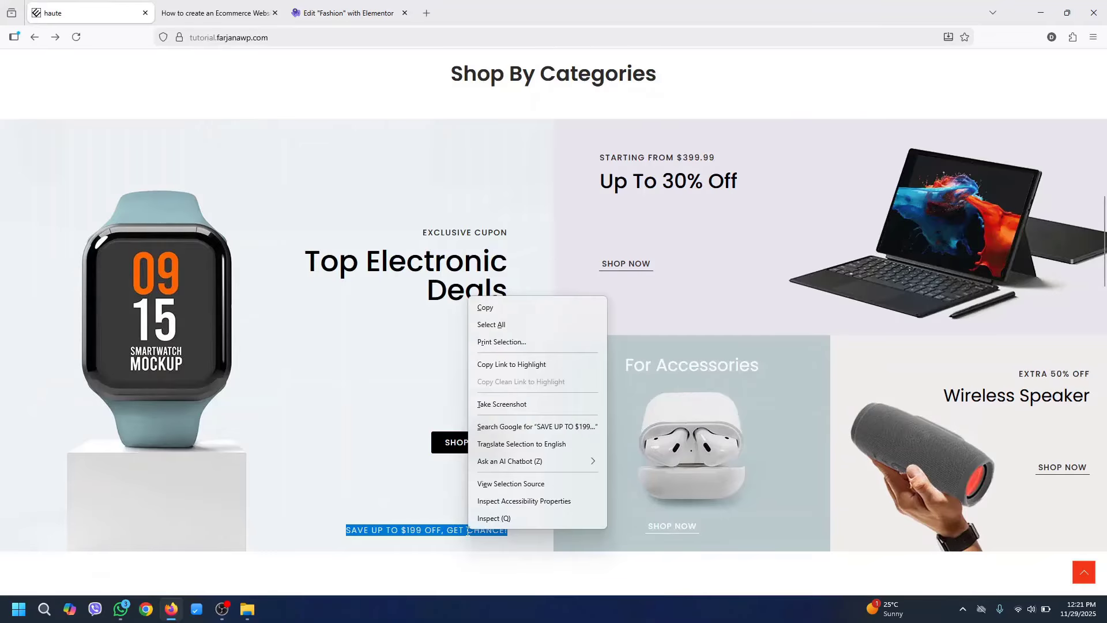
left_click(487, 307)
left_click(329, 8)
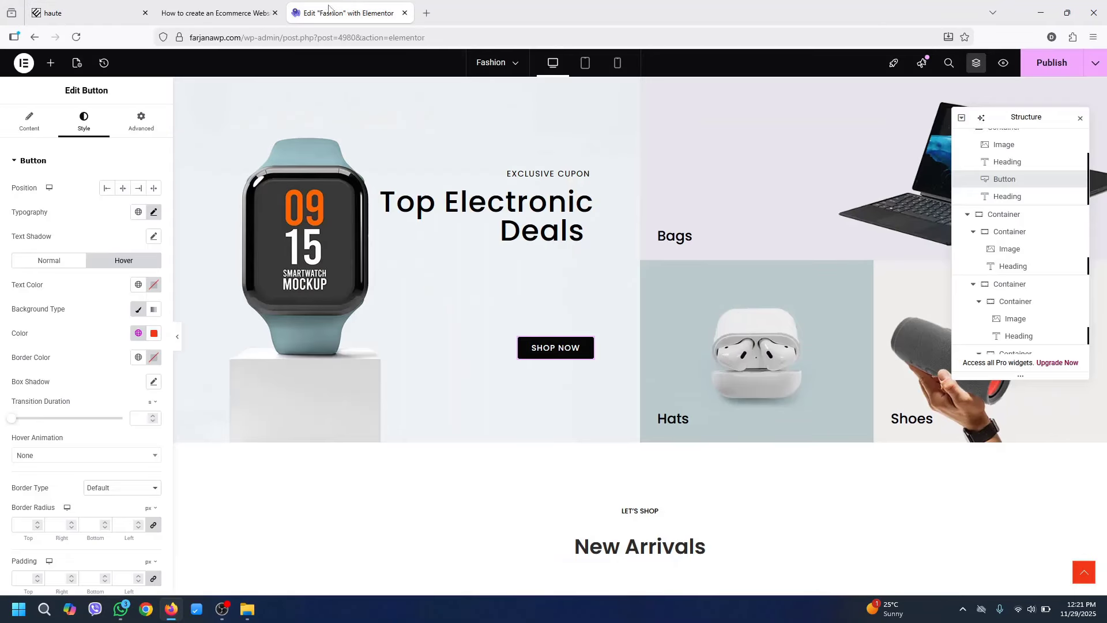
Duplicate the "EXCLUSIVE CUPON" heading, move the copy below the smartwatch banner's button and replace its title with "SAVE UP TO $199 OFF, GET CHANCE!"
right_click(543, 175)
left_click(565, 211)
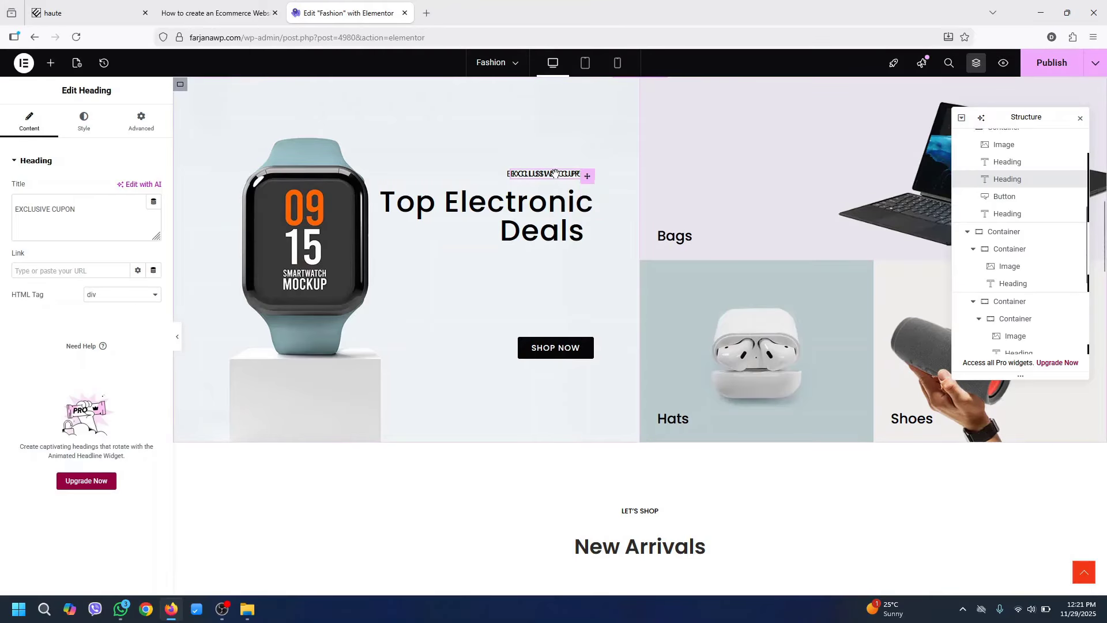
left_click_drag(551, 175, 537, 414)
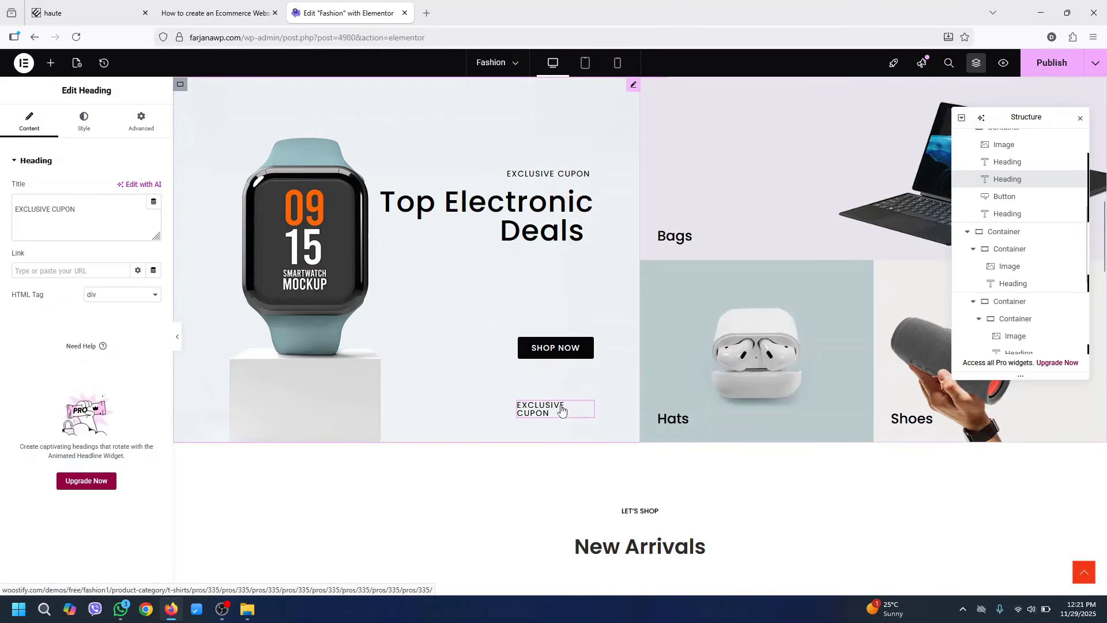
triple_click(79, 213)
key("ctrl+v")
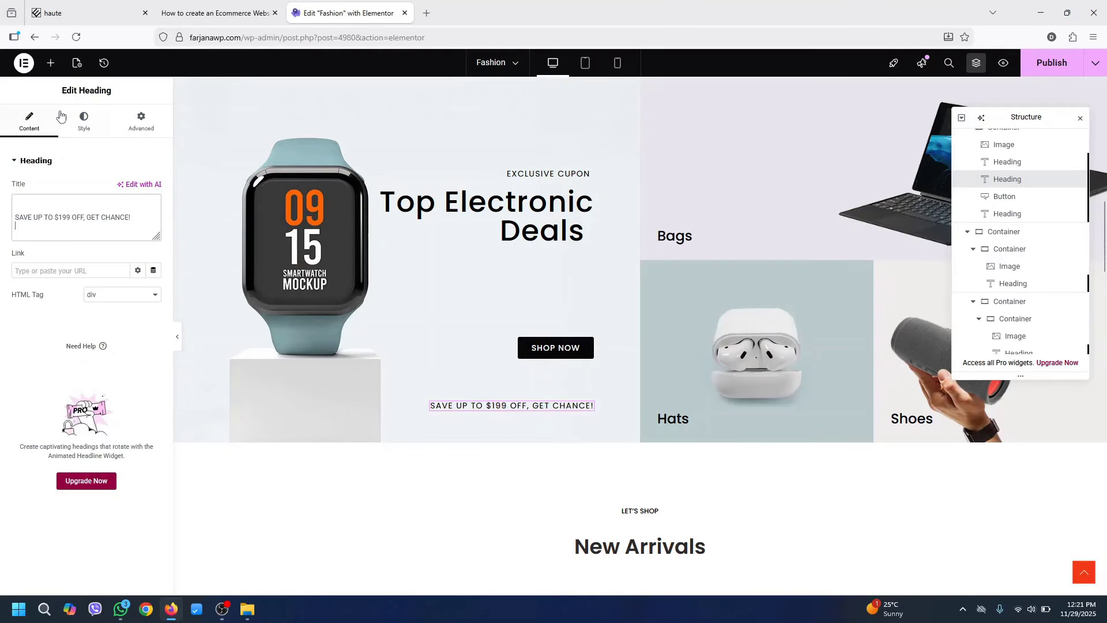
Set the font weight of the "SAVE UP TO $199 OFF" heading to 300 (Light)
left_click(82, 120)
left_click(154, 221)
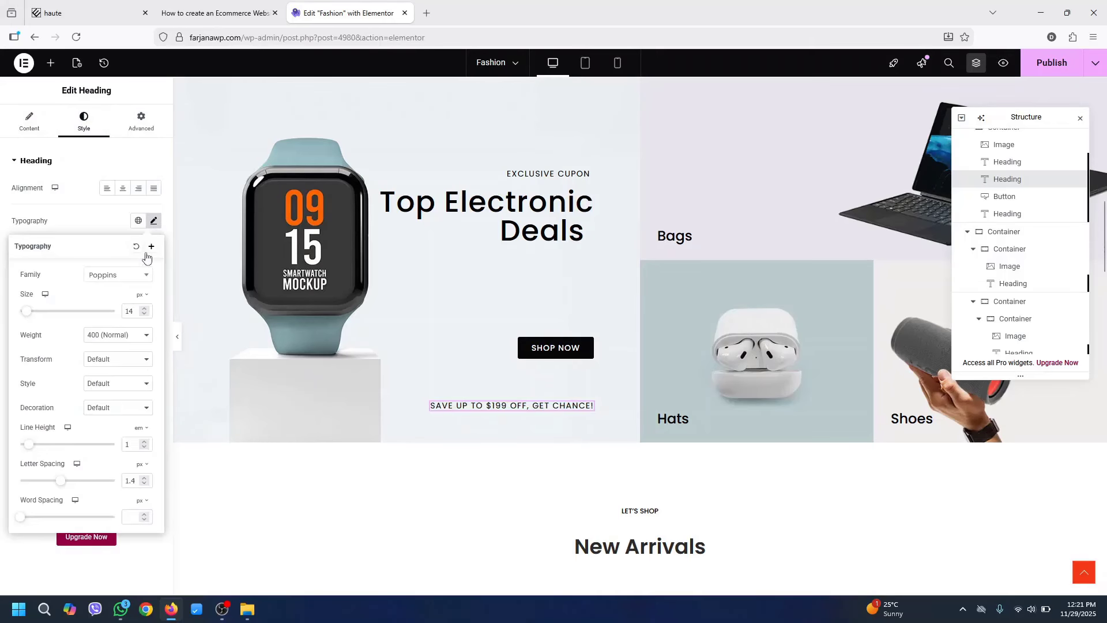
left_click(106, 341)
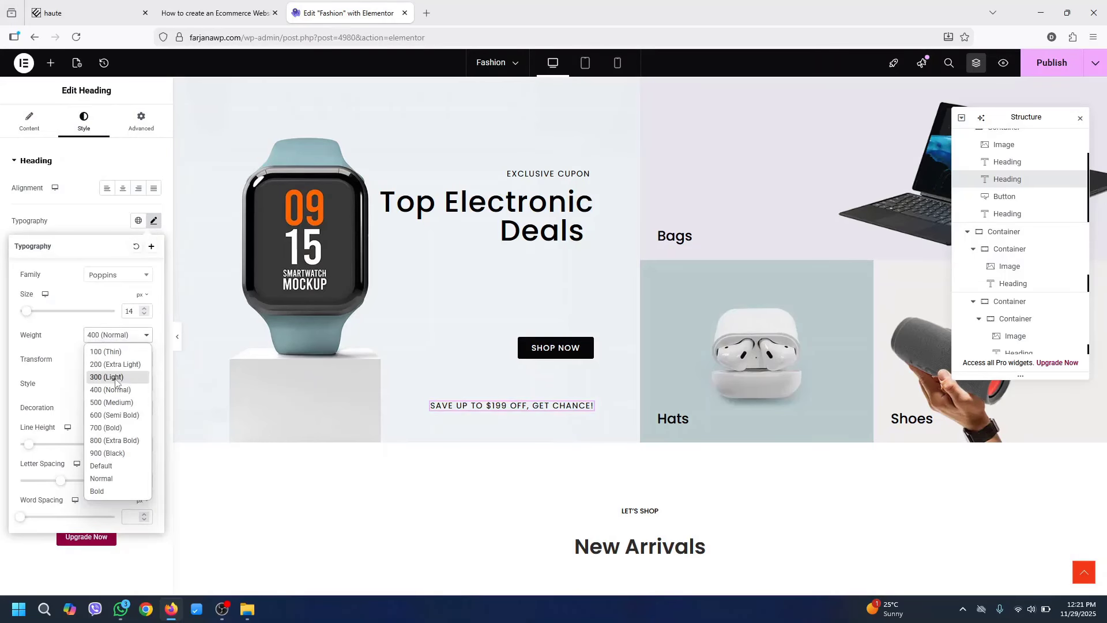
left_click(116, 382)
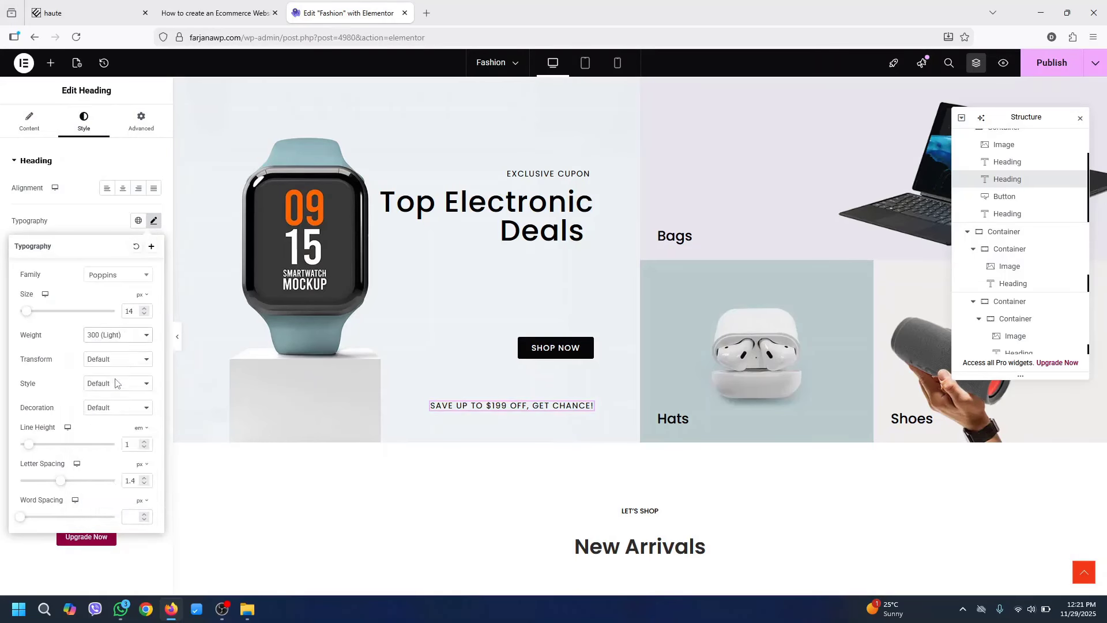
Set the "SAVE UP TO $199 OFF" heading's vertical orientation to Bottom with an offset of 60 px
left_click(141, 122)
scroll(50, 351, "down", 10)
scroll(49, 352, "up", 5)
scroll(64, 292, "down", 1)
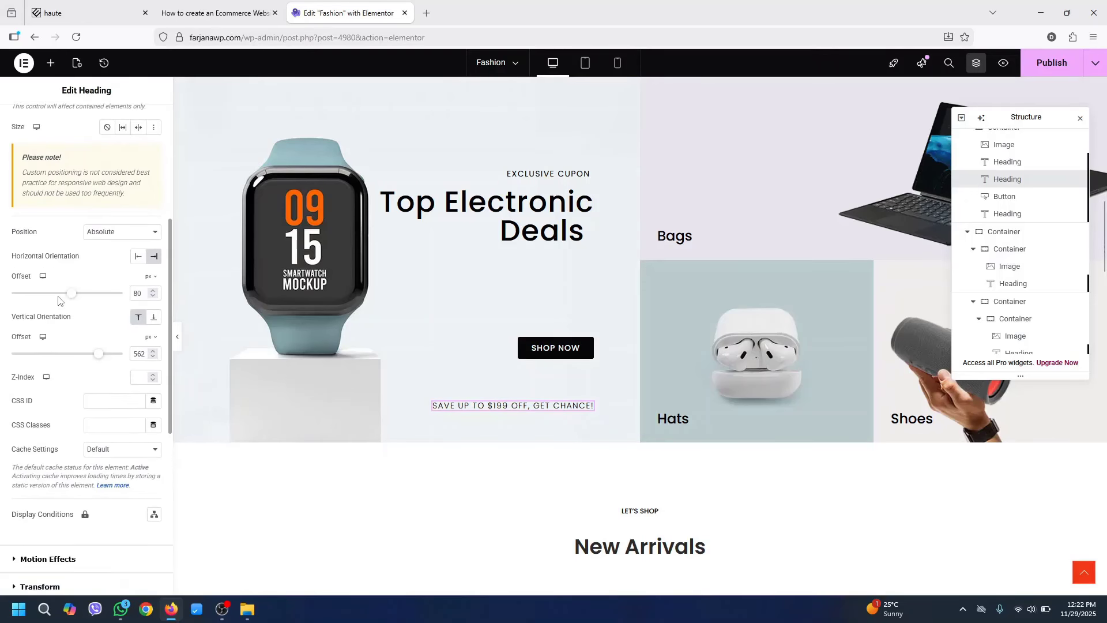
scroll(142, 304, "down", 2)
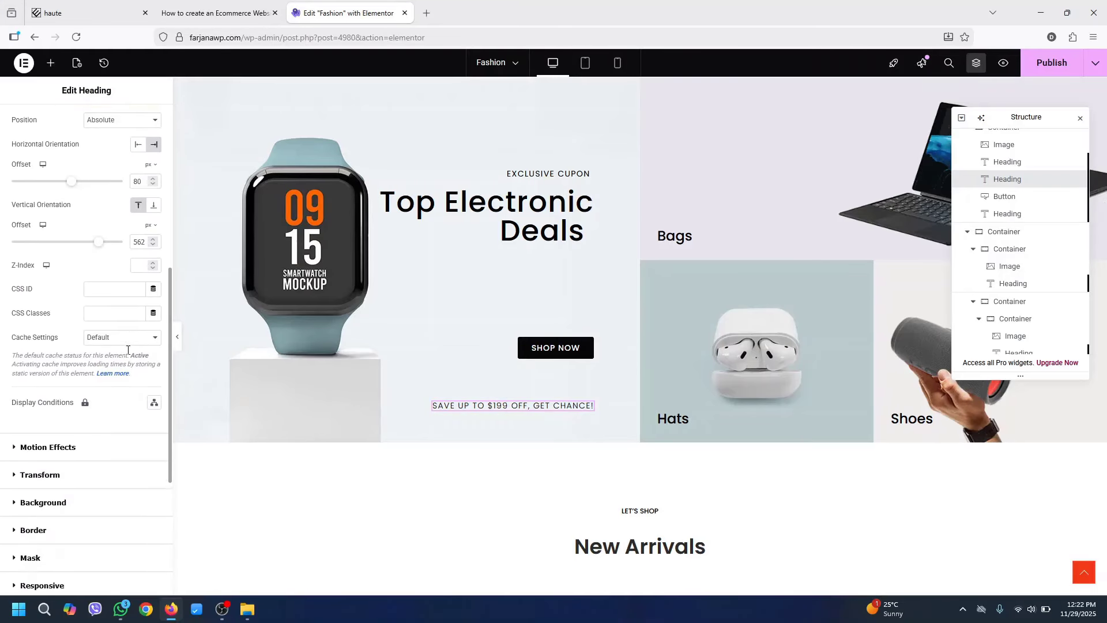
scroll(147, 306, "up", 2)
left_click(154, 306)
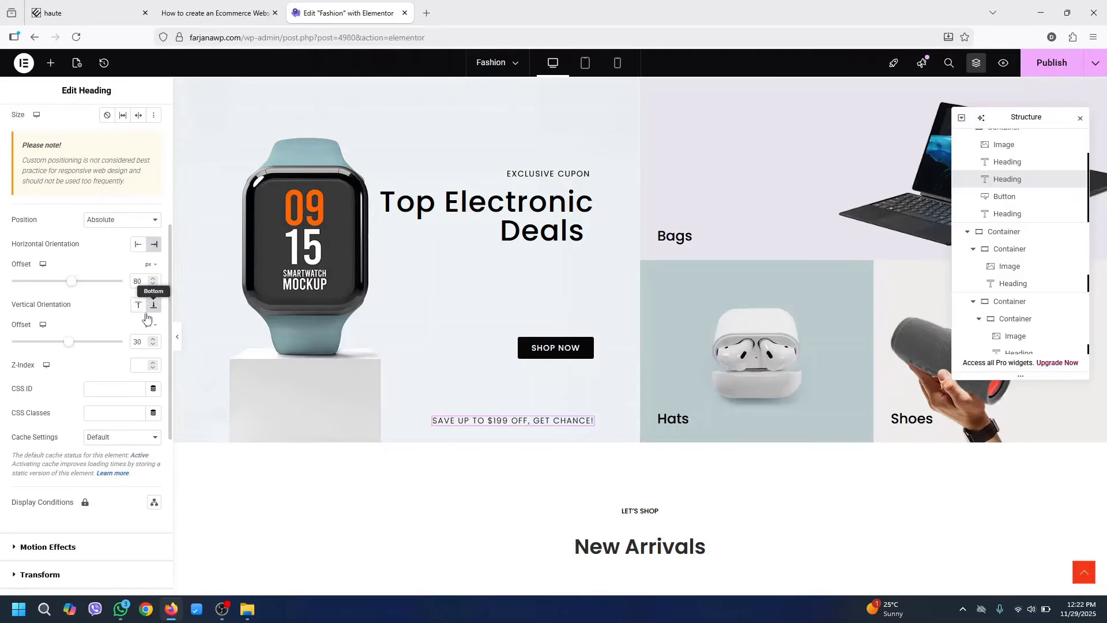
left_click_drag(70, 346, 73, 347)
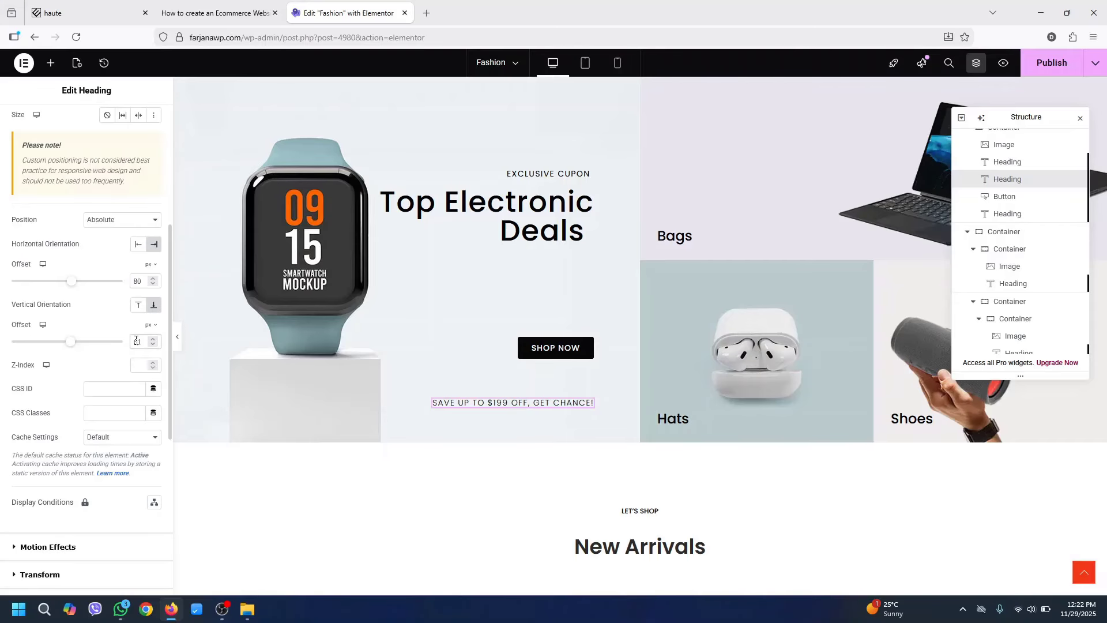
key("Down")
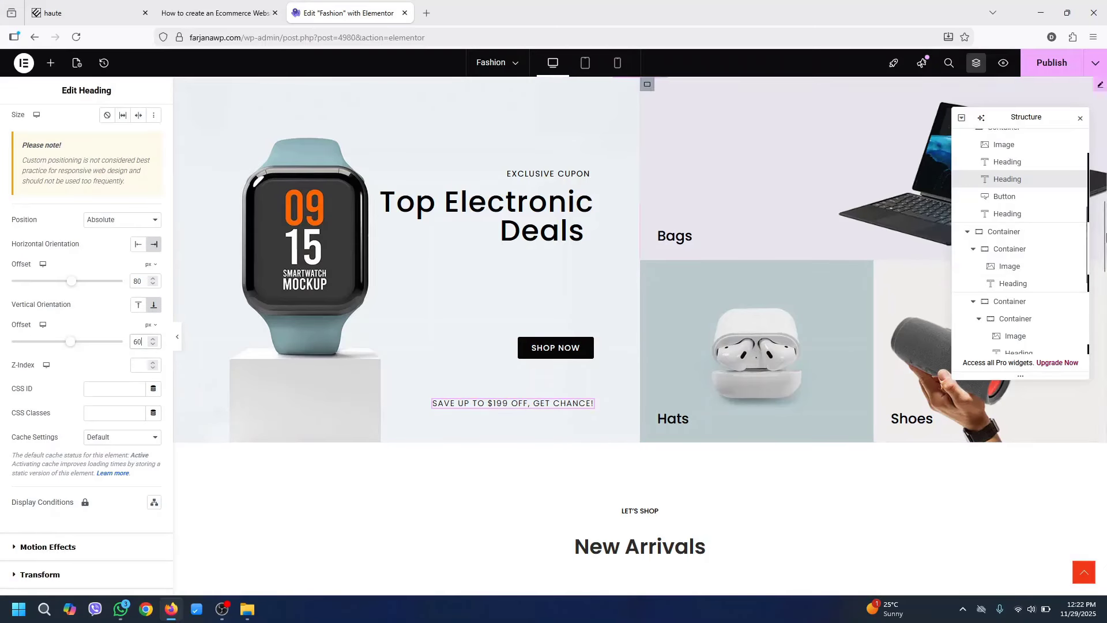
Copy the smartwatch banner's "EXCLUSIVE CUPON" heading and paste it into the laptop banner container
mouse_move(1106, 238)
left_mouse_down()
mouse_move(1105, 210)
mouse_move(1105, 221)
left_mouse_up()
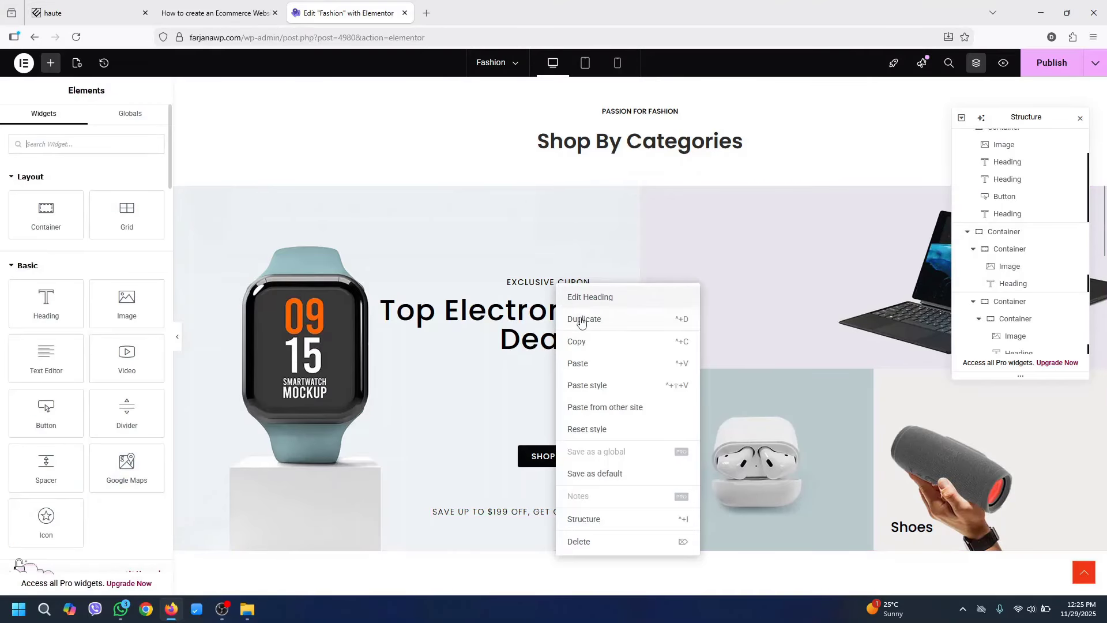
key("Escape")
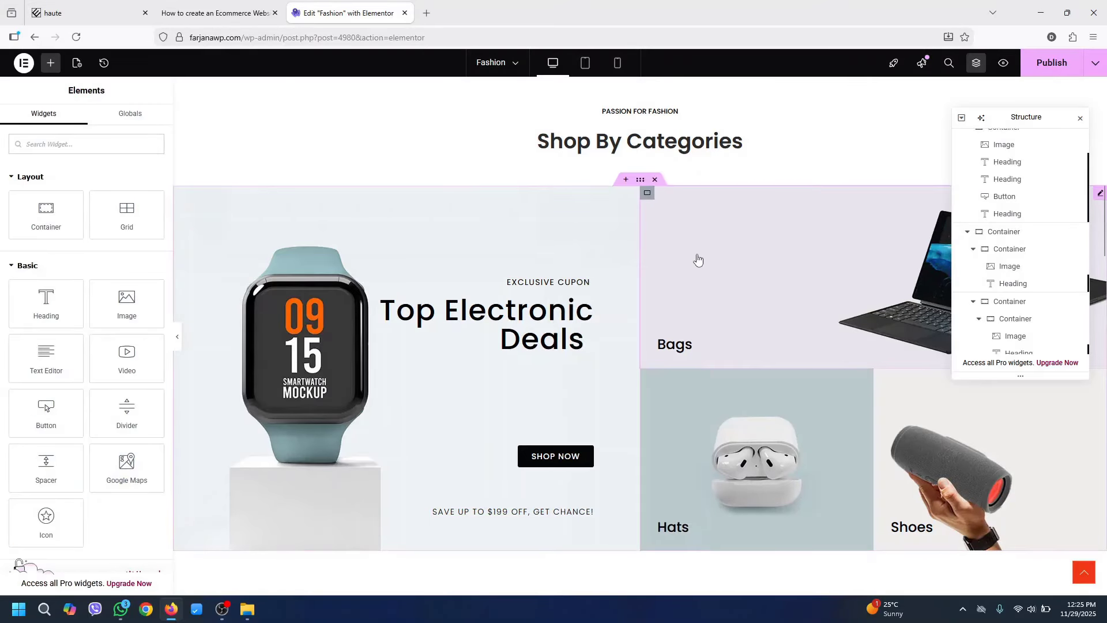
right_click(694, 253)
right_click(671, 353)
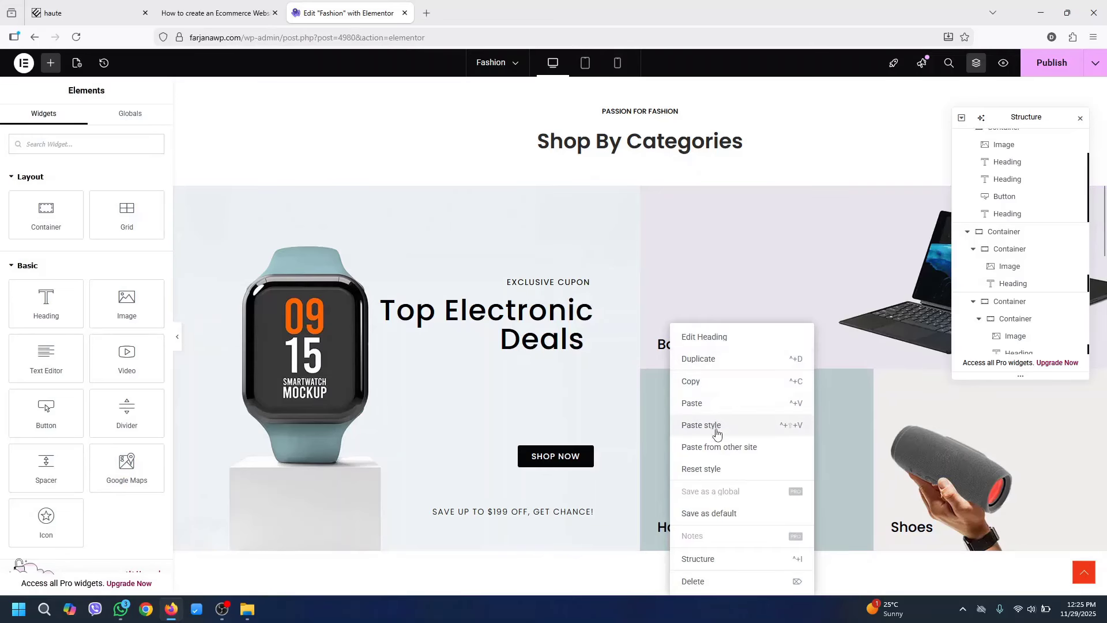
left_click(700, 403)
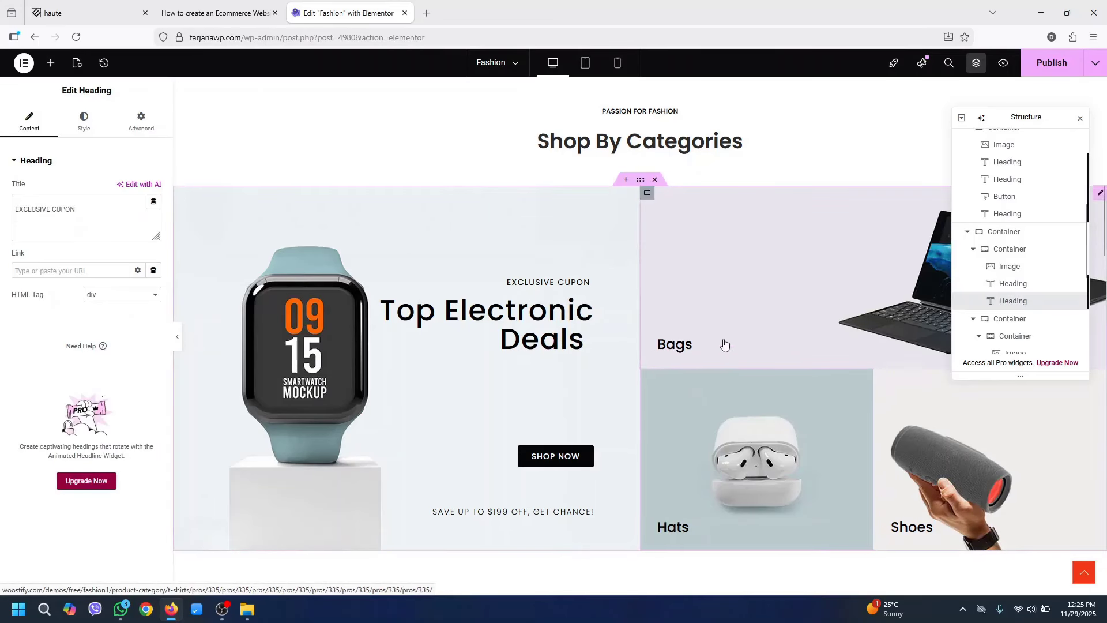
Copy the "Top Electronic Deals" heading into the laptop banner, moving the Structure window off the laptop image
right_click(519, 321)
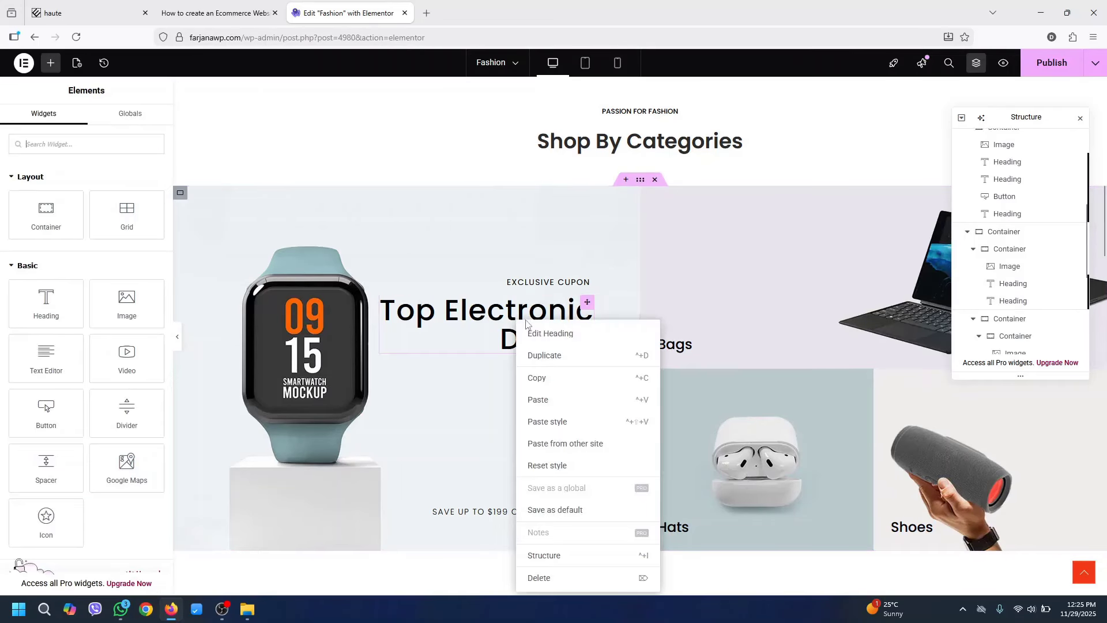
left_click(566, 378)
right_click(671, 344)
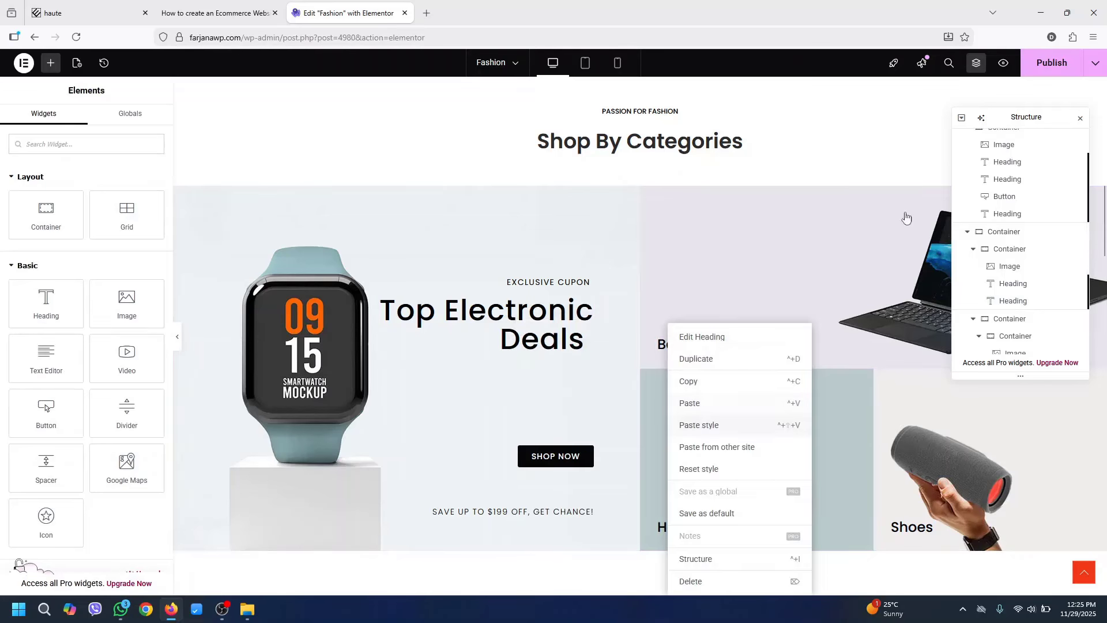
left_click_drag(1026, 116, 516, 66)
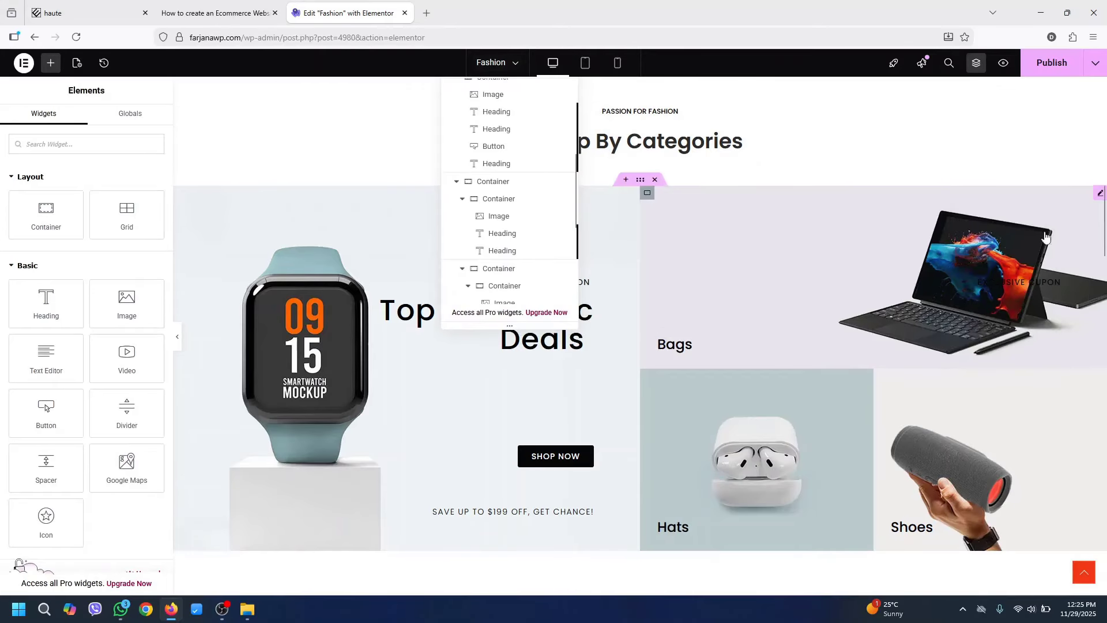
right_click(1043, 289)
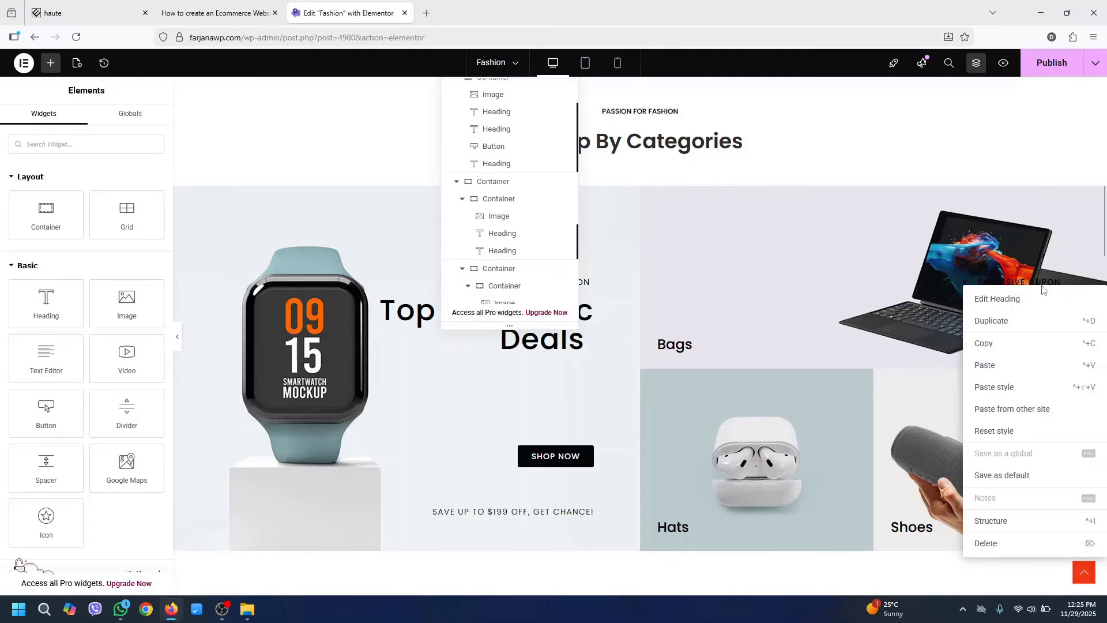
left_click(1012, 371)
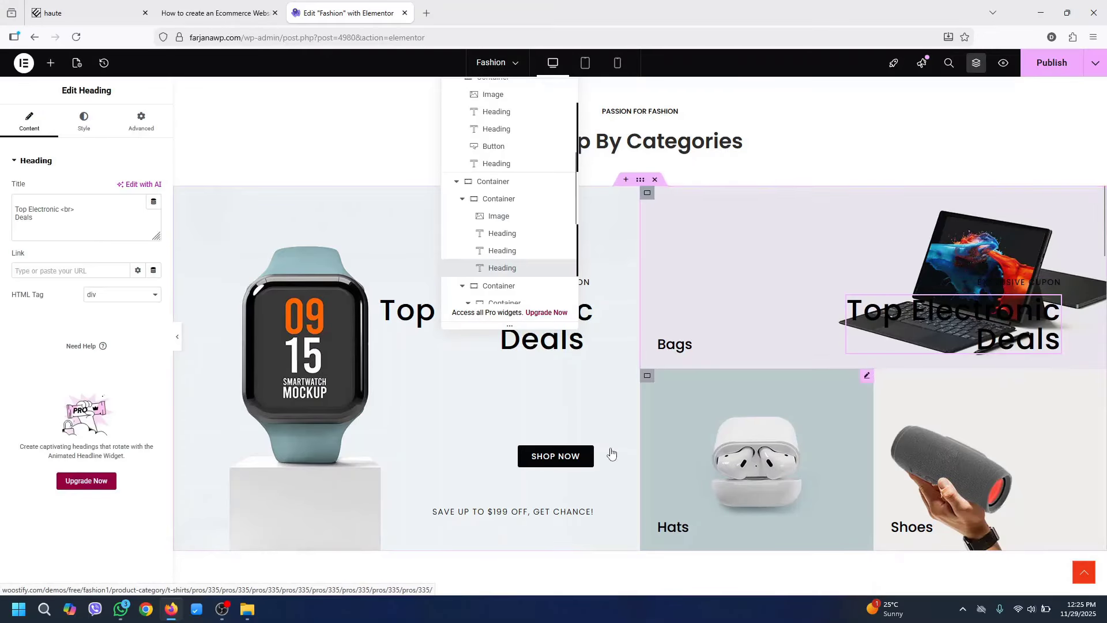
Copy the smartwatch banner's "shop now" button and paste it into the laptop banner
right_click(570, 462)
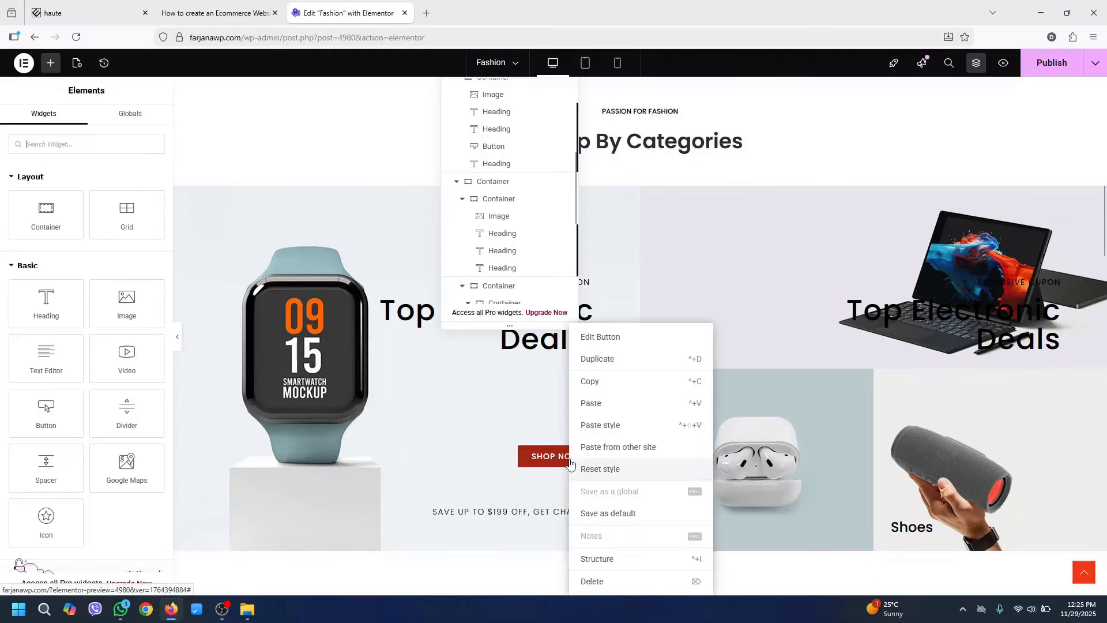
left_click(605, 385)
right_click(976, 323)
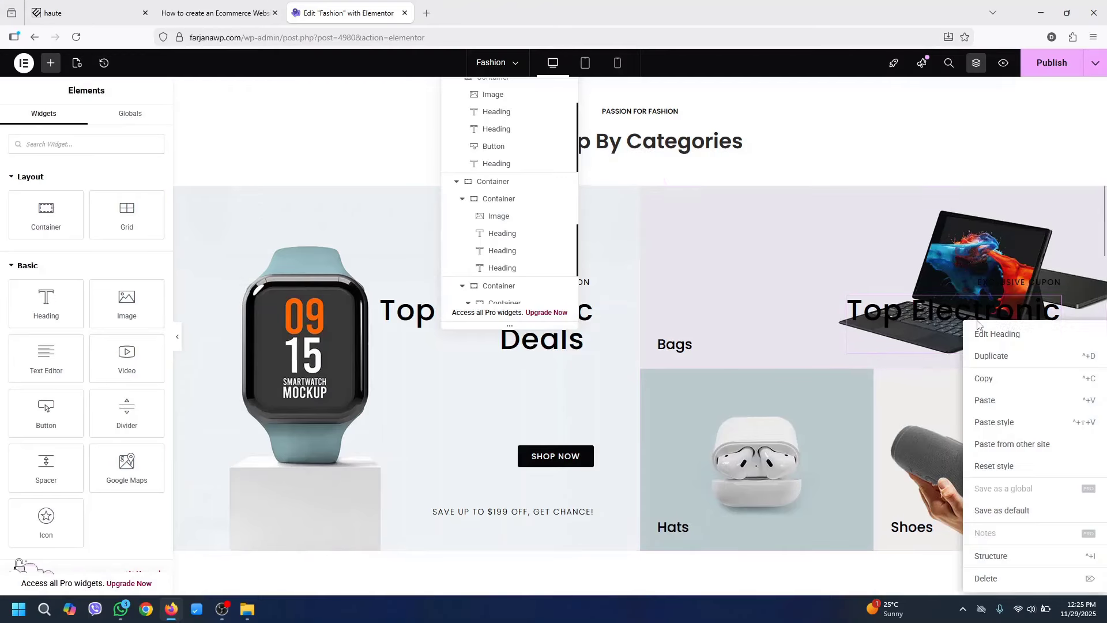
left_click(1007, 401)
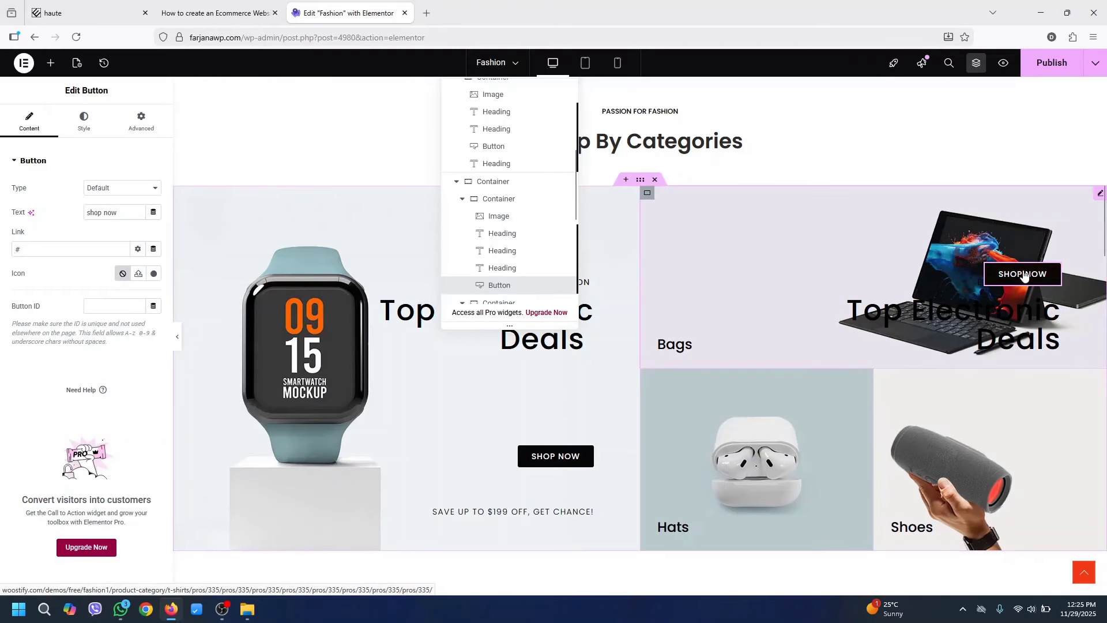
Anchor the laptop banner's "Top Electronic Deals" heading horizontally to the left with an offset of 80 px
left_click(985, 320)
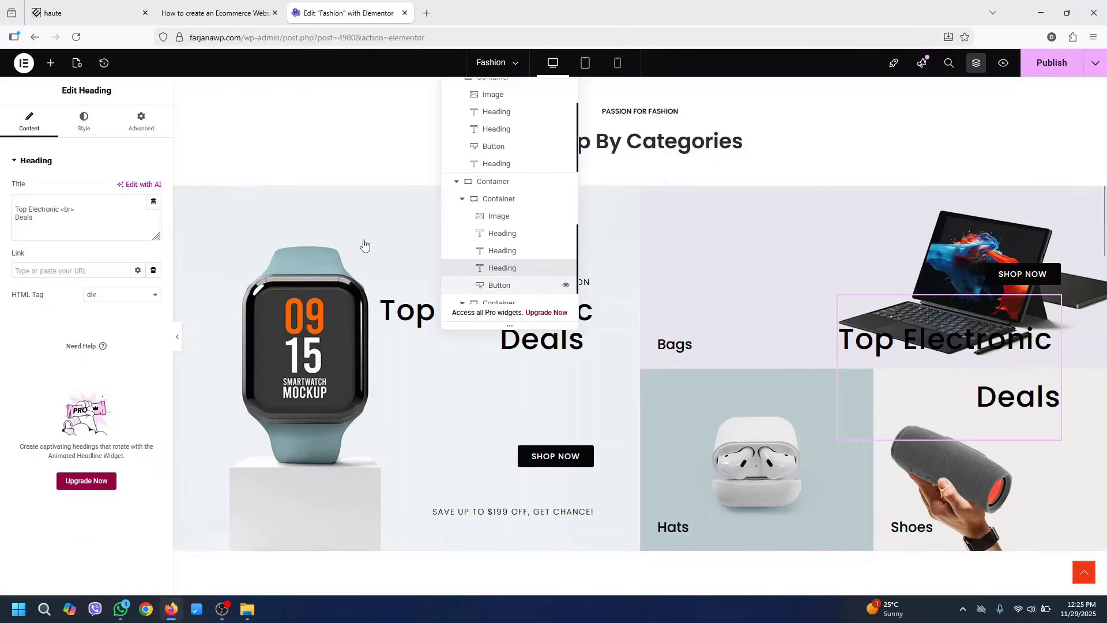
left_click(145, 124)
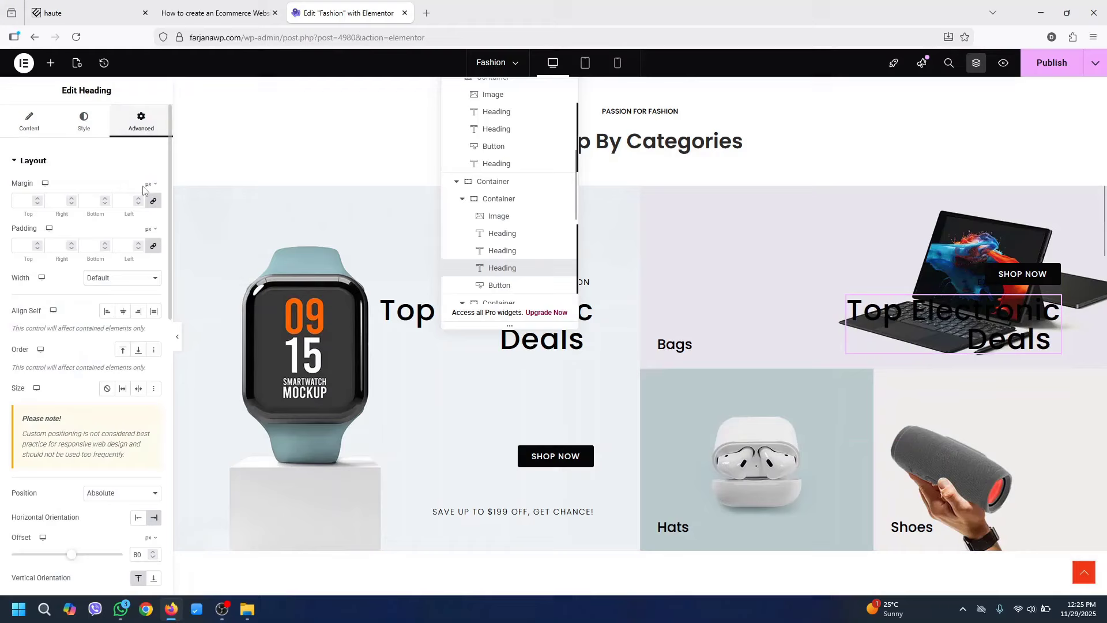
left_click(141, 519)
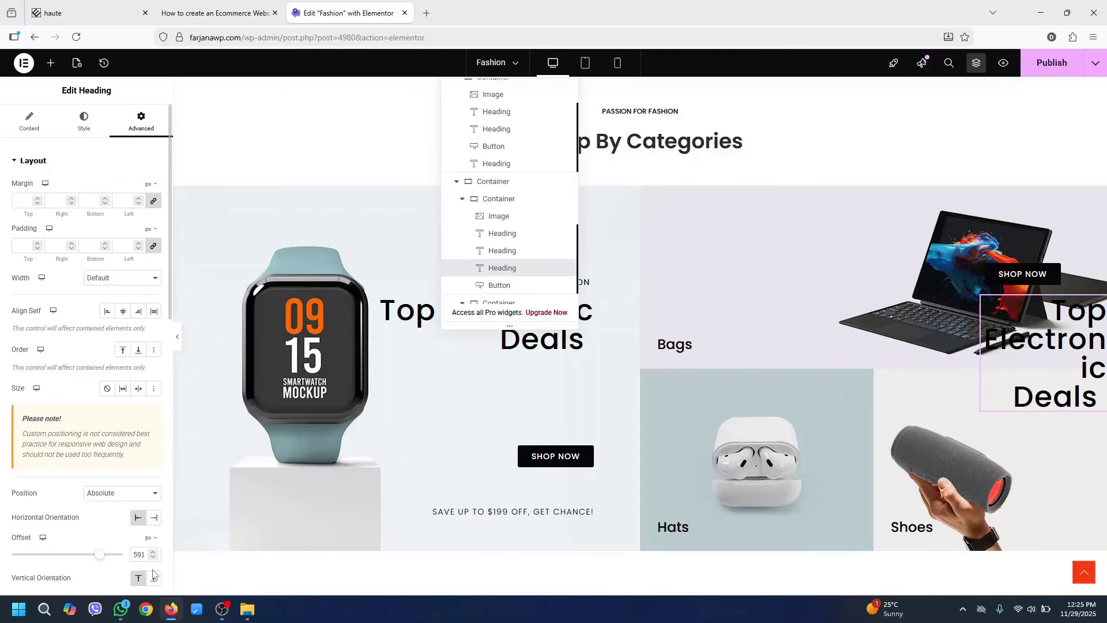
type("80")
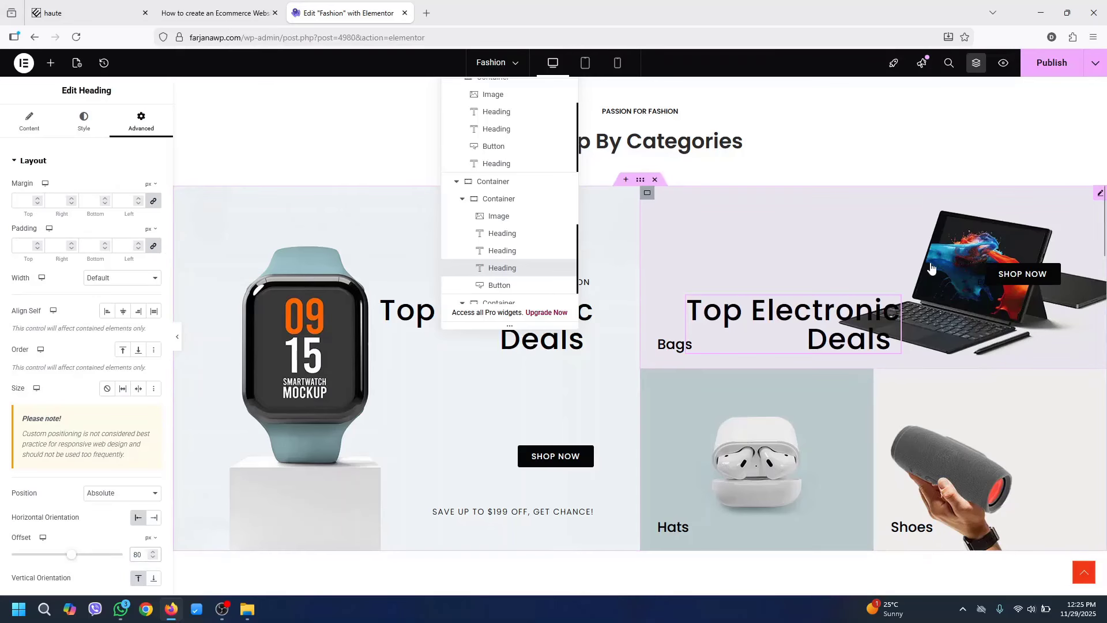
Anchor the laptop banner's "shop now" button horizontally to the left with an offset of 80 px
left_click(1014, 280)
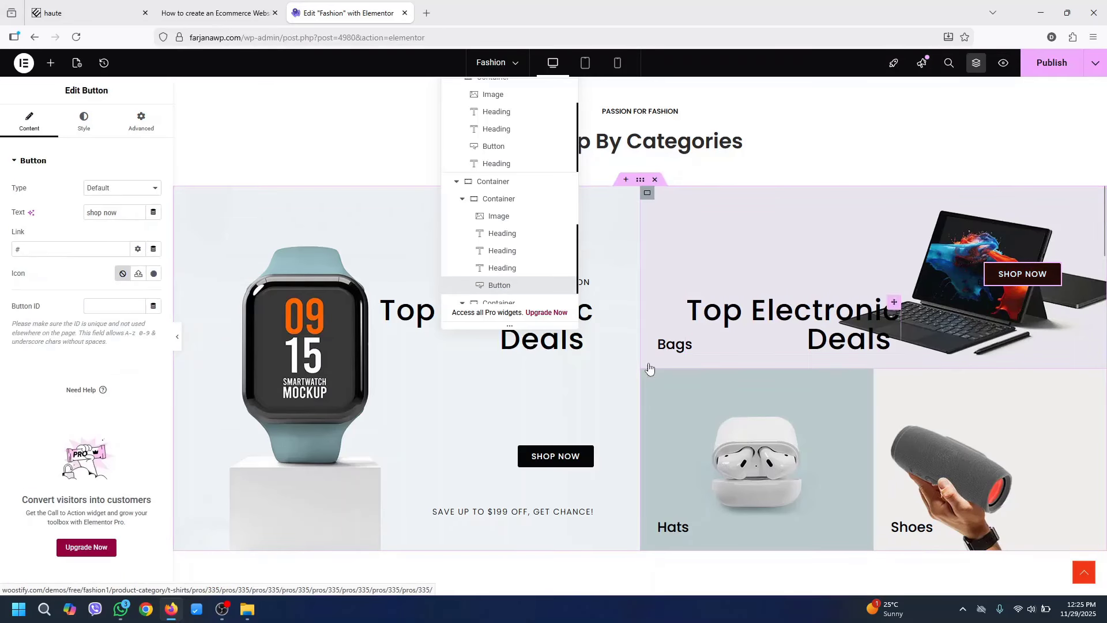
left_click(141, 120)
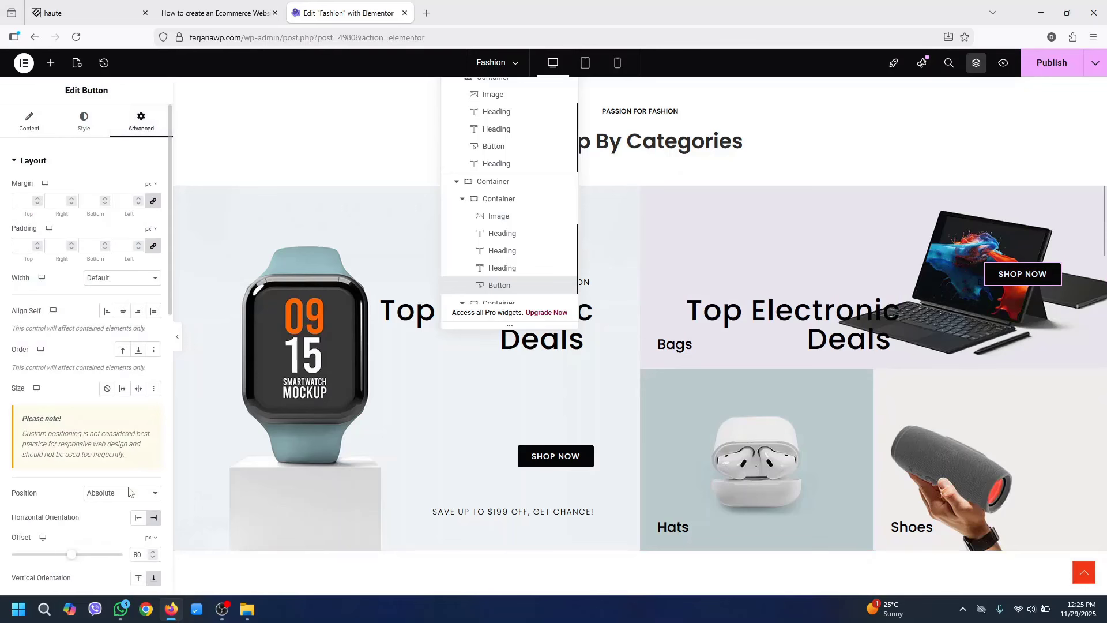
left_click(137, 518)
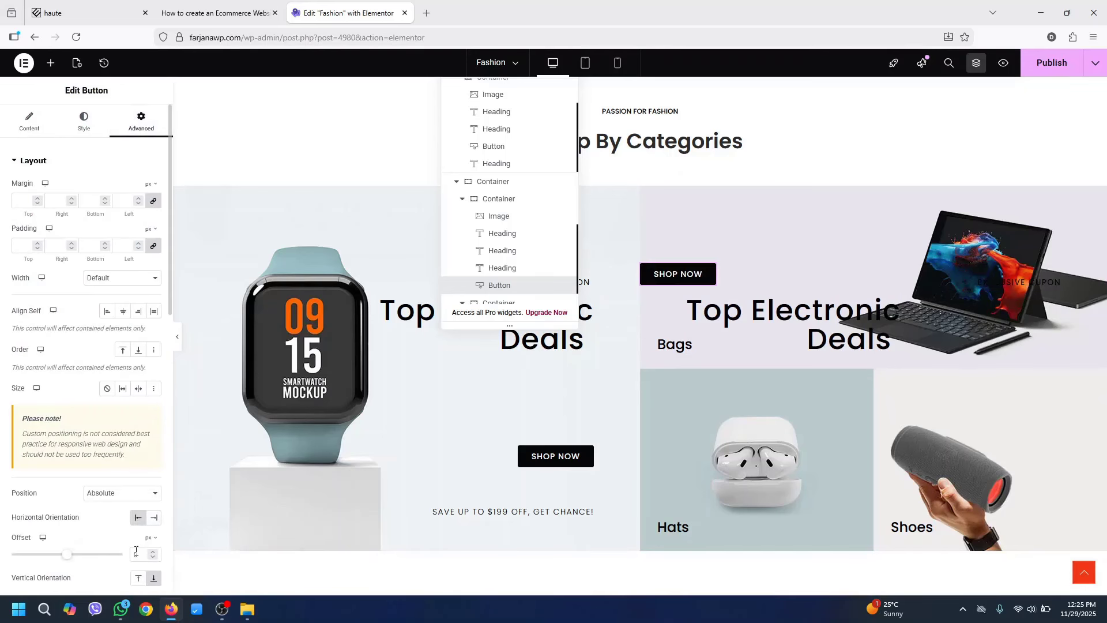
type("8")
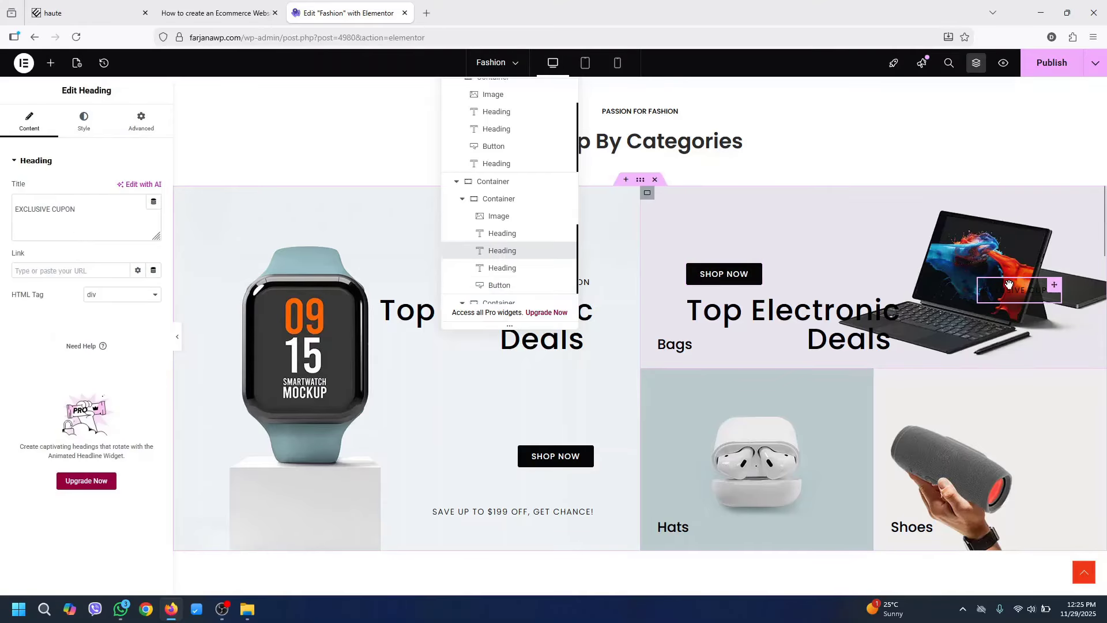
Anchor the laptop banner's "EXCLUSIVE CUPON" heading to the left with an 80 px horizontal offset and a 50 px vertical offset
left_click(502, 250)
left_click(141, 121)
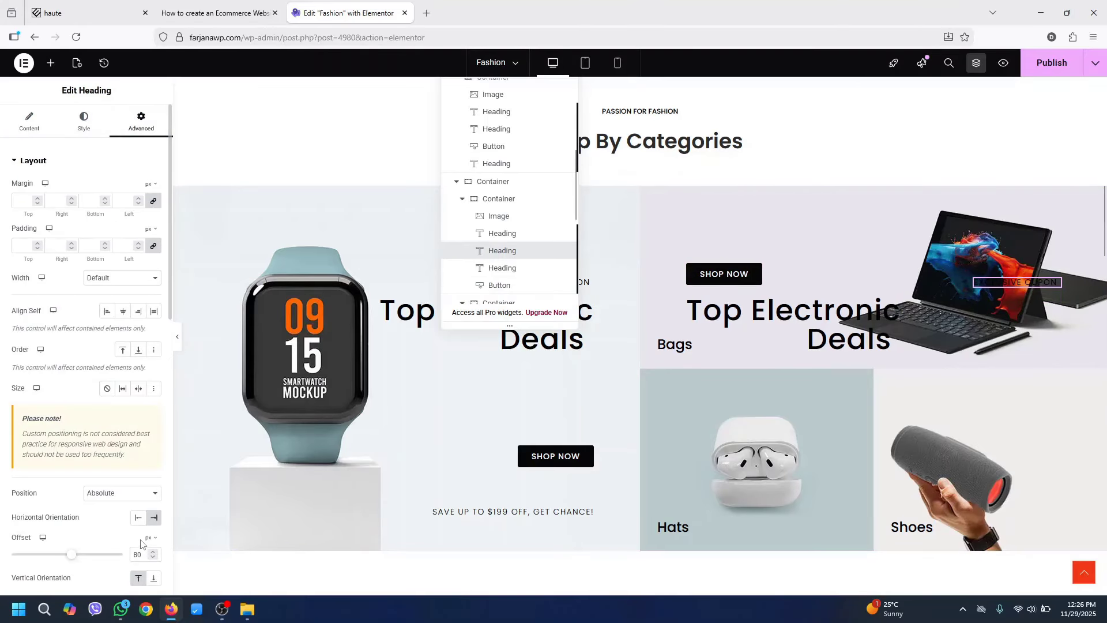
left_click(138, 517)
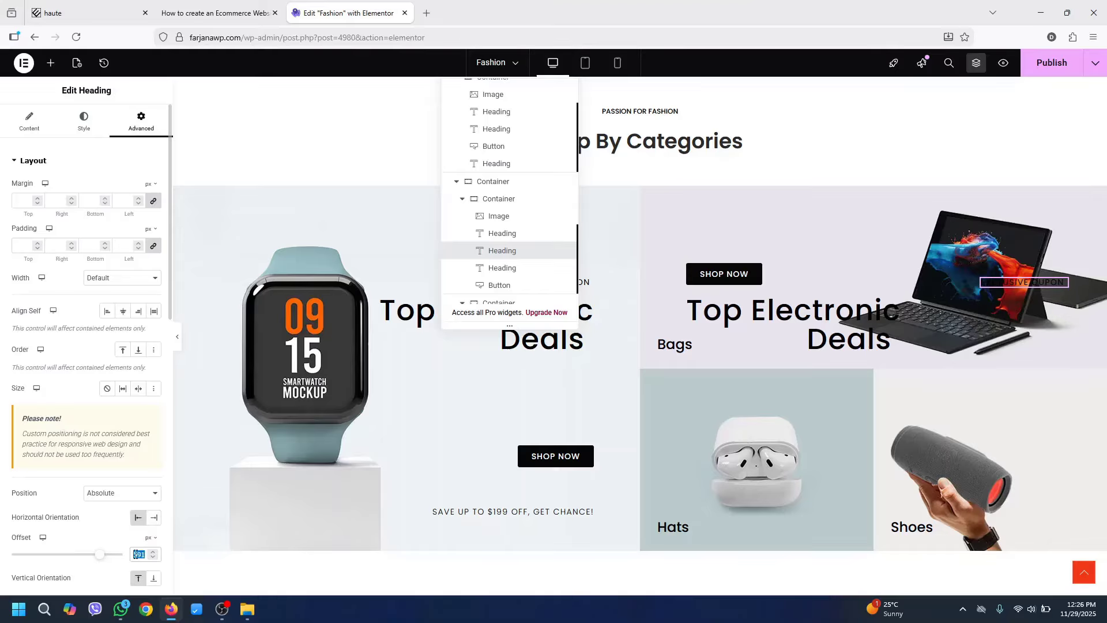
type("80")
scroll(137, 536, "down", 3)
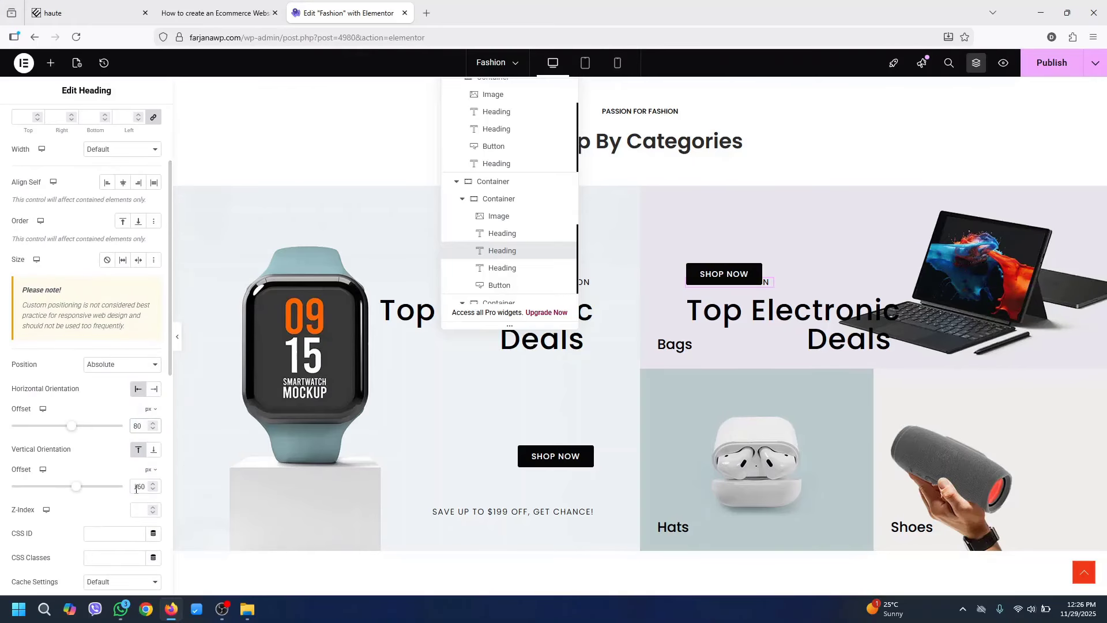
type("80")
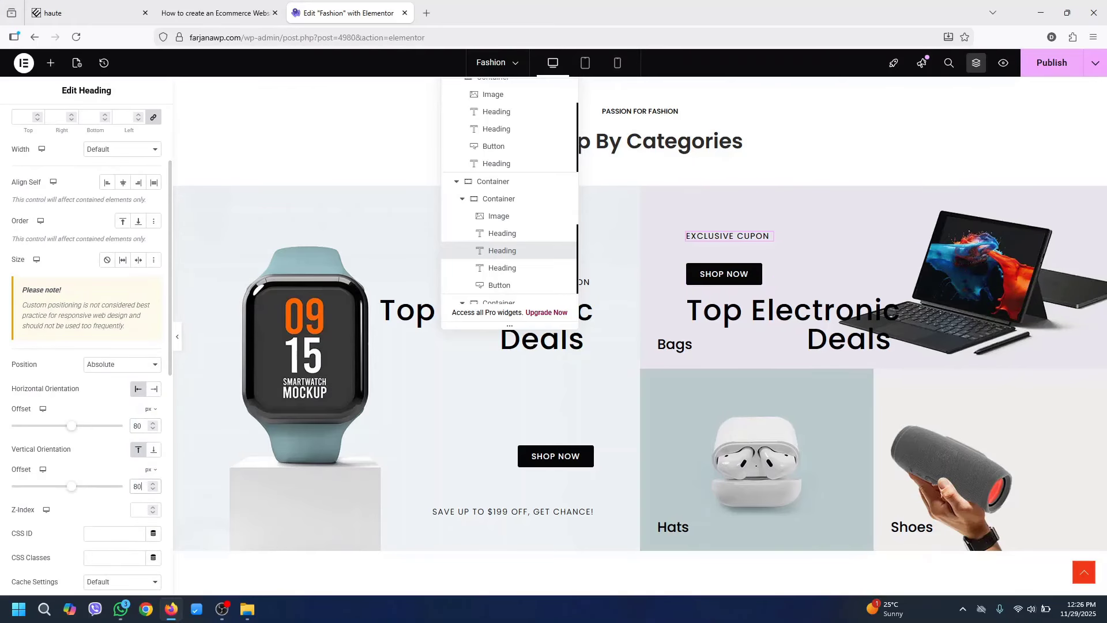
type("50")
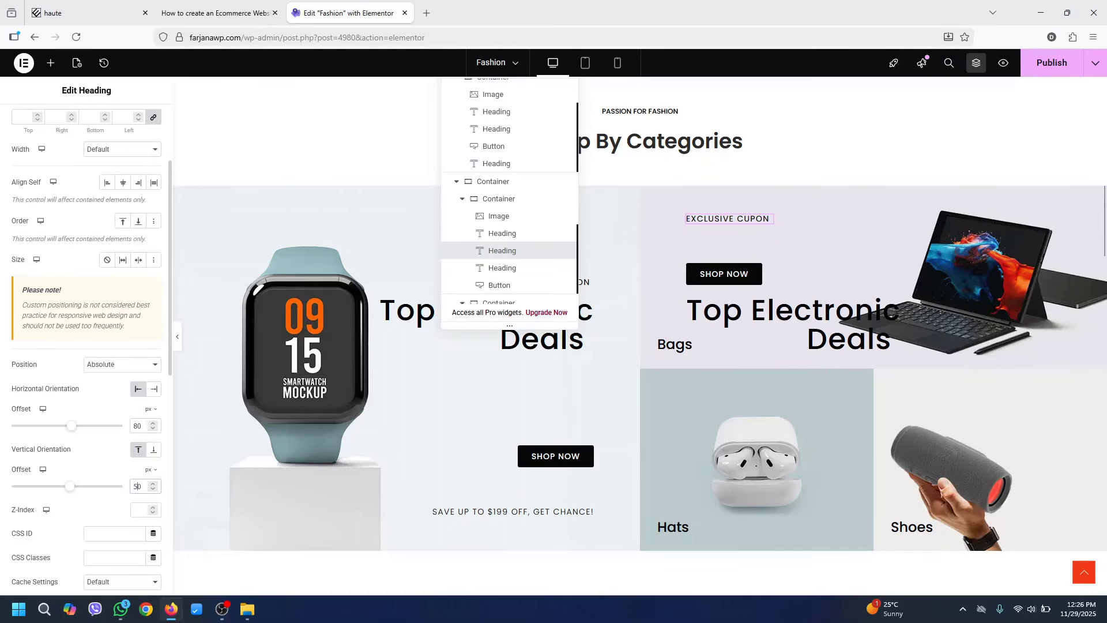
Space the laptop banner's "Top Electronic Deals" heading and "shop now" button below "EXCLUSIVE CUPON", and delete the "Bags" heading
left_click_drag(796, 316, 798, 255)
left_click_drag(746, 280, 747, 333)
left_click(673, 344)
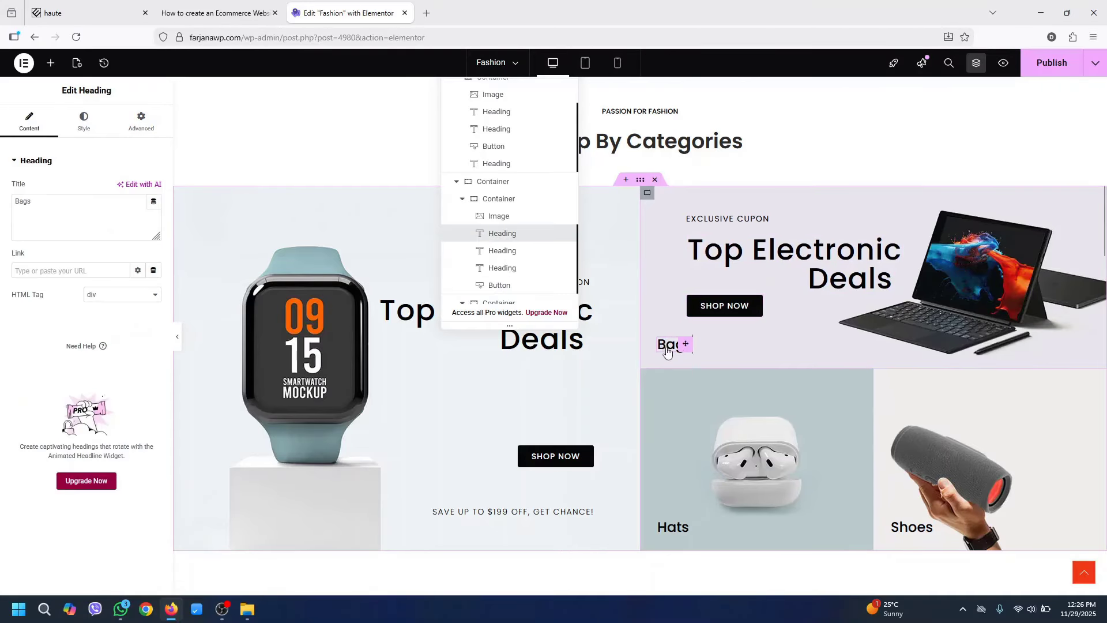
right_click(669, 344)
left_click(691, 582)
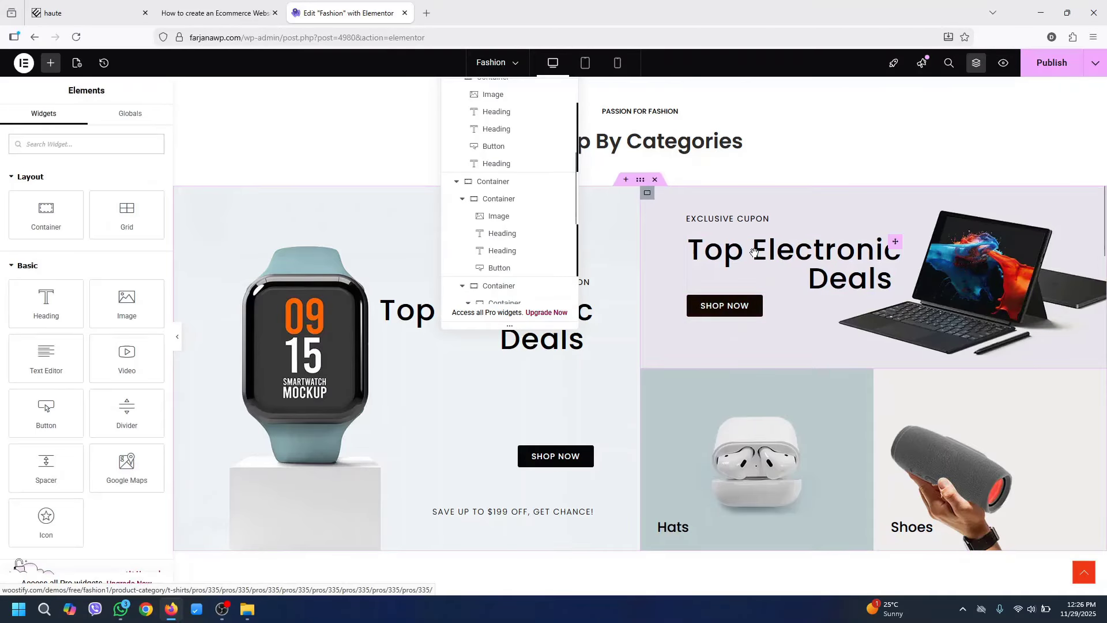
Left-align the laptop banner's "Top Electronic Deals" heading and set its font size to 35 px
left_click(733, 253)
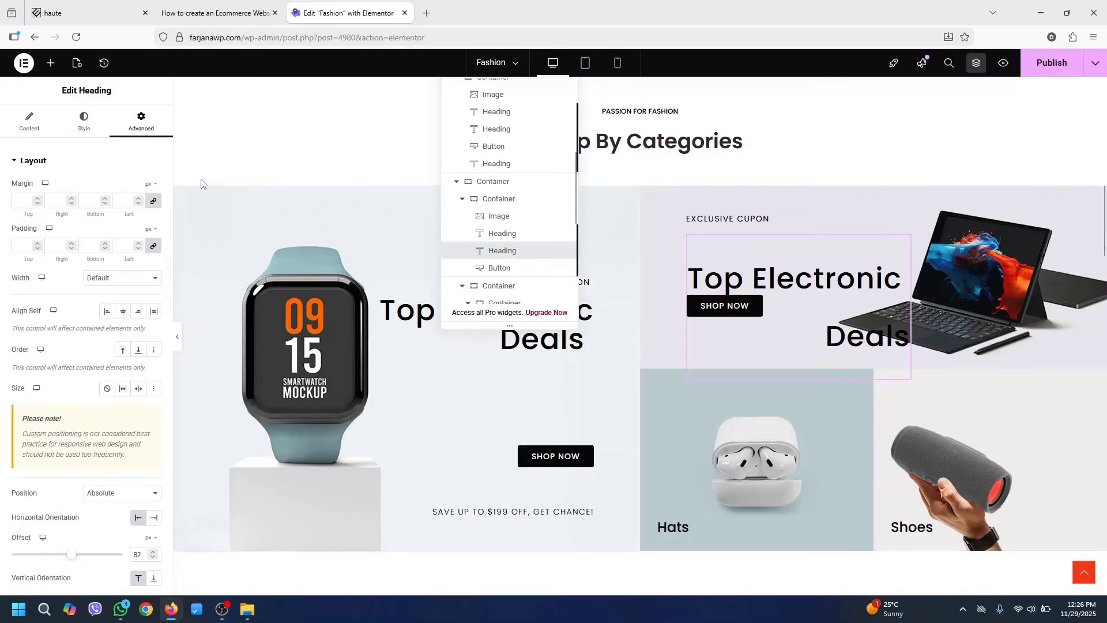
left_click(84, 118)
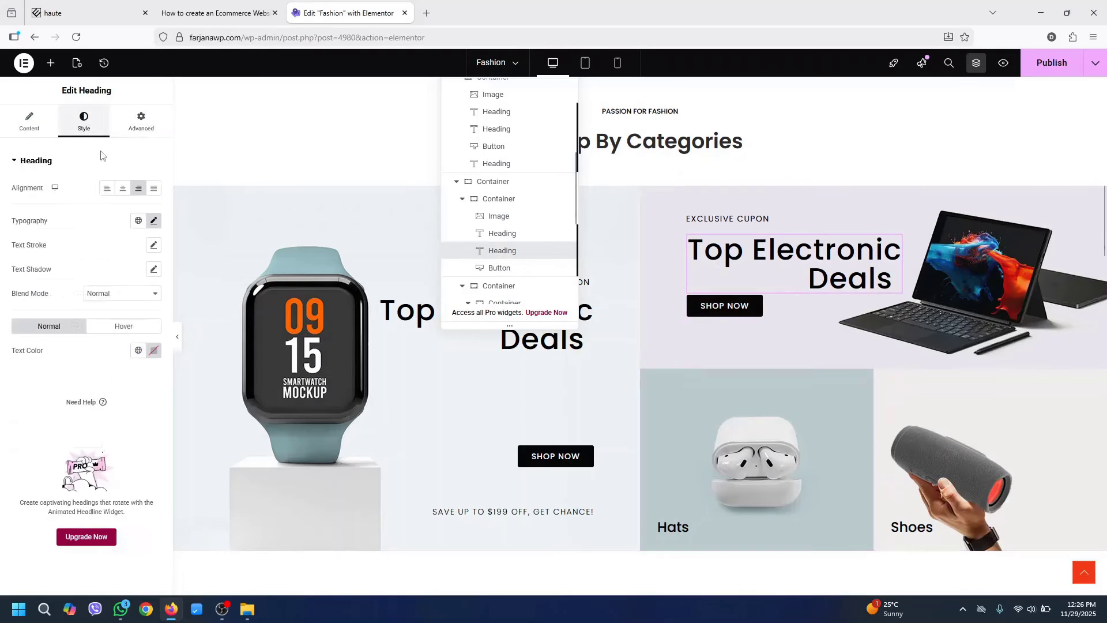
left_click(107, 188)
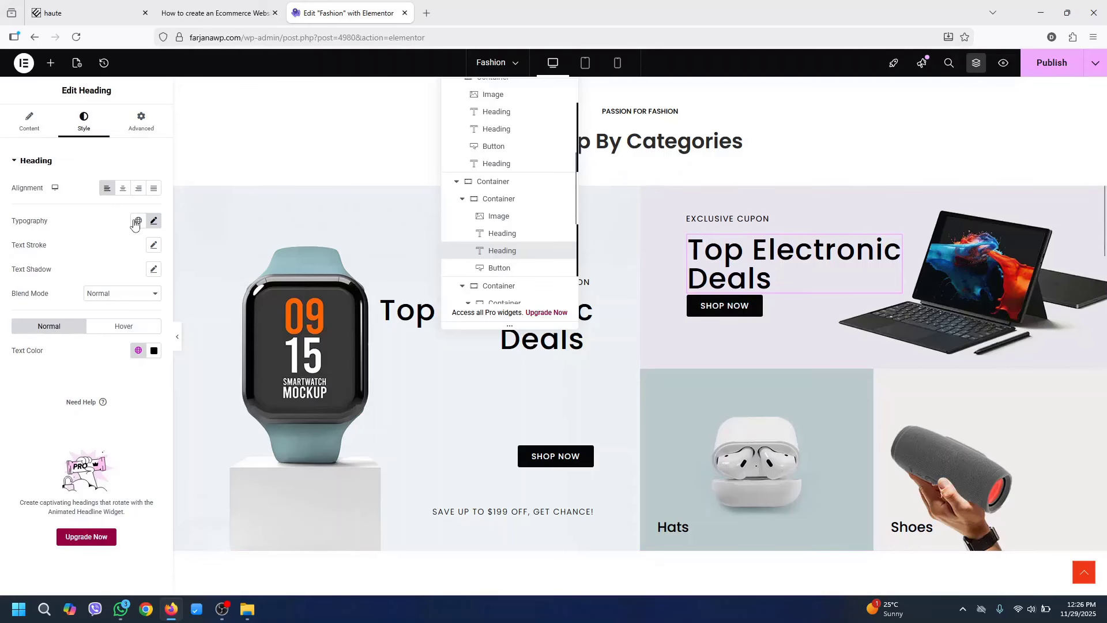
left_click(154, 221)
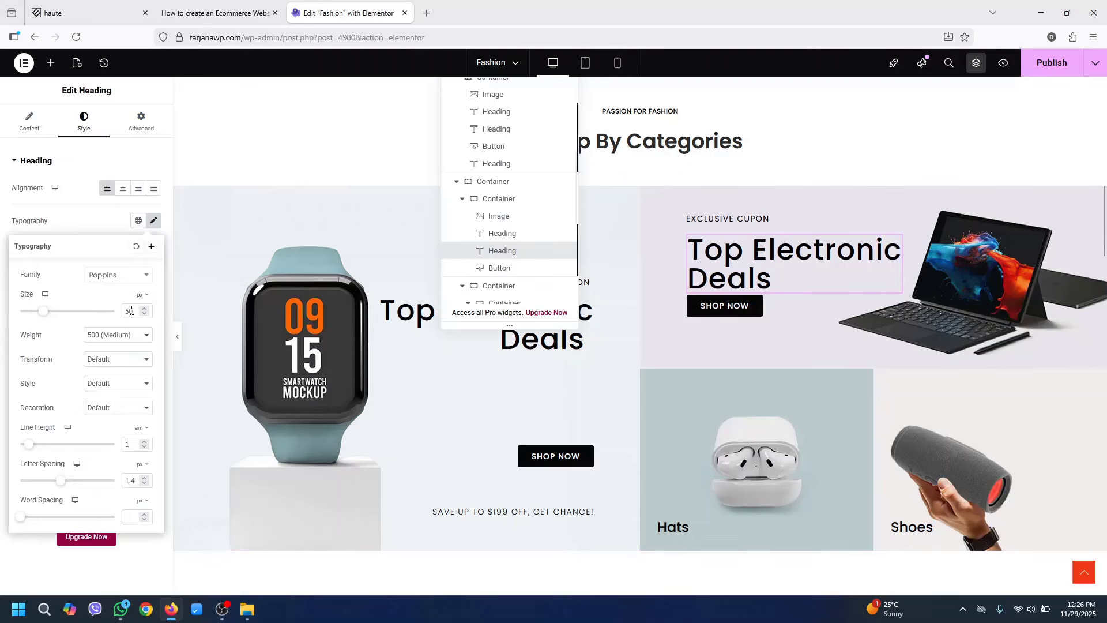
type("35")
Check the laptop banner's button on the haute page and paste the hero "shop now" button's style onto the laptop banner's button
left_click(749, 305)
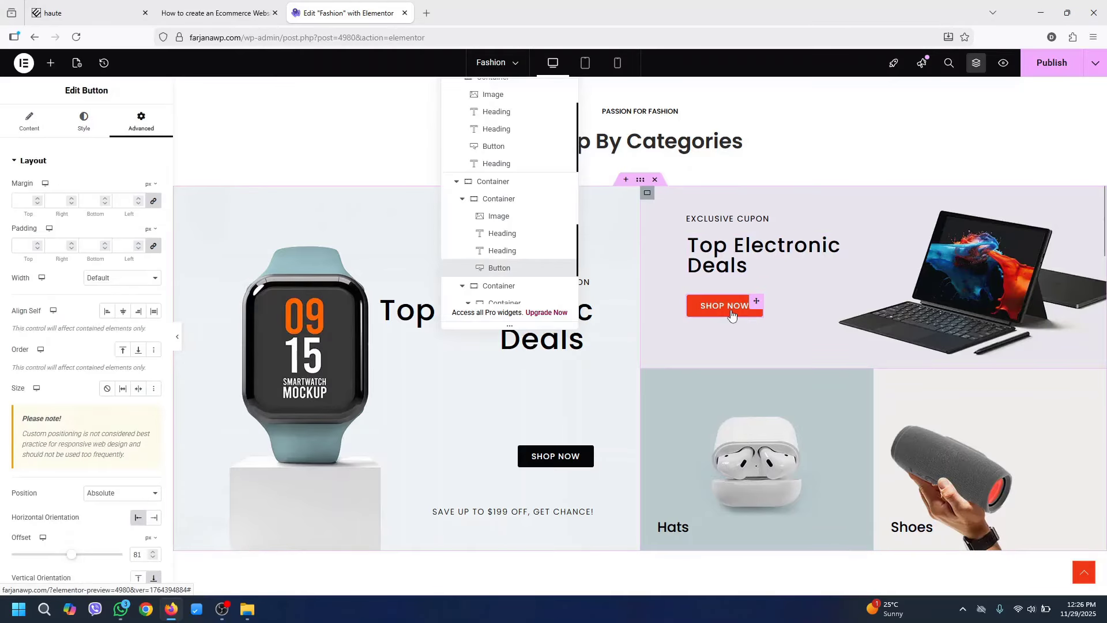
left_click(81, 16)
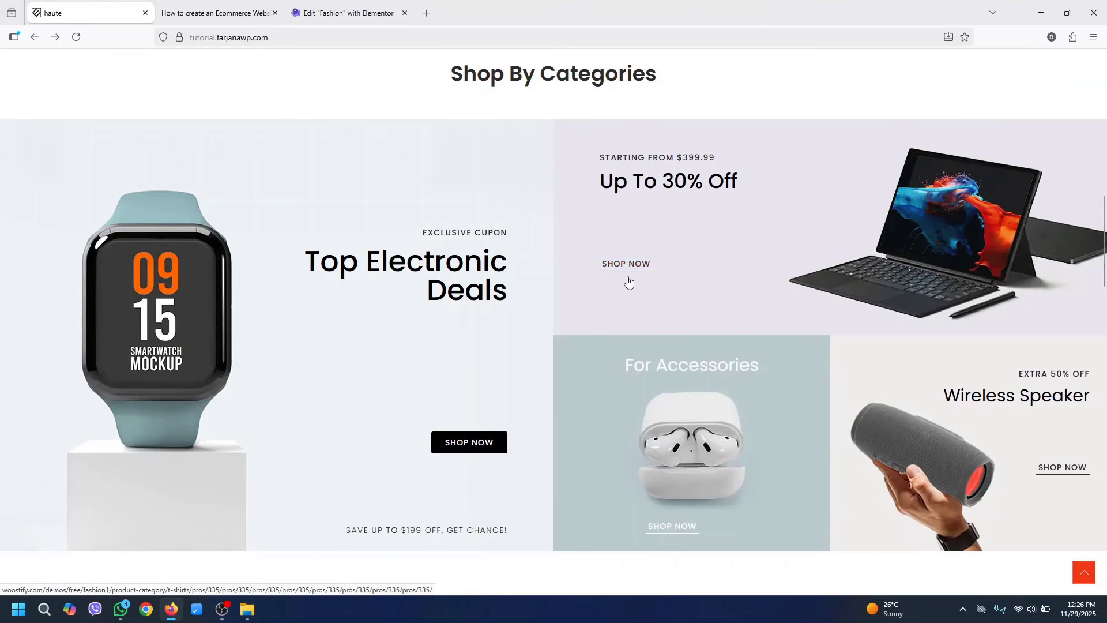
left_click(346, 12)
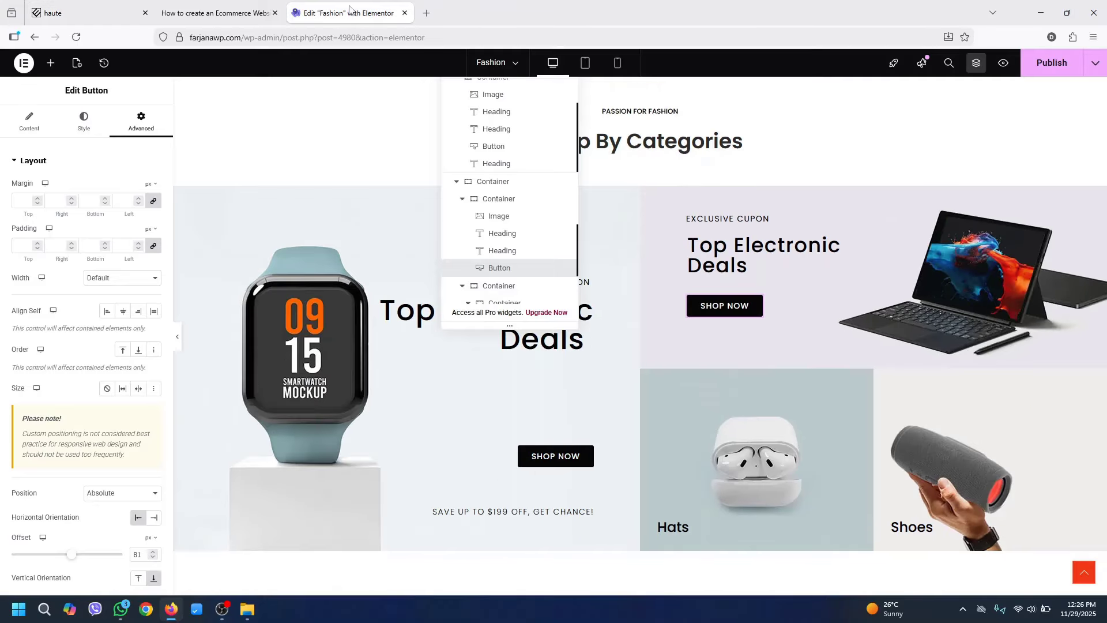
left_click(731, 316)
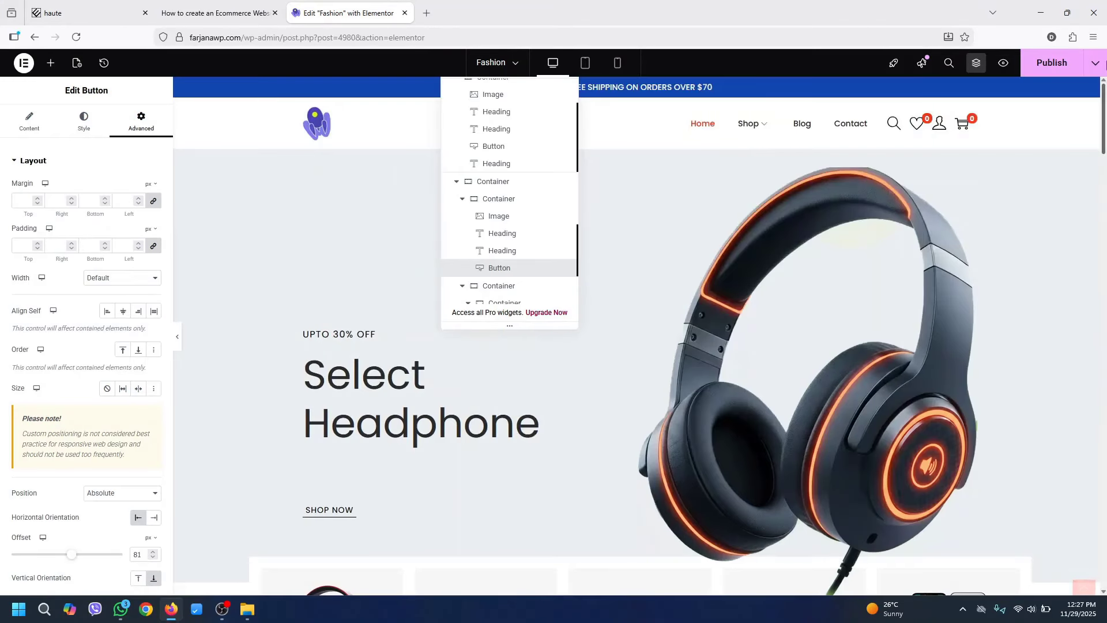
right_click(332, 516)
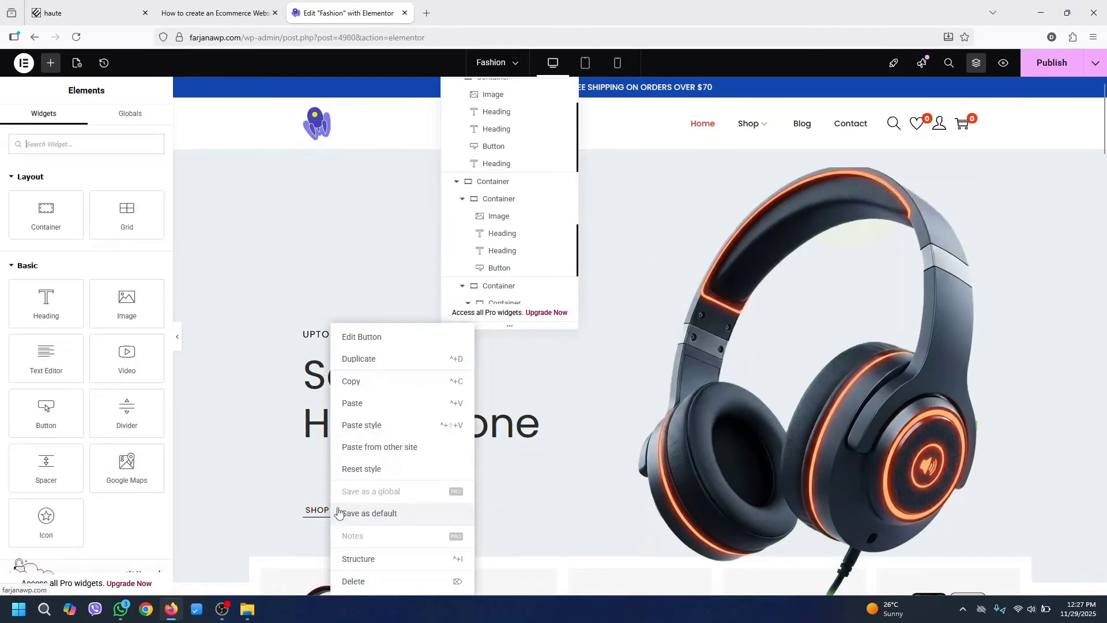
left_click(390, 381)
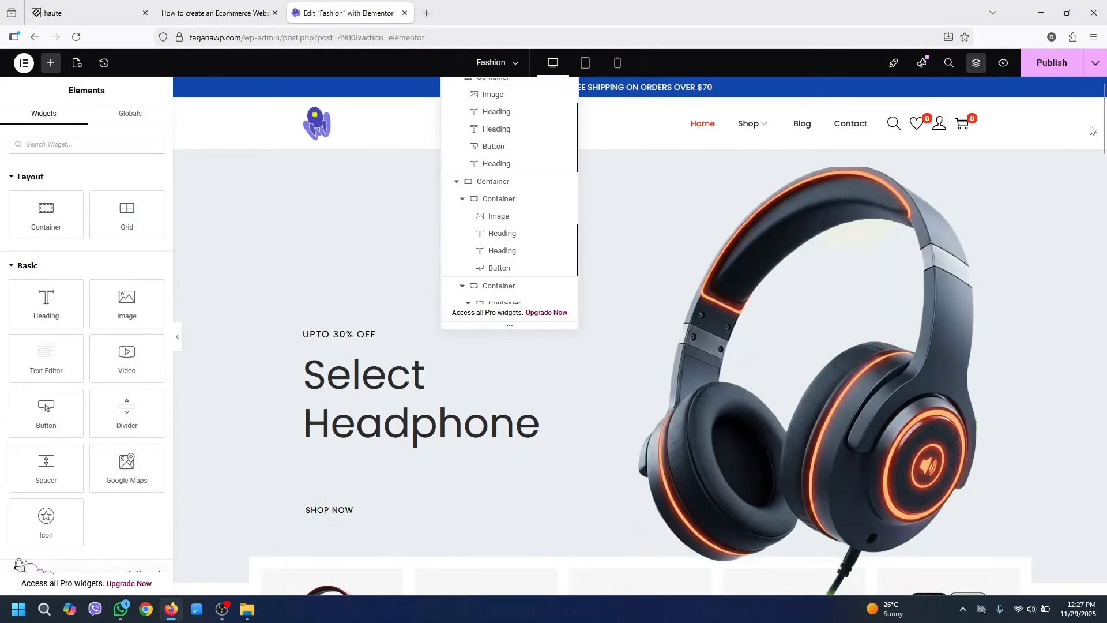
left_click_drag(1105, 123, 1079, 235)
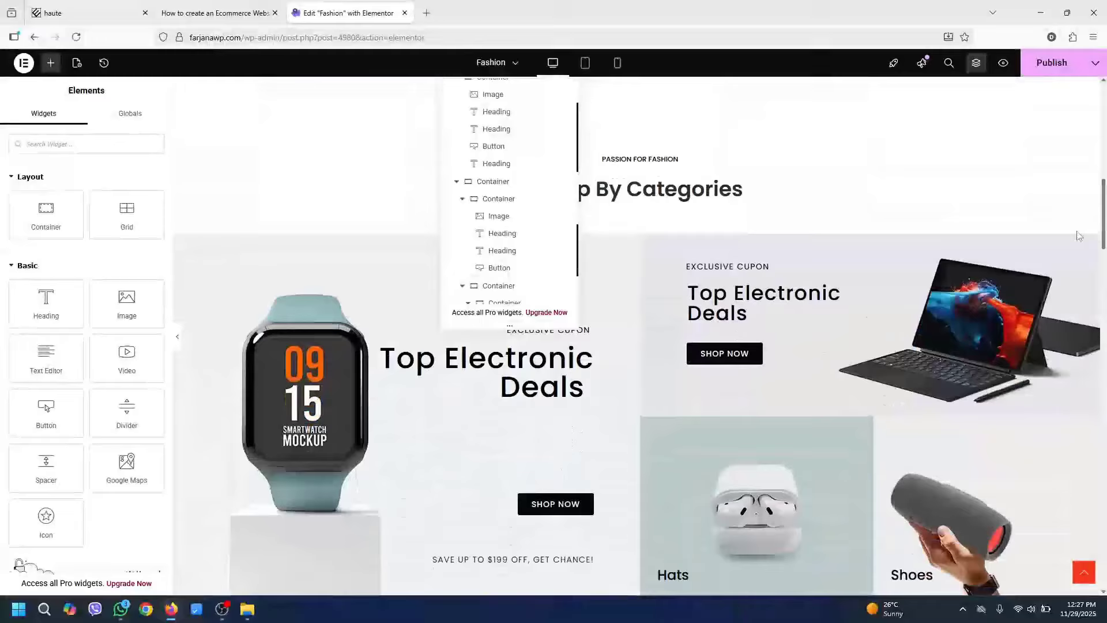
right_click(725, 352)
left_click(766, 431)
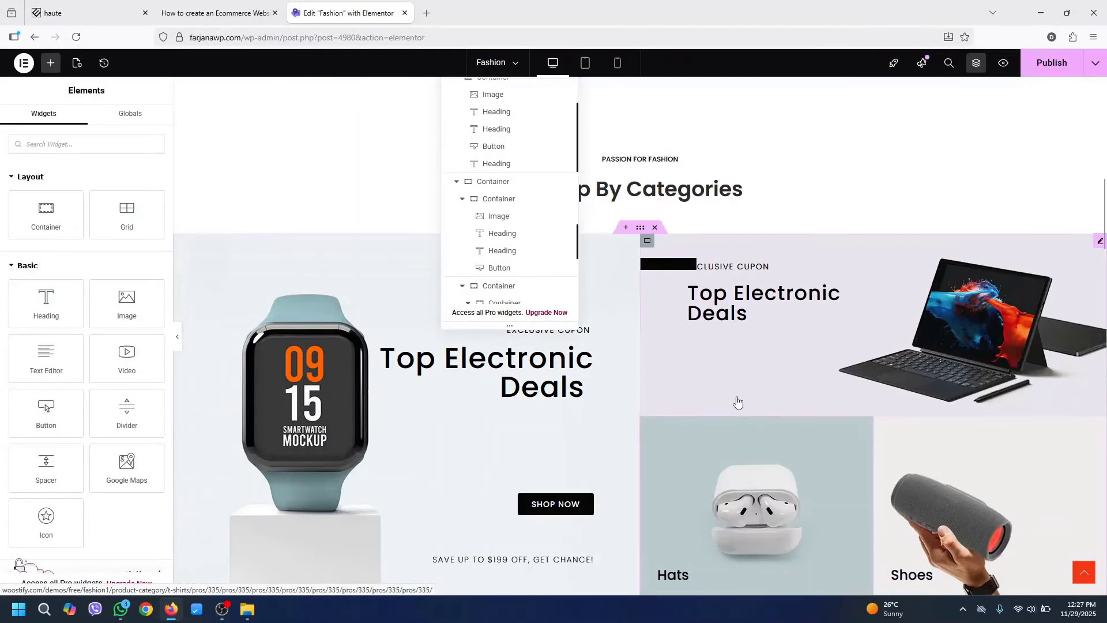
Make the laptop banner button's background color fully transparent in both the normal and hover states
left_click(671, 269)
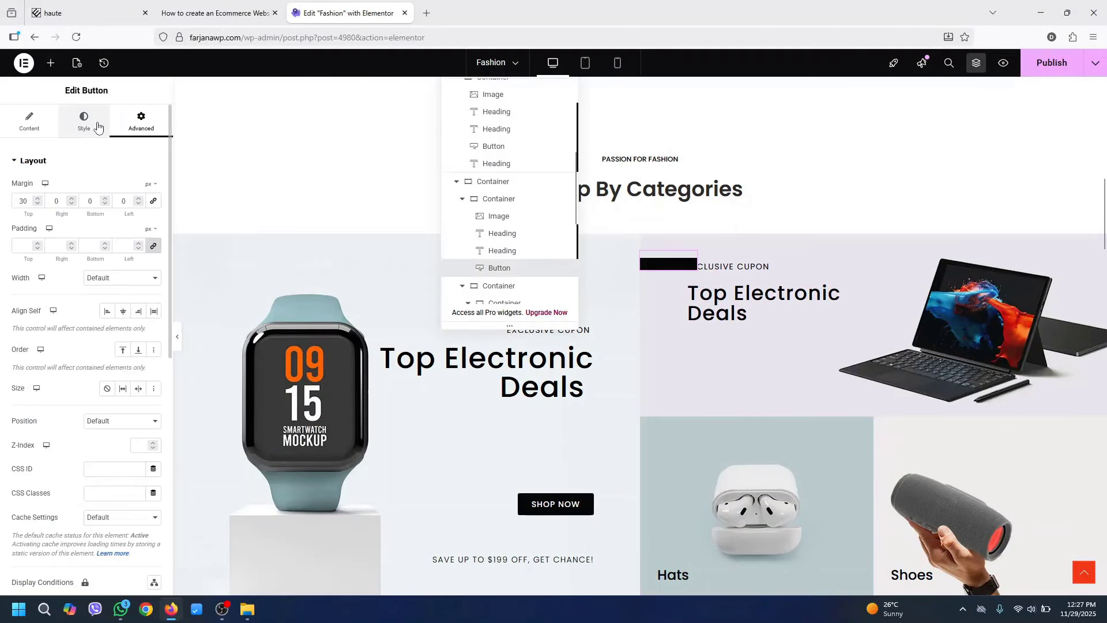
left_click(84, 123)
left_click(154, 334)
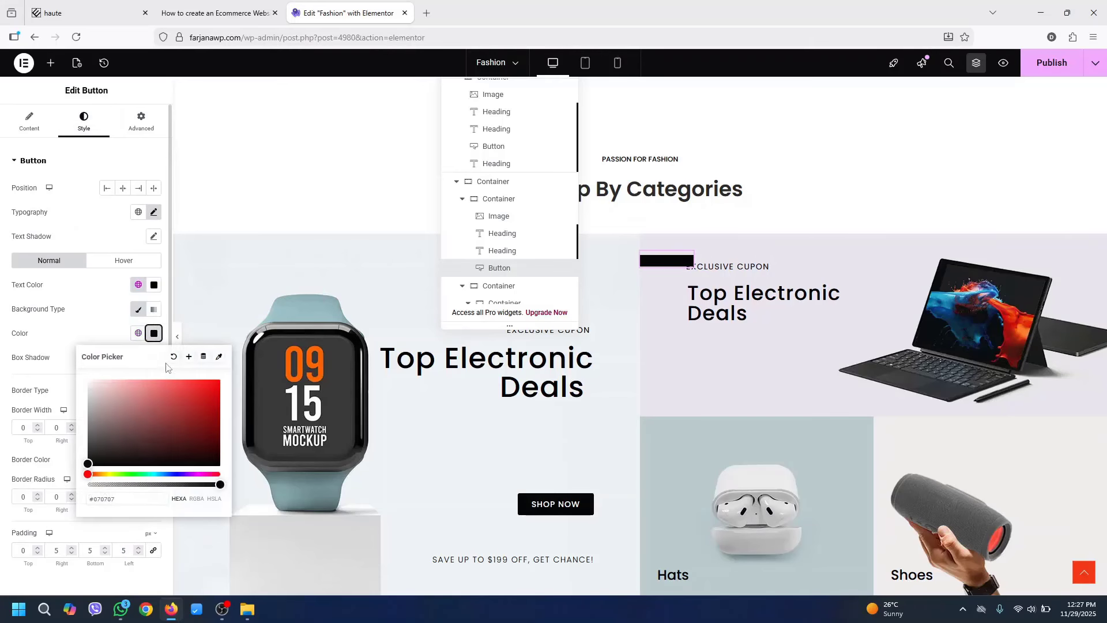
left_click_drag(169, 486, 36, 489)
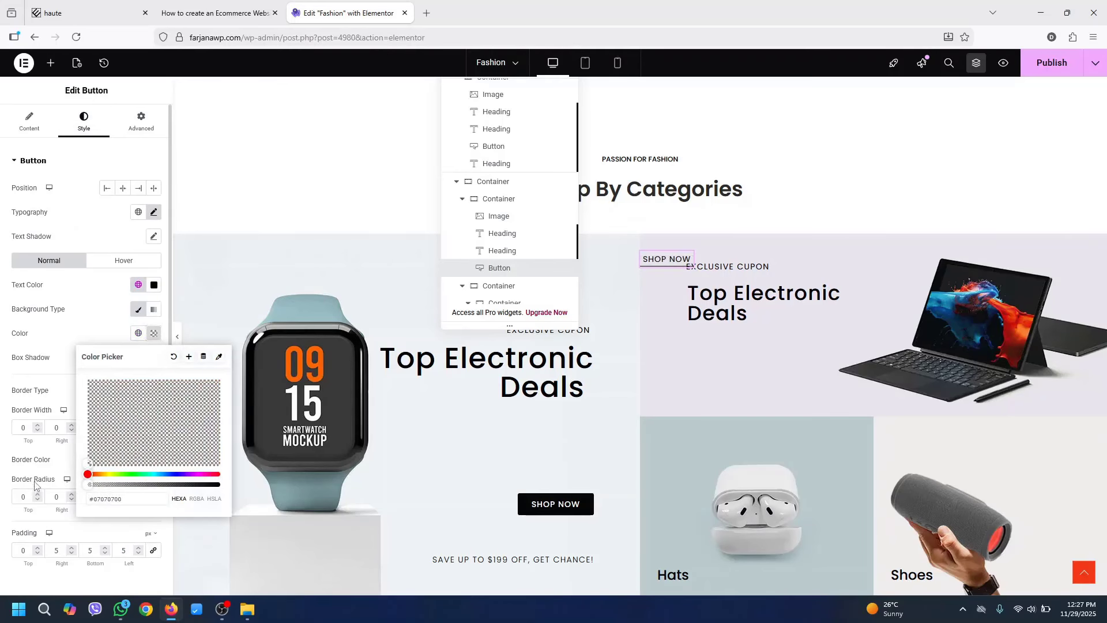
left_click(123, 260)
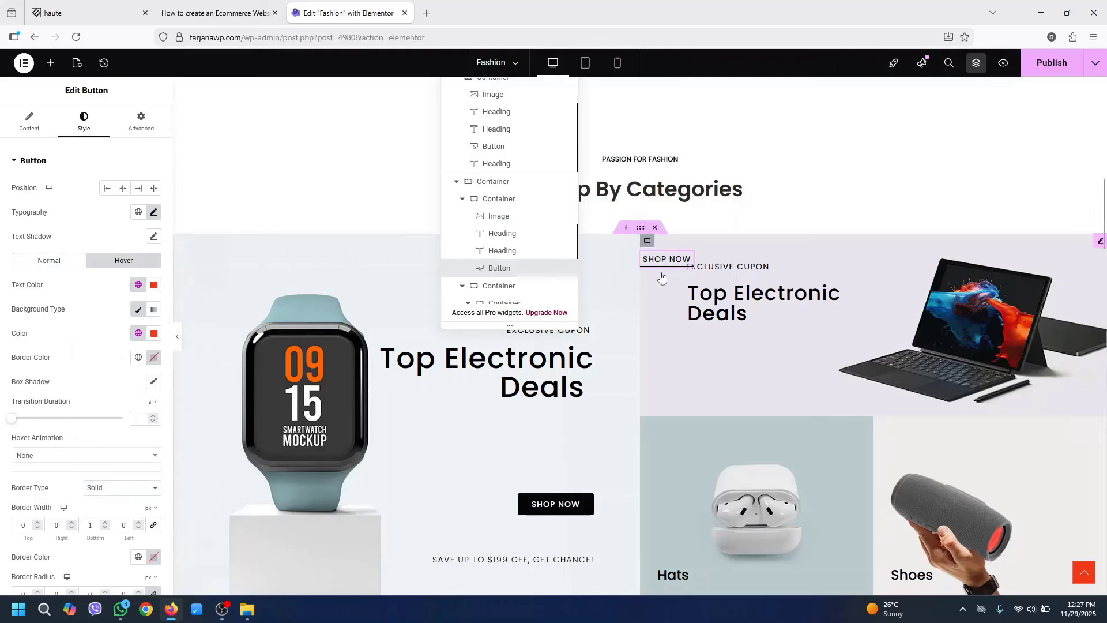
left_click(154, 334)
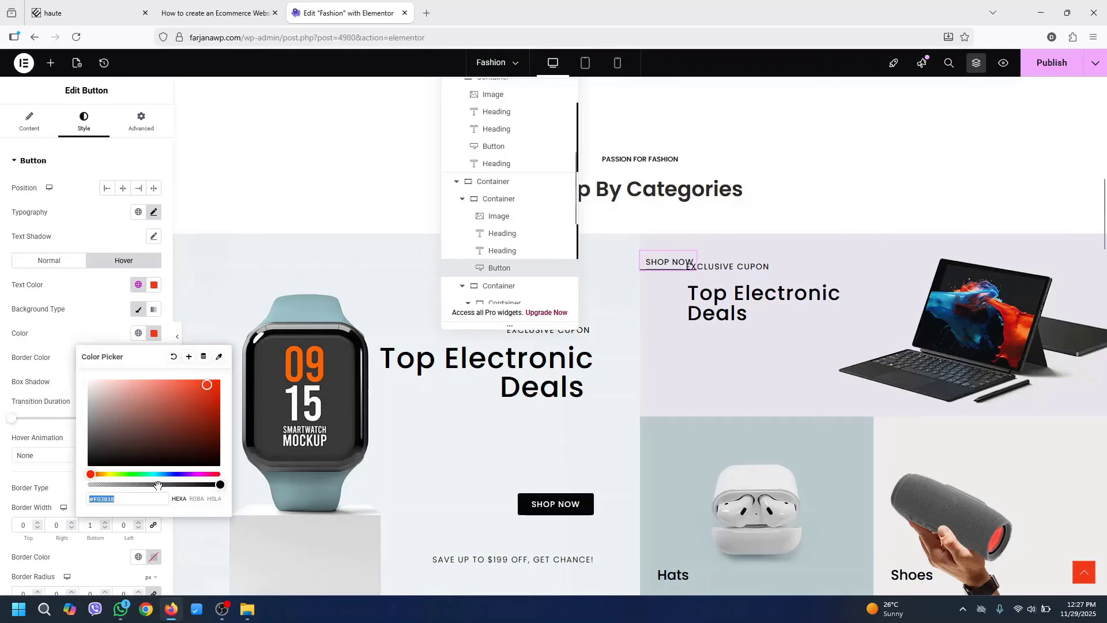
left_click_drag(158, 486, 40, 498)
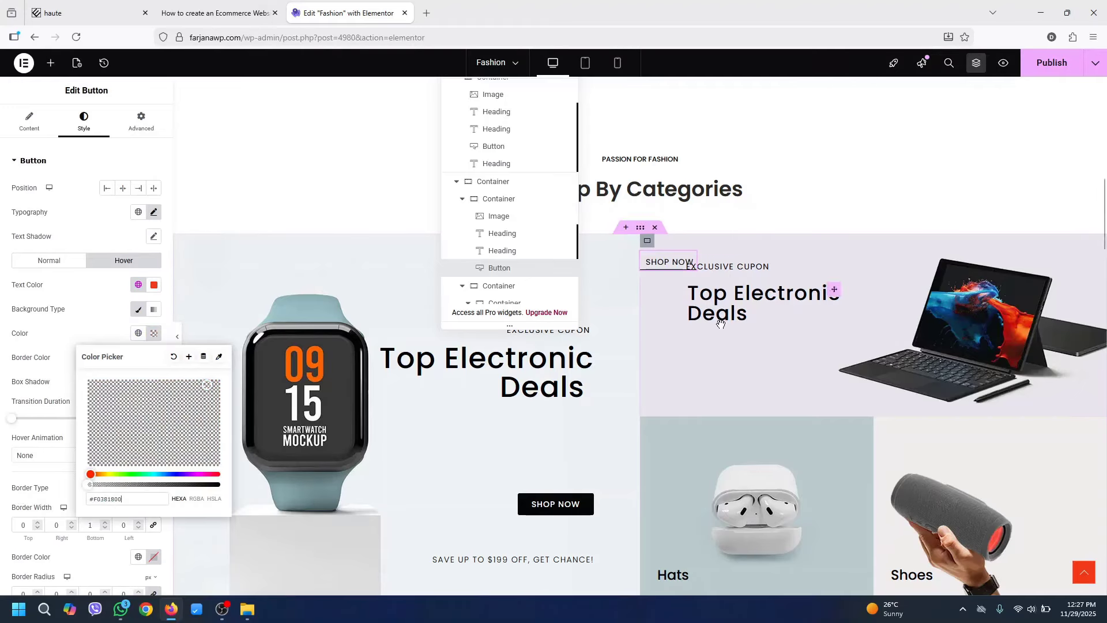
Position the laptop banner's "shop now" button absolutely, with an 80 px horizontal offset and a 190 px vertical offset
left_click(132, 136)
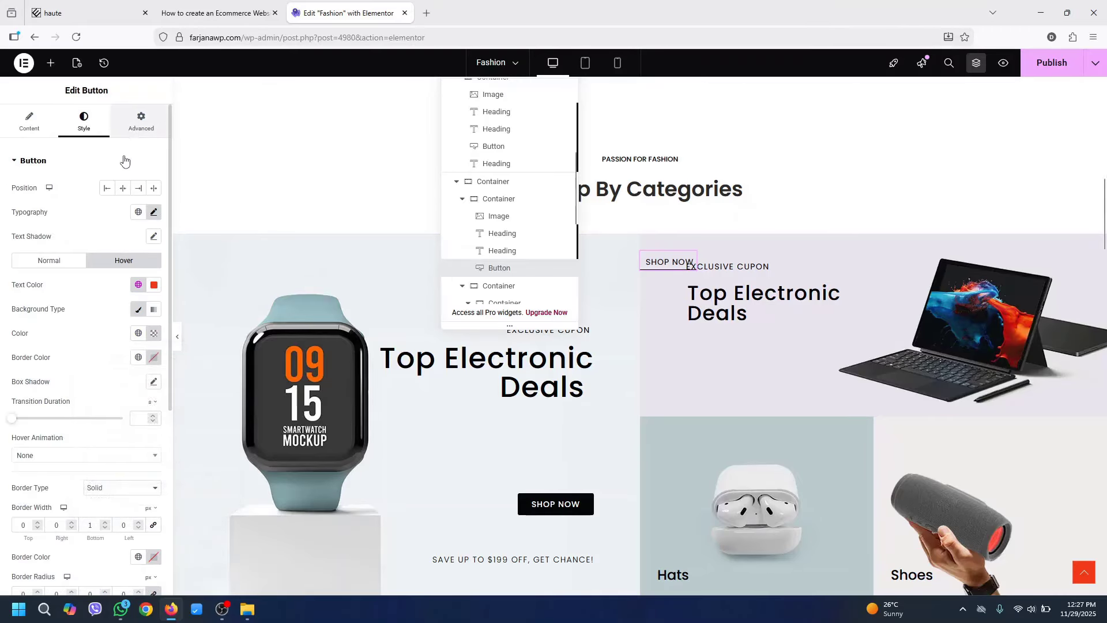
left_click(138, 124)
left_click(106, 426)
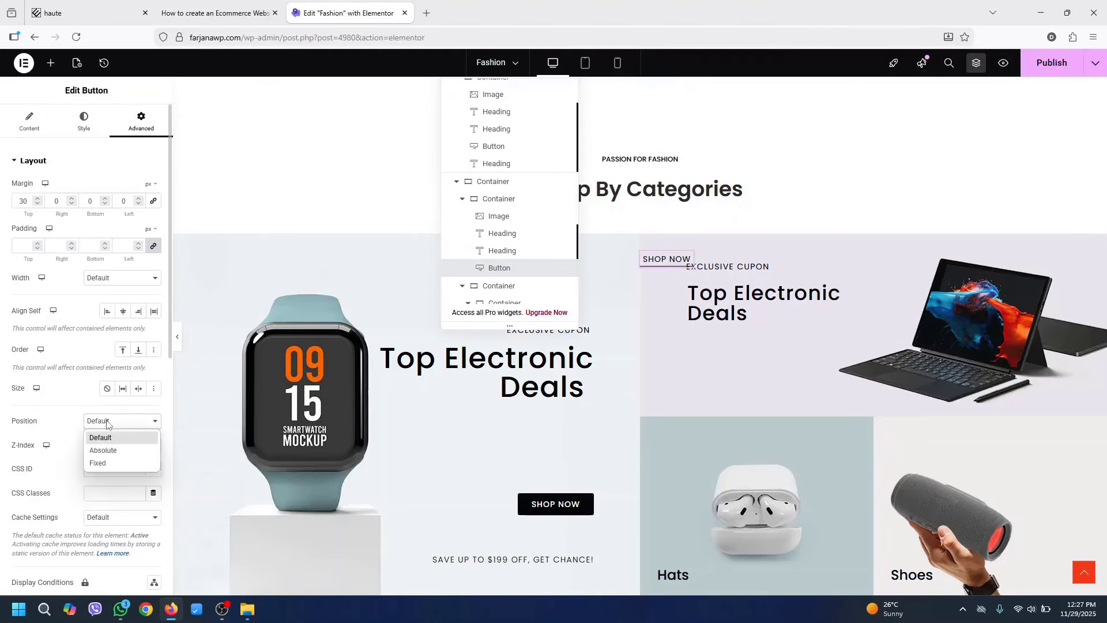
left_click(110, 451)
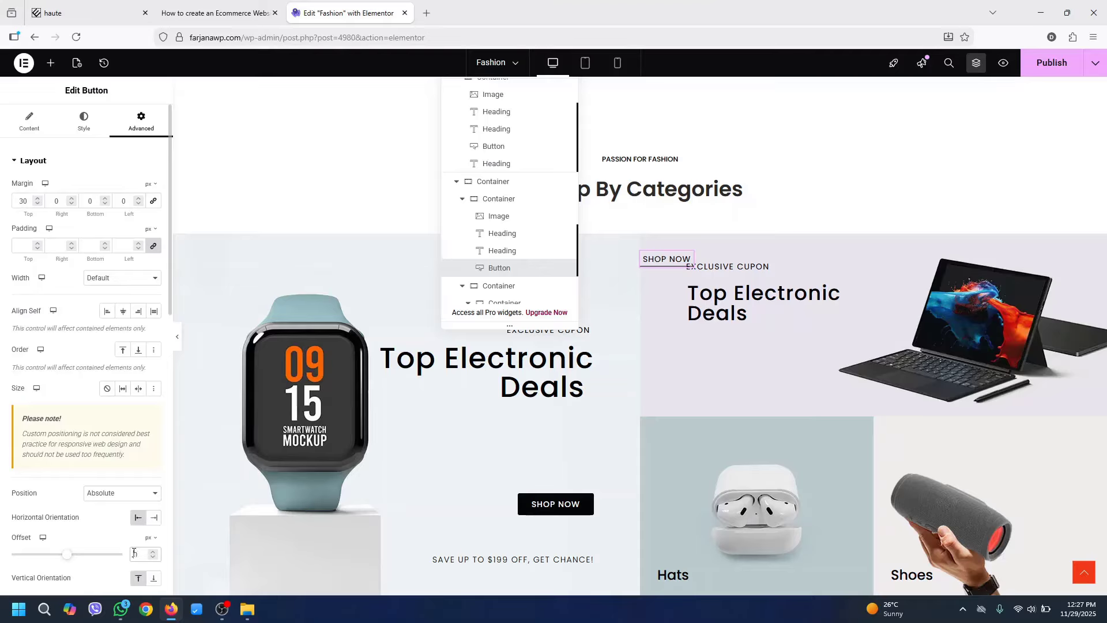
type("80")
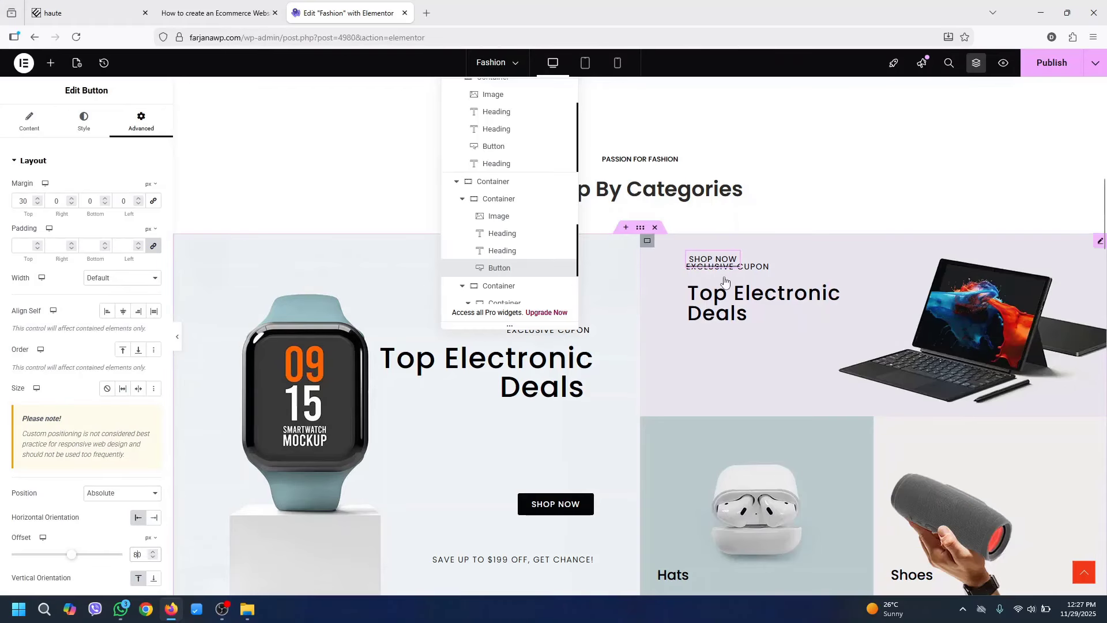
left_click_drag(726, 260, 726, 374)
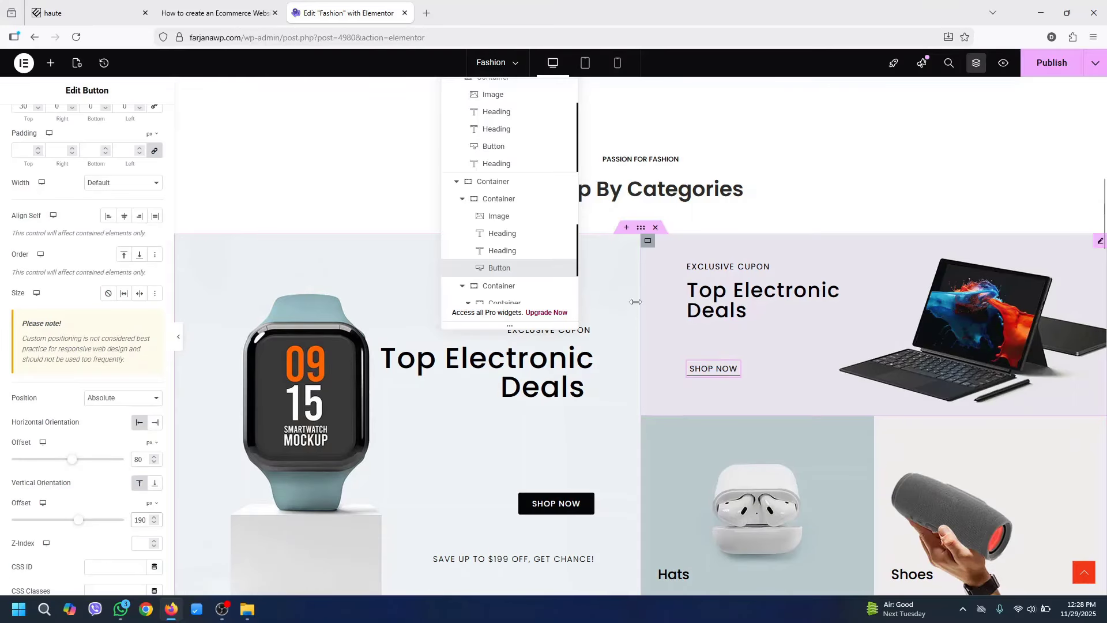
Replace the laptop banner's two heading texts with "Up To 30% Off" and "STARTING FROM $399.99" from the haute page
left_click(86, 12)
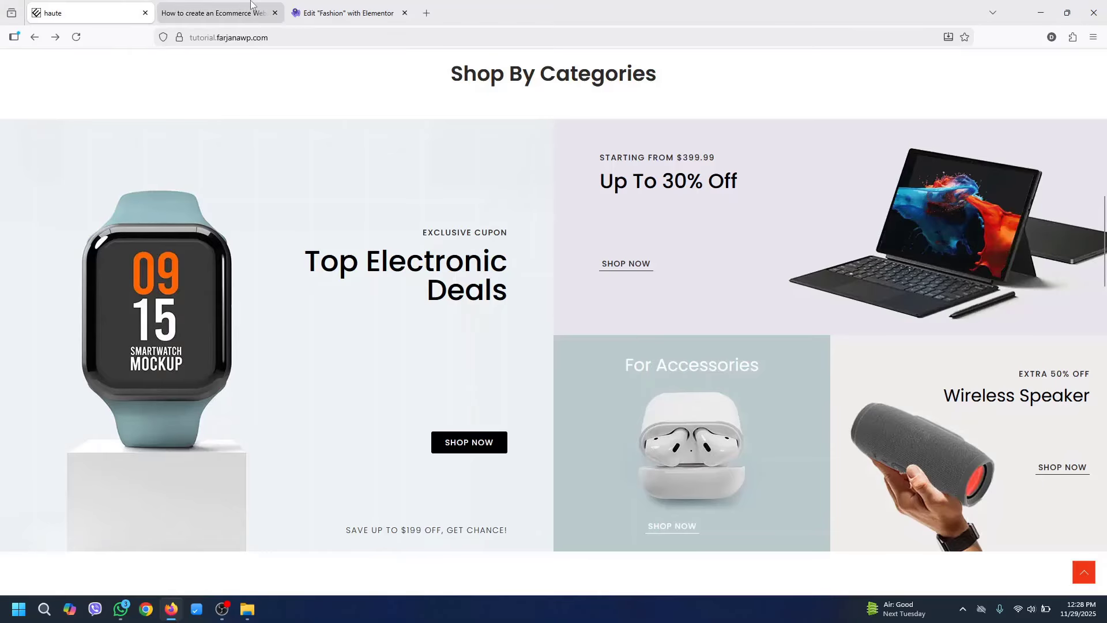
triple_click(609, 176)
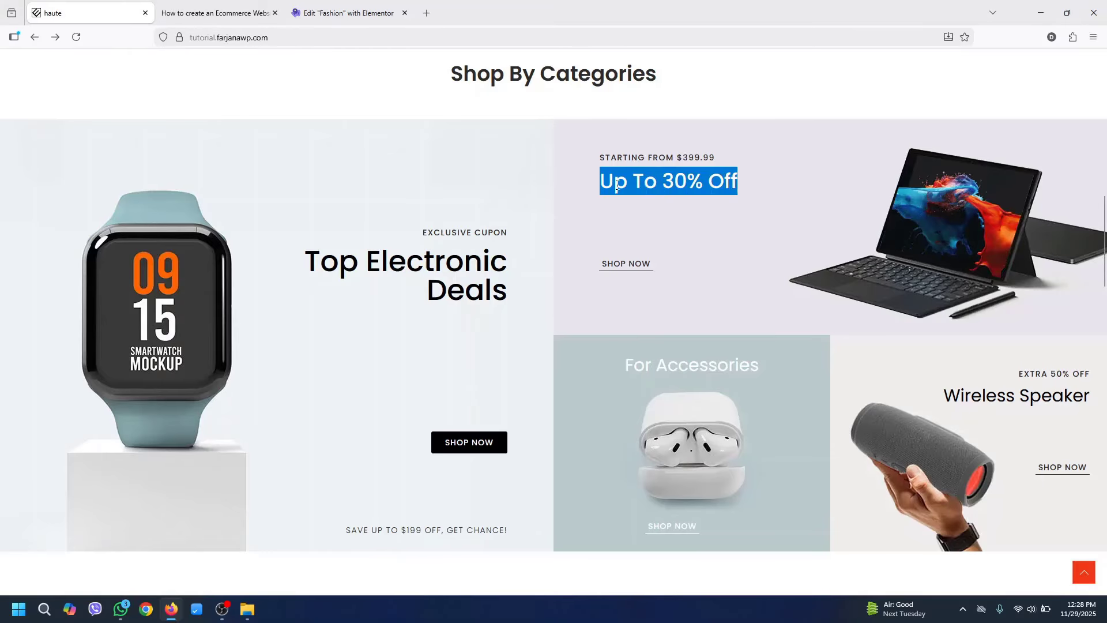
right_click(616, 185)
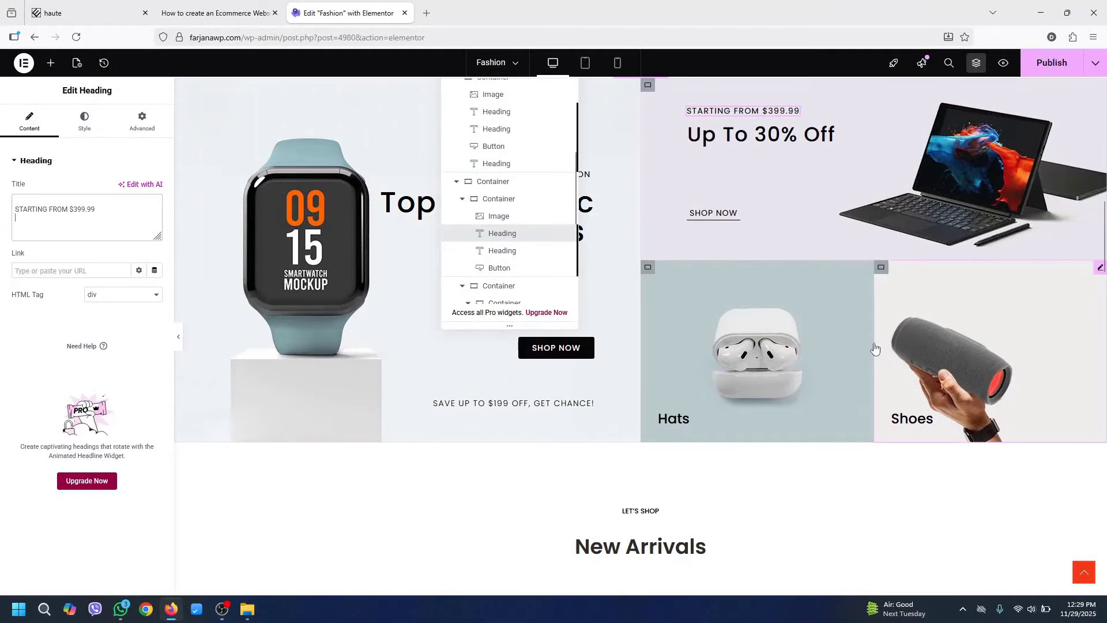
Copy the laptop banner's "Up To 30% Off" heading and paste it into the earbuds banner
right_click(772, 135)
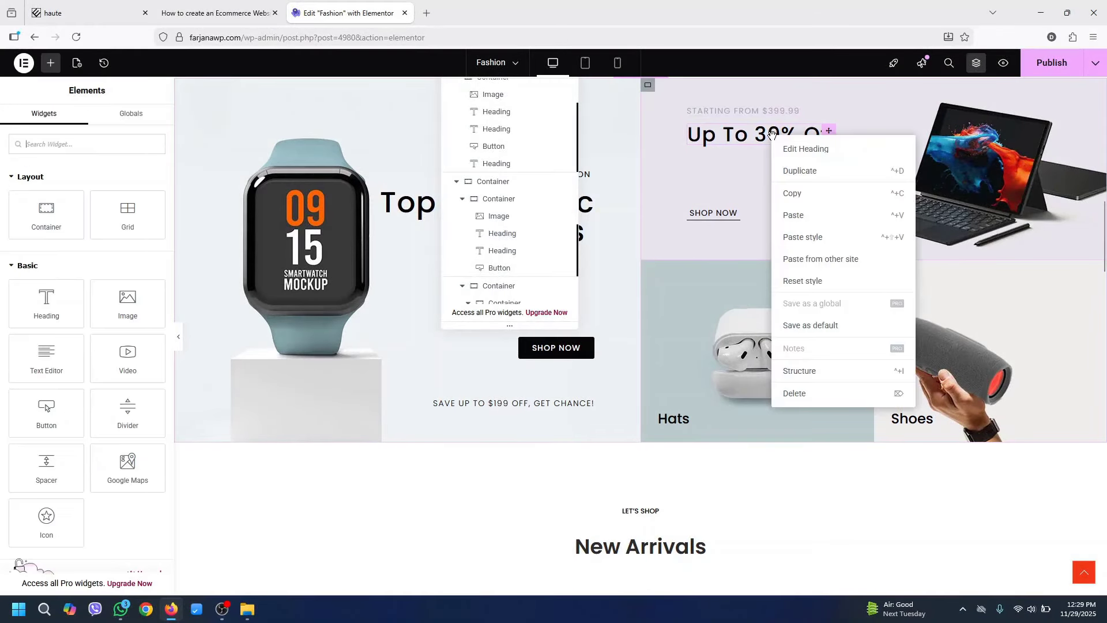
left_click(814, 194)
right_click(676, 418)
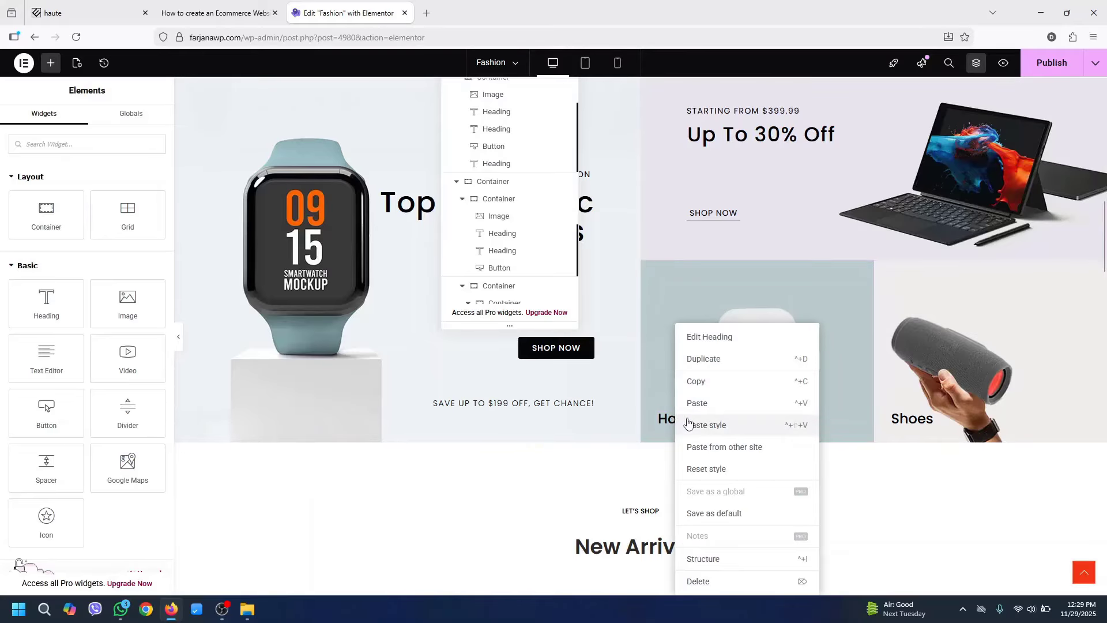
left_click(714, 407)
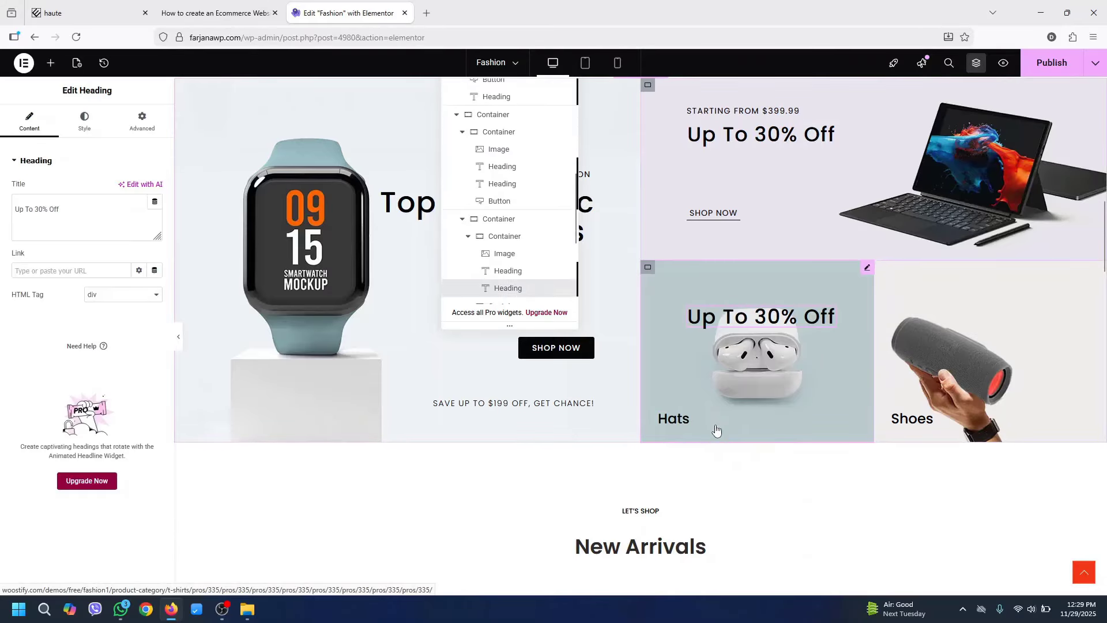
Paste a copy of the laptop banner's "shop now" button into the earbuds banner and delete that banner's "Hats" heading
left_click(100, 5)
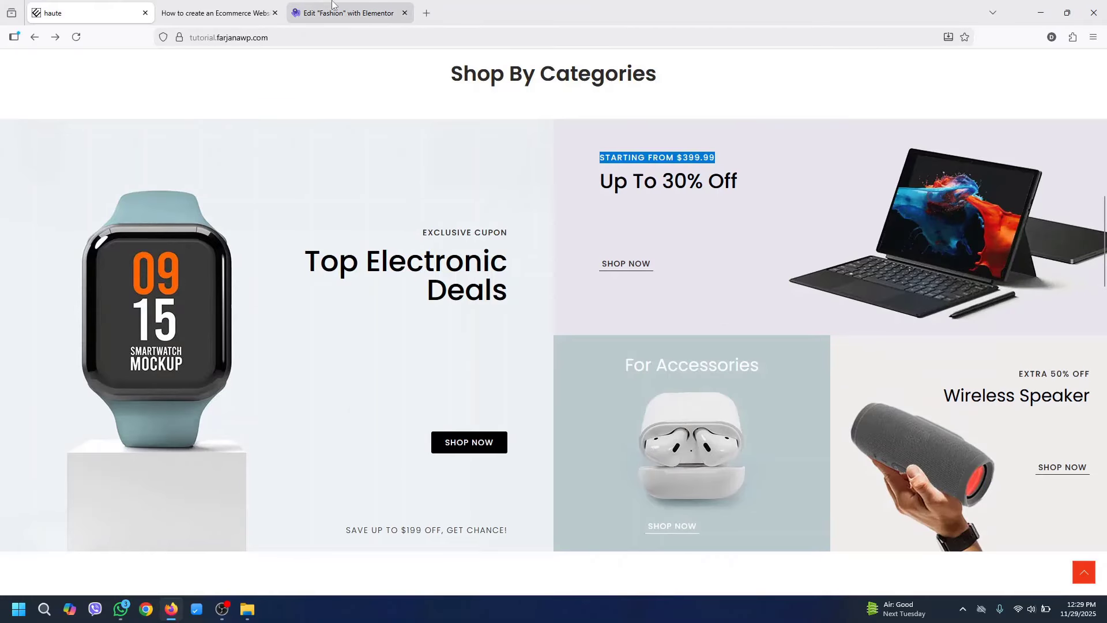
left_click(346, 13)
right_click(721, 216)
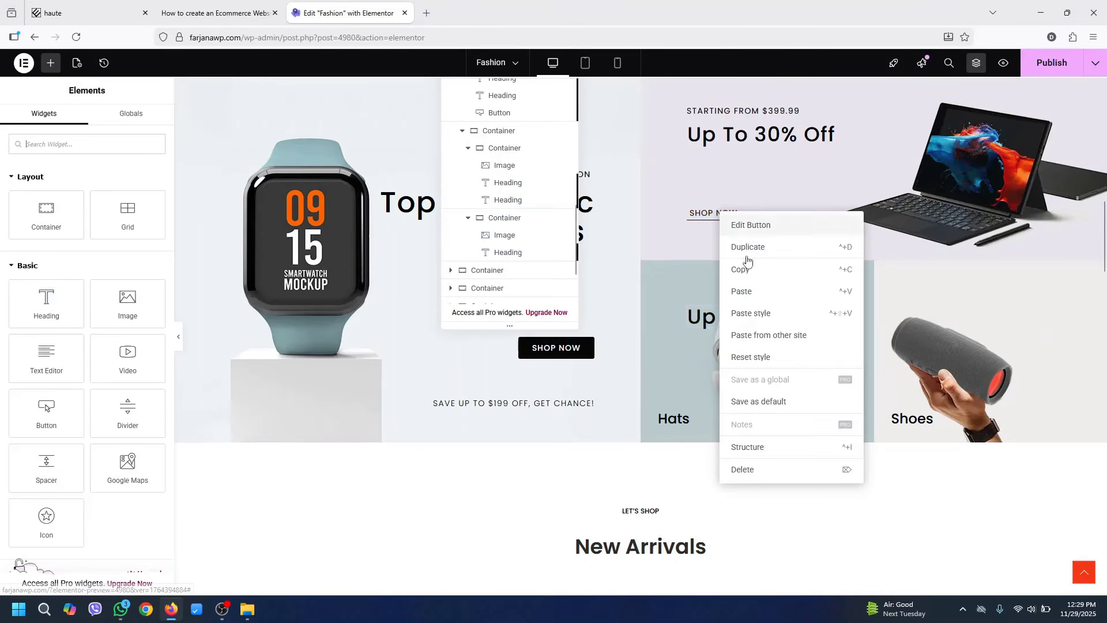
left_click(744, 267)
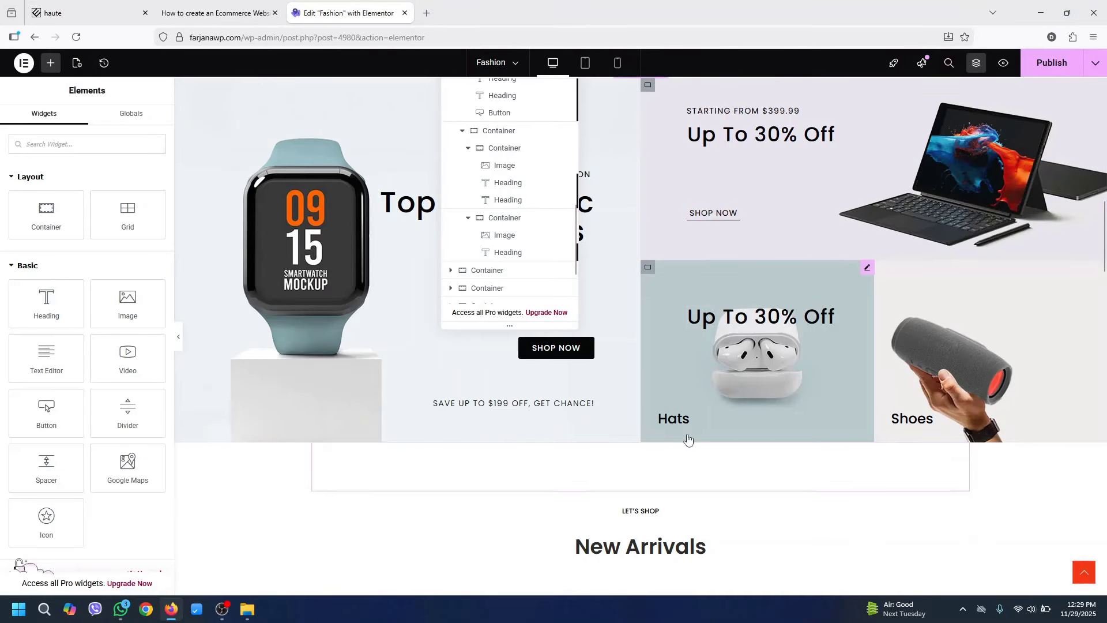
right_click(751, 315)
left_click(785, 398)
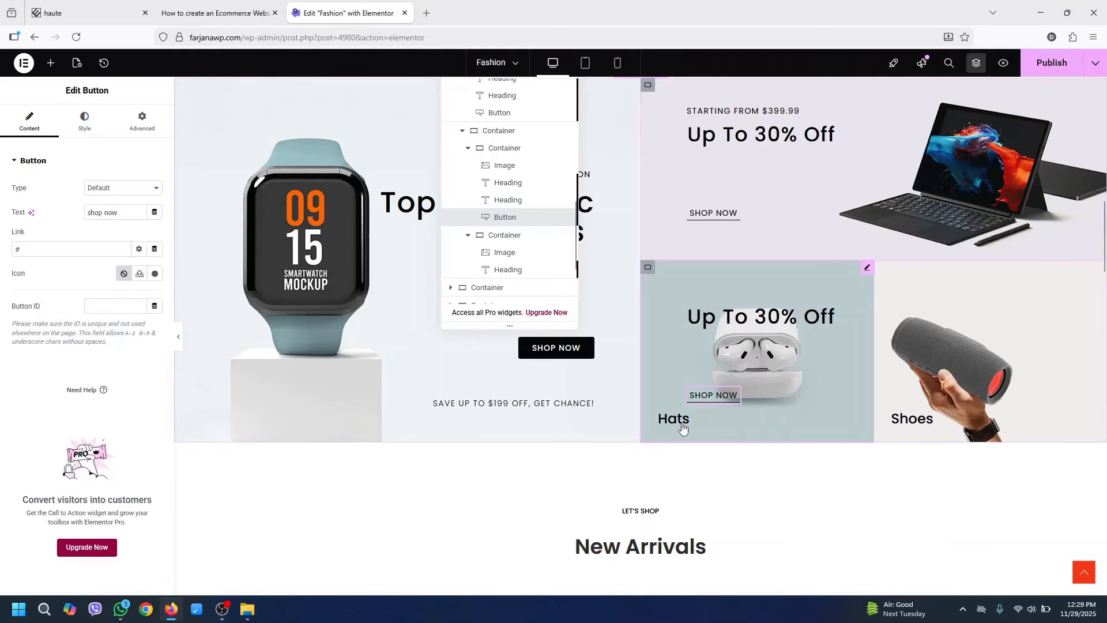
right_click(669, 421)
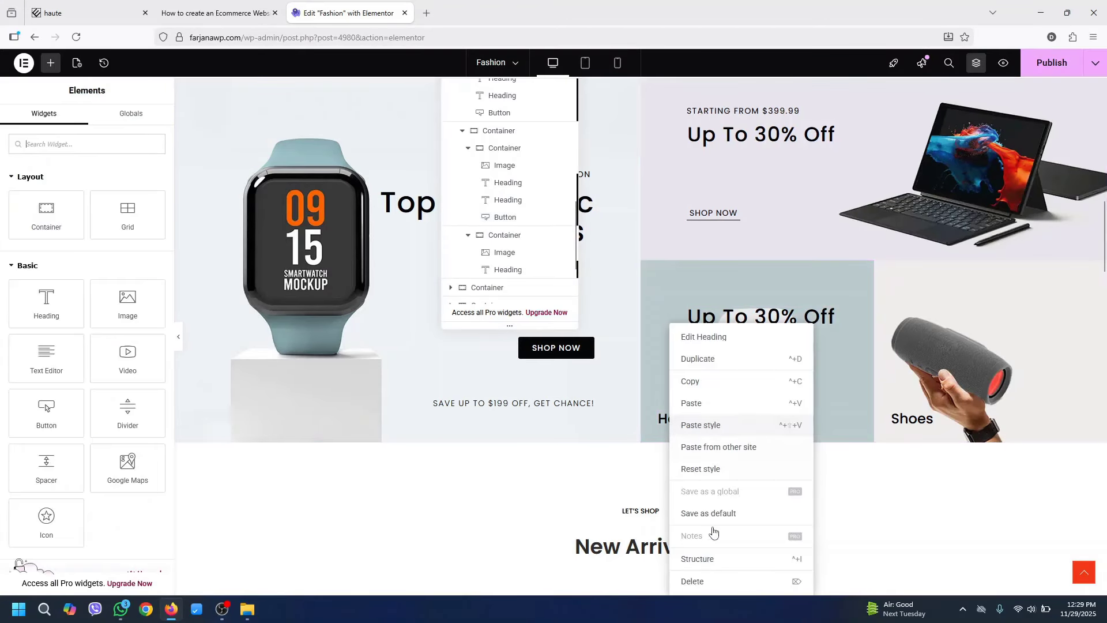
left_click(709, 590)
Make the earbuds banner's heading full width with a horizontal offset of 0 px and center its text
left_click(748, 319)
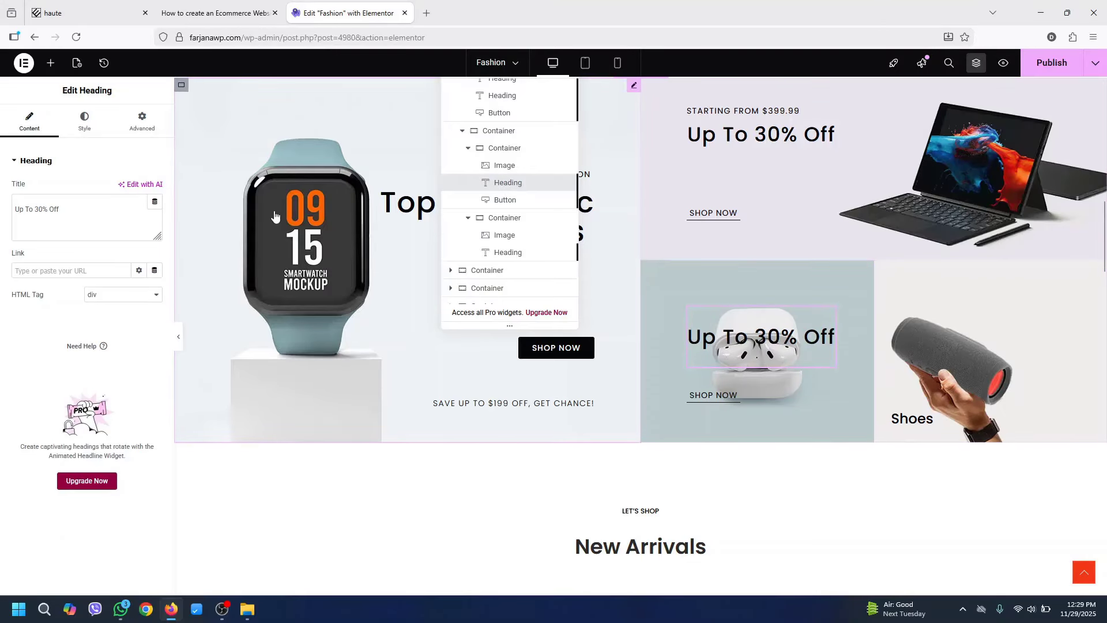
left_click(142, 120)
left_click(116, 280)
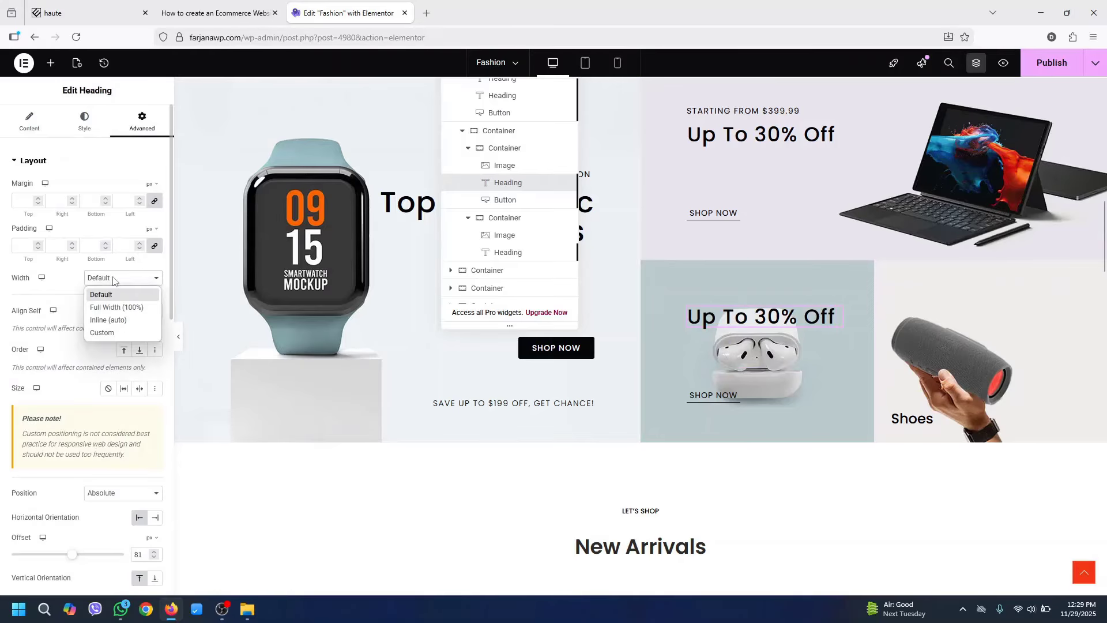
left_click(130, 312)
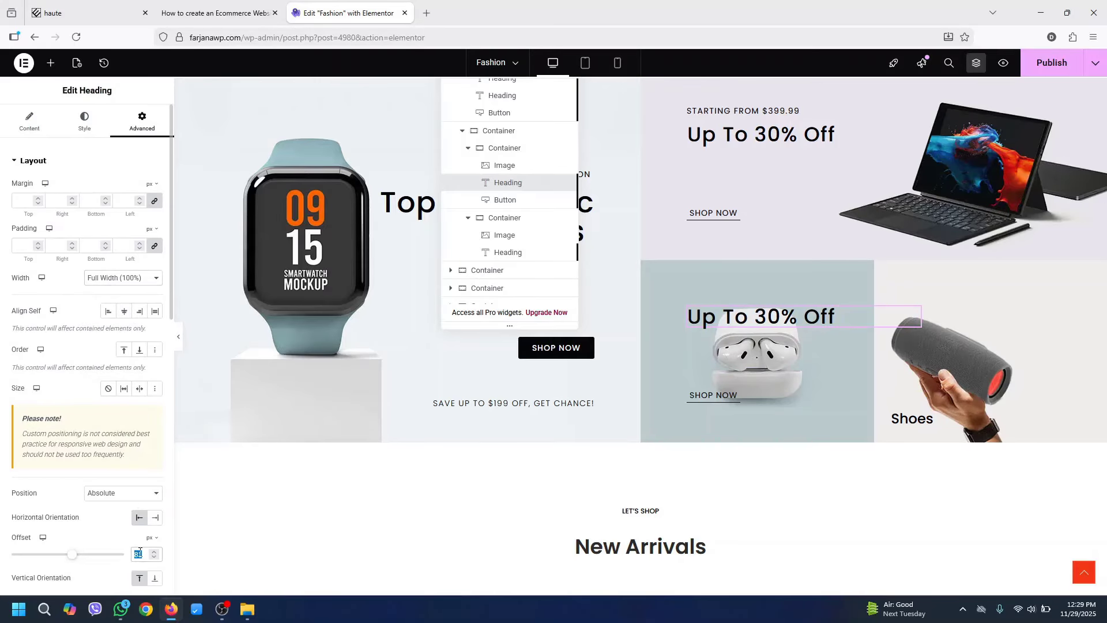
type("0")
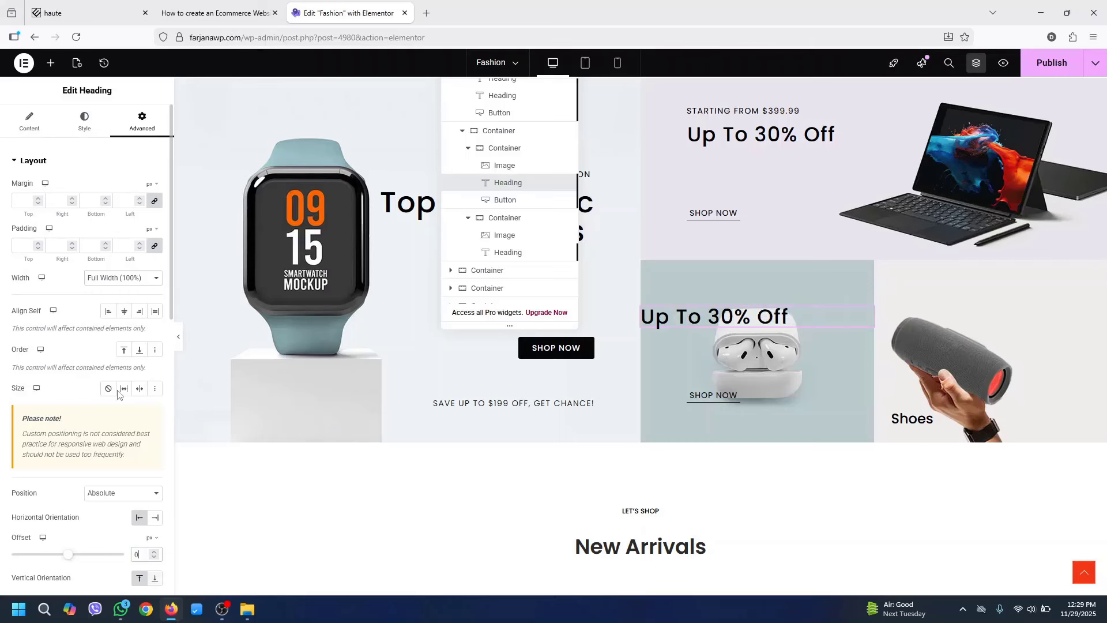
left_click(85, 125)
left_click(125, 190)
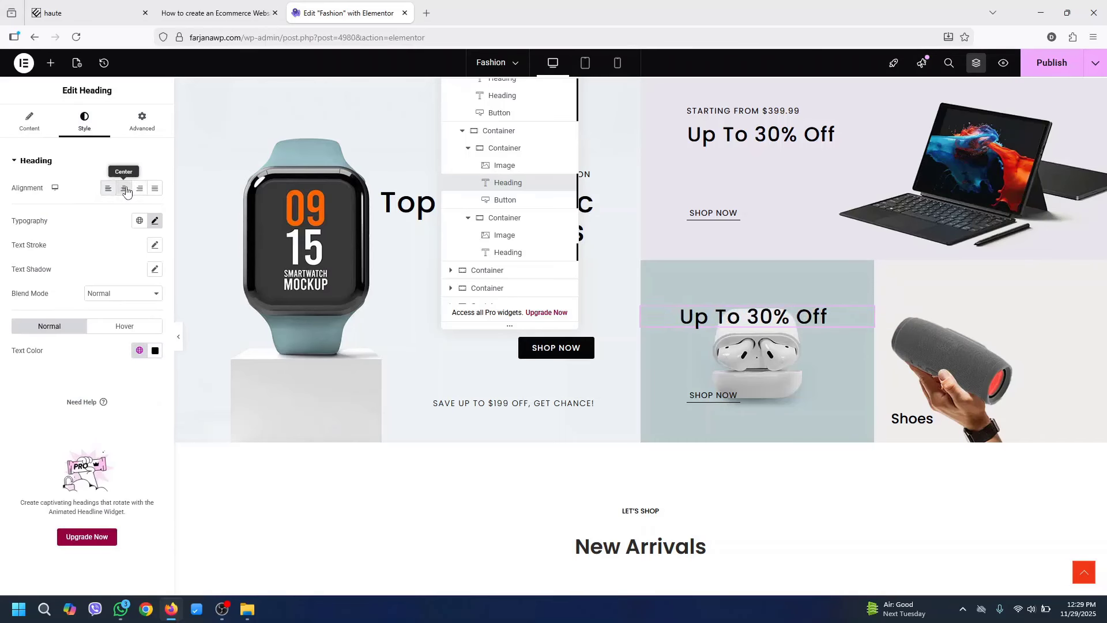
Set the earbuds banner heading's vertical offset to 30 px
left_click(153, 131)
scroll(140, 557, "down", 2)
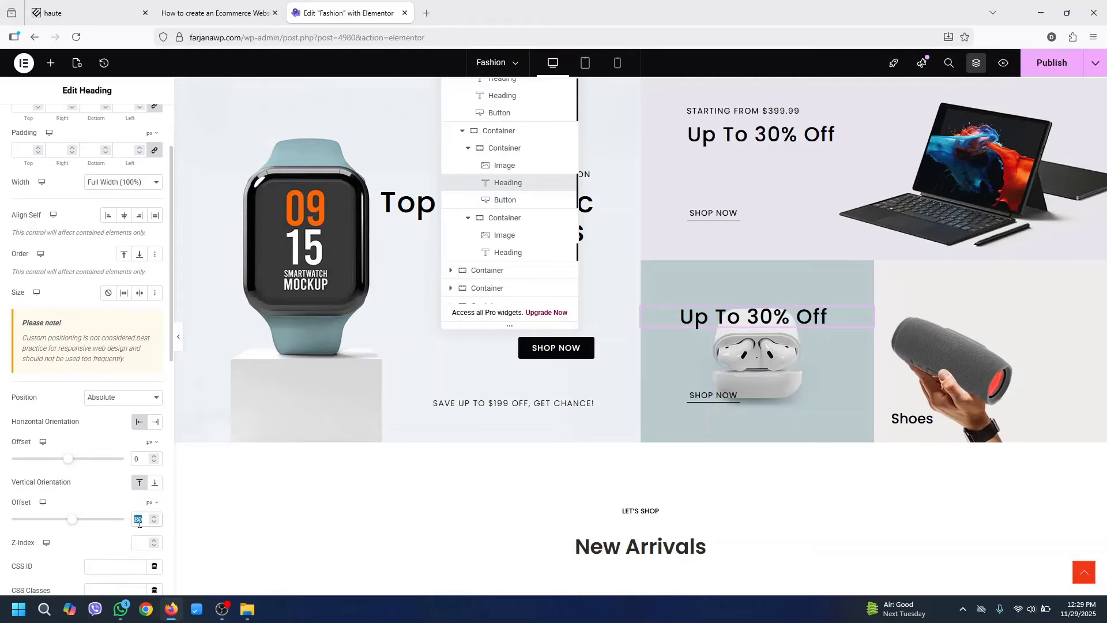
type("30")
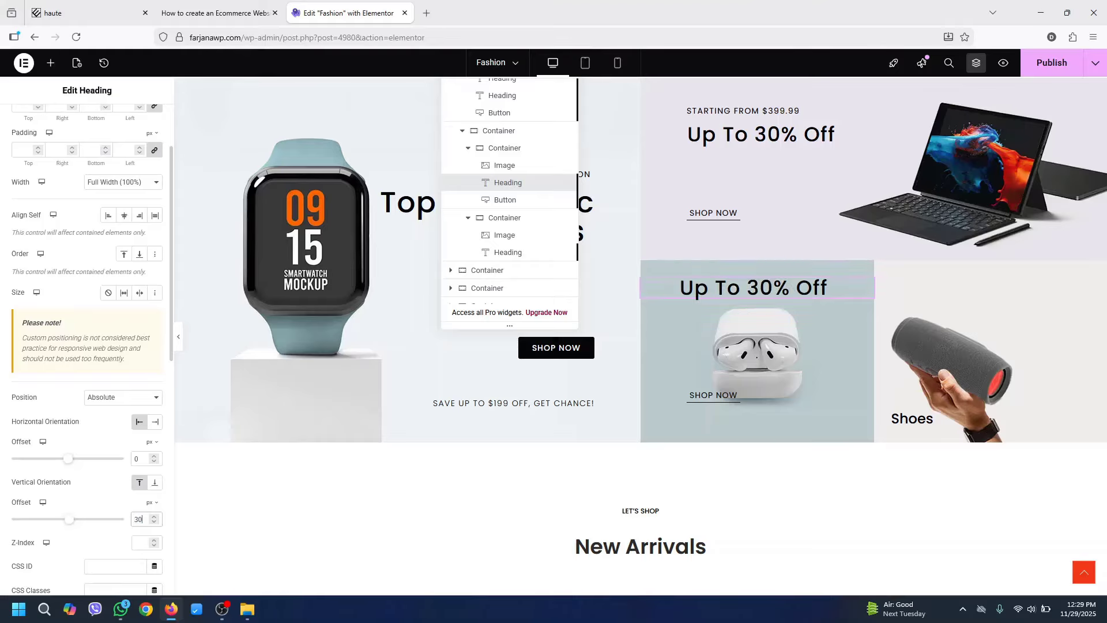
Set the earbuds banner heading's font size to 30 px and its text color to white (#FFFFFF)
scroll(134, 132, "up", 2)
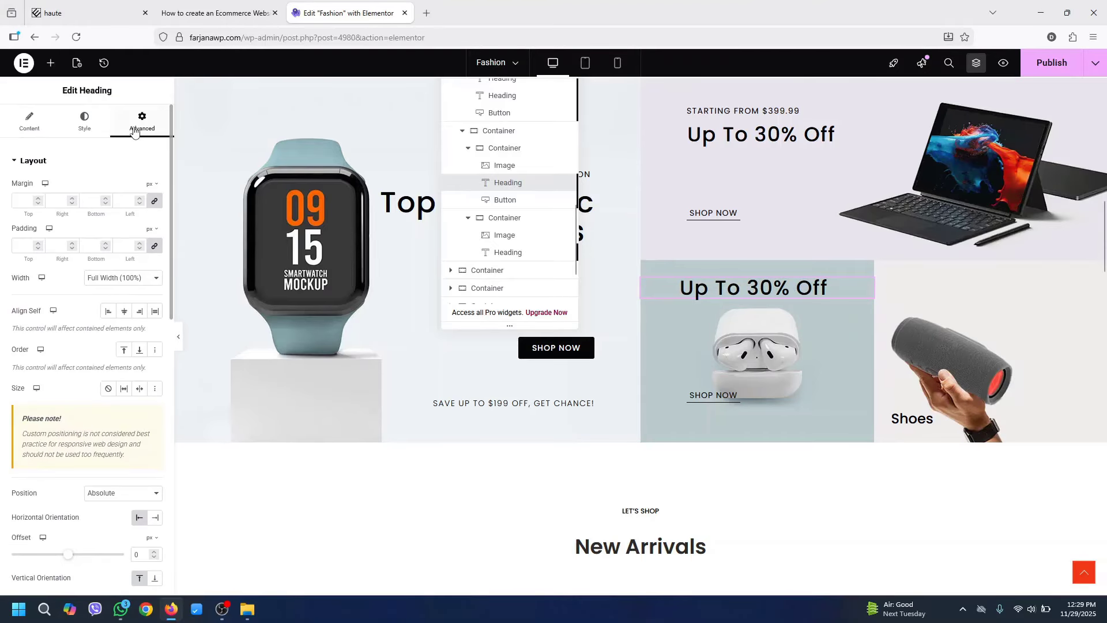
left_click(85, 122)
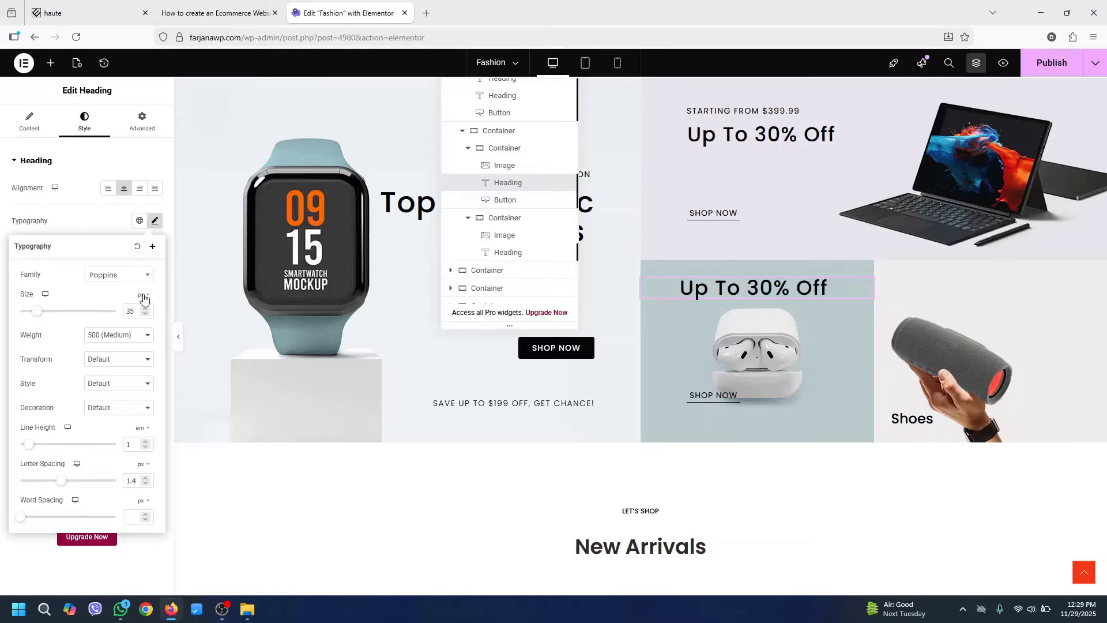
type("30")
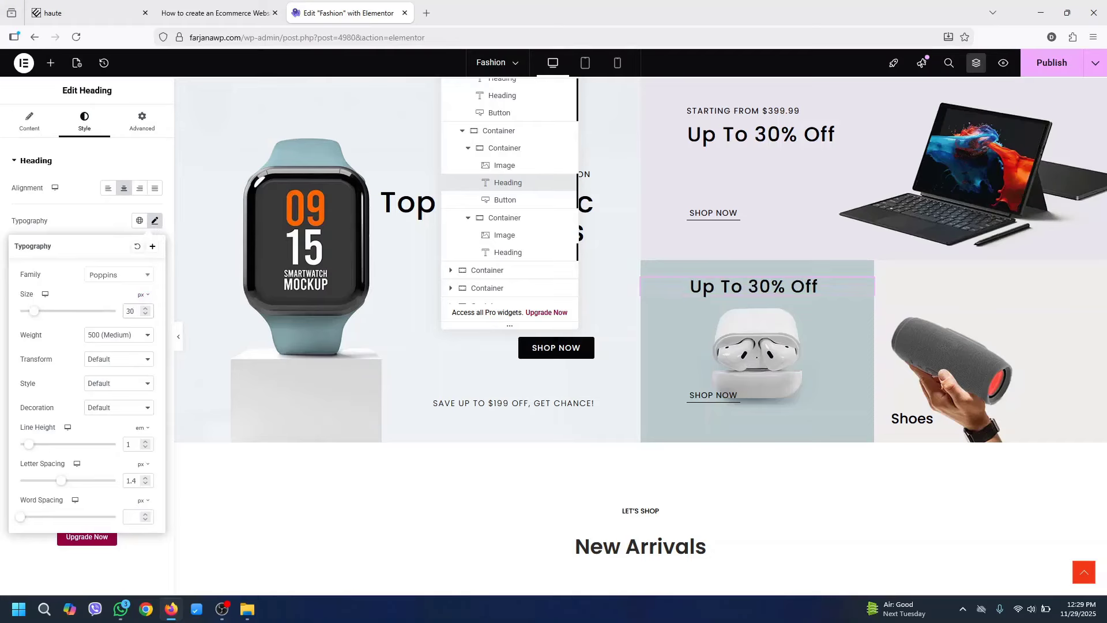
left_click(101, 218)
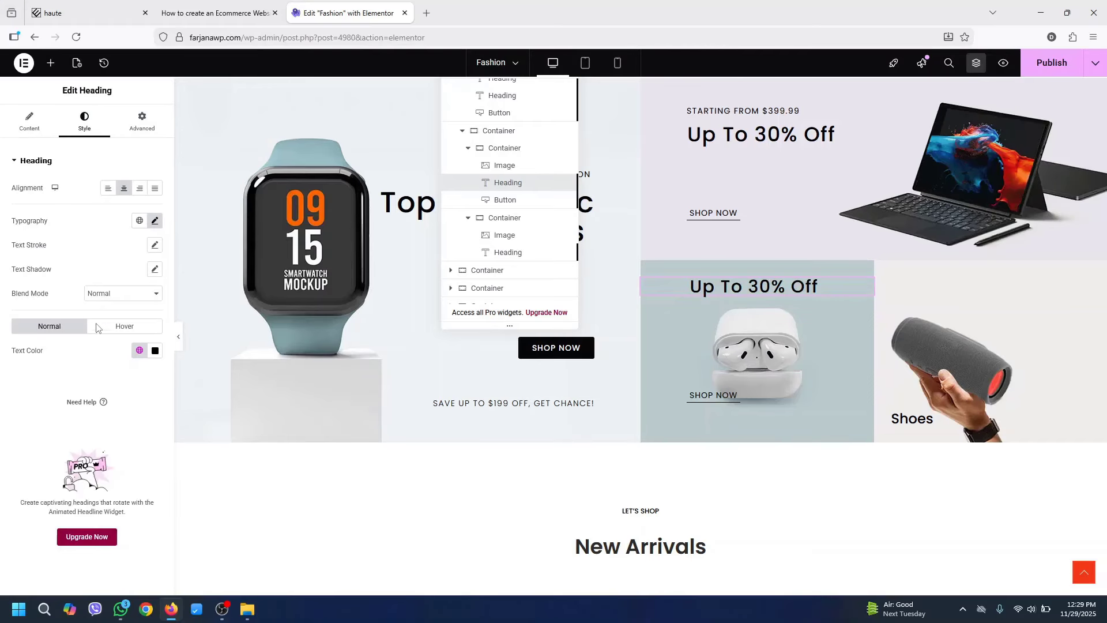
left_click(139, 350)
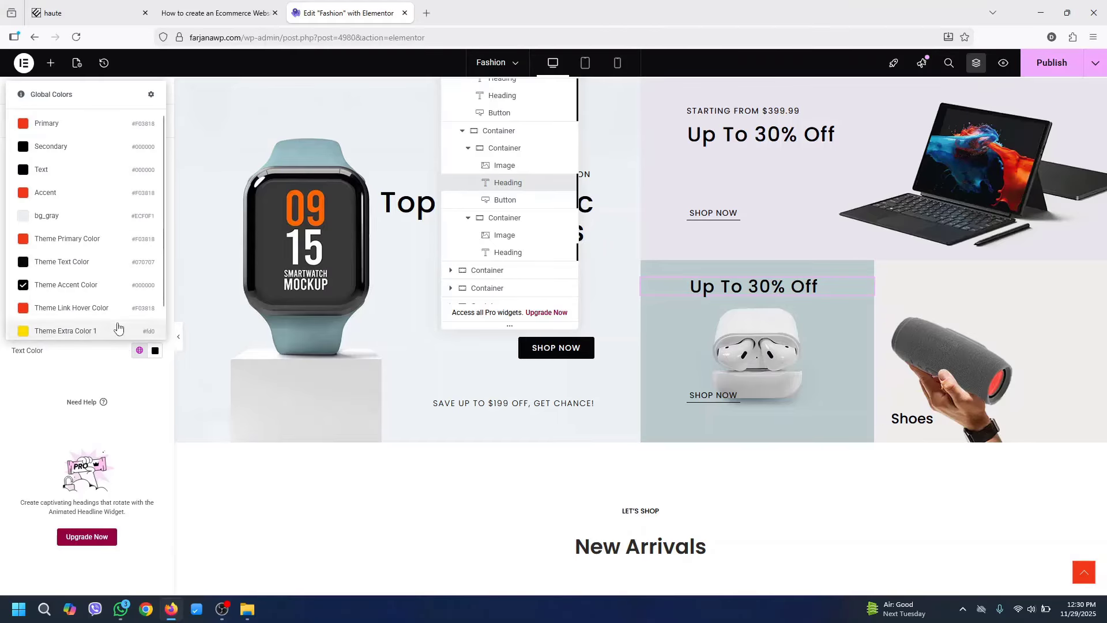
left_click(155, 351)
left_click_drag(112, 403, 81, 391)
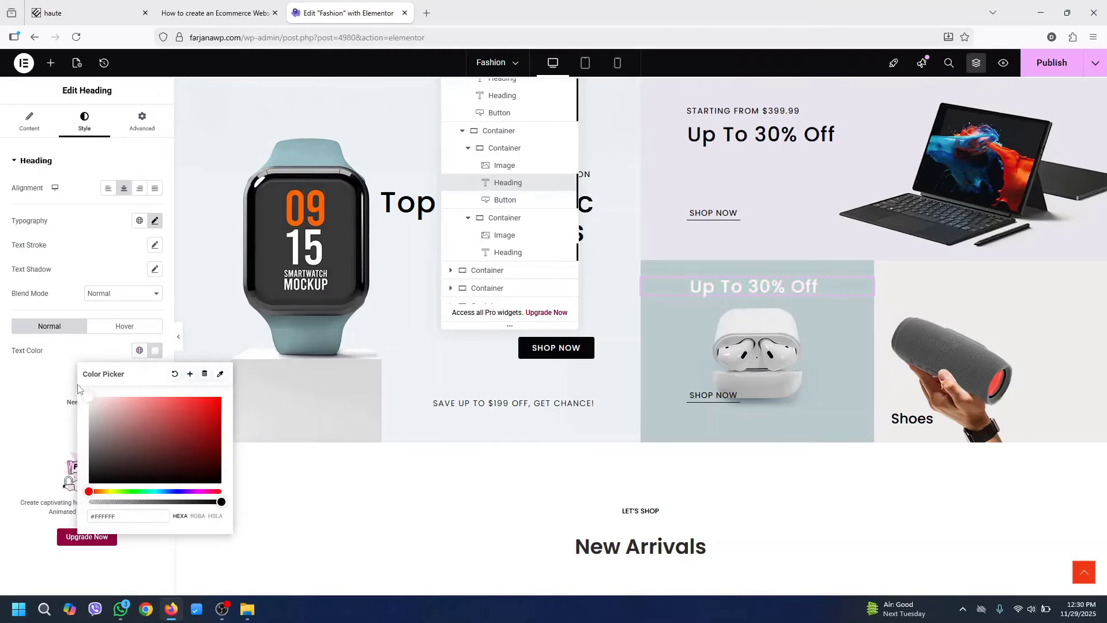
left_click(63, 371)
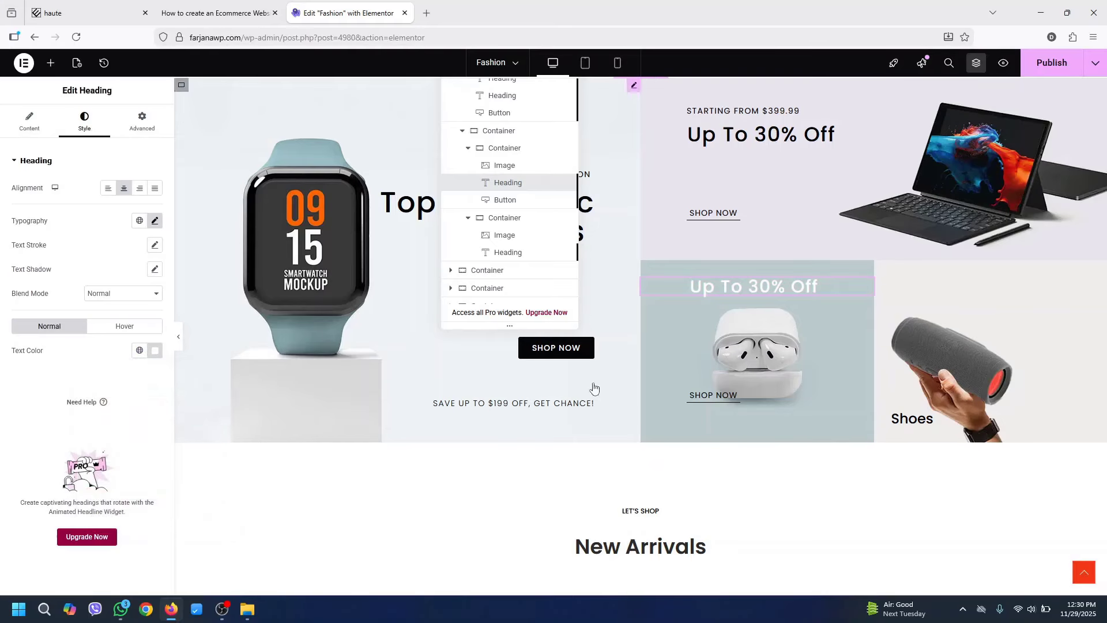
Make the earbuds banner's button full width with a 0 px horizontal offset and anchor it 30 px from the banner's bottom
left_click(708, 402)
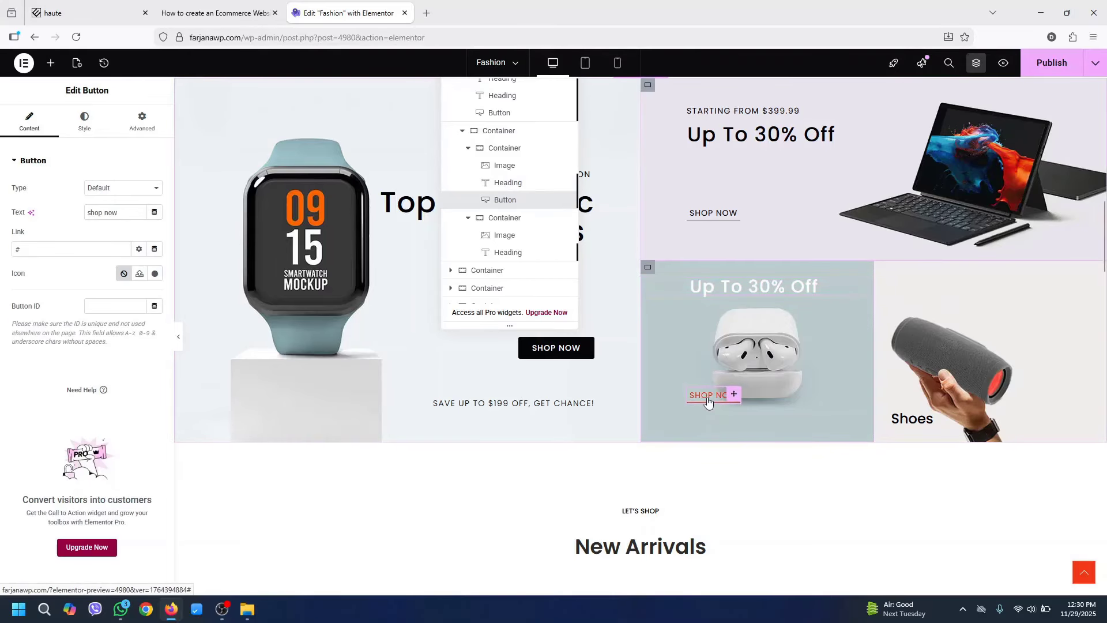
left_click(138, 120)
left_click(118, 279)
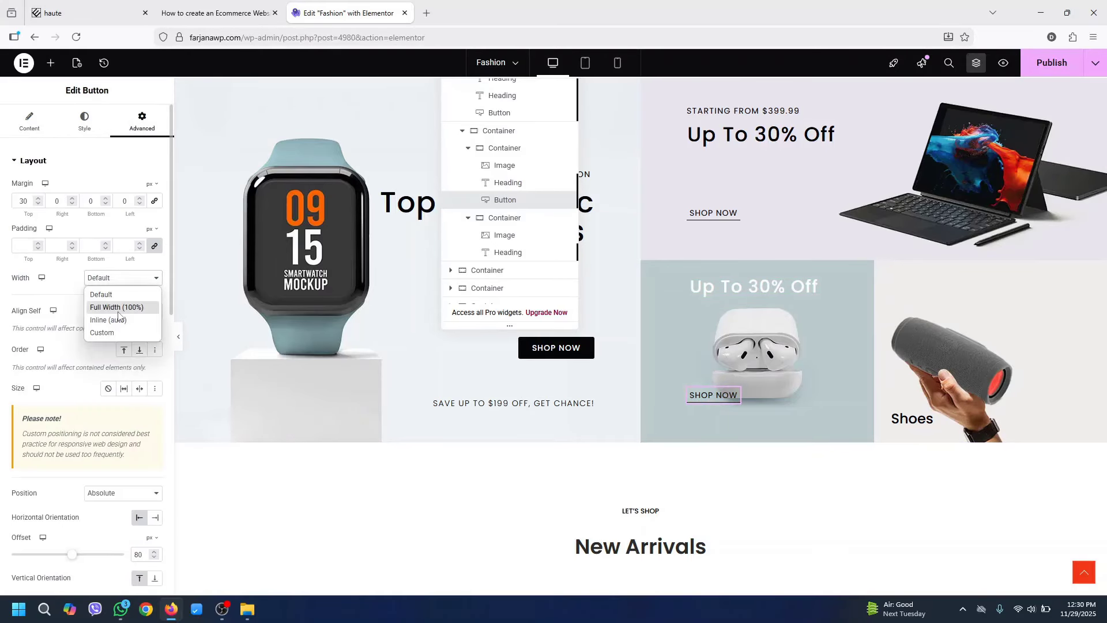
left_click(120, 306)
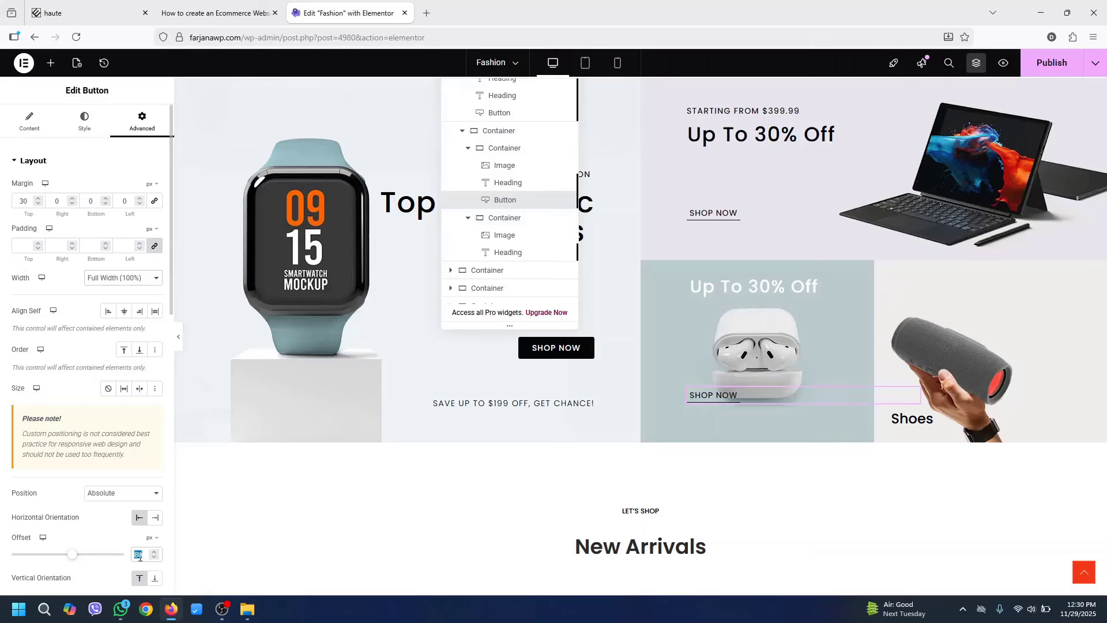
type("0")
scroll(152, 491, "down", 2)
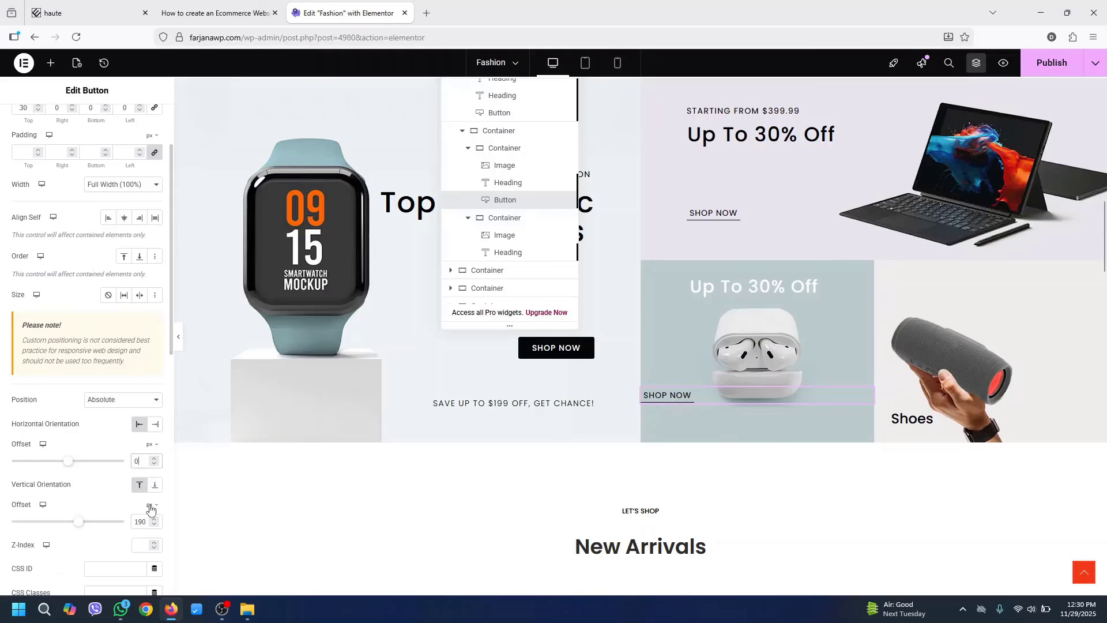
left_click(155, 484)
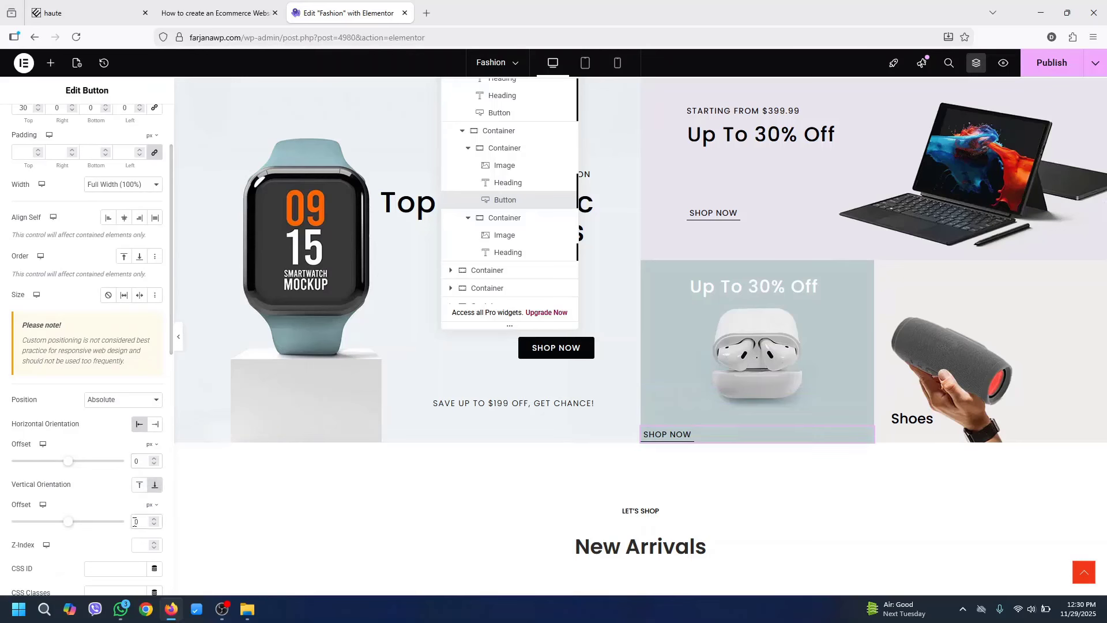
type("3")
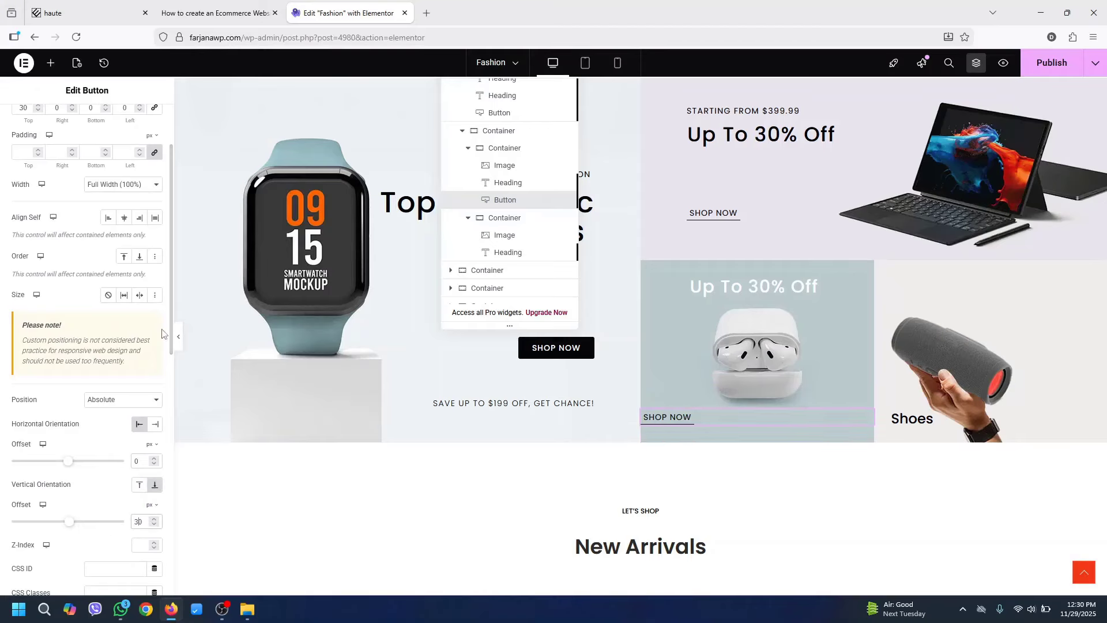
Center the earbuds banner's "shop now" button and set its text color to white (#FFFFFF)
scroll(115, 260, "up", 2)
left_click(85, 121)
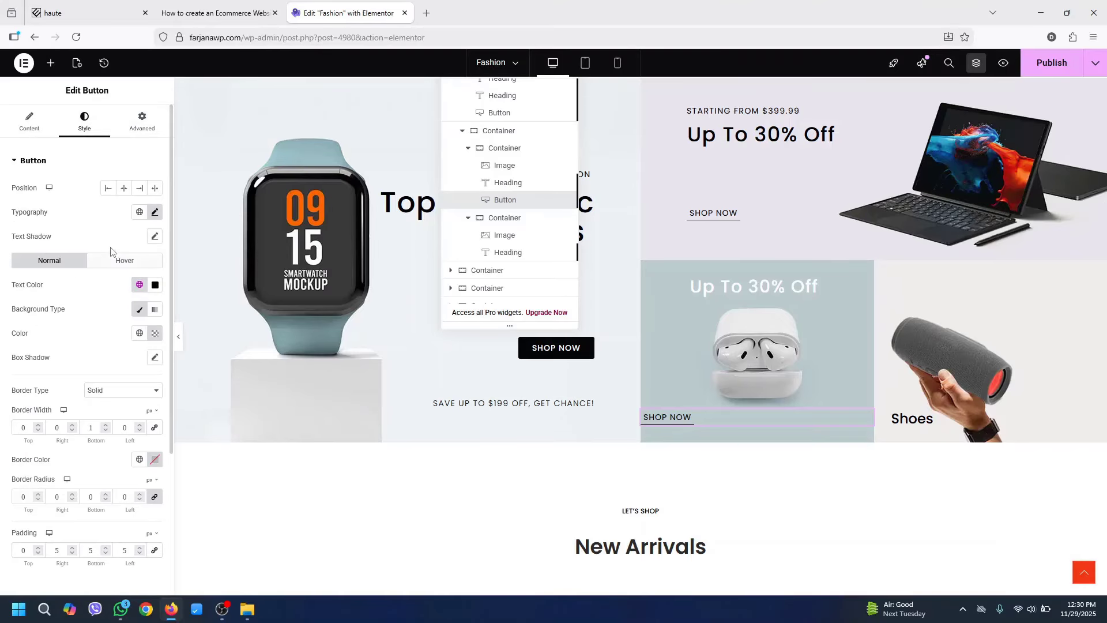
left_click(125, 189)
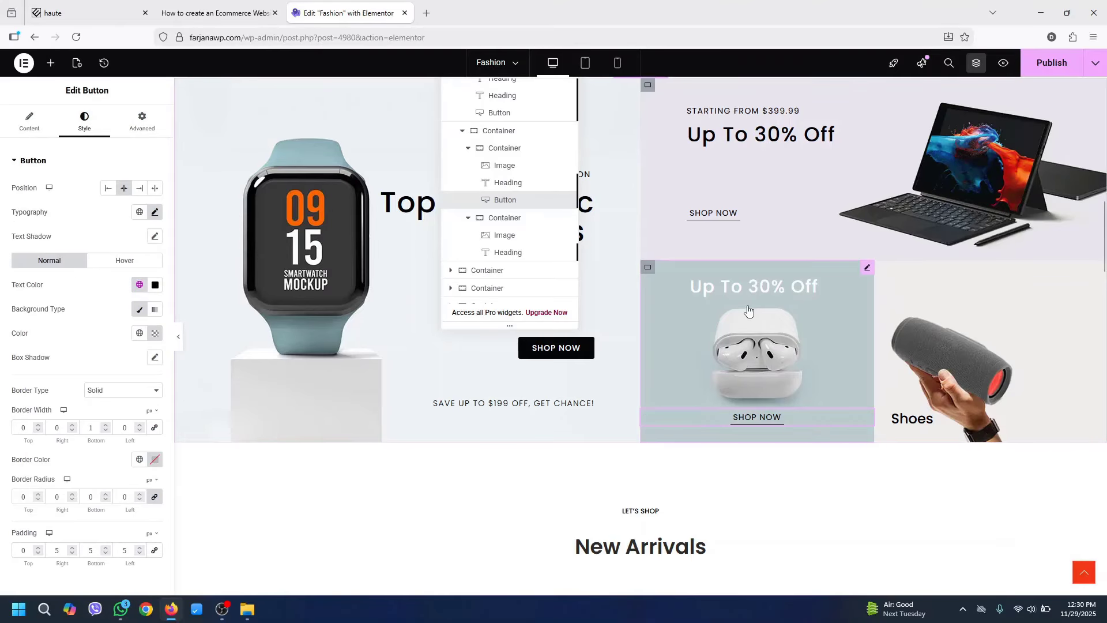
left_click(140, 286)
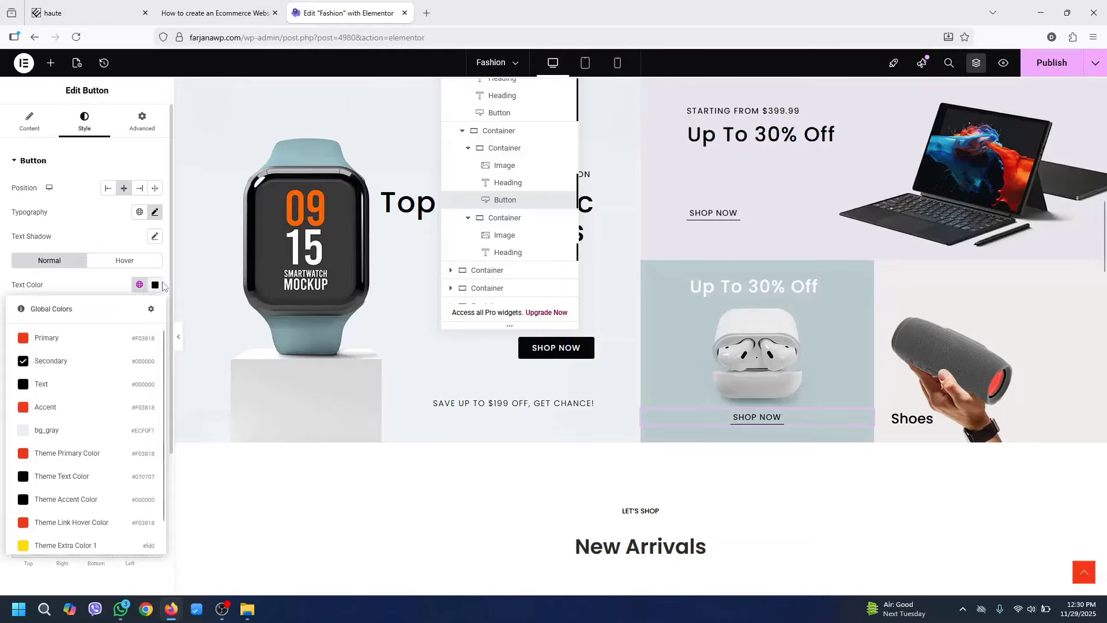
left_click(155, 286)
left_click(154, 285)
left_click_drag(115, 347, 68, 315)
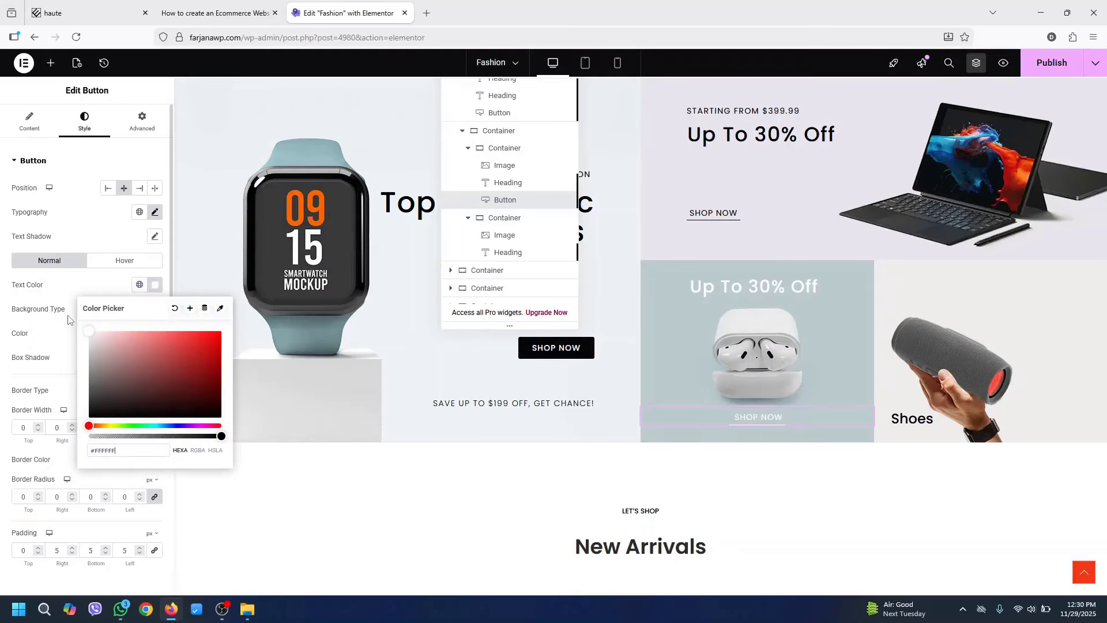
Replace the earbuds banner heading's text with "For Accessories", copied from the finished haute site
right_click(913, 422)
left_click(84, 7)
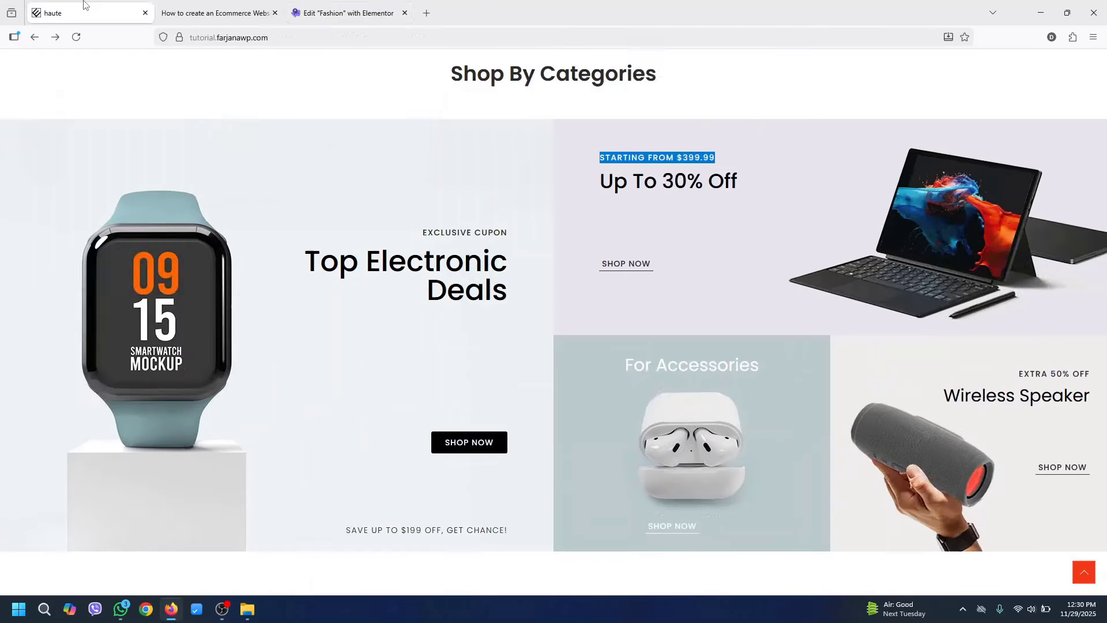
triple_click(680, 370)
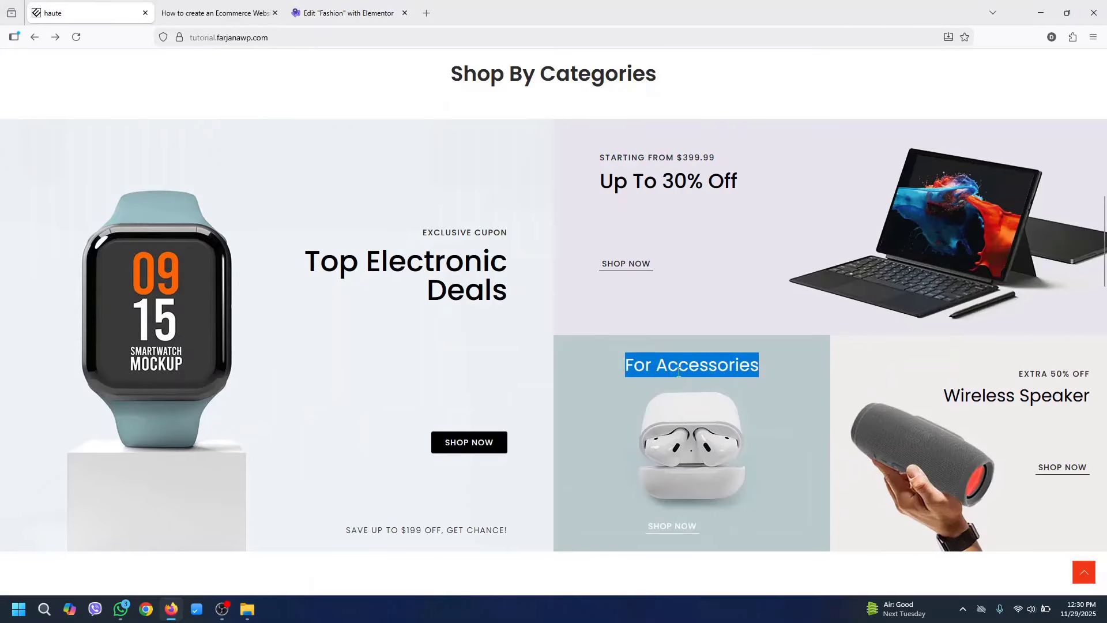
right_click(667, 363)
left_click(692, 374)
left_click(344, 13)
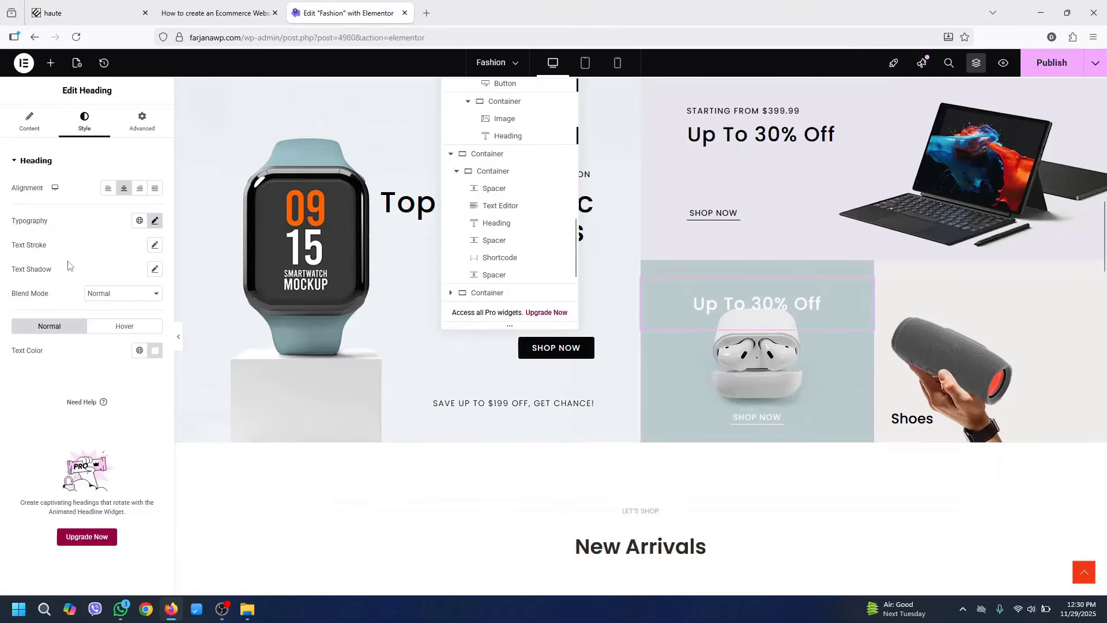
left_click(31, 130)
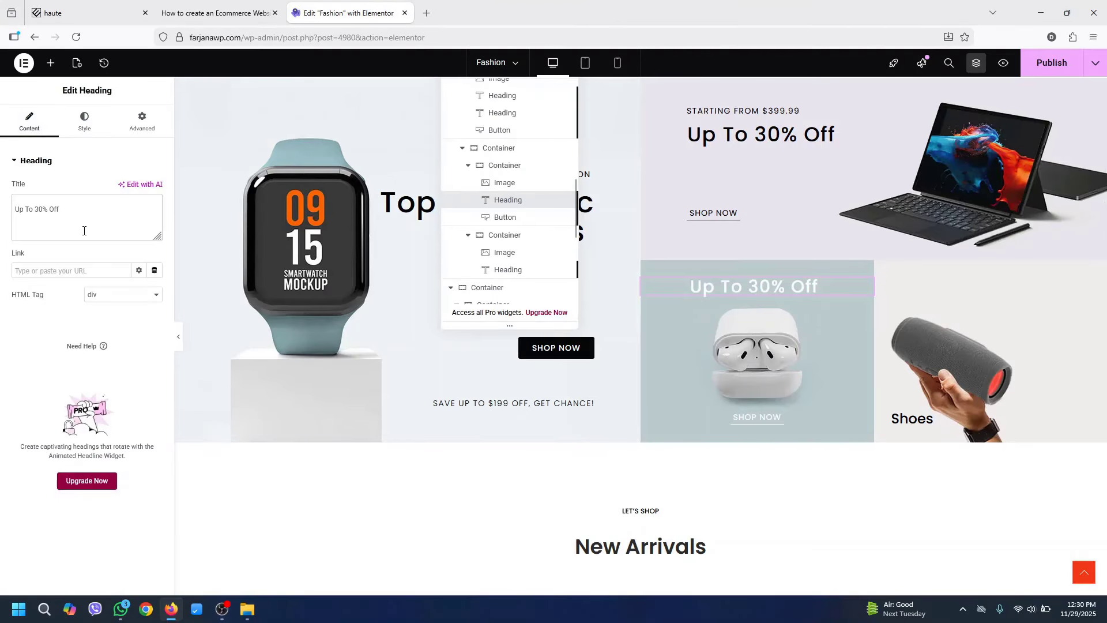
key("ctrl+v")
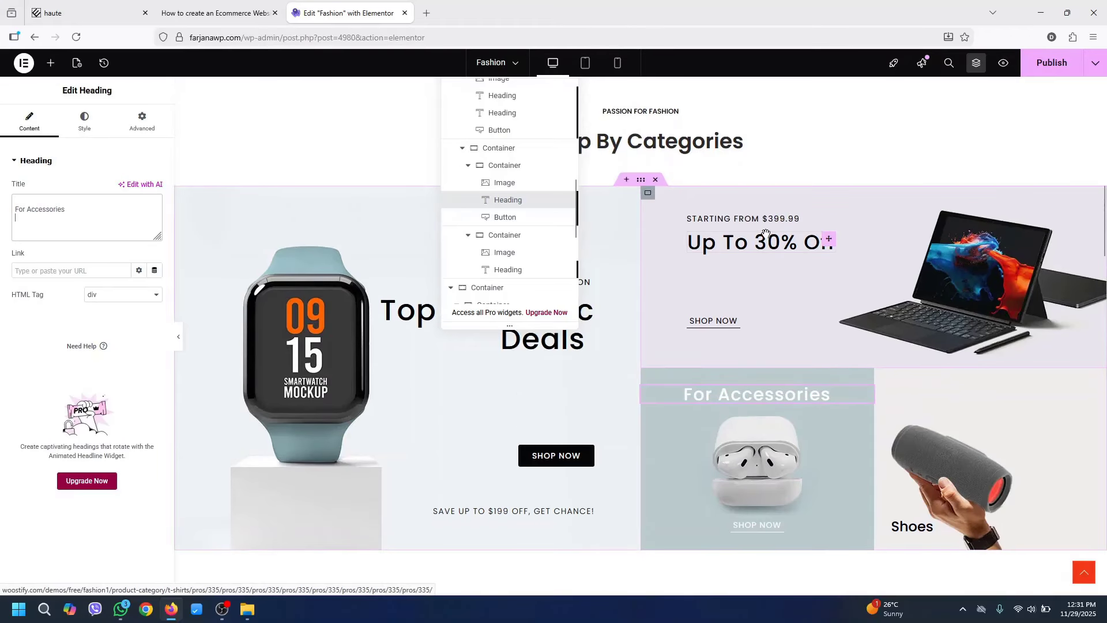
Paste a copy of the laptop banner's "shop now" button into the speaker banner
right_click(759, 220)
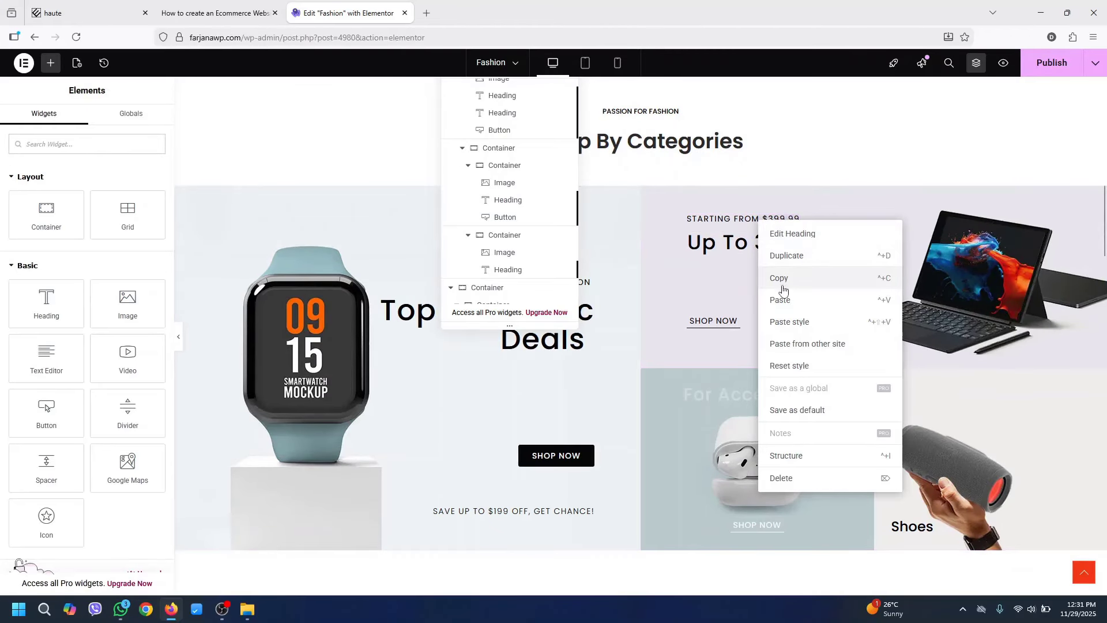
right_click(911, 526)
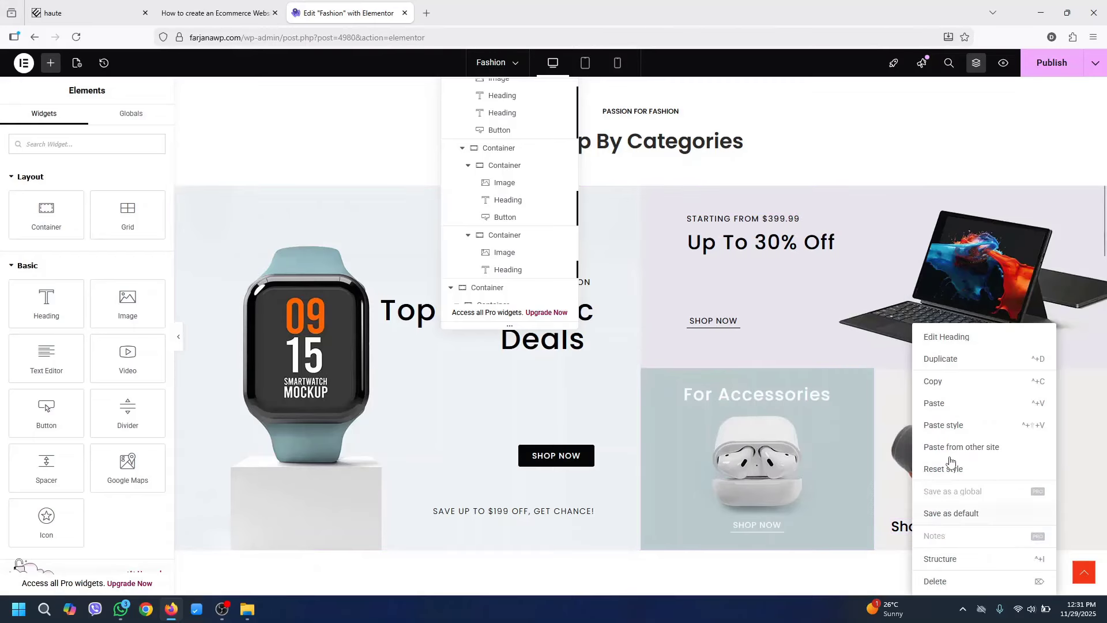
left_click(946, 404)
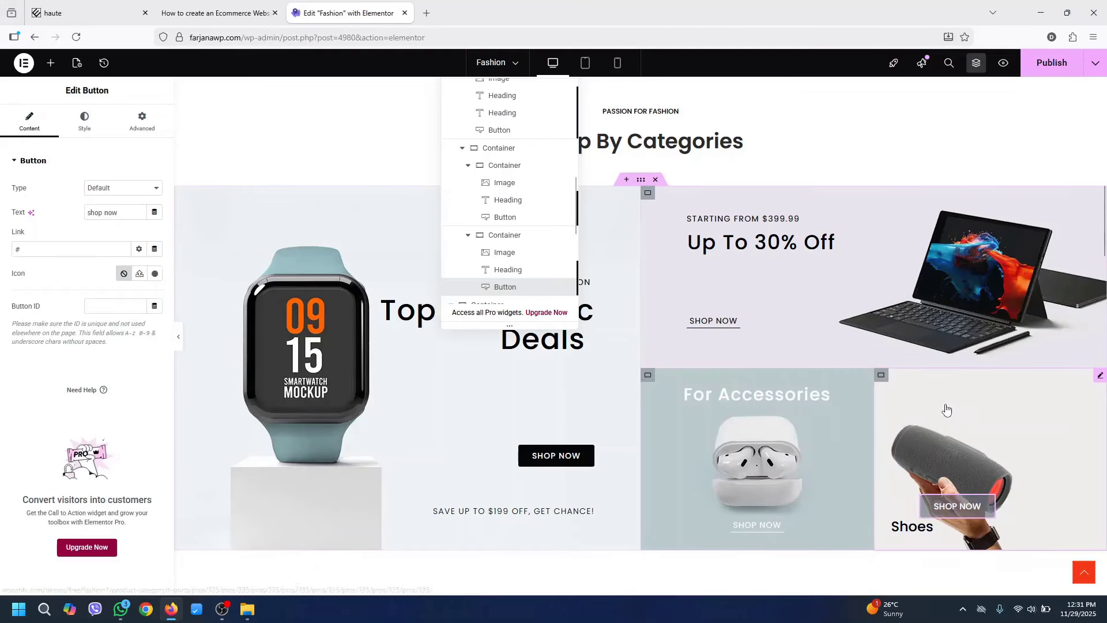
Copy the laptop banner's "Up To 30% Off" heading into the speaker banner
right_click(720, 245)
left_click(766, 300)
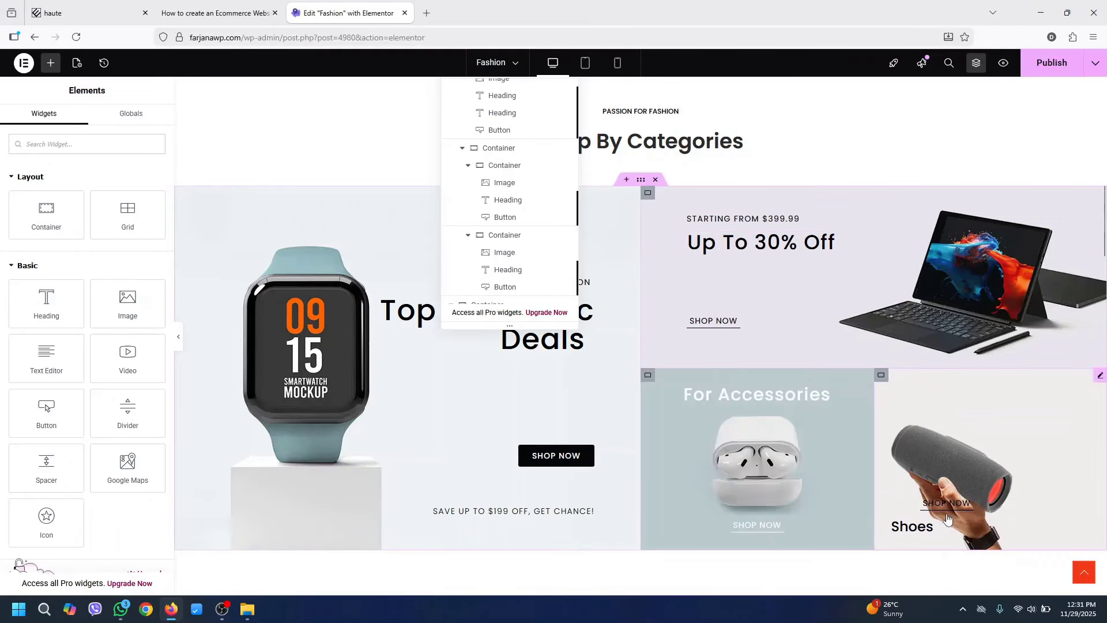
right_click(953, 506)
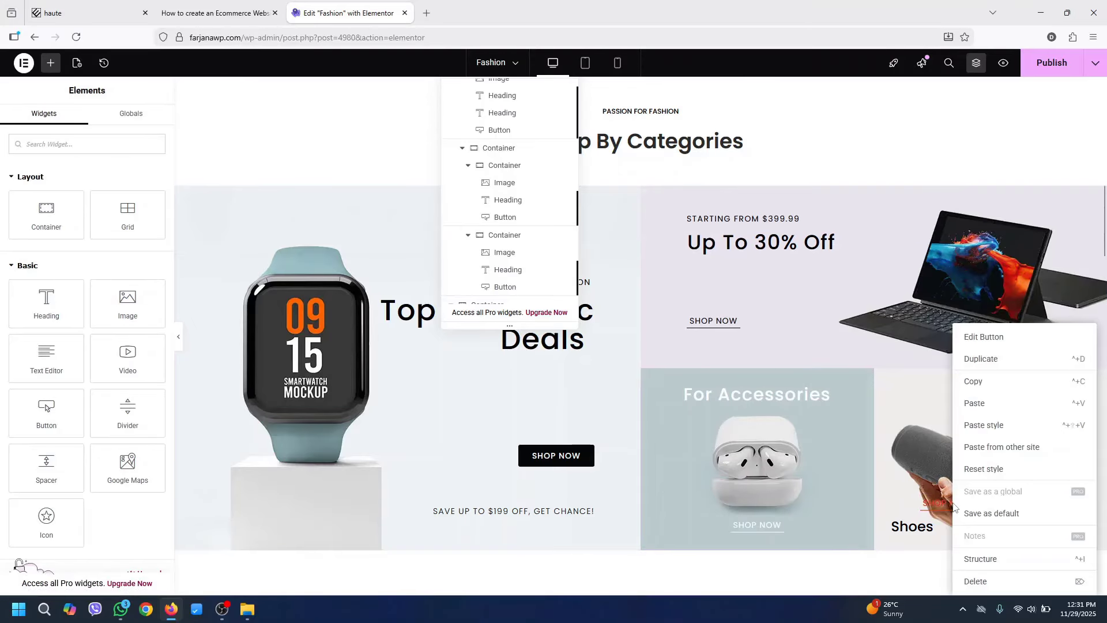
left_click(975, 403)
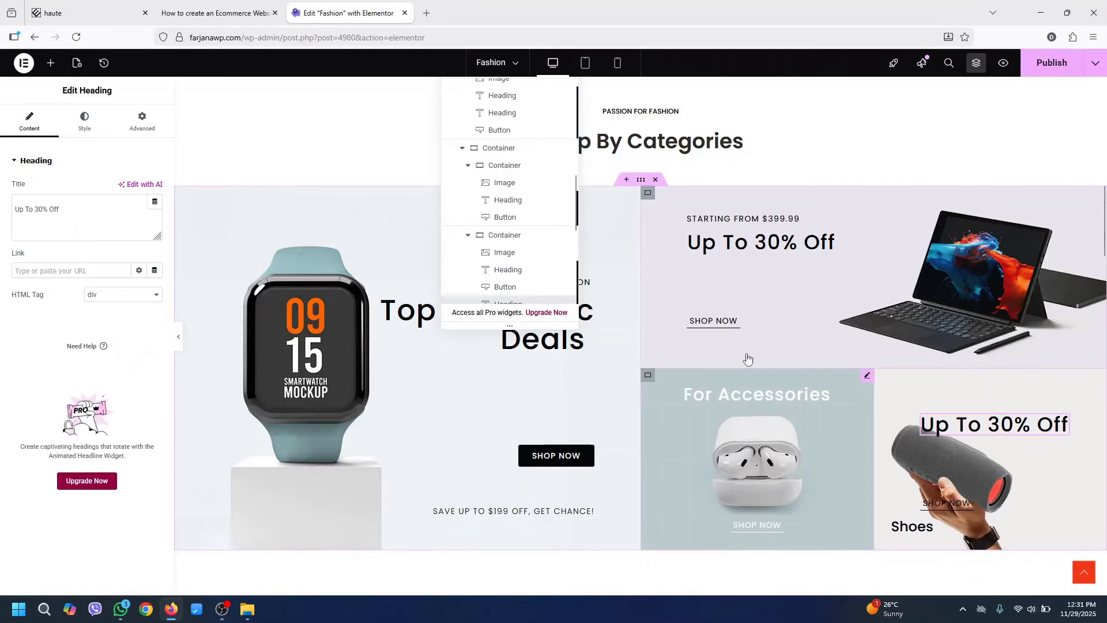
Copy the laptop banner's "STARTING FROM $399.99" heading into the speaker banner and delete its old "Shoes" heading
right_click(715, 219)
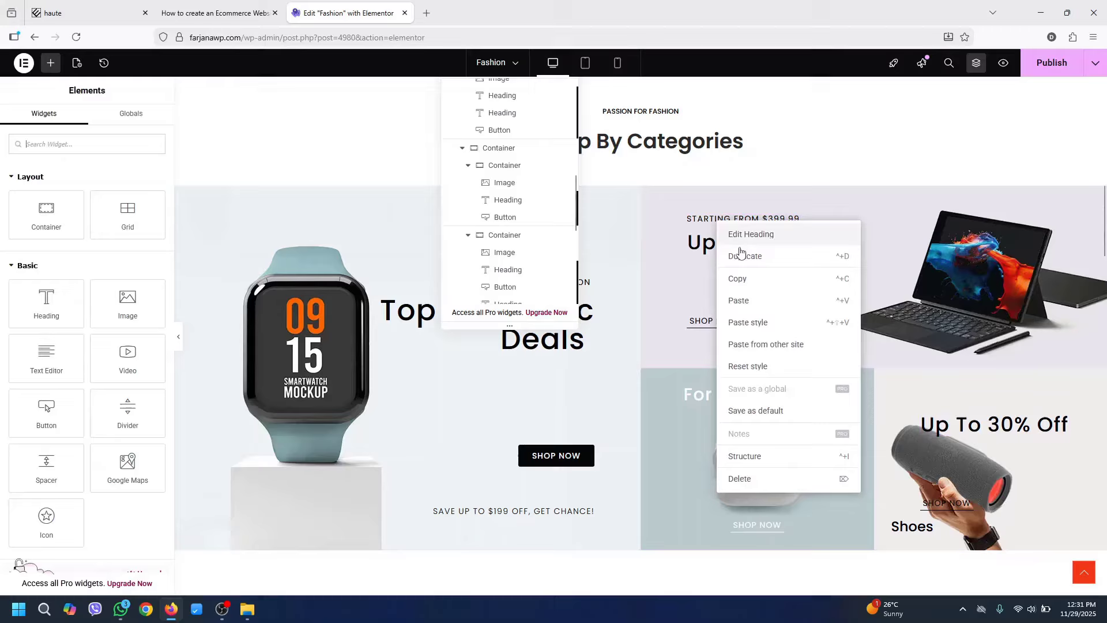
left_click(756, 279)
right_click(1022, 427)
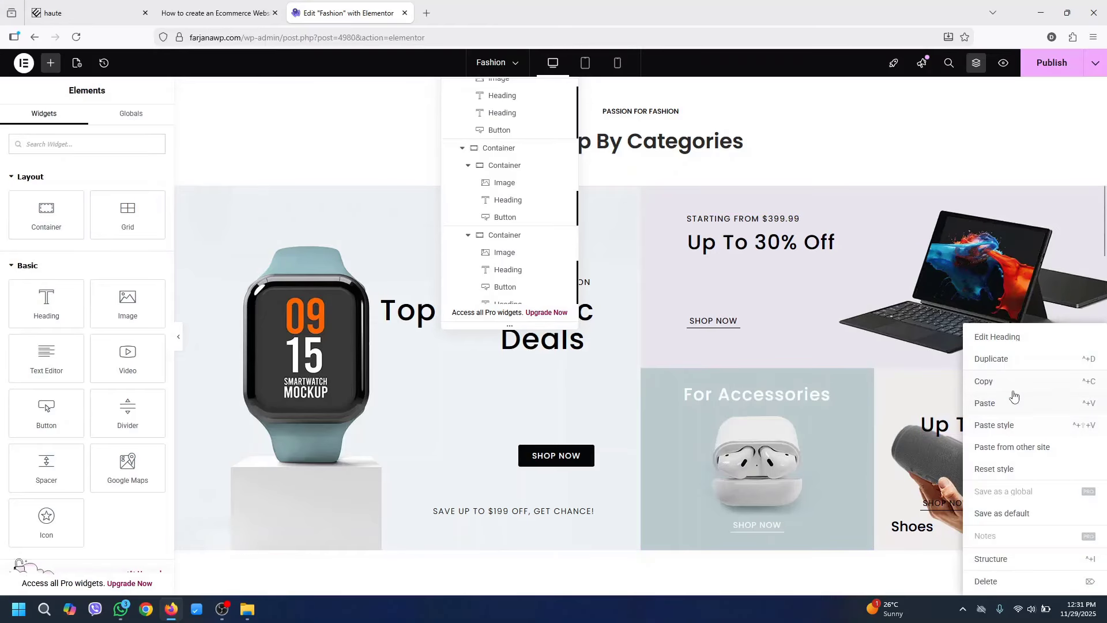
left_click(1011, 401)
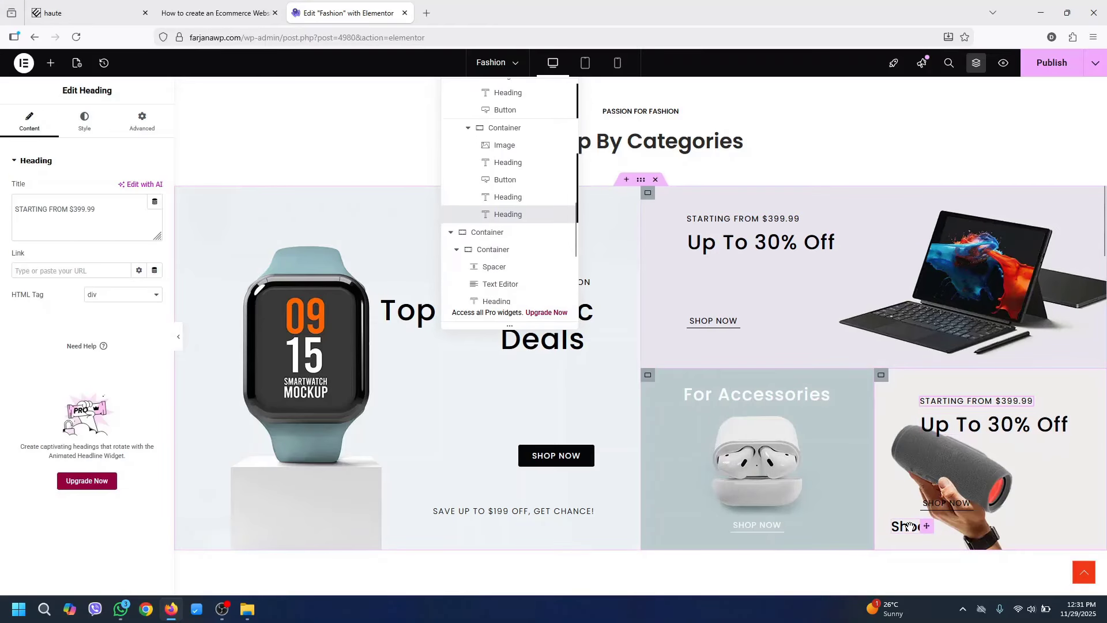
right_click(914, 526)
left_click(944, 588)
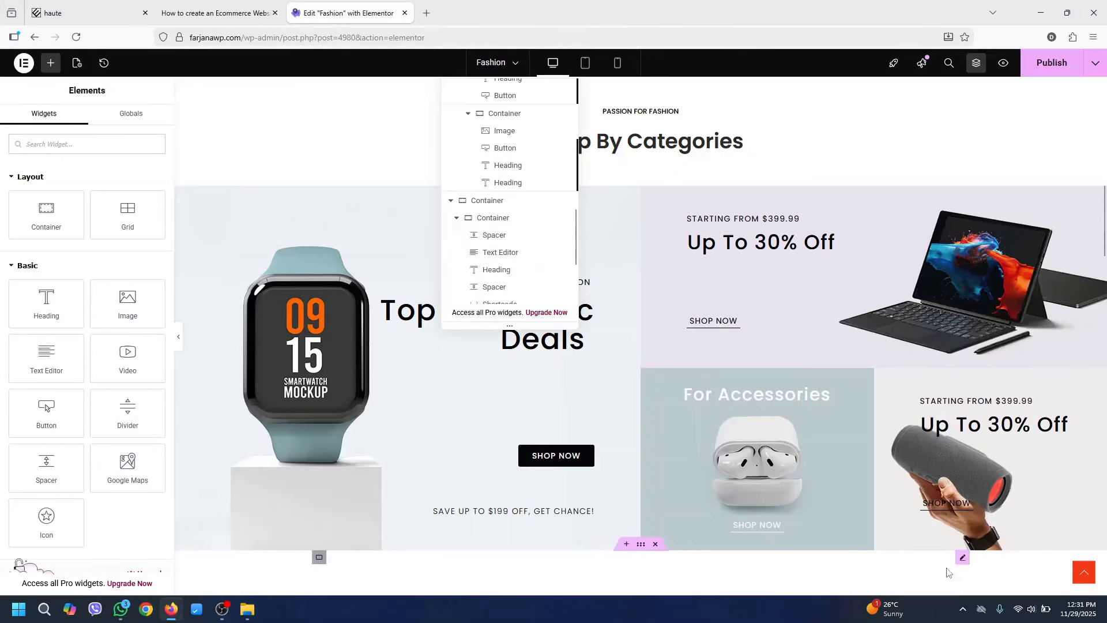
Anchor the speaker banner's "STARTING FROM $399.99" heading 30 px from the banner's right edge
left_click(961, 402)
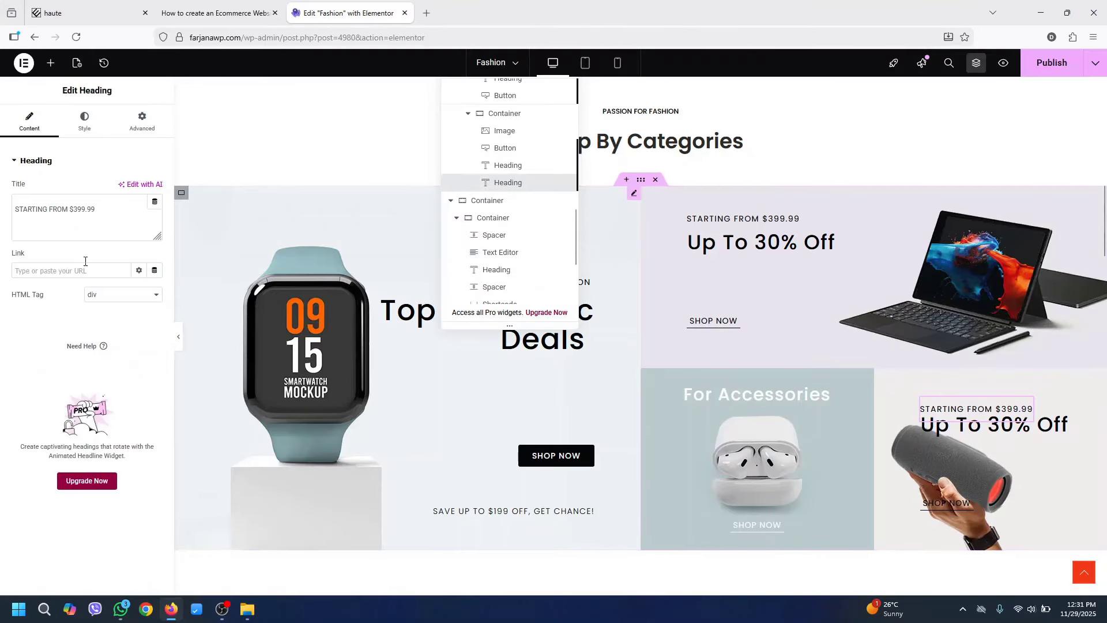
left_click(135, 132)
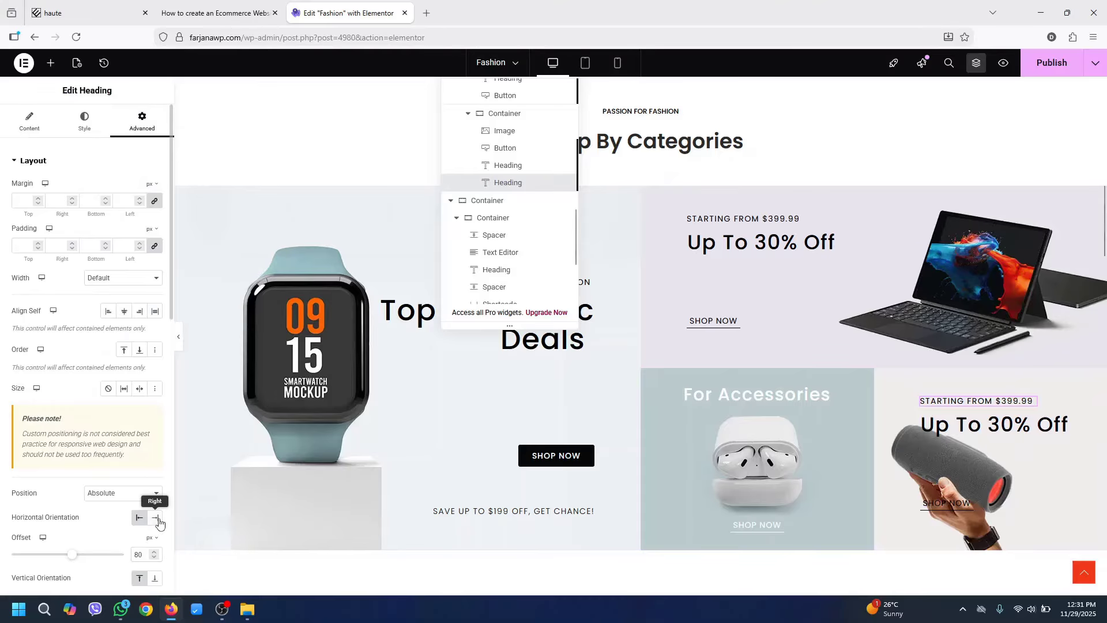
left_click(156, 518)
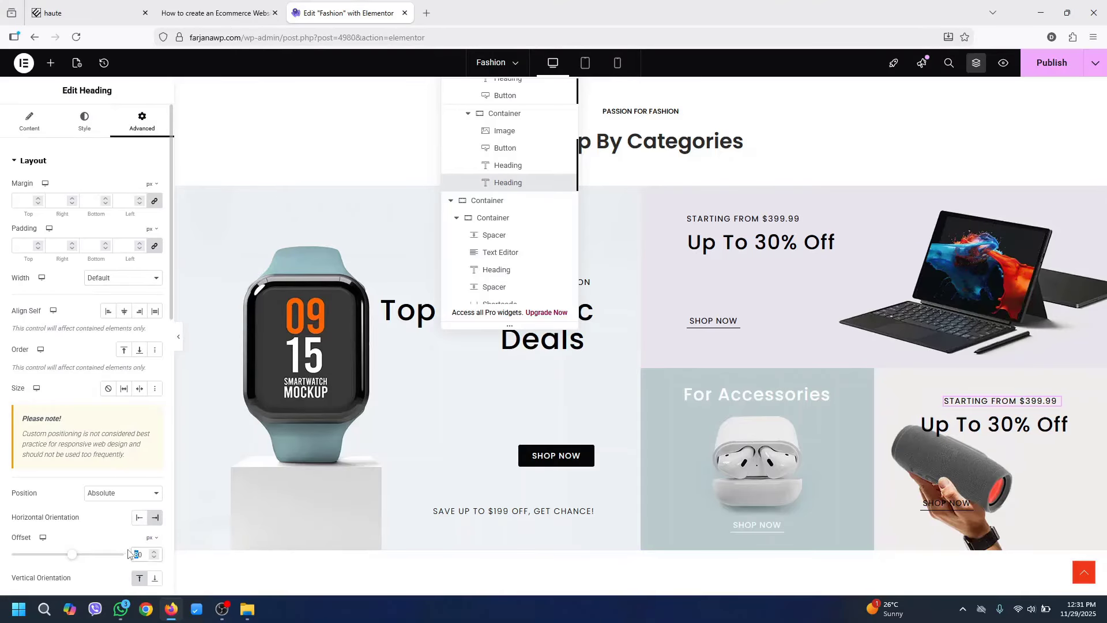
type("3")
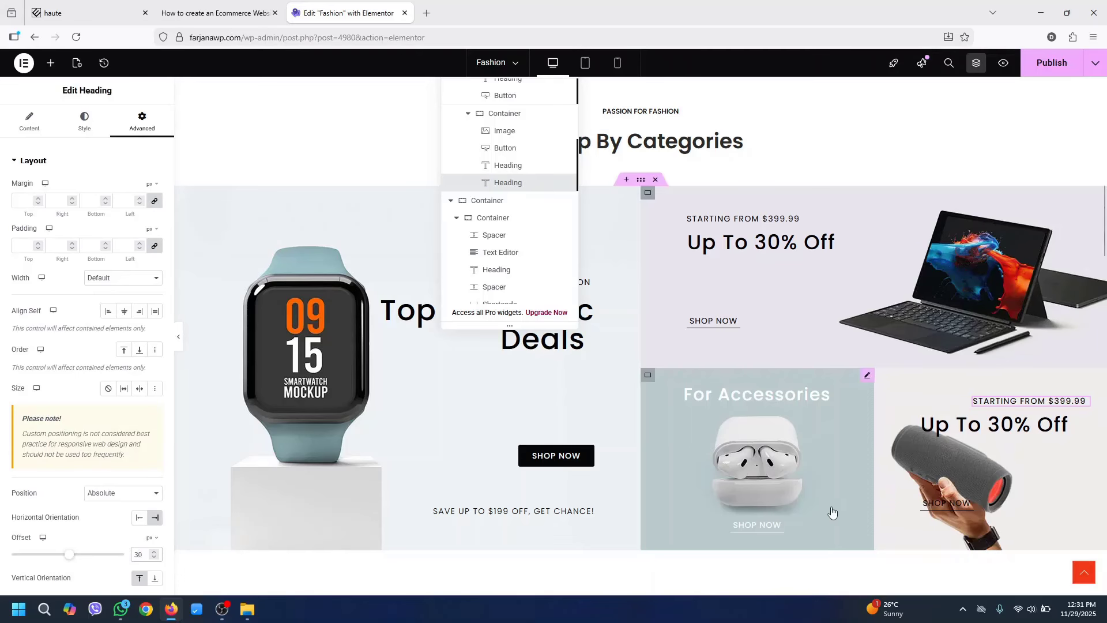
Anchor the speaker banner's "Up To 30% Off" heading 30 px from the right edge and set its font size to 30 px
left_click(948, 427)
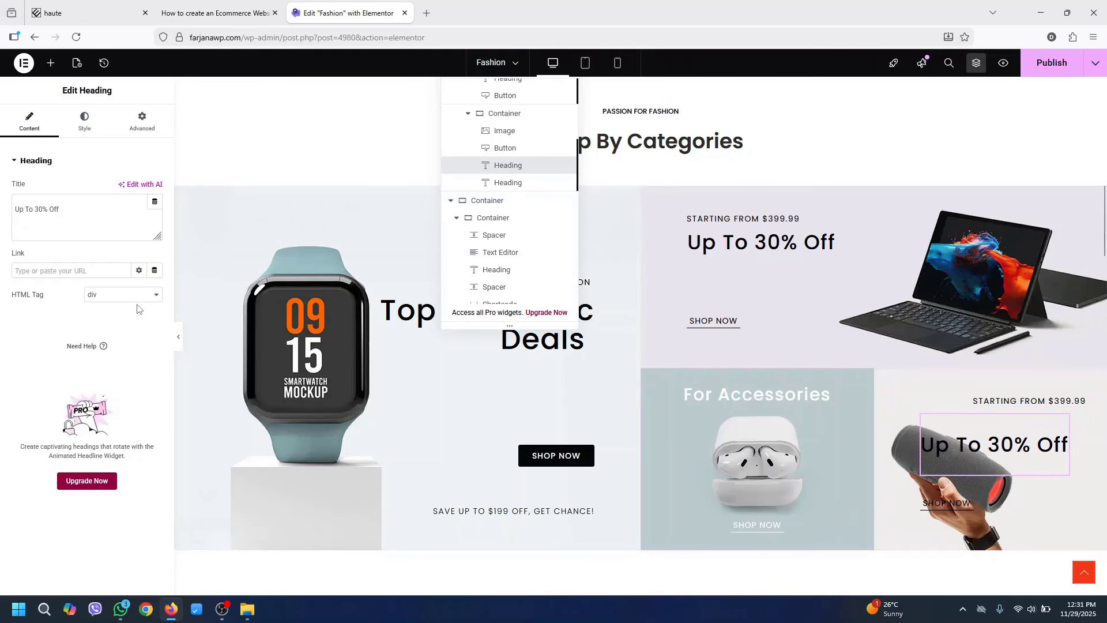
left_click(142, 122)
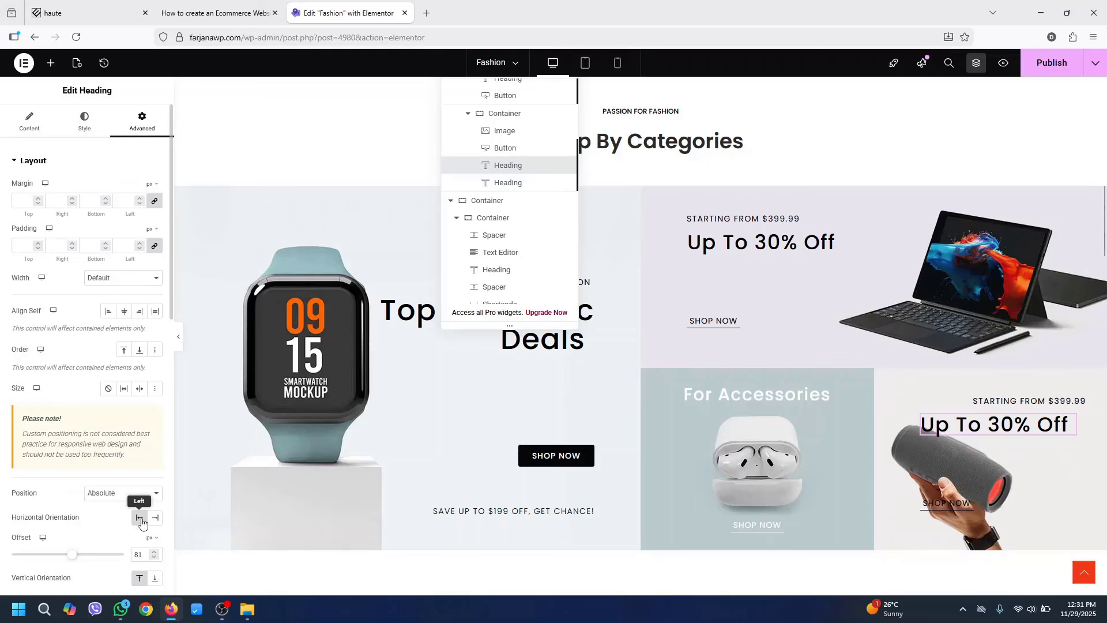
left_click(158, 518)
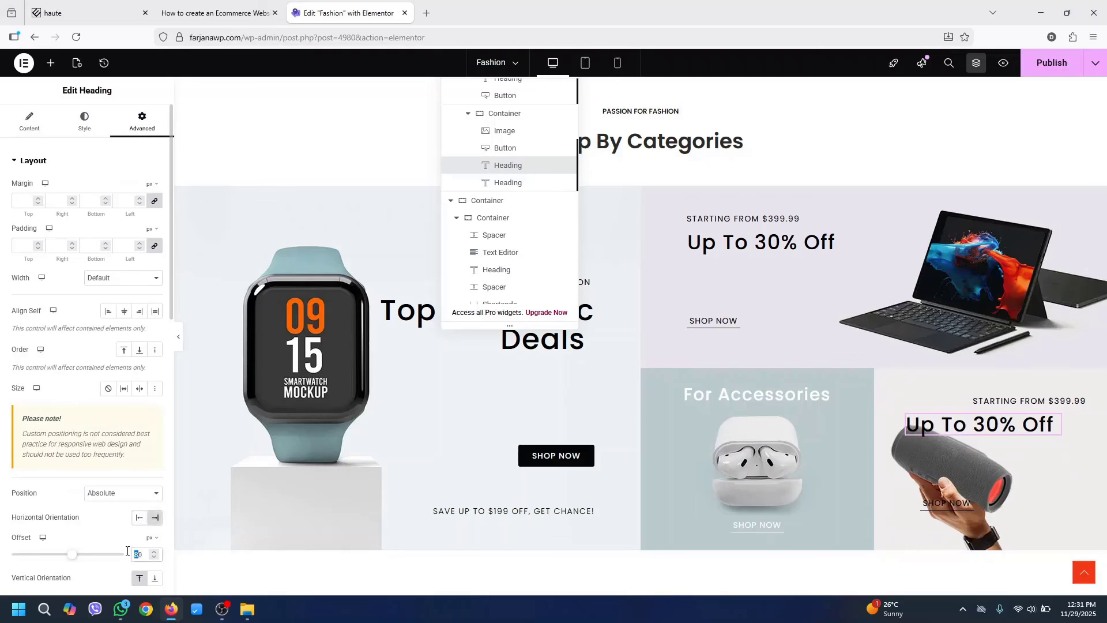
type("3")
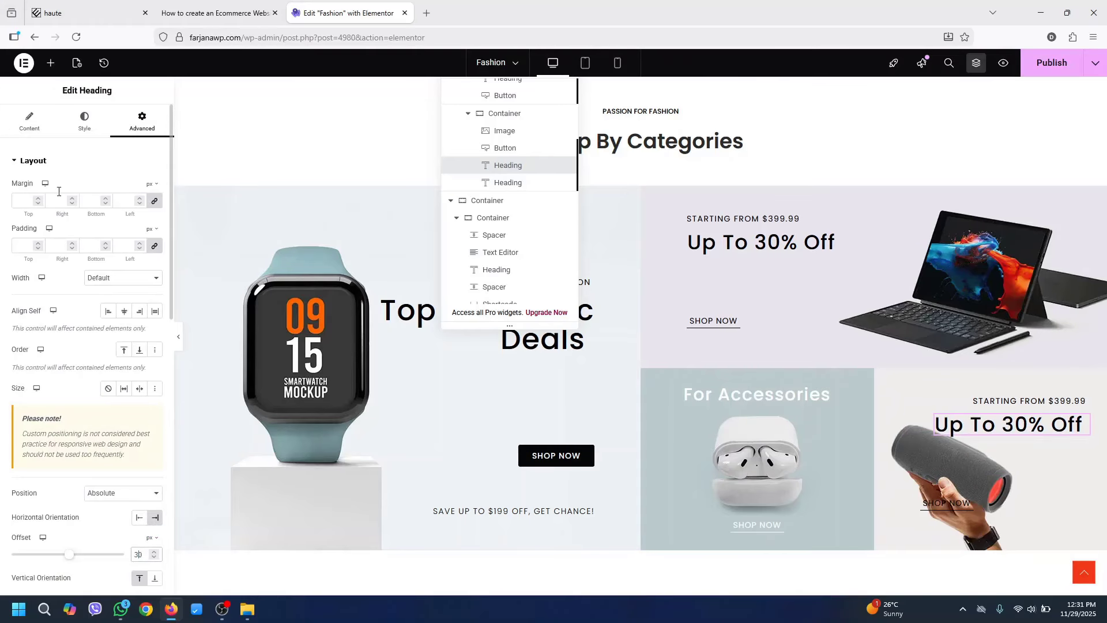
left_click(84, 123)
left_click(153, 221)
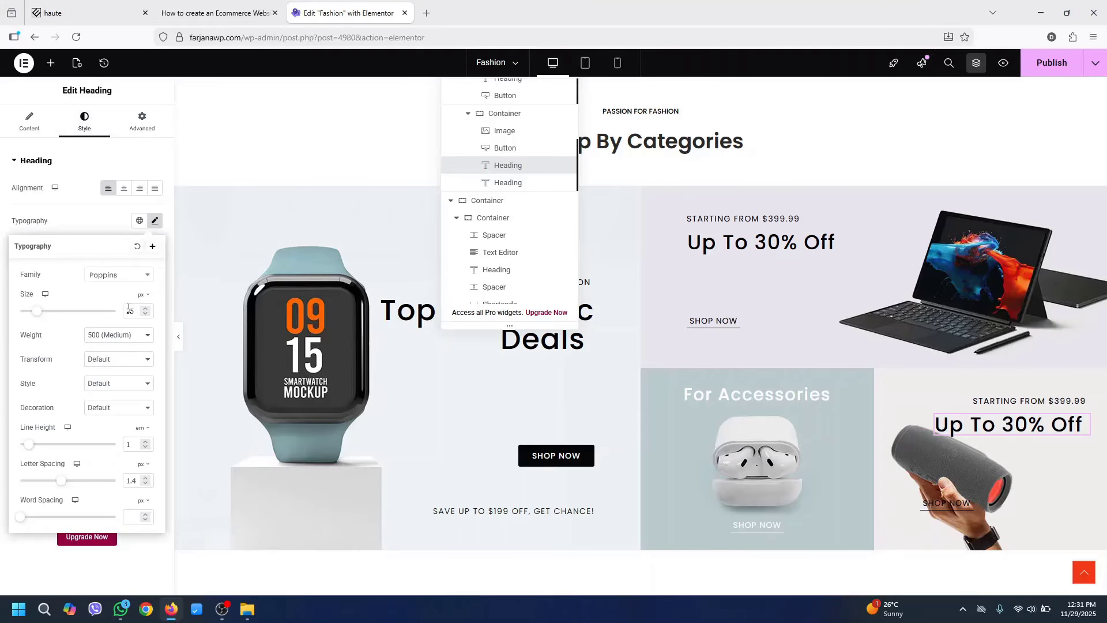
left_click_drag(134, 310, 139, 310)
type("0")
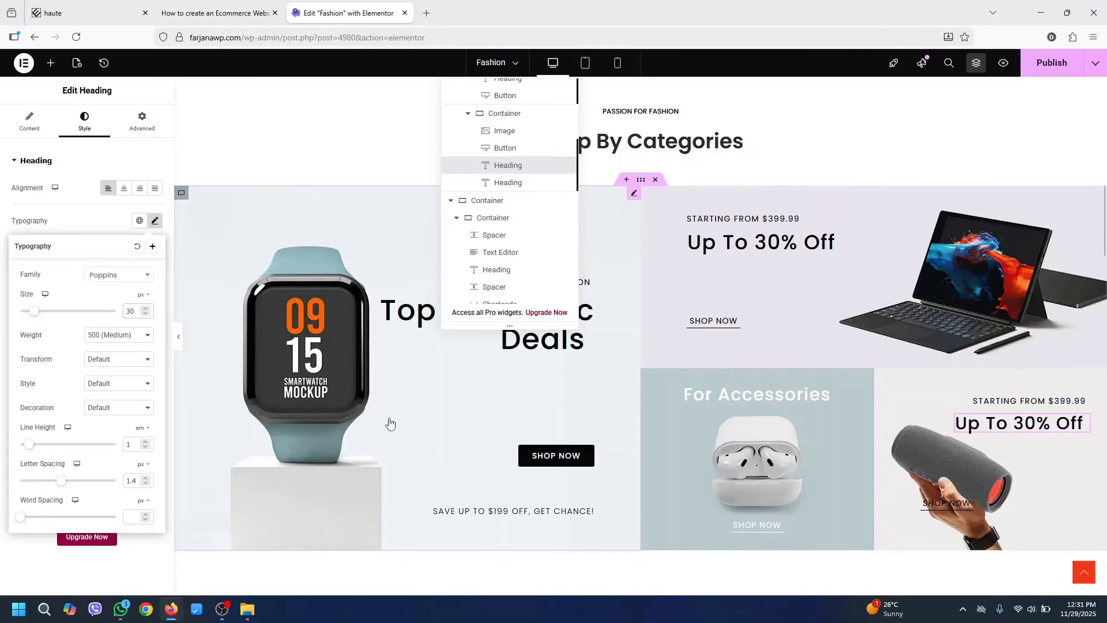
Anchor the speaker banner's "shop now" button 30 px from the banner's right edge and 80 px from its bottom edge
left_click(953, 509)
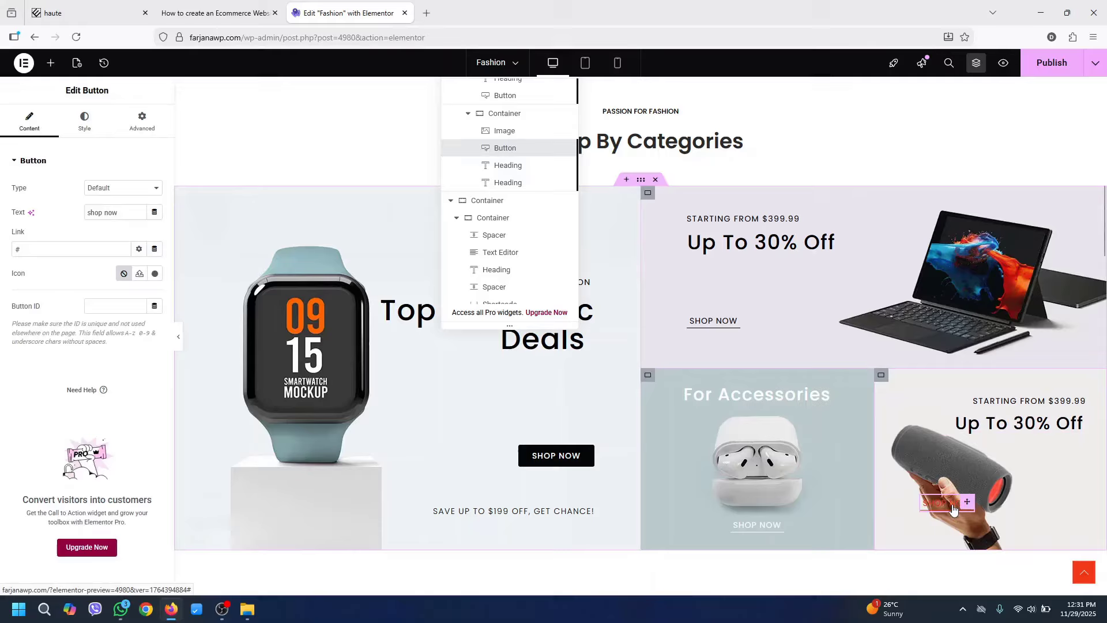
left_click(142, 122)
left_click(154, 518)
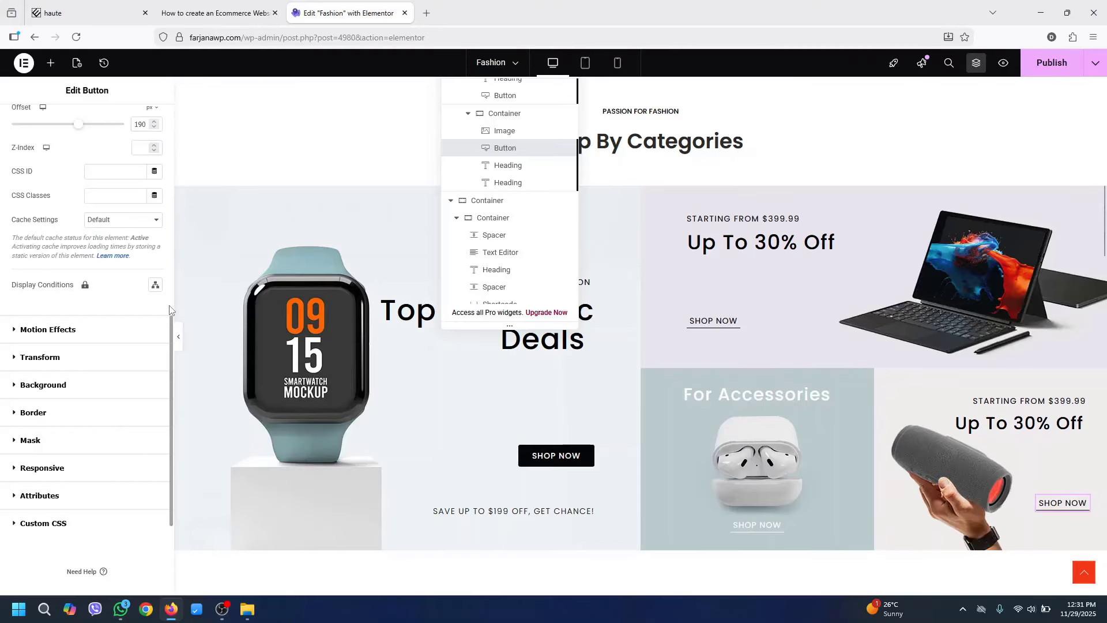
scroll(164, 353, "down", 9)
scroll(137, 238, "up", 3)
left_click(155, 233)
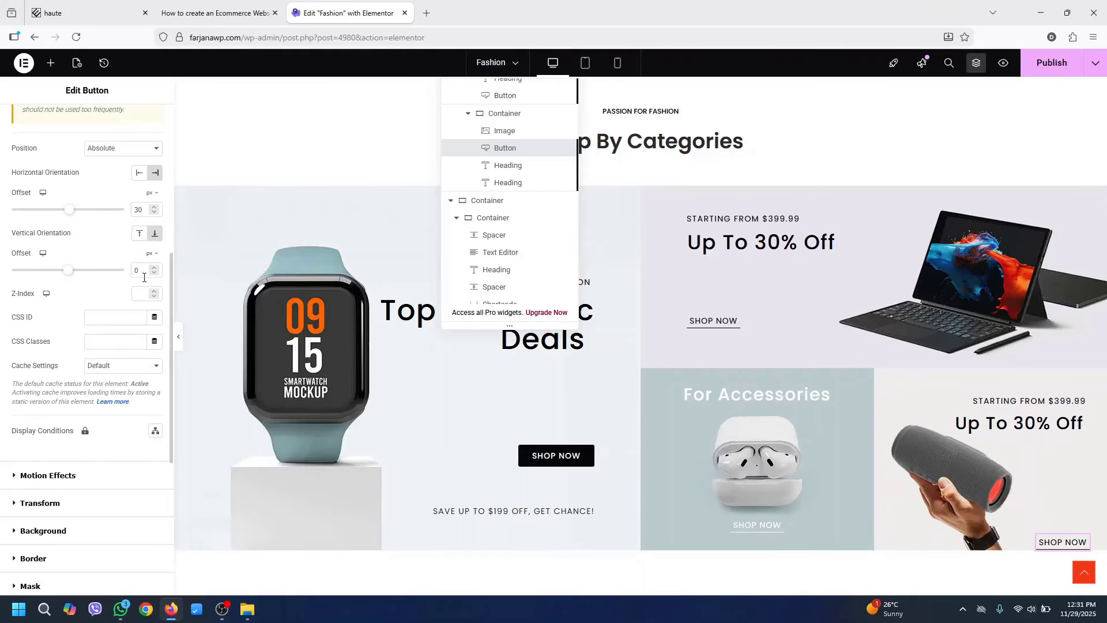
left_click(136, 270)
type("3")
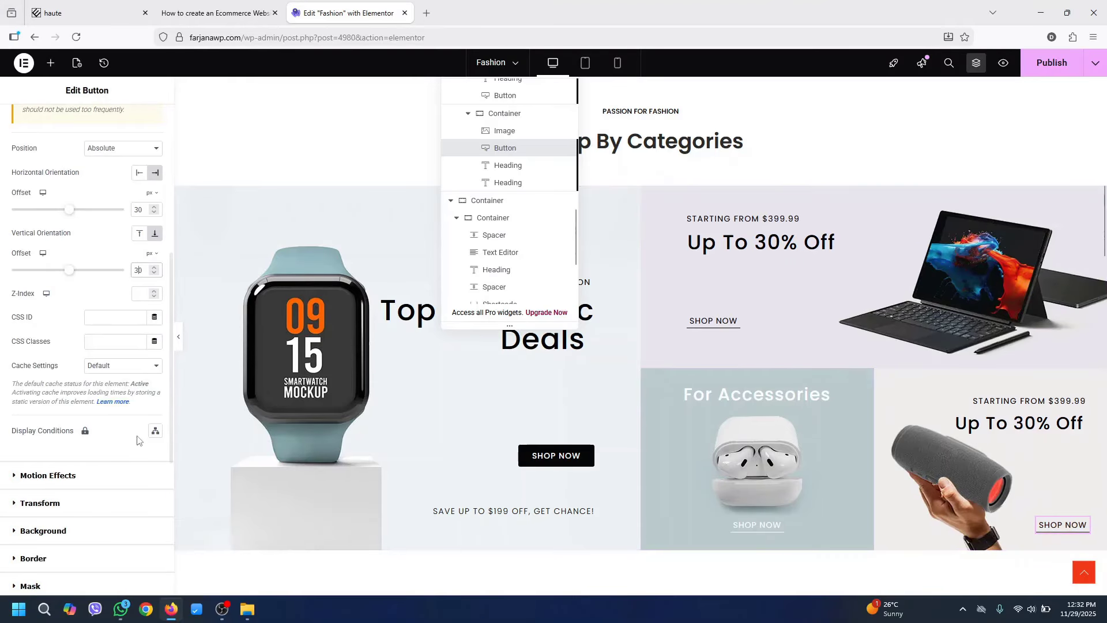
key("BackSpace")
type("8")
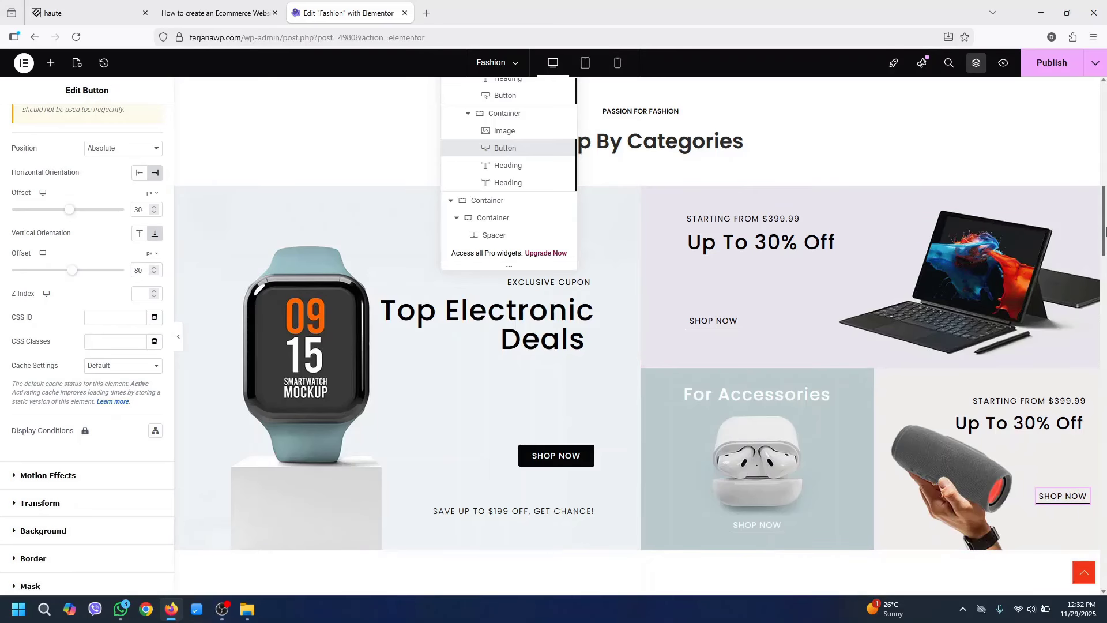
Replace the speaker banner's "Up To 30% Off" heading text with "Wireless Speaker" copied from the finished haute page
scroll(1105, 219, "down", 3)
scroll(1105, 220, "up", 6)
scroll(1105, 222, "down", 2)
left_click_drag(1105, 219, 1105, 228)
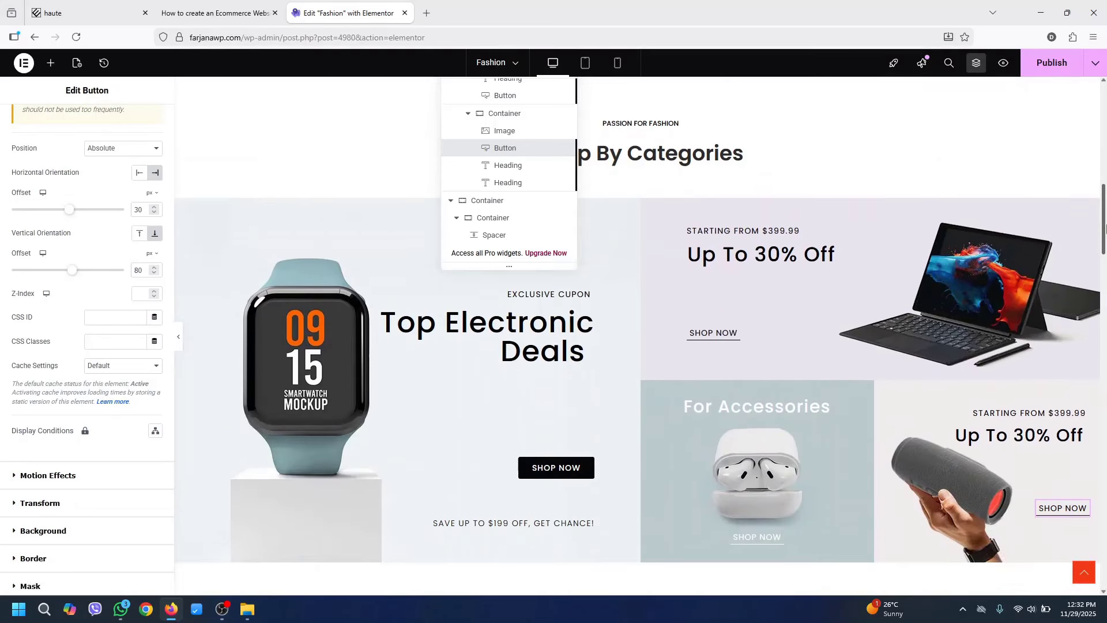
left_click(123, 6)
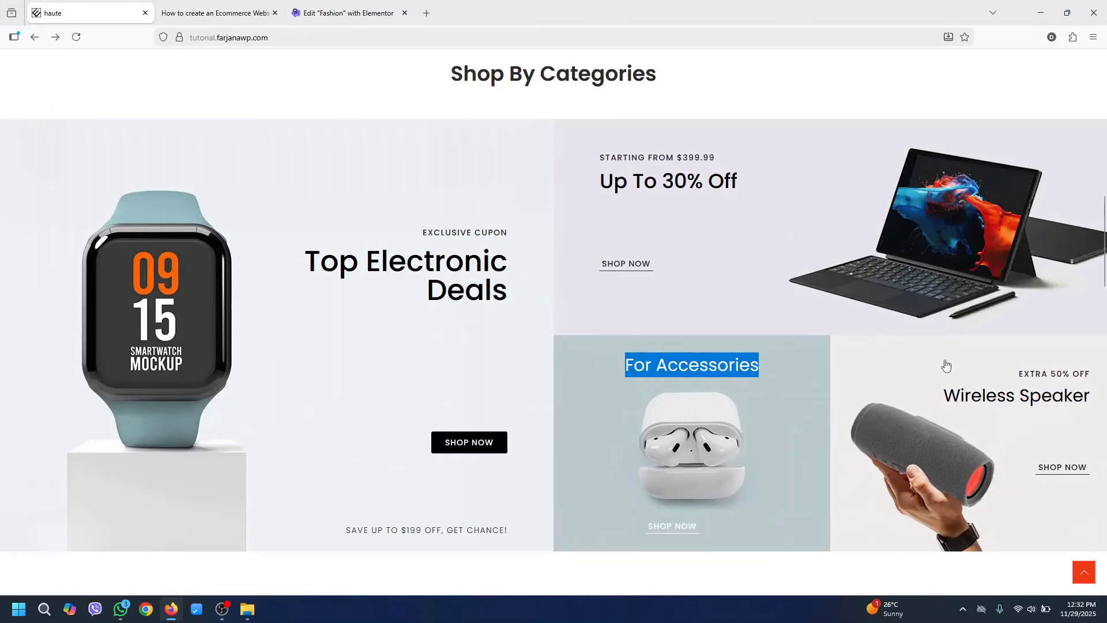
double_click(1040, 403)
left_click_drag(1040, 404, 900, 395)
right_click(899, 395)
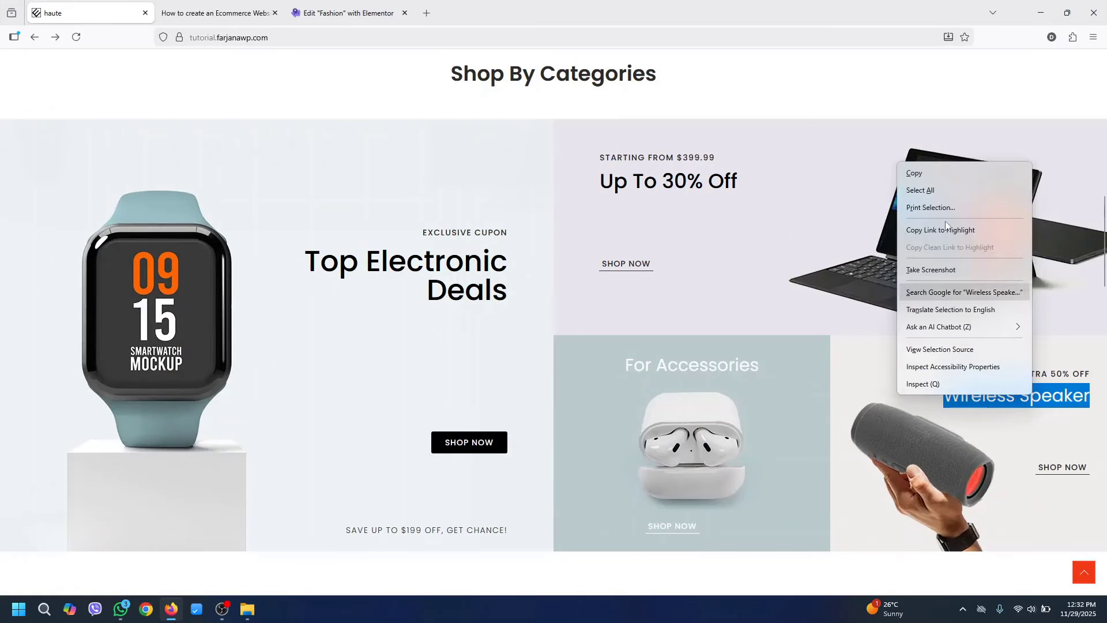
left_click(926, 174)
left_click(346, 13)
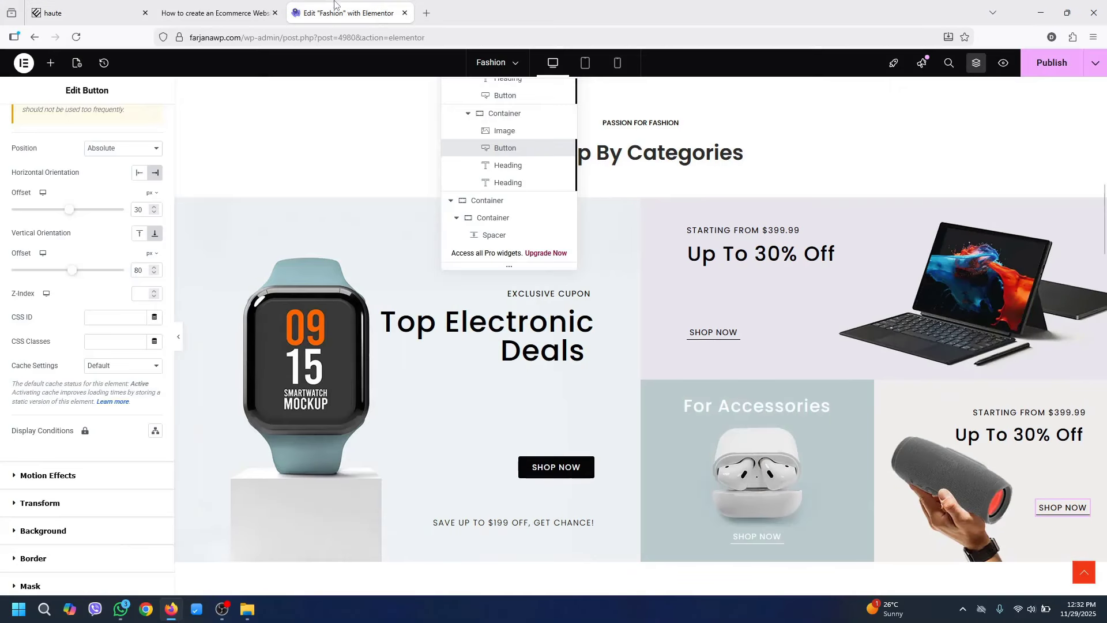
left_click(991, 438)
left_click(31, 123)
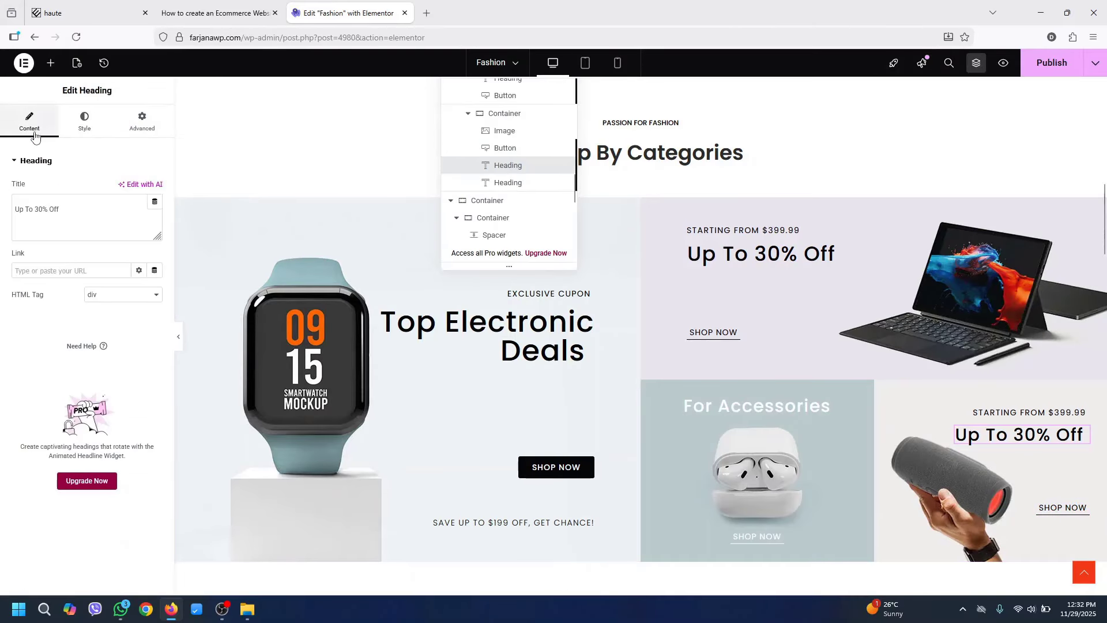
left_click(89, 200)
key("ctrl+v")
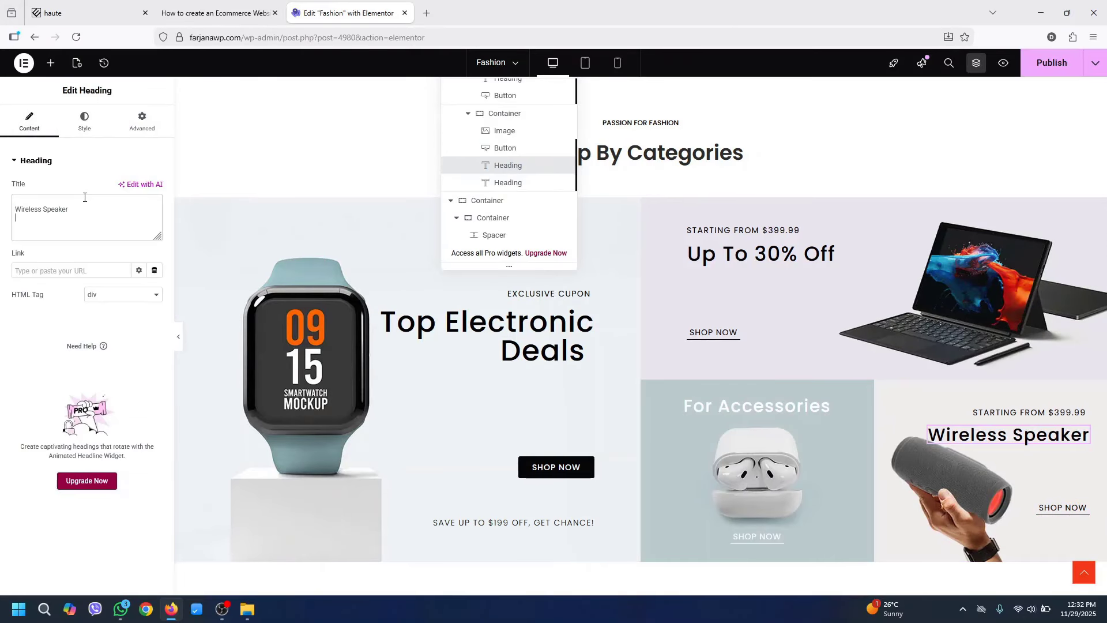
Replace the speaker banner's "STARTING FROM $399.99" heading text with "EXTRA 50% OFF" copied from the finished haute page
left_click(118, 9)
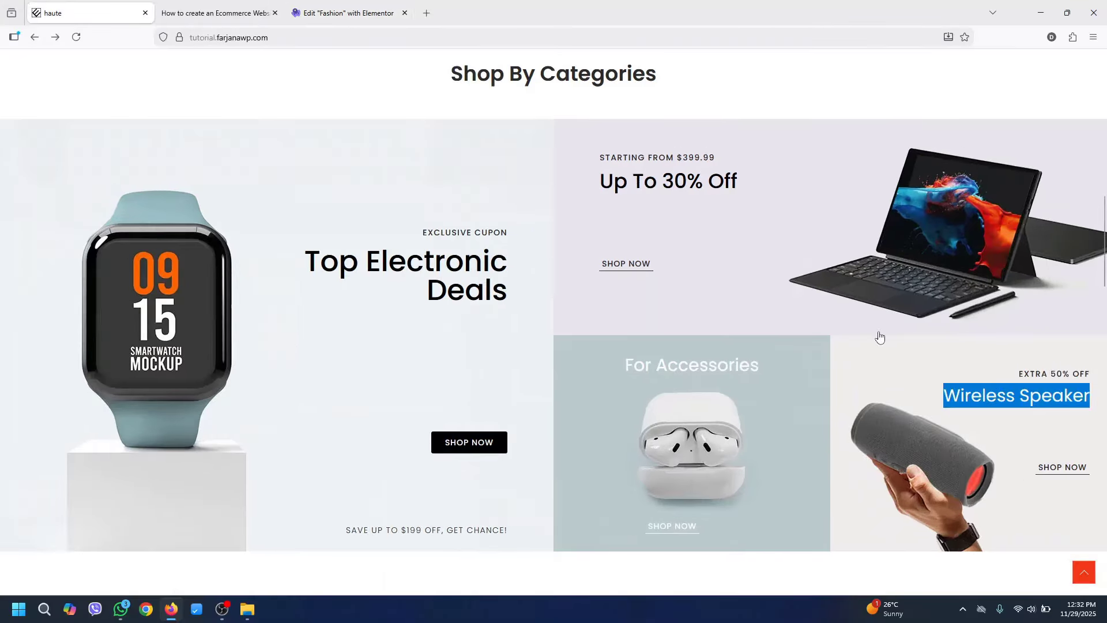
triple_click(1059, 372)
right_click(922, 380)
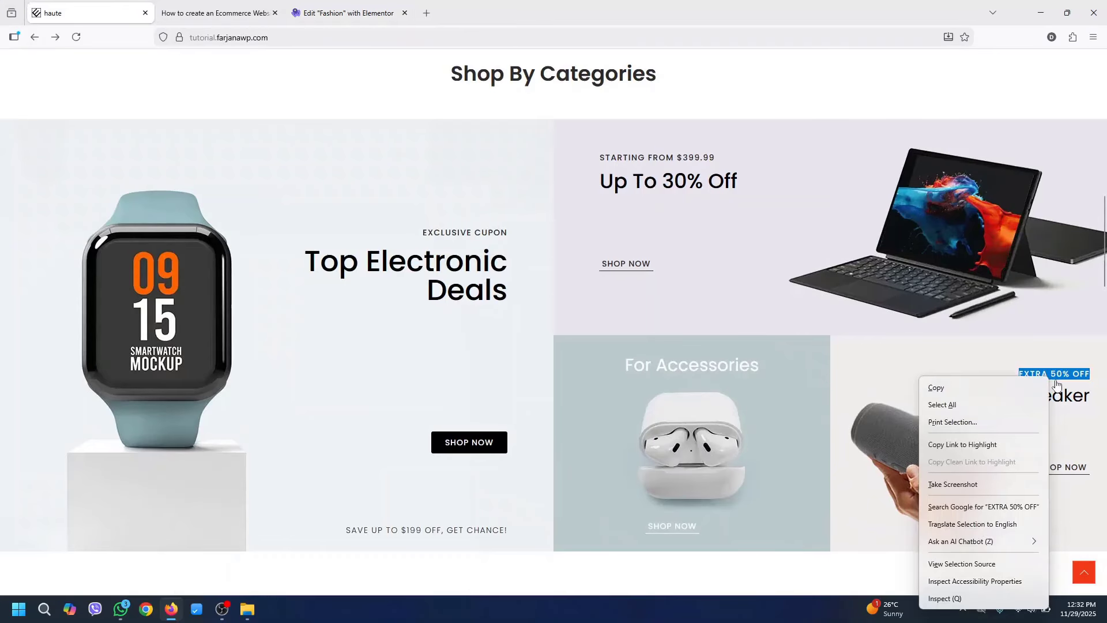
left_click(984, 388)
left_click(348, 12)
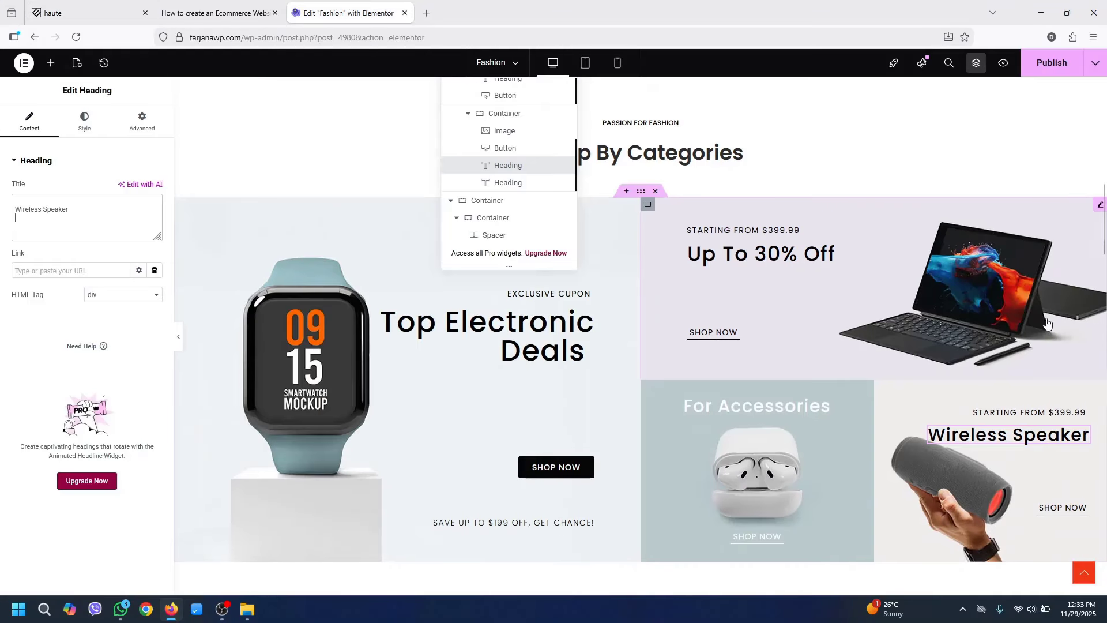
left_click(1045, 414)
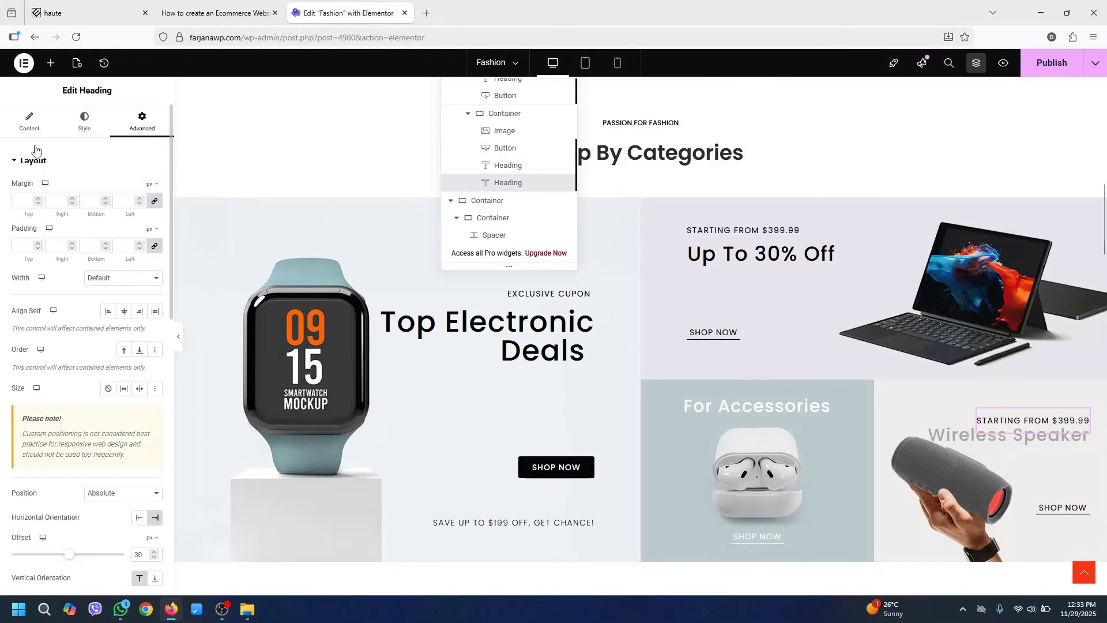
left_click(29, 122)
key("ctrl+a")
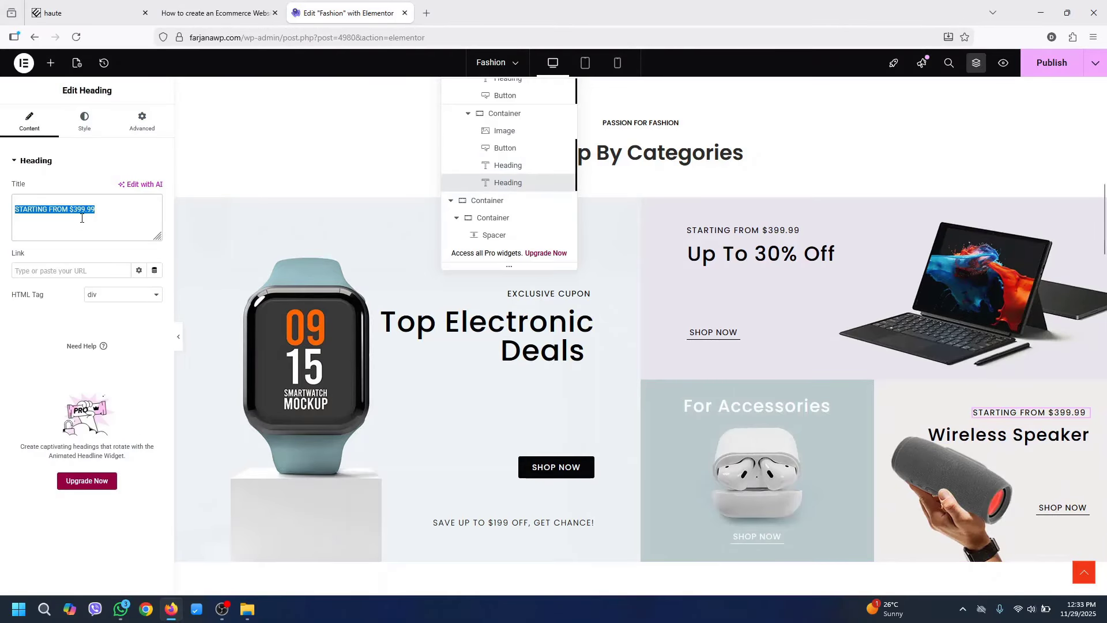
key("ctrl+v")
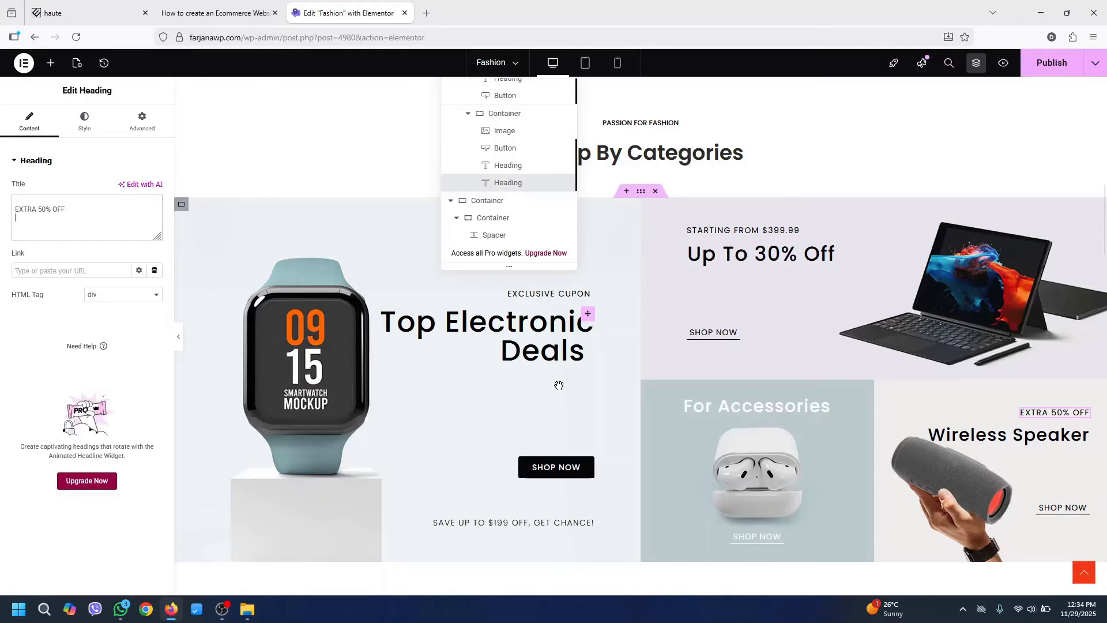
Set the "Download for free" button's normal background to the black Theme Accent Color, matching the haute page's Woostify section
left_click(104, 5)
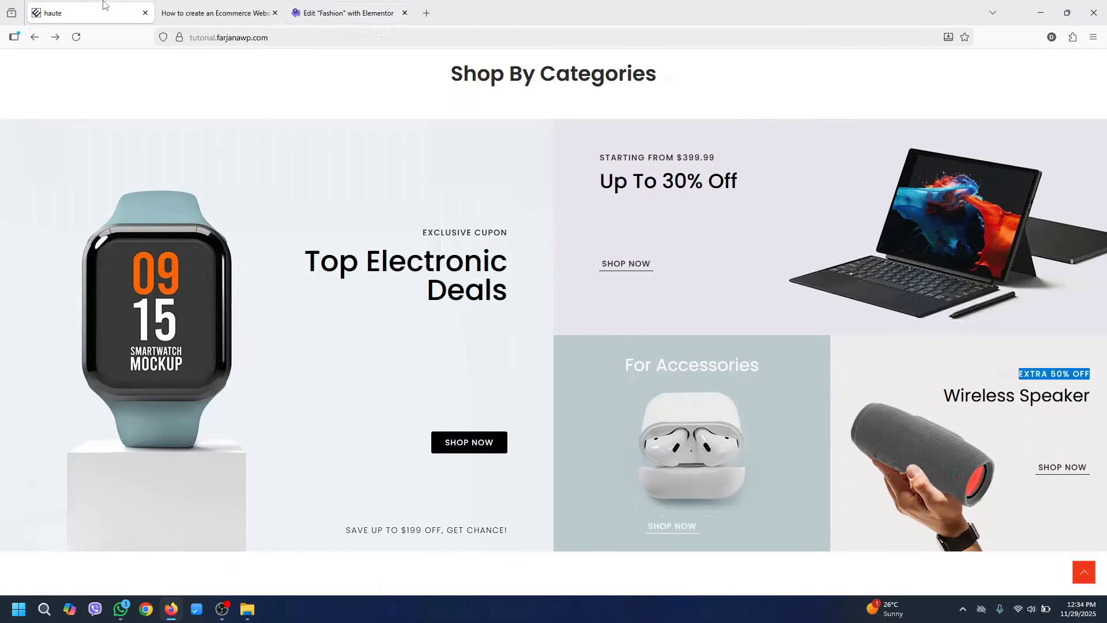
left_click_drag(1102, 248, 1104, 375)
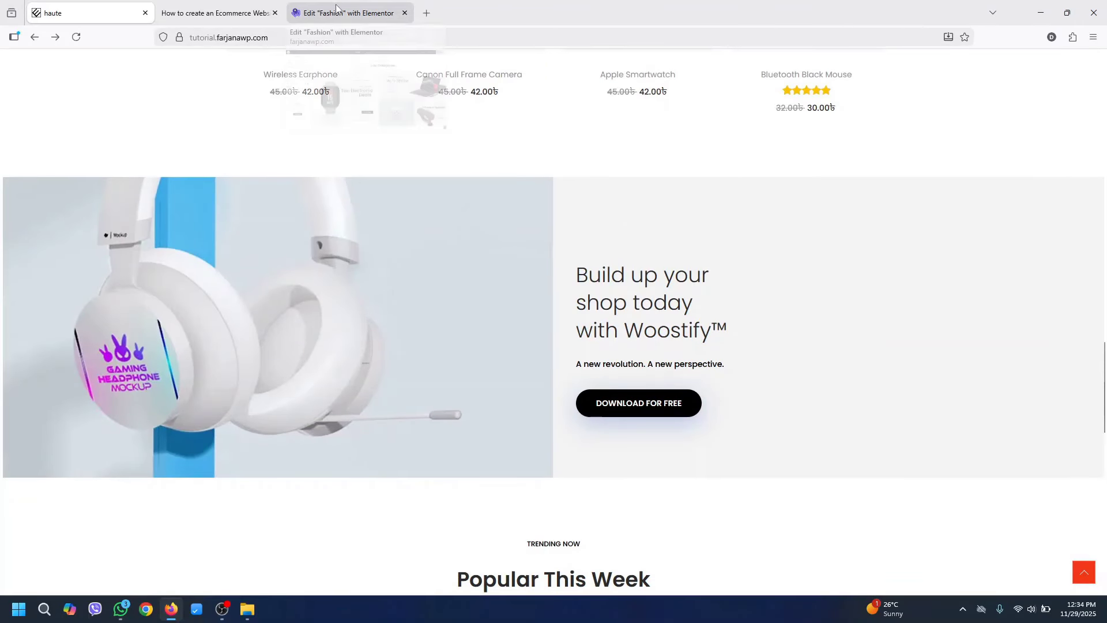
left_click(335, 12)
left_click_drag(1104, 229, 1105, 359)
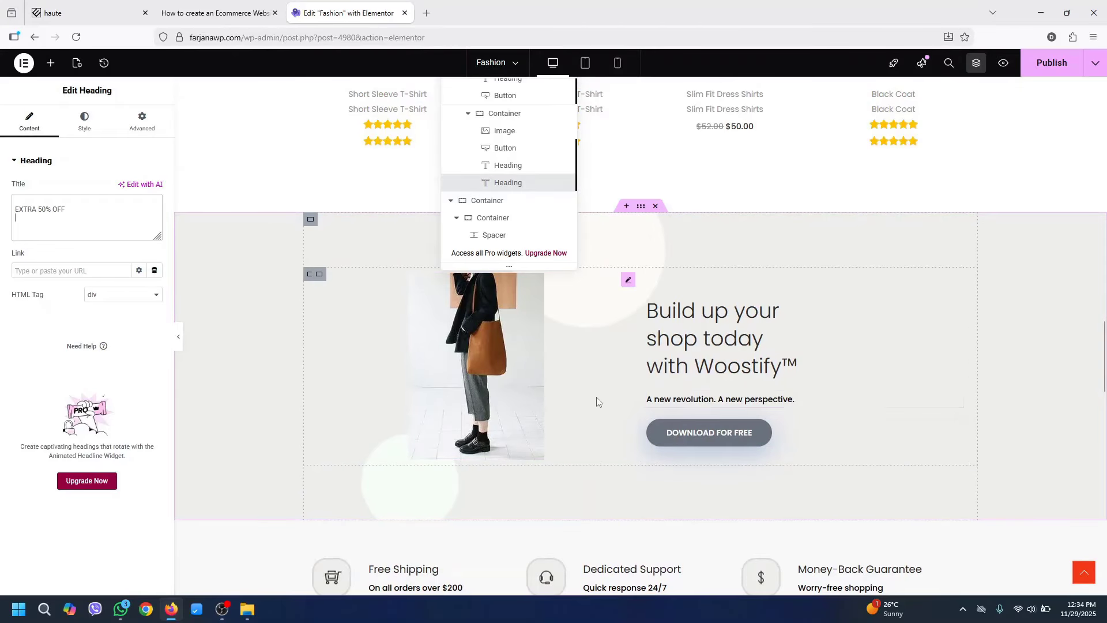
left_click(67, 3)
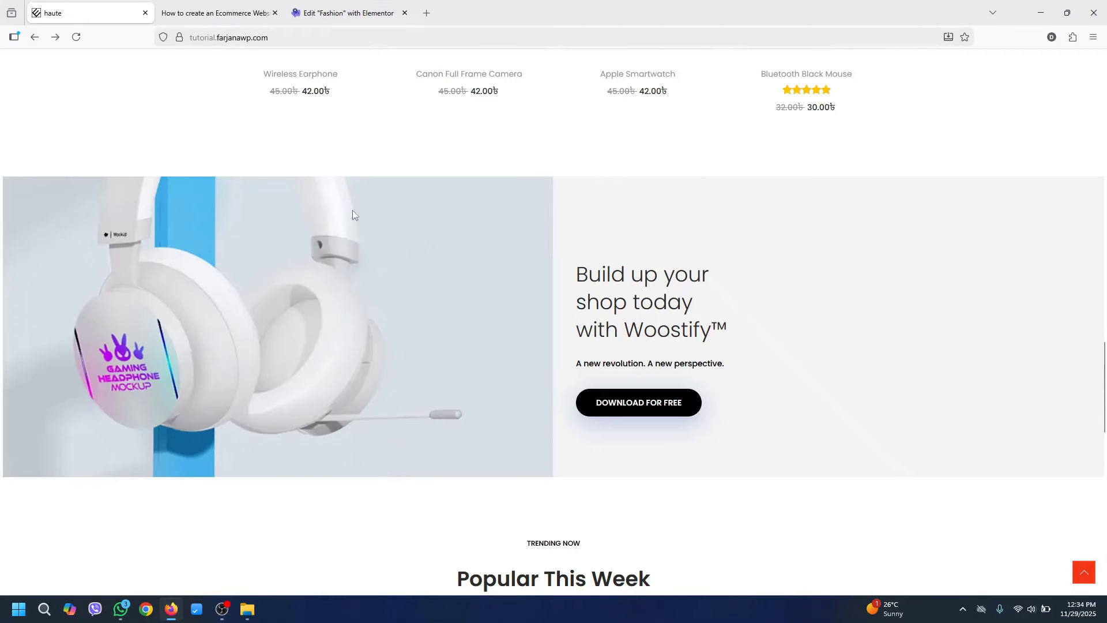
left_click(342, 7)
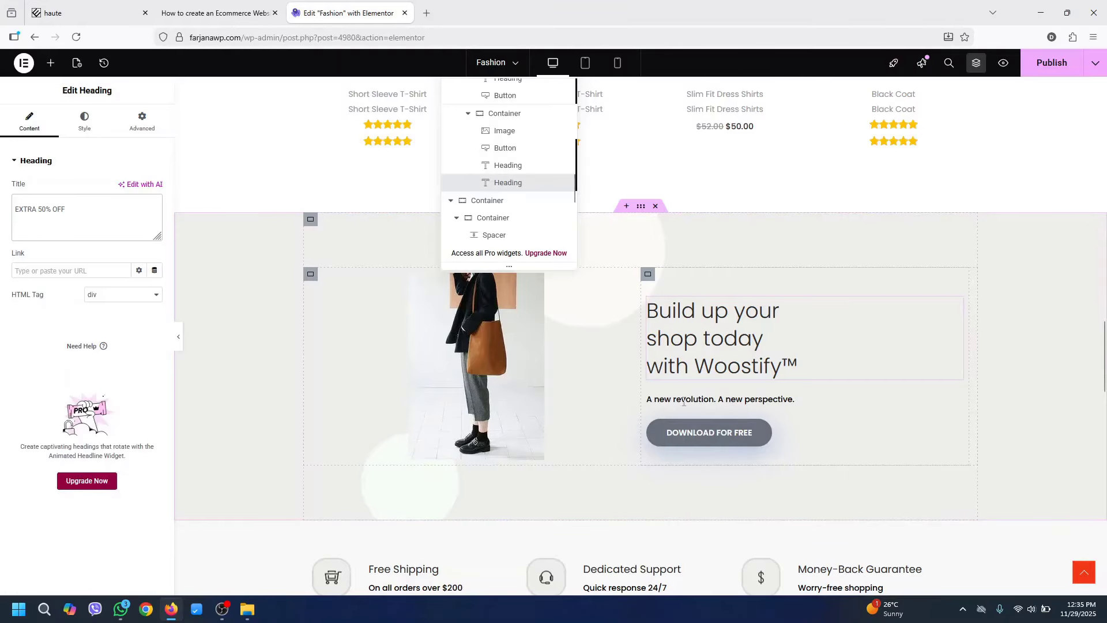
left_click(676, 438)
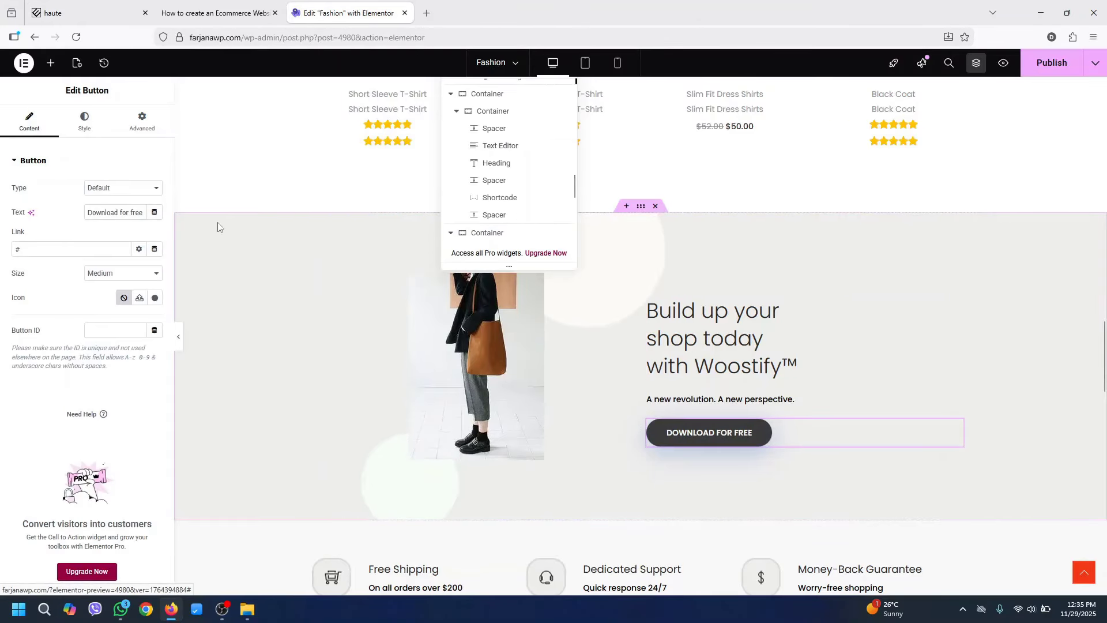
left_click(93, 136)
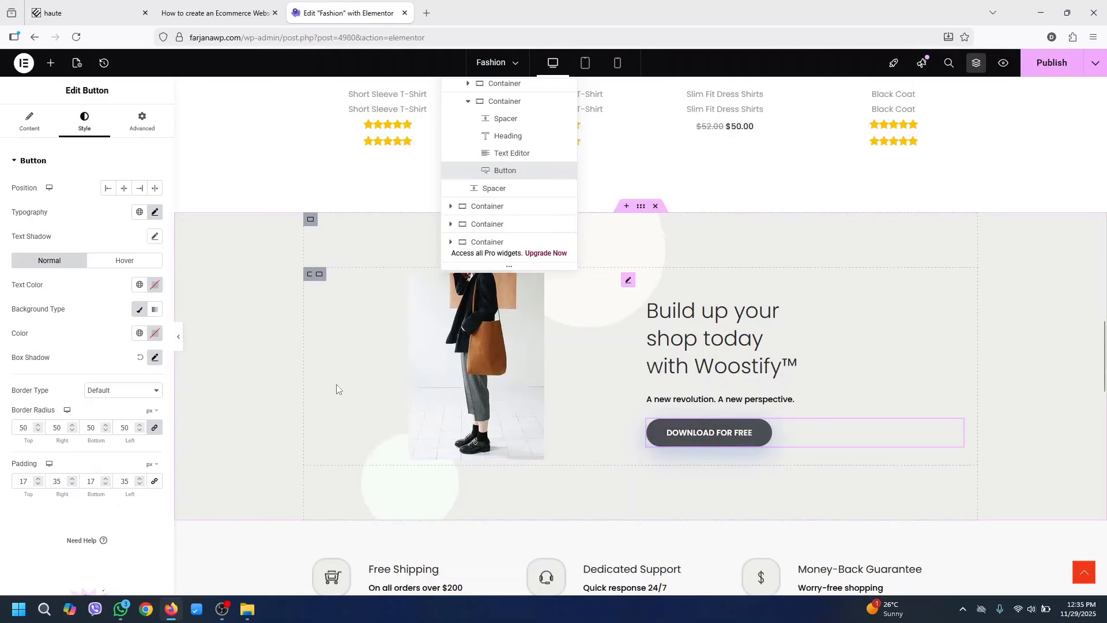
left_click(140, 333)
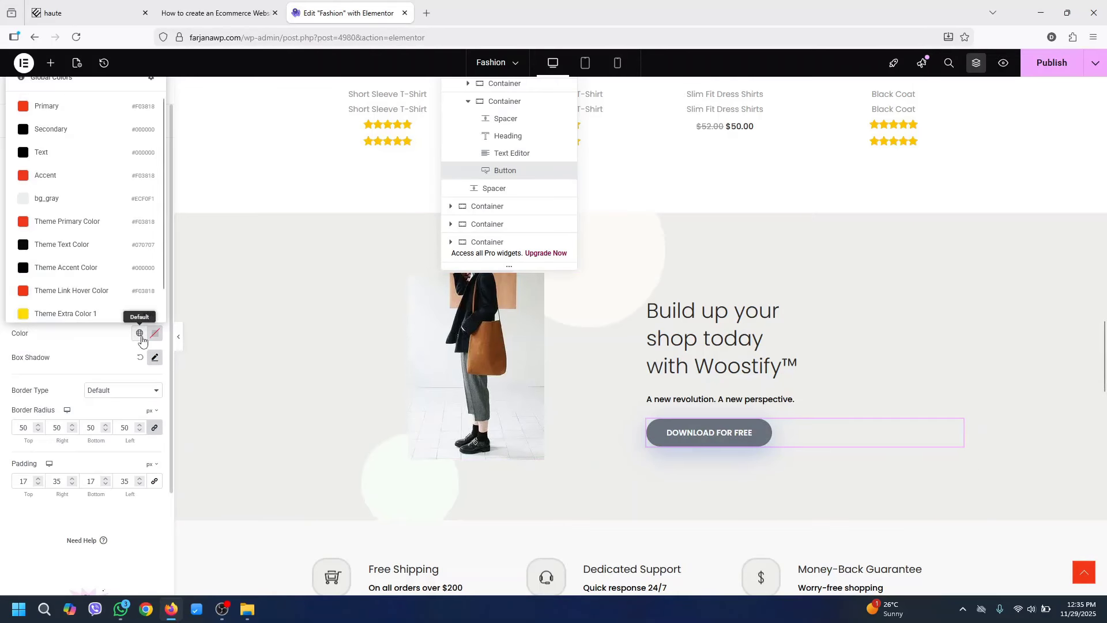
left_click(91, 267)
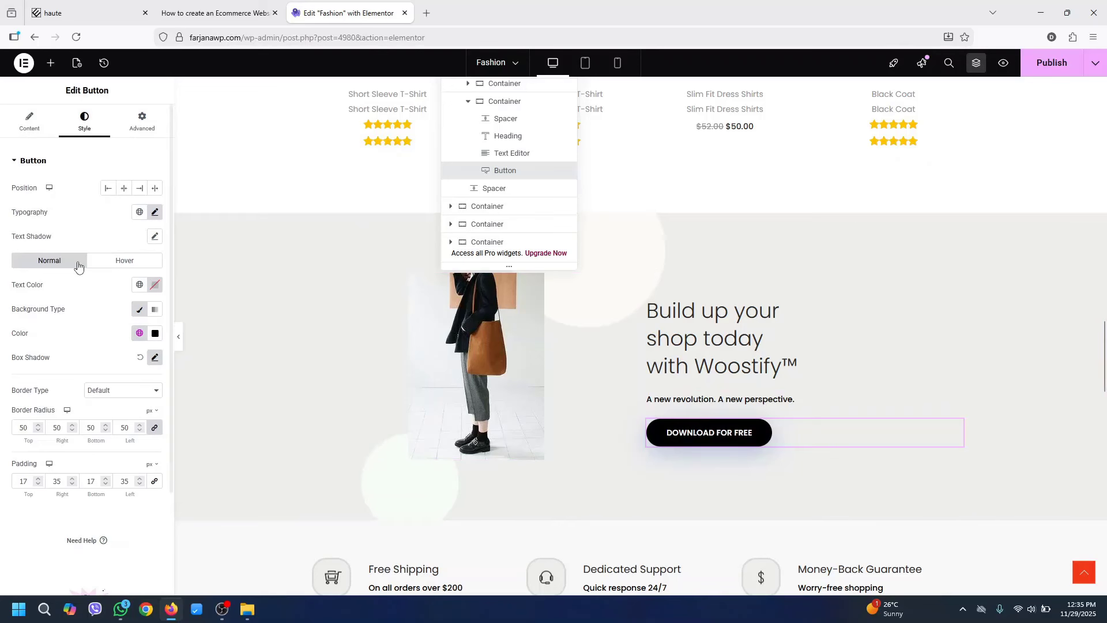
Set the "Download for free" button's hover background to the red Theme Primary Color
left_click(123, 261)
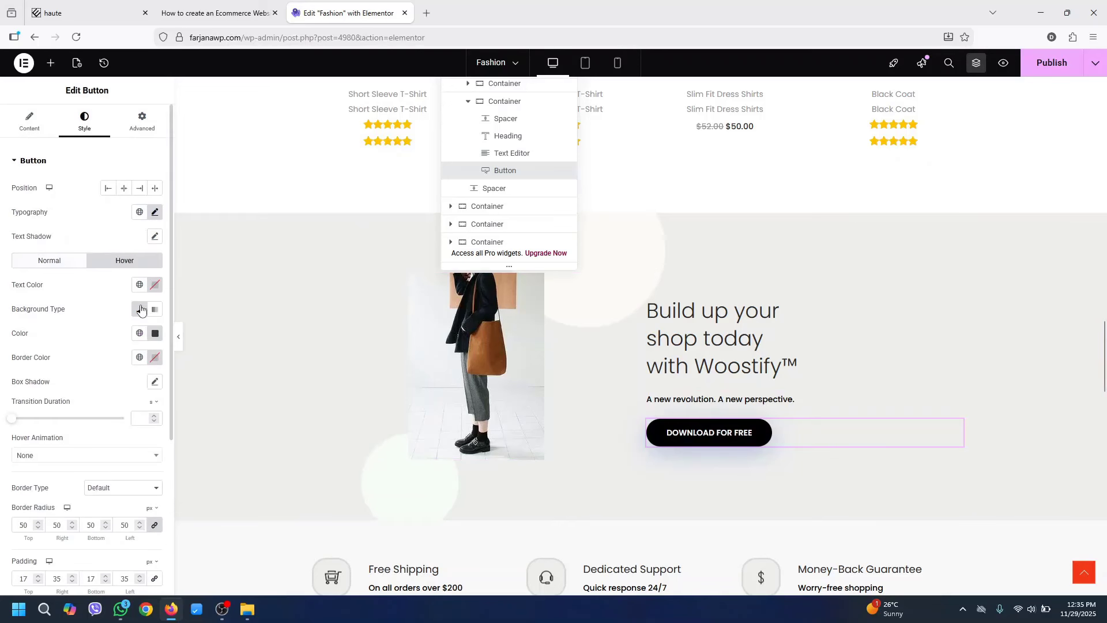
left_click(138, 334)
left_click(104, 229)
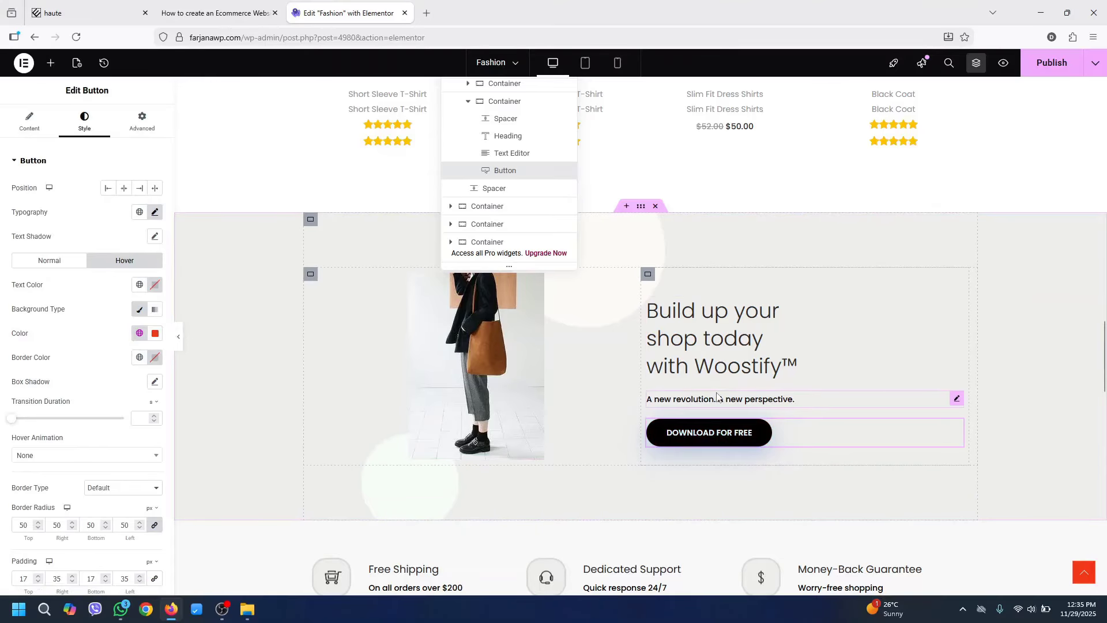
Delete the woman's image beside the "Build up your shop today" text along with the emptied container that held it
right_click(484, 364)
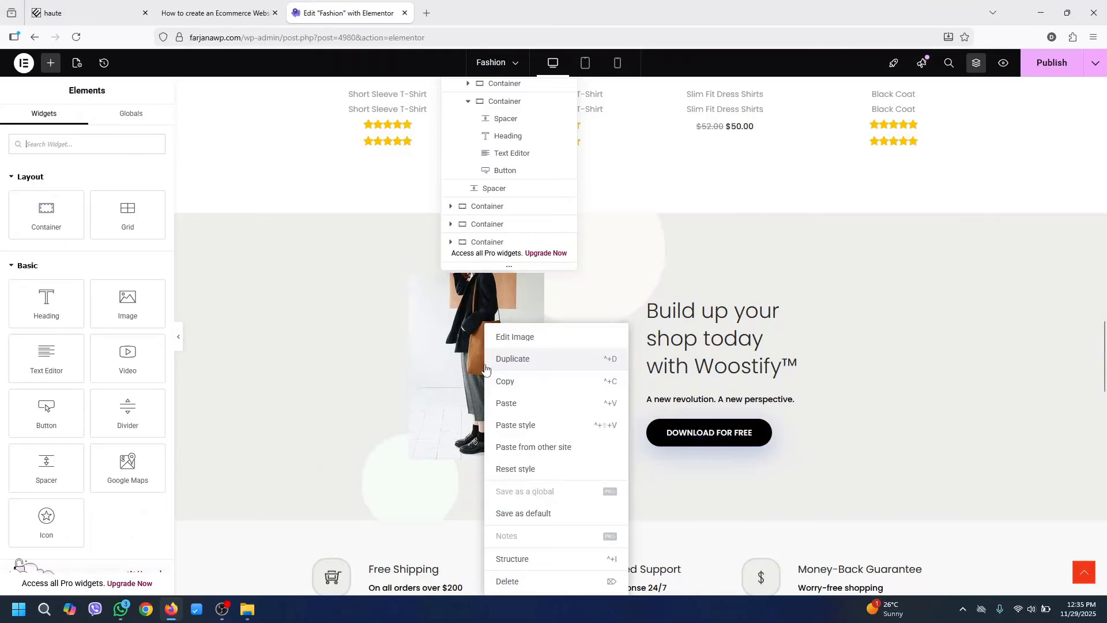
left_click(507, 581)
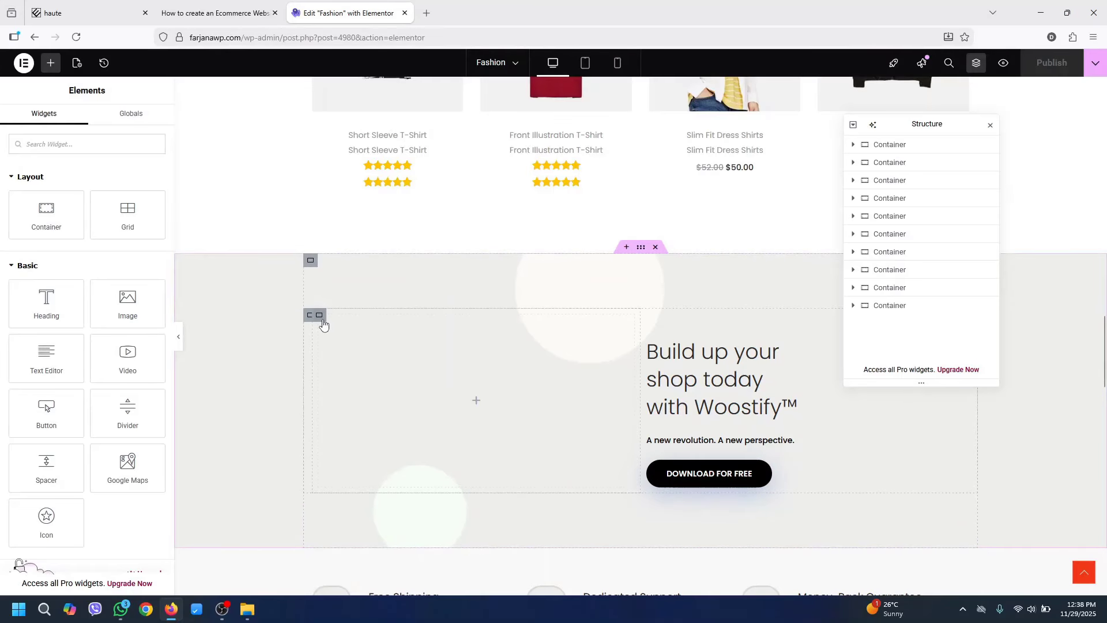
left_click(319, 316)
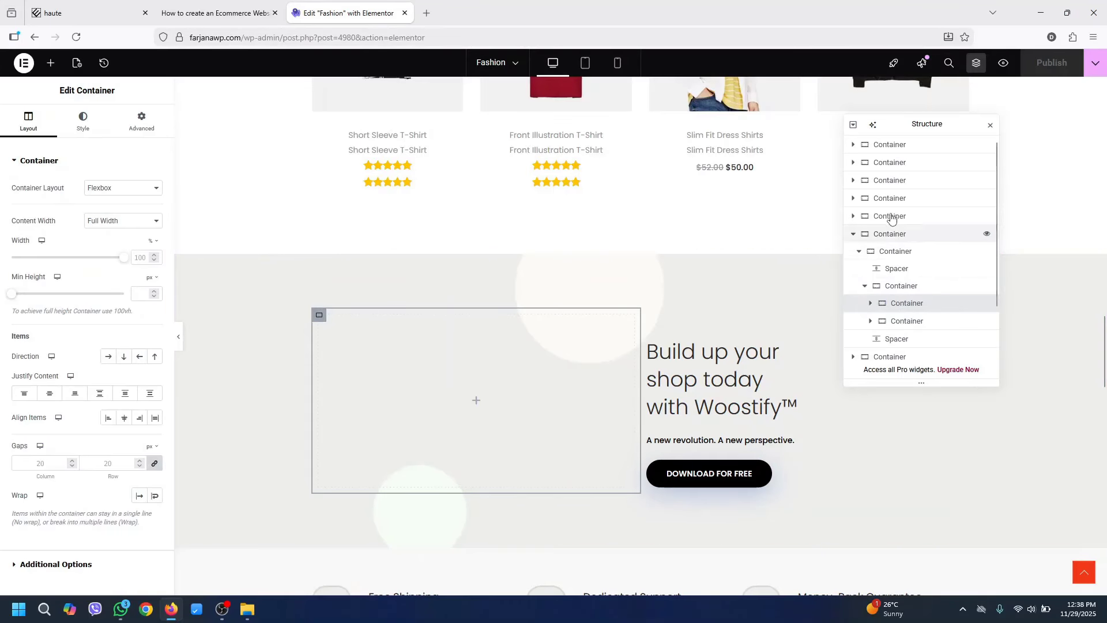
right_click(897, 308)
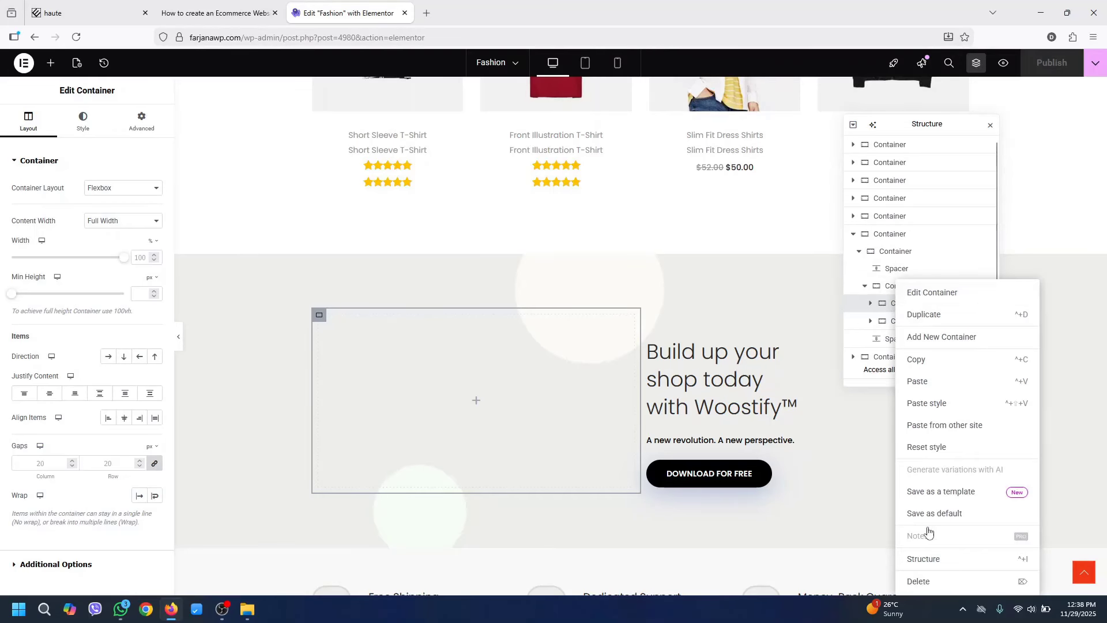
left_click(927, 585)
Add a new container to the "Build up your shop today" section and move it ahead of the text container
left_click(885, 253)
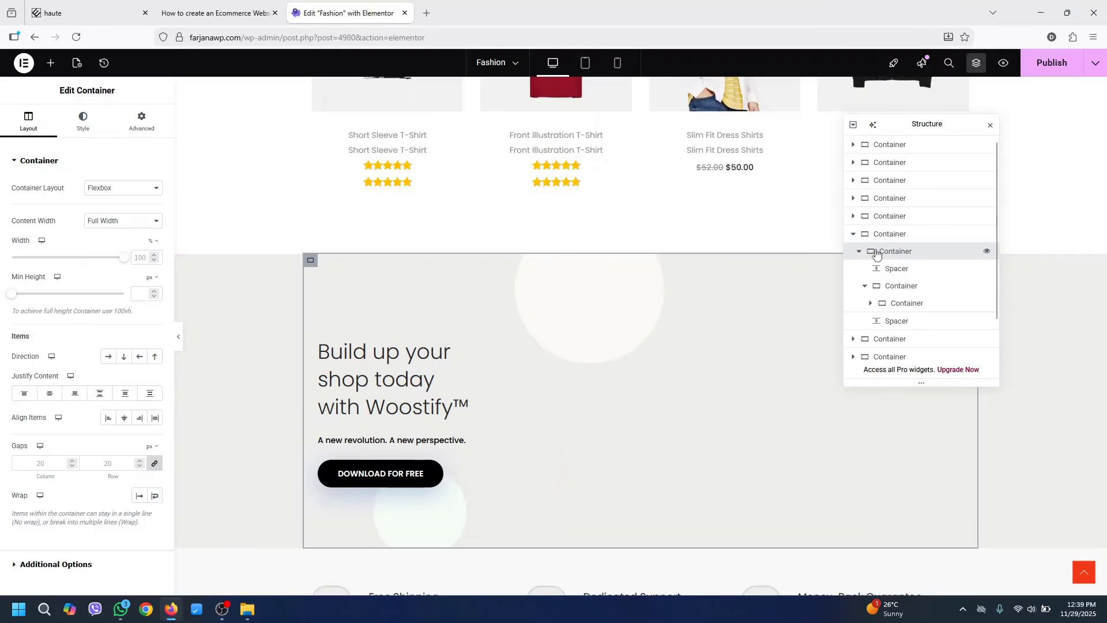
left_click(859, 252)
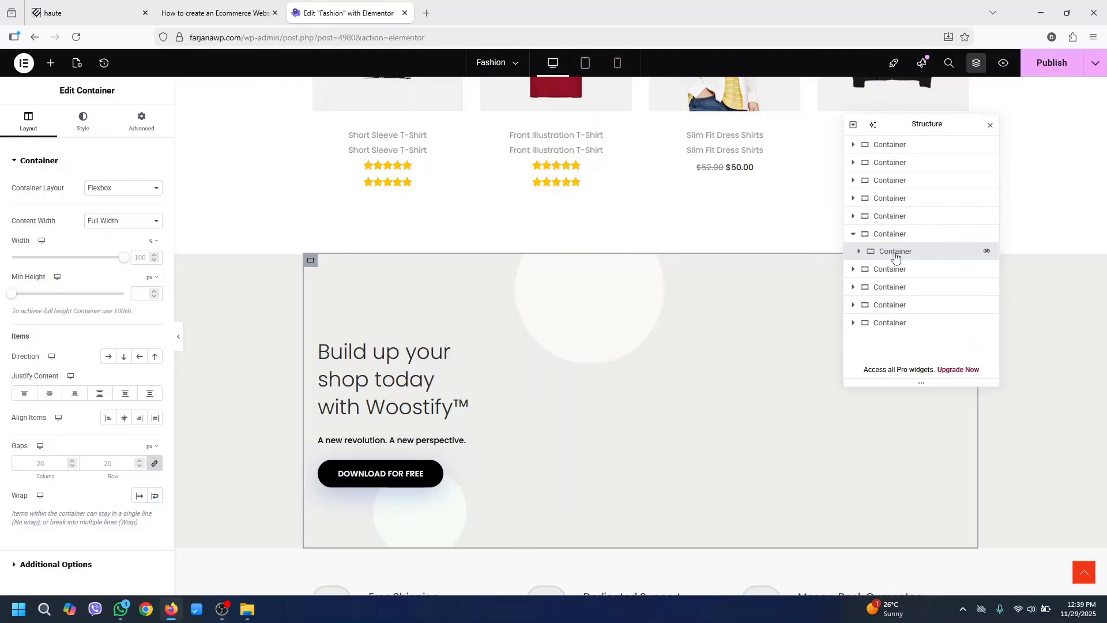
right_click(880, 254)
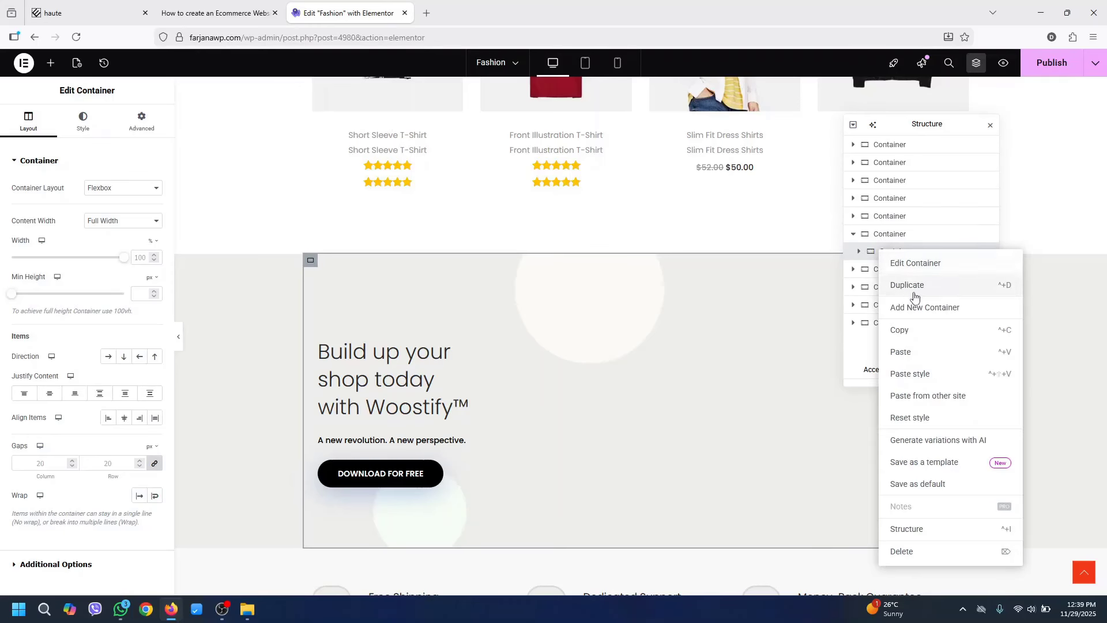
left_click(910, 311)
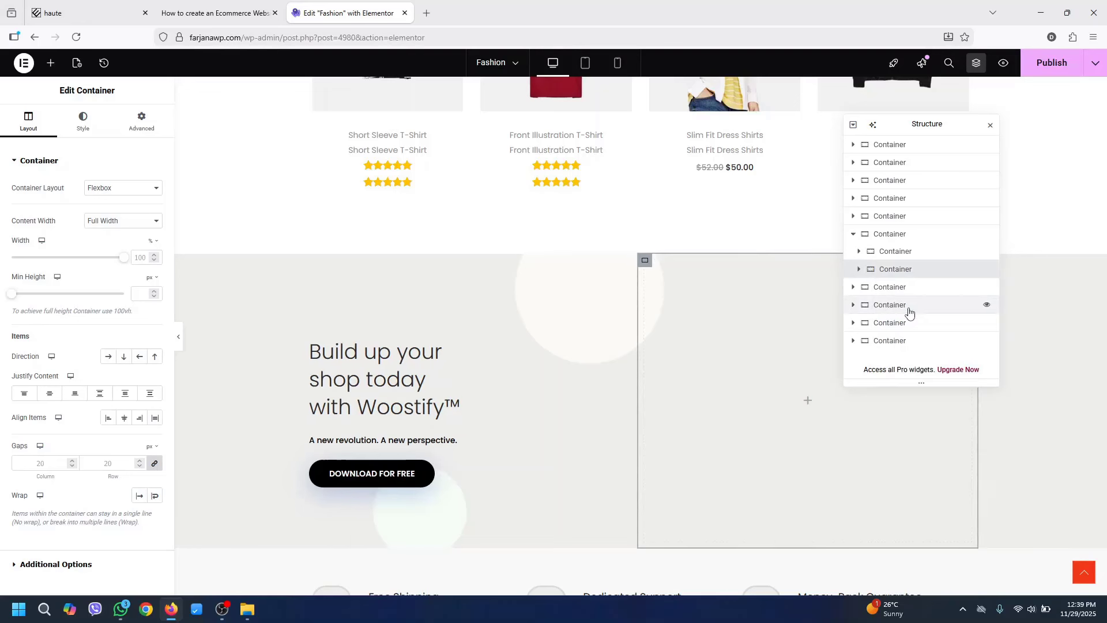
mouse_move(895, 272)
left_mouse_down()
mouse_move(895, 245)
mouse_move(888, 255)
left_mouse_up()
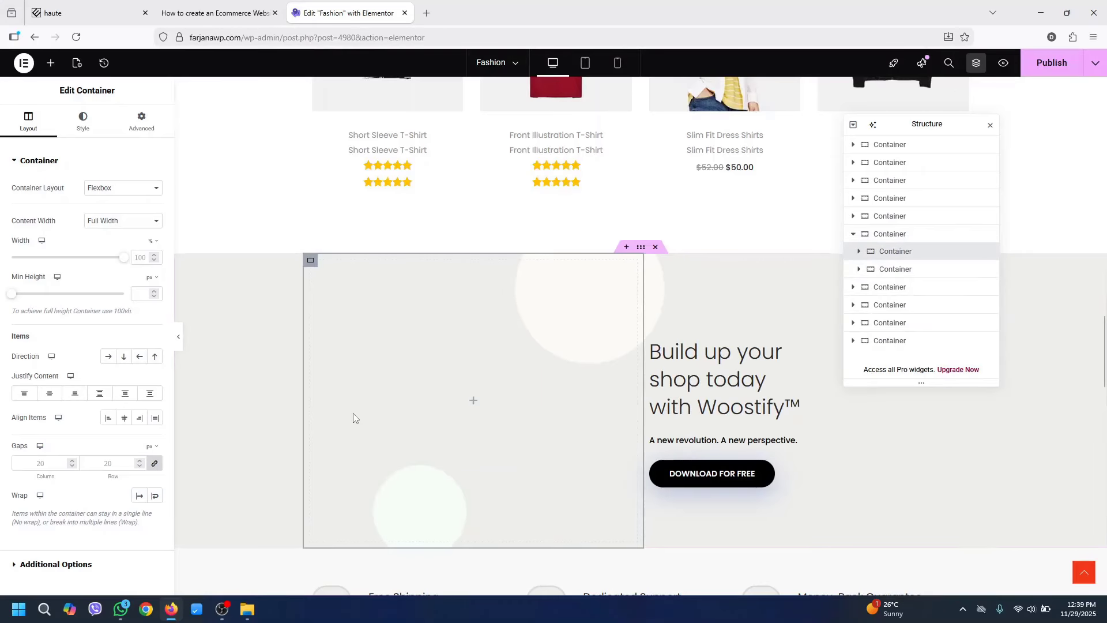
left_click(472, 403)
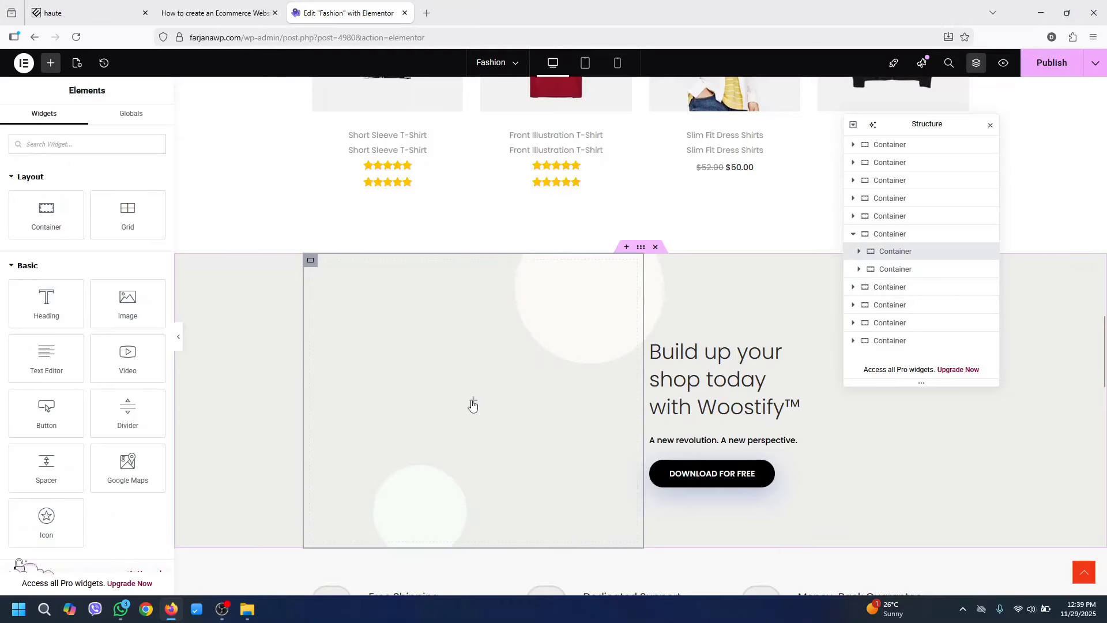
Give the new empty container a classic background using the headphone image banner-4-electronic-02.jpg
left_click(895, 254)
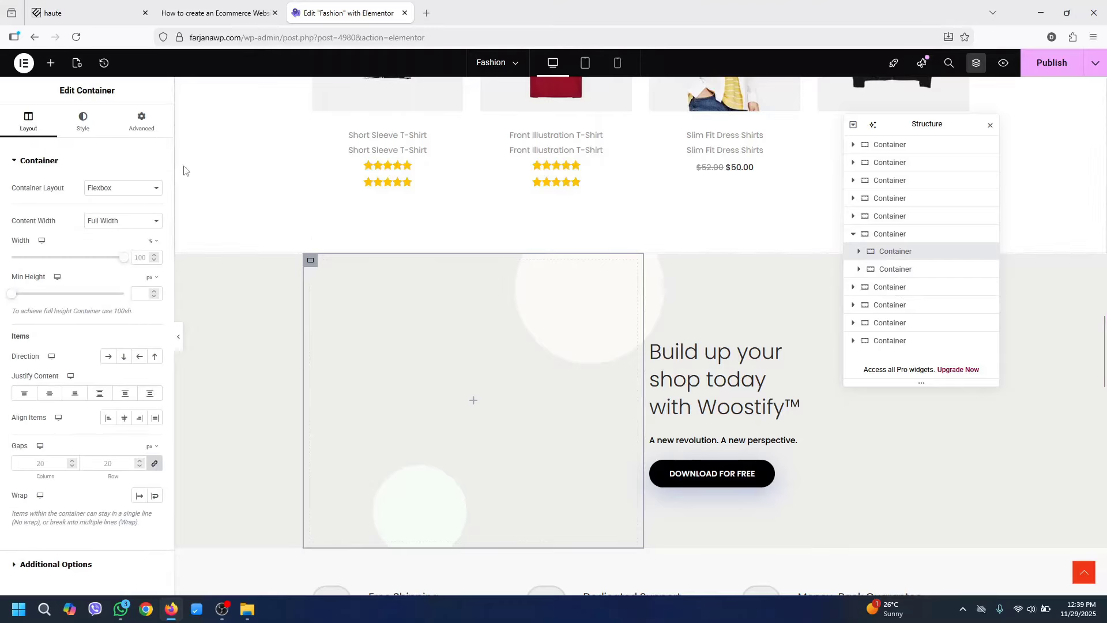
left_click(83, 121)
left_click(108, 213)
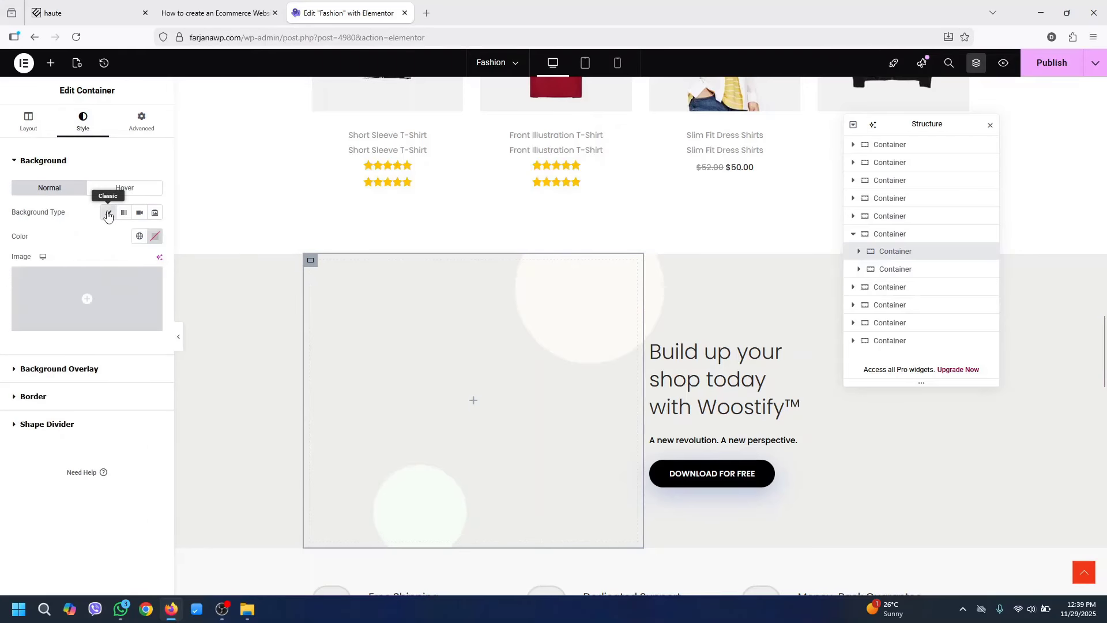
left_click(126, 309)
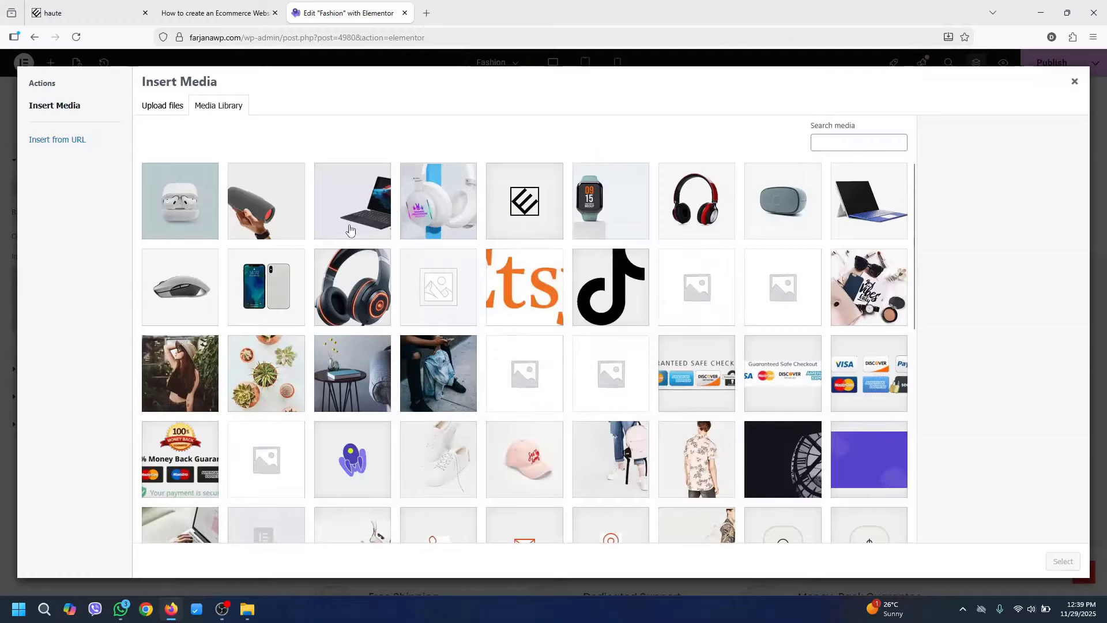
left_click(441, 216)
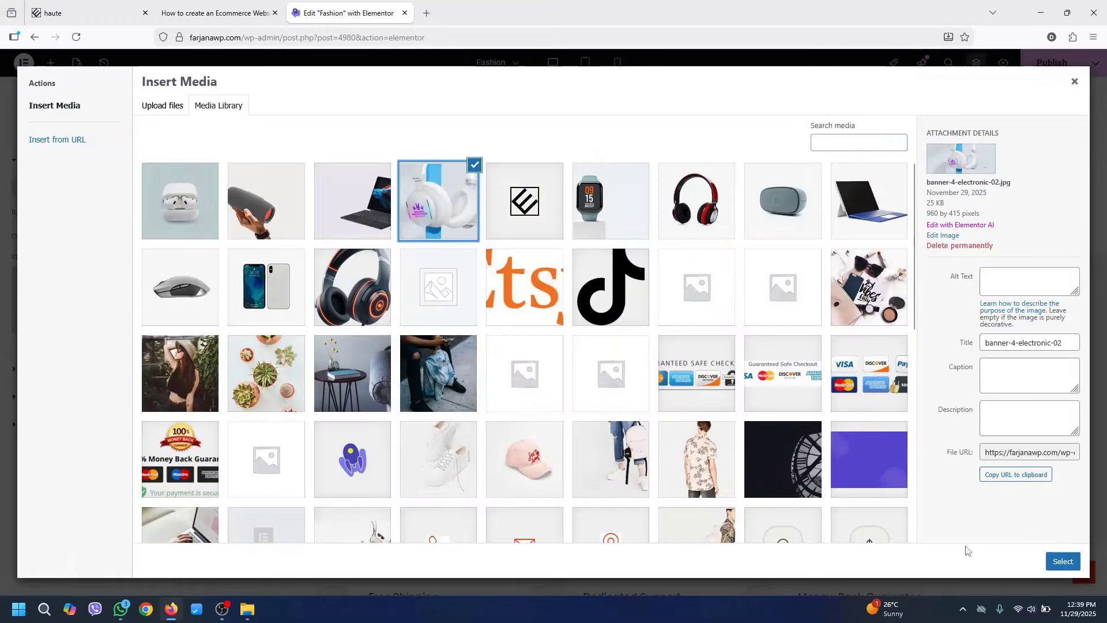
left_click(1060, 562)
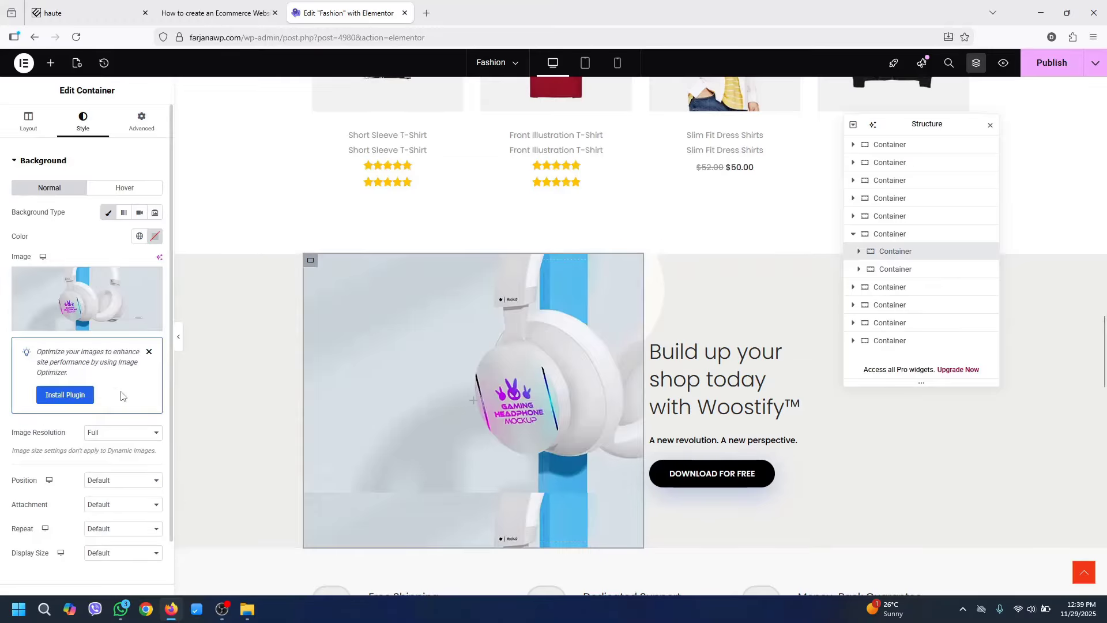
Set the headphone background image to No-repeat and open its display size options
left_click(98, 528)
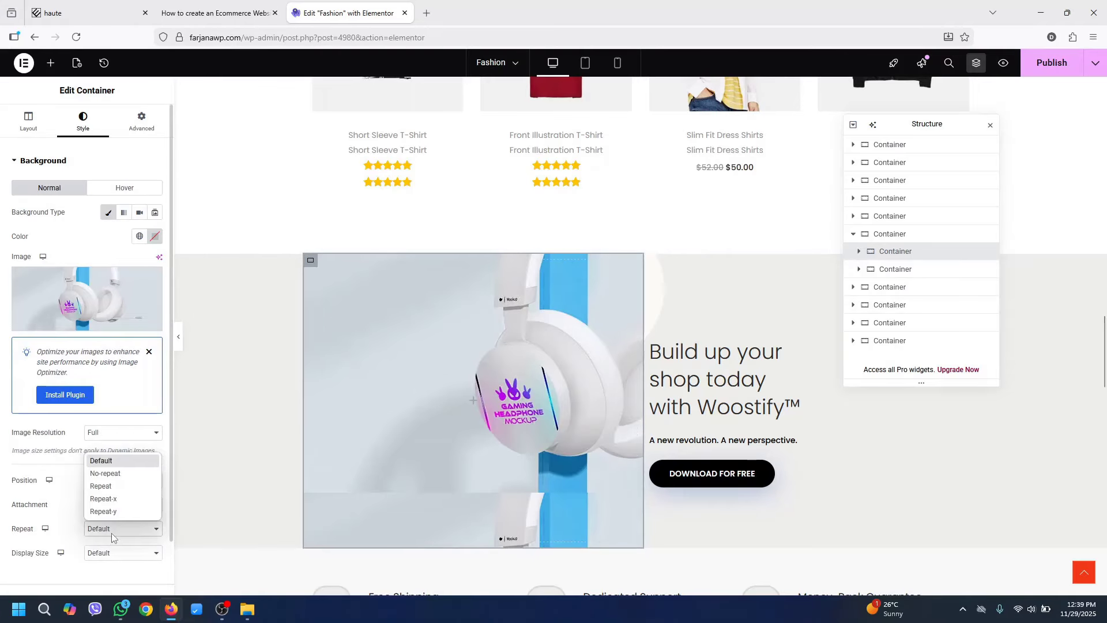
left_click(107, 472)
left_click(112, 554)
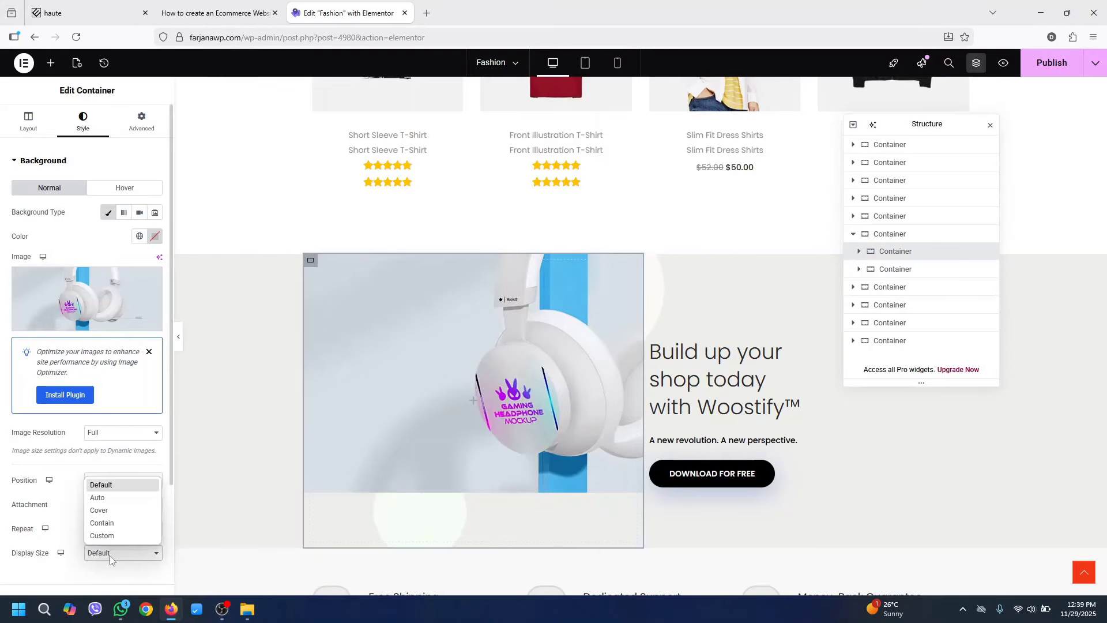
Set the headphone container's background image display size to Cover and its position to Center Right
left_click(126, 516)
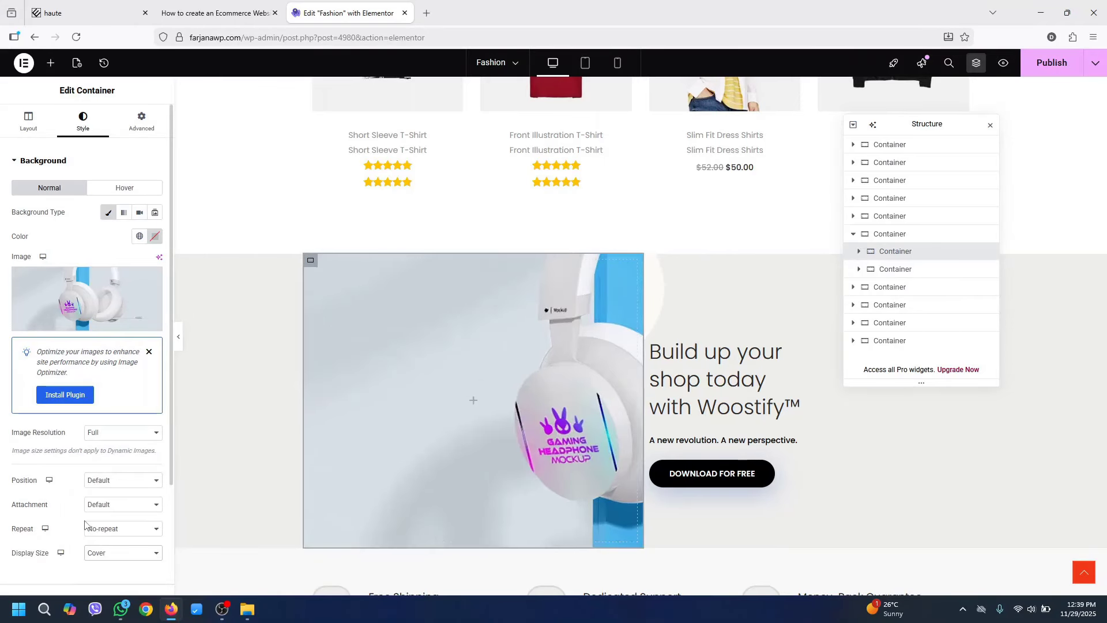
left_click(101, 482)
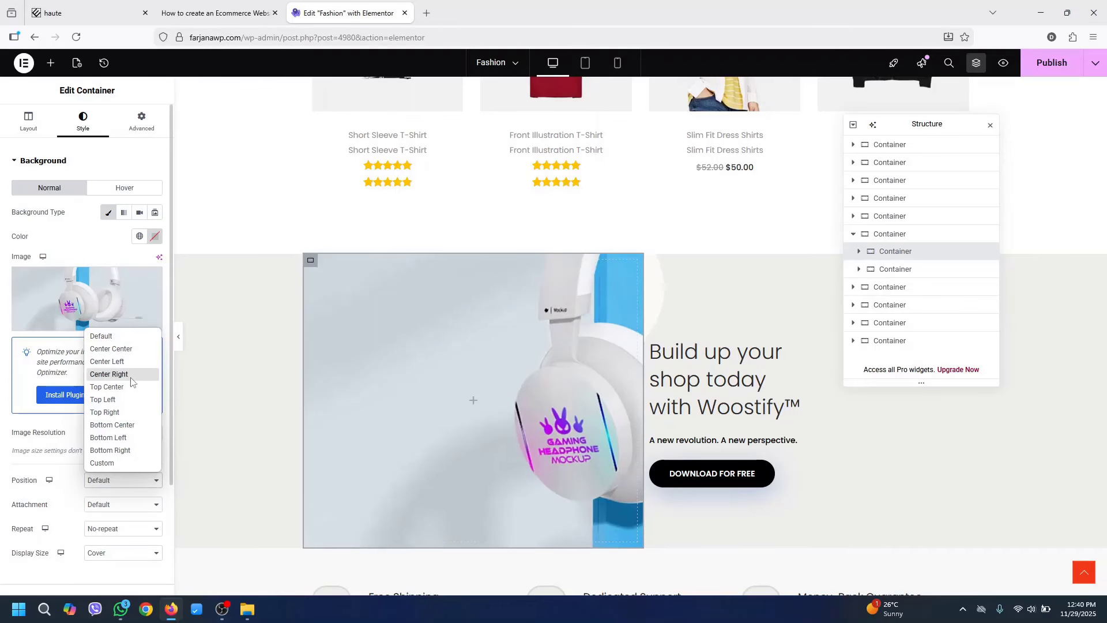
left_click(109, 375)
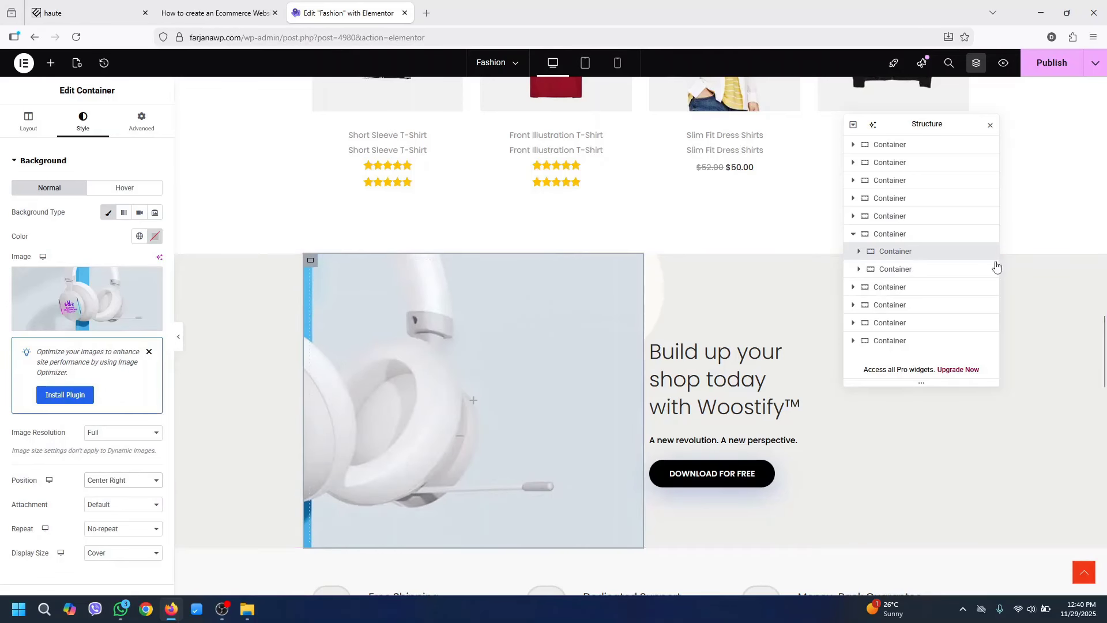
Change the content width of the parent container holding the headphone banner to Full Width
left_click(897, 238)
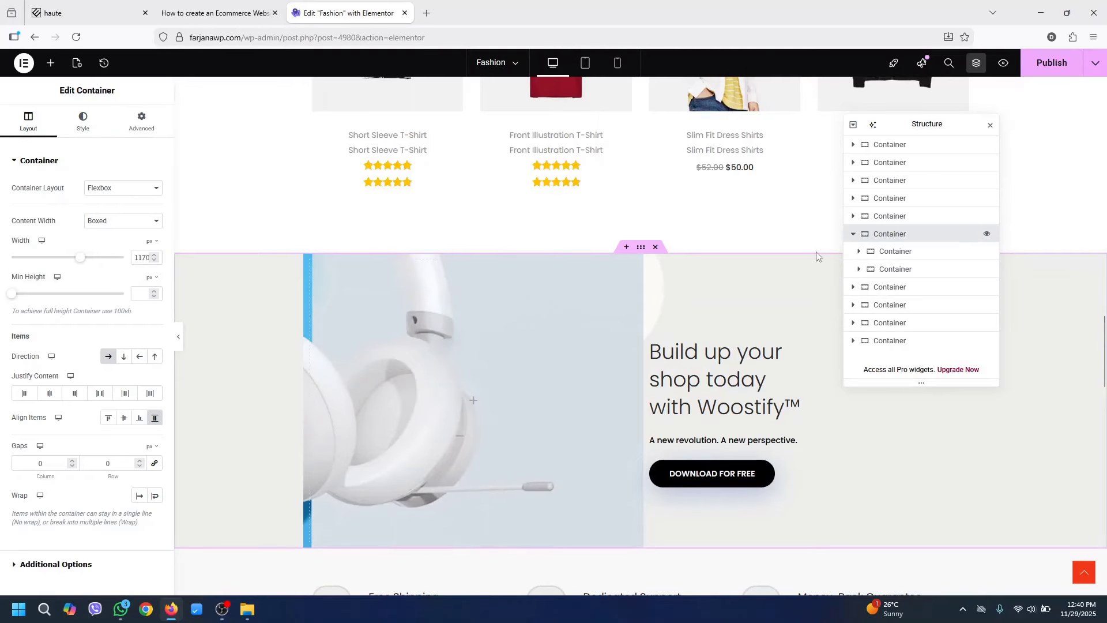
left_click(99, 230)
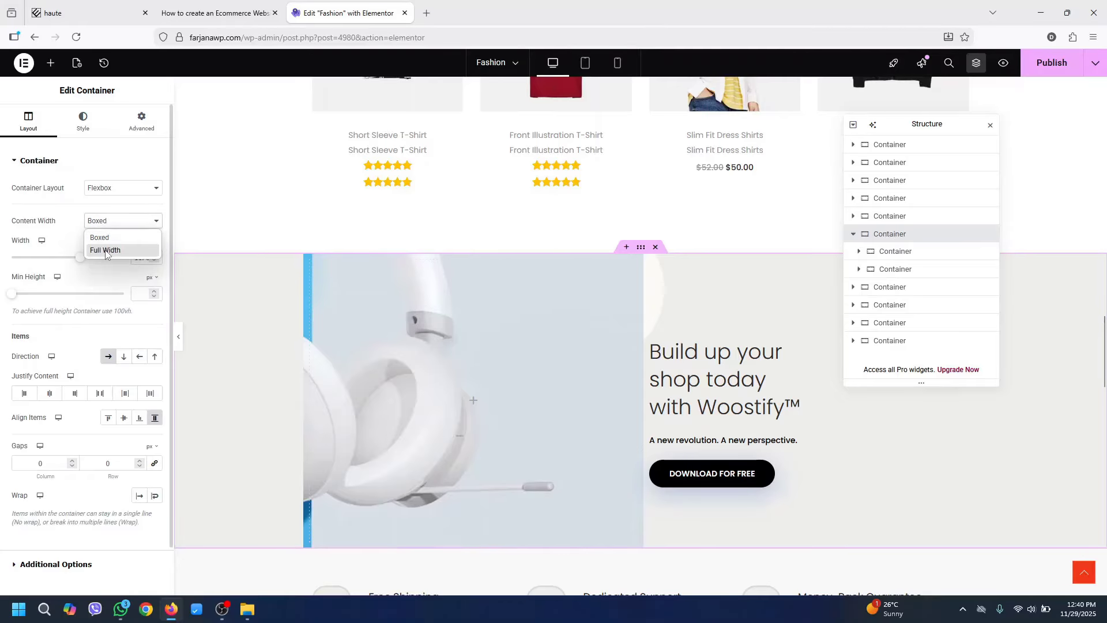
left_click(106, 248)
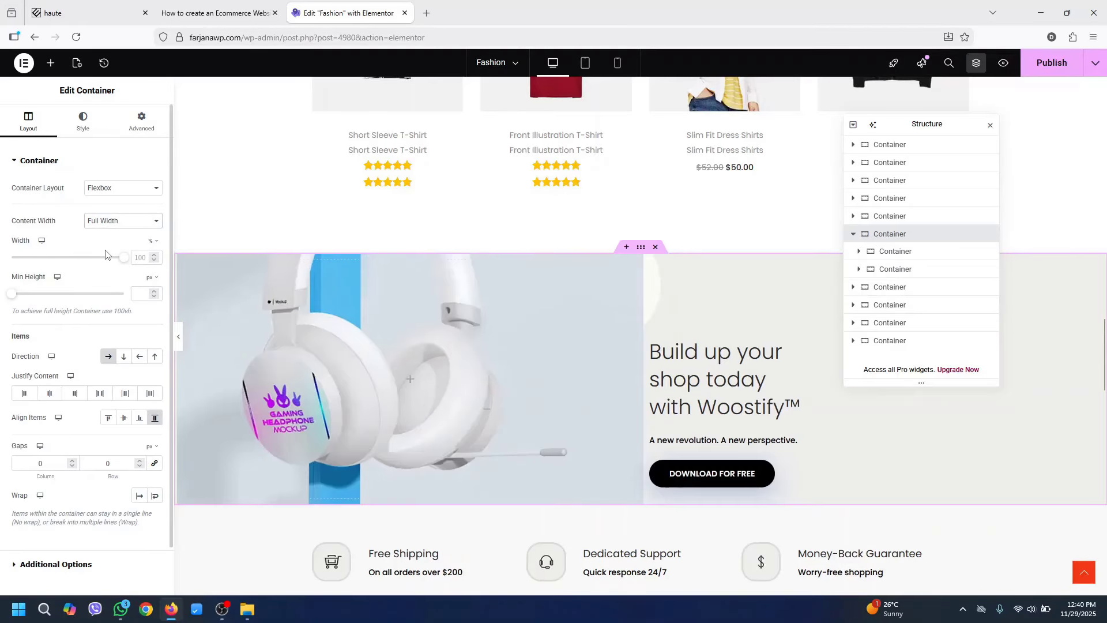
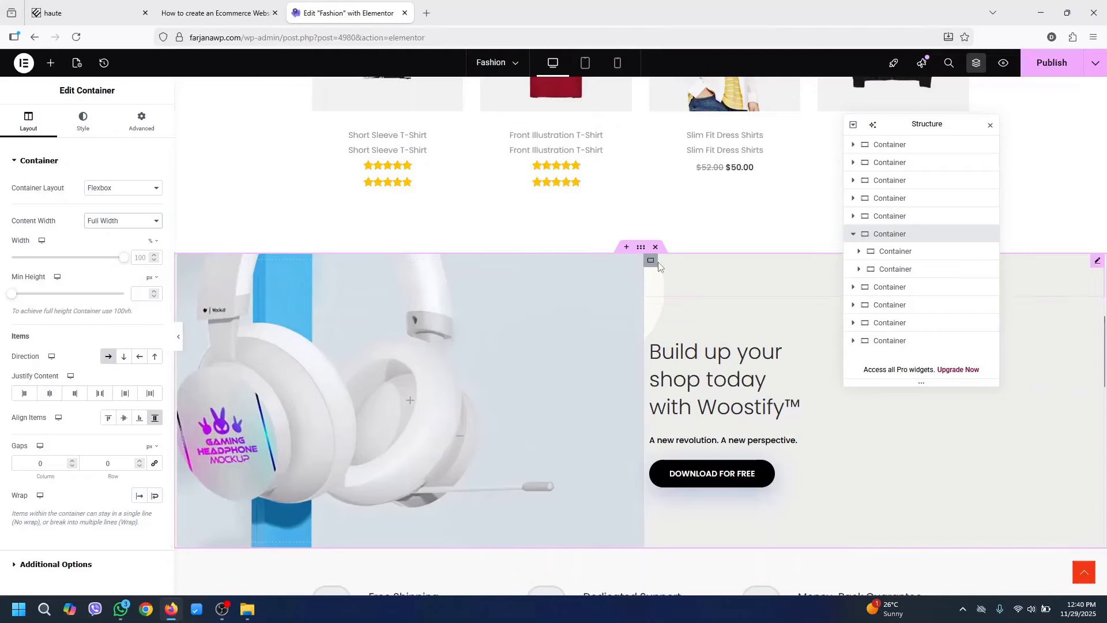
Give the "Build up your shop today" container 30 px left padding and 0 px on its top, right and bottom
left_click(652, 260)
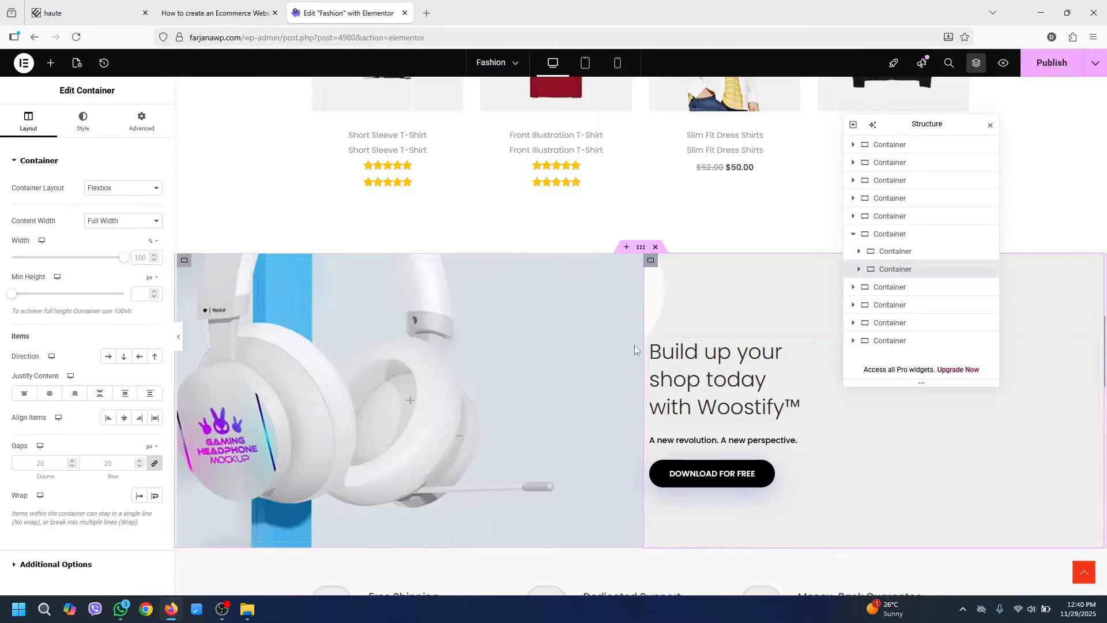
left_click(152, 124)
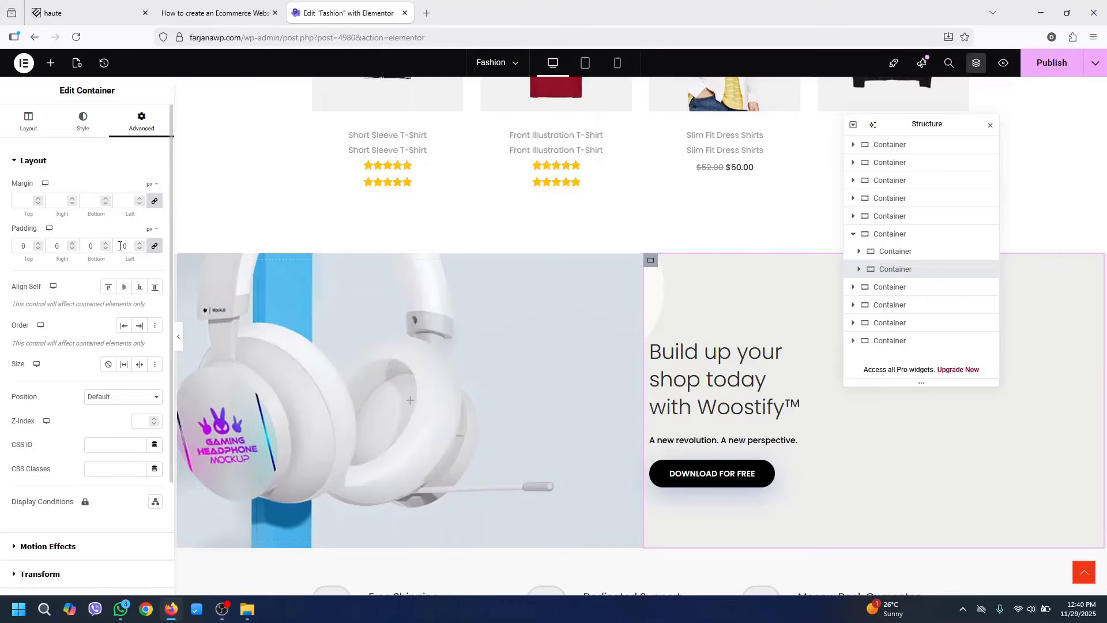
type("3")
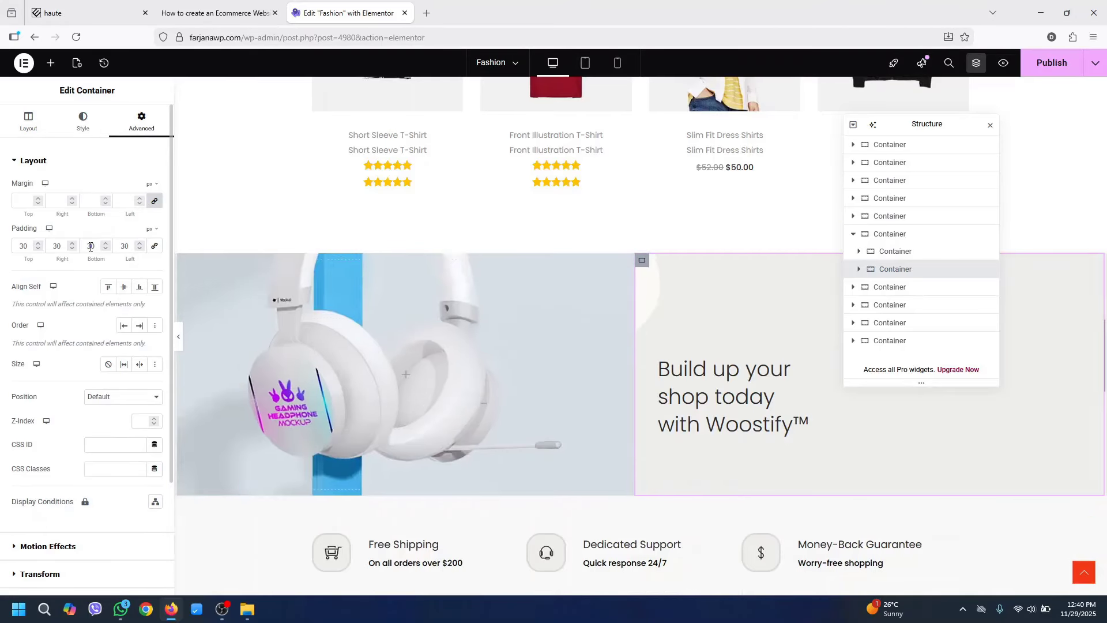
double_click(91, 247)
type("0")
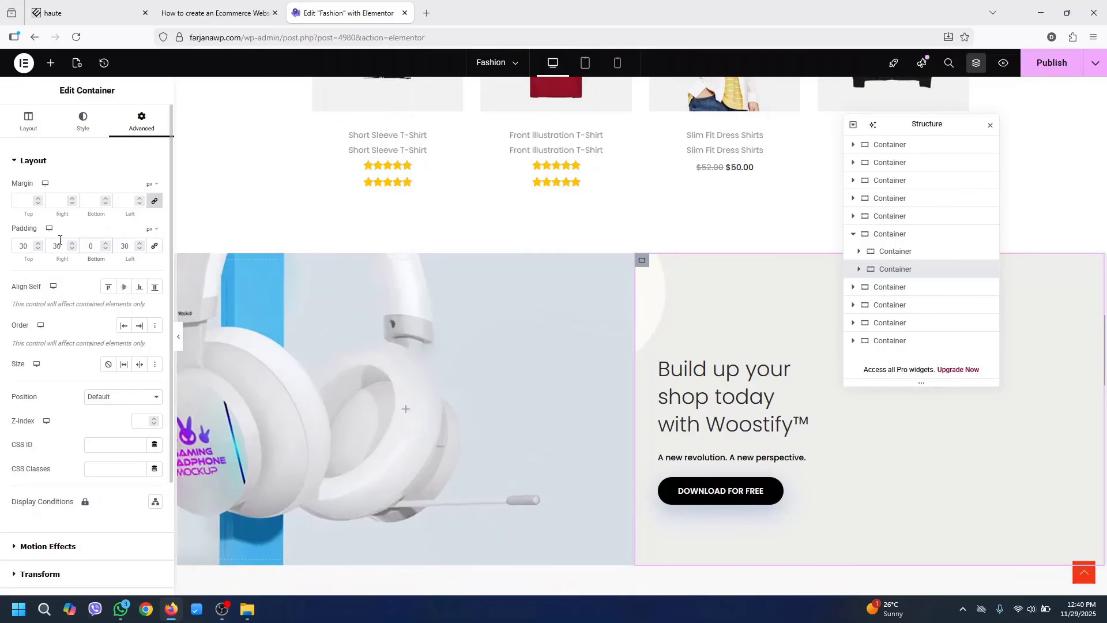
type("0")
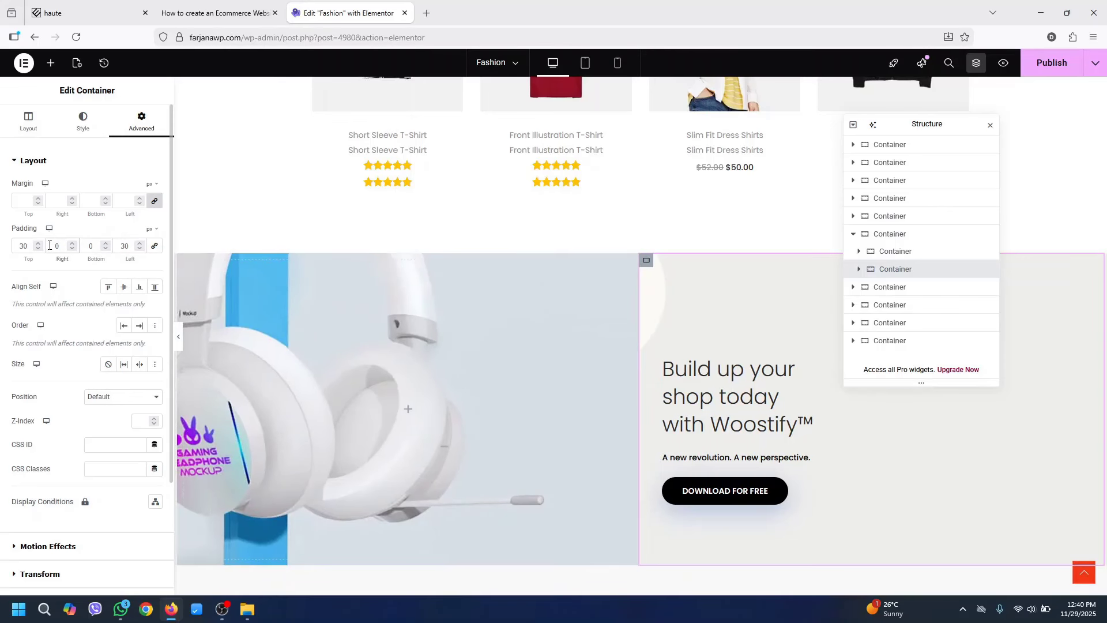
type("0")
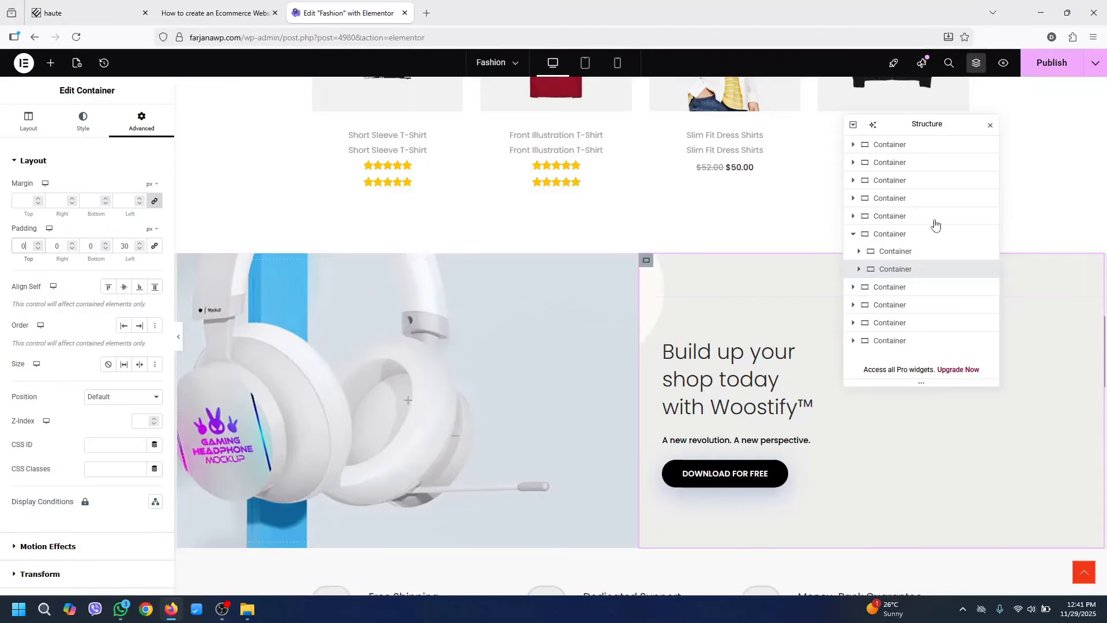
Delete the Free Shipping, Dedicated Support and Money-Back Guarantee section below the headphone banner
left_click(892, 235)
left_click(83, 121)
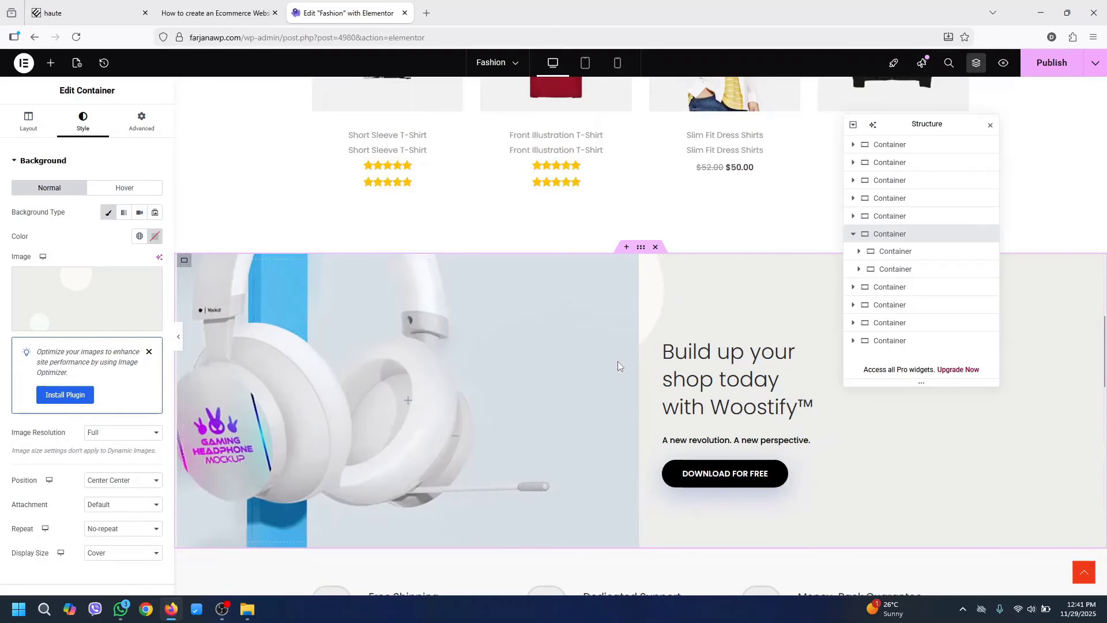
mouse_move(1105, 355)
left_mouse_down()
mouse_move(1105, 390)
mouse_move(1106, 371)
left_mouse_up()
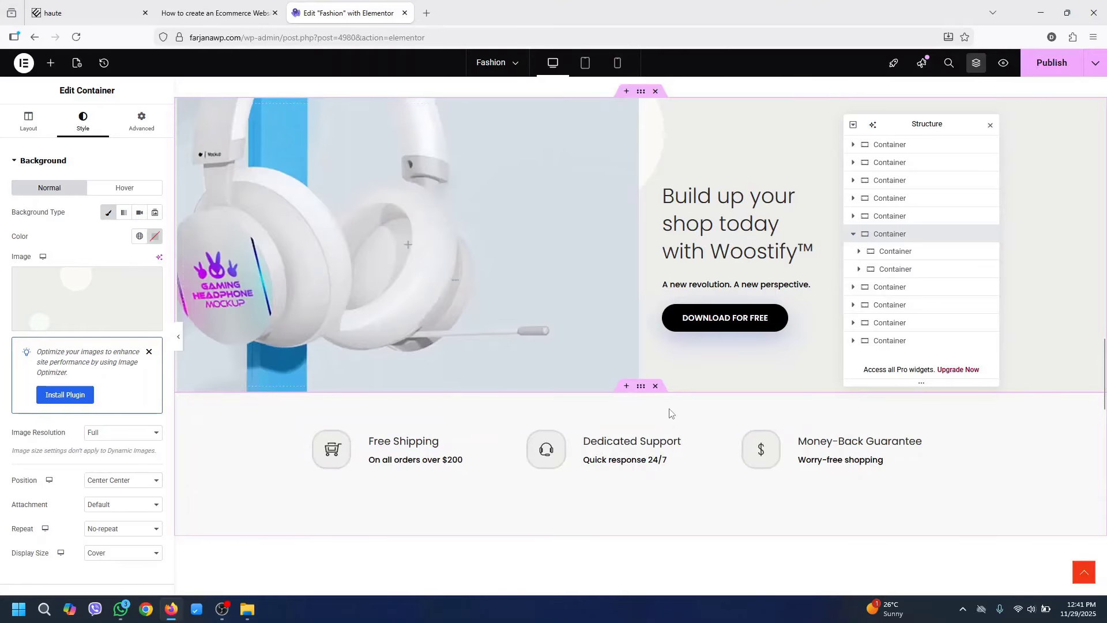
left_click(656, 386)
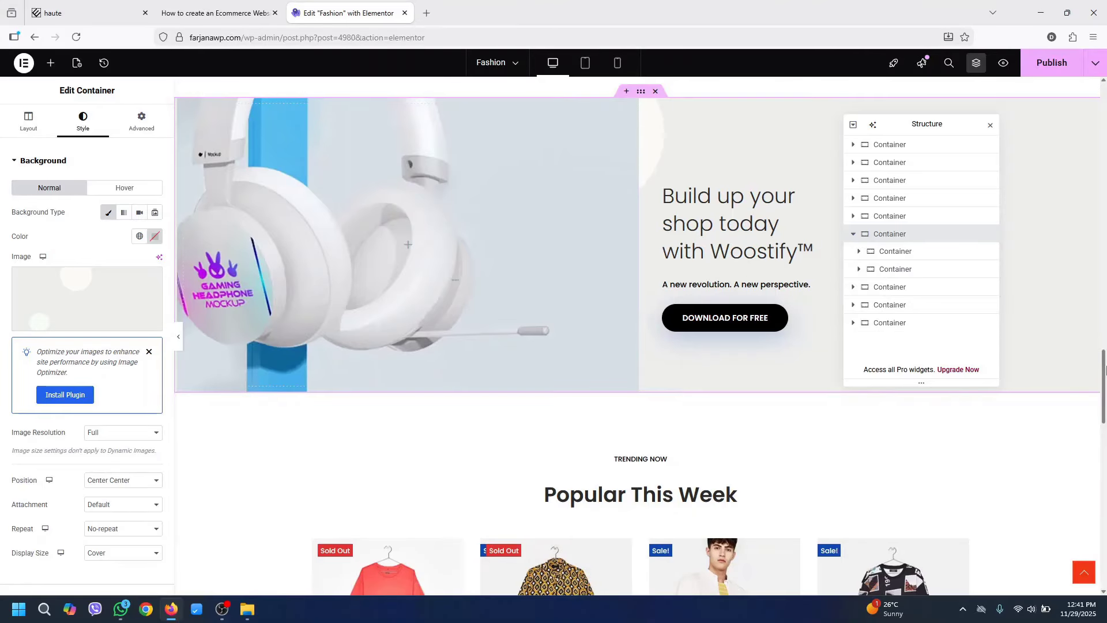
In the tablet portrait view, set the hero container's minimum height to 500 px
left_click_drag(1105, 381, 1105, 496)
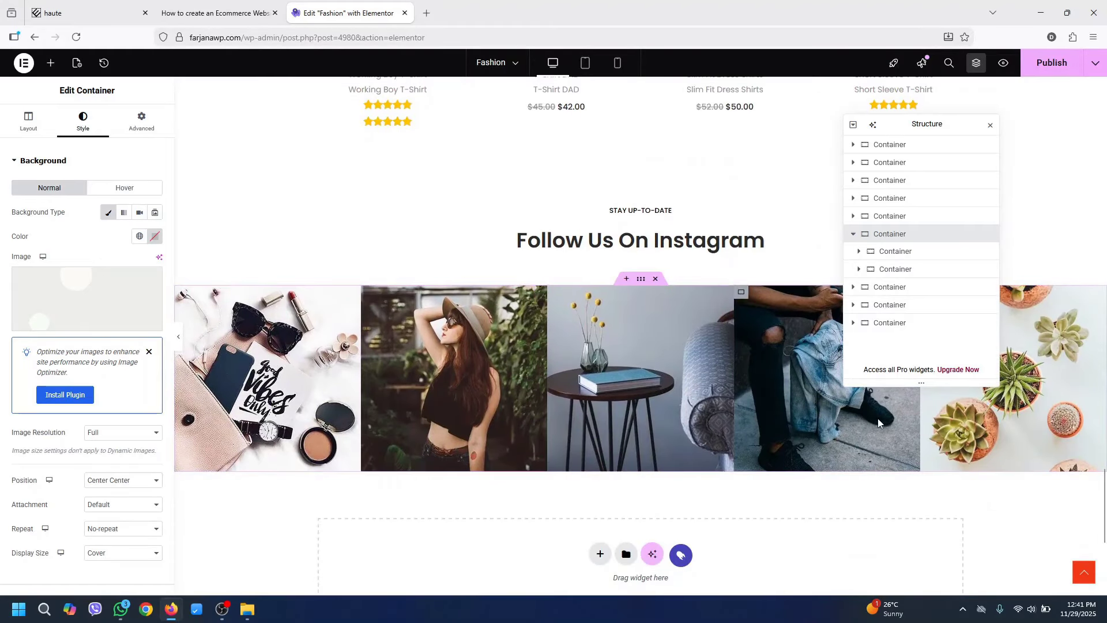
left_click_drag(1105, 485, 1105, 93)
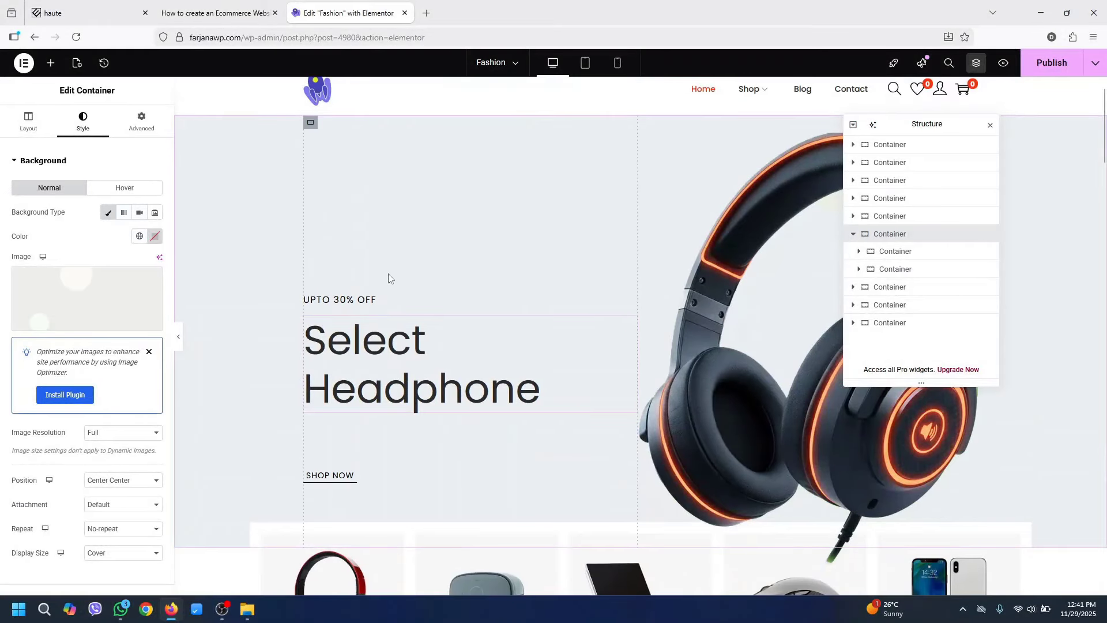
left_click(581, 68)
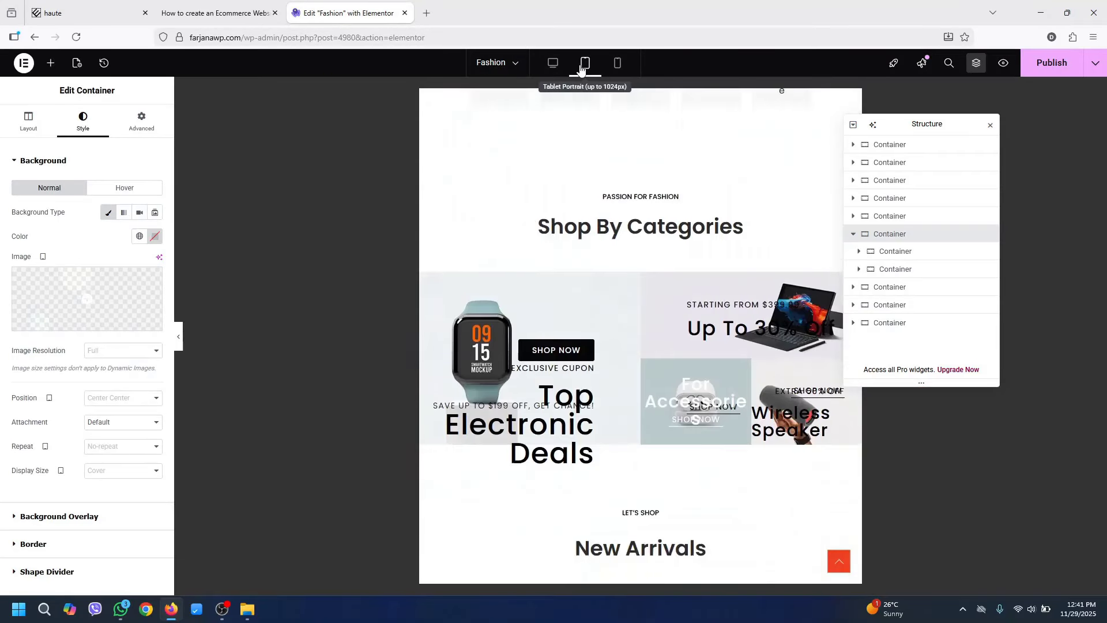
left_click_drag(858, 327, 860, 124)
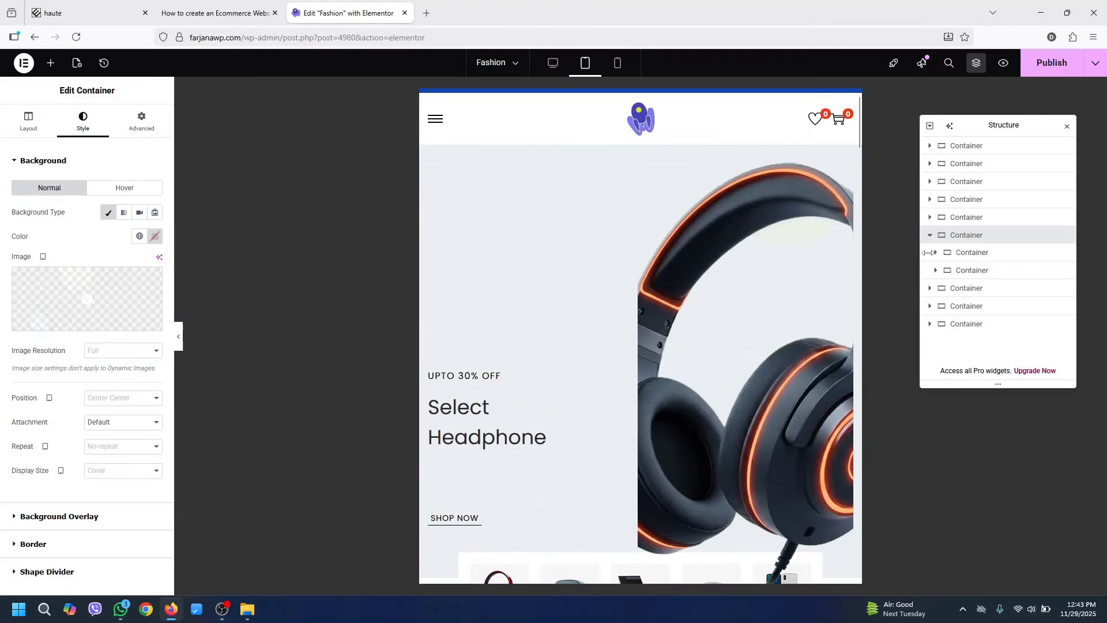
left_click(972, 149)
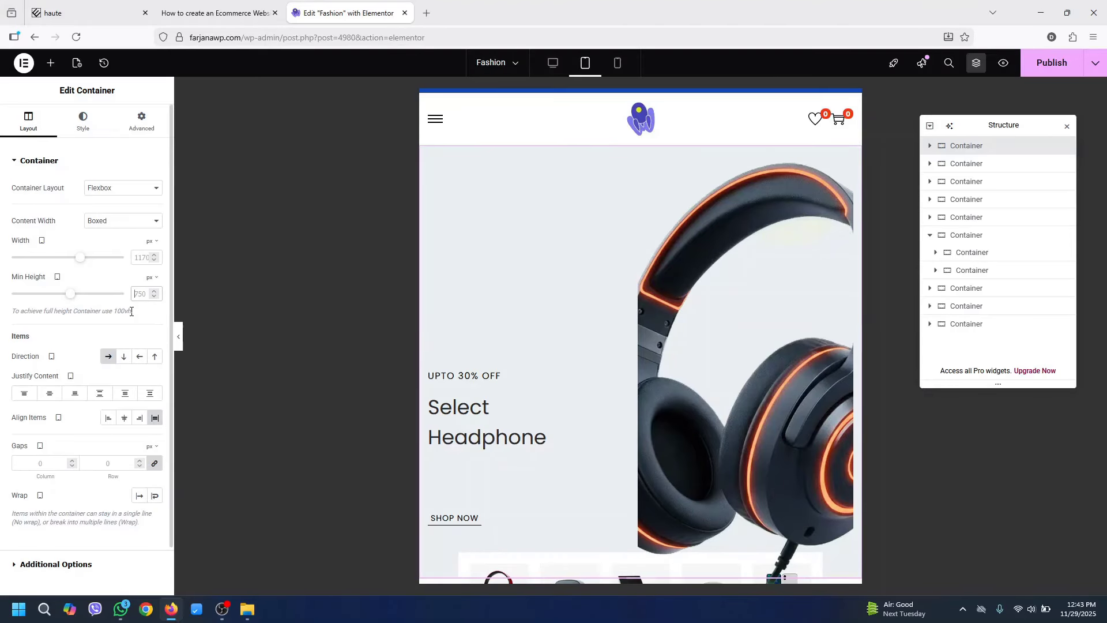
type("500")
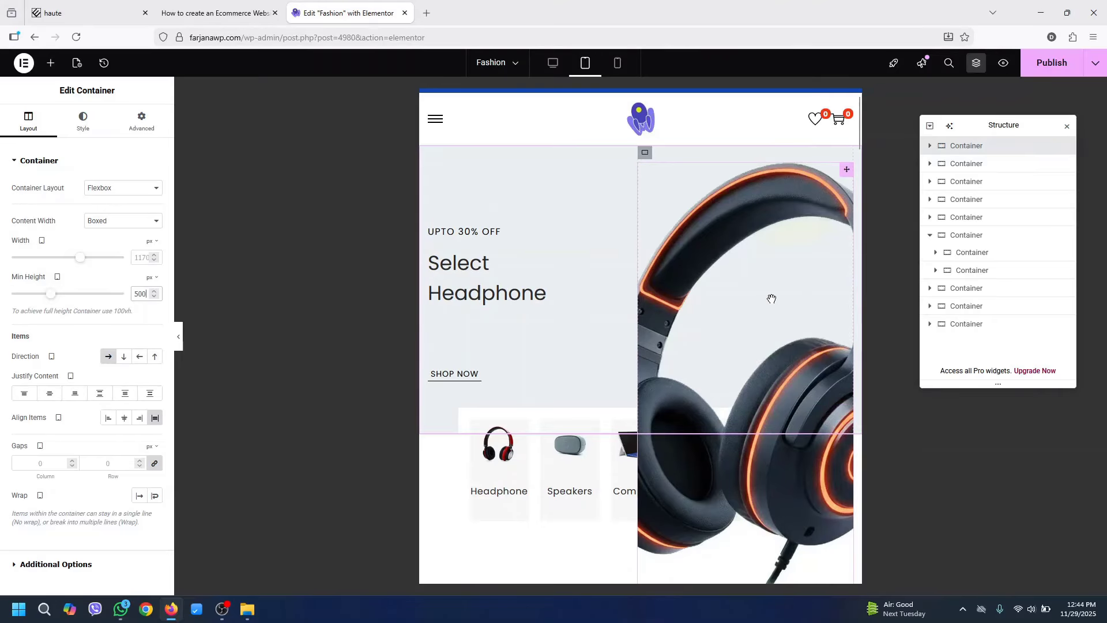
Set the hero headphone image's tablet height to 450 px and its object fit to Fill
left_click(769, 297)
left_click(85, 120)
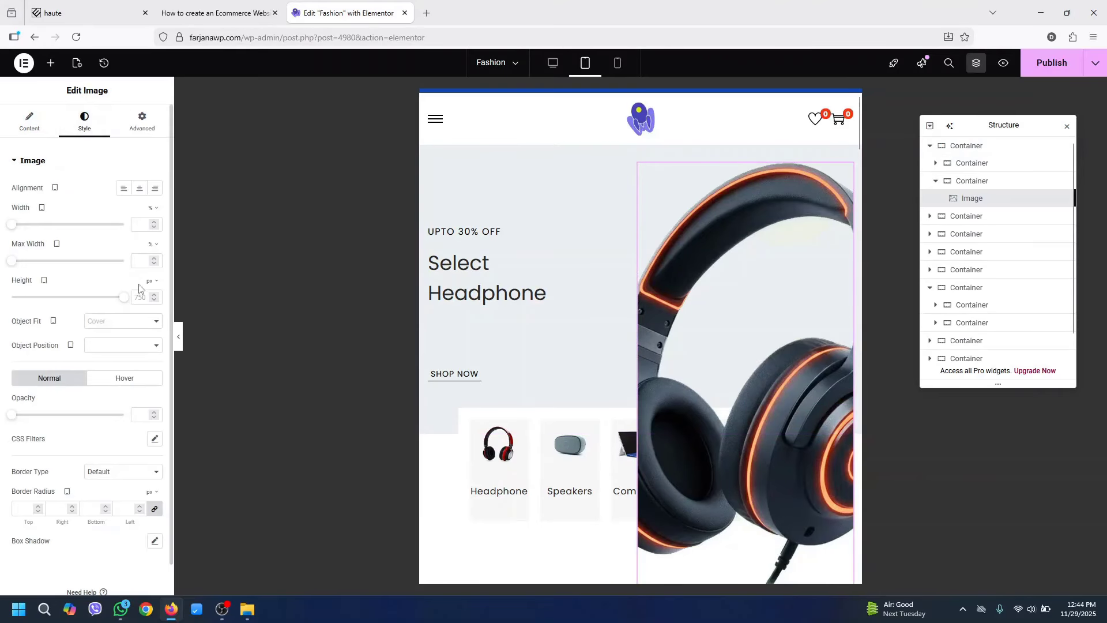
left_click(138, 298)
type("500")
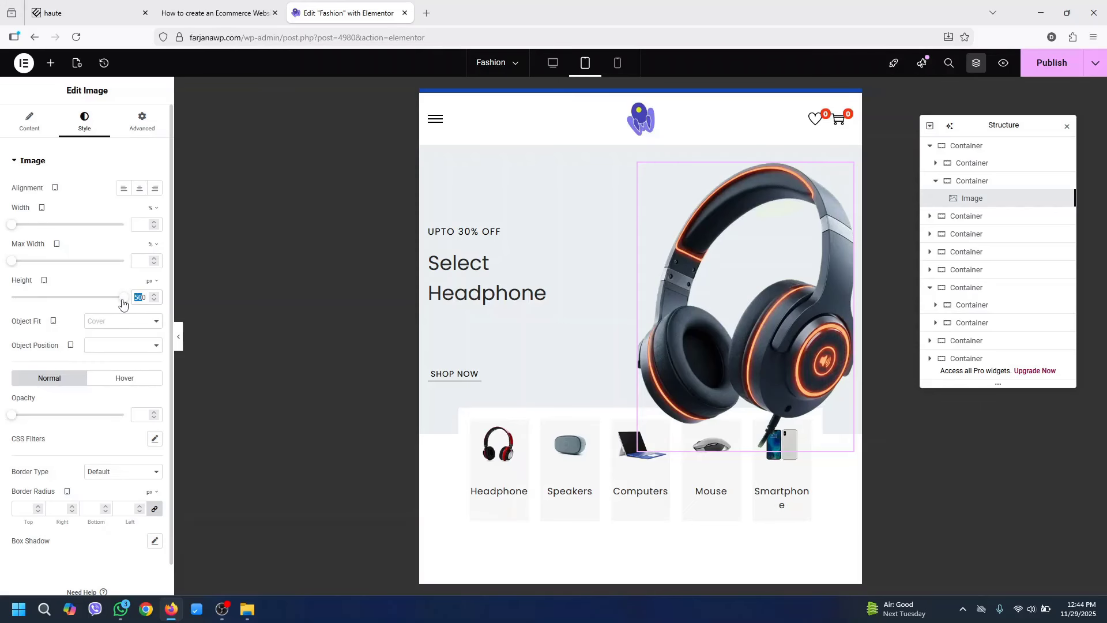
left_click_drag(122, 298, 112, 297)
left_click(123, 321)
left_click(116, 355)
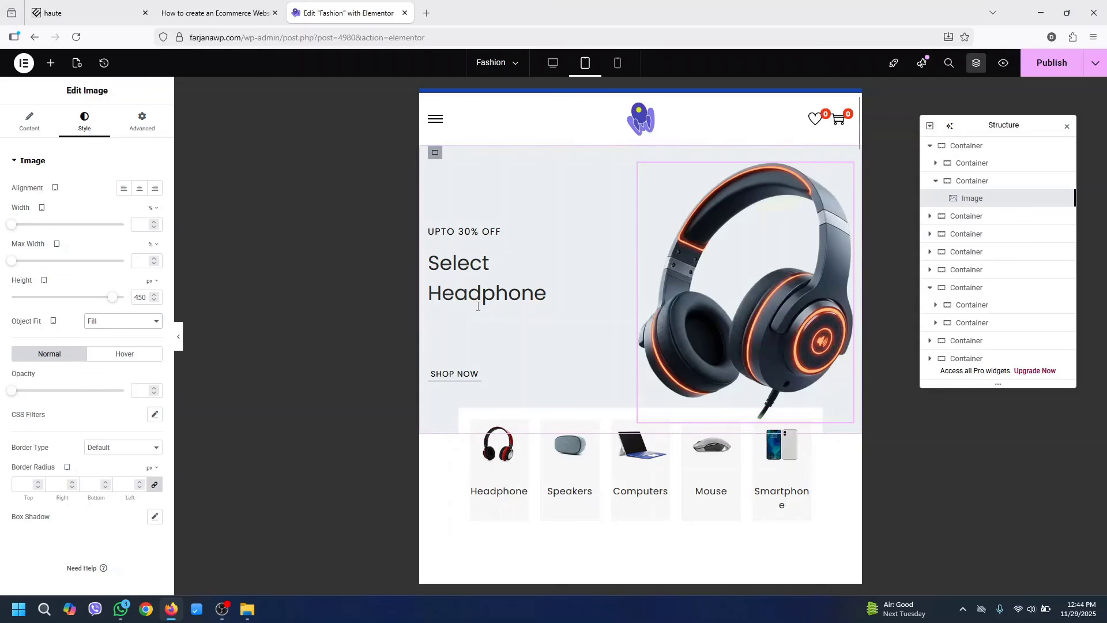
In the desktop view, set the z-index of the product category grid's parent container to 1
left_click(554, 64)
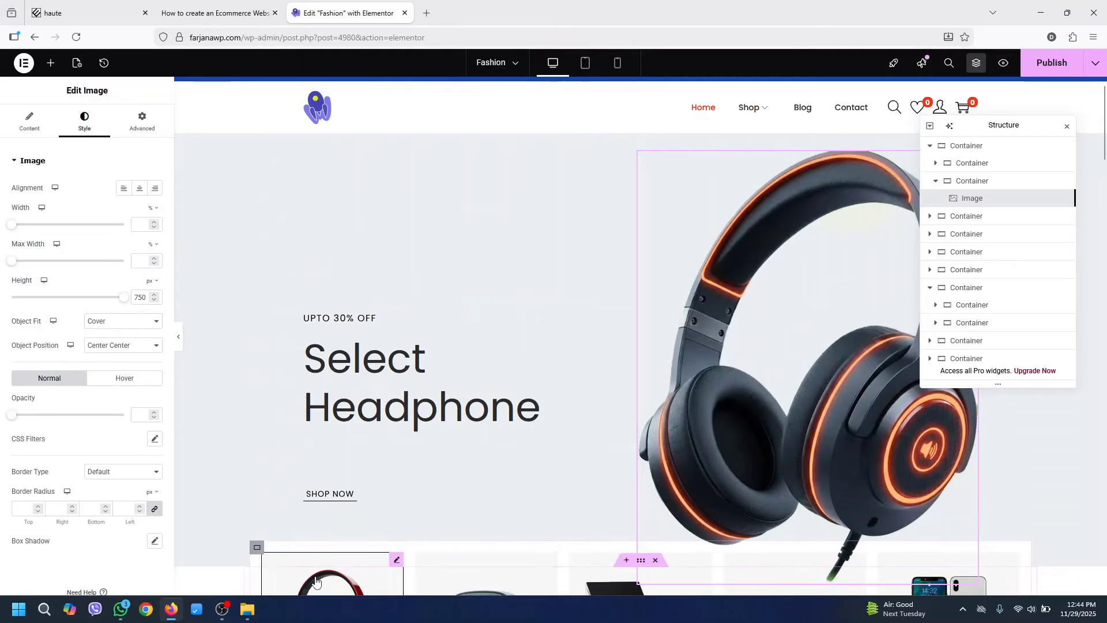
left_click(257, 547)
left_click(976, 221)
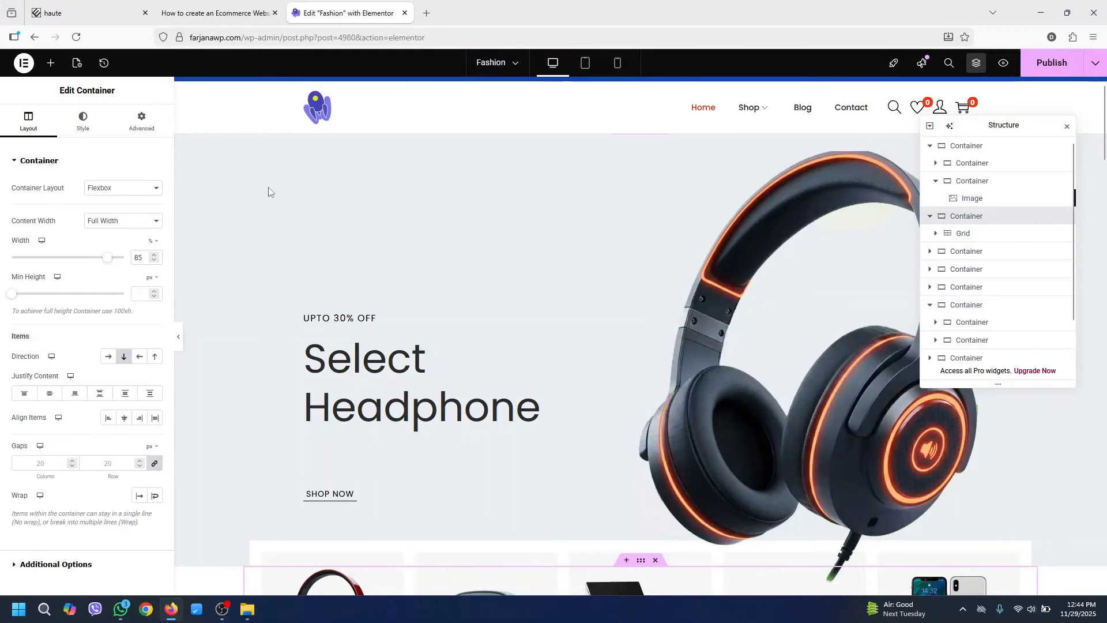
left_click(141, 121)
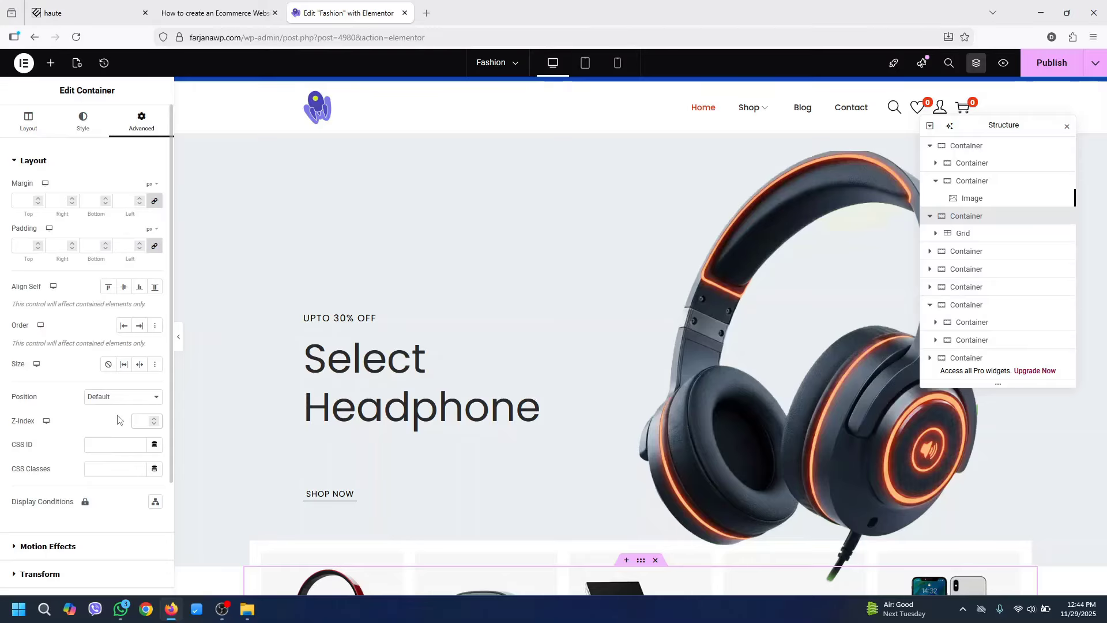
left_click(141, 421)
type("1")
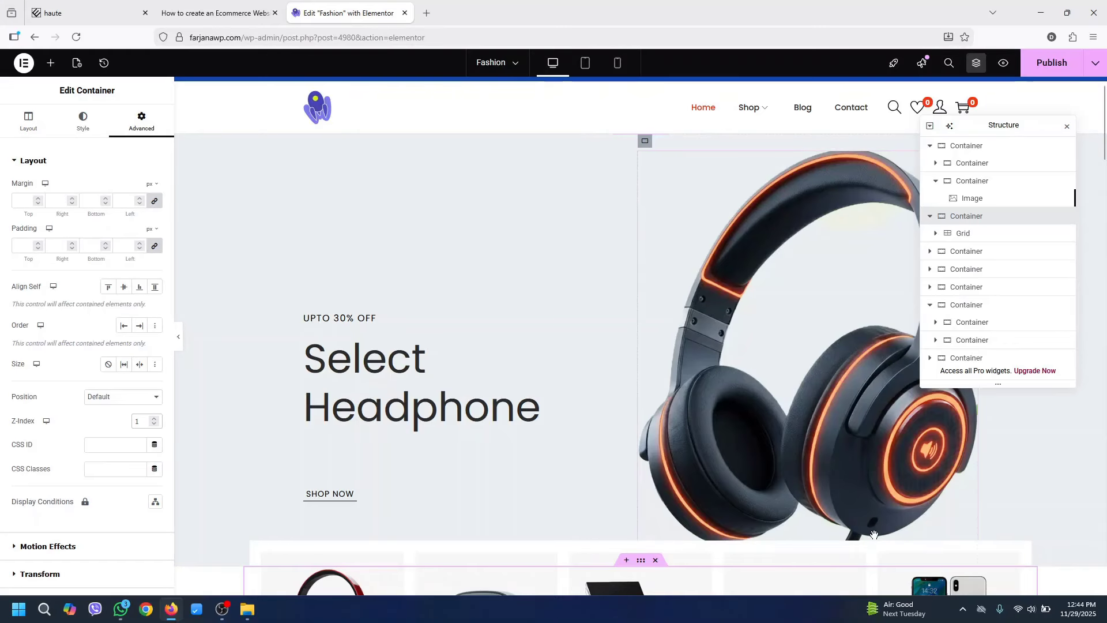
In the mobile portrait view, set the width of the hero's "Select Headphone" text container to 50%
left_click(584, 65)
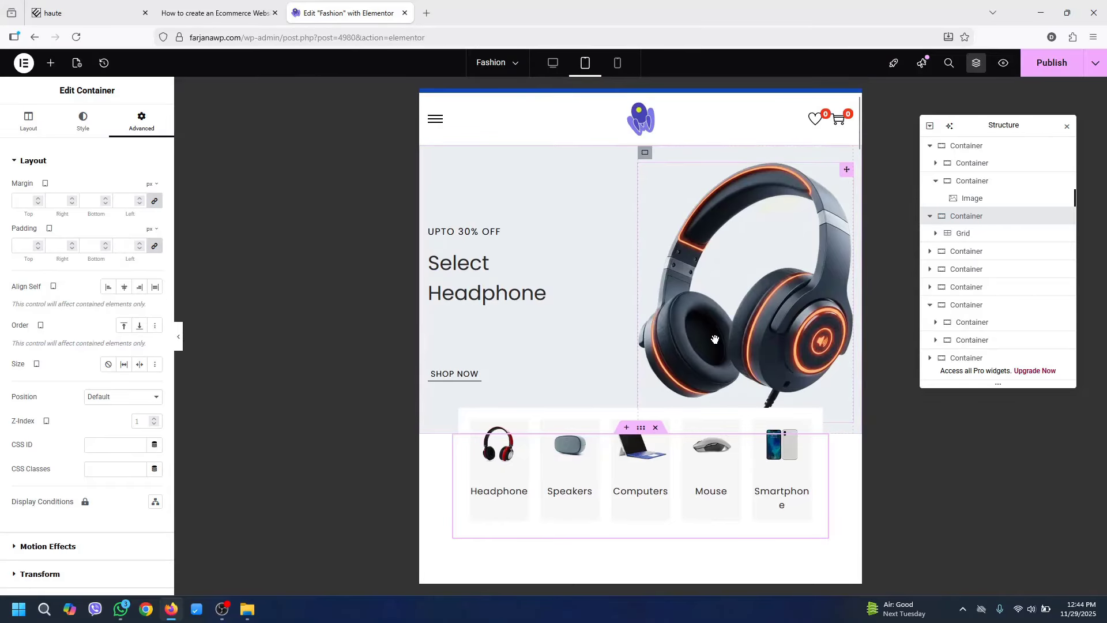
left_click(617, 64)
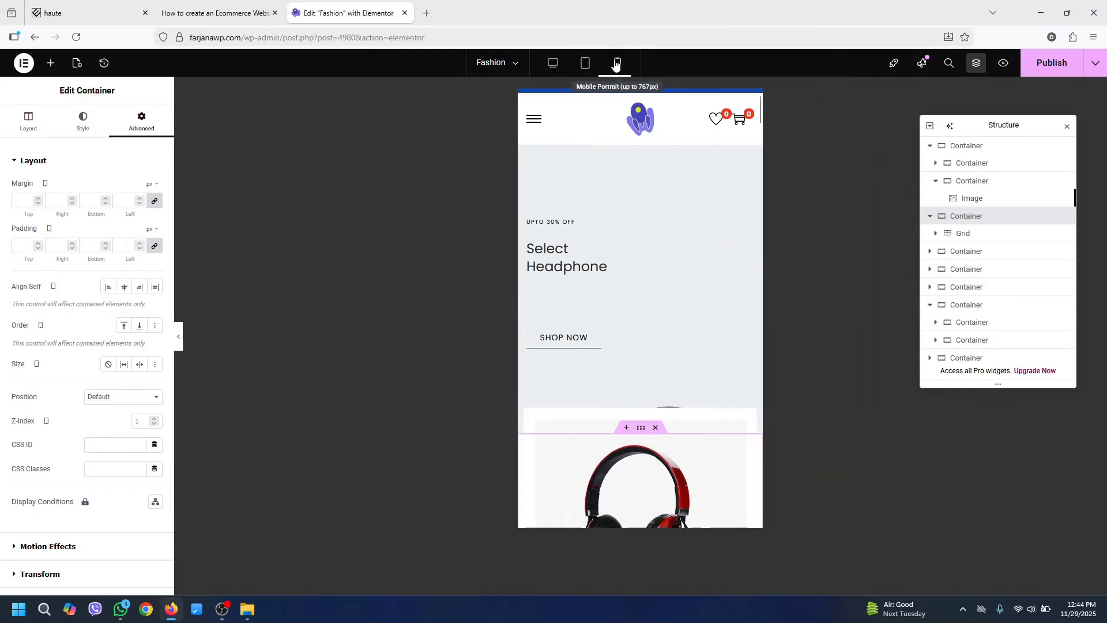
left_click(988, 146)
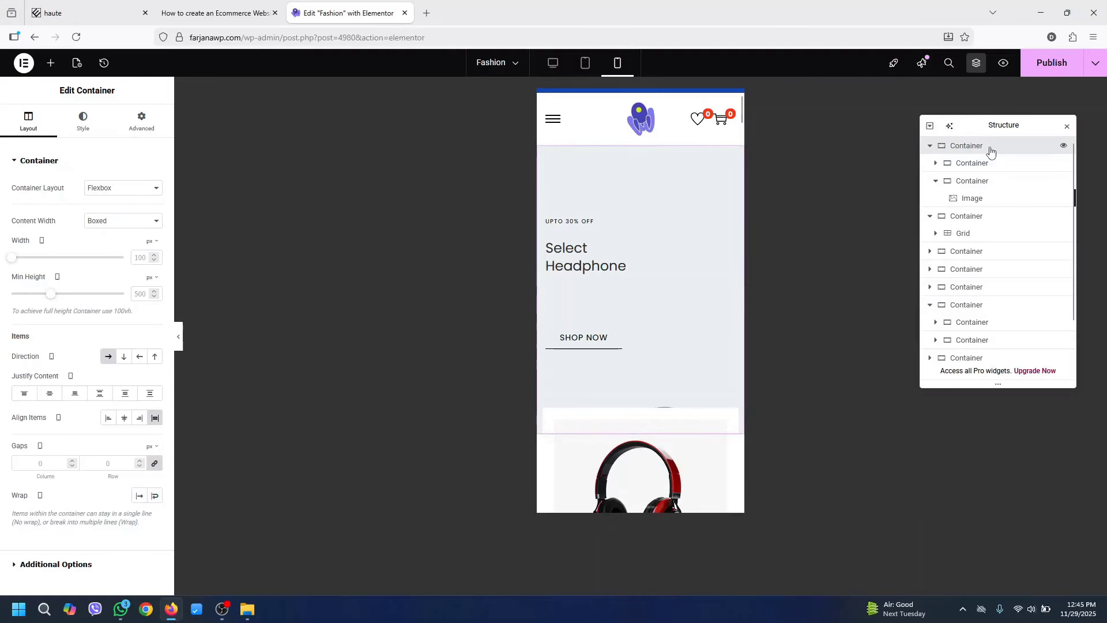
left_click(984, 165)
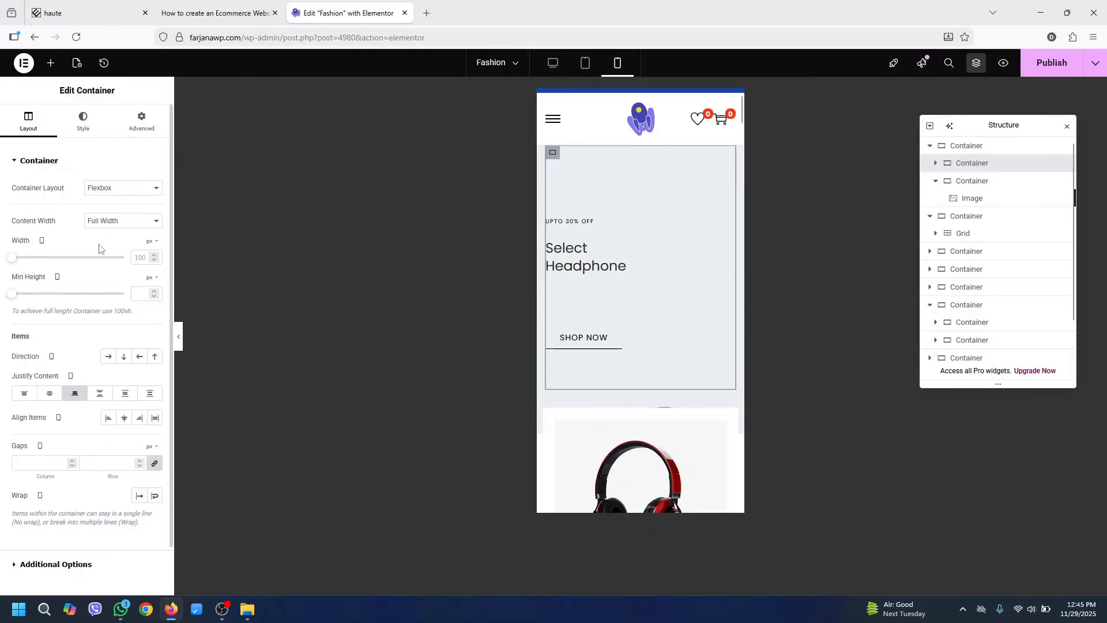
left_click(151, 241)
left_click(149, 258)
double_click(139, 257)
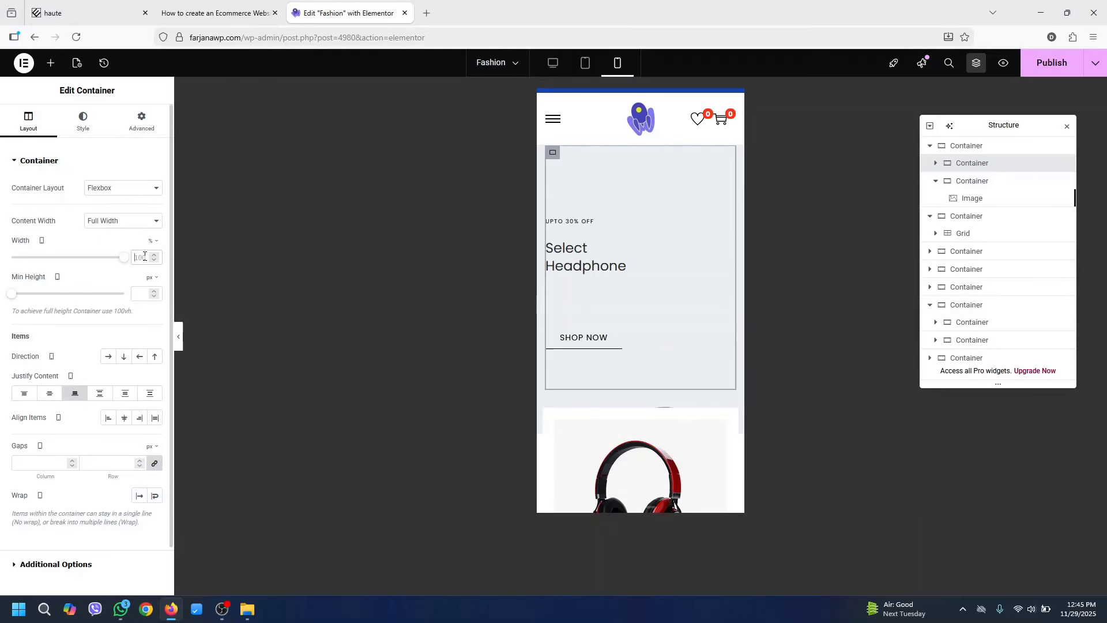
type("50")
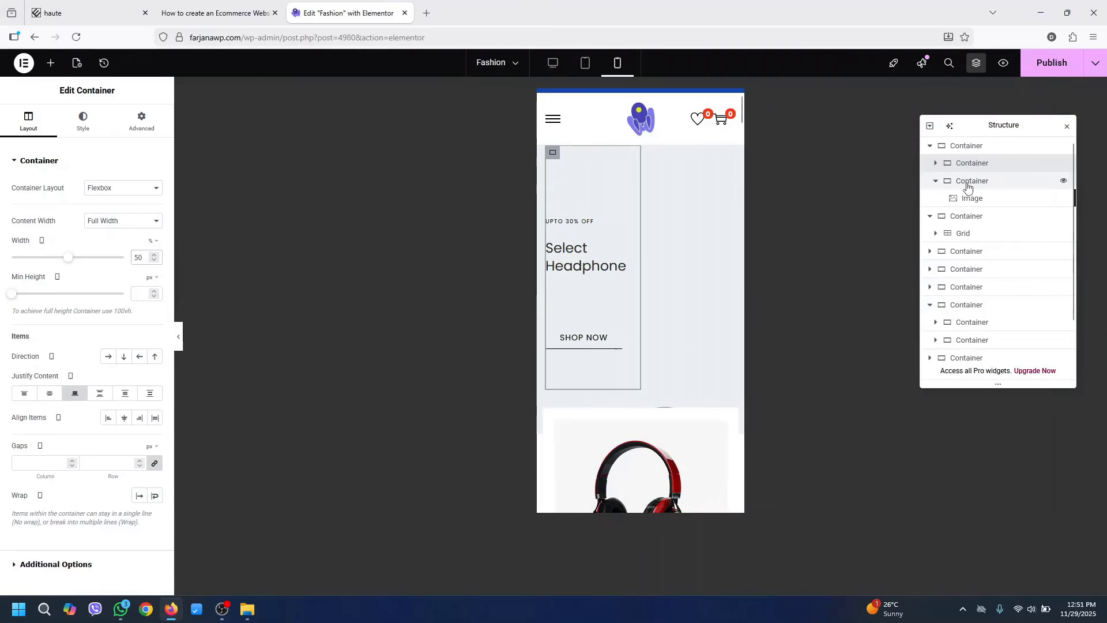
Set the mobile width of the container holding the hero headphone image to 50%
left_click(973, 181)
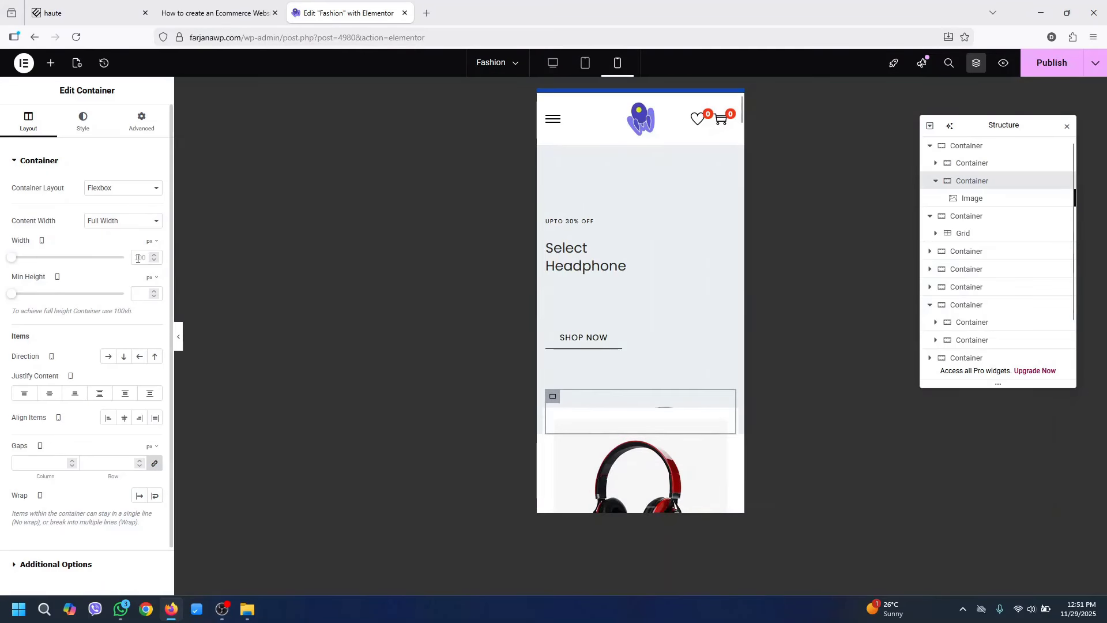
left_click(151, 241)
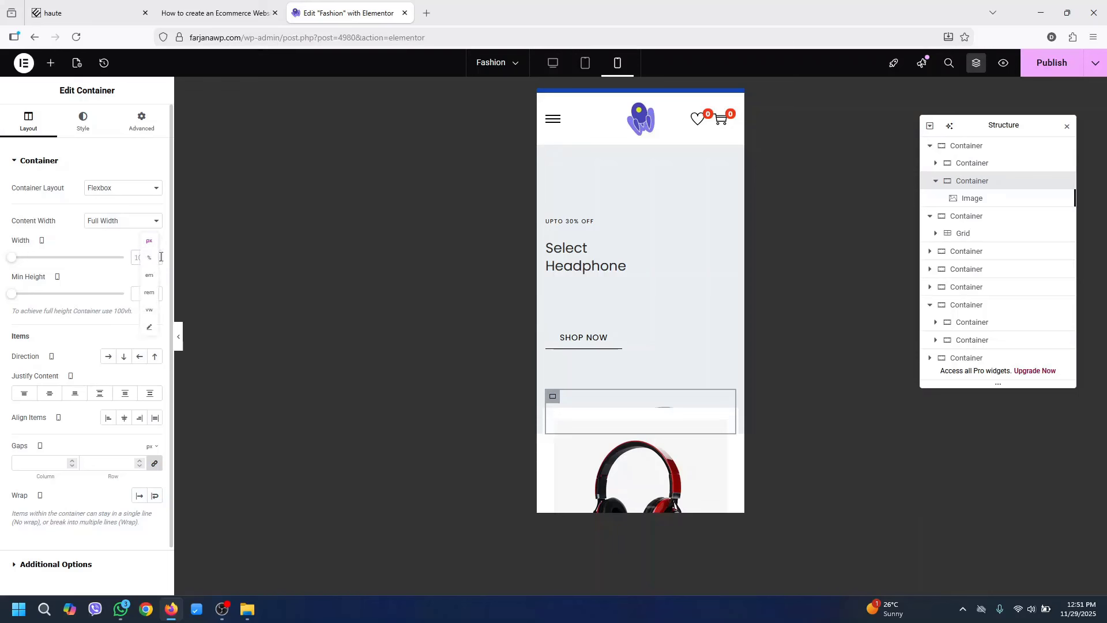
left_click(150, 258)
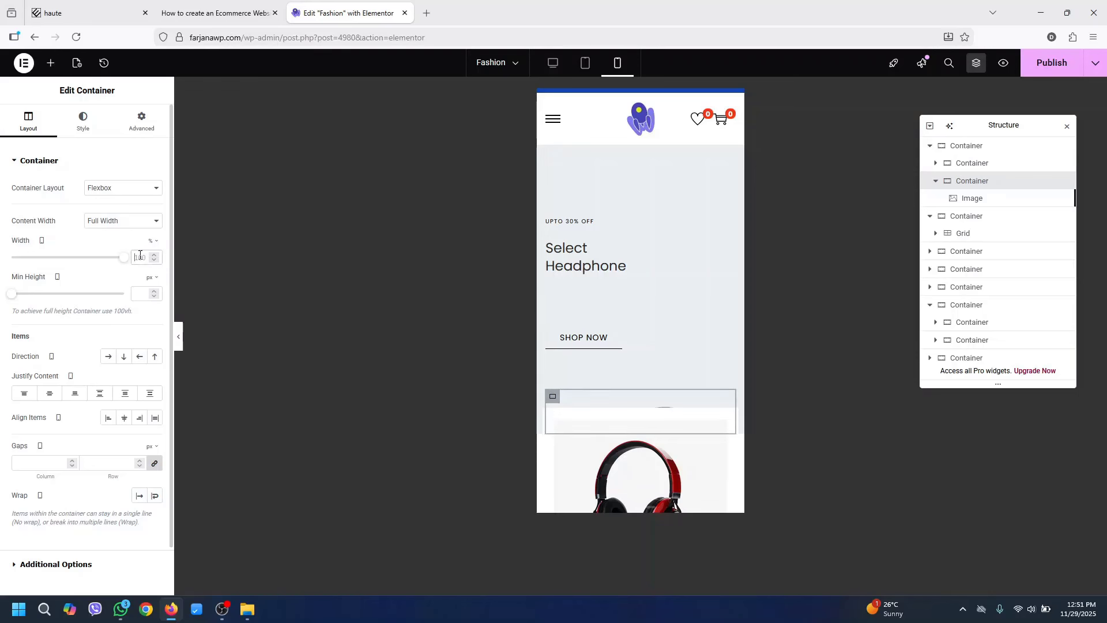
double_click(140, 257)
type("50")
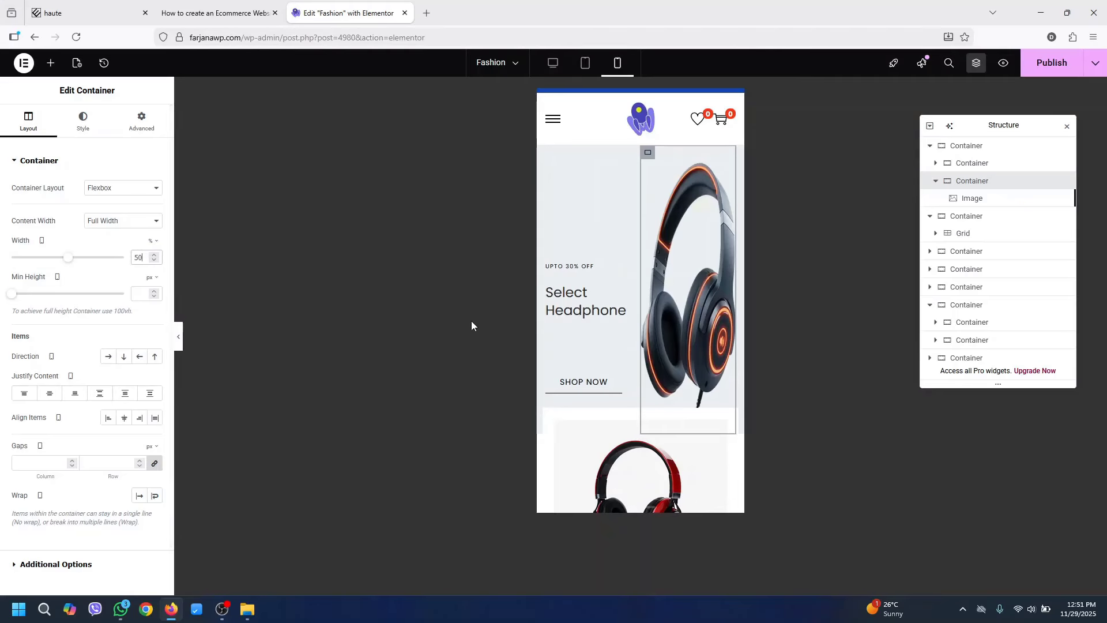
Set the hero headphone image's mobile object fit to Contain and its height to 400 px
left_click(681, 318)
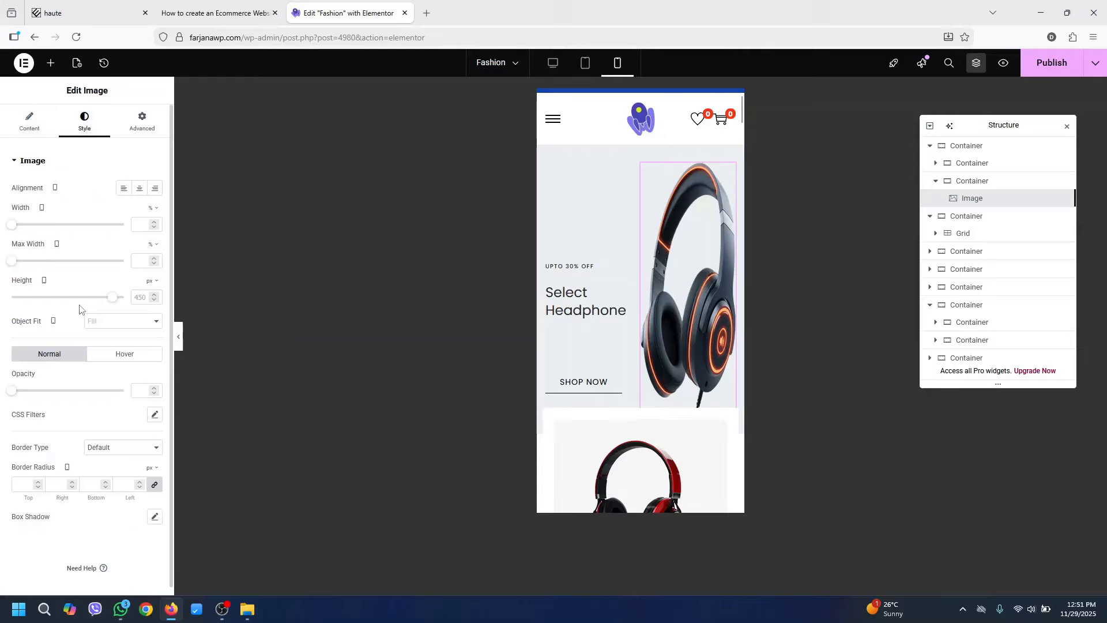
left_click(139, 298)
type("30")
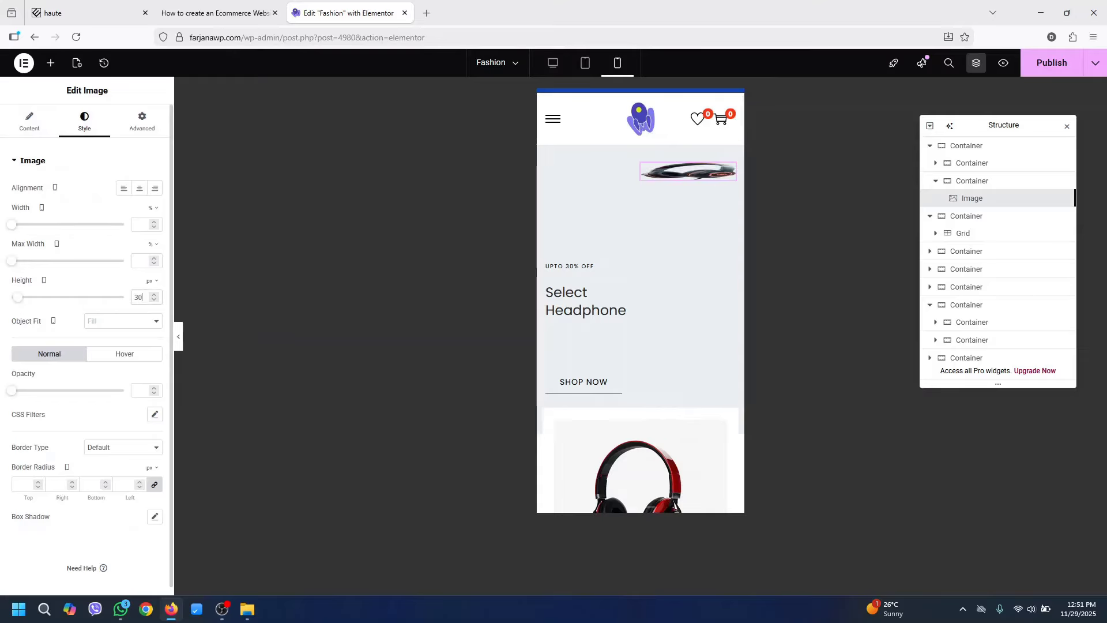
type("0")
left_click(121, 321)
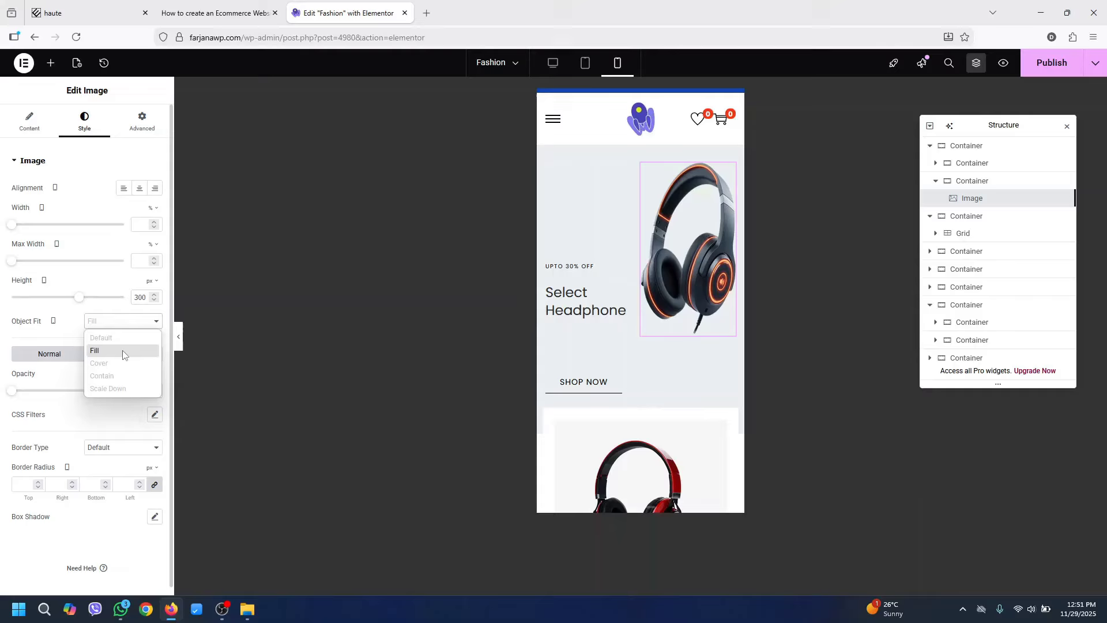
left_click(118, 382)
left_click_drag(139, 298, 132, 298)
type("4")
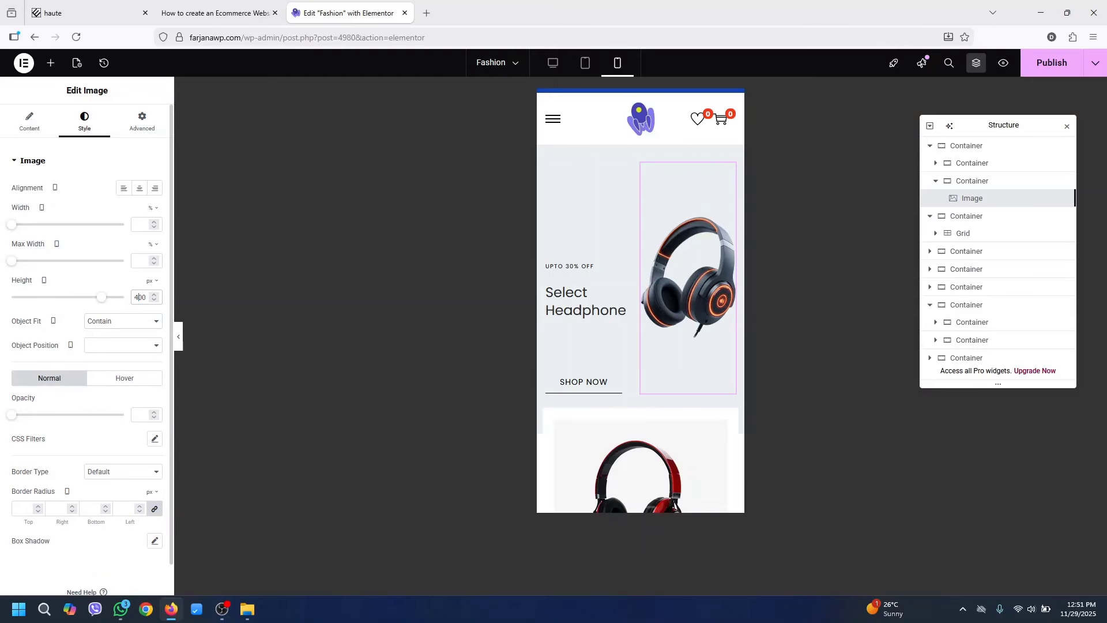
Set the hero container's mobile minimum height to 320 px
left_click(967, 146)
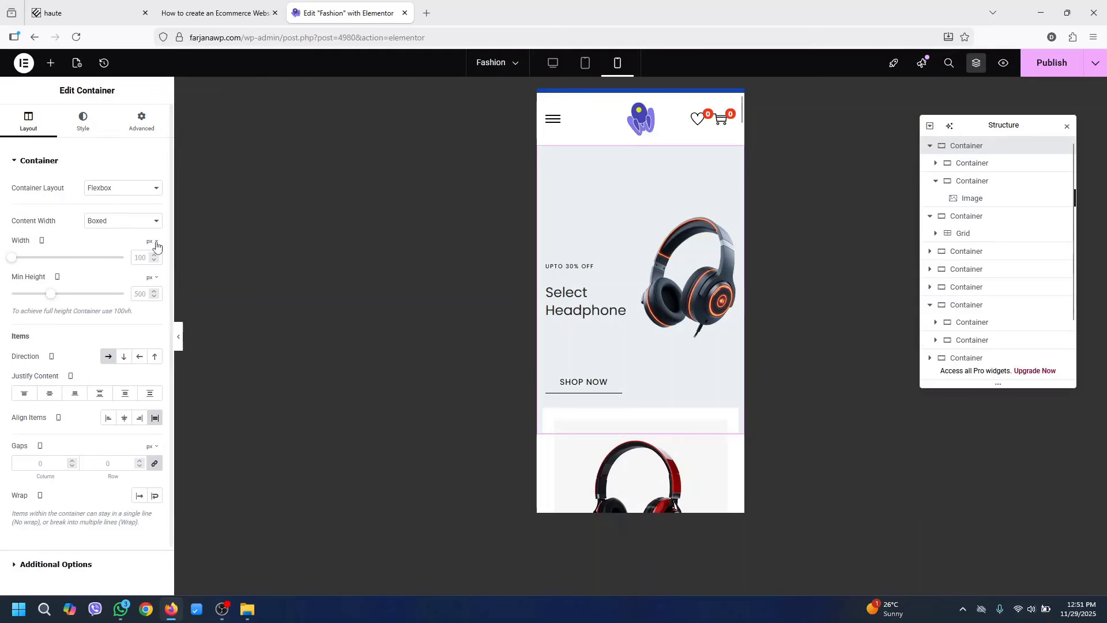
left_click(139, 293)
type("350")
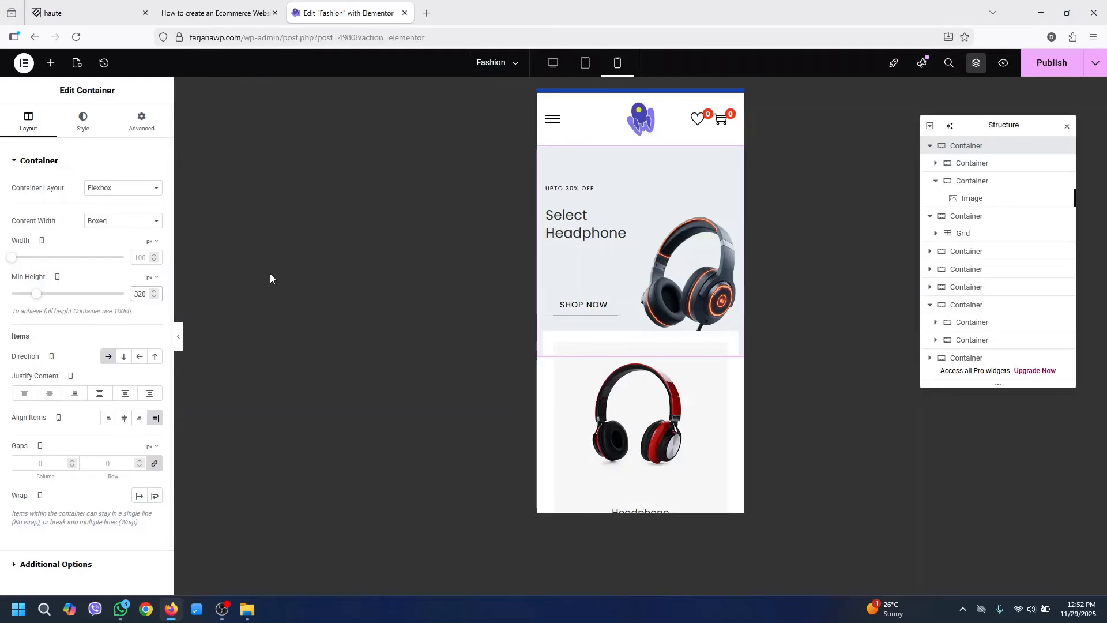
Set the hero "Shop Now" button's mobile margin to 0 px on all sides
left_click(590, 303)
left_click(154, 123)
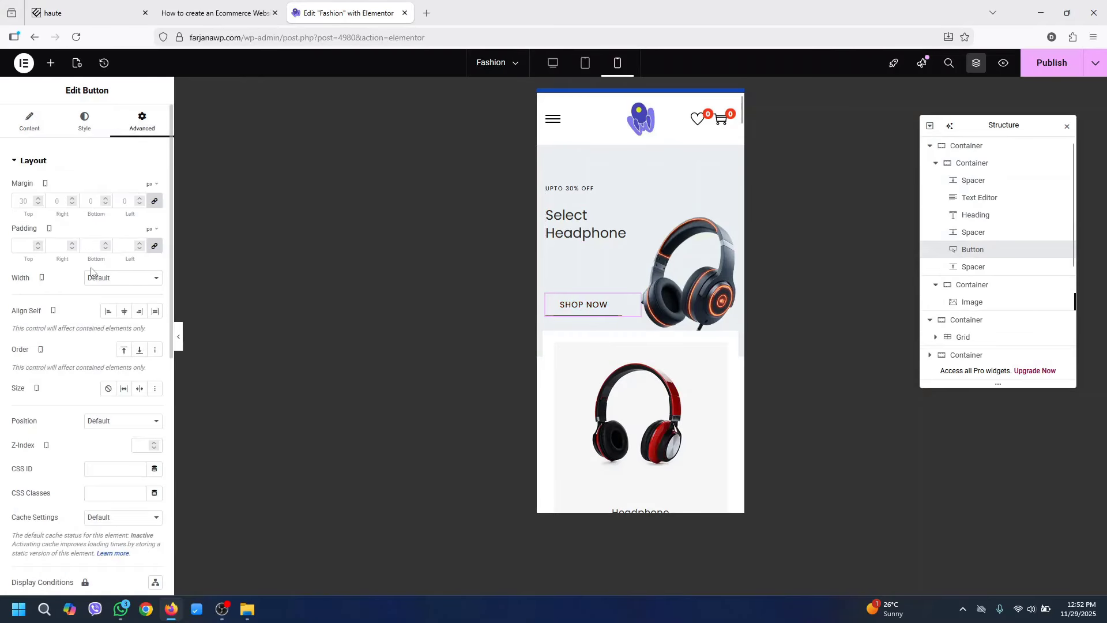
left_click(154, 203)
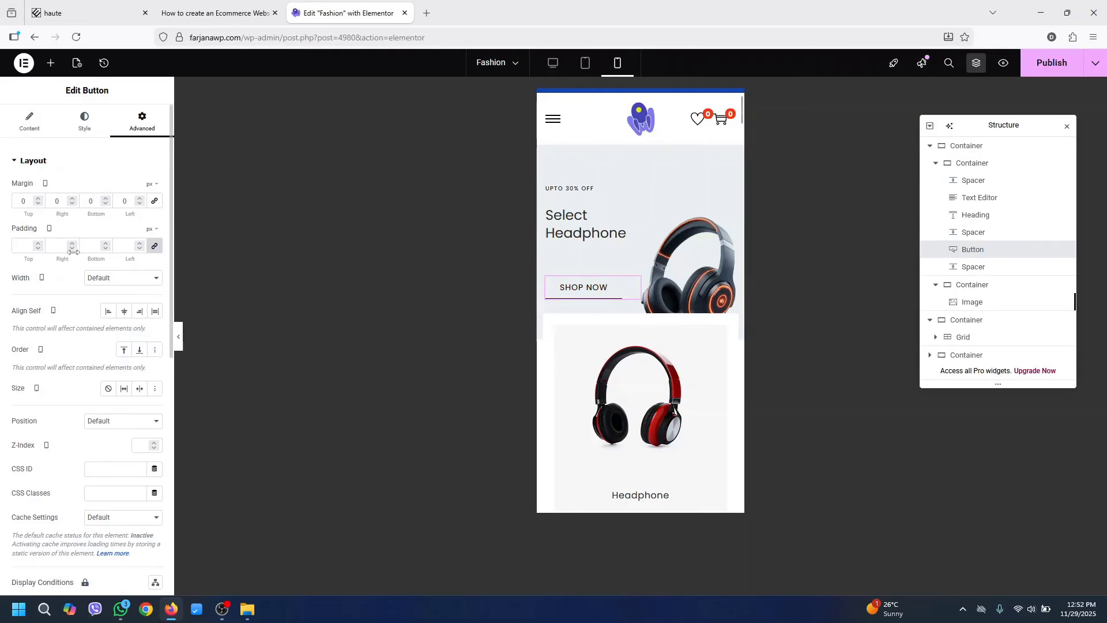
Set the hero "Shop Now" button's mobile padding to 5 px on all four sides
left_click(83, 123)
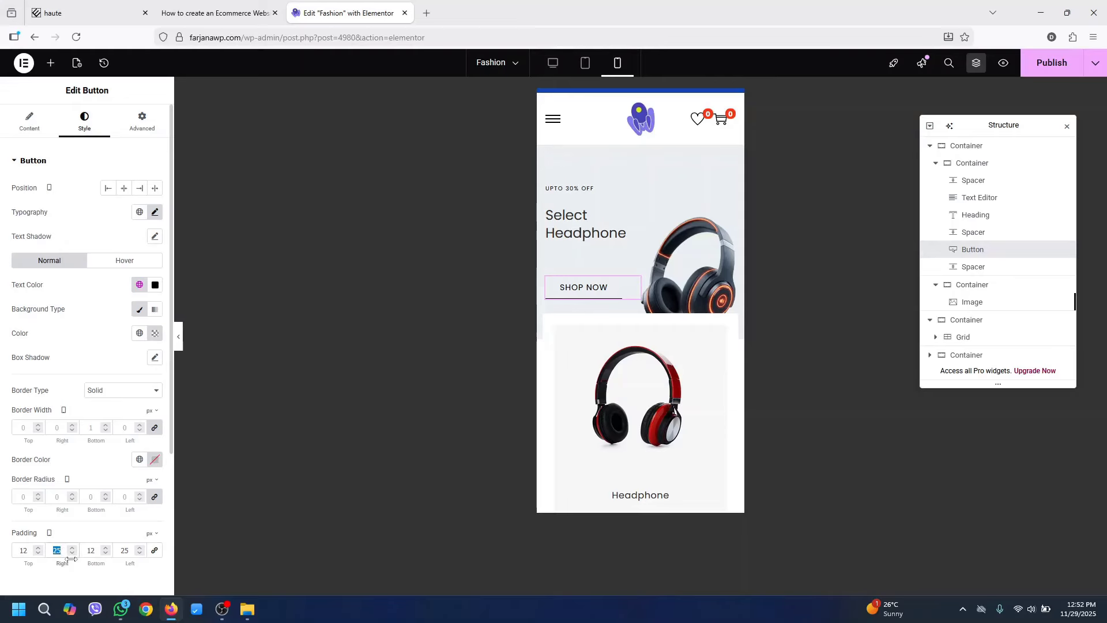
type("5")
key("Tab")
key("Tab")
type("5")
double_click(91, 551)
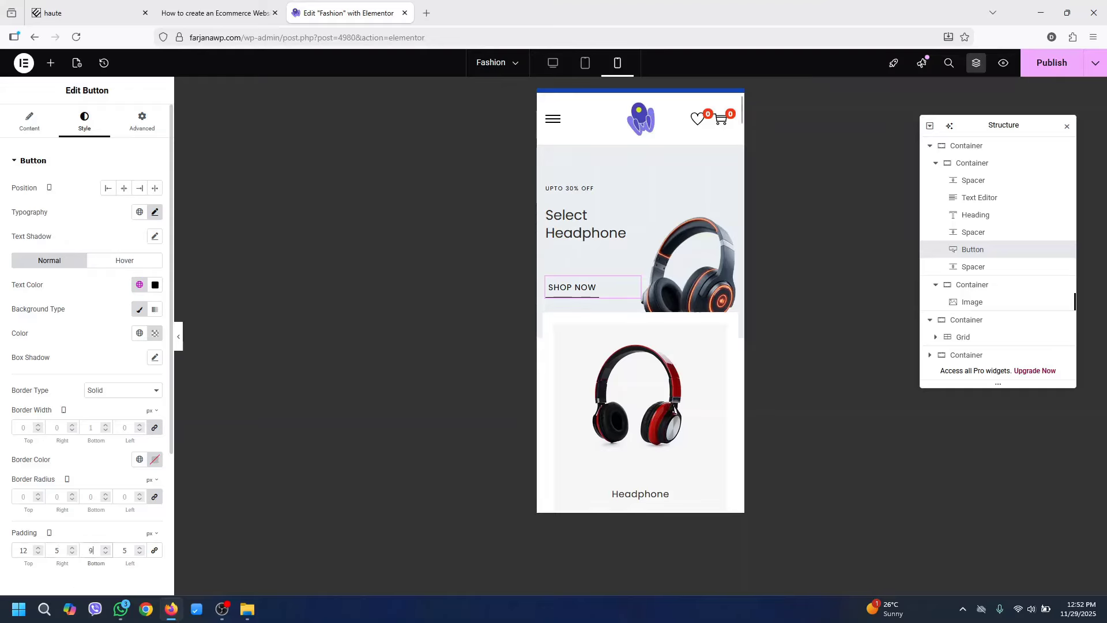
type("5")
double_click(23, 550)
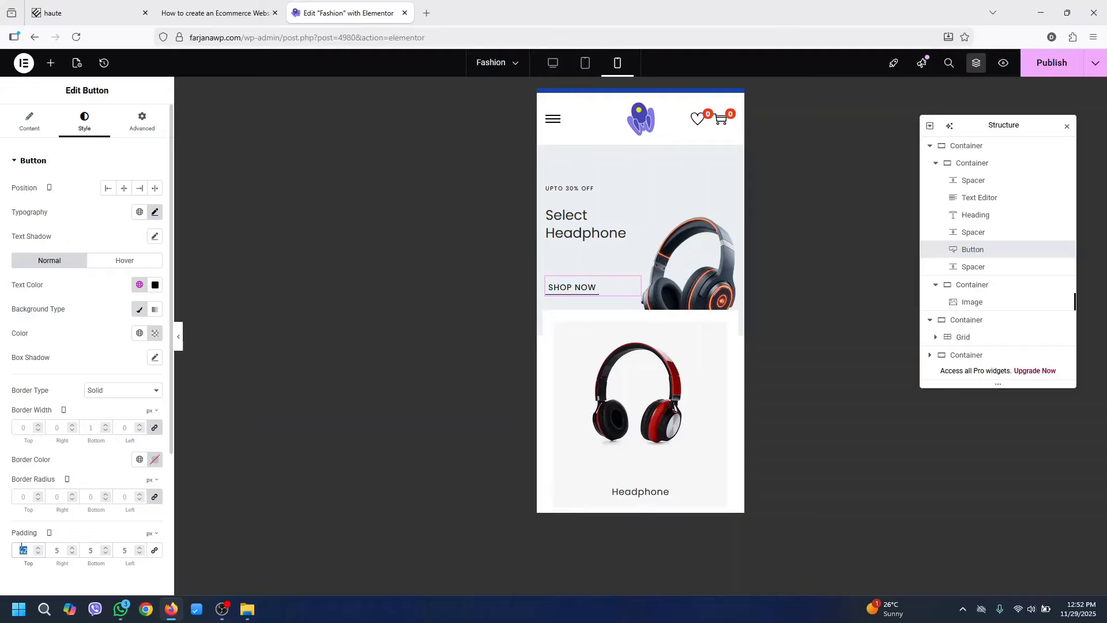
type("5")
Reduce the hero headphone image's mobile height to 310 px
left_click(686, 267)
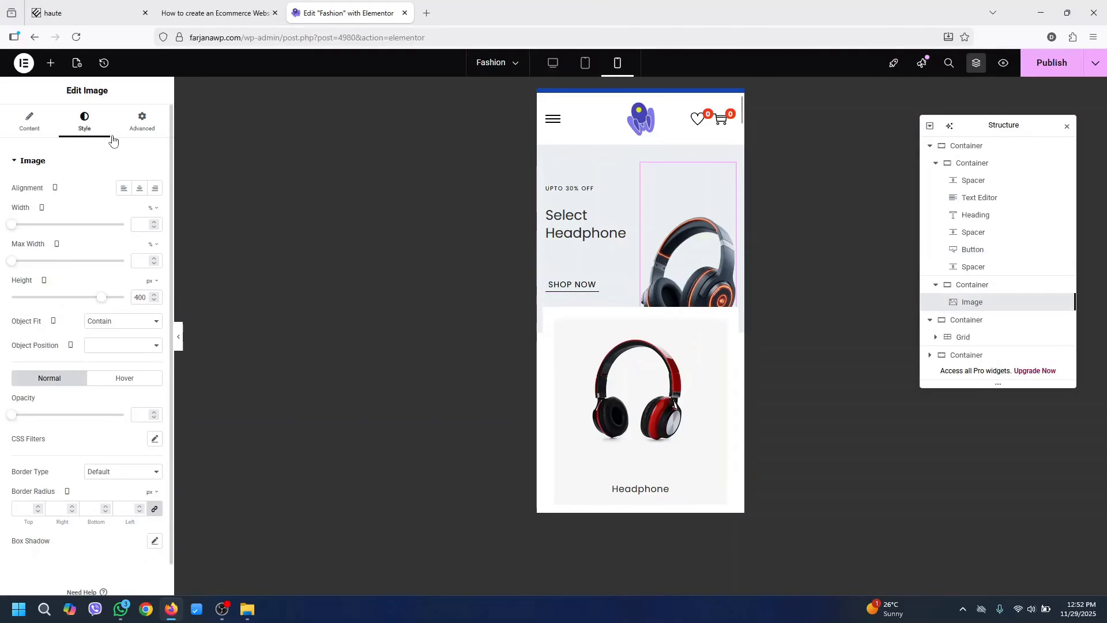
double_click(141, 298)
type("300")
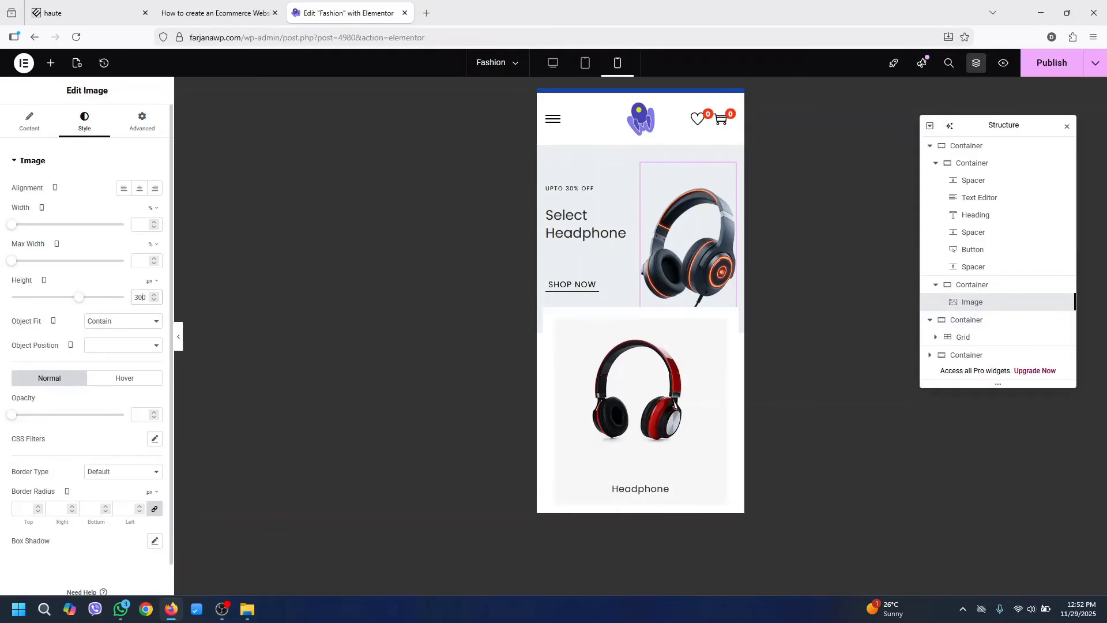
key("Up")
key("Up")
key("Up")
key("Up")
key("Up")
key("Up")
key("Up")
key("Up")
key("Up")
key("Up")
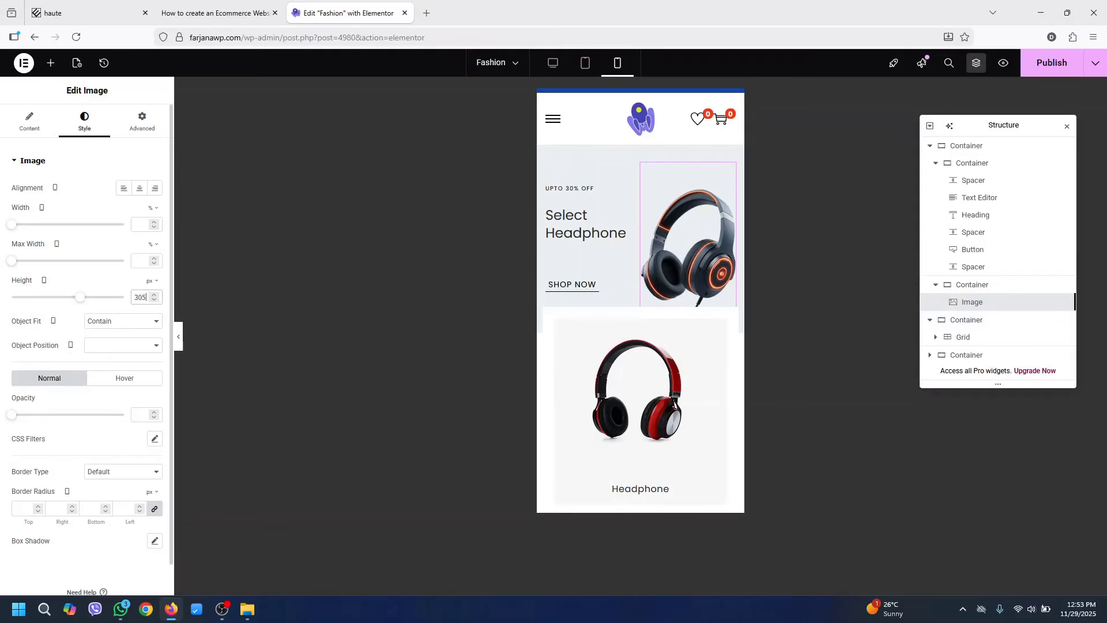
Set the font size of the hero's "Upto 30% Off" text to 1 rem in the mobile view
left_click(580, 189)
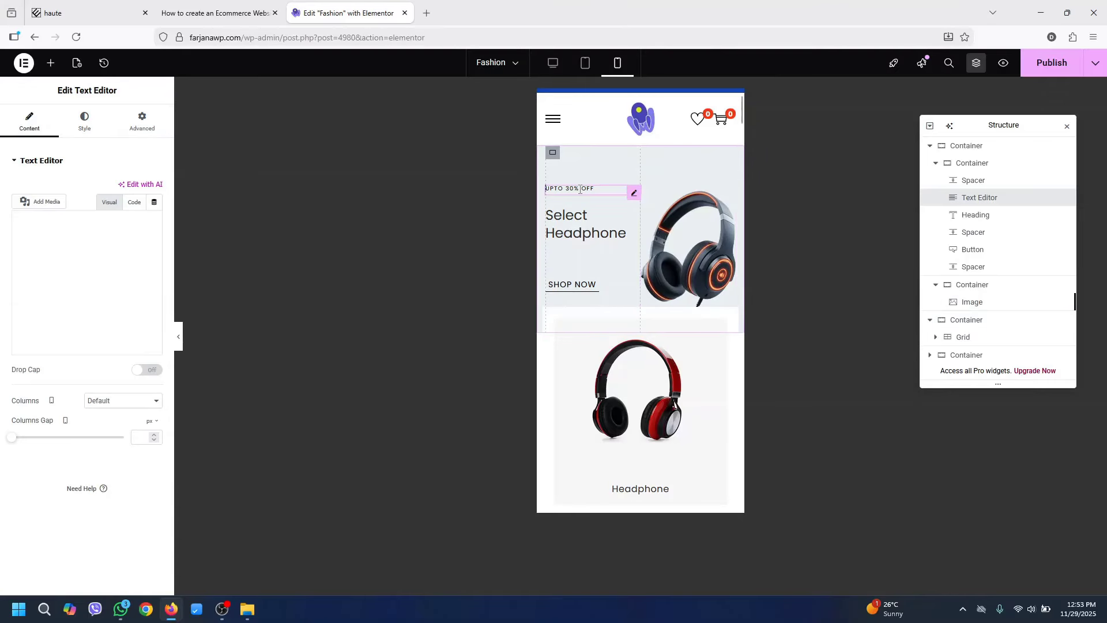
left_click(85, 123)
left_click(155, 222)
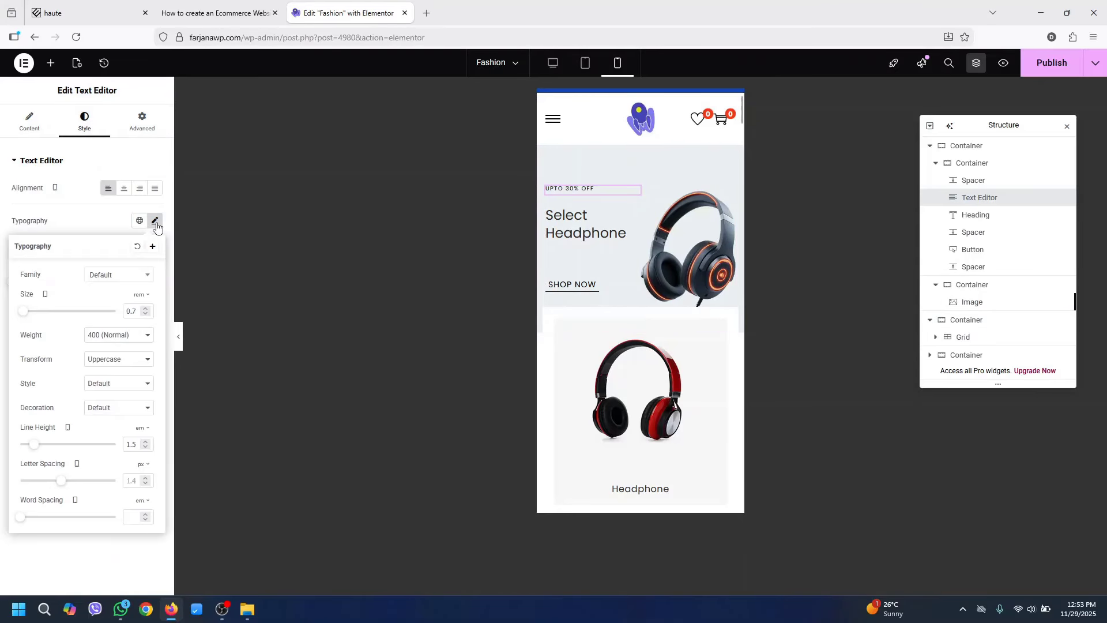
type("0.8")
key("Up")
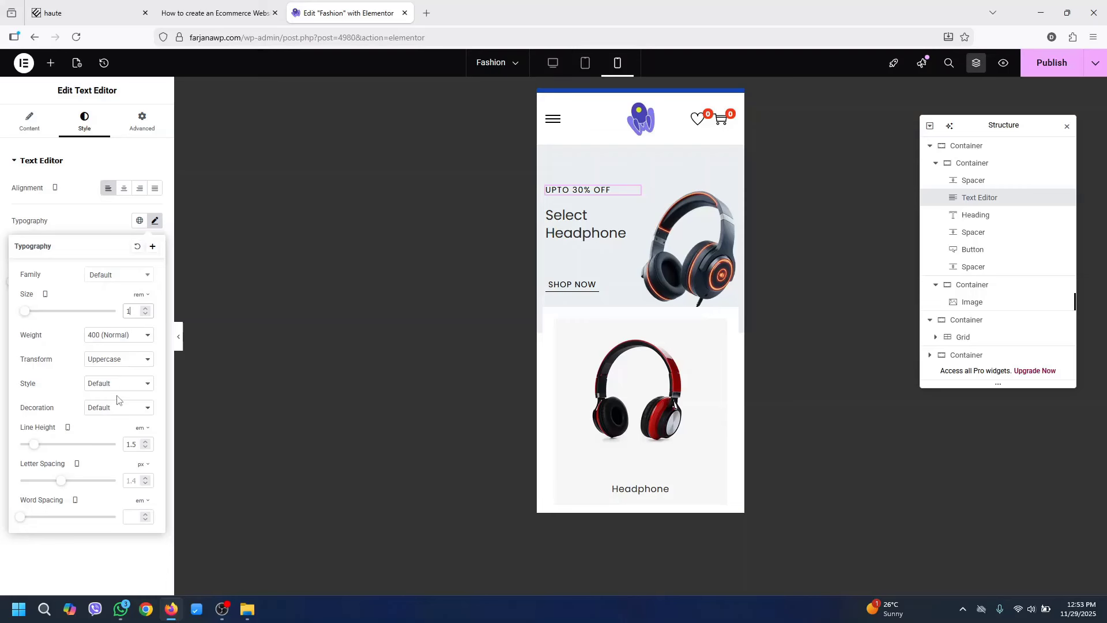
left_click(94, 215)
In the tablet portrait view, set the width of the product category grid's parent container to 95%
left_click(585, 63)
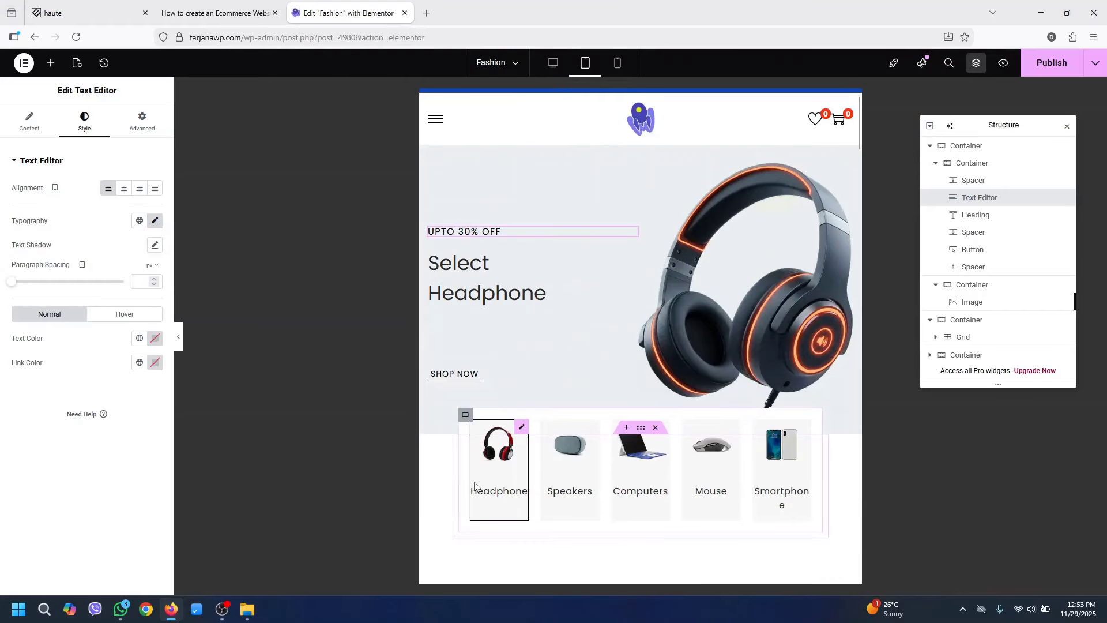
left_click(467, 415)
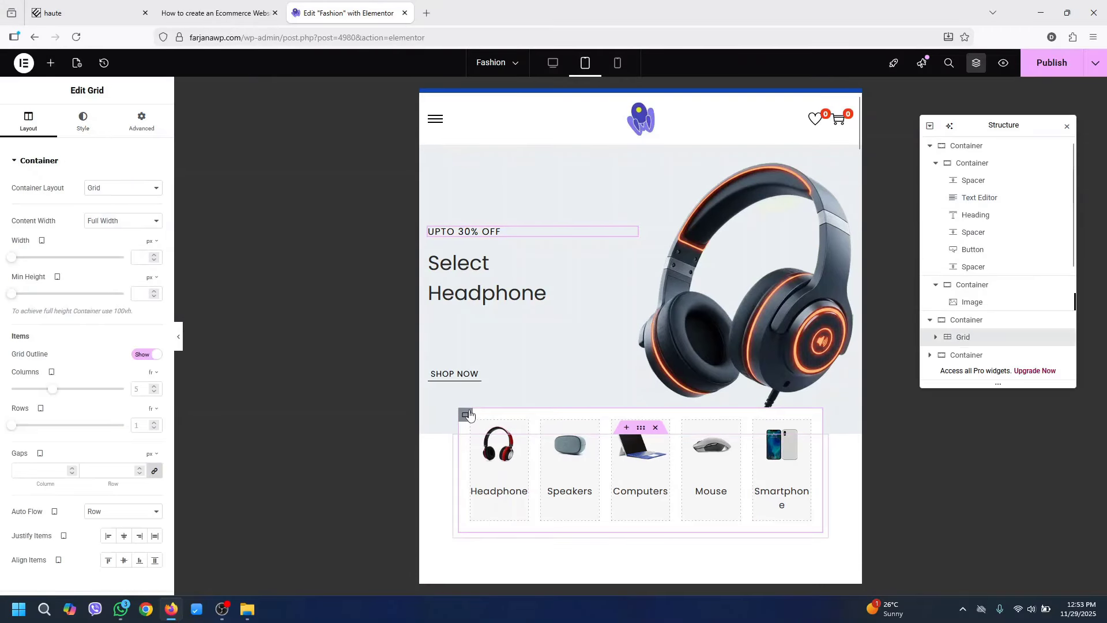
left_click(468, 415)
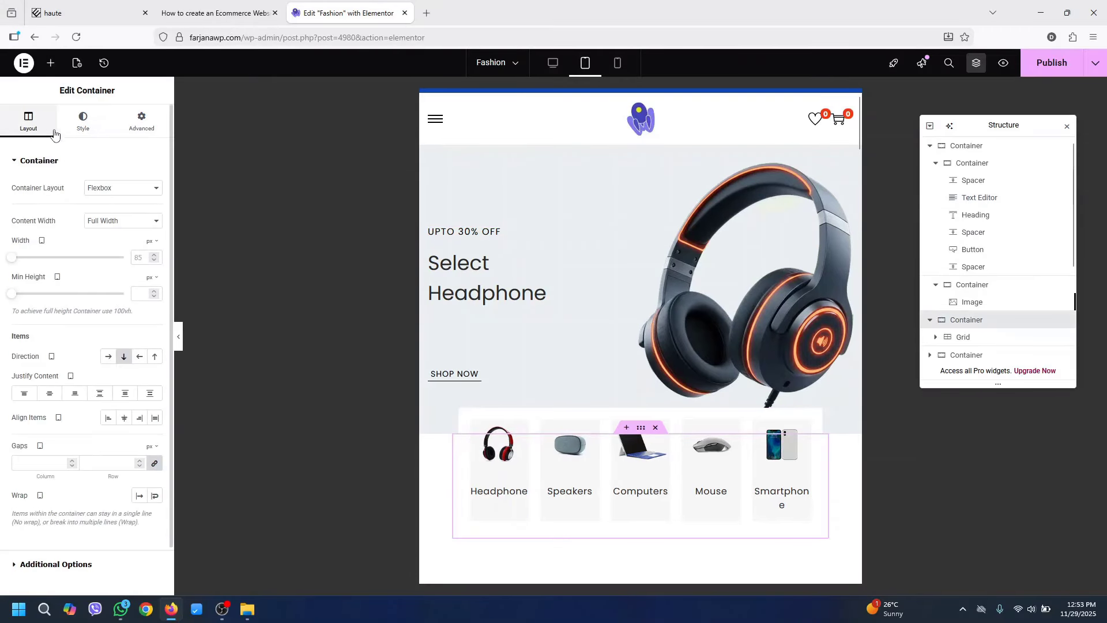
left_click(140, 263)
type("90")
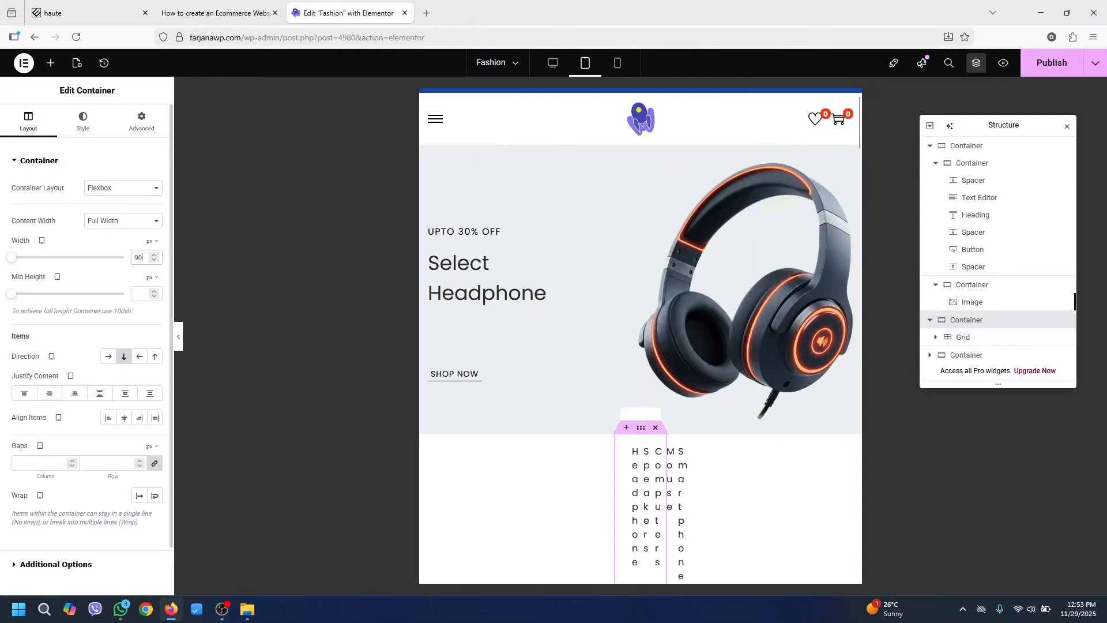
left_click(152, 241)
left_click(149, 258)
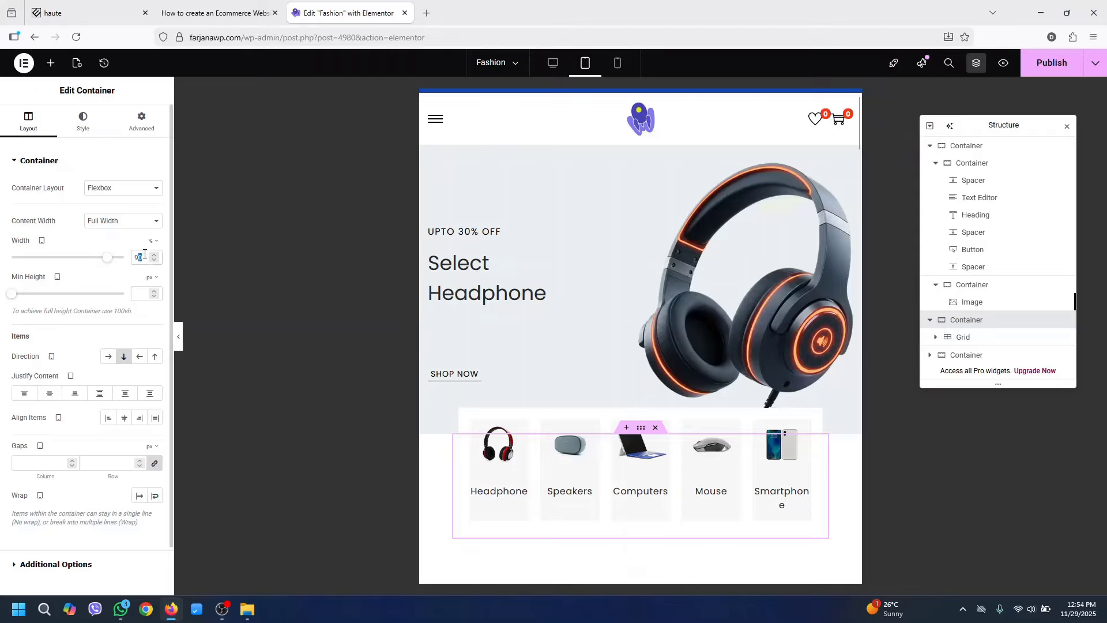
type("5")
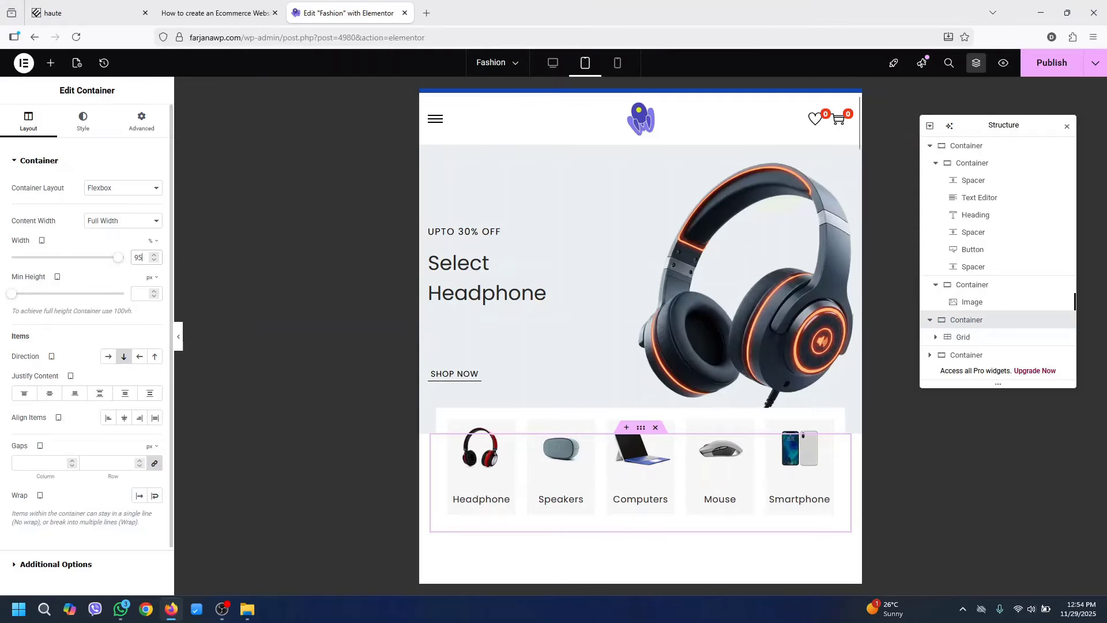
Set the Headphone image box's tablet title font size to 12 px and its image spacing to -10 px
left_click(497, 500)
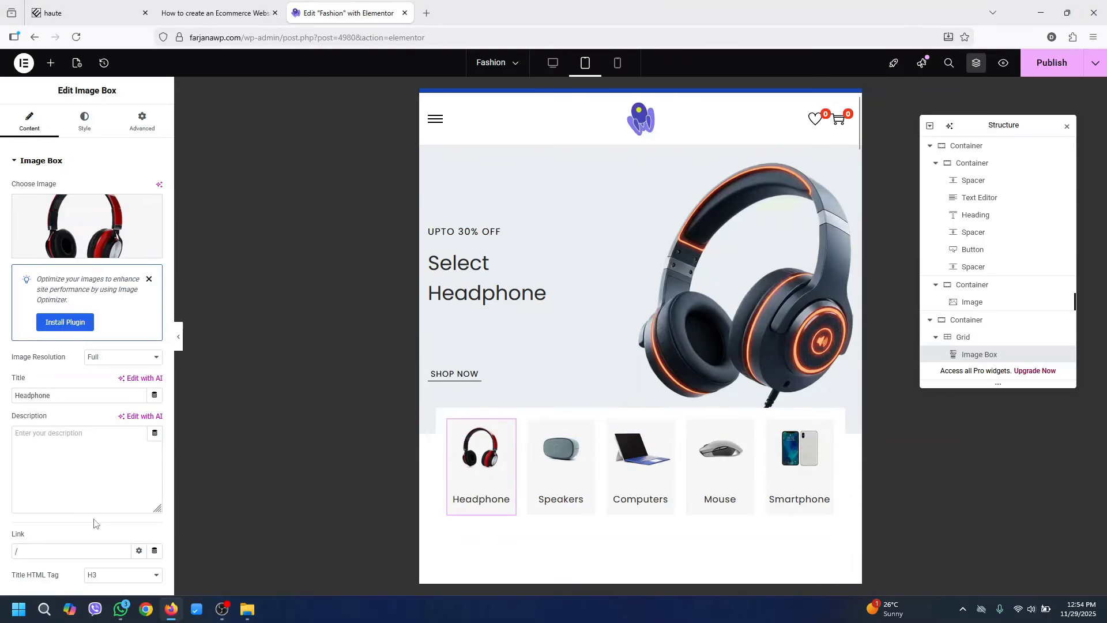
left_click(86, 122)
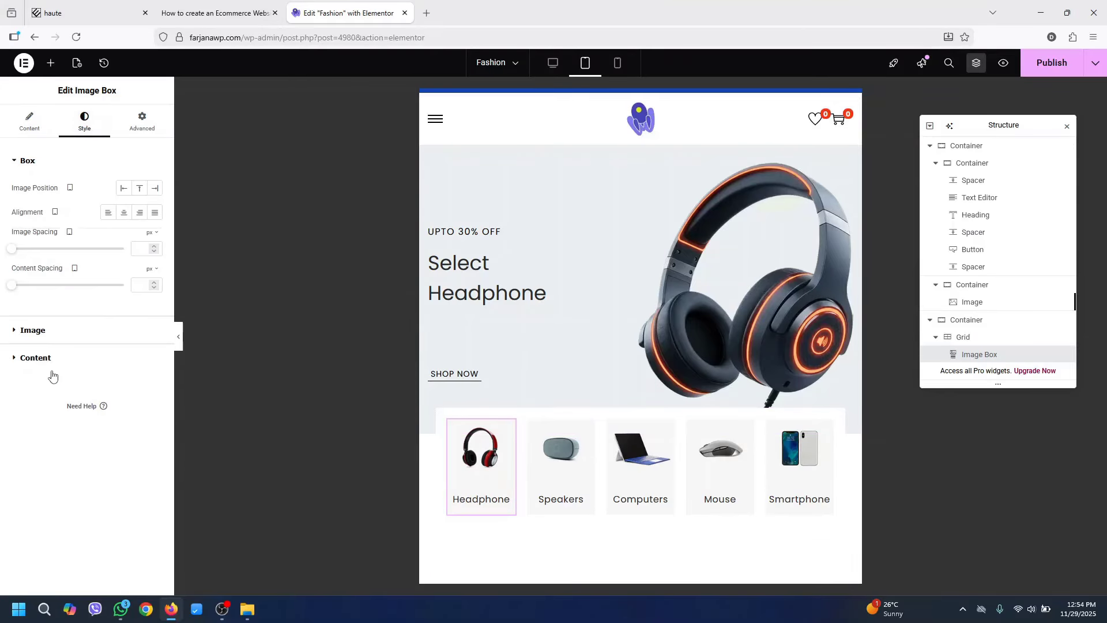
left_click(53, 361)
left_click(155, 269)
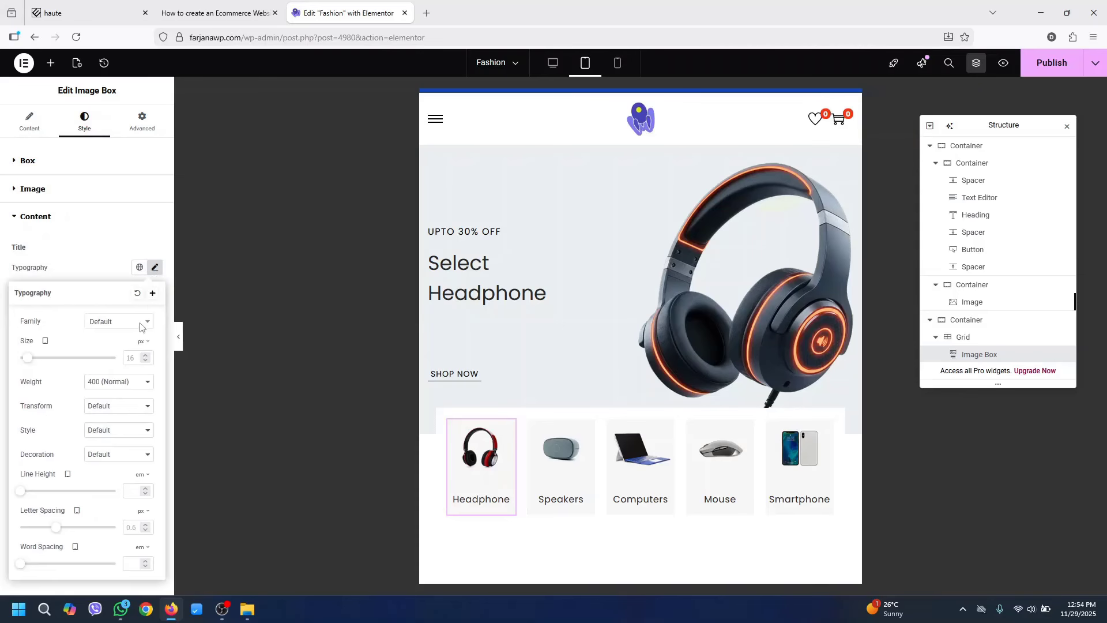
type("12")
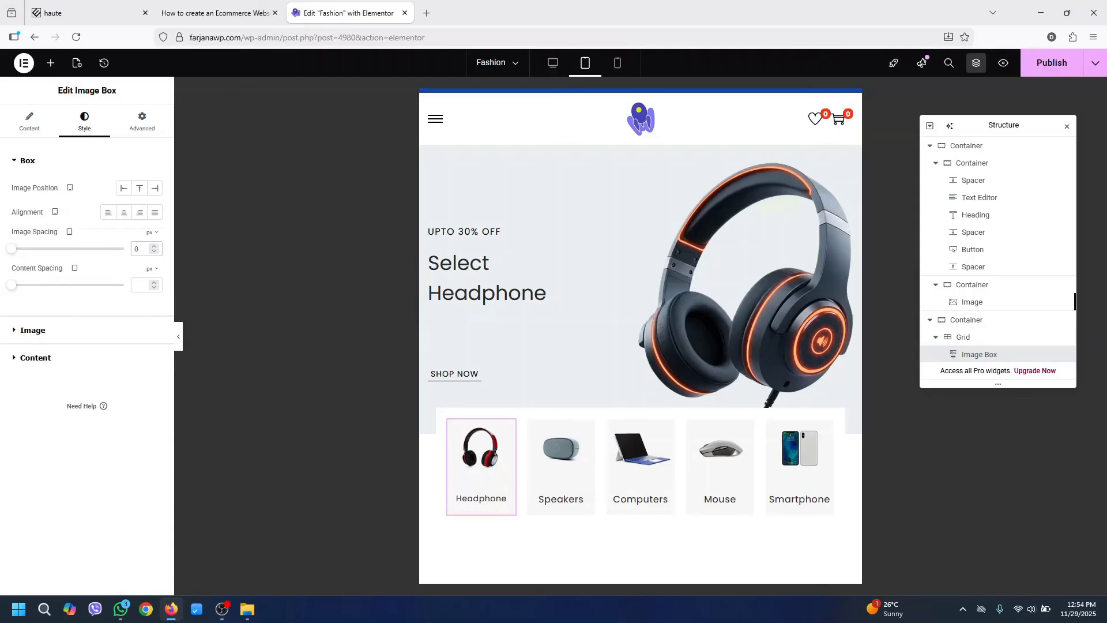
key("BackSpace")
type("-10")
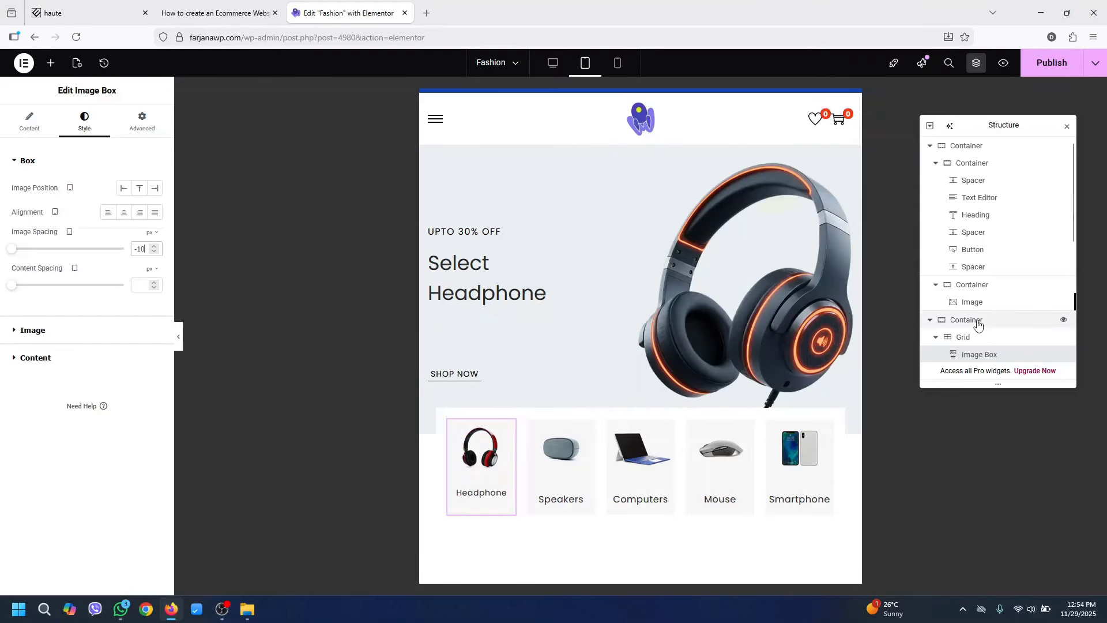
Set the product category grid's tablet padding to 10 px on all sides
left_click(982, 338)
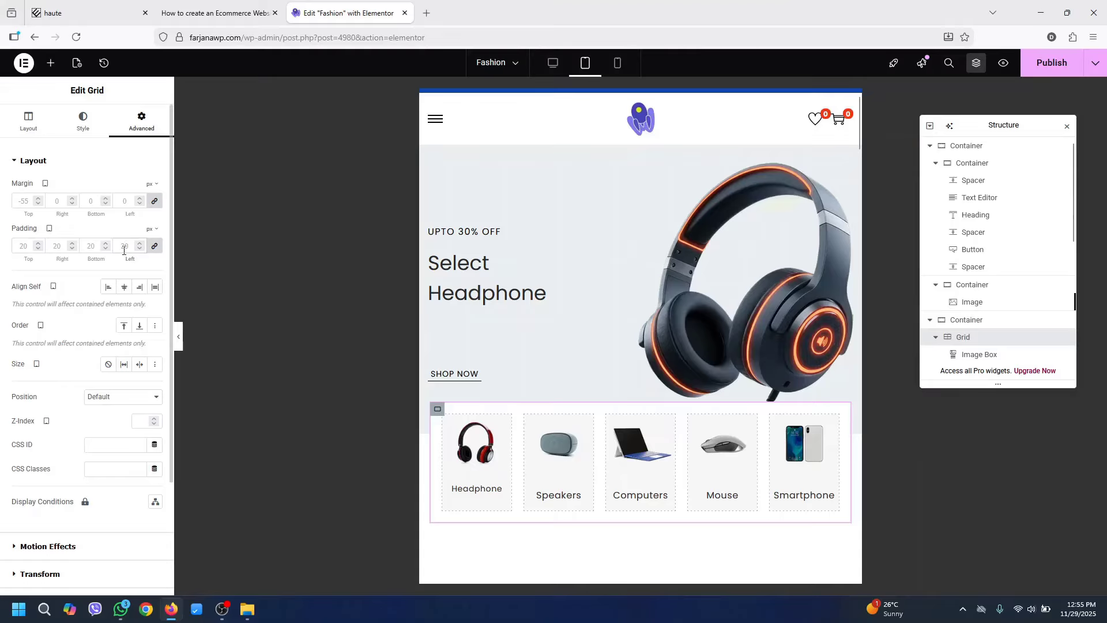
type("5")
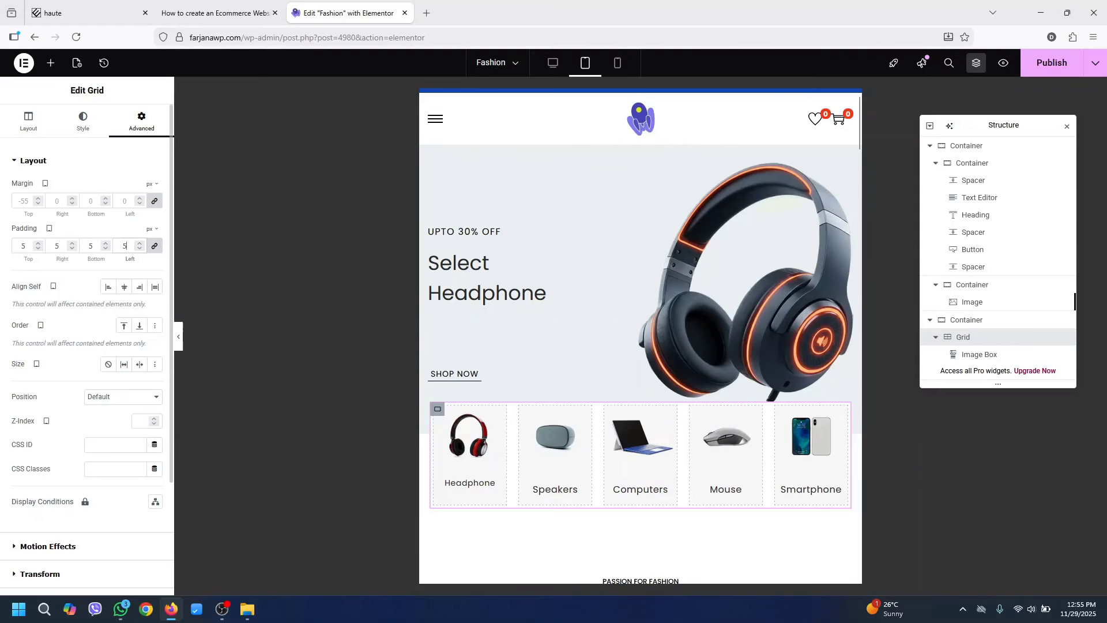
key("BackSpace")
type("10")
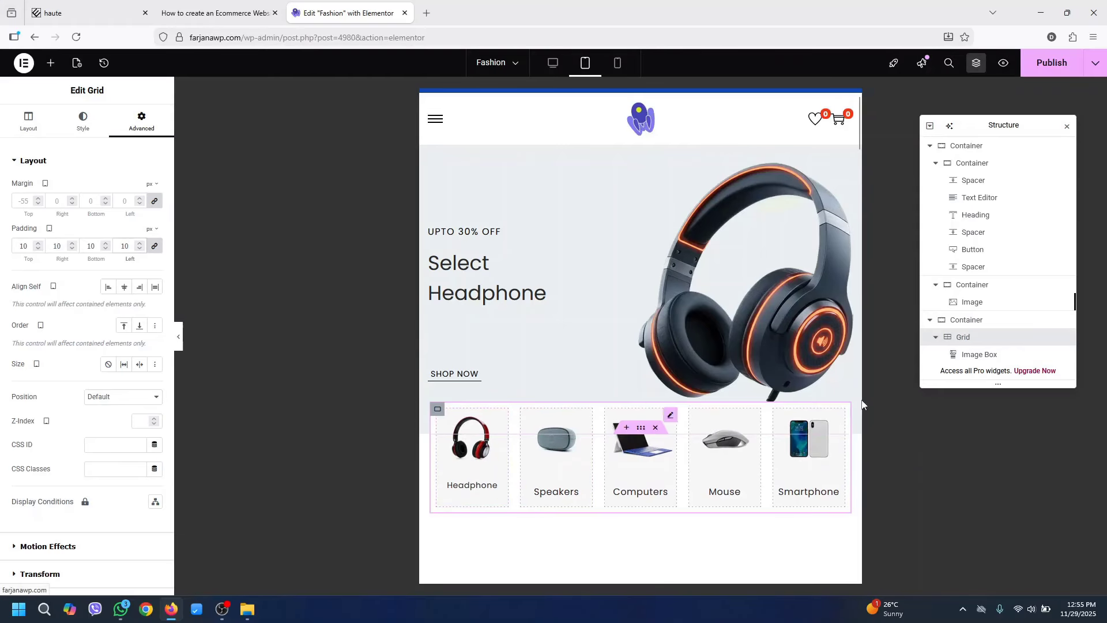
Set the product category grid's tablet column and row gaps to 10 px
left_click(29, 122)
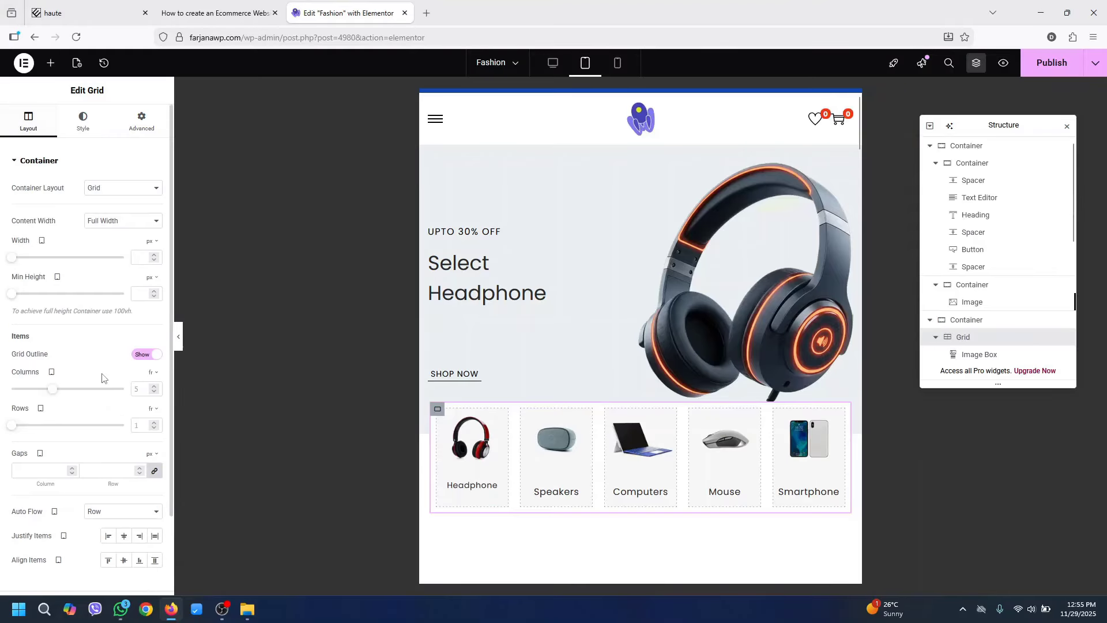
left_click(156, 472)
left_click(94, 473)
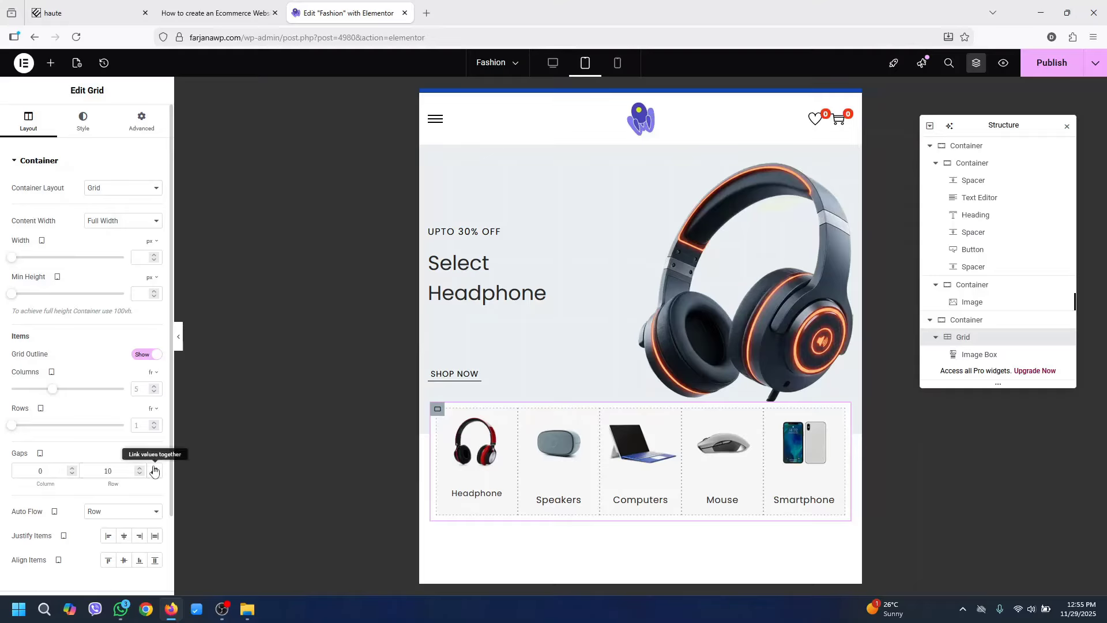
type("1")
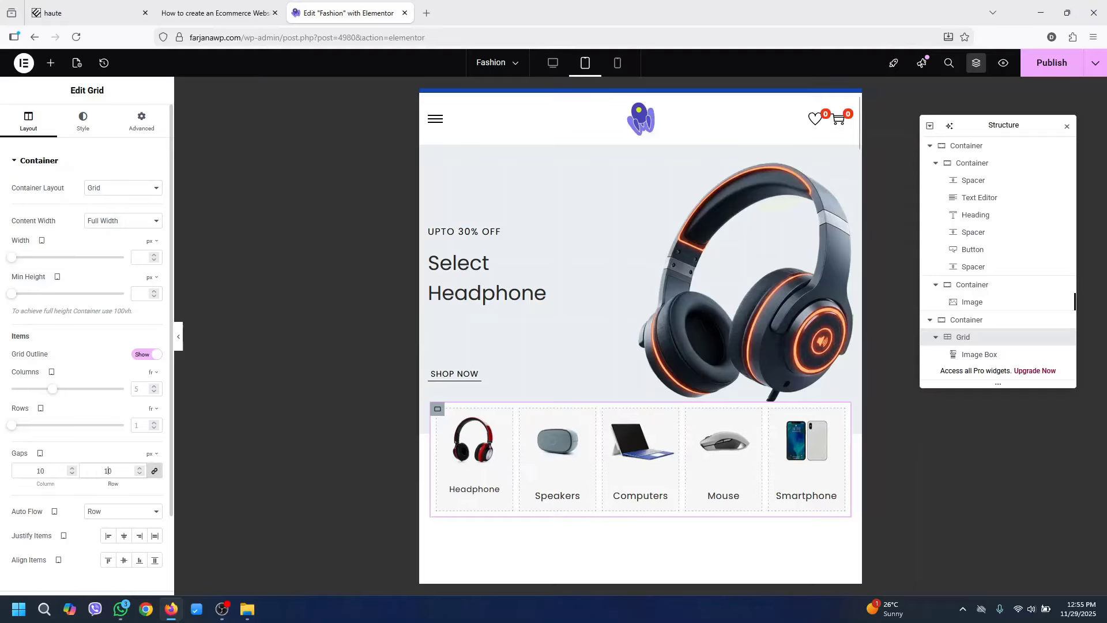
Copy the Headphone image box and paste its style onto the Speakers, Computers, Mouse and Smartphone image boxes
right_click(477, 455)
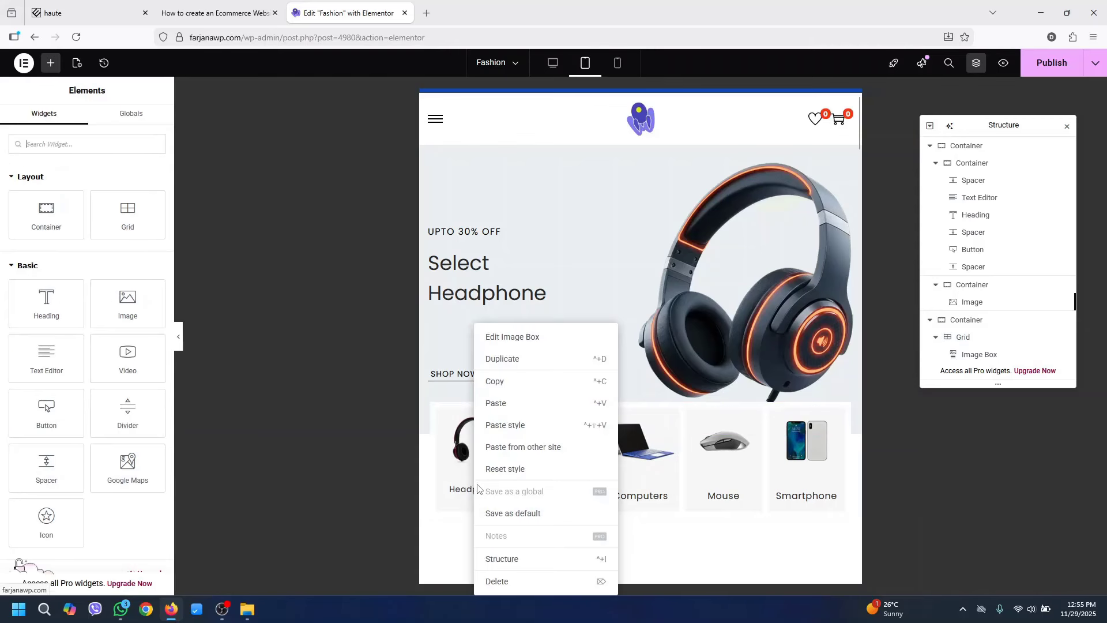
left_click(495, 380)
right_click(561, 470)
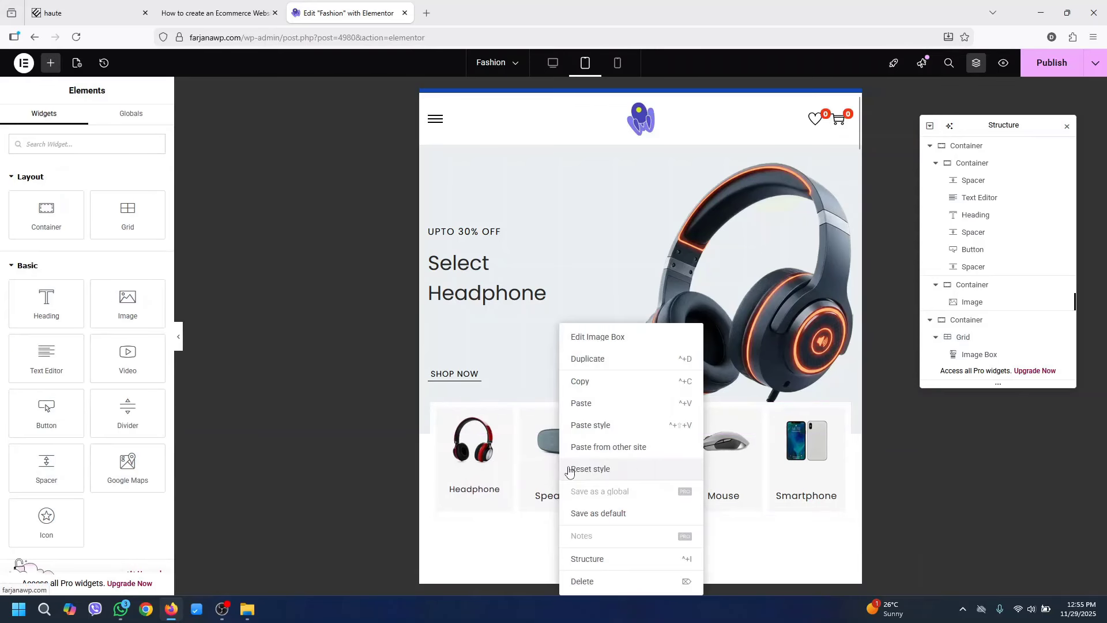
left_click(600, 425)
right_click(640, 455)
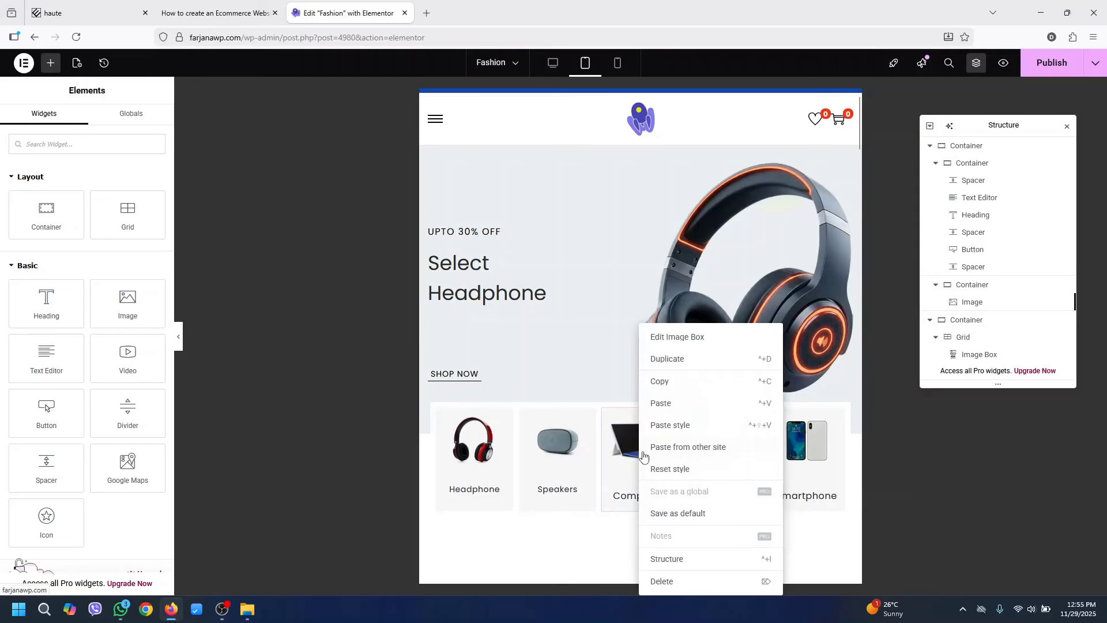
left_click(679, 426)
right_click(713, 444)
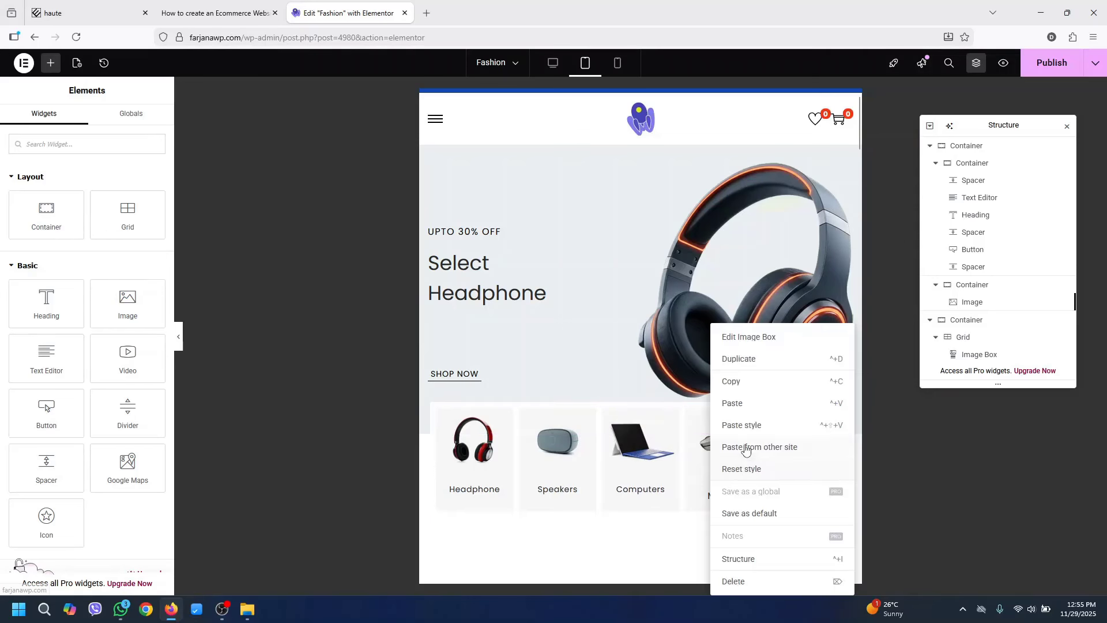
left_click(755, 427)
right_click(773, 456)
left_click(799, 404)
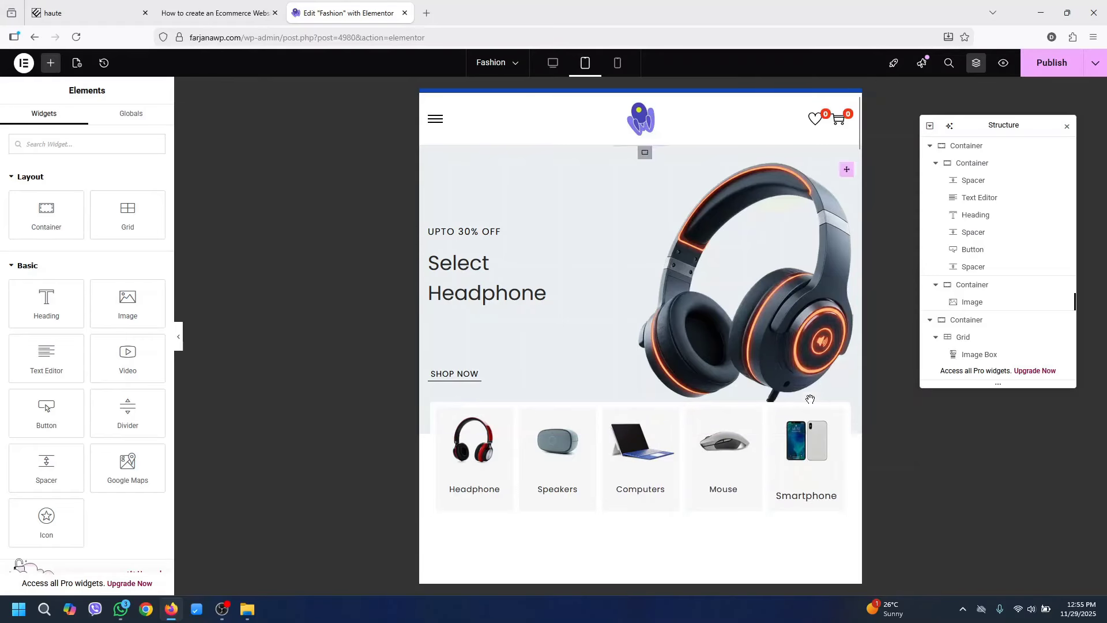
right_click(805, 460)
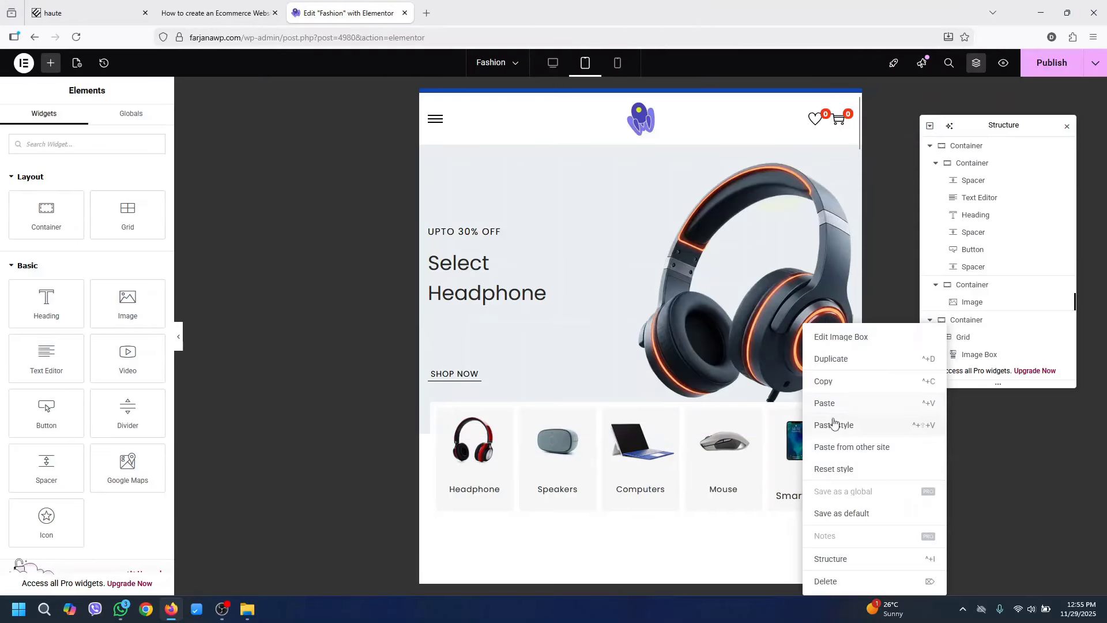
left_click(834, 423)
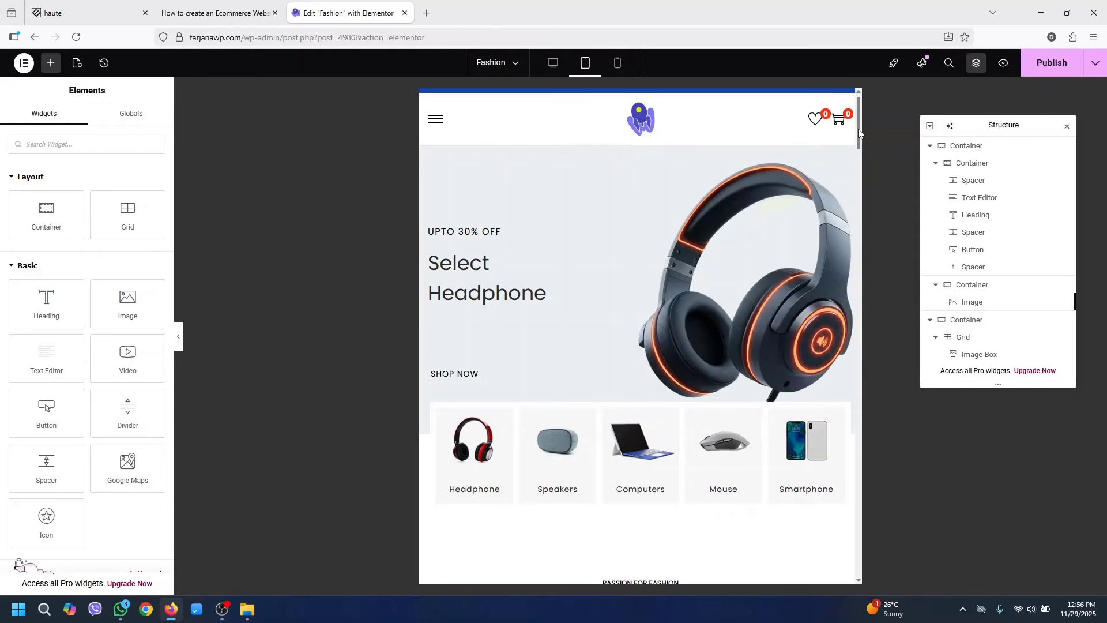
Set the tablet font size of the "Top Electronic Deals" heading in the Shop By Categories section to 25 px
left_click_drag(859, 129, 870, 176)
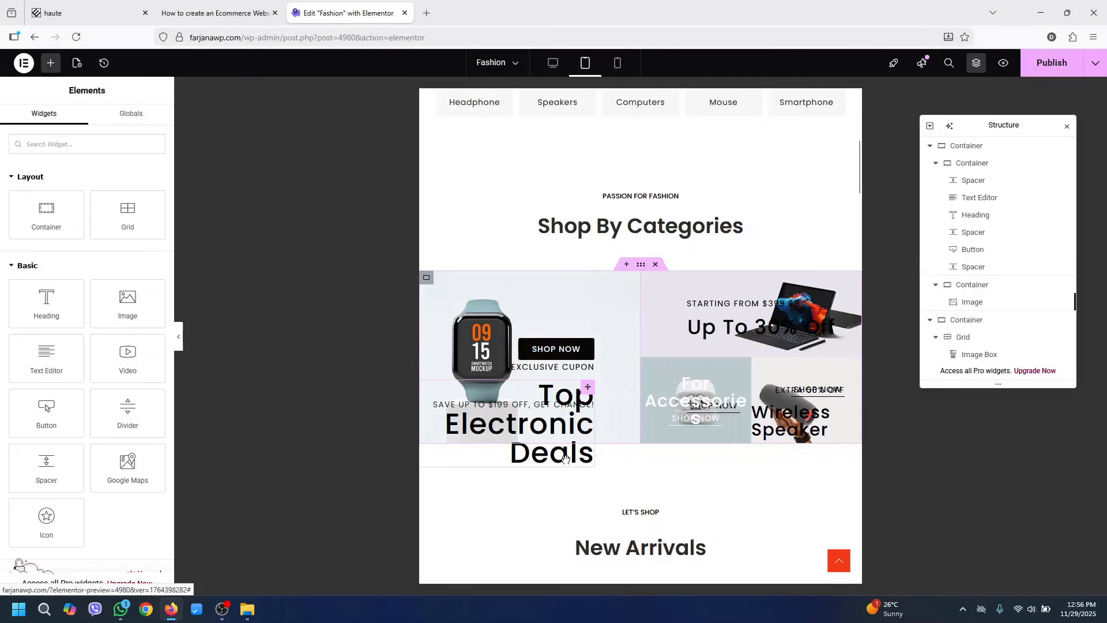
left_click(554, 432)
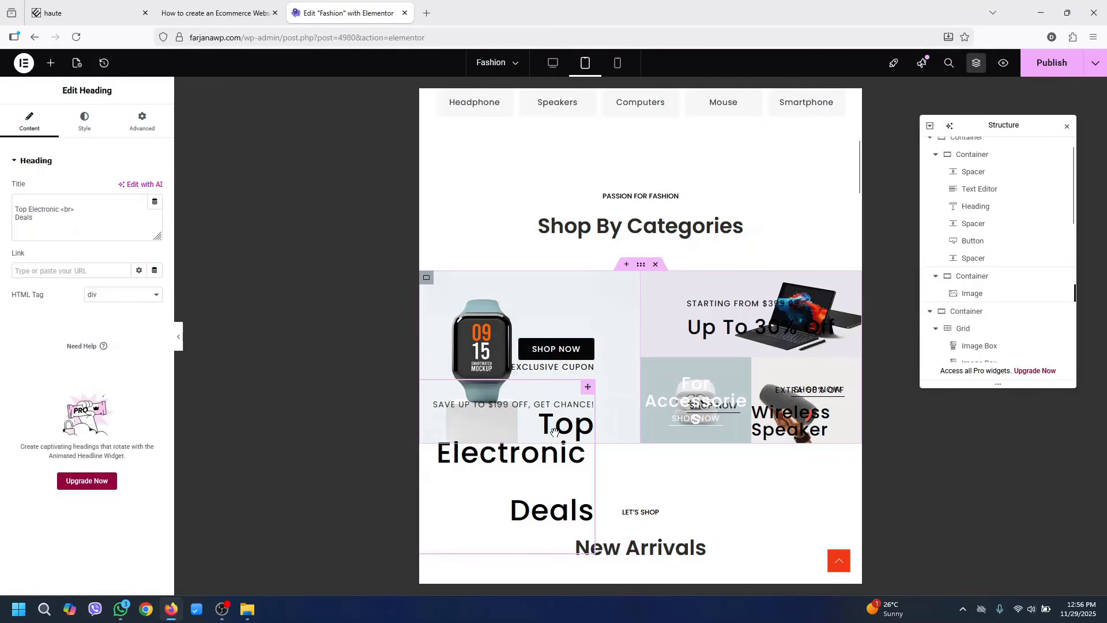
left_click(83, 124)
left_click(154, 221)
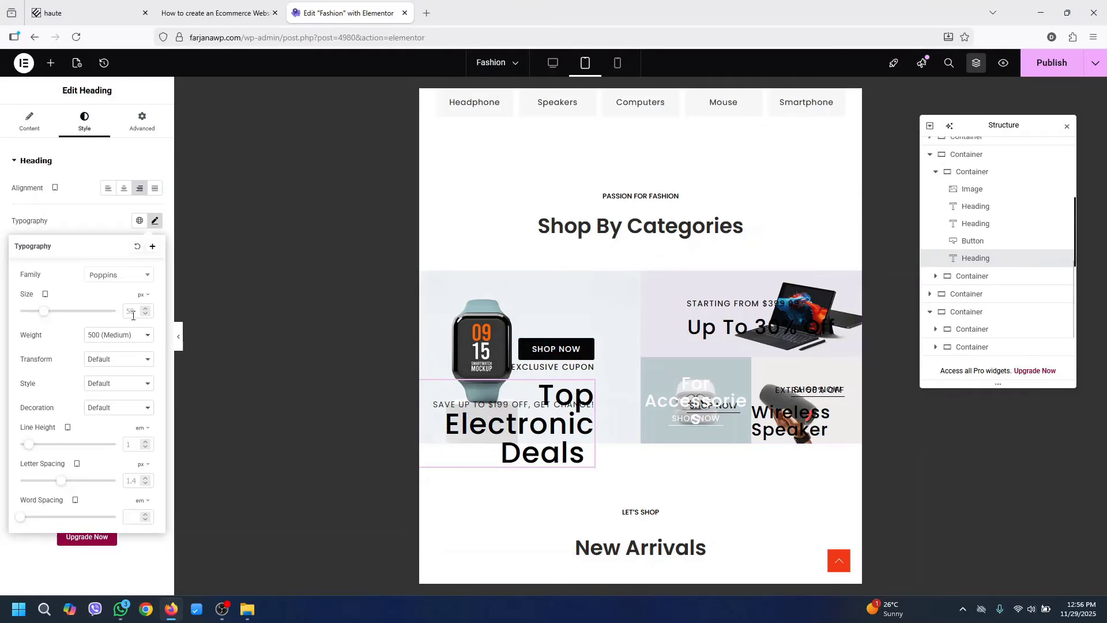
left_click(137, 310)
type("30")
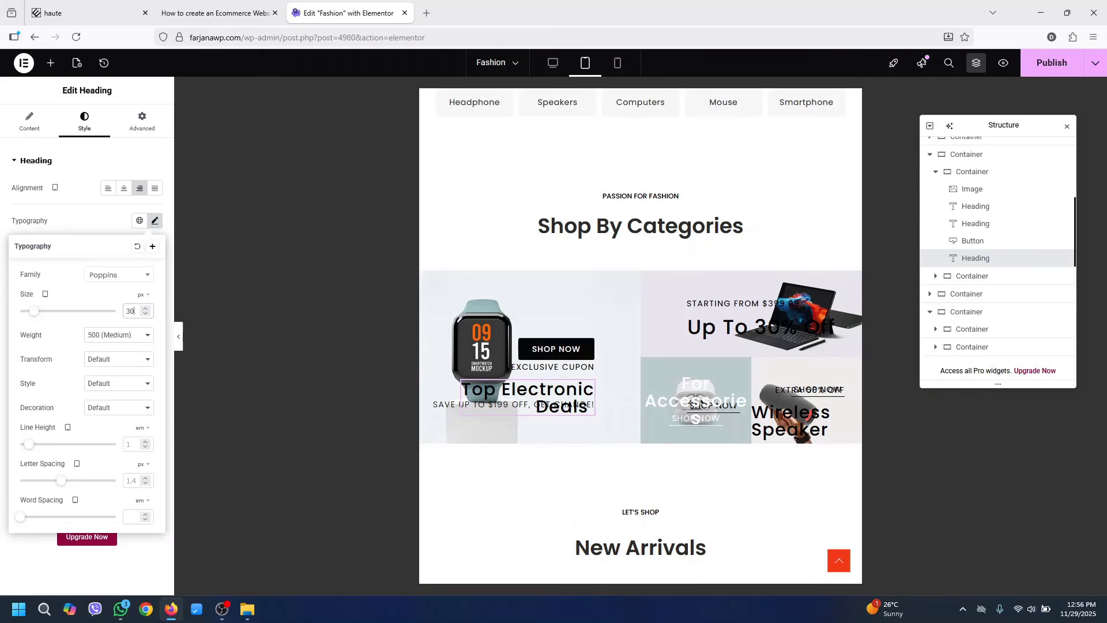
key("BackSpace")
key("BackSpace")
type("25")
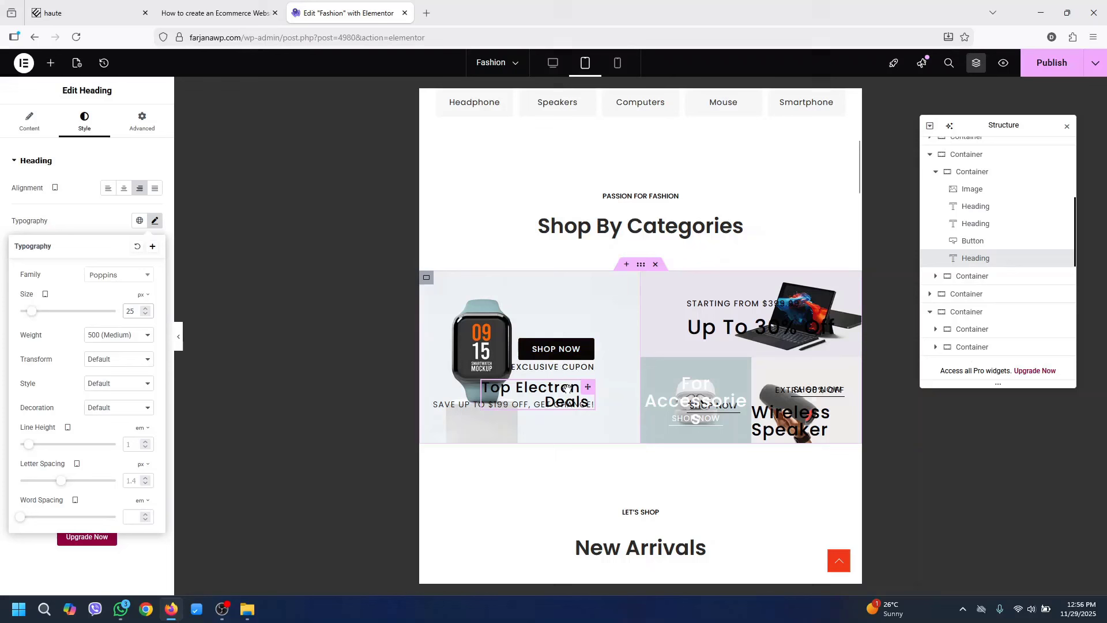
Set the "Top Electronic Deals" heading's tablet horizontal offset to 30 px and vertical offset to 60 px
left_click(141, 123)
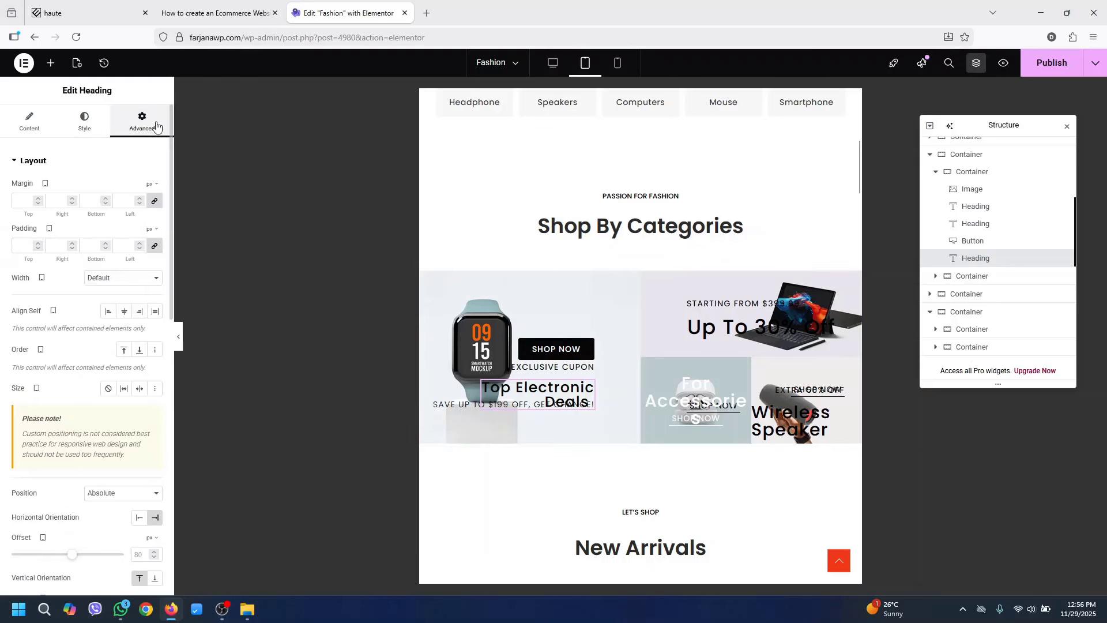
left_click(138, 553)
type("30")
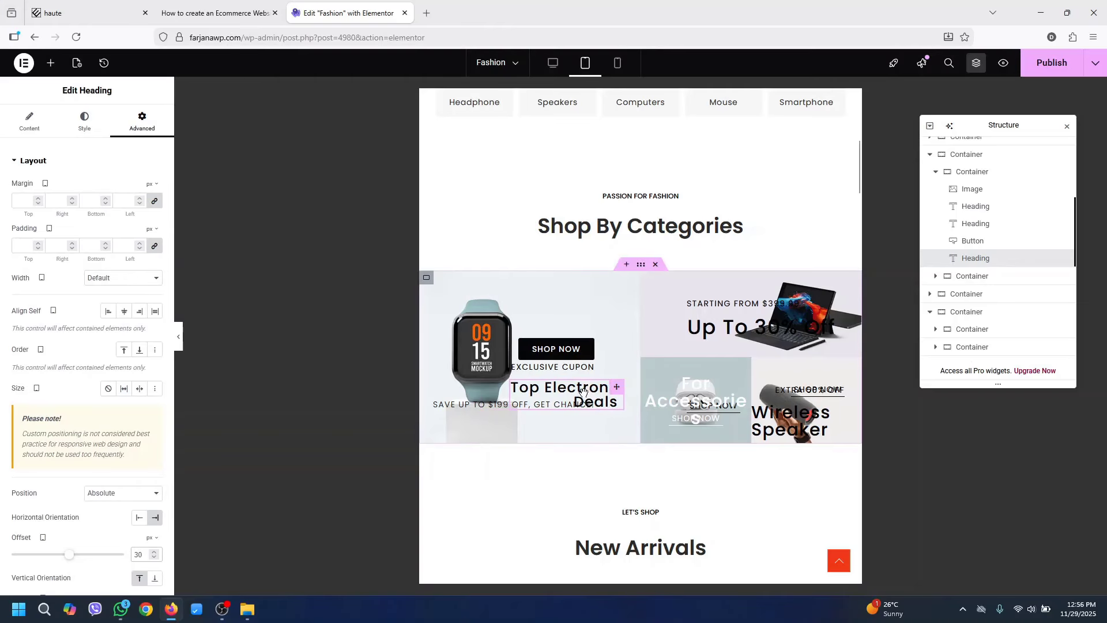
scroll(170, 449, "down", 8)
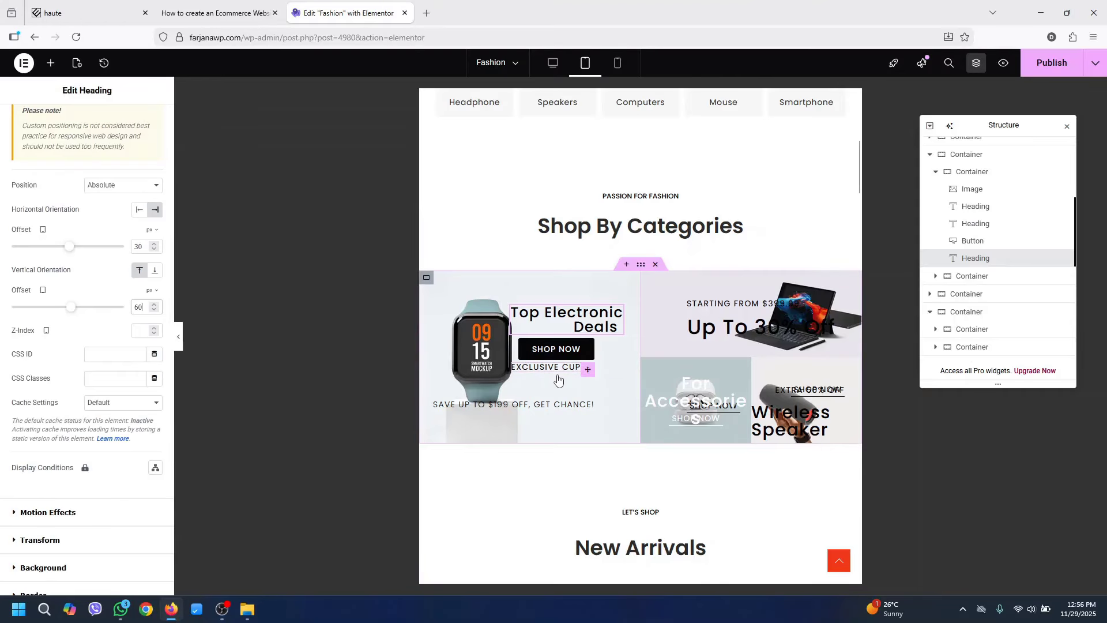
Set both the horizontal and vertical tablet offsets of the "Exclusive Cupon" heading to 30 px
left_click(559, 365)
left_click(142, 122)
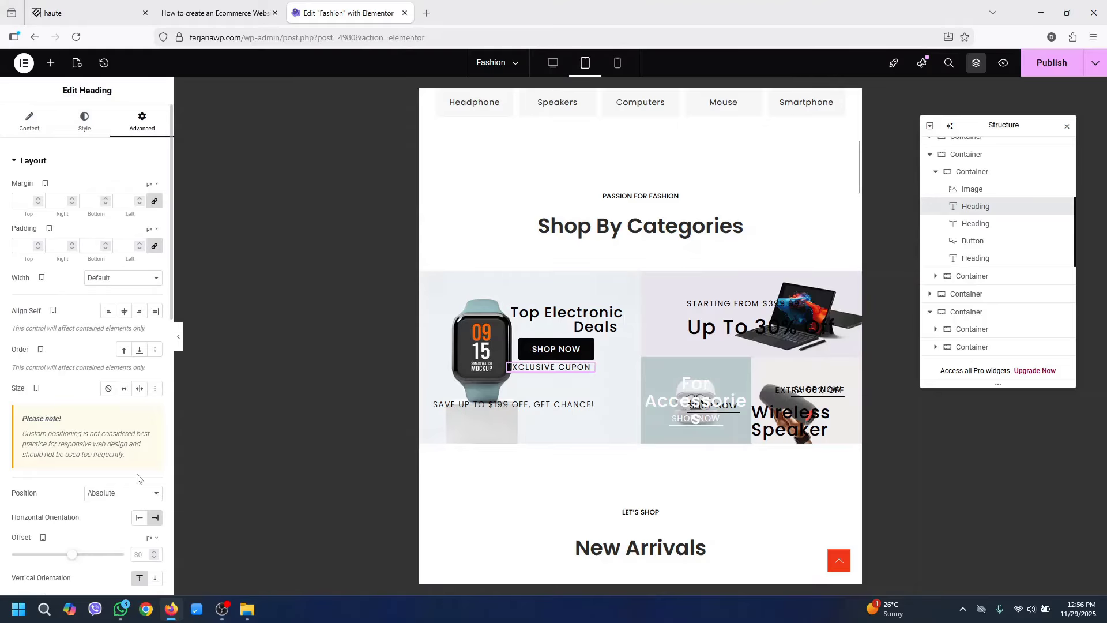
type("30")
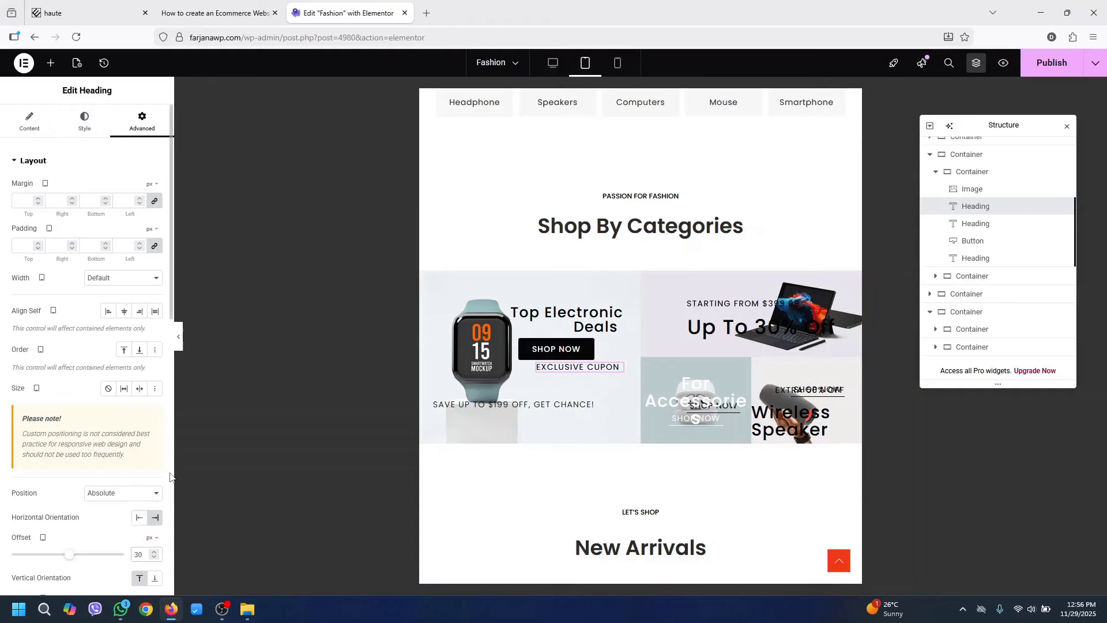
scroll(171, 583, "down", 8)
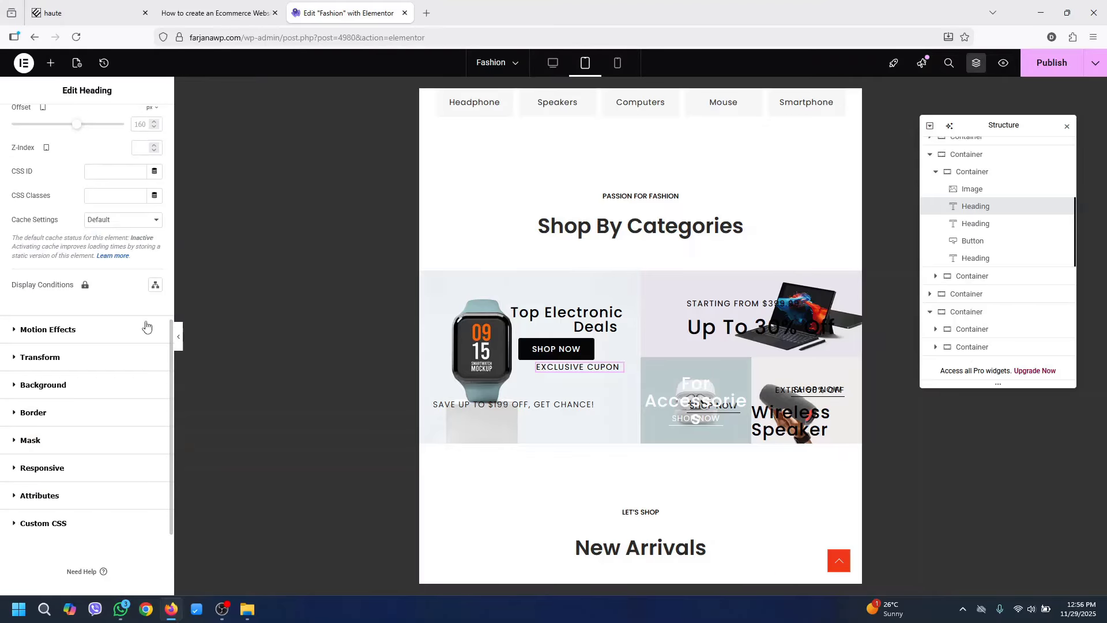
scroll(146, 323, "up", 3)
left_click(141, 270)
type("30")
Set the smartwatch banner's Shop Now button to a 30 px horizontal and 90 px vertical tablet offset
left_click(556, 349)
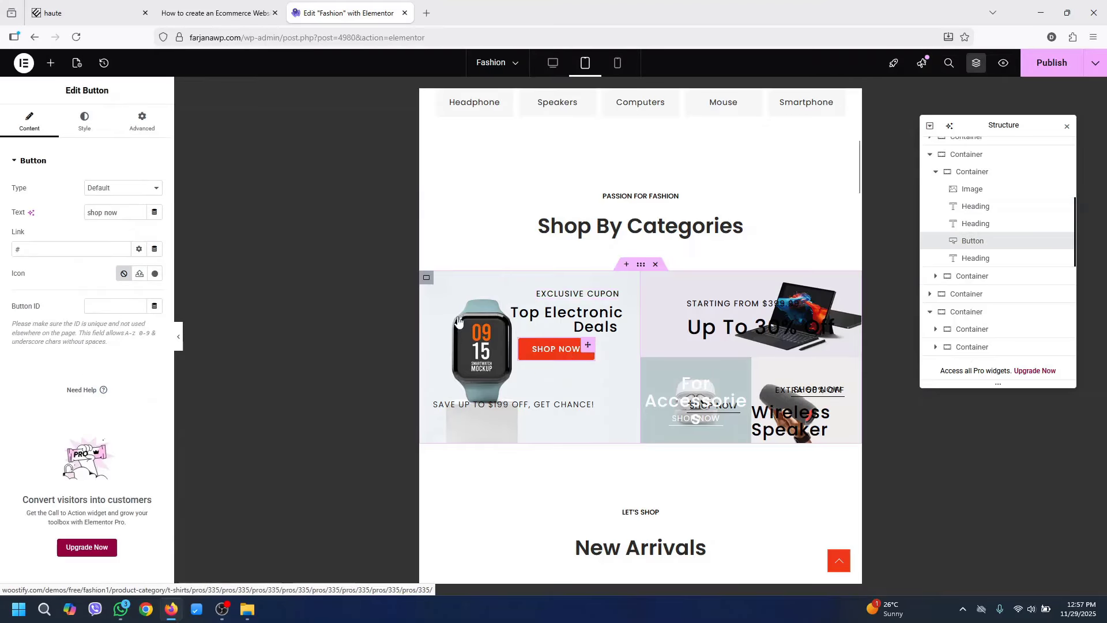
left_click(145, 121)
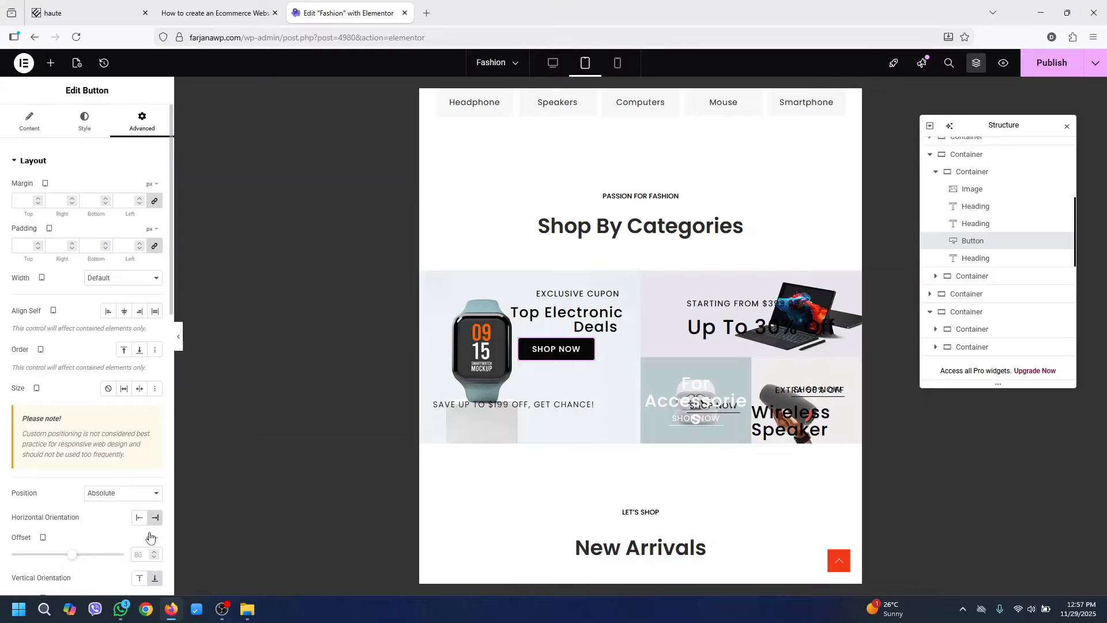
type("30")
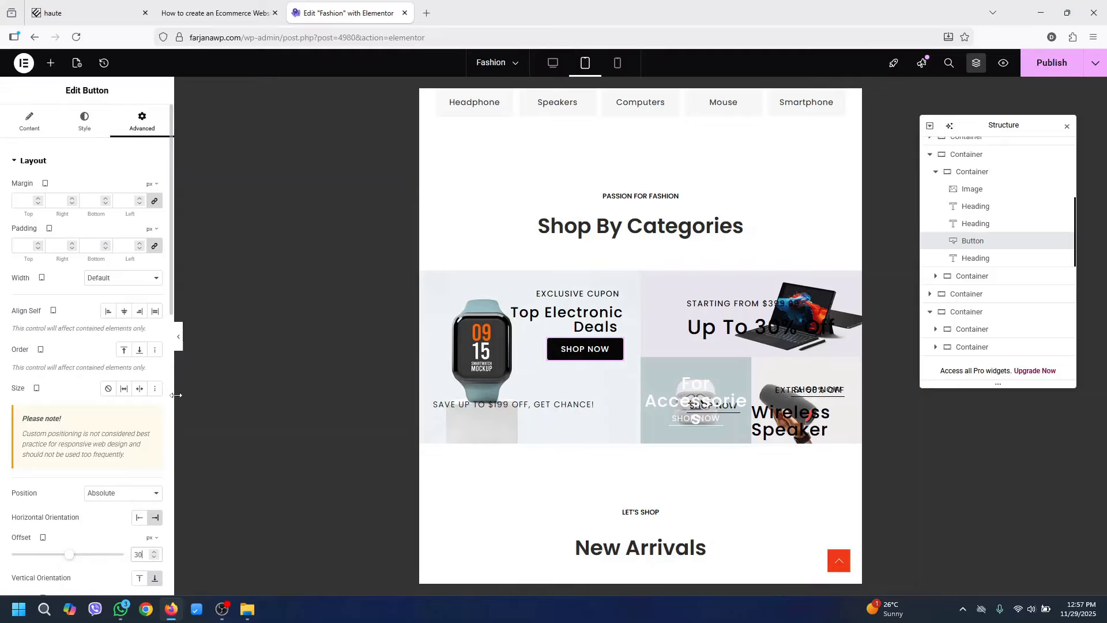
scroll(79, 480, "down", 3)
left_click_drag(81, 481, 78, 482)
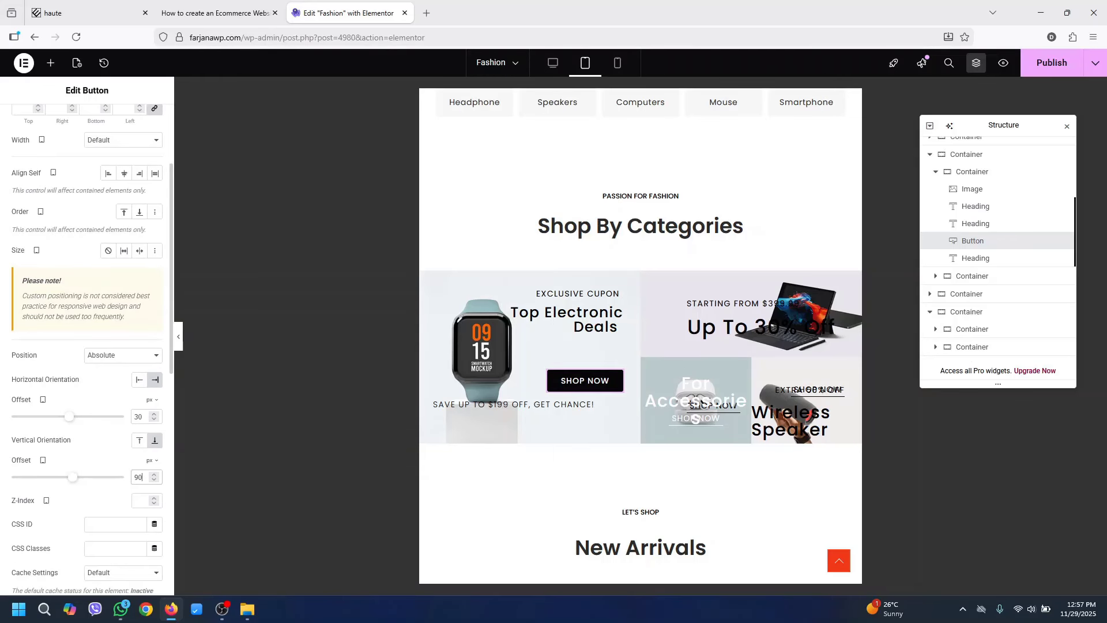
Set both the horizontal and vertical tablet offsets of the "Save up to $199 off, get chance!" heading to 30 px
left_click(560, 408)
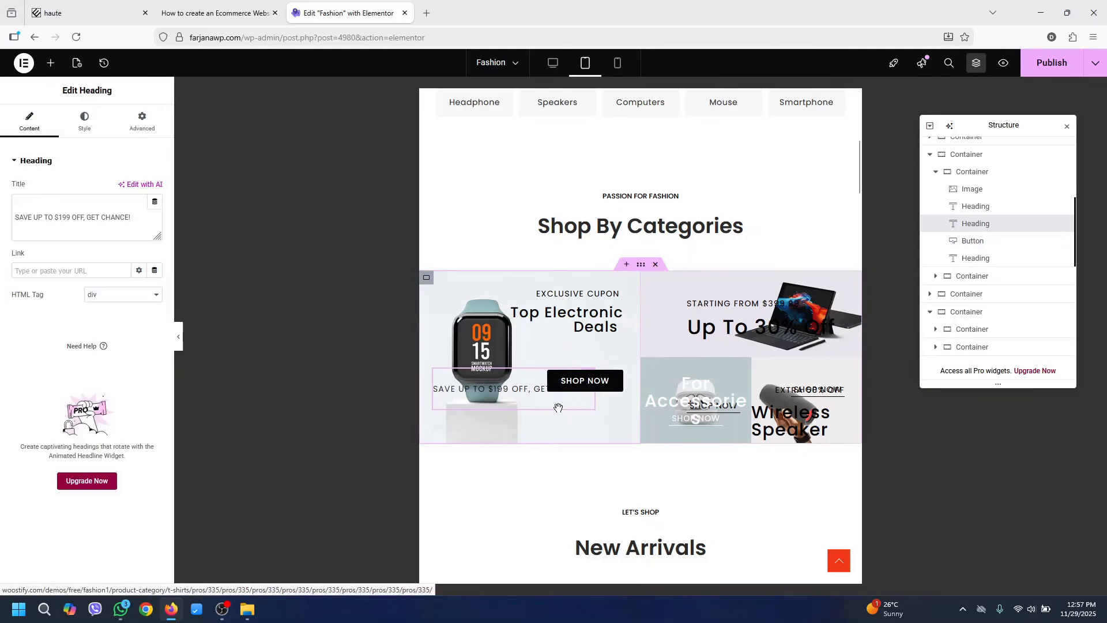
left_click(142, 121)
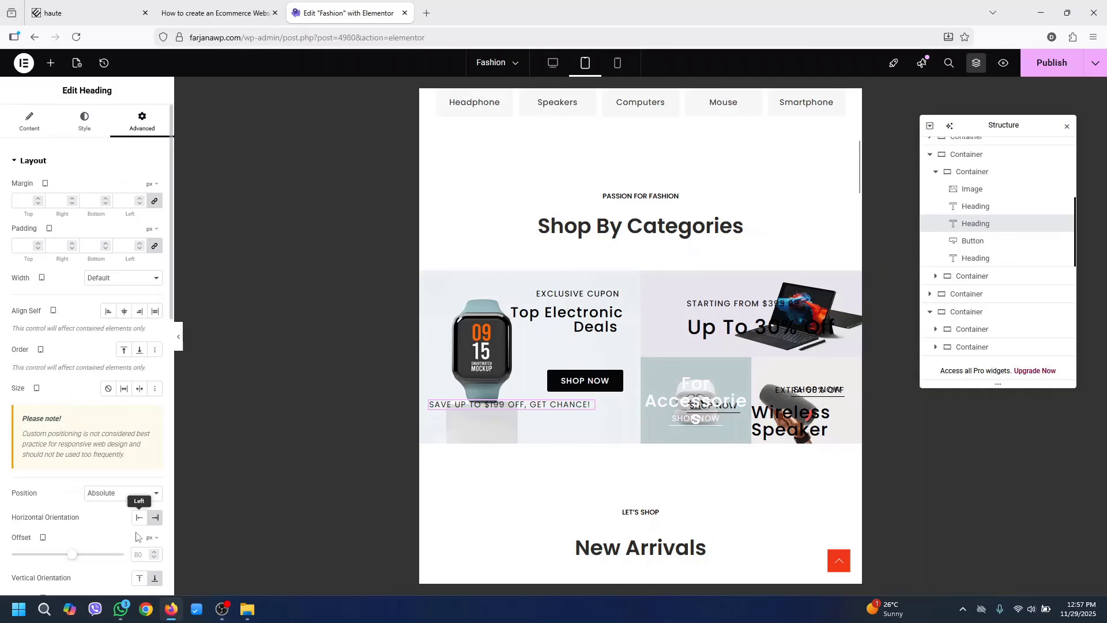
type("30")
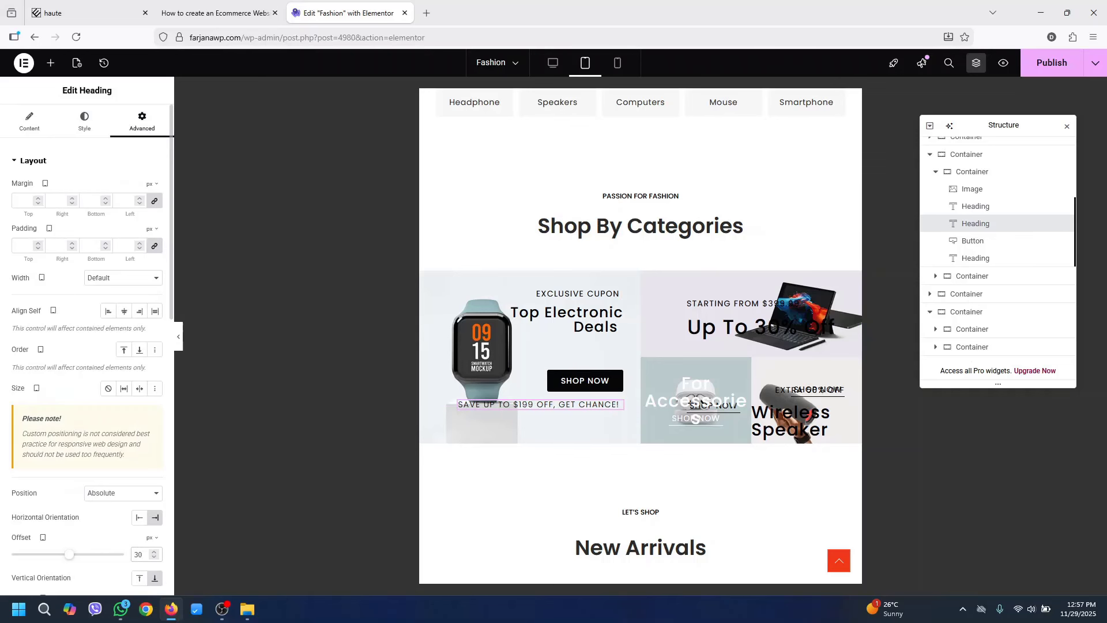
scroll(134, 466, "down", 3)
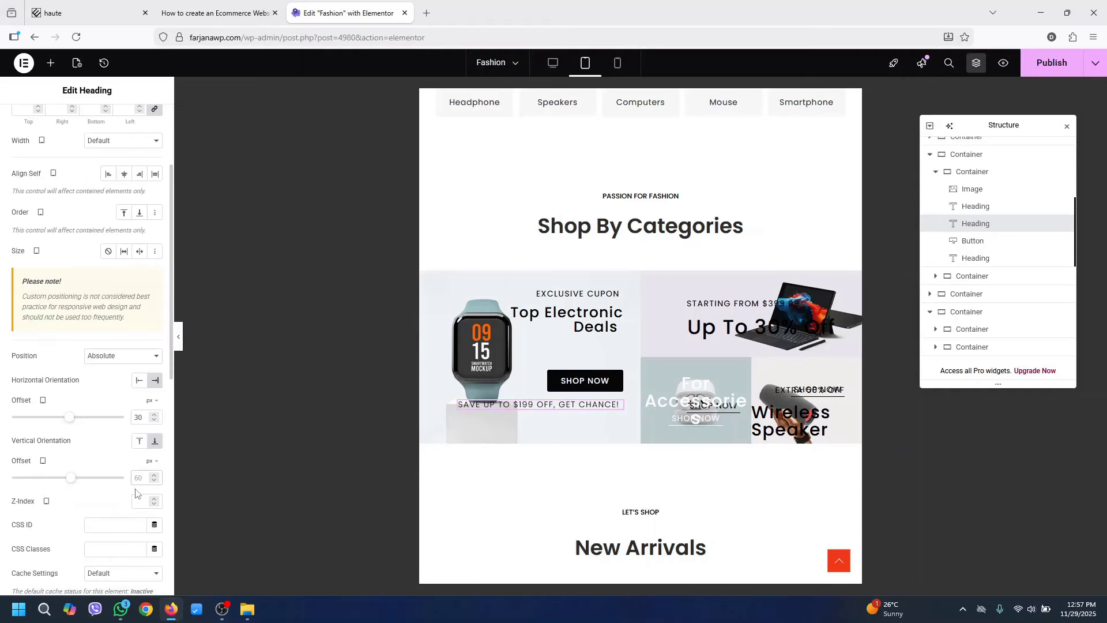
left_click(139, 477)
type("30")
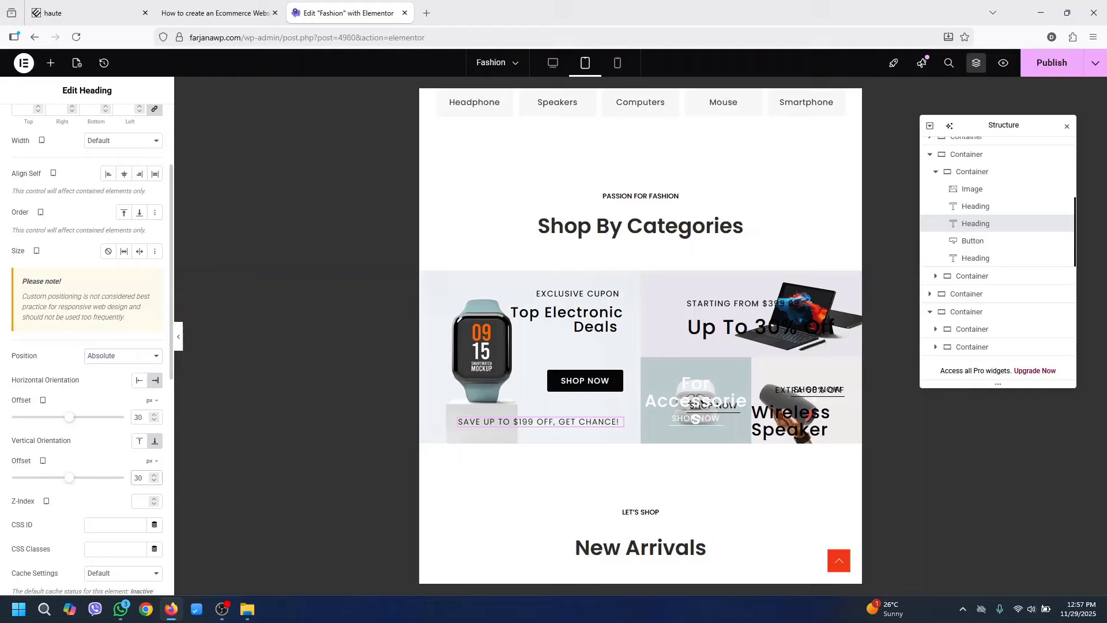
left_click(738, 305)
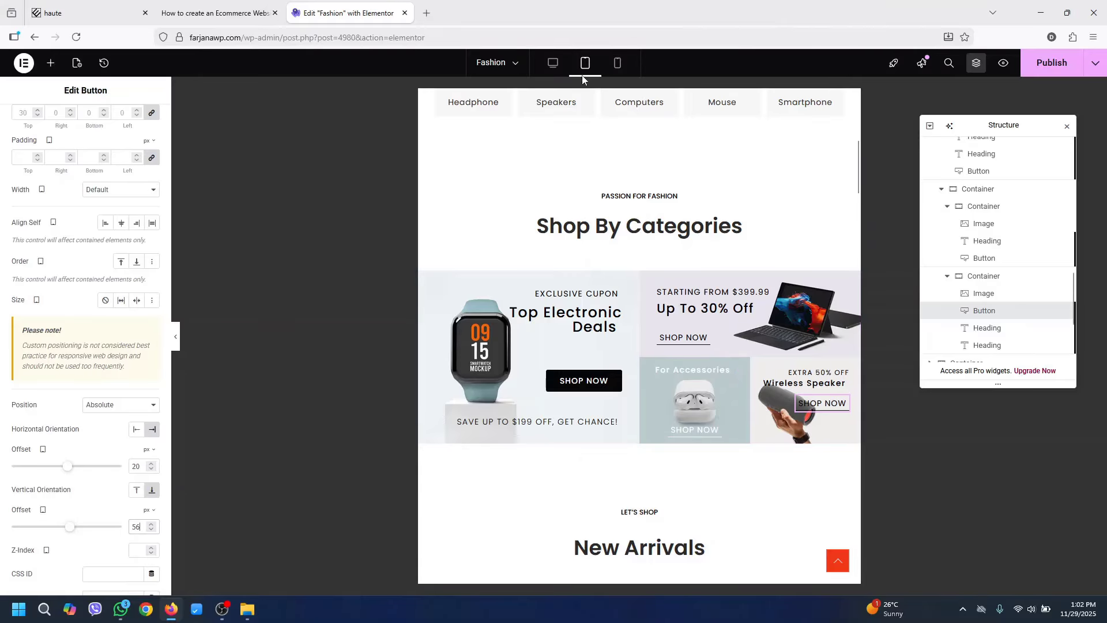
In the mobile view, set the "Top Electronic Deals" heading's font size to 22 px
left_click(615, 65)
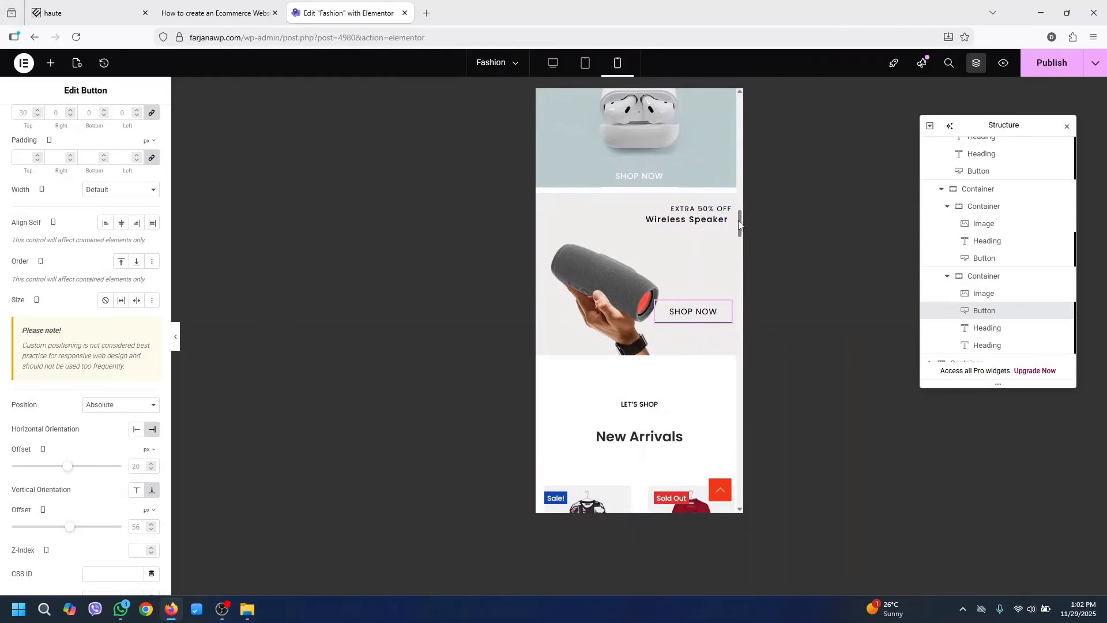
left_click_drag(740, 223, 739, 195)
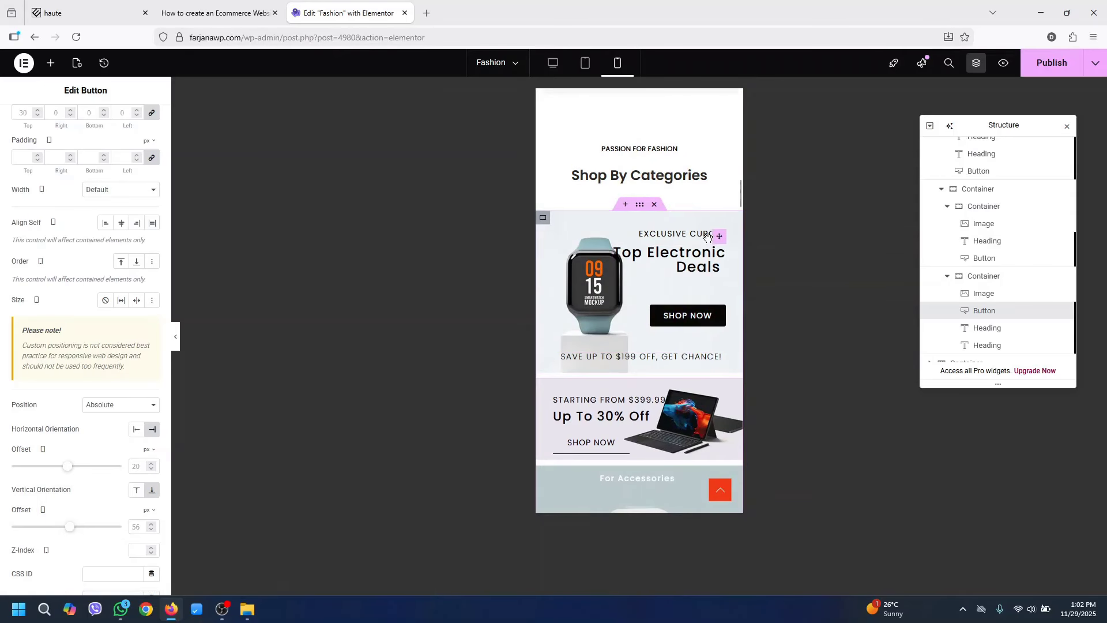
left_click(696, 258)
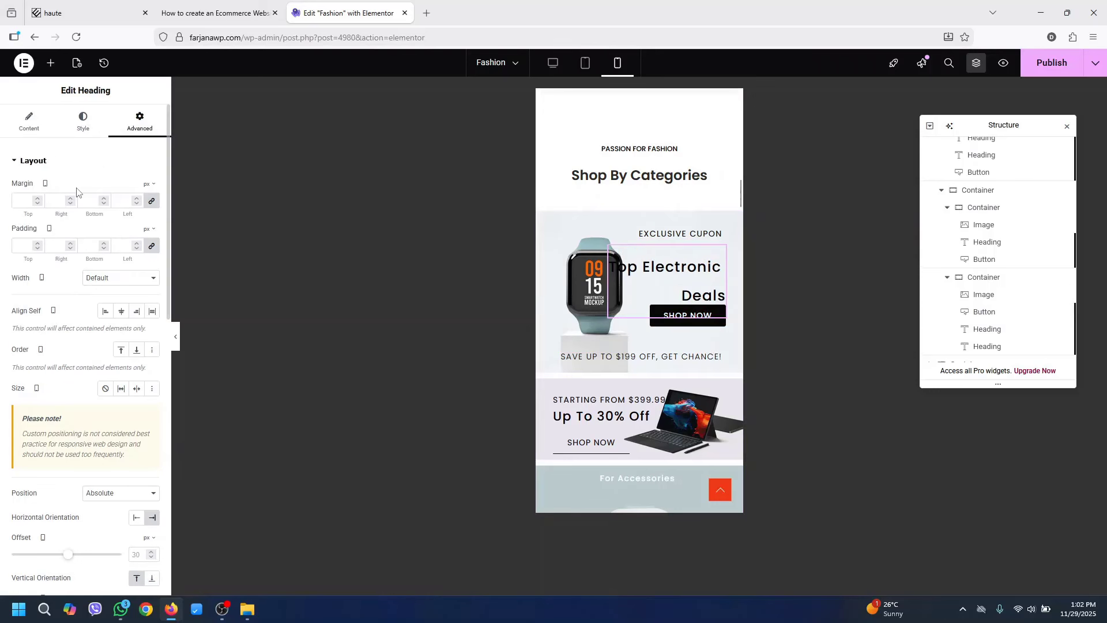
left_click(83, 119)
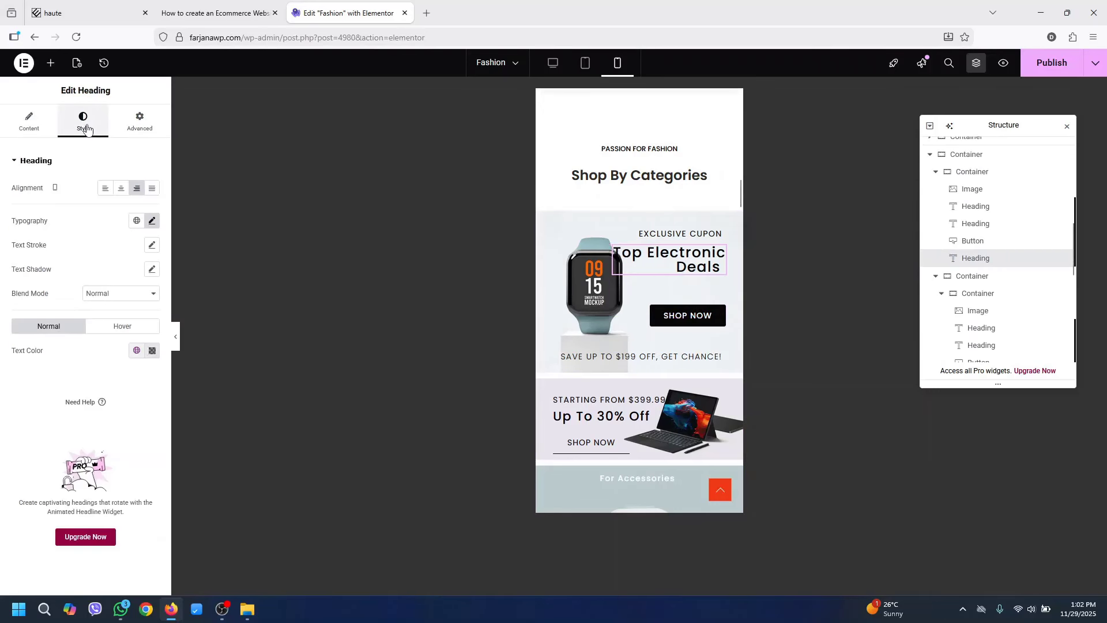
left_click(152, 220)
left_click(131, 310)
type("22")
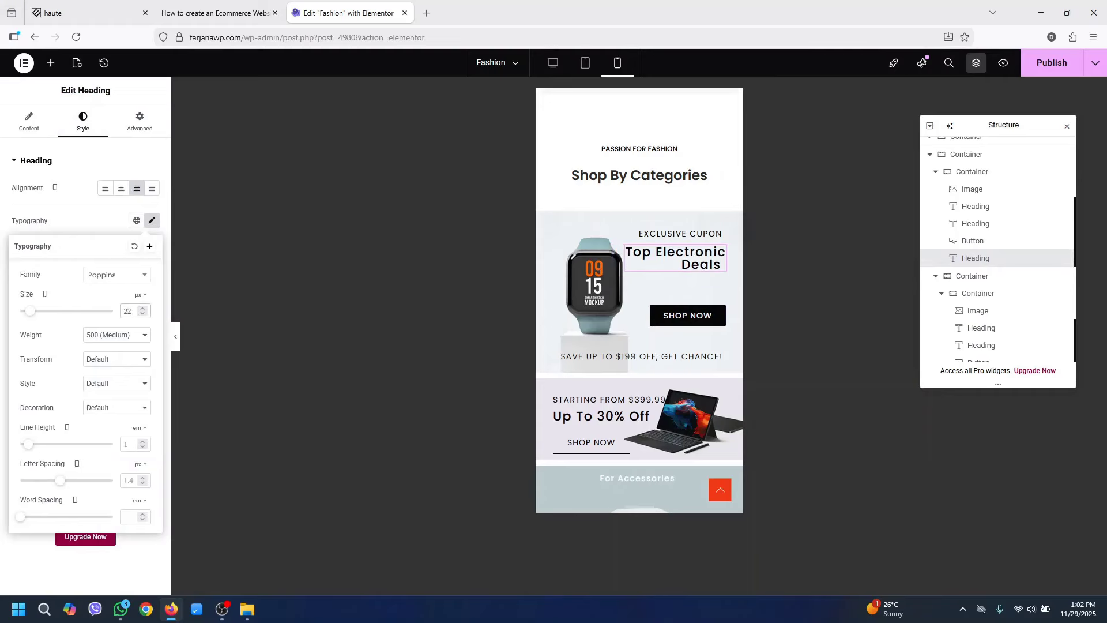
Set the mobile horizontal offset of the laptop banner's "Starting from $399.99" and "Up To 30% Off" headings to 20 px
scroll(692, 306, "down", 2)
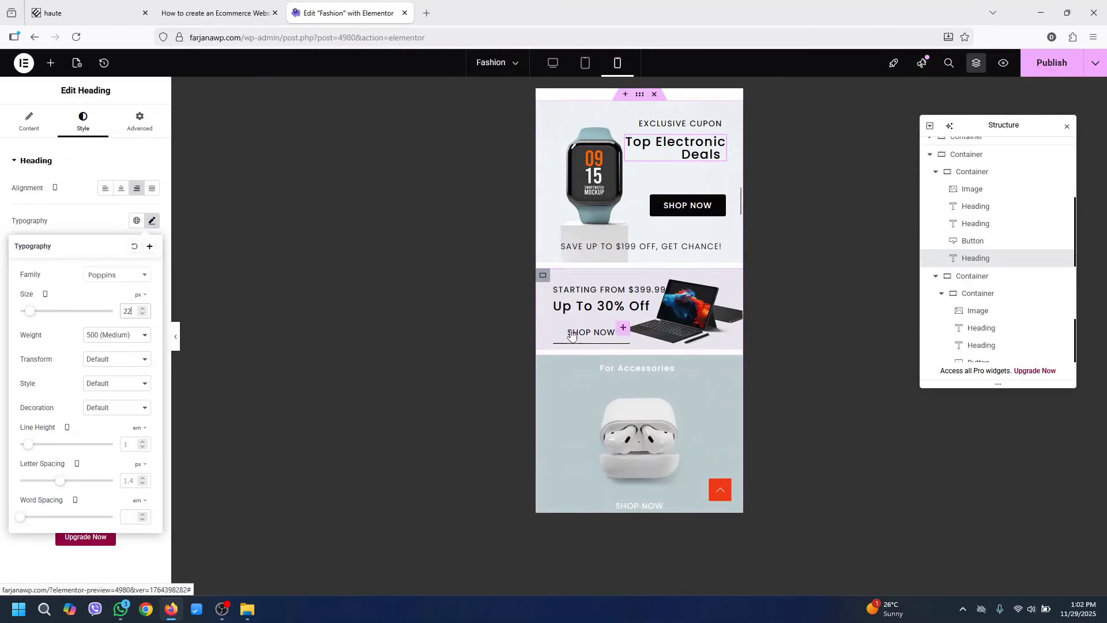
left_click(594, 291)
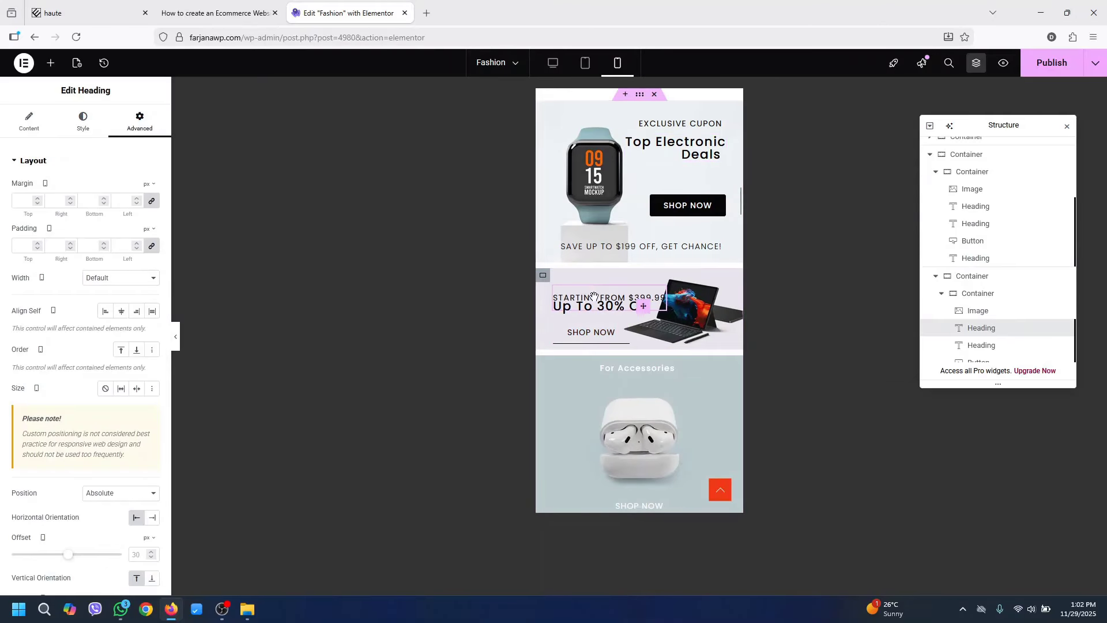
double_click(135, 555)
type("20")
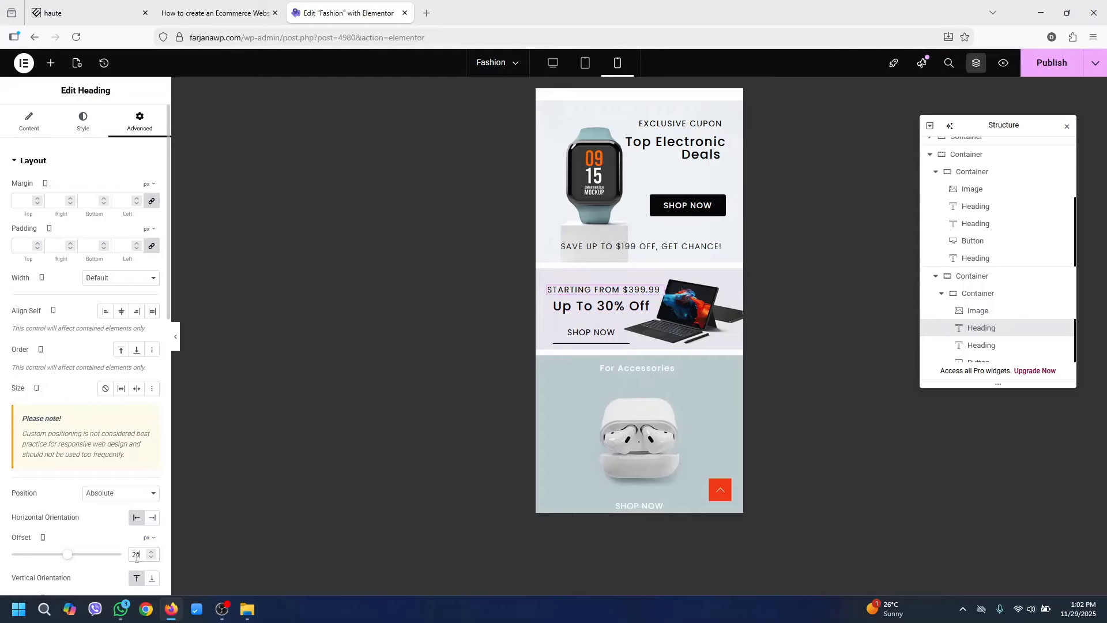
left_click(600, 305)
left_click(136, 518)
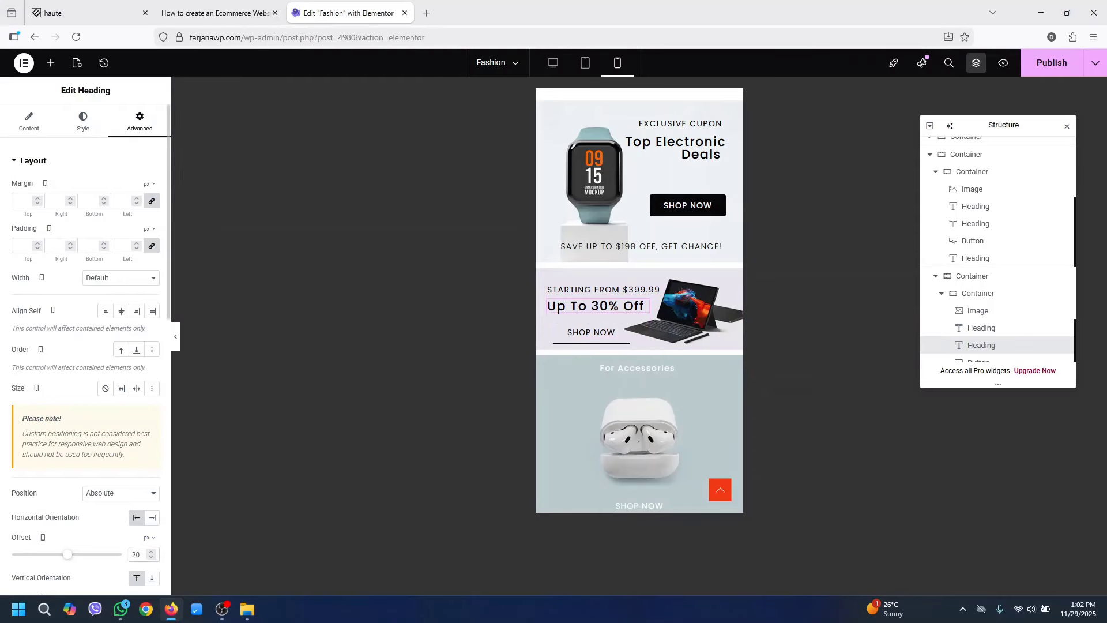
Set the laptop banner's Shop Now button padding to 5 px on all sides for mobile
left_click(596, 334)
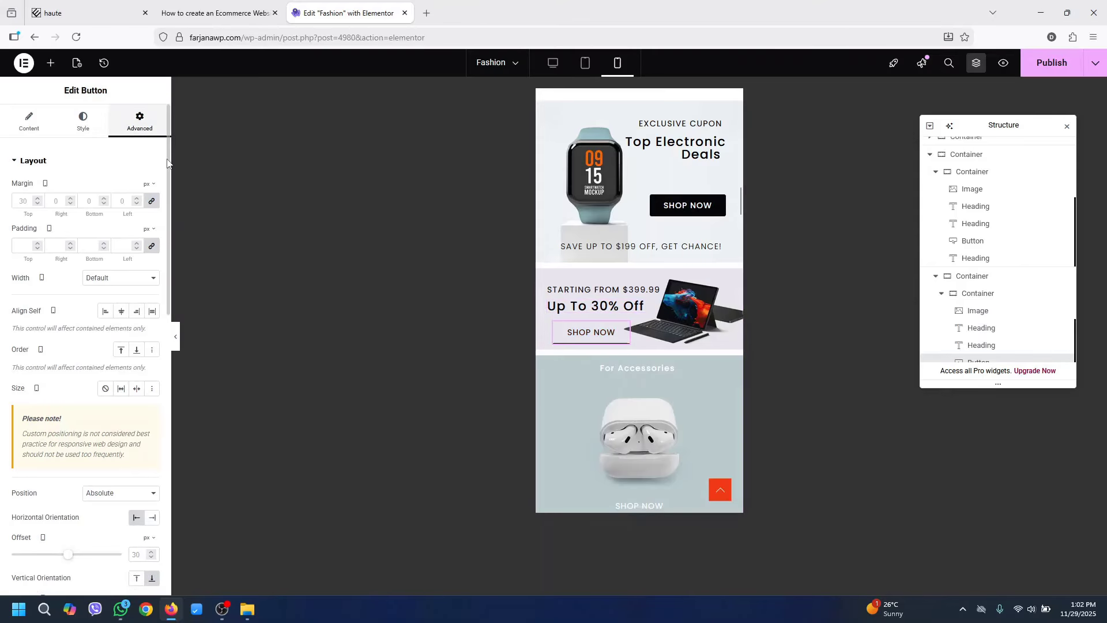
left_click(91, 137)
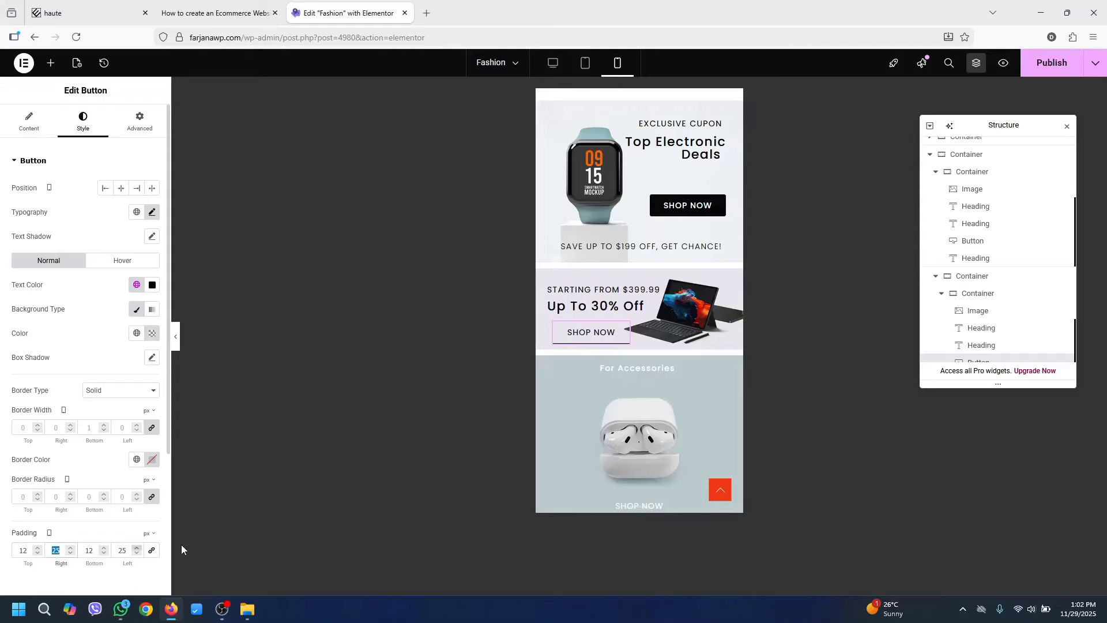
type("12")
key("Tab")
type("12")
key("BackSpace")
key("BackSpace")
type("5")
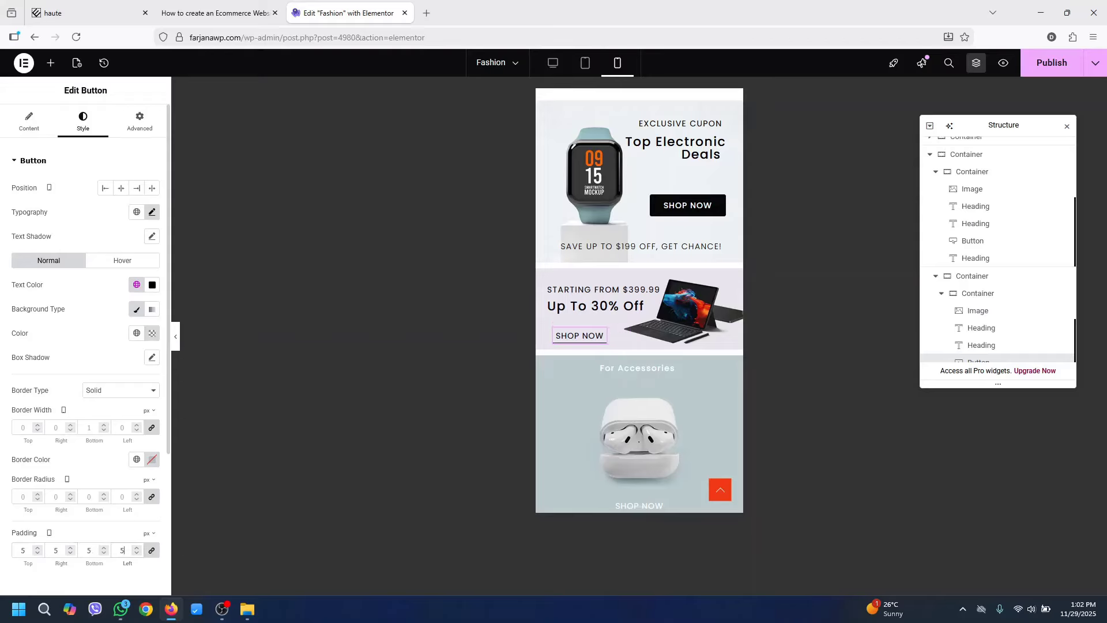
Set the mobile horizontal offset of the laptop banner's Shop Now button to 20 px
left_click(148, 120)
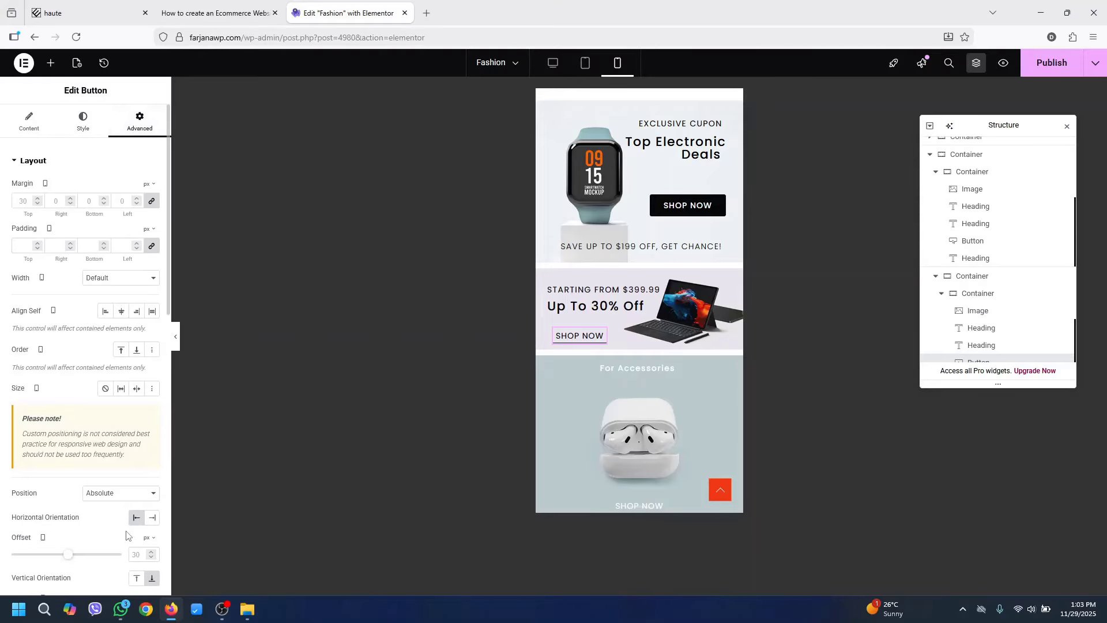
left_click(136, 554)
type("20")
Set the "For Accessories" heading's mobile font size to 20 px and move the heading slightly lower in its banner
scroll(661, 230, "down", 3)
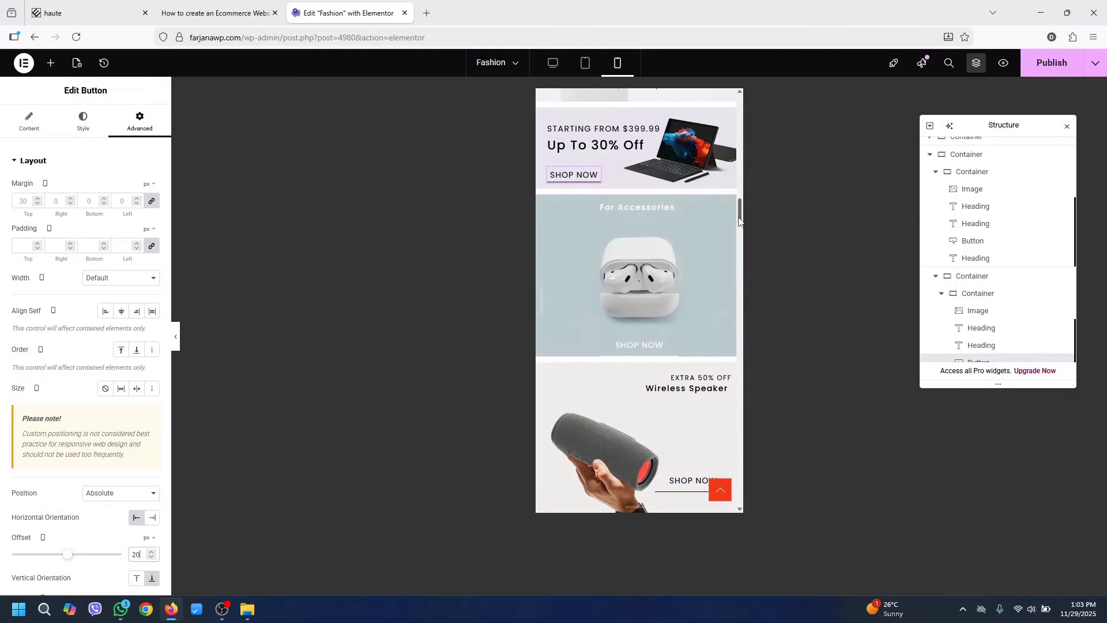
left_click(658, 209)
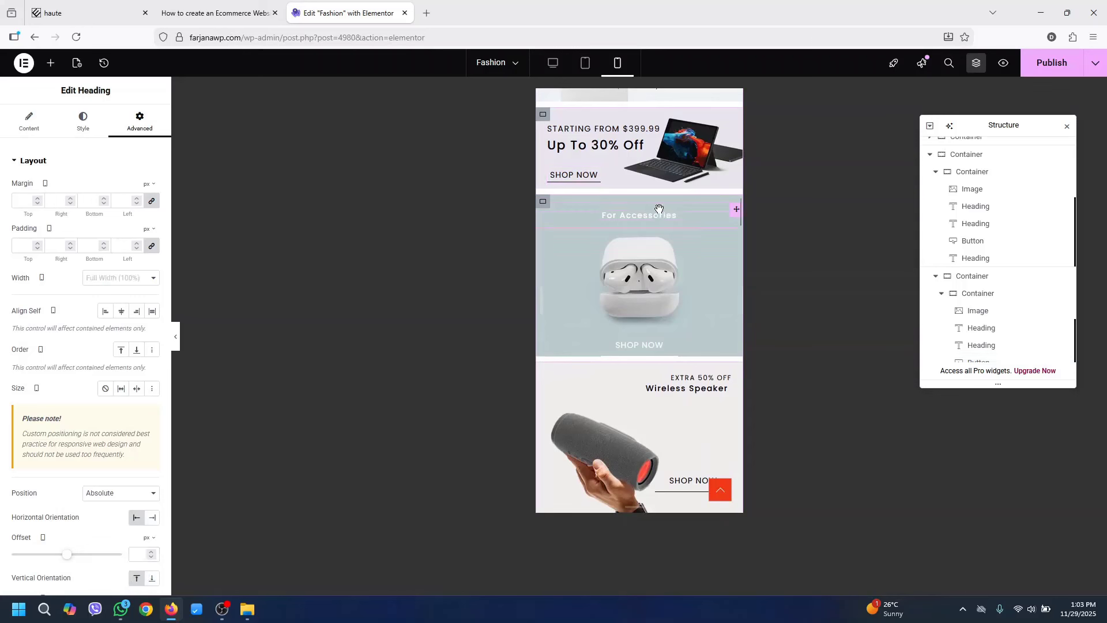
left_click(83, 121)
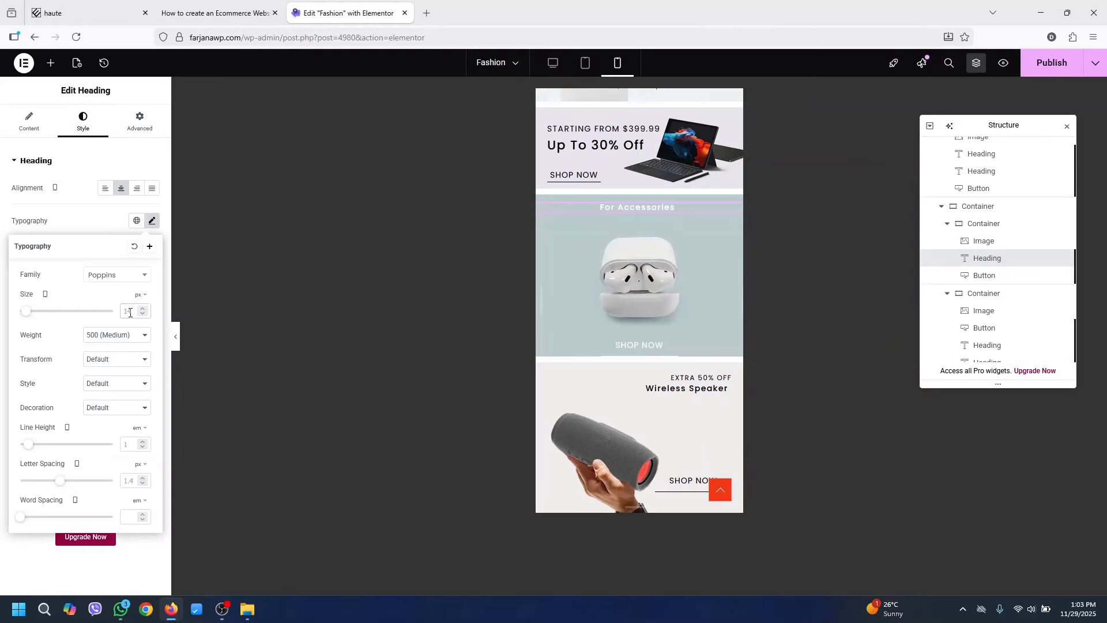
left_click(130, 312)
type("18")
key("Up")
key("Up")
left_click(140, 123)
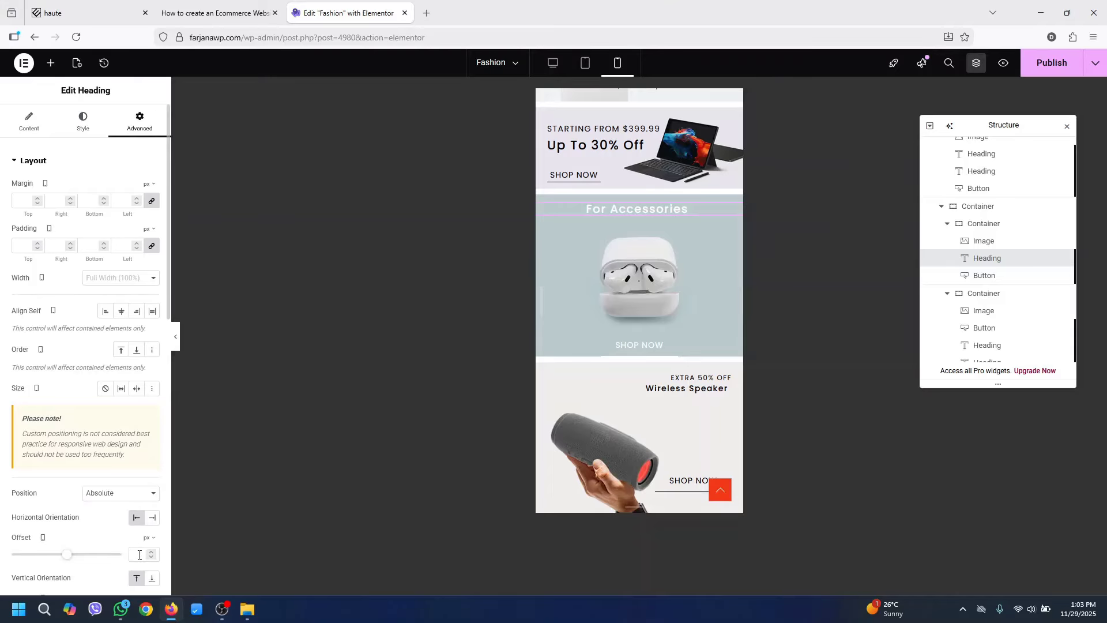
Give the accessories banner's Shop Now button 5 px padding on all sides and a 30 px vertical offset for mobile
left_click(639, 345)
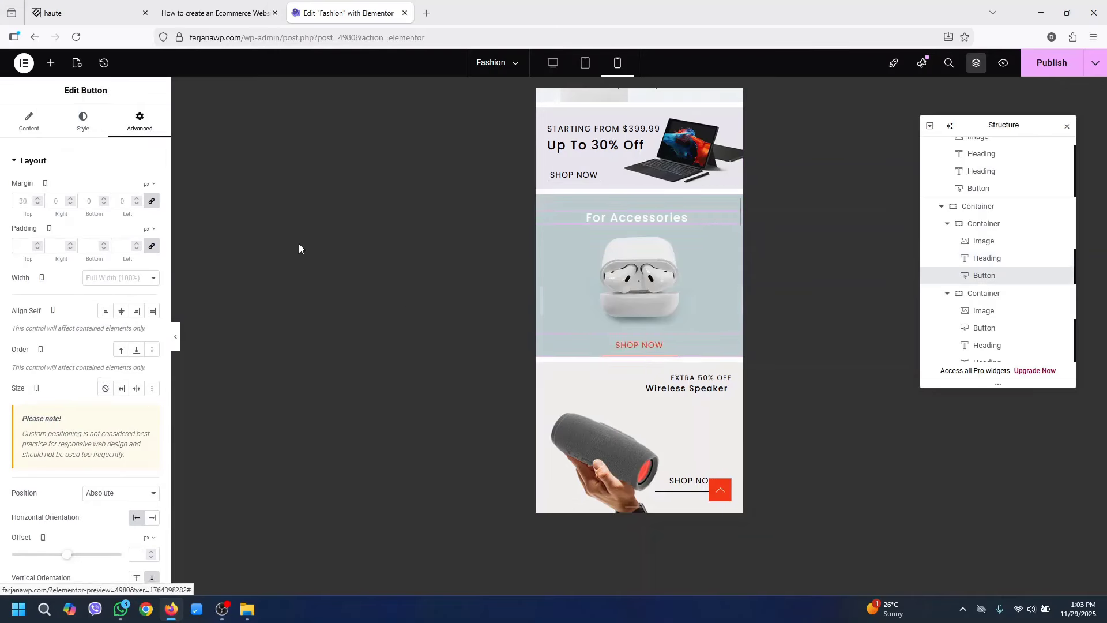
left_click(84, 124)
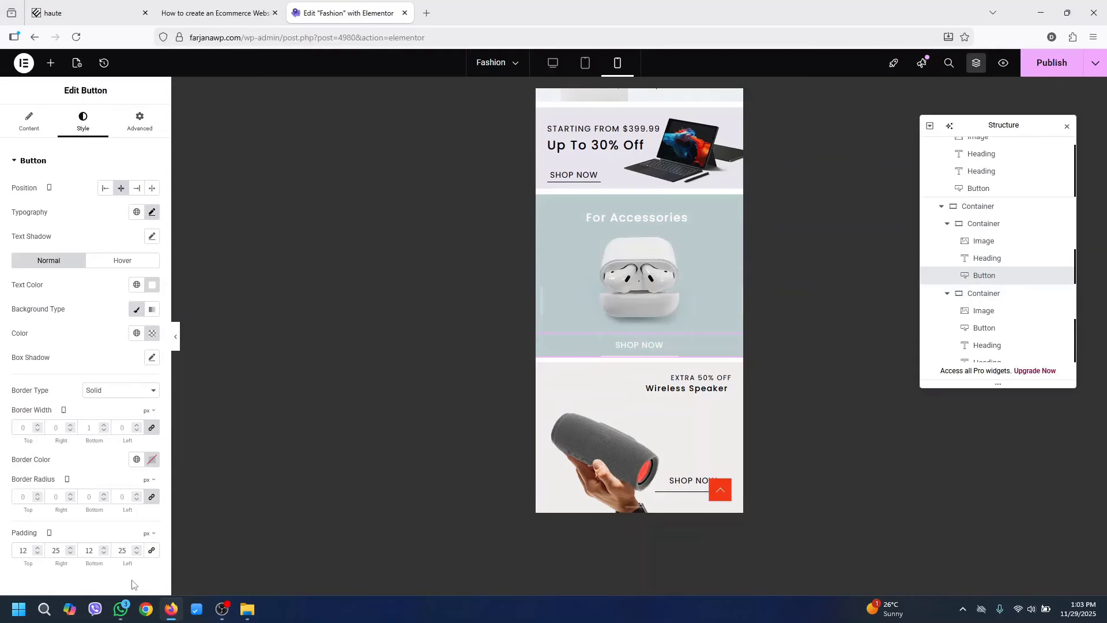
double_click(121, 550)
type("5")
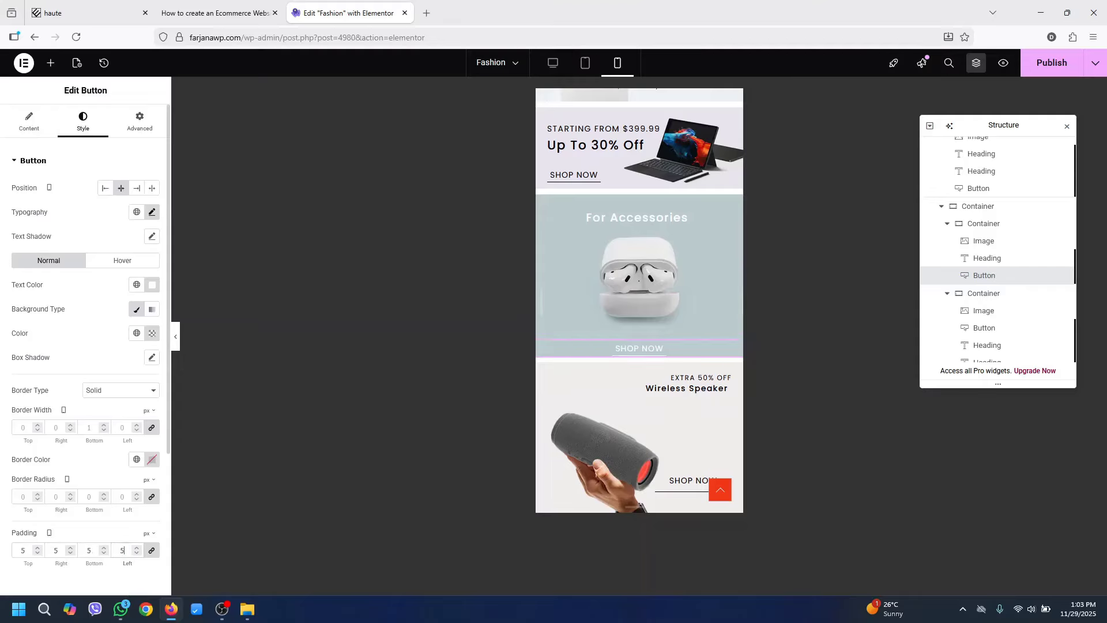
left_click(140, 122)
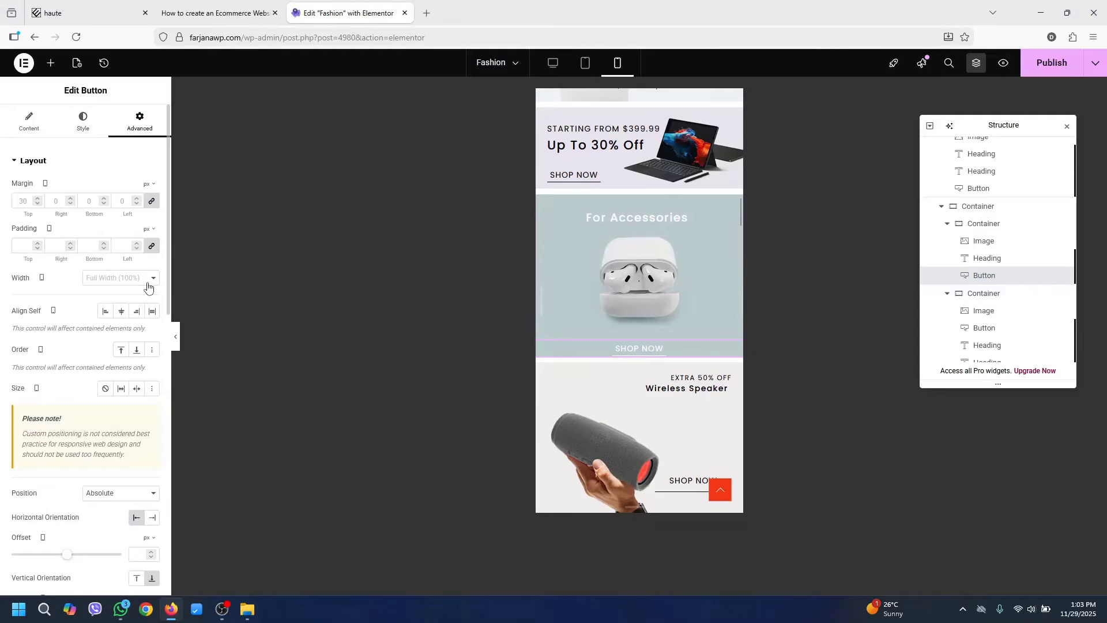
scroll(140, 549, "down", 2)
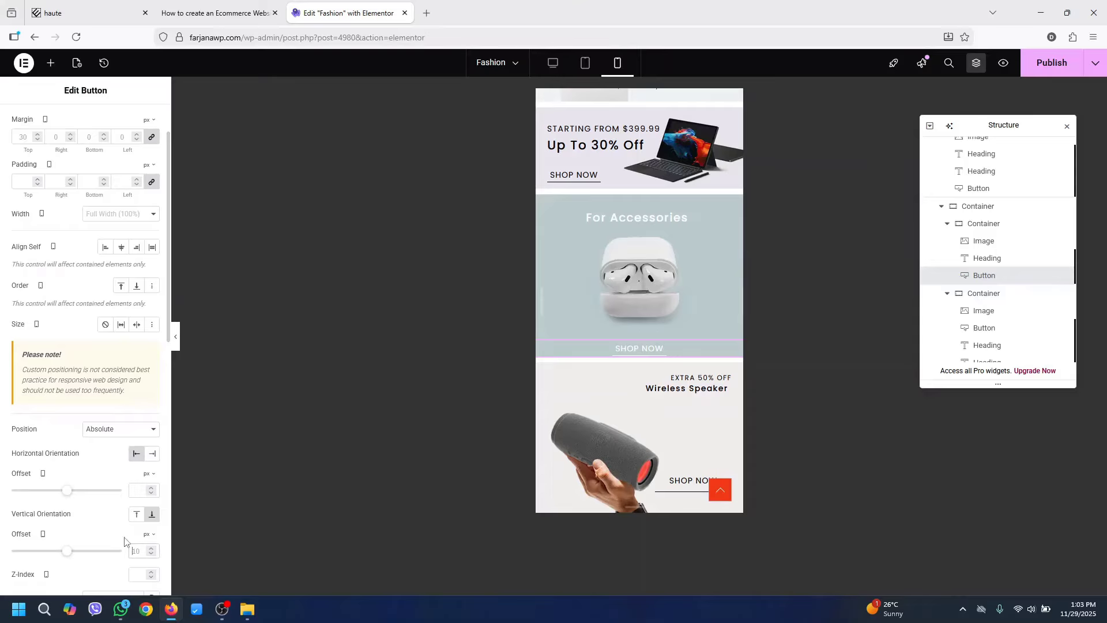
type("30")
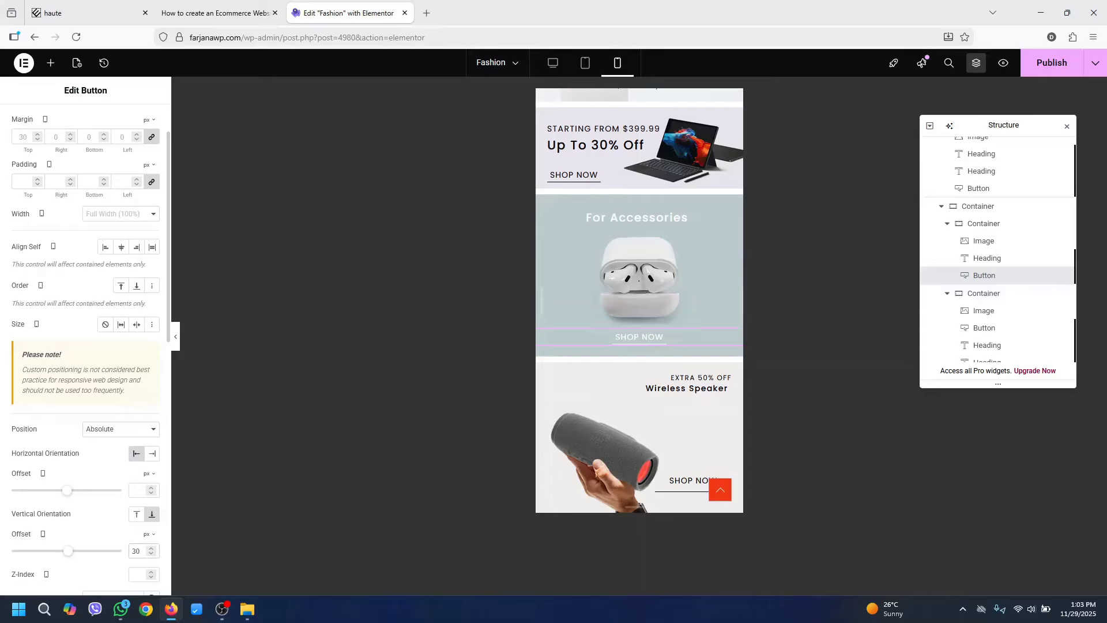
Set the "Wireless Speaker" heading's mobile font size to 20 px
left_click_drag(741, 214, 741, 221)
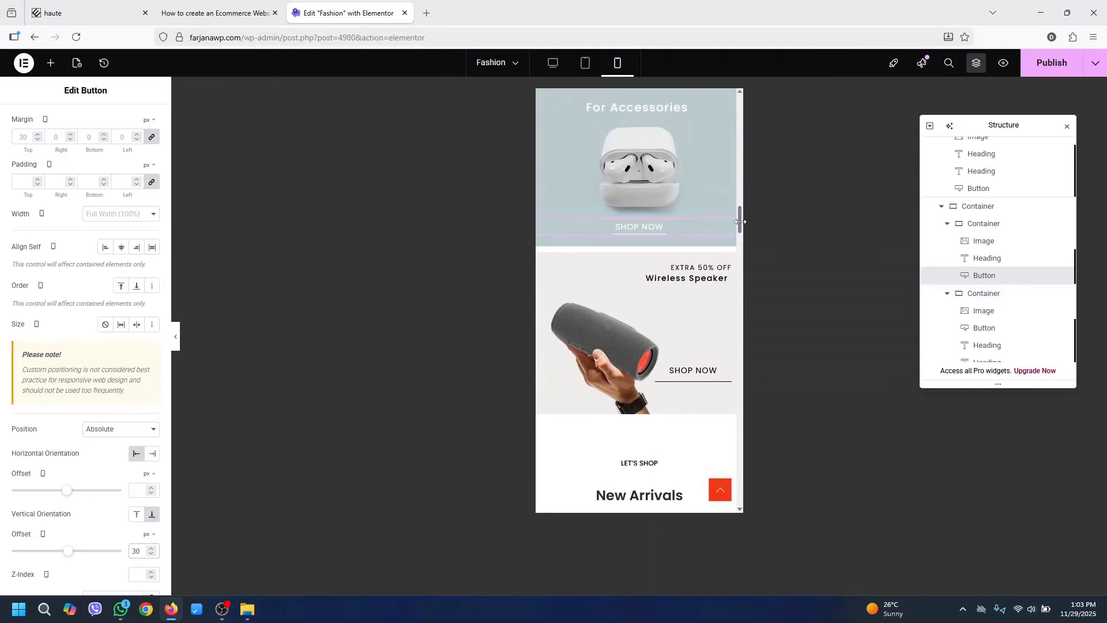
left_click(696, 278)
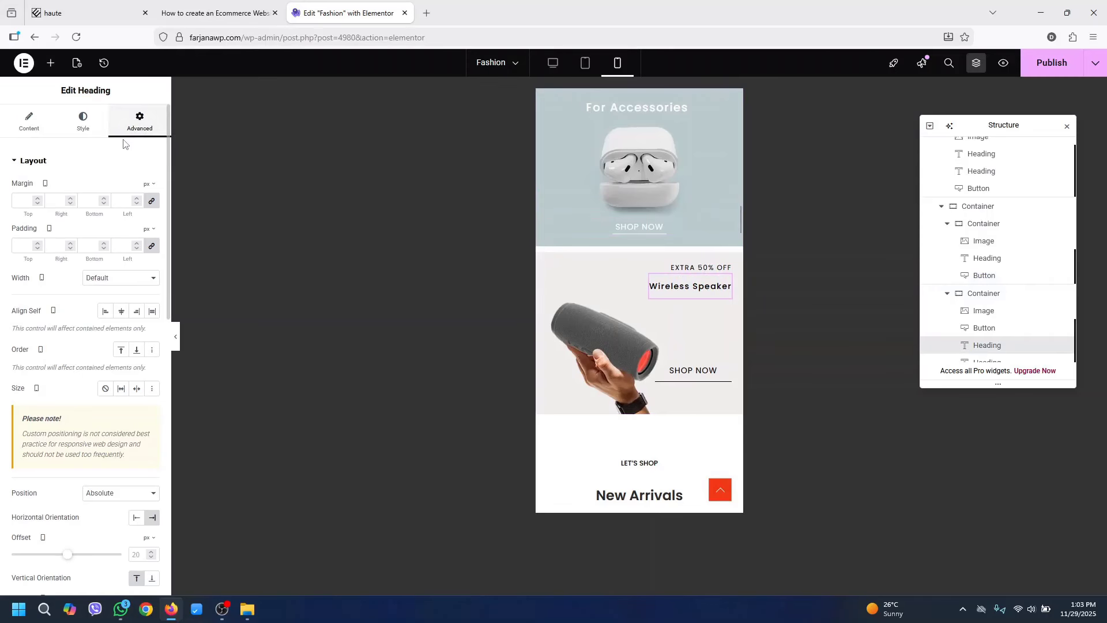
left_click(83, 122)
left_click(152, 221)
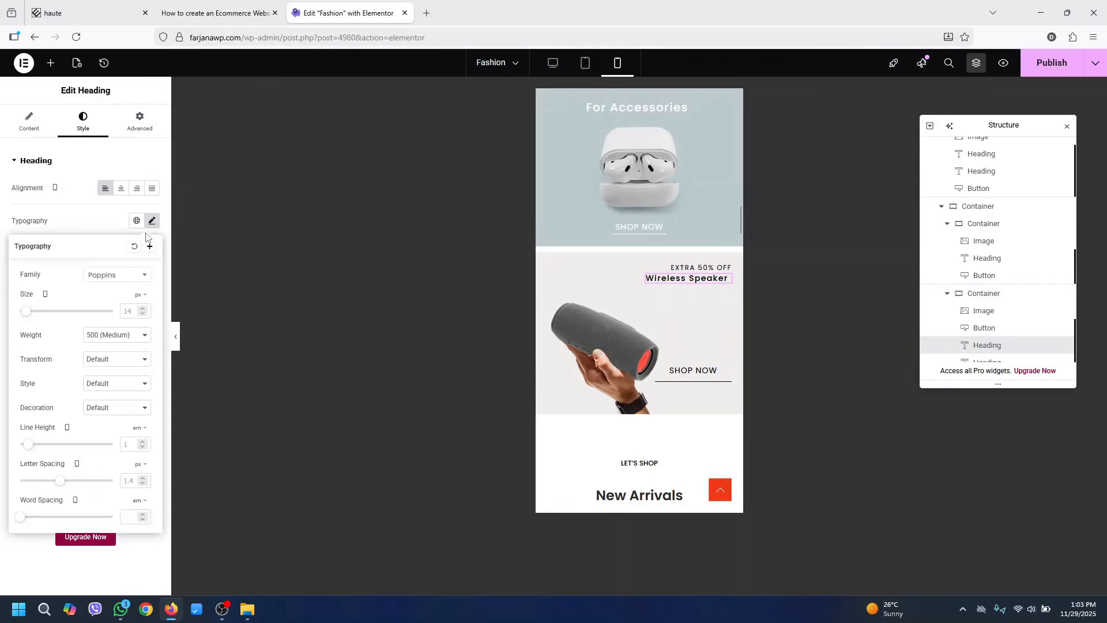
left_click(128, 312)
type("20")
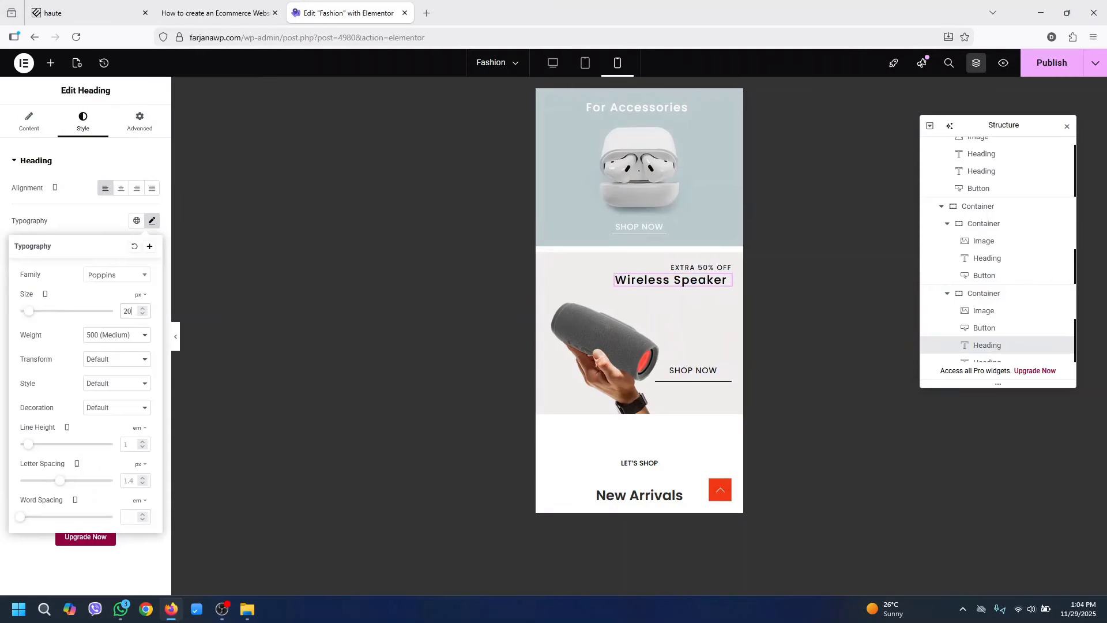
Set the "Wireless Speaker" heading's mobile vertical offset to 45 px
left_click(153, 126)
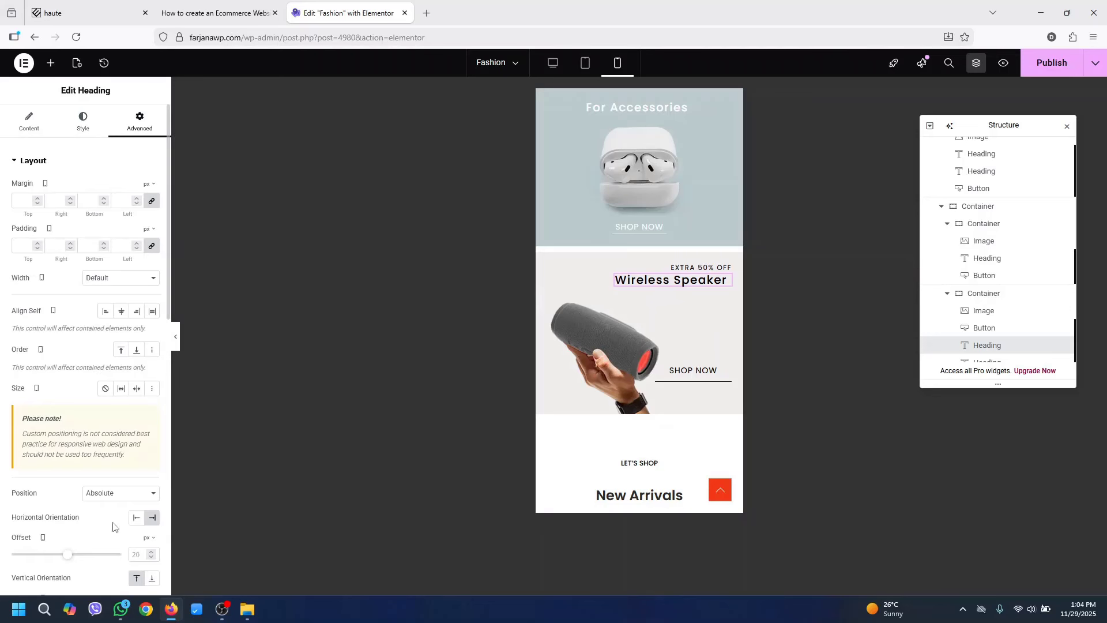
scroll(167, 269, "down", 1)
left_click(139, 547)
type("5")
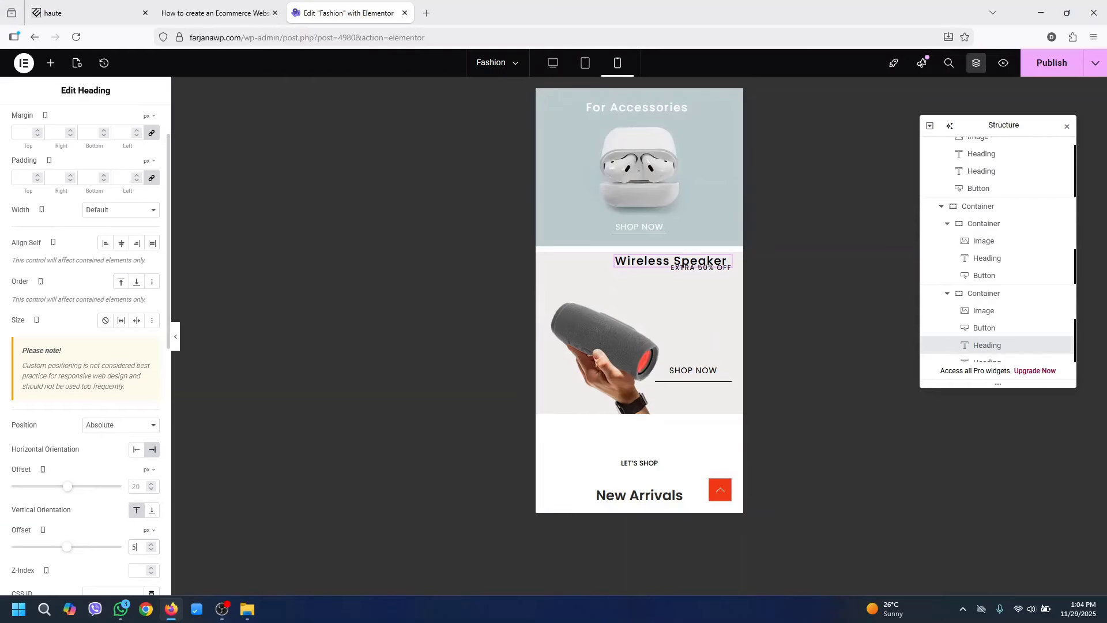
type("0")
key("Down")
key("Down")
key("Down")
key("Down")
key("Down")
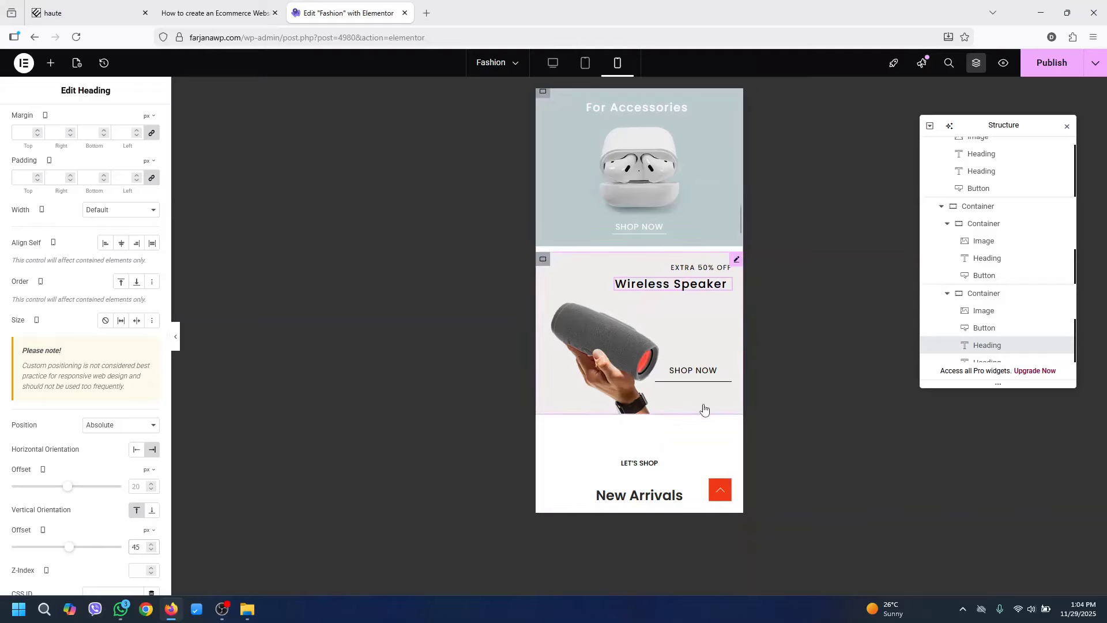
Set the speaker banner's Shop Now button padding to 5 px on all sides for mobile
left_click(705, 376)
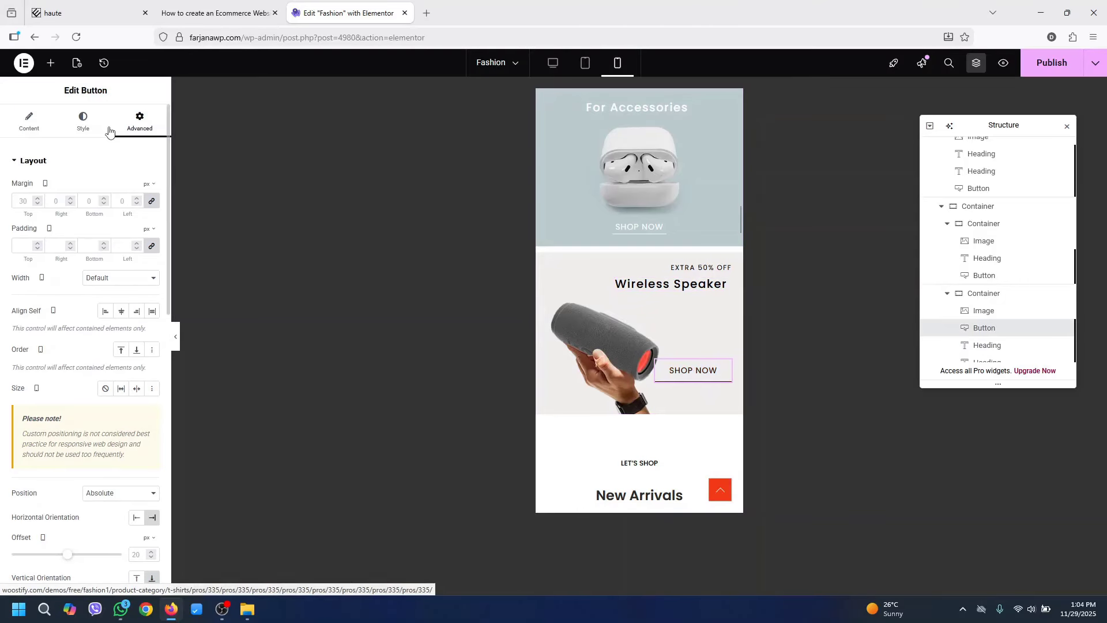
left_click(83, 122)
double_click(123, 551)
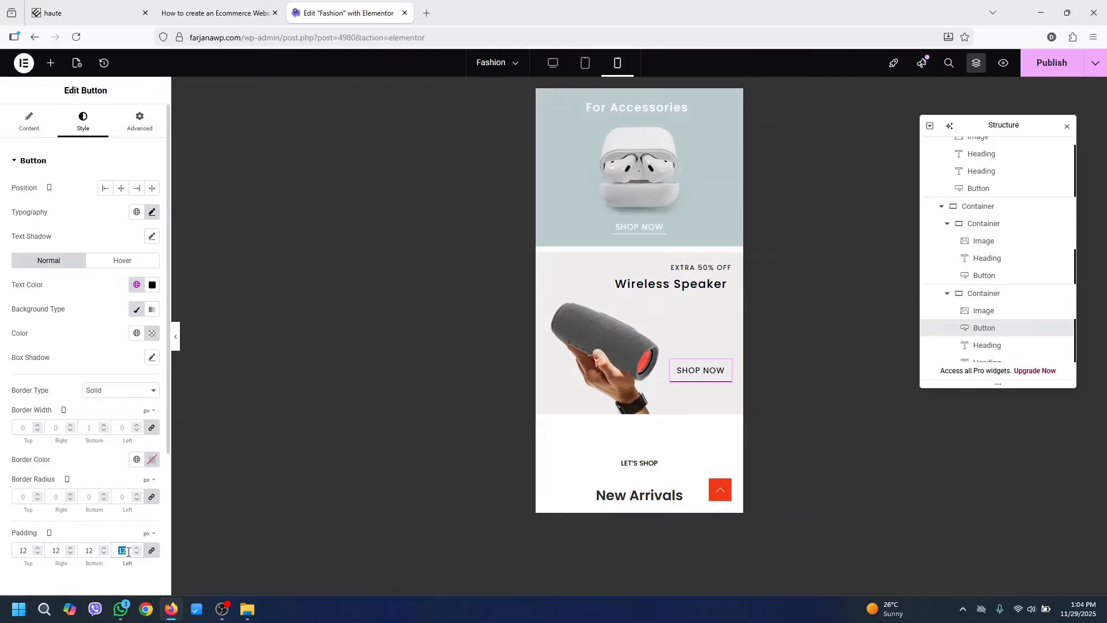
type("5")
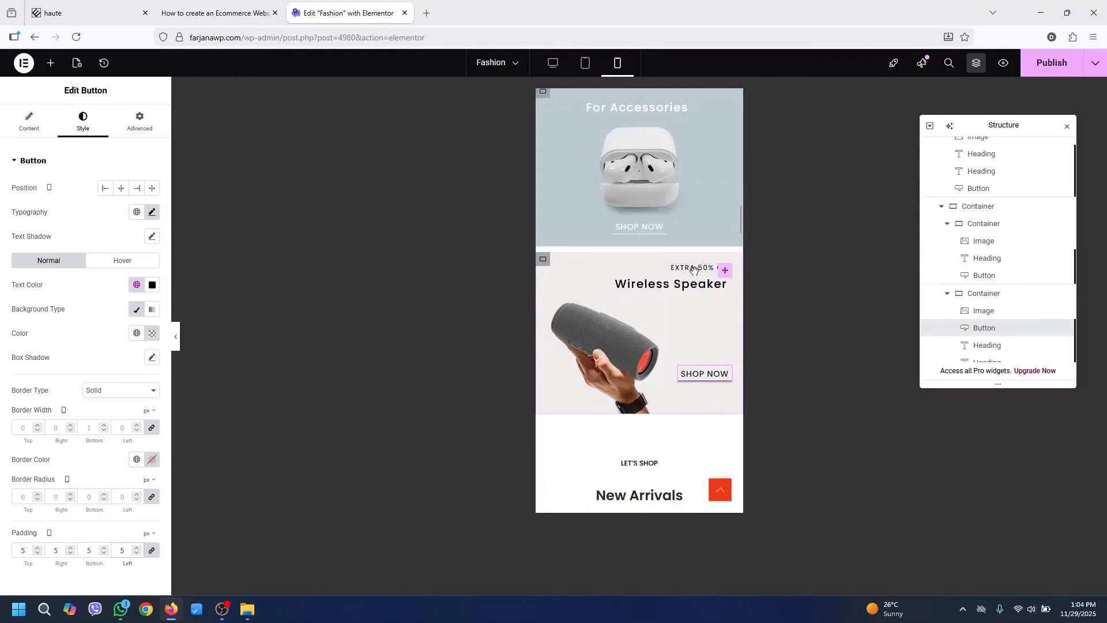
Set the smartwatch banner image's bottom margin to 0 px for mobile
left_click_drag(740, 225, 744, 185)
scroll(573, 271, "down", 2)
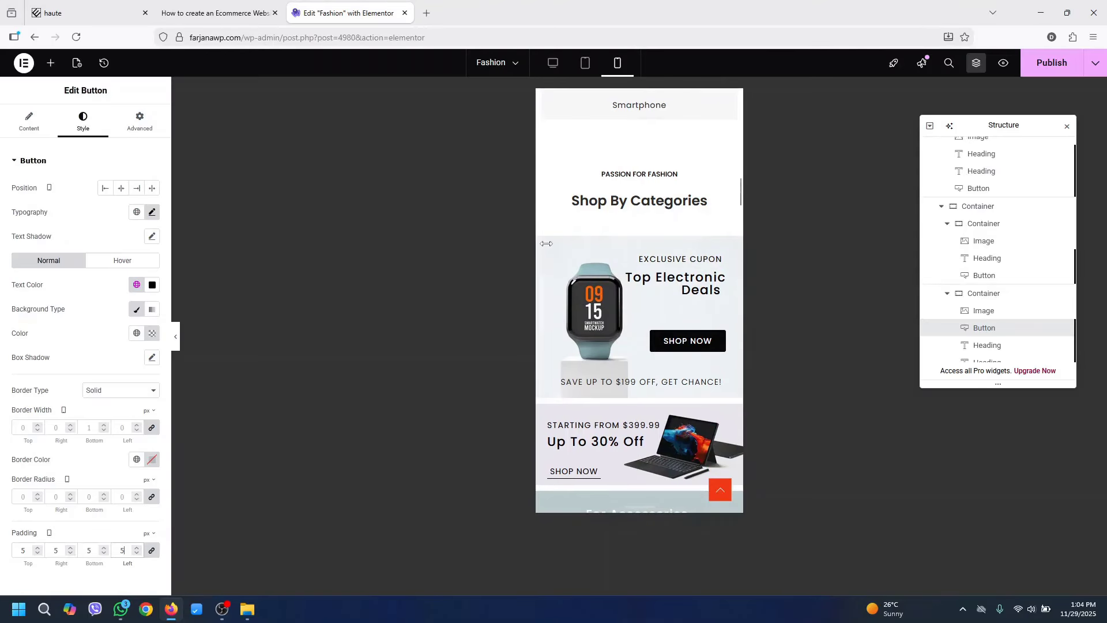
left_click(563, 264)
left_click(159, 125)
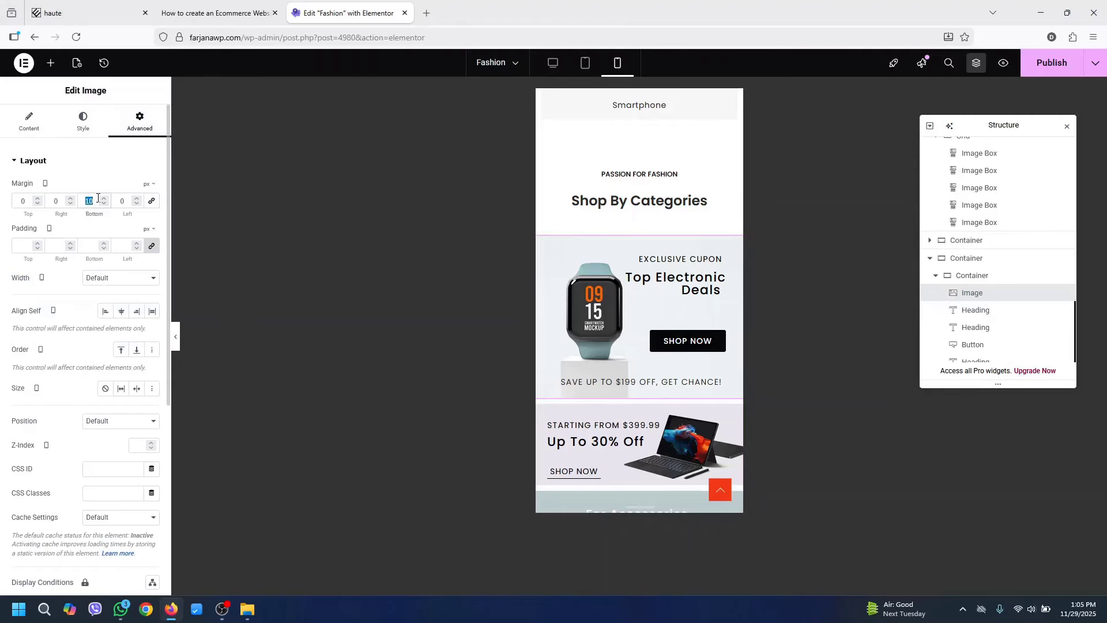
type("0")
Set the bottom margin of the laptop image in the "Up To 30% Off" banner to 0 px for mobile
left_click_drag(741, 195, 742, 201)
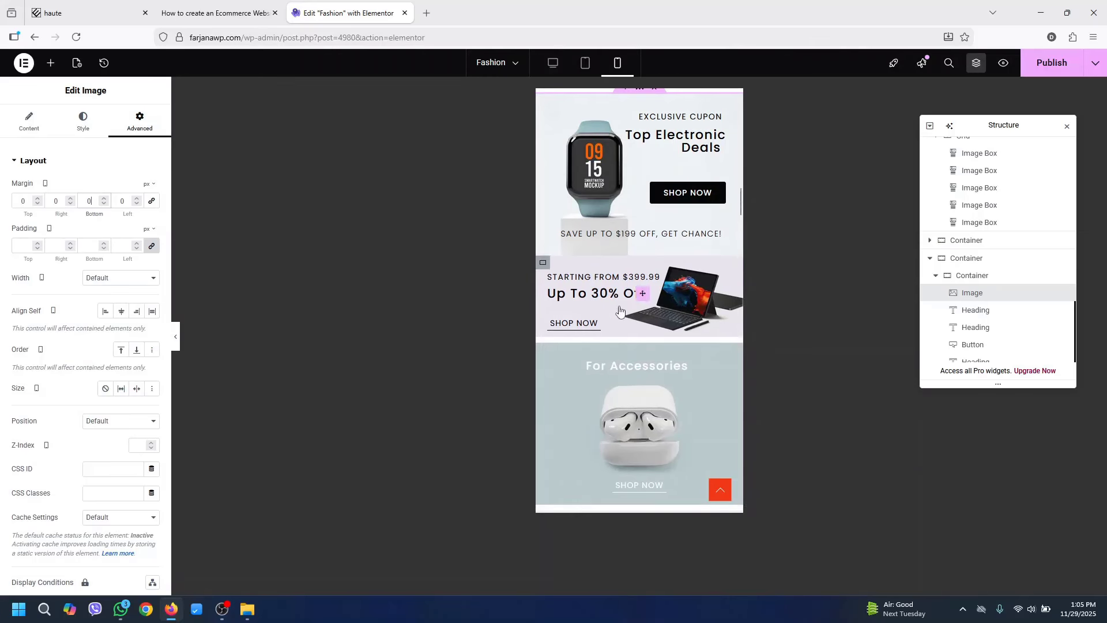
left_click(595, 266)
left_click(140, 121)
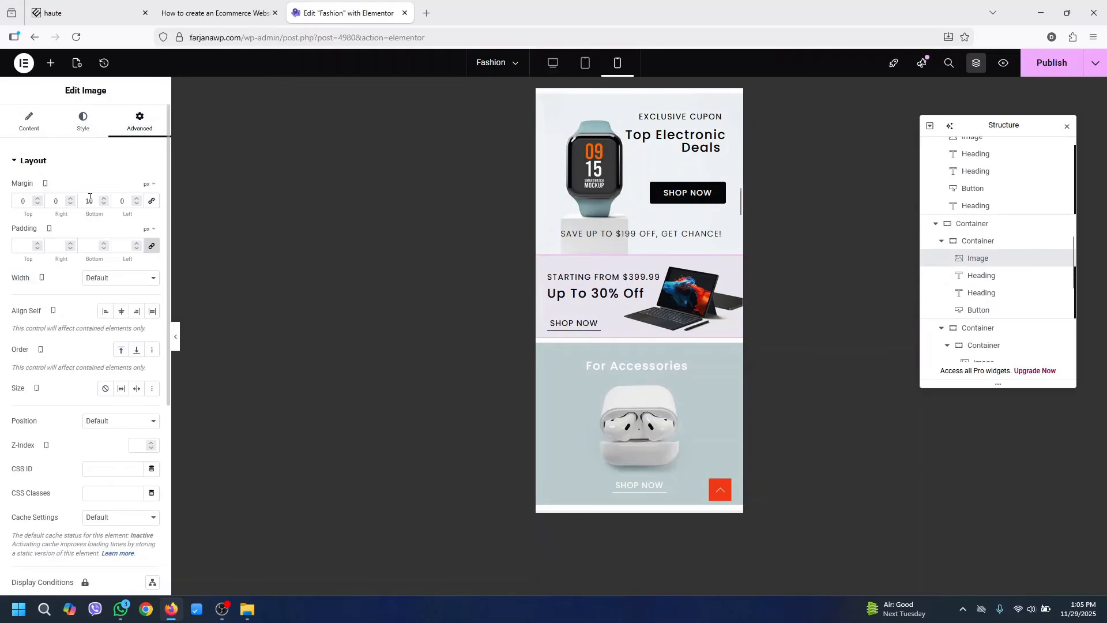
type("0")
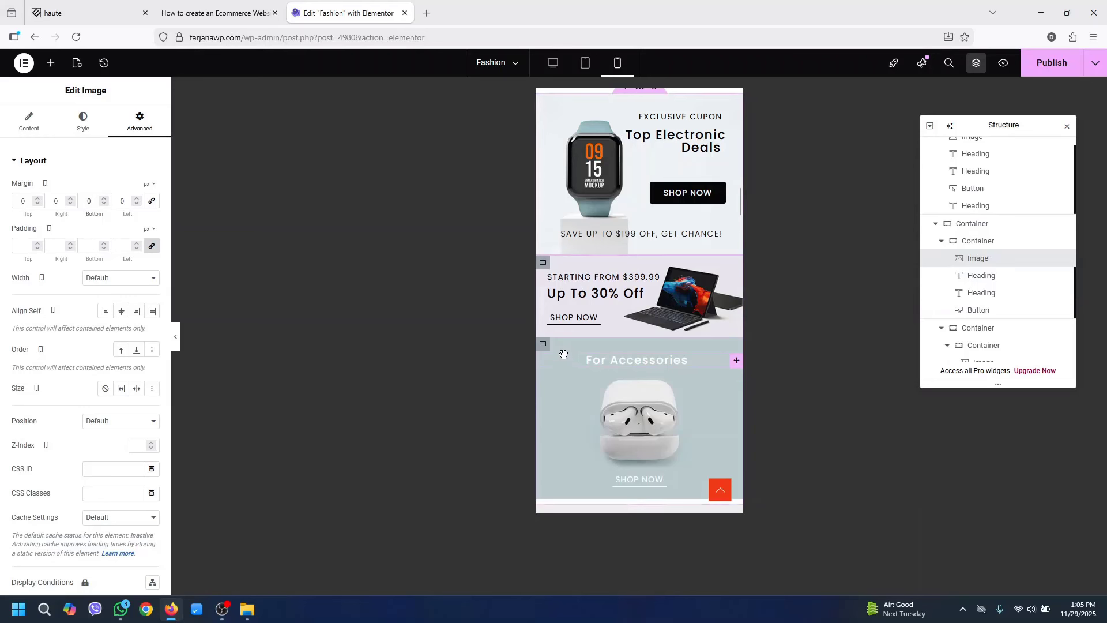
Remove the bottom margin of the "For Accessories" banner's earbuds image for mobile by setting it to 0 px
left_click(564, 354)
left_click(566, 348)
left_click(139, 122)
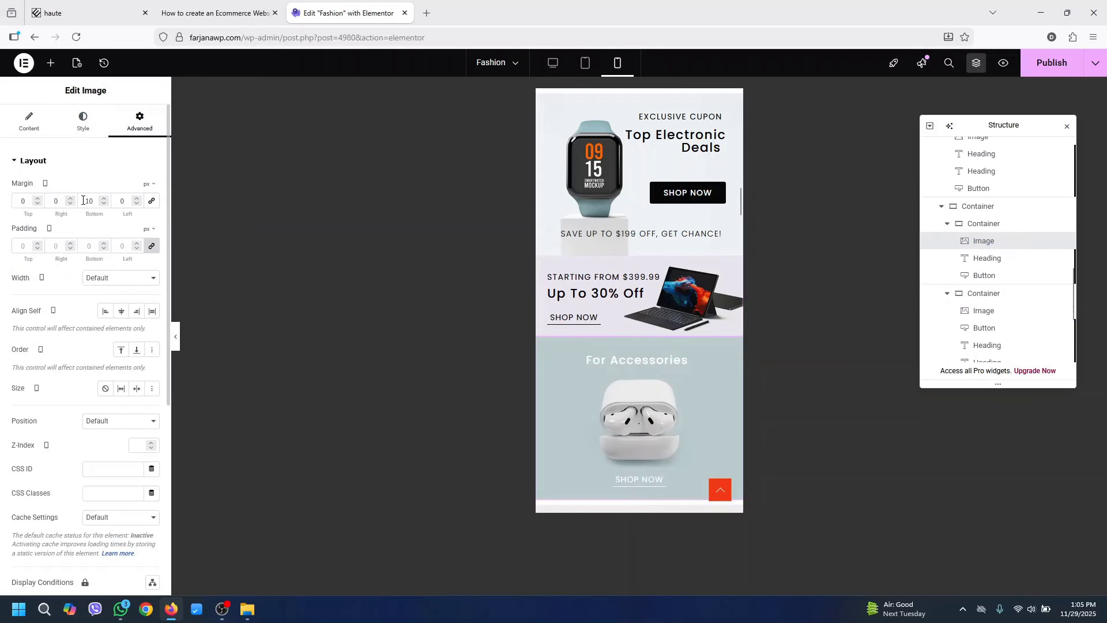
type("0")
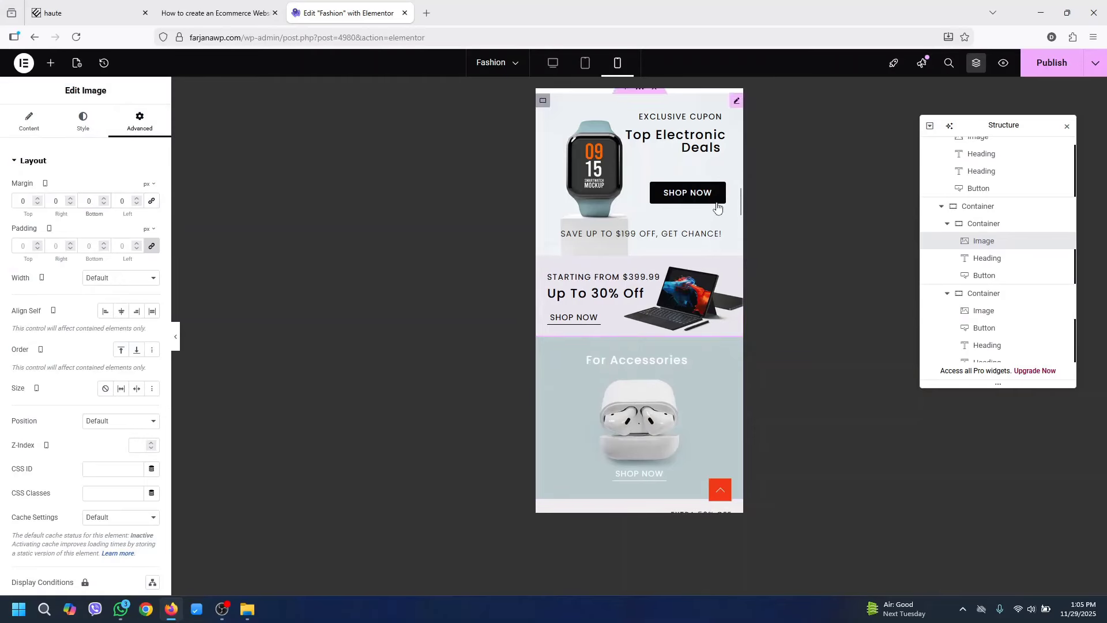
Set the mobile minimum height of the headphone image container above "Build up your shop today" to 170 px
scroll(738, 213, "down", 6)
mouse_move(741, 227)
left_mouse_down()
mouse_move(750, 173)
mouse_move(755, 238)
left_mouse_up()
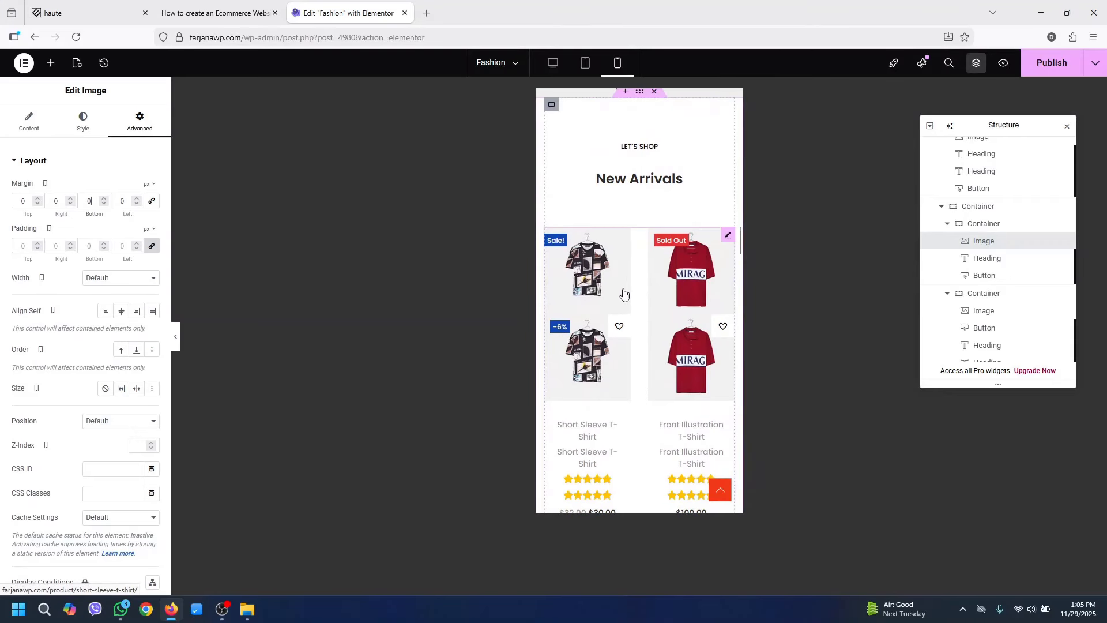
left_click_drag(743, 240, 751, 302)
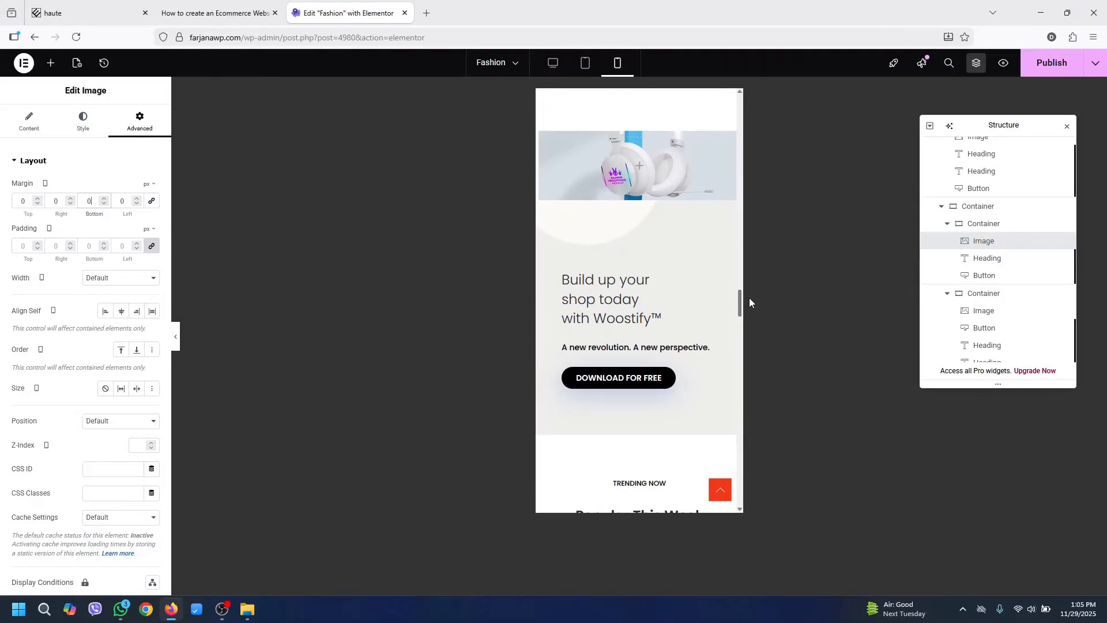
left_click(642, 167)
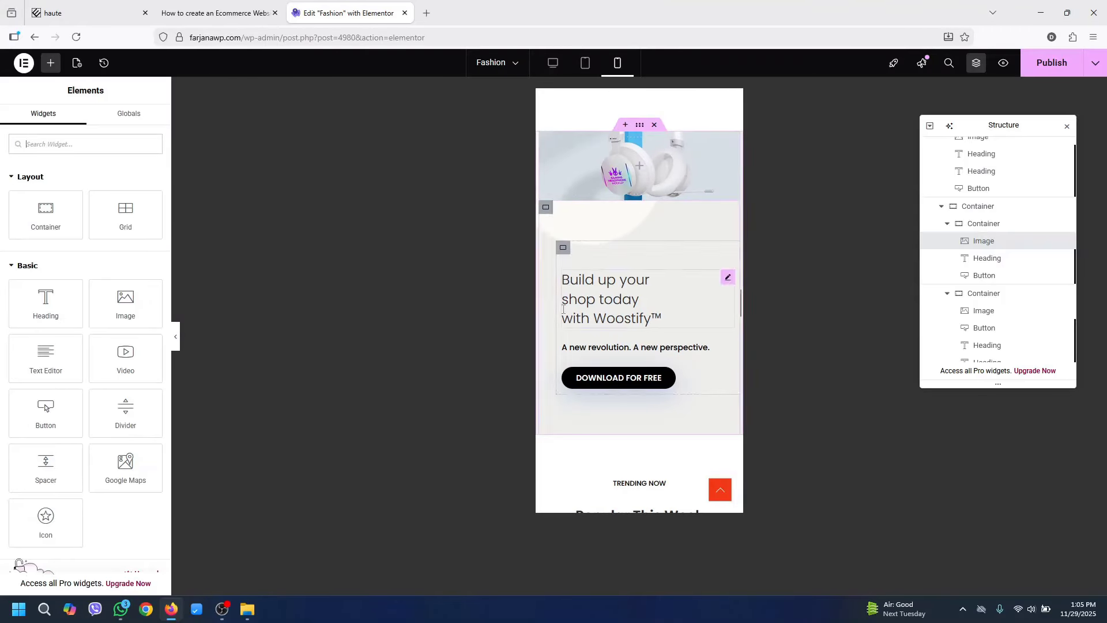
left_click(175, 340)
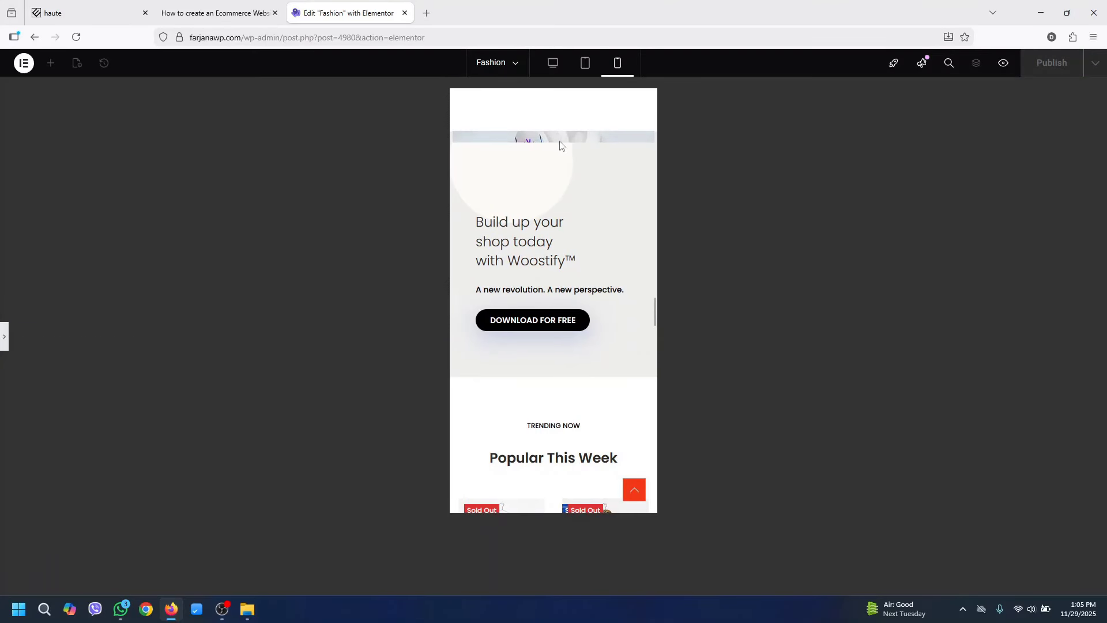
left_click(6, 341)
scroll(554, 222, "up", 2)
left_click(551, 226)
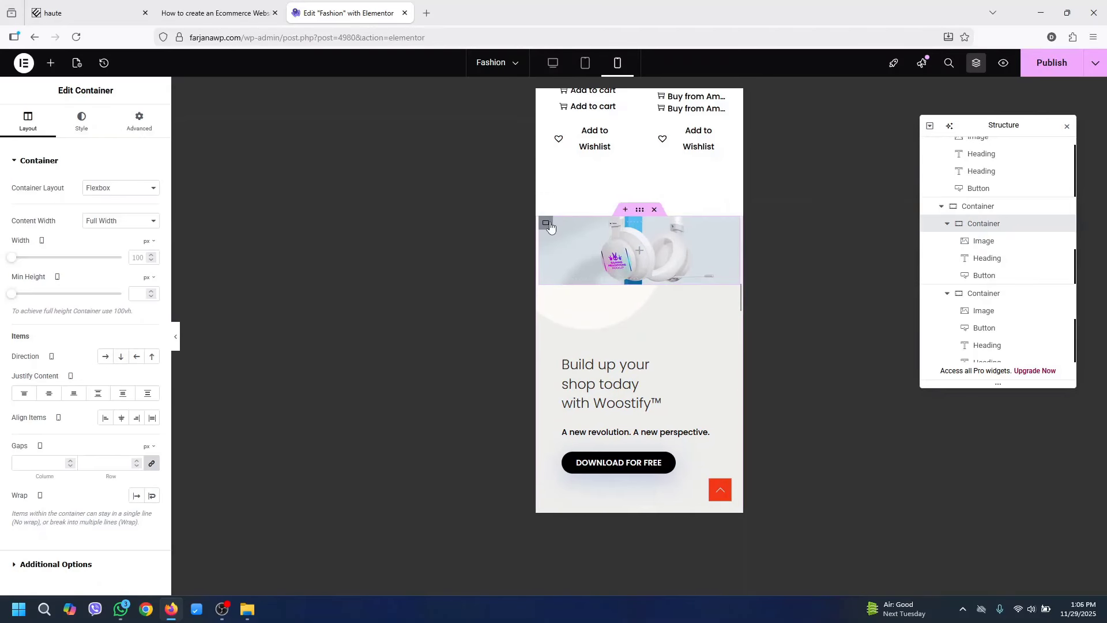
left_click(81, 121)
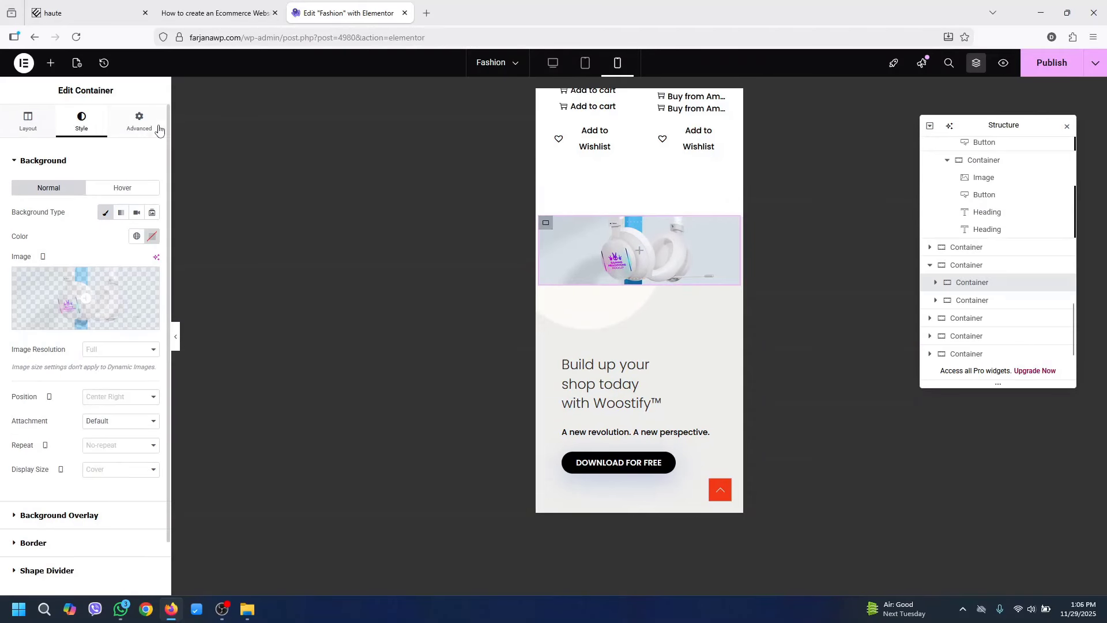
left_click(29, 122)
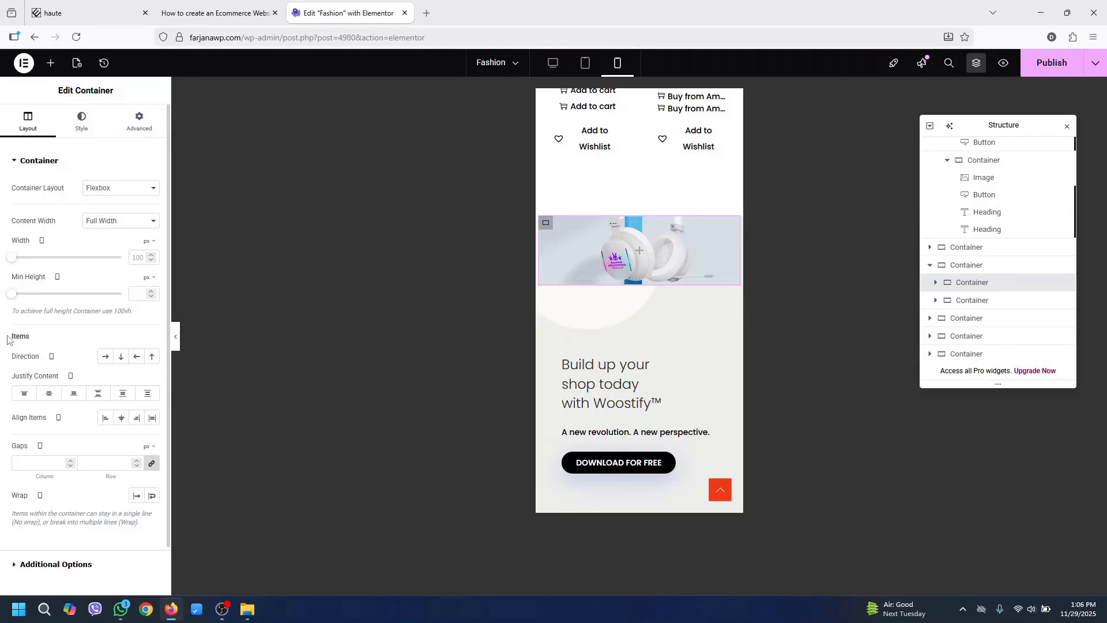
left_click(135, 293)
type("300")
scroll(136, 293, "down", 15)
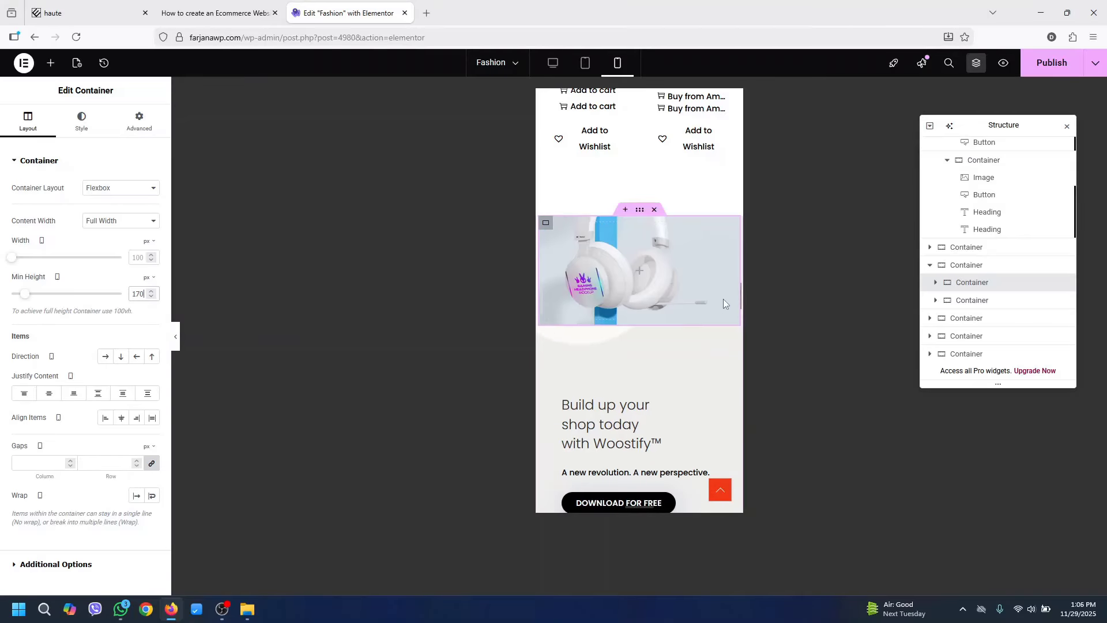
Set the mobile space of the spacer above the "Build up your shop today" heading to 35 px
scroll(563, 238, "down", 2)
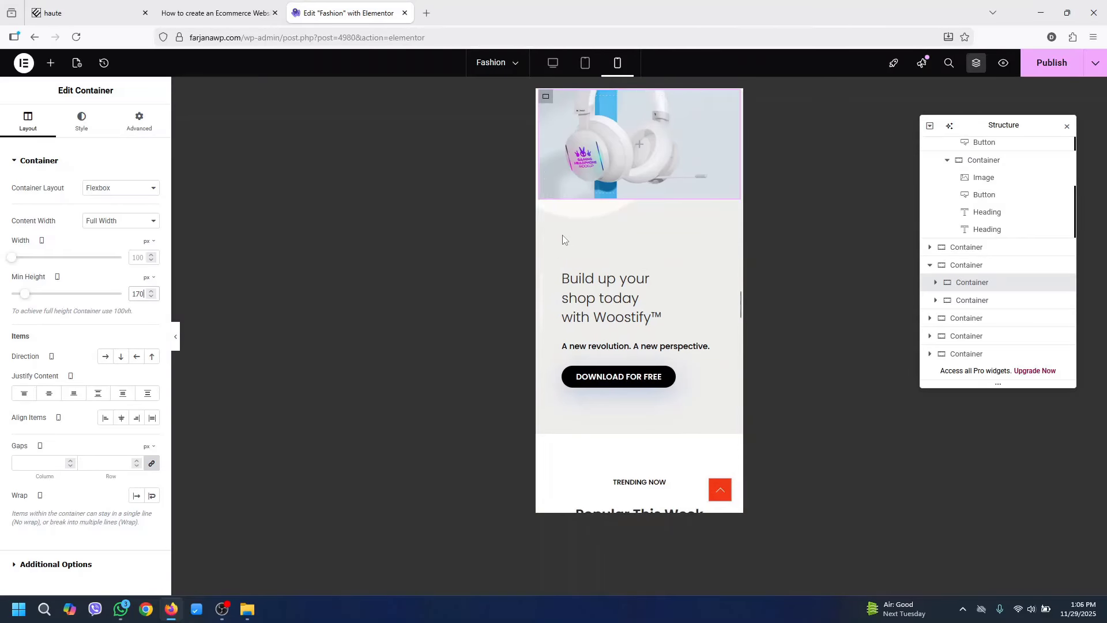
left_click(603, 255)
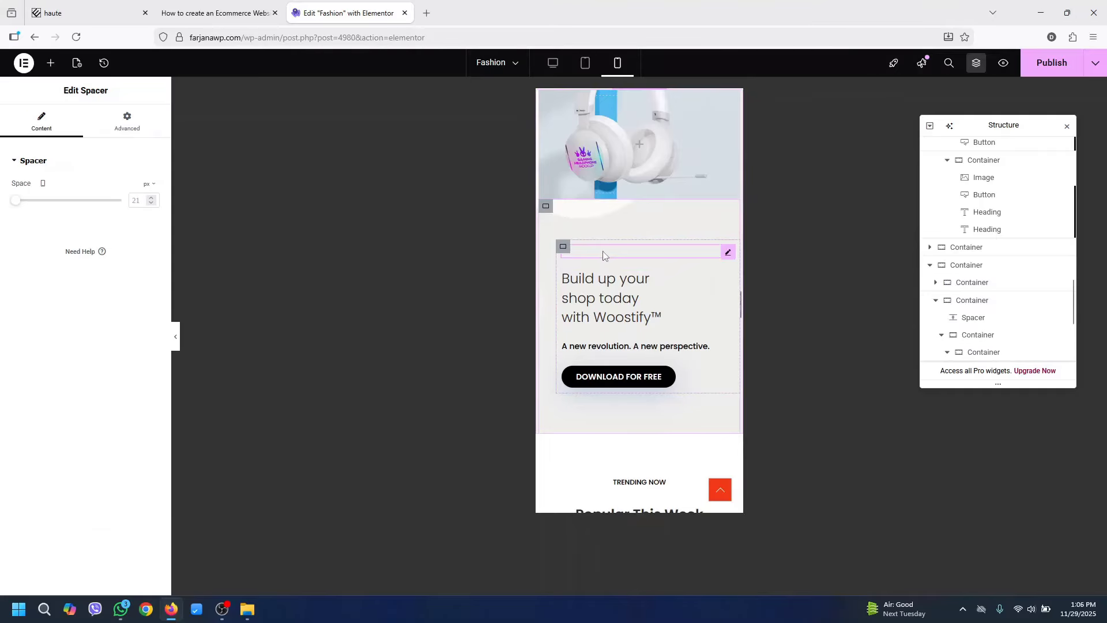
left_click(151, 198)
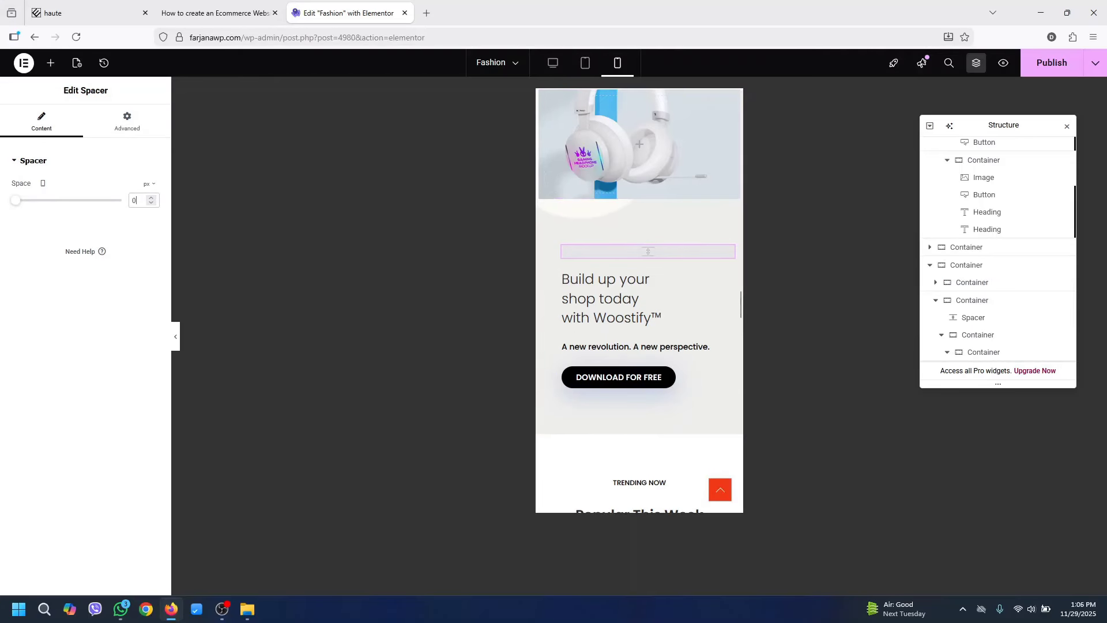
left_click(598, 222)
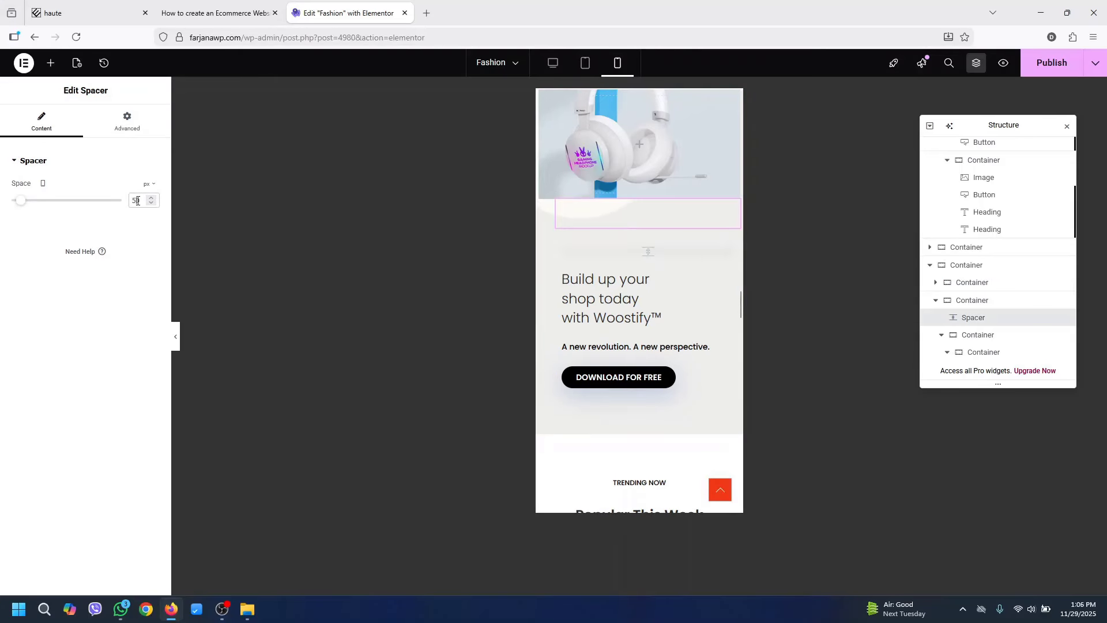
double_click(137, 200)
type("25")
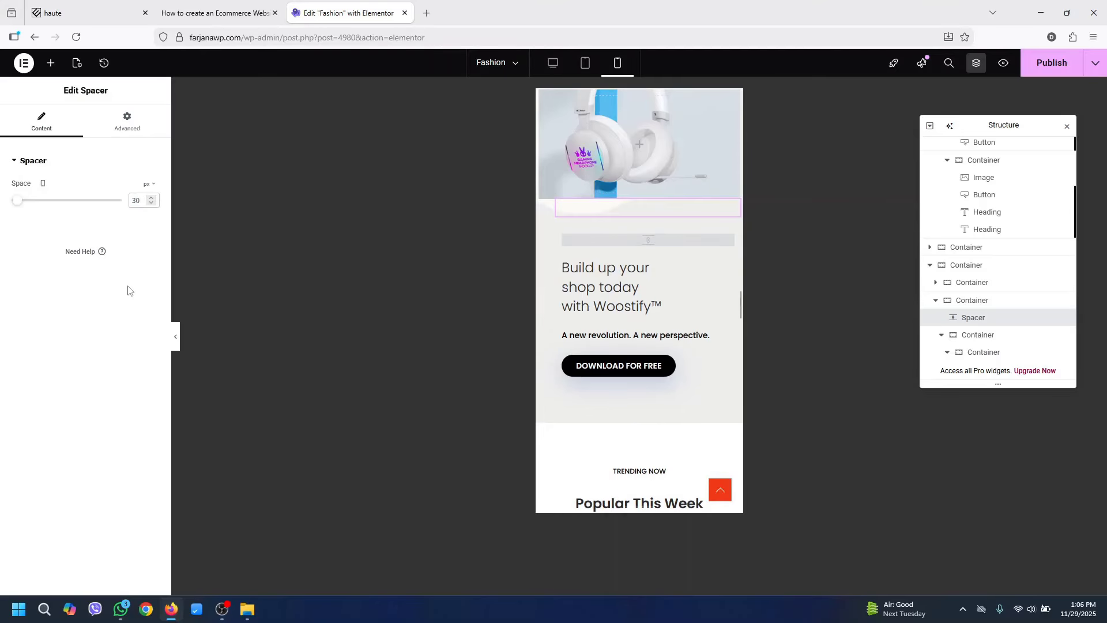
left_click(175, 337)
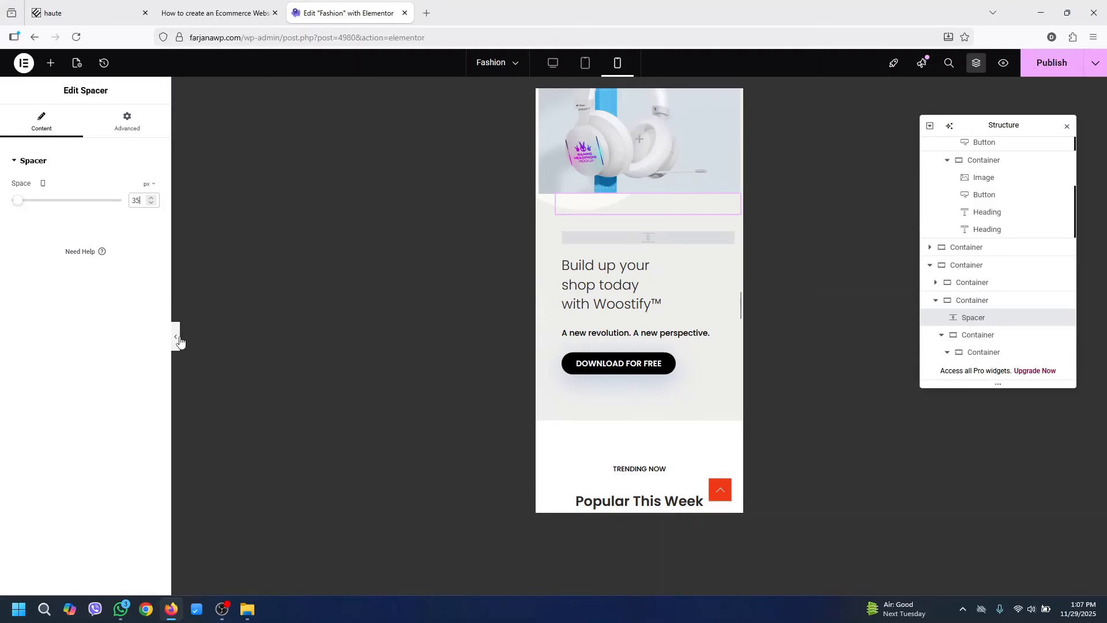
Review the mobile layout without the editing panel, and publish the page from the desktop view
left_click(176, 338)
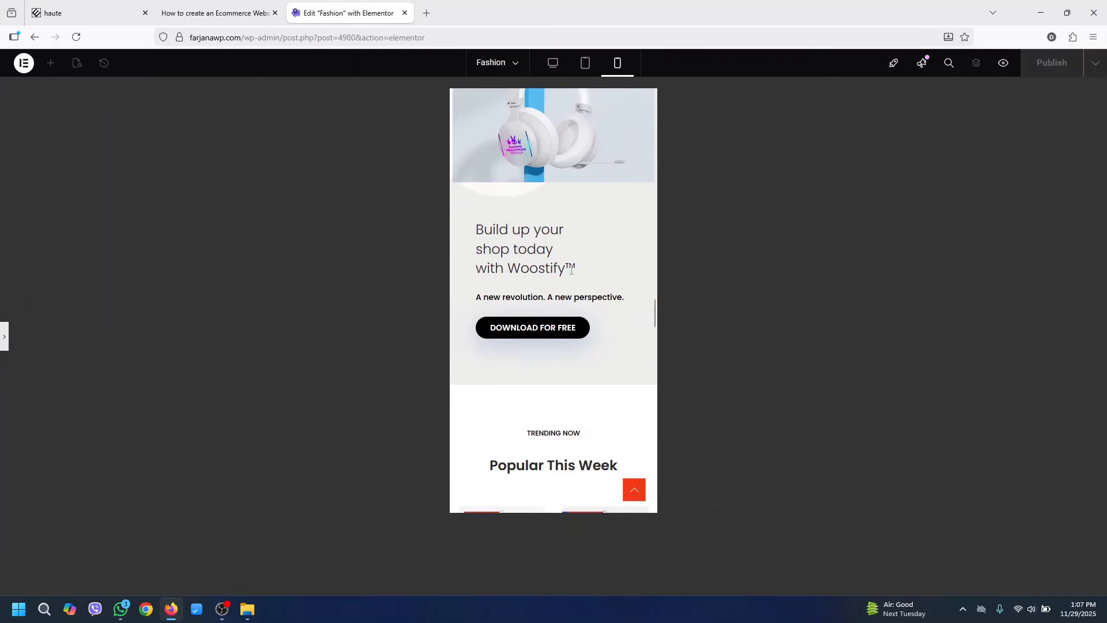
left_click_drag(656, 313, 634, 122)
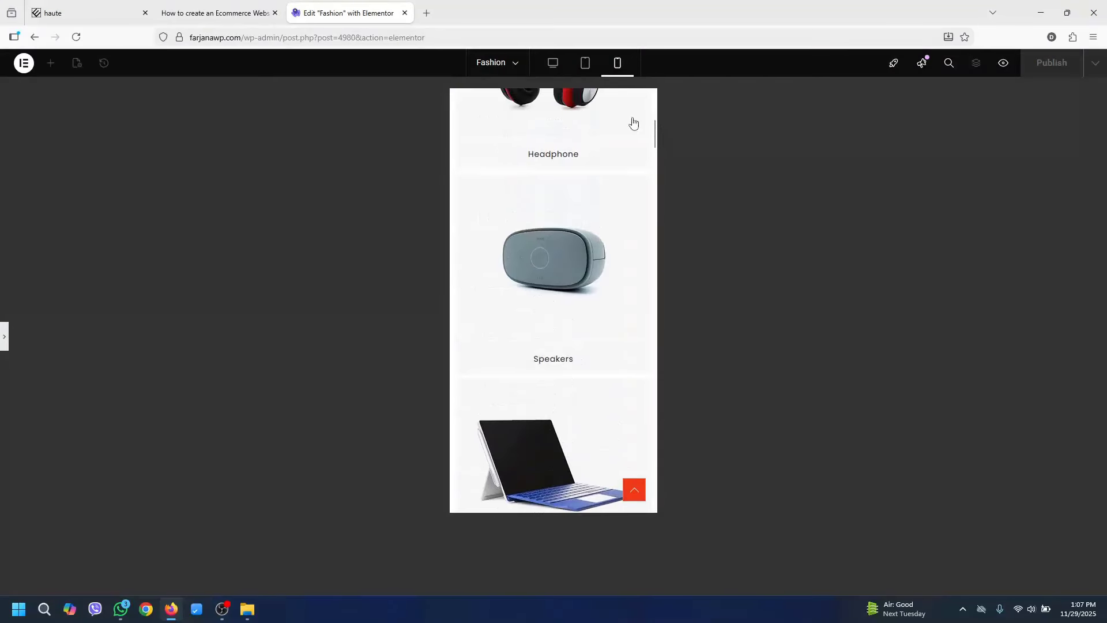
left_click(551, 73)
scroll(5, 342, "down", 10)
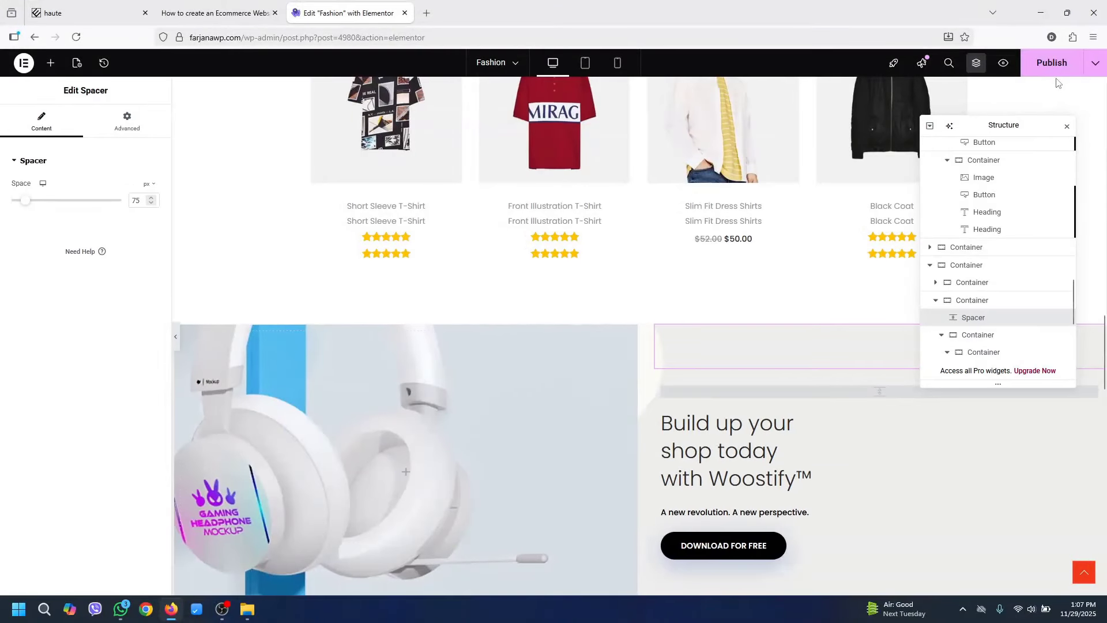
left_click(1049, 63)
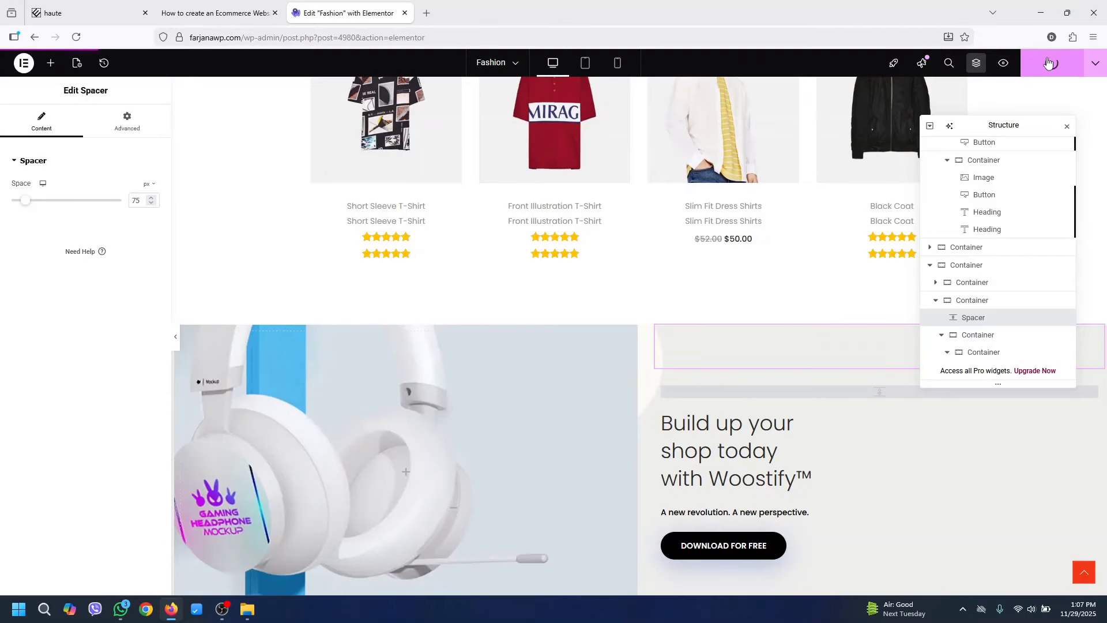
Preview the published page and check its hero, product categories and Shop By Categories banners on desktop
left_click(1004, 64)
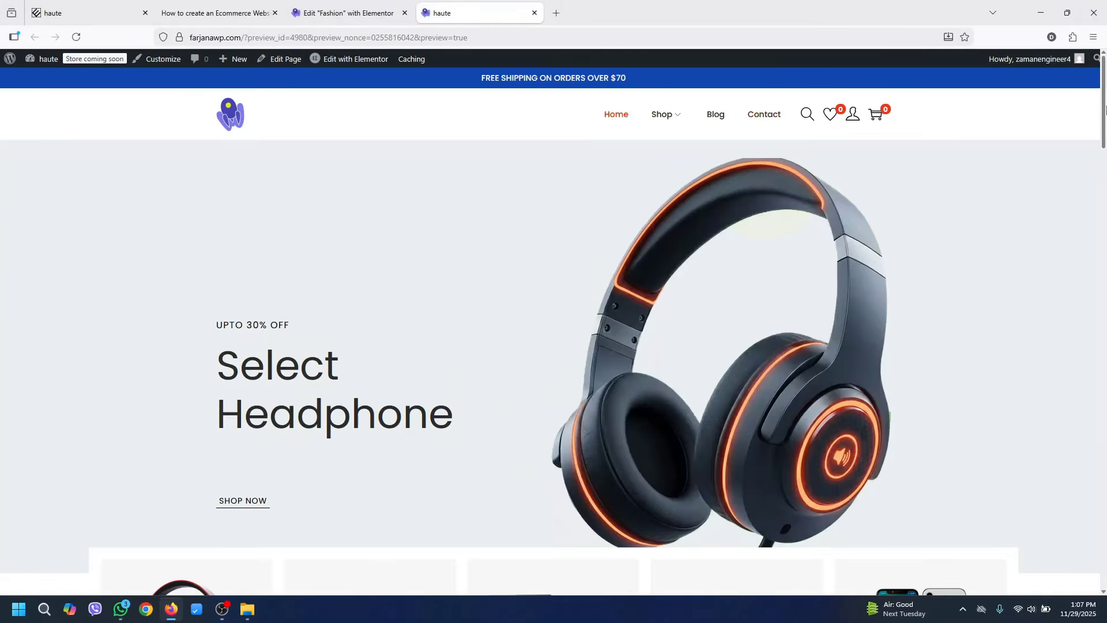
scroll(1105, 141, "down", 4)
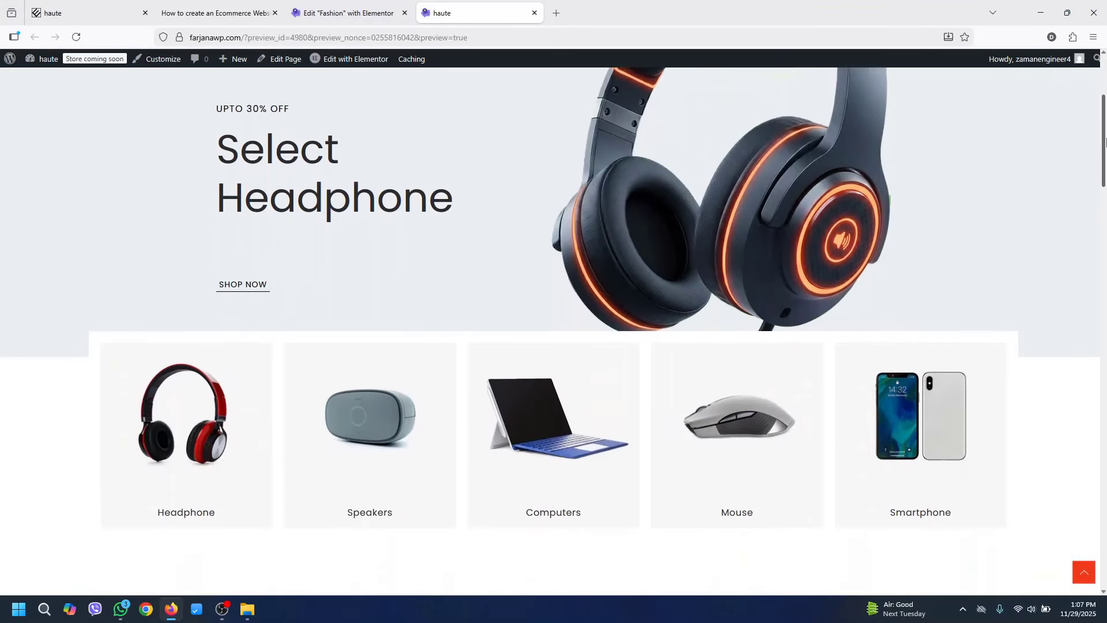
left_click_drag(1106, 141, 1104, 254)
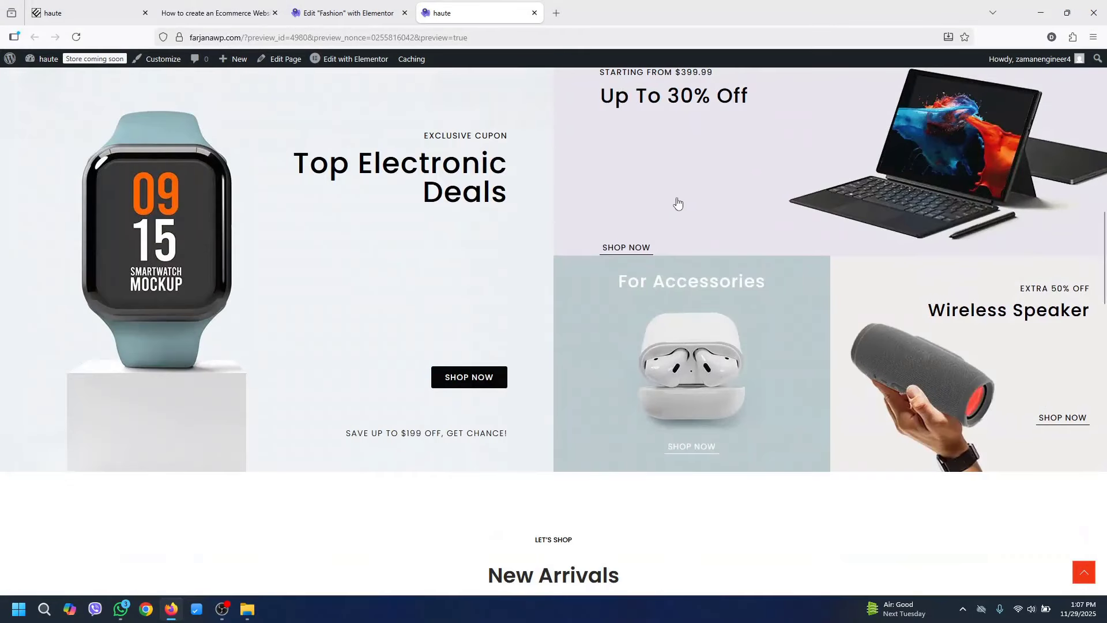
Set the "Up To 30% Off" banner's Shop Now button vertical offset to 50 px for desktop and publish the page
left_click(334, 5)
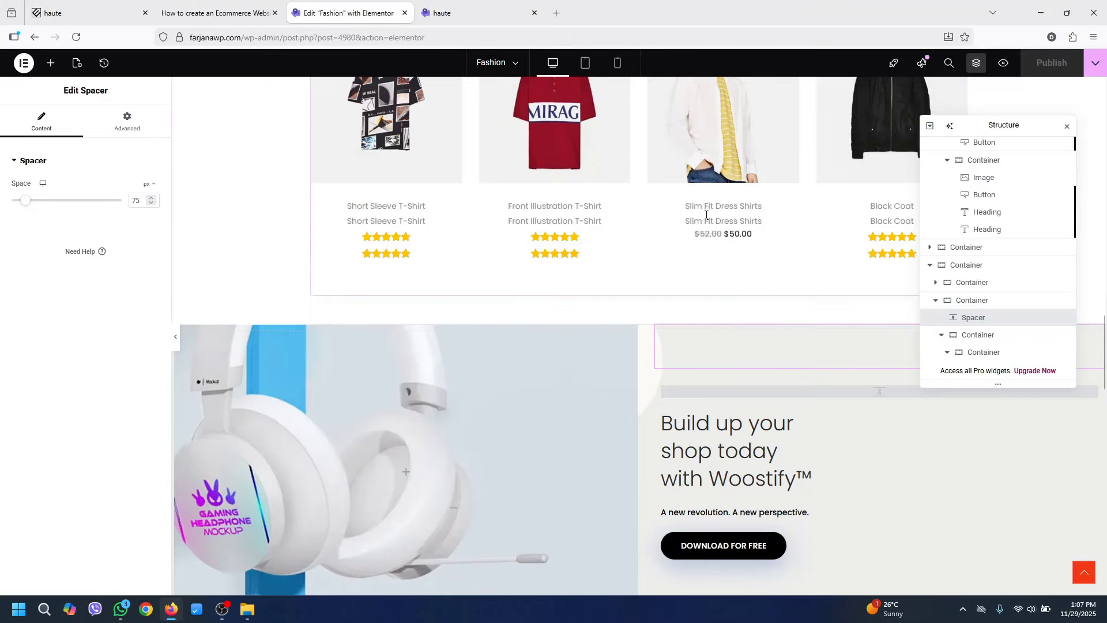
left_click_drag(1105, 335, 1105, 198)
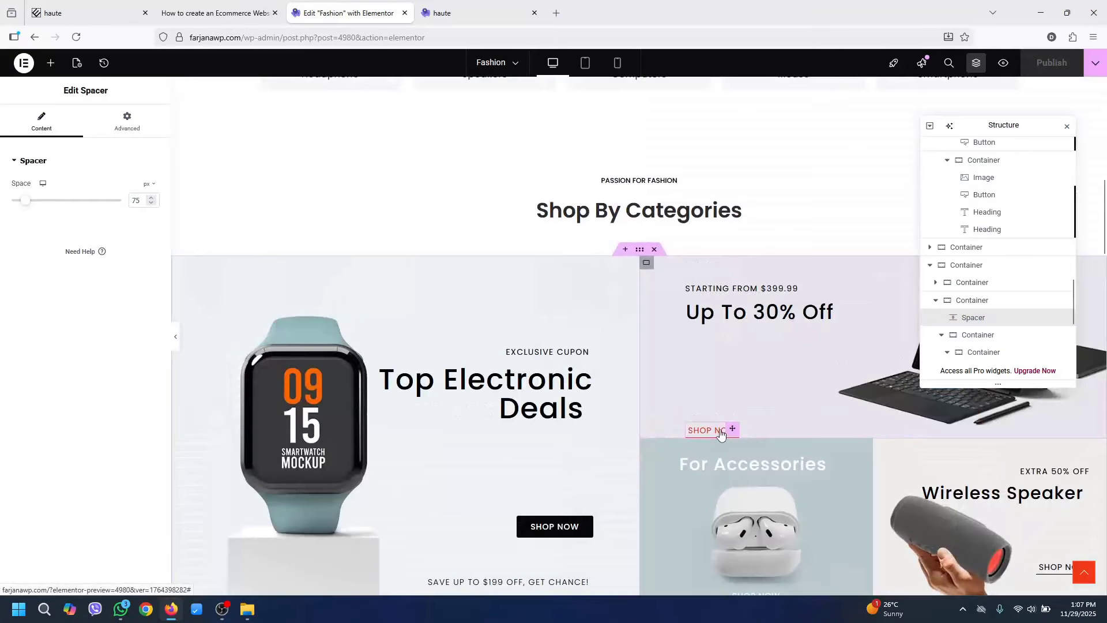
left_click(713, 430)
scroll(106, 442, "down", 3)
left_click(136, 532)
type("50")
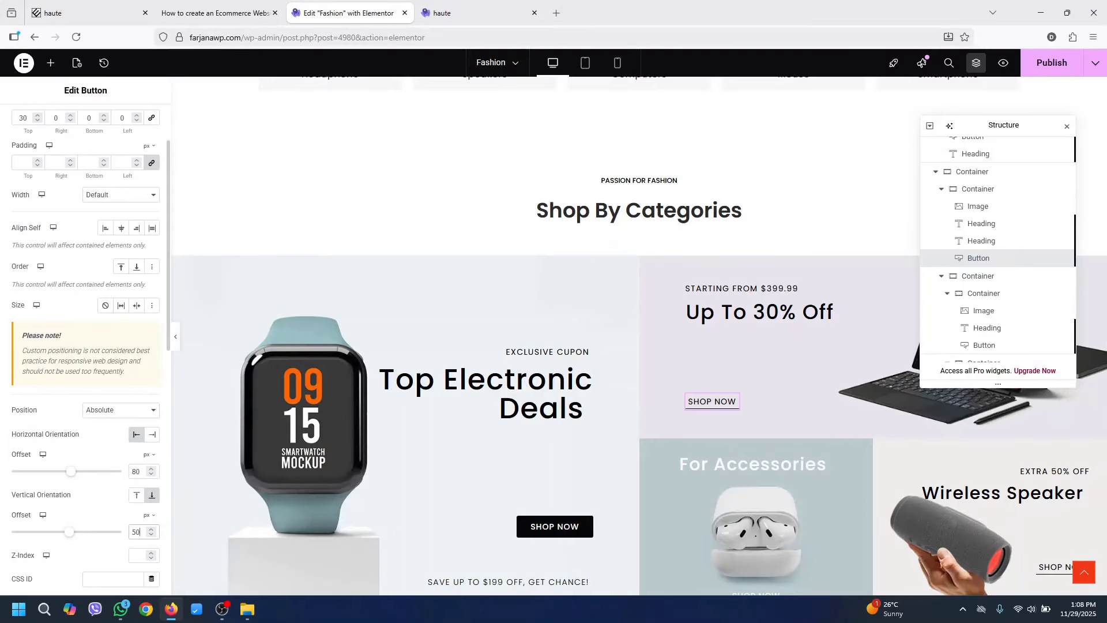
scroll(1036, 98, "down", 3)
left_click(1040, 68)
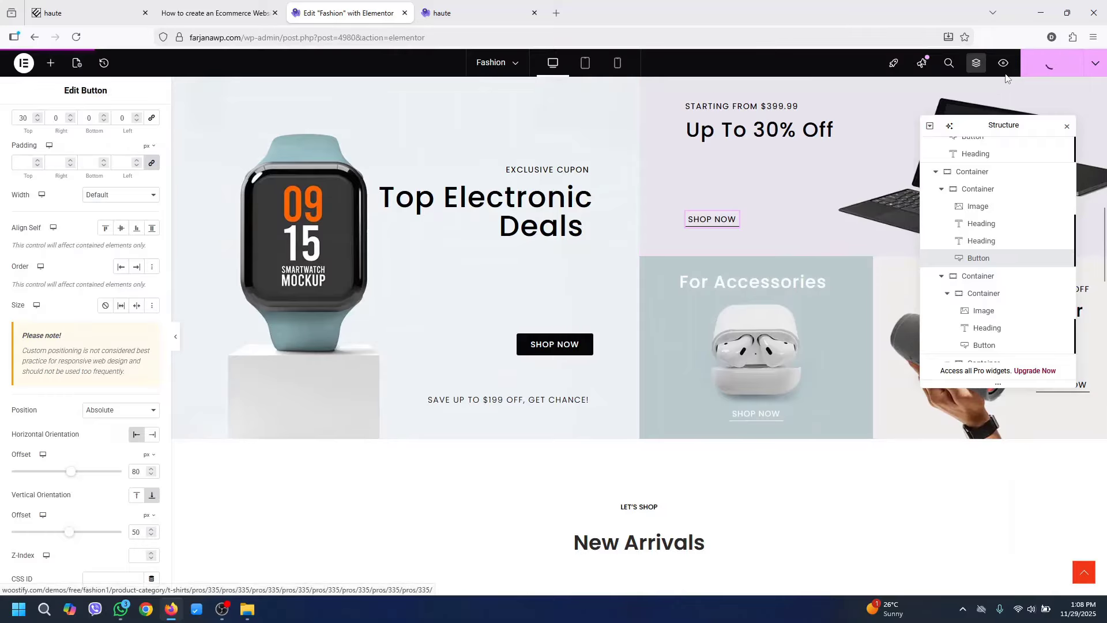
Review the page preview again and switch to the e-commerce website guide's list of steps
left_click(481, 7)
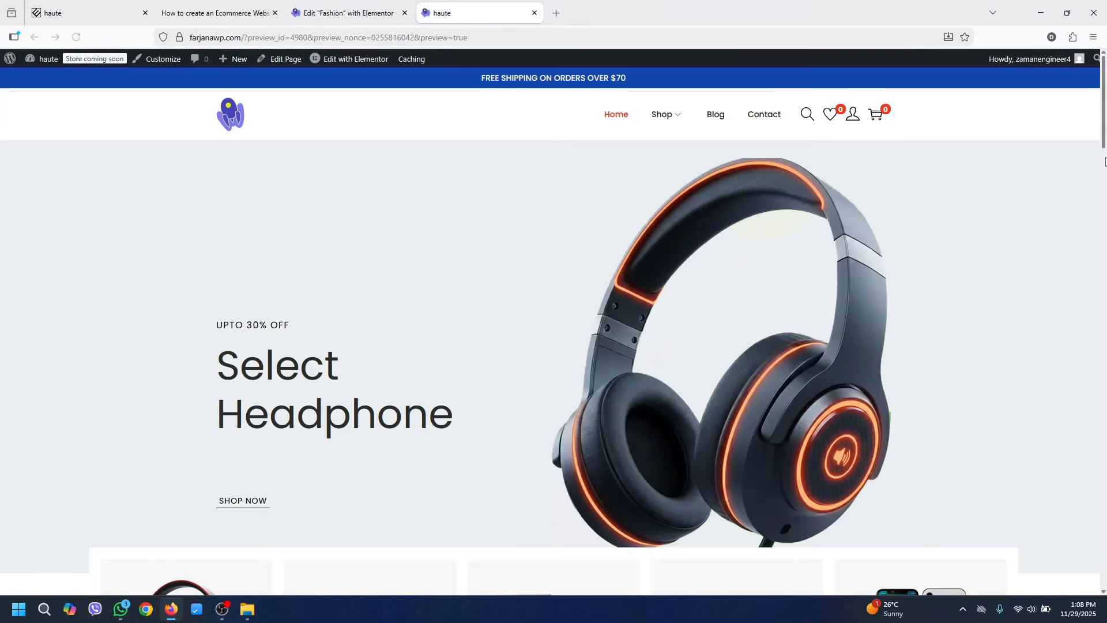
left_click_drag(1106, 131, 1106, 103)
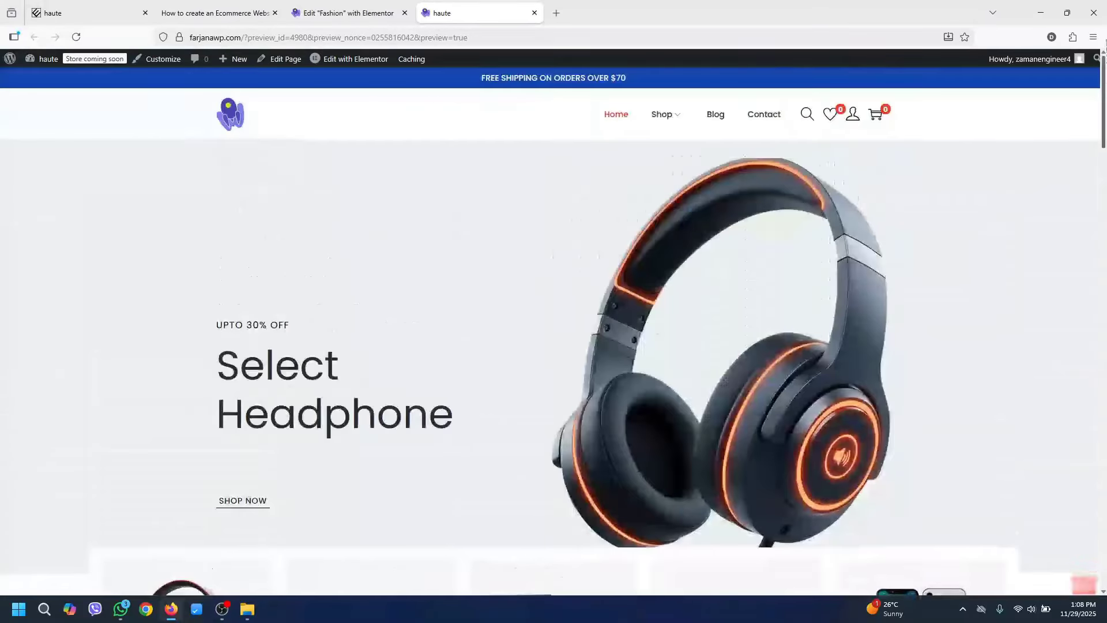
left_click(62, 7)
key("ctrl+Tab")
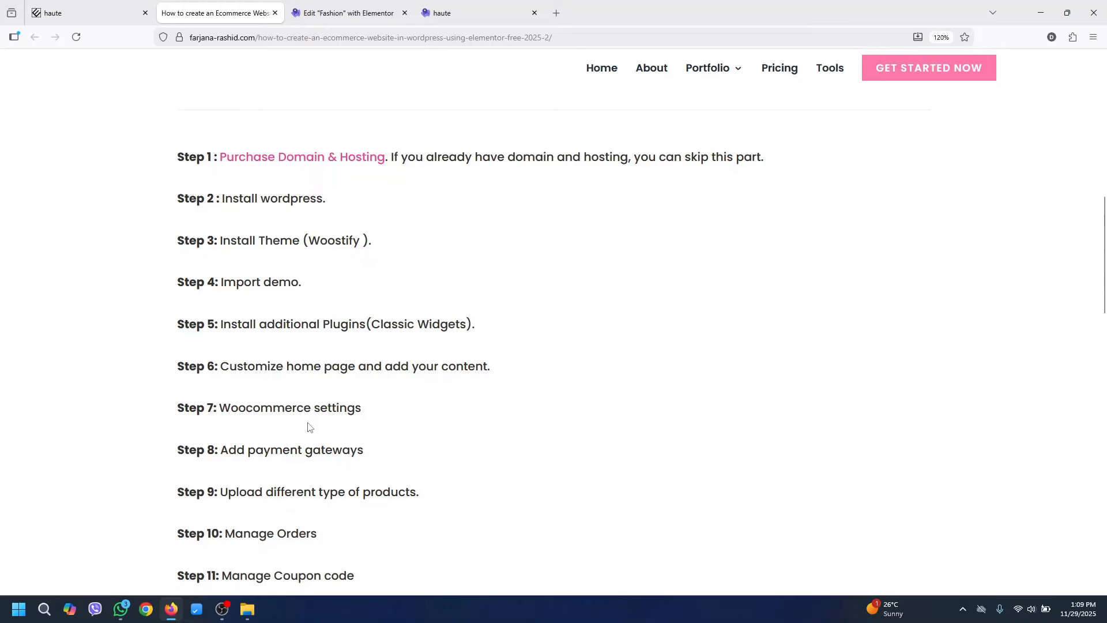
Open the WooCommerce general settings from the site's dashboard and fill in the first line of the store address
left_click(440, 8)
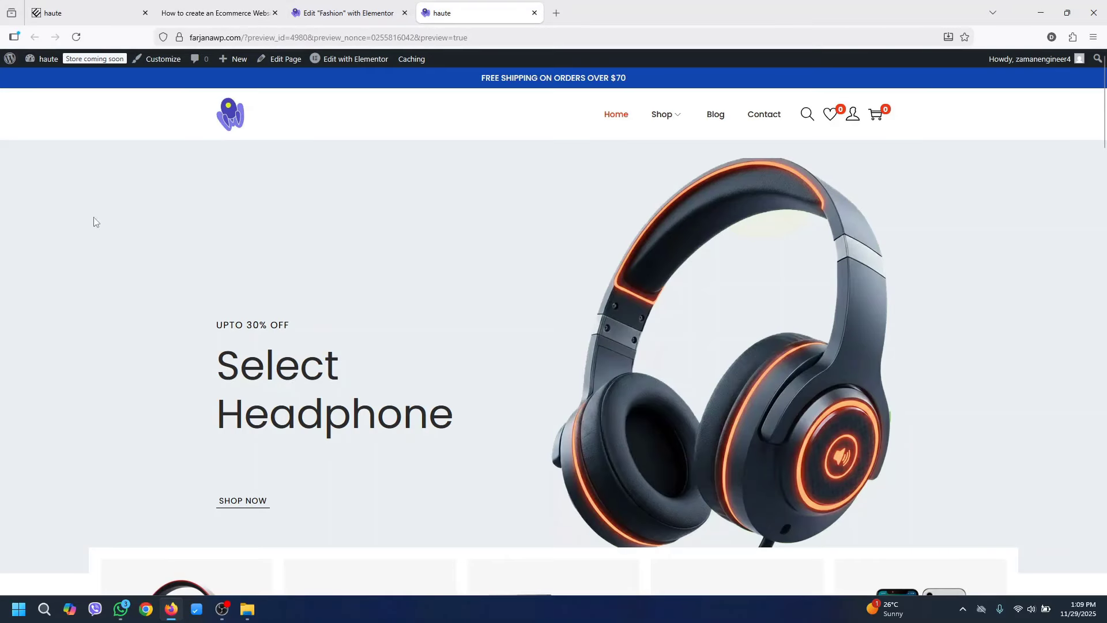
mouse_move(45, 60)
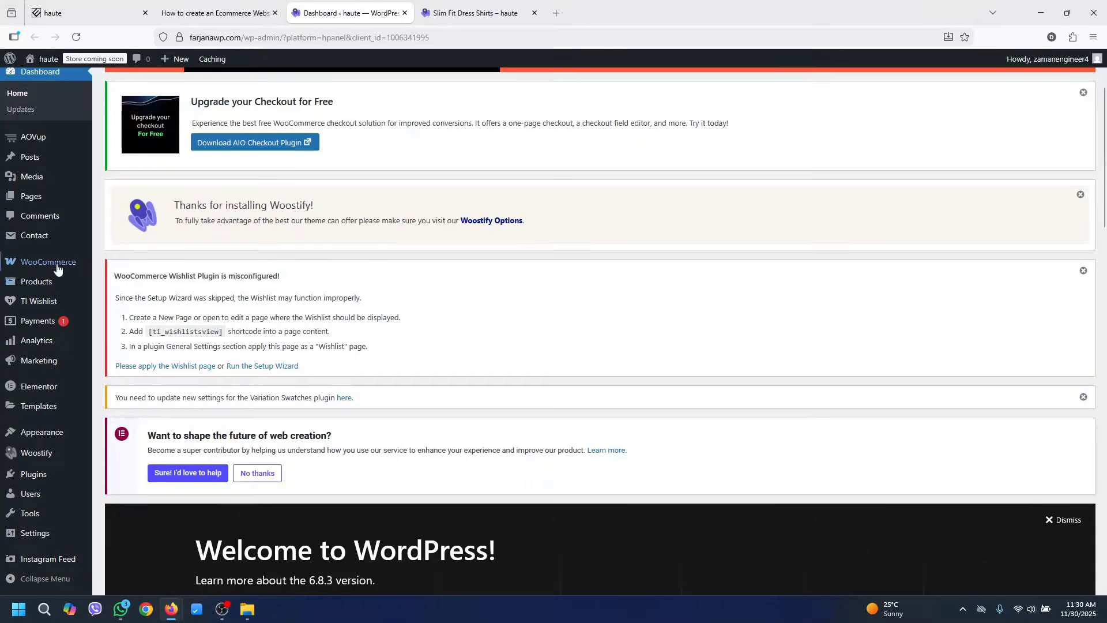
mouse_move(59, 269)
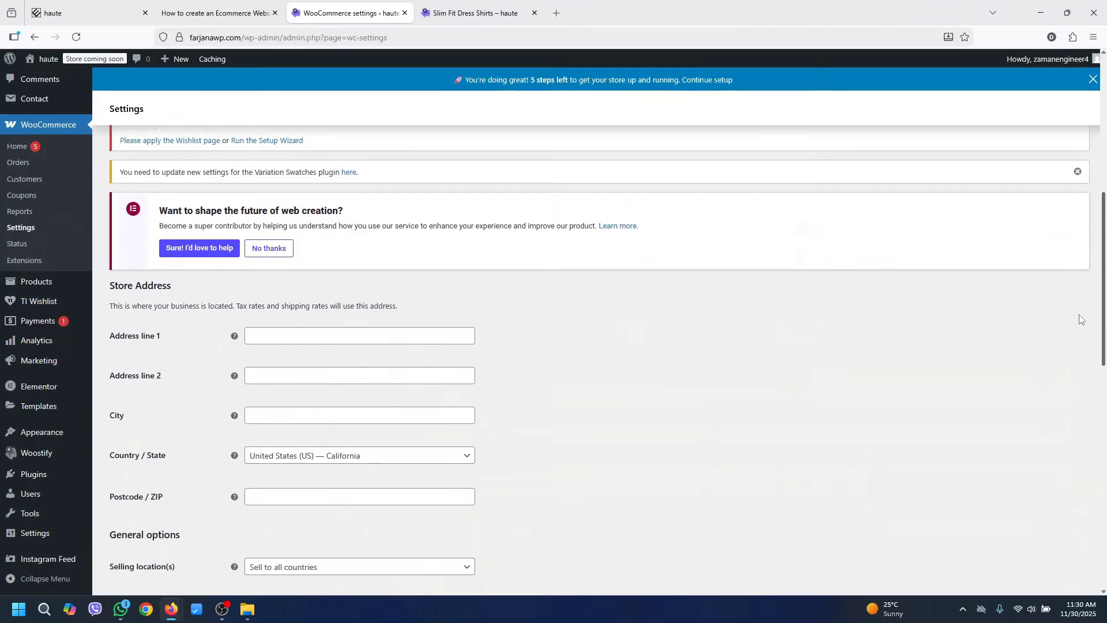
scroll(219, 239, "down", 4)
scroll(105, 233, "up", 2)
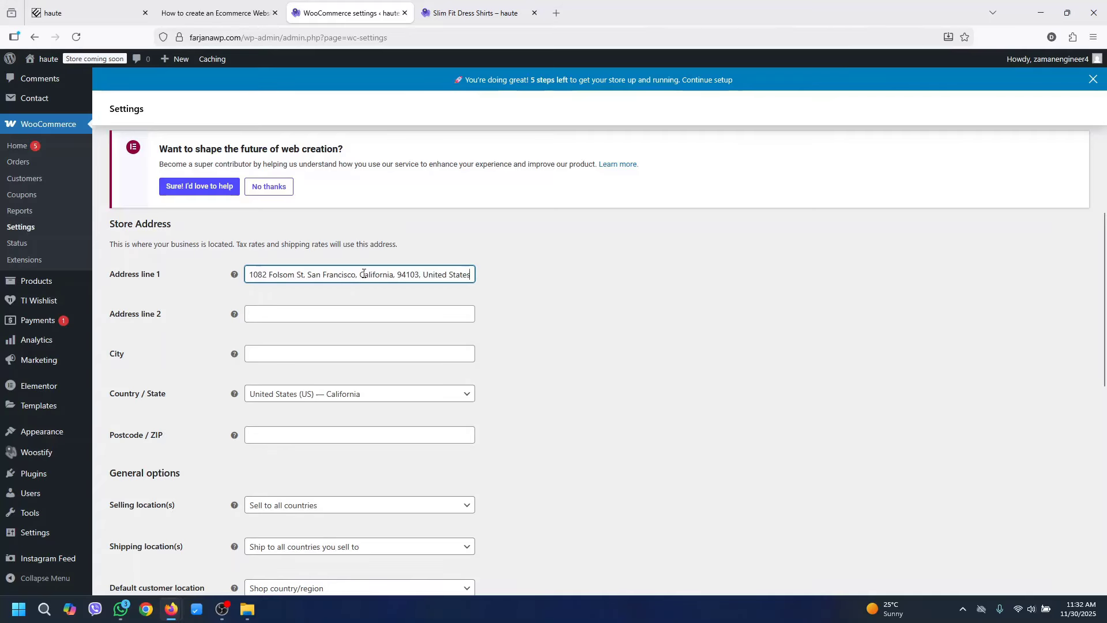
Copy the city name from the store's first address line into the City field
double_click(408, 274)
left_click(309, 360)
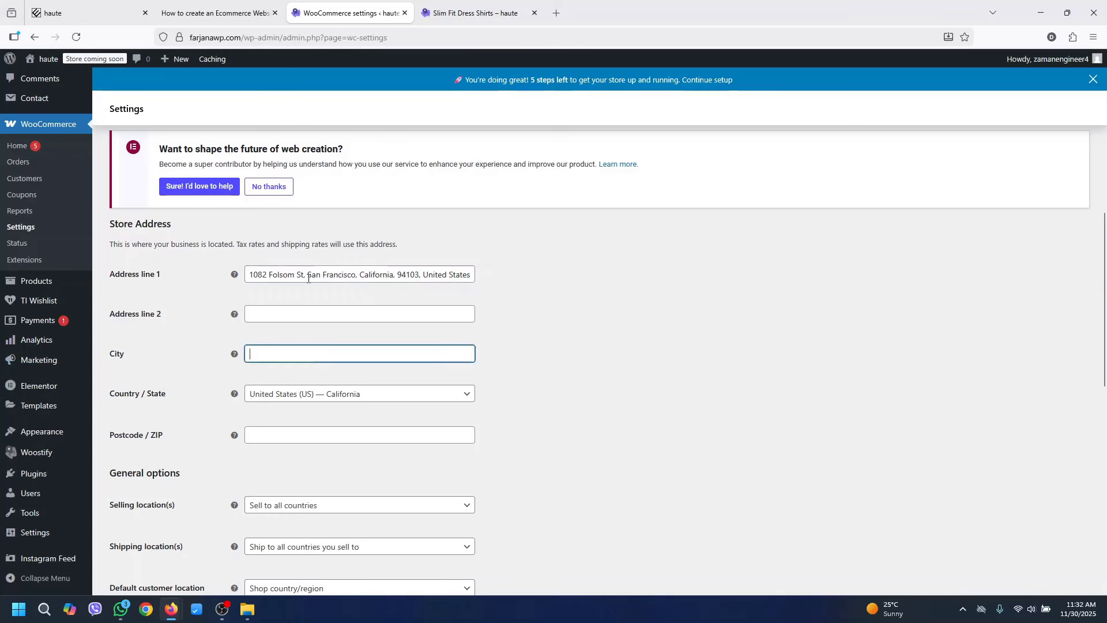
left_click_drag(308, 278, 356, 277)
key("ctrl+c")
left_click(302, 357)
key("ctrl+v")
Keep the selected country and state, and copy the postcode from the first address line into the Postcode / ZIP field
left_click(274, 397)
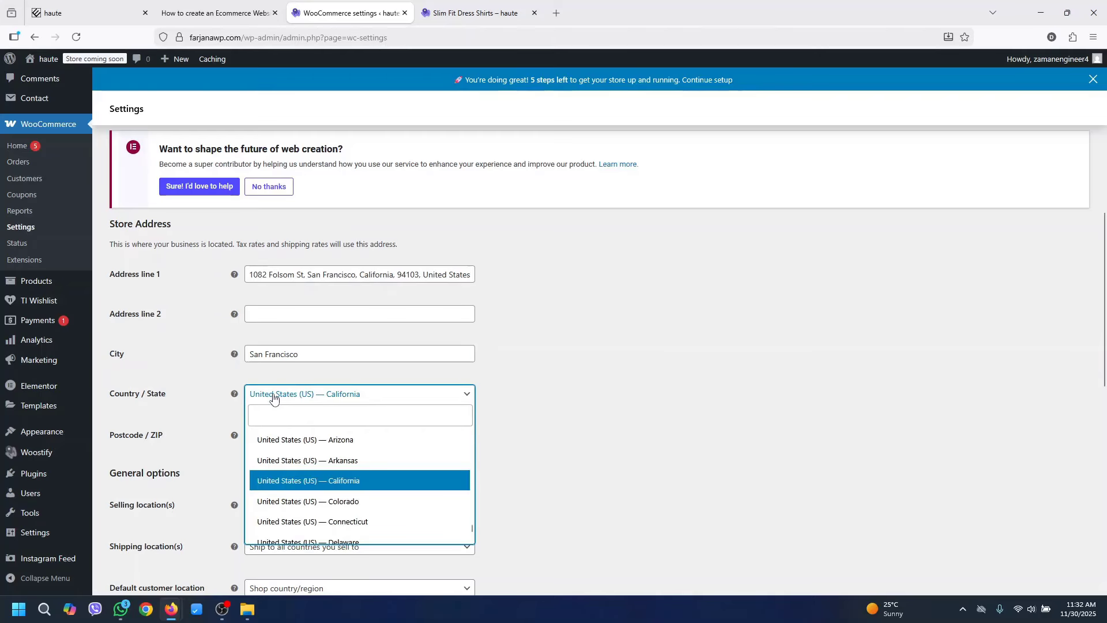
left_click(274, 397)
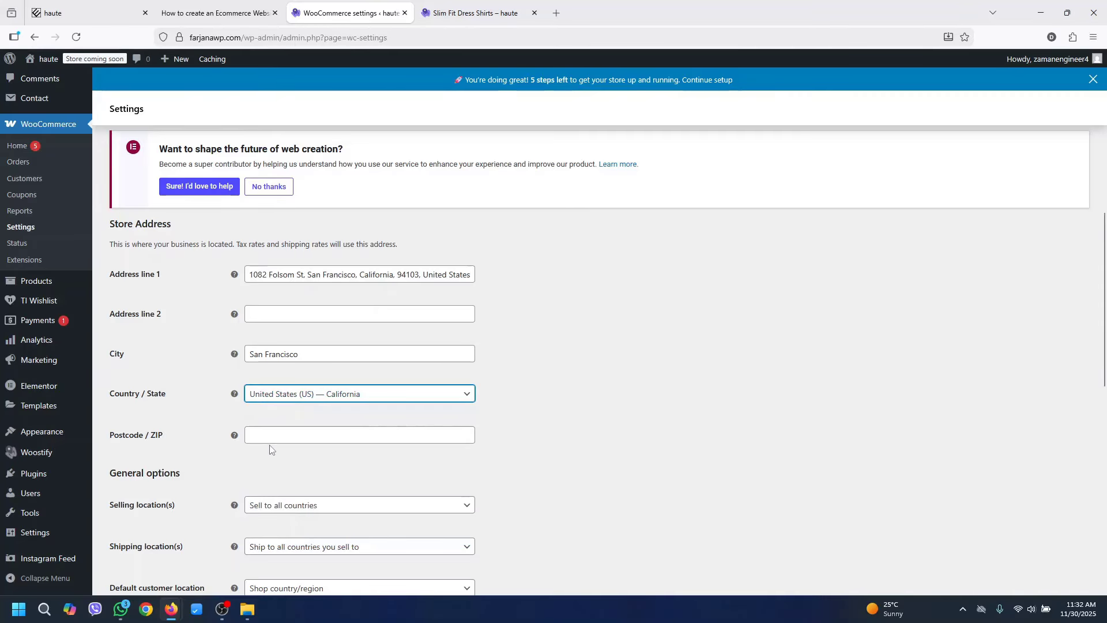
double_click(407, 275)
right_click(405, 280)
left_click(431, 350)
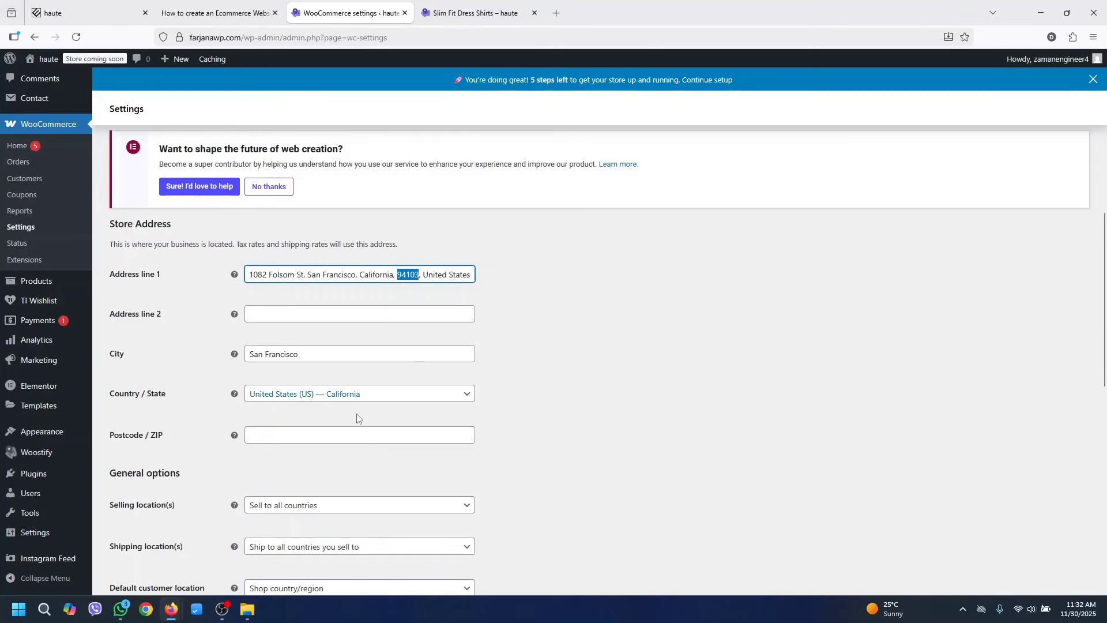
left_click(315, 434)
key("ctrl+v")
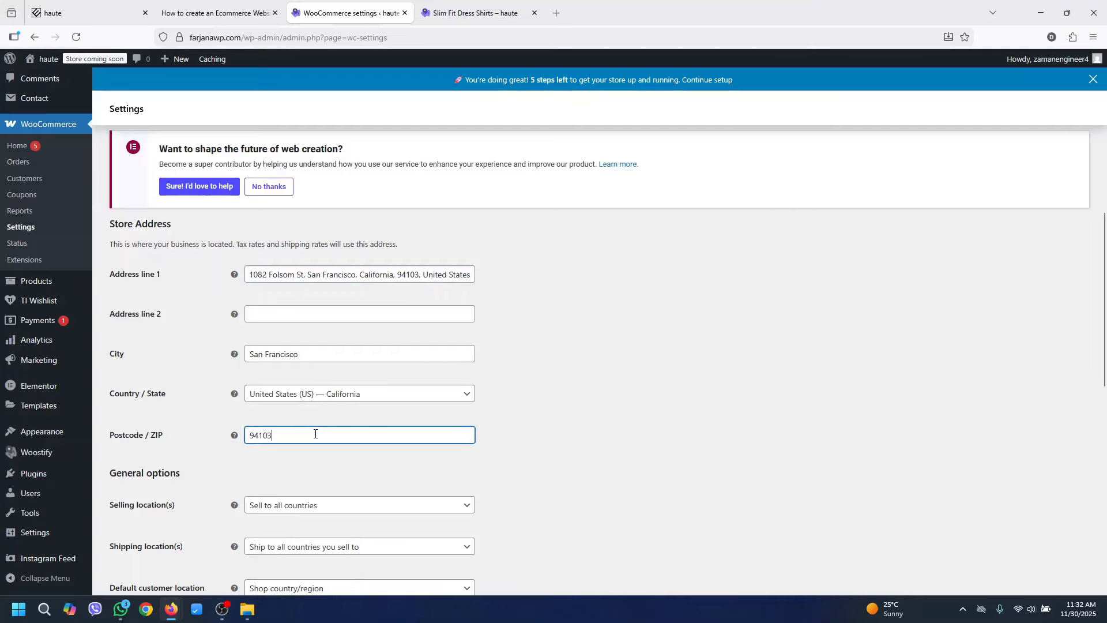
Set the selling location to specific countries with United States (US), and keep shipping to all countries you sell to
scroll(213, 404, "down", 2)
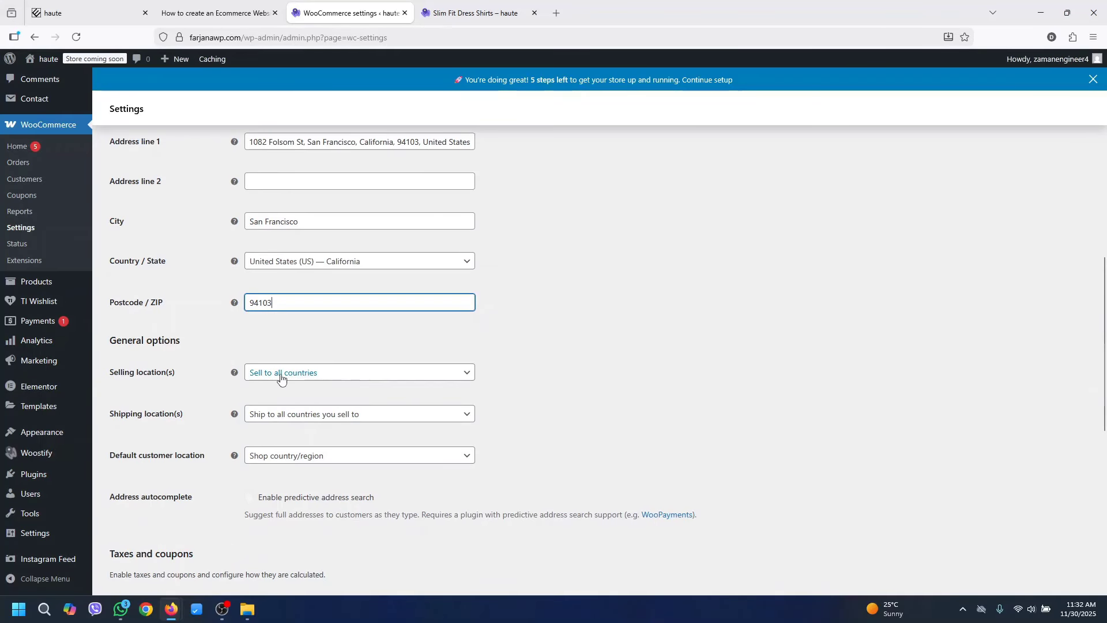
left_click(314, 376)
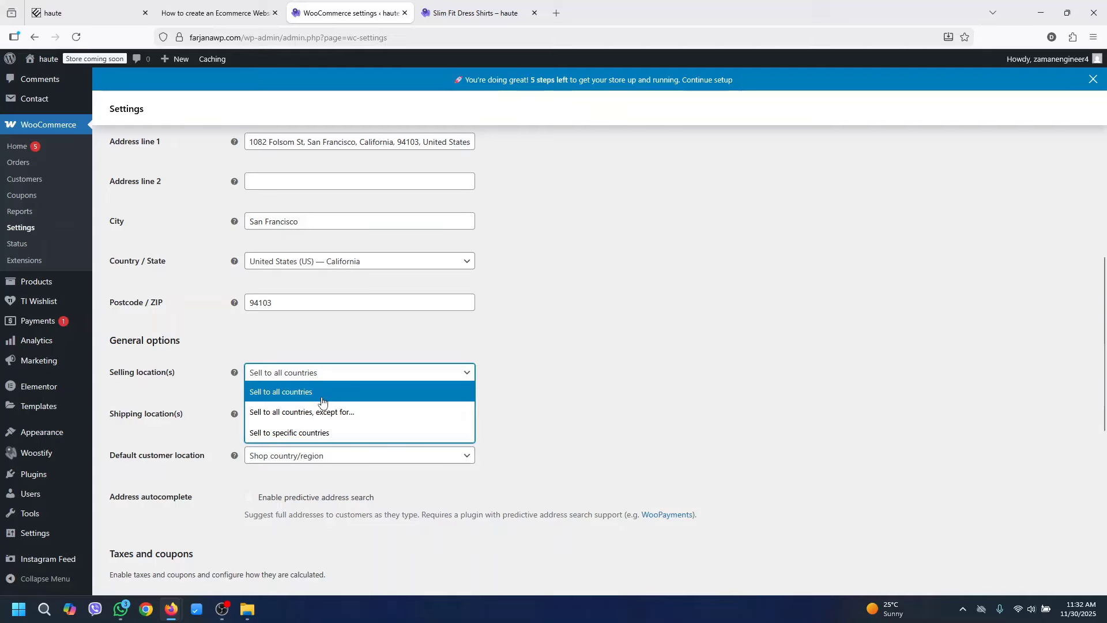
left_click(312, 433)
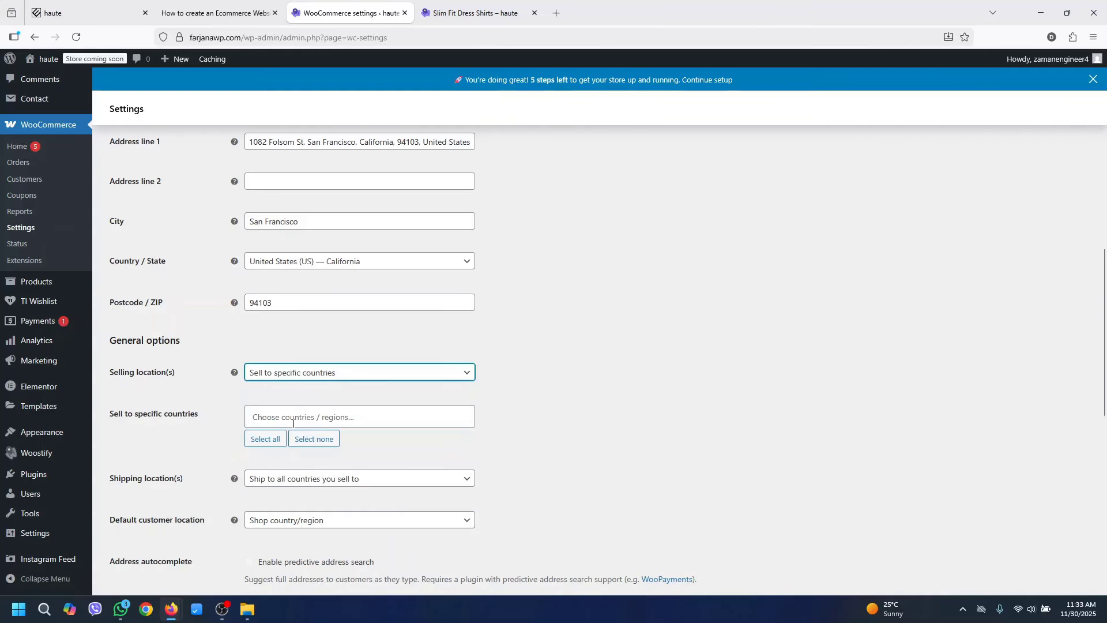
left_click(293, 424)
type("unit")
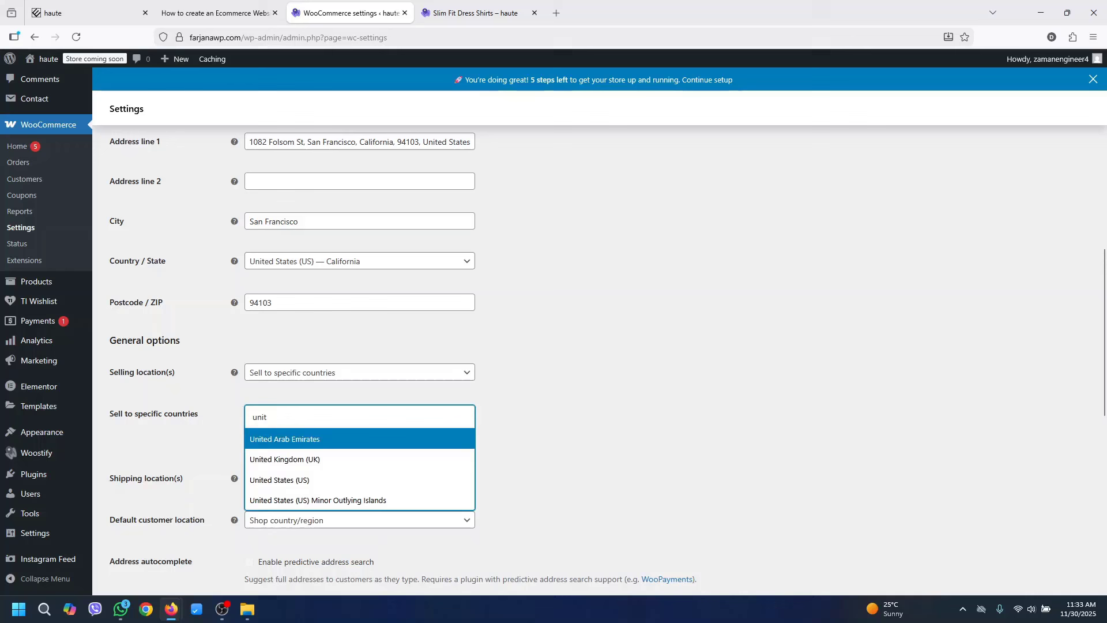
left_click(280, 480)
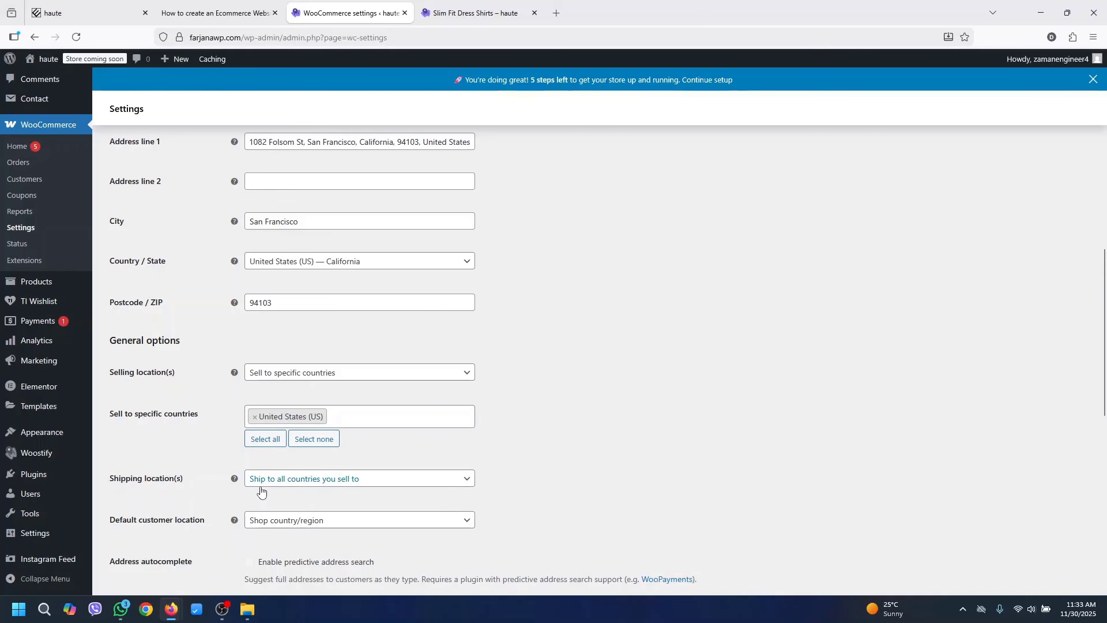
left_click(323, 481)
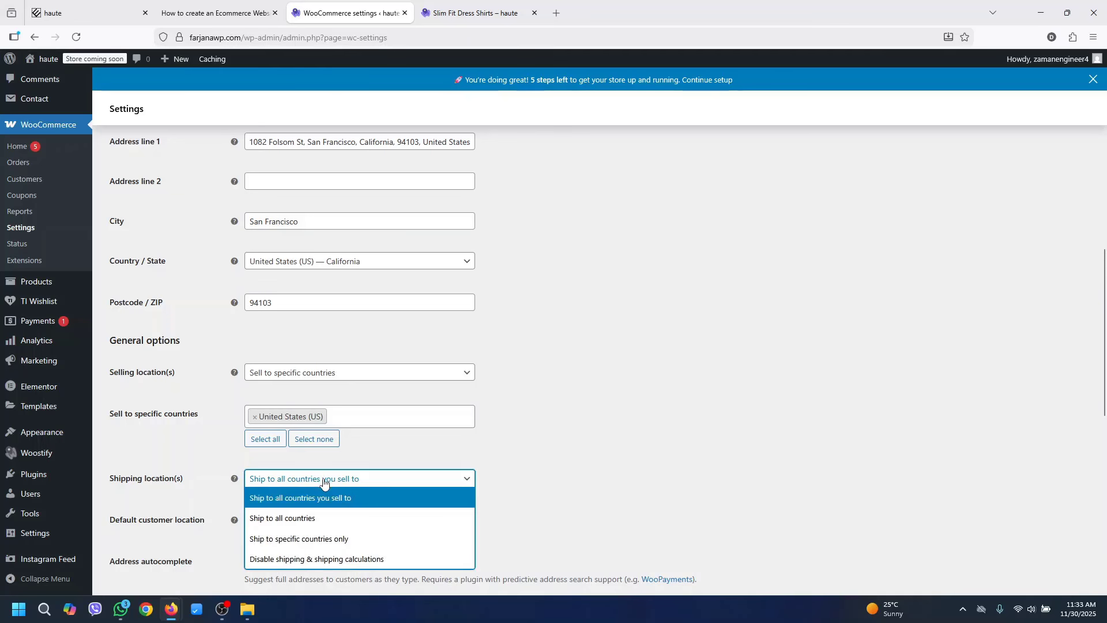
left_click(497, 468)
Enable tax rates and calculations, keep United States (US) dollar as the currency, and save the general settings
scroll(497, 469, "down", 3)
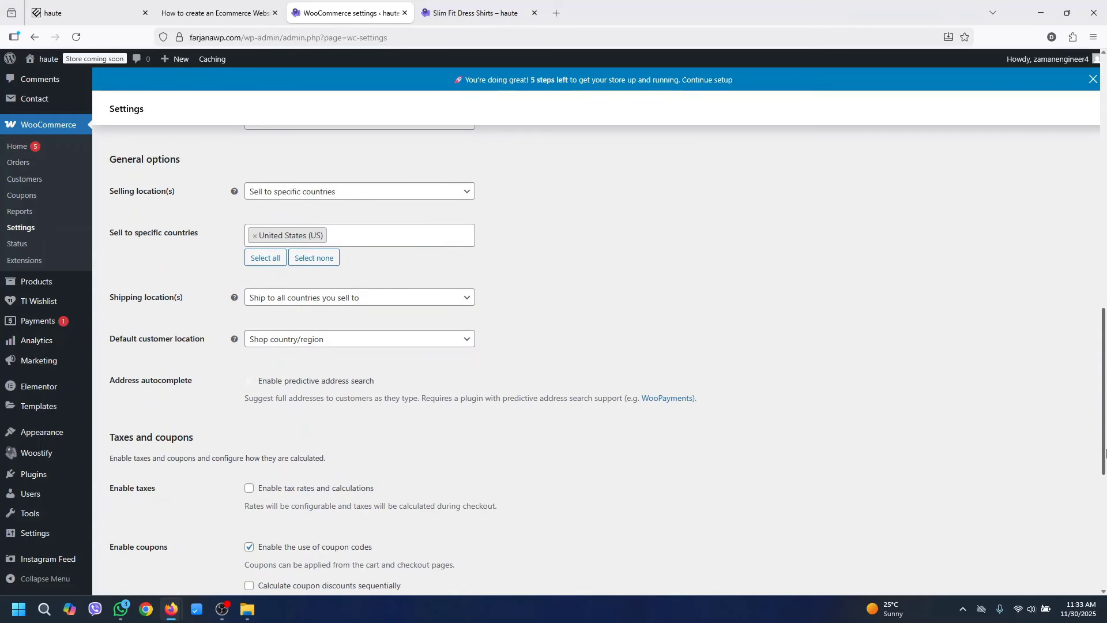
scroll(1106, 452, "down", 3)
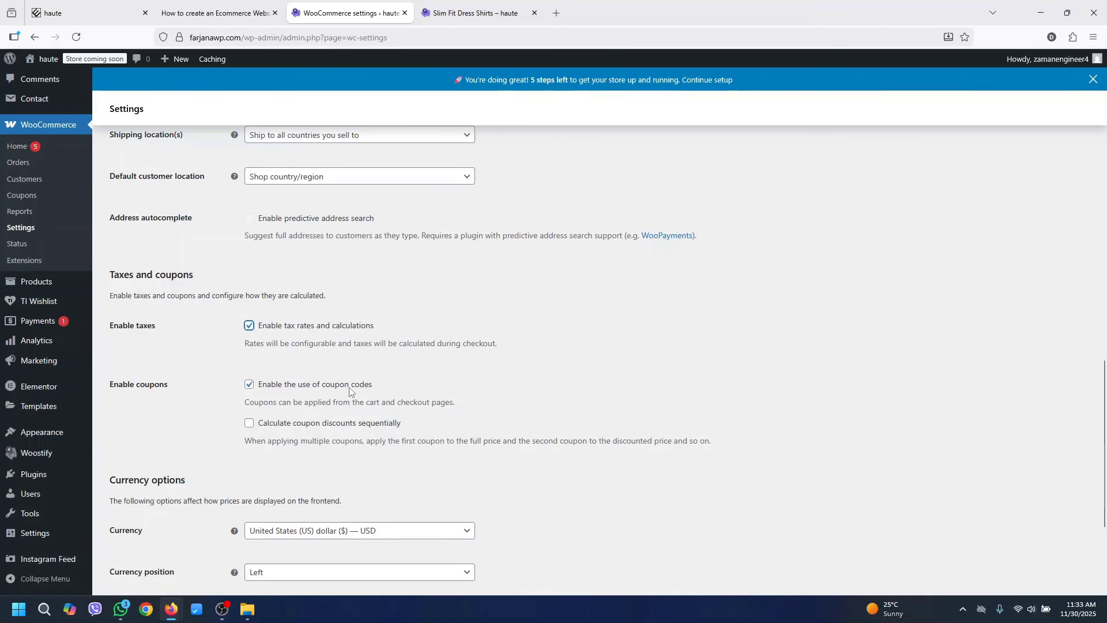
scroll(1105, 458, "down", 3)
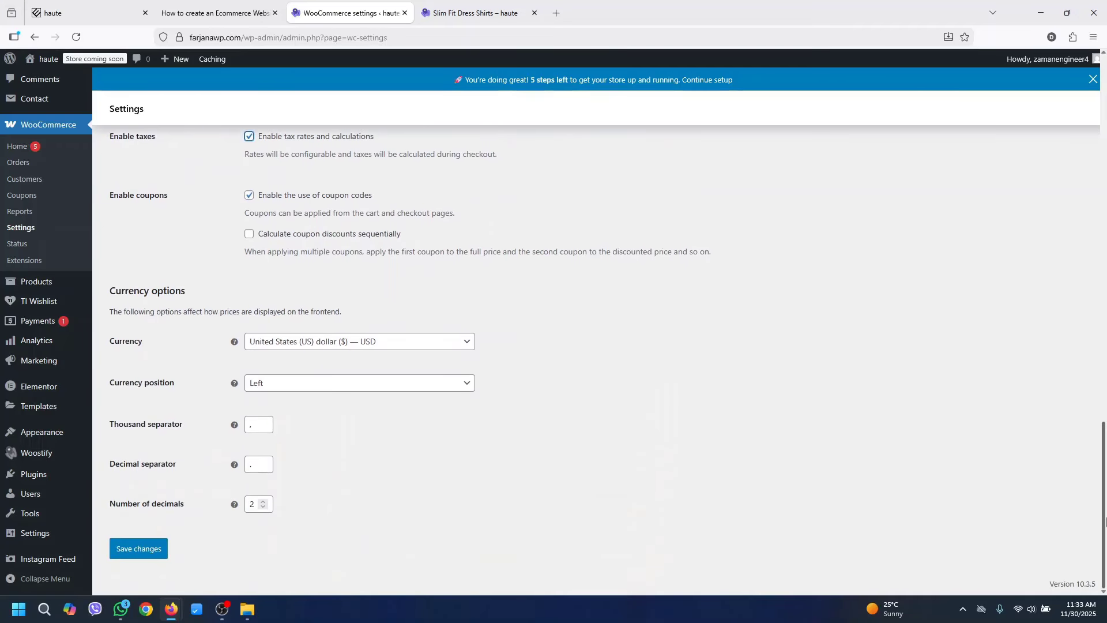
left_click(272, 344)
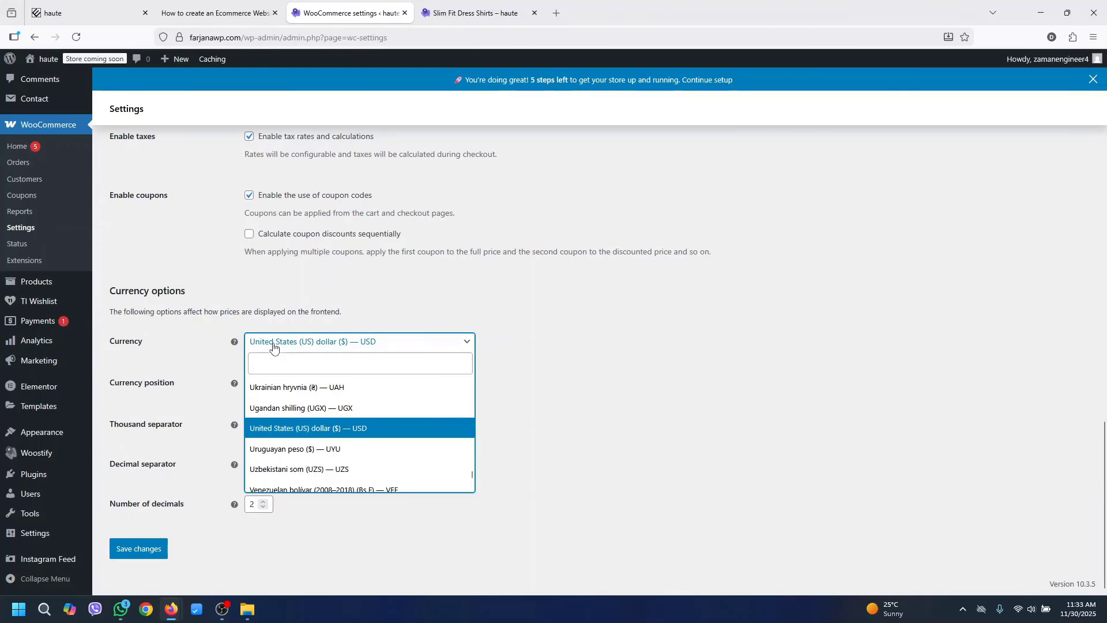
left_click(354, 434)
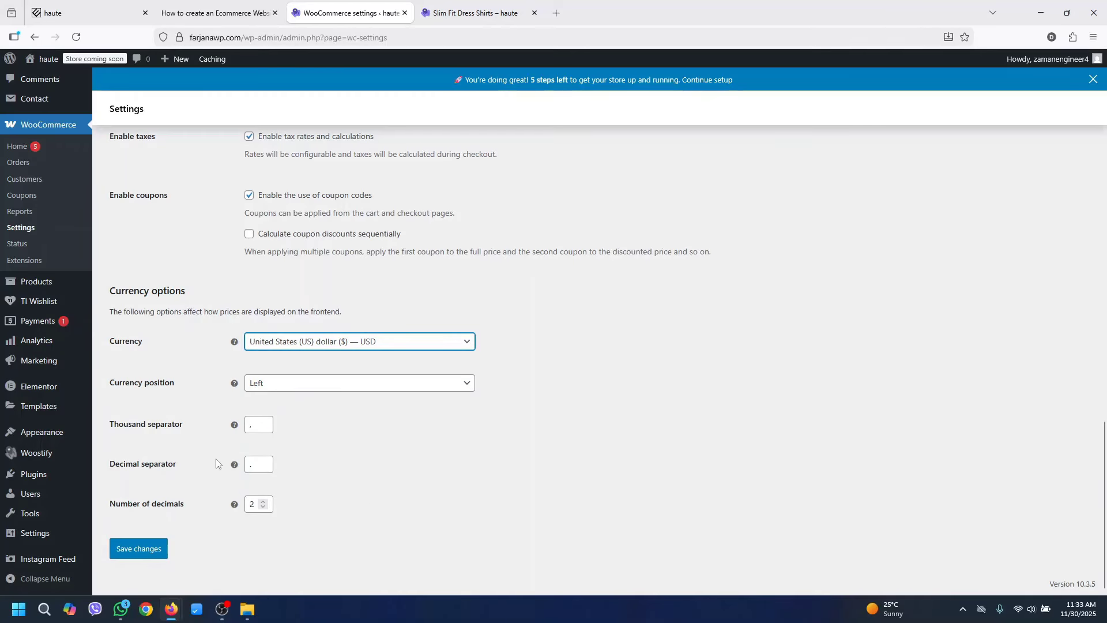
left_click(143, 553)
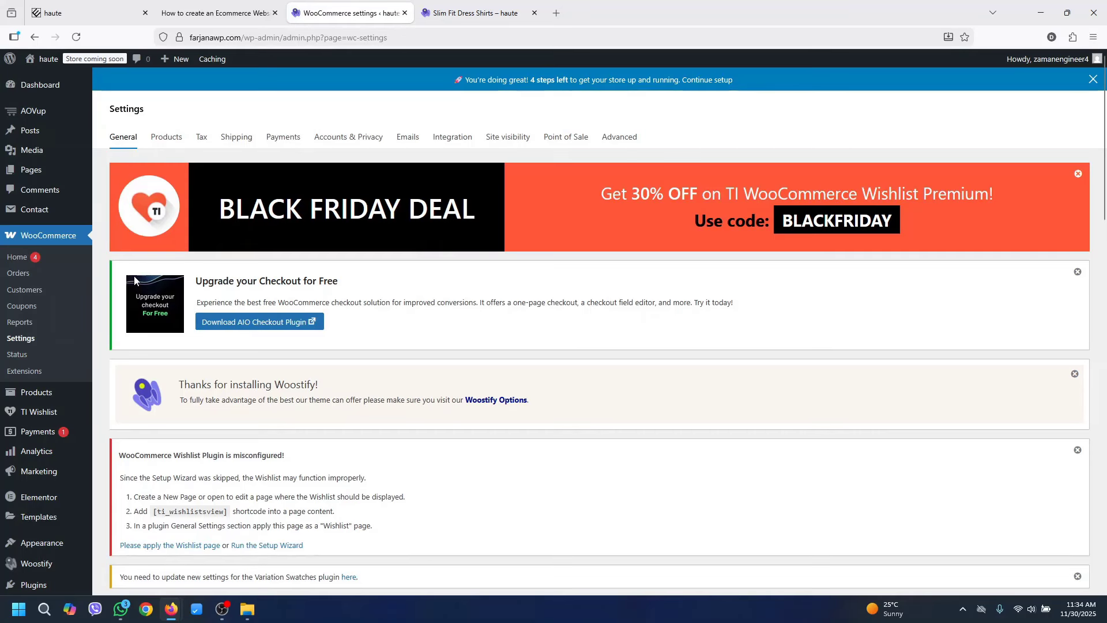
Open the WooCommerce product settings and keep Shop as the shop page
left_click(166, 139)
scroll(161, 173, "down", 5)
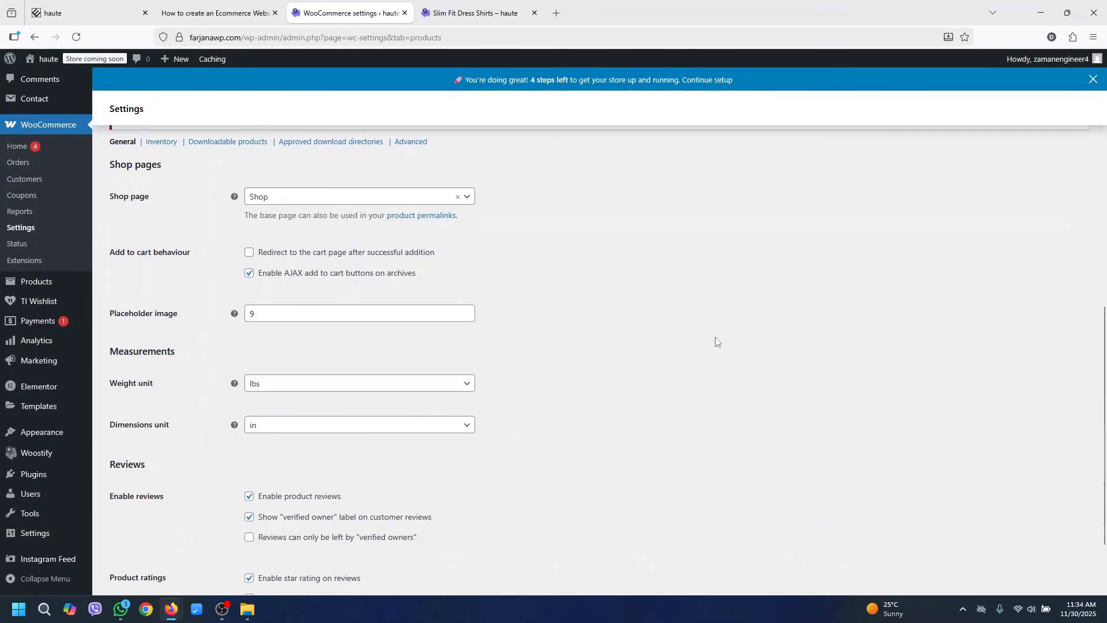
left_click(277, 196)
left_click(149, 261)
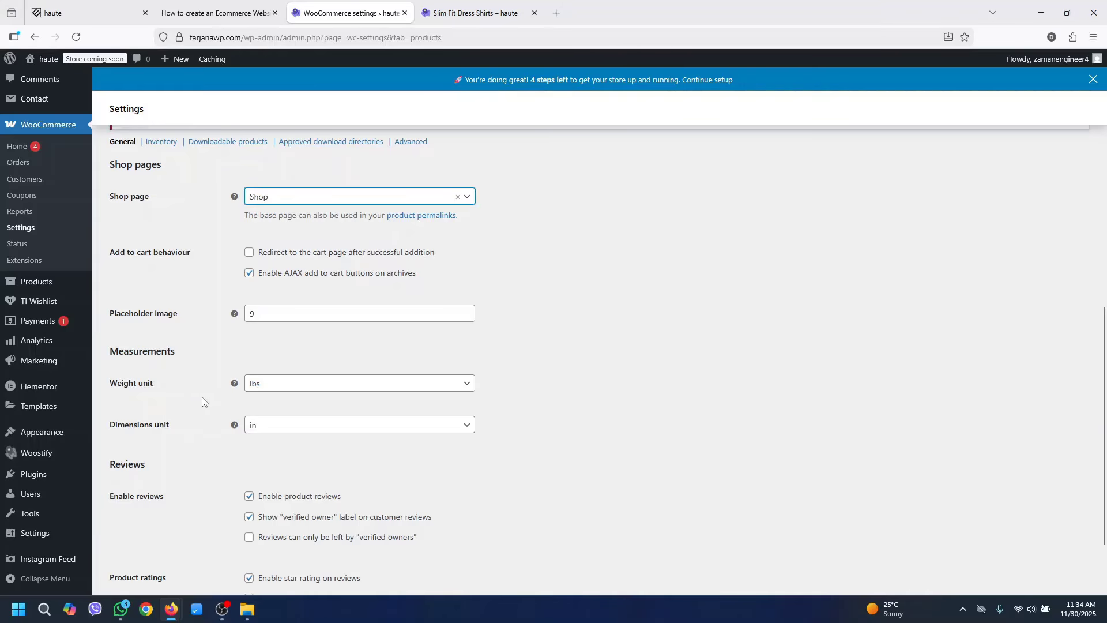
Set the weight unit to g and the dimensions unit to cm, and save the product settings
left_click(268, 388)
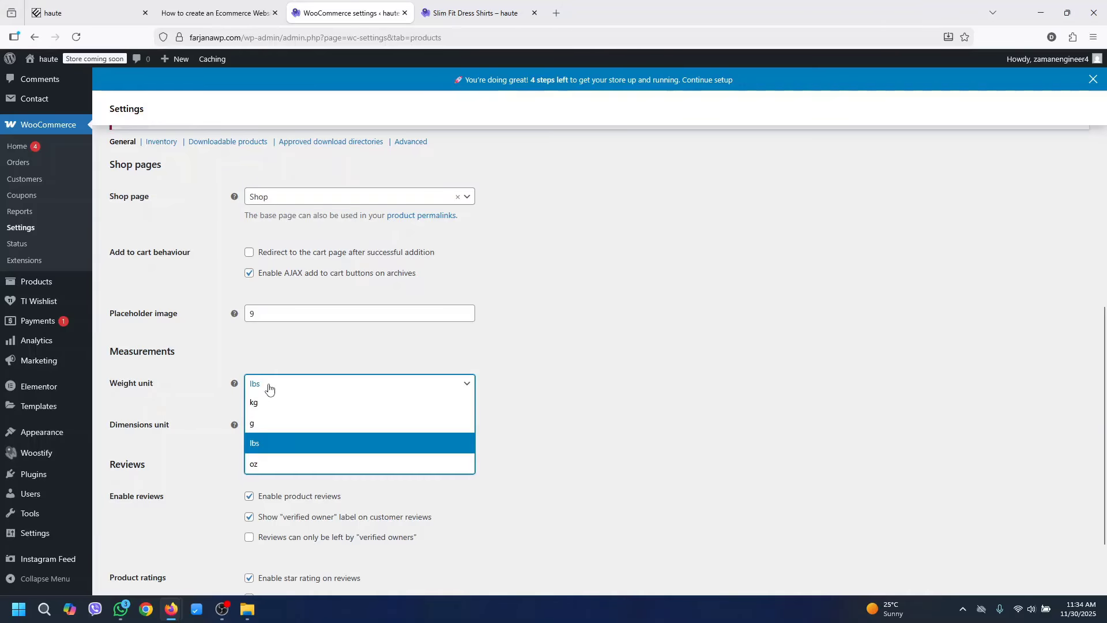
left_click(267, 425)
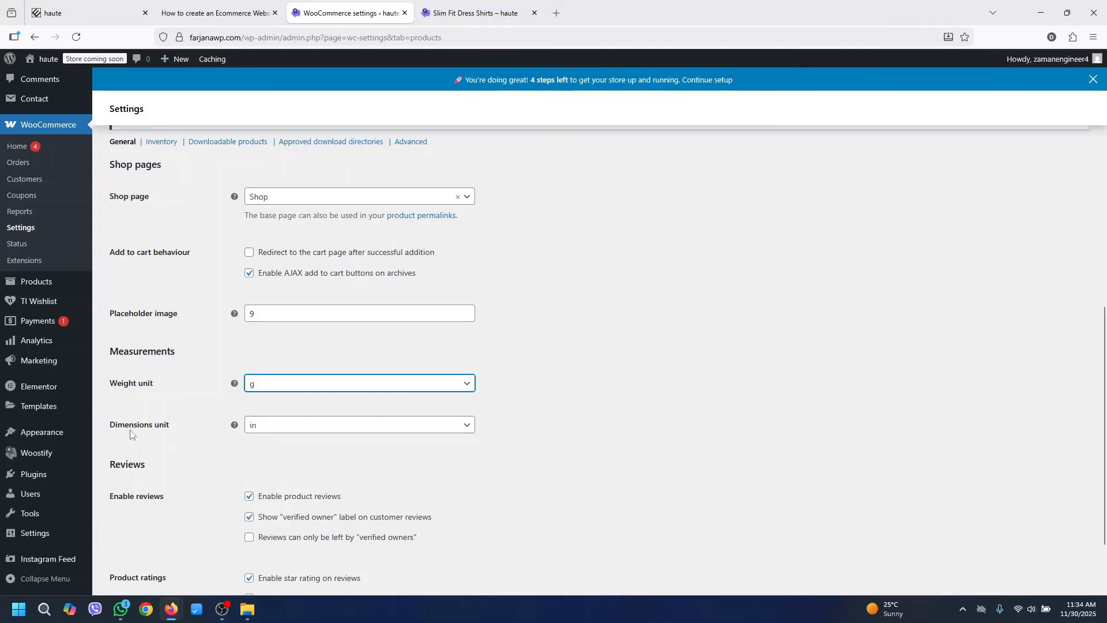
left_click(269, 428)
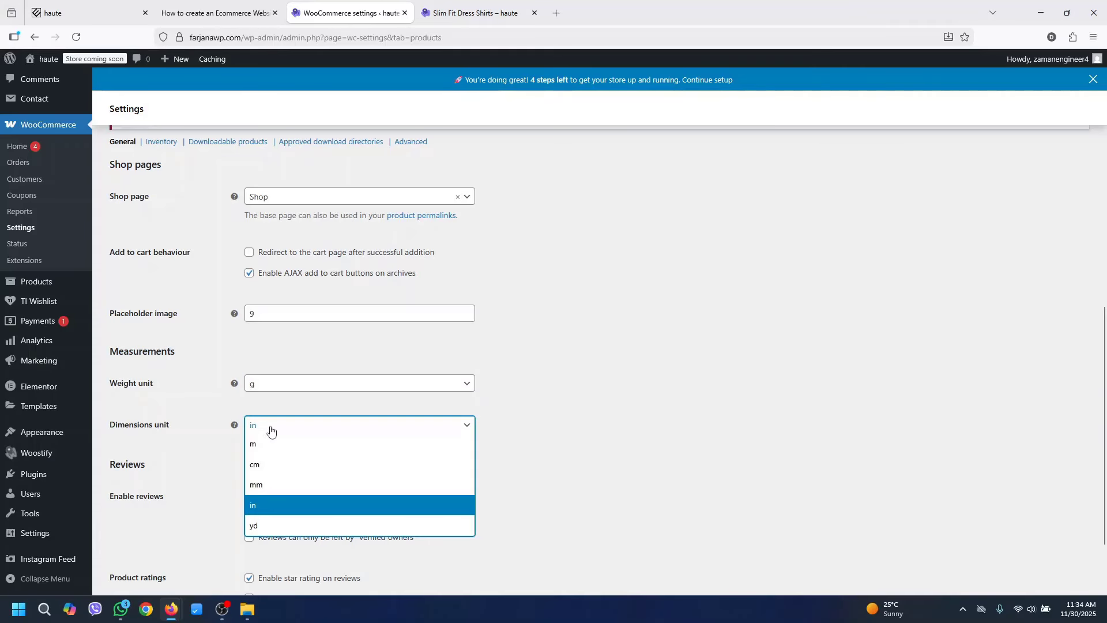
left_click(266, 464)
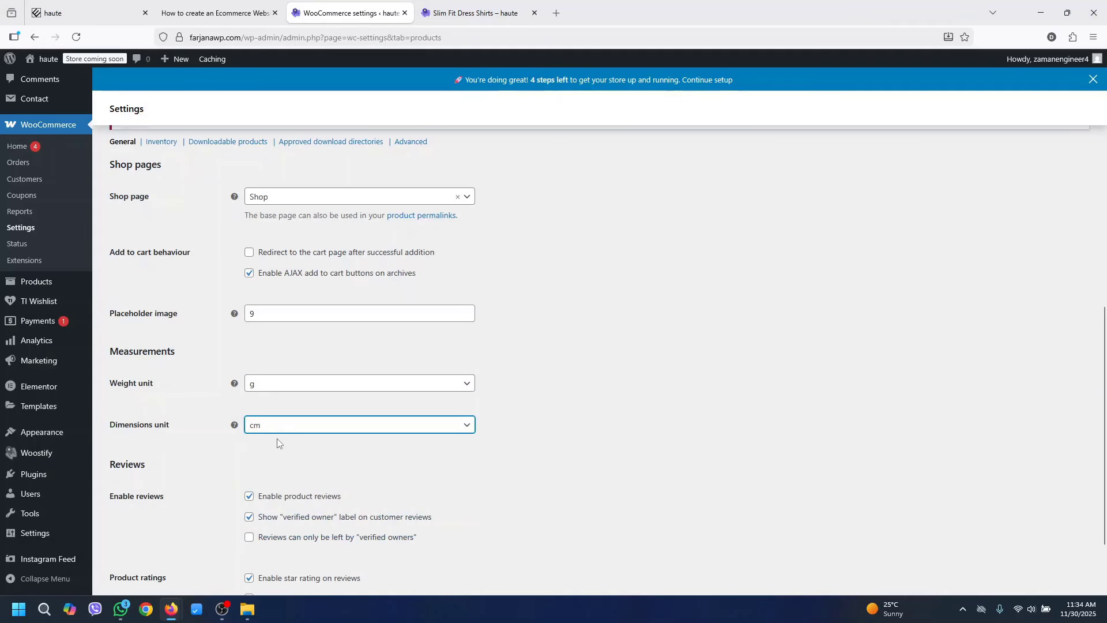
scroll(1105, 470, "down", 3)
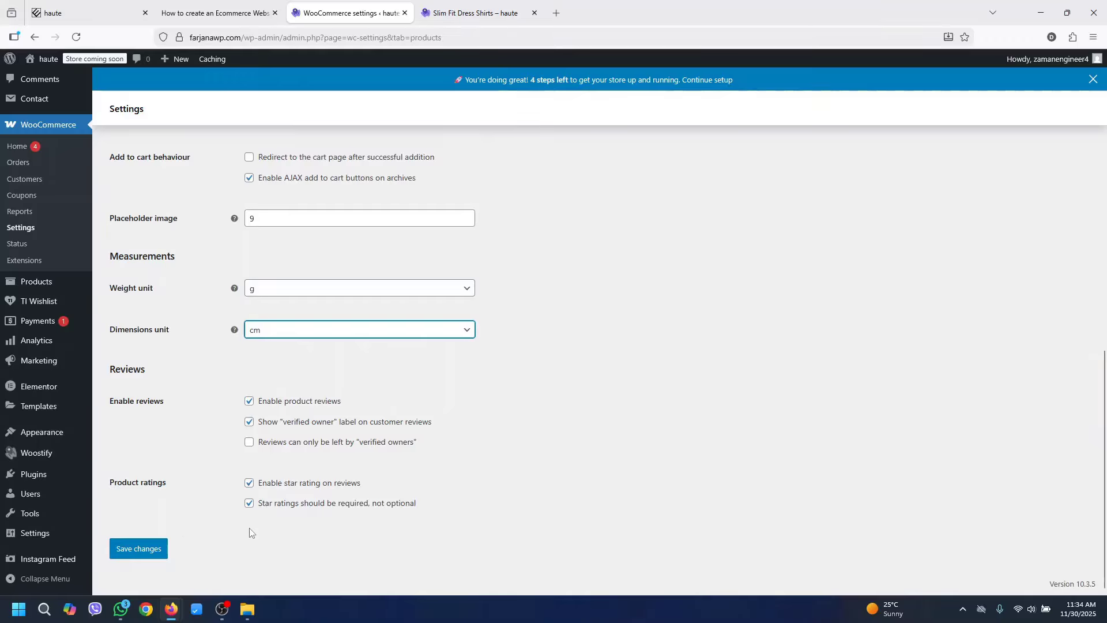
left_click(162, 551)
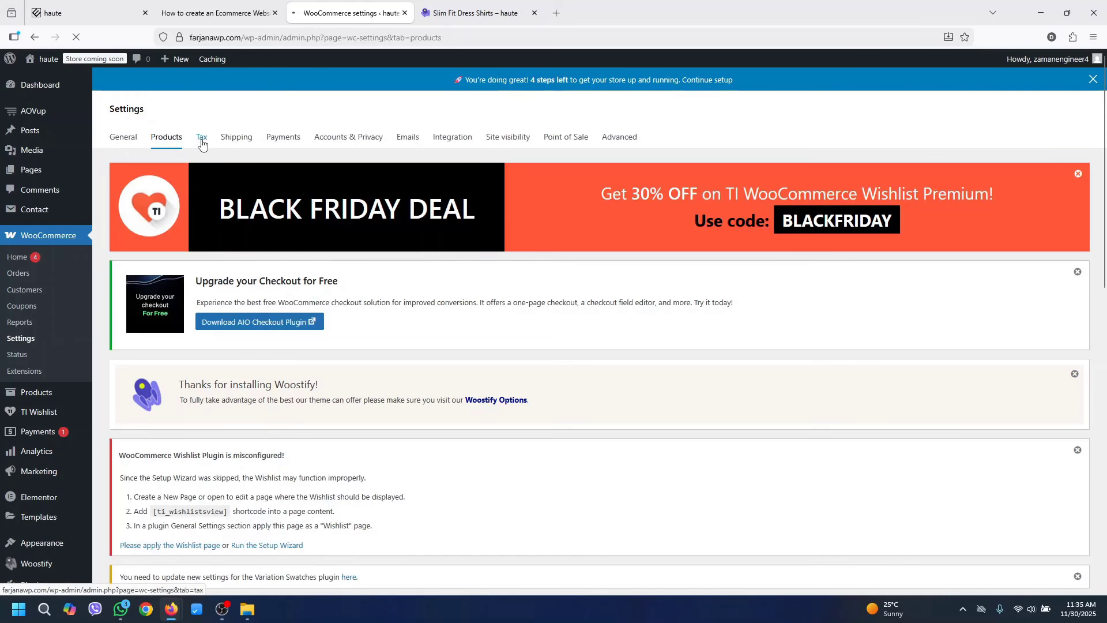
Open the WooCommerce tax options and keep the shipping tax class based on cart items
left_click(202, 141)
scroll(262, 277, "down", 2)
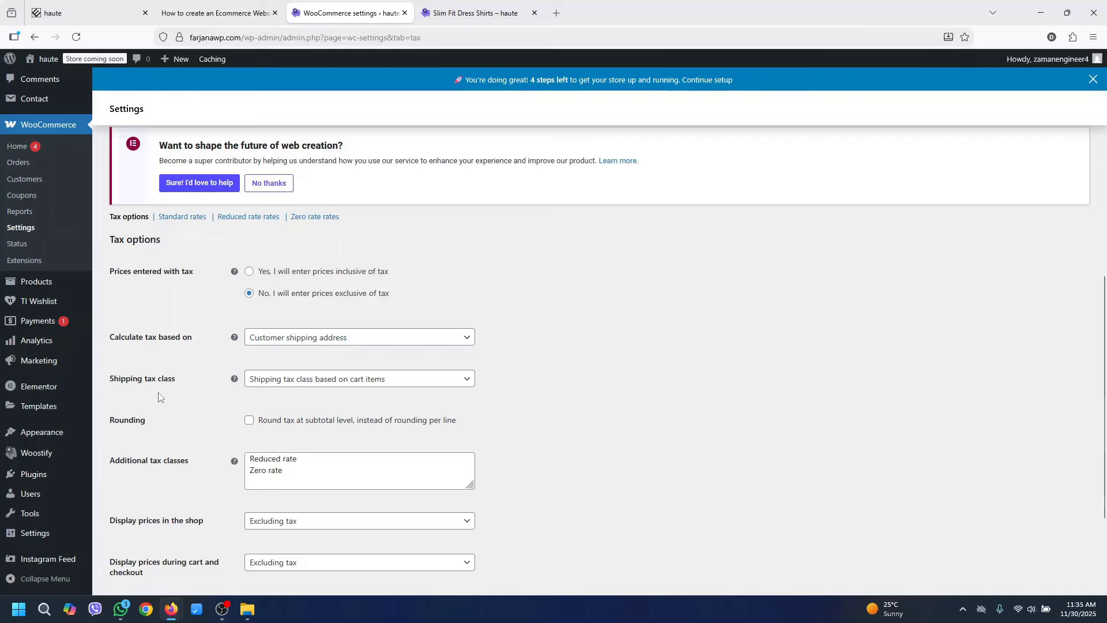
left_click(299, 380)
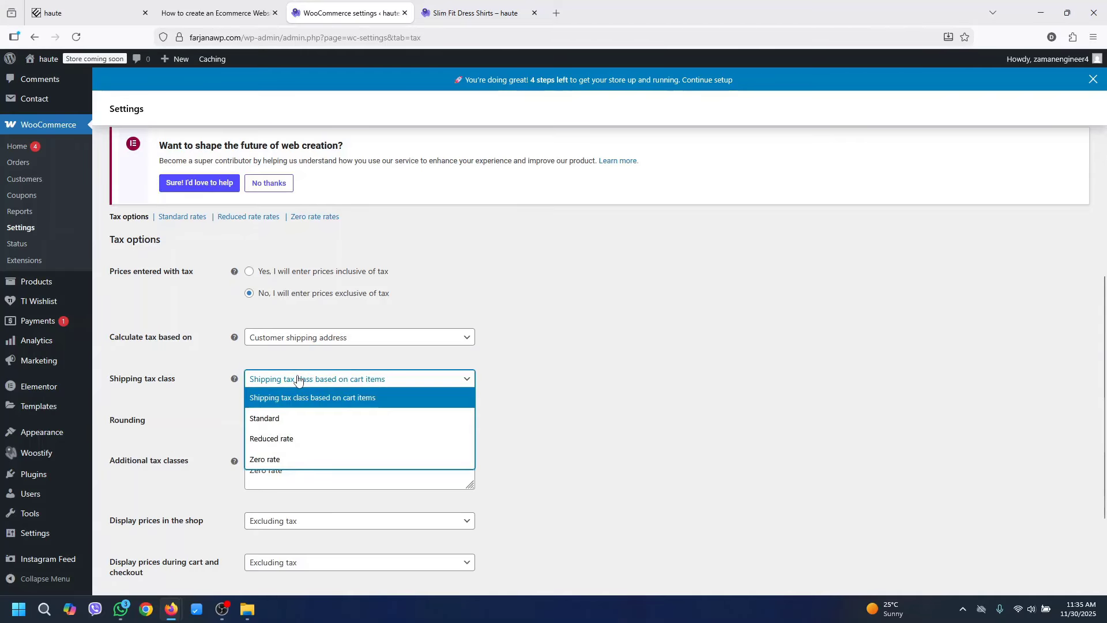
left_click(197, 401)
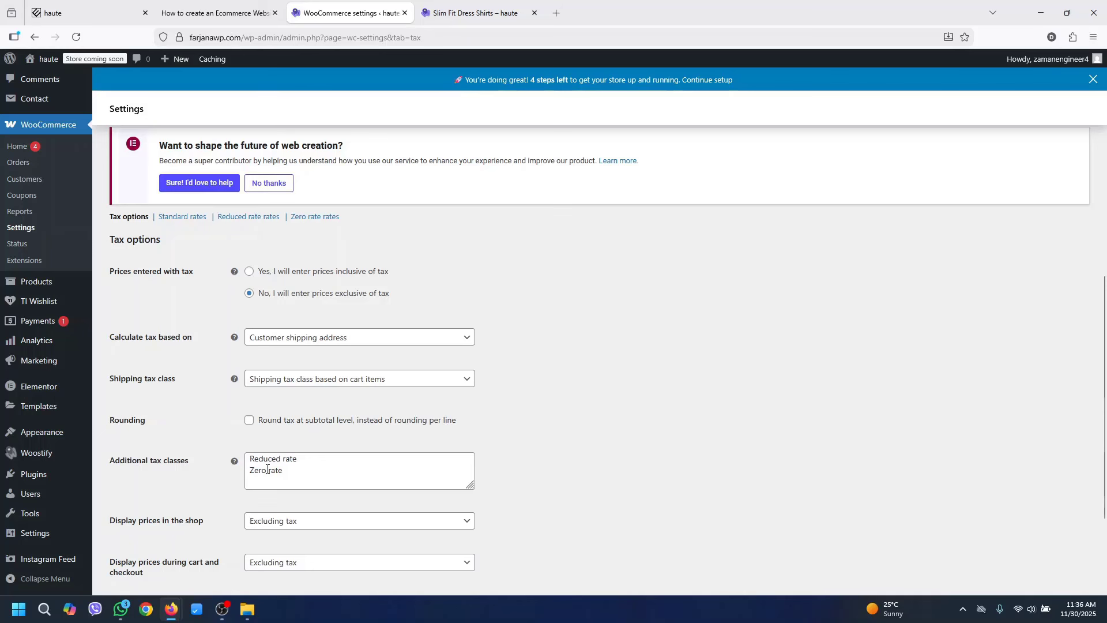
Add an empty line after Zero rate in the additional tax classes and save the tax options
left_click(292, 467)
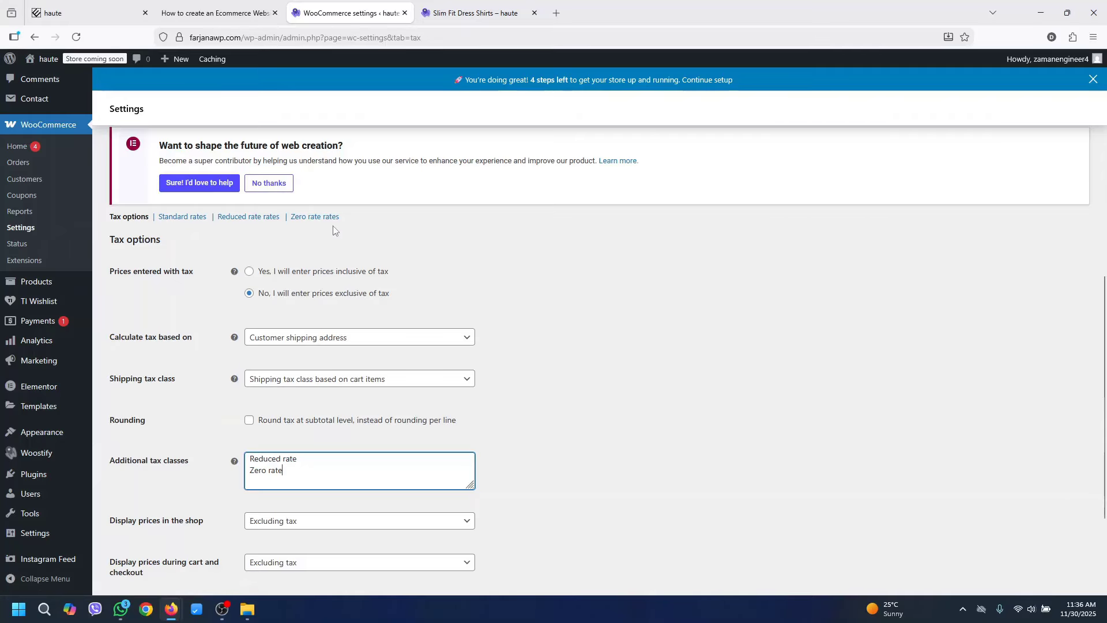
scroll(864, 393, "down", 2)
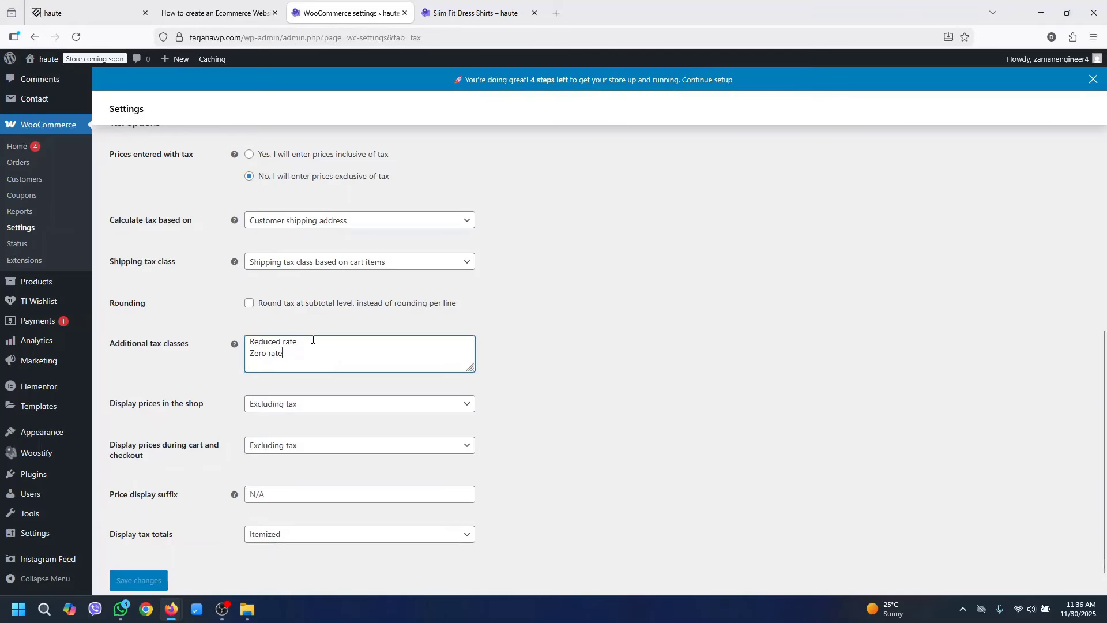
key("Return")
scroll(142, 536, "down", 1)
left_click(131, 549)
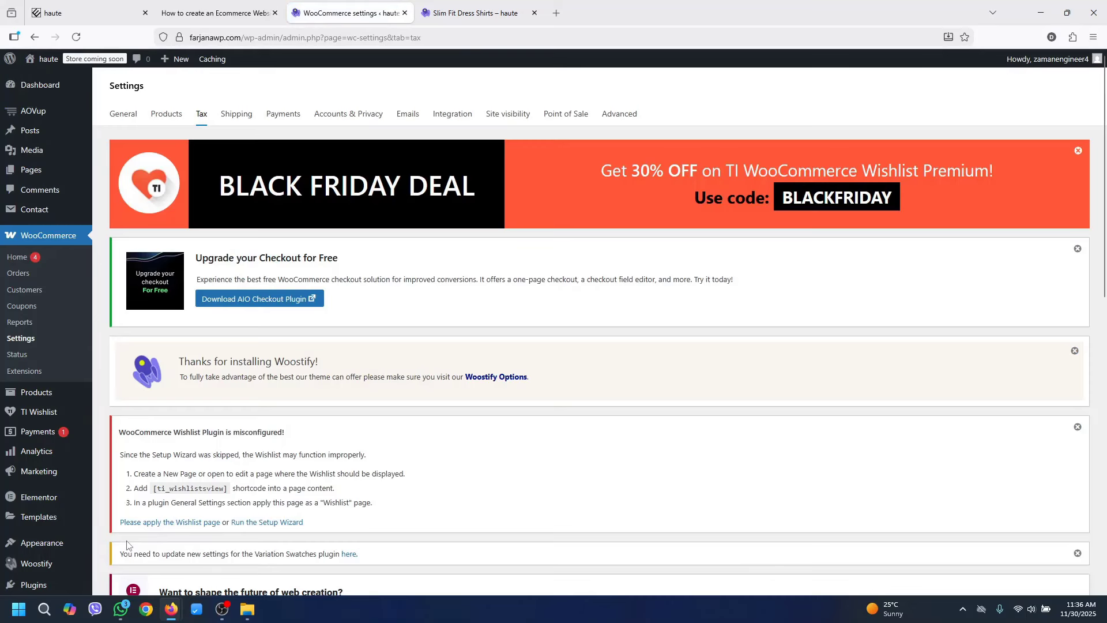
Open the Standard rates section of the WooCommerce tax settings and bring its tax rates table into view
left_click_drag(1104, 255, 1106, 442)
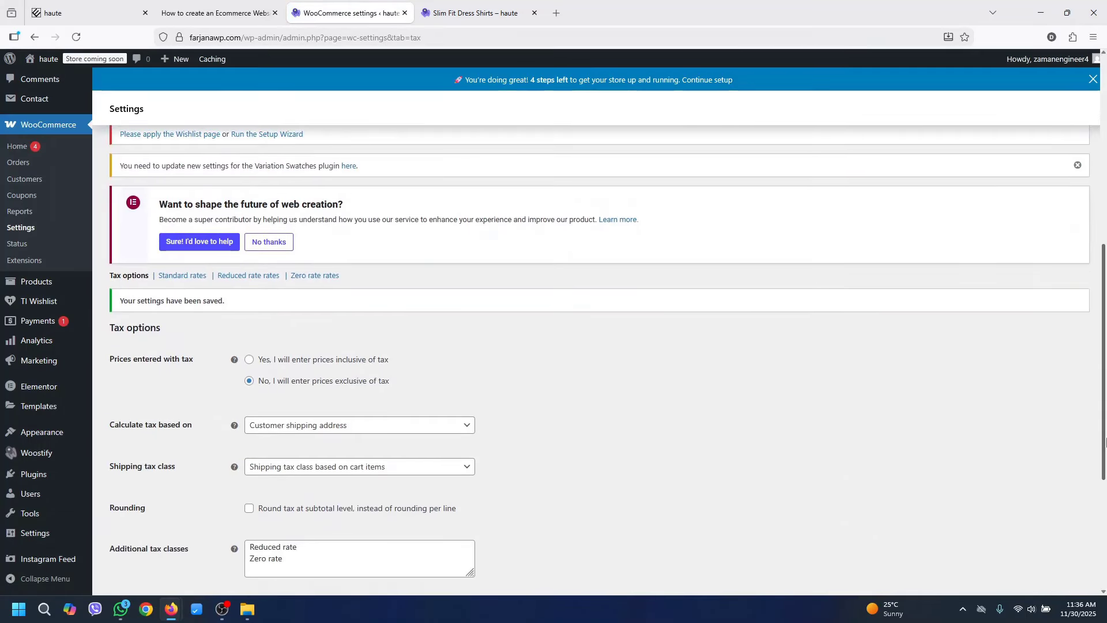
left_click(197, 276)
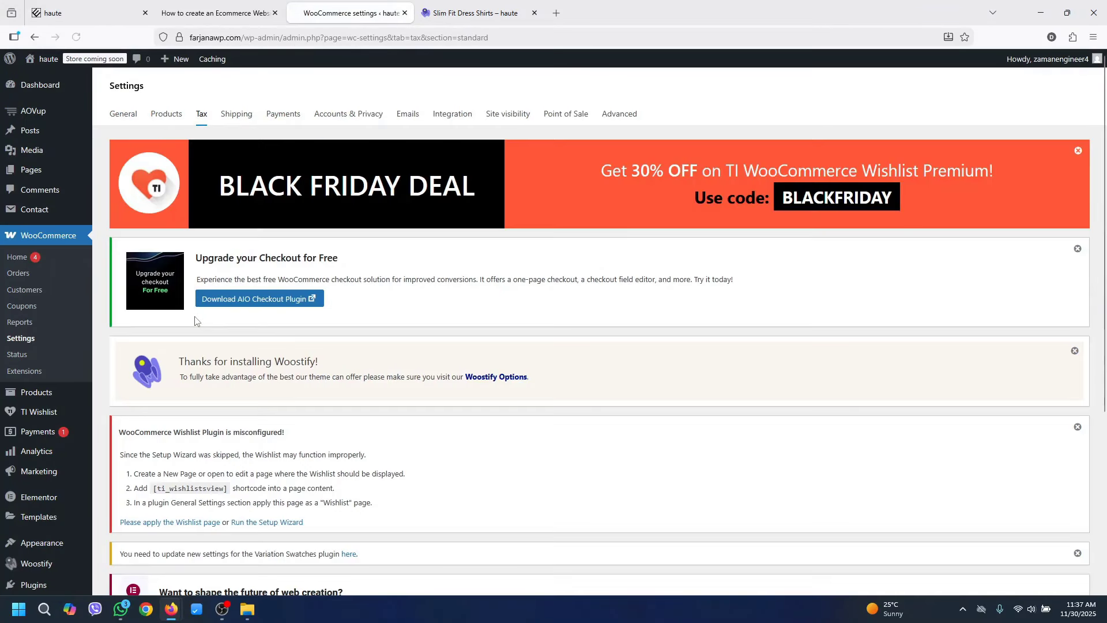
scroll(1070, 392, "down", 5)
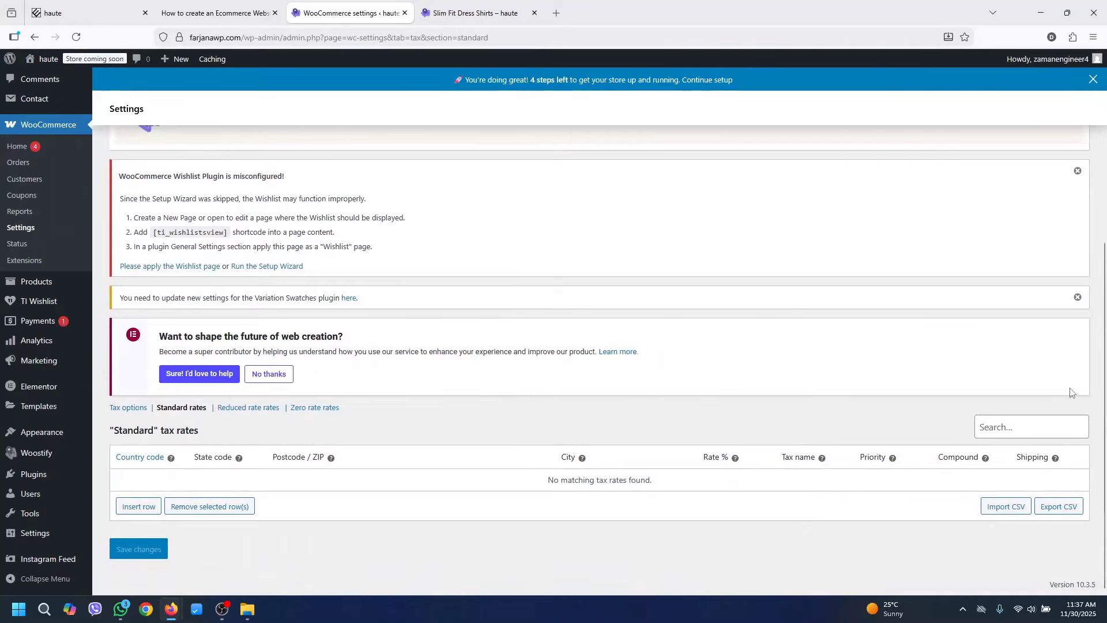
Dismiss the plugin, theme and Black Friday notices above the standard tax rates, and decline the Elementor contributor request
left_click(1077, 297)
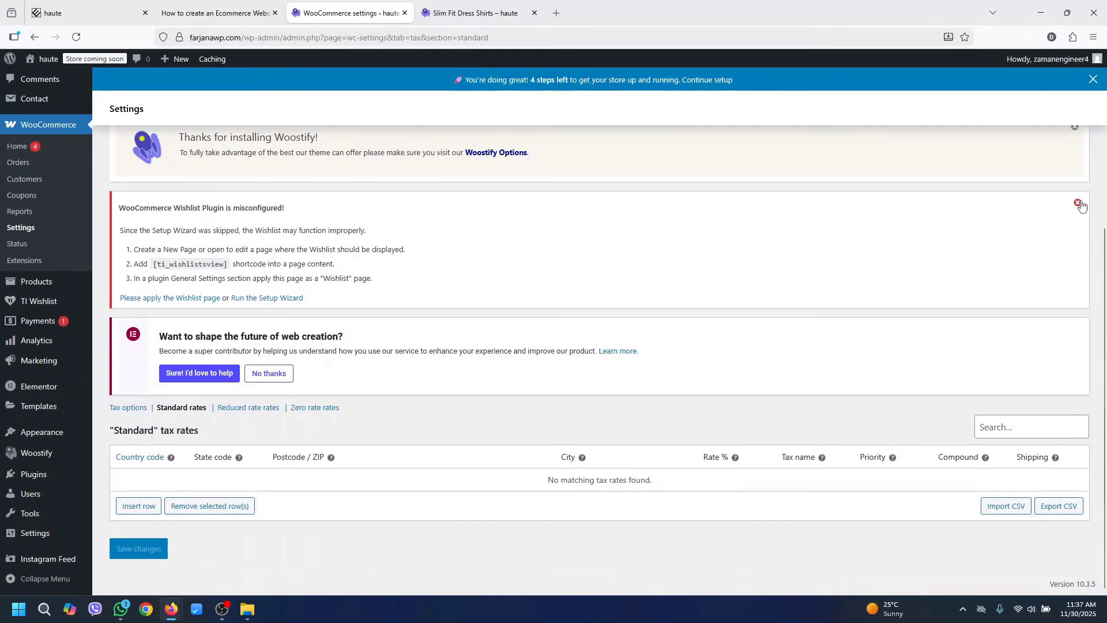
left_click(1079, 204)
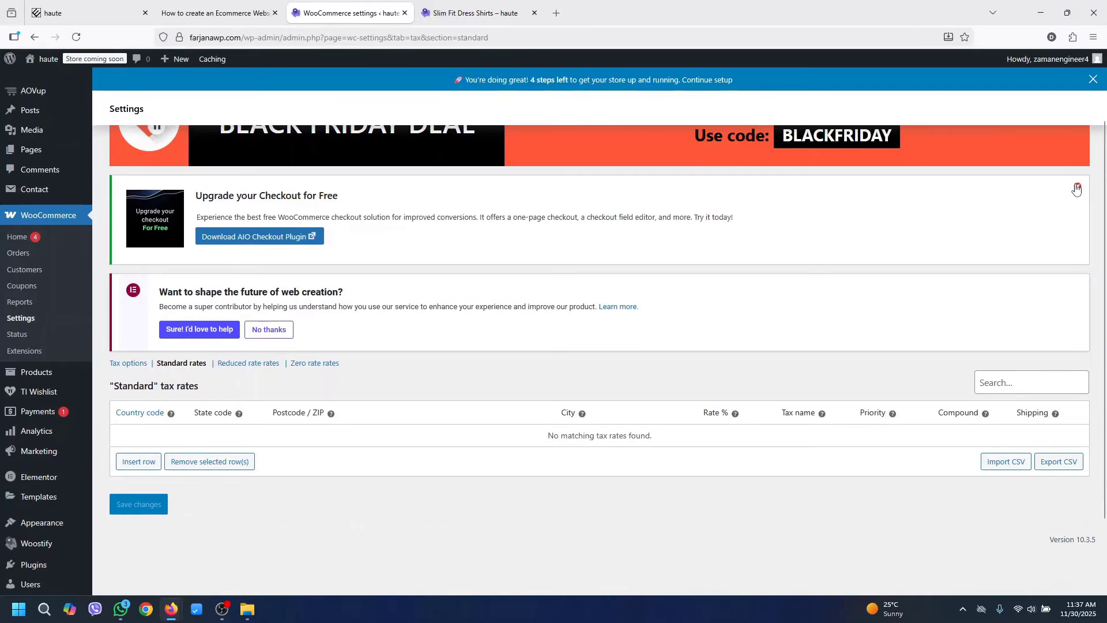
left_click(1077, 186)
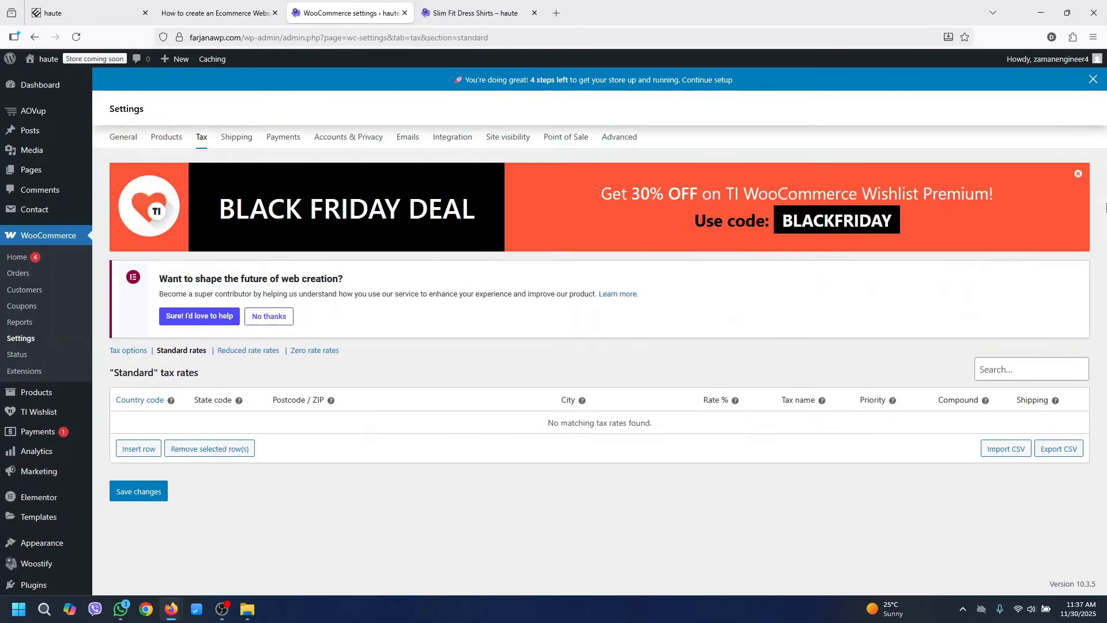
left_click(1078, 174)
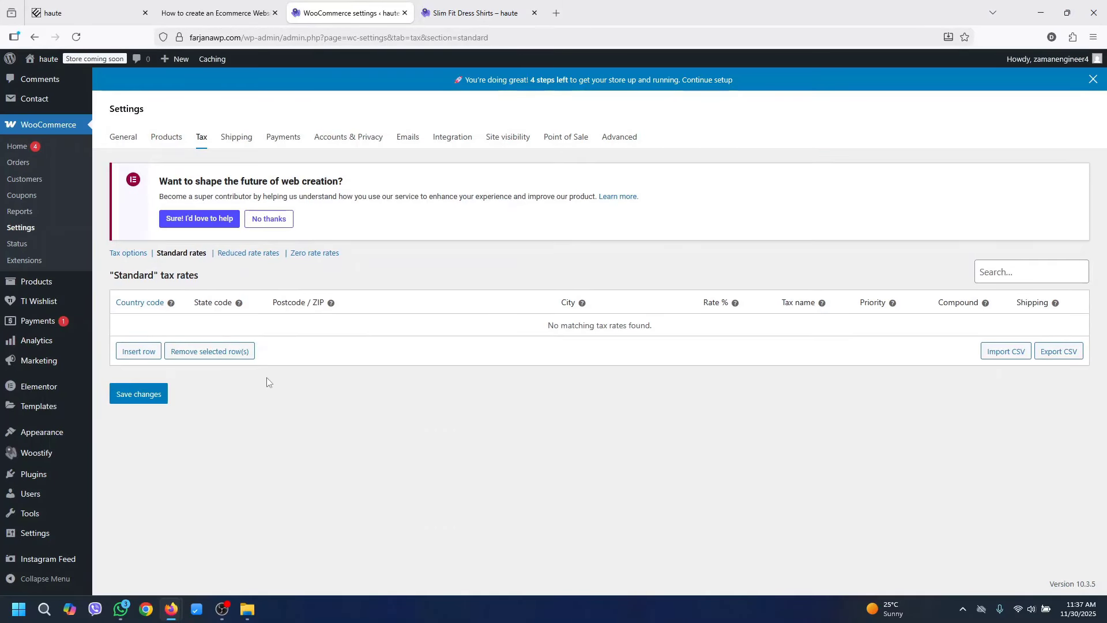
left_click(268, 222)
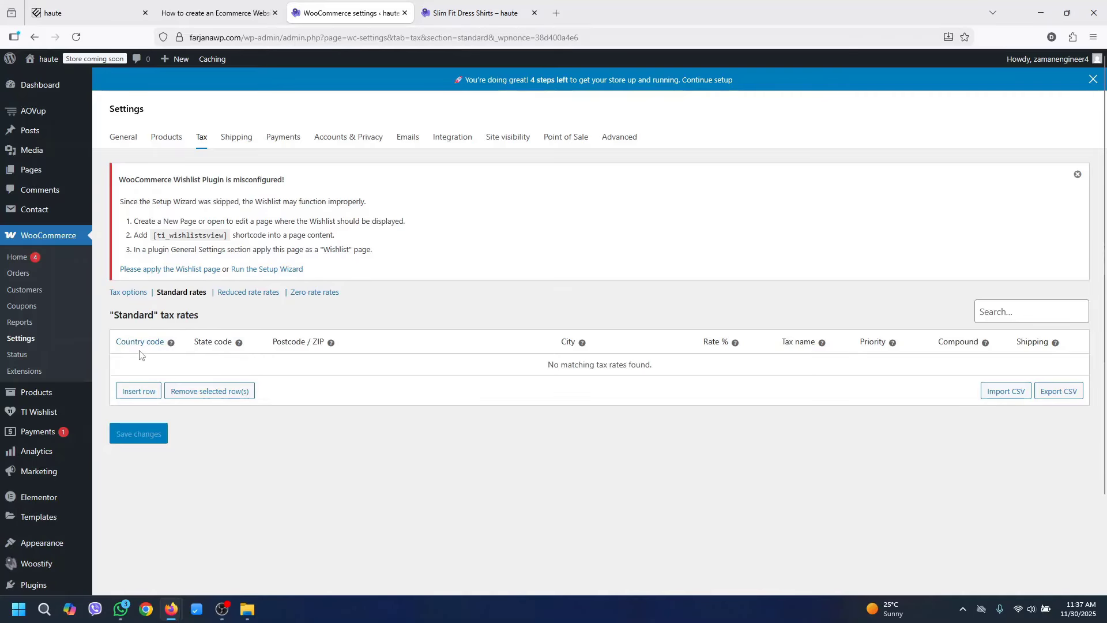
Insert an empty row into the standard tax rates table
left_click(143, 392)
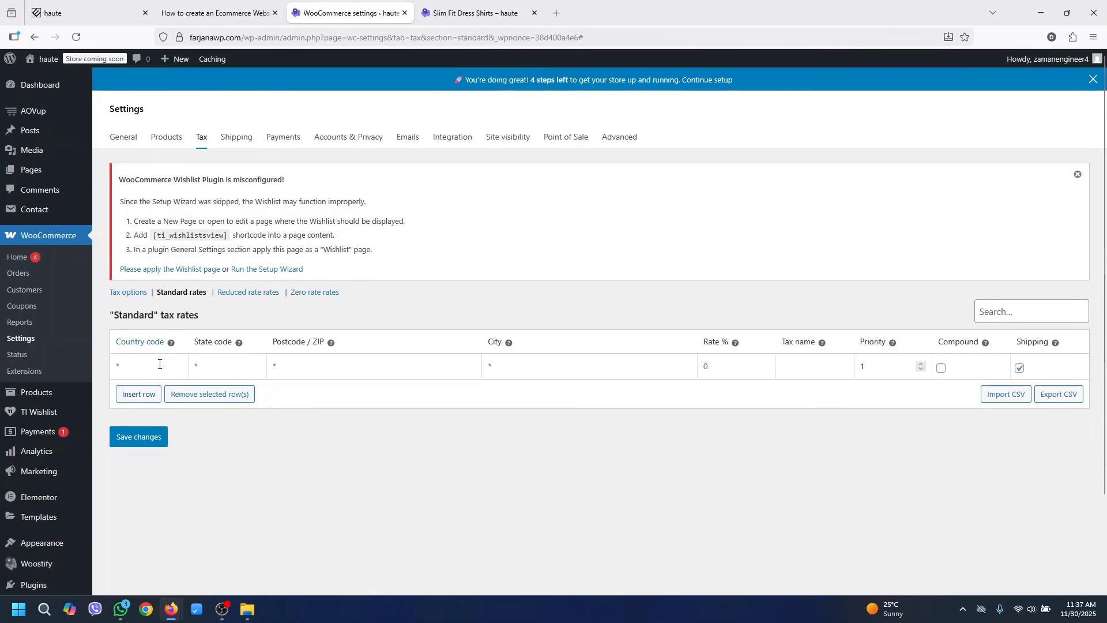
left_click(153, 371)
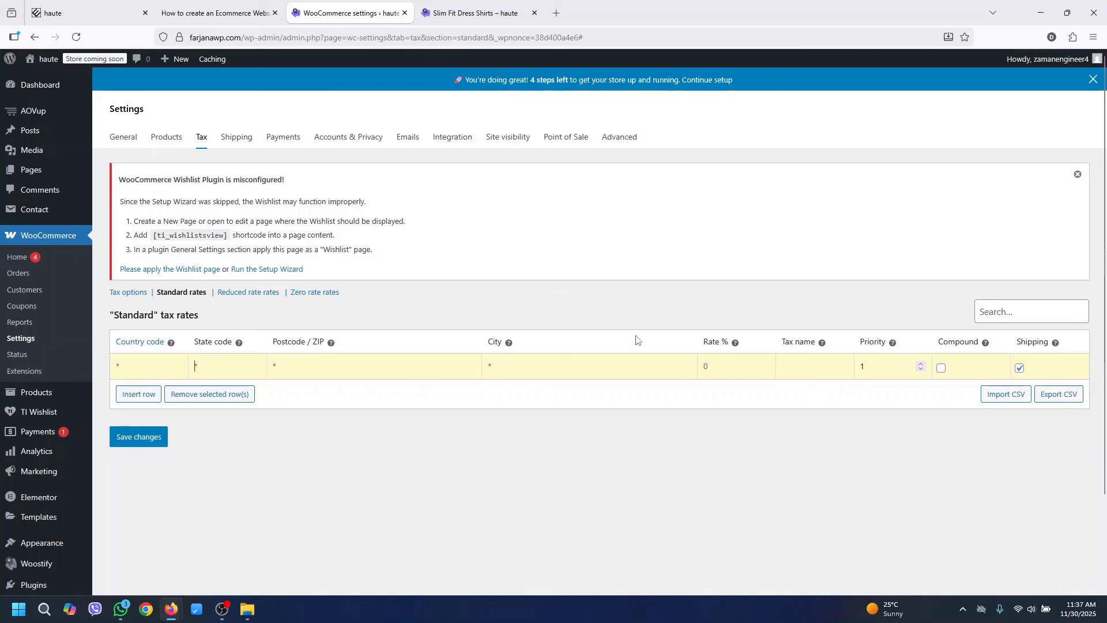
Search the web in a new browser tab for "taxjar tax rate united states"
left_click(556, 13)
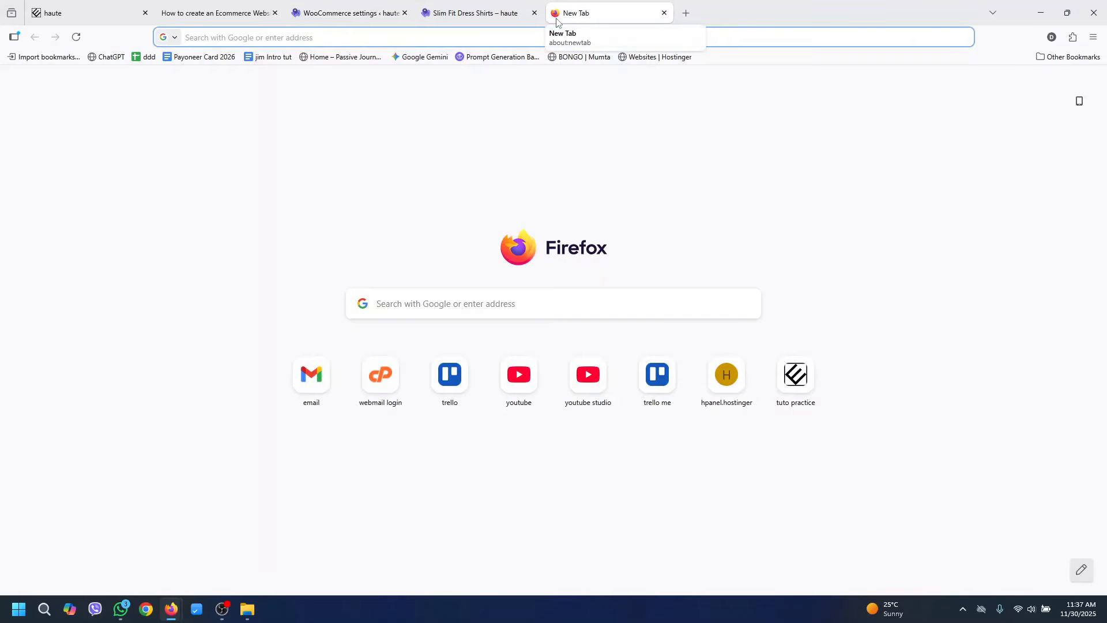
type("taxjar")
key("Down")
key("BackSpace")
key("BackSpace")
key("BackSpace")
key("BackSpace")
key("BackSpace")
key("BackSpace")
key("BackSpace")
key("BackSpace")
key("BackSpace")
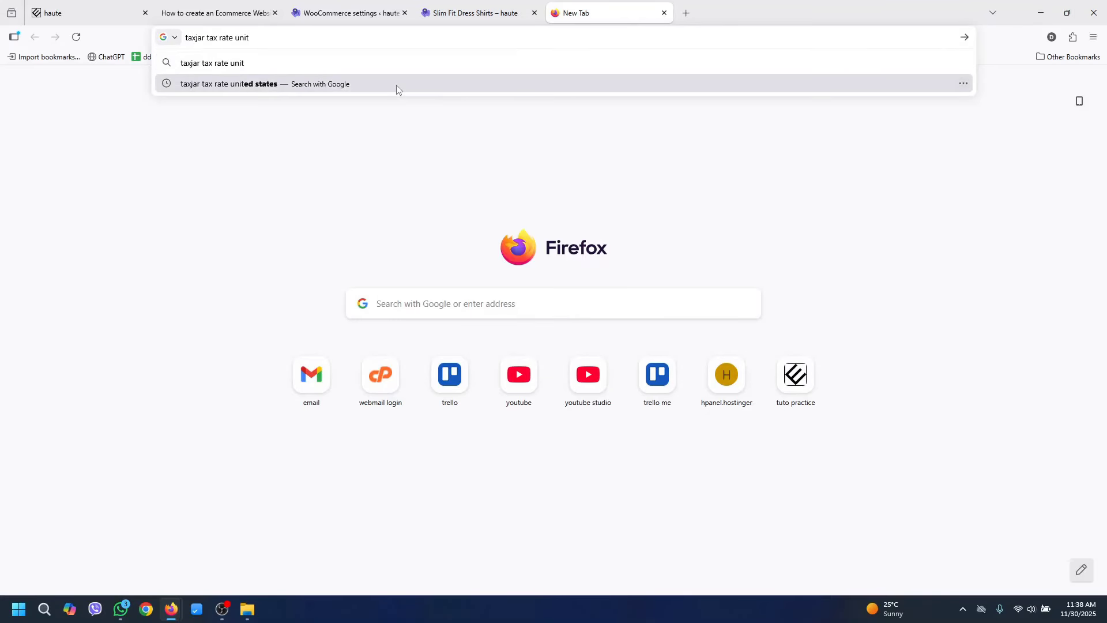
left_click(396, 85)
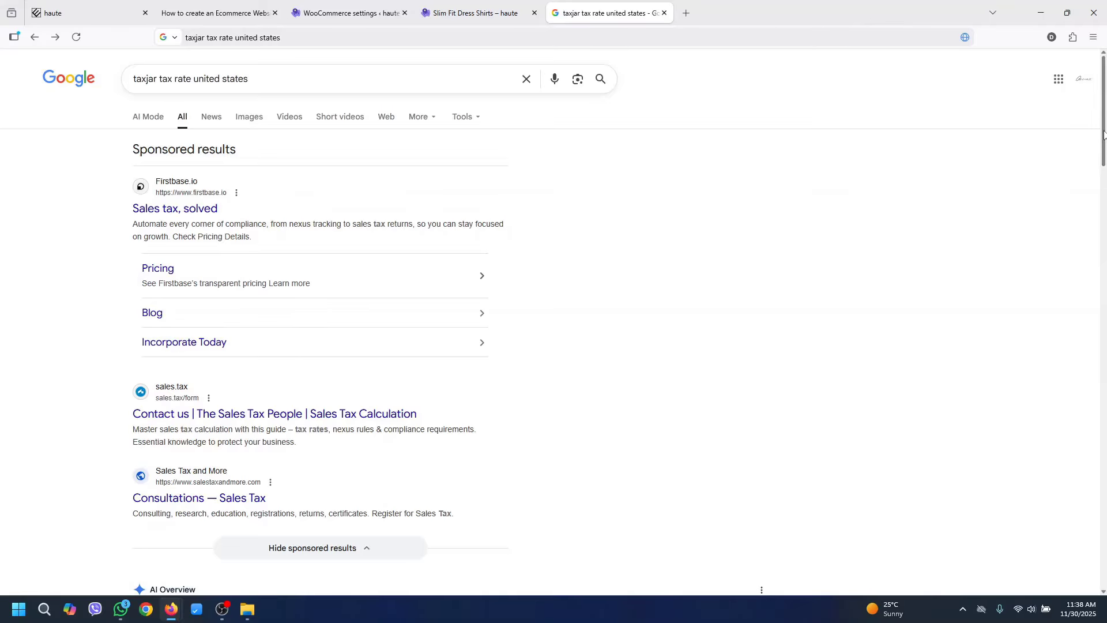
Open TaxJar's State page from the search results and view the map of state sales tax rates
left_click_drag(1105, 139, 1106, 271)
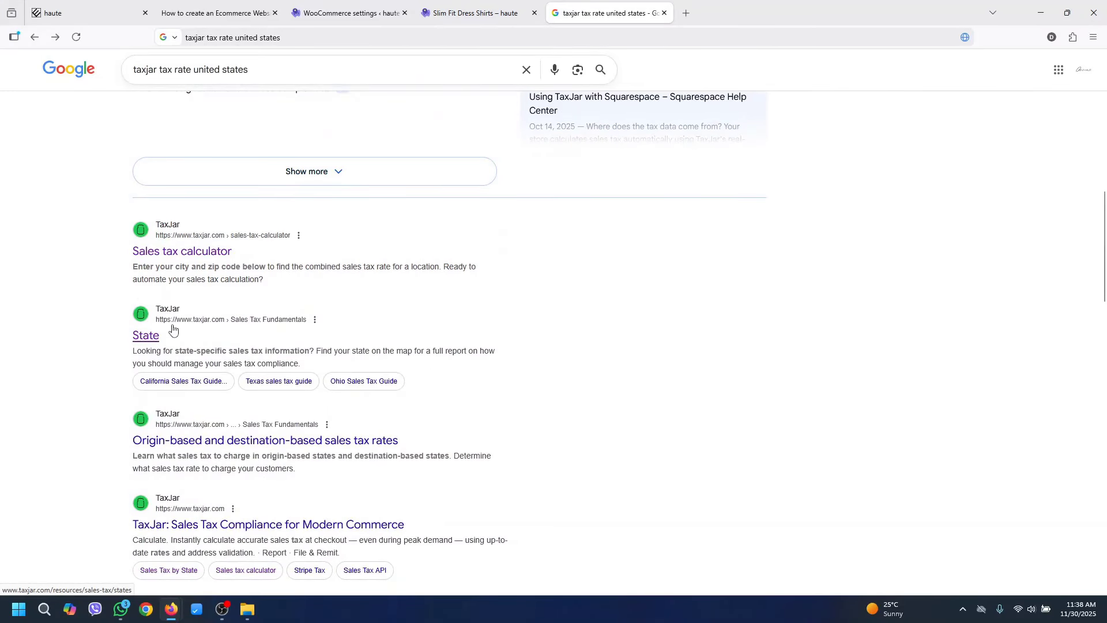
left_click(153, 339)
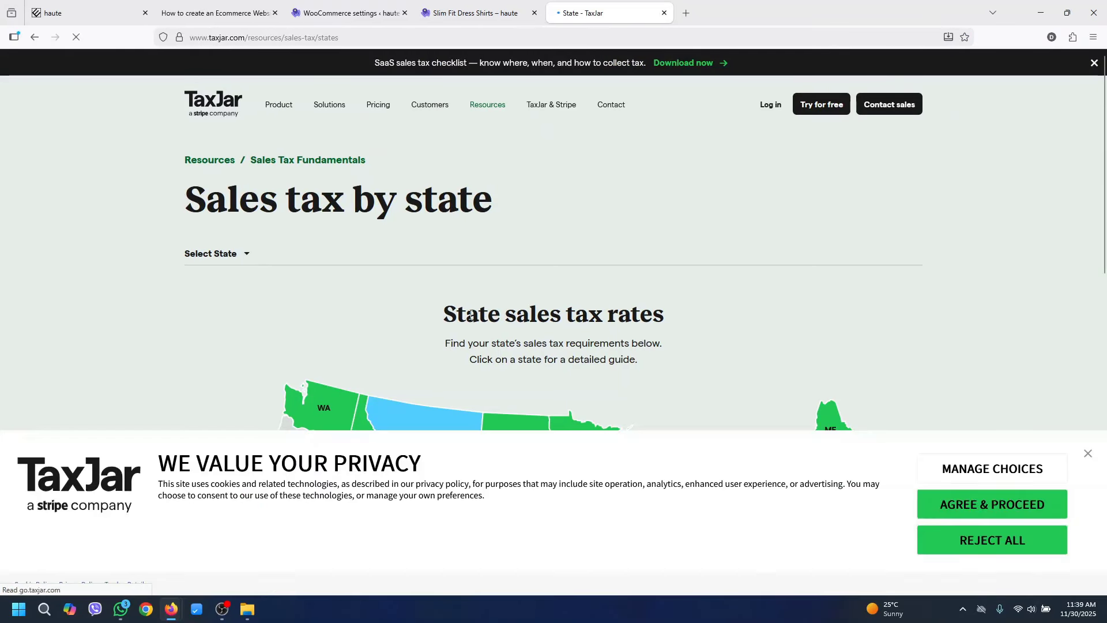
scroll(328, 286, "down", 3)
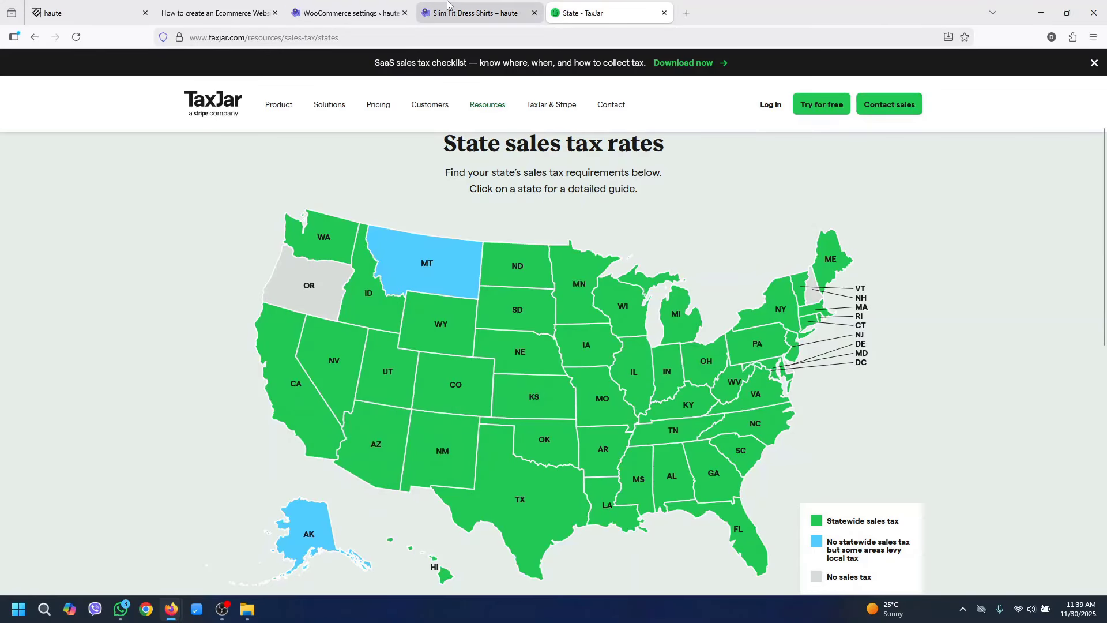
Return to the WooCommerce tax rates, fill the row with country US, state CA, rate 7.25 and name Tax without shipping, and save it
left_click(470, 13)
left_click(215, 13)
left_click(349, 13)
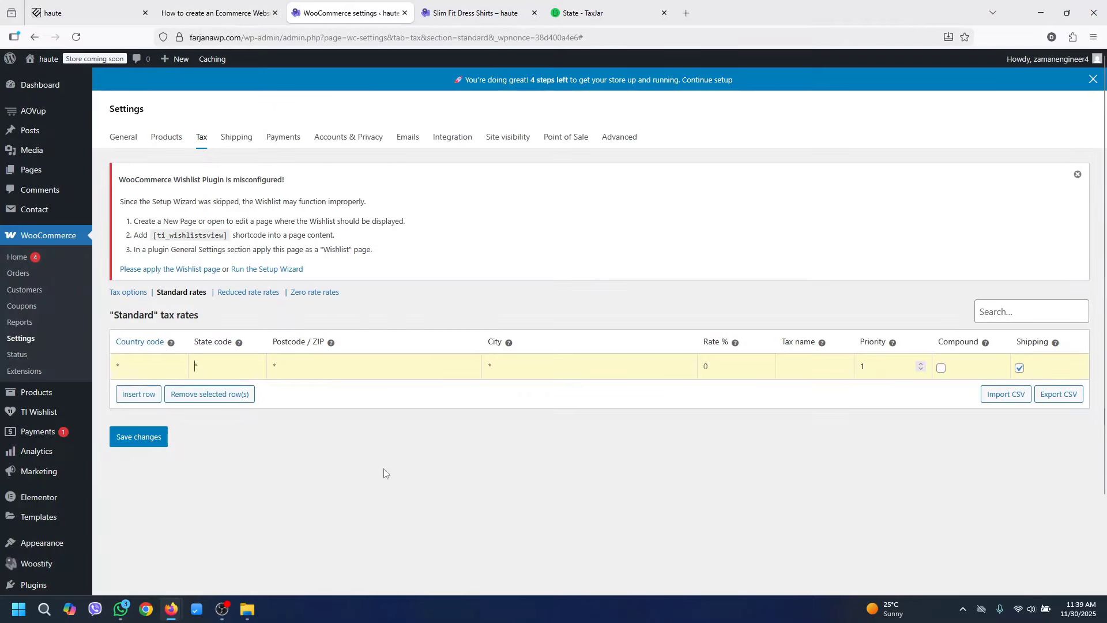
left_click(219, 372)
type("CA")
left_click(731, 367)
type("7.")
type("25")
left_click(148, 370)
type("USA")
left_click(1020, 368)
left_click(814, 358)
left_click(140, 438)
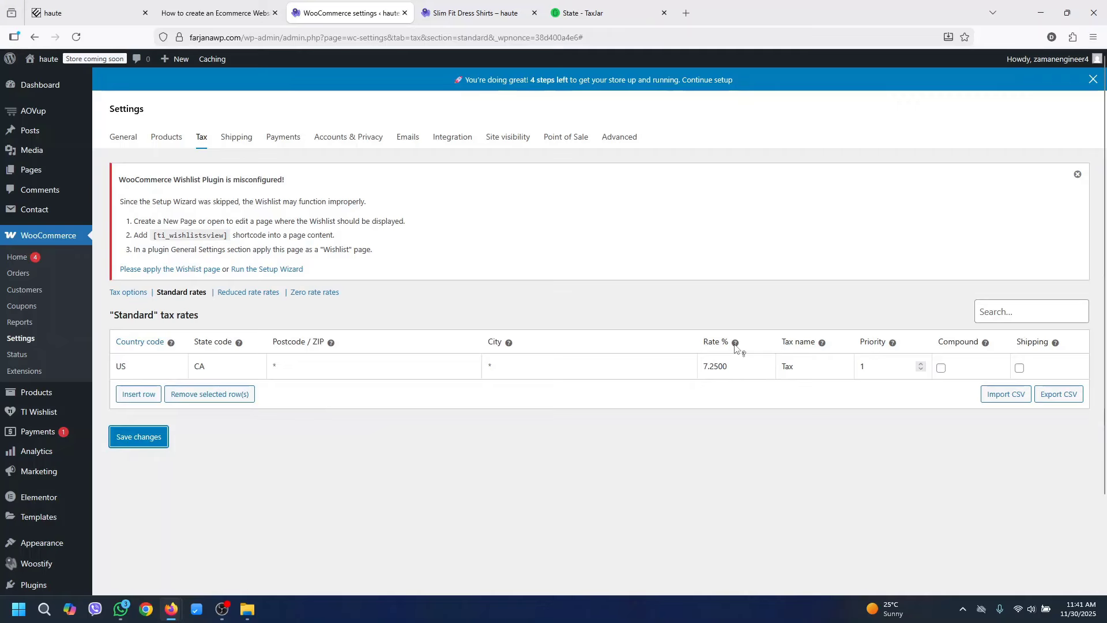
Insert a second standard tax rate row, check Texas on the TaxJar map and set the row's state code to TX
mouse_move(736, 344)
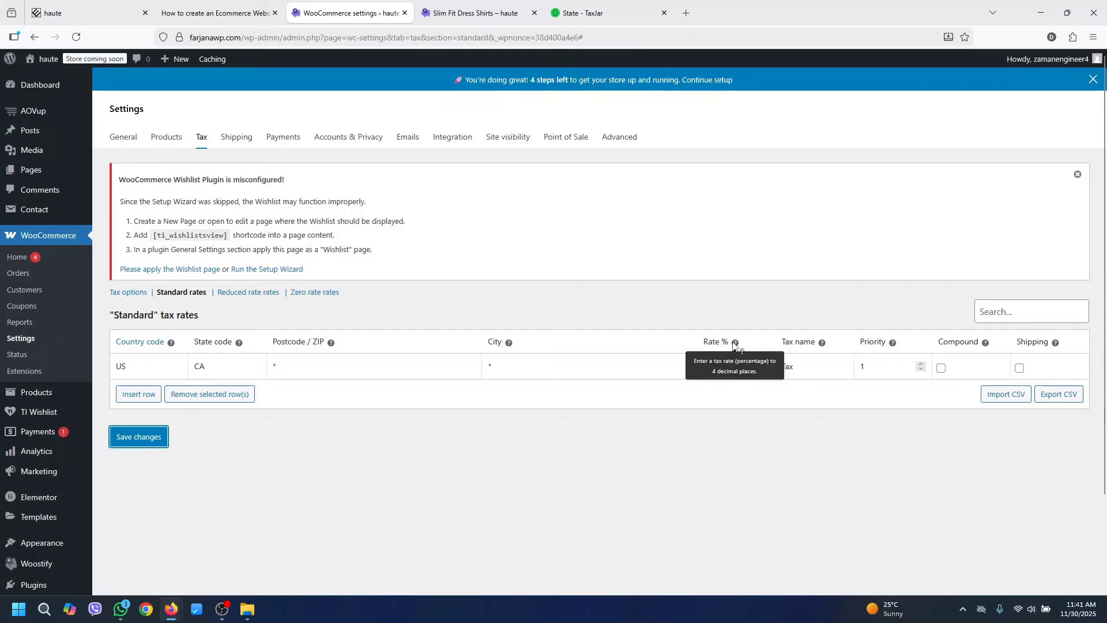
left_click(151, 399)
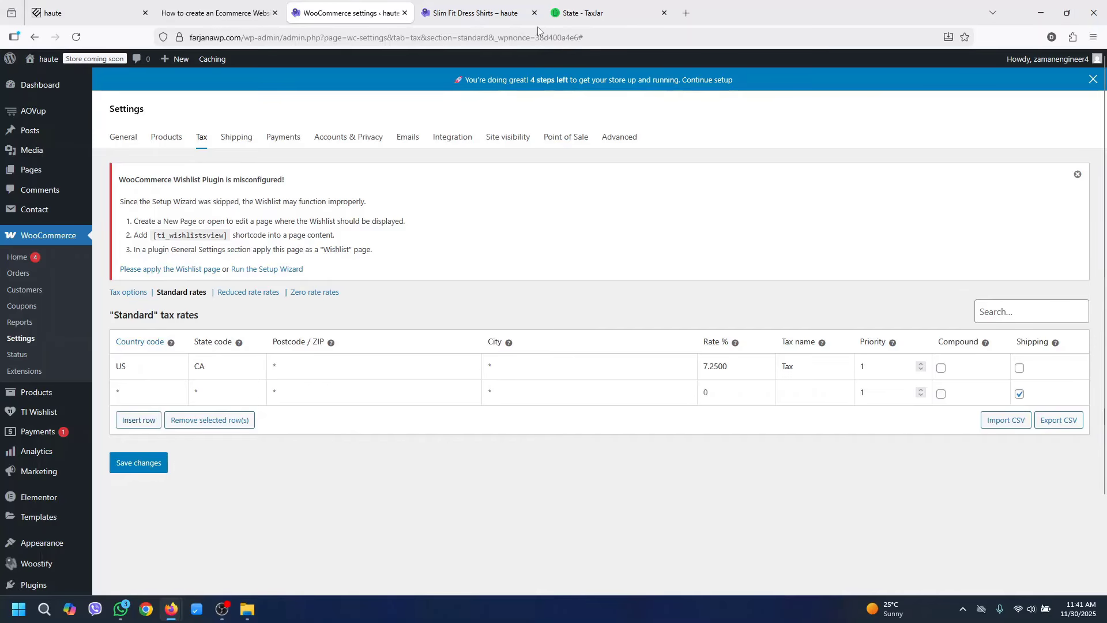
left_click(583, 12)
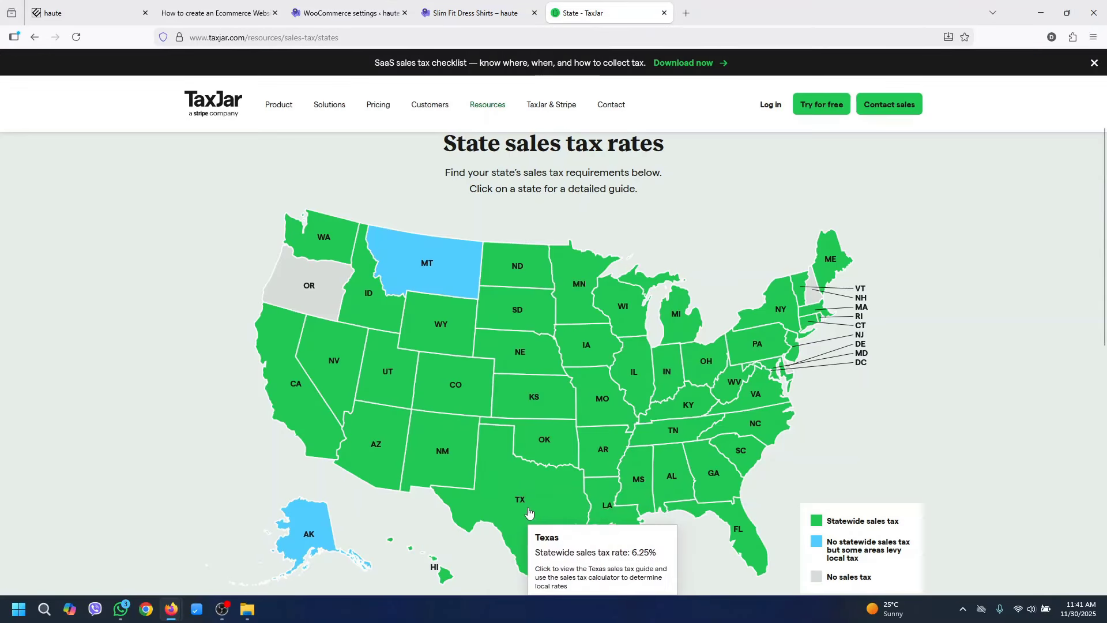
left_click(349, 13)
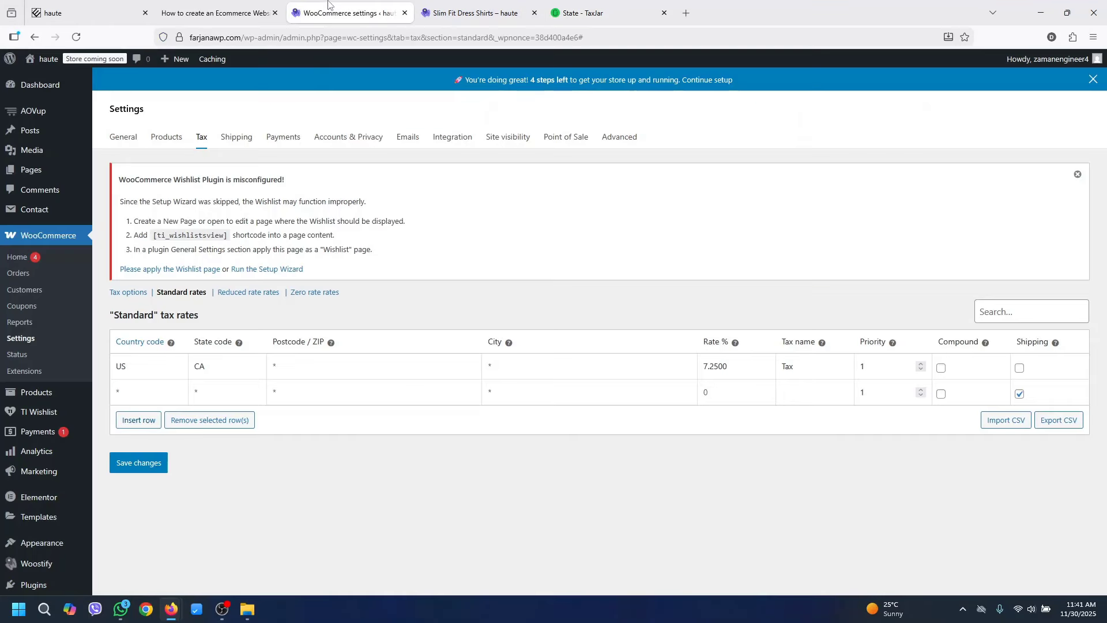
left_click(221, 396)
type("T")
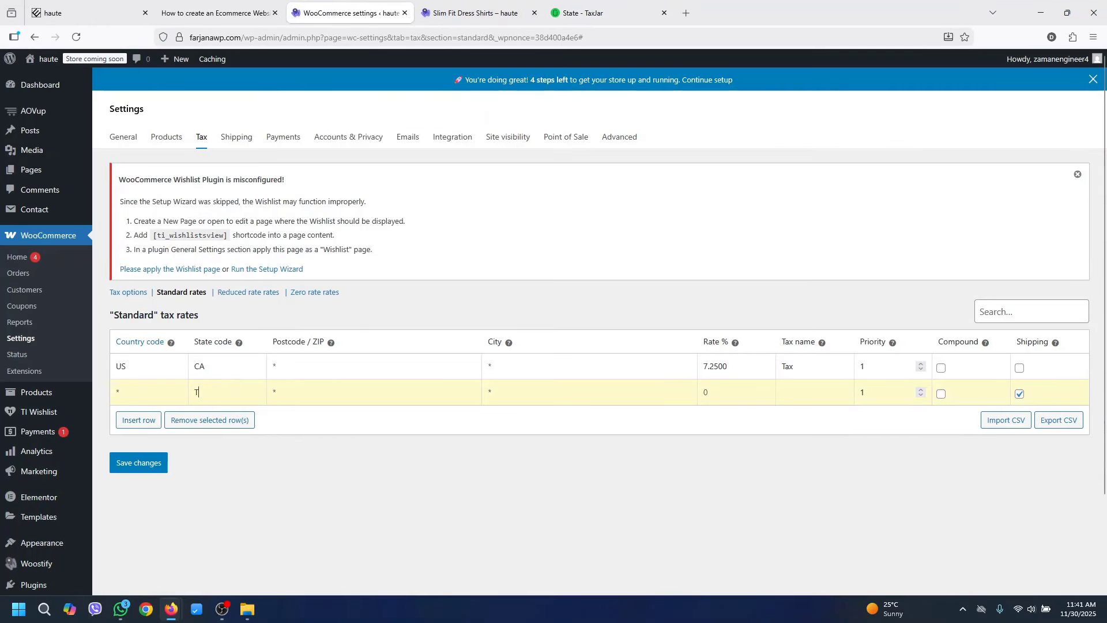
type("X")
Recheck Texas on the TaxJar map and complete the TX row with country US, rate 6.2500, name Tax and shipping disabled
left_click(597, 11)
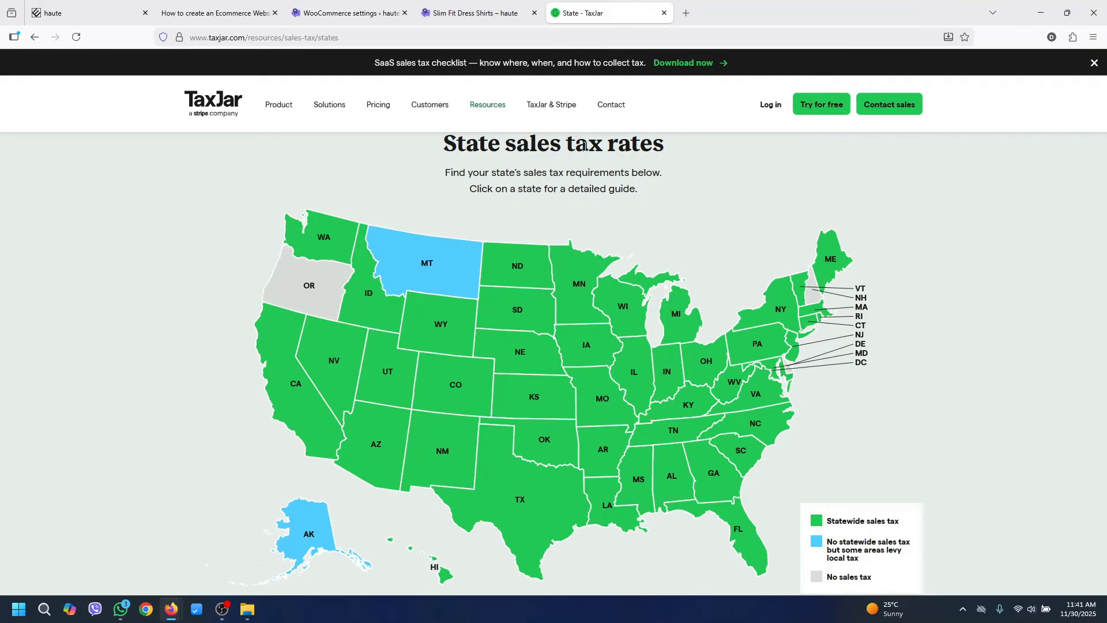
mouse_move(515, 497)
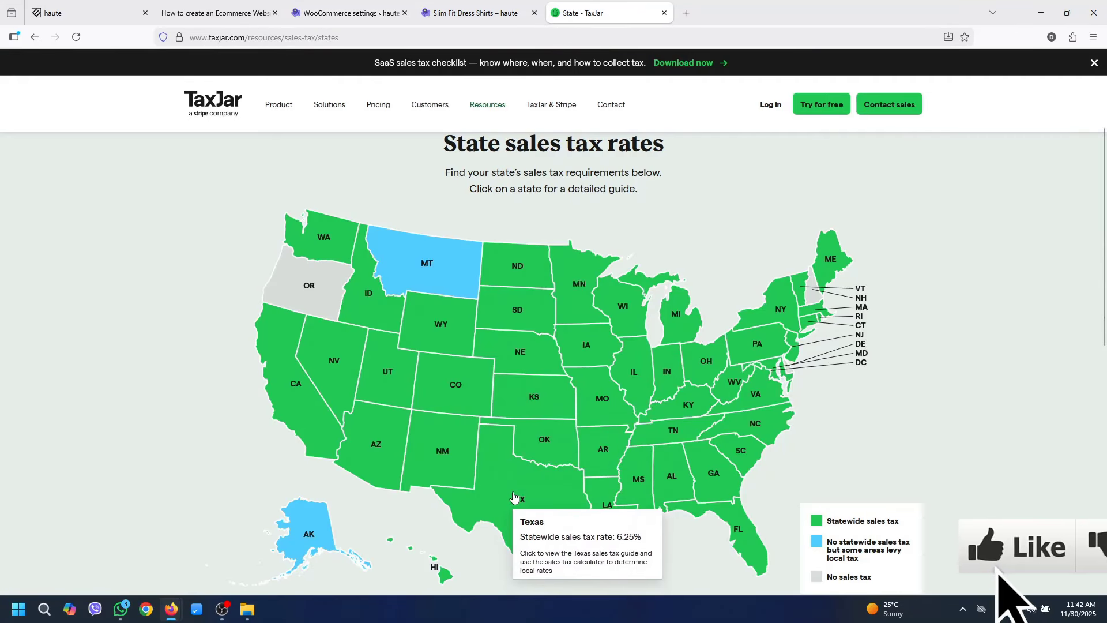
left_click(346, 13)
left_click(734, 391)
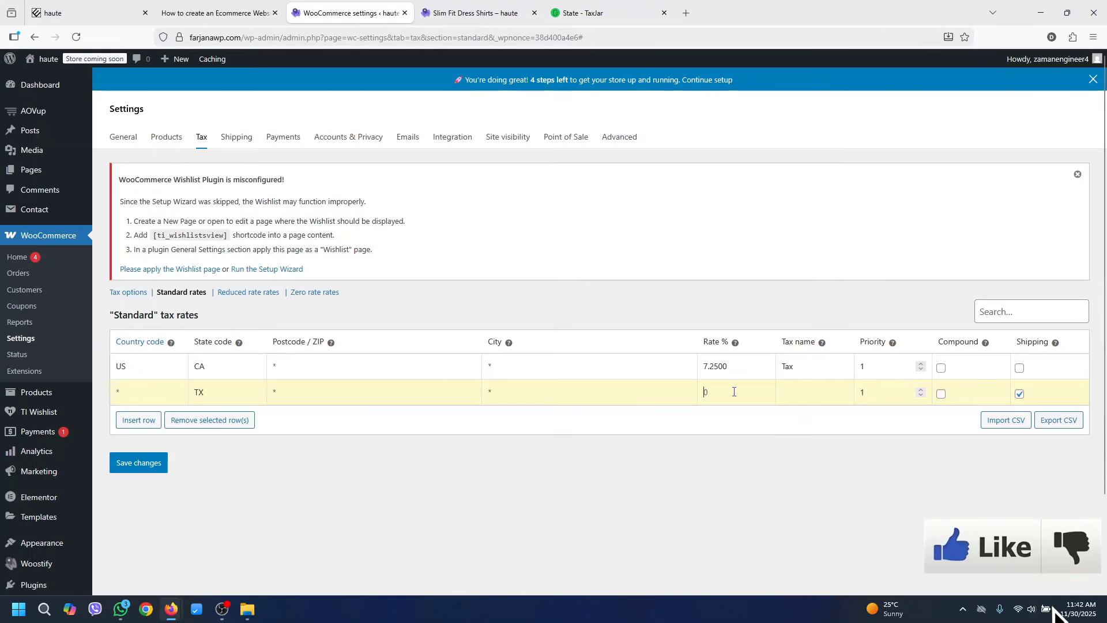
type("6.2")
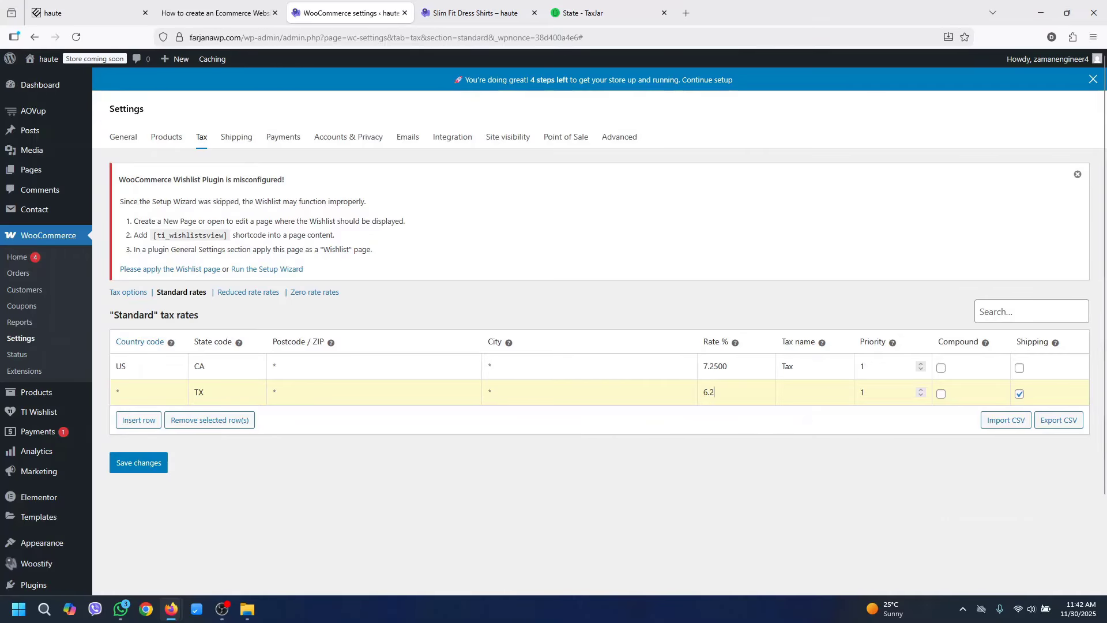
type("500")
left_click(822, 402)
left_click(1020, 394)
left_click(139, 391)
Look up New York on TaxJar, add a US, NY row with rate 4.0000, name Tax and shipping disabled, and save the rates
left_click(138, 419)
left_click(583, 13)
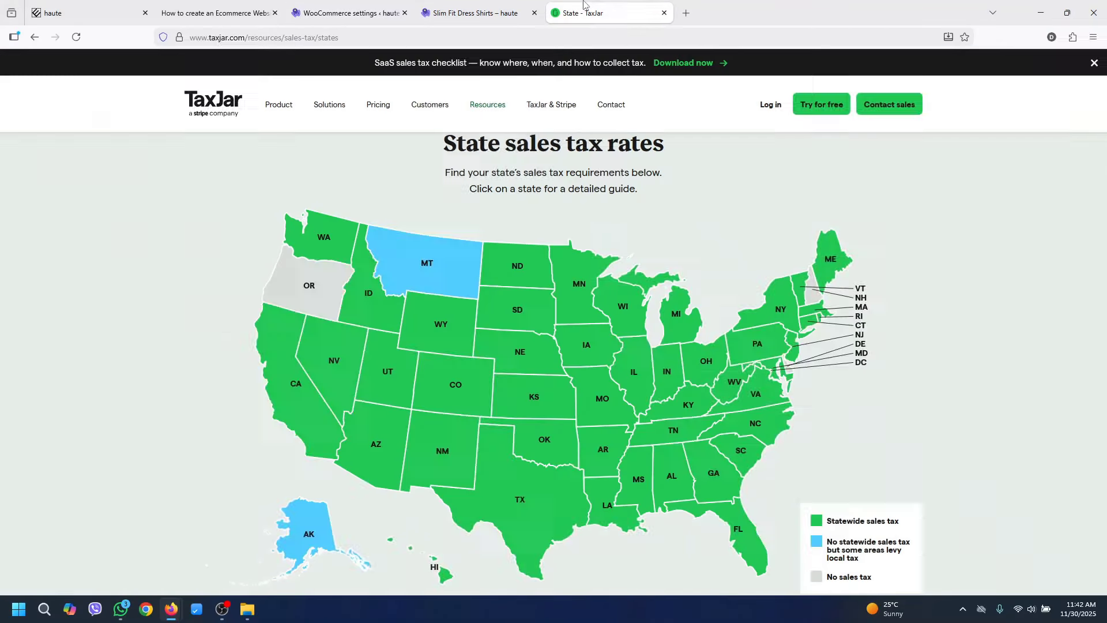
mouse_move(779, 306)
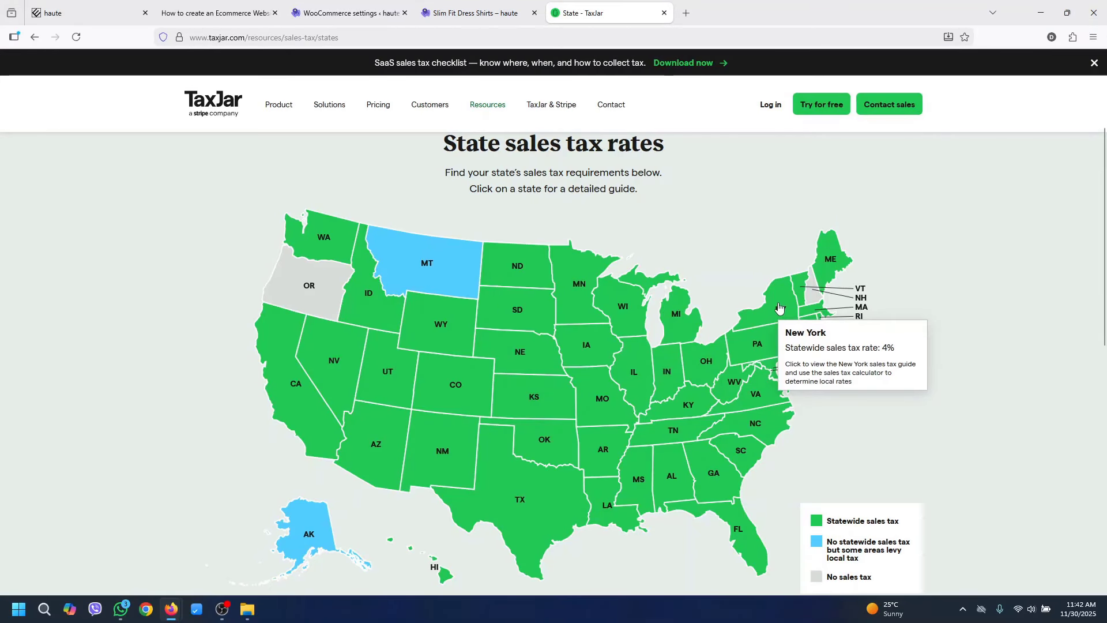
left_click(346, 12)
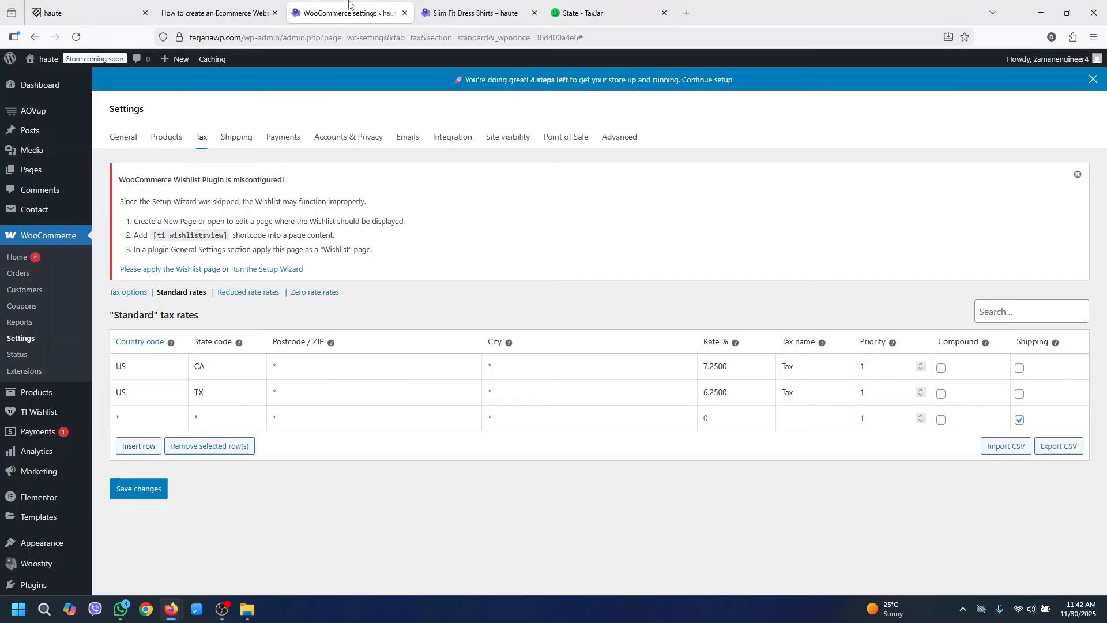
left_click(139, 491)
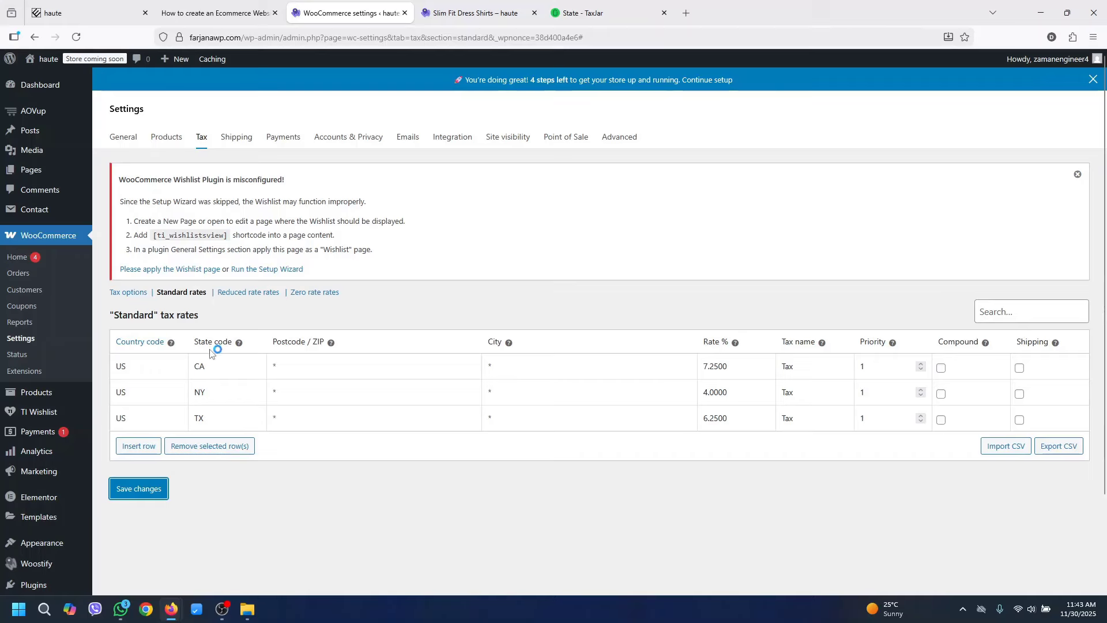
left_click(294, 369)
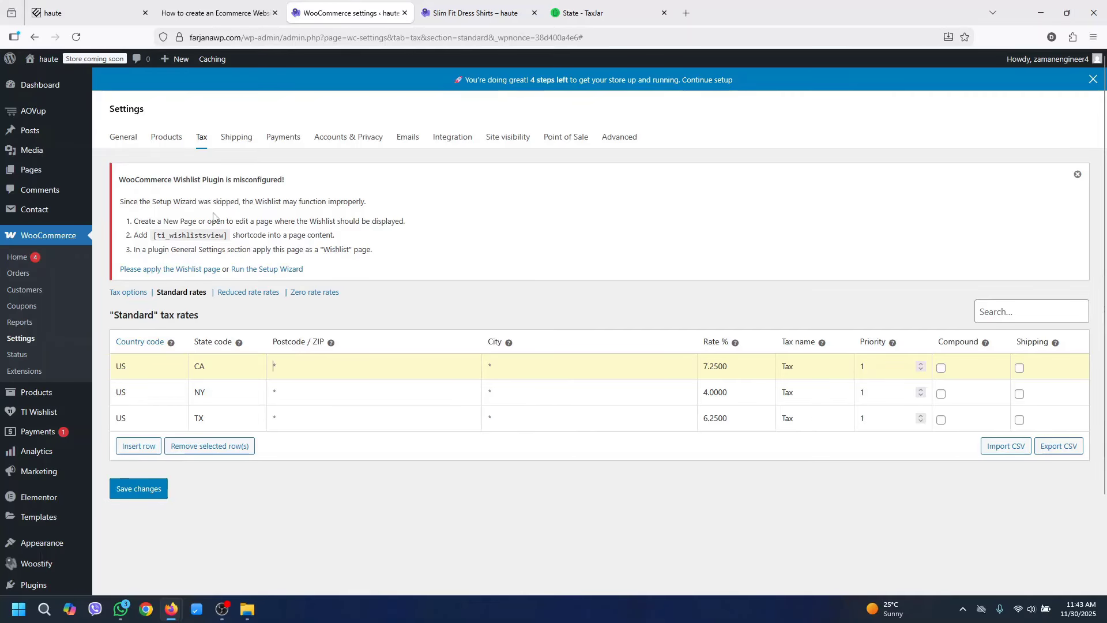
Add a WooCommerce shipping zone named California and limit its region to California, United States (US)
left_click(245, 141)
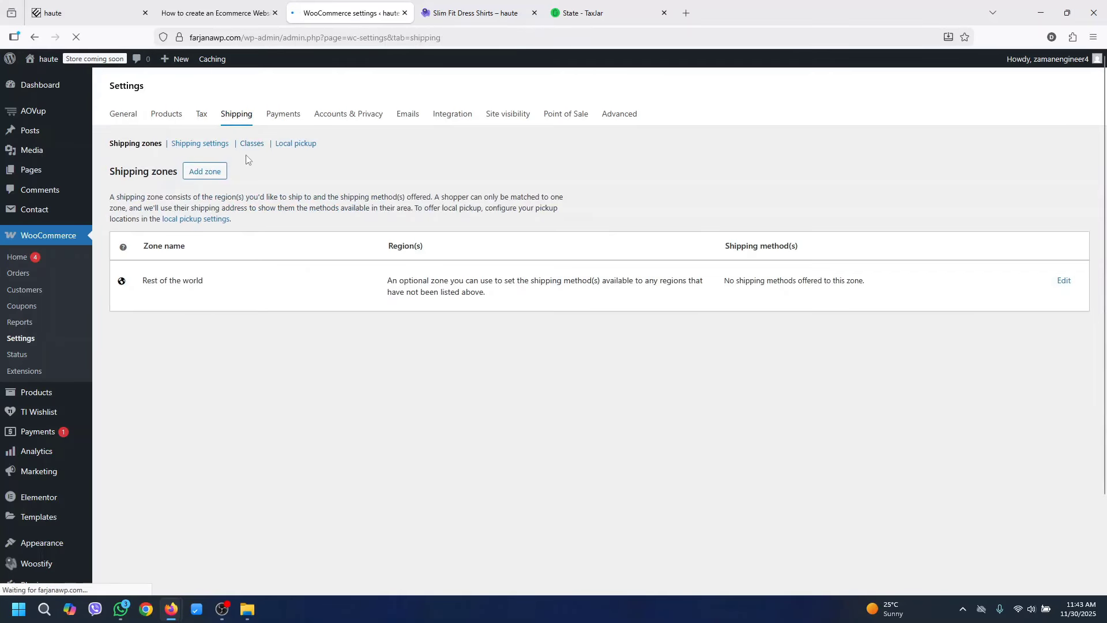
scroll(766, 445, "down", 1)
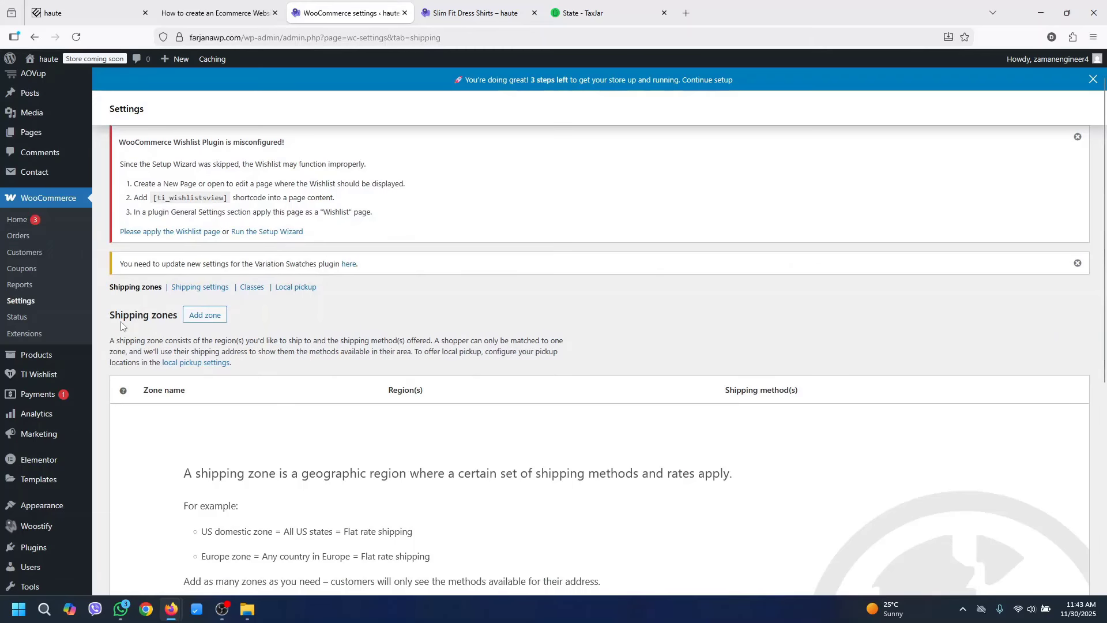
left_click(202, 318)
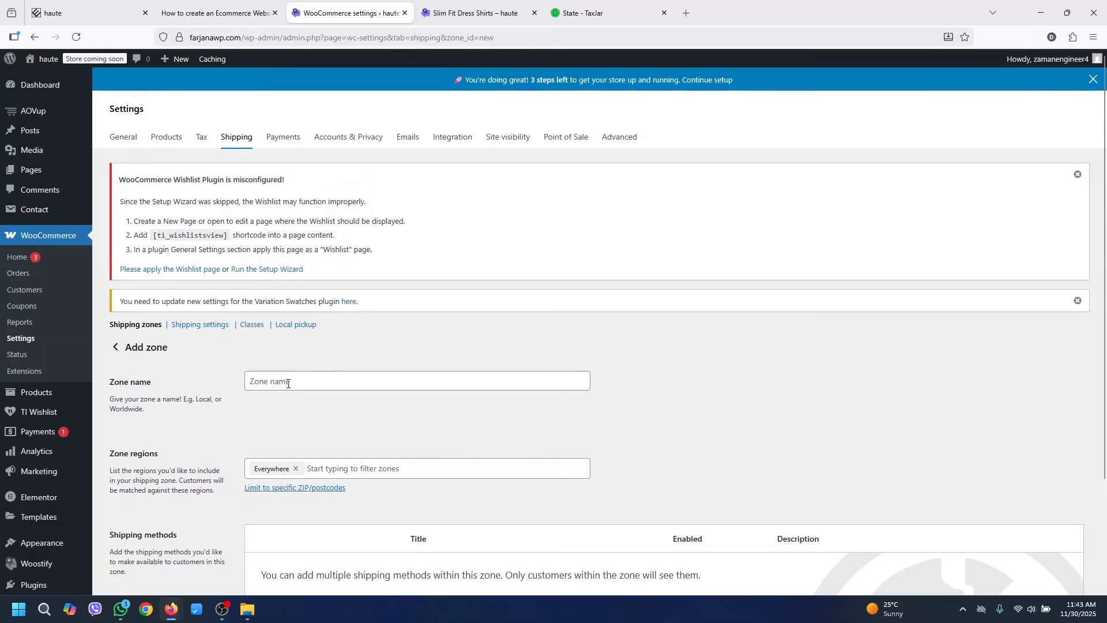
left_click(289, 384)
type("California")
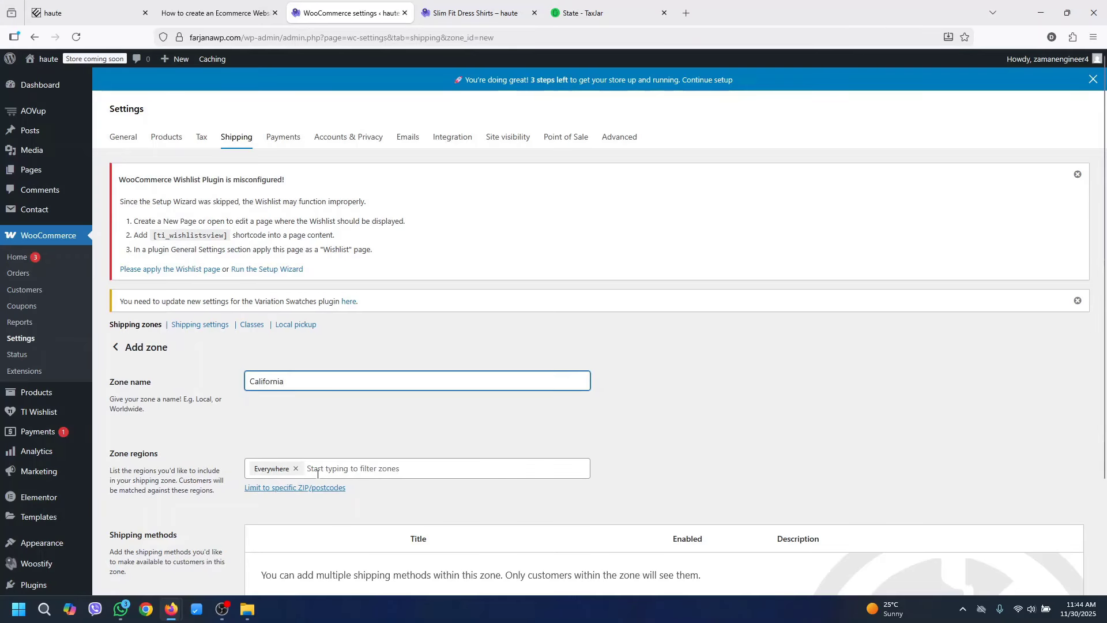
scroll(317, 473, "down", 2)
left_click(297, 373)
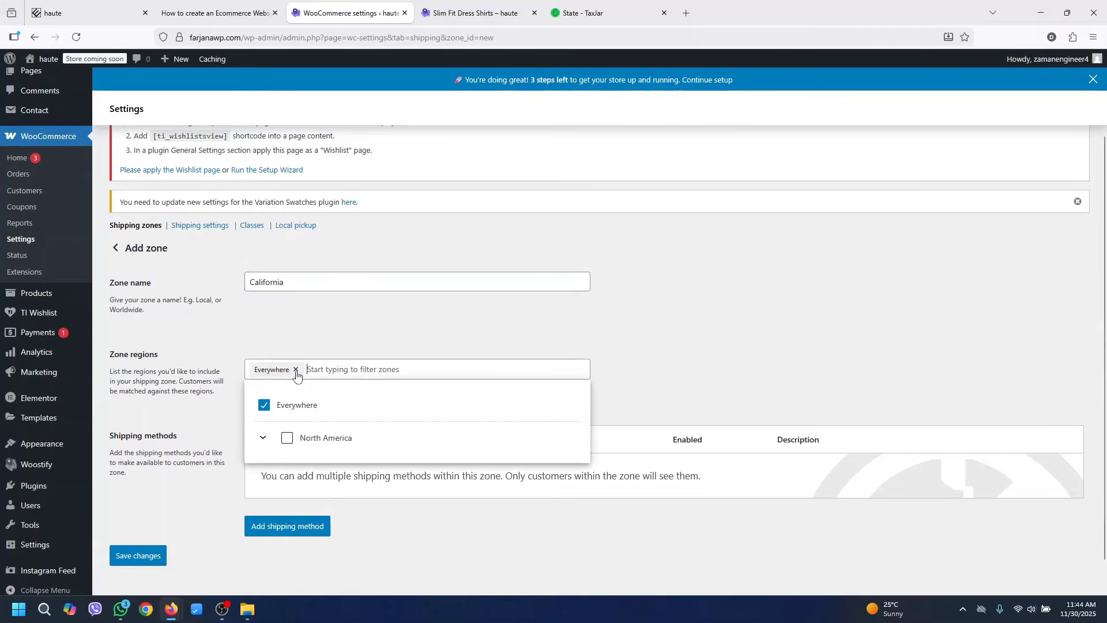
type("cali")
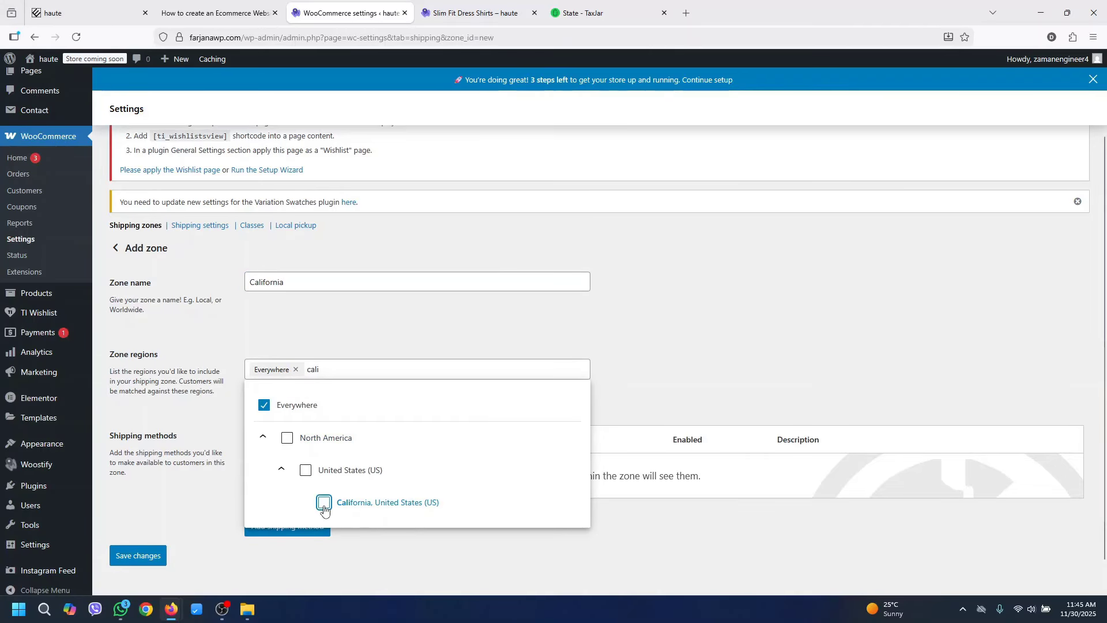
left_click(324, 506)
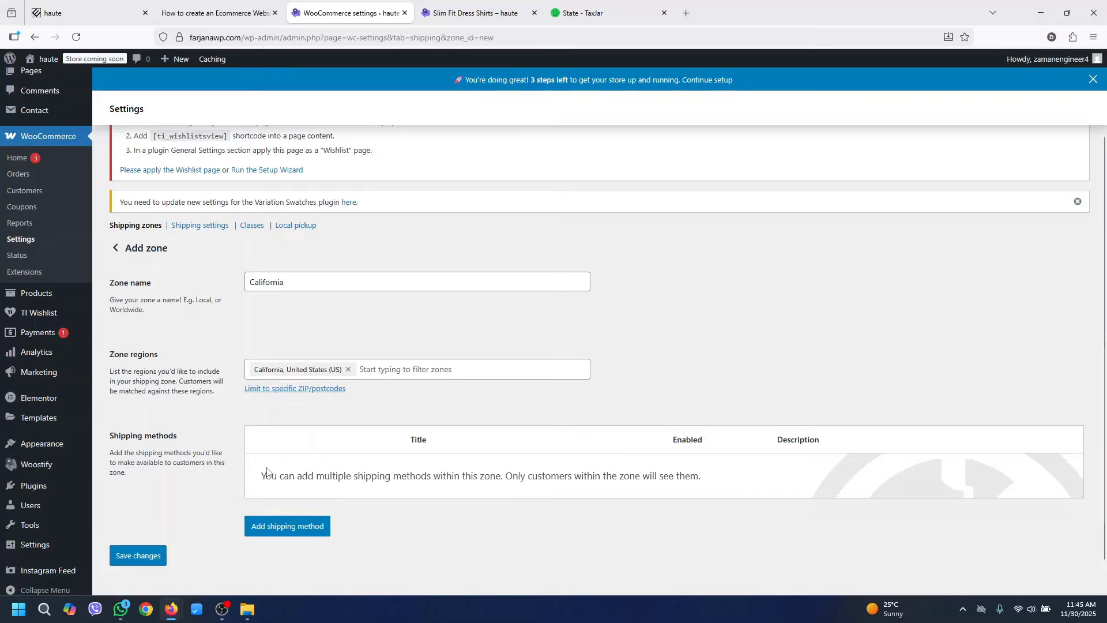
Add a flat rate shipping method to the California zone with a cost of 5 and save it
left_click(291, 527)
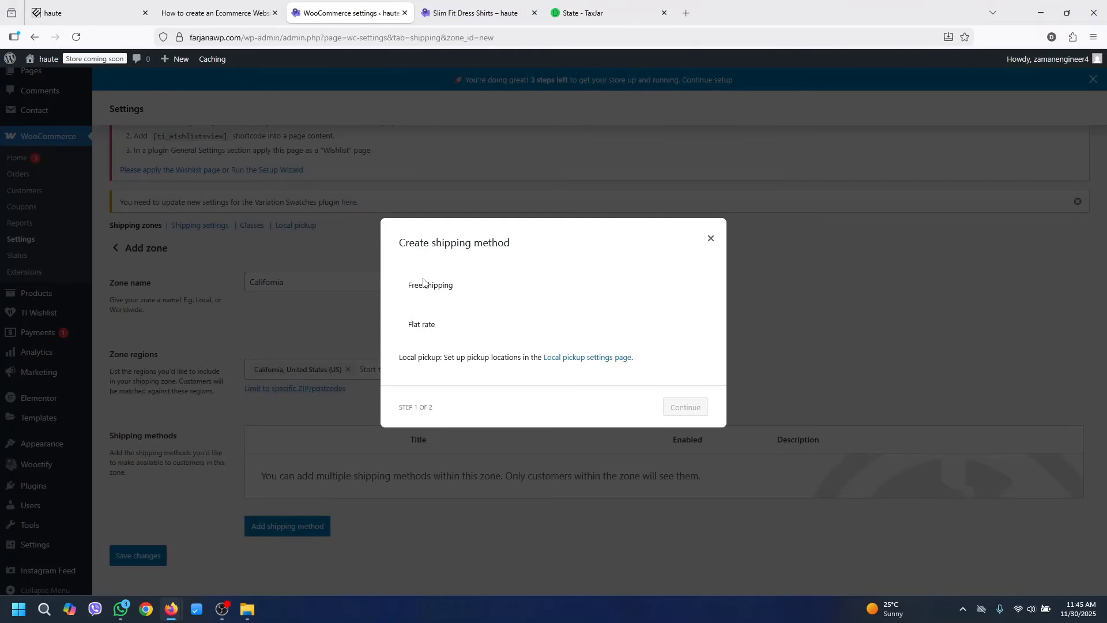
left_click(422, 326)
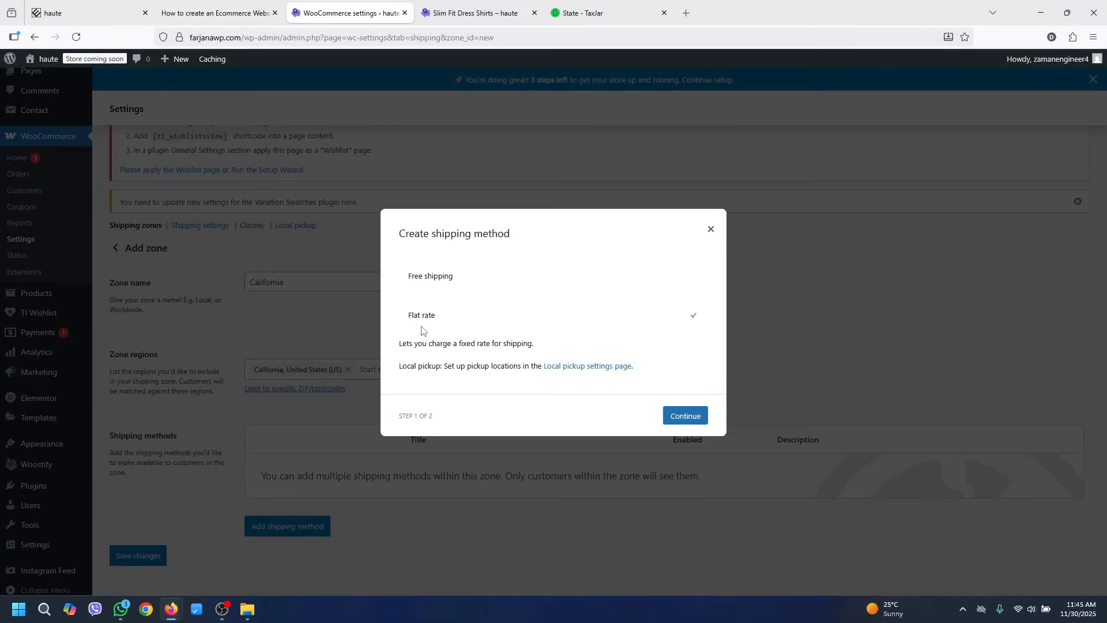
left_click(695, 417)
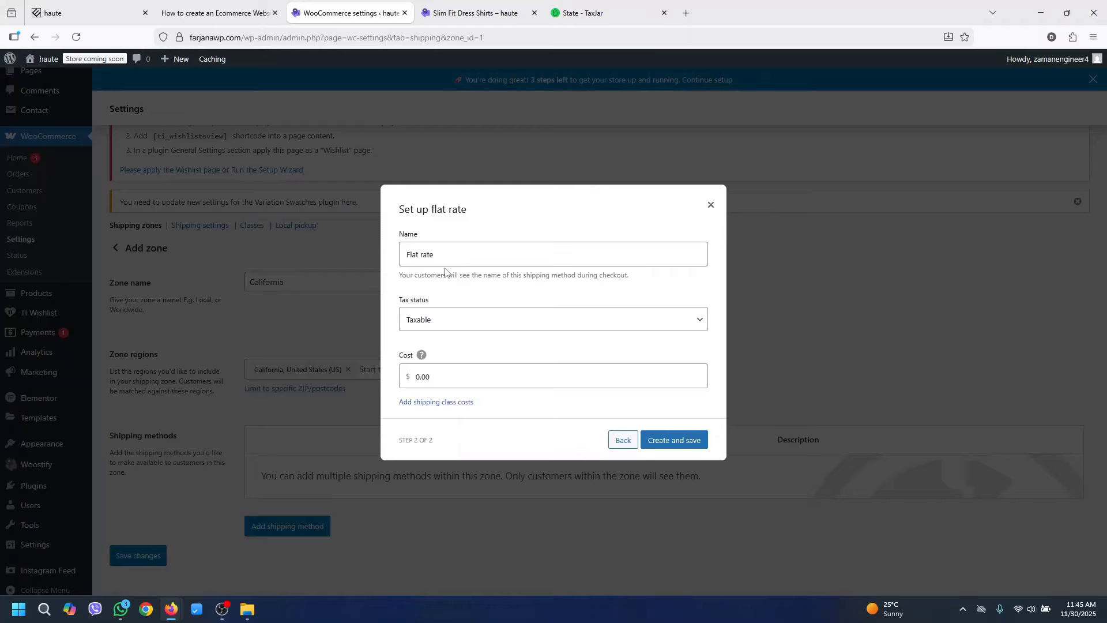
left_click(441, 379)
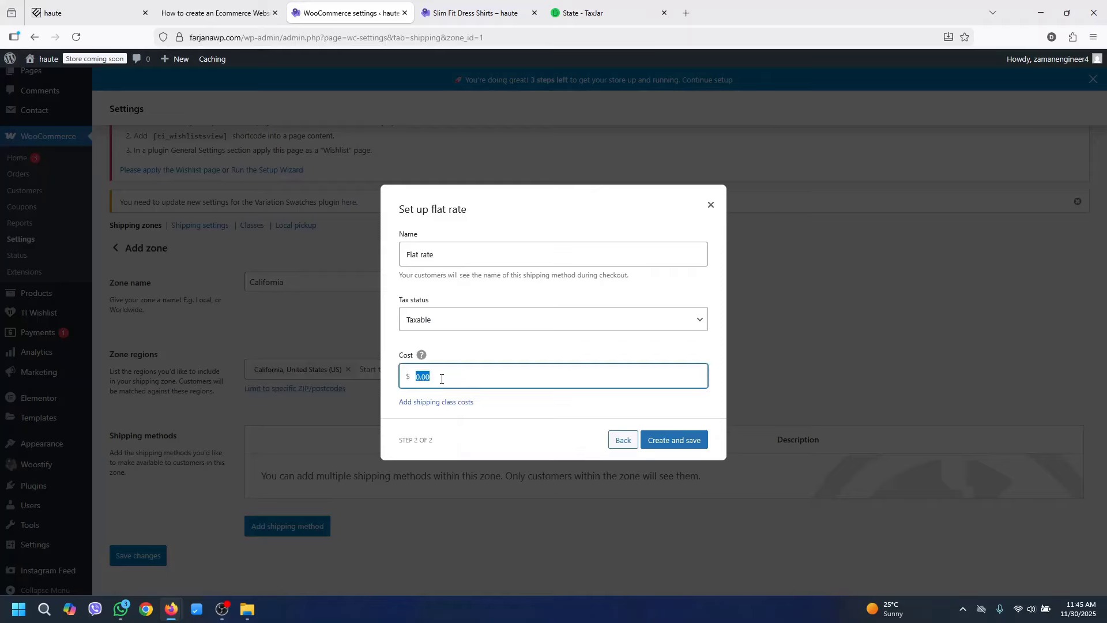
type("5")
left_click(677, 439)
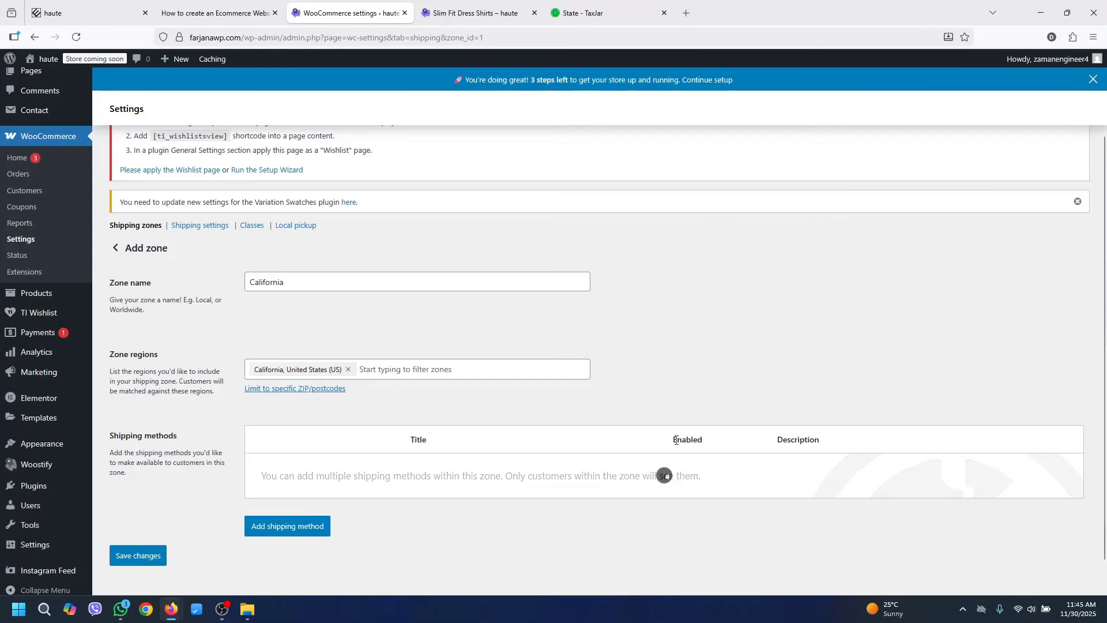
Reopen the flat rate method, switch to the Slim Fit Dress Shirts product page and raise the quantity to 10
left_click(1030, 474)
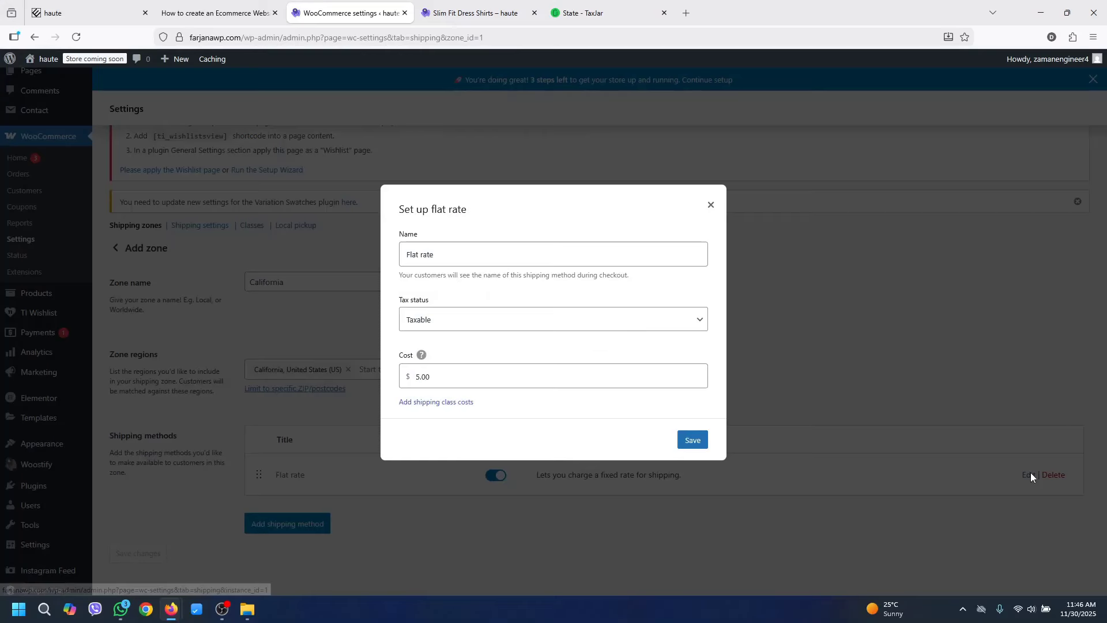
left_click(479, 14)
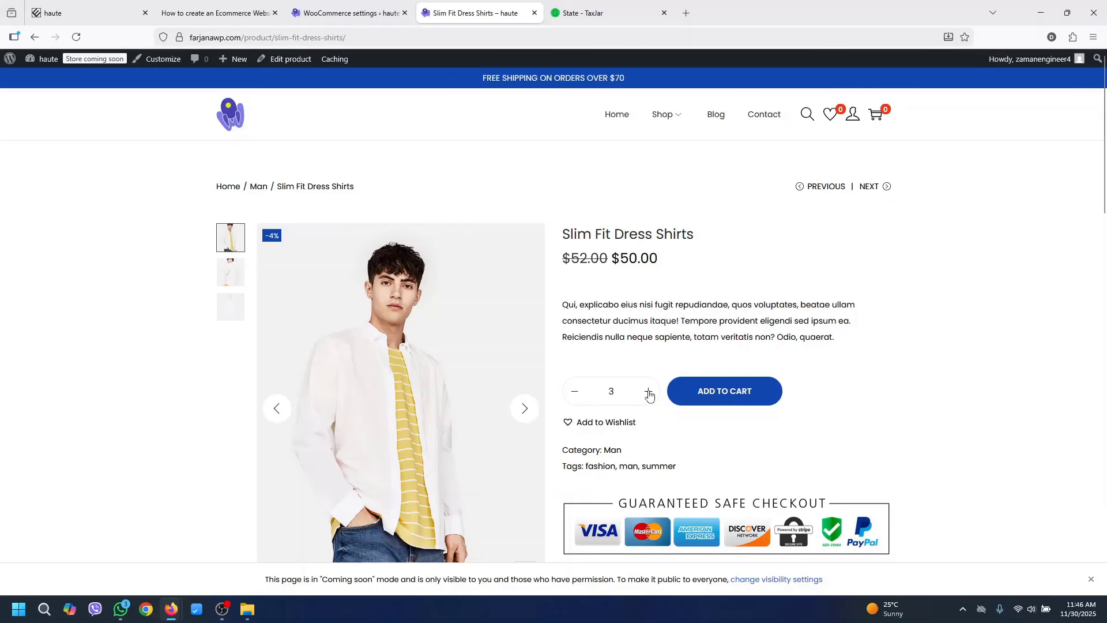
left_click(650, 394)
left_click(650, 394)
Set the flat rate cost to 5.00 * [qty], checking the product page's quantity selector, and save the method
left_click(346, 12)
double_click(441, 381)
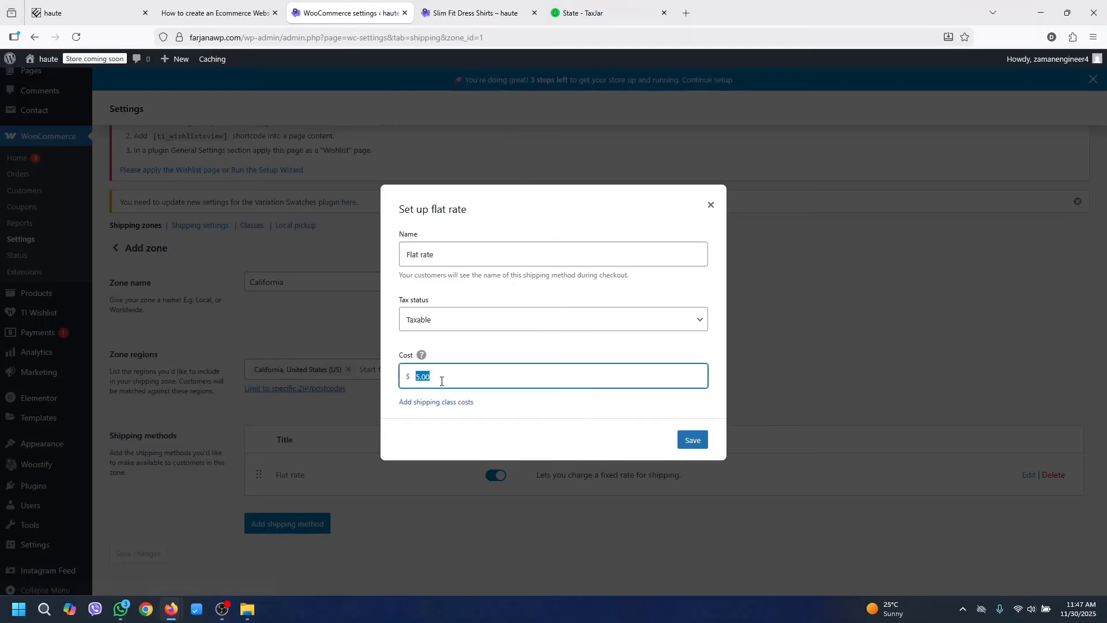
left_click(442, 377)
type("* [qty")
left_click(478, 11)
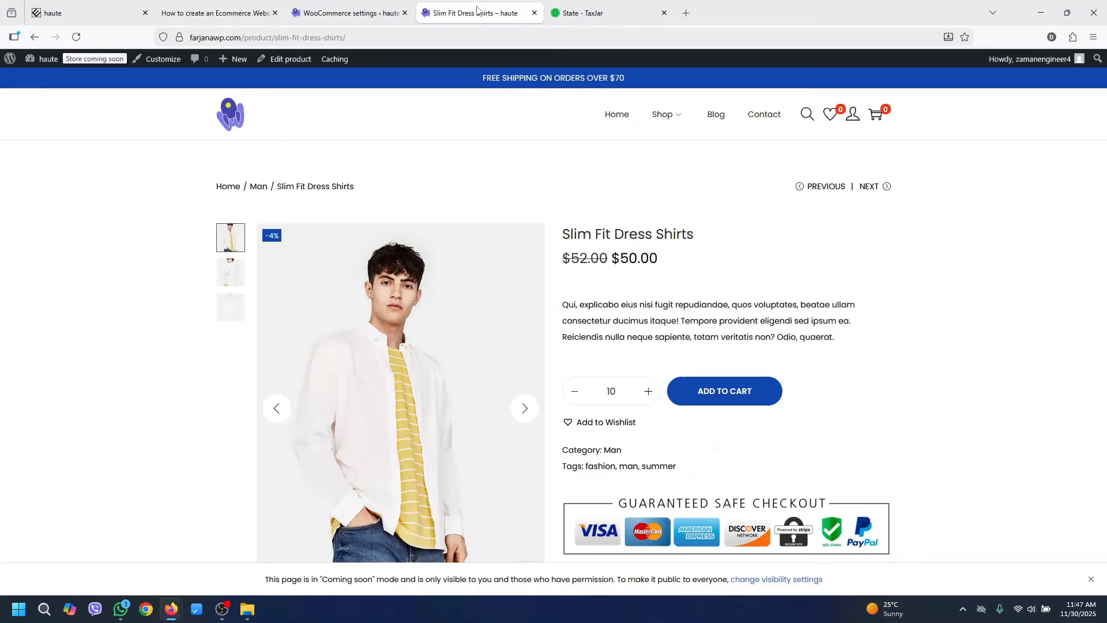
left_click(575, 395)
left_click(342, 14)
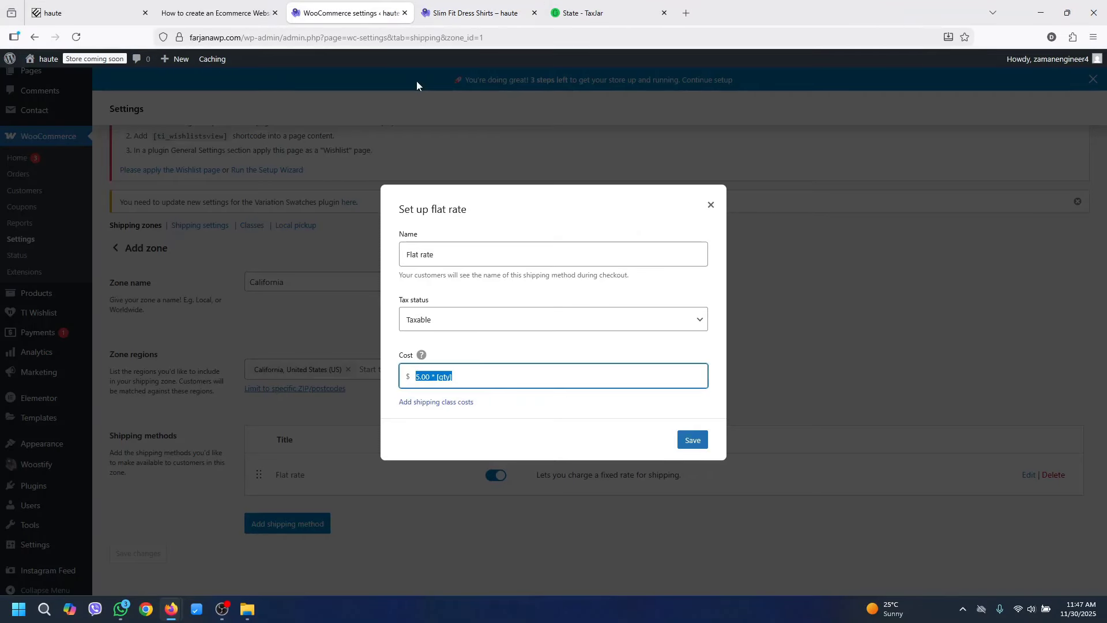
left_click(691, 441)
Create a shipping class named Heavy with the description Large weight products
scroll(690, 442, "up", 1)
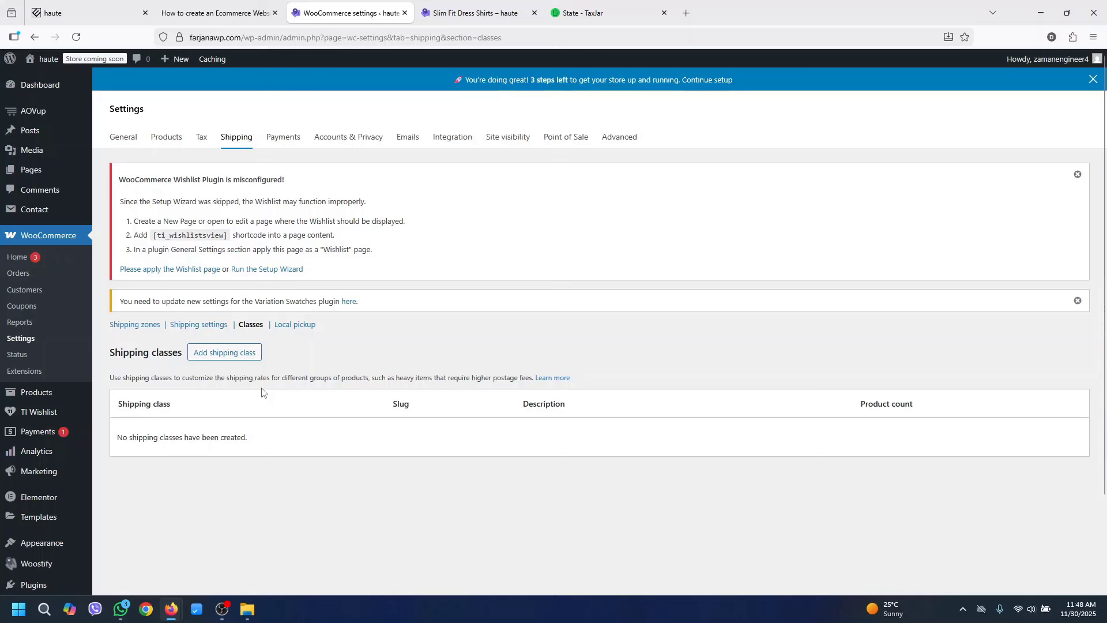
left_click(212, 351)
left_click(443, 254)
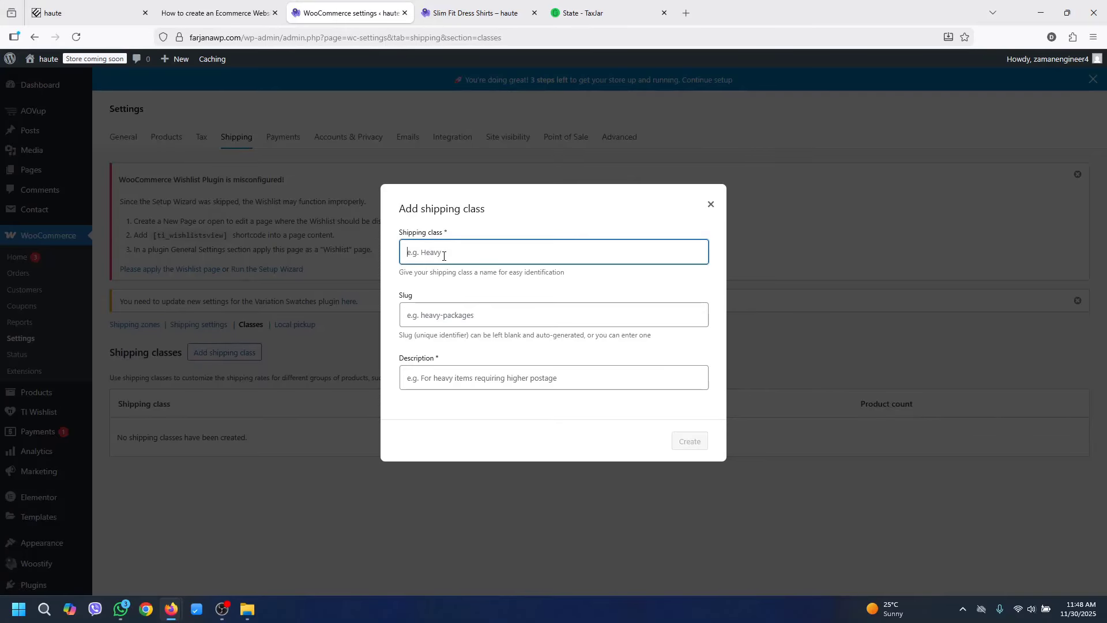
type("Heavy")
key("Tab")
key("Tab")
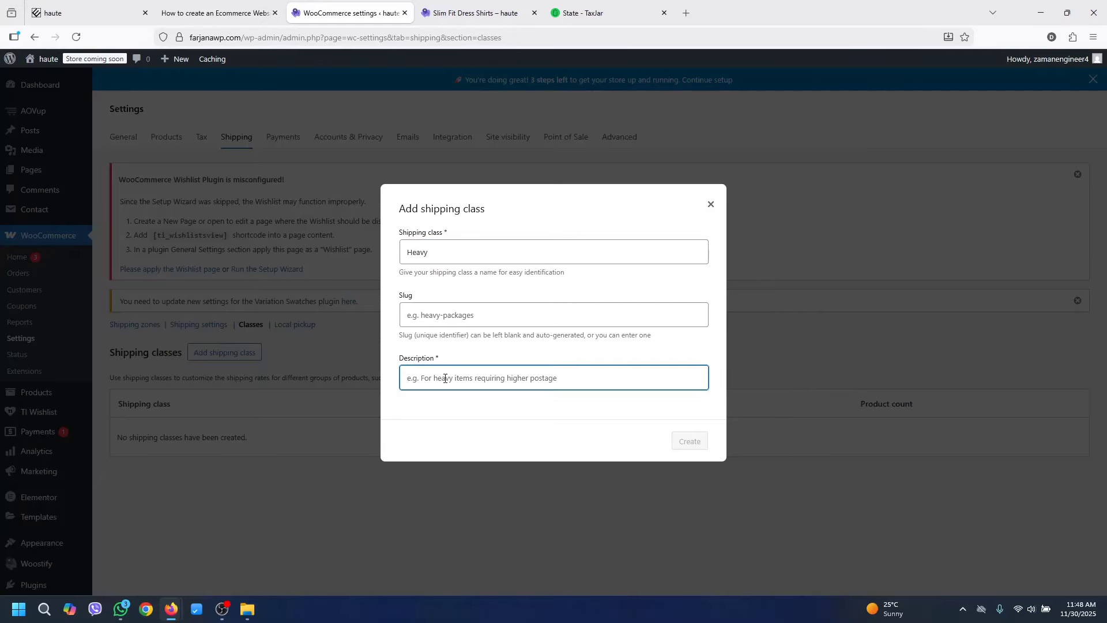
type("Large weight products")
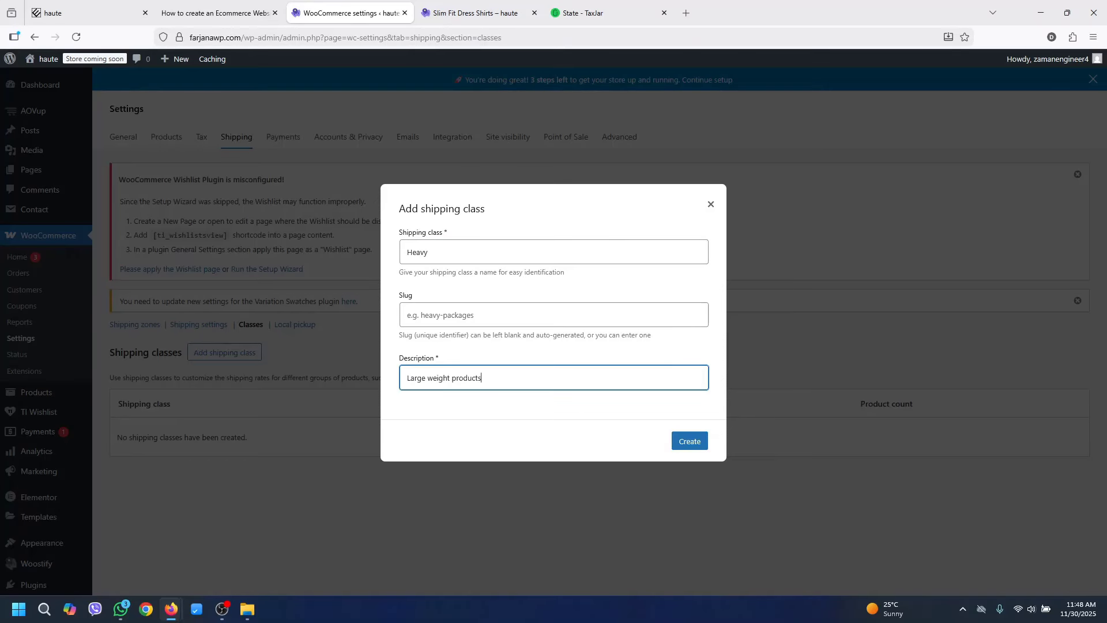
left_click(689, 445)
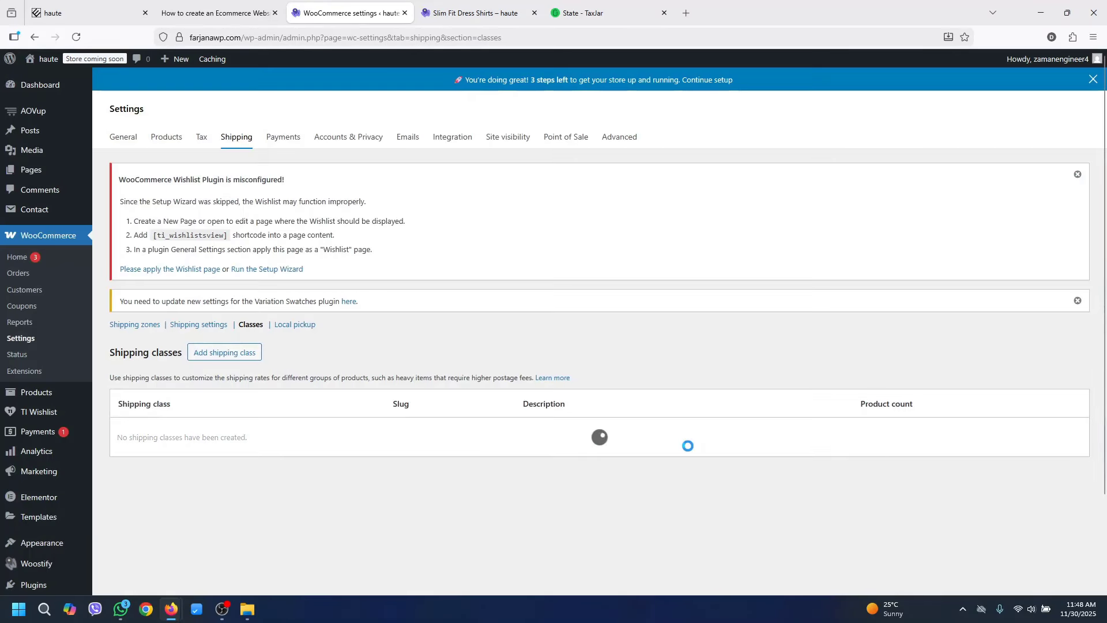
Create a second shipping class named Small with the description Light weight weight product
left_click(235, 354)
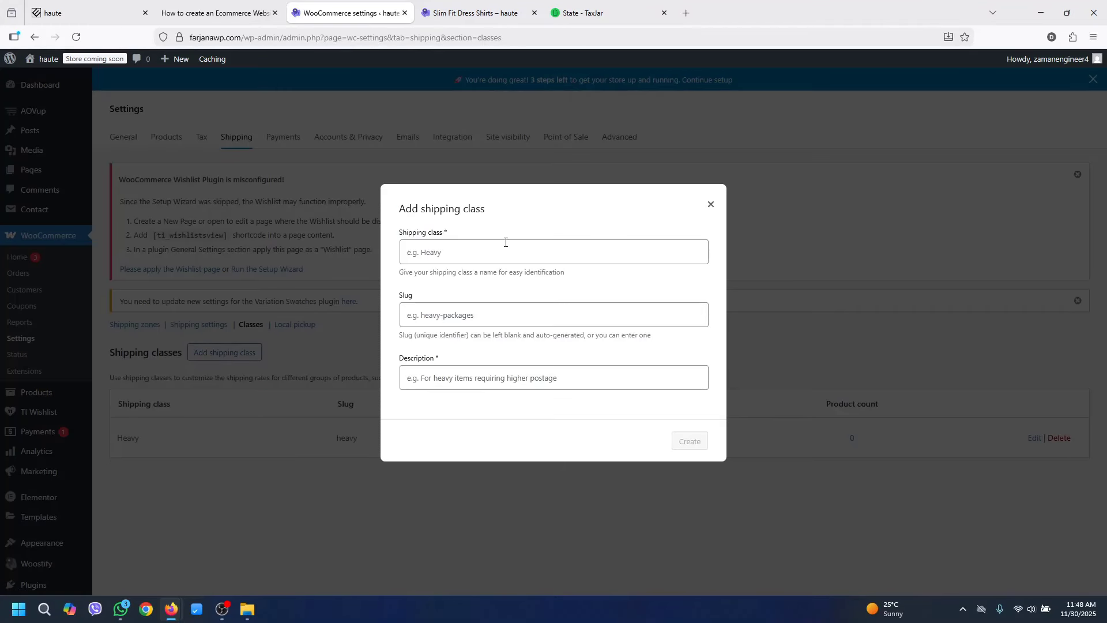
type("Small")
left_click(481, 386)
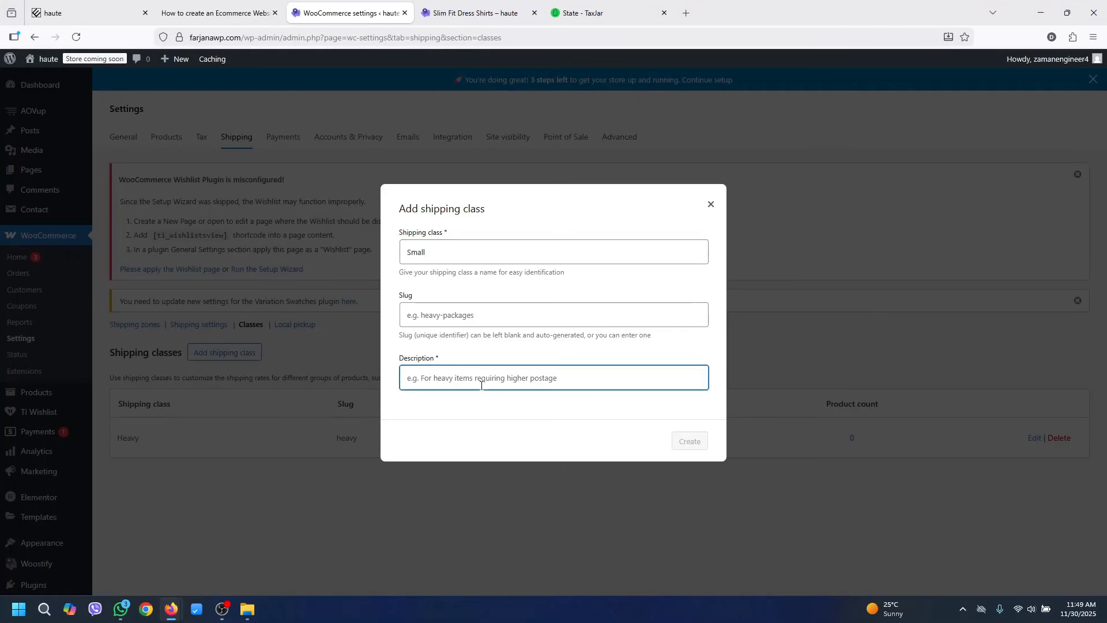
type("Light weight weight product")
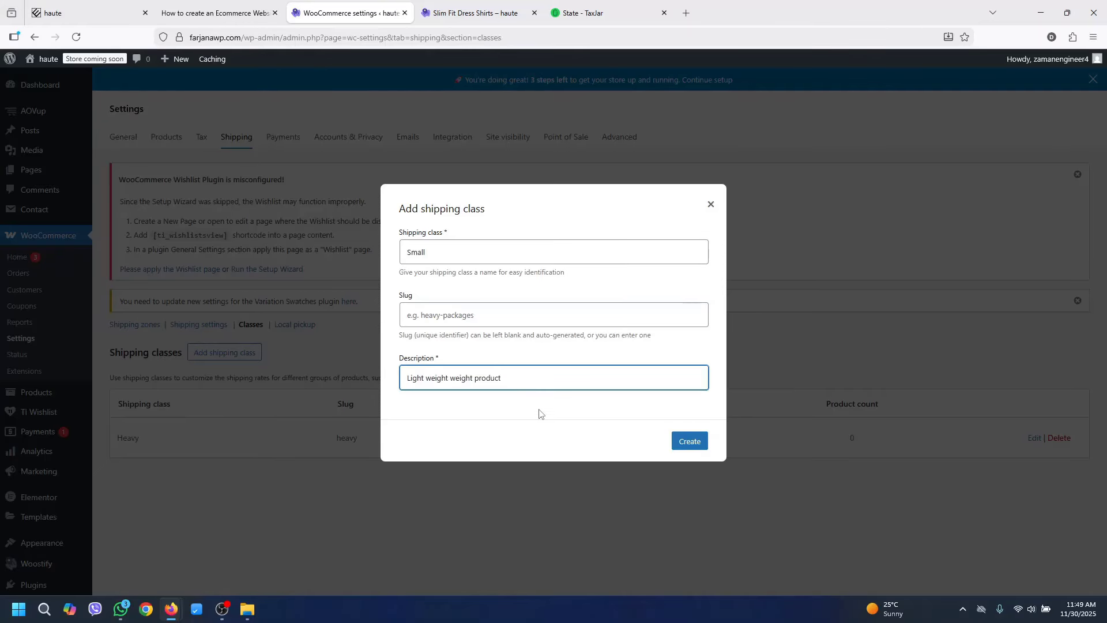
left_click(690, 441)
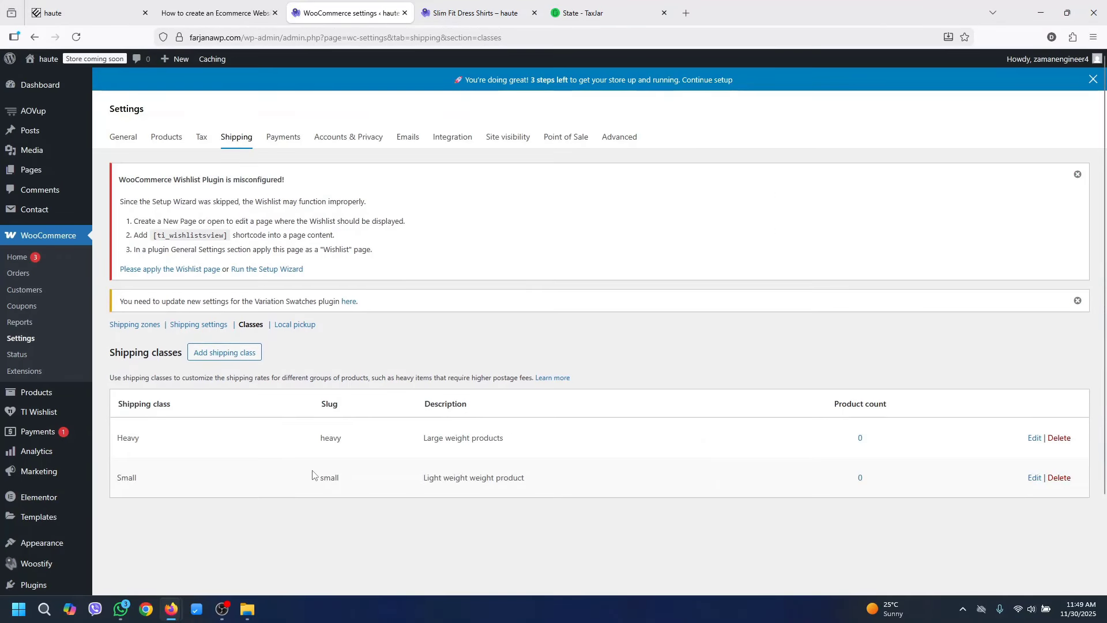
Return to the shipping zones and open the California zone's flat rate settings at the shipping class costs
scroll(282, 239, "down", 2)
scroll(633, 302, "up", 2)
left_click(173, 324)
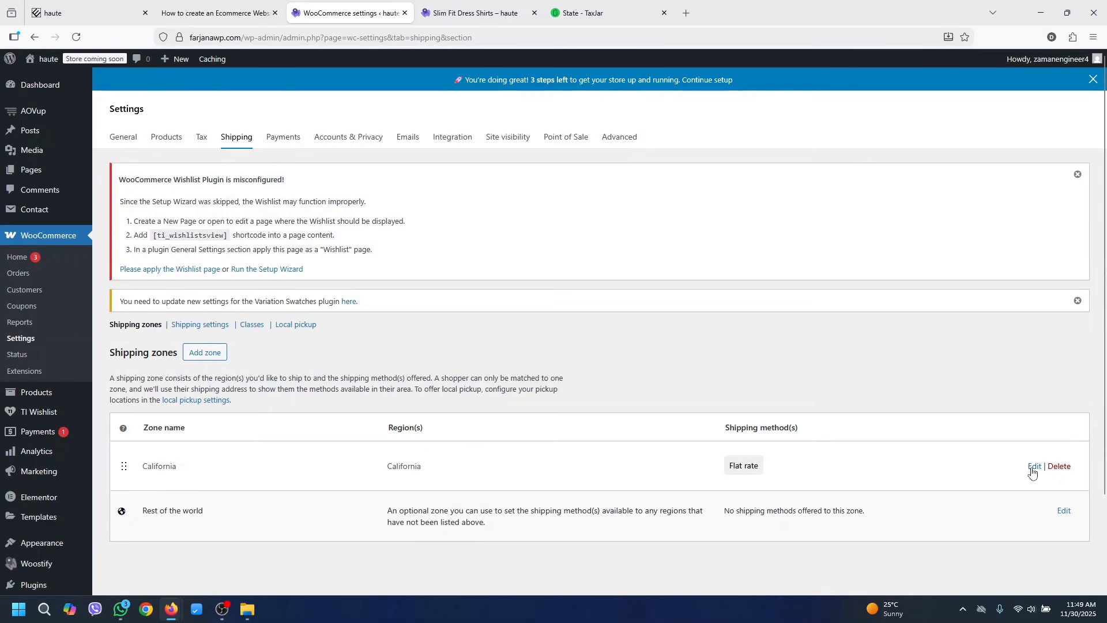
left_click(1033, 467)
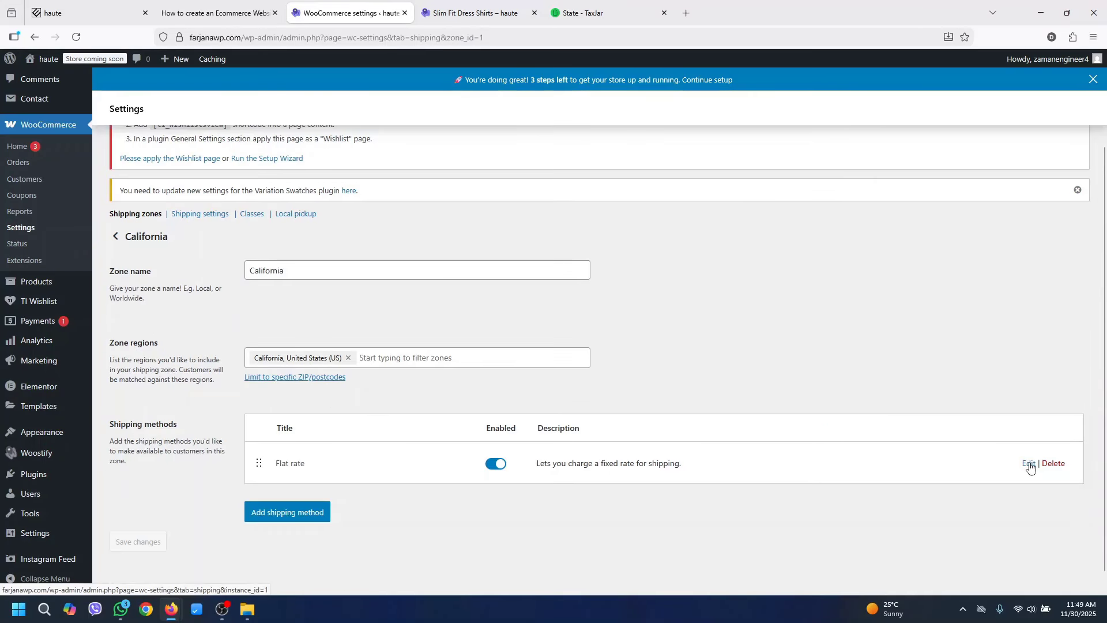
left_click(1029, 464)
scroll(725, 381, "down", 1)
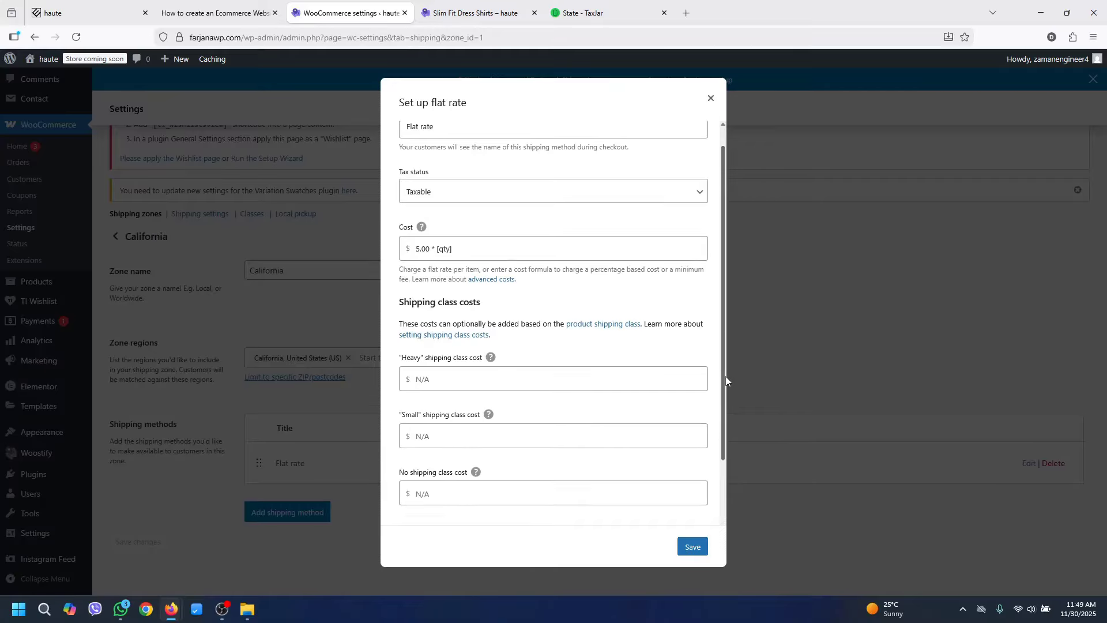
scroll(726, 381, "down", 2)
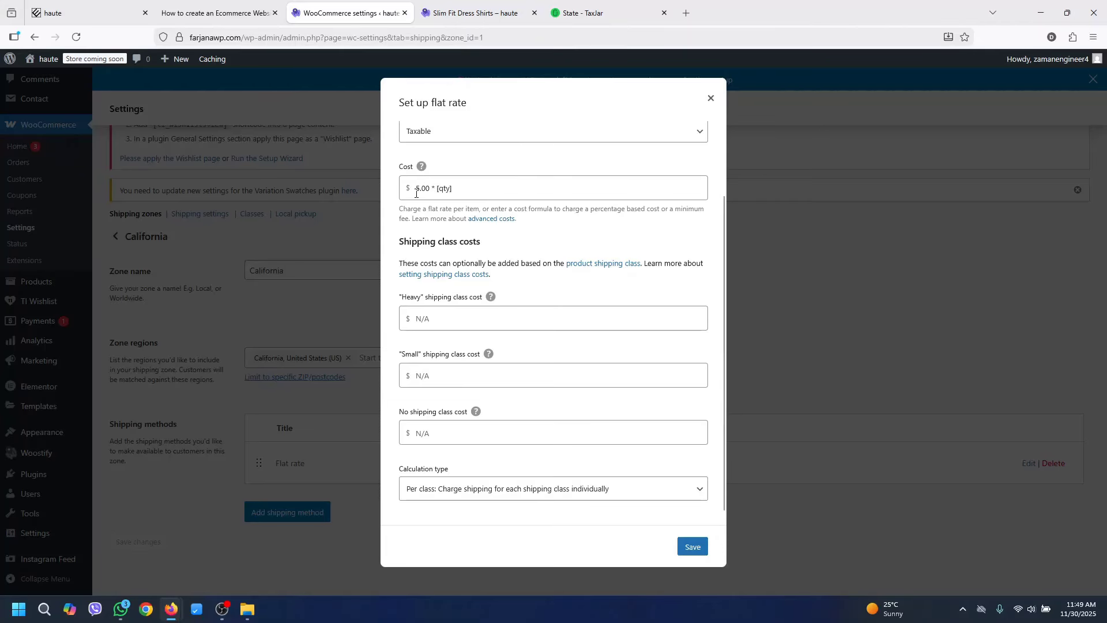
Copy the 5.00 * [qty] cost formula into the no shipping class, Small and Heavy class costs and save the flat rate
left_click(416, 194)
triple_click(425, 190)
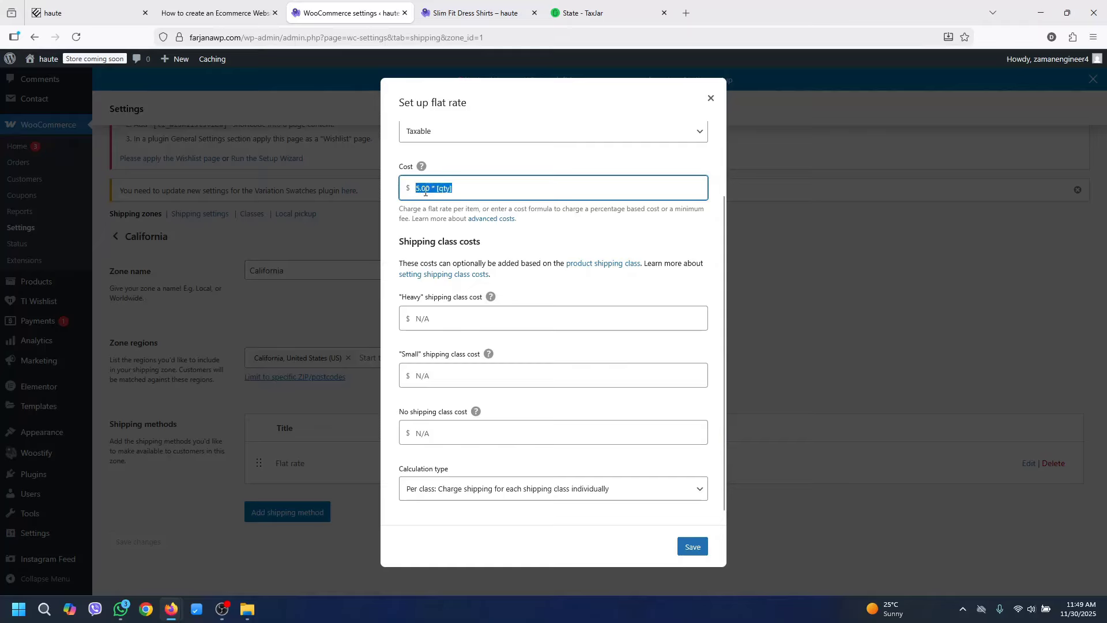
right_click(426, 193)
left_click(457, 263)
left_click(434, 436)
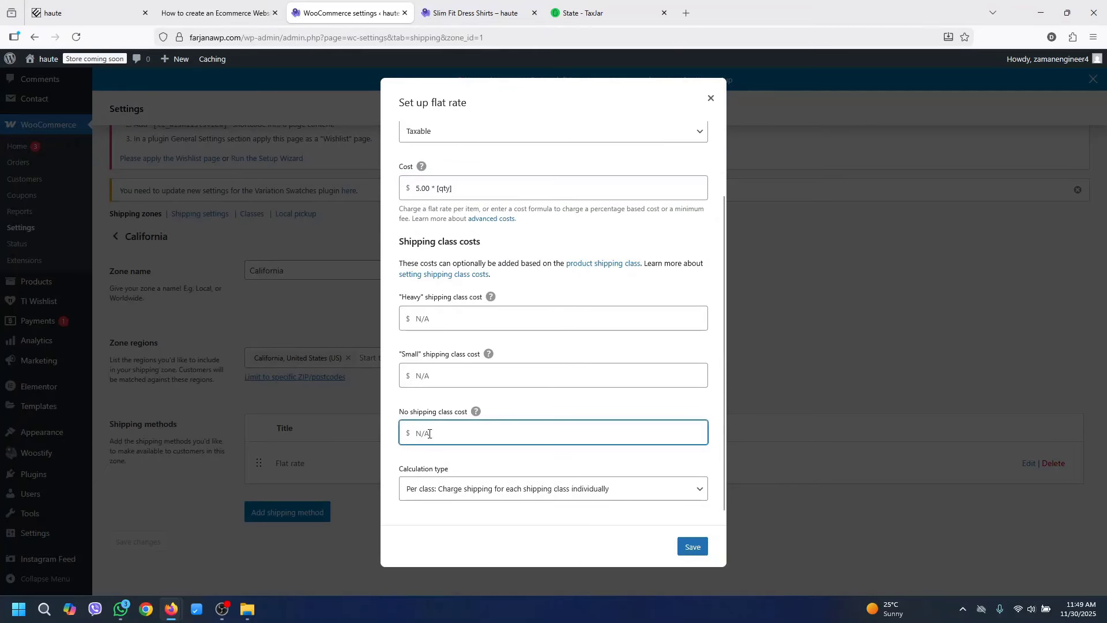
key("ctrl+v")
left_click(432, 375)
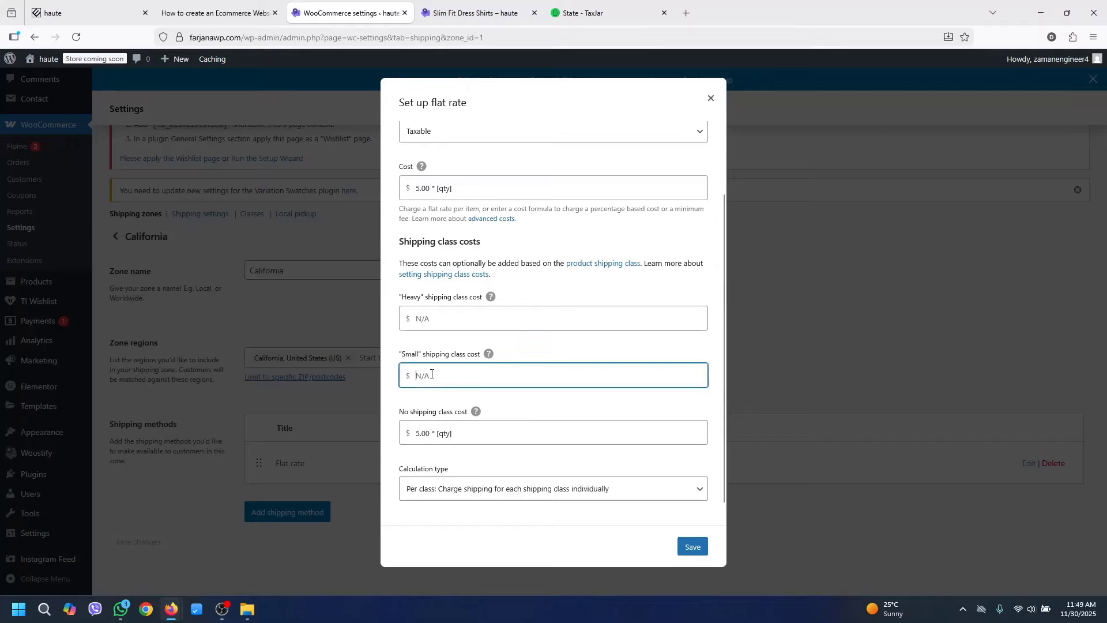
key("ctrl+v")
left_click(426, 320)
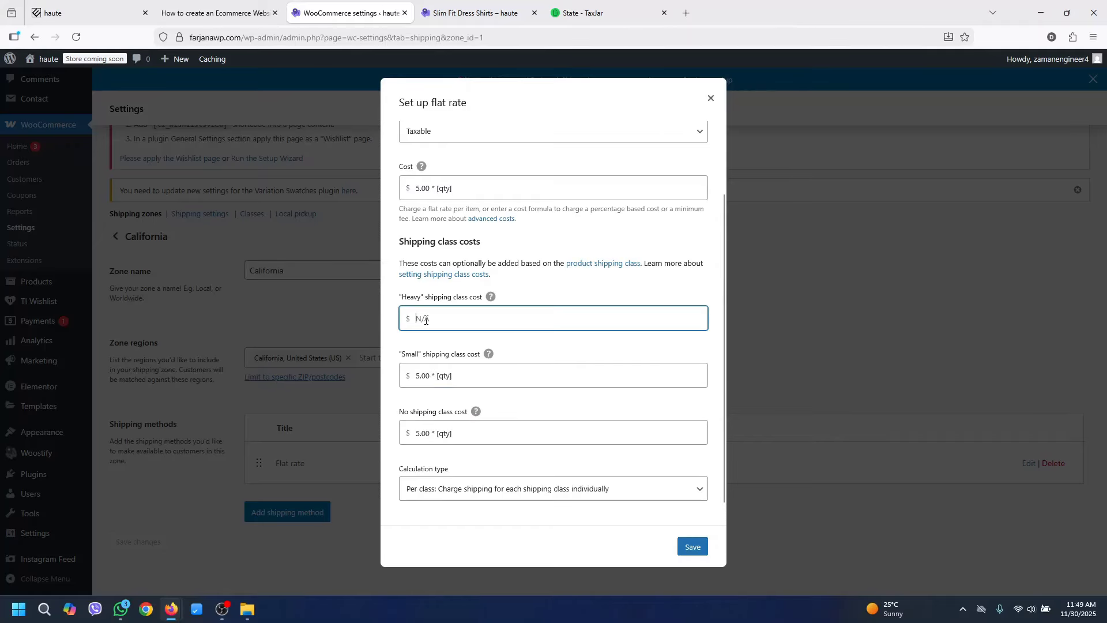
key("ctrl+v")
left_click(693, 547)
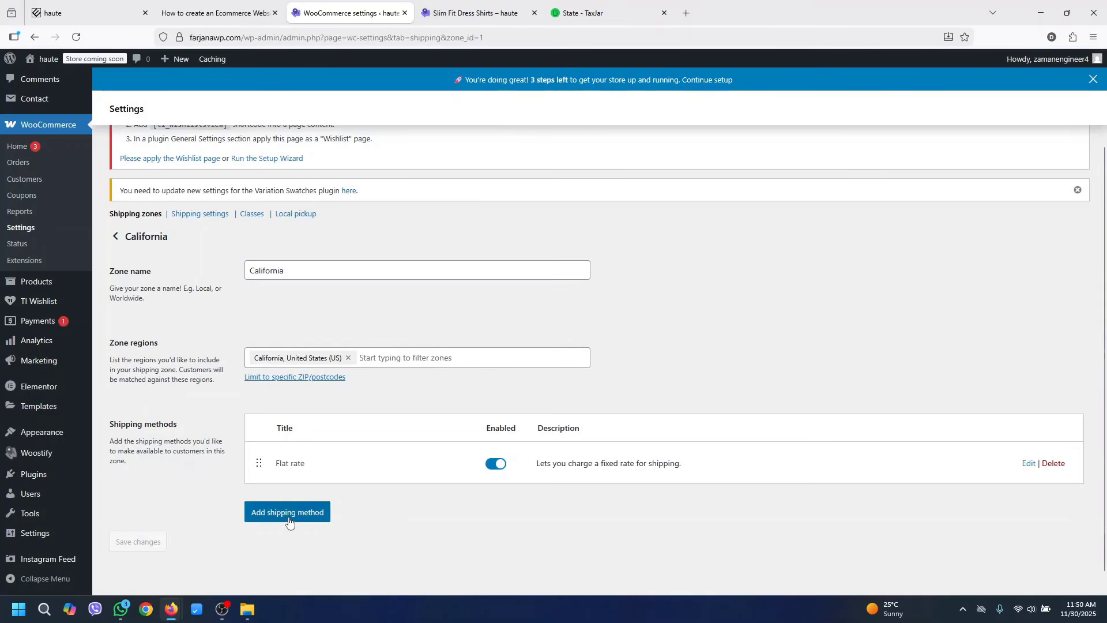
Add a free shipping method to the California zone that requires a minimum order amount of 100
left_click(296, 518)
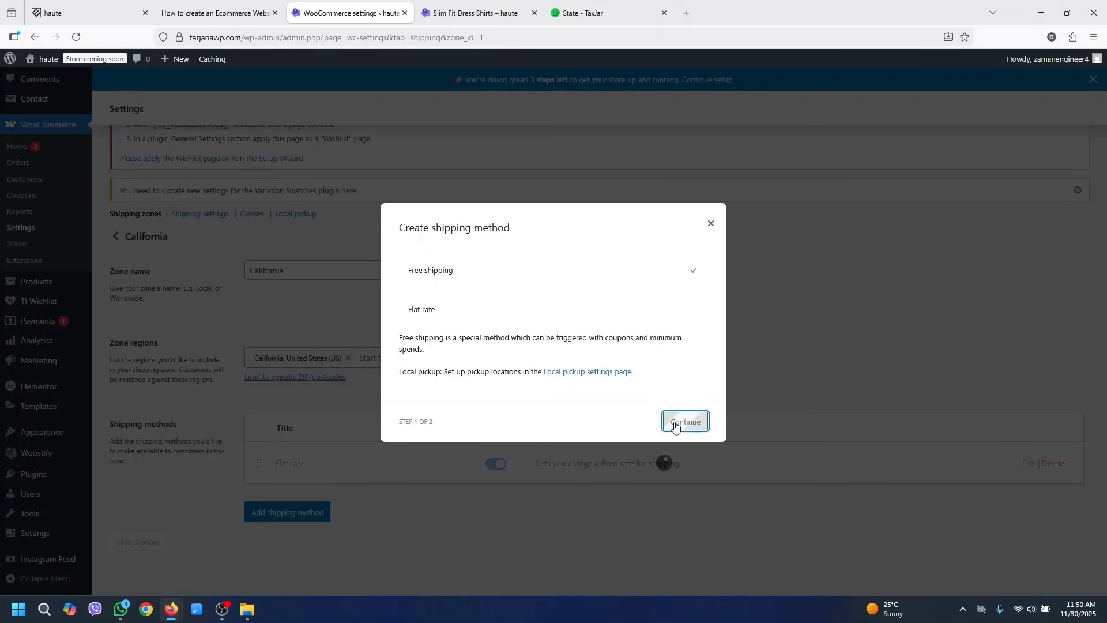
left_click(682, 422)
left_click(473, 355)
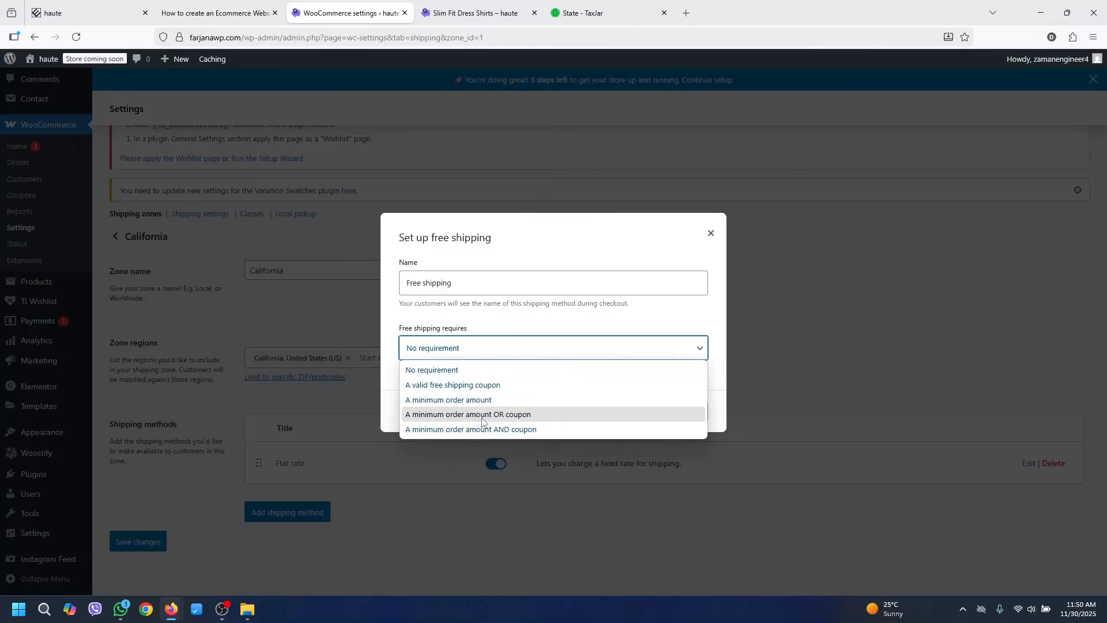
left_click(449, 401)
double_click(428, 358)
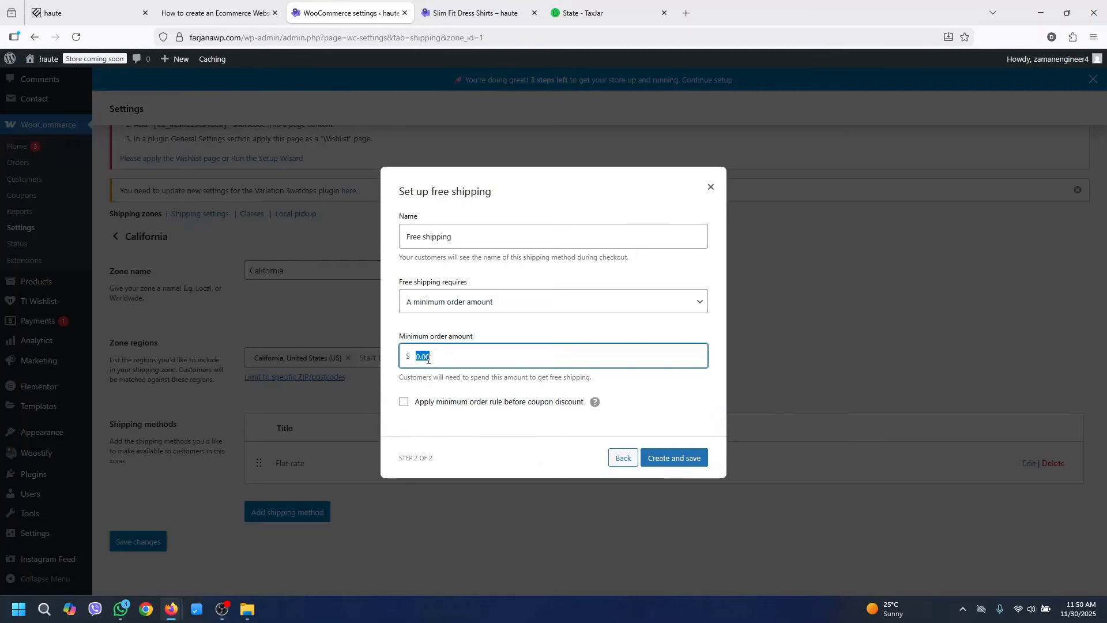
type("1")
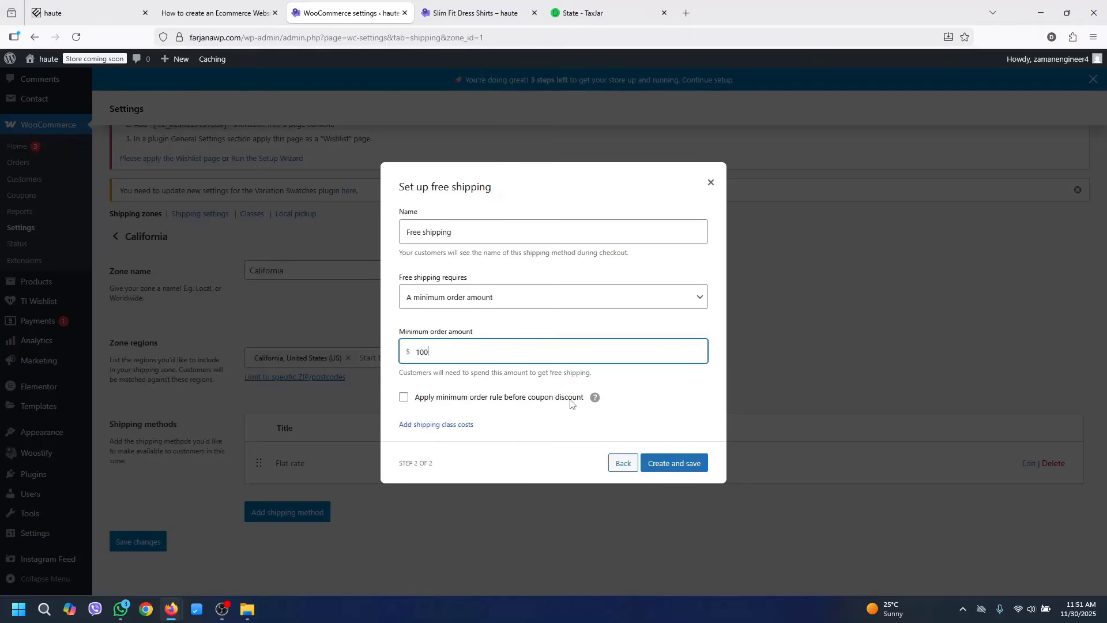
left_click(672, 463)
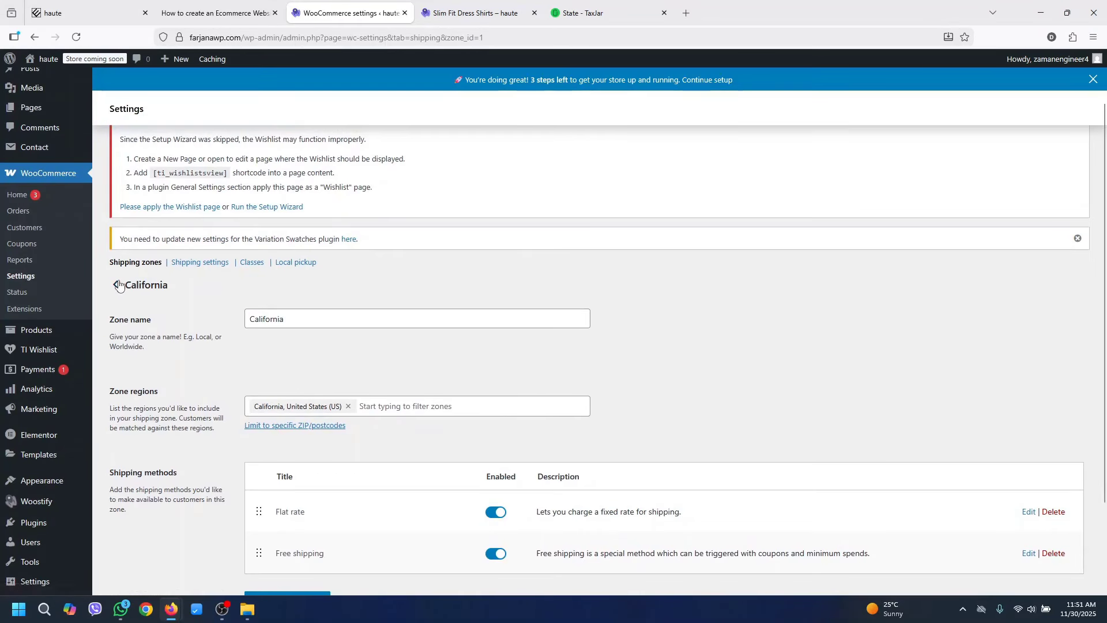
Start a new shipping zone and look up California and Texas on TaxJar's state sales tax map
left_click(118, 285)
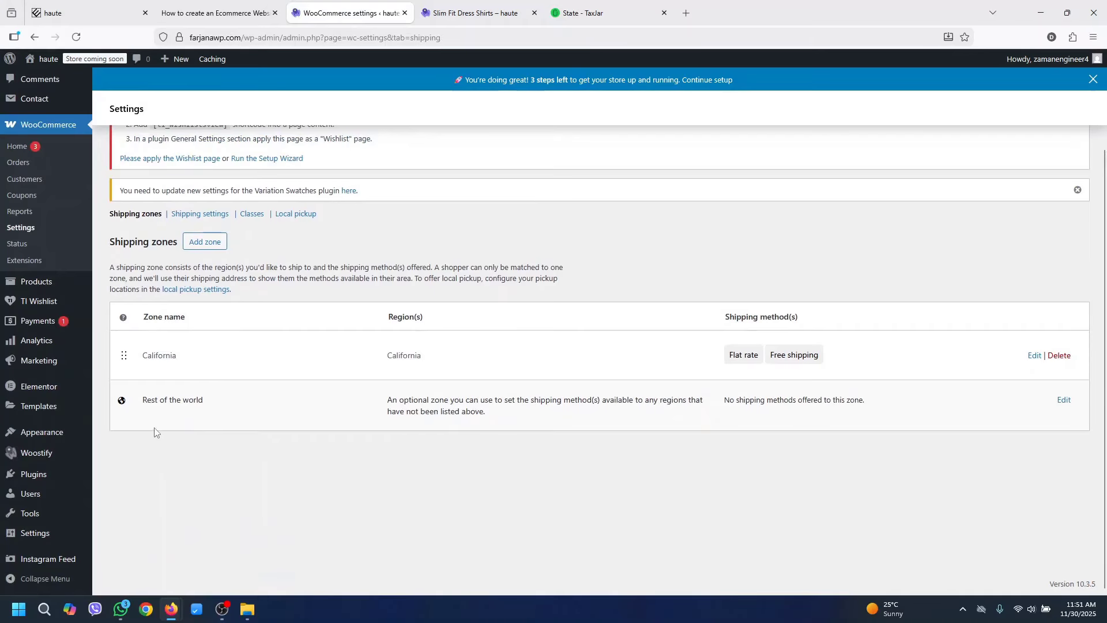
left_click(203, 244)
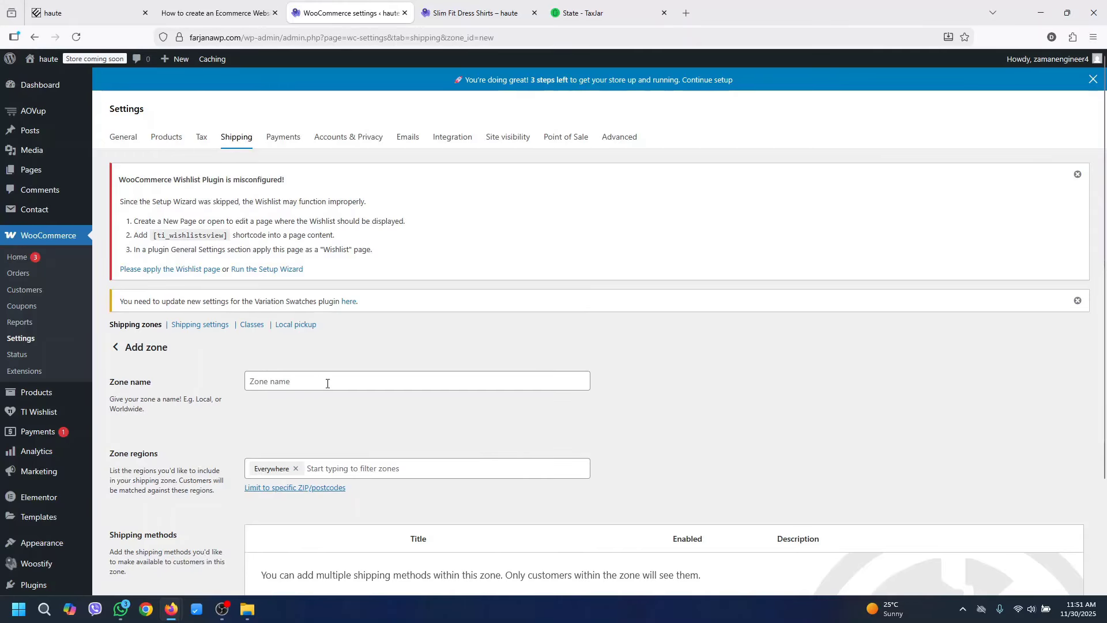
left_click(625, 7)
mouse_move(300, 387)
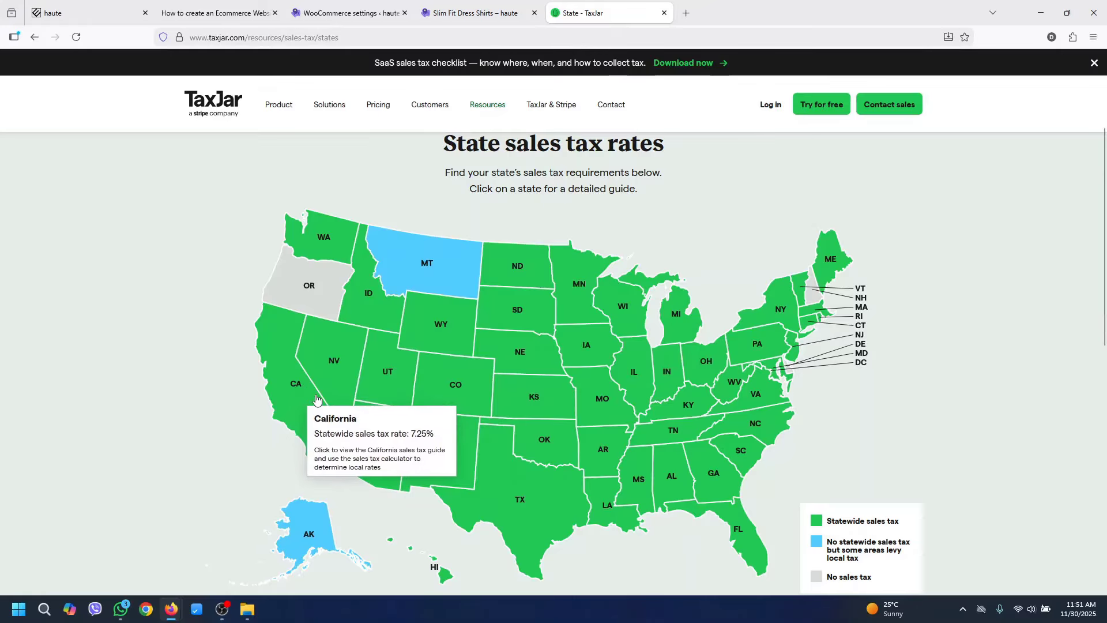
mouse_move(517, 474)
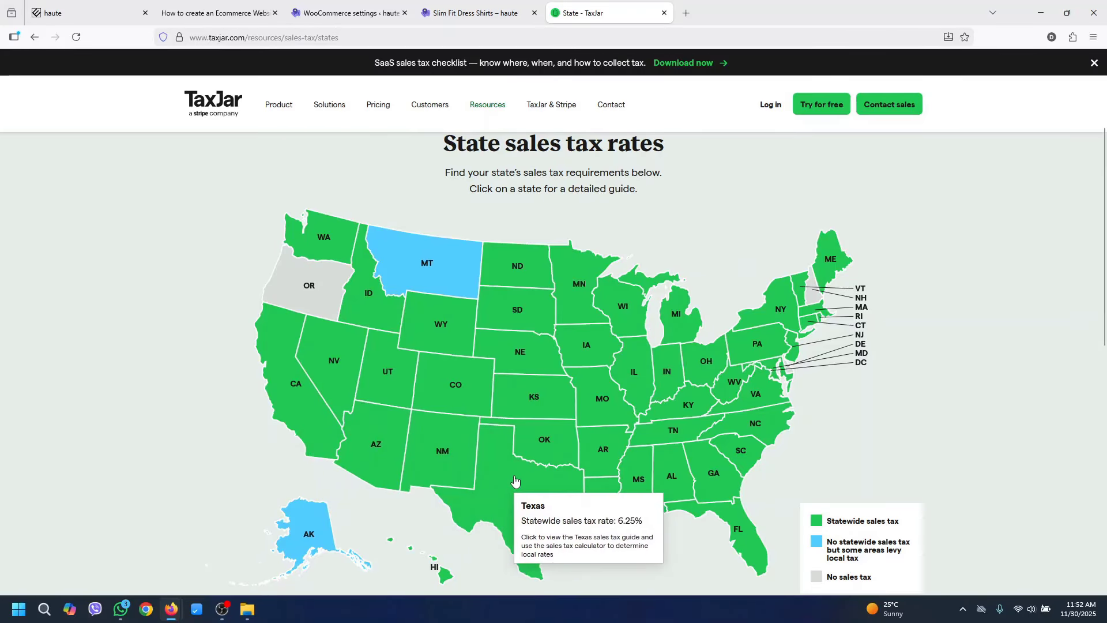
left_click(361, 13)
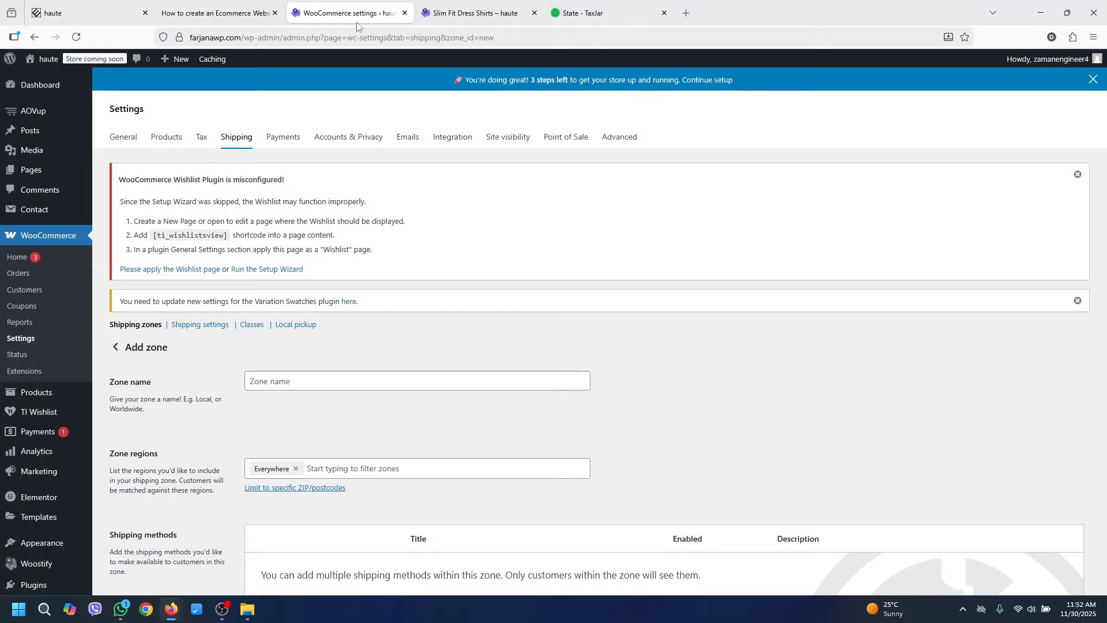
Name the new shipping zone Texas and set its region to Texas, United States (US)
left_click(285, 382)
type("Texas")
key("Tab")
type("tex")
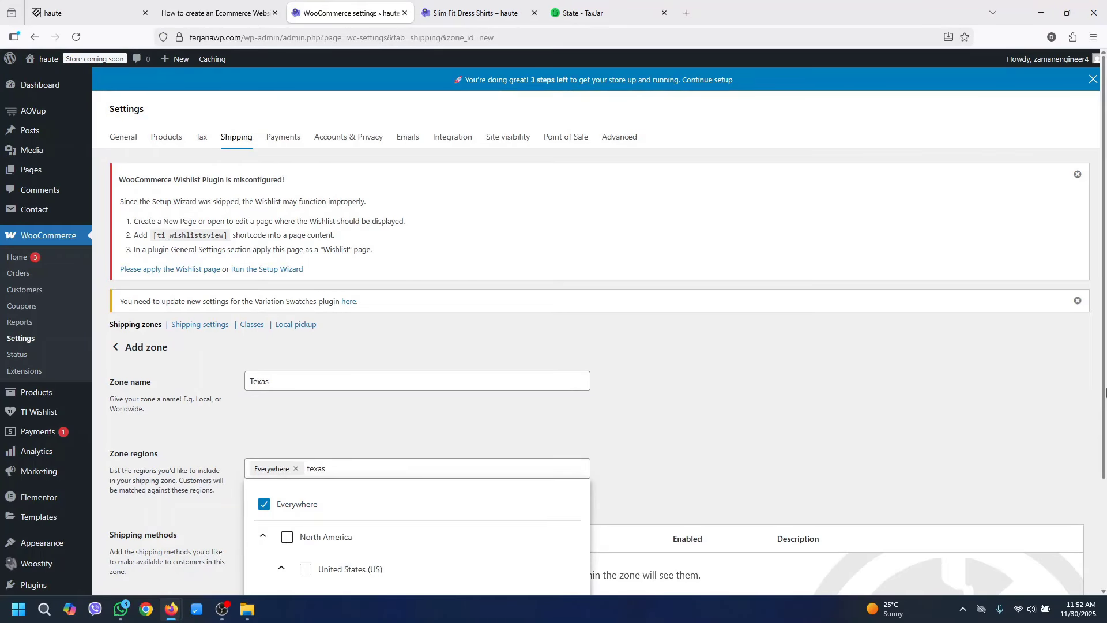
scroll(1106, 485, "down", 2)
left_click(397, 493)
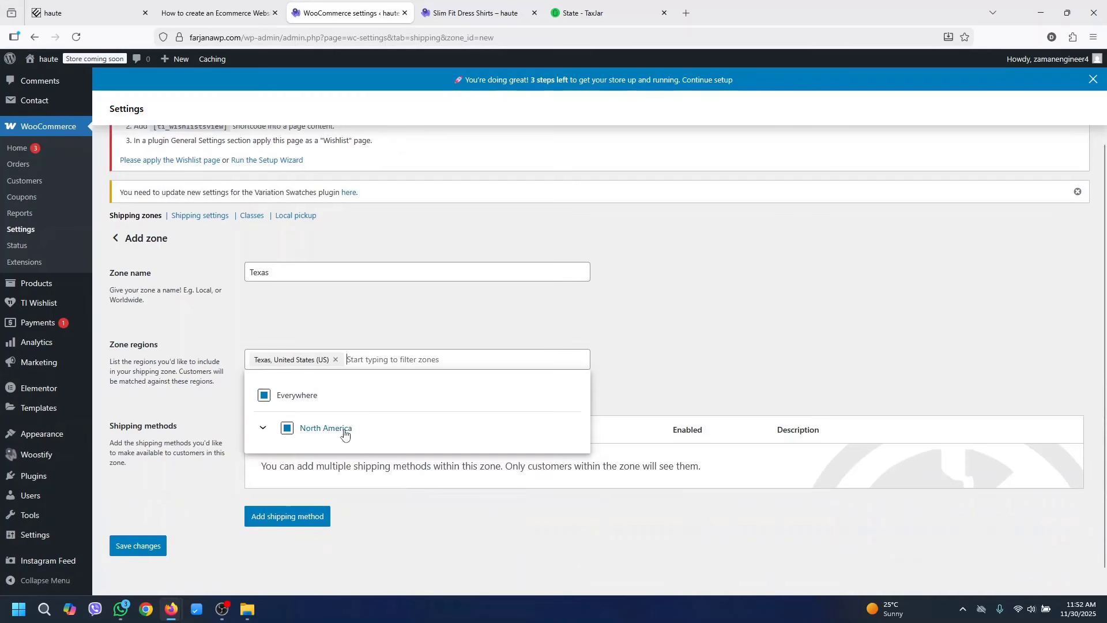
left_click(633, 361)
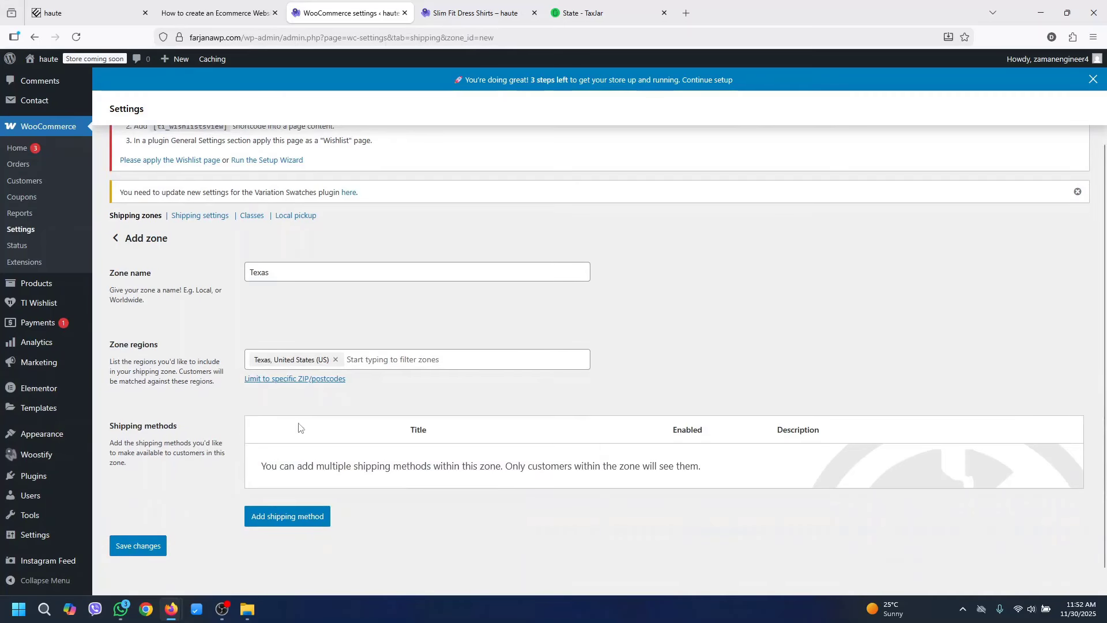
Add a flat rate to the Texas zone costing 15.00 * [qty] for Heavy and 10.00 * [qty] for both Small and no shipping class
left_click(286, 522)
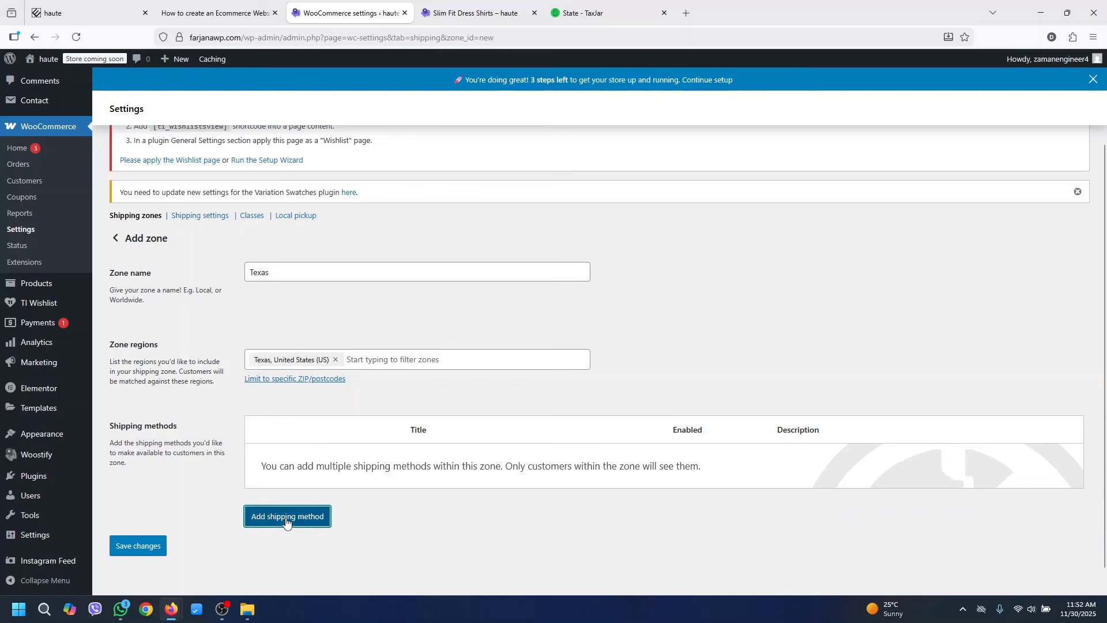
left_click(427, 330)
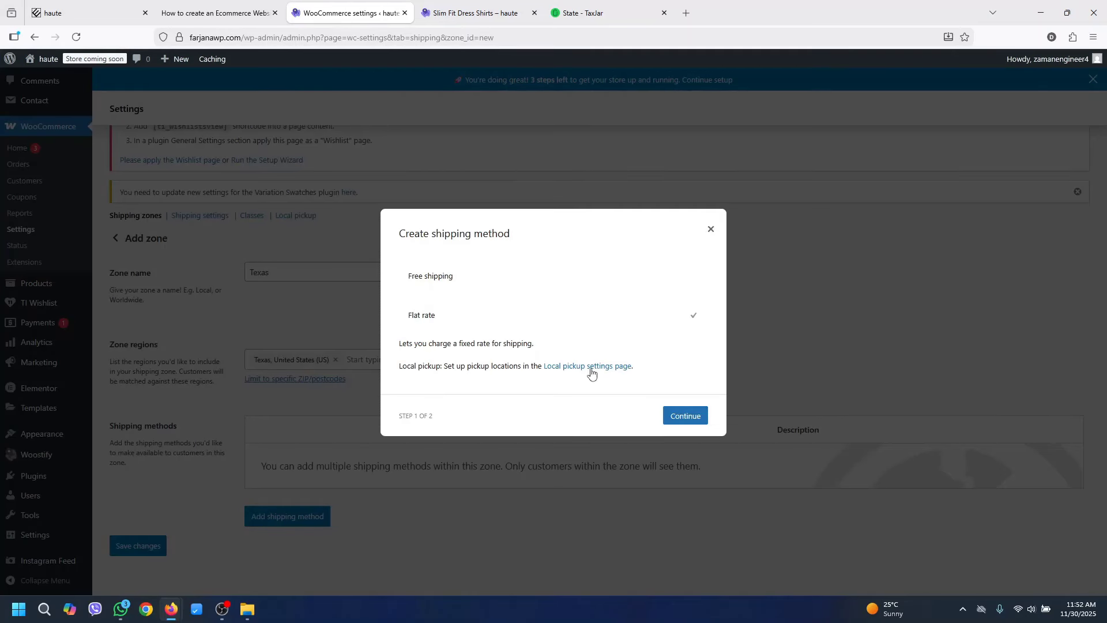
left_click(684, 416)
key("ctrl+v")
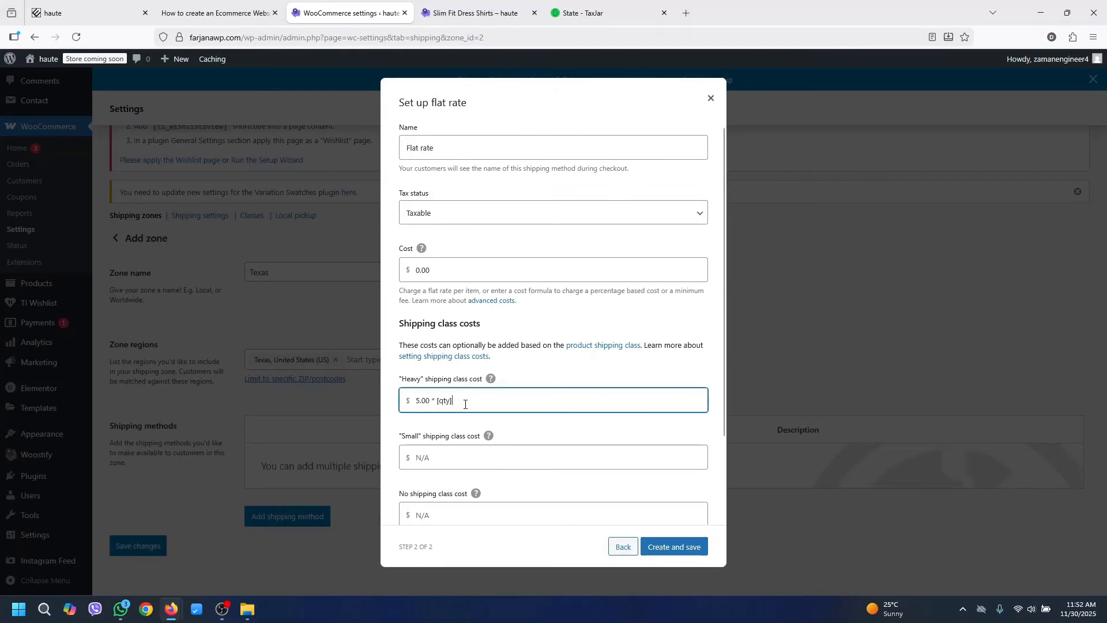
left_click(416, 399)
type("1")
left_click(449, 458)
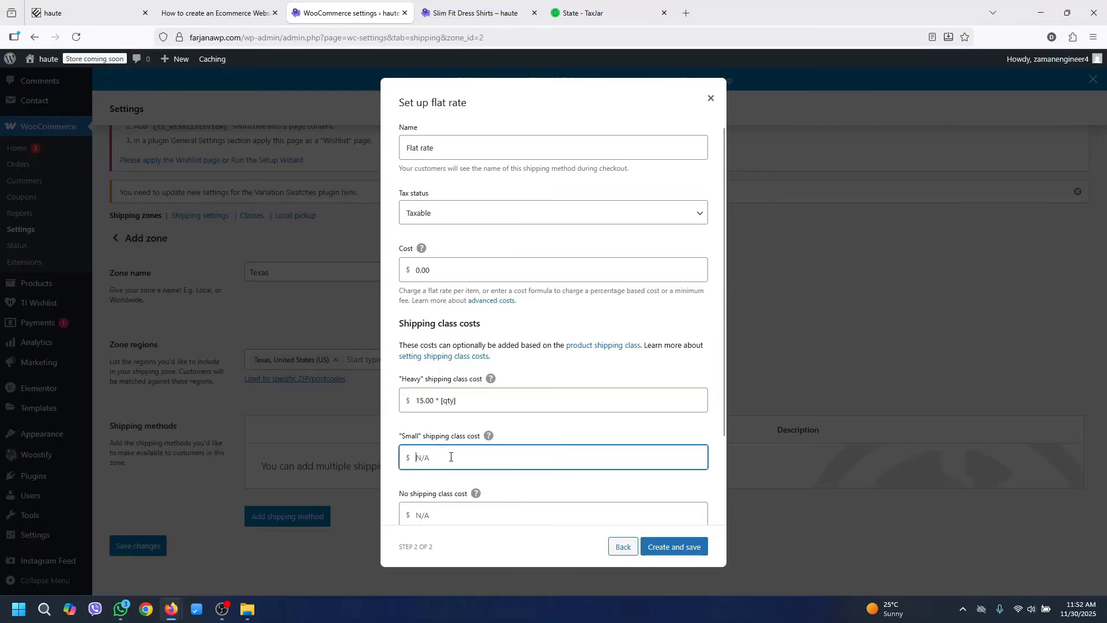
type("5.00 * [qty]")
type("10.")
left_click(422, 515)
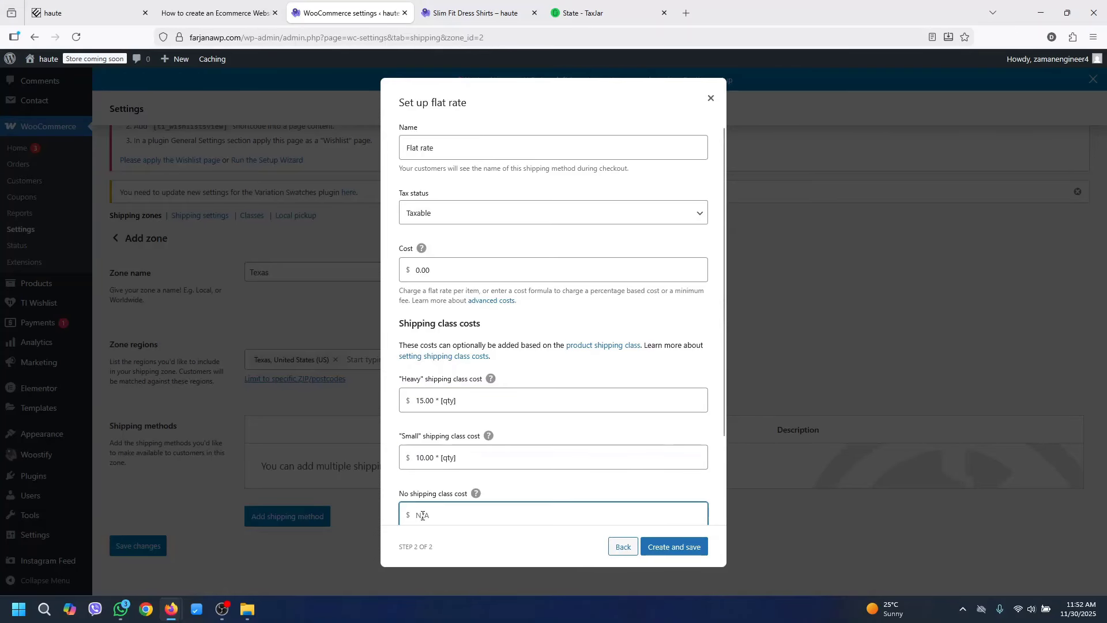
type("10.00 * [qty]")
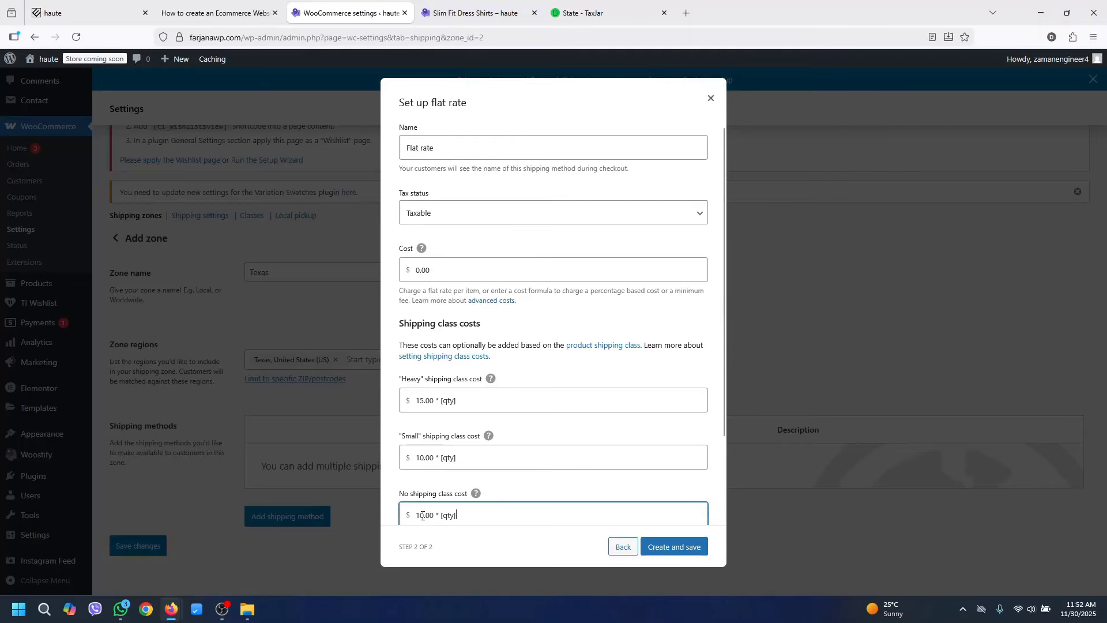
left_click(692, 551)
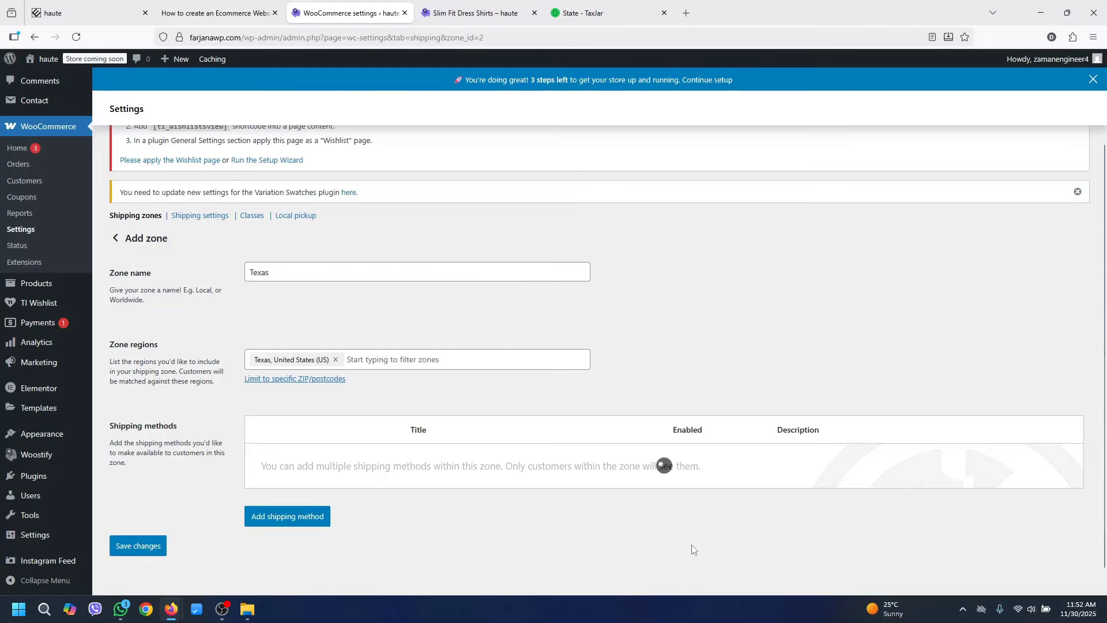
Add a free shipping method to the Texas zone that requires a minimum order amount of 200
left_click(316, 513)
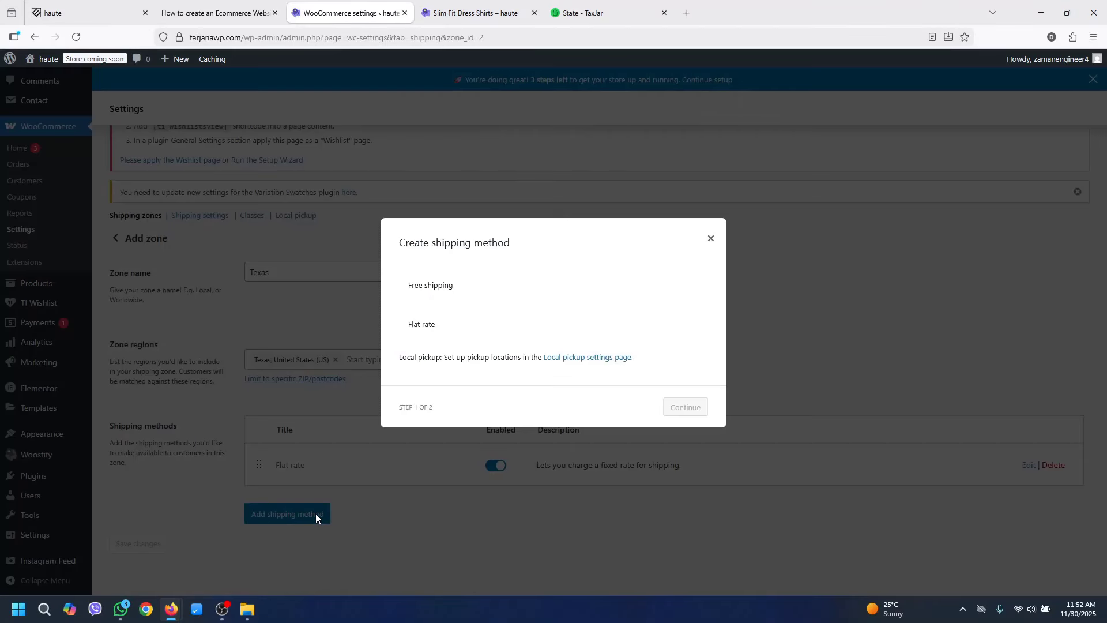
left_click(442, 286)
left_click(686, 422)
left_click(477, 354)
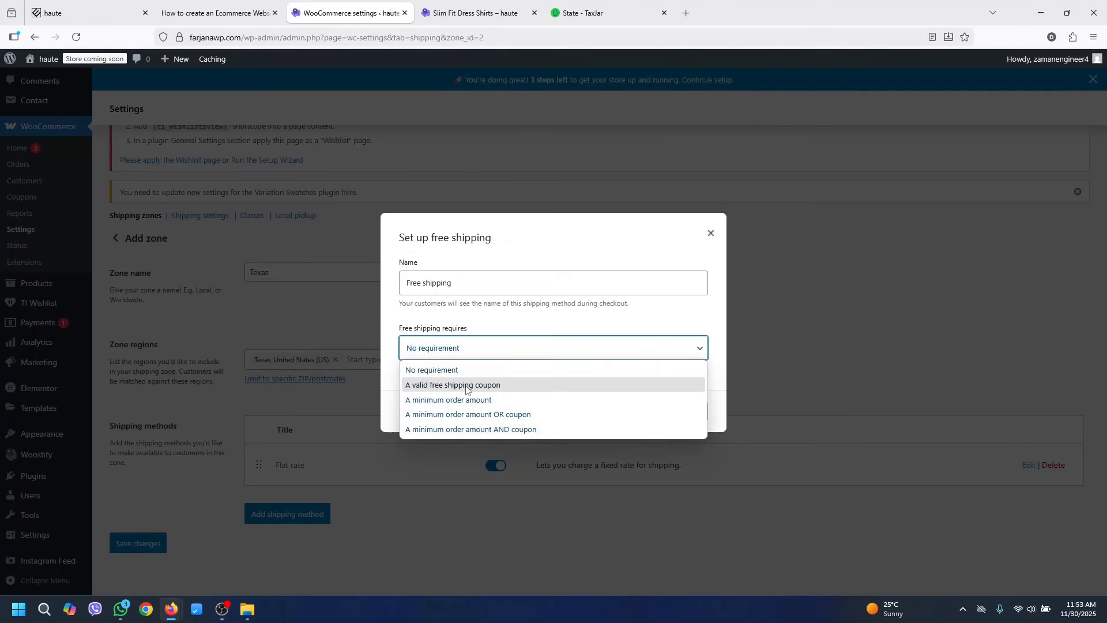
left_click(459, 404)
left_click(462, 360)
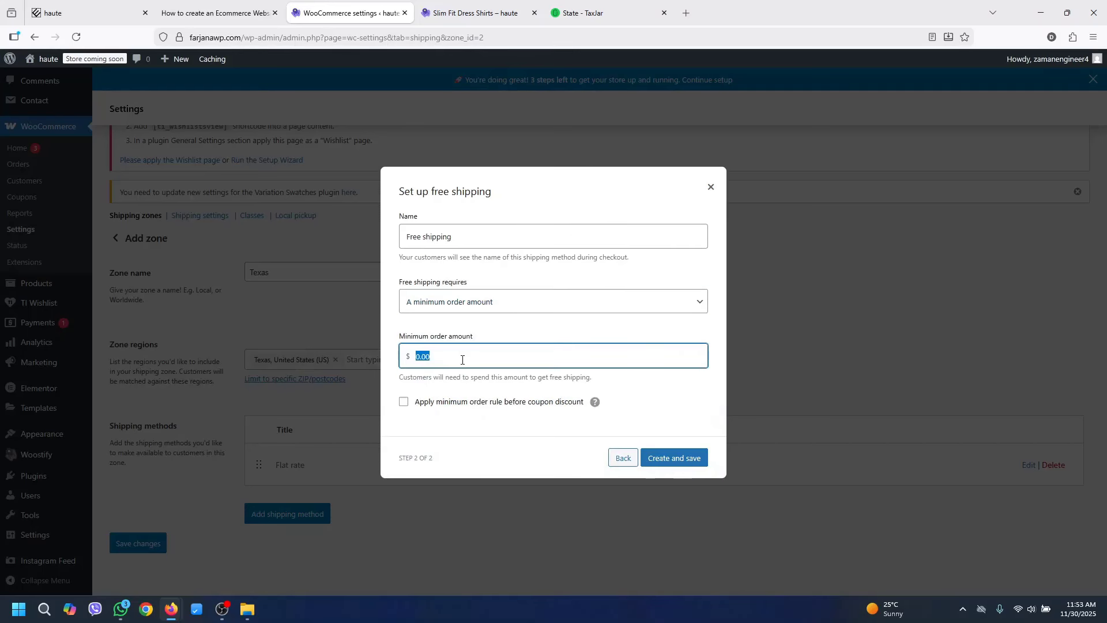
type("2")
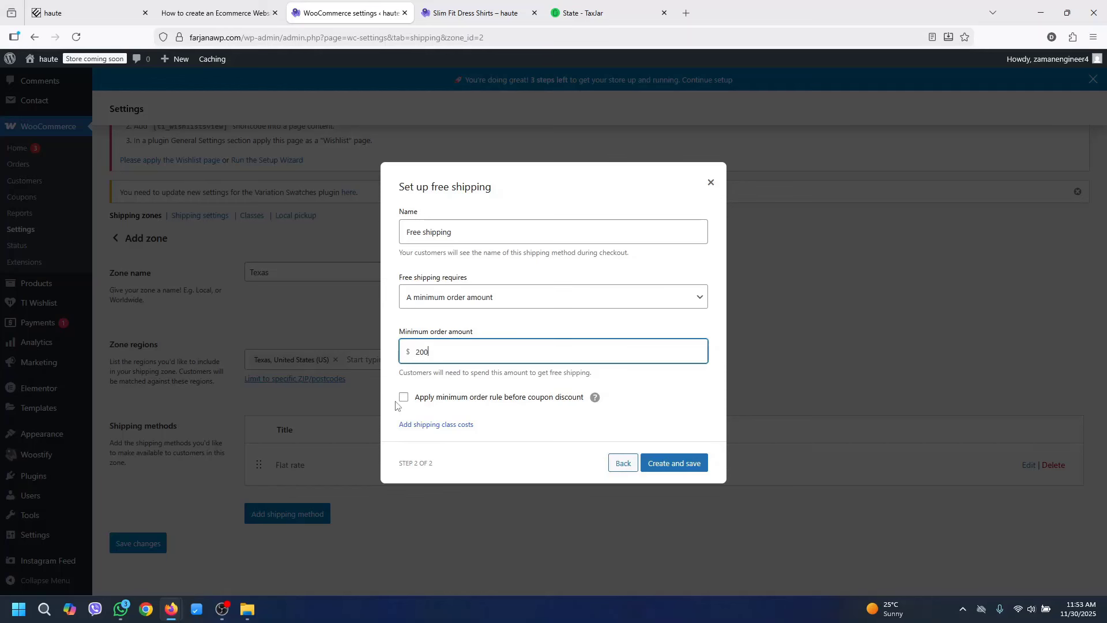
left_click(674, 463)
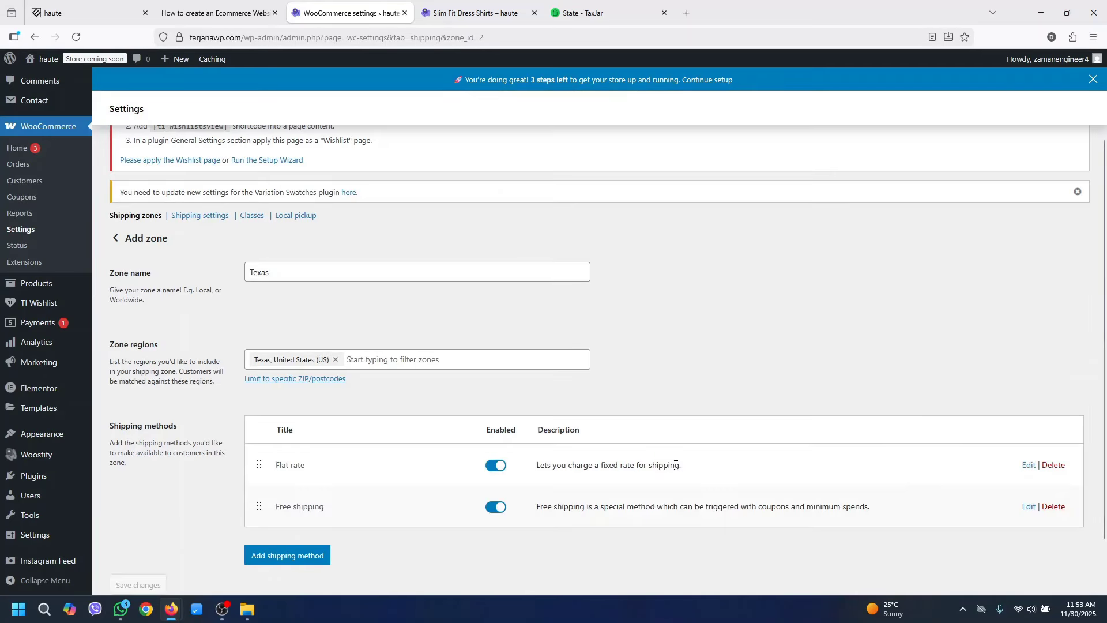
Review the Texas zone's shipping methods and return to the list of shipping zones
scroll(1105, 506, "down", 2)
left_click_drag(1105, 506, 1105, 276)
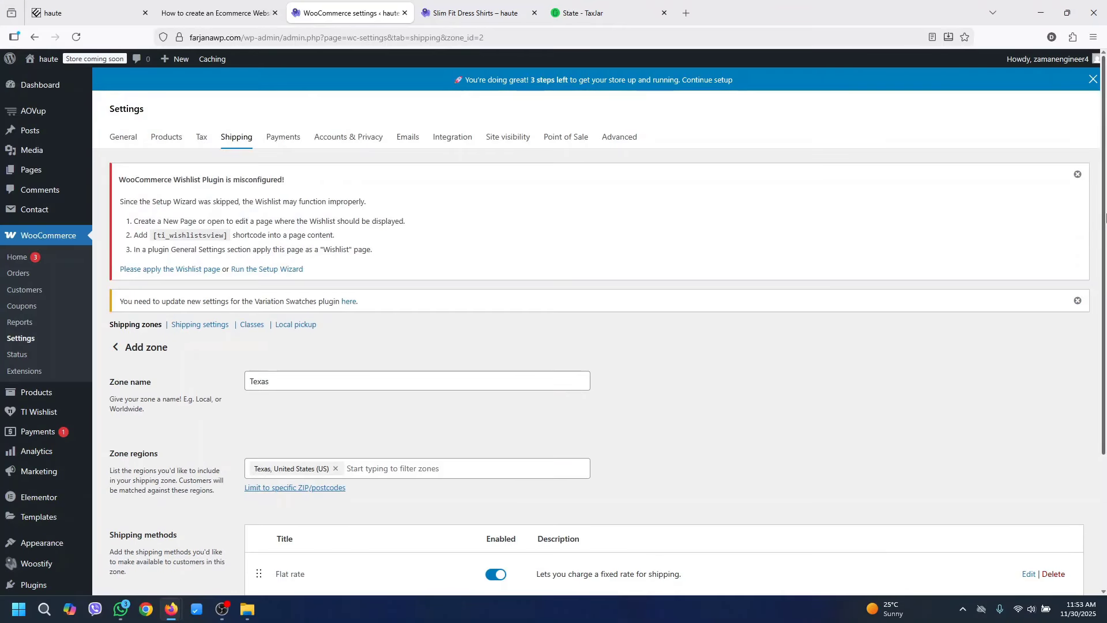
left_click(116, 346)
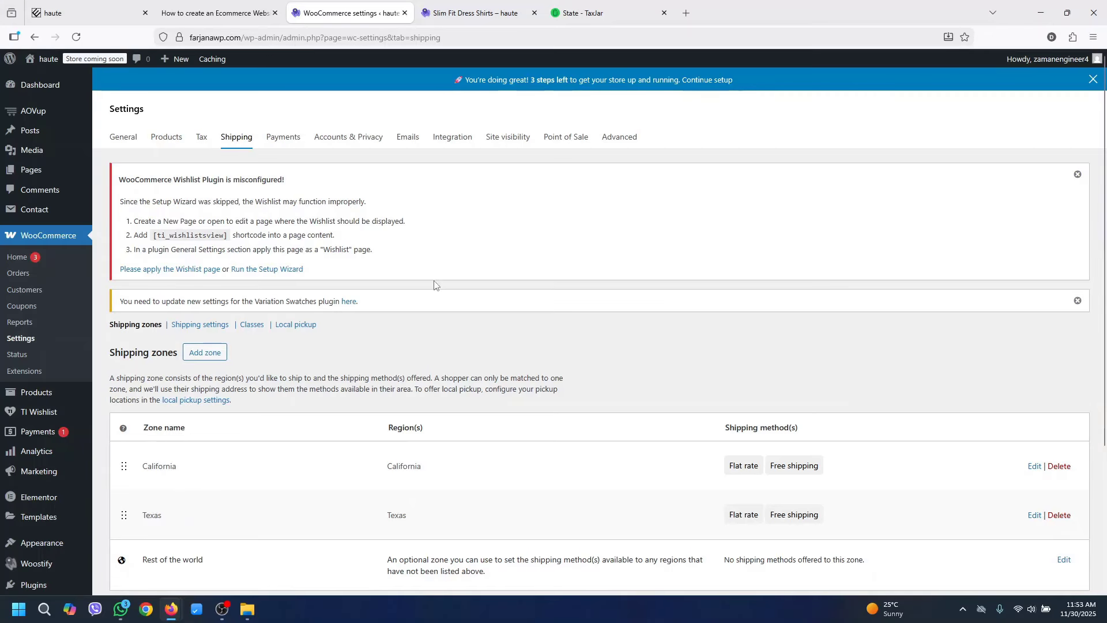
Open the offline payment methods in the payment settings and enable Cash on delivery
left_click(291, 141)
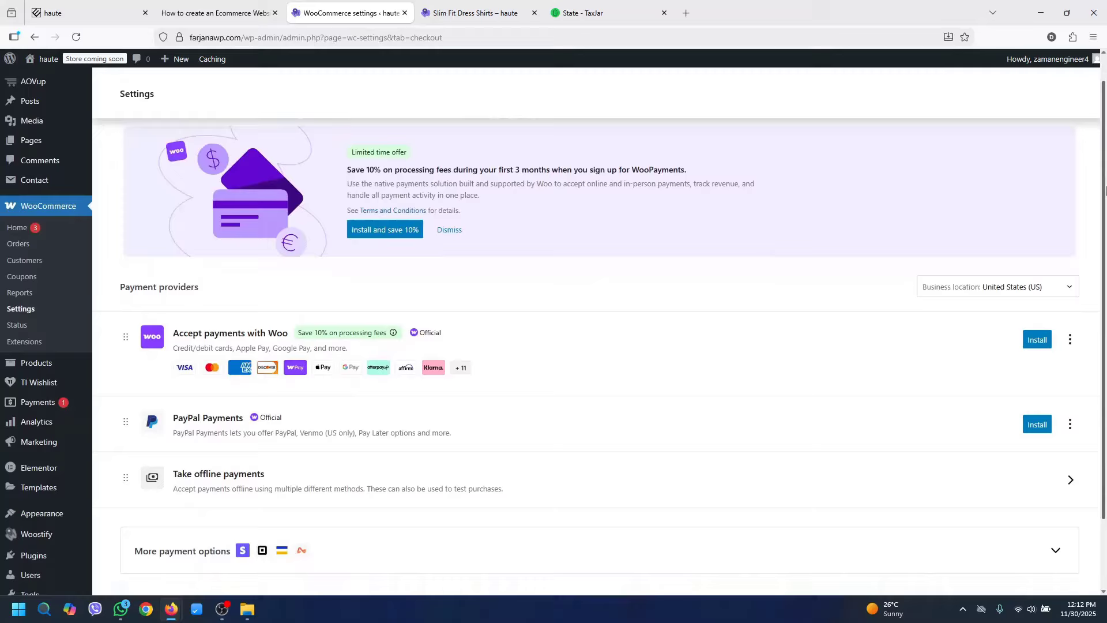
mouse_move(1106, 191)
left_mouse_down()
mouse_move(1106, 256)
mouse_move(1105, 212)
left_mouse_up()
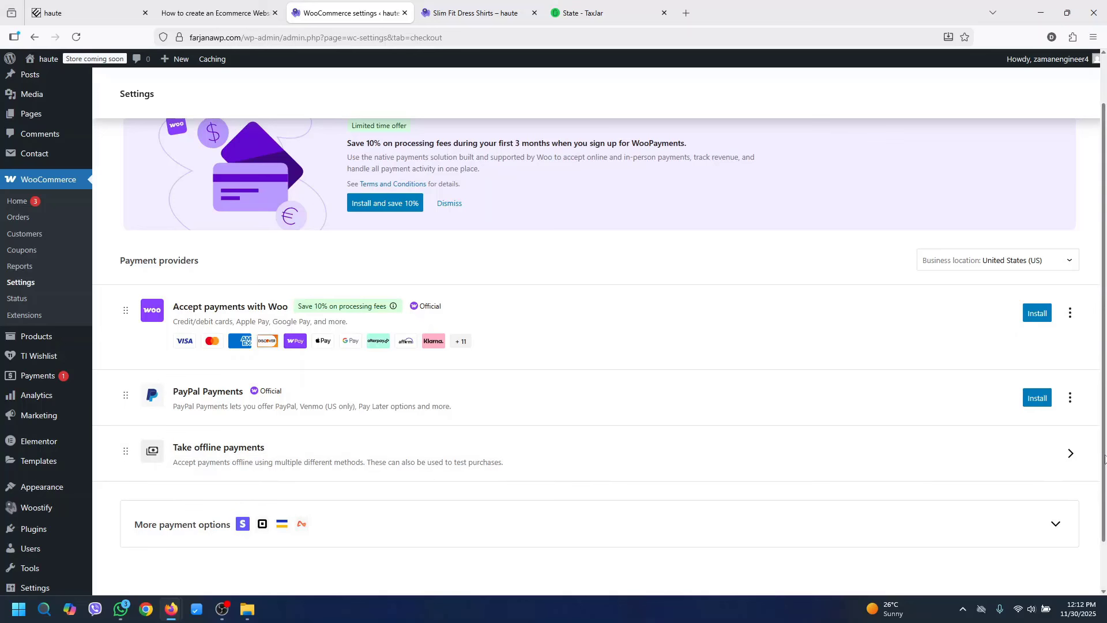
left_click(1066, 457)
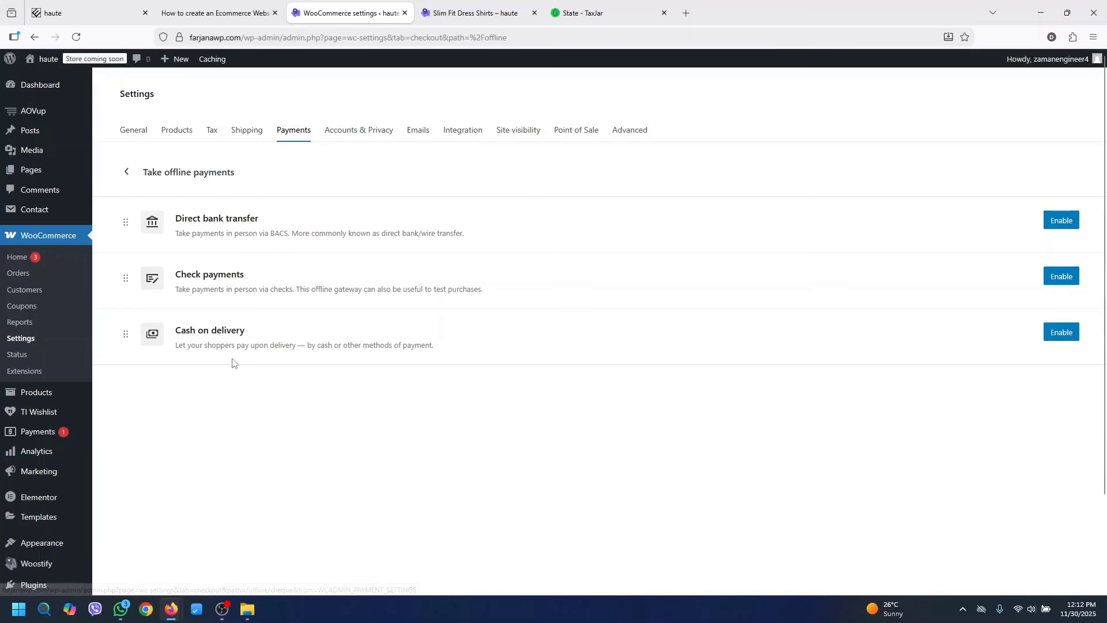
left_click(1063, 335)
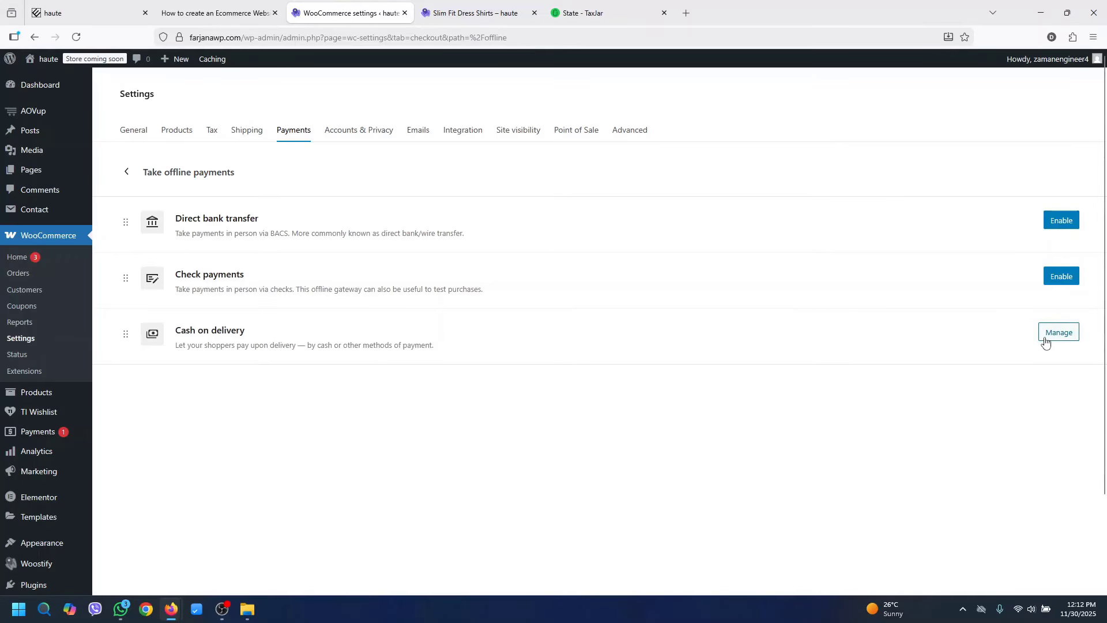
Open the Cash on delivery settings, turn off acceptance for virtual orders, and save the changes
left_click(1058, 335)
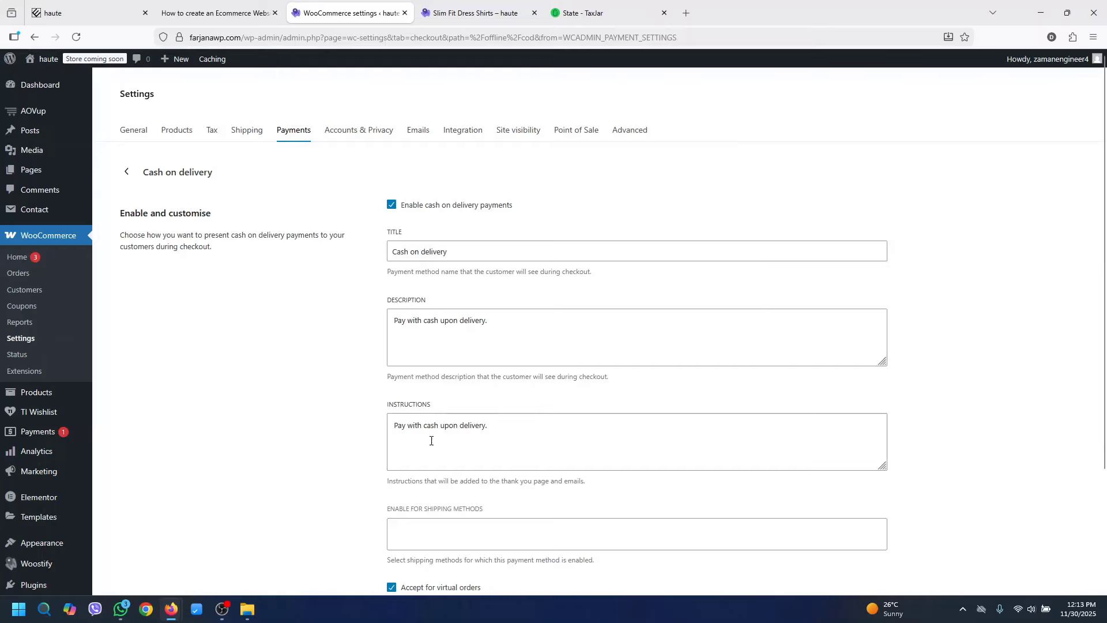
left_click(457, 257)
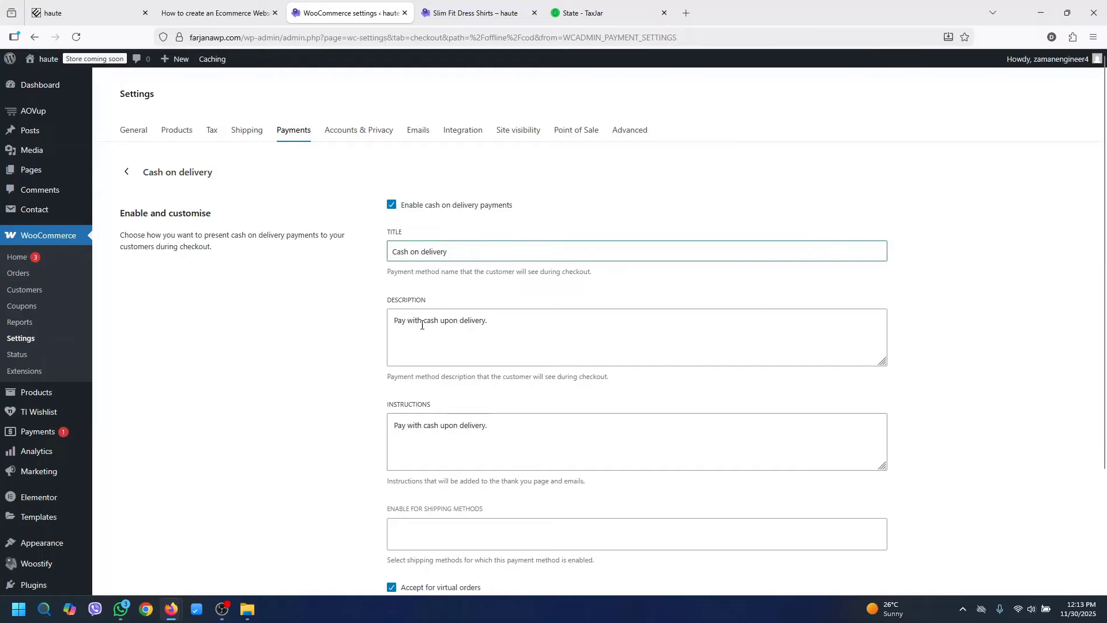
scroll(507, 439, "down", 3)
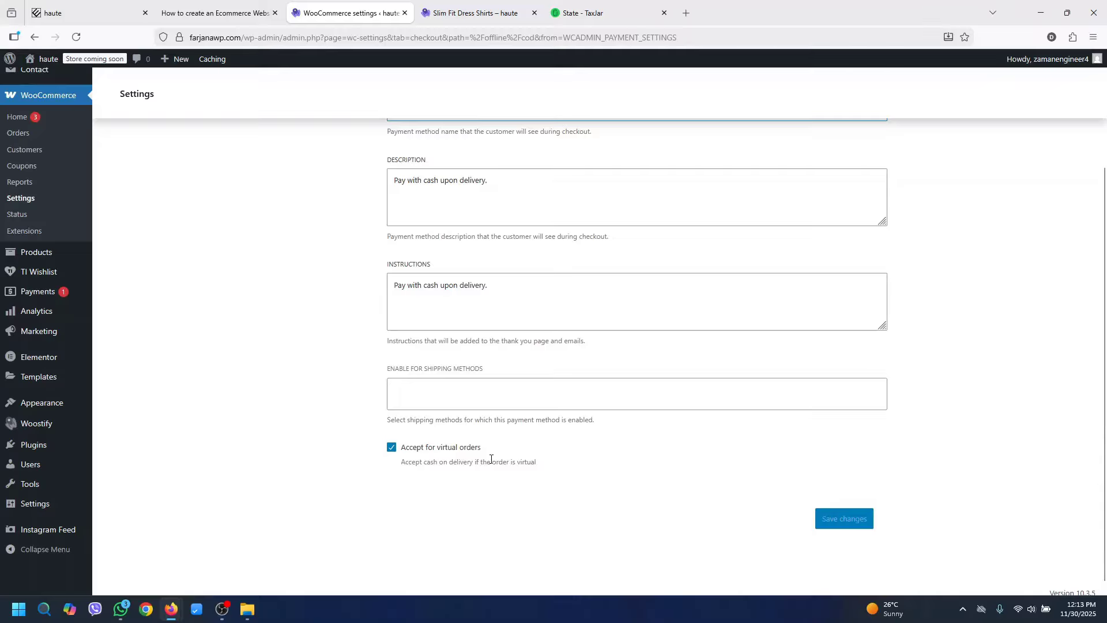
left_click(392, 448)
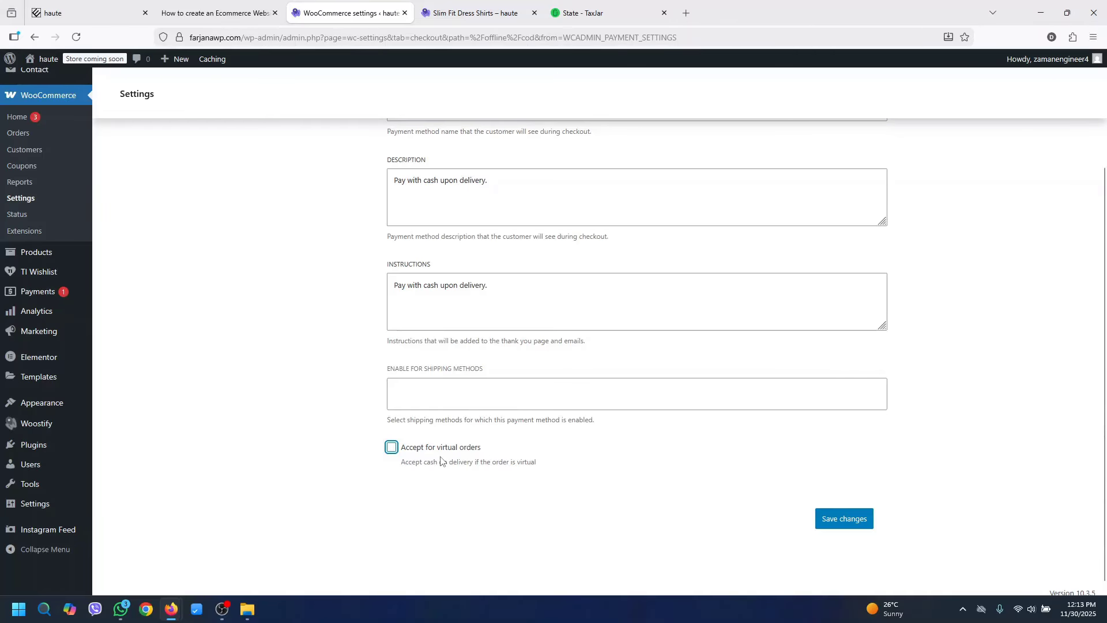
left_click(859, 521)
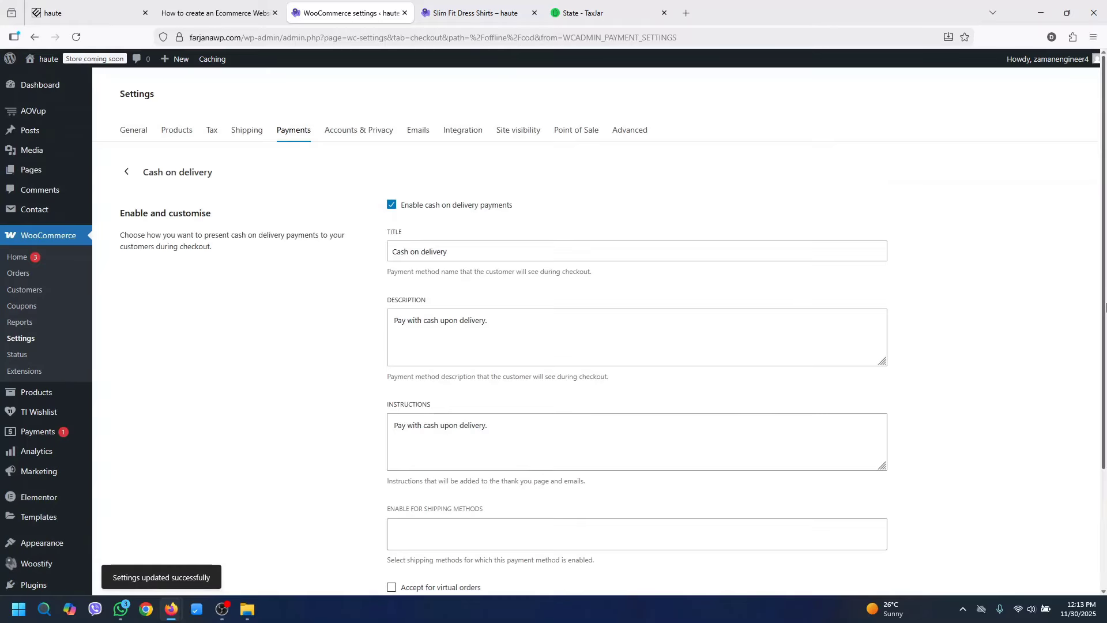
left_click_drag(1106, 324, 1105, 286)
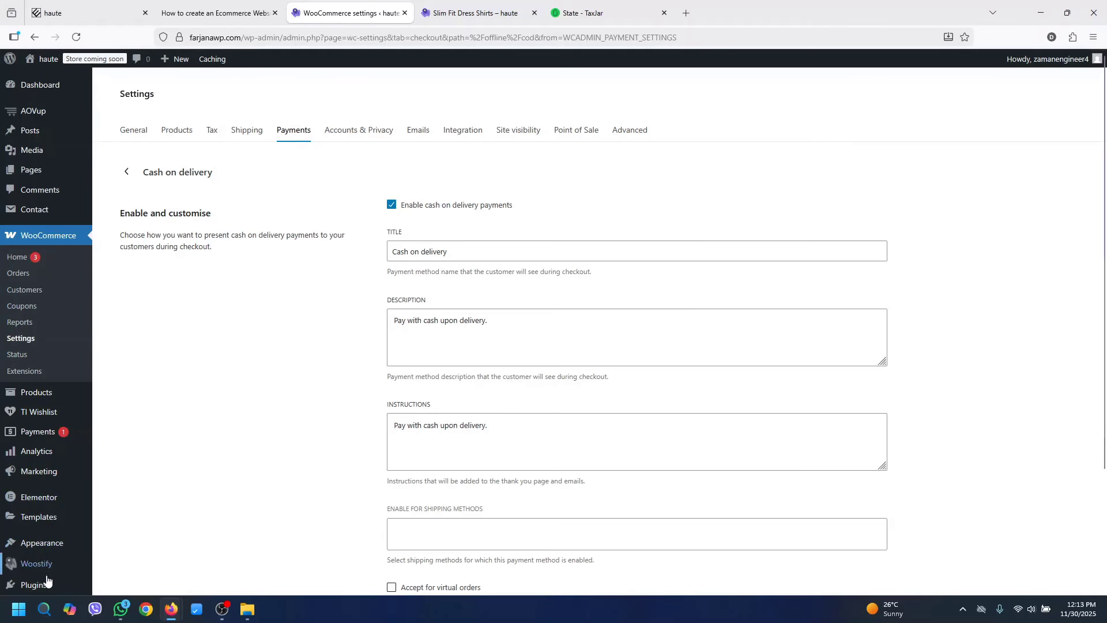
Search for new plugins with "paypal", install and activate Payment Plugins for PayPal WooCommerce, and dismiss its welcome message
mouse_move(38, 586)
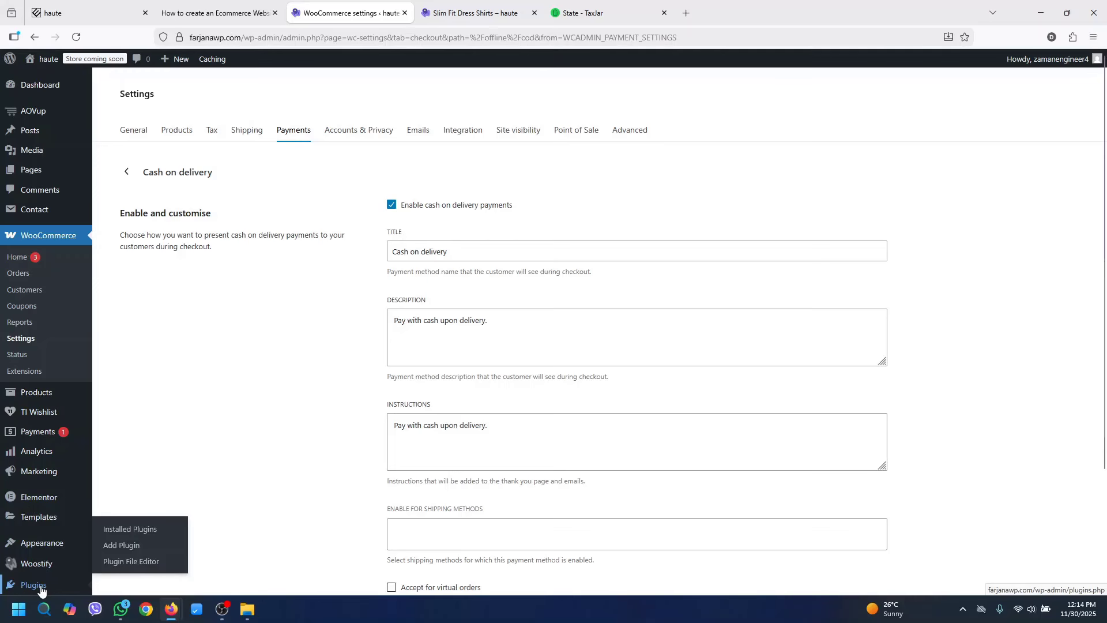
left_click(122, 546)
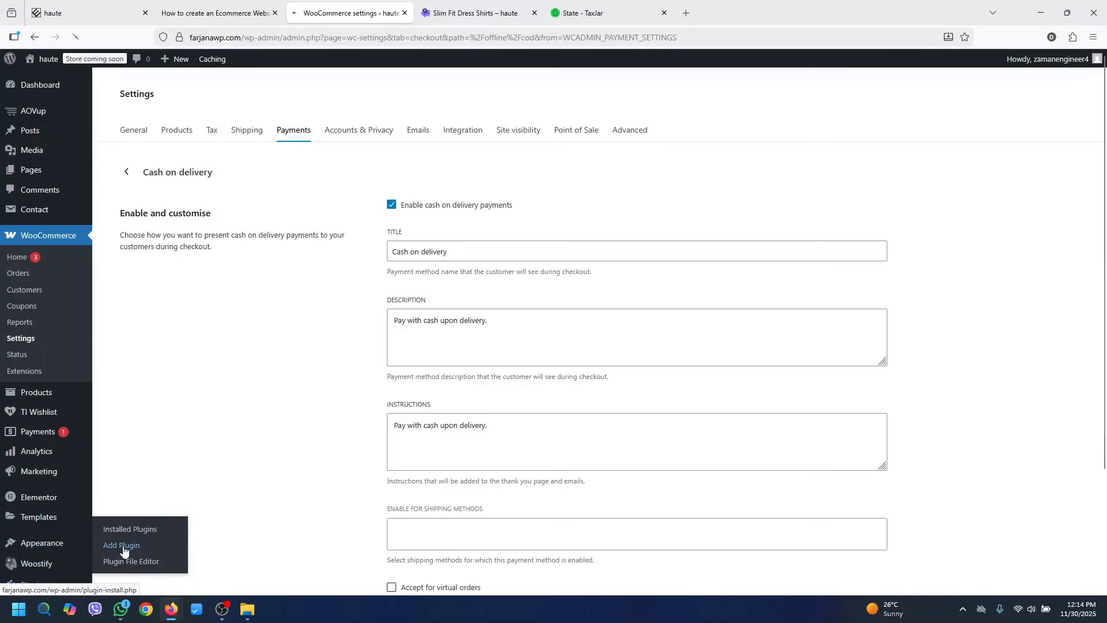
left_click(886, 275)
type("p")
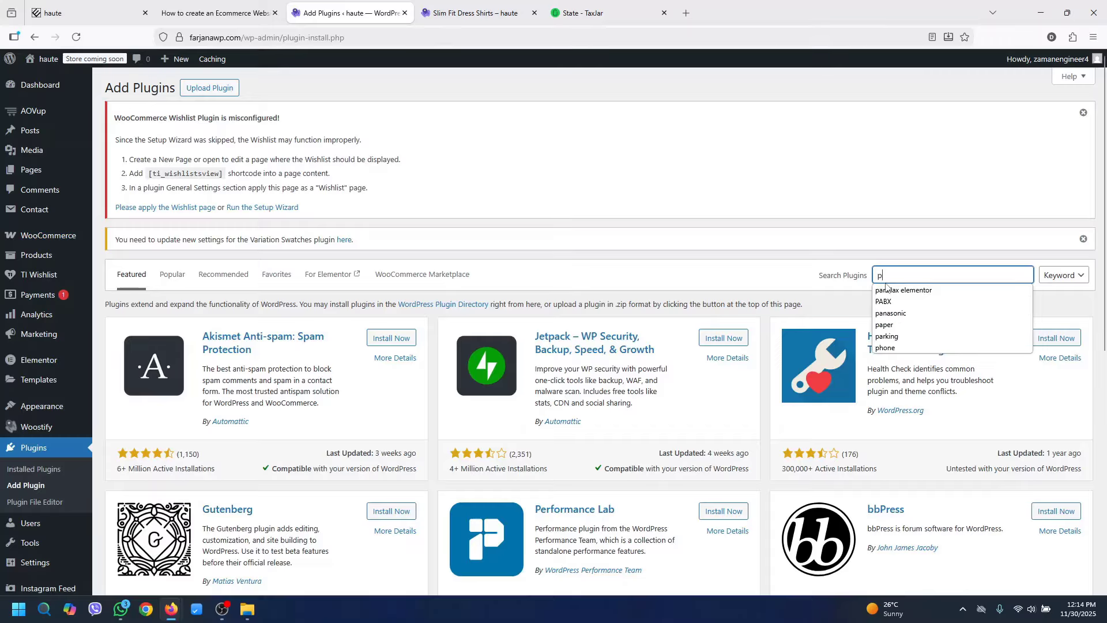
type("aypal")
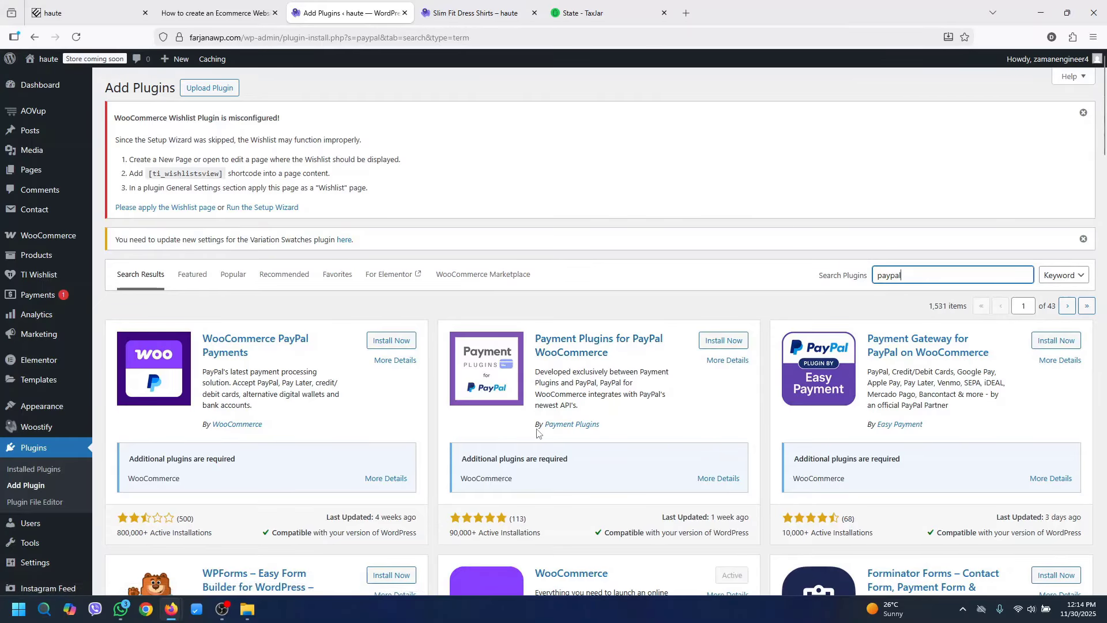
left_click(727, 347)
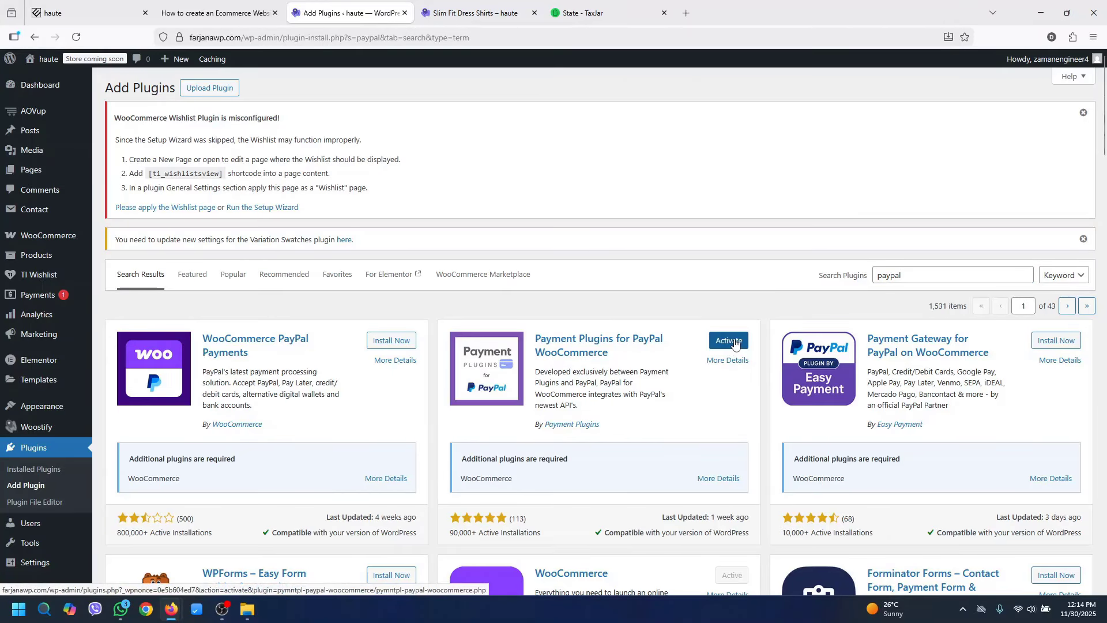
left_click(733, 344)
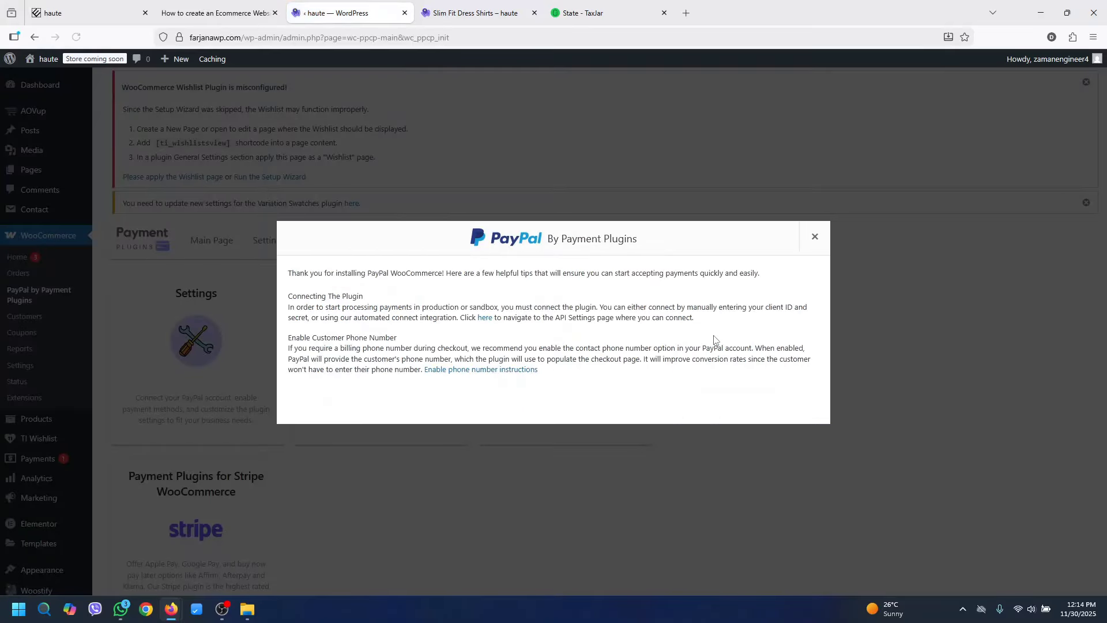
left_click(814, 241)
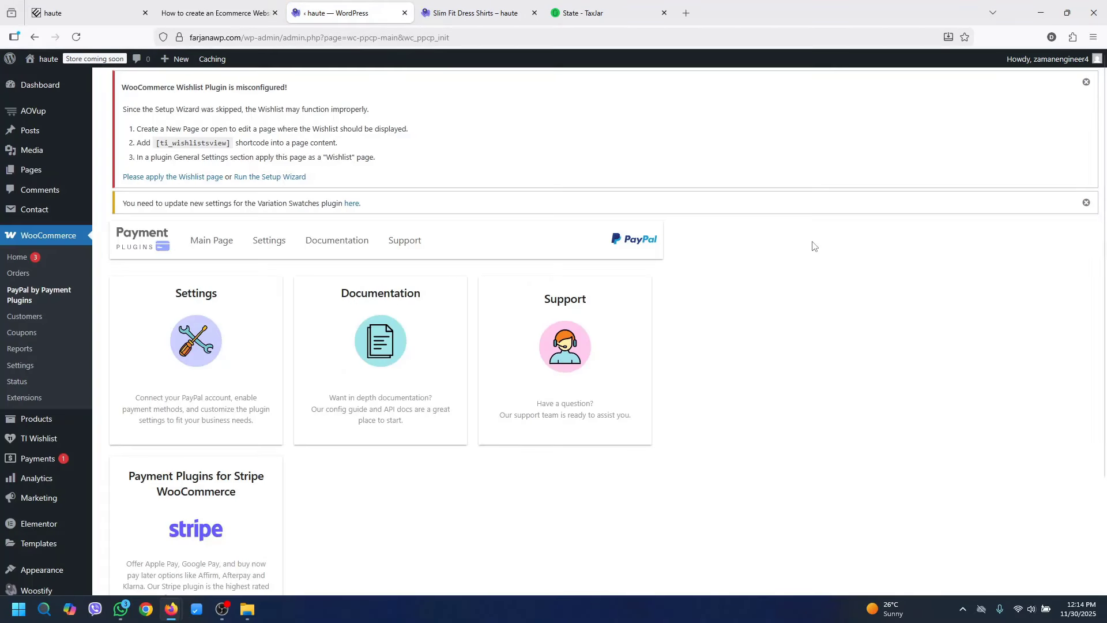
Search for new plugins with "stripe", then install and activate Payment Plugins for Stripe WooCommerce
scroll(1102, 354, "down", 3)
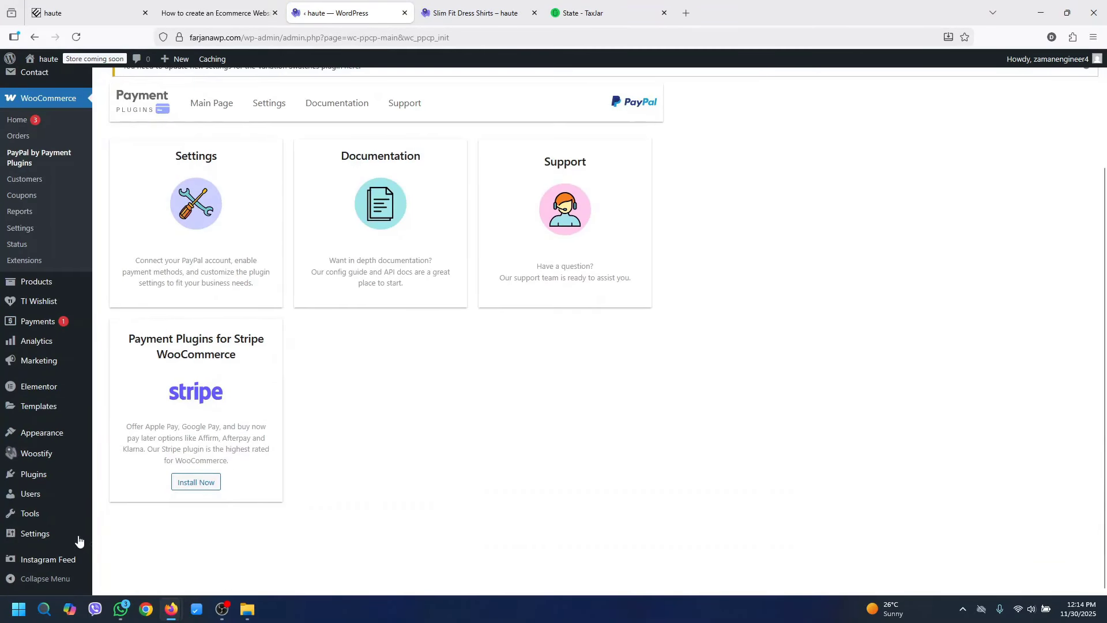
mouse_move(52, 477)
left_click(111, 501)
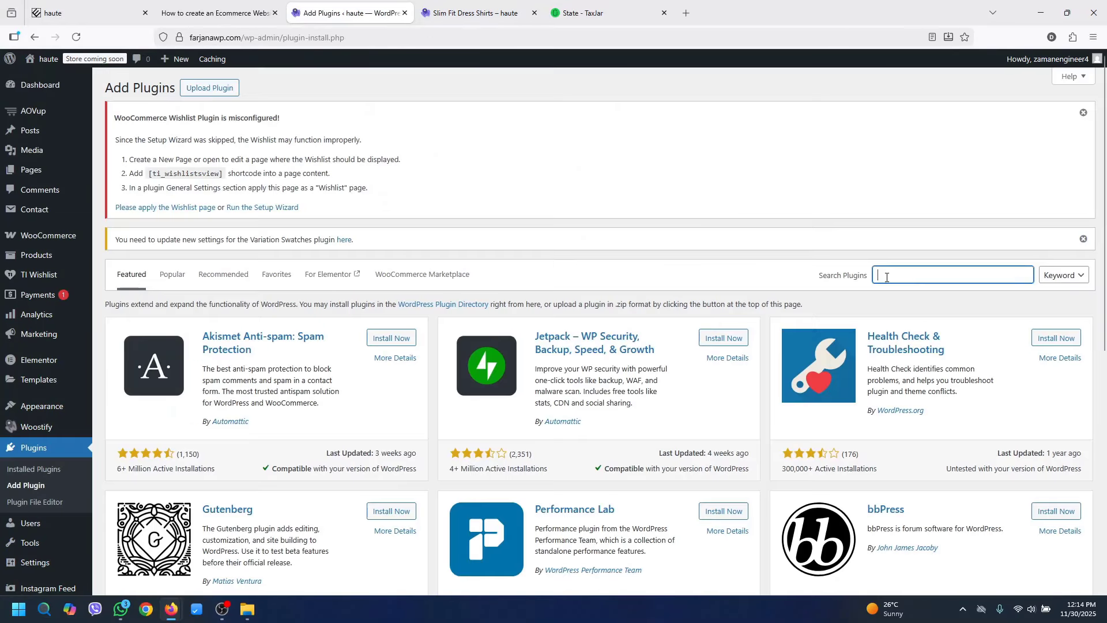
type("stripe")
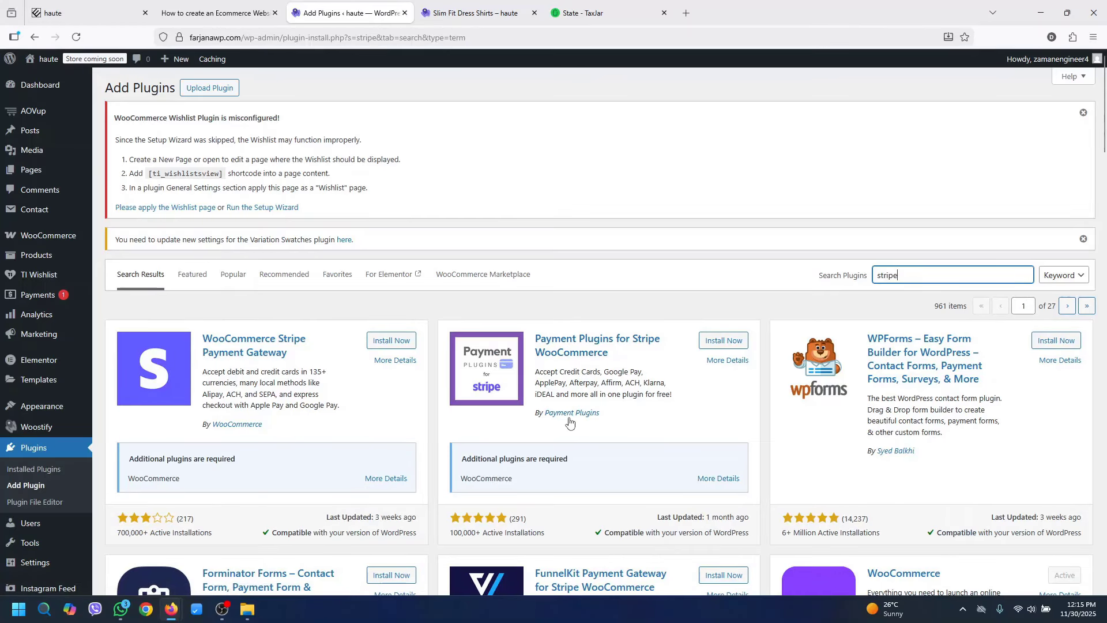
left_click(722, 342)
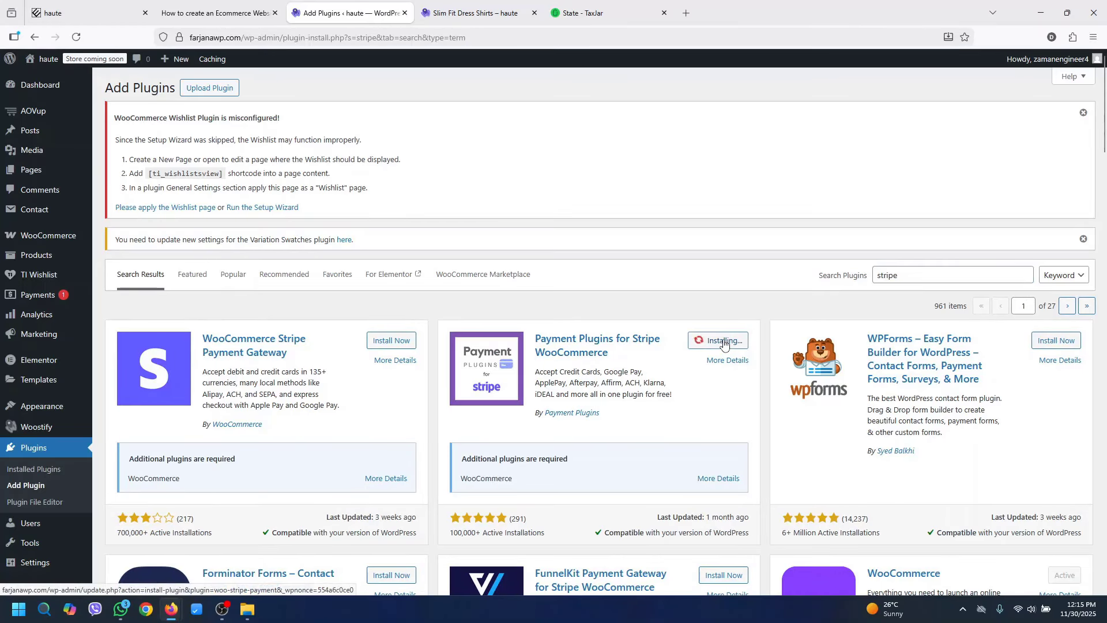
left_click(728, 343)
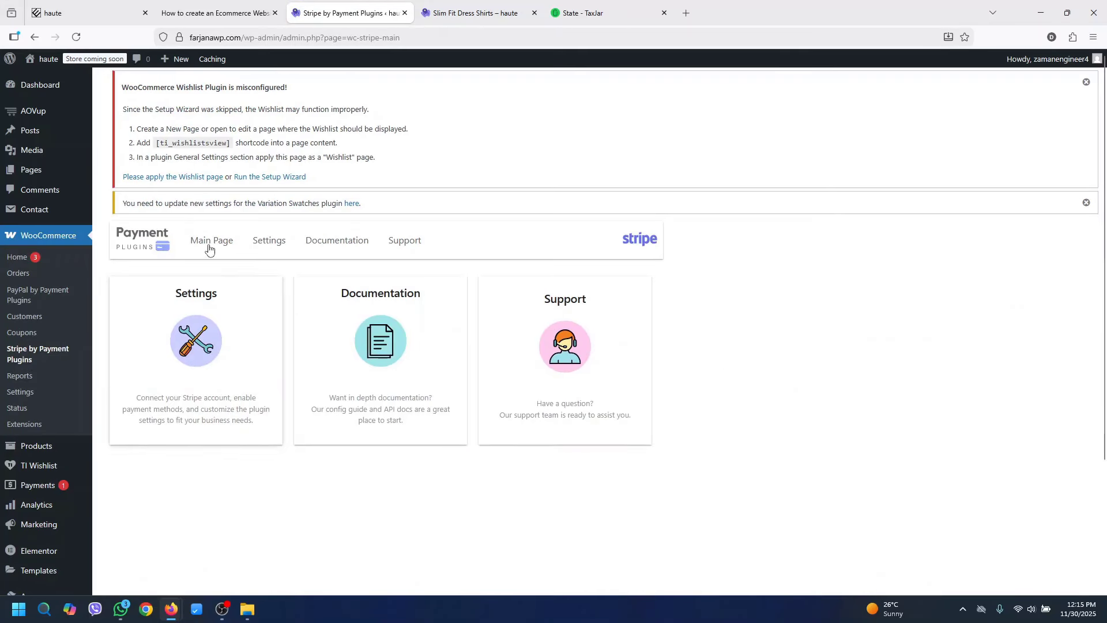
Open the Stripe plugin's settings, switch to the Stripe dashboard, and copy the publishable key from the developer API keys
left_click(261, 245)
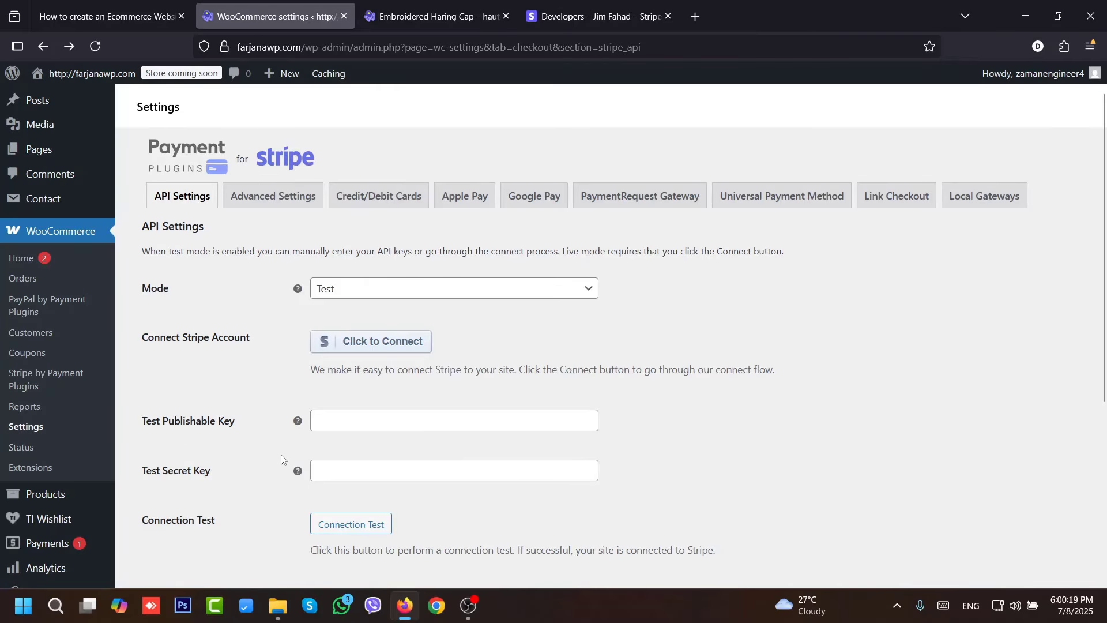
left_click(586, 4)
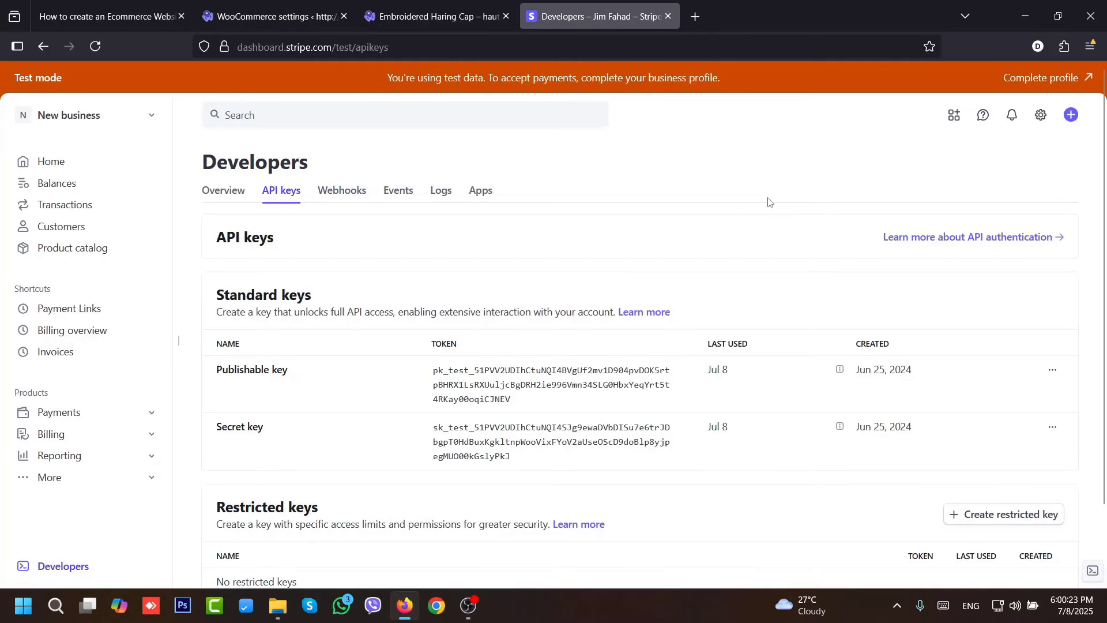
left_click(69, 572)
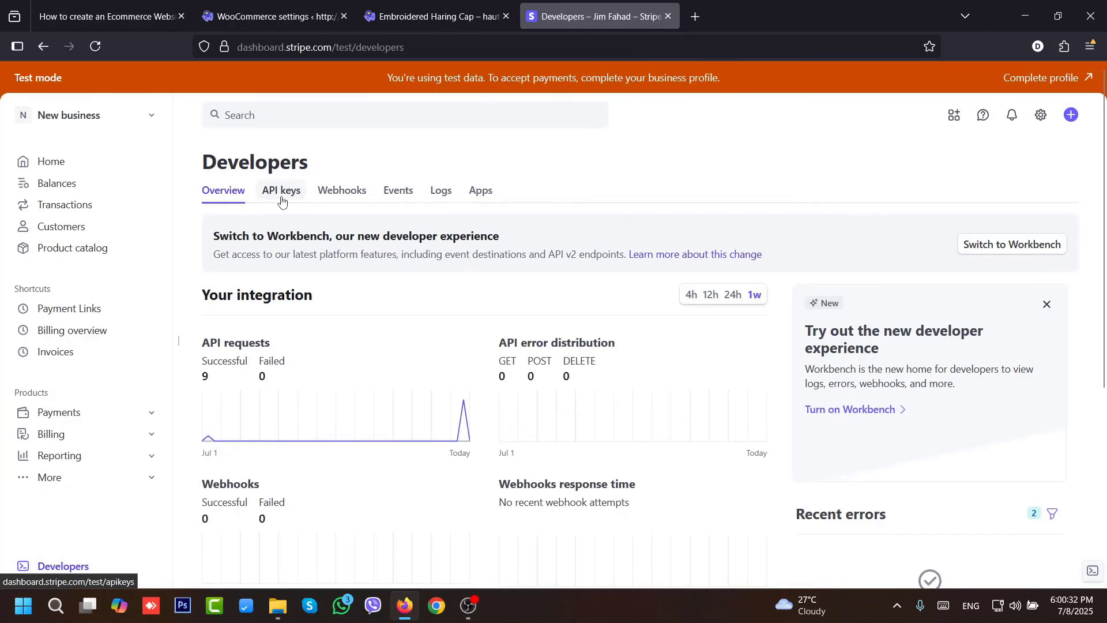
left_click(282, 196)
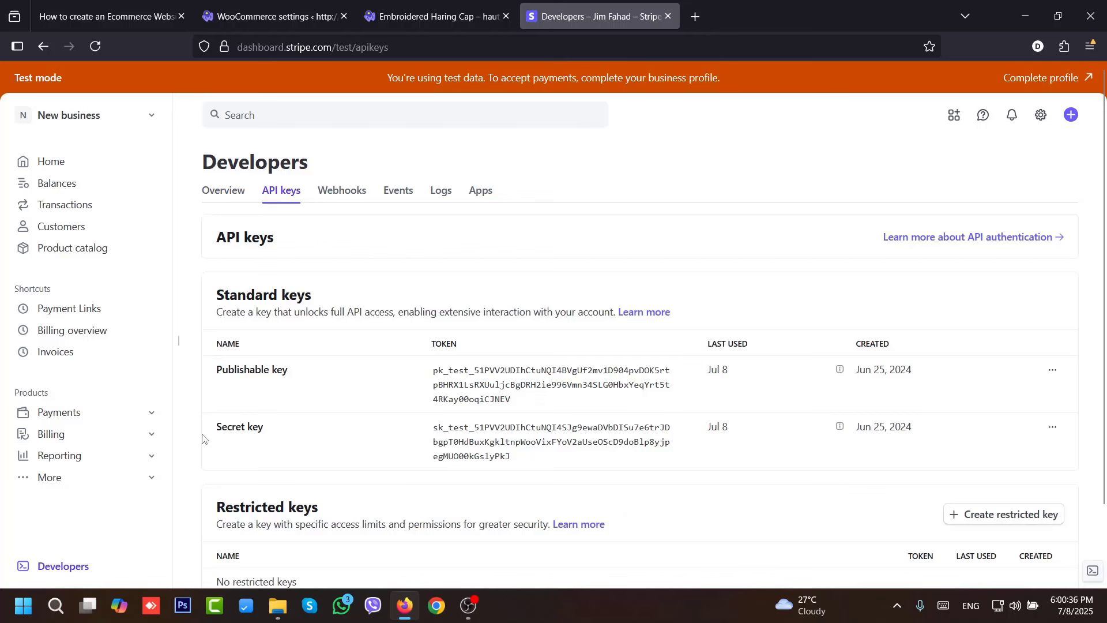
left_click(498, 387)
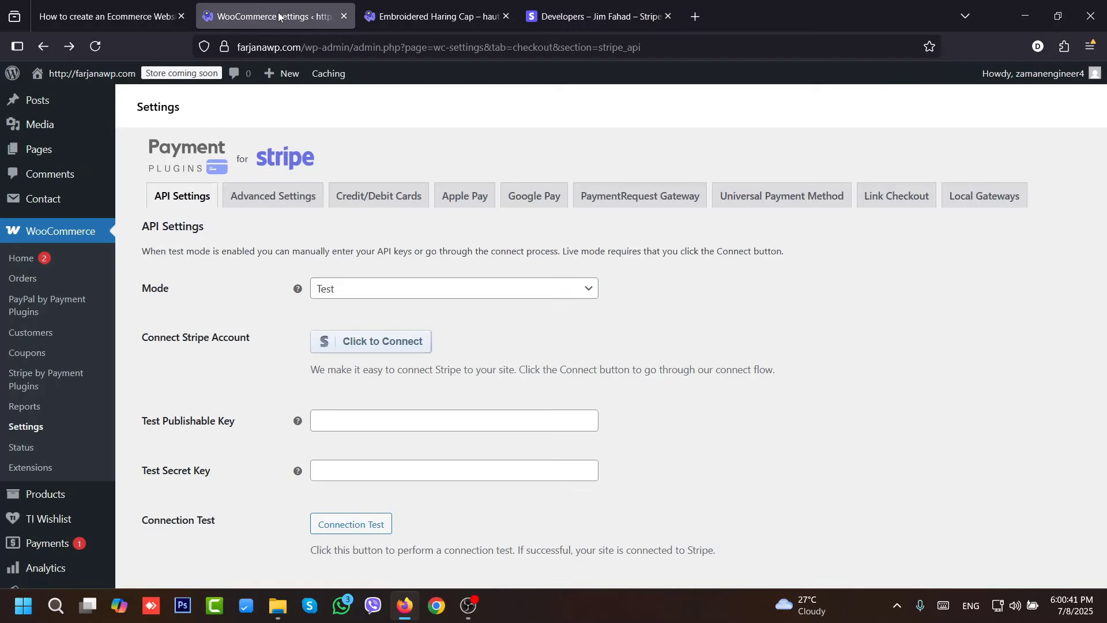
Paste the publishable key and the secret key from the Stripe dashboard into the test key fields of the plugin's API settings
left_click(277, 16)
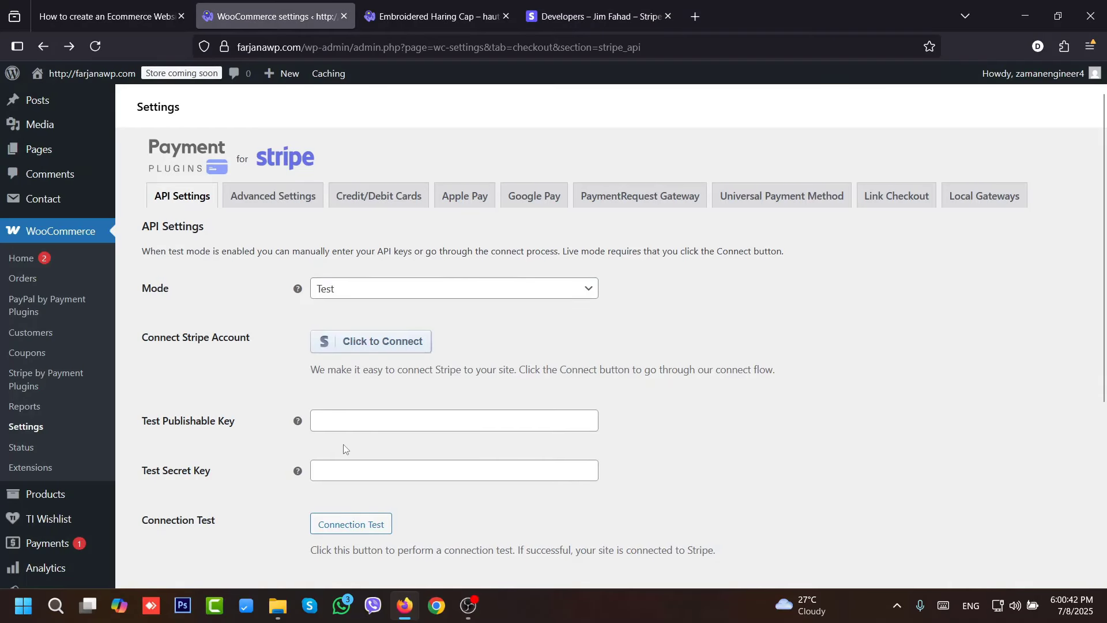
left_click(346, 420)
key("ctrl+v")
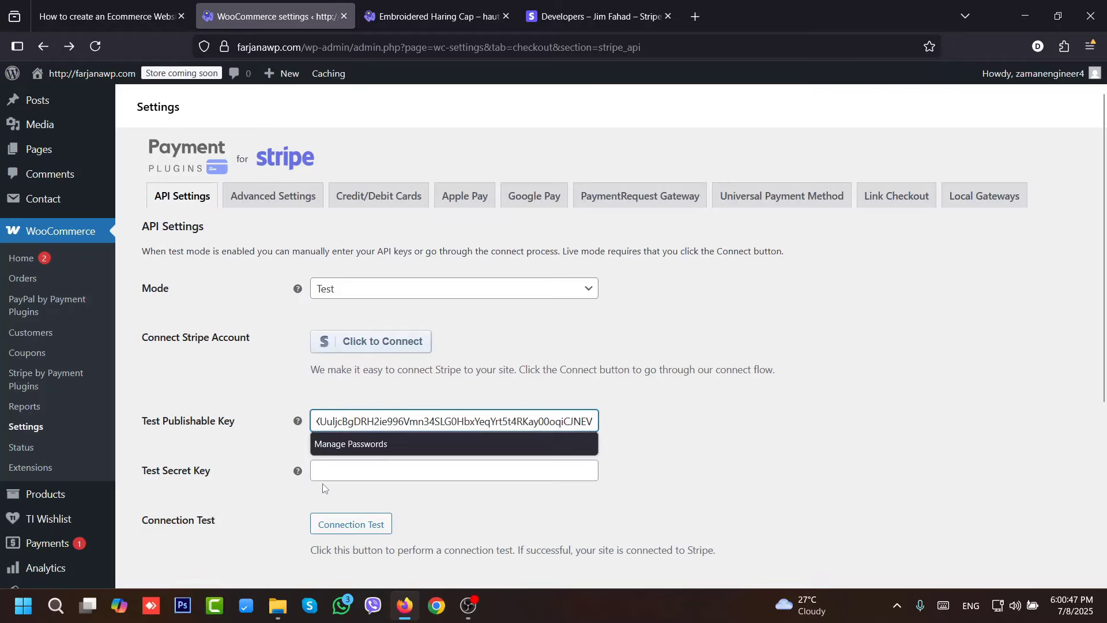
left_click(571, 6)
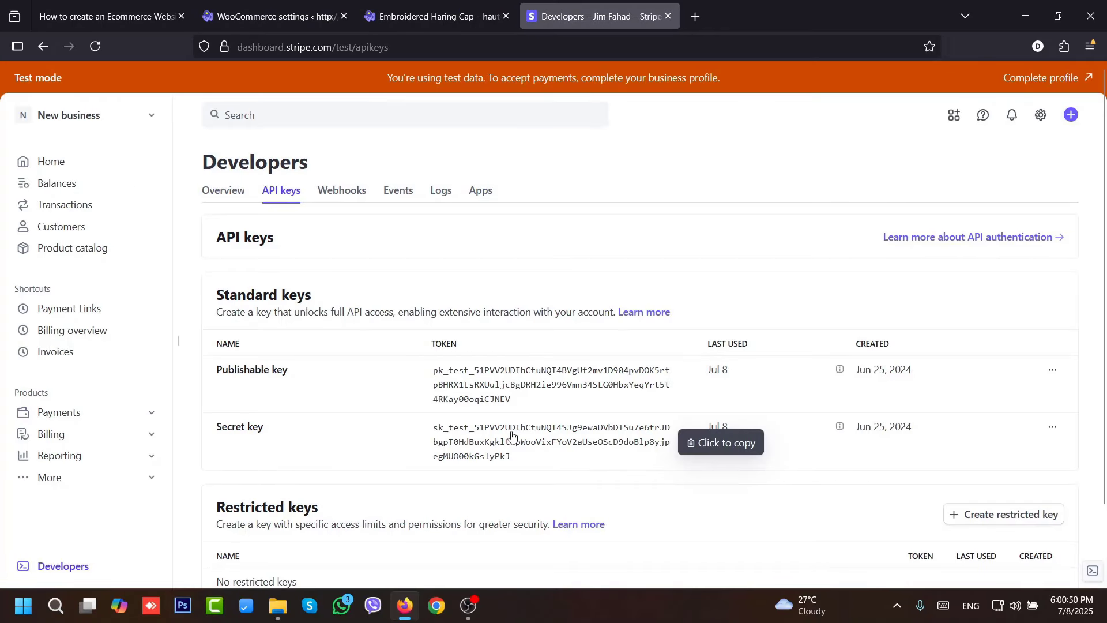
left_click(430, 470)
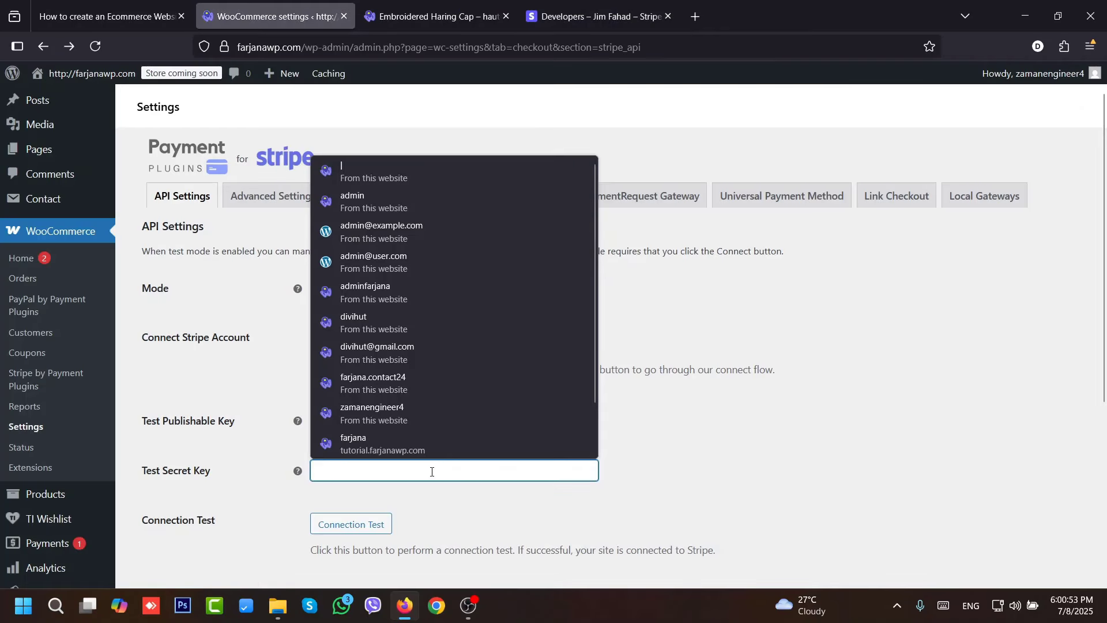
key("ctrl+v")
Run the Stripe connection test, dismiss its message, and save the API settings
scroll(431, 469, "down", 3)
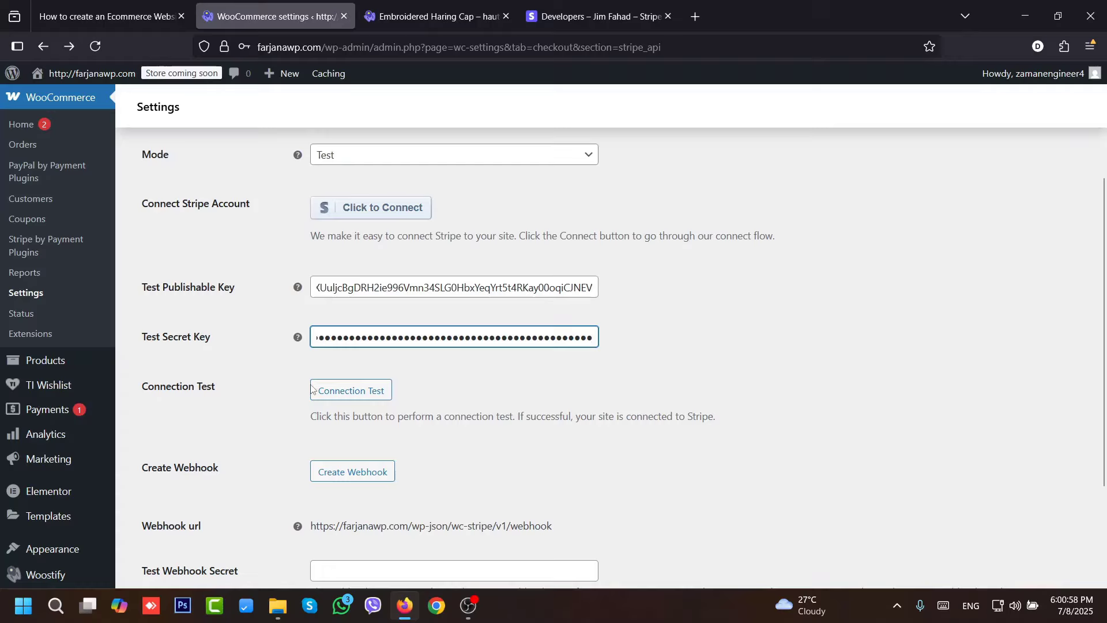
left_click(313, 389)
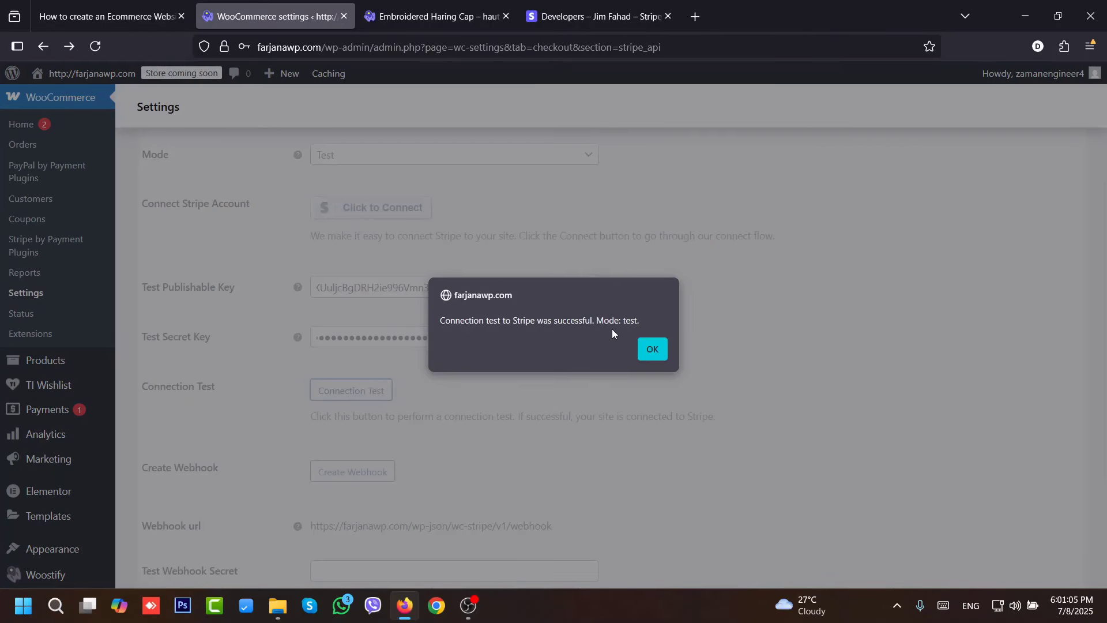
left_click(656, 348)
scroll(721, 381, "down", 3)
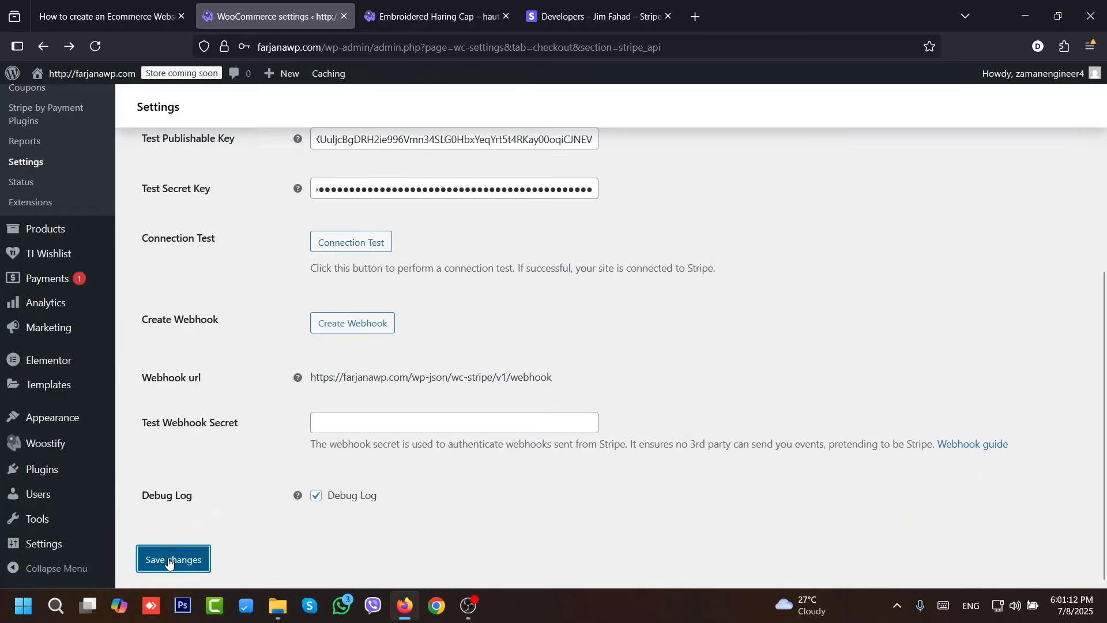
left_click(169, 560)
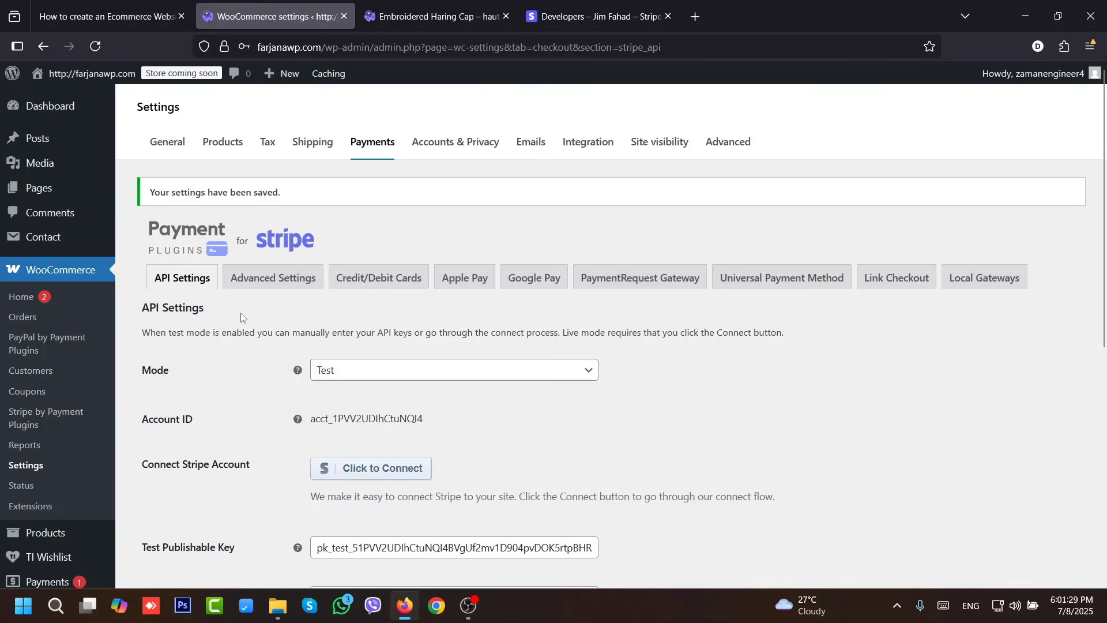
Set the Stripe plugin's mode to Live, check the test mode label in the Stripe dashboard, and return to the API settings
left_click(334, 376)
left_click(327, 417)
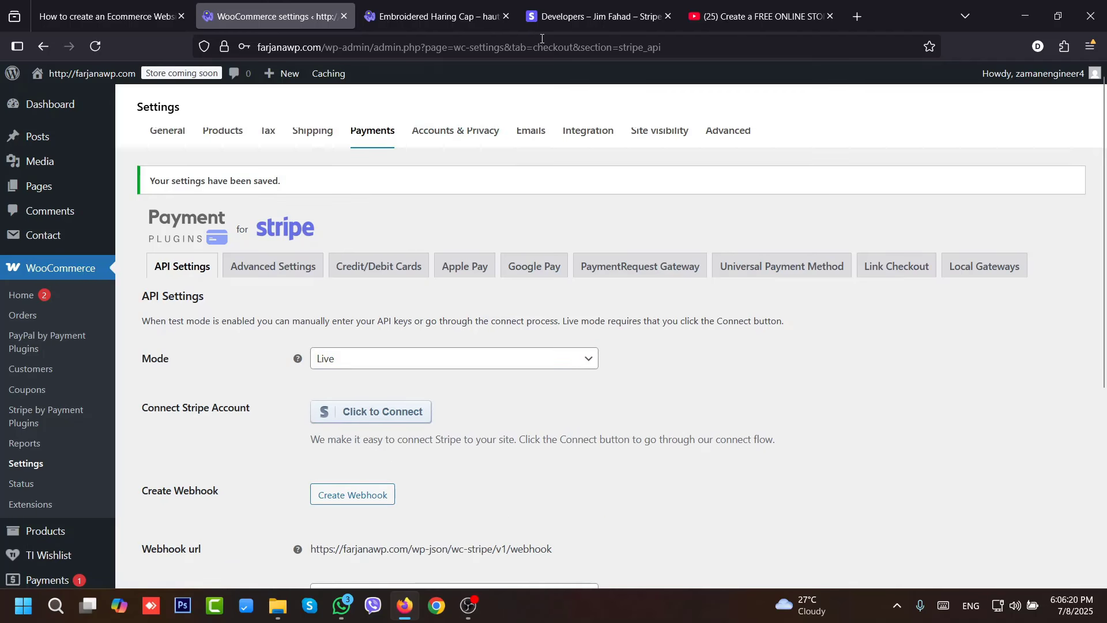
left_click(597, 5)
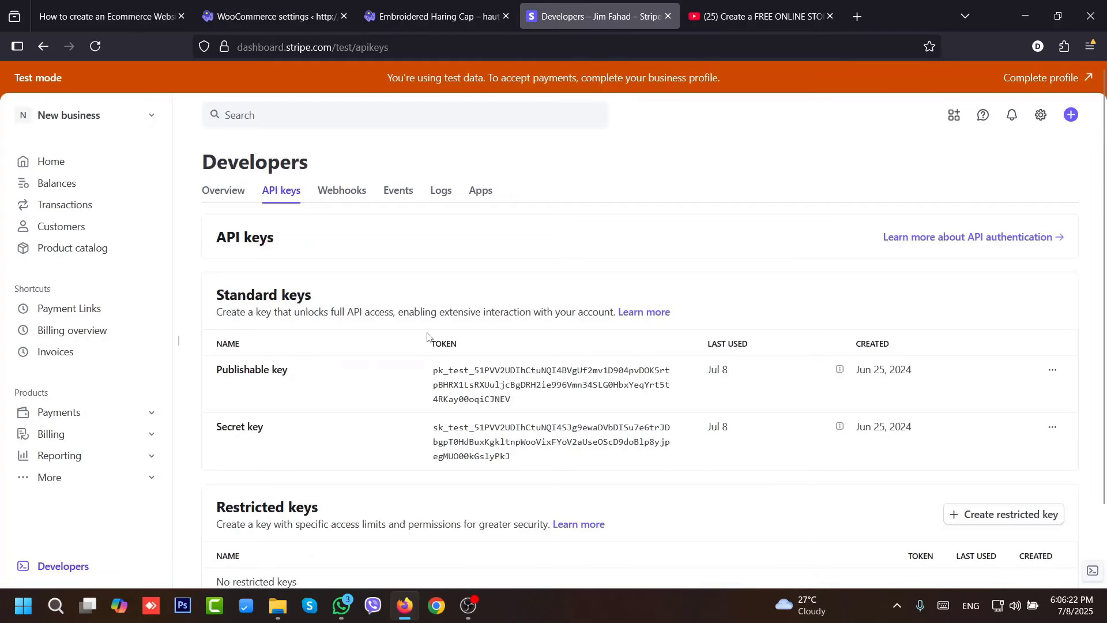
triple_click(36, 72)
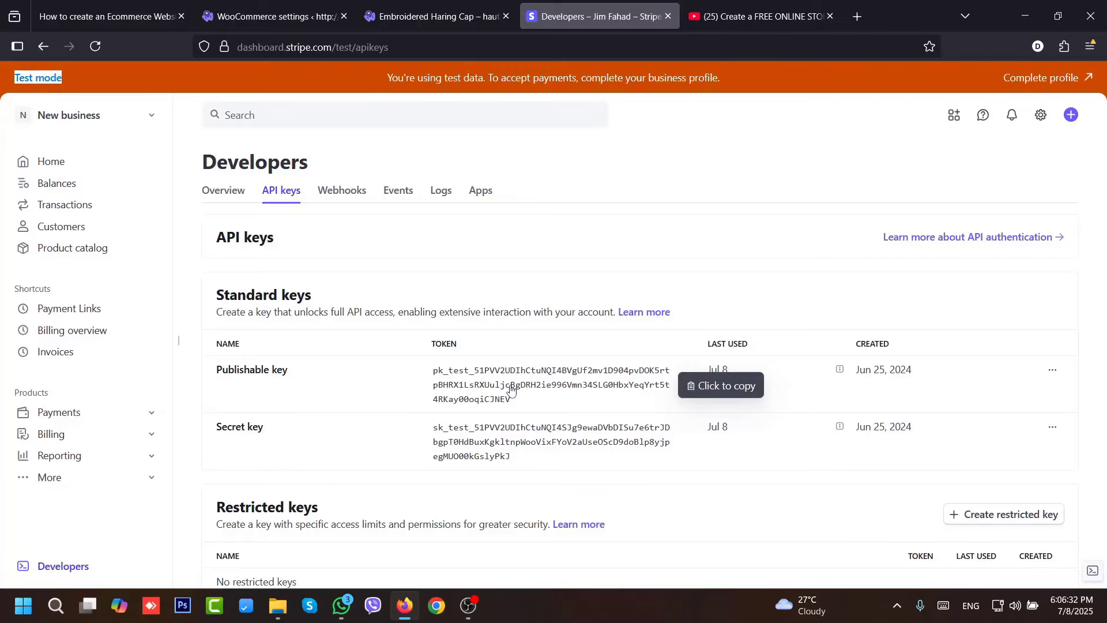
left_click(244, 3)
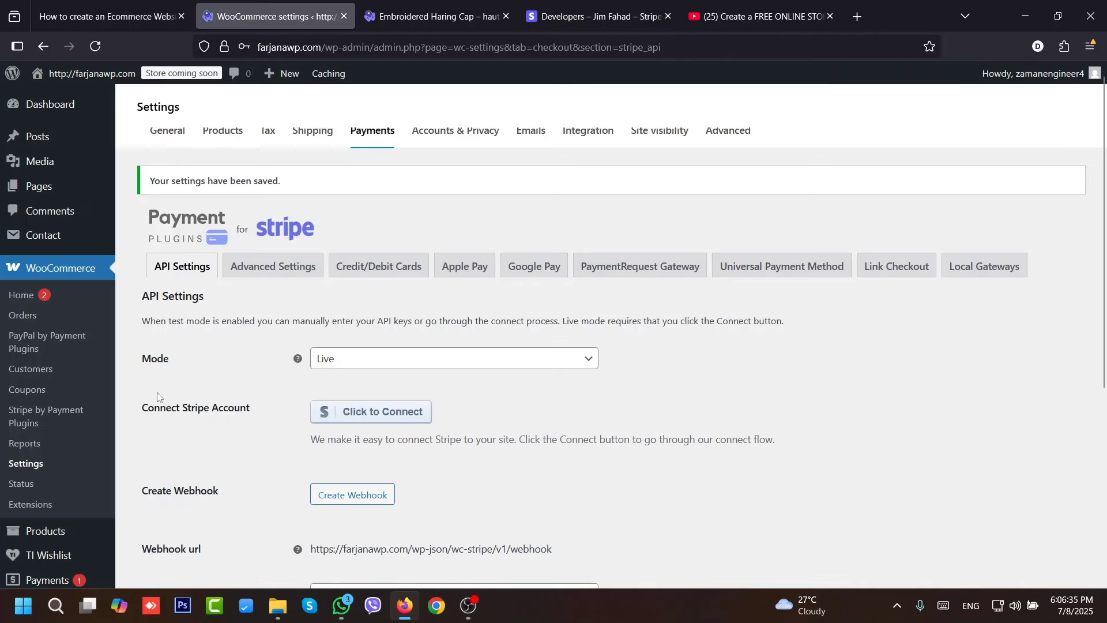
Set the Stripe plugin's mode back to Test and look through its Advanced Settings
left_click(346, 363)
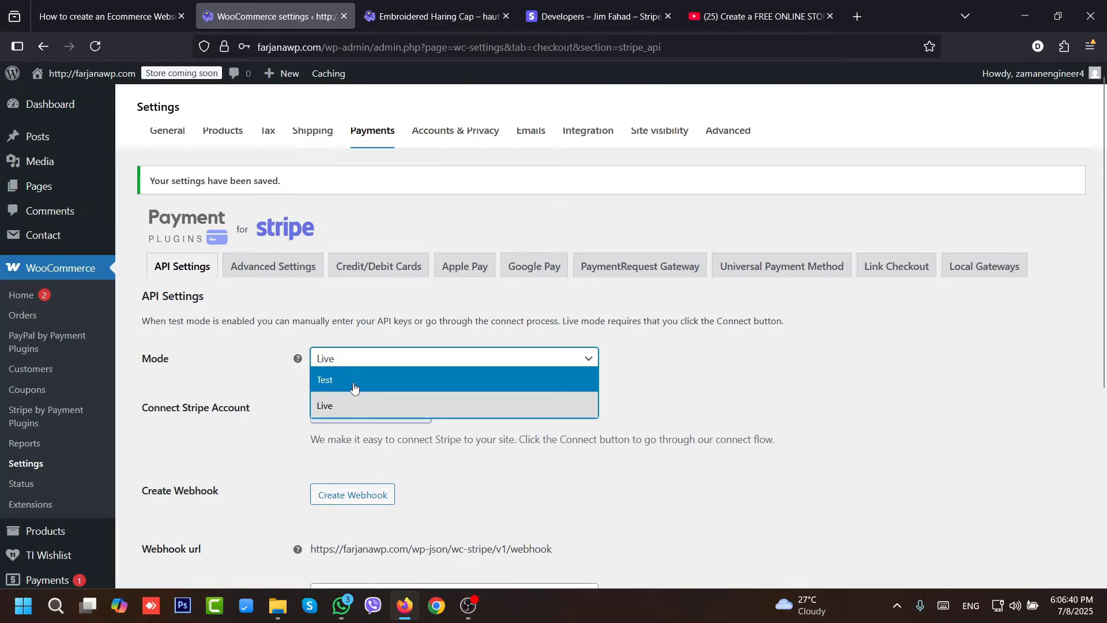
left_click(350, 380)
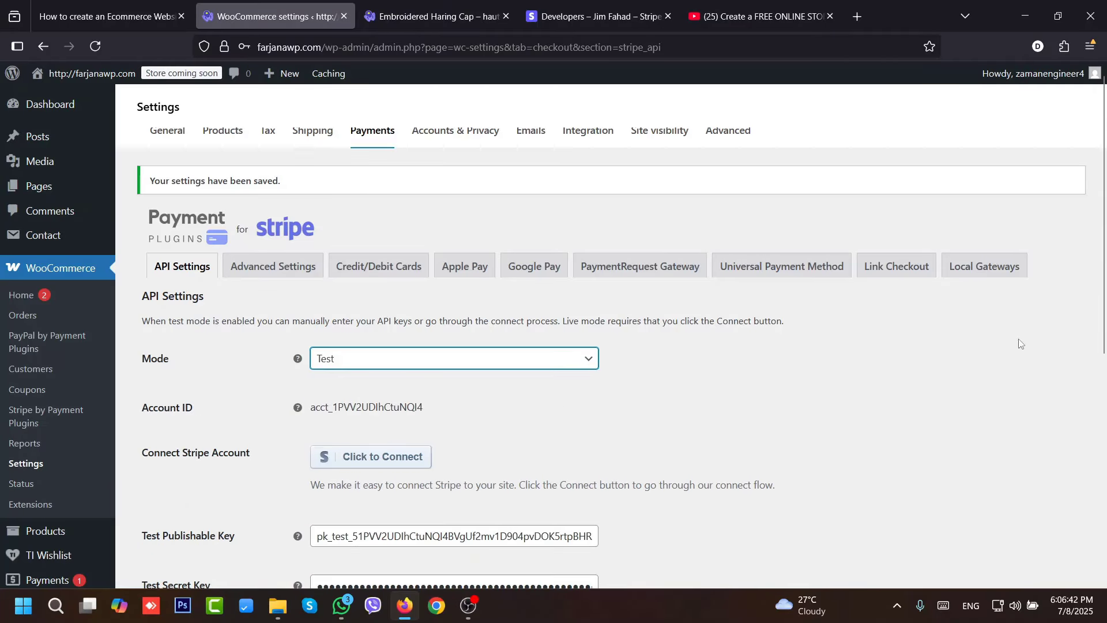
scroll(1009, 515, "down", 5)
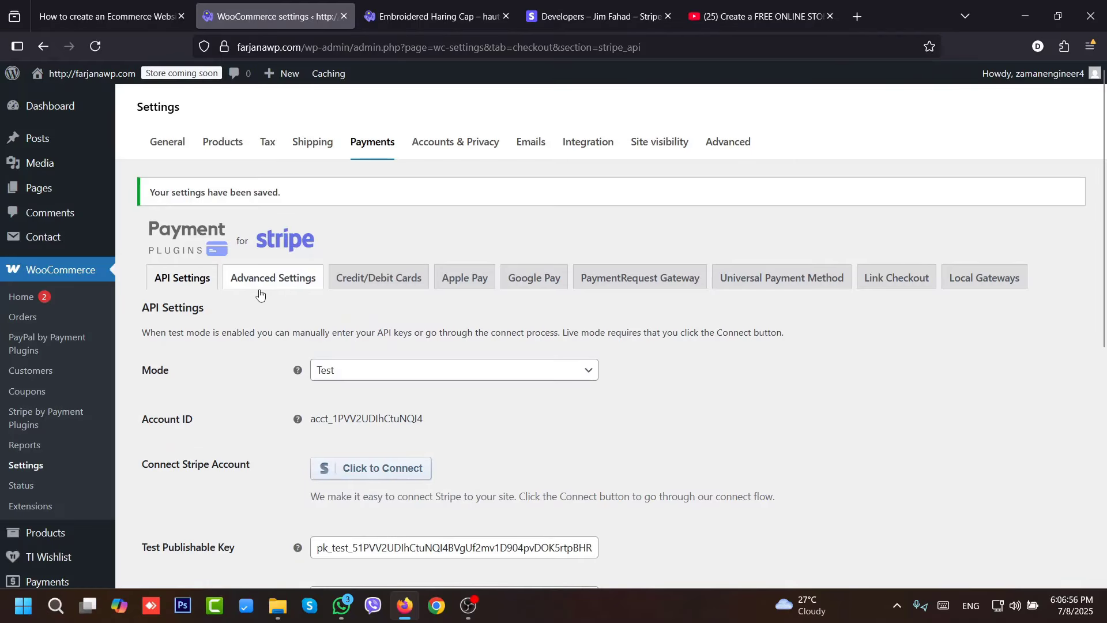
left_click(260, 284)
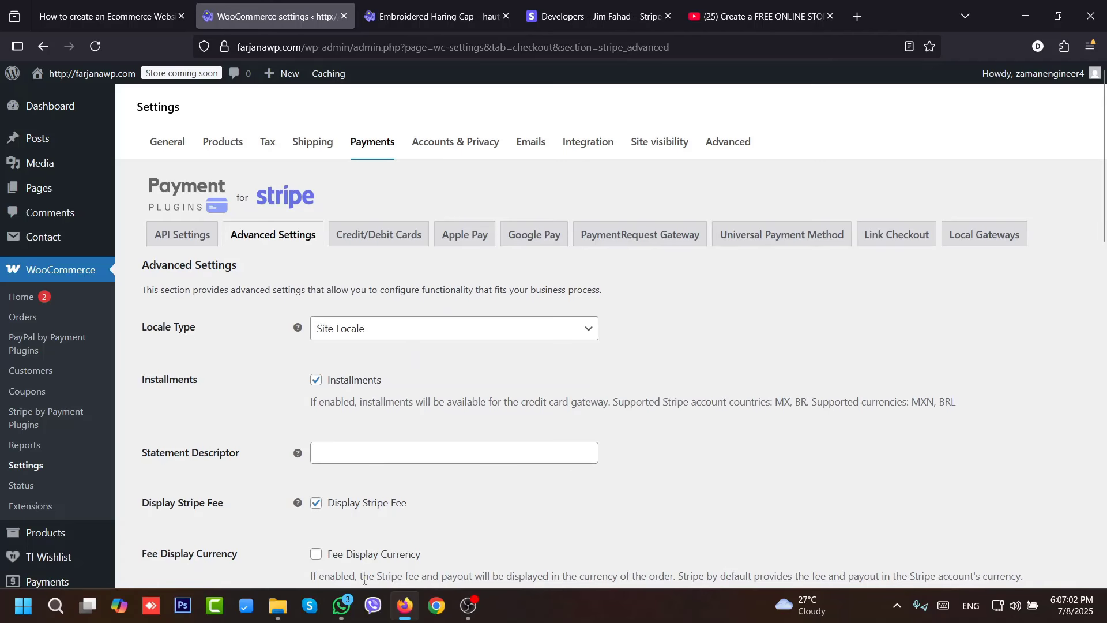
left_click_drag(1106, 169, 1106, 143)
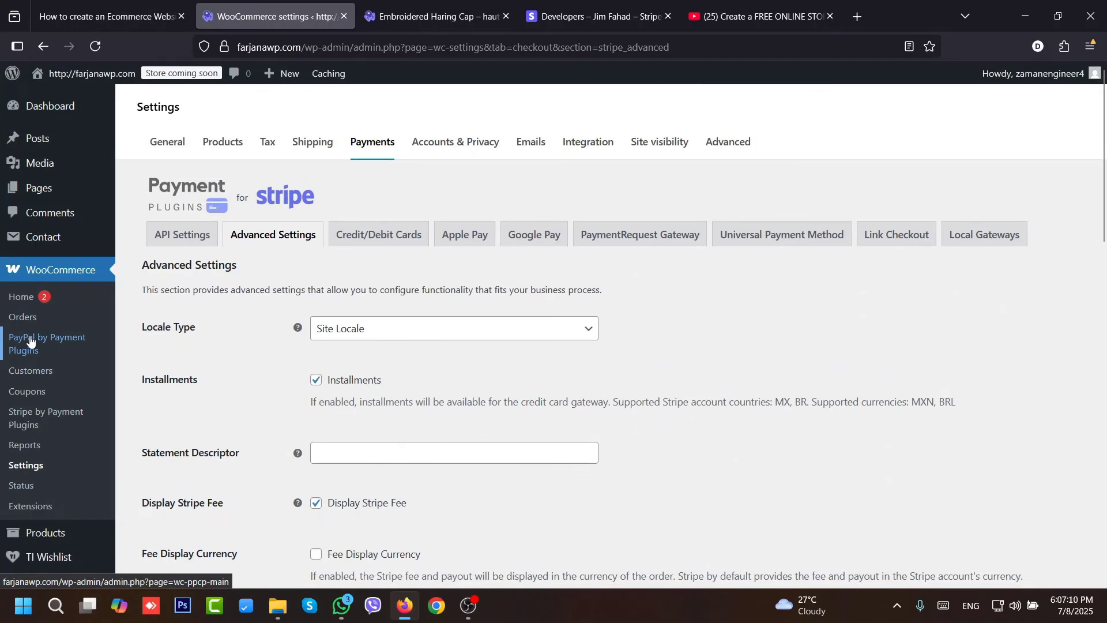
Open the PayPal plugin's API settings, try connecting to PayPal in the production environment, and close the connection window
left_click(61, 344)
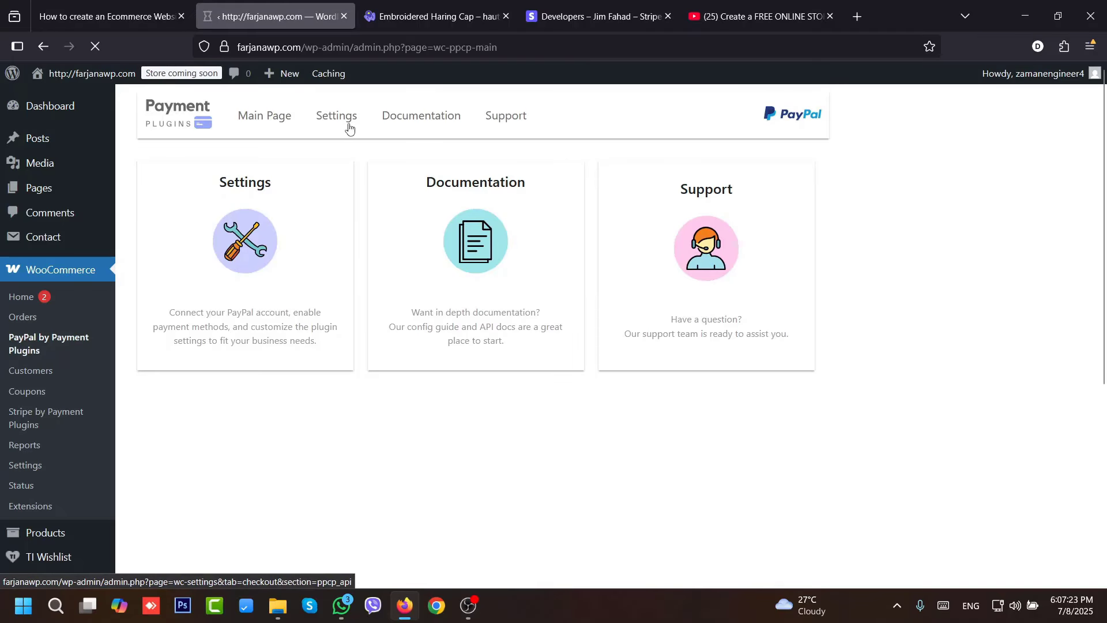
left_click(349, 128)
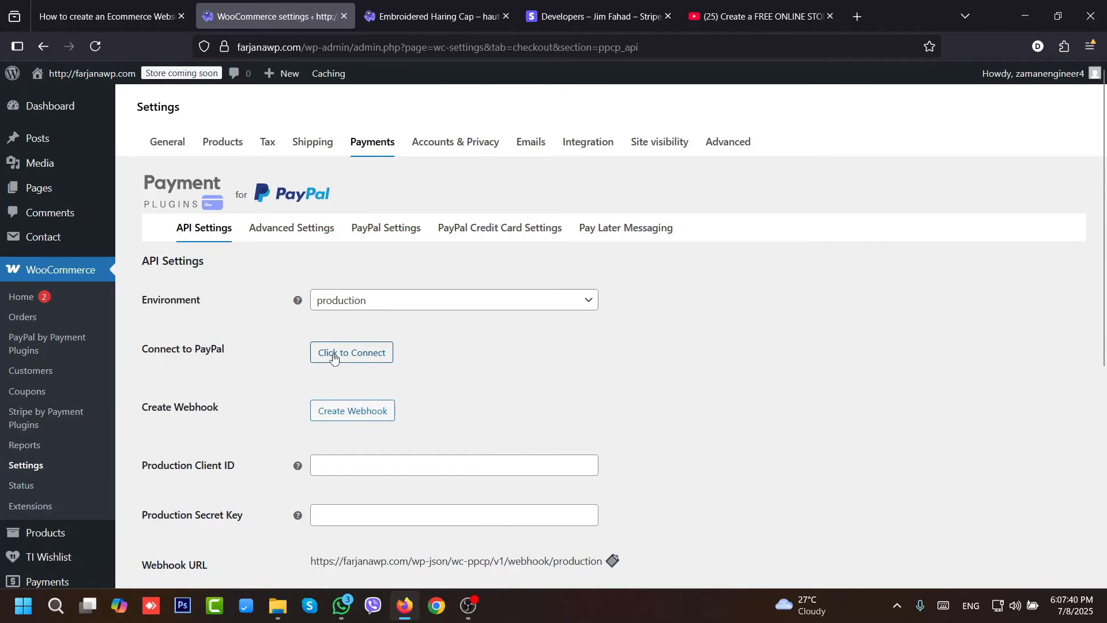
left_click(363, 361)
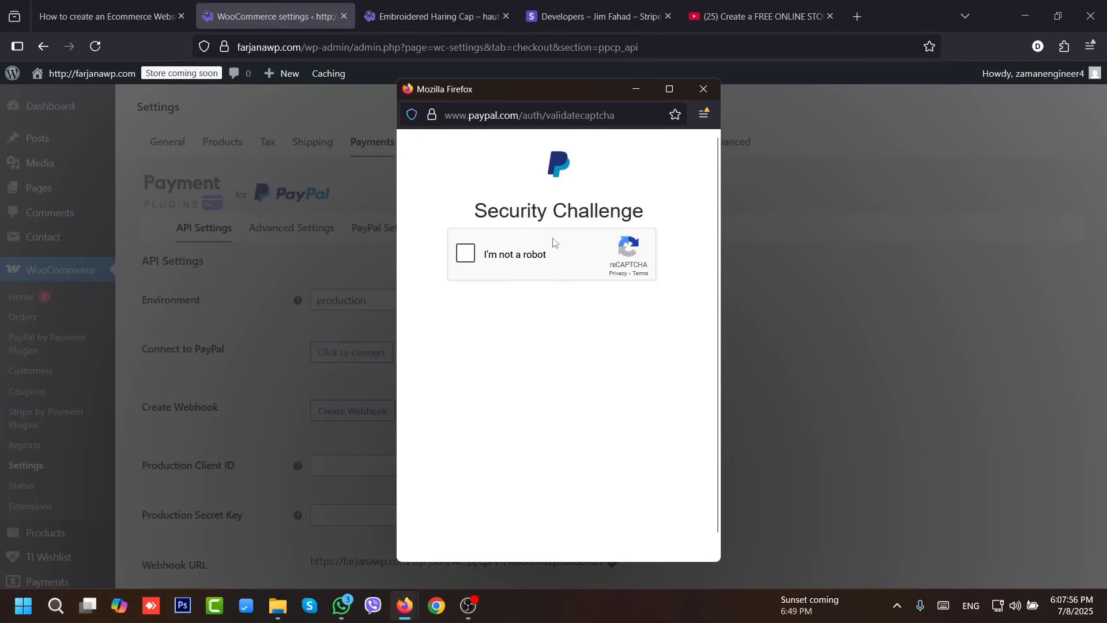
left_click(704, 89)
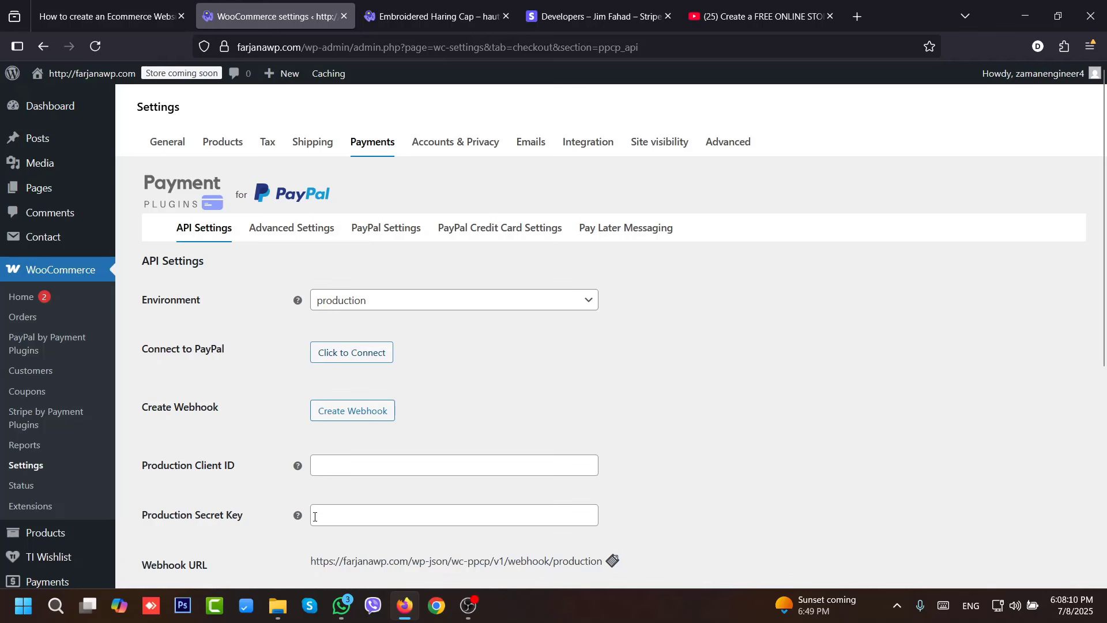
Try the sandbox environment in the PayPal API settings and leave the page without saving
left_click(504, 301)
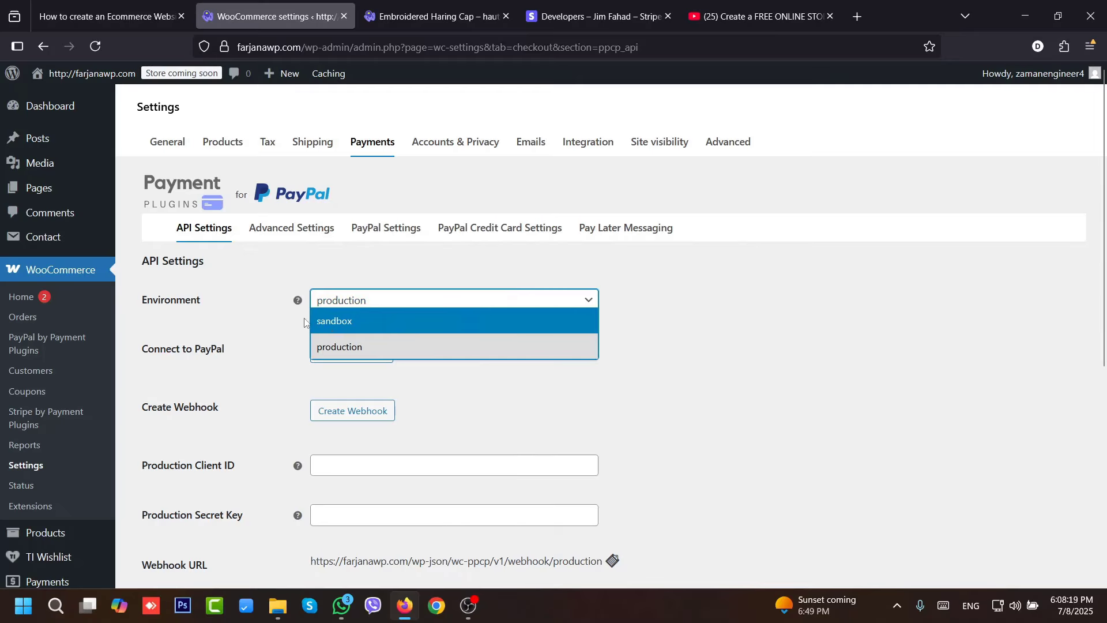
left_click(342, 322)
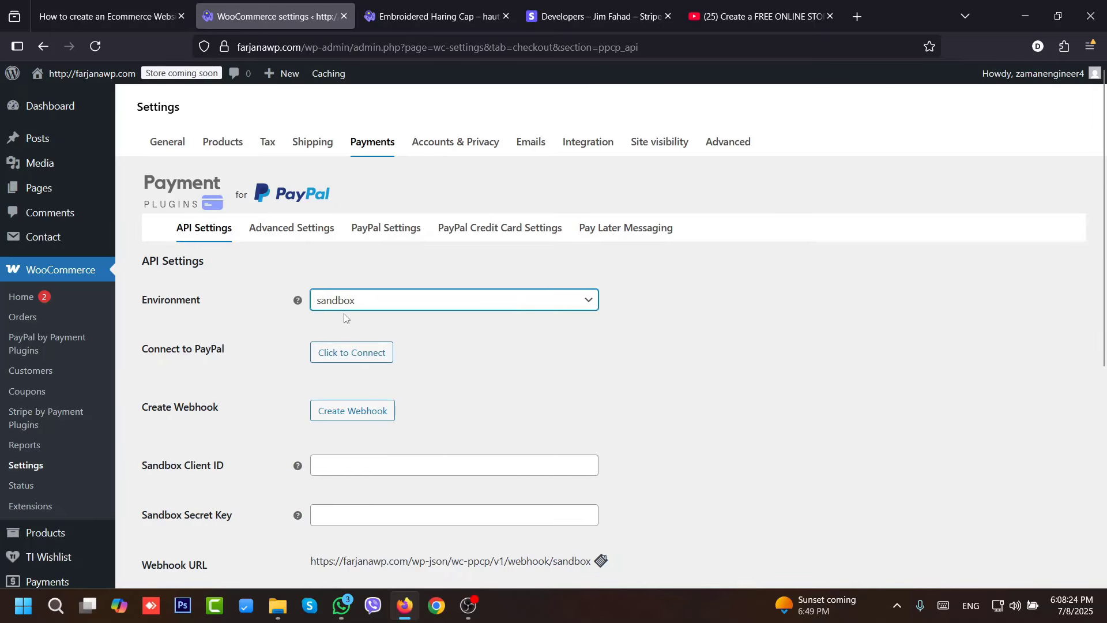
left_click(344, 304)
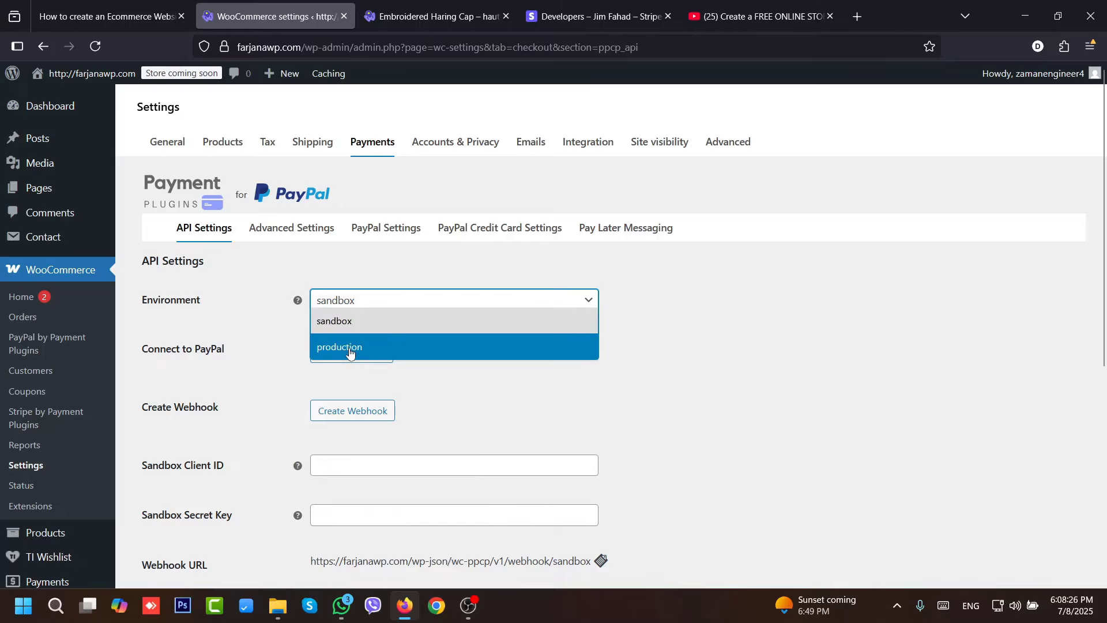
left_click(756, 299)
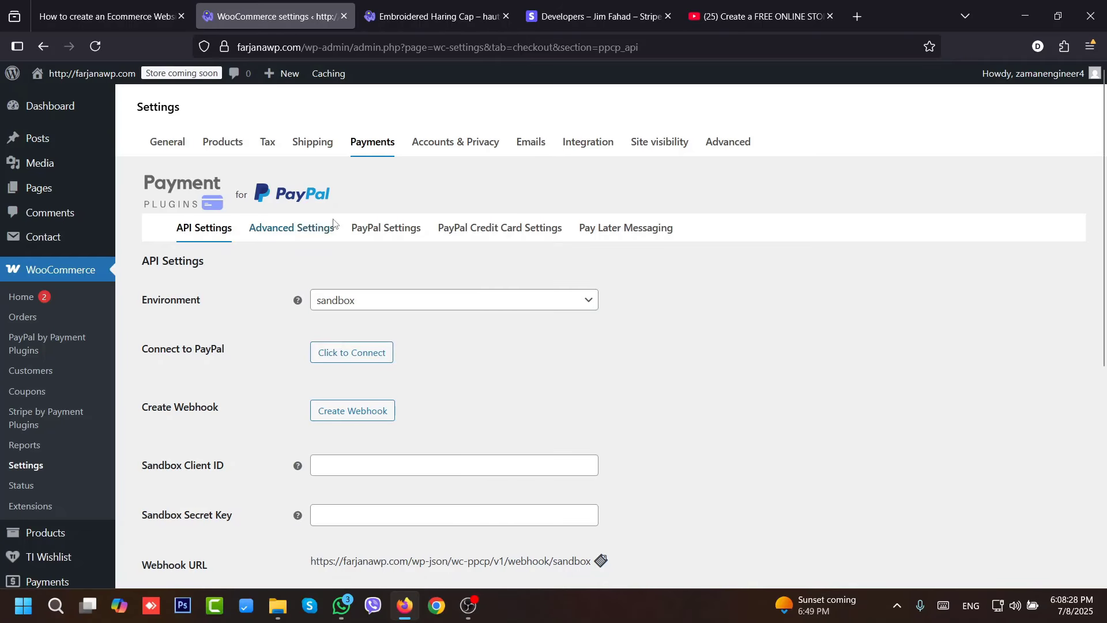
left_click(299, 231)
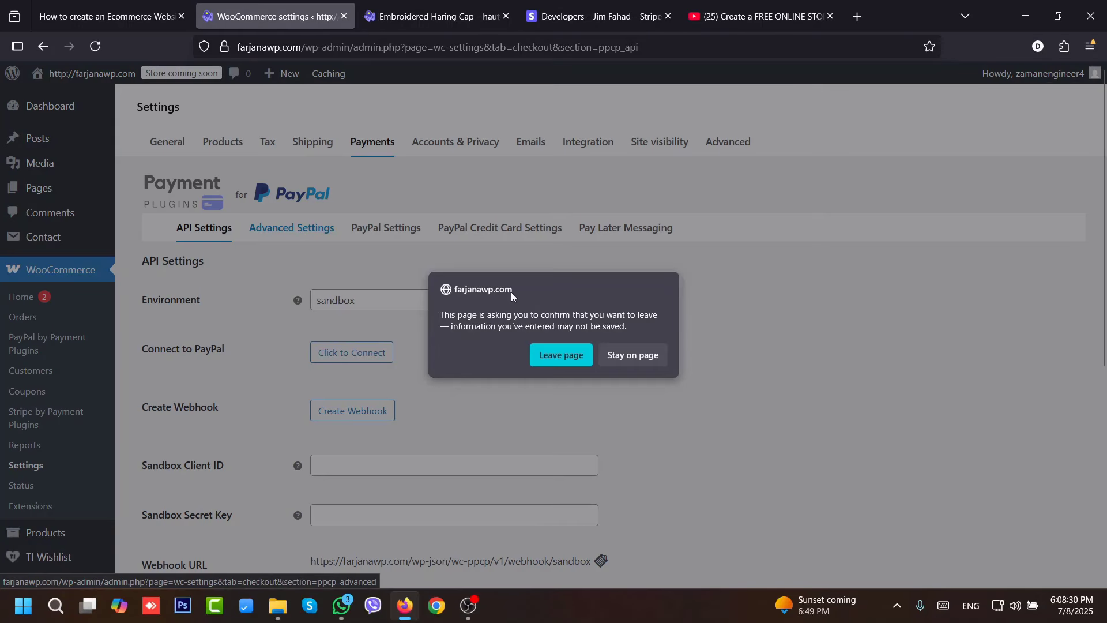
left_click(633, 355)
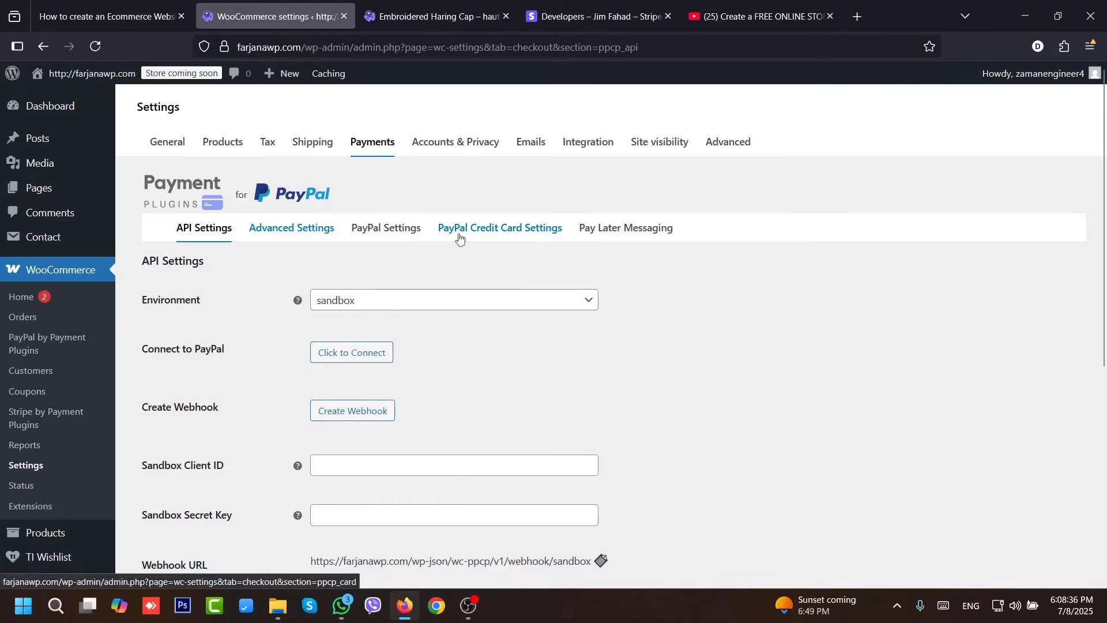
left_click(46, 466)
left_click(561, 355)
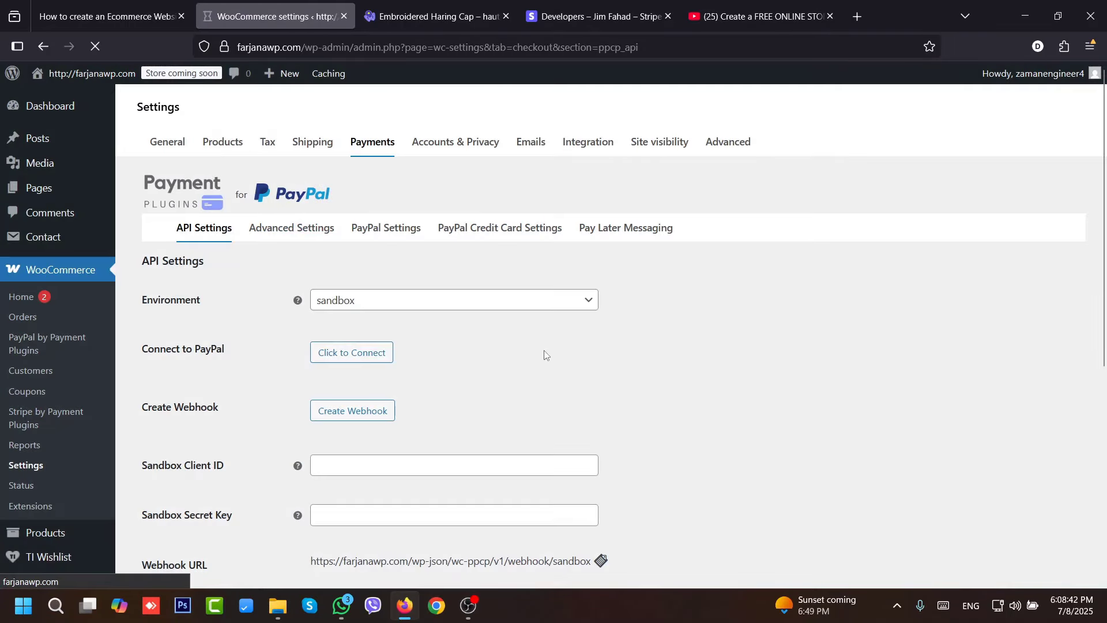
Enable PayPal Gateway By Payment Plugins among the WooCommerce payment providers
left_click(362, 146)
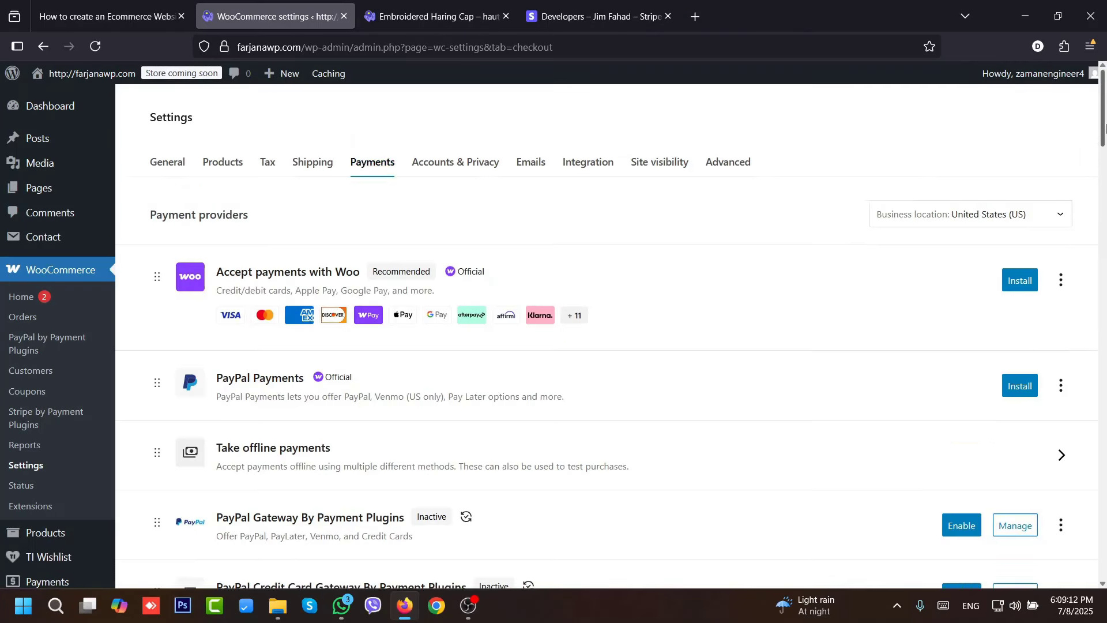
scroll(1106, 150, "down", 3)
left_click_drag(1106, 150, 1105, 523)
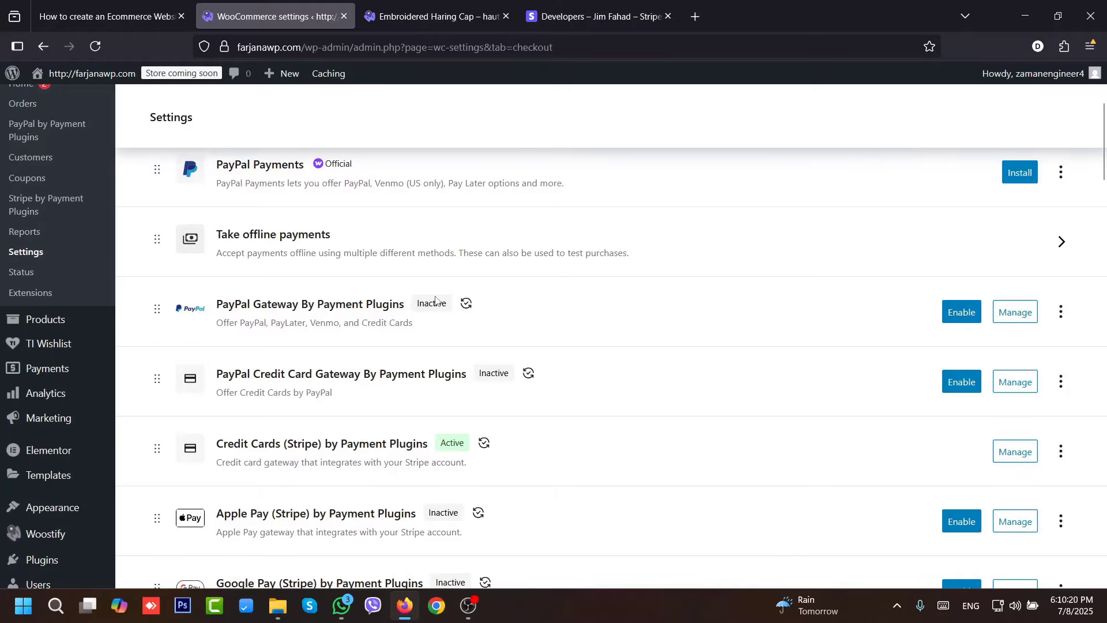
left_click(962, 312)
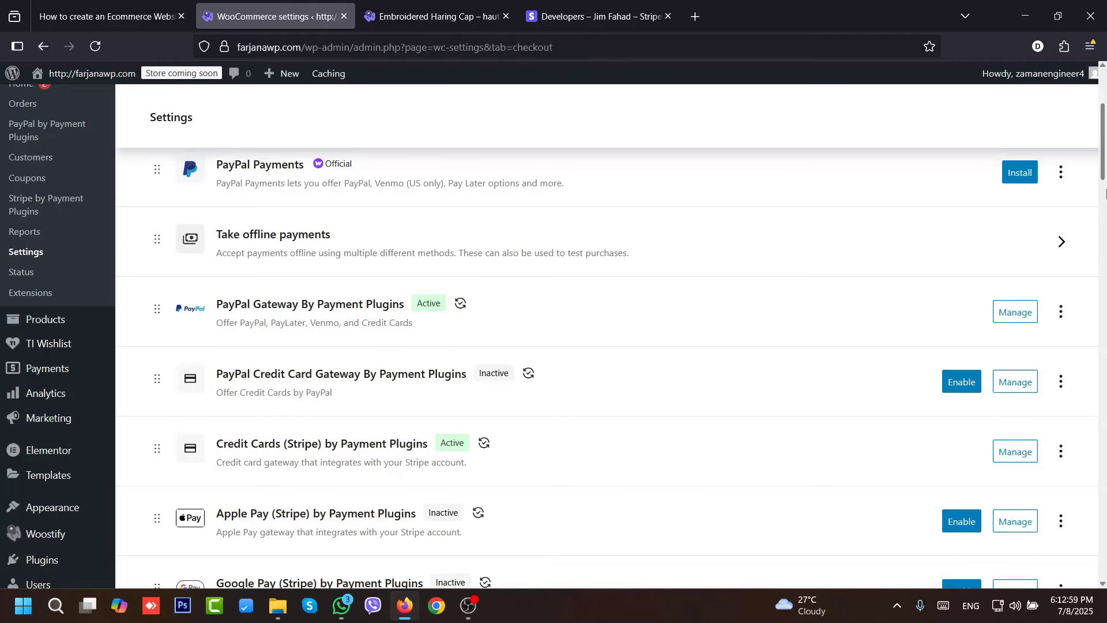
Look through the Accounts & Privacy, Emails and Integration sections of the WooCommerce settings
scroll(1103, 170, "up", 5)
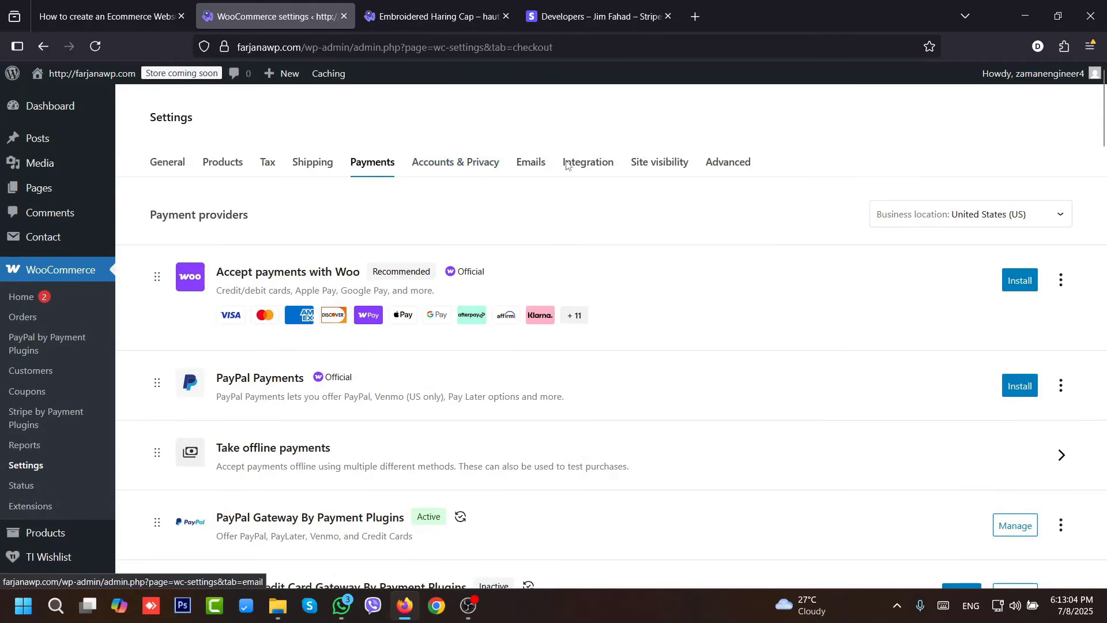
left_click(477, 167)
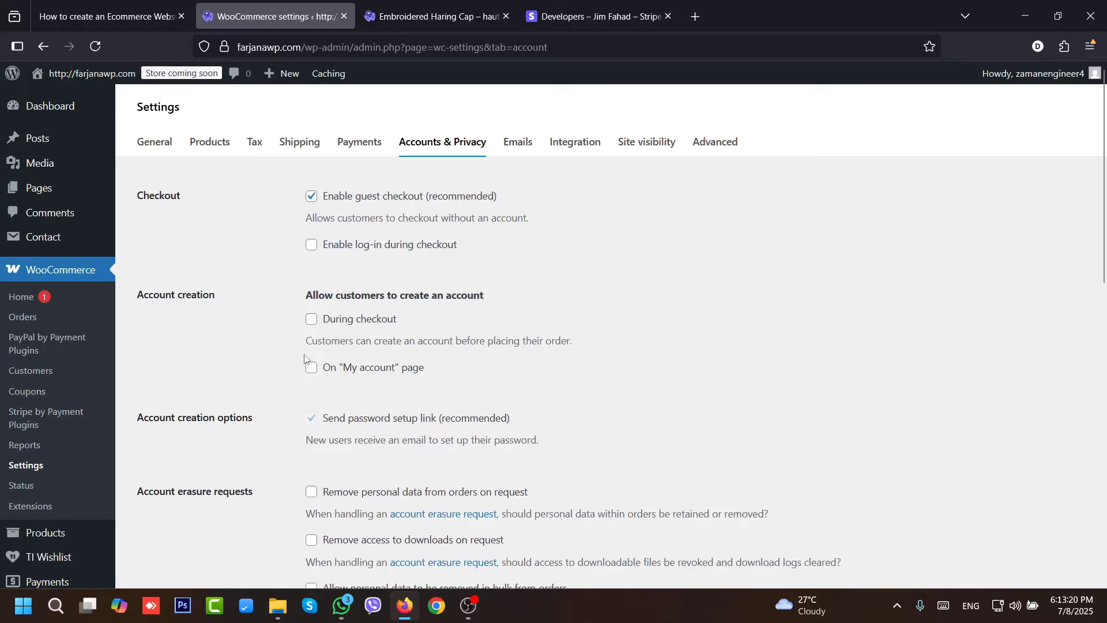
scroll(422, 259, "down", 3)
scroll(423, 260, "up", 3)
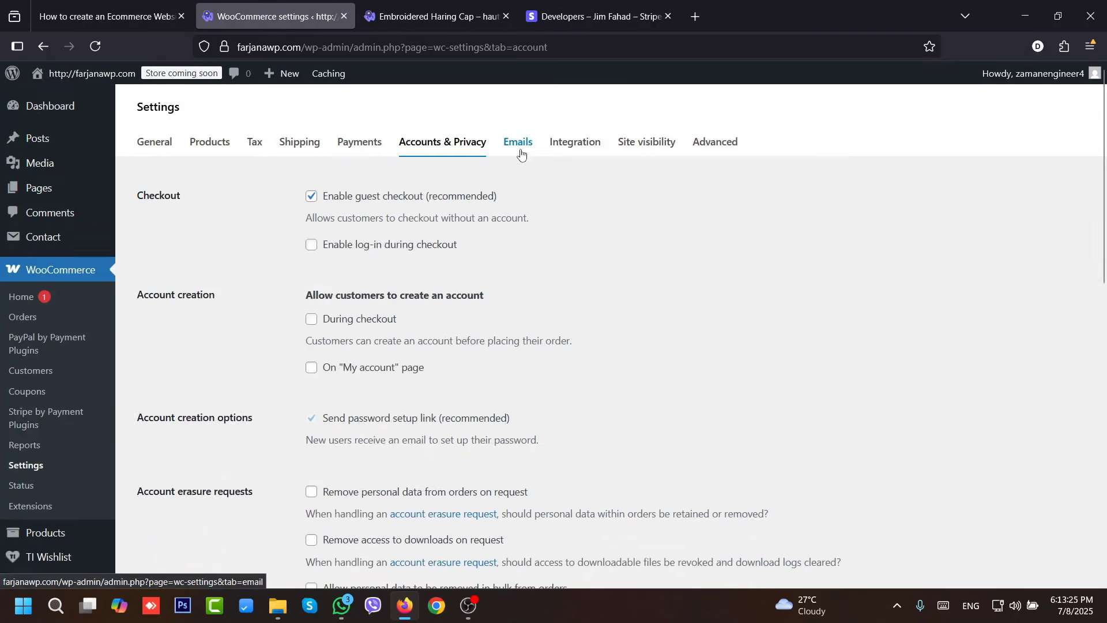
left_click(521, 147)
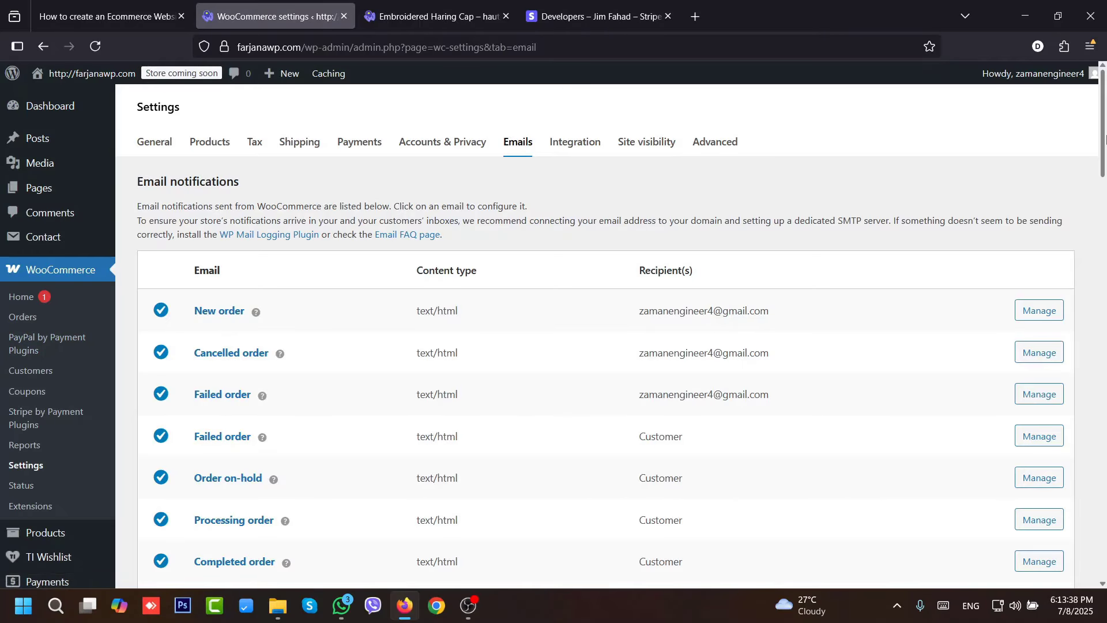
mouse_move(1105, 156)
left_mouse_down()
mouse_move(1102, 563)
mouse_move(1102, 161)
left_mouse_up()
left_click(591, 146)
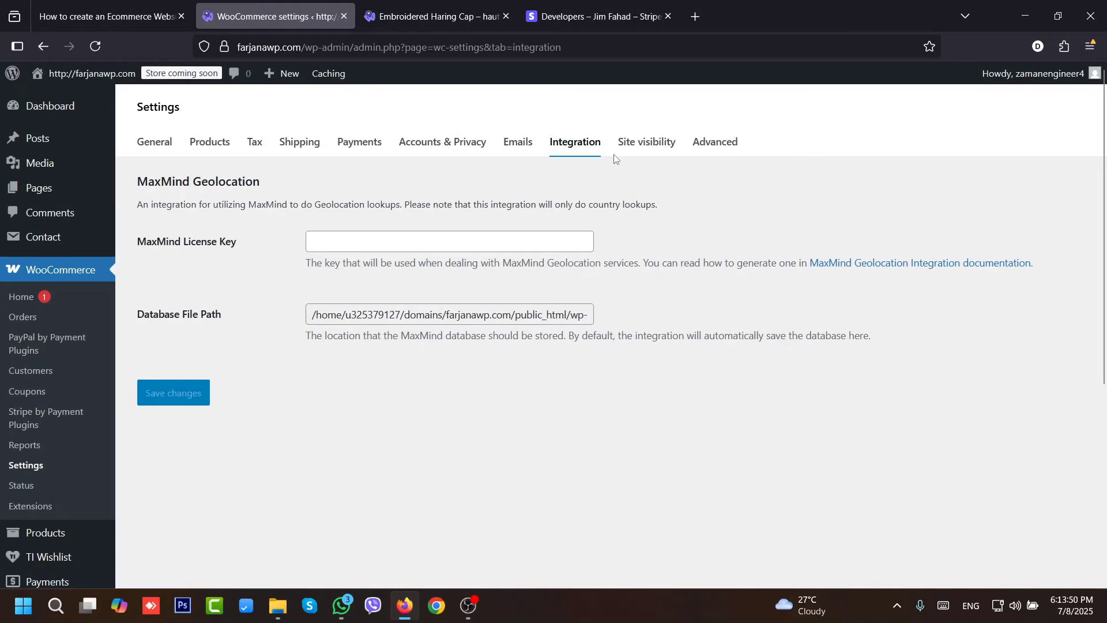
Set the WooCommerce site visibility to Live and save the changes
left_click(634, 149)
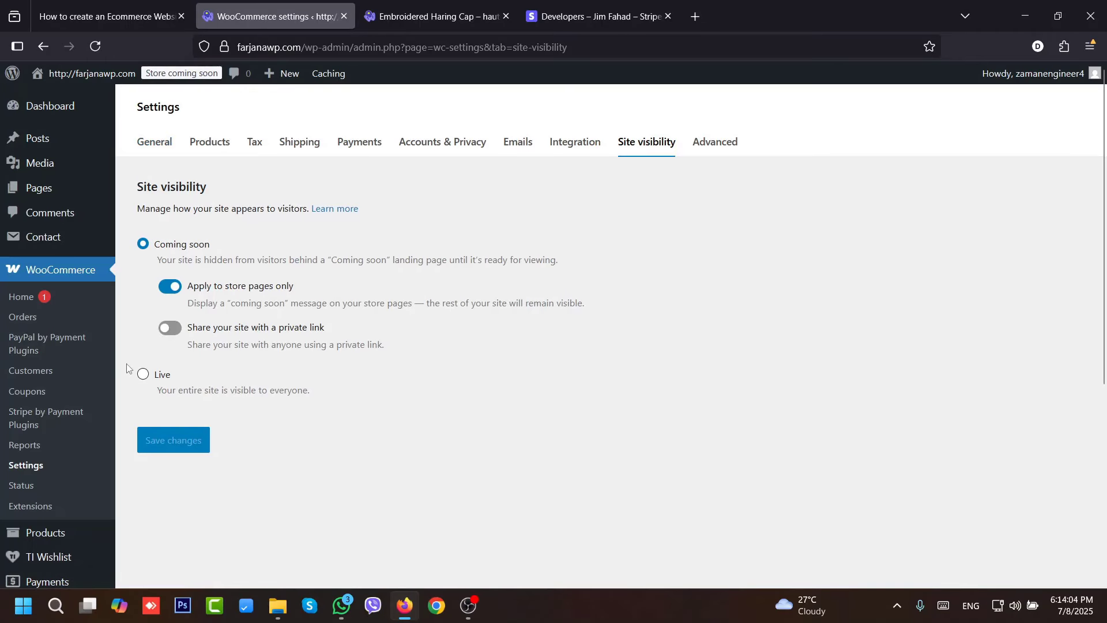
left_click(144, 377)
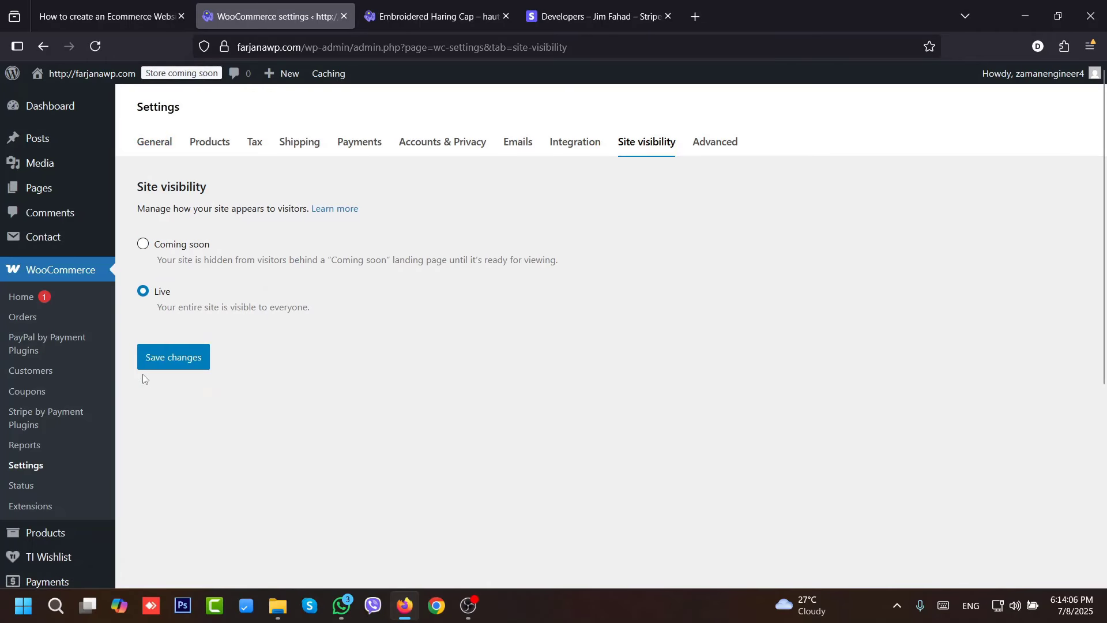
left_click(188, 358)
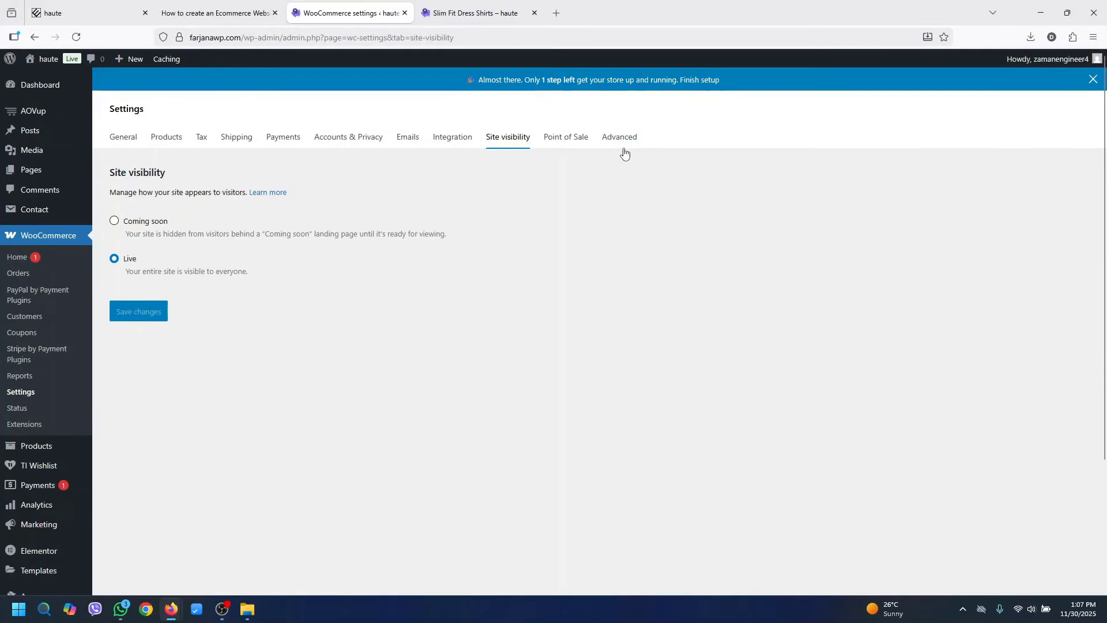
Set the Terms and conditions page to Refund and Returns Policy in WooCommerce's advanced page setup and save the changes
left_click(617, 143)
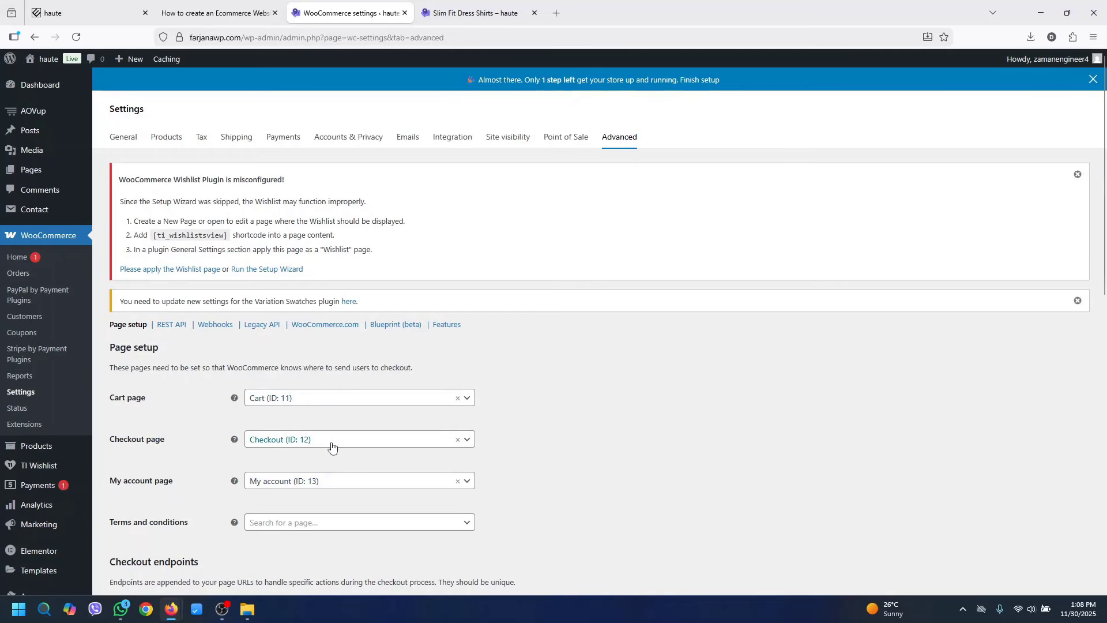
scroll(133, 410, "down", 3)
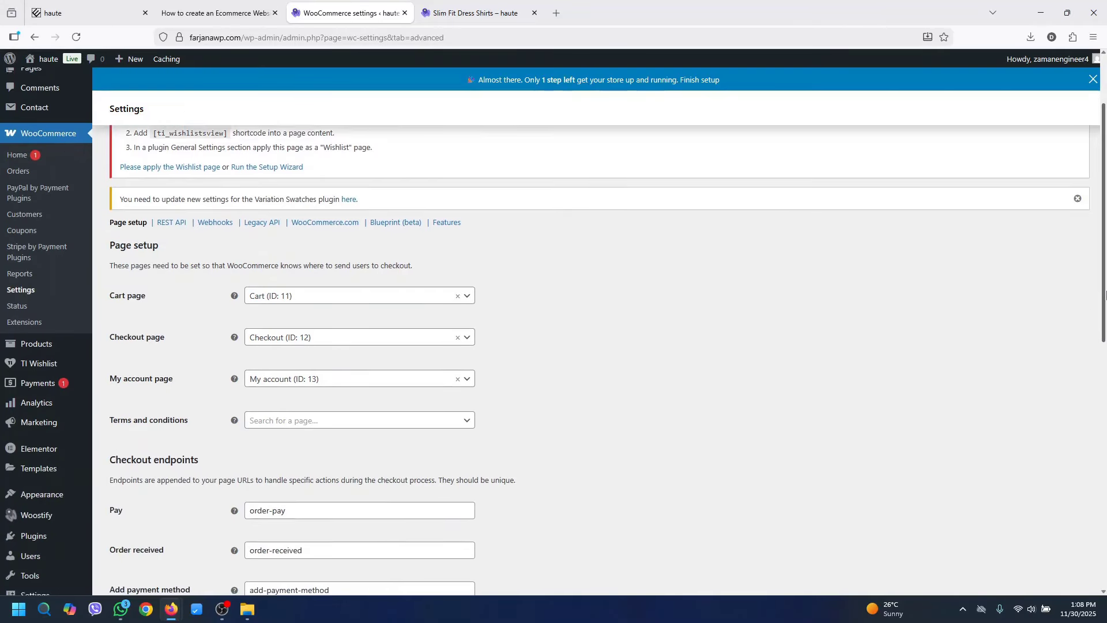
left_click(266, 395)
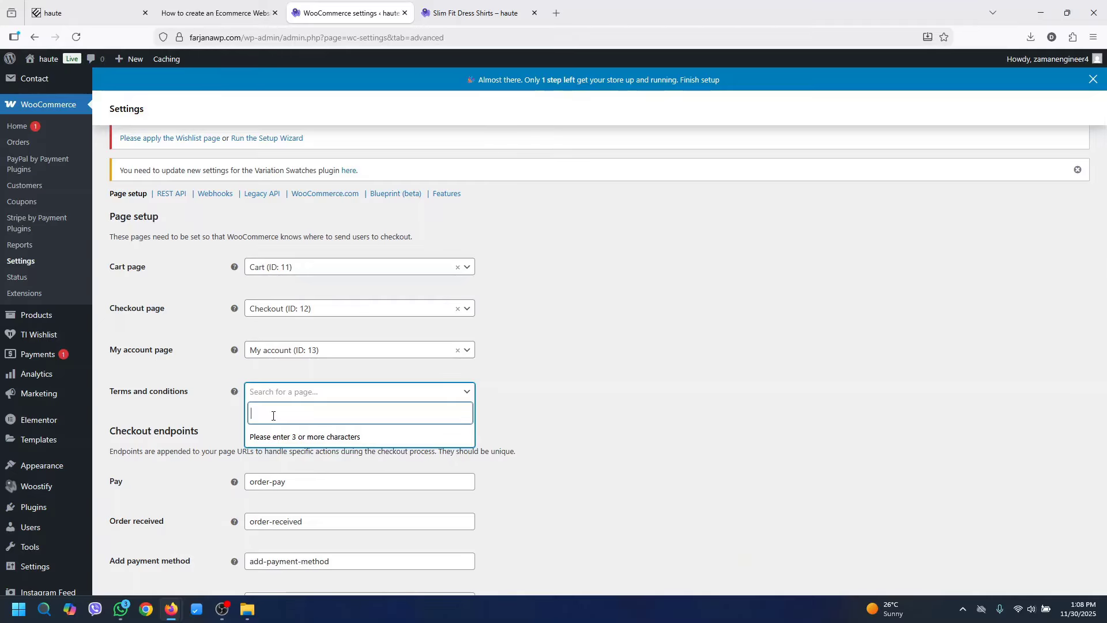
type("polic")
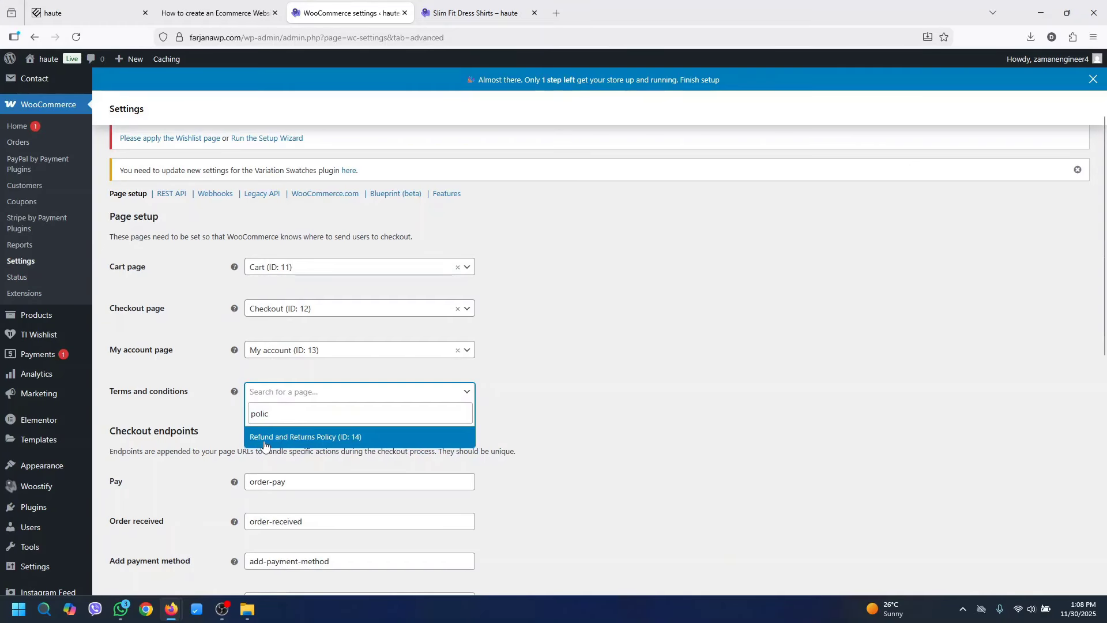
left_click(313, 442)
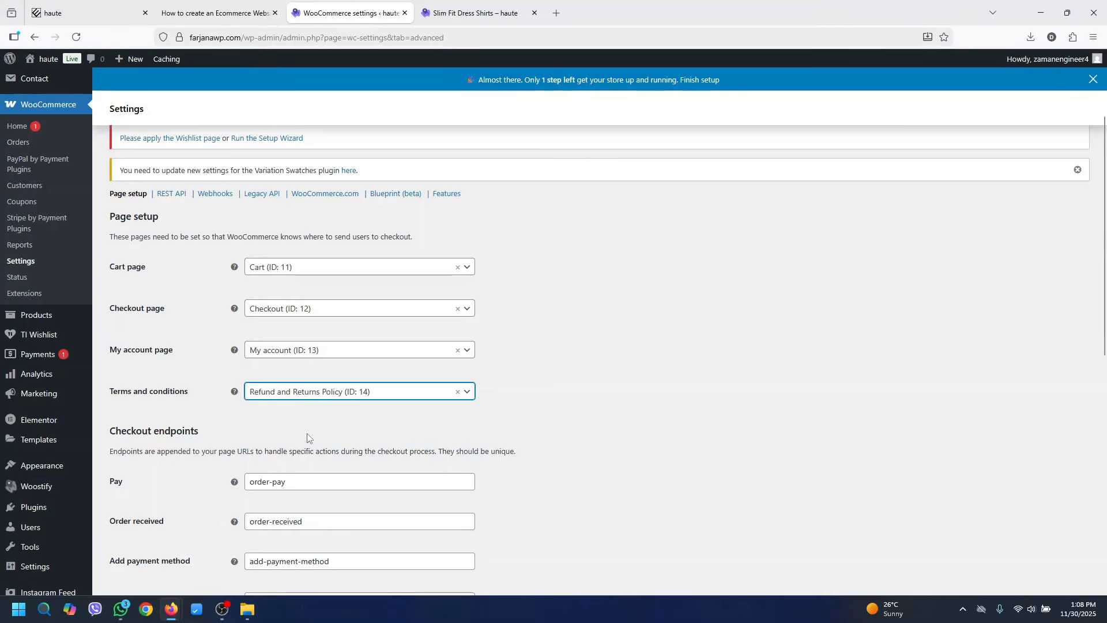
scroll(295, 448, "down", 3)
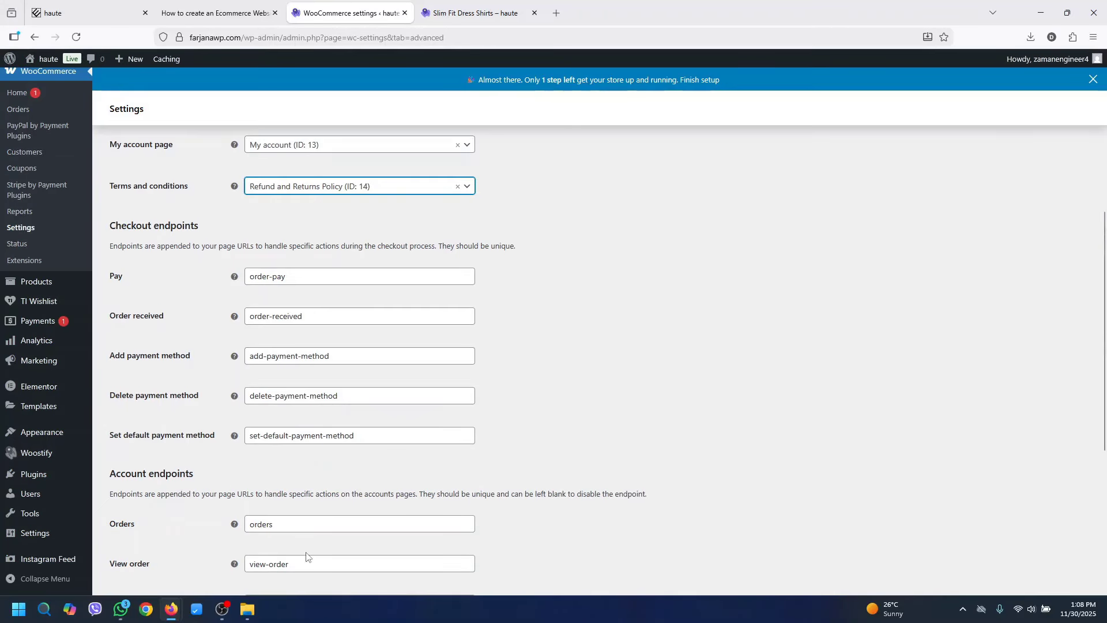
left_click_drag(1104, 395, 1099, 497)
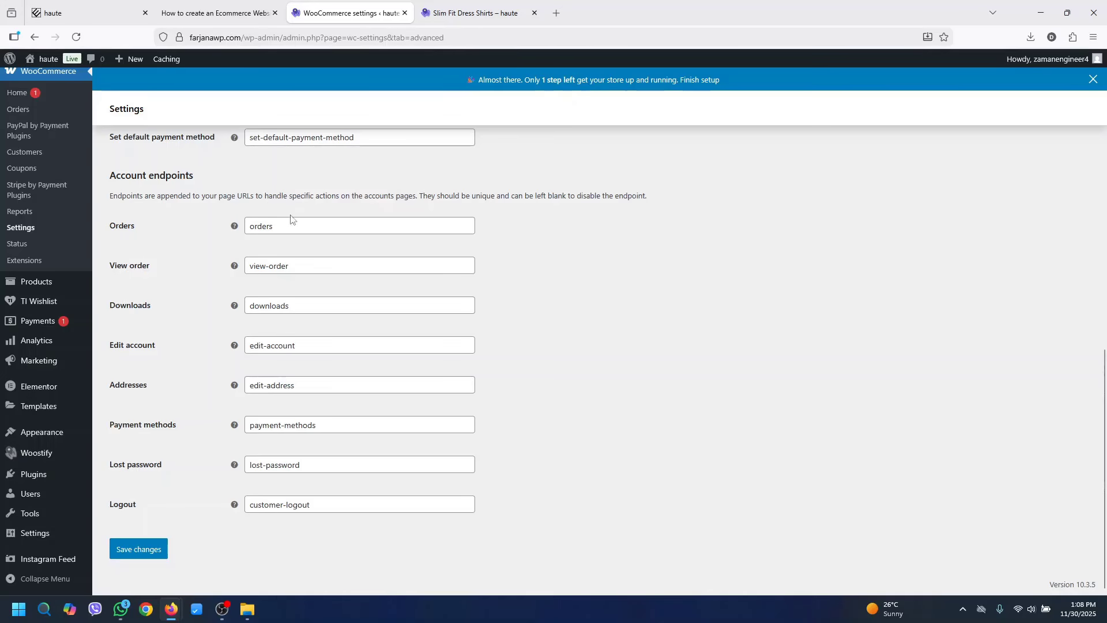
scroll(173, 542, "up", 1)
left_click(141, 573)
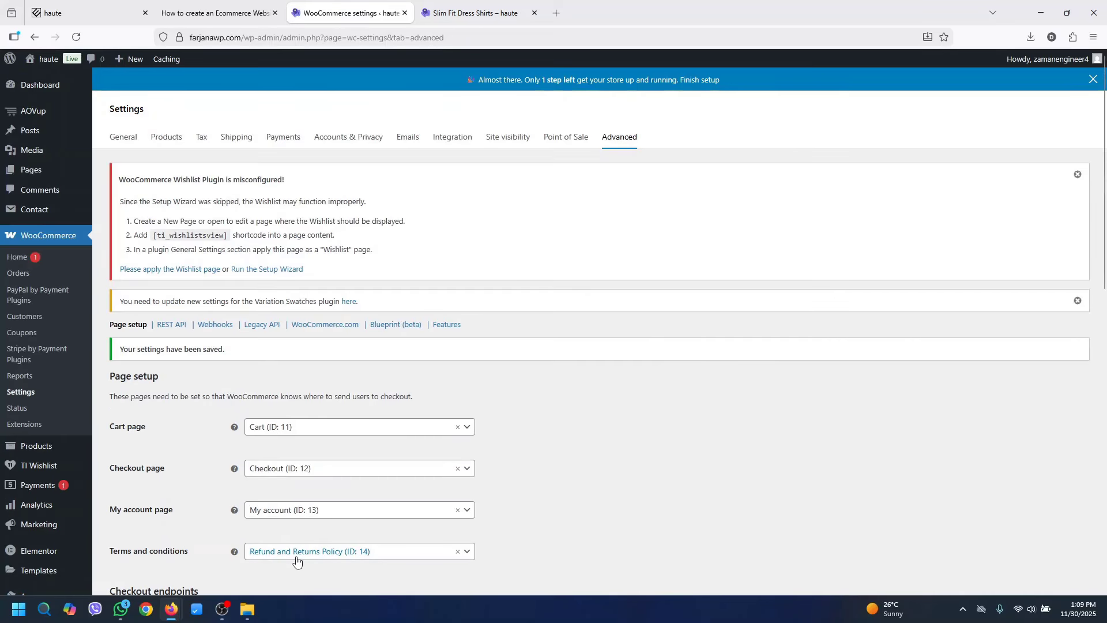
Open the list of all the site's pages
left_click(37, 175)
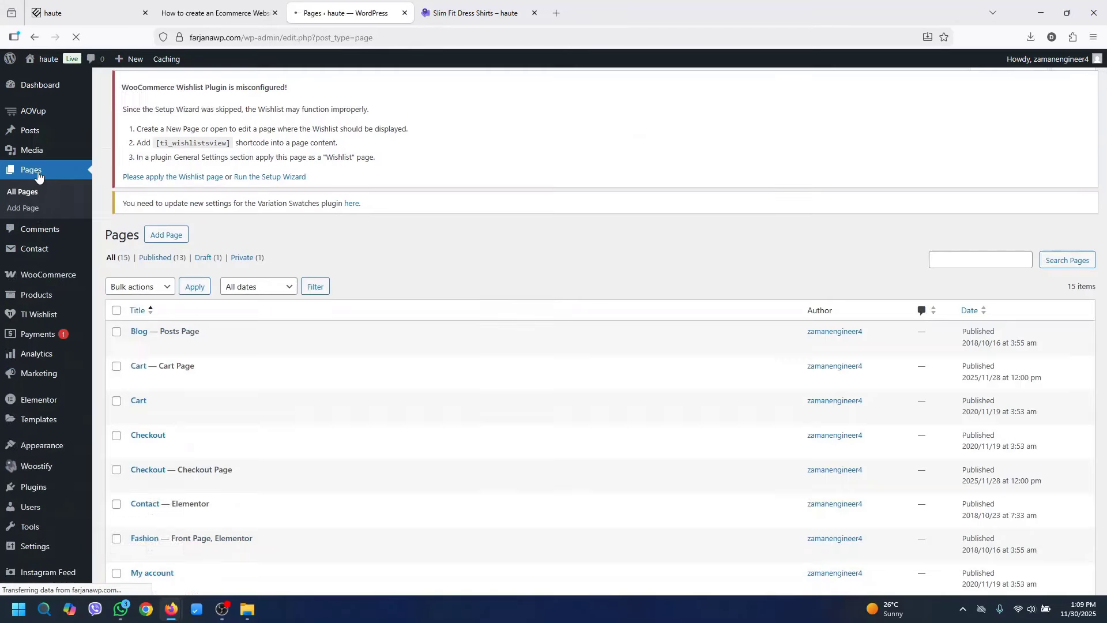
Publish the draft Refund and Returns Policy page and view the published page on the site
left_click_drag(1103, 216, 1097, 379)
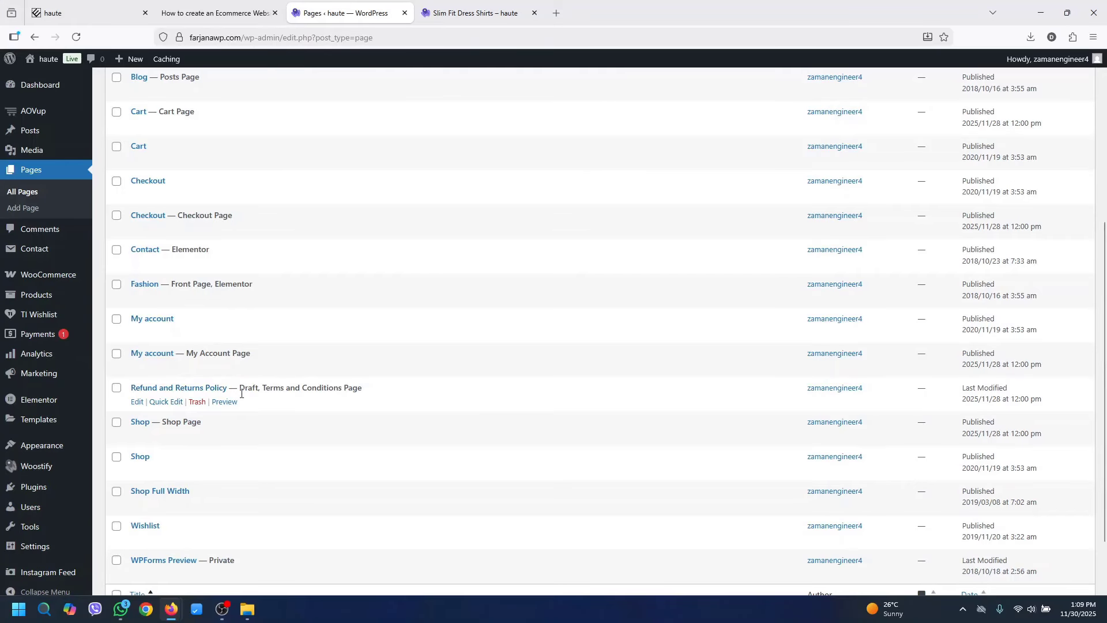
left_click(139, 406)
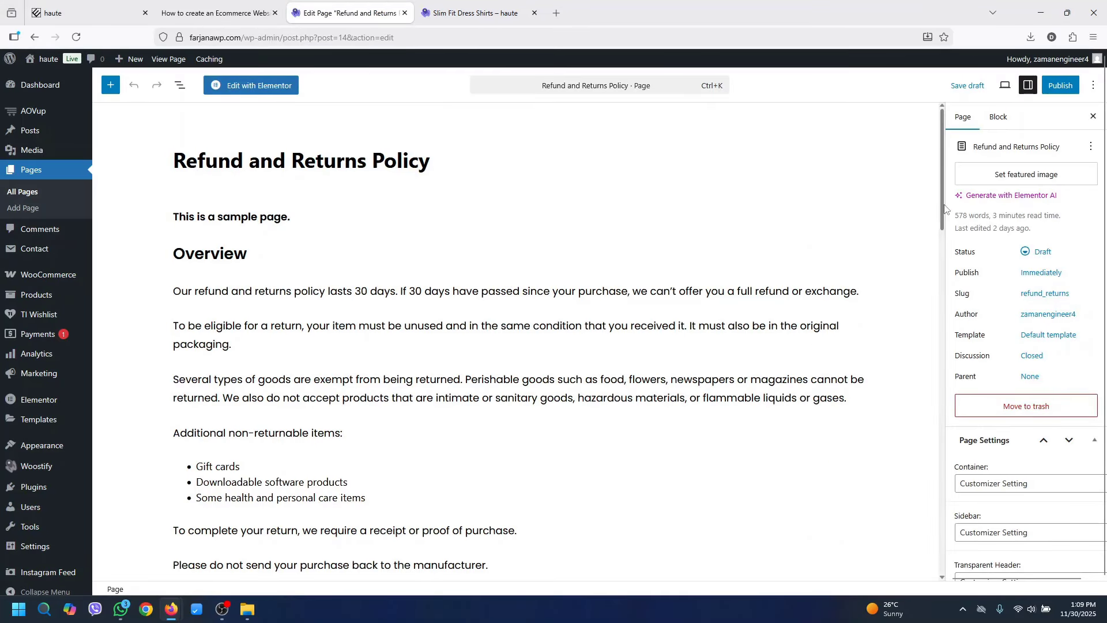
scroll(927, 531, "down", 15)
scroll(391, 239, "up", 15)
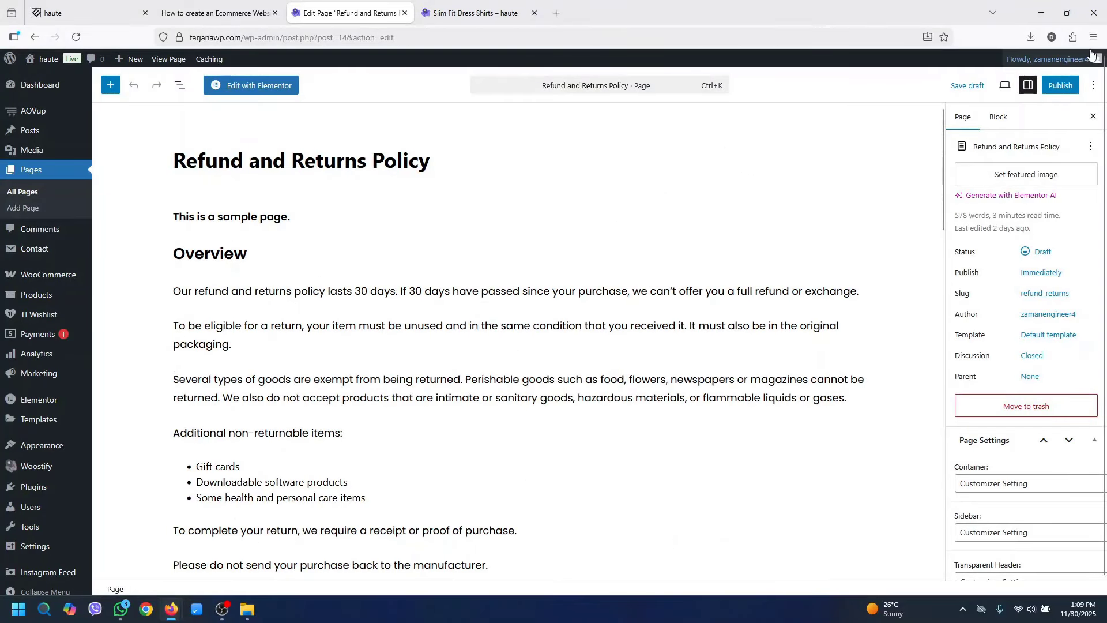
left_click(1061, 93)
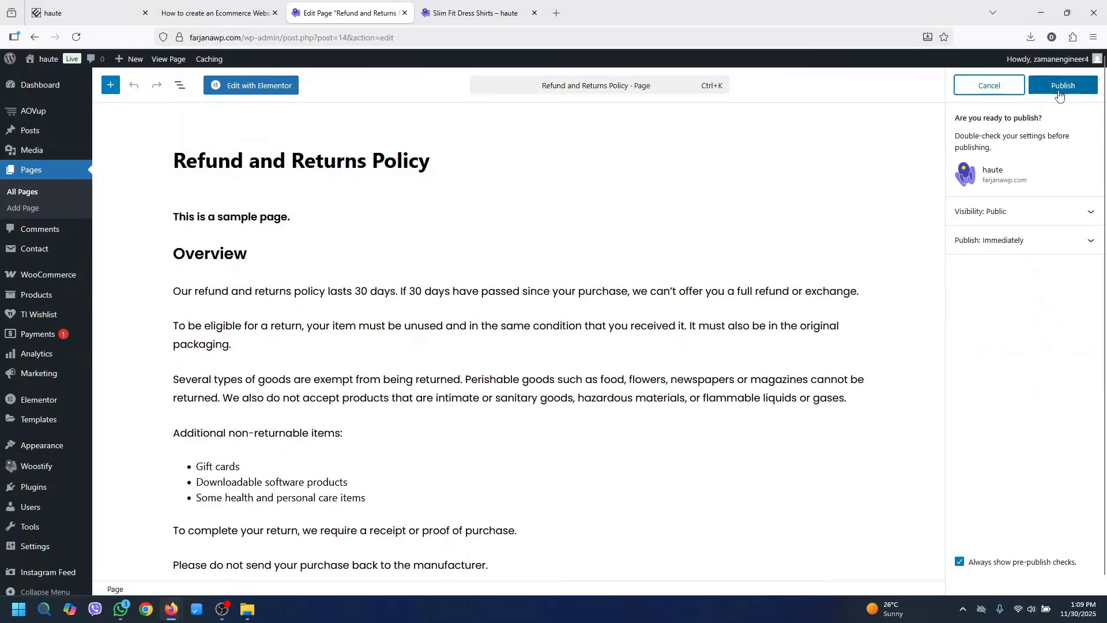
left_click(1063, 86)
left_click(991, 222)
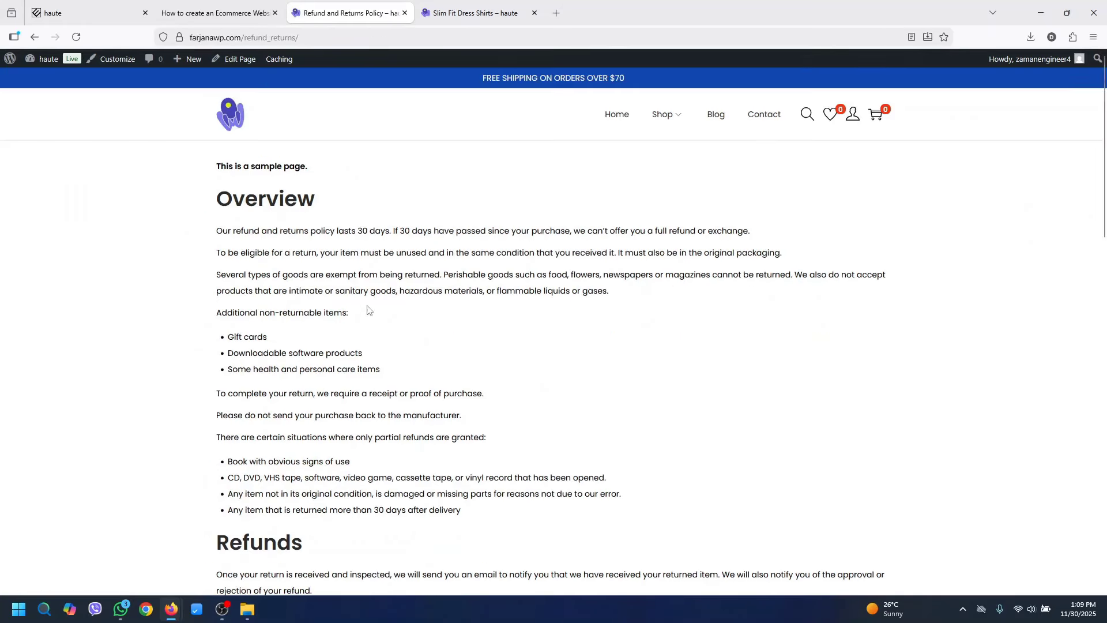
mouse_move(1106, 203)
left_mouse_down()
mouse_move(1106, 530)
mouse_move(1105, 196)
left_mouse_up()
In the TI Wishlist general settings, assign Wishlist as the wishlist page and save the settings
mouse_move(48, 59)
left_click(52, 83)
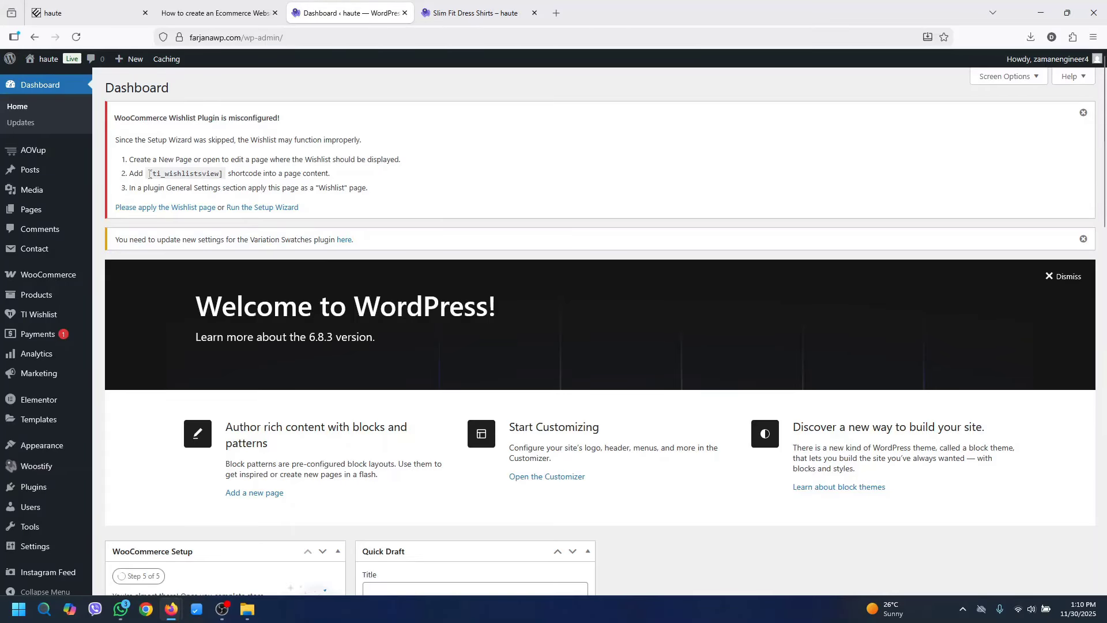
left_click_drag(1103, 182, 1097, 321)
mouse_move(38, 304)
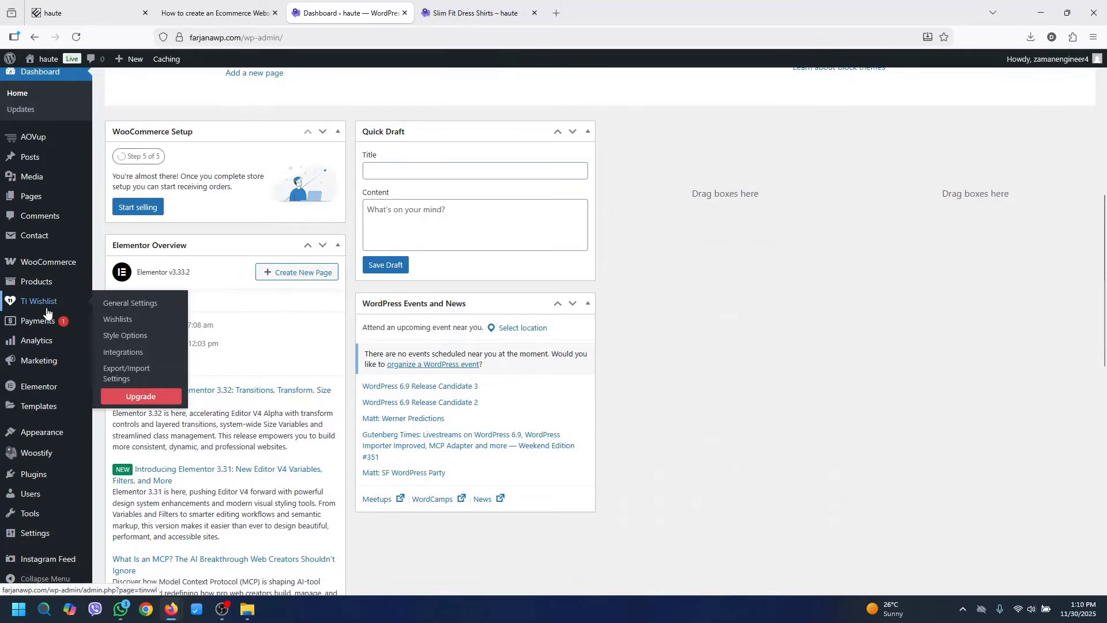
left_click(38, 303)
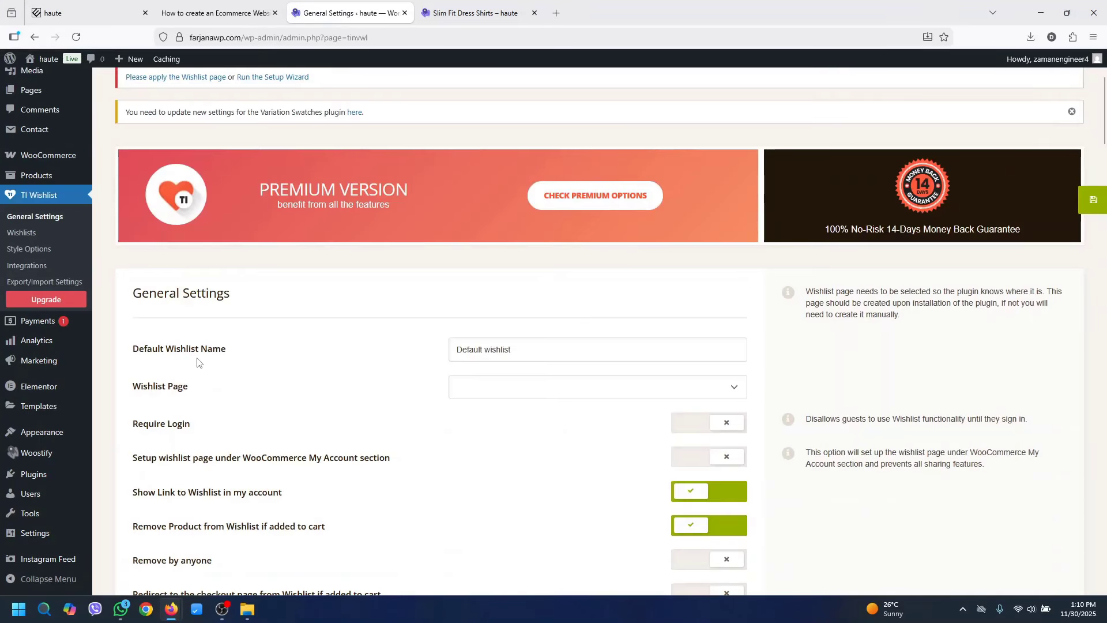
left_click(480, 396)
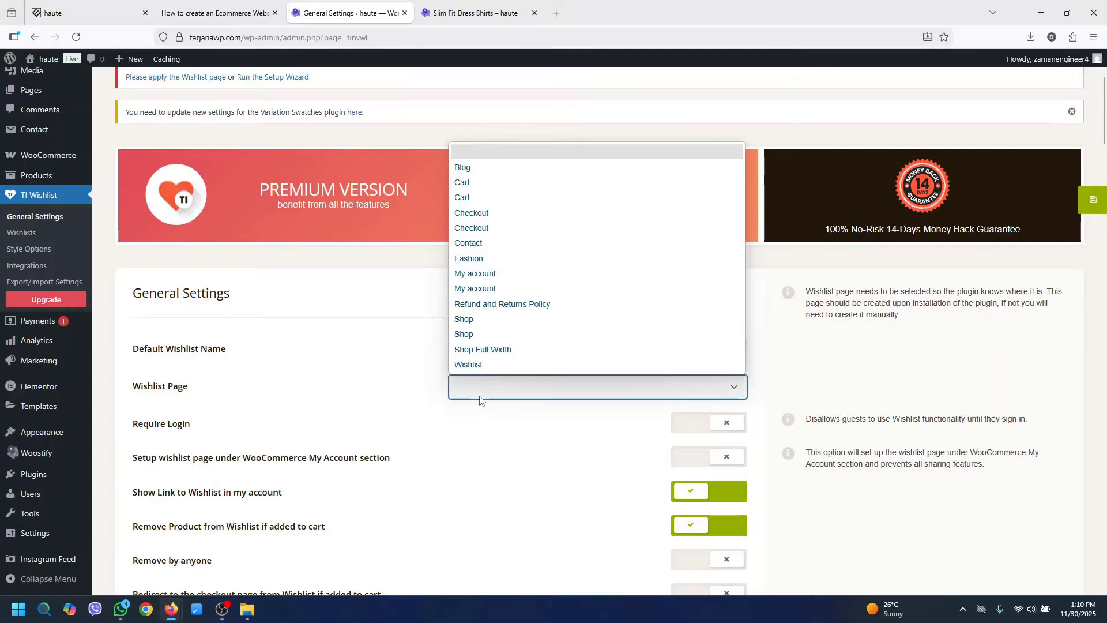
left_click(478, 363)
scroll(552, 396, "down", 15)
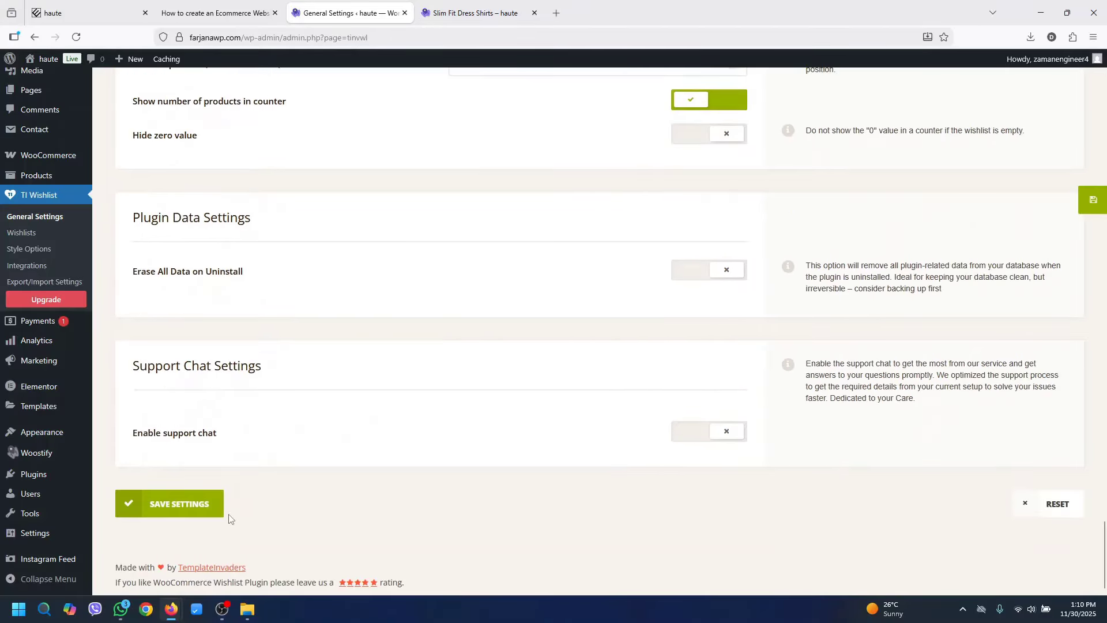
left_click(195, 510)
Find the Wishlist page in the site's page list and view it on the storefront
mouse_move(47, 176)
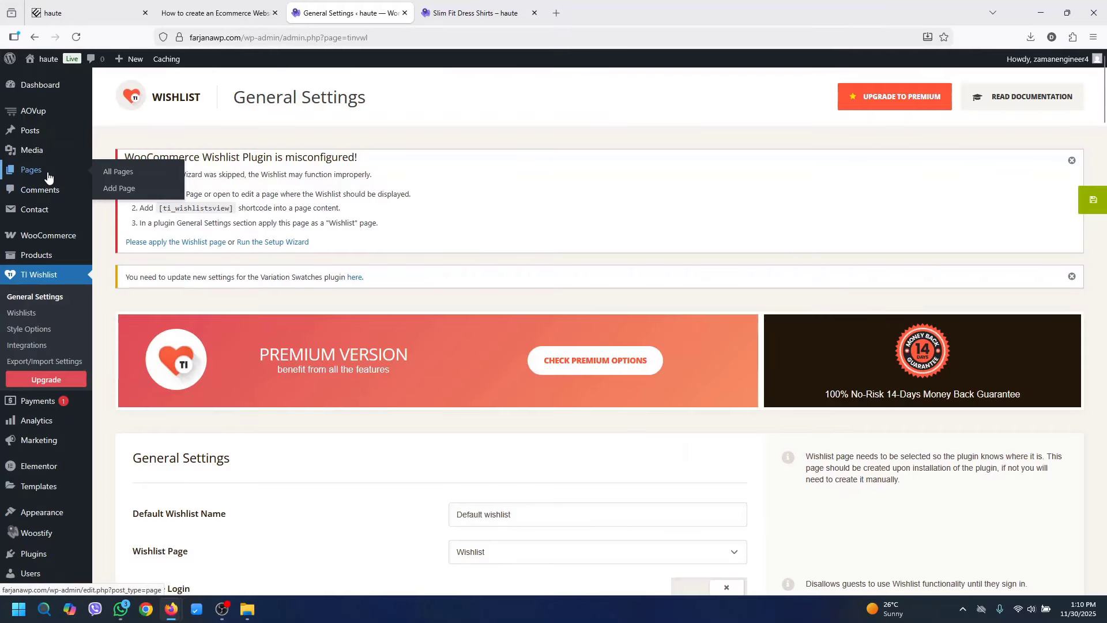
scroll(48, 178, "down", 2)
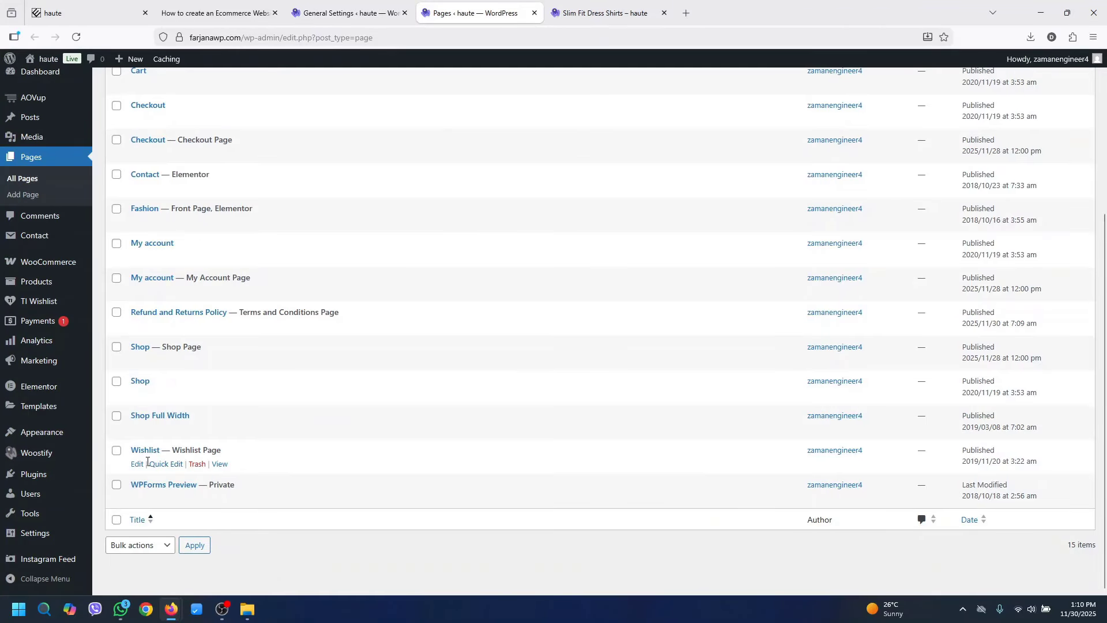
left_click(223, 468)
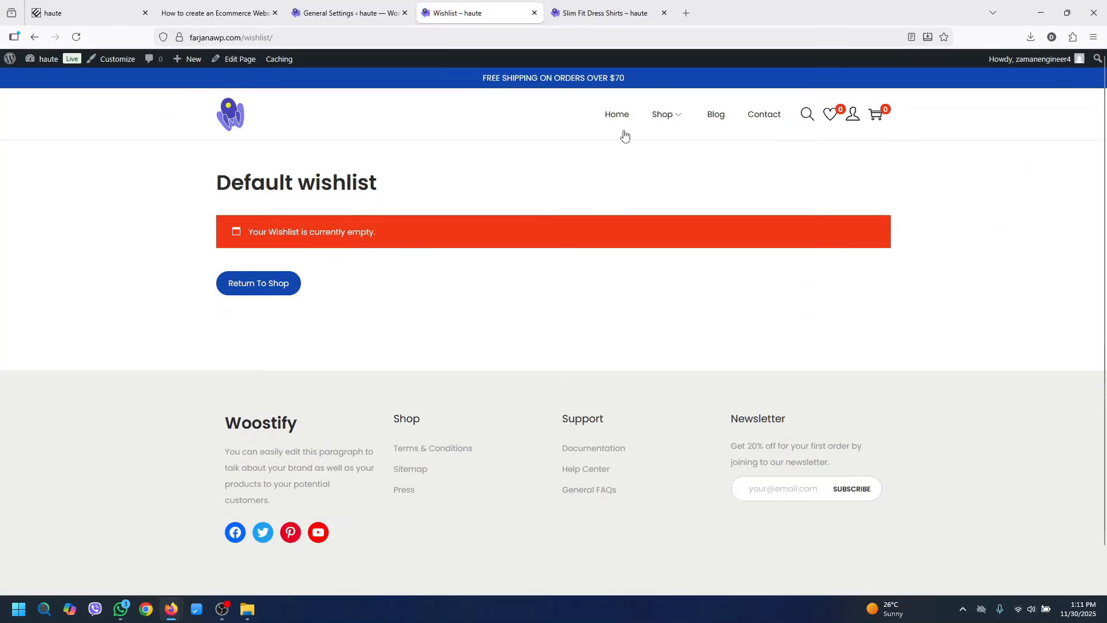
Add Front Illustration T-Shirt and Slim Fit Dress Shirts to the wishlist from the Shop Full Width page, and view the wishlist
mouse_move(665, 120)
left_click(681, 154)
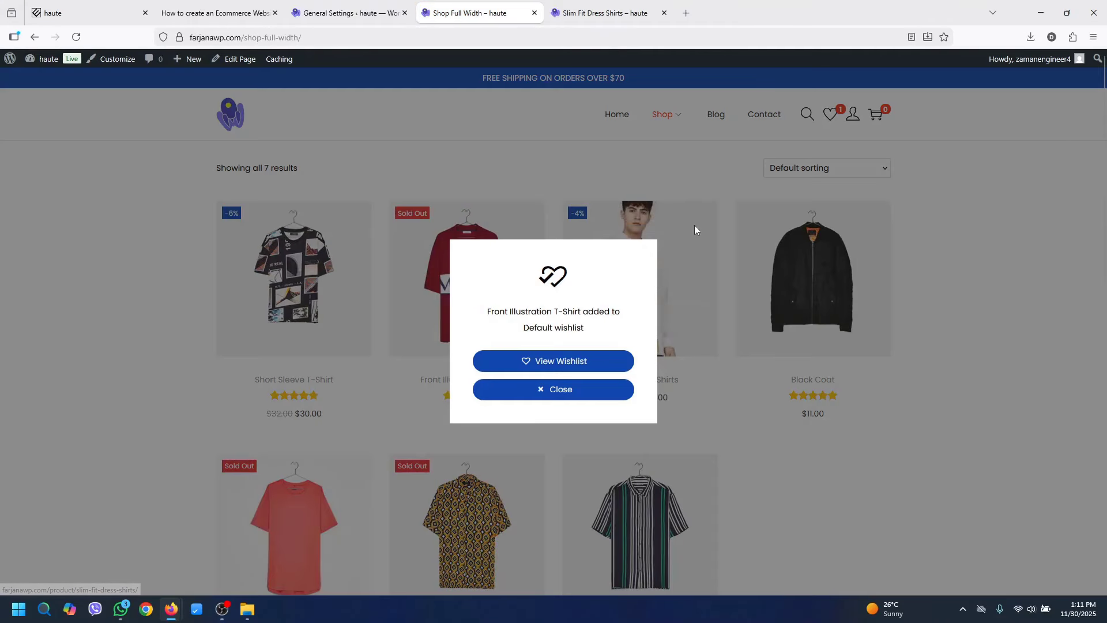
left_click(573, 392)
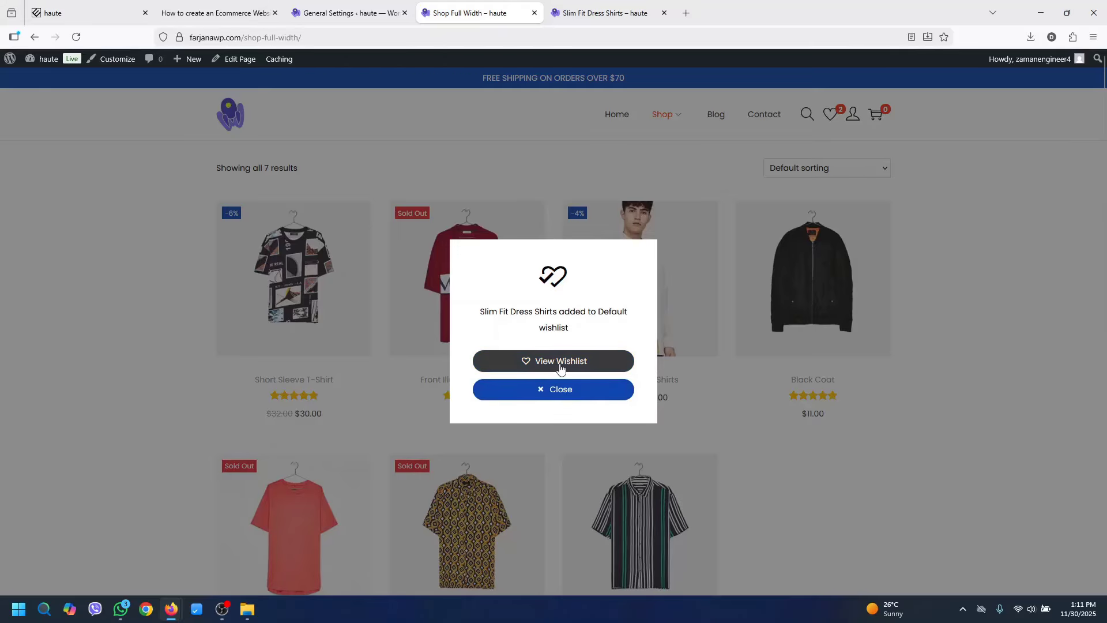
left_click(587, 371)
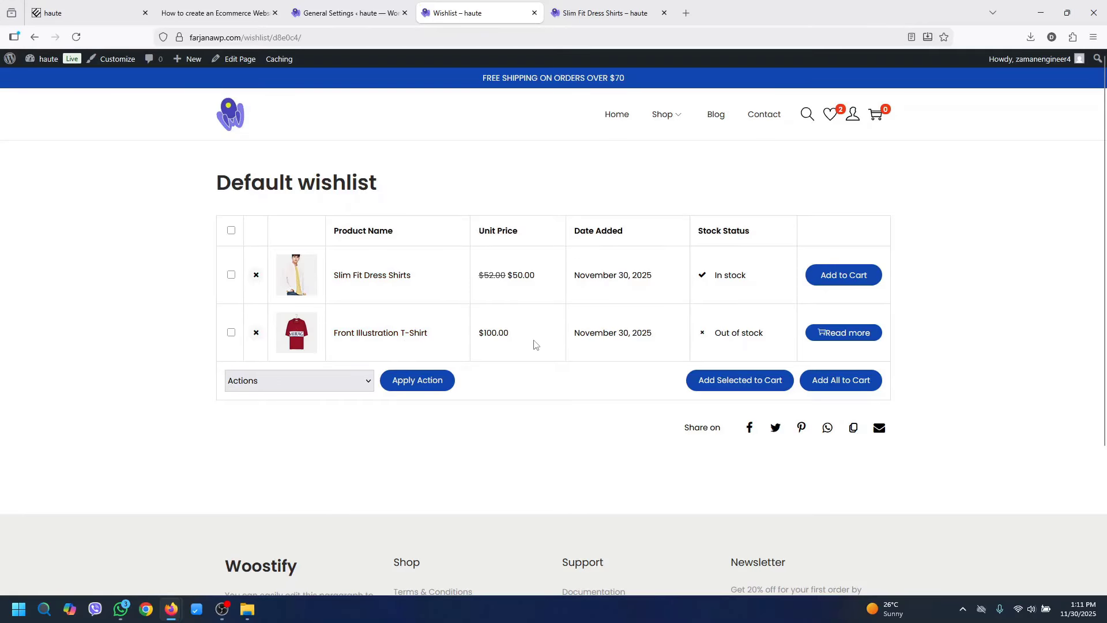
Dismiss the wishlist misconfiguration notice in the plugin's general settings and check the website tutorial's step list
left_click(346, 13)
left_click(1074, 164)
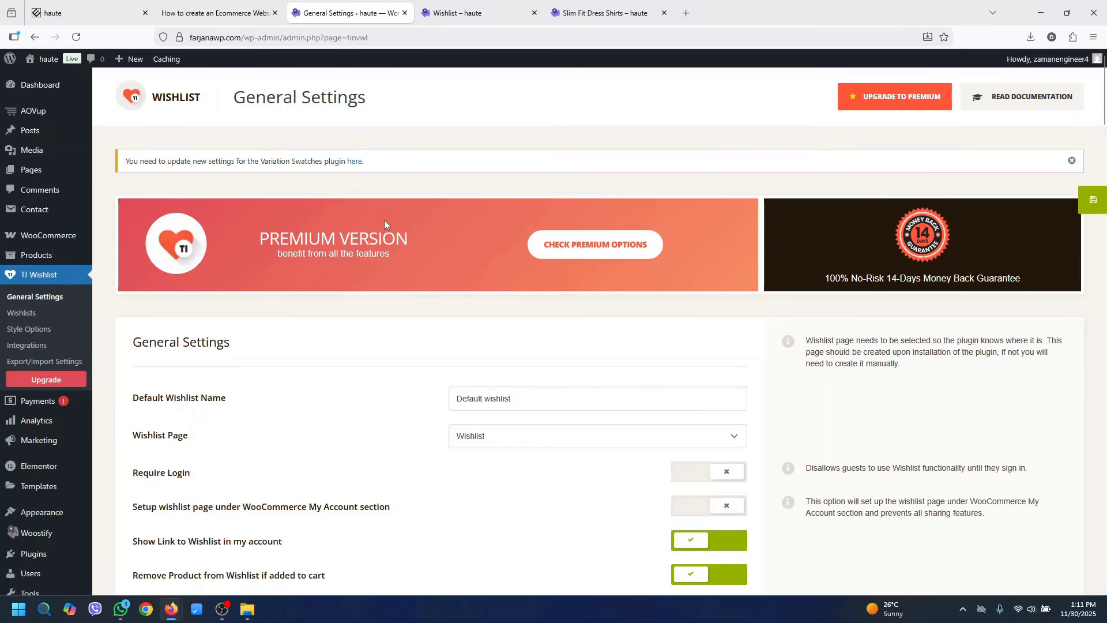
left_click(237, 12)
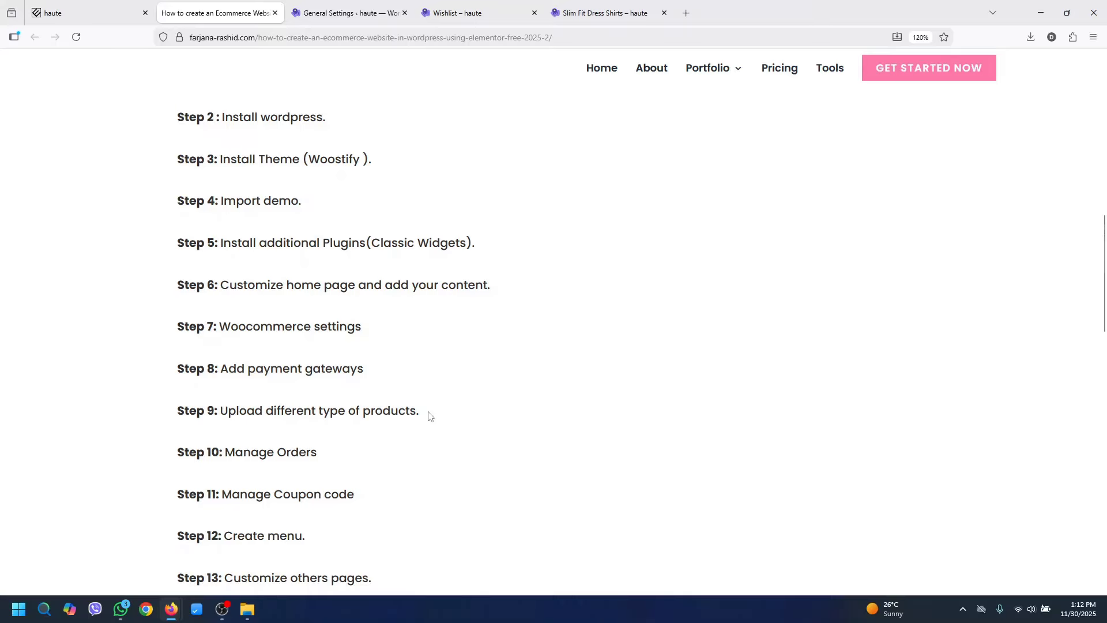
left_click(346, 13)
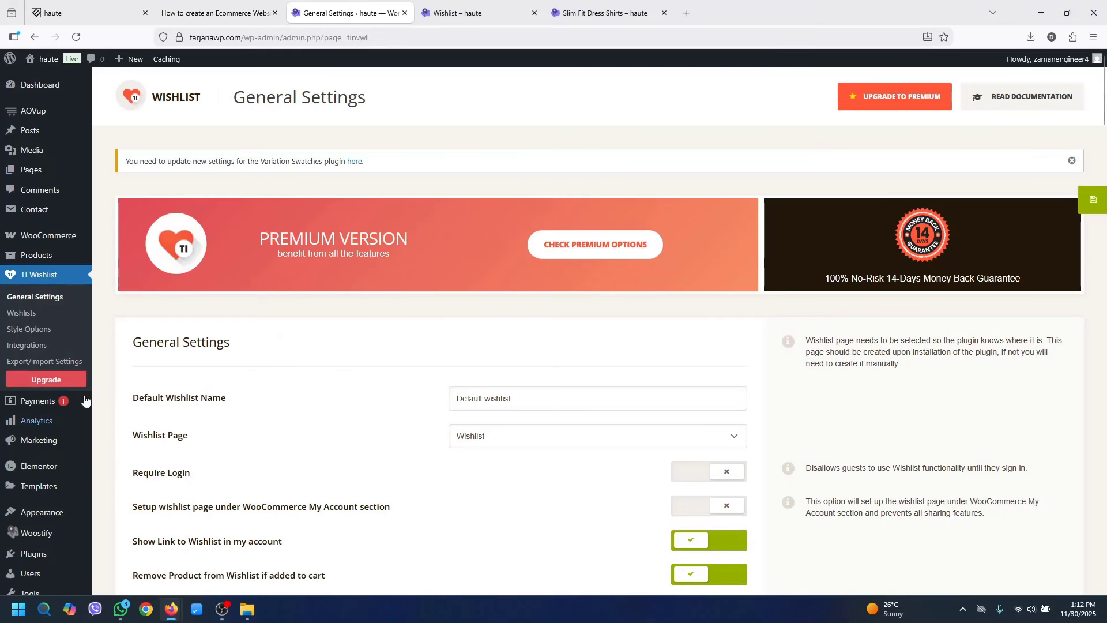
Select all the demo products in the product list and move them to the trash
left_click(62, 254)
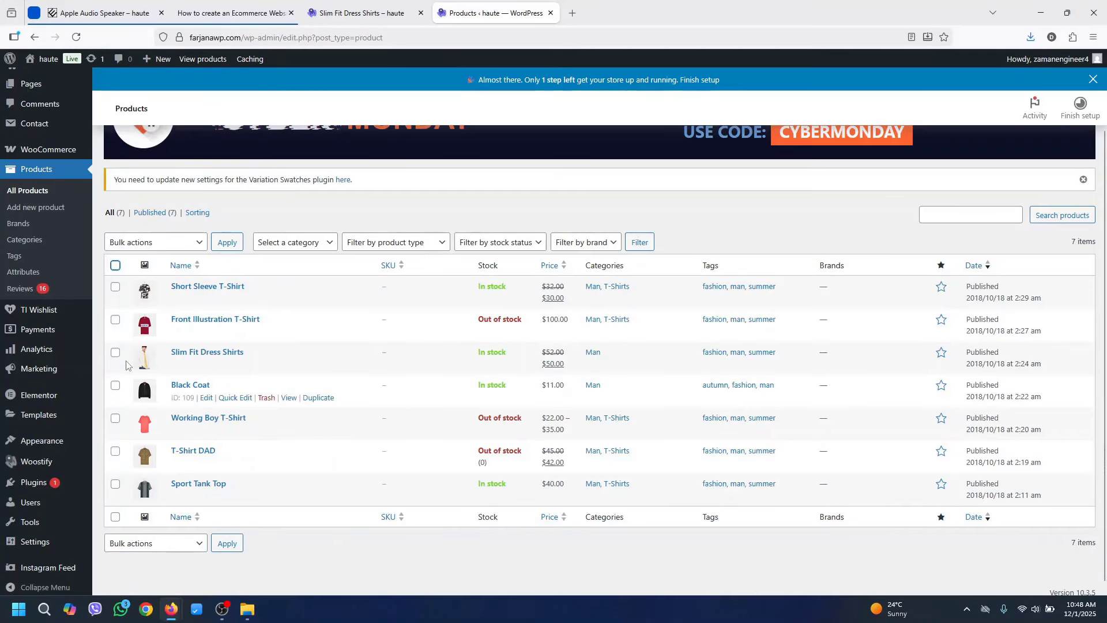
left_click(116, 266)
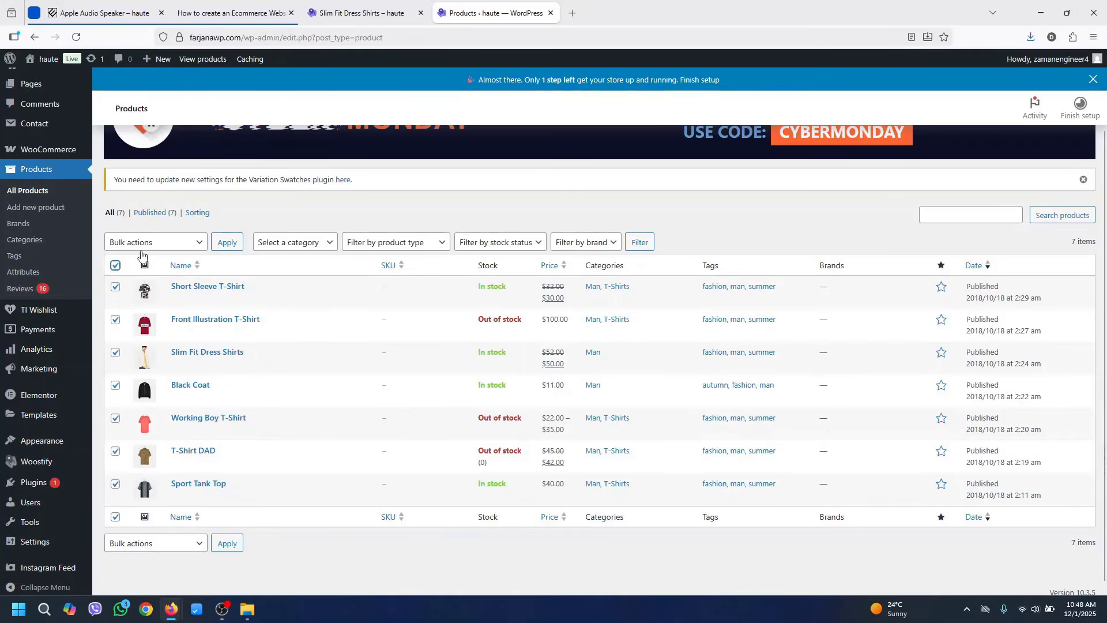
left_click(144, 242)
left_click(145, 295)
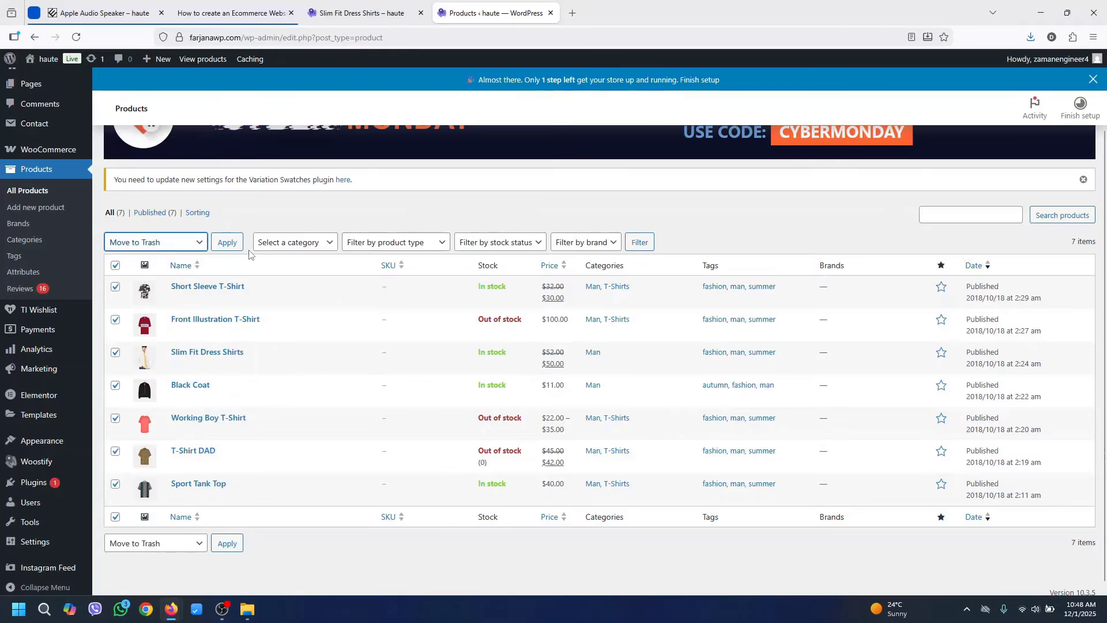
left_click(228, 243)
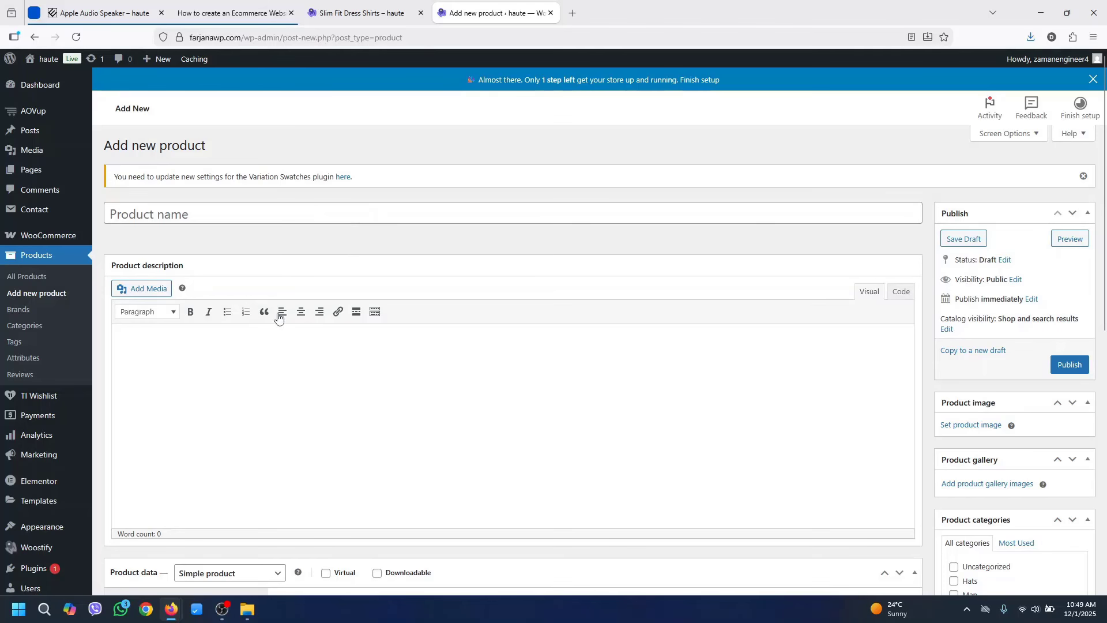
Start a new product and name it "Simple product"
left_click(167, 220)
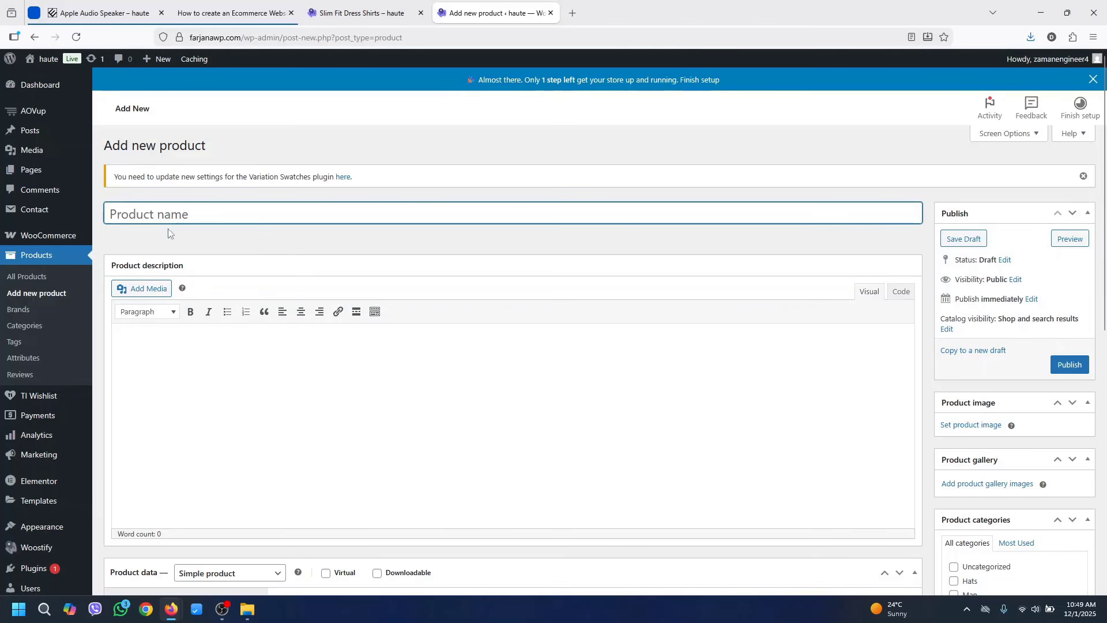
type("S")
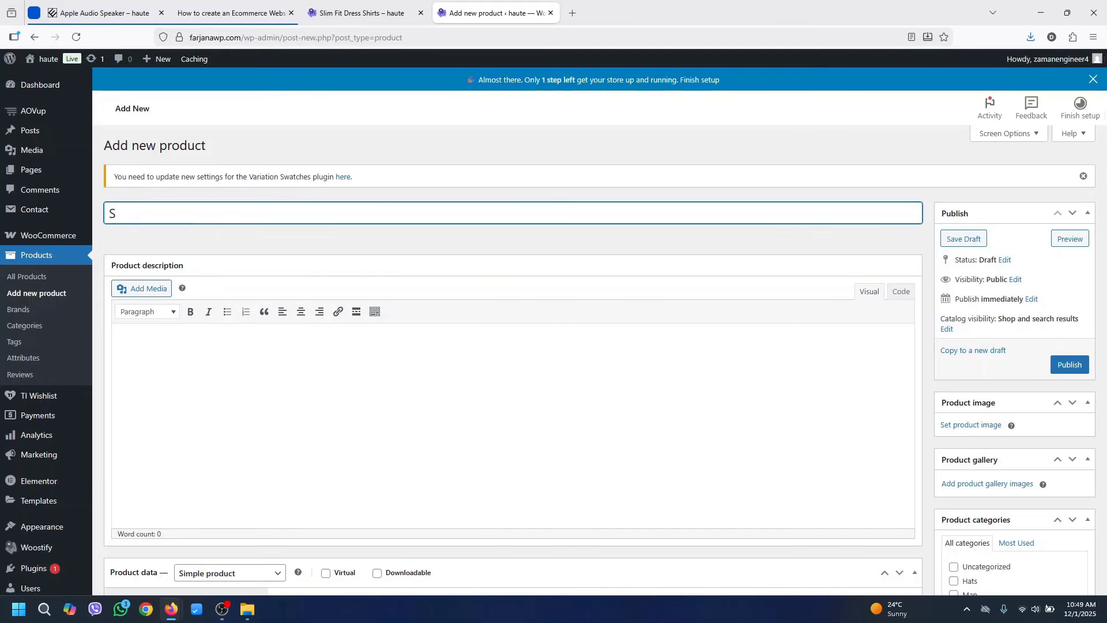
type("imple product")
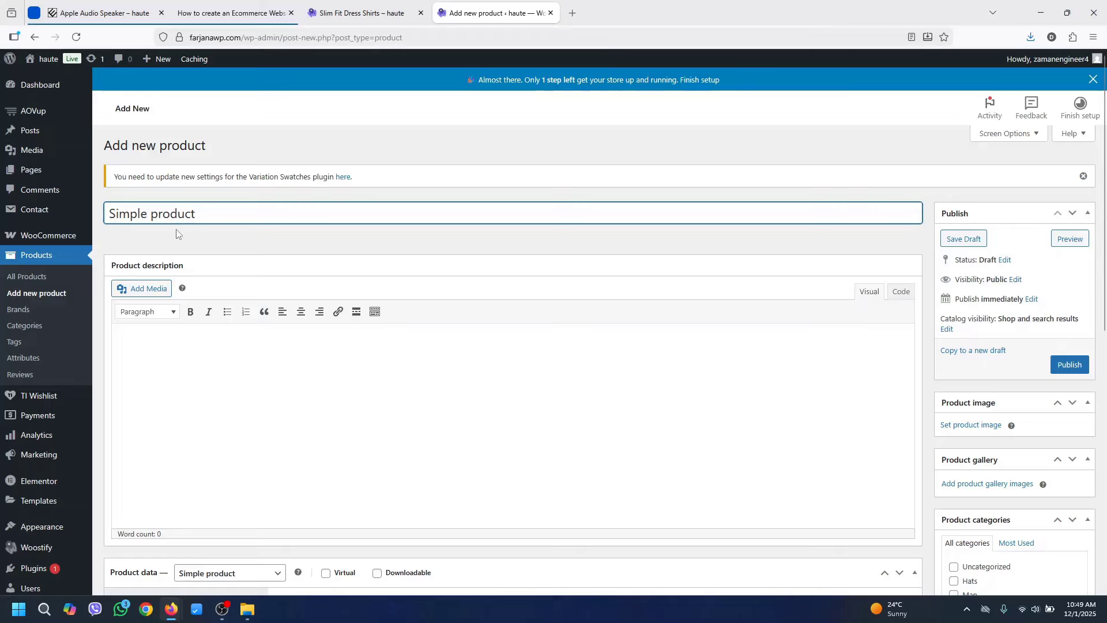
Copy the description text from the Slim Fit Dress Shirts product page into the new product's description
left_click(257, 398)
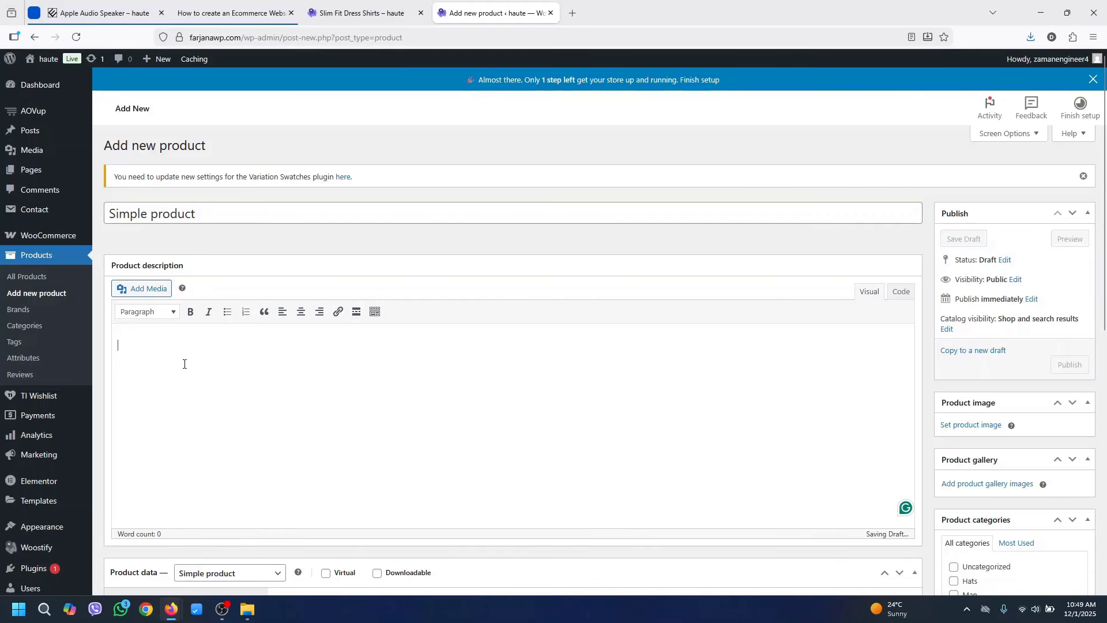
left_click(371, 11)
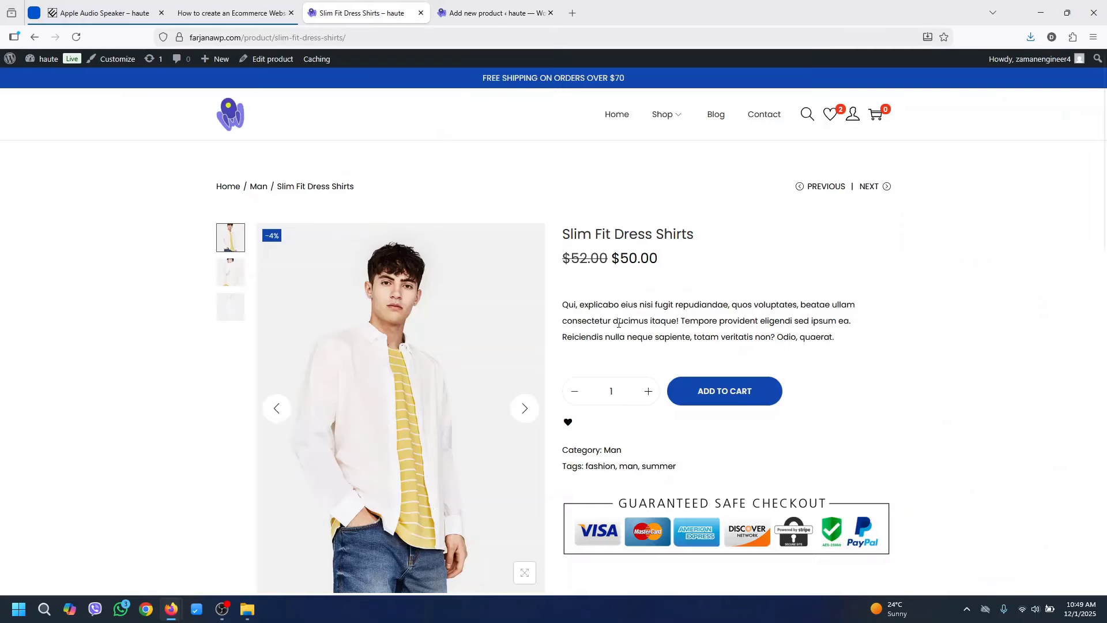
scroll(1106, 225, "down", 1)
mouse_move(1106, 225)
left_mouse_down()
mouse_move(1095, 368)
mouse_move(1106, 206)
left_mouse_up()
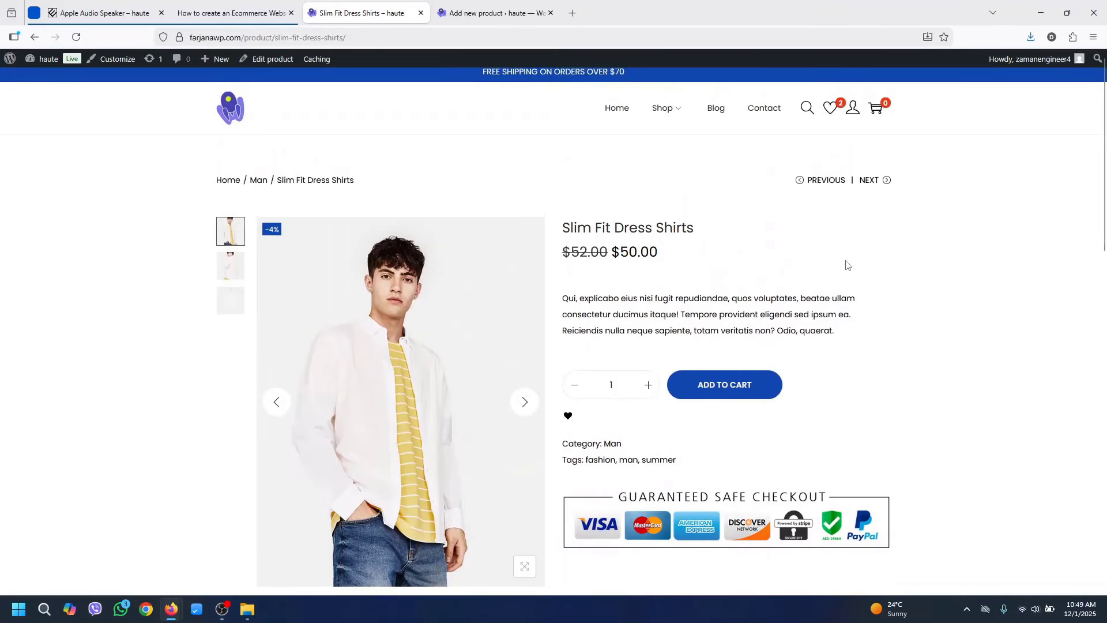
triple_click(677, 233)
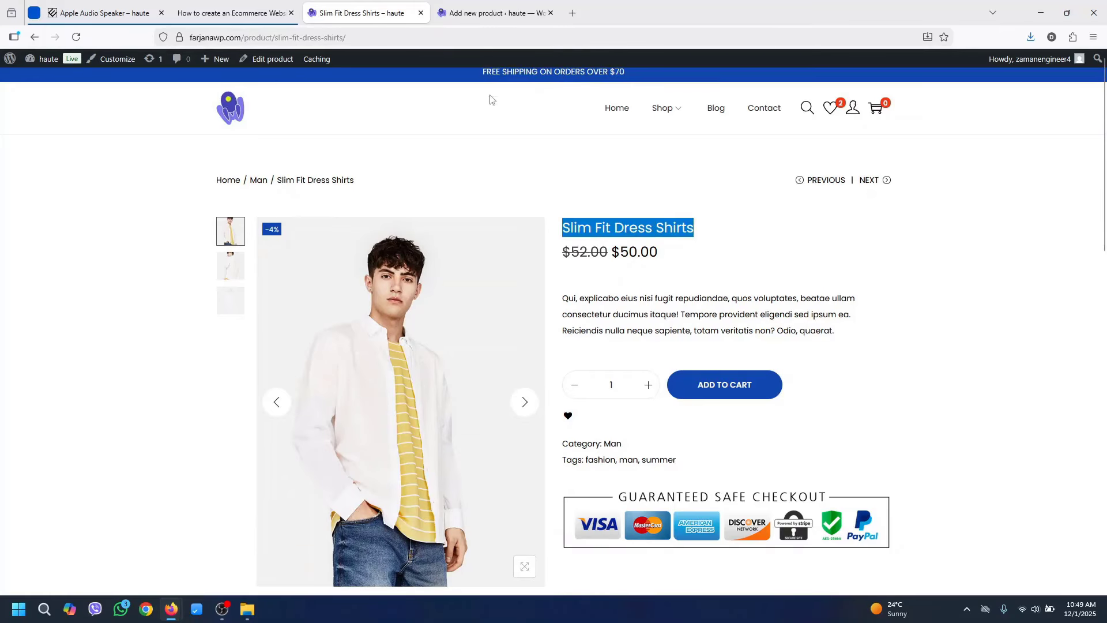
left_click(708, 263)
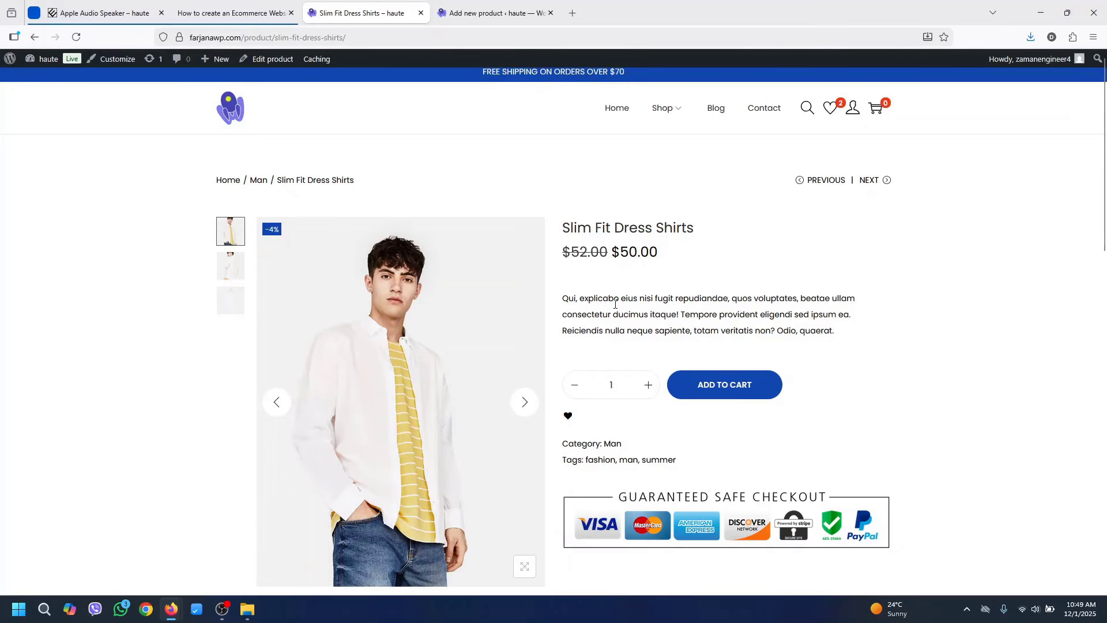
scroll(913, 293, "down", 5)
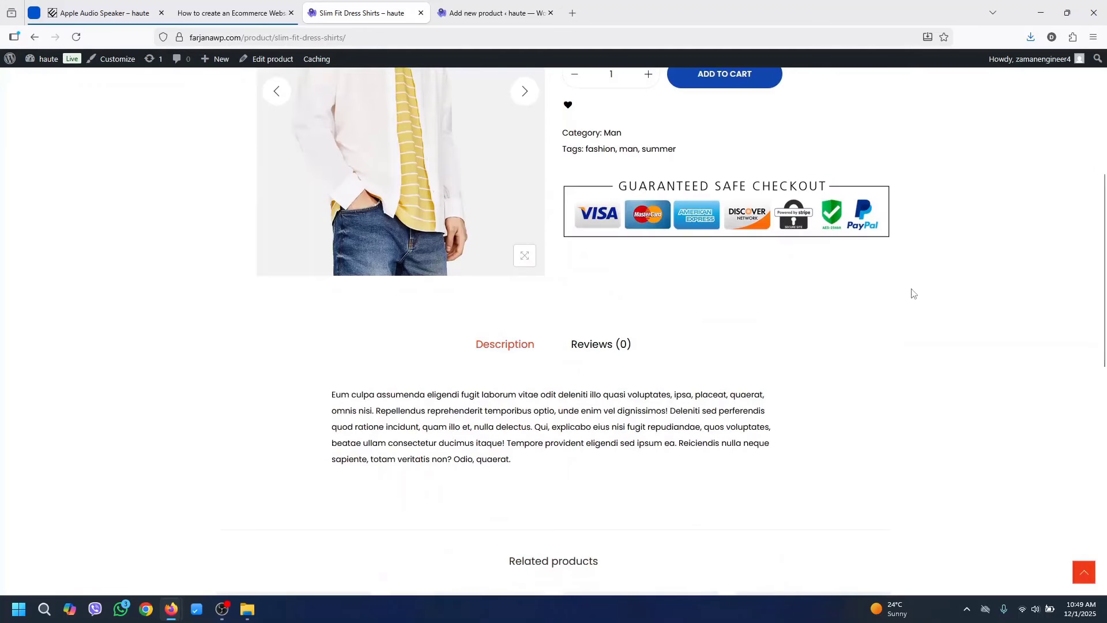
triple_click(515, 429)
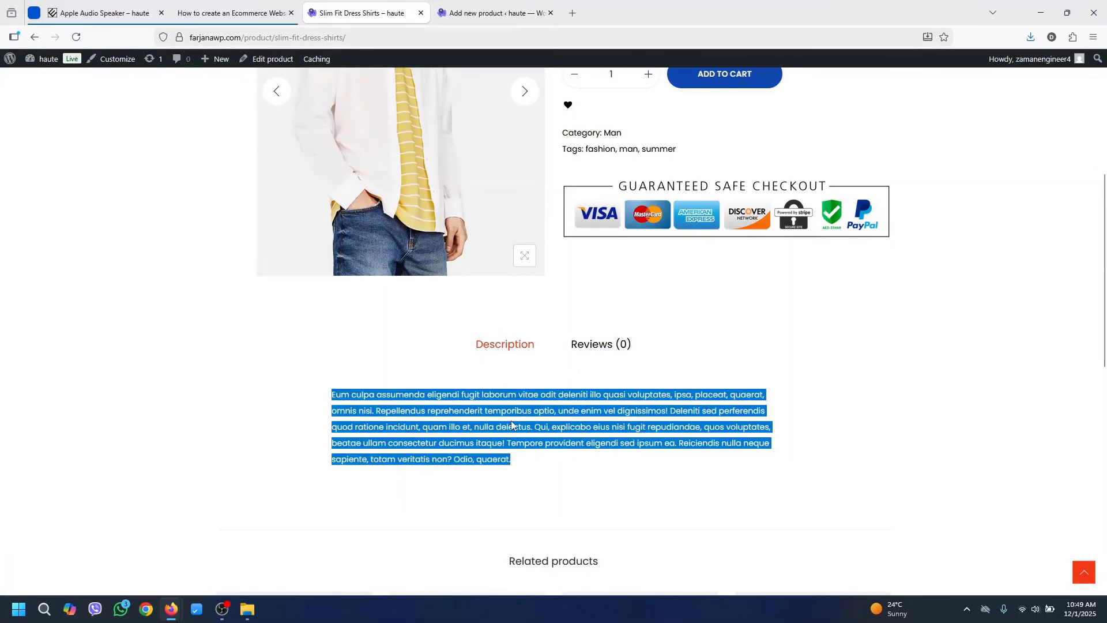
right_click(513, 189)
left_click(541, 199)
left_click(496, 12)
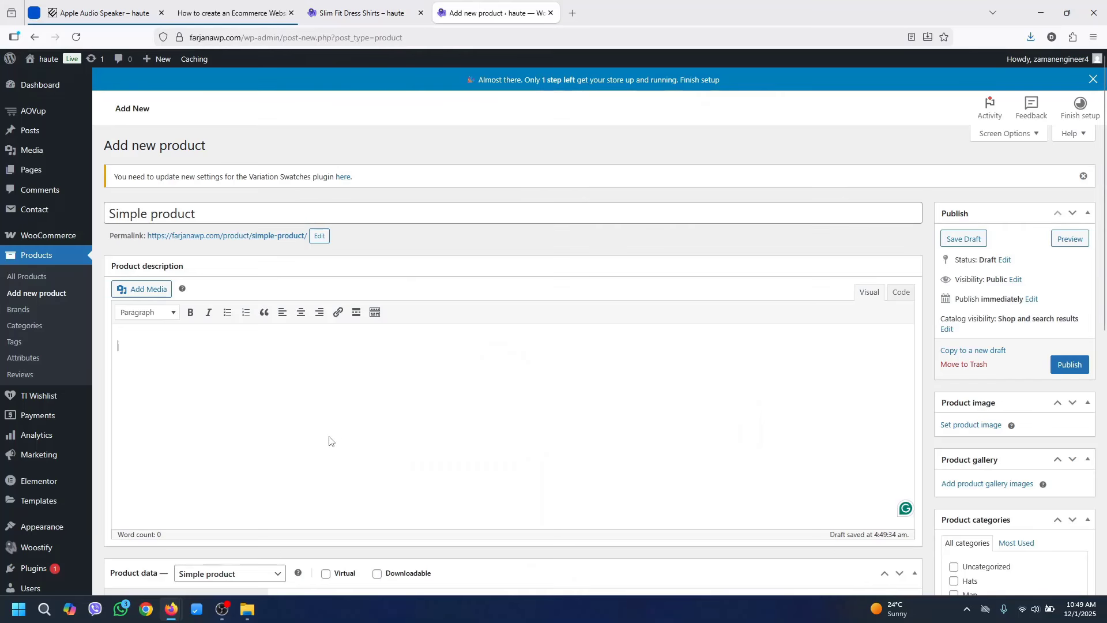
key("ctrl+v")
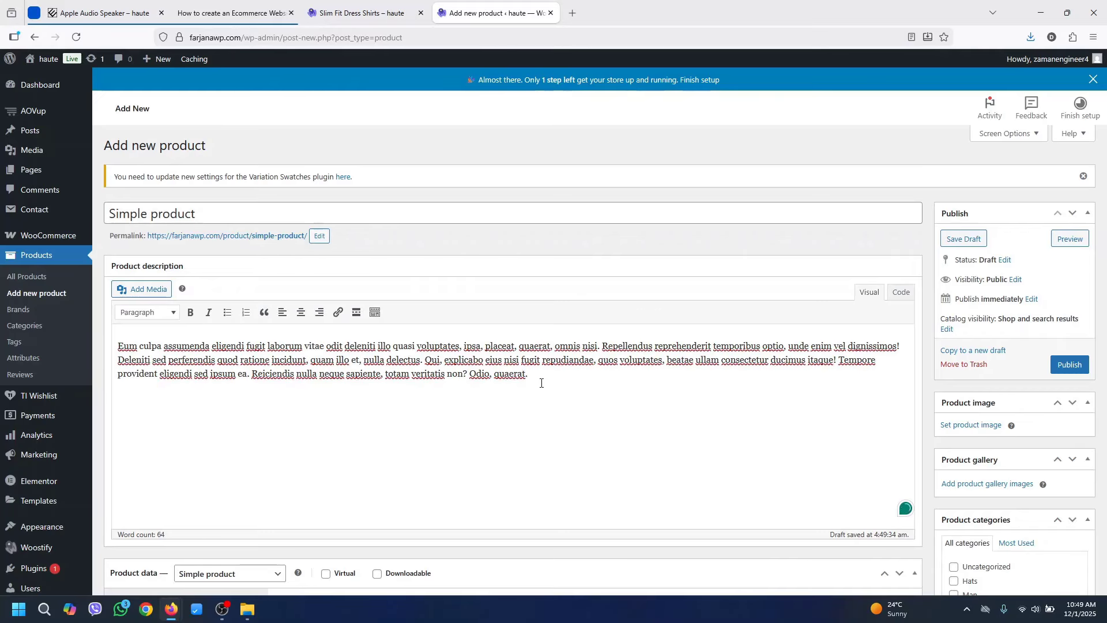
Add a second copy of the description text, and format "Reiciendis" bold and "neque" italic in the first paragraph
key("ctrl+v")
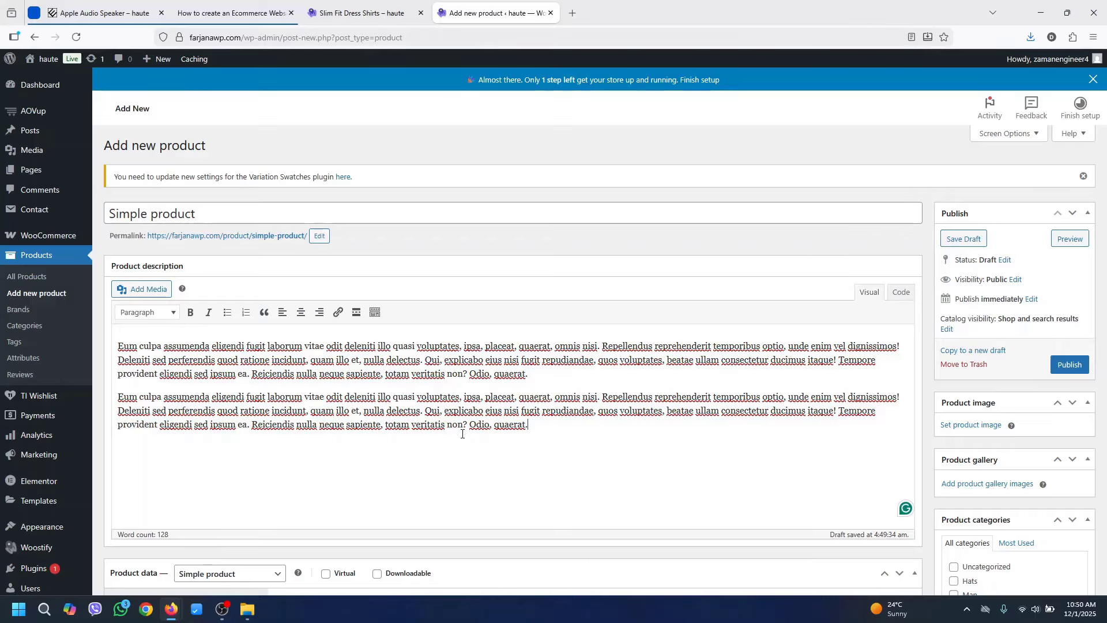
triple_click(244, 377)
left_click(286, 379)
double_click(283, 374)
left_click(191, 313)
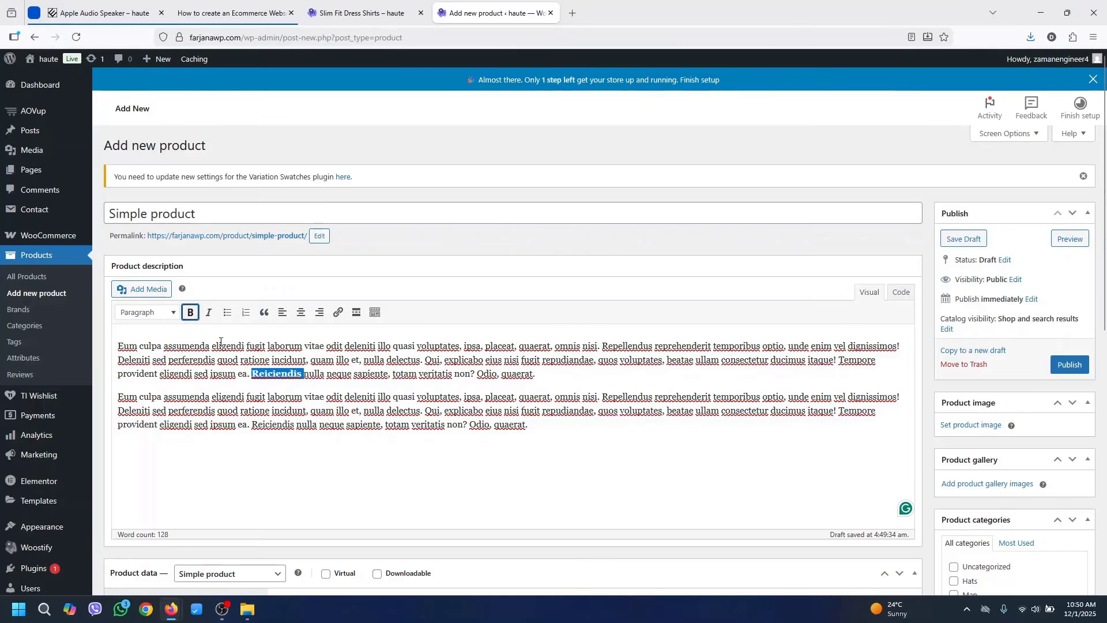
double_click(334, 375)
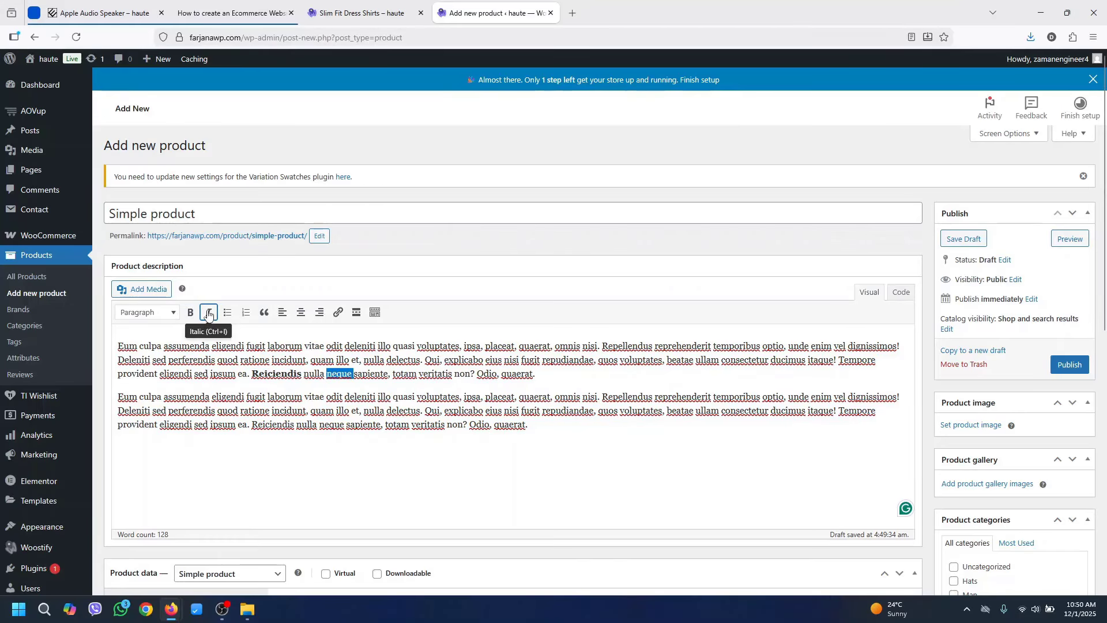
left_click(209, 313)
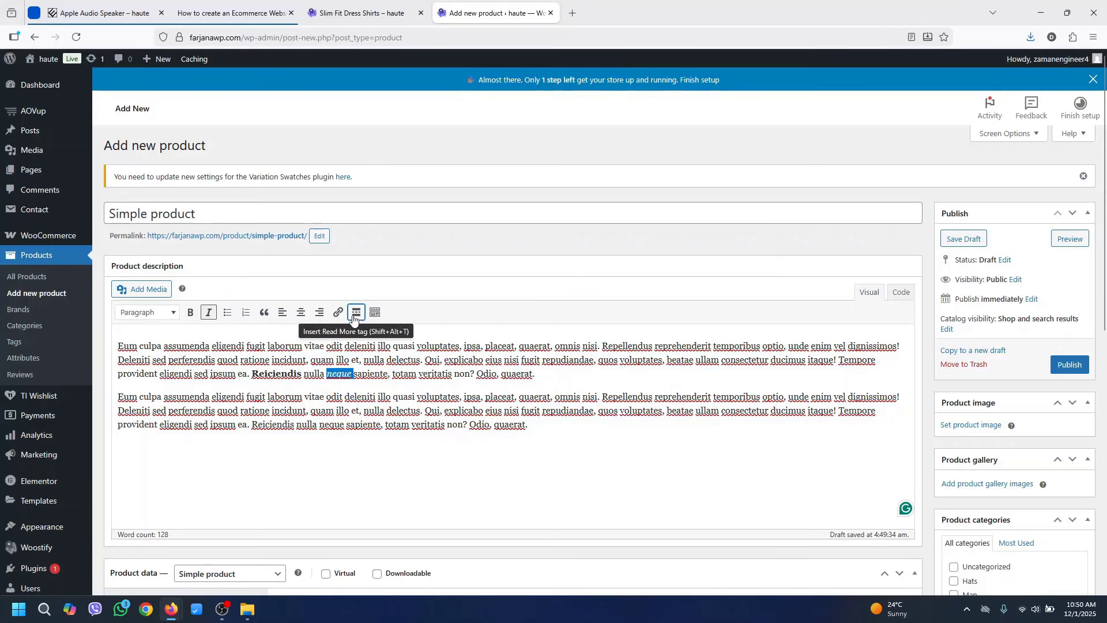
Link the word "totam" in the first description paragraph to "/"
double_click(403, 375)
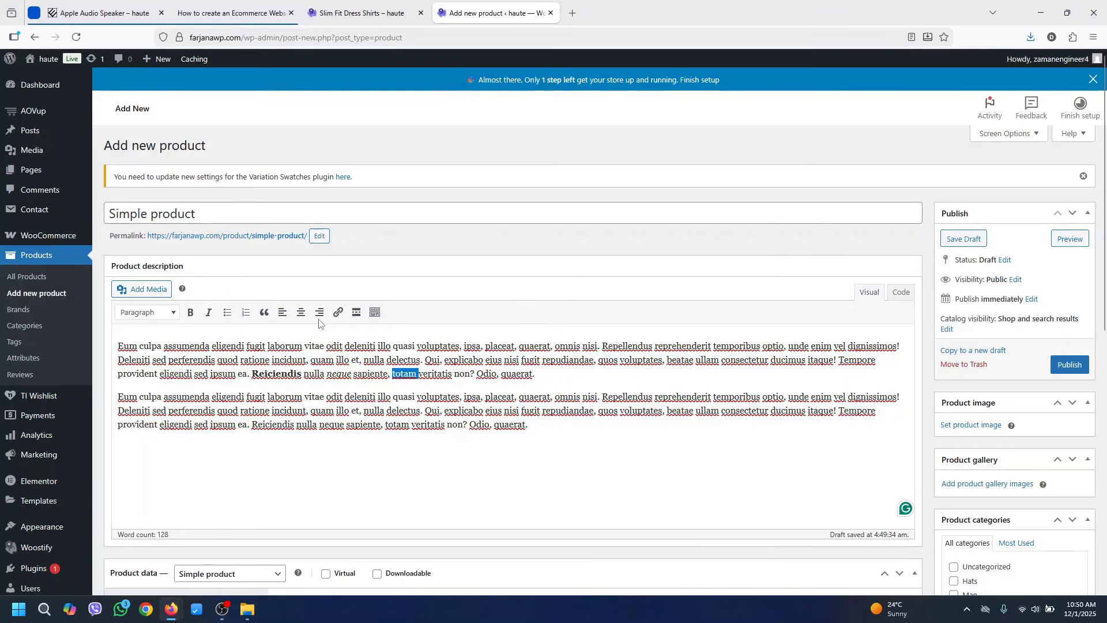
left_click(338, 312)
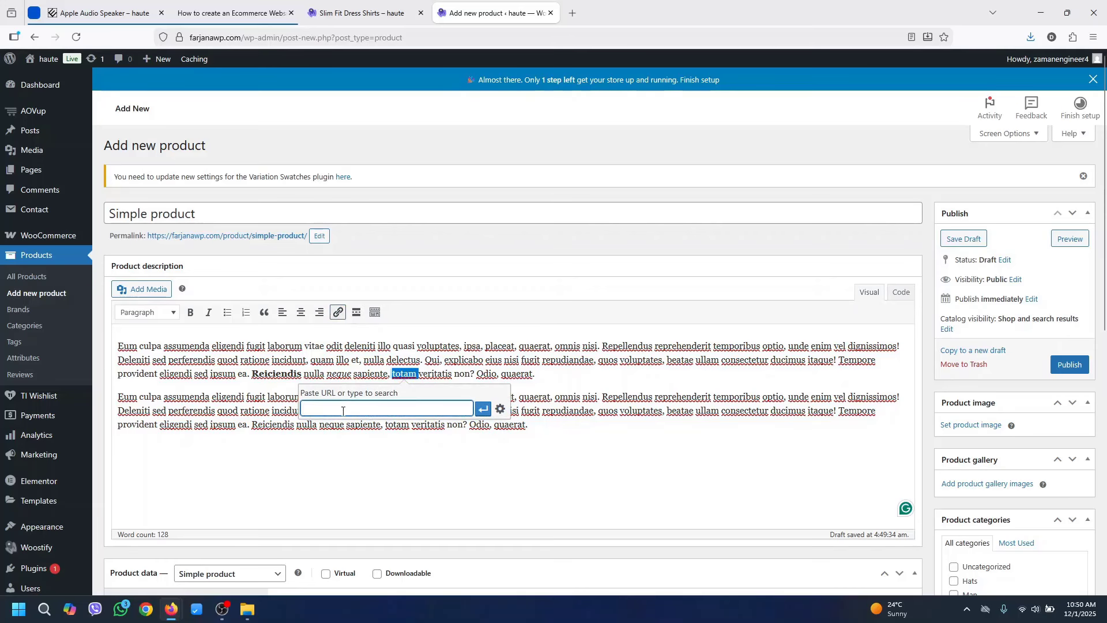
type("/")
left_click(483, 410)
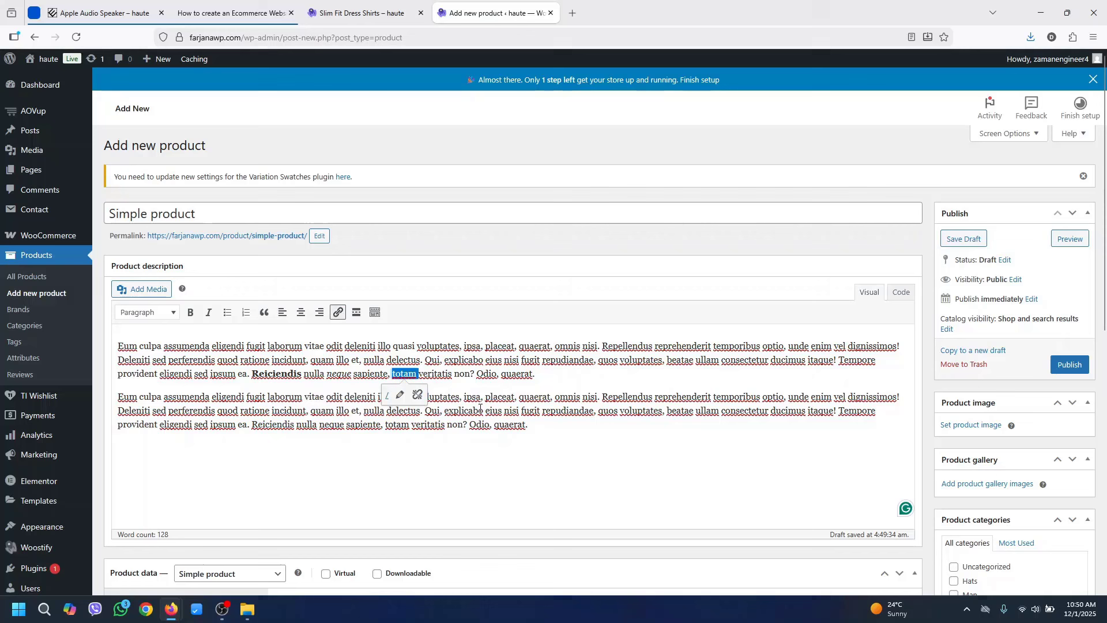
Insert the white earbuds image from the media library in place of "totam", and delete the image from the description
left_click(149, 291)
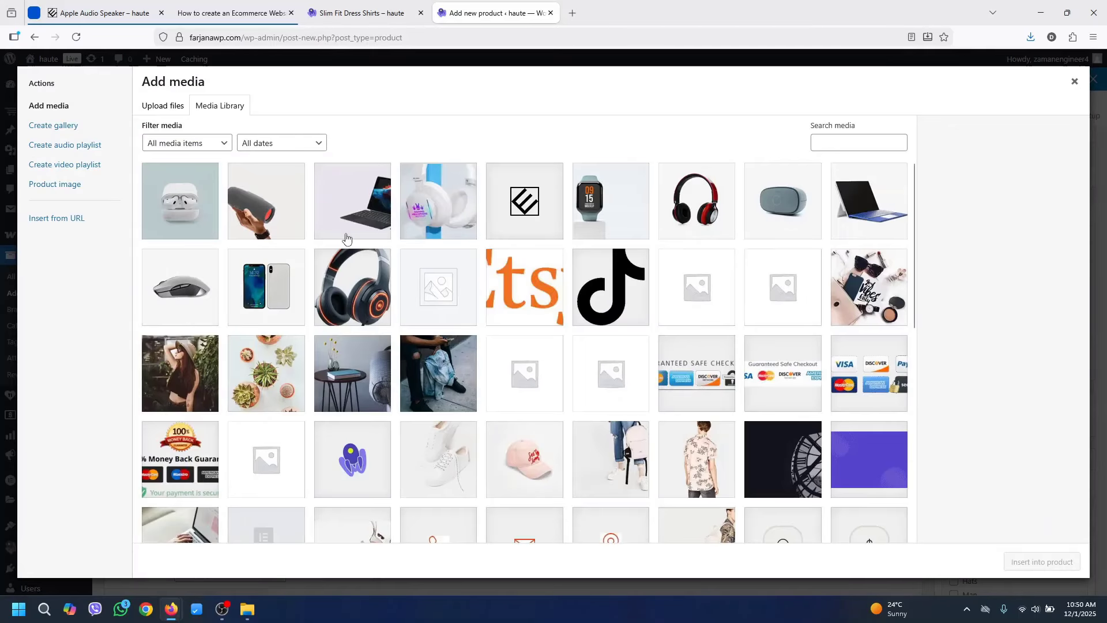
left_click(203, 235)
left_click(1029, 567)
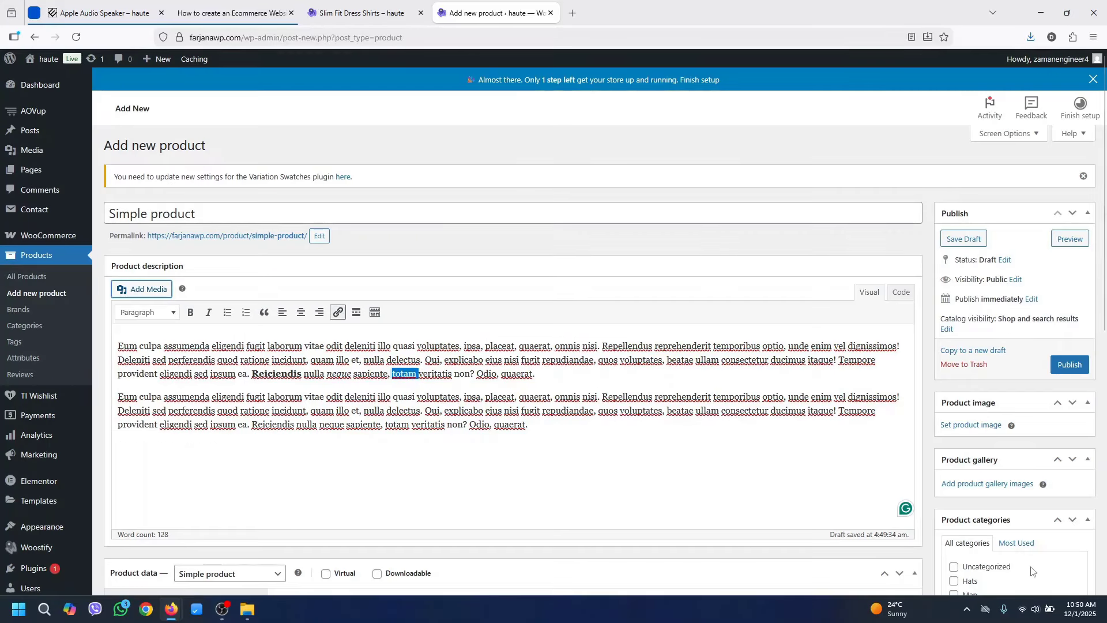
left_click(501, 442)
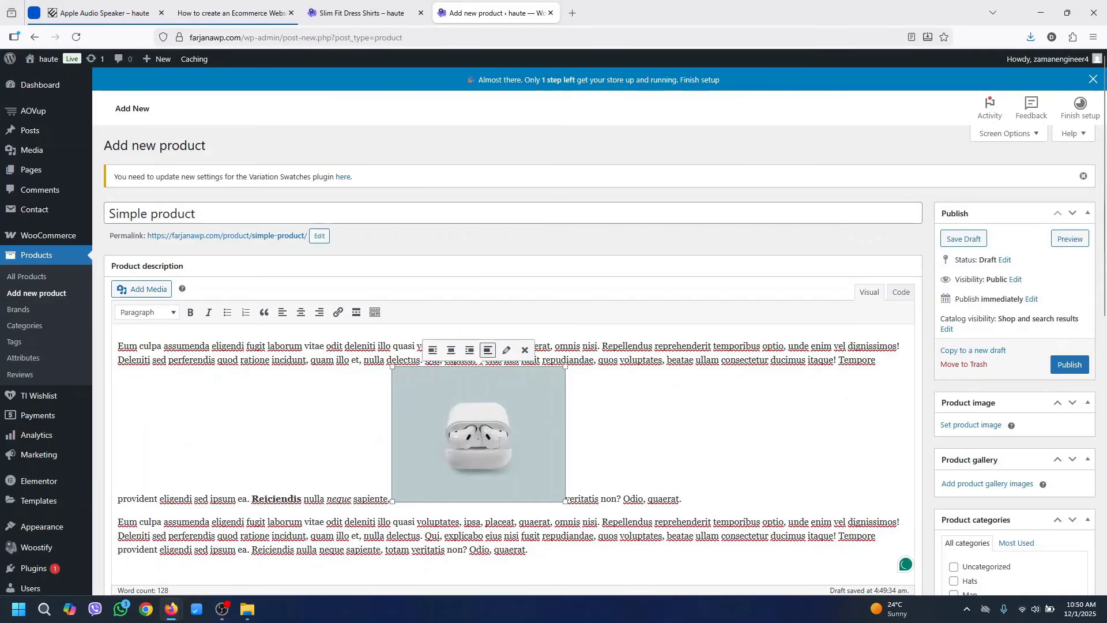
key("Delete")
Copy the short description from the Slim Fit Dress Shirts product page into the new product's short description
scroll(507, 346, "down", 8)
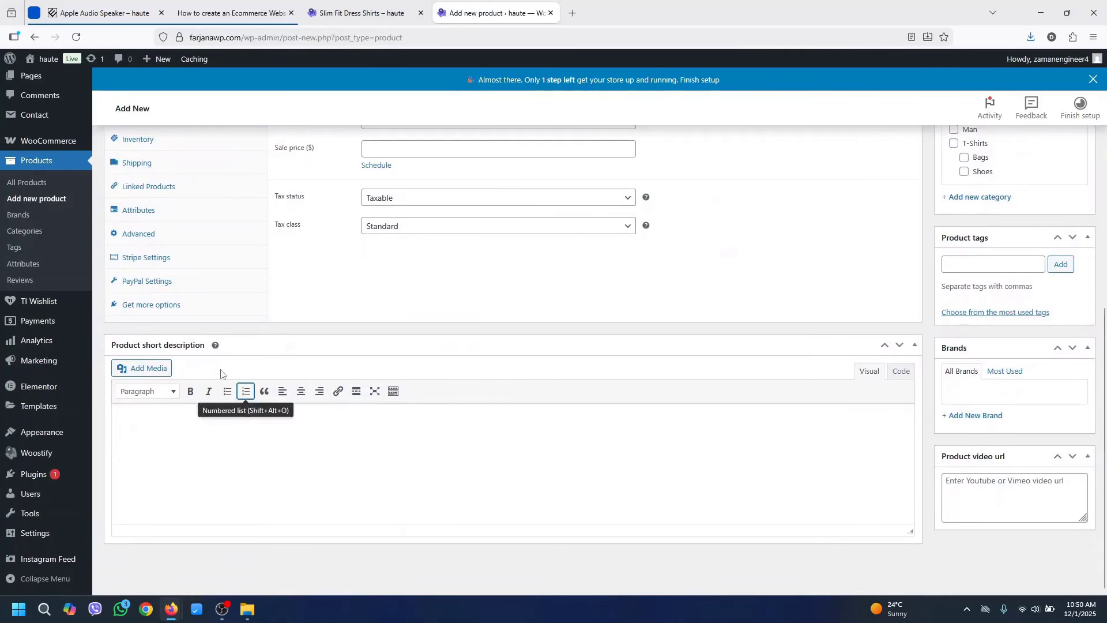
left_click(206, 455)
left_click(379, 14)
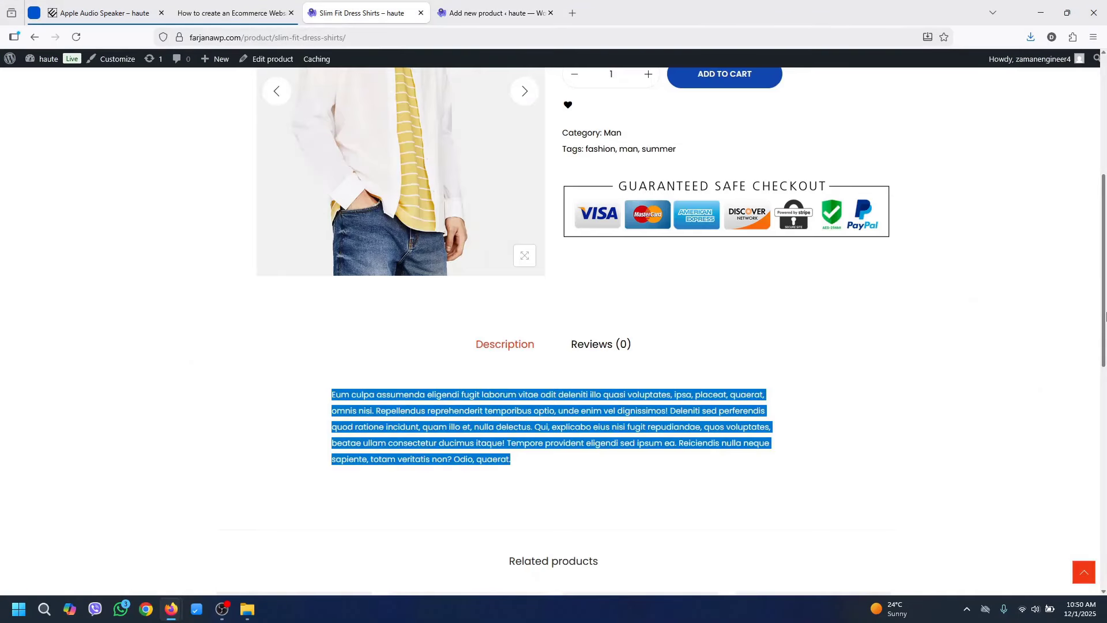
scroll(577, 277, "up", 5)
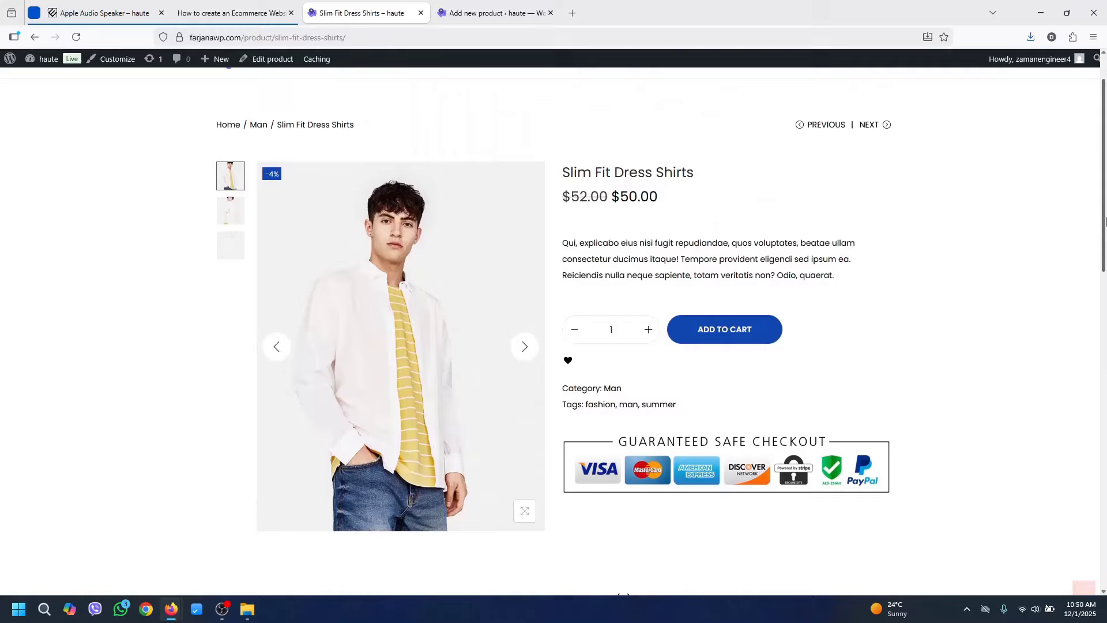
triple_click(686, 265)
right_click(675, 259)
left_click(698, 271)
left_click(442, 7)
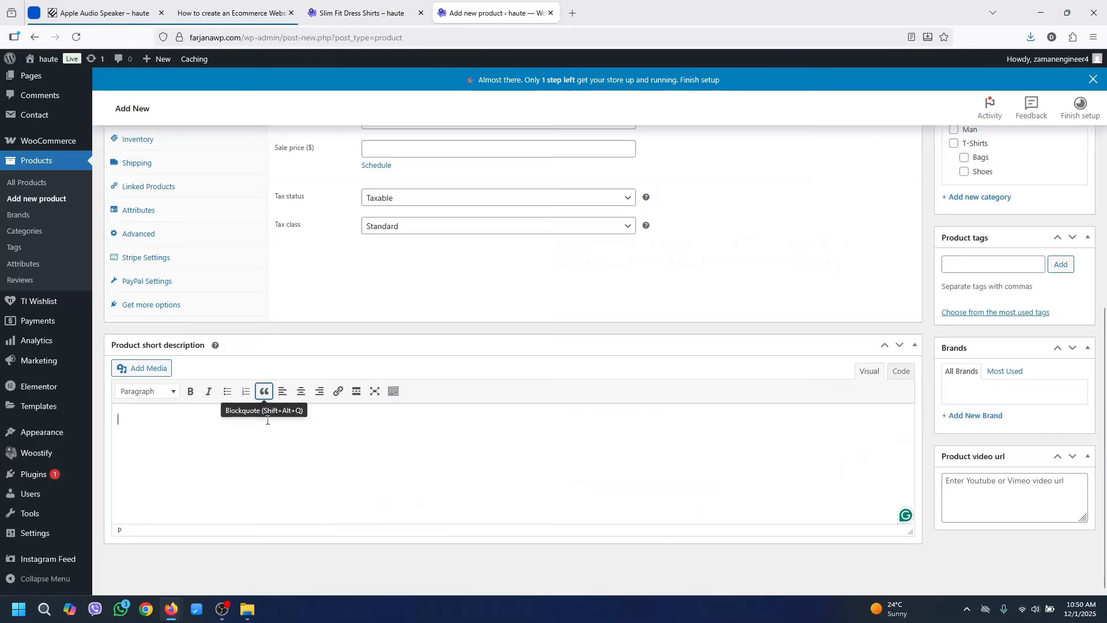
key("ctrl+v")
Check the prices on the Slim Fit Dress Shirts page and choose Simple product as the new product's type
scroll(403, 346, "up", 4)
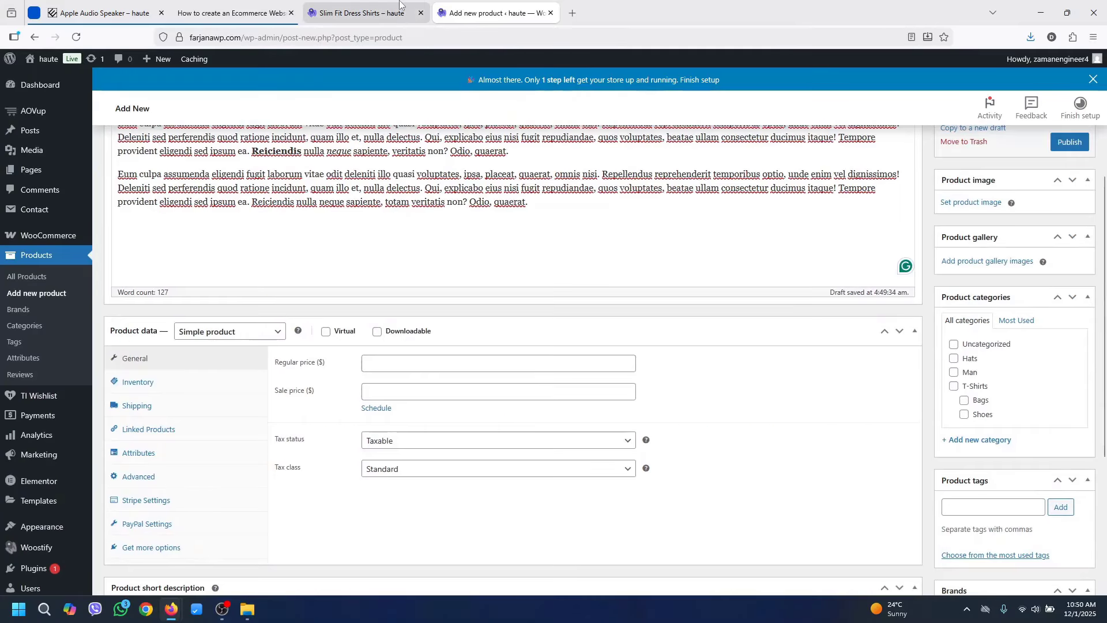
left_click(357, 13)
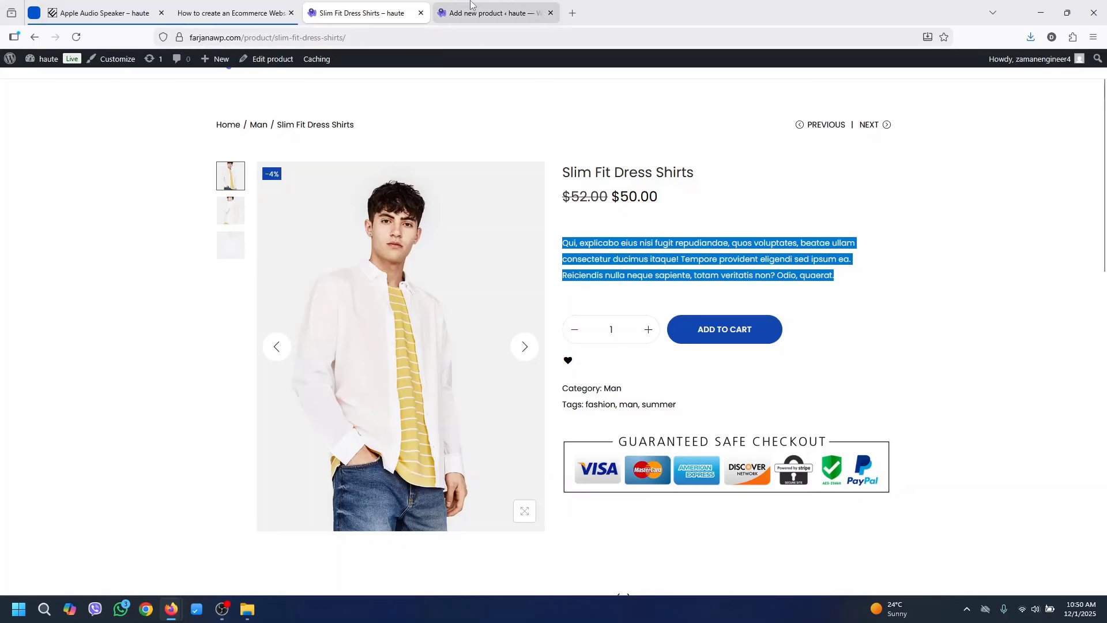
left_click(490, 13)
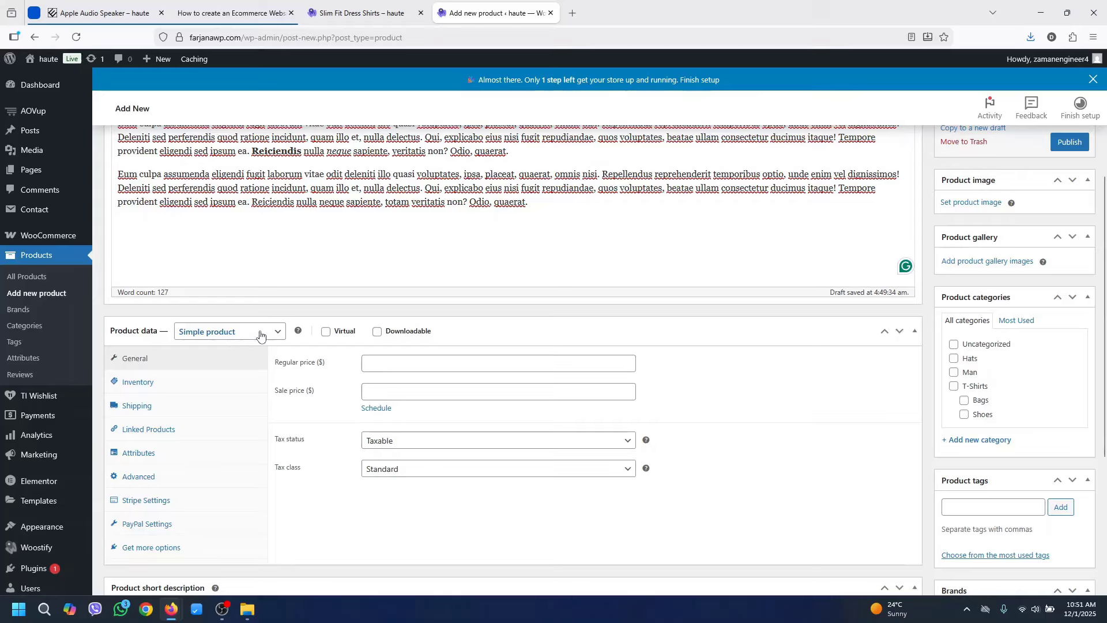
left_click(280, 333)
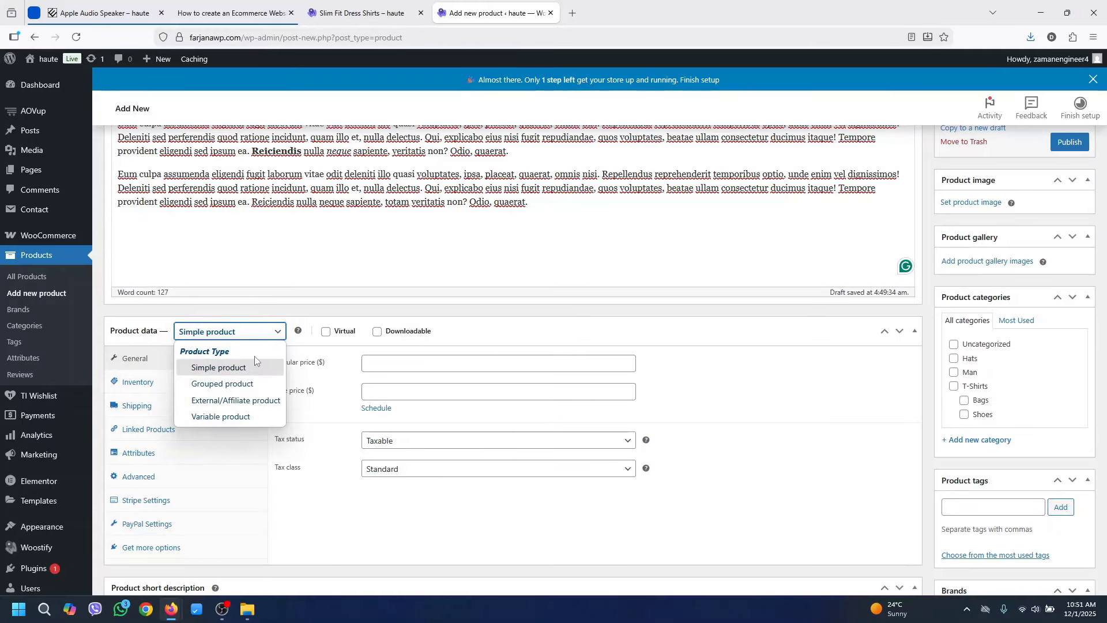
left_click(251, 372)
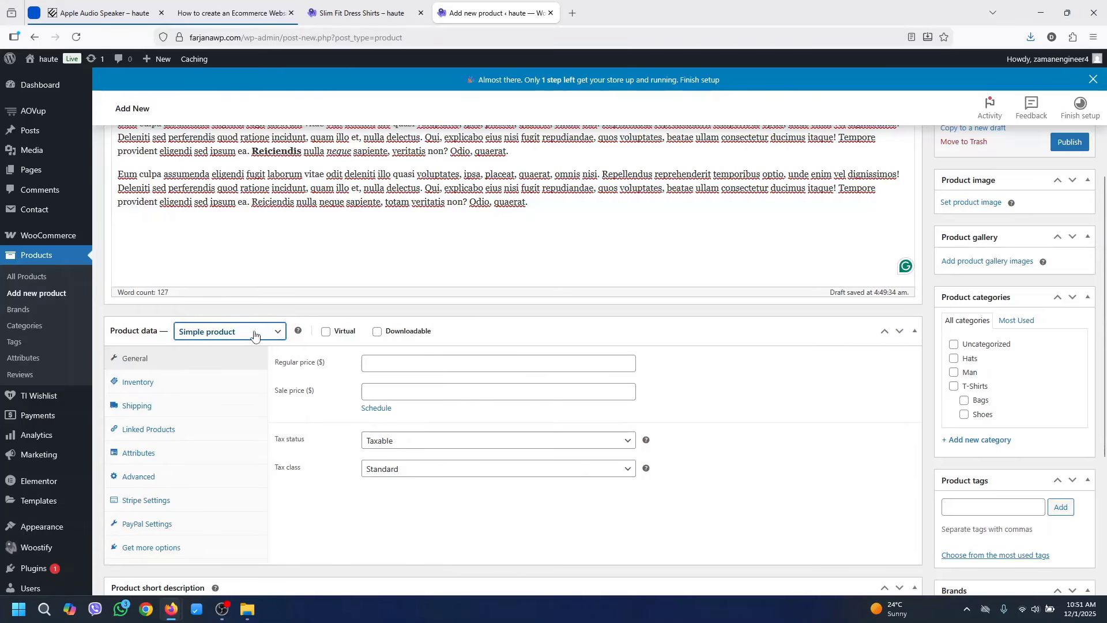
Set the product's regular price to $52 and its sale price to $50
left_click(375, 363)
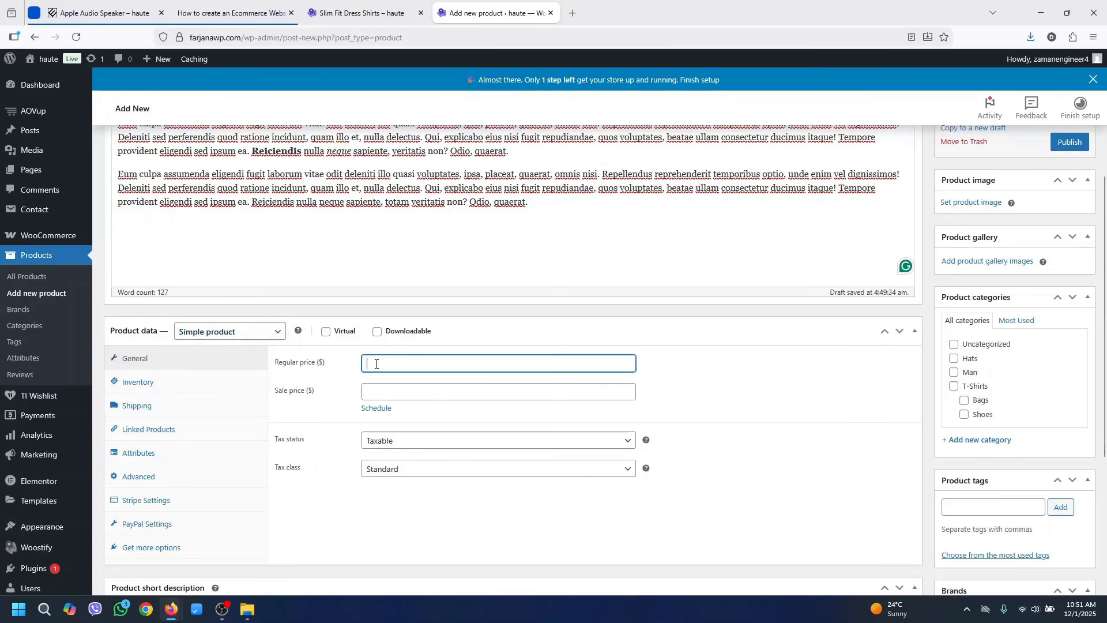
type("52")
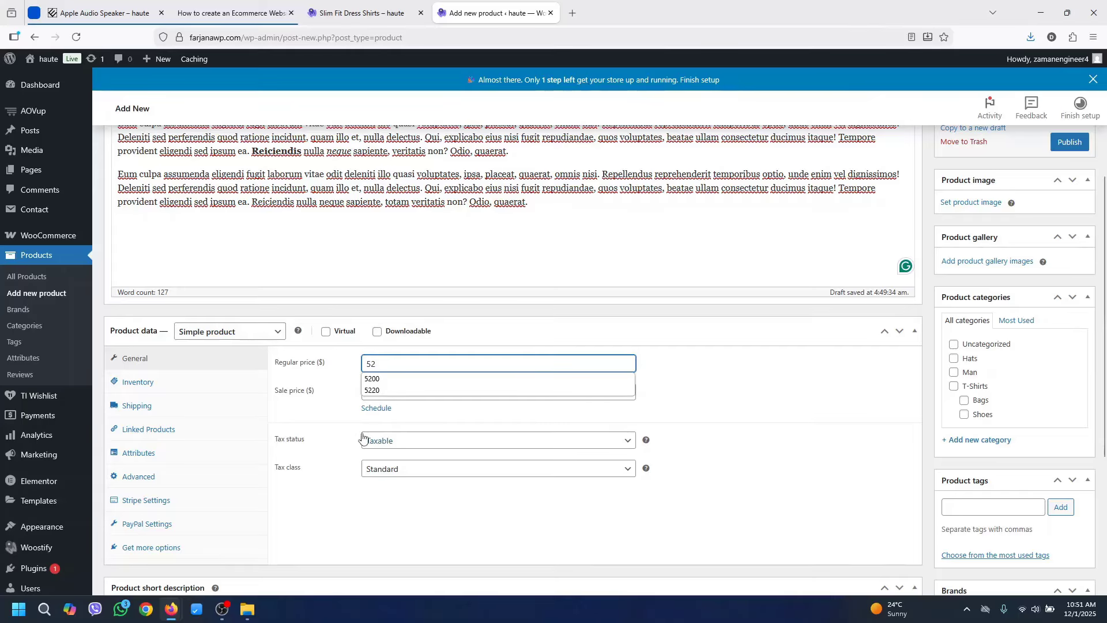
left_click(288, 409)
left_click(393, 391)
type("50")
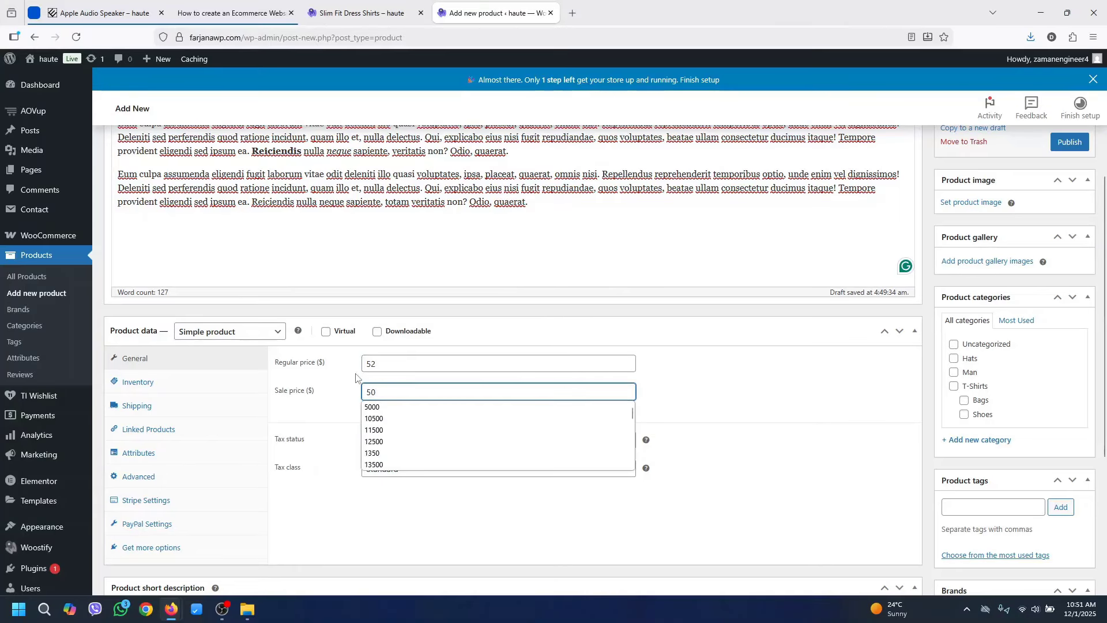
left_click(338, 400)
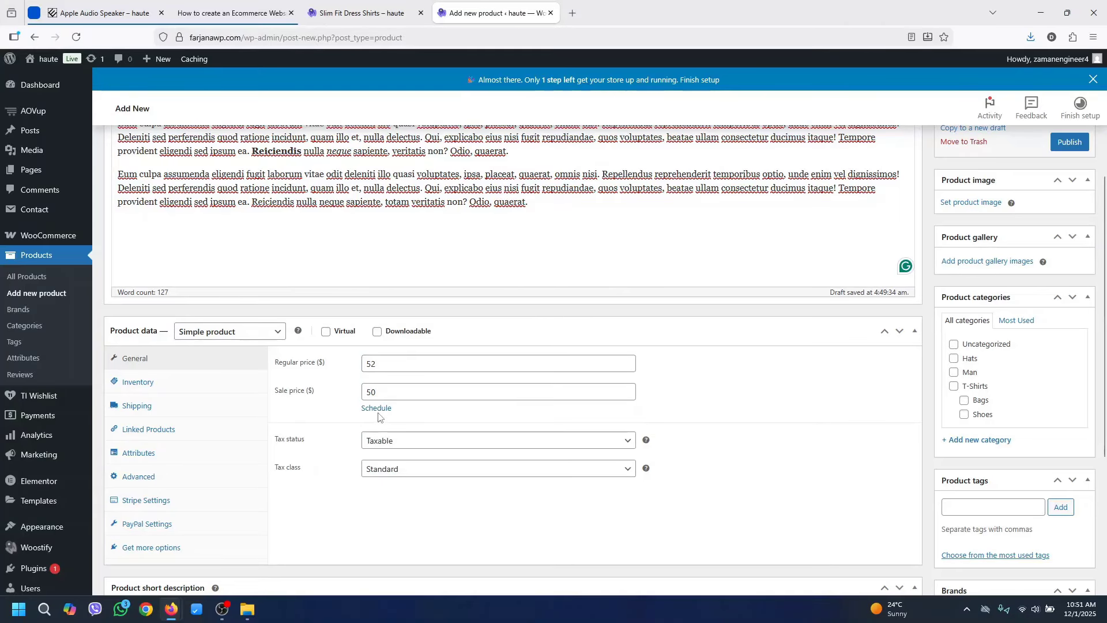
Show the sale price schedule and cancel it, and choose Standard as the tax class
left_click(379, 408)
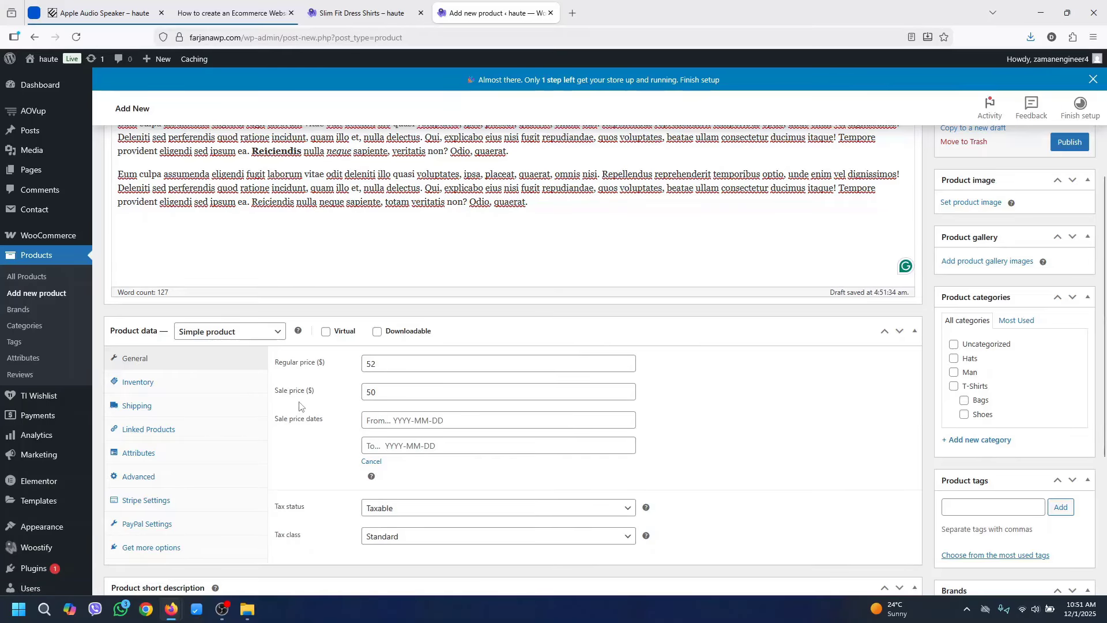
left_click(371, 462)
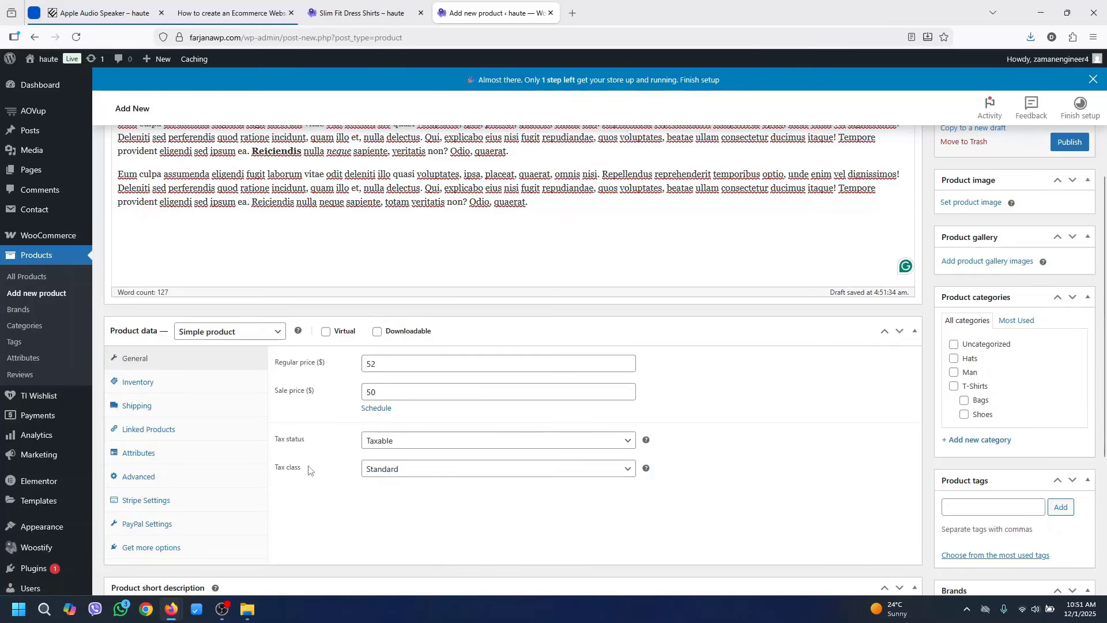
left_click(398, 471)
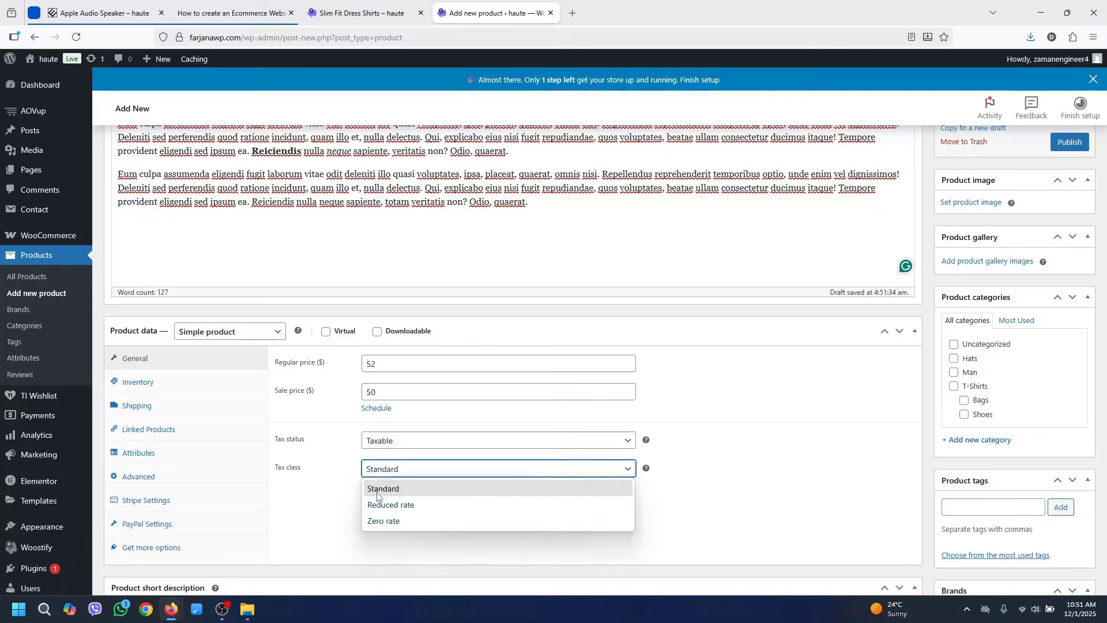
left_click(385, 490)
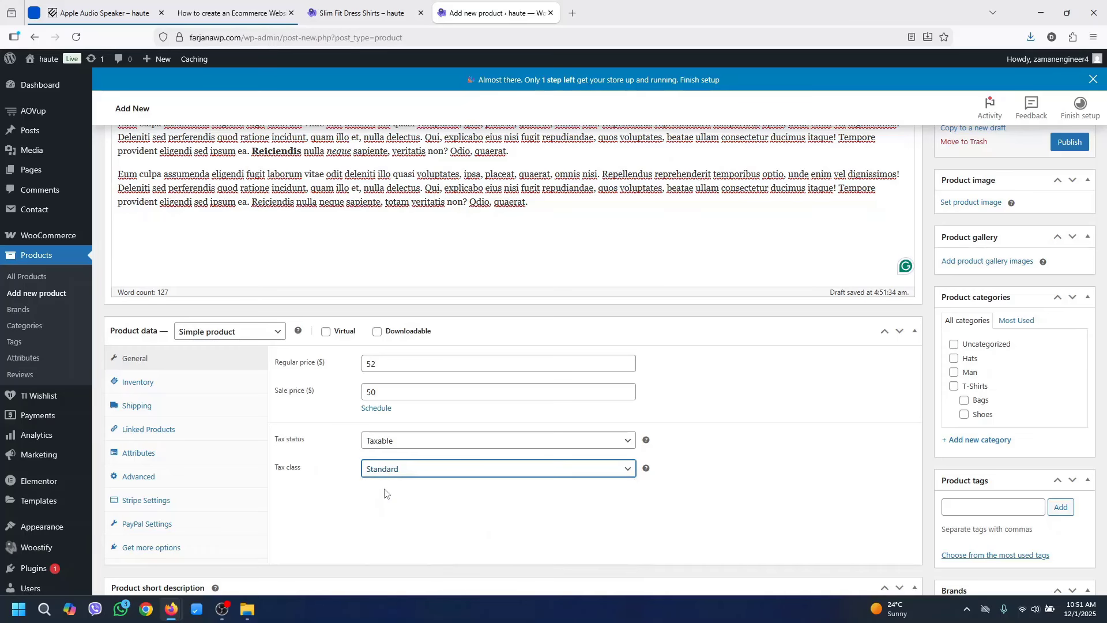
Set the product's inventory SKU to "product101", checking the Slim Fit Dress Shirts page for reference
left_click(166, 383)
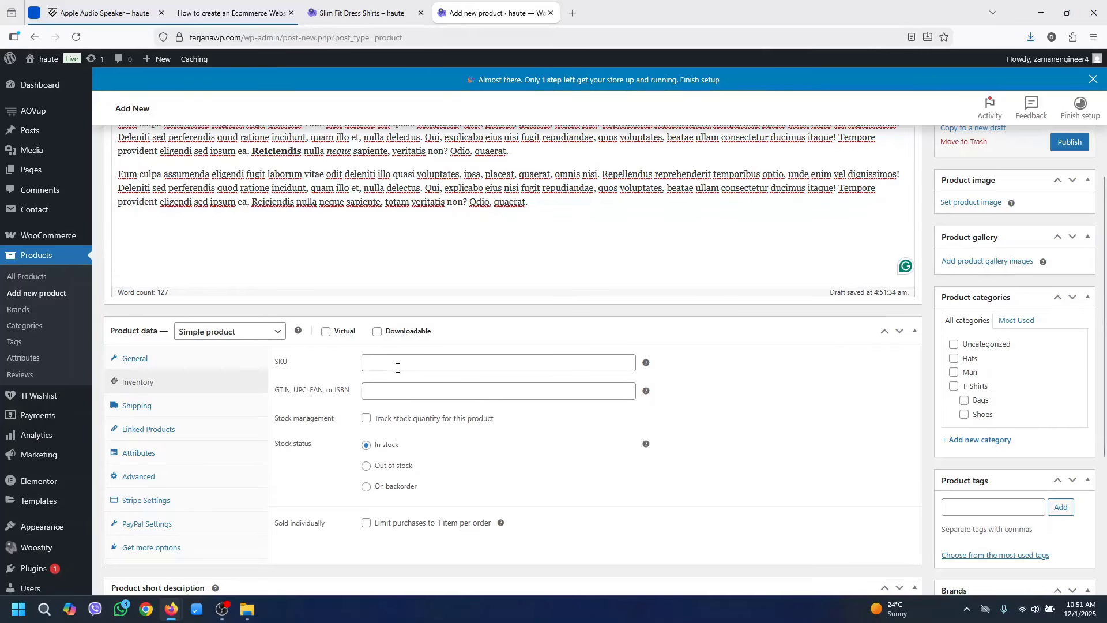
left_click(398, 368)
left_click(394, 5)
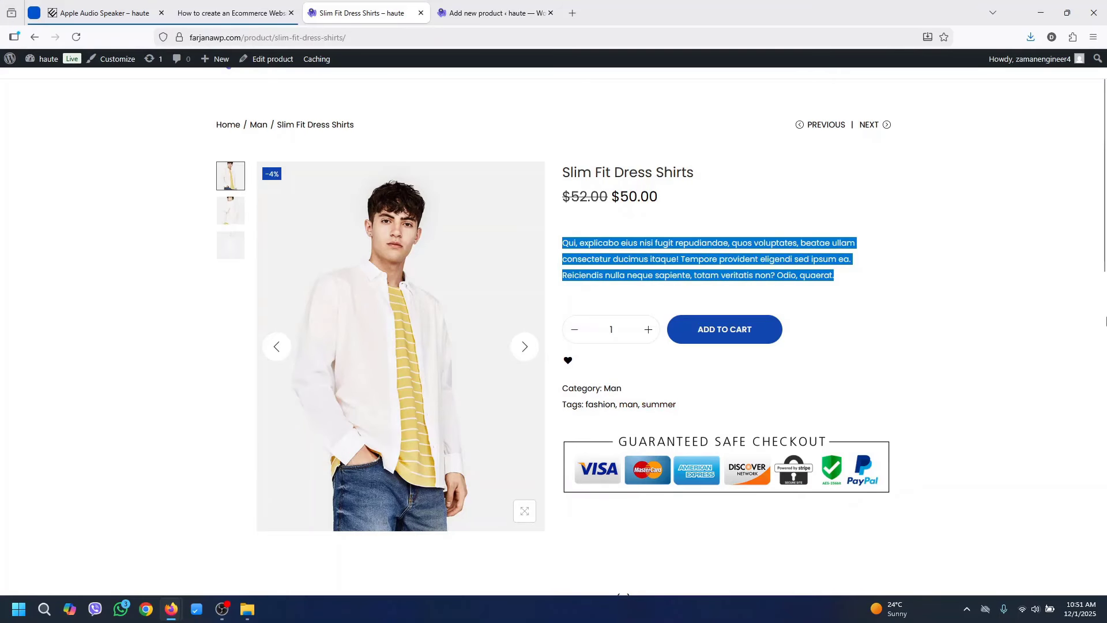
scroll(597, 394, "down", 2)
left_click(472, 5)
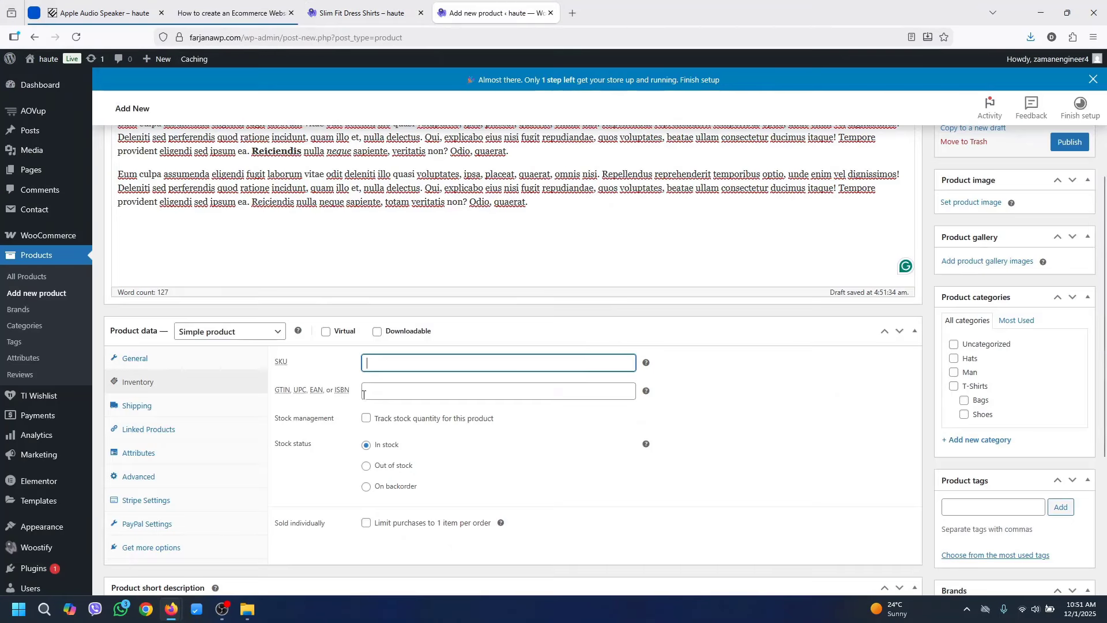
type("pr")
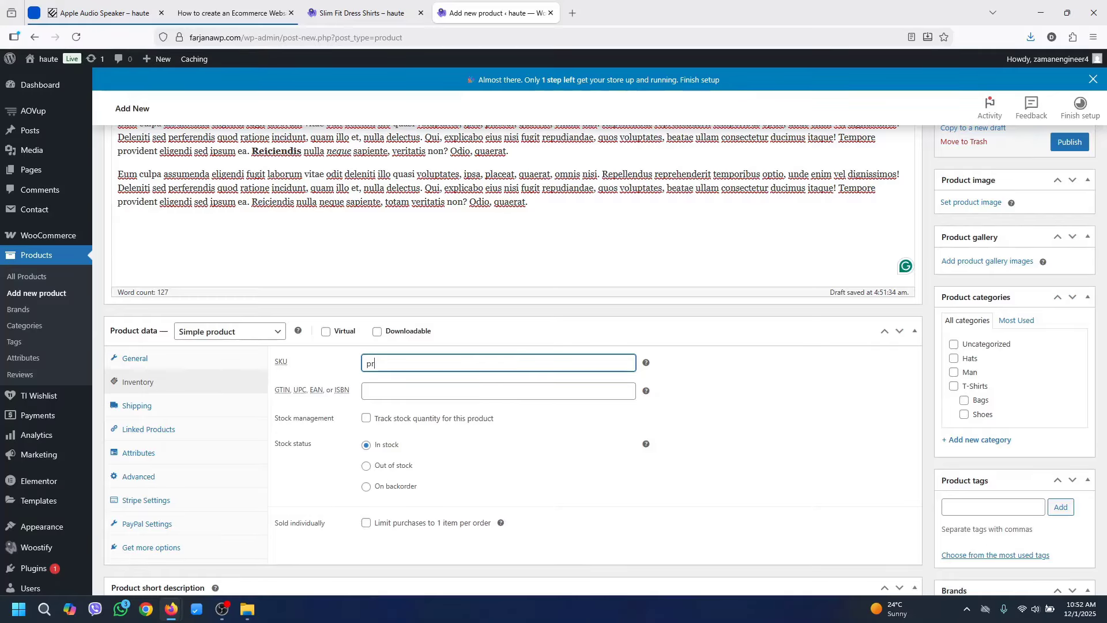
type("oduct101")
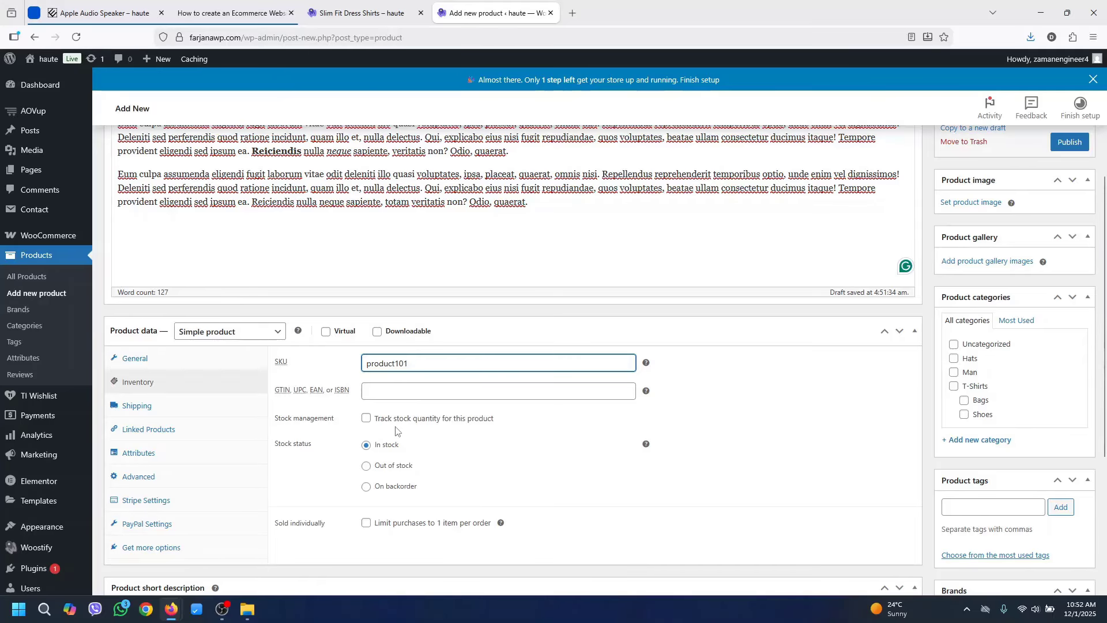
Turn on stock quantity tracking for the product and set the quantity to 30
left_click(366, 418)
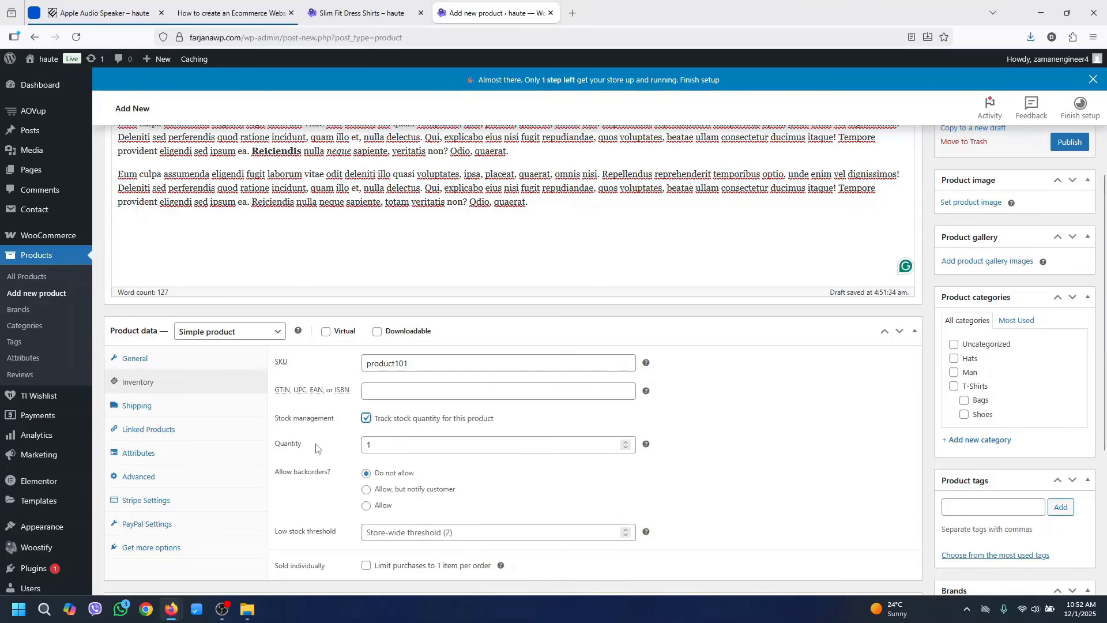
left_click(377, 448)
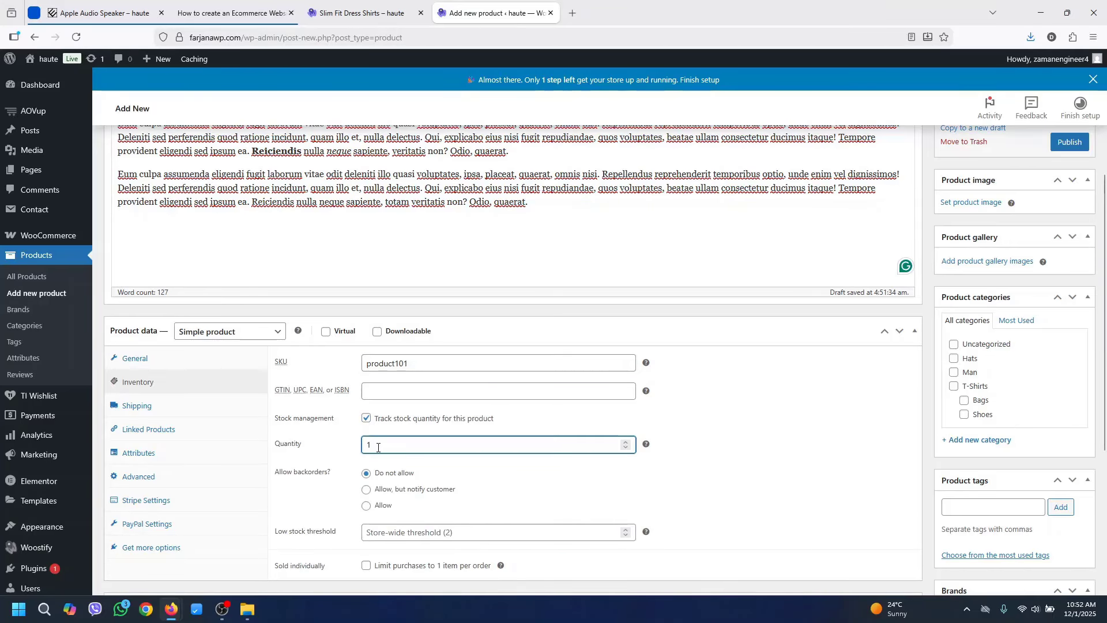
type("30")
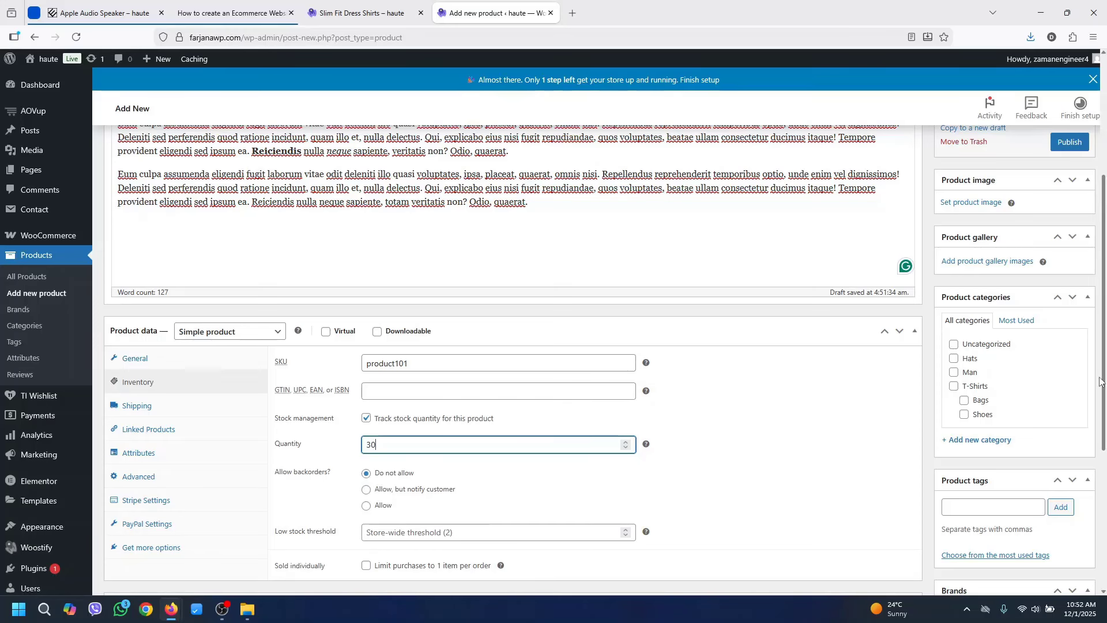
Assign the Small shipping class to the product, then open its linked products settings for upsells and cross-sells
scroll(403, 525, "down", 3)
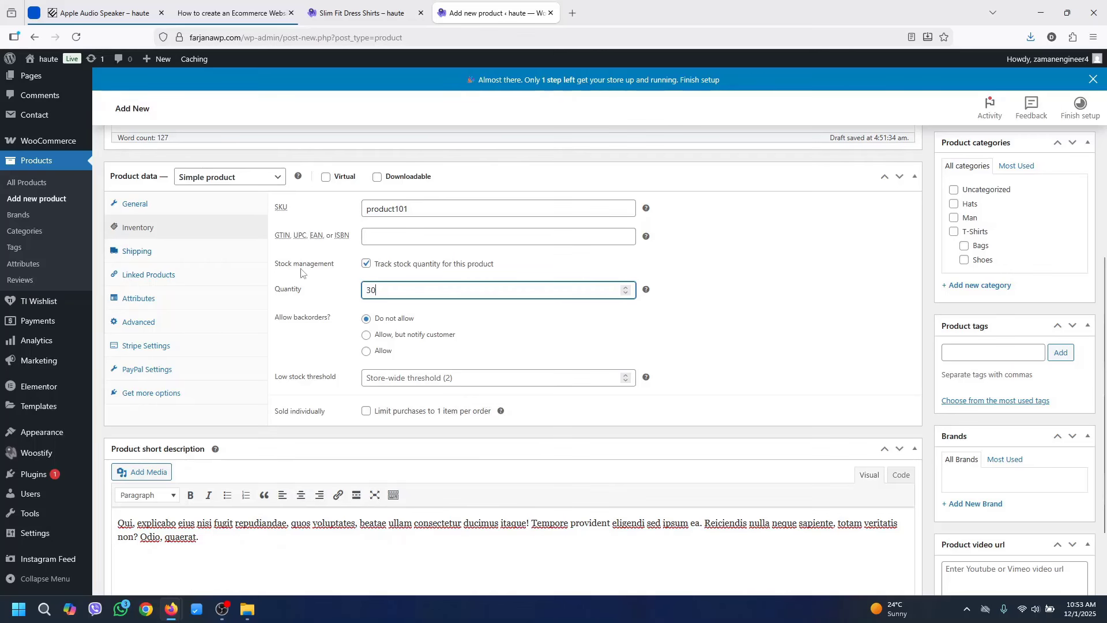
left_click(139, 253)
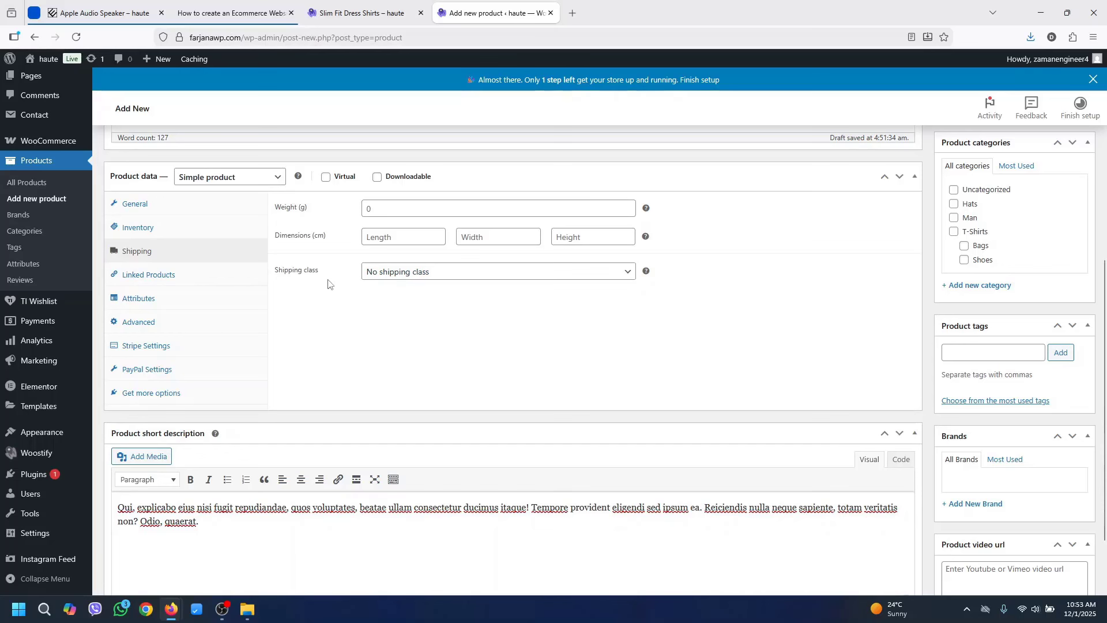
left_click(394, 273)
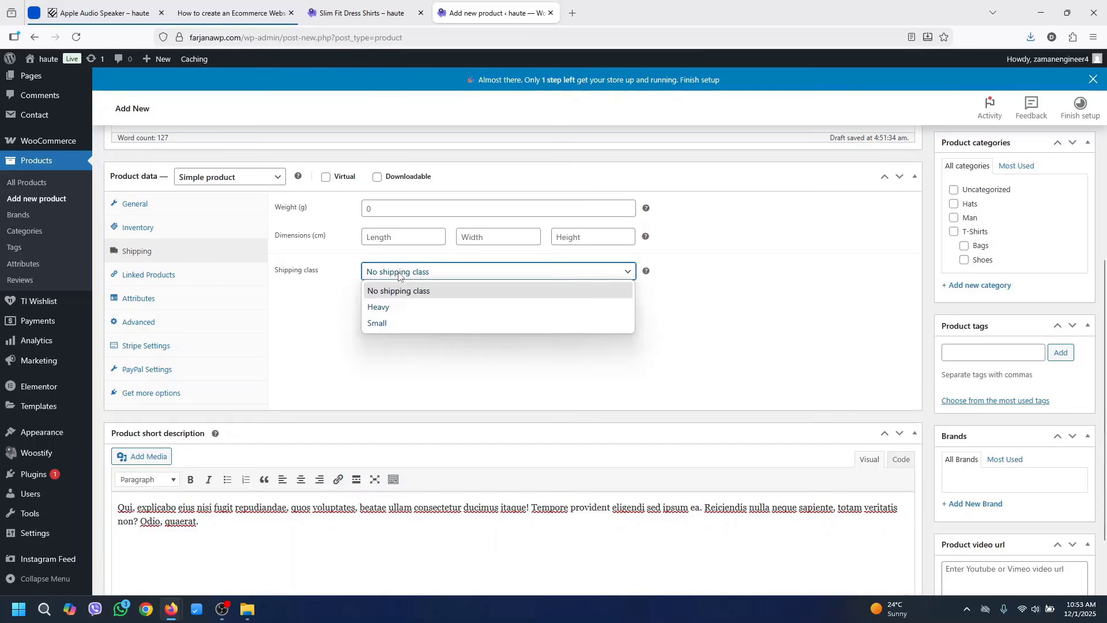
left_click(387, 324)
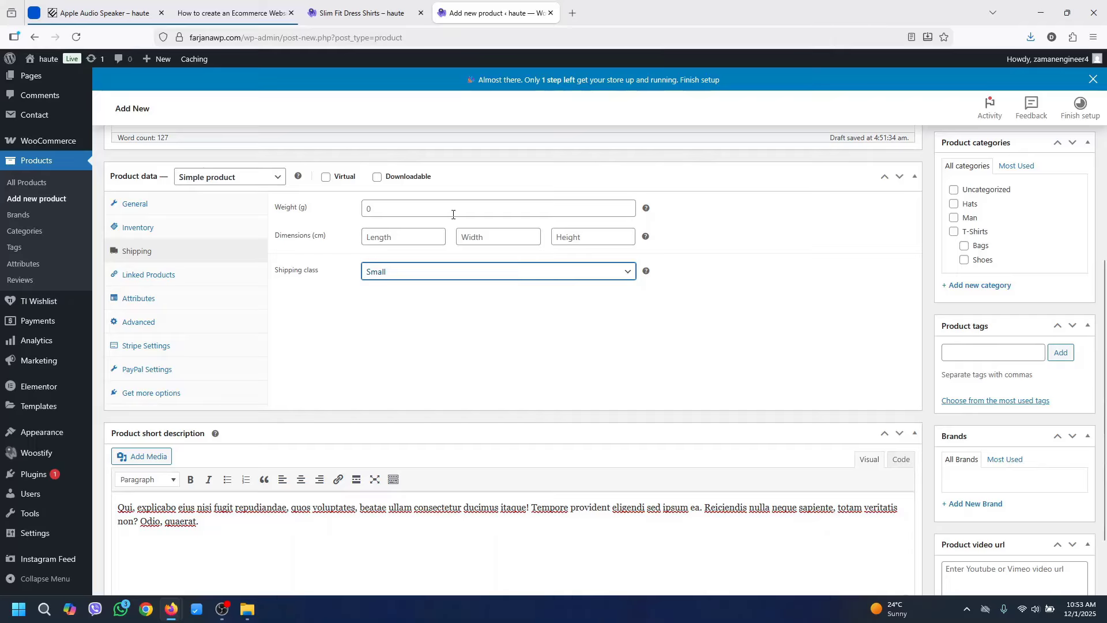
left_click(377, 205)
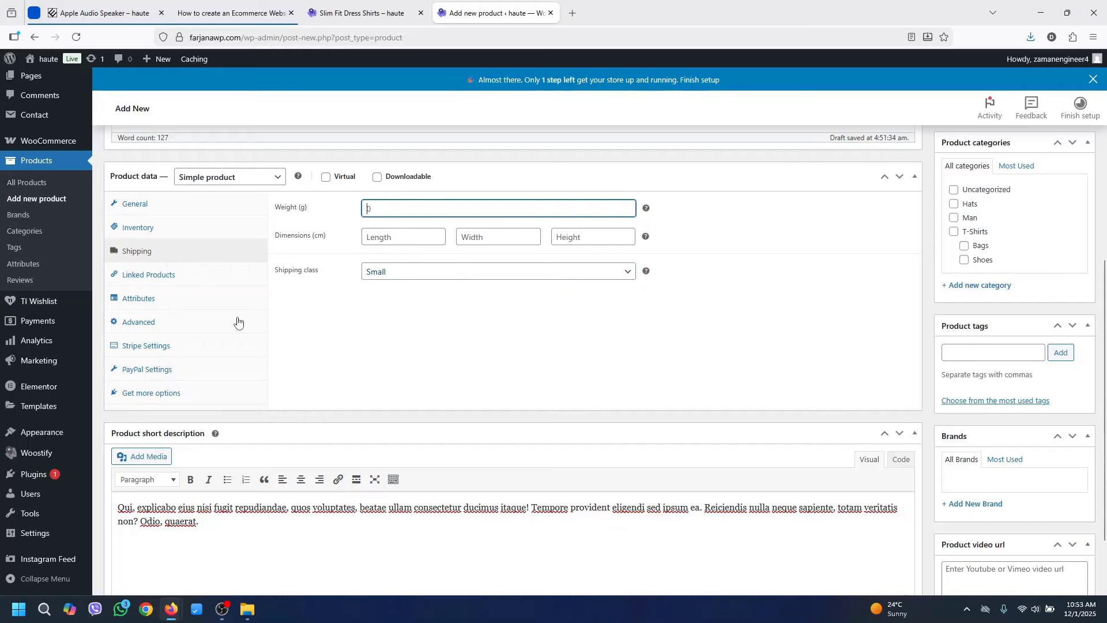
left_click(177, 279)
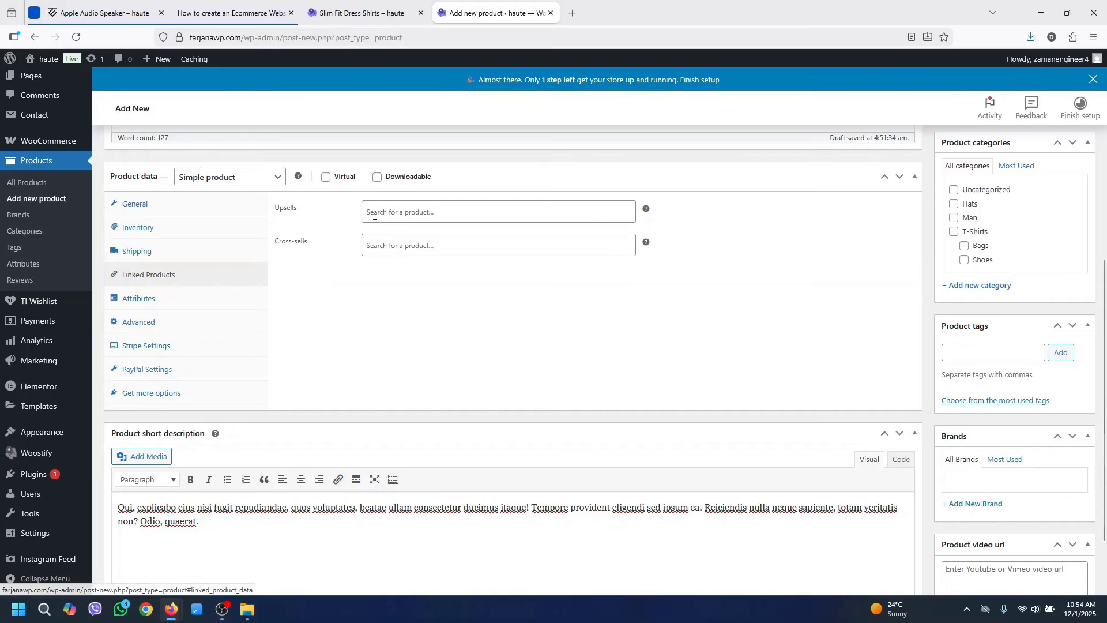
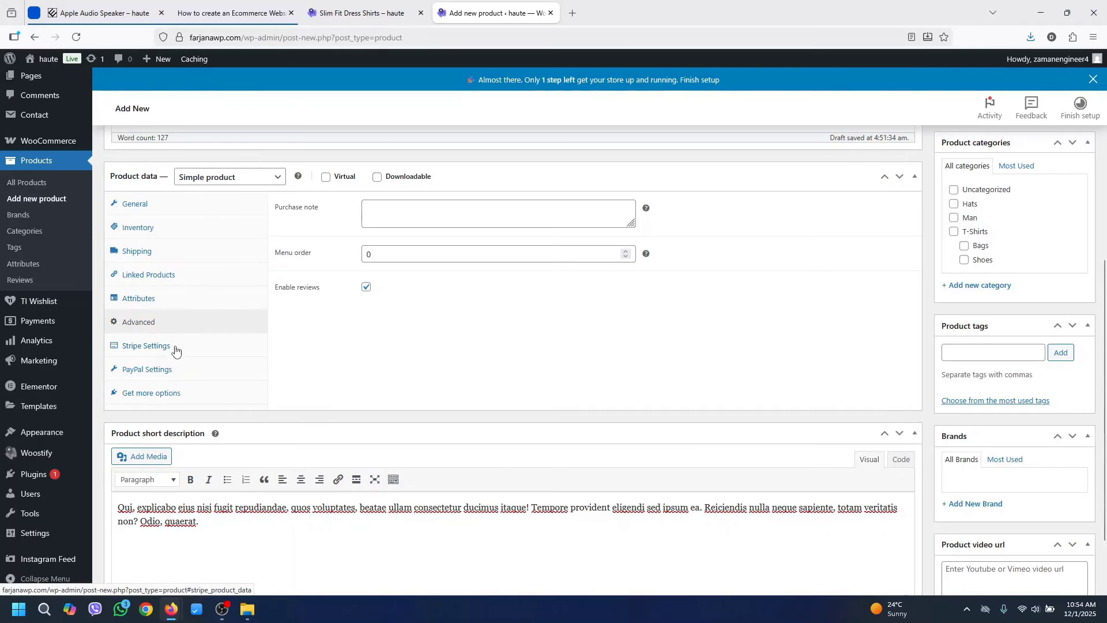
Upload the headphone picture 22-2-1-675x842 from the products folder and set it as the product image
left_click_drag(1106, 312, 1106, 161)
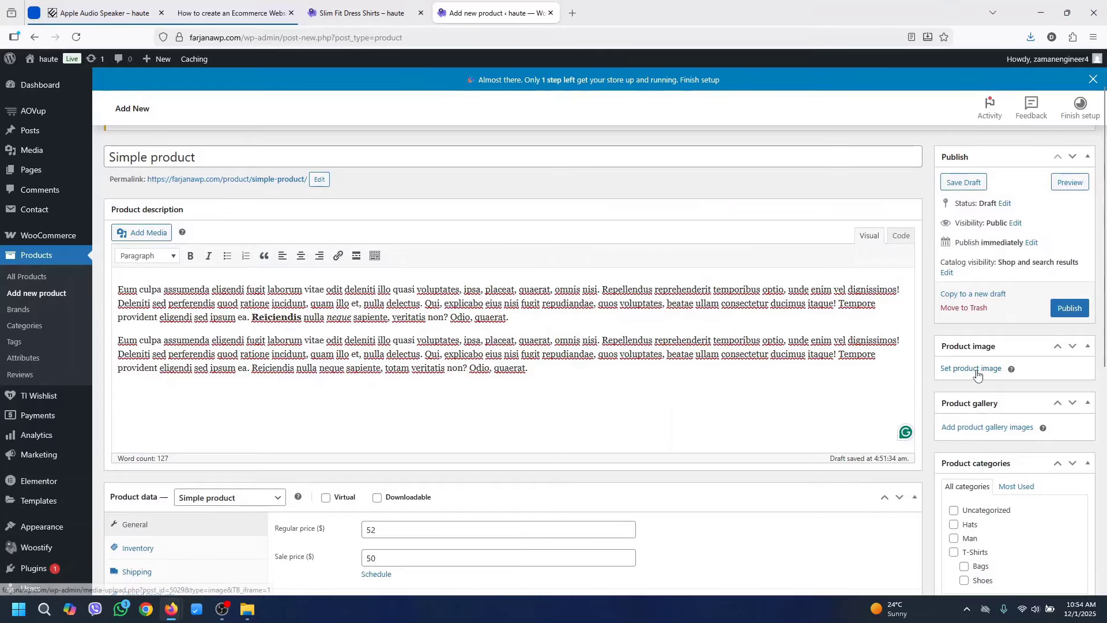
left_click(972, 369)
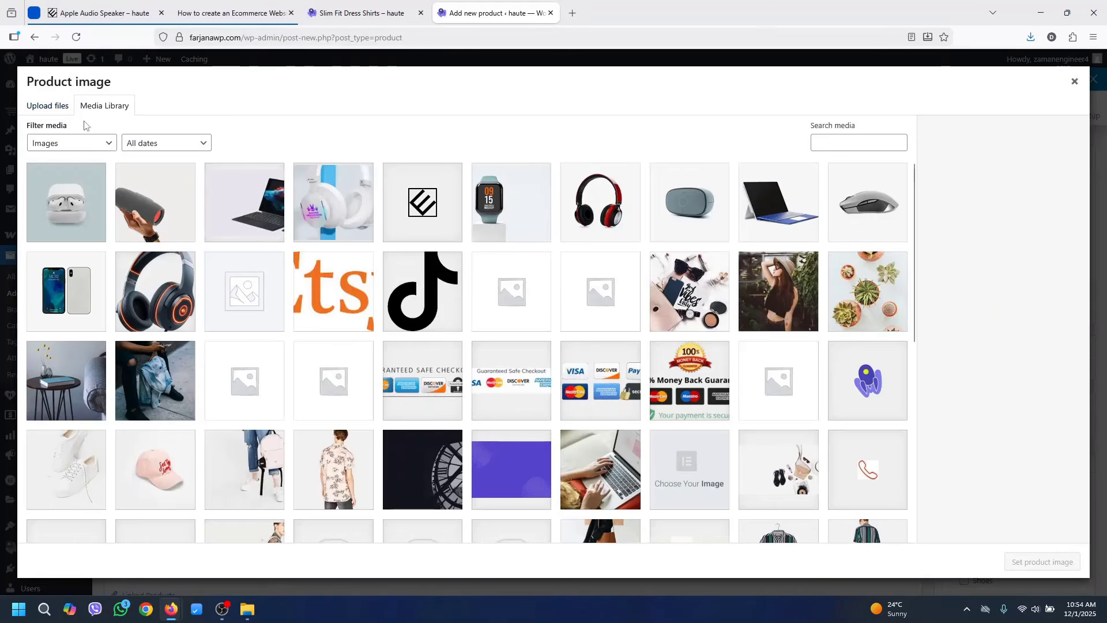
left_click(38, 108)
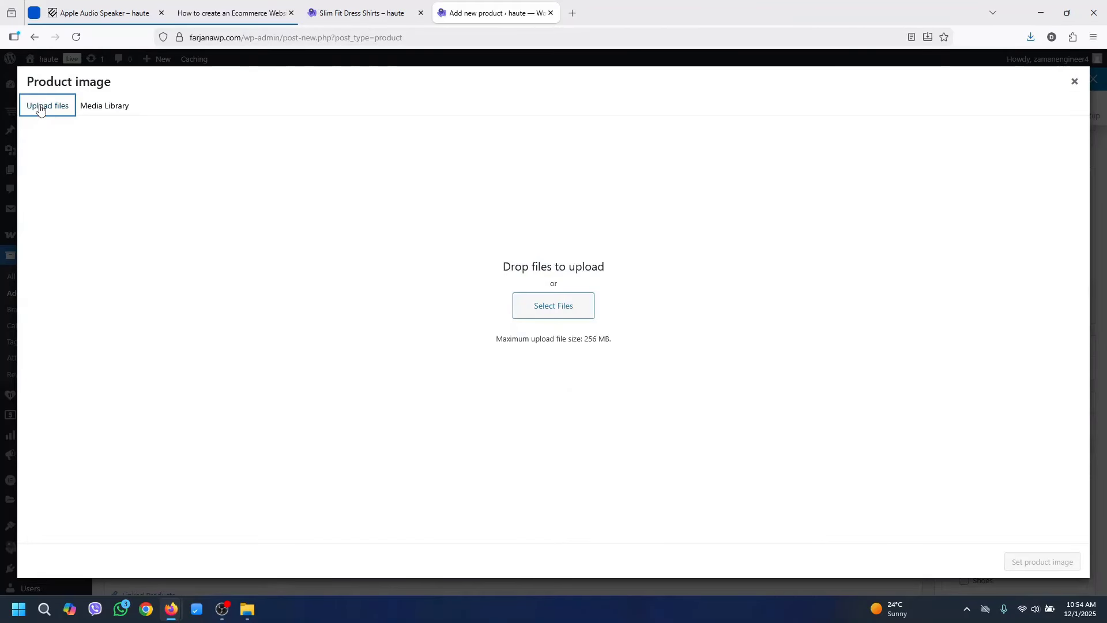
left_click(554, 306)
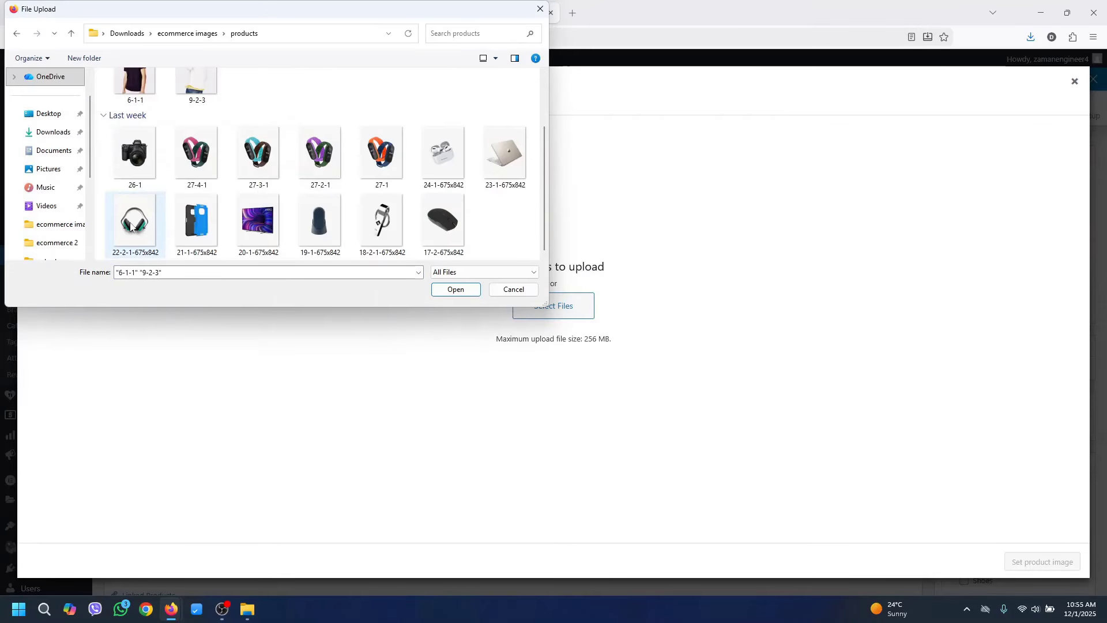
left_click(131, 223)
left_click(456, 292)
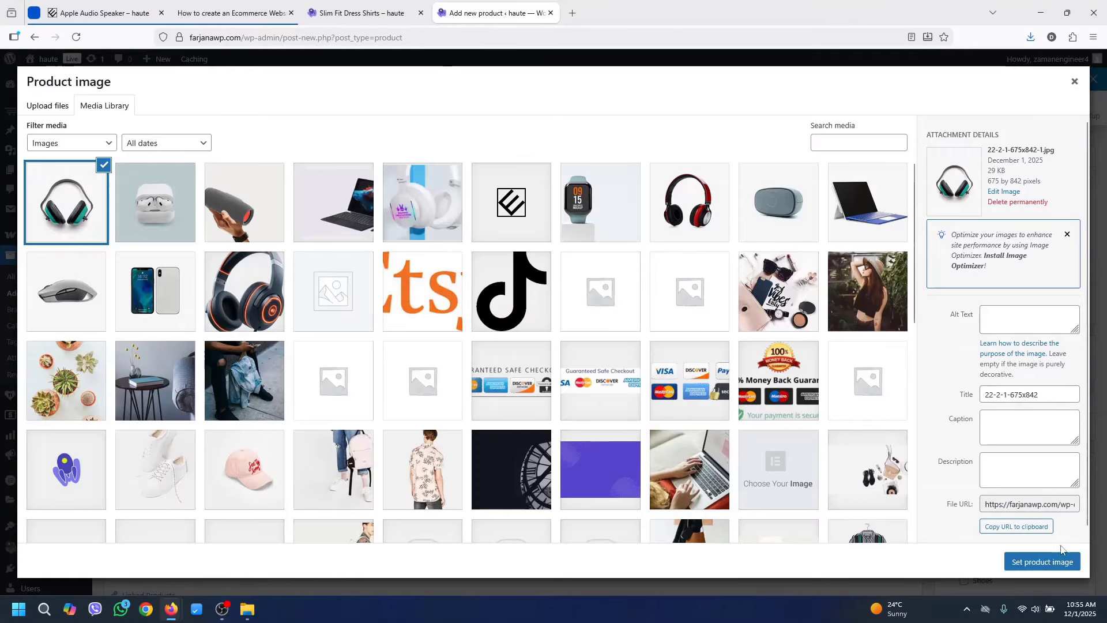
left_click(1047, 563)
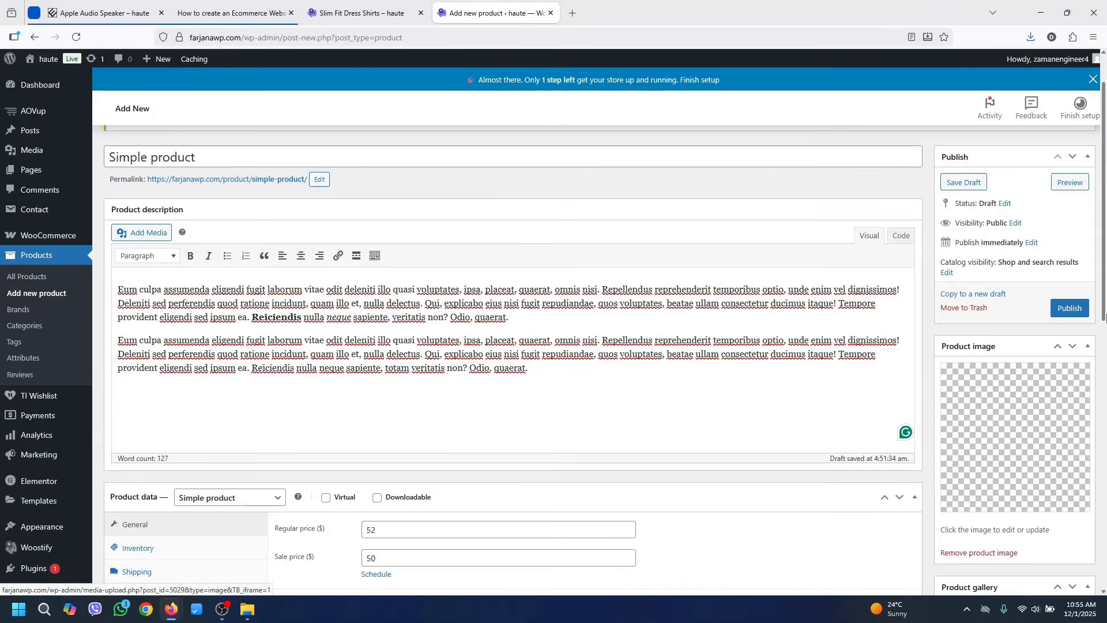
Upload the pictures 6-1-1 and 9-2-3 and add both to the product gallery
left_click_drag(1105, 310, 1106, 389)
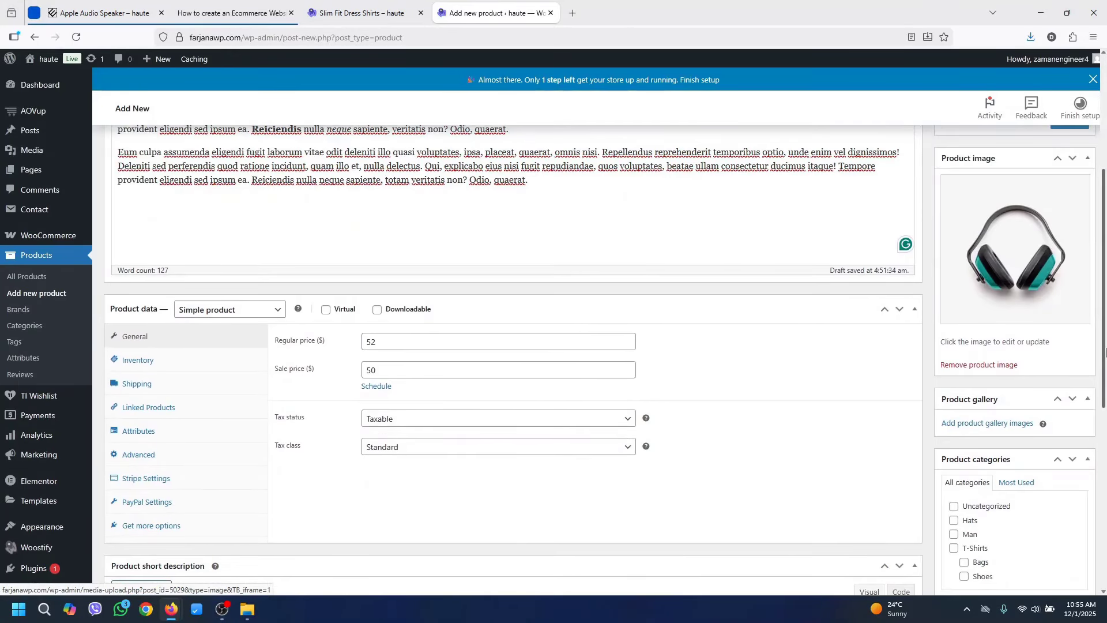
left_click(1026, 427)
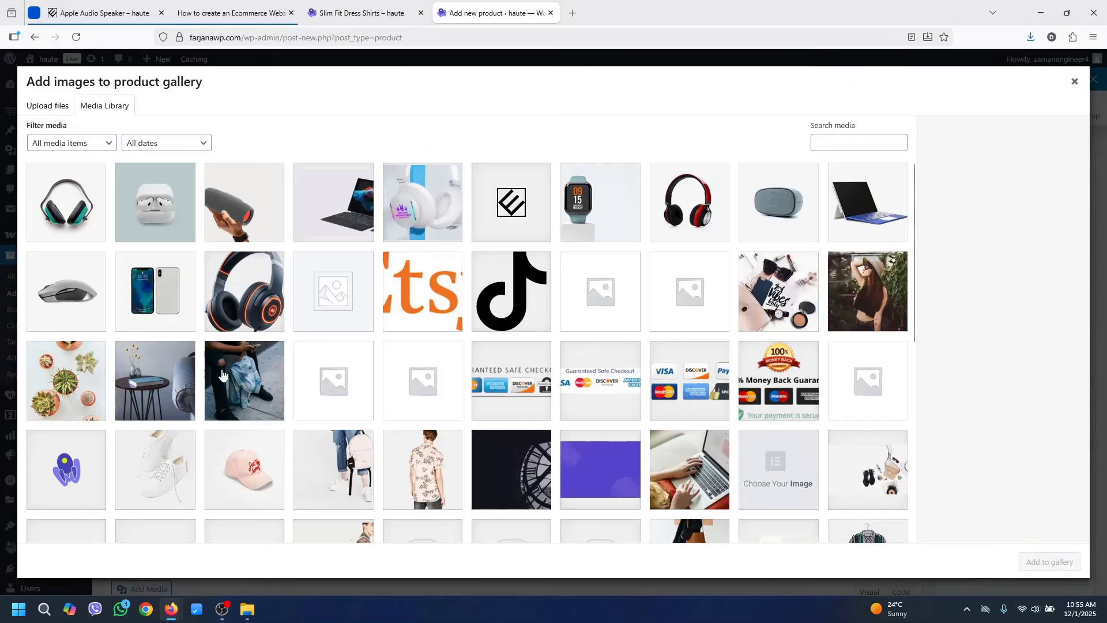
left_click(47, 106)
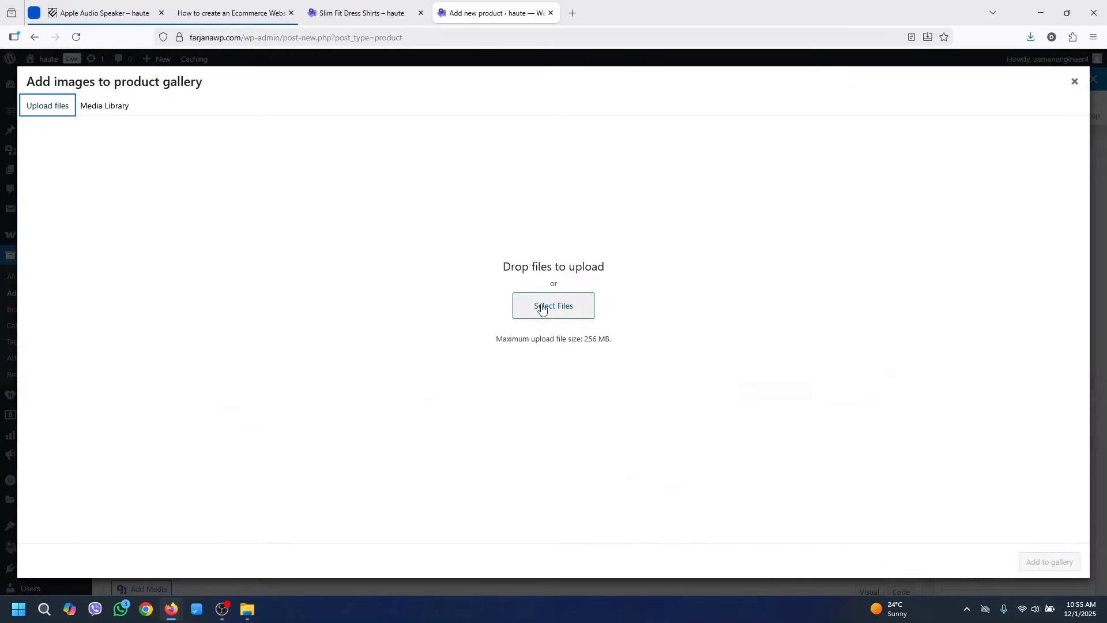
left_click(541, 309)
left_click(141, 126)
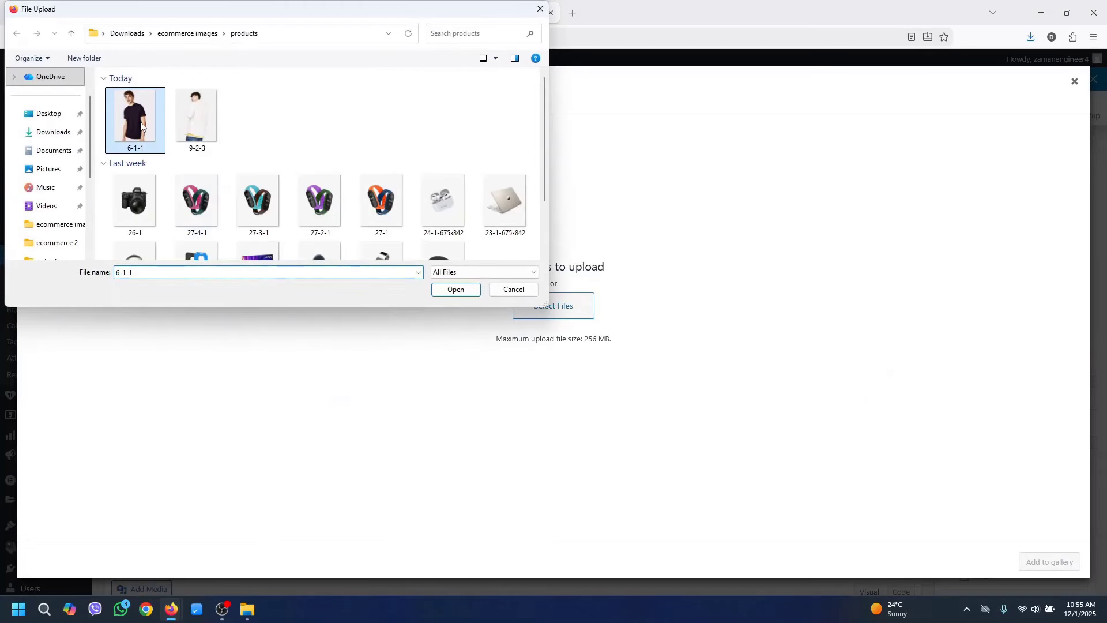
left_click(207, 127, "ctrl")
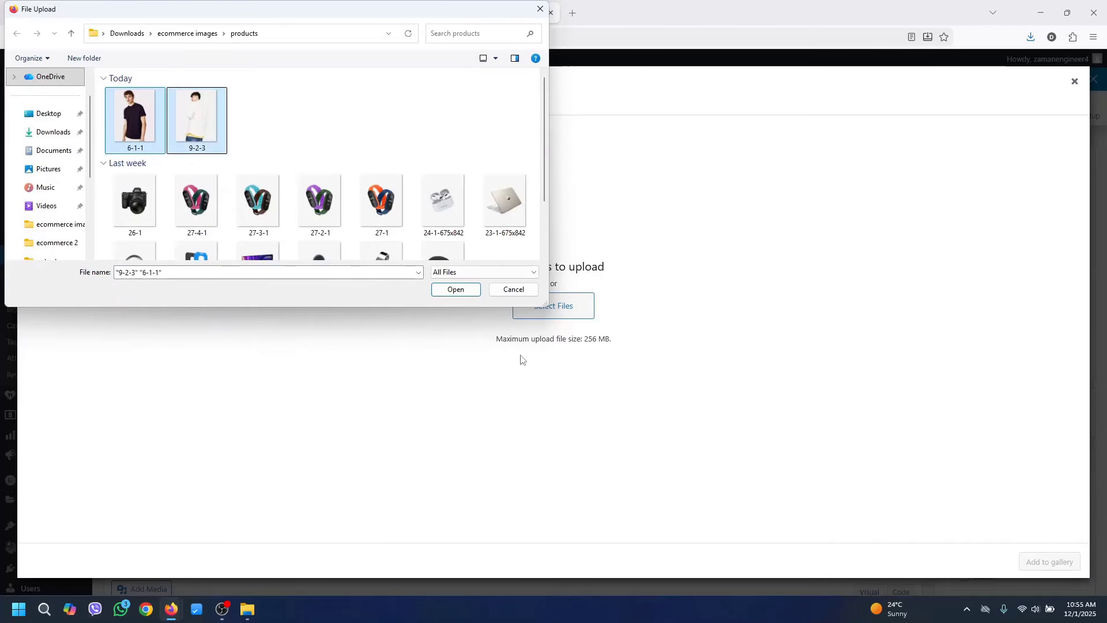
left_click(458, 292)
left_click(1039, 560)
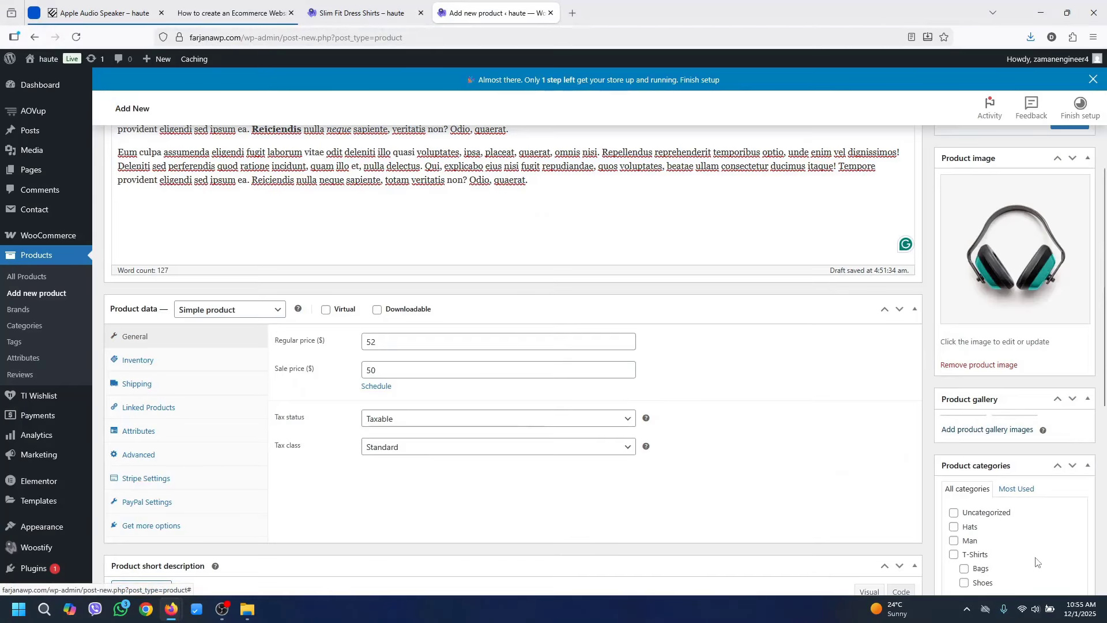
Create a new product category named "Headphone" without a parent category for the product
scroll(992, 358, "down", 5)
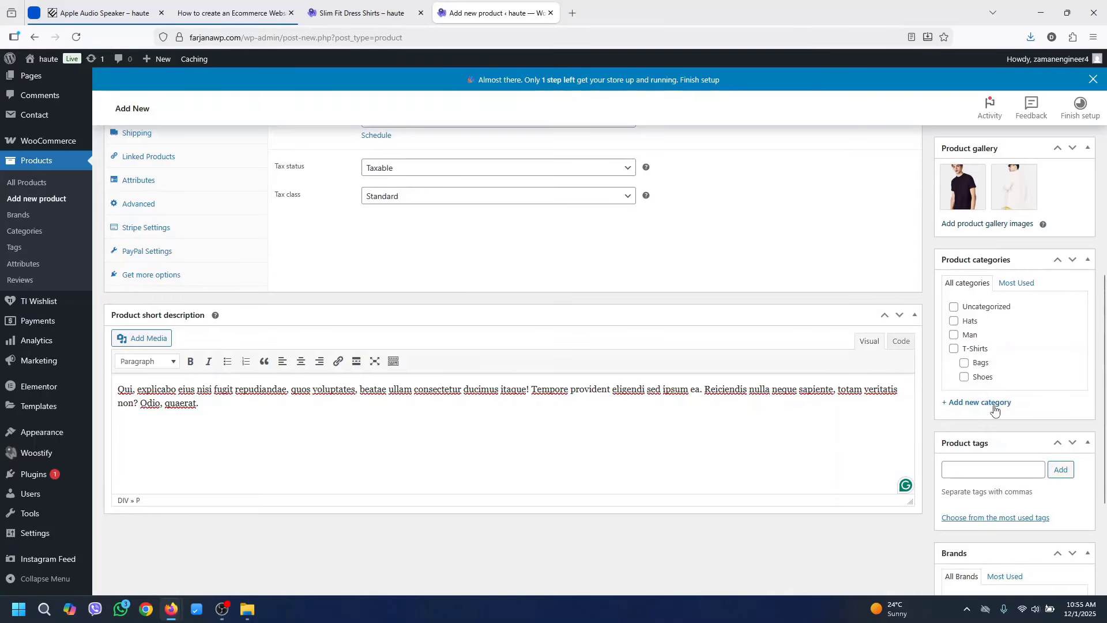
scroll(1106, 378, "down", 2)
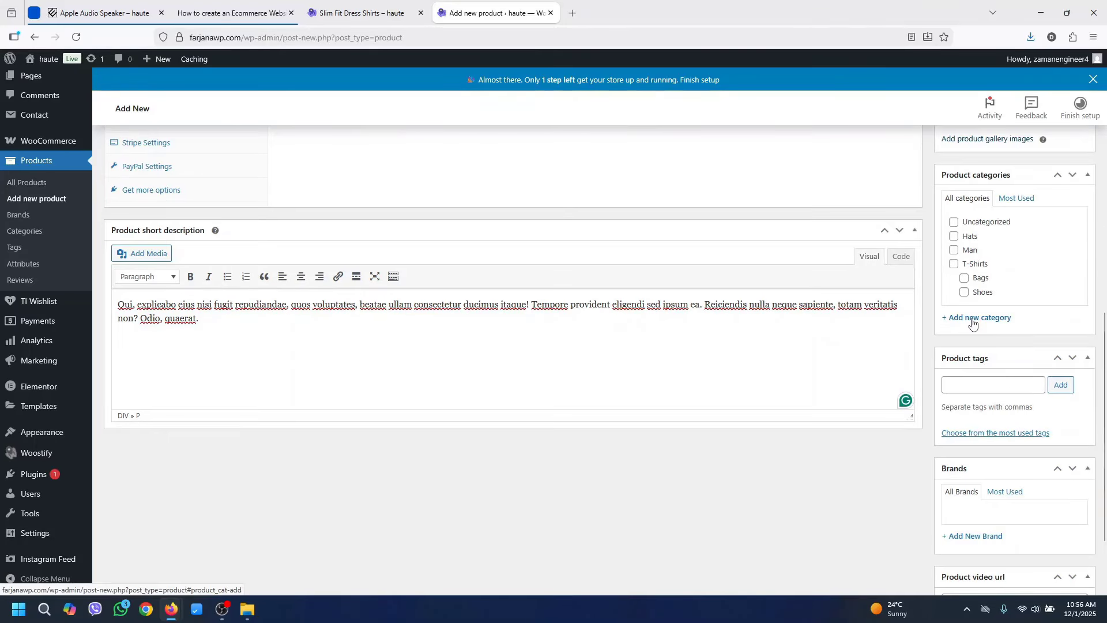
left_click(976, 318)
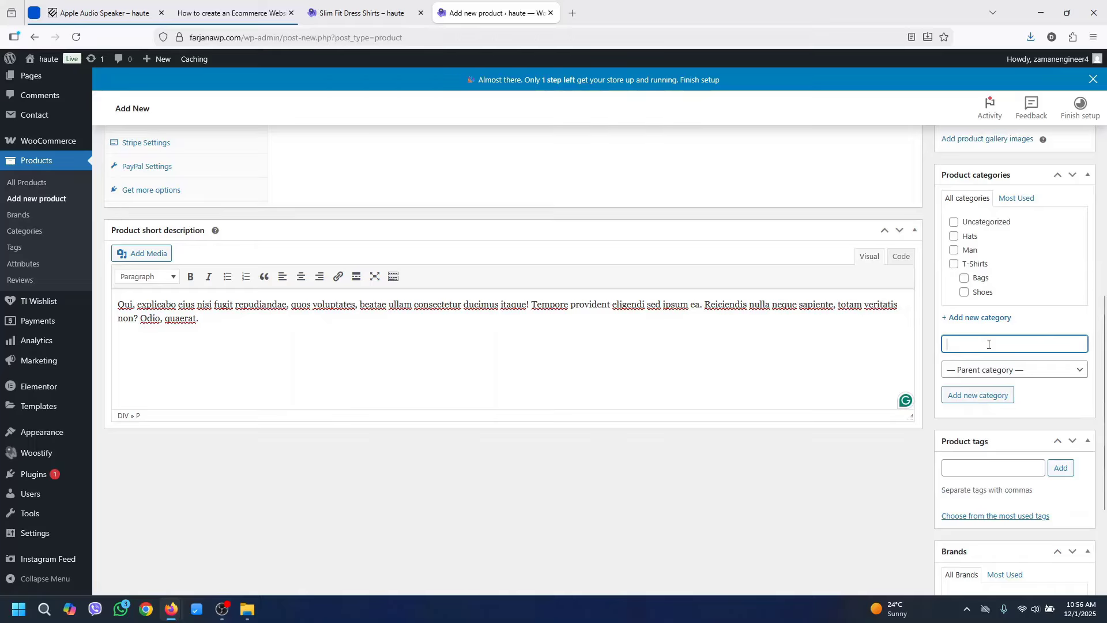
type("Headphone")
left_click(971, 393)
Add the tag "headphone" to the product
scroll(1015, 387, "down", 2)
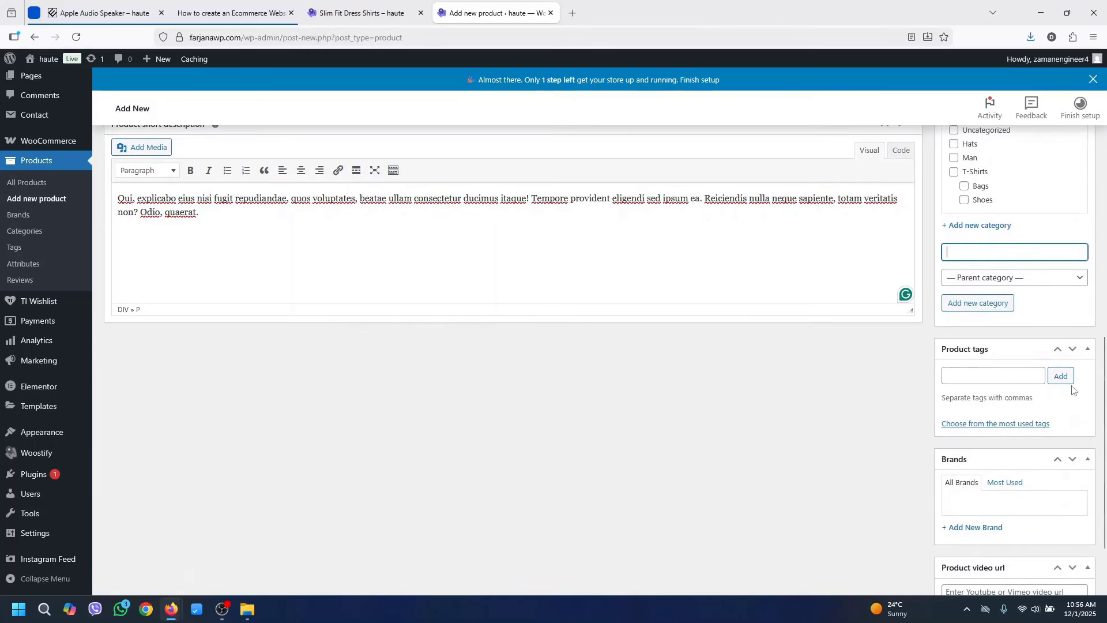
left_click(979, 375)
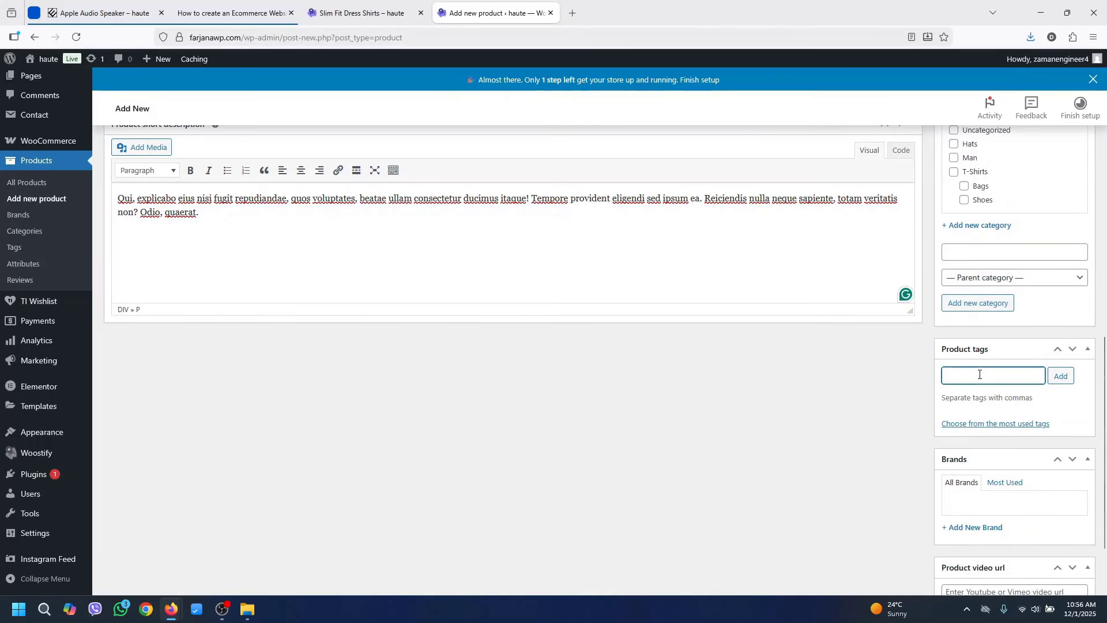
type("headphone")
key("Return")
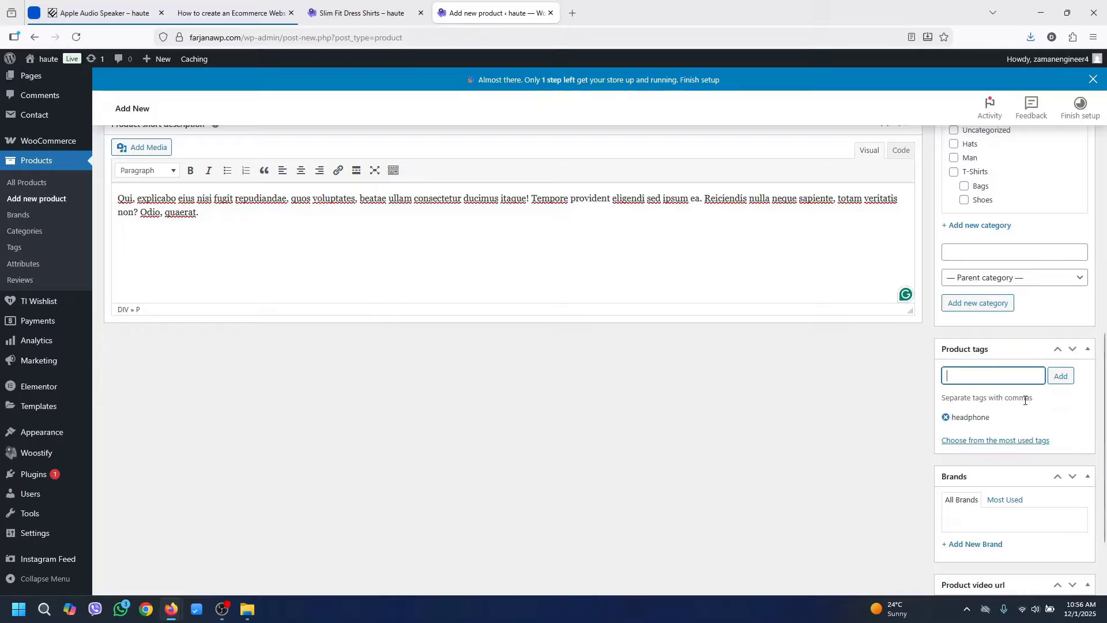
Check the remaining brand and video URL options and publish the product
scroll(1025, 399, "down", 2)
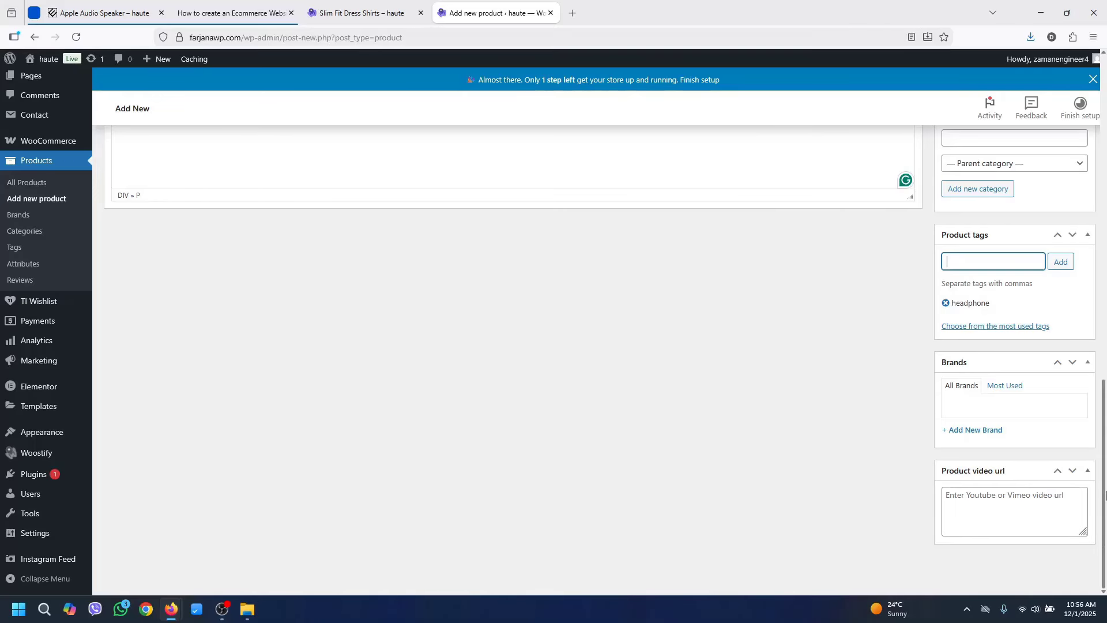
left_click_drag(1105, 458, 1106, 128)
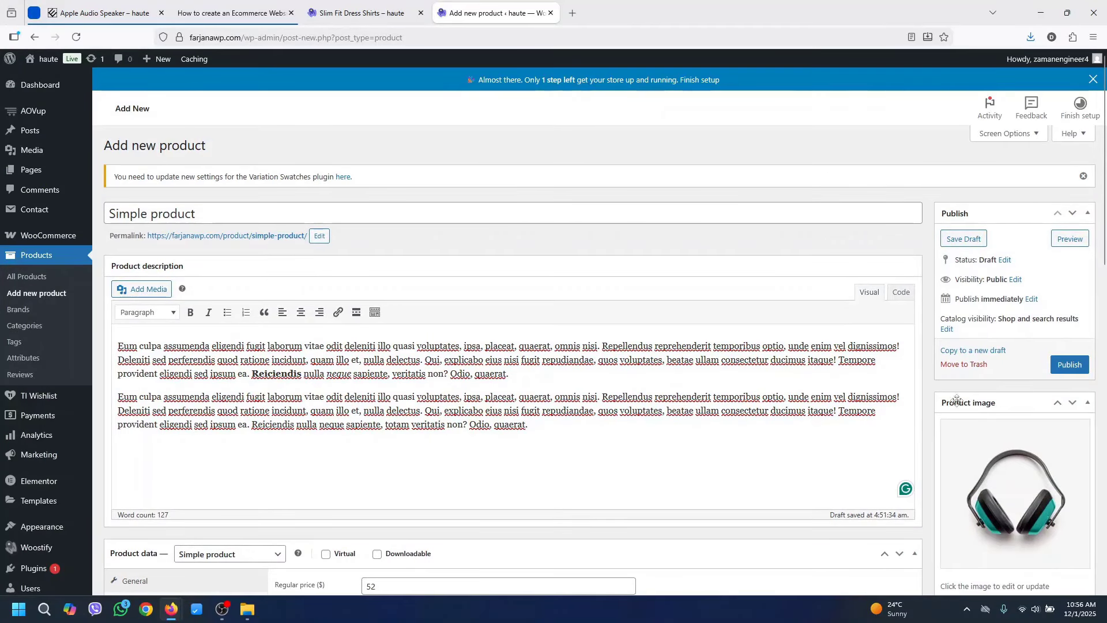
left_click(1070, 365)
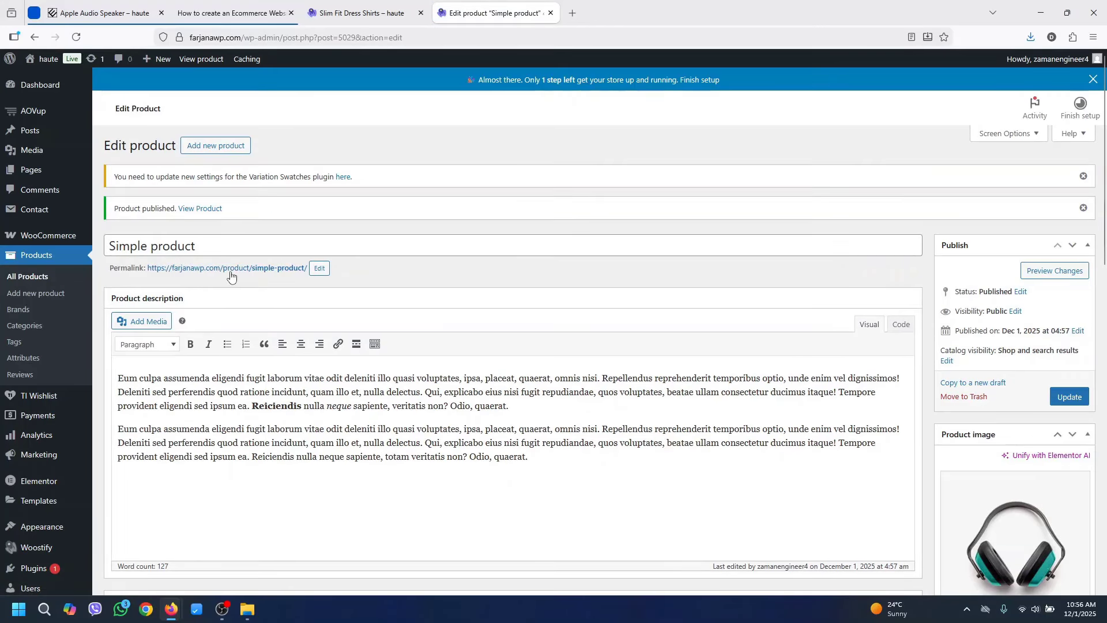
View the published product's store page from images to description, and compare it with the Slim Fit Dress Shirts page
left_click(205, 212)
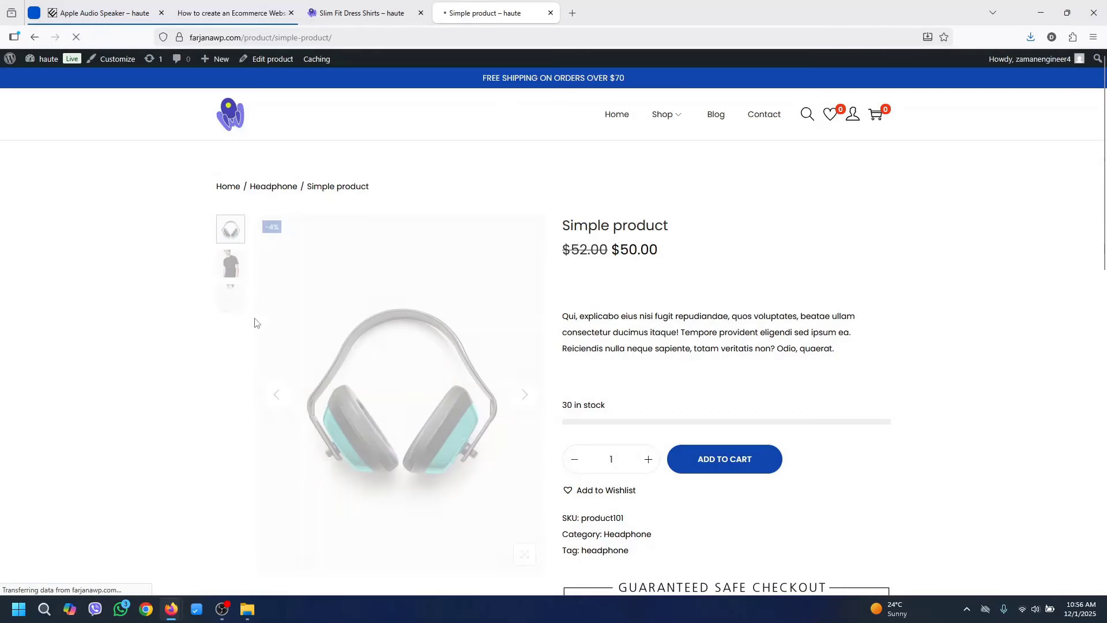
scroll(635, 168, "down", 2)
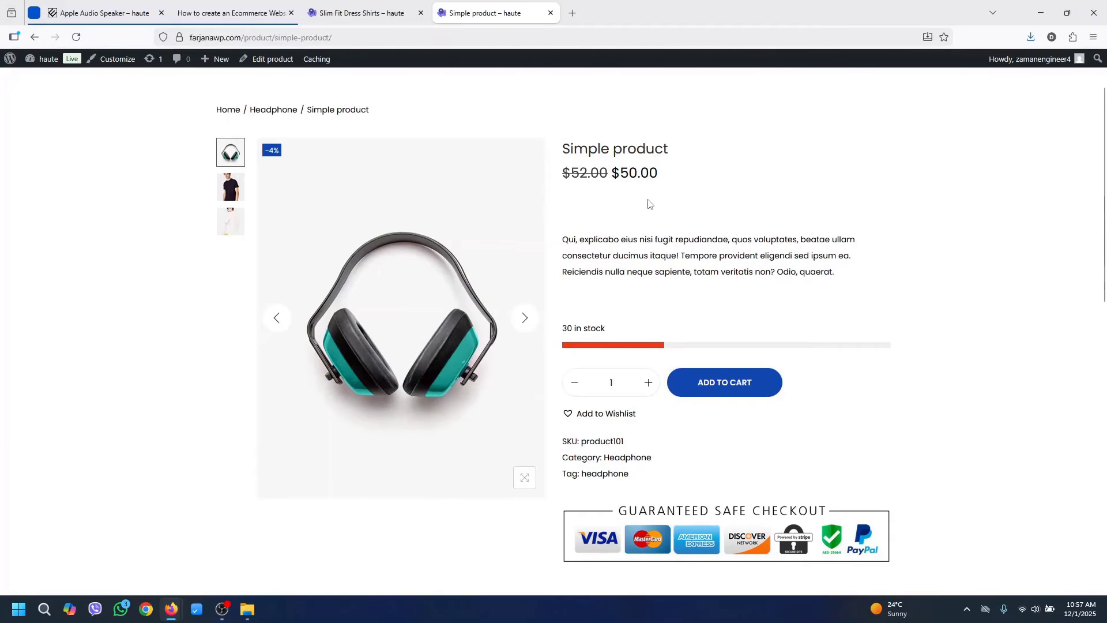
scroll(651, 315, "down", 3)
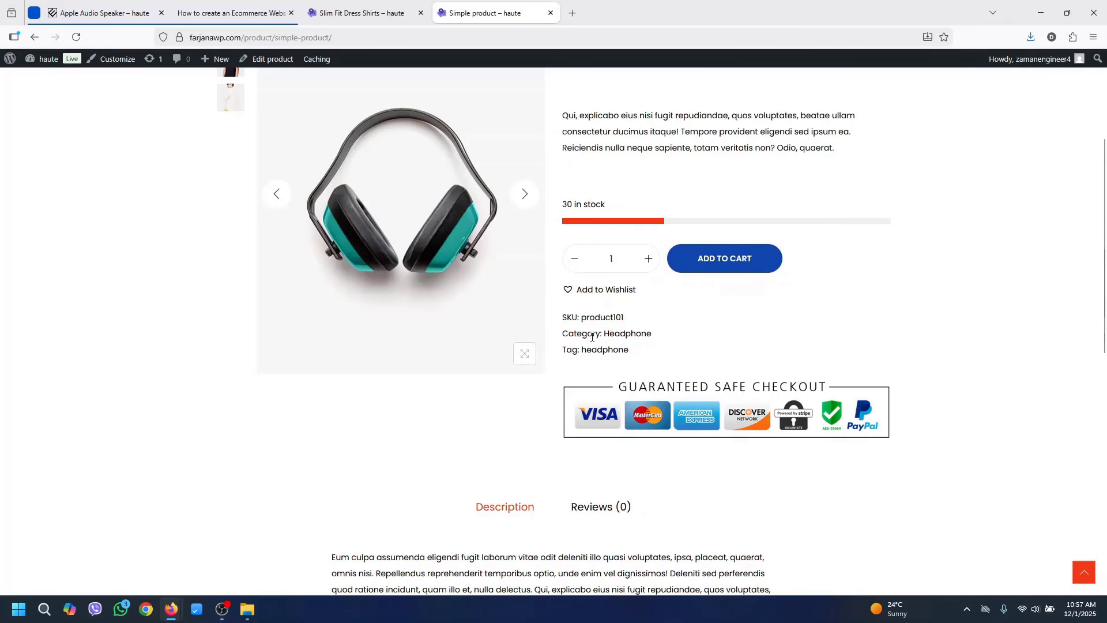
scroll(521, 488, "down", 3)
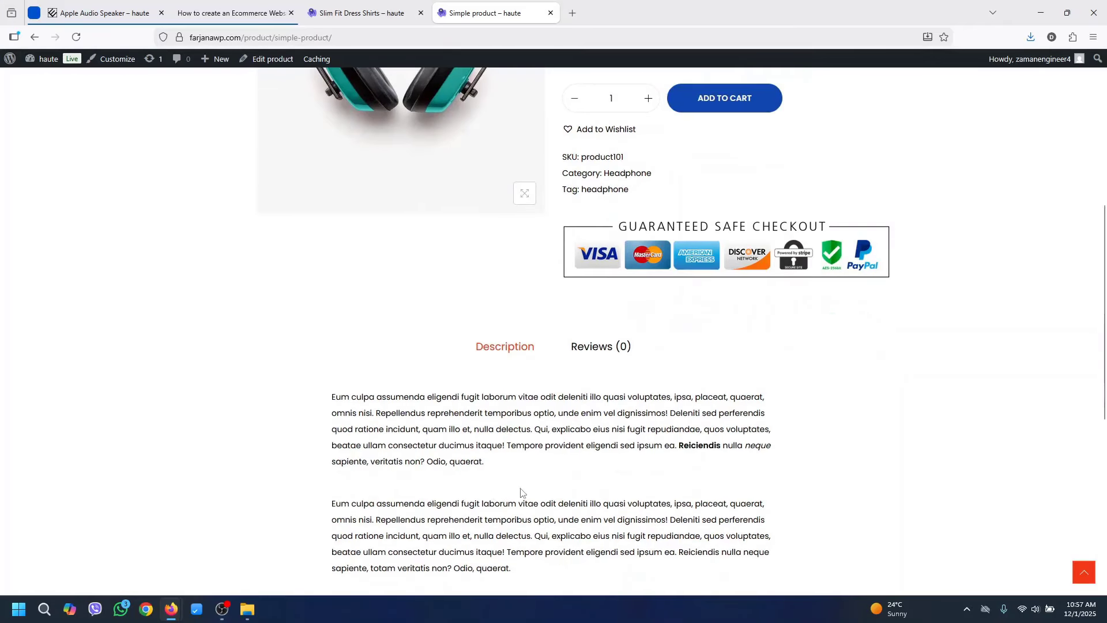
left_click_drag(1105, 297, 1106, 145)
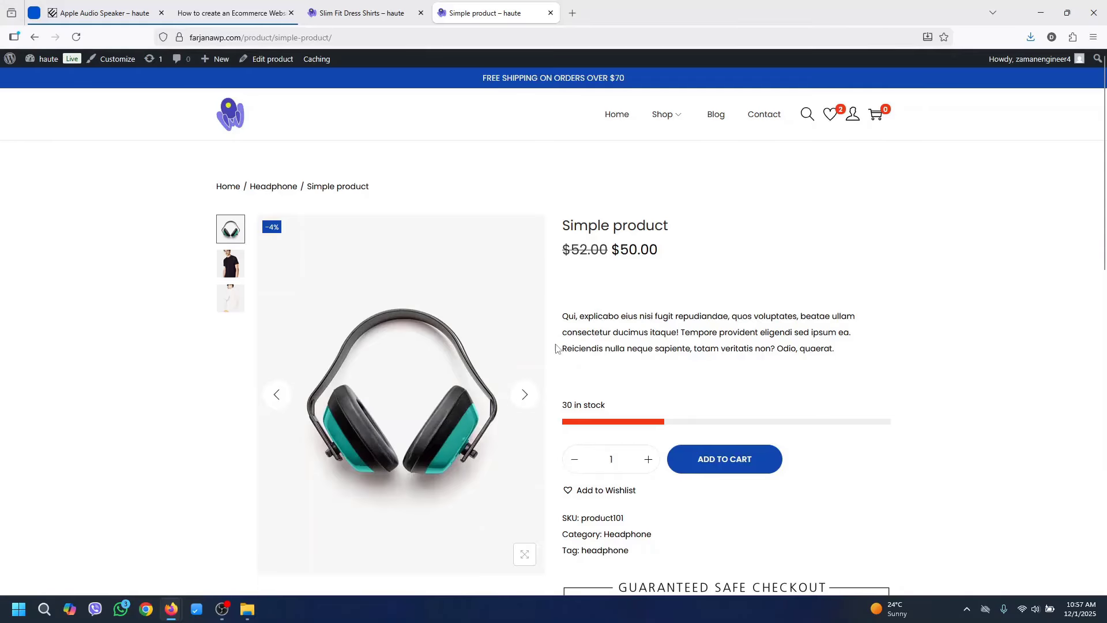
left_click(353, 12)
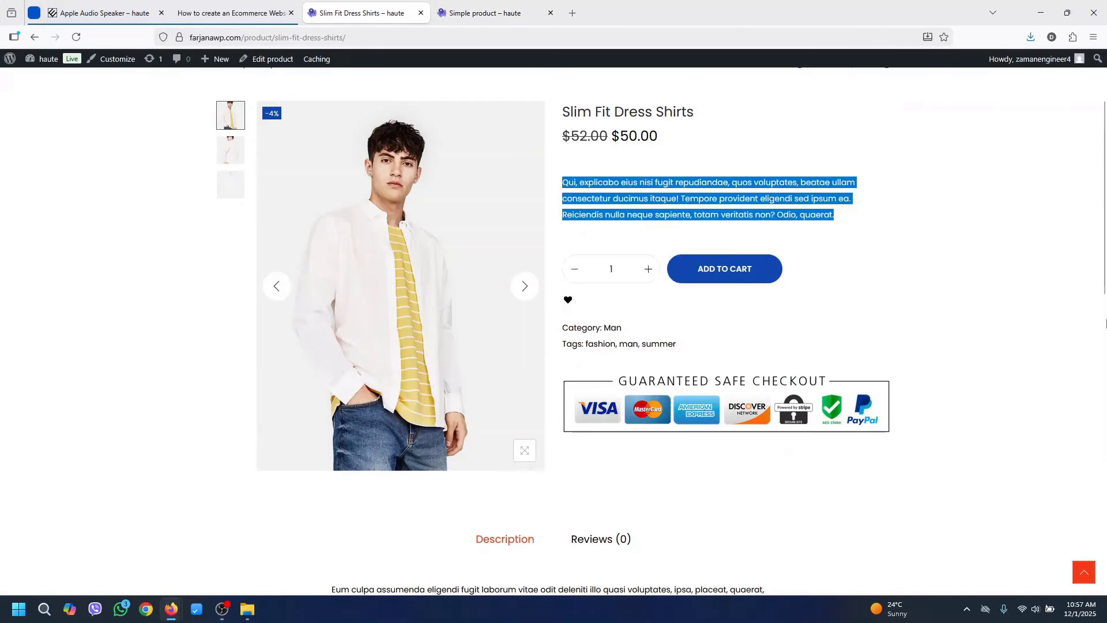
left_click(496, 11)
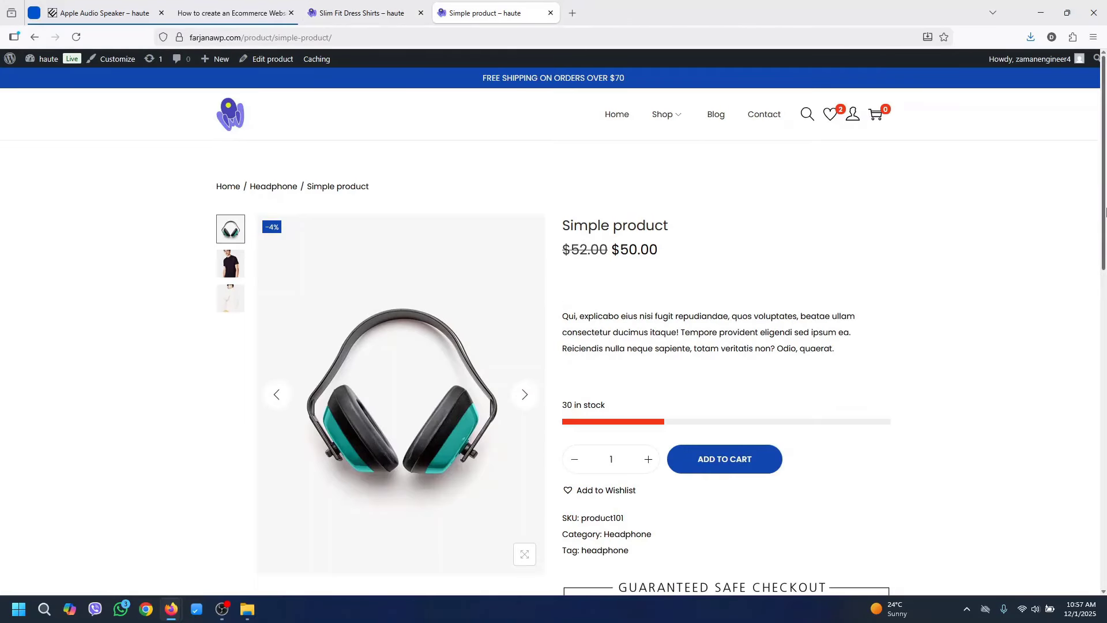
Delete all existing product categories from the store except Headphone and the default Uncategorized
mouse_move(49, 59)
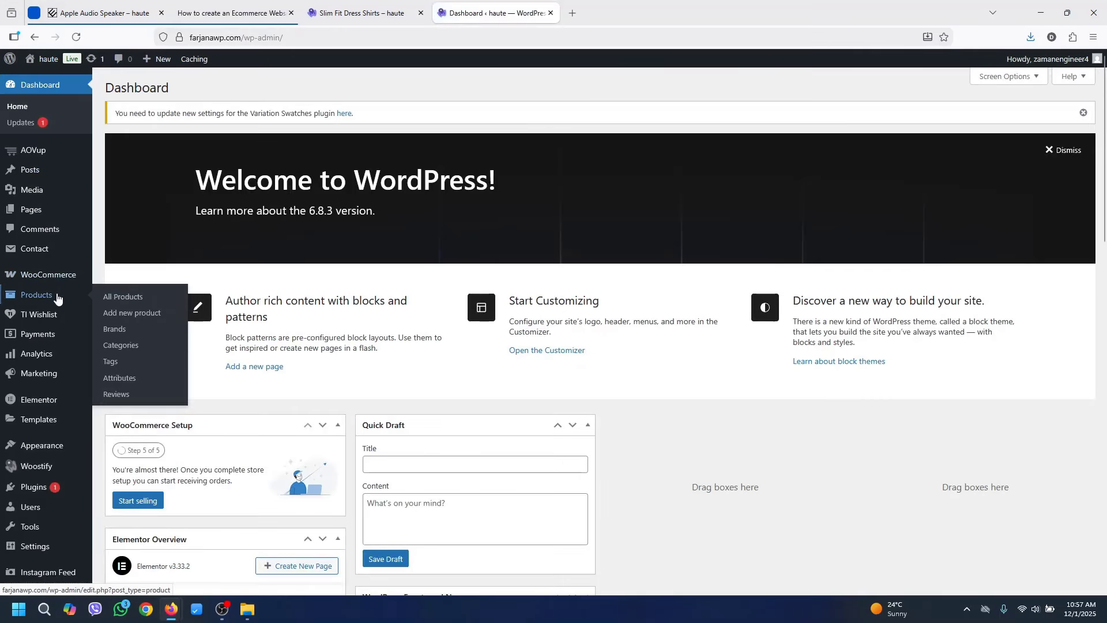
left_click(57, 296)
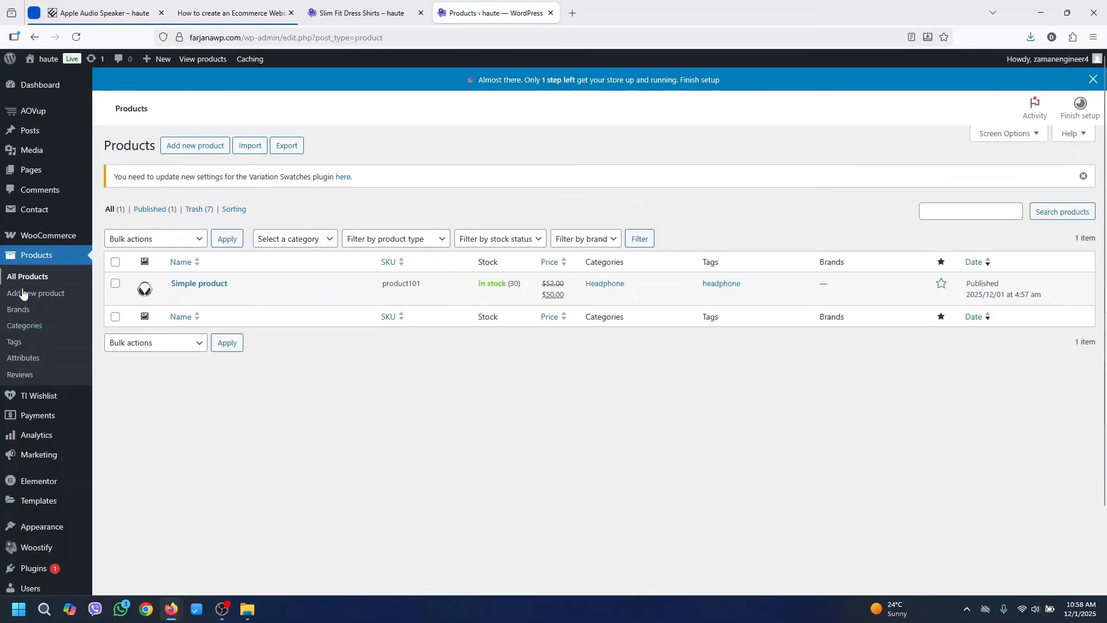
left_click(29, 328)
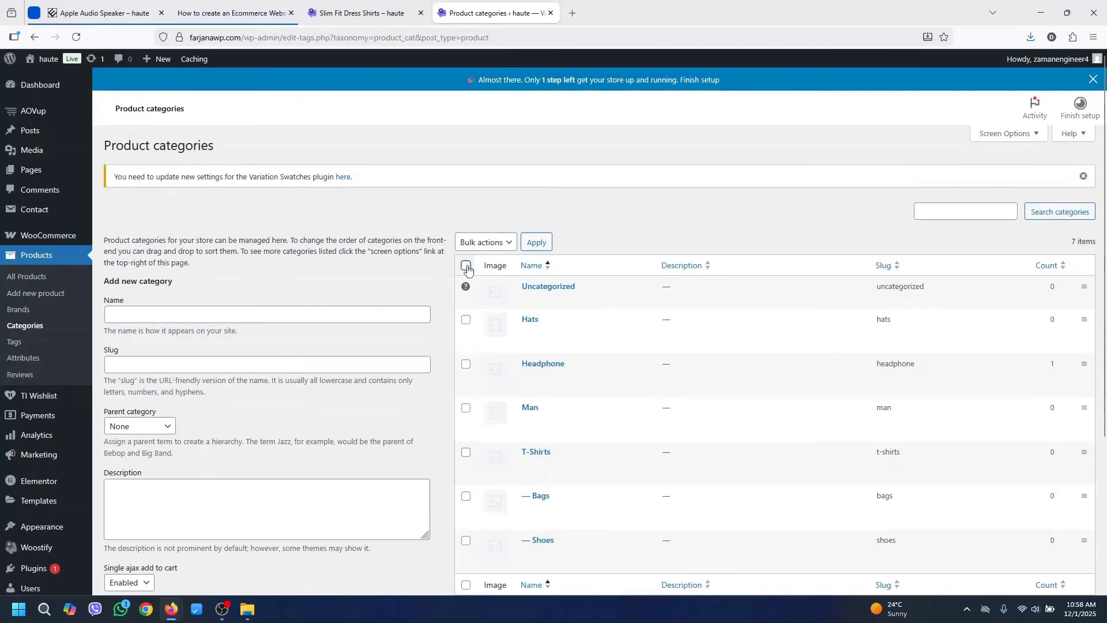
left_click(466, 264)
scroll(823, 360, "down", 2)
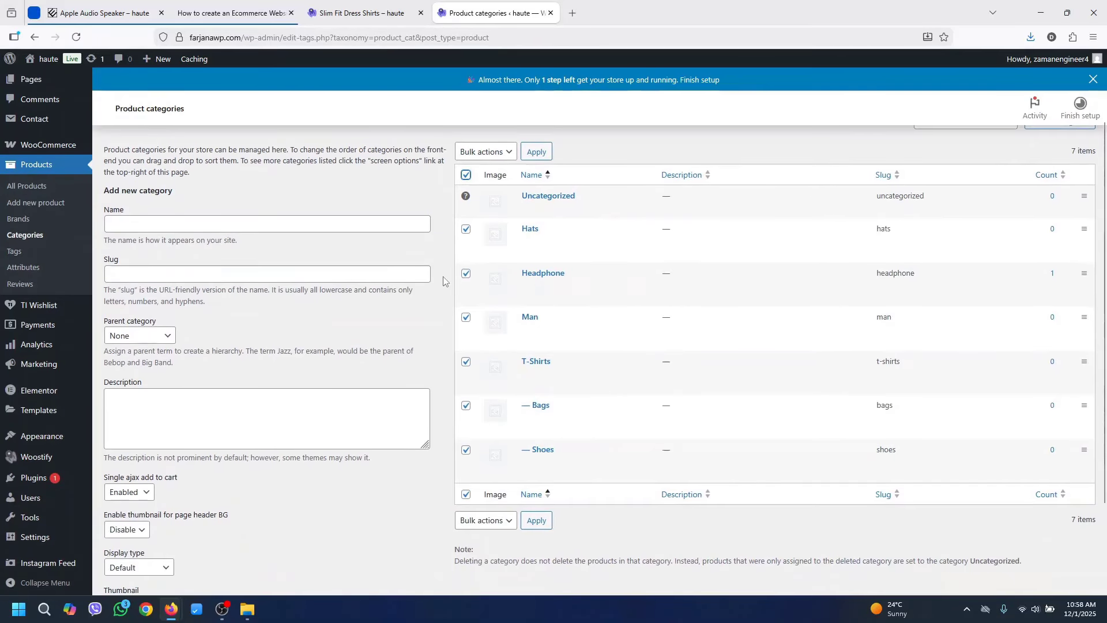
left_click(466, 273)
left_click(508, 153)
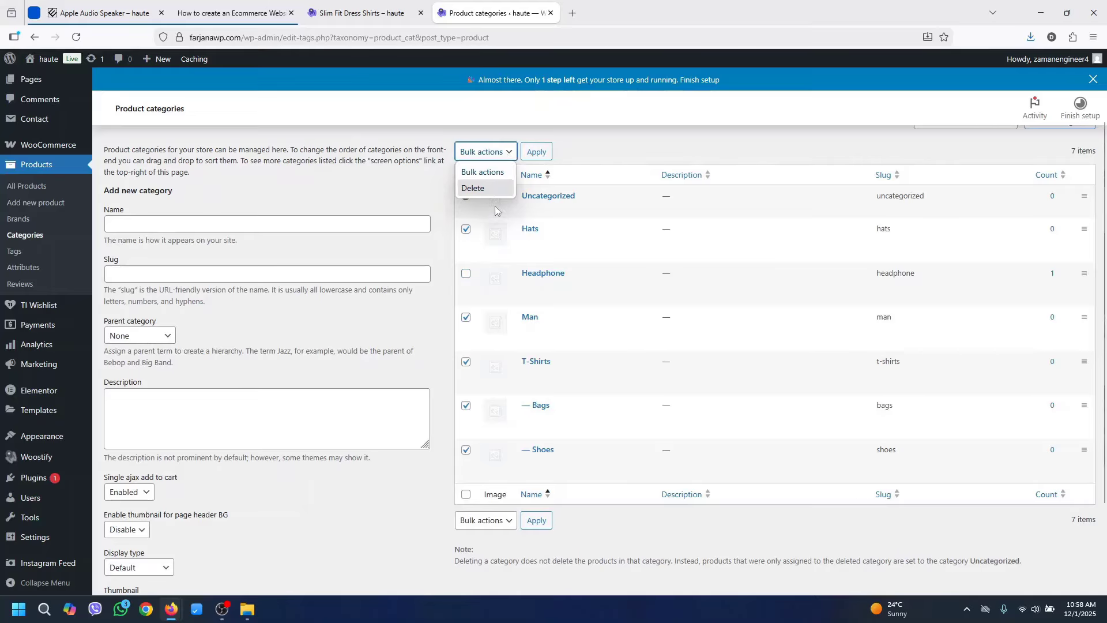
left_click(475, 188)
left_click(547, 152)
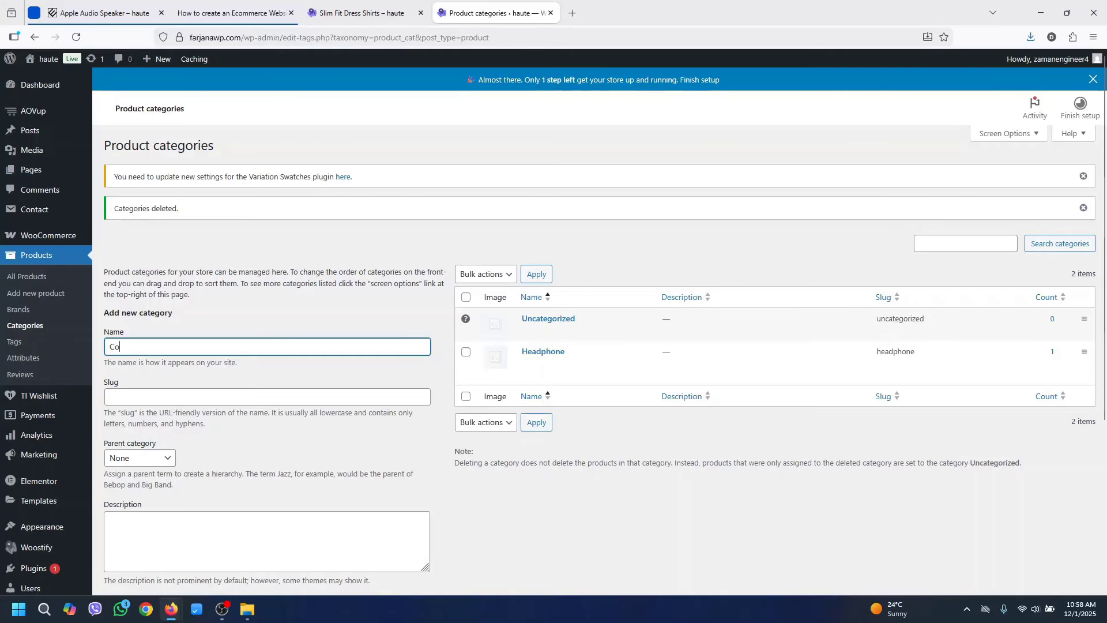
Add a new product category named "Computer" with no parent category
type("uter")
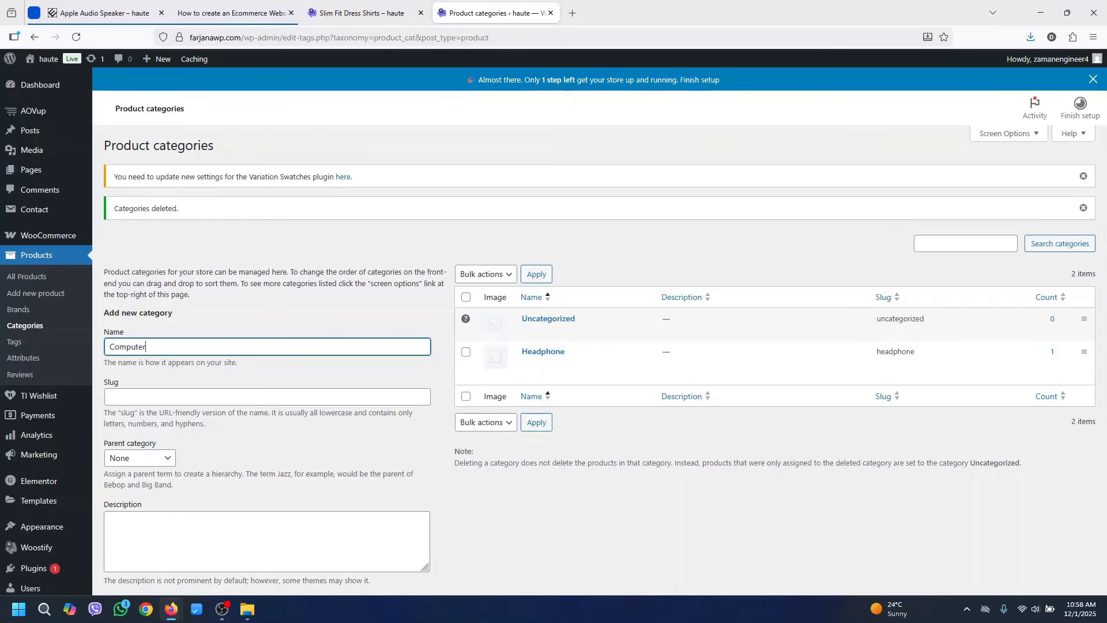
scroll(355, 510, "down", 3)
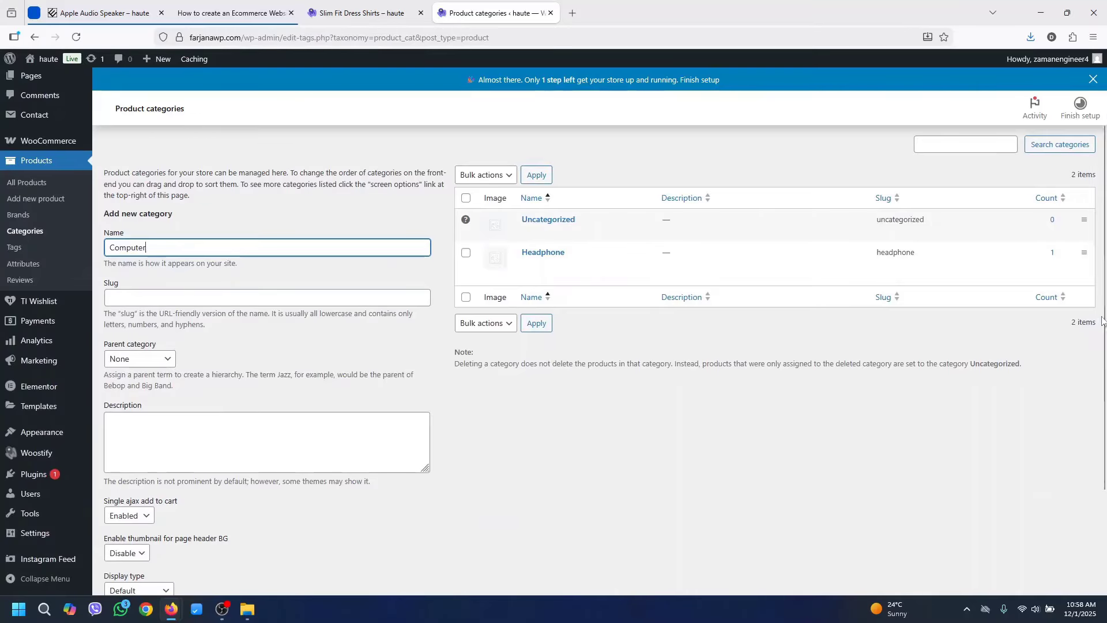
scroll(1103, 320, "down", 3)
left_click(138, 571)
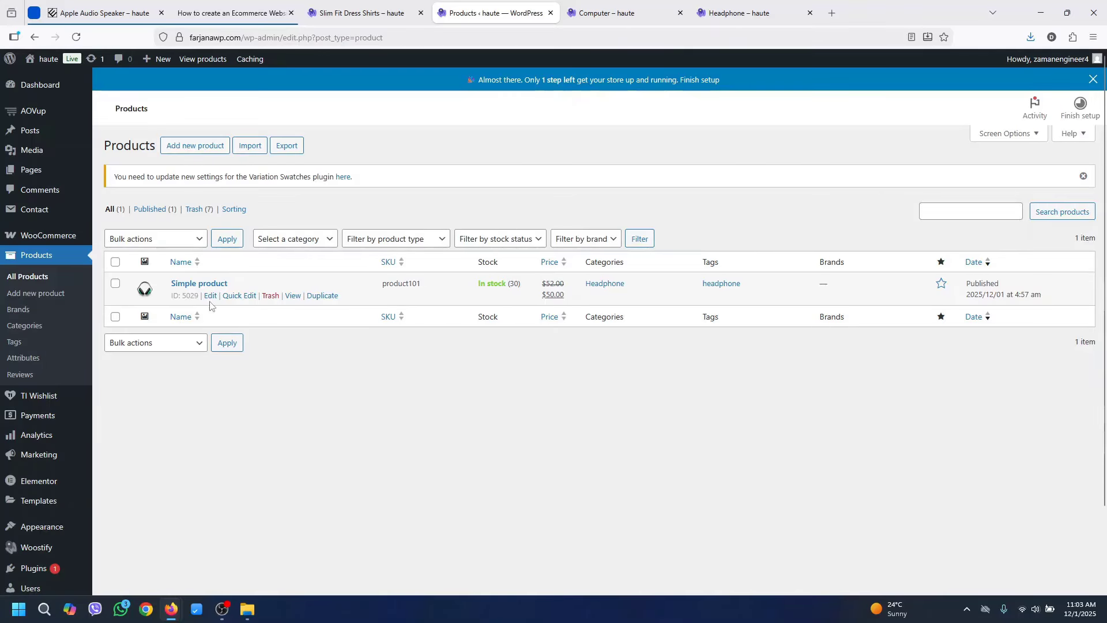
Duplicate the Simple product and title the copy "Variable product"
left_click(314, 299)
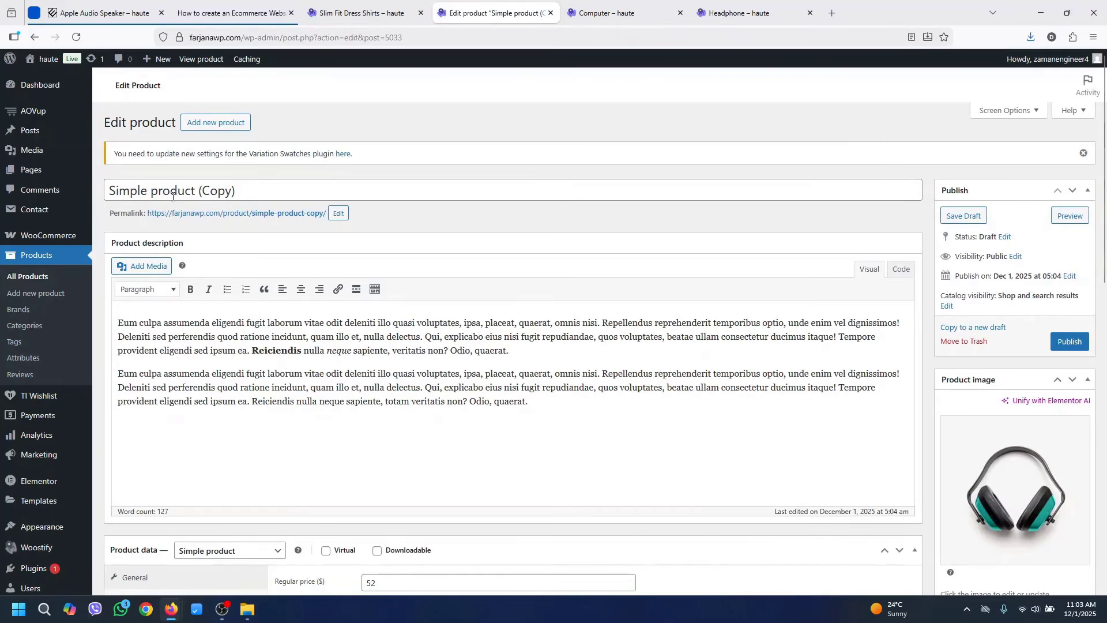
triple_click(185, 191)
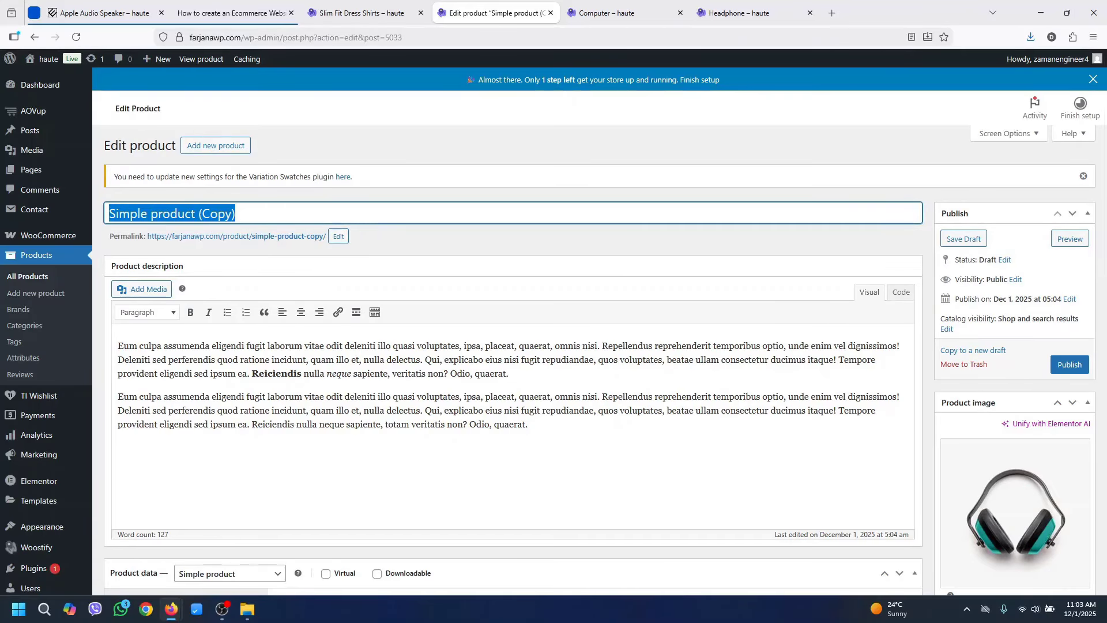
type("Variable product")
Upload the purple and green smart band picture 27-2-1 and set it as the product image
scroll(966, 335, "down", 1)
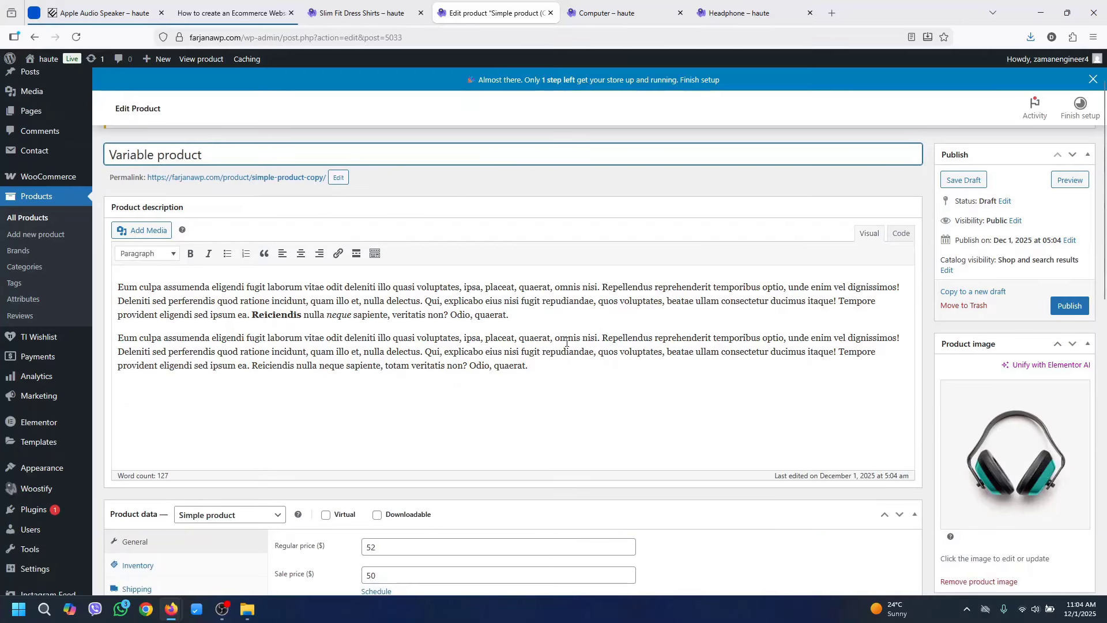
scroll(967, 335, "down", 3)
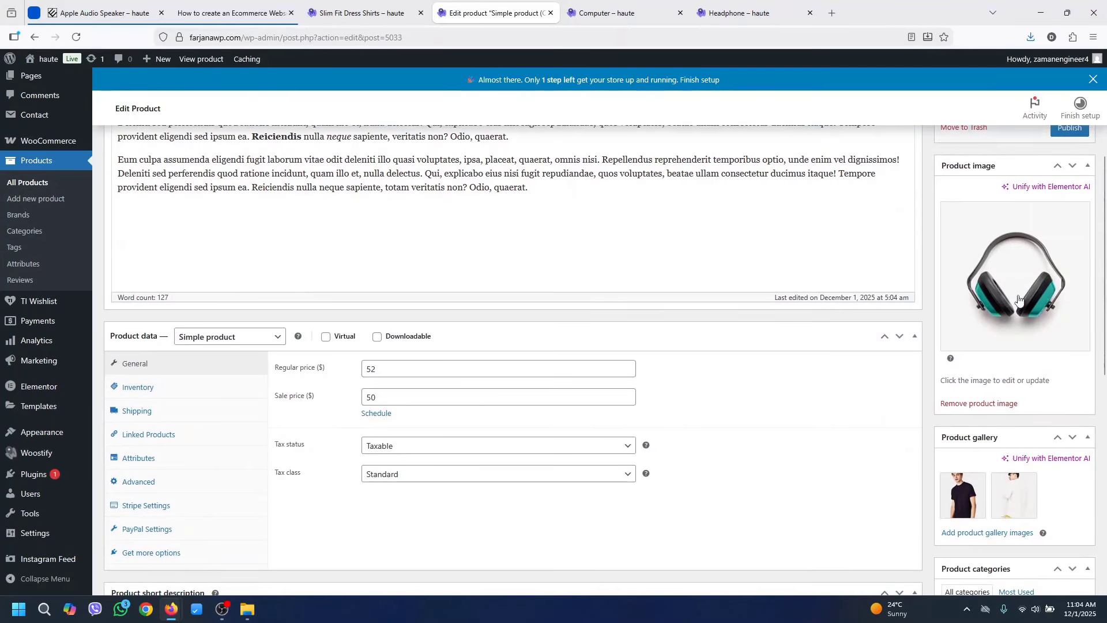
left_click(1011, 314)
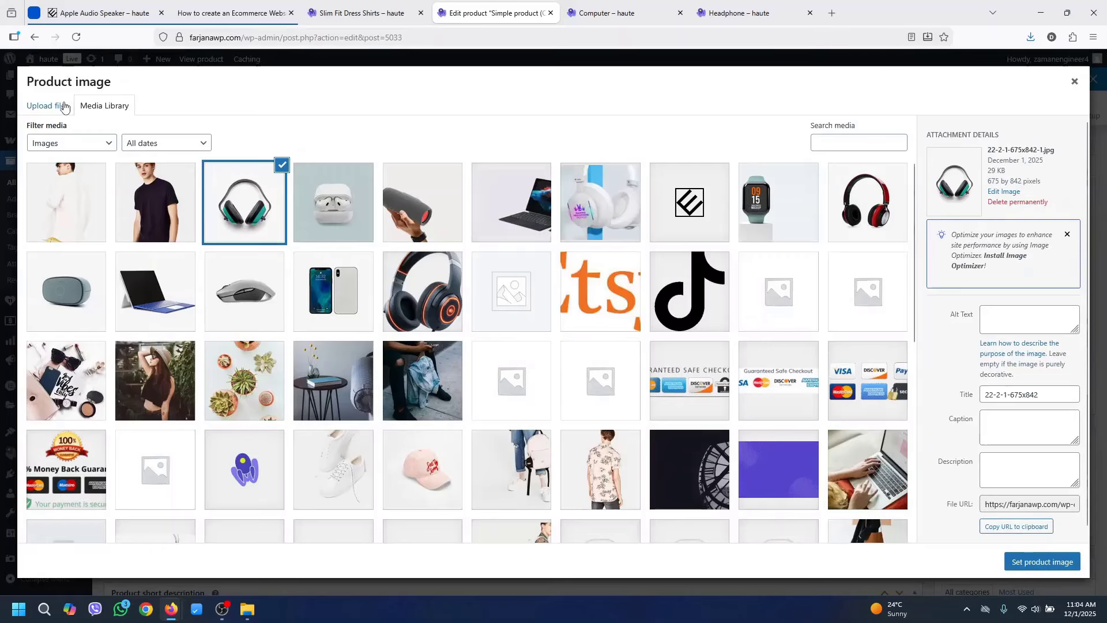
left_click(64, 106)
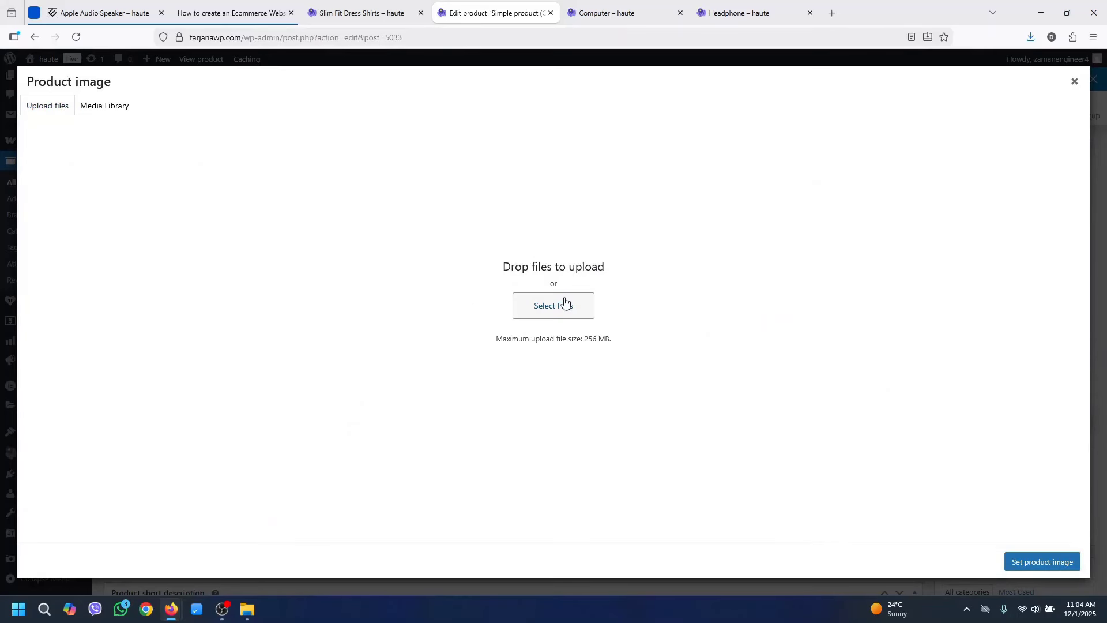
left_click(563, 302)
left_click(456, 289)
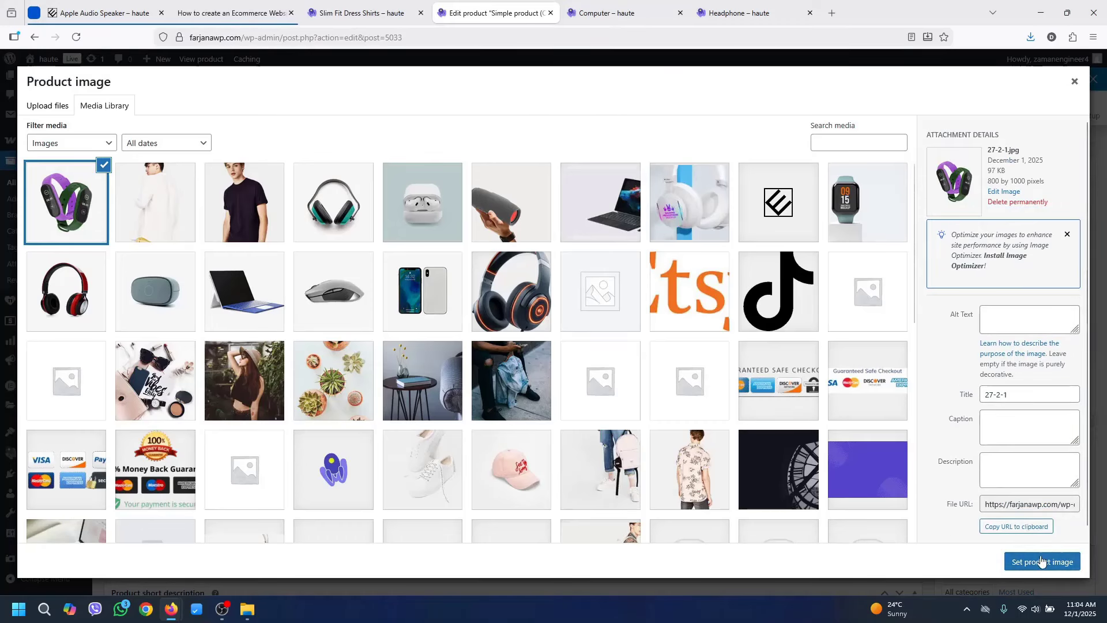
left_click(1042, 560)
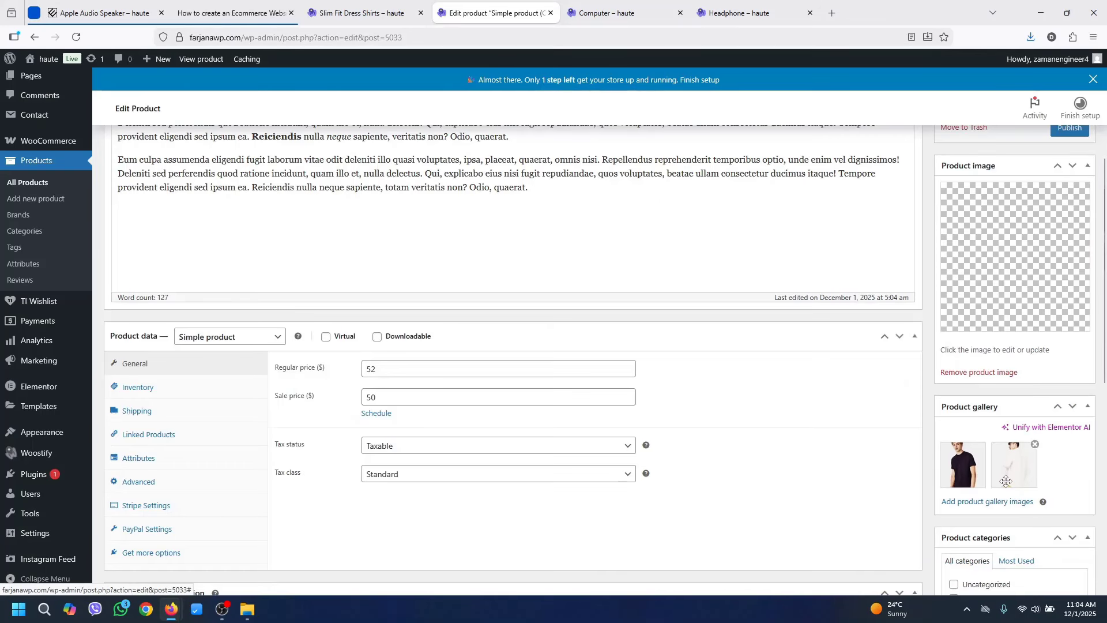
Replace the two shirt pictures in the product gallery with the uploaded smart band images 27-3-1, 27-4-1 and 27-1
left_click(1036, 449)
left_click(983, 446)
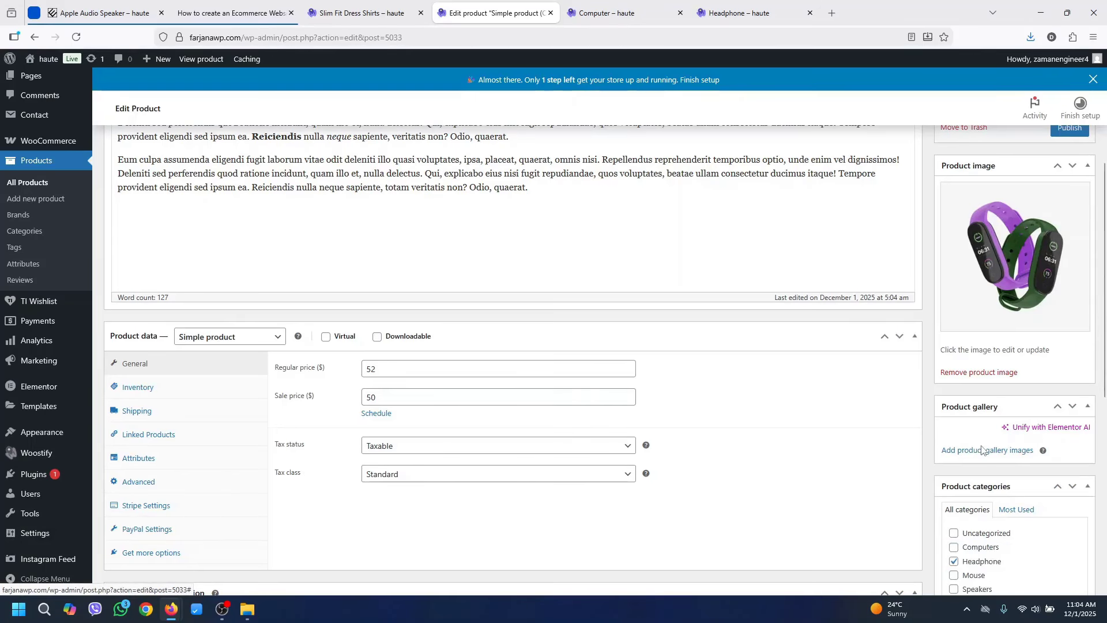
left_click(988, 451)
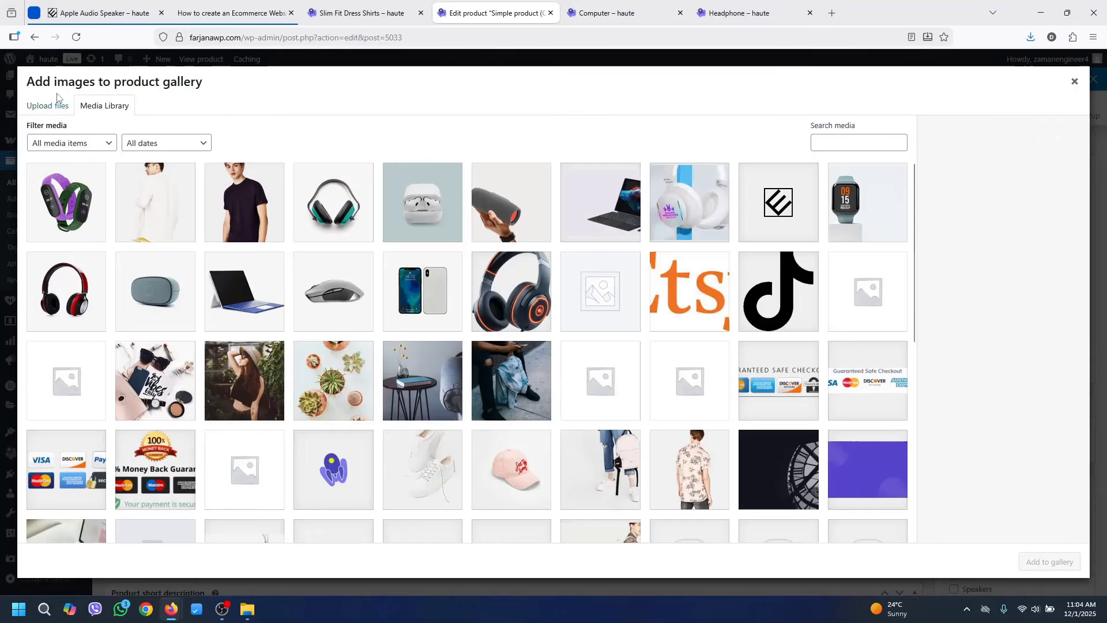
left_click(54, 104)
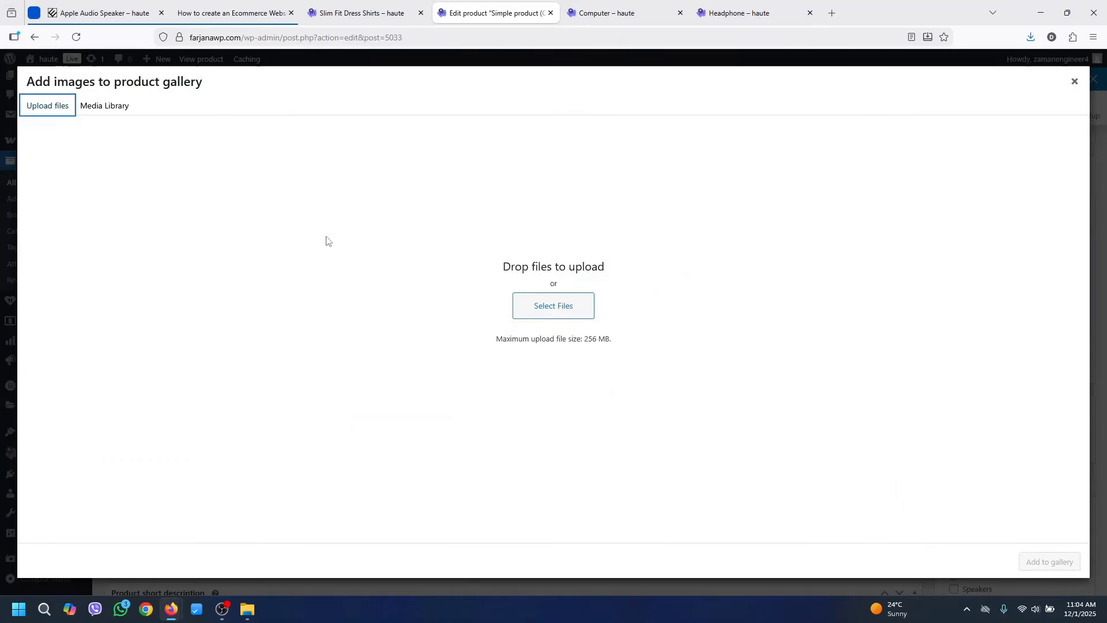
left_click(533, 306)
left_click(258, 202)
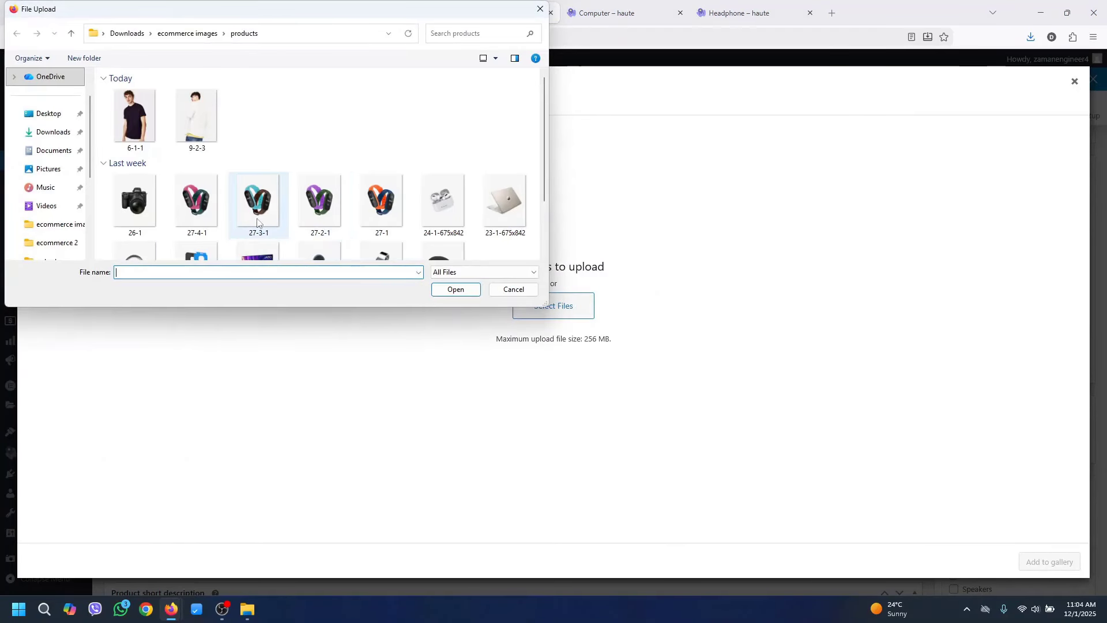
left_click(196, 202, "ctrl")
left_click(381, 202, "ctrl")
left_click(455, 290)
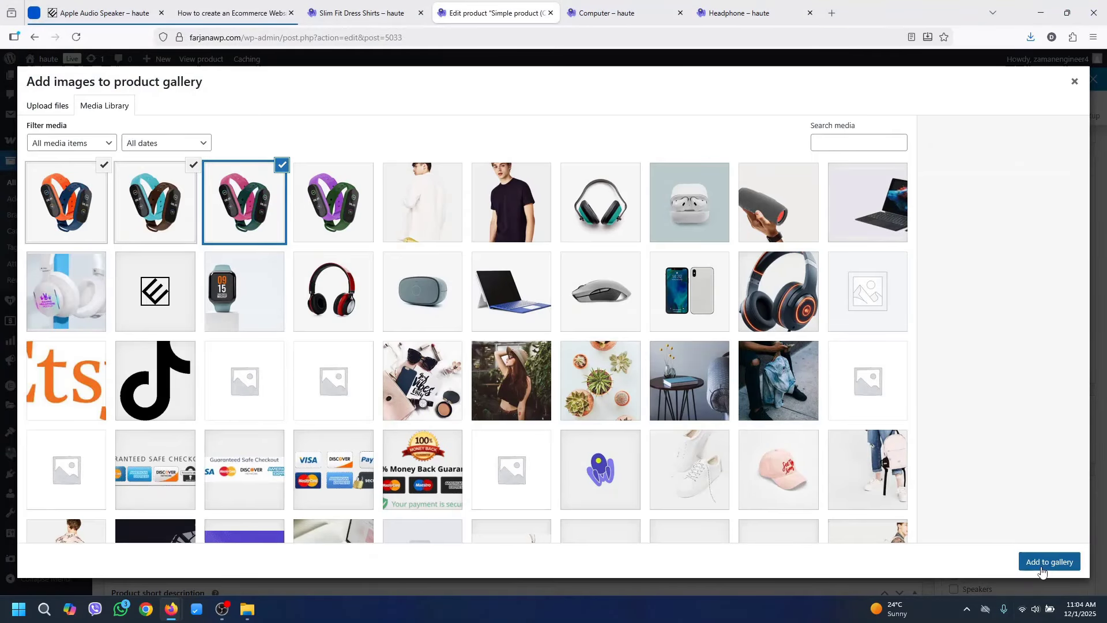
left_click(1043, 564)
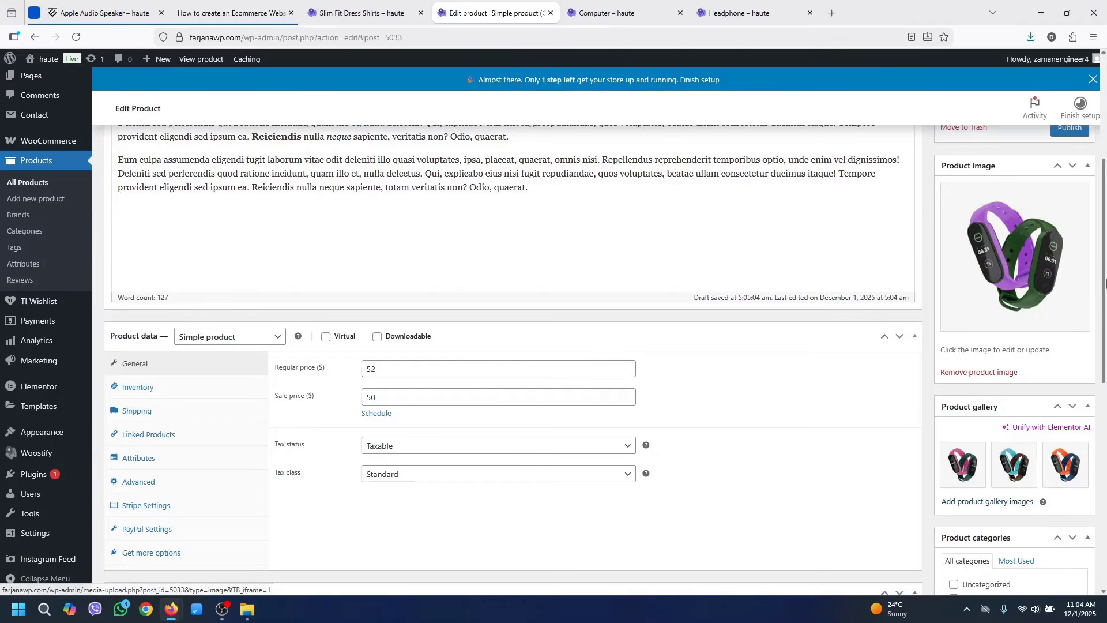
Assign the product to the Computers category as well and add the tag "watch"
scroll(985, 360, "down", 4)
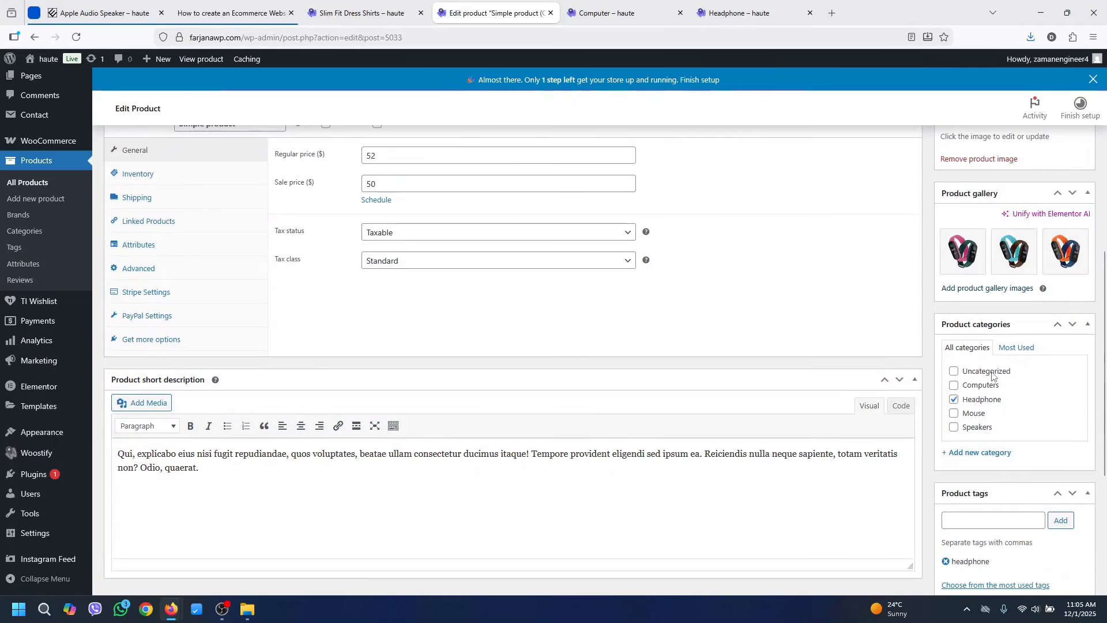
left_click(985, 388)
scroll(1106, 427, "down", 2)
scroll(1106, 428, "down", 3)
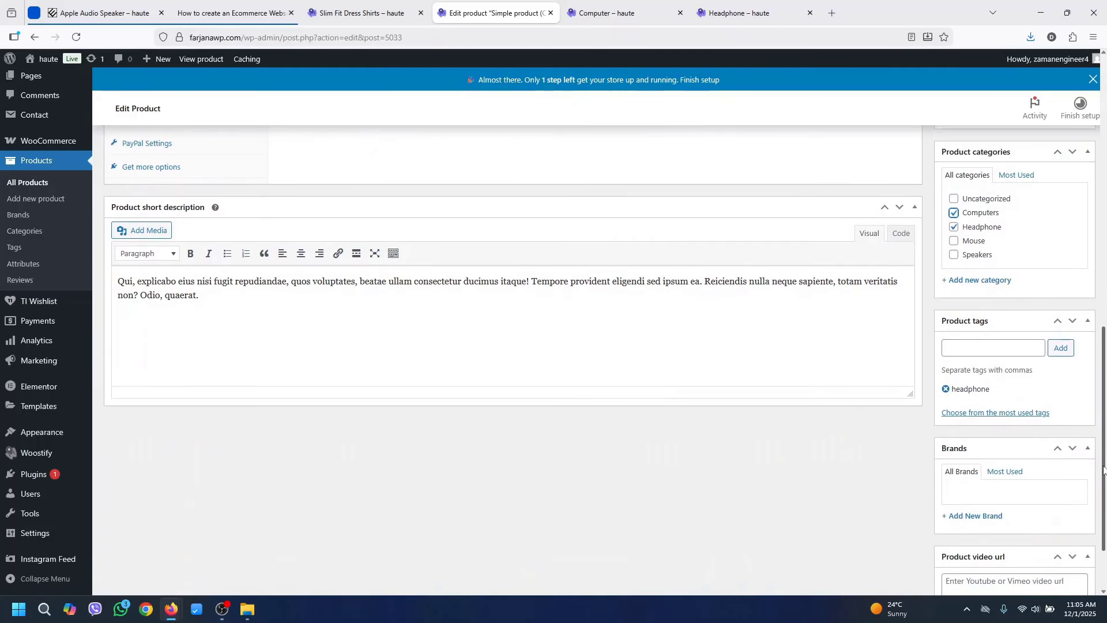
left_click(997, 351)
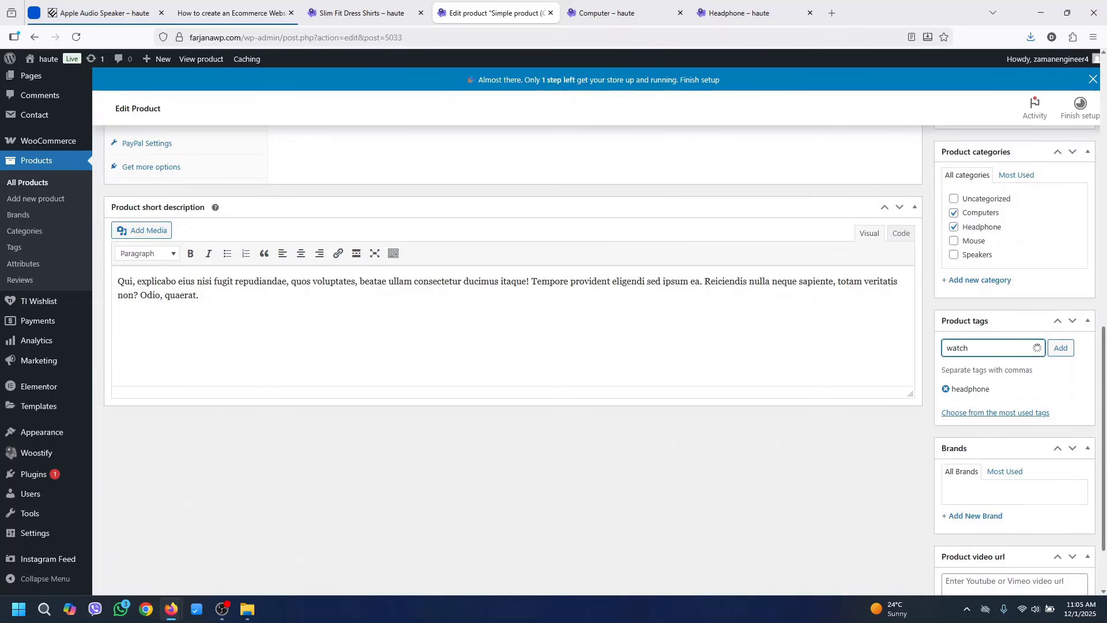
key("Return")
Change the product type in the product data to Variable product
scroll(1106, 346, "up", 6)
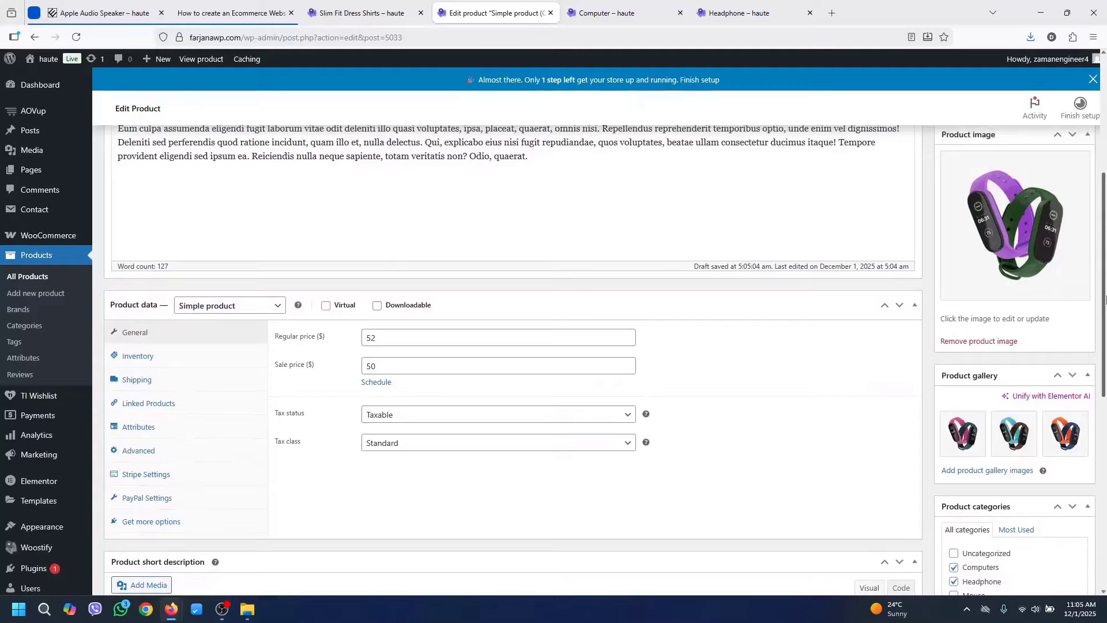
left_click_drag(1106, 298, 1106, 272)
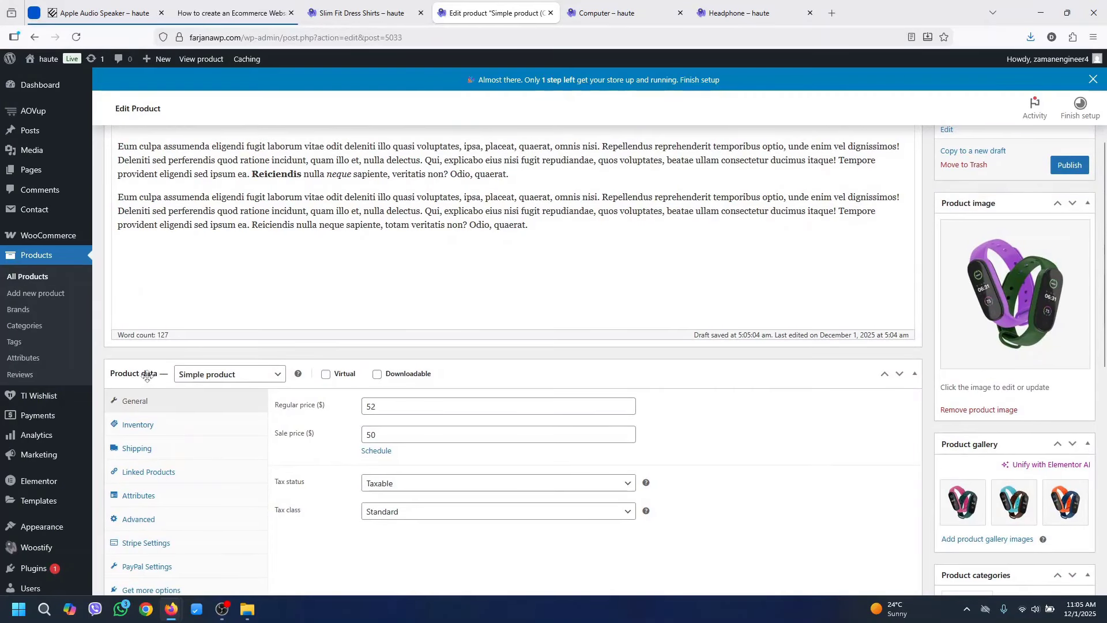
left_click(231, 381)
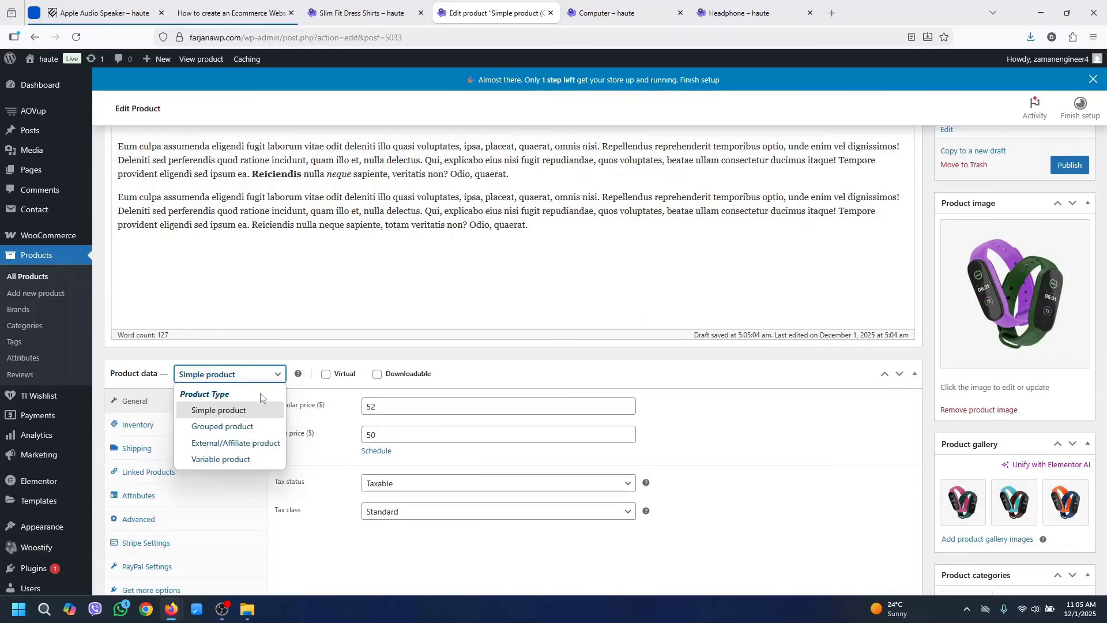
left_click(227, 460)
left_click(267, 460)
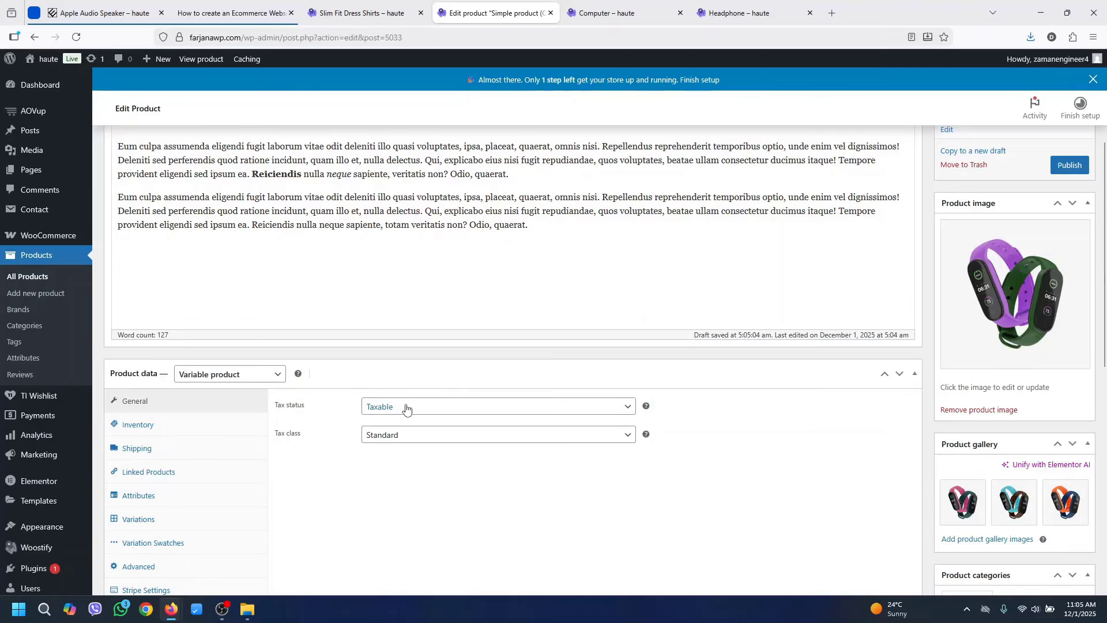
Set the product's inventory quantity to 50 and open its shipping settings
left_click(193, 429)
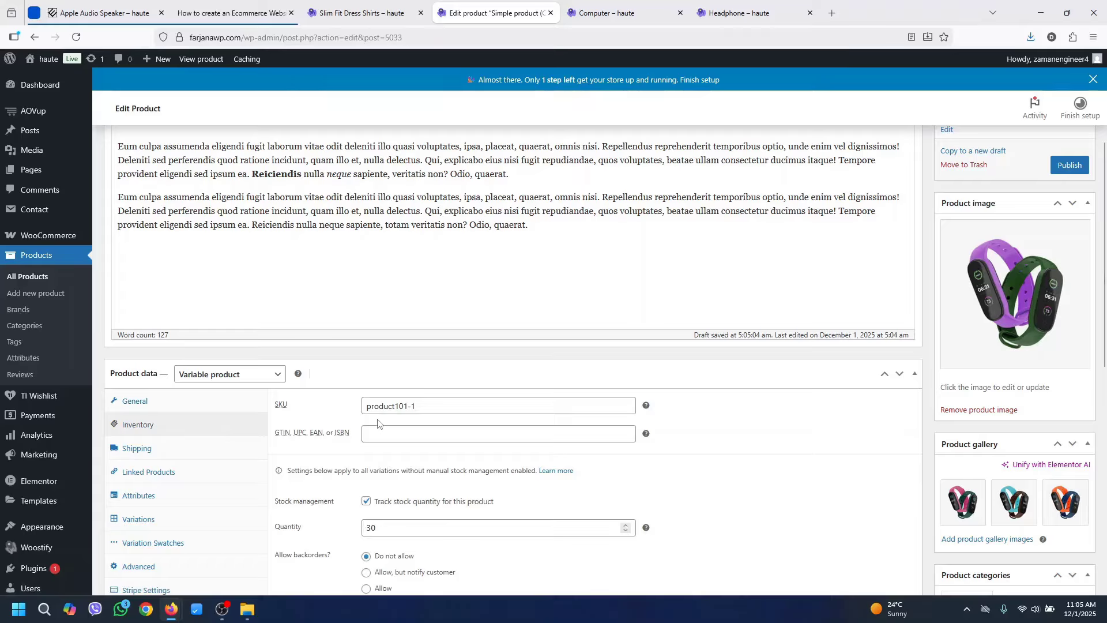
left_click(408, 406)
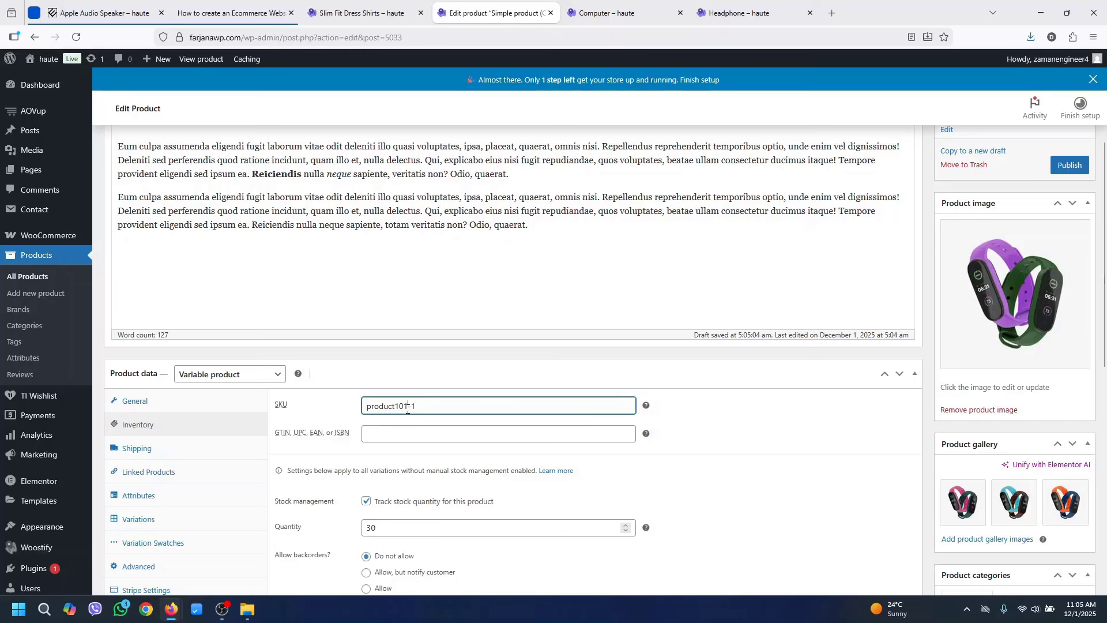
scroll(367, 407, "down", 2)
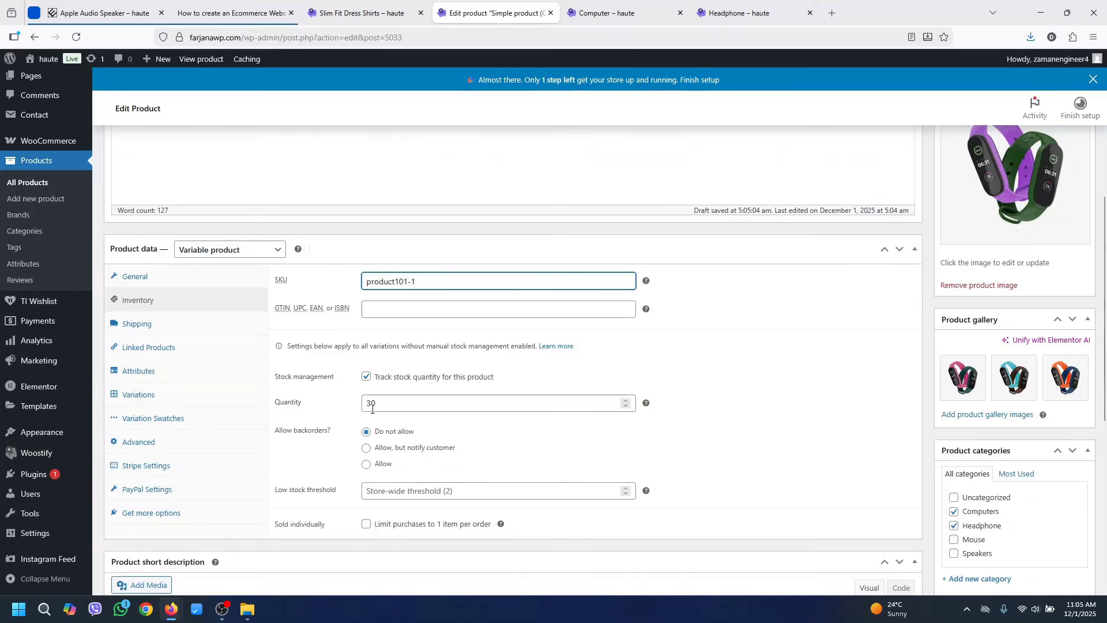
left_click(372, 409)
double_click(372, 400)
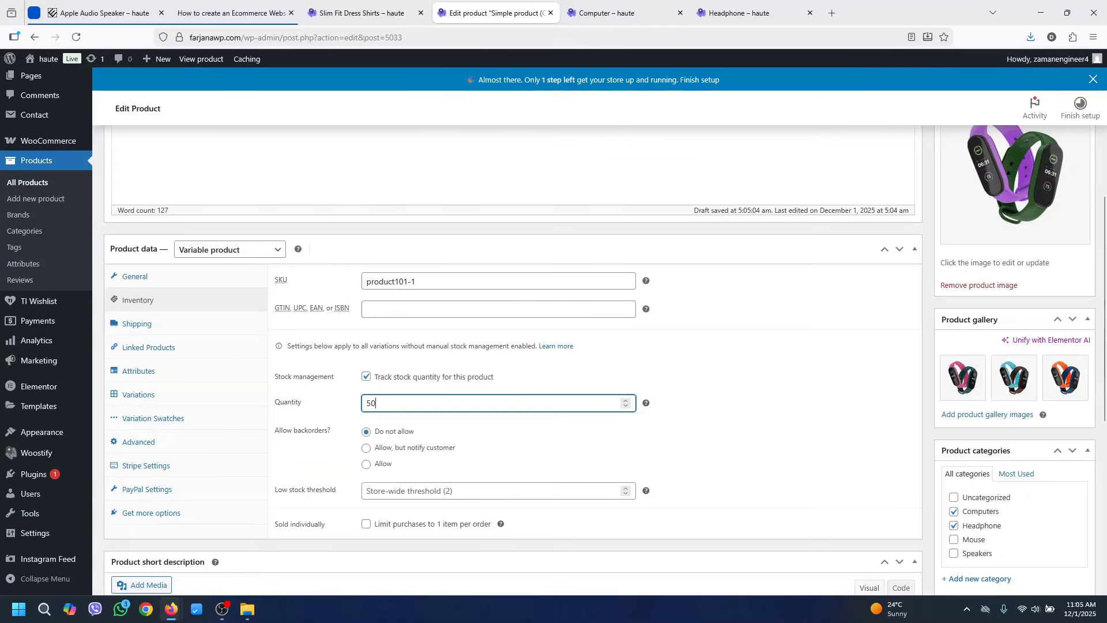
type("50")
left_click(171, 327)
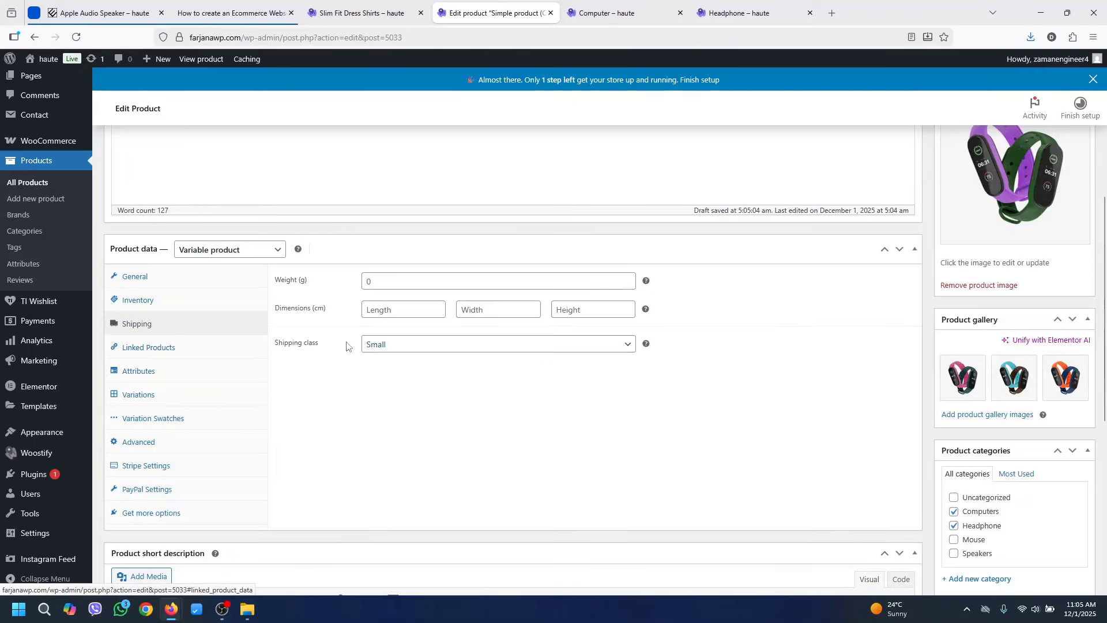
Check the product's variation settings and publish the variable product
left_click(176, 402)
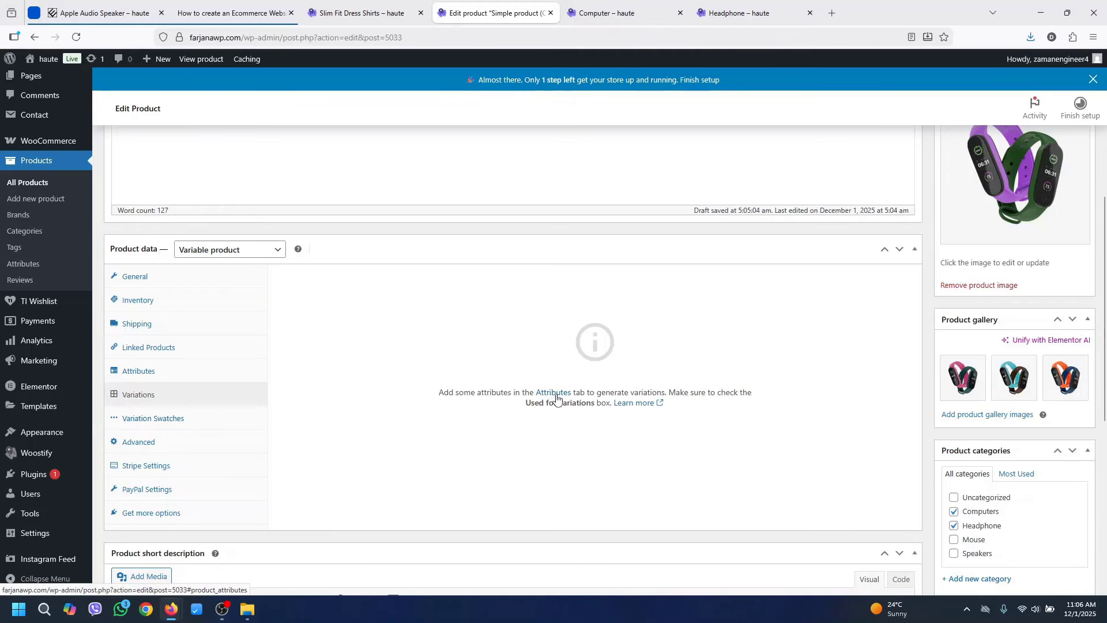
scroll(1062, 295, "up", 4)
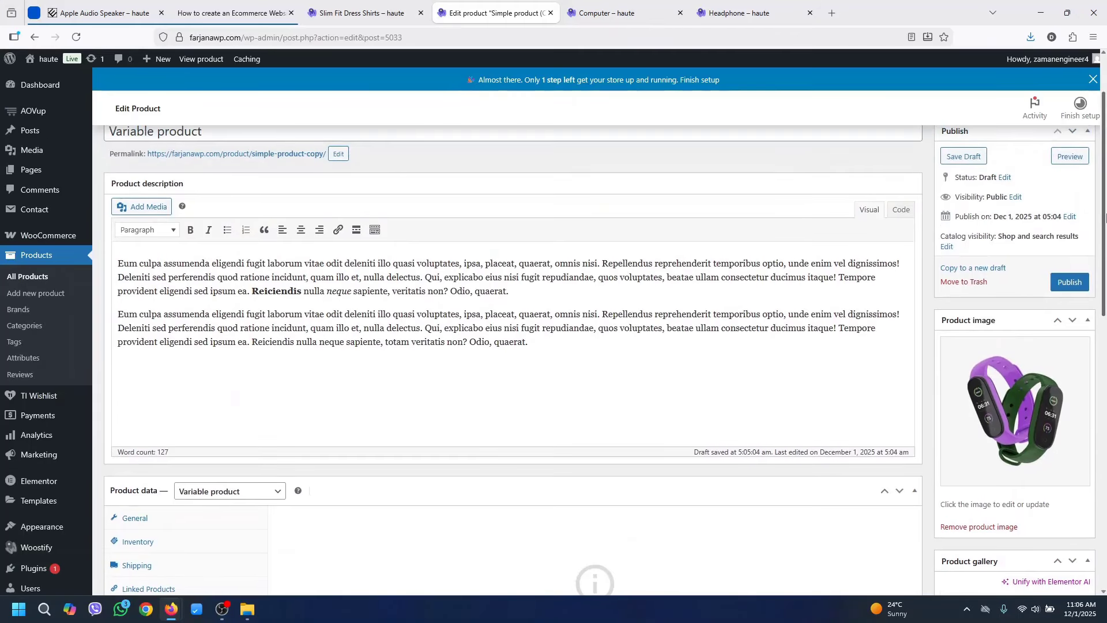
left_click(1064, 284)
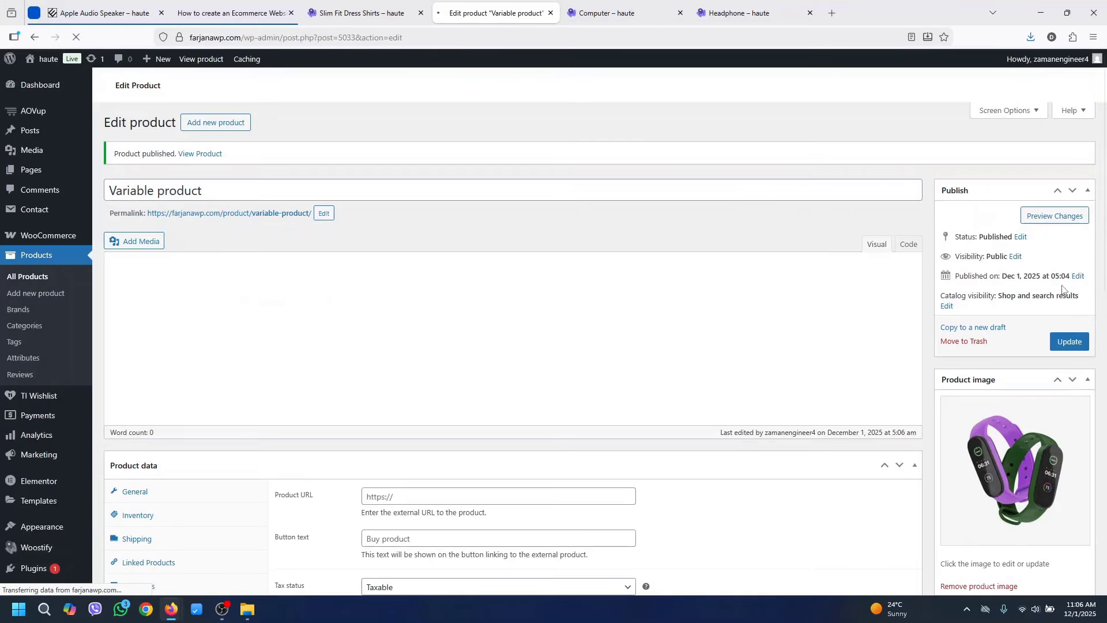
Check the product's attribute settings and delete the existing color attribute from the store's product attributes
scroll(789, 386, "down", 7)
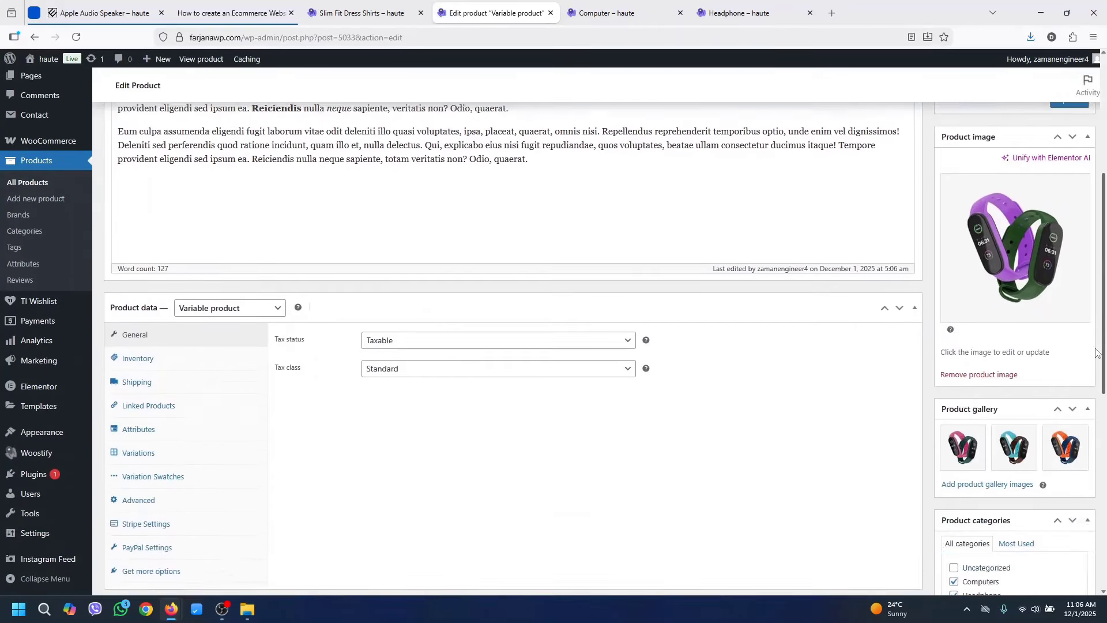
left_click(171, 365)
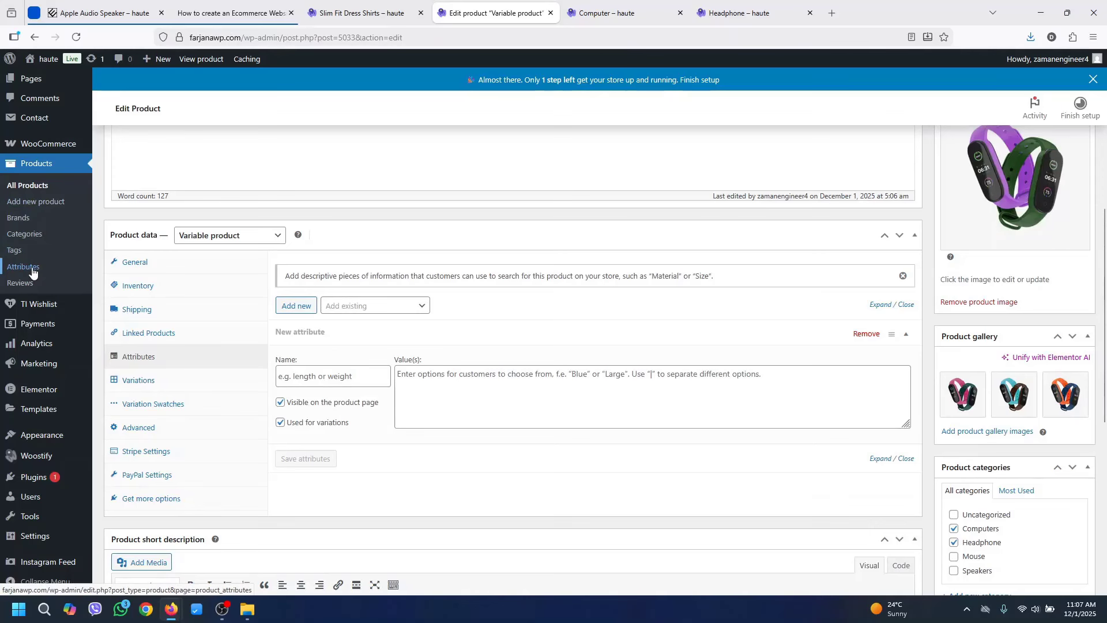
left_click(24, 267)
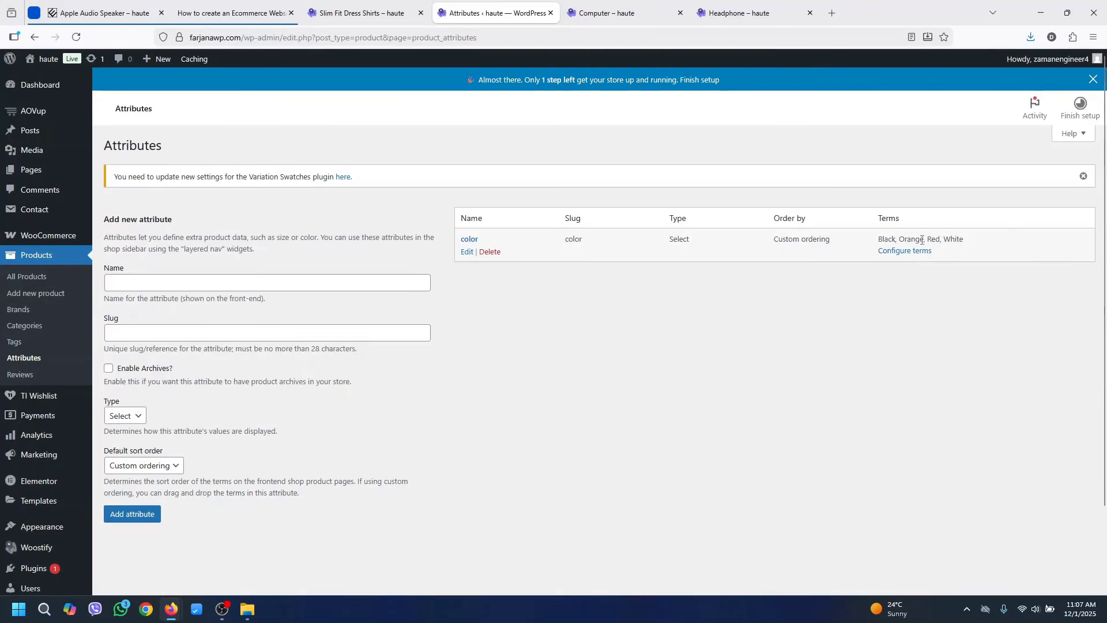
left_click(490, 252)
left_click(593, 343)
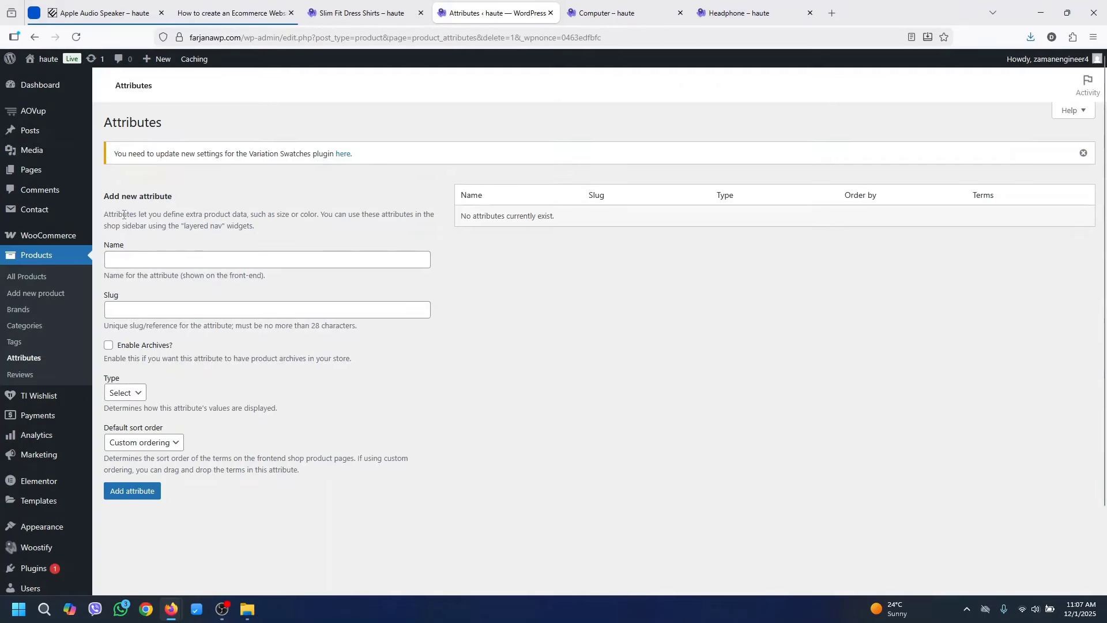
Add a product attribute named color with type Color and custom ordering, and open its terms
left_click(158, 282)
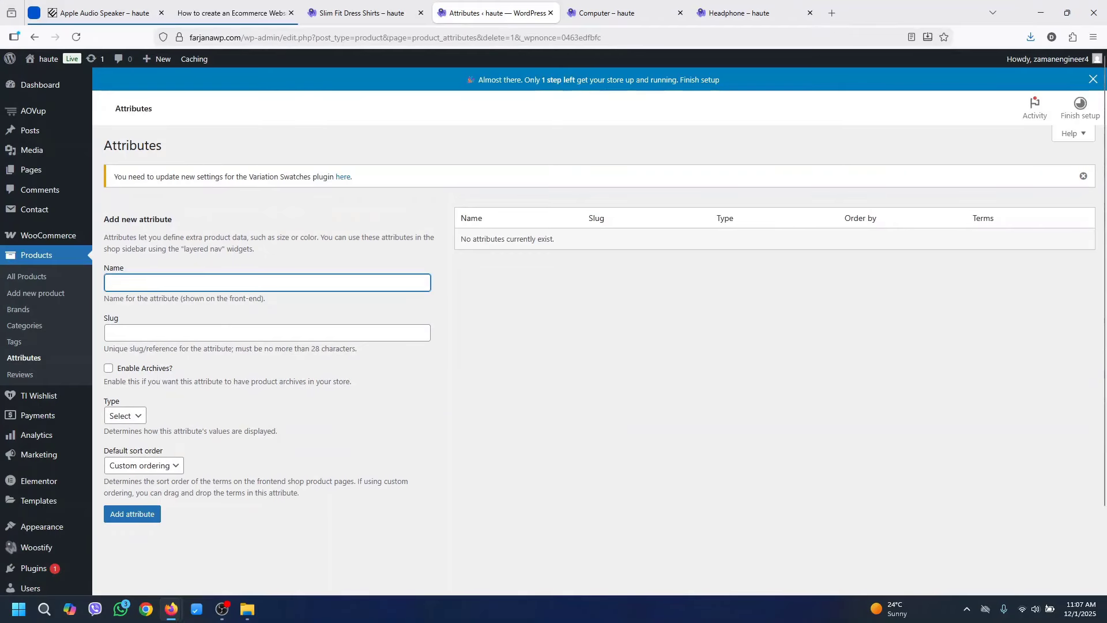
type("color")
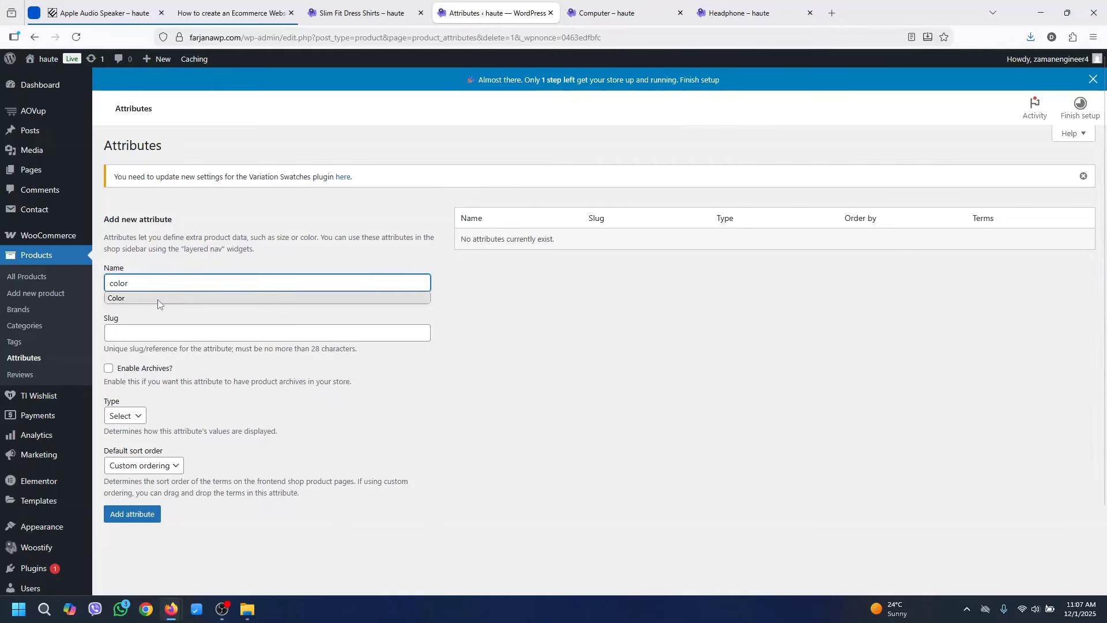
left_click(154, 319)
left_click(118, 416)
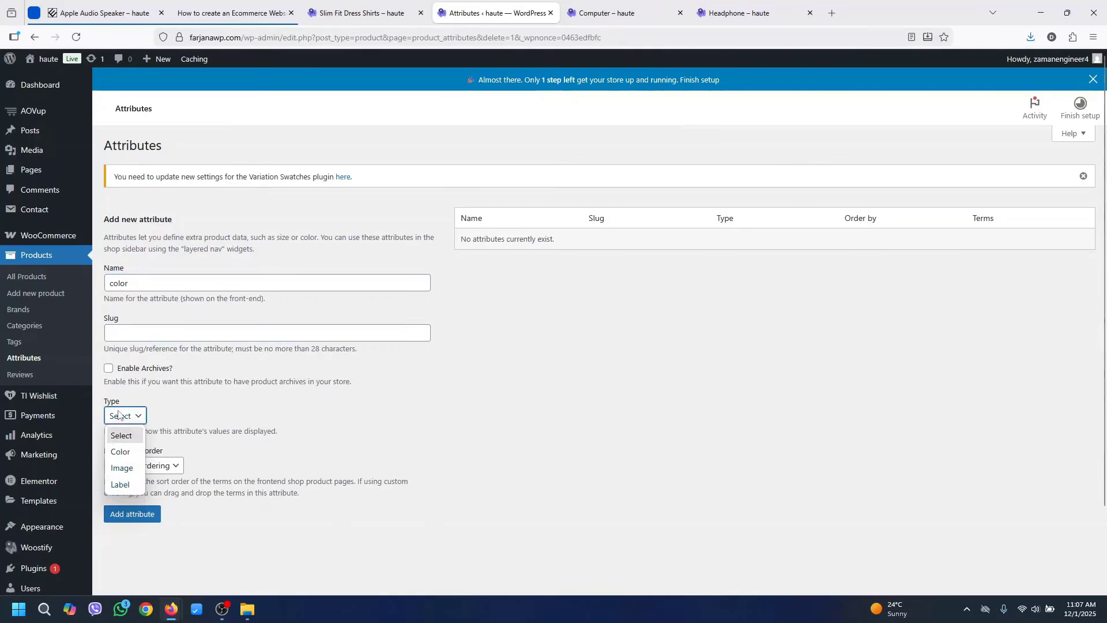
left_click(119, 453)
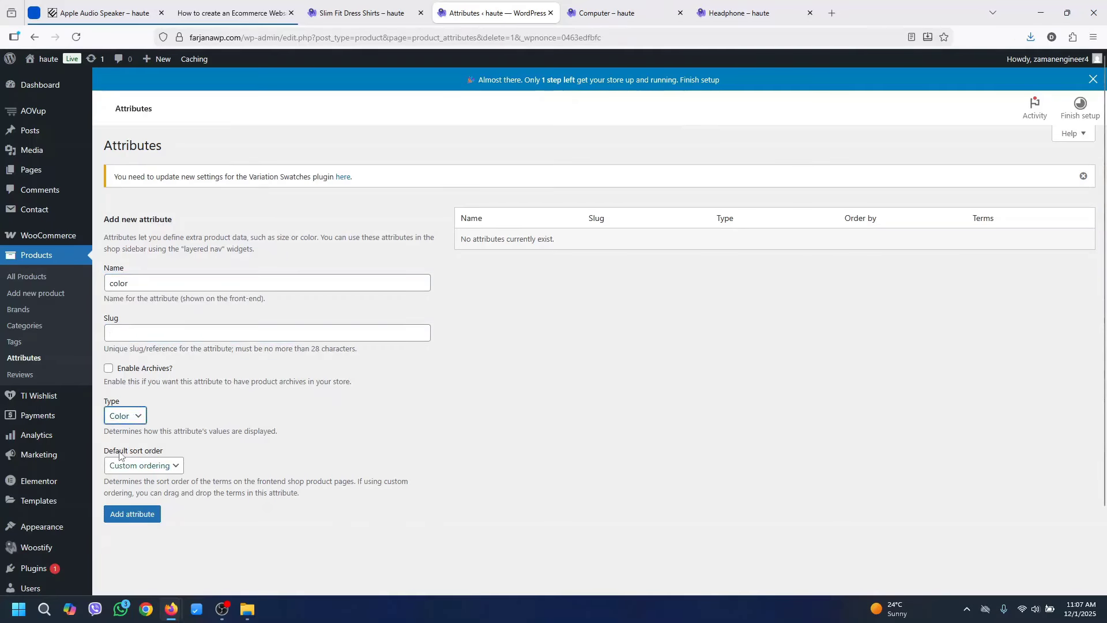
left_click(137, 425)
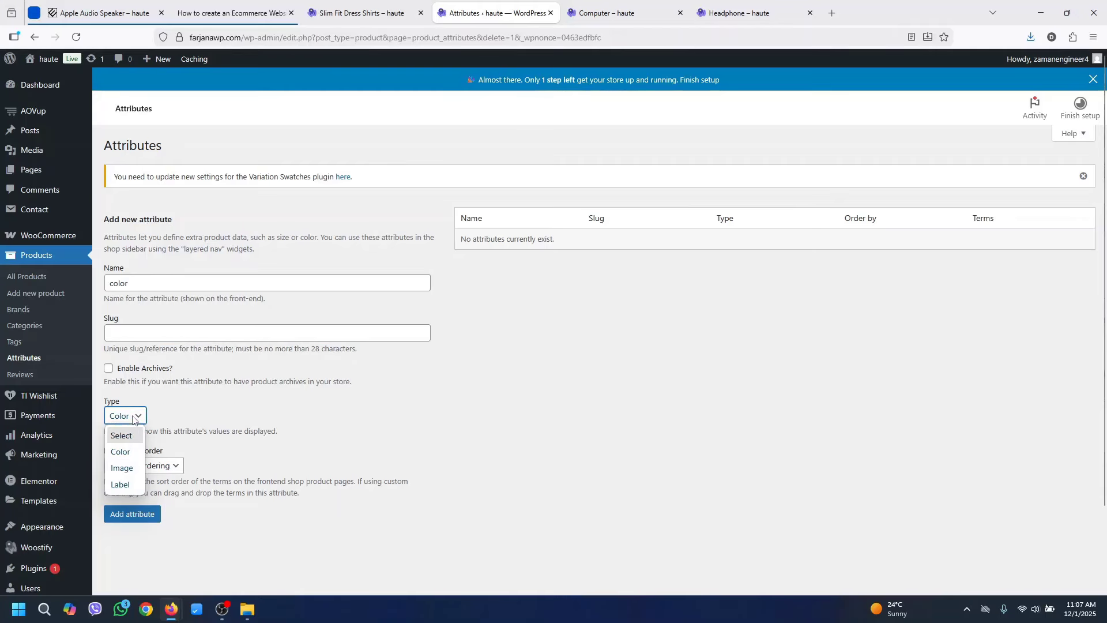
left_click(139, 455)
left_click(160, 472)
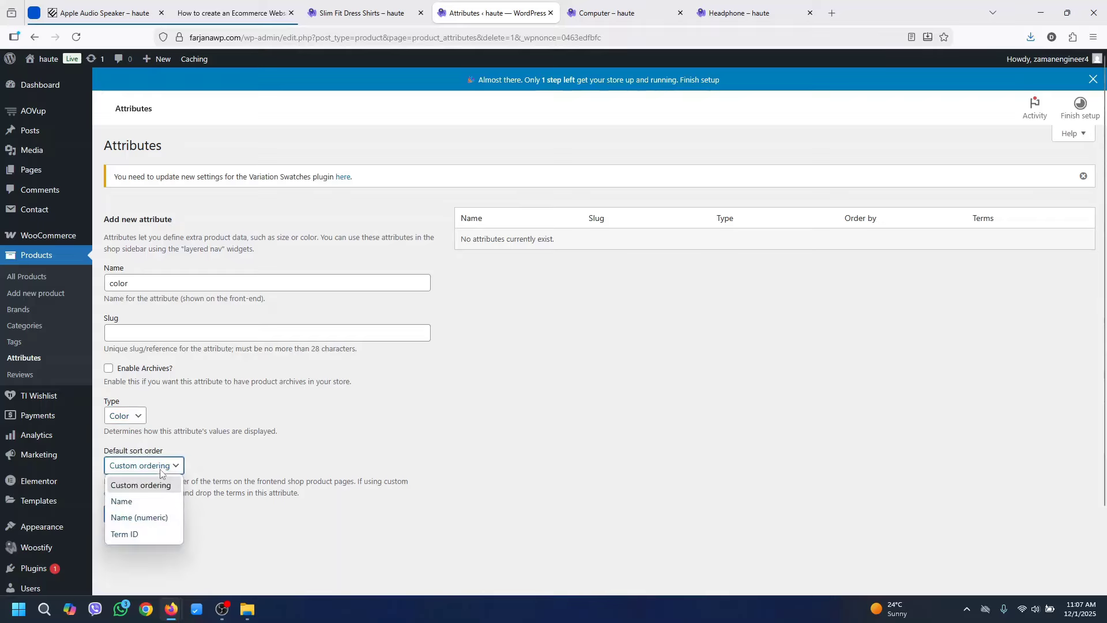
left_click(161, 472)
left_click(142, 519)
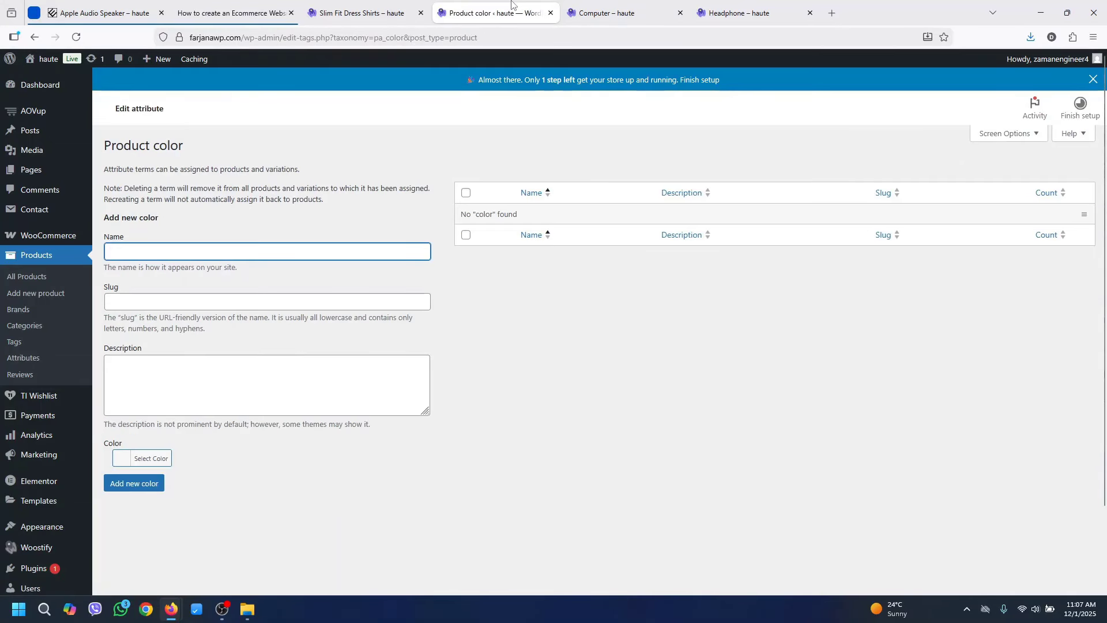
Open the variable product from the full-width shop page and view the band colours in its gallery images
left_click(607, 13)
mouse_move(663, 114)
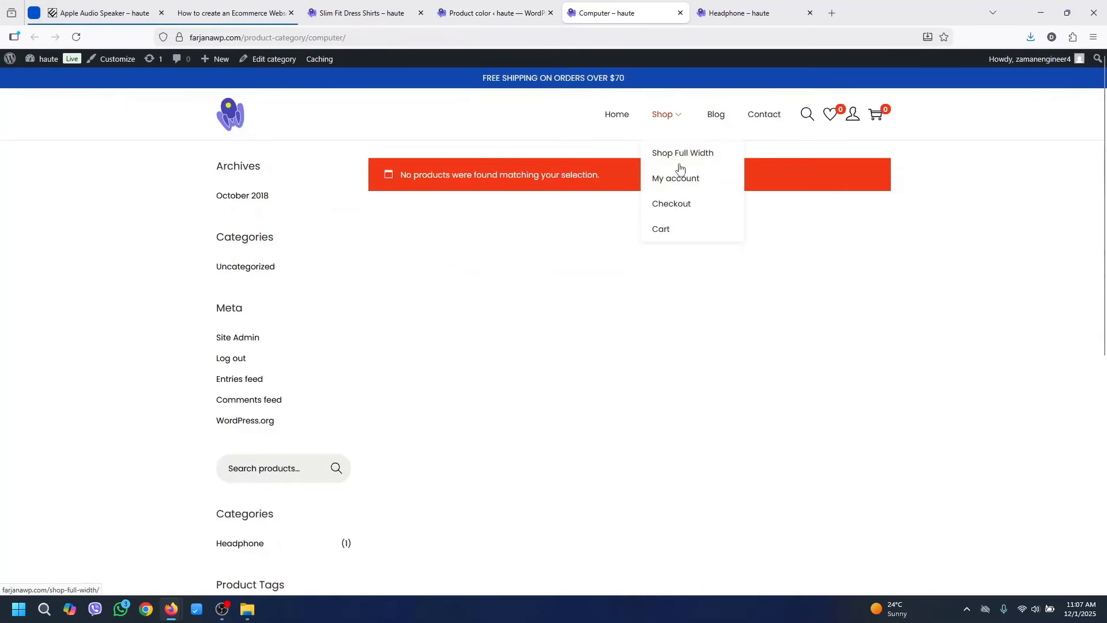
left_click(682, 154)
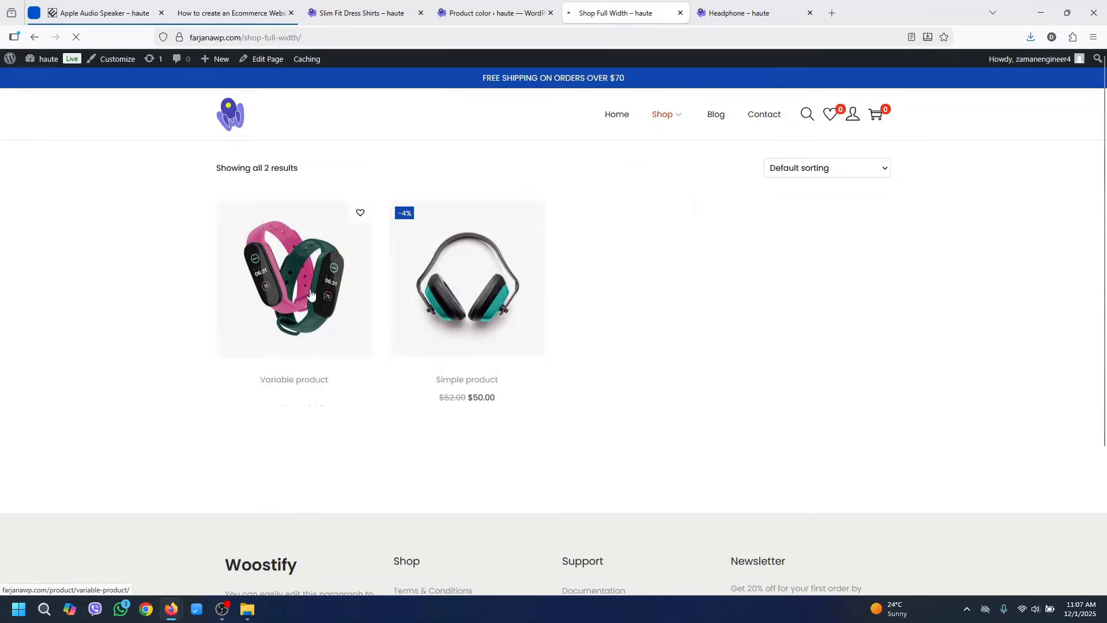
left_click(311, 294)
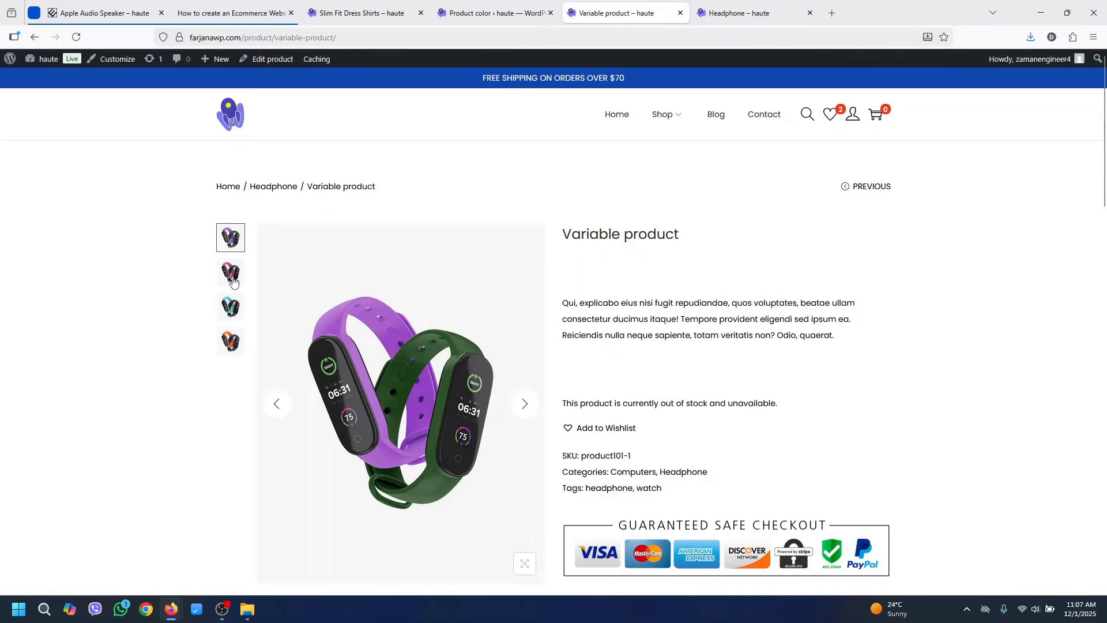
left_click(231, 306)
left_click(231, 346)
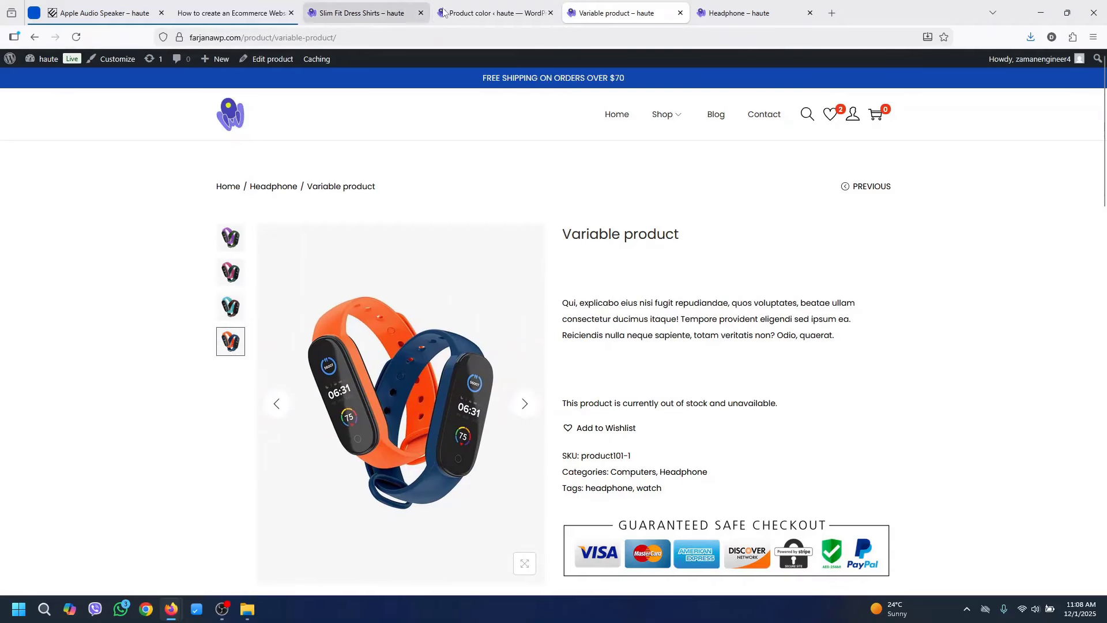
Add the term purple with a purple swatch to the color attribute
left_click(461, 13)
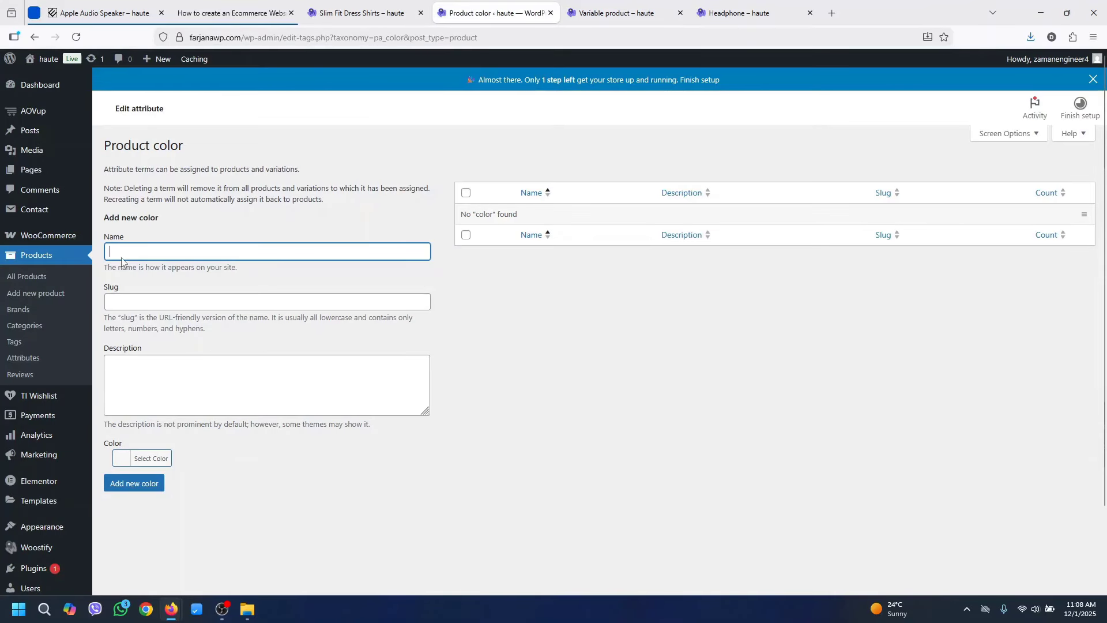
type("purple")
left_click(148, 458)
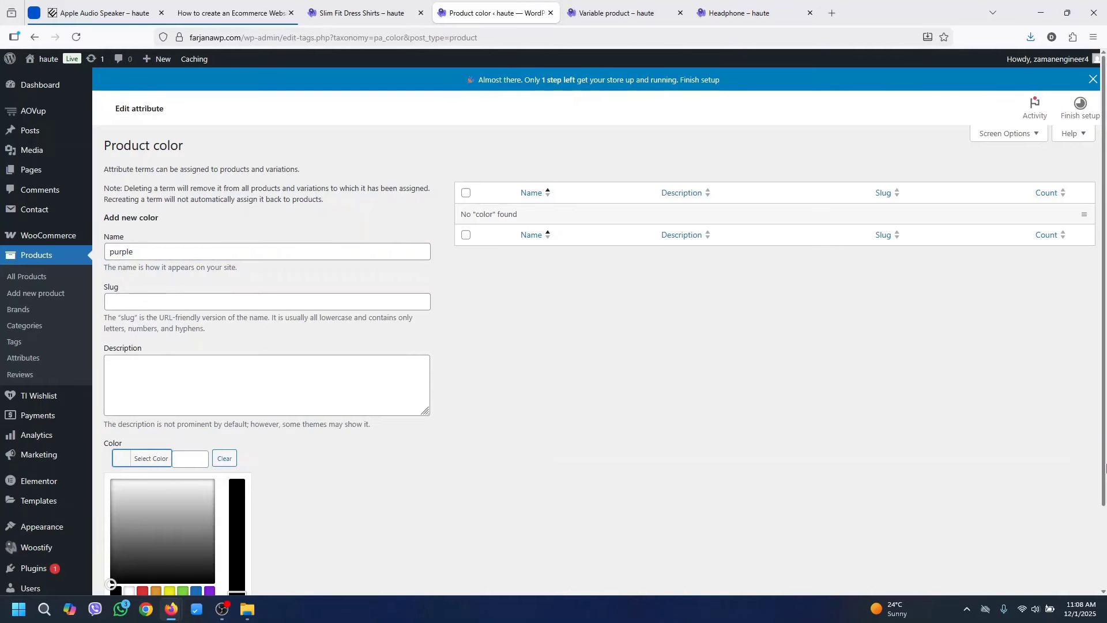
scroll(1104, 514, "down", 1)
scroll(1103, 514, "down", 1)
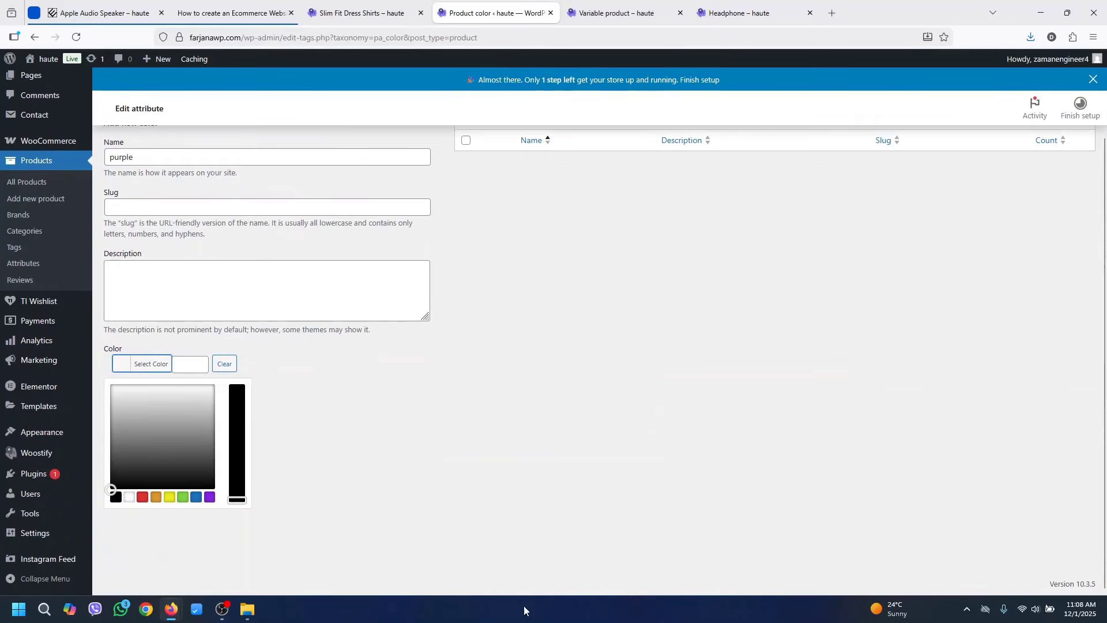
left_click(211, 499)
left_click(277, 410)
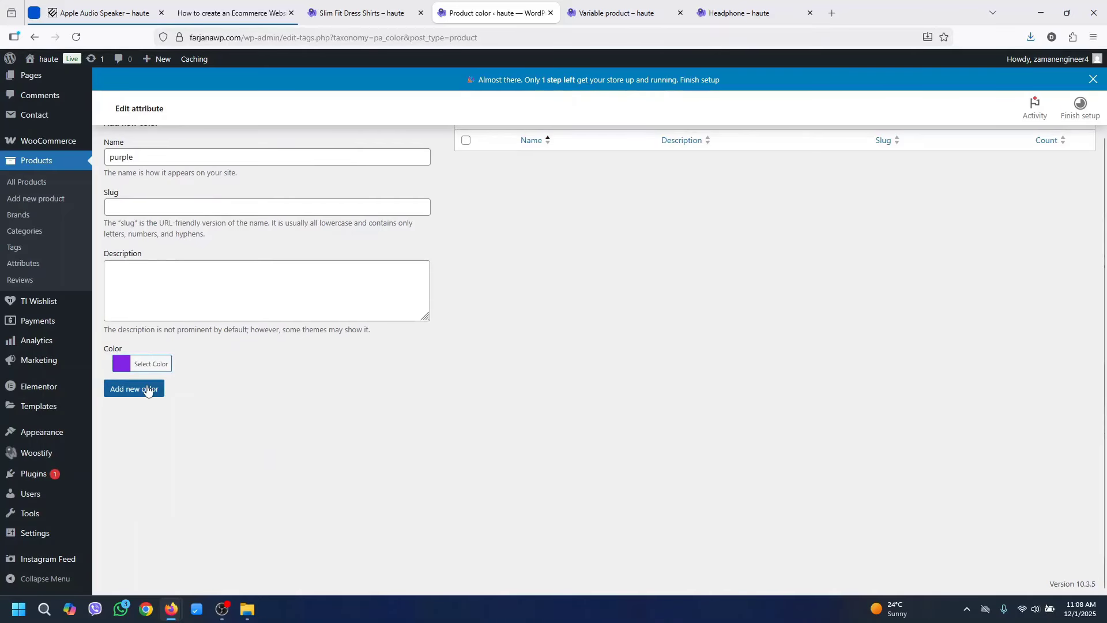
left_click(148, 390)
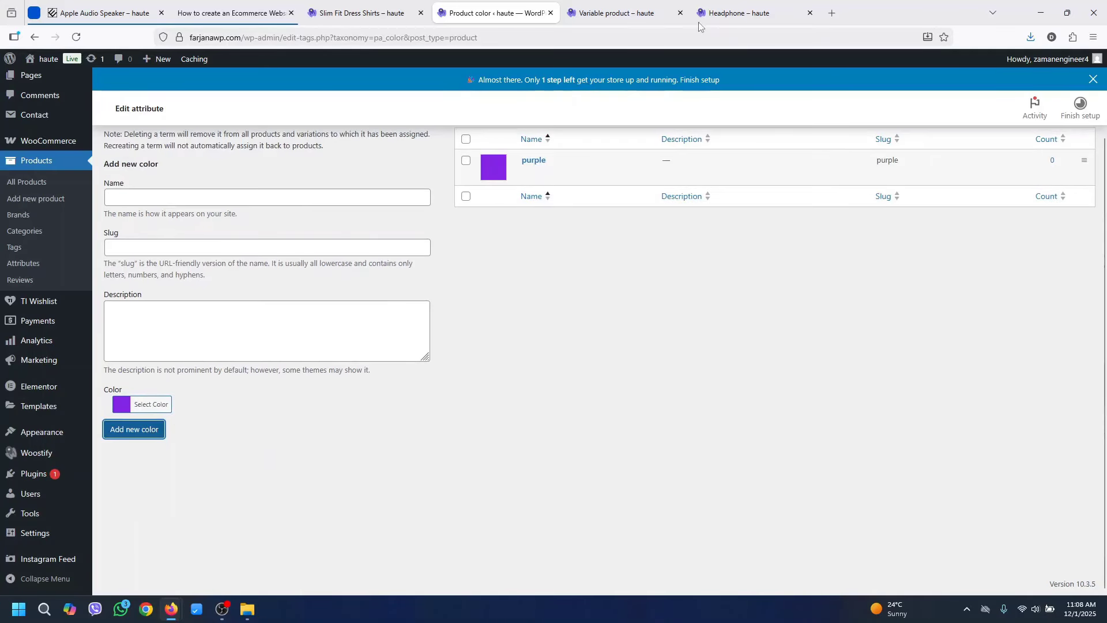
Check the band colours on the product page and add the color terms orange, pink and green with matching swatches
left_click(617, 12)
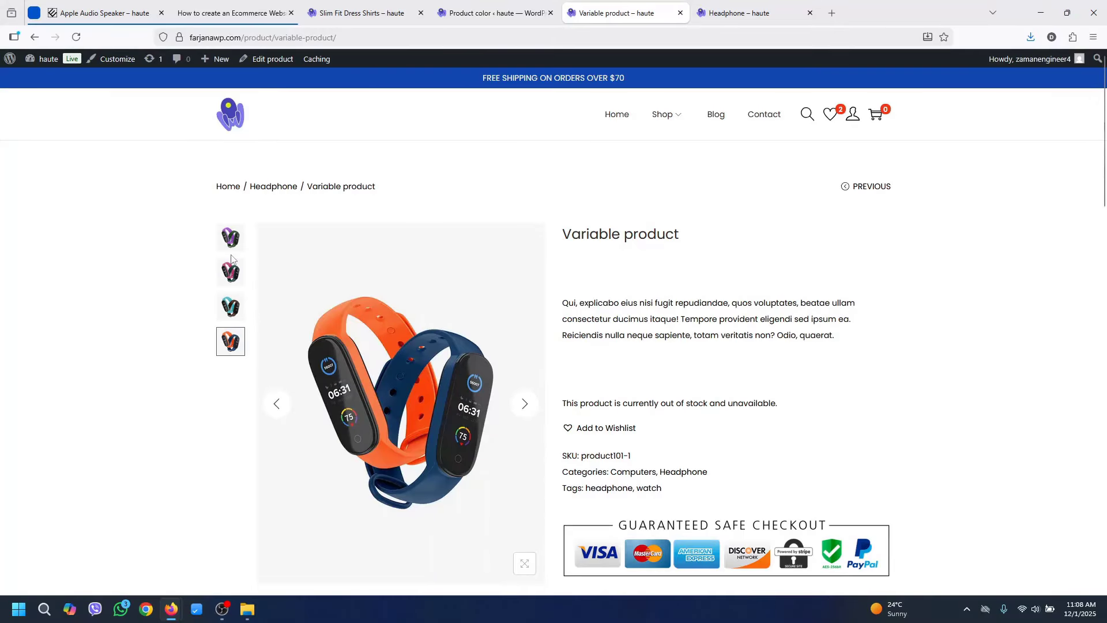
key("ctrl+shift+Tab")
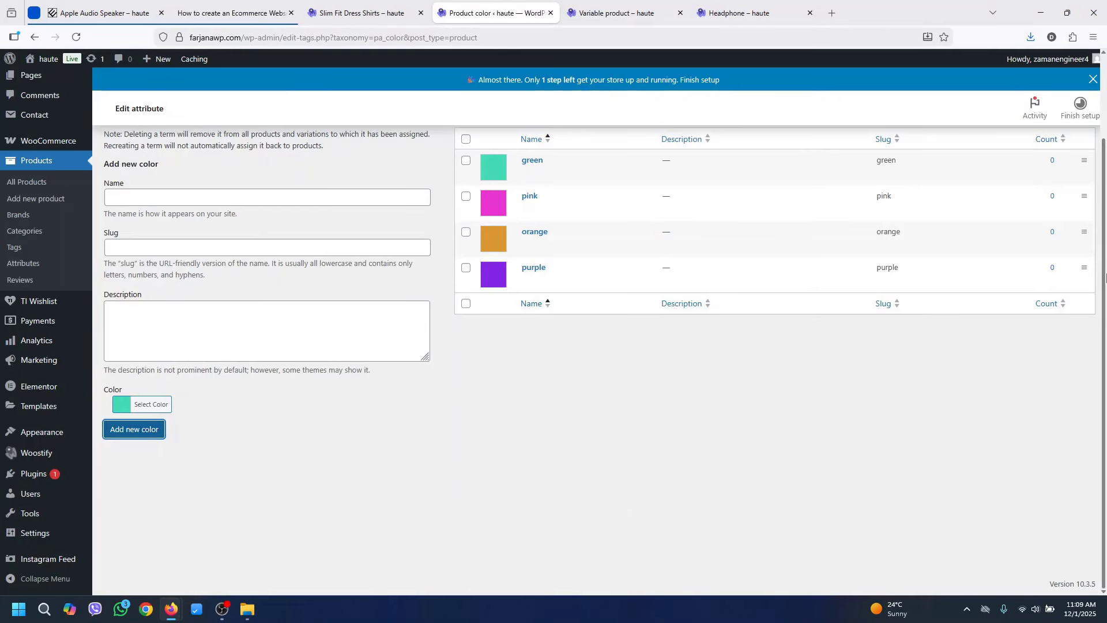
left_click_drag(1106, 268, 1106, 183)
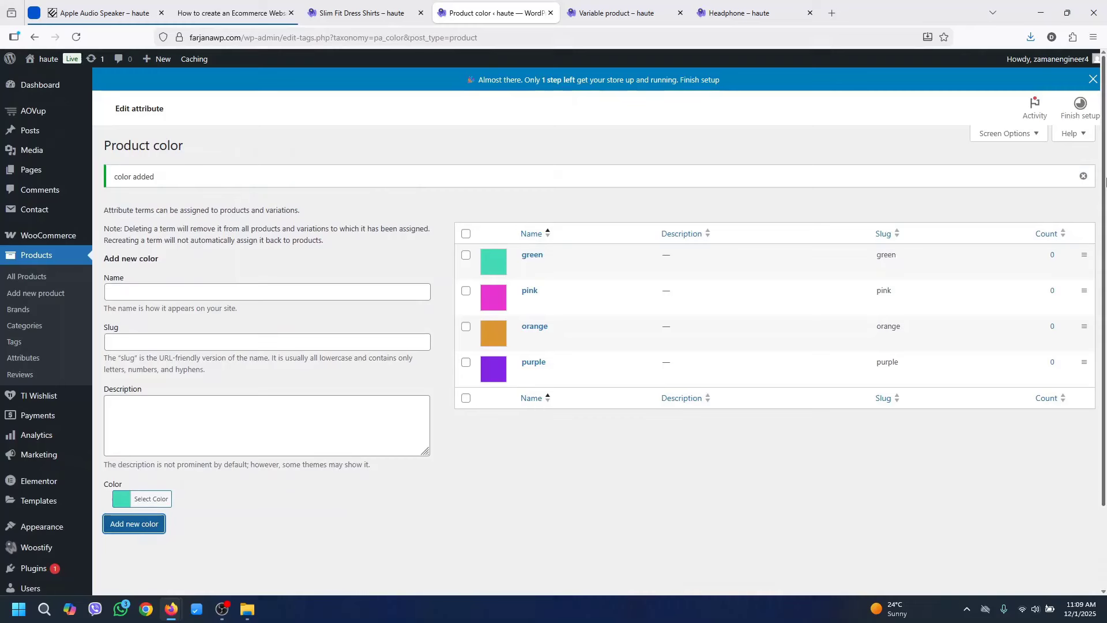
Add the existing color attribute with all its terms to the Variable product, save the attributes and open its variations
left_click(37, 277)
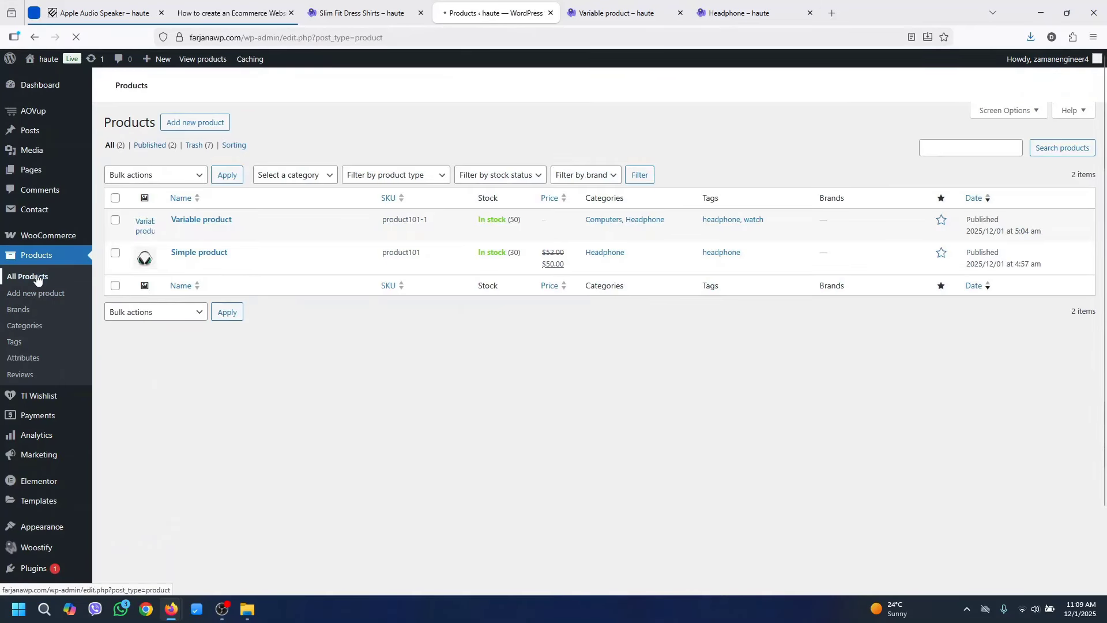
left_click(210, 232)
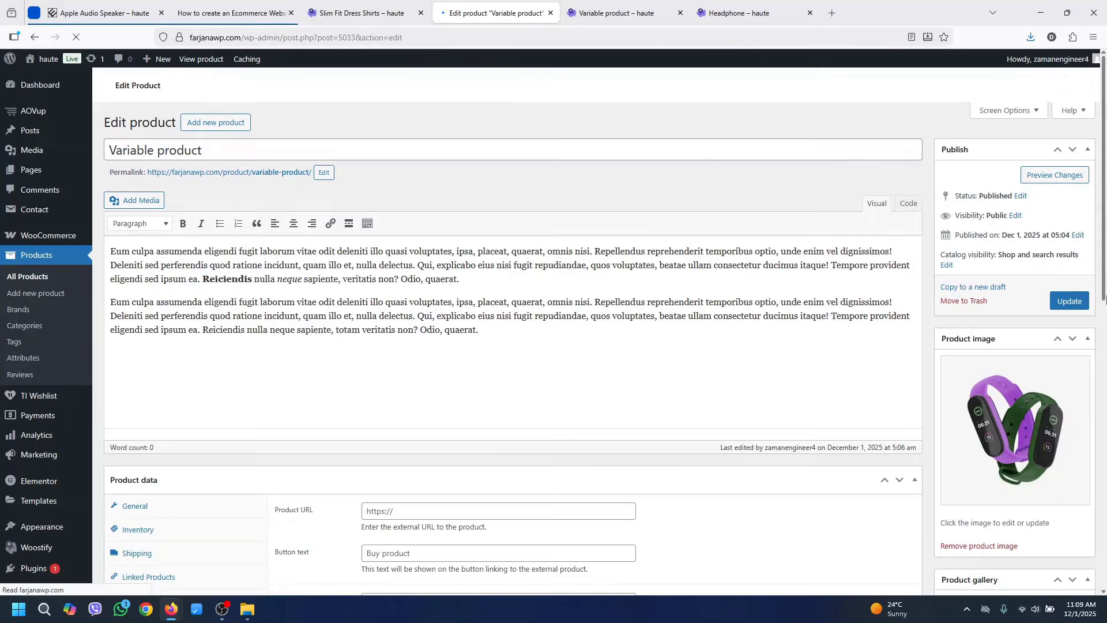
scroll(1105, 394, "down", 5)
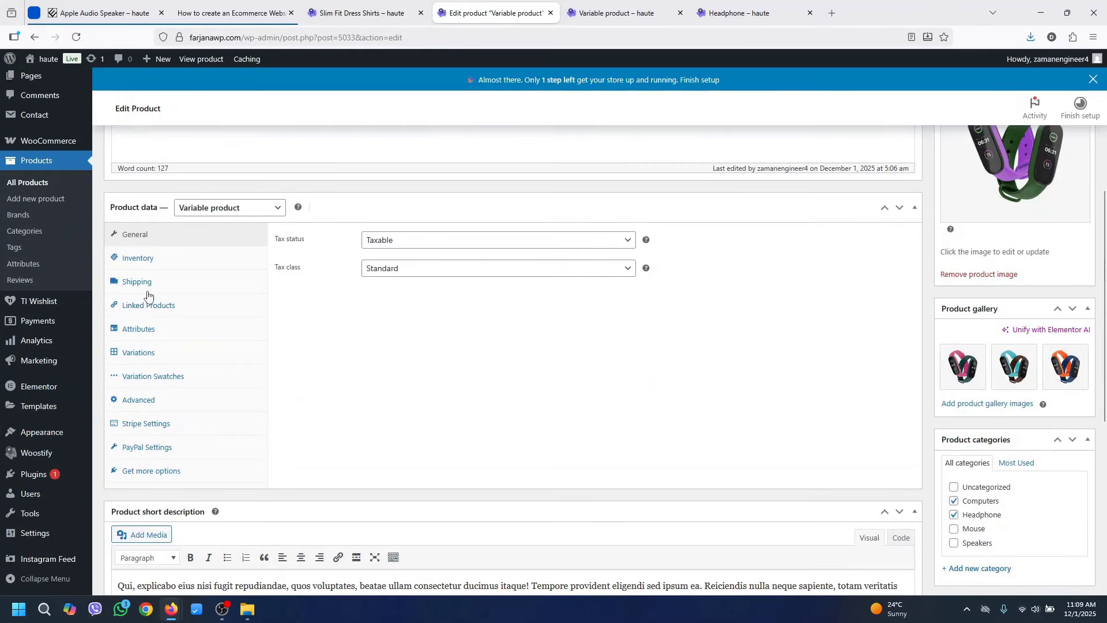
left_click(161, 357)
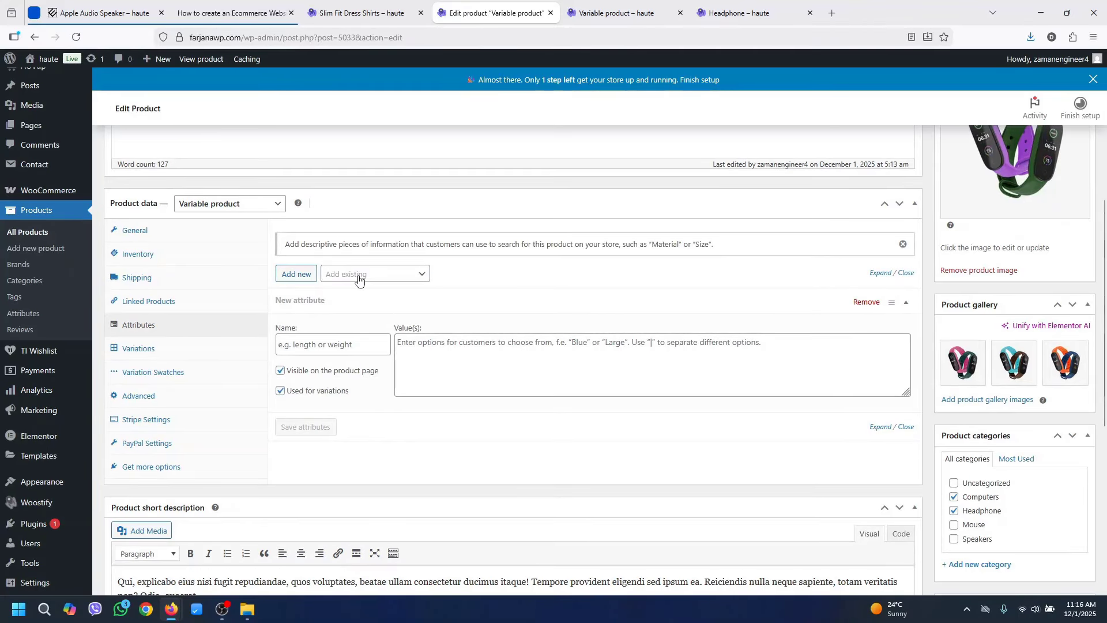
left_click(364, 280)
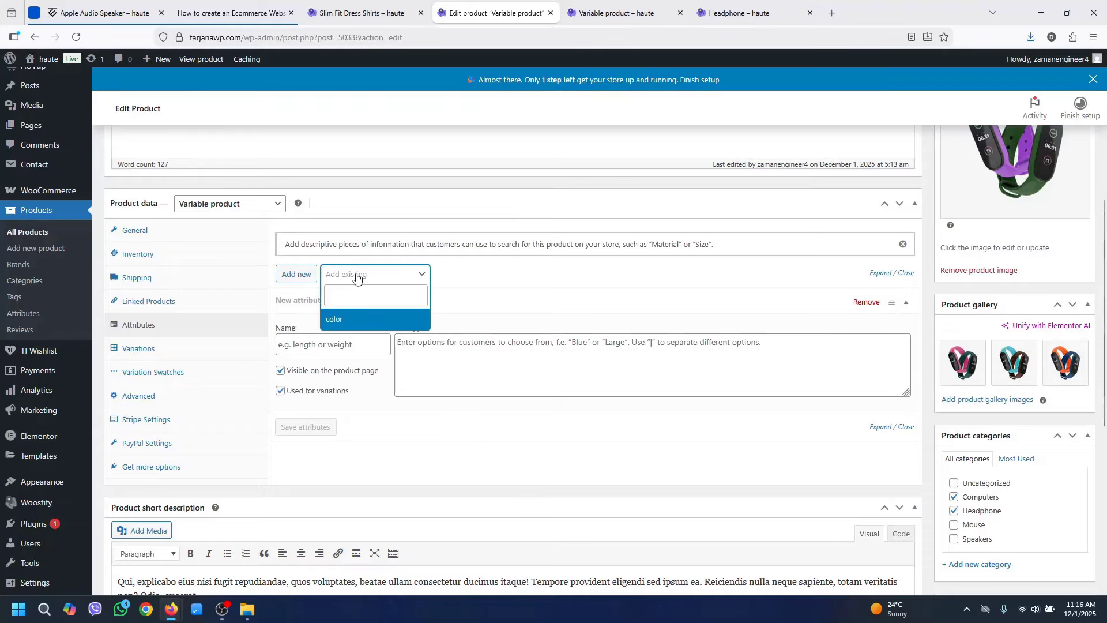
left_click(364, 320)
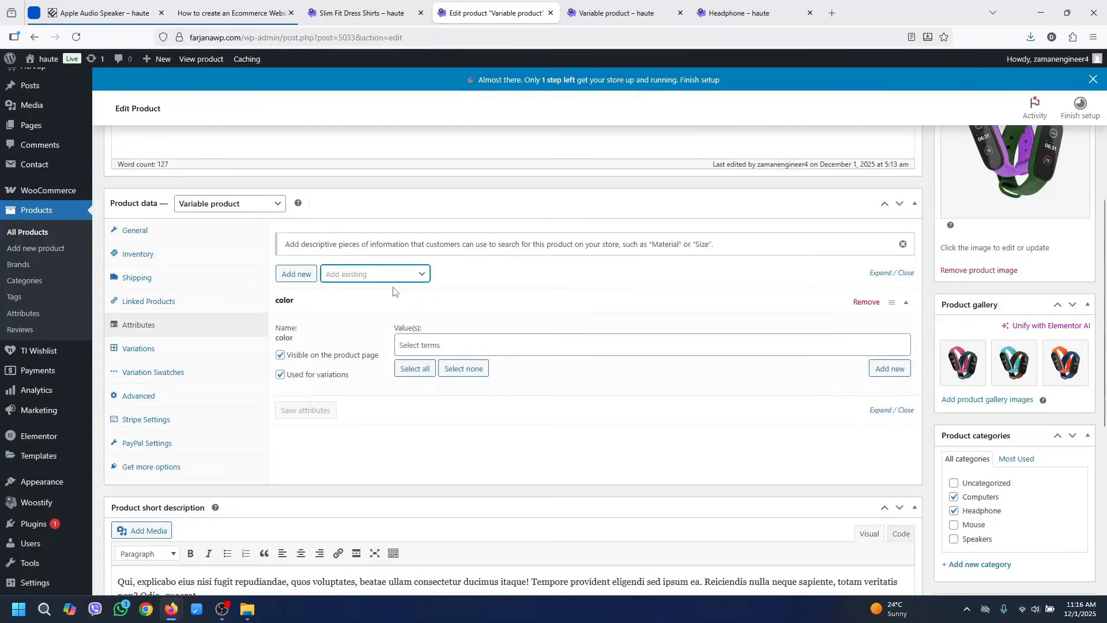
left_click(420, 372)
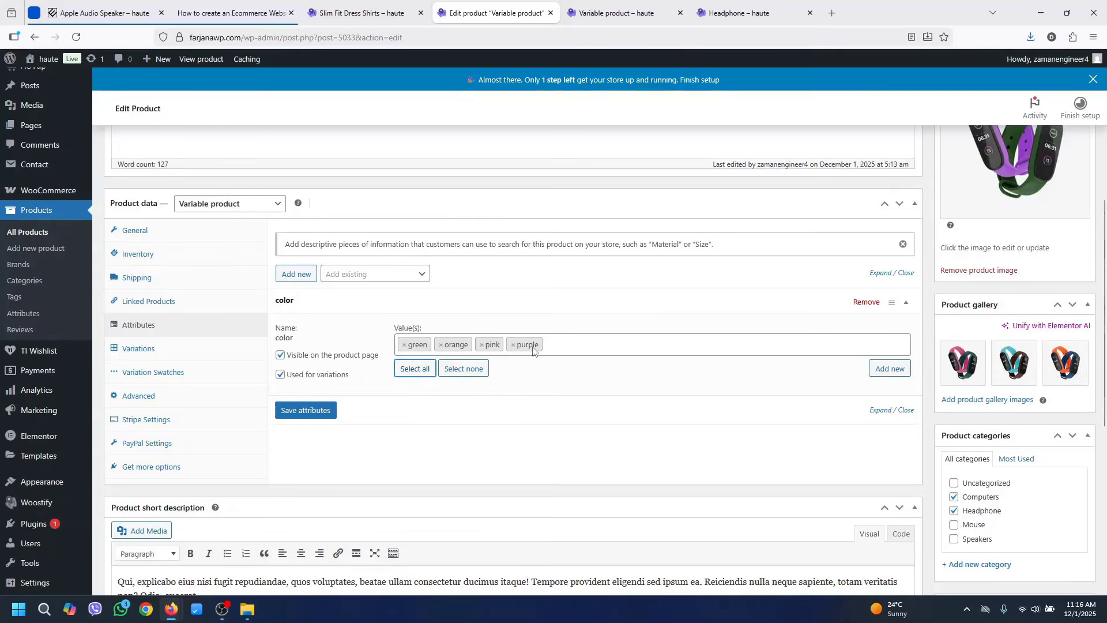
left_click(326, 410)
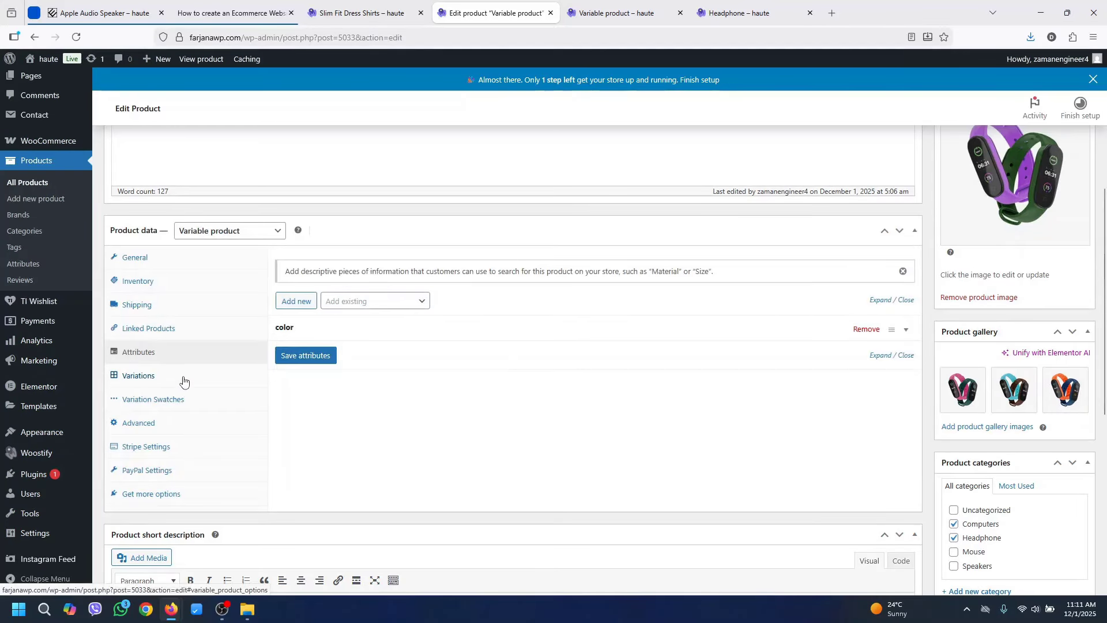
left_click(183, 376)
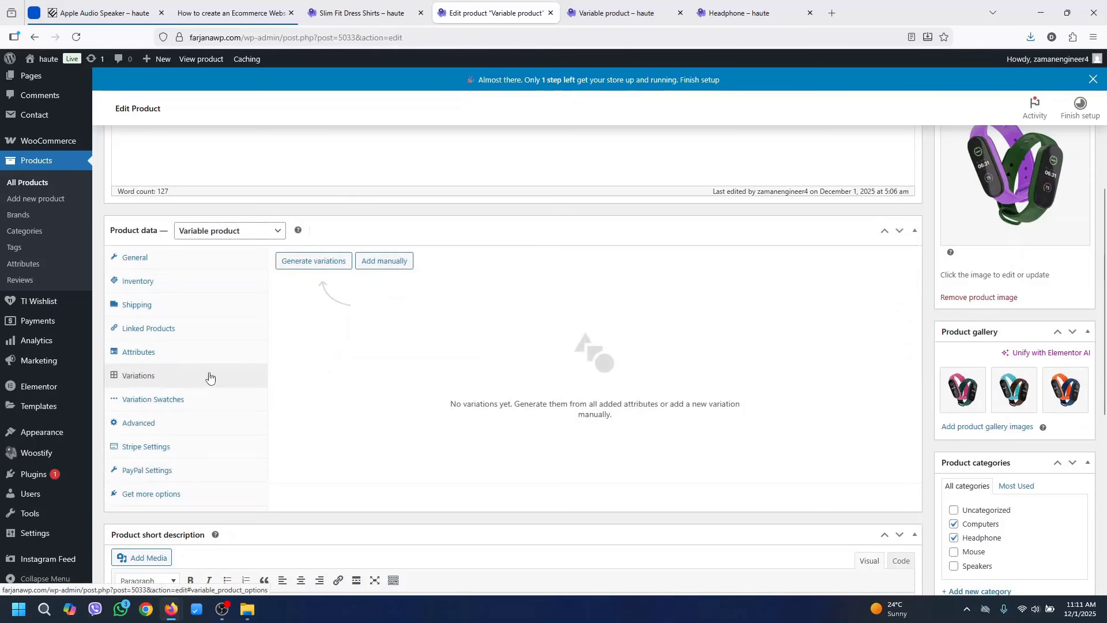
Generate all variations from the product's color attribute and set the purple variation's regular price to 20
left_click(331, 266)
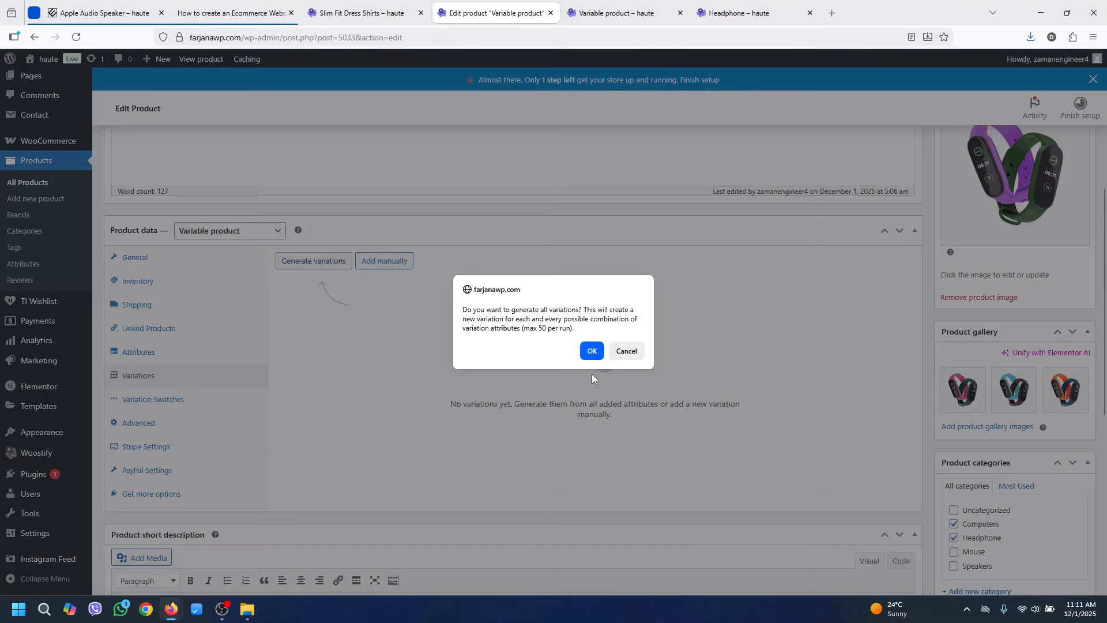
left_click(591, 351)
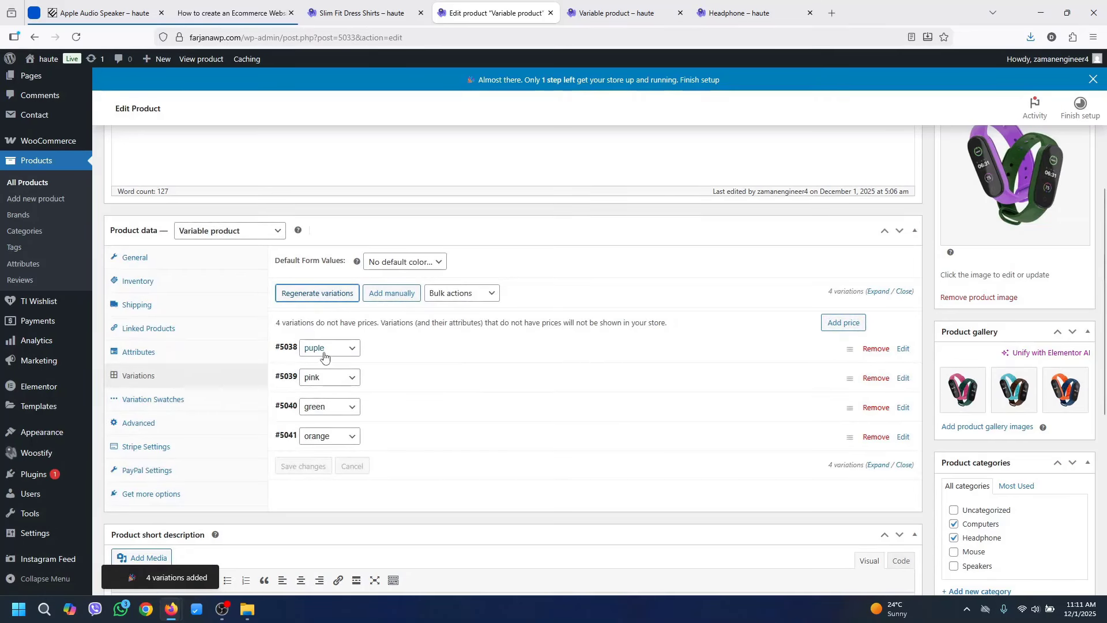
left_click(383, 353)
scroll(327, 348, "down", 3)
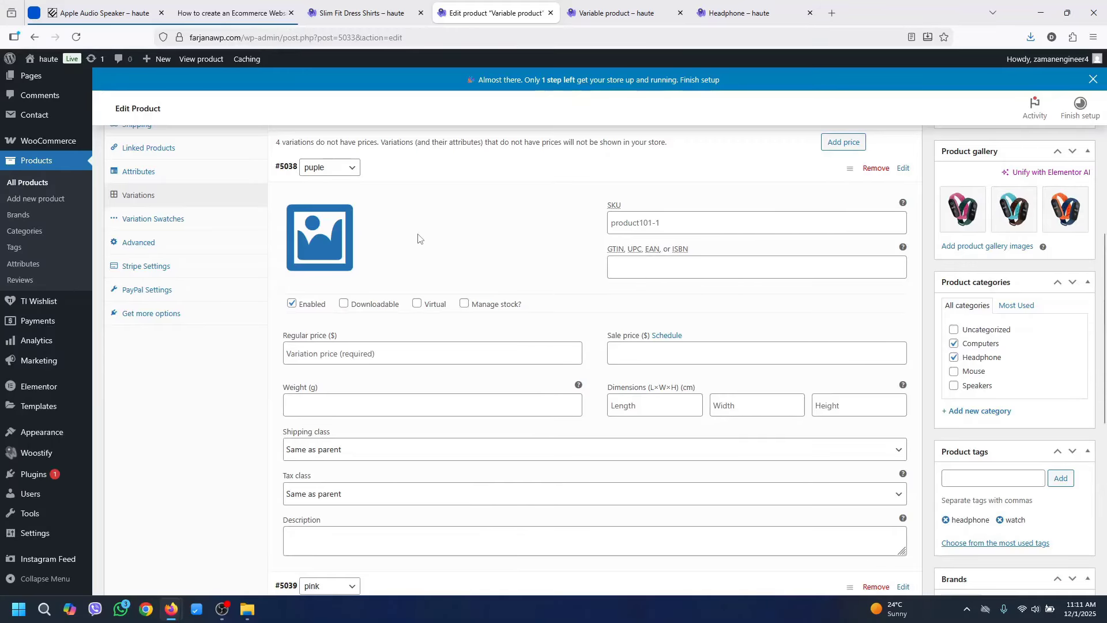
scroll(282, 411, "up", 1)
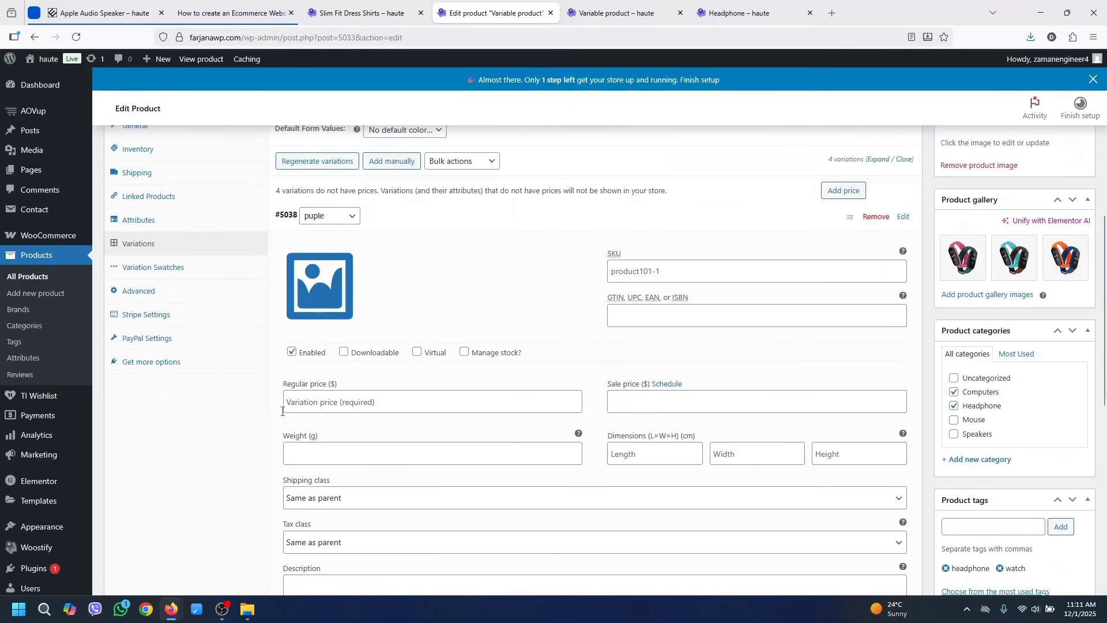
left_click(357, 408)
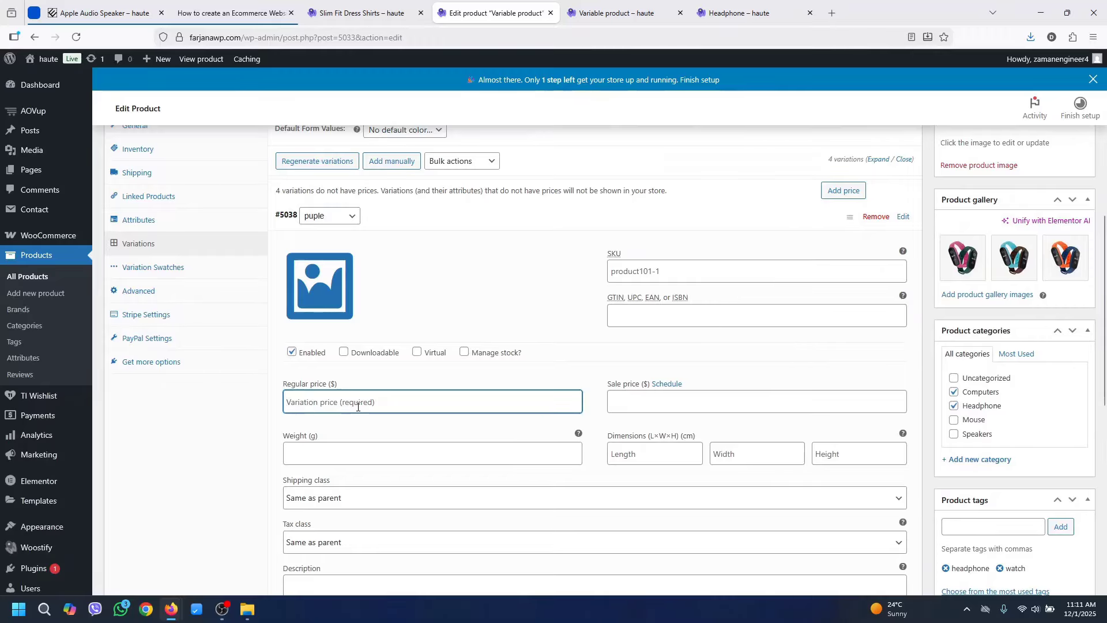
mouse_move(1104, 375)
left_mouse_down()
mouse_move(1104, 340)
mouse_move(1104, 397)
mouse_move(1104, 375)
left_mouse_up()
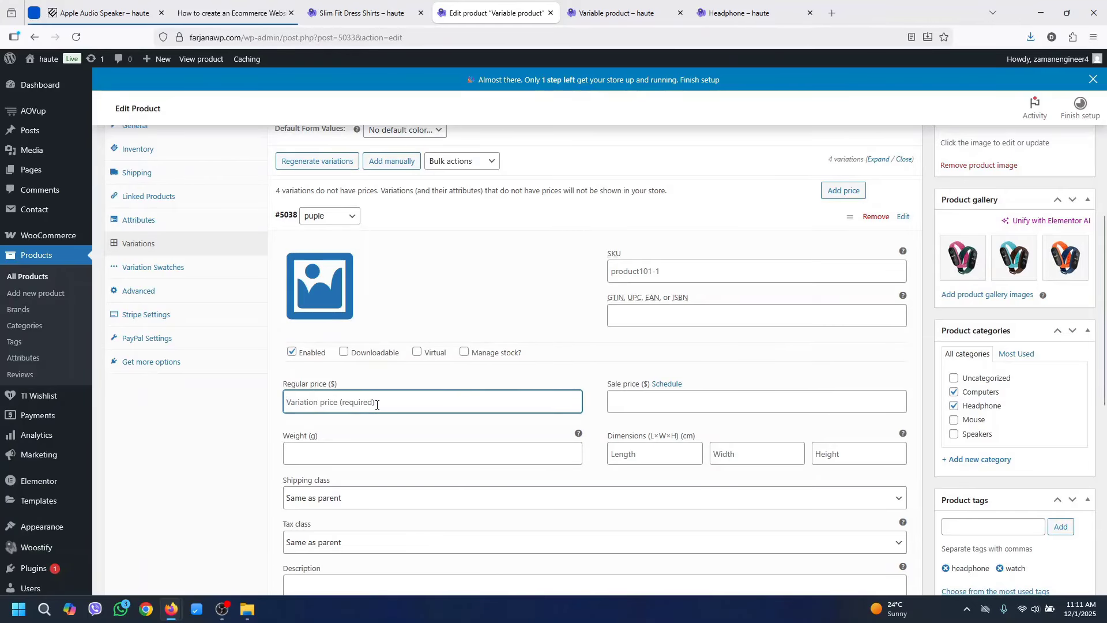
type("2")
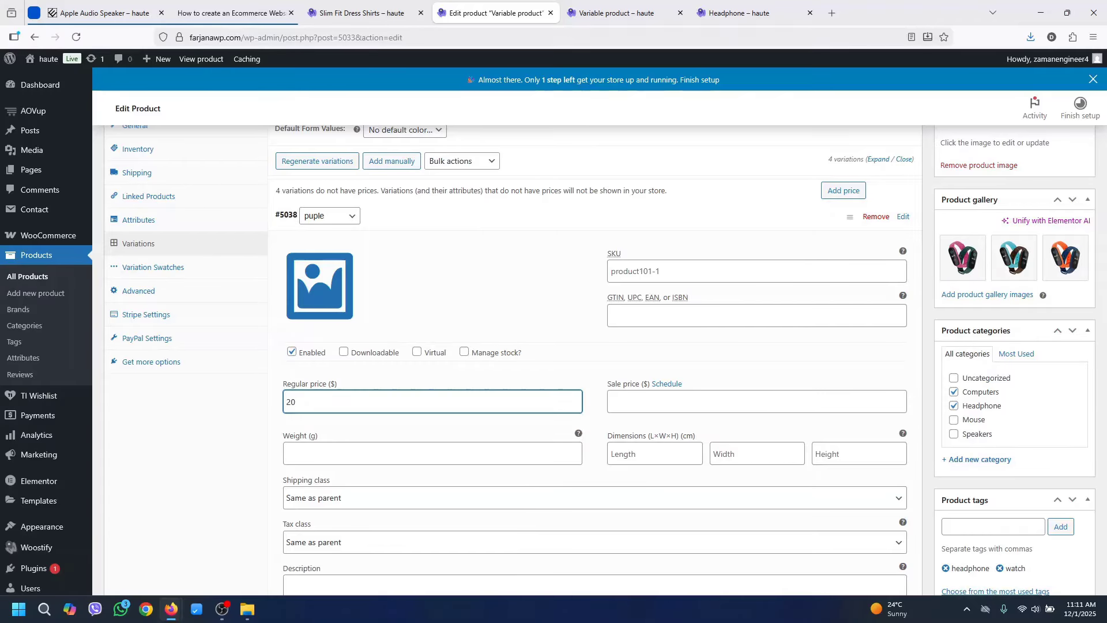
type("0")
Assign the purple and dark green band image from the media library to the purple variation
left_click(319, 287)
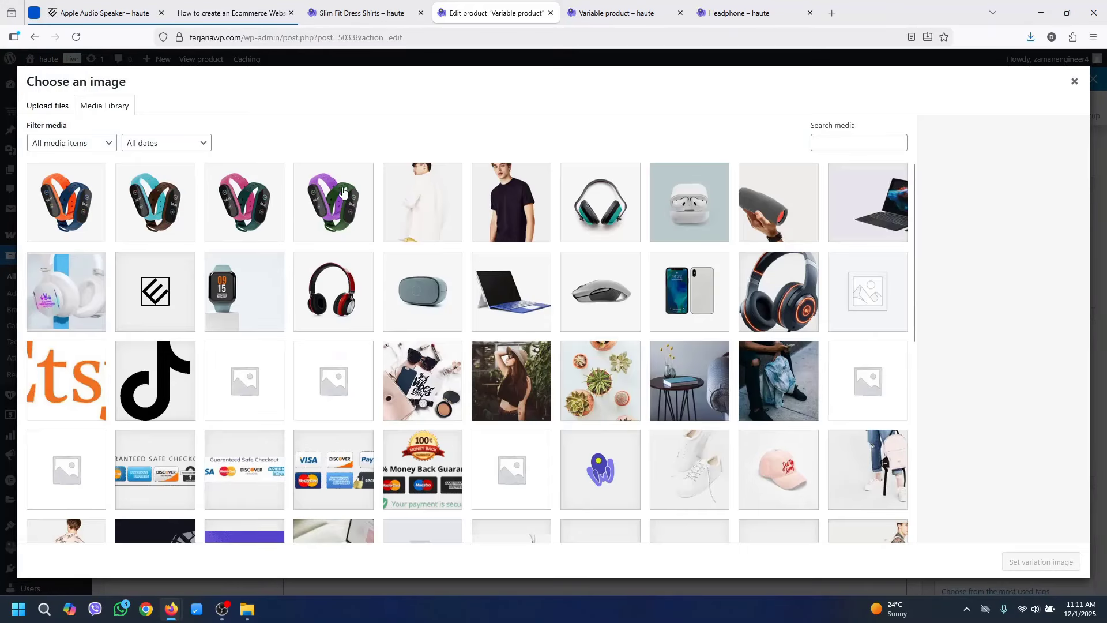
left_click(343, 191)
left_click(1041, 562)
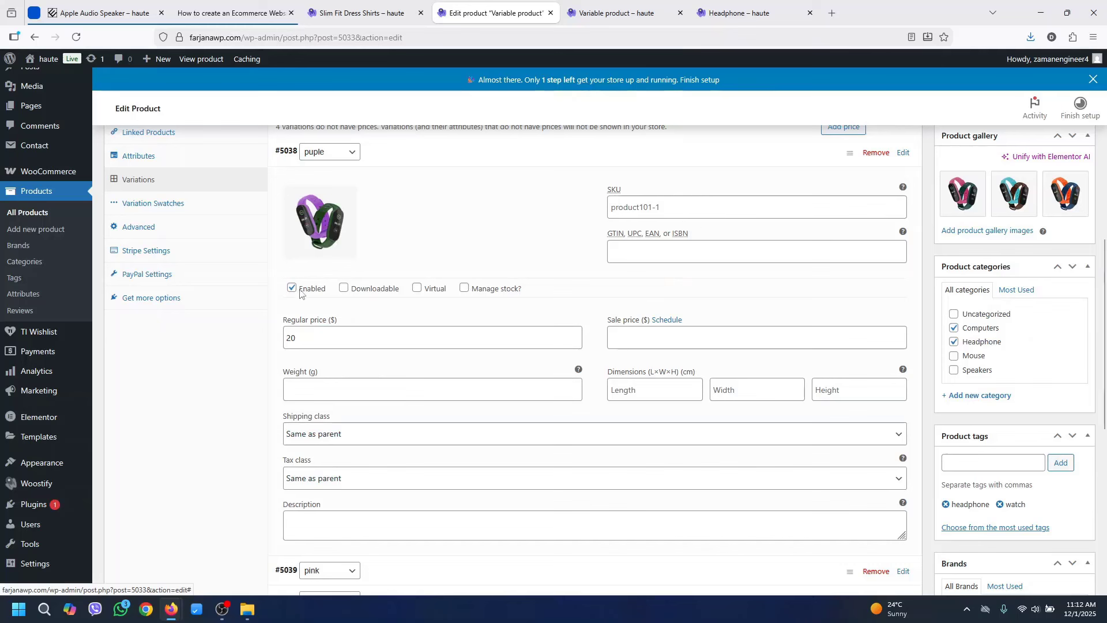
left_click(443, 162)
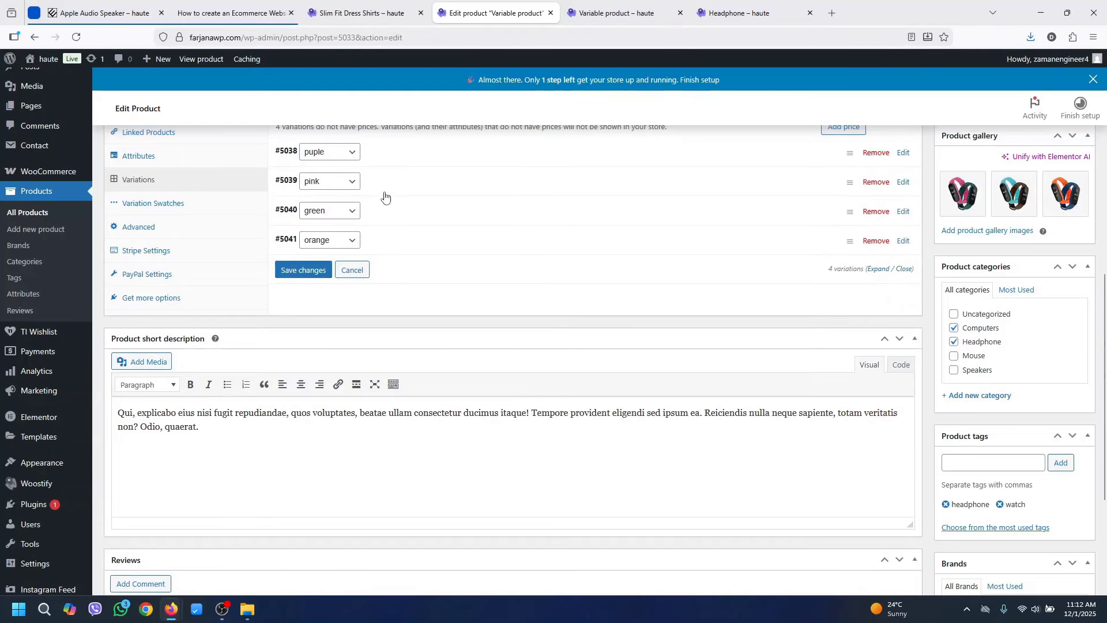
Give the pink variation the pink band image and a regular price of 22
left_click(390, 184)
left_click(320, 251)
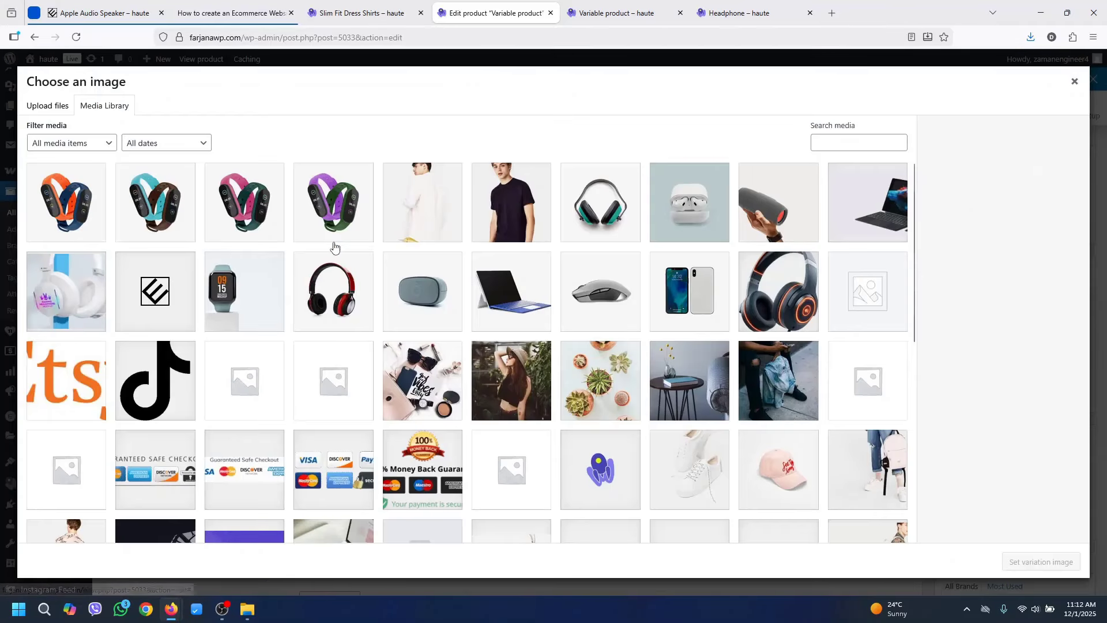
left_click(249, 202)
left_click(1016, 562)
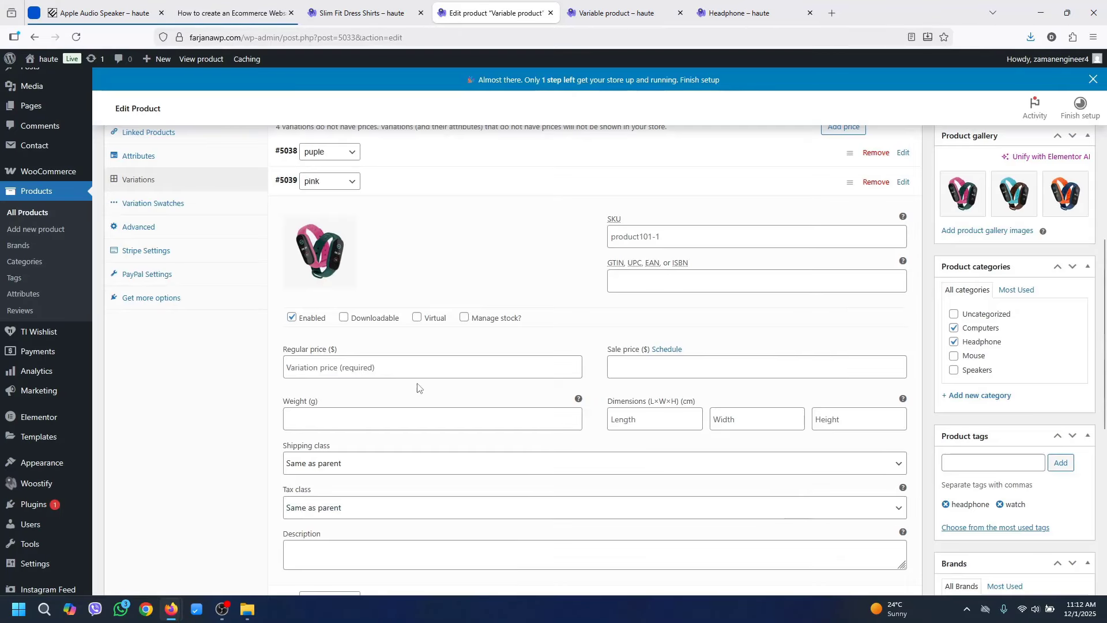
left_click(428, 367)
type("22")
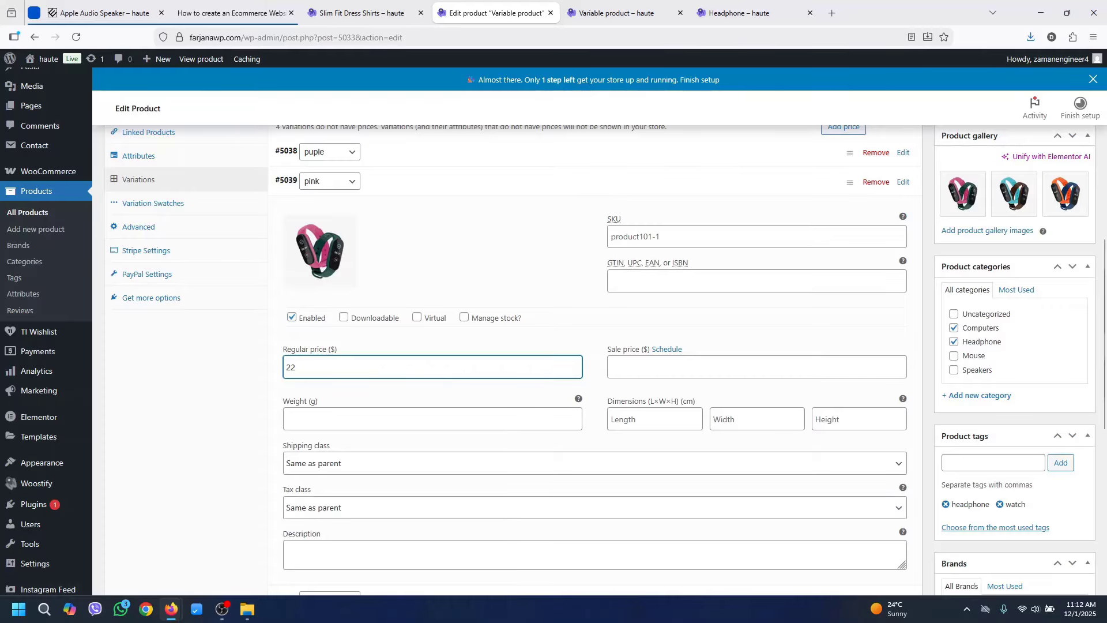
left_click(435, 191)
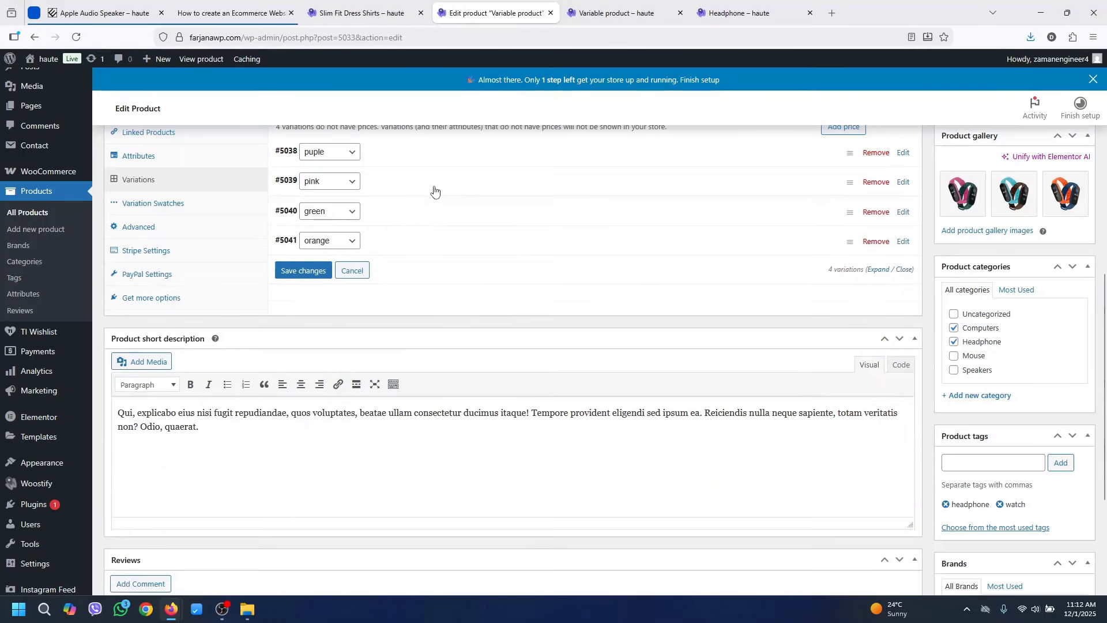
Give the green variation the turquoise and brown band image and a regular price of 21
left_click(375, 217)
left_click(320, 275)
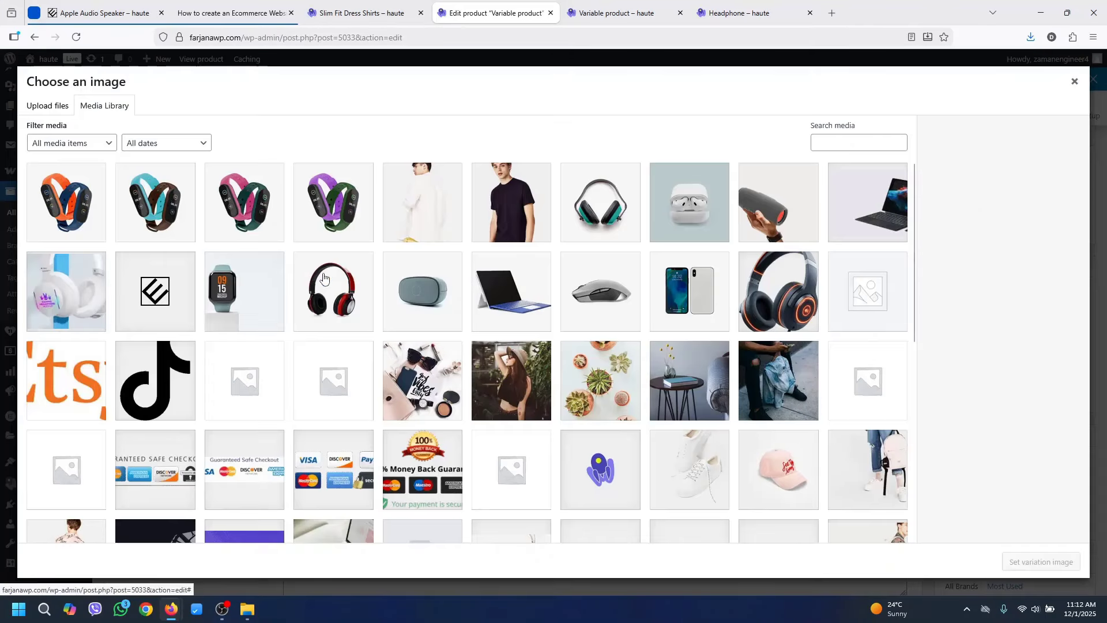
left_click(128, 220)
left_click(1035, 562)
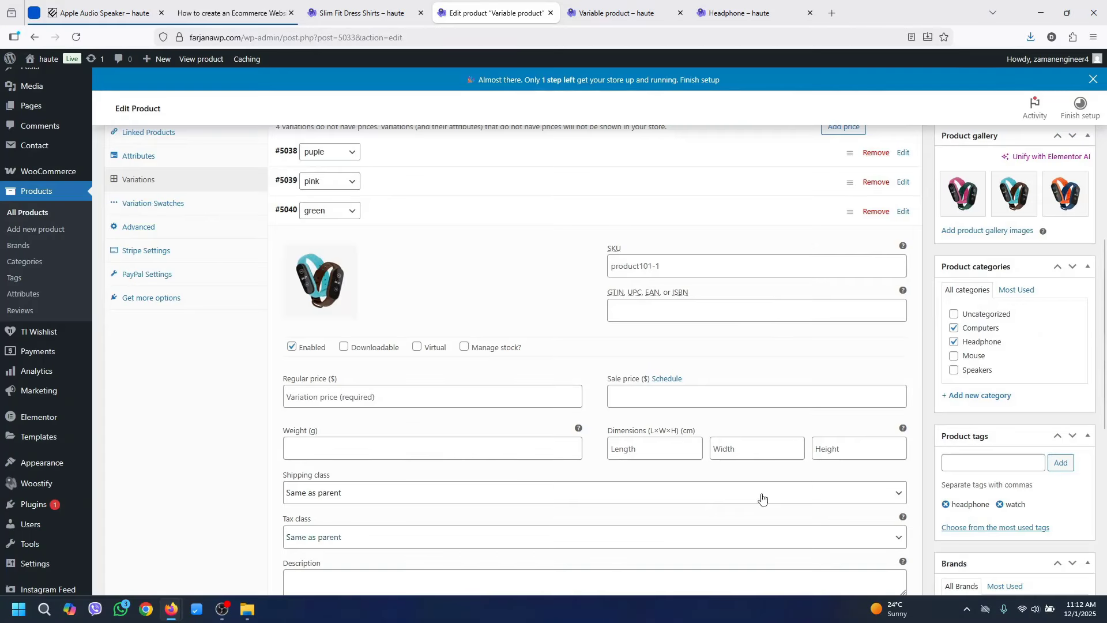
left_click(373, 397)
type("21")
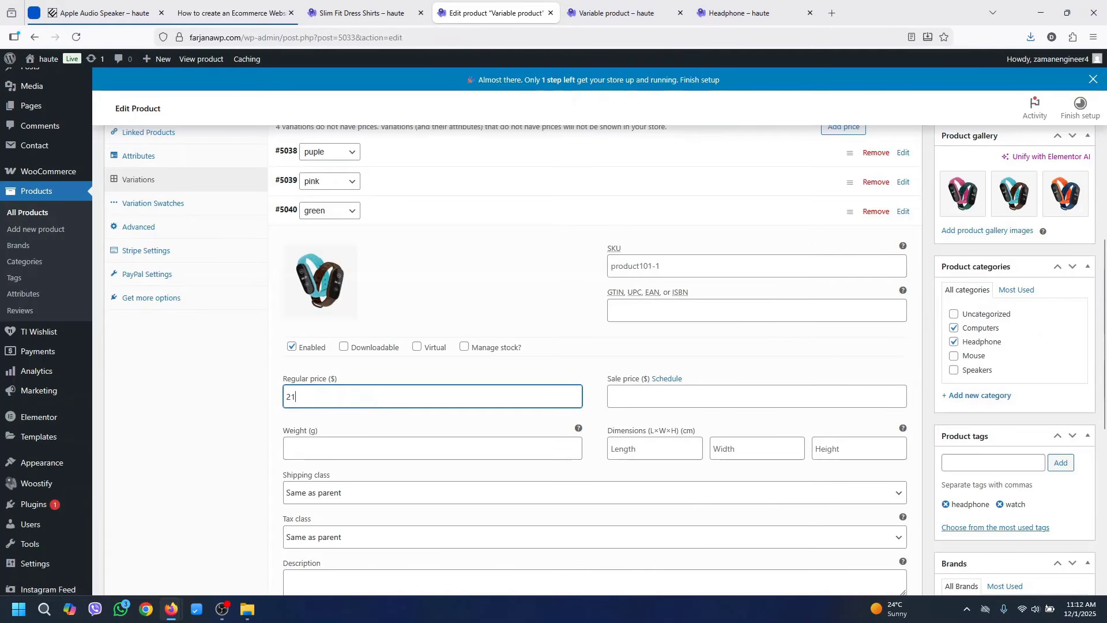
left_click(424, 223)
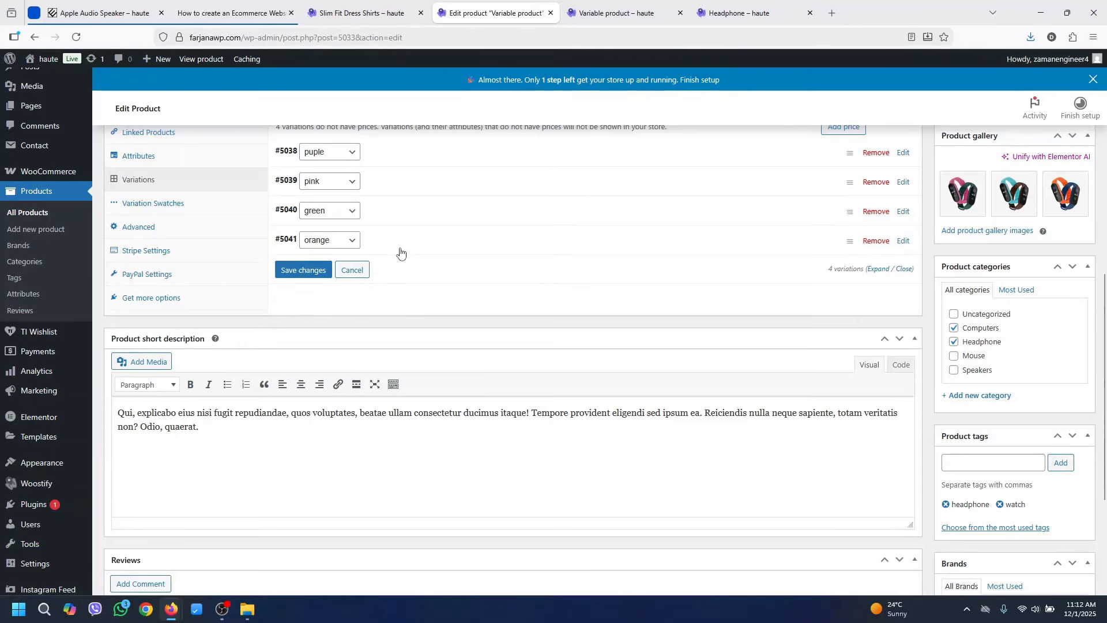
Give the orange variation the orange and blue band image and a regular price of 22
left_click(393, 252)
left_click(320, 314)
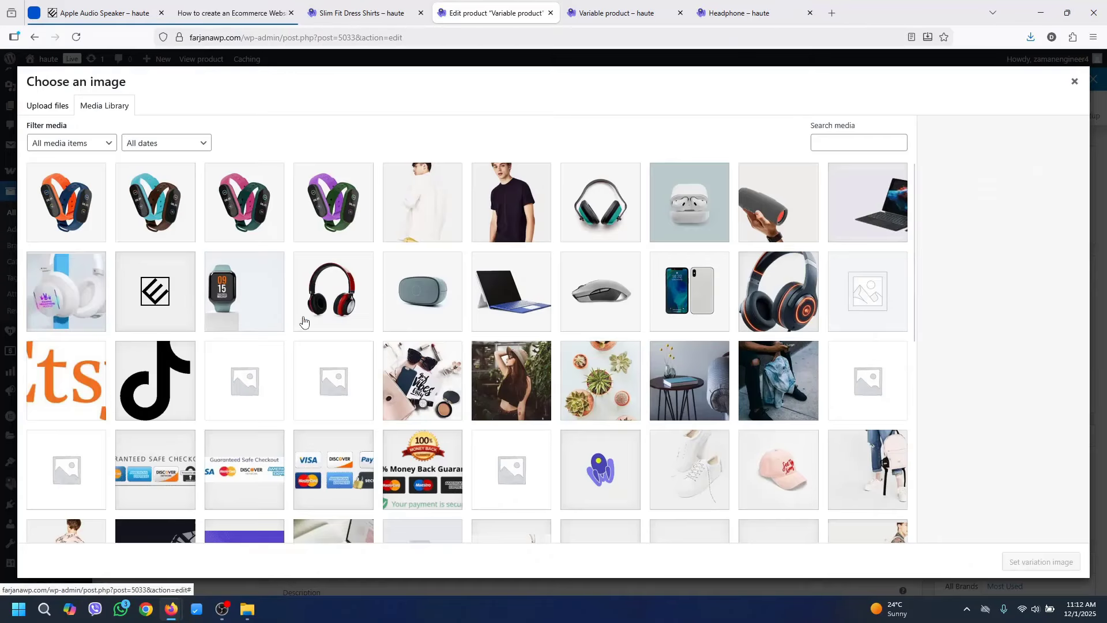
left_click(95, 215)
left_click(1040, 563)
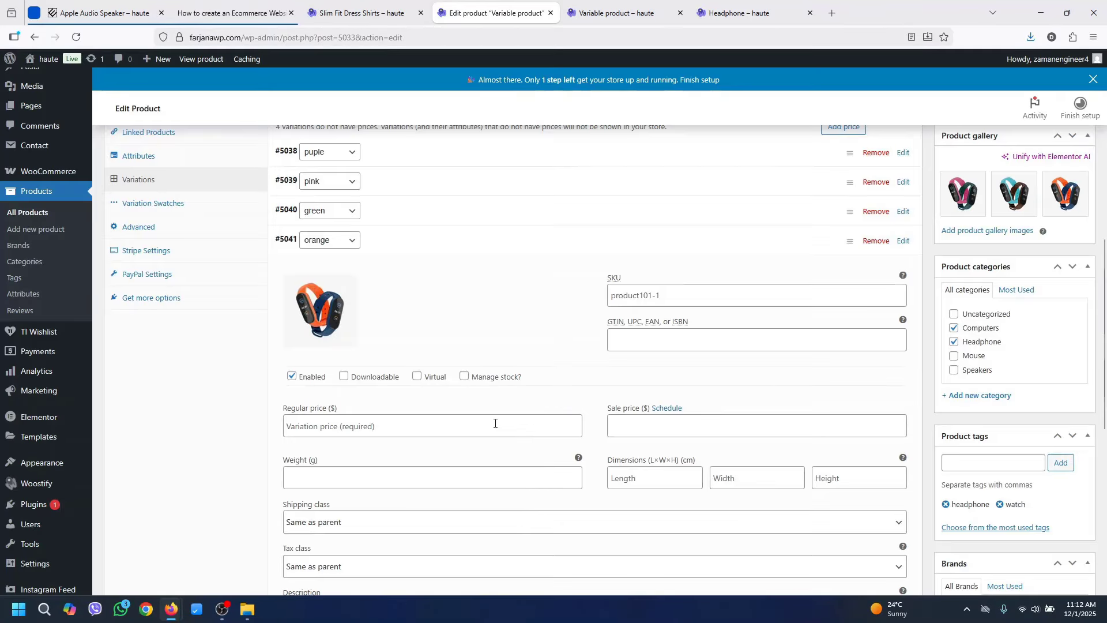
left_click(416, 429)
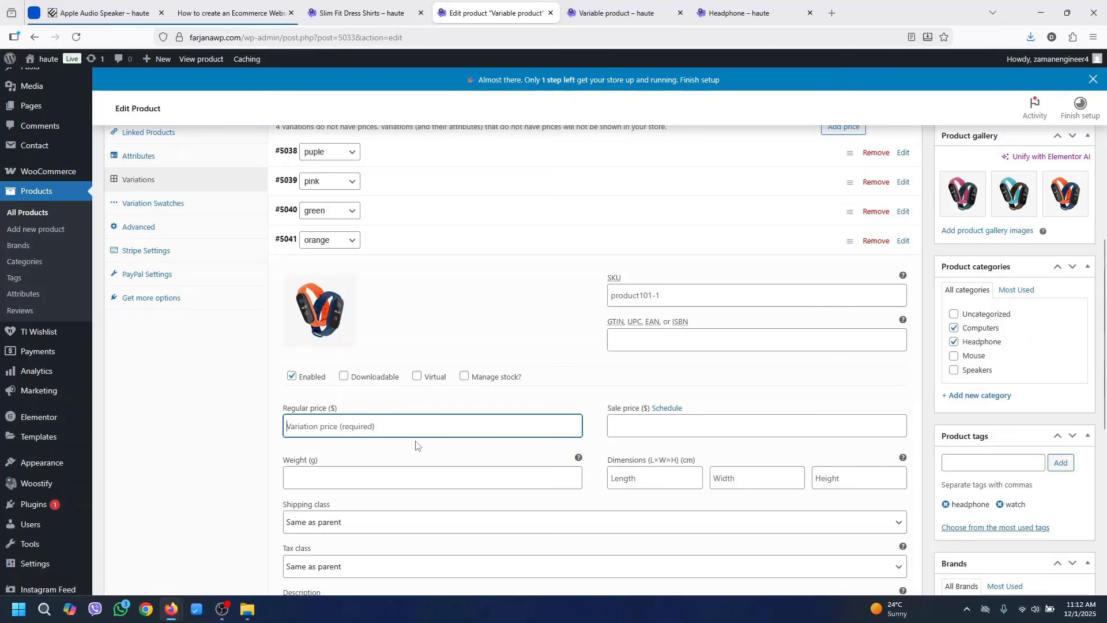
type("22")
Save the variation changes and update the Variable product
scroll(346, 404, "down", 5)
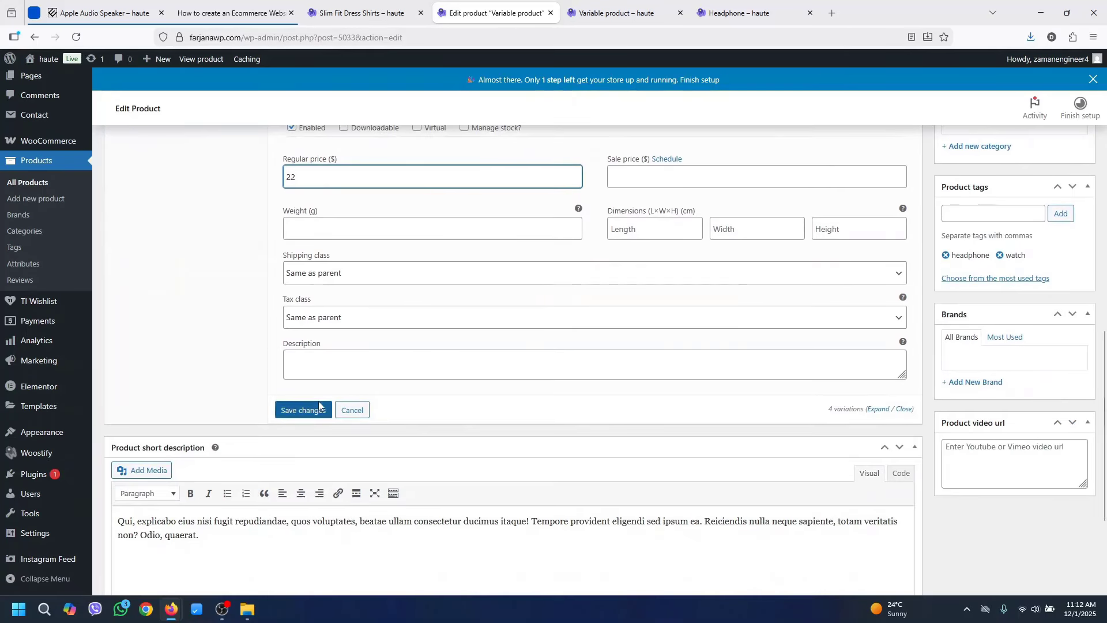
left_click(301, 410)
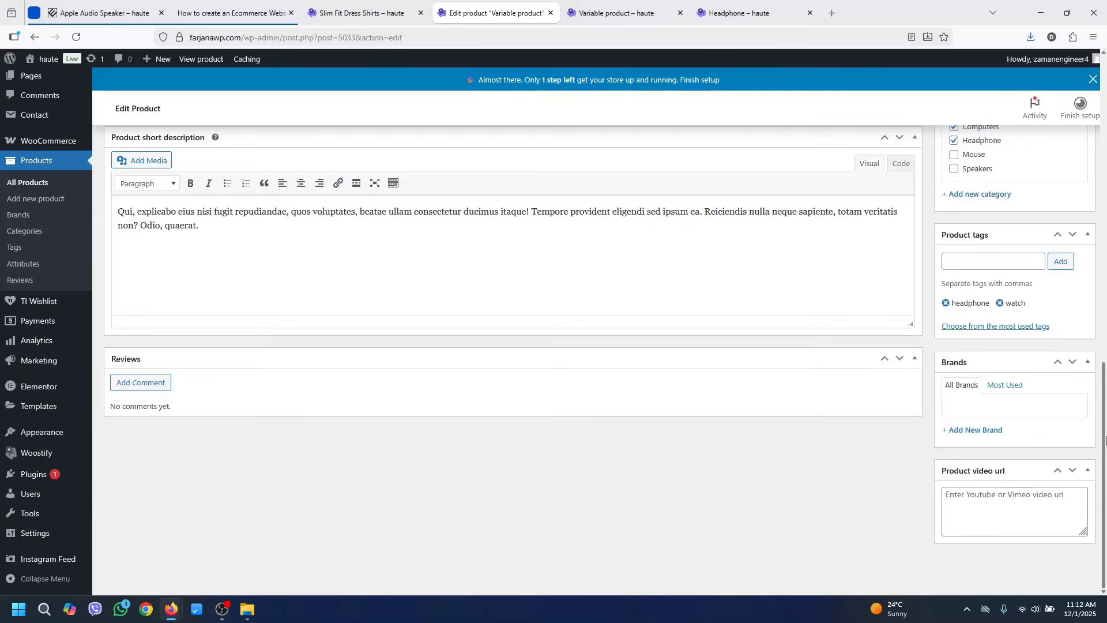
scroll(672, 434, "up", 10)
left_click(1071, 325)
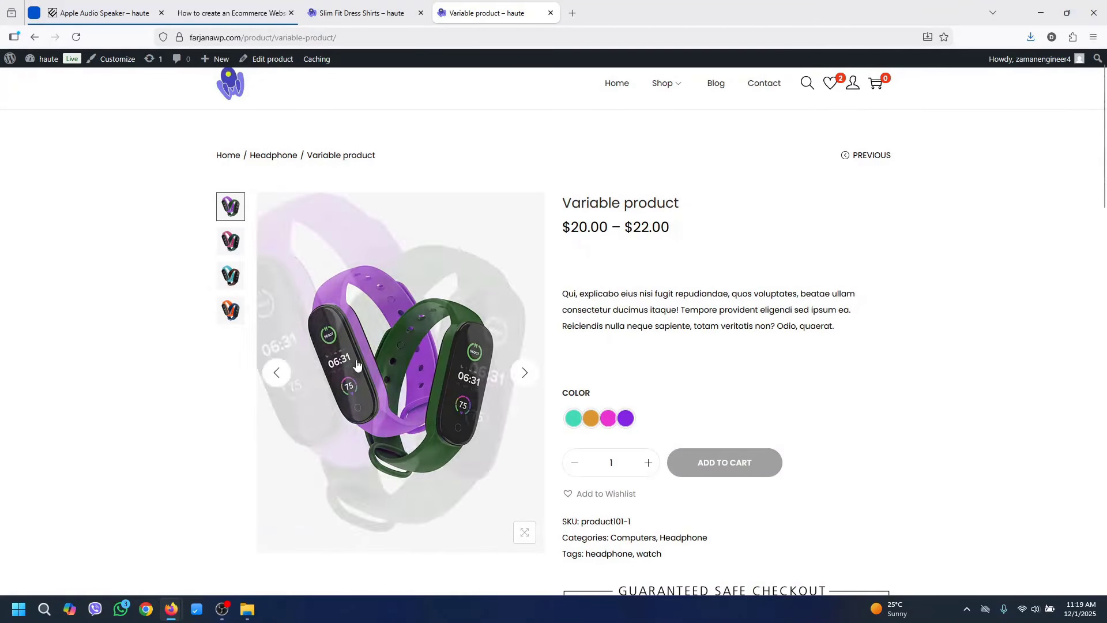
Check the image and price of the green, orange, pink and purple swatches on the product page, then clear the selection
left_click(574, 421)
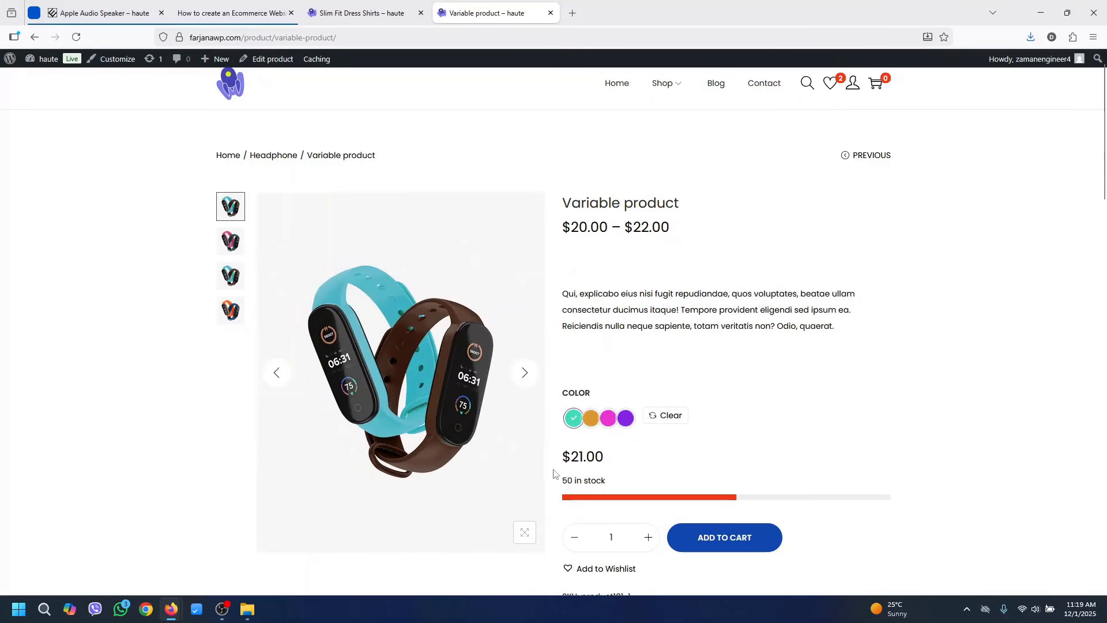
left_click(594, 424)
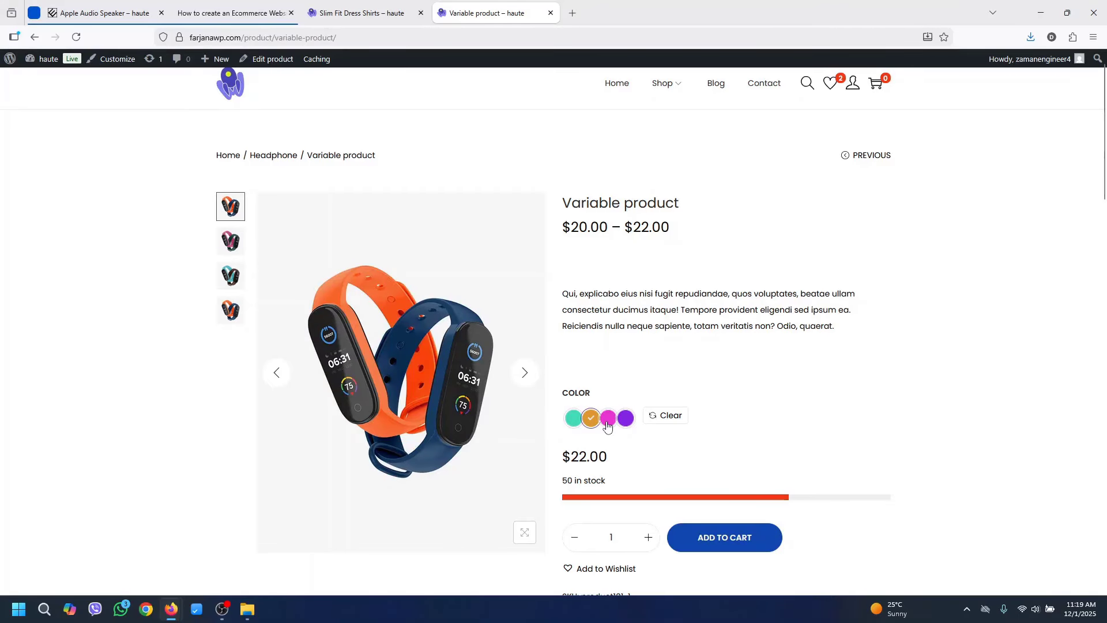
left_click(607, 424)
left_click(625, 419)
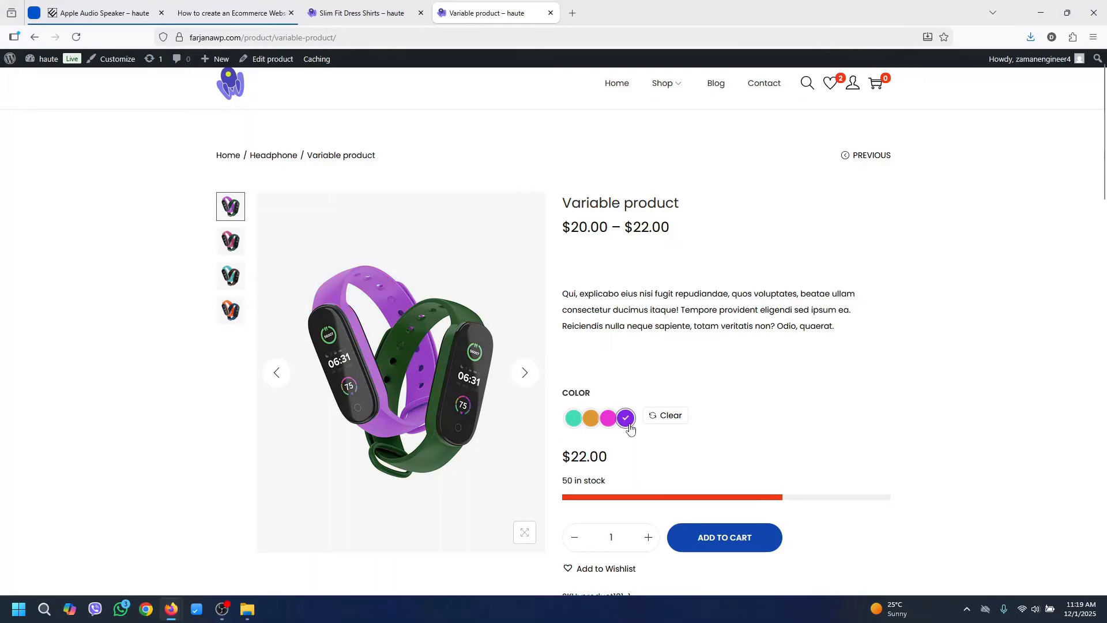
left_click(666, 416)
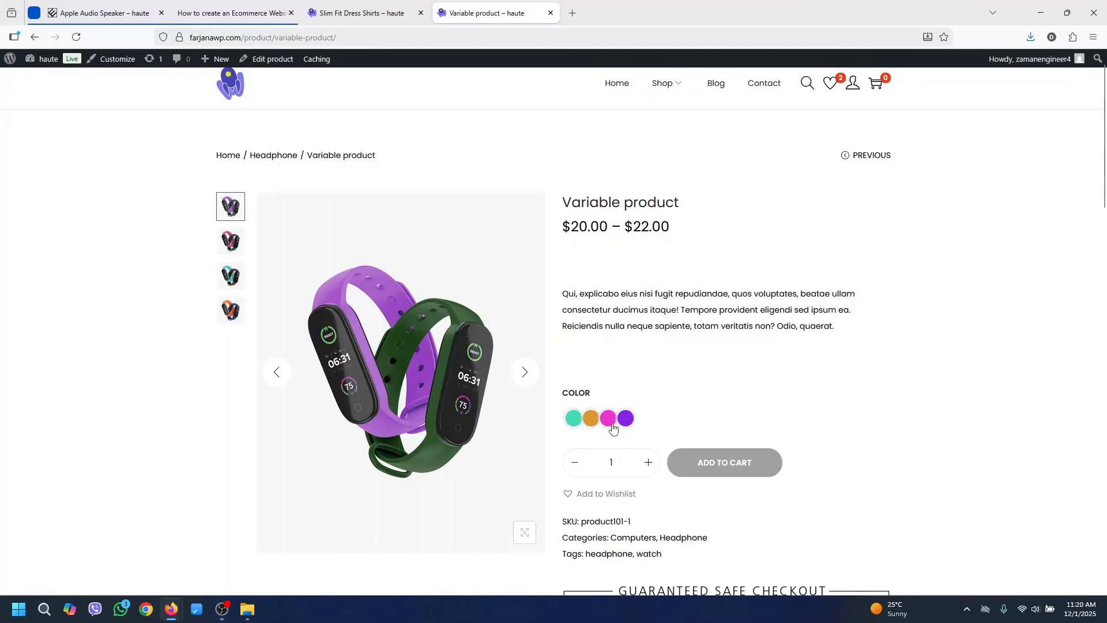
left_click(361, 13)
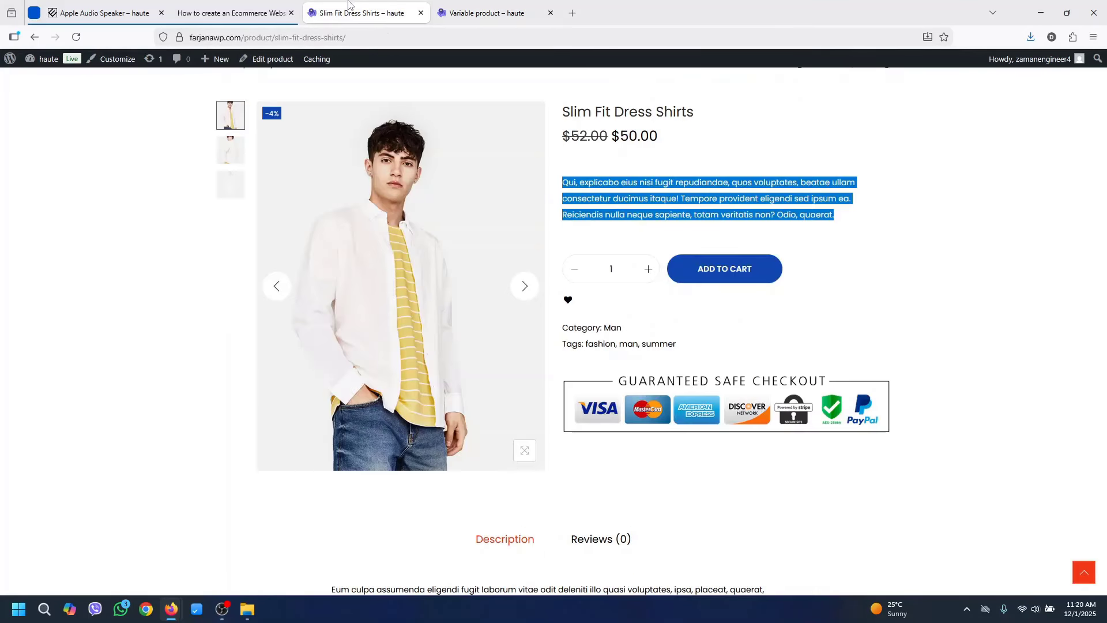
left_click(481, 13)
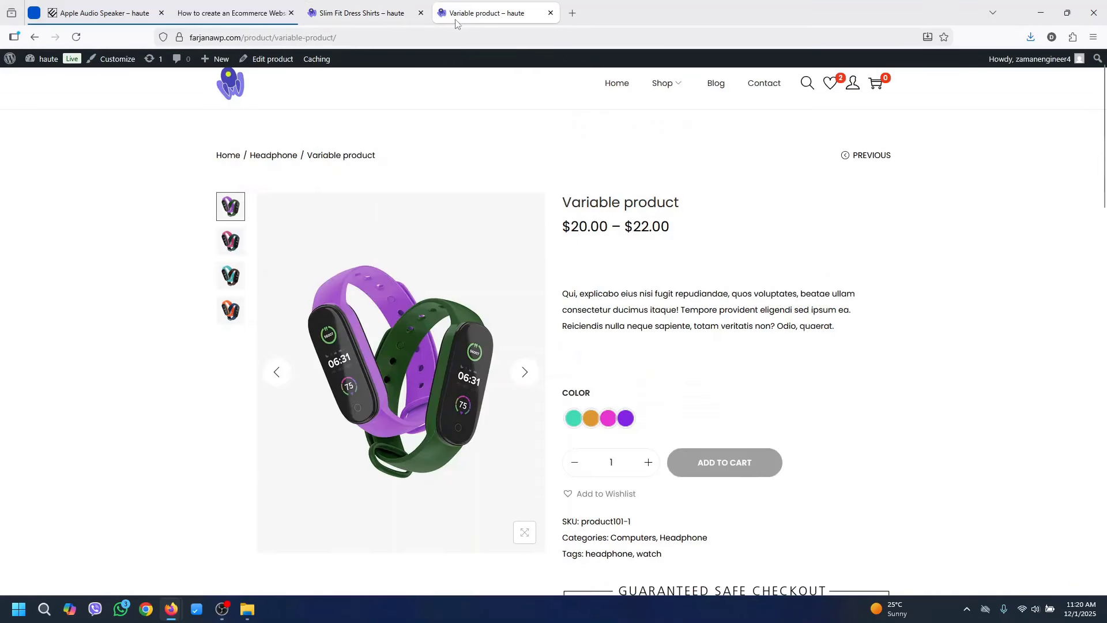
Reopen the Variable product for editing, set its default color to orange, save the variations and update the product
middle_click(264, 64)
key("ctrl+Tab")
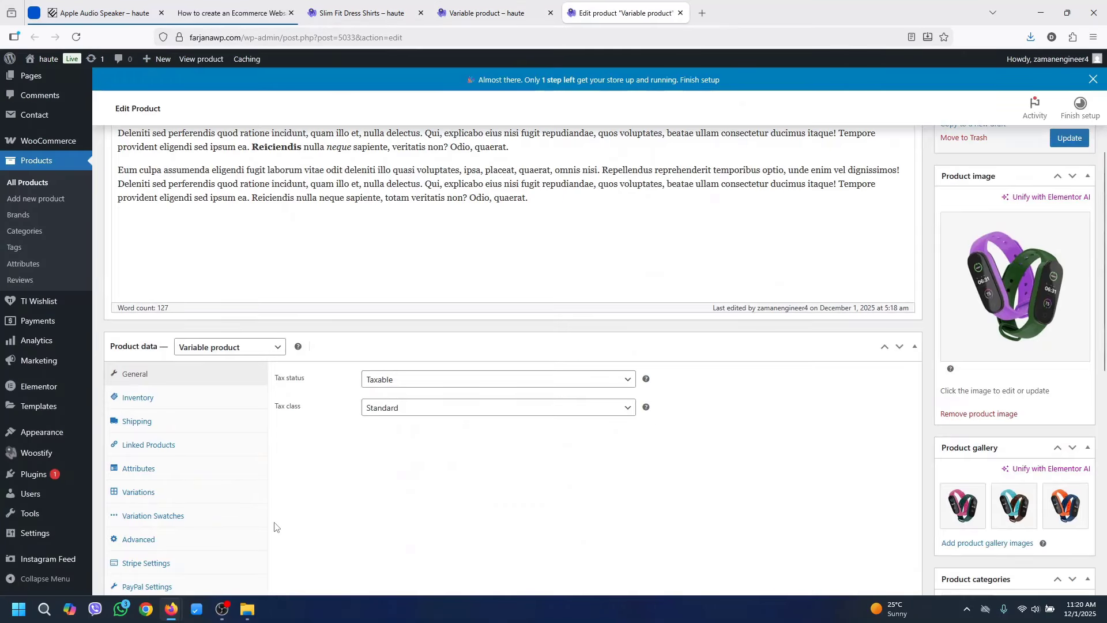
left_click(174, 494)
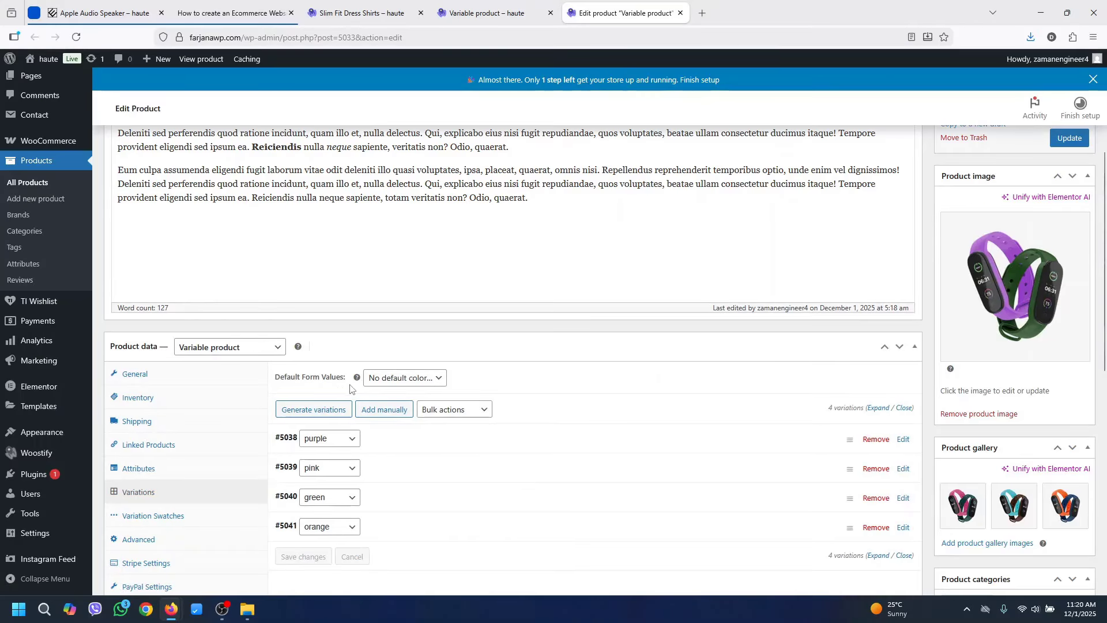
left_click(393, 379)
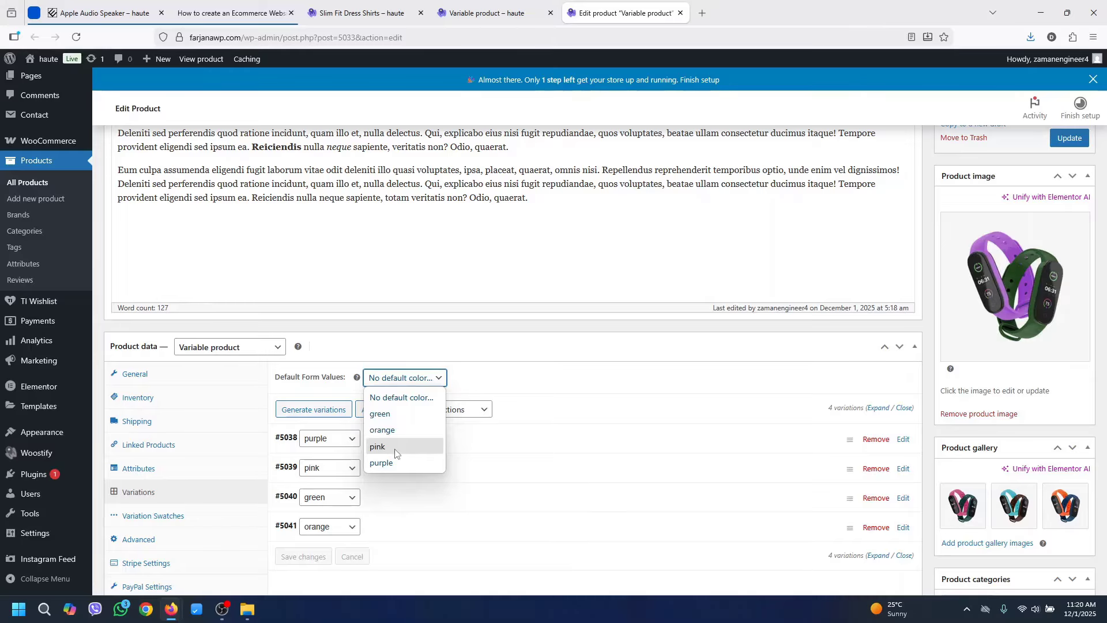
left_click(395, 430)
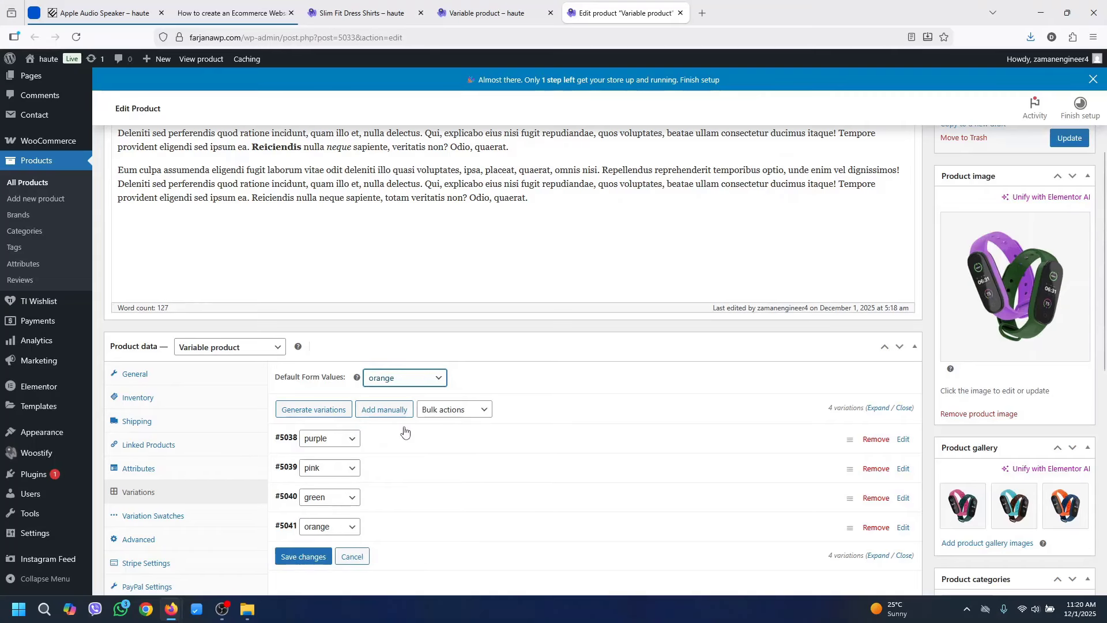
left_click(304, 556)
left_click(1070, 138)
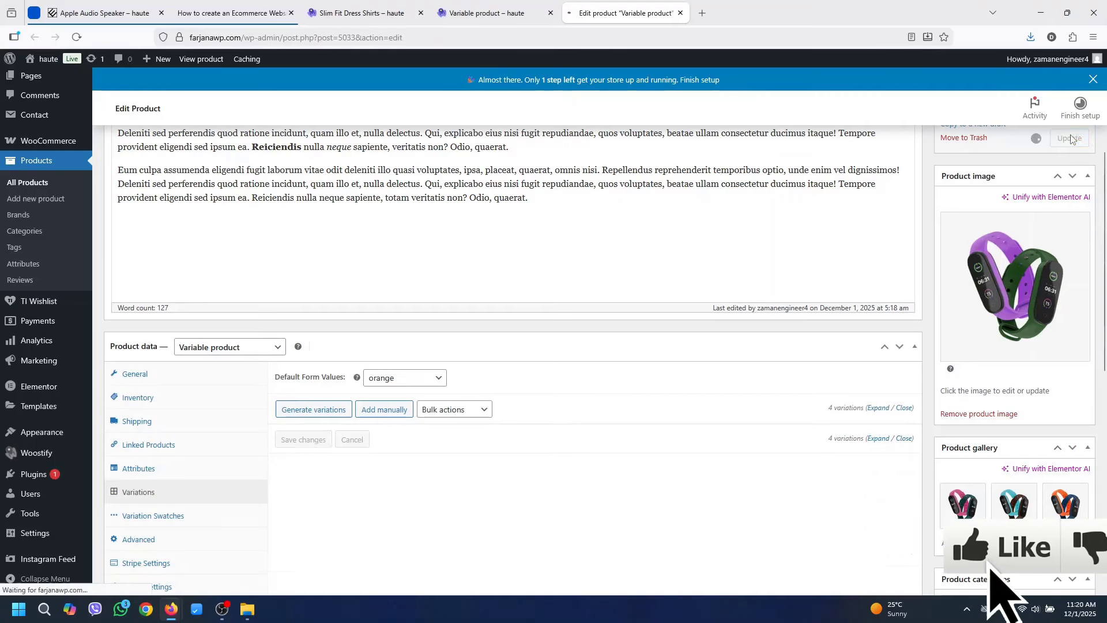
Reload the Variable product page and check the preselected color swatch with its image and price
left_click(487, 13)
left_click(76, 37)
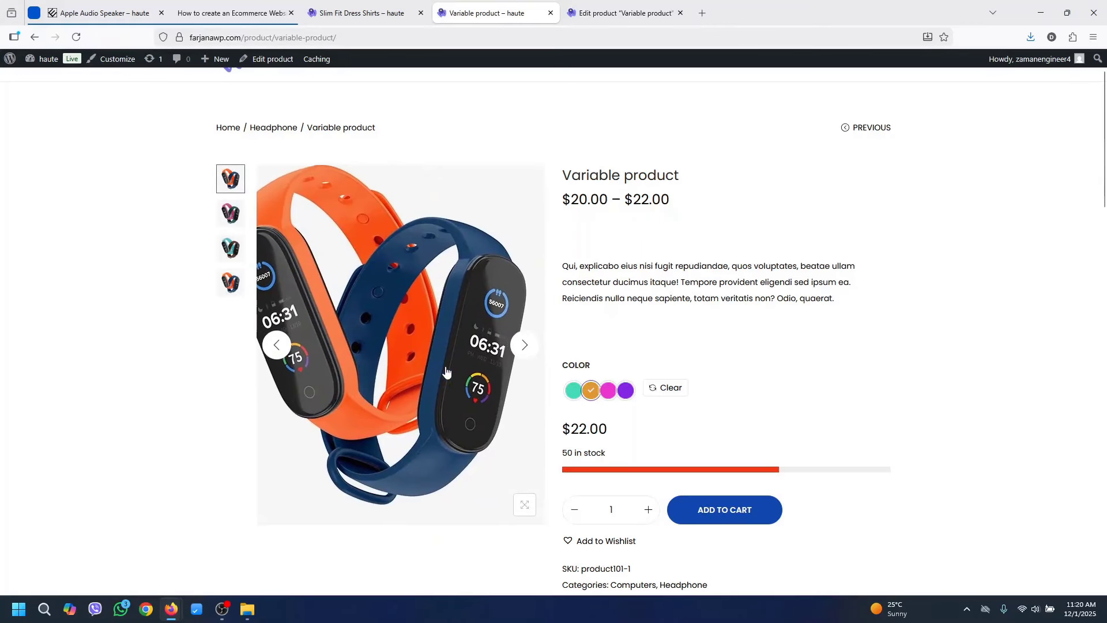
scroll(750, 393, "down", 1)
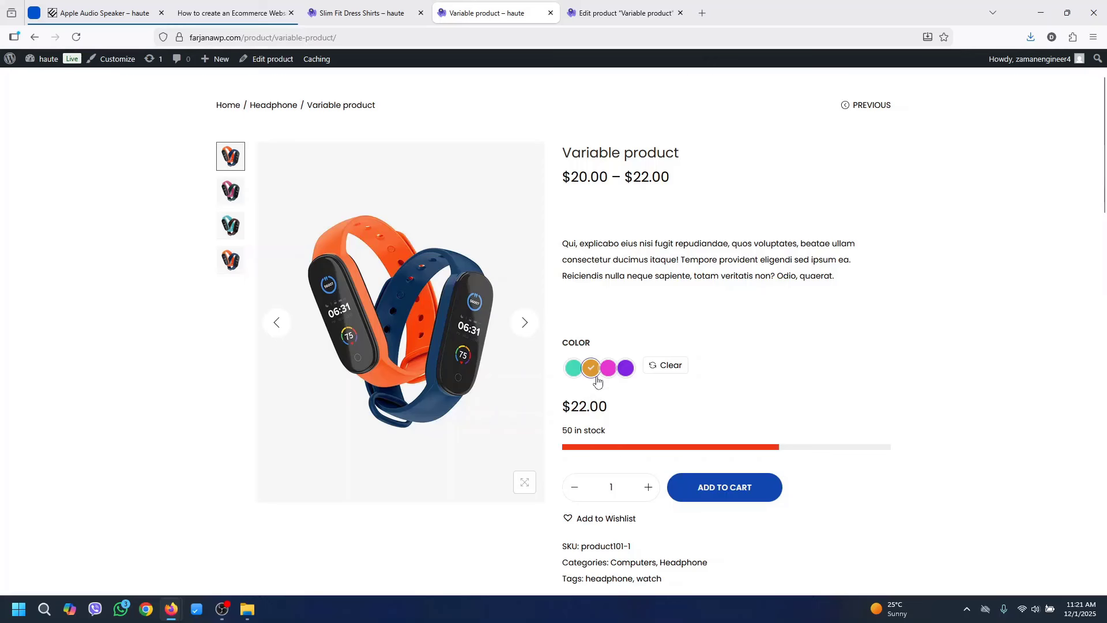
Inspect the green color swatch, select its swatch-item-wrapper element and add a new CSS rule for it
right_click(576, 374)
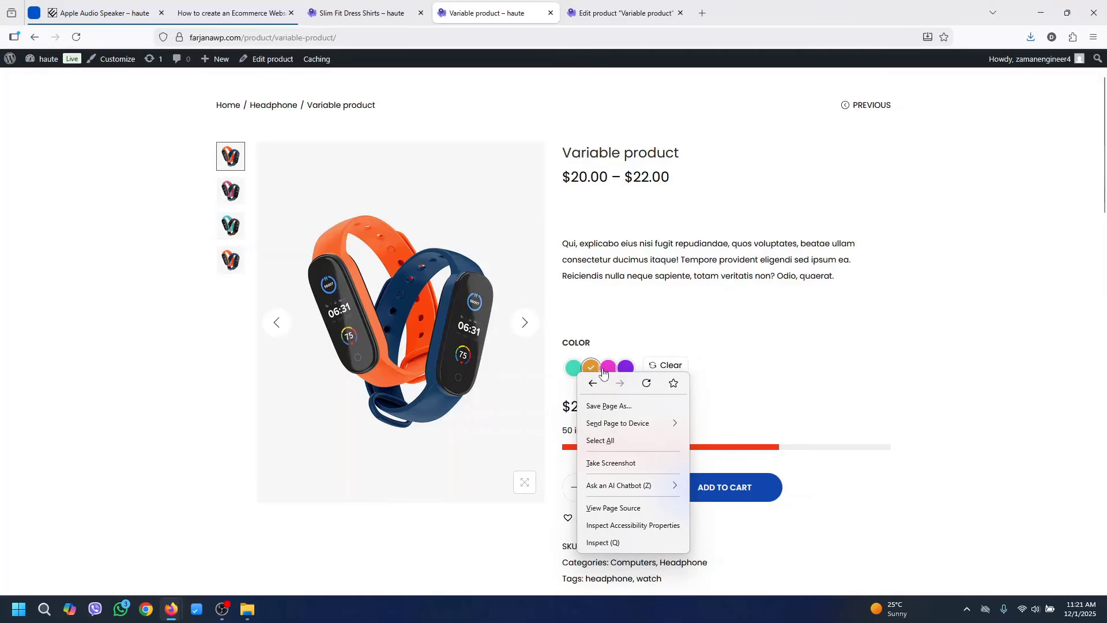
left_click(614, 543)
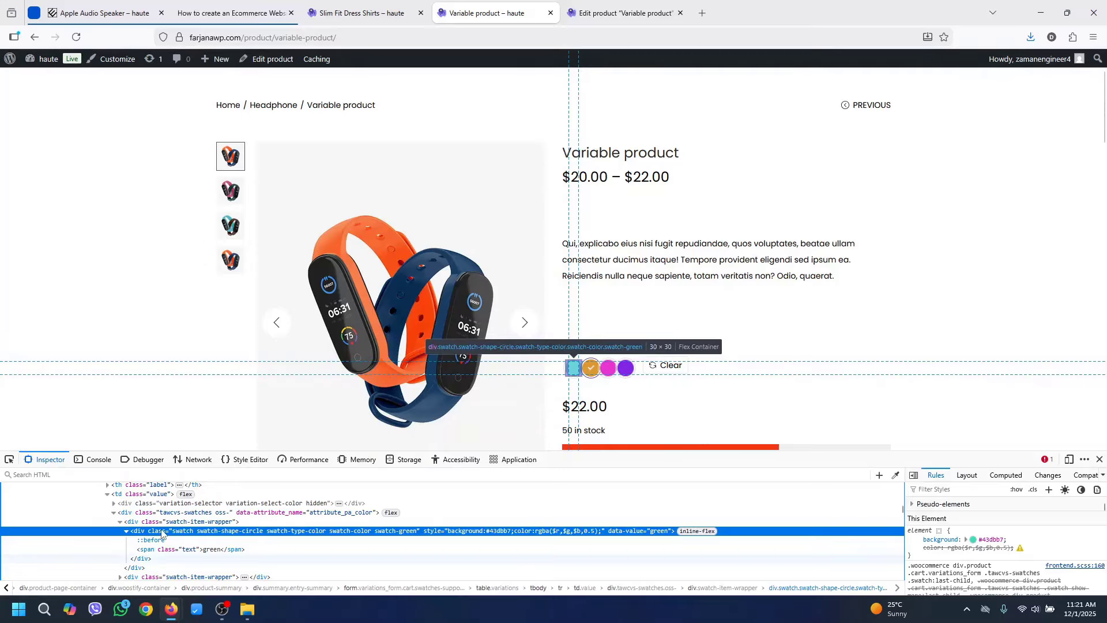
left_click(209, 523)
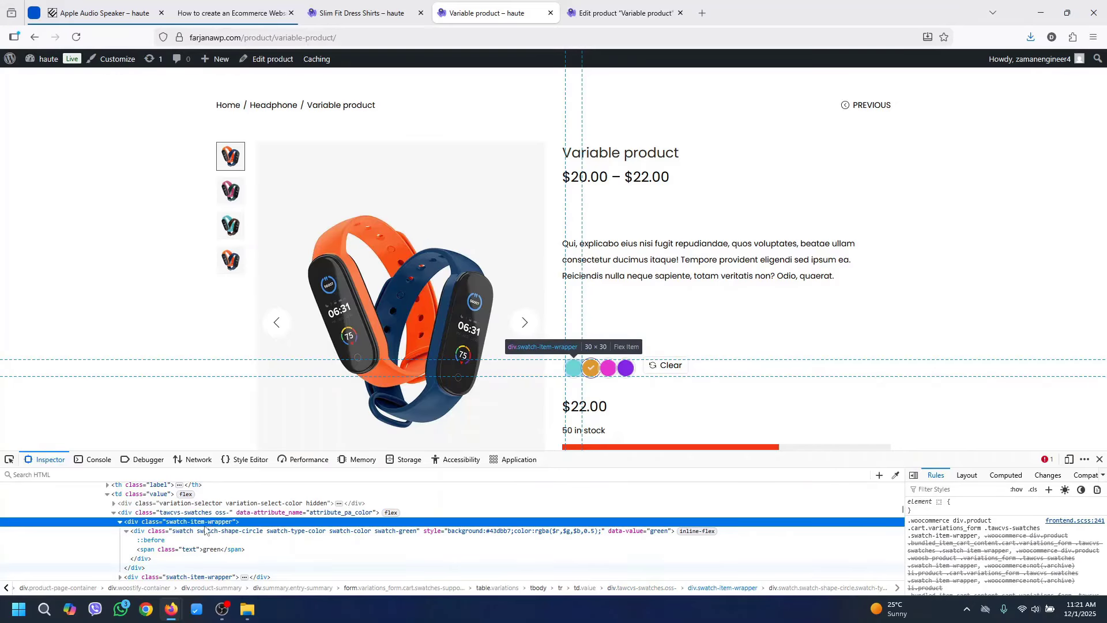
right_click(1014, 512)
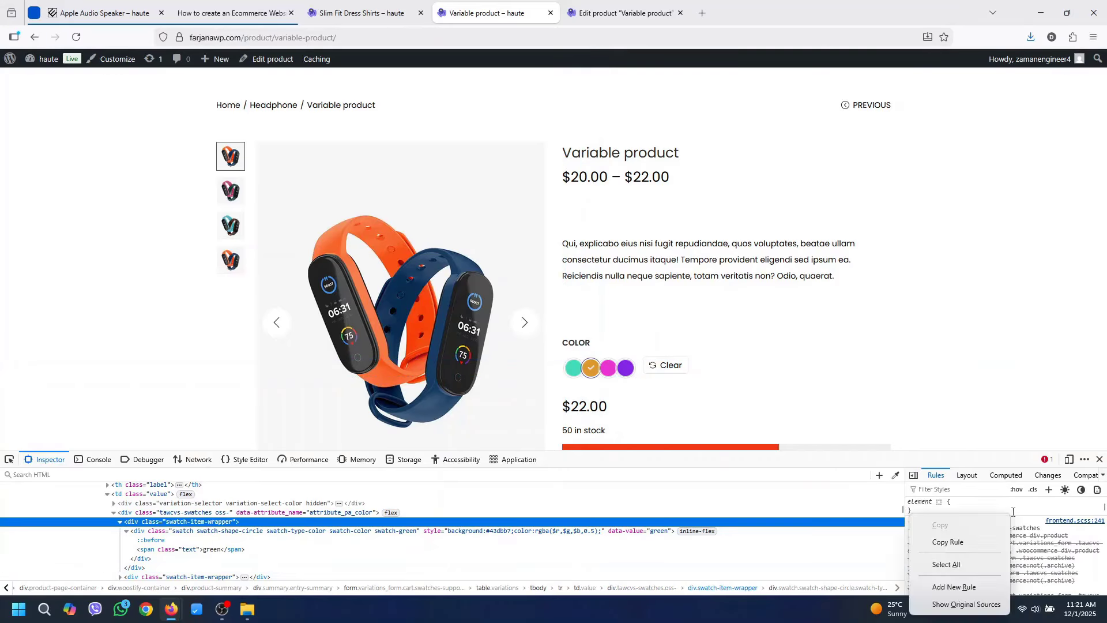
left_click(974, 588)
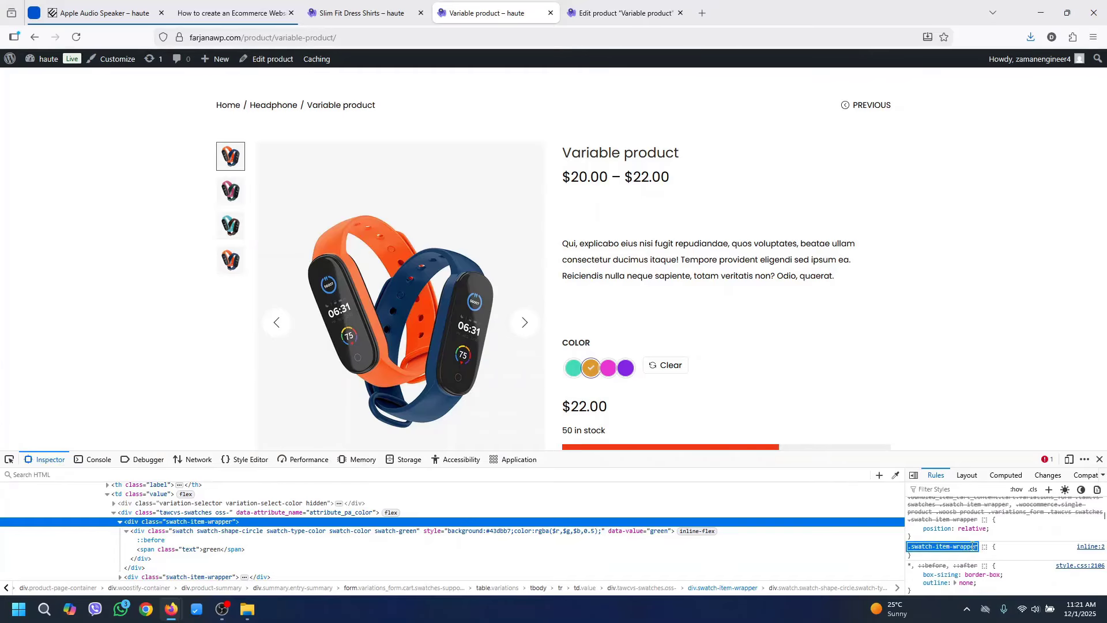
Give the .swatch-item-wrapper rule a margin-right of 10px to space the swatches and copy the rule
type("margin-right")
key("Tab")
type("5p")
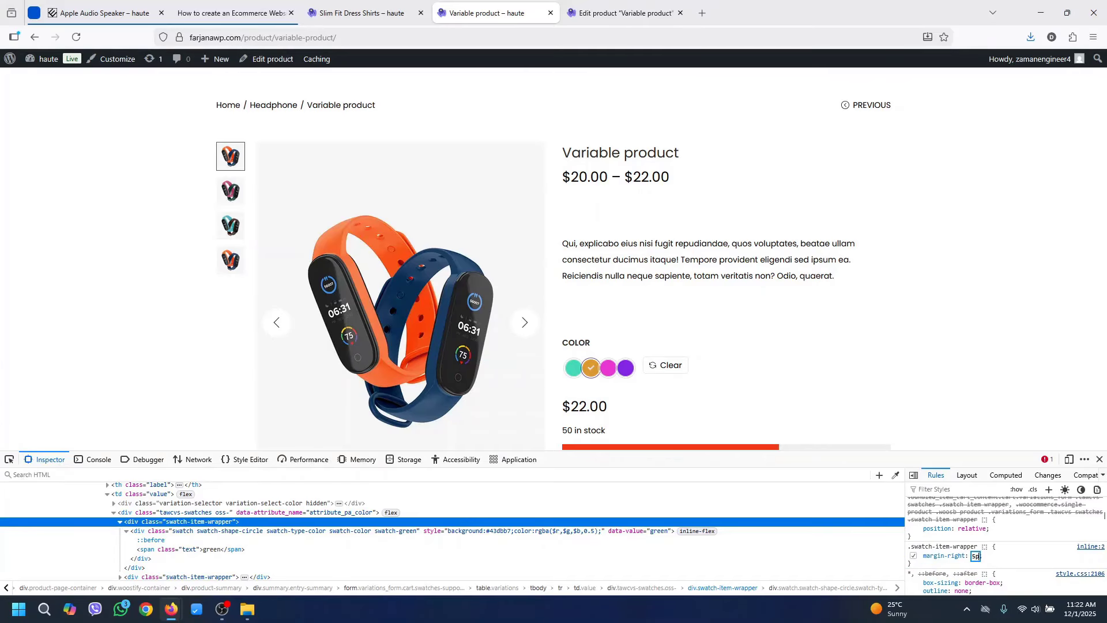
type("x")
key("Up")
key("Up")
key("Up")
key("Up")
key("Up")
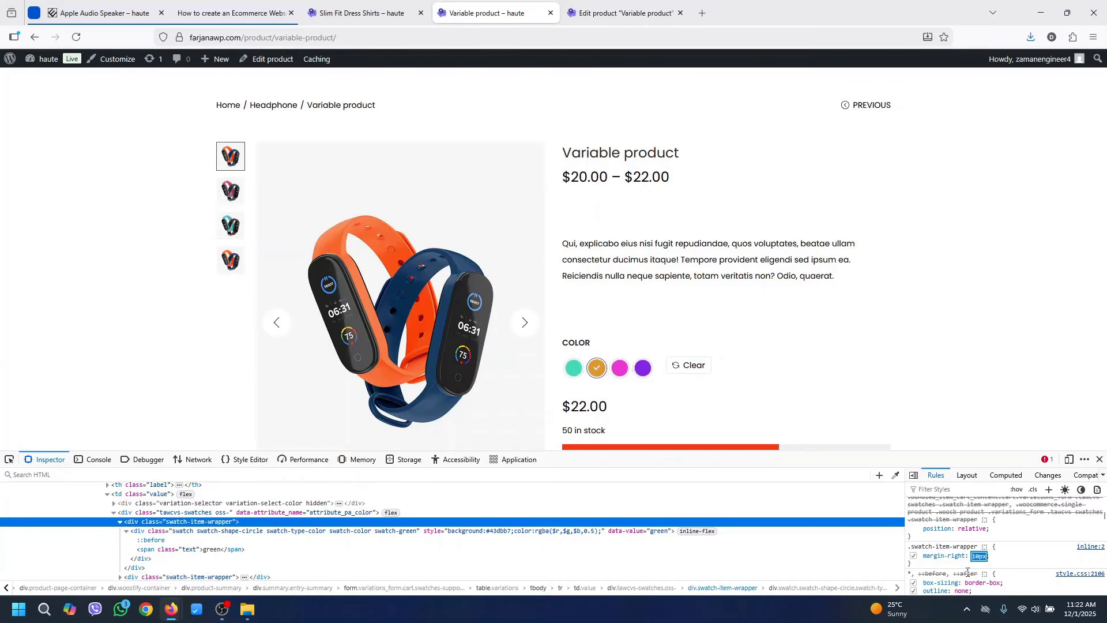
right_click(955, 558)
left_click(1000, 461)
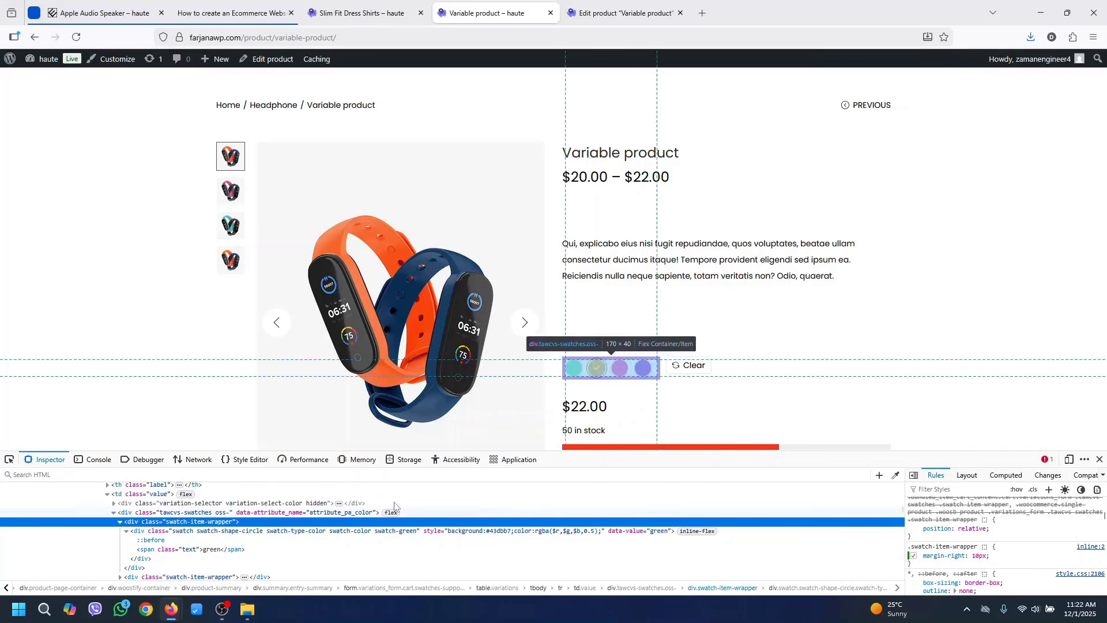
Open the theme customizer in a new tab, add .swatch-item-wrapper { margin-right: 10px; } to the Additional CSS and publish it
middle_click(116, 59)
scroll(116, 63, "down", 2)
left_click(597, 6)
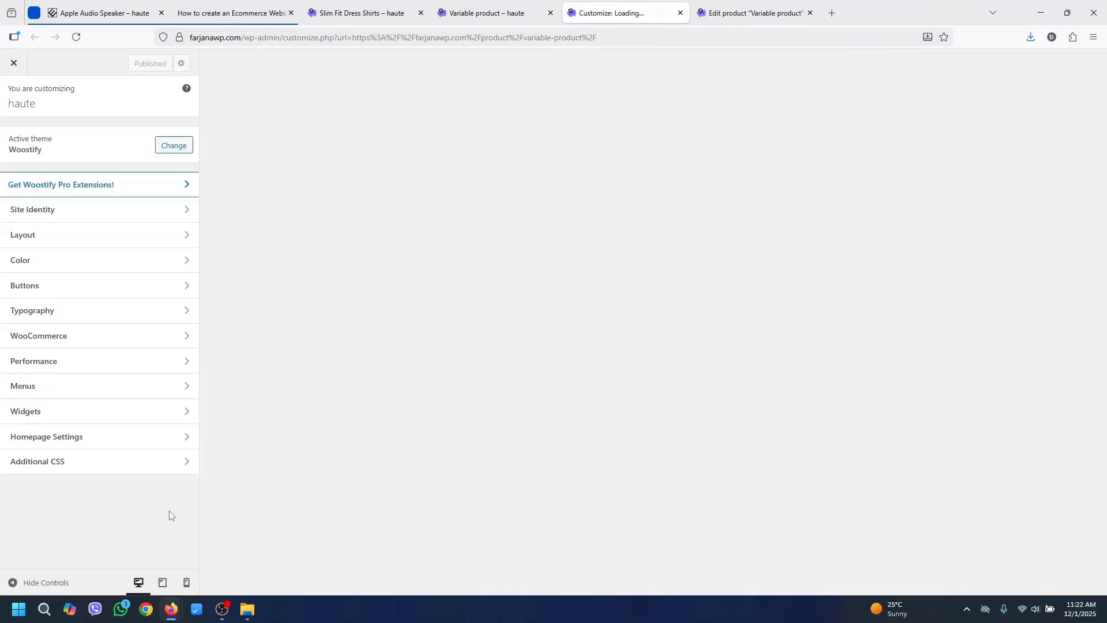
left_click(84, 472)
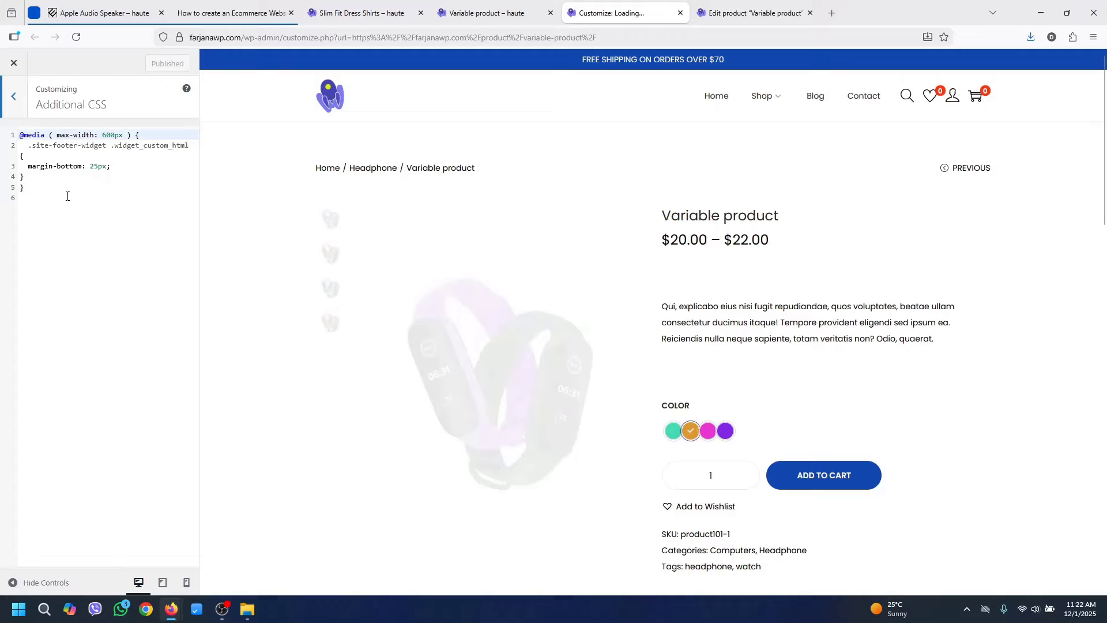
left_click(67, 196)
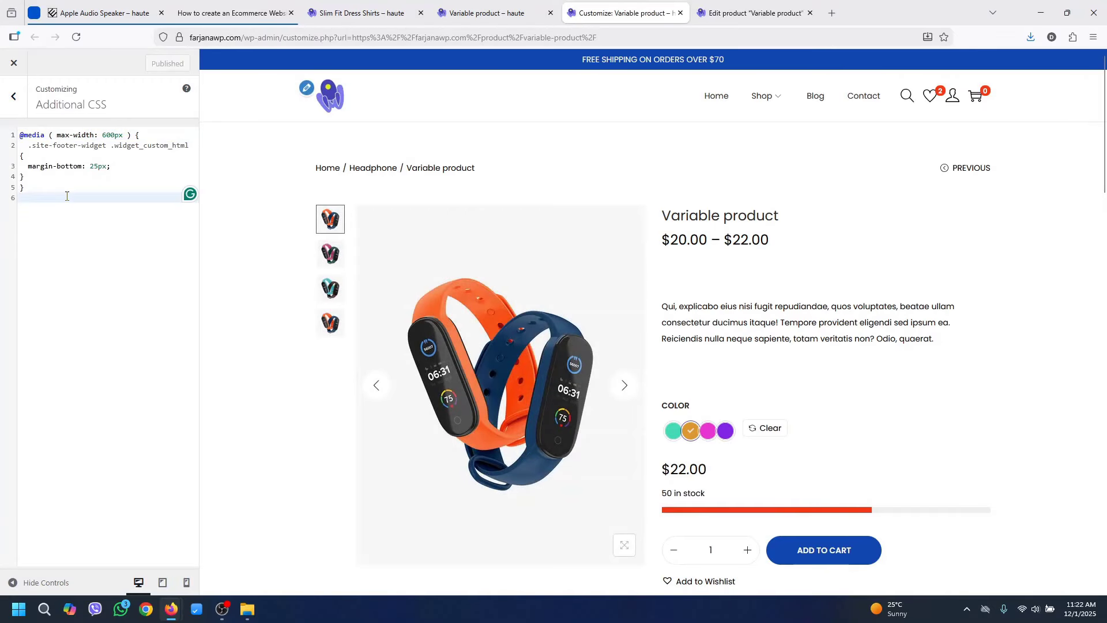
type(".swatch-item-wrapper {   margin-right: 10px; }")
left_click(154, 63)
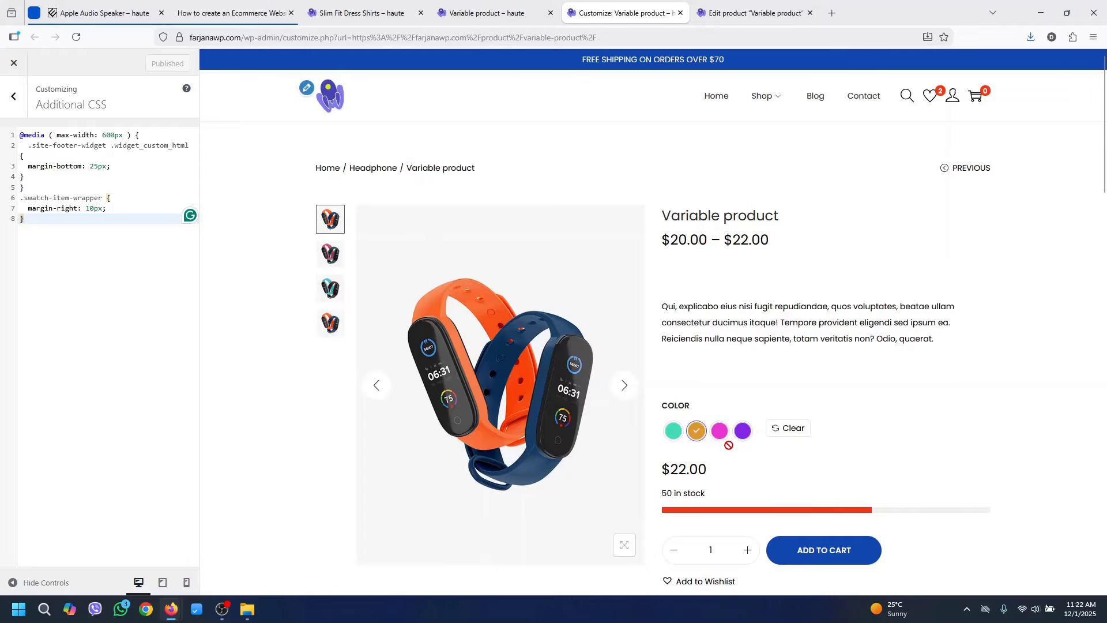
Reload the Variable product page, close the developer tools and check the spacing of the color swatches
left_click(510, 8)
key("ctrl+r")
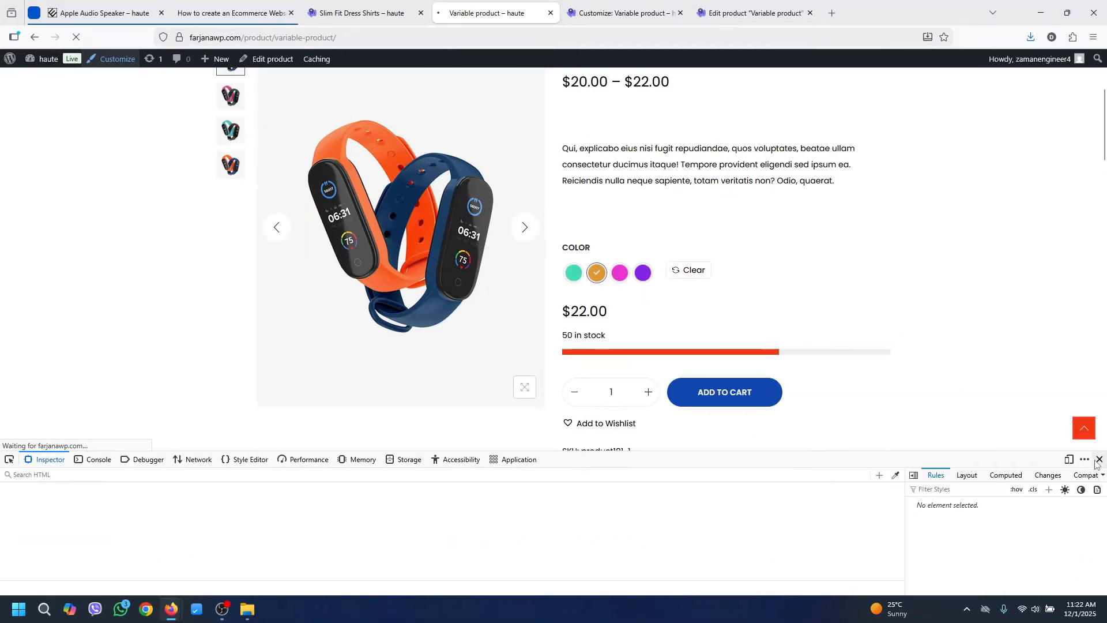
left_click(1100, 461)
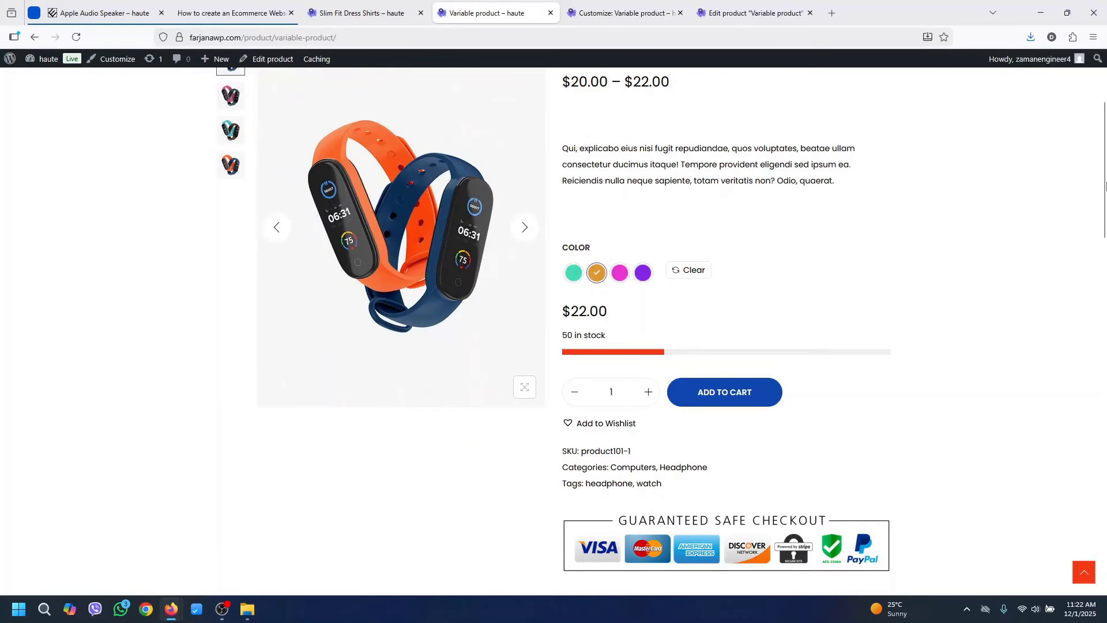
scroll(1106, 190, "up", 5)
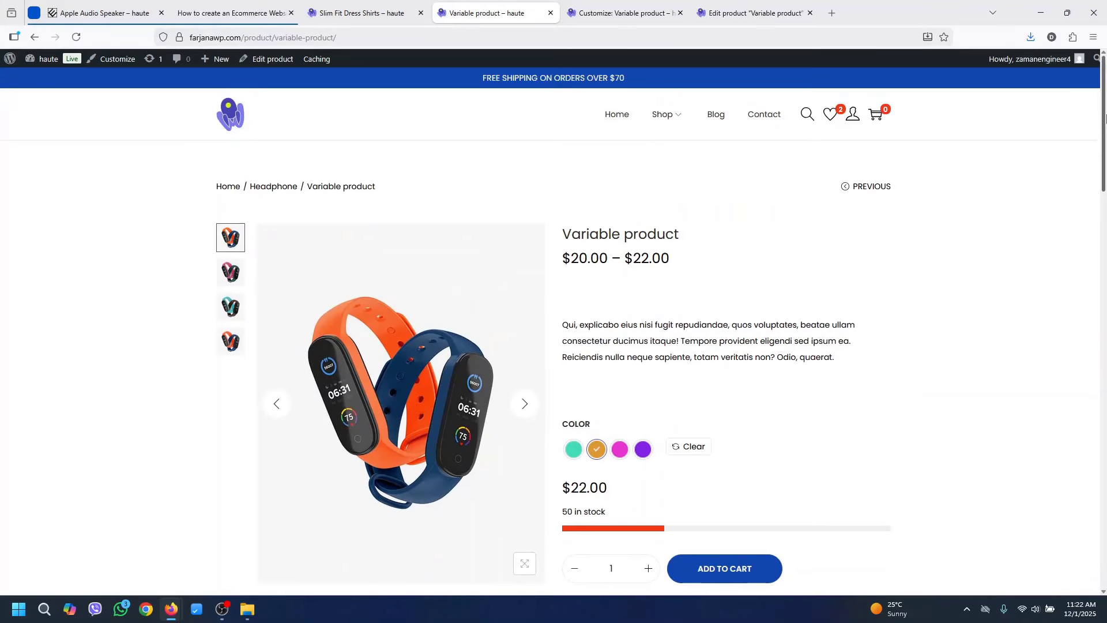
Copy the Variable product to a new draft and title the copy Virtual product
left_click(750, 13)
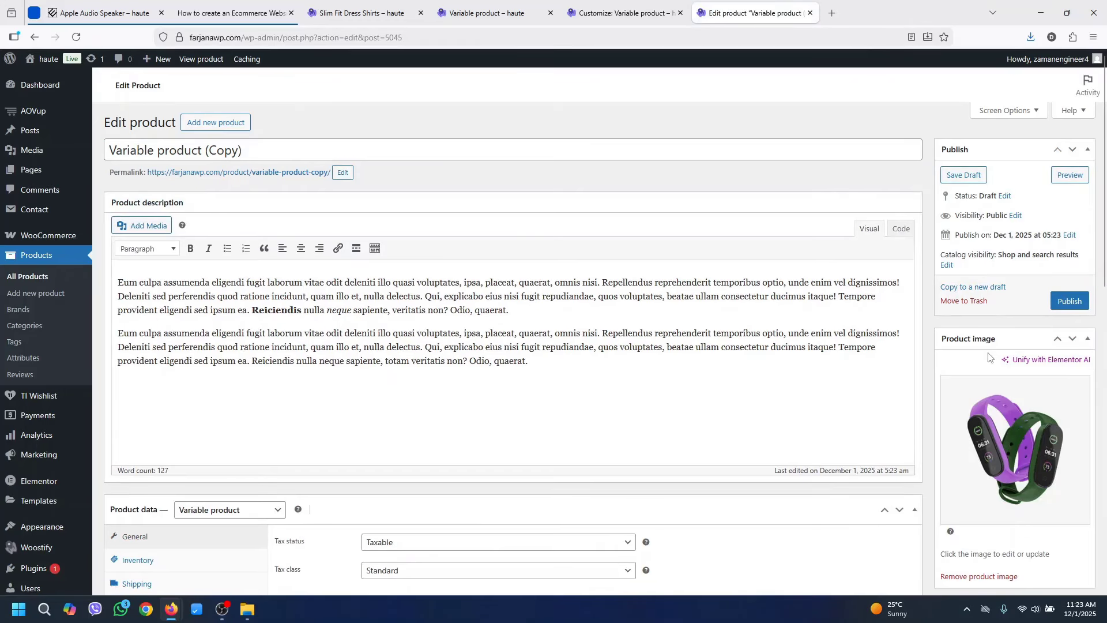
triple_click(213, 172)
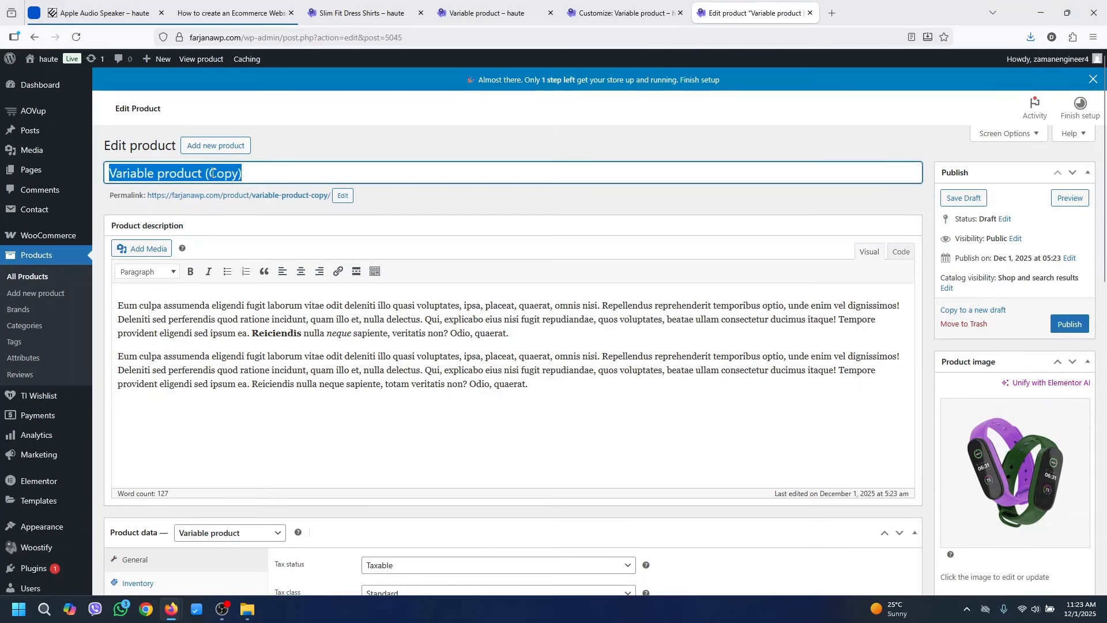
type("vi")
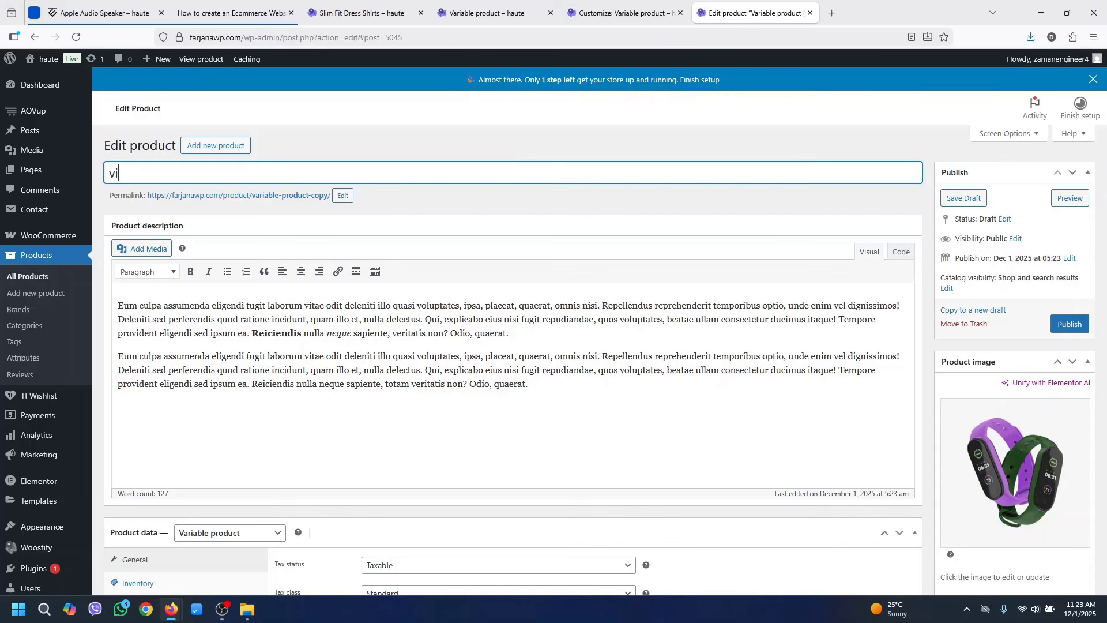
type("rtua")
type("l product")
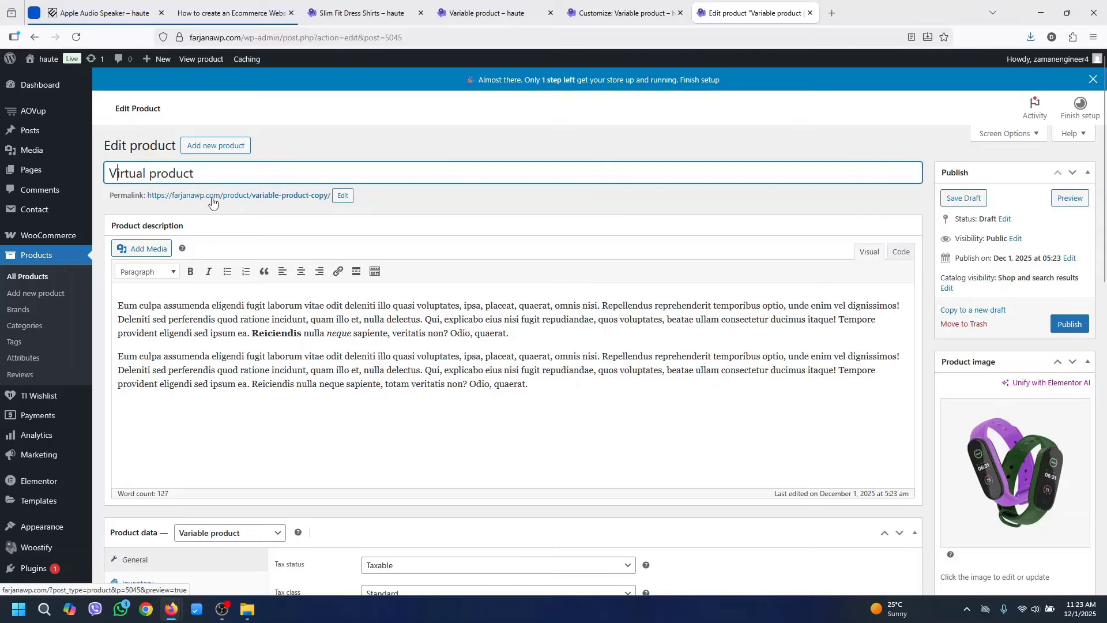
Change the product type to Simple product and mark the product as virtual
scroll(234, 346, "down", 5)
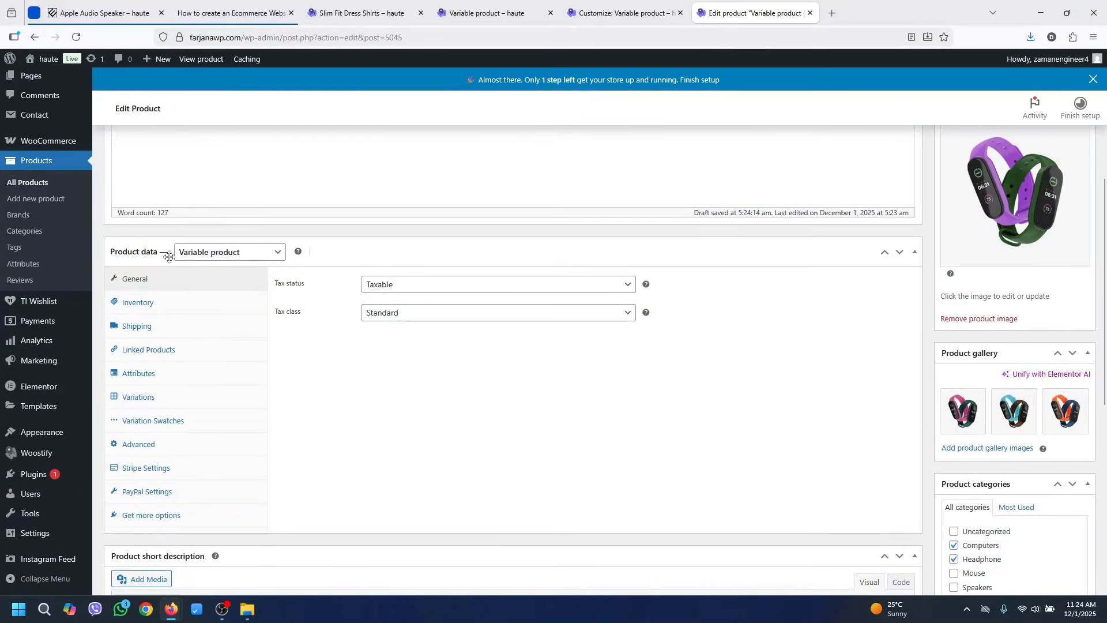
left_click(212, 257)
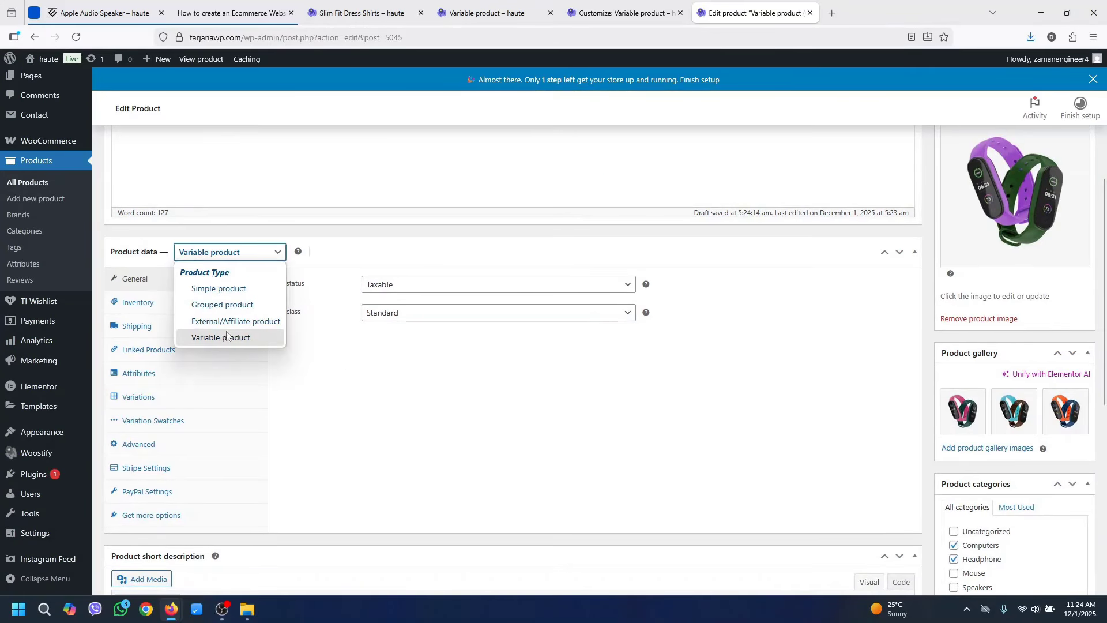
left_click(222, 290)
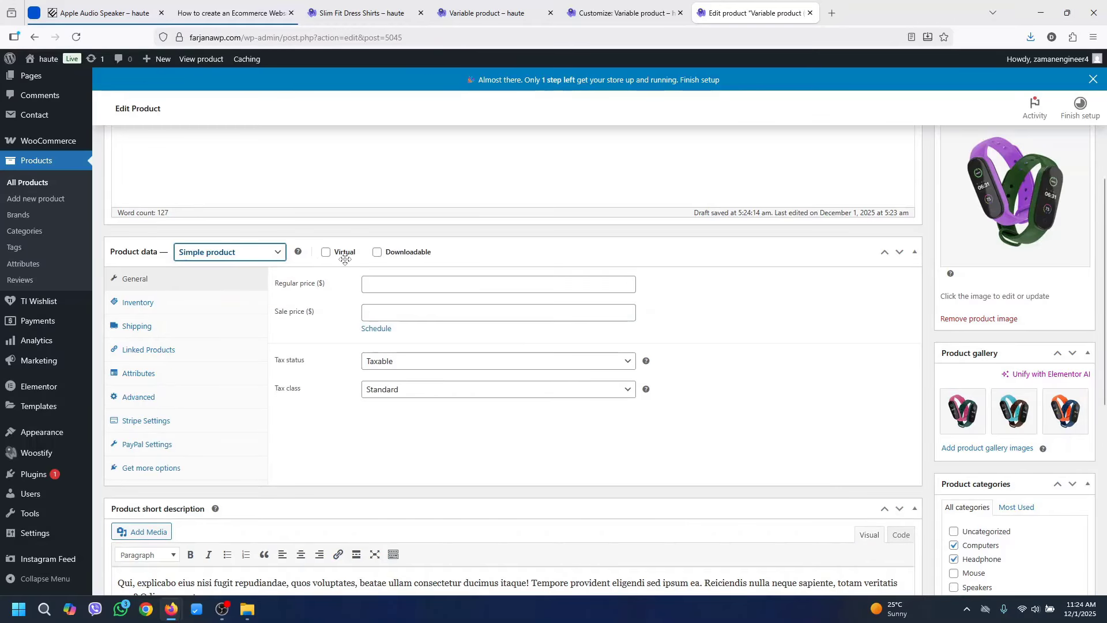
left_click(326, 254)
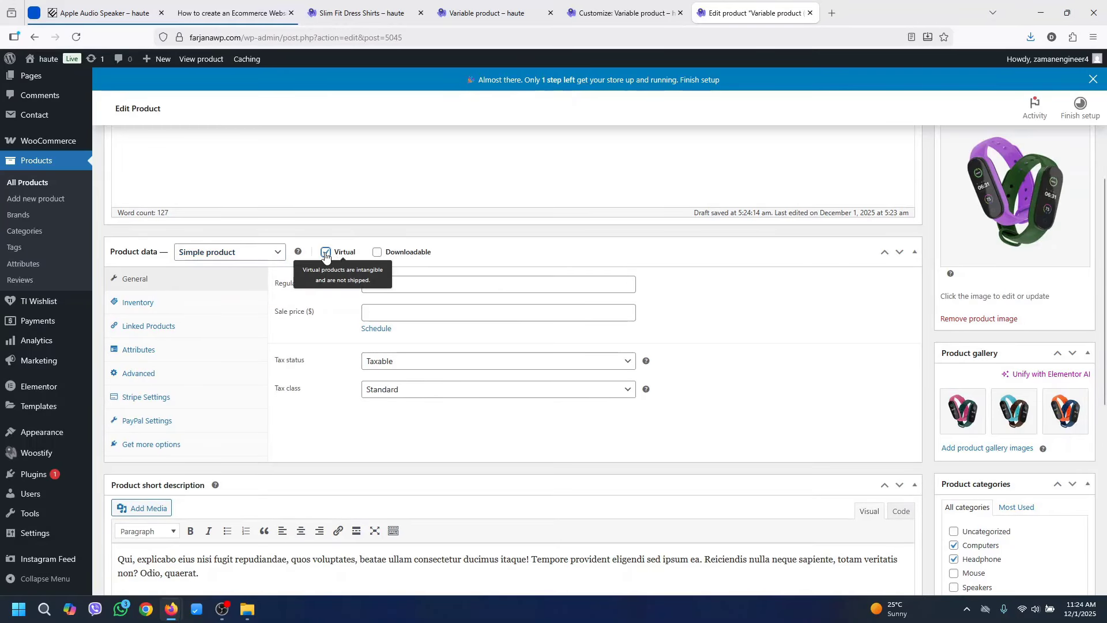
Set the Virtual product's regular price to 30 and its sale price to 25
left_click(382, 285)
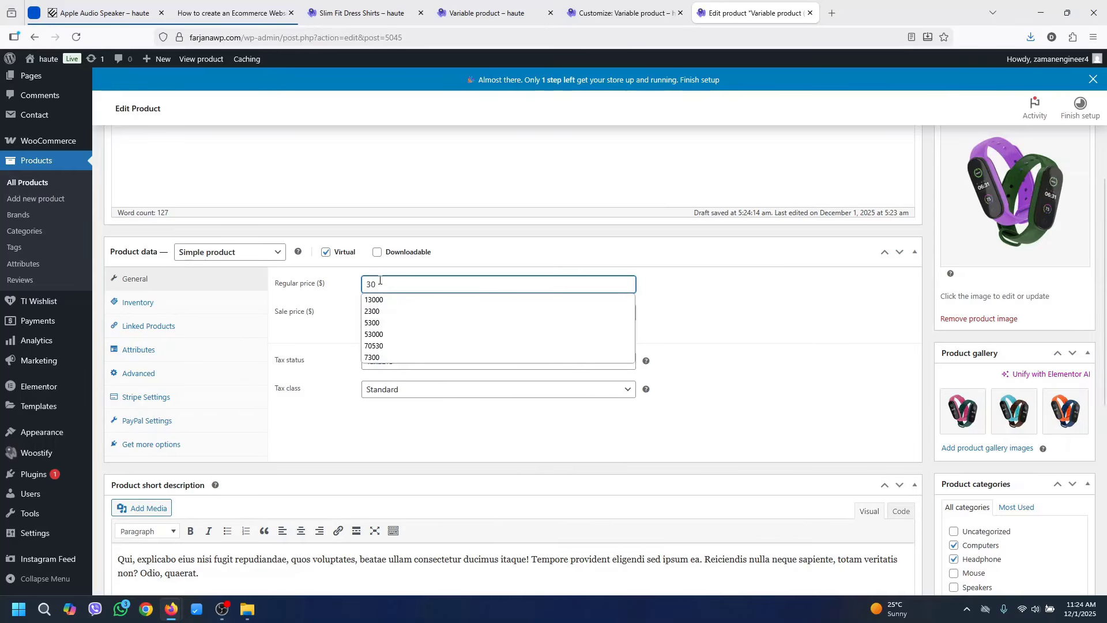
type("30")
left_click(378, 313)
type("2")
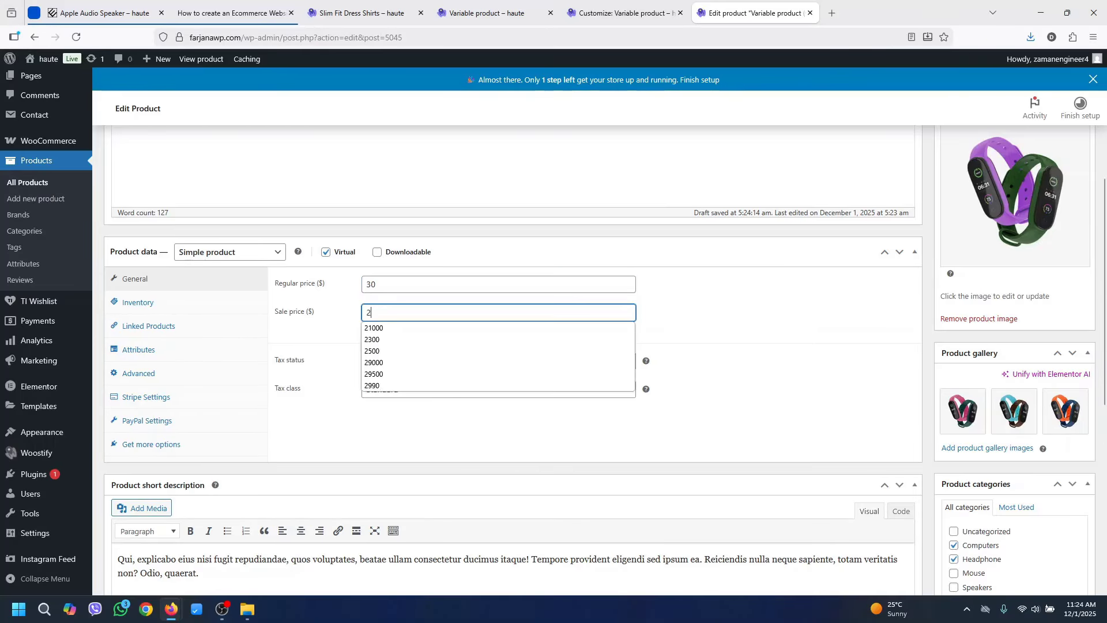
type("5")
key("Tab")
key("Tab")
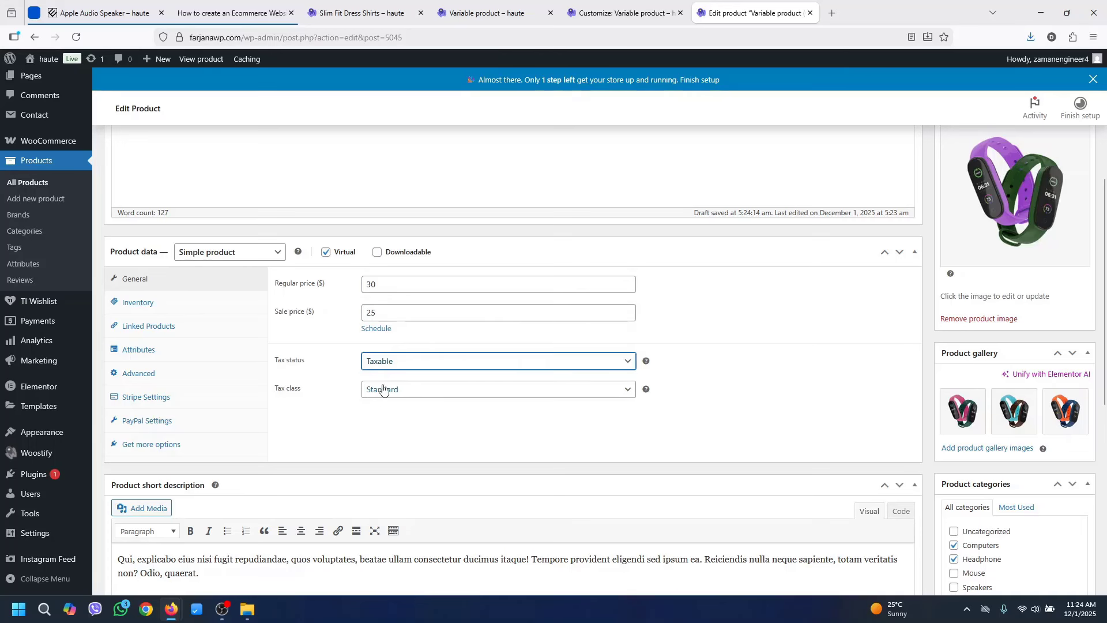
Turn off stock quantity tracking for the Virtual product and review its attributes and advanced settings
left_click(186, 307)
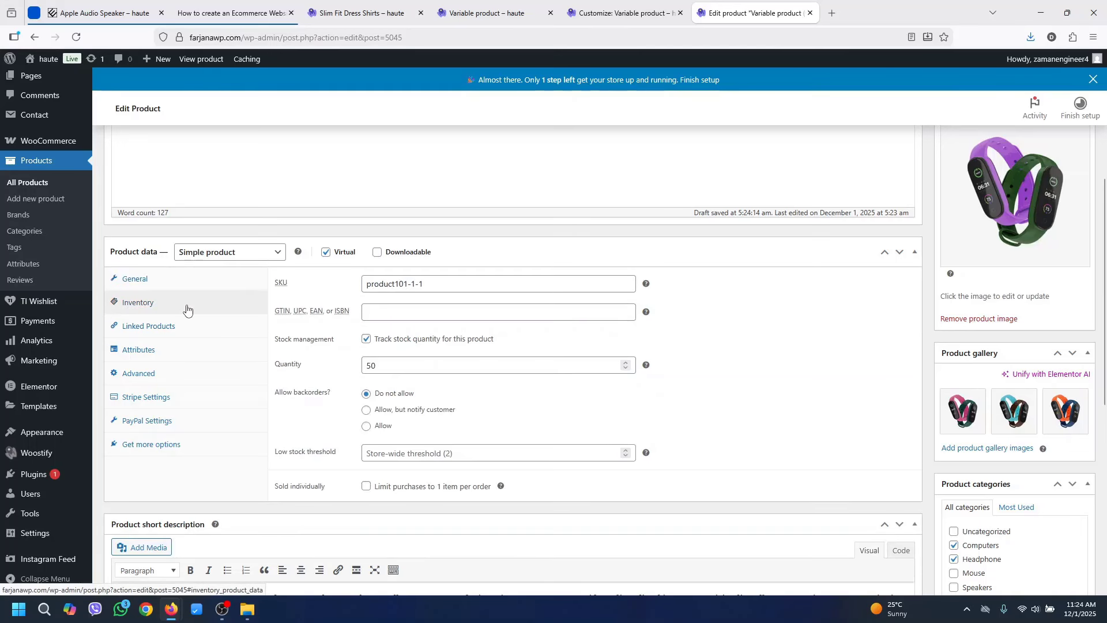
double_click(372, 366)
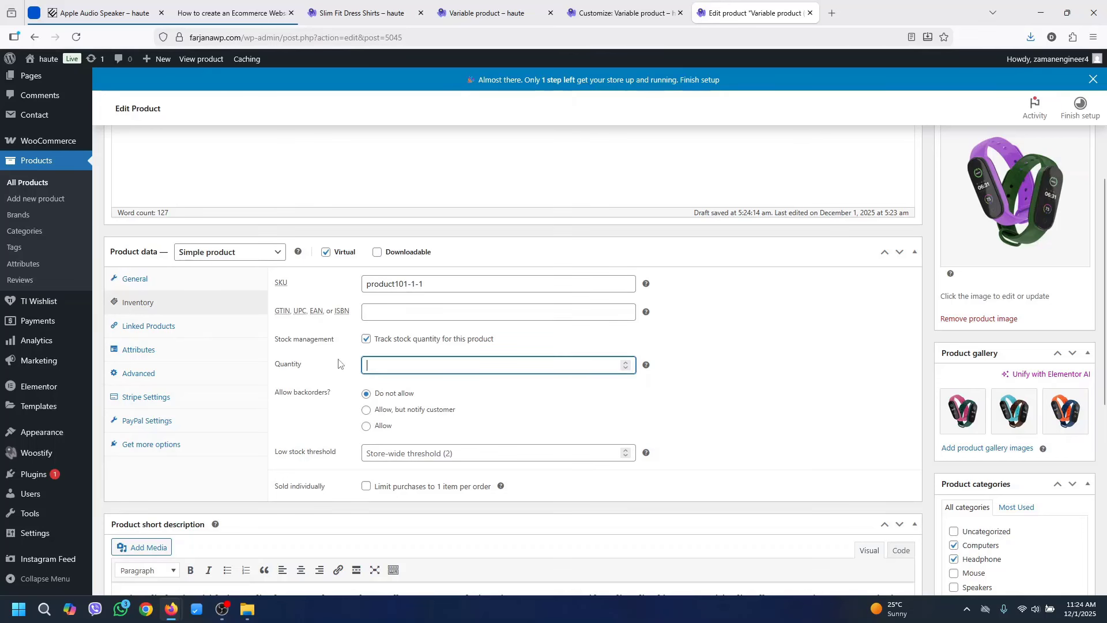
left_click(366, 338)
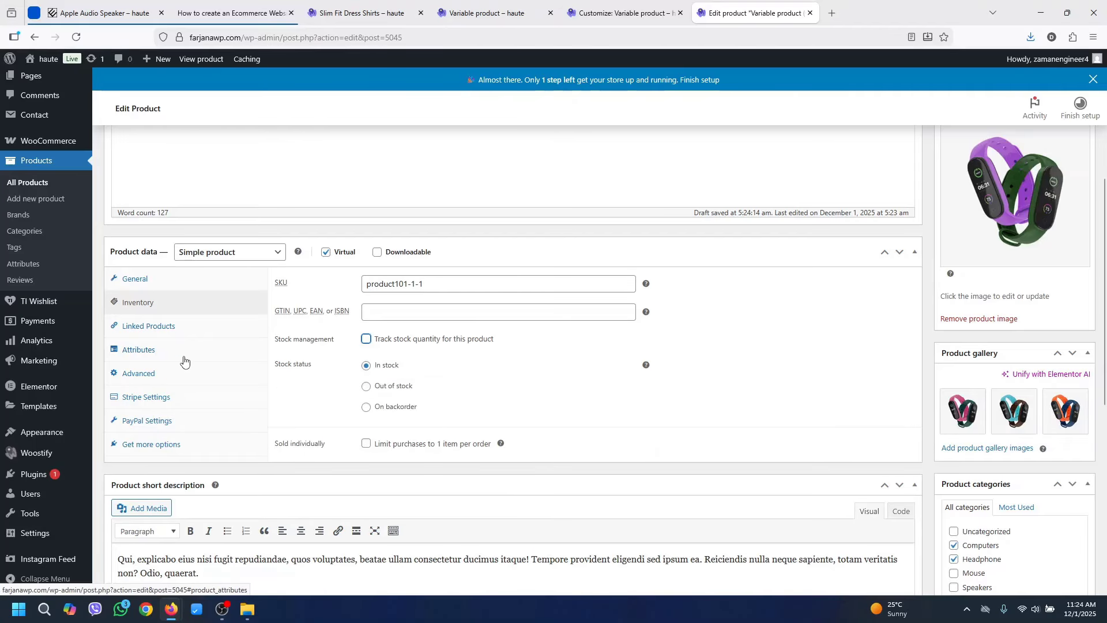
left_click(183, 356)
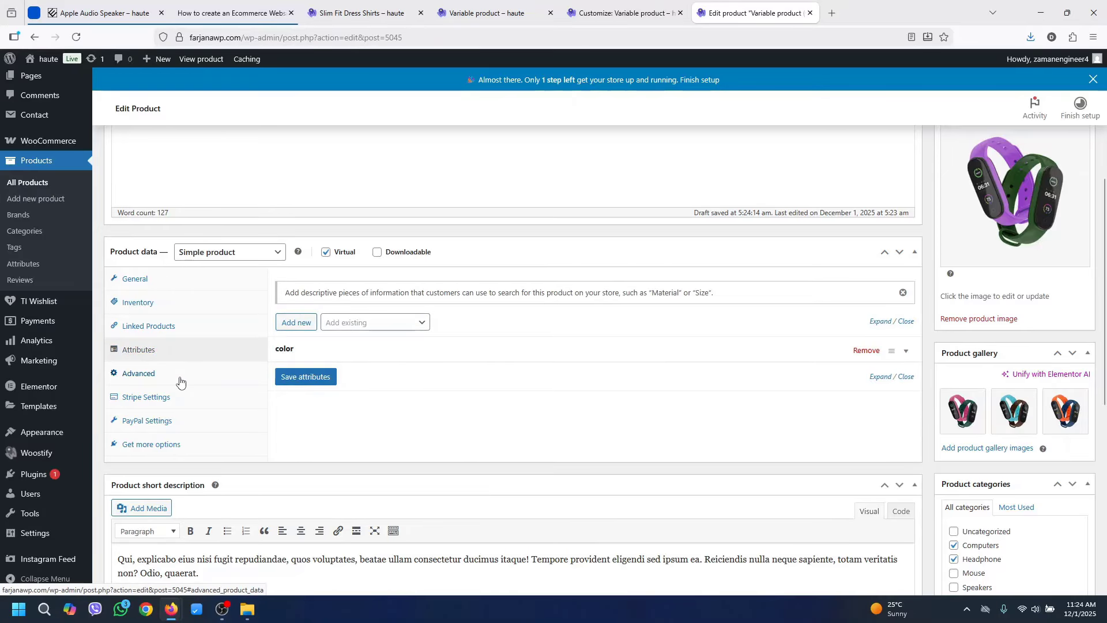
left_click(181, 380)
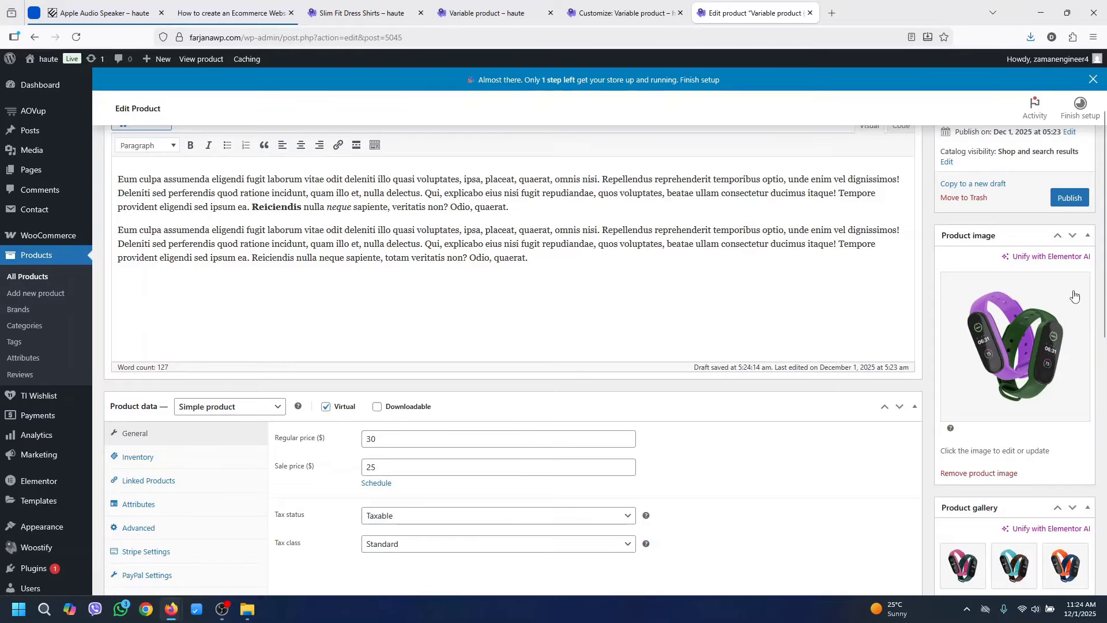
Upload the image 18-2-1-675x842 and set it as the Virtual product's main image
left_click(979, 393)
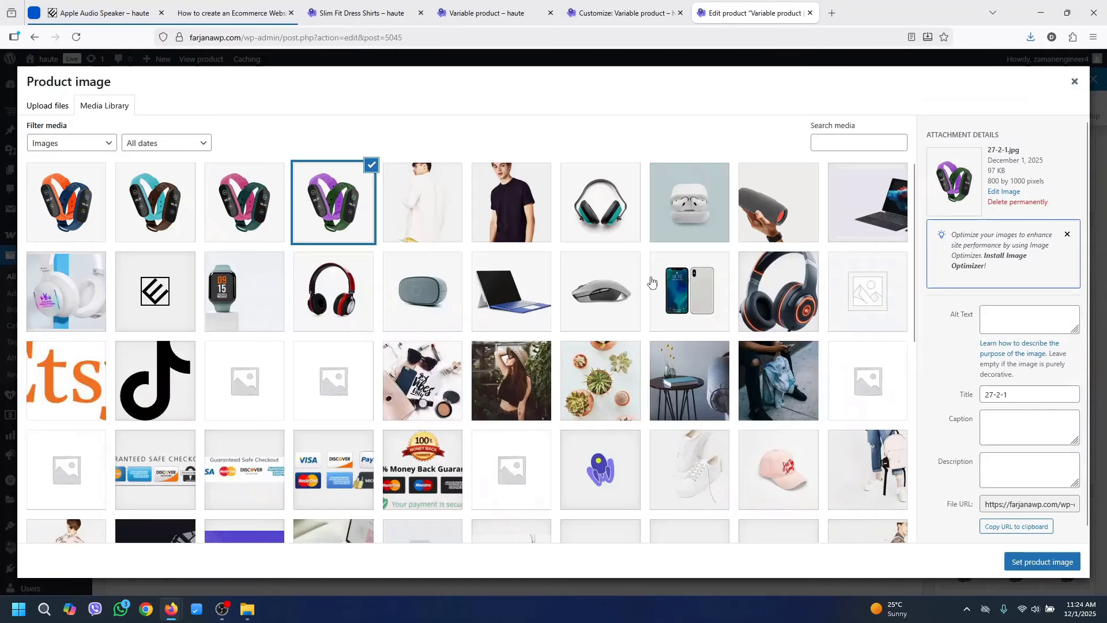
left_click(47, 106)
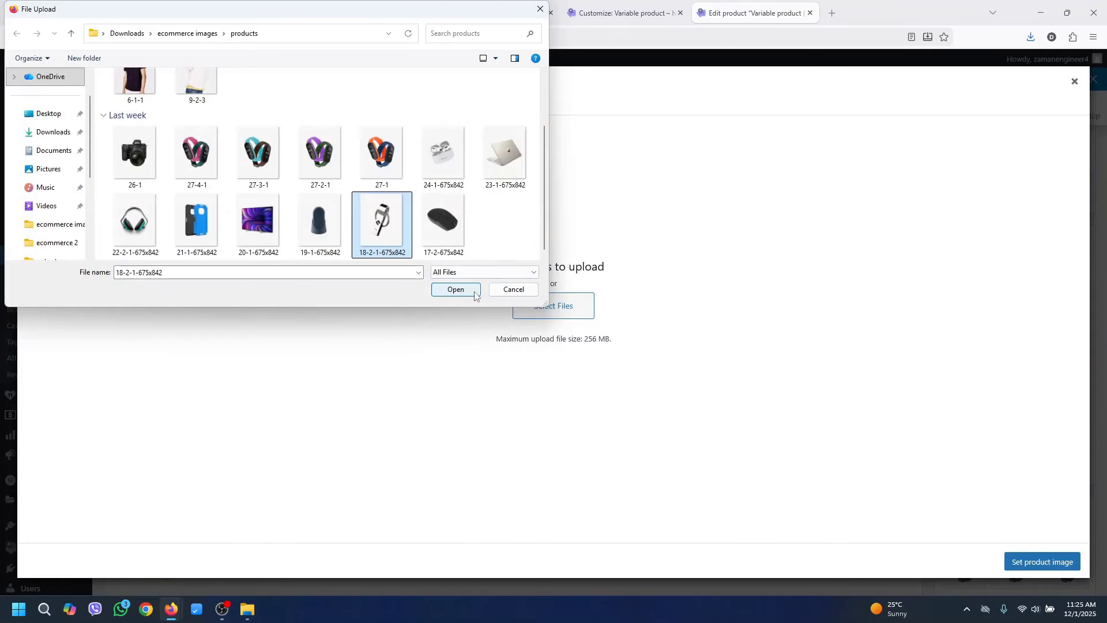
left_click(475, 294)
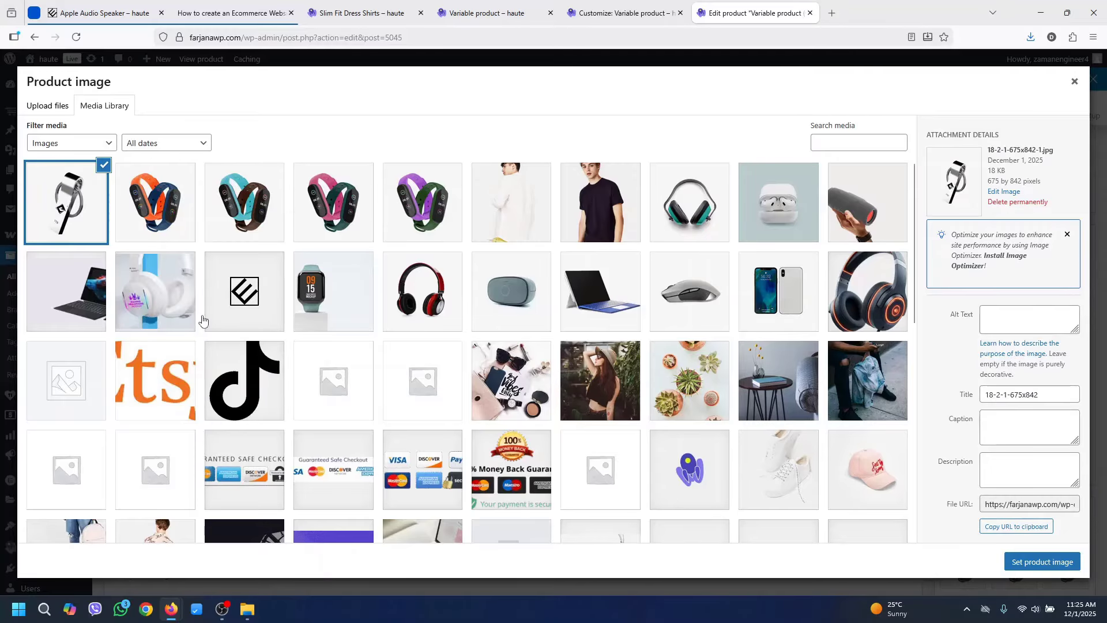
left_click(1032, 568)
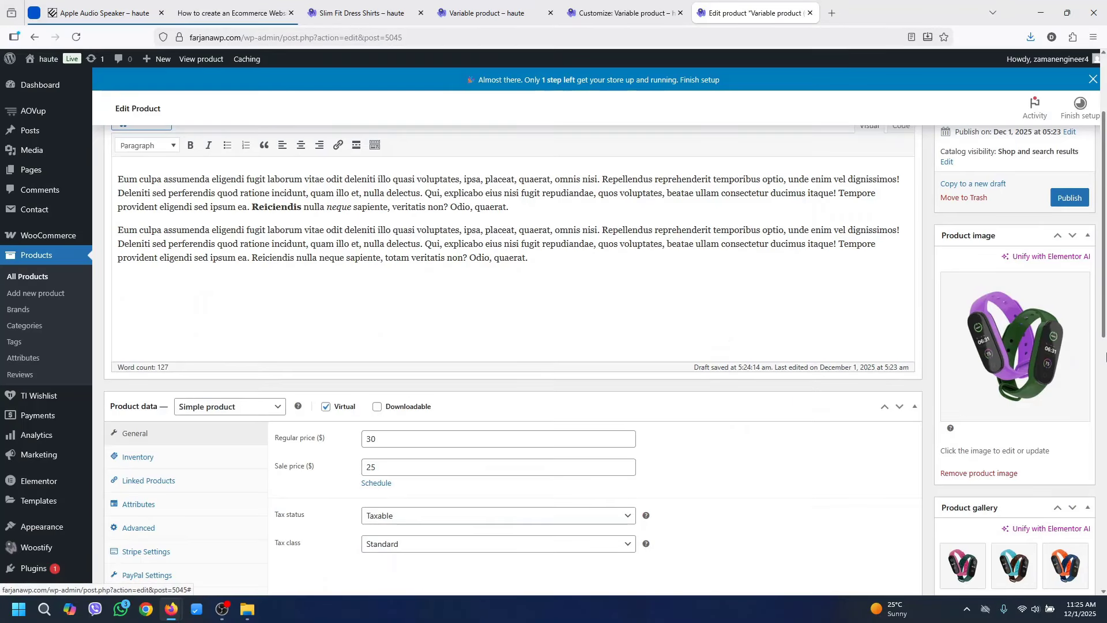
Remove all three smartwatch images from the Virtual product's gallery
scroll(1106, 328, "down", 3)
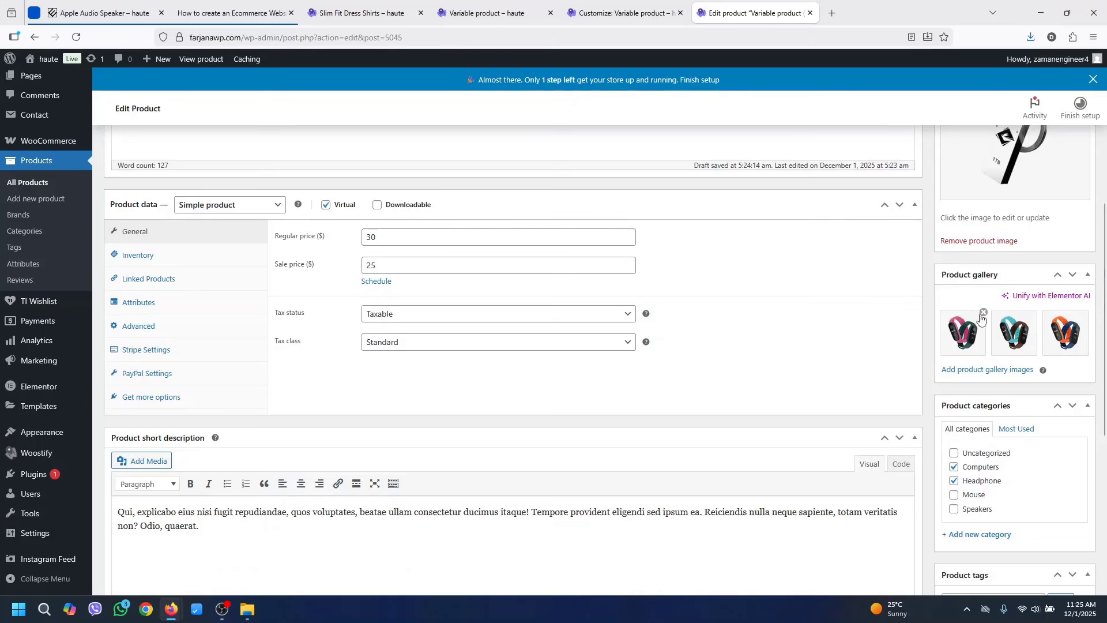
left_click(1035, 313)
left_click(1035, 313)
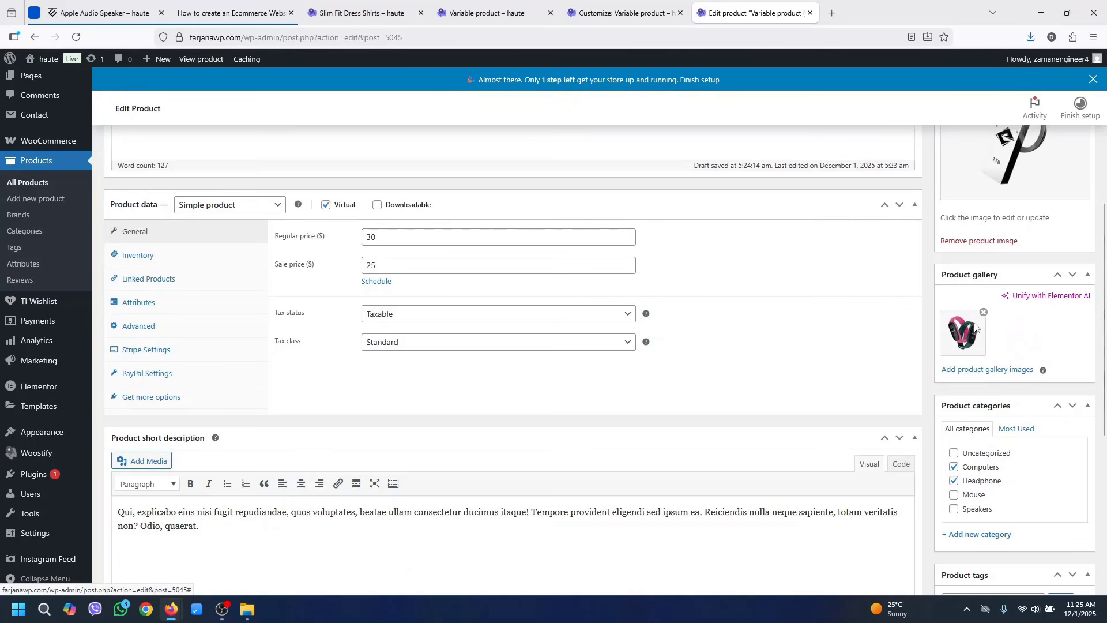
left_click(983, 313)
Check the Virtual product's categories, tags and short description, and publish the product
scroll(1021, 447, "down", 2)
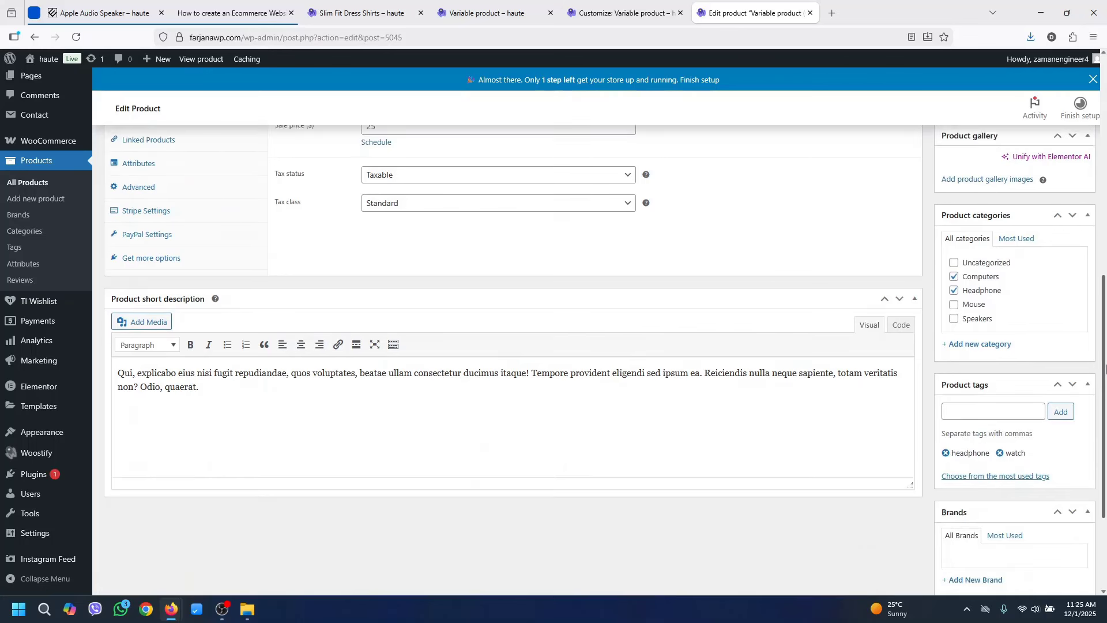
scroll(1021, 447, "down", 2)
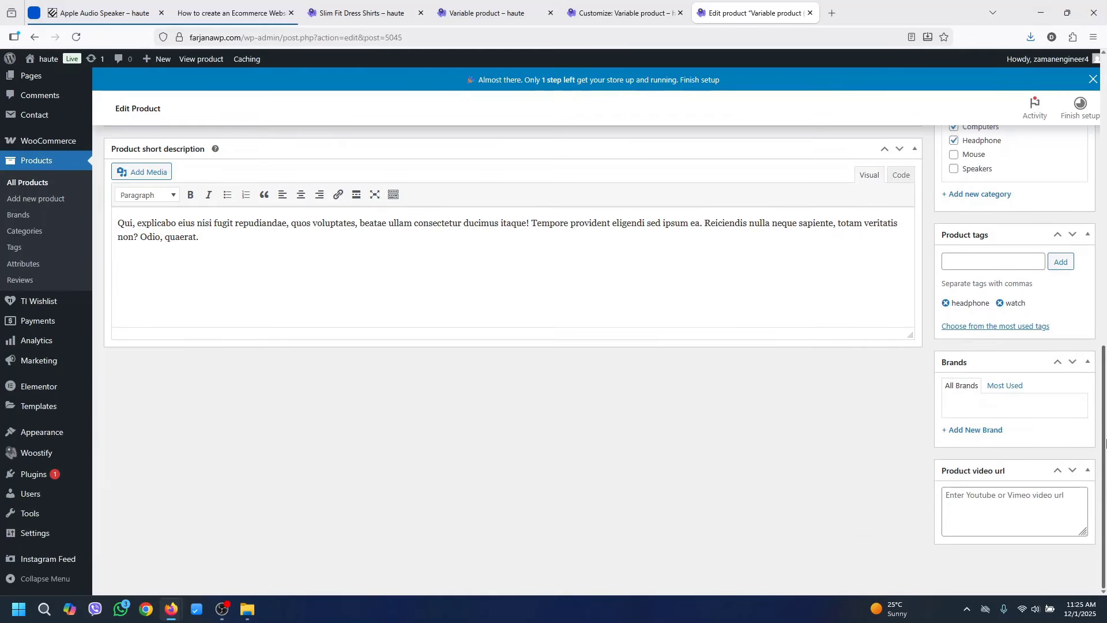
scroll(1068, 327, "up", 10)
left_click(1068, 326)
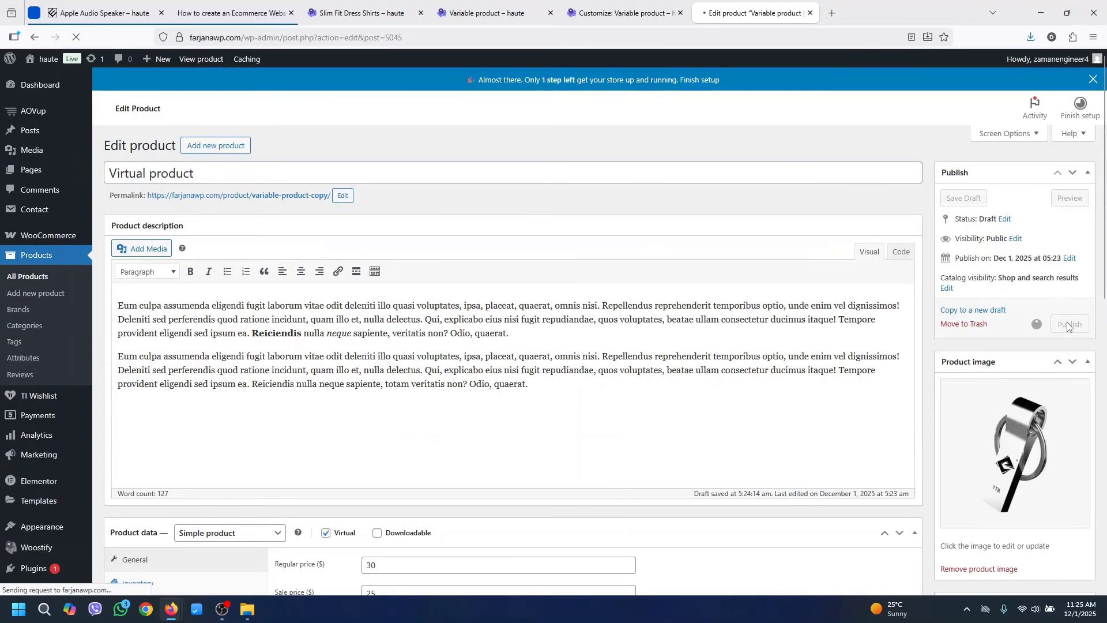
Open the published Virtual product's store page in a new browser tab and view it
scroll(212, 182, "down", 1)
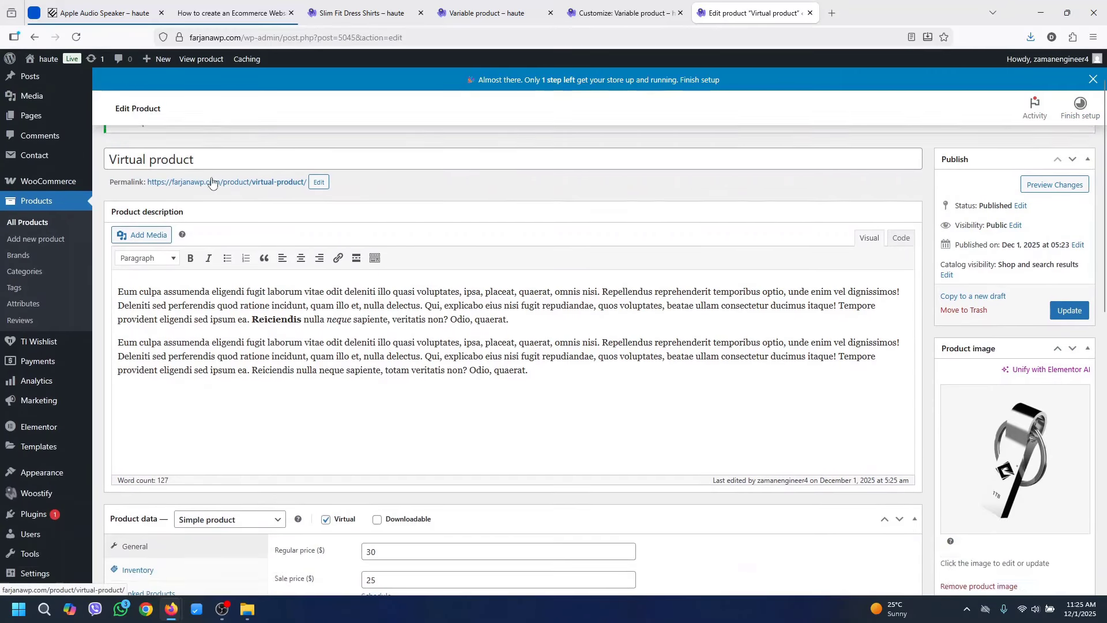
scroll(212, 182, "down", 1)
scroll(222, 196, "up", 2)
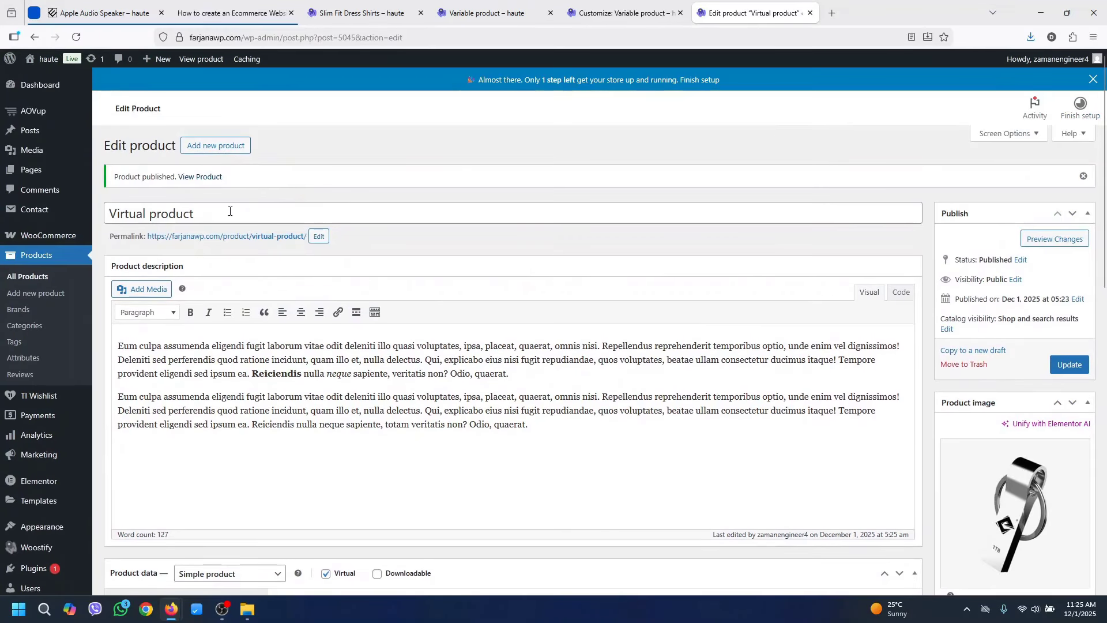
right_click(196, 176)
left_click(224, 185)
left_click(877, 6)
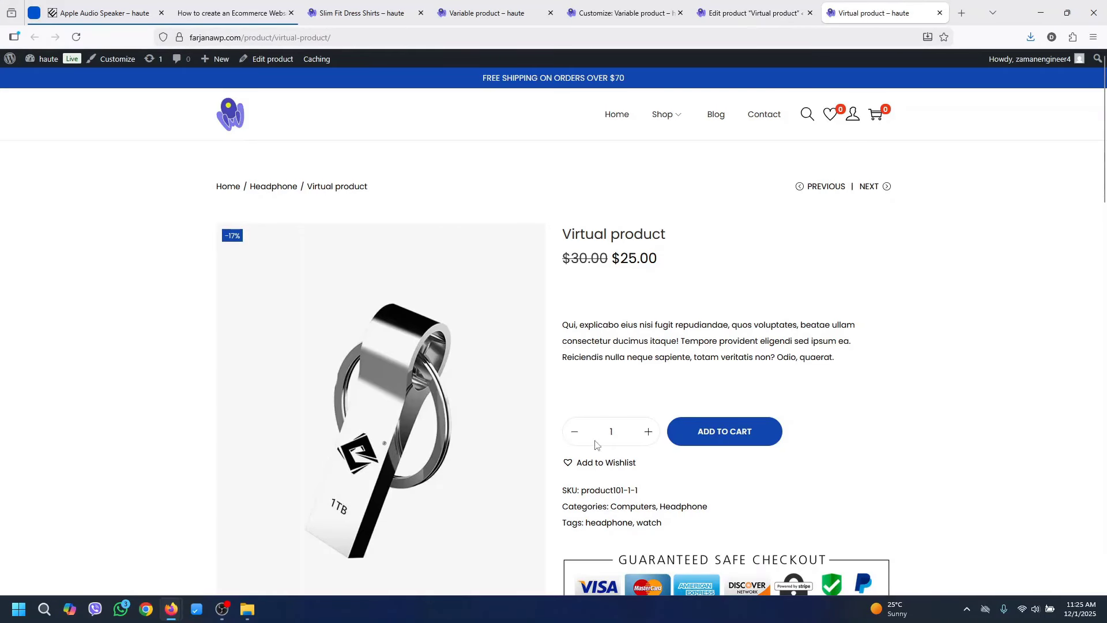
Limit purchases of the Virtual product to 1 item per order and update the product
left_click(750, 13)
scroll(971, 368, "down", 5)
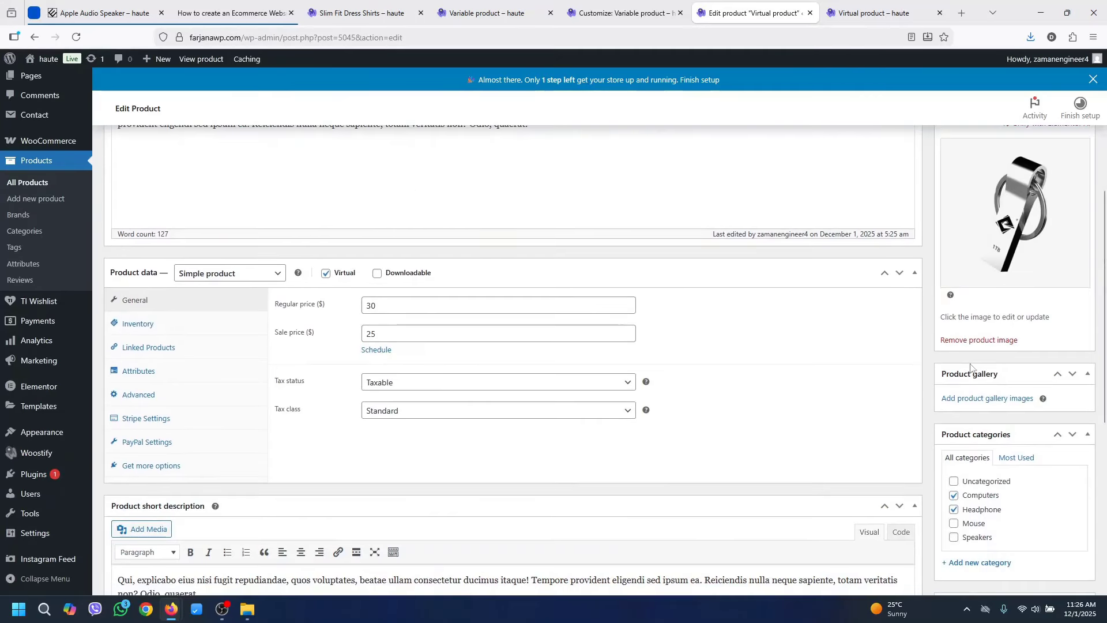
left_click(170, 325)
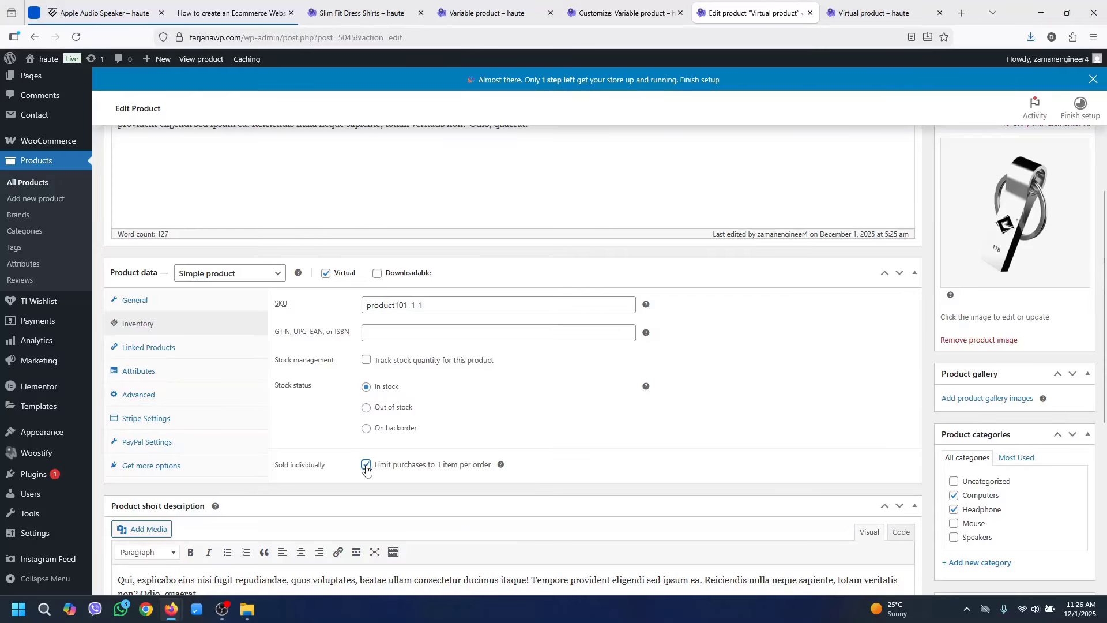
scroll(1096, 353, "up", 3)
left_click(1070, 243)
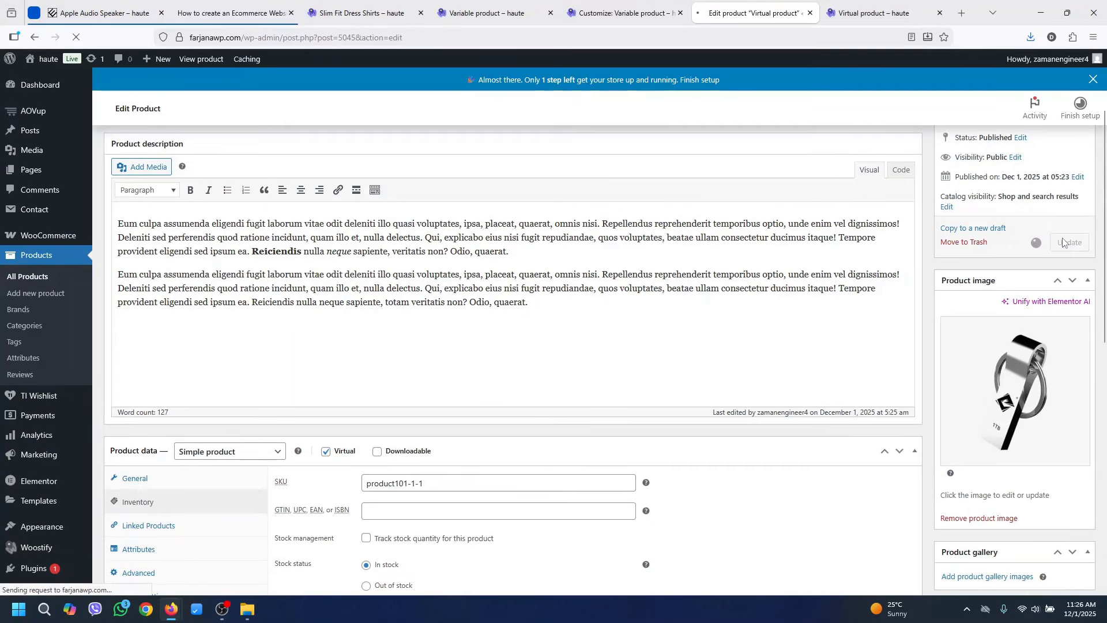
Reload the Virtual product's store page and check its purchase area for the one-item limit
left_click(874, 13)
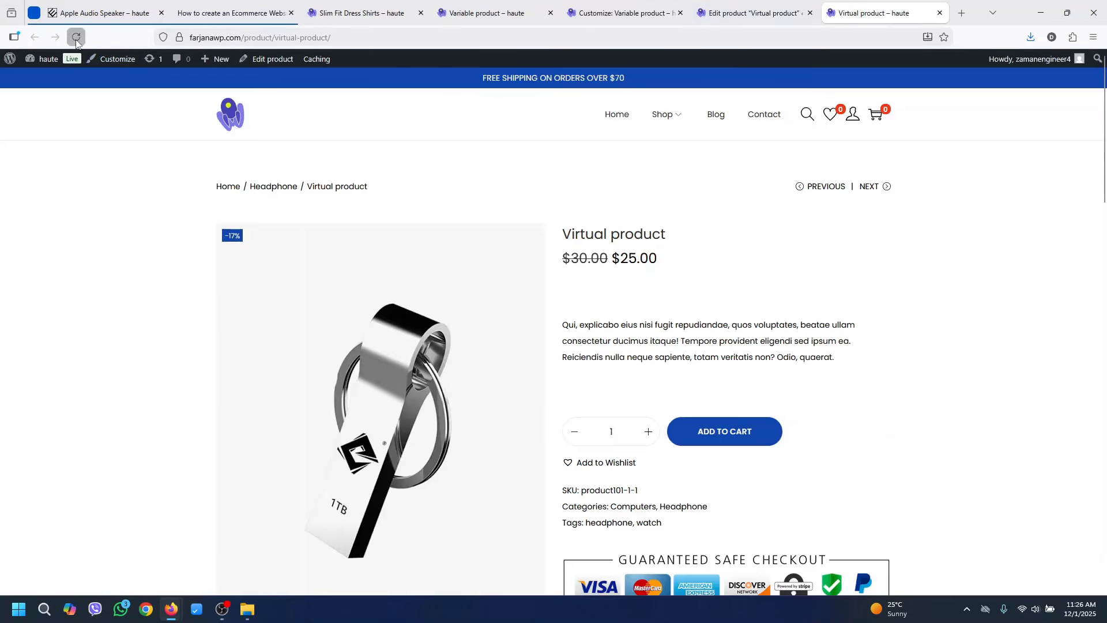
left_click(76, 38)
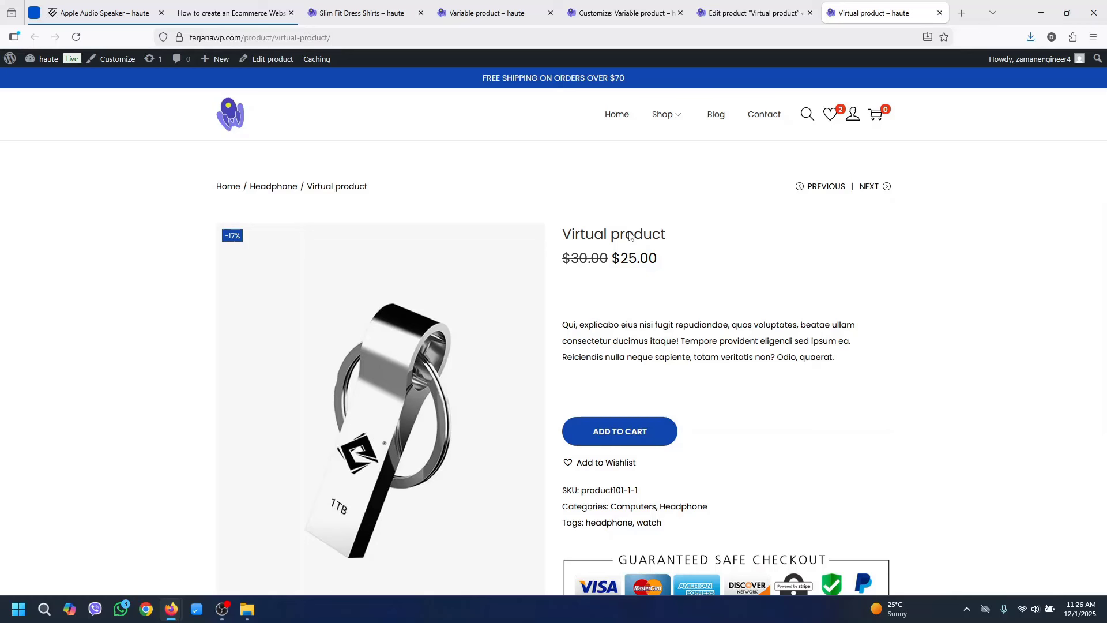
scroll(630, 236, "down", 2)
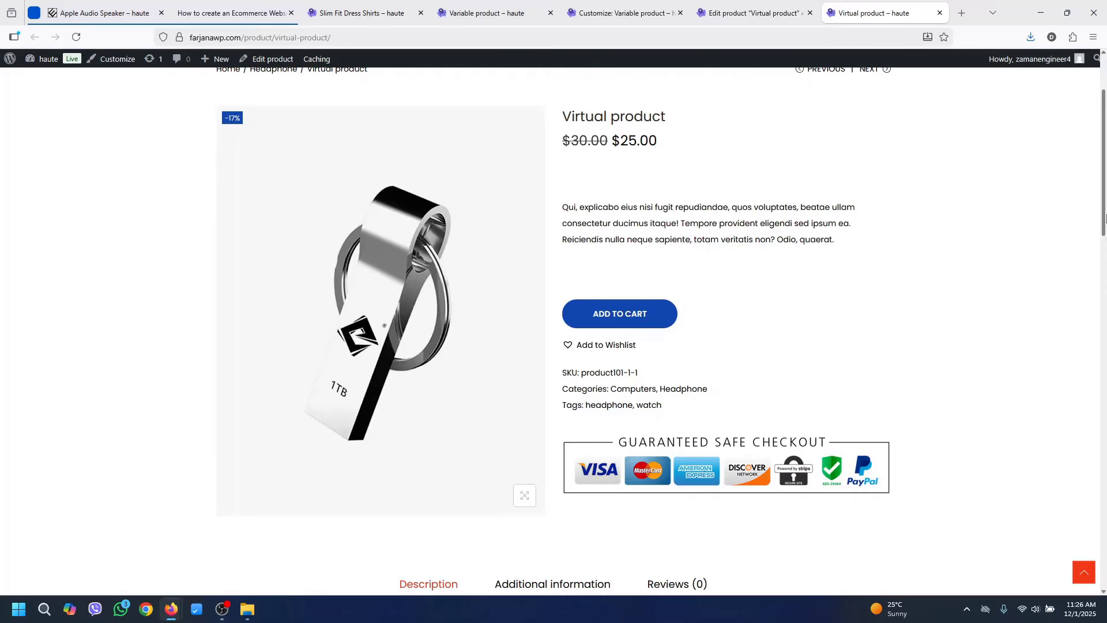
Copy the Virtual product to a new draft and mark the copy as downloadable
left_click(749, 13)
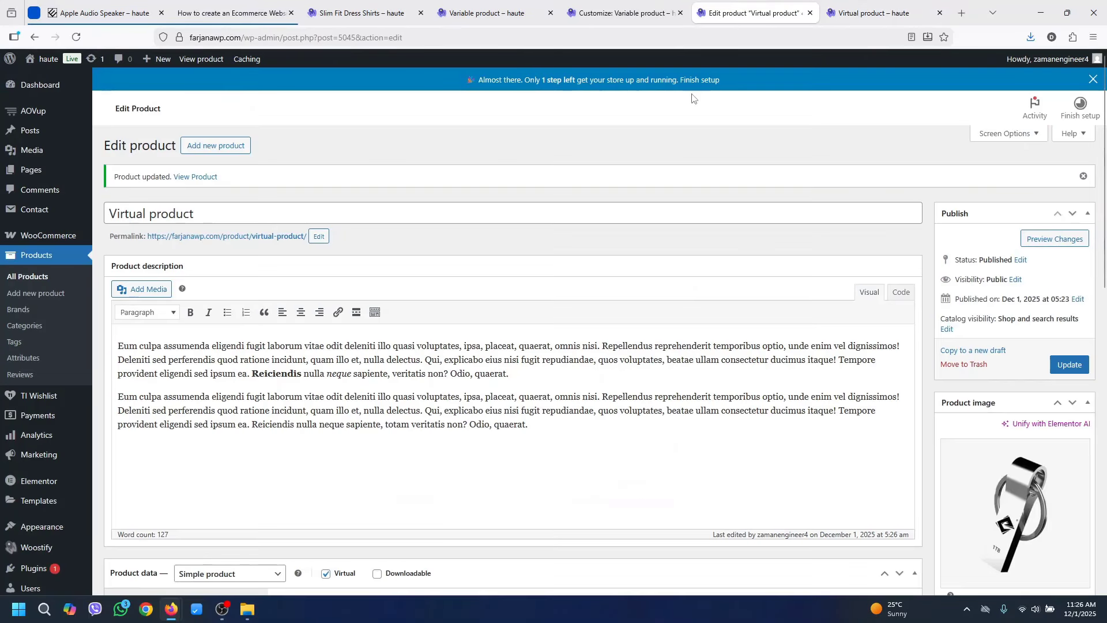
left_click(975, 353)
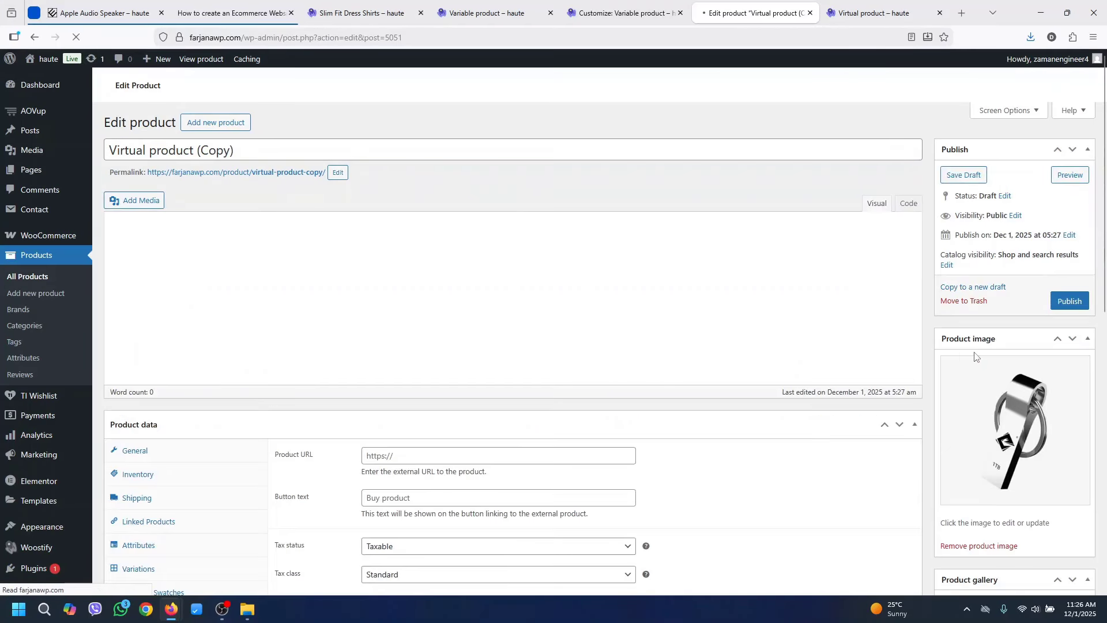
left_click_drag(1104, 281, 1105, 327)
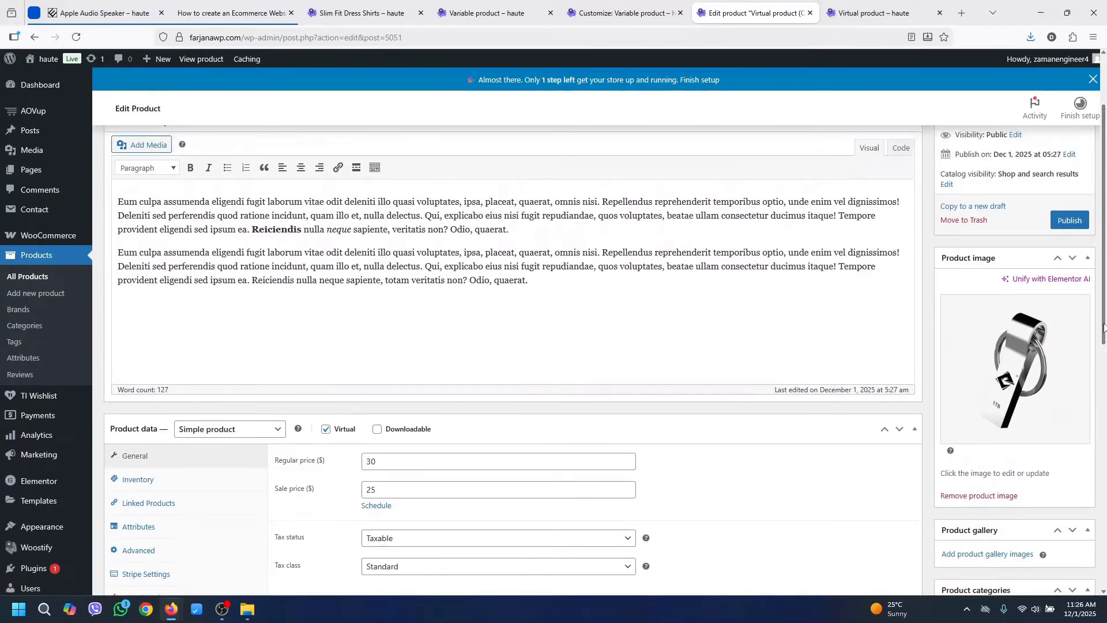
left_click(378, 430)
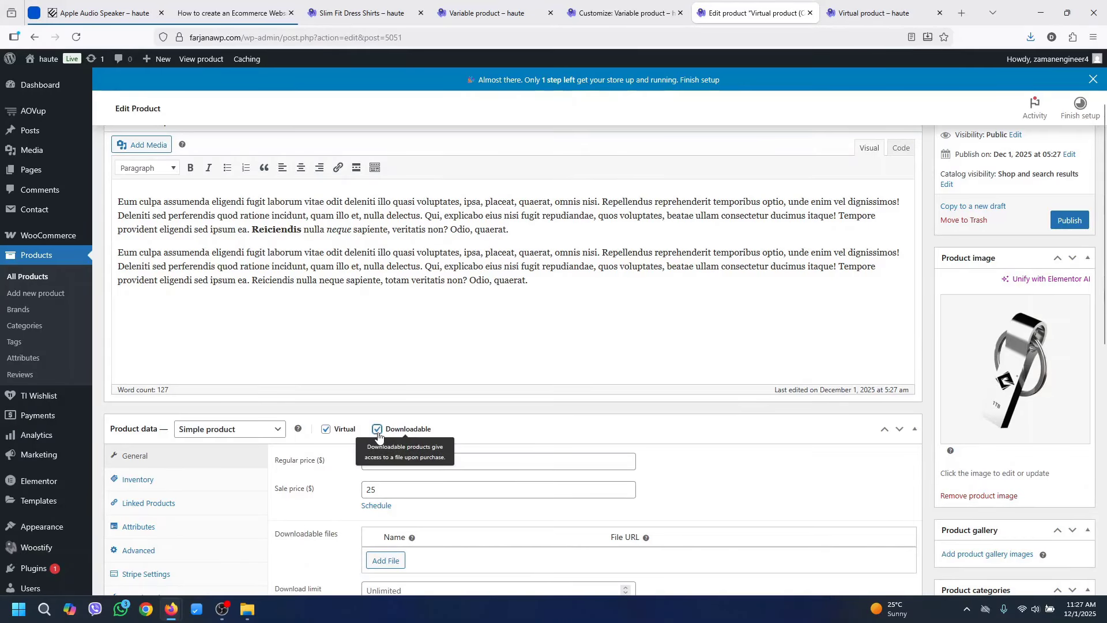
left_click_drag(1105, 328, 1106, 371)
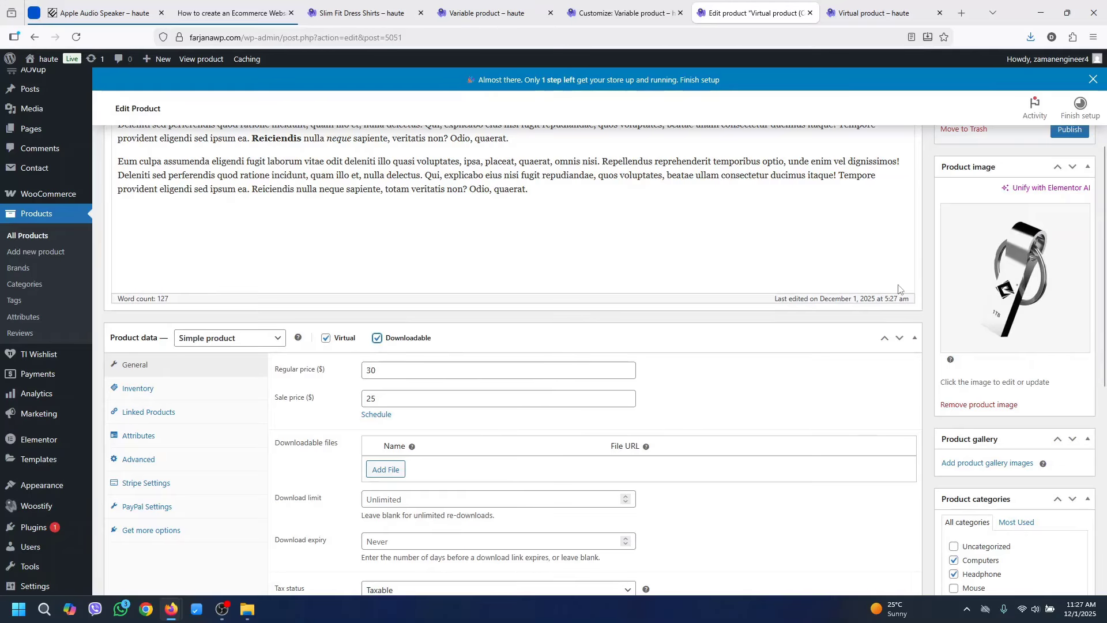
Replace the copied draft's title with Downloadable product
scroll(398, 346, "up", 4)
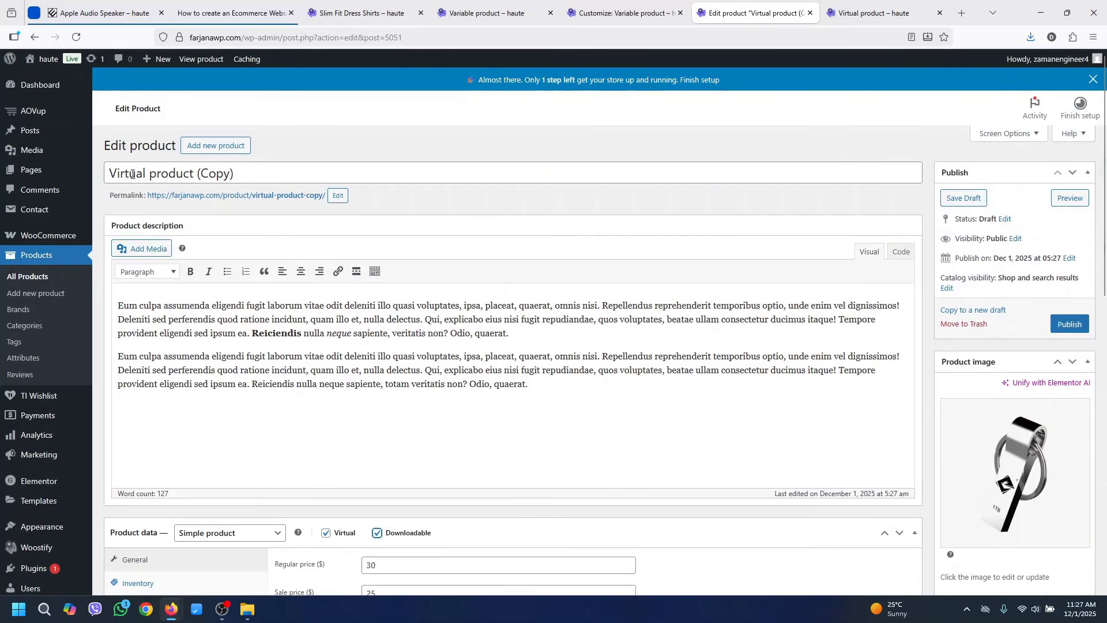
double_click(130, 175)
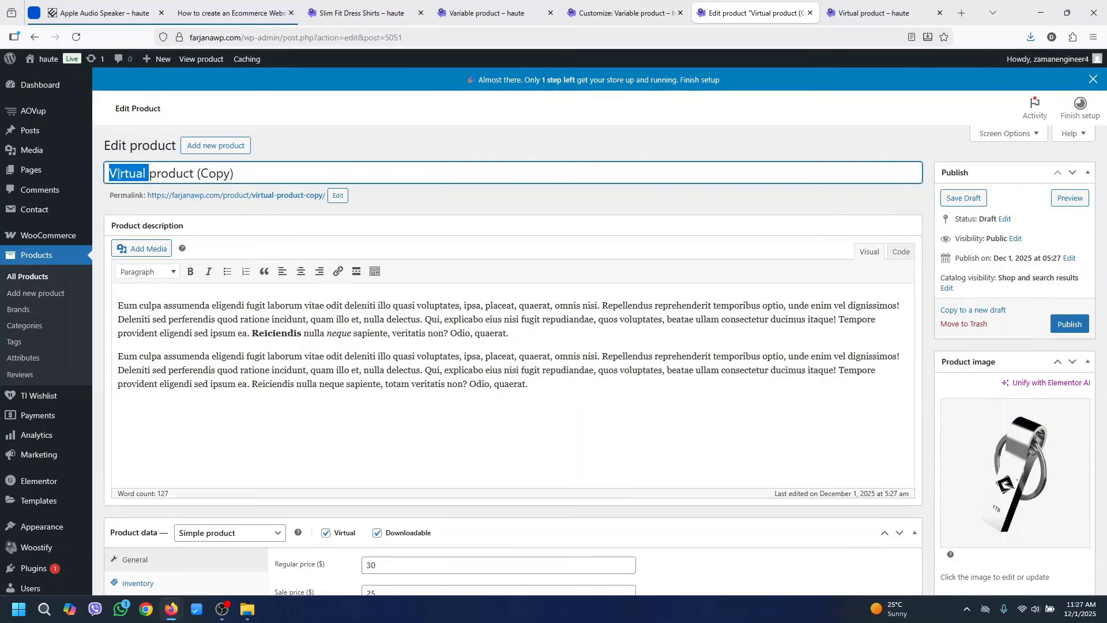
type("Downloadable product")
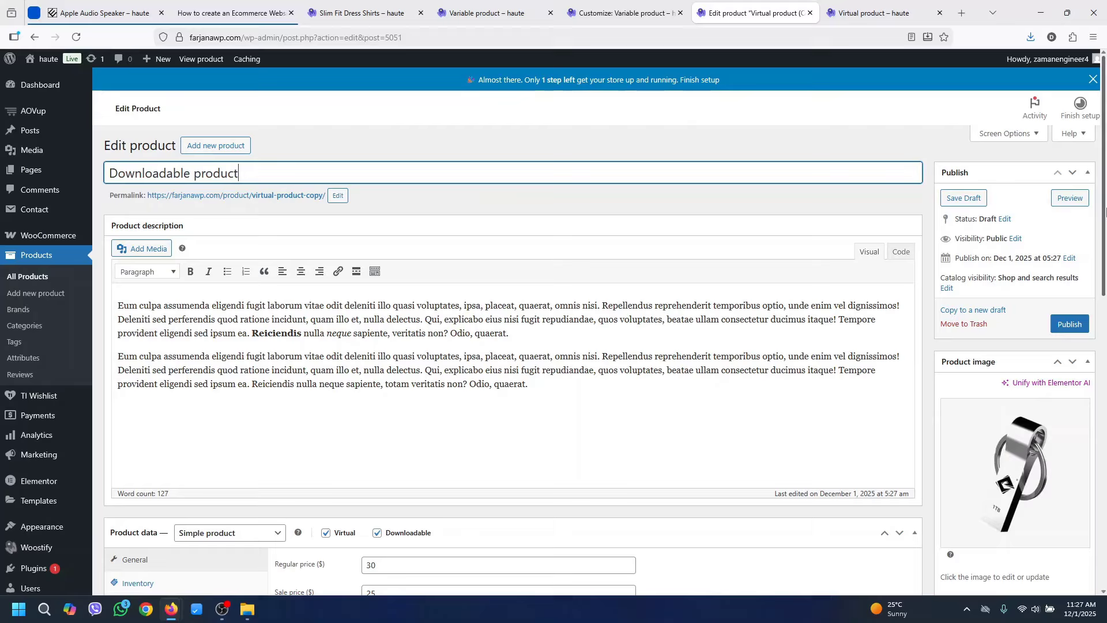
Upload the image 20-1-675x842 and set it as the Downloadable product's main image
scroll(1105, 259, "down", 1)
scroll(1105, 259, "down", 1)
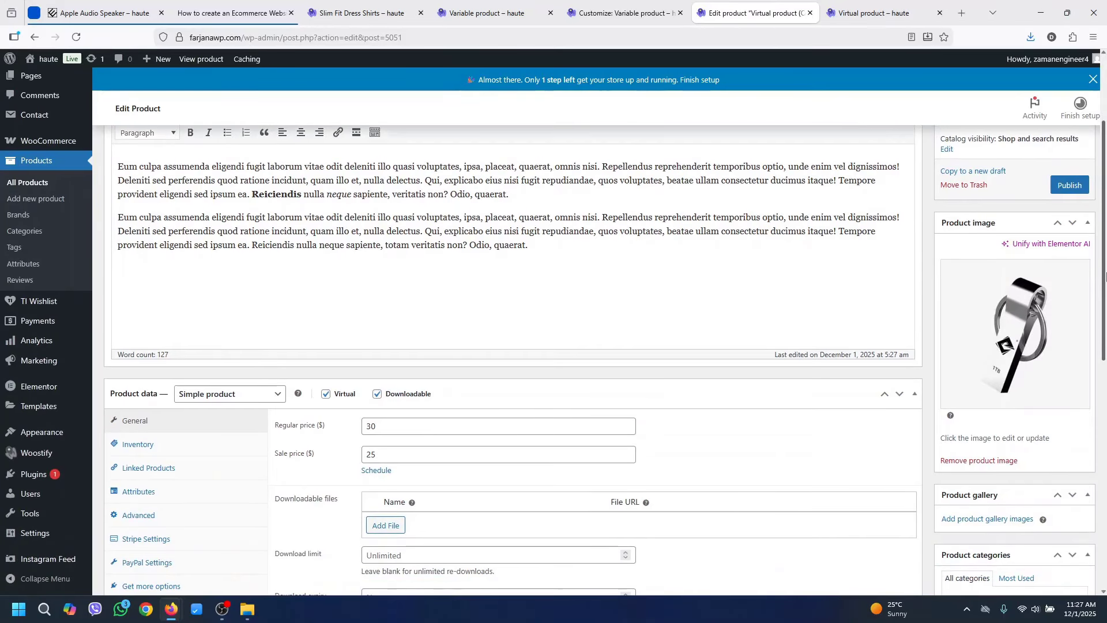
scroll(1105, 277, "down", 2)
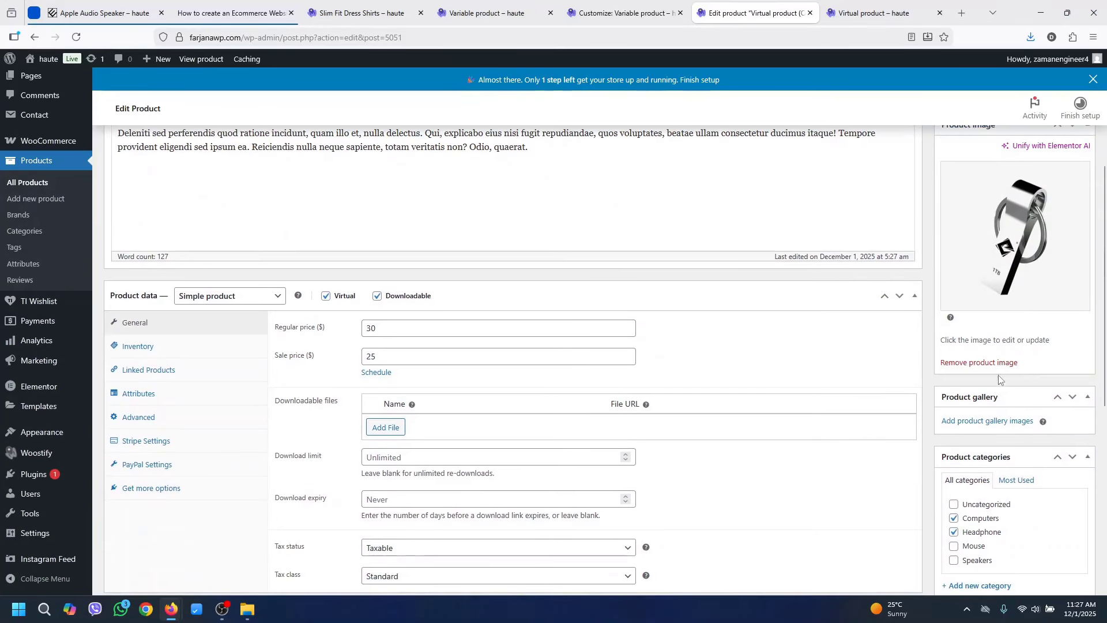
left_click(1019, 276)
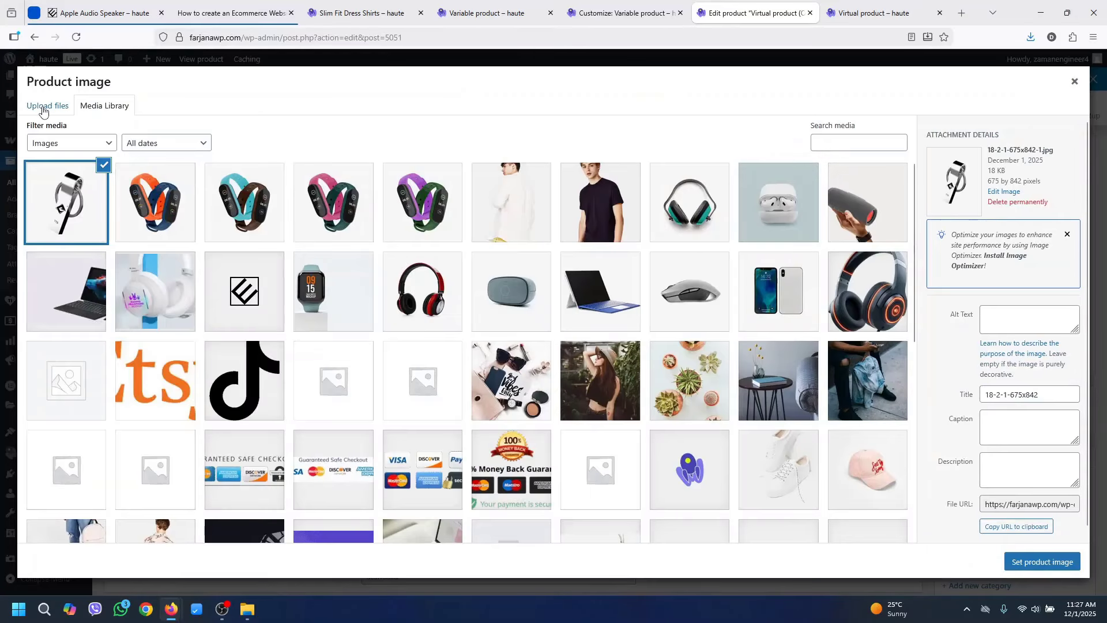
left_click(43, 109)
left_click(554, 306)
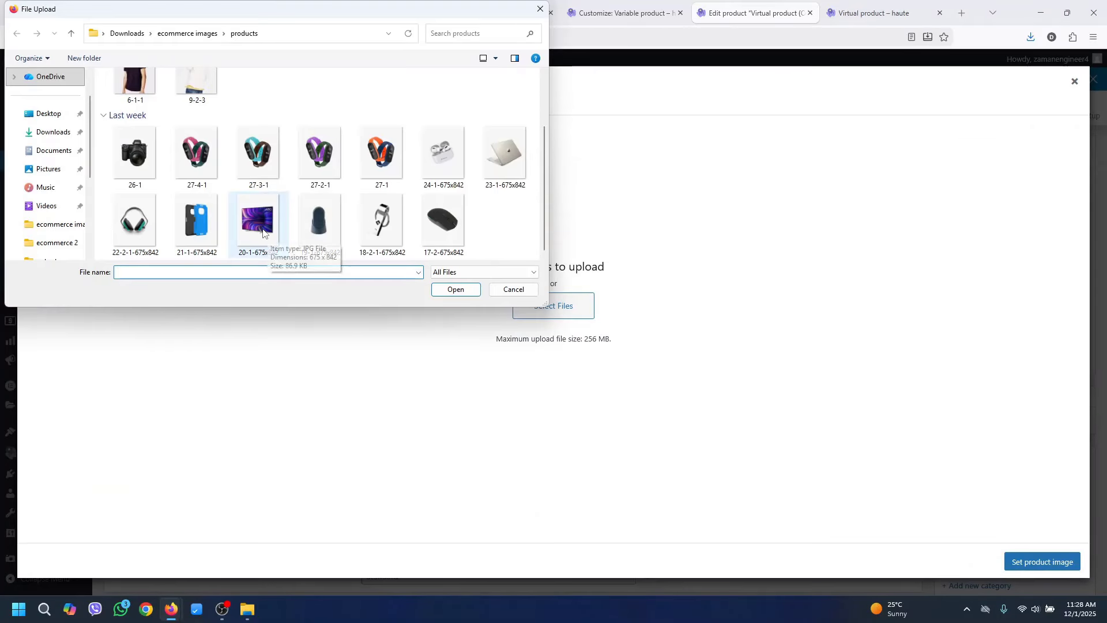
left_click(268, 238)
left_click(455, 289)
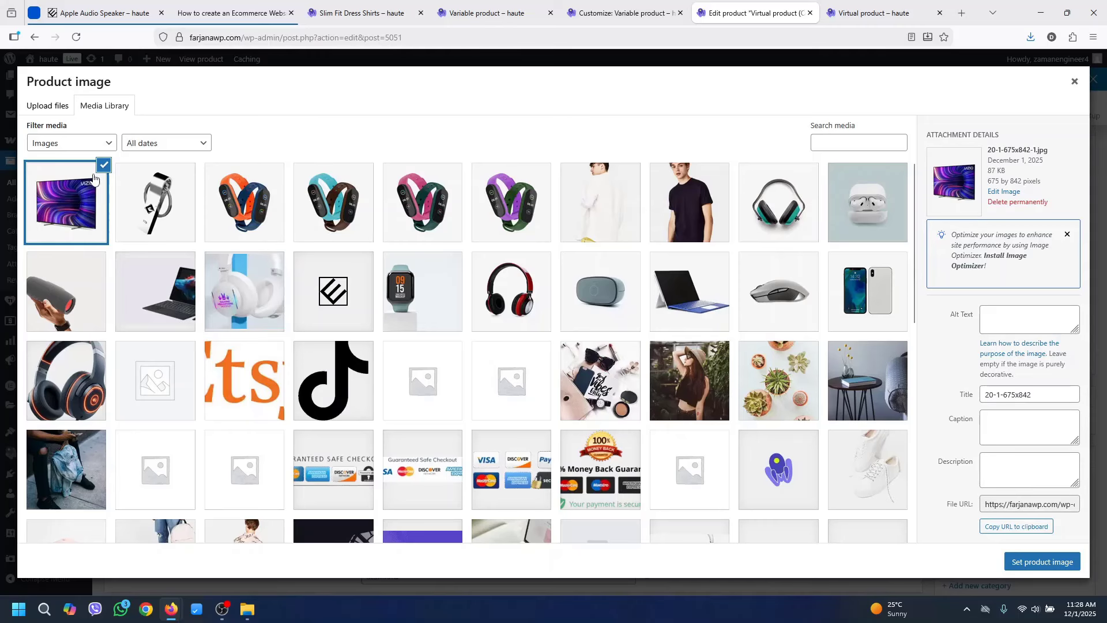
left_click(1064, 557)
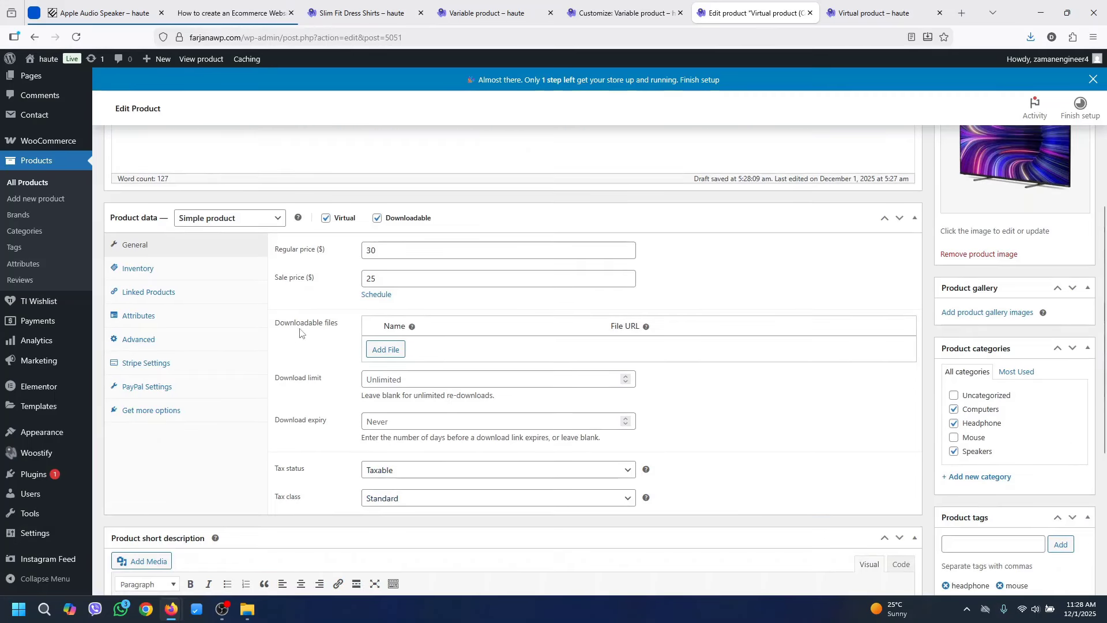
Add a downloadable file entry named Book to the Downloadable product
left_click(384, 350)
left_click(415, 349)
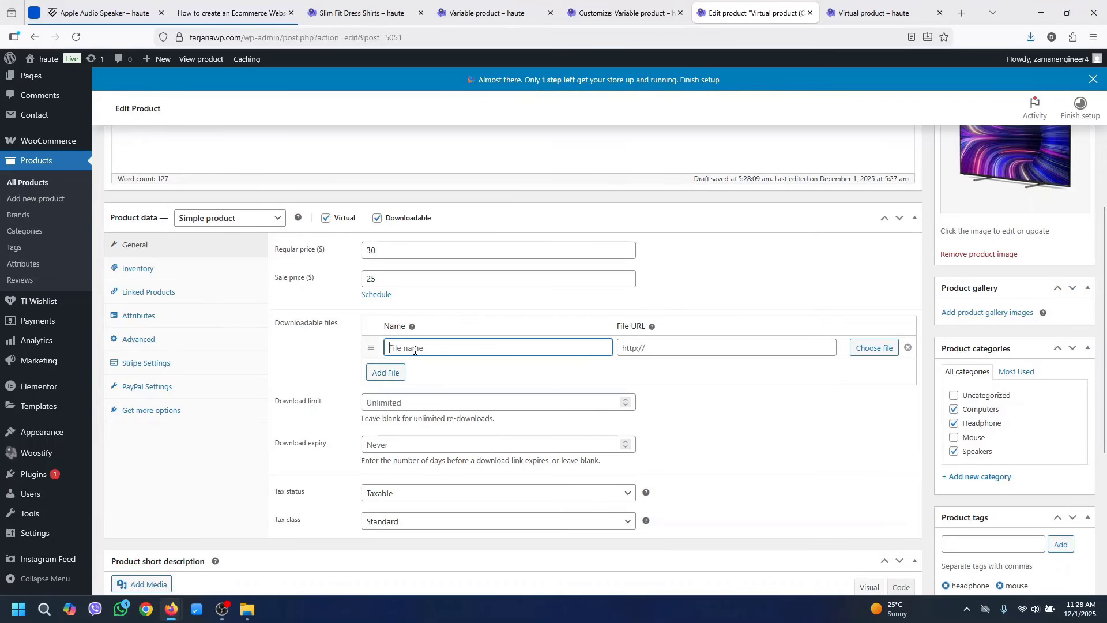
type("Book")
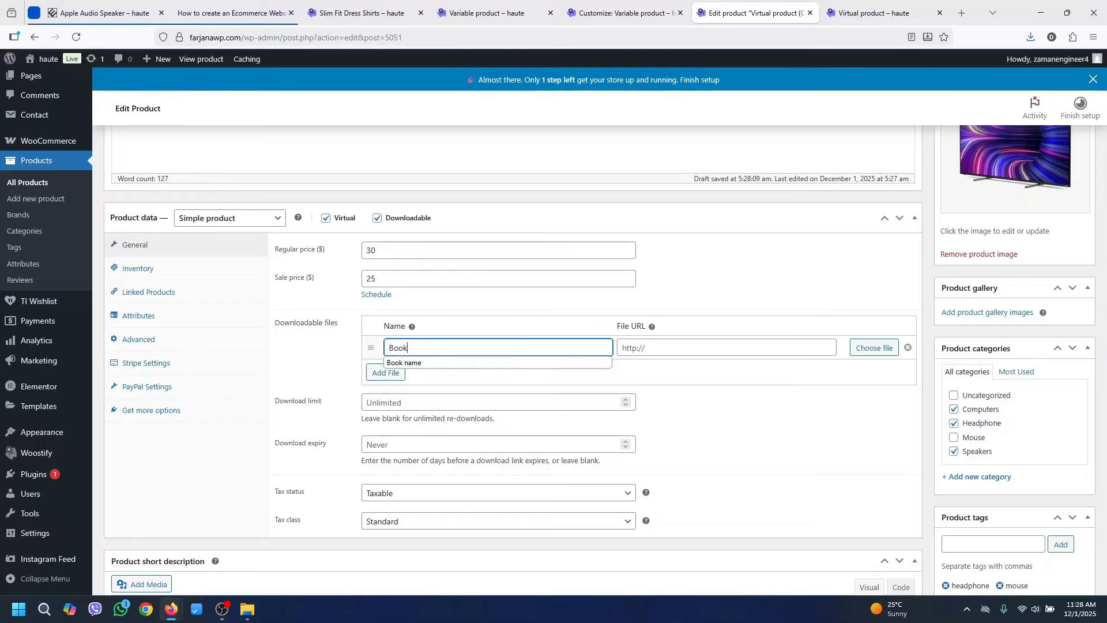
left_click(718, 349)
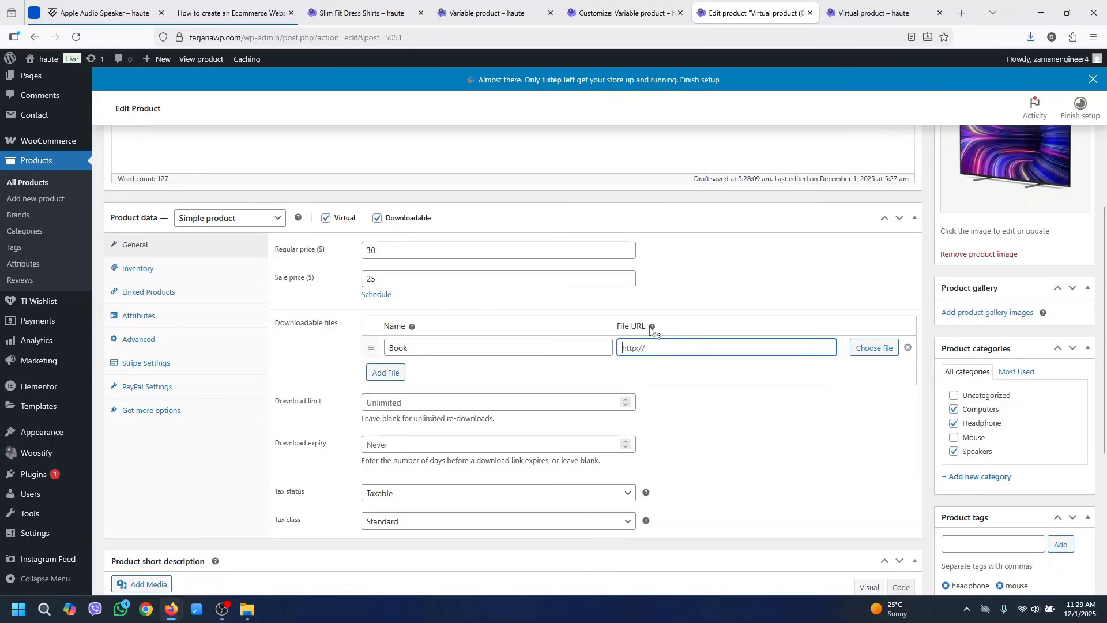
left_click(646, 350)
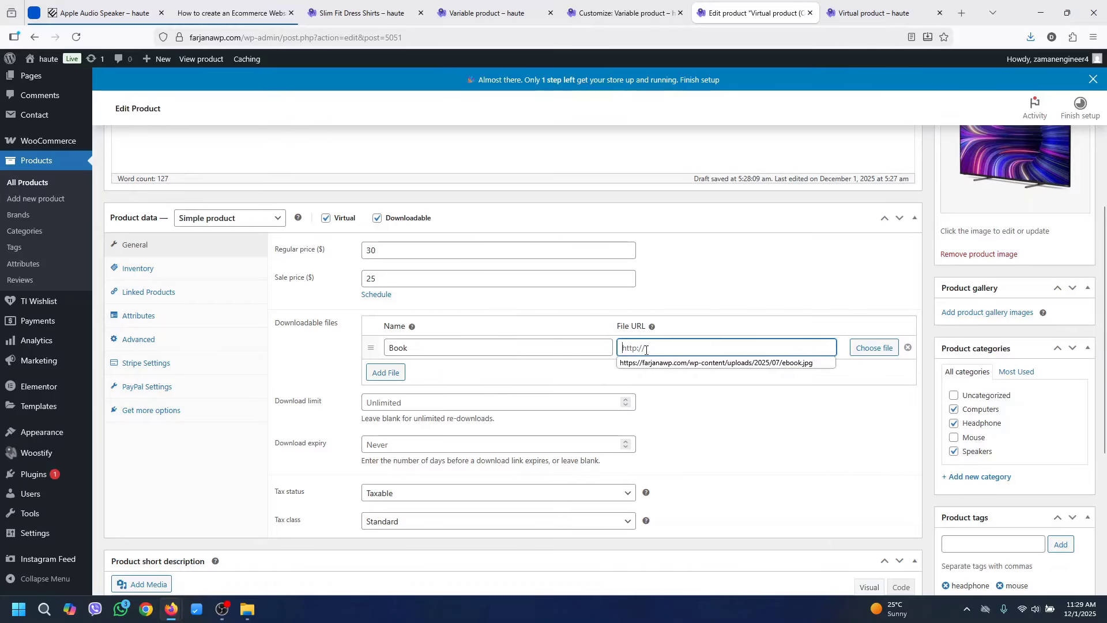
Insert the money-back guarantee badge image from the media library as the Book file's URL
left_click(870, 349)
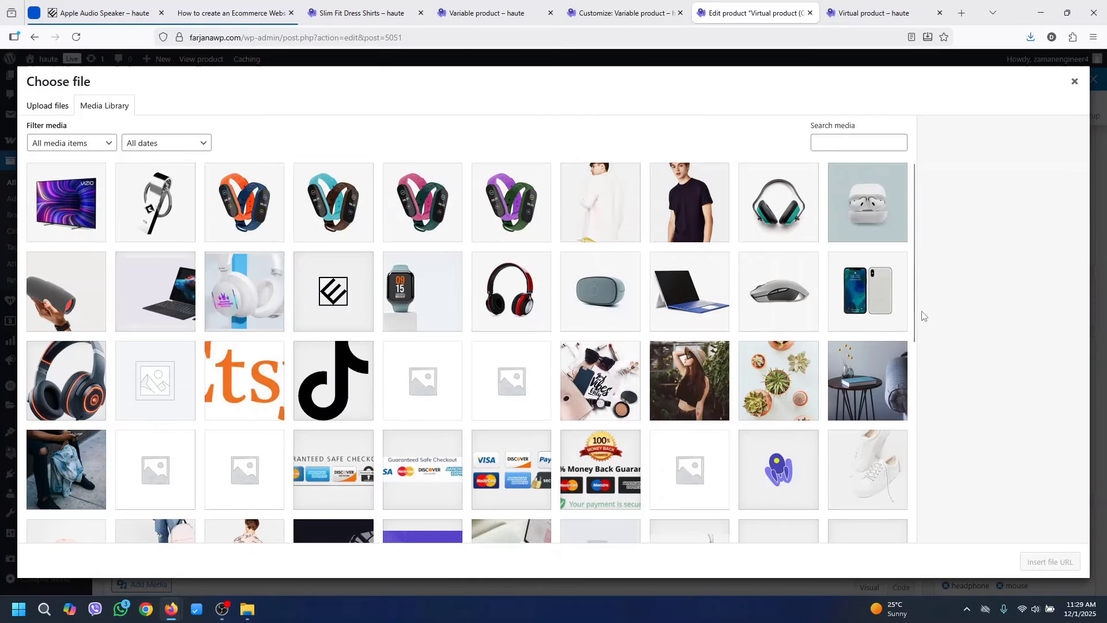
mouse_move(910, 311)
left_mouse_down()
mouse_move(907, 469)
mouse_move(928, 301)
left_mouse_up()
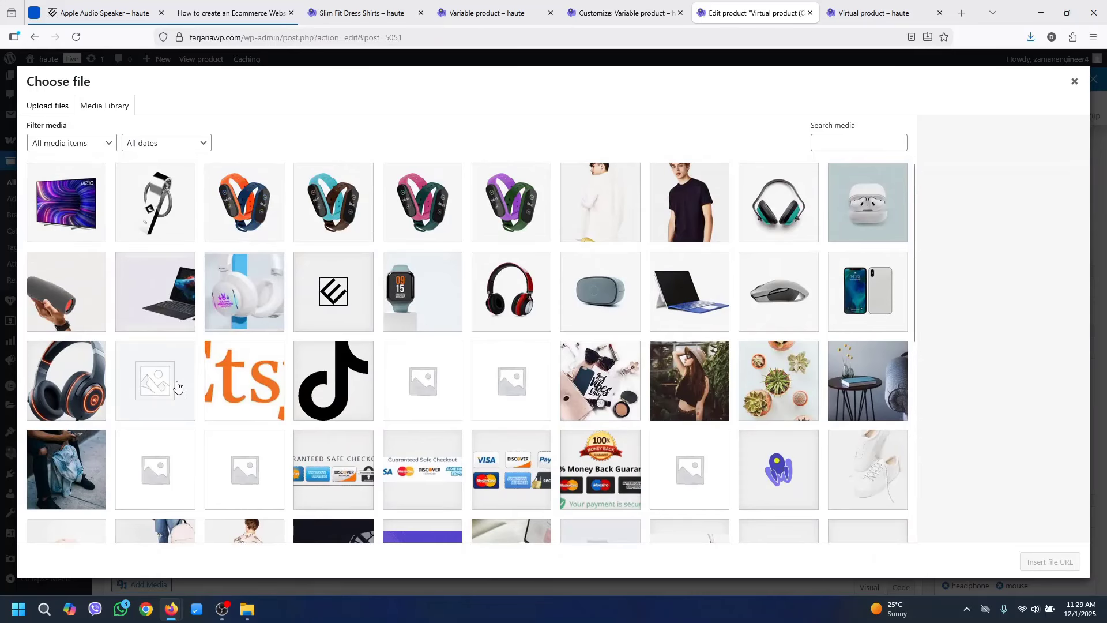
left_click(248, 303)
left_click(326, 471)
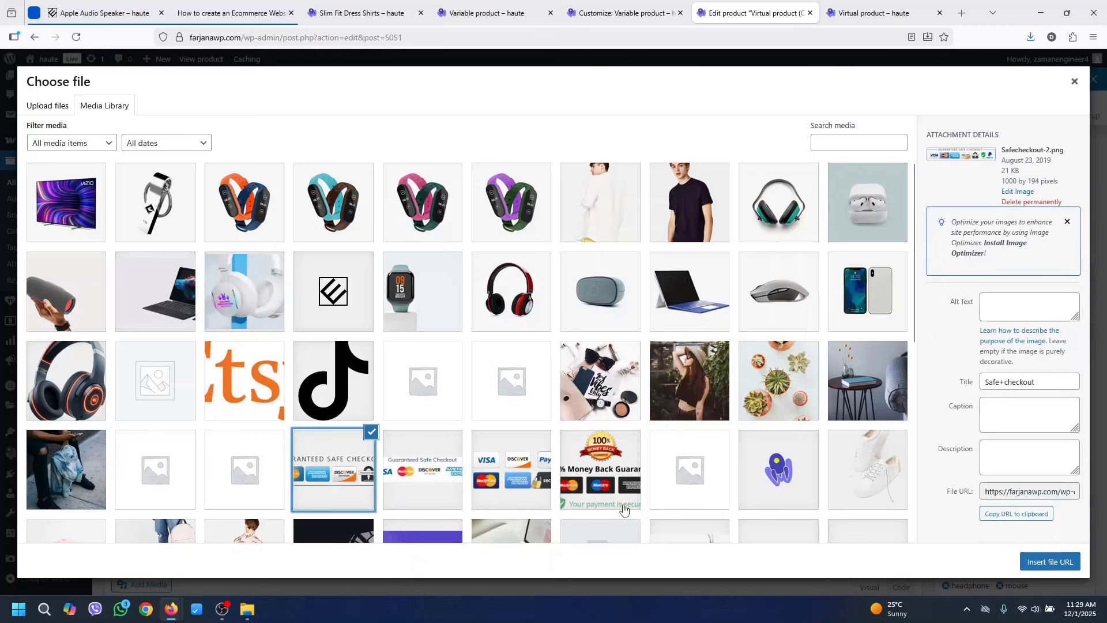
left_click(623, 496)
left_click(1068, 569)
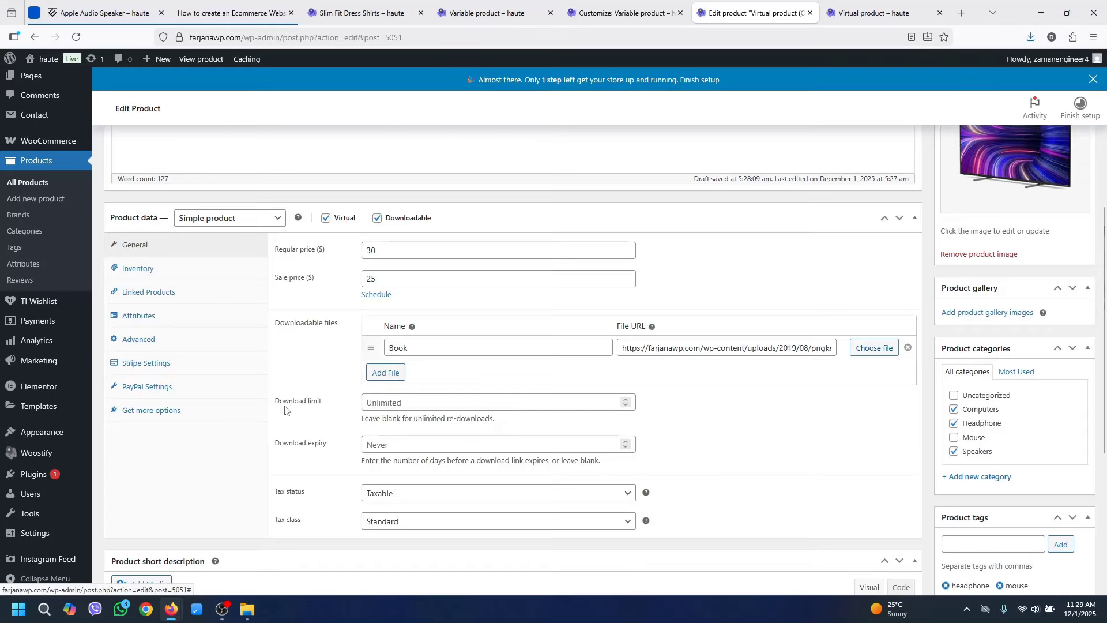
Look over the download limit and inventory settings, and publish the Downloadable product
left_click(390, 401)
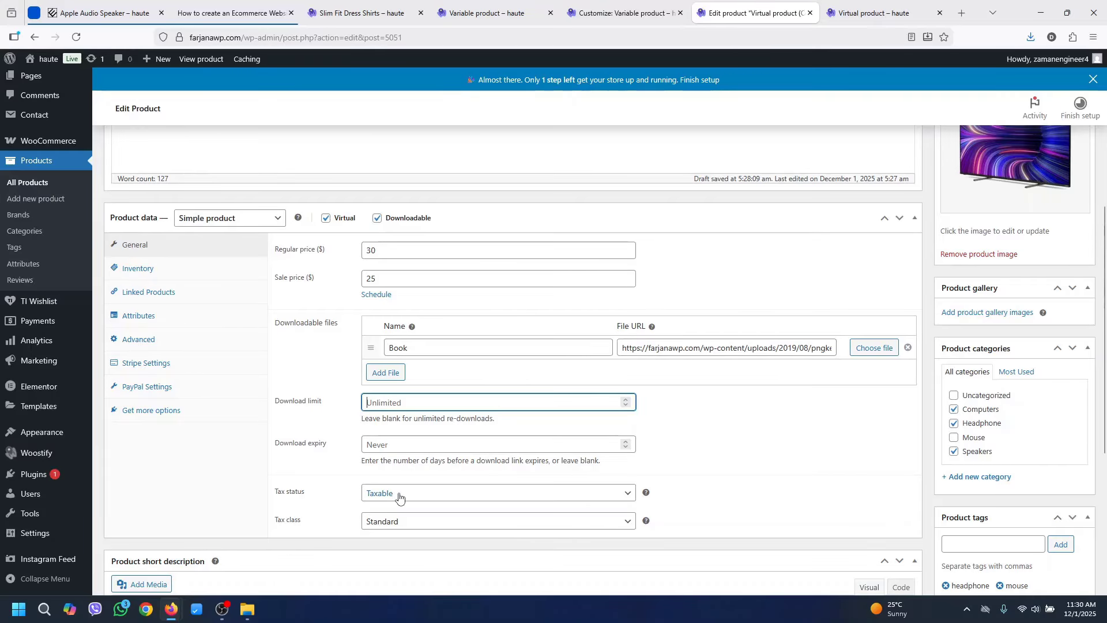
left_click(164, 277)
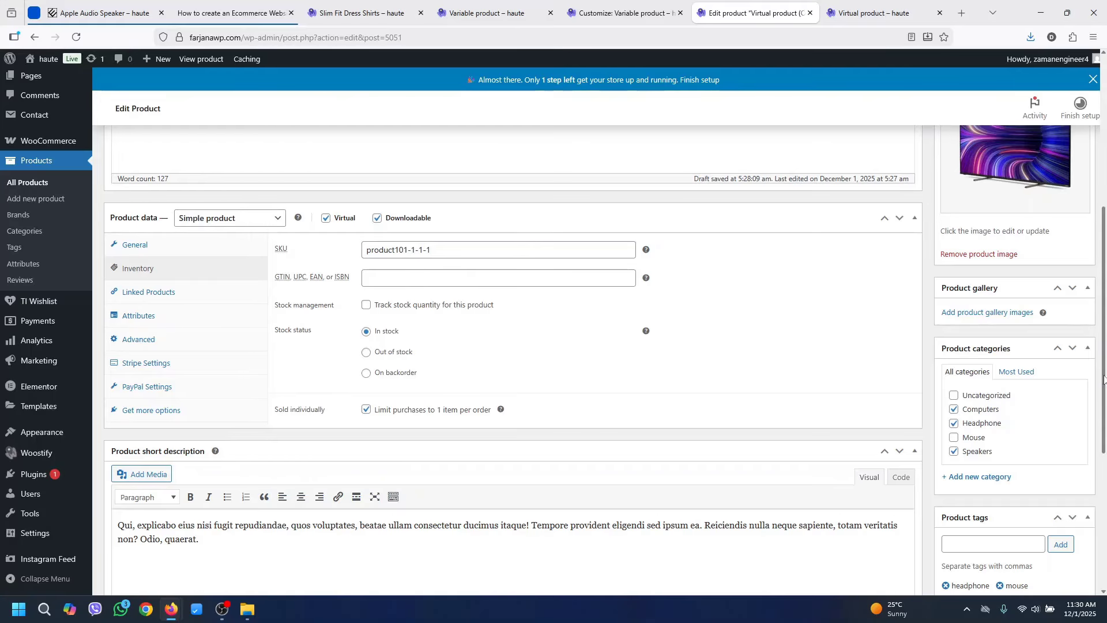
scroll(1070, 326, "up", 5)
left_click(1070, 325)
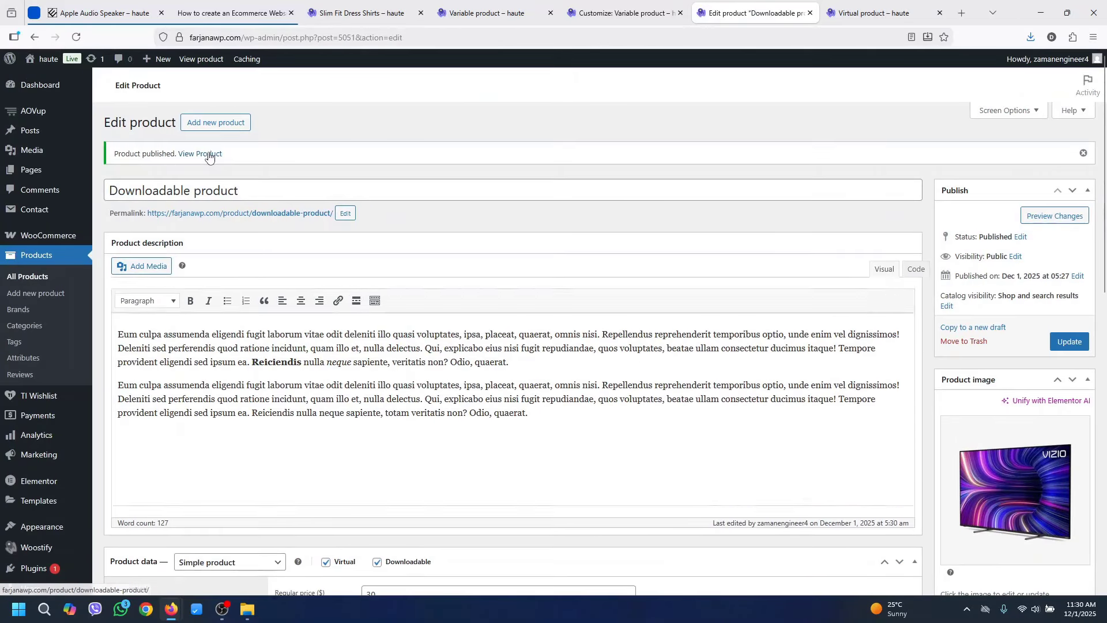
Open the Downloadable product's store page in a new tab and add it to the cart to review its checkout
right_click(211, 155)
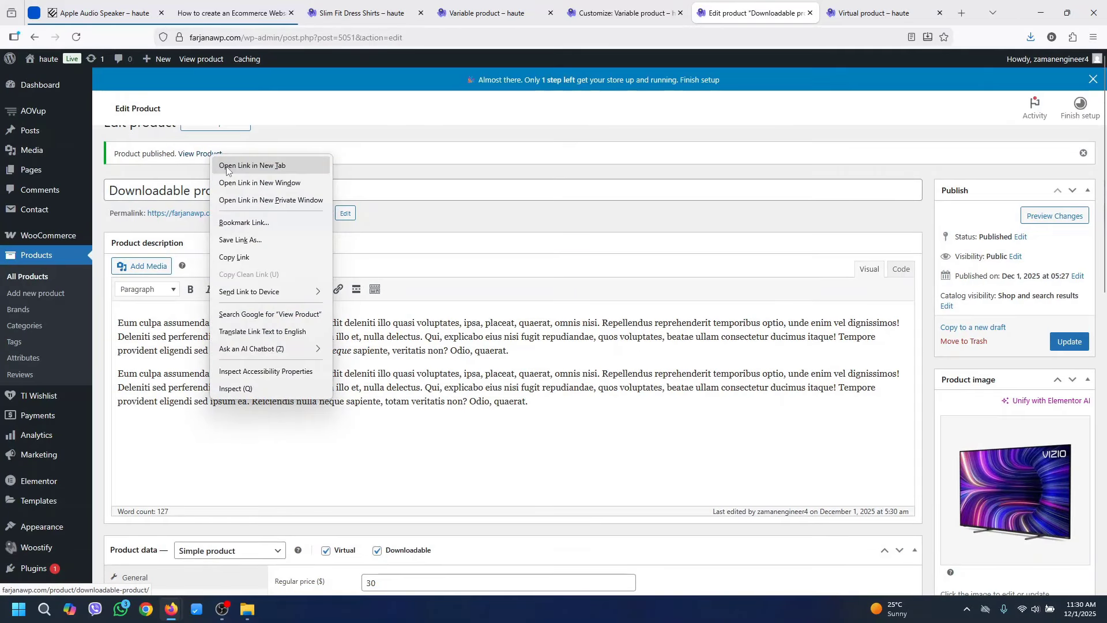
left_click(226, 166)
left_click(785, 12)
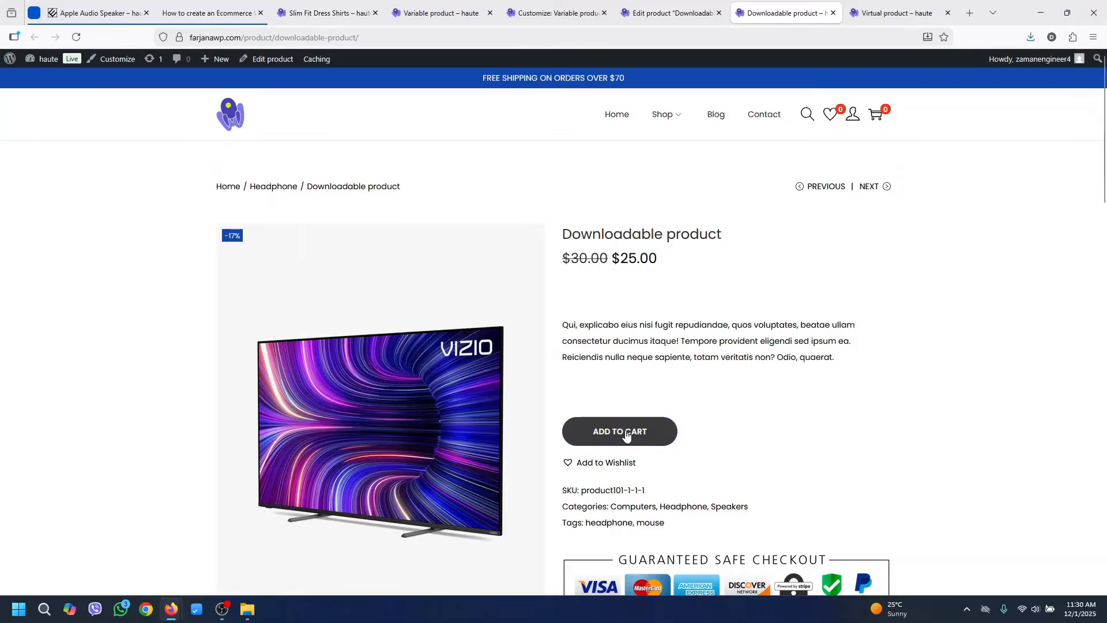
left_click(617, 436)
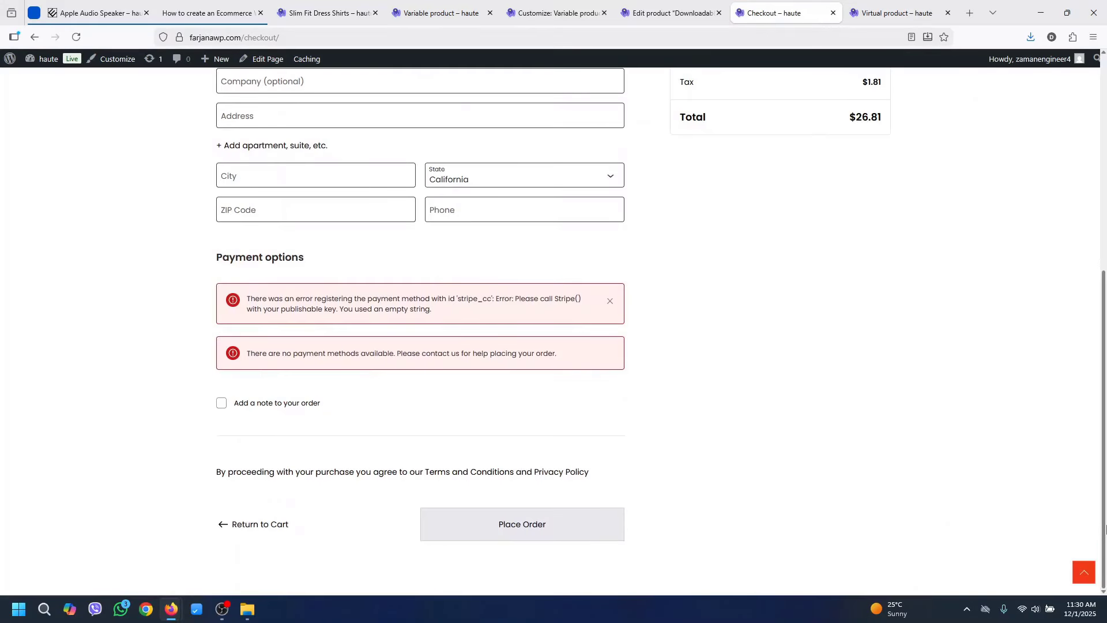
scroll(1105, 528, "up", 6)
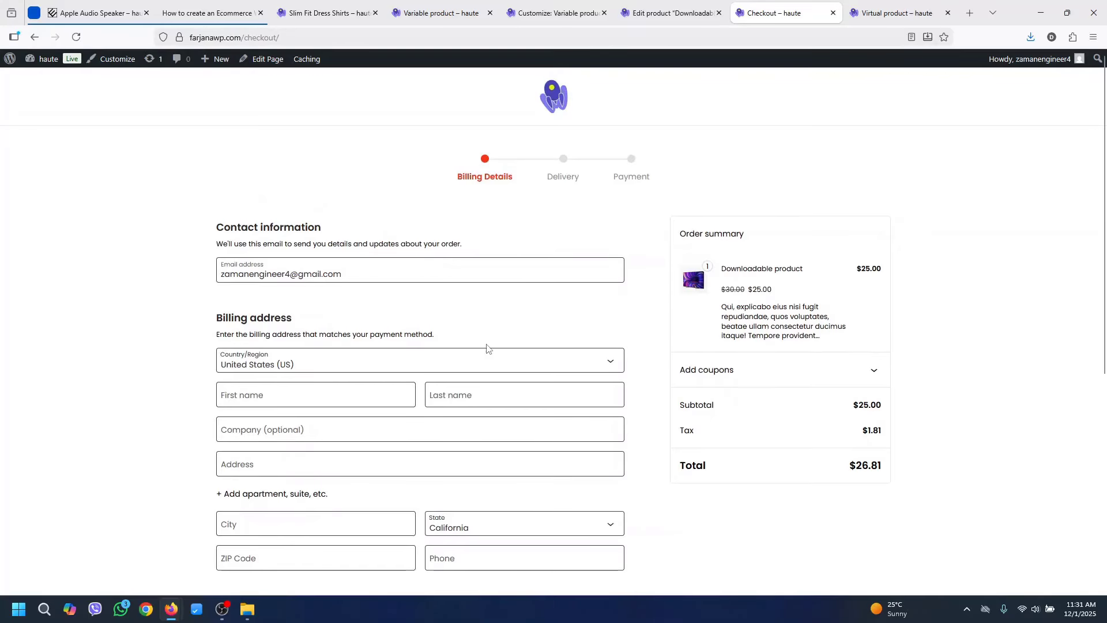
Return to the Downloadable product's editing page and change its product type to External/Affiliate product
left_click(669, 13)
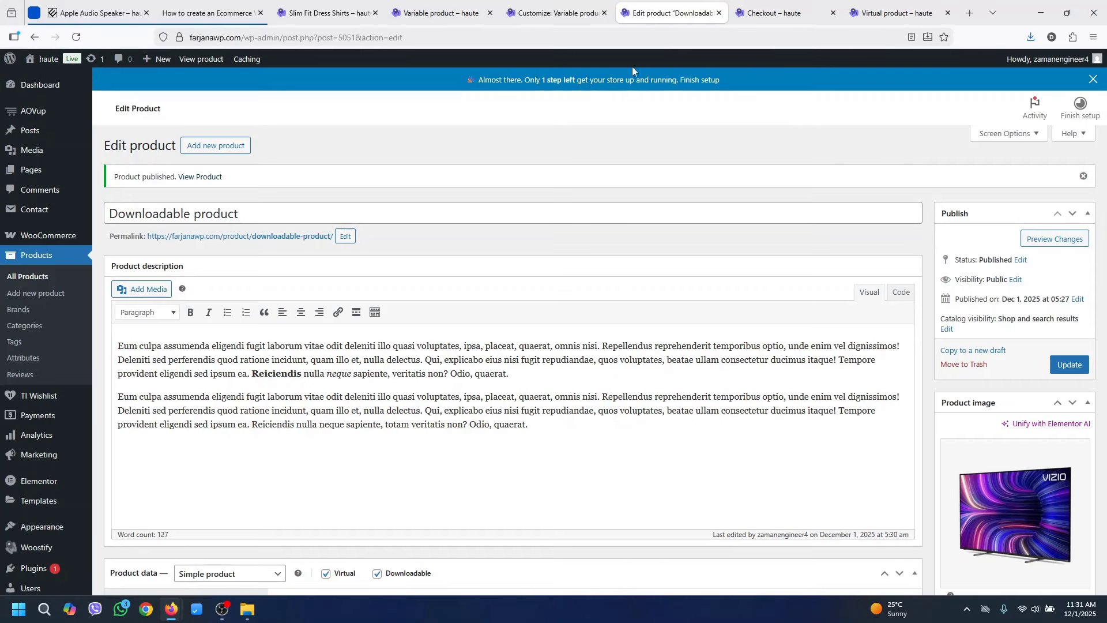
scroll(1104, 290, "down", 2)
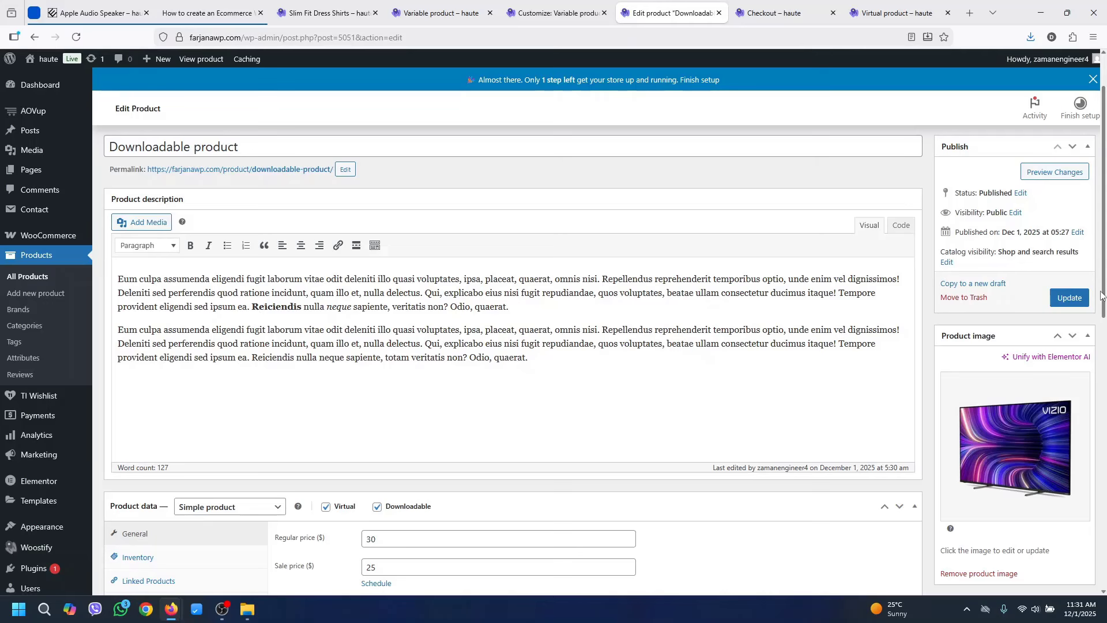
scroll(1102, 296, "down", 1)
left_click(271, 456)
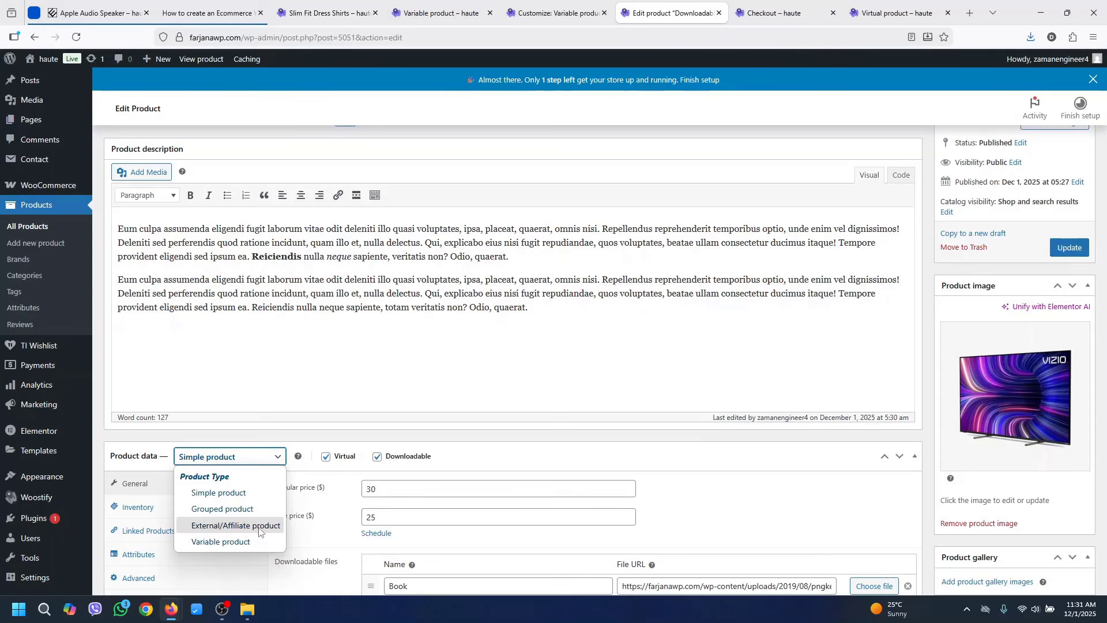
left_click(278, 530)
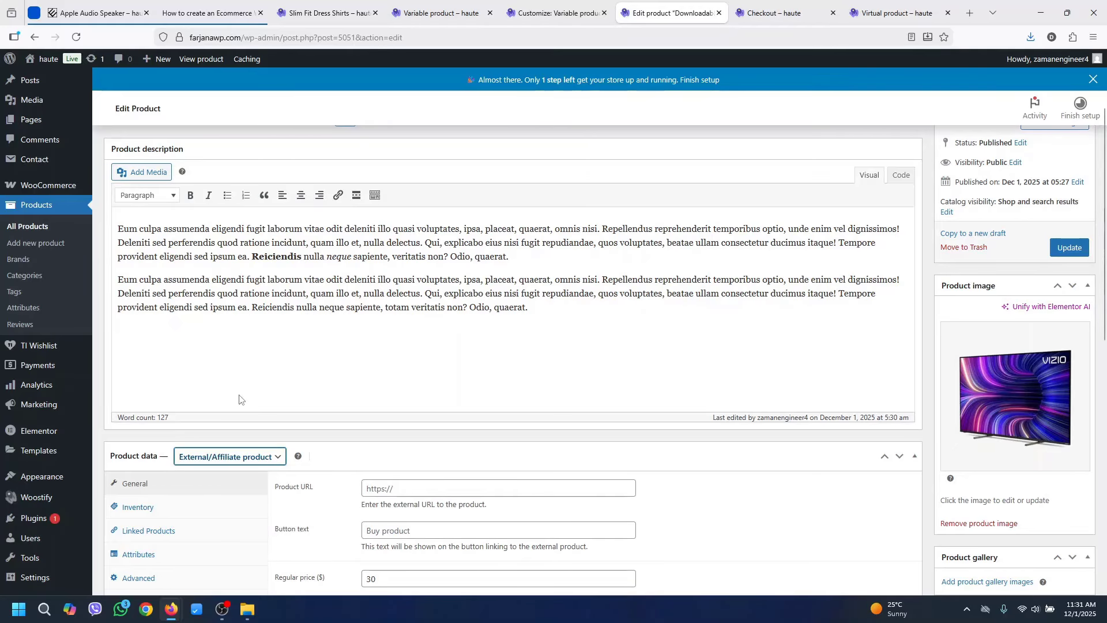
Remove the word Downloadable from the product's title
scroll(411, 346, "up", 3)
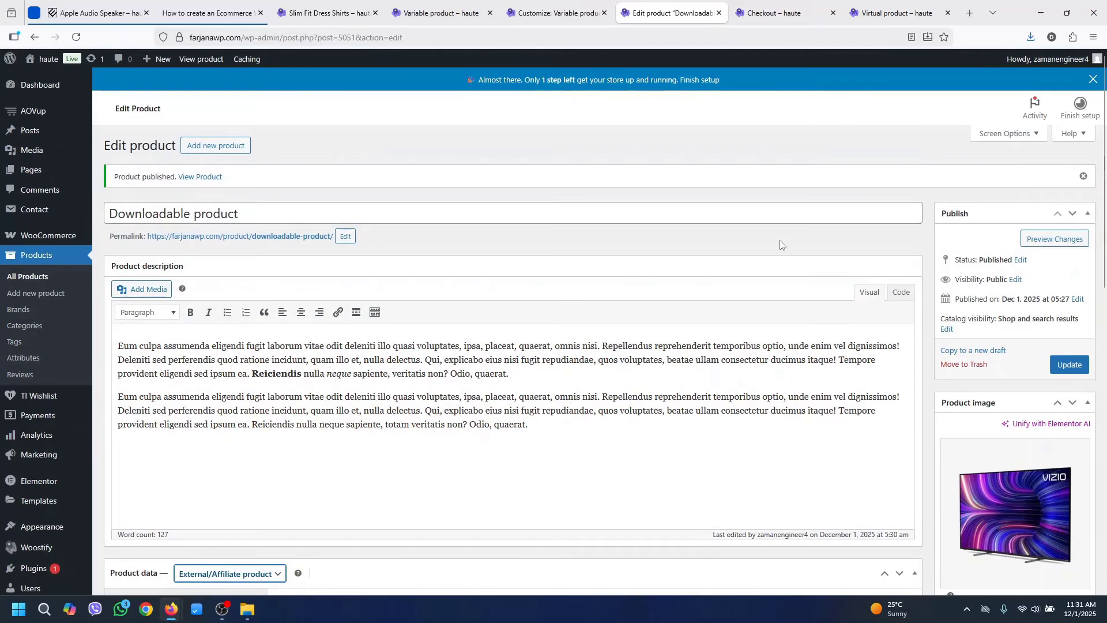
double_click(139, 217)
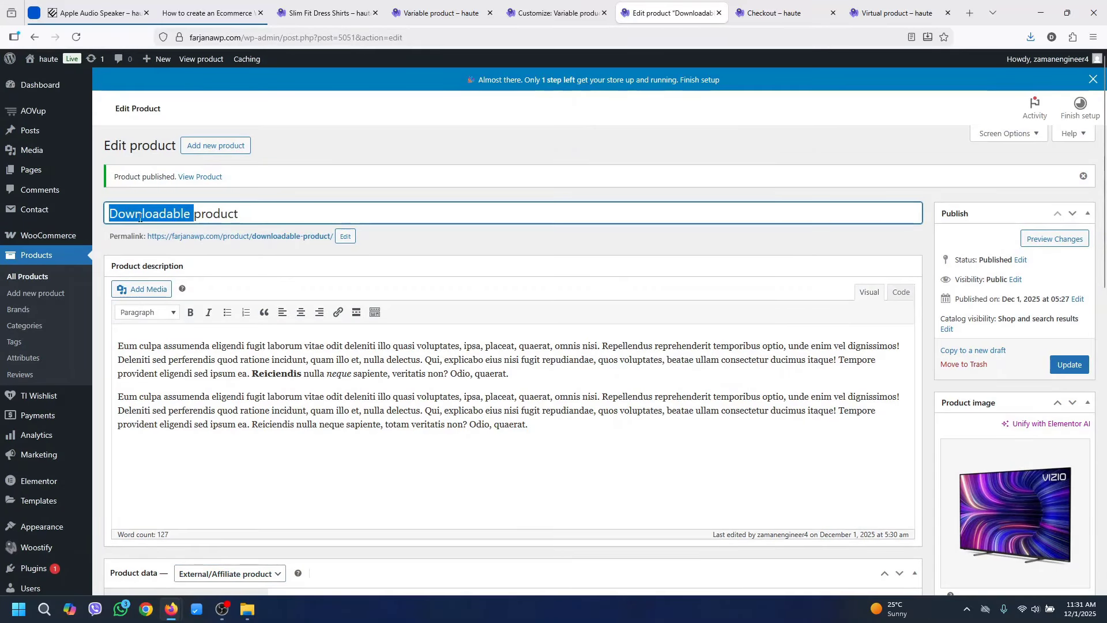
key("BackSpace")
Examine the Product URL and Button text fields in the external product's general data
scroll(337, 358, "down", 5)
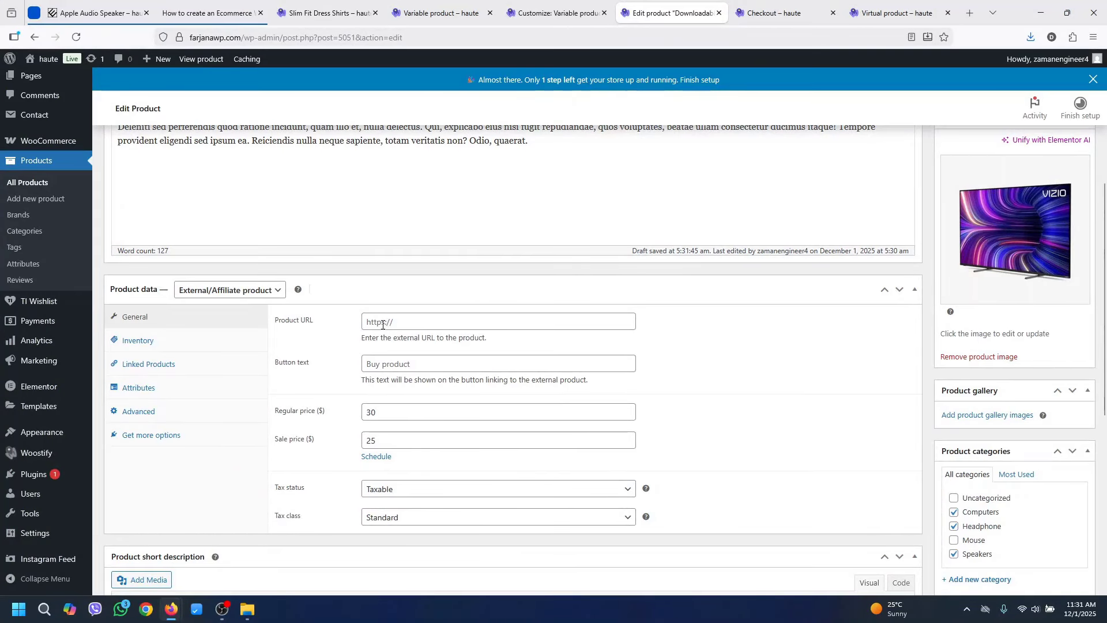
left_click(378, 324)
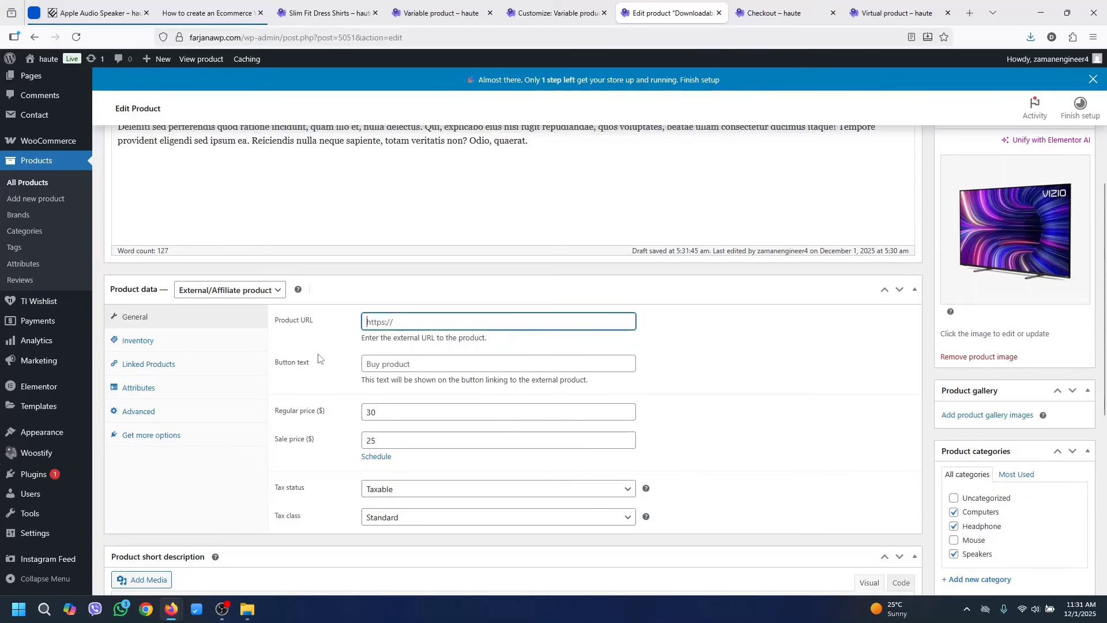
left_click(380, 365)
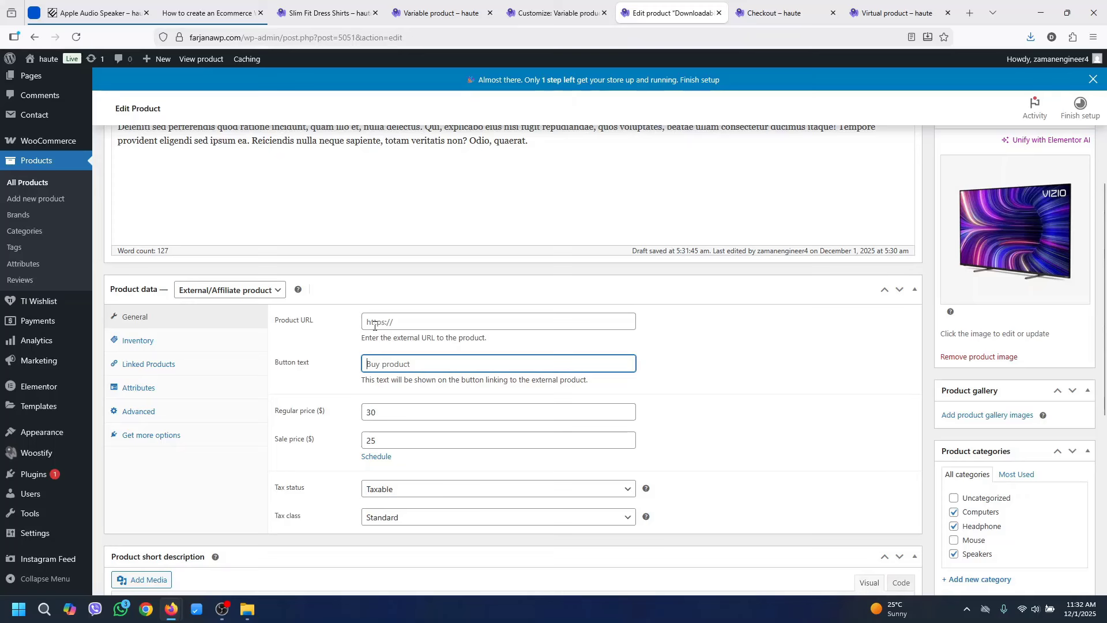
left_click(379, 326)
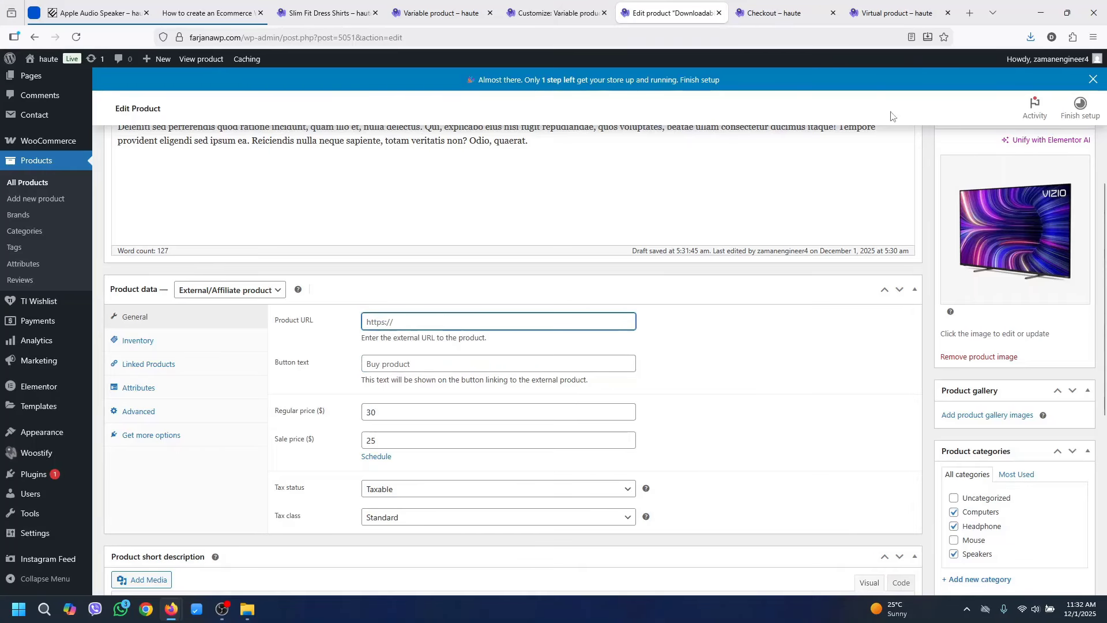
Open Amazon in a new tab and search it for mouse
left_click(961, 20)
type("a")
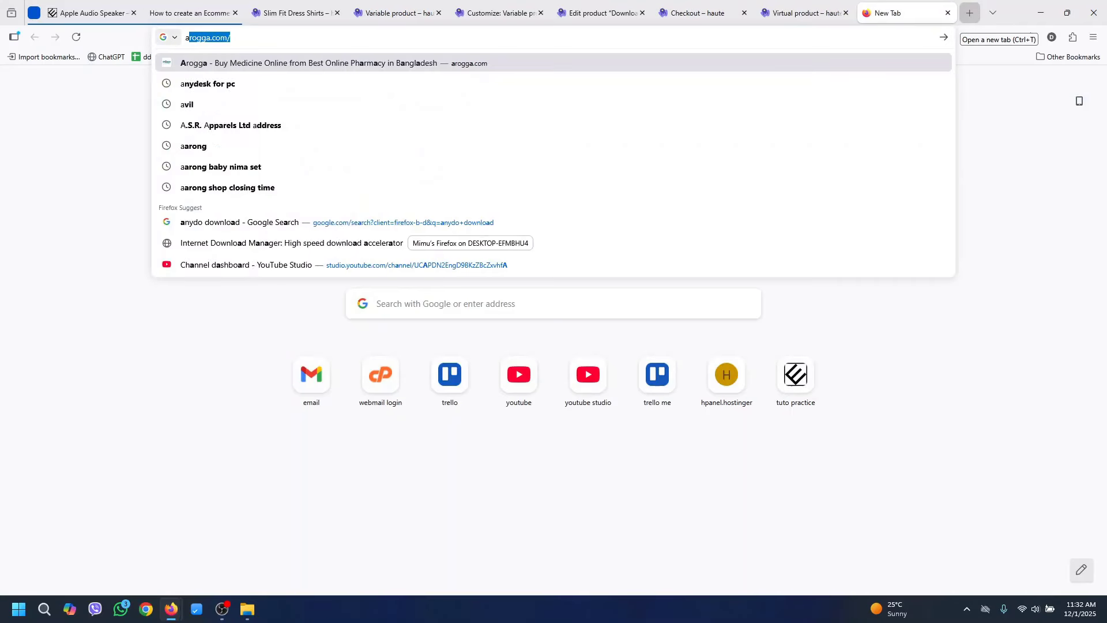
type("maz")
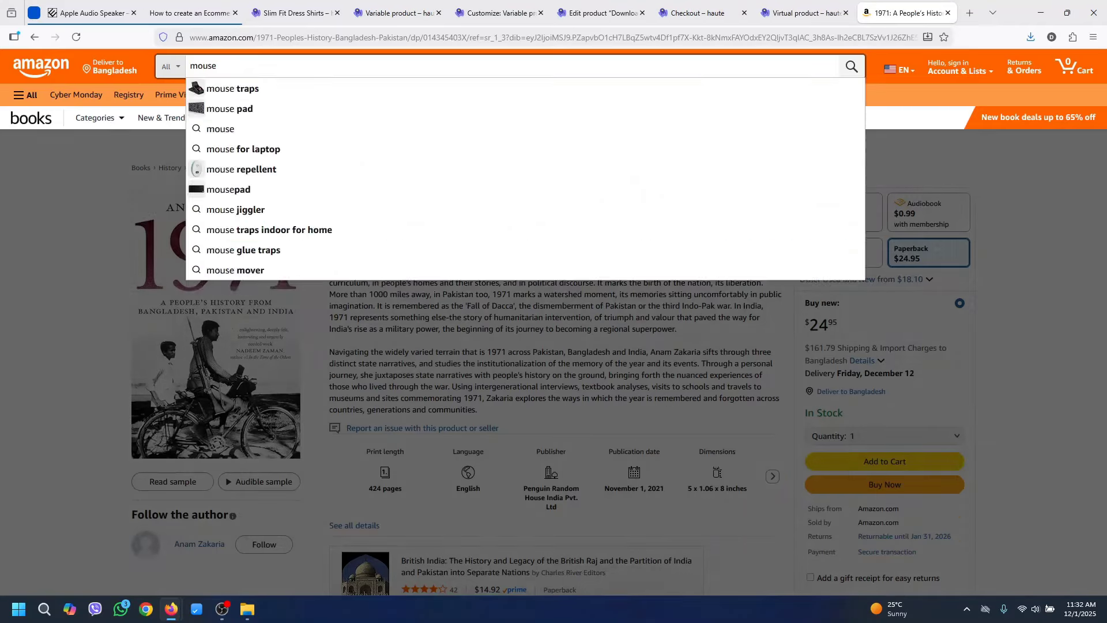
key("Return")
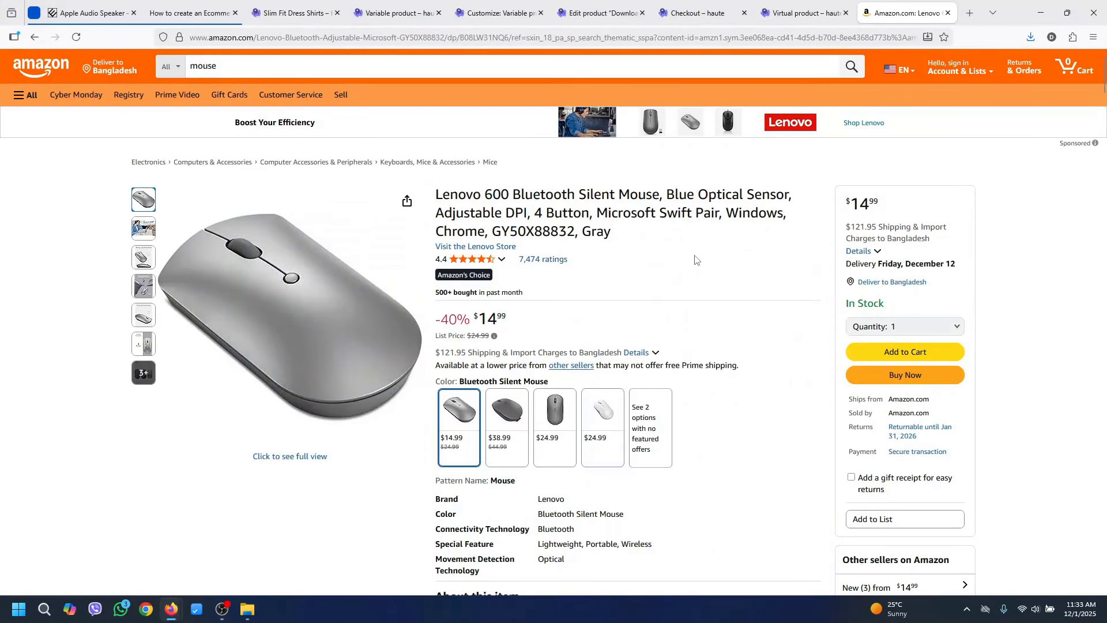
Copy the address of Amazon's Lenovo 600 Bluetooth Silent Mouse page and paste it as the external product's URL
left_click(395, 38)
right_click(394, 37)
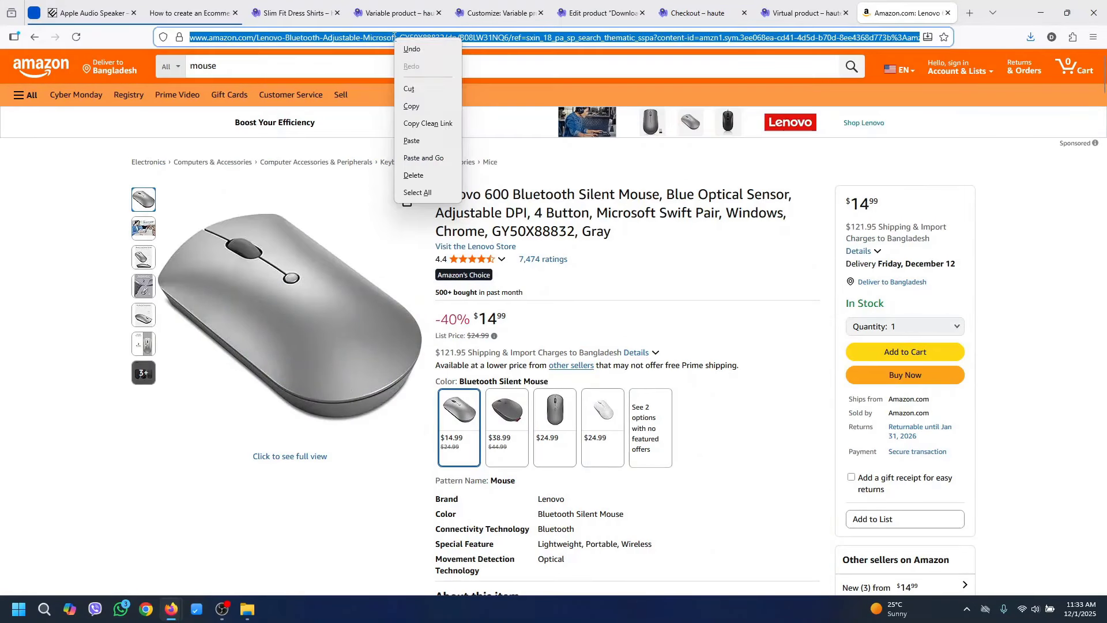
left_click(431, 106)
left_click(589, 11)
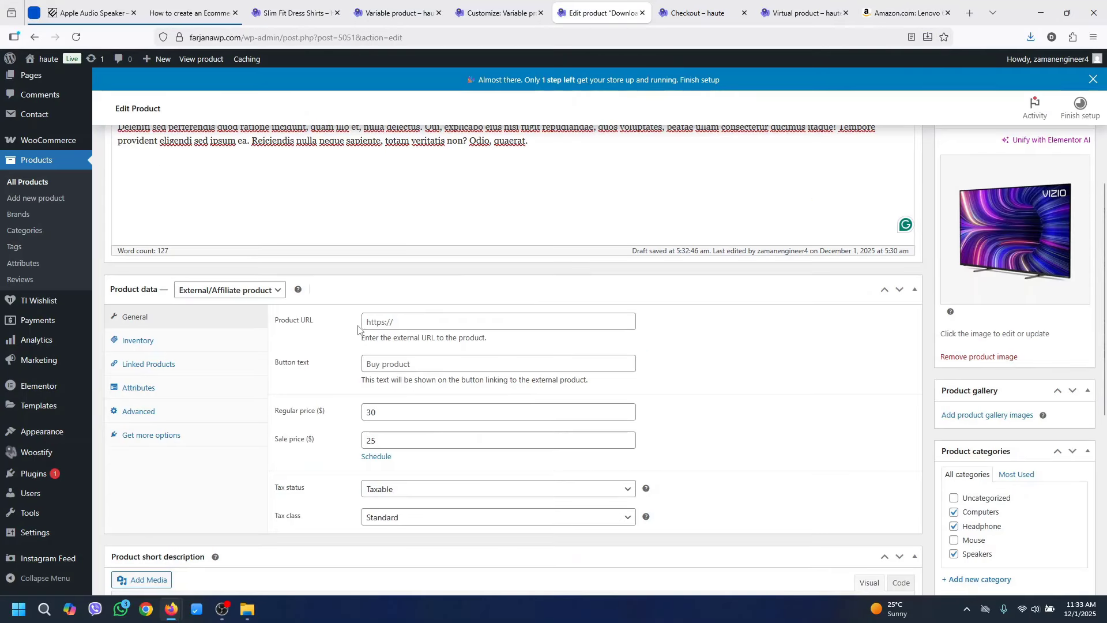
left_click(383, 325)
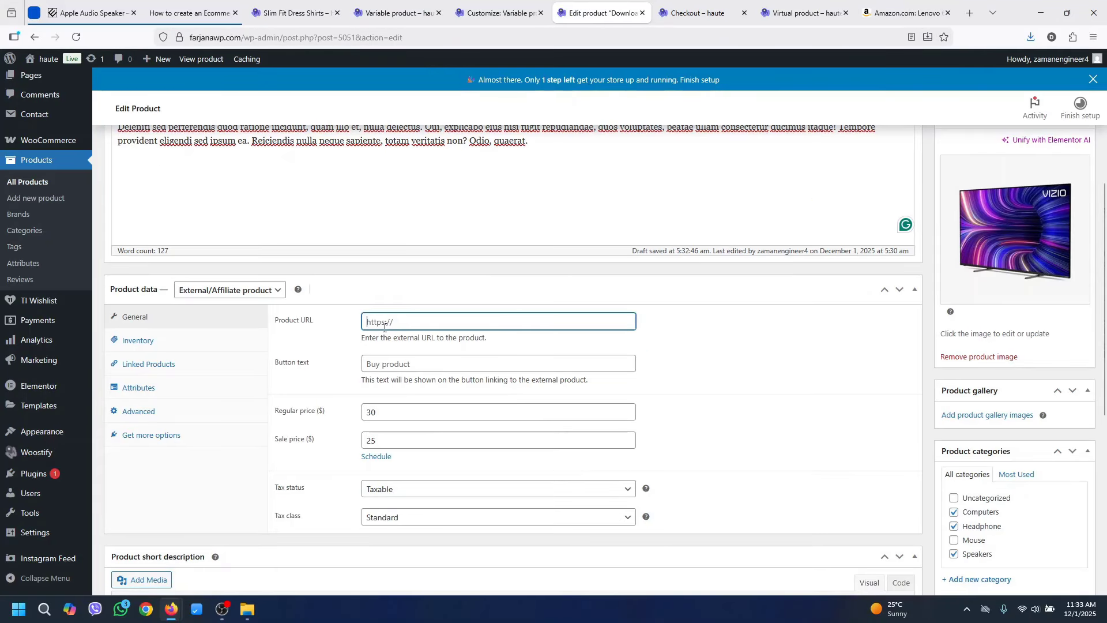
key("ctrl+v")
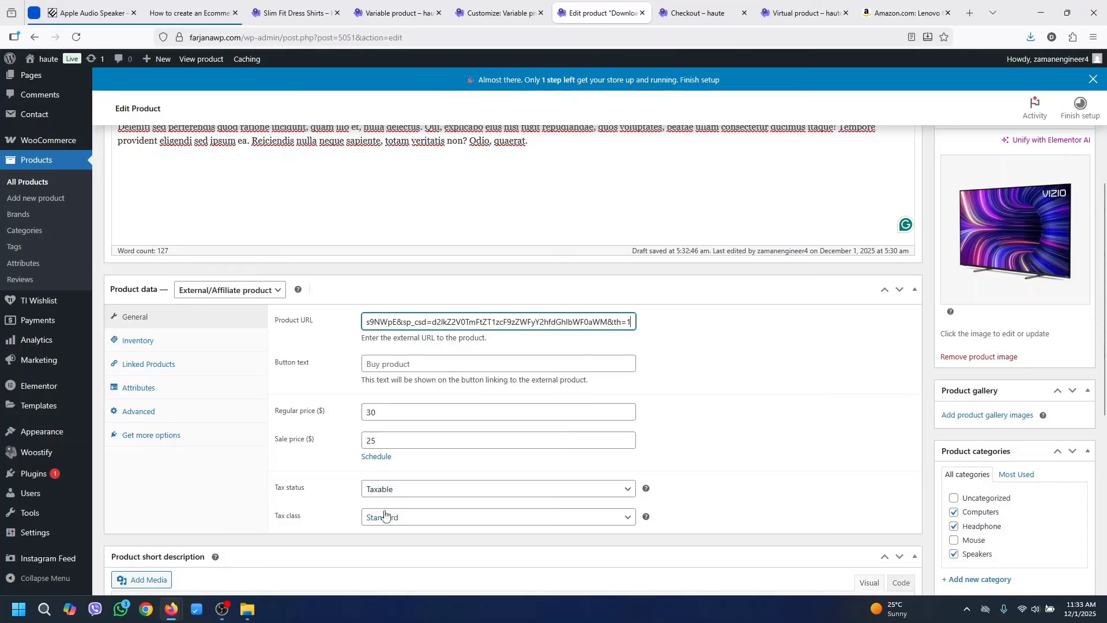
Look through the external product's Inventory, Linked Products and Attributes data, ending on its General data
left_click(205, 350)
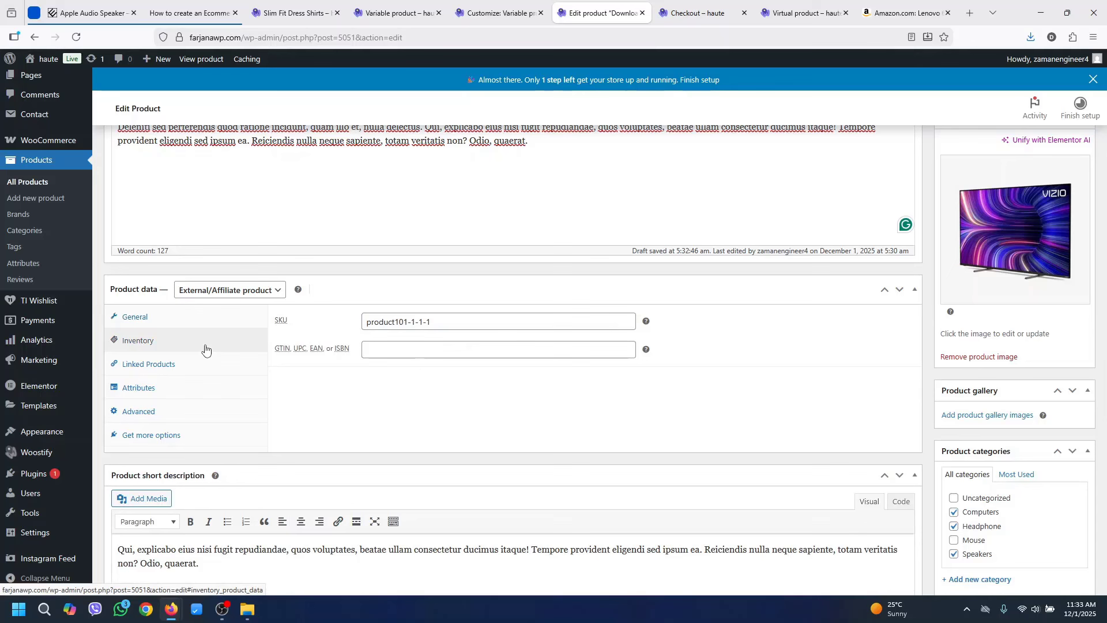
left_click(214, 366)
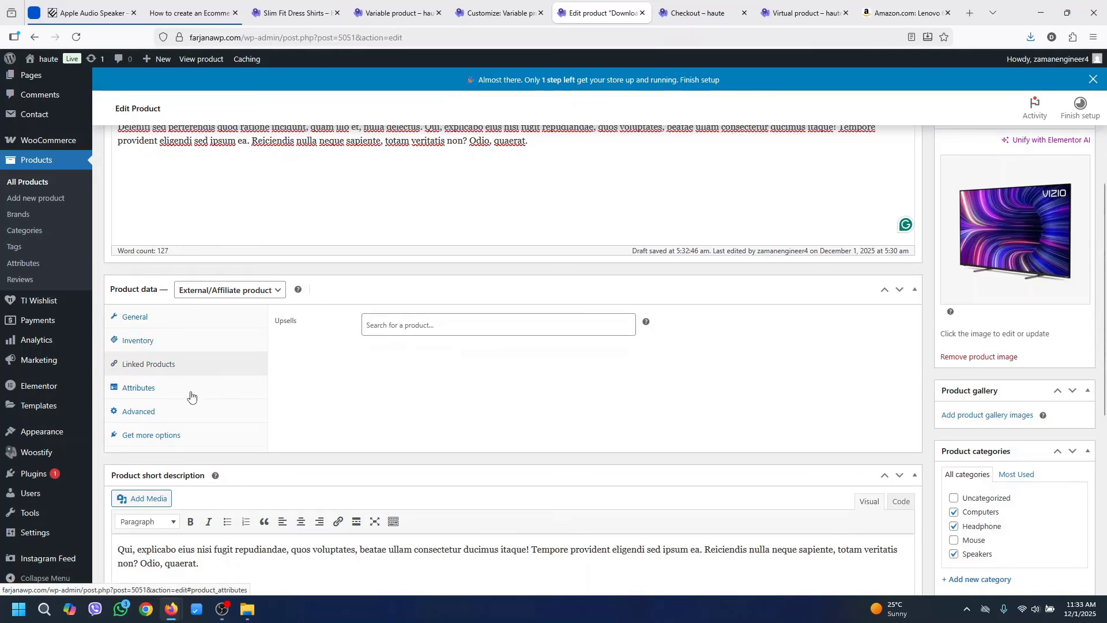
left_click(191, 395)
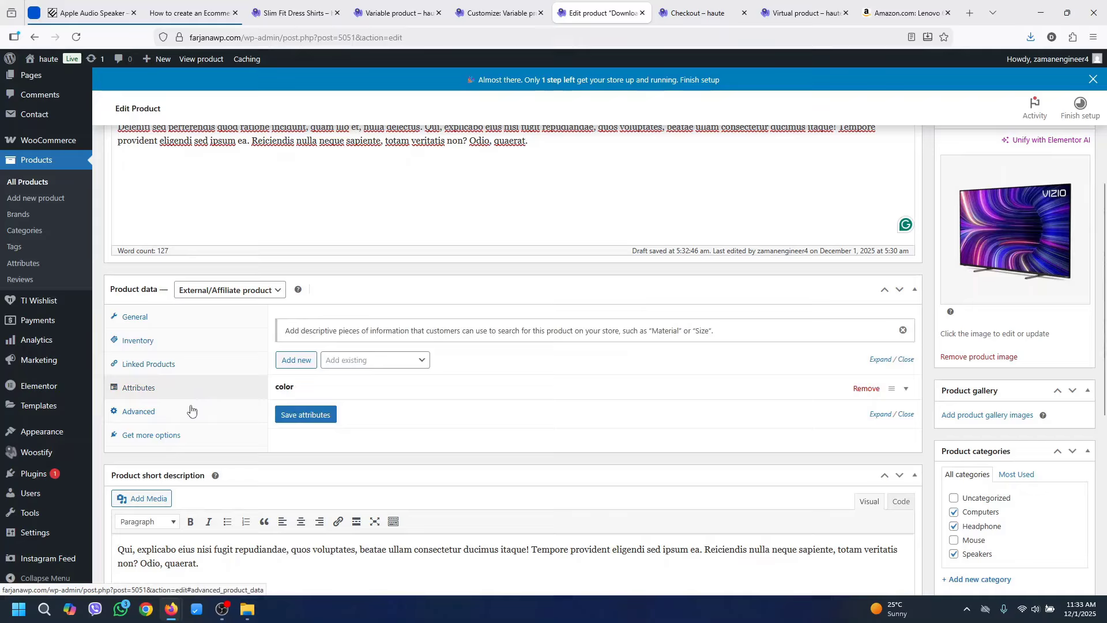
left_click(189, 327)
Upload the black mouse picture 17-2-675x842 from the products folder and set it as the product image
scroll(189, 327, "up", 3)
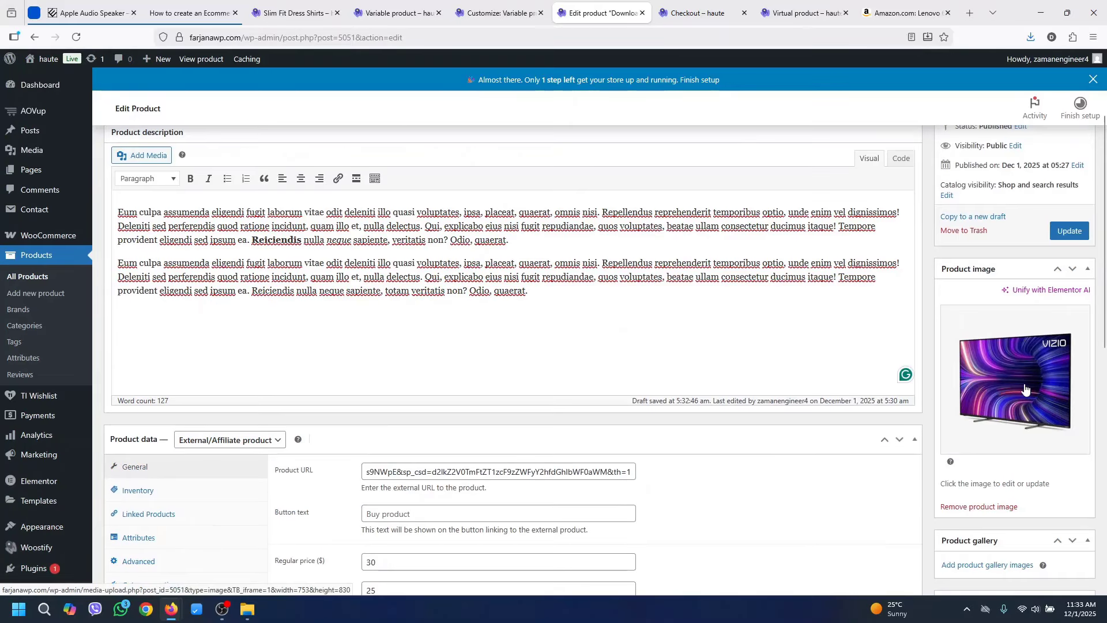
left_click(1026, 386)
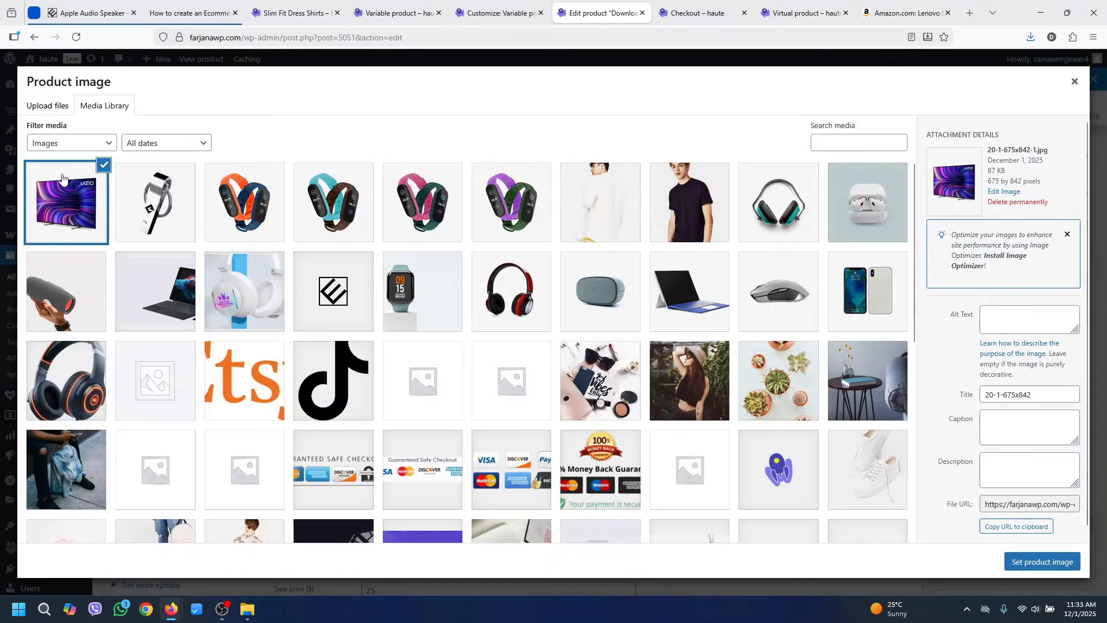
left_click(55, 110)
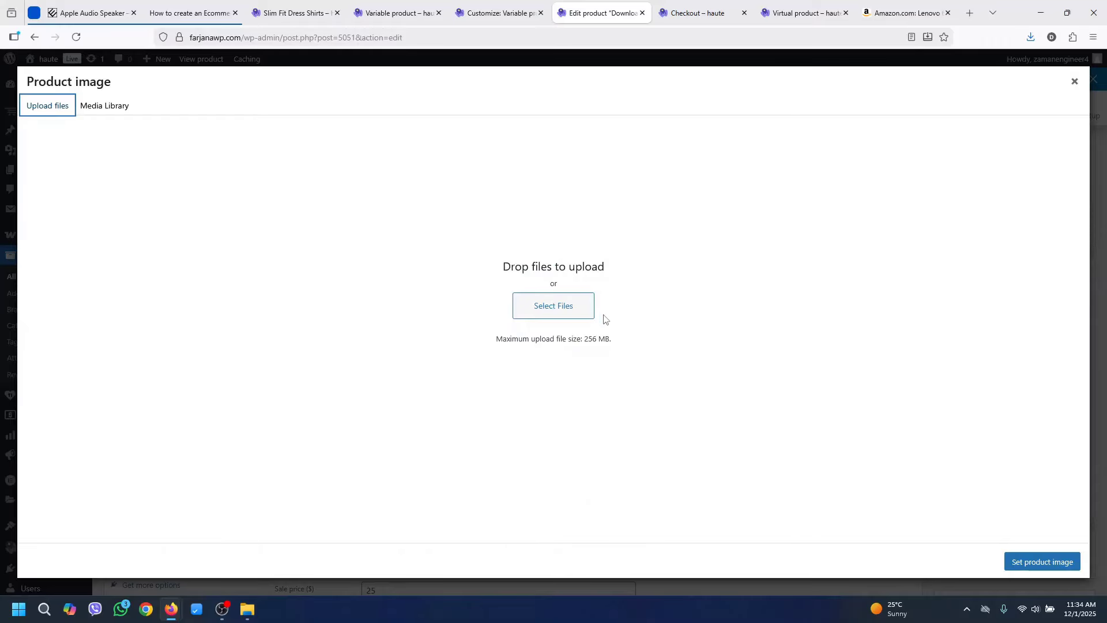
left_click(583, 311)
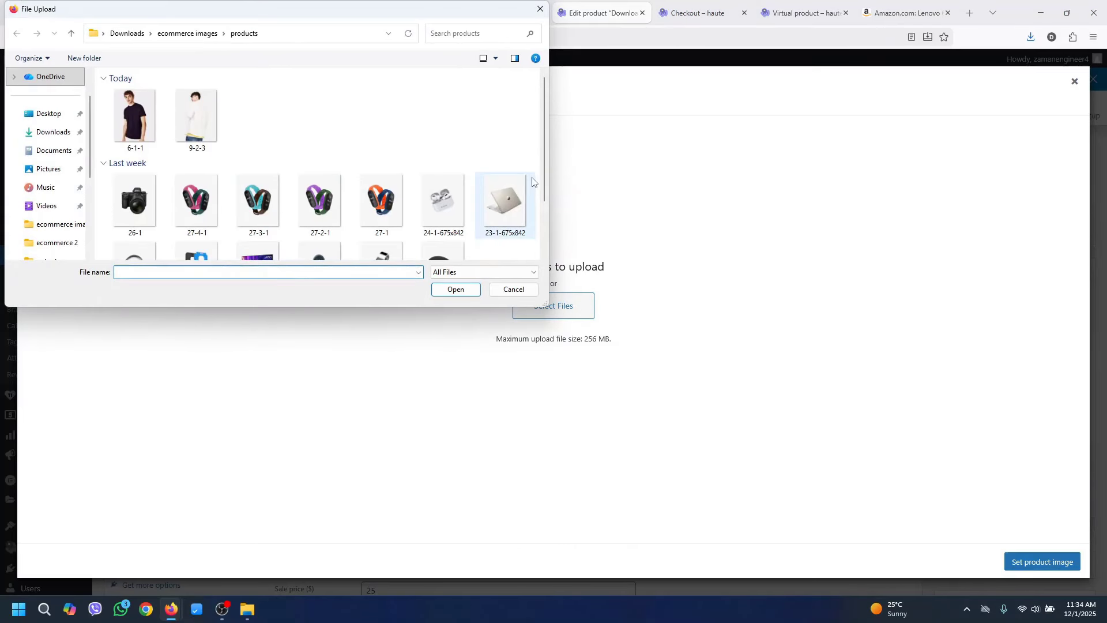
scroll(550, 208, "down", 1)
left_click(443, 222)
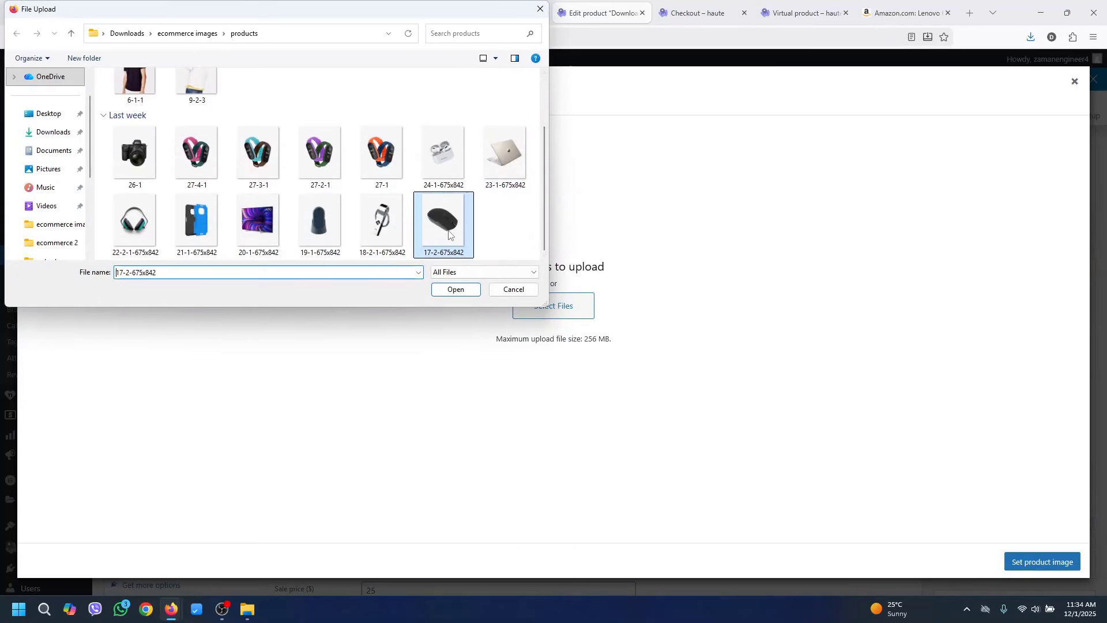
left_click(456, 290)
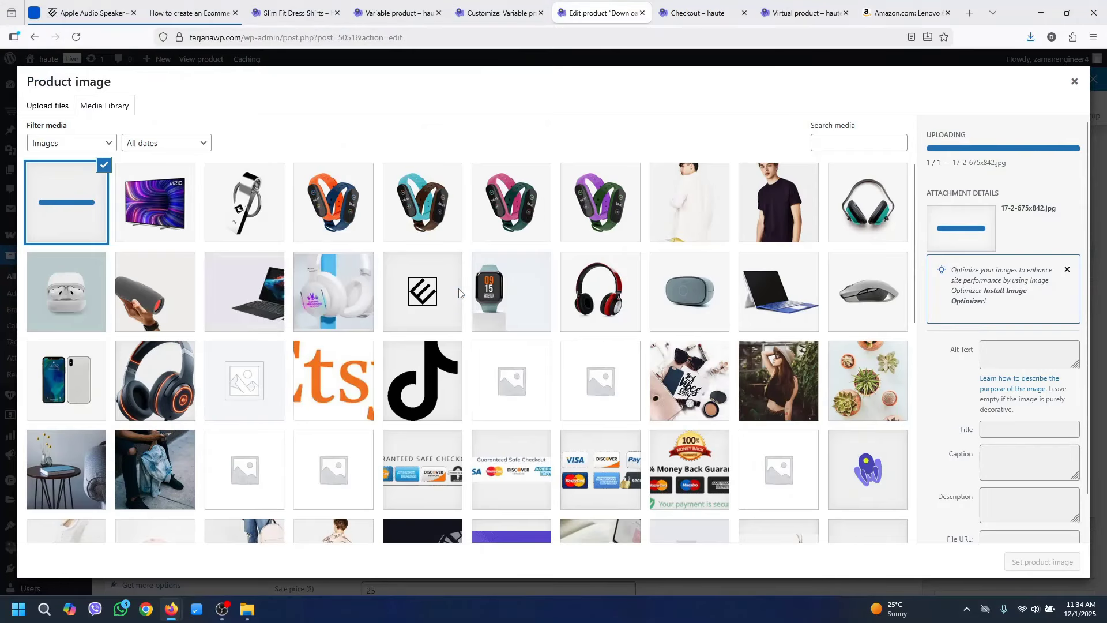
left_click(1038, 561)
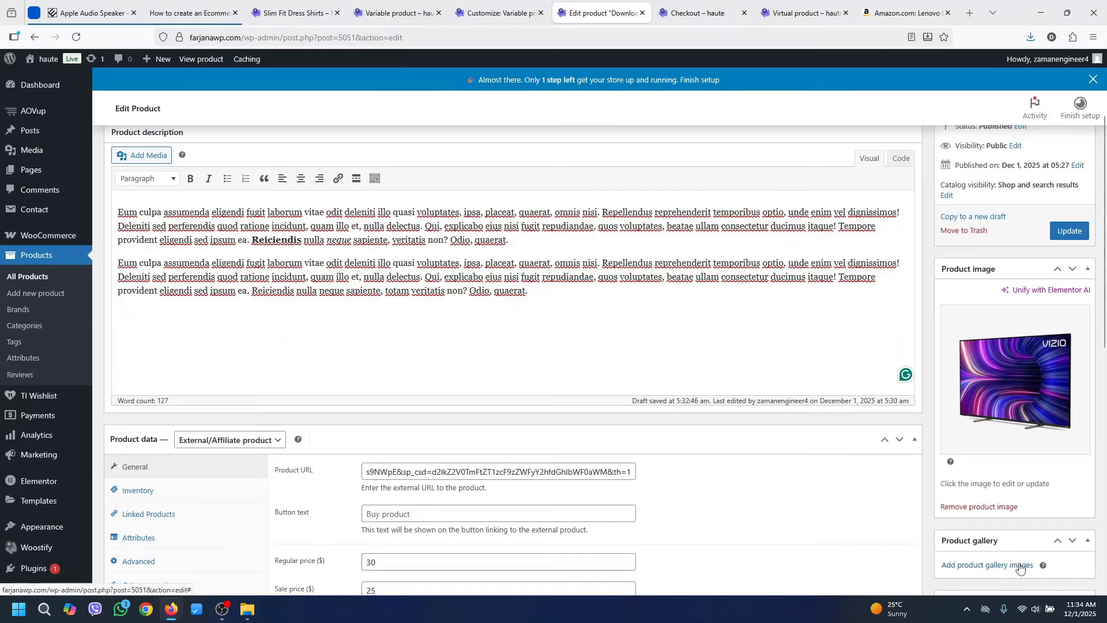
Update the affiliate product, view it in the store and follow its Buy product link
left_click_drag(1106, 353, 1105, 219)
left_click(1068, 365)
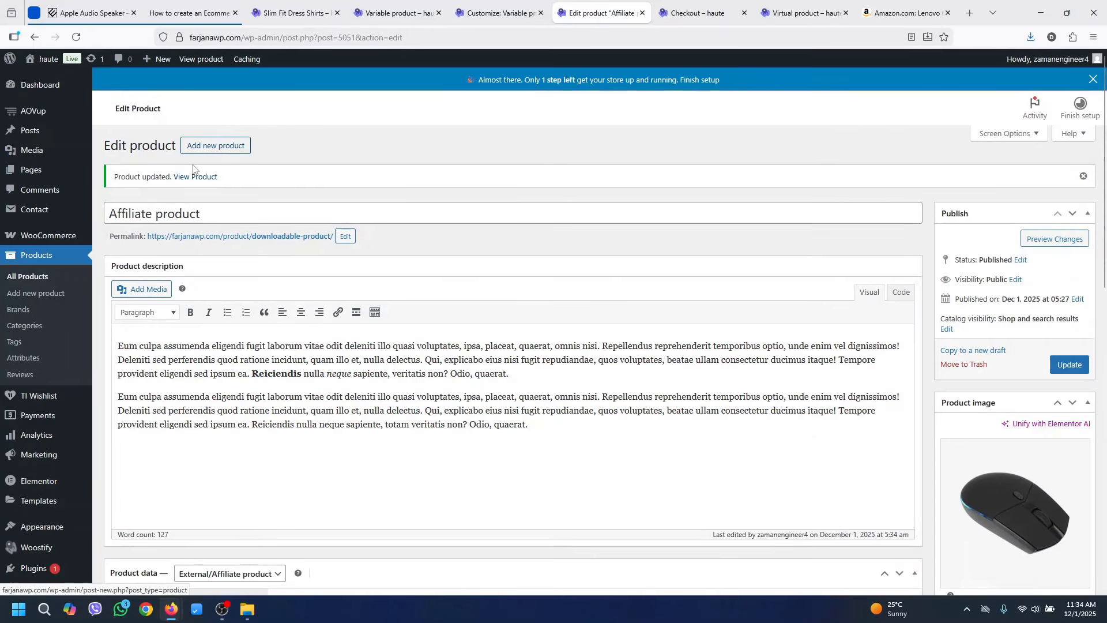
left_click(196, 177)
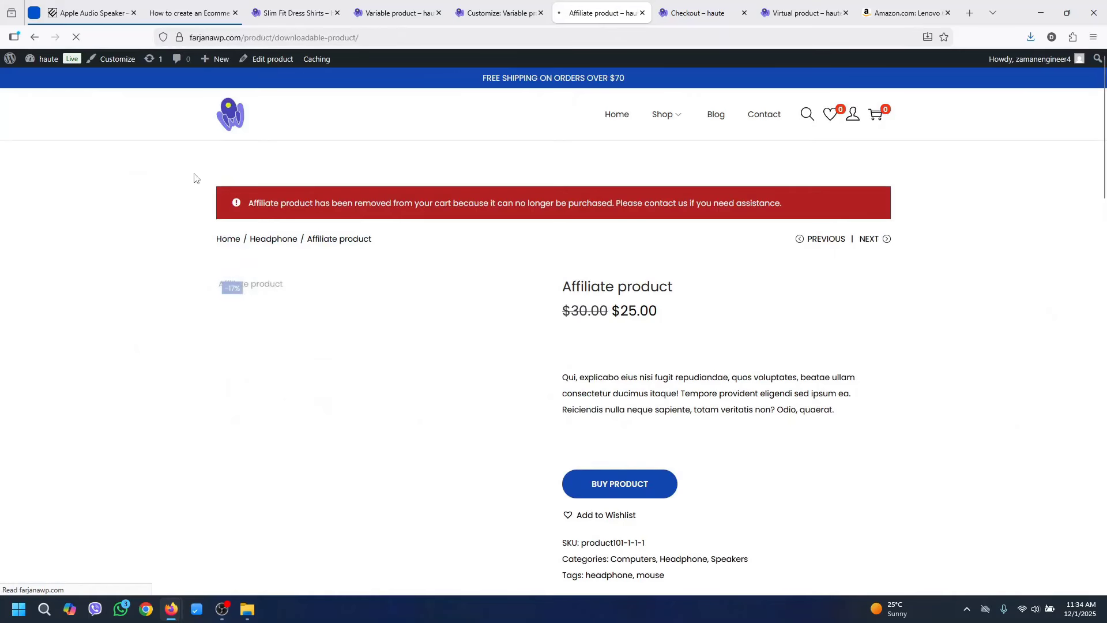
left_click_drag(1105, 190, 1088, 251)
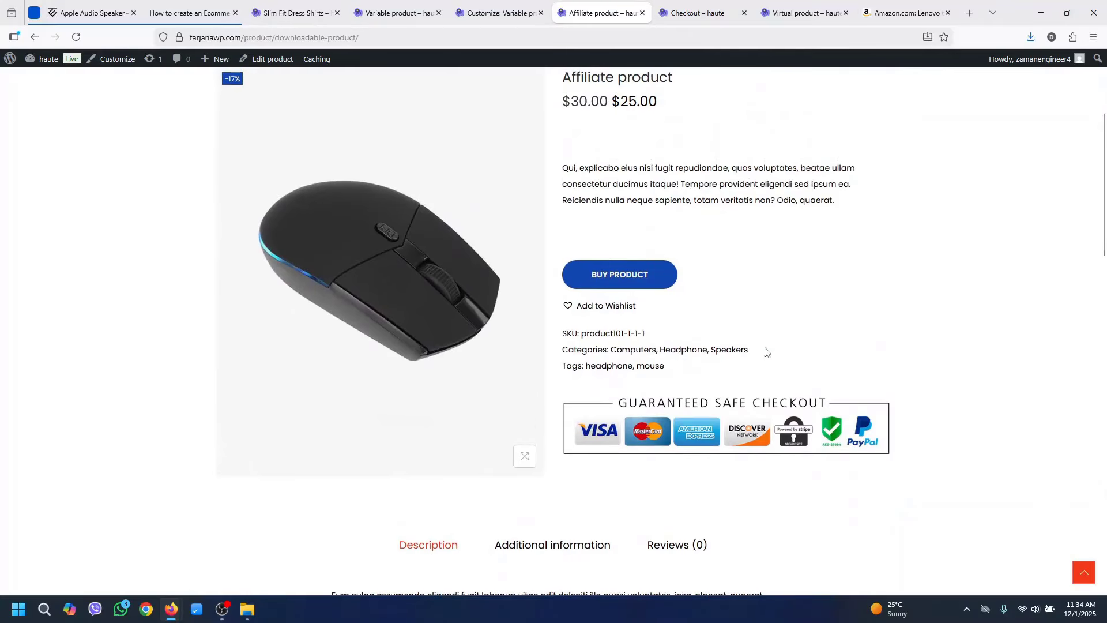
left_click(634, 275)
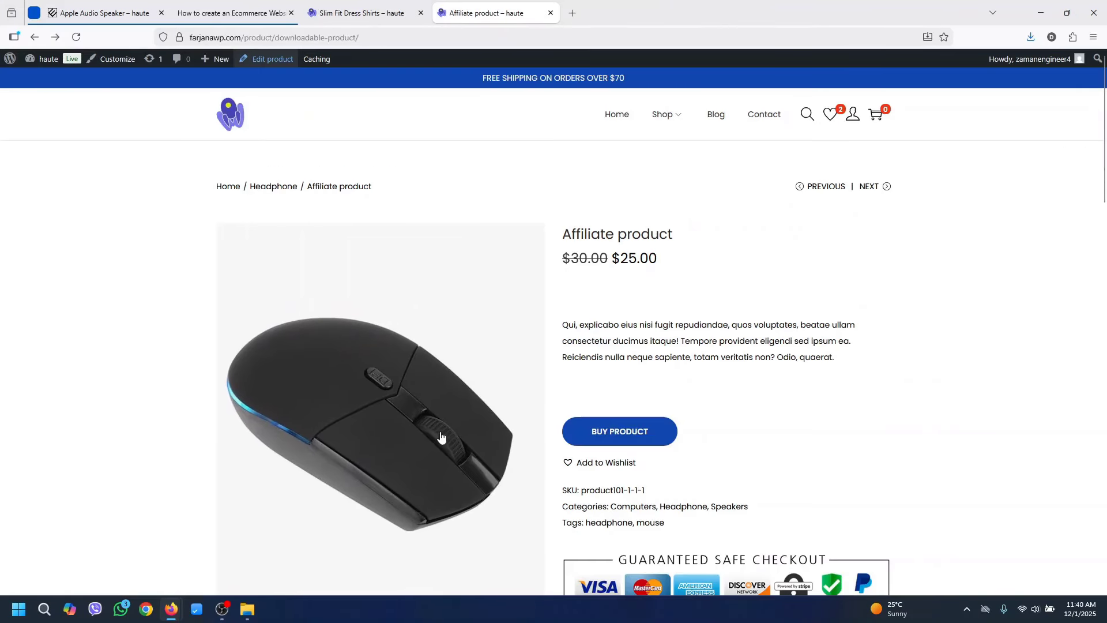
Check the numbered steps in the ecommerce website guide, then return to the affiliate product's store page
left_click(229, 11)
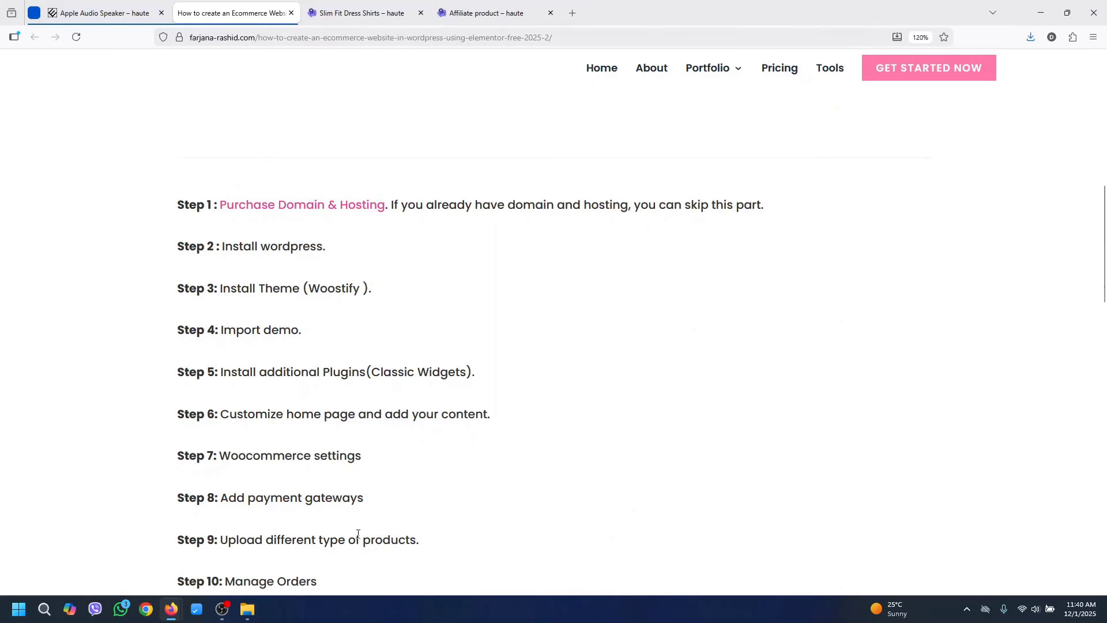
scroll(1015, 334, "down", 4)
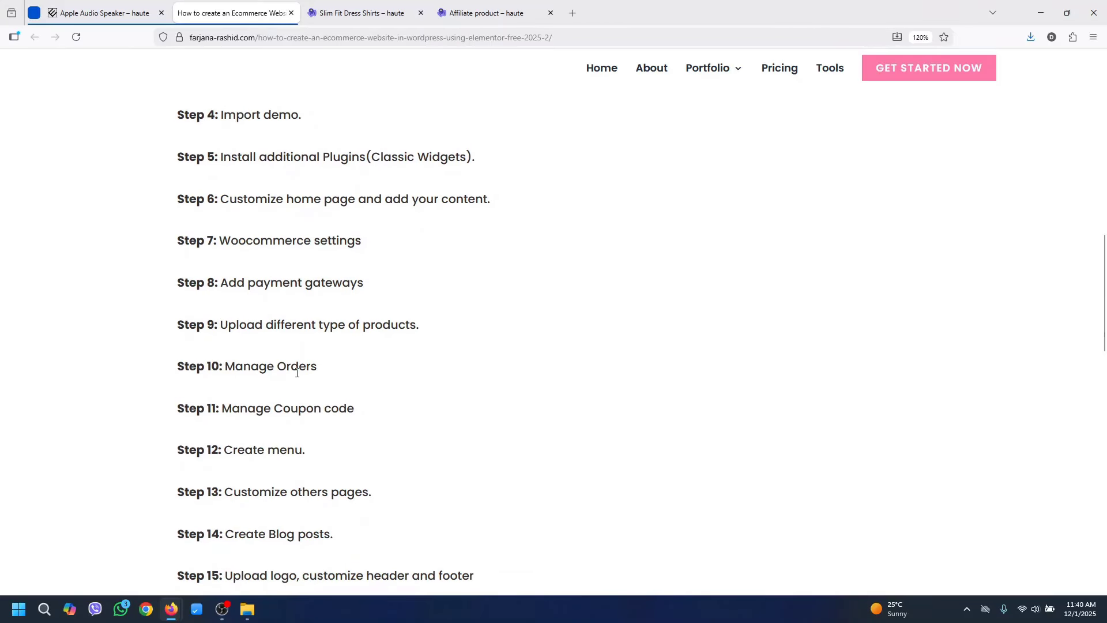
left_click(475, 13)
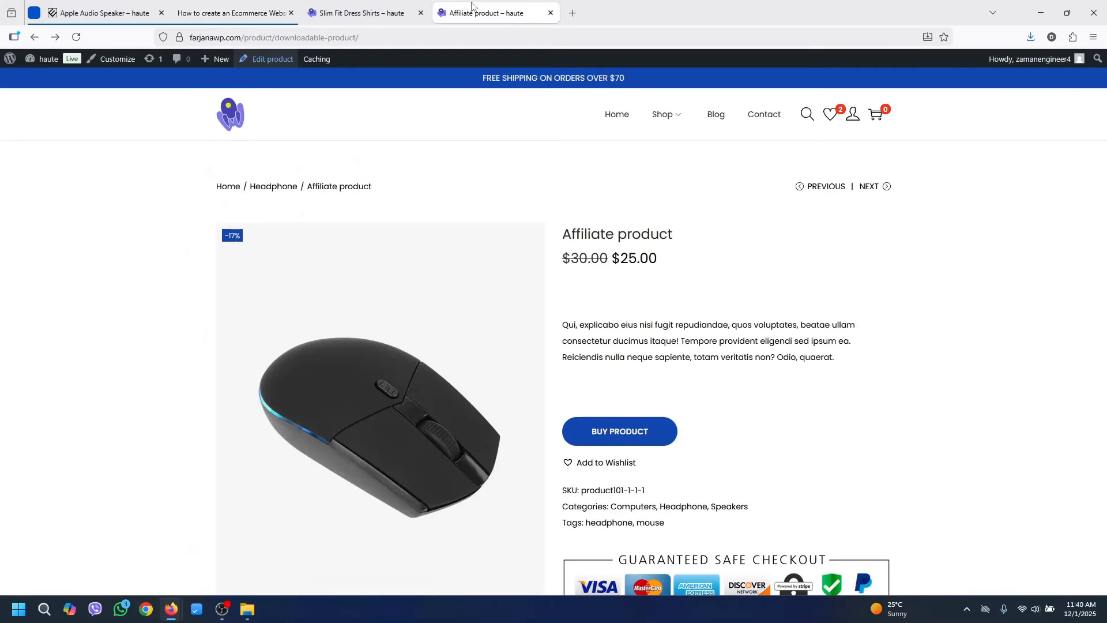
Open the Shop Full Width page, reload it and look over the listed store products
mouse_move(681, 118)
left_click(671, 161)
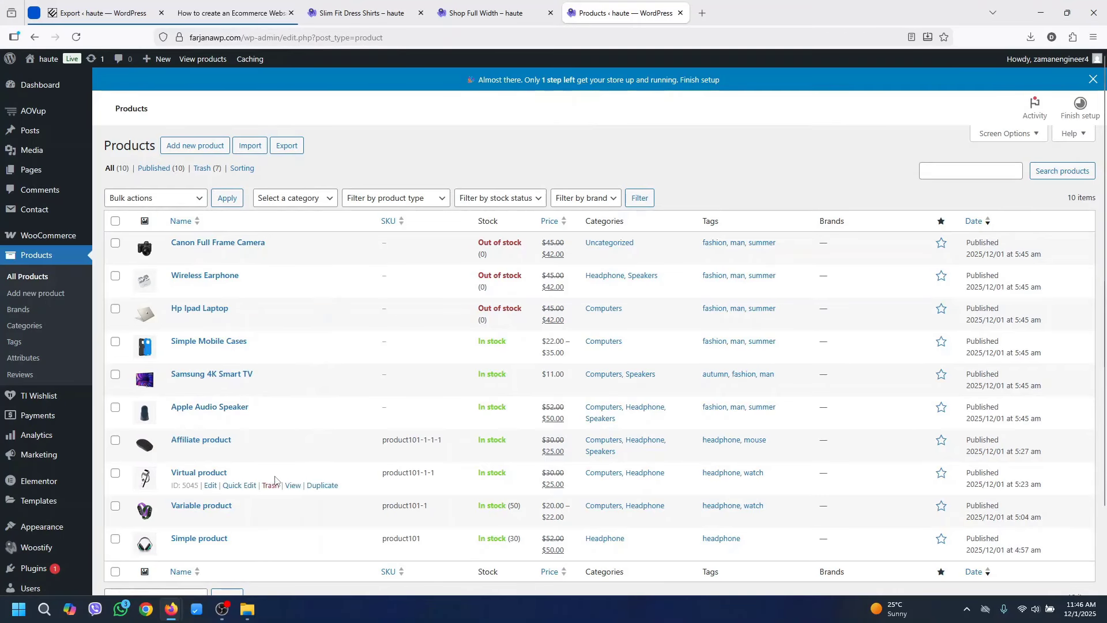
left_click(486, 12)
left_click(76, 38)
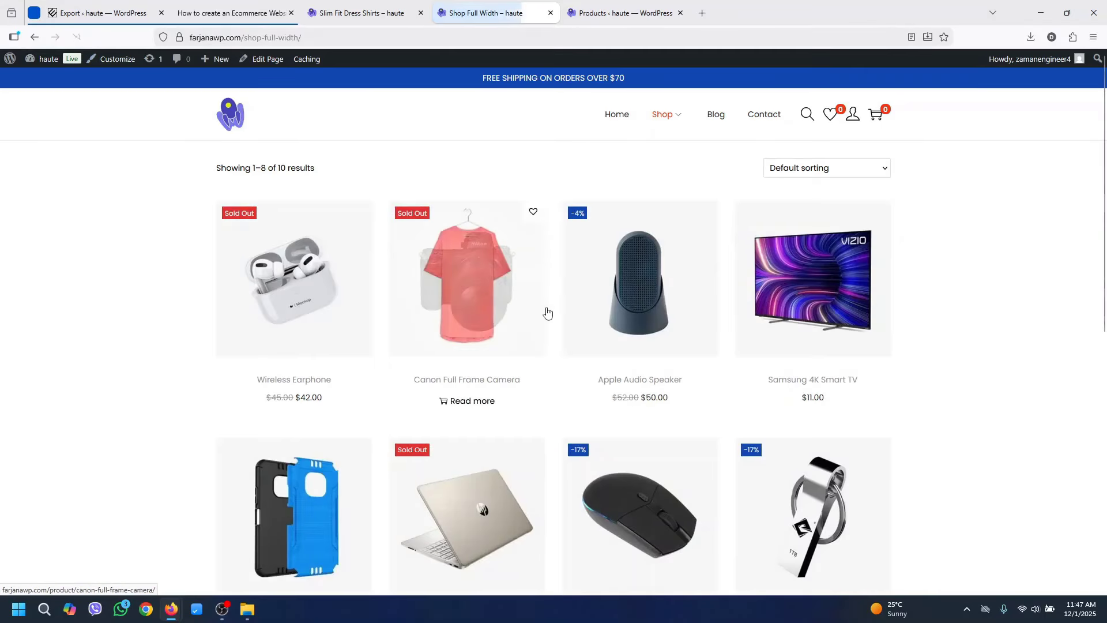
scroll(1078, 262, "down", 5)
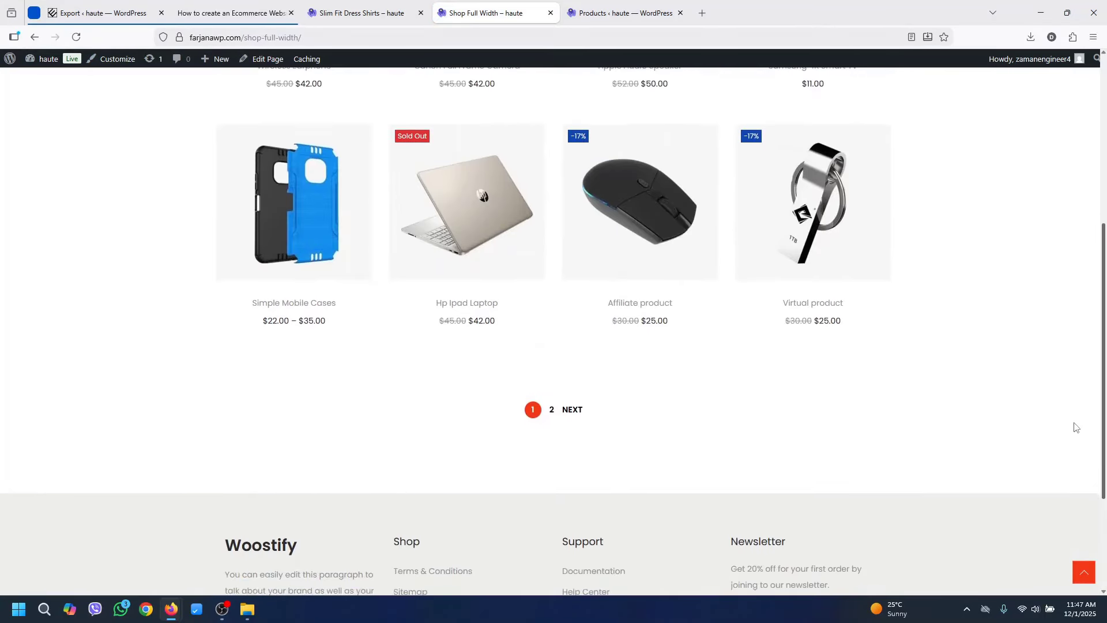
scroll(1086, 320, "up", 3)
scroll(1086, 320, "up", 3)
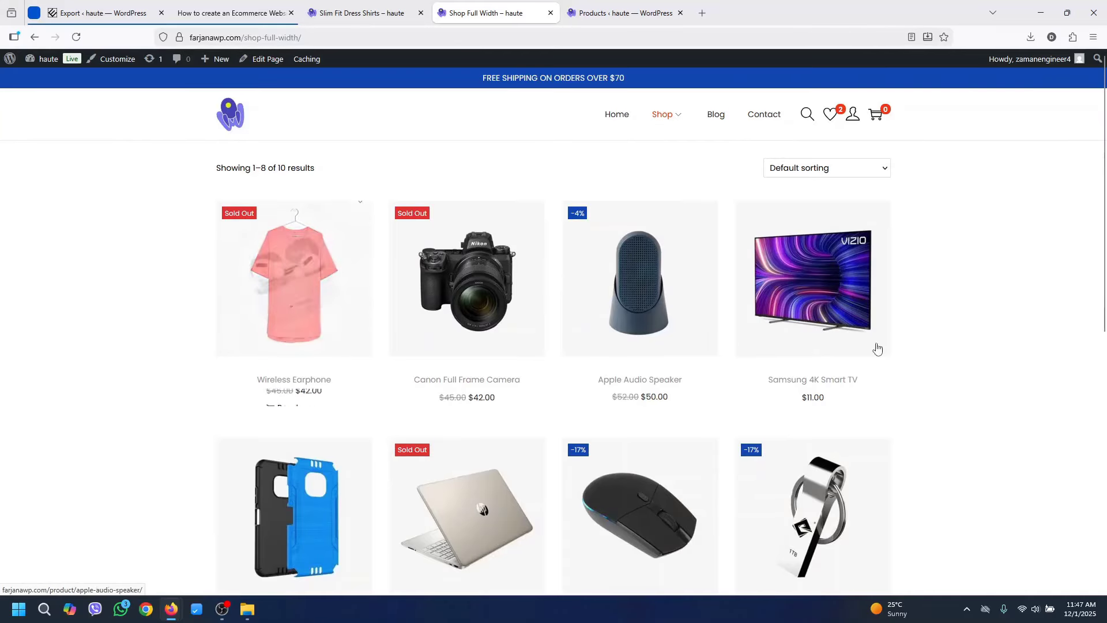
scroll(1055, 305, "down", 3)
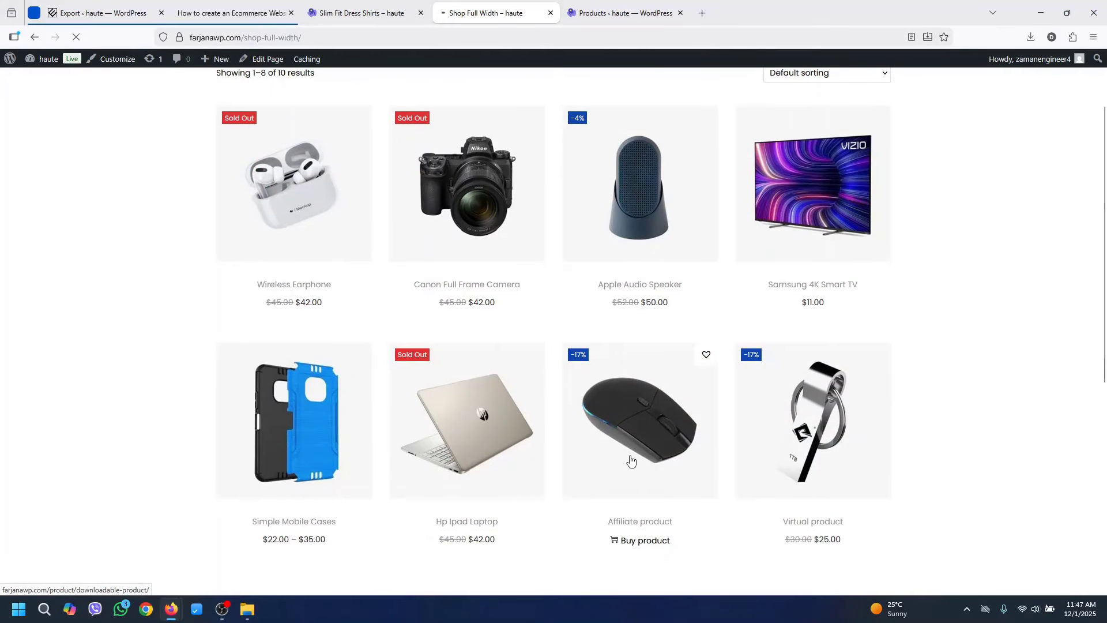
Customize the affiliate product's page and open the General settings of WooCommerce's Product Single section
mouse_move(1105, 183)
left_mouse_down()
mouse_move(1105, 353)
mouse_move(1106, 192)
left_mouse_up()
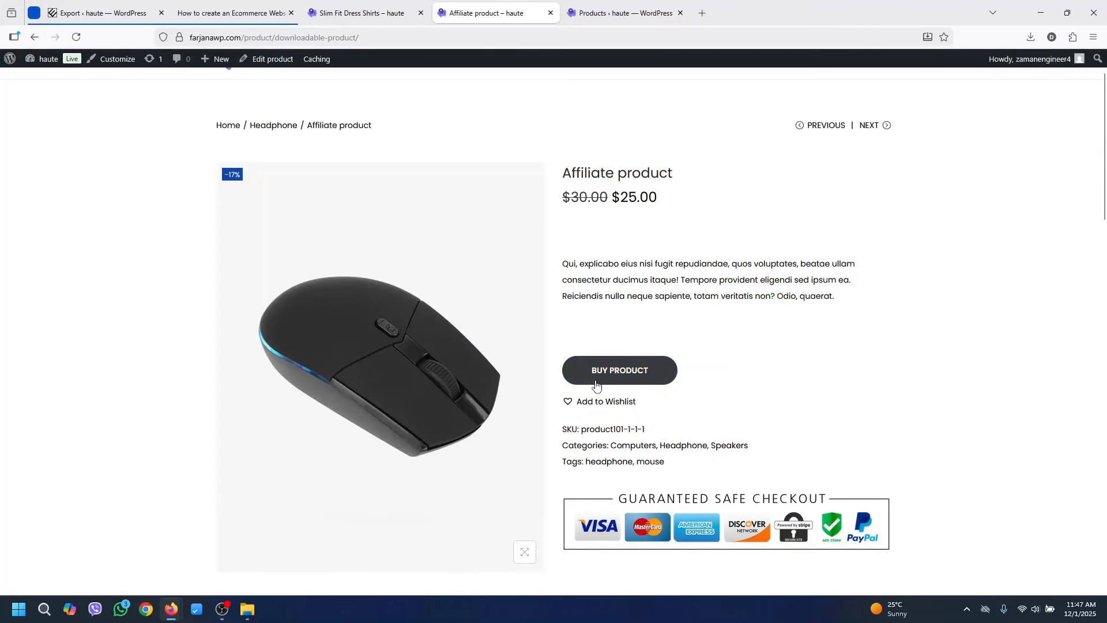
scroll(577, 288, "up", 2)
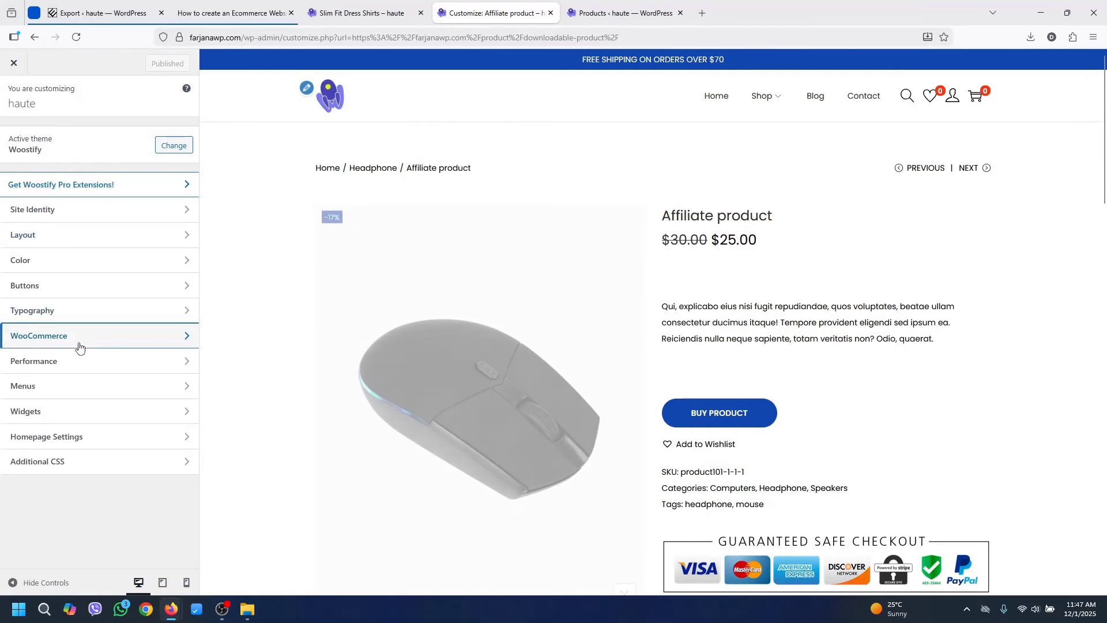
left_click(77, 340)
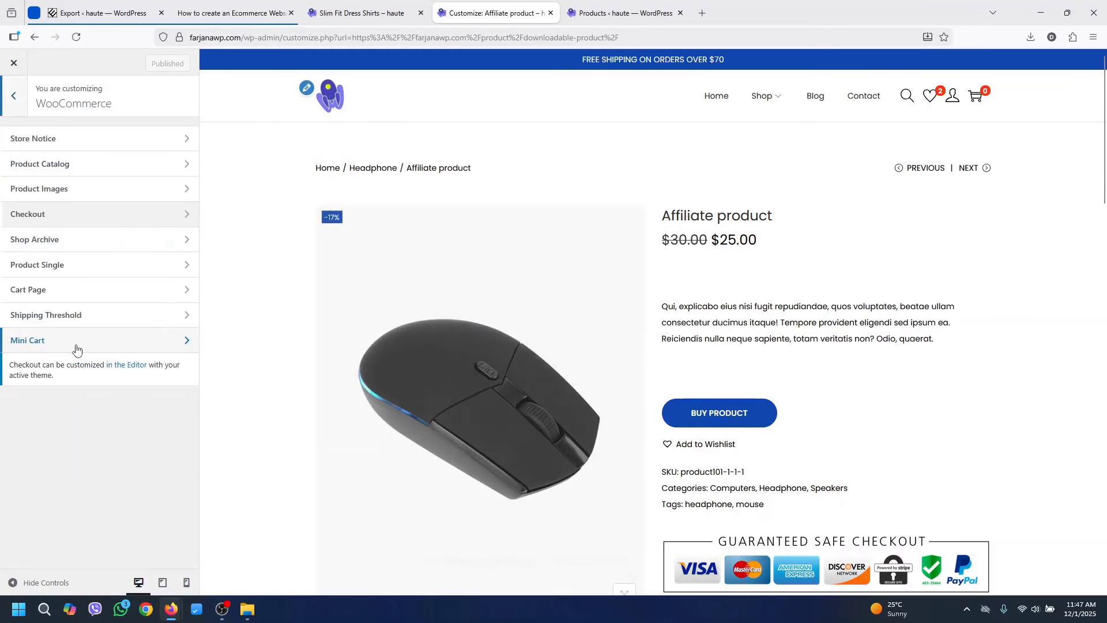
left_click(75, 268)
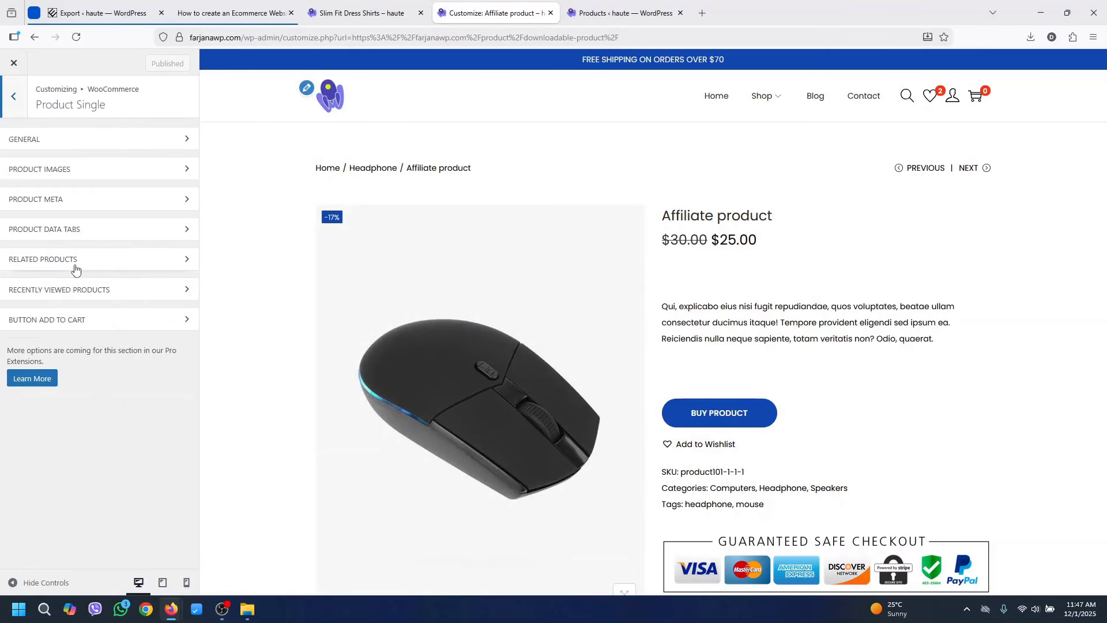
left_click(85, 141)
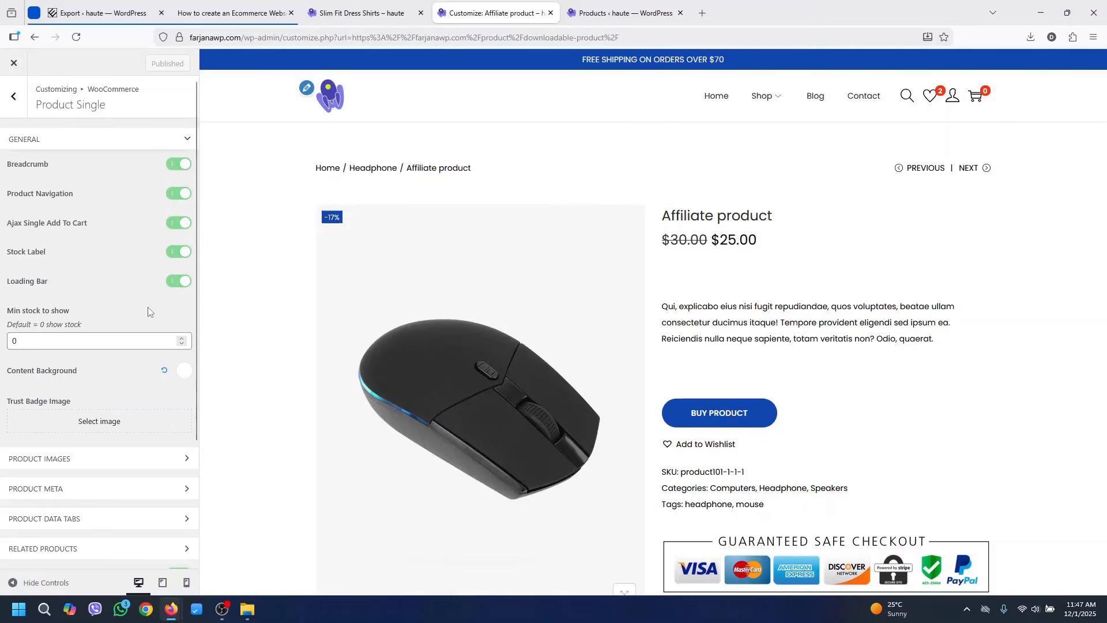
Try turning the Breadcrumb off on the single product page, and turn it back on
left_click(173, 165)
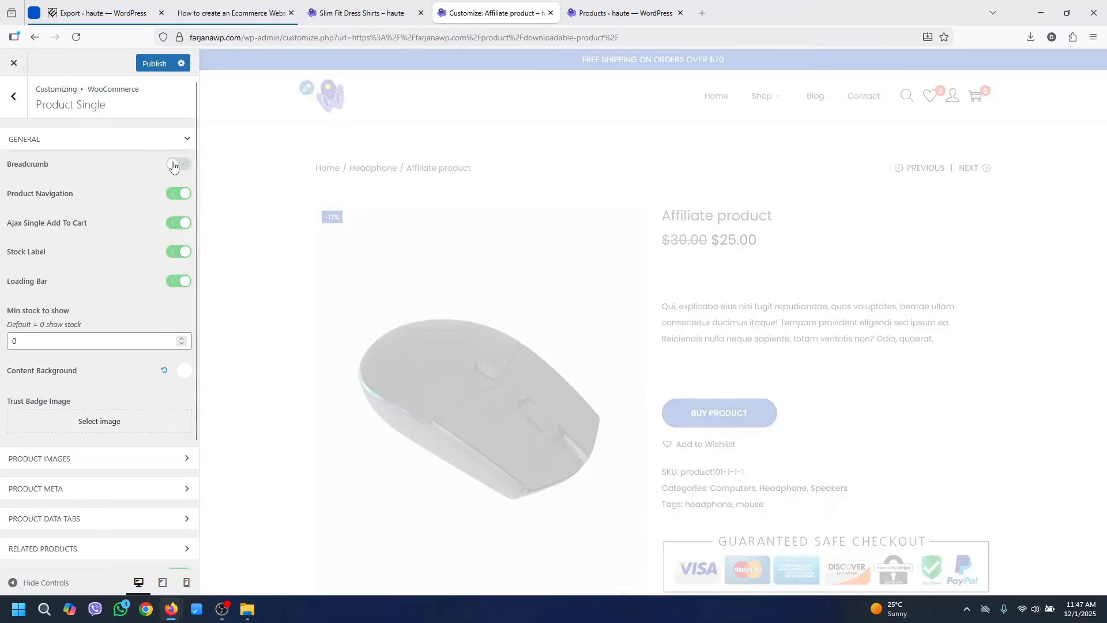
left_click(183, 166)
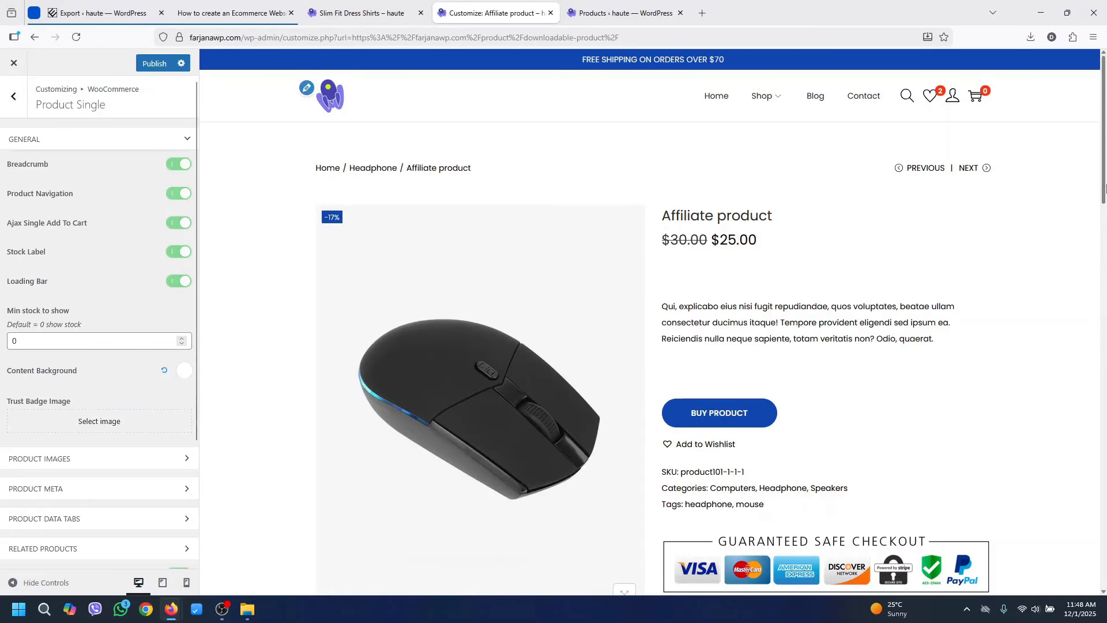
Examine the media library choices for the single product page's Trust Badge Image, without choosing one
scroll(750, 354, "down", 3)
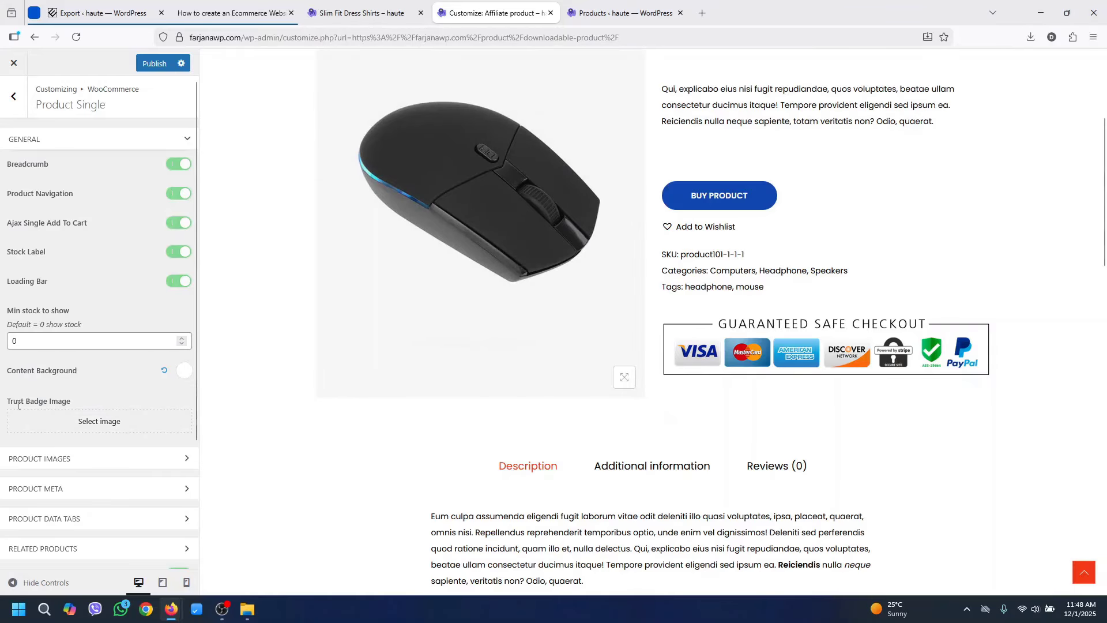
left_click(81, 424)
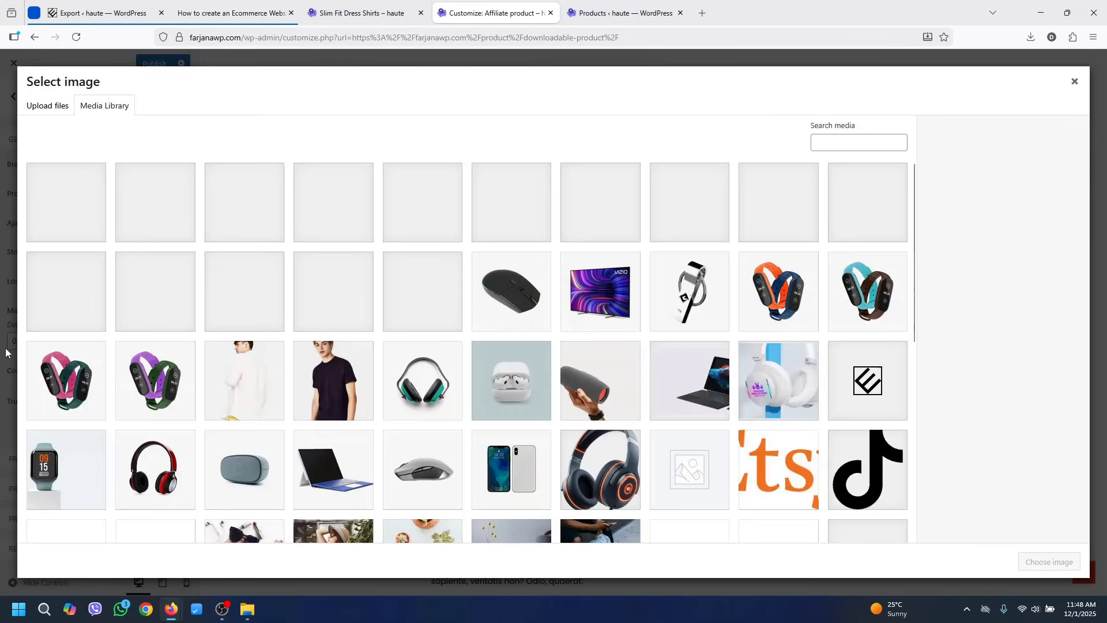
left_click(6, 350)
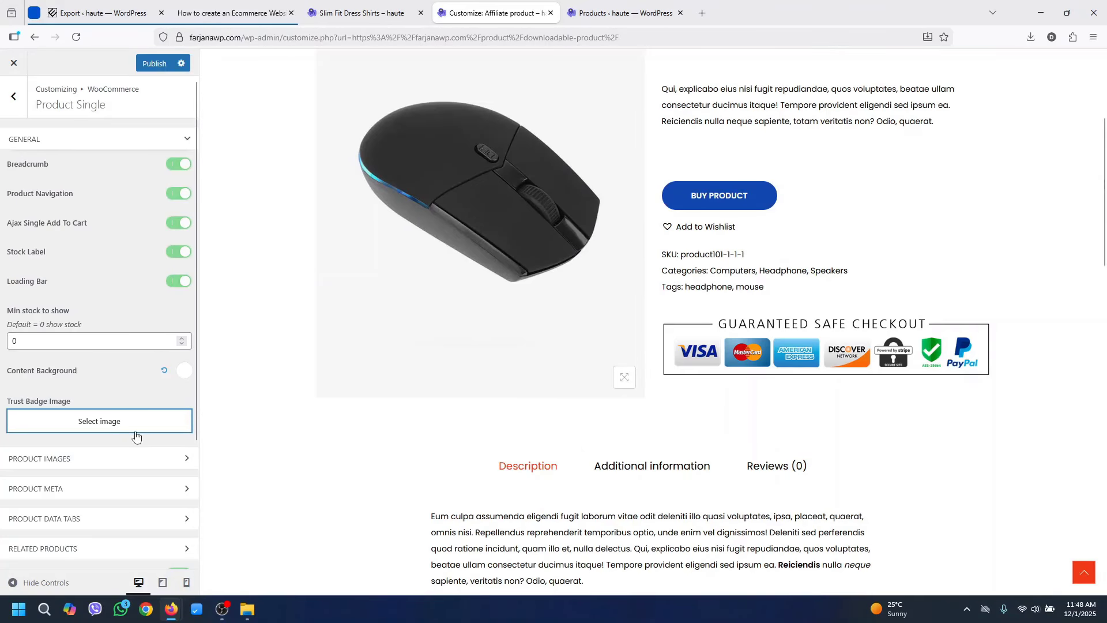
Open the Product Images settings of Product Single and preview the Variable product from the second page of Shop Full Width
left_click(90, 460)
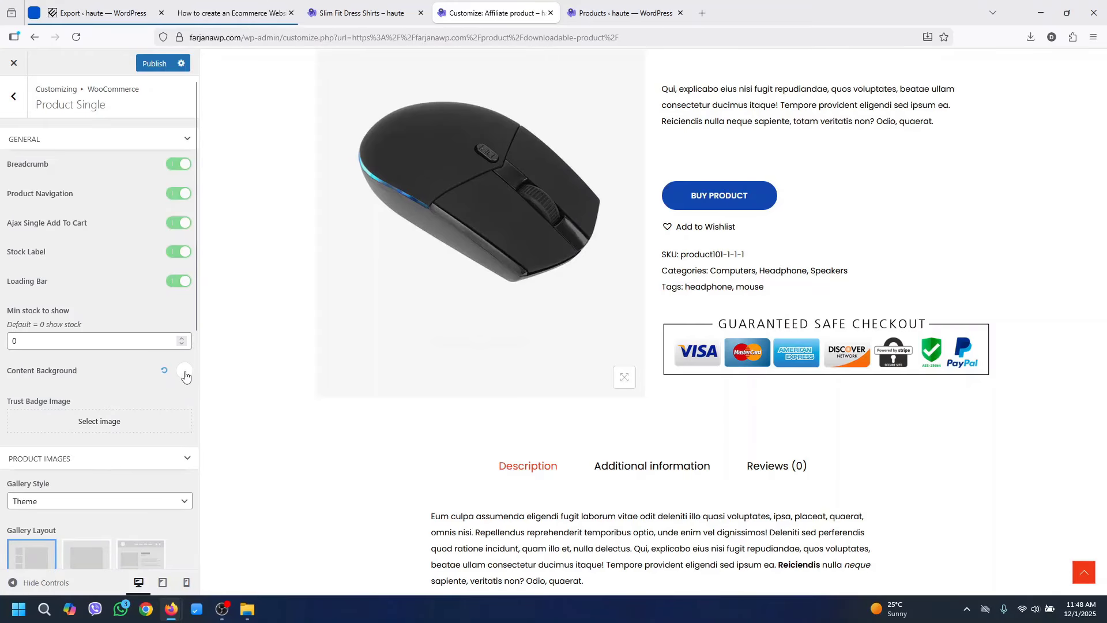
scroll(152, 407, "down", 3)
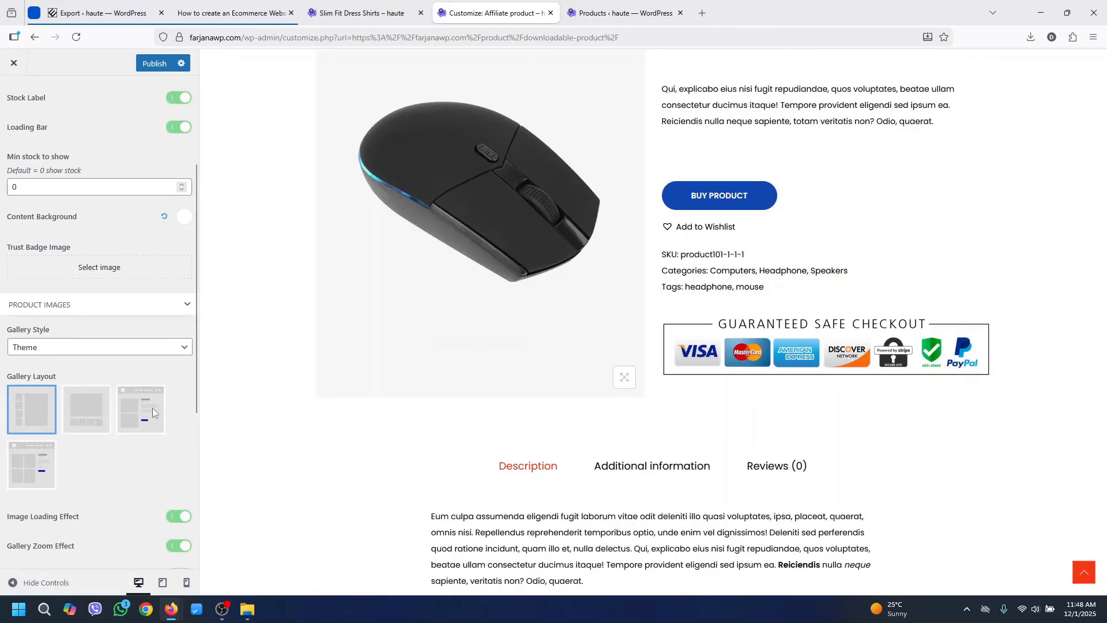
scroll(701, 165, "up", 3)
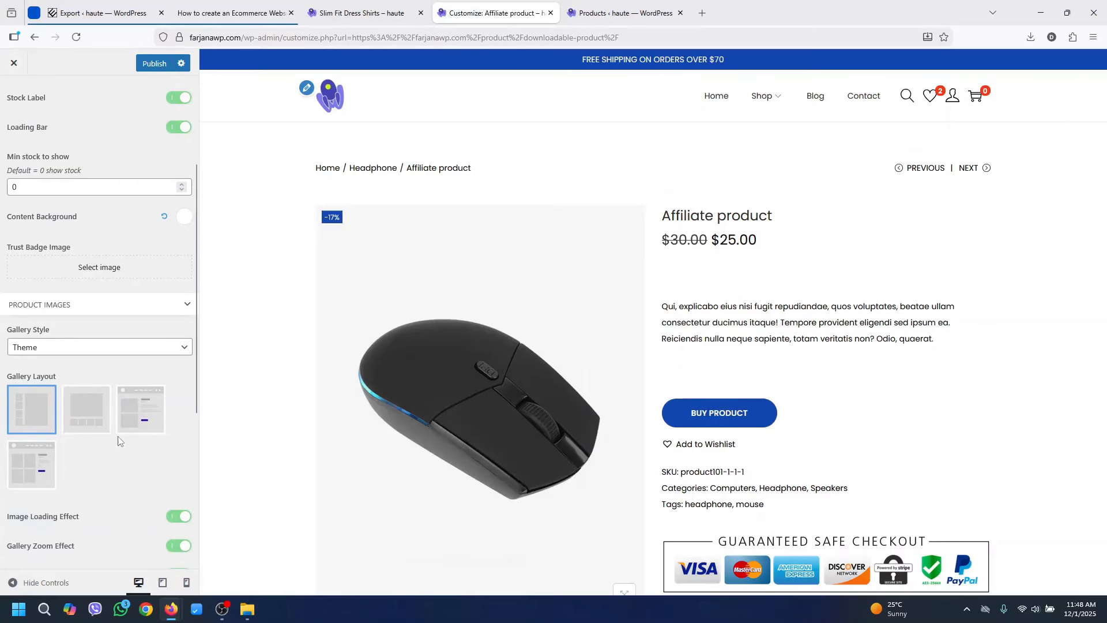
mouse_move(762, 97)
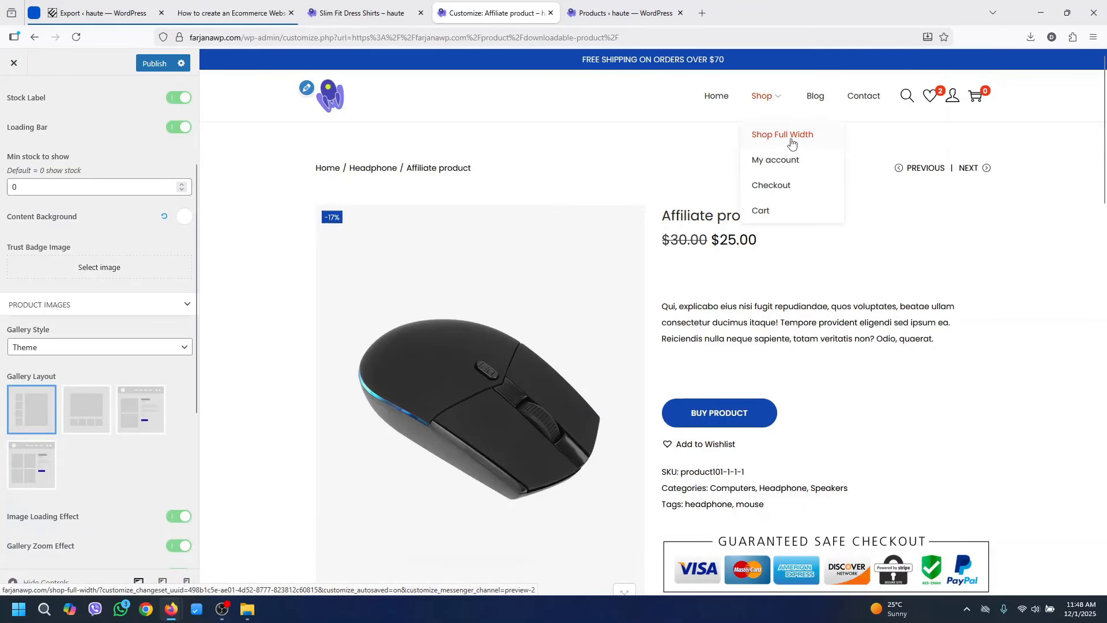
left_click(797, 137)
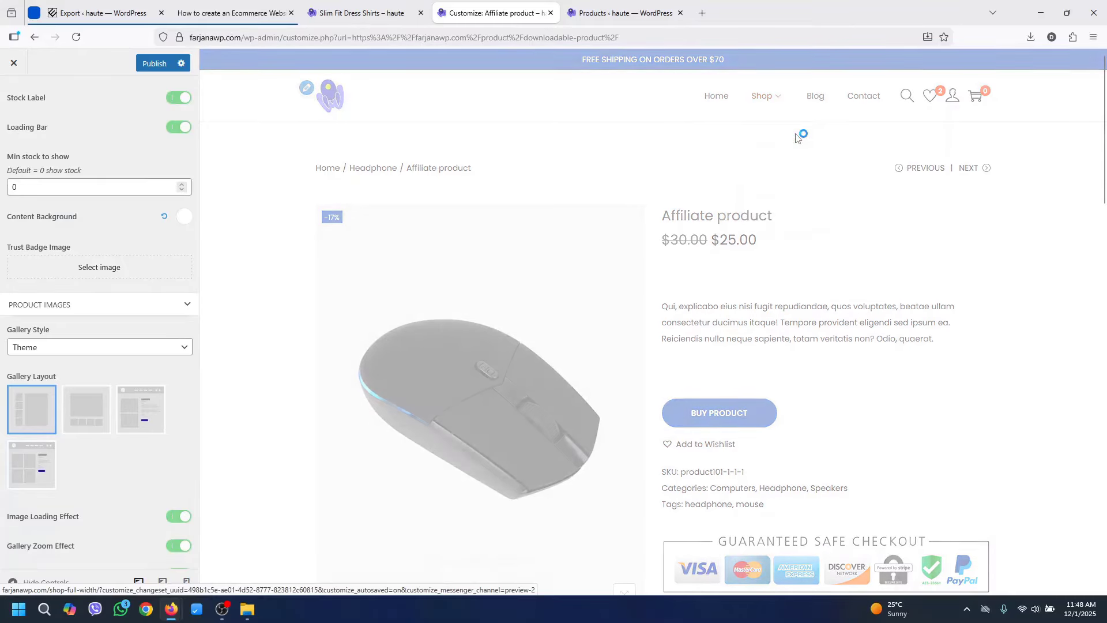
scroll(591, 414, "down", 5)
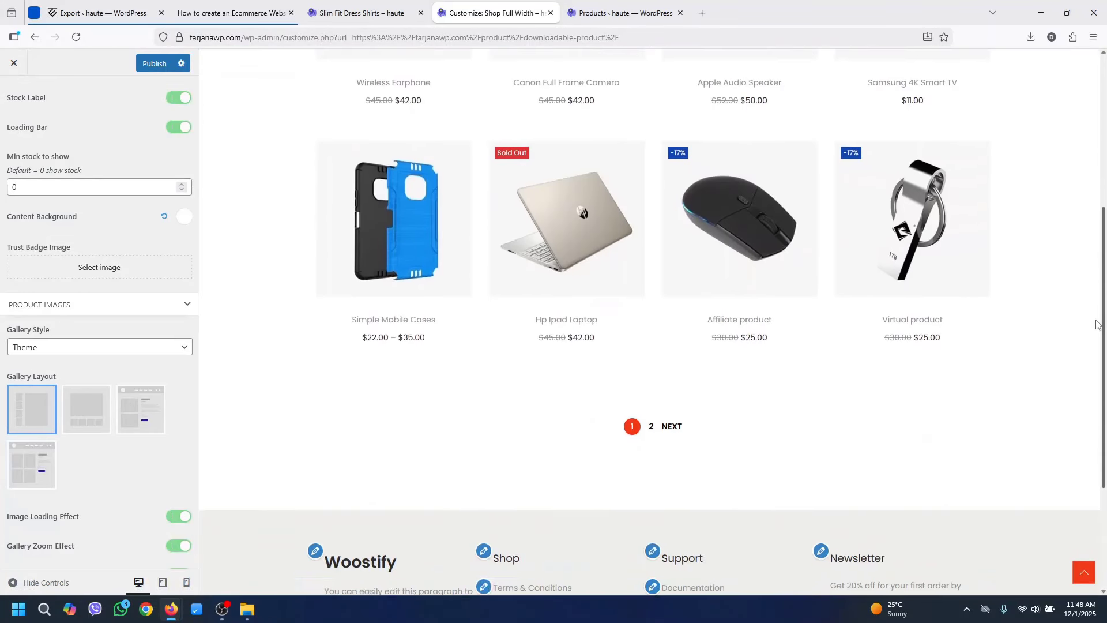
left_click(671, 419)
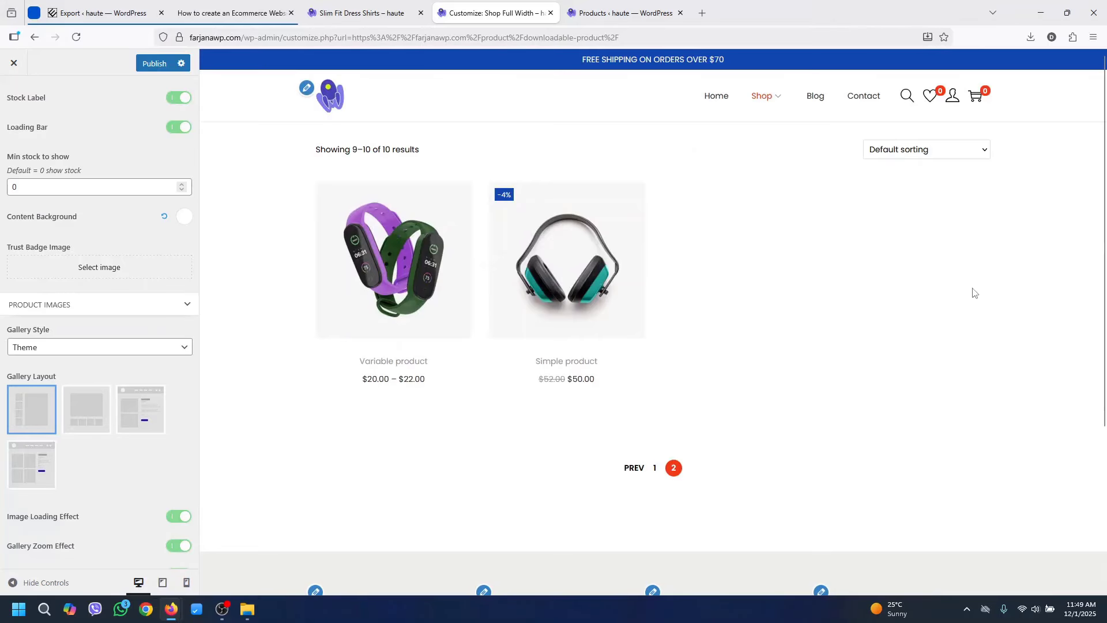
left_click(350, 281)
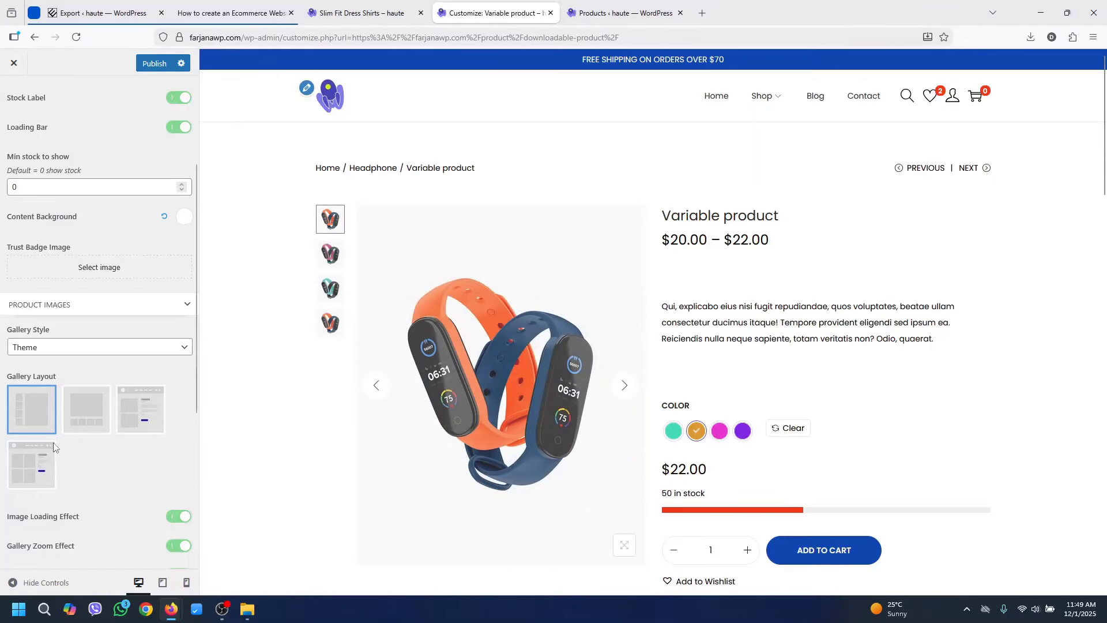
Try the other three gallery layouts on the Variable product page, and restore the layout with vertical thumbnails beside the main image
left_click(86, 414)
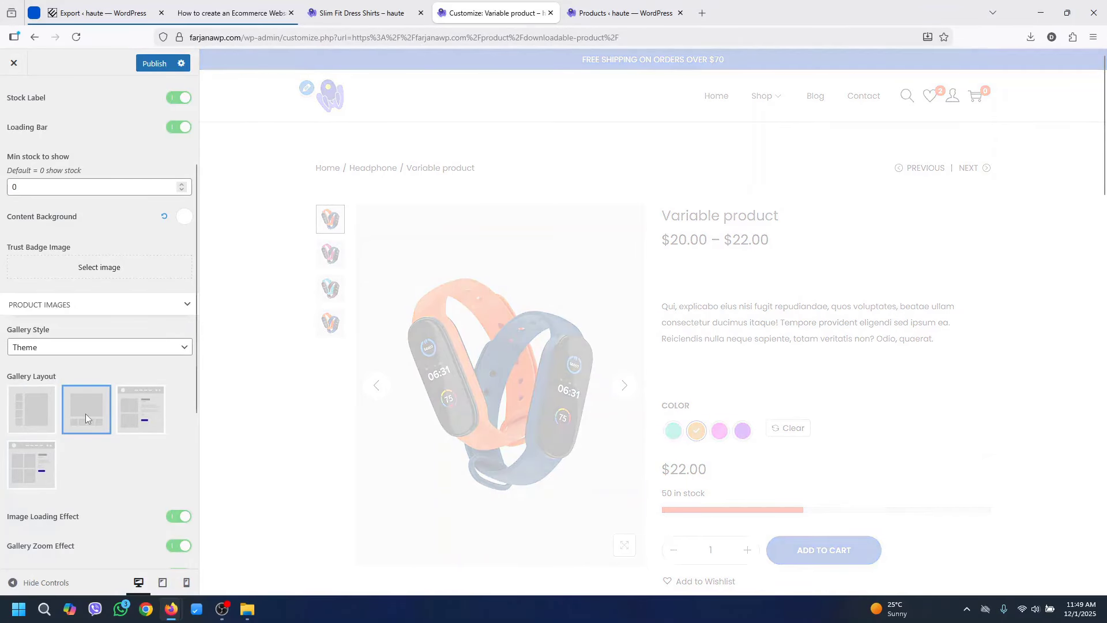
left_click_drag(1106, 158, 1106, 231)
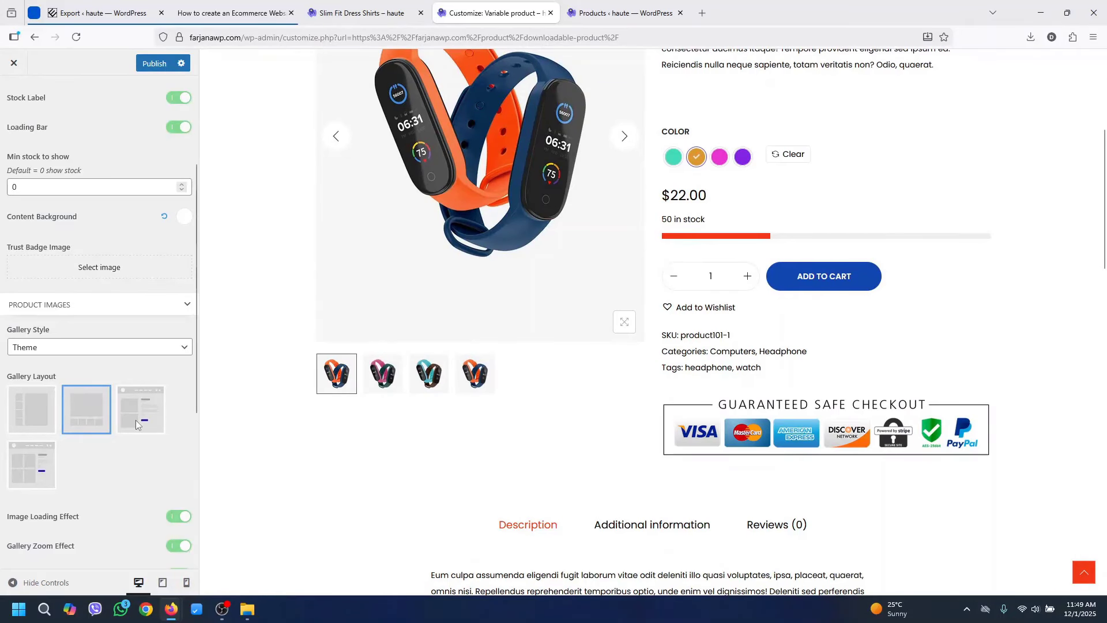
left_click(136, 422)
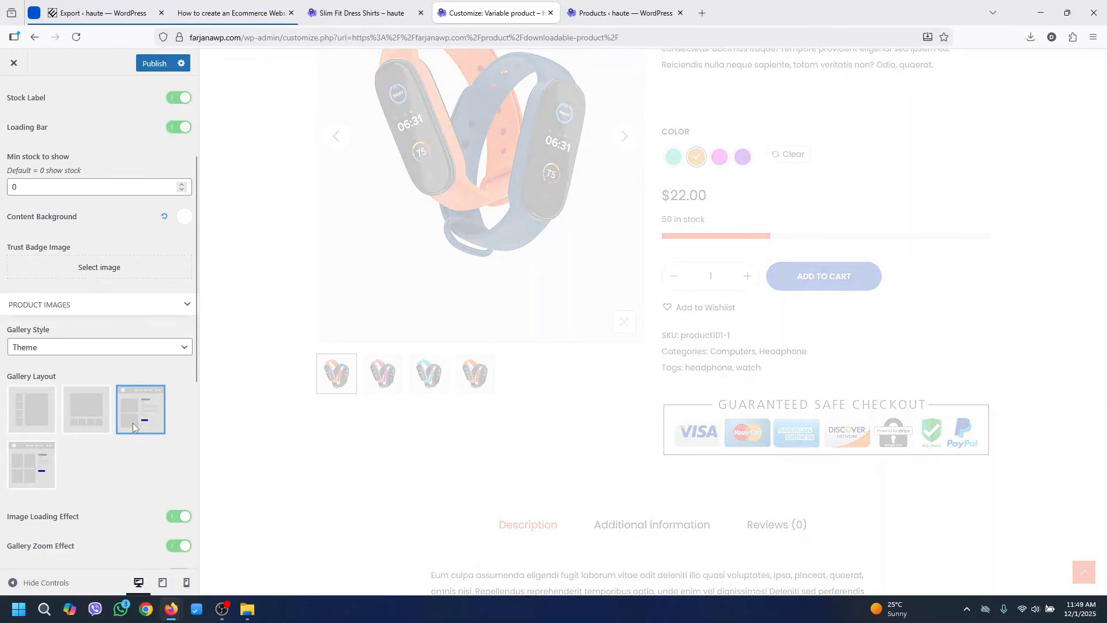
left_click(20, 477)
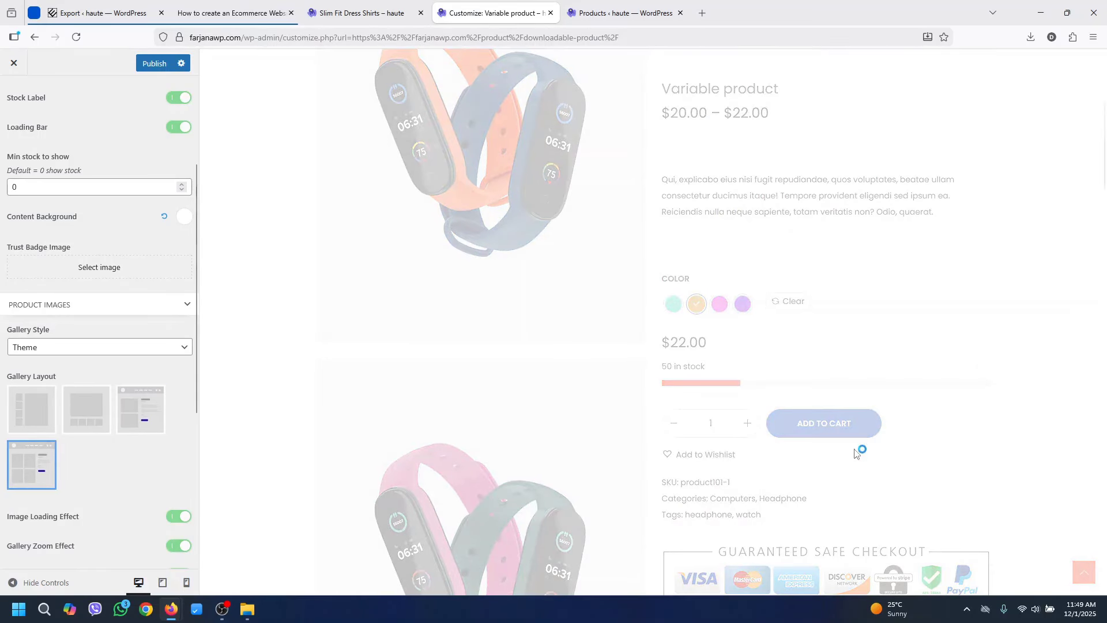
left_click_drag(1105, 173, 1105, 127)
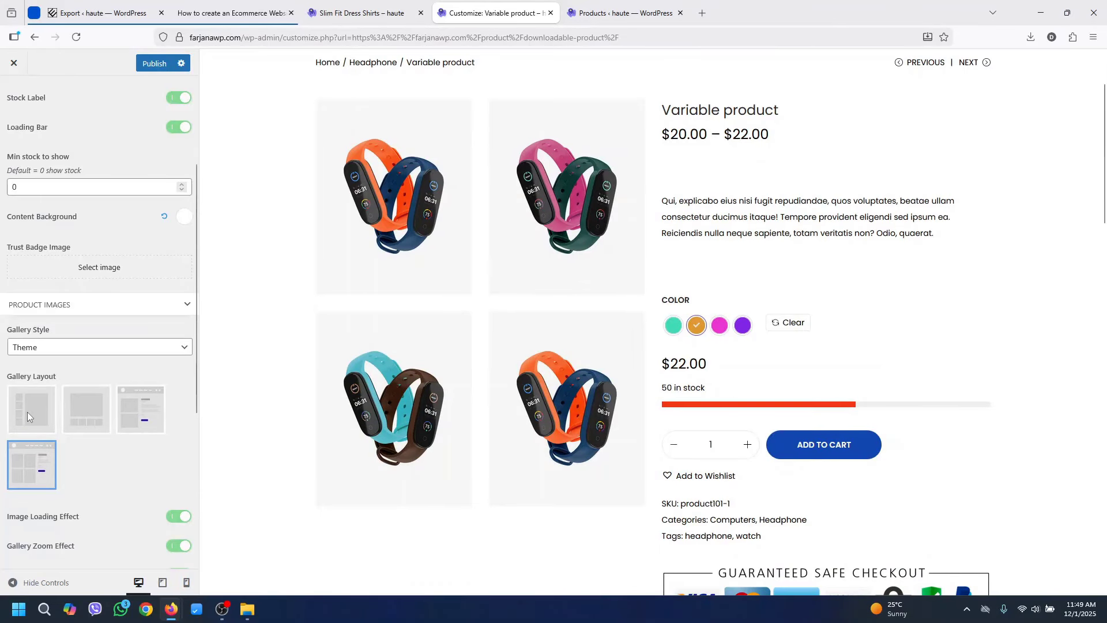
left_click(28, 417)
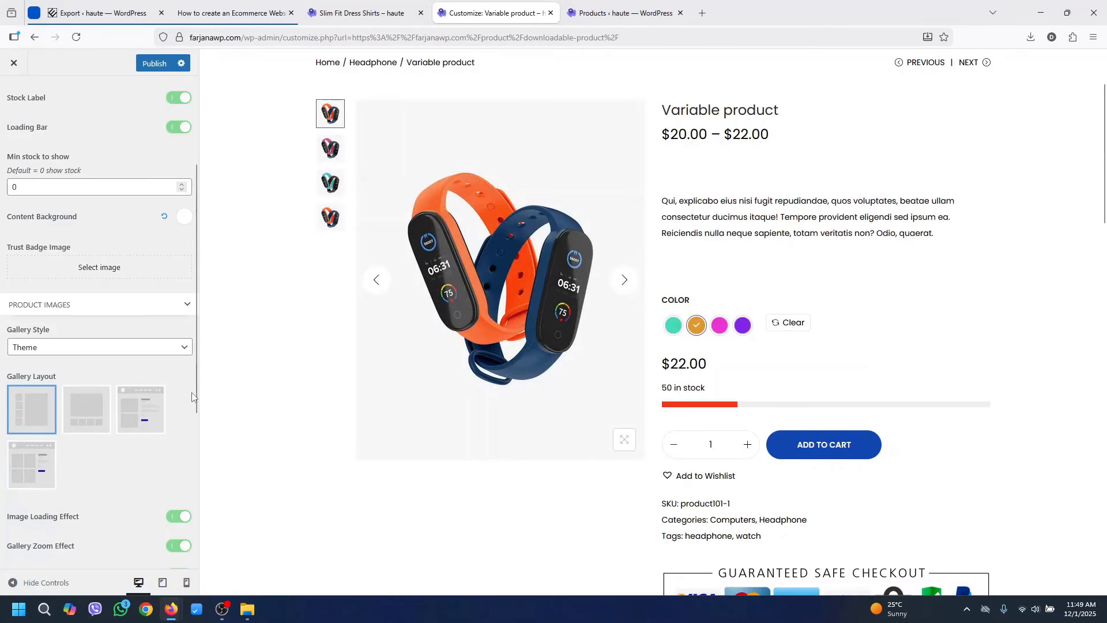
Examine the remaining Product Single options and WooCommerce's Product Catalog, Product Images and Shop Archive settings
left_click_drag(192, 396, 187, 507)
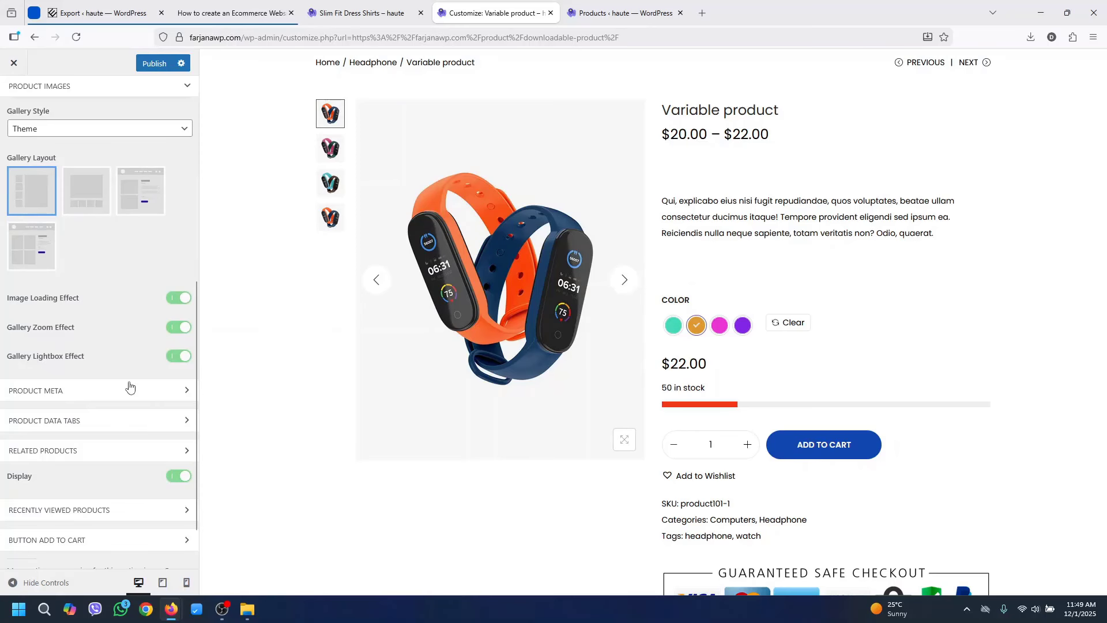
scroll(70, 161, "up", 6)
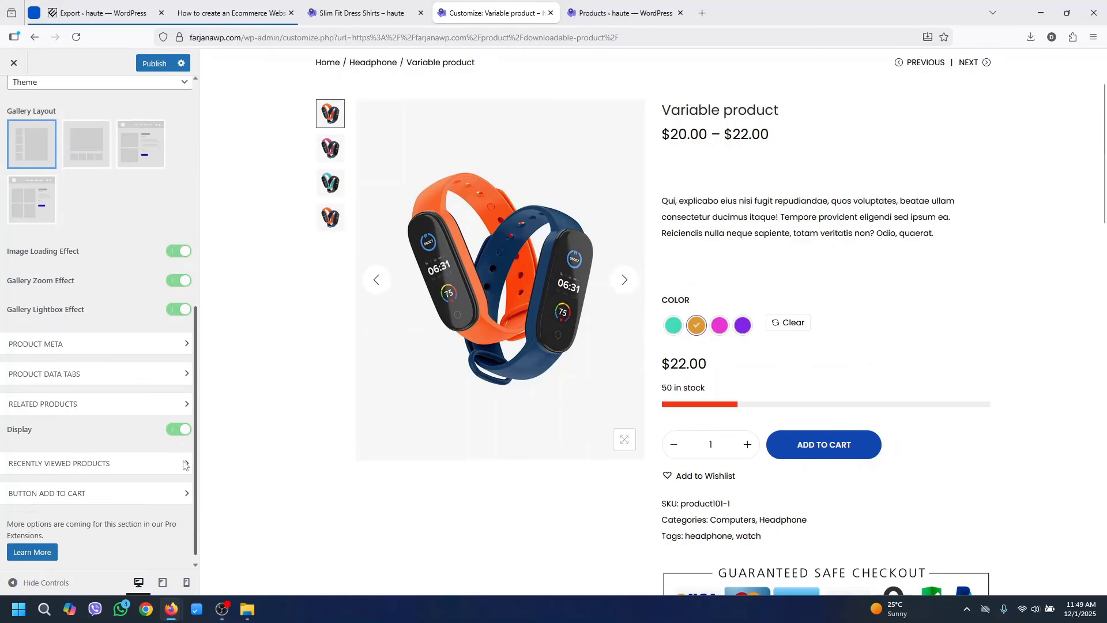
left_click(13, 96)
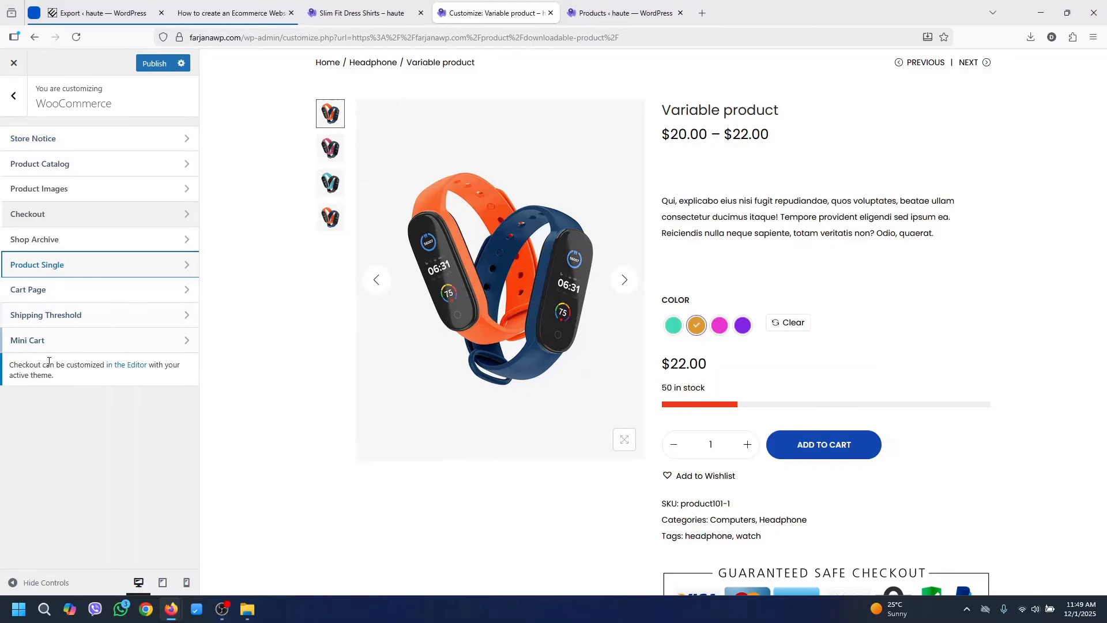
left_click(71, 167)
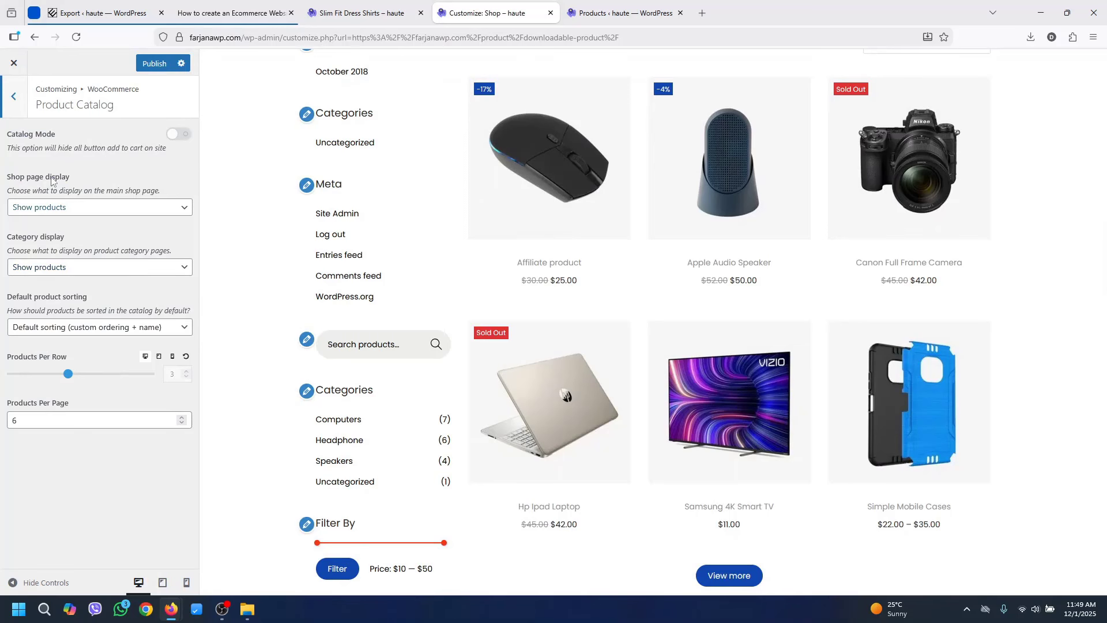
left_click(13, 96)
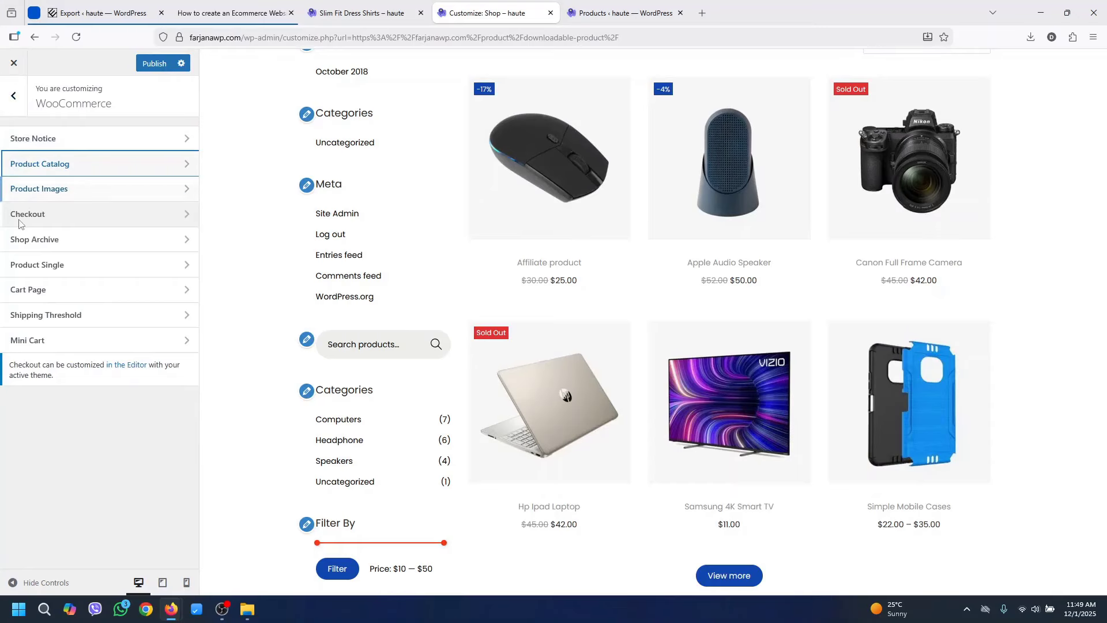
left_click(70, 190)
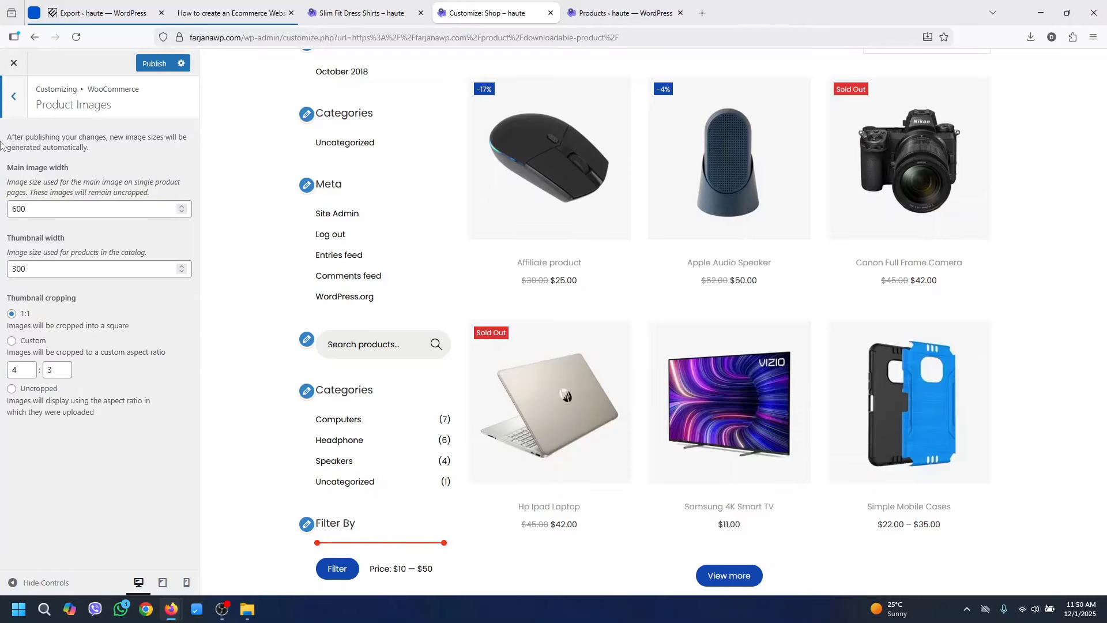
left_click(12, 98)
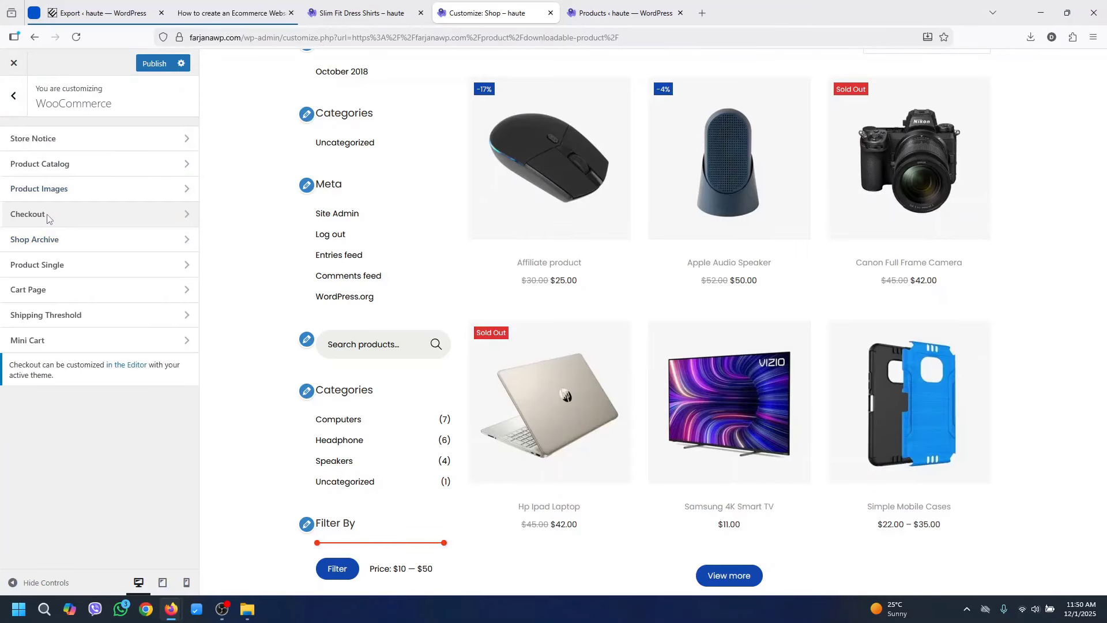
left_click(87, 241)
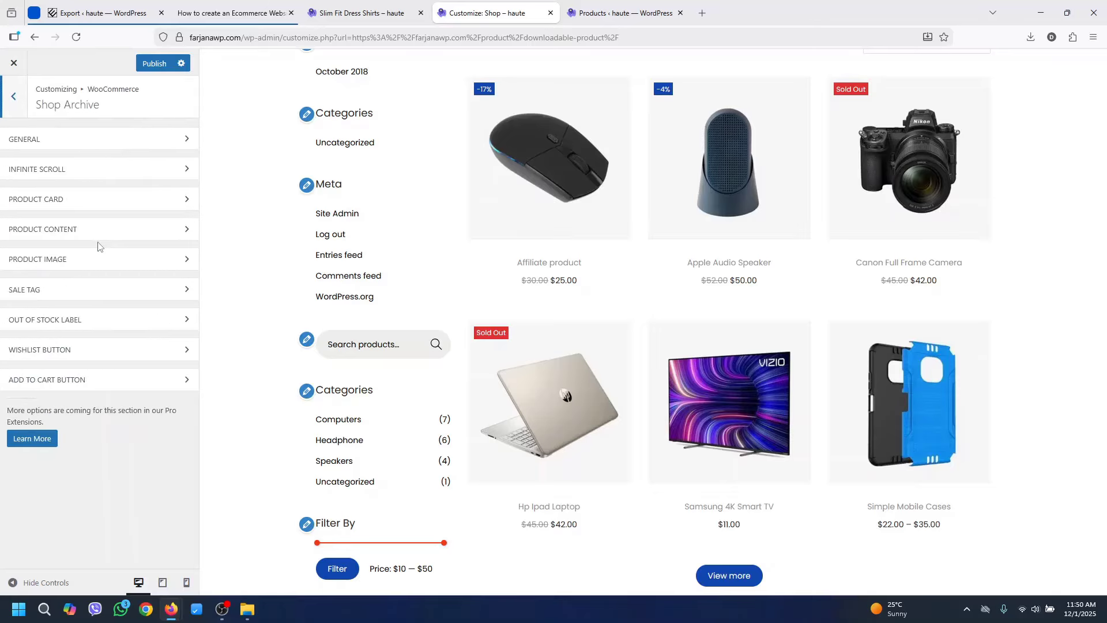
left_click(12, 99)
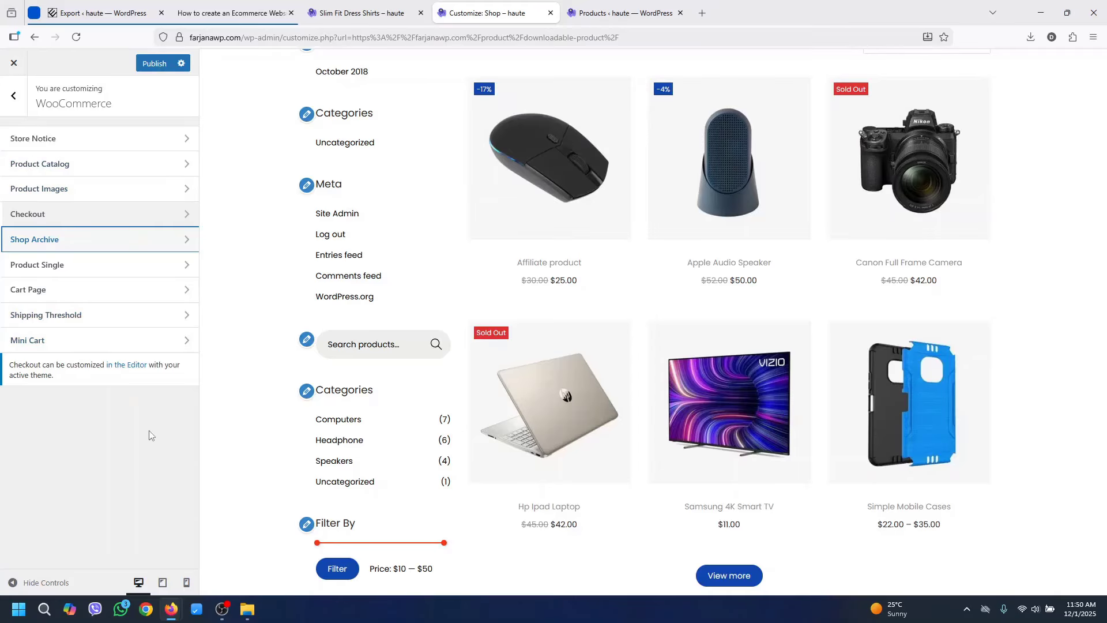
Return to the customizer's main settings list and publish the theme changes
left_click(17, 104)
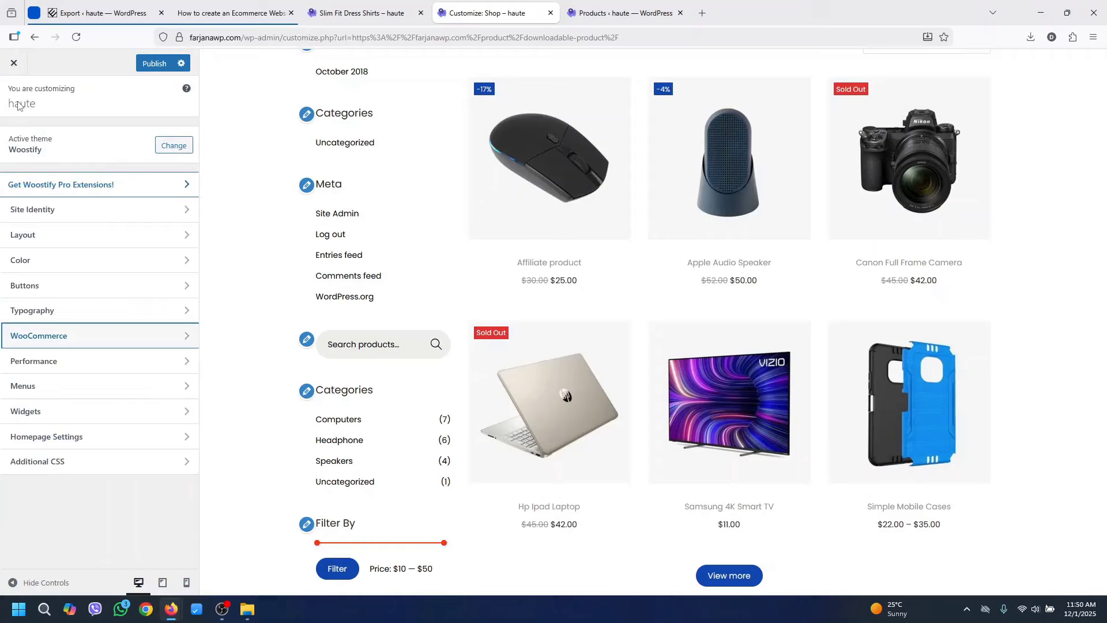
left_click(583, 12)
left_click(482, 13)
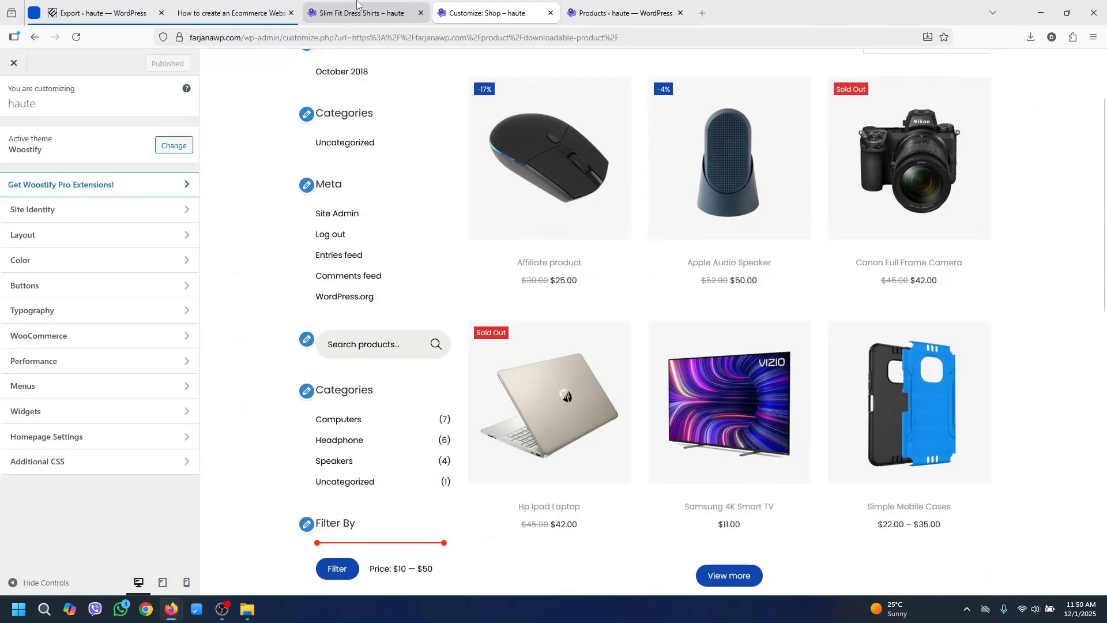
Browse the live store's Shop Full Width page and open the Simple product from its second page
left_click(358, 12)
scroll(841, 216, "up", 3)
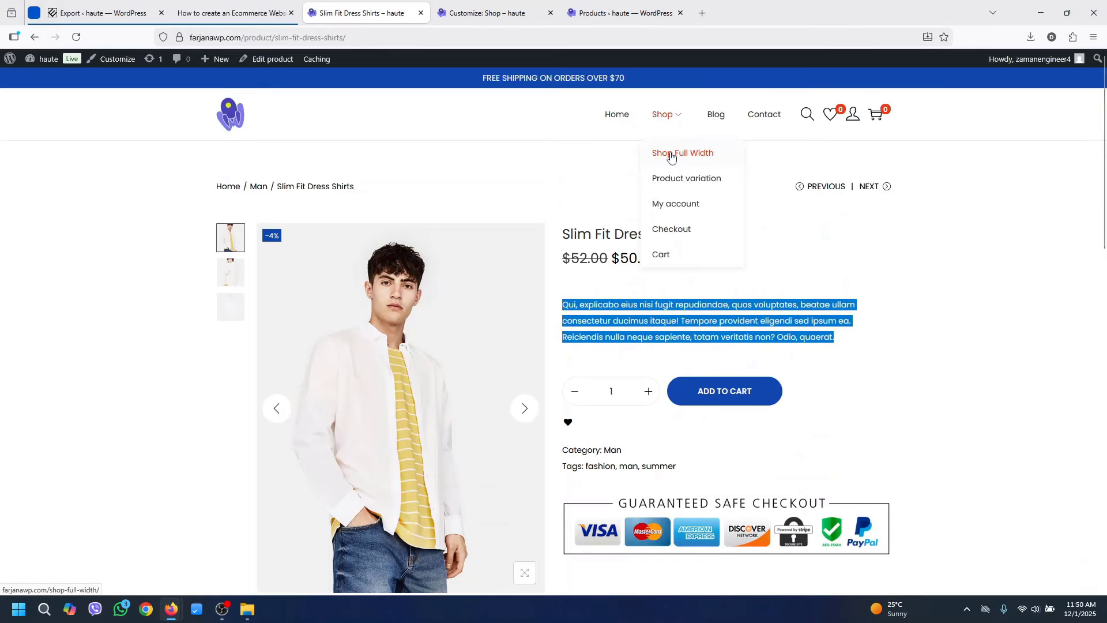
left_click(671, 154)
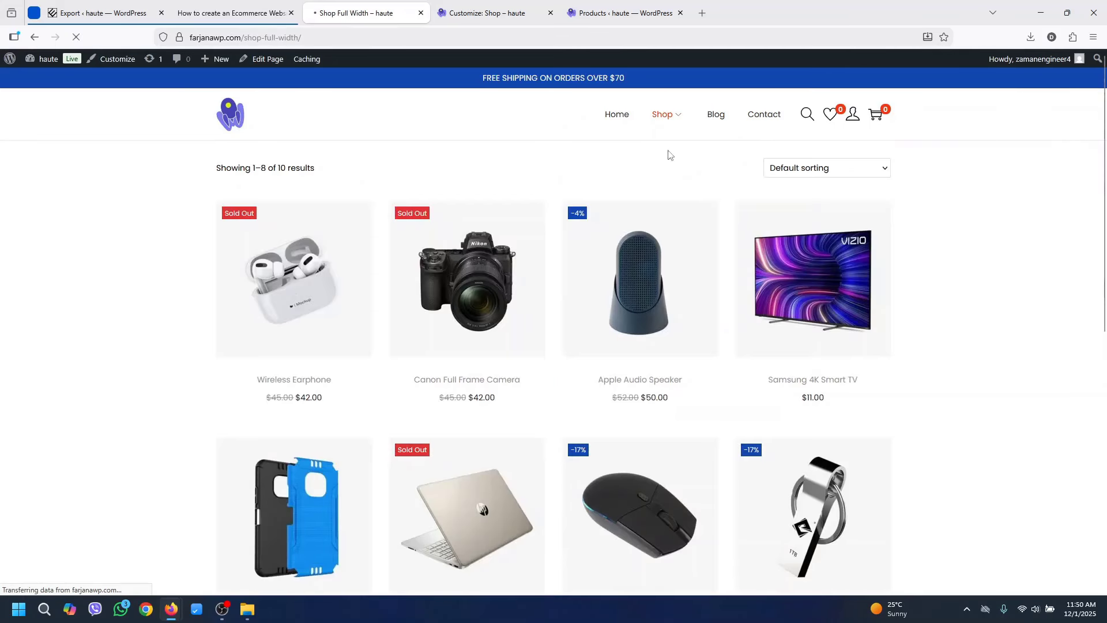
scroll(1106, 229, "down", 1)
scroll(1106, 229, "down", 5)
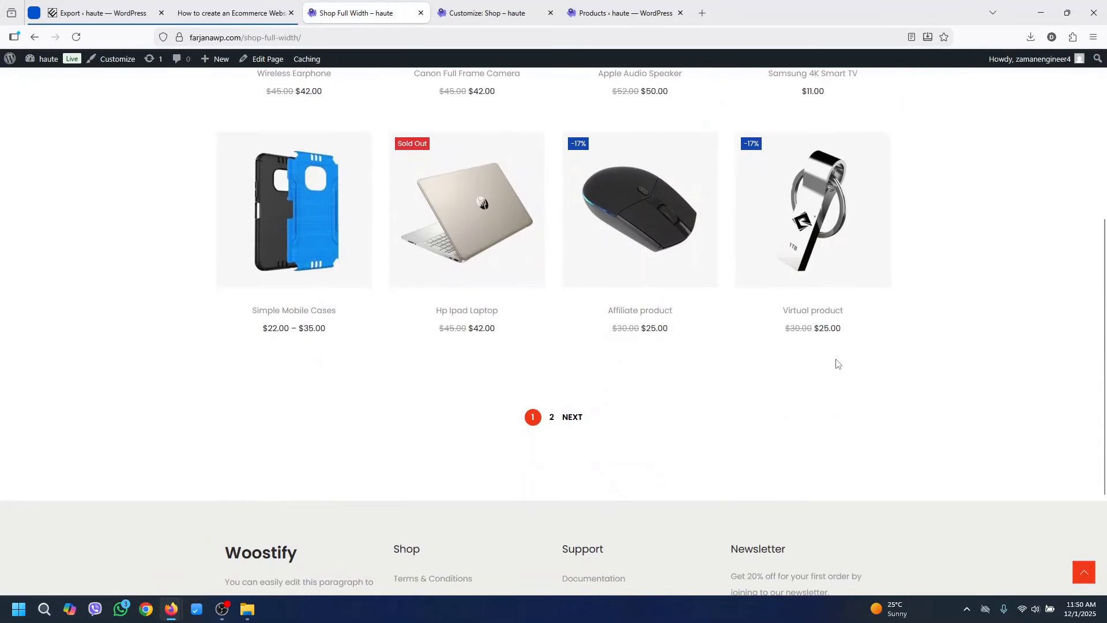
scroll(1106, 316, "up", 3)
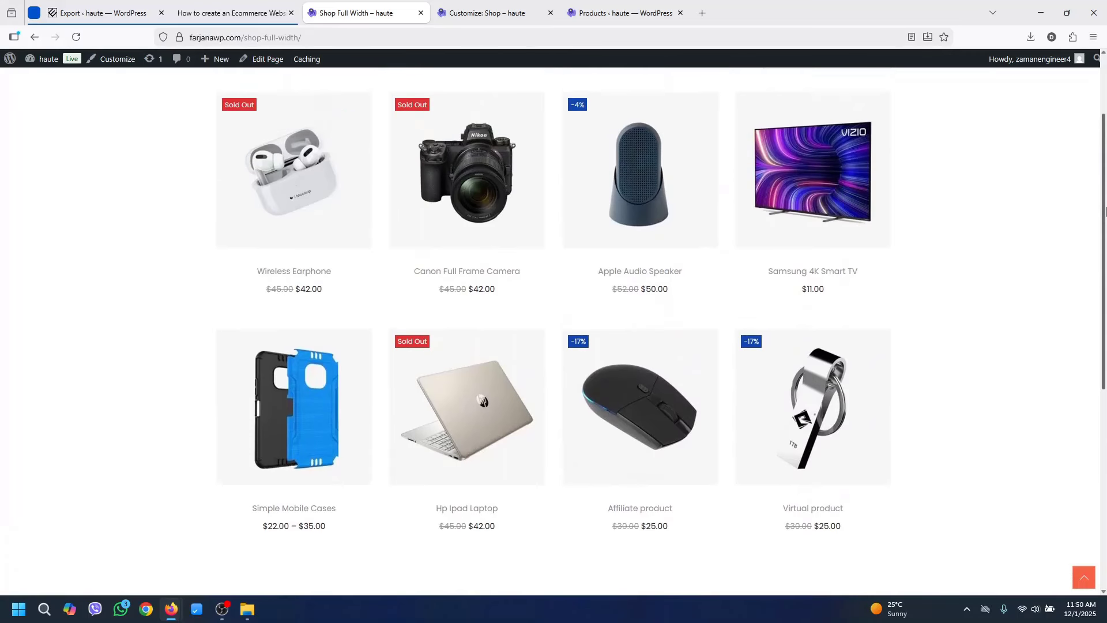
scroll(953, 457, "down", 3)
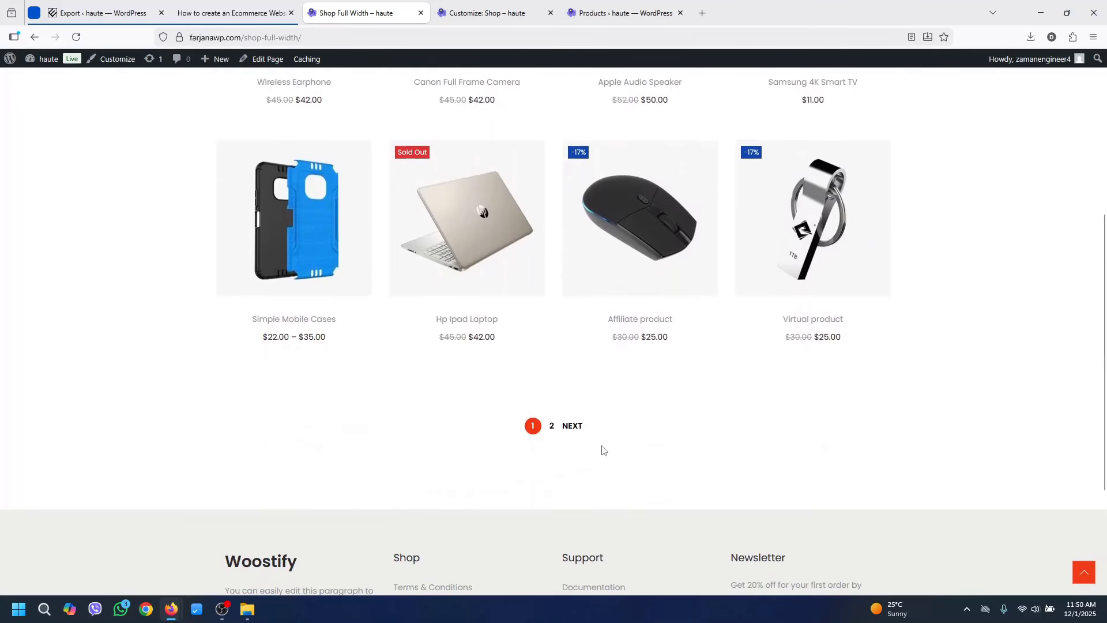
left_click(551, 426)
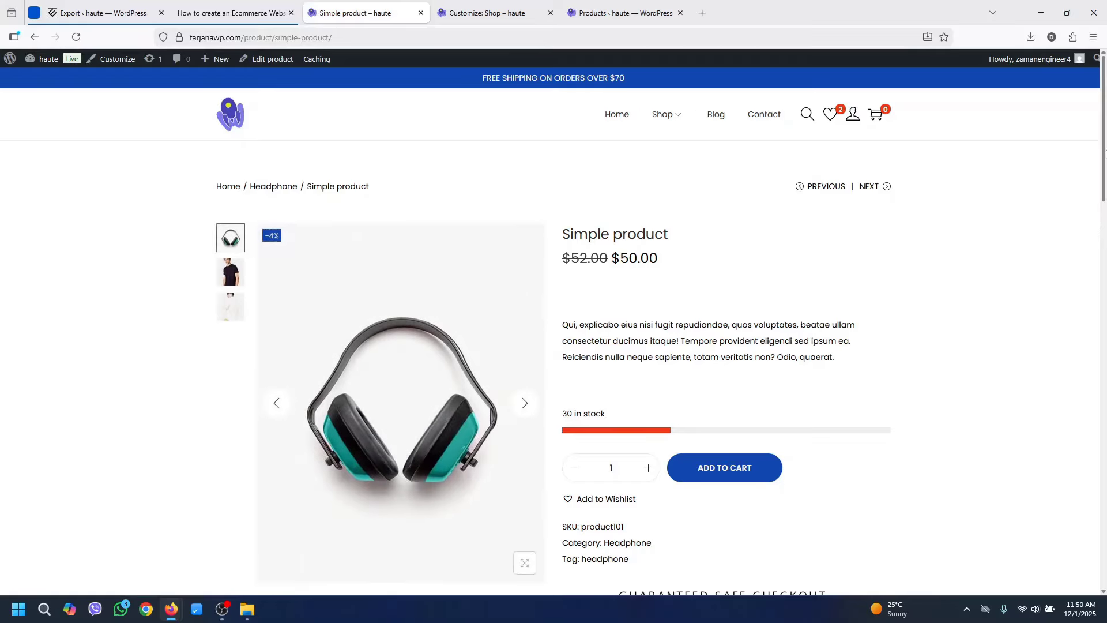
Add the Simple product to the cart and expand the coupon entry on the Cart page
scroll(872, 245, "down", 5)
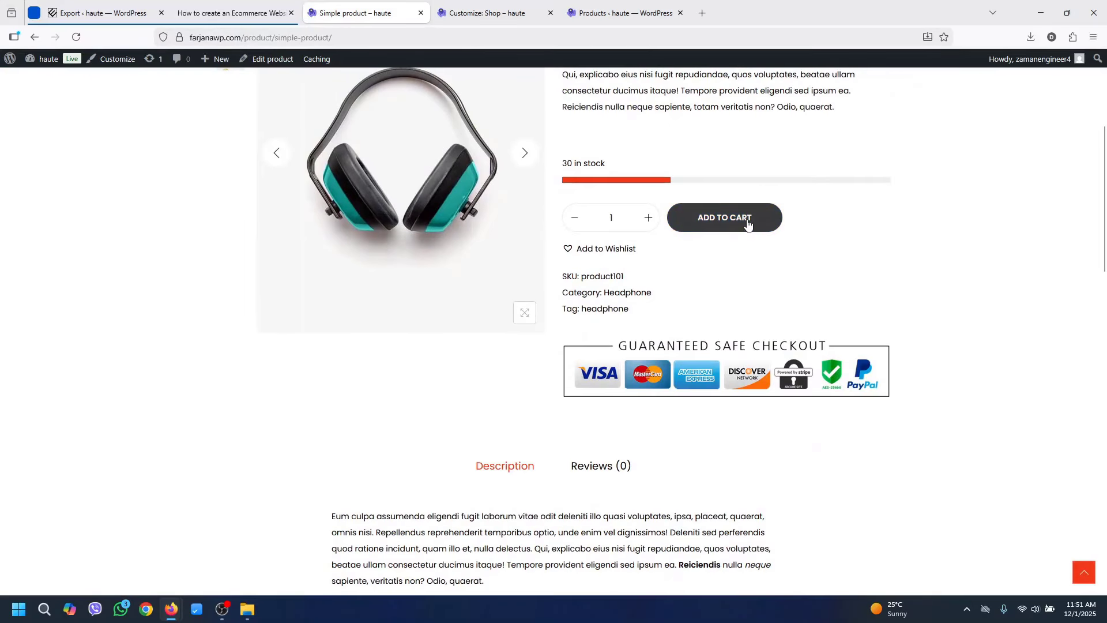
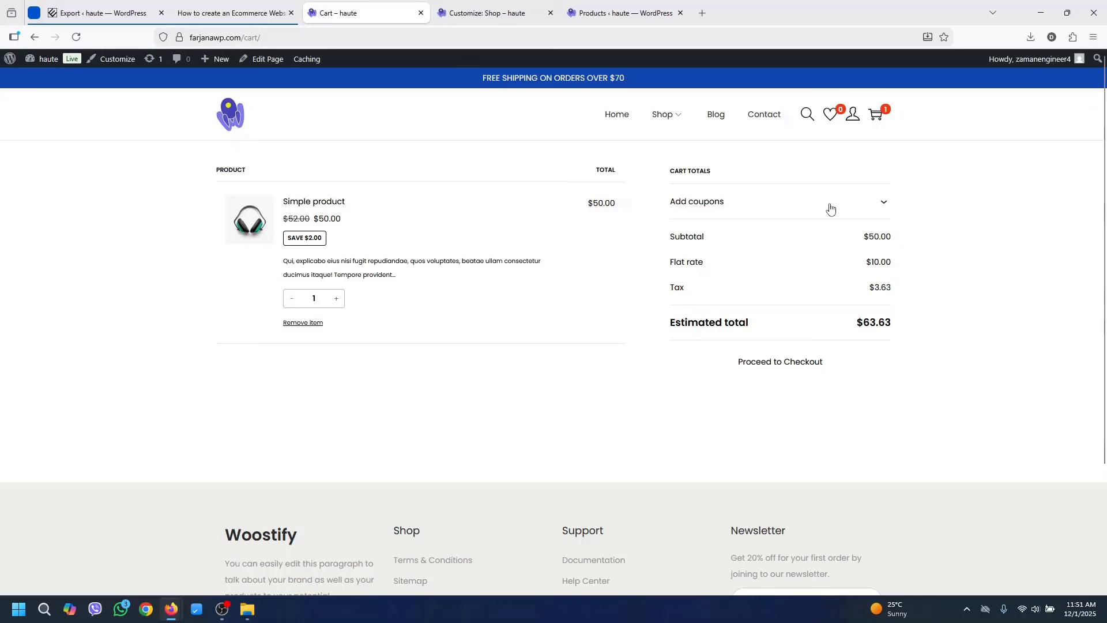
left_click(886, 212)
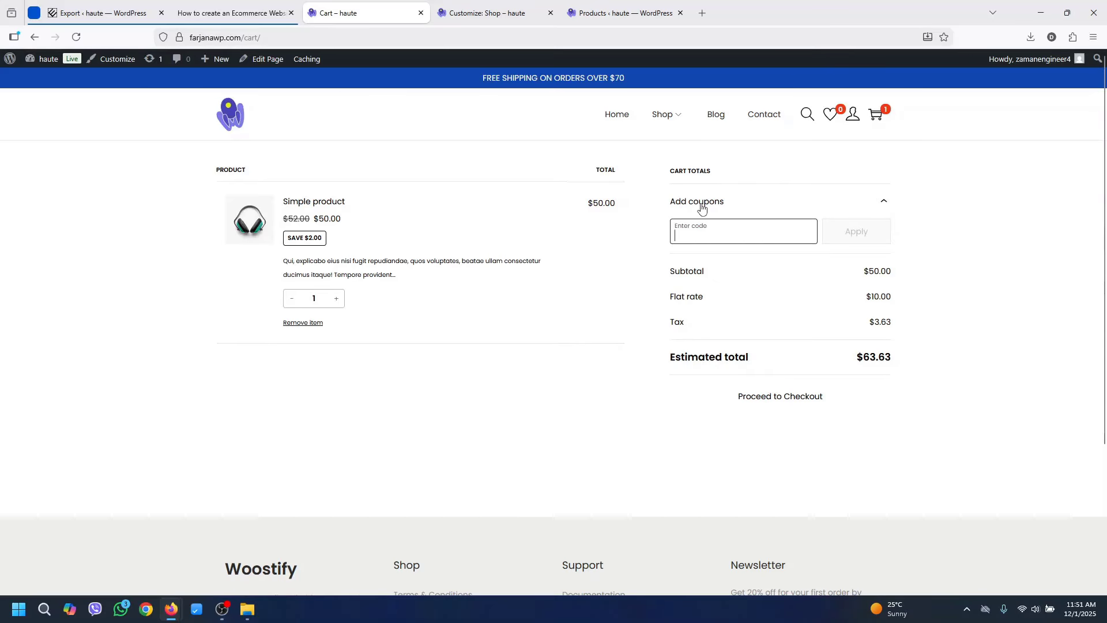
Proceed from the cart to checkout and review the shipping address, shipping and payment sections
left_click(883, 203)
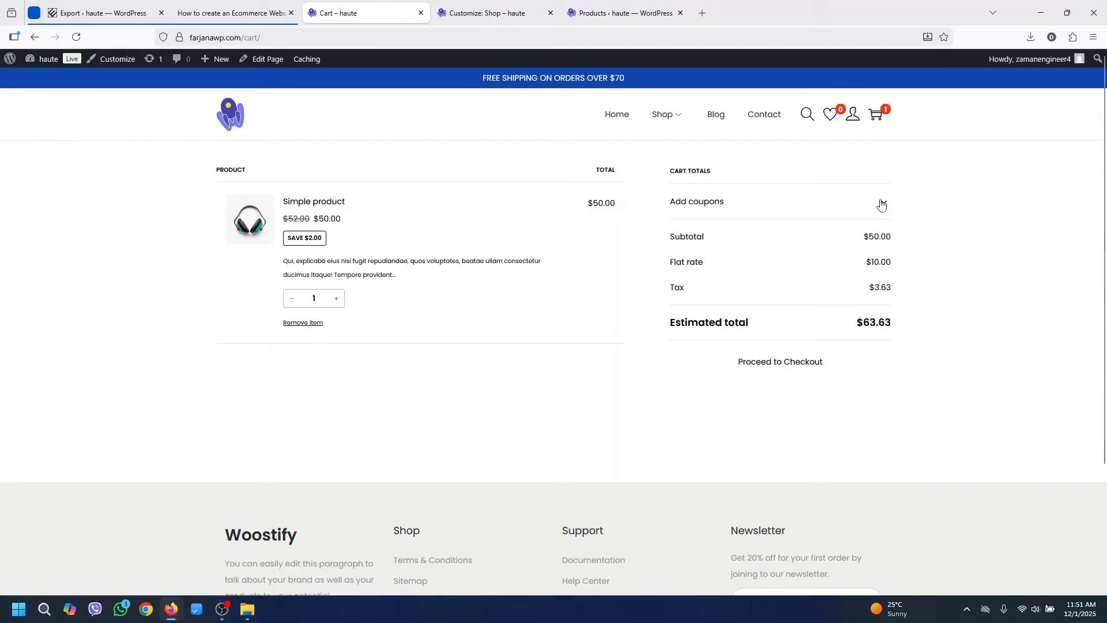
left_click(767, 368)
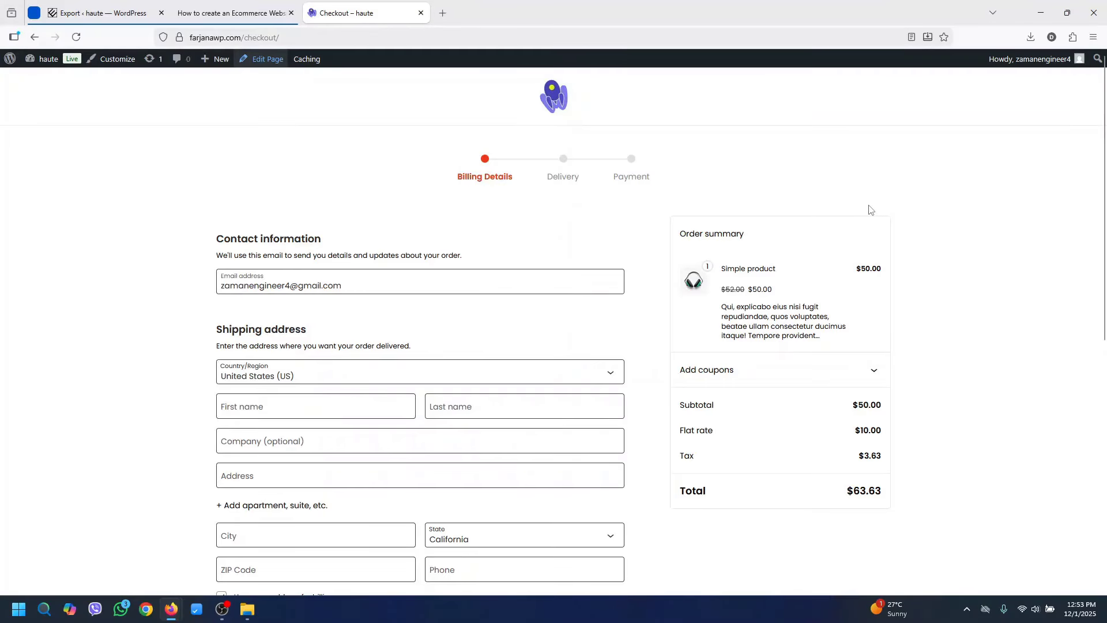
left_click_drag(1105, 152, 1106, 276)
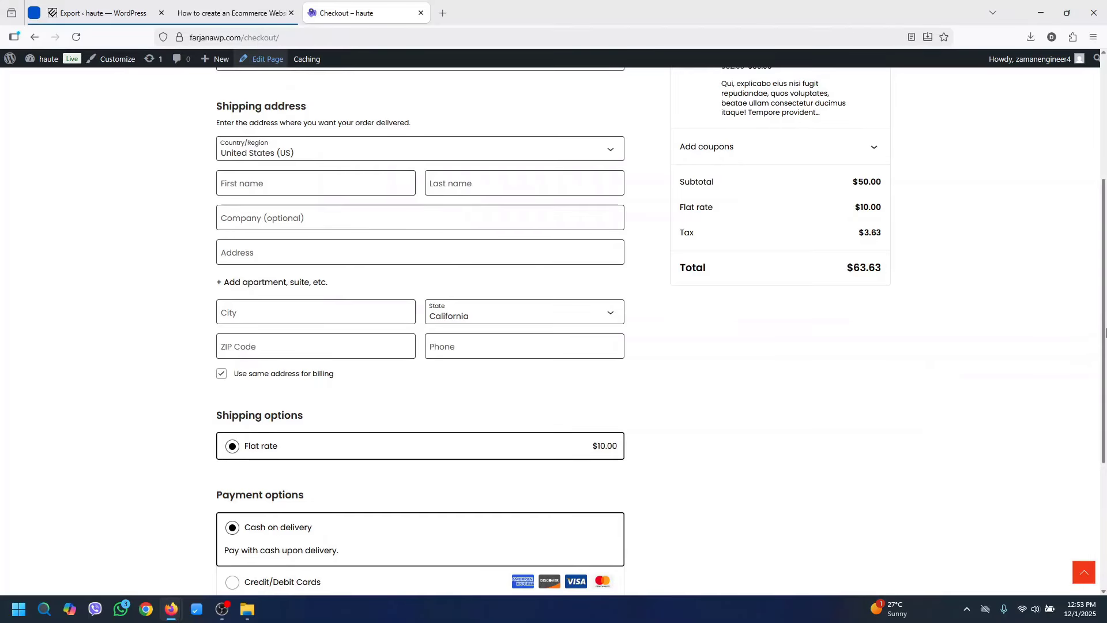
scroll(1044, 364, "down", 3)
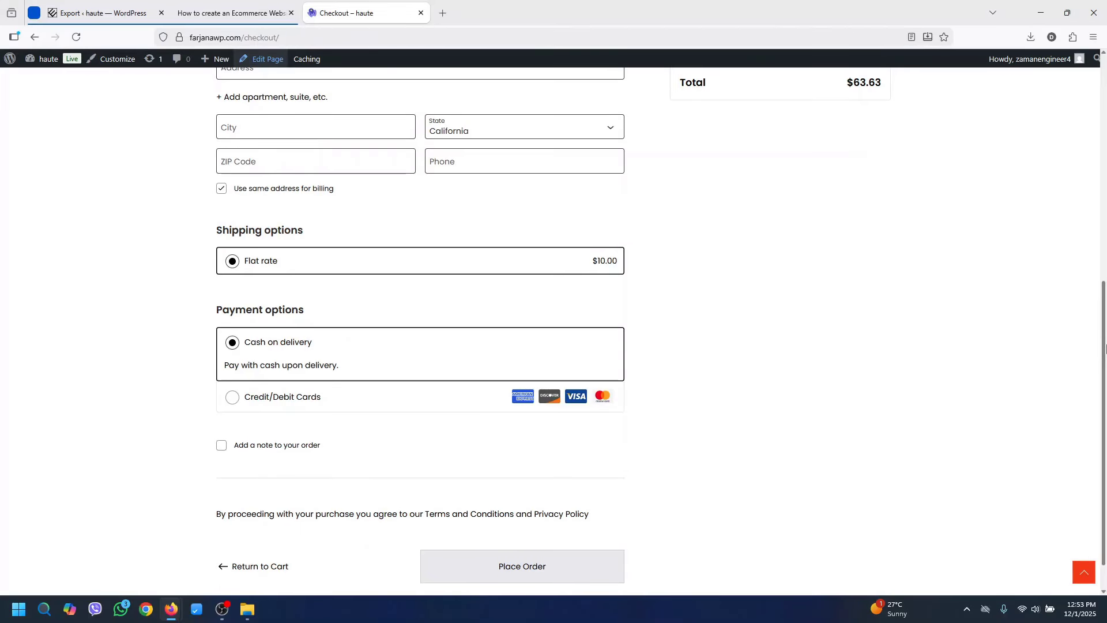
scroll(292, 195, "up", 4)
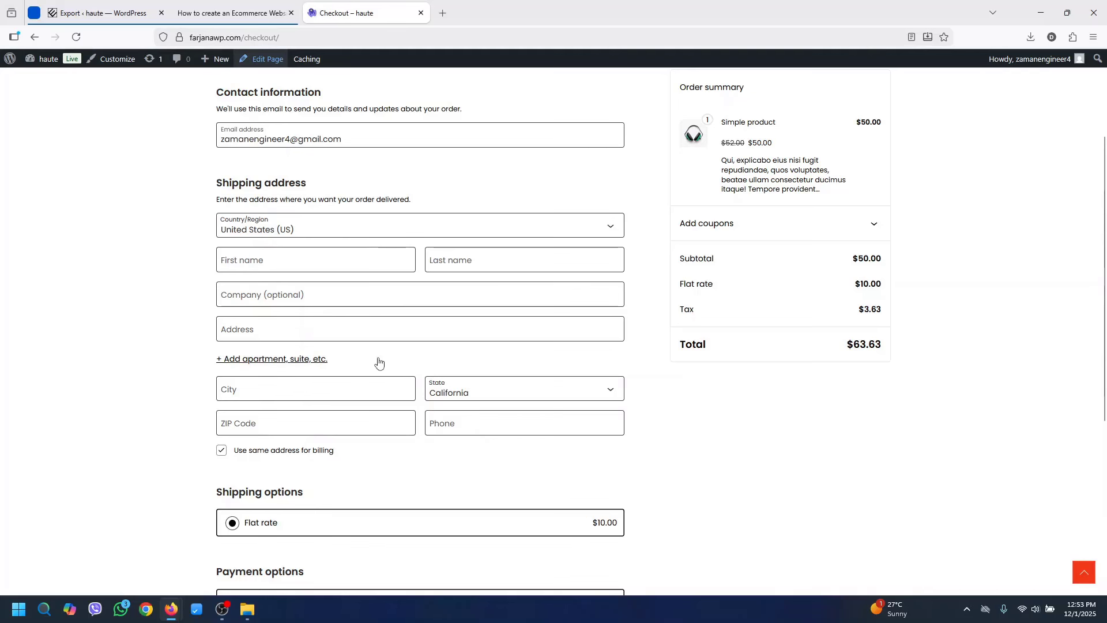
Open the Checkout page's editor in a new tab and inspect the Shipping Address block's field settings
right_click(260, 60)
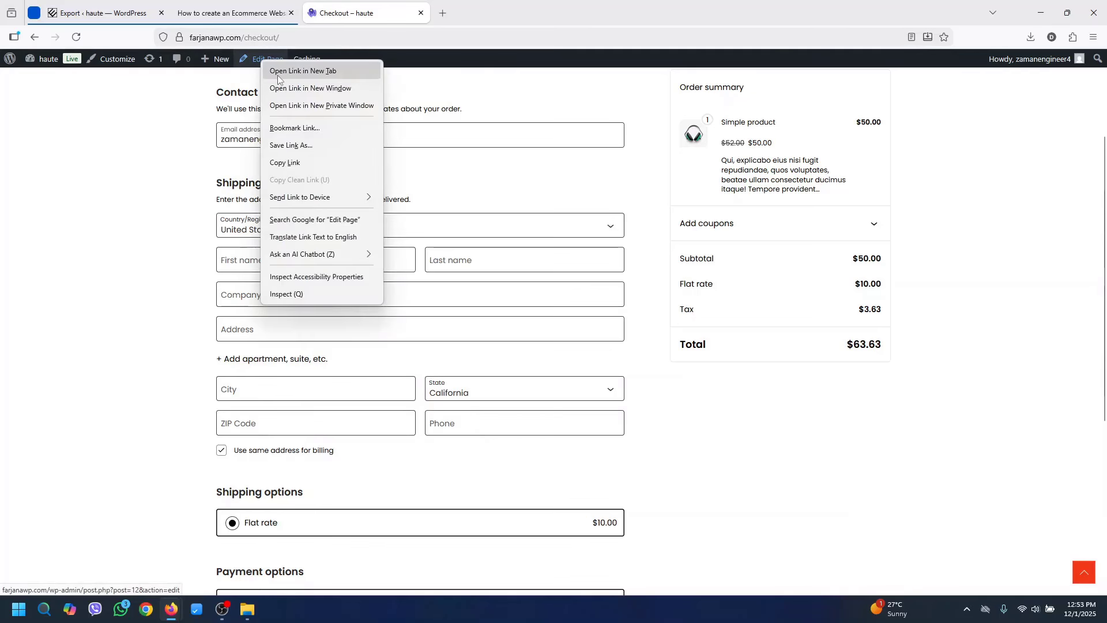
left_click(278, 71)
left_click(475, 14)
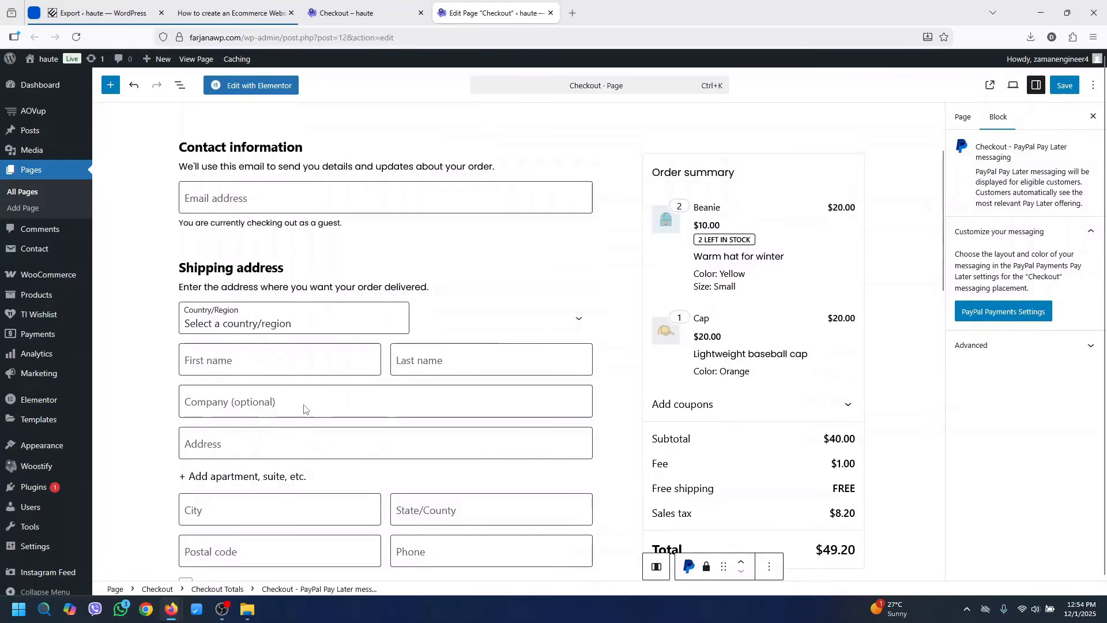
left_click(302, 406)
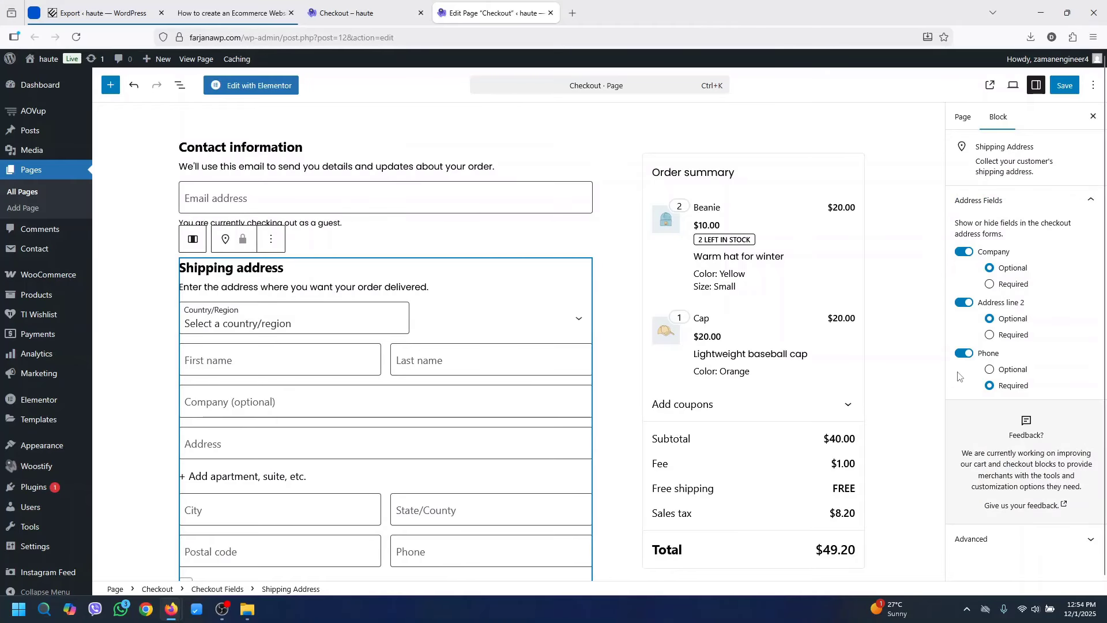
scroll(916, 384, "down", 6)
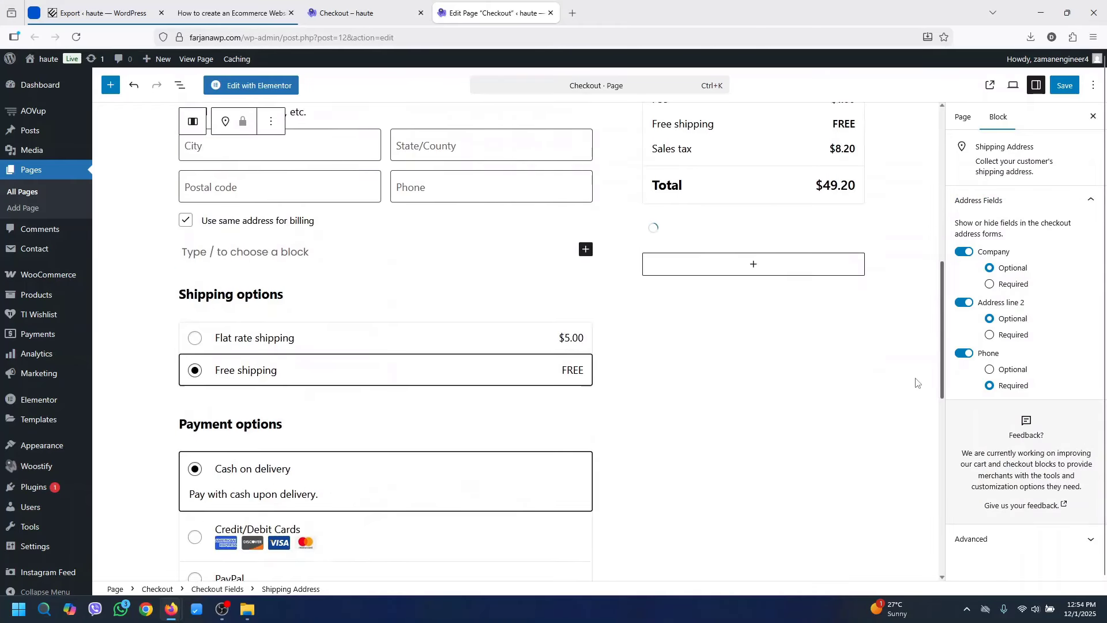
scroll(913, 354, "up", 4)
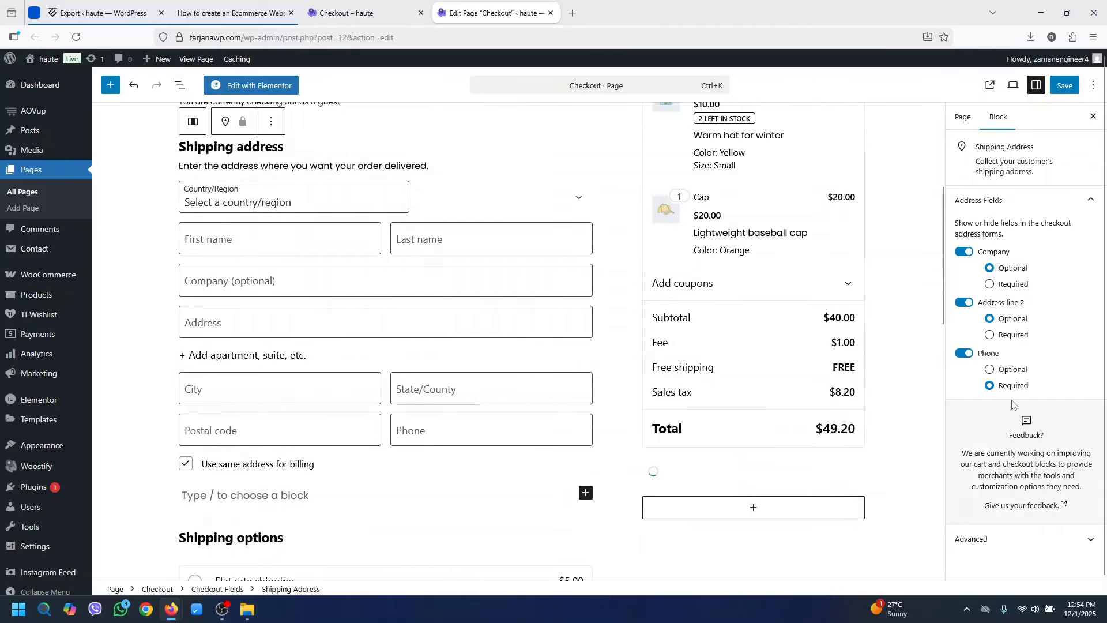
Try hiding and showing the Phone field in the Shipping Address block, and close the editor without saving
left_click(962, 354)
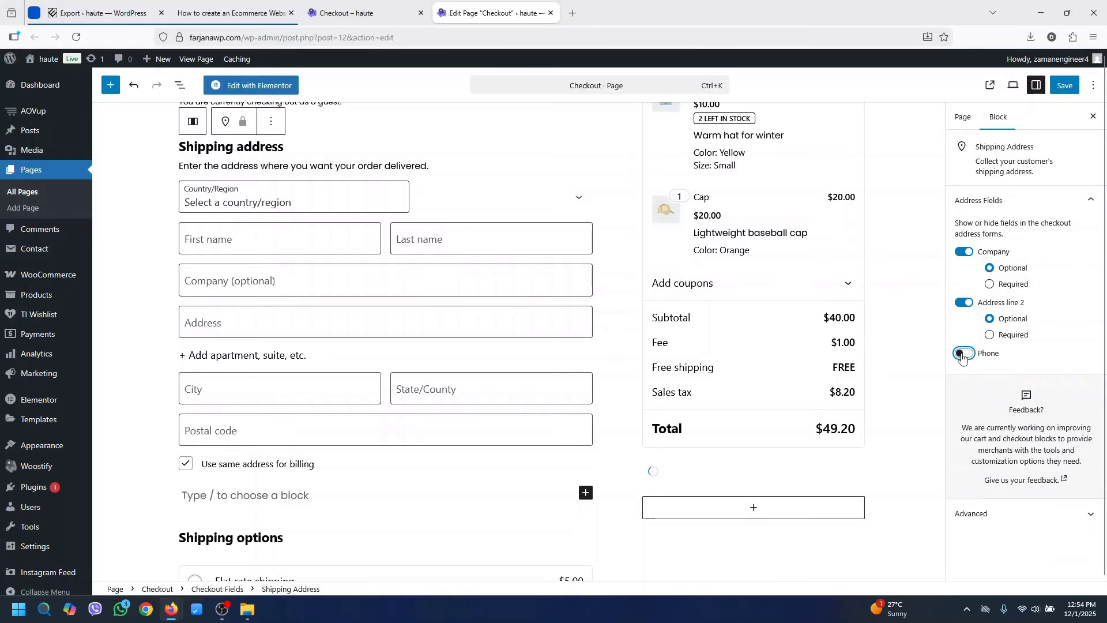
left_click(962, 354)
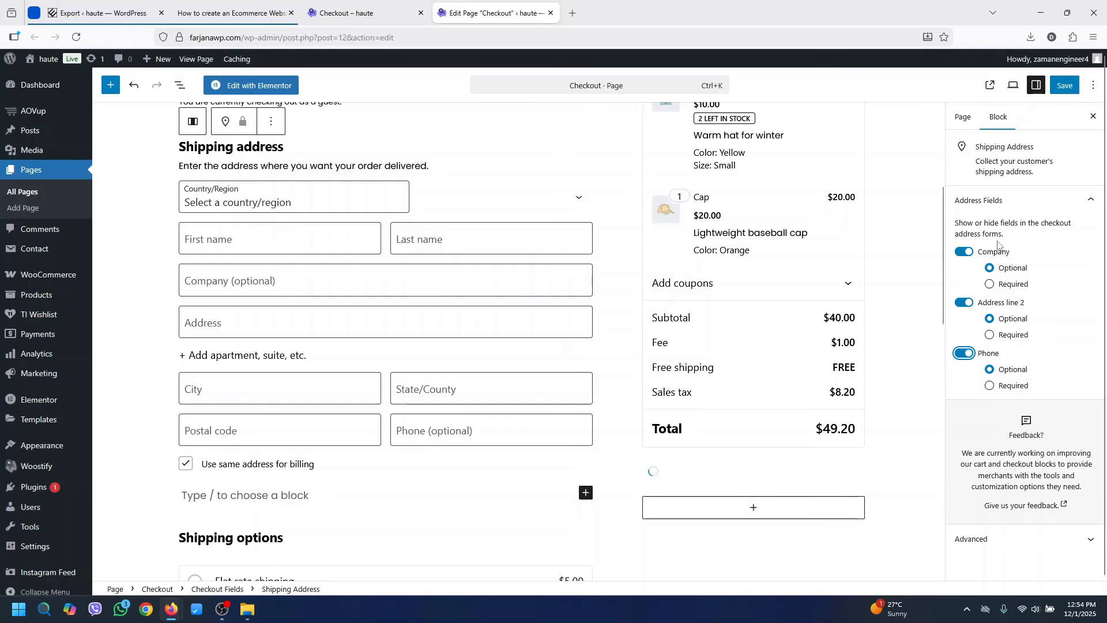
left_click_drag(1104, 305, 1105, 379)
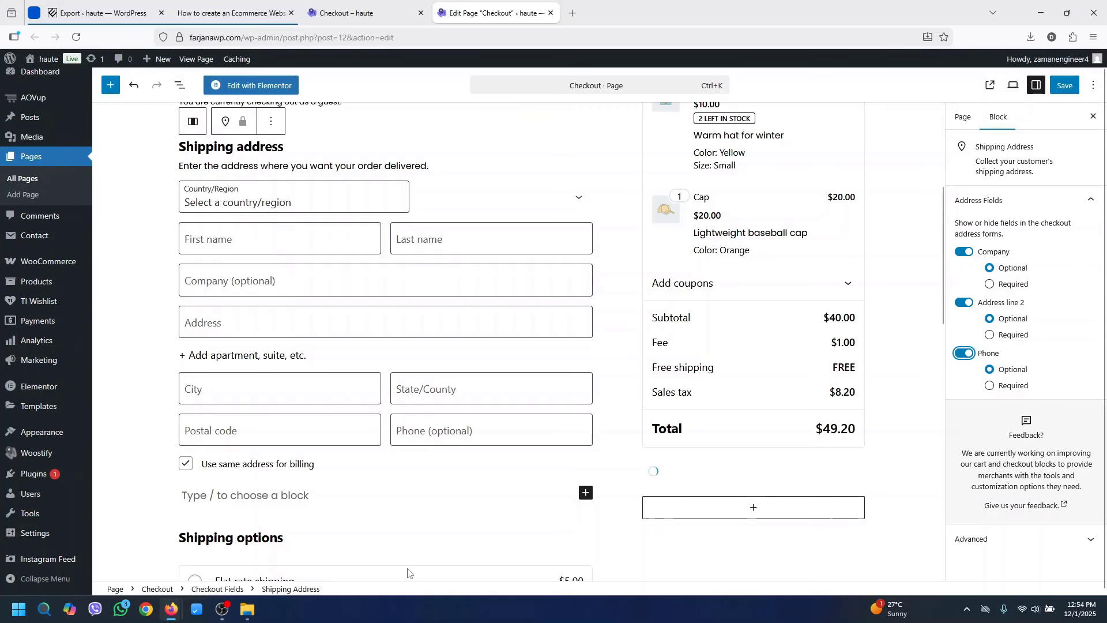
scroll(408, 572, "up", 3)
left_click(551, 13)
left_click(556, 344)
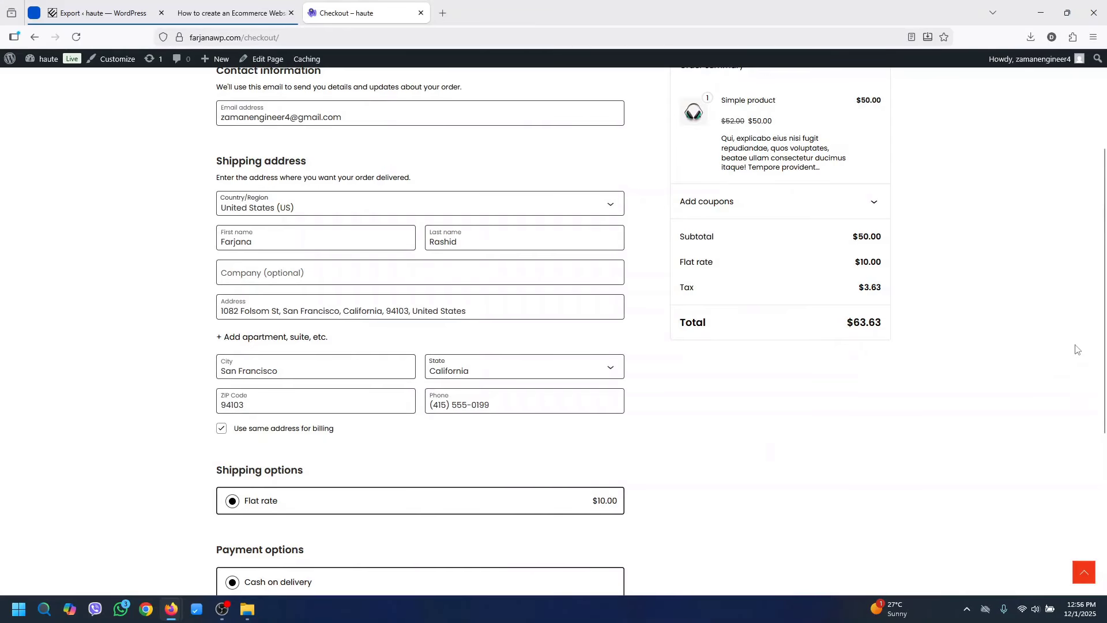
Try the Credit/Debit Cards payment option and the order note option, restoring Cash on delivery and no note
left_click_drag(1104, 346, 1104, 427)
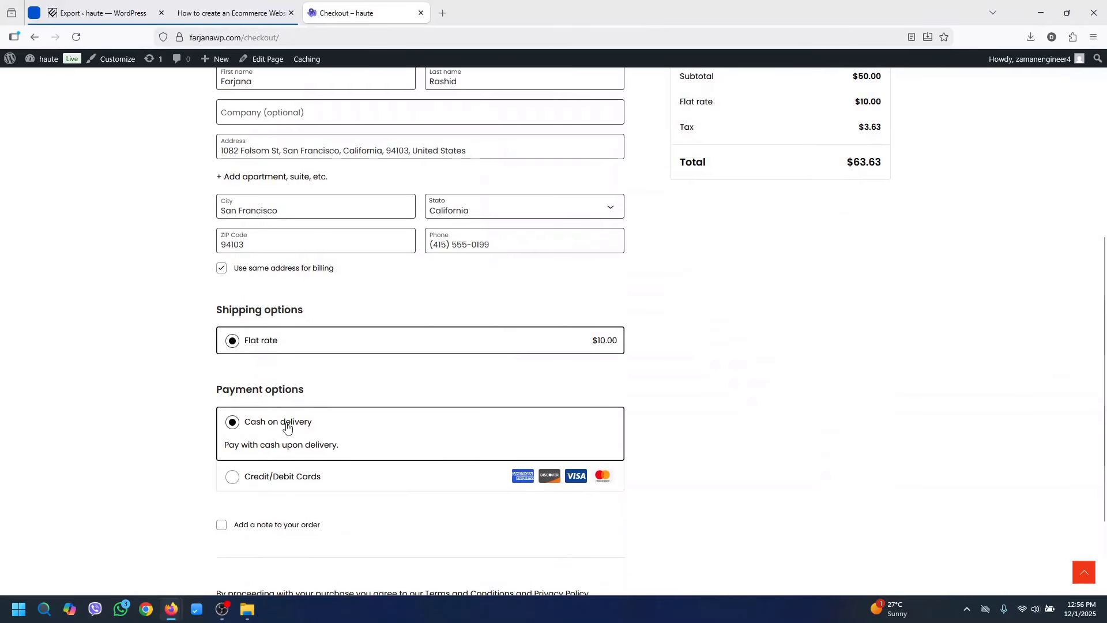
left_click(251, 486)
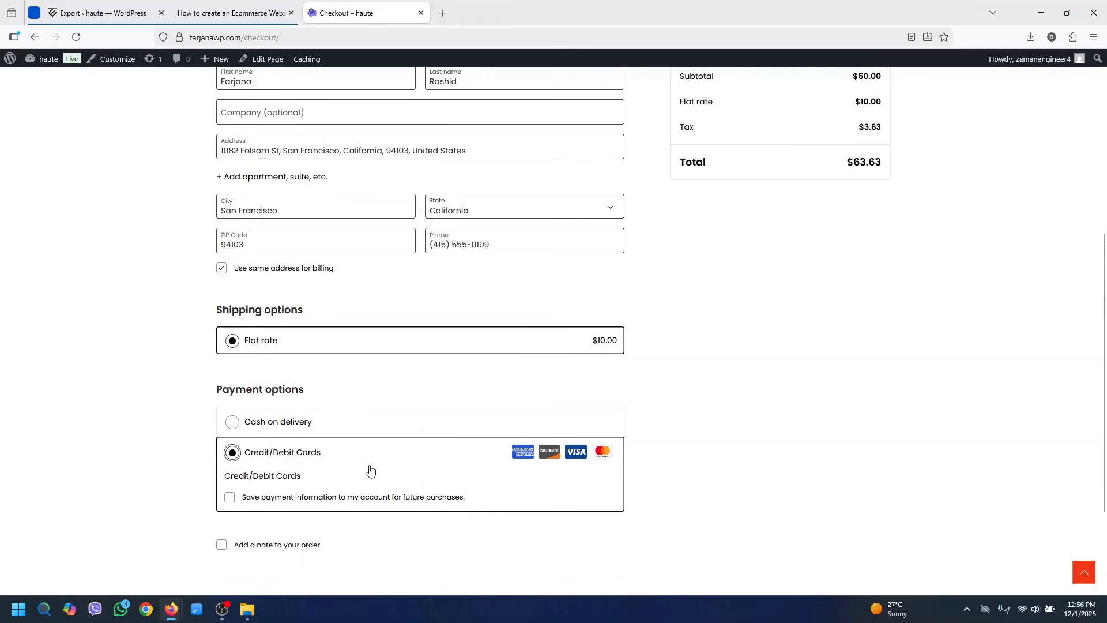
left_click(251, 427)
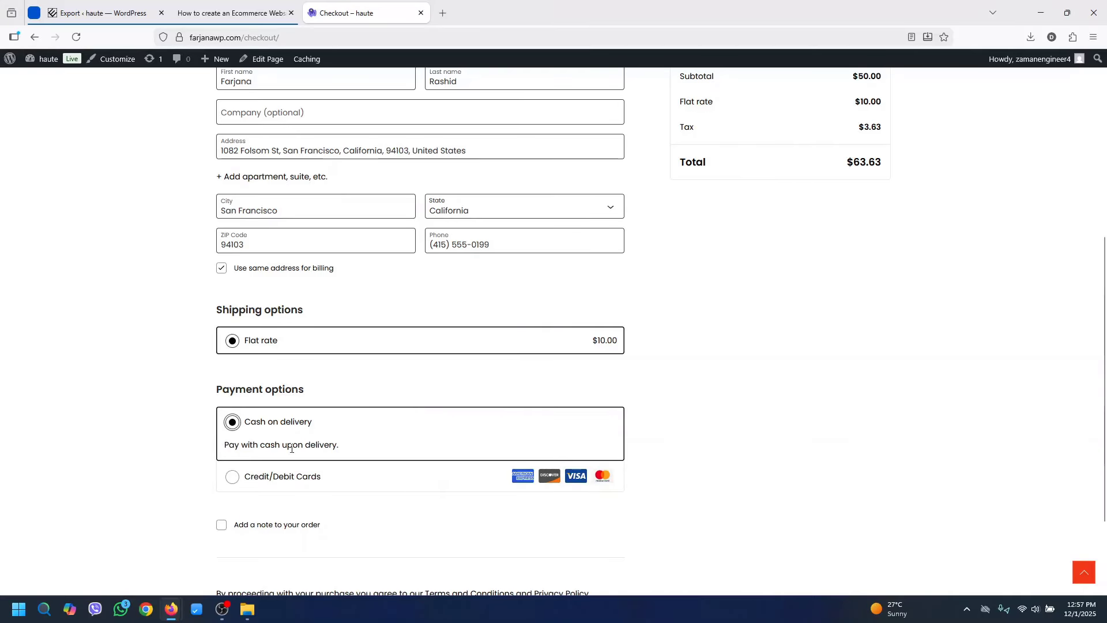
scroll(1064, 432, "down", 2)
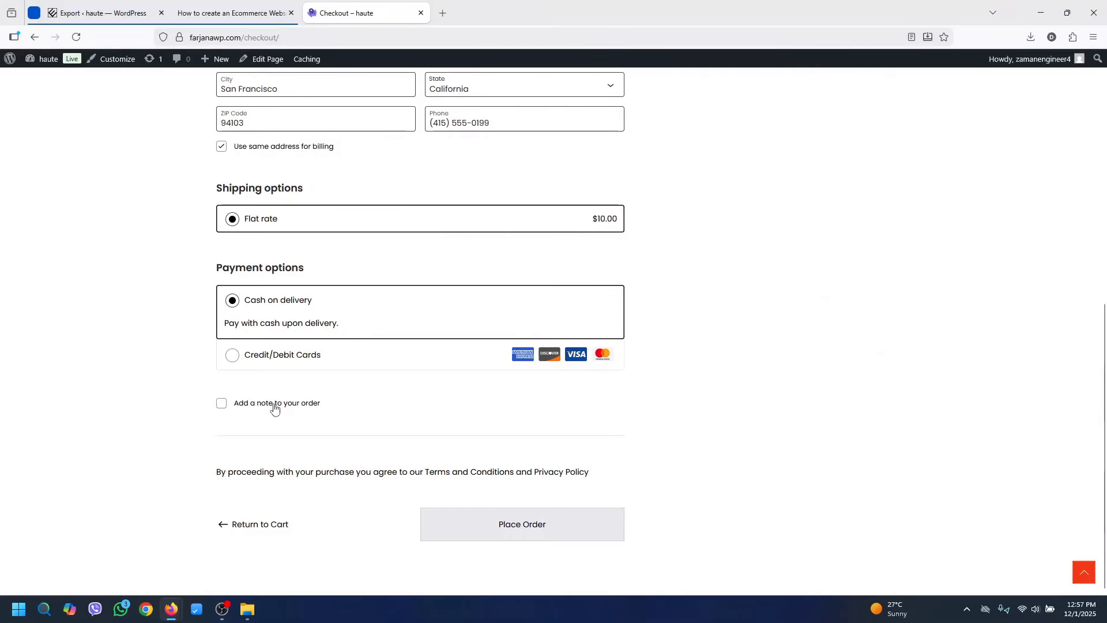
left_click(274, 405)
left_click(222, 403)
Place the order with Cash on delivery and review its confirmation, order details and addresses
scroll(970, 268, "up", 8)
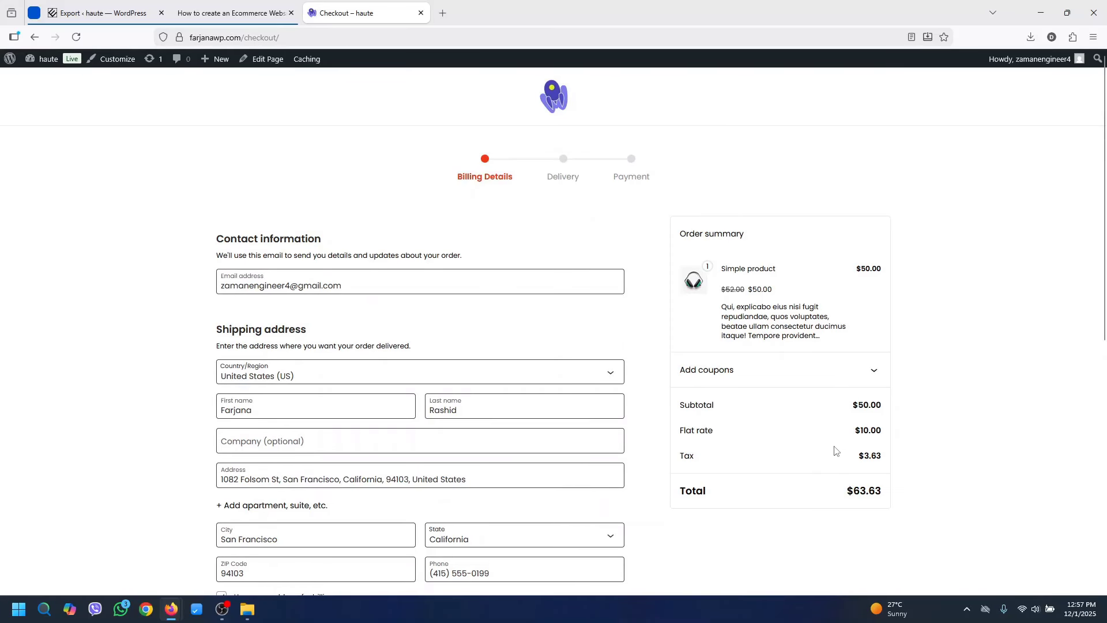
scroll(784, 469, "down", 8)
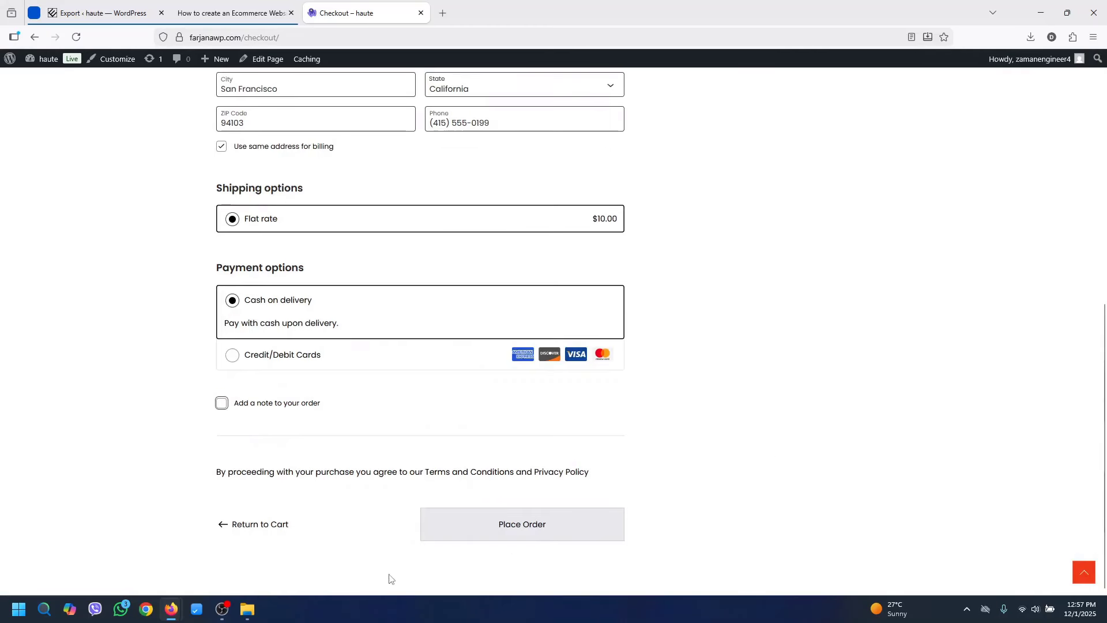
left_click(499, 531)
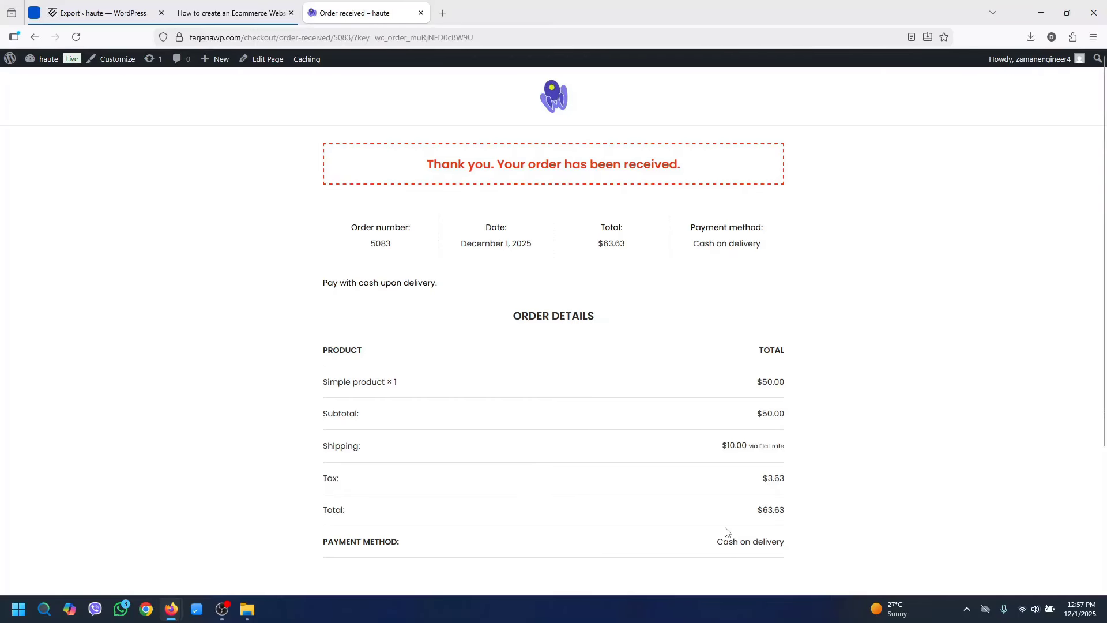
scroll(1106, 252, "down", 3)
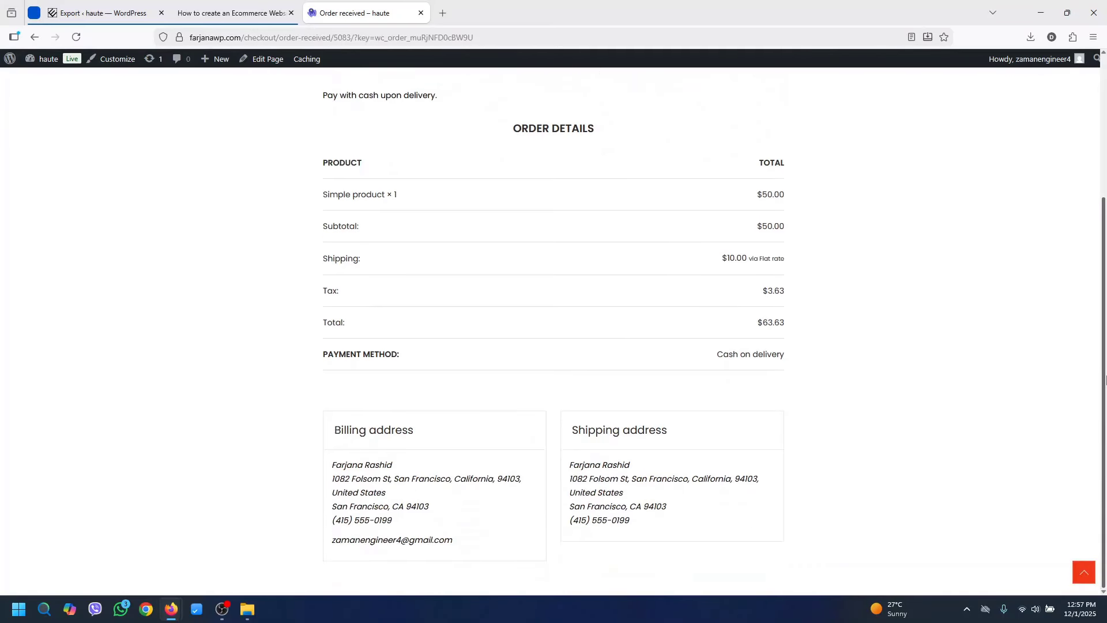
scroll(1106, 252, "up", 3)
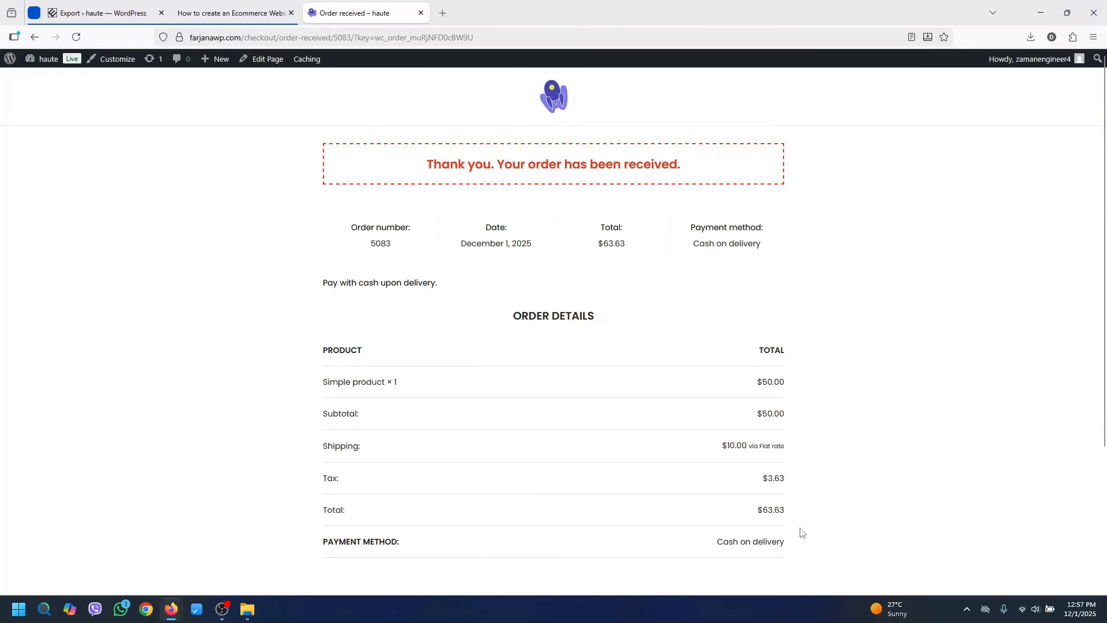
scroll(1073, 478, "down", 3)
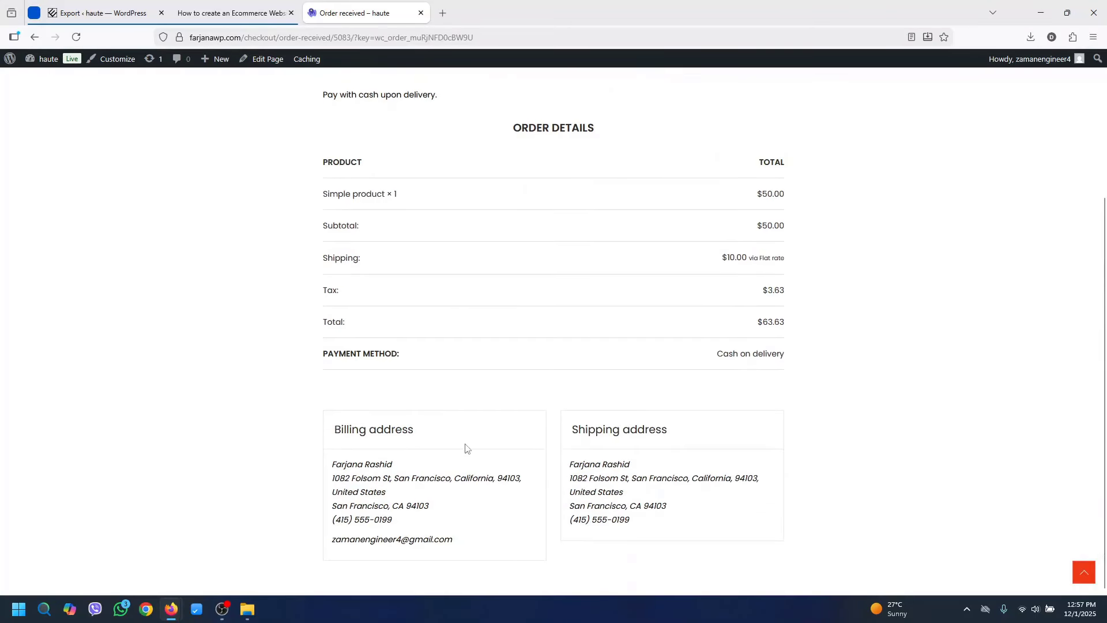
scroll(1054, 248, "up", 3)
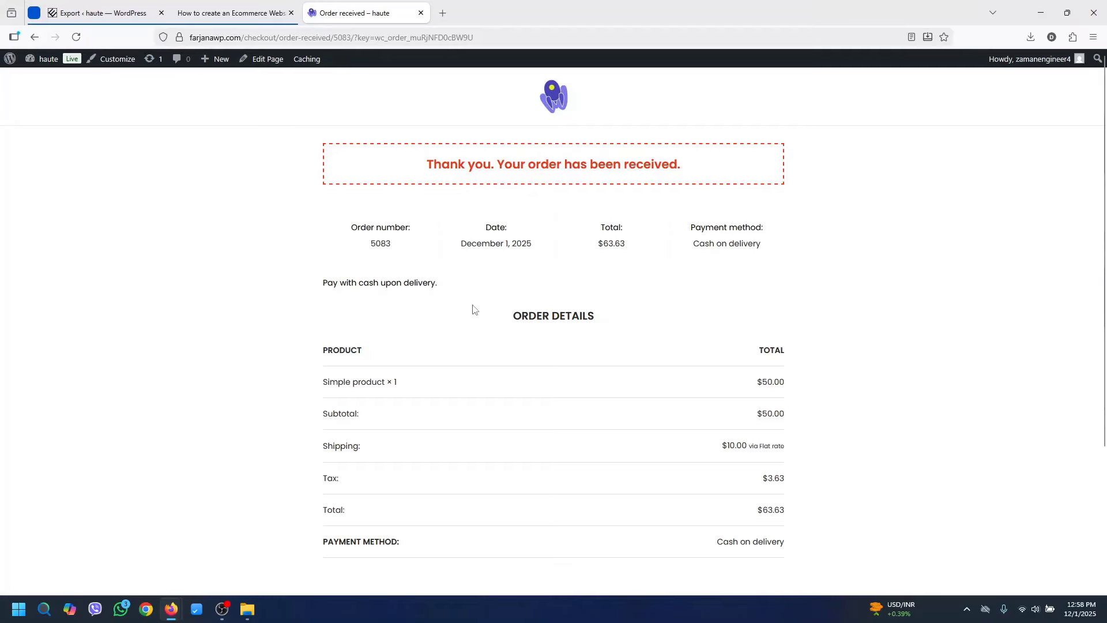
Go to the WooCommerce orders list in the site's dashboard and open the newly placed order
mouse_move(49, 66)
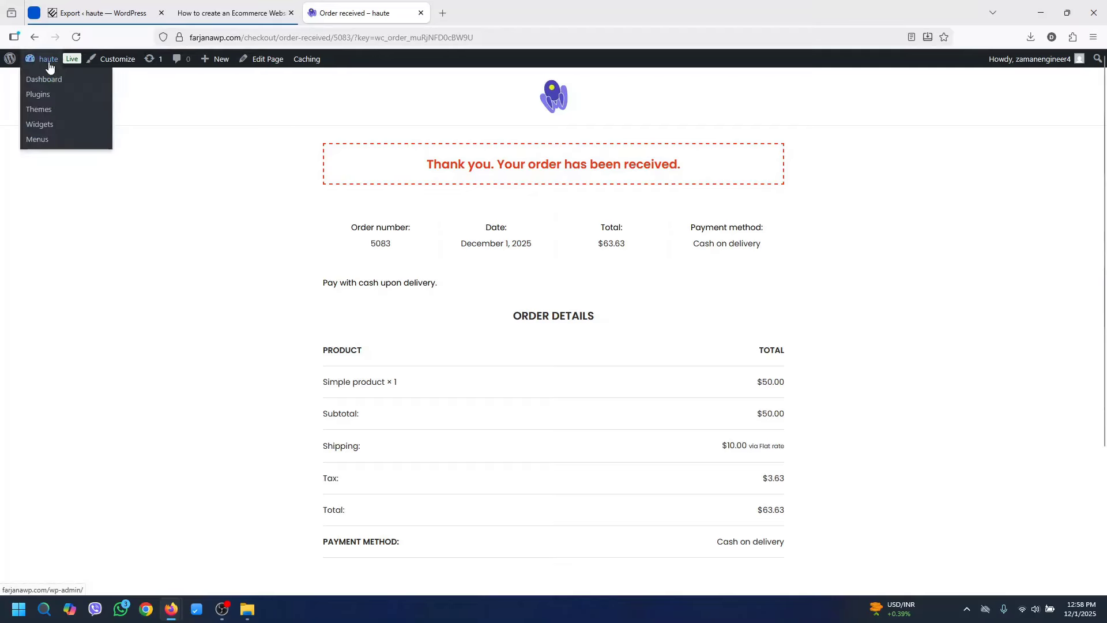
left_click(52, 83)
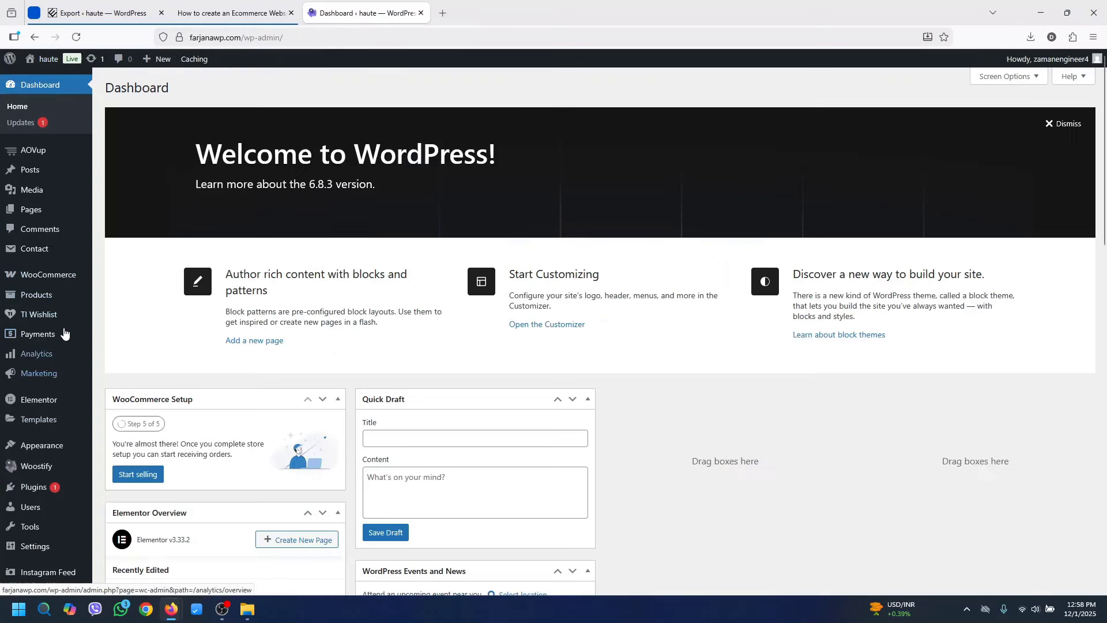
mouse_move(69, 277)
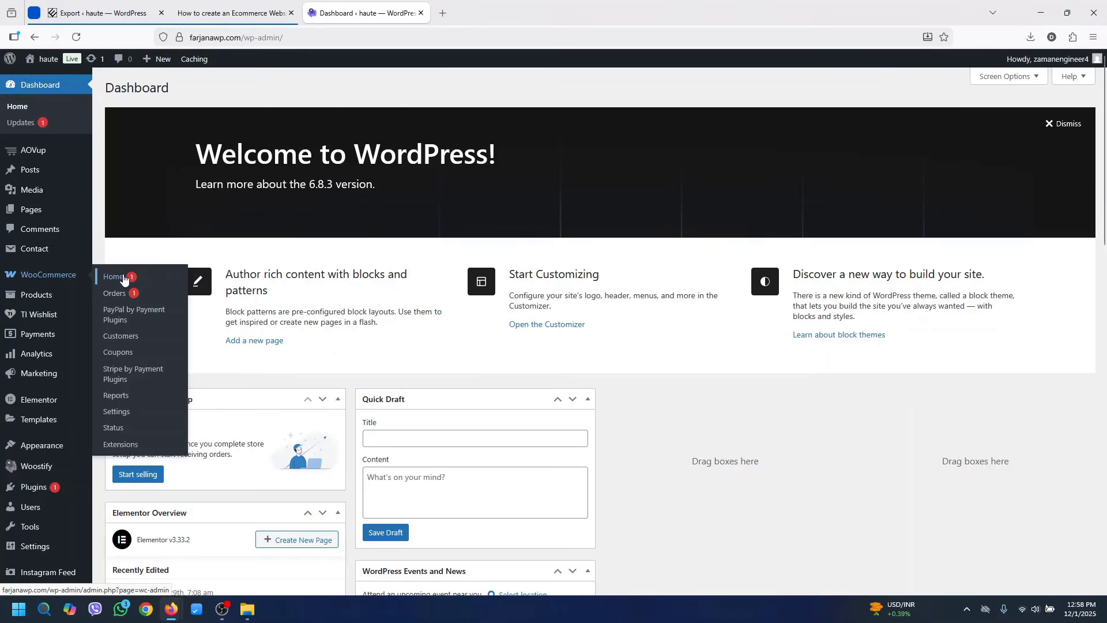
left_click(123, 294)
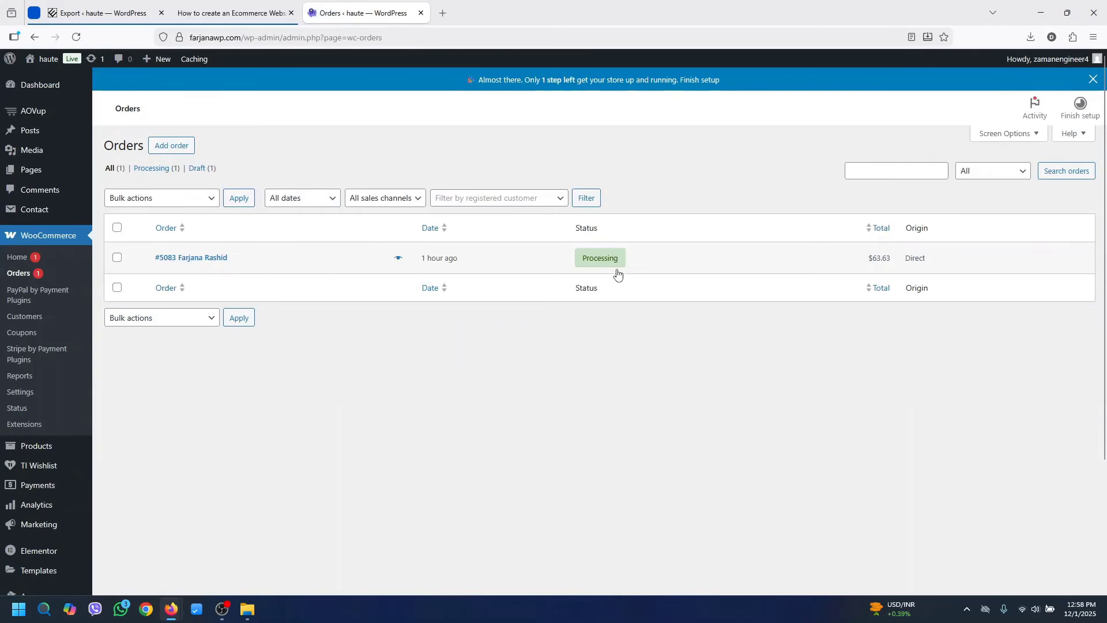
left_click(205, 264)
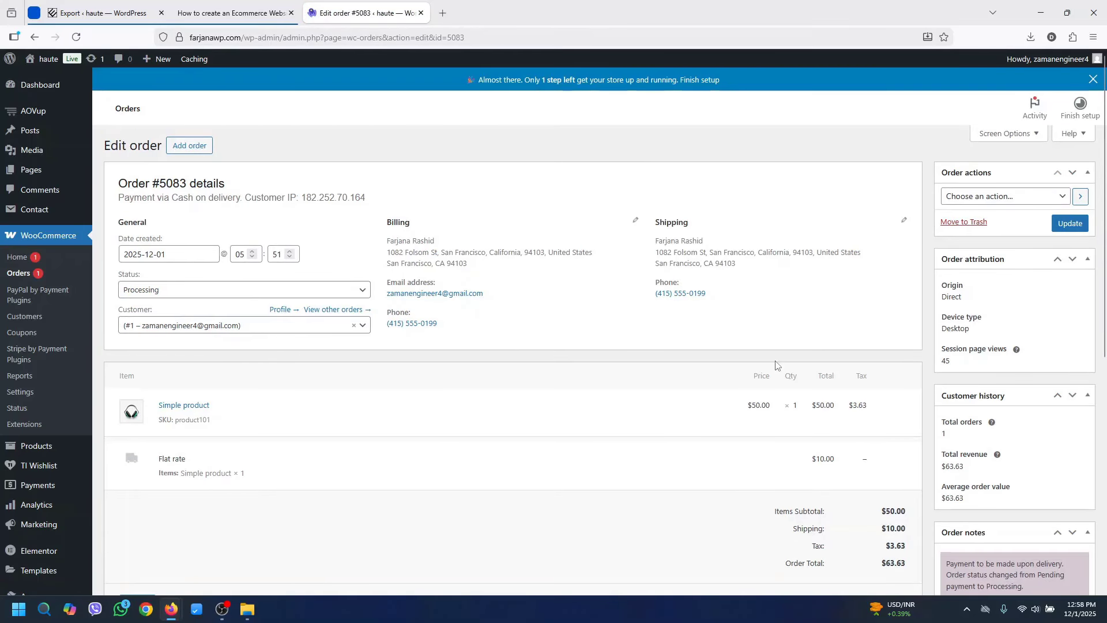
Review the order's details, set its status to Completed and update the order
left_click_drag(1105, 340, 1106, 526)
scroll(436, 342, "up", 6)
left_click(172, 294)
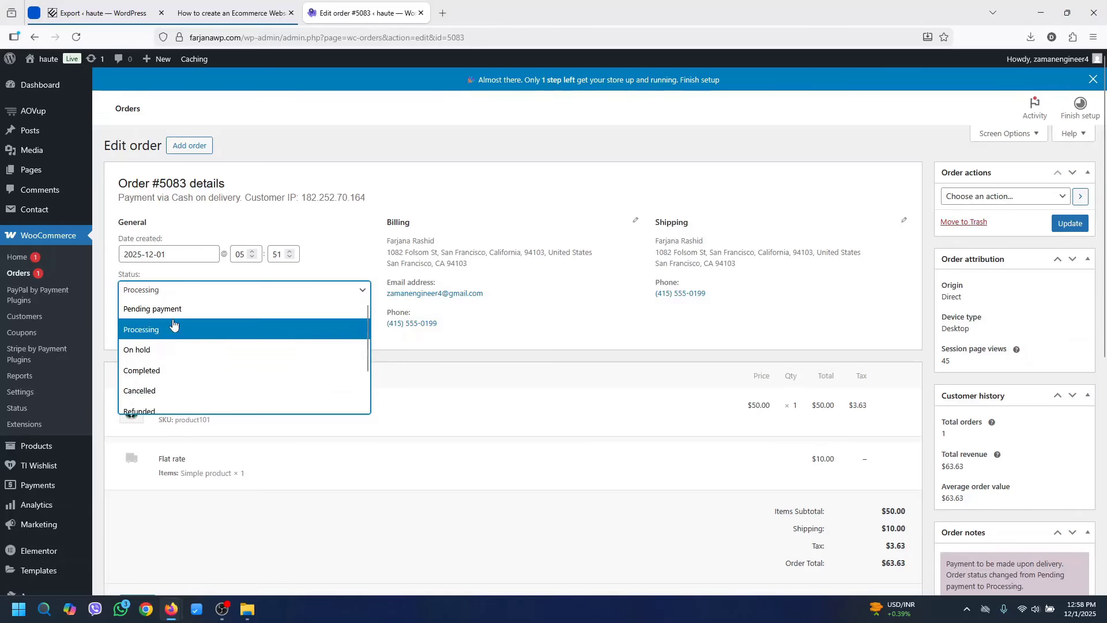
left_click(162, 381)
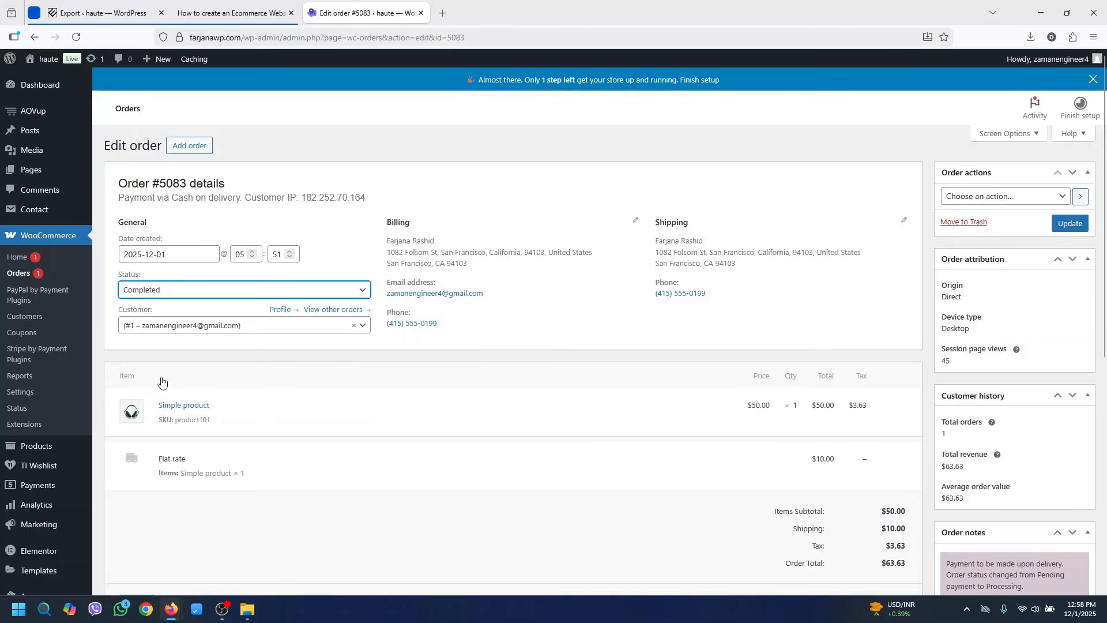
left_click(1063, 226)
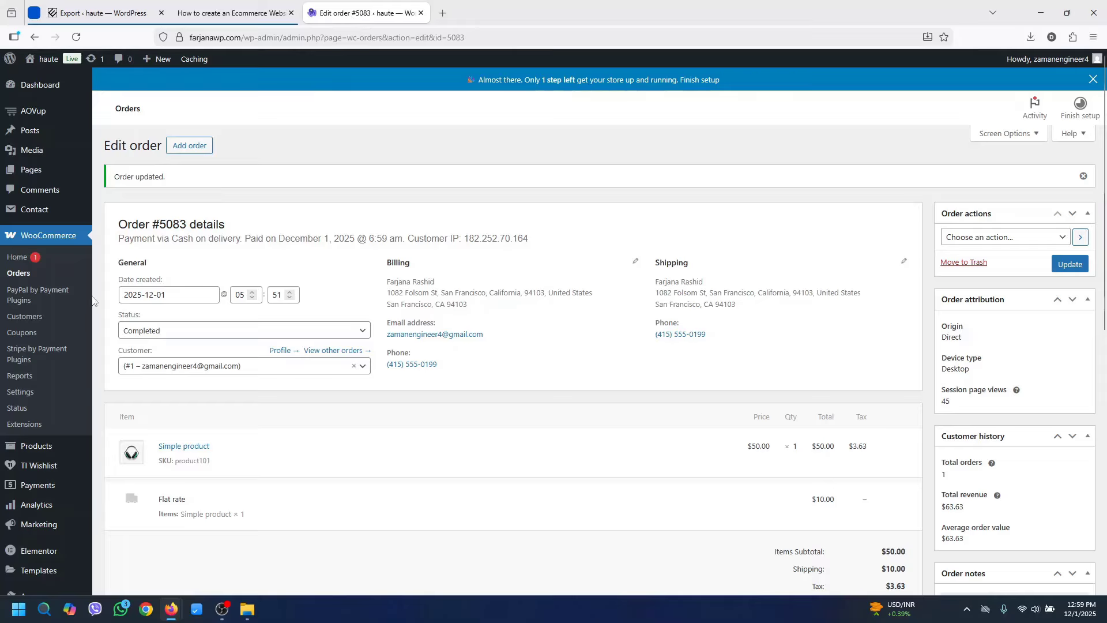
Open the email notification settings of WooCommerce
left_click(33, 400)
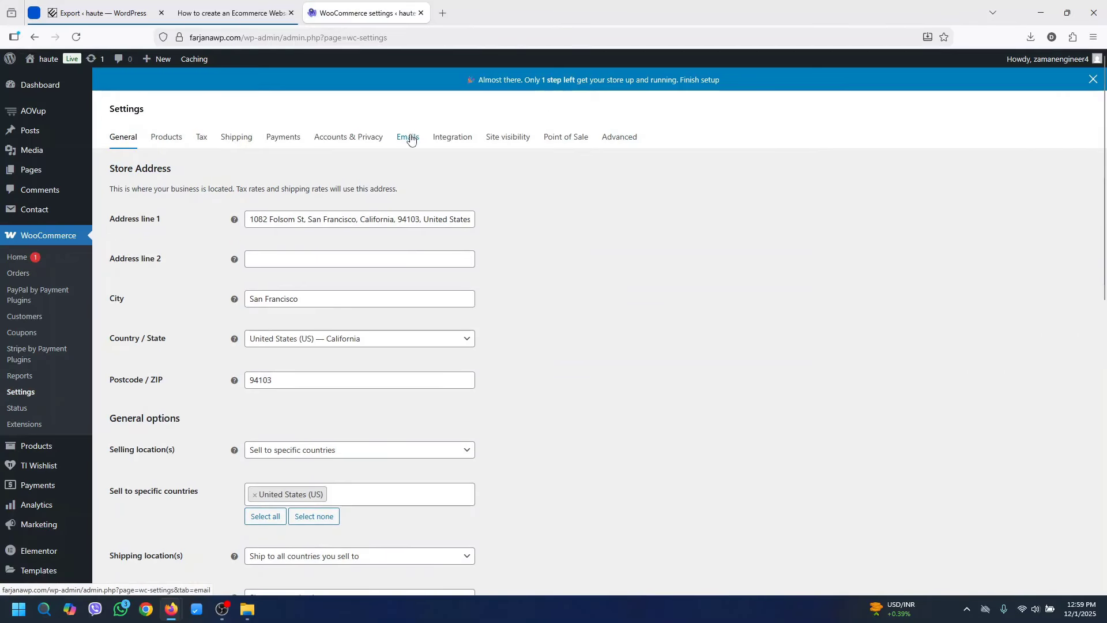
left_click(411, 139)
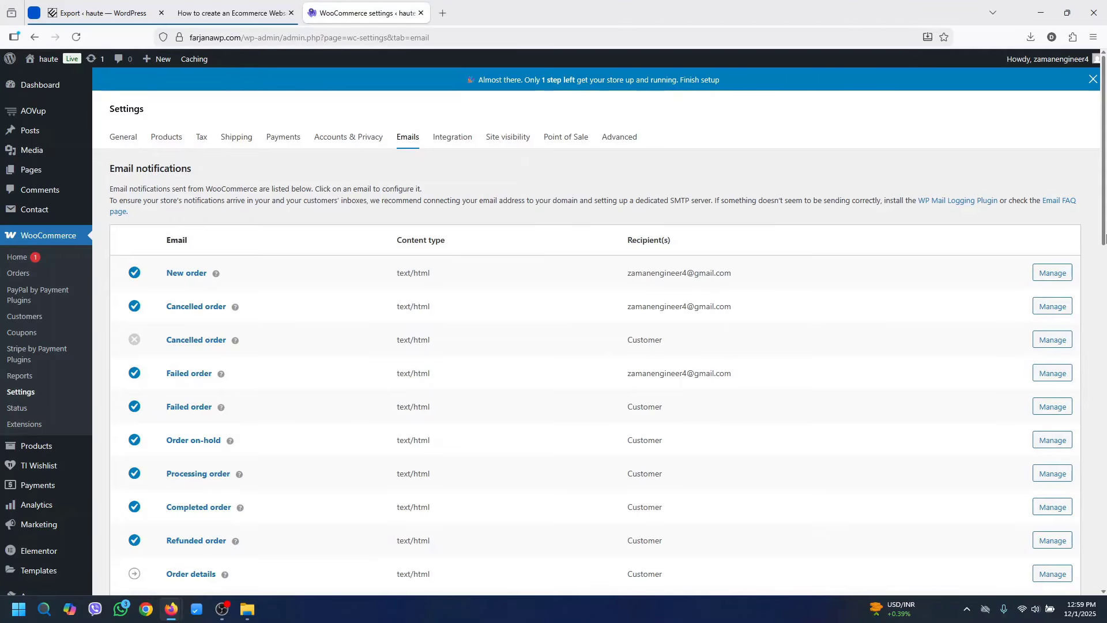
Look over the email template and color palette settings and check the step list in the tutorial article
left_click_drag(1105, 207, 1096, 500)
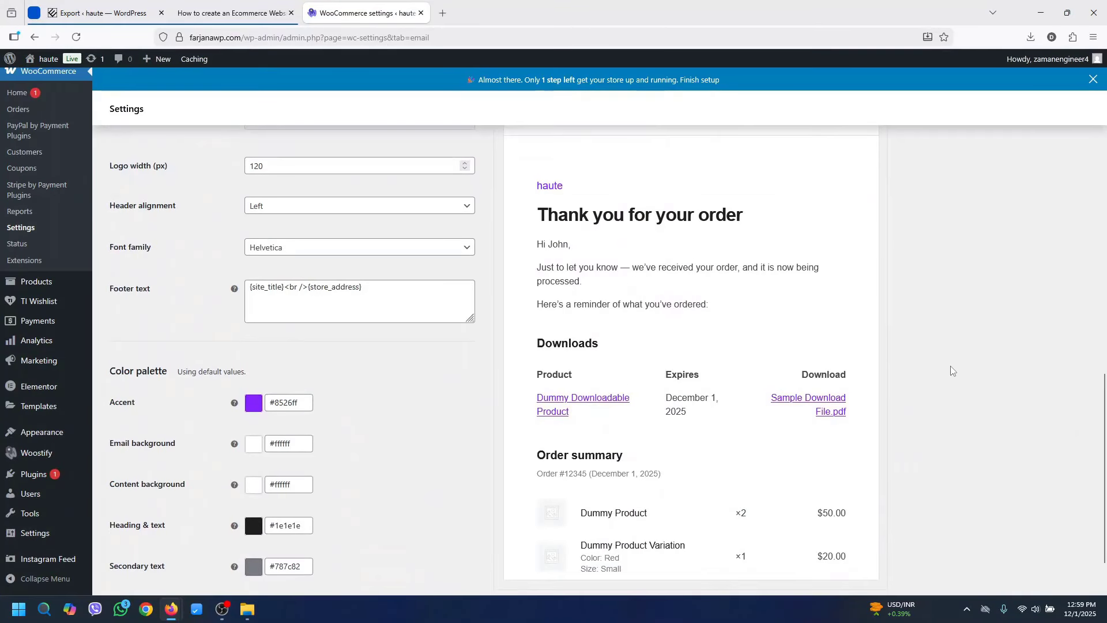
scroll(836, 494, "up", 15)
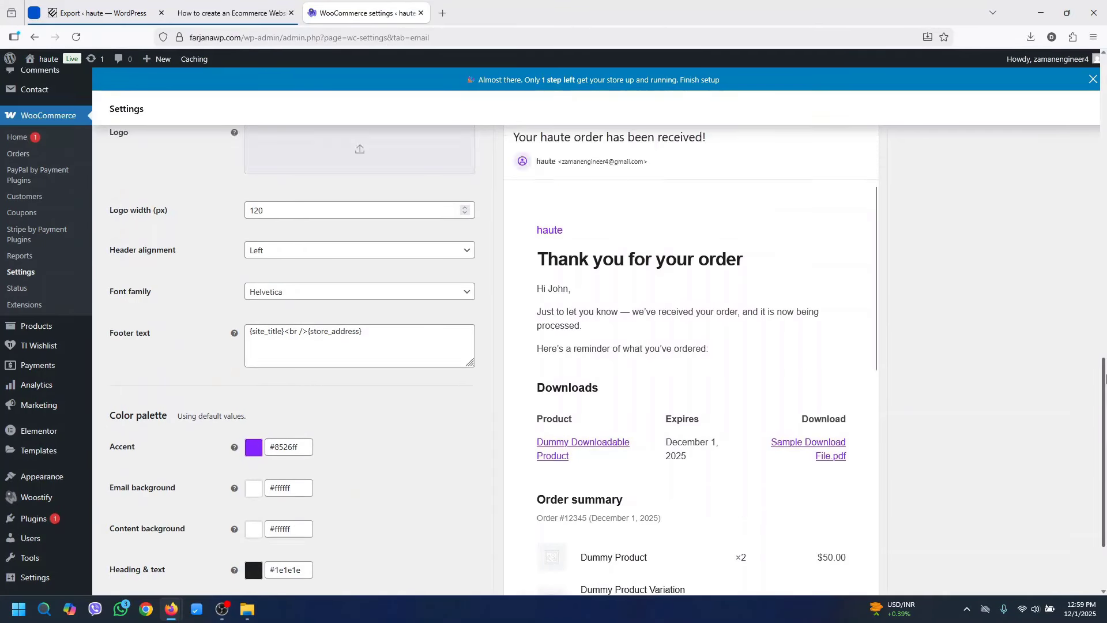
left_click(253, 13)
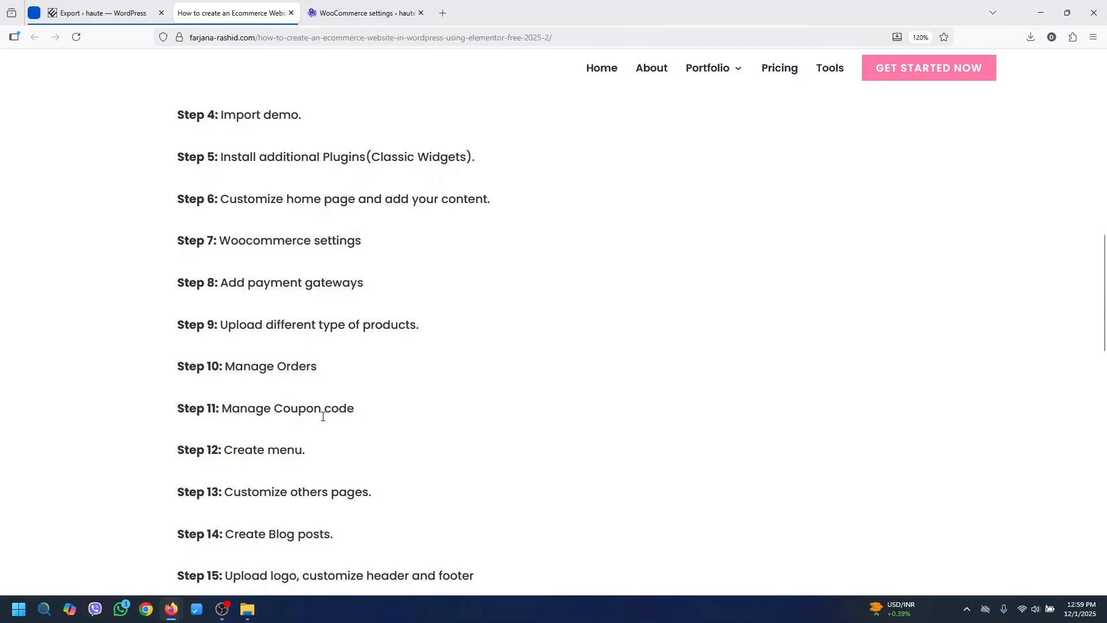
left_click(363, 13)
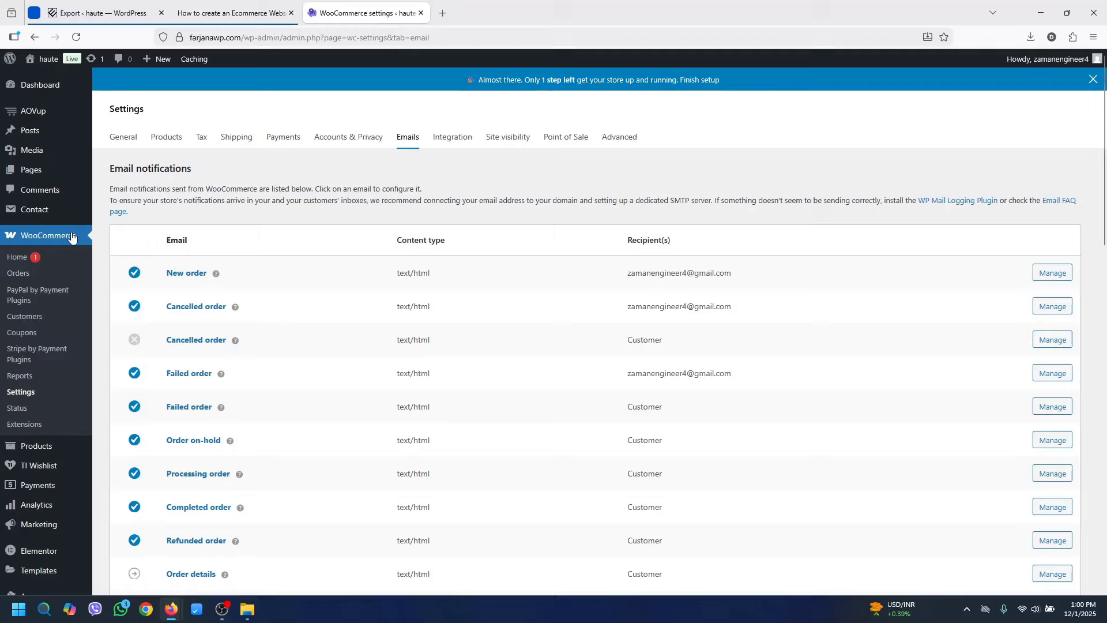
Start the store's first coupon in WooCommerce and set its code to discount10, leaving the description empty
left_click(36, 333)
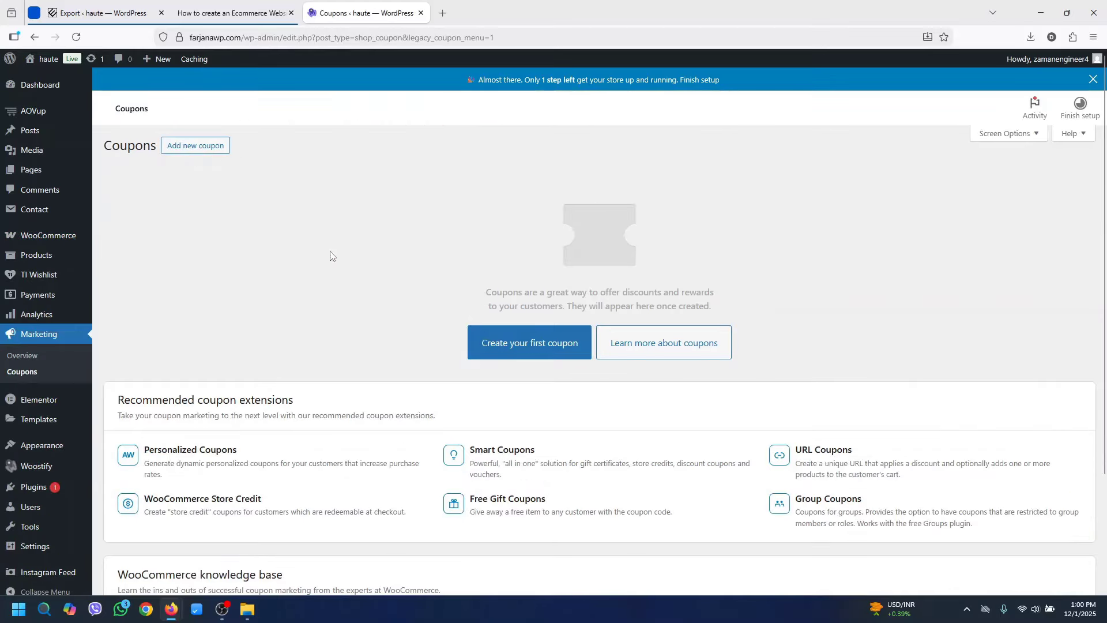
left_click(527, 351)
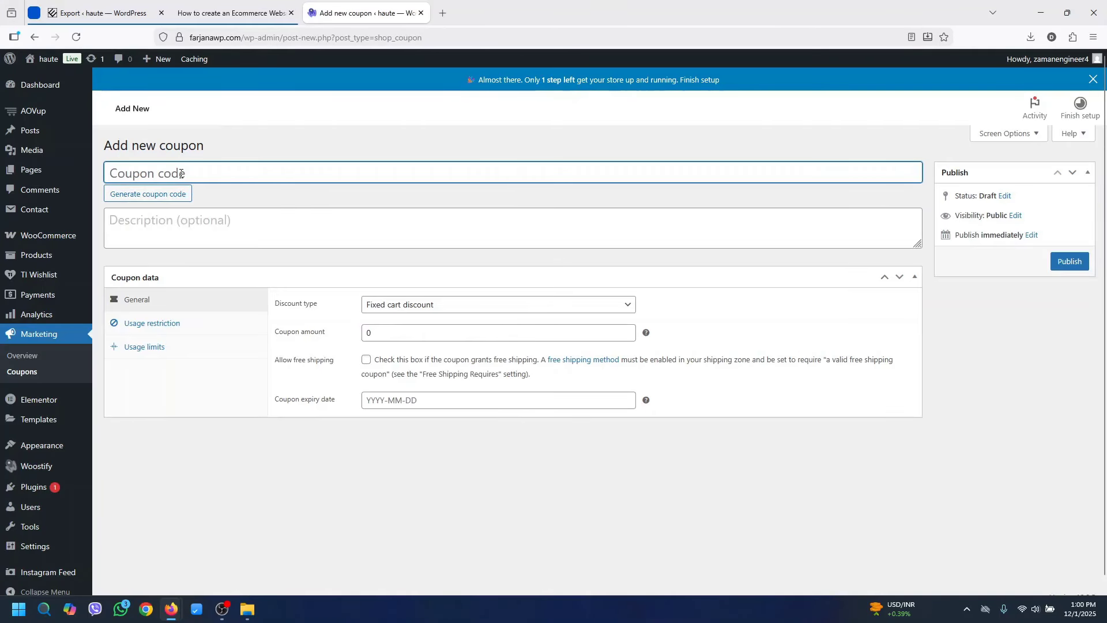
left_click(145, 194)
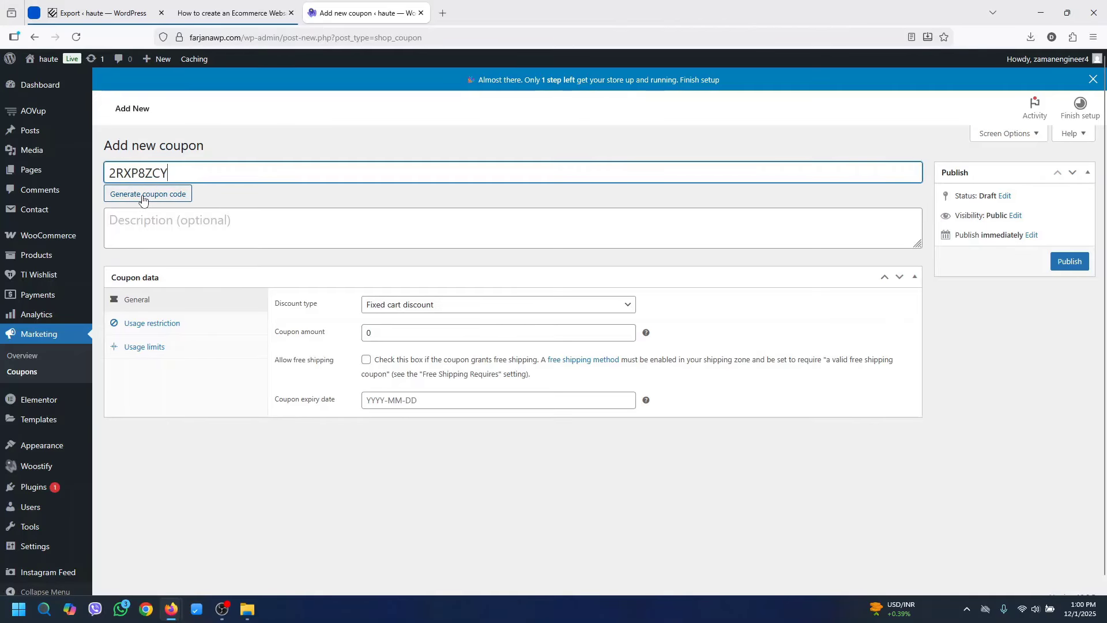
double_click(118, 177)
type("discount1")
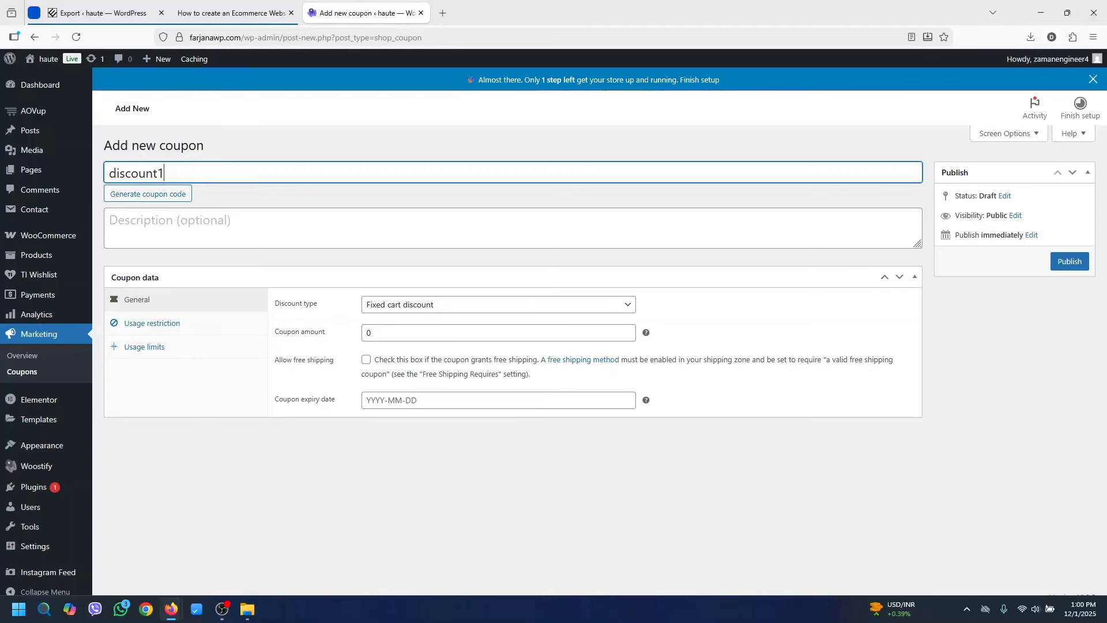
type("0")
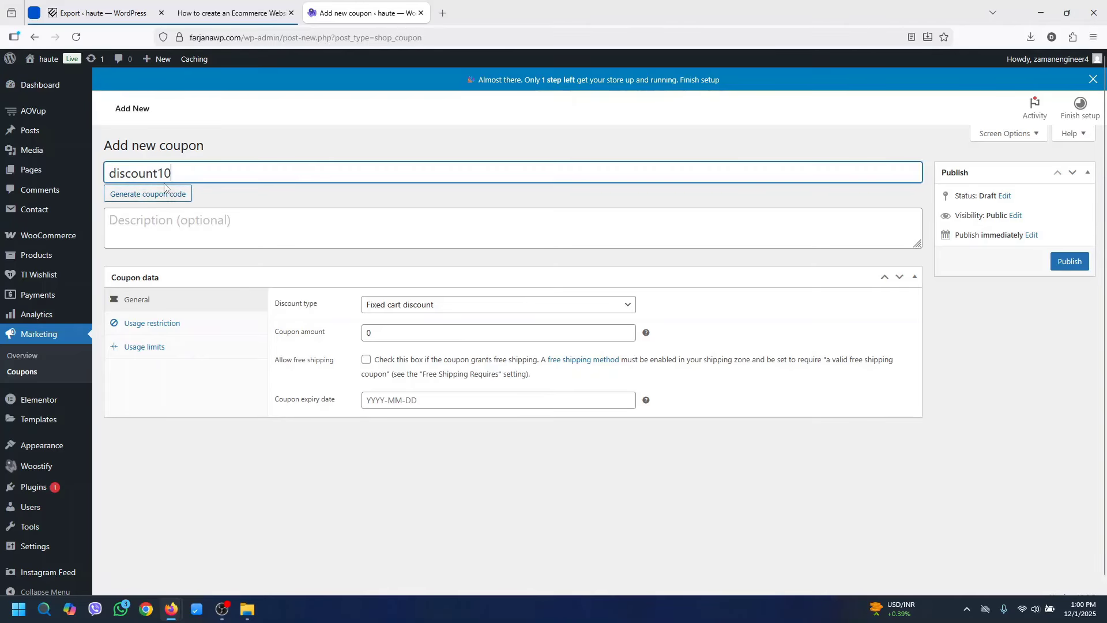
left_click(171, 240)
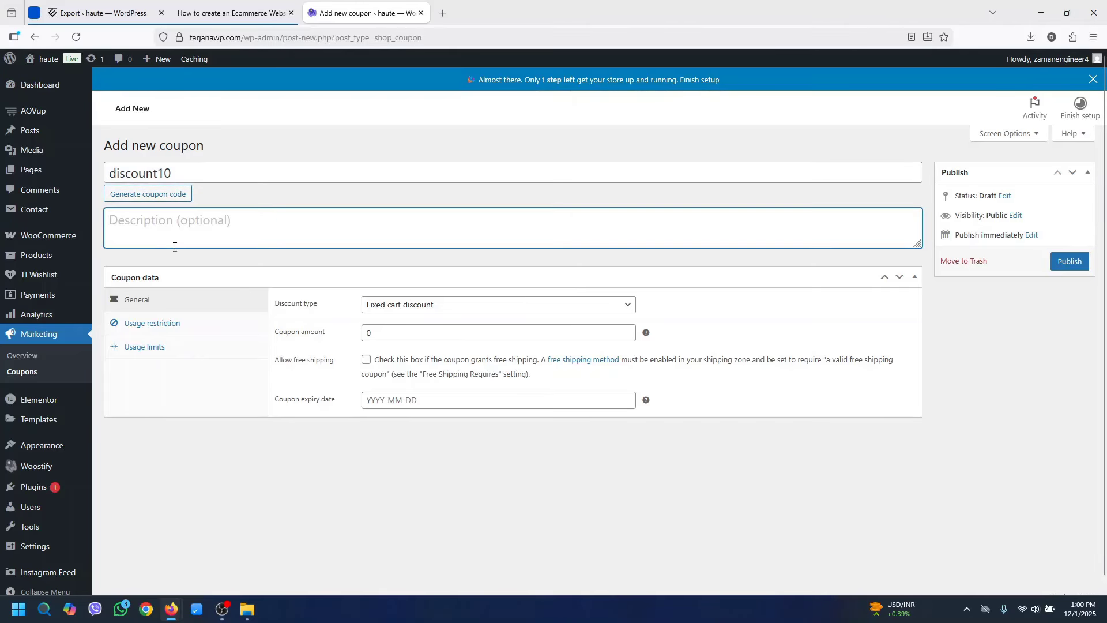
Set the coupon to a percentage discount with an amount of 10 and the expiry date 2025-12-31
left_click(416, 306)
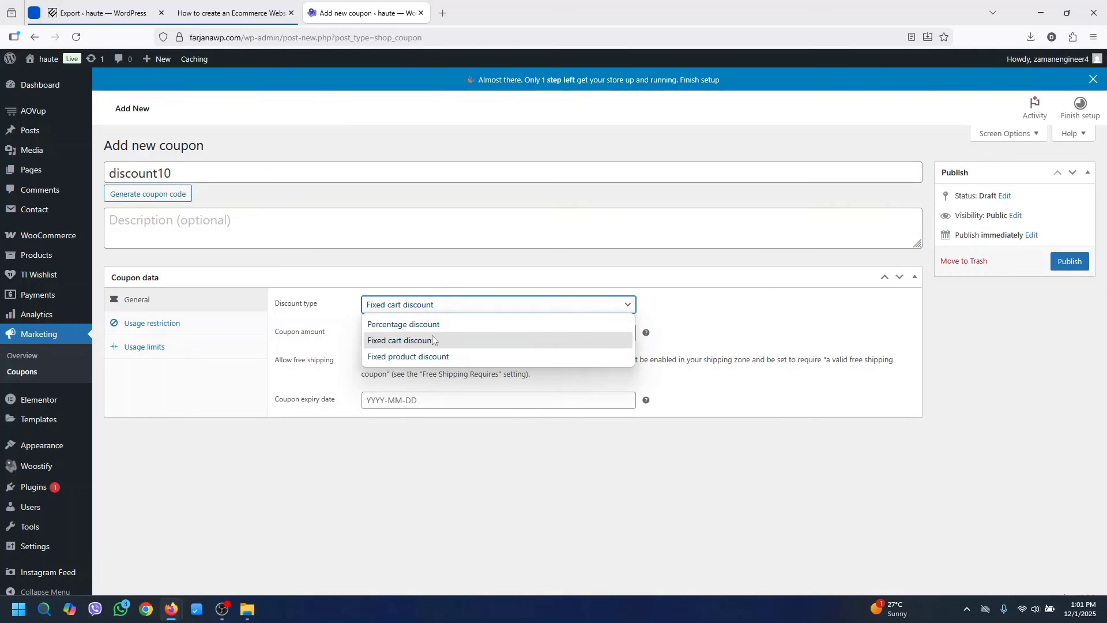
left_click(390, 326)
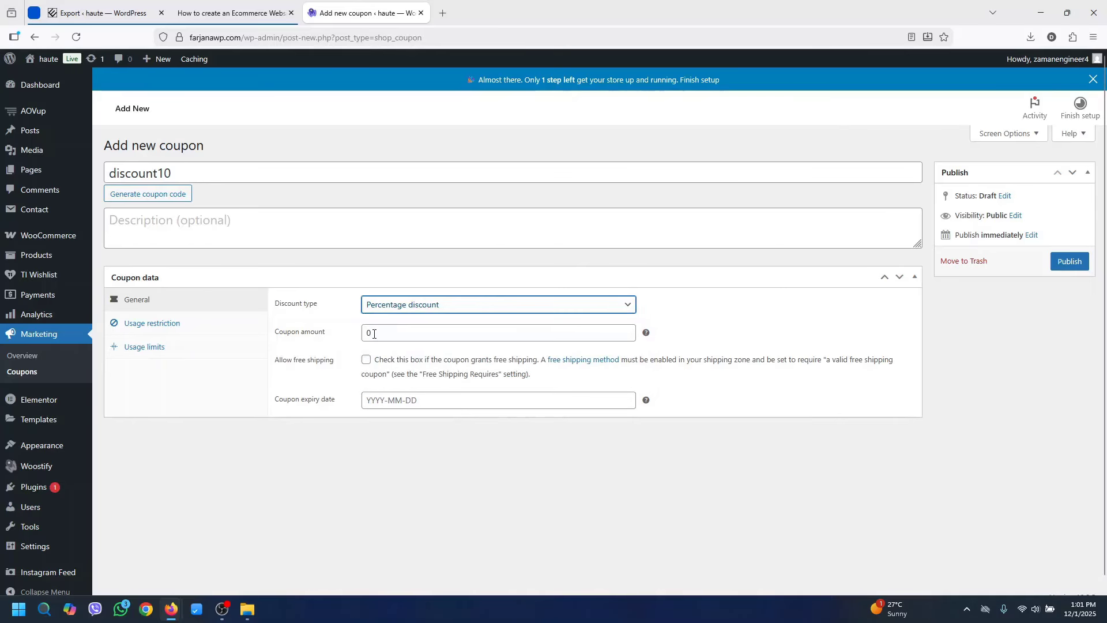
left_click(391, 334)
type("10")
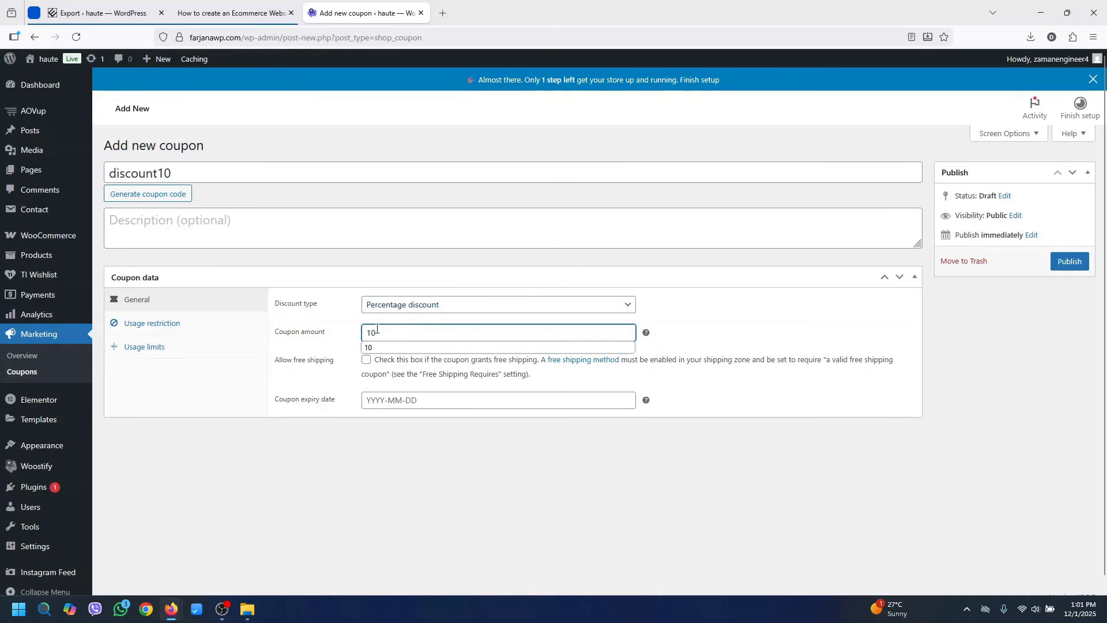
left_click(335, 354)
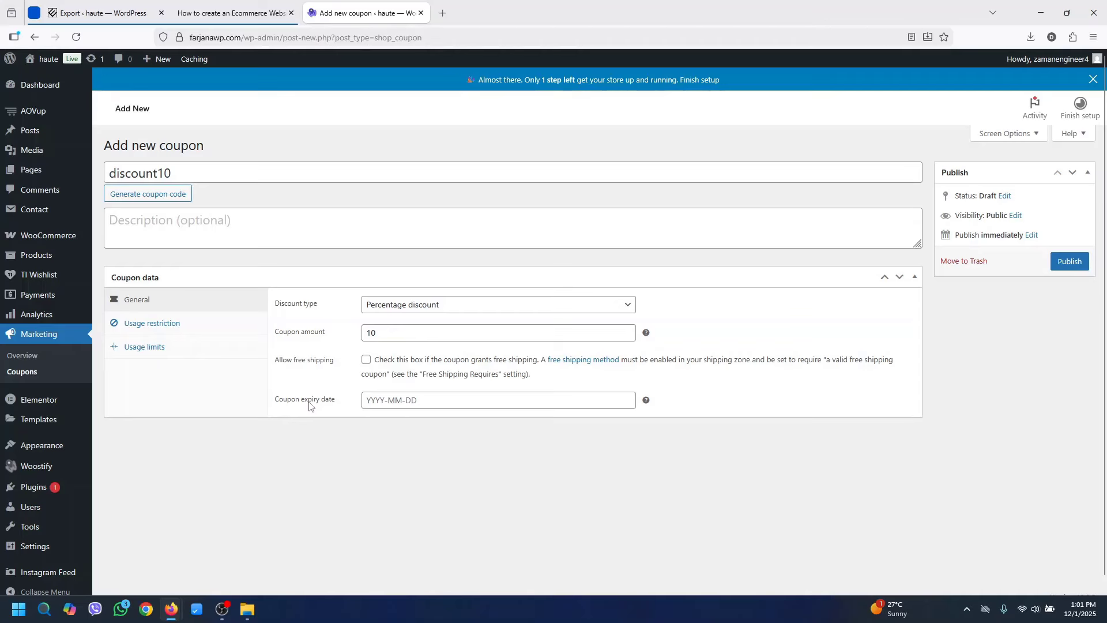
left_click(385, 403)
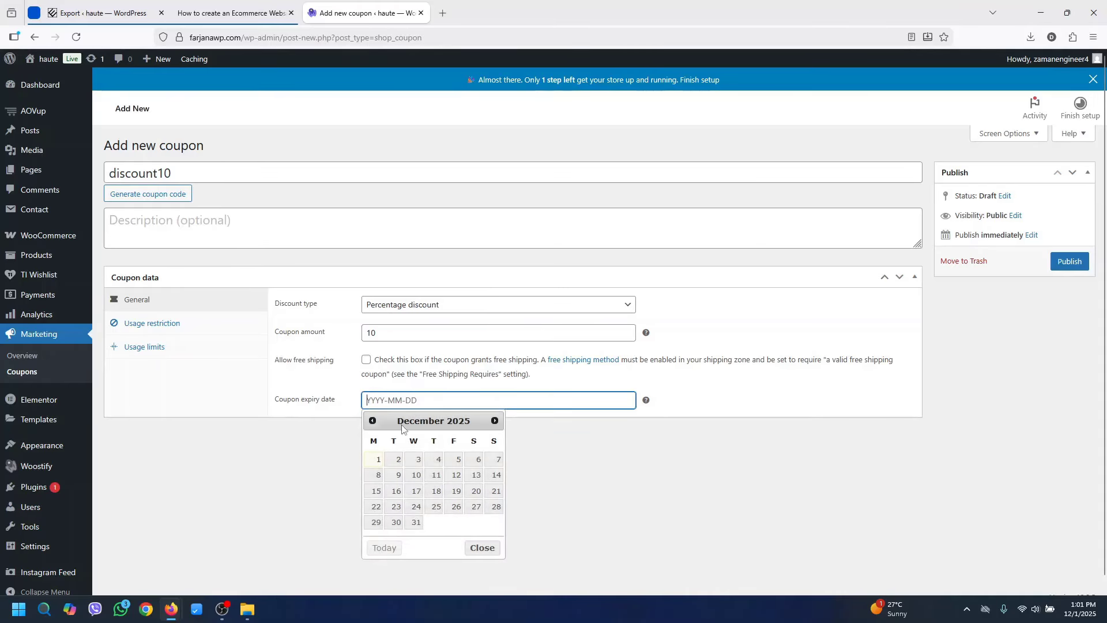
left_click(416, 523)
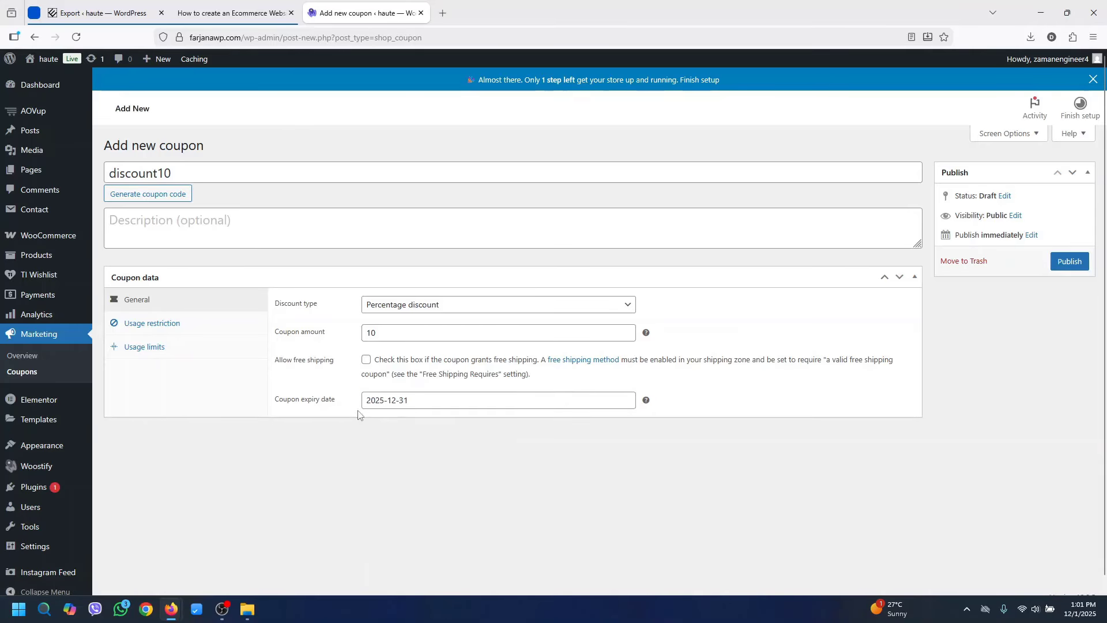
Examine the coupon's usage restriction options, including individual use, products, categories and brands, and return to its general settings
left_click(170, 324)
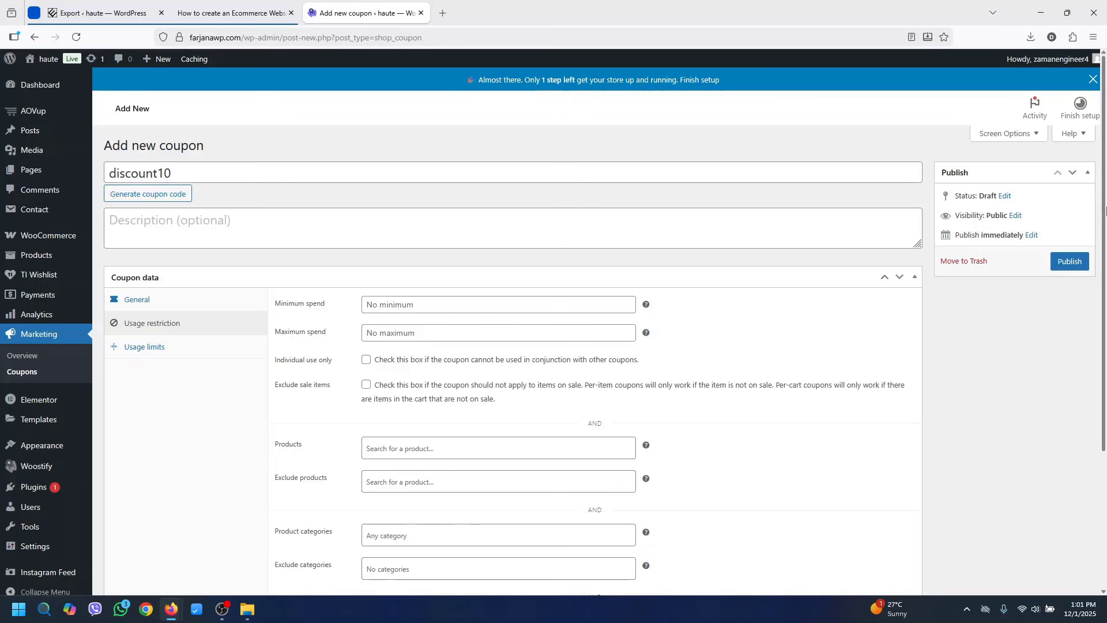
mouse_move(1105, 207)
left_mouse_down()
mouse_move(1105, 322)
mouse_move(1105, 220)
left_mouse_up()
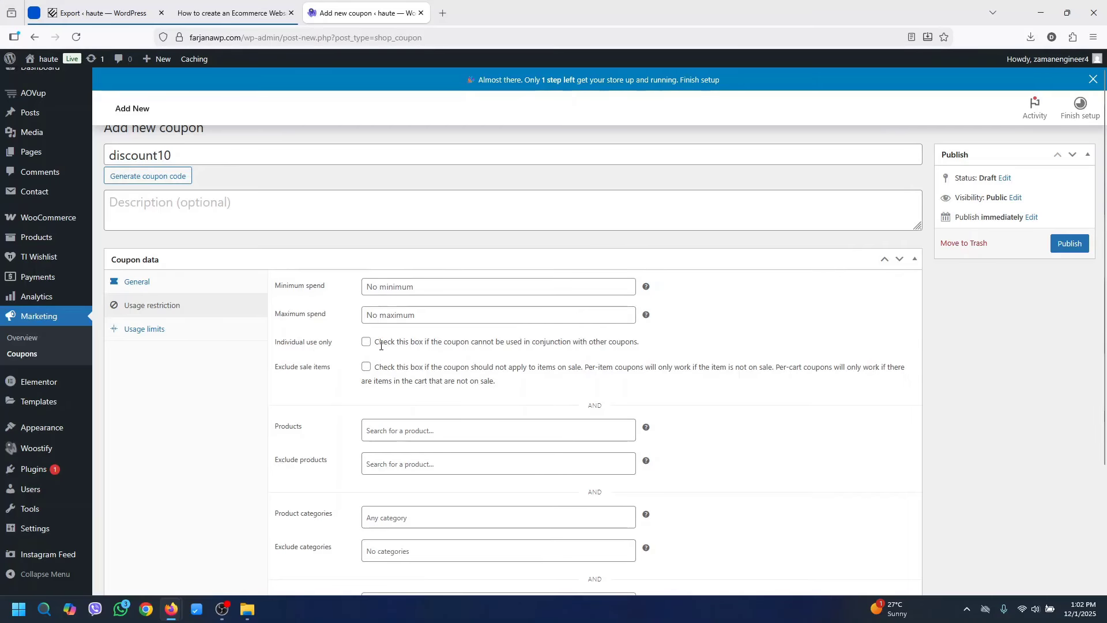
left_click(366, 342)
left_click(367, 343)
scroll(342, 456, "down", 3)
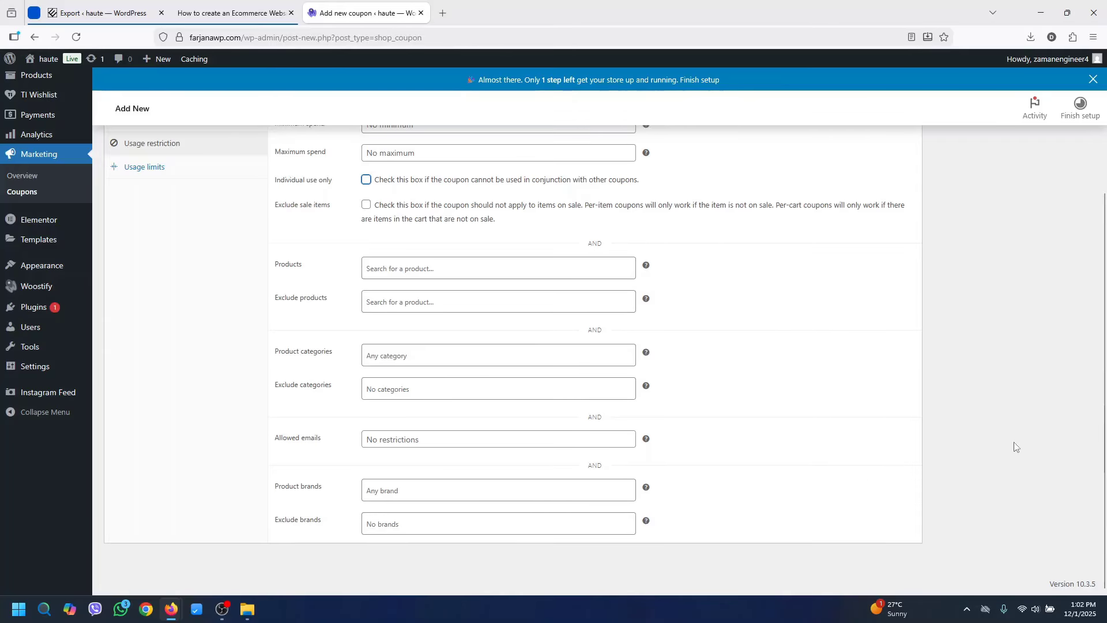
scroll(1013, 445, "up", 5)
left_click(128, 300)
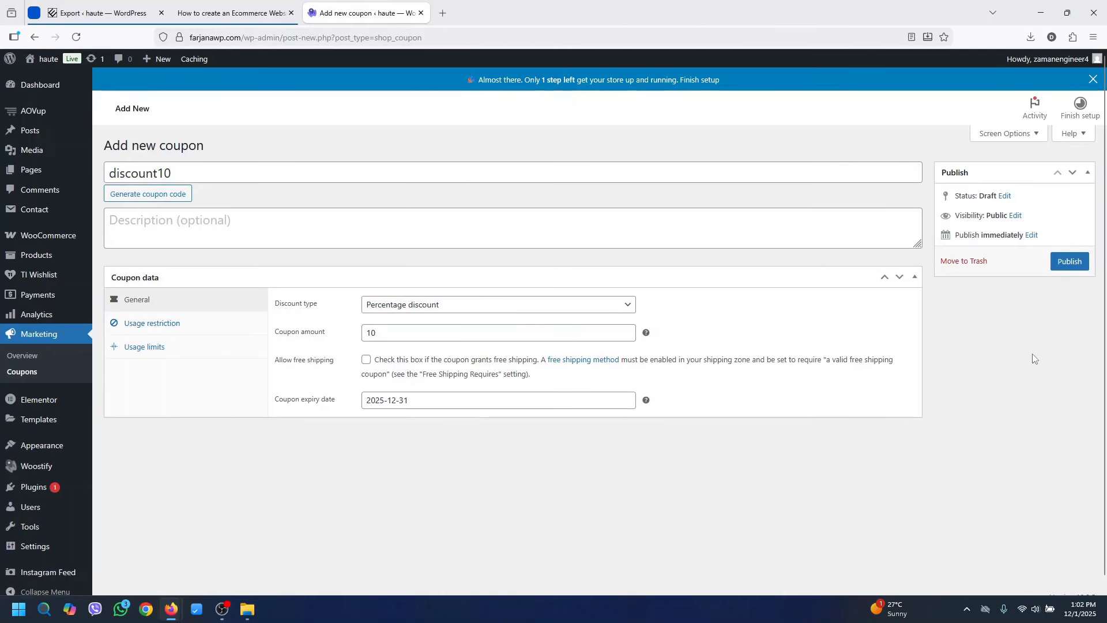
Publish the coupon and copy its code
left_click(1075, 263)
double_click(148, 185)
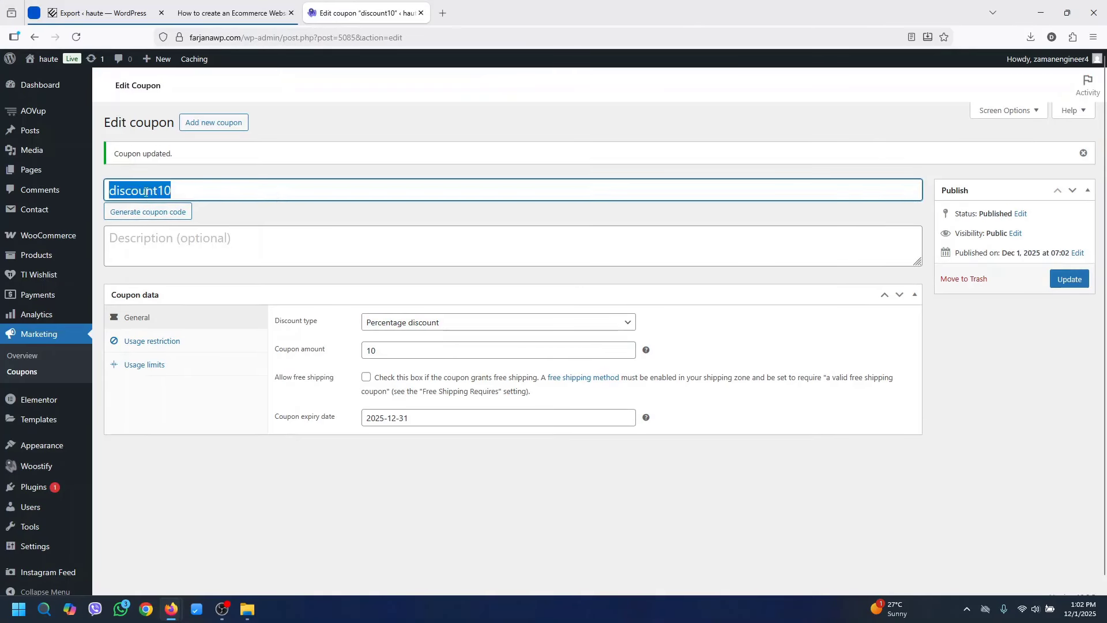
right_click(148, 194)
left_click(177, 261)
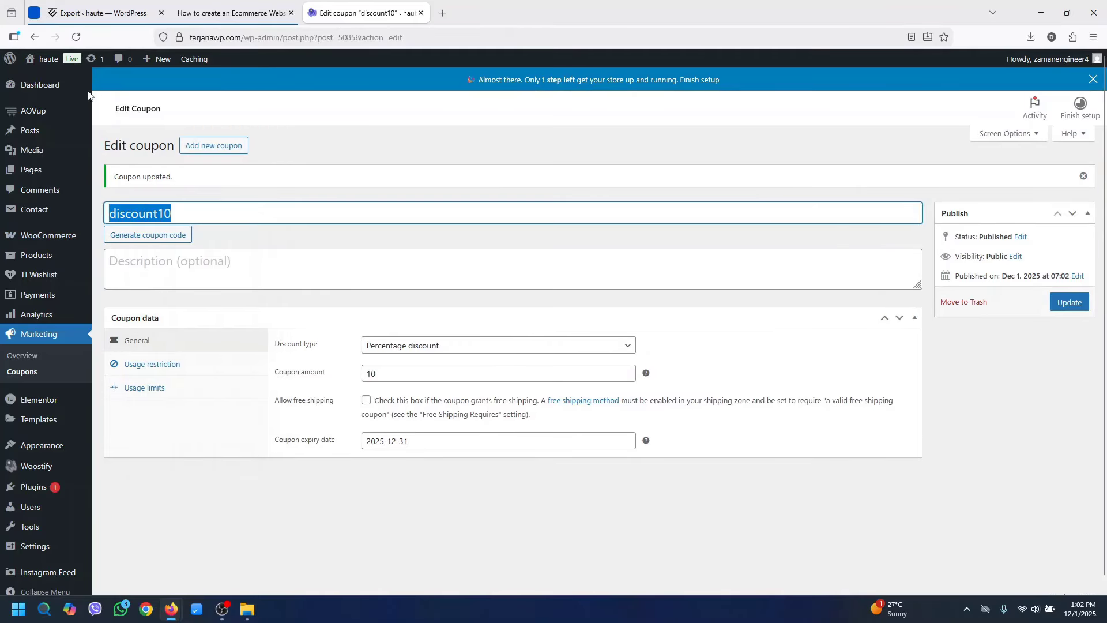
Visit the storefront in a new browser tab and add the Apple Audio Speaker from New Arrivals to the cart
mouse_move(45, 60)
middle_click(53, 82)
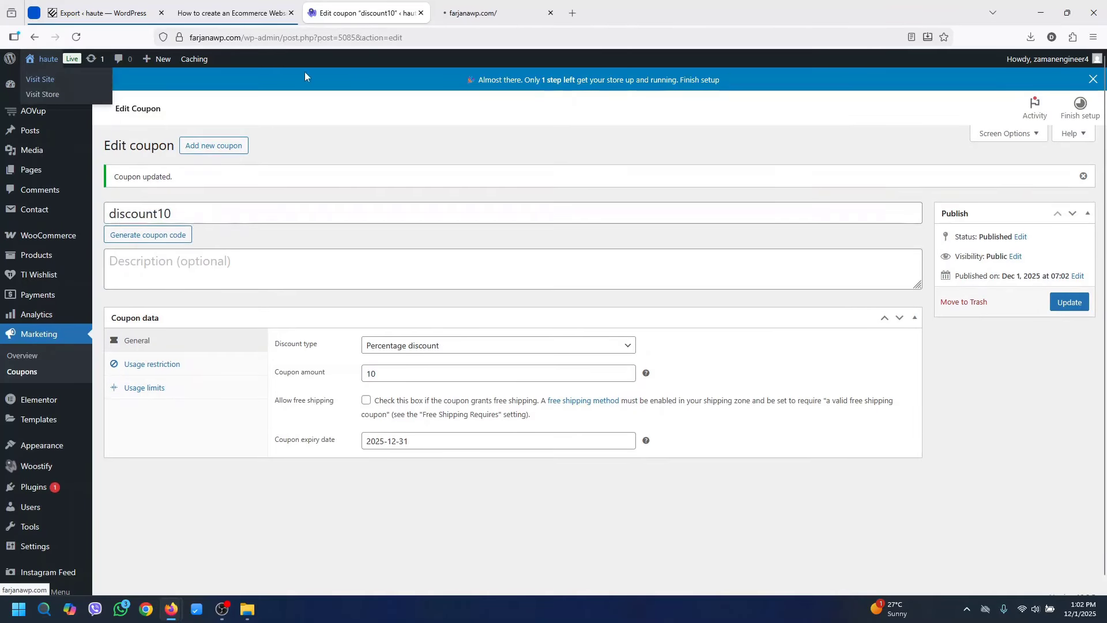
left_click(495, 9)
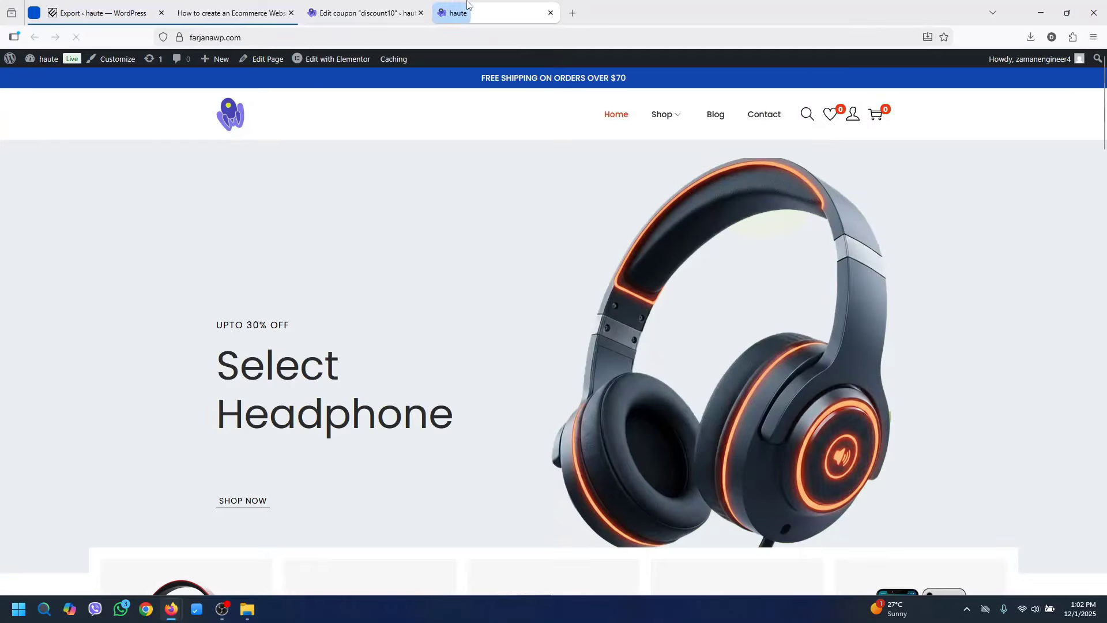
scroll(1091, 215, "down", 10)
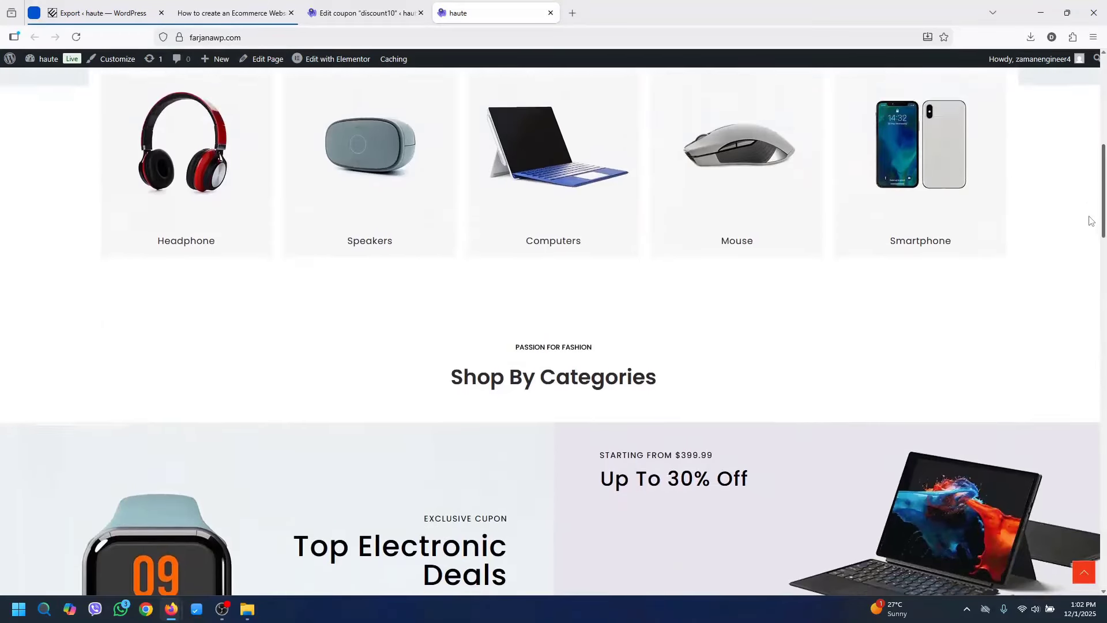
scroll(1091, 215, "down", 10)
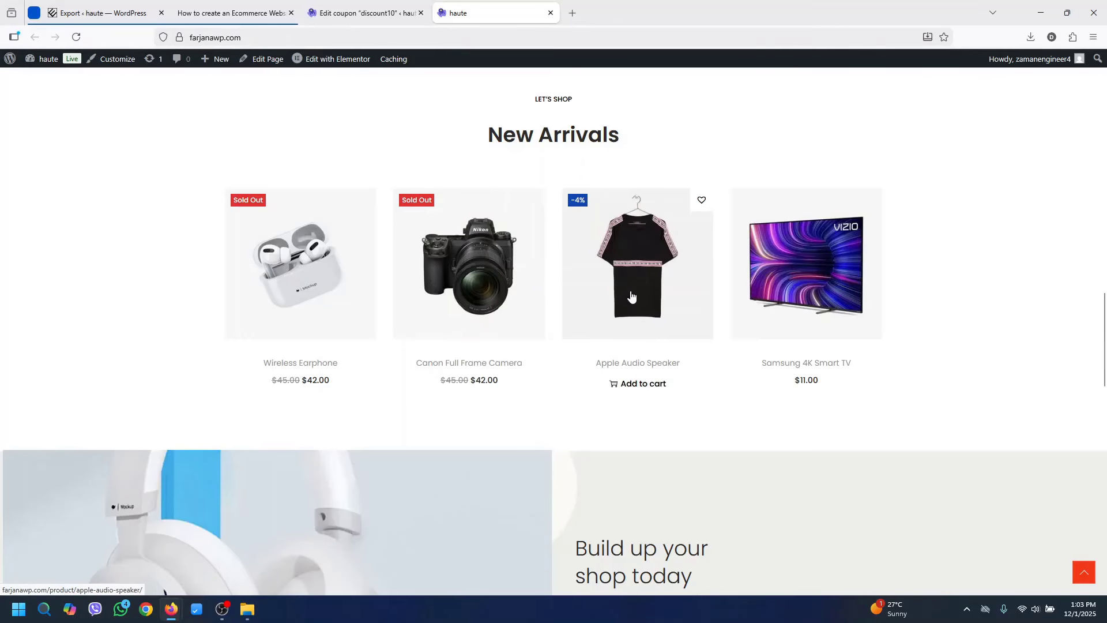
left_click(632, 296)
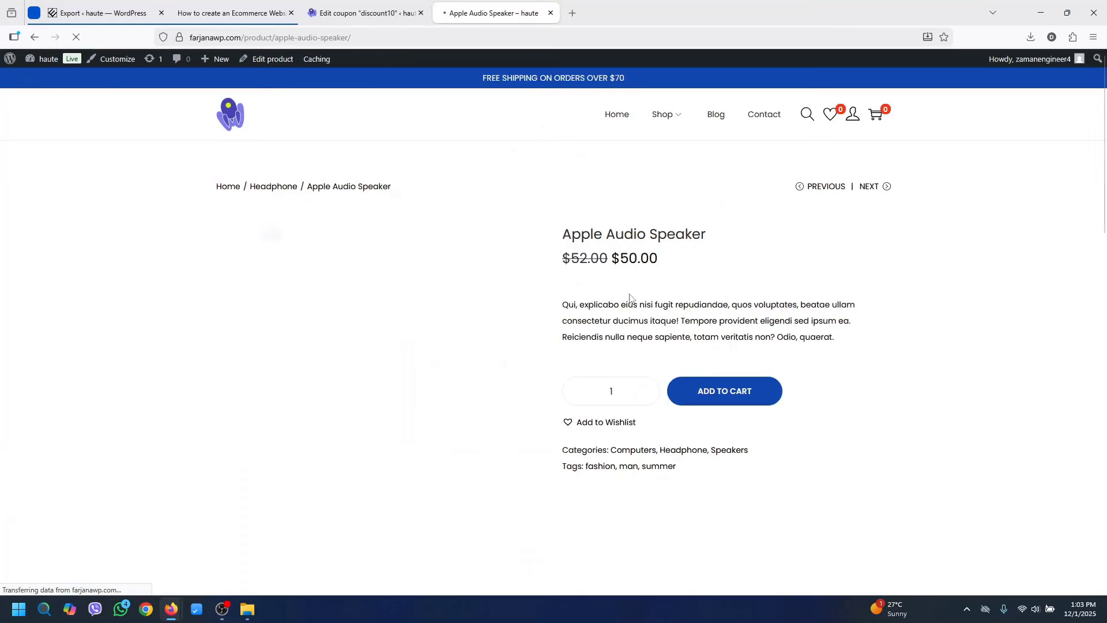
left_click(732, 396)
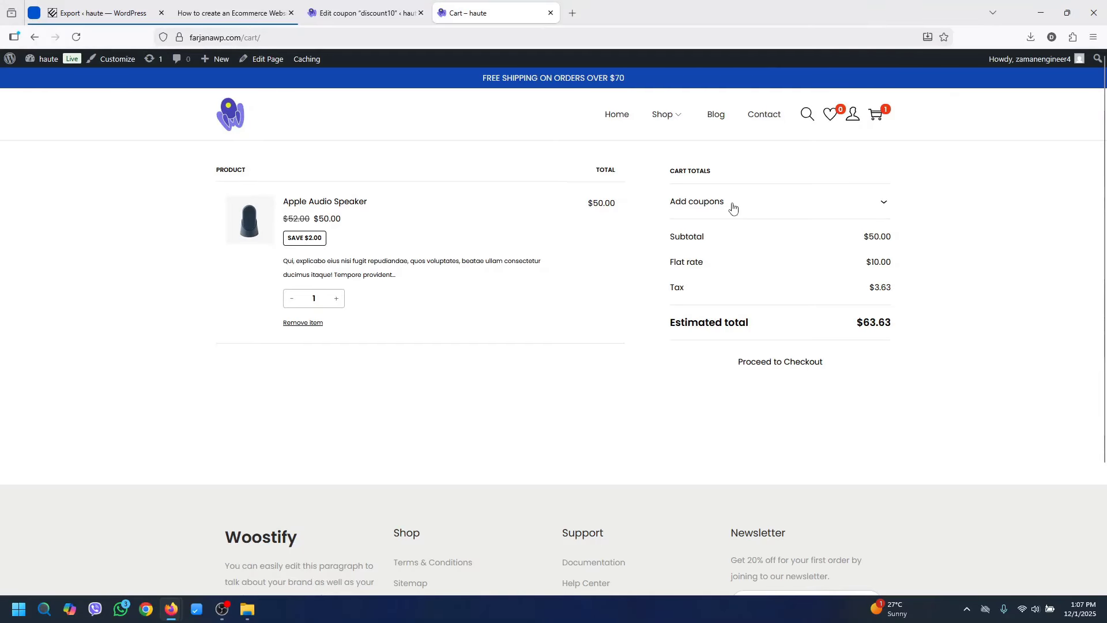
Apply the coupon code discount10 to the cart and proceed to checkout
left_click(733, 207)
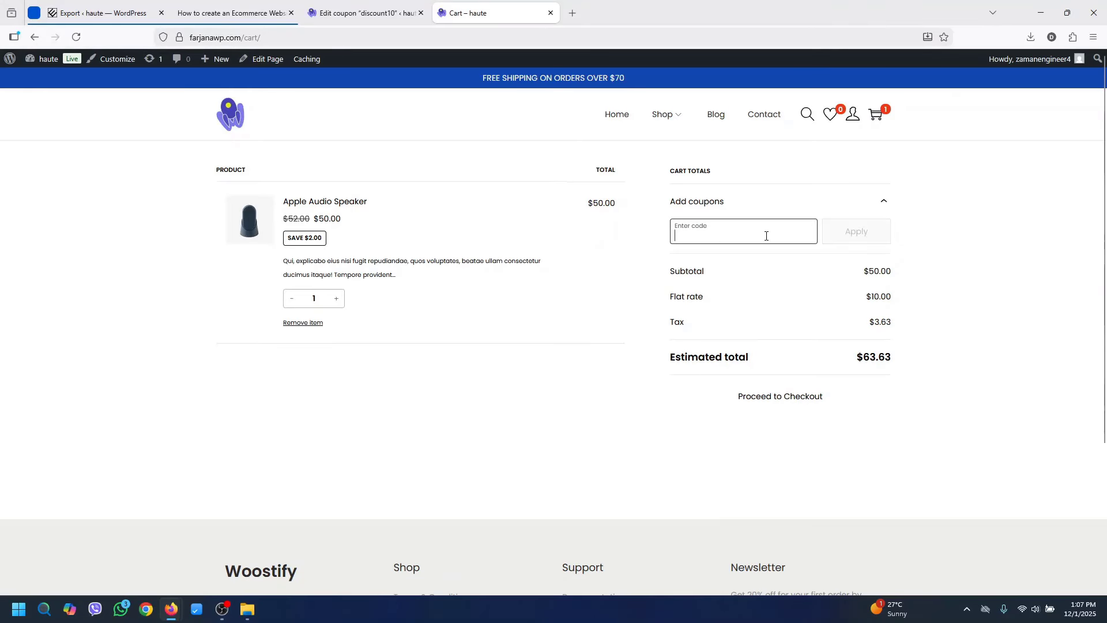
key("ctrl+v")
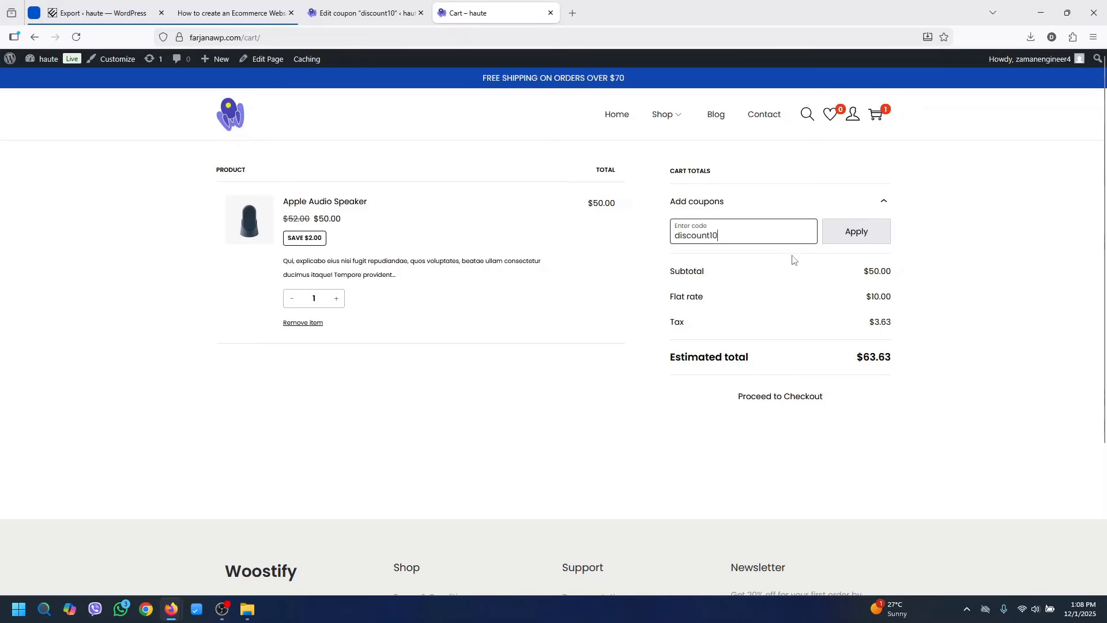
left_click(865, 237)
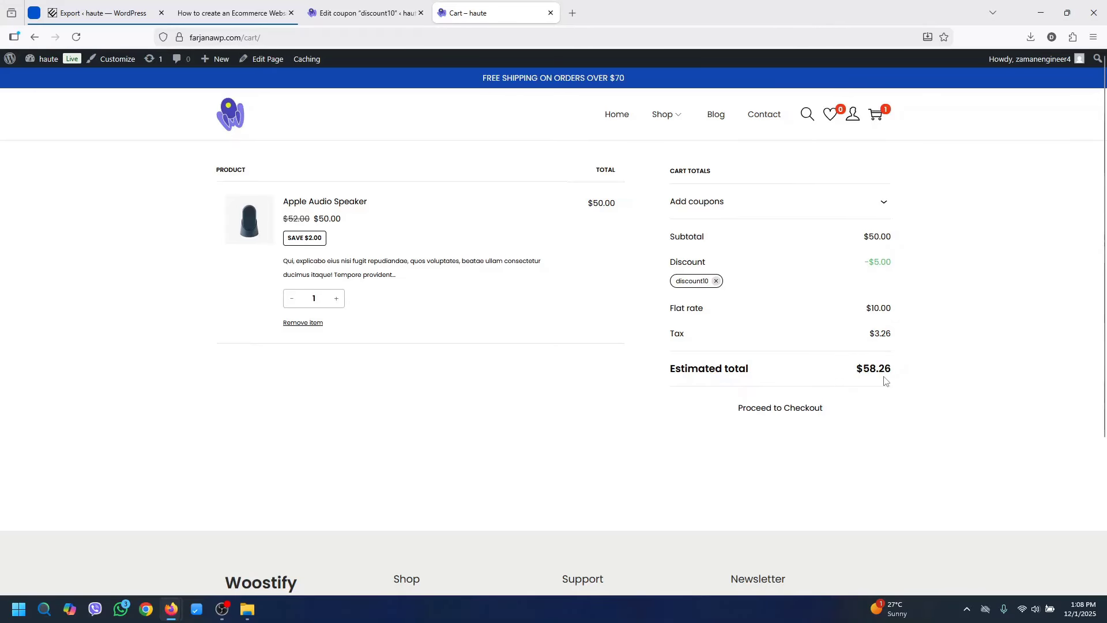
left_click(803, 414)
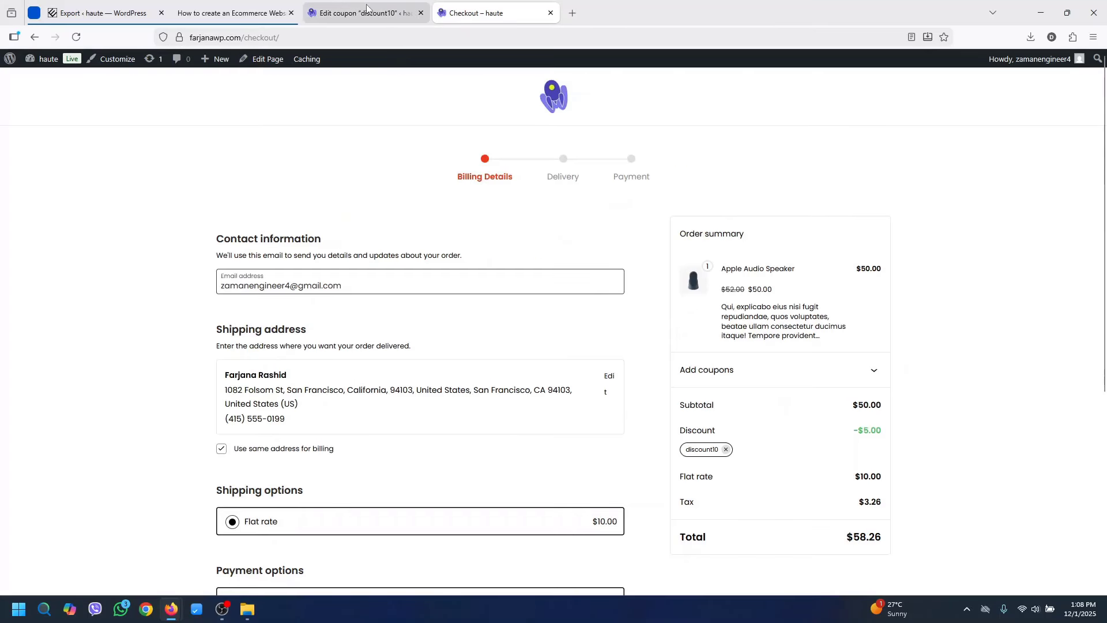
Return to the coupon's edit page, view the available discount types and open a blank form for another coupon
left_click(371, 11)
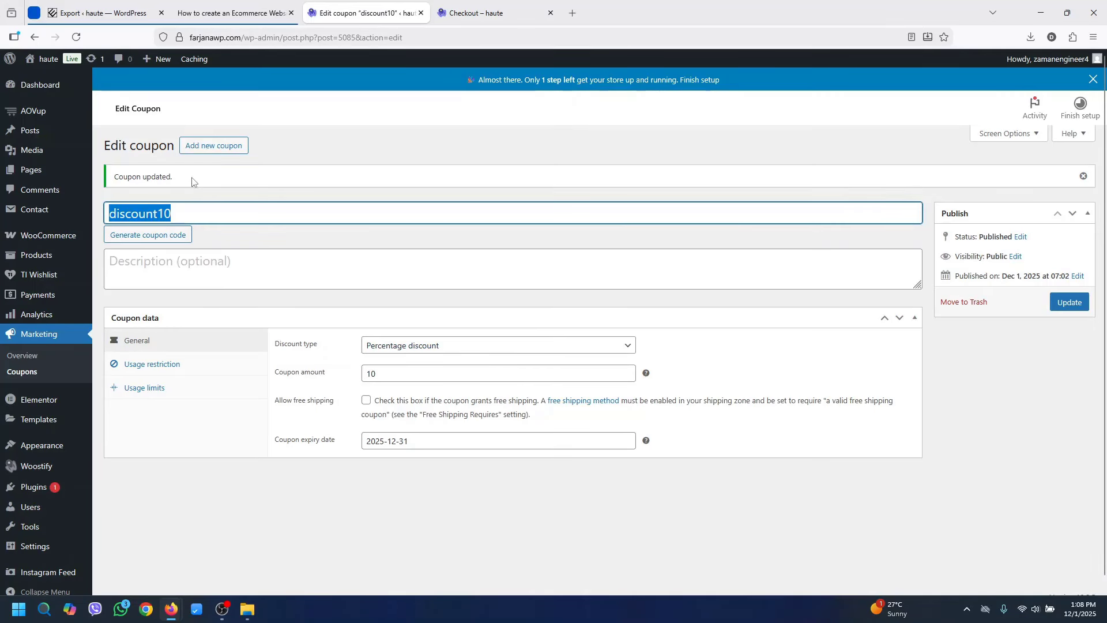
left_click(413, 346)
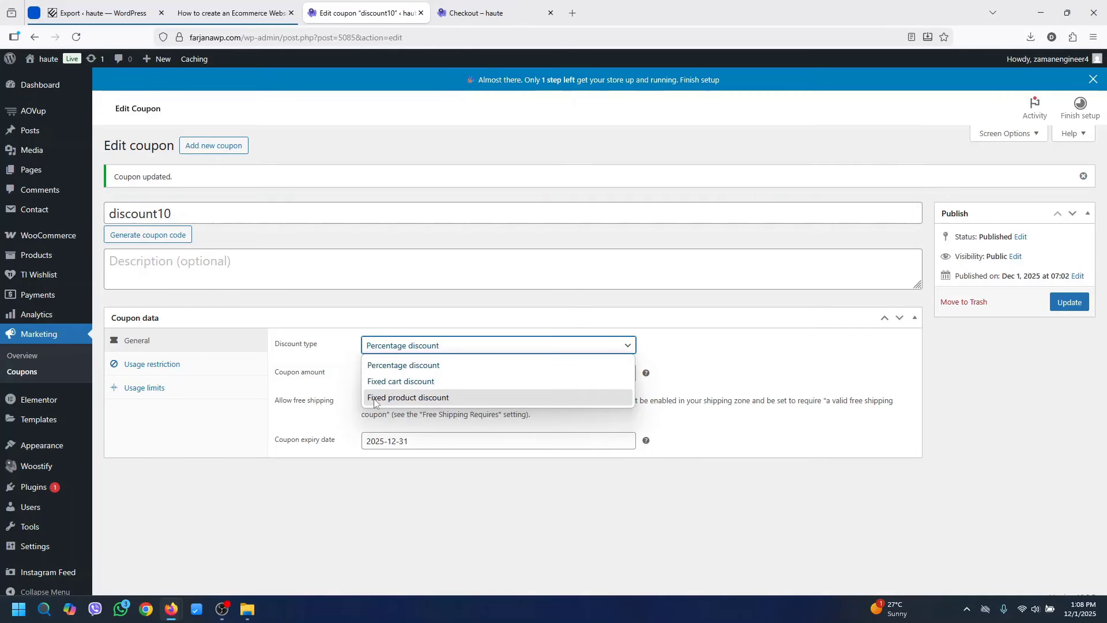
left_click(229, 150)
left_click(229, 150)
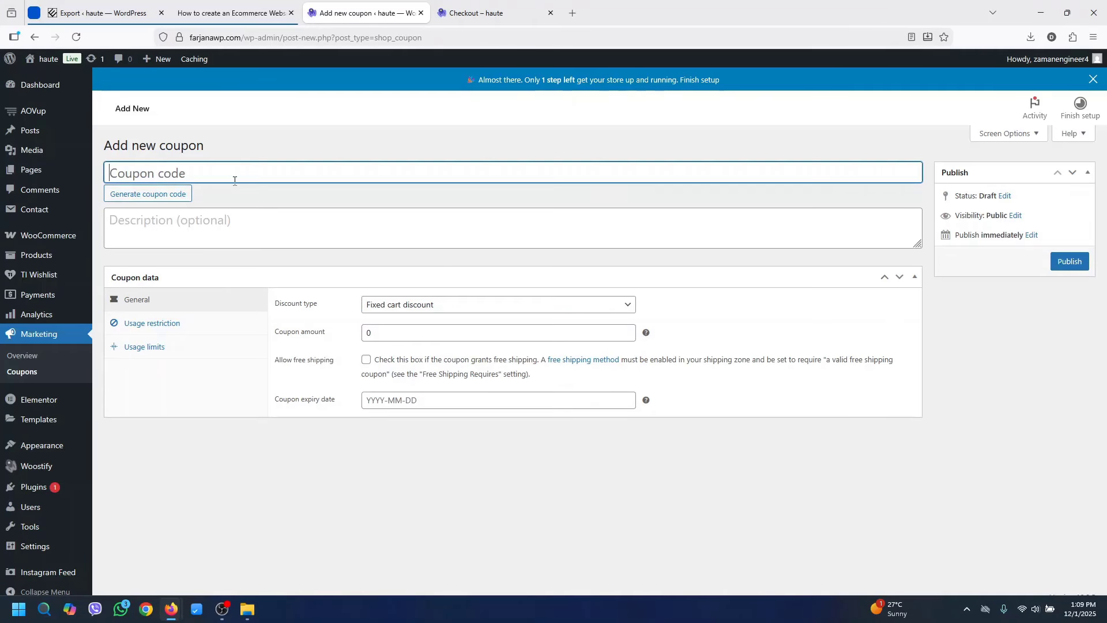
Enter the coupon code DC10 with the Fixed cart discount type and a coupon amount of 10
type("DC10")
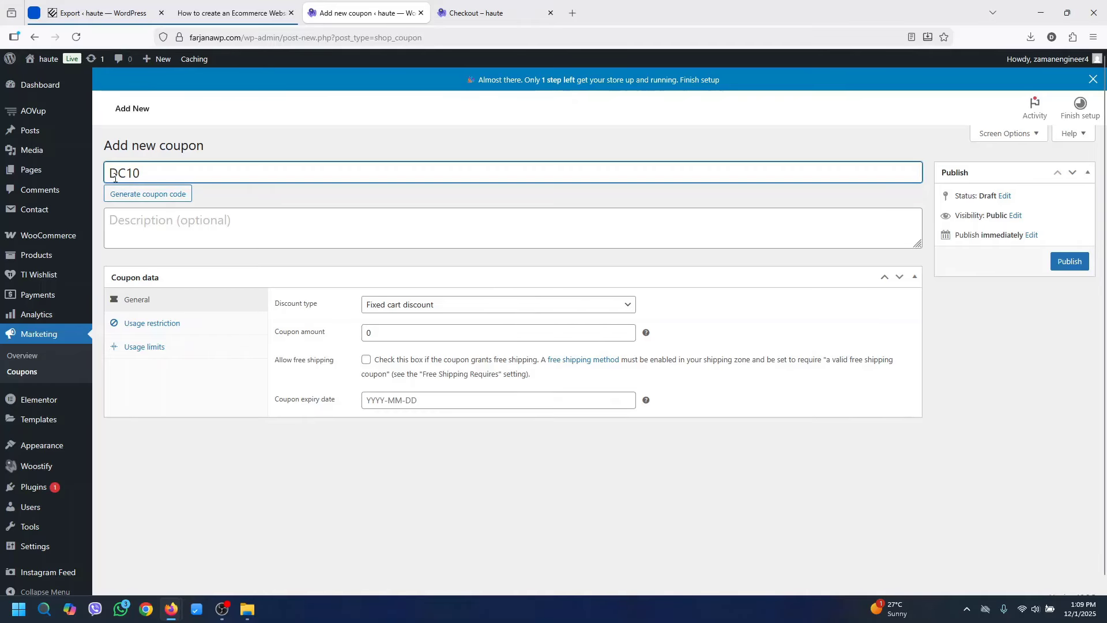
left_click(412, 312)
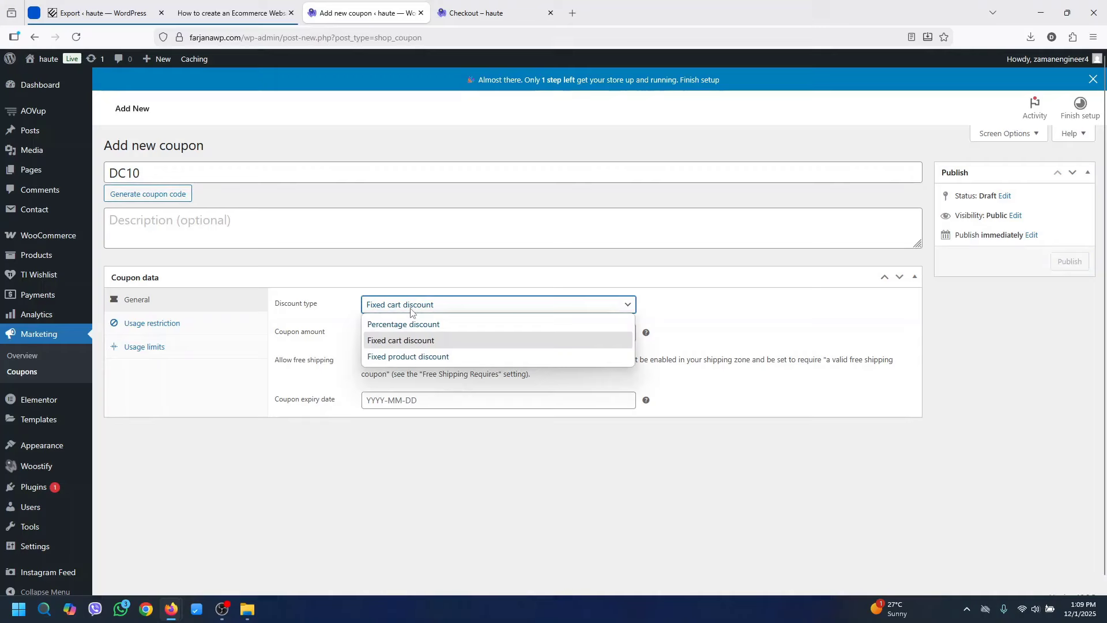
left_click(409, 341)
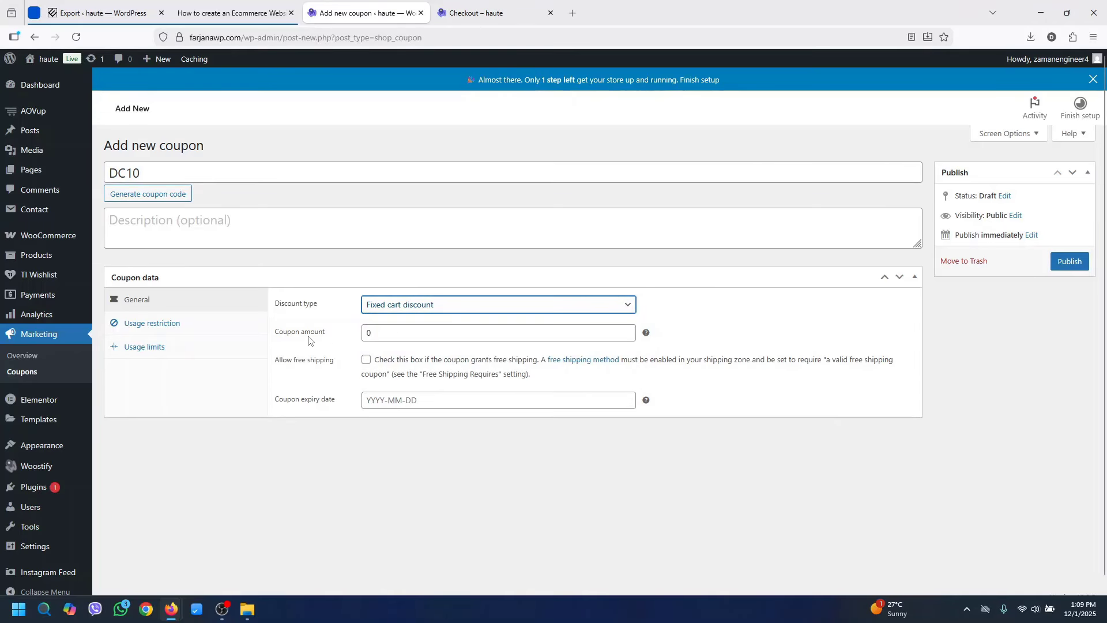
left_click(367, 334)
type("1")
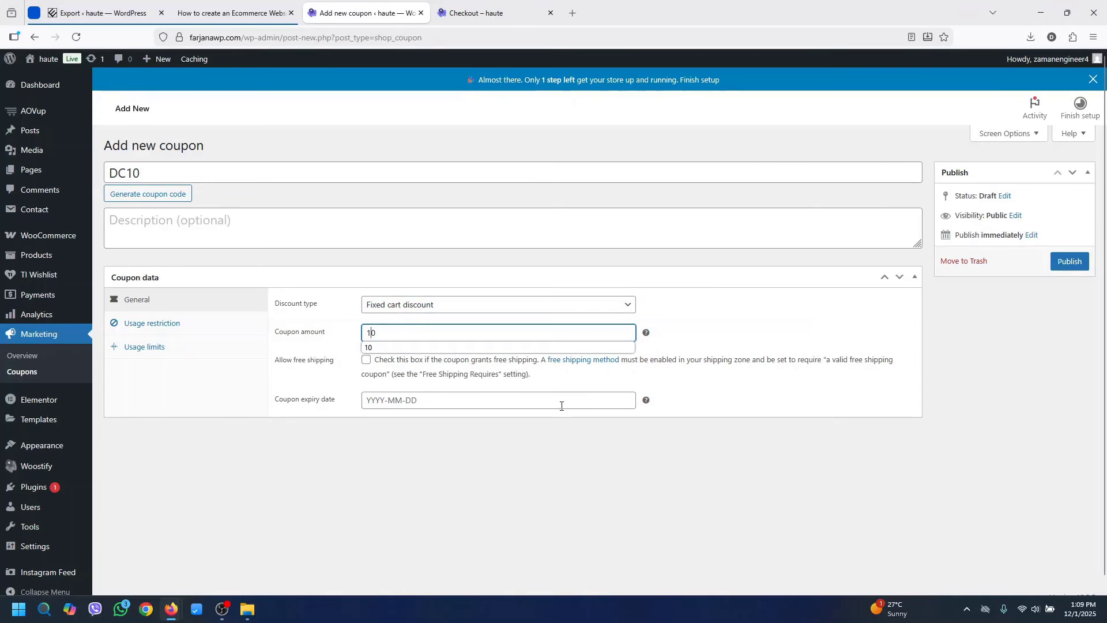
left_click(344, 370)
Copy the code DC10 from the coupon code field and publish the coupon
double_click(121, 168)
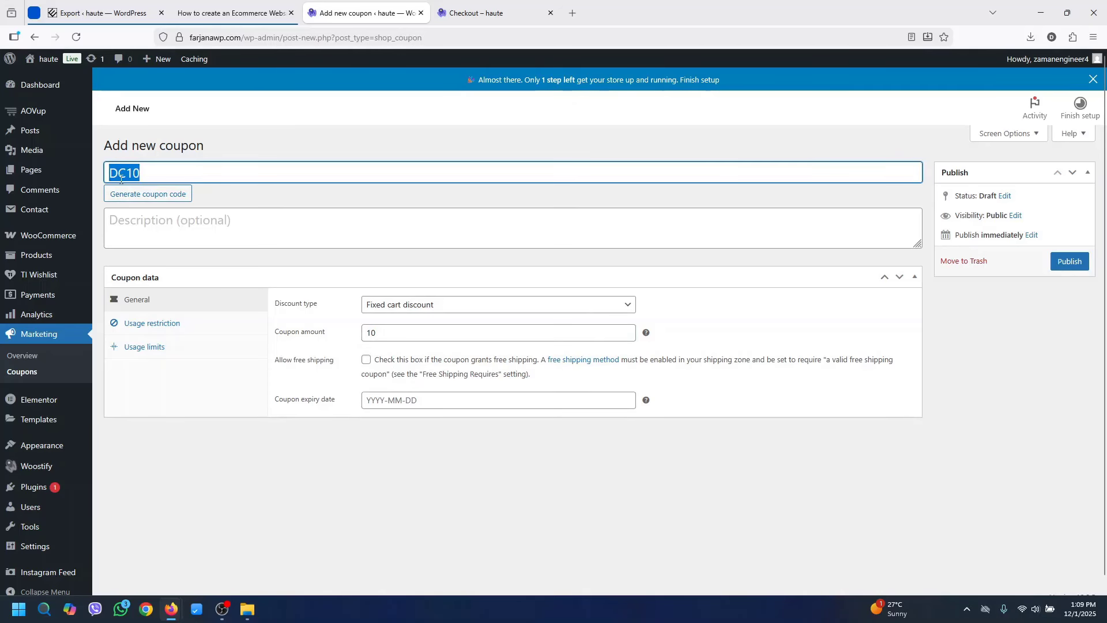
right_click(122, 179)
left_click(156, 249)
left_click(1067, 262)
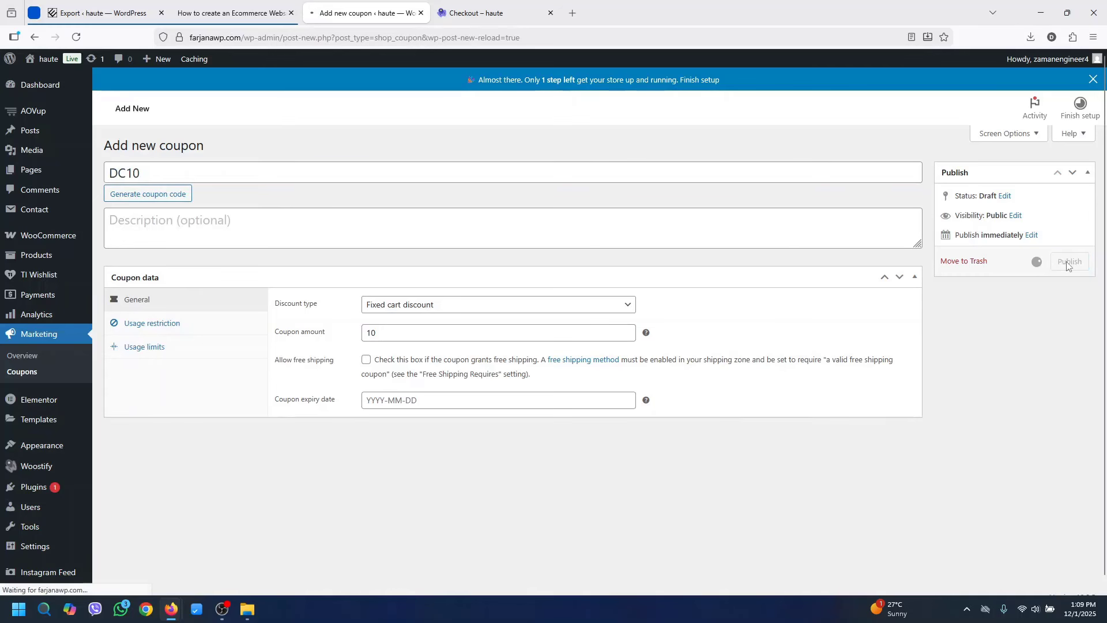
Go back to the storefront cart, remove the discount10 coupon and apply the code DC10
key("ctrl+Tab")
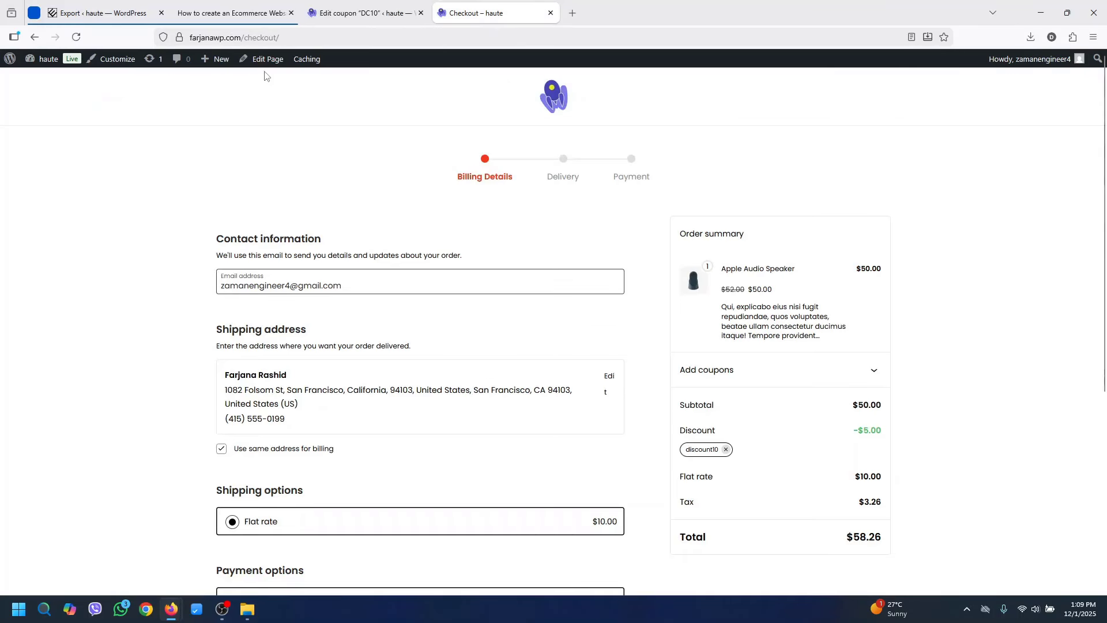
left_click(34, 37)
left_click(718, 282)
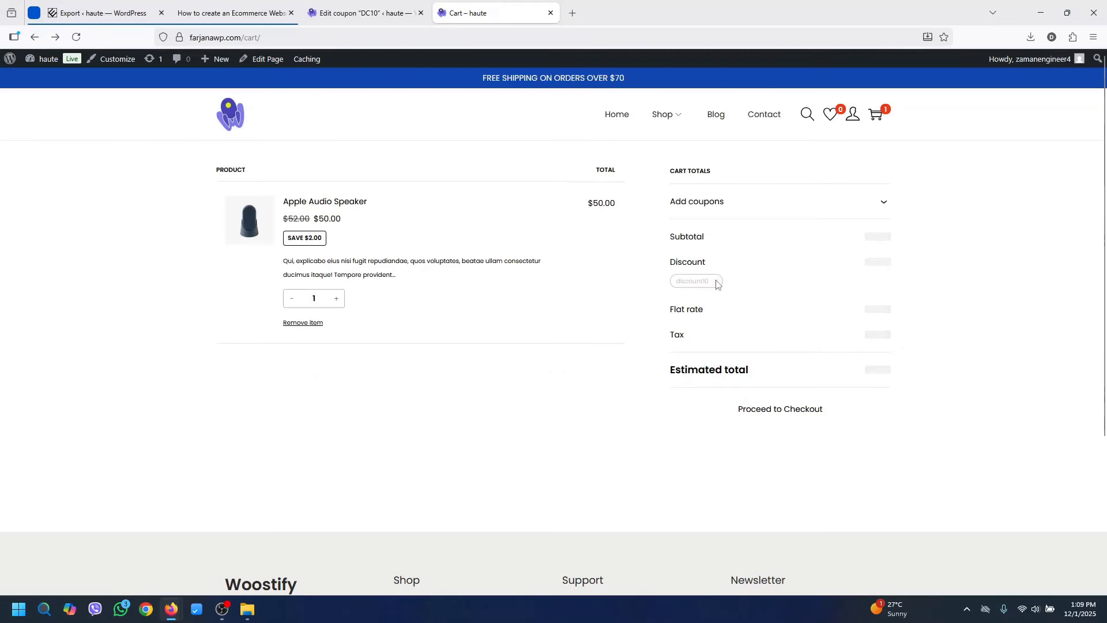
left_click(884, 203)
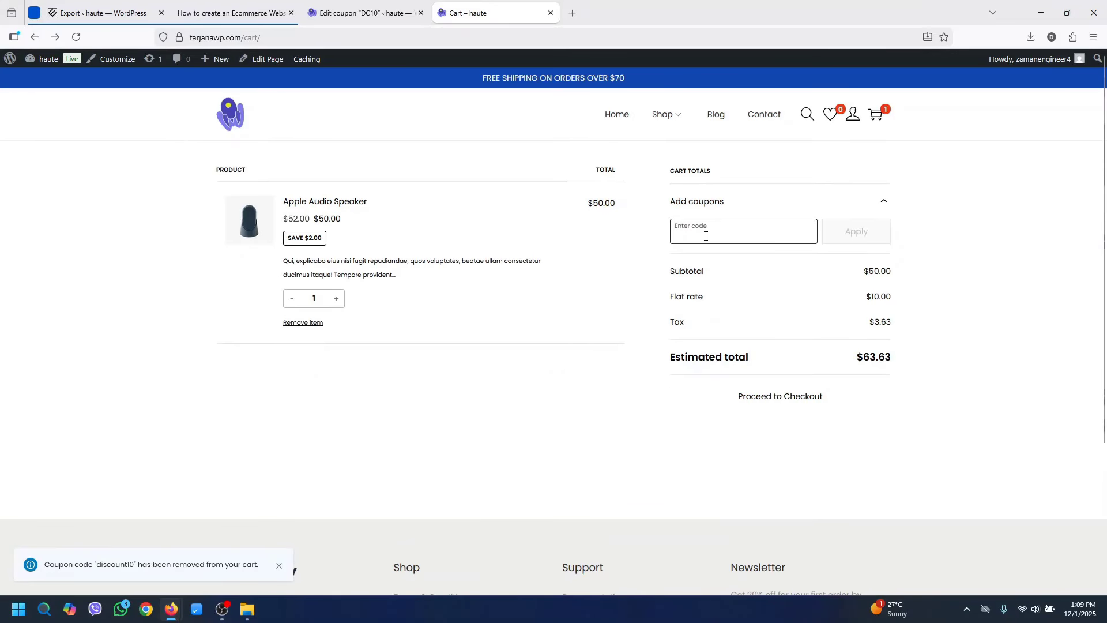
key("ctrl+v")
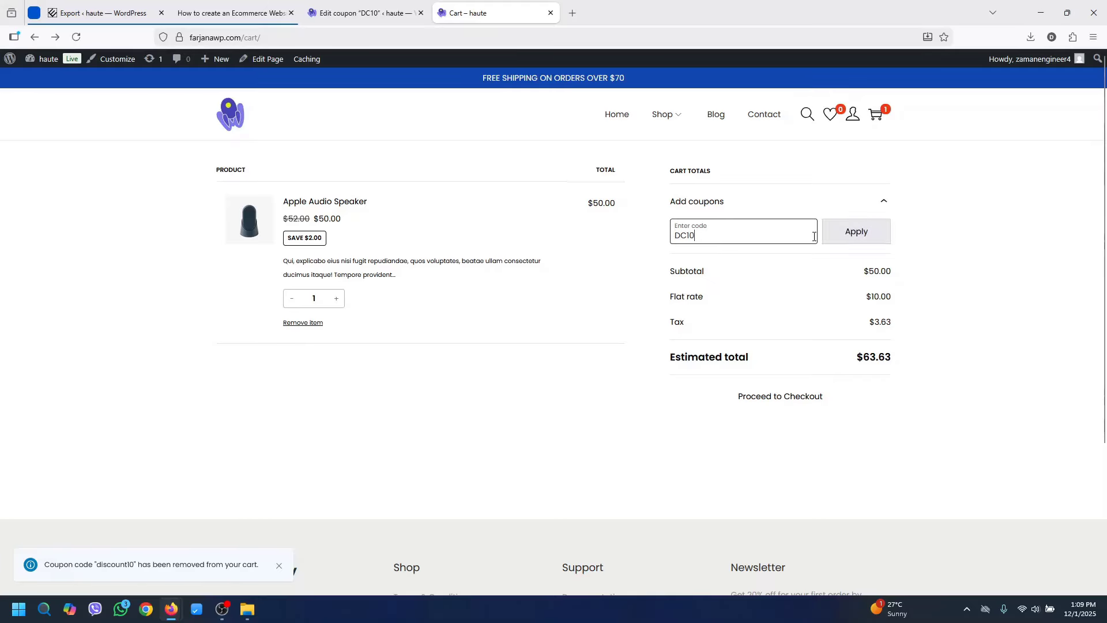
left_click(855, 234)
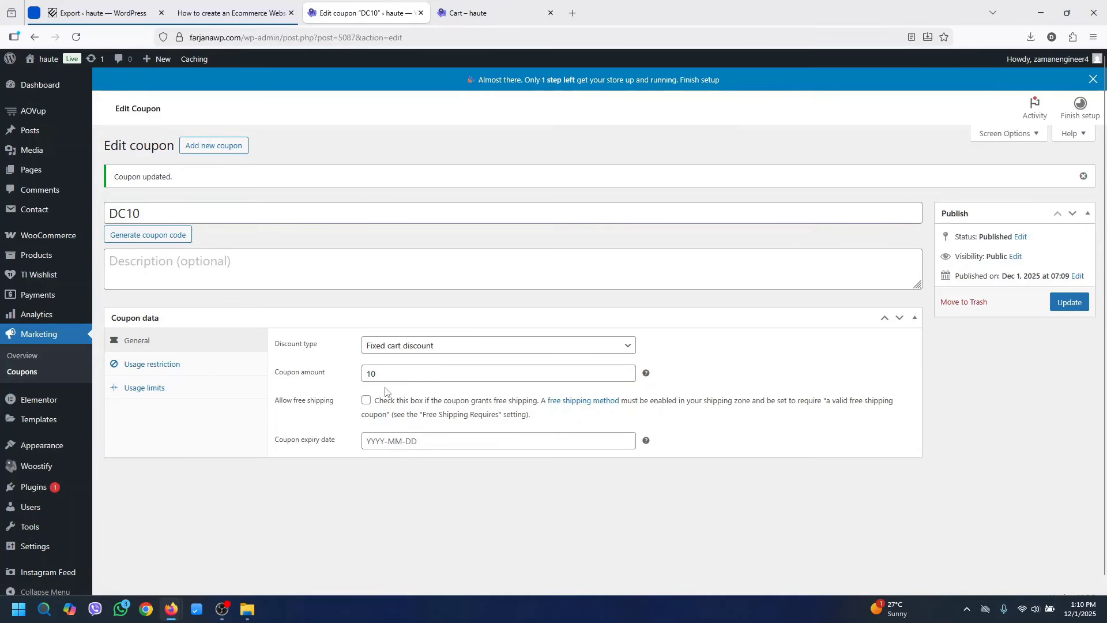
Start another new coupon with the code less5 and the Fixed product discount type
left_click(420, 346)
left_click(201, 151)
left_click(201, 152)
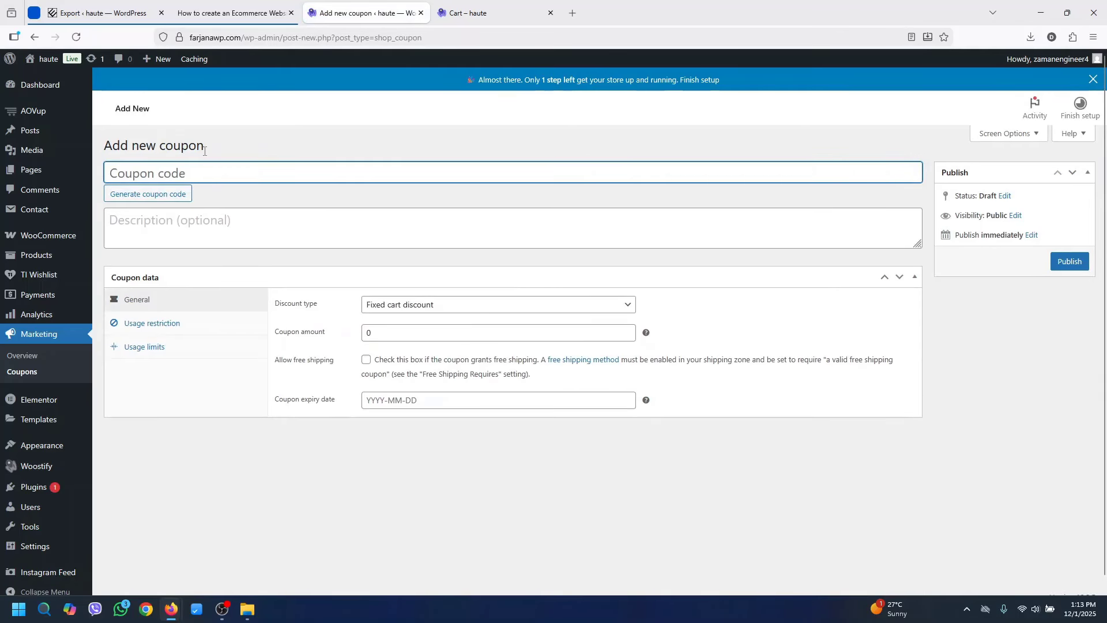
type("less5")
left_click(378, 306)
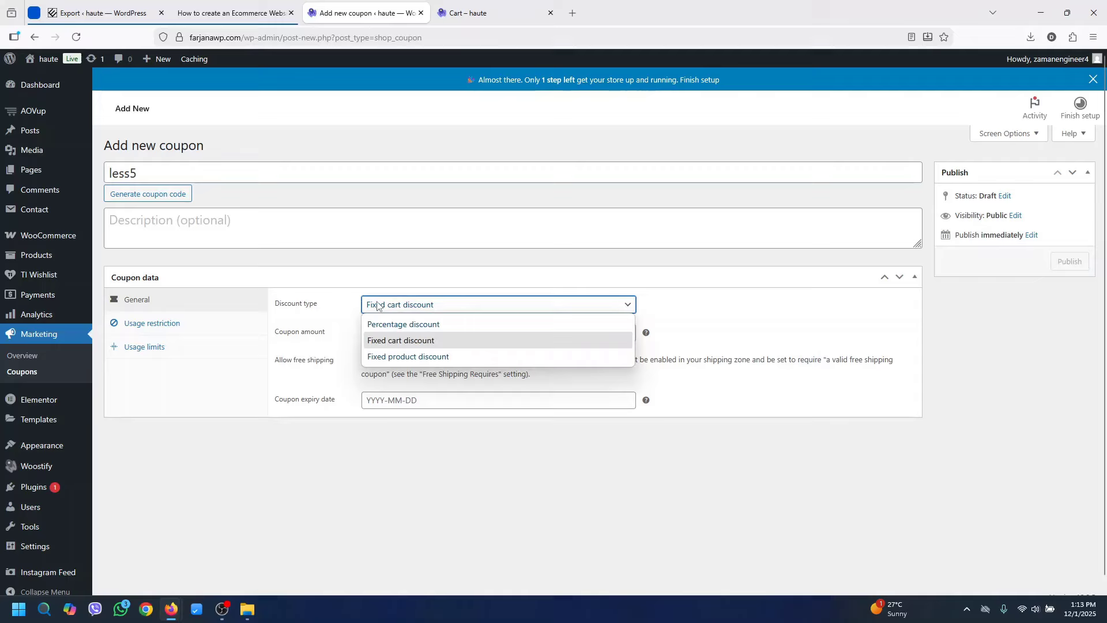
left_click(398, 358)
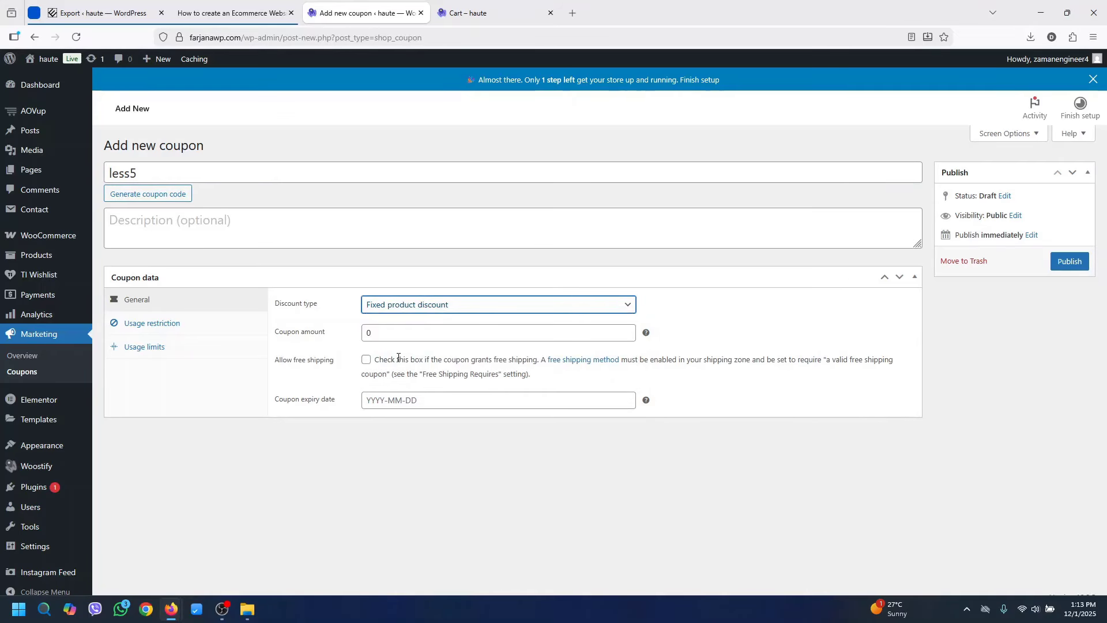
Keep Fixed product discount as the type, set the coupon amount to 5 and publish the coupon
left_click(384, 311)
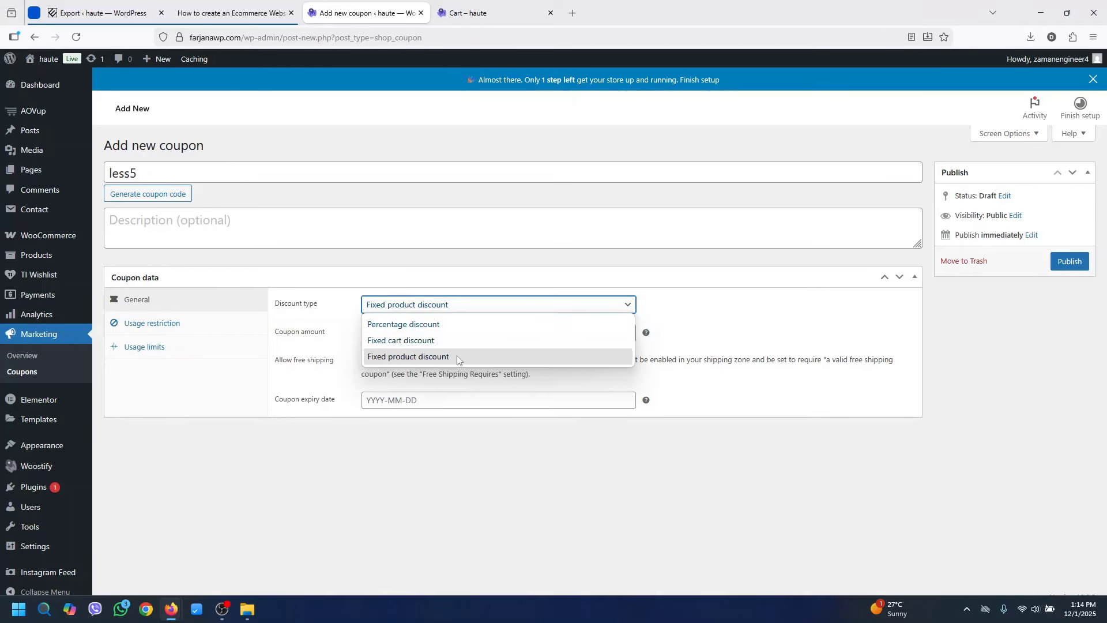
left_click(428, 362)
double_click(372, 333)
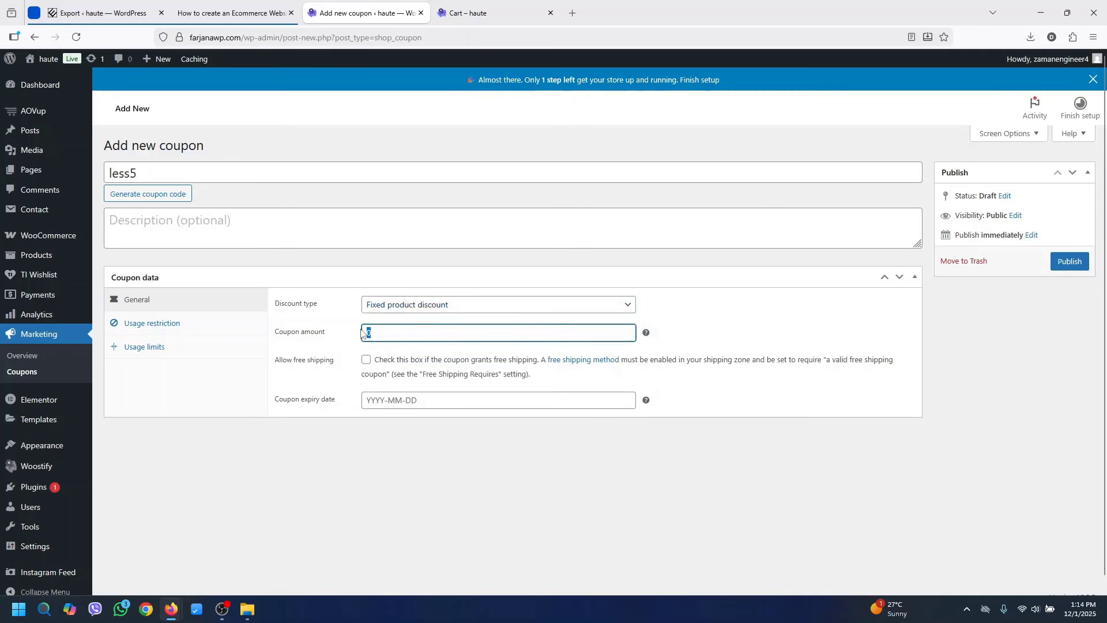
left_click(1088, 260)
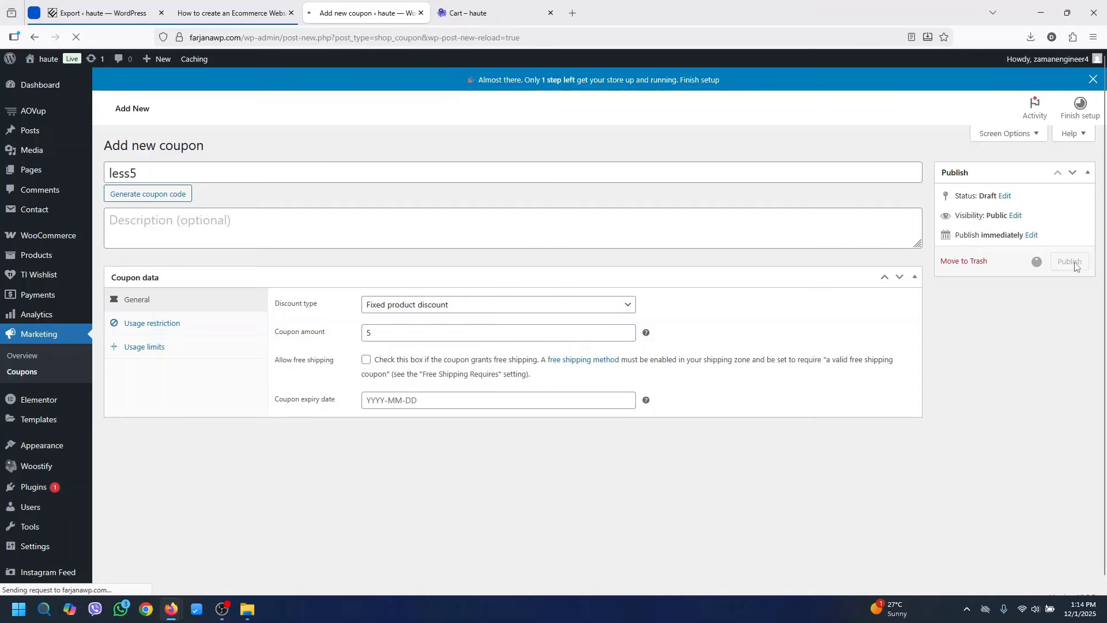
Apply the code less5 in the storefront cart and raise the Apple Audio Speaker quantity to 2
key("ctrl+Tab")
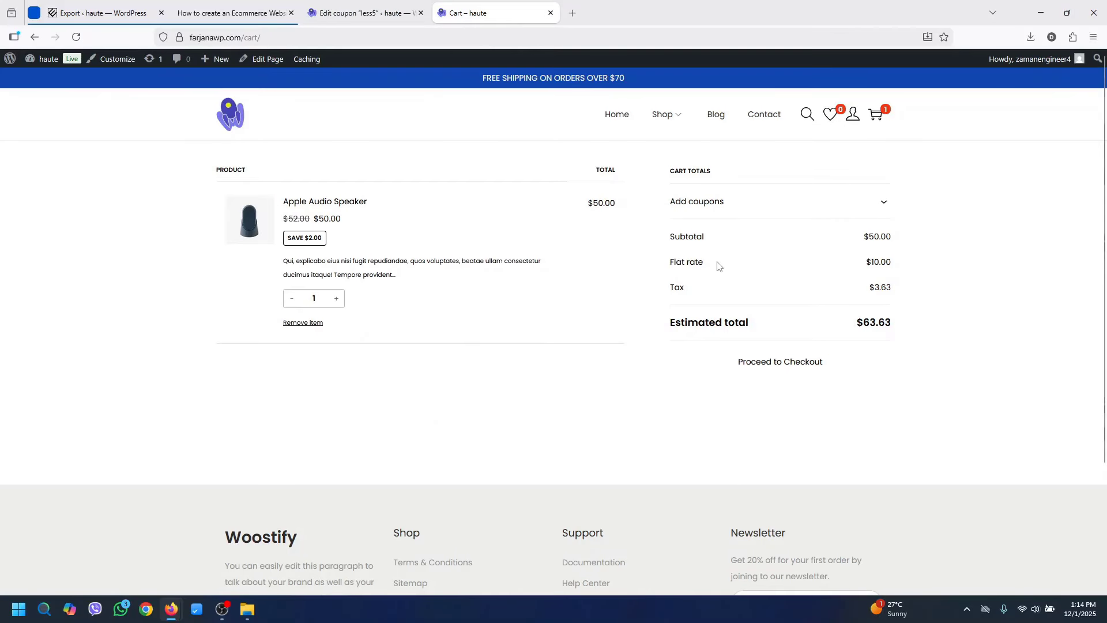
left_click(705, 214)
type("less5")
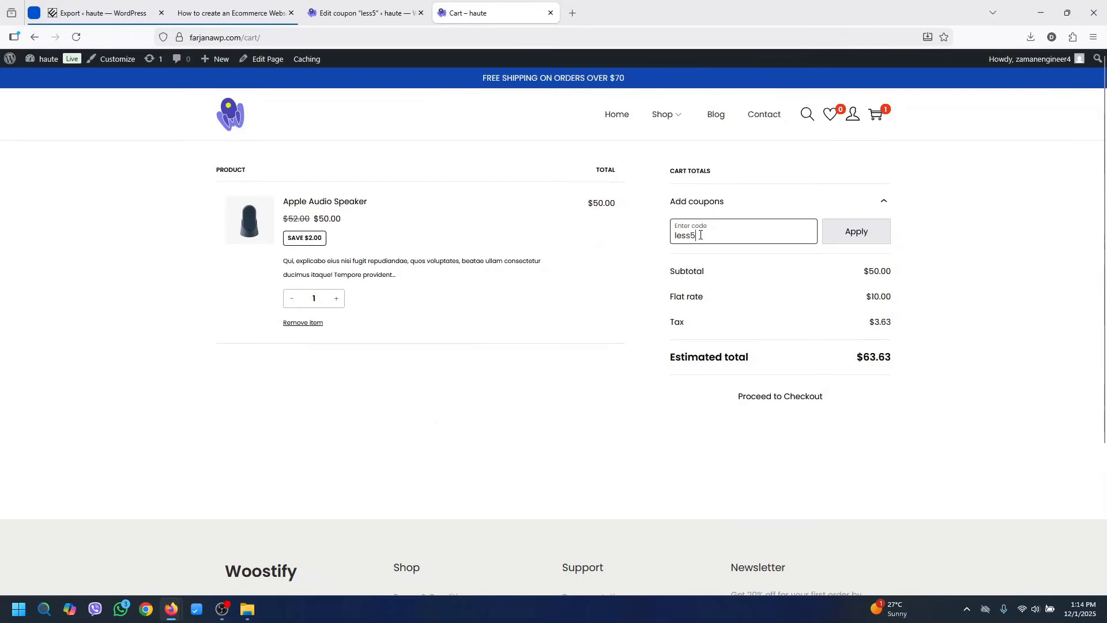
left_click(856, 232)
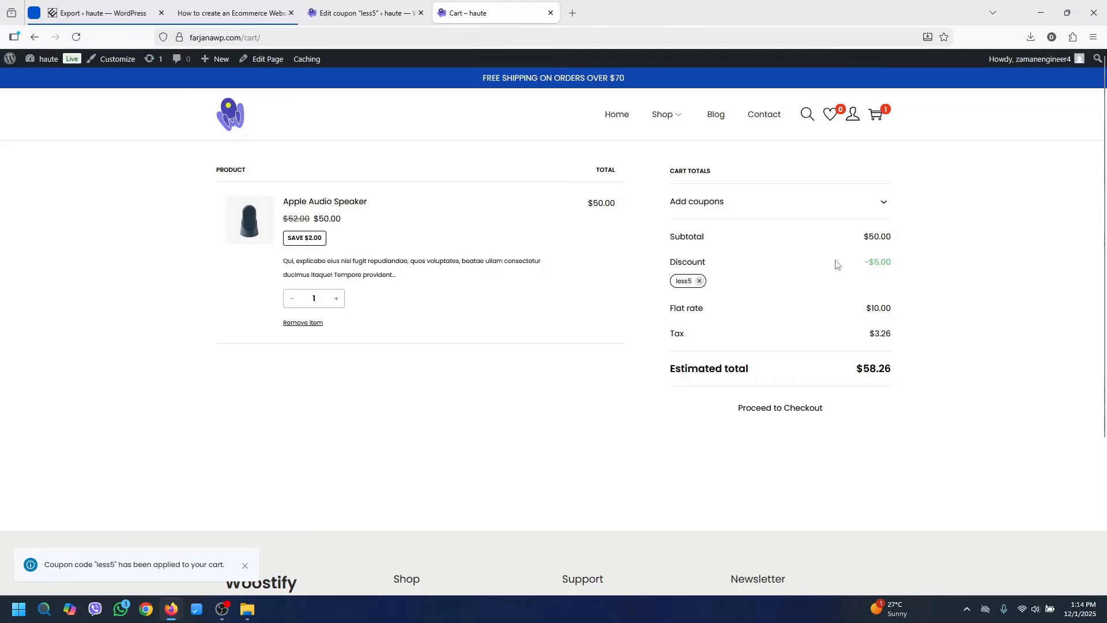
left_click(335, 300)
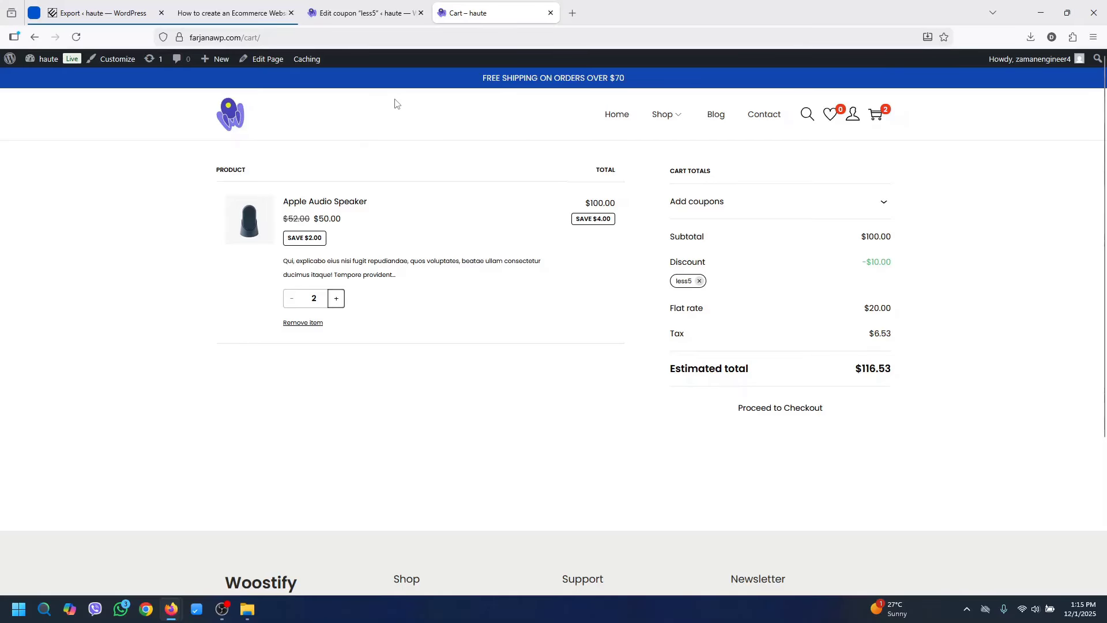
Check the numbered step list on the ecommerce website tutorial page and return to the storefront cart
left_click(362, 13)
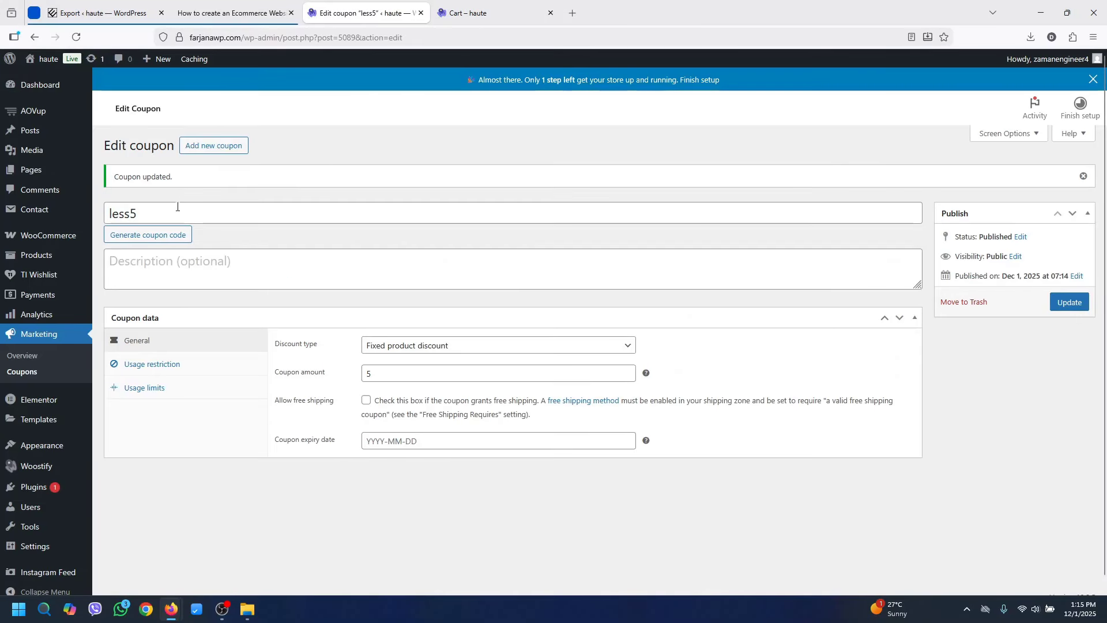
left_click(245, 13)
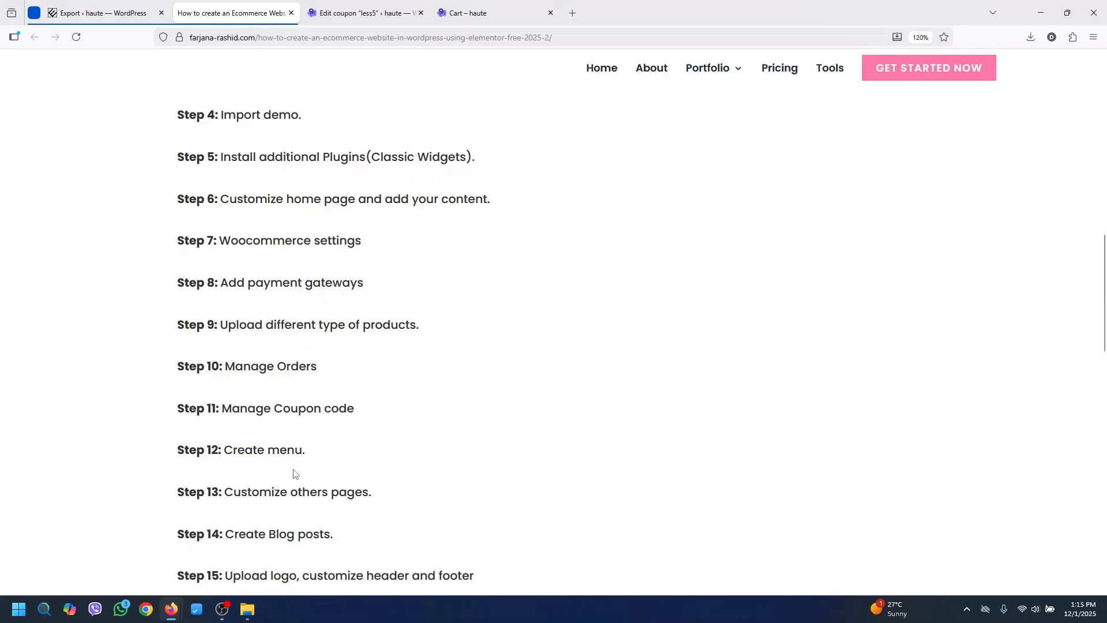
left_click(363, 13)
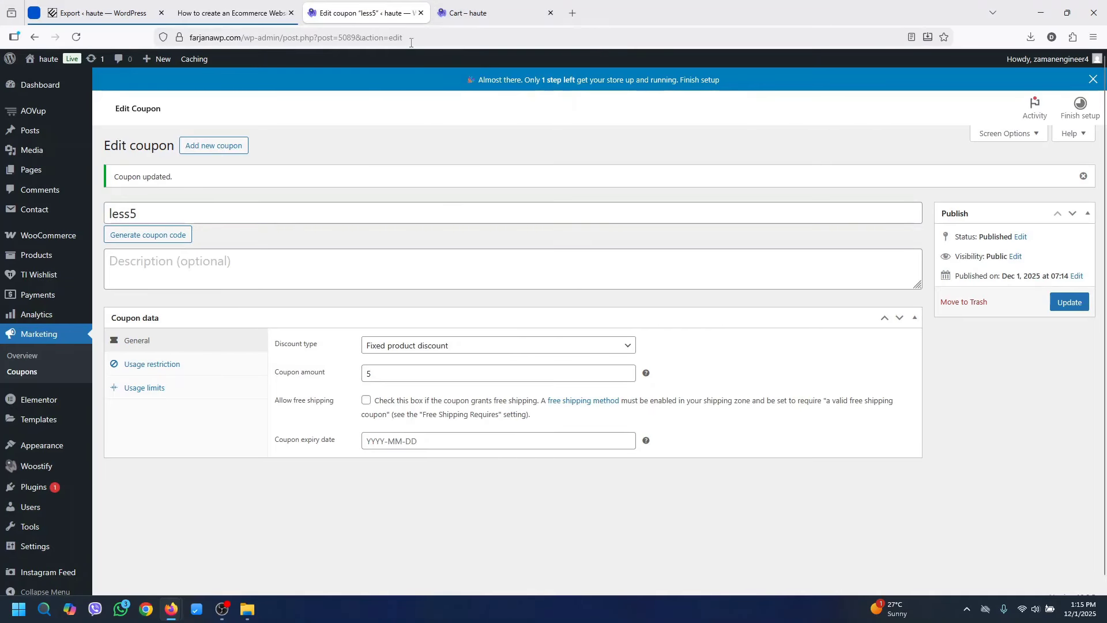
left_click(489, 11)
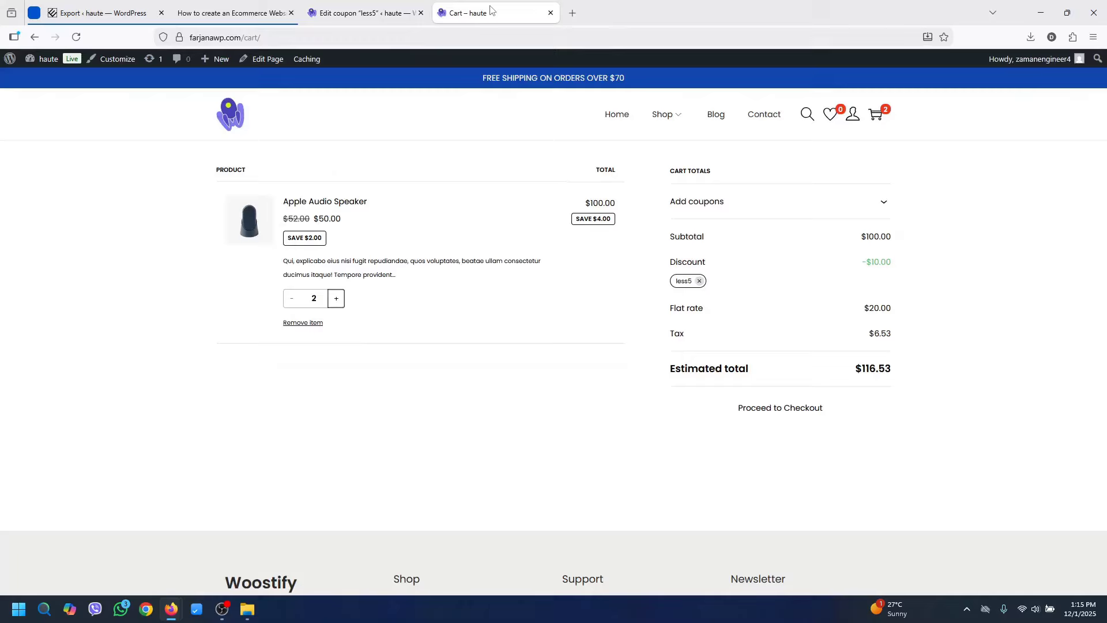
Go to the storefront homepage and open the site's Menus admin page in a new browser tab
left_click(611, 118)
mouse_move(48, 60)
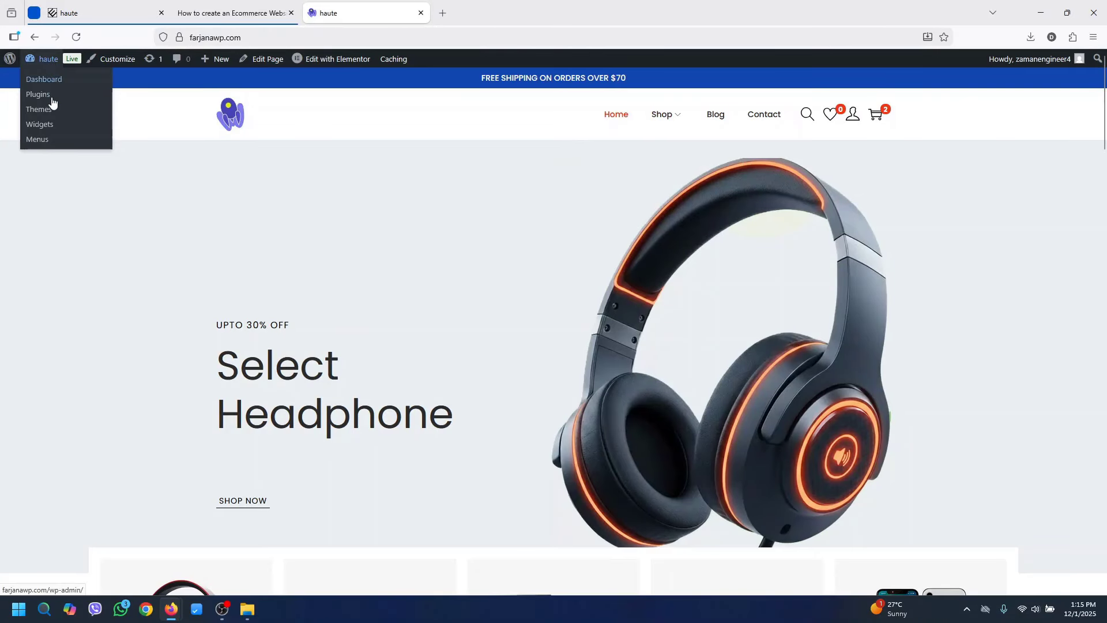
scroll(45, 142, "down", 3)
middle_click(45, 142)
left_click(491, 12)
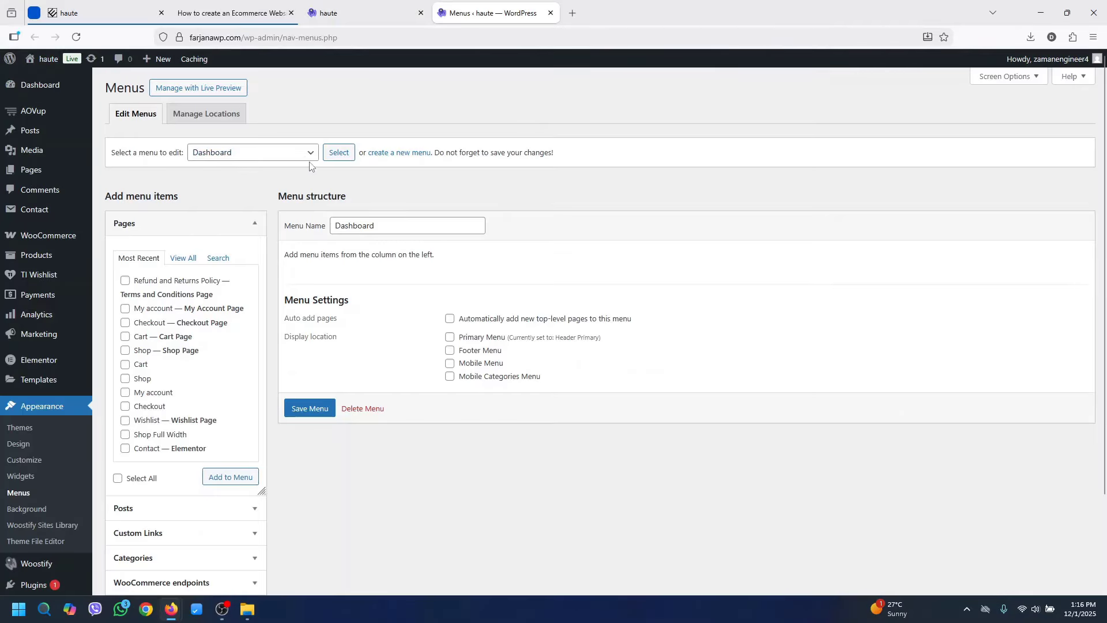
Load the Header Primary (Primary Menu) menu for editing
left_click(306, 153)
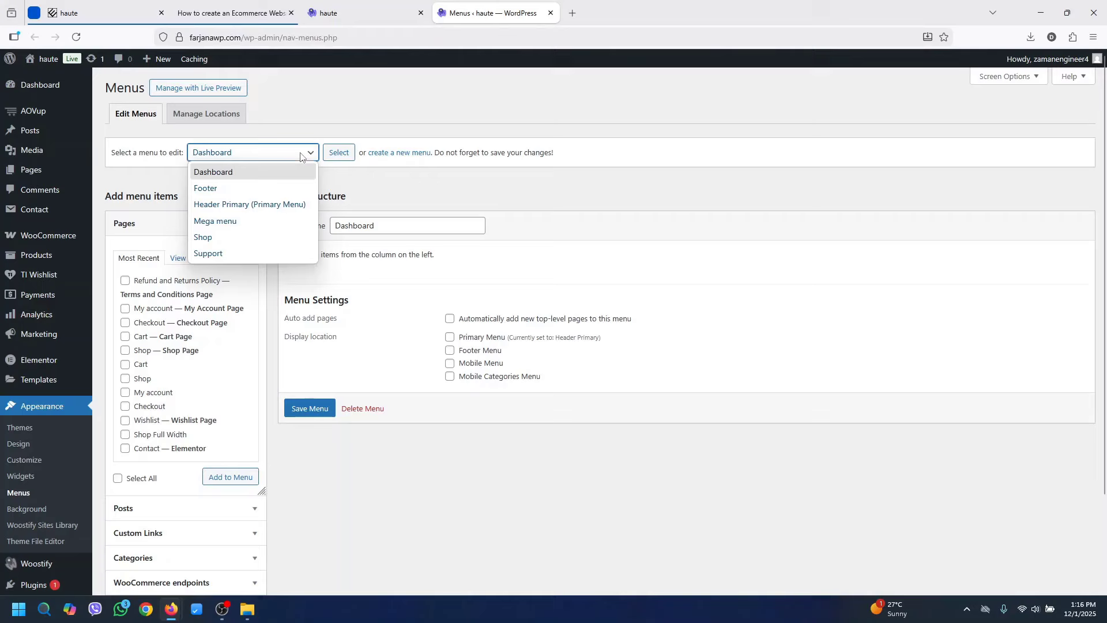
left_click(262, 206)
left_click(338, 153)
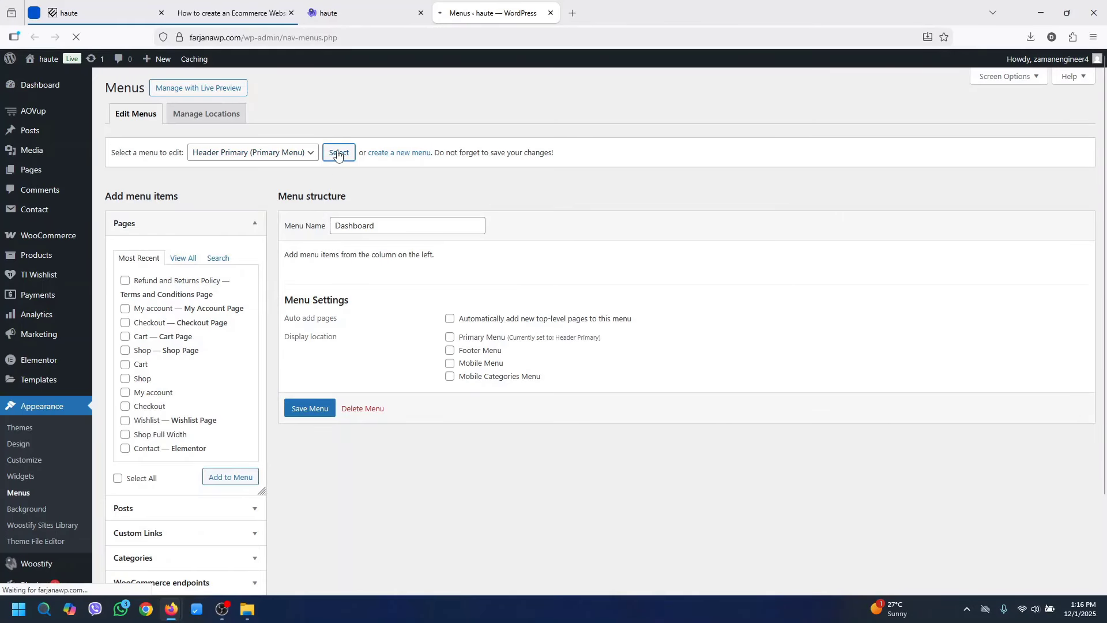
left_click_drag(1105, 311, 1106, 351)
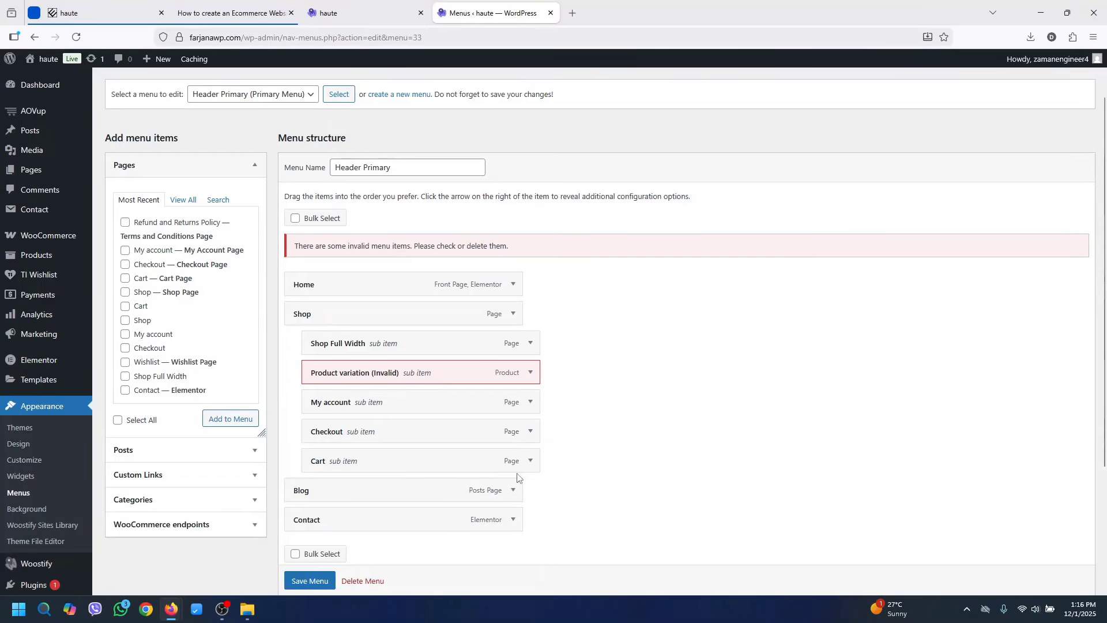
Remove the sub items under Shop: Cart, Checkout, My account, Product variation (Invalid) and Shop Full Width
left_click(531, 461)
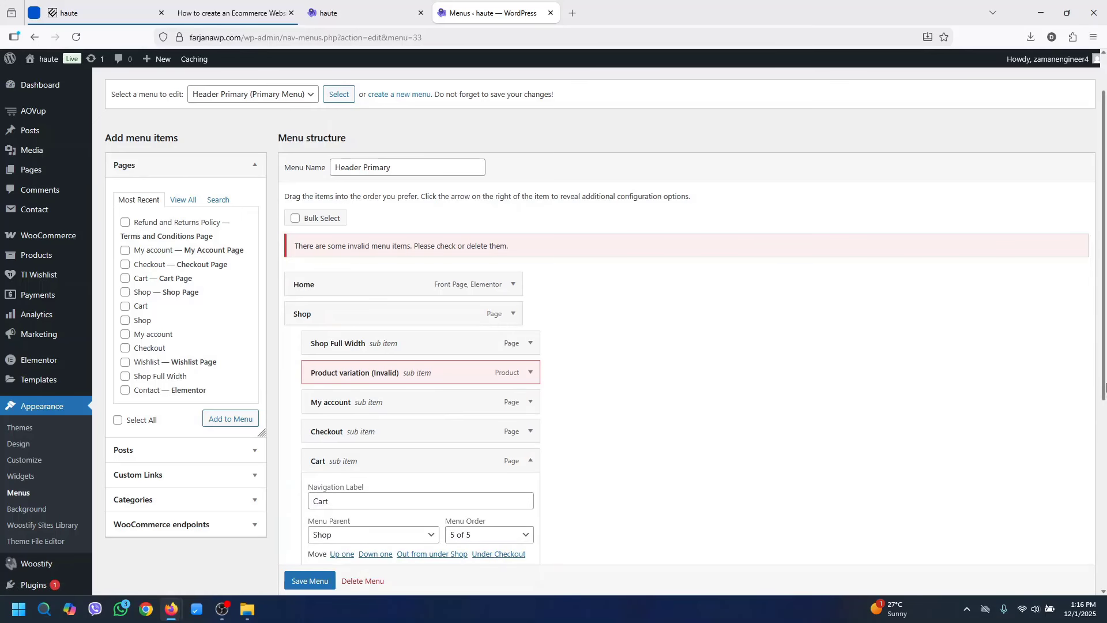
scroll(576, 479, "down", 2)
left_click(321, 488)
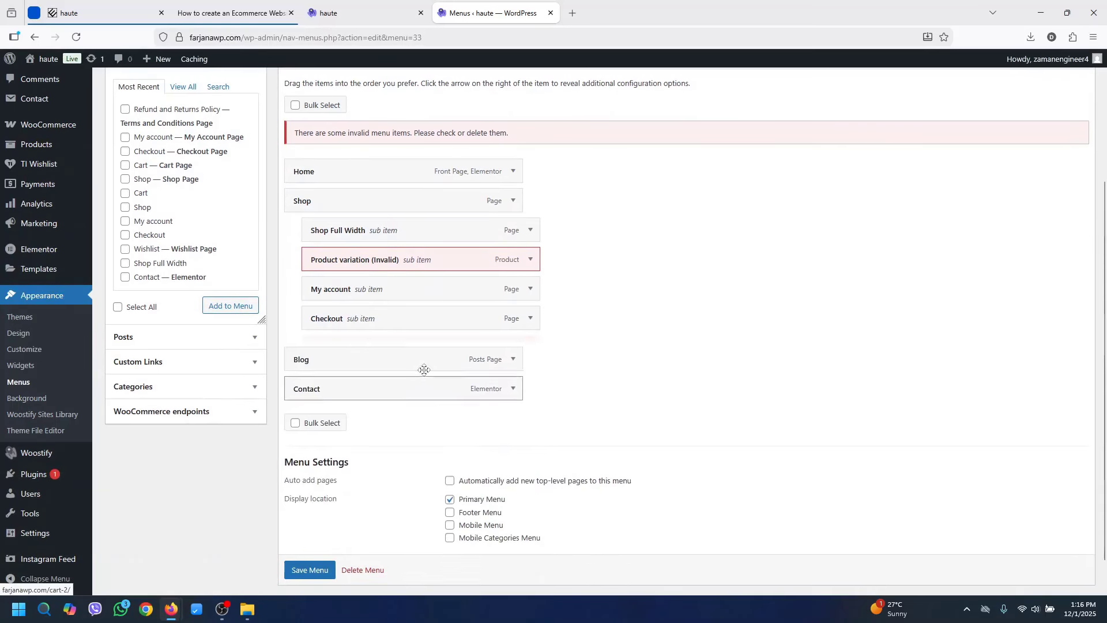
left_click(530, 319)
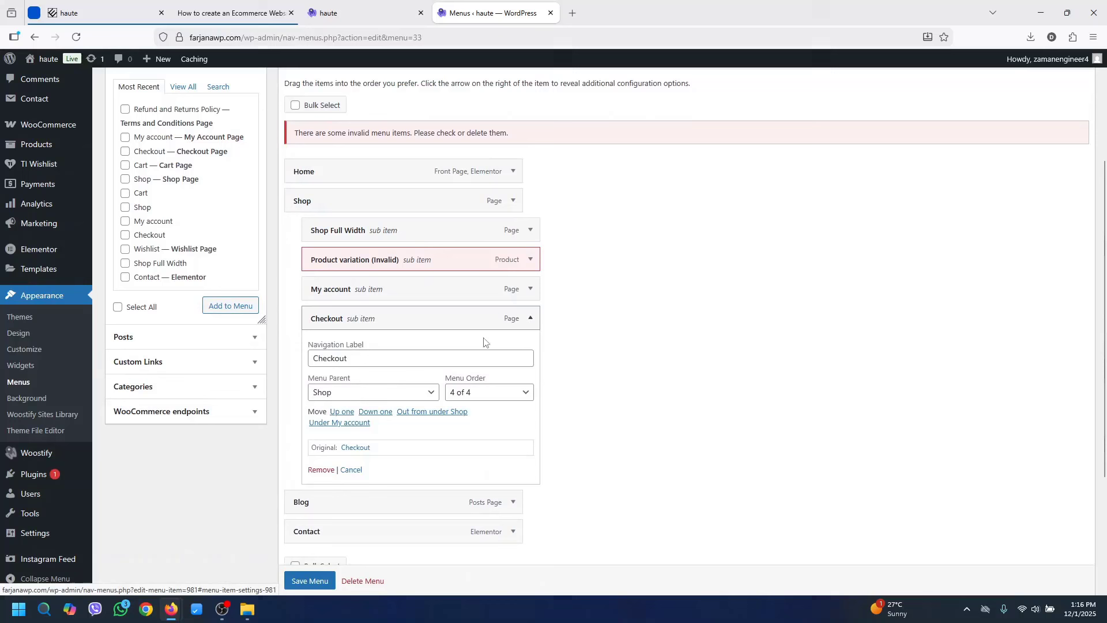
left_click(322, 470)
left_click(531, 290)
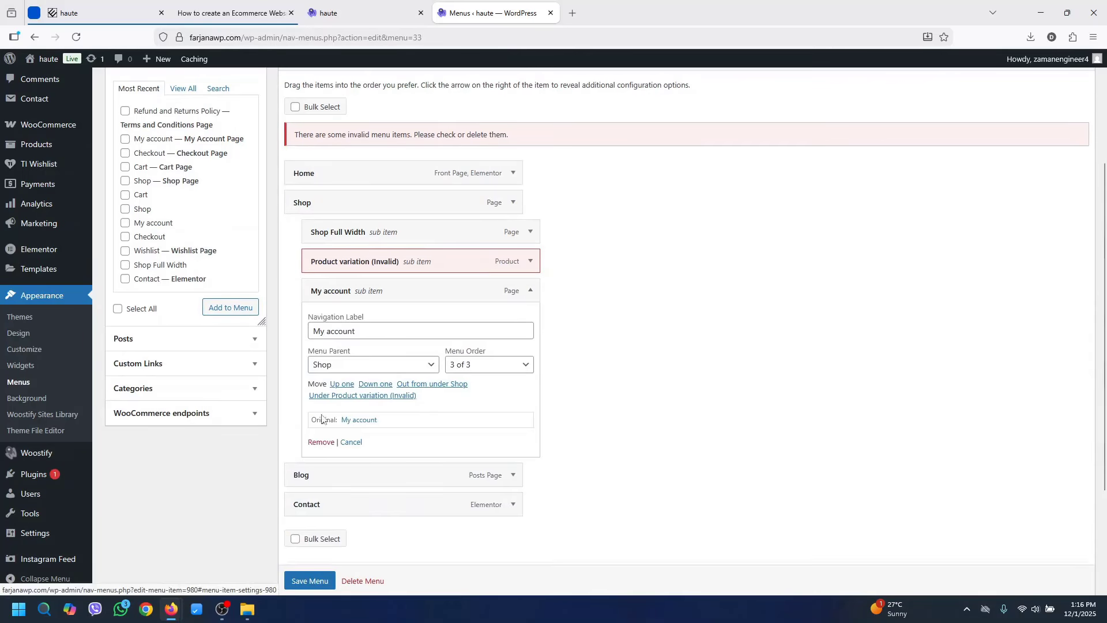
left_click(322, 444)
left_click(315, 443)
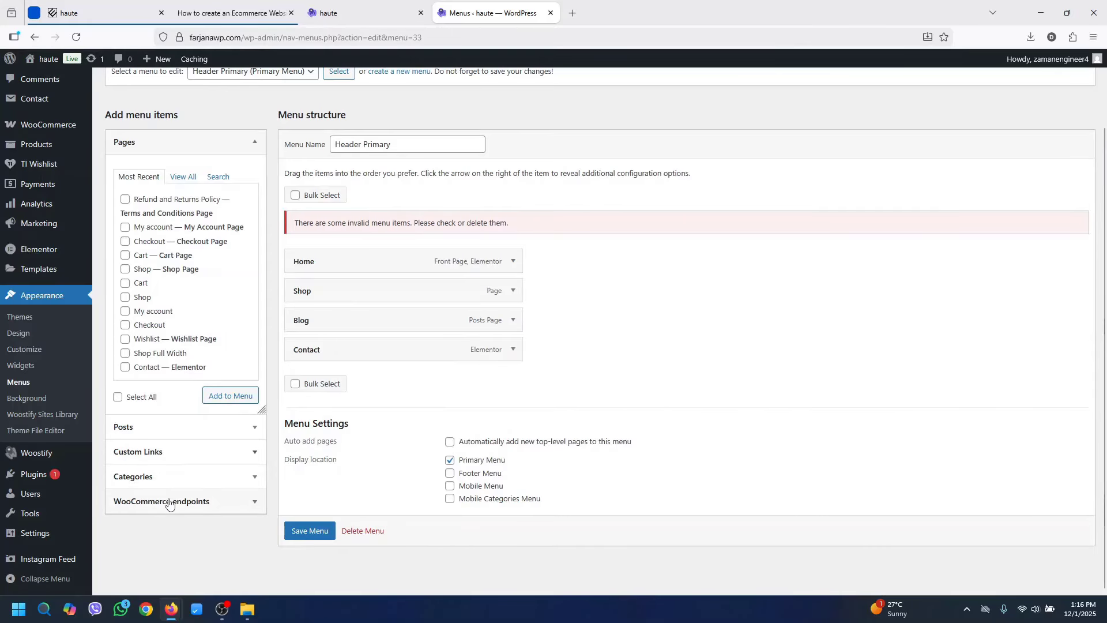
Enable the Product categories box among the screen elements of the Menus page
left_click(1102, 98)
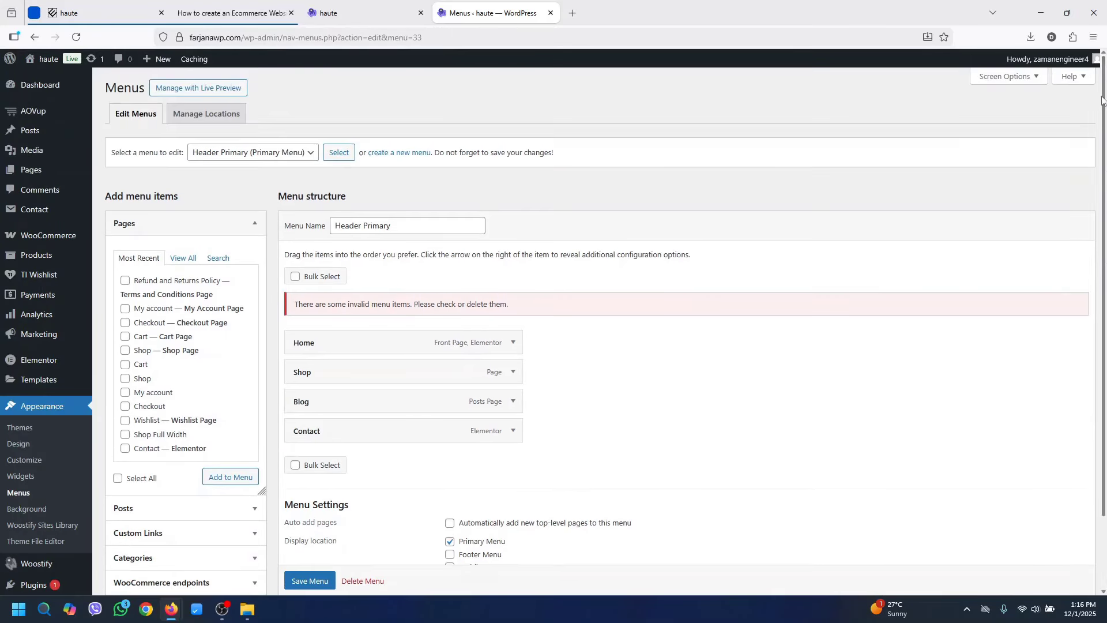
left_click(1038, 80)
left_click(527, 129)
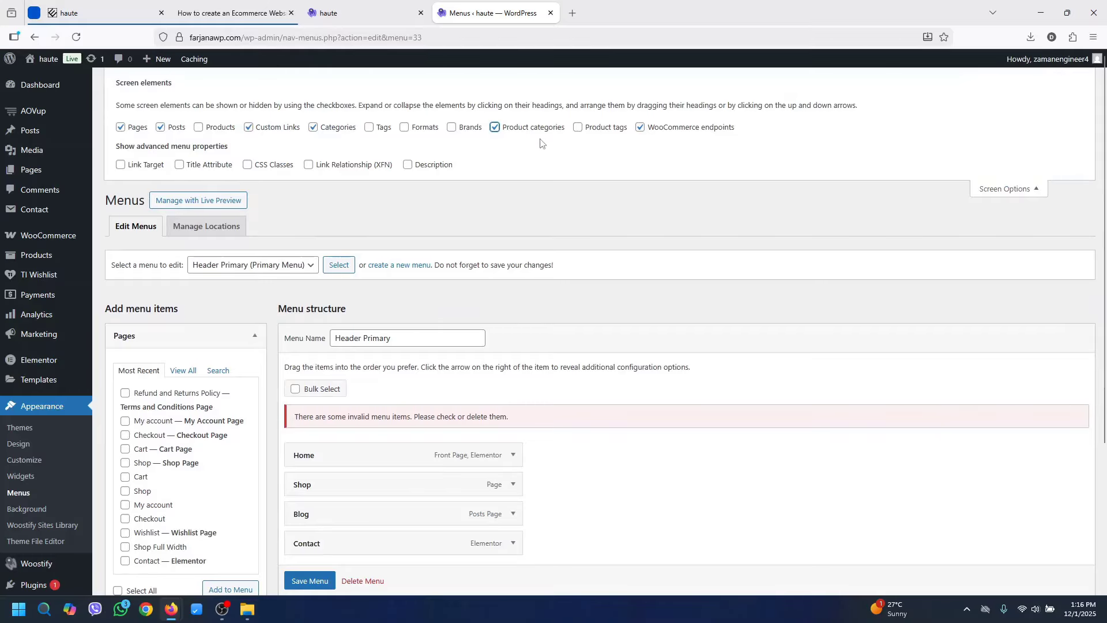
scroll(168, 465, "down", 3)
scroll(168, 465, "up", 3)
left_click(1010, 189)
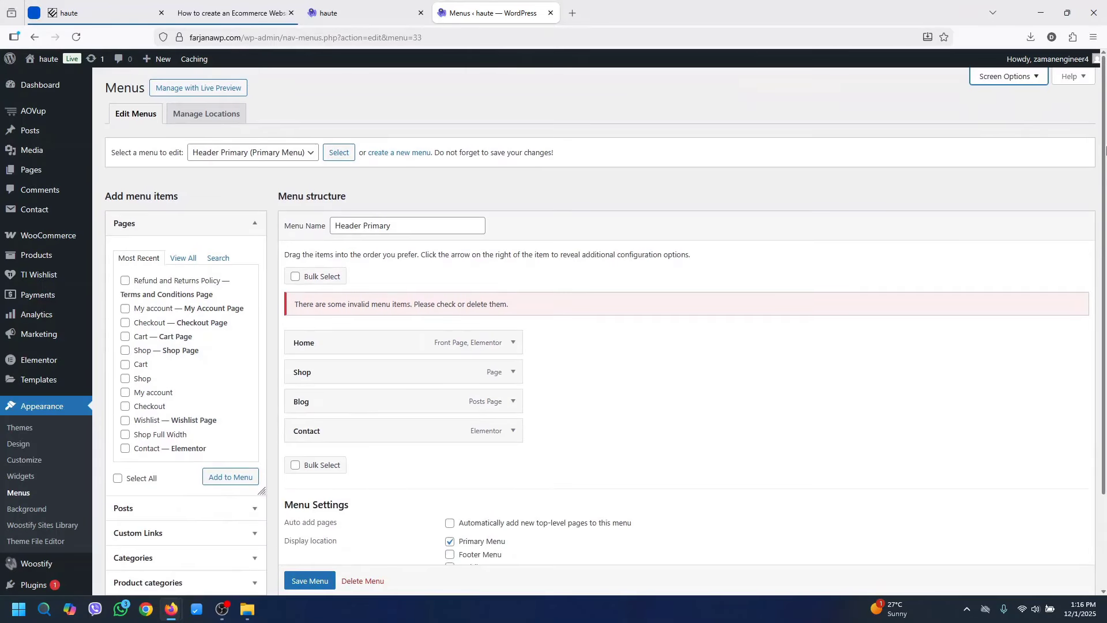
Add the product categories Computers, Headphone, Mouse and Speakers to the Header Primary menu
scroll(223, 496, "down", 2)
left_click(225, 500)
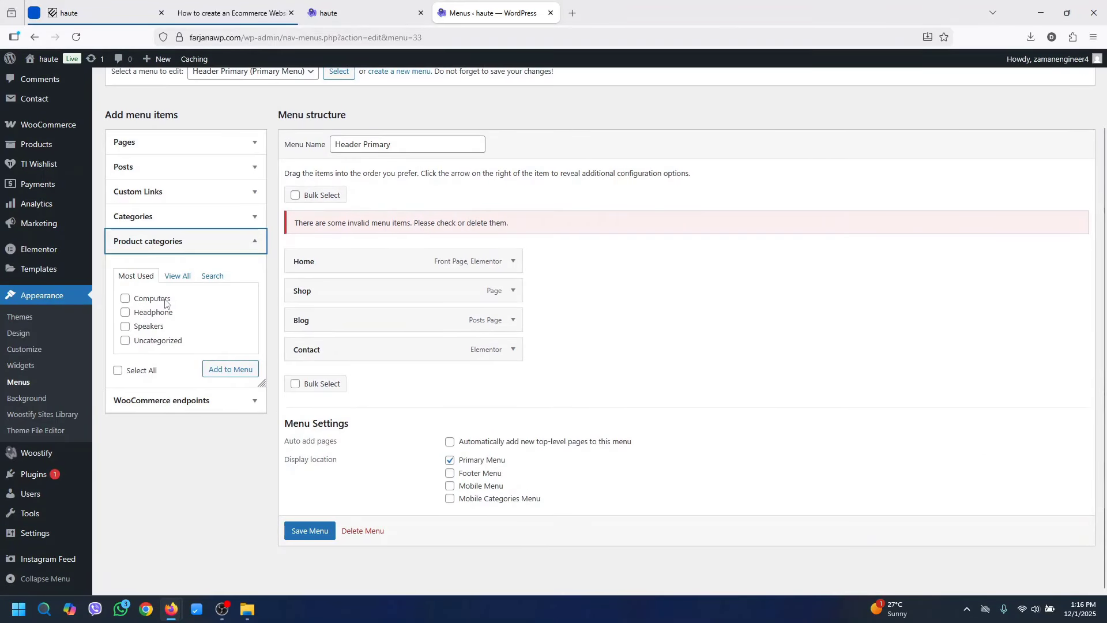
left_click(181, 276)
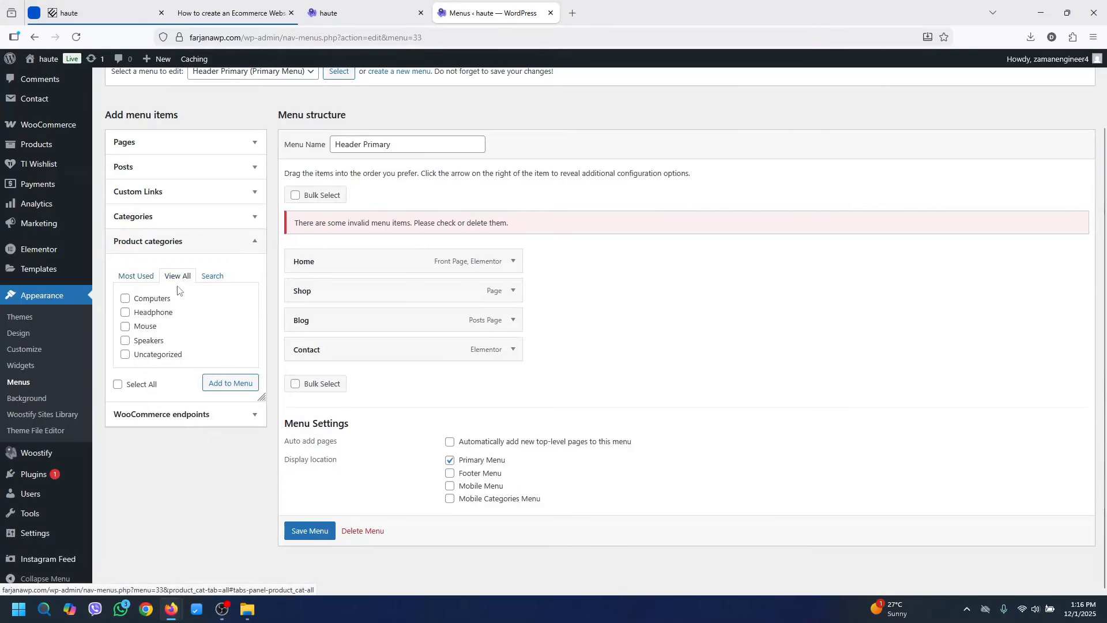
left_click(152, 313)
left_click(145, 326)
left_click(146, 341)
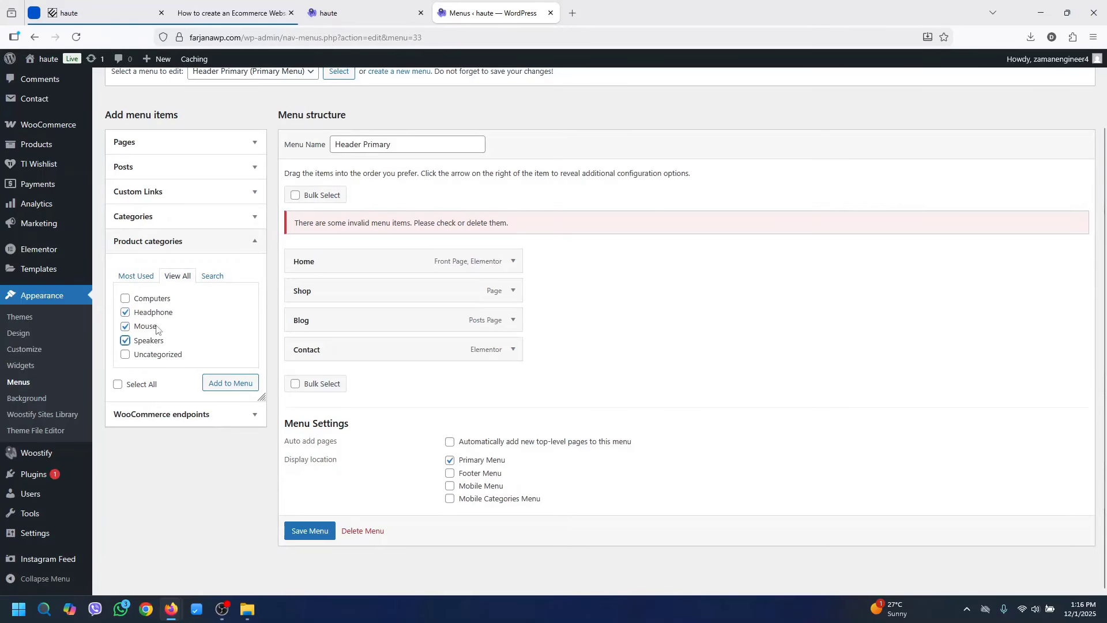
left_click(151, 299)
left_click(219, 384)
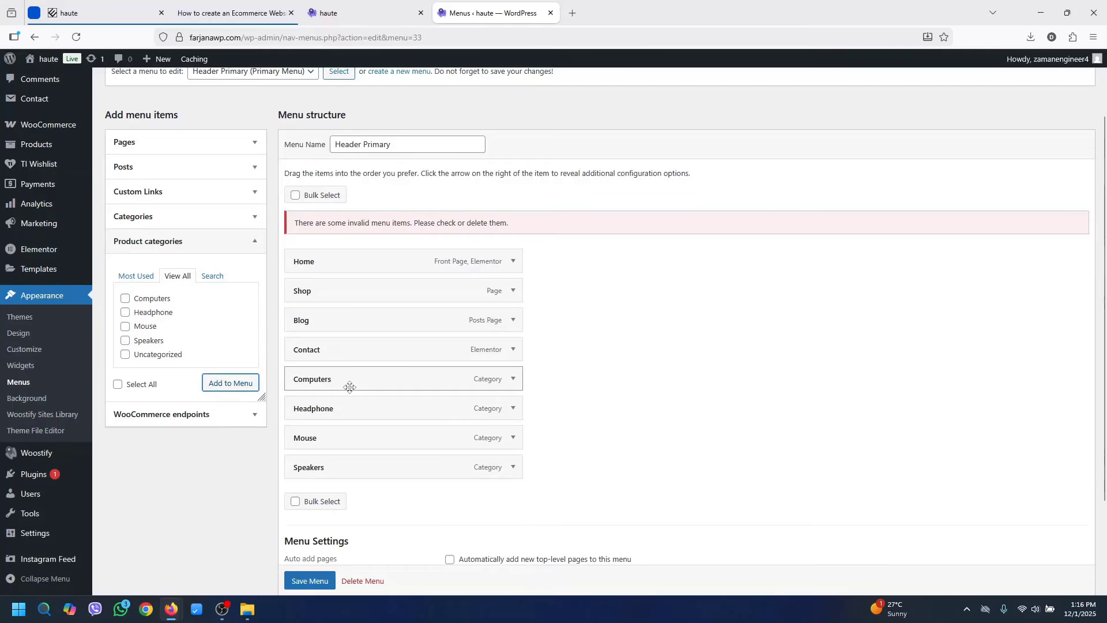
Nest Computers, Headphone, Mouse and Speakers as sub items under Shop, in that order
left_click_drag(348, 388, 375, 317)
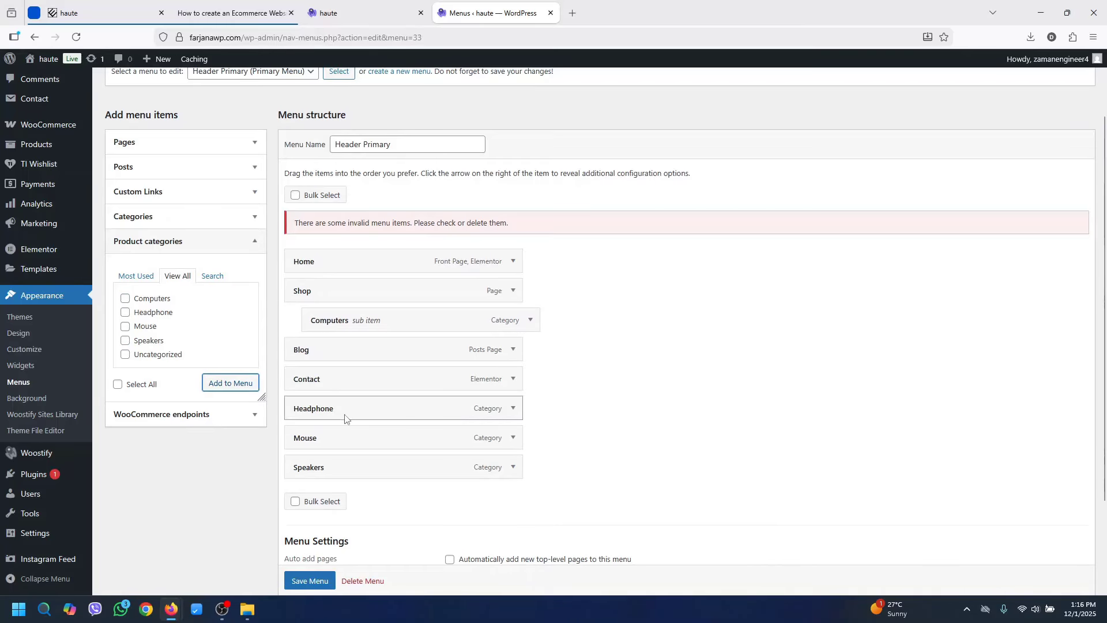
left_click_drag(344, 413, 361, 352)
left_click_drag(344, 438, 362, 389)
left_click_drag(353, 459, 370, 411)
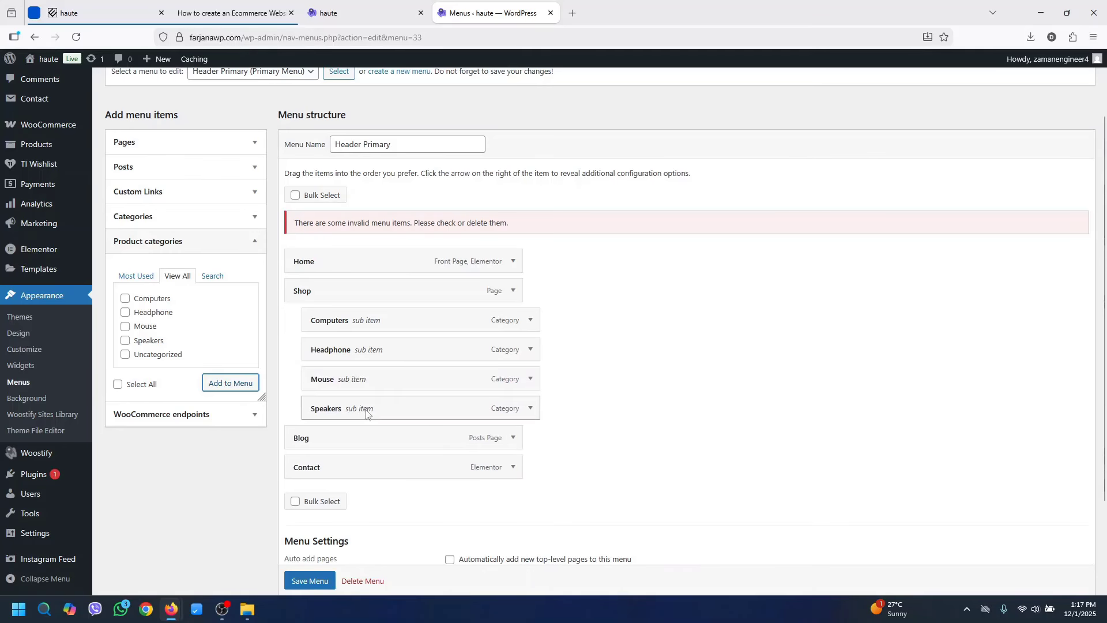
Replace the old Shop item with the Shop — Shop Page entry after Home, keeping the four product categories nested beneath it
left_click(513, 291)
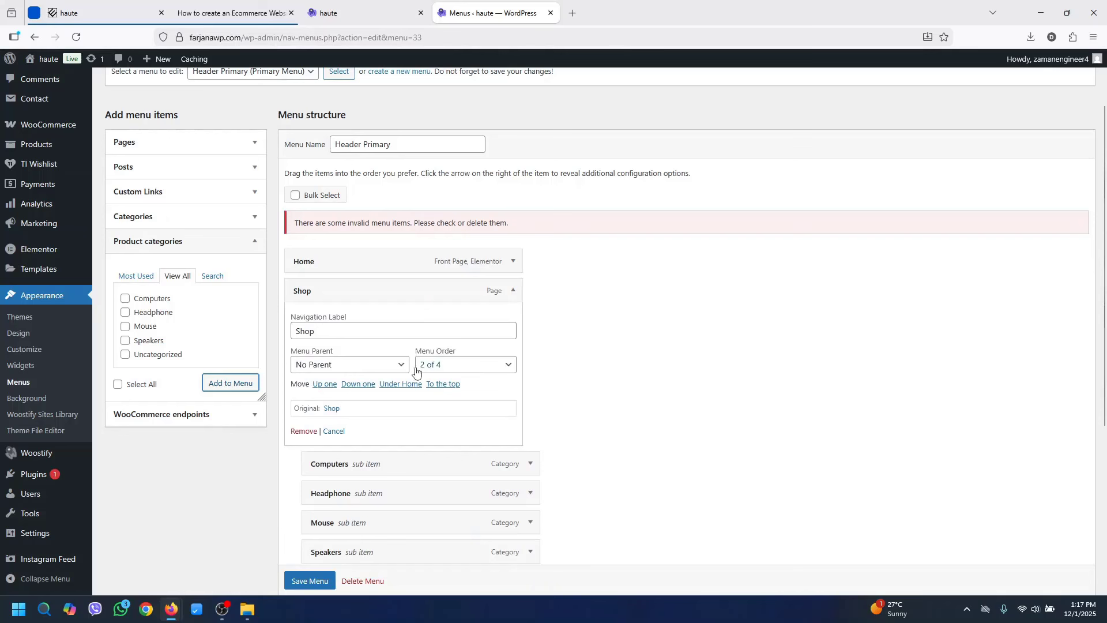
left_click(249, 147)
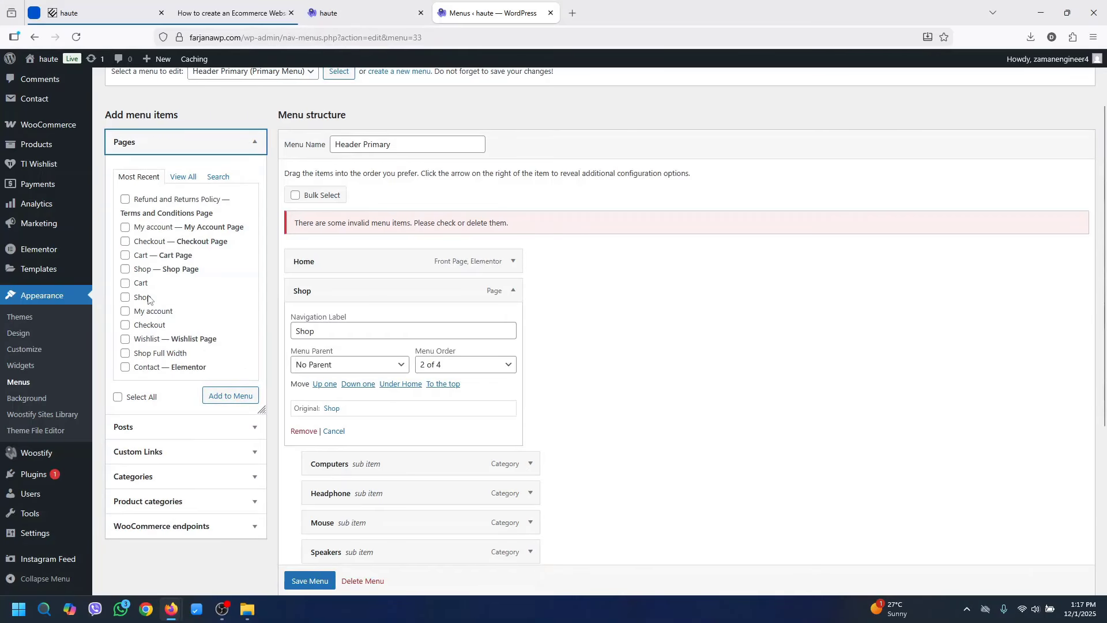
left_click(139, 269)
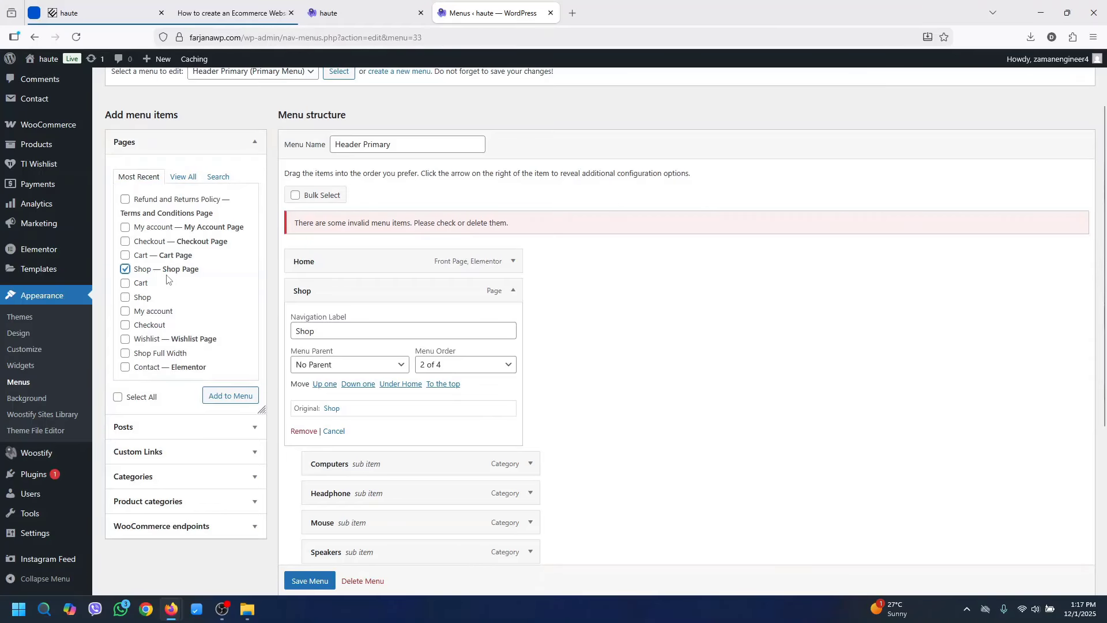
left_click(225, 402)
scroll(421, 484, "down", 3)
left_click_drag(425, 430, 431, 102)
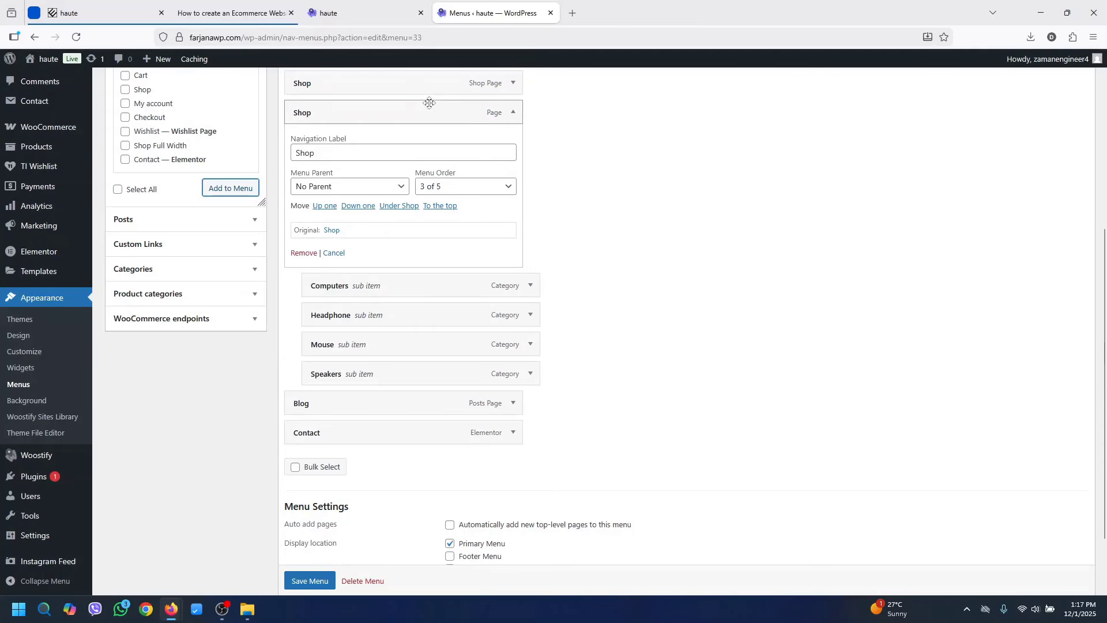
left_click(304, 254)
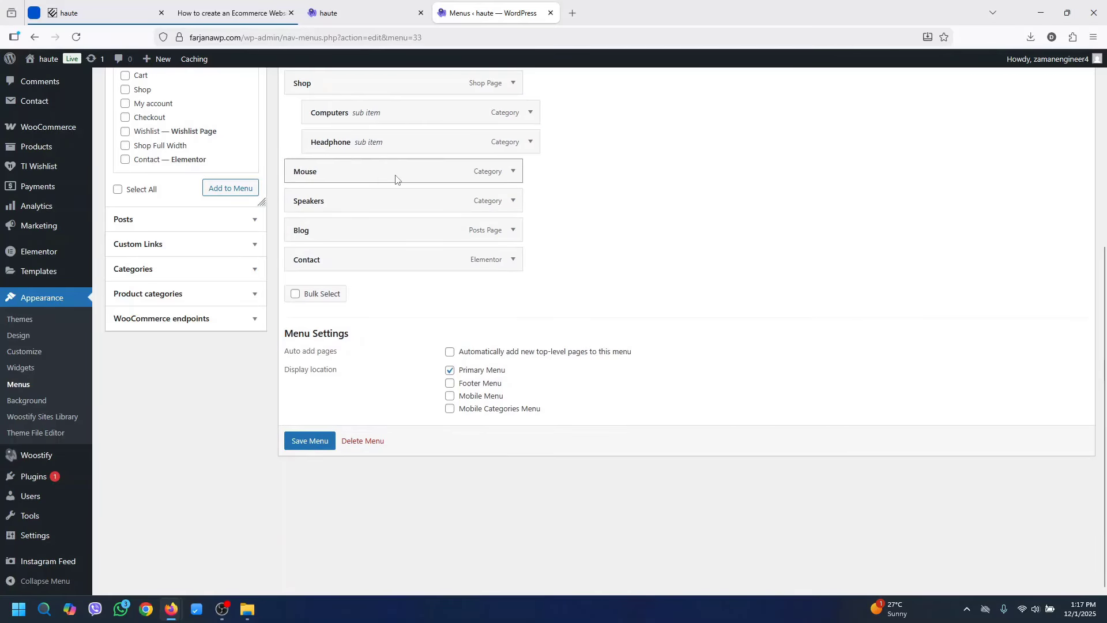
left_click_drag(396, 179, 430, 203)
scroll(989, 395, "up", 2)
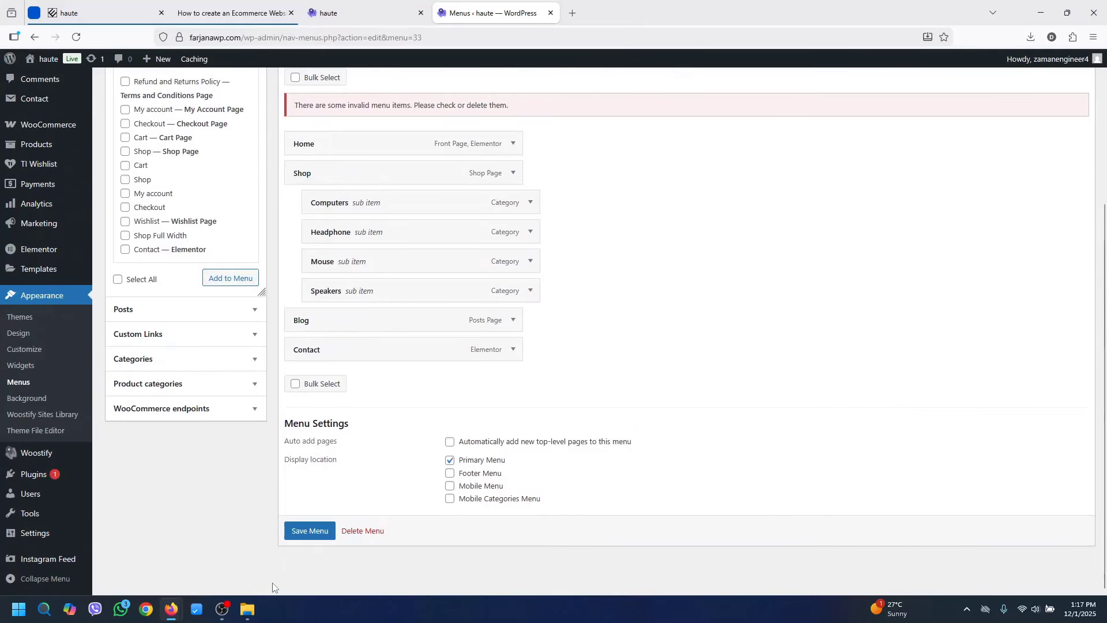
Assign the Header Primary menu to the Mobile Menu location as well and save it
left_click(310, 531)
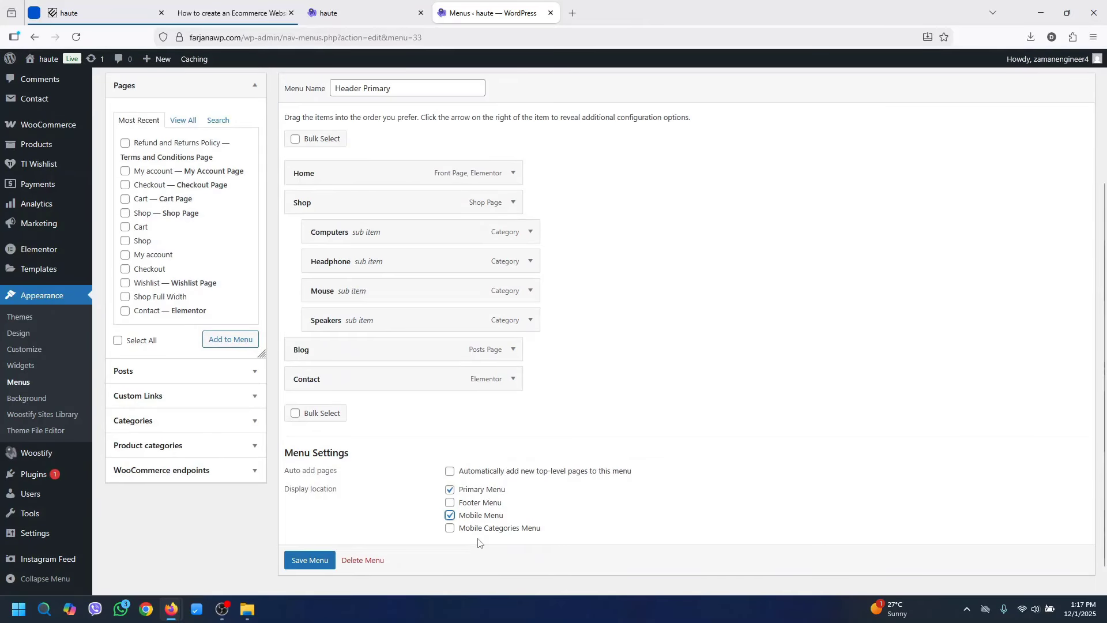
scroll(404, 548, "down", 1)
left_click(312, 551)
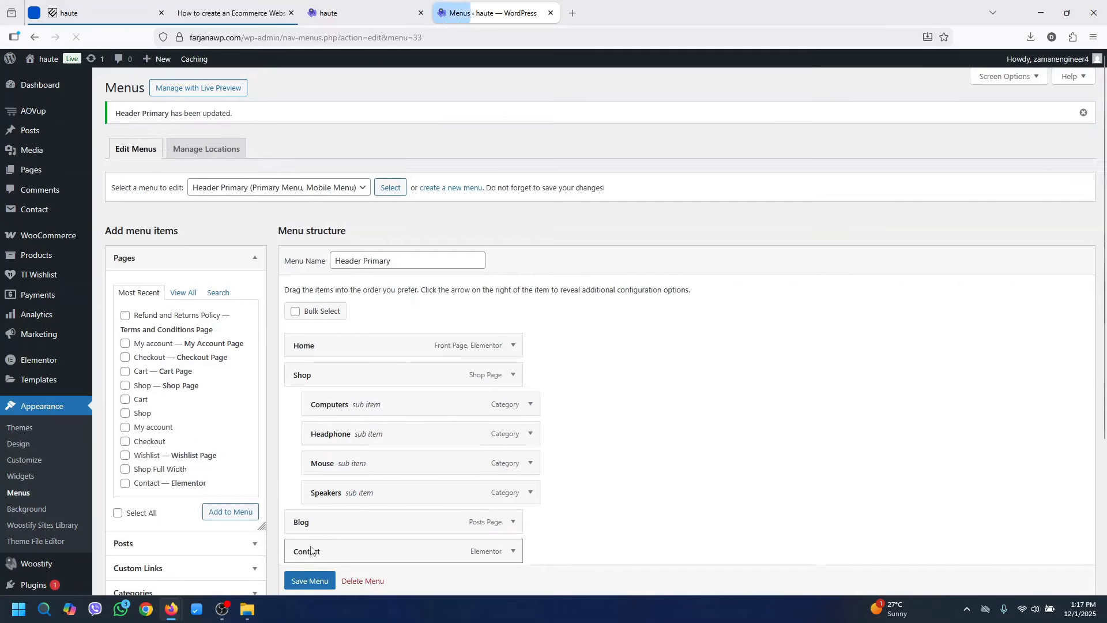
Reload the storefront and check the Shop submenu, the shop page and the Computers and Headphone category pages
left_click(358, 13)
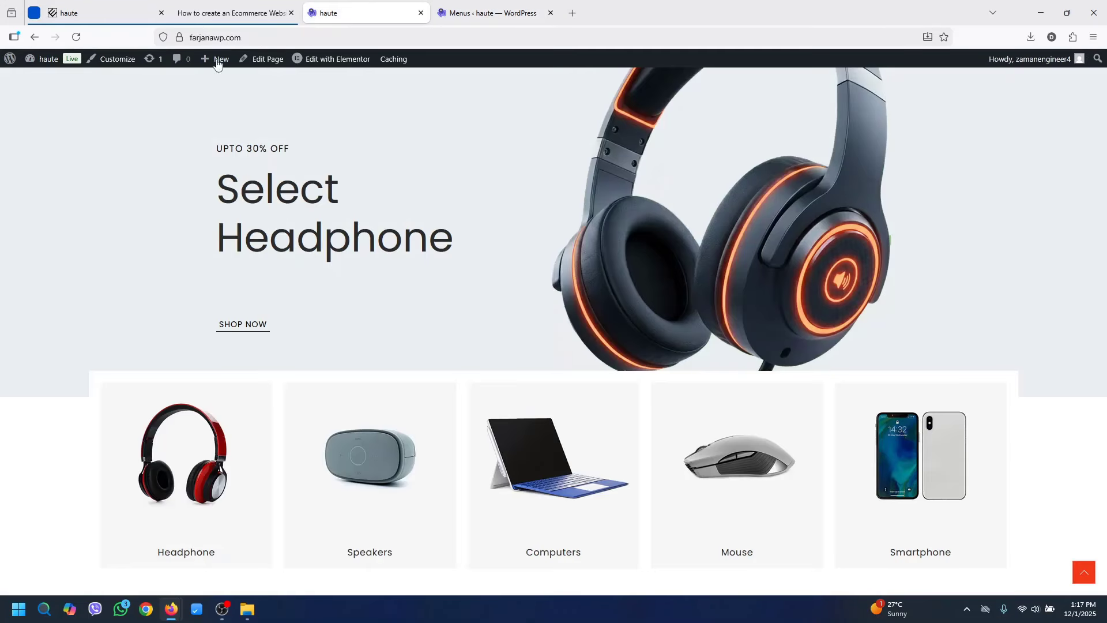
left_click(75, 38)
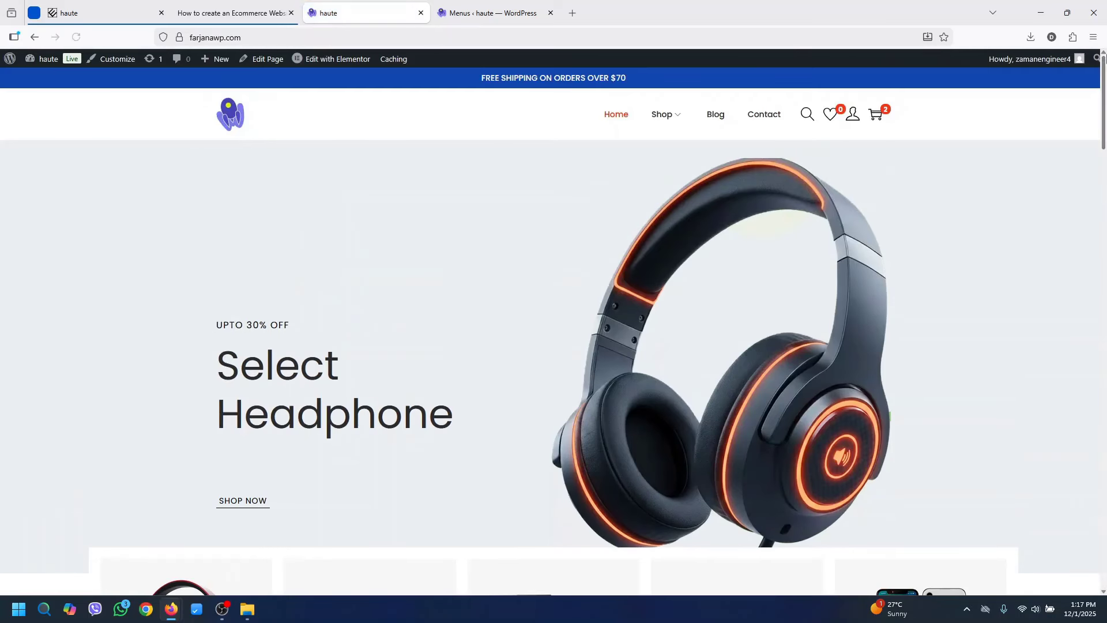
mouse_move(669, 116)
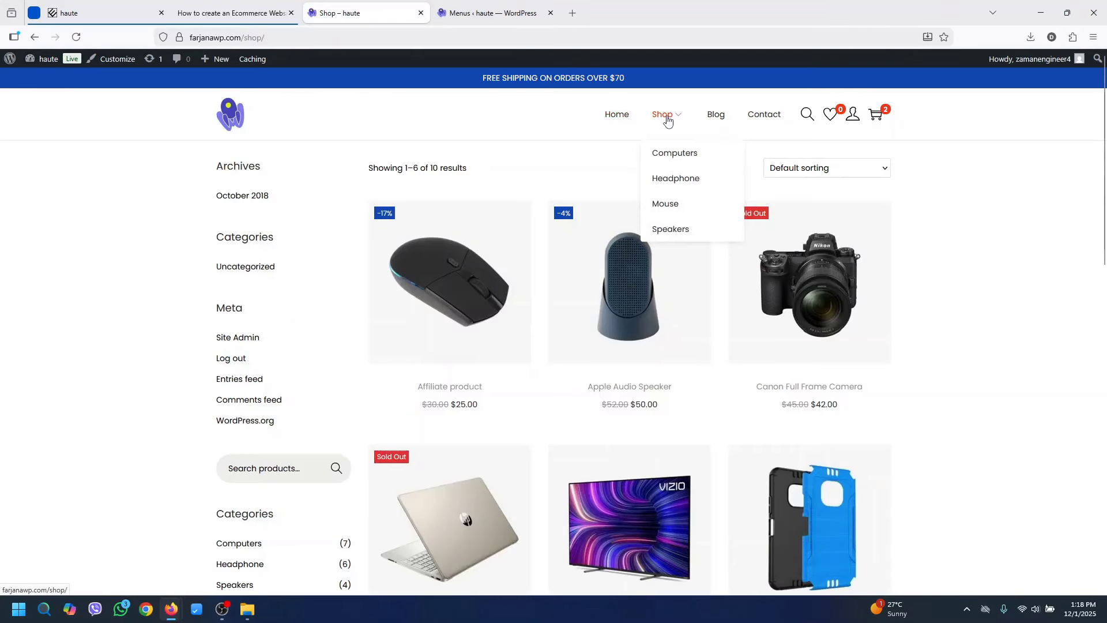
scroll(340, 324, "down", 1)
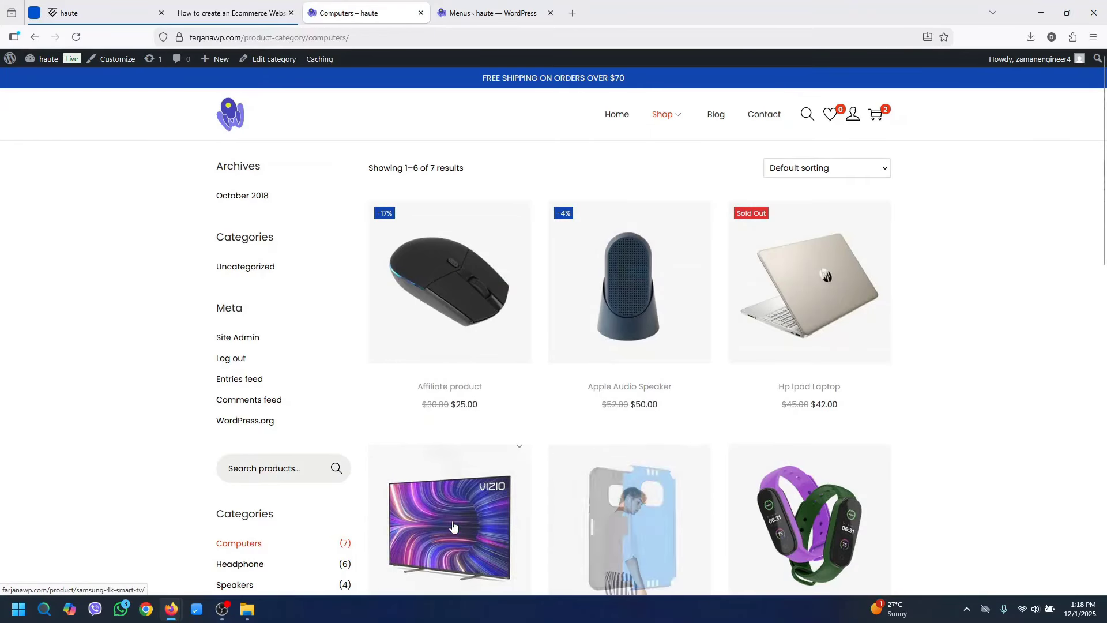
scroll(1078, 408, "down", 6)
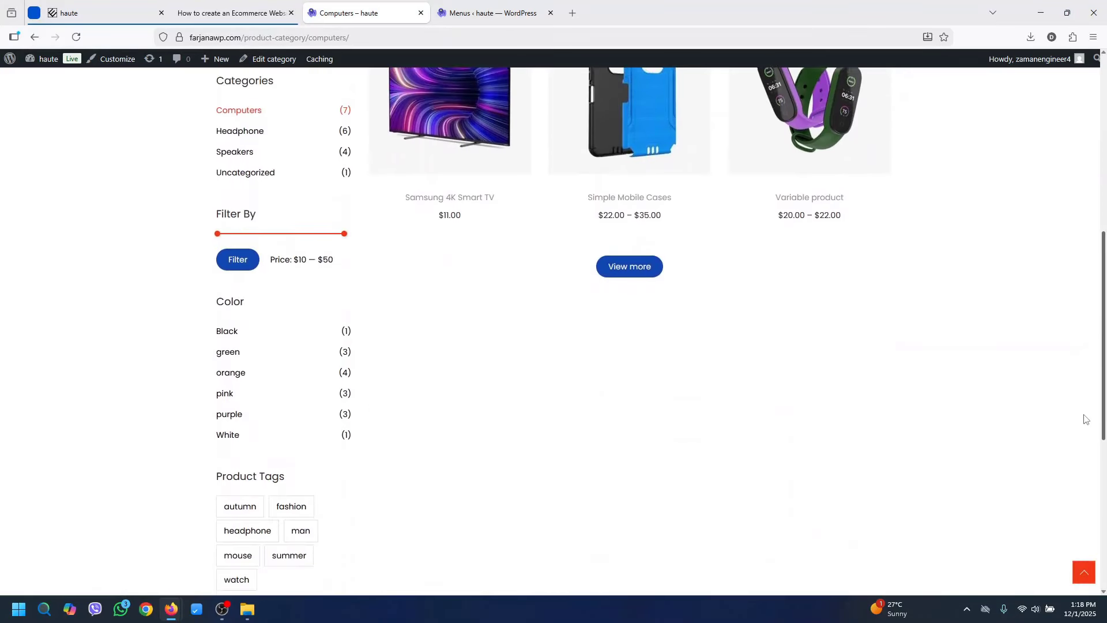
scroll(1078, 417, "up", 7)
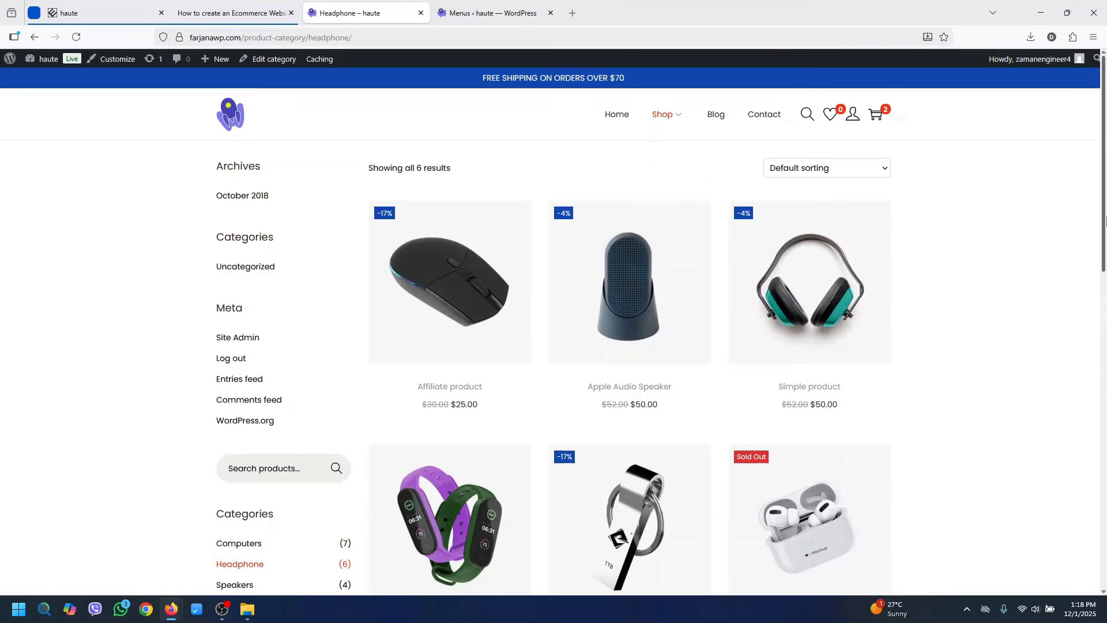
scroll(926, 349, "down", 10)
scroll(807, 288, "up", 10)
left_click(615, 116)
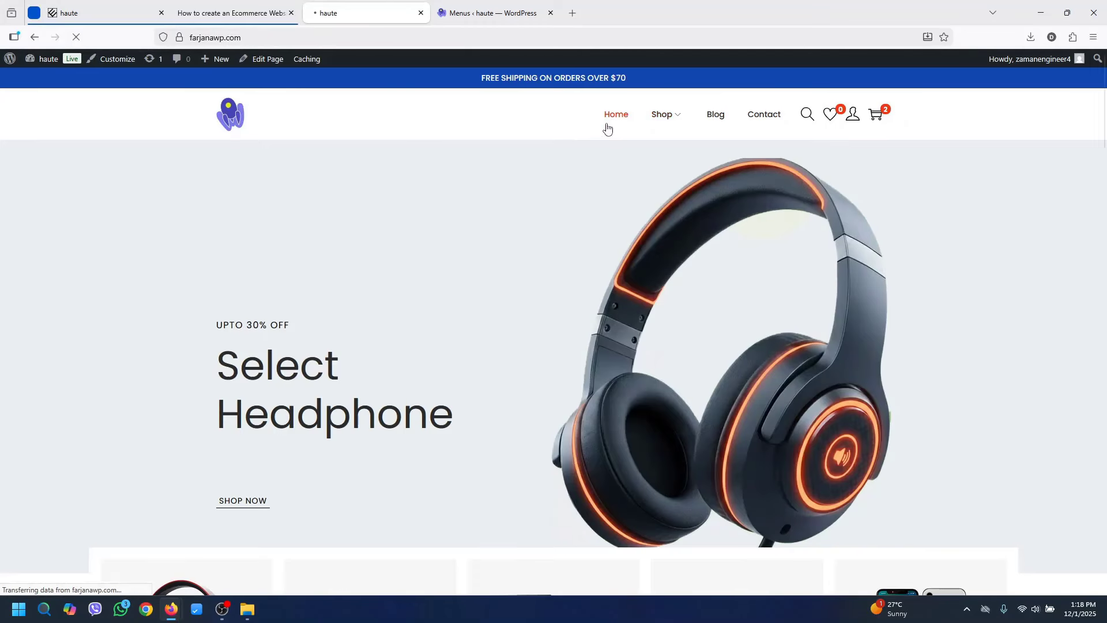
left_click(233, 4)
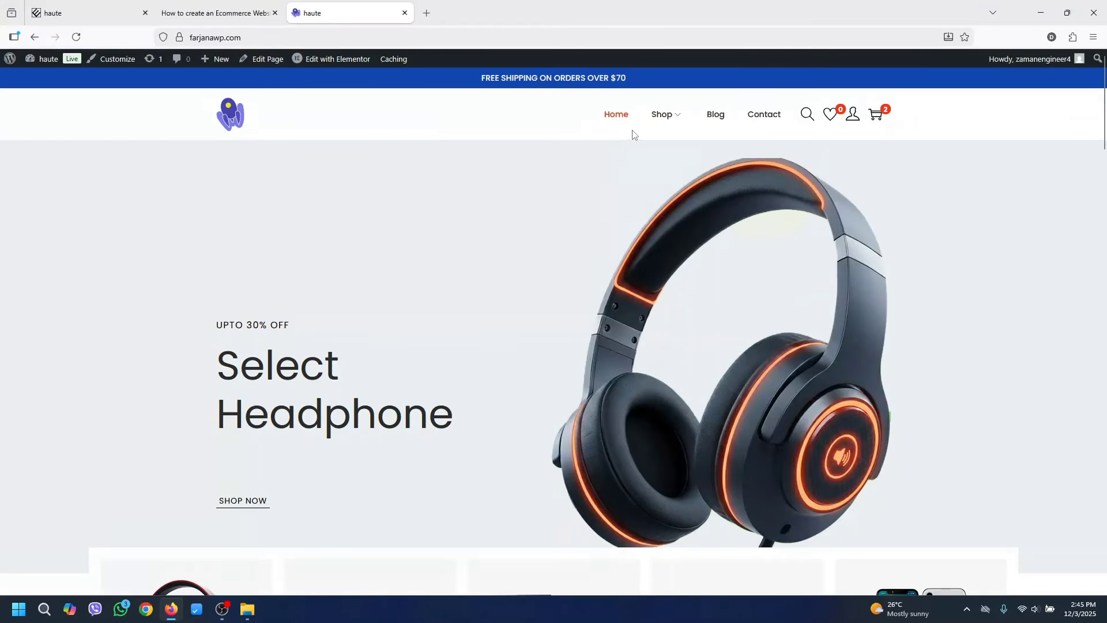
Customize the theme layout from the Shop page, turning on the page header display with its text alignment set to Center
mouse_move(665, 117)
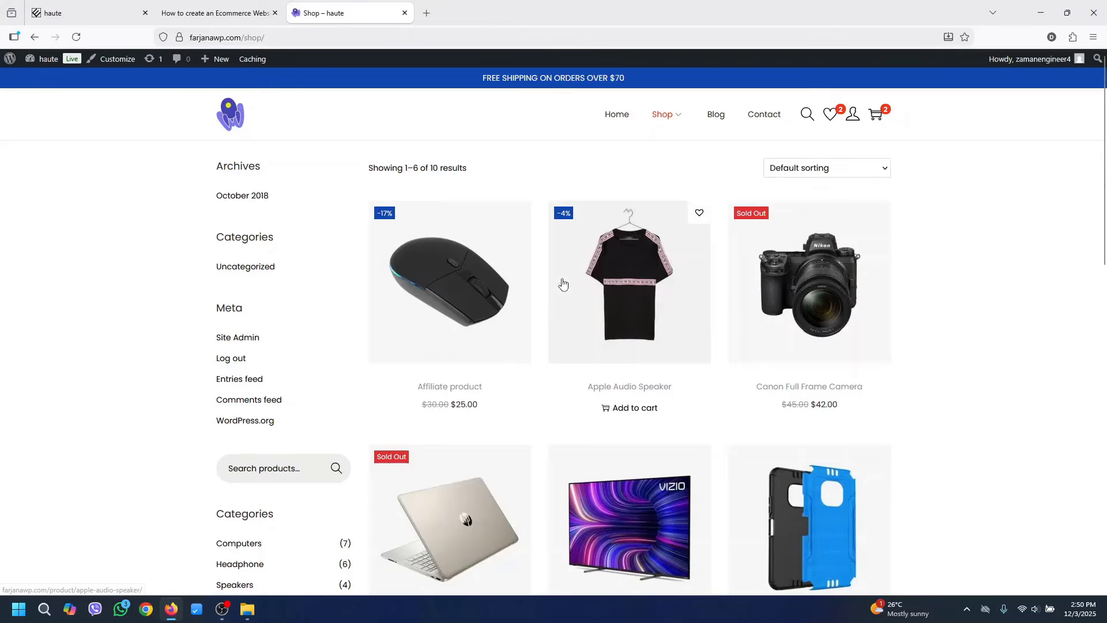
left_click(115, 64)
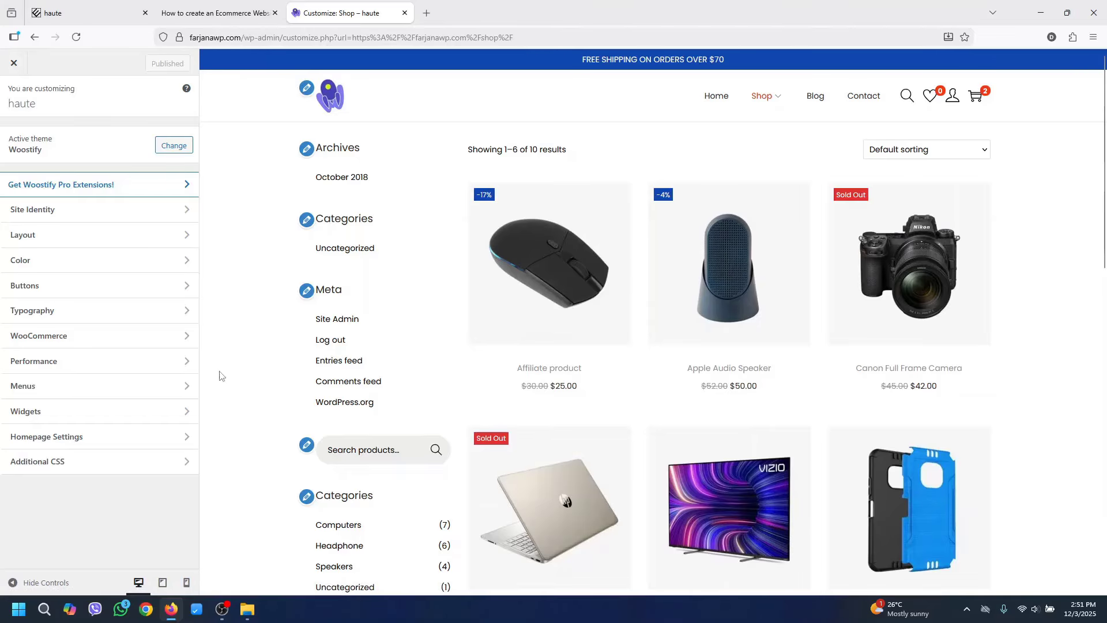
left_click(59, 244)
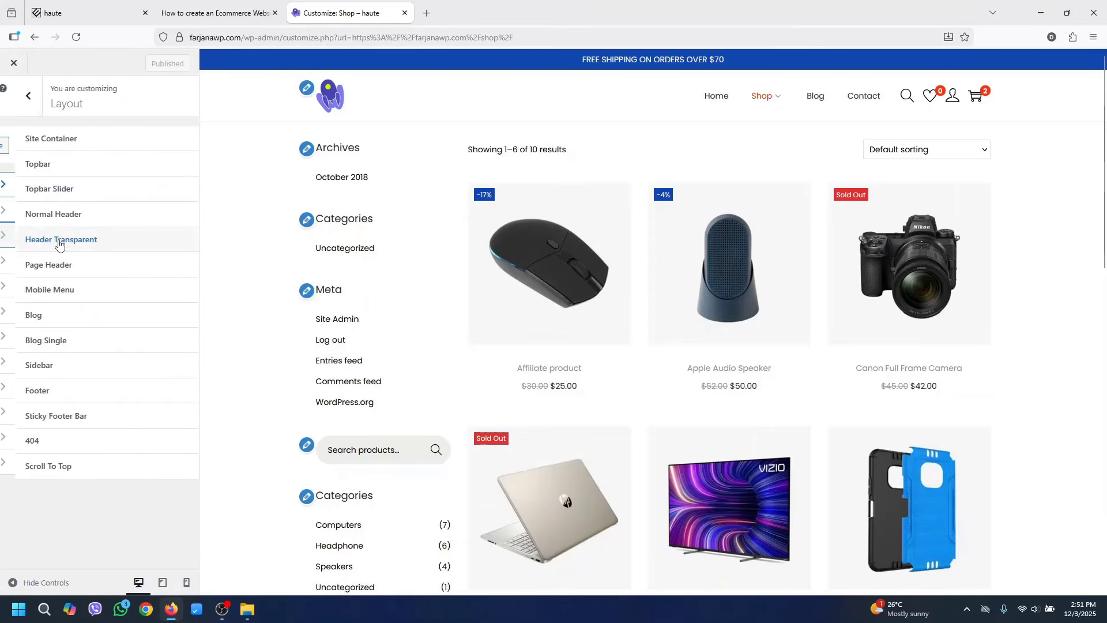
left_click(58, 269)
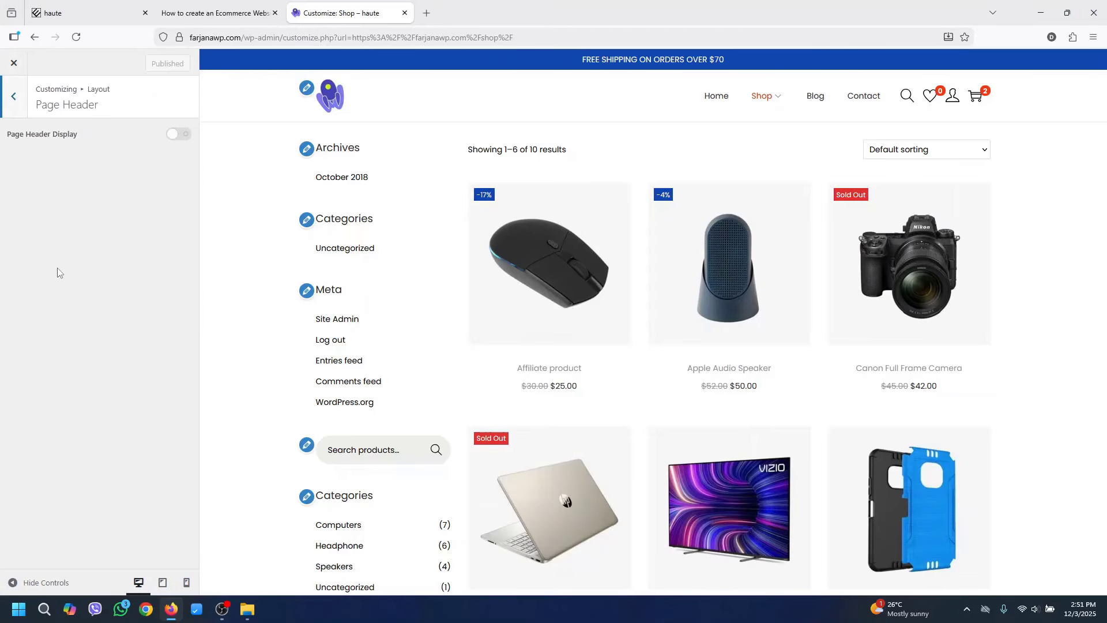
left_click(176, 134)
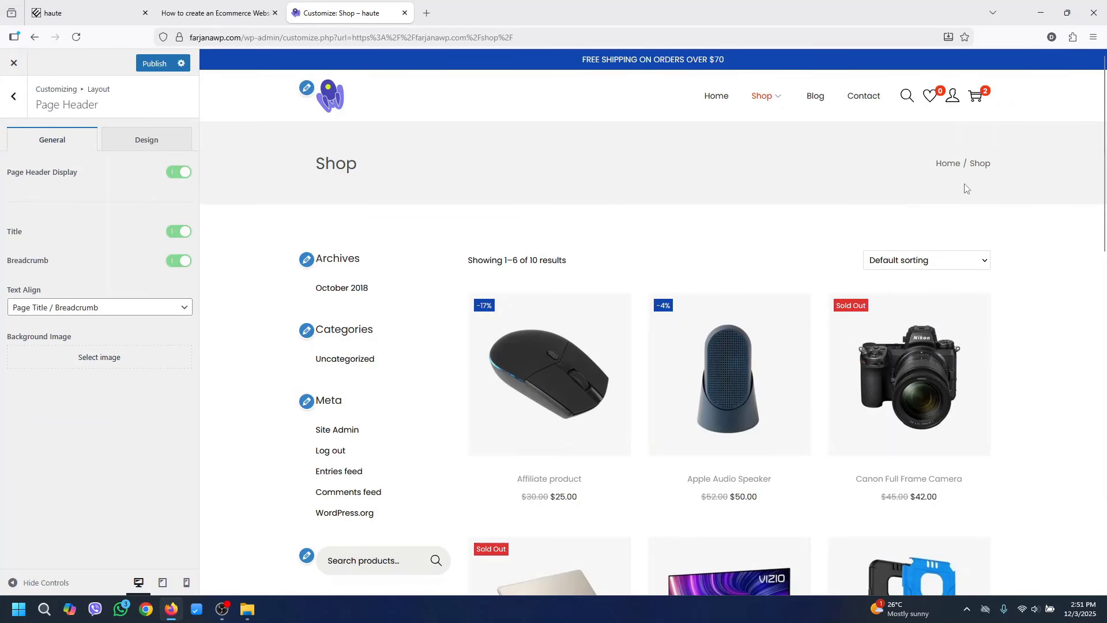
mouse_move(763, 105)
left_click(58, 313)
left_click(52, 344)
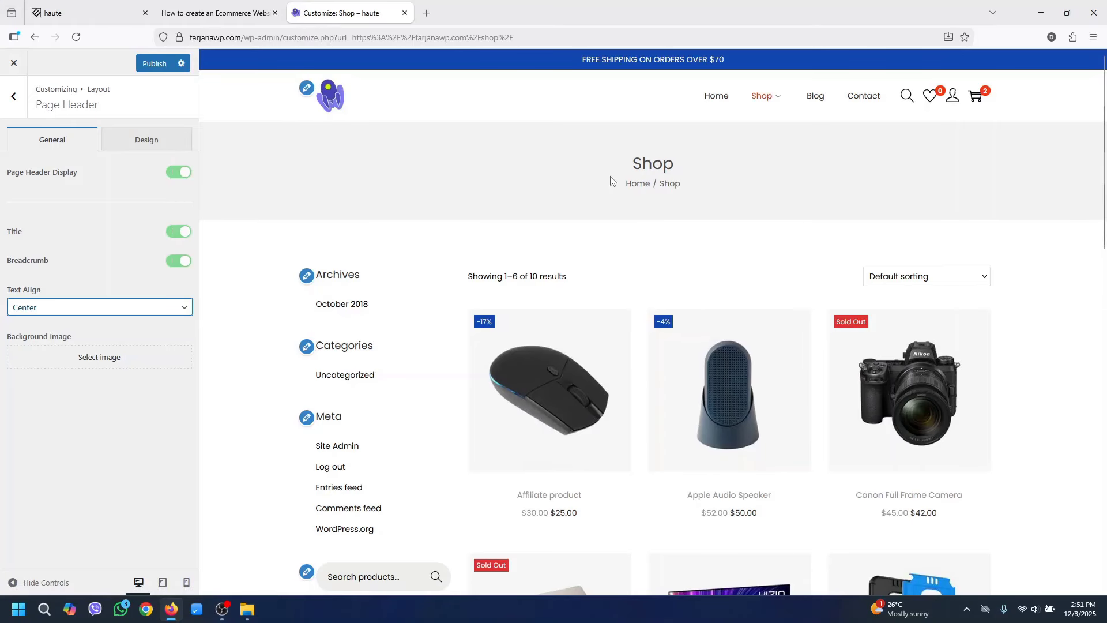
Review the page header's design settings and return to the customizer's main section list
left_click(162, 132)
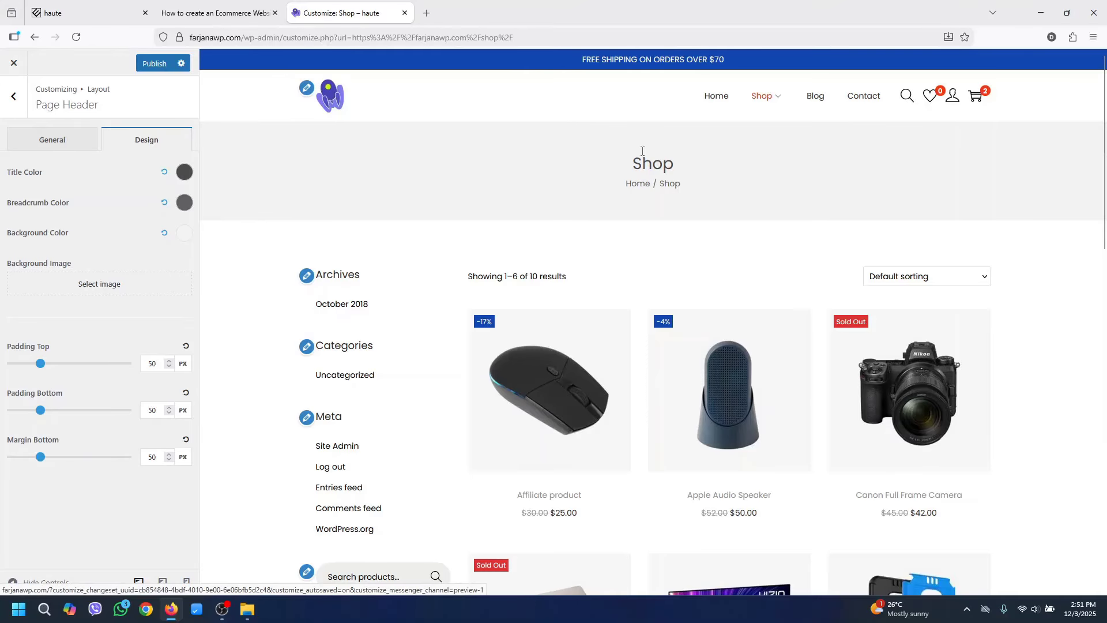
left_click(40, 290)
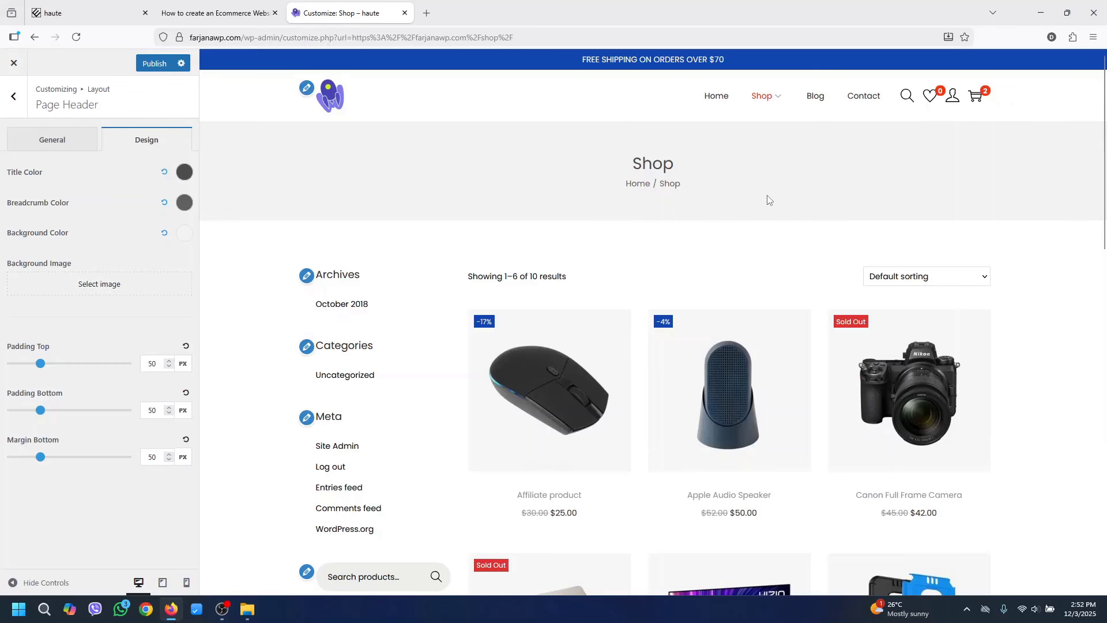
left_click(13, 95)
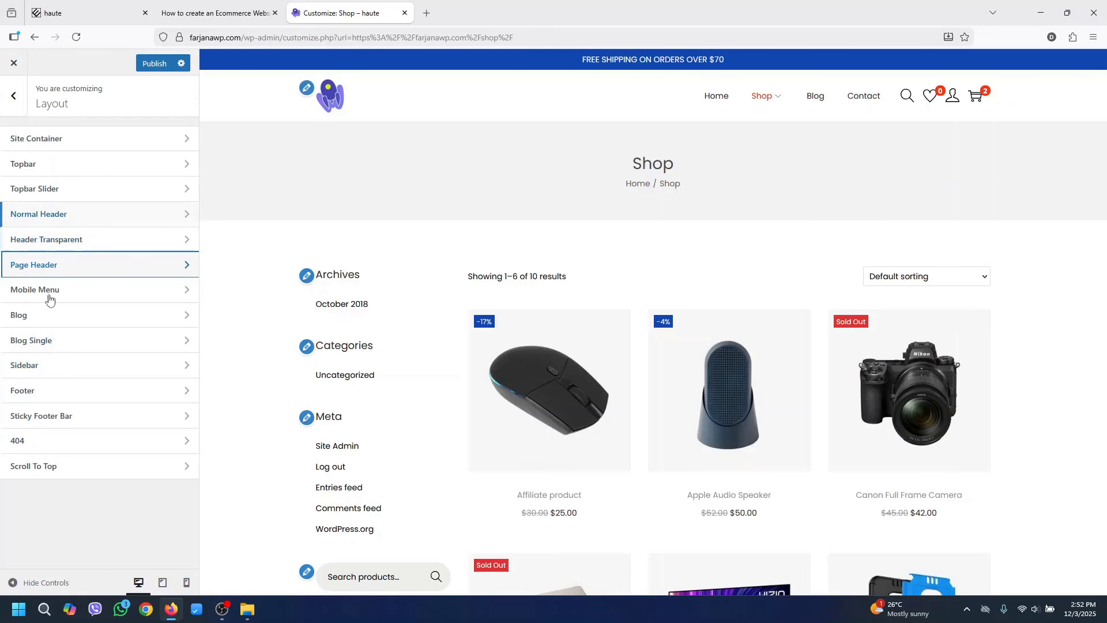
left_click(14, 95)
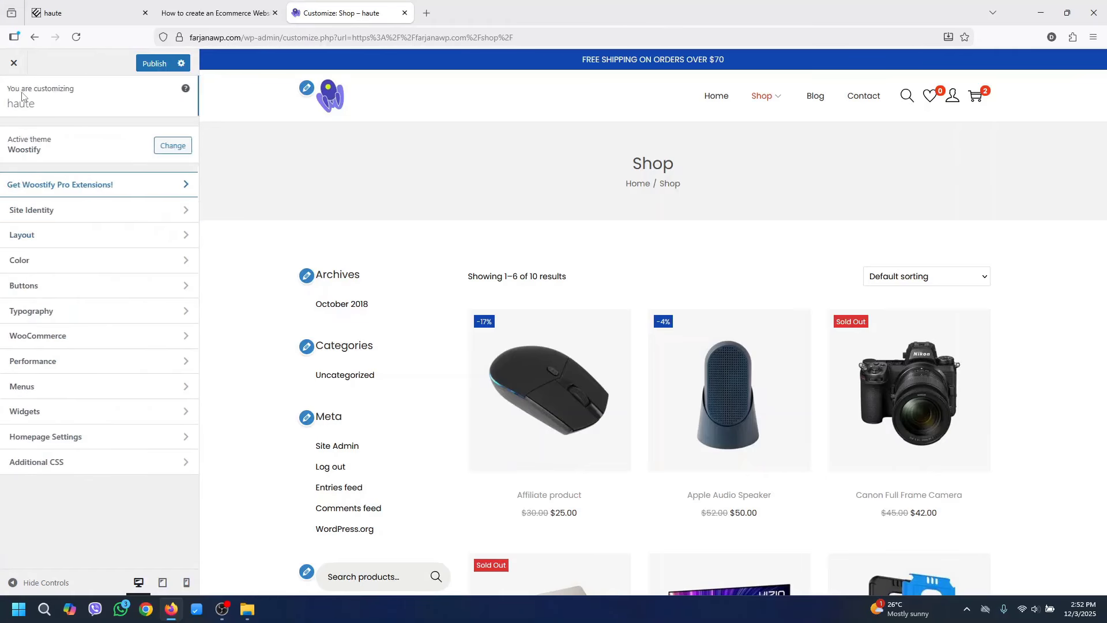
Open the General settings of the WooCommerce Shop Archive section in the customizer
left_click(50, 343)
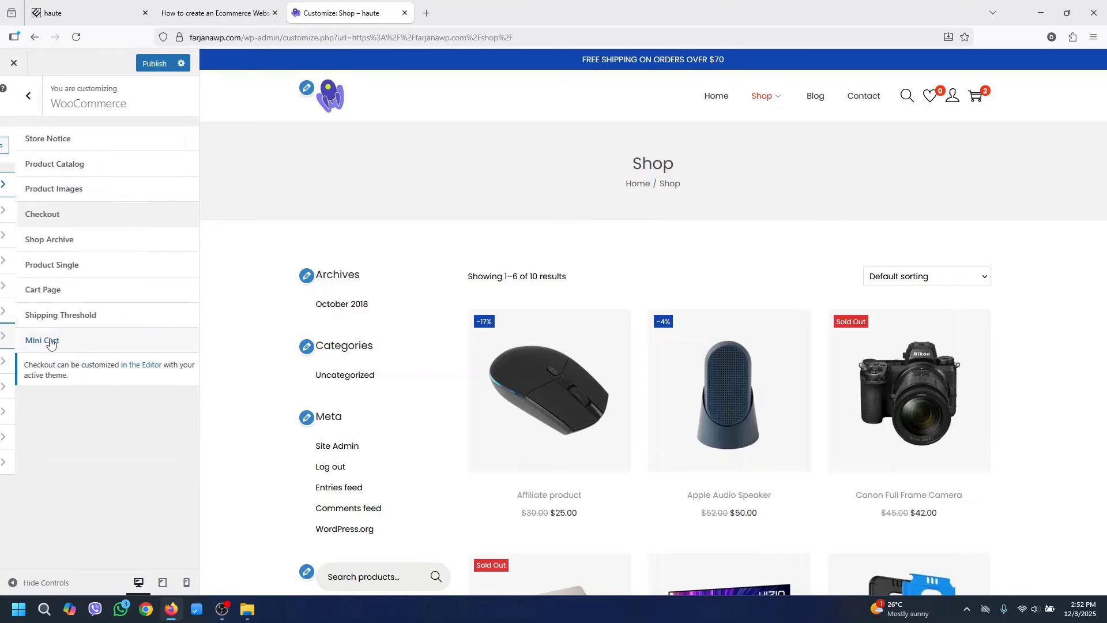
left_click(40, 246)
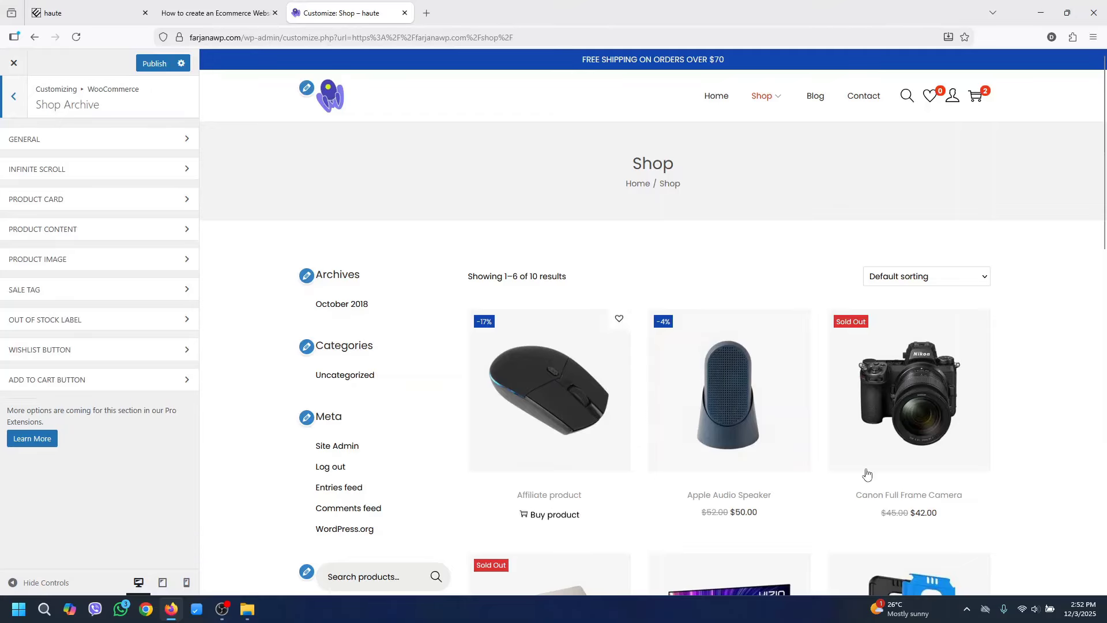
mouse_move(955, 447)
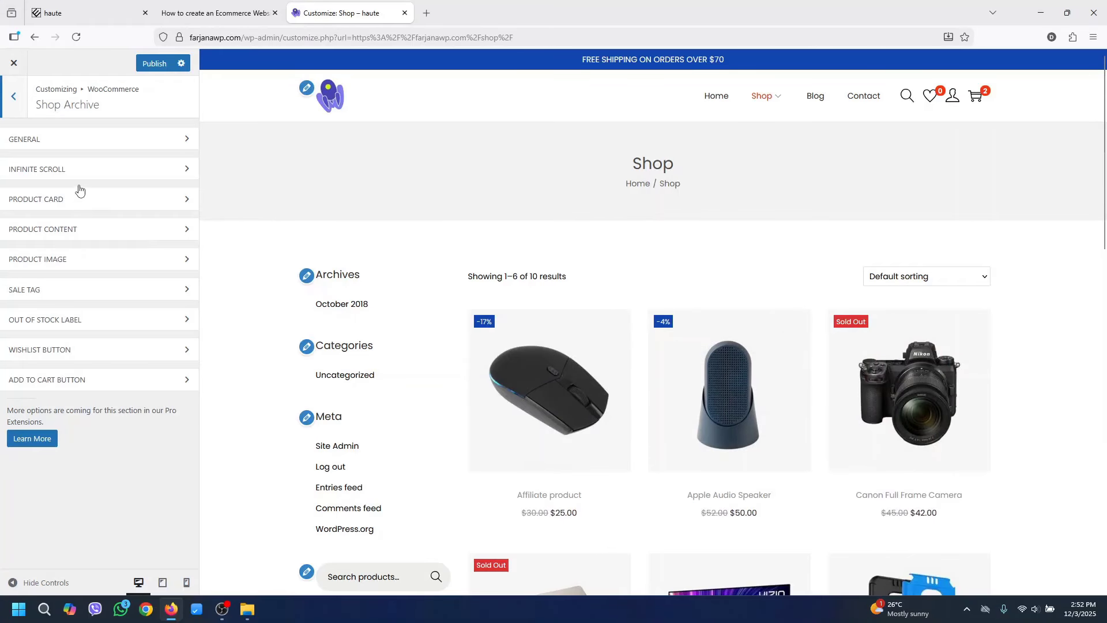
left_click(80, 150)
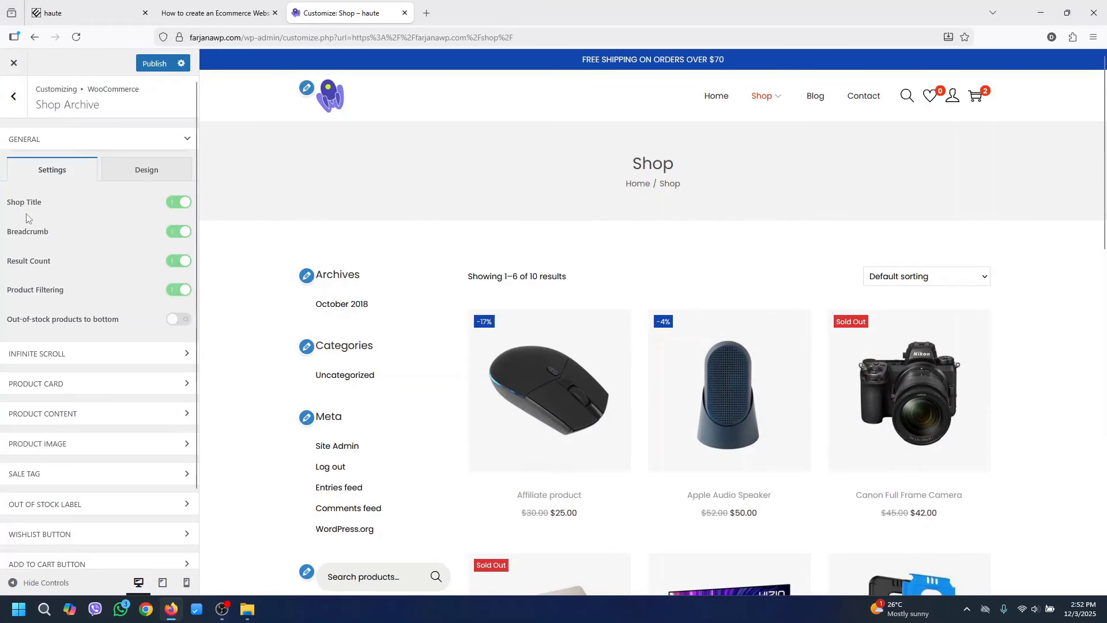
left_click_drag(1105, 192, 1106, 213)
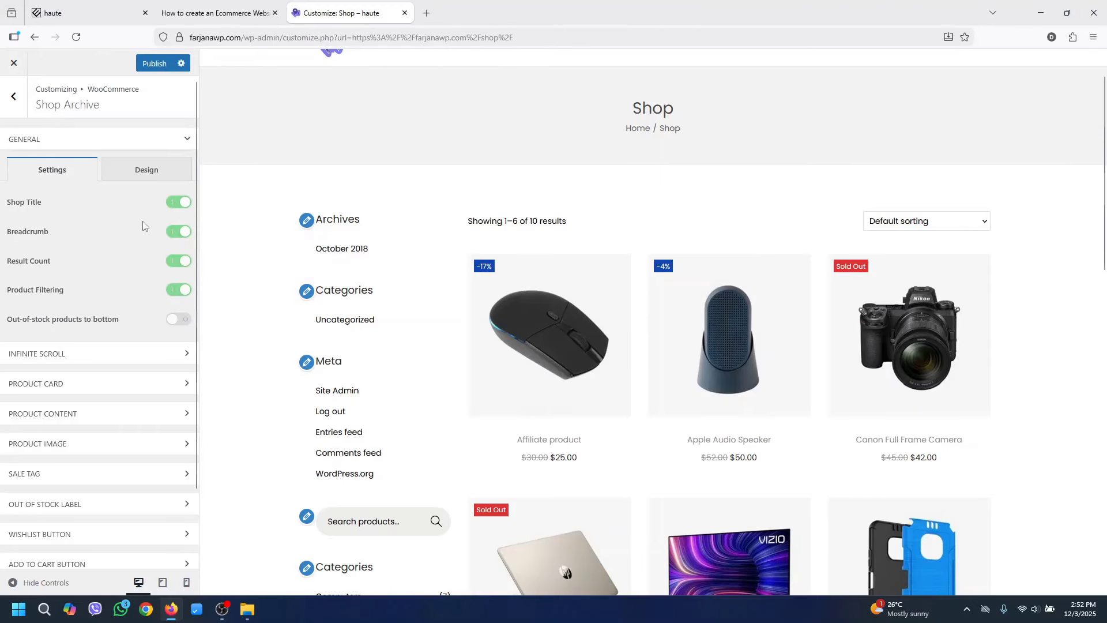
Turn off the Shop Title to preview the page header without it, and turn it back on
left_click(180, 203)
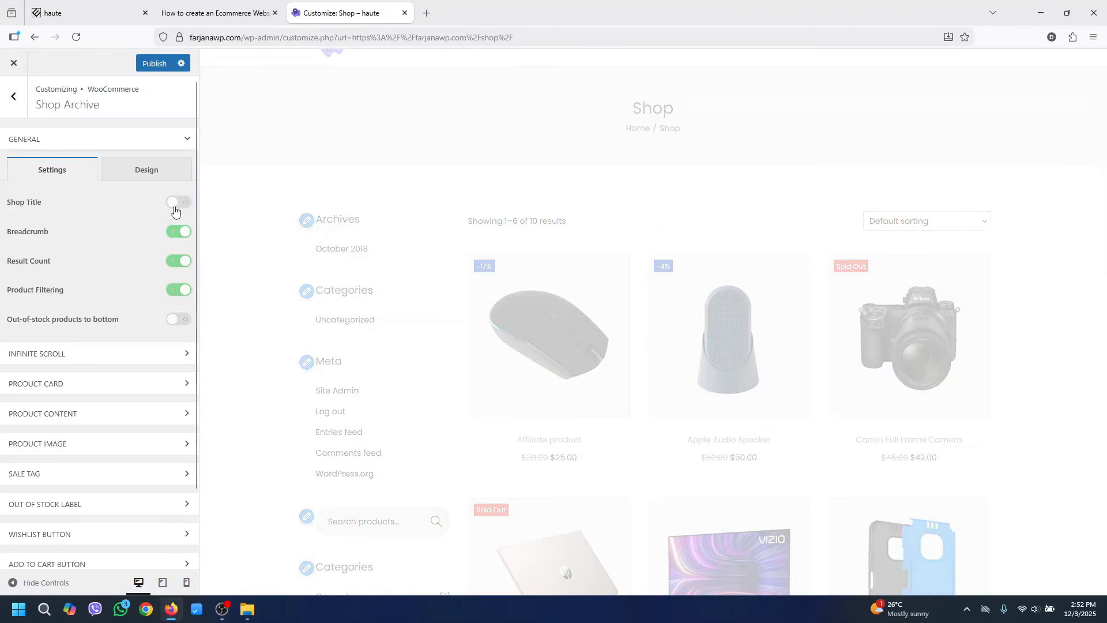
scroll(865, 190, "up", 2)
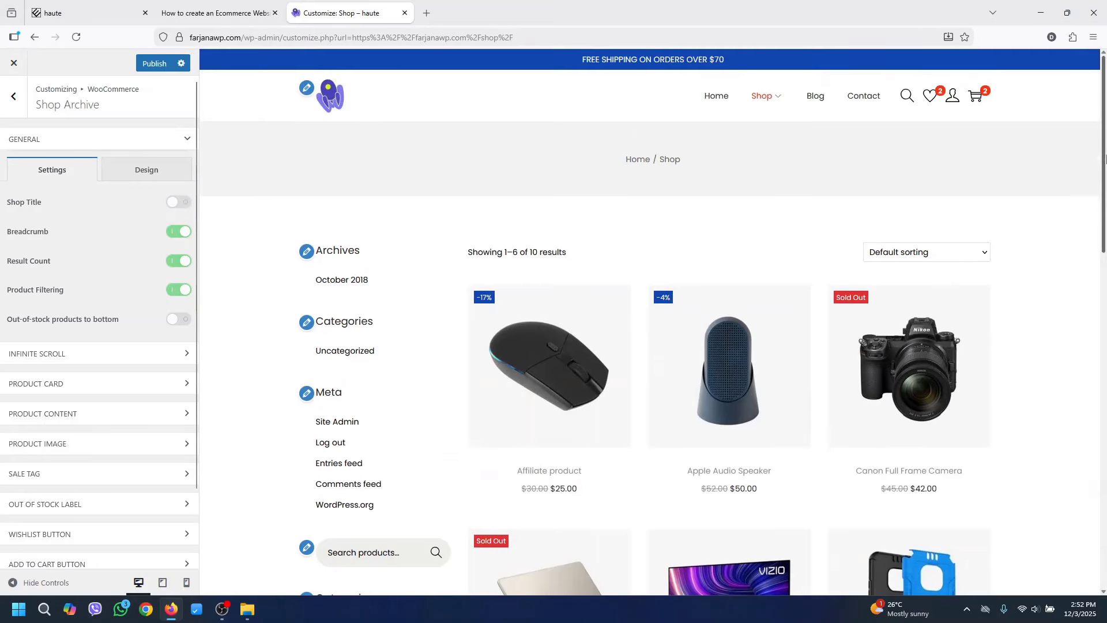
left_click(188, 206)
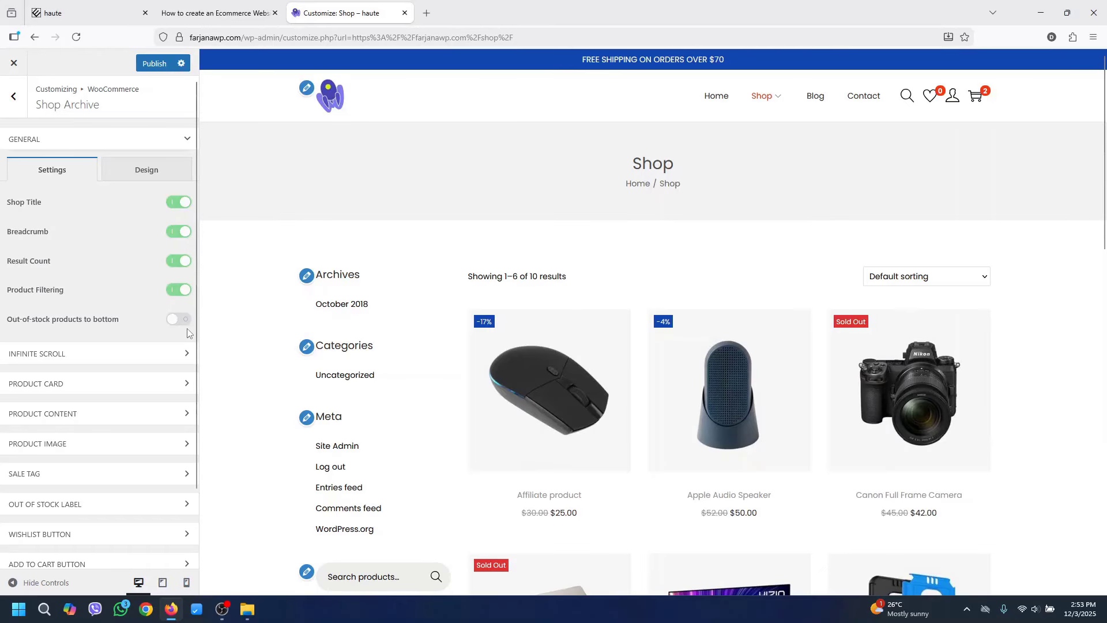
Enable moving out-of-stock products to the bottom of the shop page and publish the change
scroll(1106, 195, "down", 1)
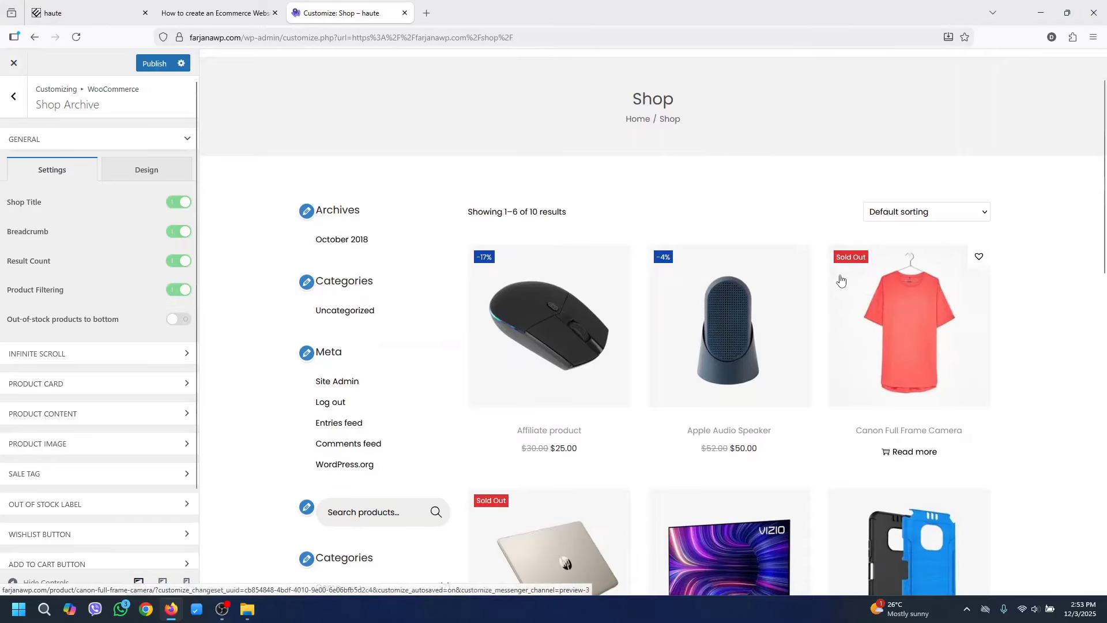
mouse_move(1106, 205)
left_mouse_down()
mouse_move(1106, 343)
mouse_move(1106, 216)
left_mouse_up()
left_click(185, 321)
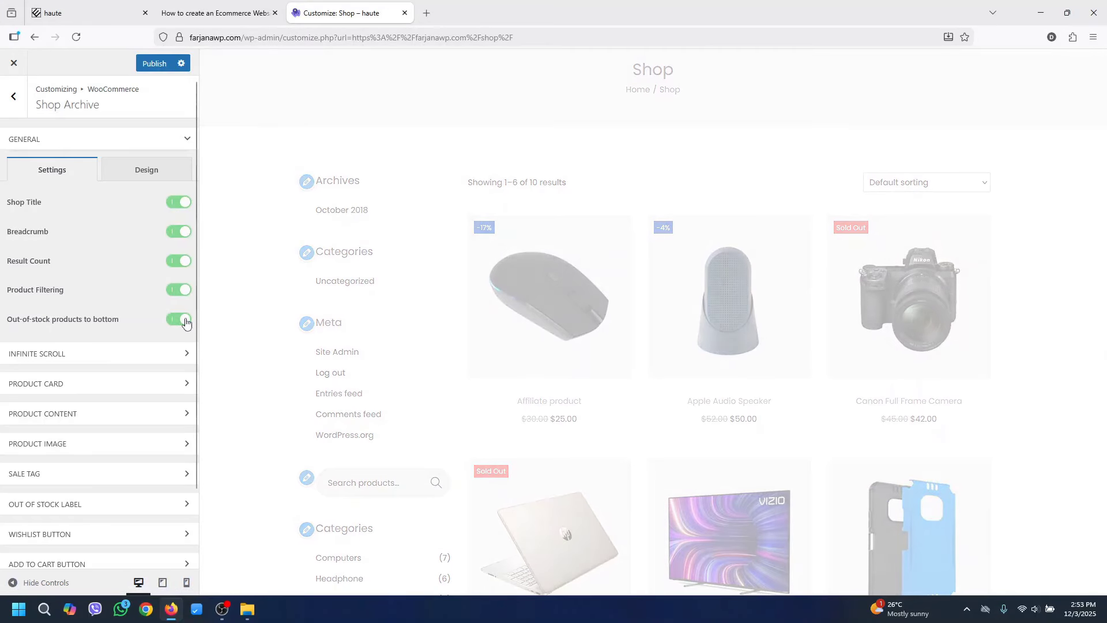
scroll(799, 368, "down", 8)
scroll(799, 368, "up", 2)
left_click(727, 334)
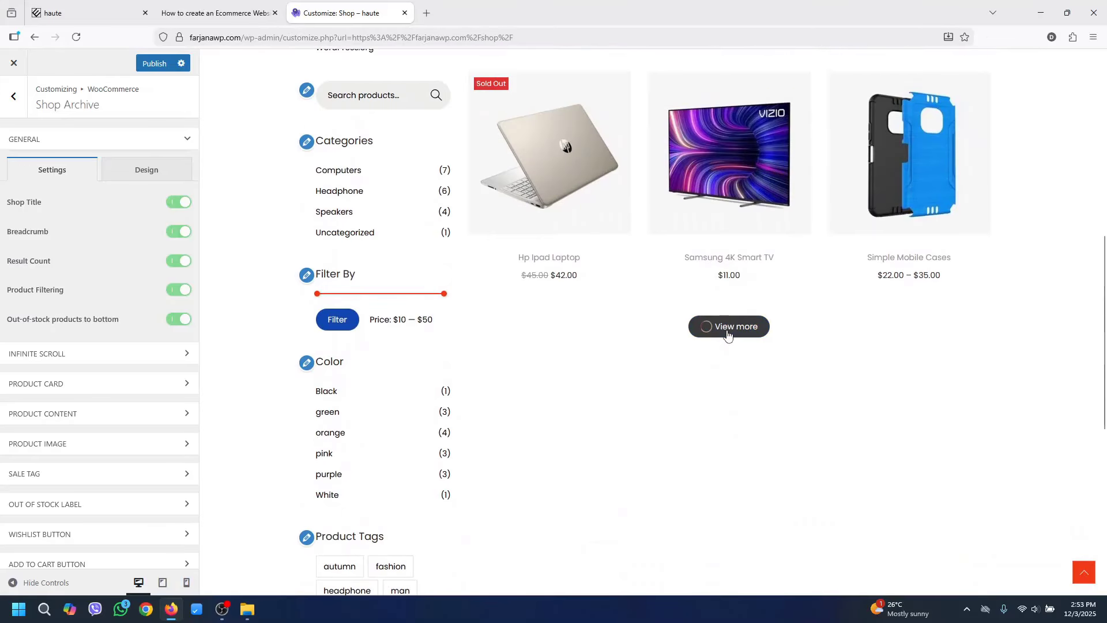
left_click(158, 70)
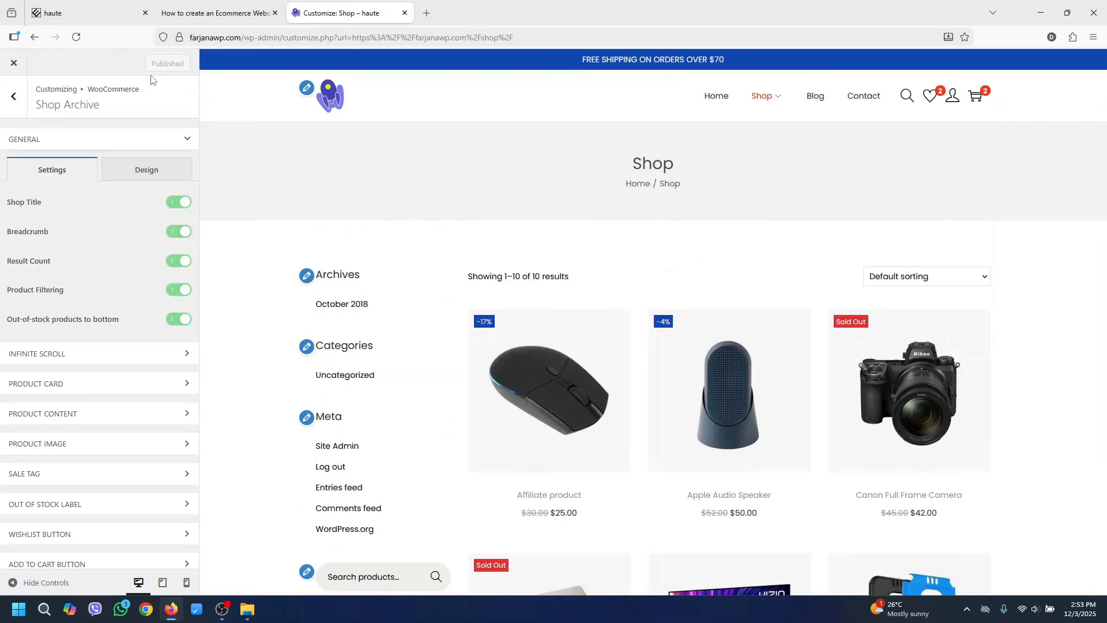
Reload the customizer and check where the sold-out products are listed in the shop page preview
left_click(76, 37)
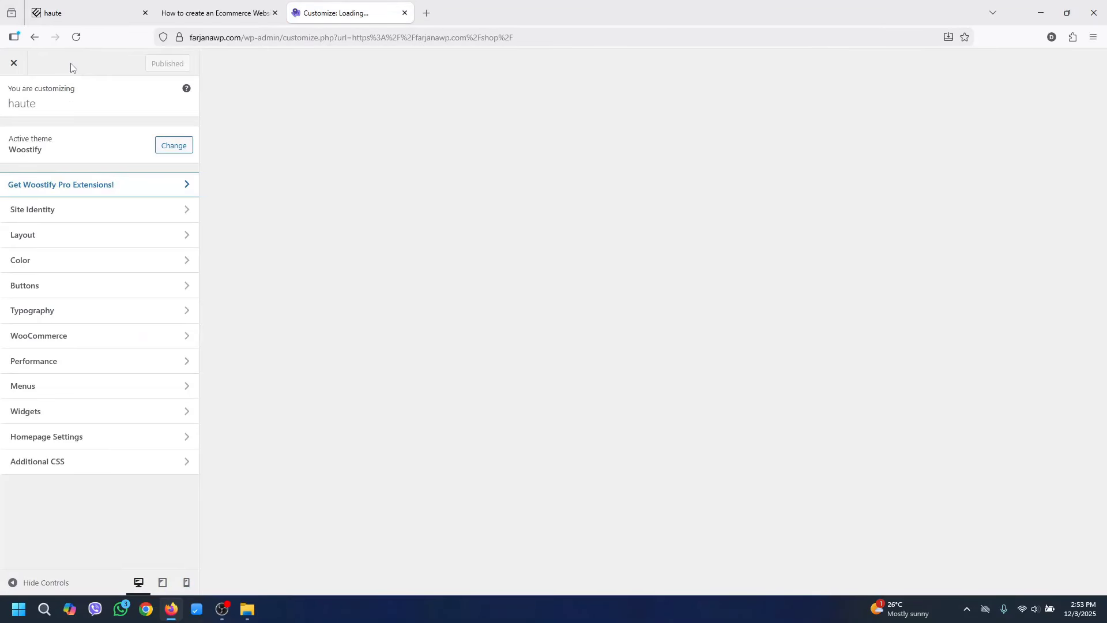
scroll(1103, 322, "down", 8)
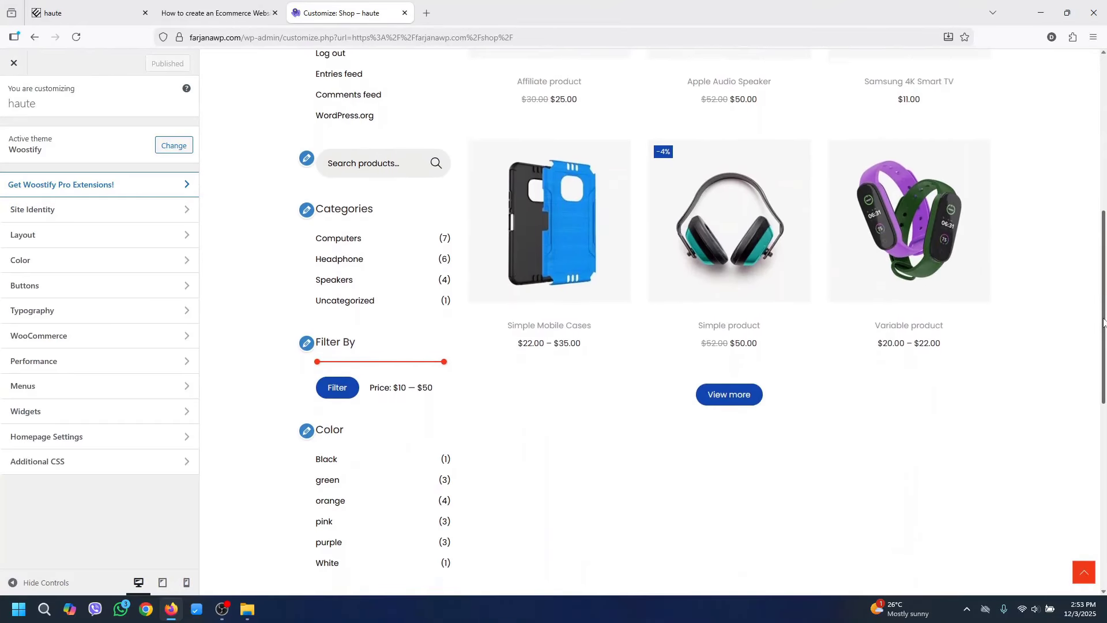
scroll(923, 248, "down", 6)
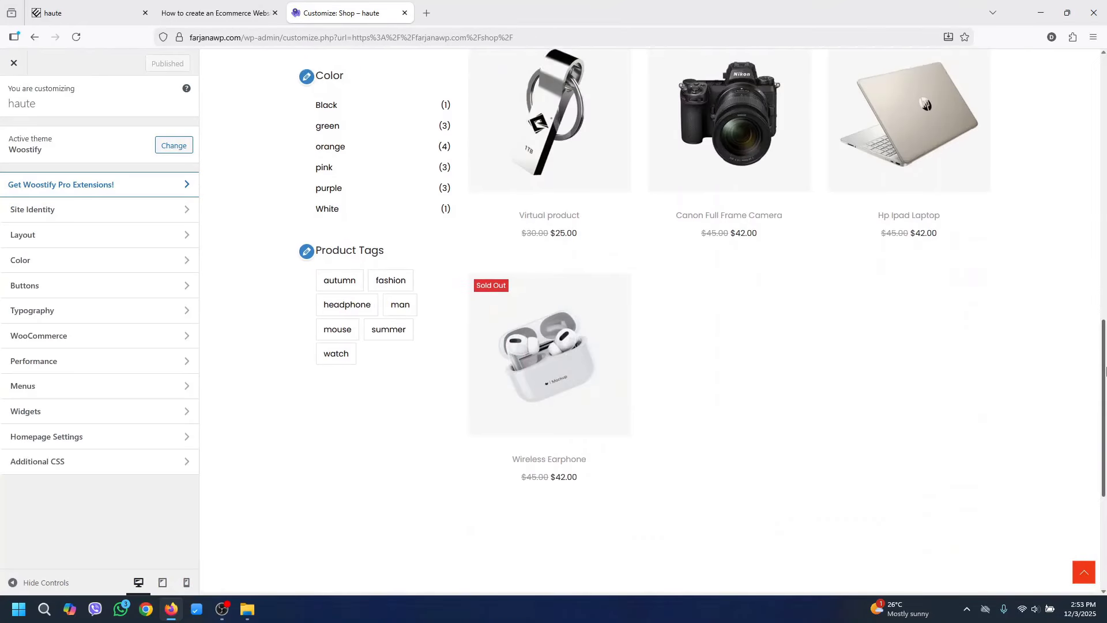
scroll(1106, 371, "up", 10)
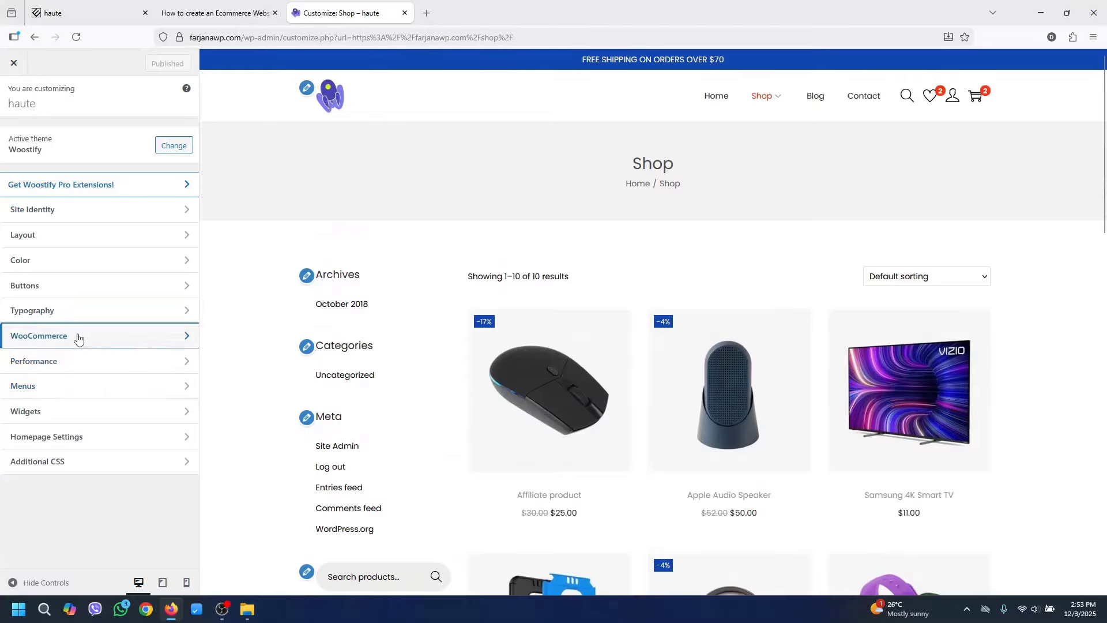
Return to the WooCommerce Shop Archive section and review its General and Infinite Scroll settings
left_click(78, 338)
left_click(51, 246)
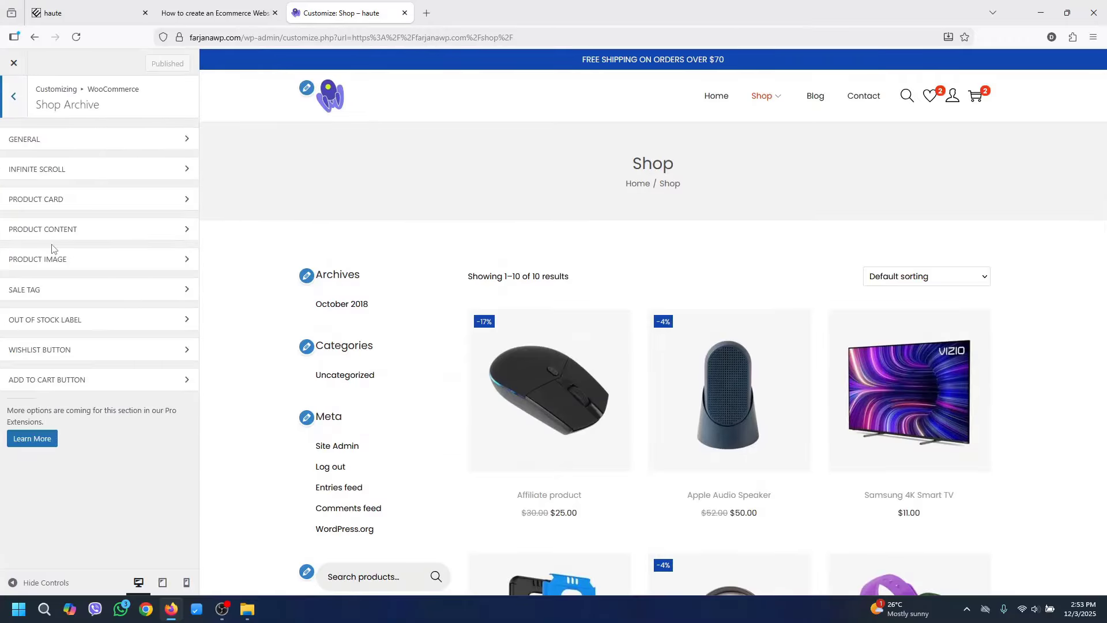
left_click(72, 141)
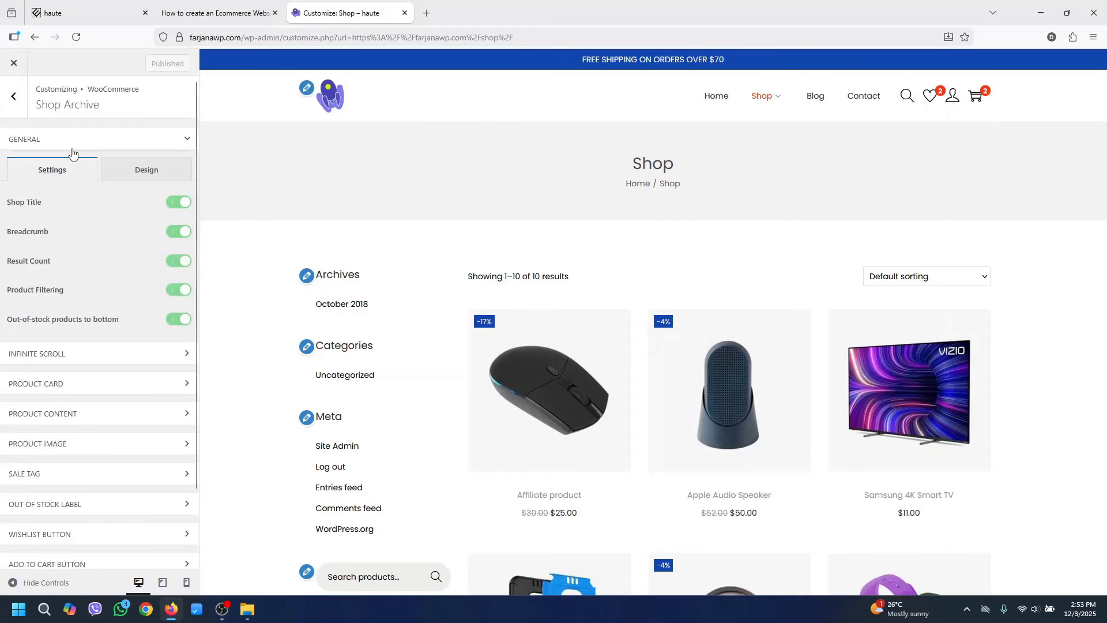
left_click(104, 363)
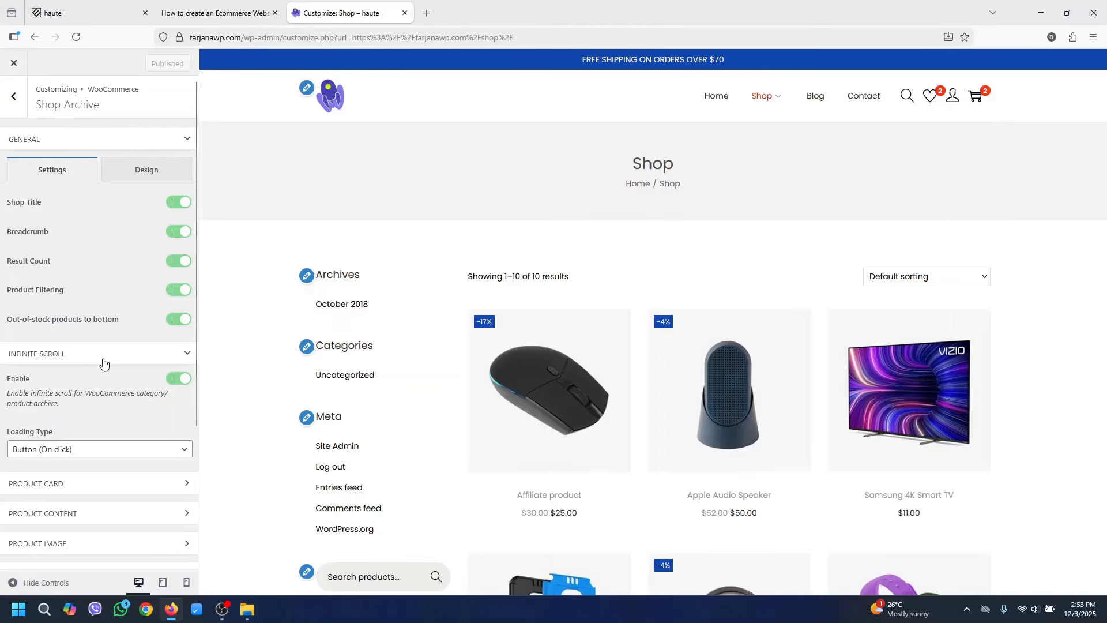
scroll(157, 419, "down", 2)
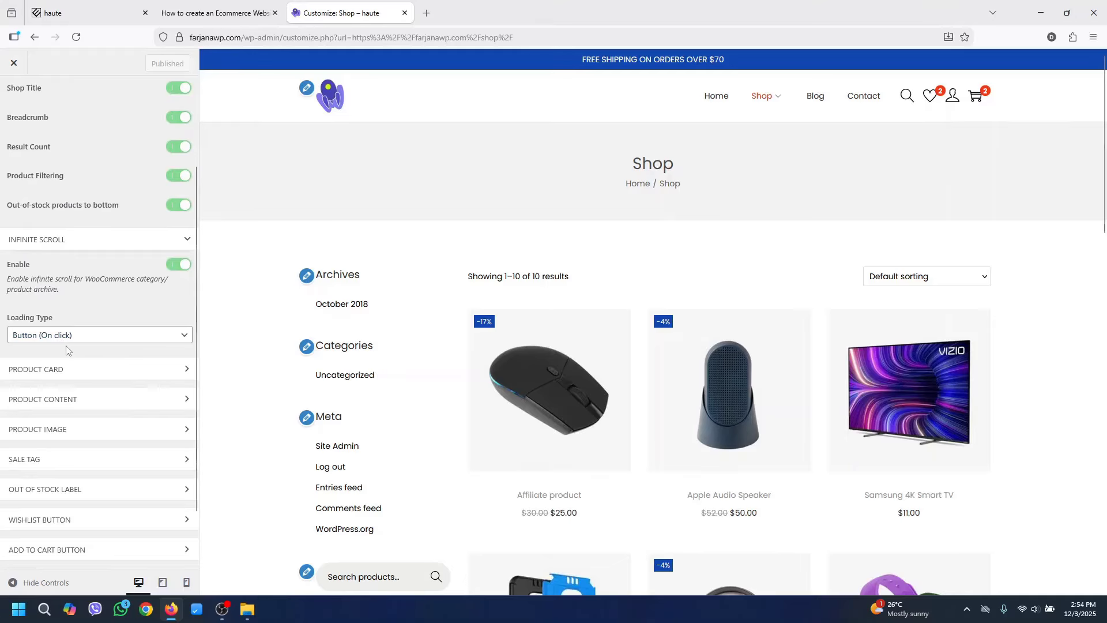
Give the product cards a border, trying the Solid style and settling on Dashed
left_click_drag(1104, 199, 1103, 398)
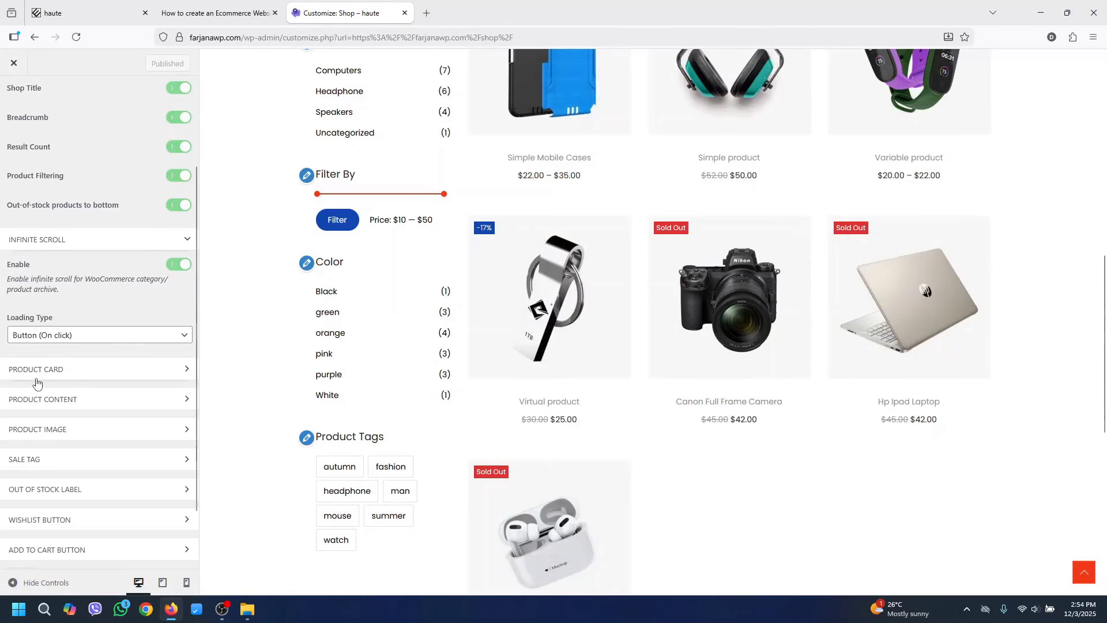
left_click(186, 369)
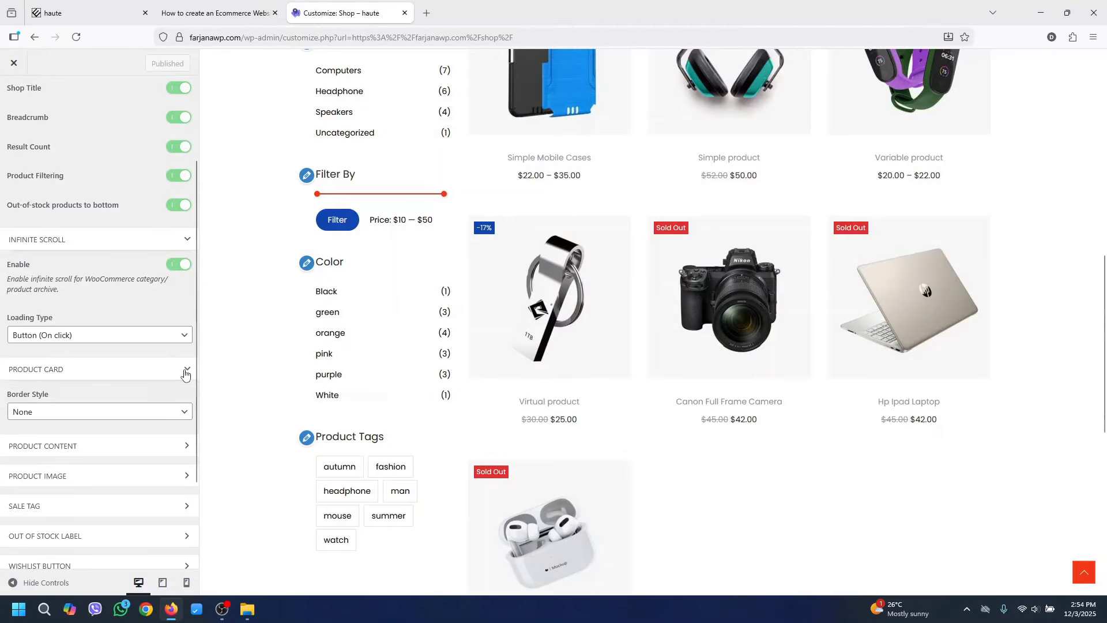
left_click(172, 413)
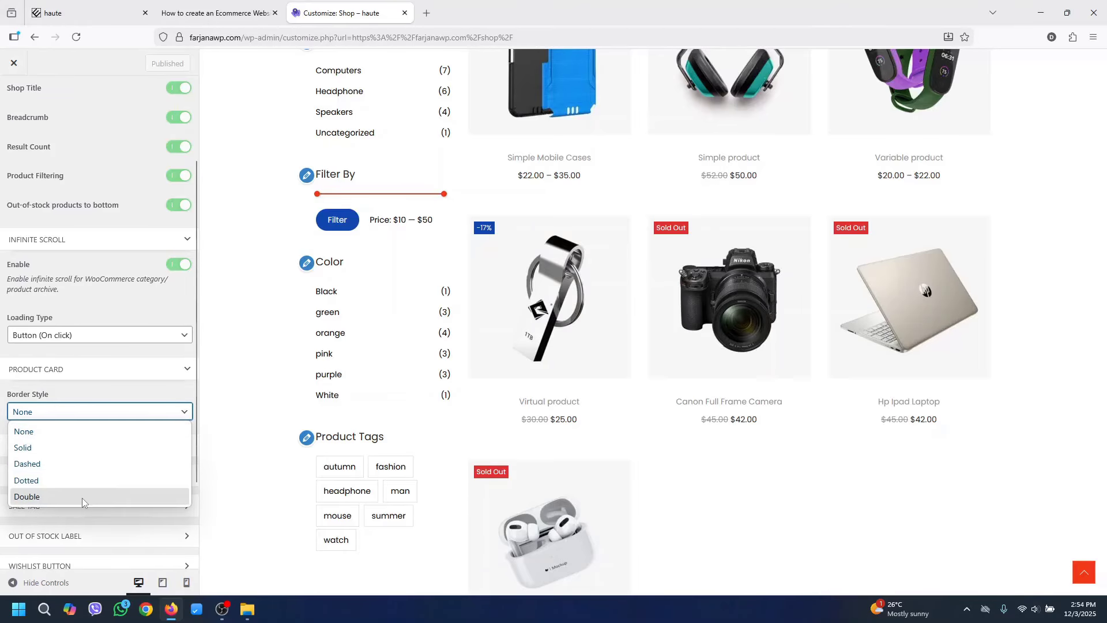
left_click(76, 448)
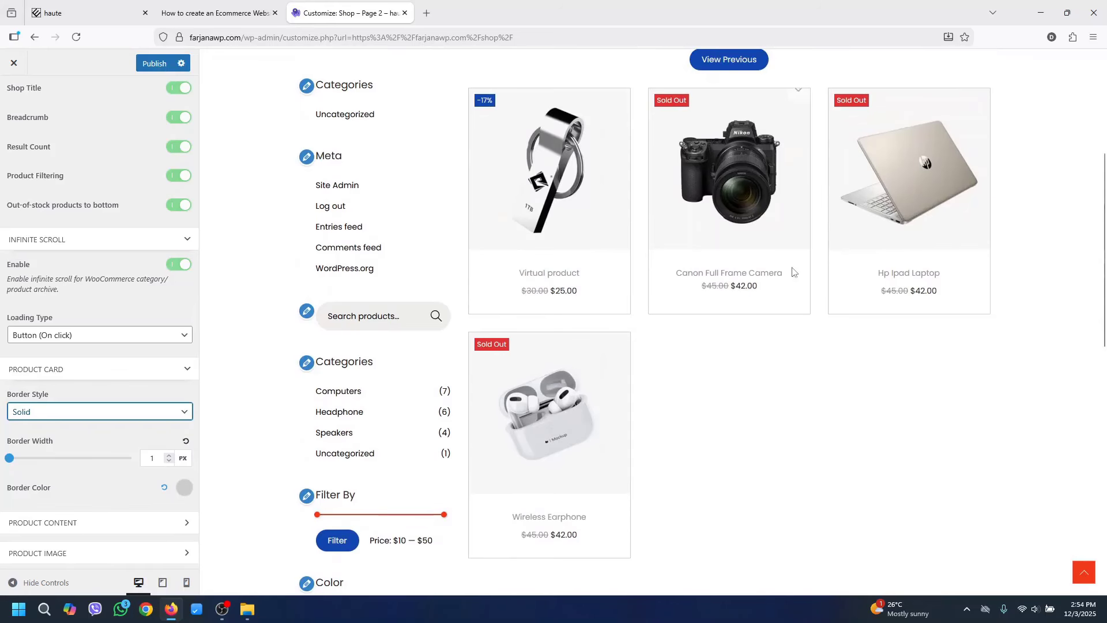
left_click(68, 413)
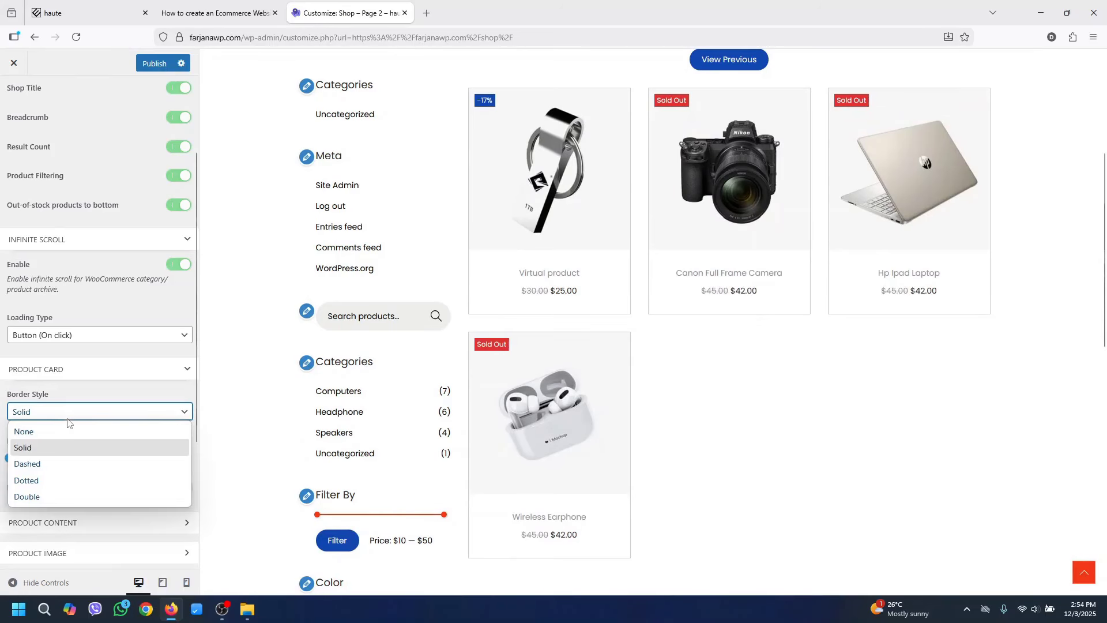
left_click(45, 465)
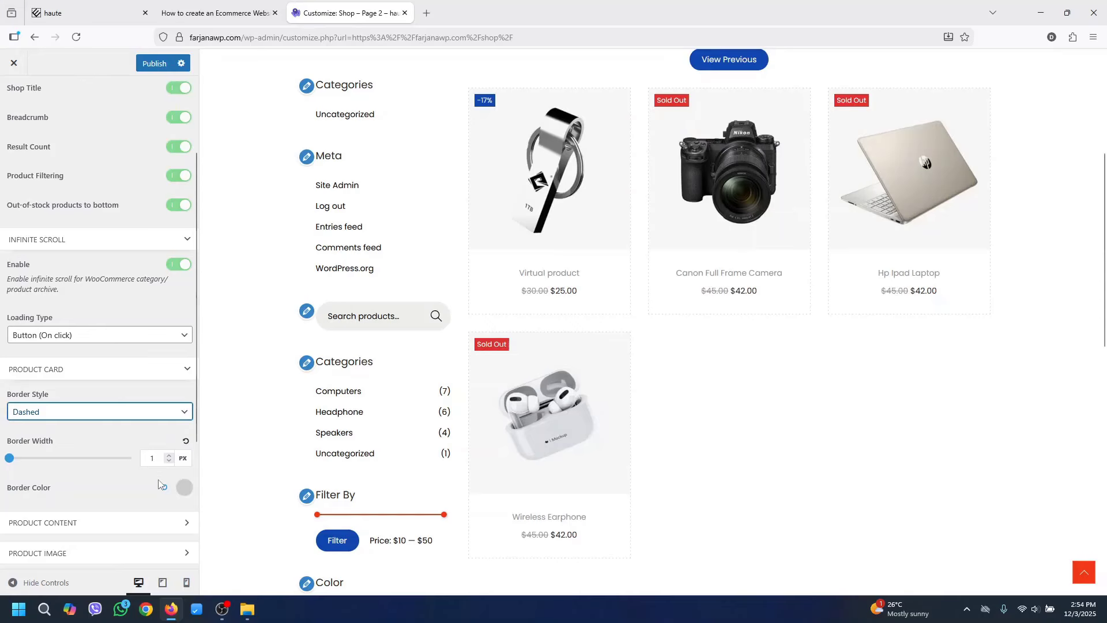
Review the Product Content settings, including the alignment options and the product detail toggles
left_click(159, 526)
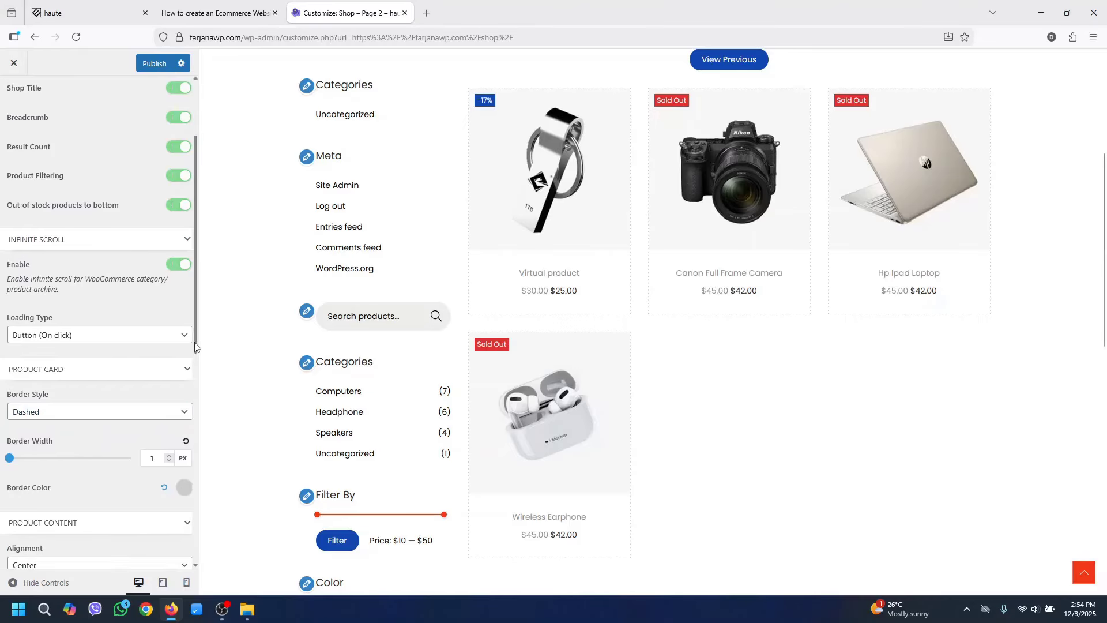
scroll(95, 317, "down", 3)
left_click(93, 352)
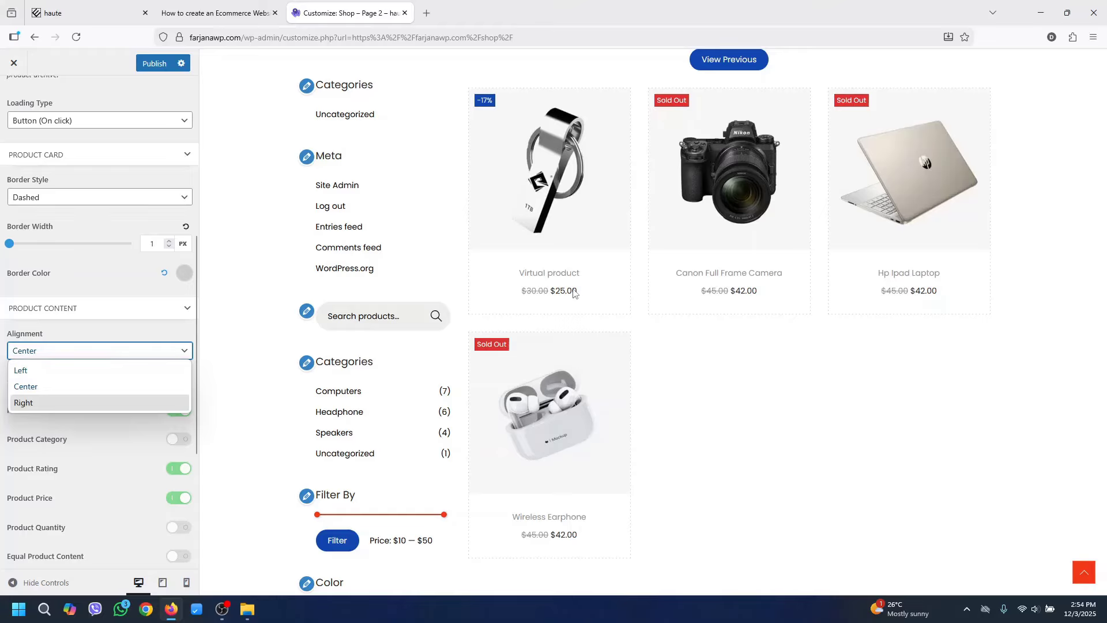
left_click(1, 360)
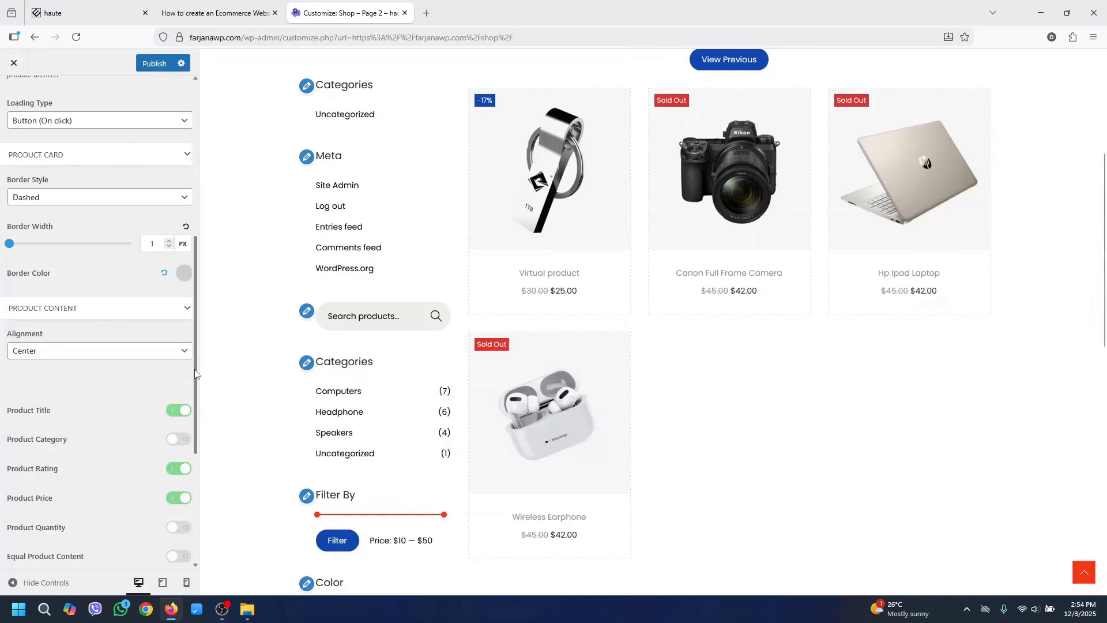
scroll(39, 228, "down", 3)
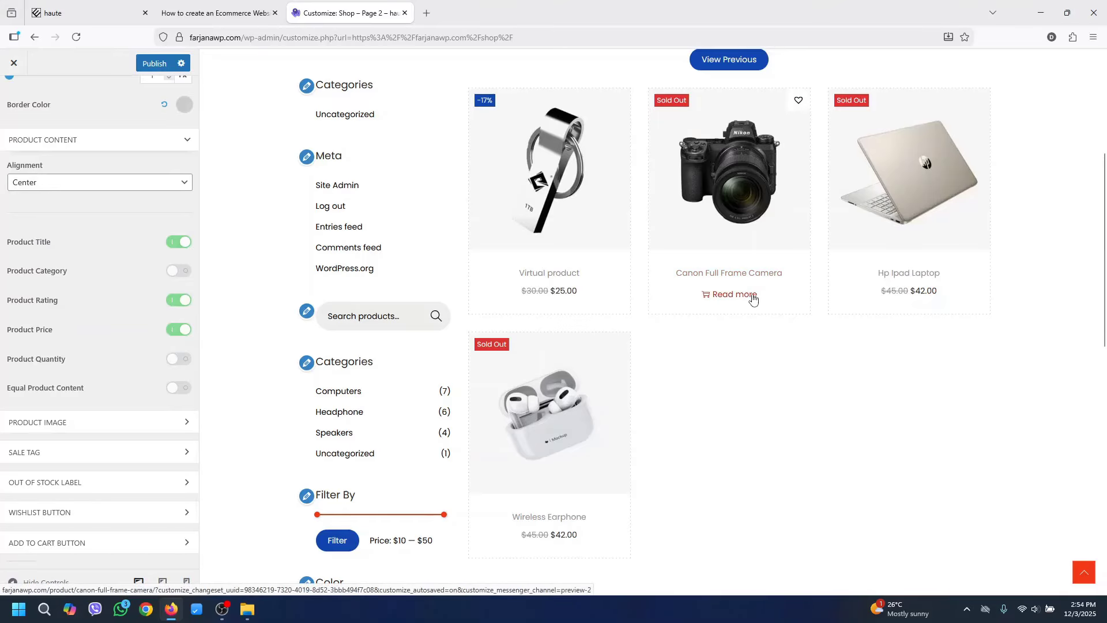
Preview the product image hover effect on the shop page and change it to Zoom
left_click(52, 426)
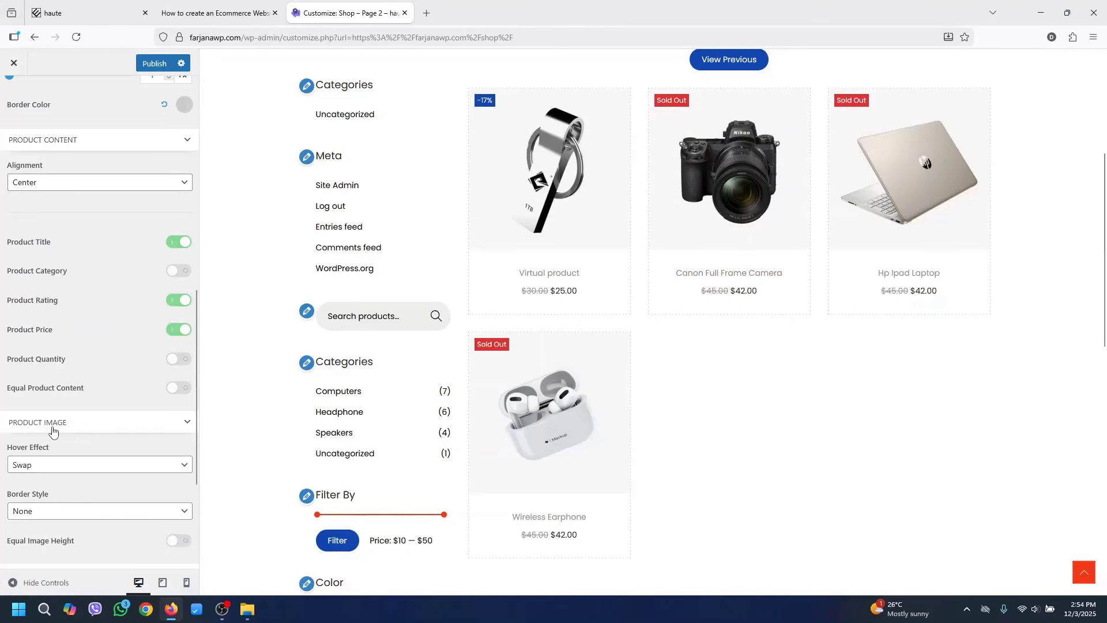
scroll(75, 286, "down", 3)
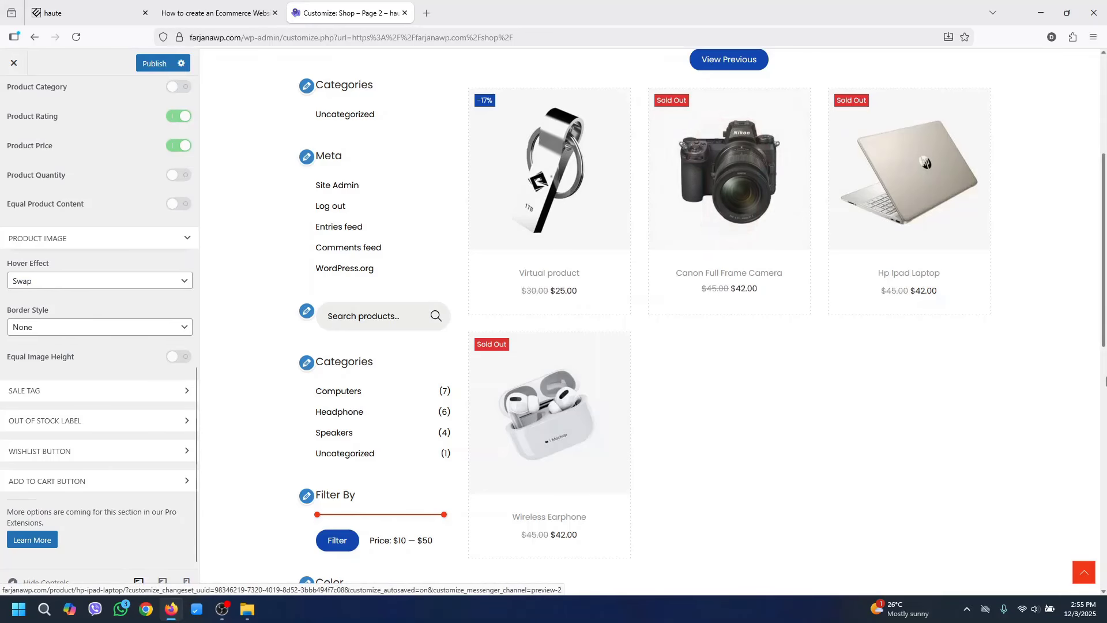
scroll(1105, 261, "down", 8)
scroll(942, 426, "up", 12)
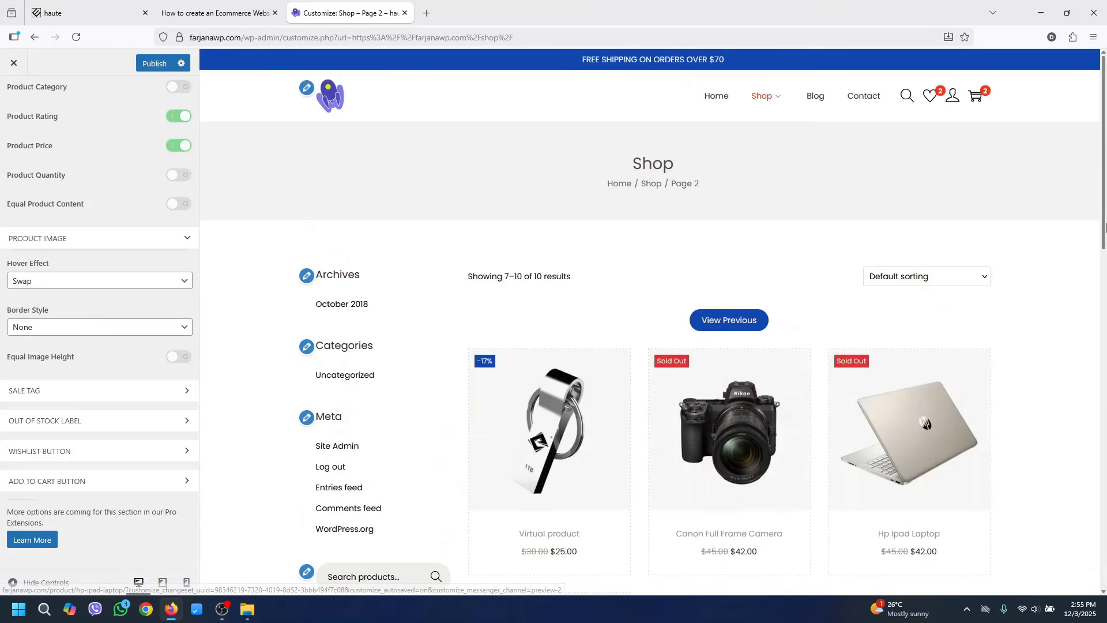
scroll(943, 425, "down", 2)
mouse_move(775, 361)
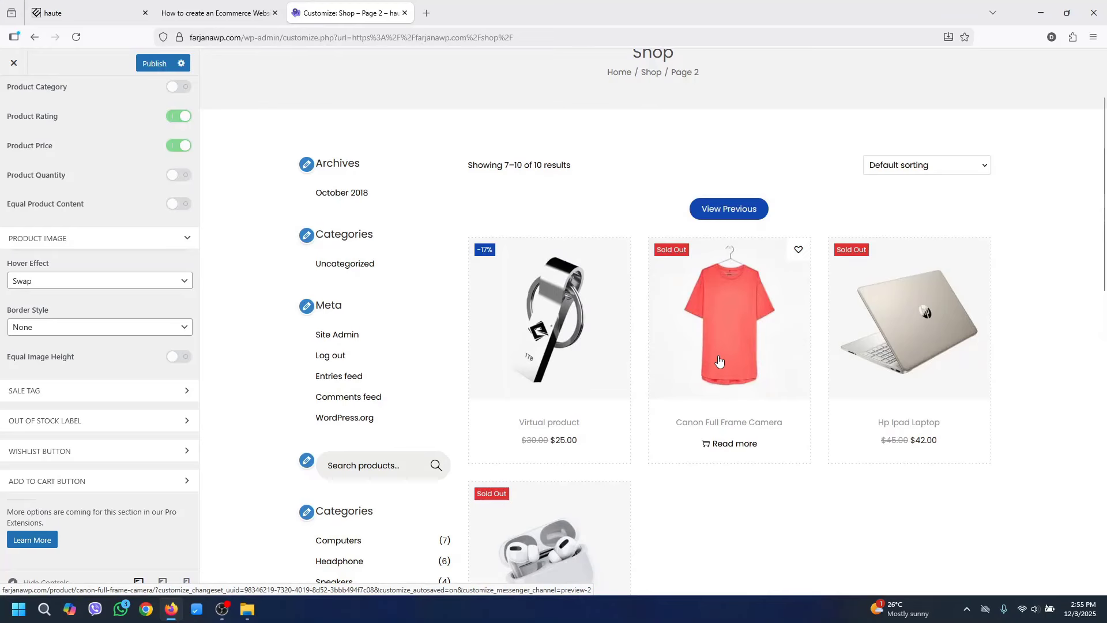
left_click(49, 281)
left_click(45, 318)
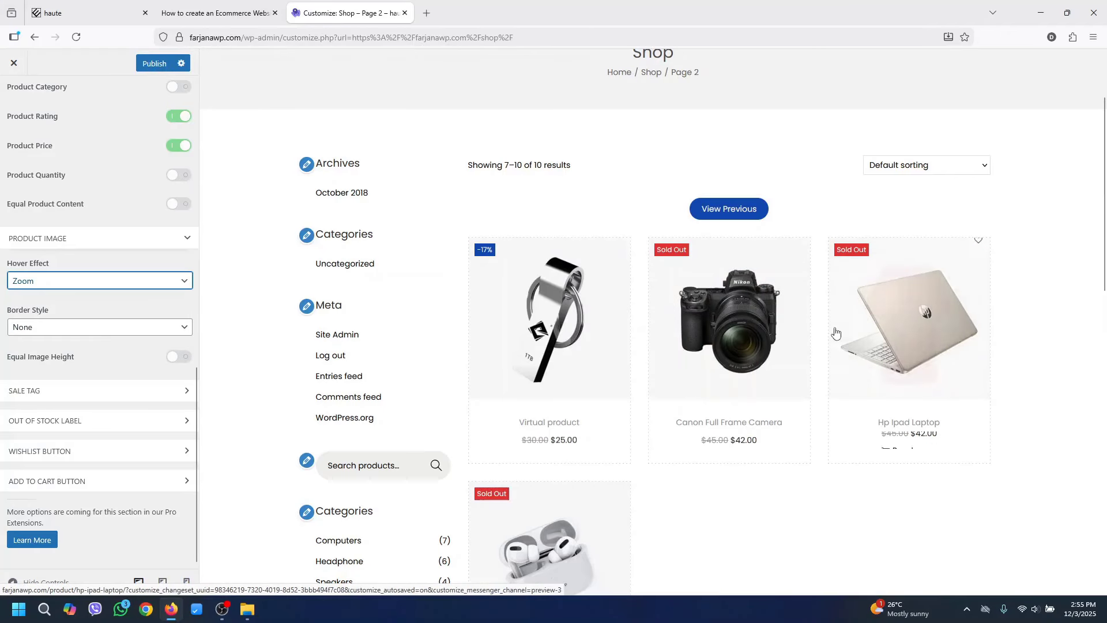
Check the product image Border Style options and review the Sale Tag settings
key("Tab")
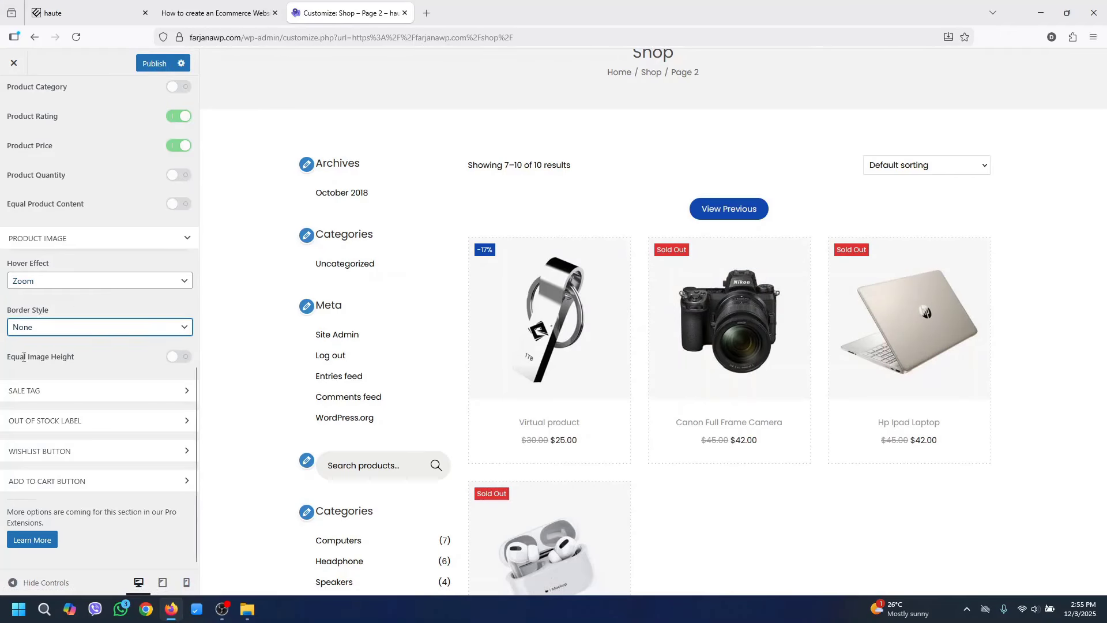
left_click(44, 333)
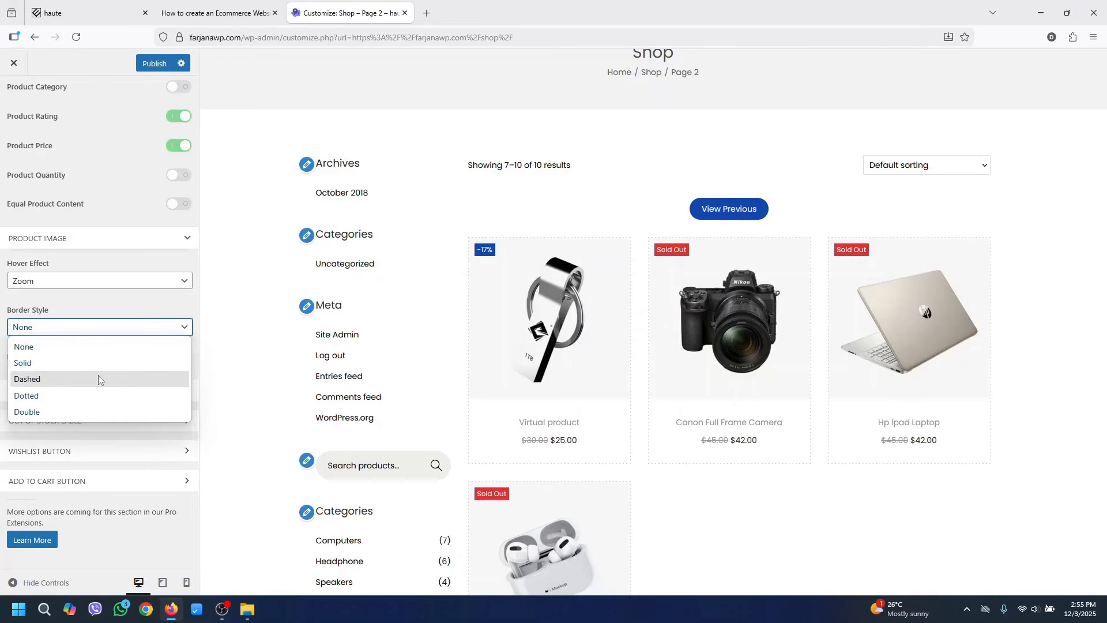
left_click(4, 350)
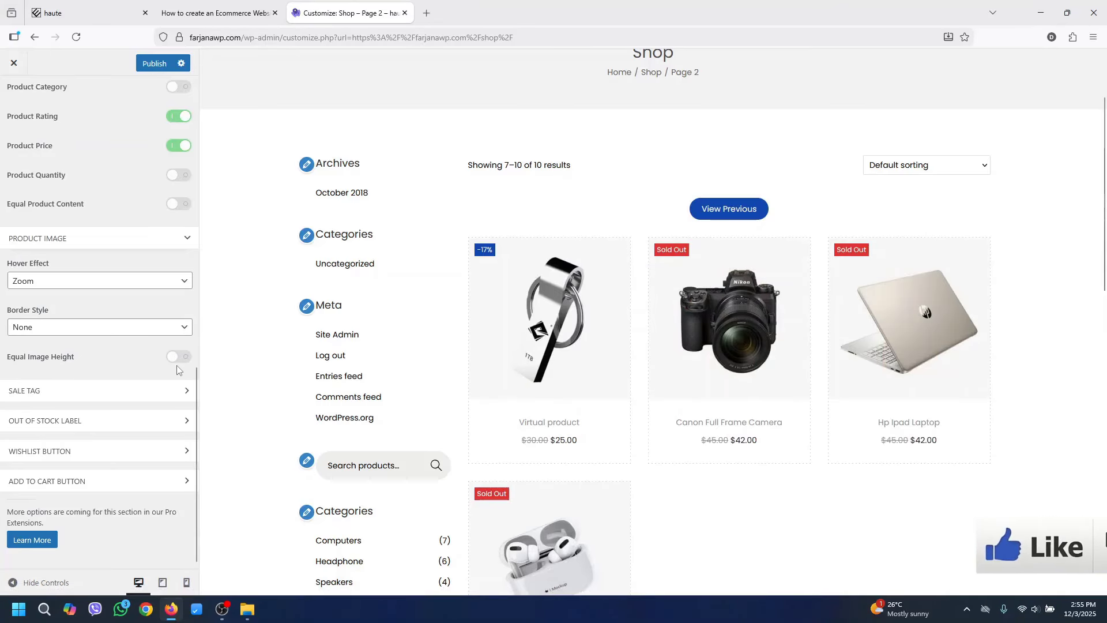
left_click(141, 397)
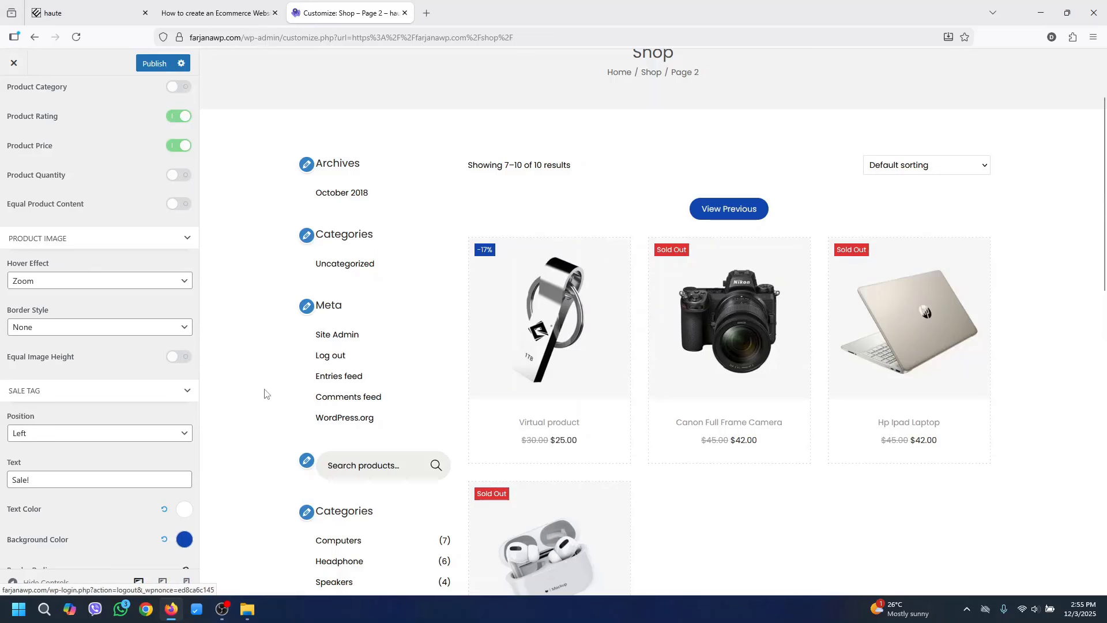
scroll(167, 387, "down", 3)
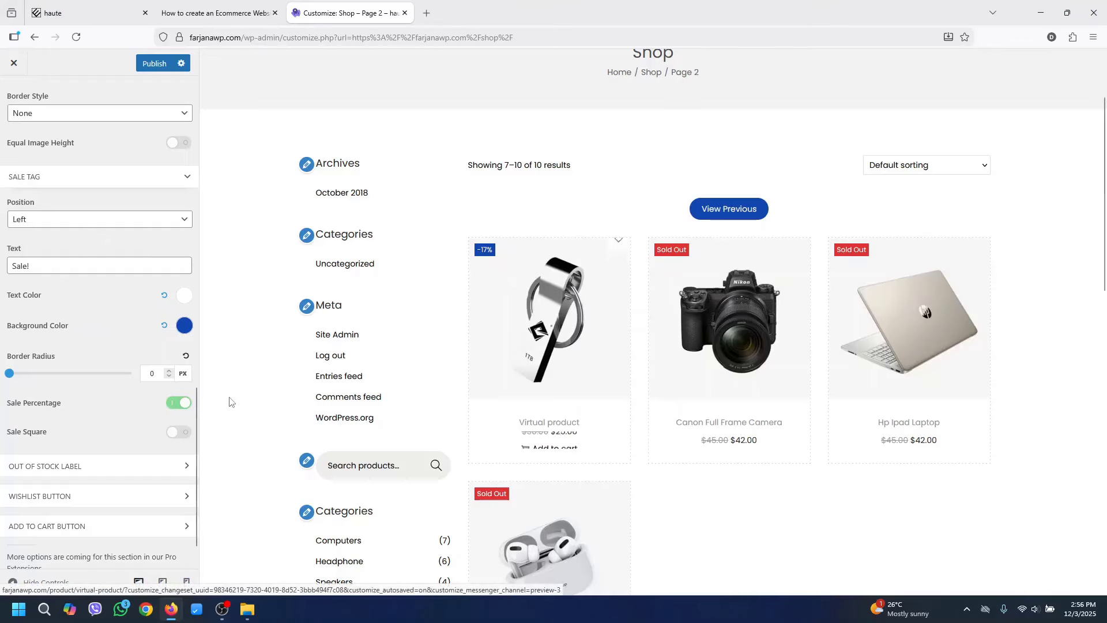
scroll(162, 429, "down", 1)
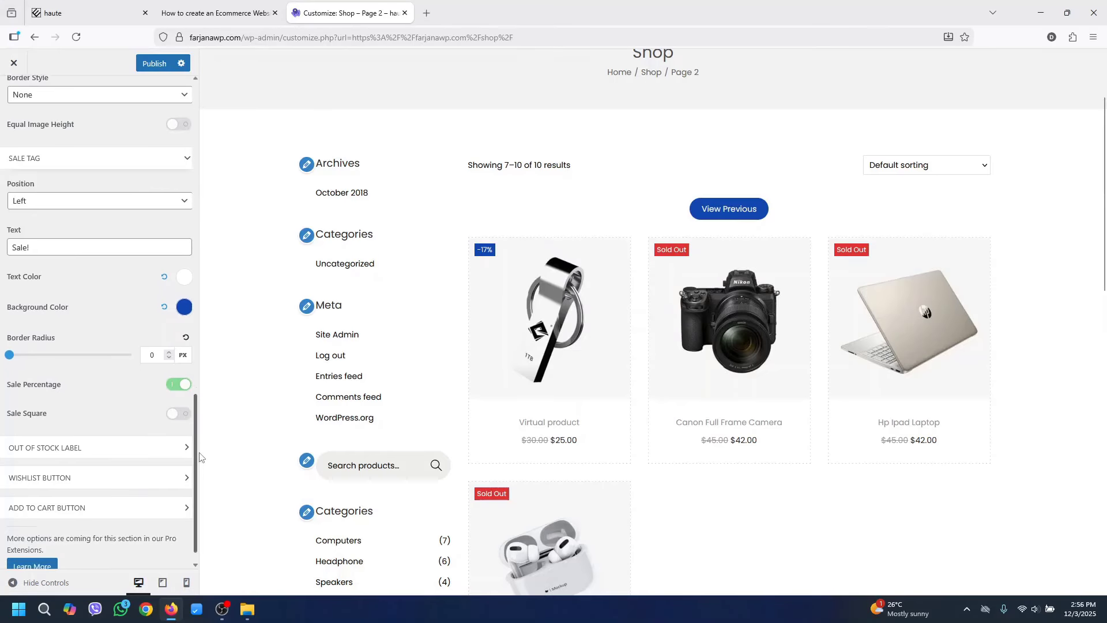
Review the Out of Stock Label and Wishlist Button settings for the shop's products
left_click(136, 426)
scroll(173, 398, "down", 4)
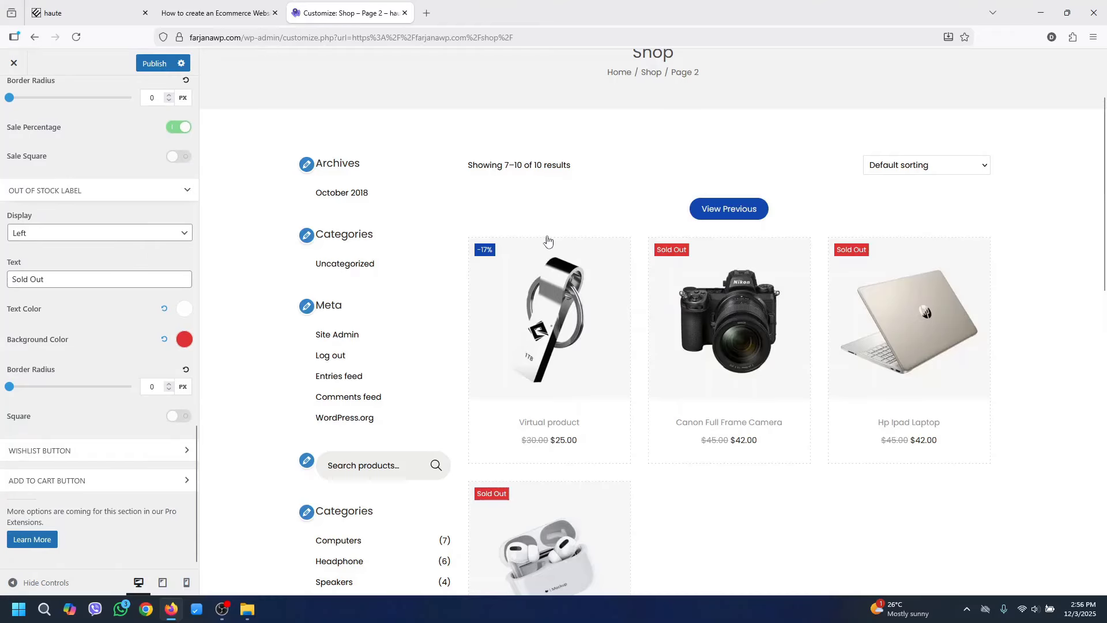
mouse_move(668, 257)
left_click(91, 454)
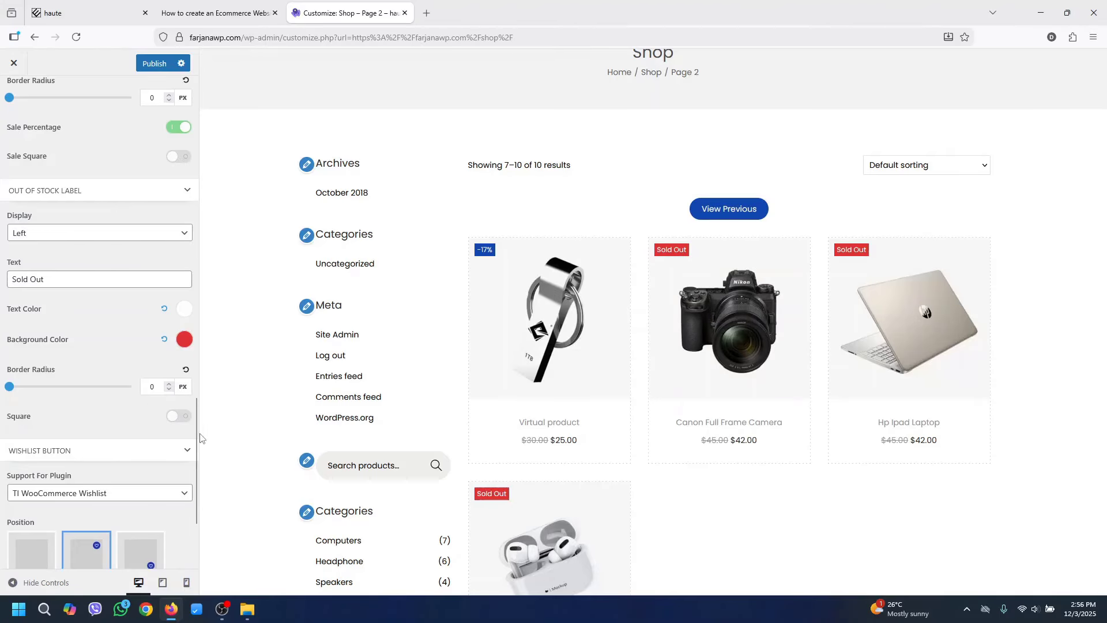
scroll(196, 438, "down", 3)
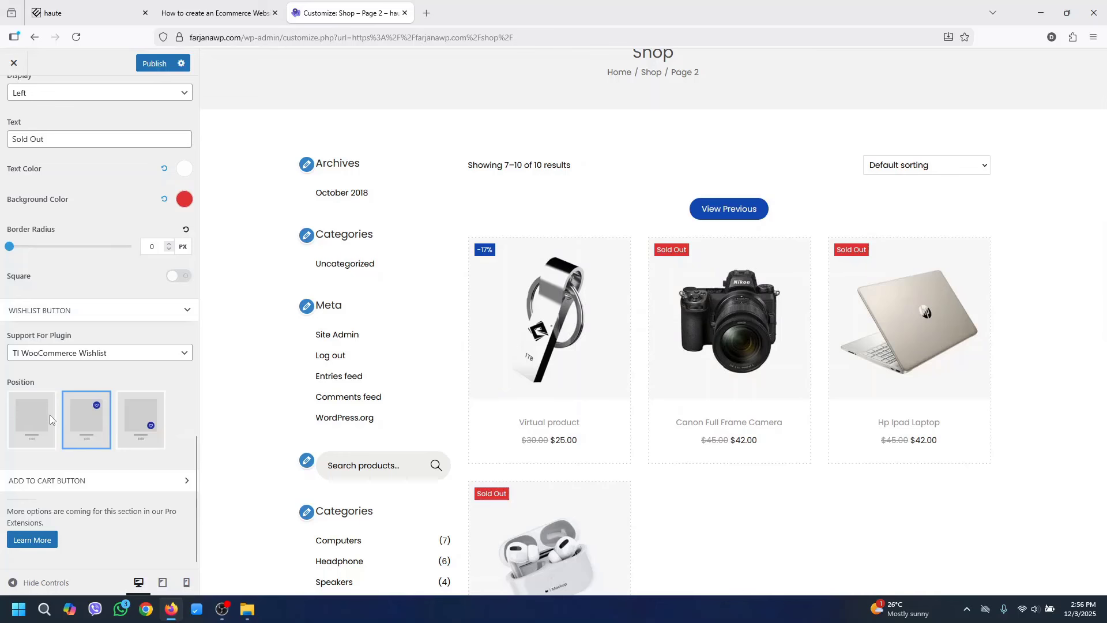
Set the Add to Cart button position to the icon in the product image's upper corner, publish it and check the reloaded shop page
left_click(132, 485)
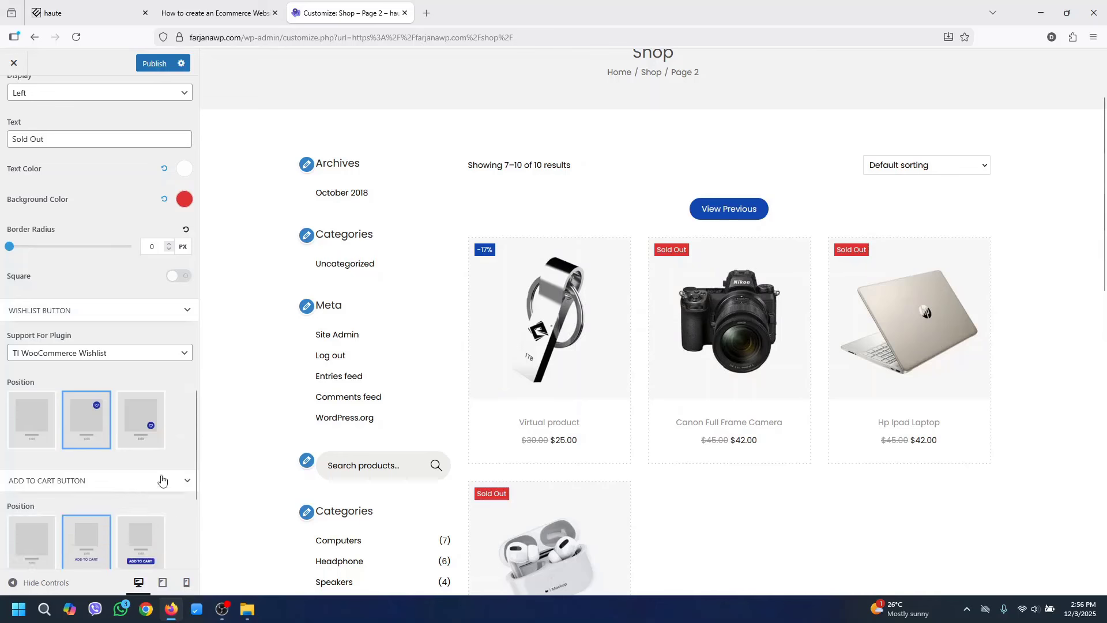
scroll(199, 451, "down", 4)
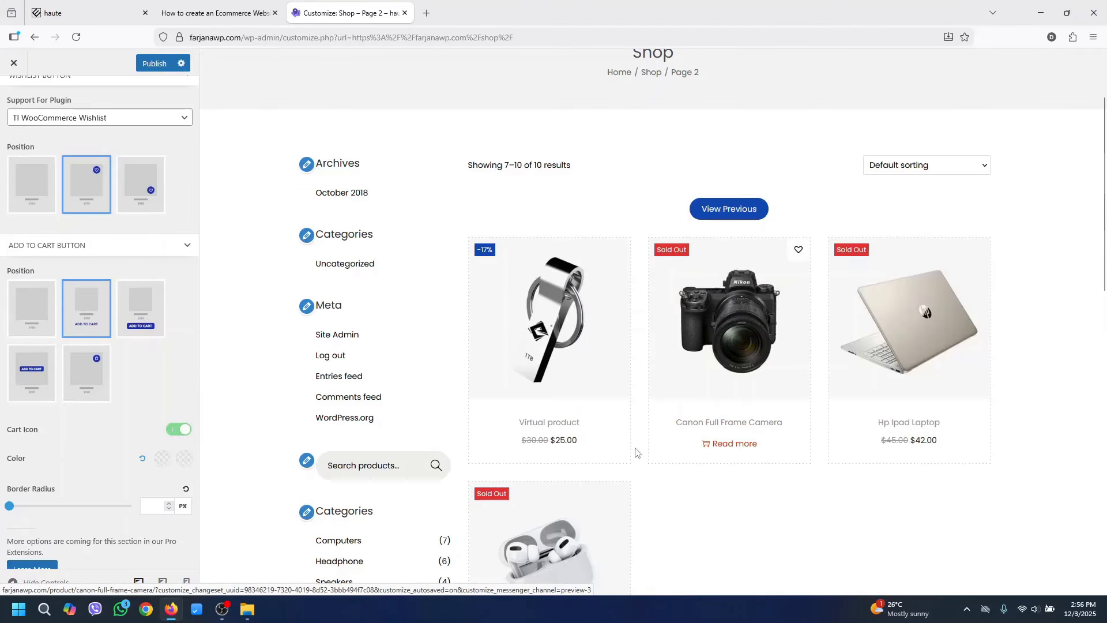
left_click(727, 214)
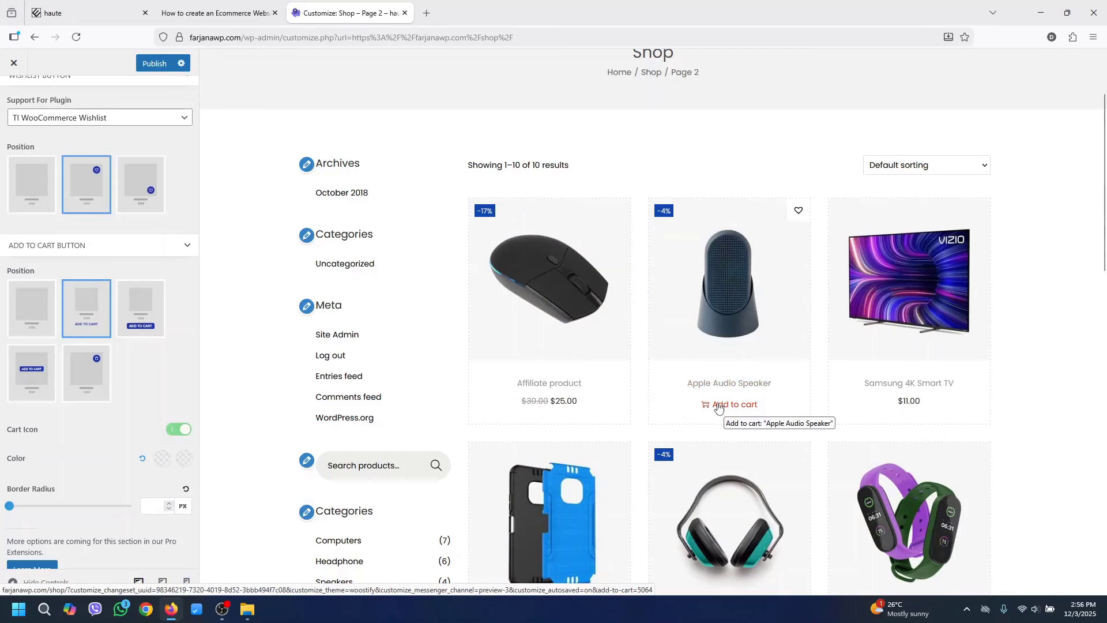
left_click(88, 376)
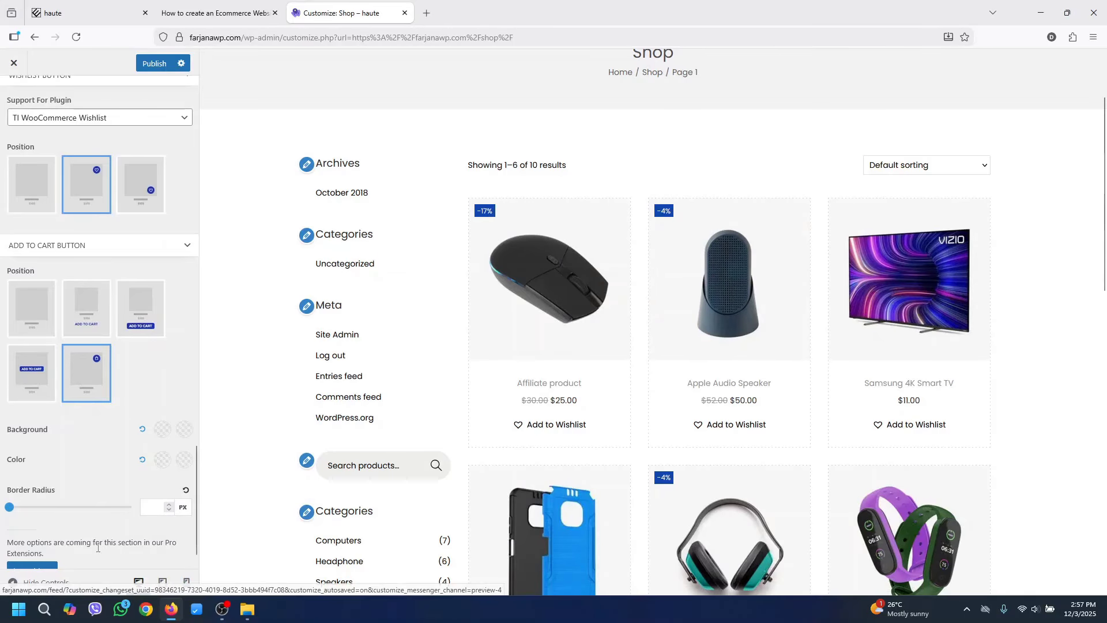
scroll(197, 519, "down", 1)
scroll(192, 552, "up", 1)
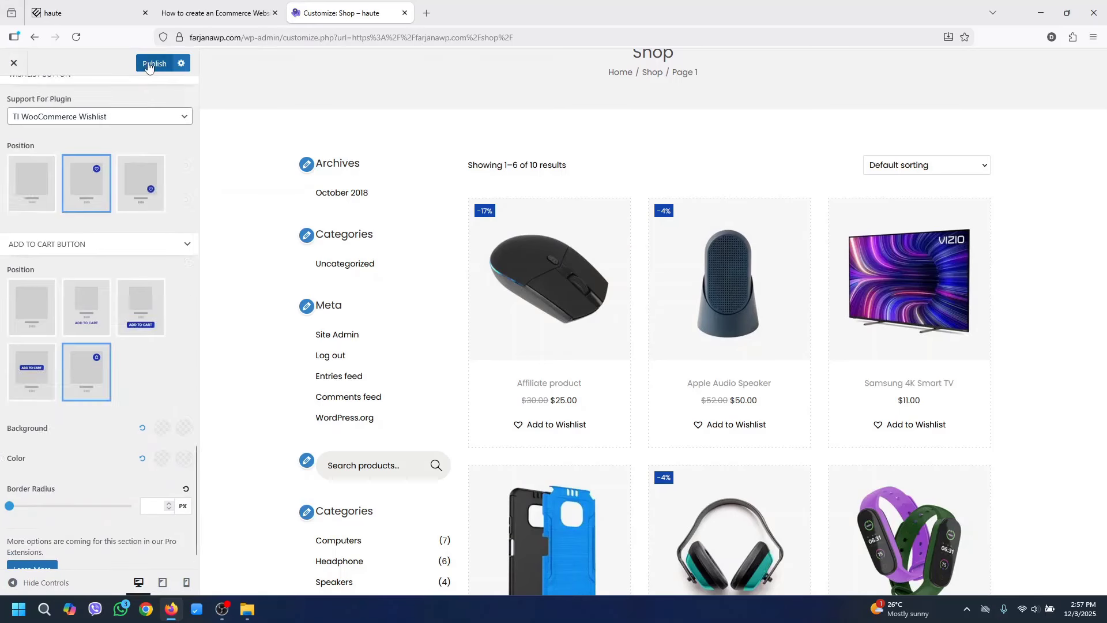
left_click(151, 64)
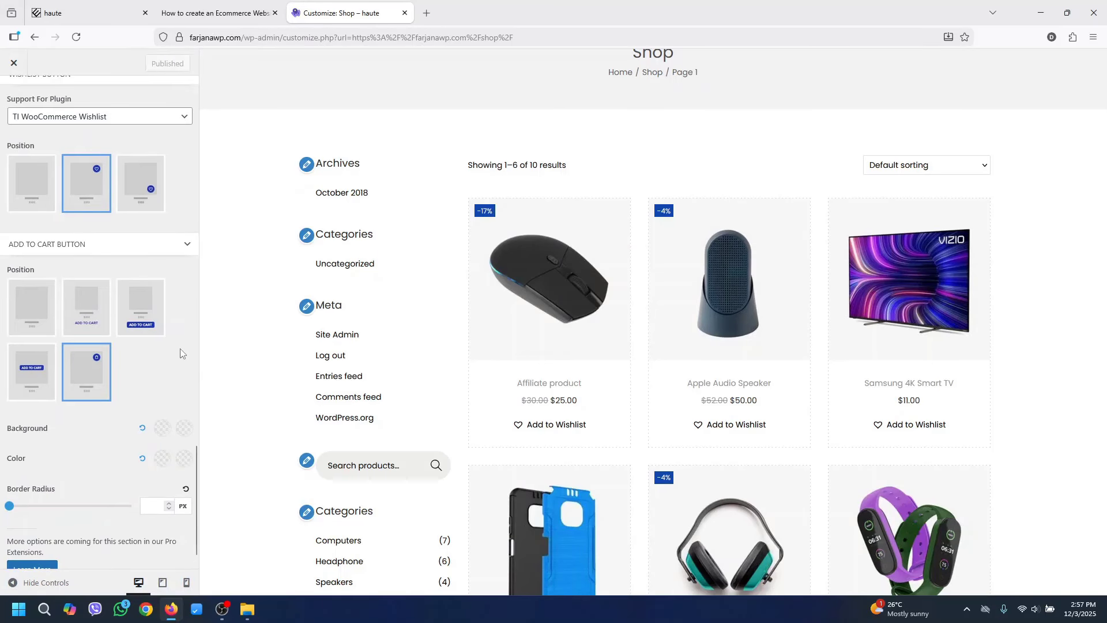
left_click(77, 38)
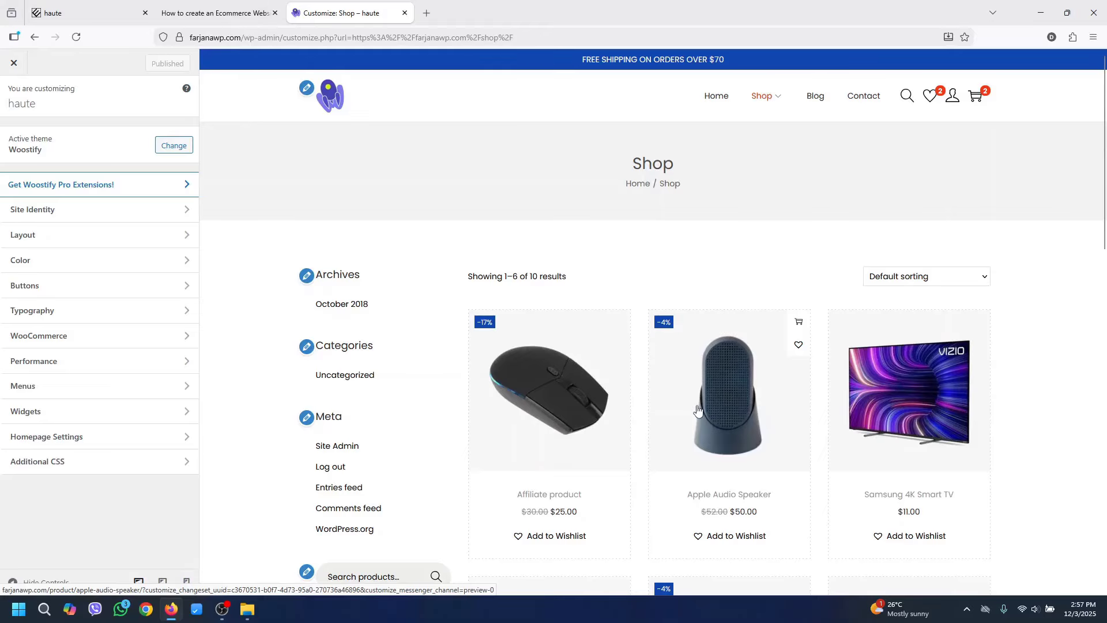
scroll(613, 312, "down", 8)
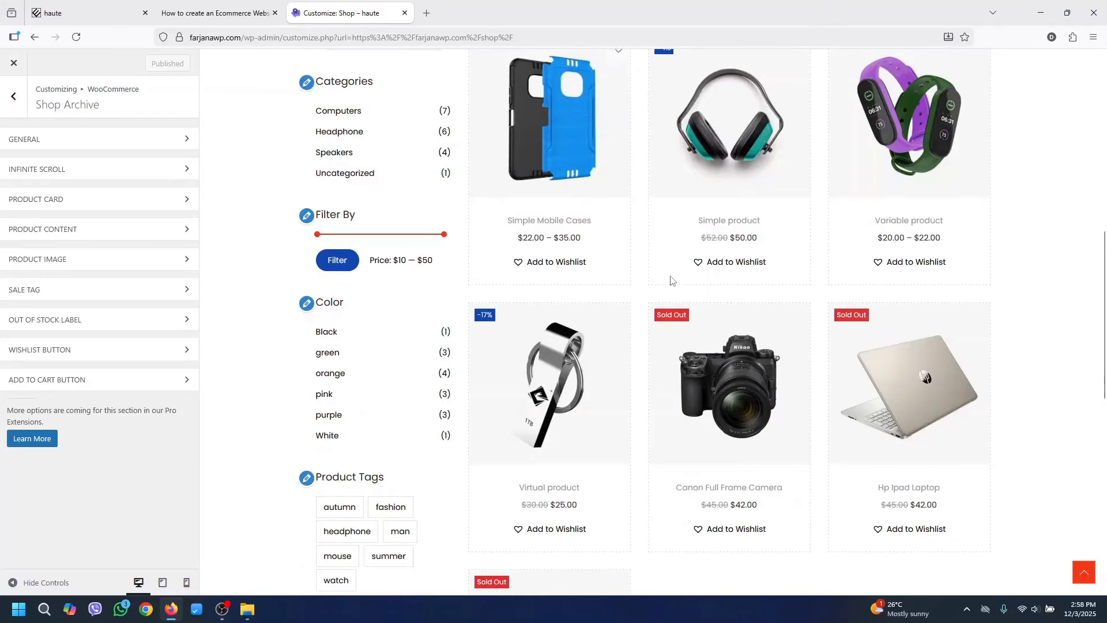
Try Equal Product Content on the product cards and switch it back off
left_click(51, 240)
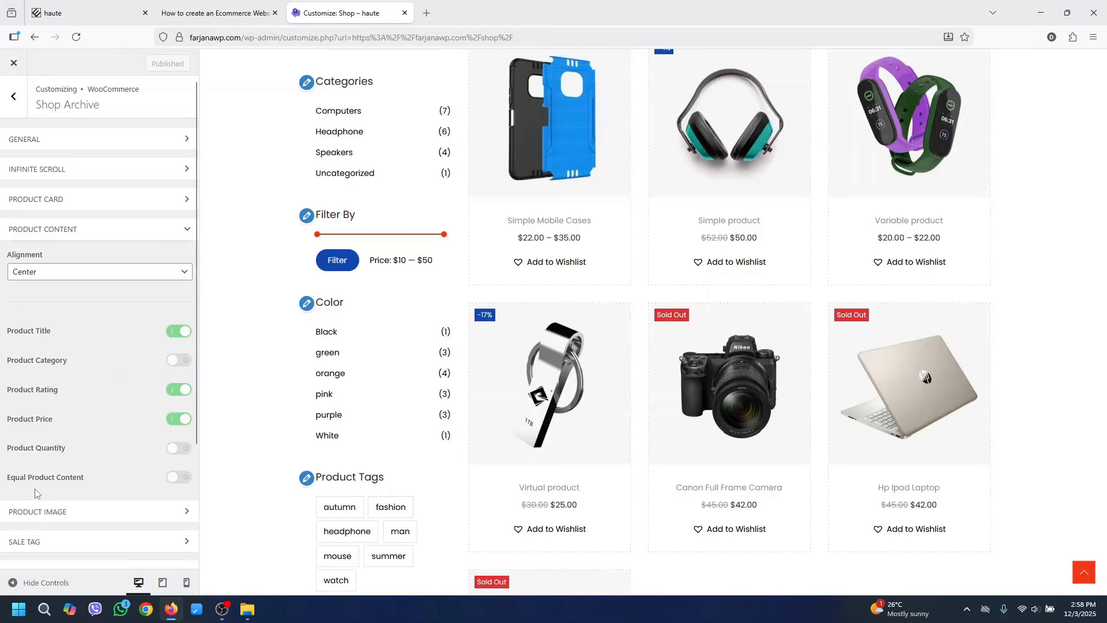
left_click(179, 477)
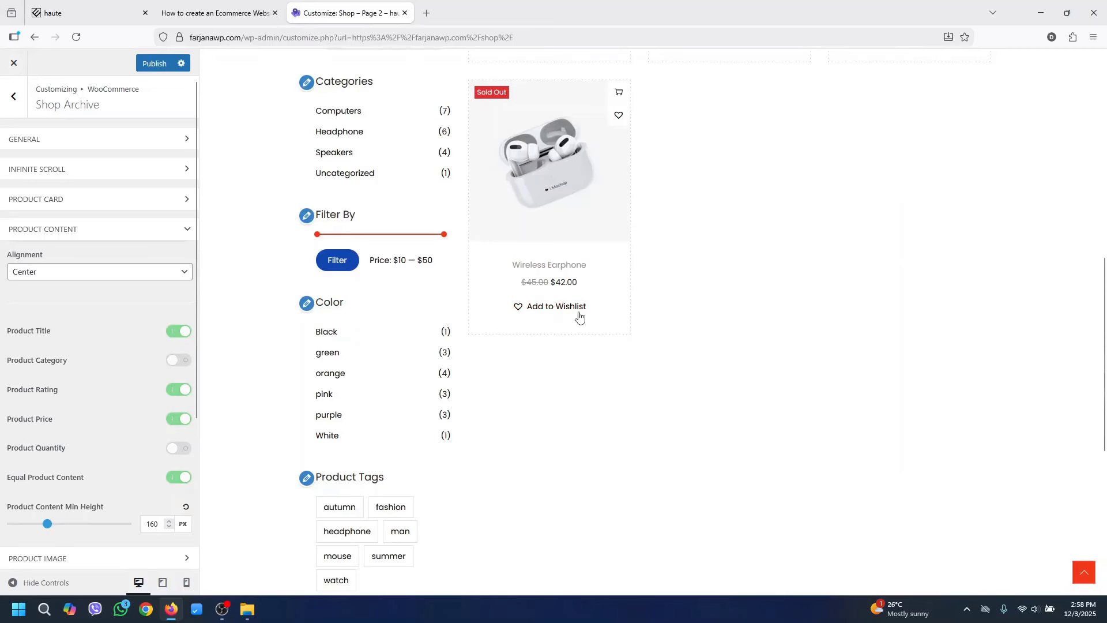
scroll(738, 241, "up", 8)
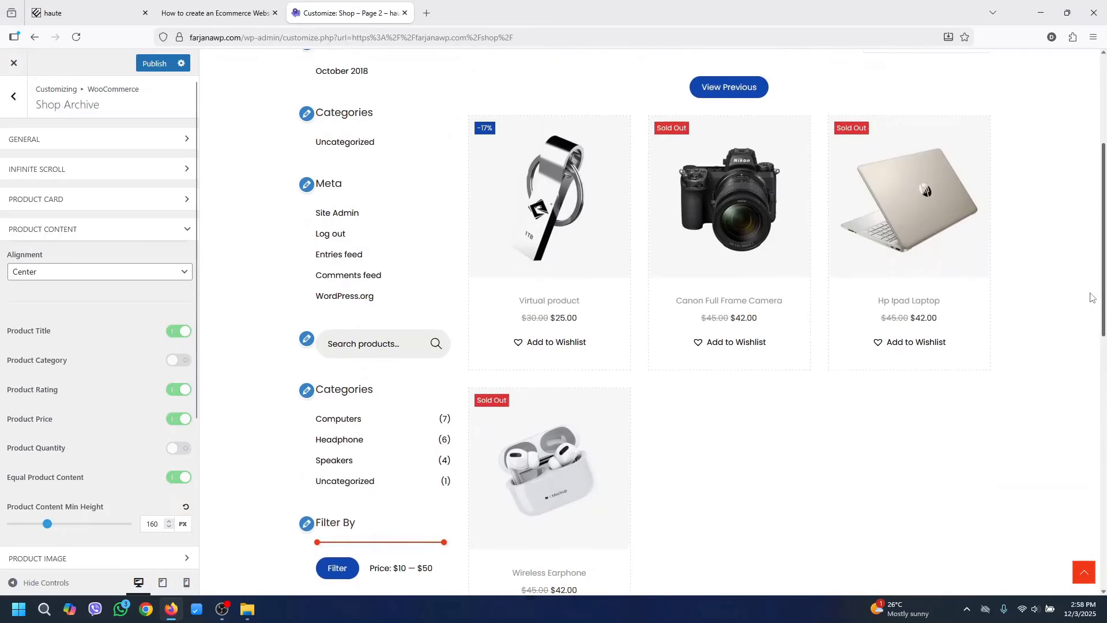
left_click(736, 231)
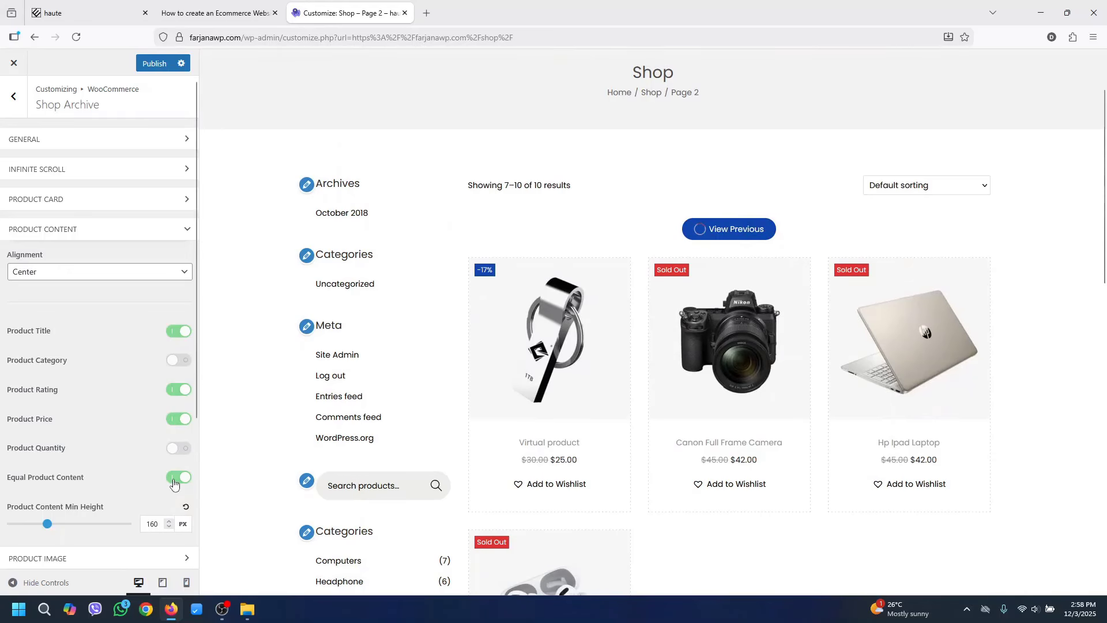
left_click(173, 480)
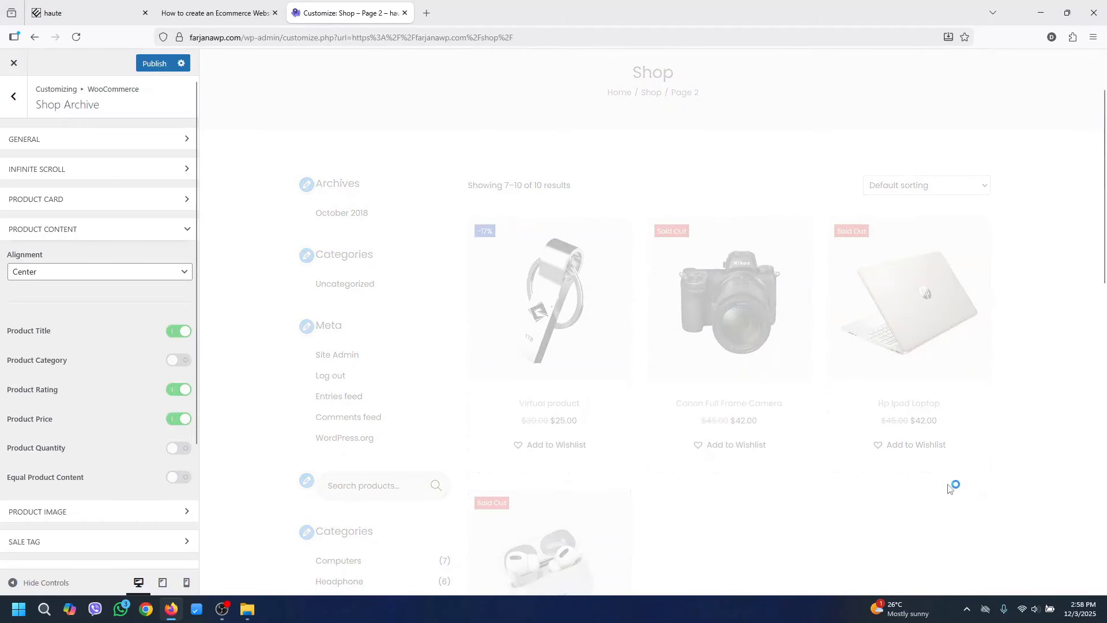
Remove the Archives, blog Categories and Meta widgets from the Woocommerce Sidebar
left_click_drag(1105, 254, 1105, 218)
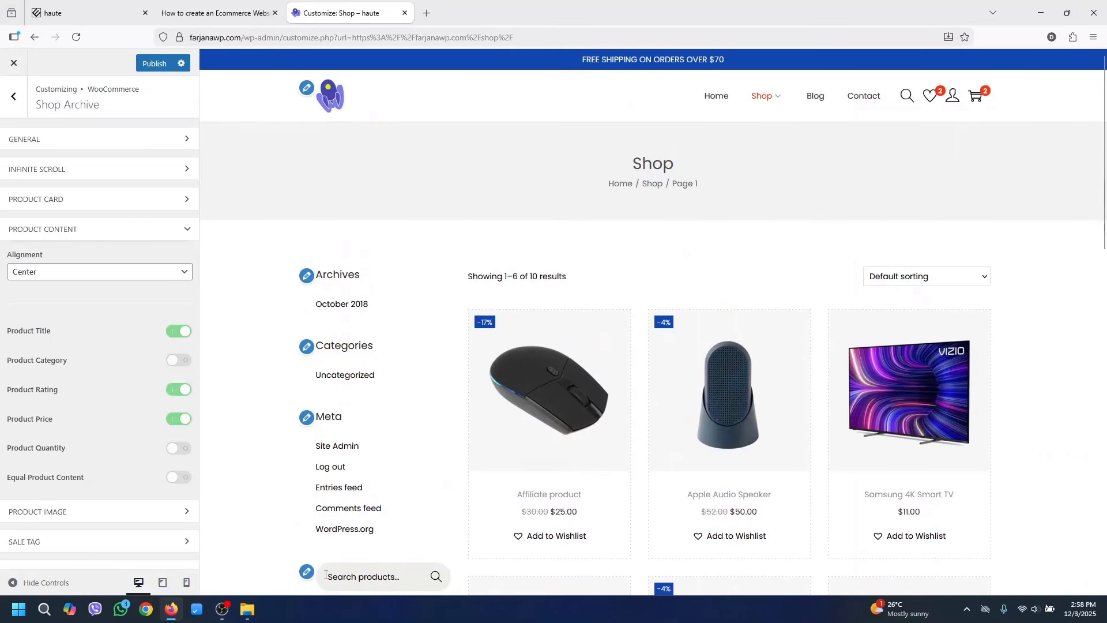
left_click(306, 277)
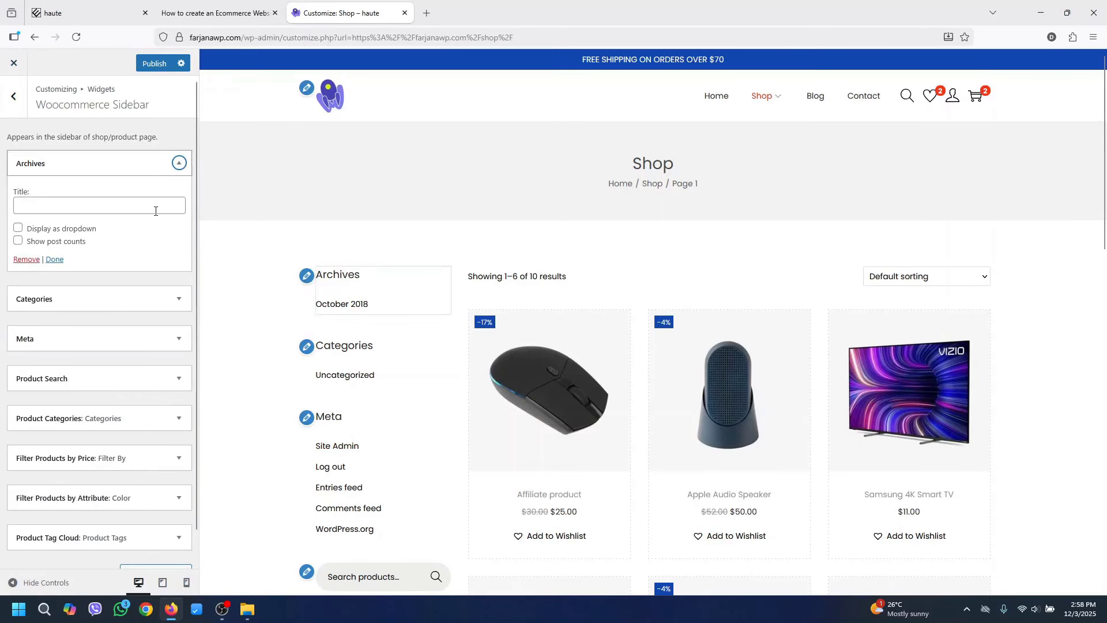
left_click_drag(1106, 106, 1106, 141)
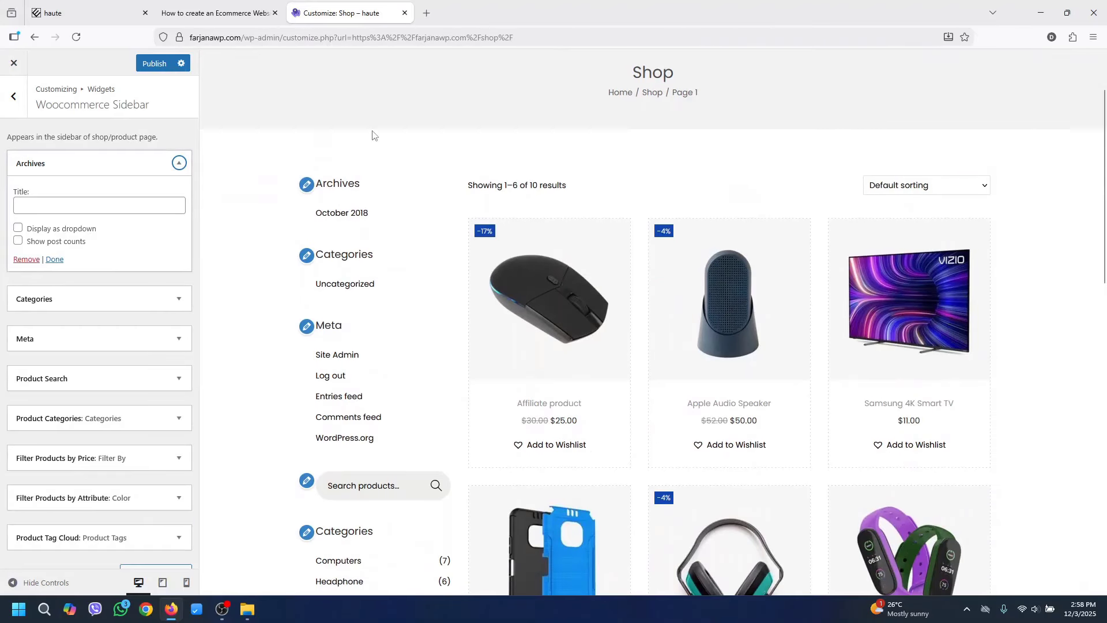
left_click(24, 257)
left_click(82, 170)
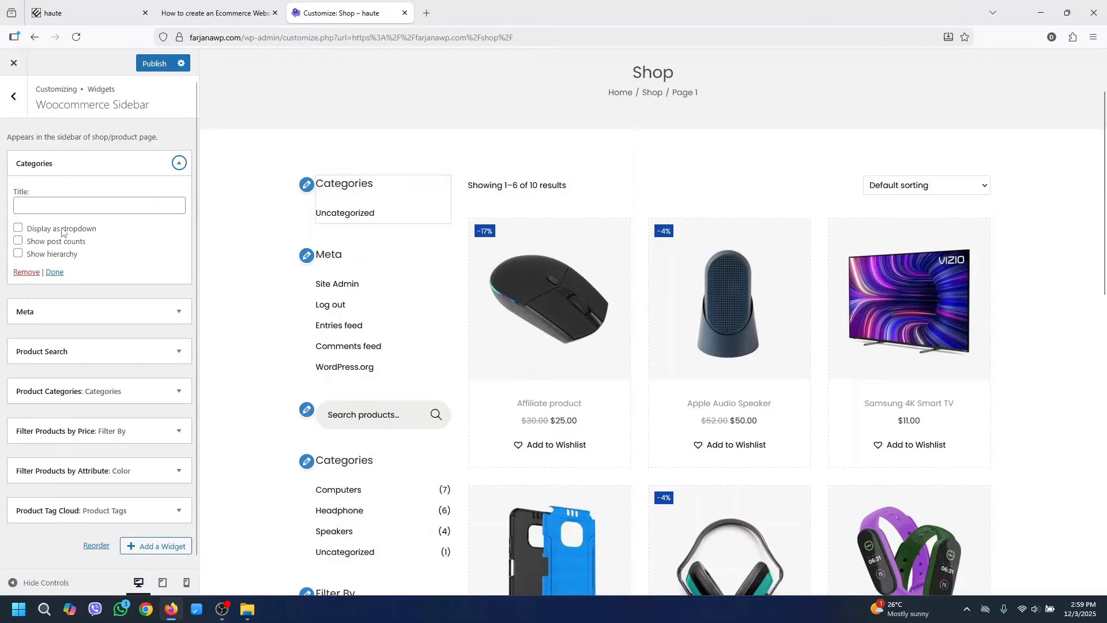
left_click(24, 269)
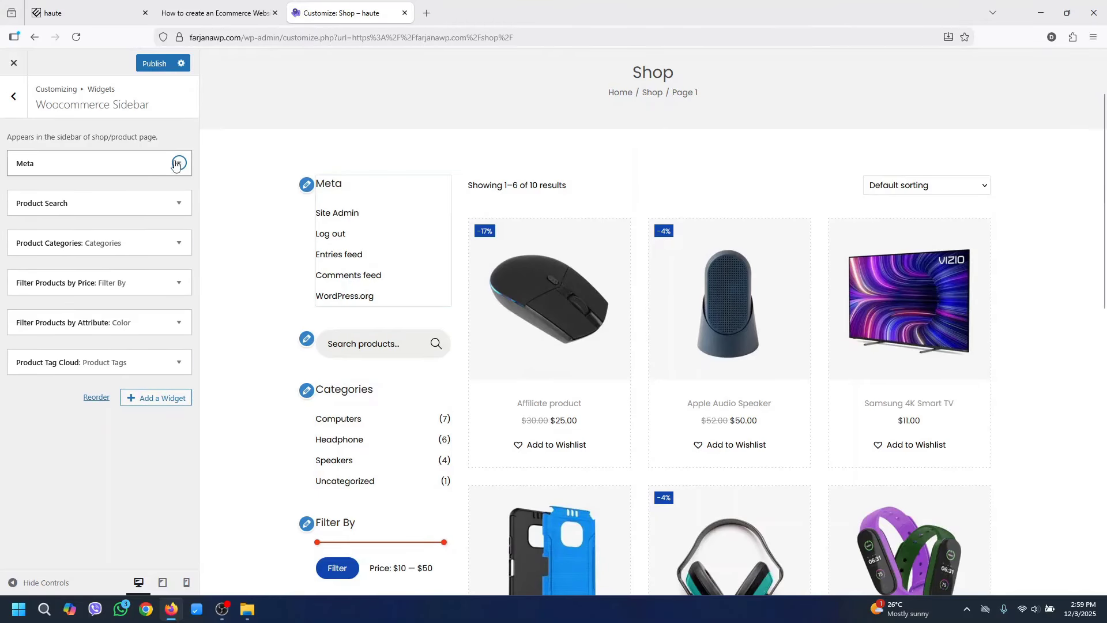
left_click(69, 164)
left_click(24, 227)
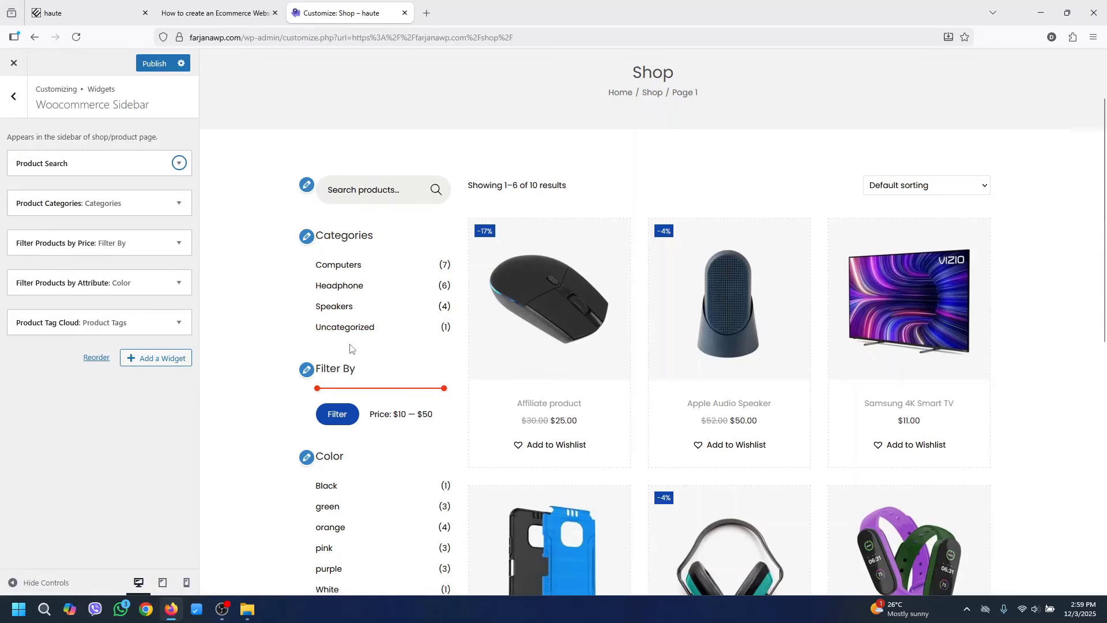
Move the Filter Products by Price widget above Product Categories in the Woocommerce Sidebar
left_click_drag(1105, 233, 1106, 375)
scroll(383, 380, "up", 5)
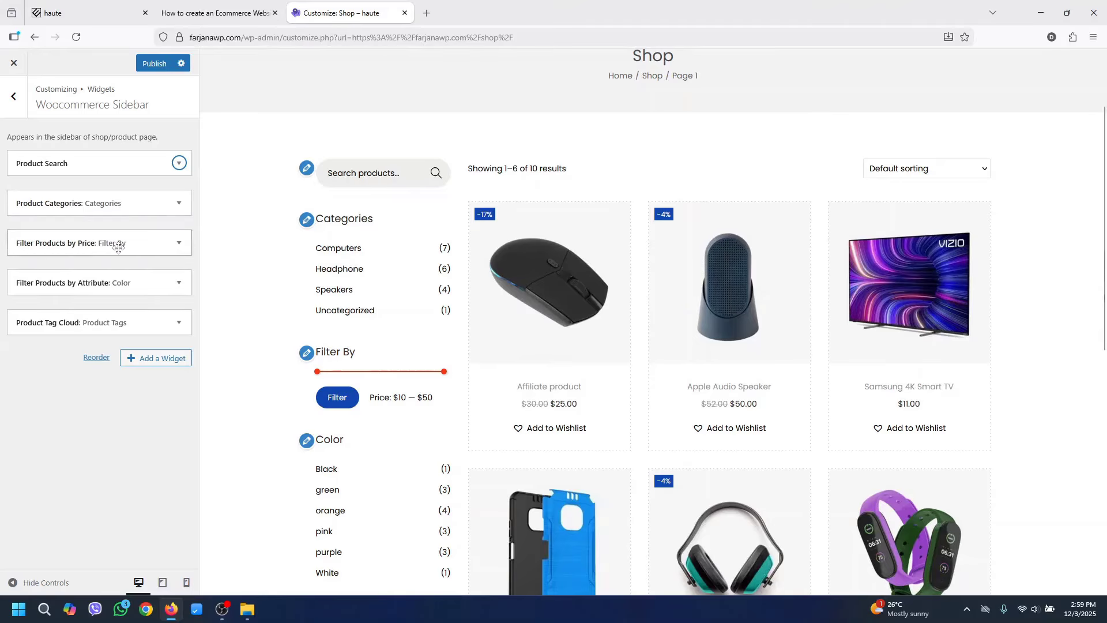
left_click_drag(114, 243, 117, 208)
left_click(117, 205)
left_click(117, 205)
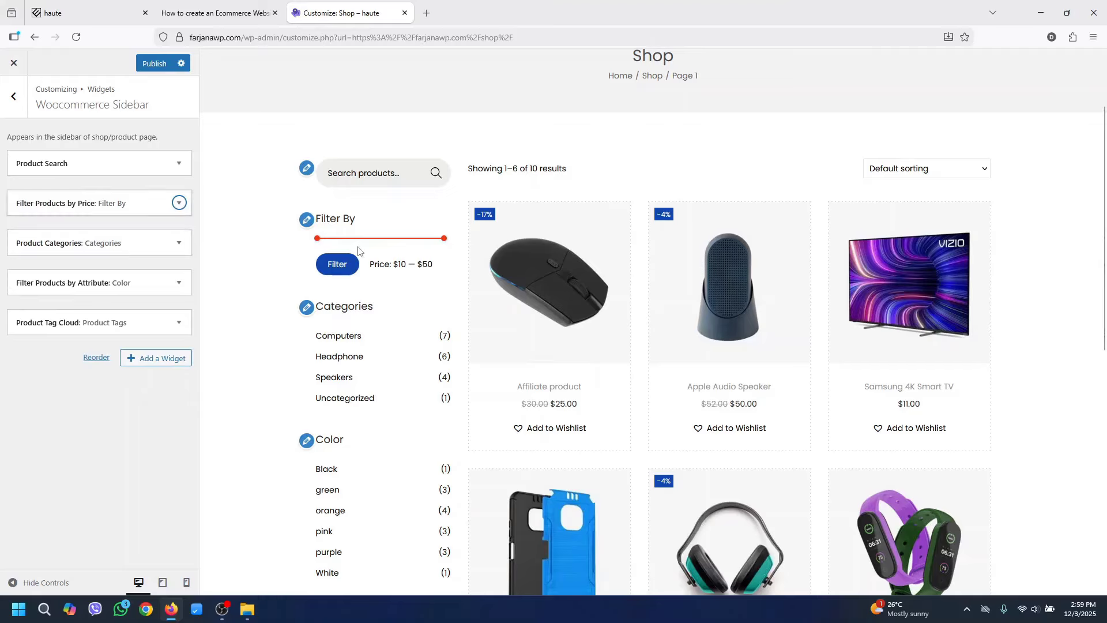
Add the Filter Products by Rating widget to the Woocommerce Sidebar and look through the other available widgets
left_click(151, 359)
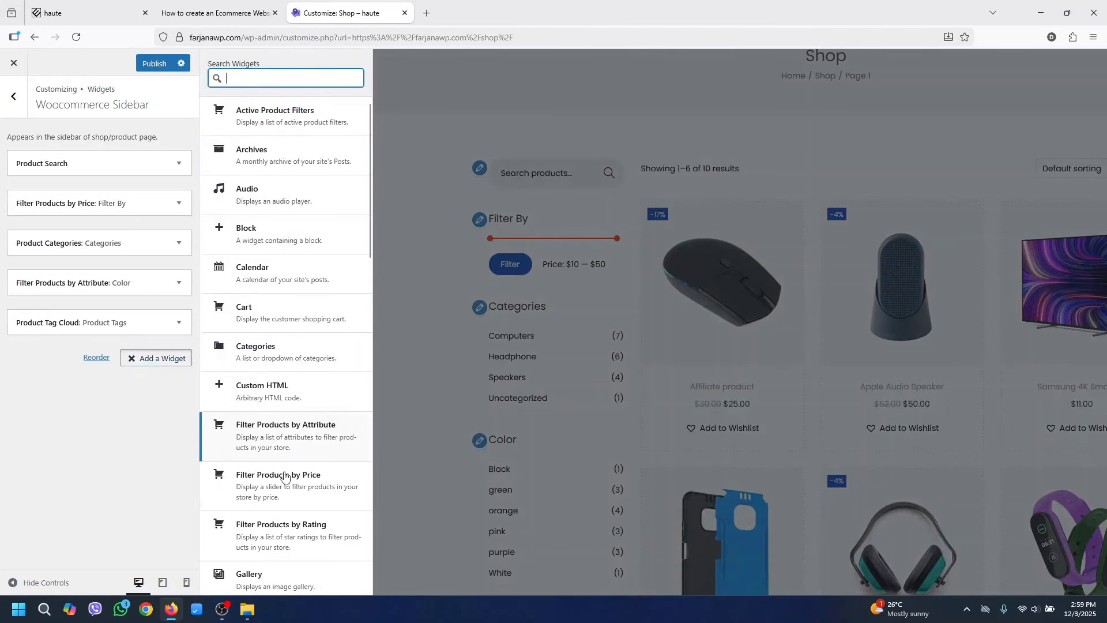
type("rating")
left_click(294, 129)
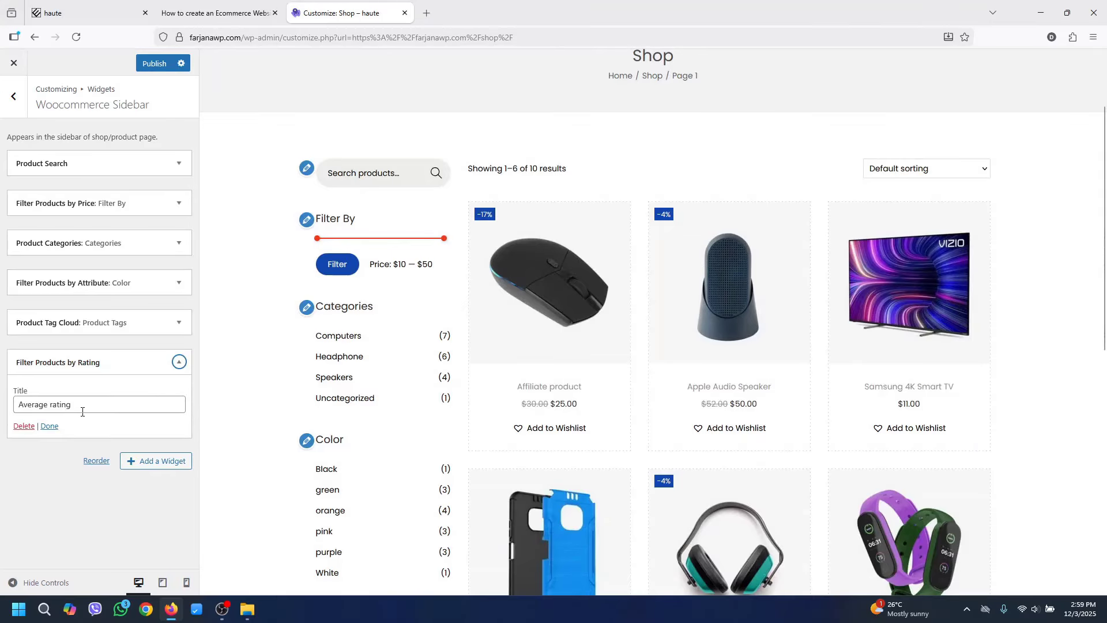
scroll(1088, 389, "down", 6)
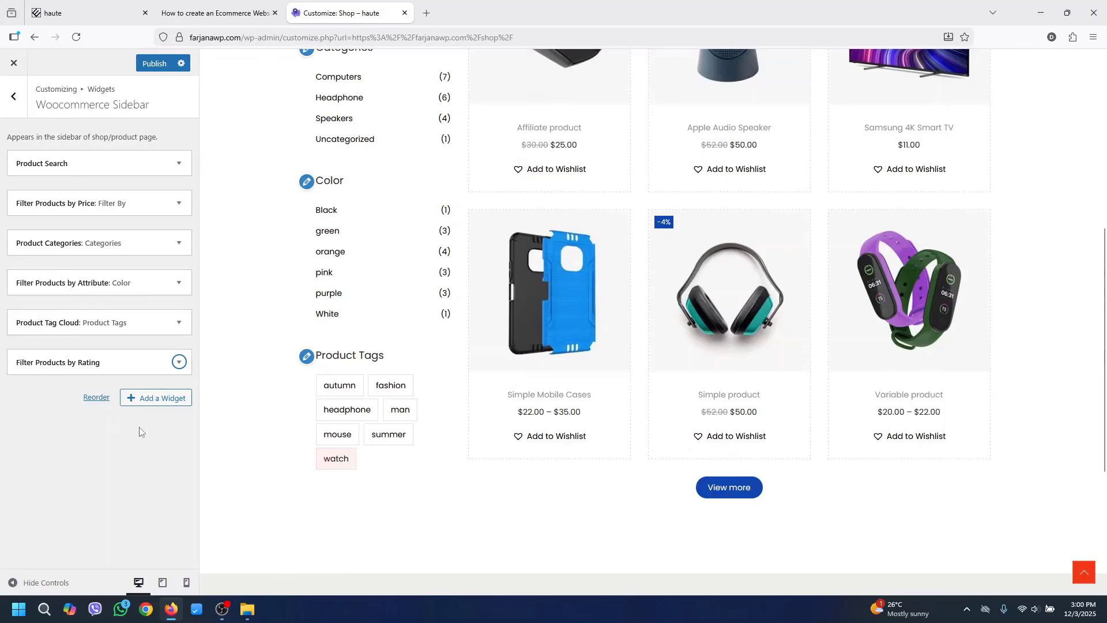
left_click(160, 403)
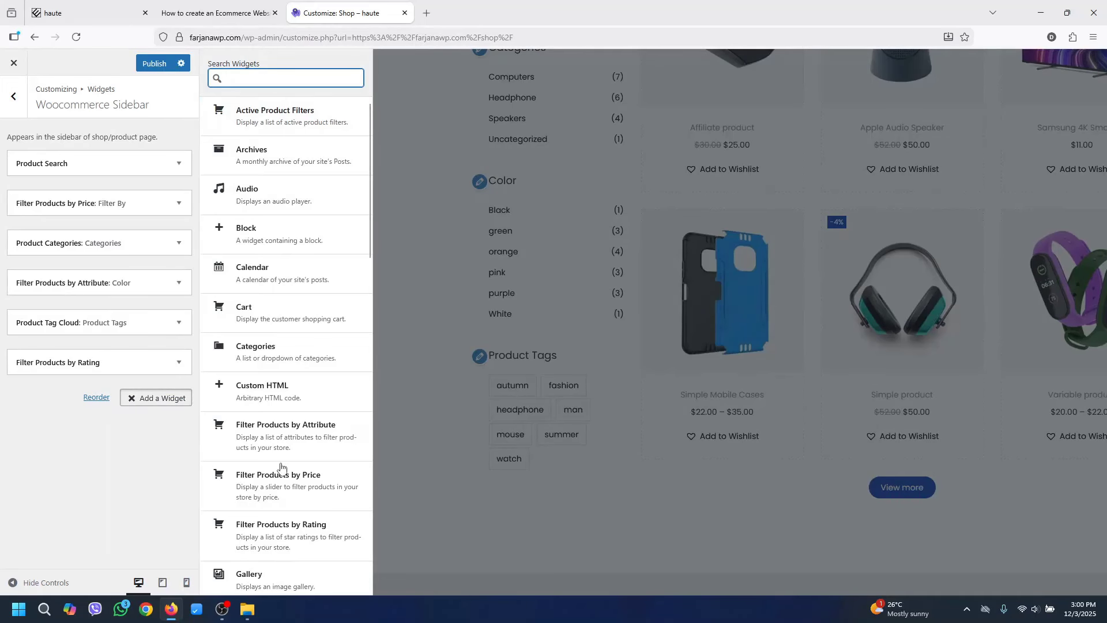
left_click(124, 446)
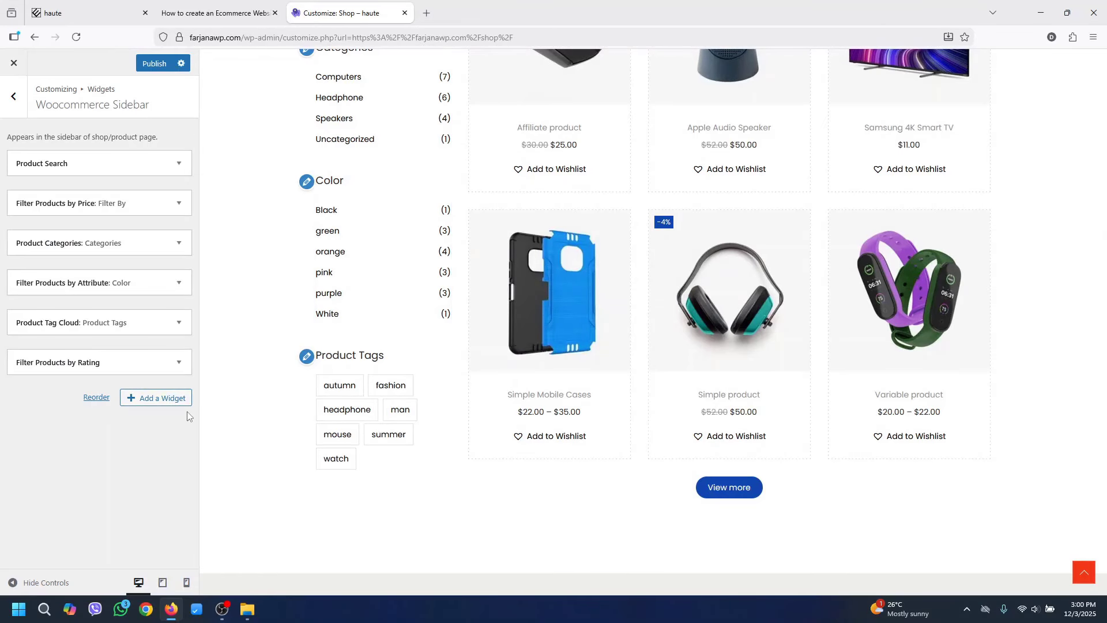
Remove the Filter Products by Rating widget from the Woocommerce Sidebar and publish the changes
left_click(179, 362)
left_click(24, 426)
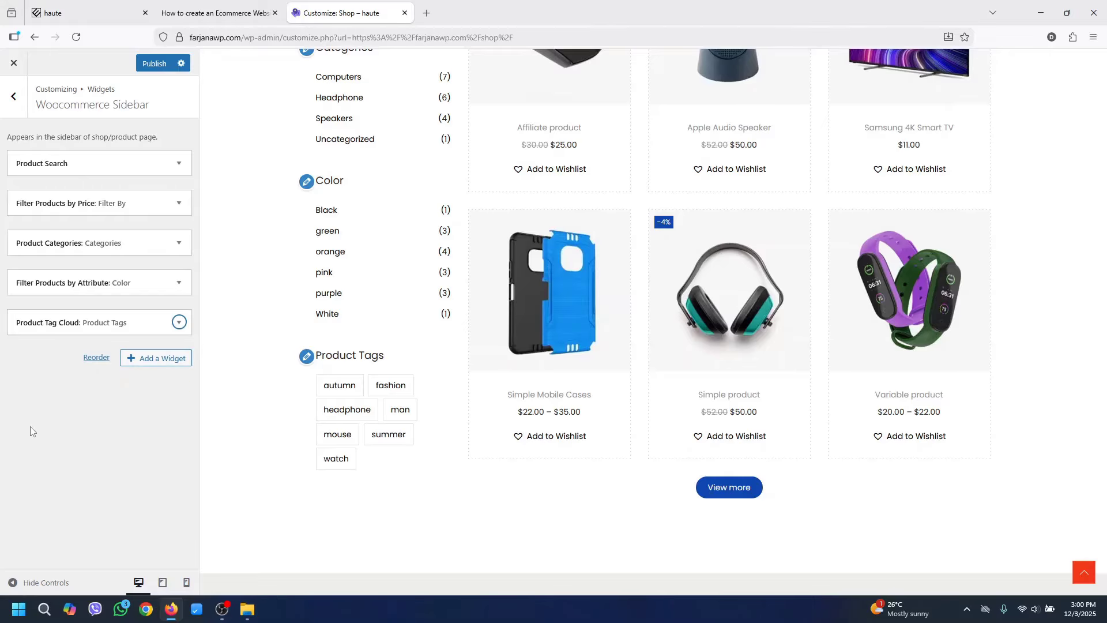
left_click(160, 68)
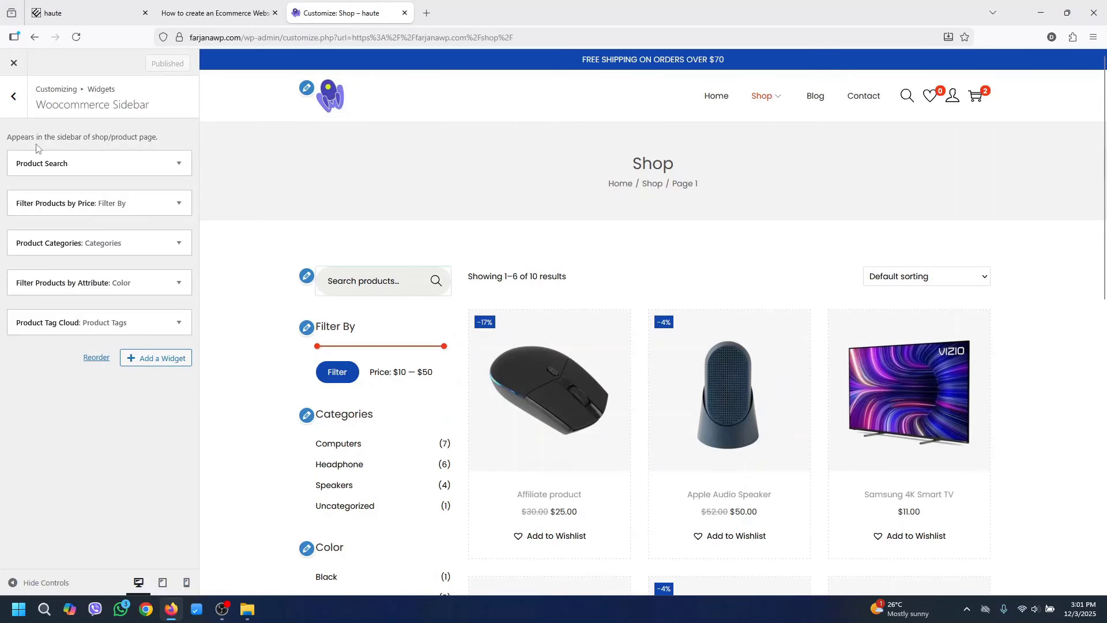
Turn off Breadcrumb in the general settings of the WooCommerce Shop Archive and publish the change
left_click(14, 97)
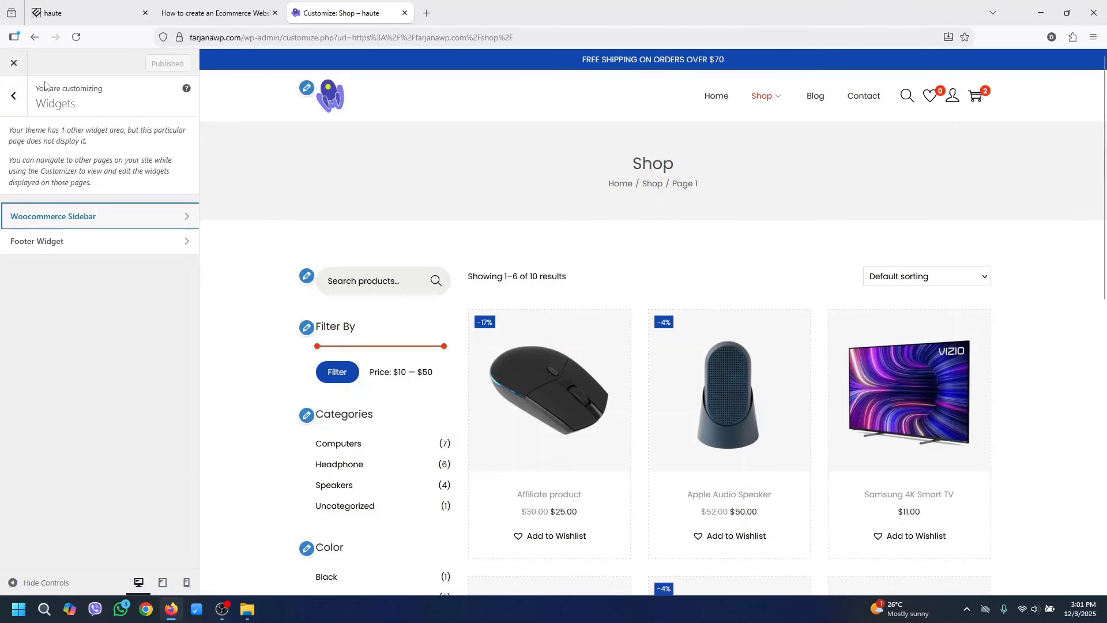
left_click(14, 96)
left_click(84, 338)
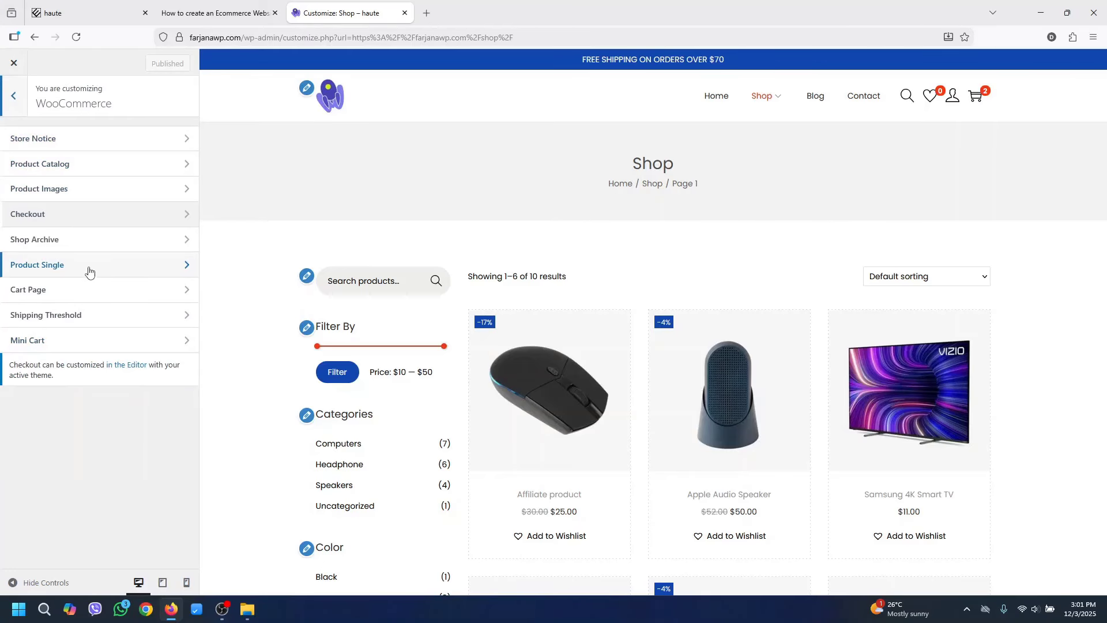
left_click(78, 240)
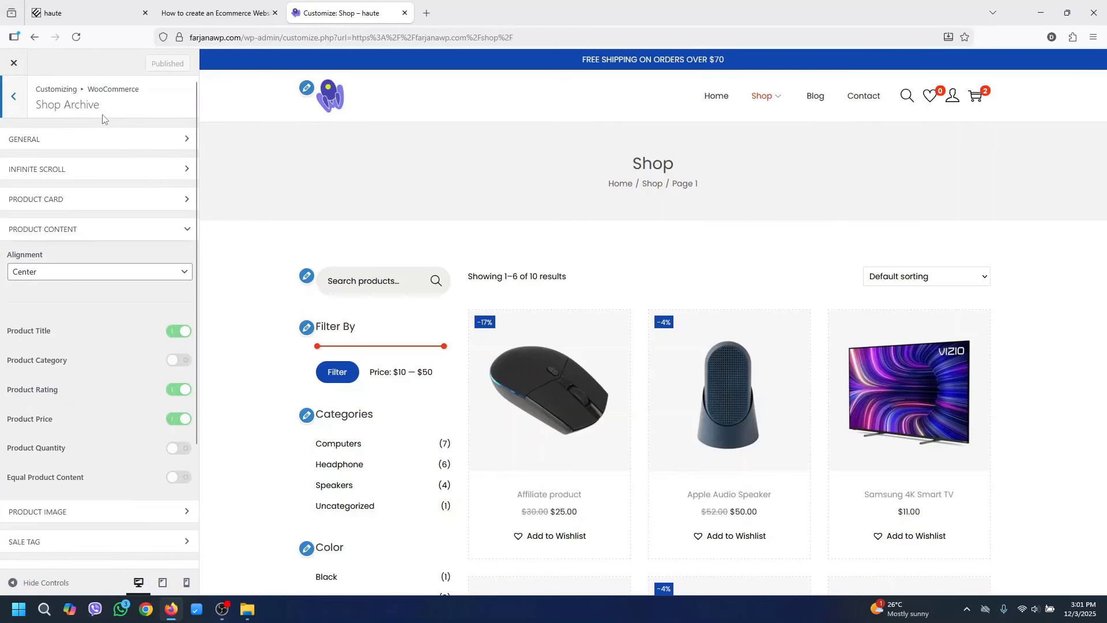
left_click(48, 148)
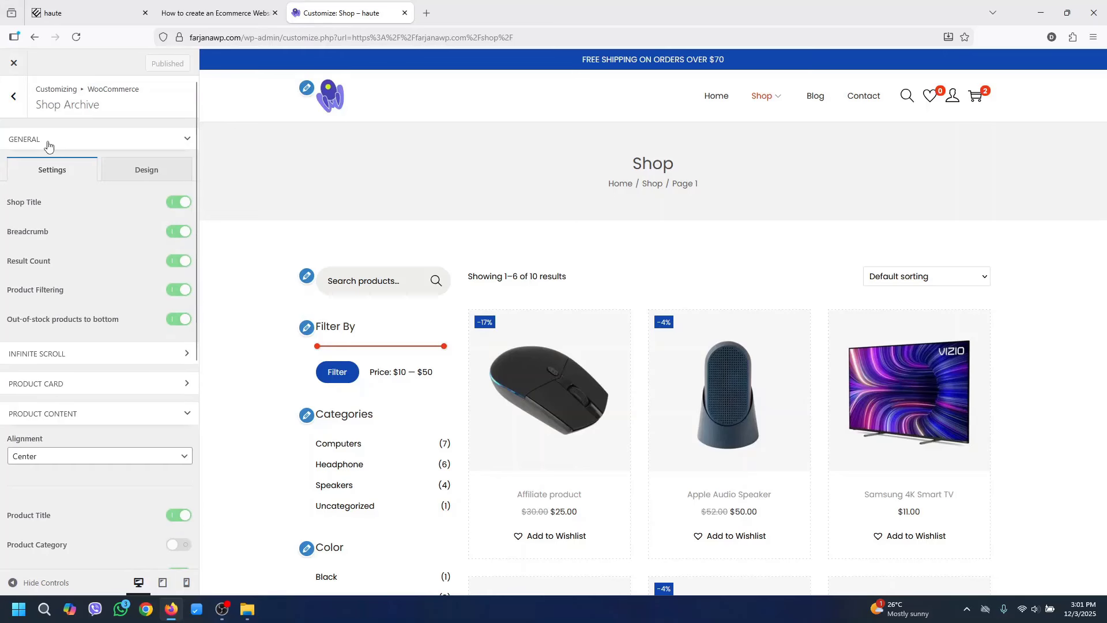
left_click(178, 232)
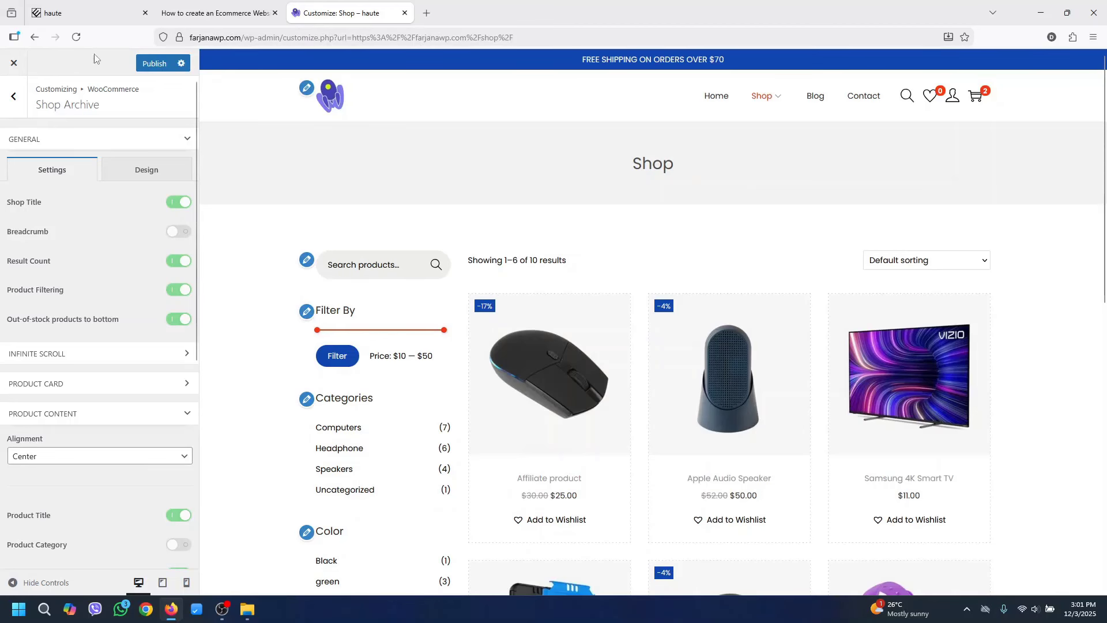
left_click(147, 65)
Preview the Computers category from the Shop submenu and look over its header and products
mouse_move(762, 96)
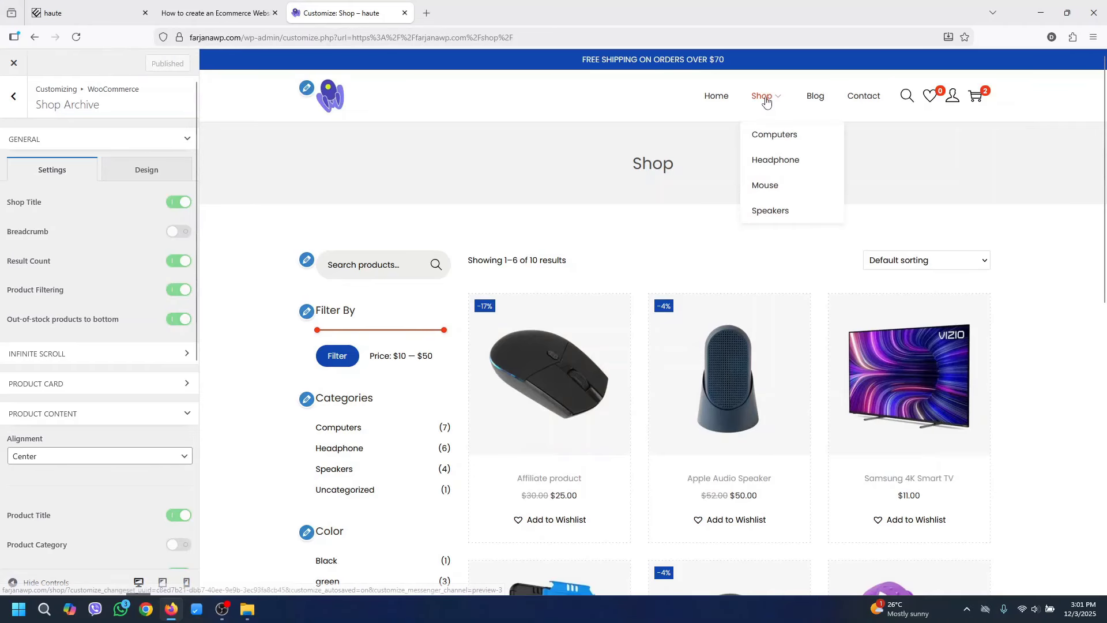
left_click(788, 138)
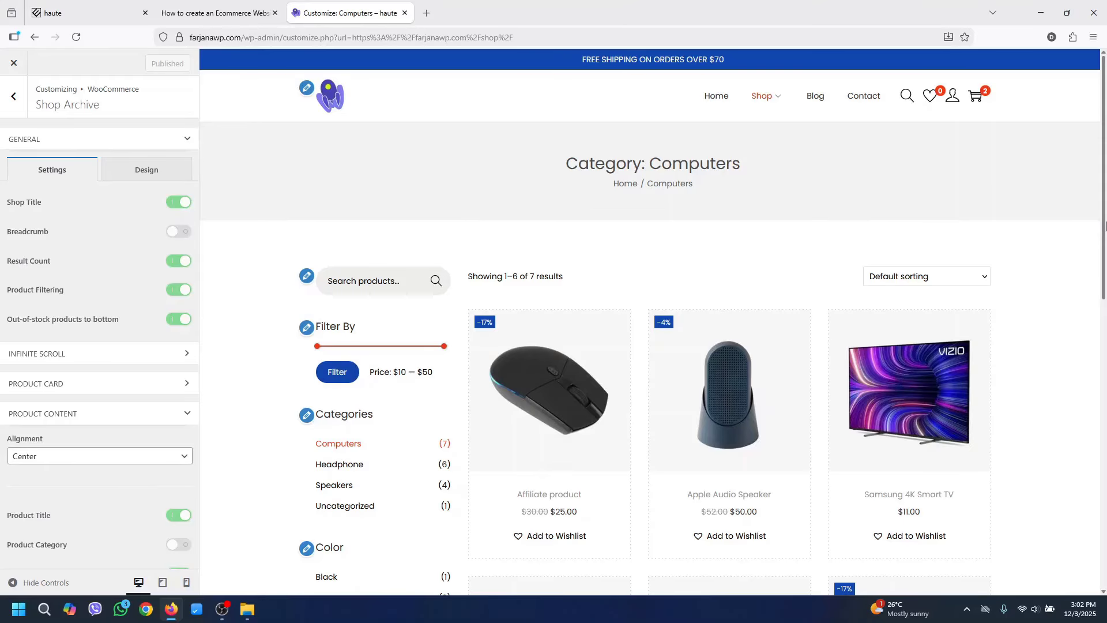
scroll(1106, 210, "down", 7)
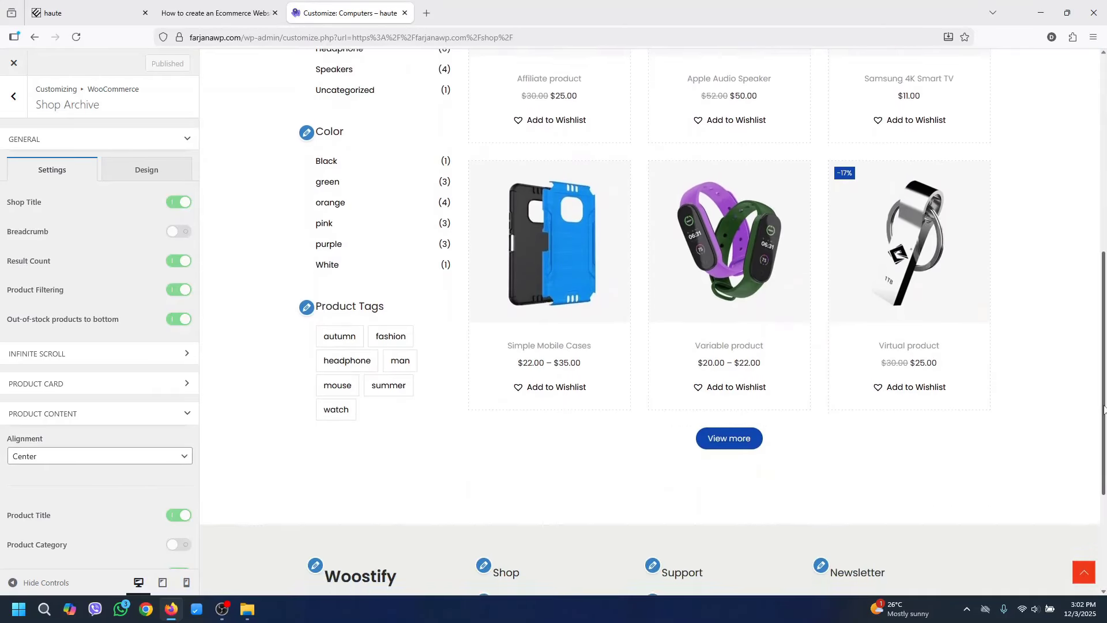
scroll(822, 413, "up", 6)
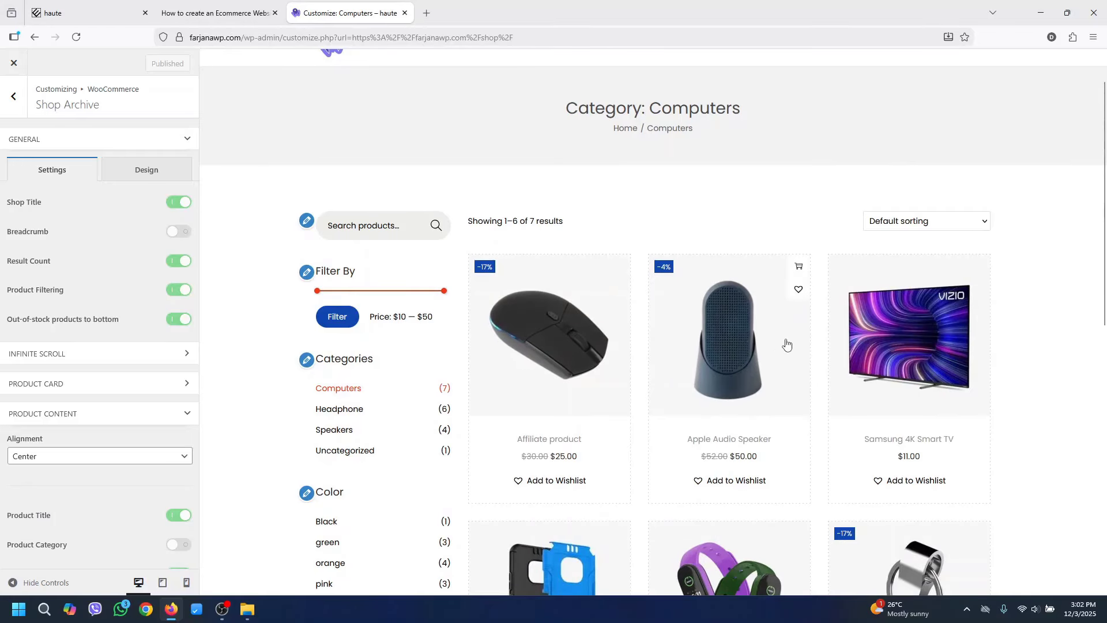
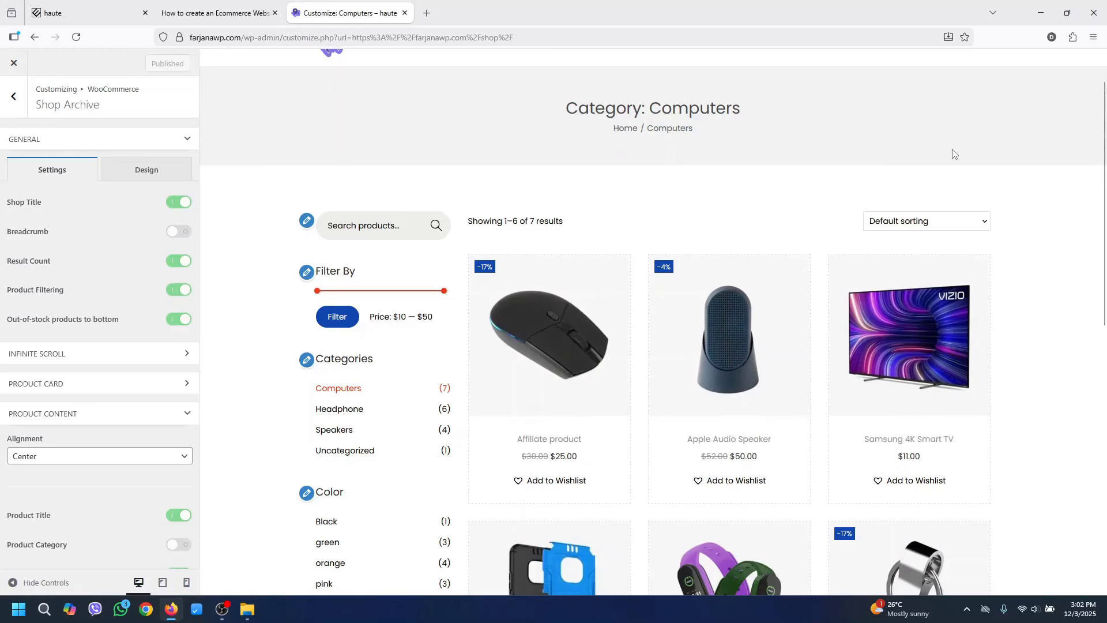
left_click_drag(1105, 185, 1104, 162)
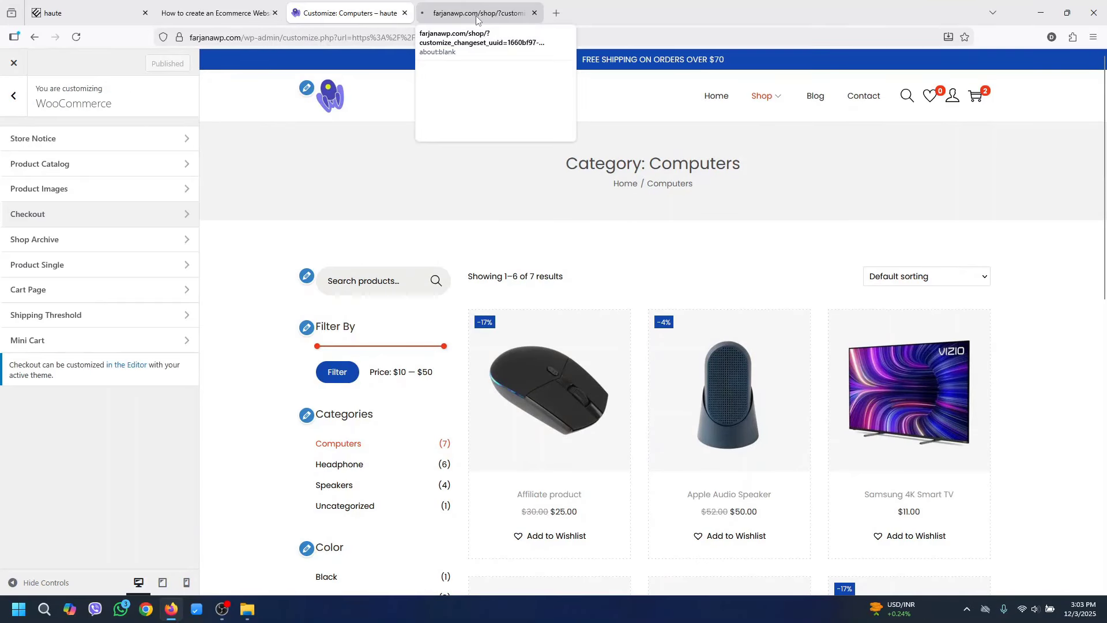
Open the Computers category in the separate shop page tab and examine its title and breadcrumb
left_click(477, 15)
mouse_move(663, 114)
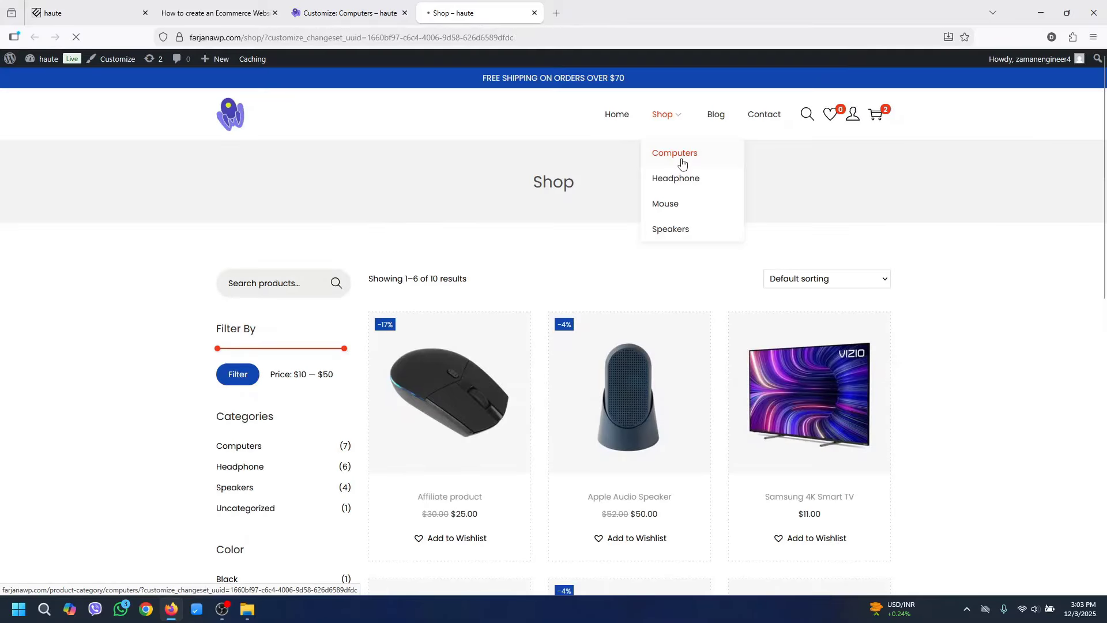
left_click(683, 163)
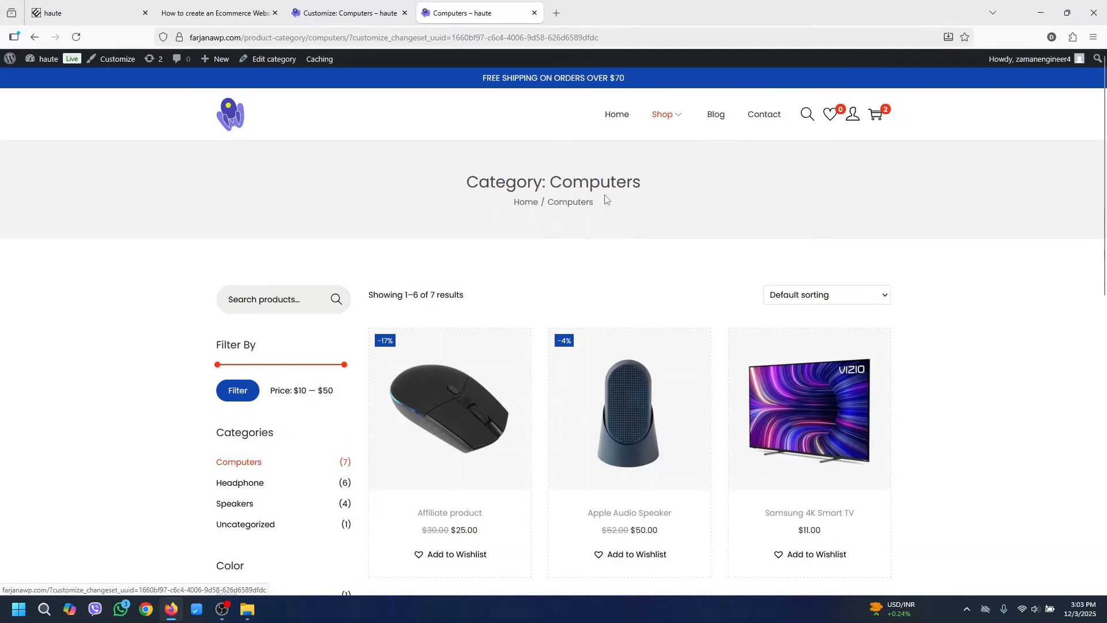
left_click_drag(610, 183, 445, 176)
left_click(467, 178)
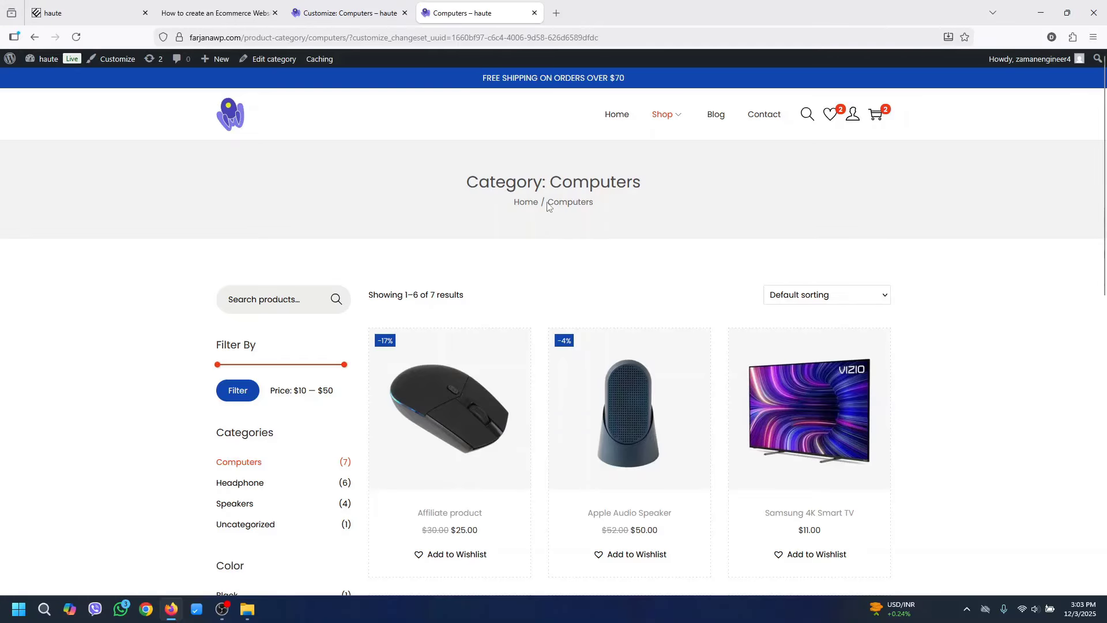
double_click(580, 178)
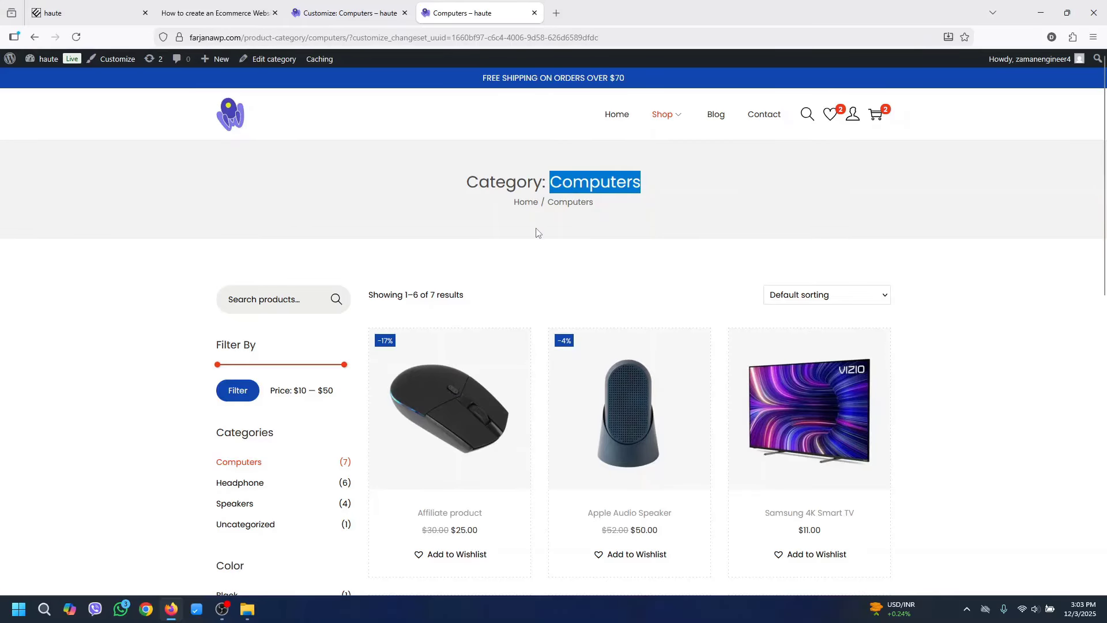
mouse_move(1106, 181)
left_mouse_down()
mouse_move(1106, 449)
mouse_move(1106, 162)
left_mouse_up()
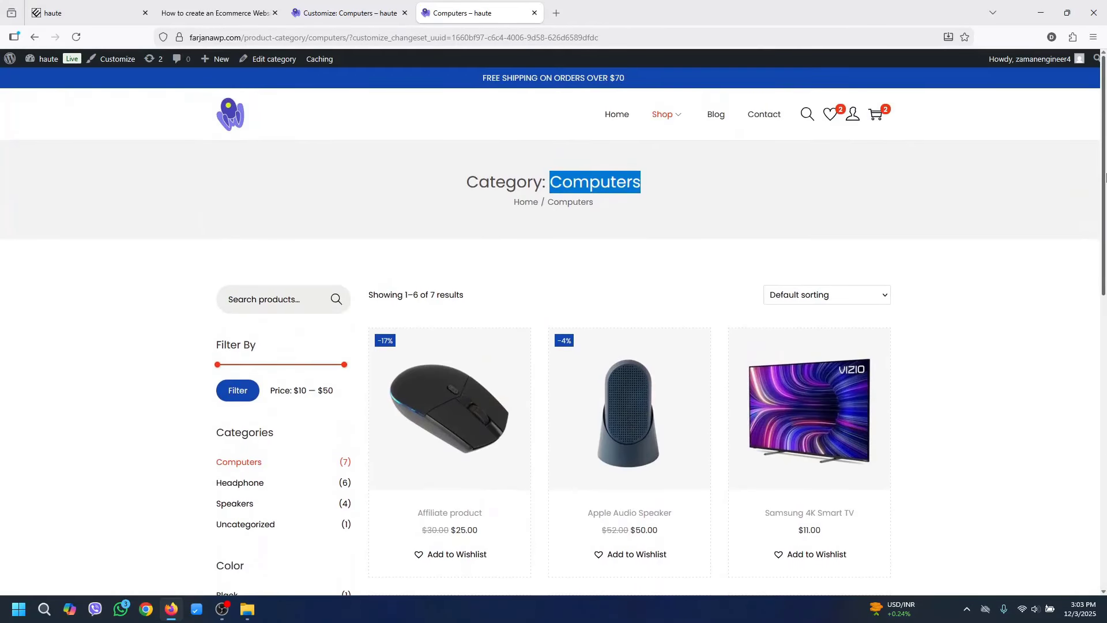
left_click(663, 235)
Open the Headphone category from the Shop submenu and look through its products
mouse_move(663, 114)
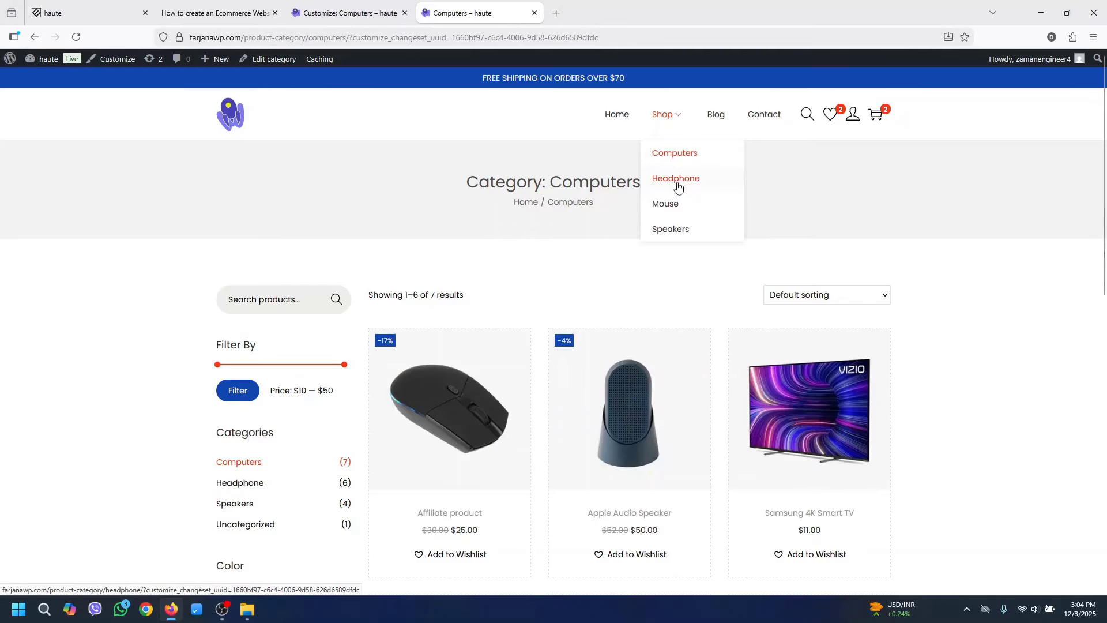
left_click(678, 184)
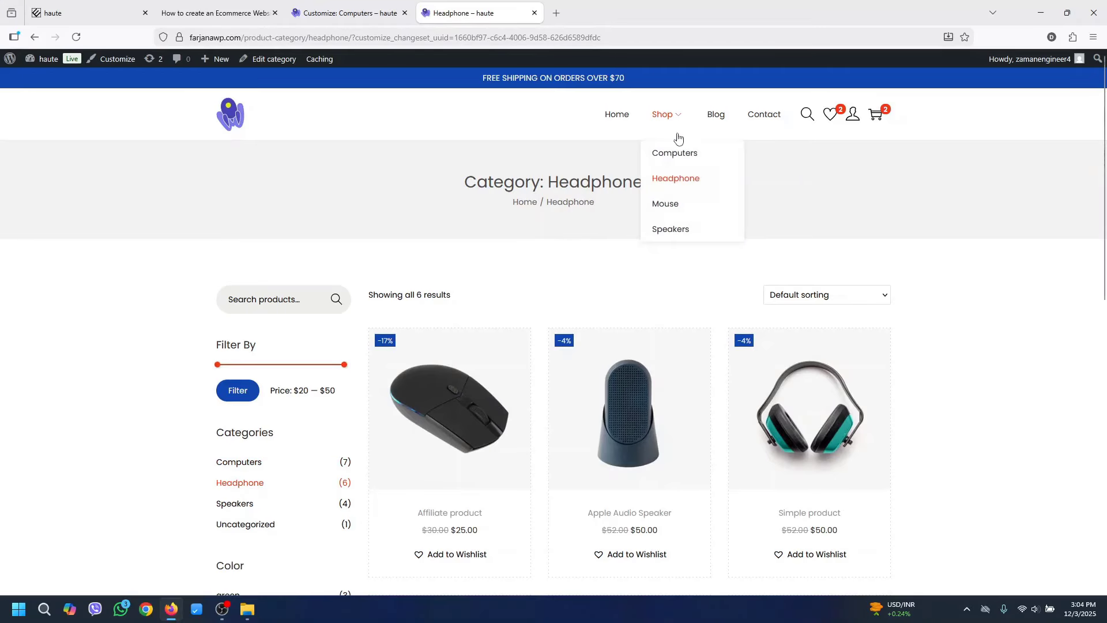
scroll(1025, 201, "down", 8)
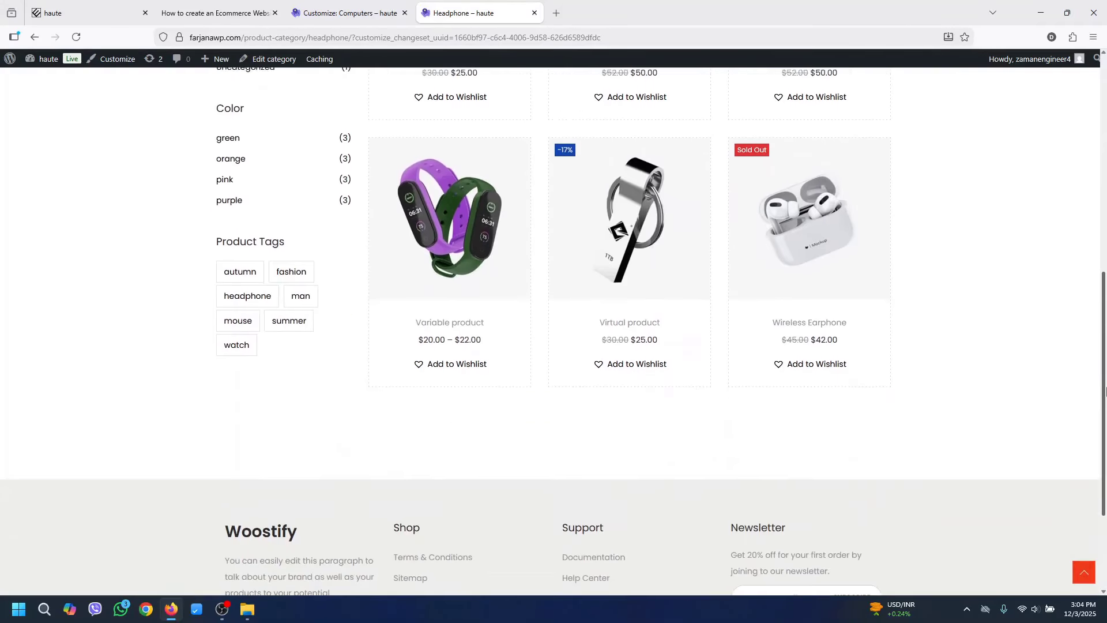
scroll(692, 173, "up", 8)
Return to the Customizer, open the WooCommerce Product Catalog settings and compare the Products Per Page setting with the shop preview
left_click(365, 14)
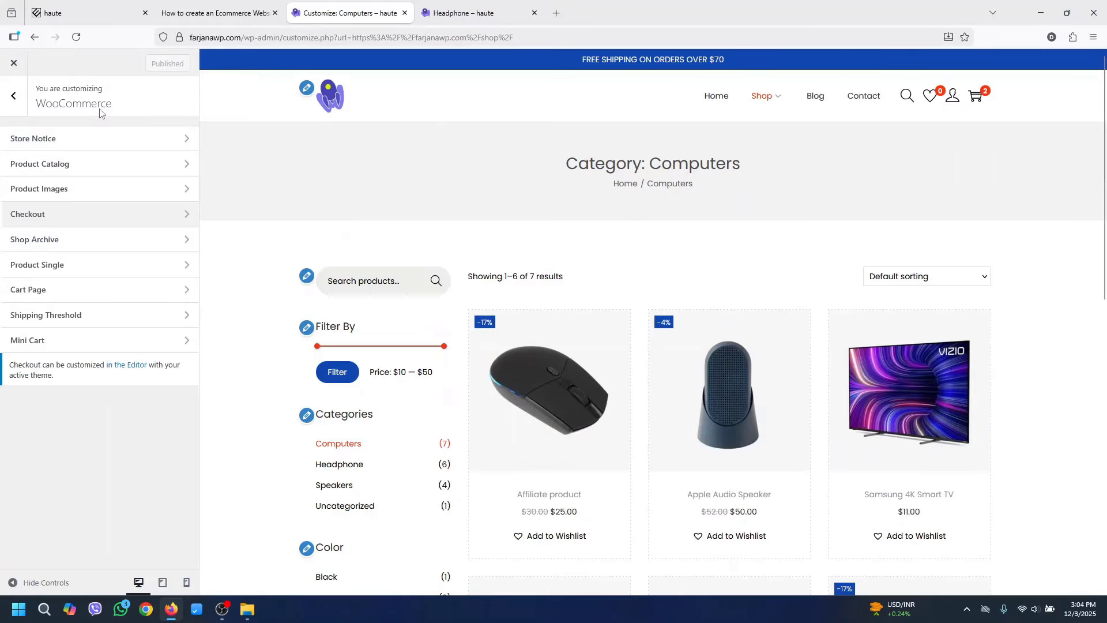
left_click(111, 169)
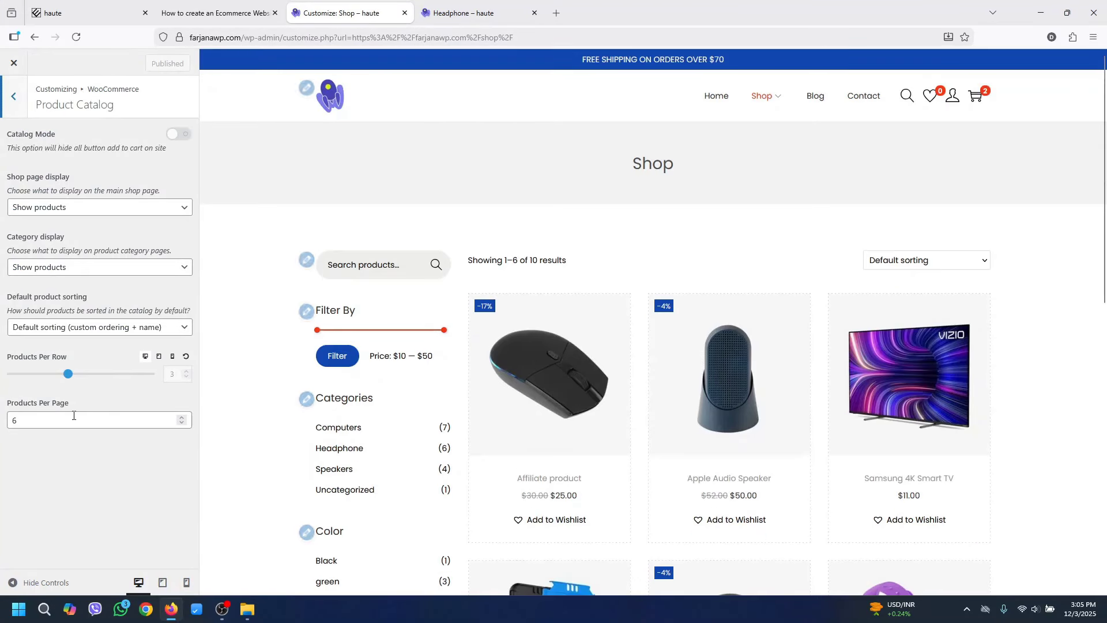
left_click(50, 422)
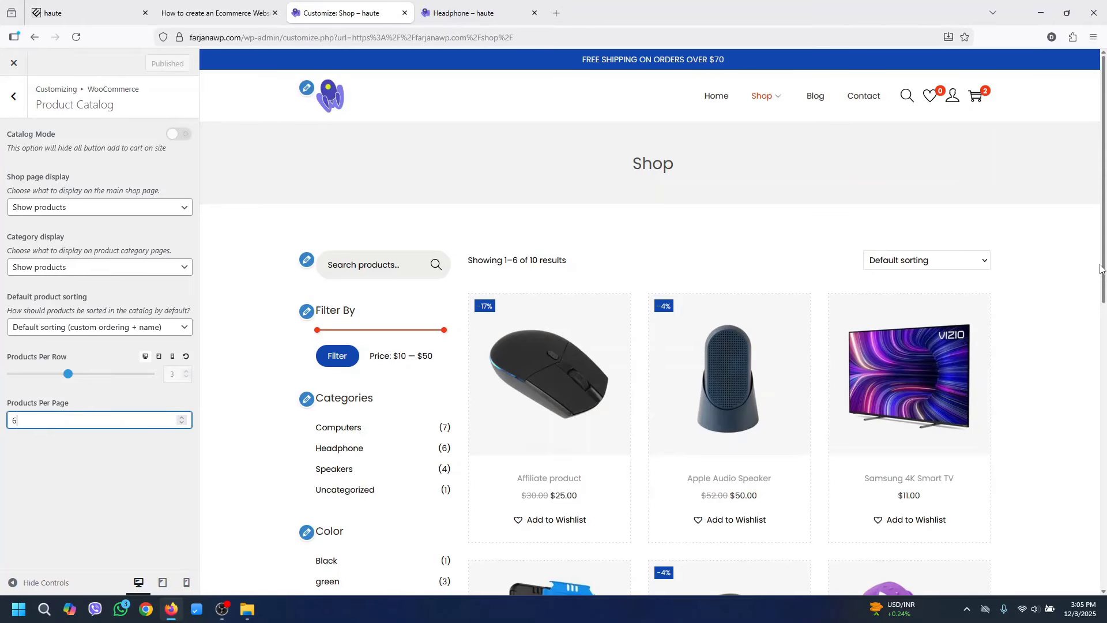
scroll(1102, 268, "down", 5)
scroll(1088, 269, "up", 5)
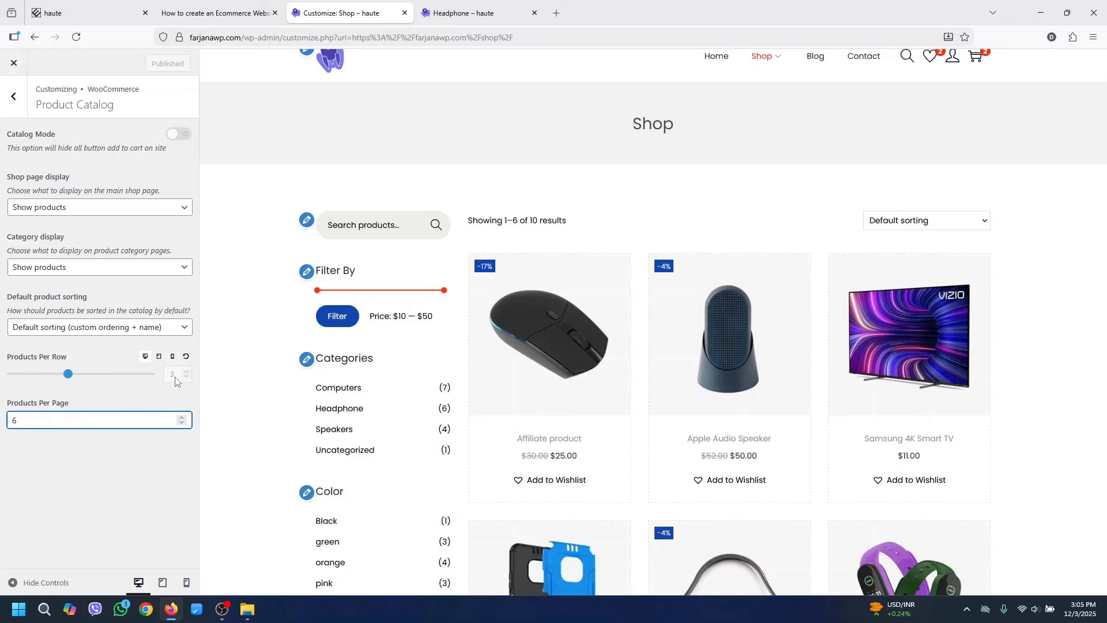
Check the tablet and mobile shop layouts, reset the mobile Products Per Row to 1, and publish the change
left_click(161, 357)
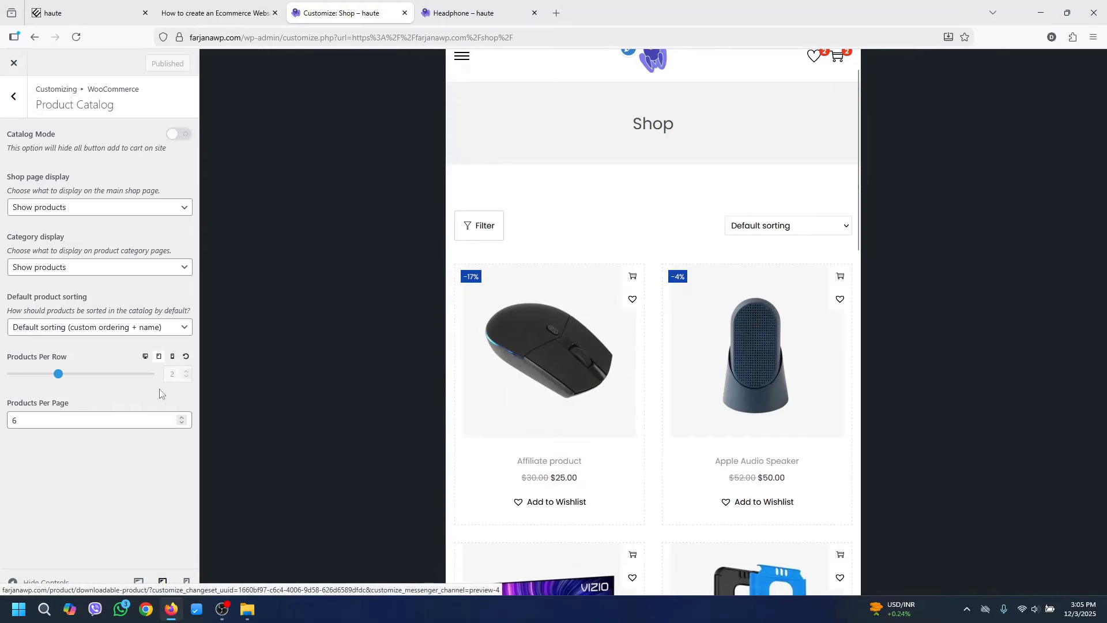
left_click(173, 358)
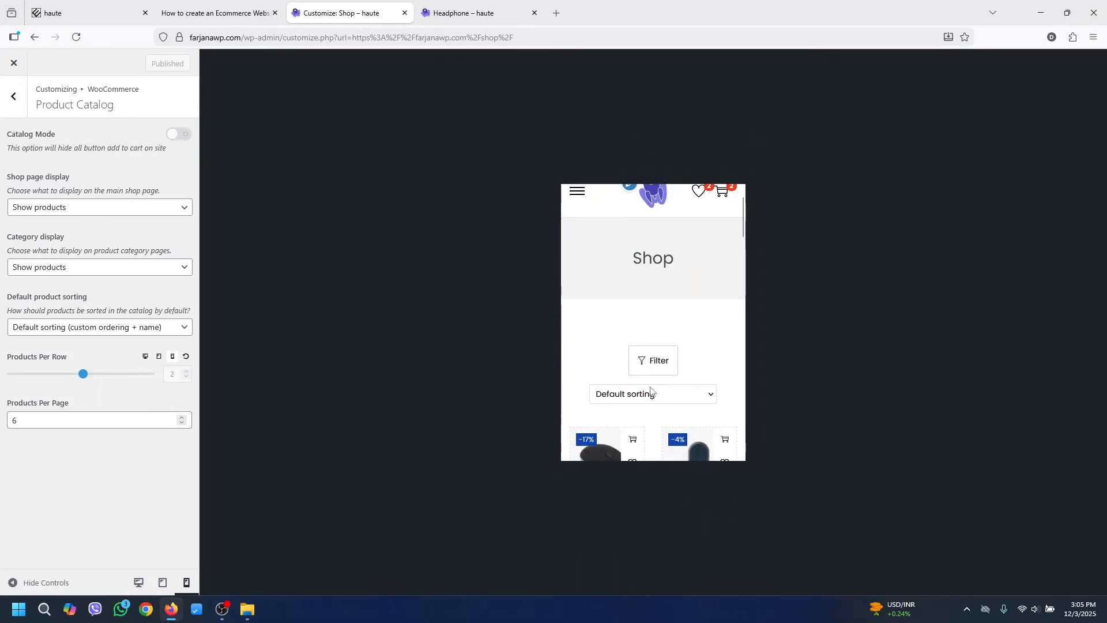
scroll(743, 267, "down", 3)
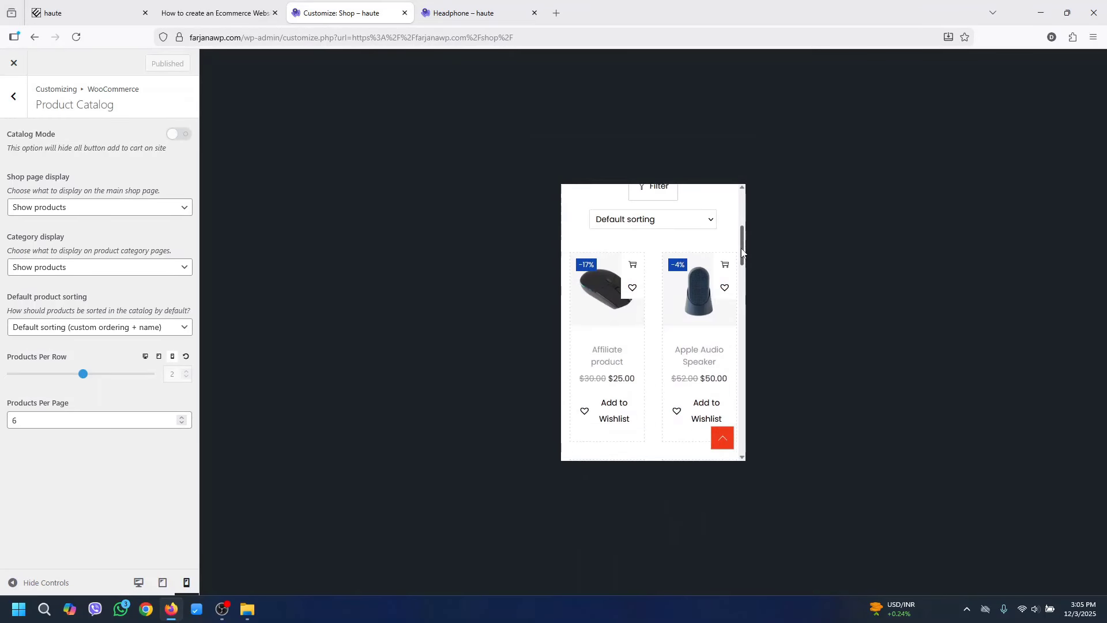
left_click(186, 357)
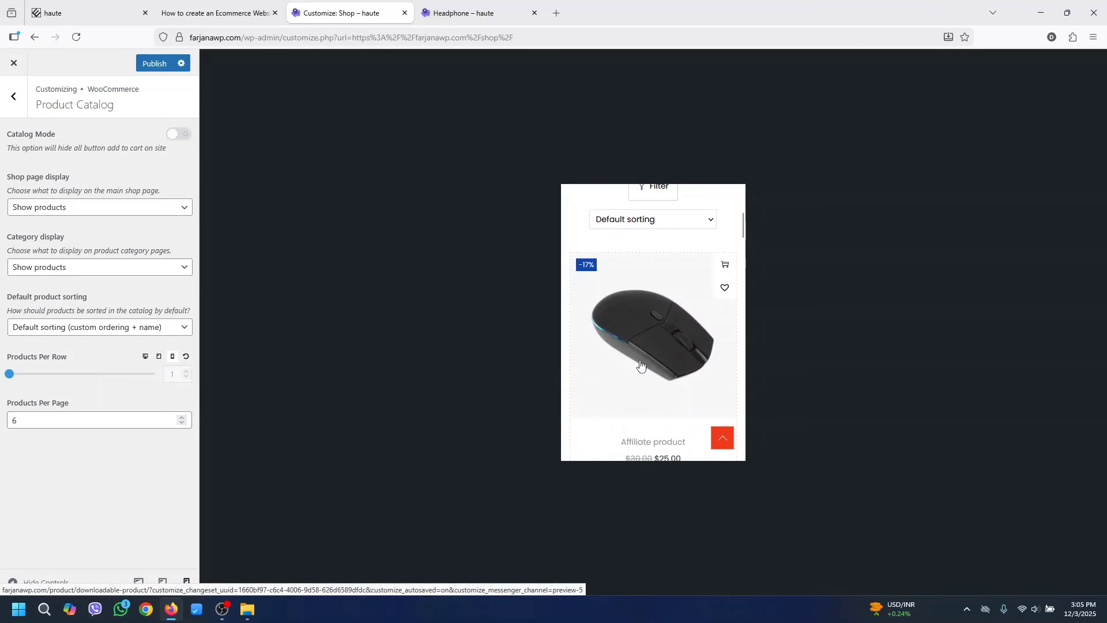
mouse_move(744, 230)
left_mouse_down()
mouse_move(744, 268)
mouse_move(735, 231)
left_mouse_up()
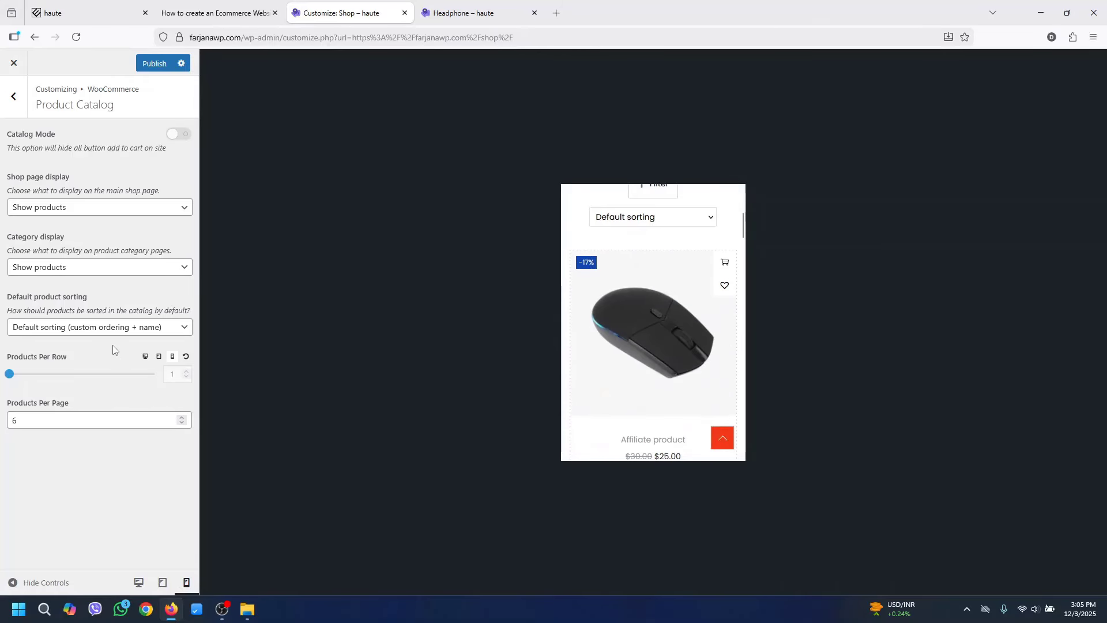
left_click(160, 357)
left_click(145, 358)
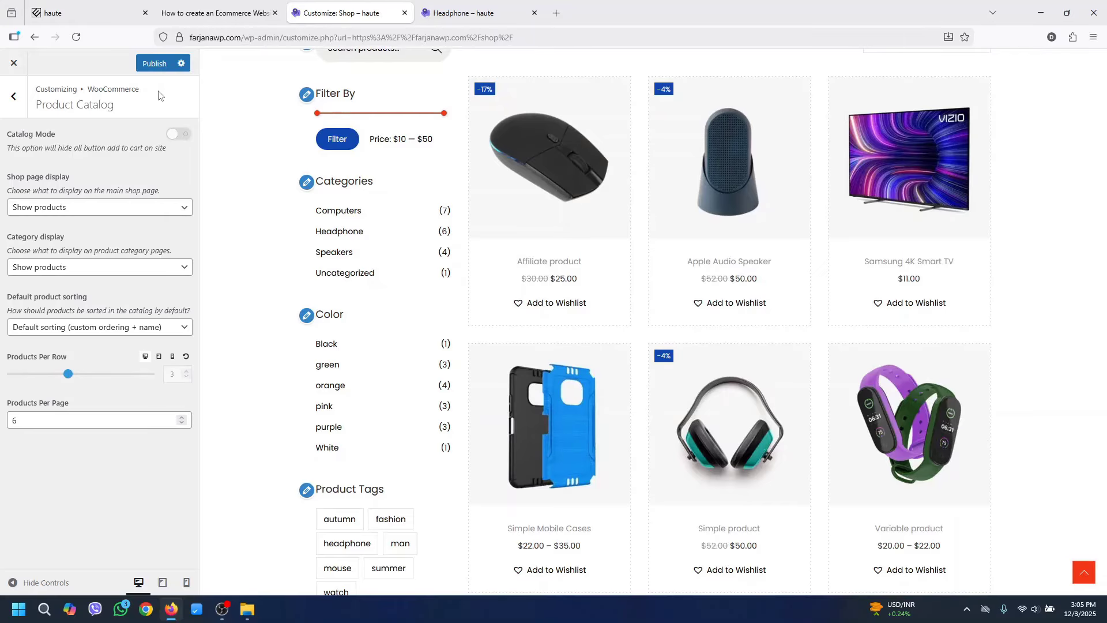
left_click(144, 64)
Look through the Headphone category page down to the footer and view the Blog page in the separate site tab
left_click_drag(1105, 252, 1105, 149)
left_click(484, 13)
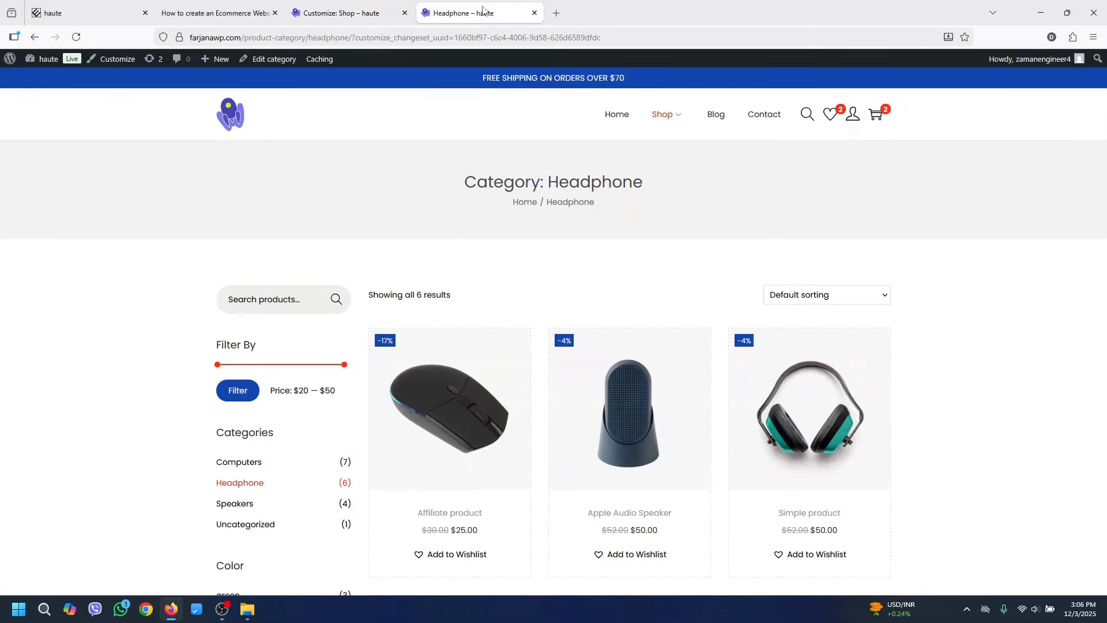
scroll(774, 253, "down", 10)
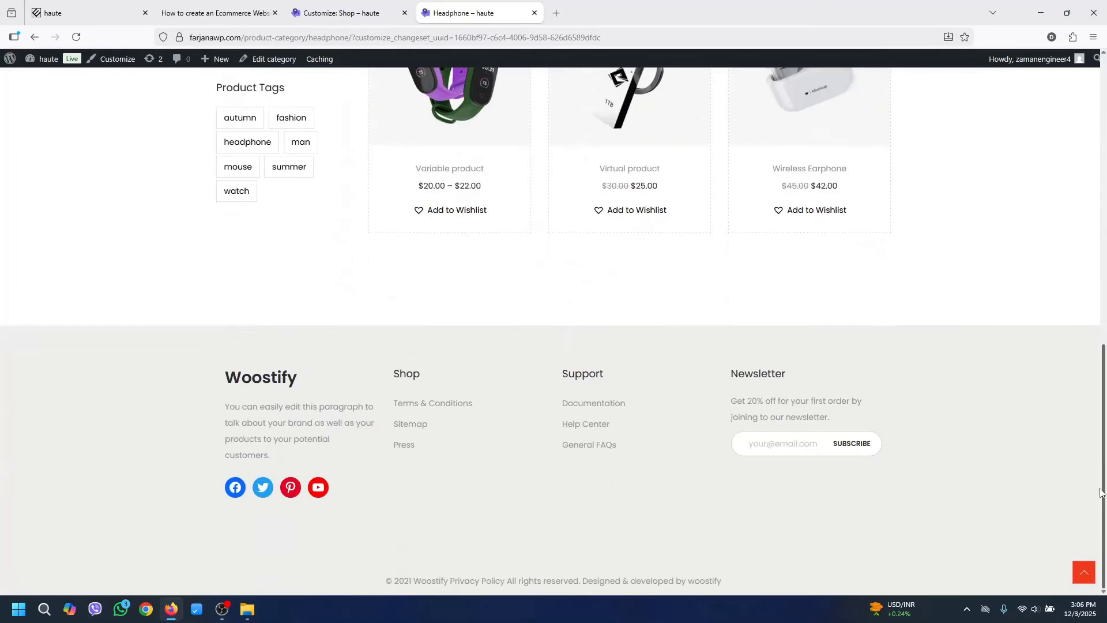
scroll(1038, 153, "up", 10)
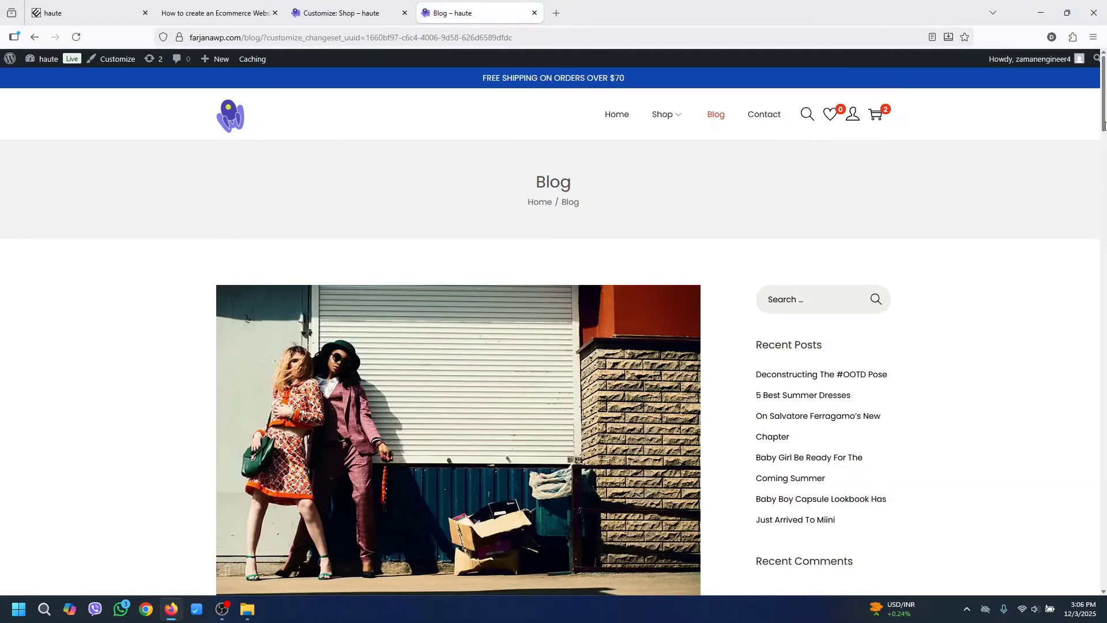
mouse_move(1104, 123)
left_mouse_down()
mouse_move(1103, 348)
mouse_move(1103, 127)
left_mouse_up()
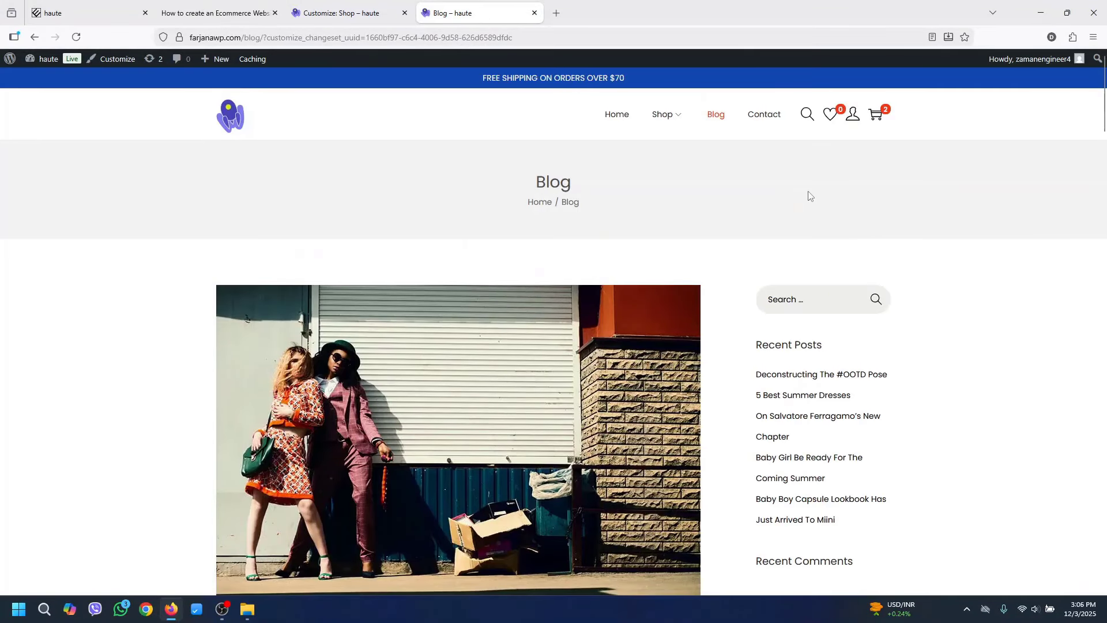
Return to the Customizer, bring up the Blog page in the preview and open its Main Sidebar widgets at the Search widget
left_click(352, 13)
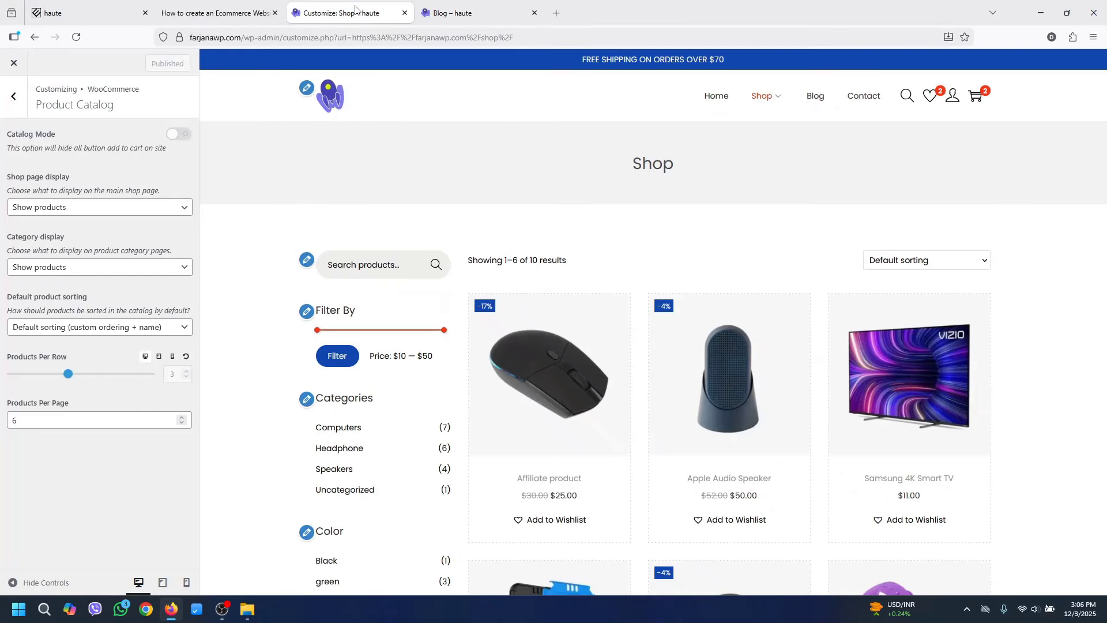
left_click(16, 98)
left_click(16, 98)
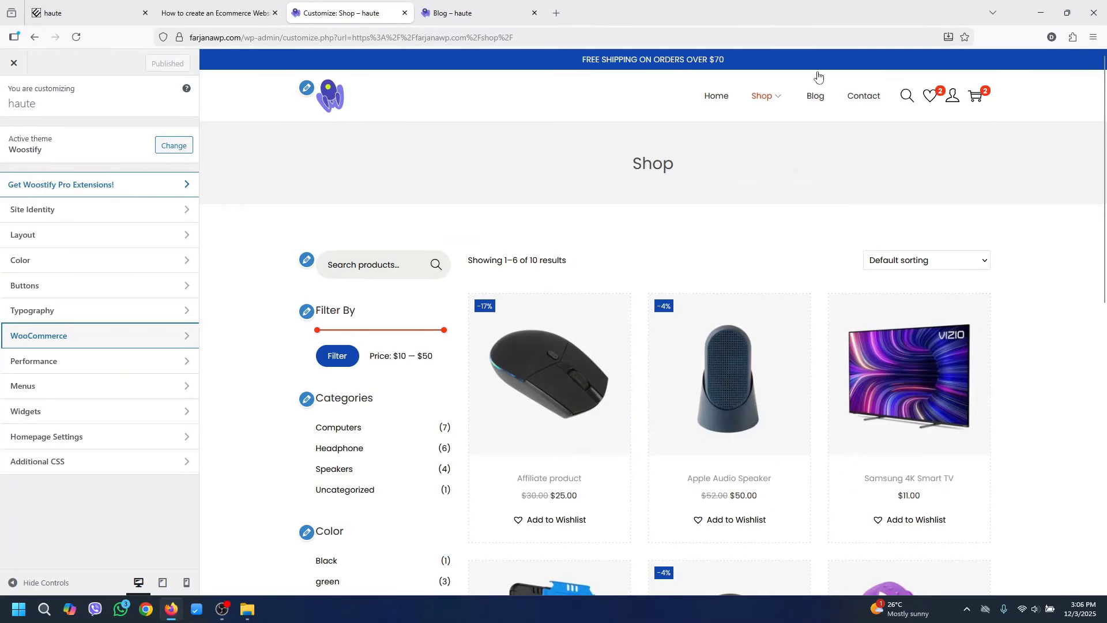
left_click(816, 95)
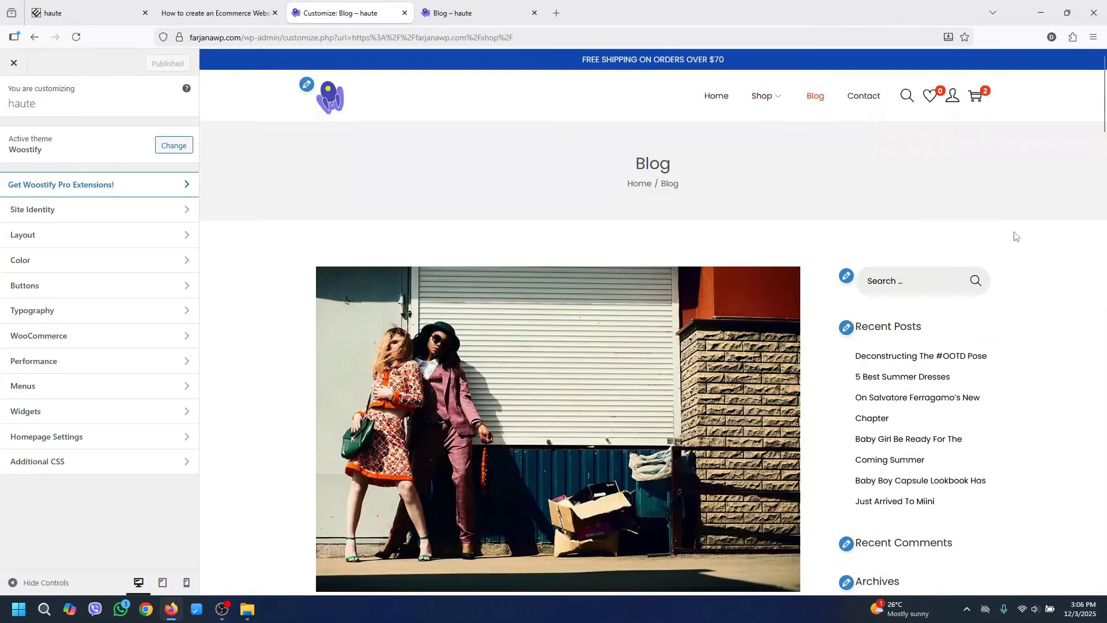
scroll(1103, 105, "down", 4)
scroll(846, 230, "up", 3)
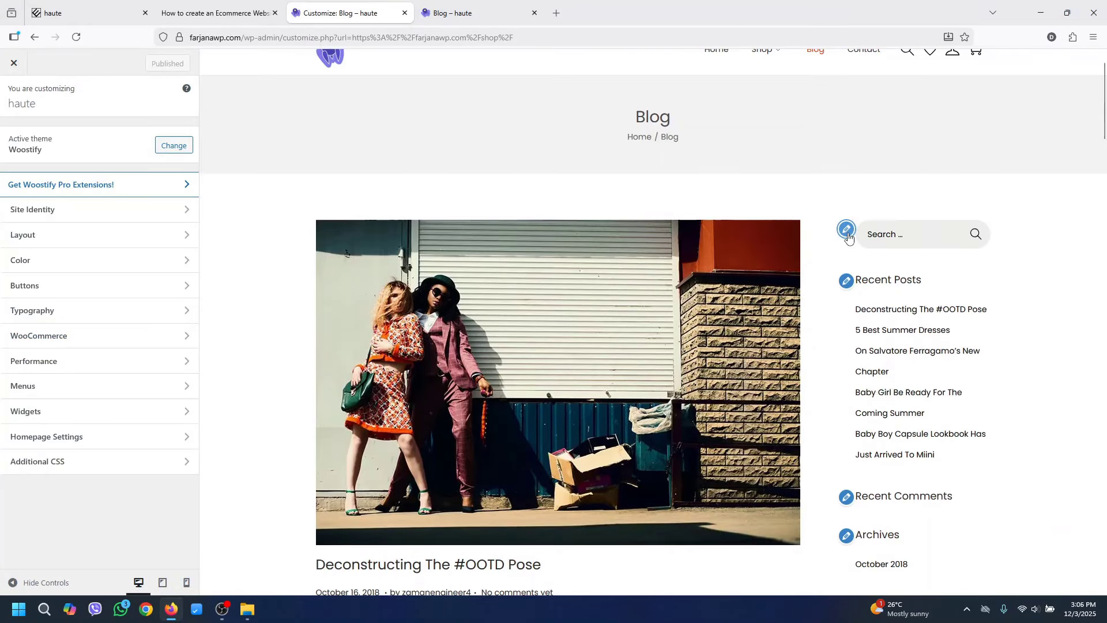
left_click(846, 230)
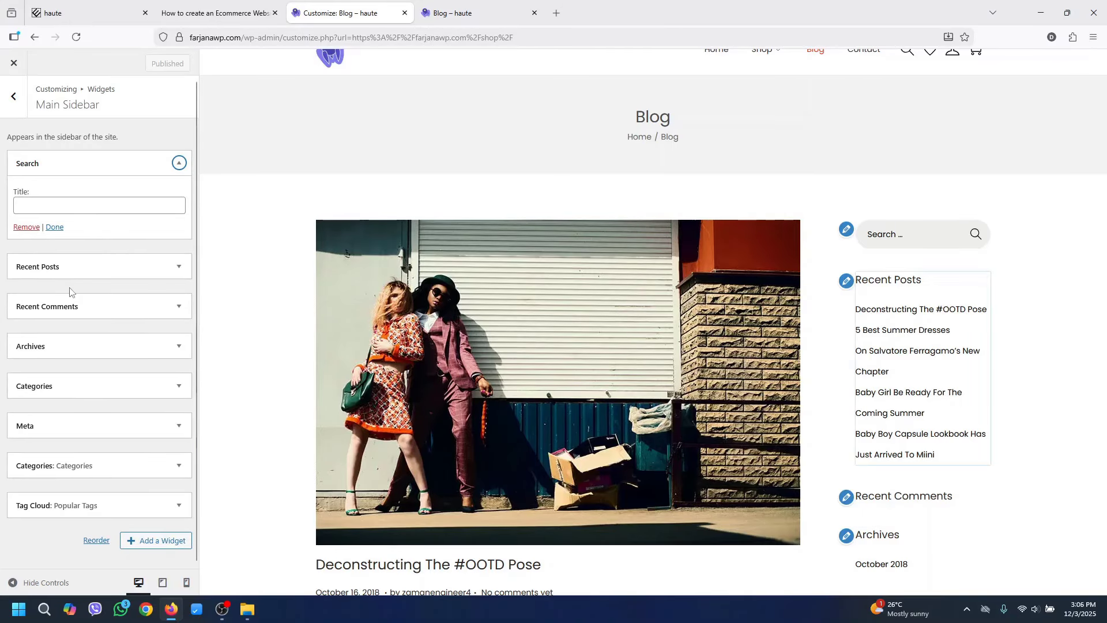
Remove the Recent Comments, Archives and untitled Categories widgets from the Main Sidebar
scroll(880, 272, "down", 4)
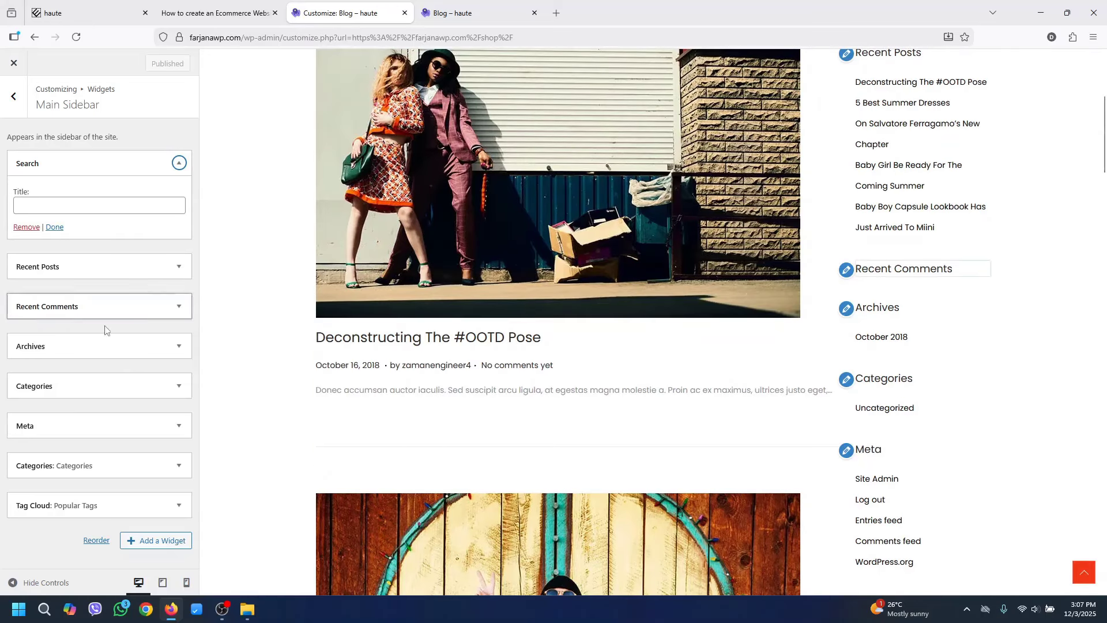
left_click(179, 306)
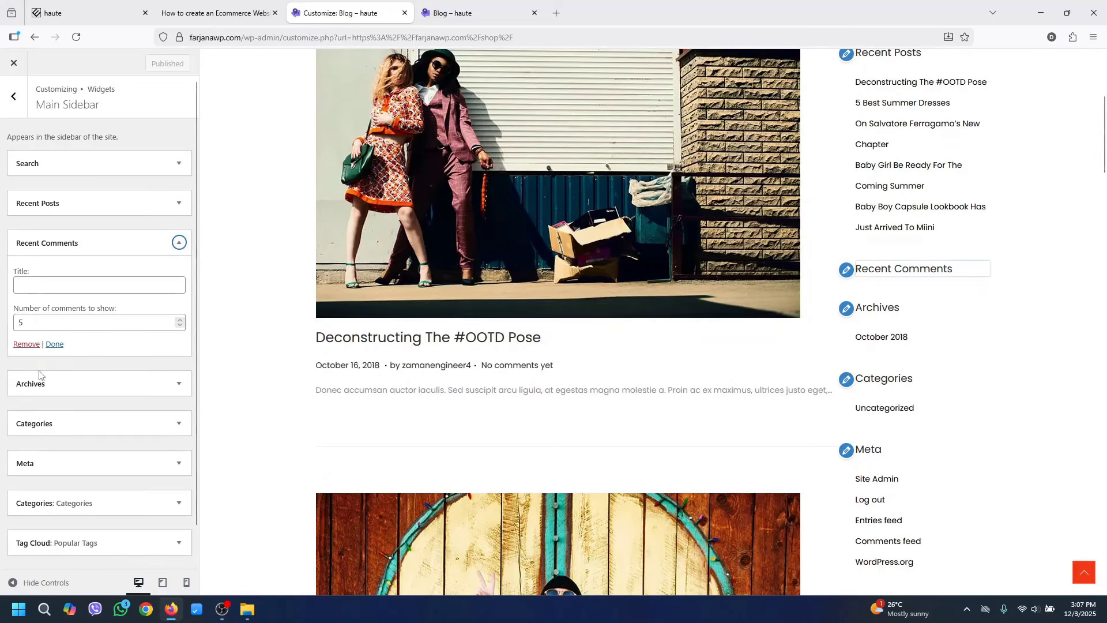
left_click(27, 344)
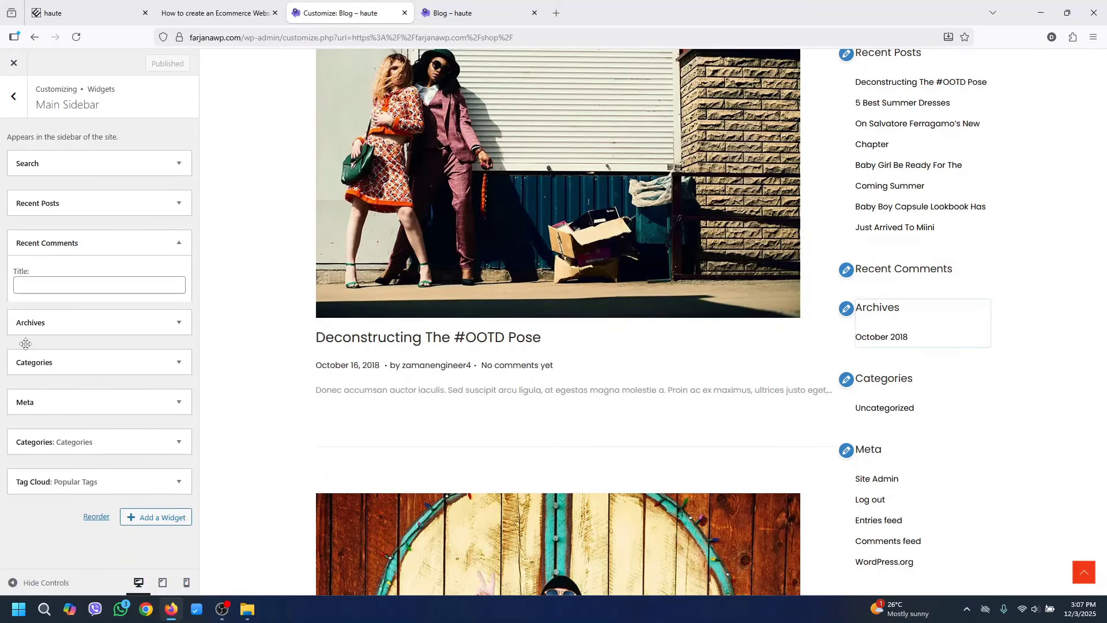
left_click(180, 244)
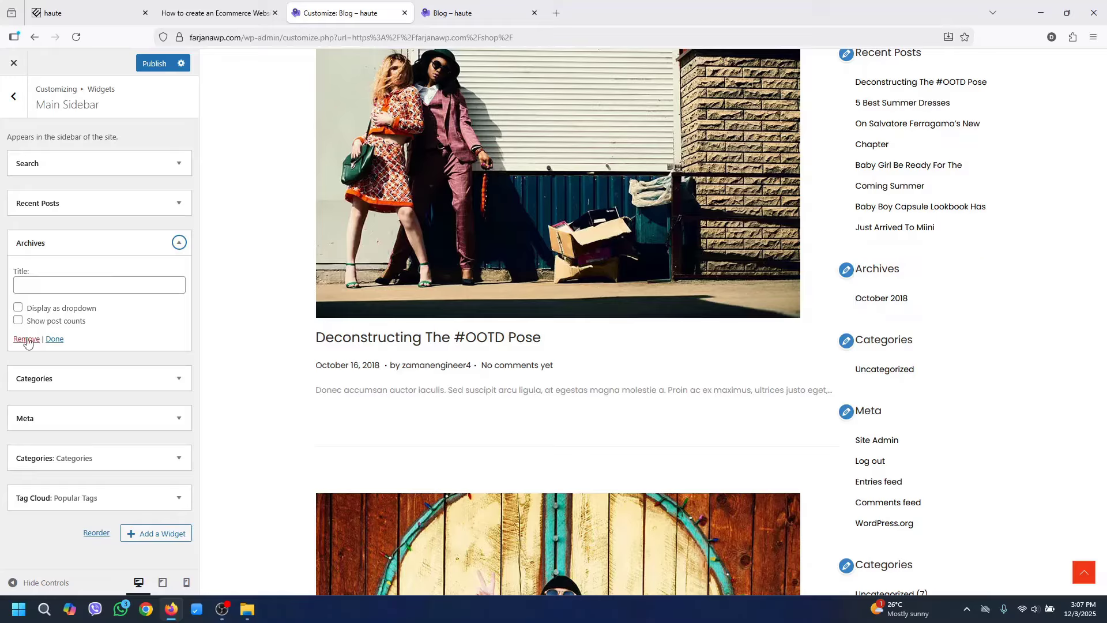
left_click(27, 340)
key("Return")
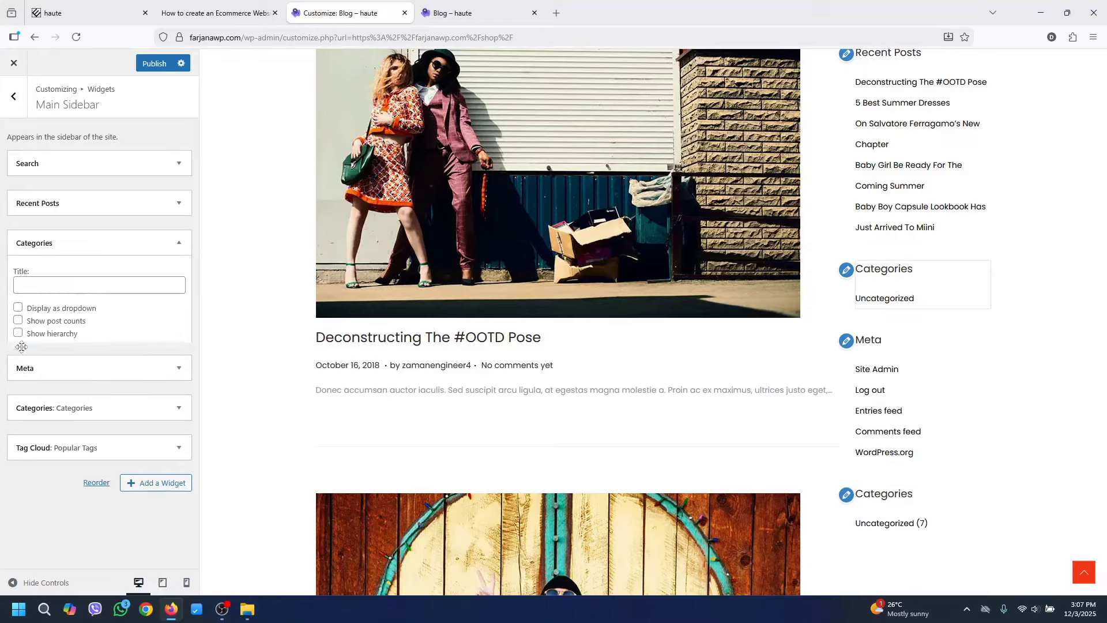
left_click(20, 350)
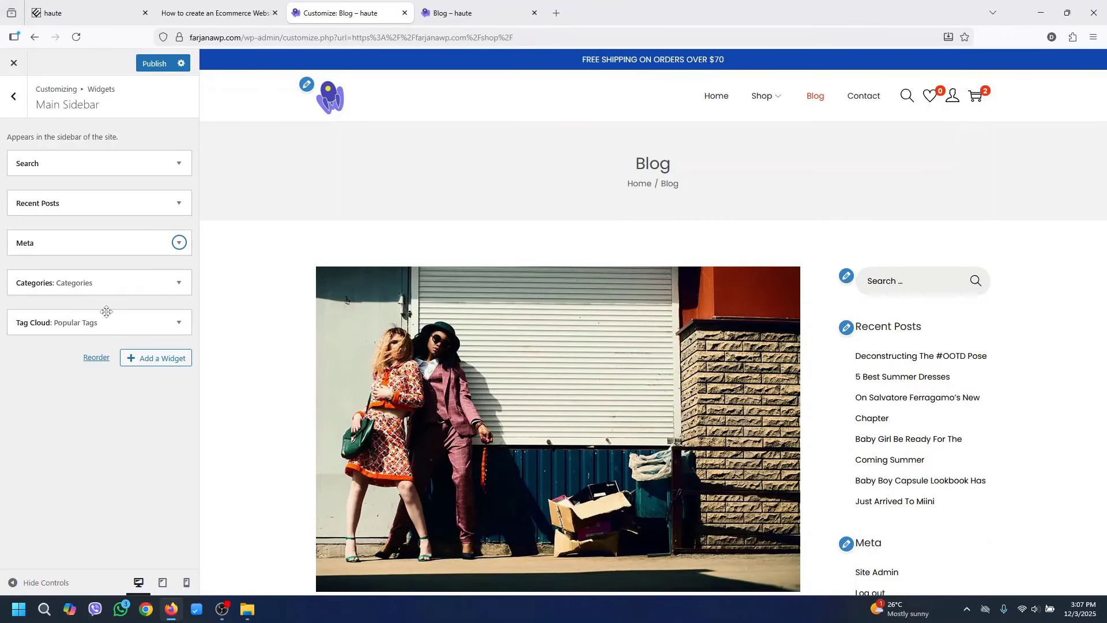
left_click(172, 366)
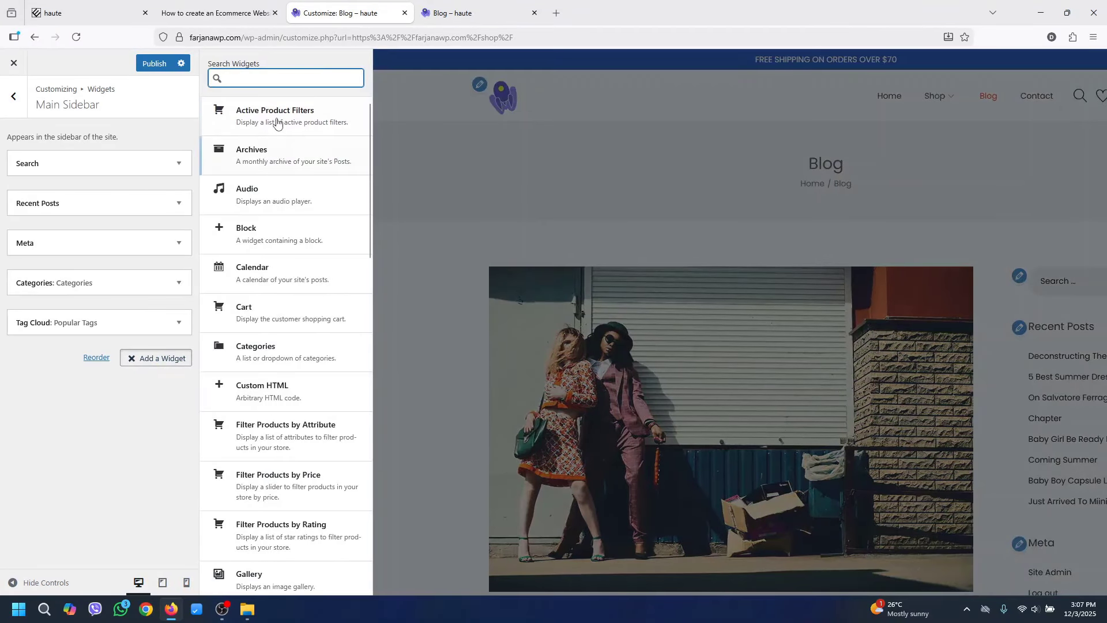
left_click(410, 120)
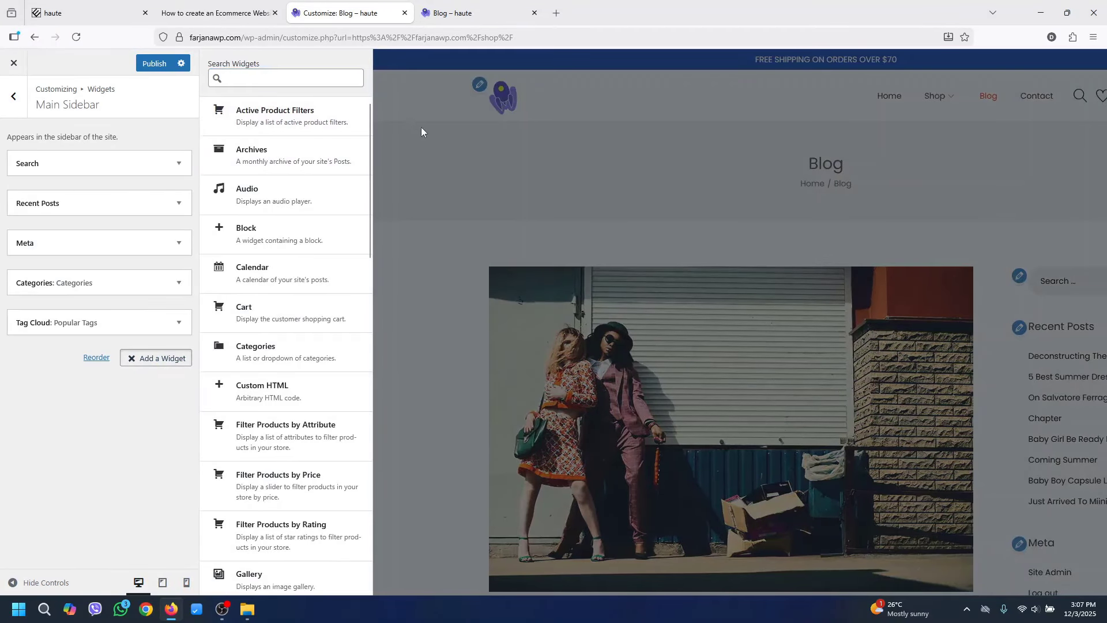
left_click(504, 95)
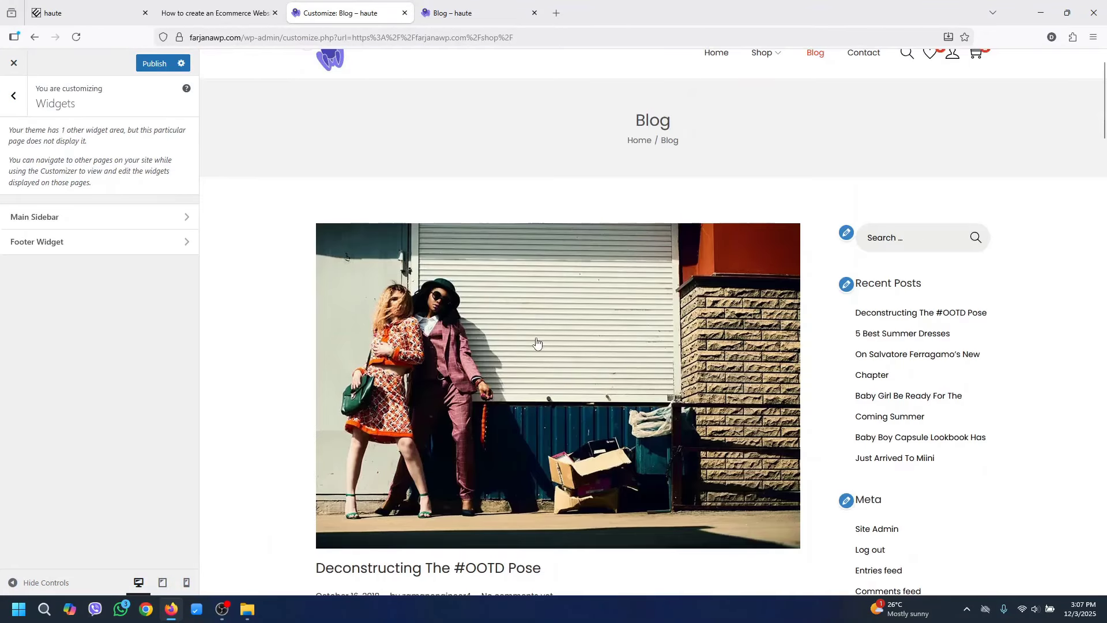
Open the Blog settings in the Customizer's Layout section and check the first post in the preview
left_click(23, 109)
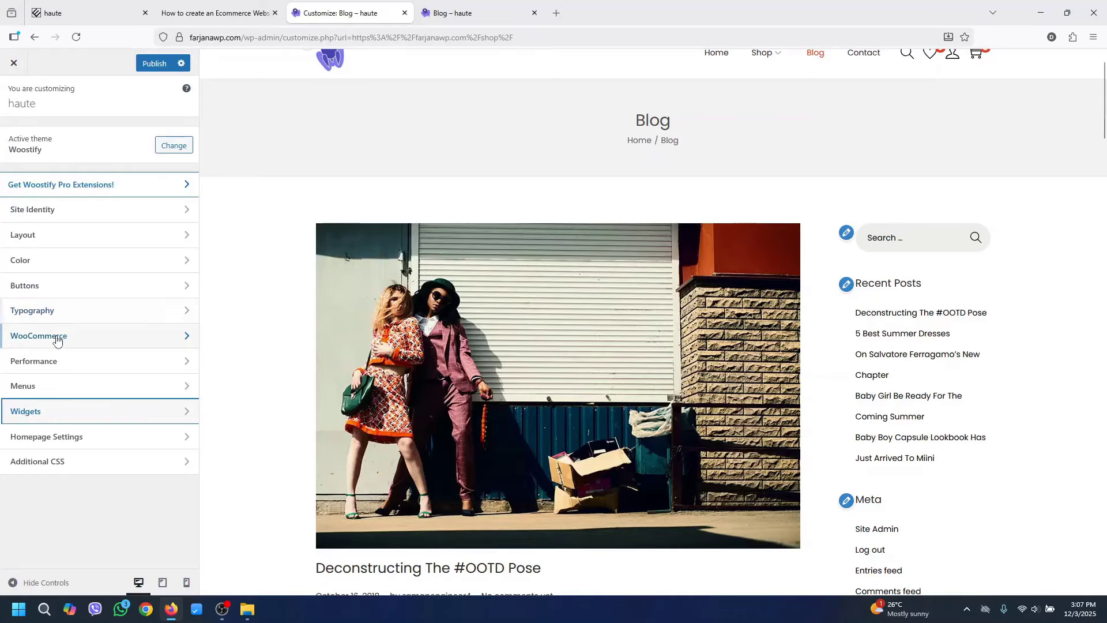
left_click(39, 242)
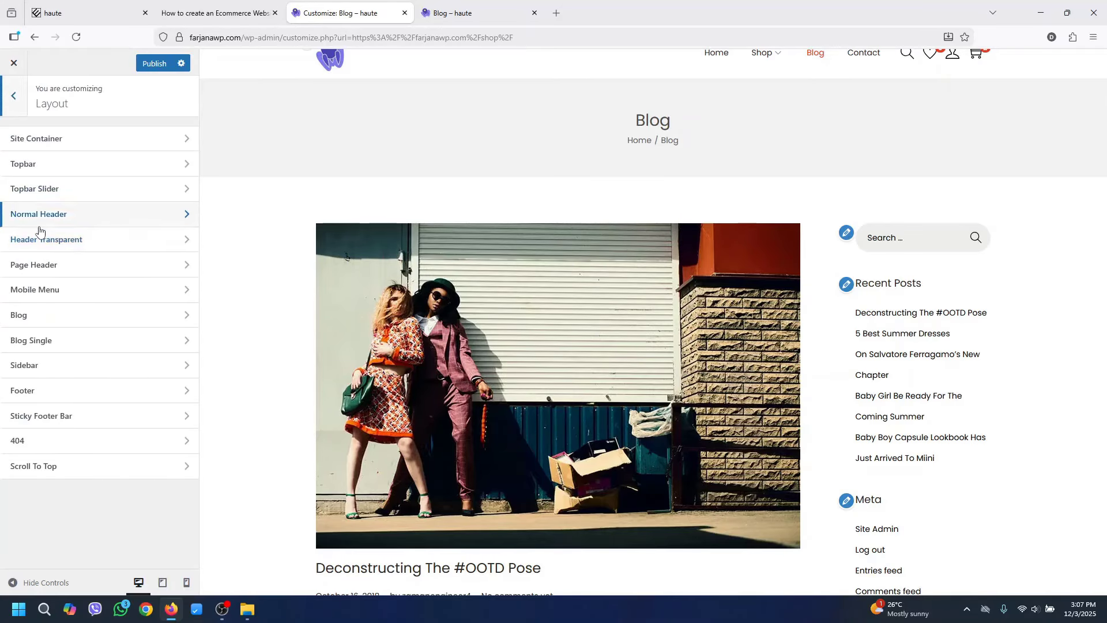
left_click(62, 316)
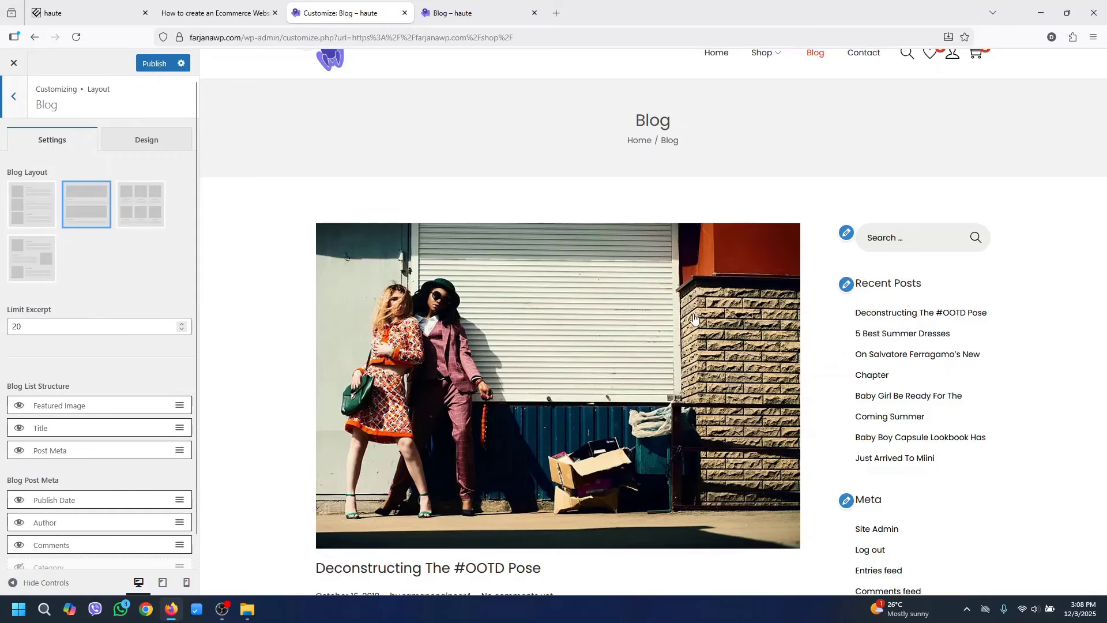
scroll(1048, 177, "down", 3)
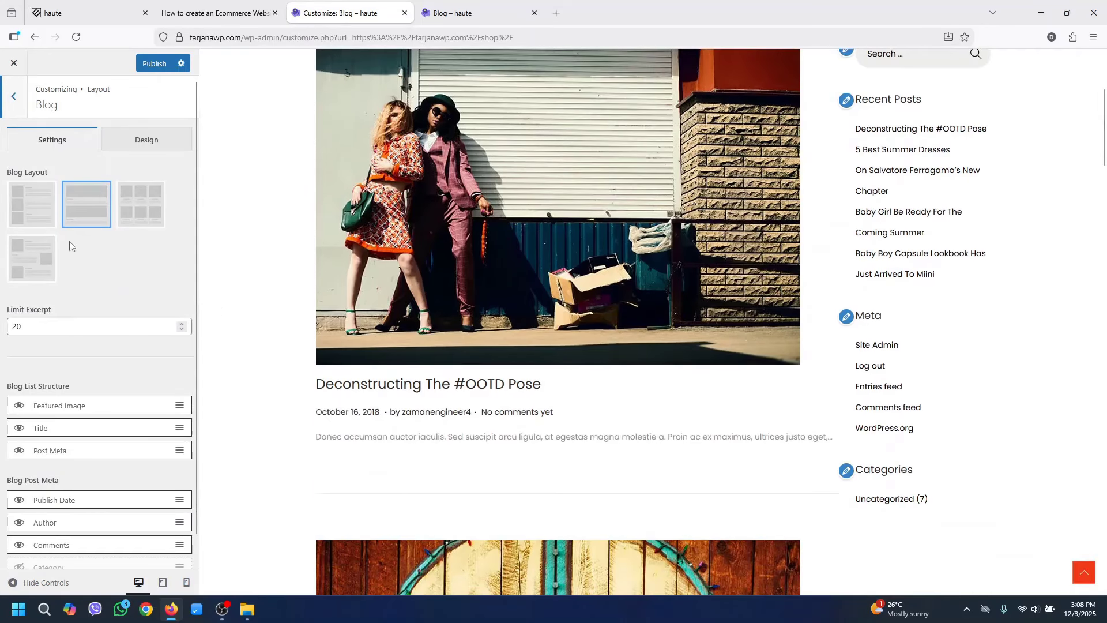
Try the list and grid blog layouts in the preview, and switch back to the layout with full-width stacked posts
left_click(29, 203)
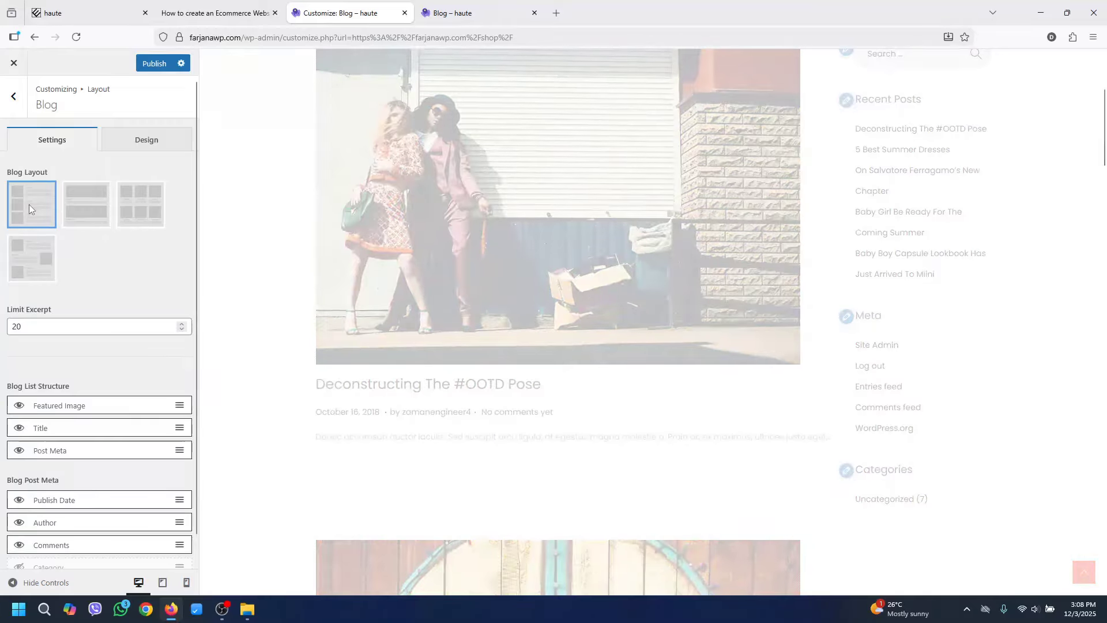
scroll(1106, 138, "up", 4)
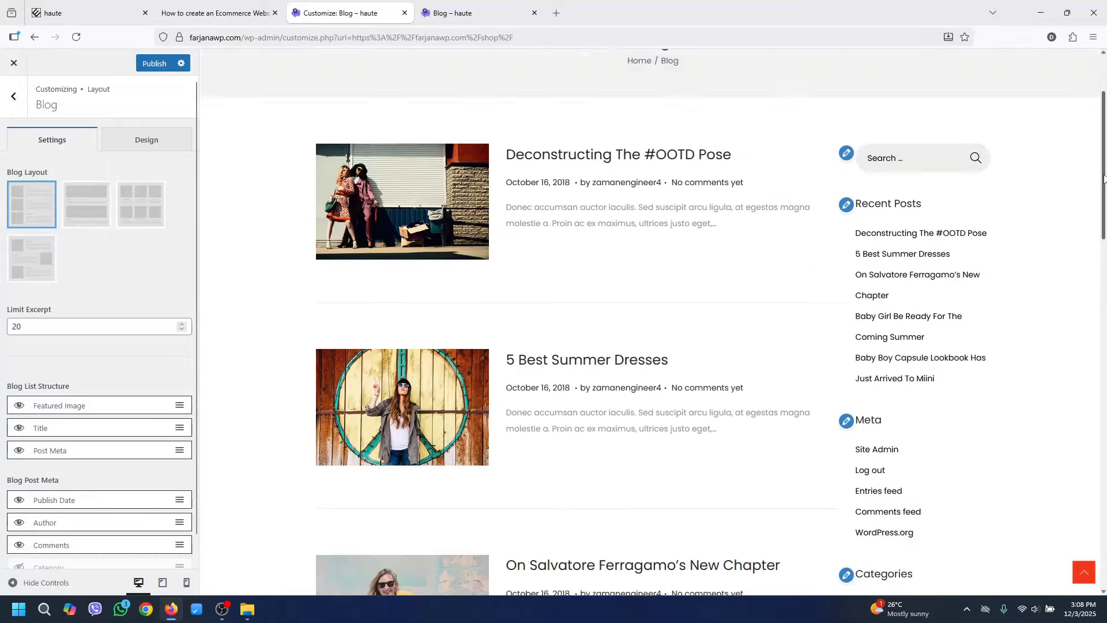
scroll(1105, 139, "down", 2)
left_click(102, 206)
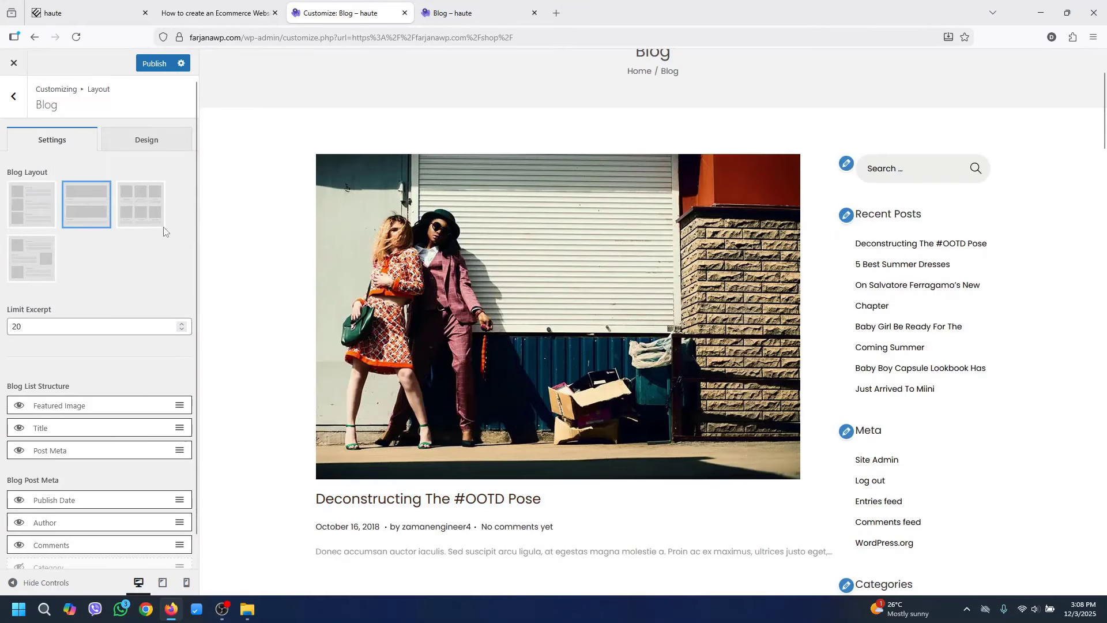
left_click(144, 209)
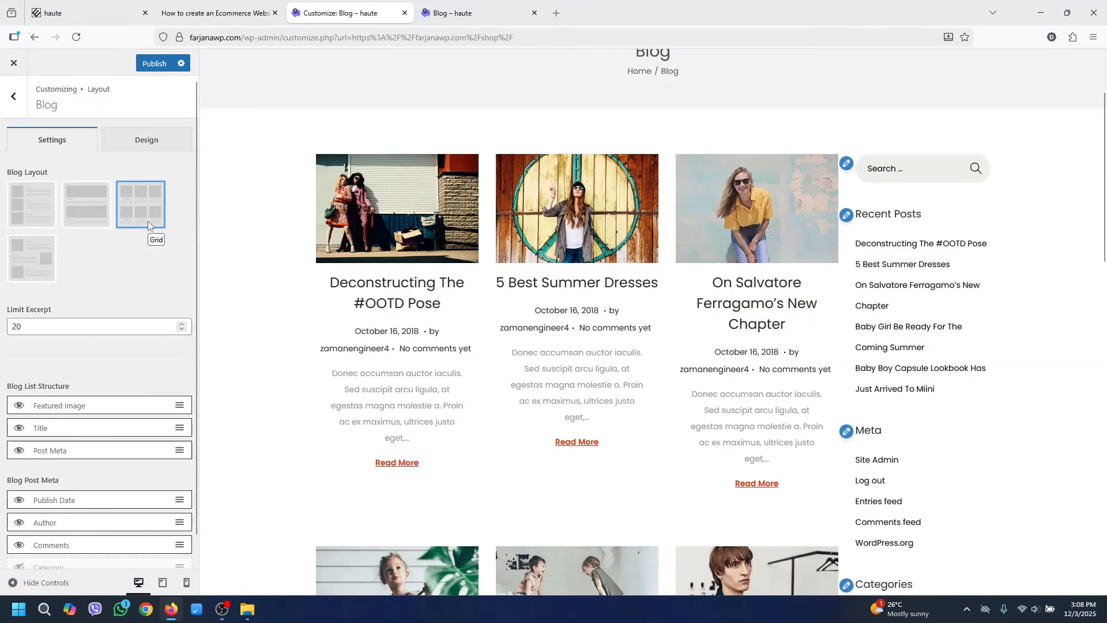
left_click(102, 202)
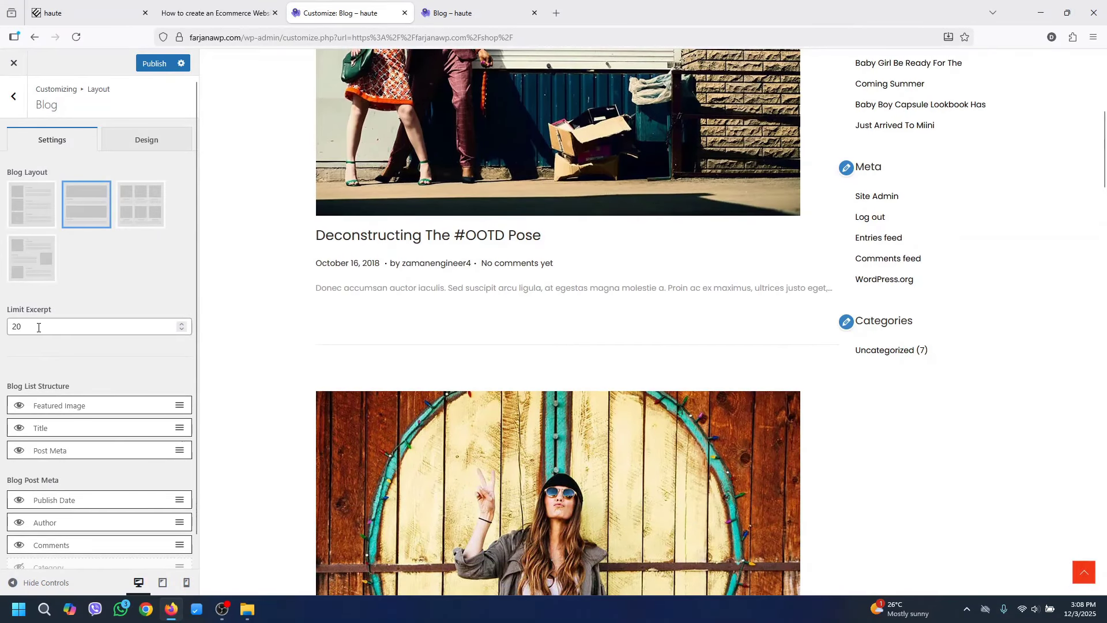
Set the blog's Limit Excerpt to 12 and move Post Meta above Title in the Blog List Structure
double_click(38, 327)
type("12")
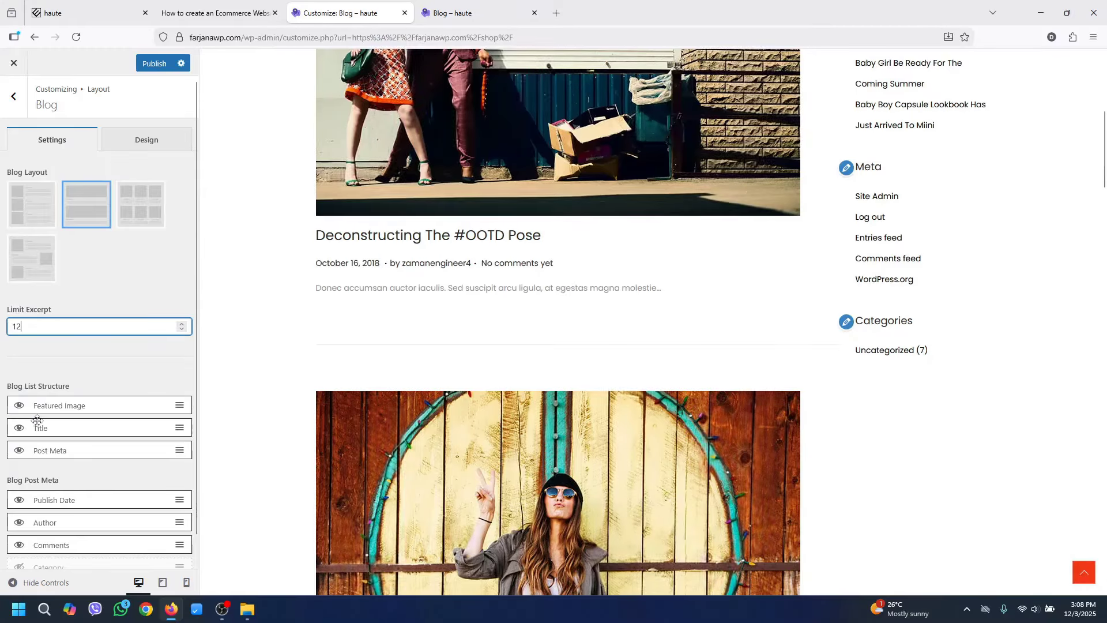
scroll(200, 407, "down", 1)
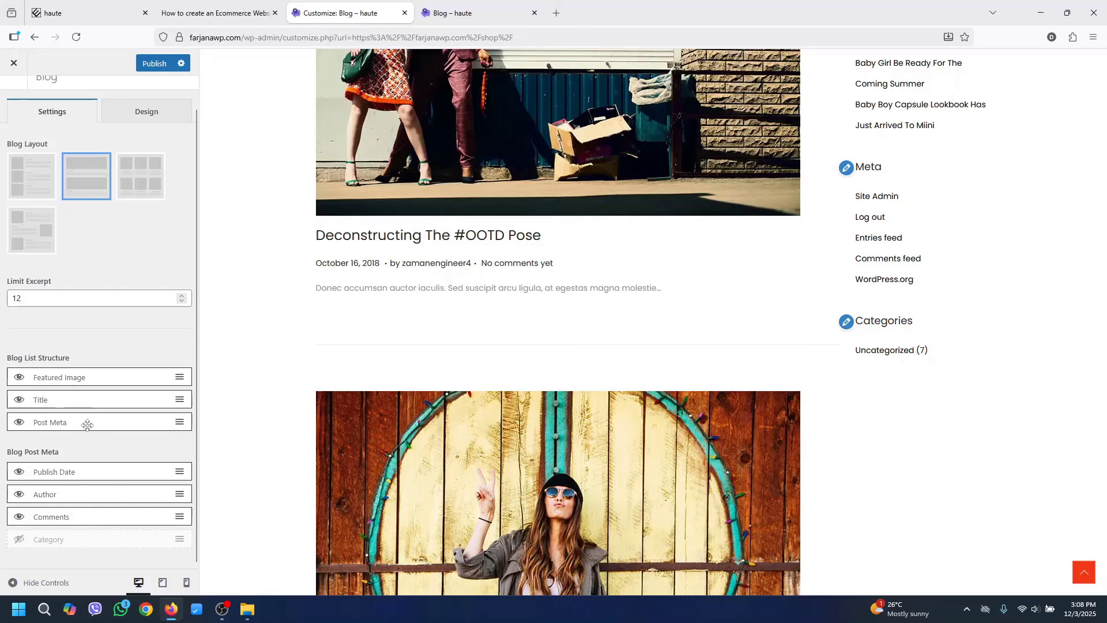
left_click_drag(86, 420, 84, 400)
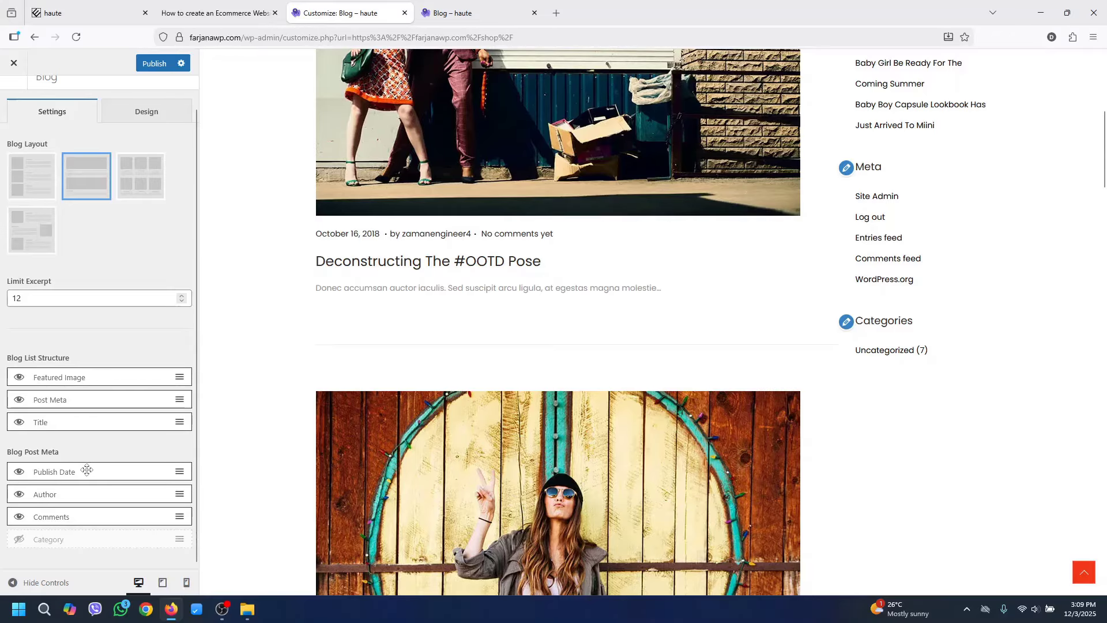
Hide Comments in the Blog Post Meta and publish the changes
left_click(19, 517)
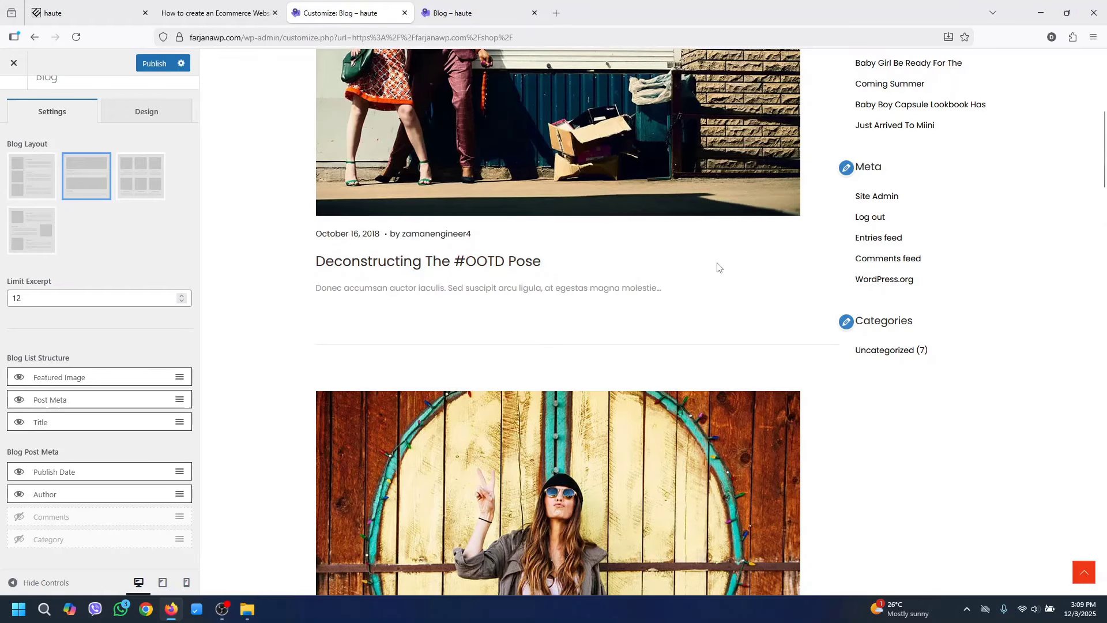
left_click_drag(1105, 173, 1105, 282)
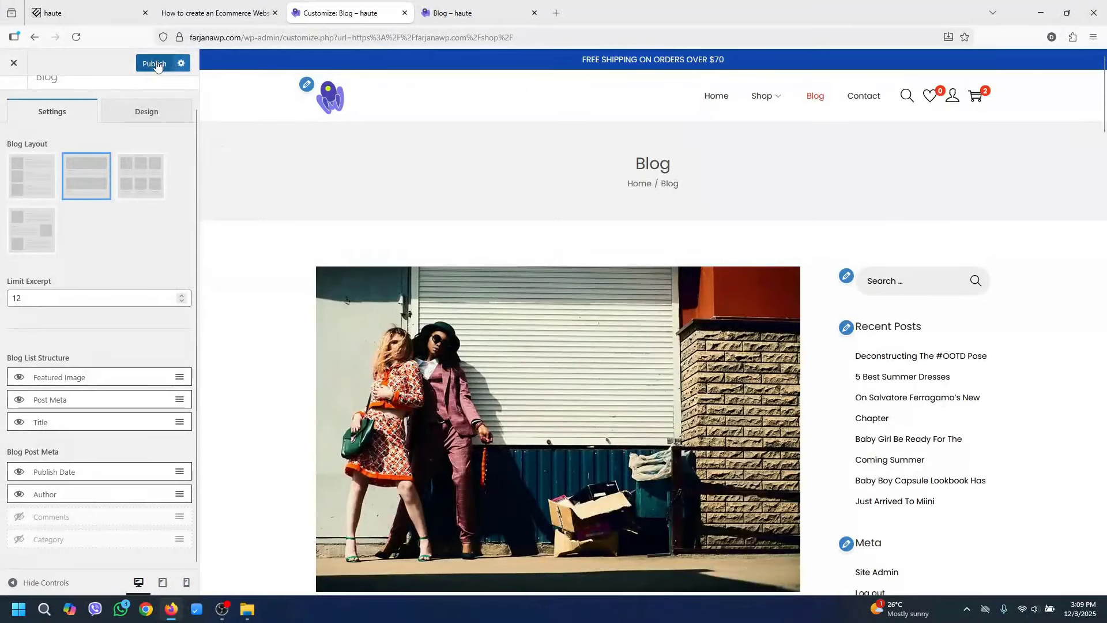
left_click(155, 64)
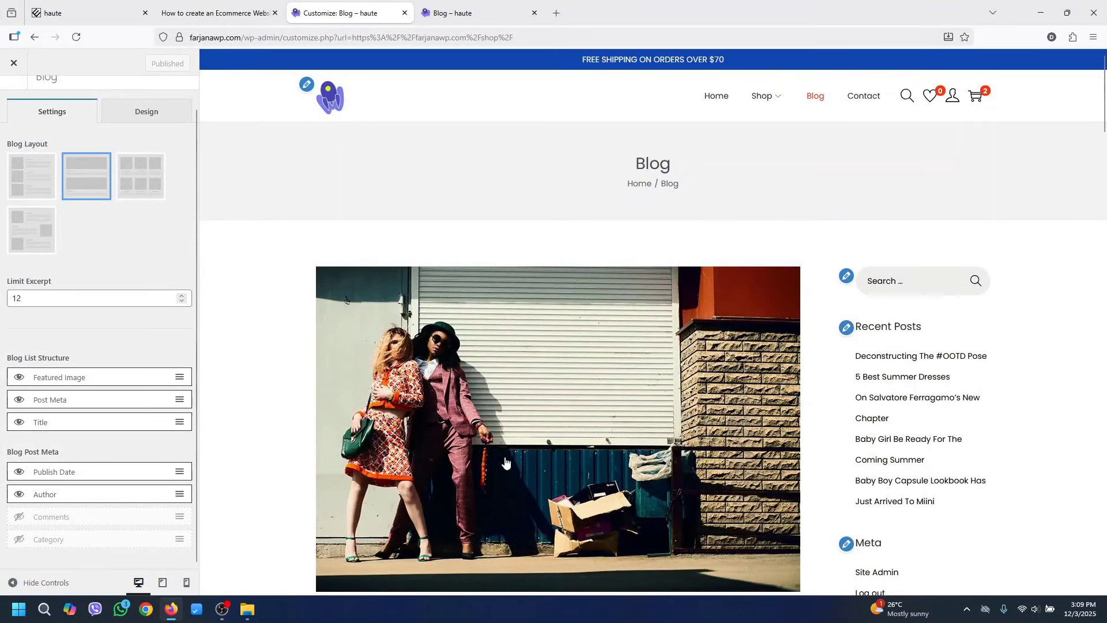
Open the post "Deconstructing The #OOTD Pose" in the preview and look through its page
scroll(690, 250, "down", 4)
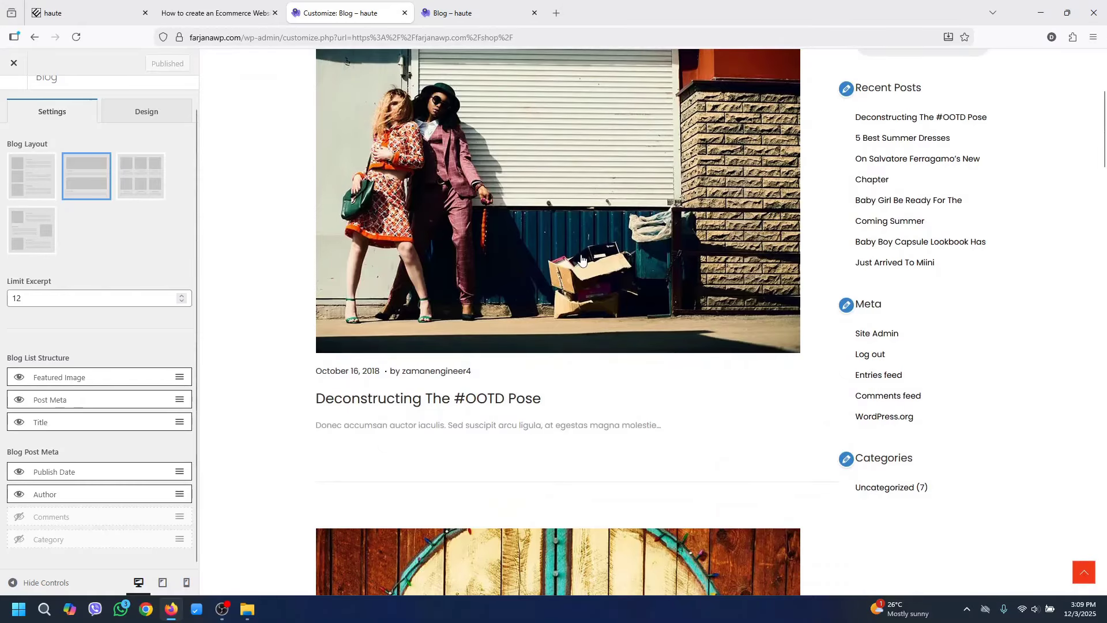
left_click(582, 258)
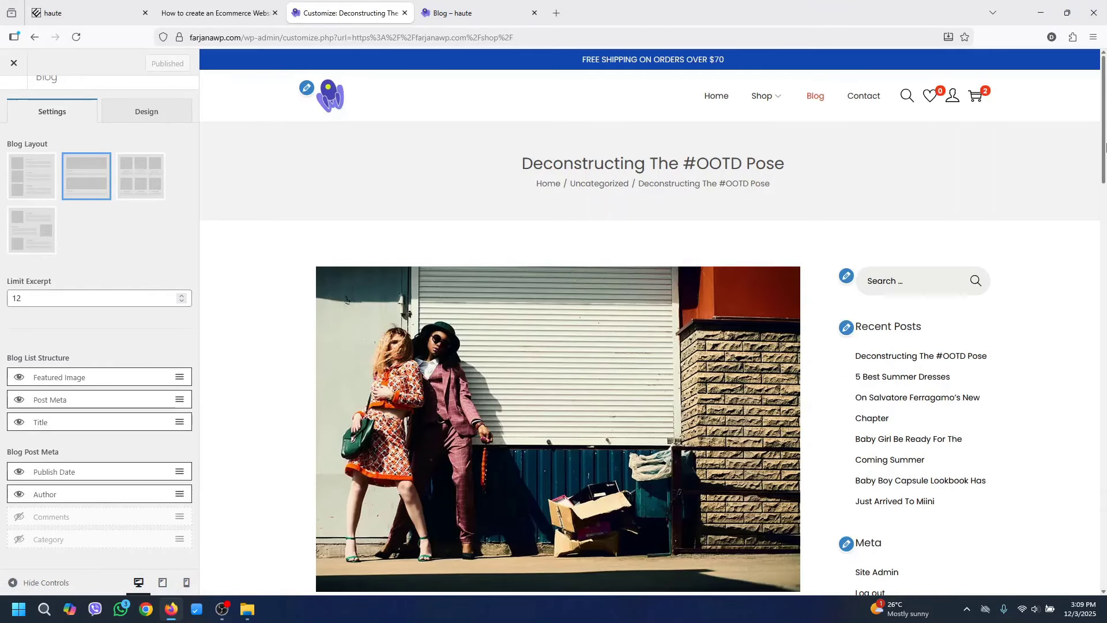
left_click_drag(1105, 148, 1096, 316)
left_click_drag(1106, 391, 1106, 357)
left_click_drag(1106, 217, 1106, 115)
scroll(194, 93, "up", 1)
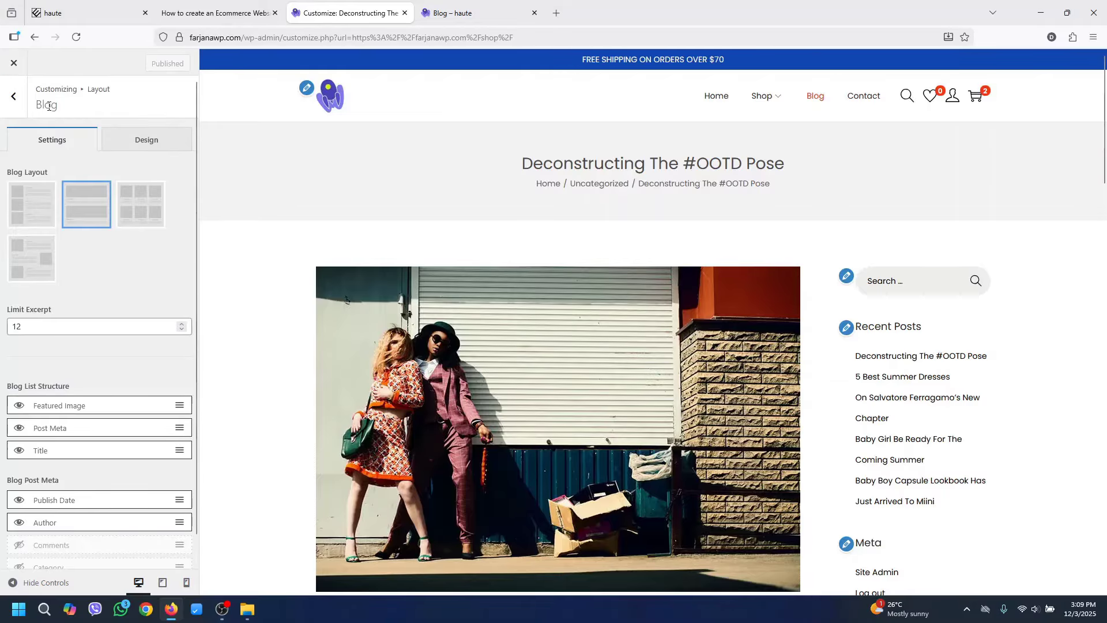
Open the Blog Single layout settings and hide Comments and Category in the Blog Single Post Meta
left_click(13, 103)
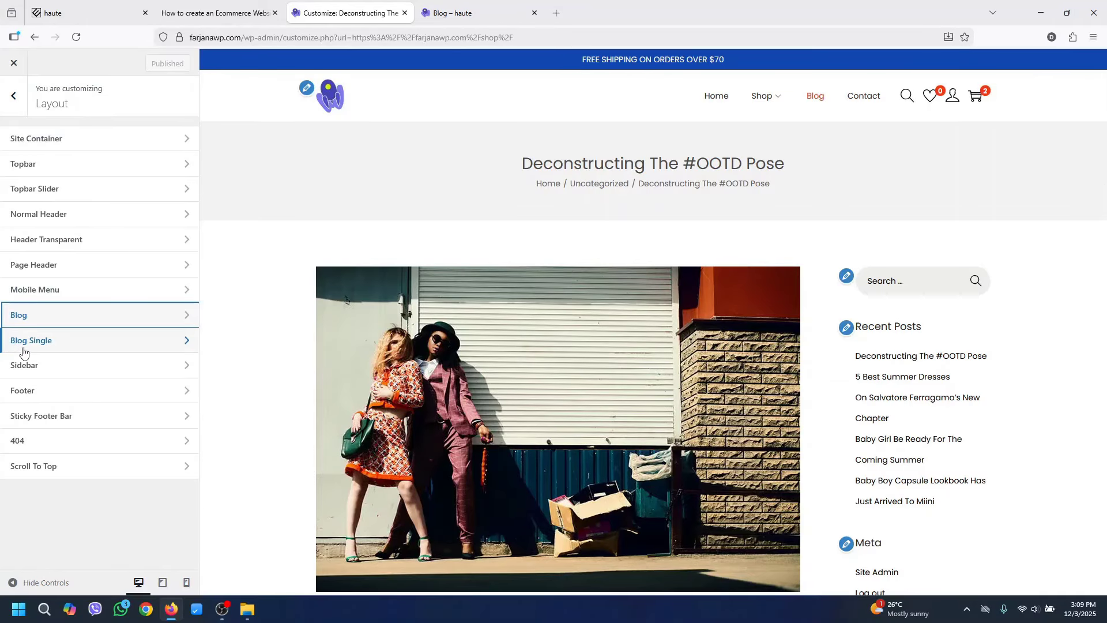
left_click(24, 350)
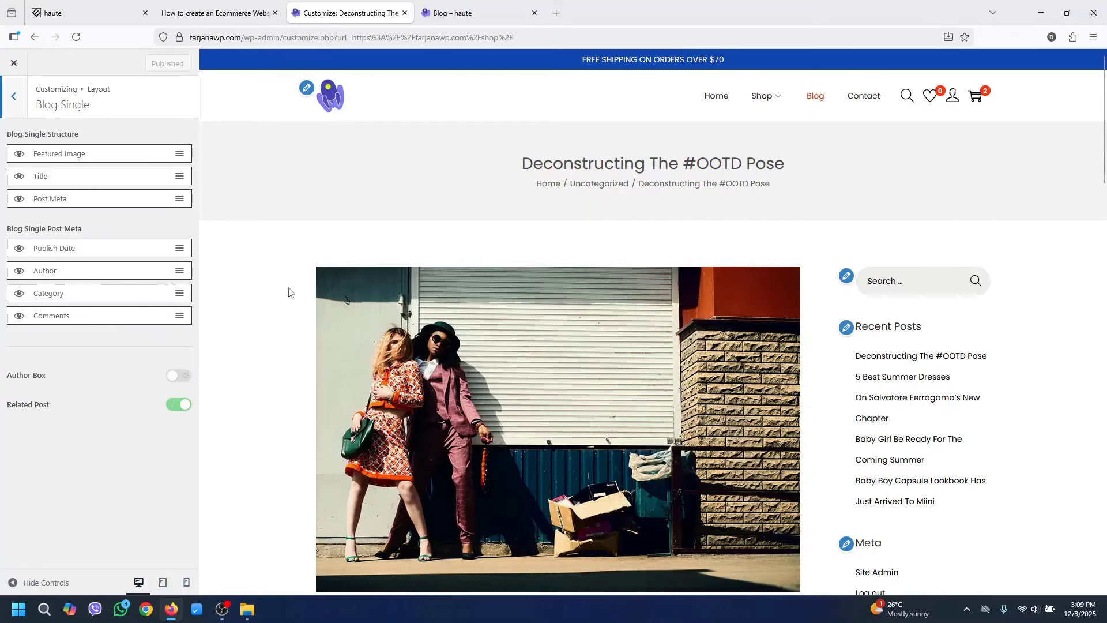
left_click_drag(1106, 133, 1103, 175)
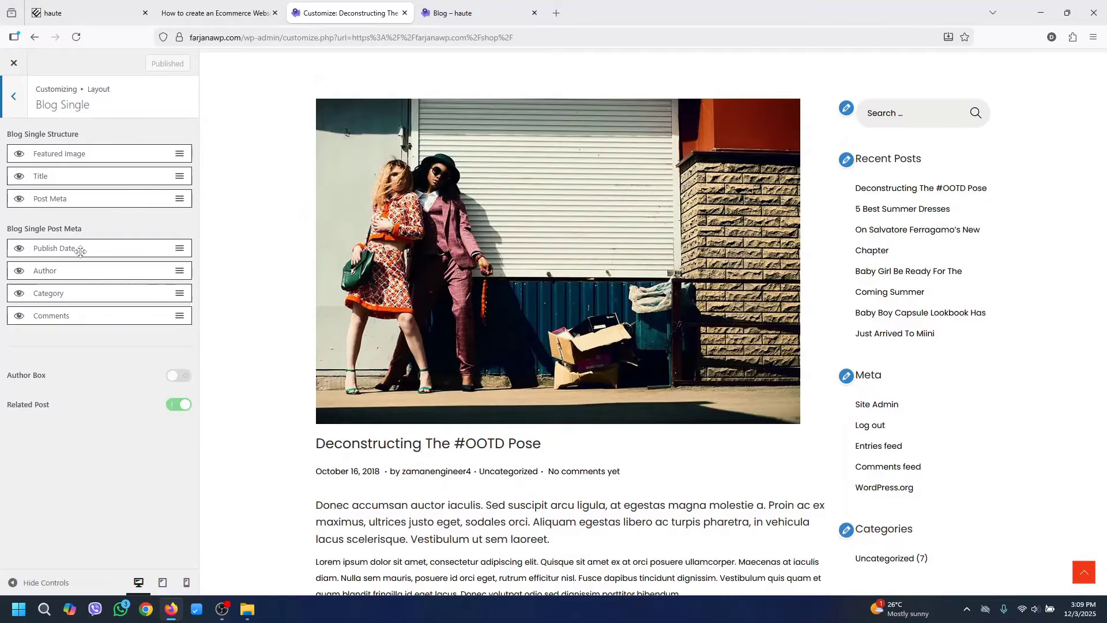
scroll(252, 341, "down", 3)
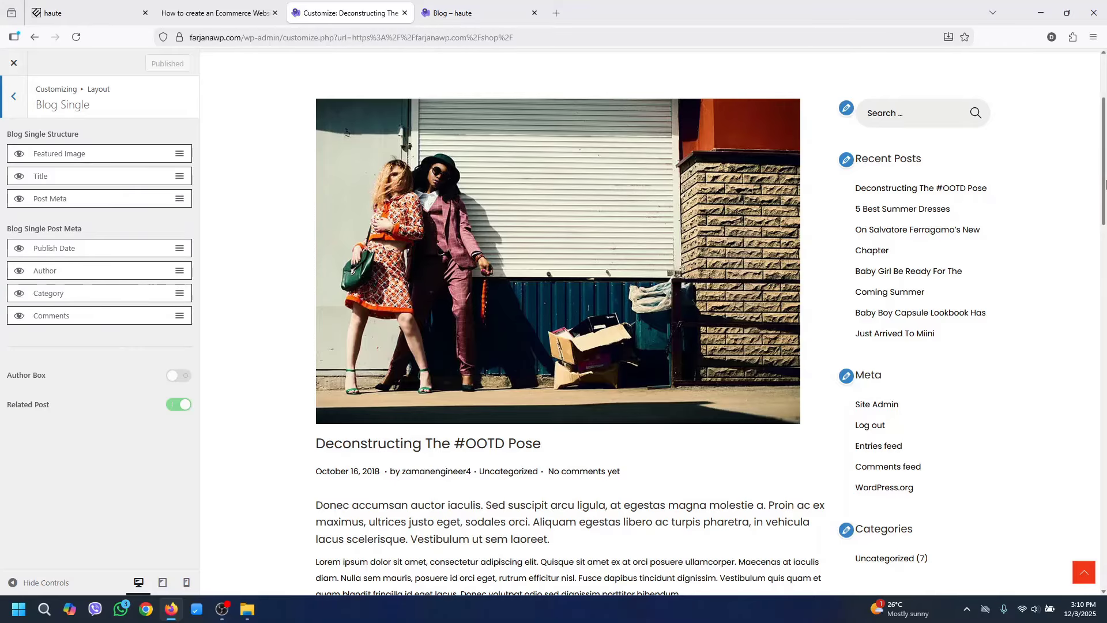
left_click(19, 317)
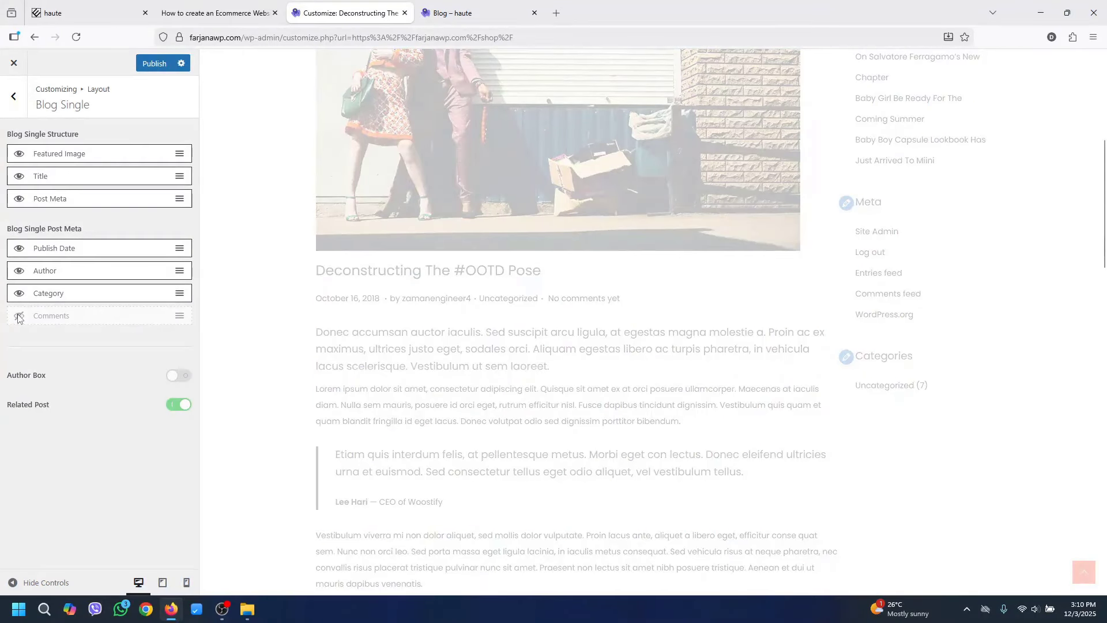
left_click(21, 295)
Try the Author Box below the post content in the preview and switch it off again
scroll(438, 335, "down", 5)
left_click_drag(1106, 235, 1104, 340)
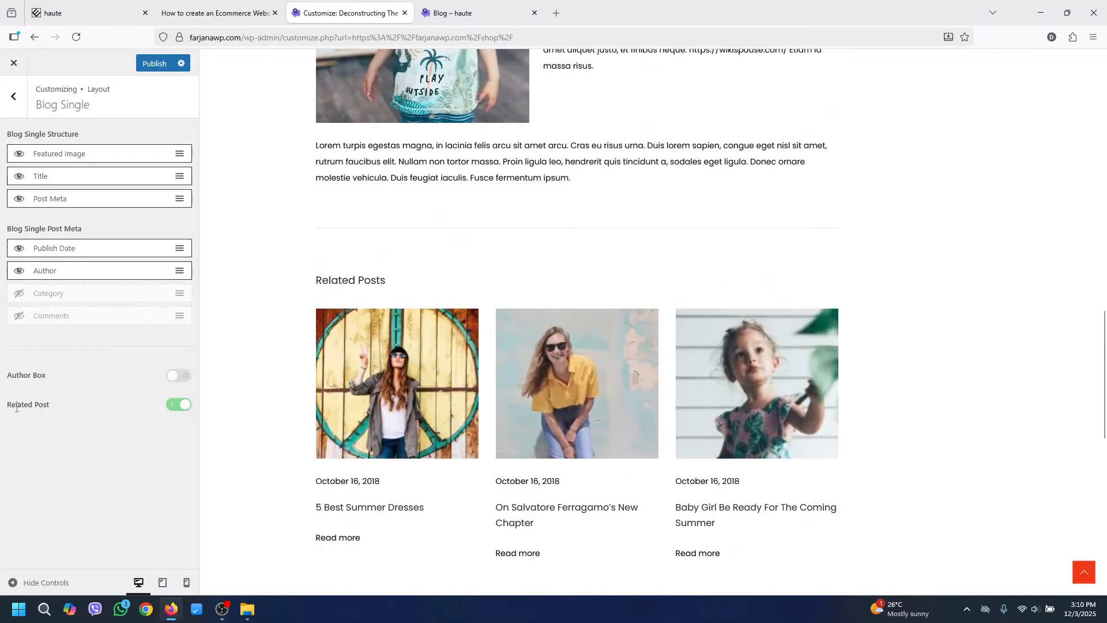
left_click(172, 378)
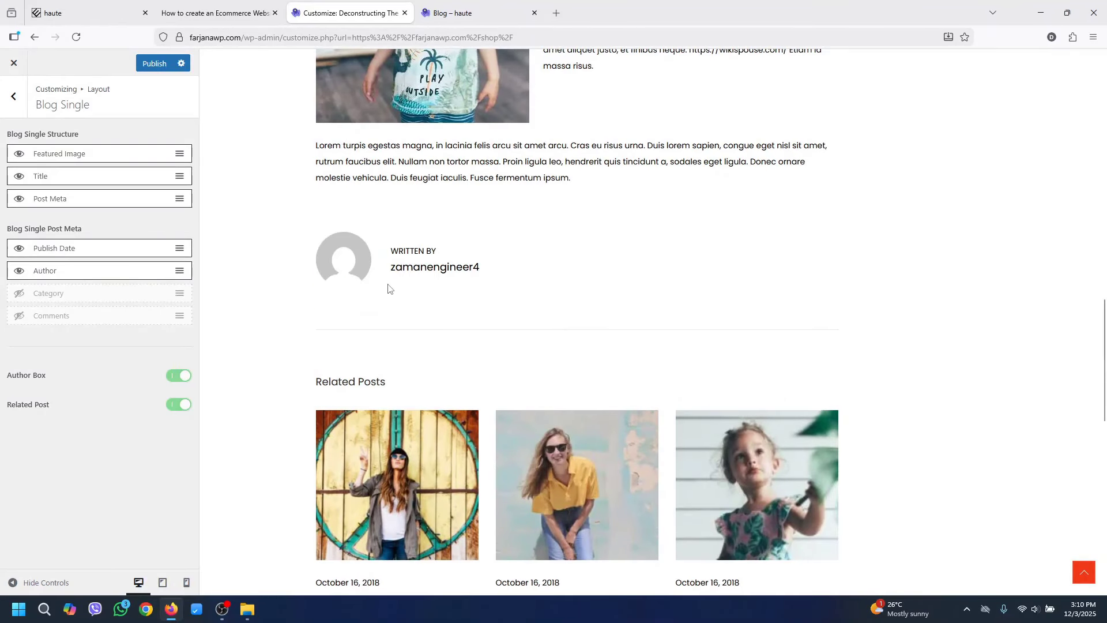
left_click(178, 377)
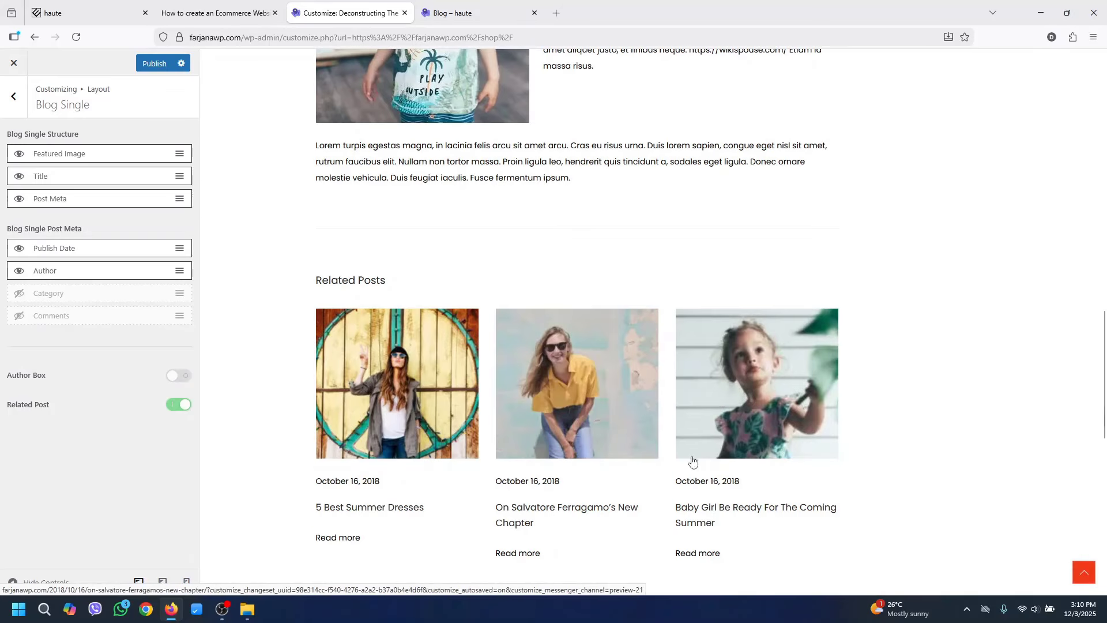
Check the single post's related posts, reply form and post meta in the preview, and publish the changes
scroll(1095, 463, "down", 4)
scroll(1095, 463, "down", 3)
scroll(1092, 470, "up", 7)
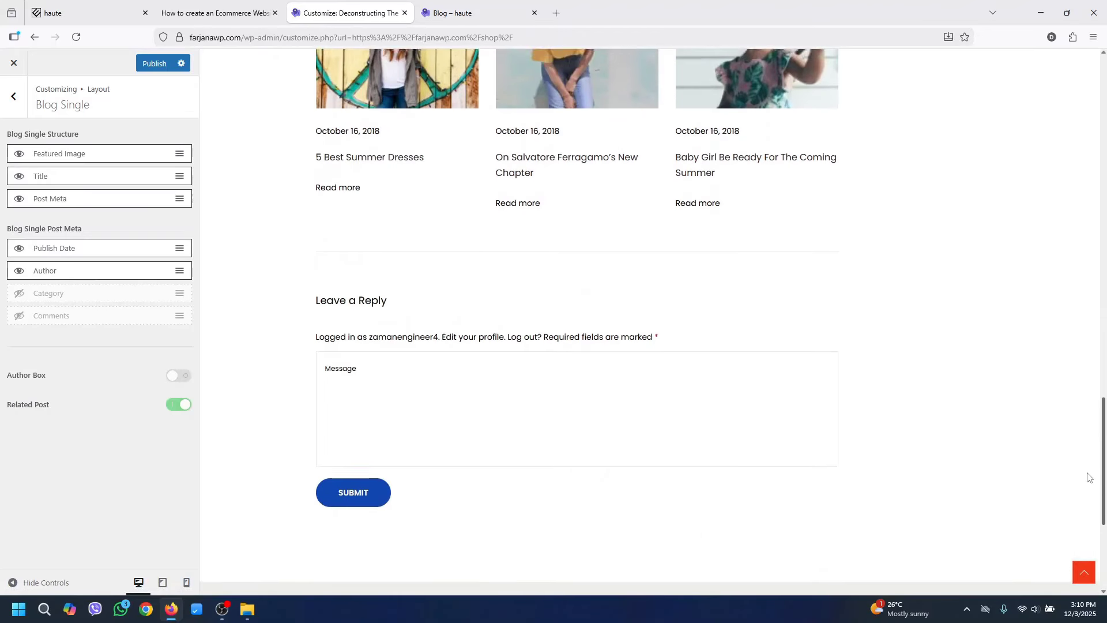
left_click_drag(1096, 391, 1104, 254)
scroll(1106, 254, "up", 6)
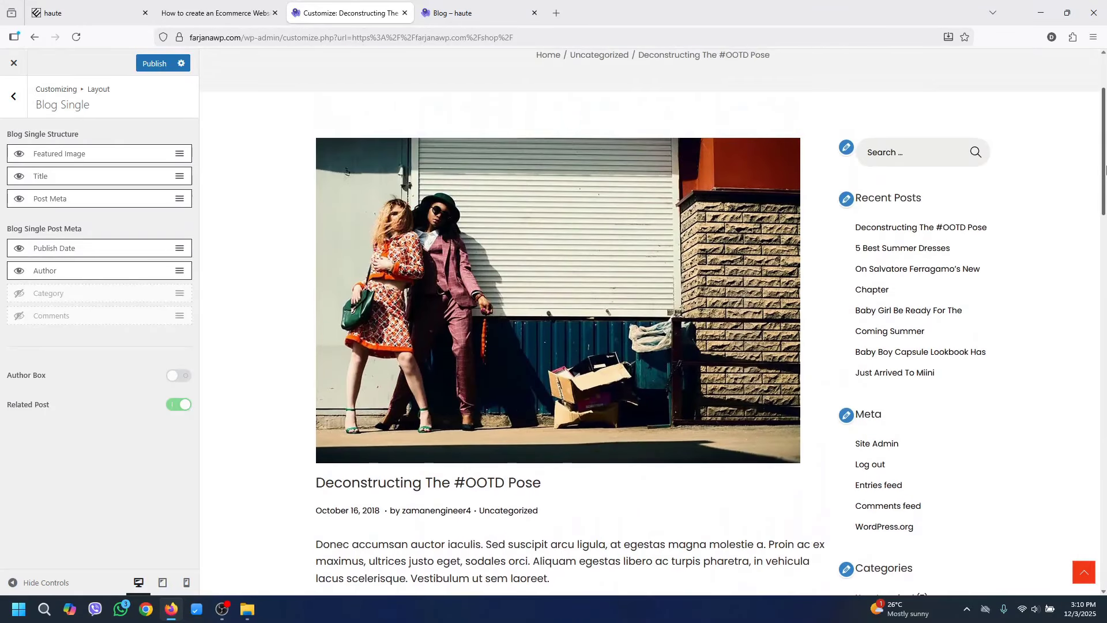
scroll(675, 238, "down", 6)
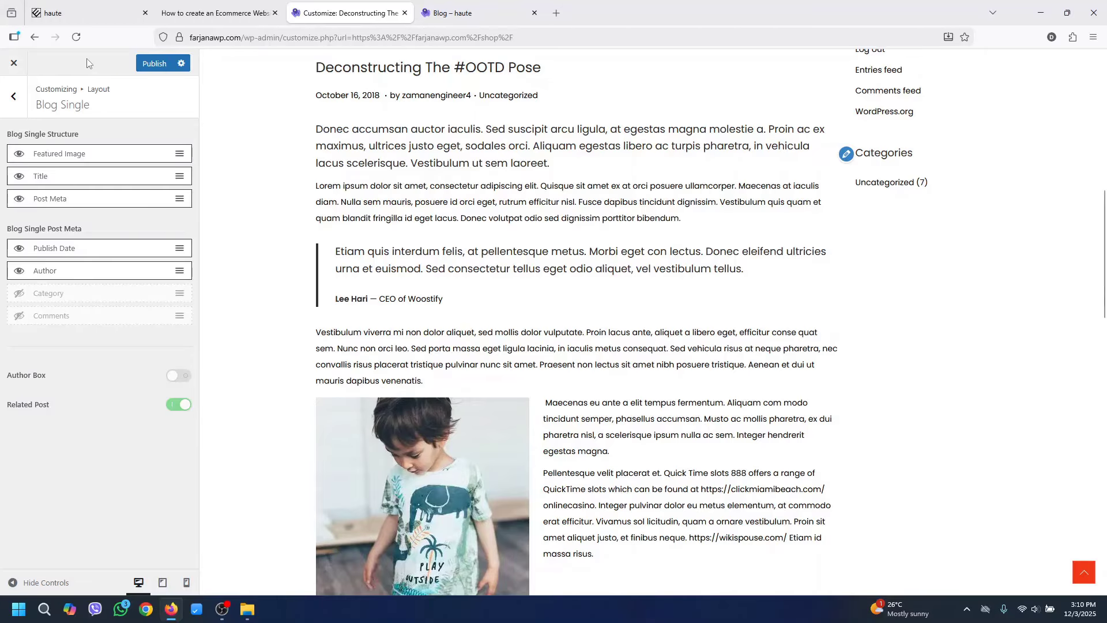
left_click(156, 63)
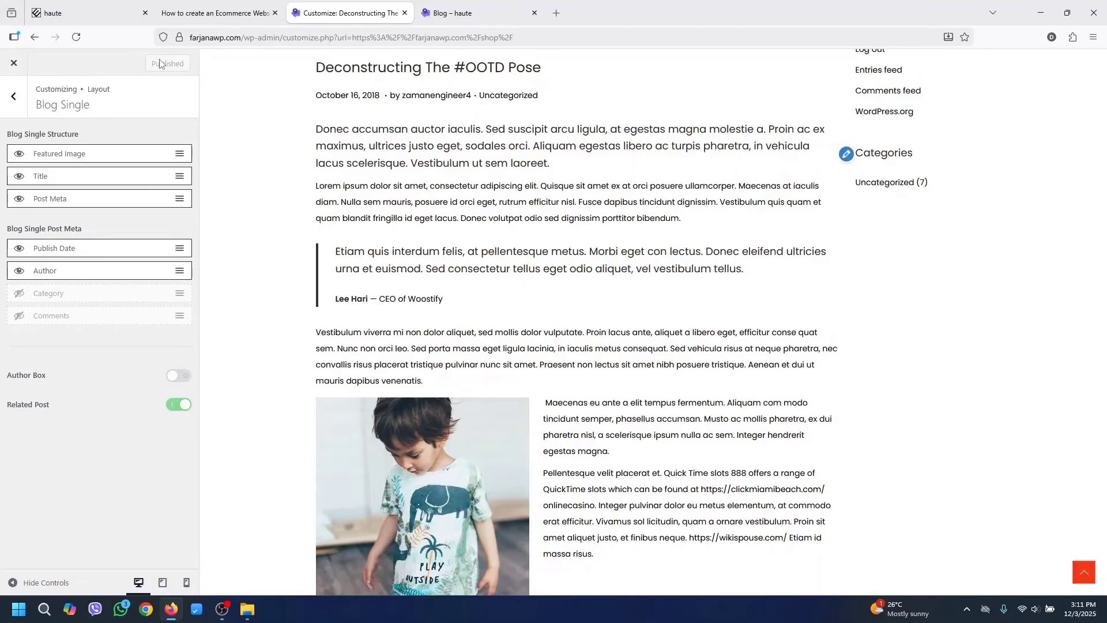
Open the Contact page on the live site and look through it down to the footer
left_click(460, 8)
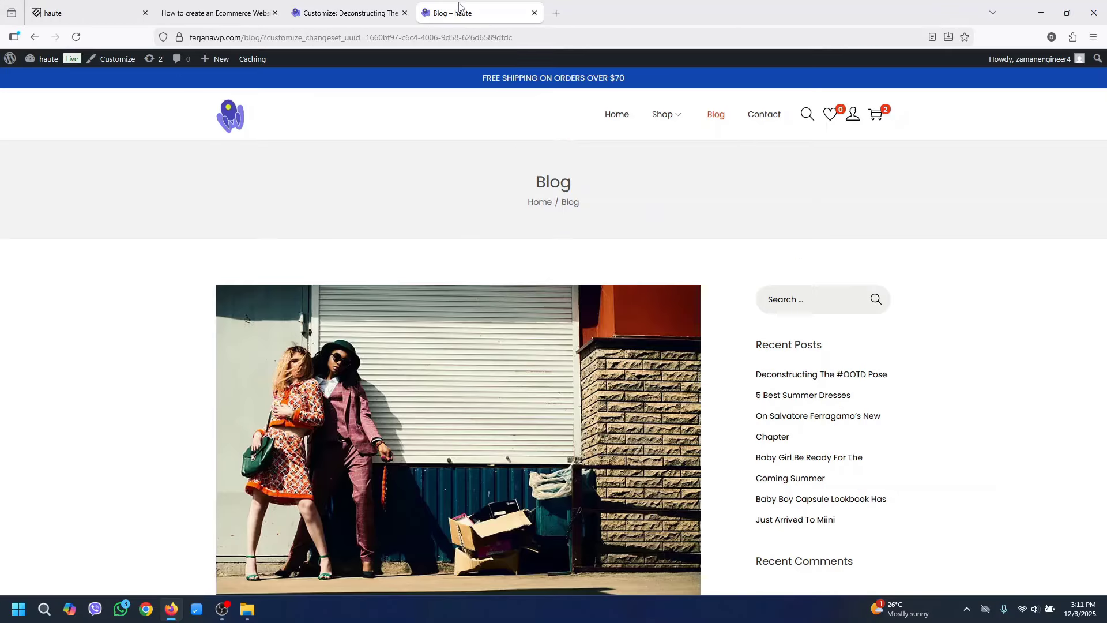
left_click(766, 118)
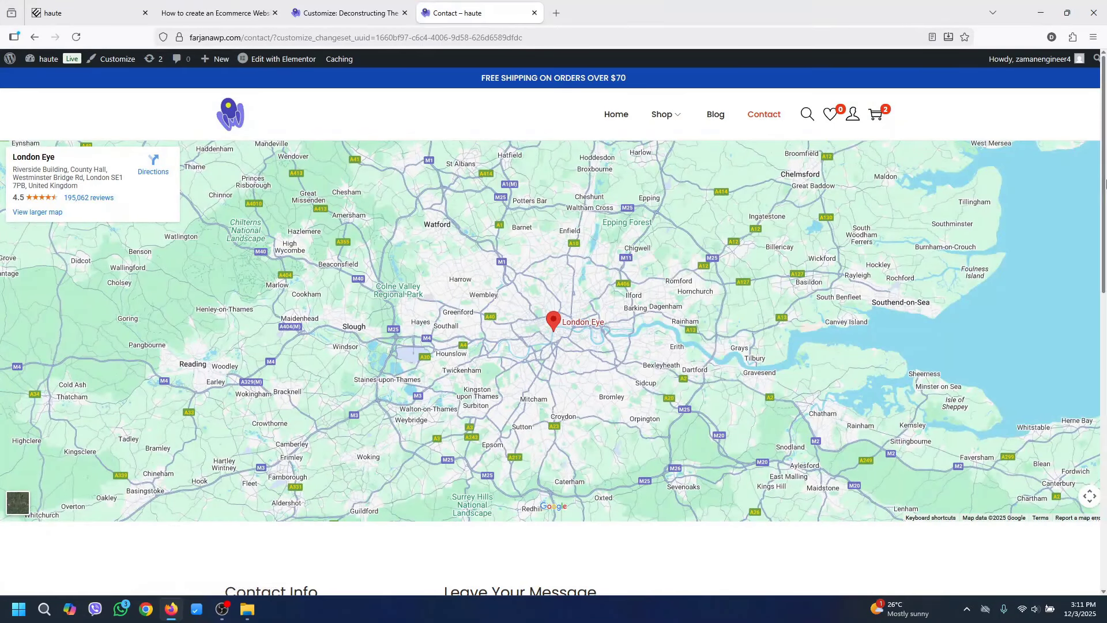
left_click_drag(1105, 151, 1084, 470)
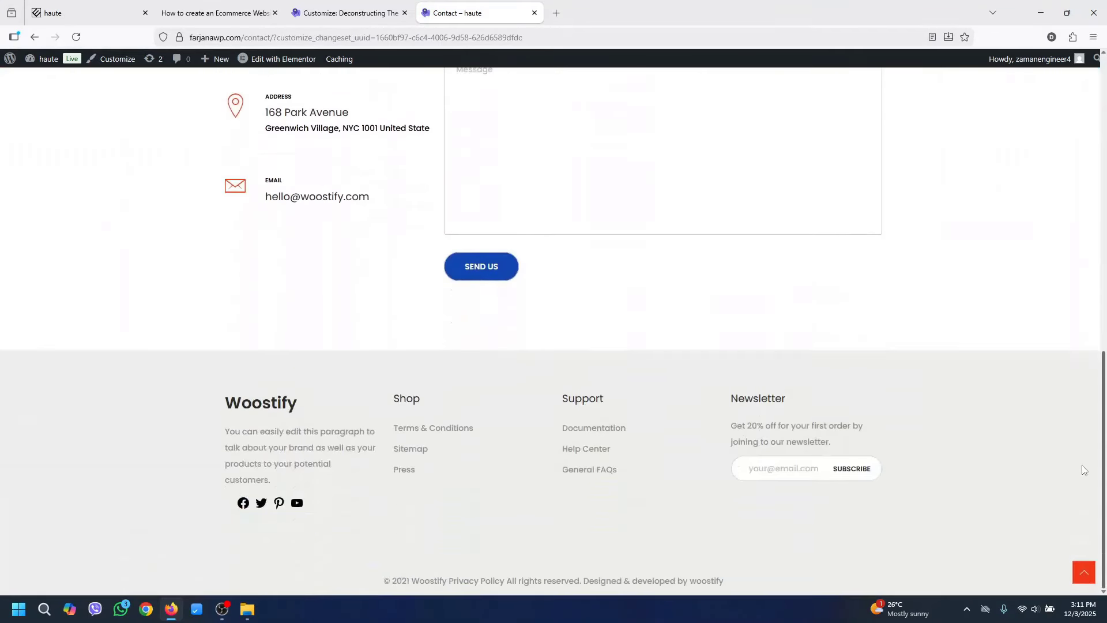
left_click_drag(1067, 511, 1106, 91)
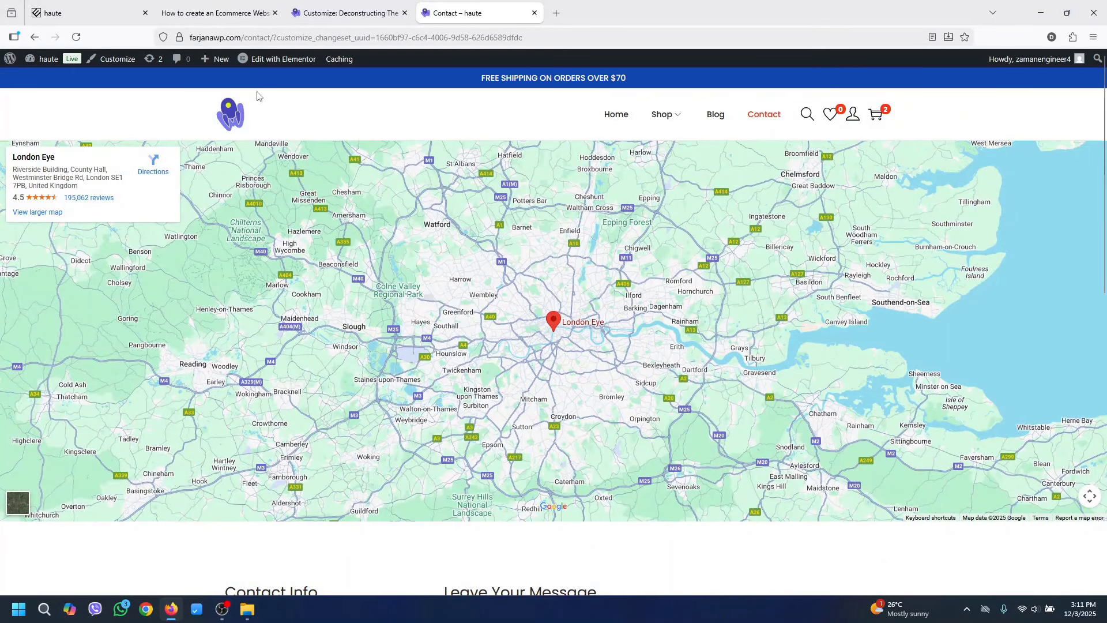
Open the Contact page in Elementor and examine the contact details text block and the contact form's shortcode widget
left_click(277, 60)
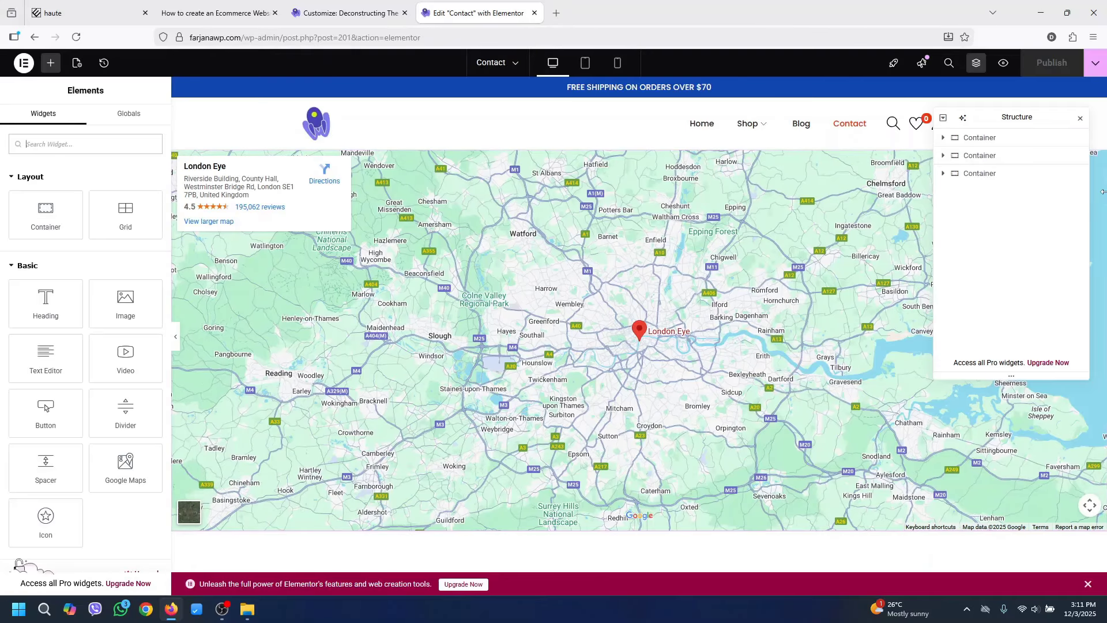
mouse_move(1105, 143)
left_mouse_down()
mouse_move(1106, 444)
mouse_move(1106, 141)
left_mouse_up()
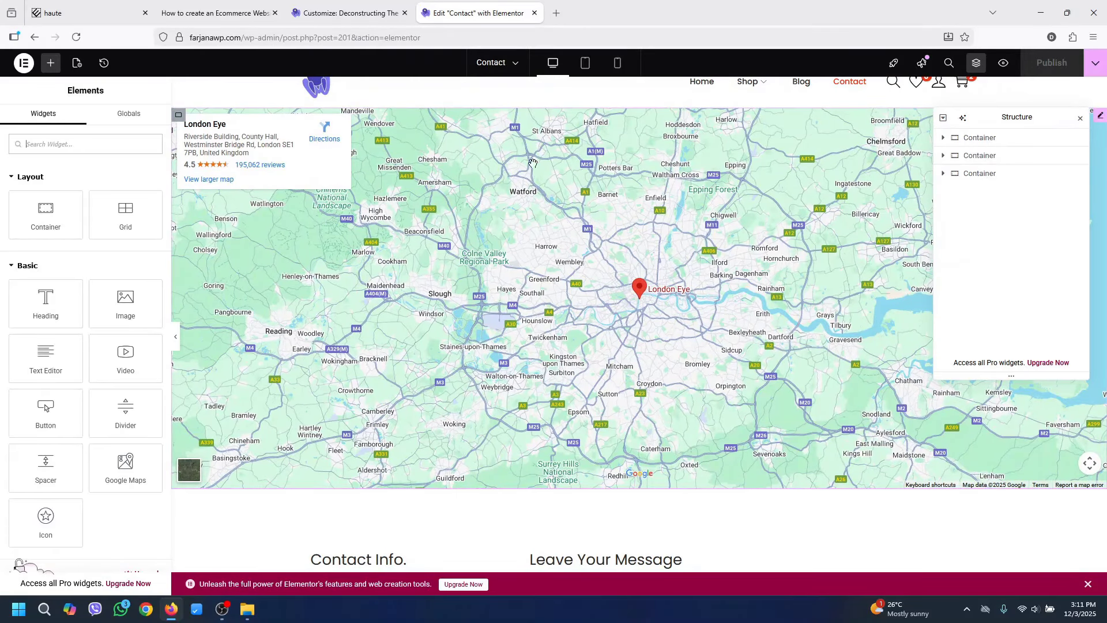
left_click_drag(1105, 183, 1106, 322)
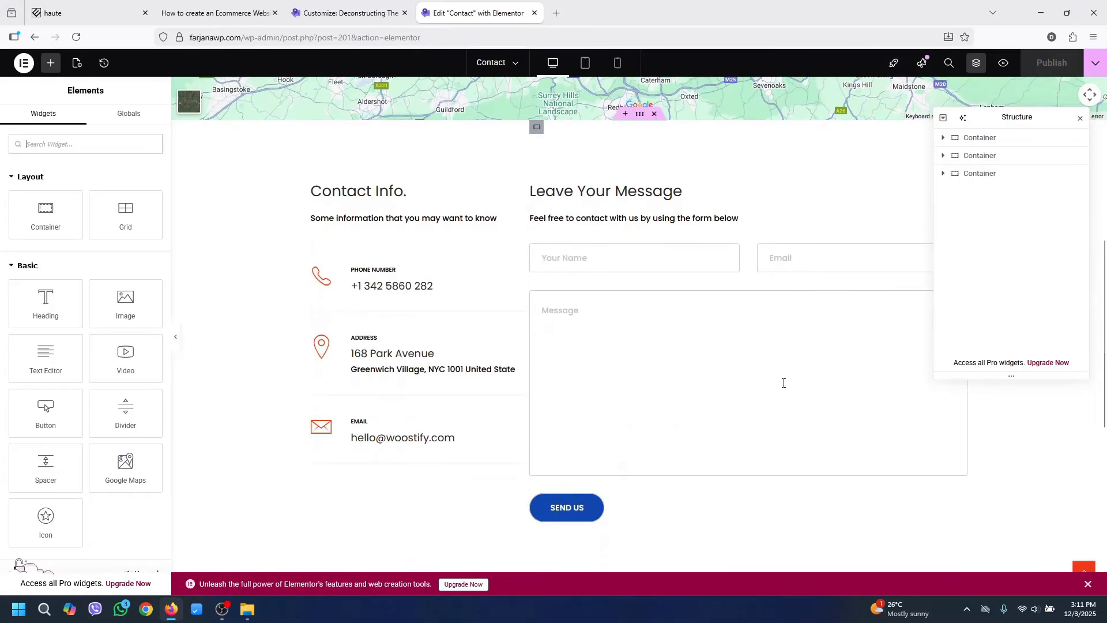
left_click(606, 400)
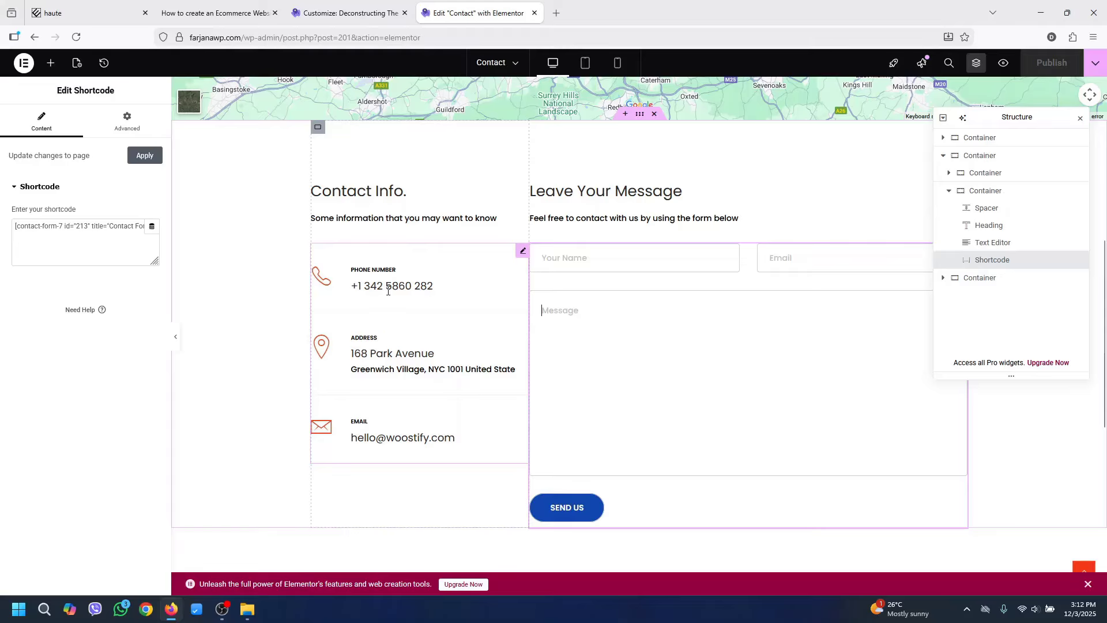
left_click(389, 291)
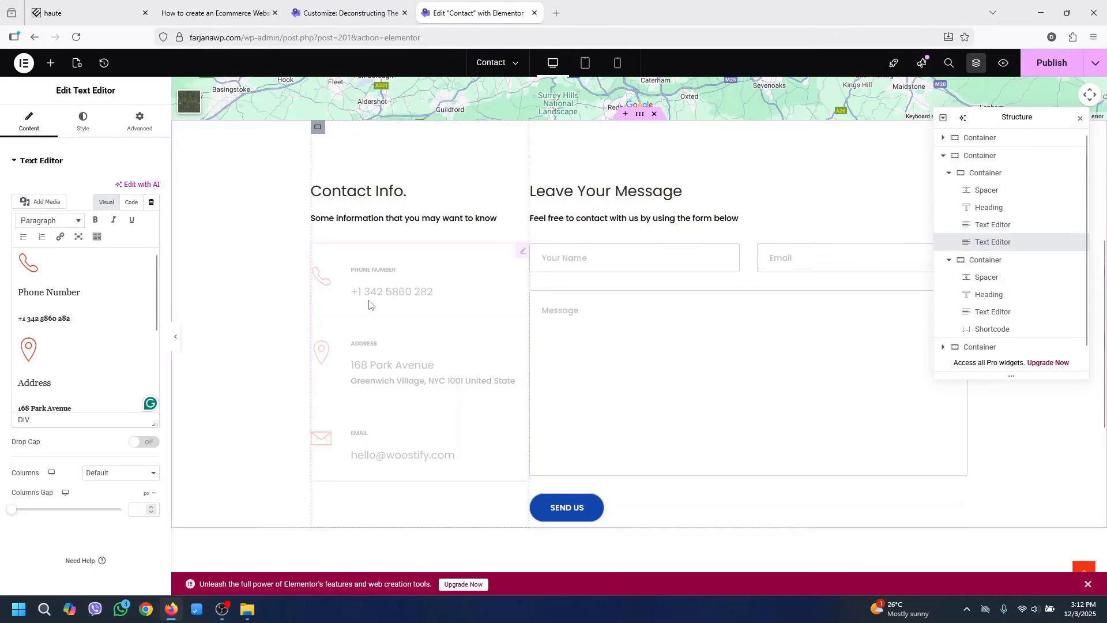
left_click(66, 319)
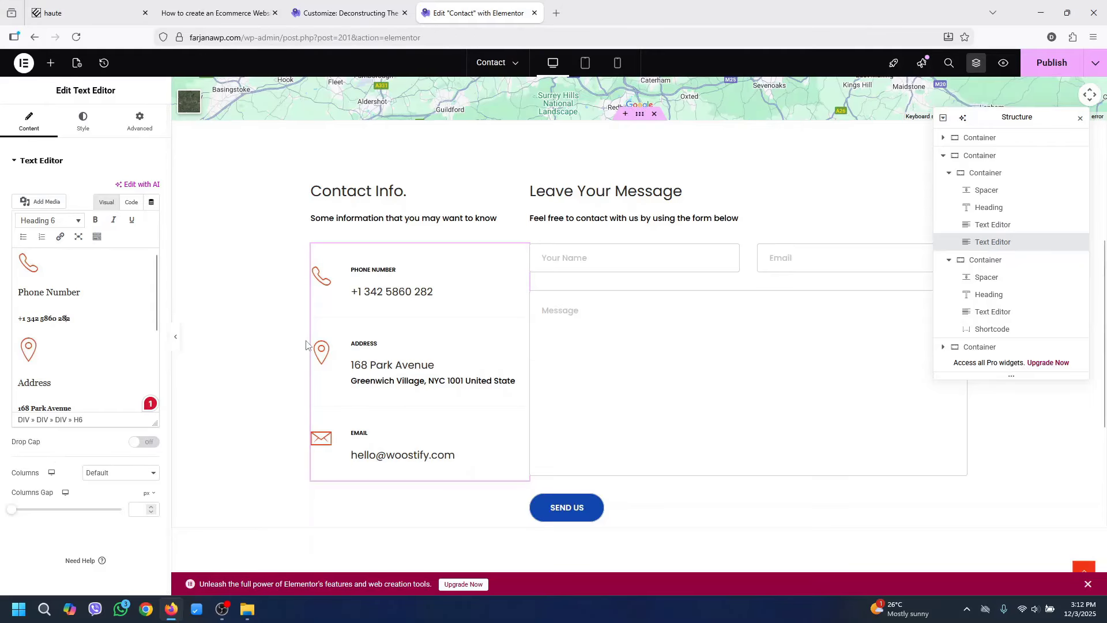
left_click(411, 391)
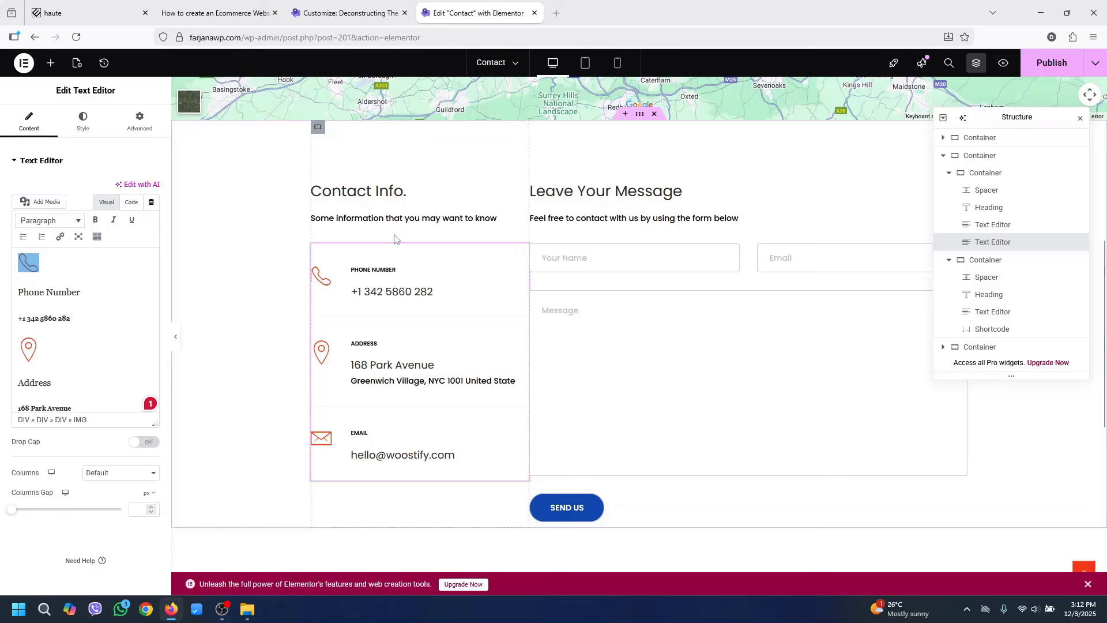
left_click(658, 347)
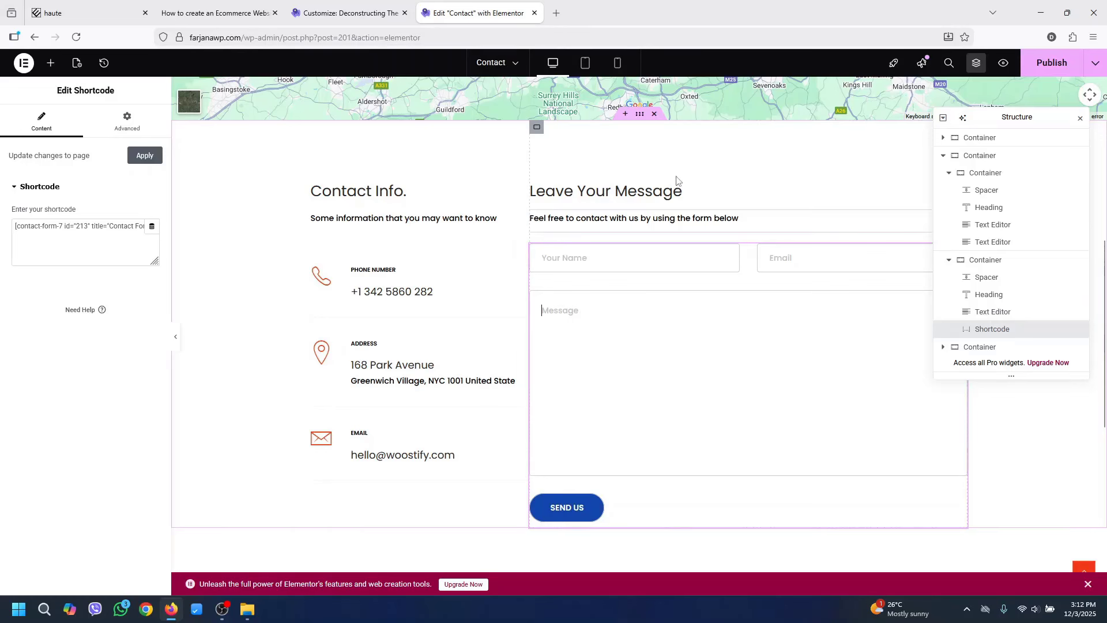
Publish the Contact page and open its preview
left_click(1038, 70)
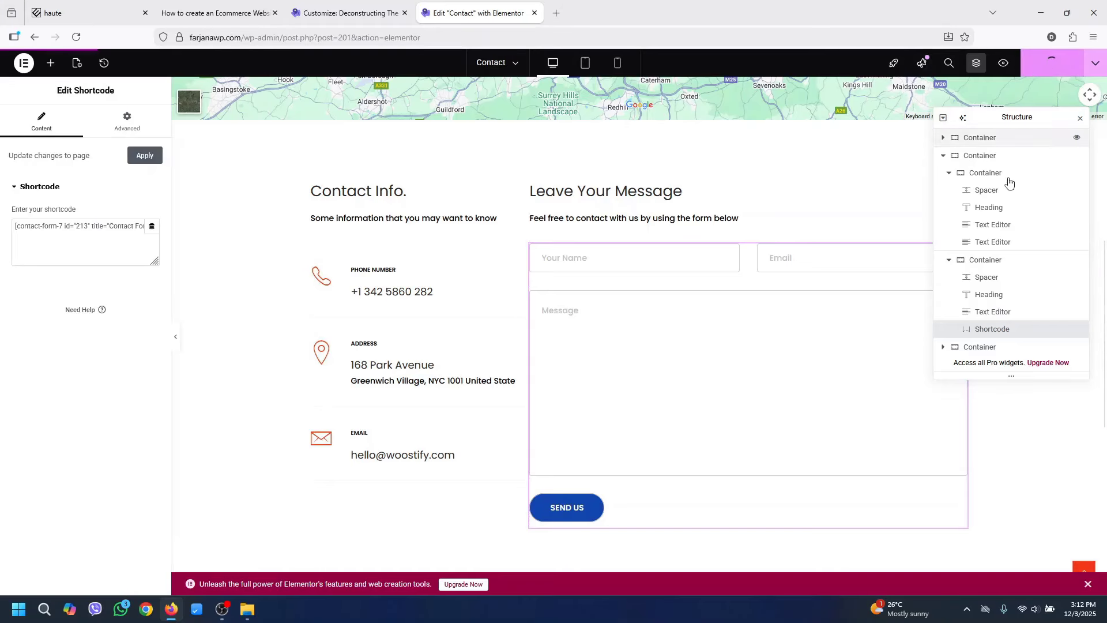
left_click(1003, 64)
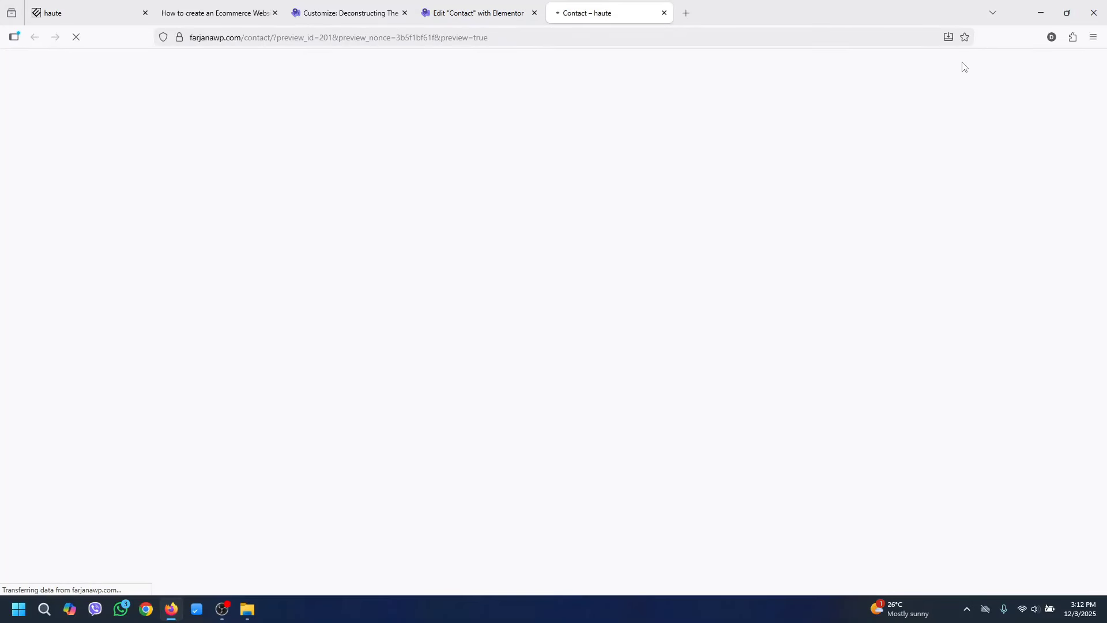
Open the WordPress dashboard in a new browser tab and go to the list of contact forms
mouse_move(38, 58)
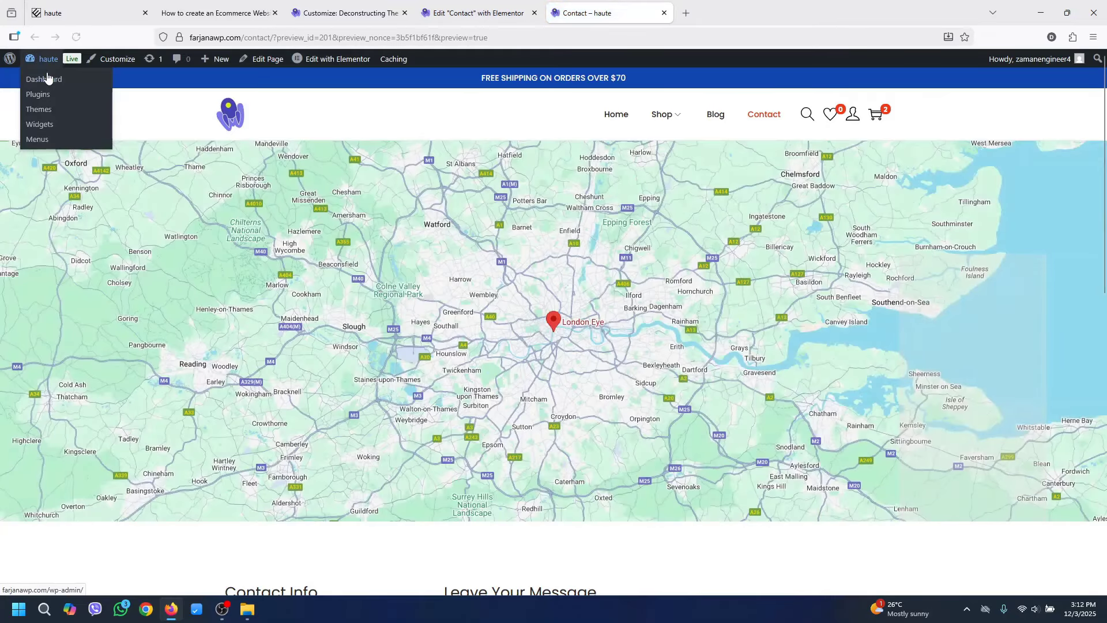
right_click(51, 82)
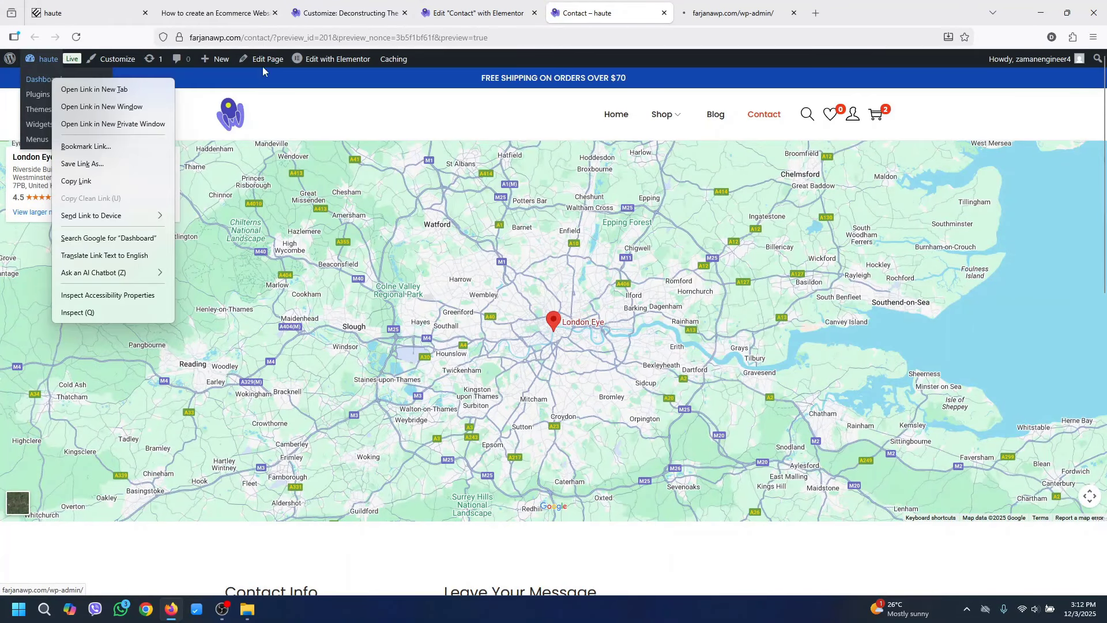
left_click(80, 90)
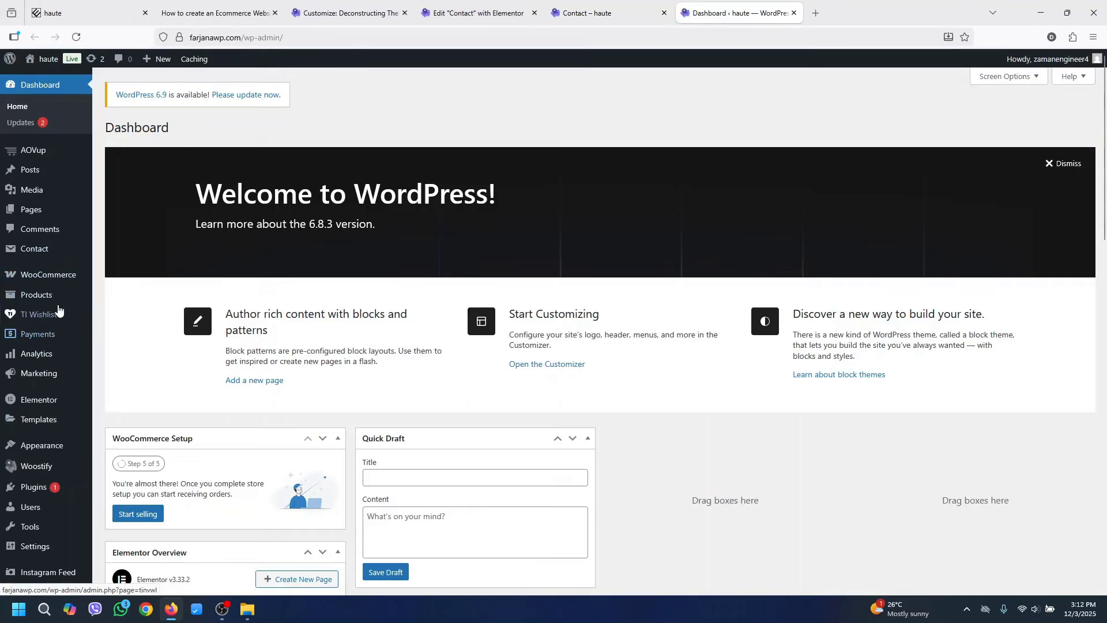
left_click(61, 253)
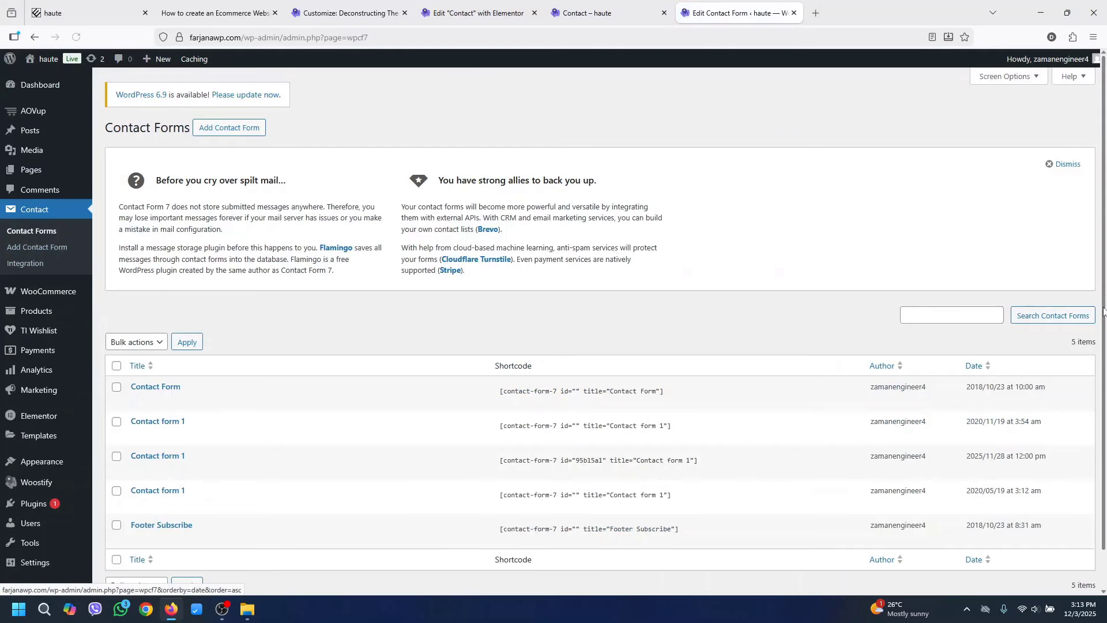
scroll(1106, 312, "down", 2)
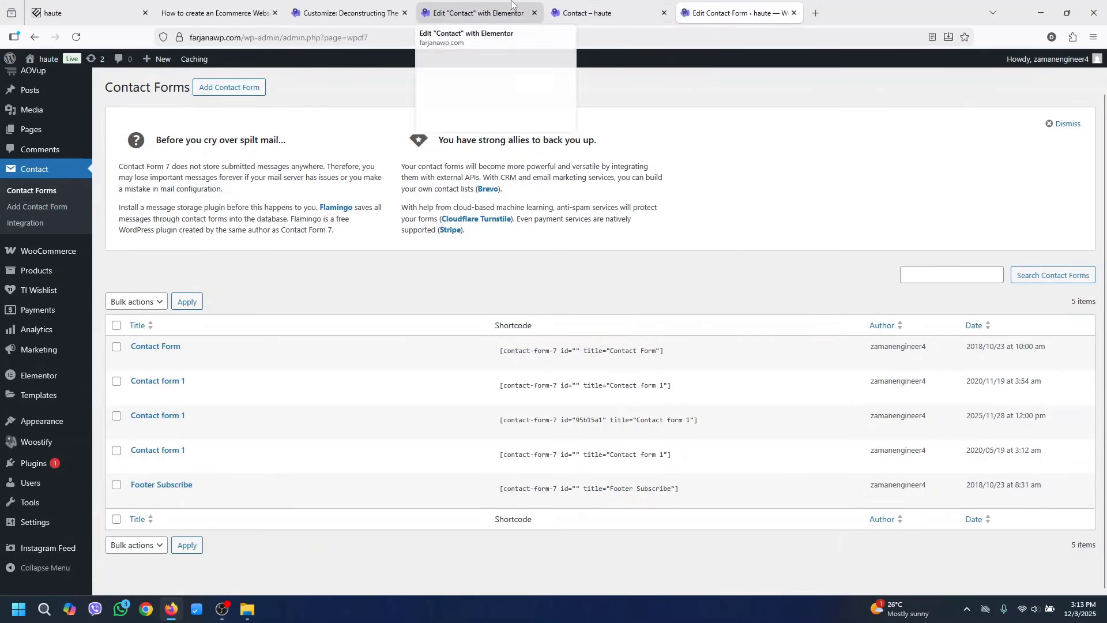
Check in Elementor which form the Contact page's shortcode names, and return to the contact forms list
left_click(479, 13)
left_click_drag(118, 226, 152, 225)
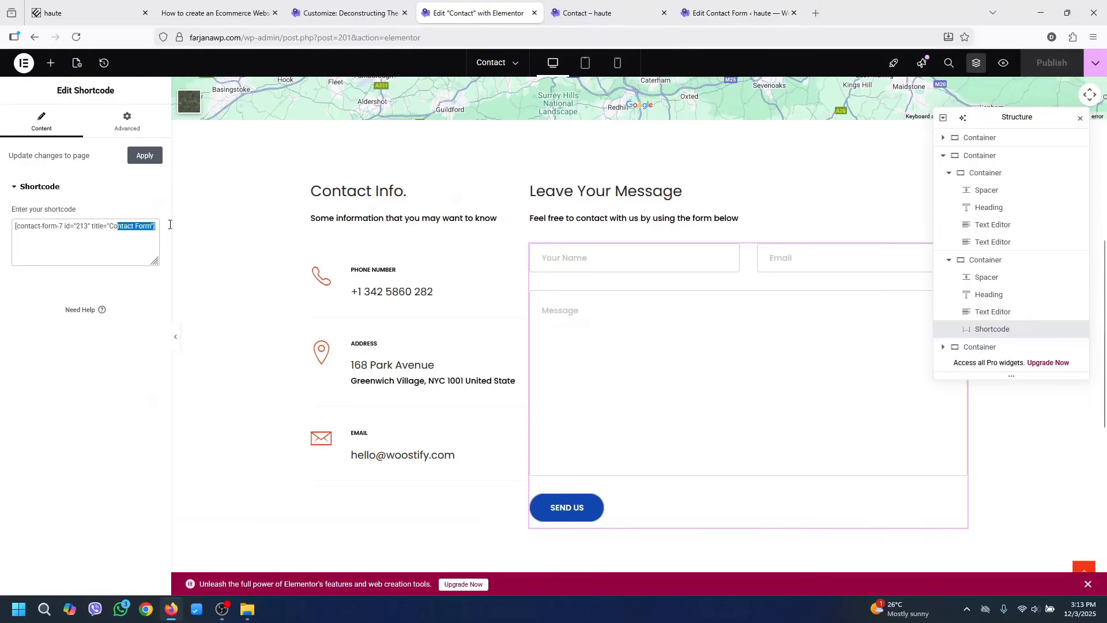
left_click(736, 13)
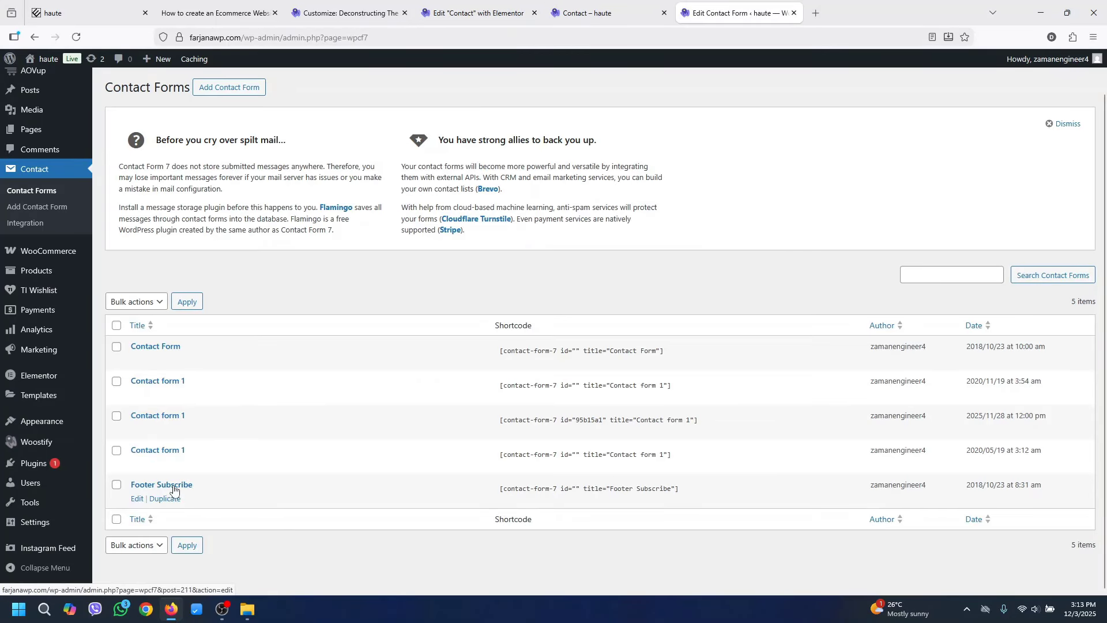
Delete the three forms titled "Contact form 1" from the contact forms list
left_click(117, 382)
left_click(117, 417)
left_click(116, 451)
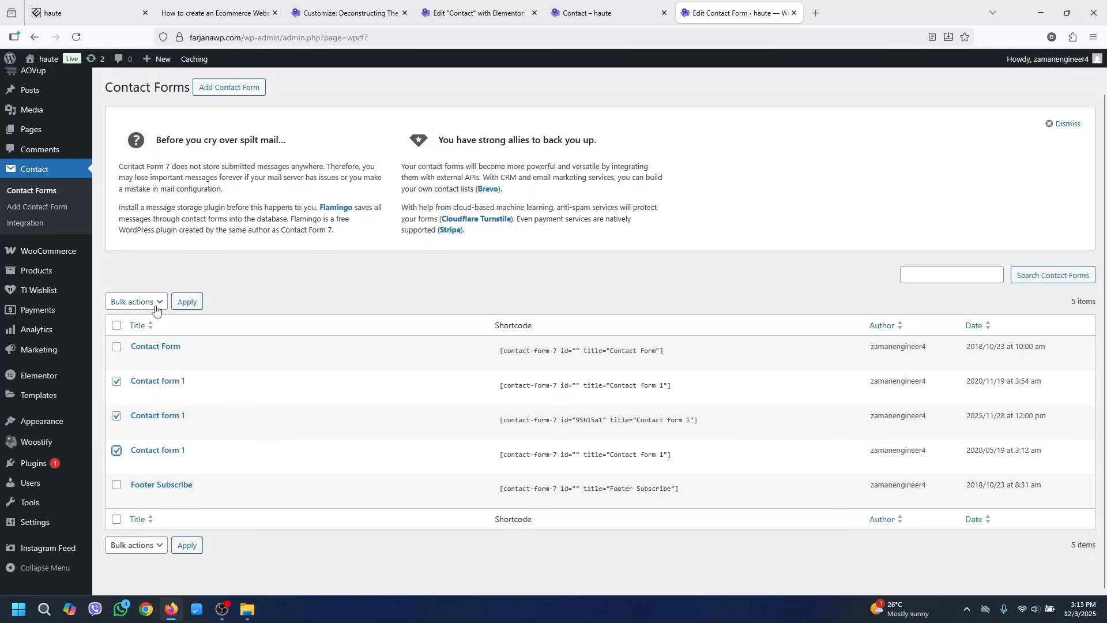
left_click(155, 302)
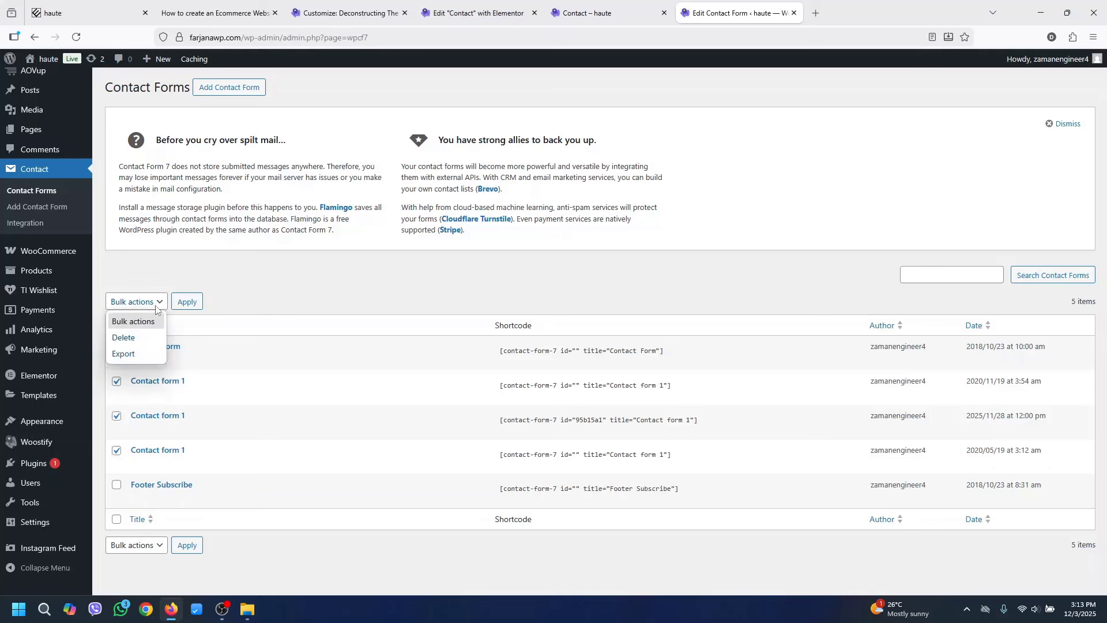
left_click(127, 337)
left_click(187, 302)
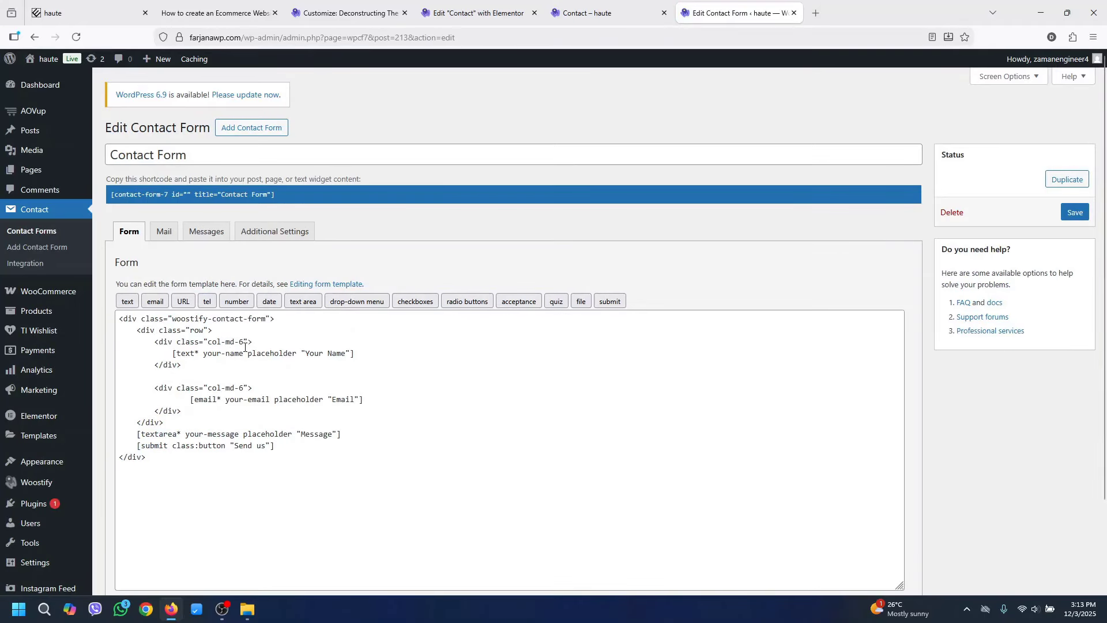
Open the form titled "Contact Form" and duplicate the name and email row in its template, above the message field
left_click(243, 342)
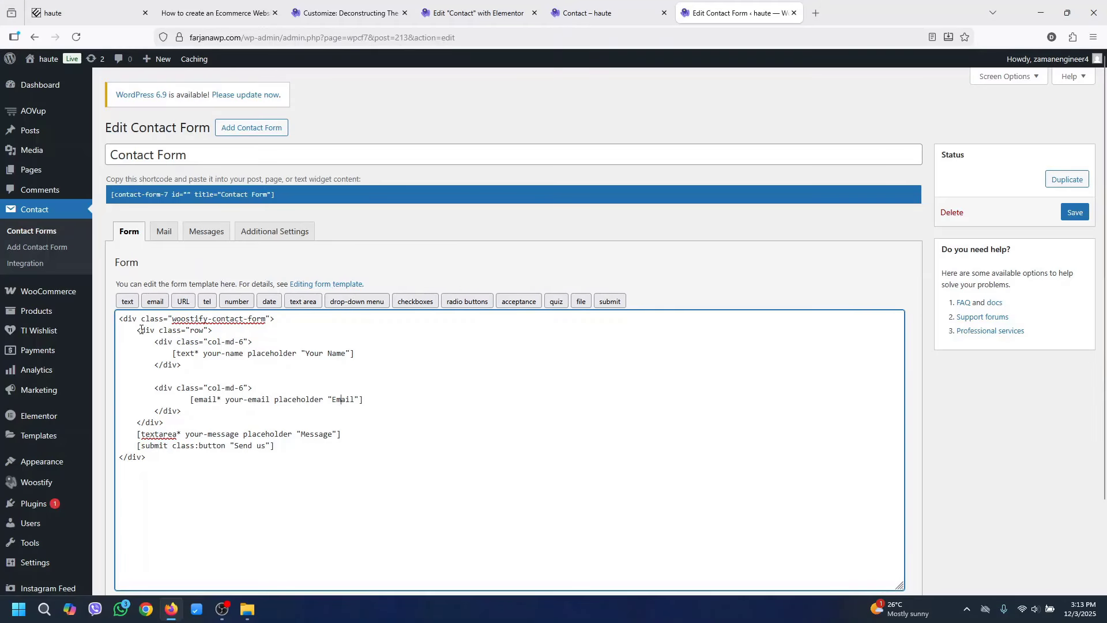
left_click_drag(139, 332, 178, 423)
key("ctrl+c")
left_click(179, 415)
key("Return")
key("ctrl+v")
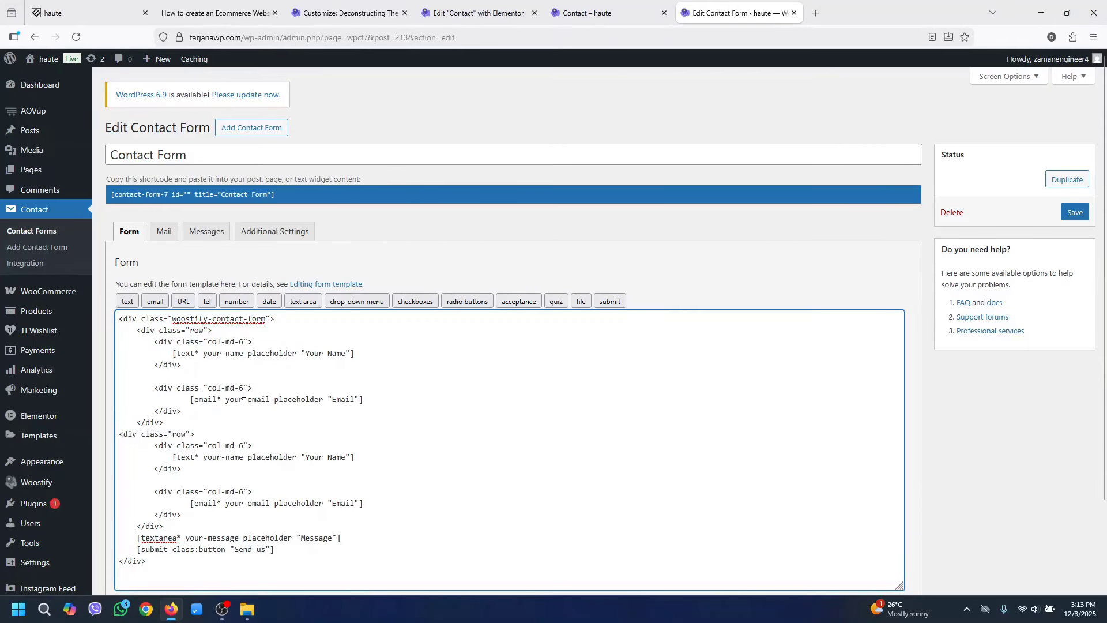
Replace the duplicated row's name field with a telephone field tag using "Phone" as its placeholder
left_click(207, 303)
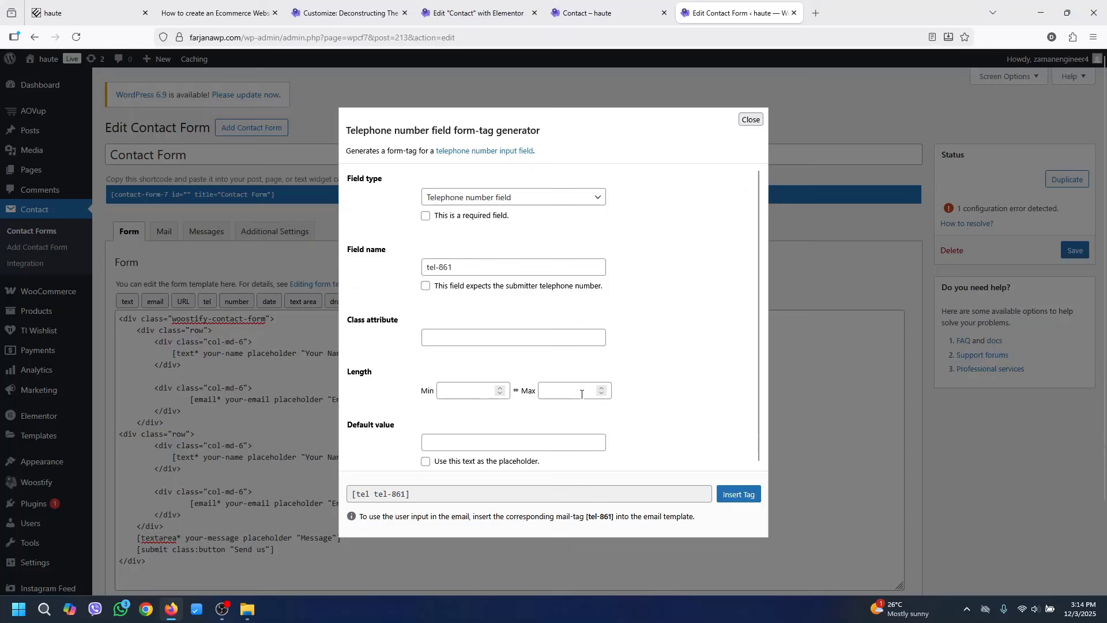
left_click(460, 451)
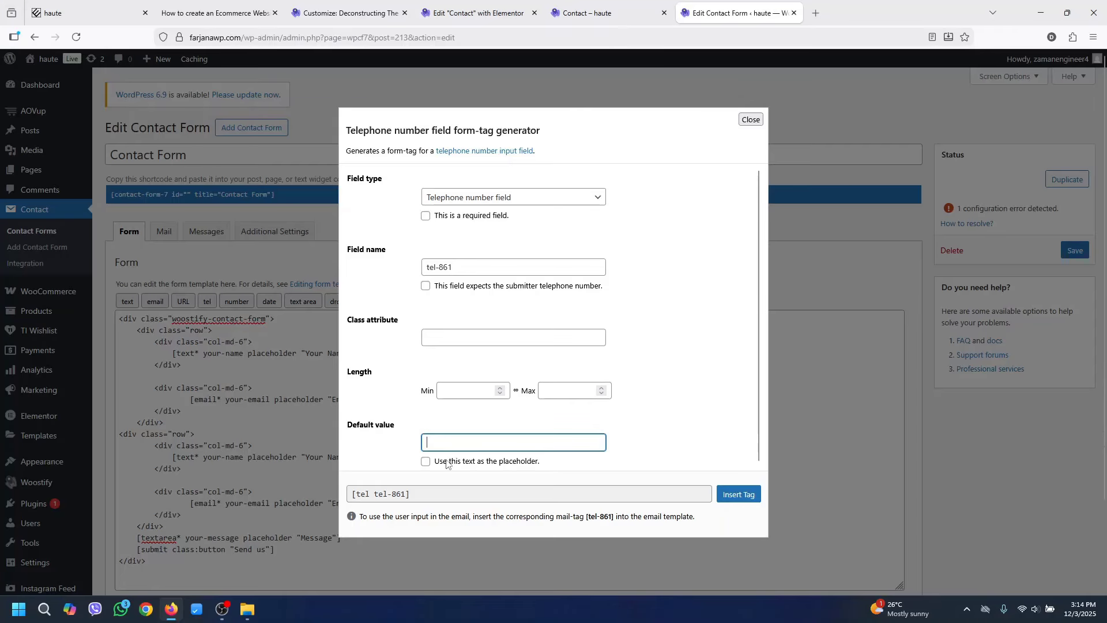
type("Phone")
left_click(445, 465)
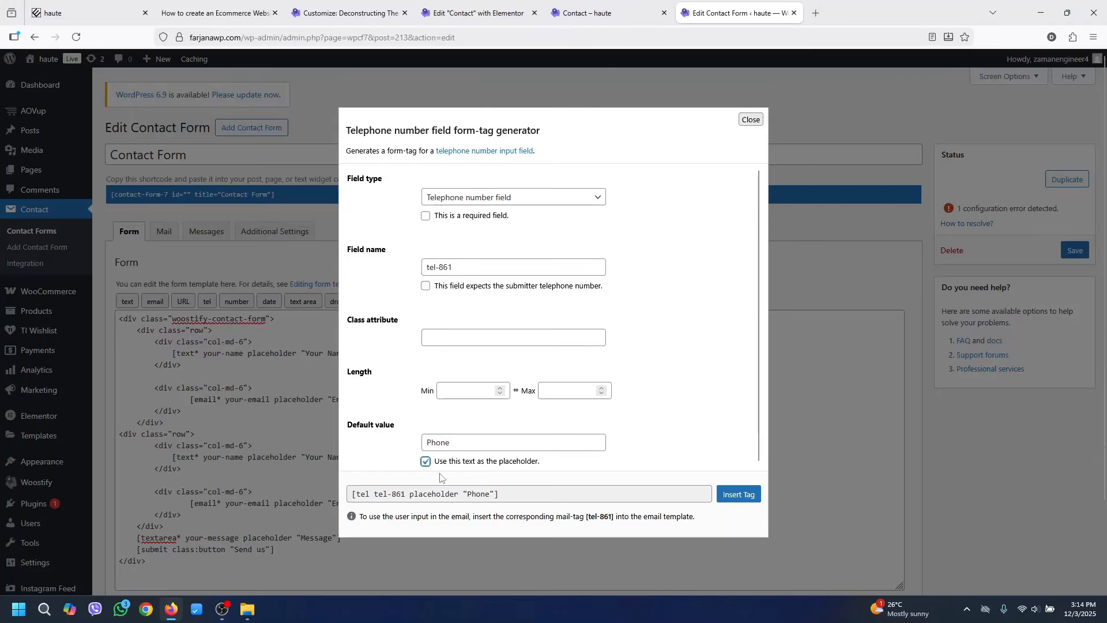
left_click(730, 495)
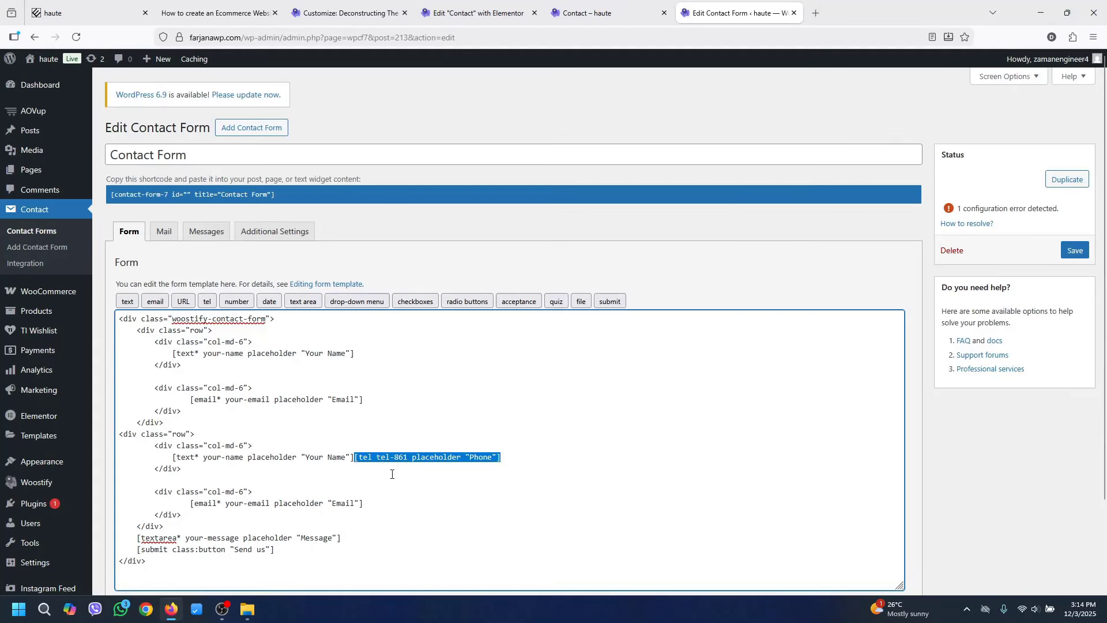
left_click_drag(172, 457, 355, 457)
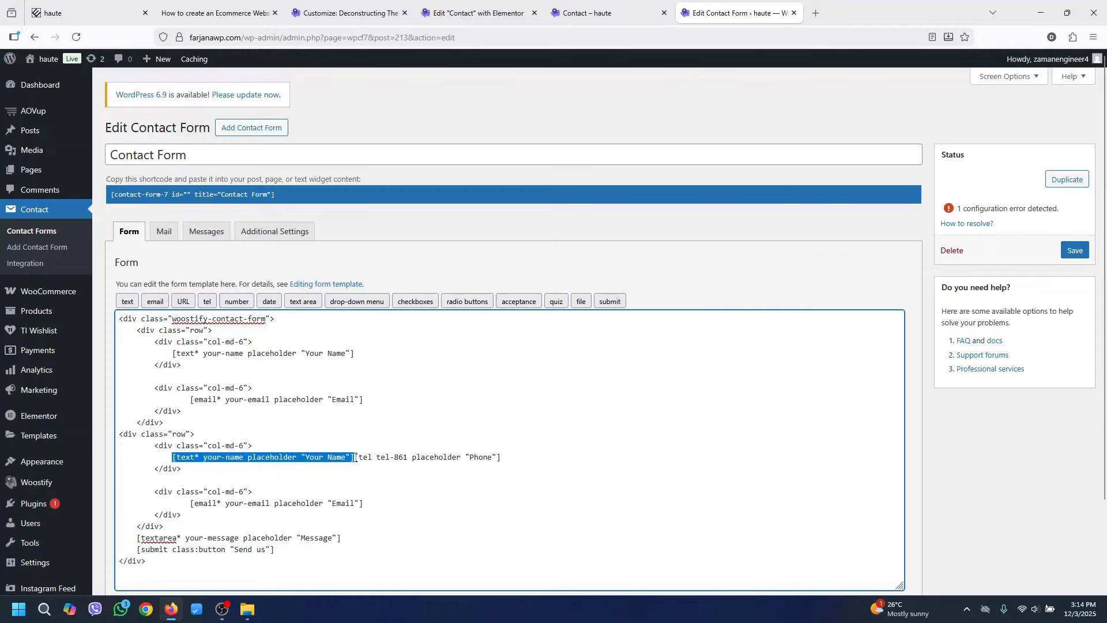
key("BackSpace")
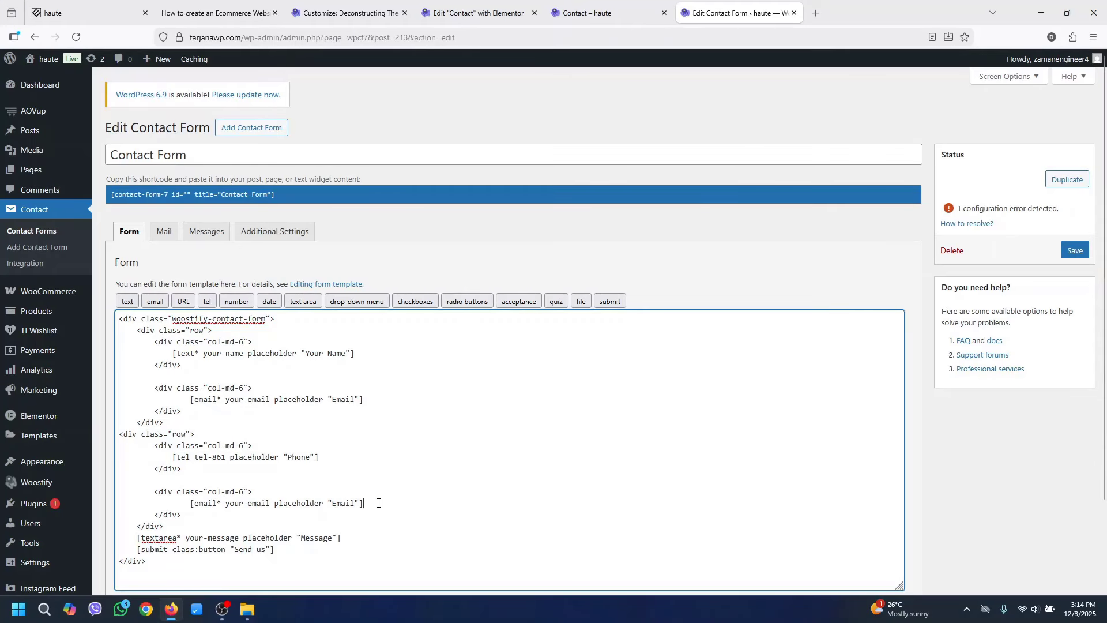
Replace the duplicated row's email field with a URL field tag using "Website" as its placeholder
left_click(183, 302)
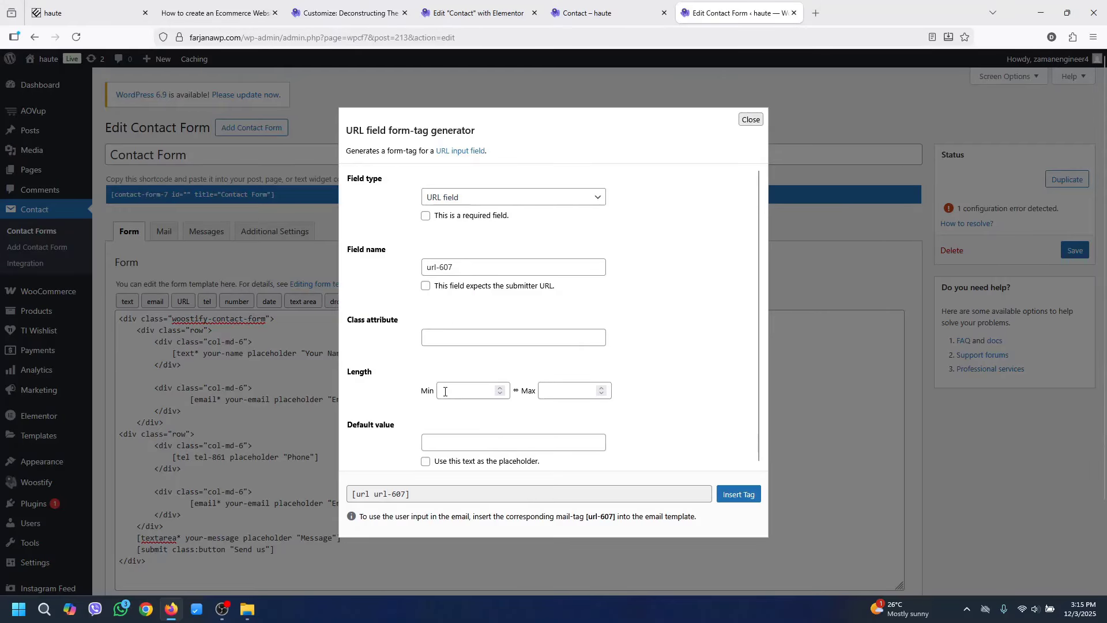
left_click(440, 442)
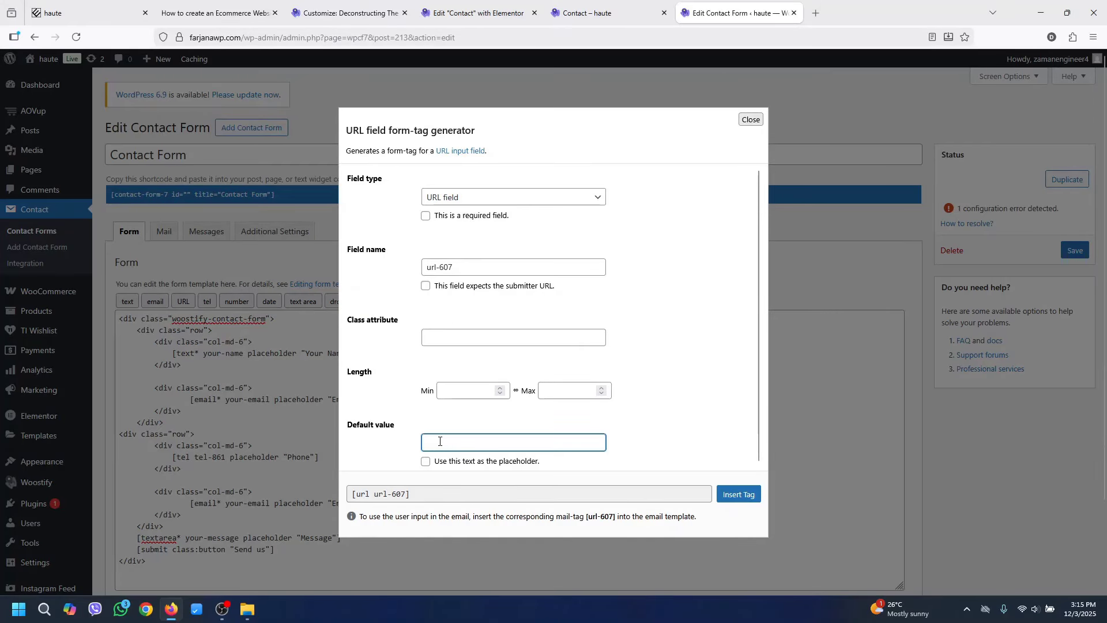
type("Website")
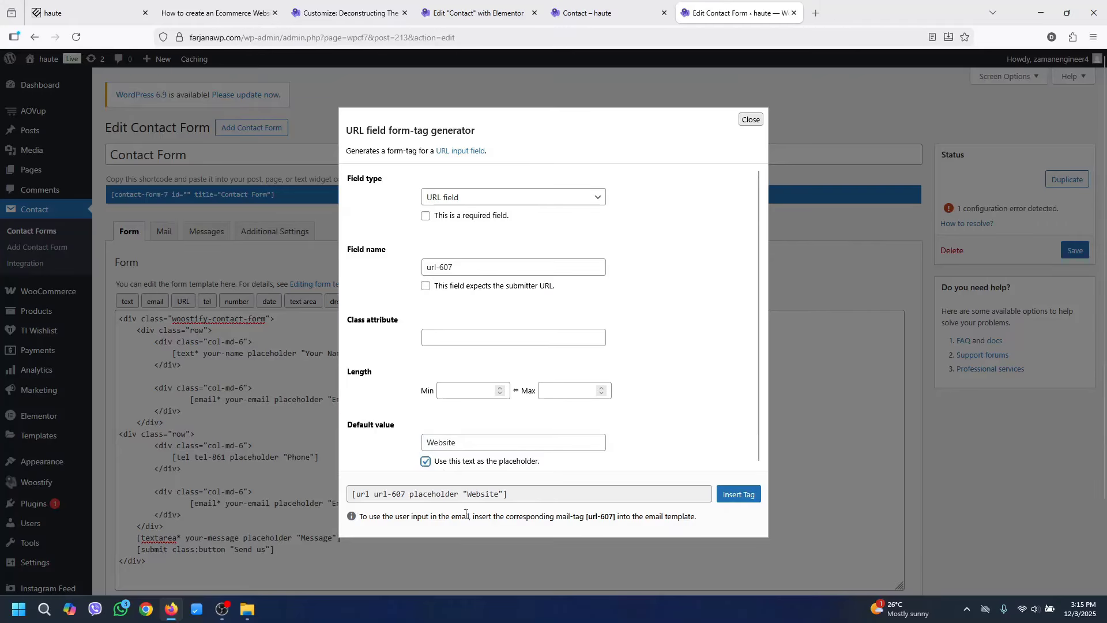
left_click(738, 495)
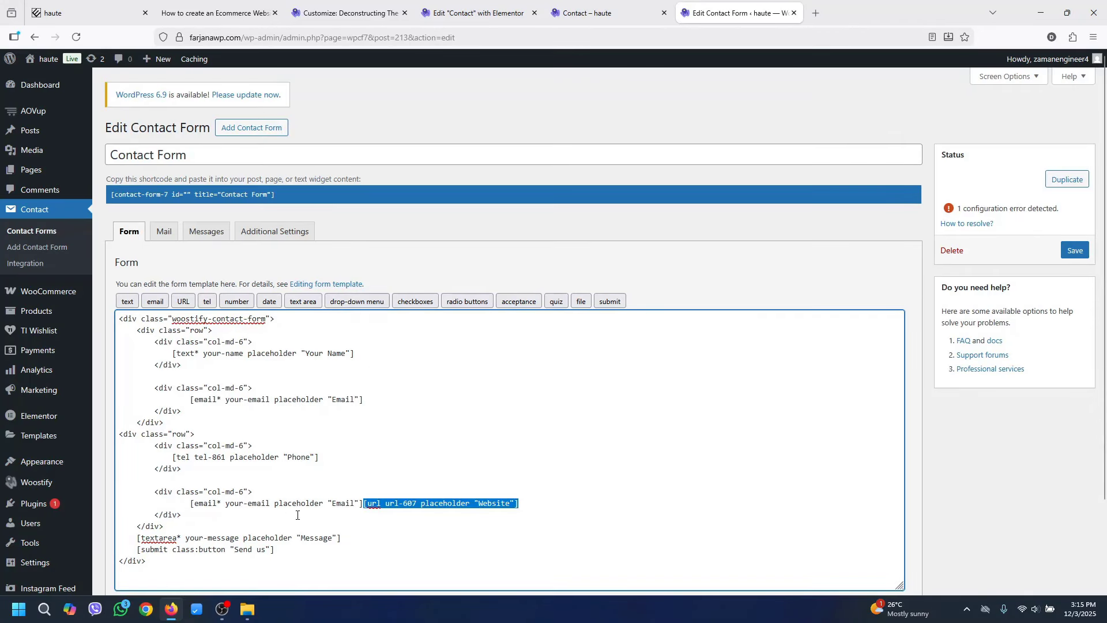
left_click_drag(190, 503, 363, 503)
key("BackSpace")
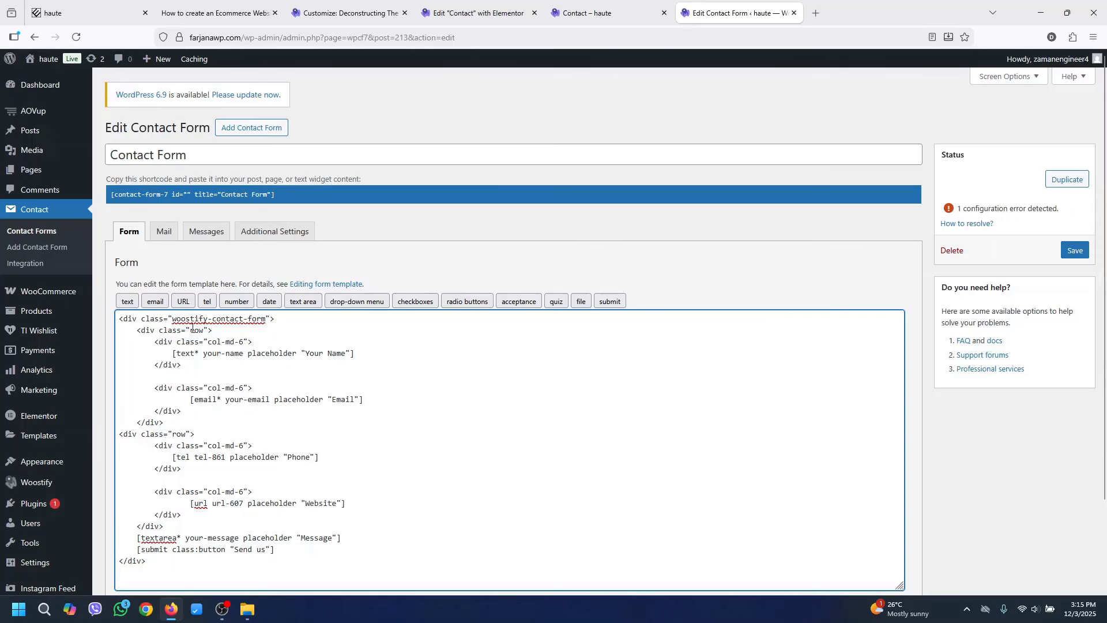
Save the contact form and reload the Contact page preview to check its form fields
left_click(1072, 254)
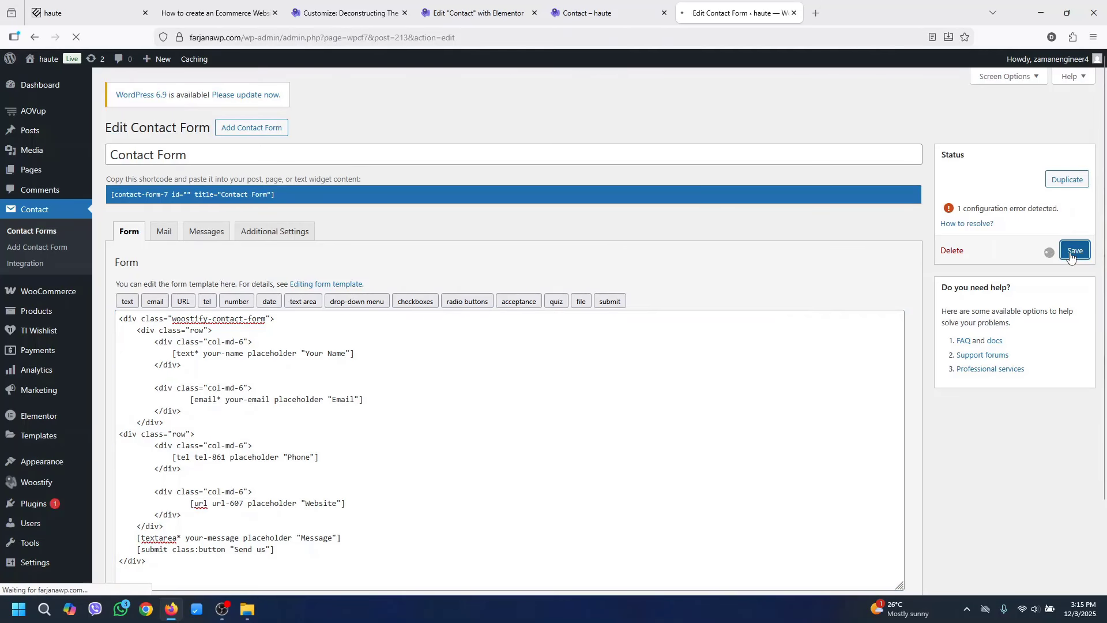
key("ctrl+Page_Up")
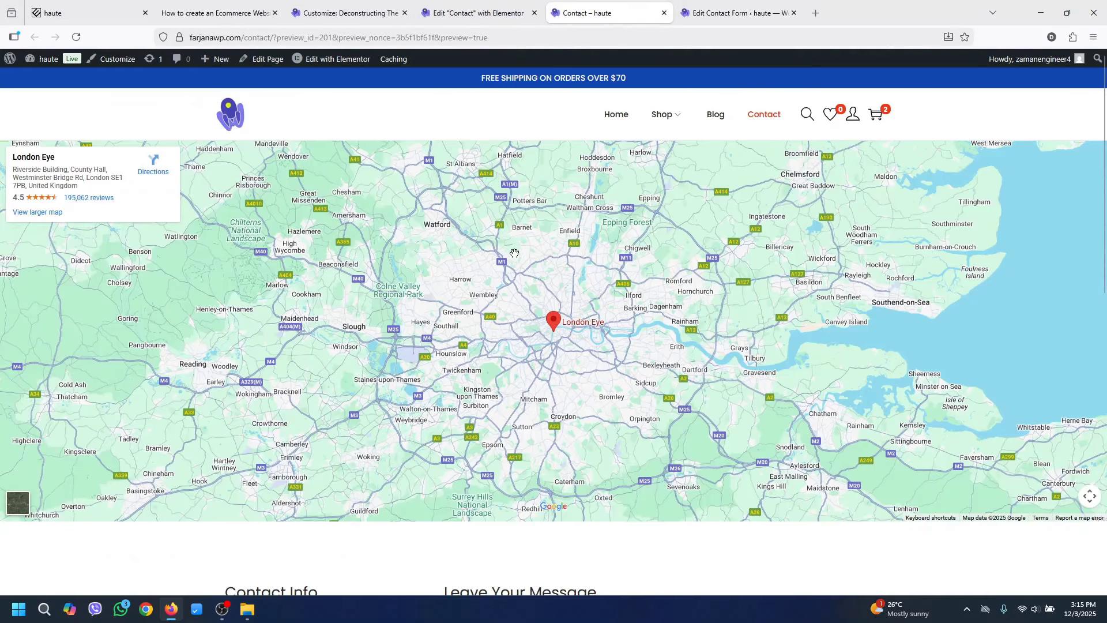
left_click(76, 37)
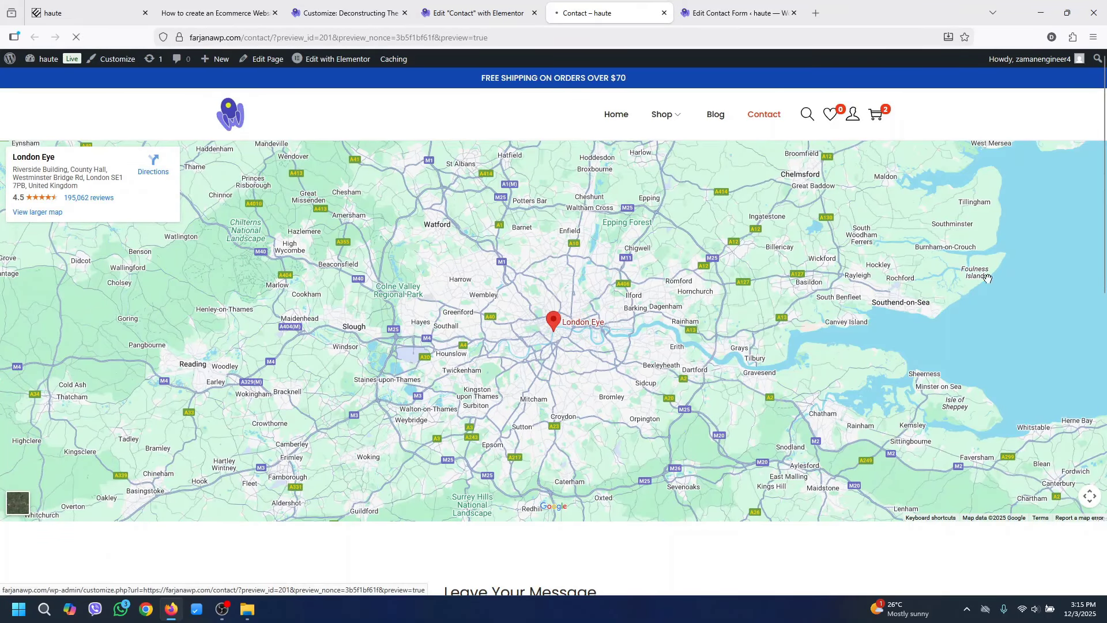
scroll(1098, 386, "down", 6)
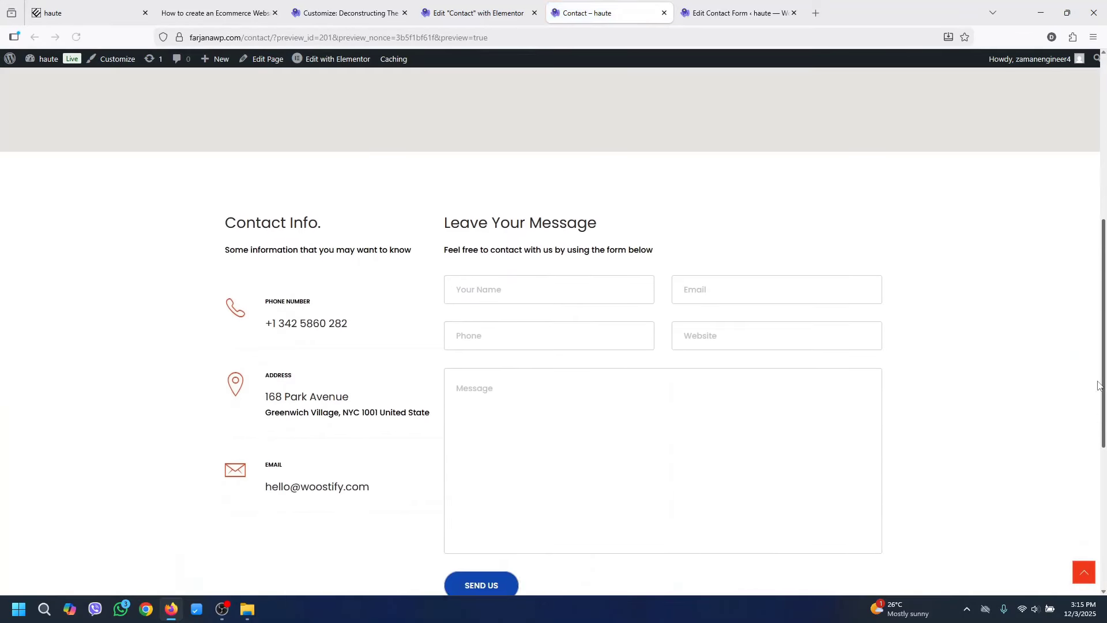
scroll(1099, 385, "down", 2)
scroll(1096, 383, "up", 1)
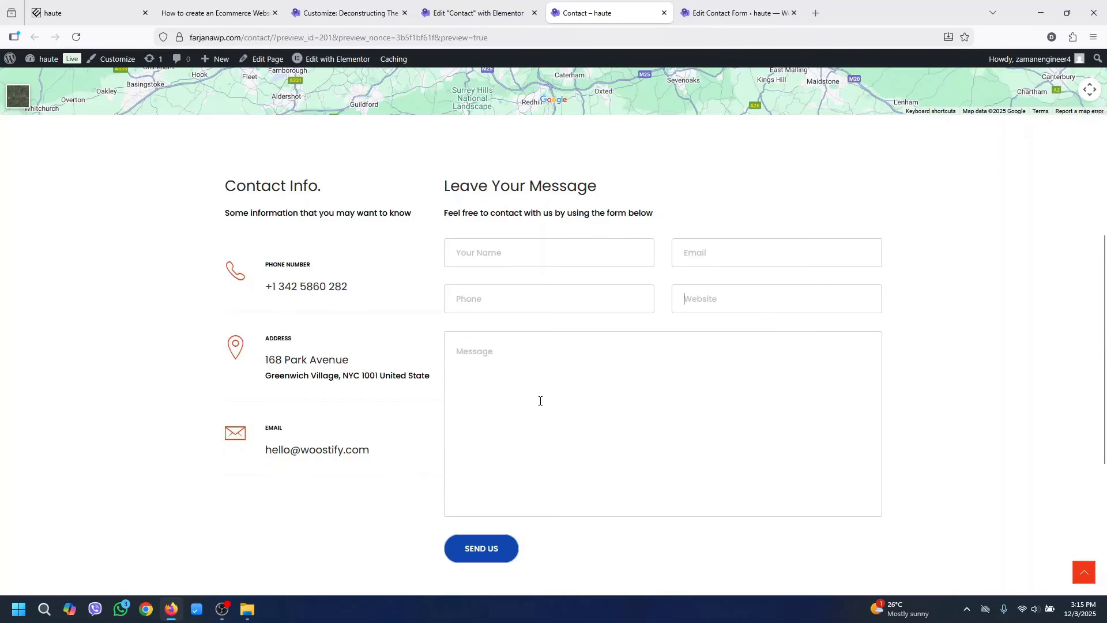
In Elementor, set the message form container's left padding to 30 px, unlinked from the other sides, publish, and check the page preview
key("ctrl+shift+Tab")
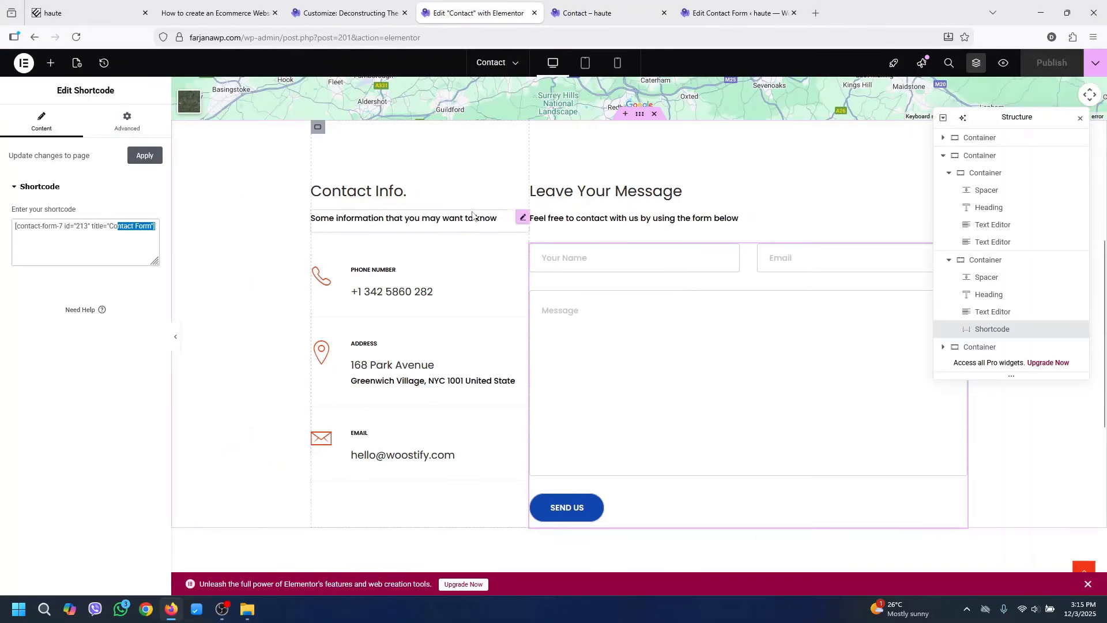
left_click(536, 127)
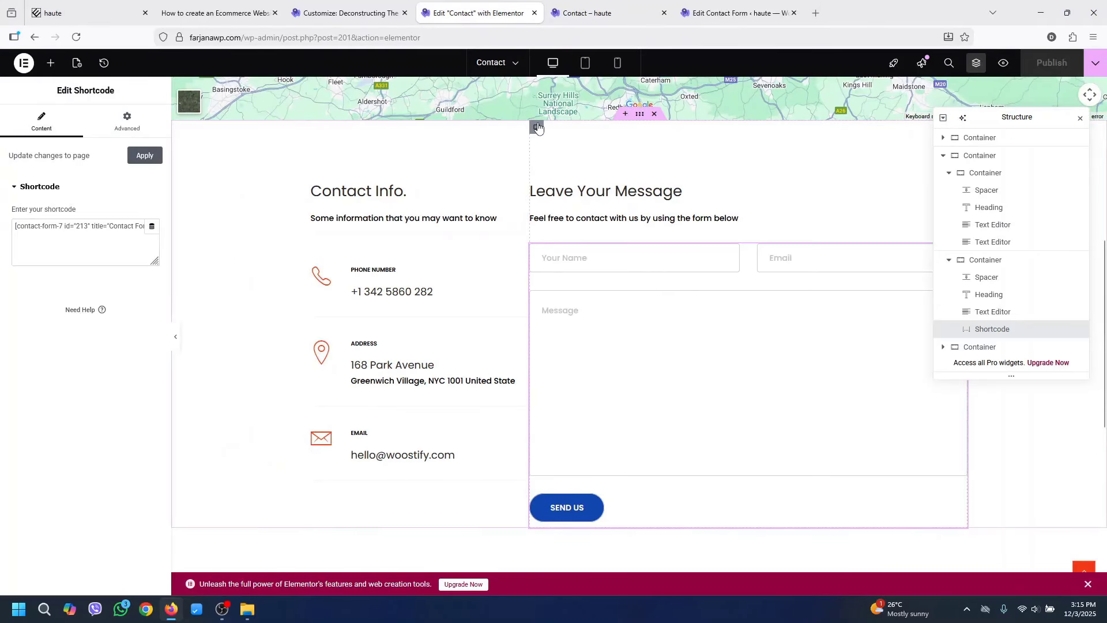
left_click(161, 122)
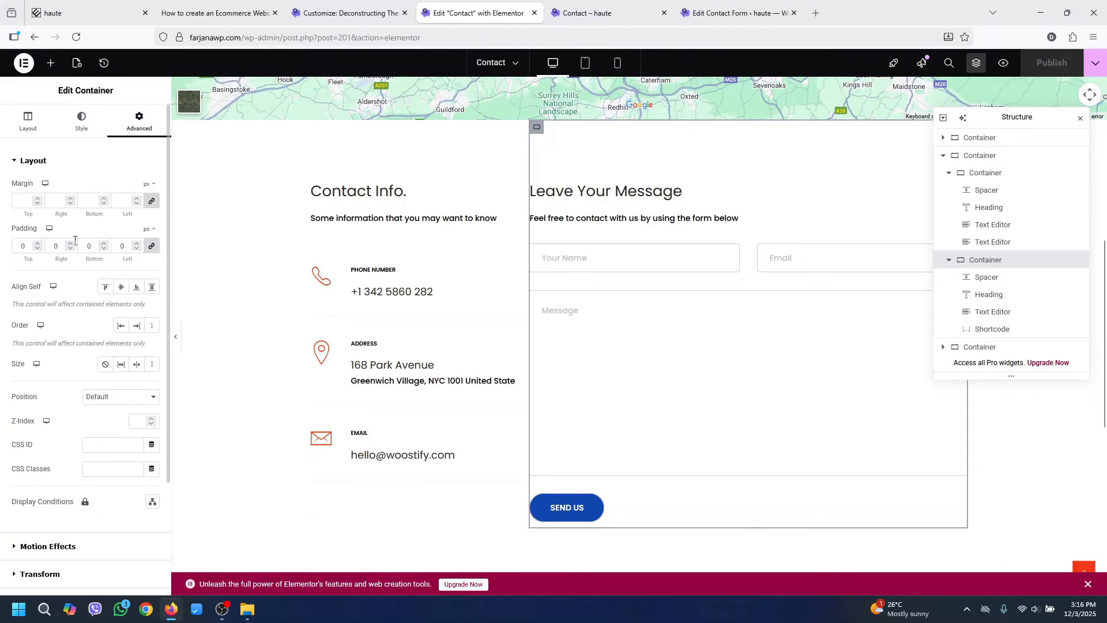
left_click(151, 246)
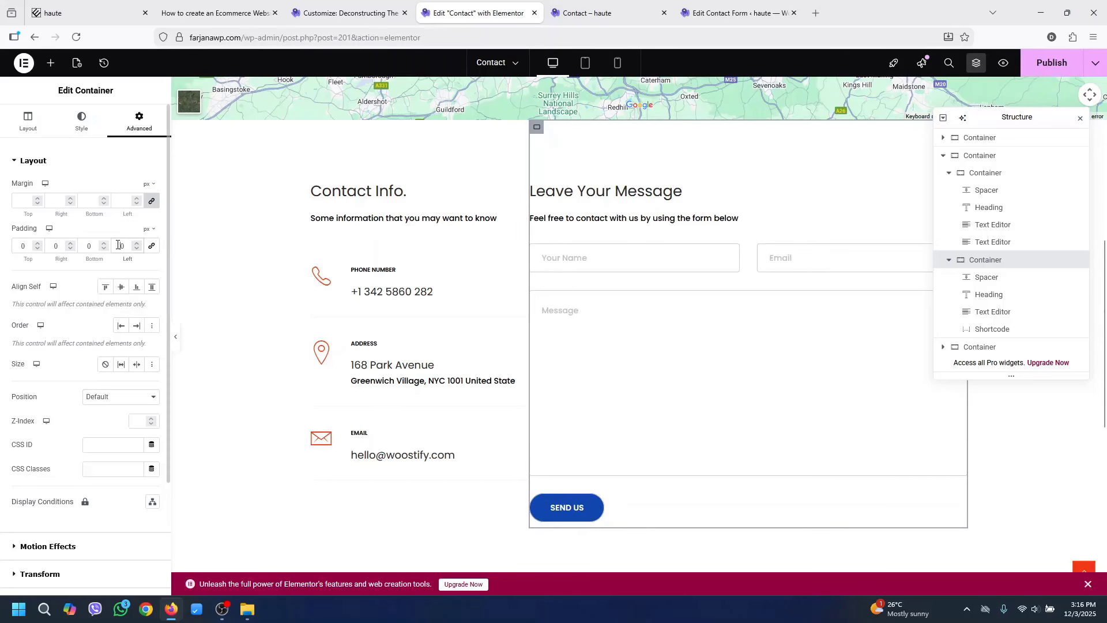
type("3")
left_click(1038, 73)
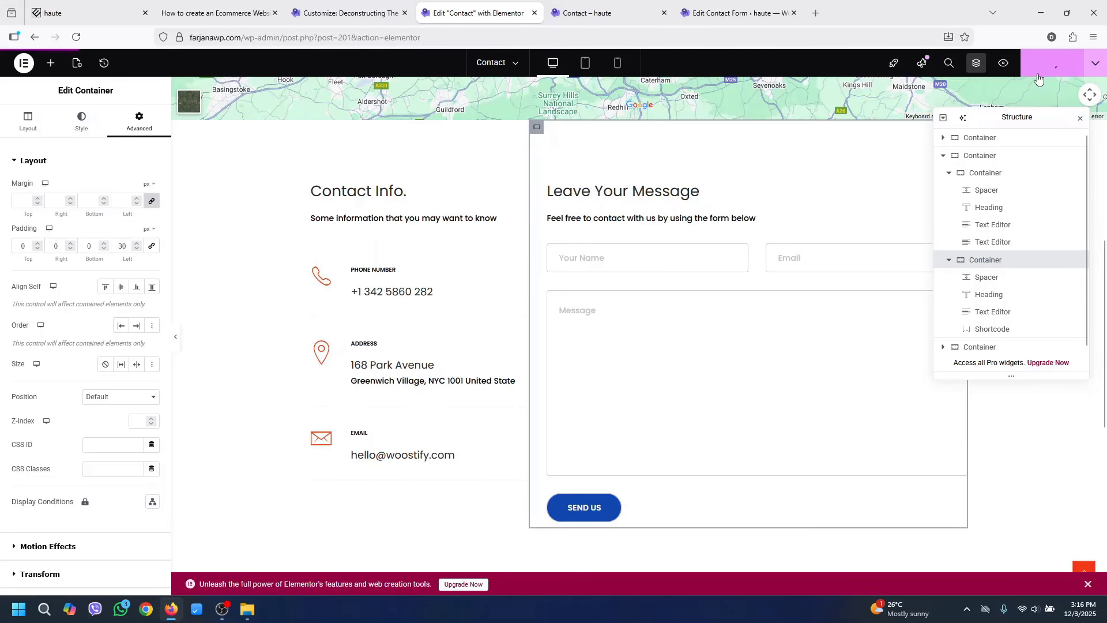
left_click(605, 11)
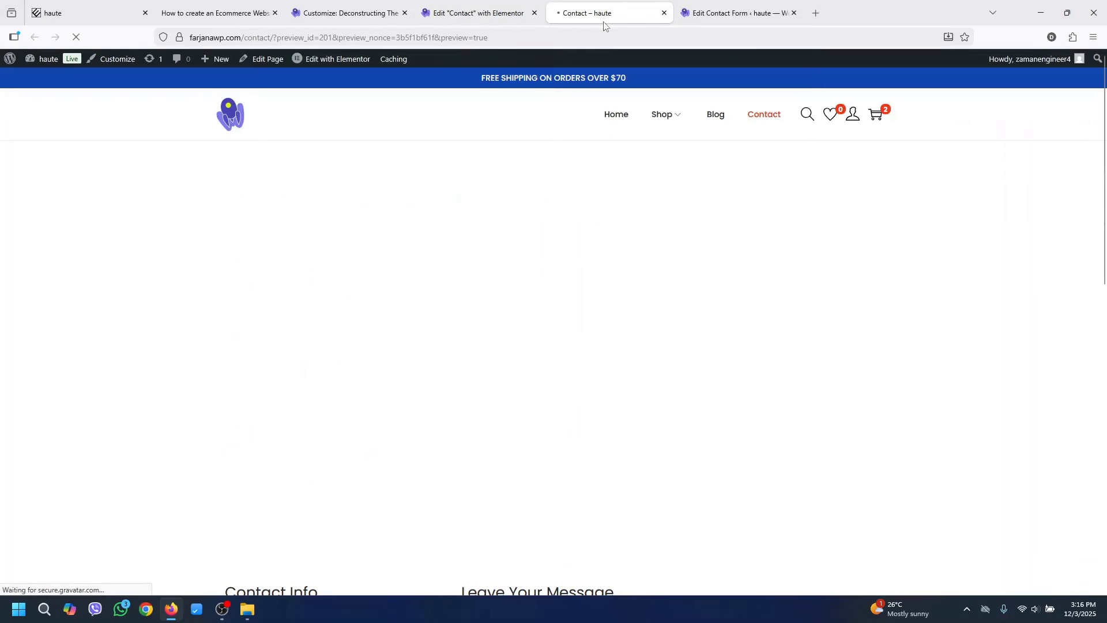
scroll(641, 354, "down", 6)
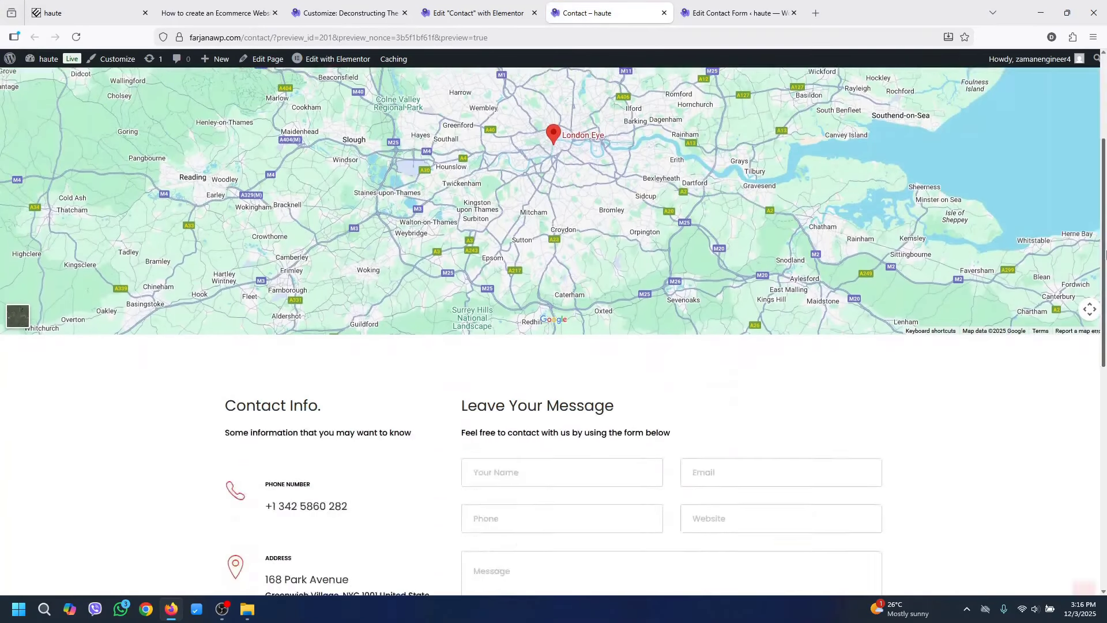
scroll(484, 490, "down", 3)
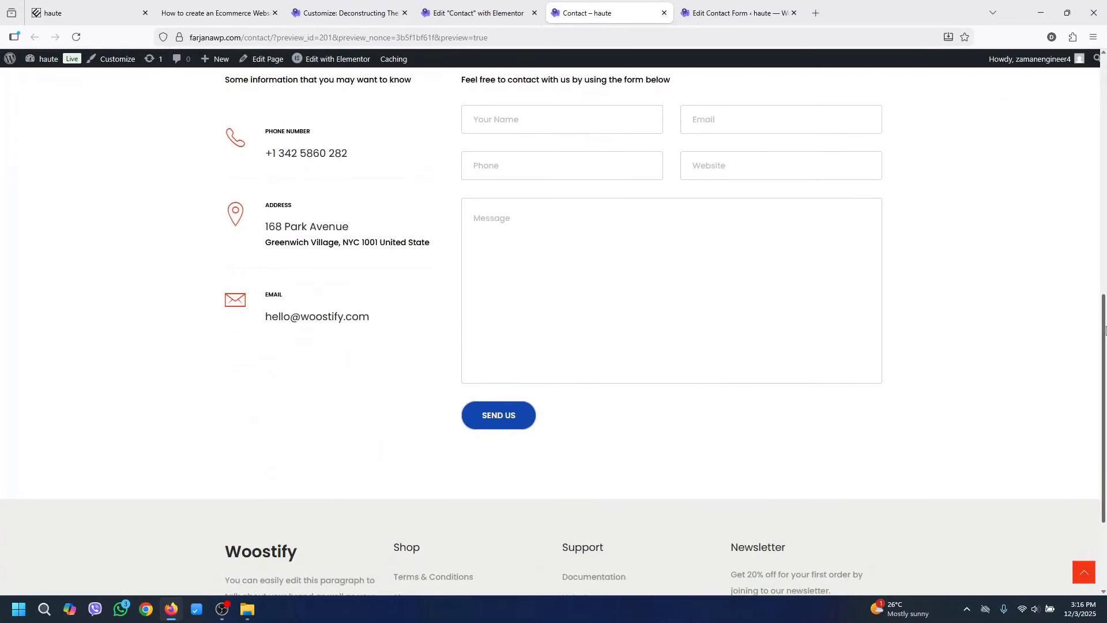
scroll(503, 417, "up", 3)
In the contact form's mail settings, replace the domain in the From address with the site's own domain
key("ctrl+Tab")
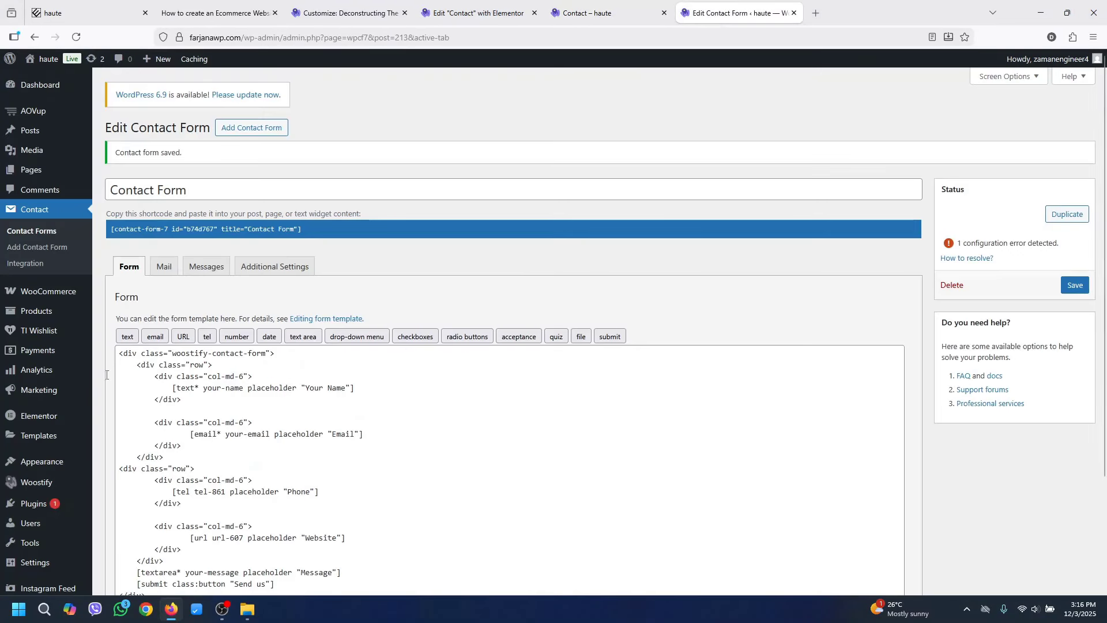
left_click(164, 268)
scroll(1063, 262, "down", 4)
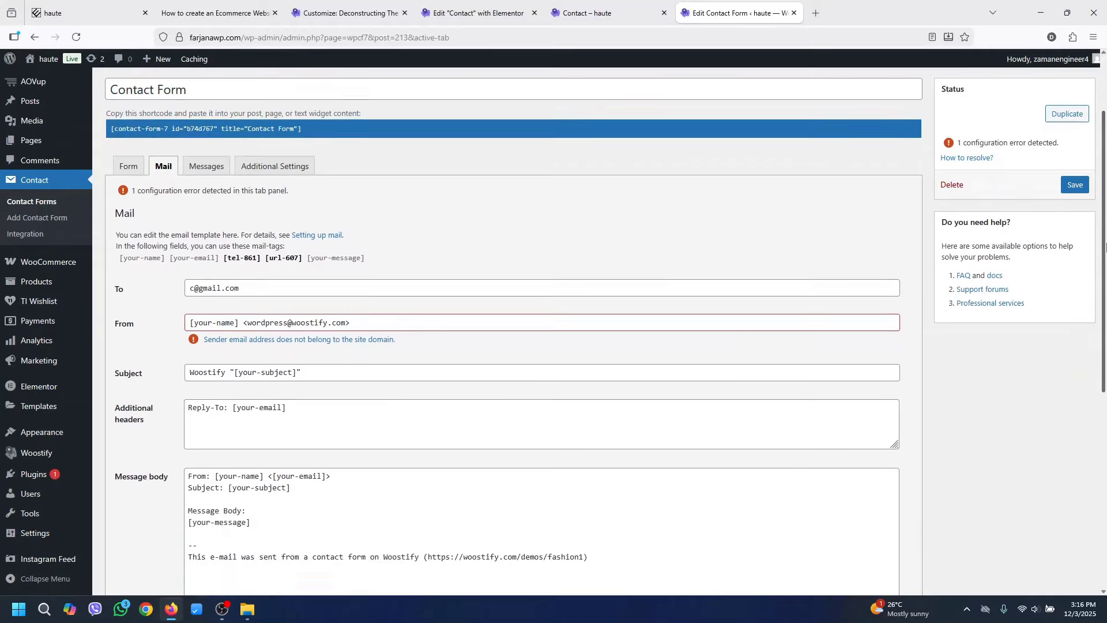
scroll(1063, 262, "up", 1)
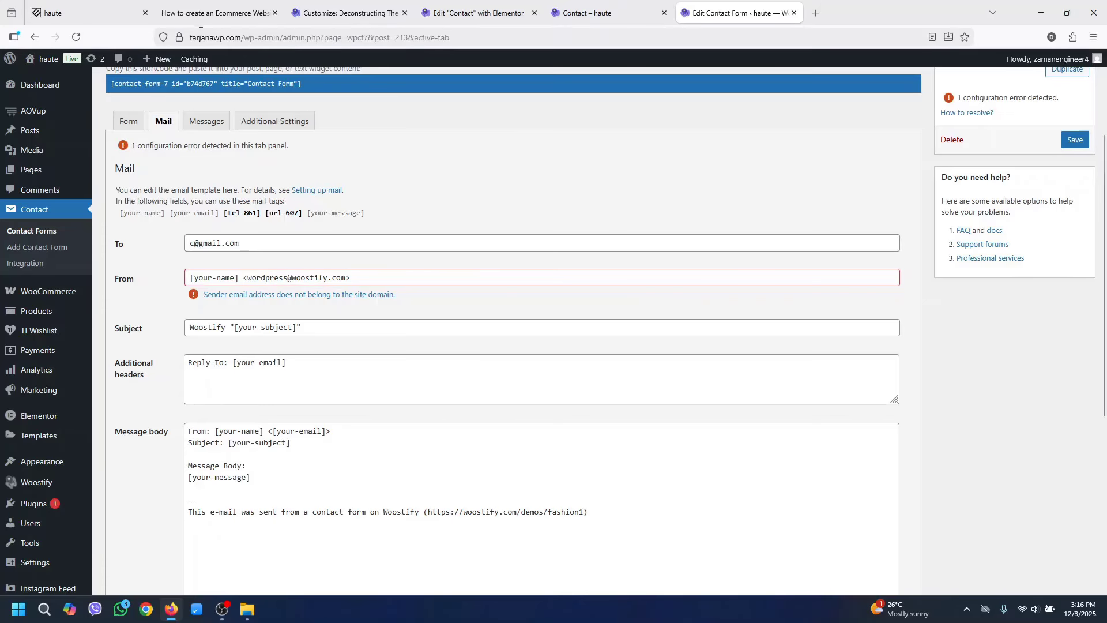
double_click(227, 37)
right_click(226, 37)
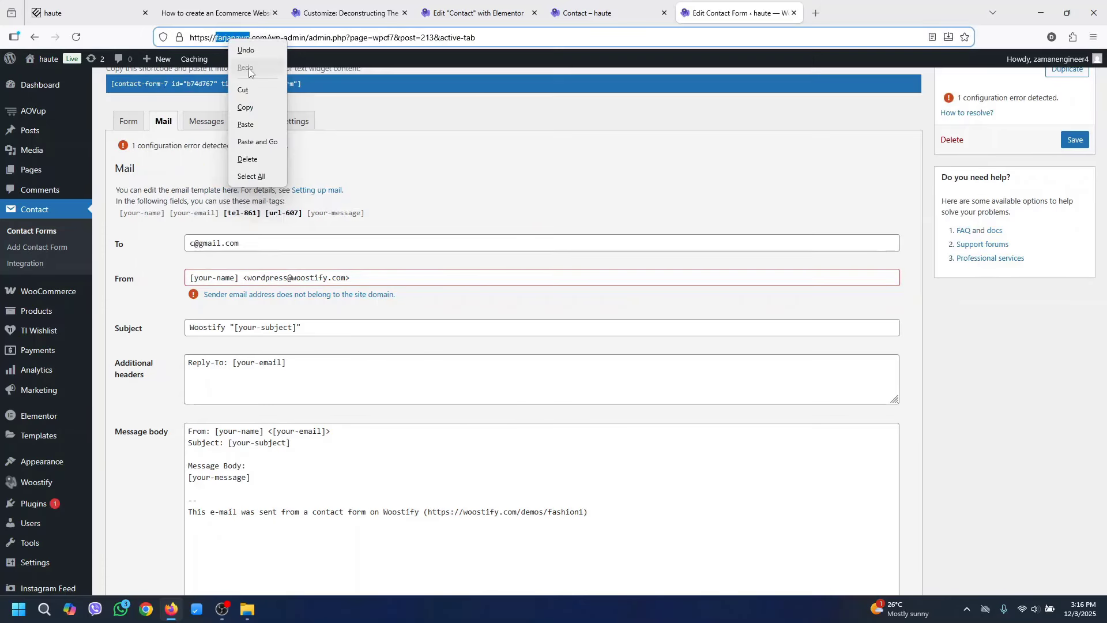
left_click(255, 105)
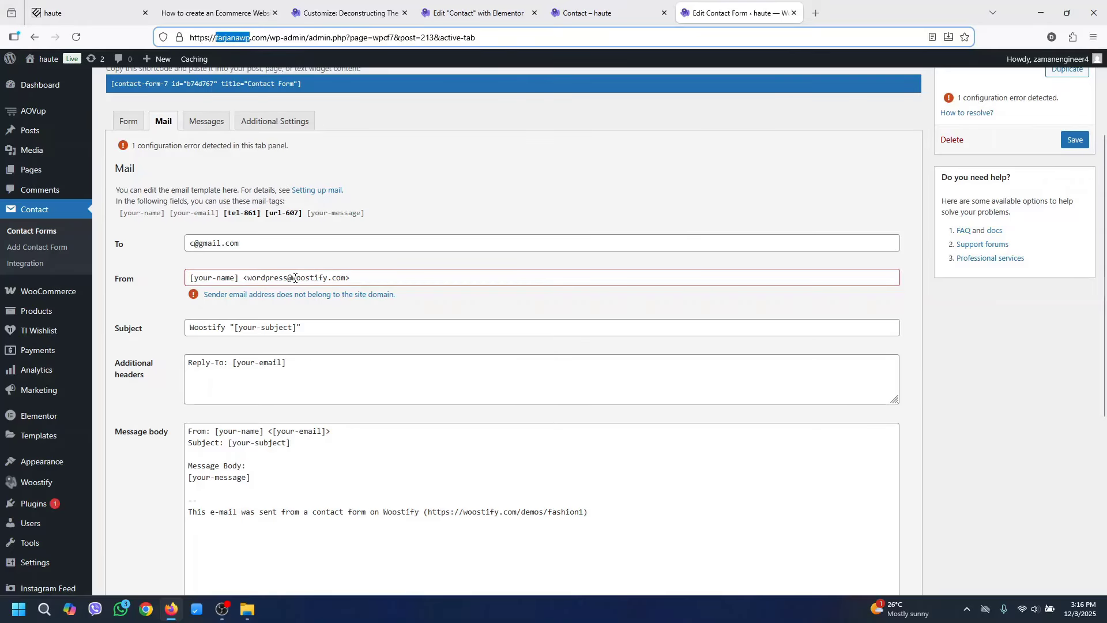
double_click(303, 278)
key("ctrl+v")
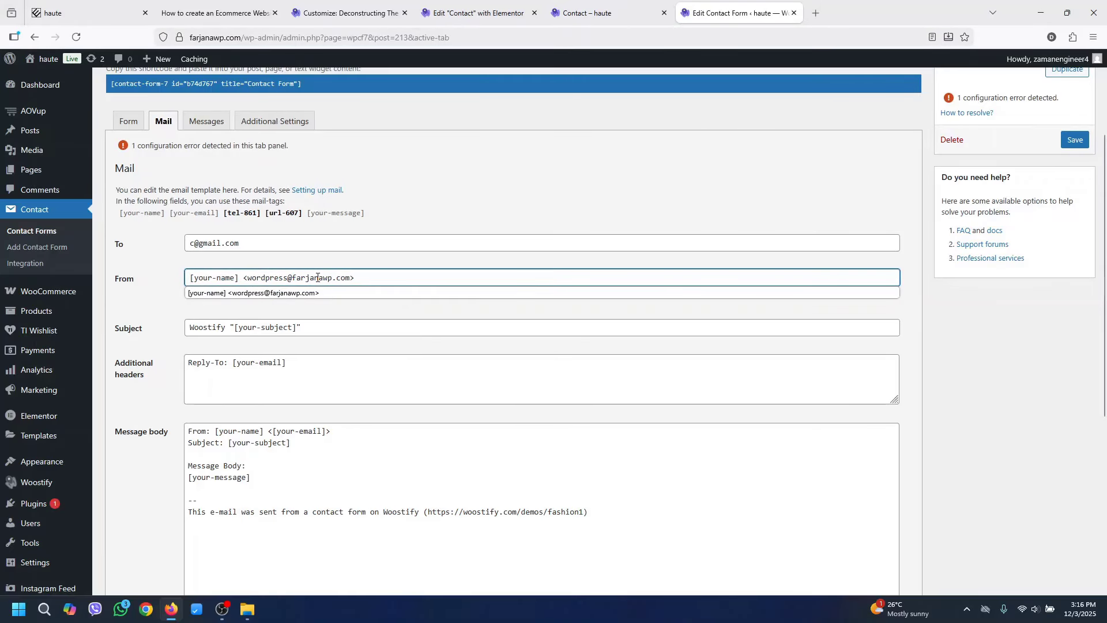
Save the contact form with the updated From address in its mail settings
double_click(262, 278)
left_click(187, 297)
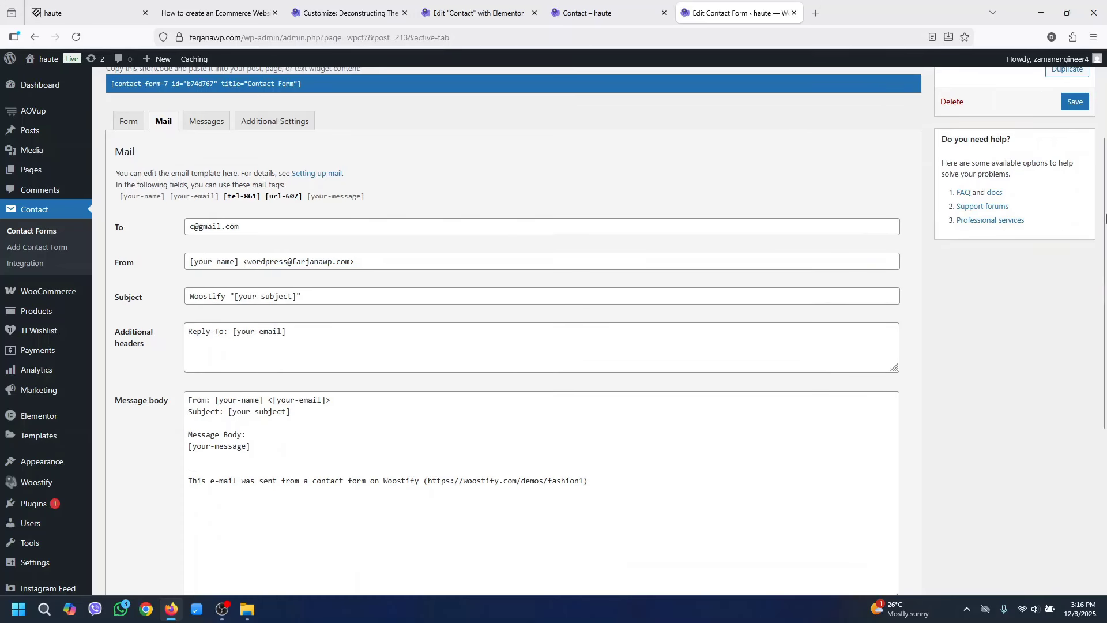
scroll(586, 483, "down", 4)
scroll(655, 446, "down", 1)
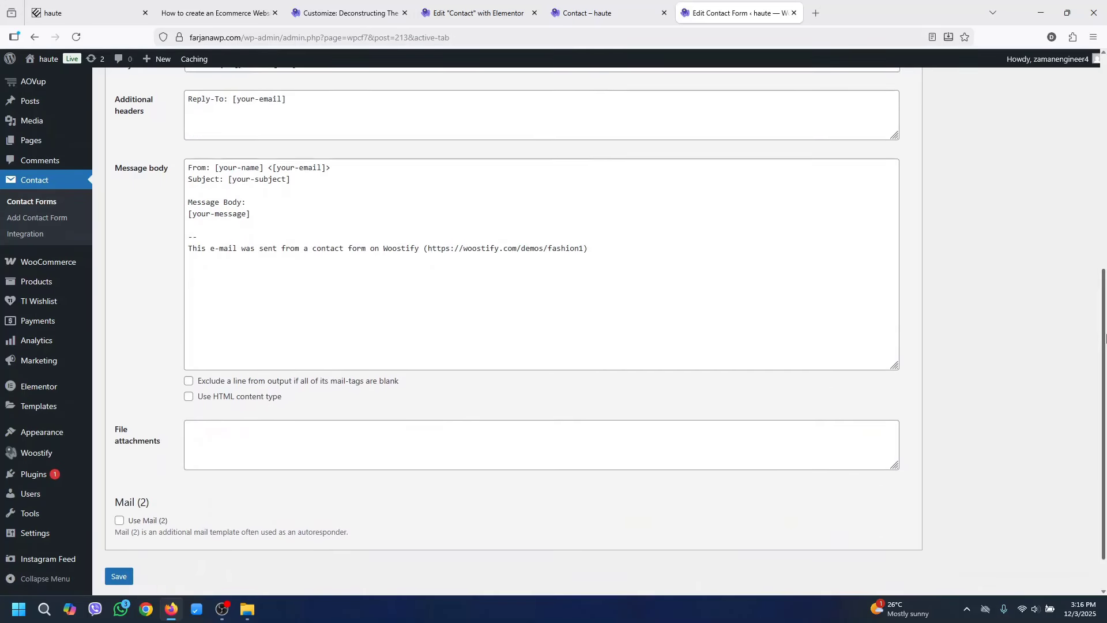
left_click(120, 526)
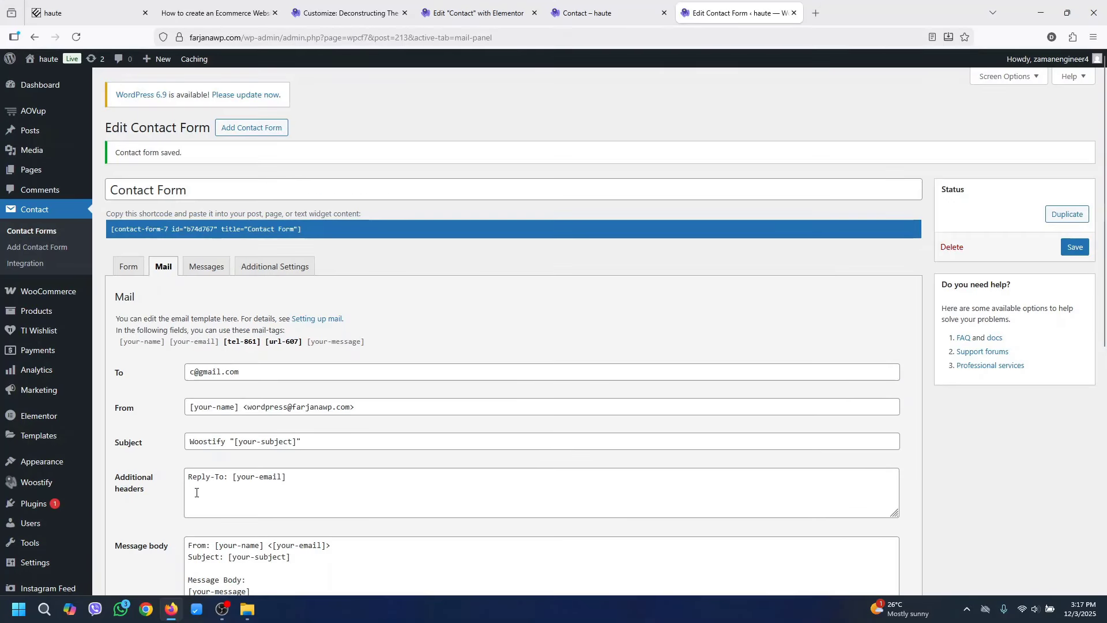
Replace the footer lines in the mail template's message body with "Phone: [tel-861]", using the copied phone mail-tag
left_click(237, 345)
right_click(237, 345)
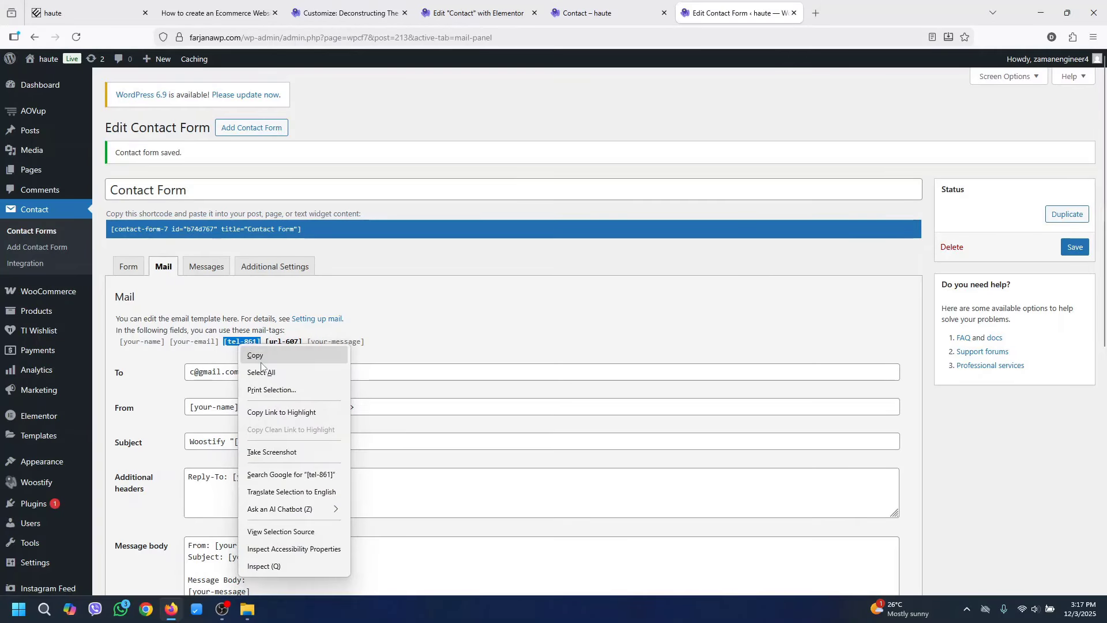
left_click(261, 361)
scroll(135, 374, "down", 3)
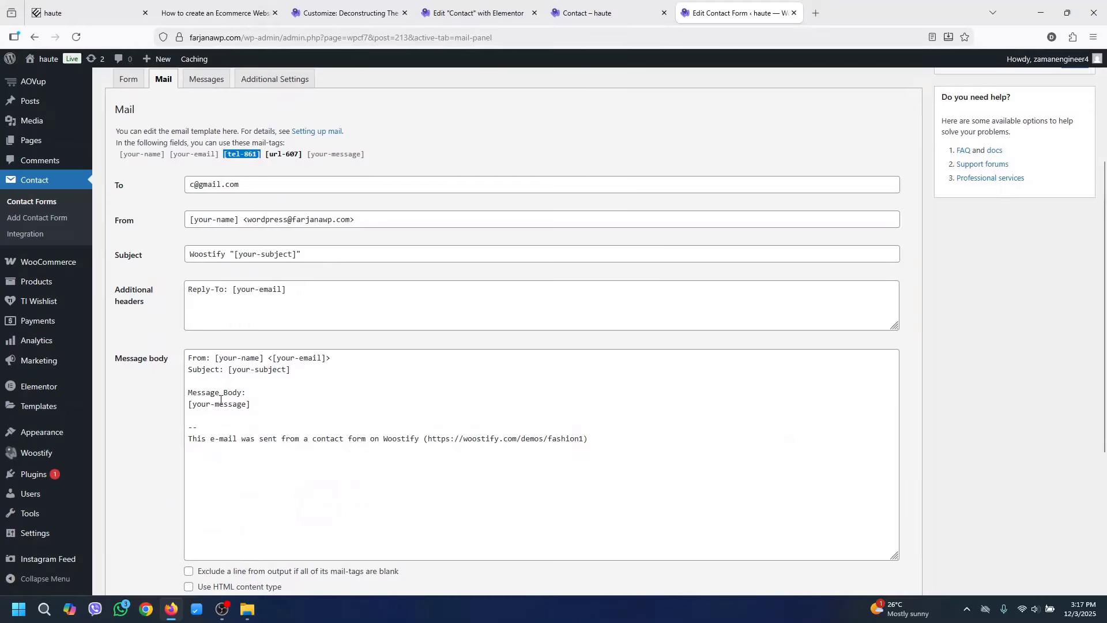
left_click(212, 428)
left_click_drag(191, 423, 588, 441)
key("BackSpace")
type("Phone")
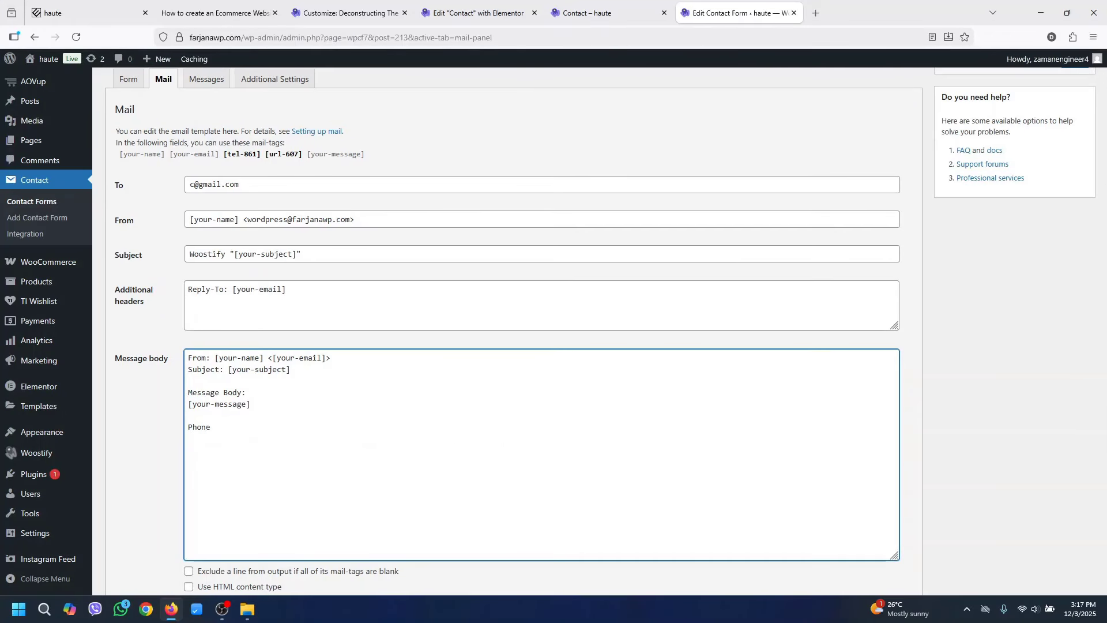
type(":")
key("ctrl+v")
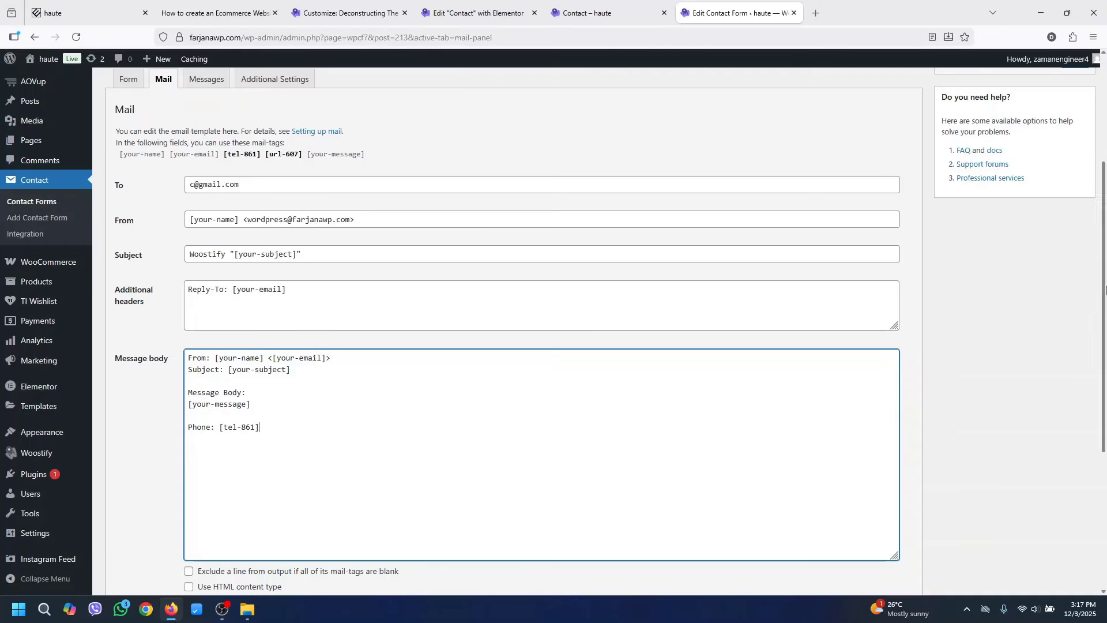
Add the line "Website: [url-607]" below the phone line in the message body
left_click(283, 155)
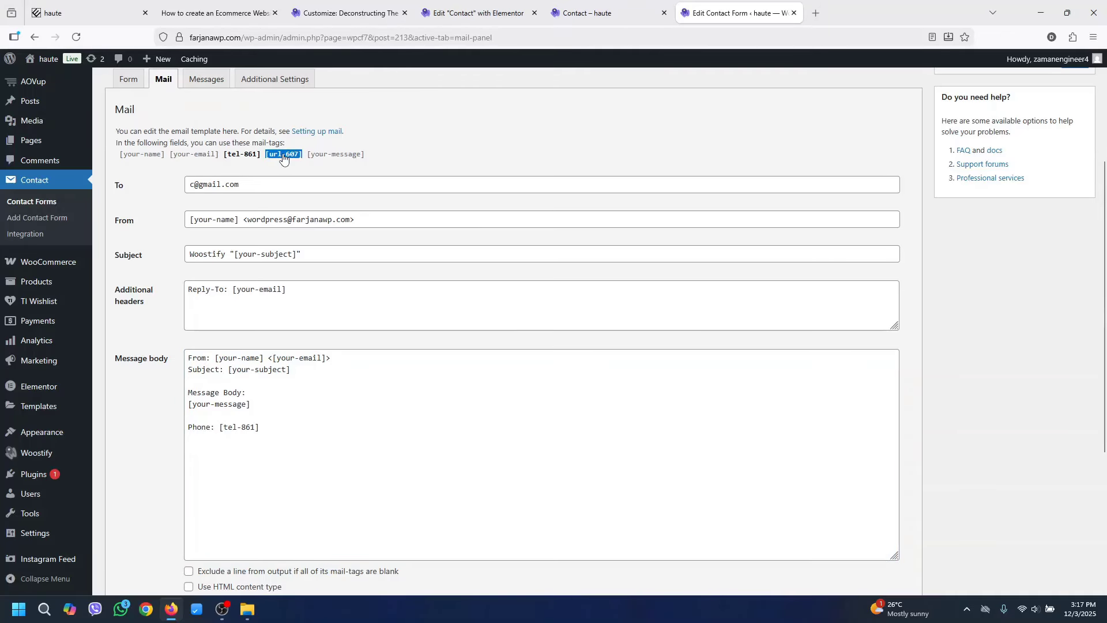
left_click(284, 435)
type("W")
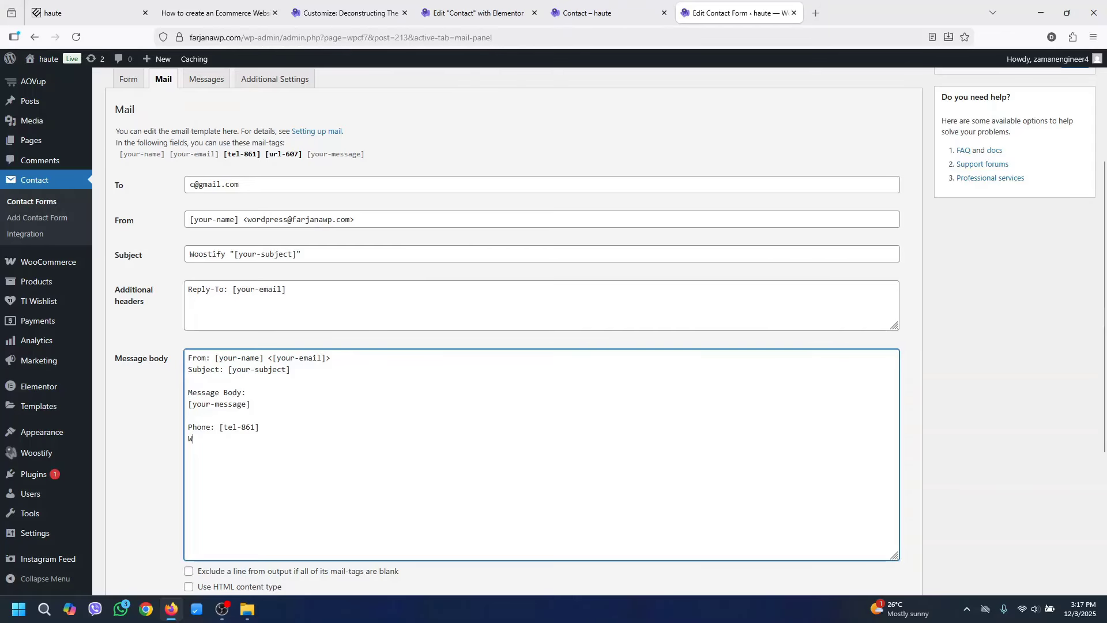
type("ebsite:")
key("ctrl+v")
Check the Contact page preview's form fields, review the To, From and Subject mail settings, and save the contact form
left_click(583, 13)
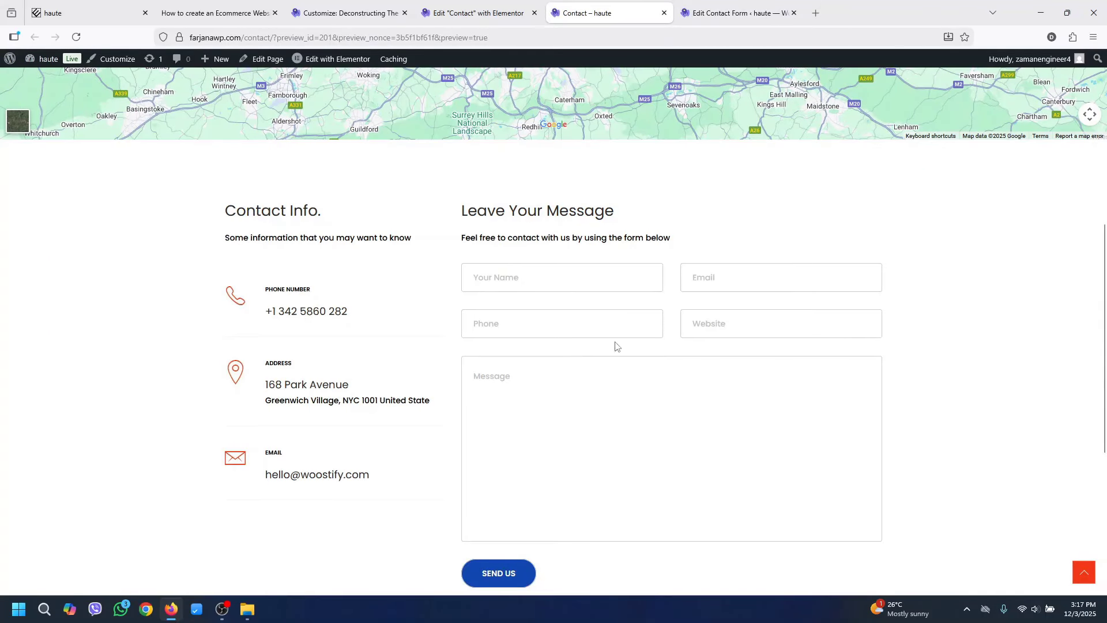
left_click(729, 13)
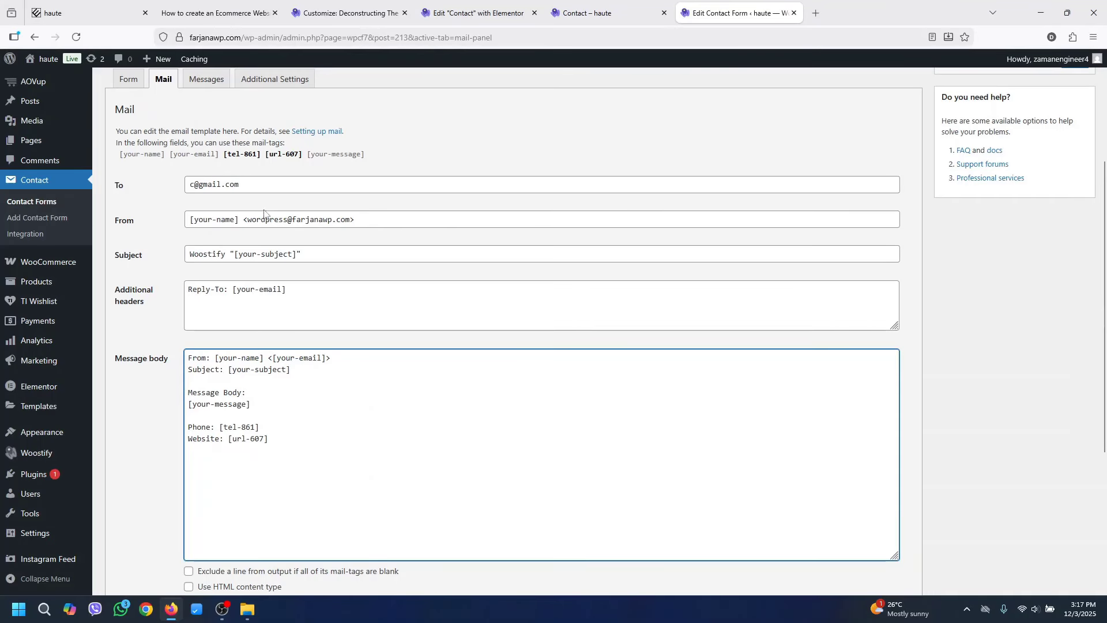
left_click(233, 183)
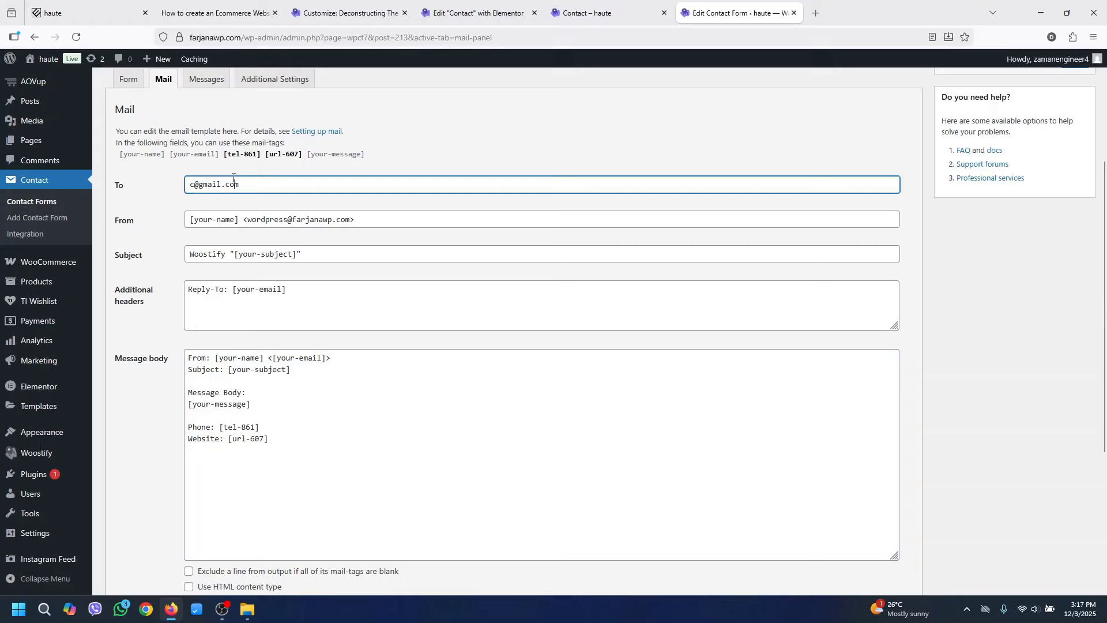
left_click(220, 253)
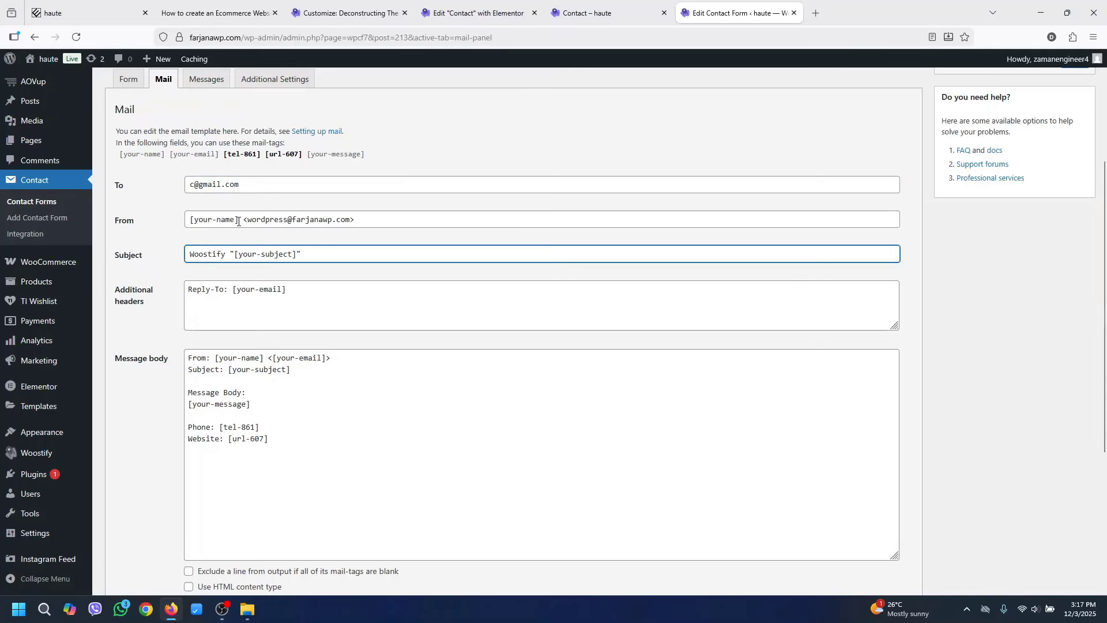
left_click(316, 219)
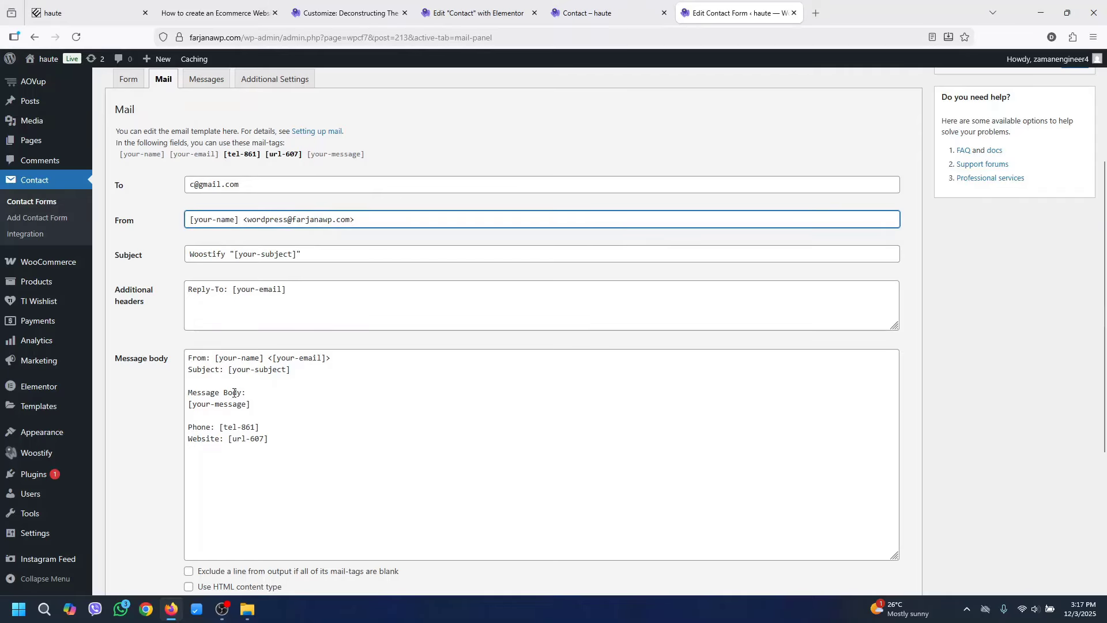
scroll(190, 520, "down", 4)
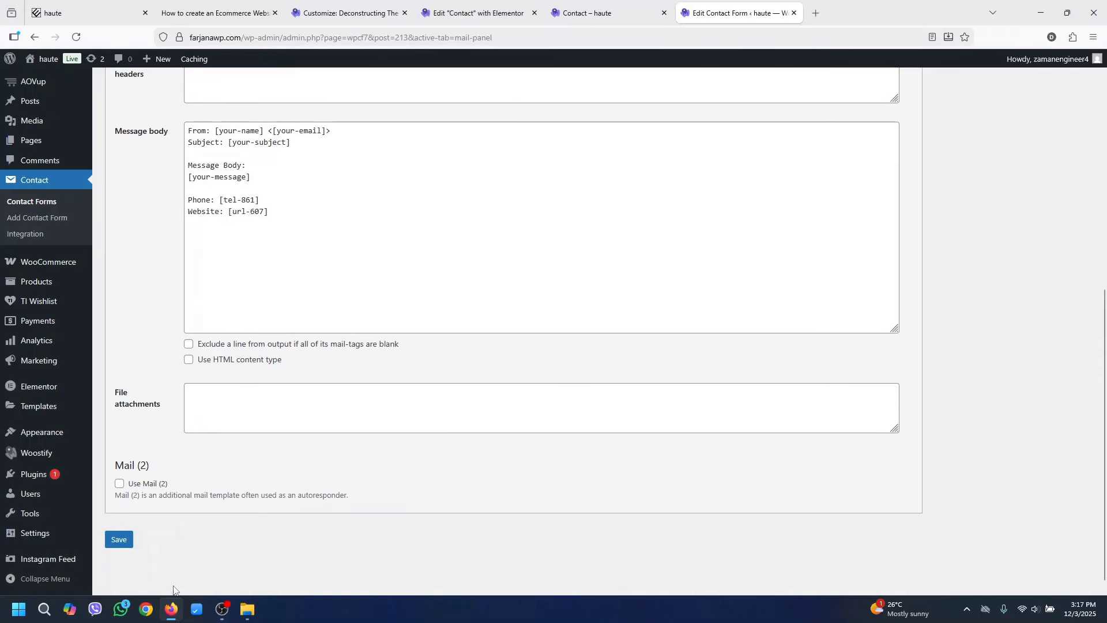
left_click(122, 539)
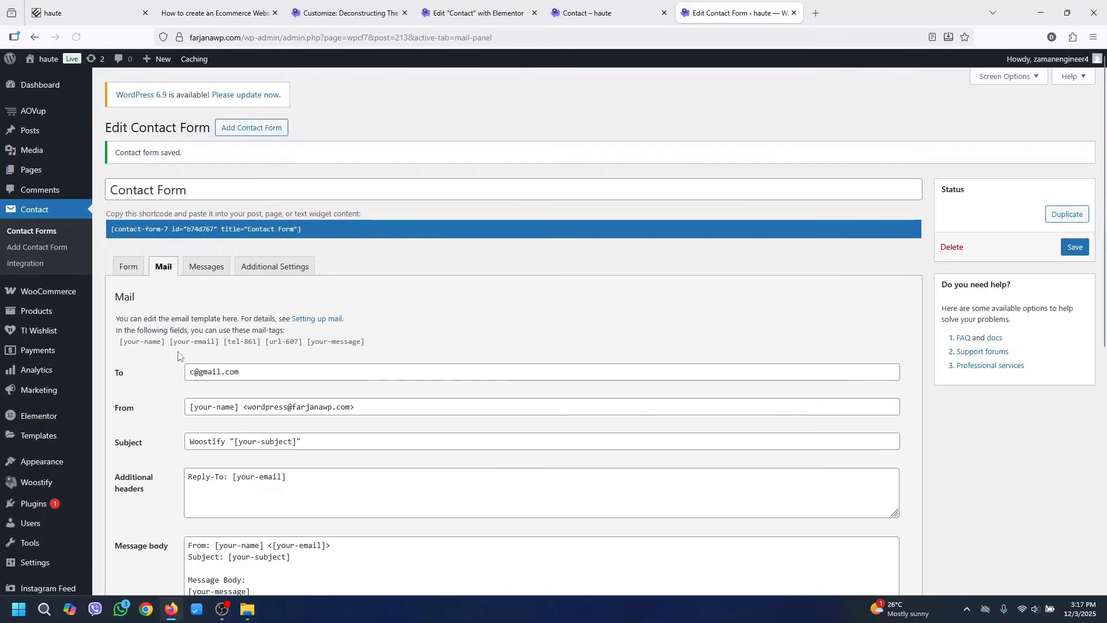
Review the contact form's response messages and close the form editor
left_click(217, 273)
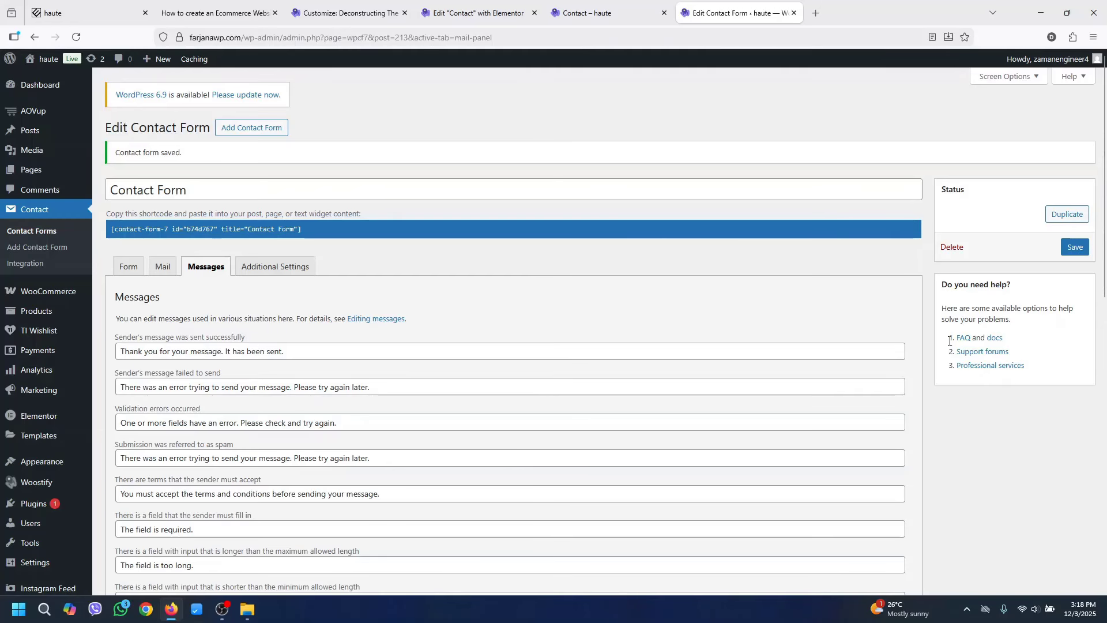
mouse_move(1104, 283)
left_mouse_down()
mouse_move(1106, 487)
mouse_move(1101, 269)
left_mouse_up()
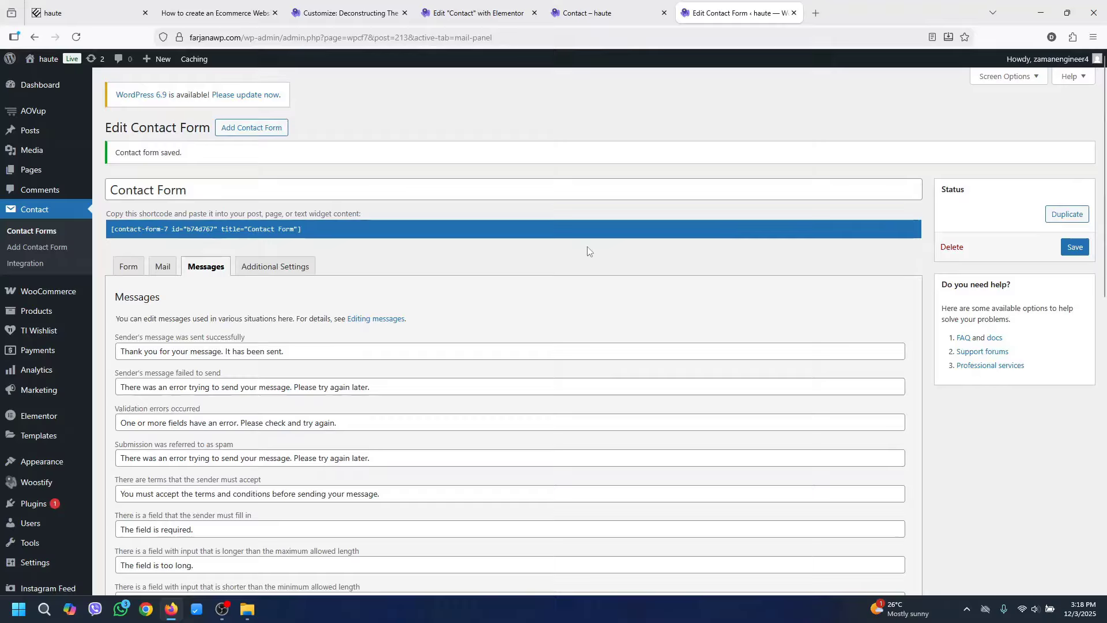
left_click(794, 13)
mouse_move(1104, 109)
left_mouse_down()
mouse_move(1104, 417)
mouse_move(1104, 115)
left_mouse_up()
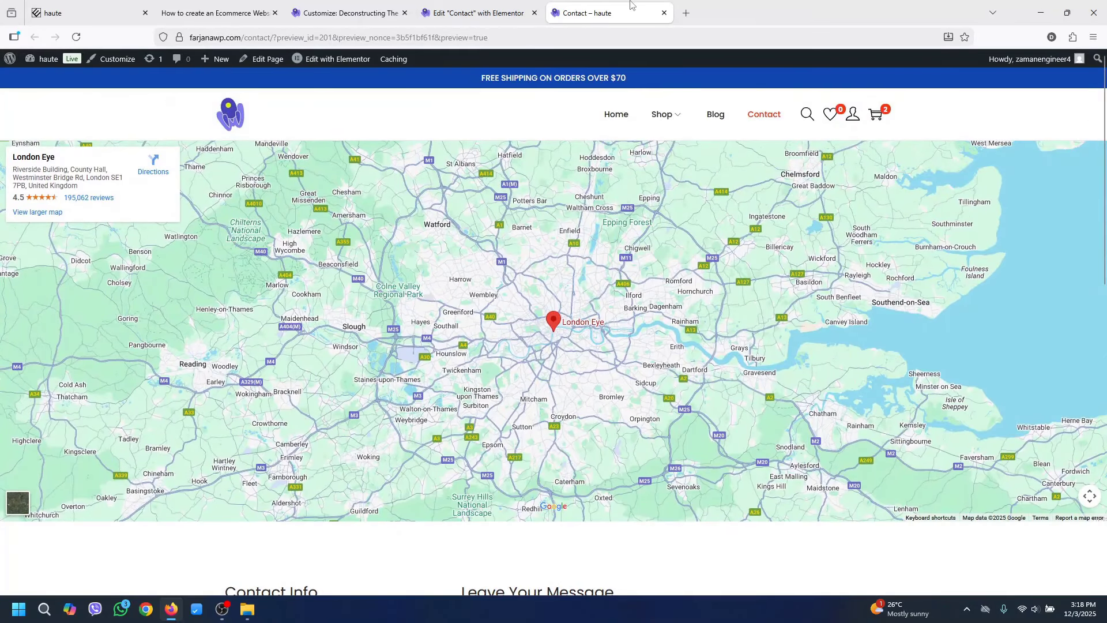
From the Contact page preview, open the WordPress dashboard in a new tab and go to the WooCommerce general settings
left_click(346, 13)
left_click(594, 13)
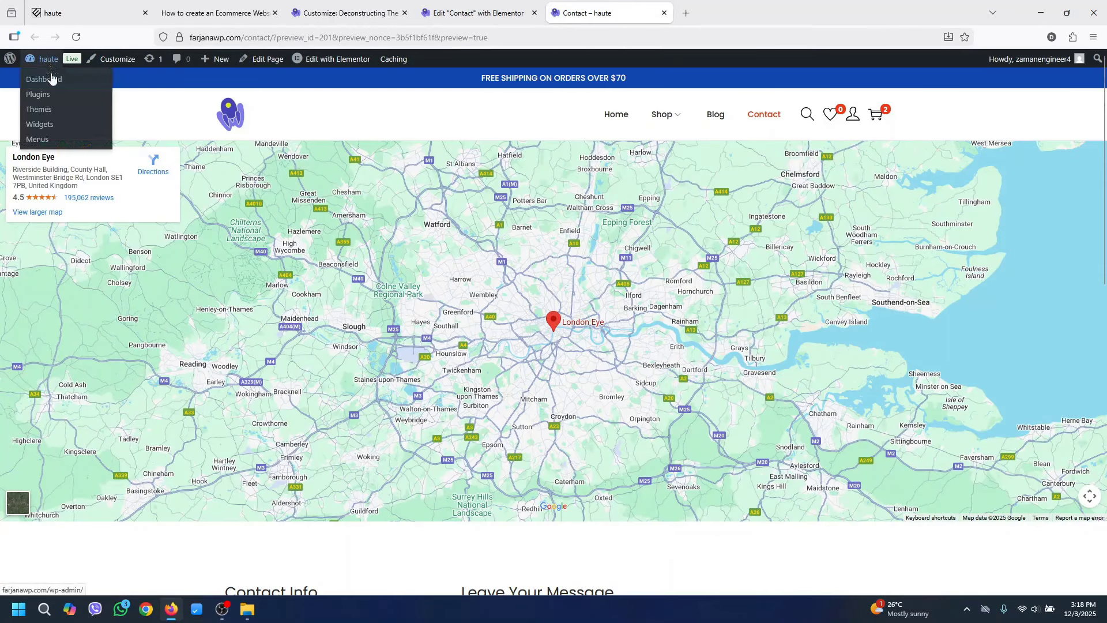
right_click(51, 77)
left_click(87, 84)
left_click(137, 413)
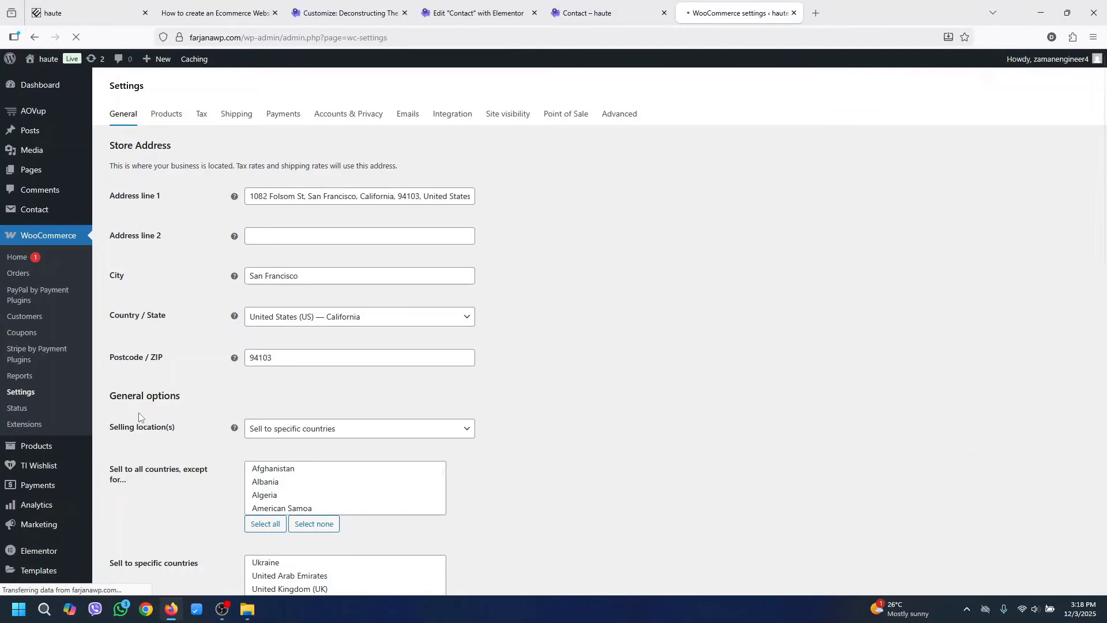
Copy the full first address line from the WooCommerce store address settings
left_click(292, 197)
right_click(291, 198)
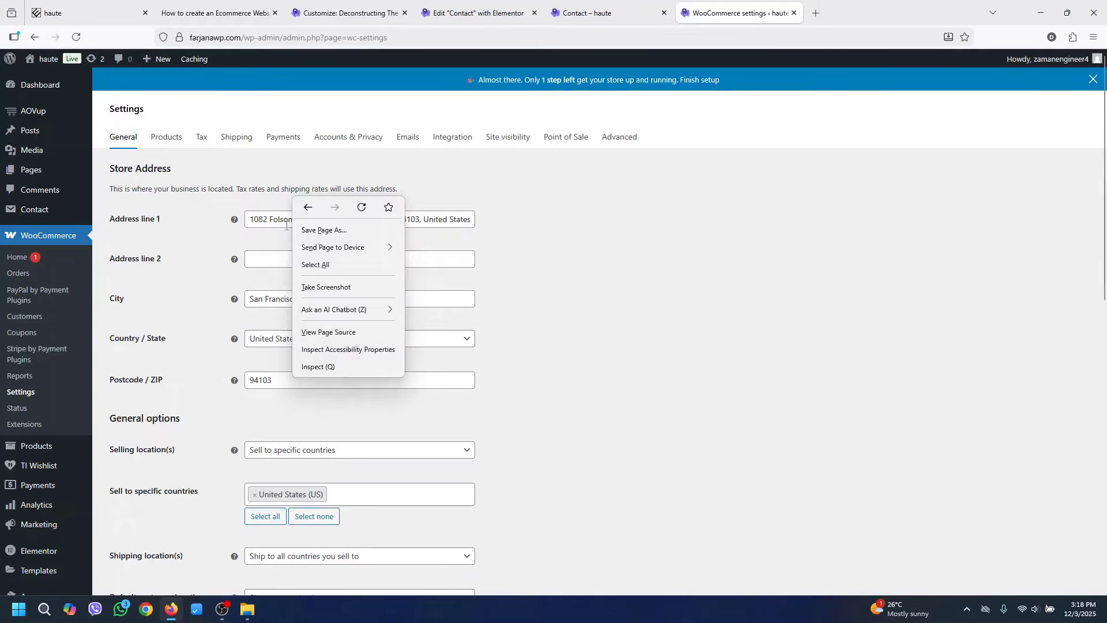
double_click(286, 222)
triple_click(293, 220)
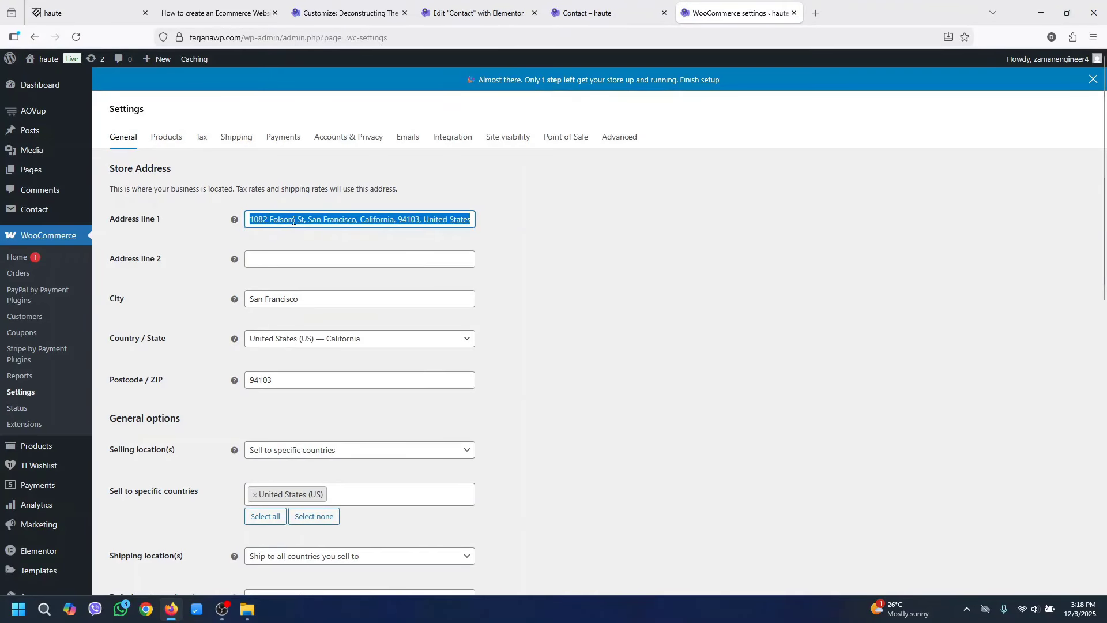
right_click(298, 229)
left_click(312, 290)
In the Contact page's Elementor editor, replace the Google Maps widget's location with the copied store address and set its height to 560 px
left_click(588, 13)
left_click(454, 13)
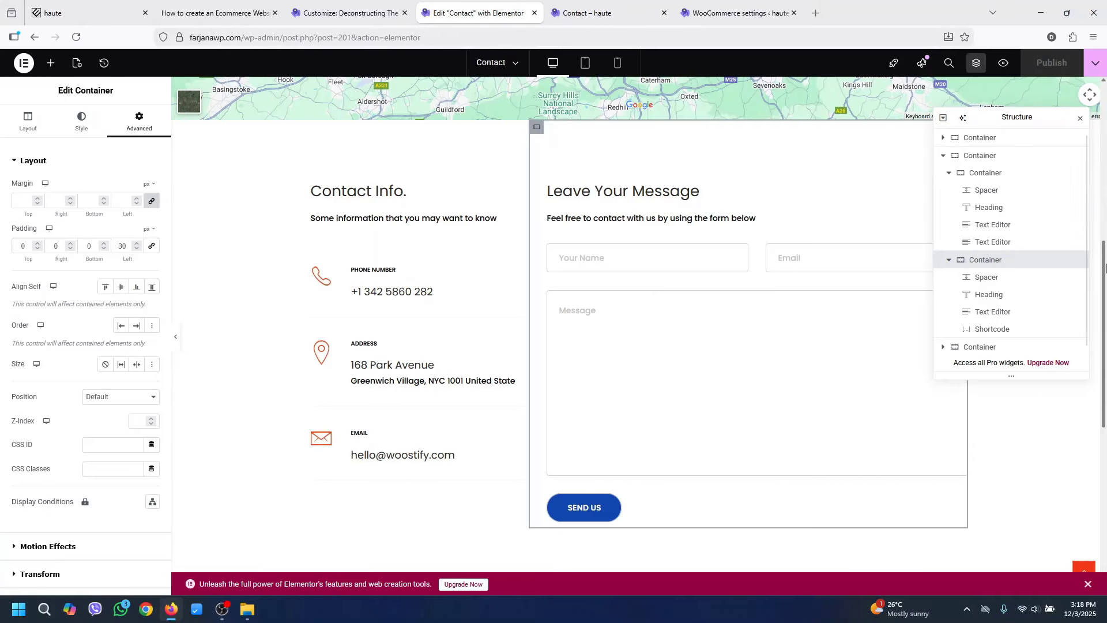
scroll(1102, 132, "up", 7)
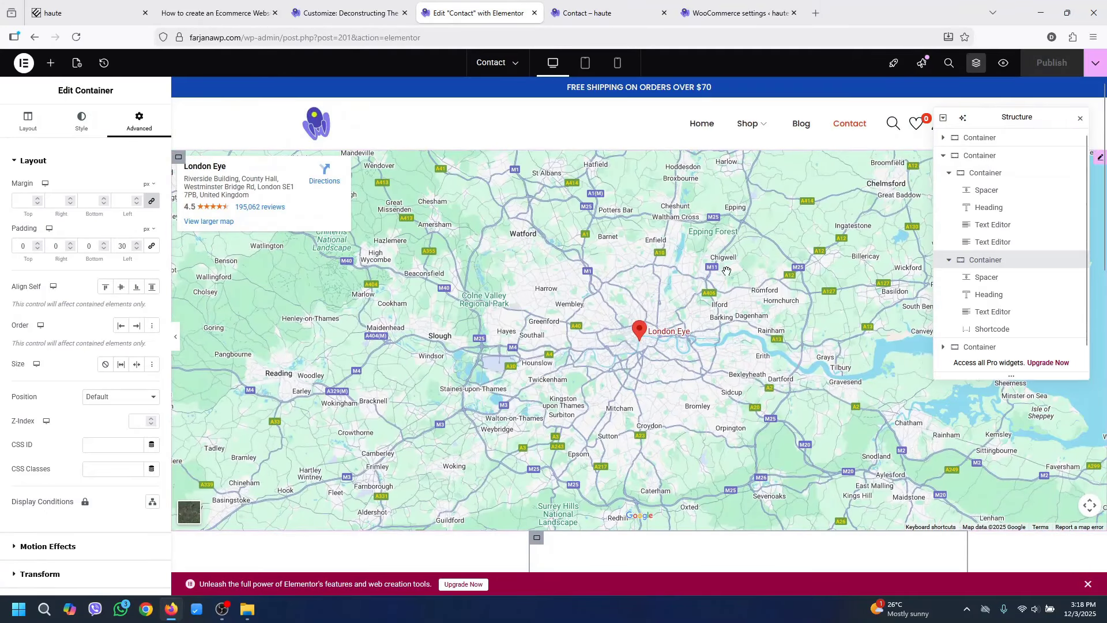
left_click(1100, 159)
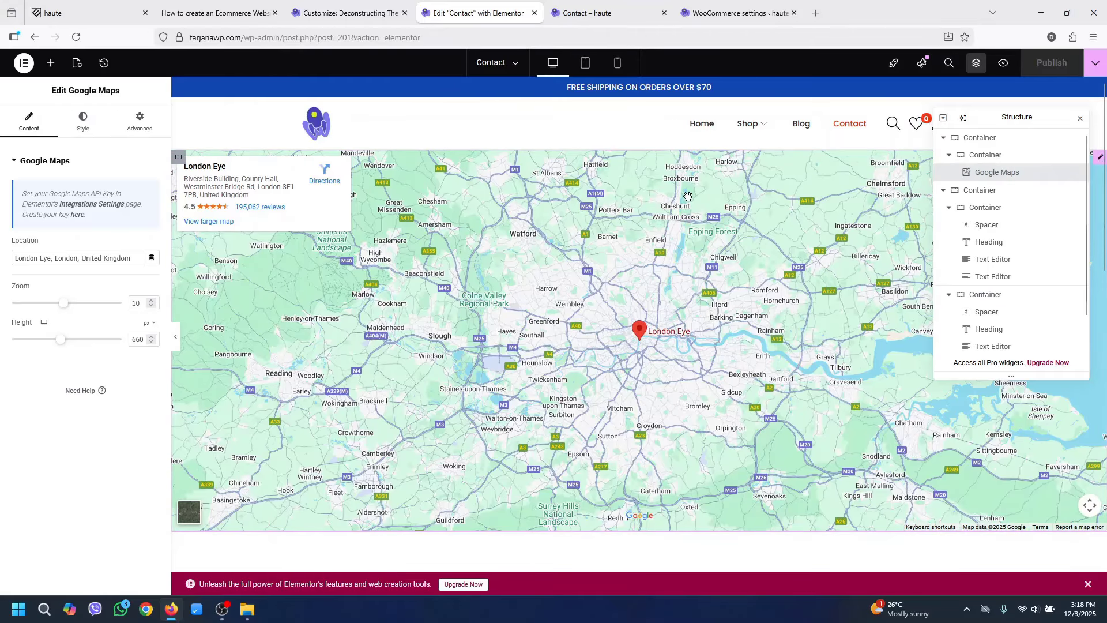
triple_click(65, 258)
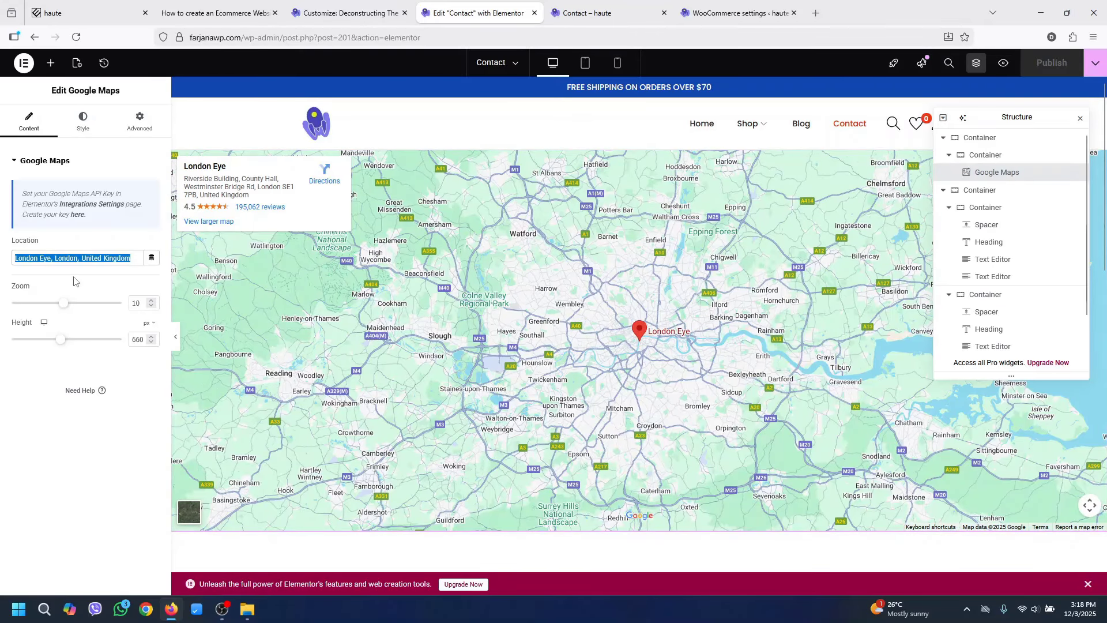
key("ctrl+v")
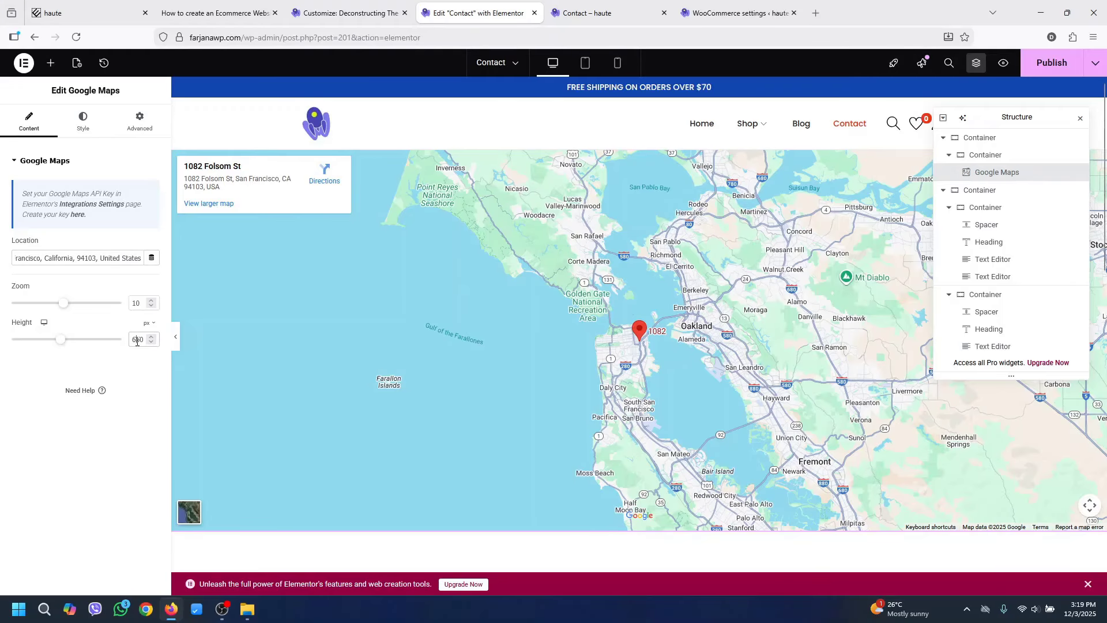
left_click_drag(136, 341, 124, 339)
type("5")
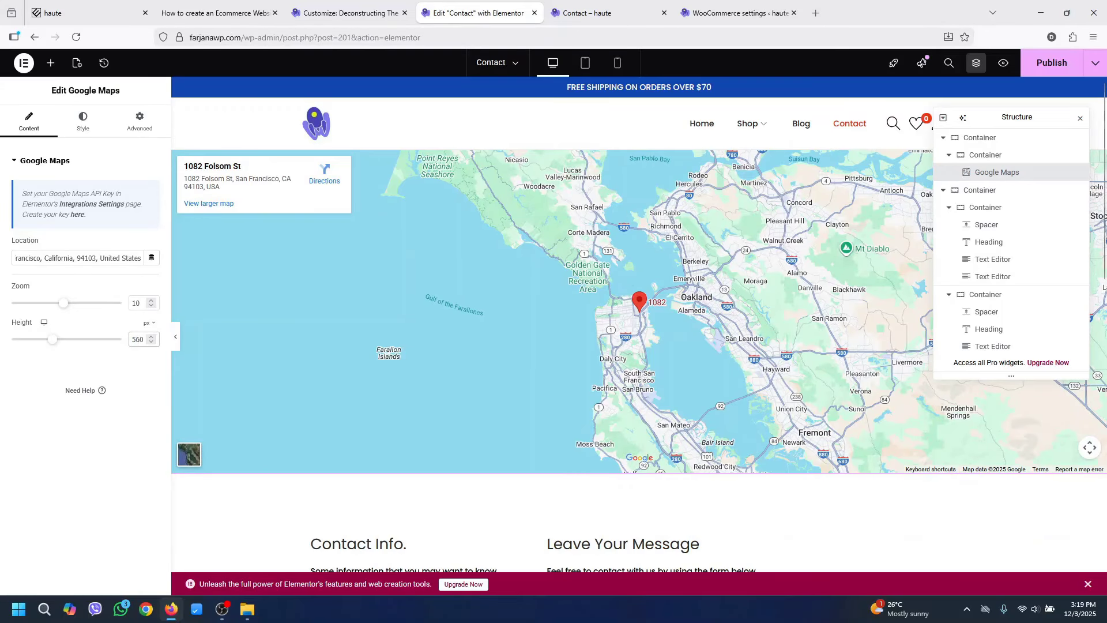
Set the Google Maps widget's height to 500 px and publish the Contact page
key("Delete")
type("0")
mouse_move(1105, 169)
left_mouse_down()
mouse_move(1105, 278)
mouse_move(1106, 169)
left_mouse_up()
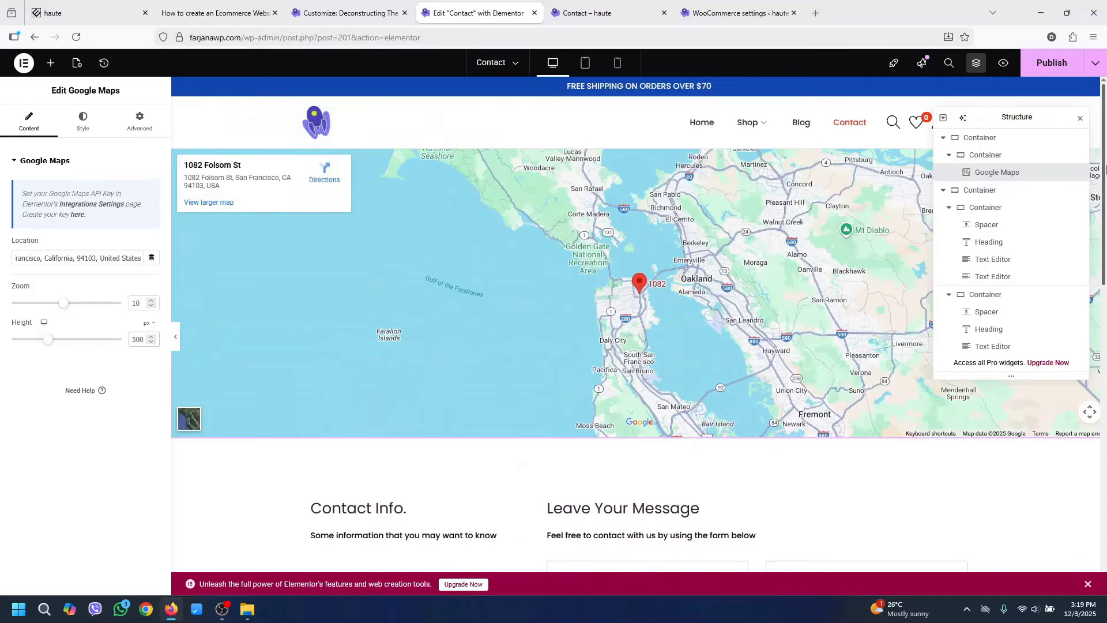
left_click(1052, 65)
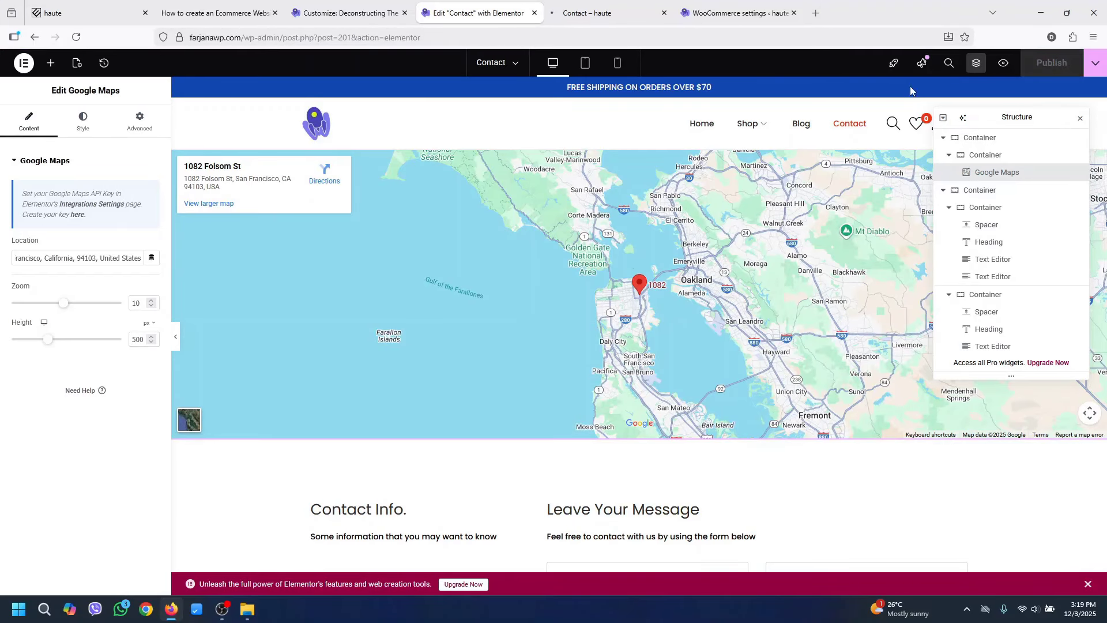
Check the Contact page preview and review the remaining steps in the ecommerce website article
left_click(591, 14)
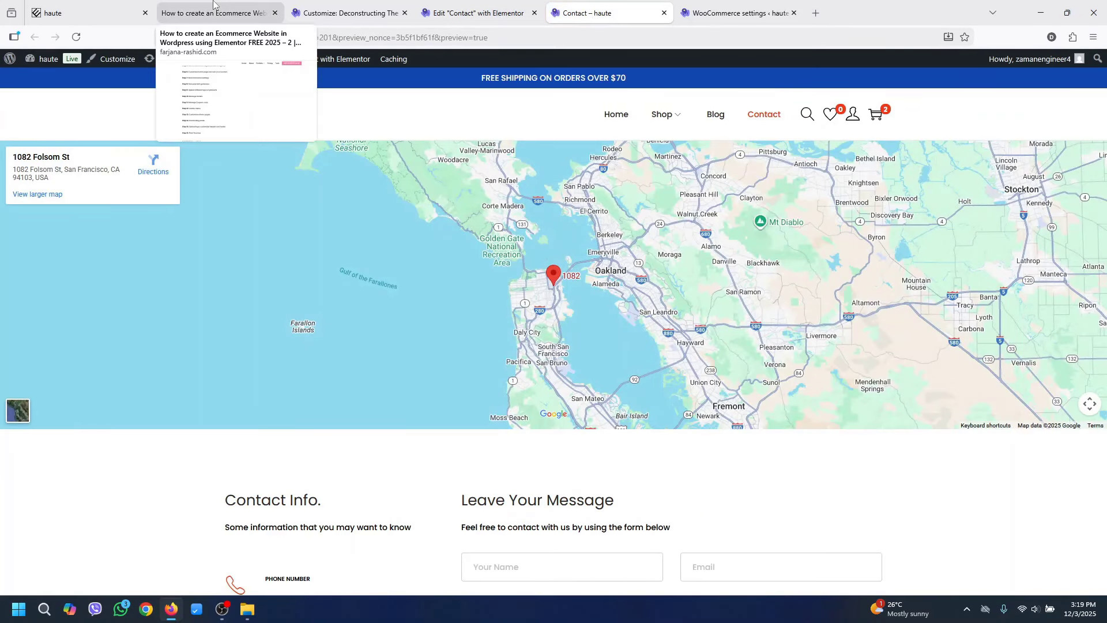
left_click(214, 4)
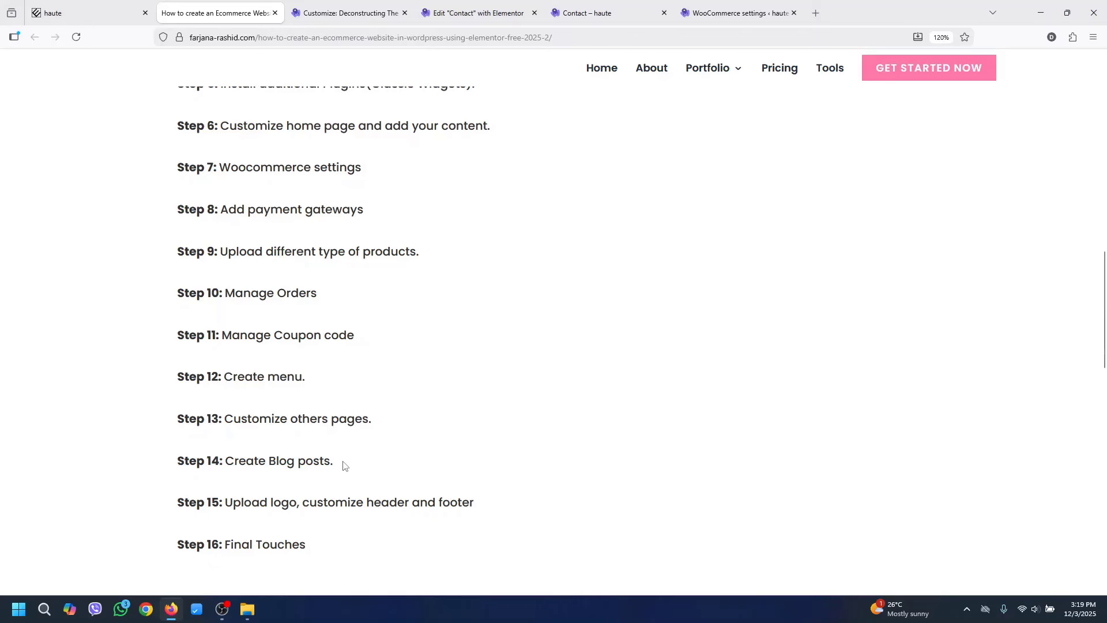
left_click(610, 11)
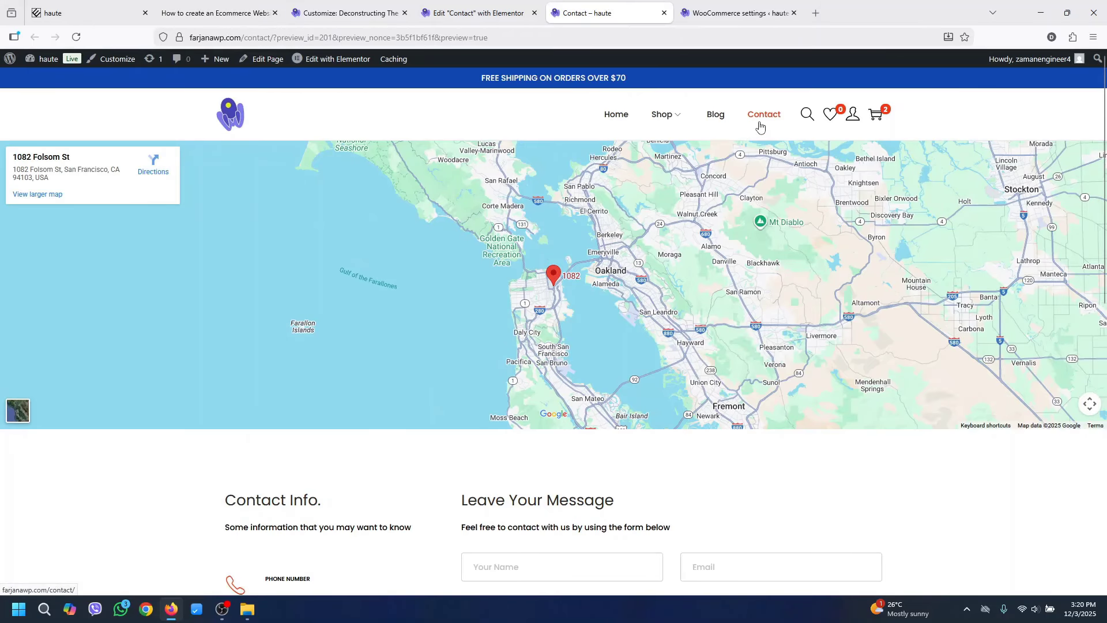
Create a new WordPress page titled "About" and publish it
mouse_move(665, 142)
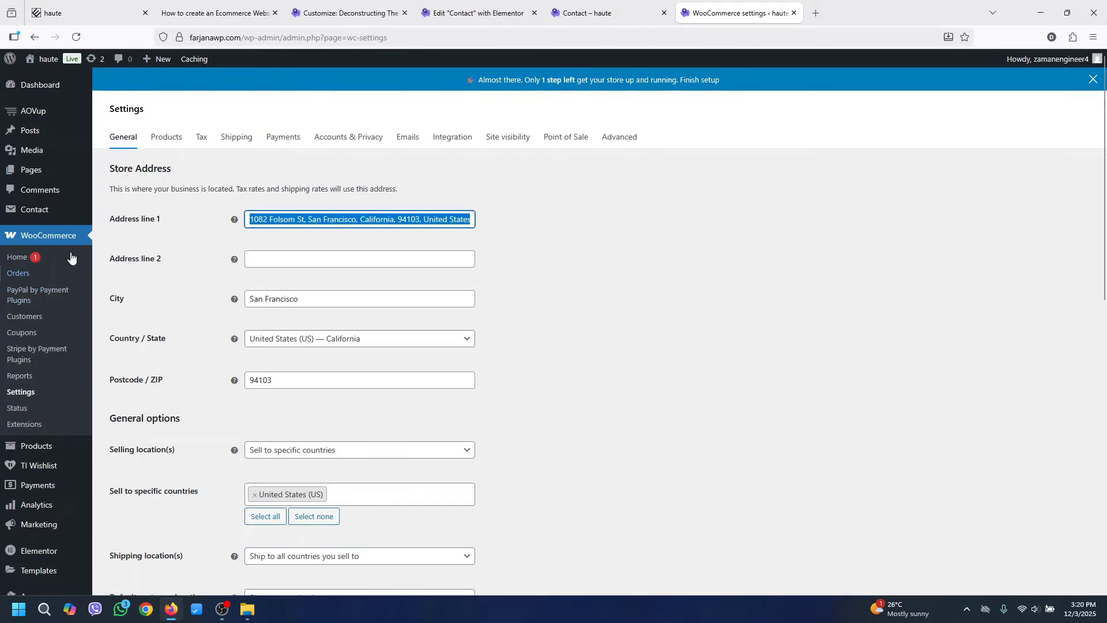
left_click(46, 172)
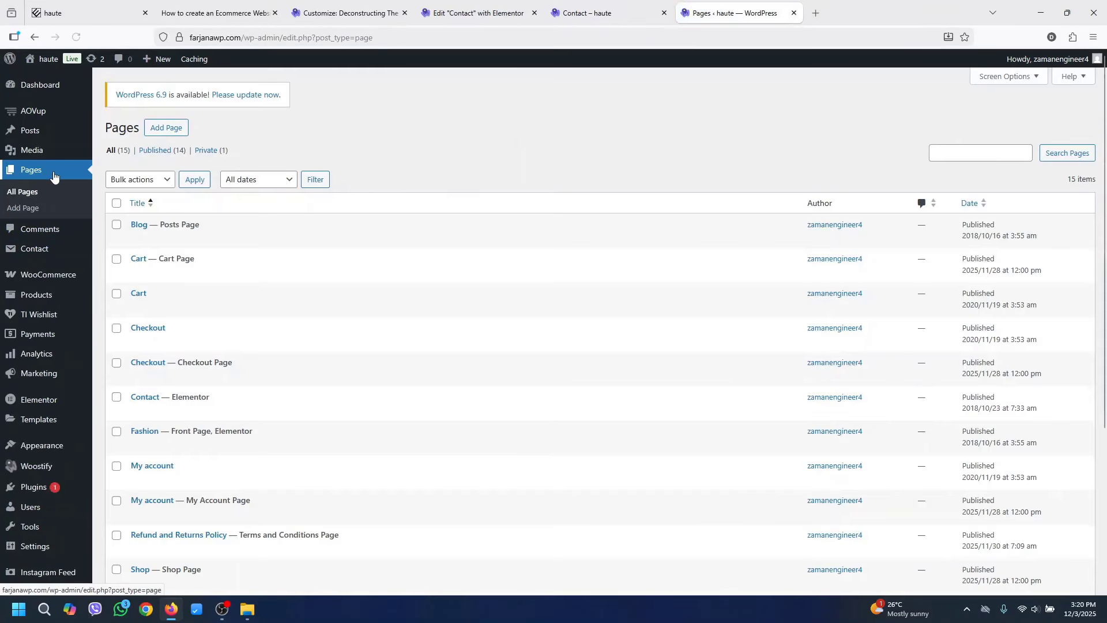
left_click(173, 130)
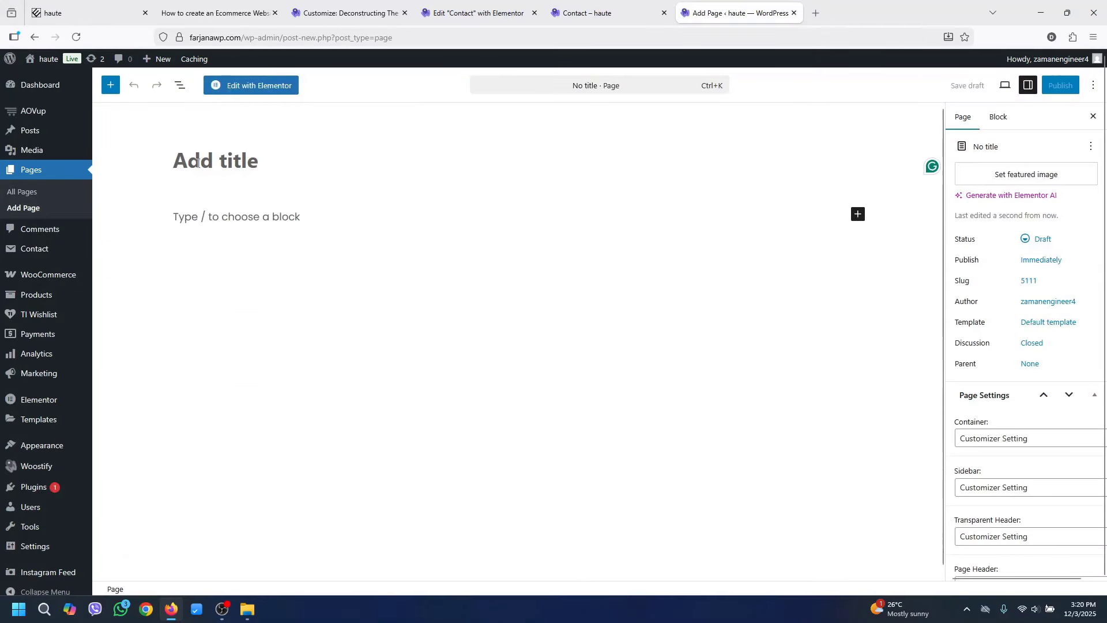
type("About")
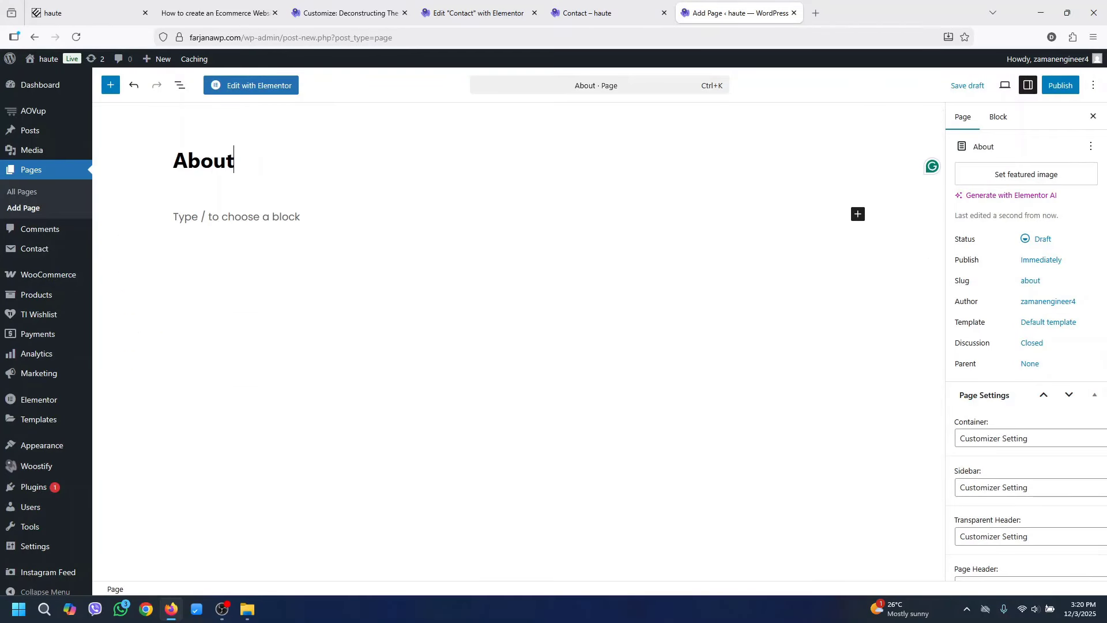
left_click(1070, 89)
left_click(1070, 91)
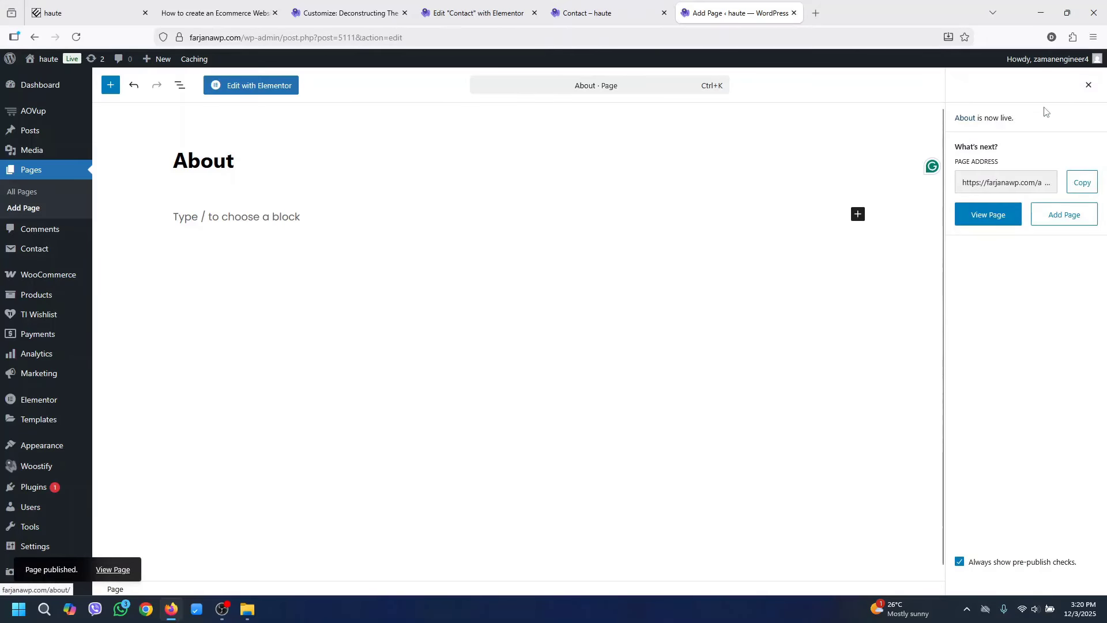
Open the About page in the Elementor editor and set its page layout to Elementor Full Width
left_click(246, 94)
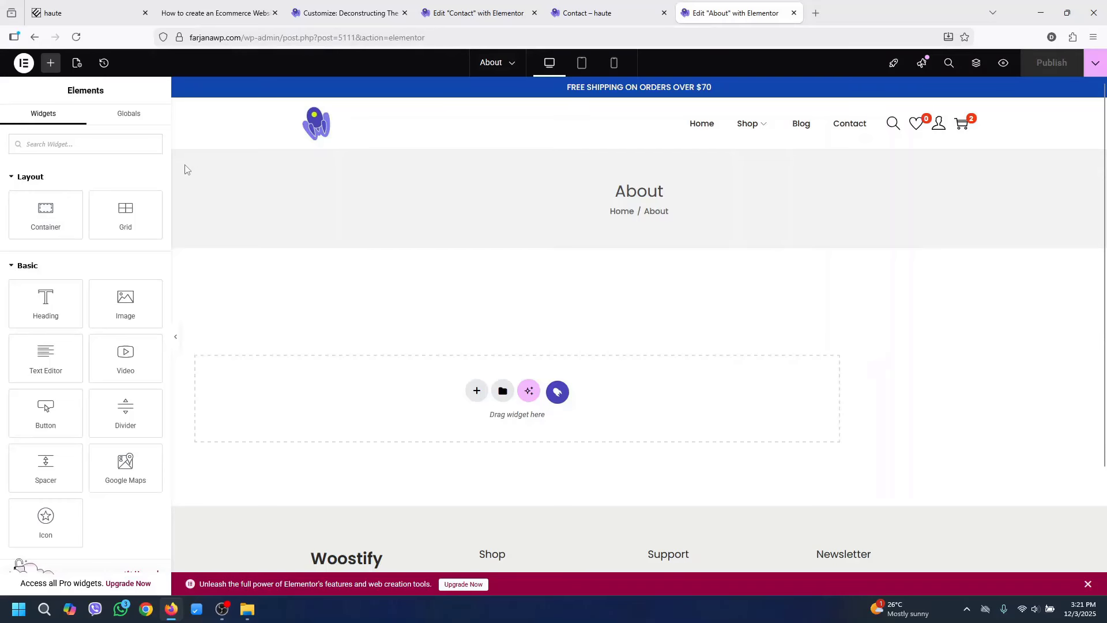
left_click(77, 63)
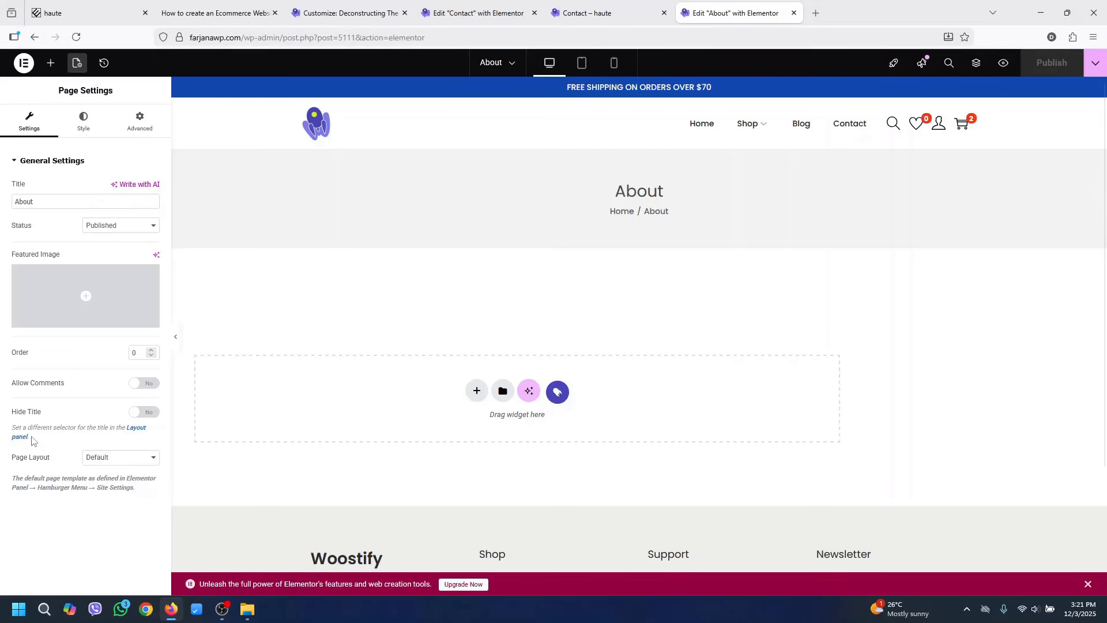
left_click(104, 459)
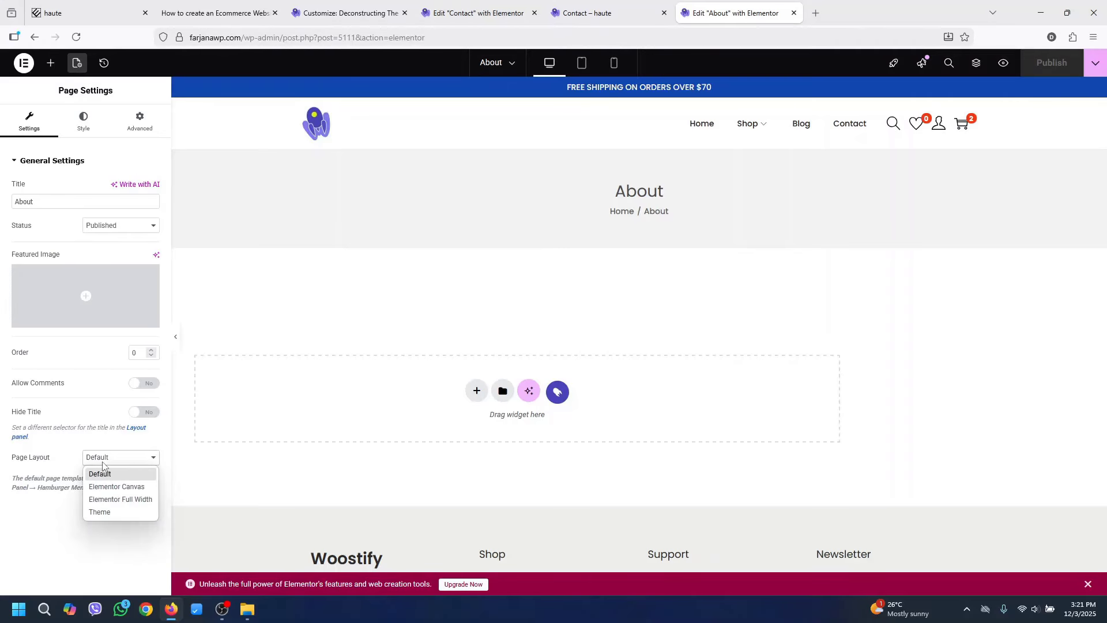
left_click(108, 501)
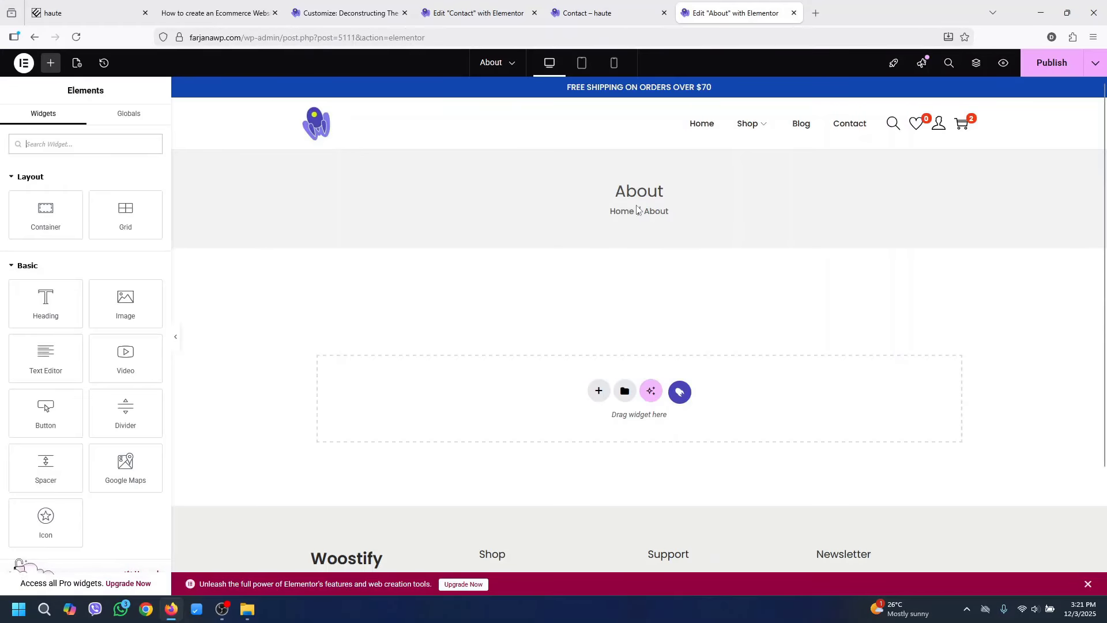
Import the Banner v36 "Wellcome to MegaShop" block into the About page from the theme's own template library
left_click(625, 392)
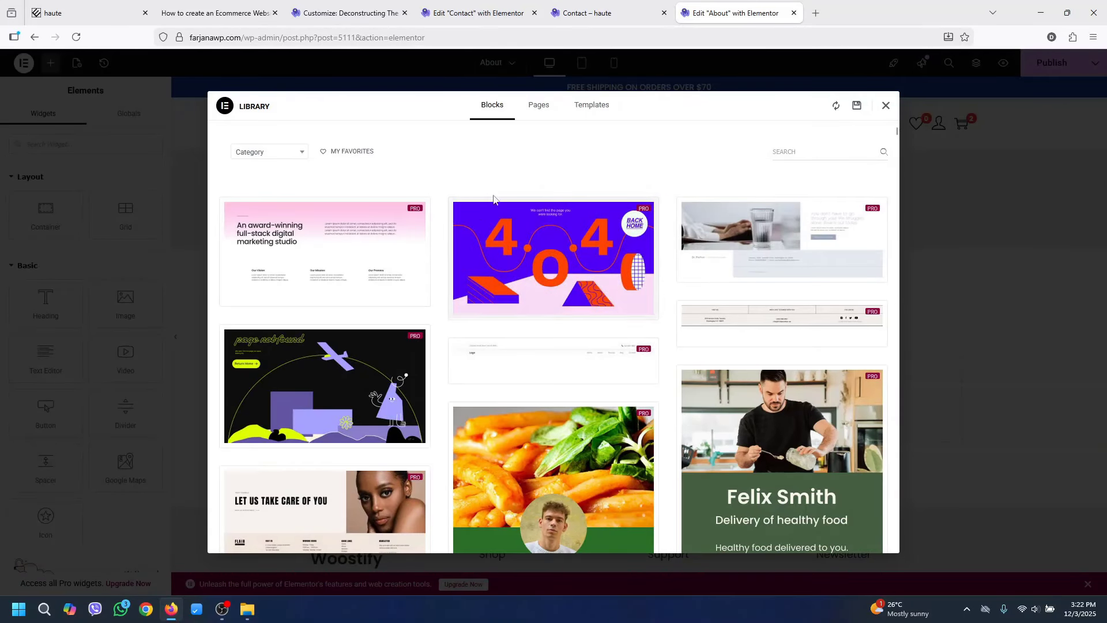
left_click(887, 108)
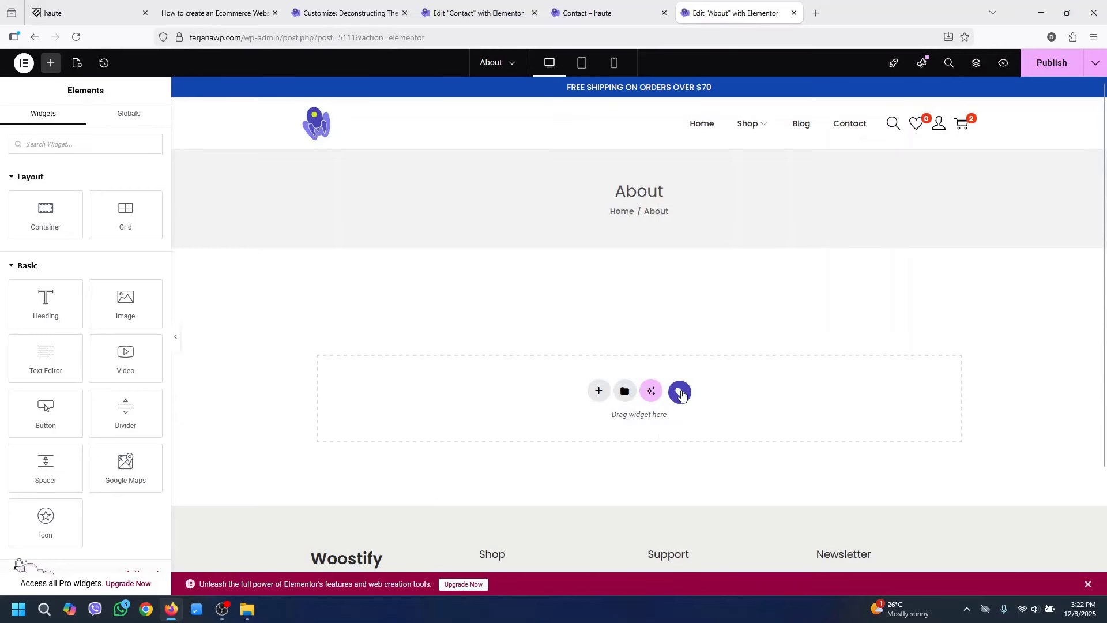
left_click(681, 392)
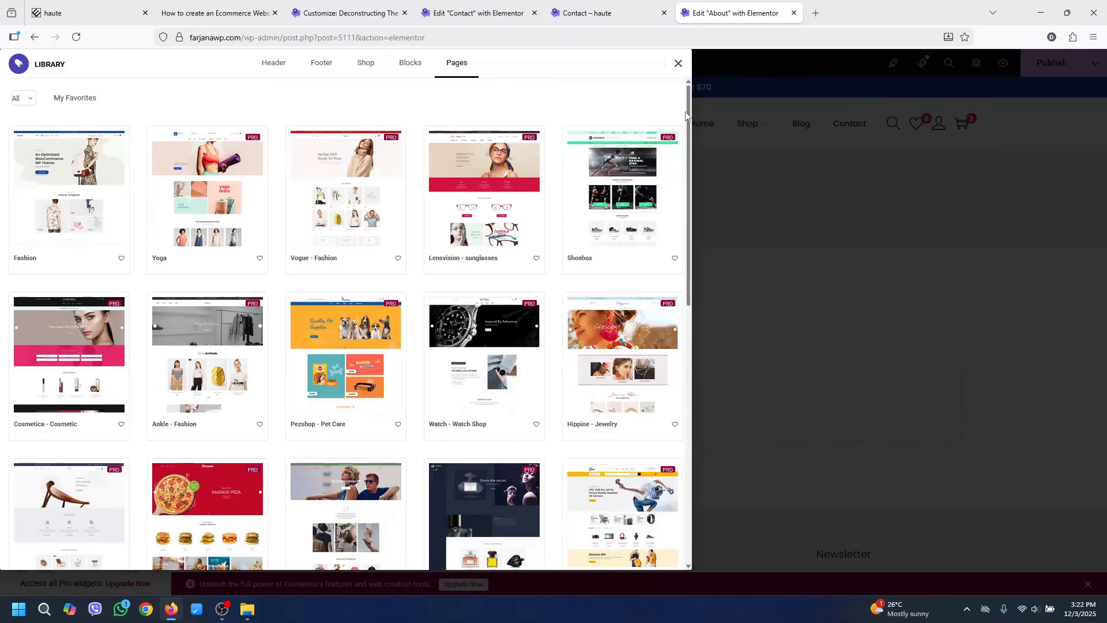
scroll(662, 175, "down", 3)
scroll(662, 175, "up", 3)
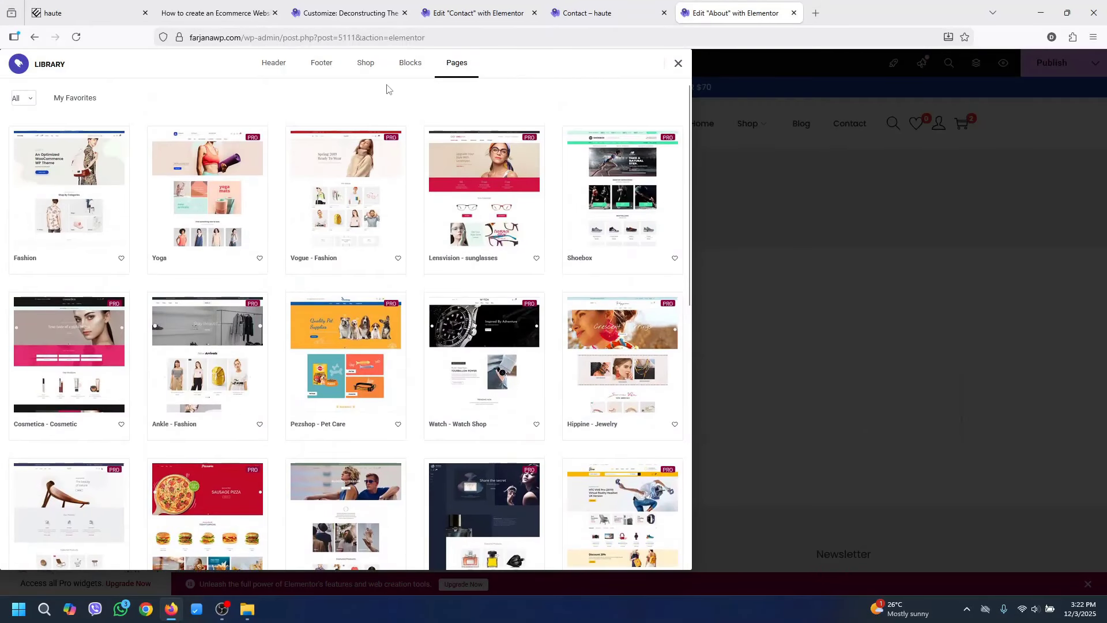
left_click(420, 63)
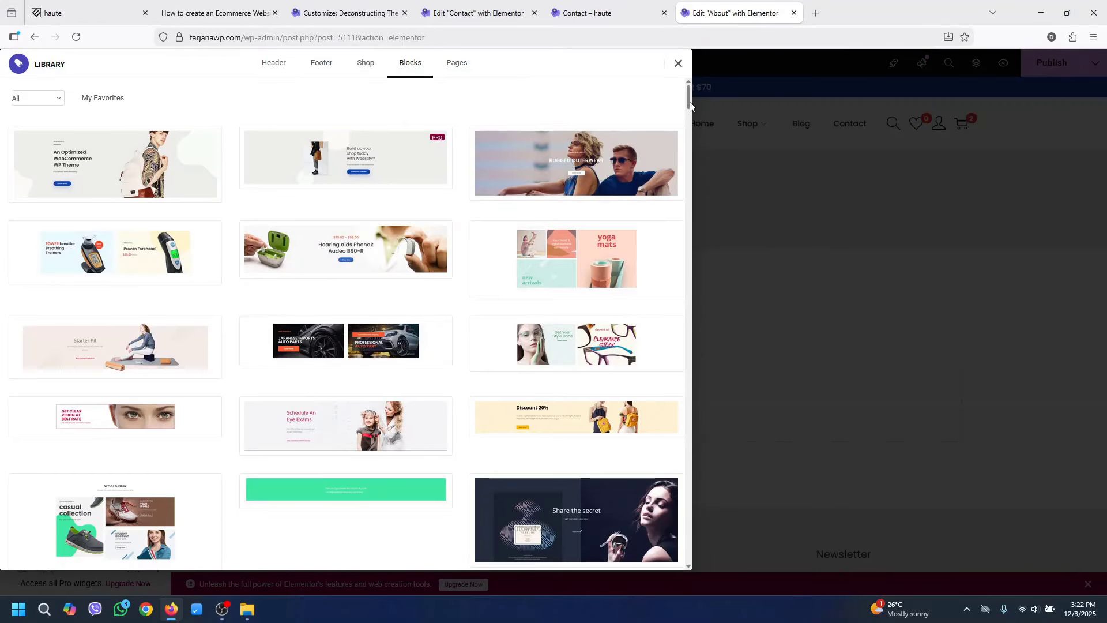
left_click_drag(691, 105, 693, 145)
scroll(692, 144, "down", 3)
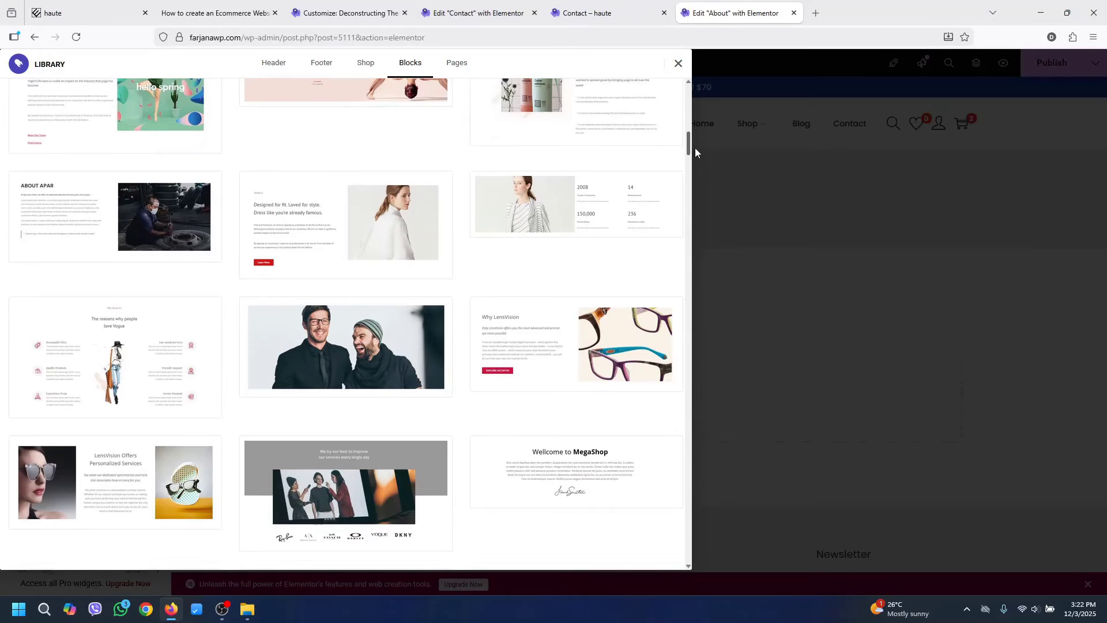
scroll(698, 153, "down", 4)
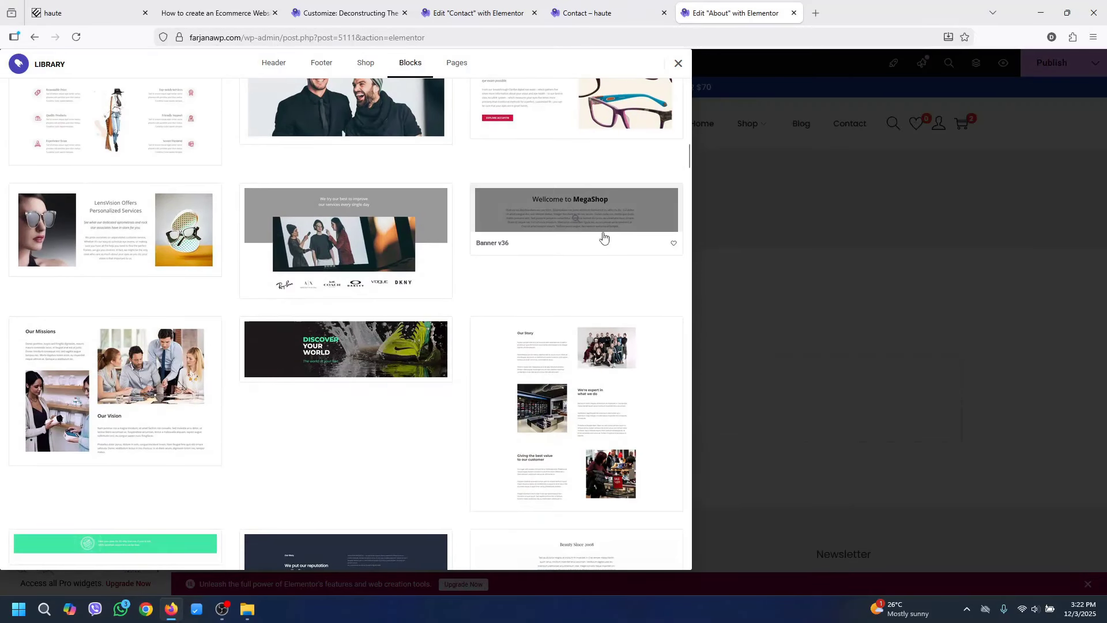
left_click(600, 232)
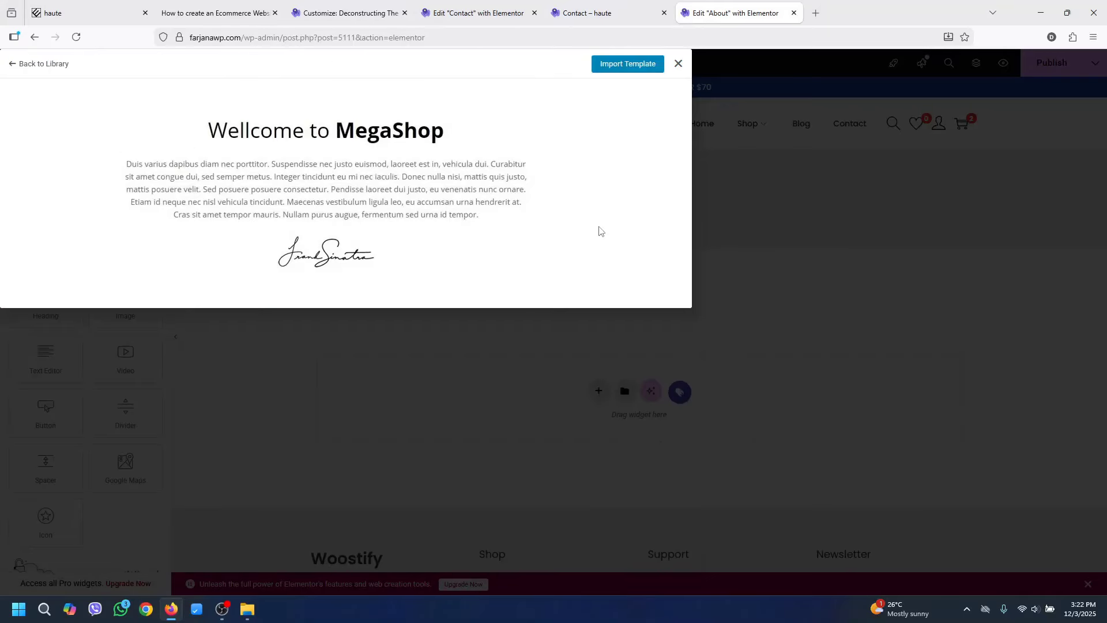
left_click(625, 71)
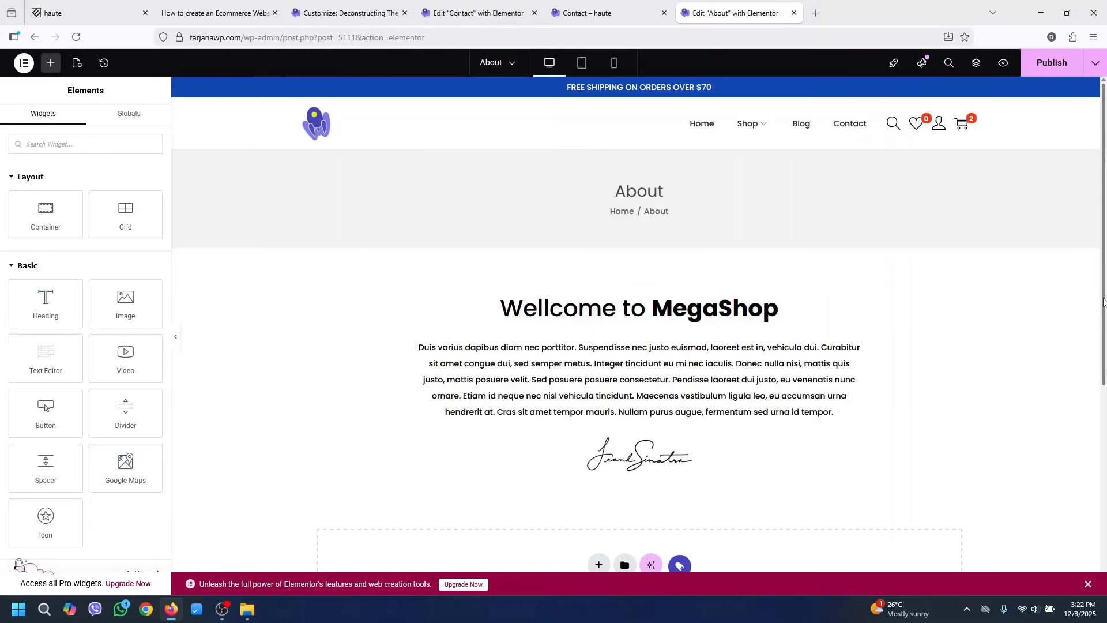
Import the "Our Story" block with alternating text and photos from the same library below the MegaShop section
left_click_drag(1104, 306, 1090, 353)
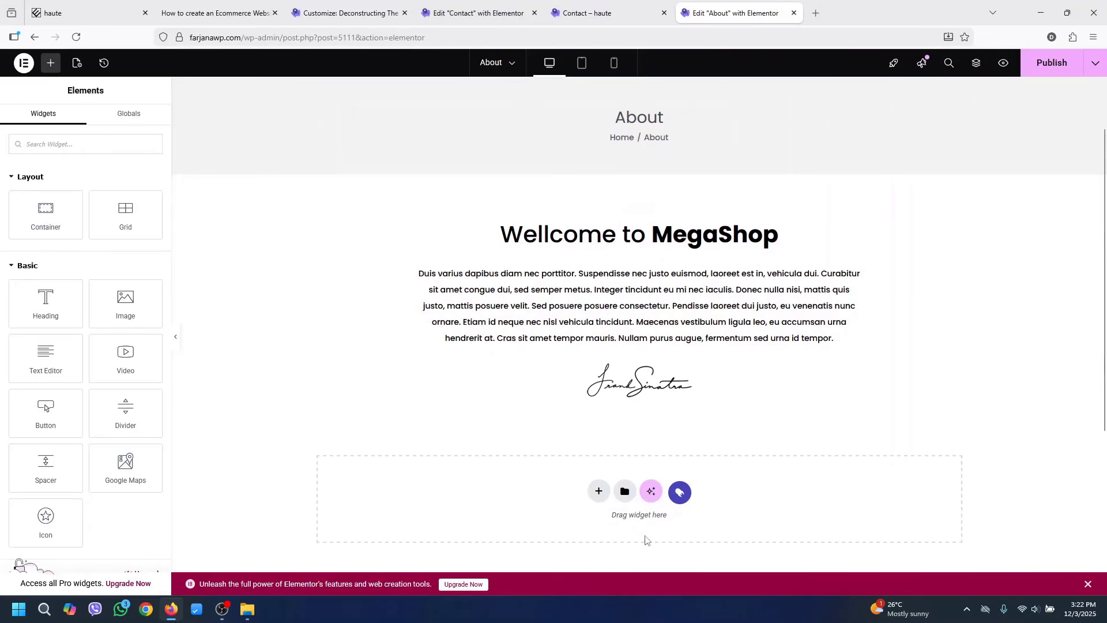
left_click(681, 493)
left_click(409, 65)
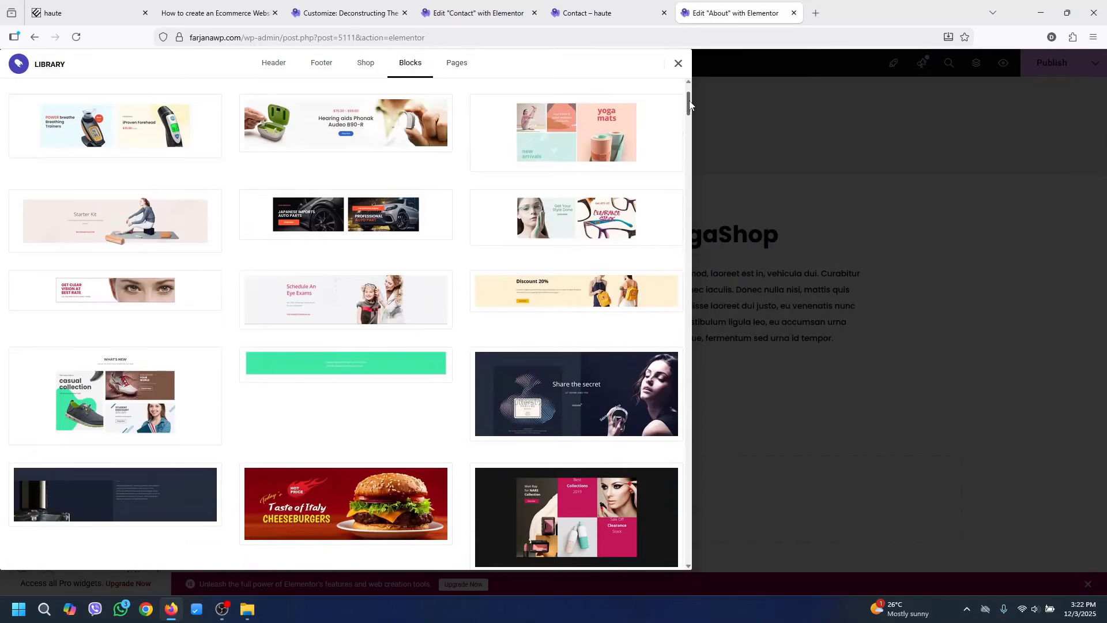
left_click_drag(689, 100, 691, 162)
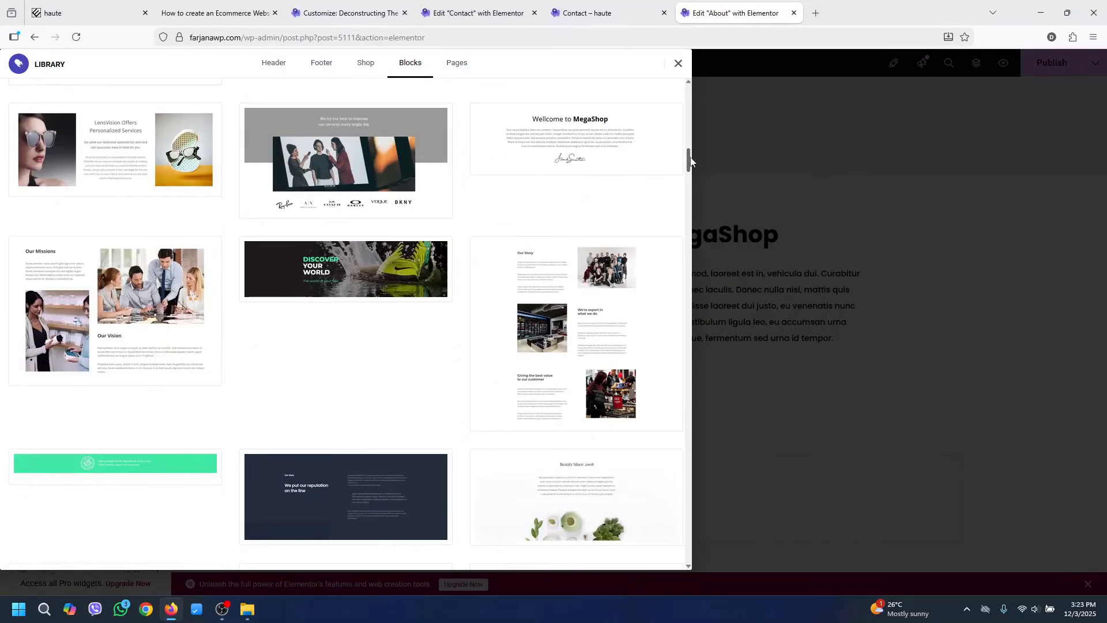
left_click(597, 311)
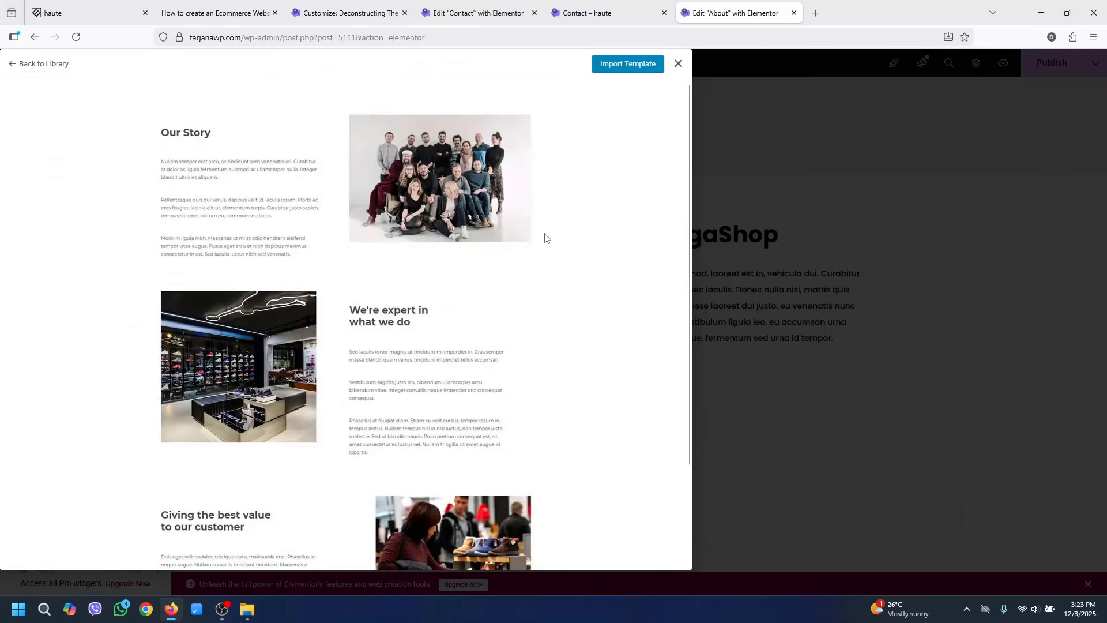
left_click(618, 68)
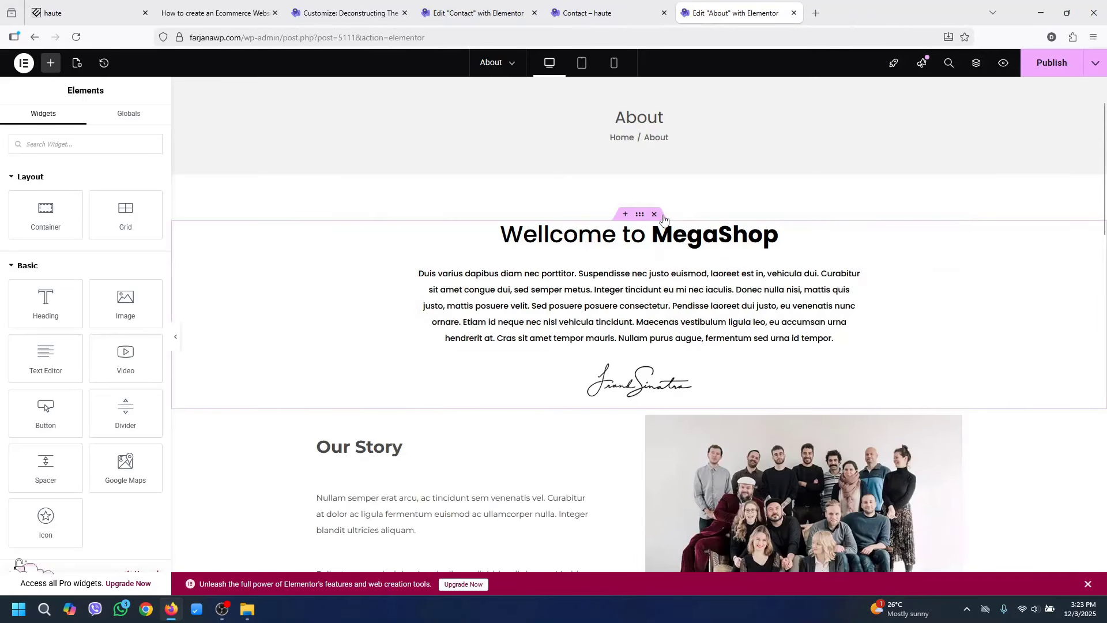
Examine the typography settings of the "Wellcome to MegaShop" title and of the paragraph below it
mouse_move(1105, 192)
left_mouse_down()
mouse_move(1106, 382)
mouse_move(1106, 175)
left_mouse_up()
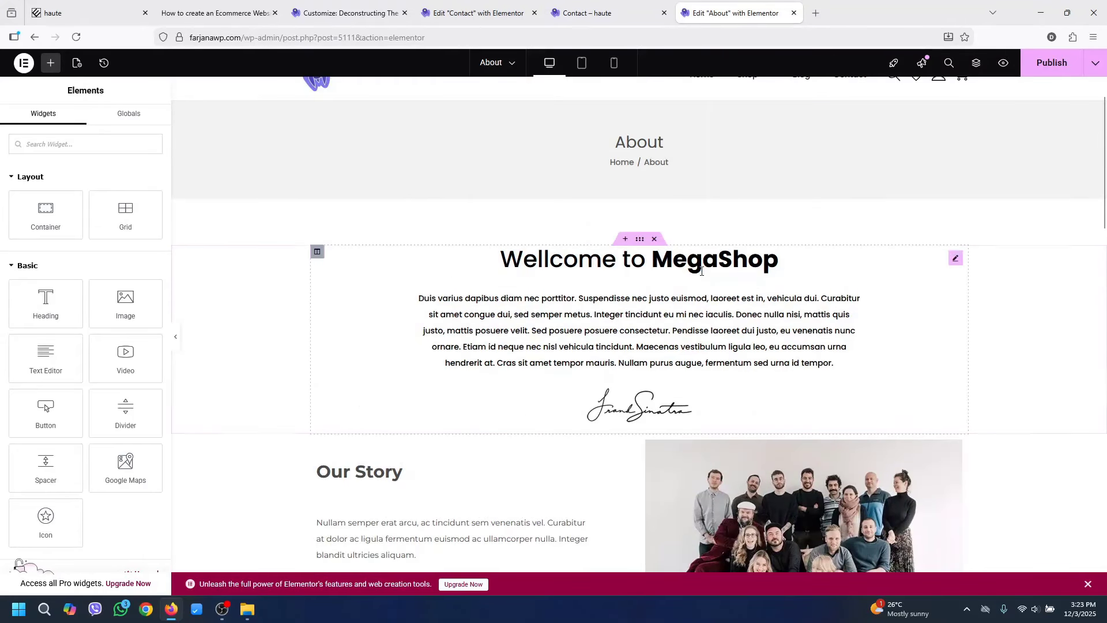
left_click(606, 260)
left_click(84, 122)
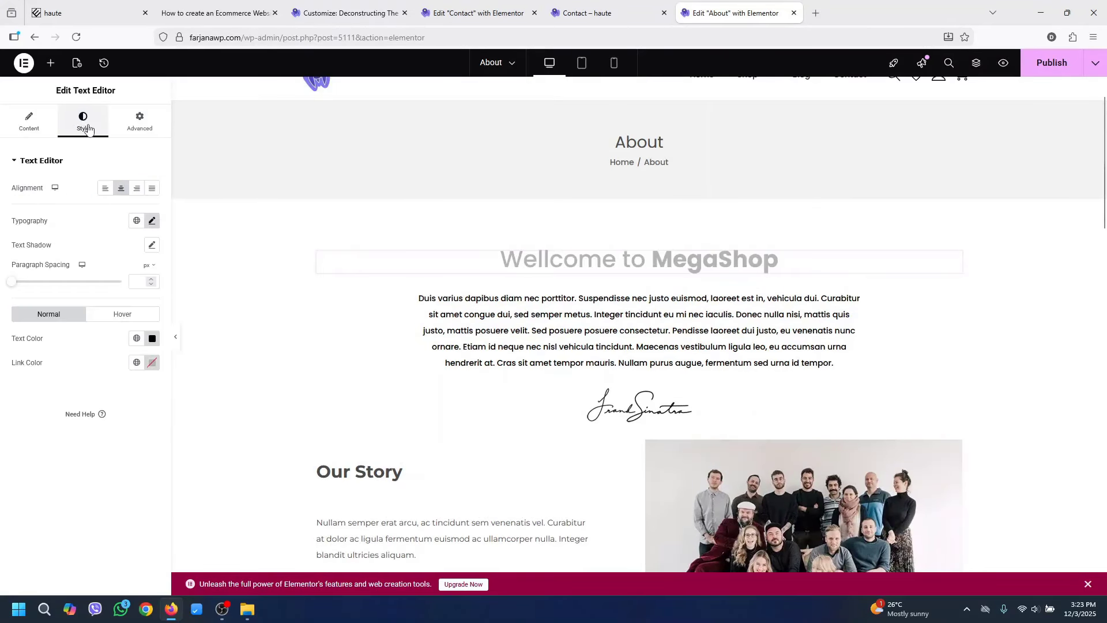
left_click(152, 222)
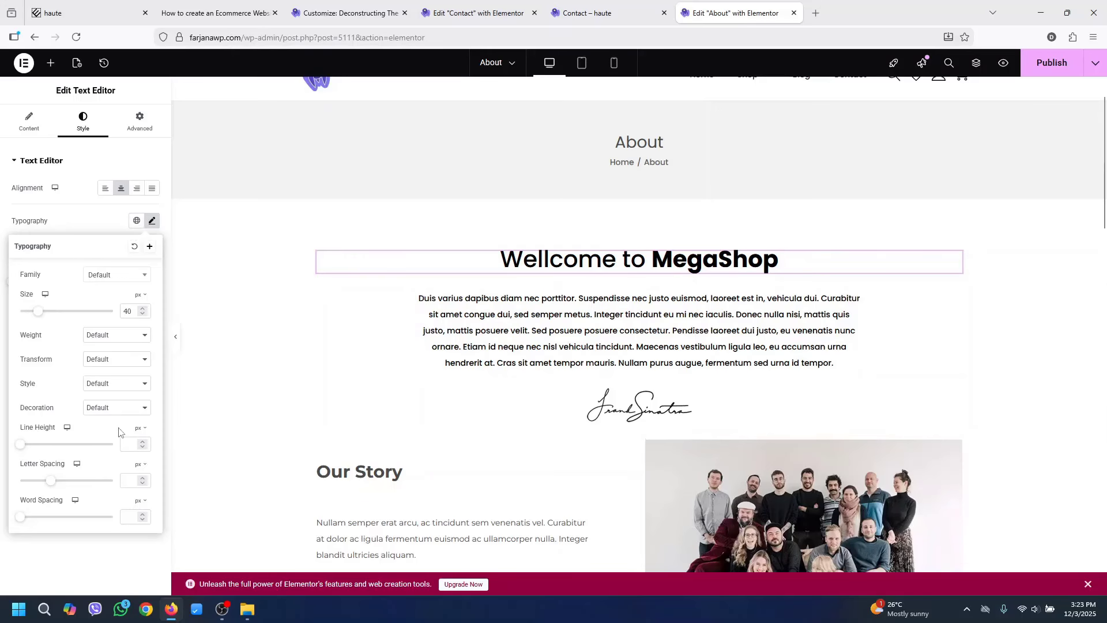
left_click(99, 223)
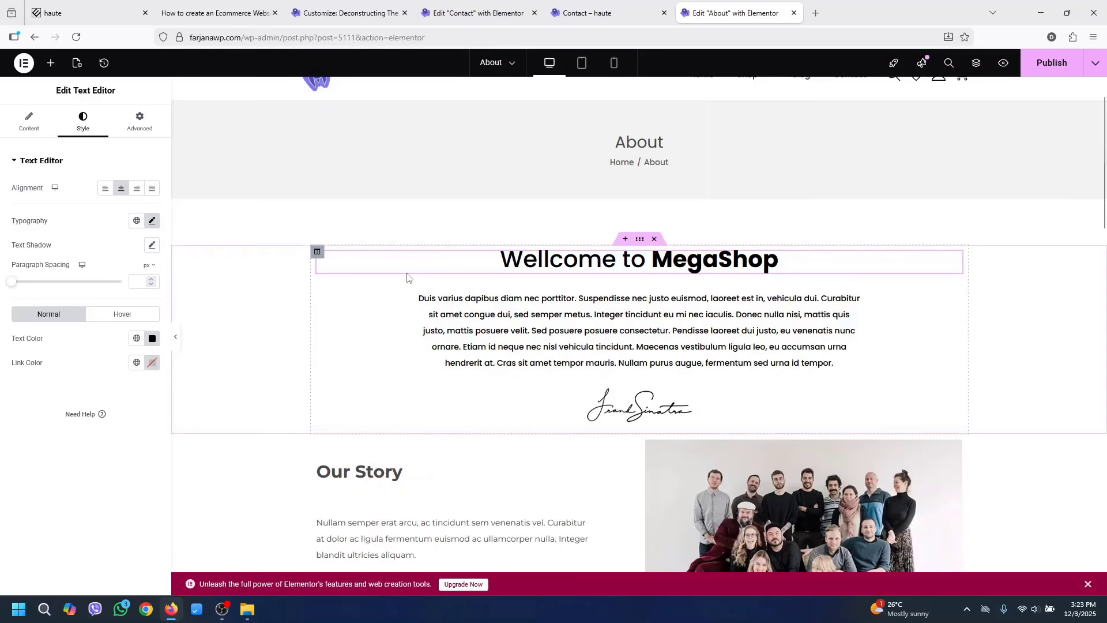
left_click(559, 325)
left_click(83, 120)
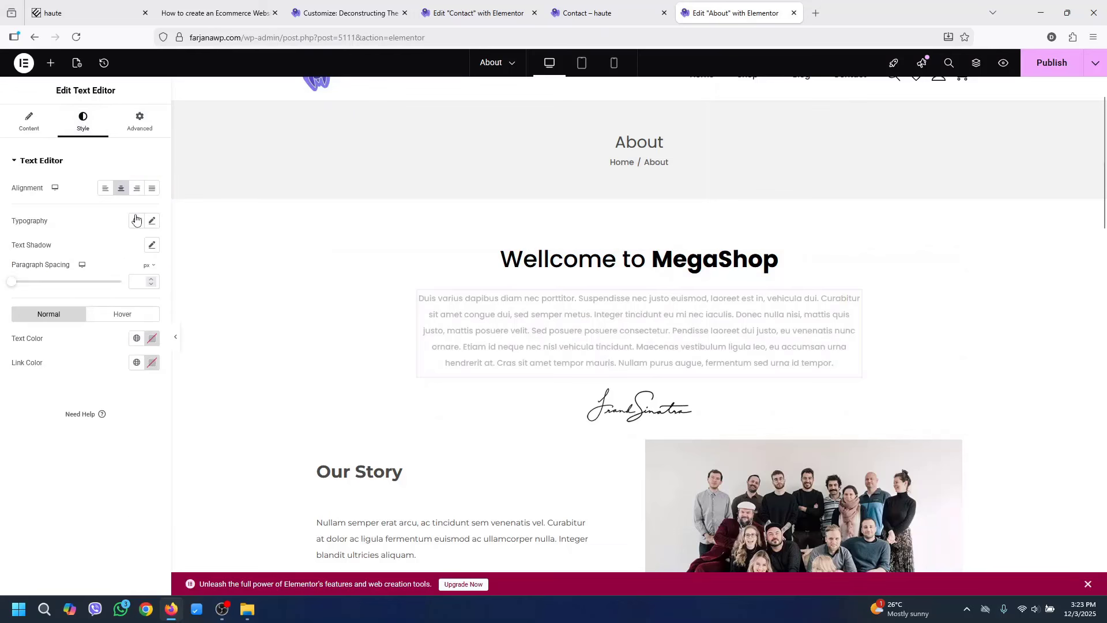
left_click(153, 221)
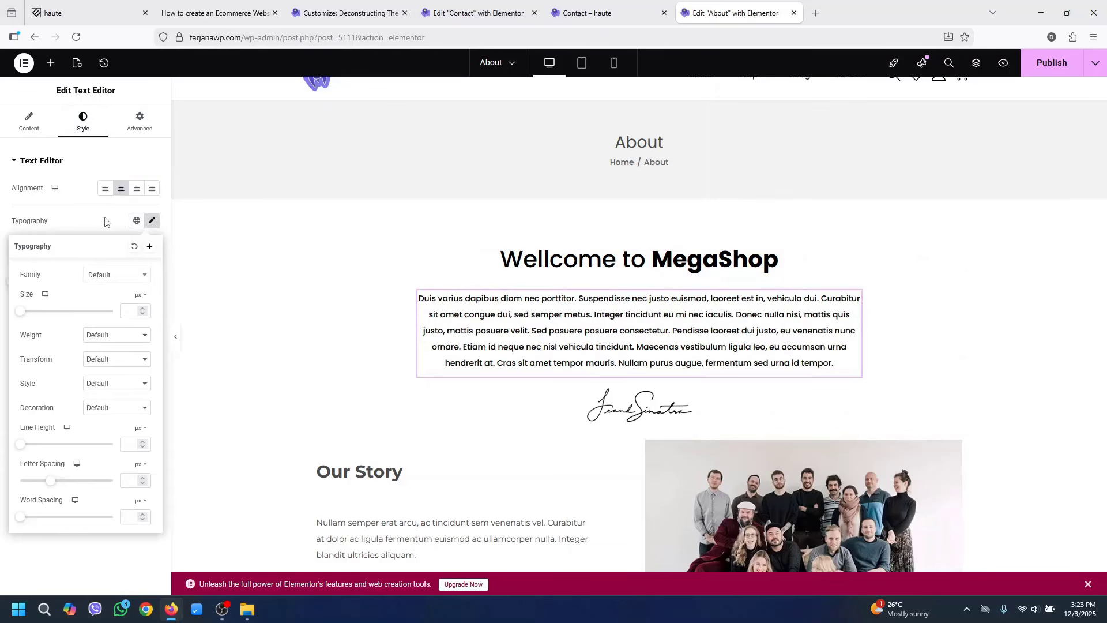
Reset the "Our Story" heading's typography to default and set its text color to the global Theme Text Color
scroll(346, 346, "down", 4)
left_click(392, 227)
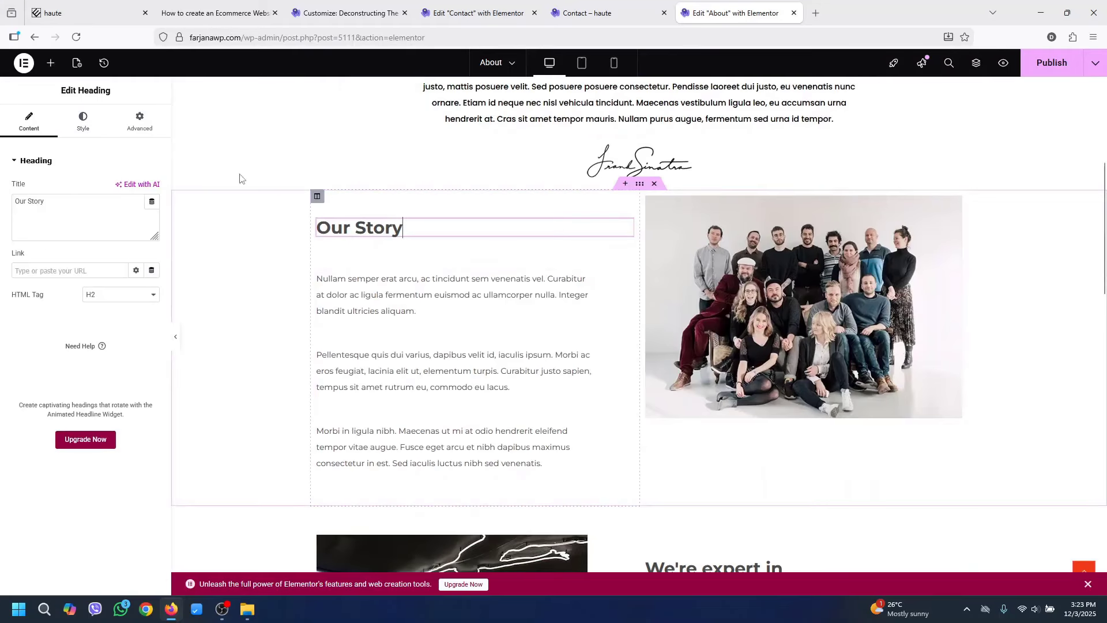
left_click(85, 122)
left_click(152, 221)
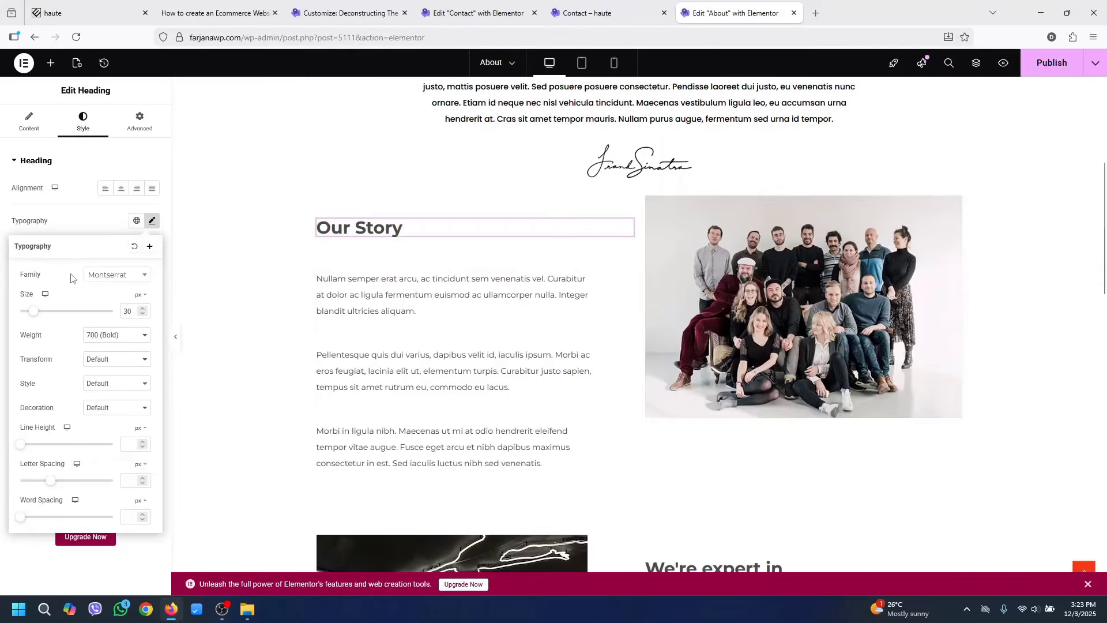
left_click(135, 249)
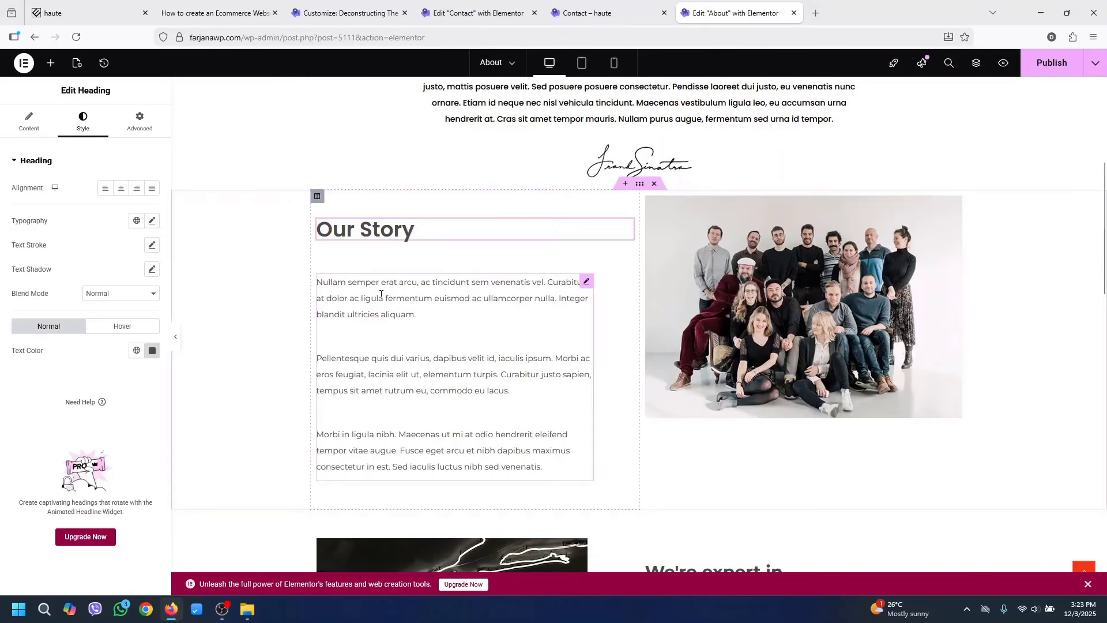
left_click(137, 350)
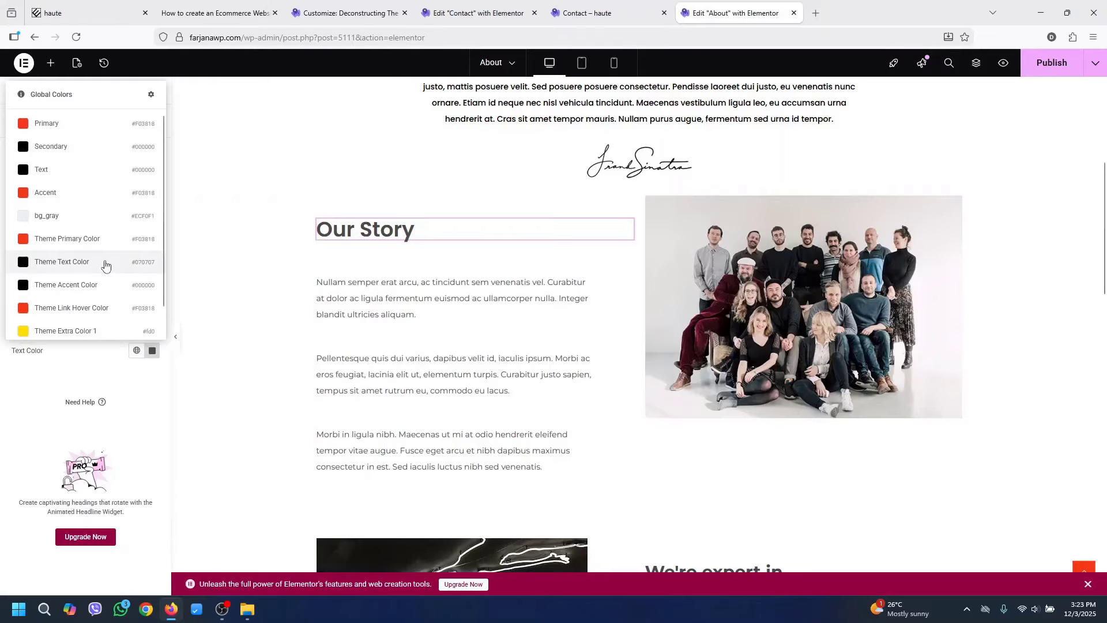
left_click(63, 262)
Reset the typography of the text below "Our Story" to default and set its color to the global Theme Accent Color
left_click(588, 281)
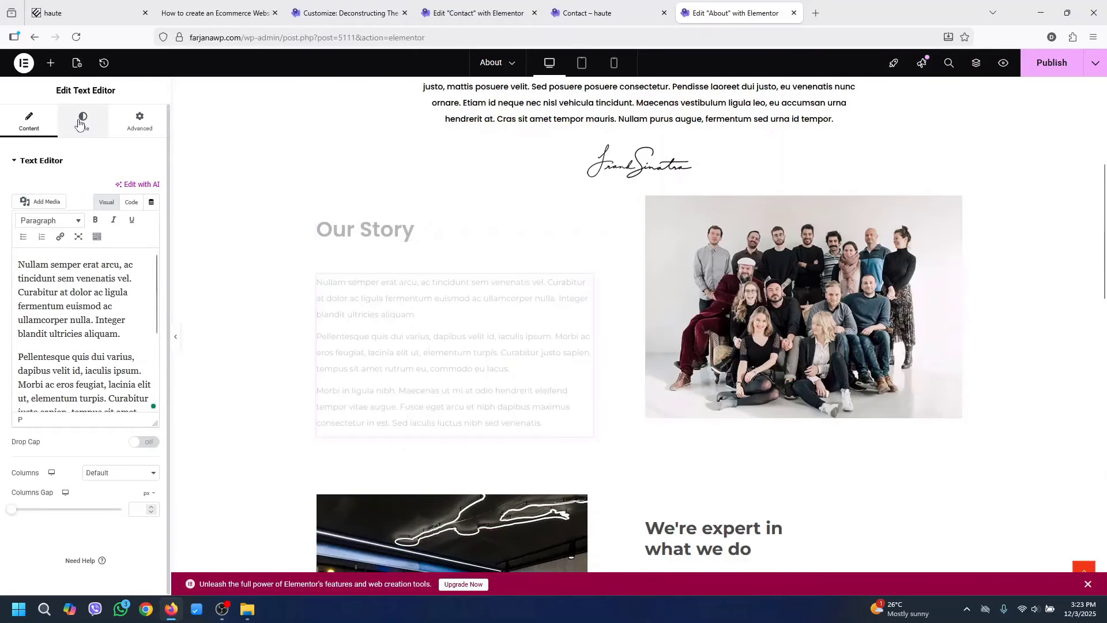
left_click(81, 123)
left_click(152, 221)
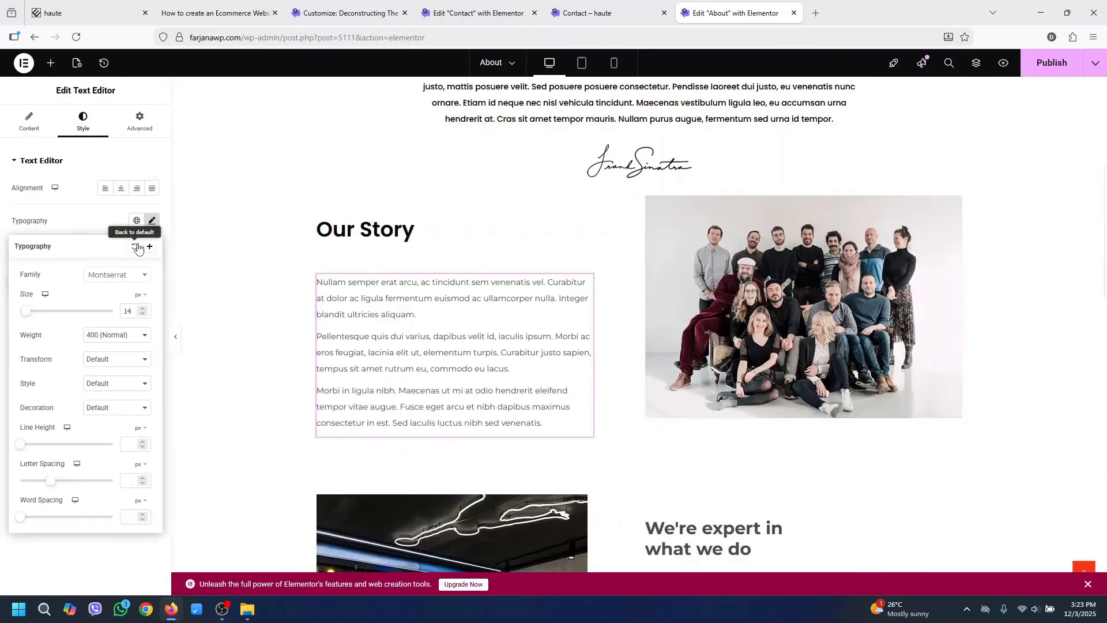
left_click(152, 221)
left_click(137, 339)
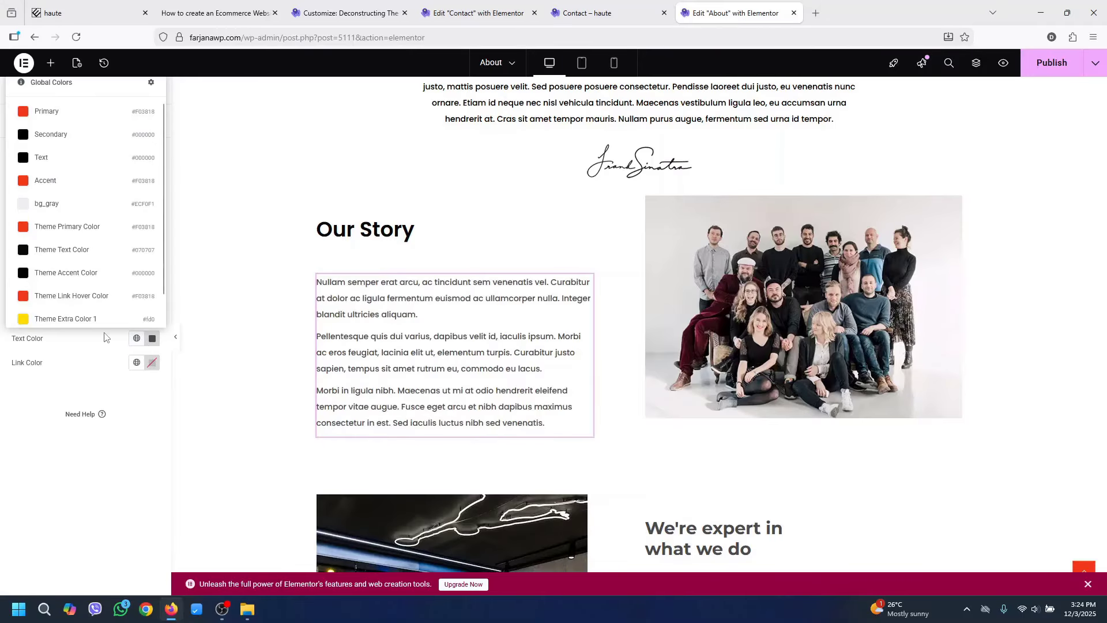
left_click(93, 272)
left_click(739, 271)
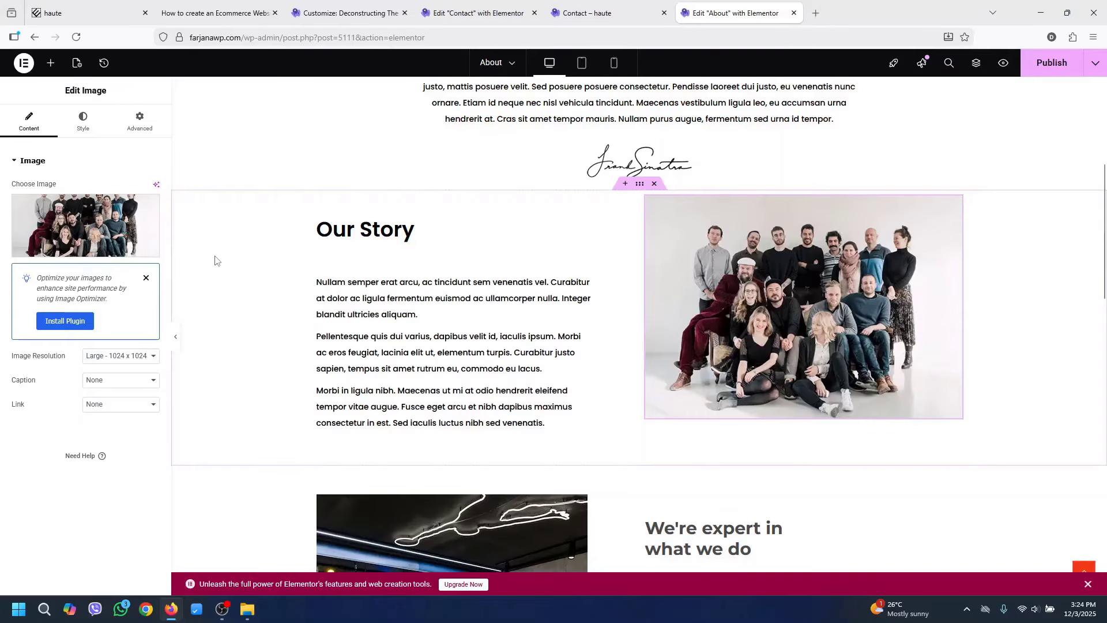
scroll(438, 388, "down", 5)
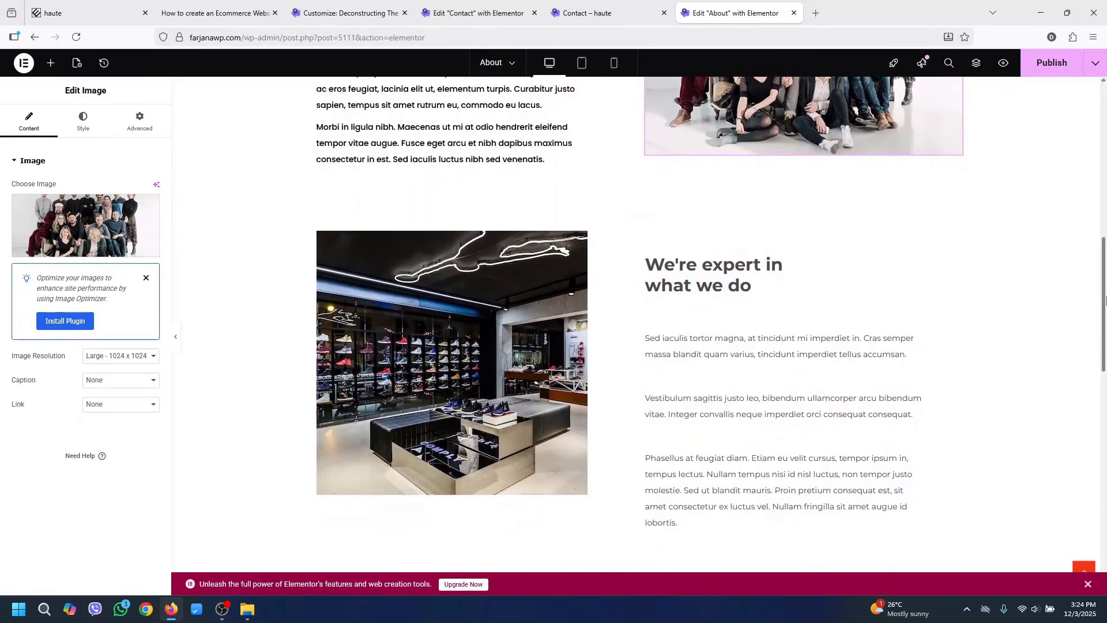
scroll(804, 298, "up", 5)
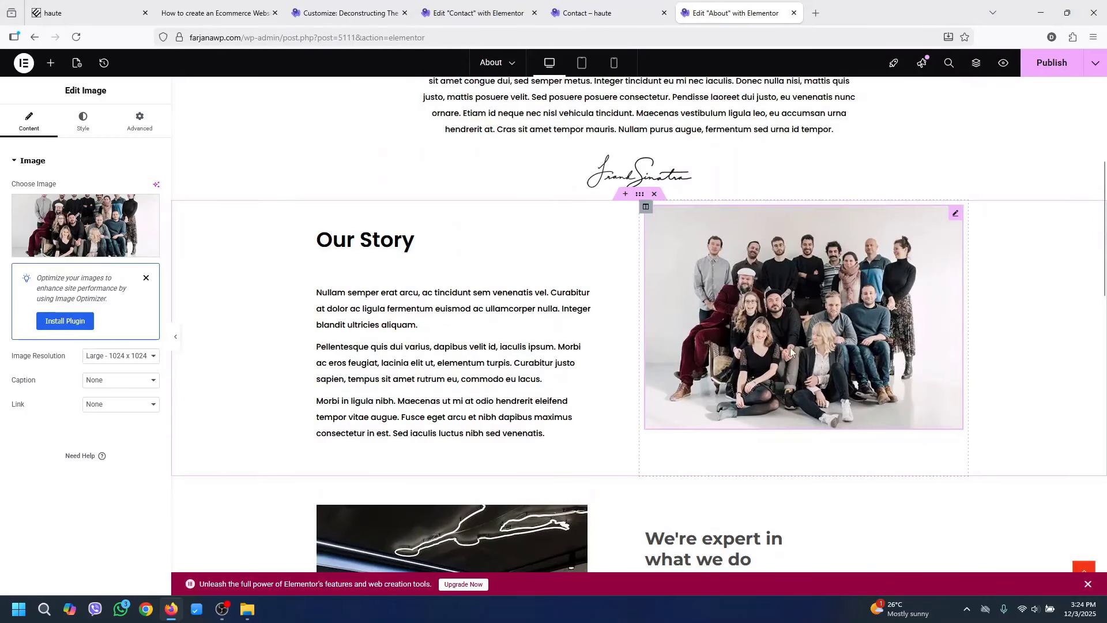
Reset the "We're expert in what we do" heading's typography to default and color it with the global Theme Accent Color
scroll(613, 317, "down", 5)
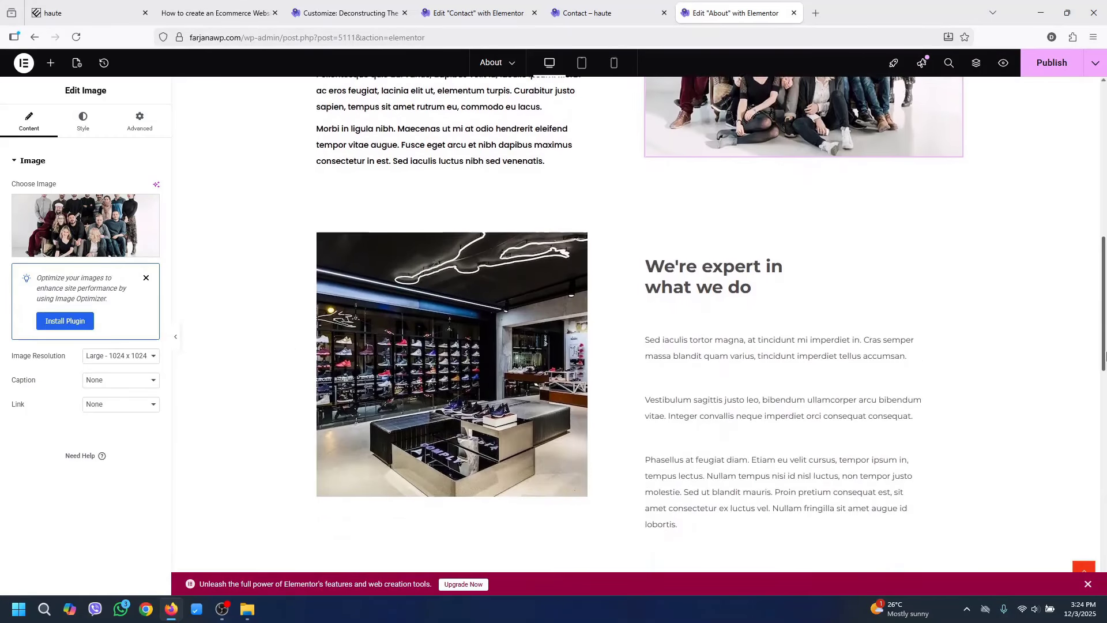
left_click(669, 260)
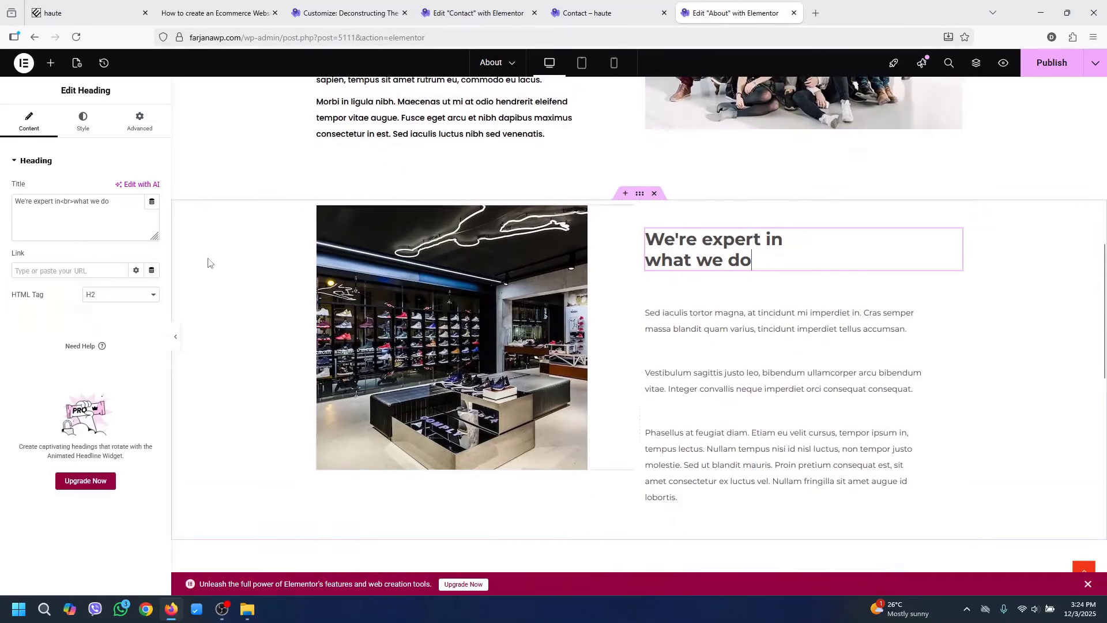
left_click(83, 122)
left_click(152, 221)
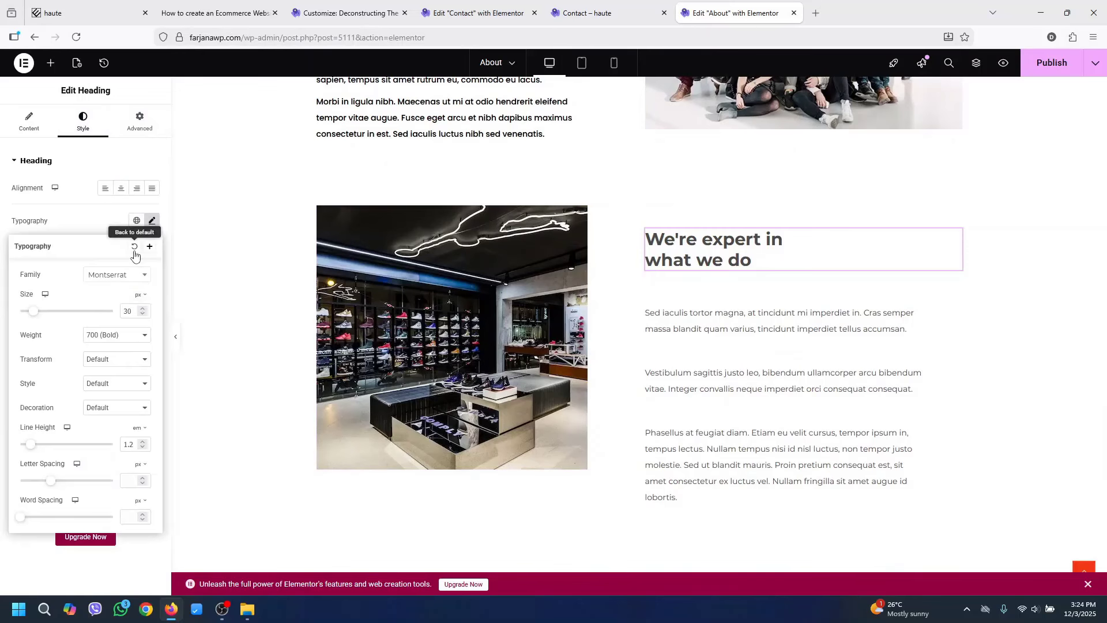
left_click(152, 221)
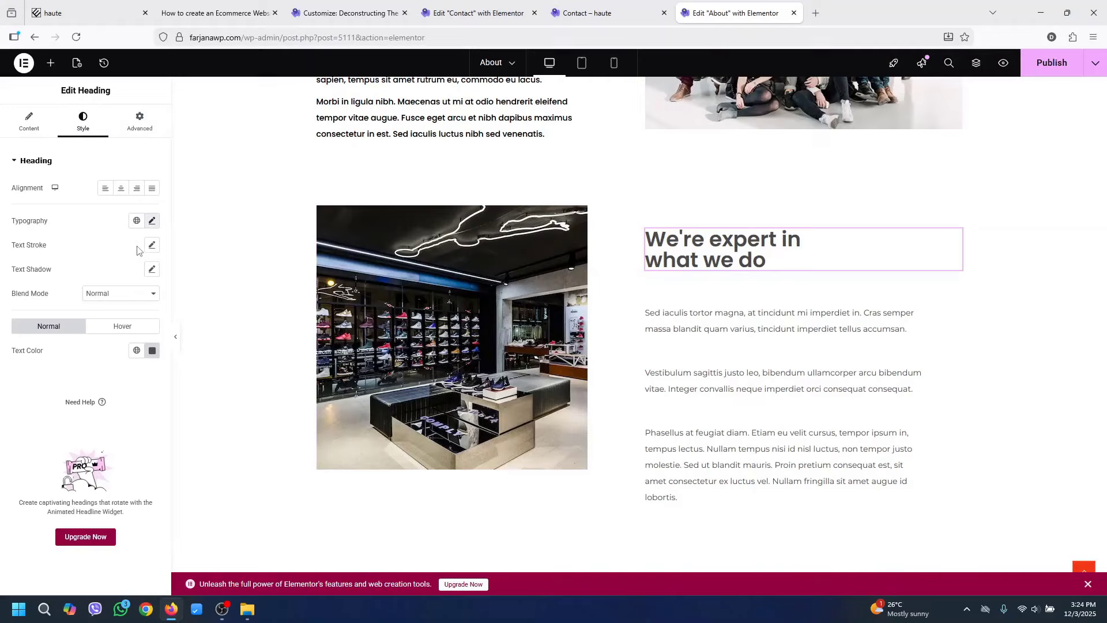
left_click(137, 350)
left_click(116, 289)
Reset the typography of the text under "We're expert in what we do" and apply the global Theme Accent Color to it
left_click(688, 402)
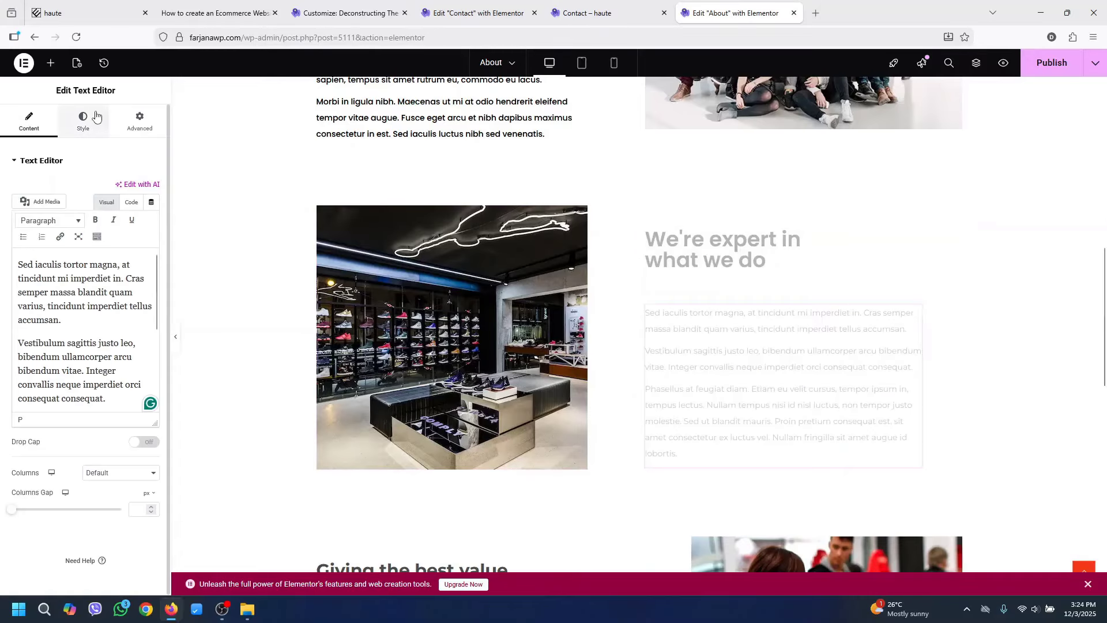
left_click(83, 122)
left_click(152, 221)
left_click(132, 246)
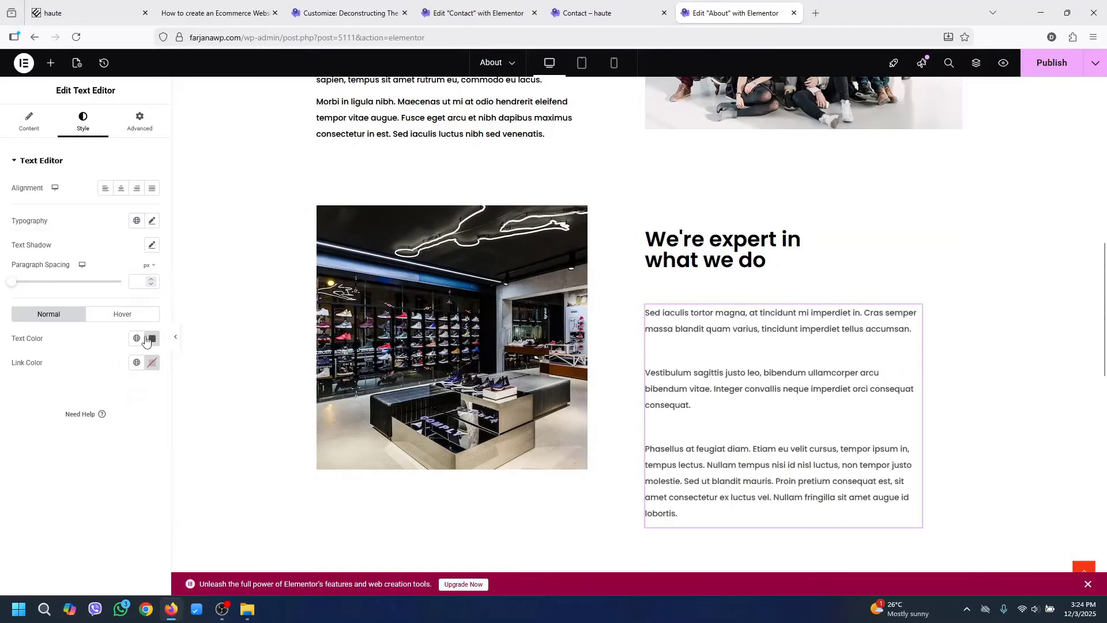
left_click(137, 338)
left_click(124, 273)
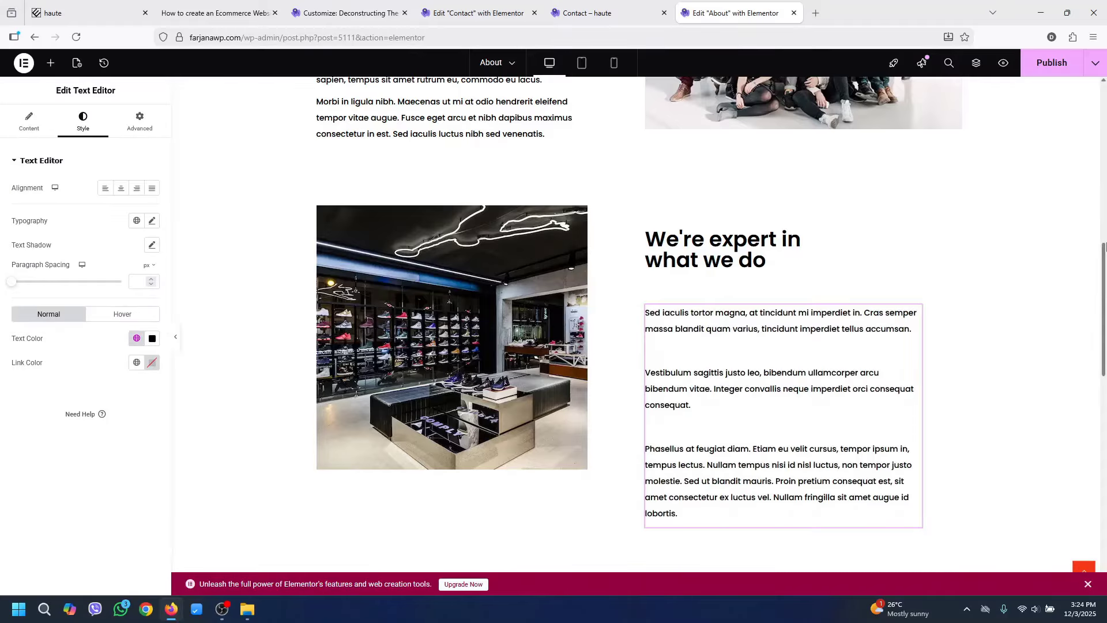
Reset the typography of the "Giving the best value to our customer" heading to default
scroll(438, 323, "down", 5)
left_click(404, 353)
left_click(84, 119)
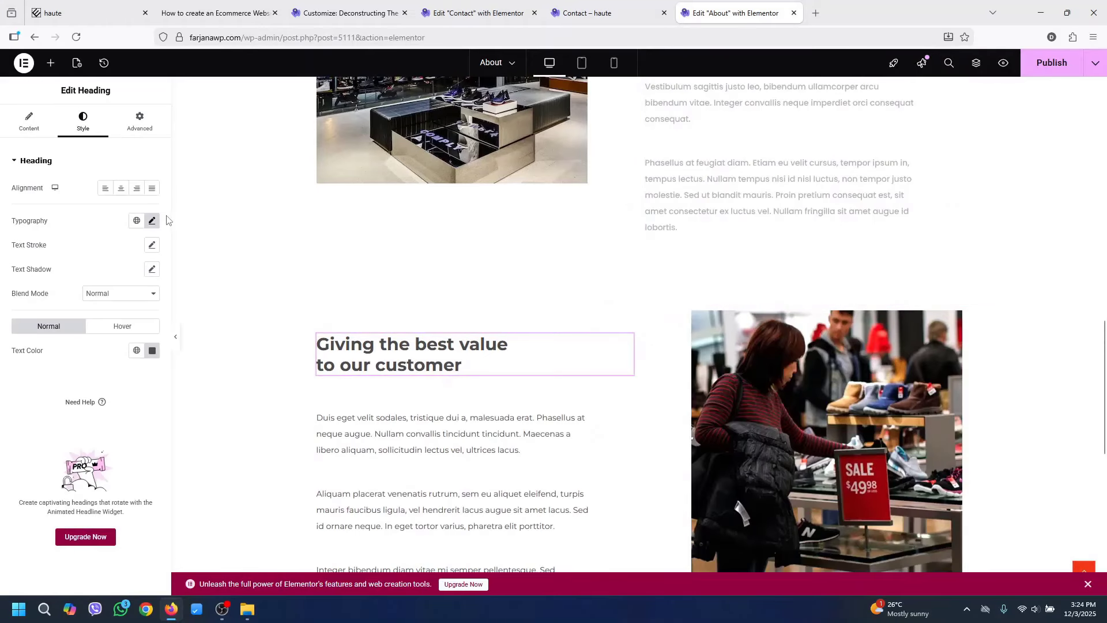
left_click(152, 221)
left_click(137, 246)
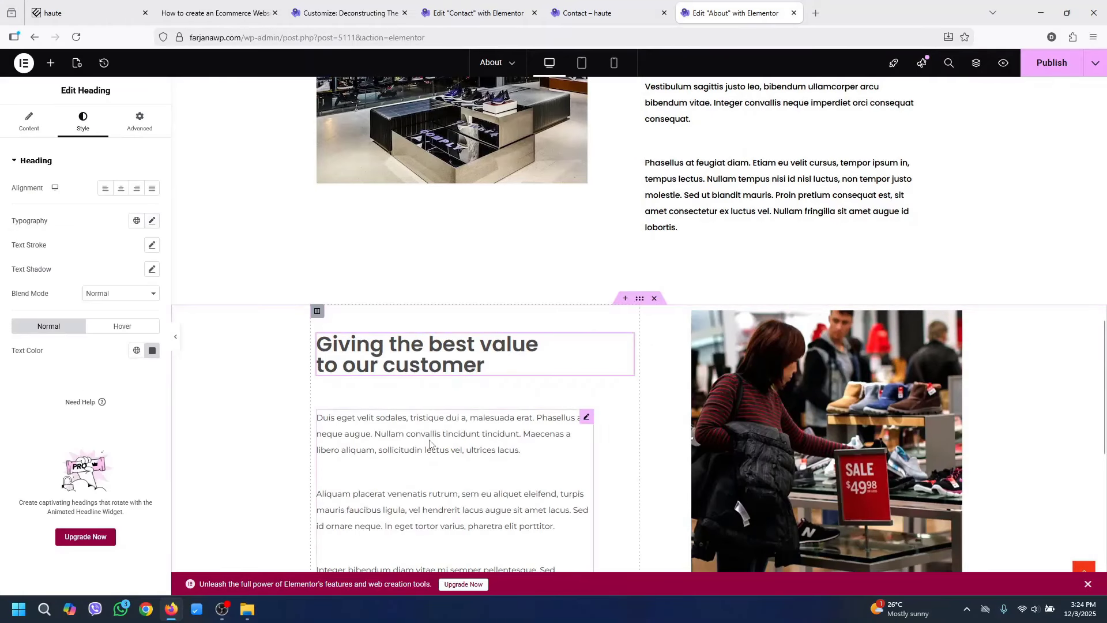
Reset the typography of the text under "Giving the best value to our customer" and set its color to Theme Accent Color
left_click(425, 450)
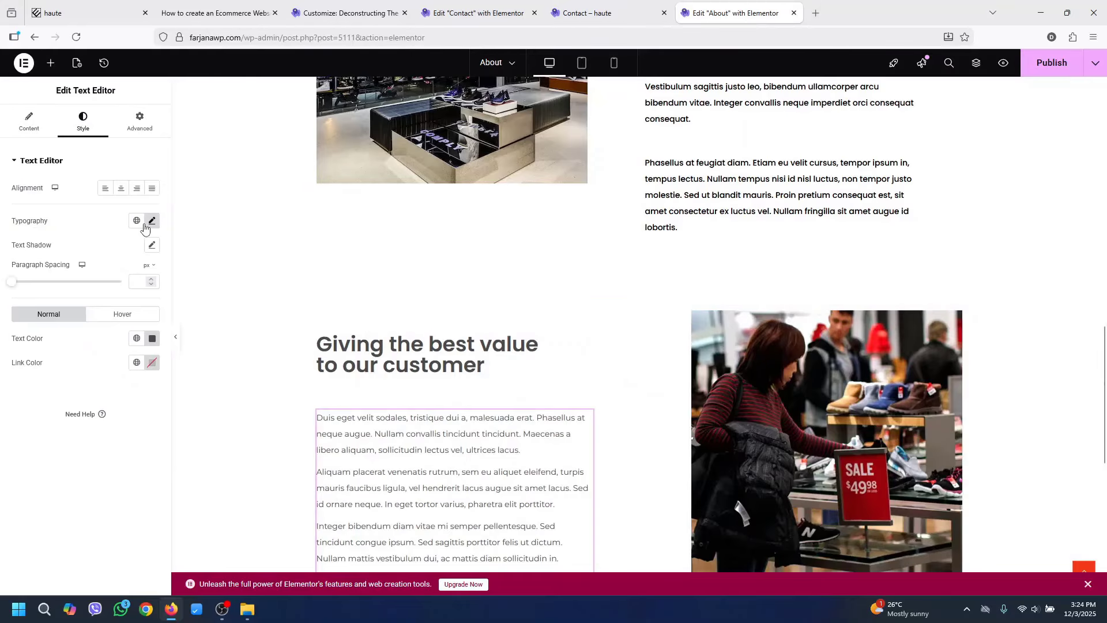
left_click(152, 221)
left_click(138, 247)
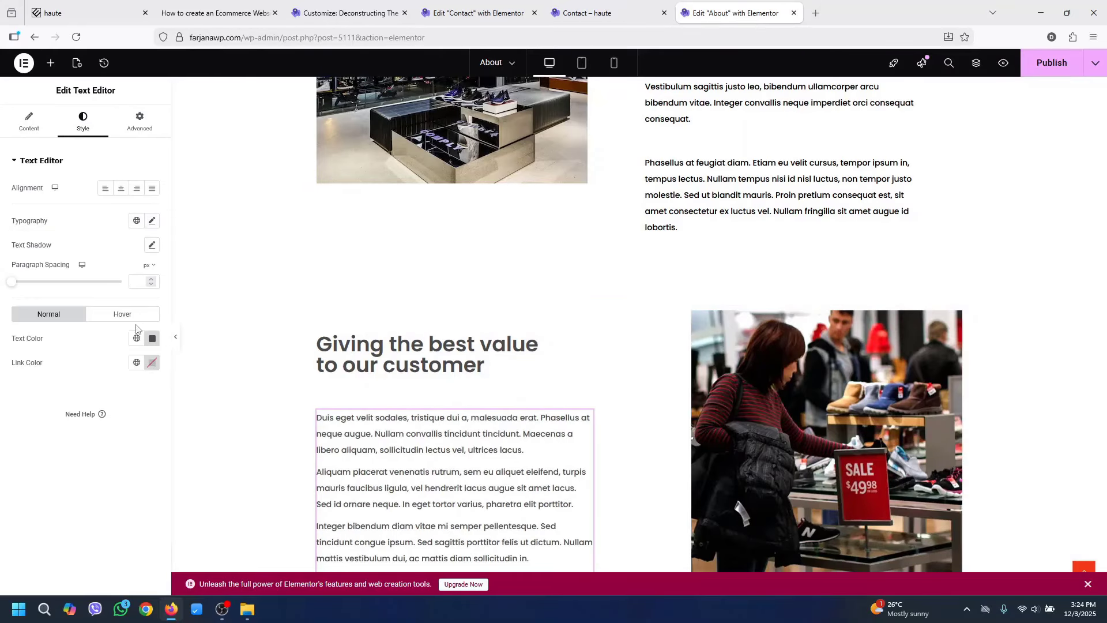
left_click(136, 339)
left_click(123, 273)
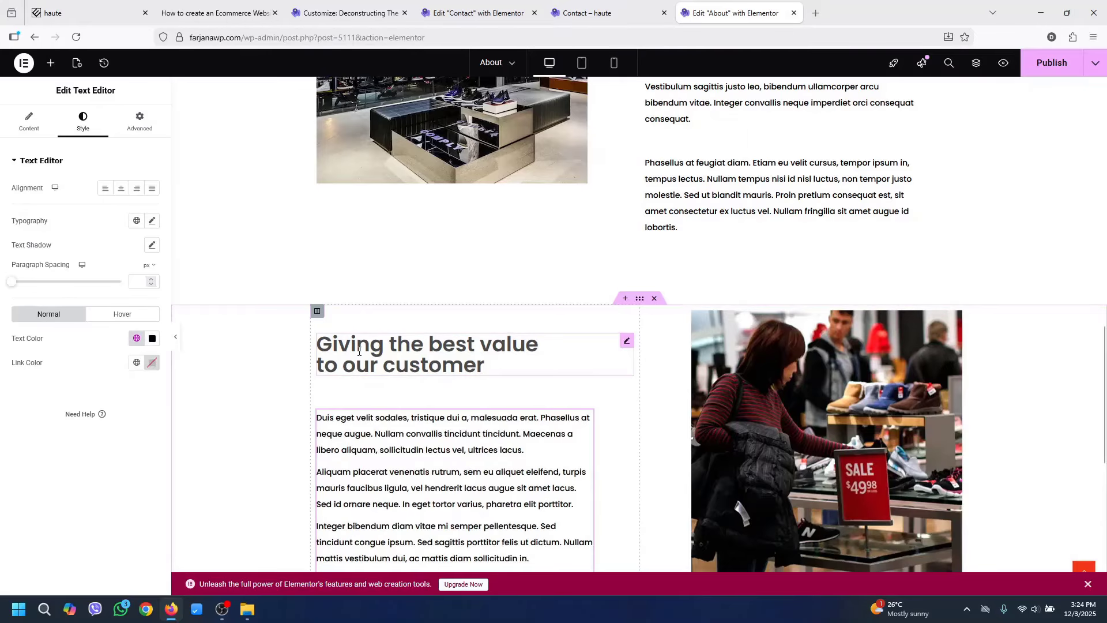
Set the text color of the "Giving the best value to our customer" heading to the global Theme Text Color
left_click(483, 363)
left_click(134, 353)
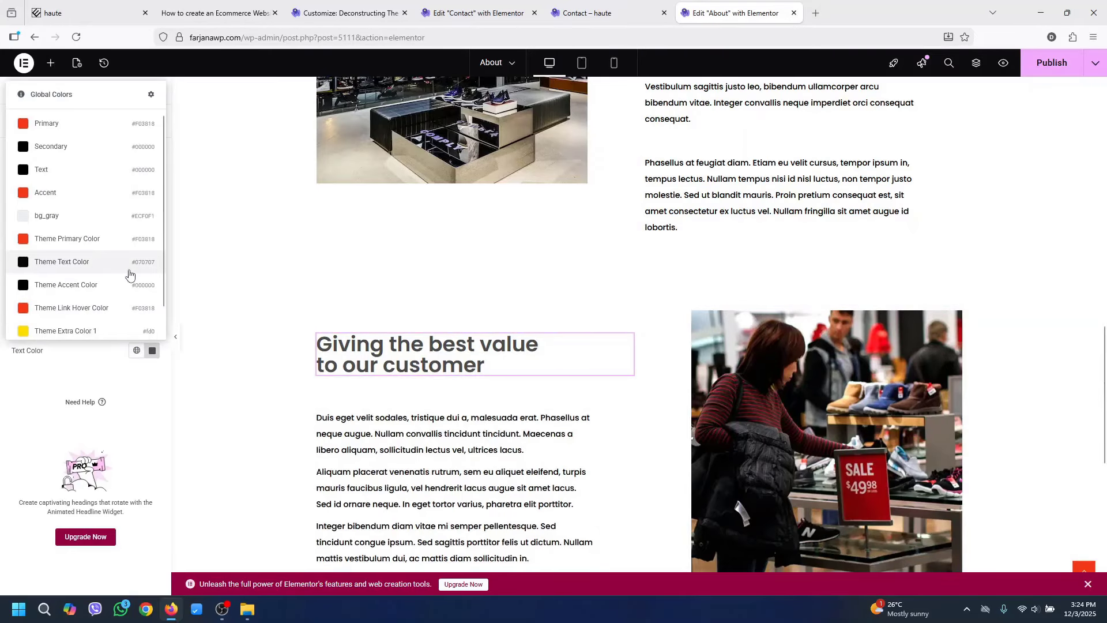
left_click(129, 272)
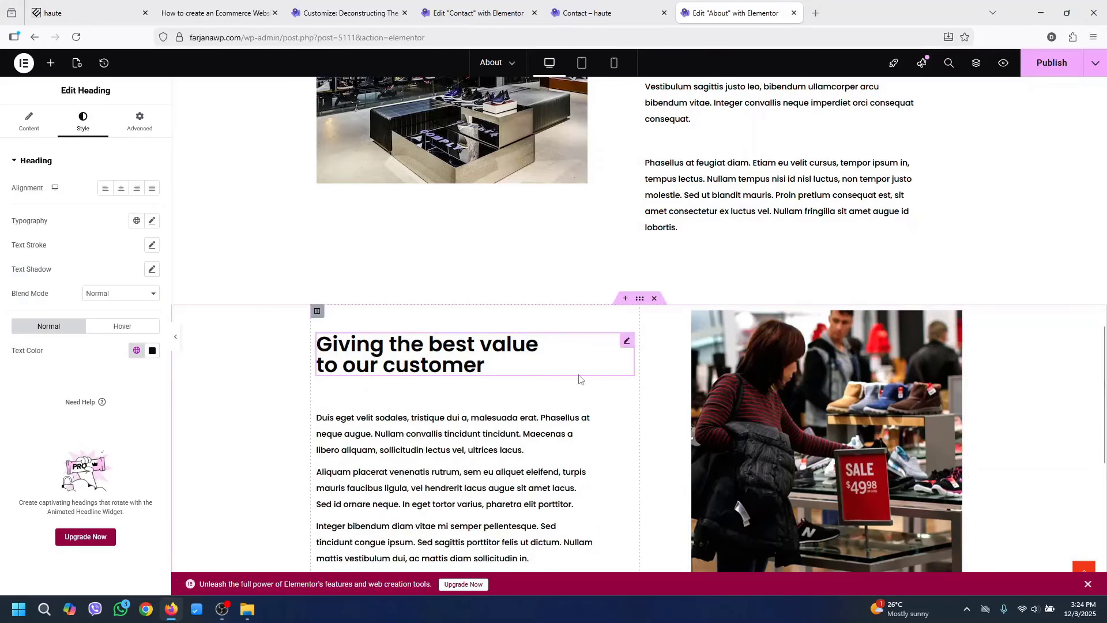
Unlink the margins of the "Wellcome to MegaShop" section and set its top margin to 0 and bottom margin to 70 px
left_click_drag(1105, 410, 1106, 206)
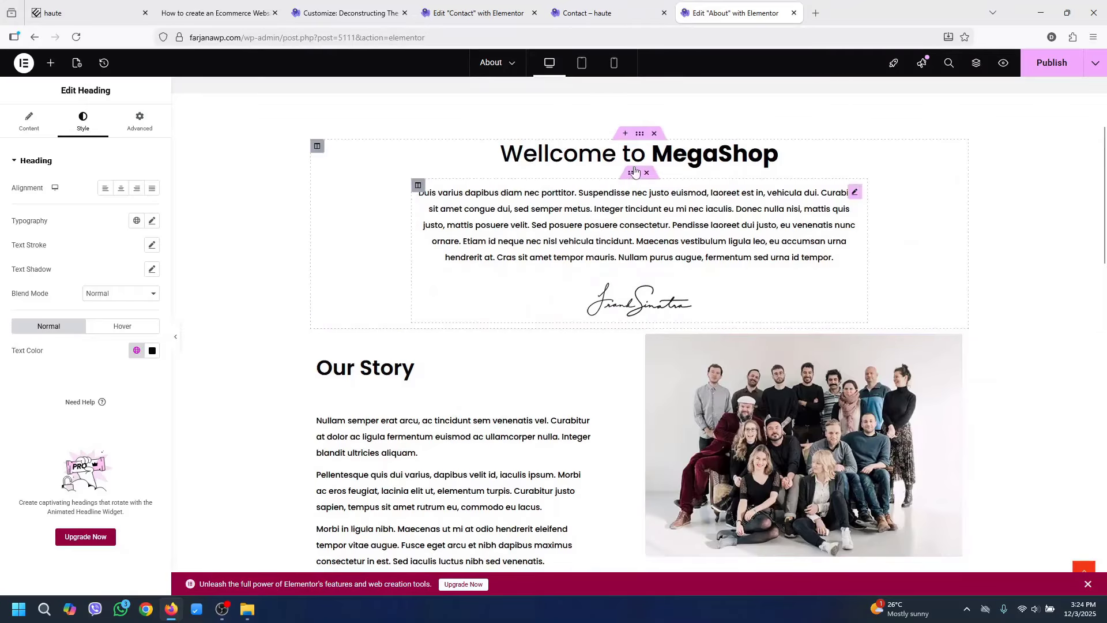
left_click(641, 135)
left_click(140, 122)
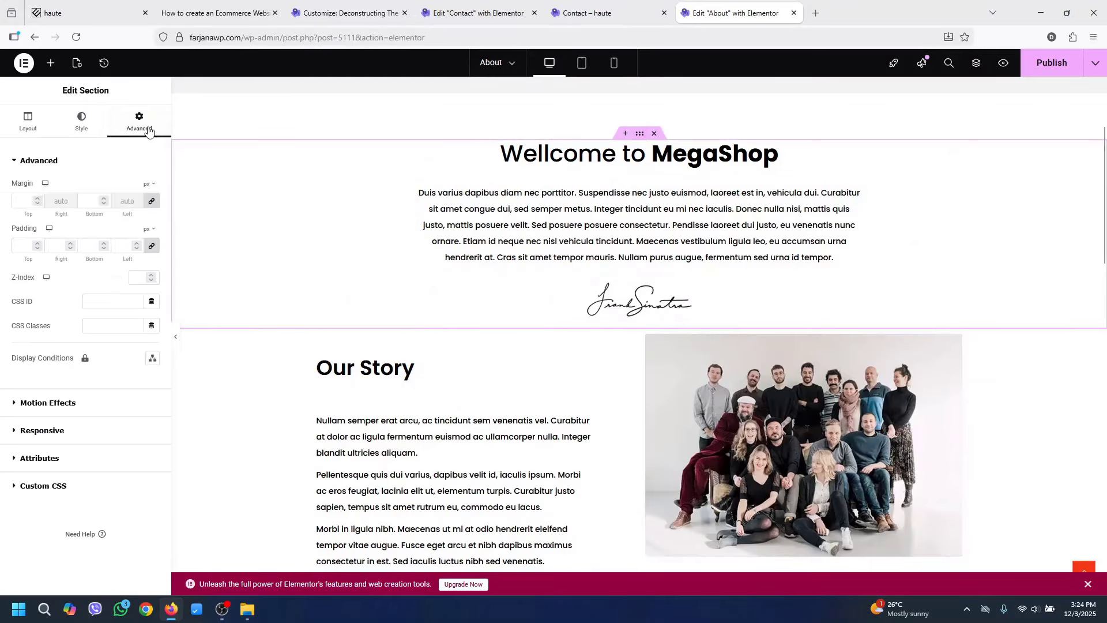
left_click(153, 202)
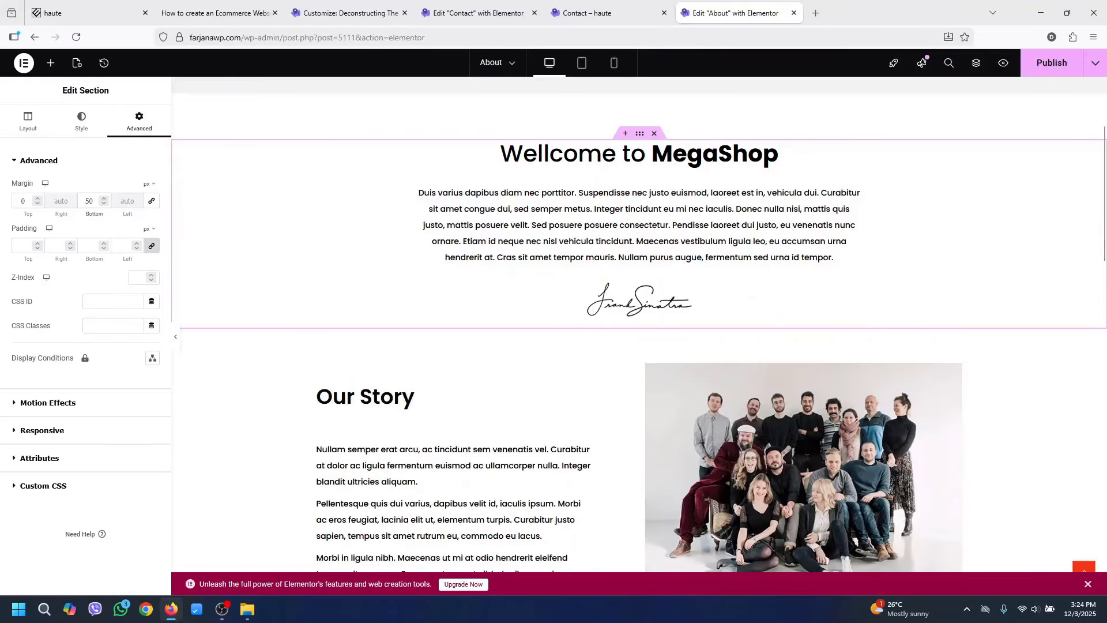
type("70")
Publish the About page and preview it in the browser
left_click(1053, 64)
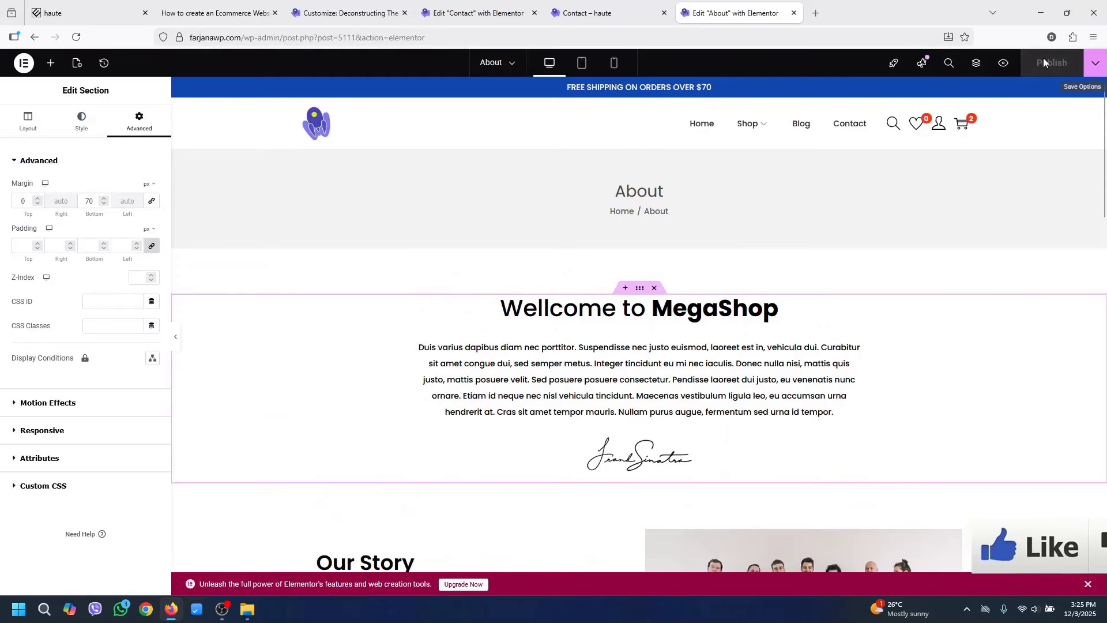
left_click(1003, 68)
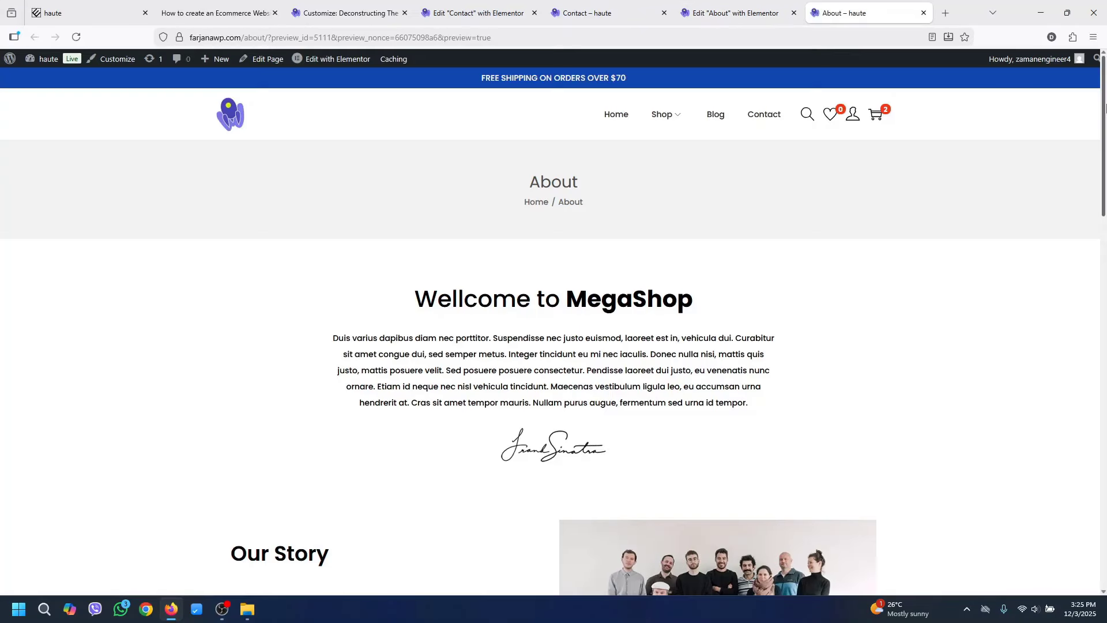
mouse_move(1103, 110)
left_mouse_down()
mouse_move(1103, 496)
mouse_move(1106, 100)
left_mouse_up()
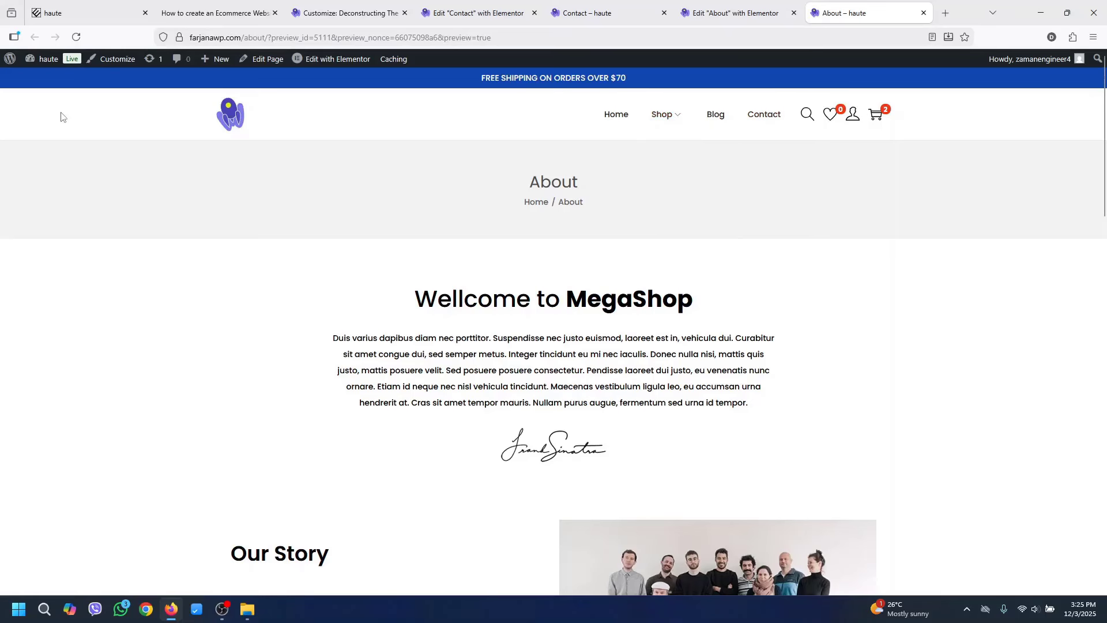
Open the site's menu management and add the About page to the Header Primary menu
mouse_move(49, 59)
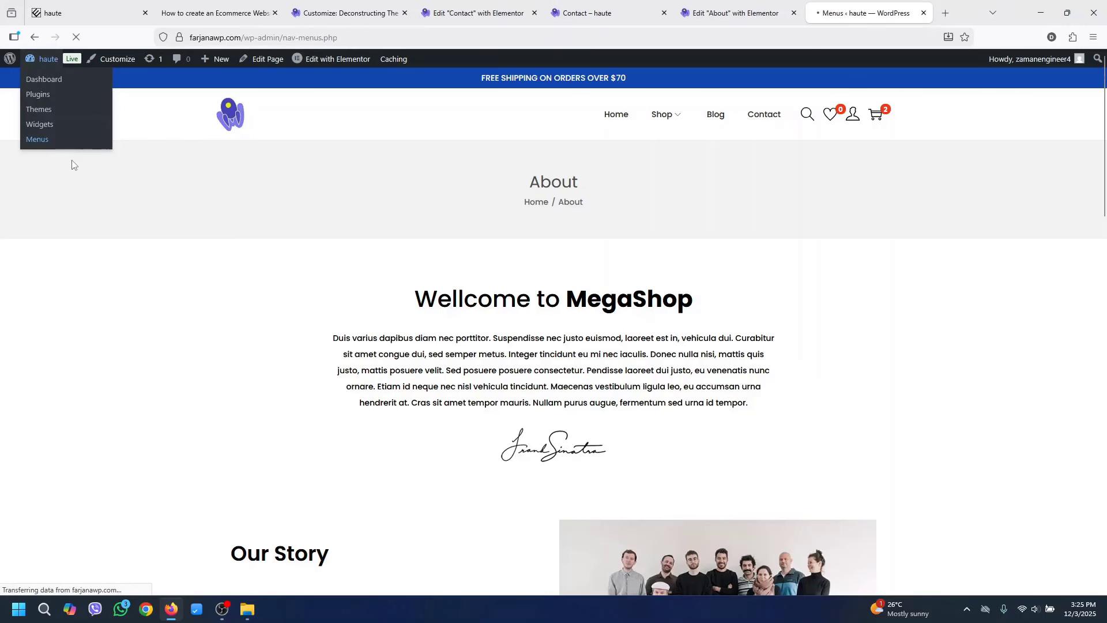
scroll(1104, 285, "down", 3)
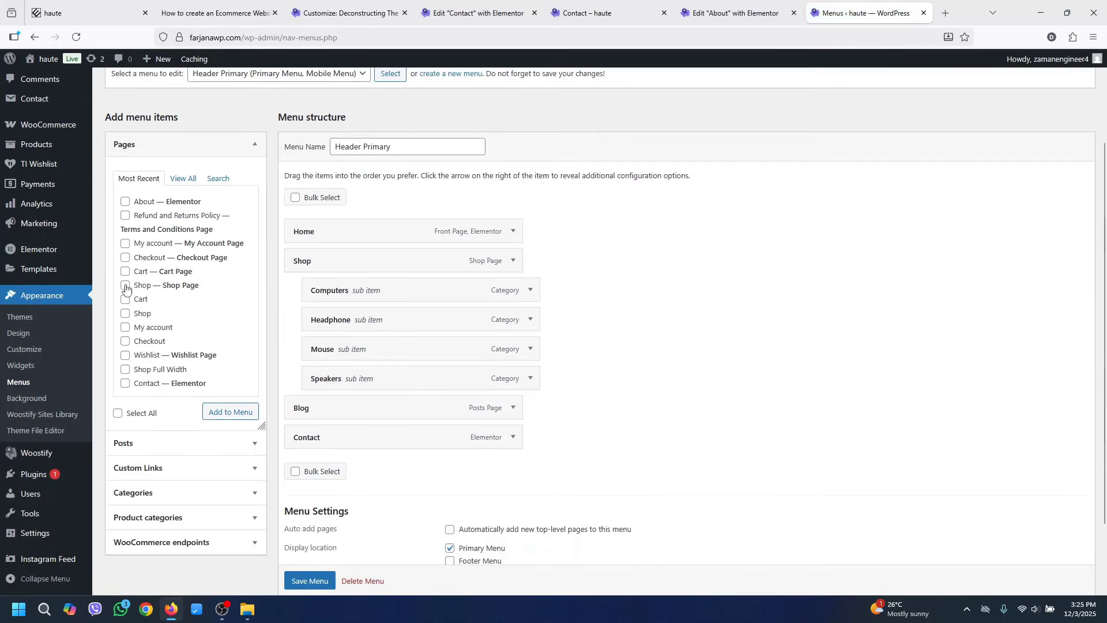
left_click(149, 203)
left_click(222, 416)
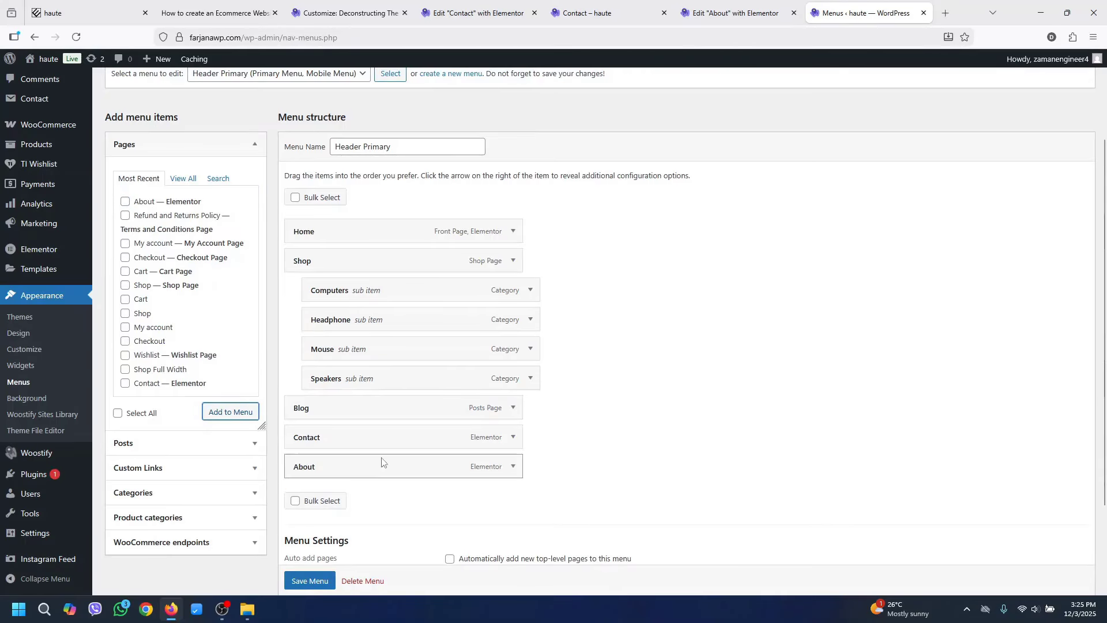
Move the About item between Home and Shop in the Header Primary menu and save the menu
left_click_drag(382, 462, 410, 267)
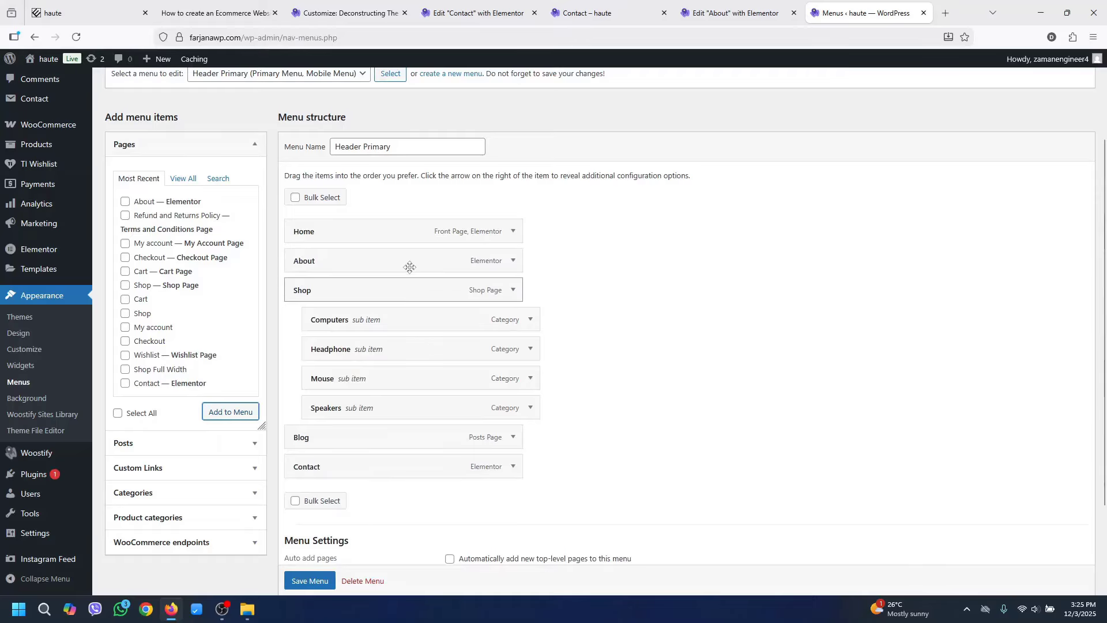
scroll(369, 416, "down", 3)
left_click(305, 554)
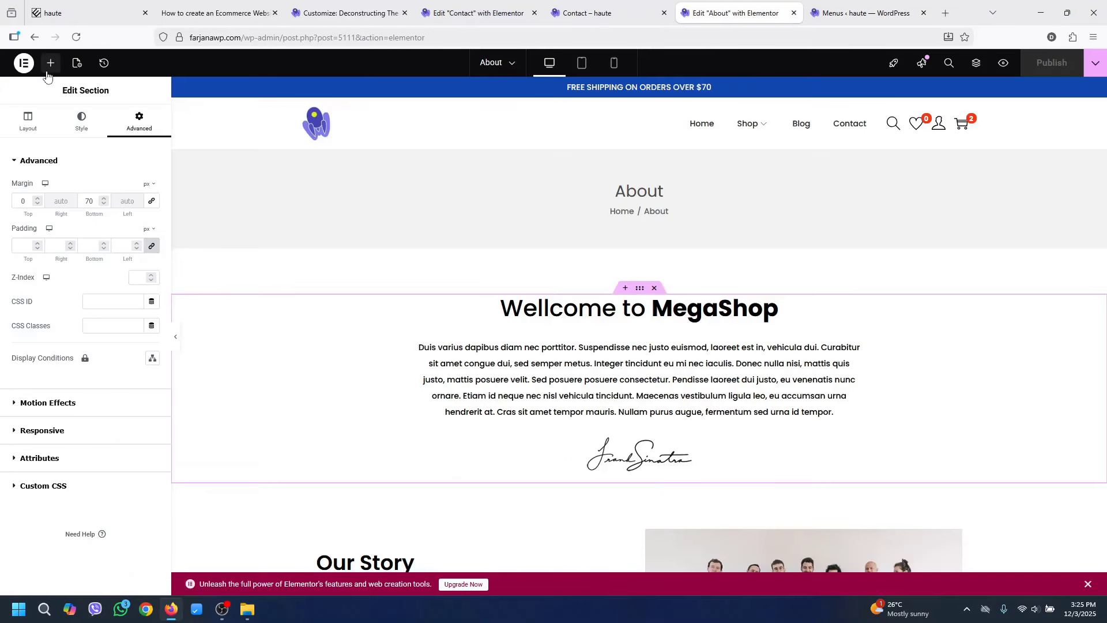
Visit the live site and check the About and Home pages through the header menu
key("ctrl+Tab")
mouse_move(53, 75)
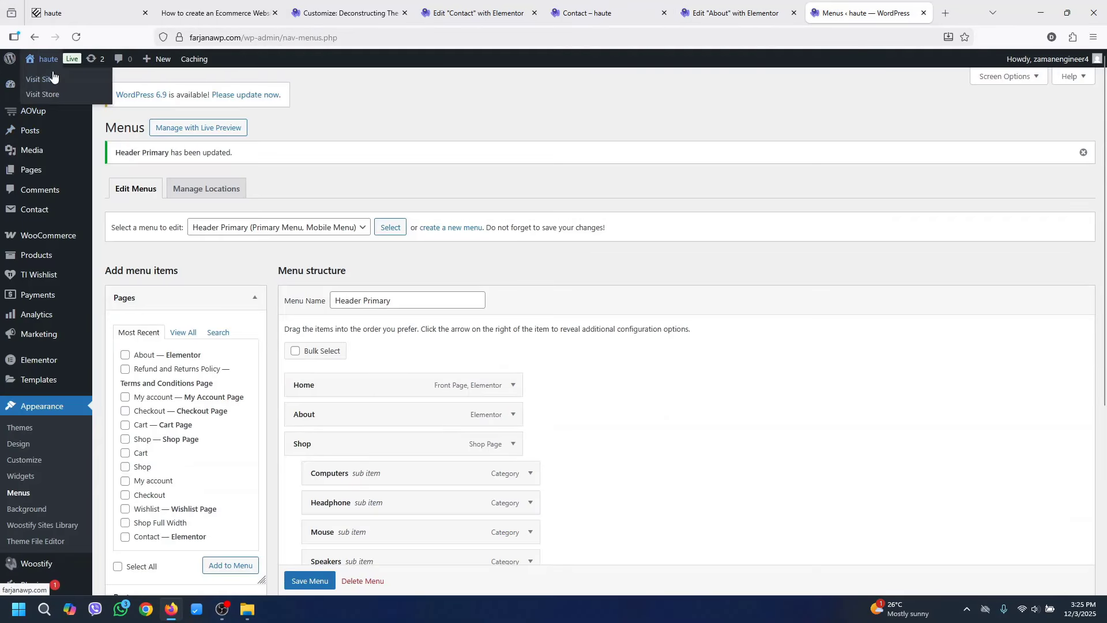
left_click(56, 82)
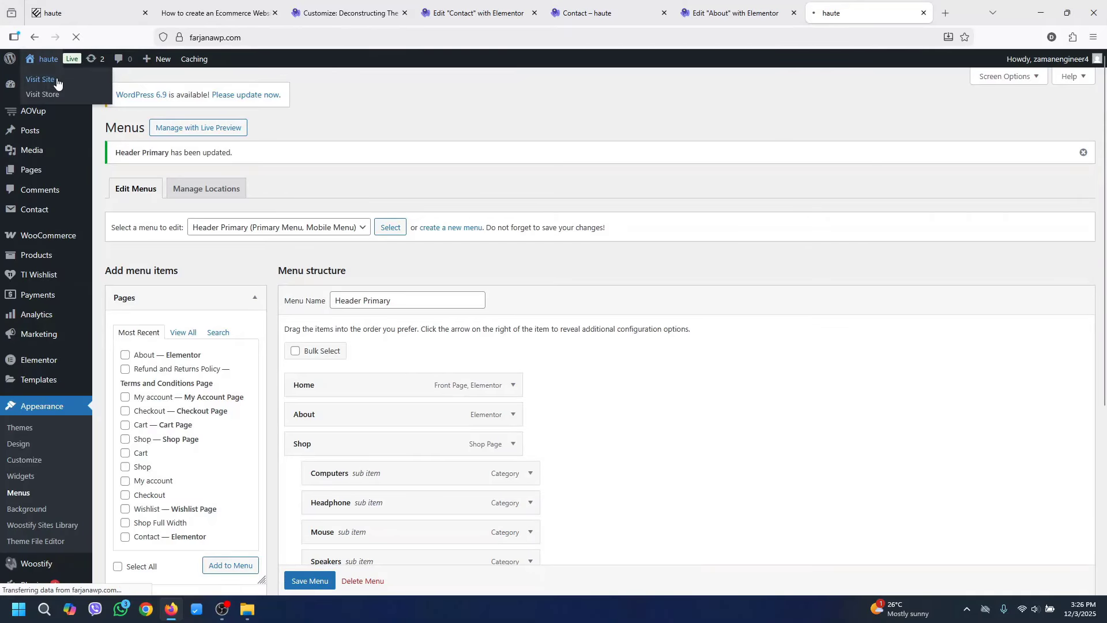
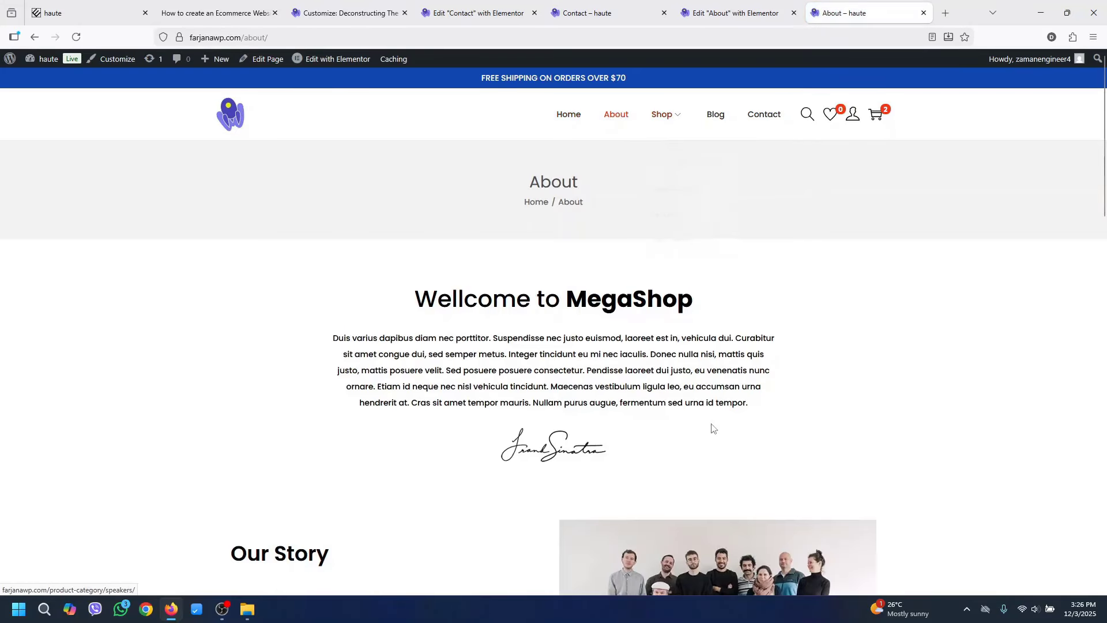
mouse_move(1104, 93)
left_mouse_down()
mouse_move(1105, 253)
mouse_move(1105, 84)
left_mouse_up()
left_click(568, 113)
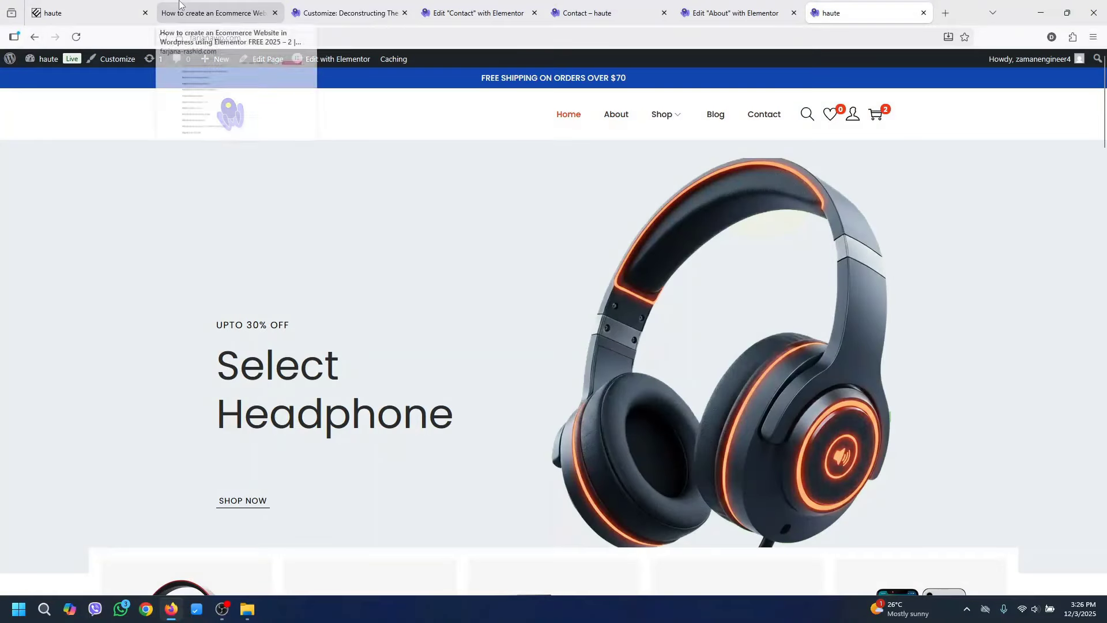
Review the step list in the ecommerce tutorial article and open the site's WordPress dashboard
left_click(181, 7)
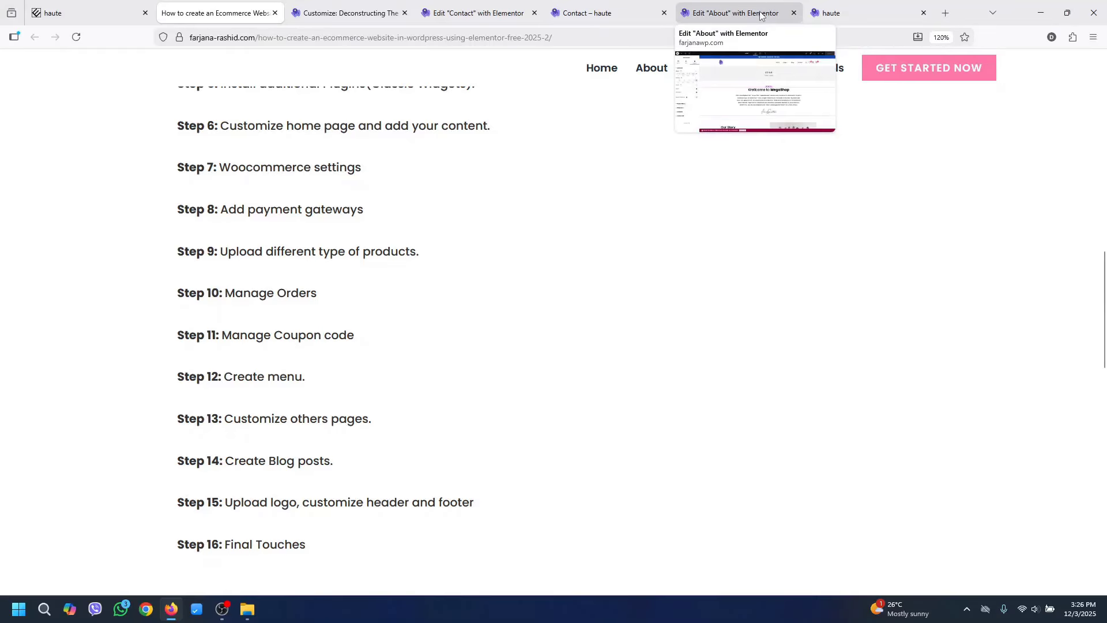
left_click(837, 8)
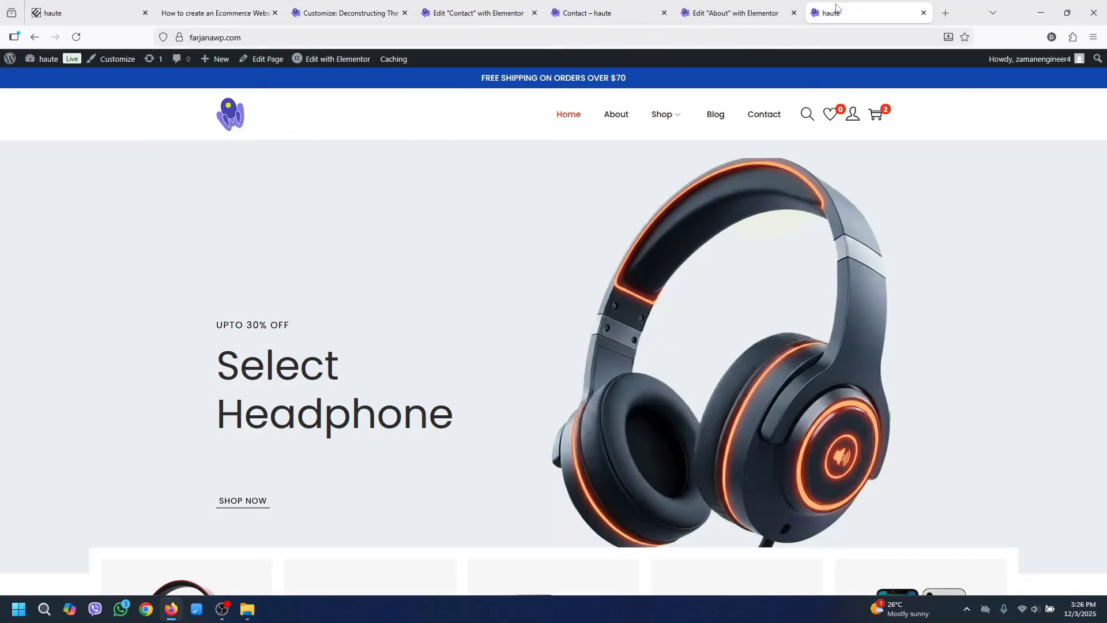
left_click(753, 7)
left_click(841, 11)
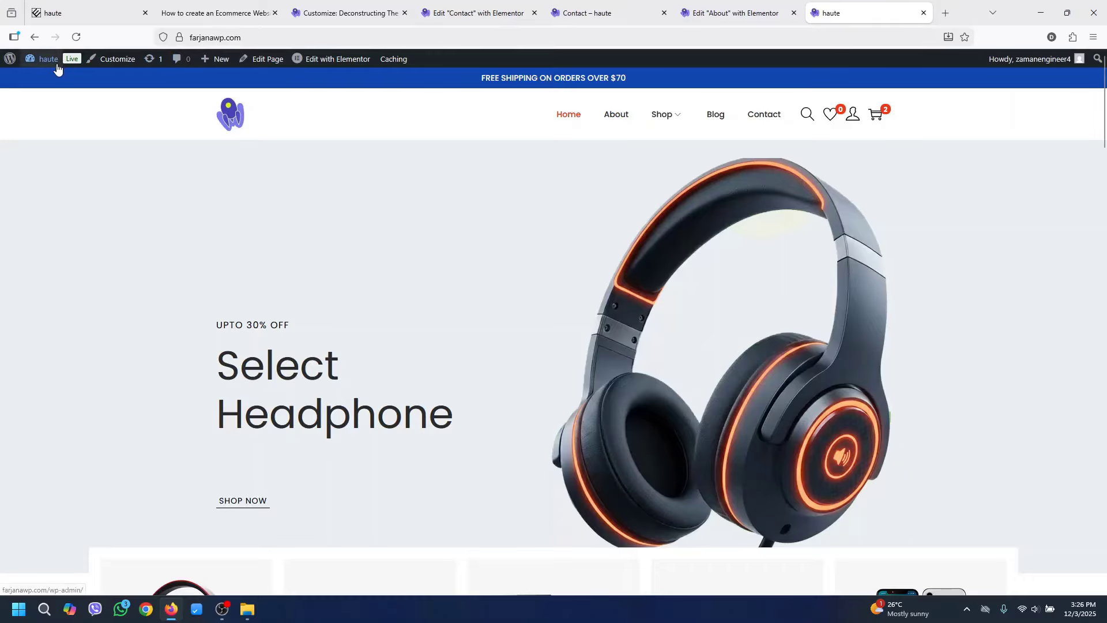
left_click(59, 78)
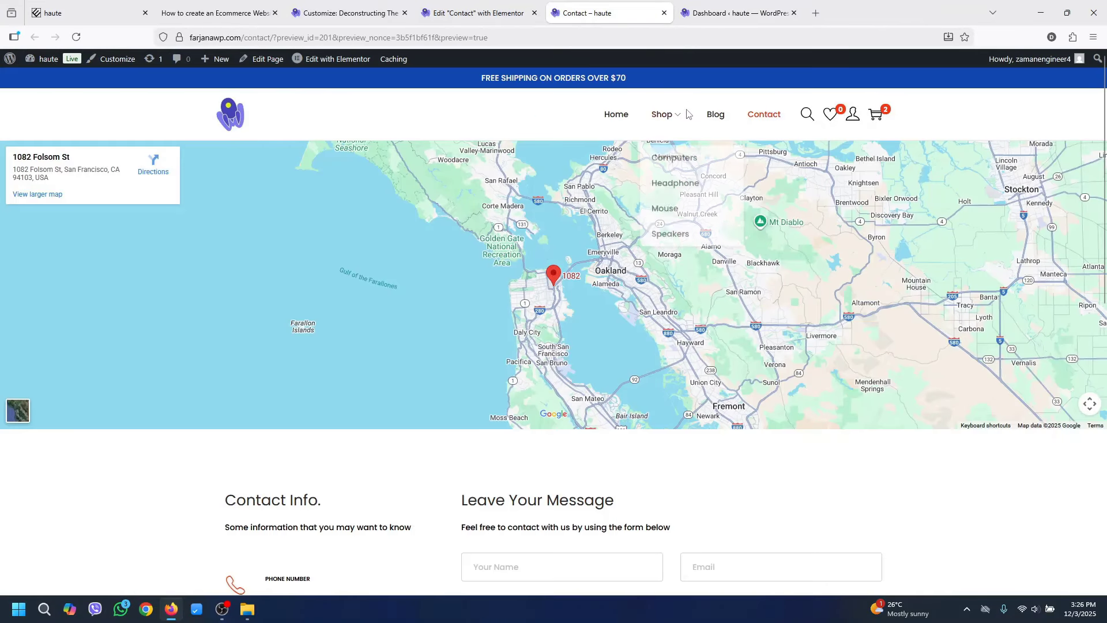
Open the site's blog and examine the layout of the post "Deconstructing The #OOTD Pose"
left_click(715, 116)
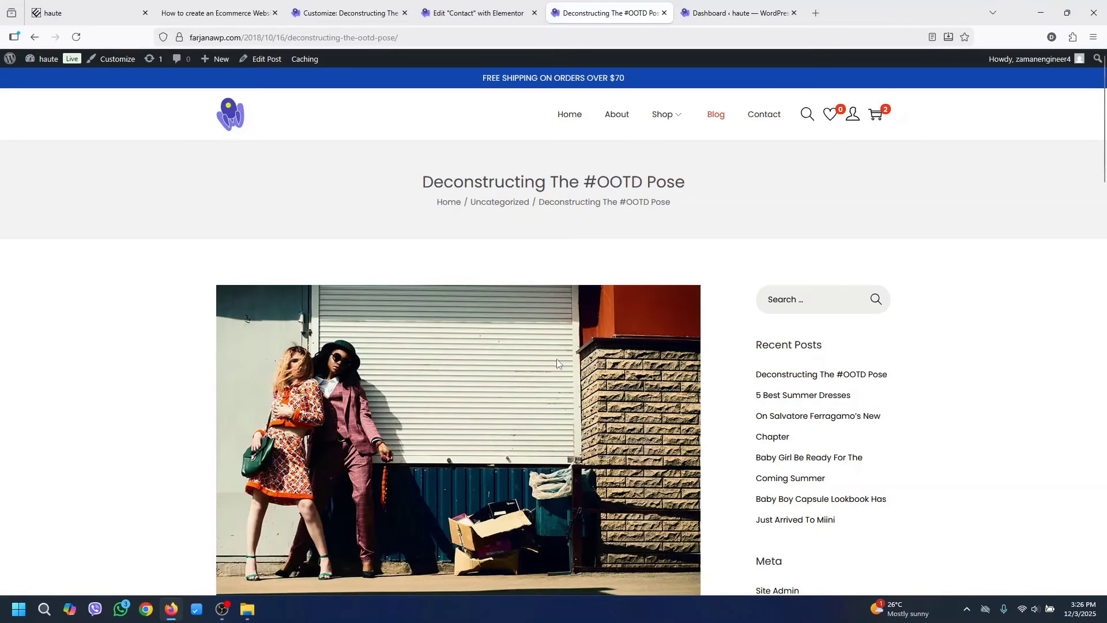
scroll(414, 415, "down", 4)
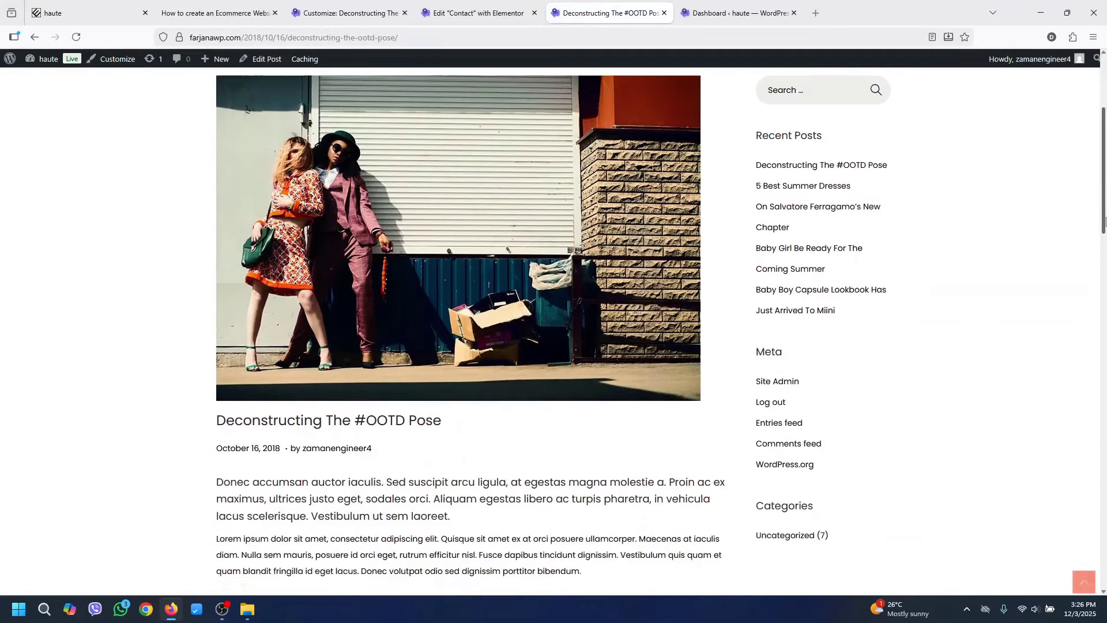
scroll(399, 396, "down", 10)
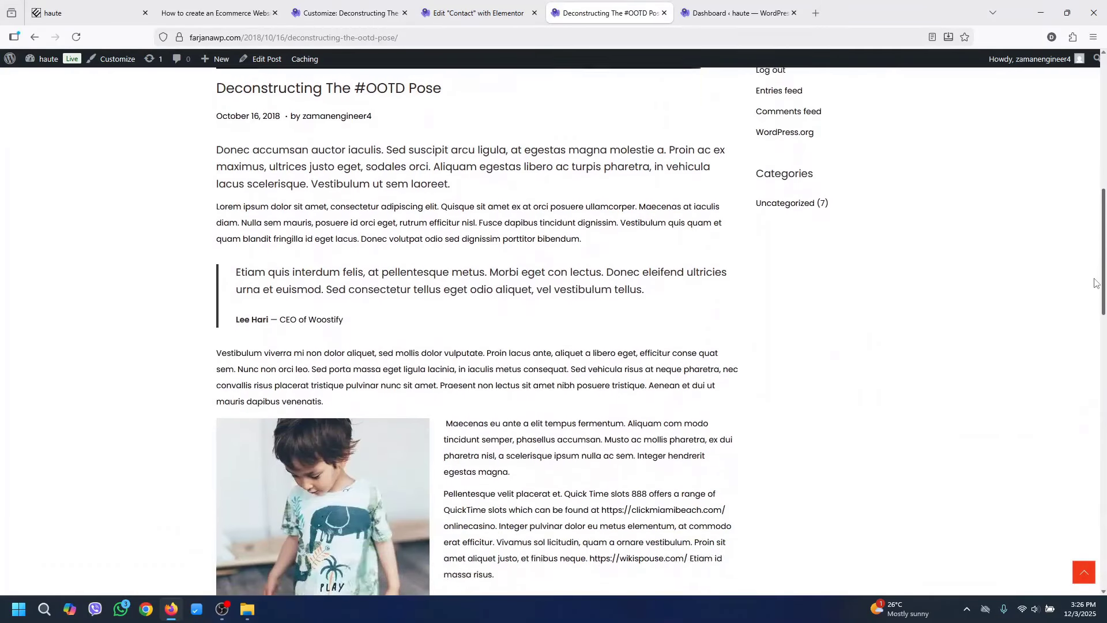
scroll(1086, 361, "up", 13)
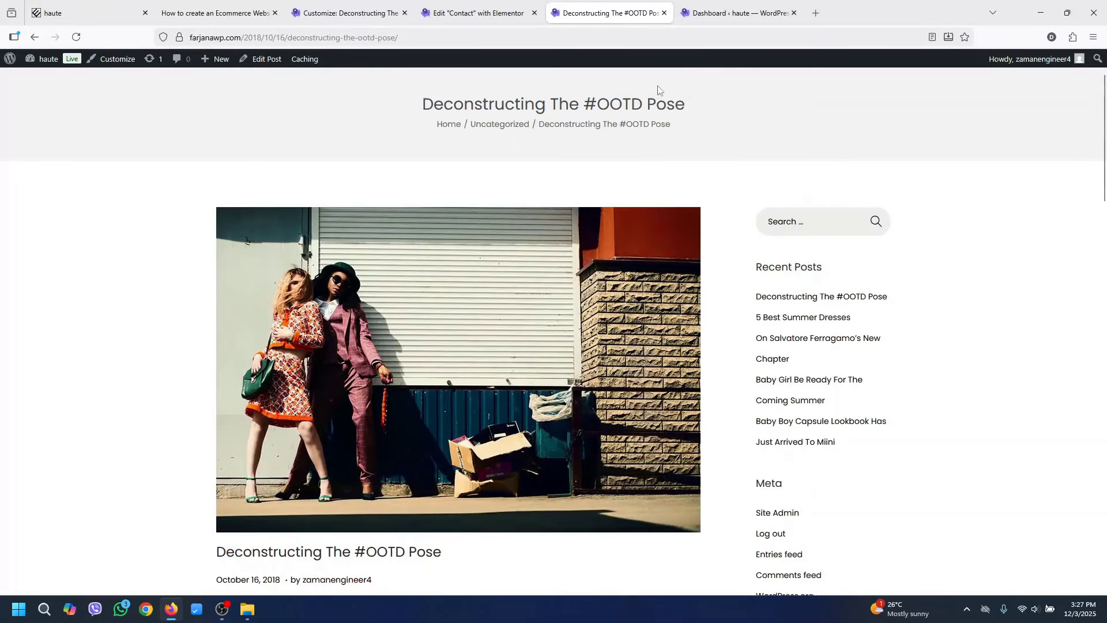
Create a new blog post from the site's post list and title it "This is a new post"
left_click(732, 13)
mouse_move(53, 174)
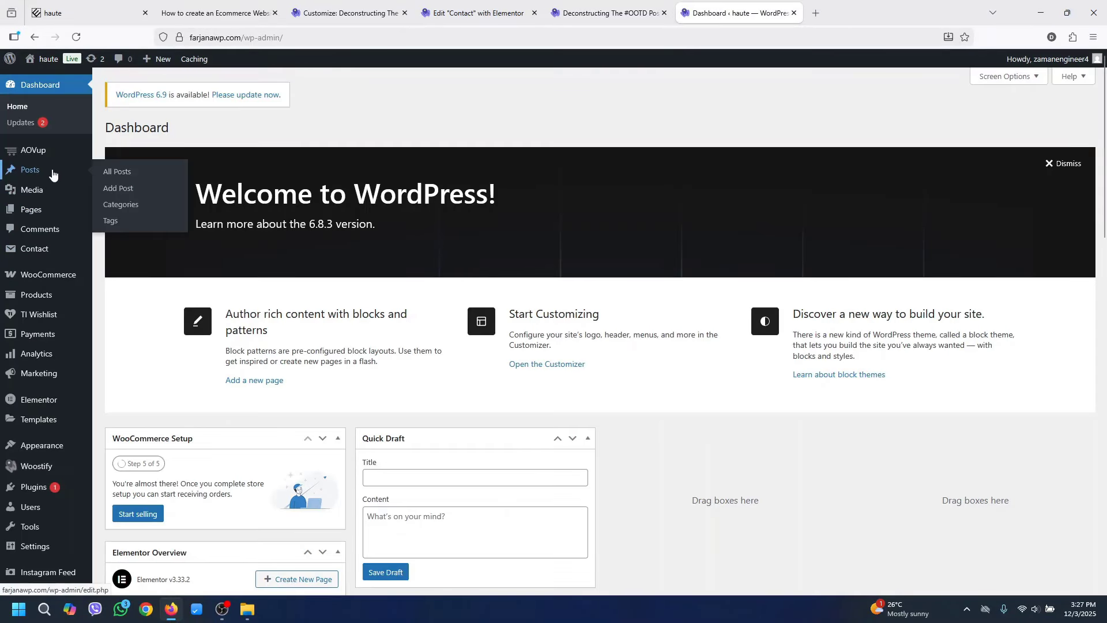
left_click(114, 172)
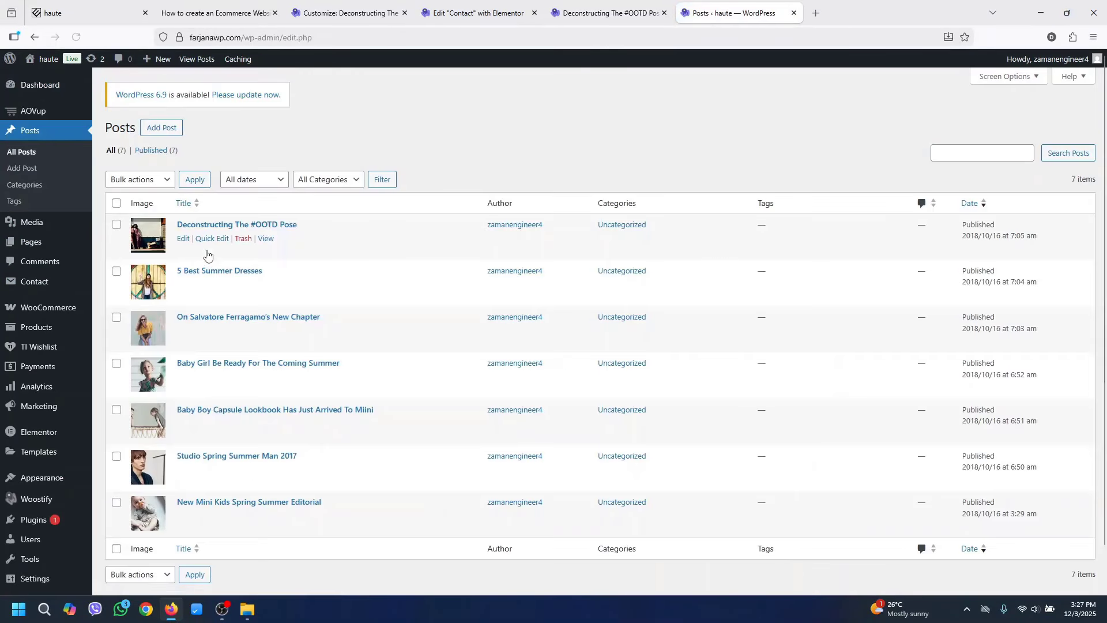
left_click(164, 130)
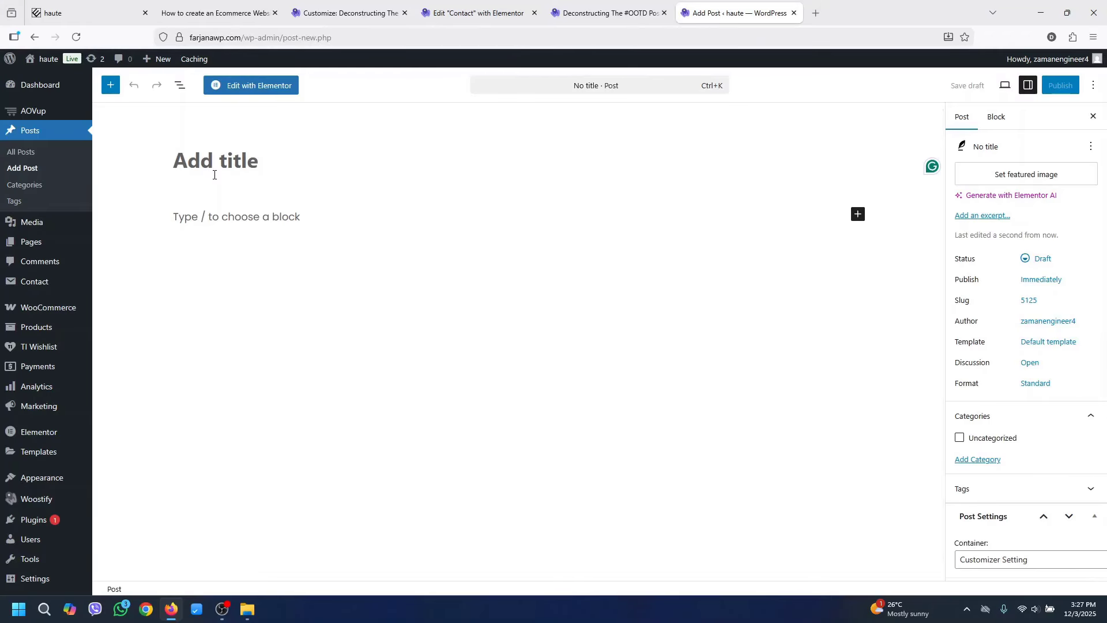
type("This is a new post")
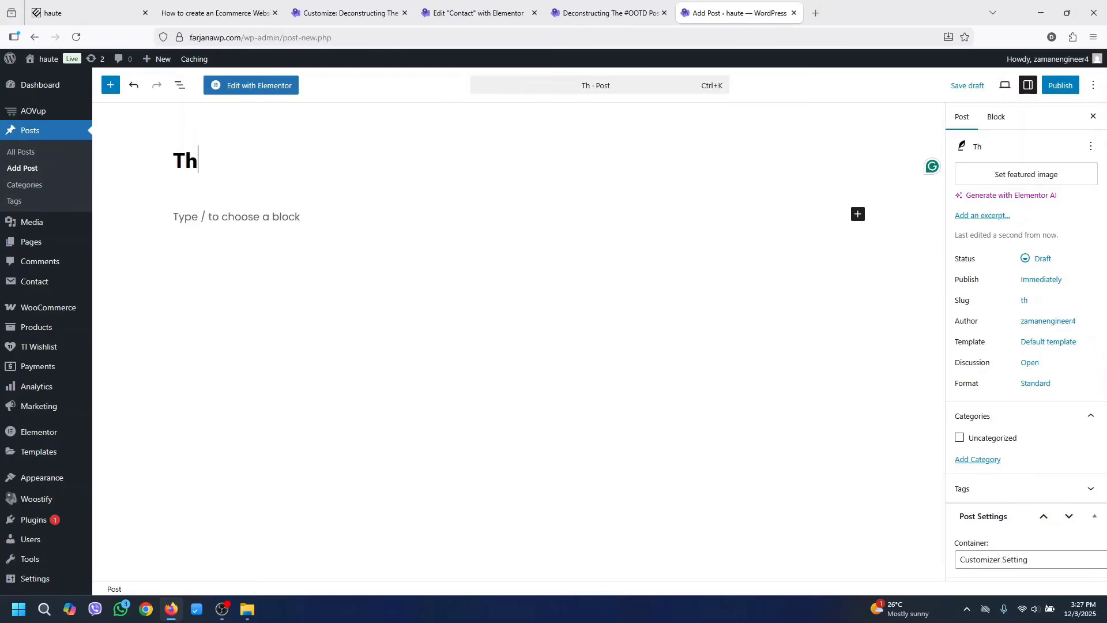
Copy the two opening paragraphs of "Deconstructing The #OOTD Pose" into the body of the new post
left_click(311, 207)
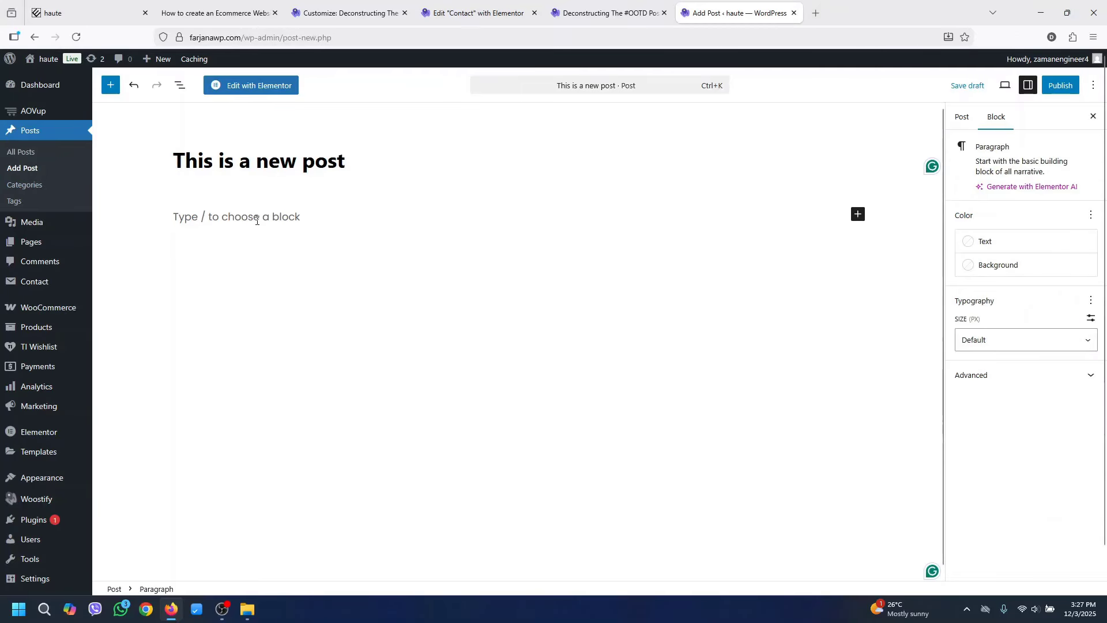
left_click(606, 13)
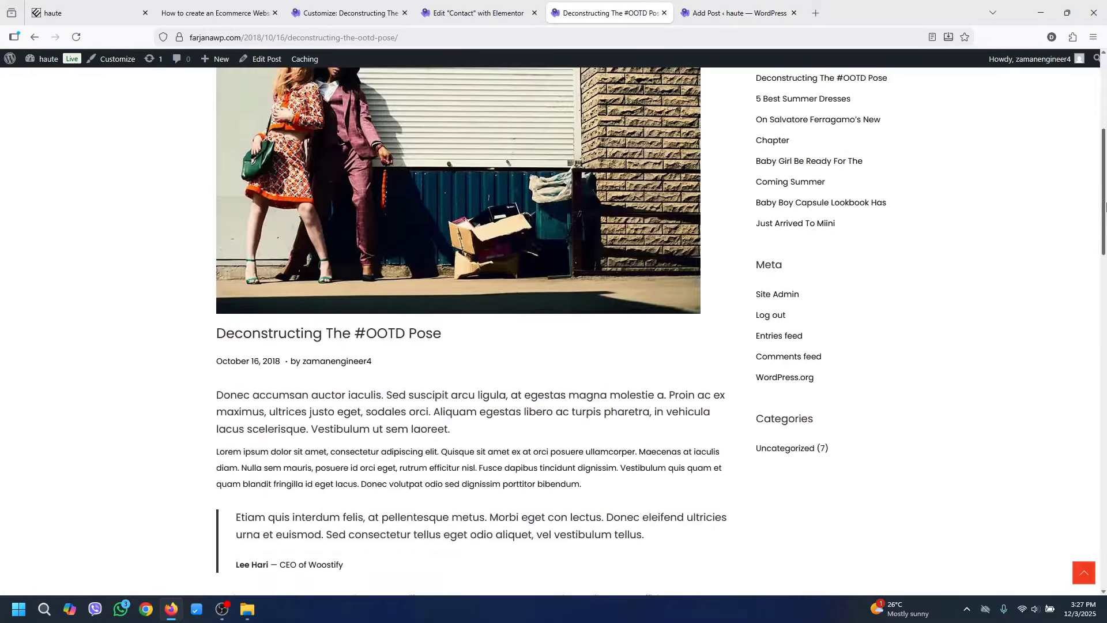
left_click_drag(237, 231, 606, 321)
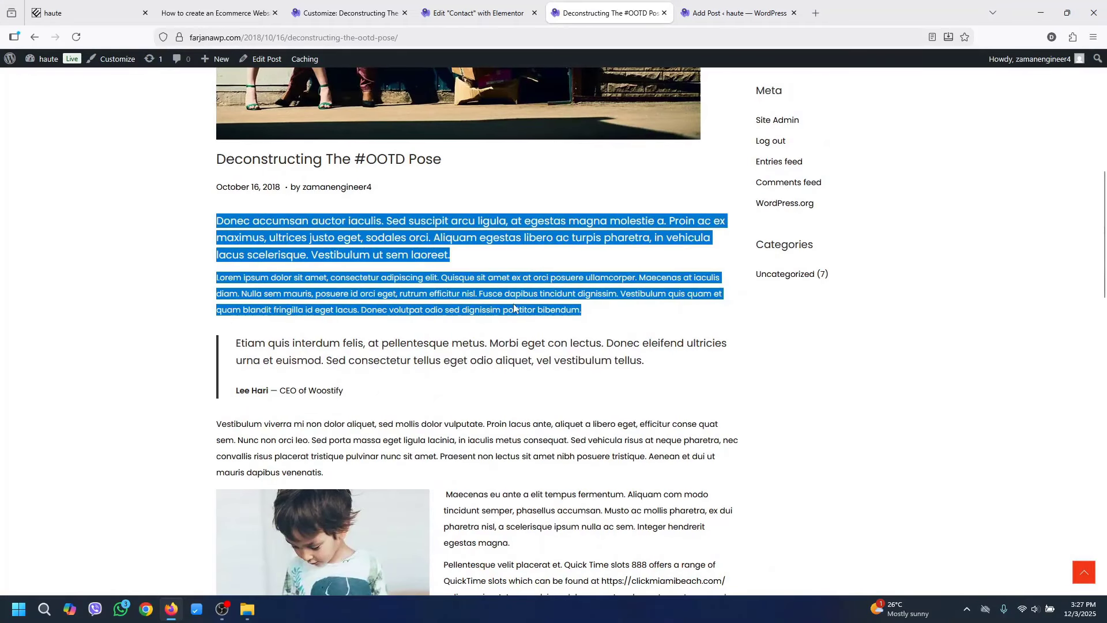
right_click(500, 291)
left_click(519, 304)
left_click(735, 12)
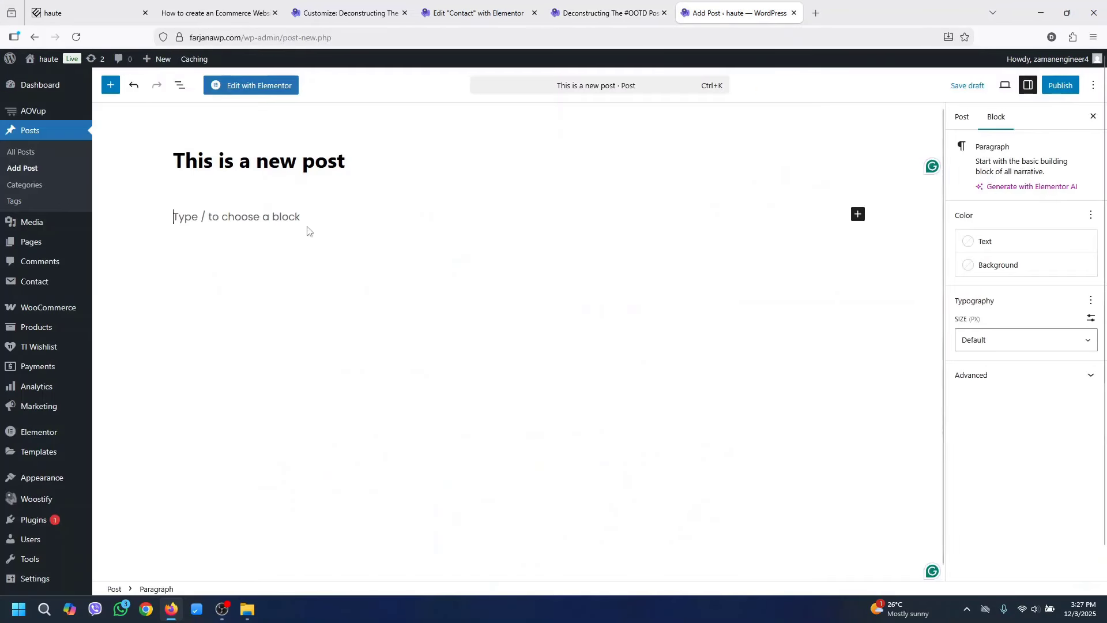
key("ctrl+v")
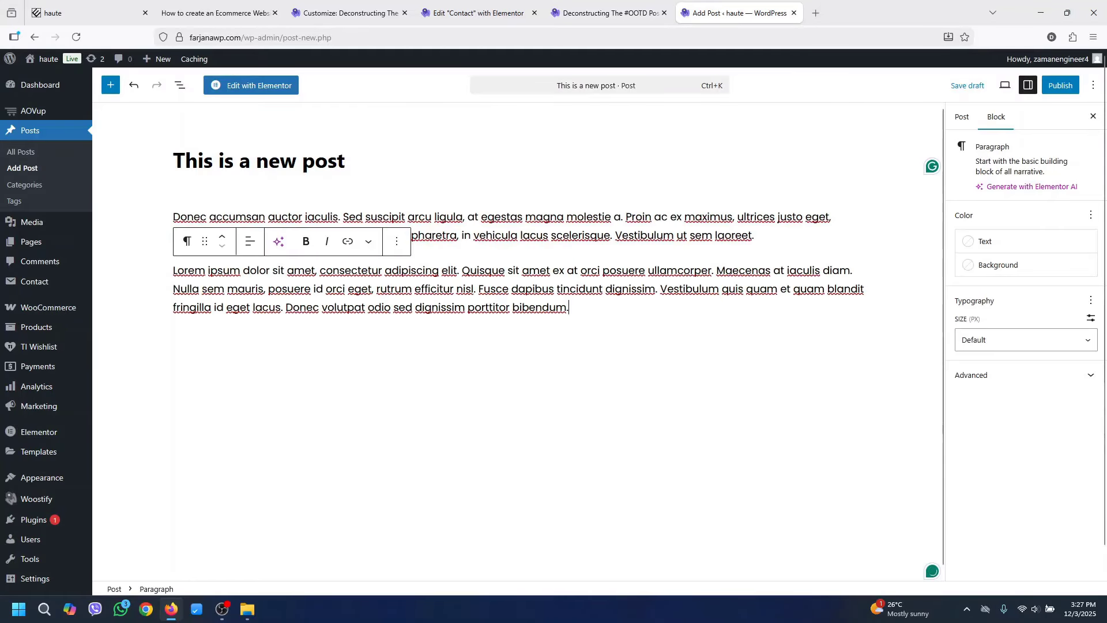
left_click(448, 252)
Compare the text with the sample post and set the first paragraph's custom font size to 18 px
left_click(635, 13)
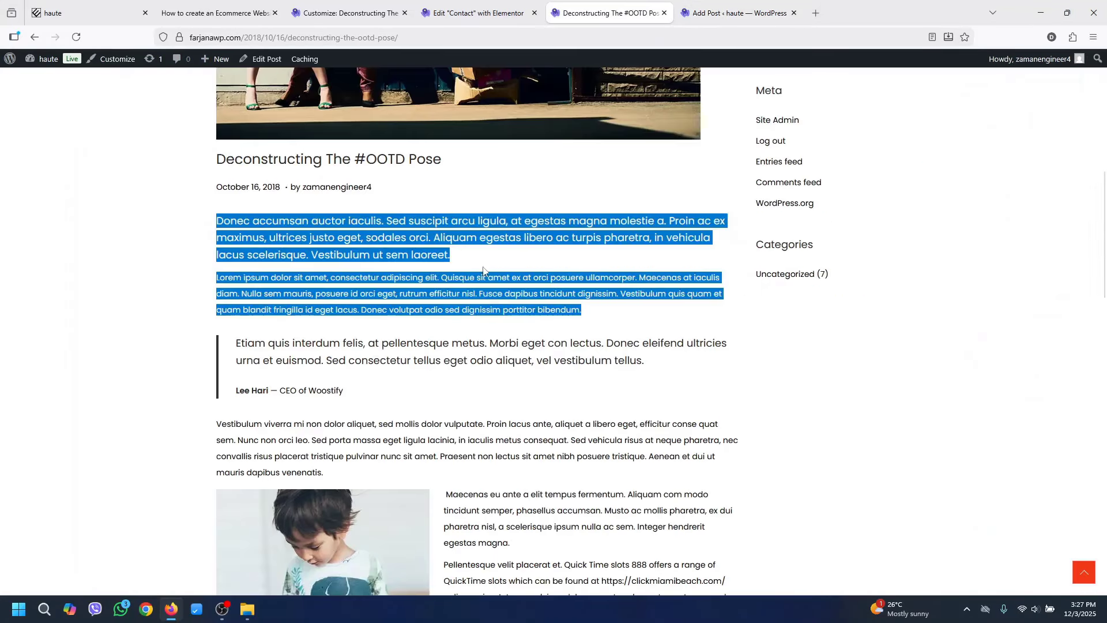
left_click(441, 298)
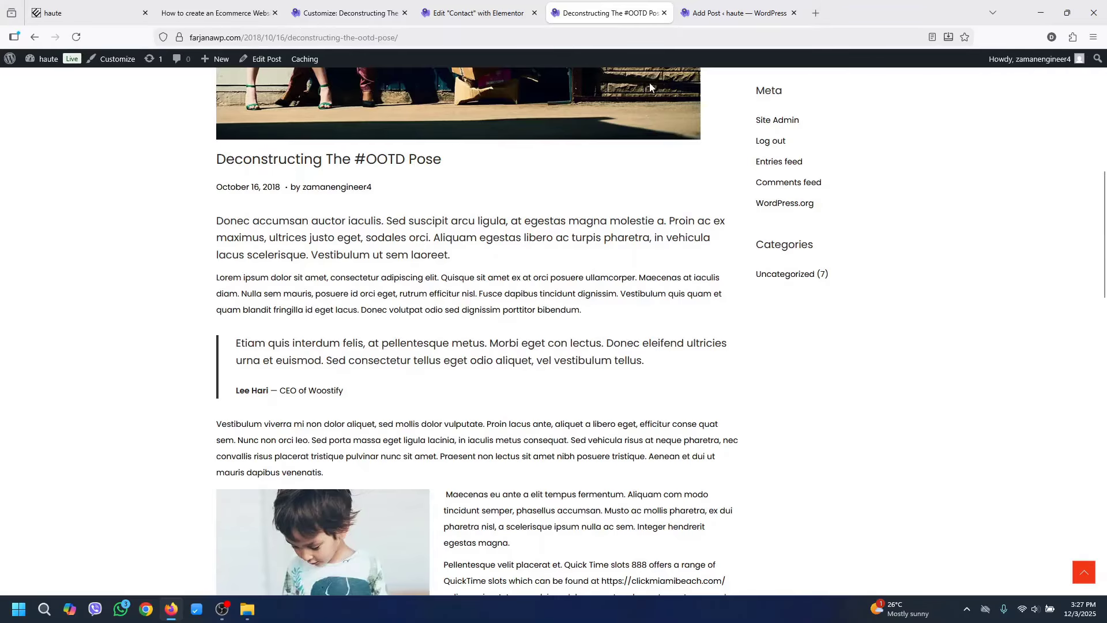
left_click(736, 13)
triple_click(288, 230)
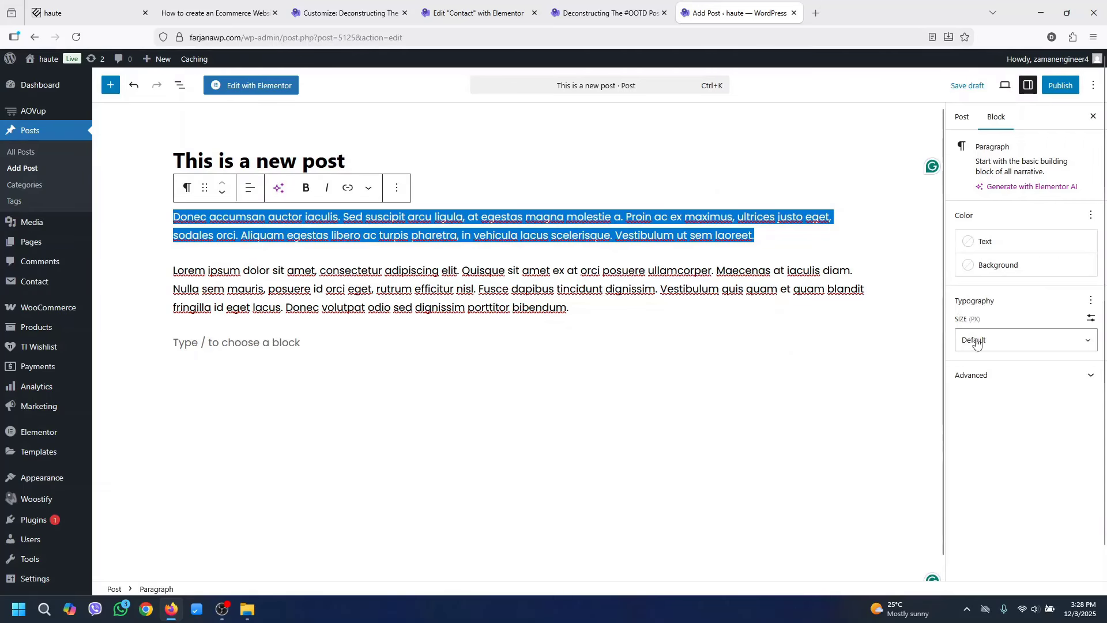
left_click(1091, 318)
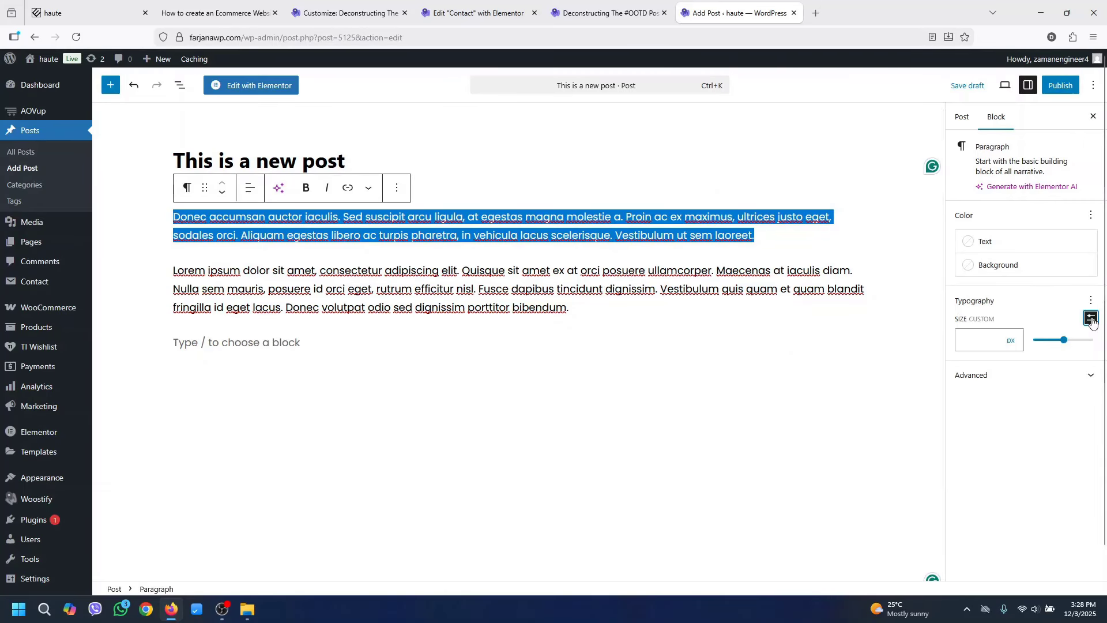
mouse_move(1066, 346)
left_mouse_down()
mouse_move(1076, 346)
mouse_move(1054, 345)
left_mouse_up()
double_click(978, 340)
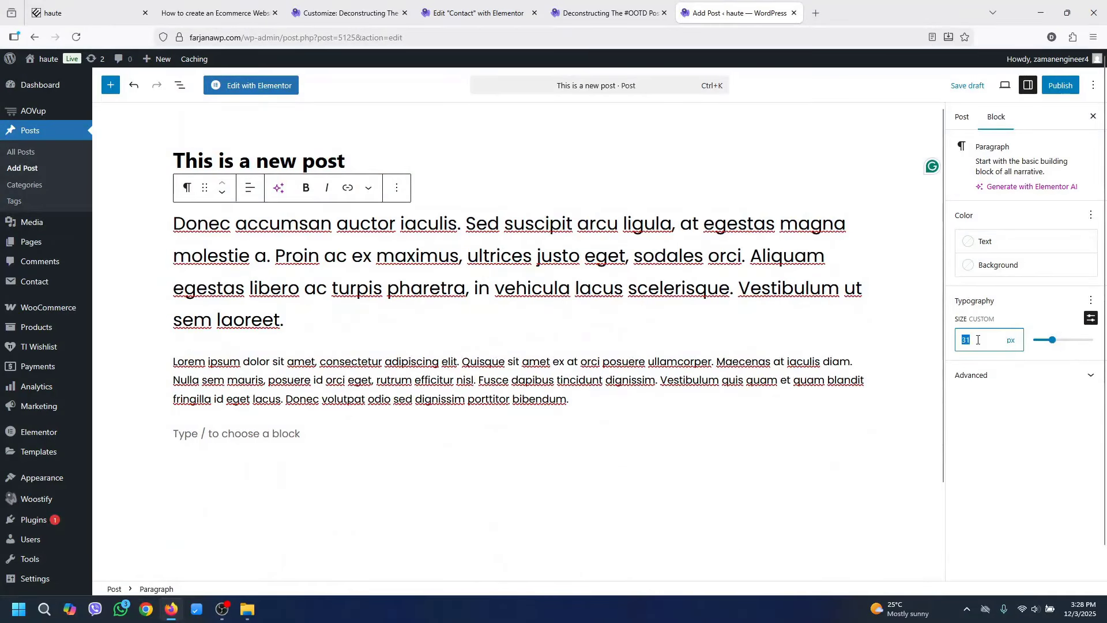
type("18")
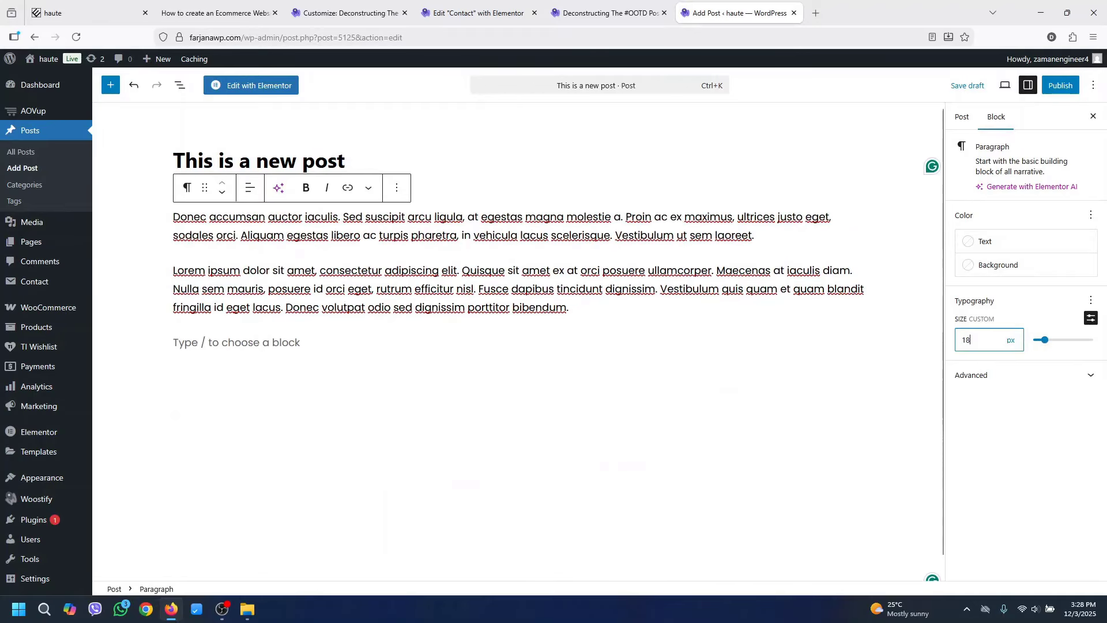
Set the custom font size of the second paragraph, starting "Lorem ipsum", to 14 px
left_click(503, 326)
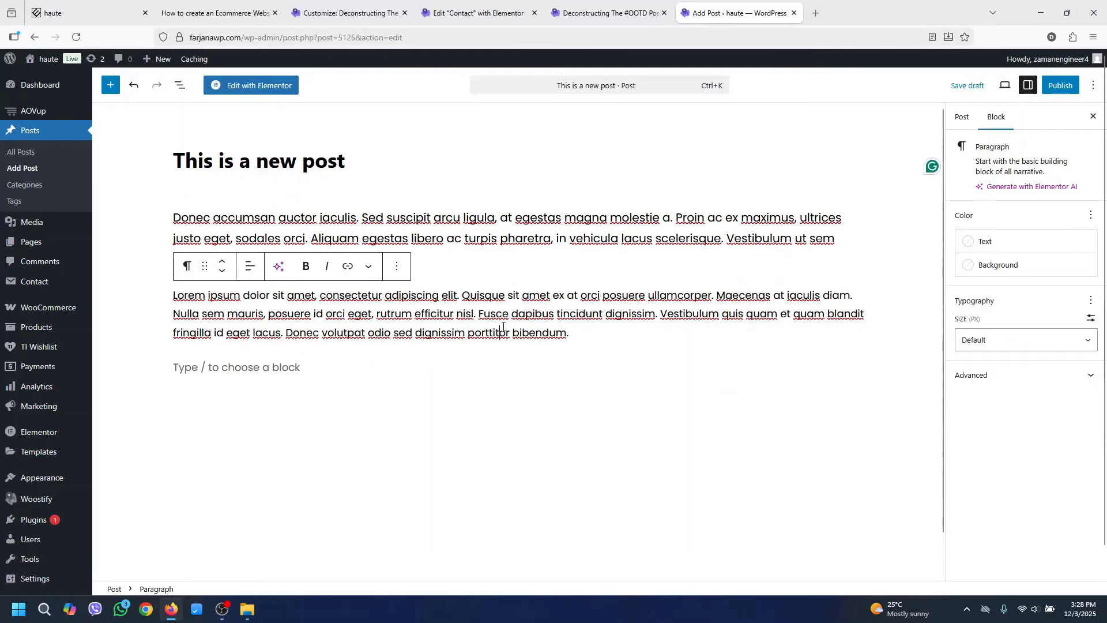
key("ctrl+a")
left_click(1092, 319)
left_click(985, 340)
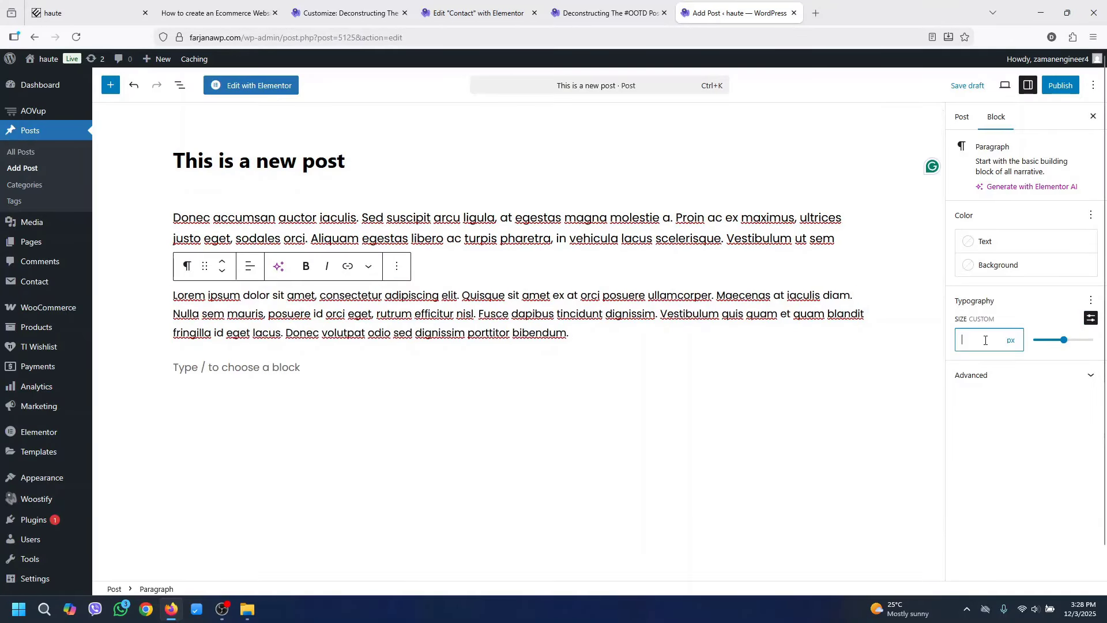
type("14")
left_click(291, 343)
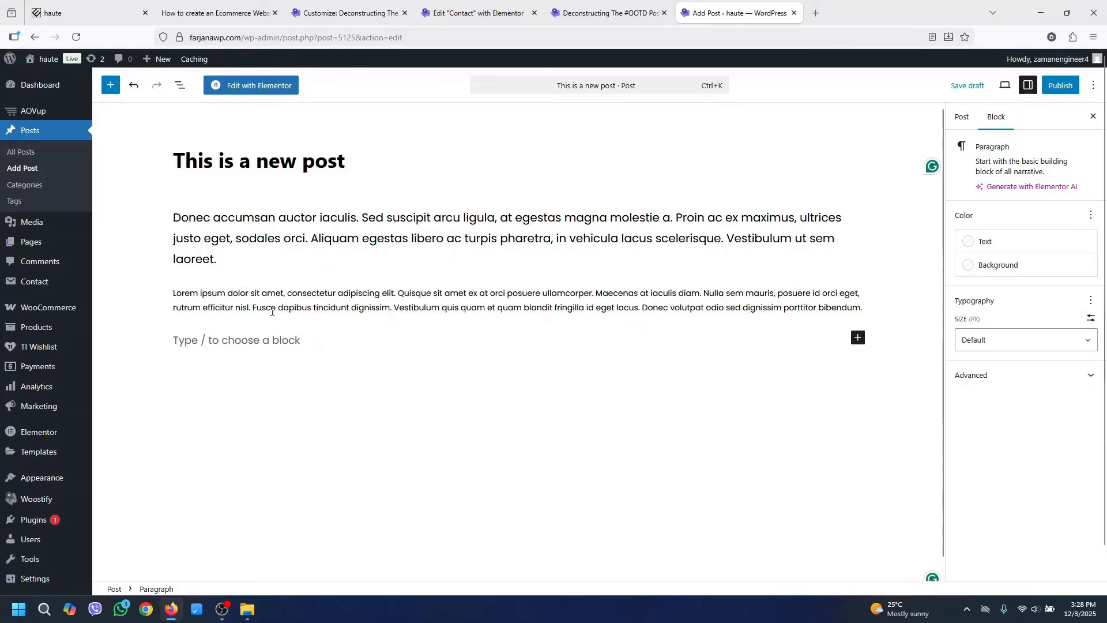
Insert a Quote block below the second paragraph and fill it with the sample post's quotation starting "Etiam quis interdum felis"
left_click(603, 9)
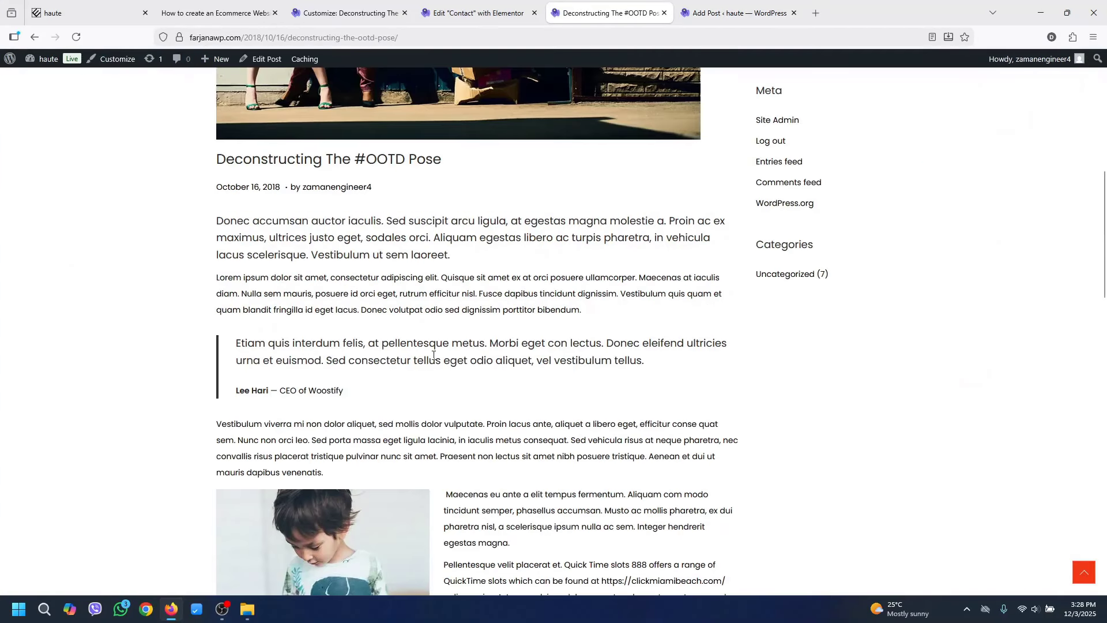
left_click_drag(349, 394, 240, 342)
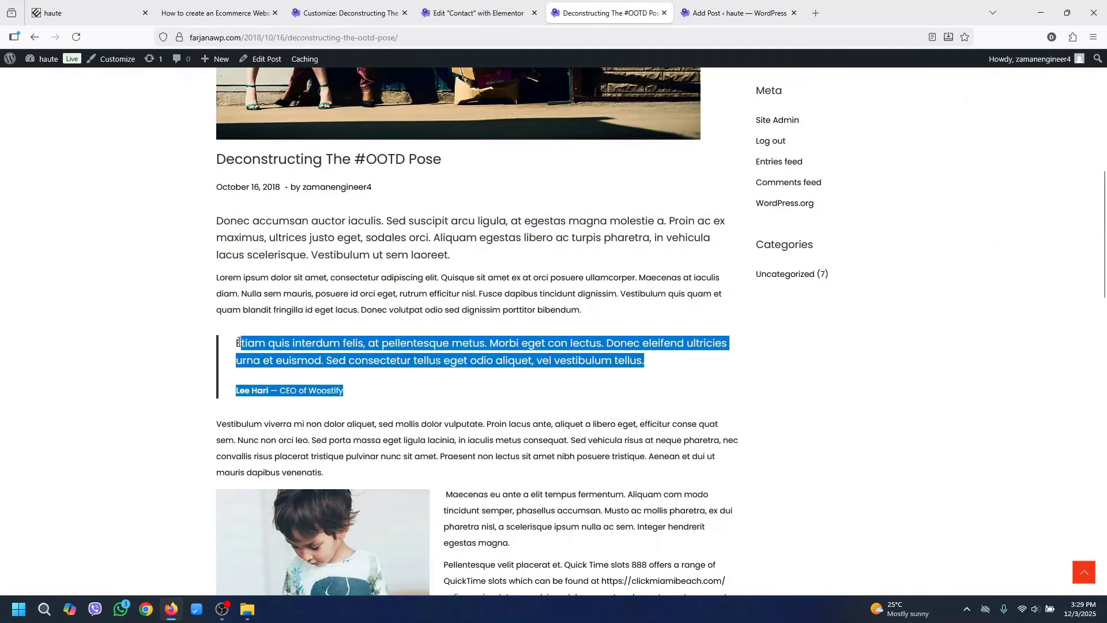
right_click(239, 341)
left_click(260, 357)
key("ctrl+Tab")
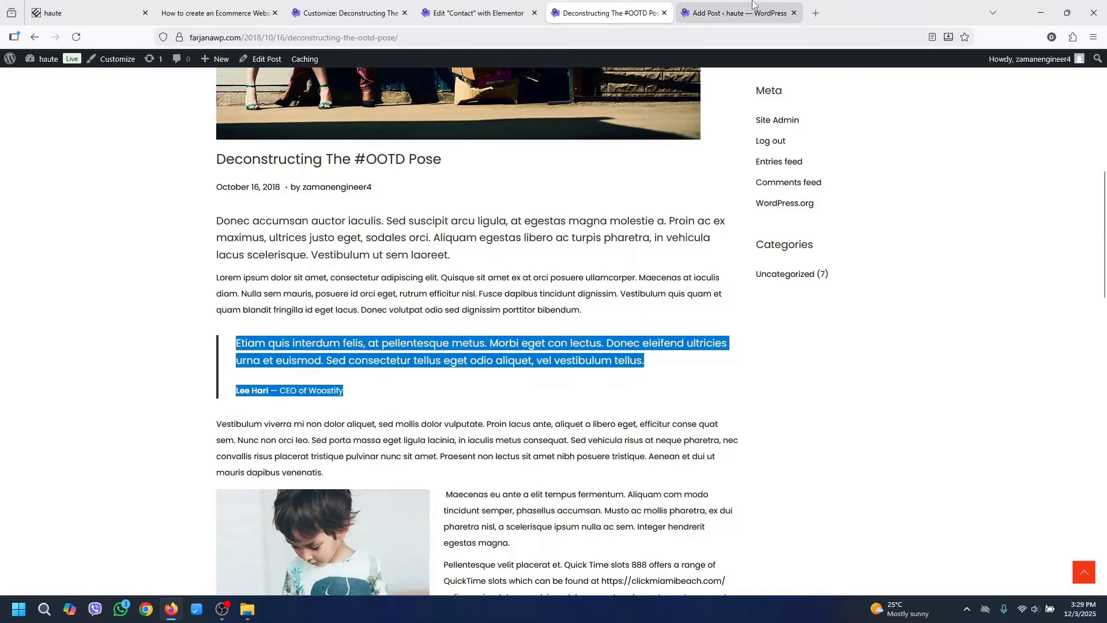
left_click(247, 340)
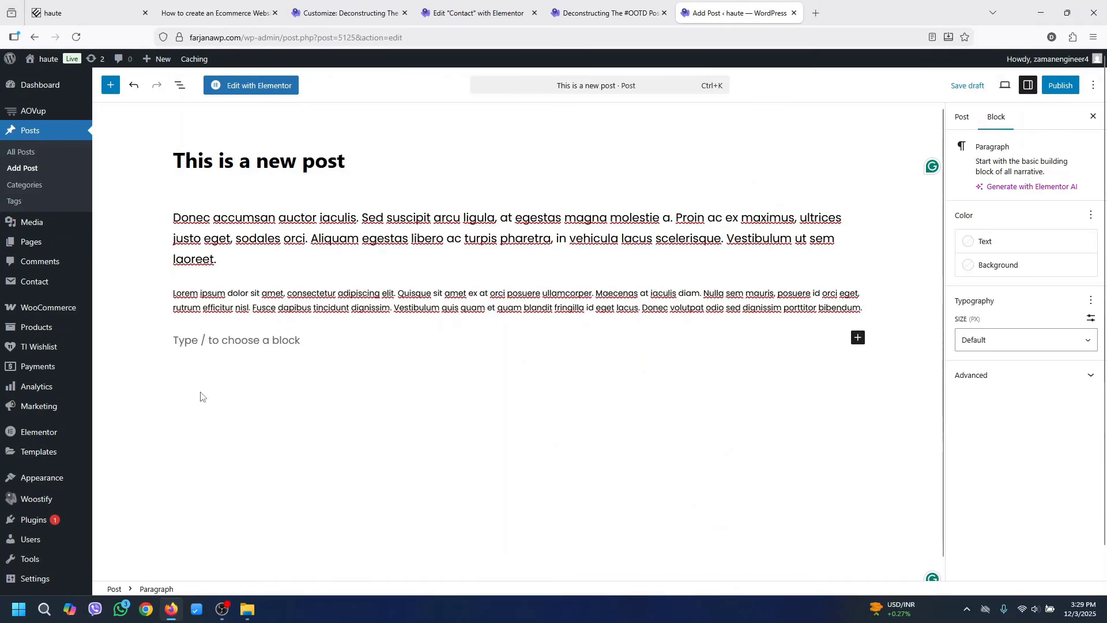
left_click(859, 338)
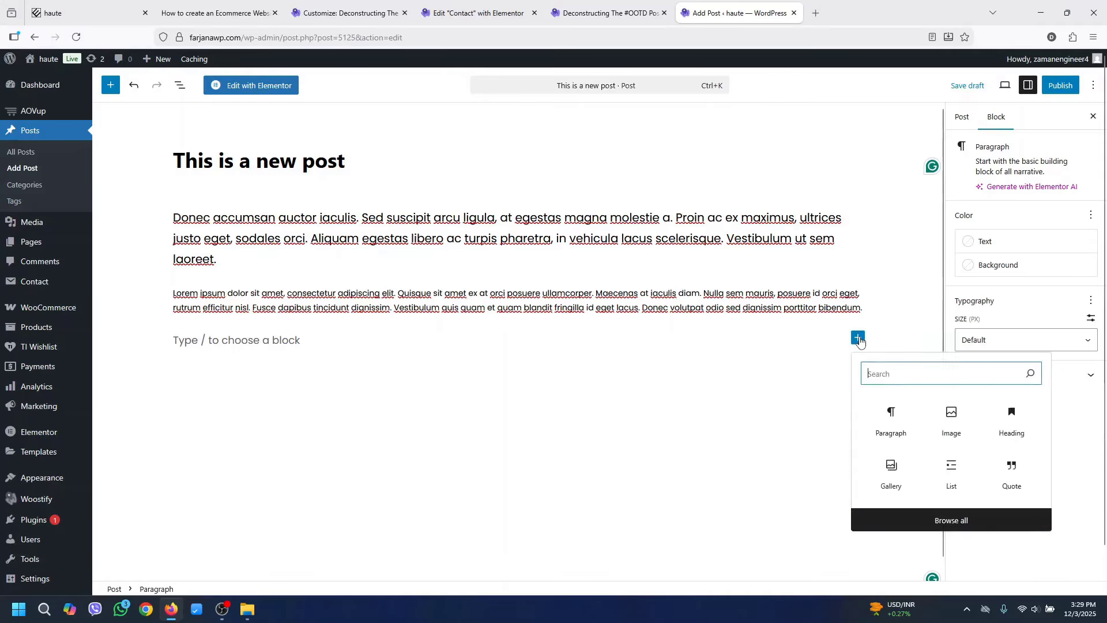
left_click(924, 523)
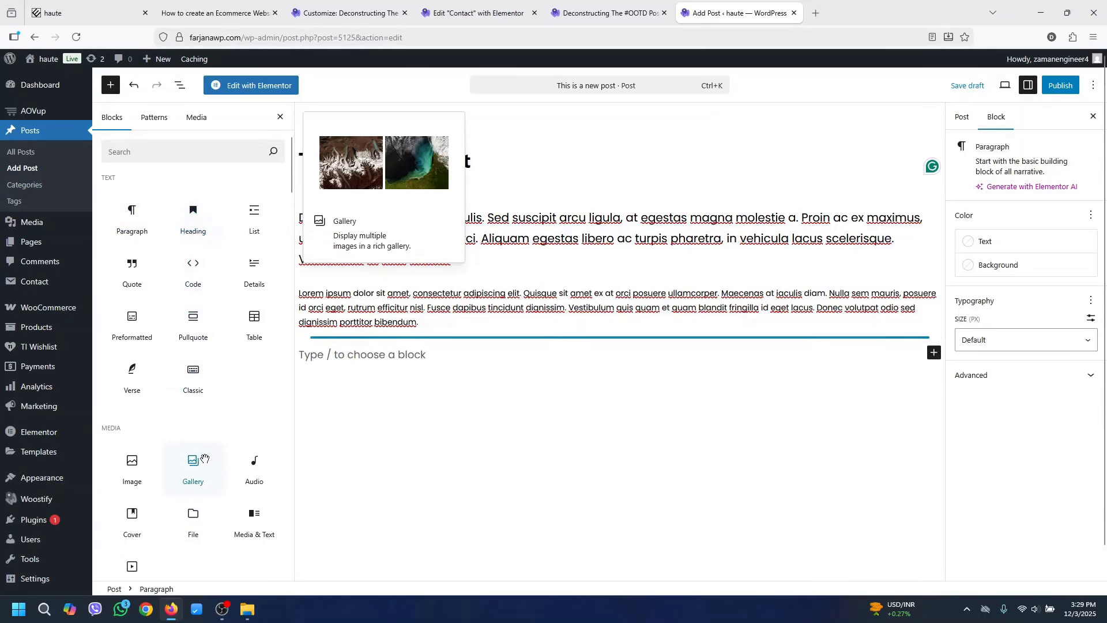
left_click(135, 273)
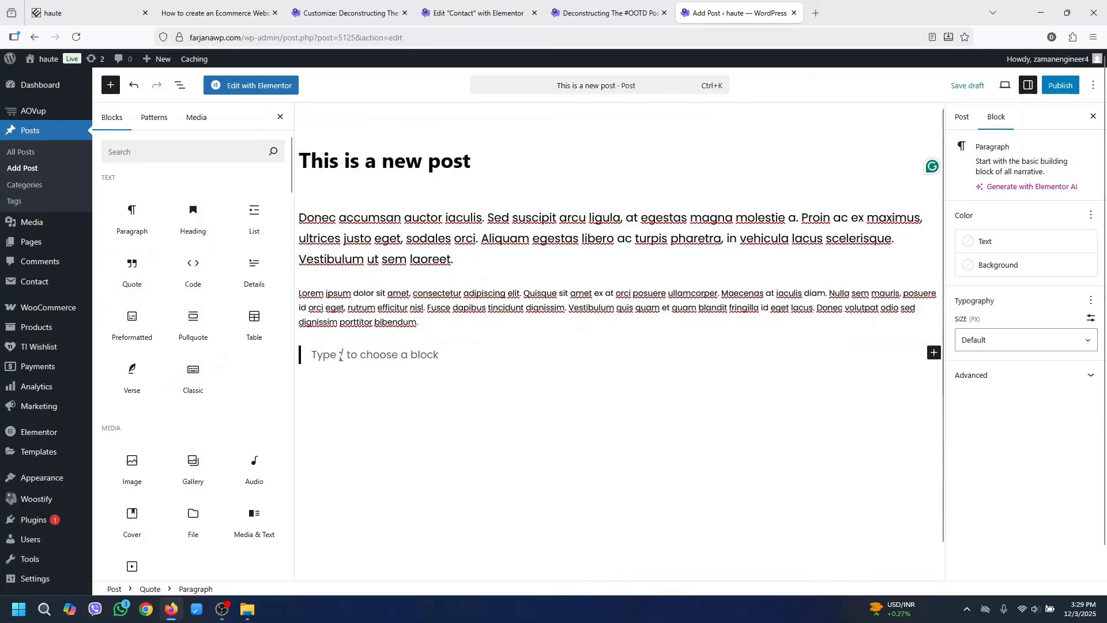
key("ctrl+v")
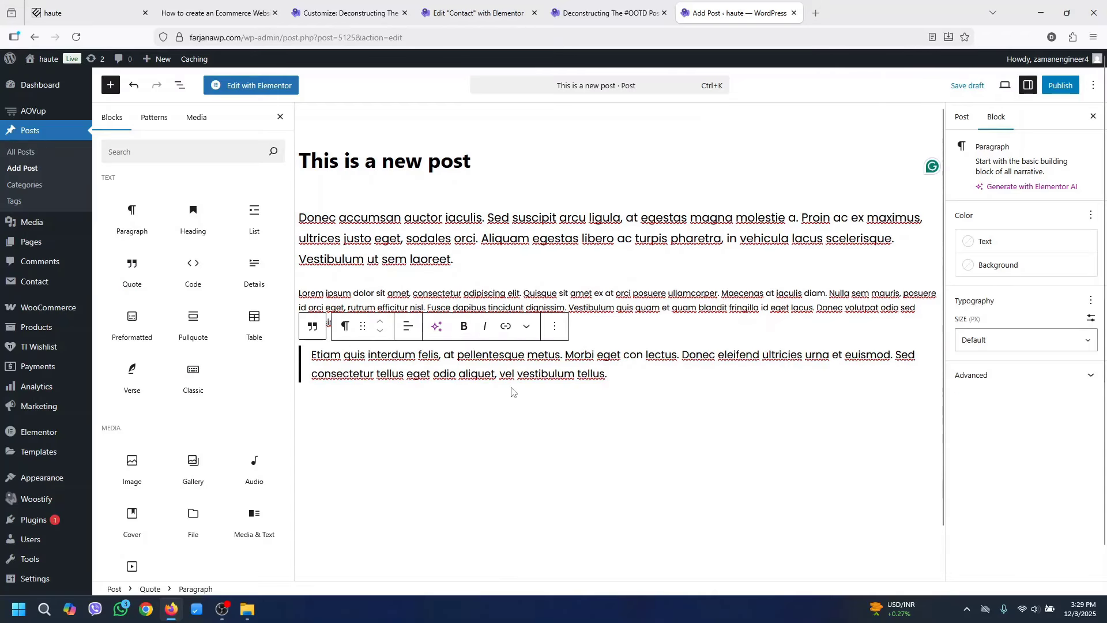
Copy the quotation's attribution line from the sample post and paste it as a second paragraph inside the quote
left_click(608, 12)
triple_click(349, 395)
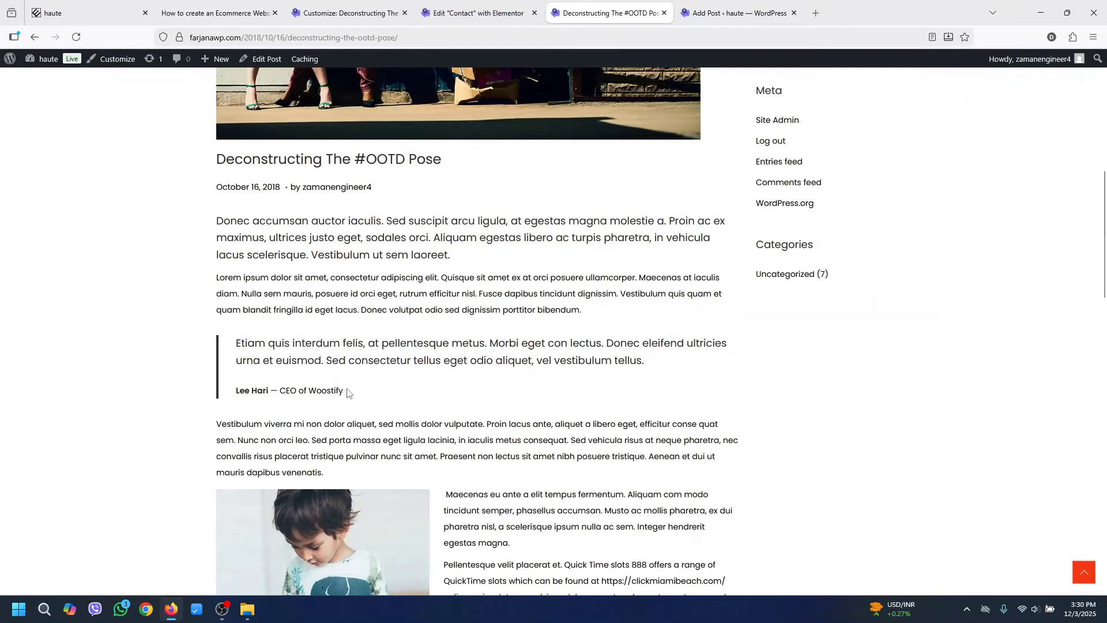
right_click(324, 396)
left_click(352, 171)
left_click(738, 13)
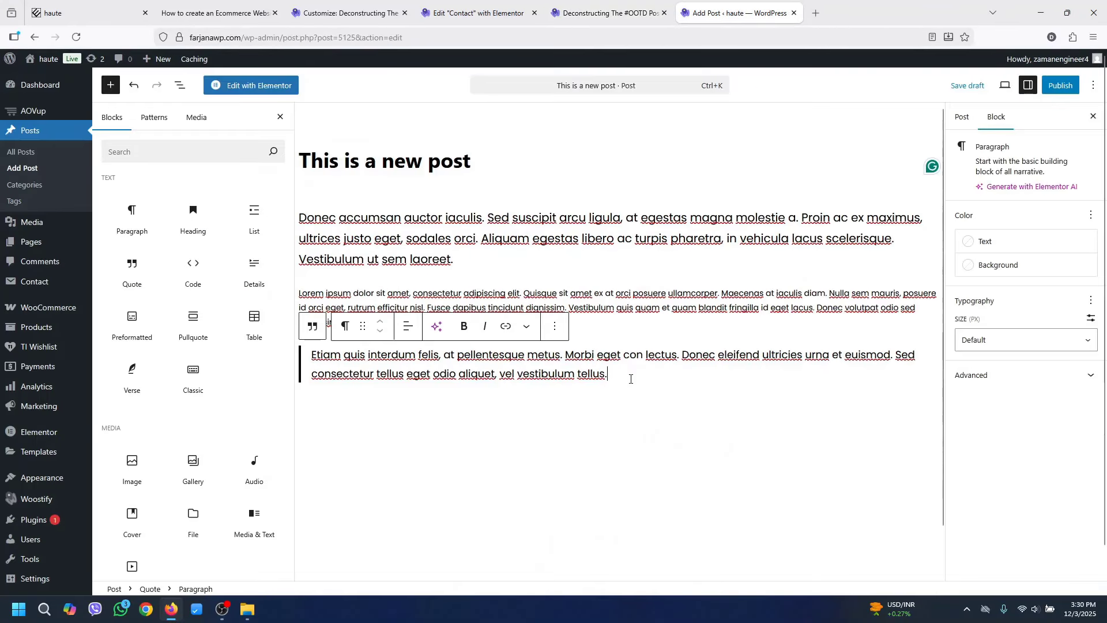
key("Return")
key("ctrl+v")
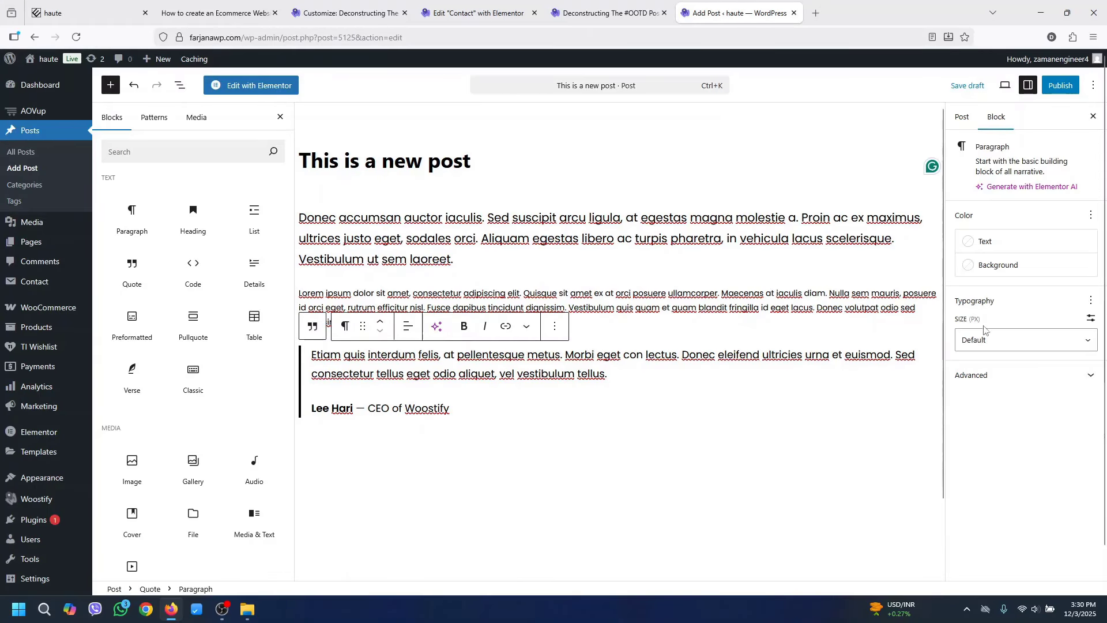
left_click(1091, 318)
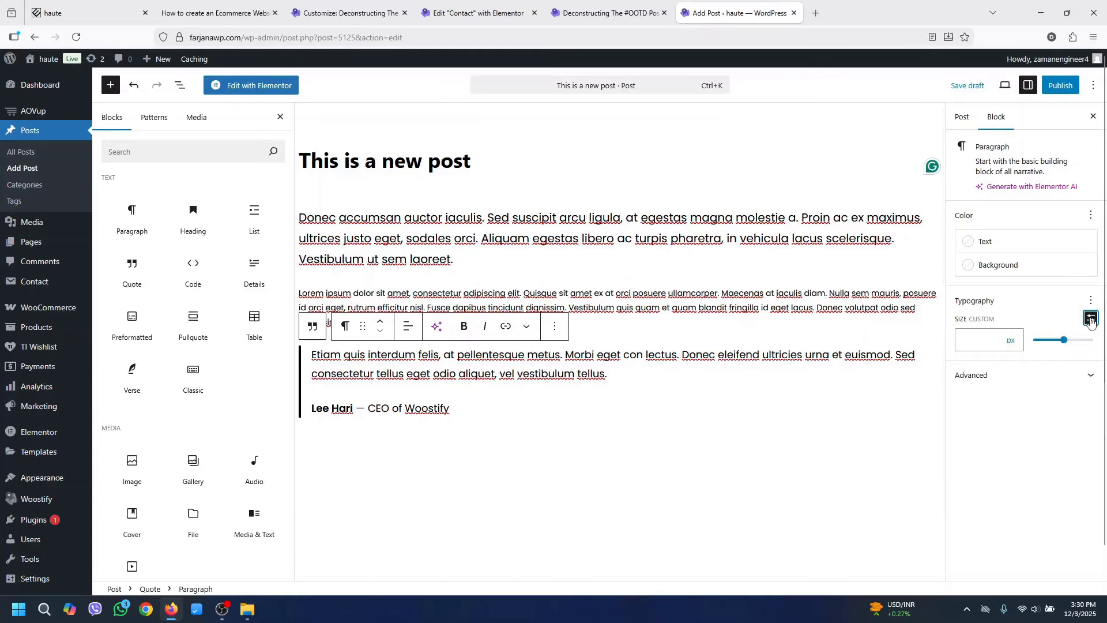
left_click(1090, 319)
left_click(981, 376)
left_click(1002, 242)
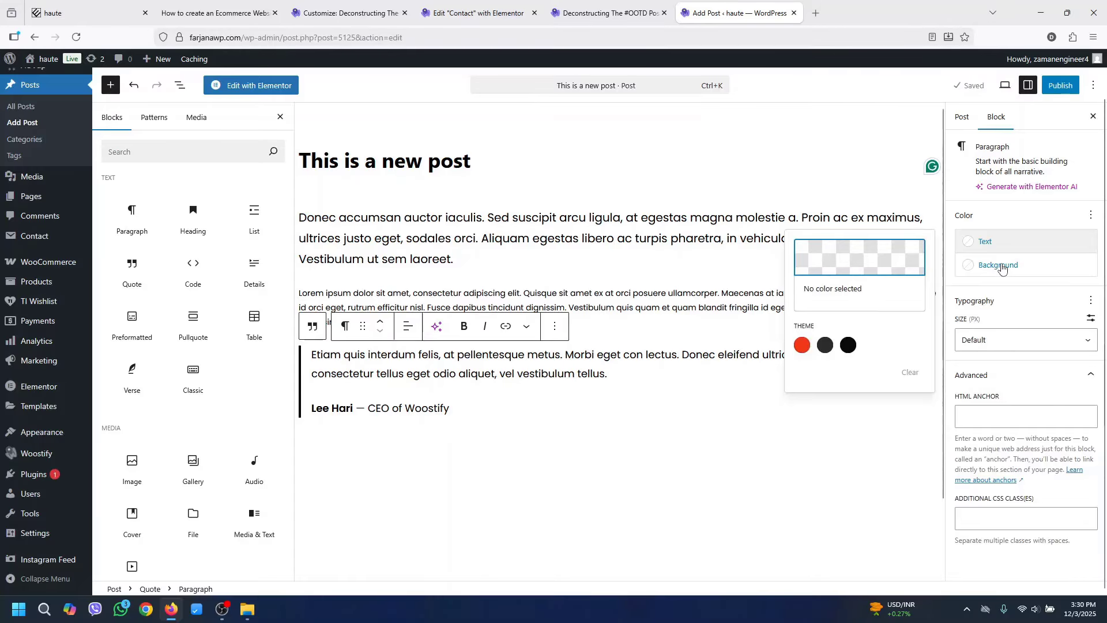
left_click(1002, 267)
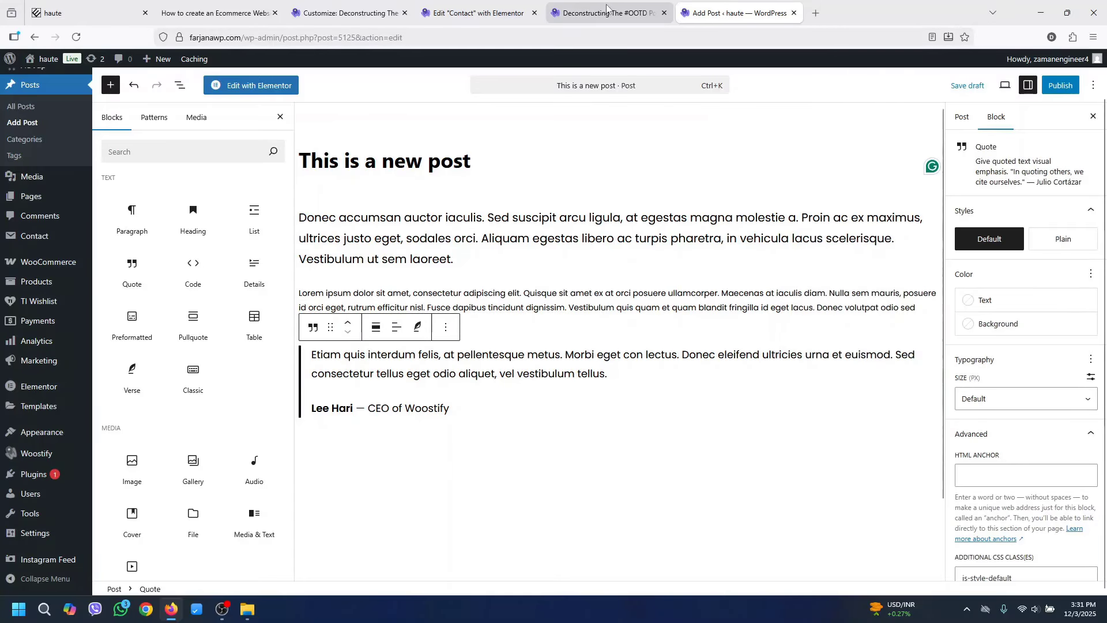
Copy the sample post's paragraph starting "Vestibulum viverra" and paste it as a separate paragraph below the quote
left_click(607, 10)
scroll(415, 313, "down", 3)
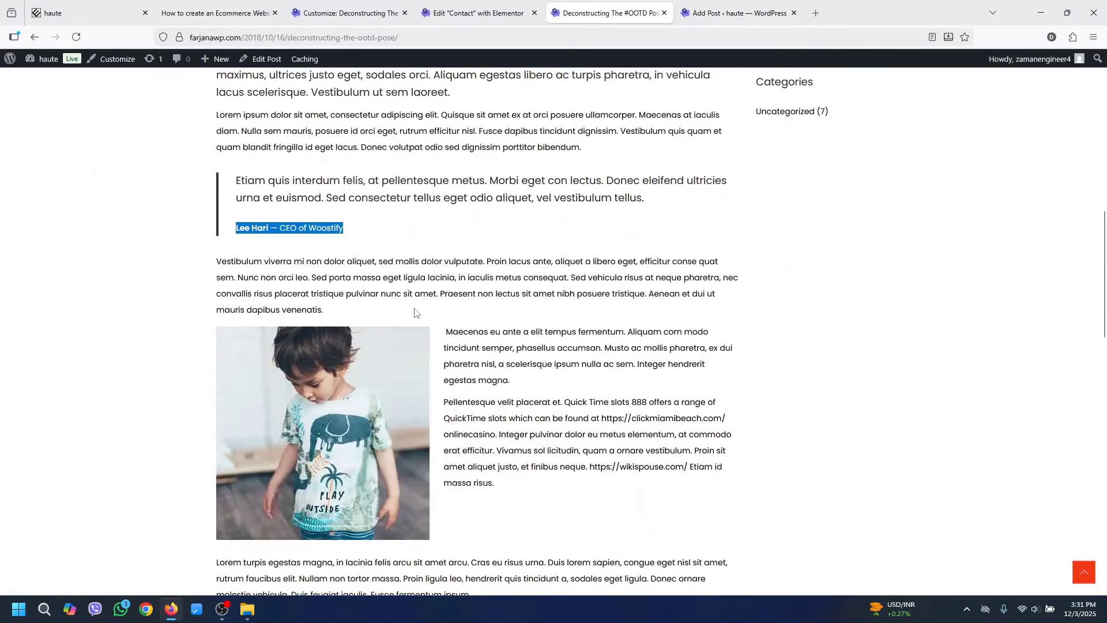
triple_click(406, 291)
right_click(405, 291)
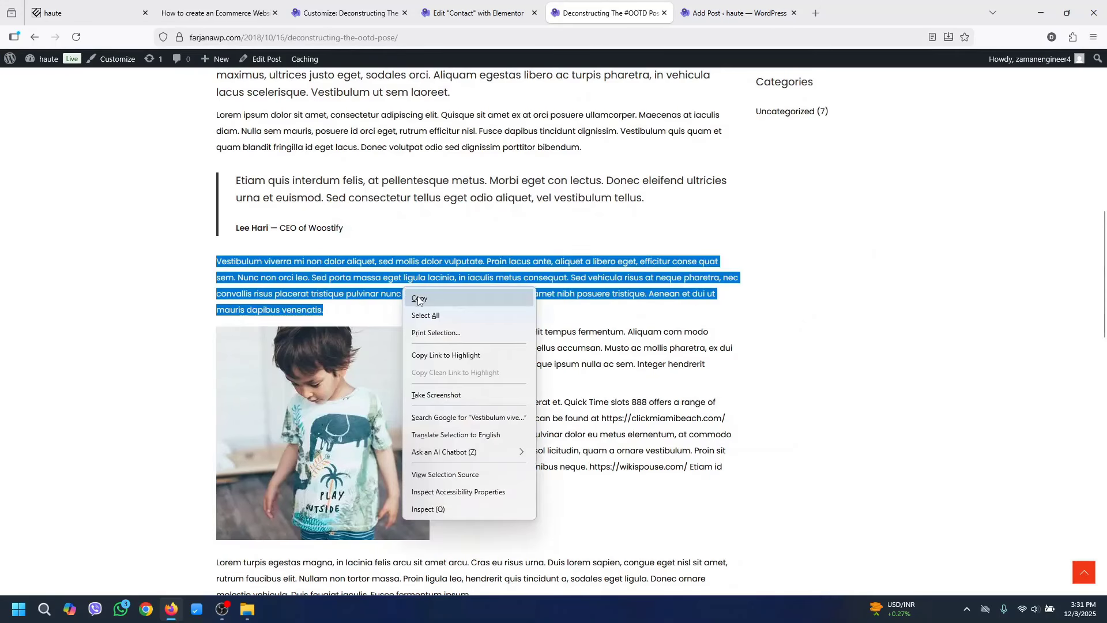
left_click(420, 301)
left_click(736, 7)
left_click(468, 405)
key("Return")
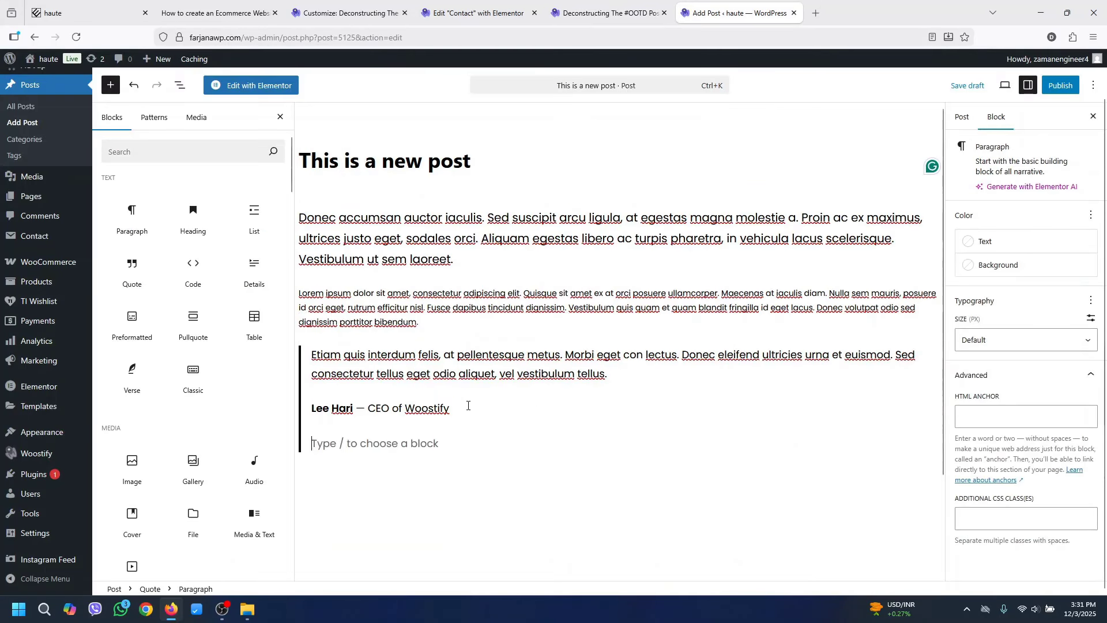
key("ctrl+v")
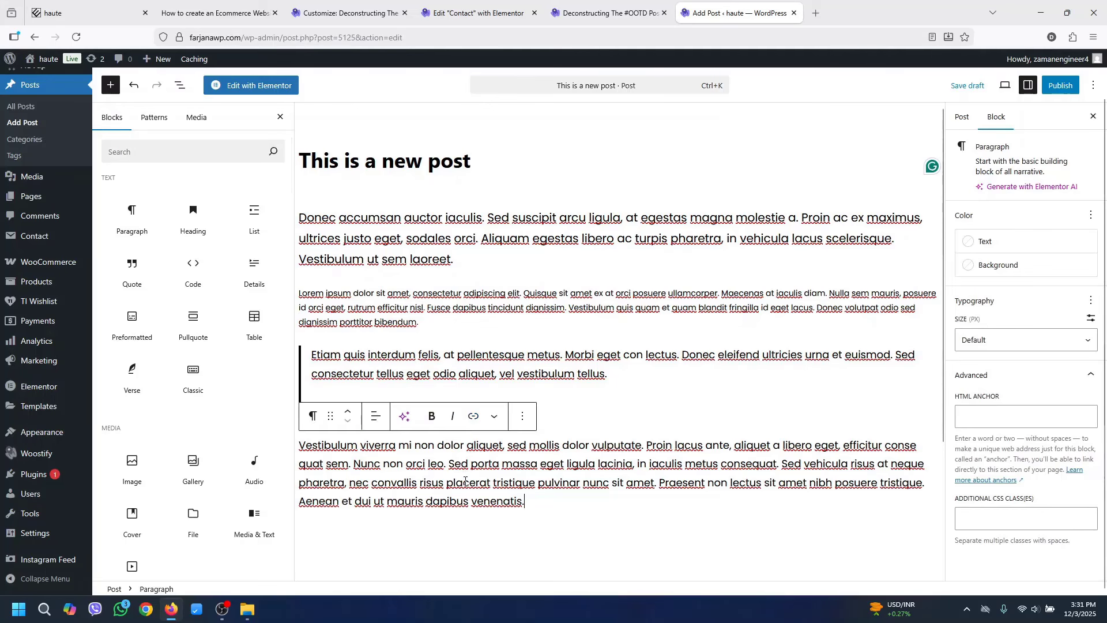
Set the custom font size of the "Vestibulum viverra" paragraph to 14 px
key("ctrl+a")
key("ctrl+c")
left_click(1092, 323)
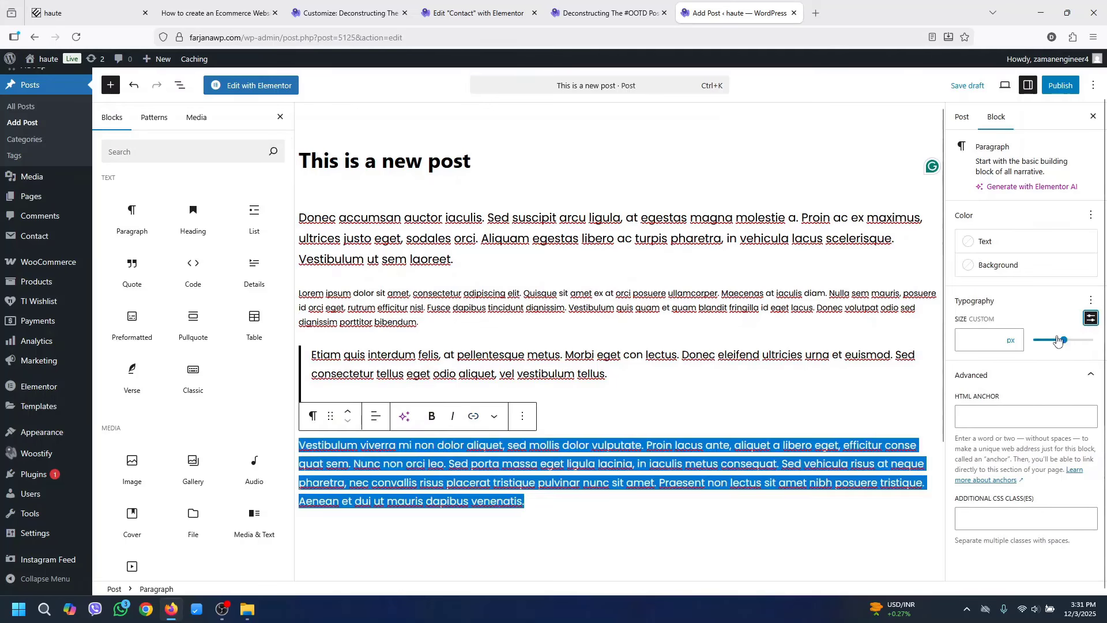
left_click(993, 339)
type("14")
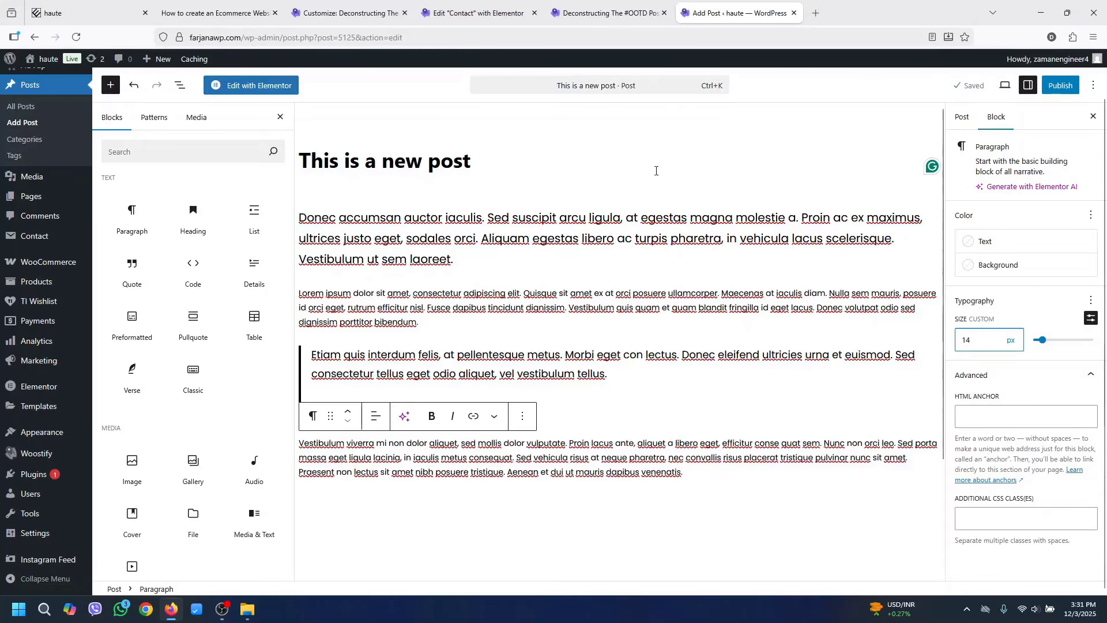
Check the sample post's layout and insert a two-column block with a one-third, two-thirds split below the last paragraph
left_click(610, 12)
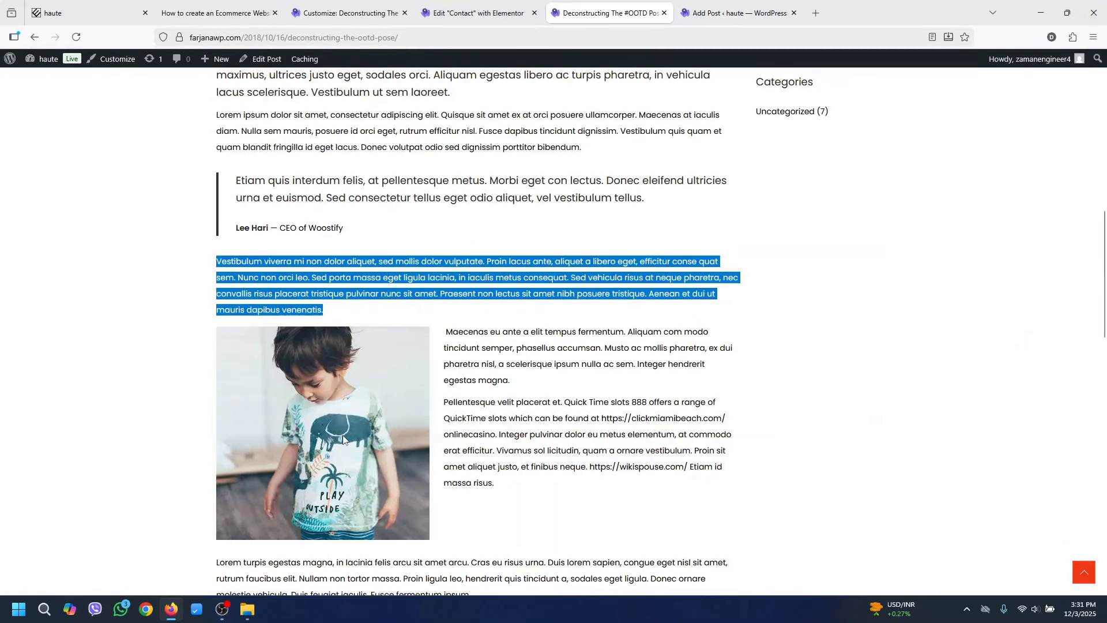
scroll(534, 441, "down", 2)
key("ctrl+Tab")
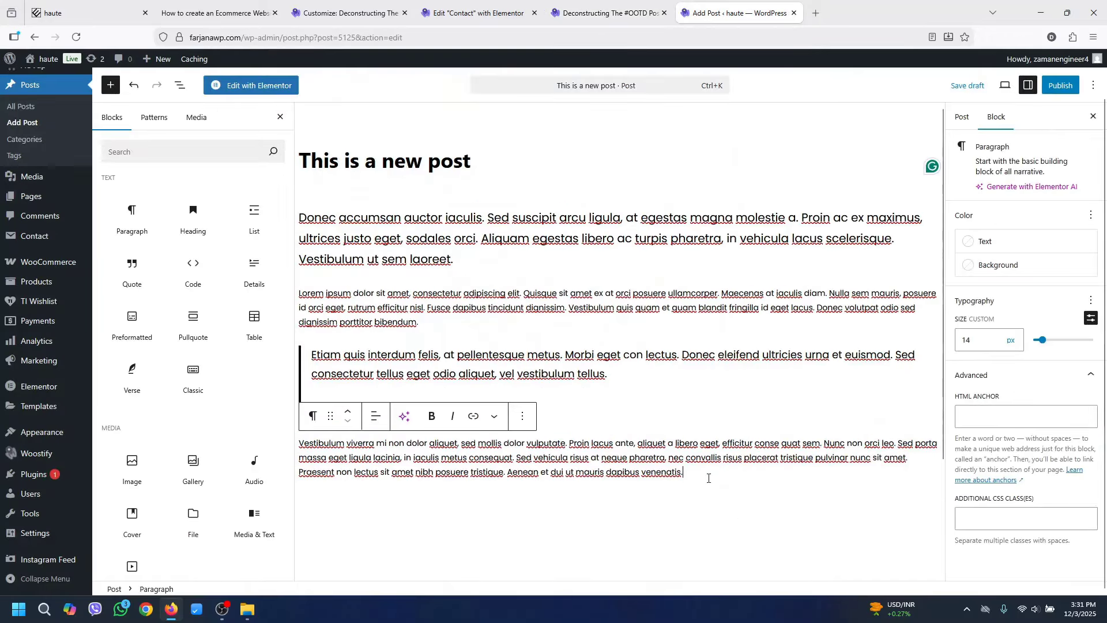
key("Return")
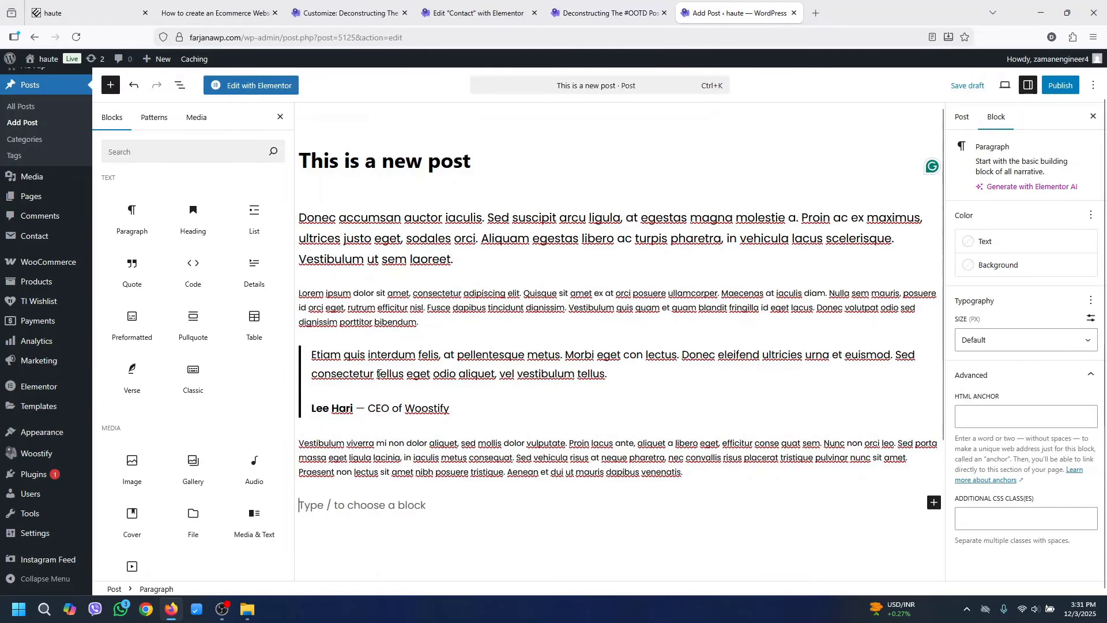
scroll(144, 312, "down", 5)
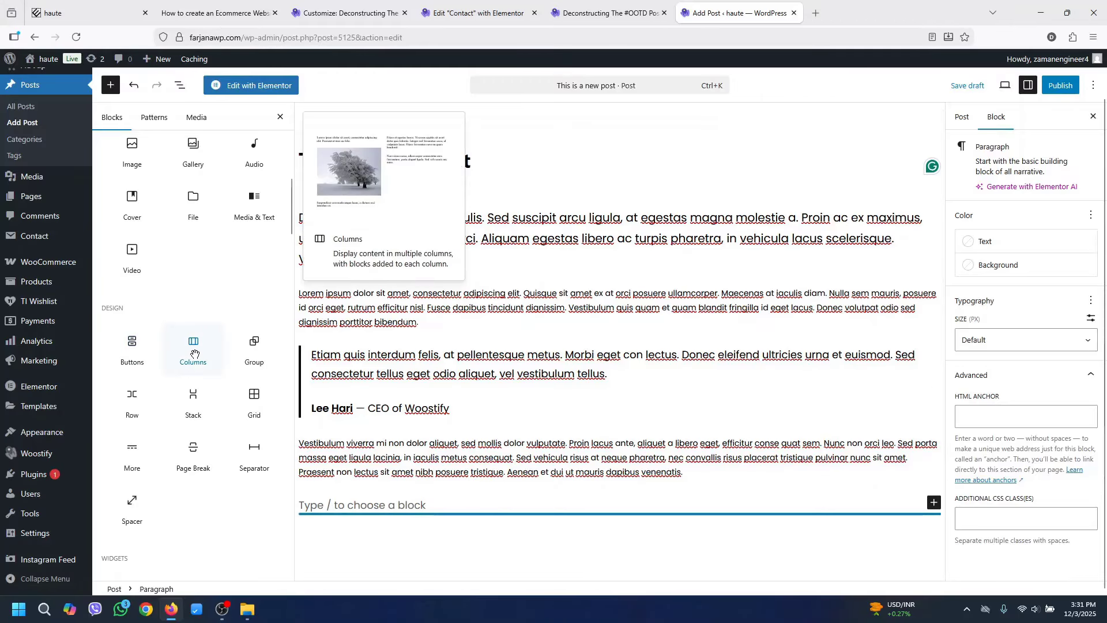
left_click(195, 354)
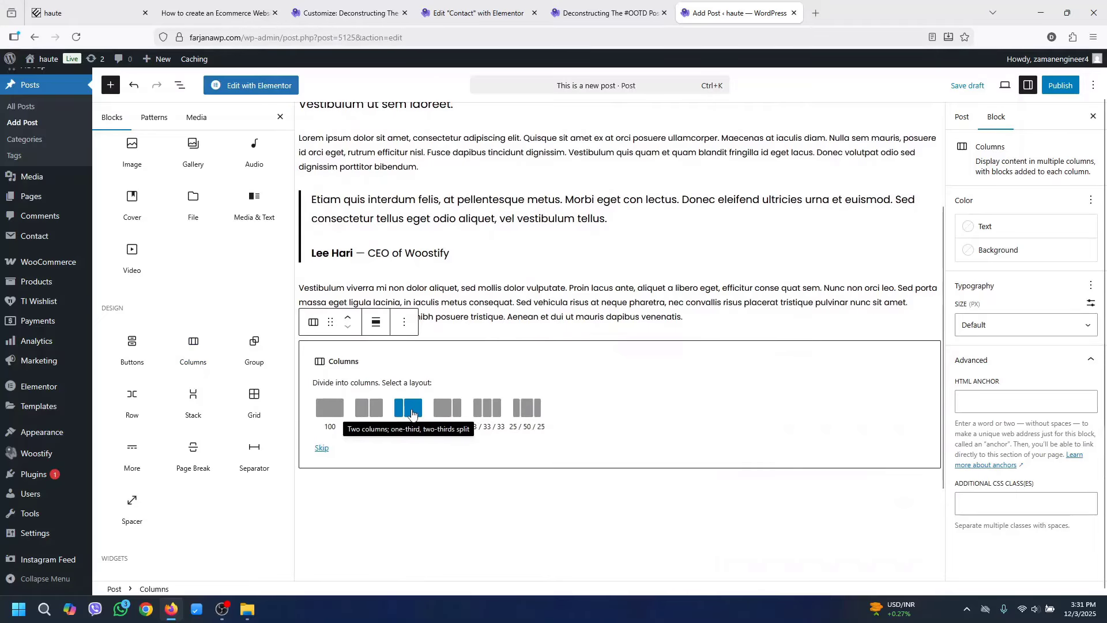
left_click(412, 414)
Add an Image block to the narrow column and upload the red and black headphones picture from the "top cat" folder
left_click(404, 353)
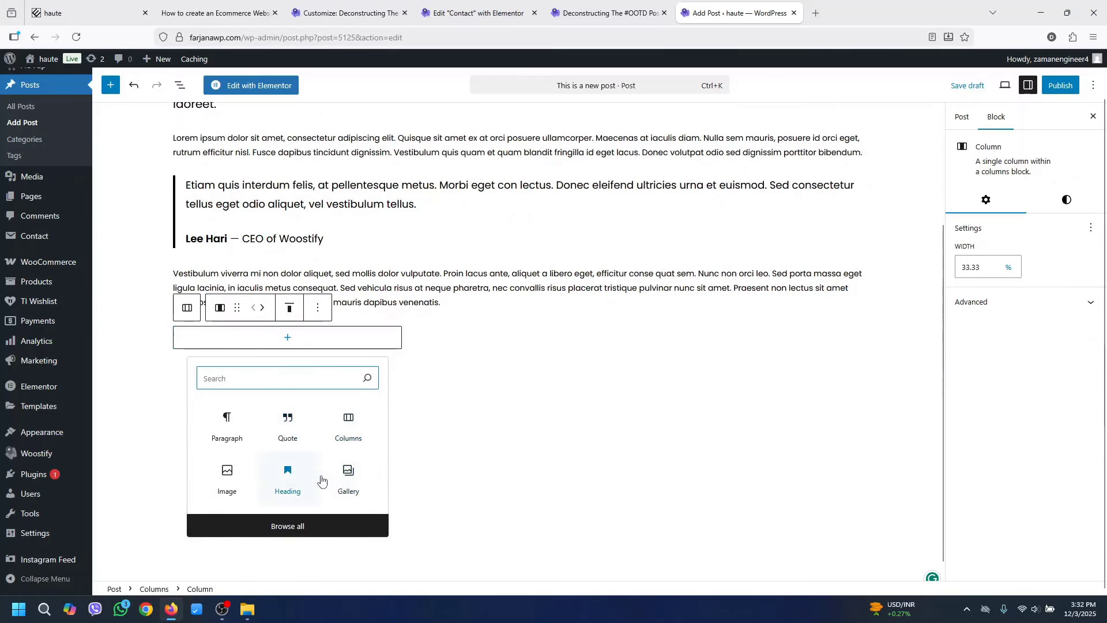
left_click(240, 476)
left_click(281, 378)
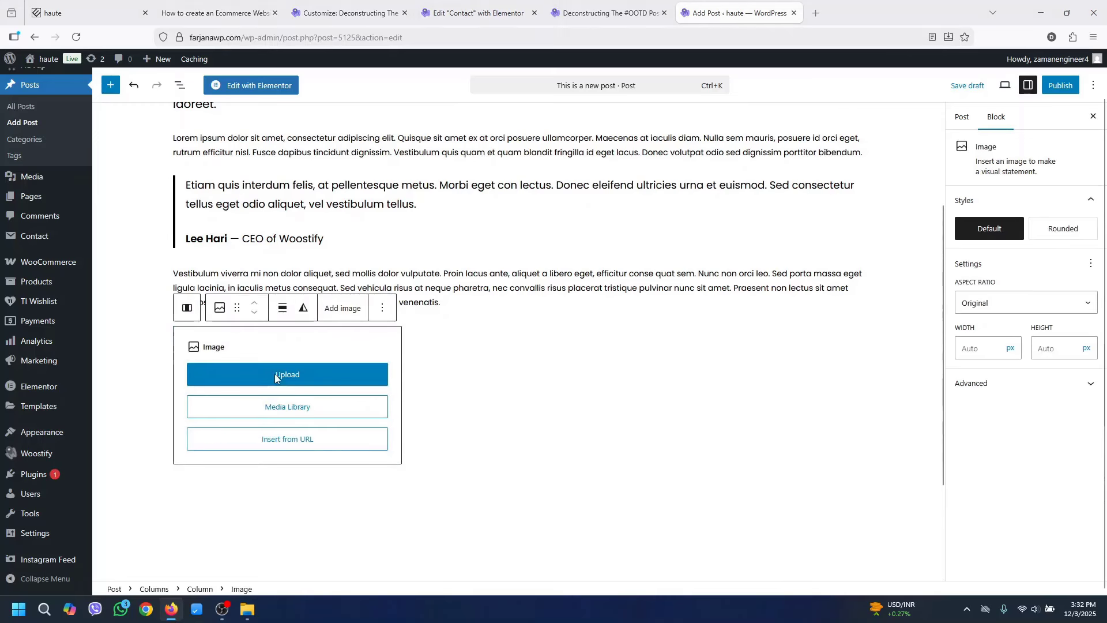
double_click(198, 164)
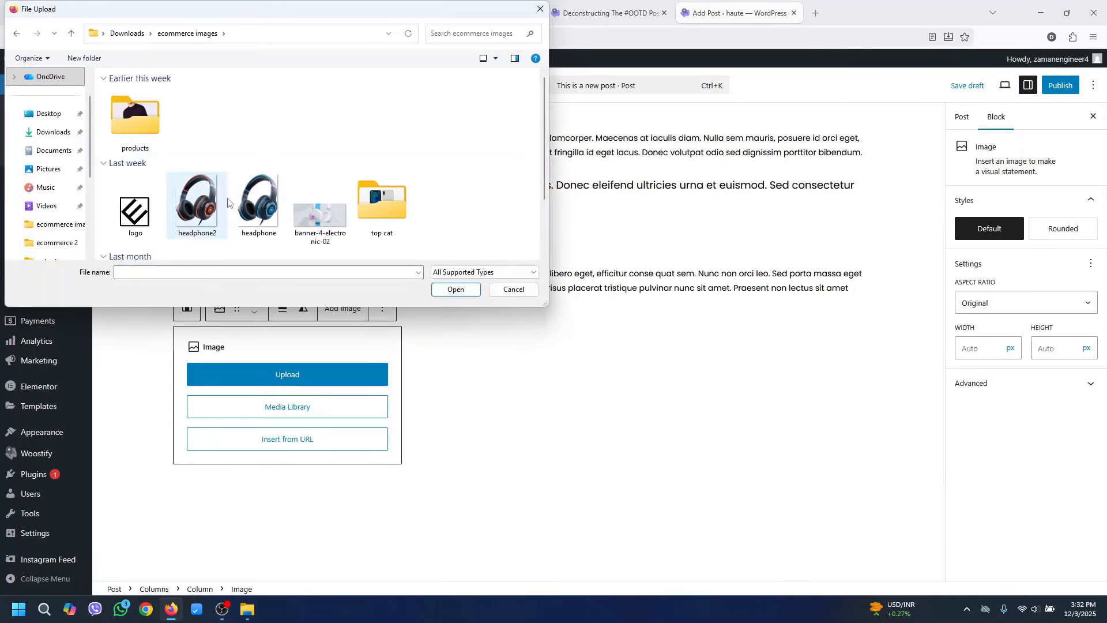
double_click(382, 202)
left_click(390, 144)
left_click(456, 289)
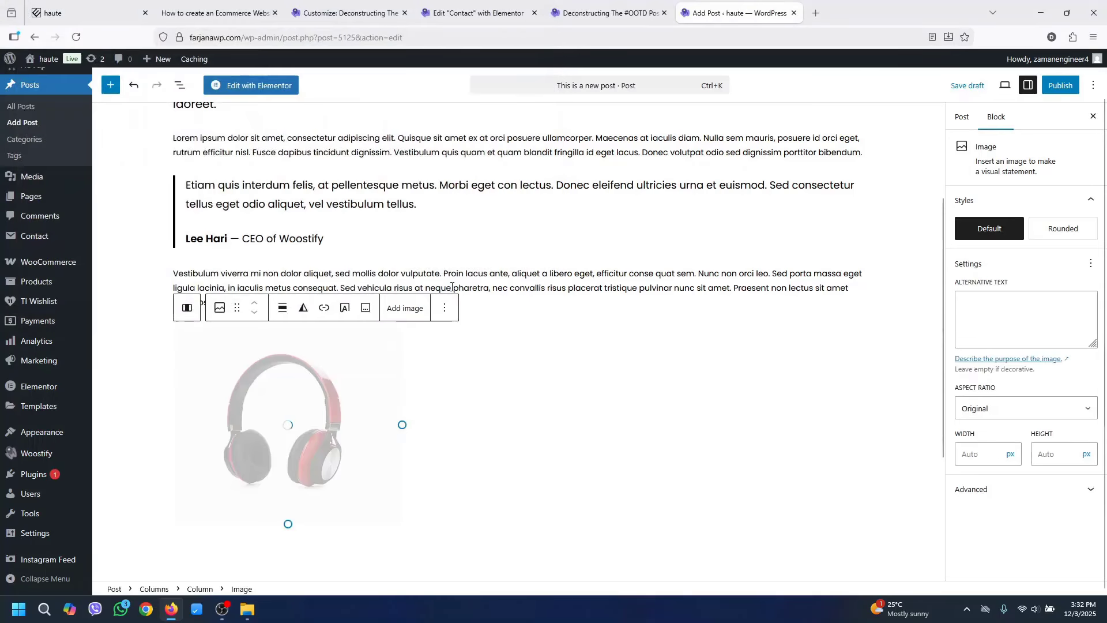
Add a Paragraph block to the wide column and paste the "Vestibulum viverra" text into it as two paragraphs
left_click(483, 452)
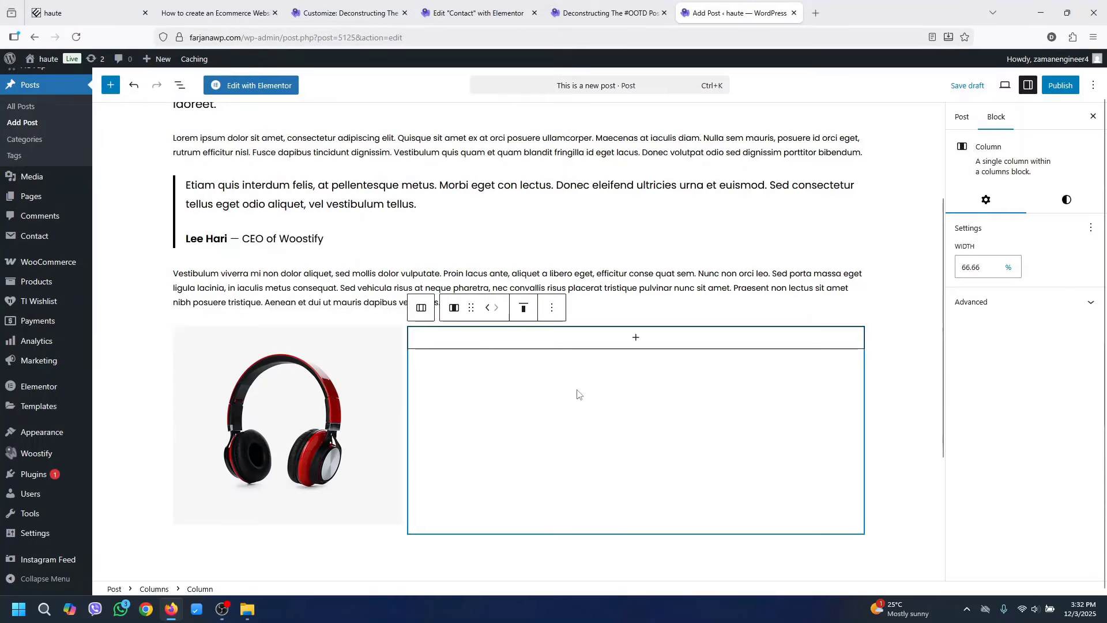
left_click(637, 338)
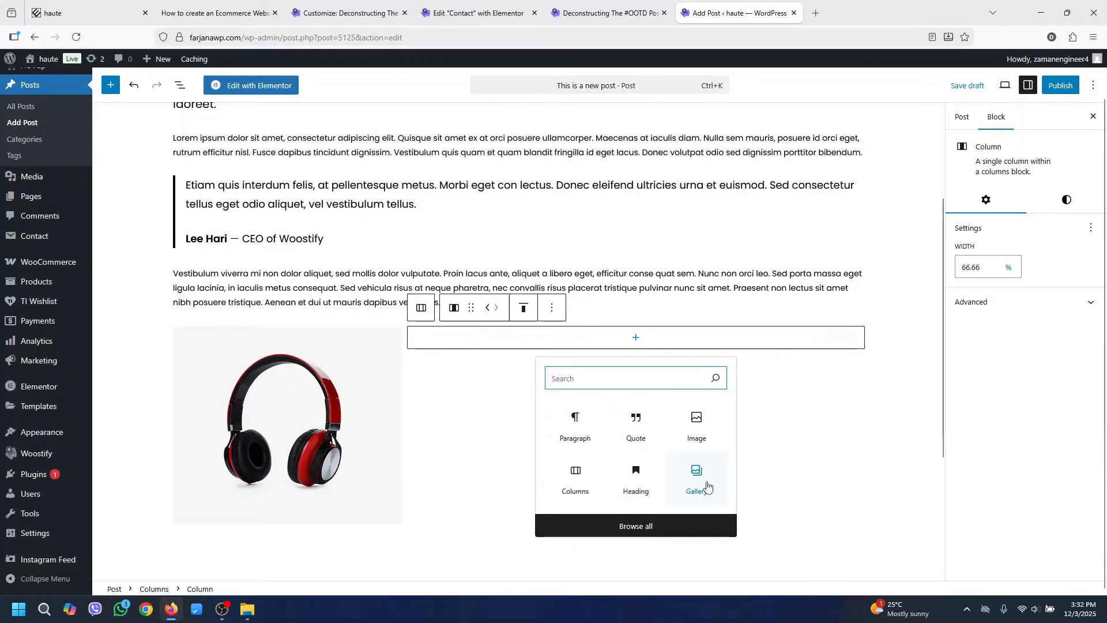
left_click(655, 382)
type("text")
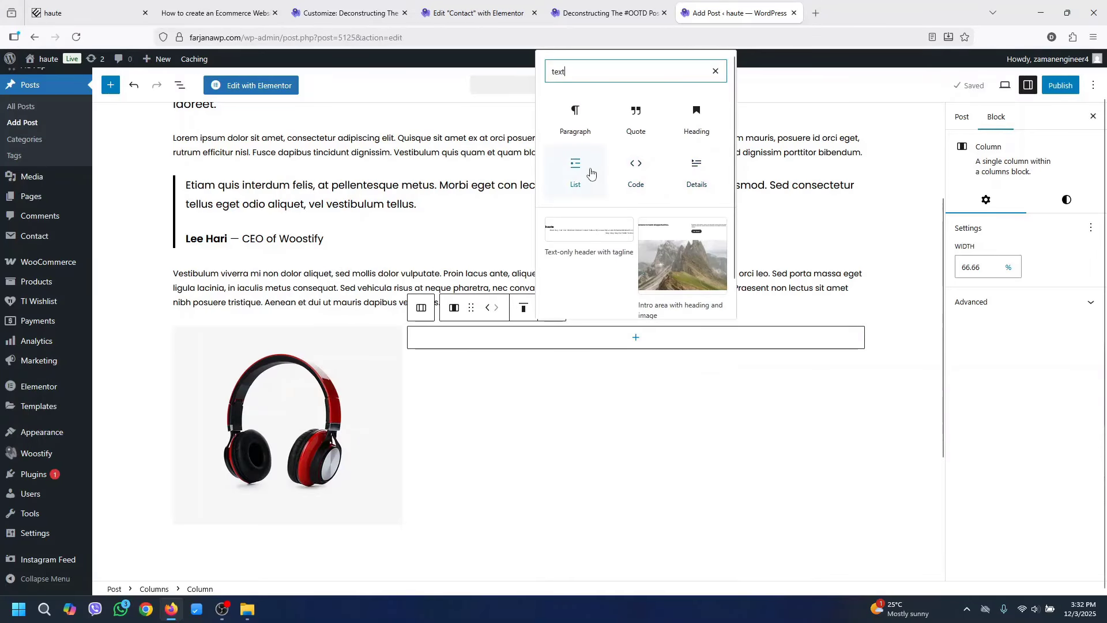
left_click(576, 121)
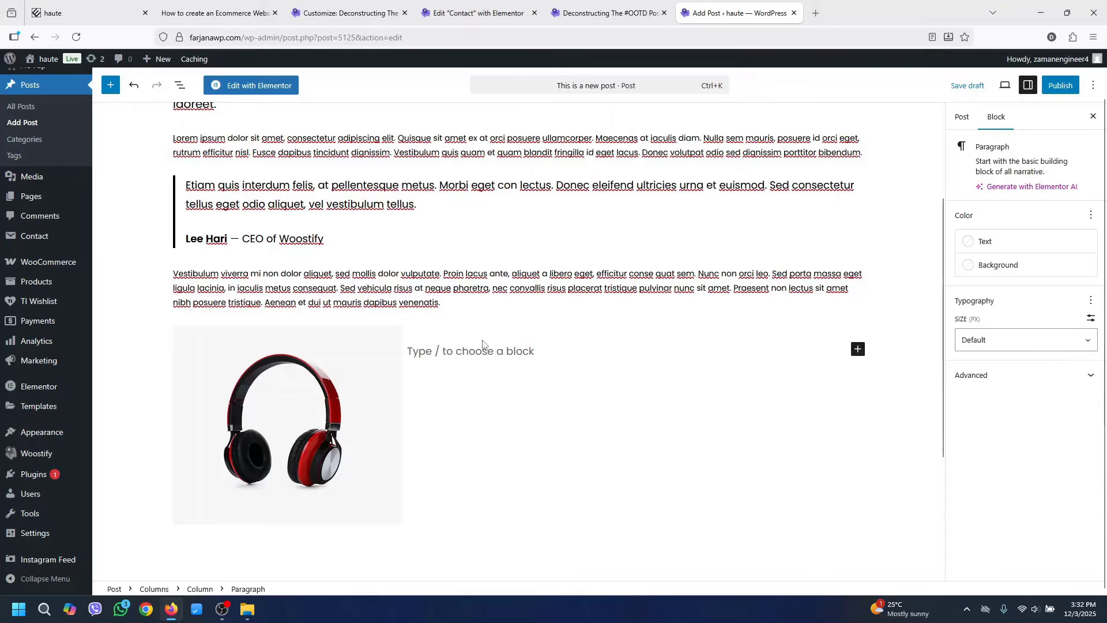
key("ctrl+v")
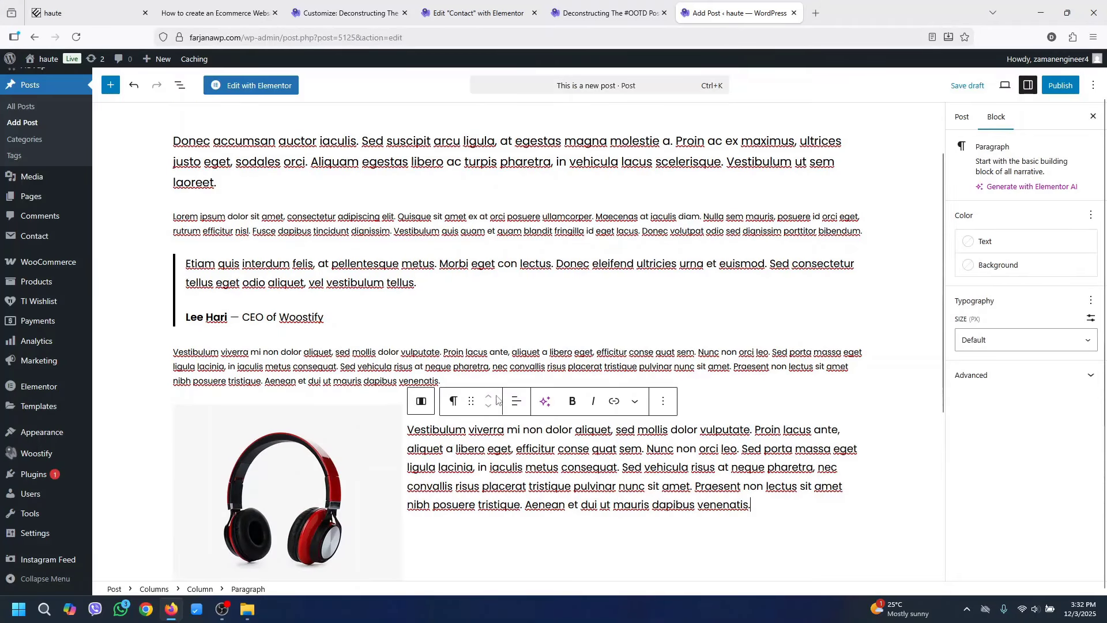
key("ctrl+v")
left_click_drag(765, 487, 712, 472)
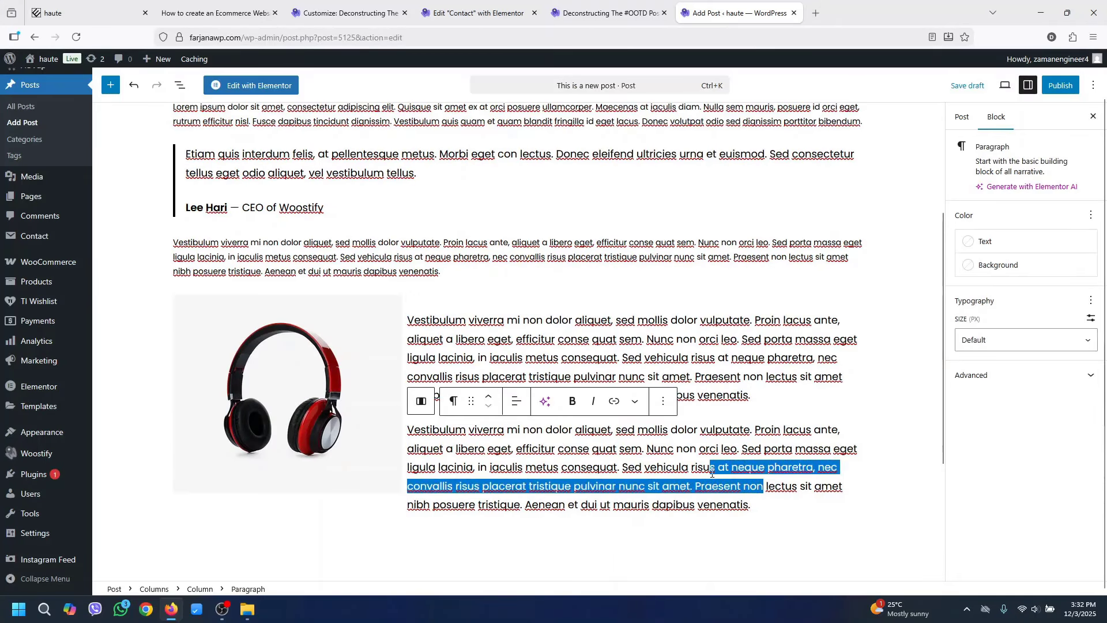
Set the font size of both paragraphs in the wide column to a custom 14 px
left_click_drag(753, 503, 806, 387)
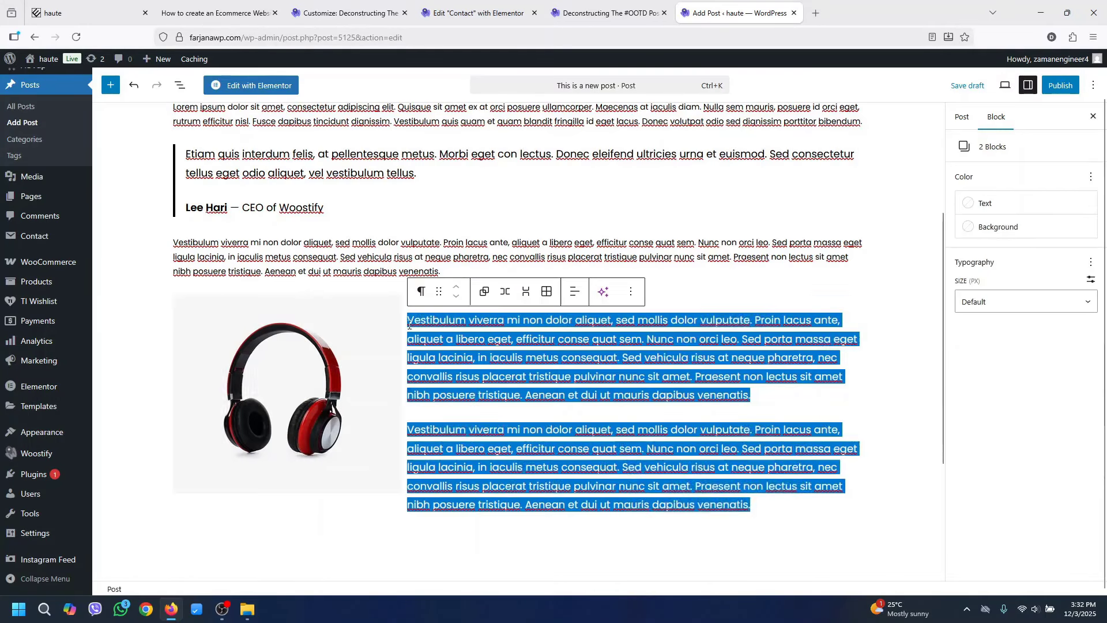
left_click(1091, 281)
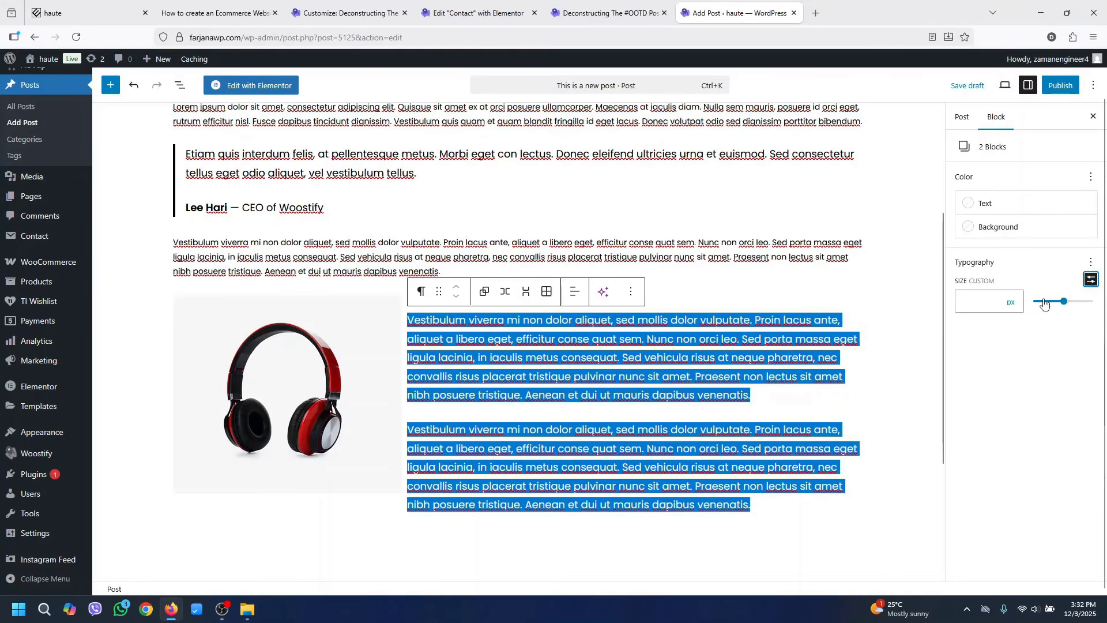
left_click(983, 302)
type("14")
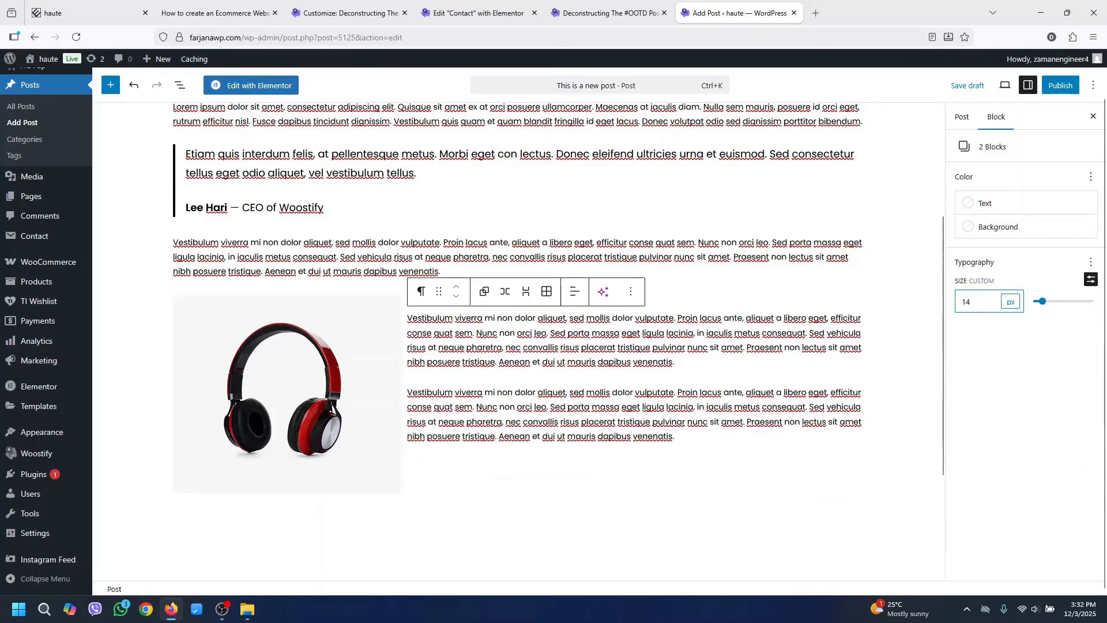
left_click(773, 498)
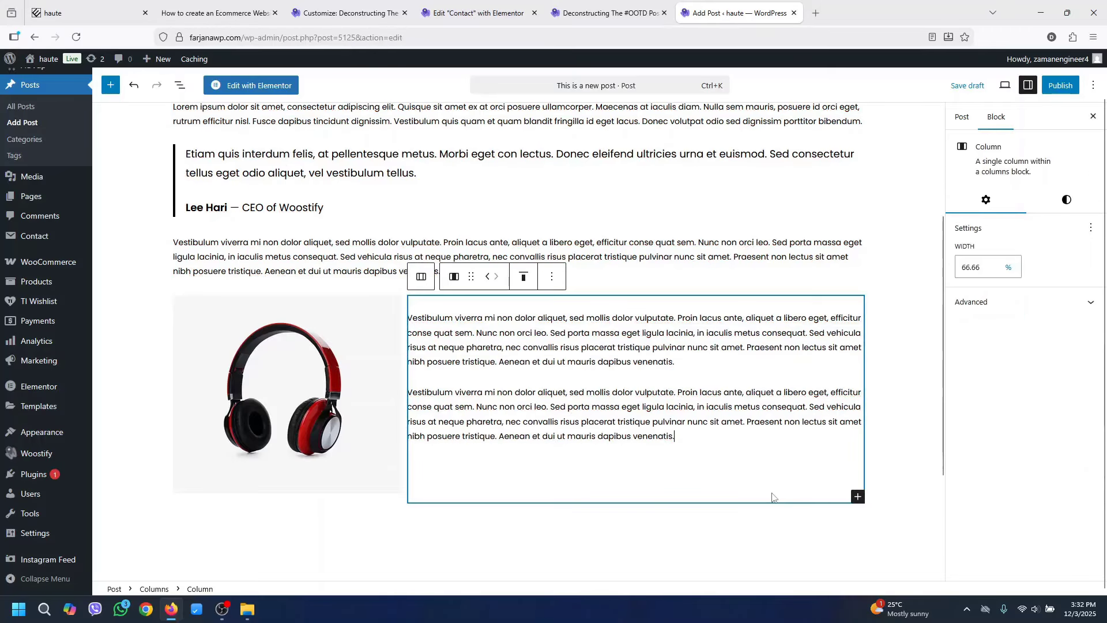
left_click(920, 497)
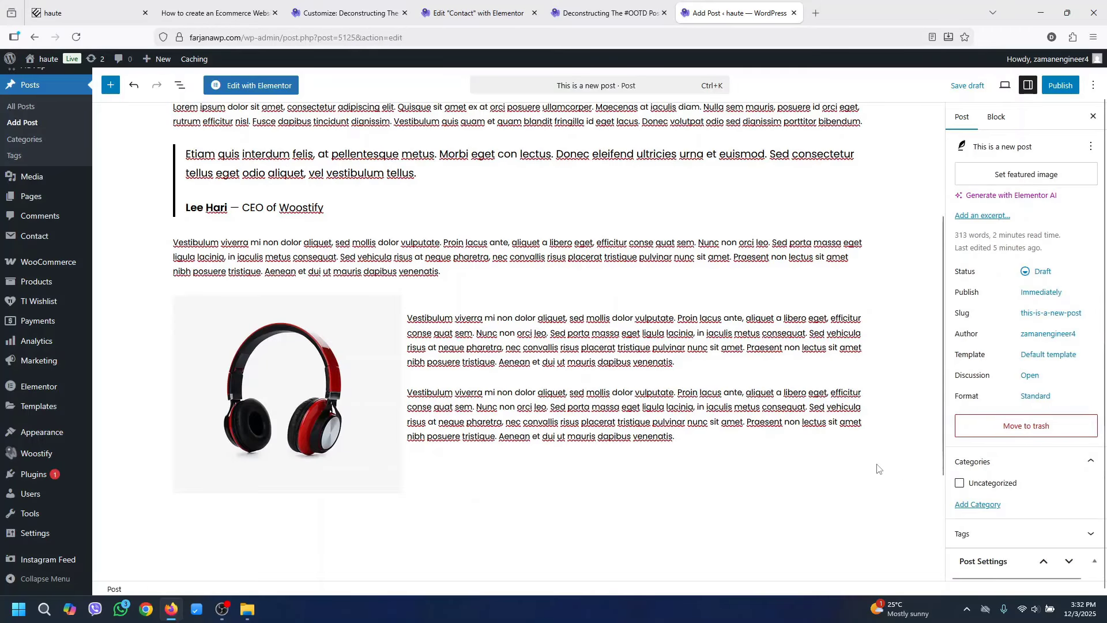
Add a Paragraph block below the two-column block and paste the "Vestibulum viverra" text into it
scroll(875, 465, "down", 3)
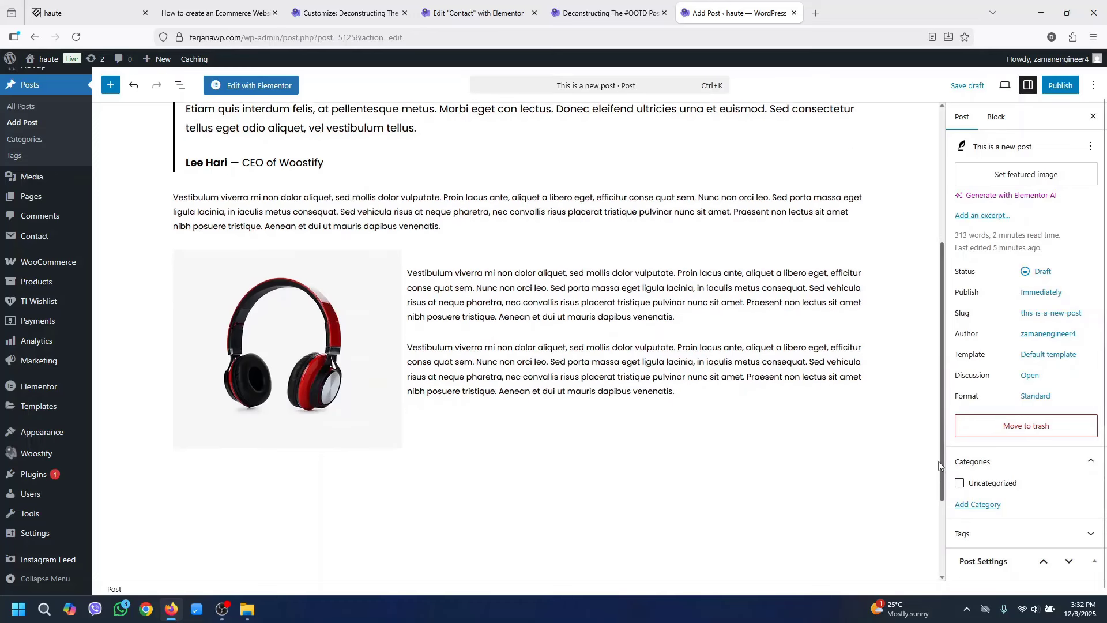
left_click(862, 314)
left_click(856, 360)
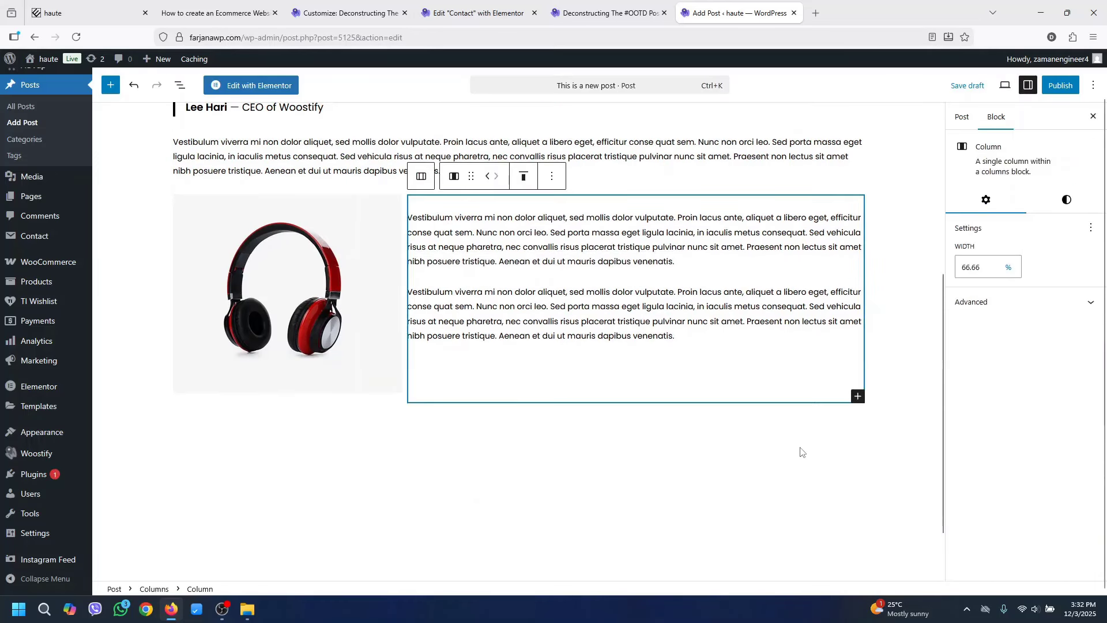
left_click(112, 85)
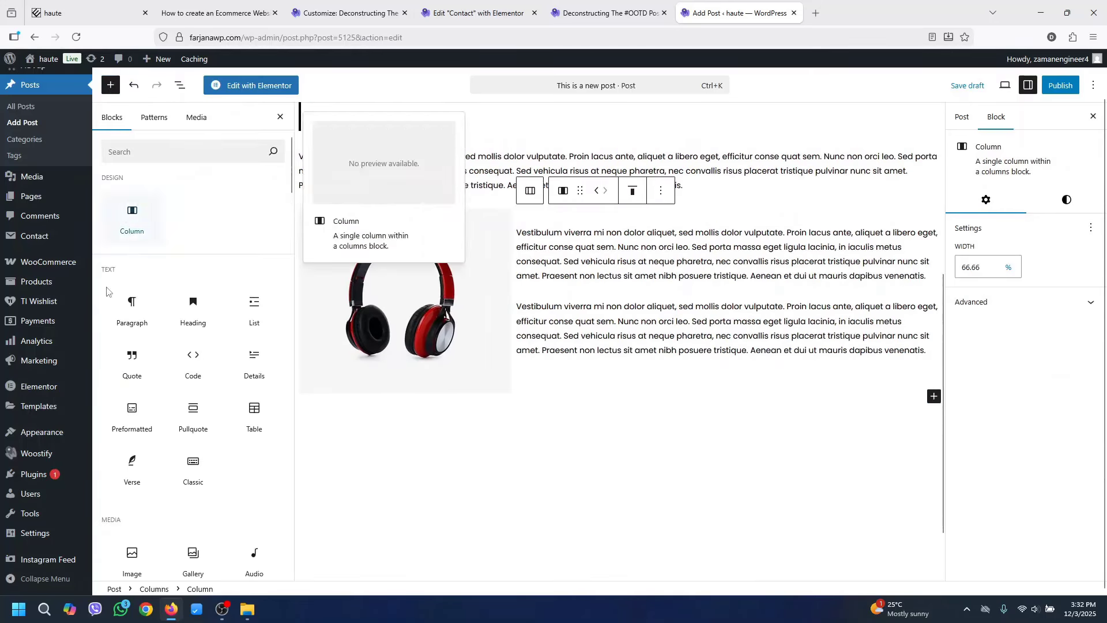
left_click(124, 306)
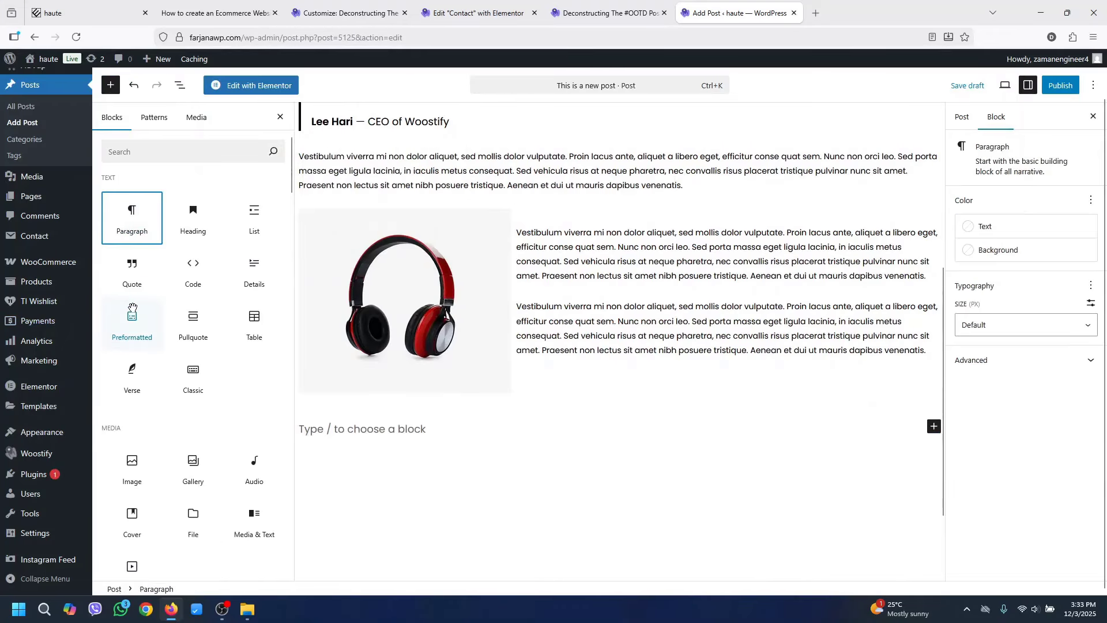
type("Vestibulum viverra mi non dolor aliquet, sed mollis dolor vulputate. Proin lacus ante, aliquet a libero eget, efficitur conse quat sem. Nunc non orci leo. Sed porta massa eget ligula lacinia, in iaculis metus consequat. Sed vehicula risus at neque pharetra, nec convallis risus placerat tristique pulvinar nunc sit amet. Praesent non lectus sit amet nibh posuere tristique. Aenean et dui ut mauris dapibus venenatis.")
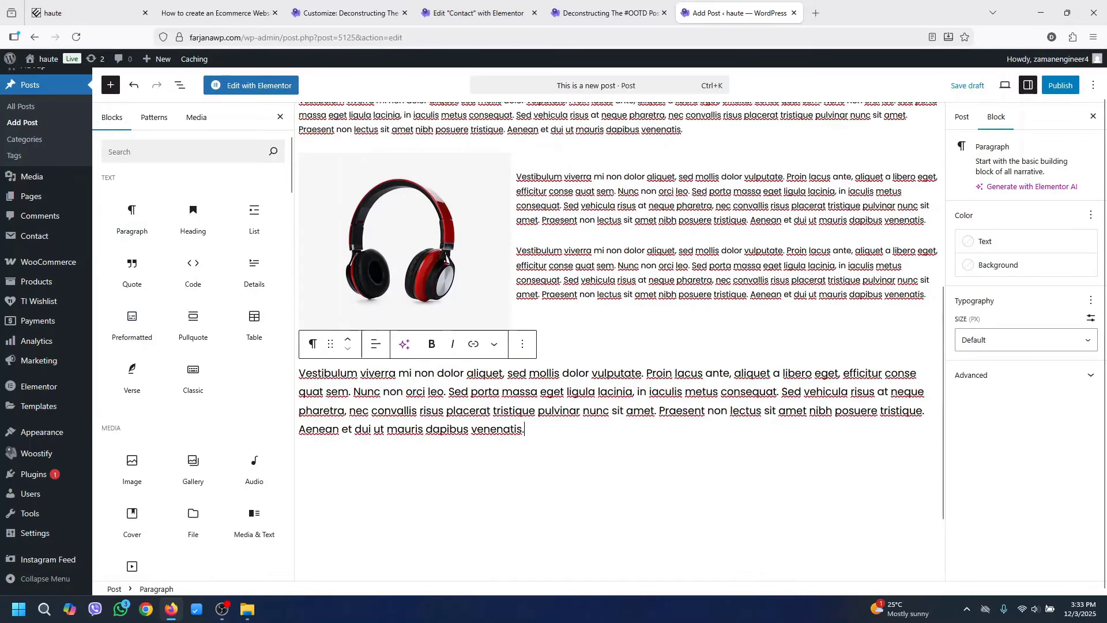
Set the custom font size of the last "Vestibulum viverra" paragraph, below the columns, to 14 px
triple_click(486, 427)
left_click(980, 316)
left_click(1091, 318)
left_click(989, 339)
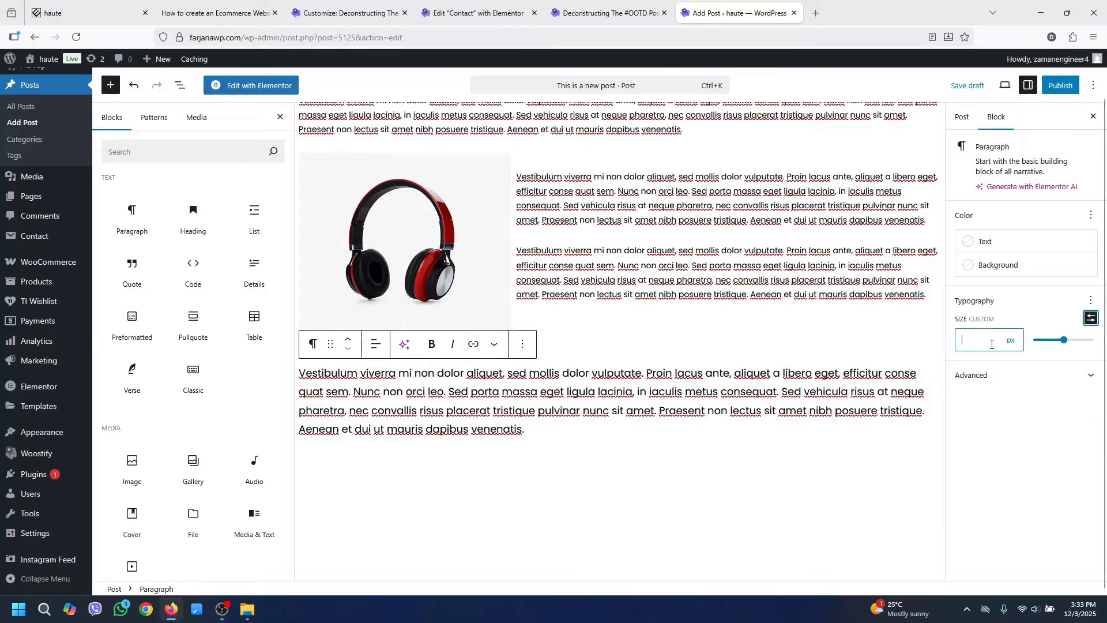
type("14")
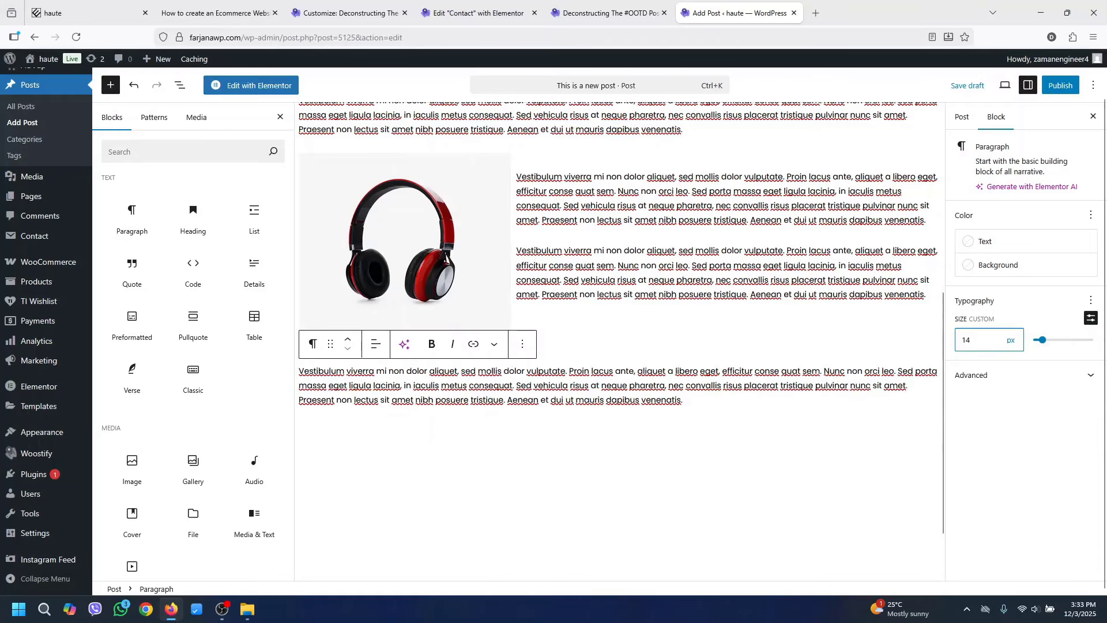
left_click(927, 452)
Set the media library picture blog-img-8-3.jpg, the woman on a yellow background, as the post's featured image
left_click_drag(942, 461, 960, 278)
scroll(865, 323, "down", 1)
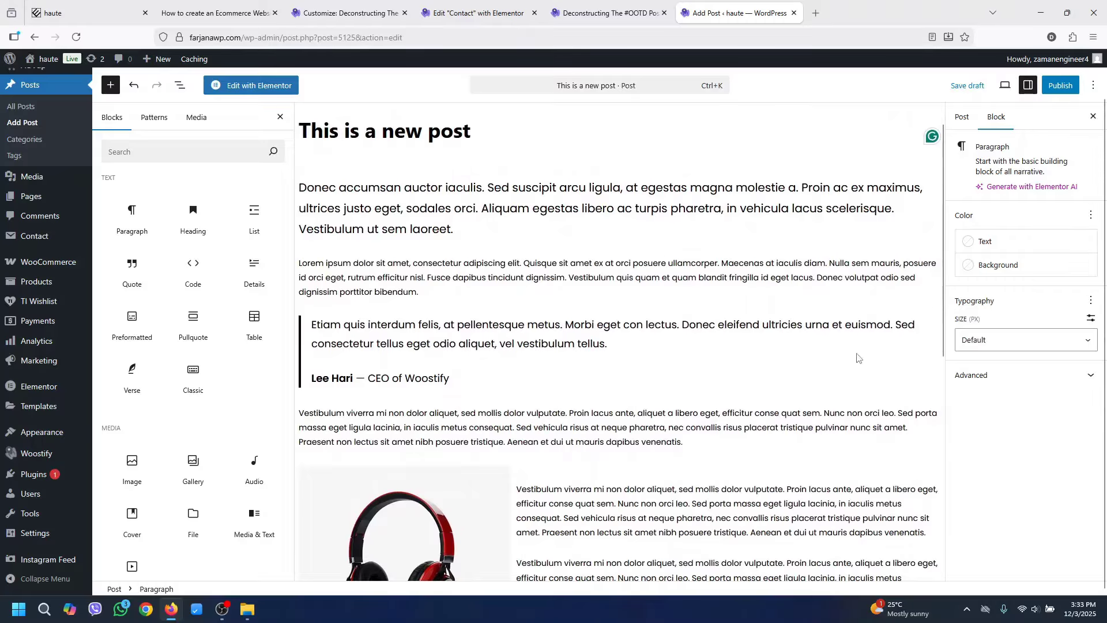
scroll(944, 217, "up", 1)
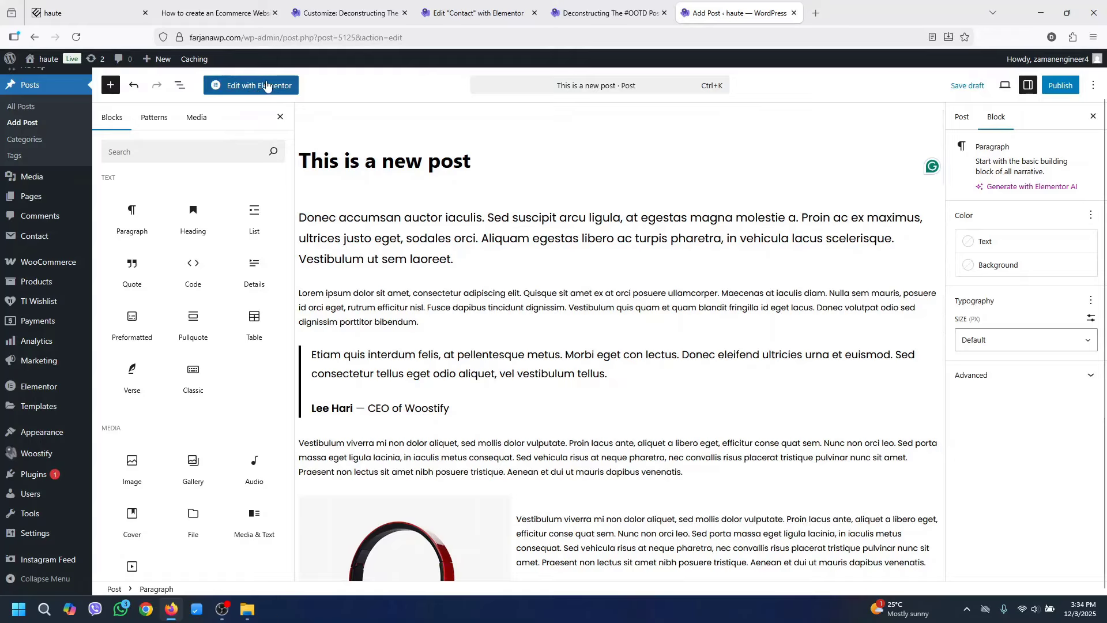
left_click(423, 161)
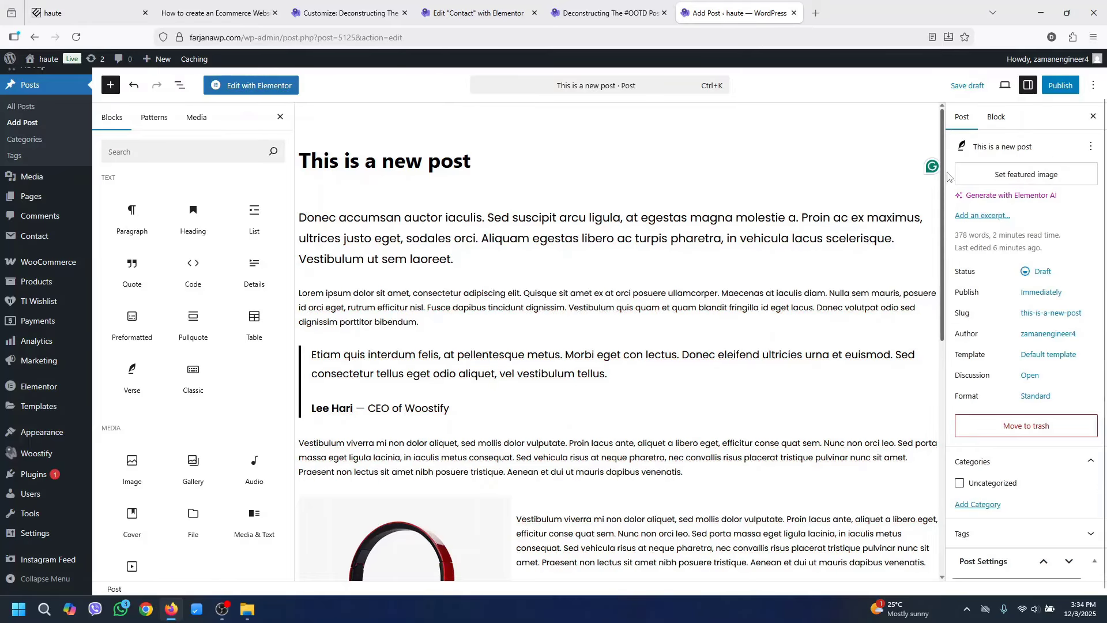
key("ctrl+z")
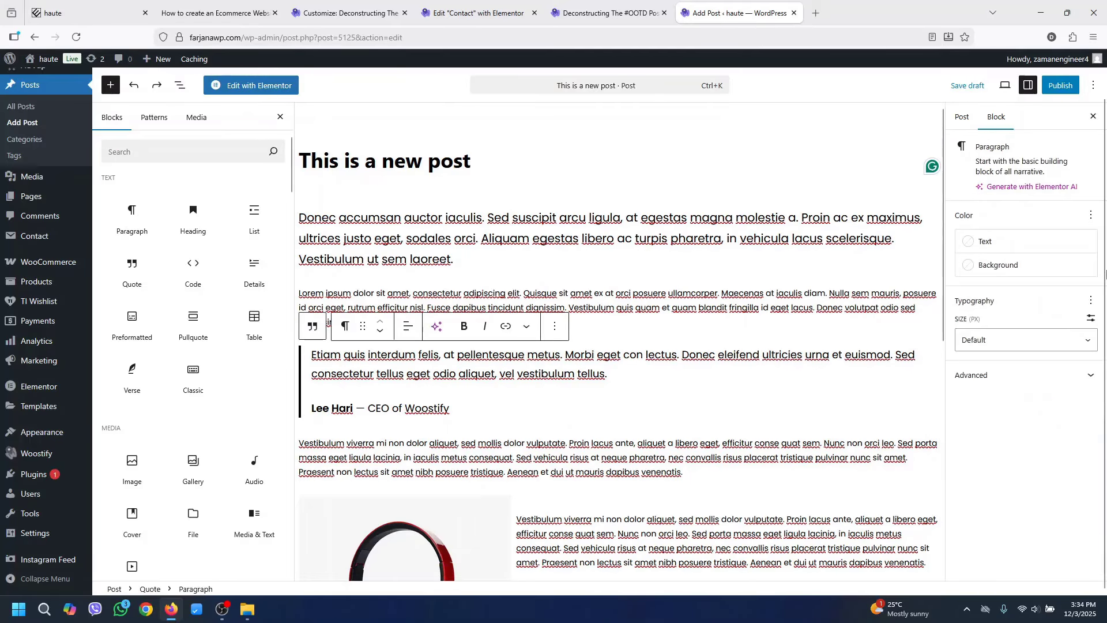
left_click(968, 122)
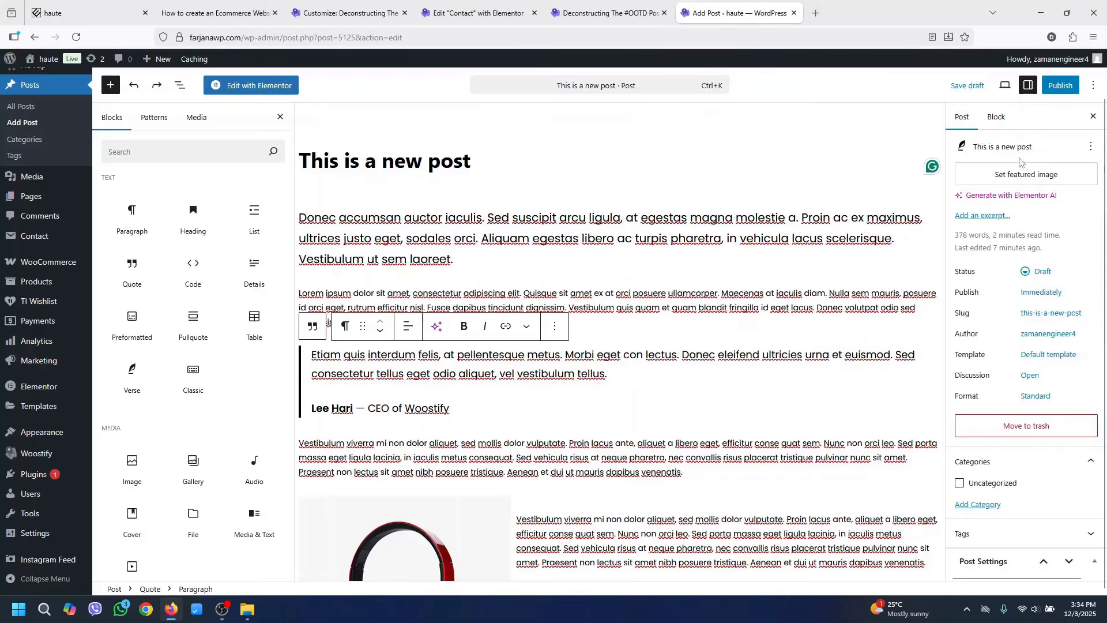
left_click(1030, 183)
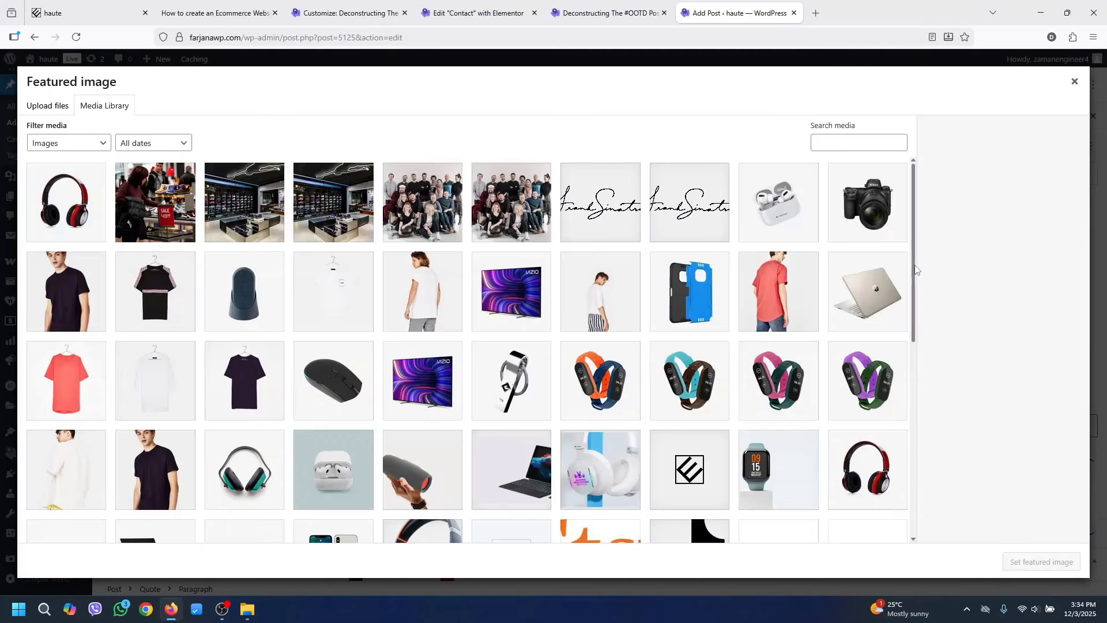
scroll(893, 409, "down", 7)
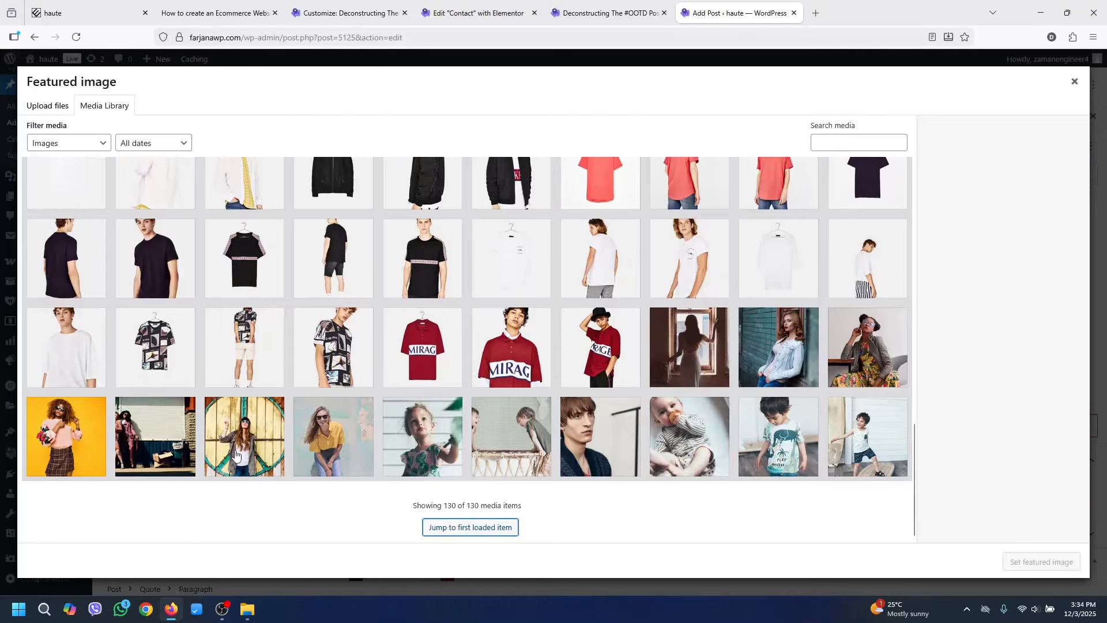
left_click(62, 455)
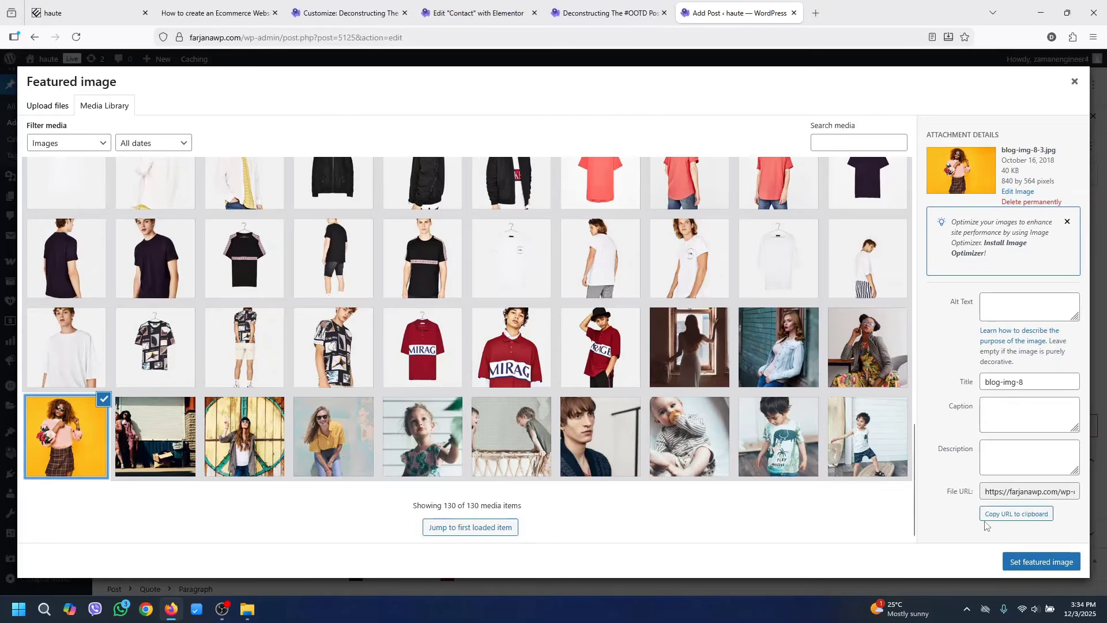
left_click(1055, 563)
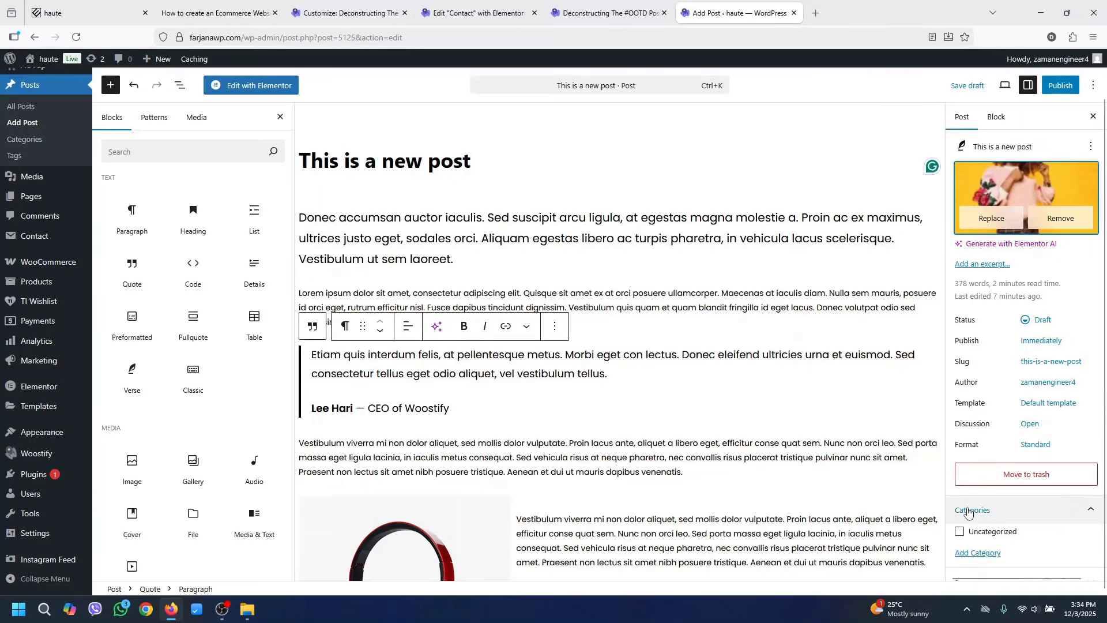
Create a new post category named "Headphone" without a parent and assign it to the post
double_click(1092, 512)
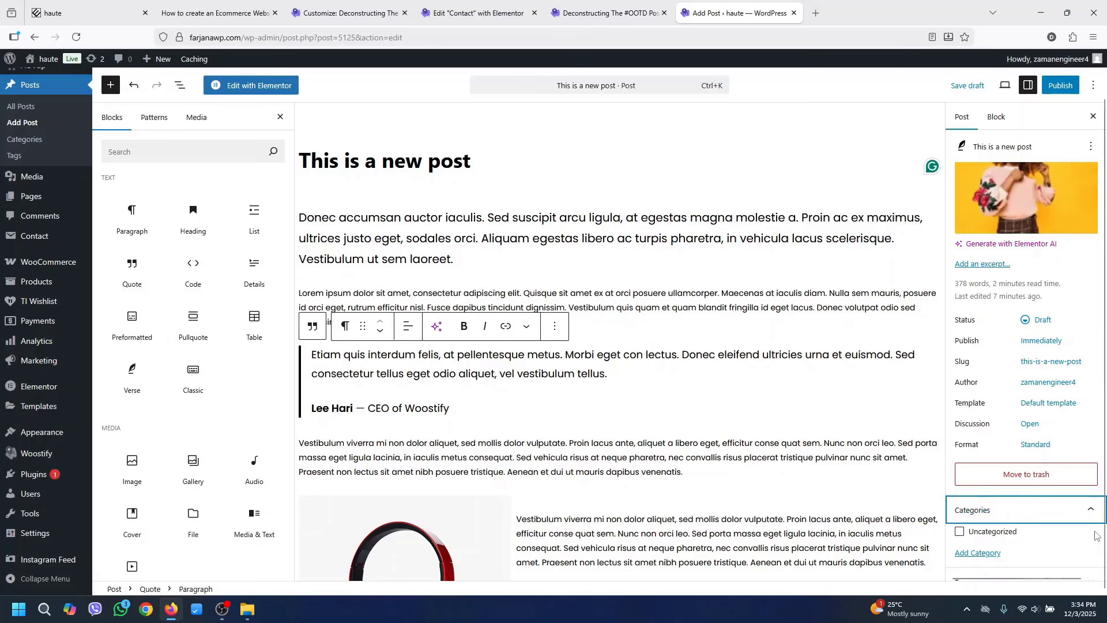
left_click(993, 555)
left_click(1099, 538)
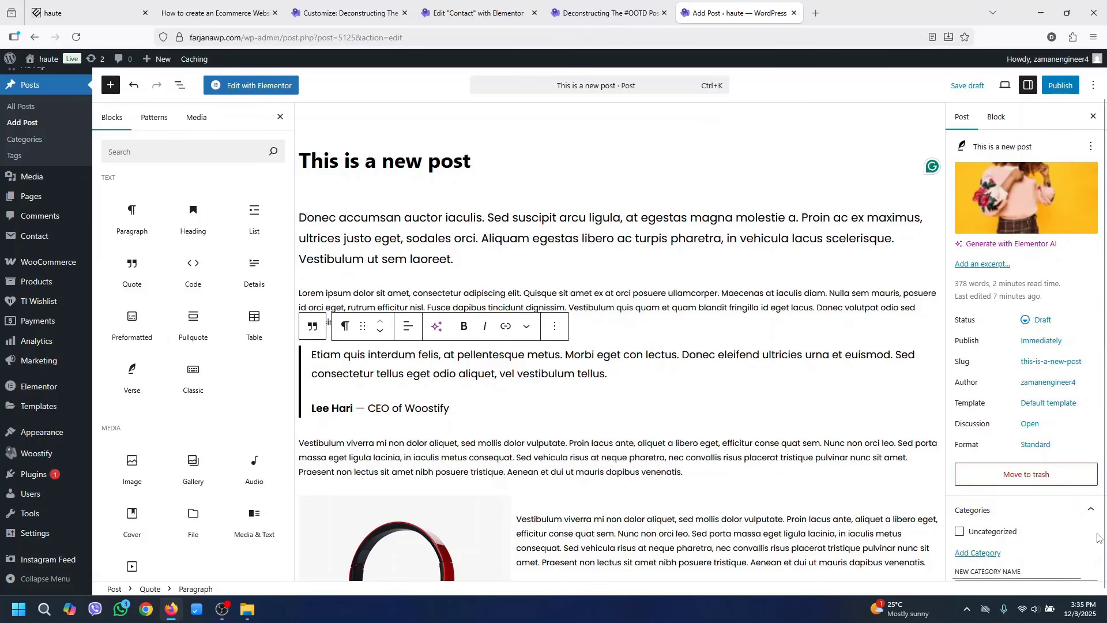
scroll(1099, 537, "down", 2)
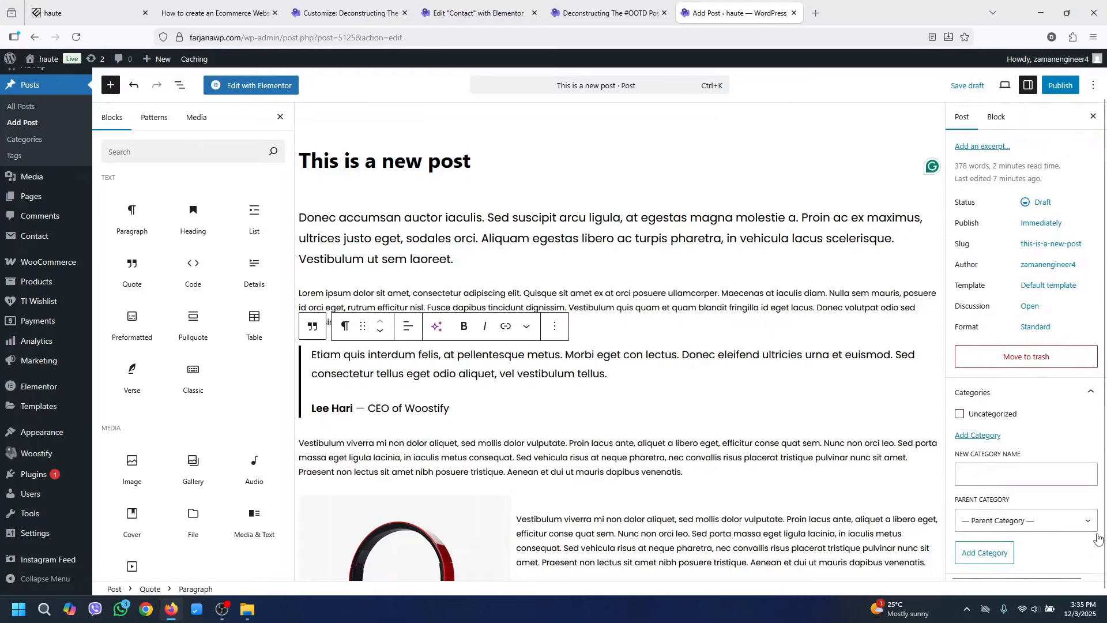
left_click(1019, 478)
type("H")
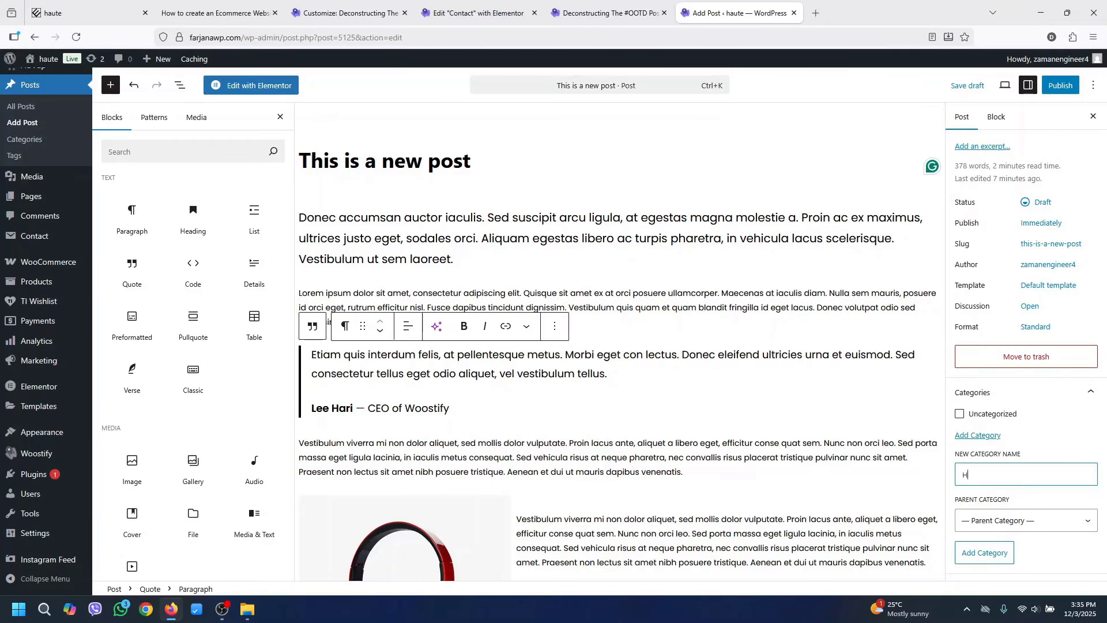
type("eadphone")
left_click(984, 553)
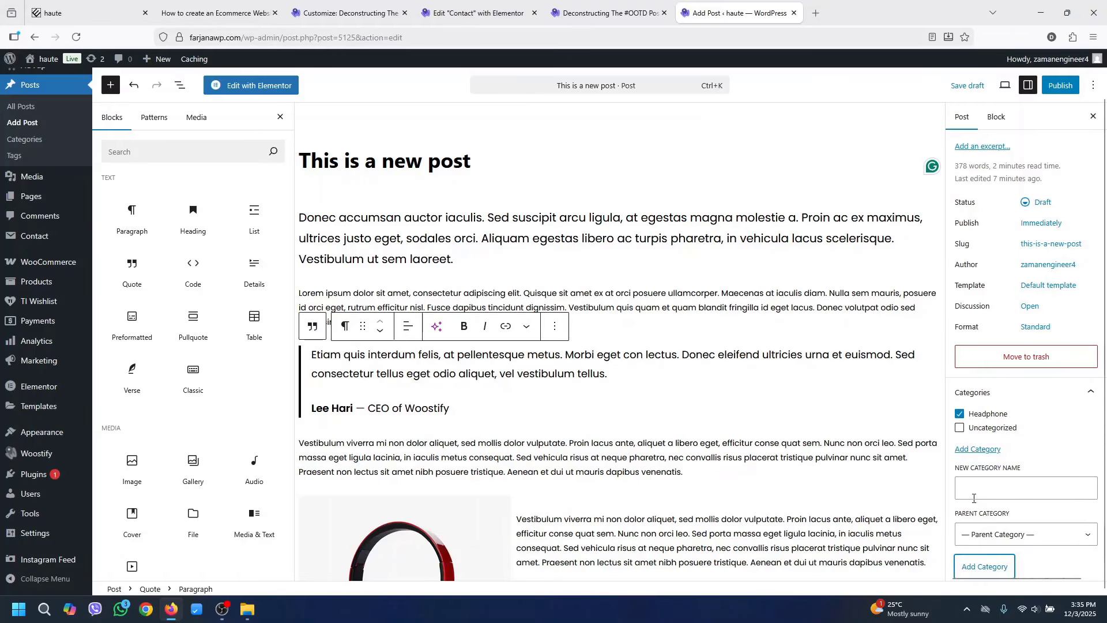
Add the tags "headphone" and "mouse" to the post
left_click(1067, 394)
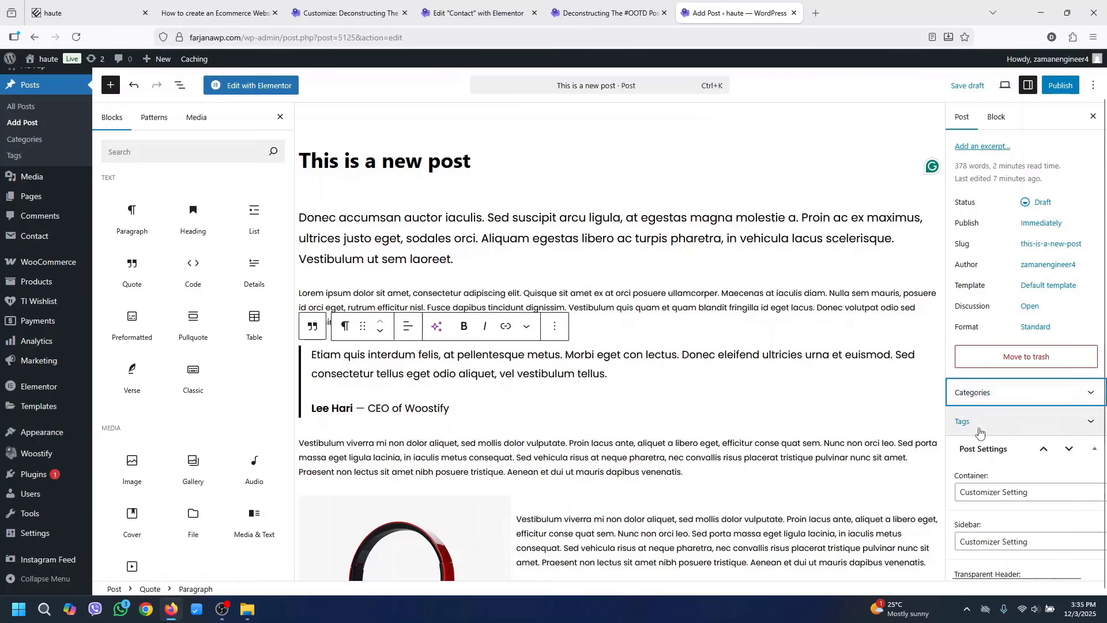
left_click(1073, 426)
left_click(1025, 466)
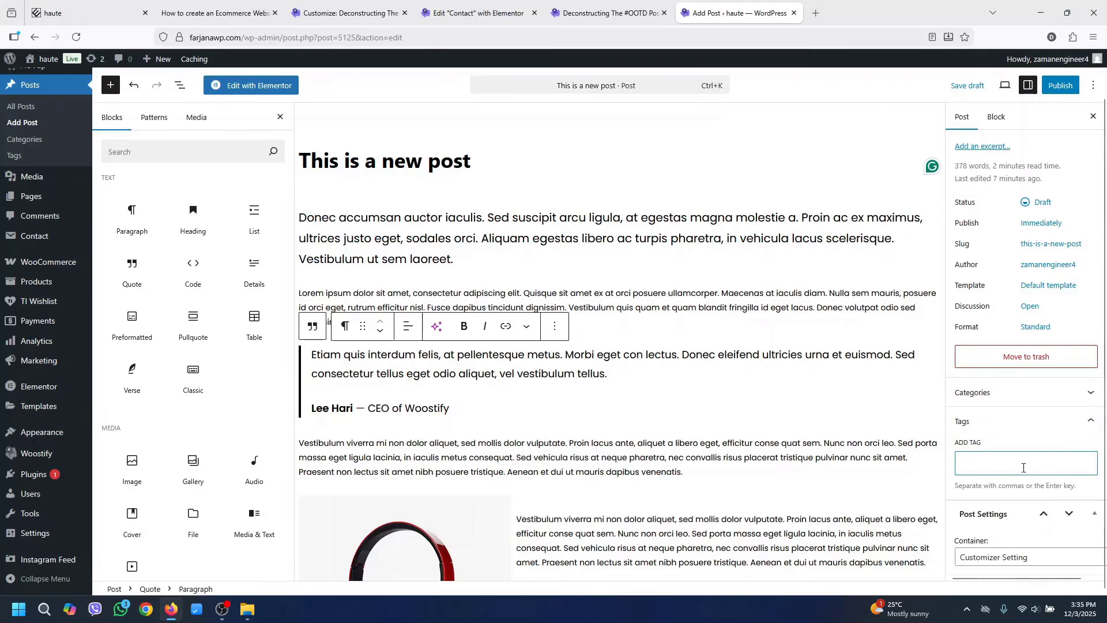
type("headphone")
key("Return")
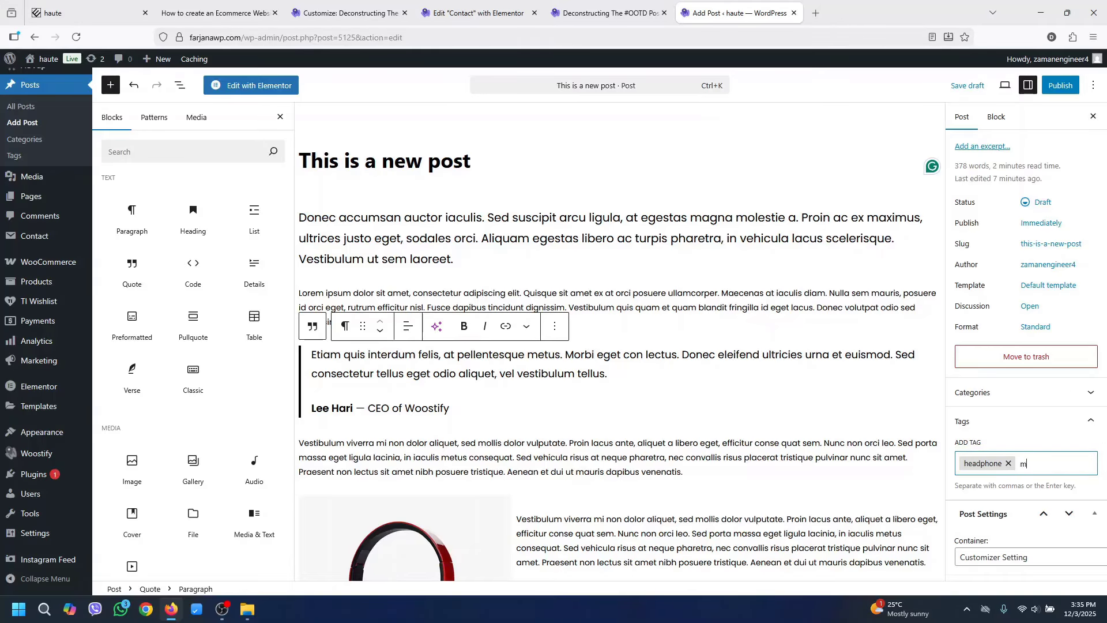
key("Return")
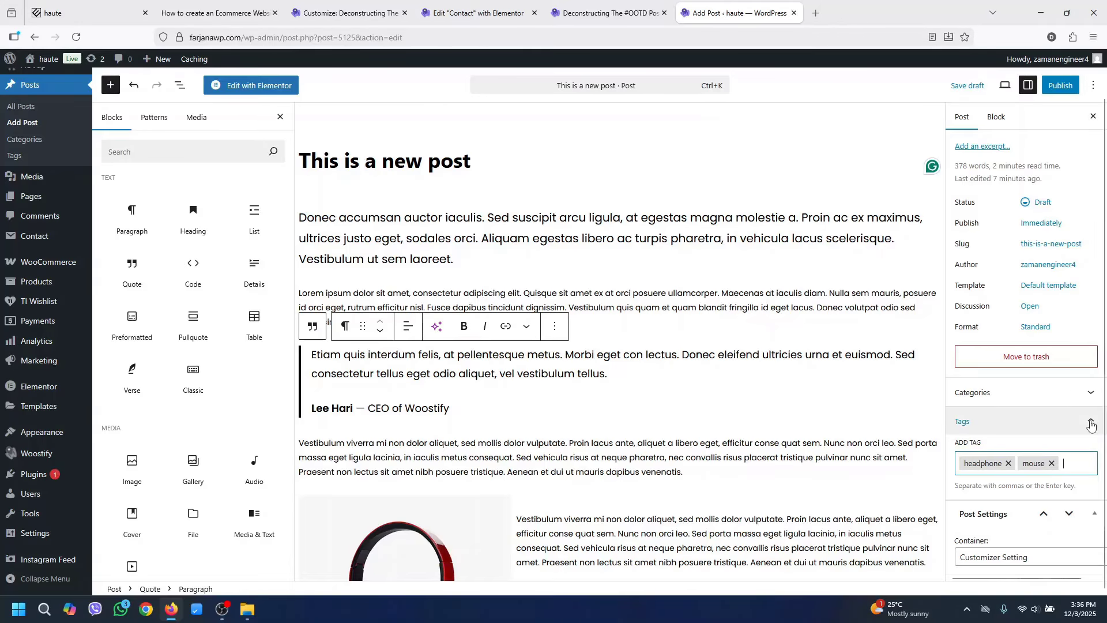
left_click(980, 421)
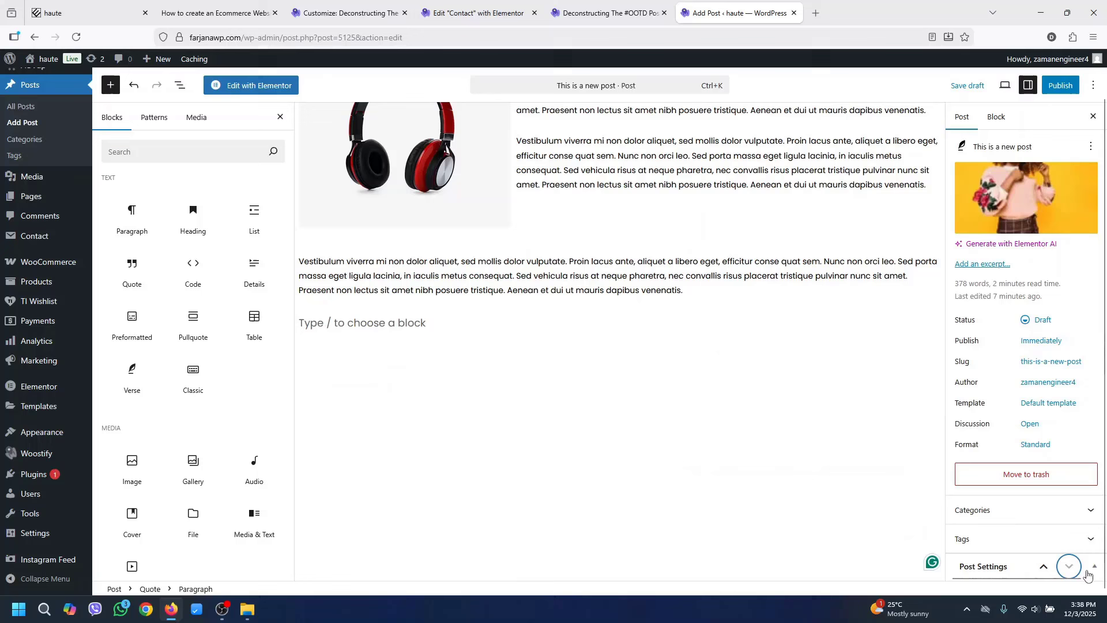
Review the container and sidebar choices in the post settings, keeping both on Customizer Setting
left_click(1045, 570)
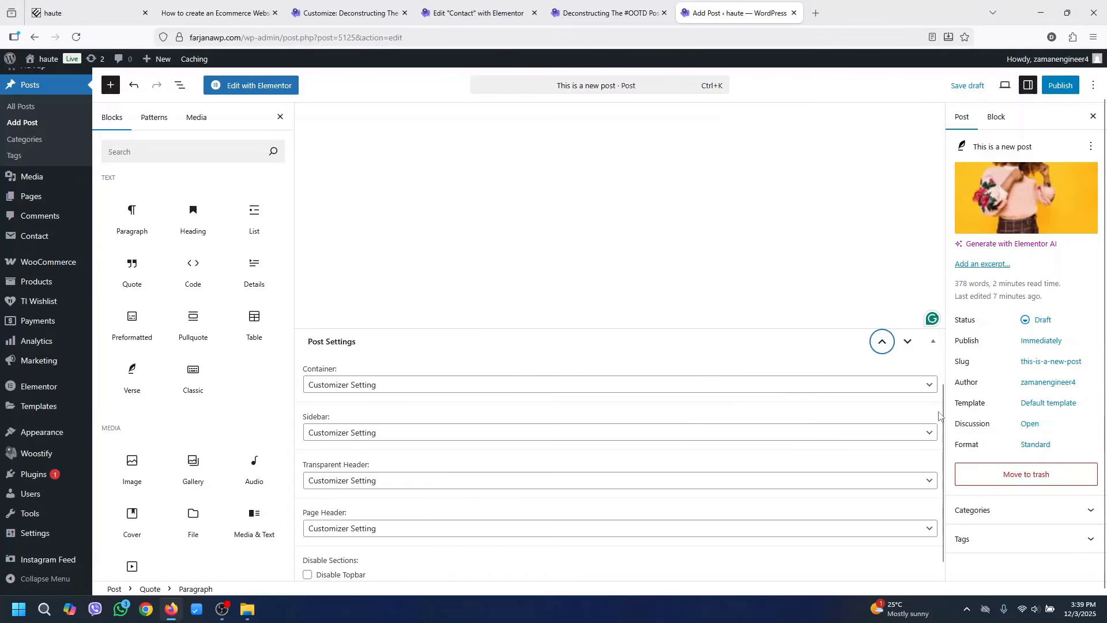
scroll(941, 416, "down", 2)
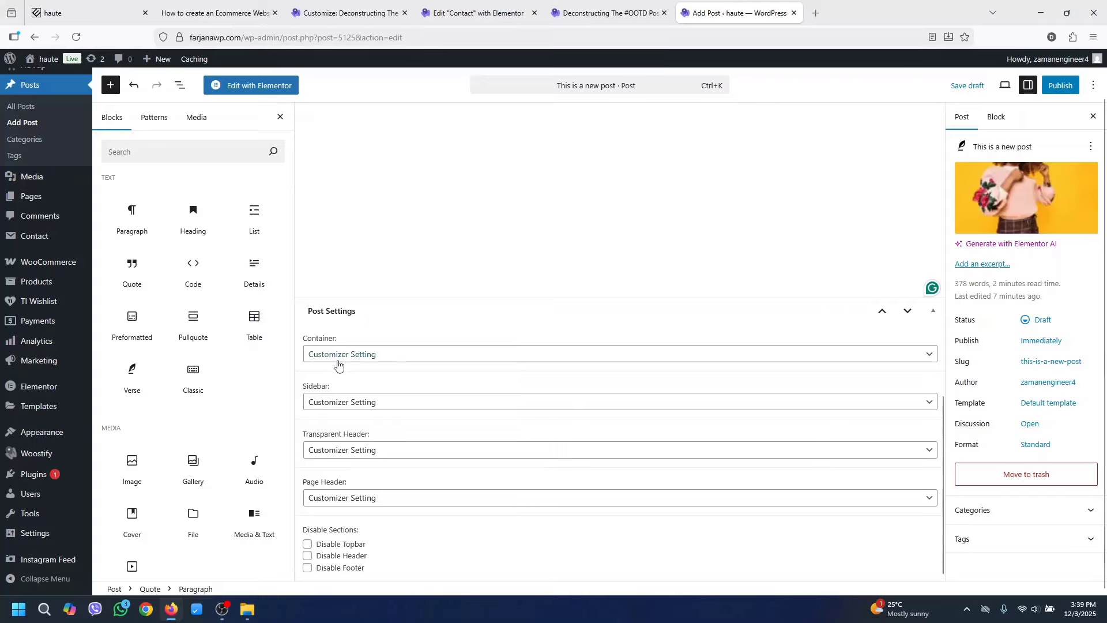
left_click(403, 354)
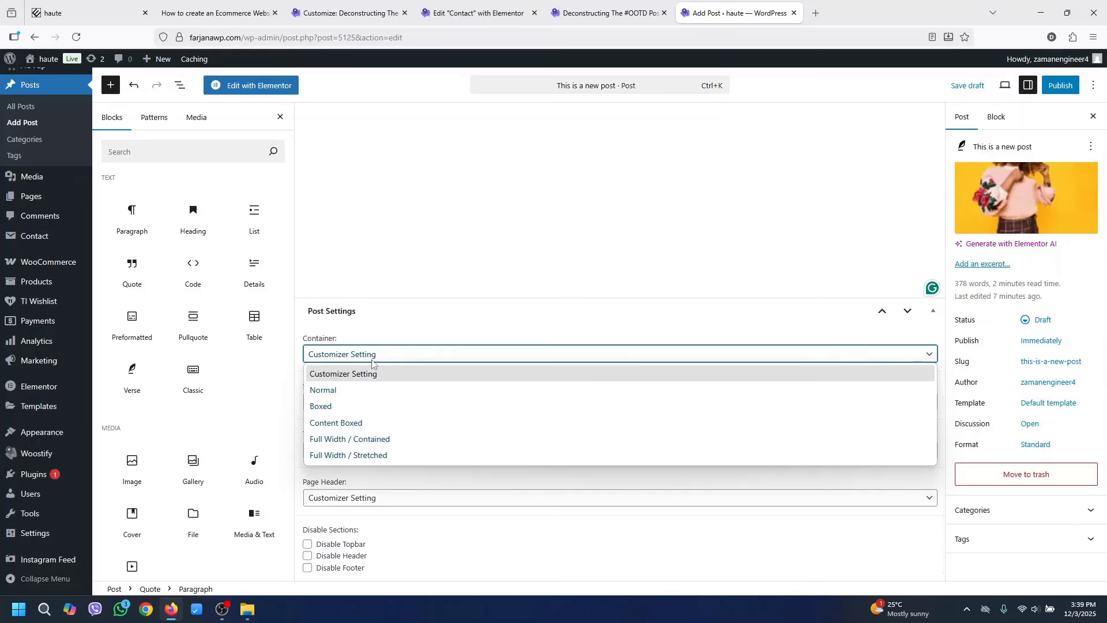
left_click(410, 327)
left_click(349, 404)
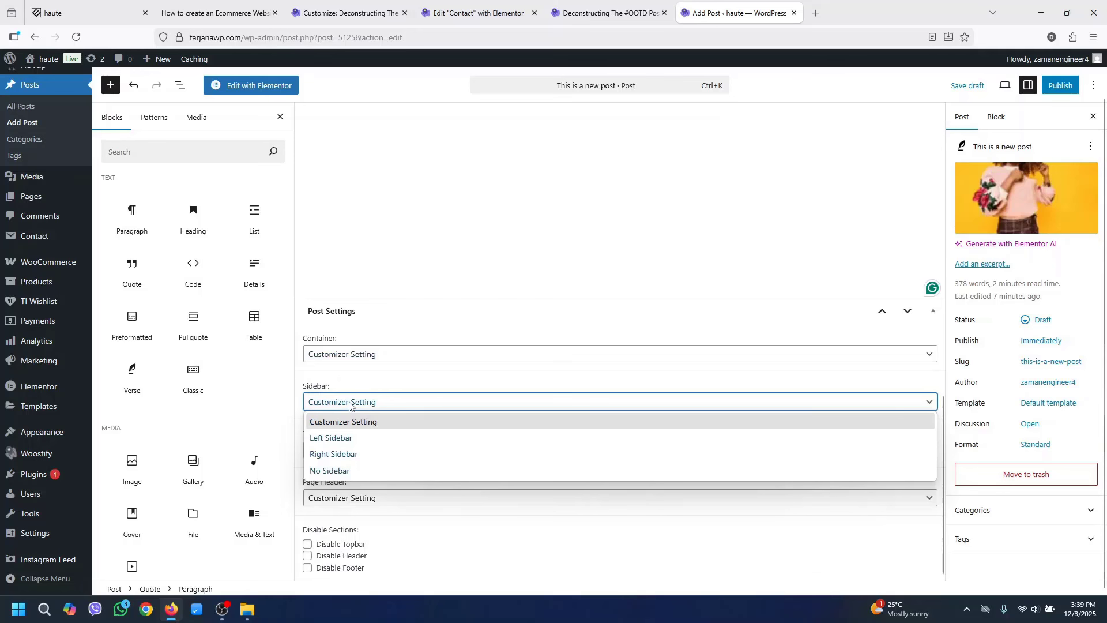
left_click(357, 382)
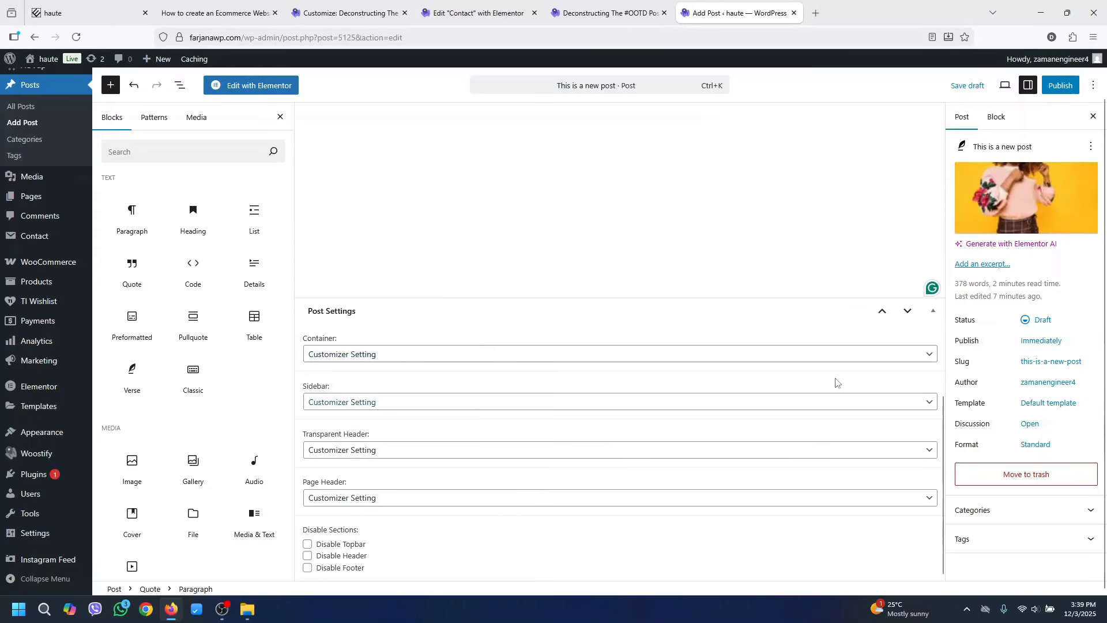
left_click(905, 309)
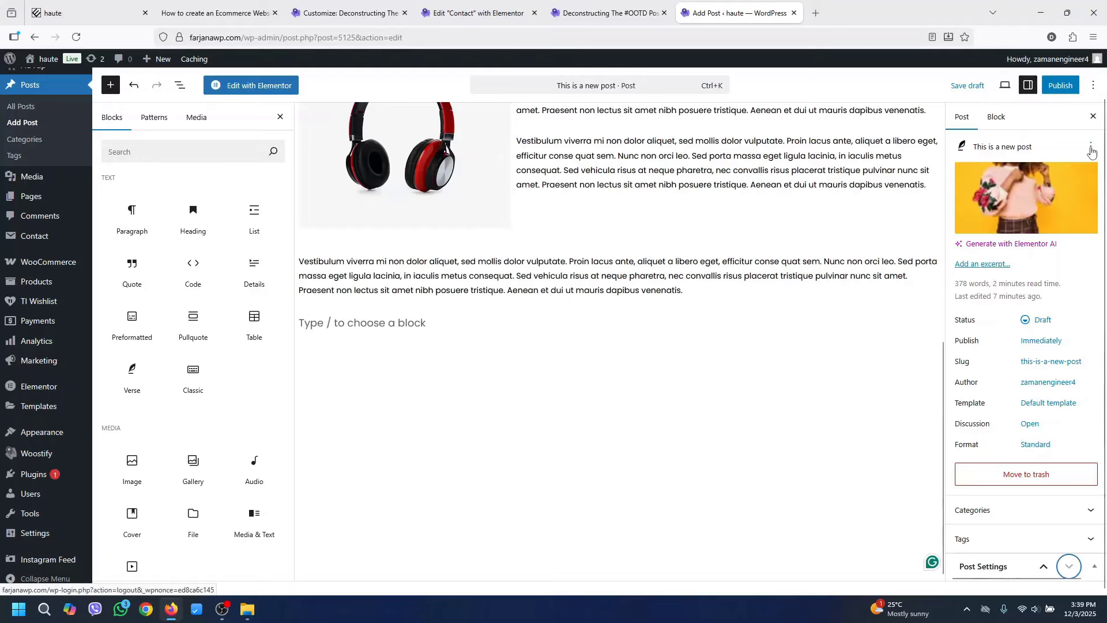
Publish the new blog post and open it on the live site
left_click(1059, 86)
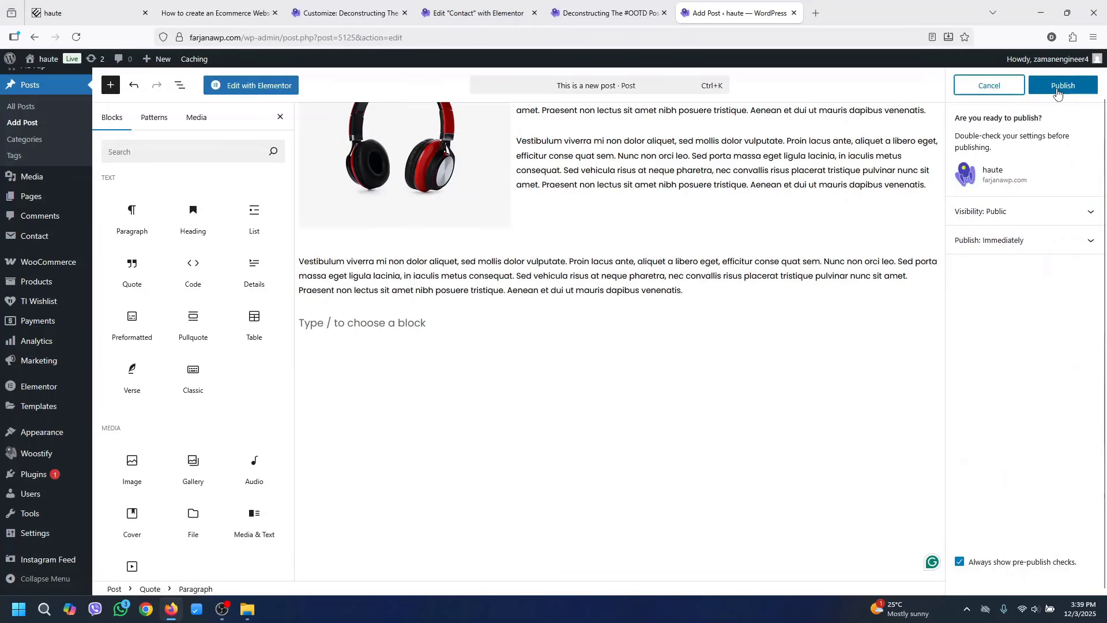
left_click(1061, 87)
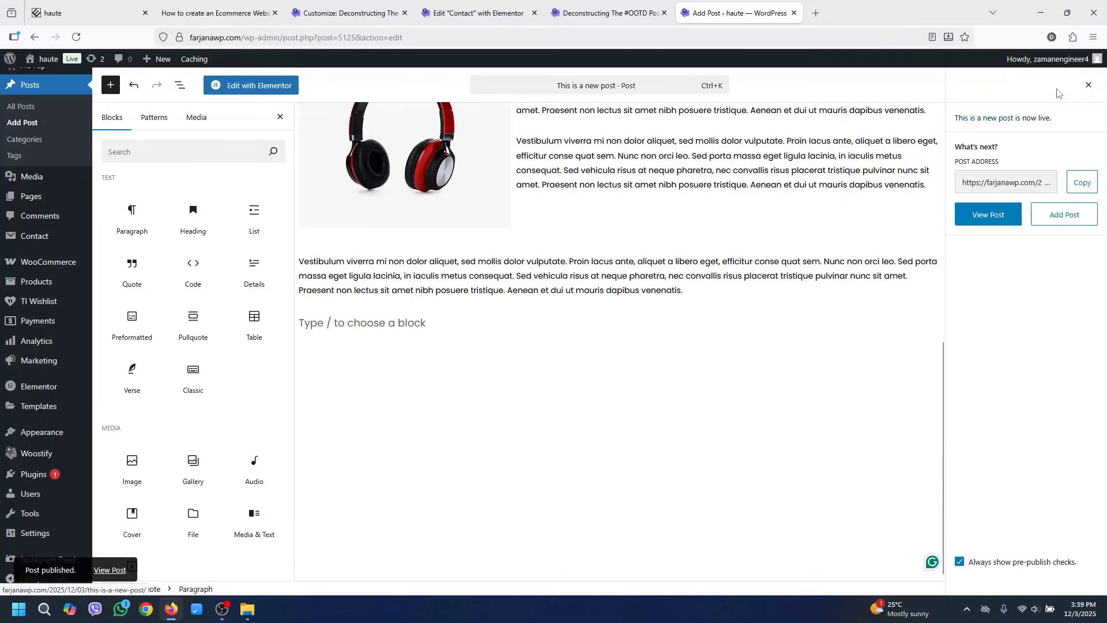
left_click(988, 215)
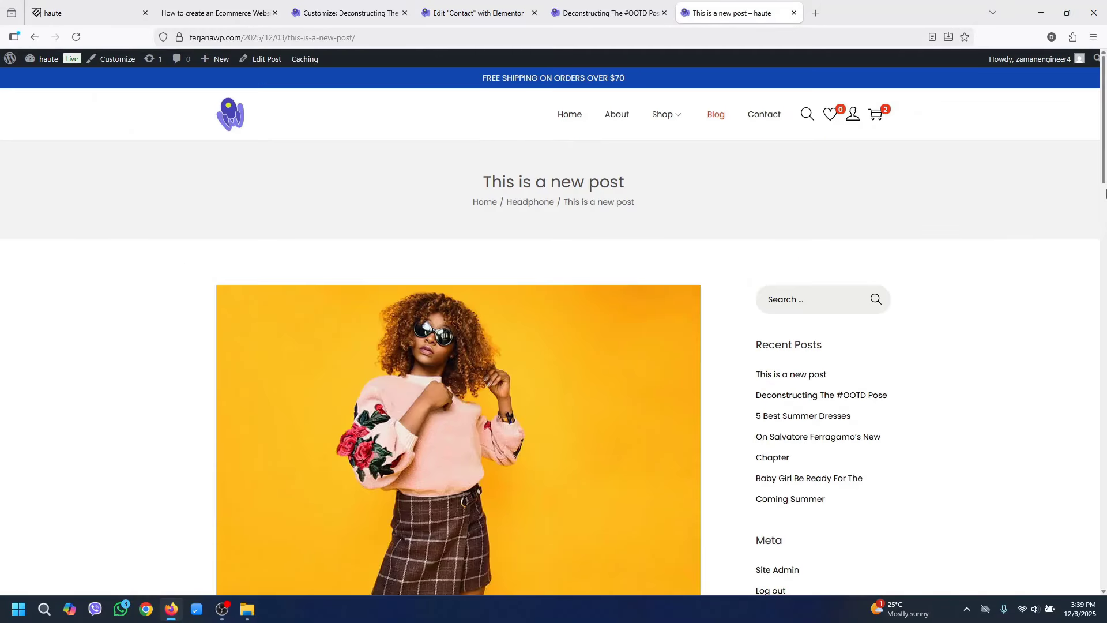
Check the published post down to its tags and related posts, and its entry on the site's Blog page
left_click_drag(1105, 182, 1038, 435)
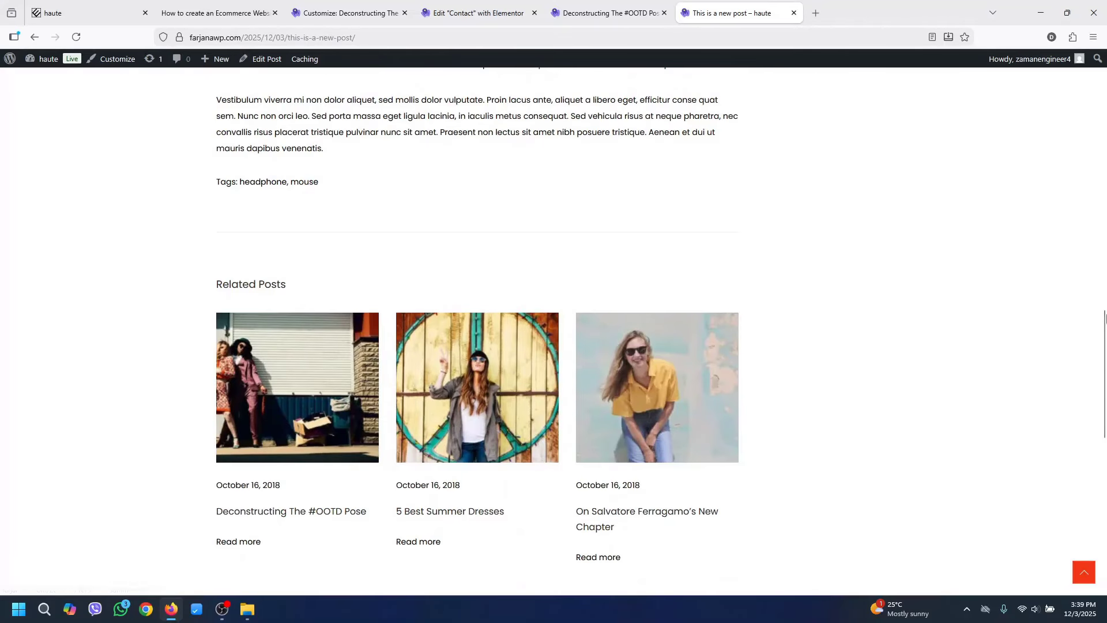
left_click_drag(1099, 354, 865, 106)
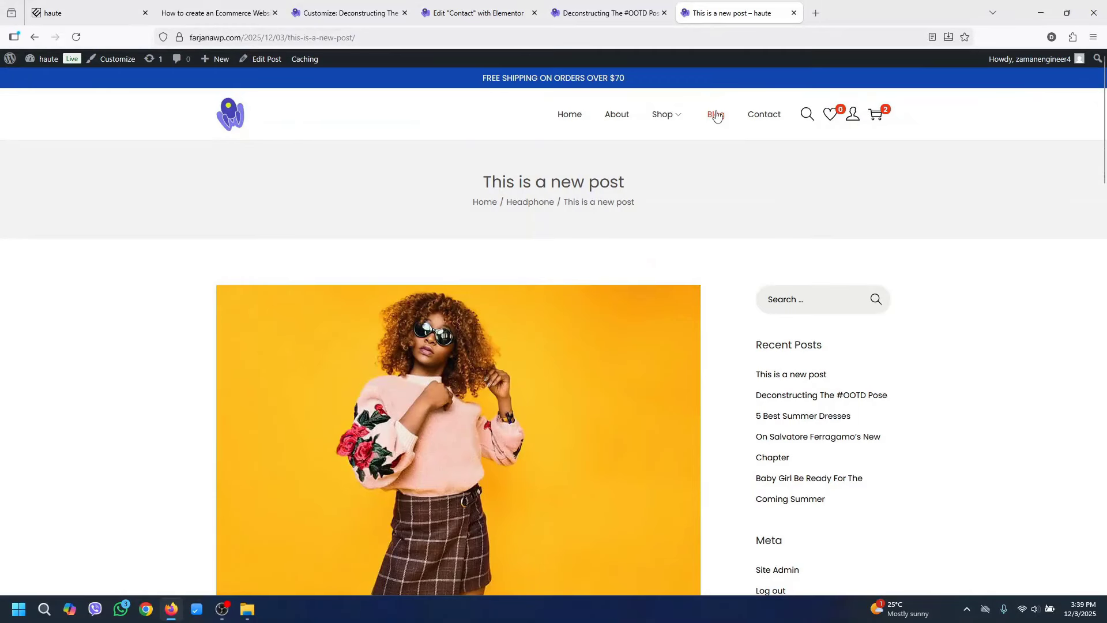
mouse_move(1098, 97)
left_mouse_down()
mouse_move(1099, 143)
mouse_move(1099, 119)
left_mouse_up()
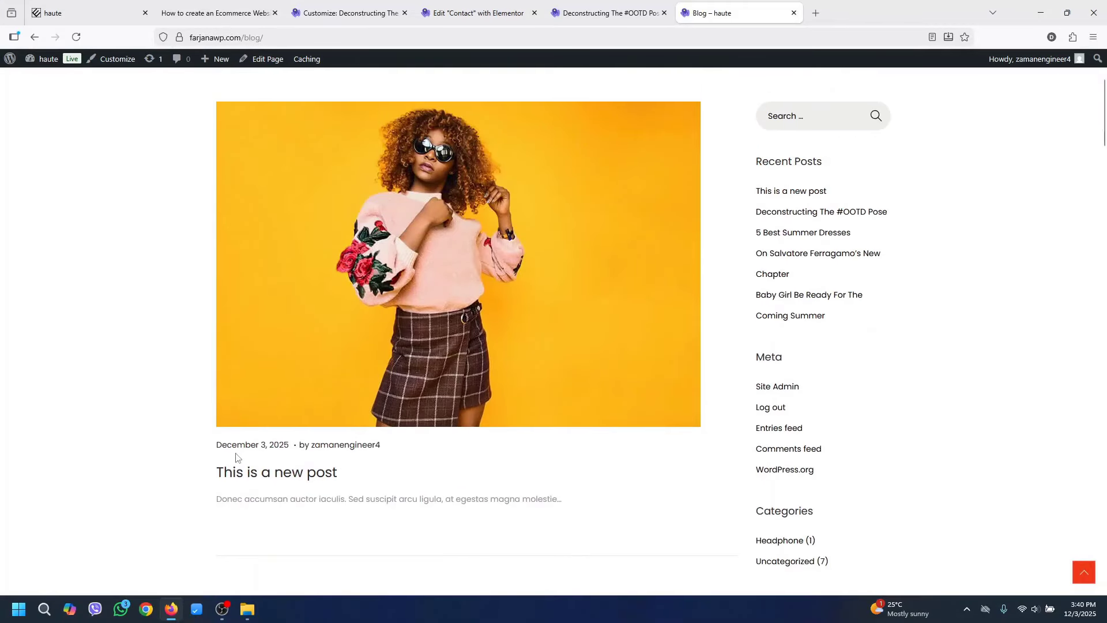
left_click_drag(1105, 134, 1105, 86)
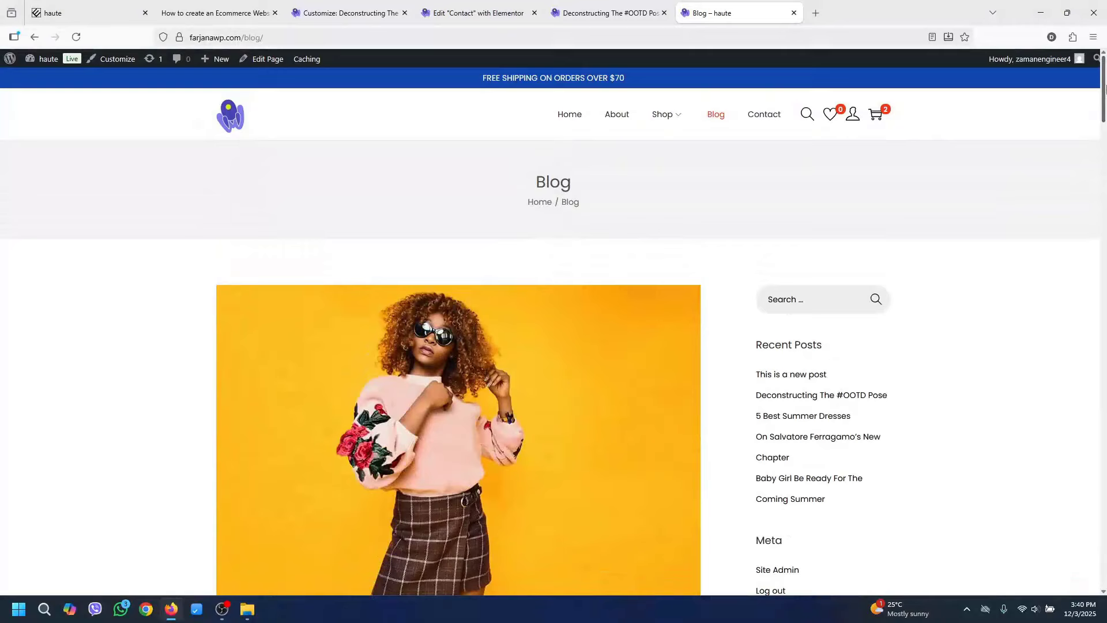
Check the upcoming steps in the tutorial's step list and return to the shop site's home page
left_click(213, 5)
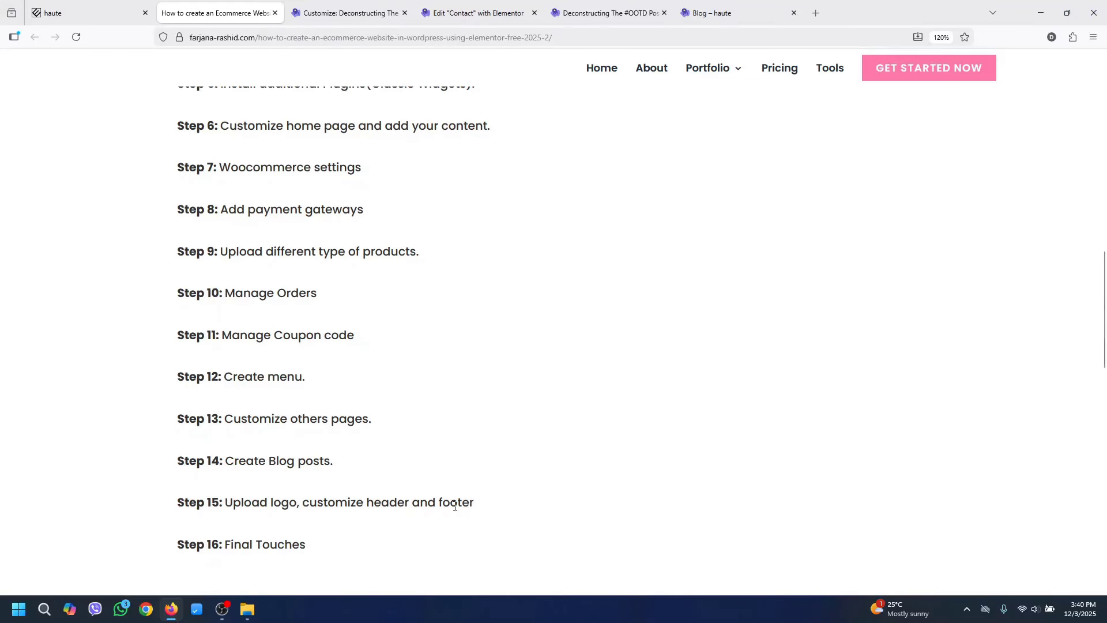
left_click(715, 13)
left_click(565, 118)
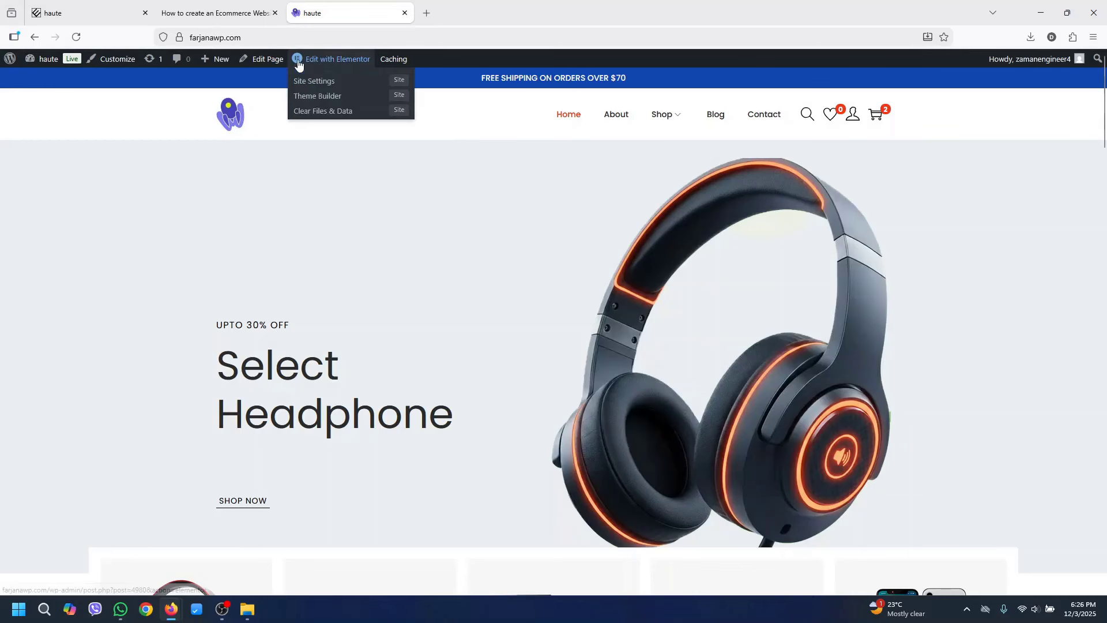
Open the site customizer and replace the site logo with logo.png from the media library, without cropping it
left_click(116, 65)
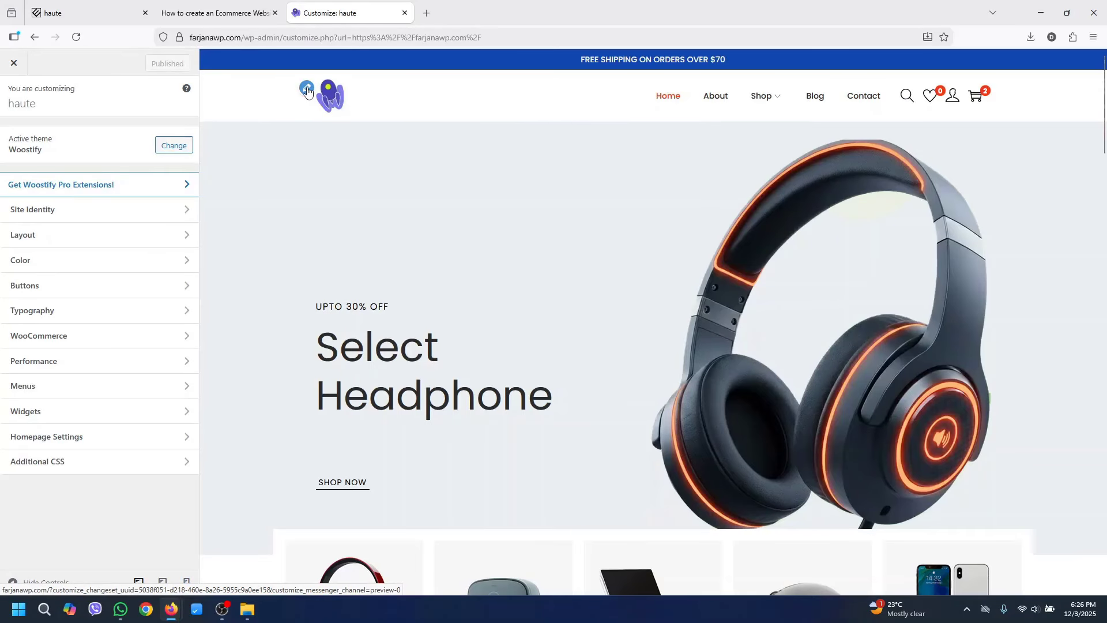
left_click(307, 91)
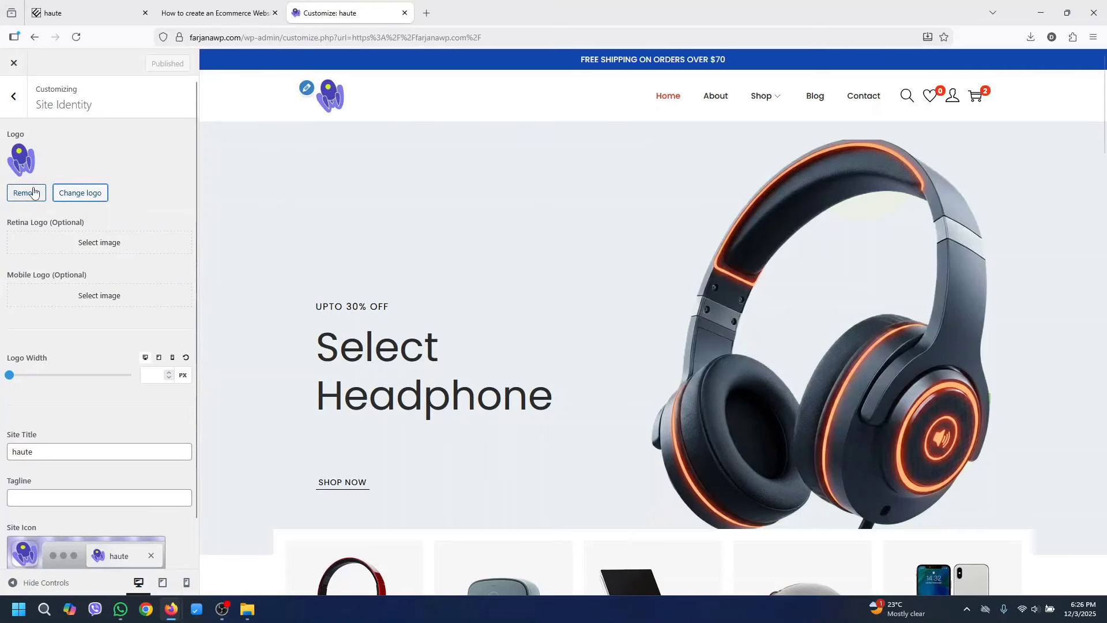
left_click(76, 194)
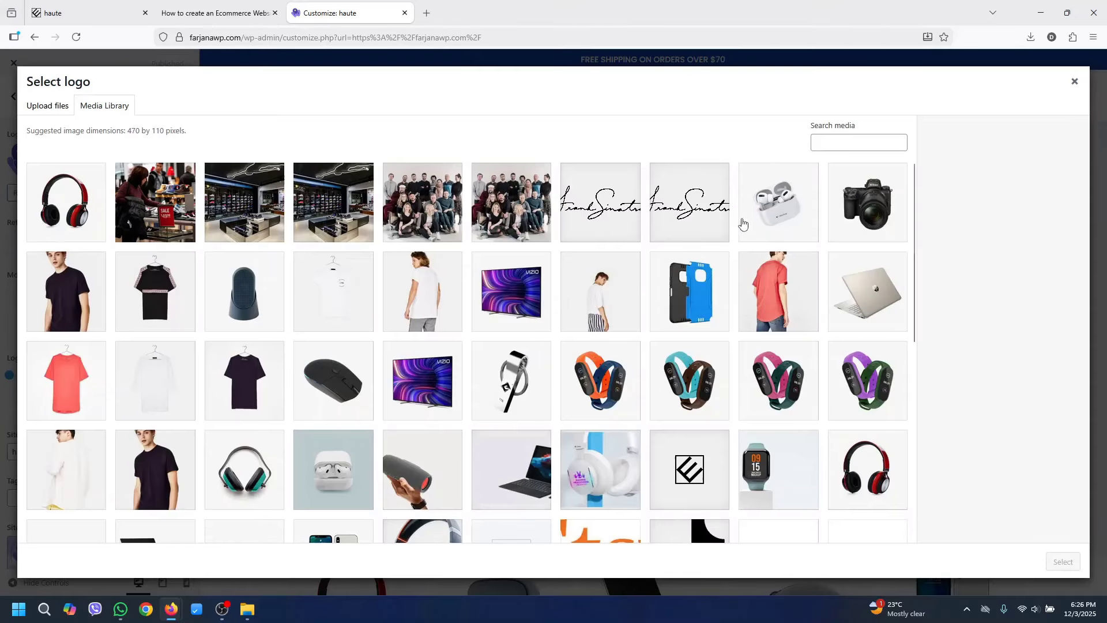
left_click_drag(914, 242, 926, 339)
left_click(697, 297)
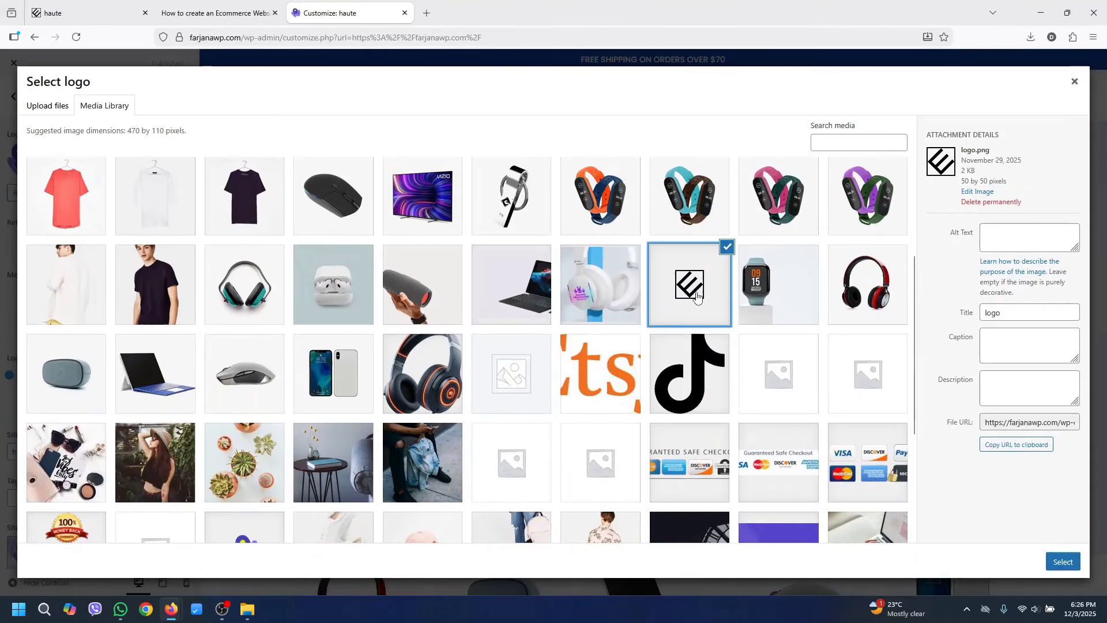
left_click(1061, 563)
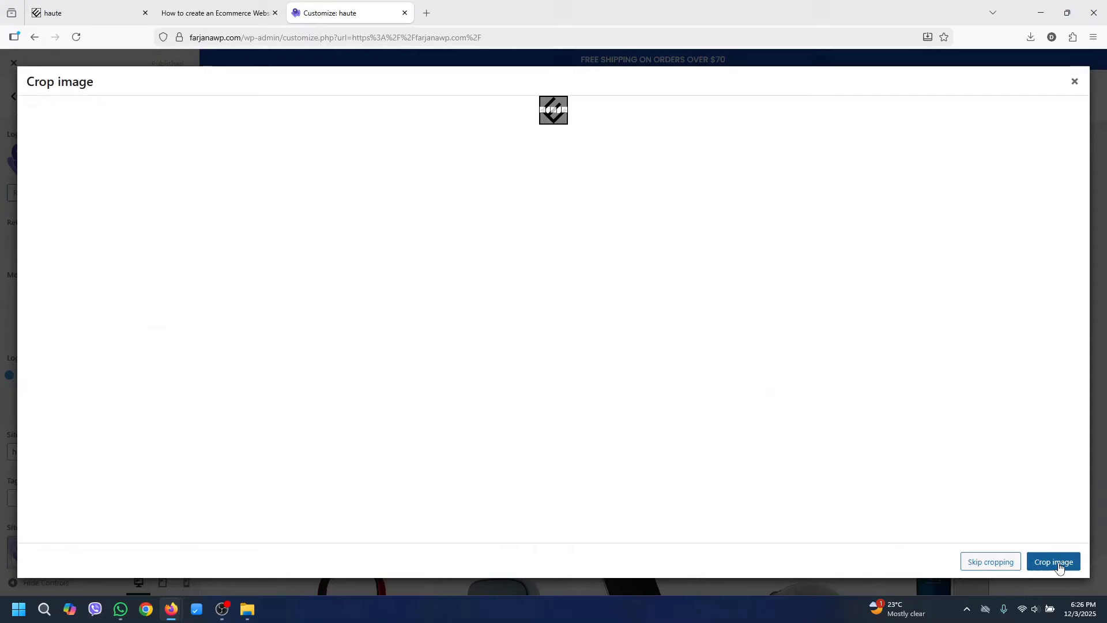
left_click(1006, 566)
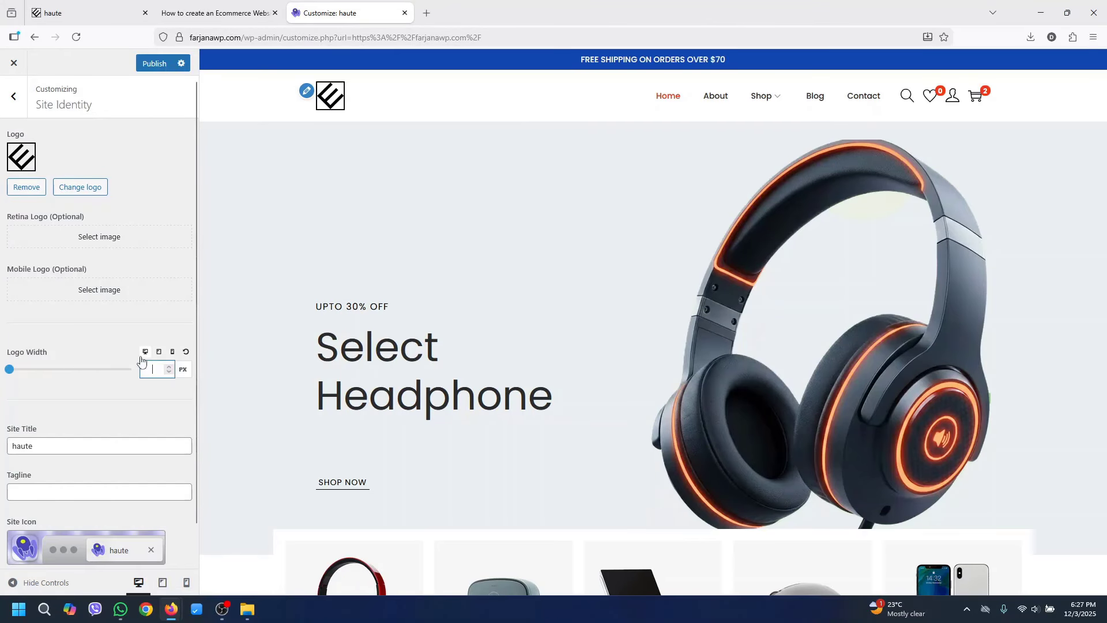
Preview the new logo in the tablet and mobile layouts and return to the desktop layout
left_click(159, 352)
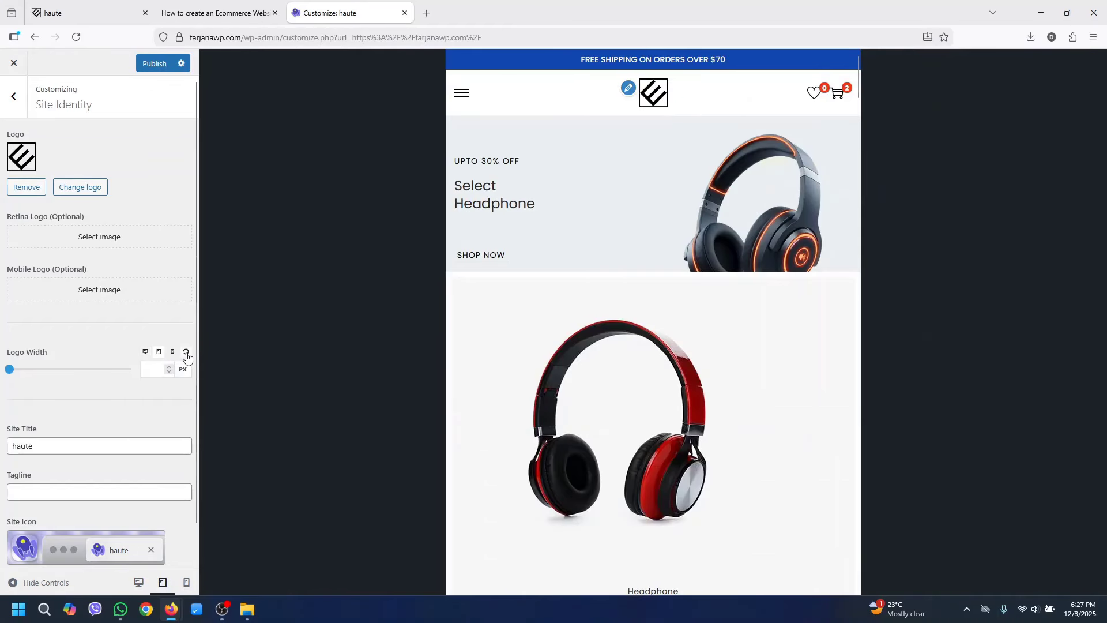
left_click(173, 353)
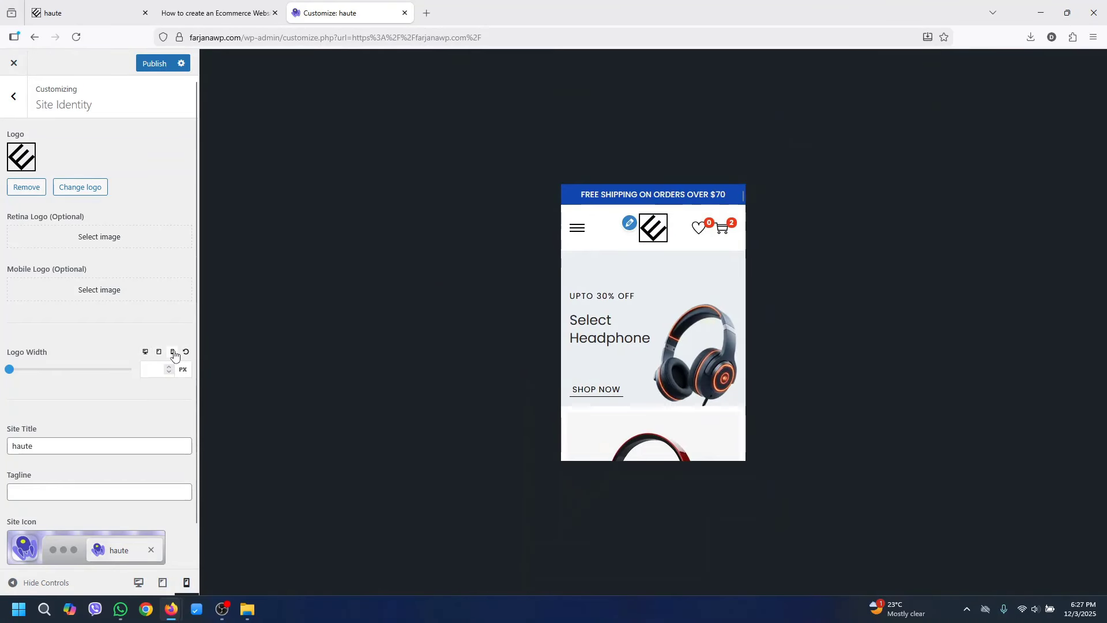
left_click(22, 443)
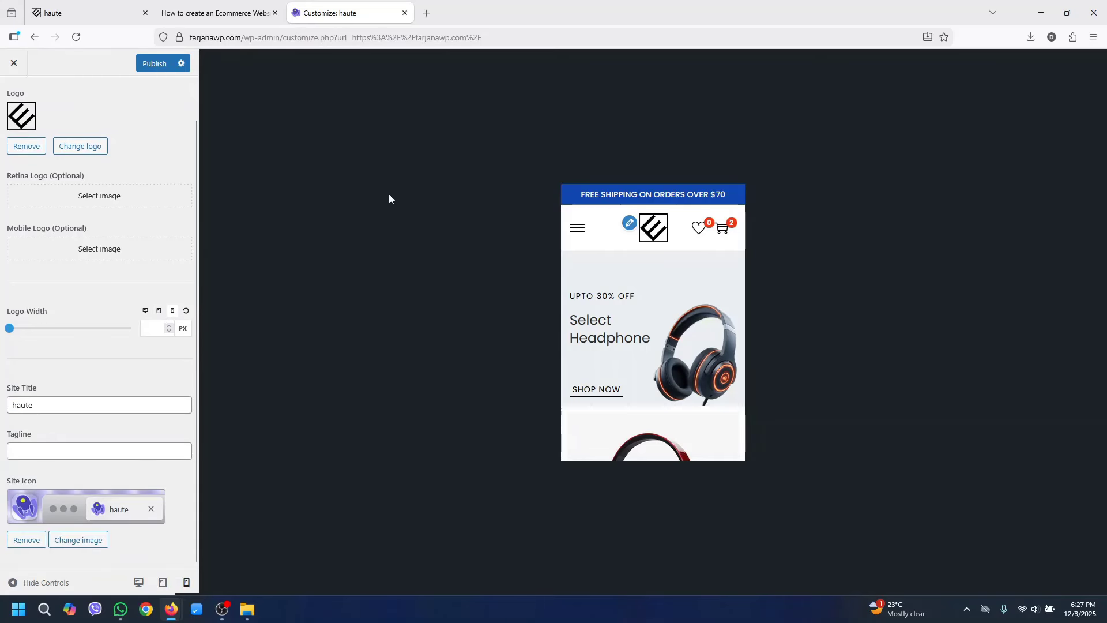
left_click(146, 311)
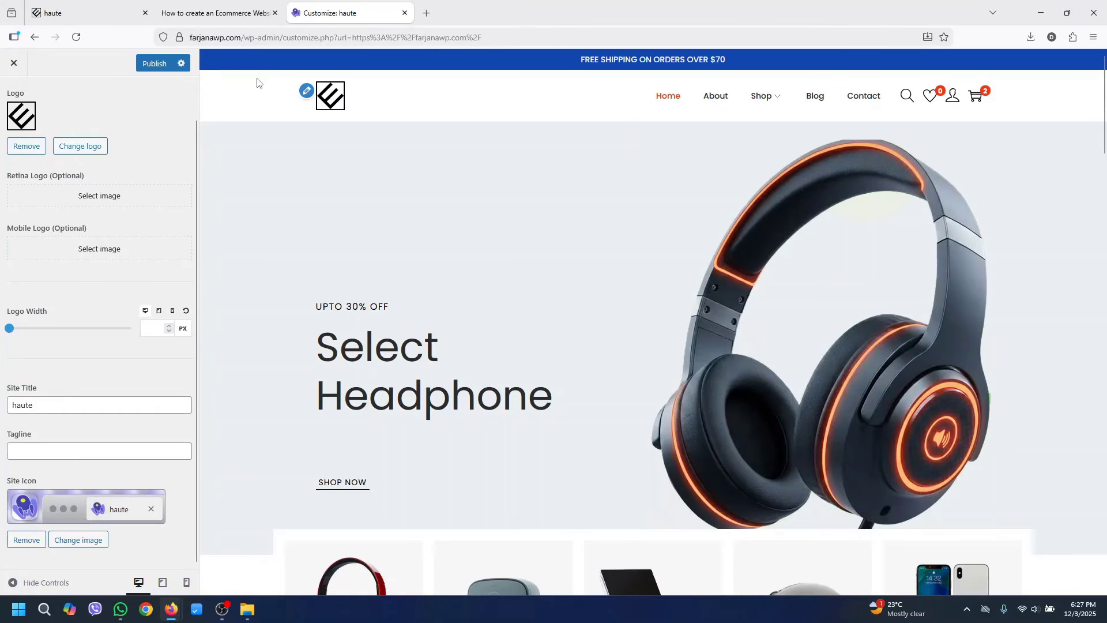
Replace the site icon with the square black logo from the media library, skip cropping, and publish the changes
left_click(79, 540)
scroll(353, 377, "down", 6)
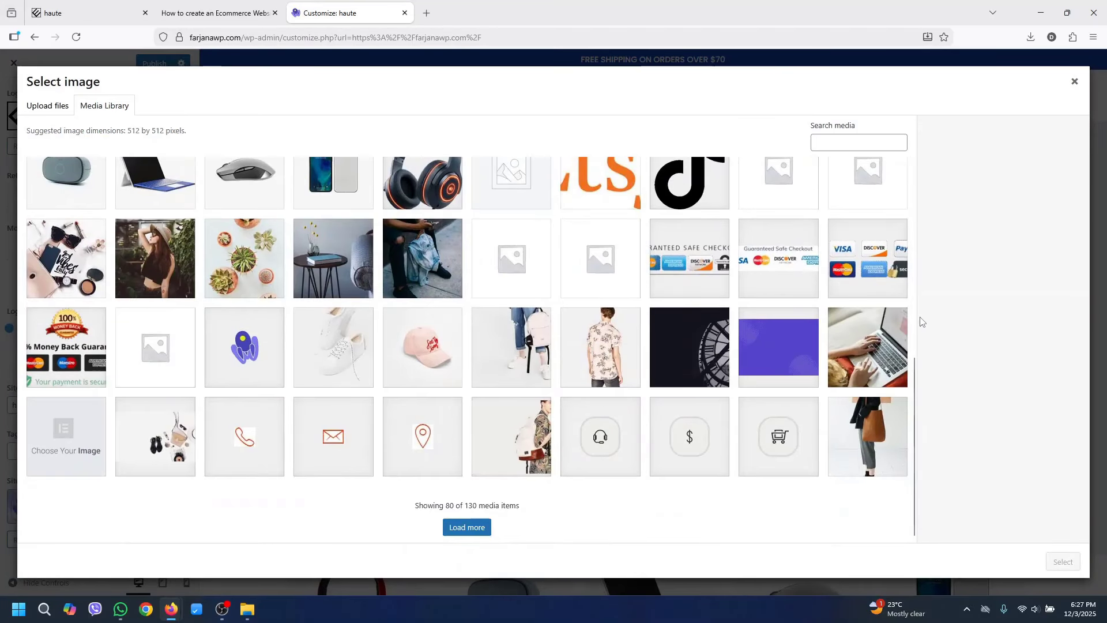
left_click_drag(913, 372, 921, 263)
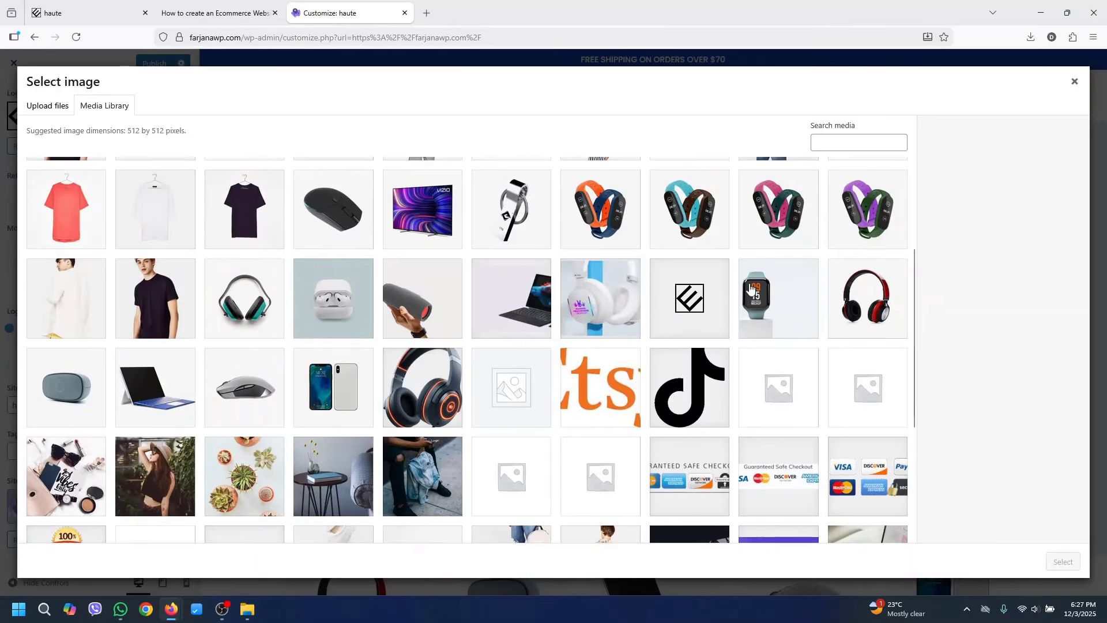
left_click(701, 299)
left_click(1062, 560)
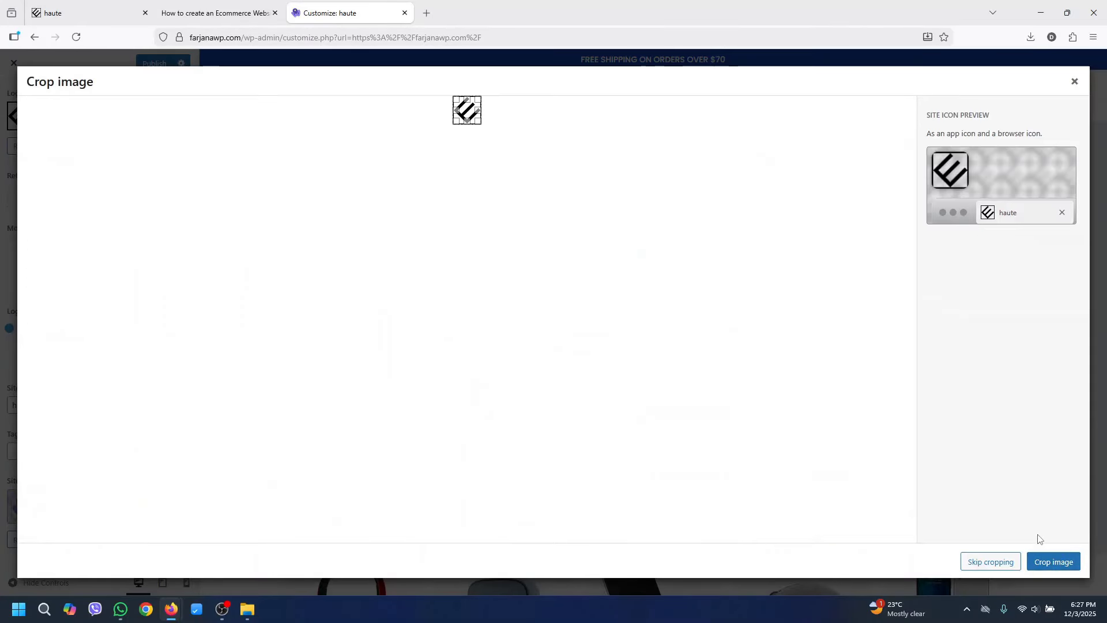
left_click(990, 561)
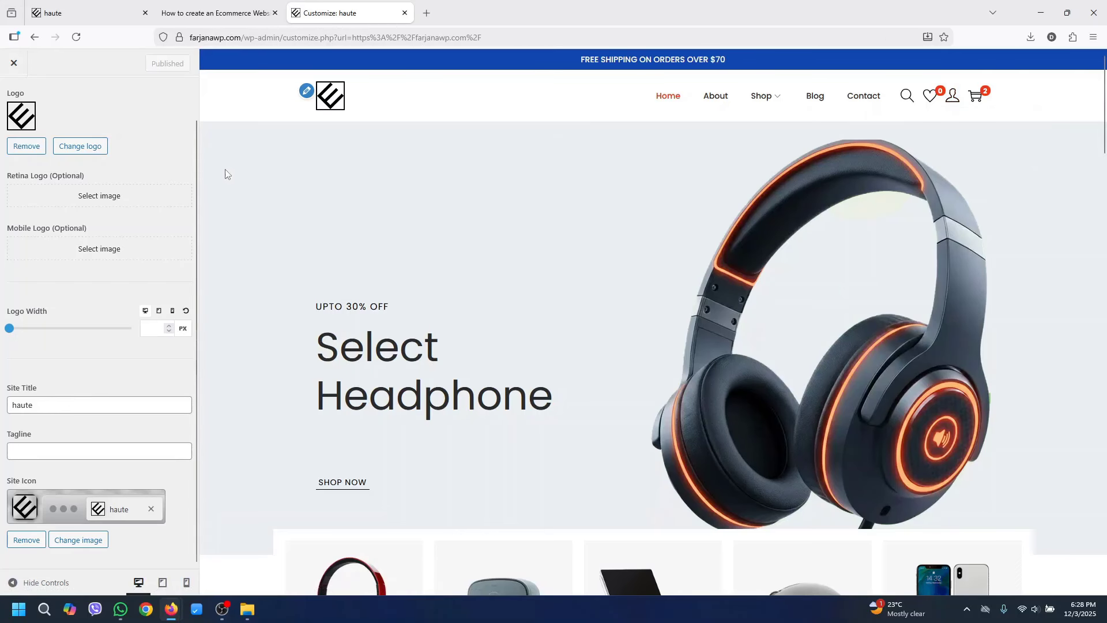
Leave the site identity settings and open the Topbar section of the layout settings
scroll(196, 92, "up", 2)
left_click(13, 96)
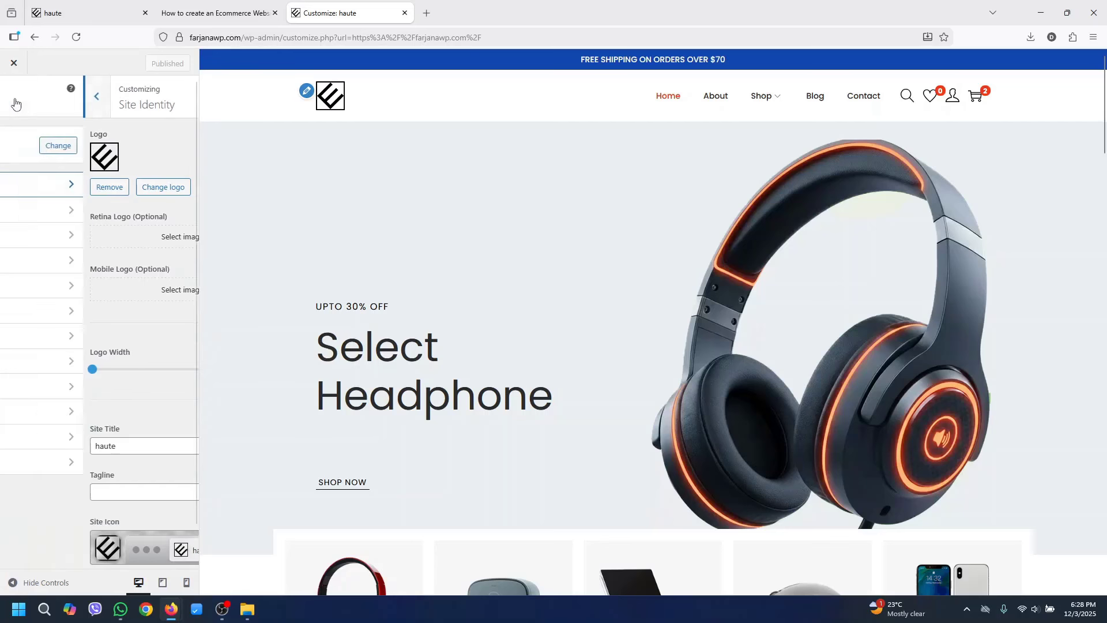
left_click(78, 239)
left_click(58, 163)
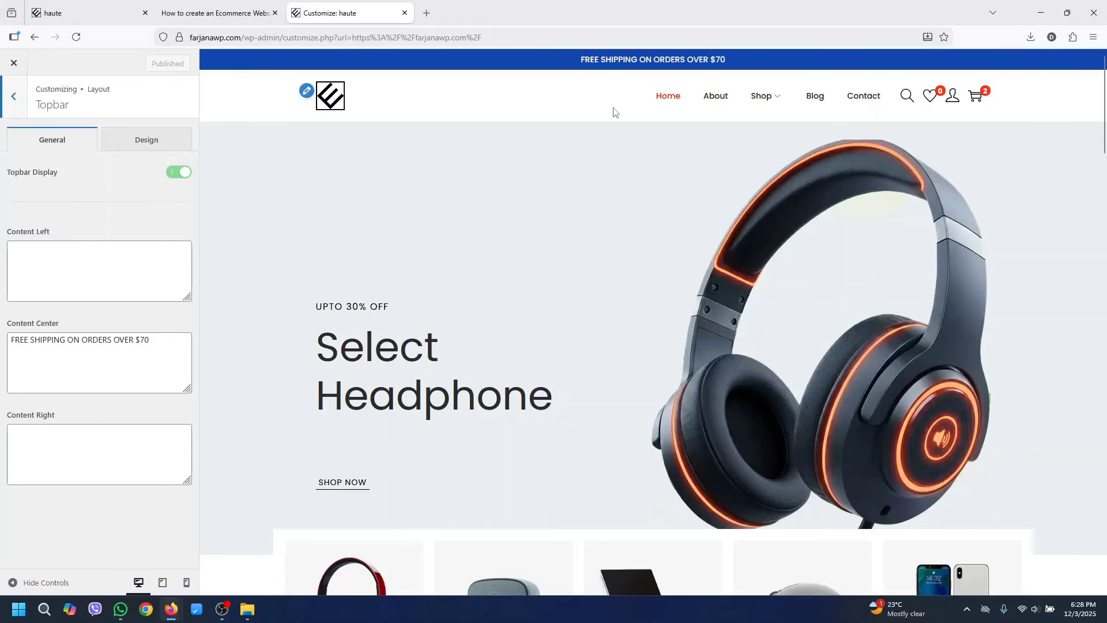
Turn the topbar display off and back on, and check its left, center and right content fields
left_click(179, 173)
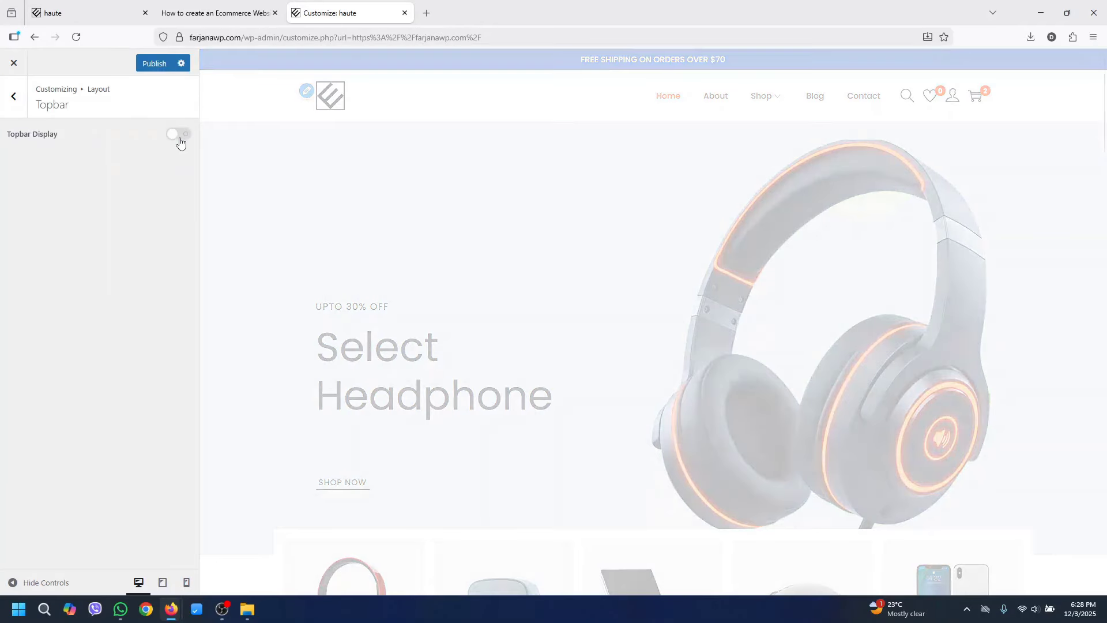
left_click(179, 138)
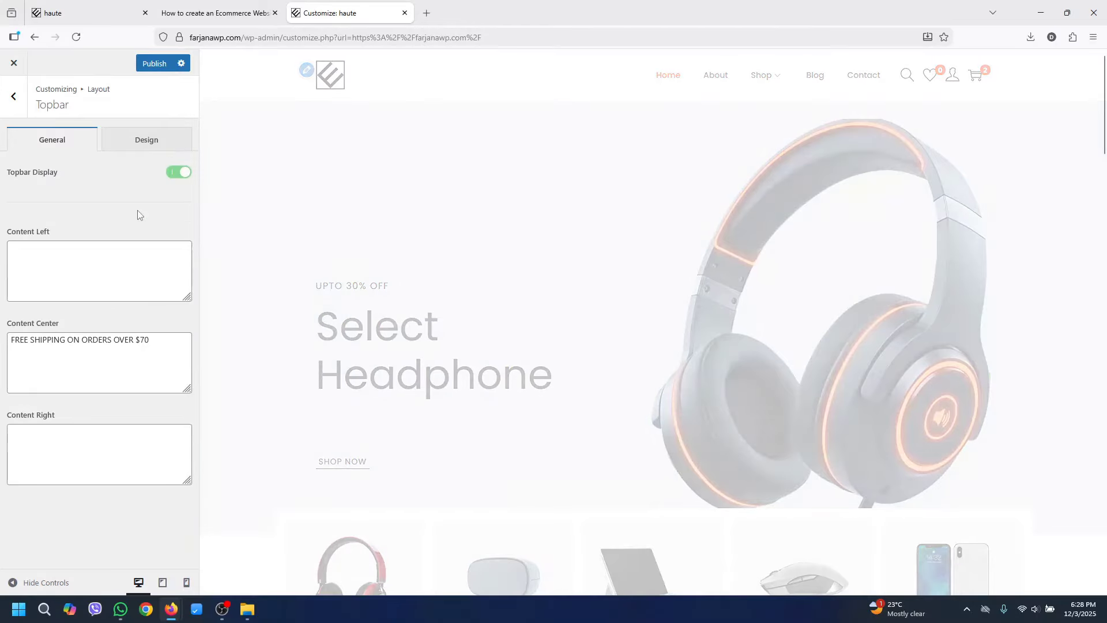
triple_click(72, 356)
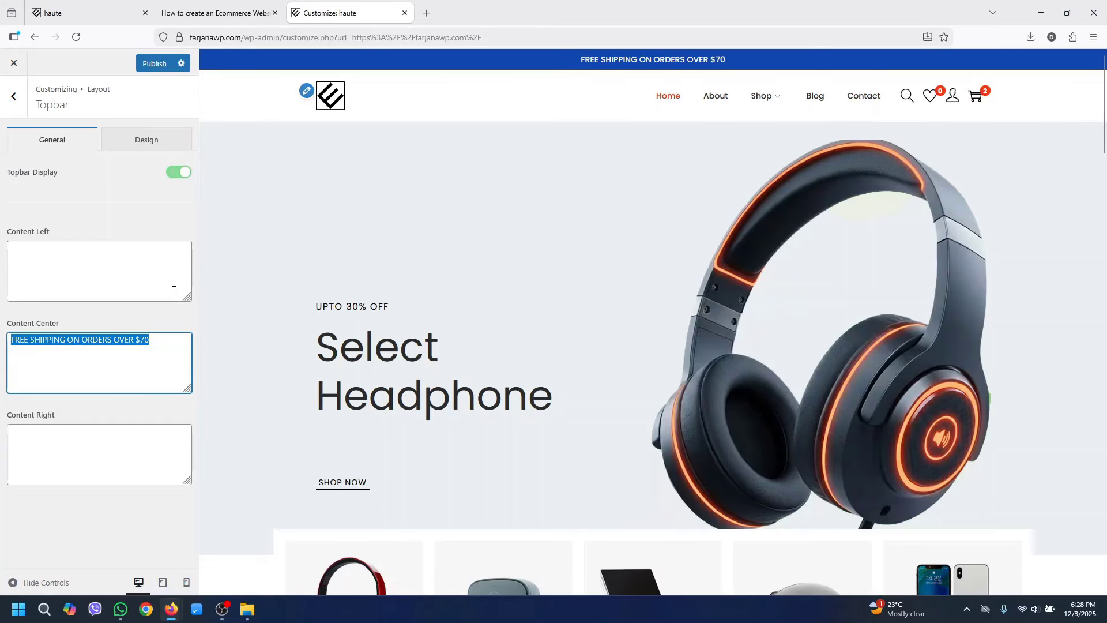
left_click(127, 277)
left_click(113, 452)
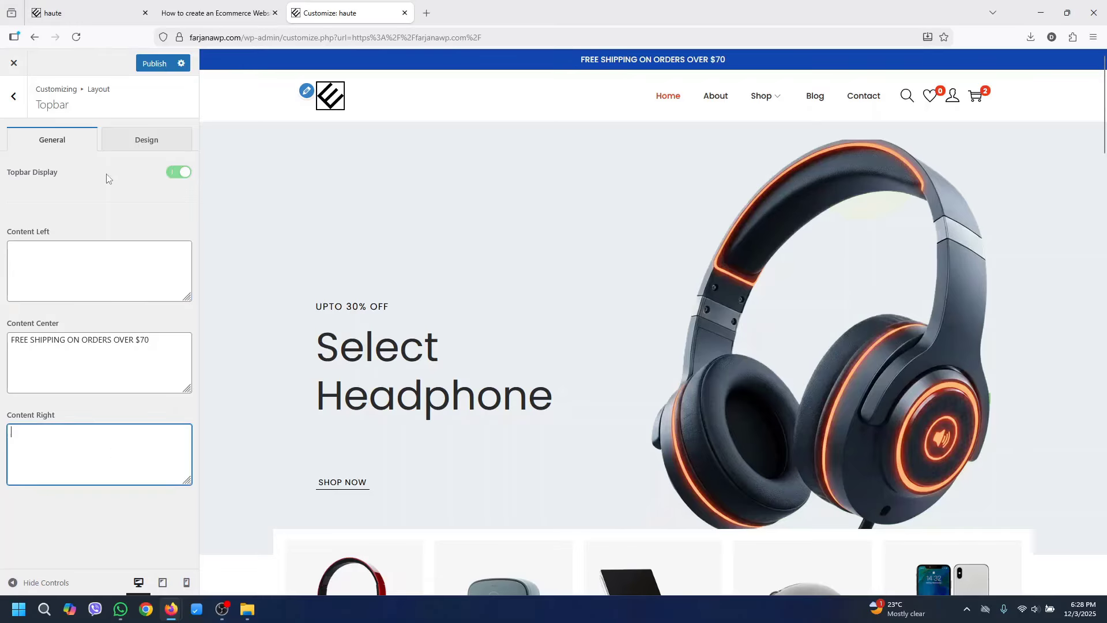
Change the topbar's background colour to the red accent colour #F03818 in its design settings
left_click(145, 140)
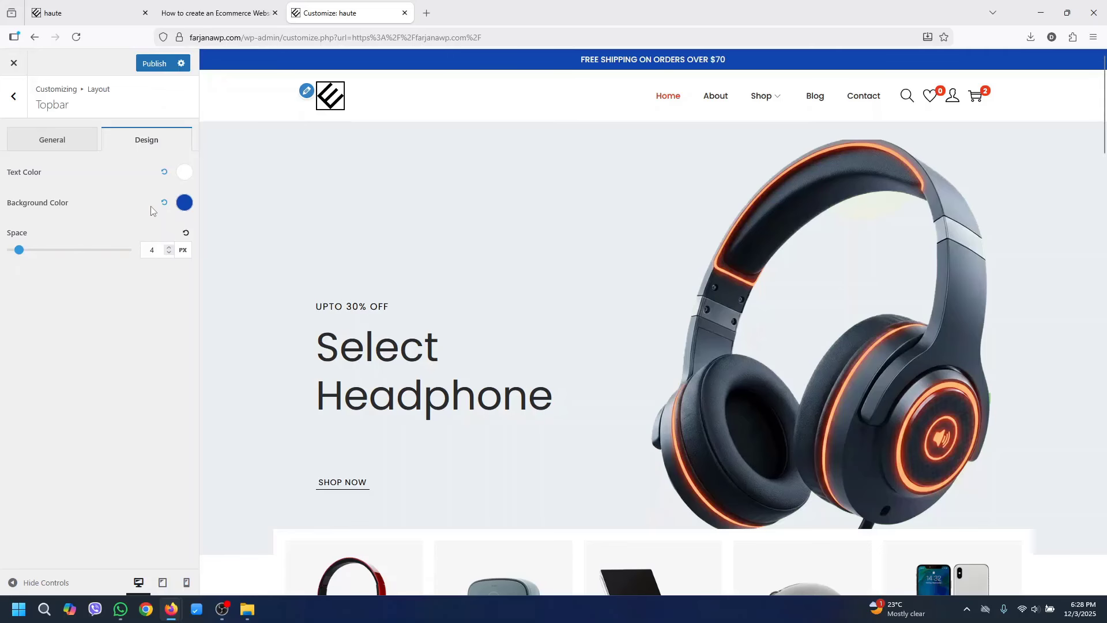
left_click(185, 207)
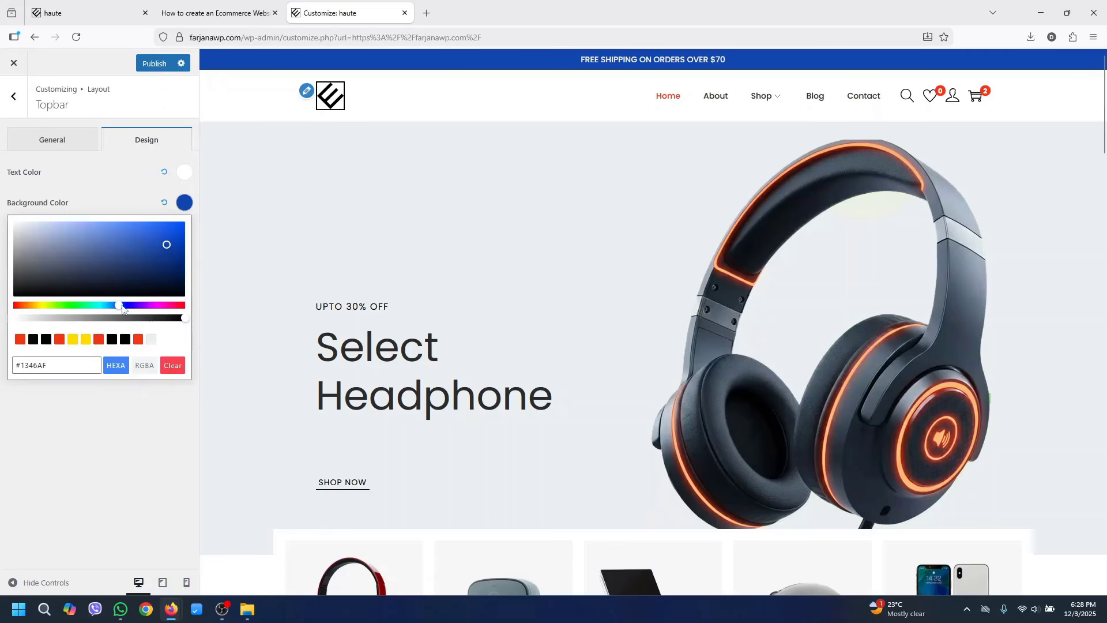
left_click(139, 340)
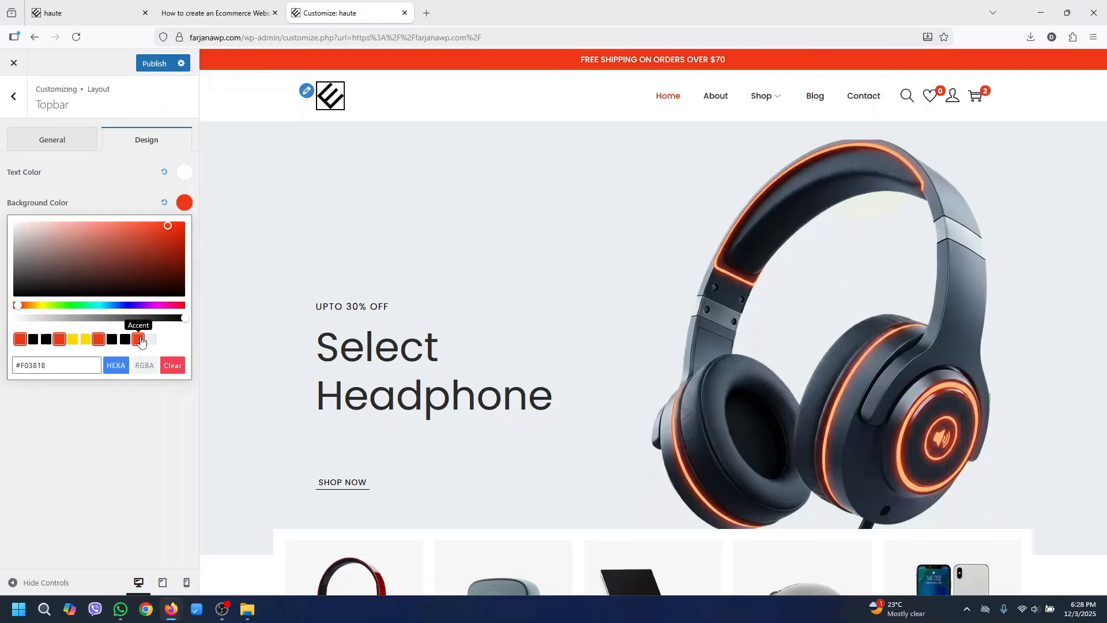
left_click(92, 186)
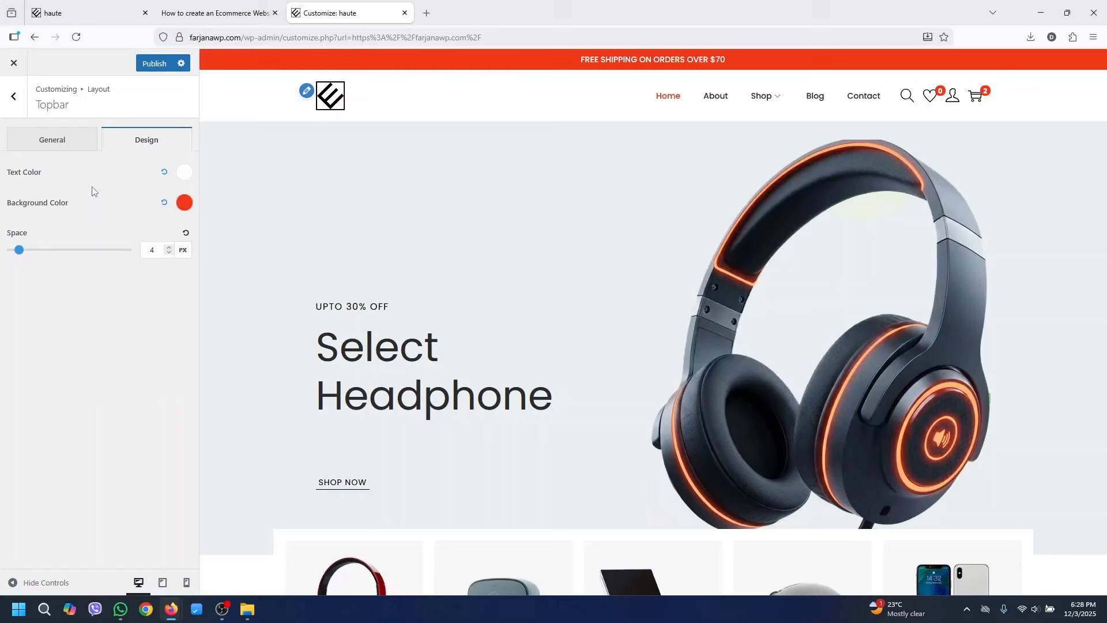
Open the Normal Header section of the layout settings, review its general options, and preview the header in the tablet layout before returning to desktop
left_click(16, 98)
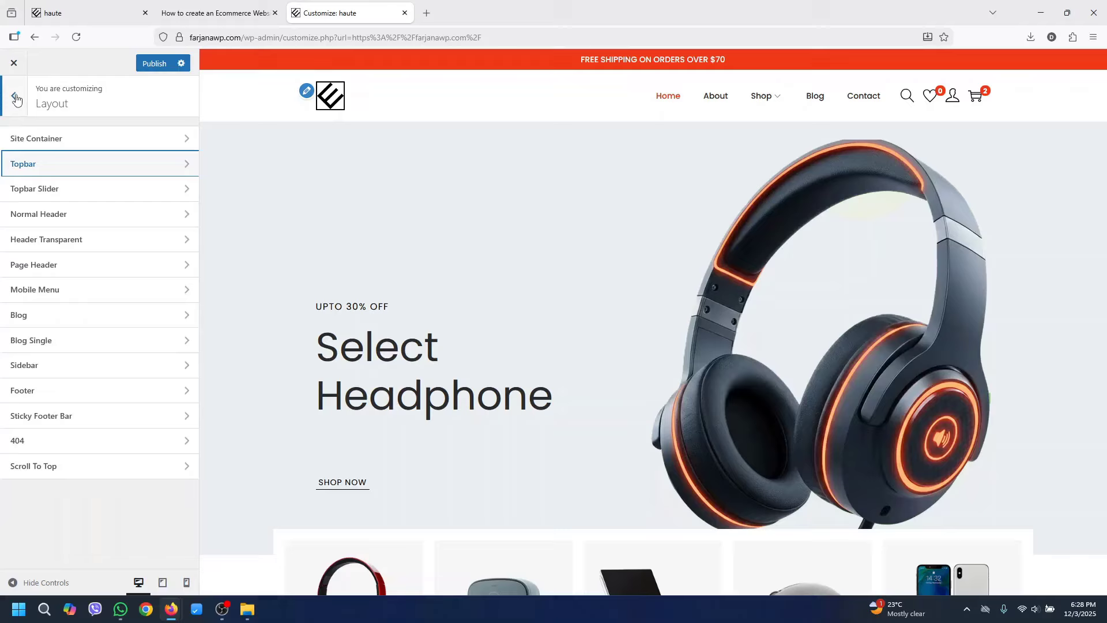
left_click(64, 218)
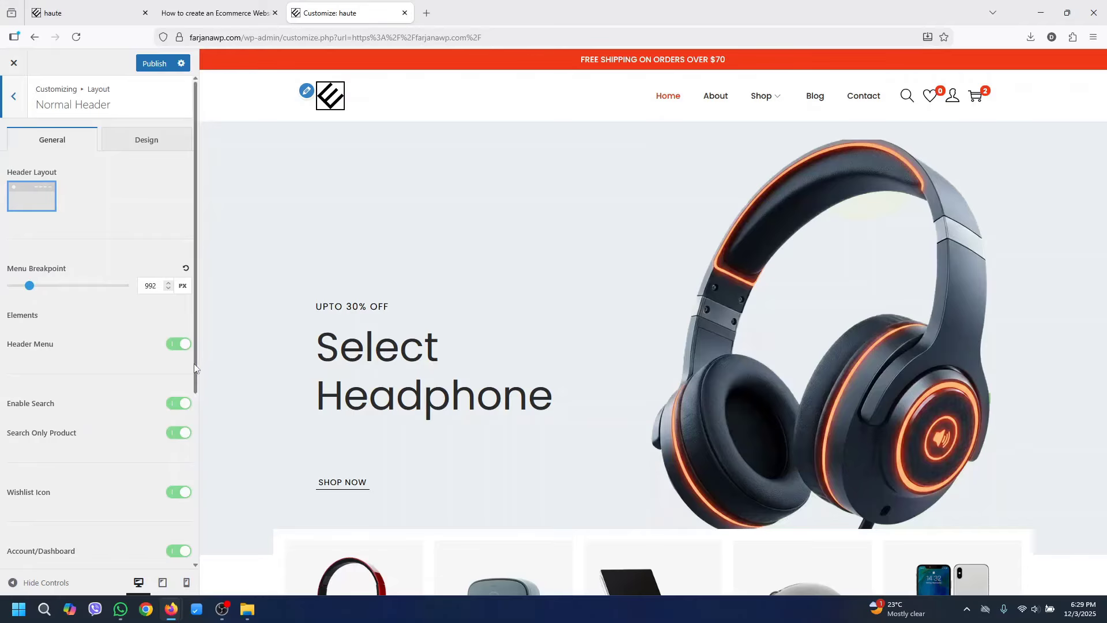
scroll(184, 404, "down", 5)
scroll(52, 315, "up", 5)
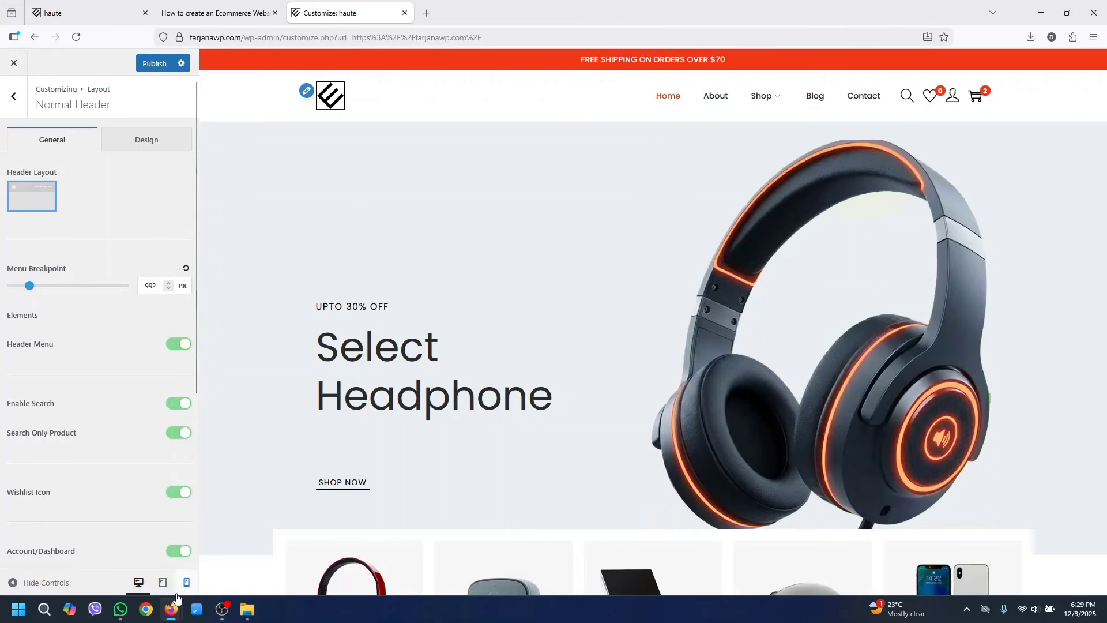
left_click(161, 583)
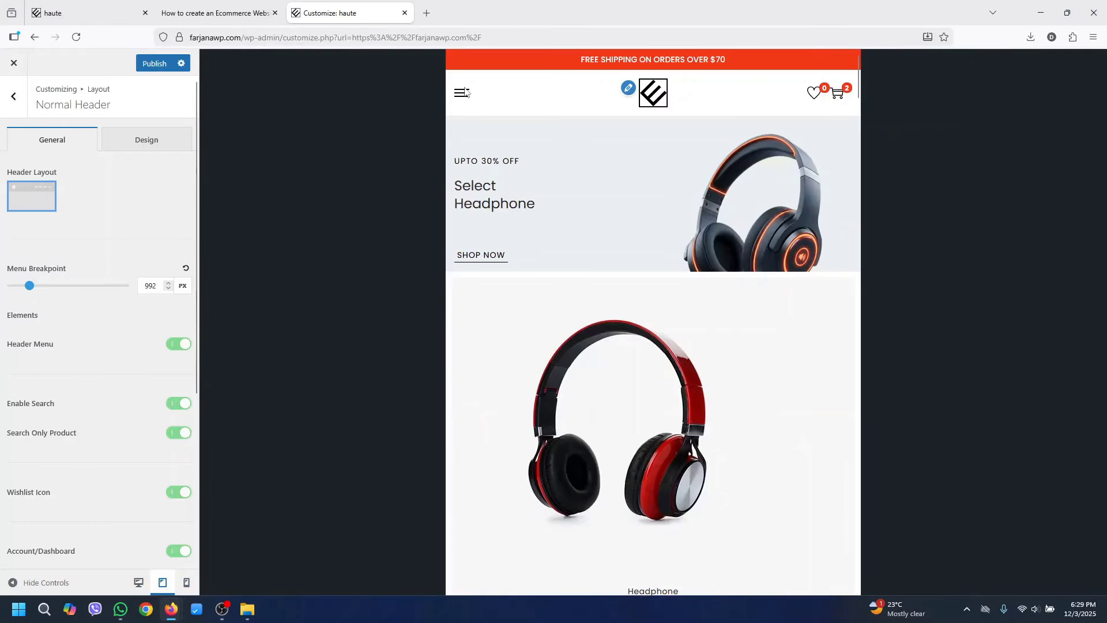
left_click(139, 582)
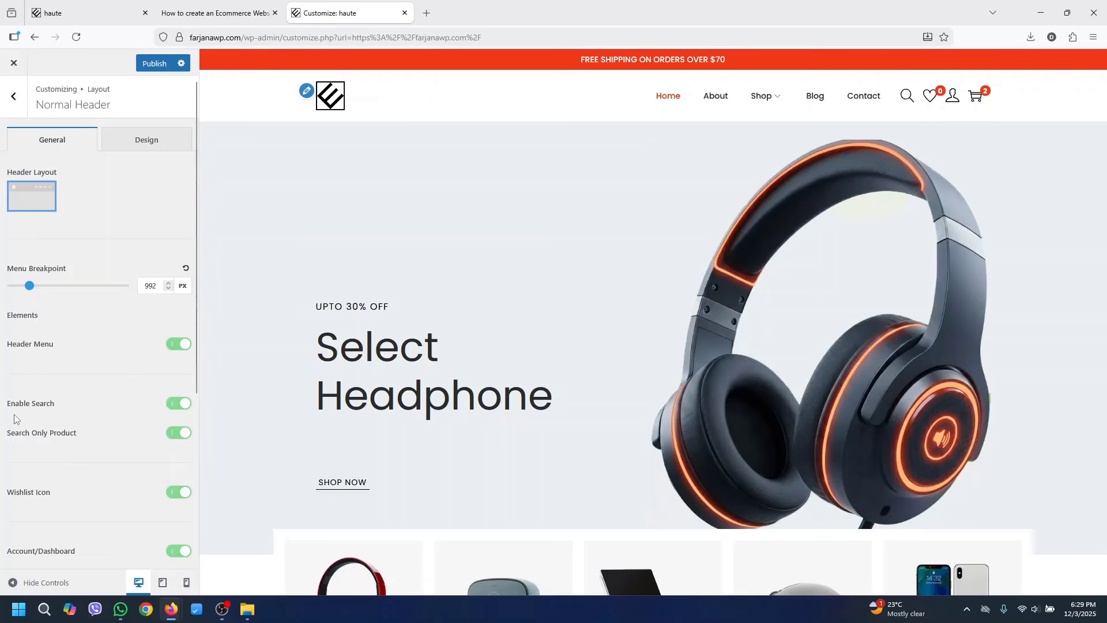
Turn the header's search option off and back on, and look further through the header elements
left_click(182, 408)
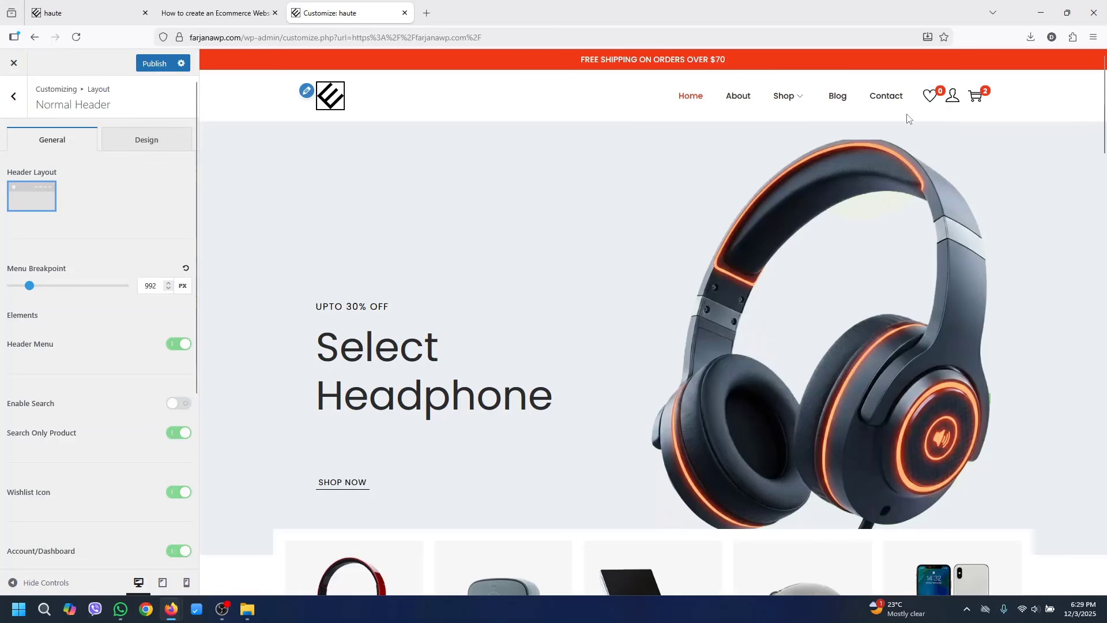
left_click(181, 406)
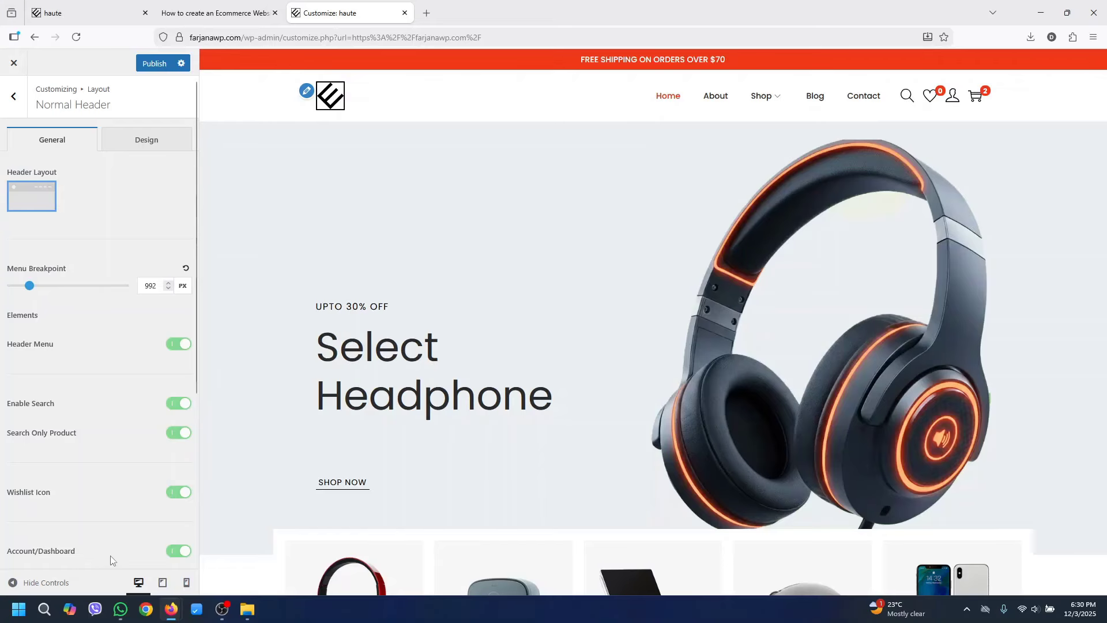
left_click_drag(195, 408, 202, 521)
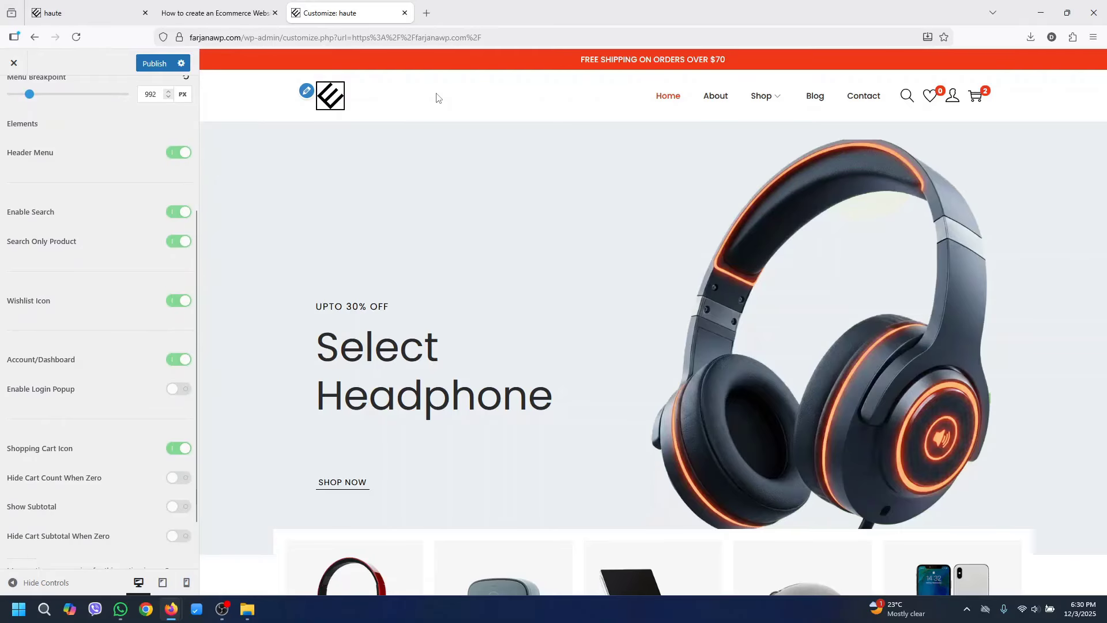
Open the Home page in a separate browser tab, check the header's account menu, and return to the customizer
right_click(663, 98)
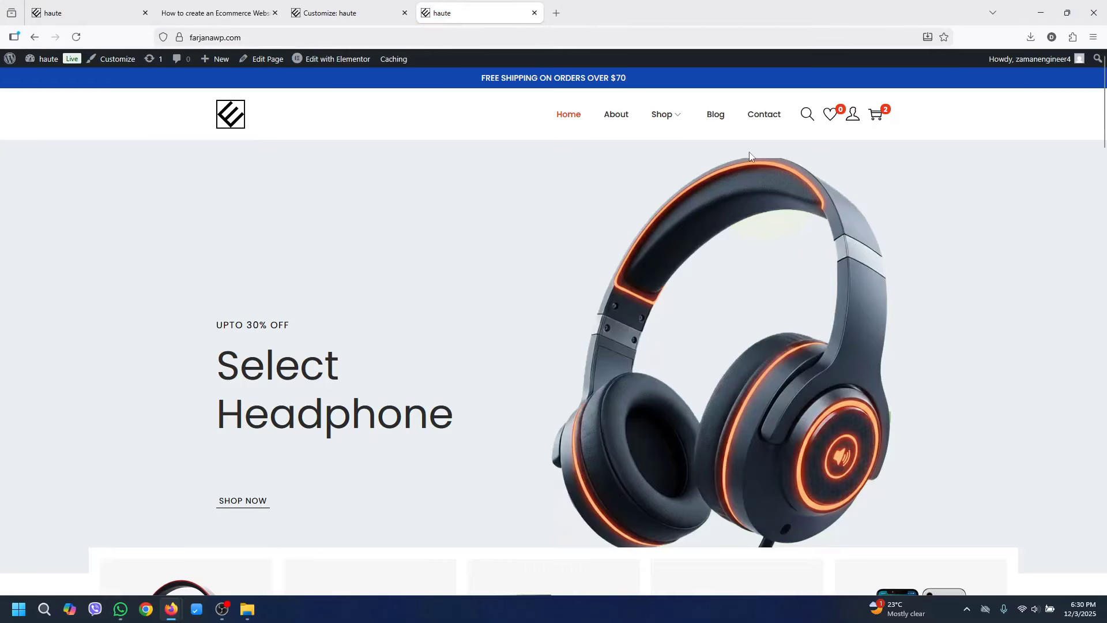
mouse_move(859, 124)
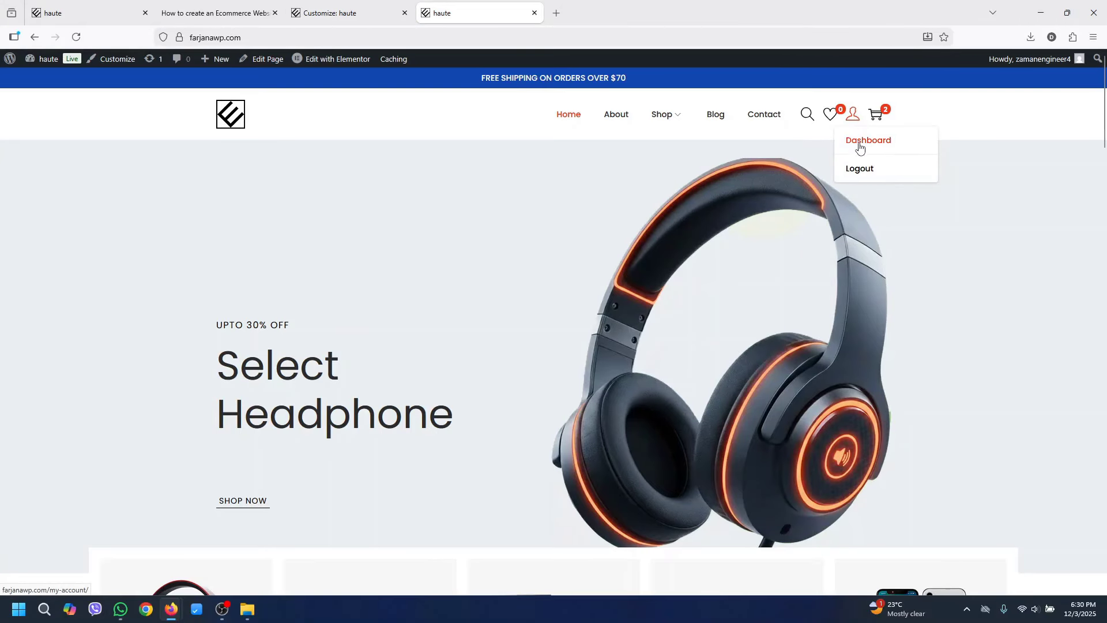
left_click(331, 13)
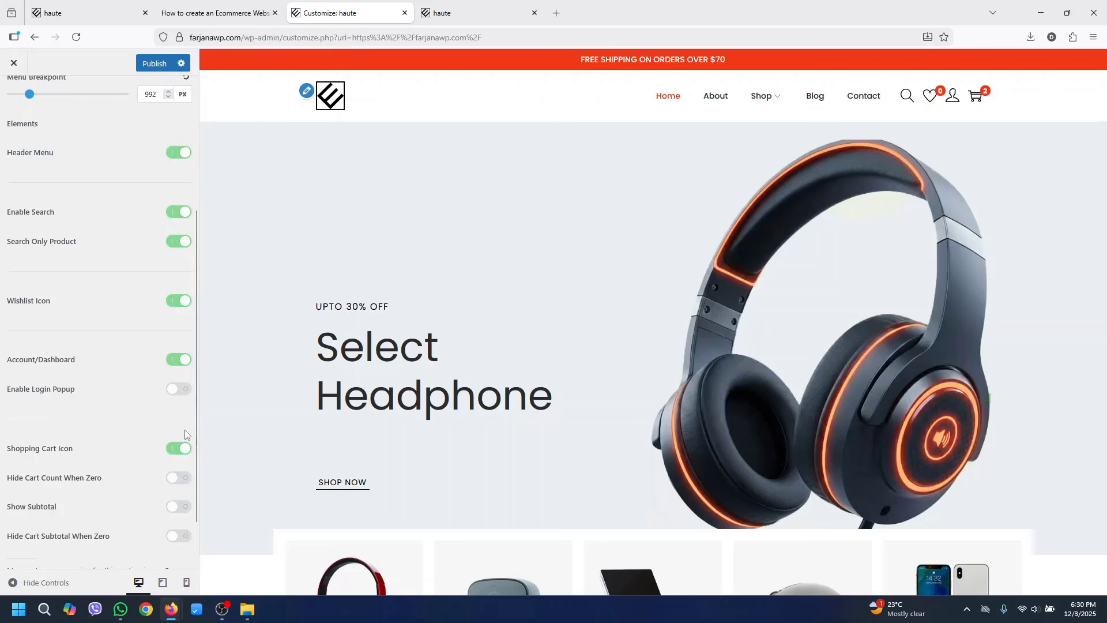
Review the remaining header elements and the header design options, return to the layout settings and publish the changes
scroll(195, 490, "down", 2)
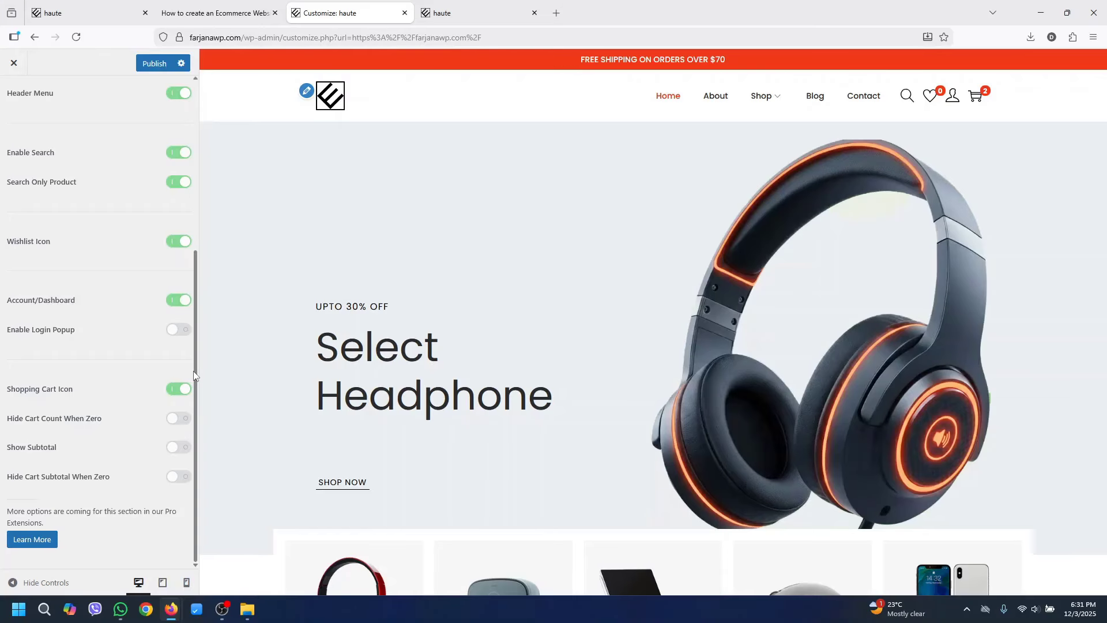
scroll(173, 259, "up", 5)
left_click(139, 145)
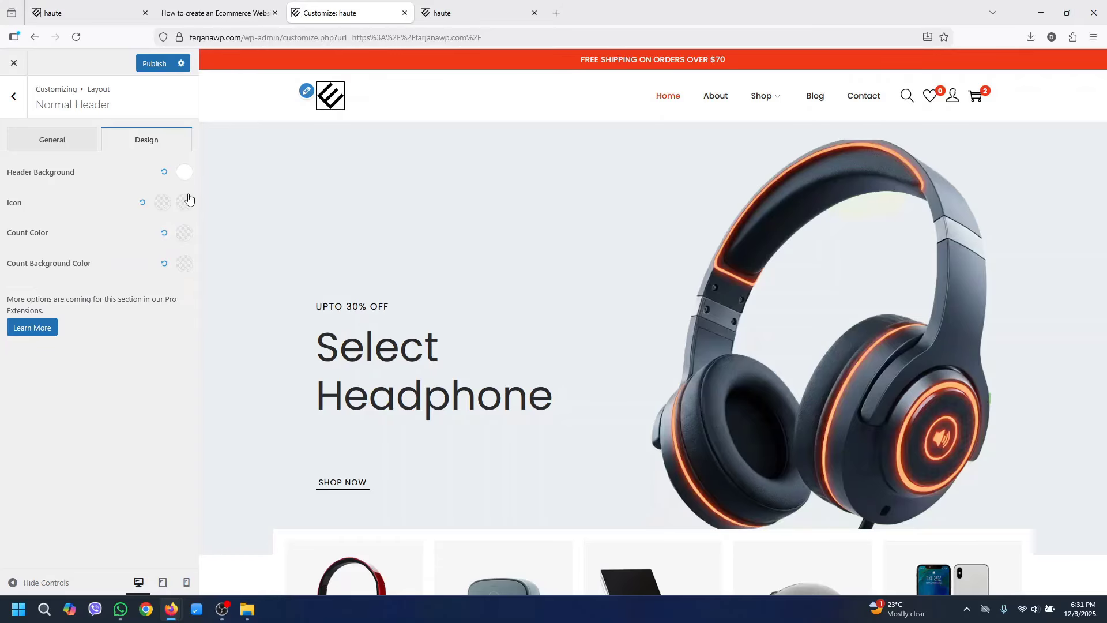
left_click(17, 102)
left_click(162, 67)
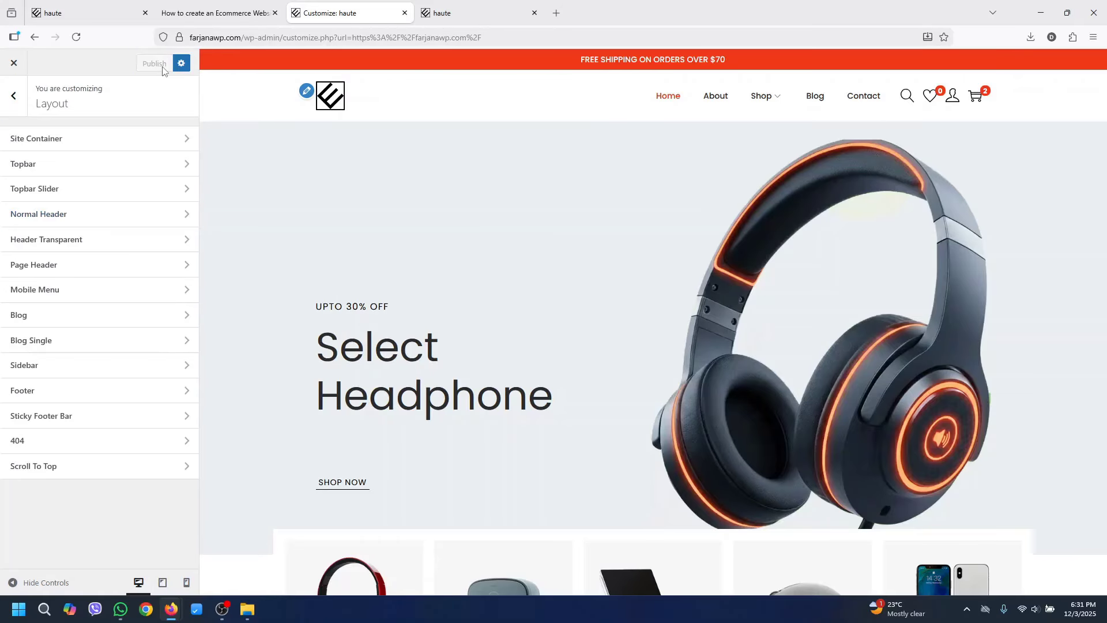
Open the footer's Woostify block from the page preview, look over the footer widgets, and leave them unedited
left_click_drag(1103, 111, 1101, 548)
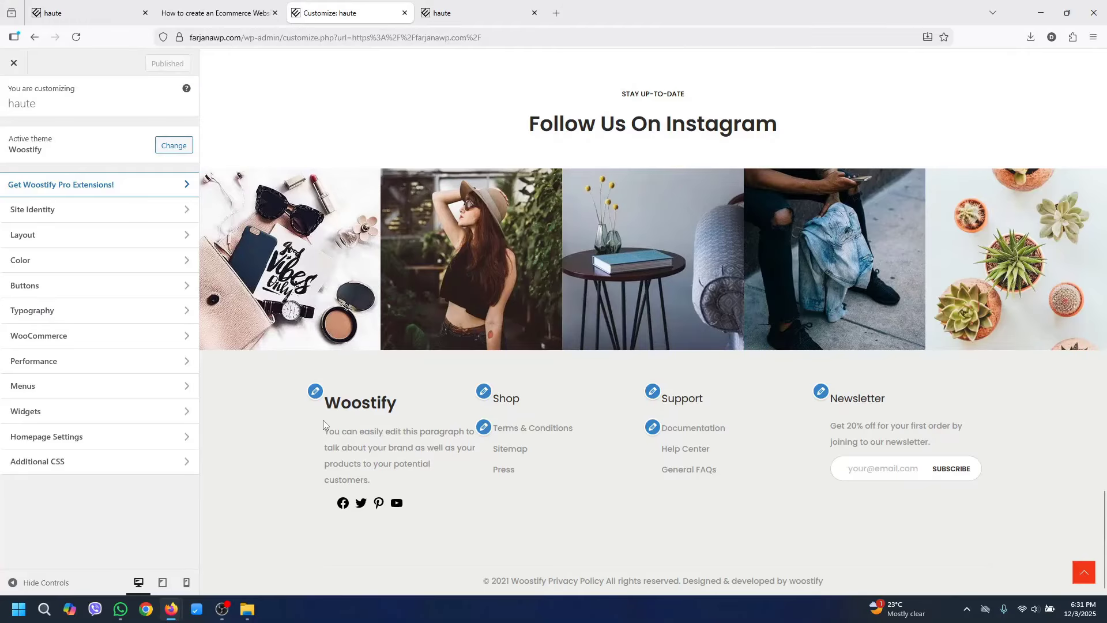
left_click(315, 392)
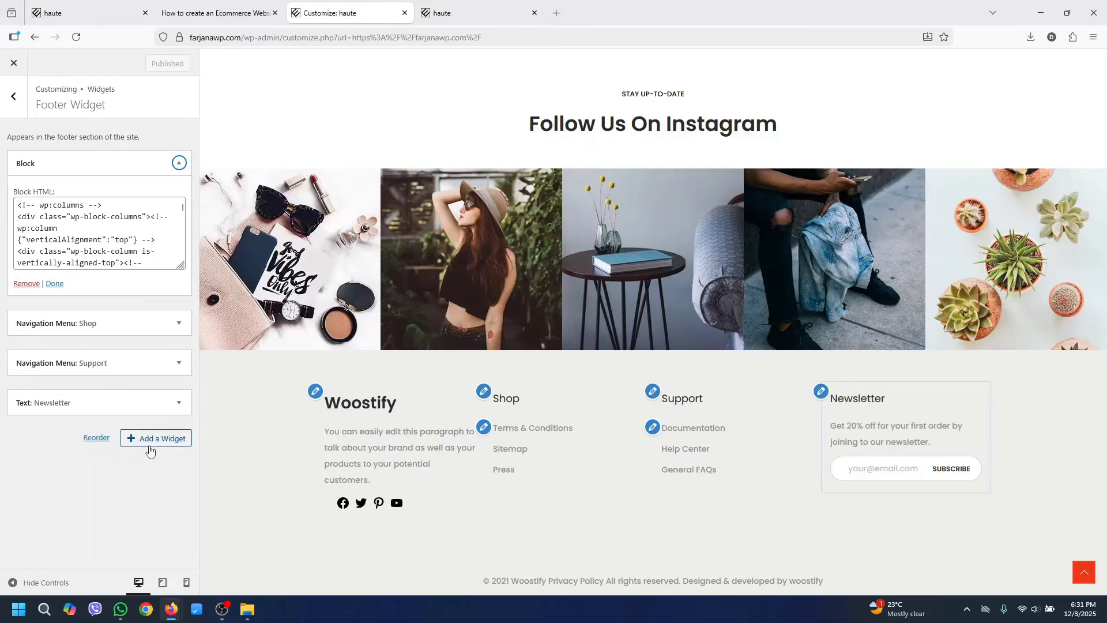
left_click(15, 96)
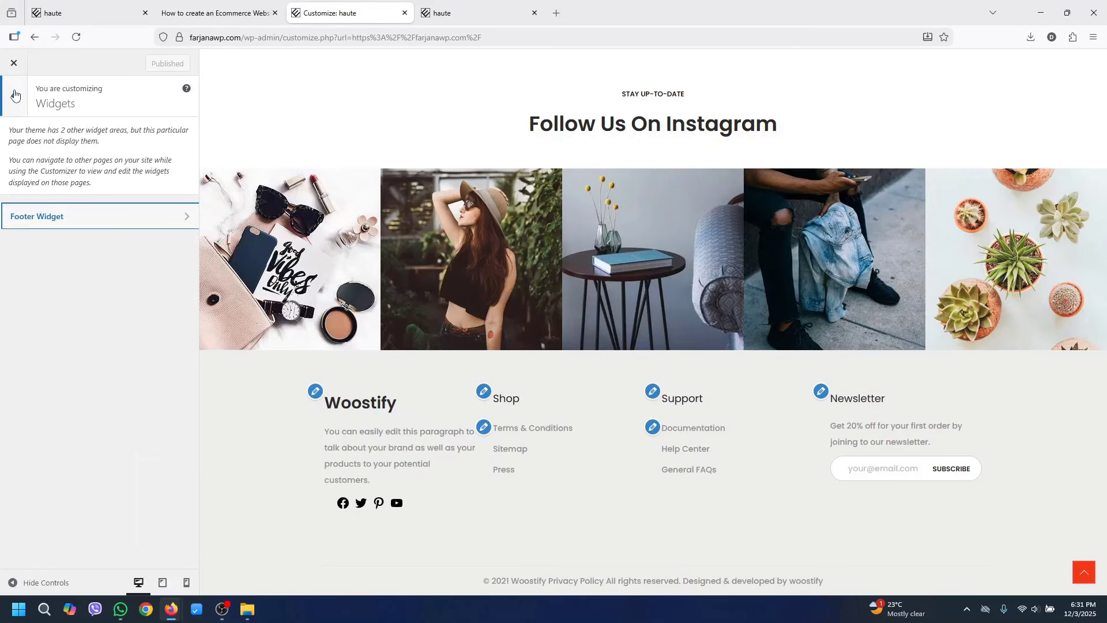
Leave the widget settings and open the Footer section of the layout settings
left_click(14, 95)
left_click(71, 237)
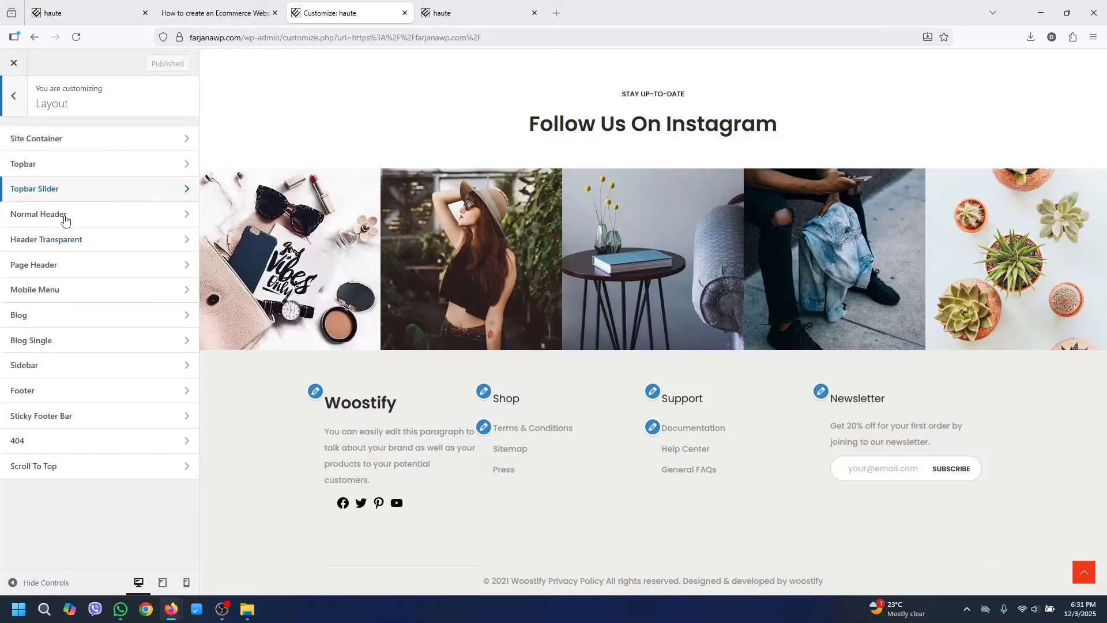
left_click(65, 391)
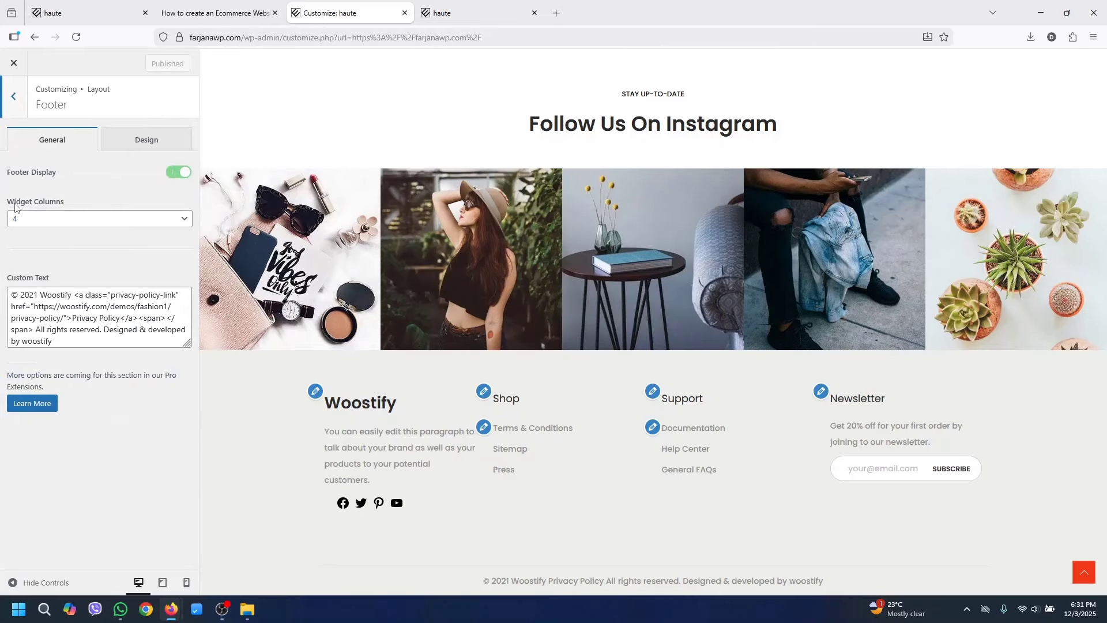
Check the available widget column choices for the footer and keep 4 columns
left_click(72, 219)
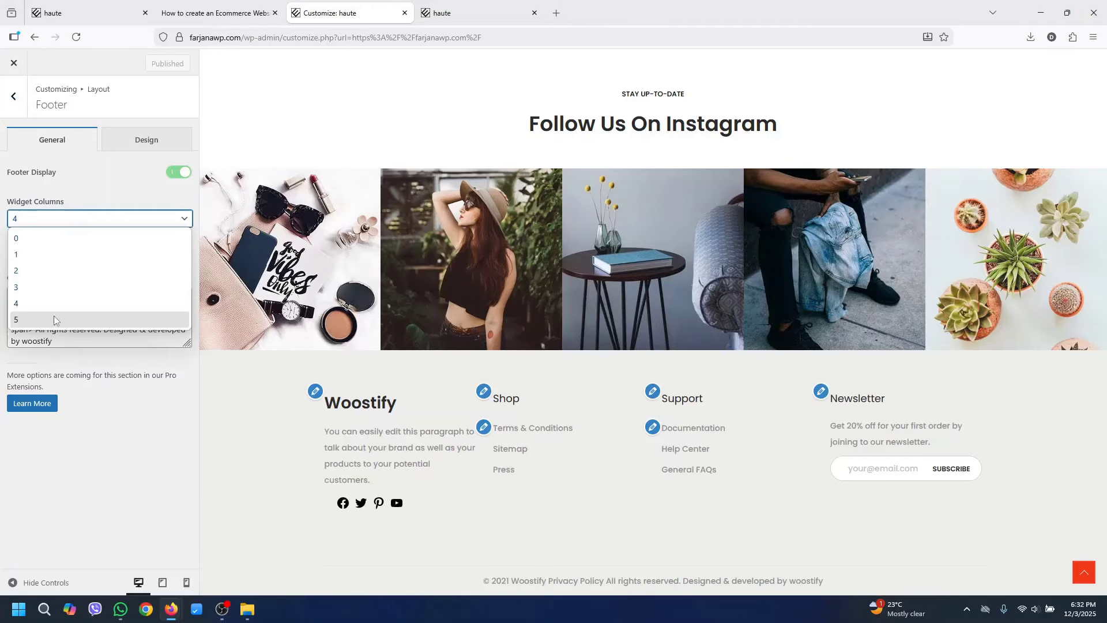
left_click(71, 189)
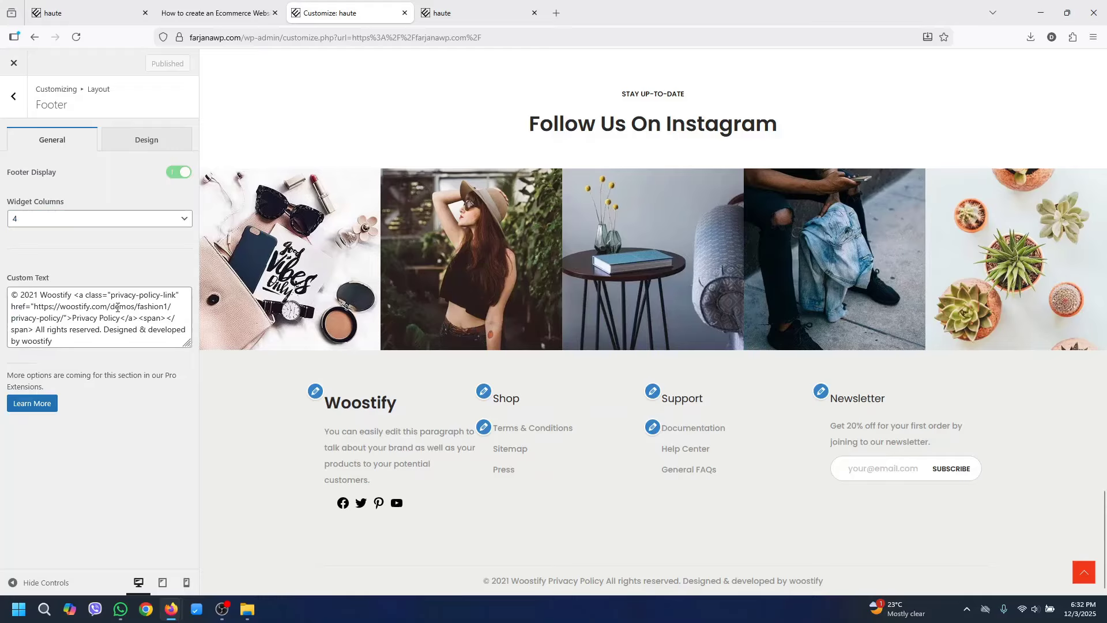
left_click(103, 219)
left_click(104, 218)
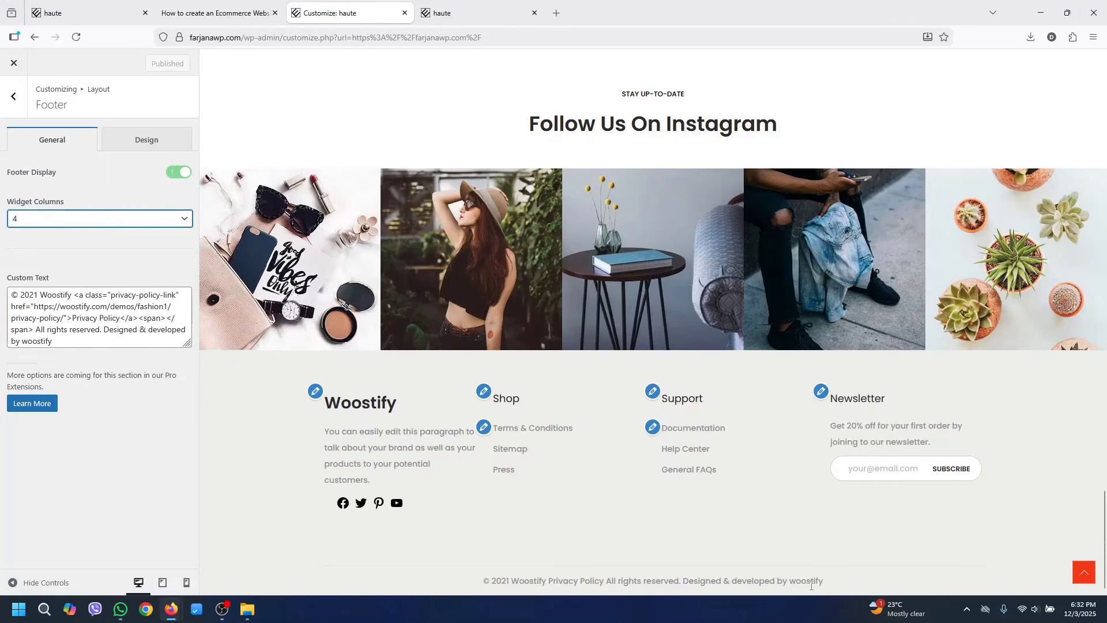
Set the footer's custom text to "© 2025 All rights reserved. Designed & developed by" plus the developer's name, and check the footer design options
left_click(34, 294)
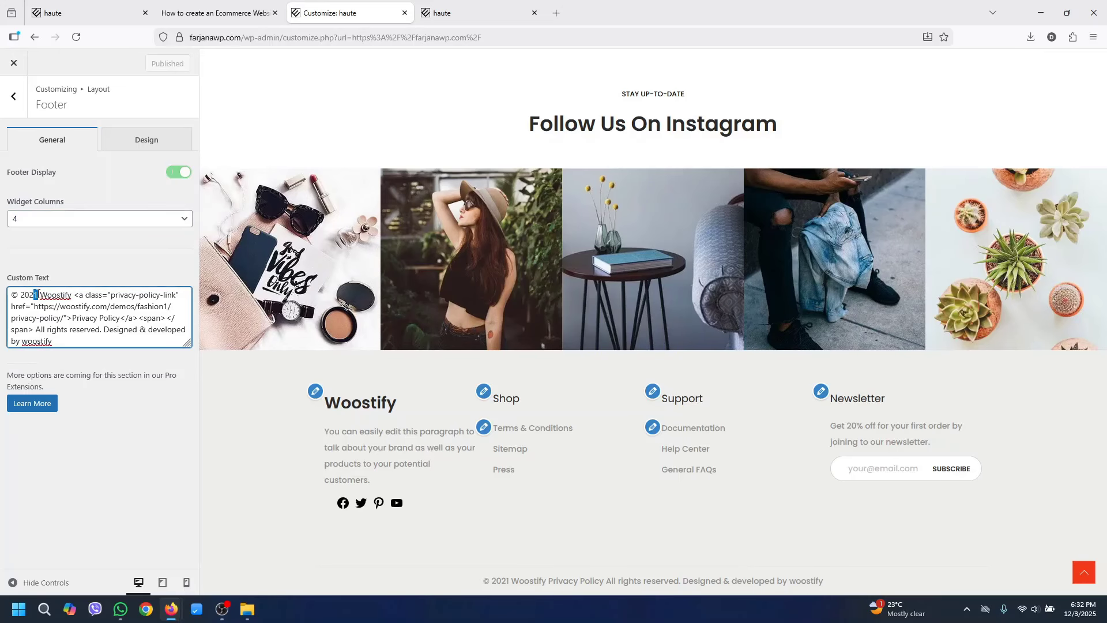
type("5")
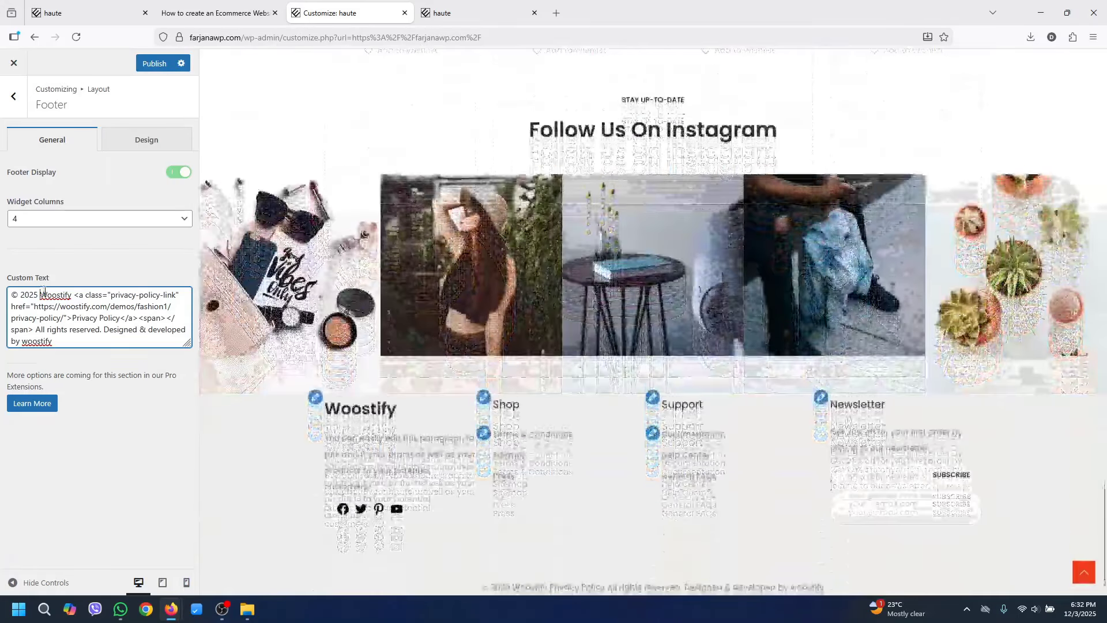
left_click_drag(41, 295, 39, 333)
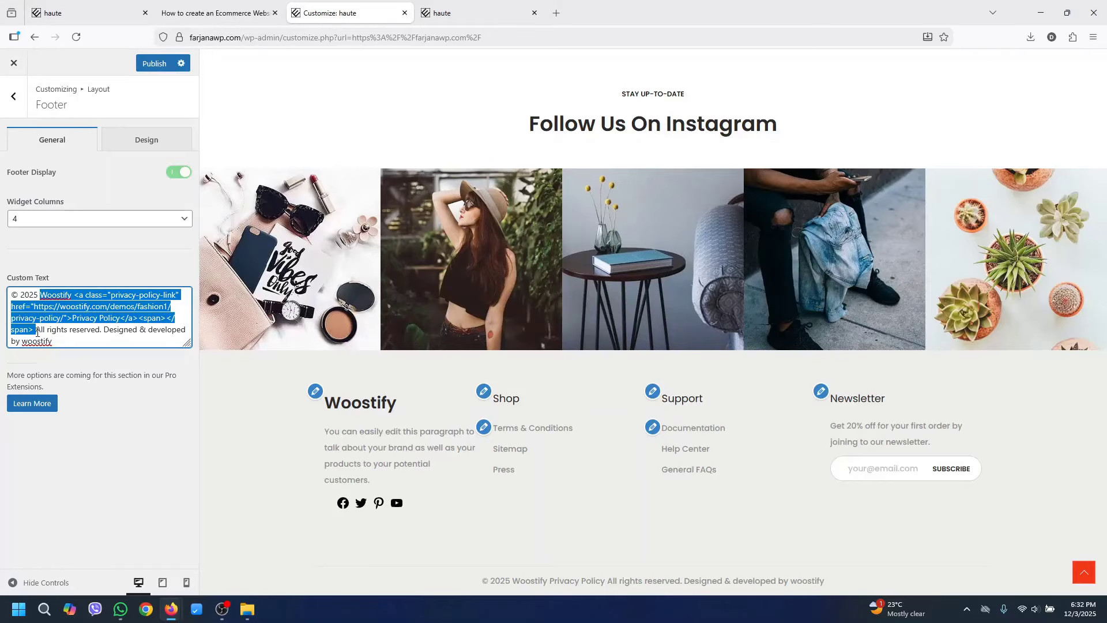
key("BackSpace")
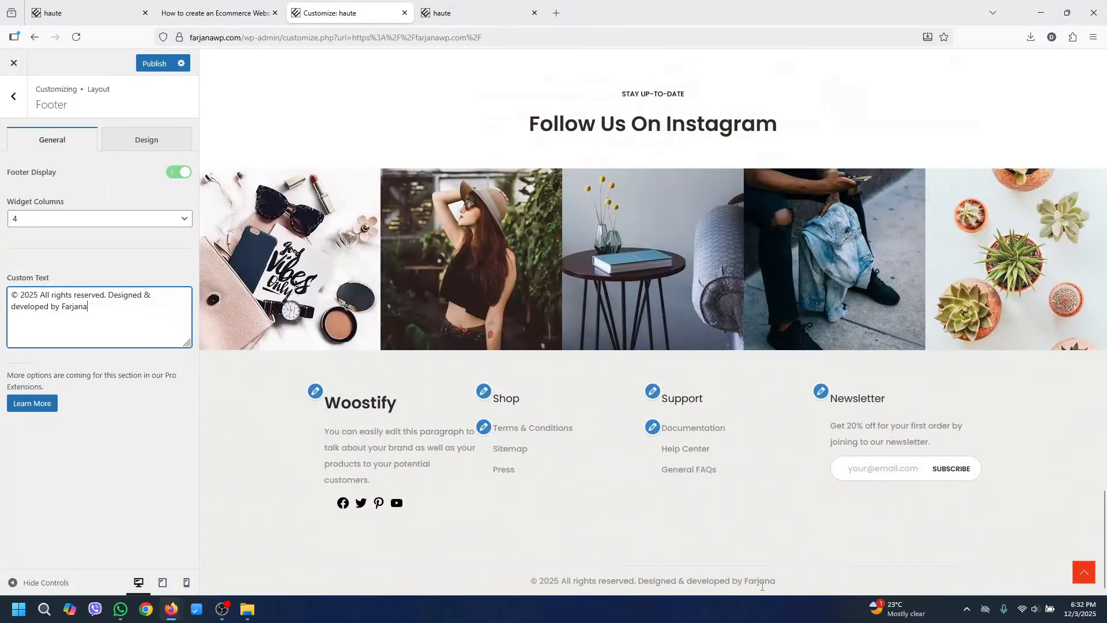
left_click(143, 139)
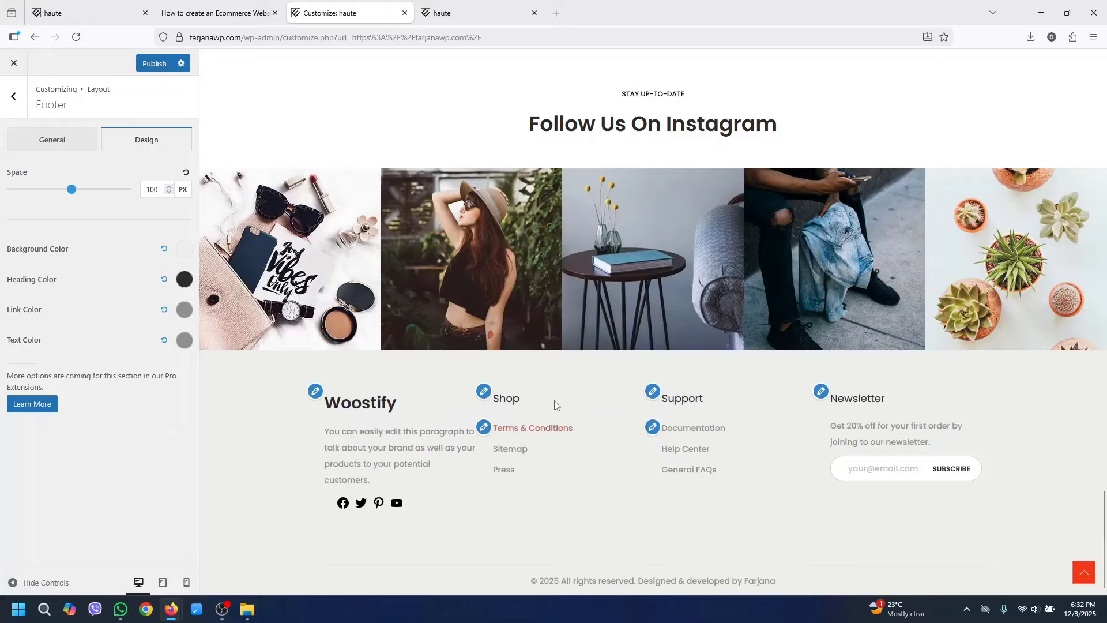
left_click(14, 99)
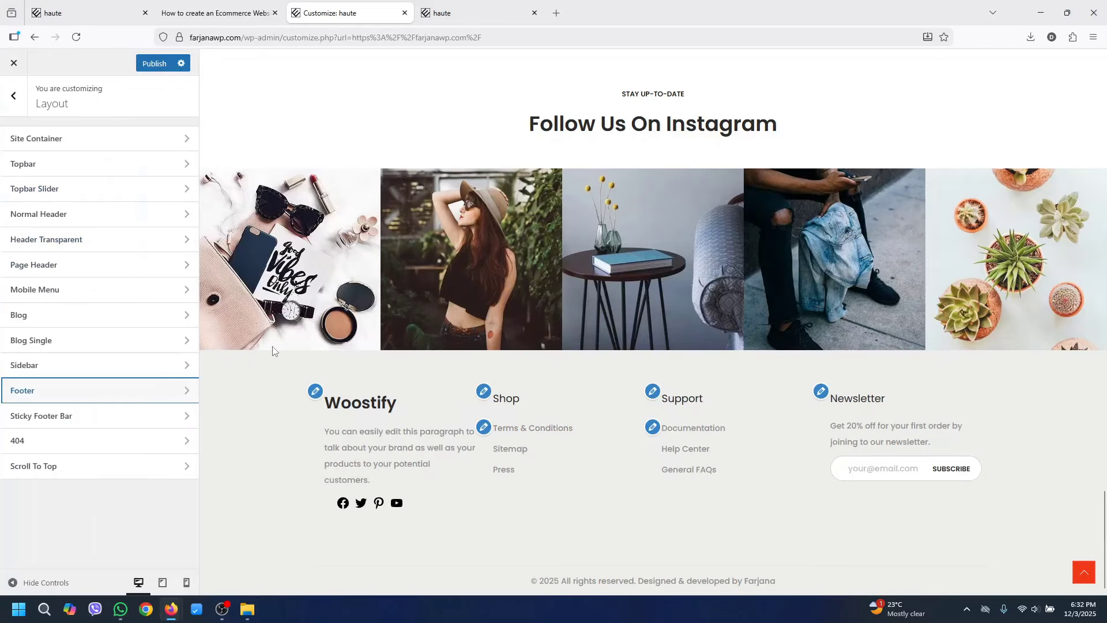
Open the footer's Woostify block from the page preview and examine its HTML
left_click(317, 394)
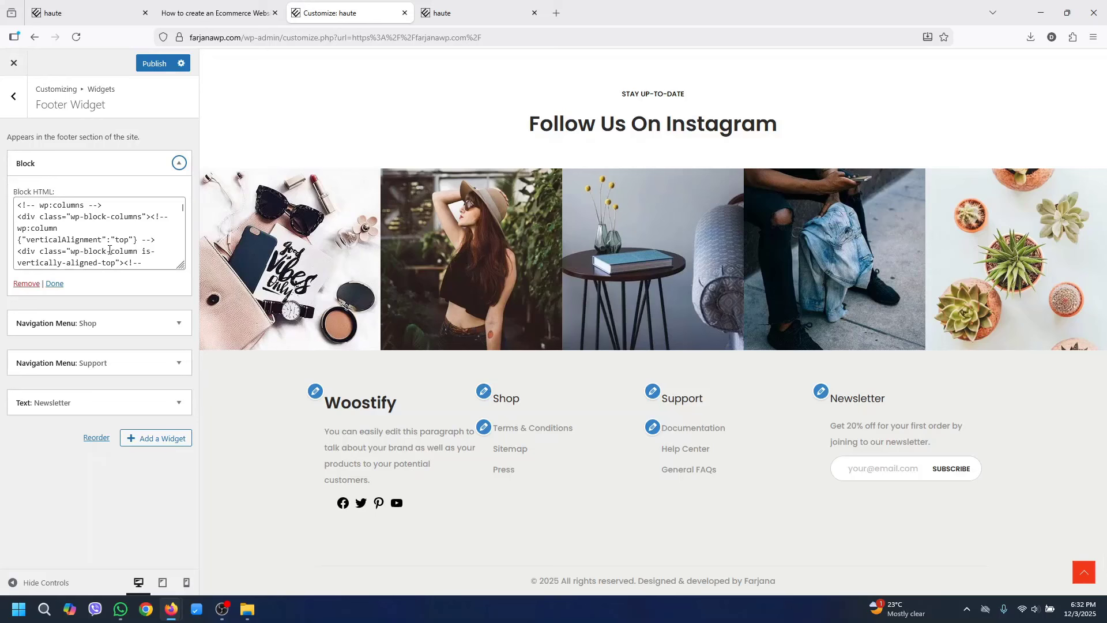
left_click(55, 237)
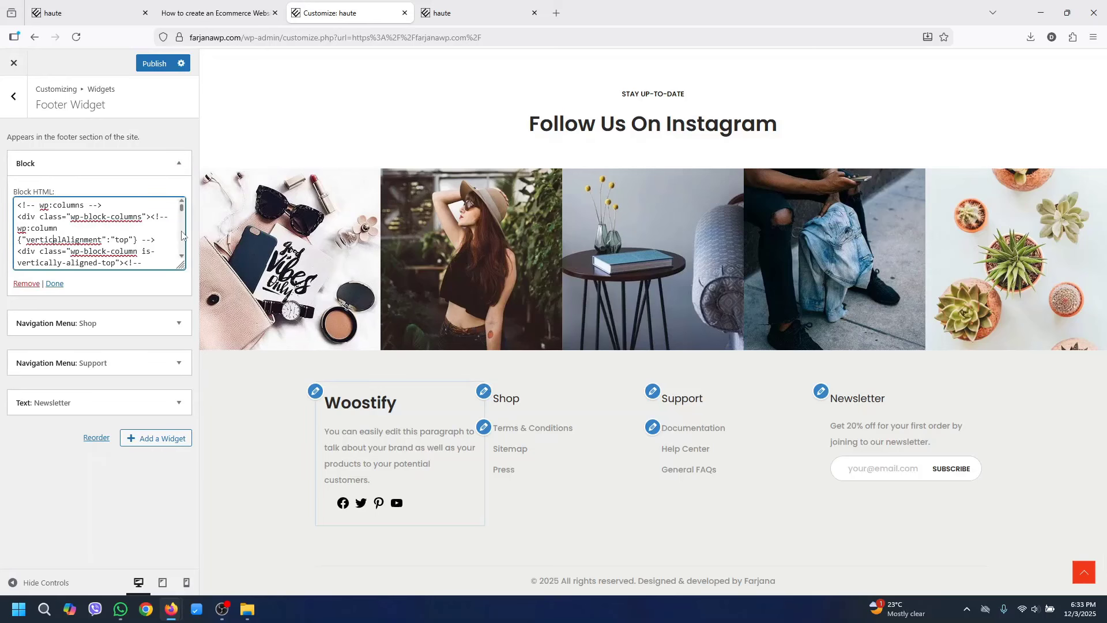
scroll(173, 238, "down", 2)
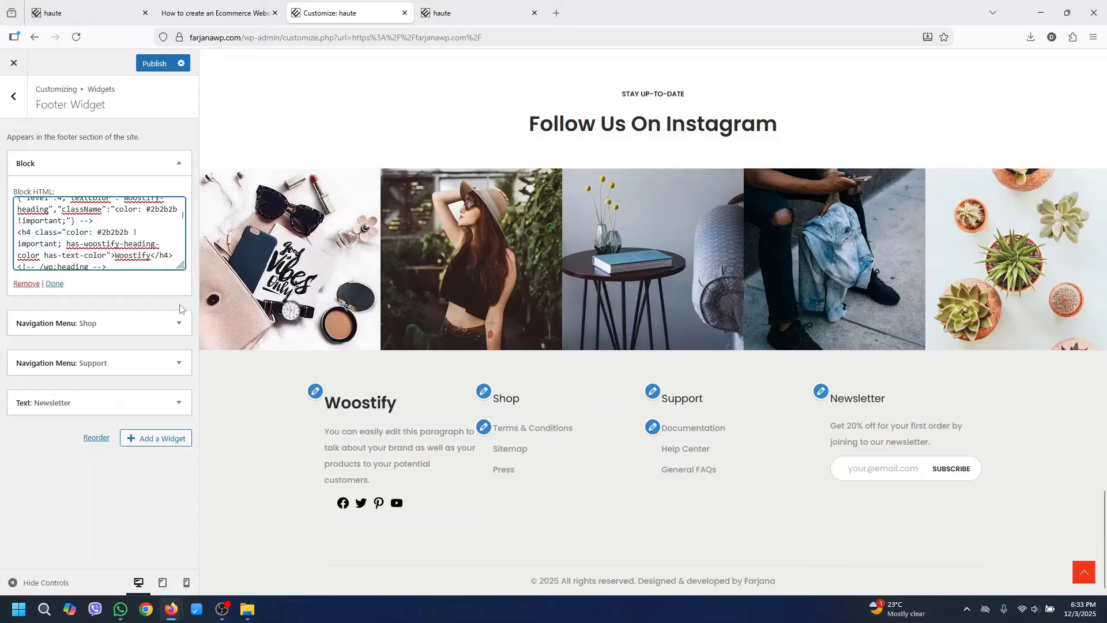
Add a Text widget to the footer and move it above the Block widget
left_click(150, 443)
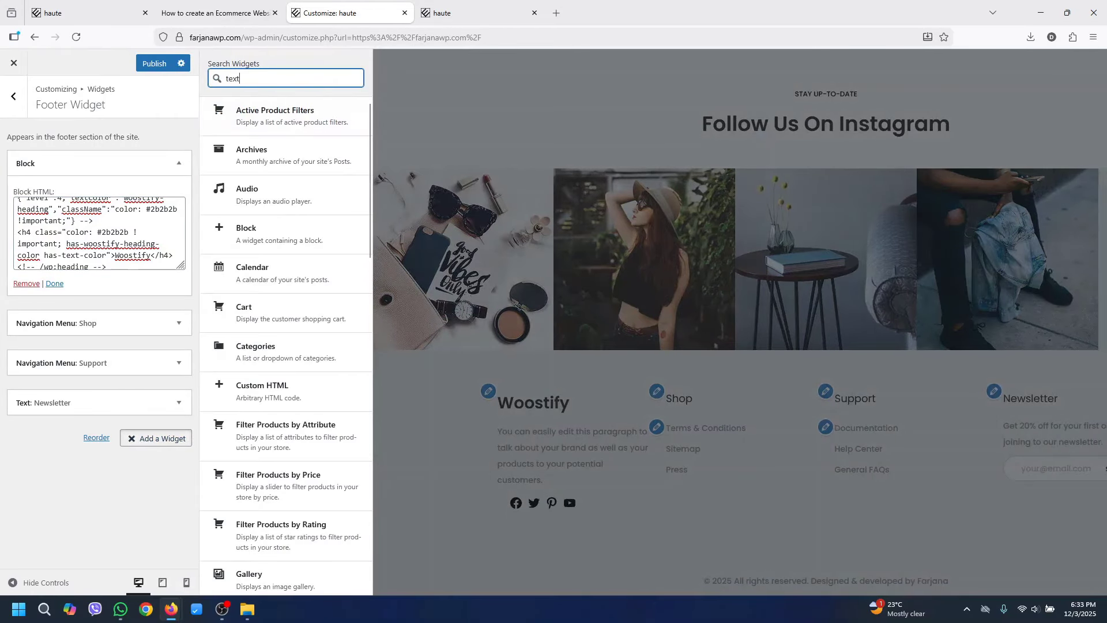
type("text")
left_click(269, 119)
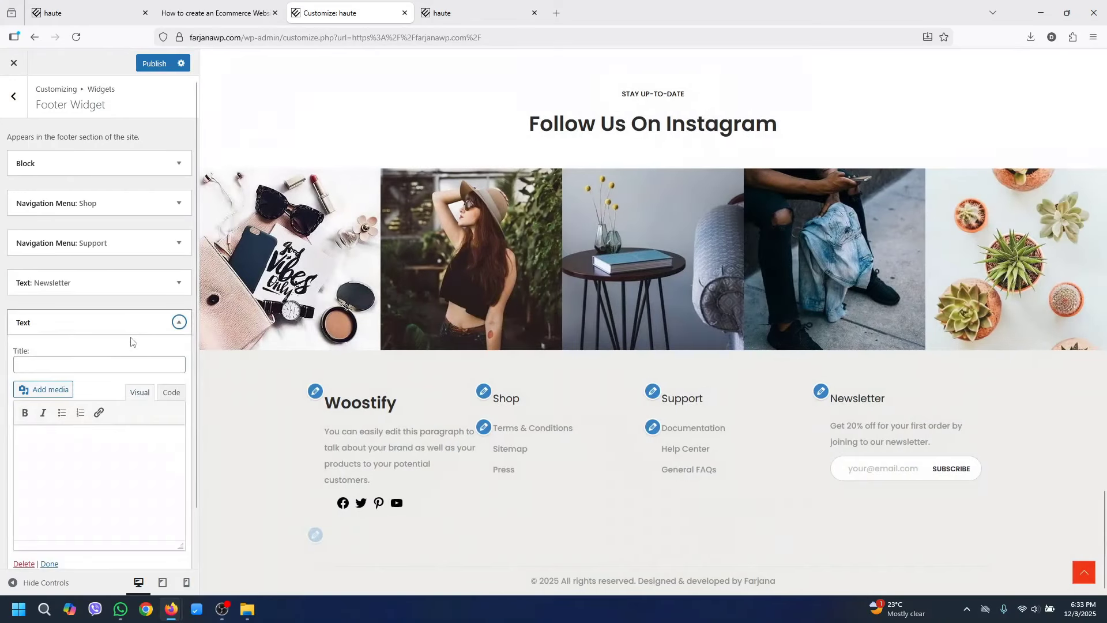
left_click(182, 326)
left_click_drag(144, 321, 172, 165)
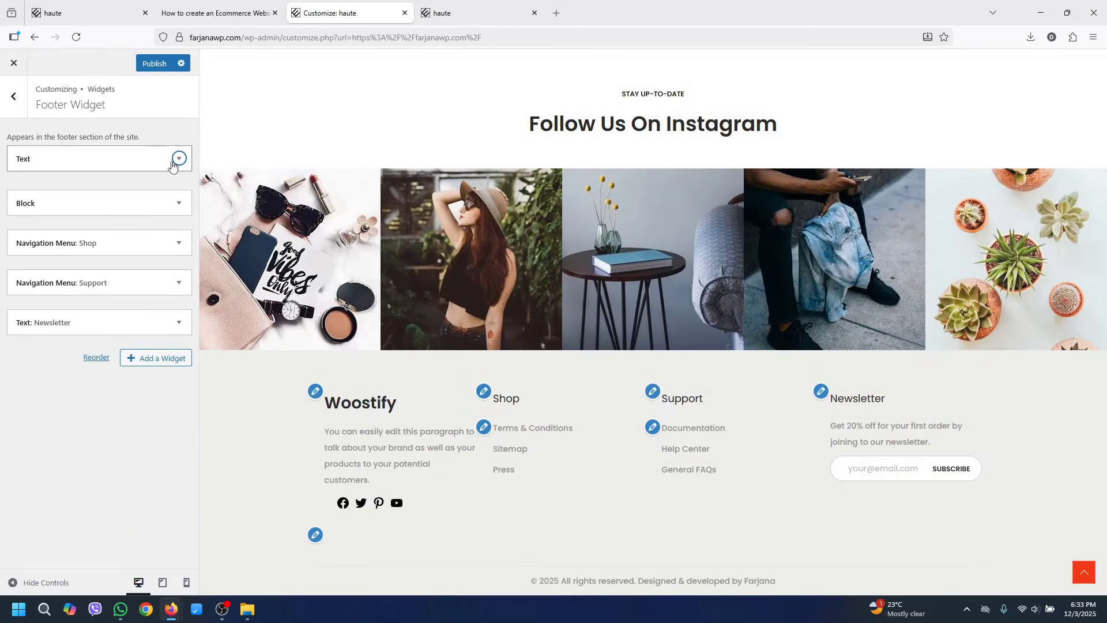
left_click(173, 164)
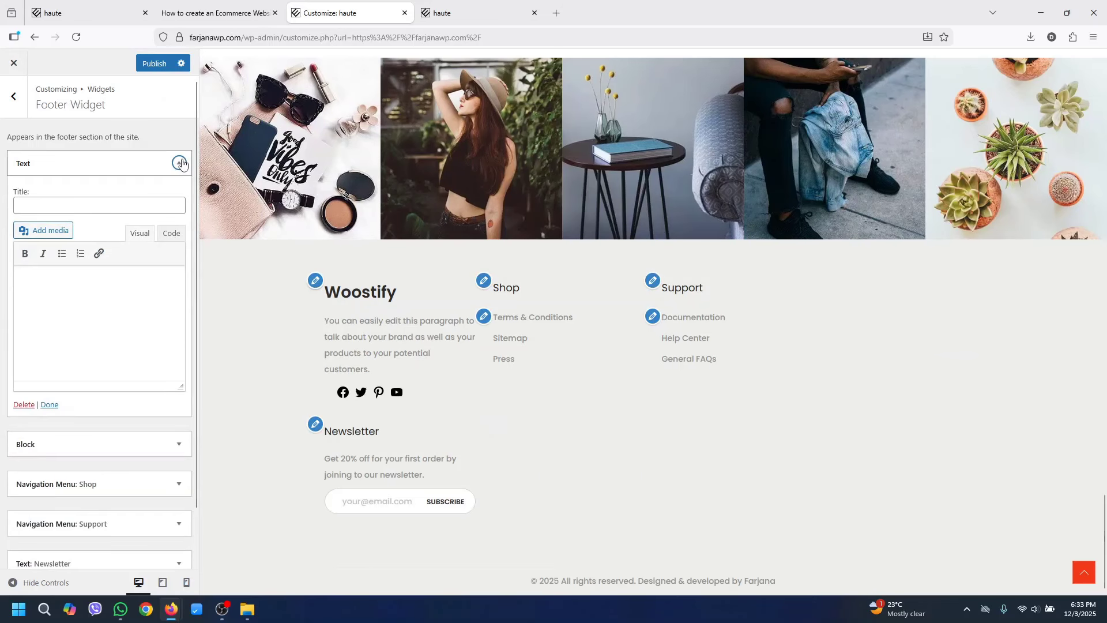
Collapse the new Text widget and remove the Newsletter text widget from the footer
left_click(180, 163)
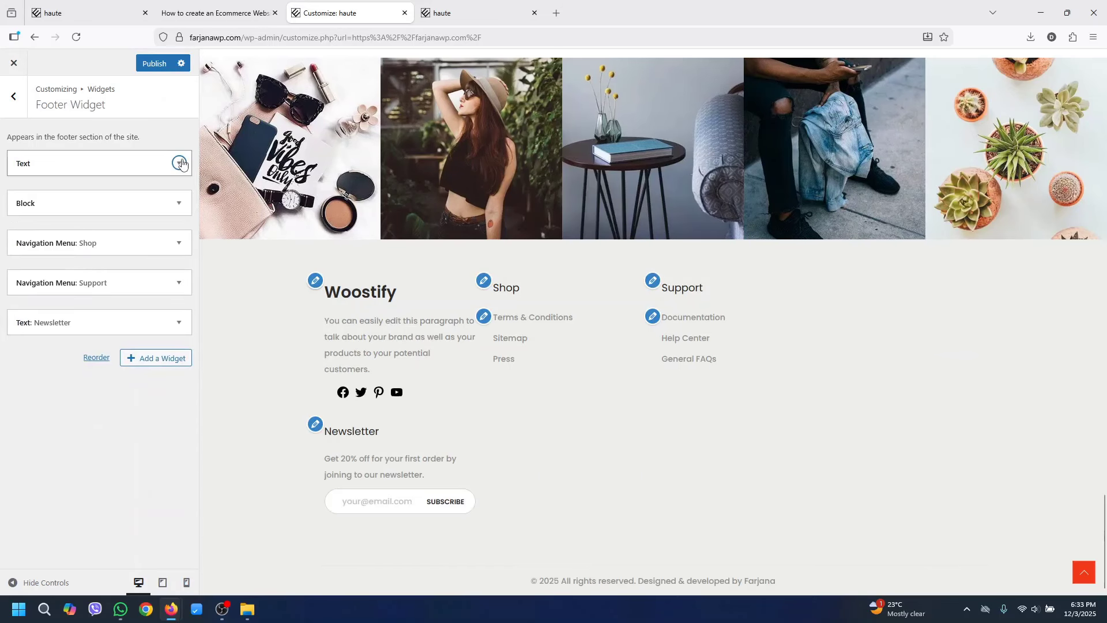
left_click(180, 323)
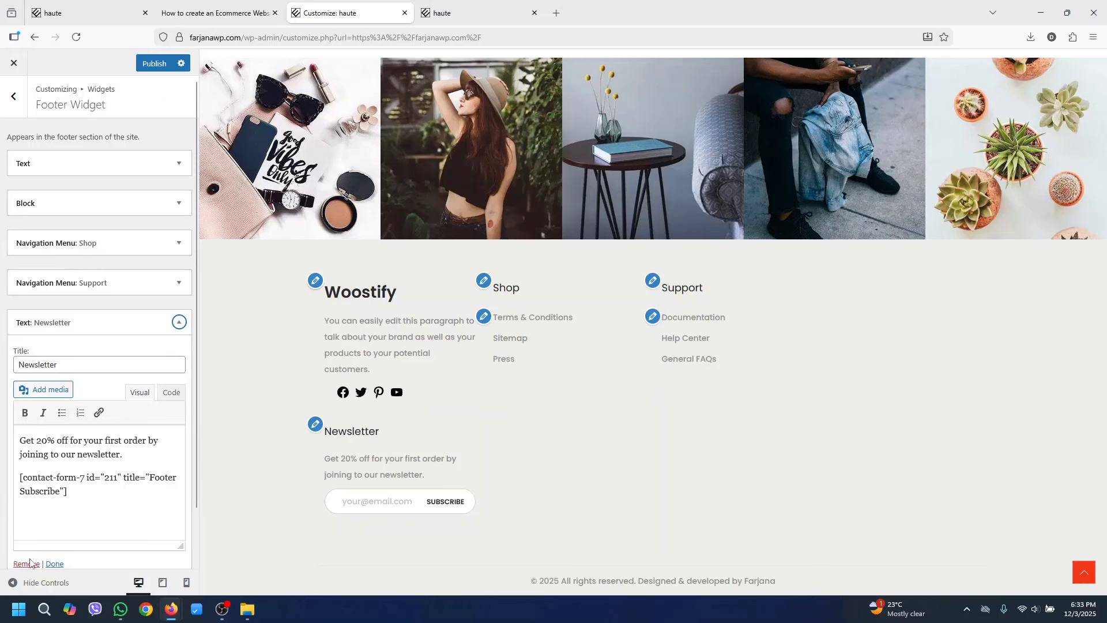
left_click(26, 564)
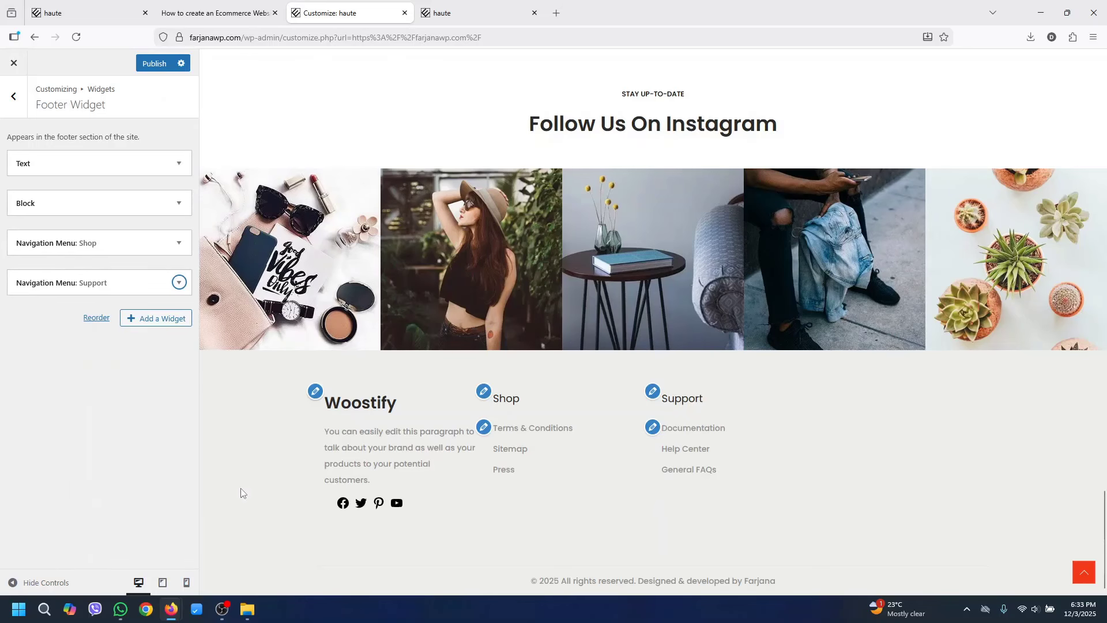
Fill the new Text widget with a copy of the footer paragraph "You can easily edit this paragraph to talk about your brand…"
left_click(180, 163)
left_click_drag(267, 429, 378, 481)
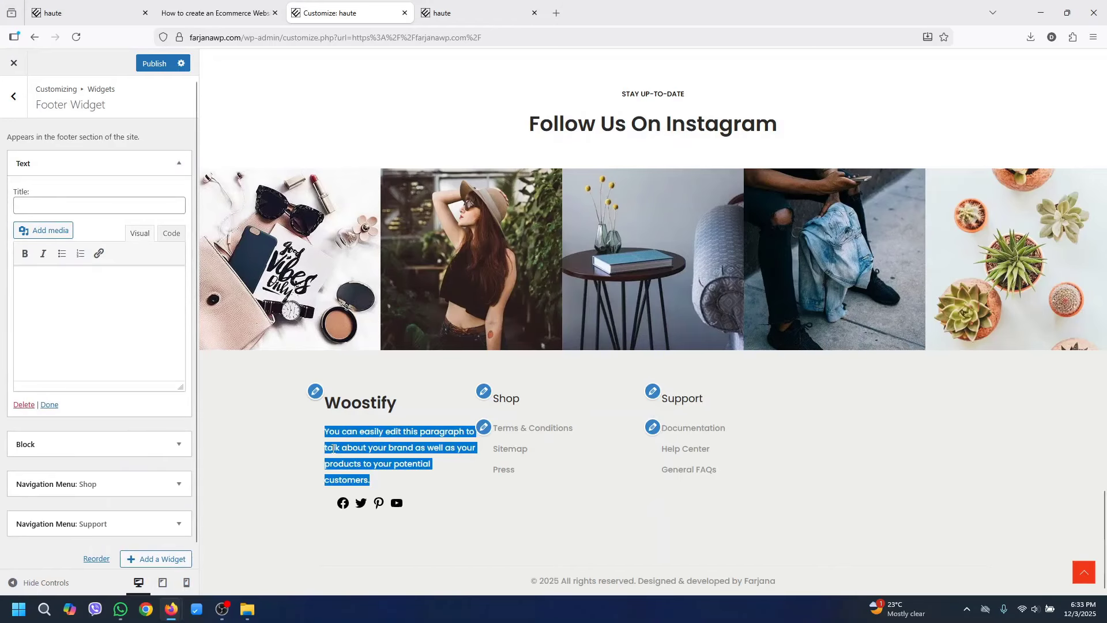
right_click(338, 443)
left_click(358, 242)
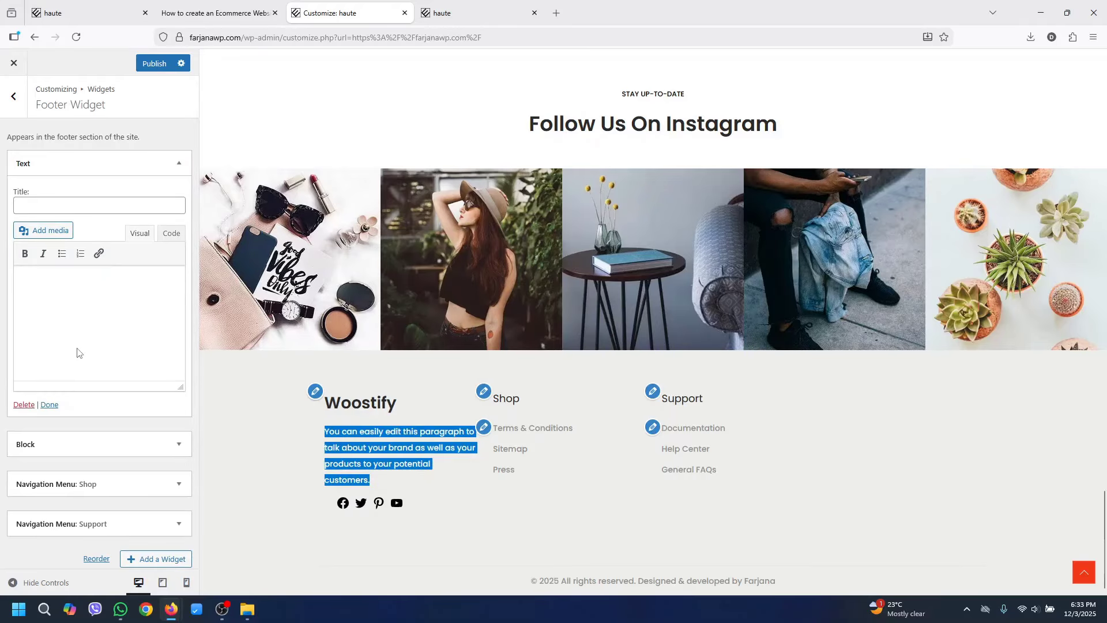
left_click(79, 355)
key("ctrl+v")
Set the Text widget's title to "Woostify", copied from the footer heading
double_click(528, 404)
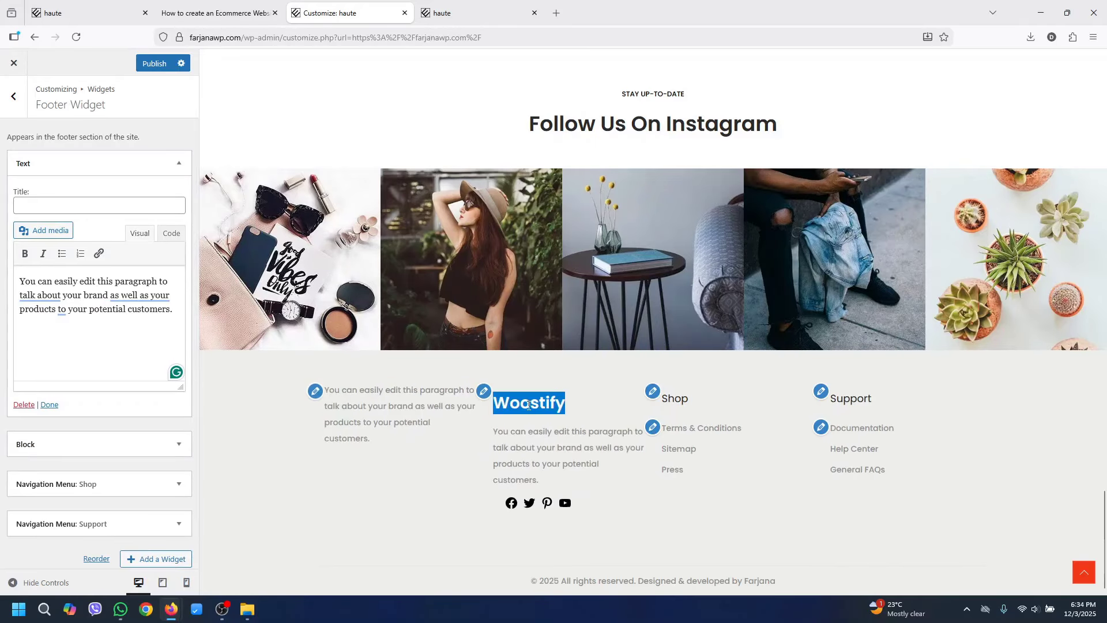
right_click(529, 405)
left_click(545, 418)
left_click(131, 210)
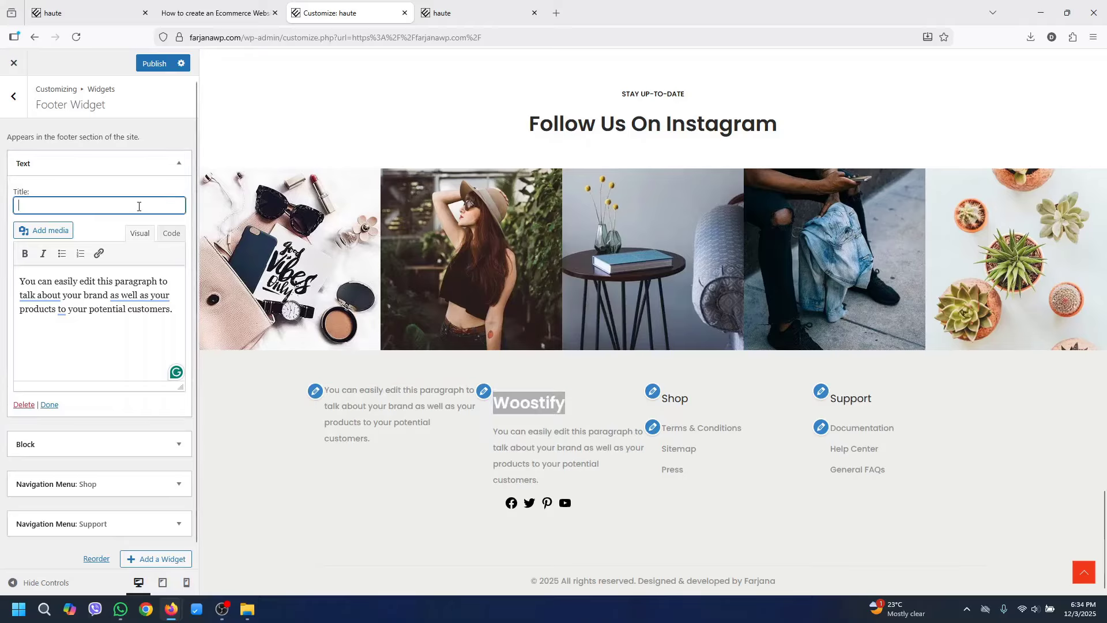
key("ctrl+v")
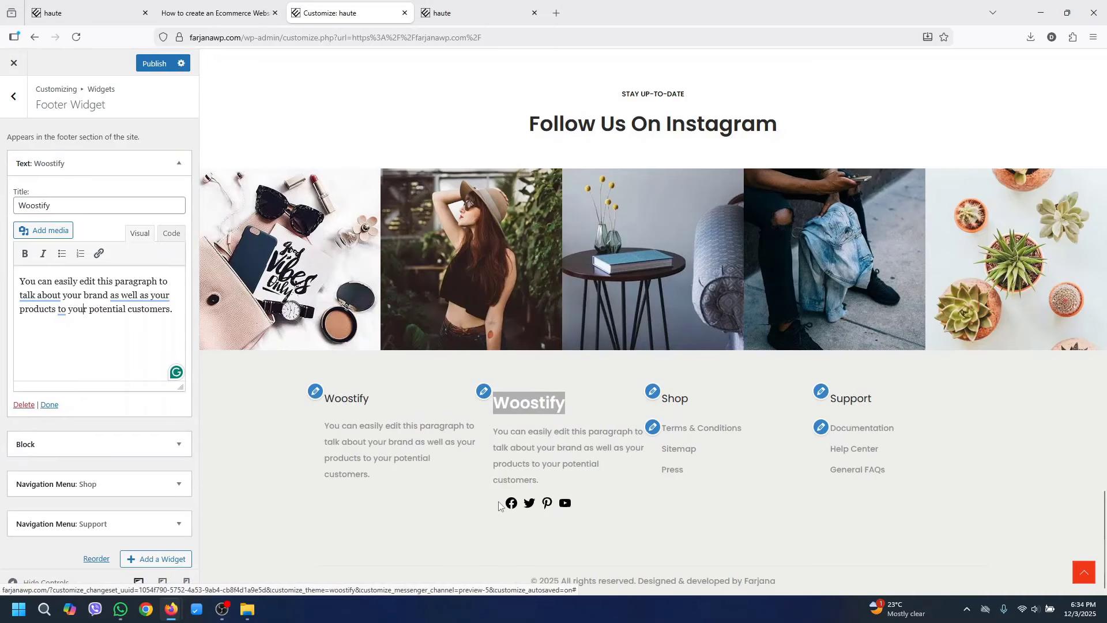
Check the social icons in the footer preview and delete the added Text widget
left_click(512, 505)
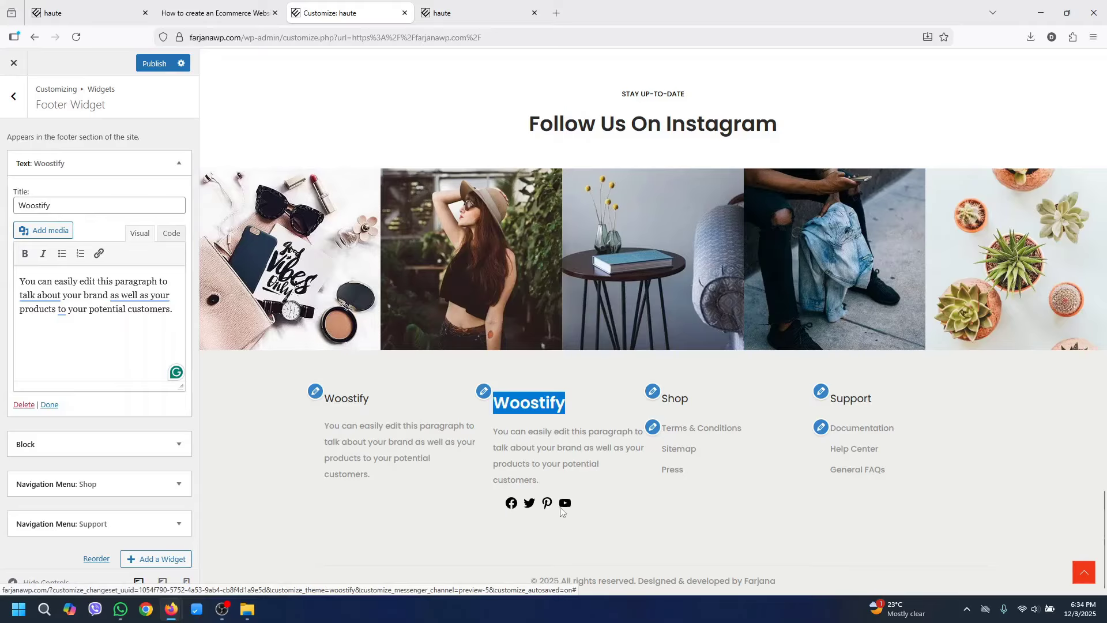
left_click(26, 405)
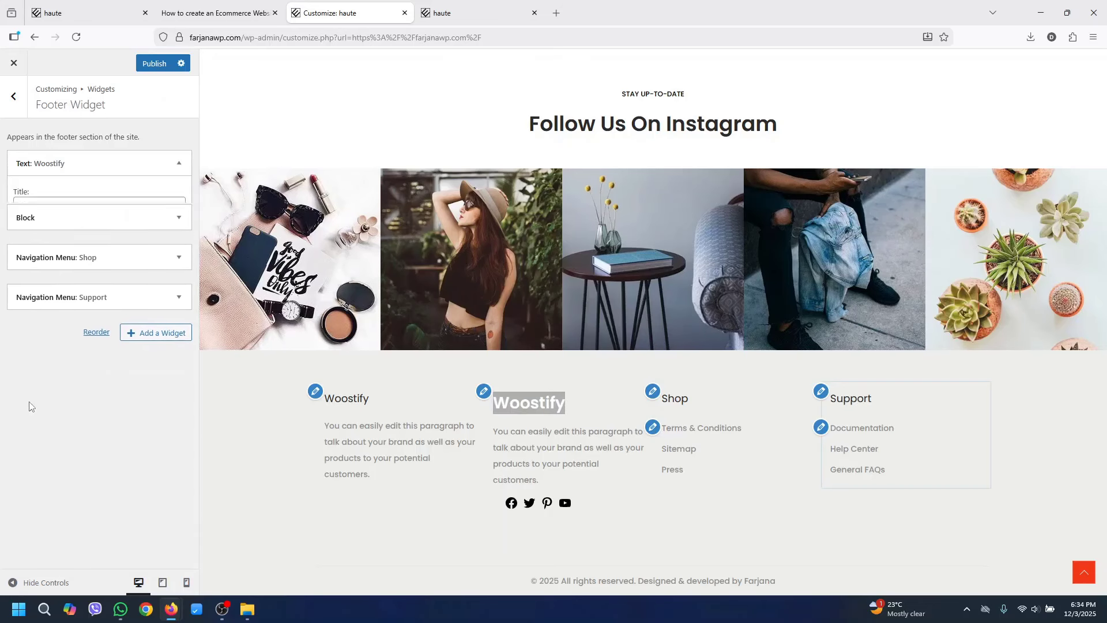
Replace the heading text "Woostify" with "haute" in the footer Block widget's HTML
left_click(179, 164)
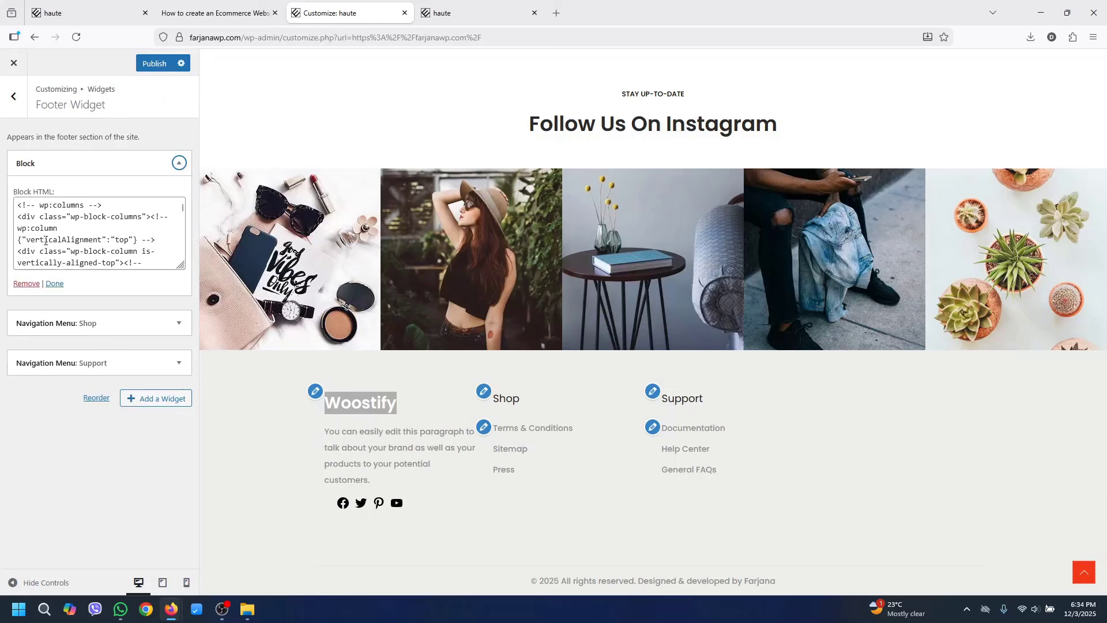
left_click(182, 259)
scroll(181, 259, "down", 3)
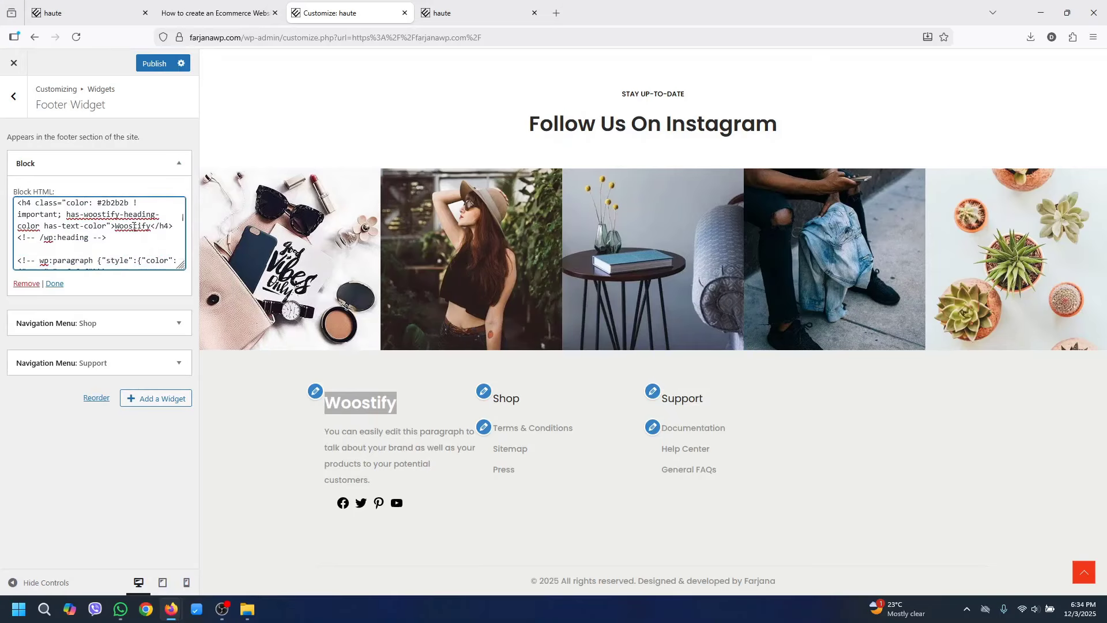
double_click(133, 226)
type("hu")
key("BackSpace")
type("aute")
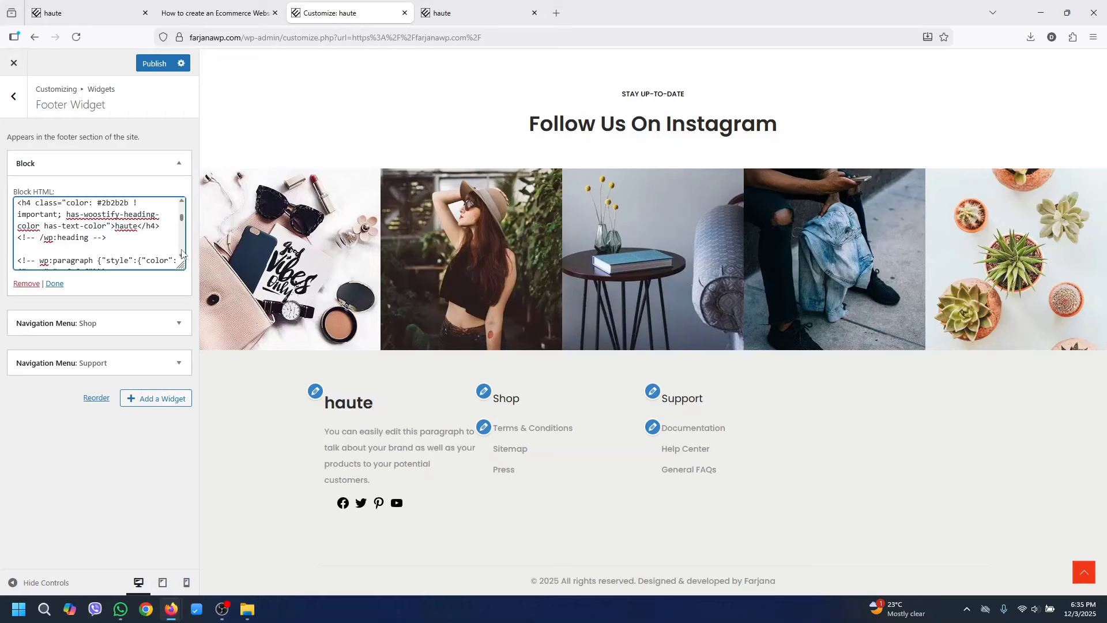
Duplicate the Twitter social link in the block's HTML and set the copy's service to "linkedin"
scroll(184, 258, "down", 3)
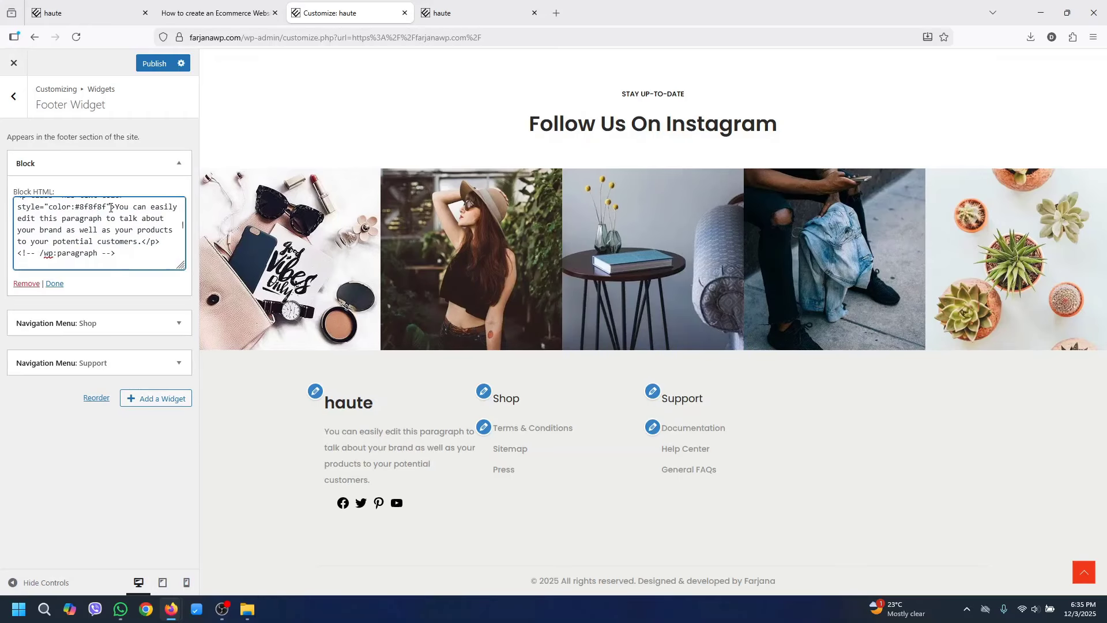
left_click_drag(122, 215, 137, 242)
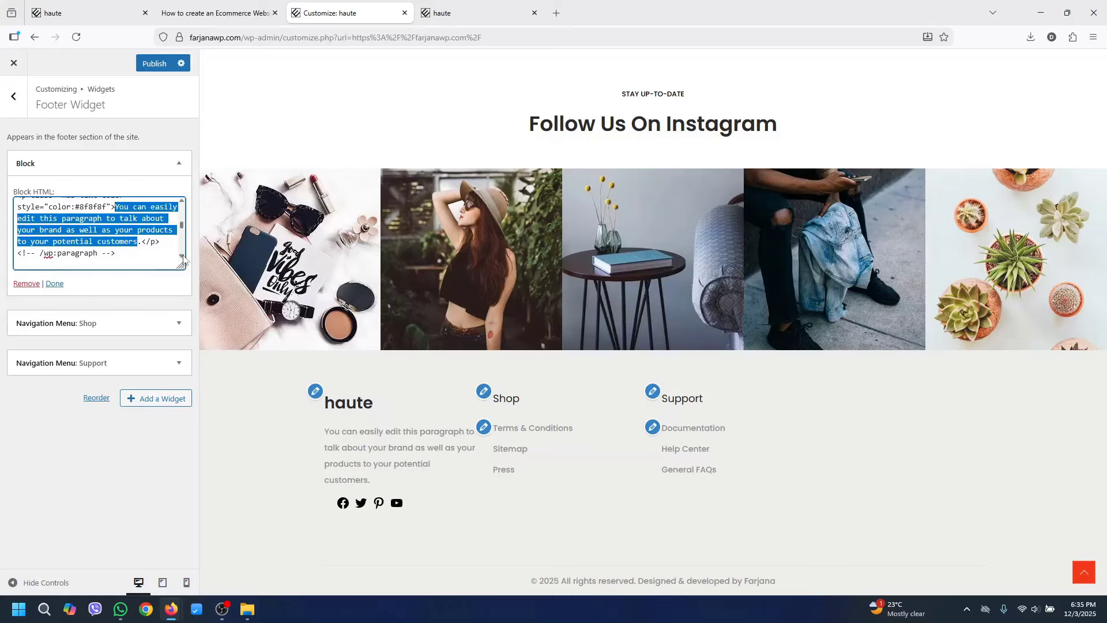
scroll(183, 257, "down", 3)
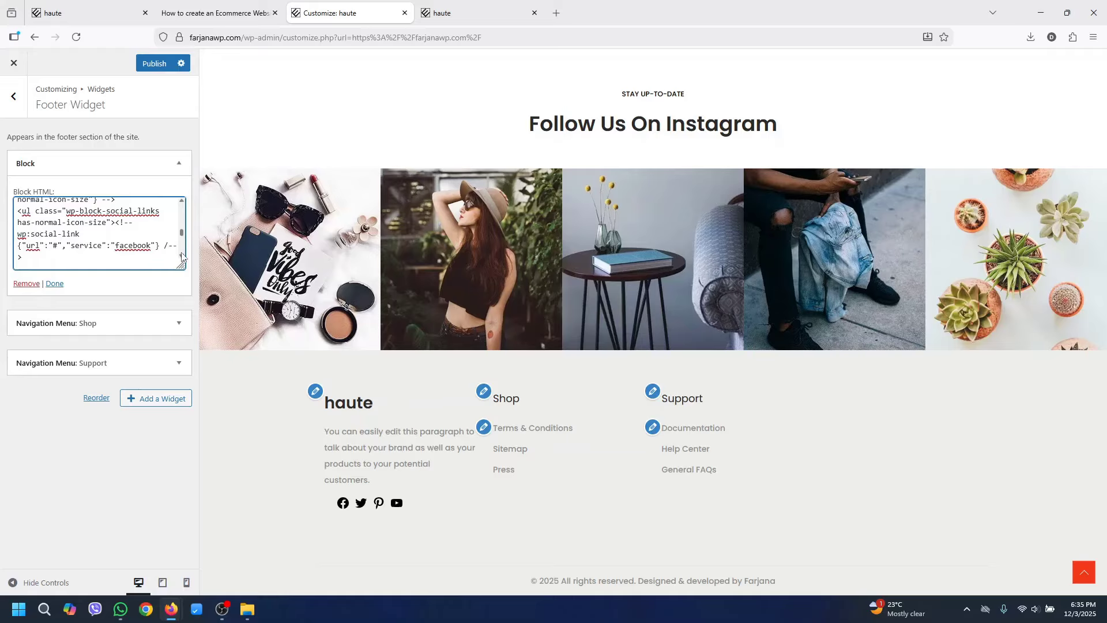
scroll(182, 257, "down", 1)
scroll(173, 246, "down", 1)
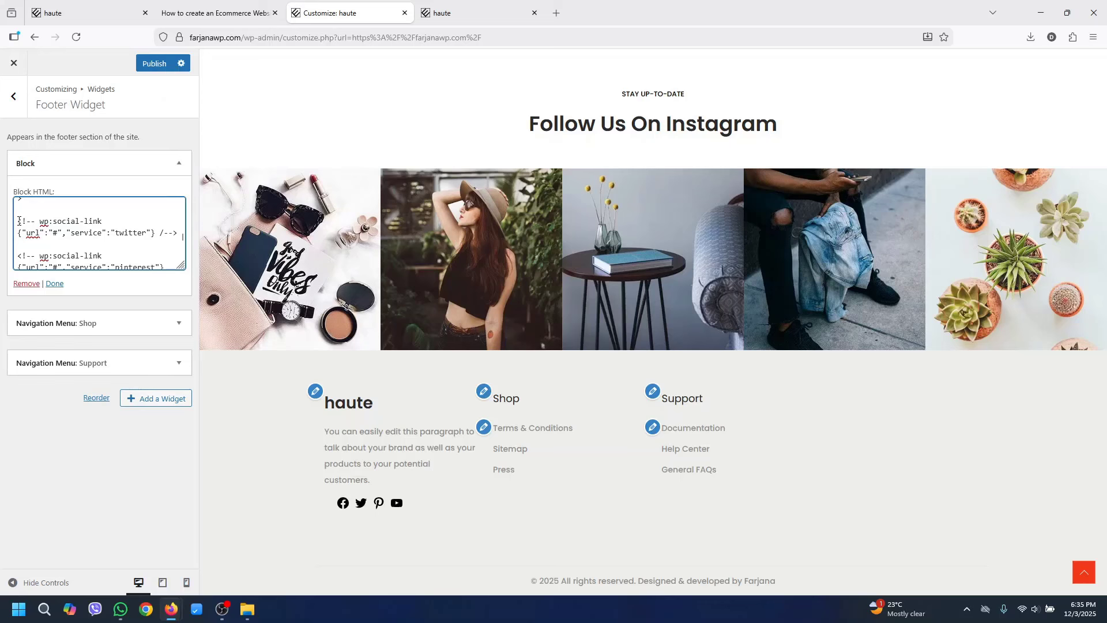
left_click_drag(17, 221, 183, 235)
left_click(176, 233)
key("Return")
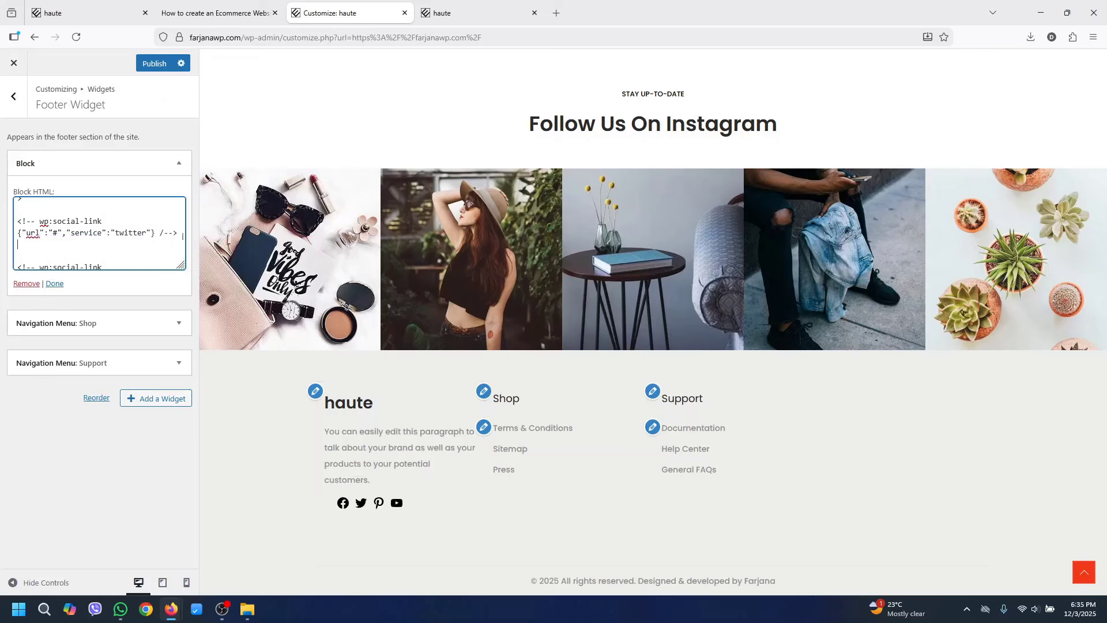
key("ctrl+v")
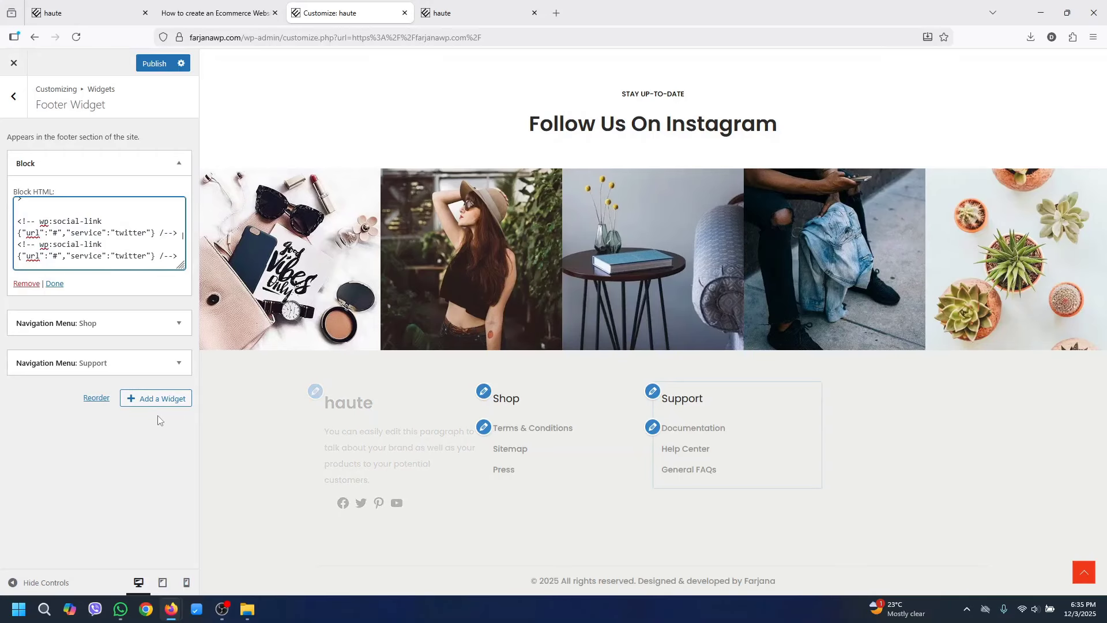
double_click(130, 256)
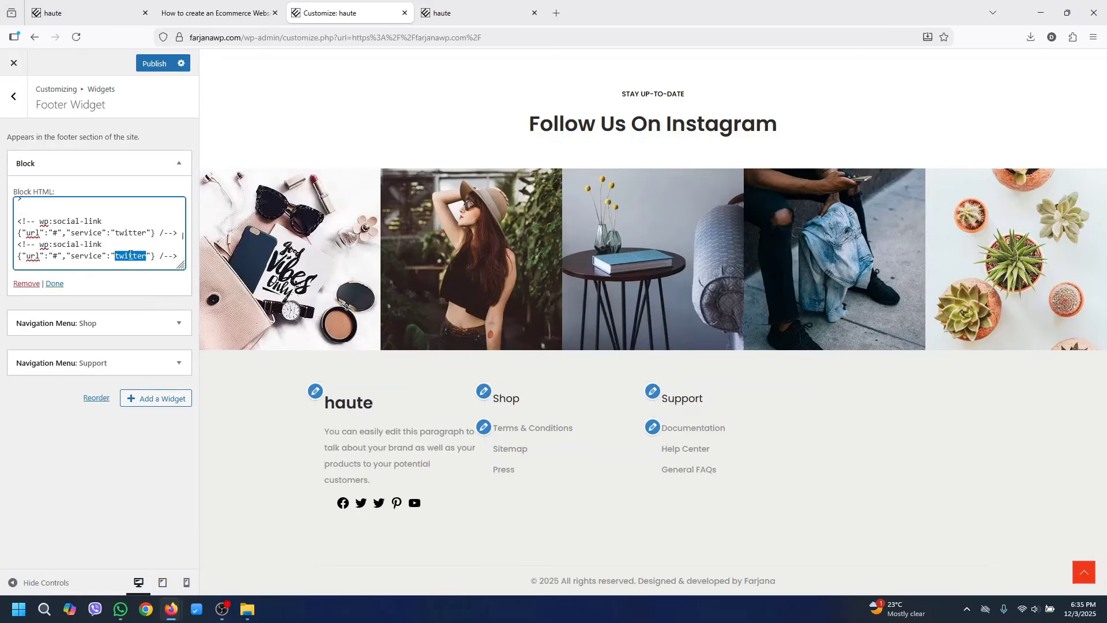
type("linkedin")
Check the Twitter link's URL placeholder and the remaining social links and code in the block's HTML
left_click_drag(52, 233, 58, 233)
left_click(182, 257)
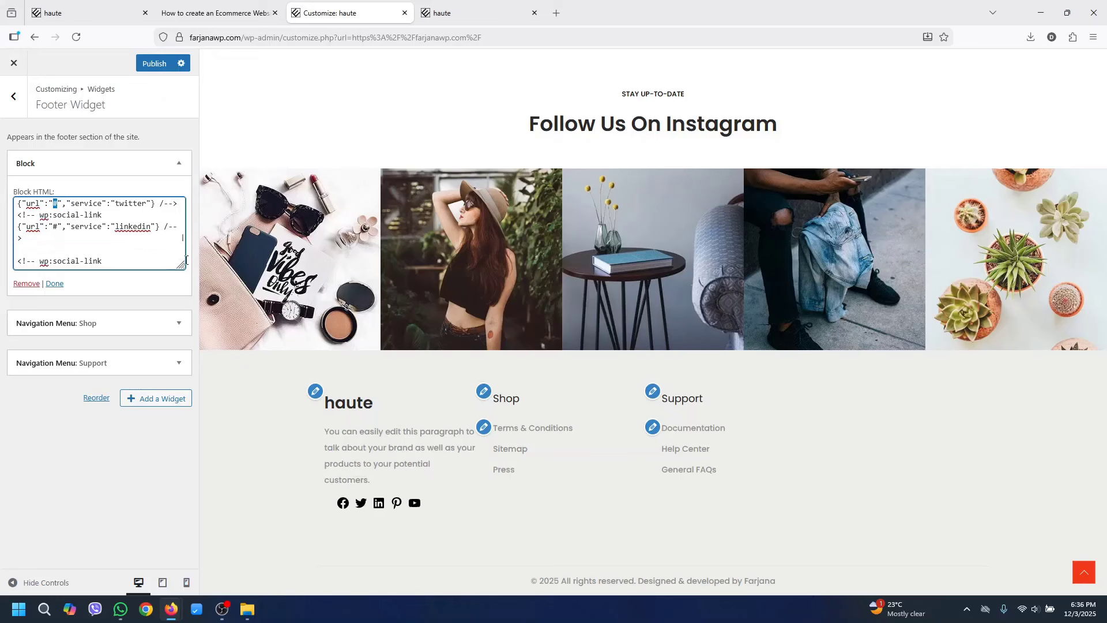
left_click(182, 258)
left_click(182, 258)
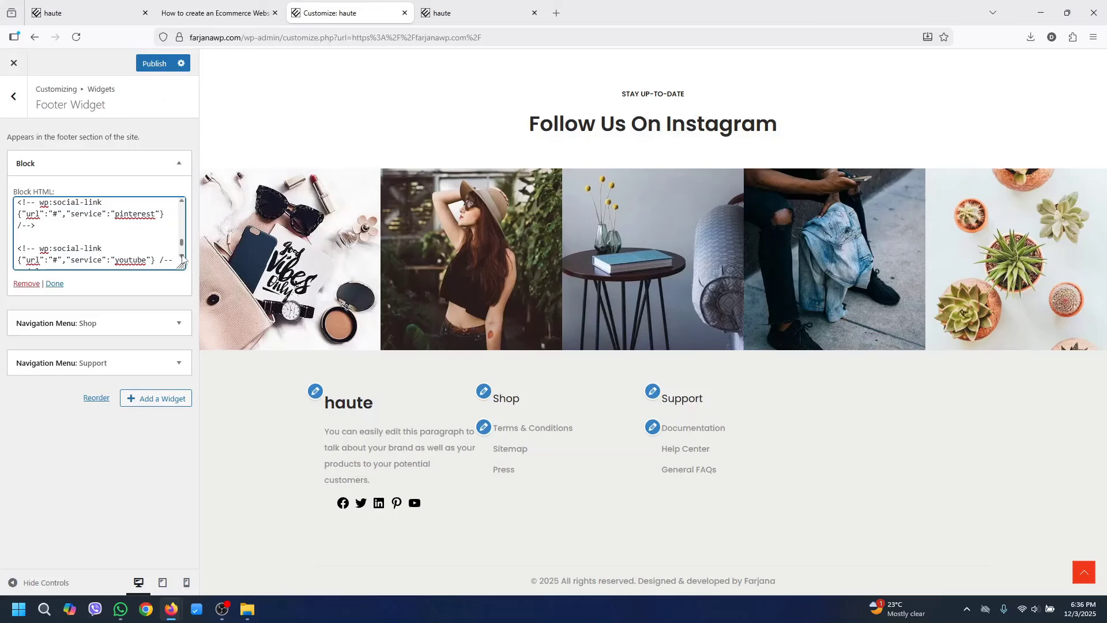
scroll(182, 258, "down", 5)
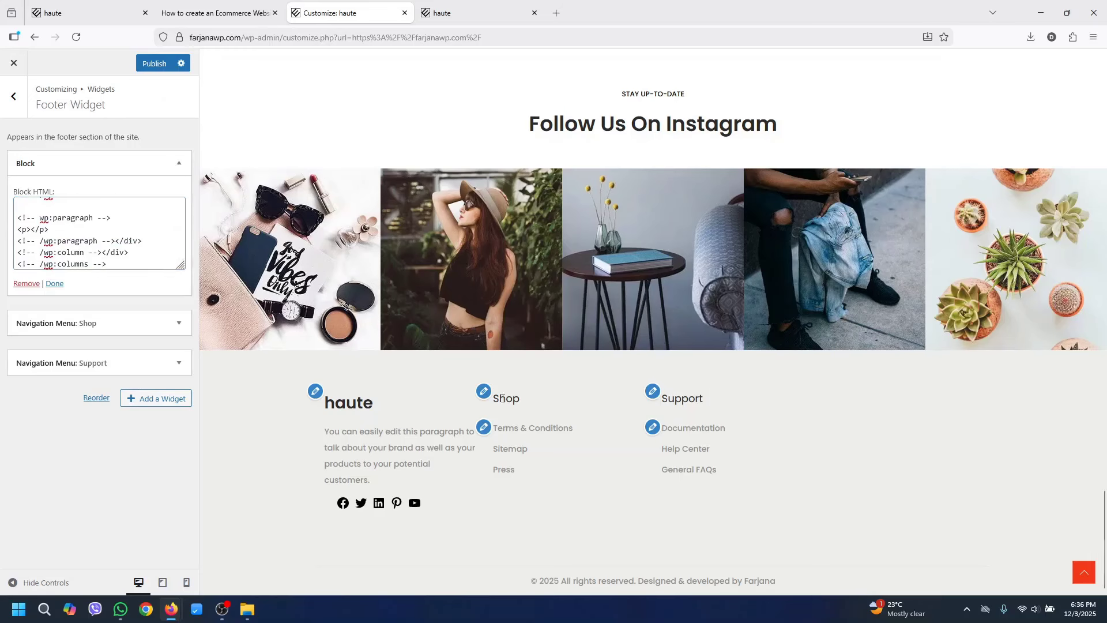
Open the Shop widget and its Footer menu, and examine the URL and label settings of Terms & Conditions
left_click(484, 392)
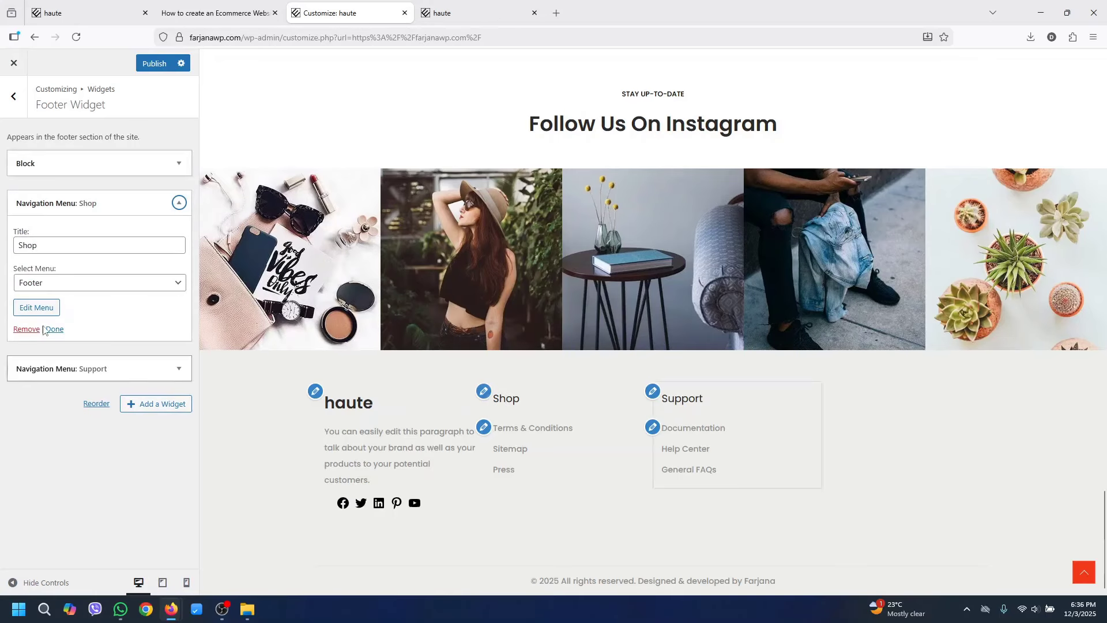
left_click(483, 428)
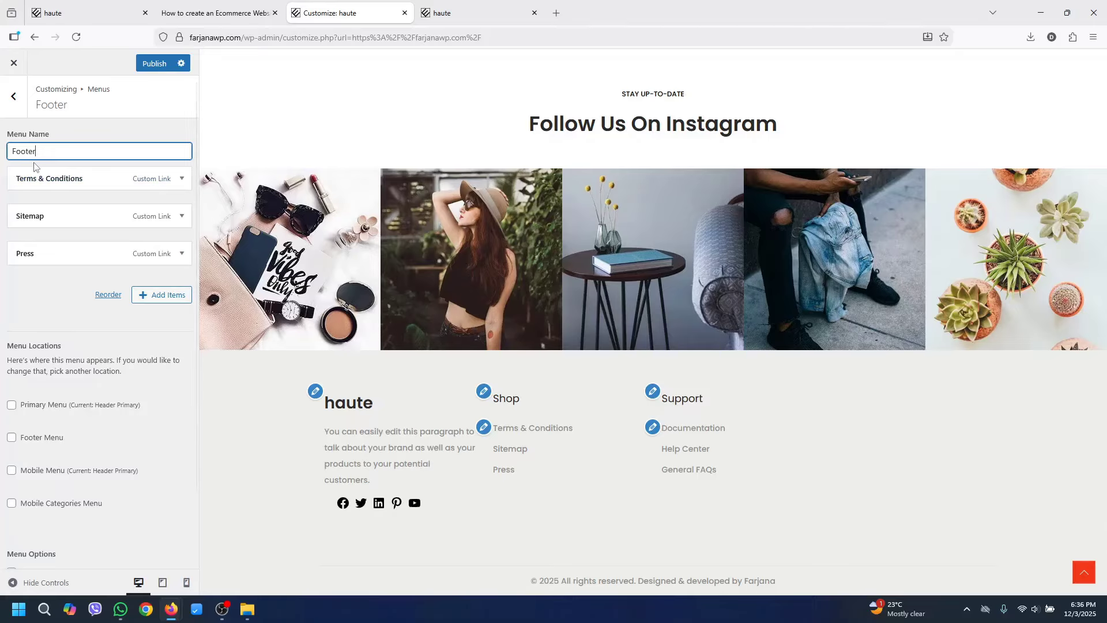
left_click(182, 180)
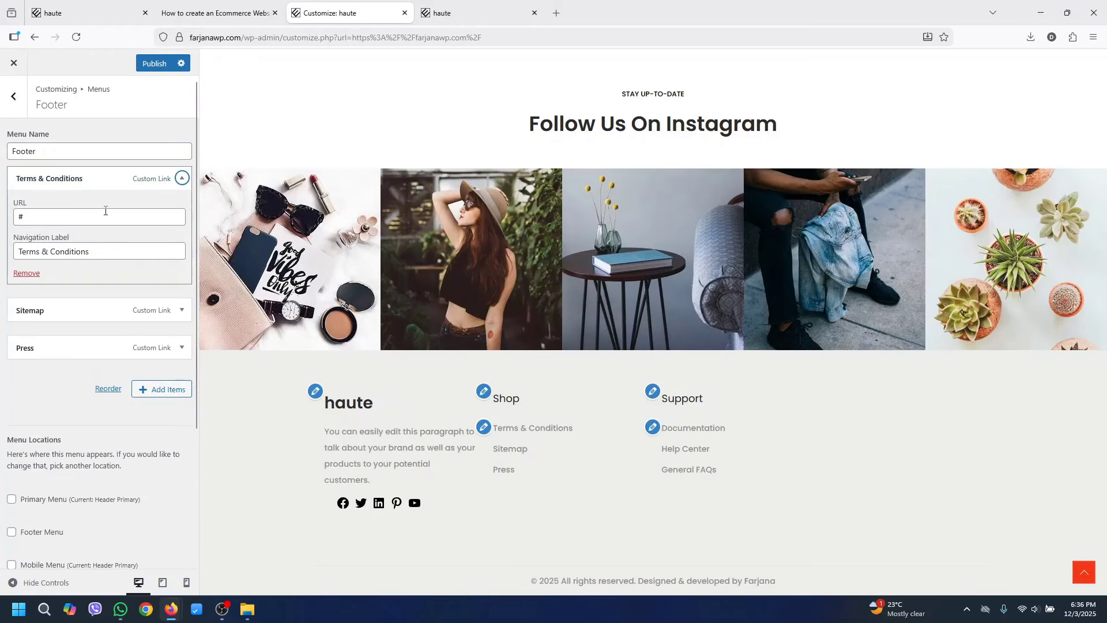
left_click(181, 179)
left_click(183, 184)
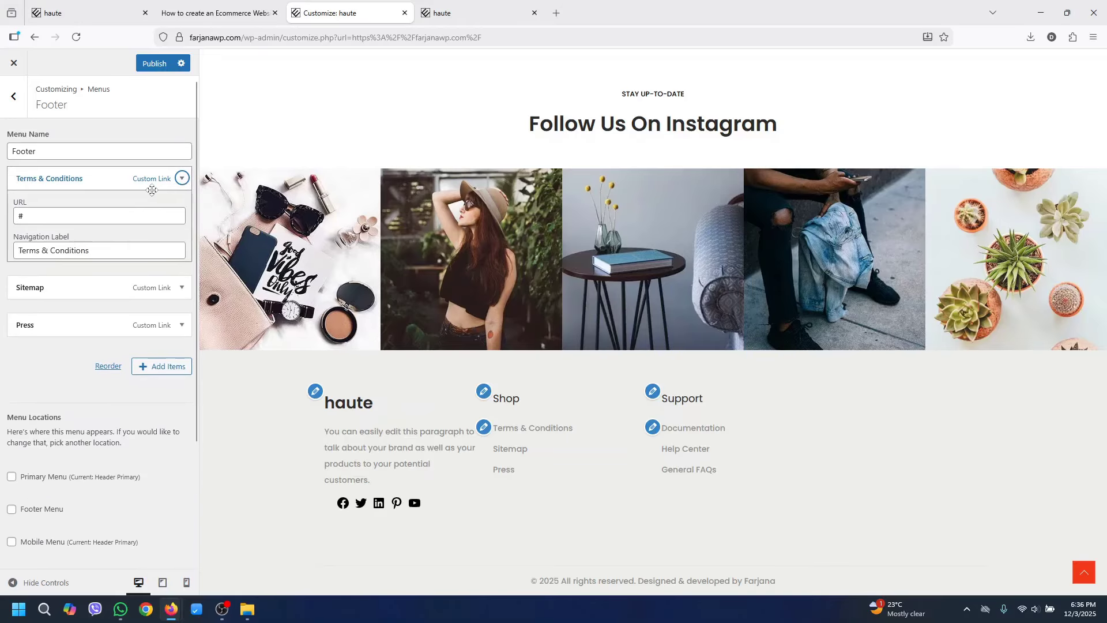
double_click(73, 217)
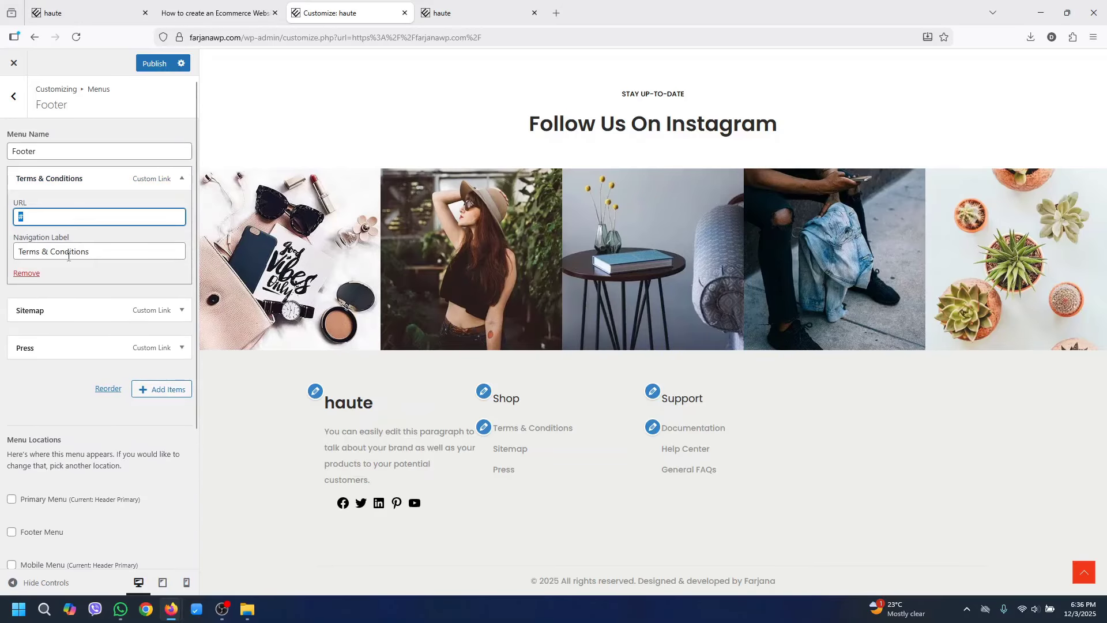
Examine the Sitemap item's URL and label in the Footer menu and the Support footer widget's title and menu settings
left_click(182, 311)
double_click(26, 289)
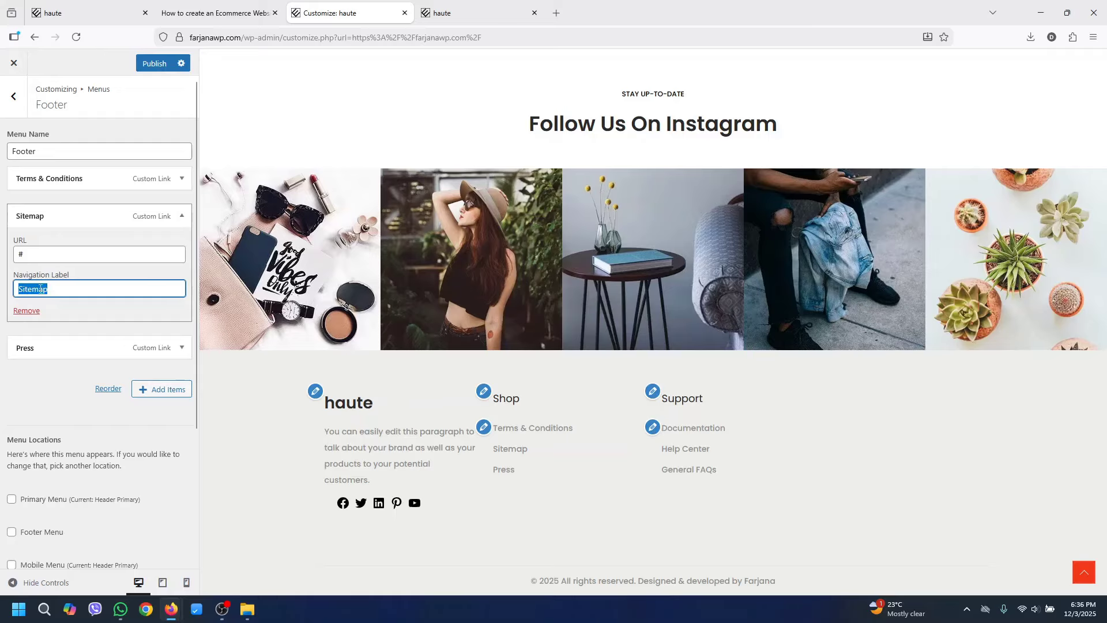
left_click(182, 215)
left_click(653, 391)
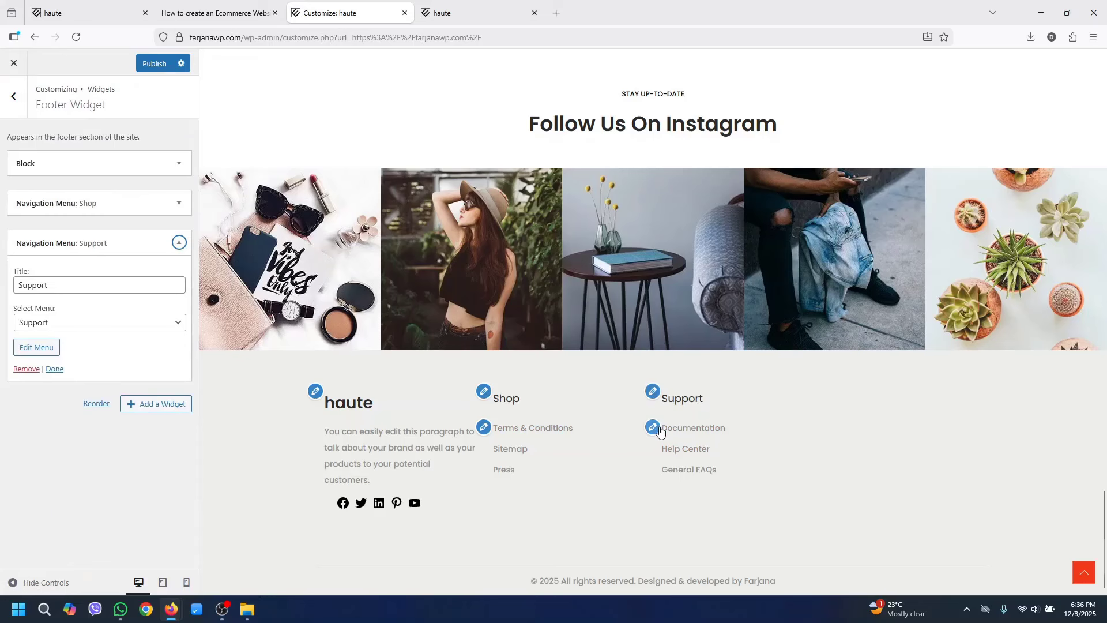
left_click(180, 245)
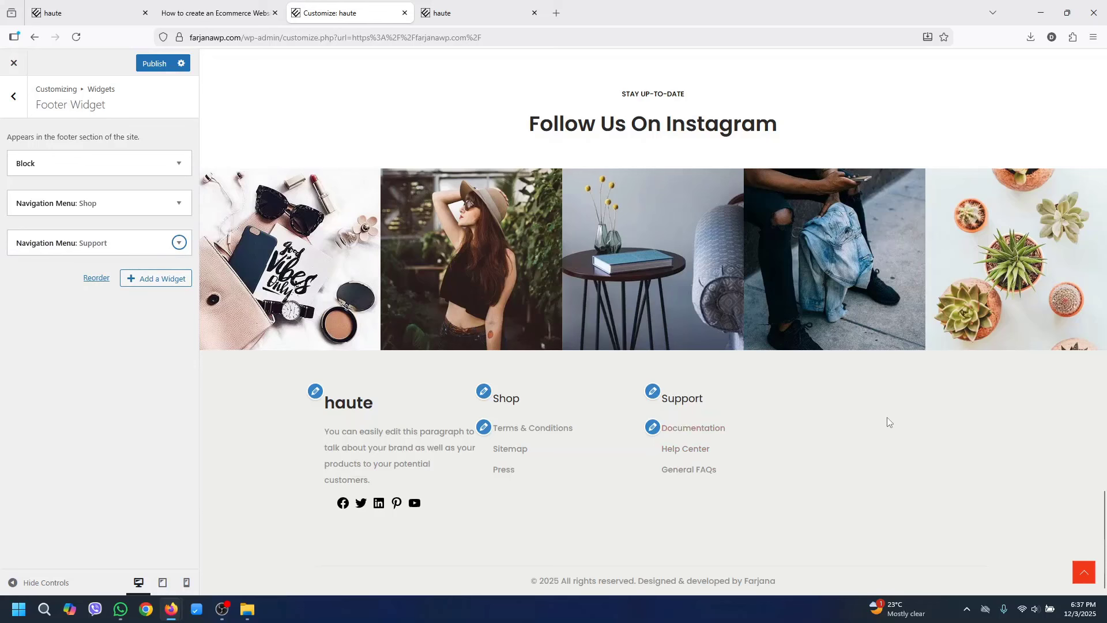
left_click(179, 243)
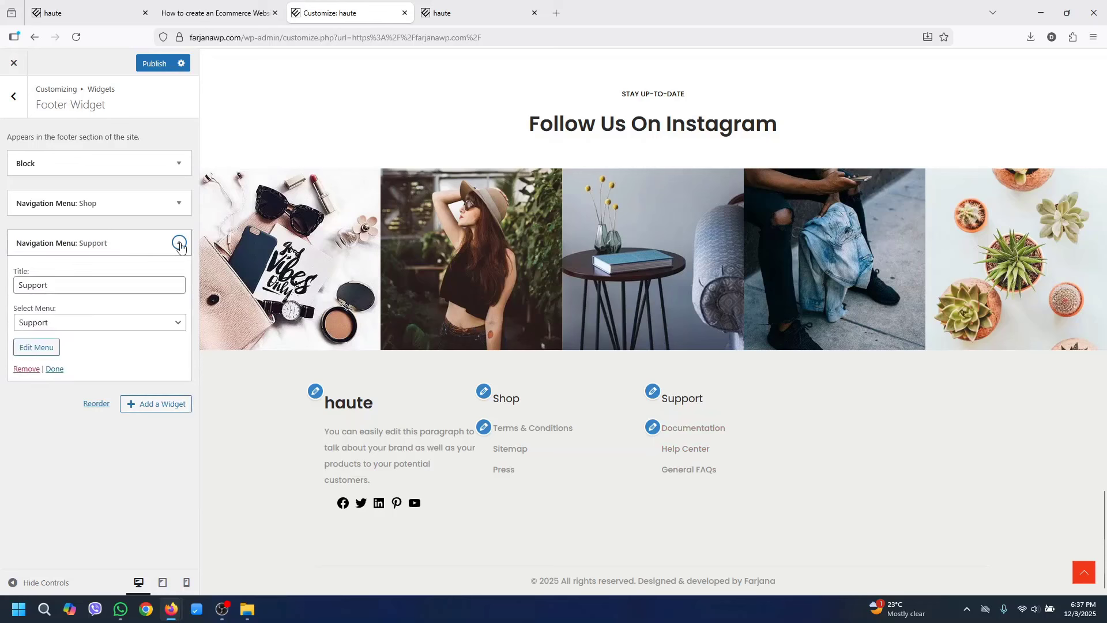
left_click(180, 242)
Search the widget list for "navigation" and add a Navigation Menu widget to the Footer Widget area
left_click(155, 279)
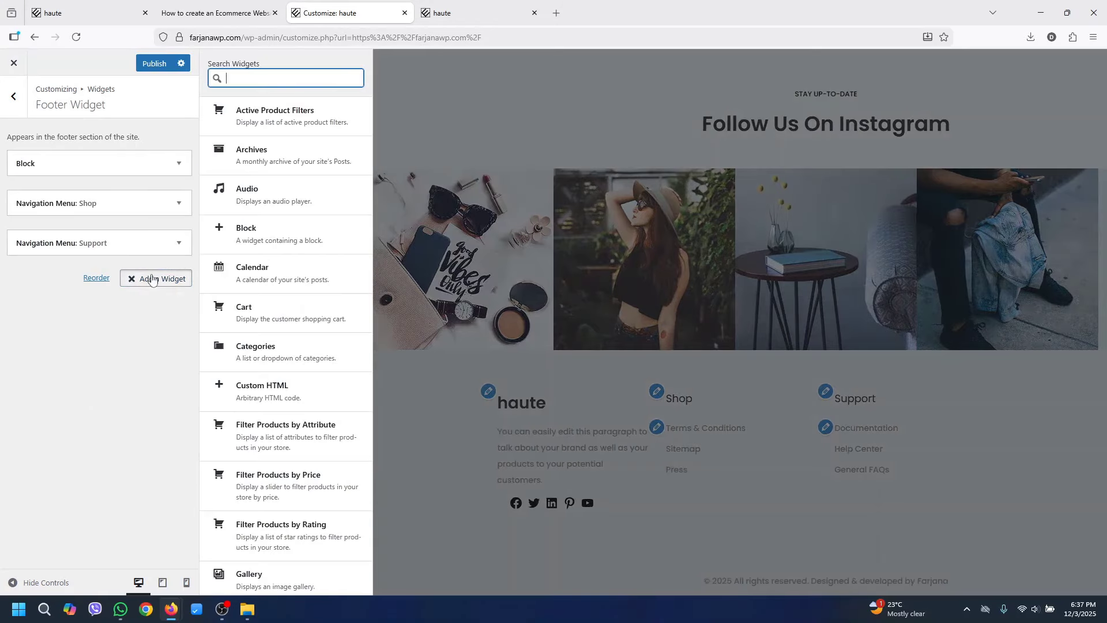
type("na")
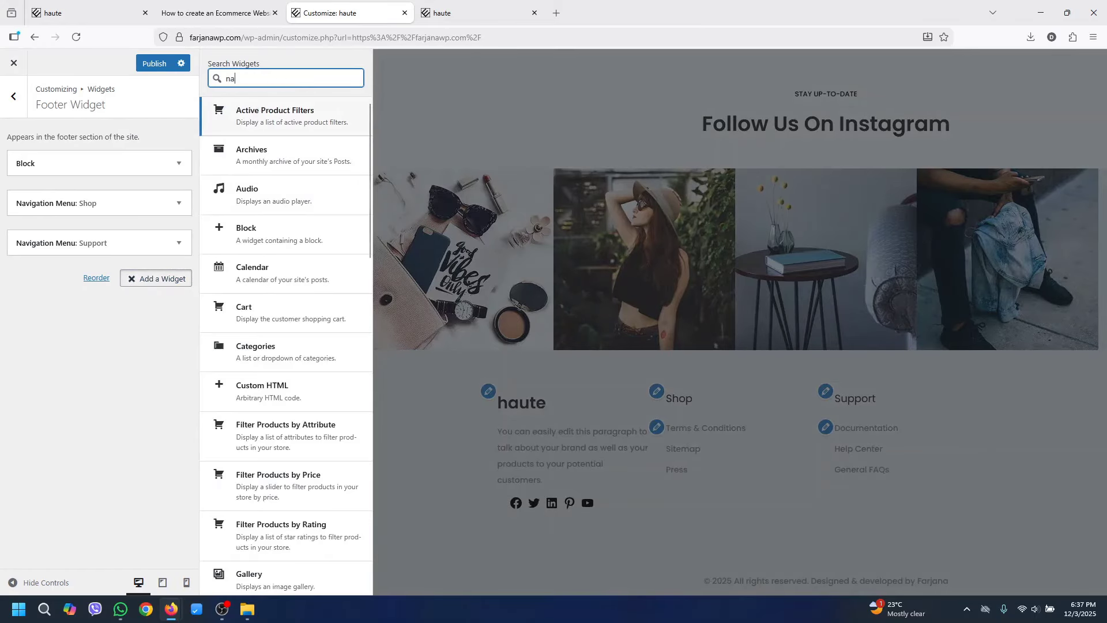
type("vigation")
left_click(271, 115)
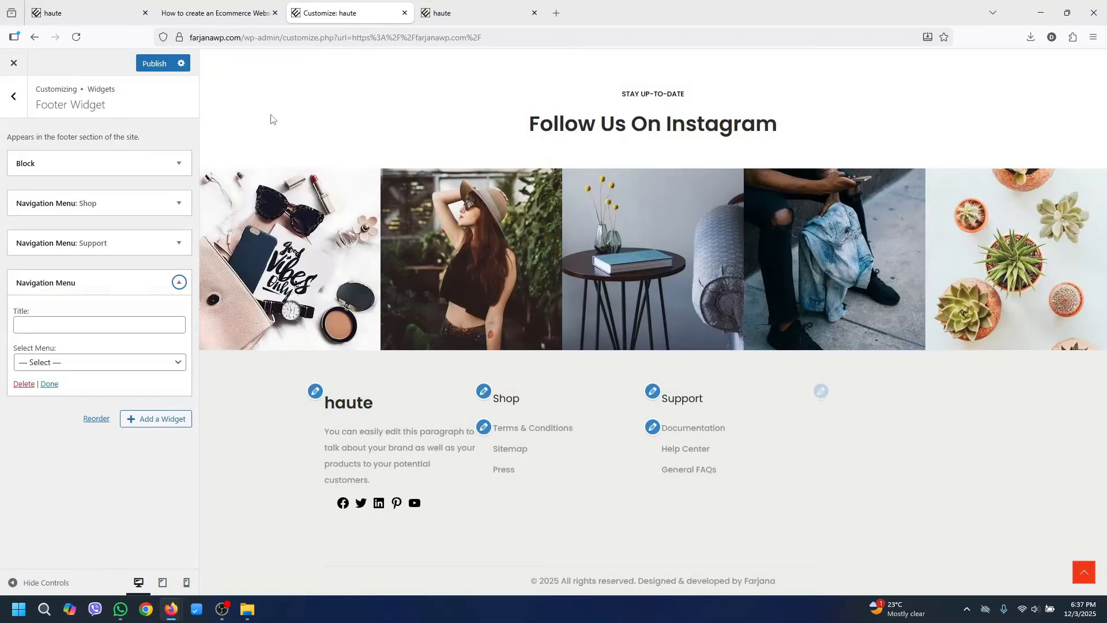
Title the new Navigation Menu widget "Account" and assign the Dashboard menu to it
left_click(97, 327)
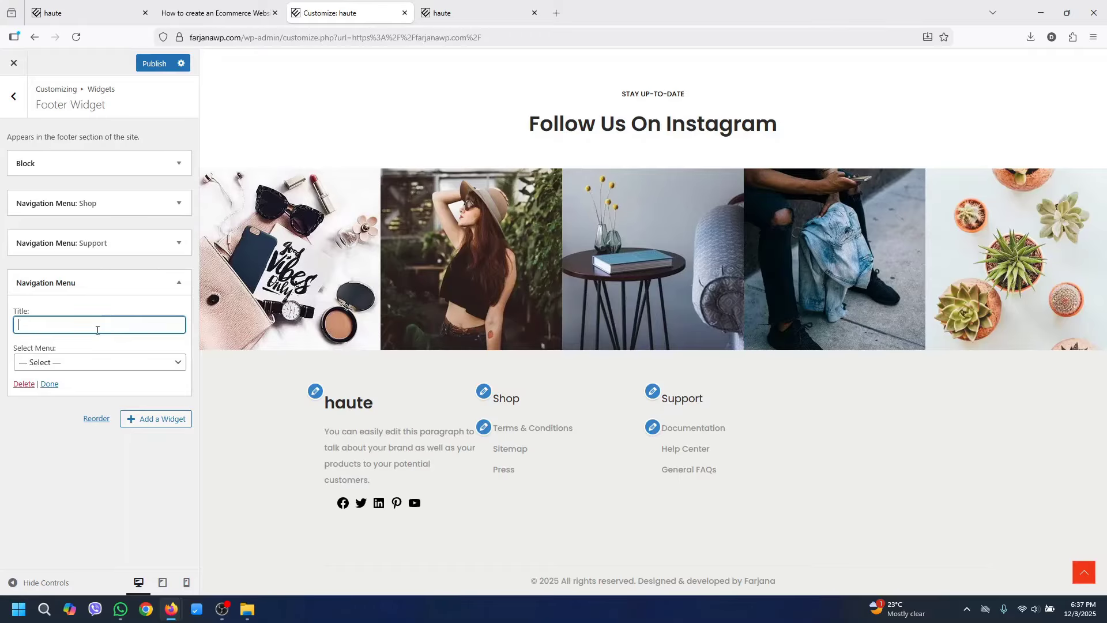
type("Account")
left_click(70, 364)
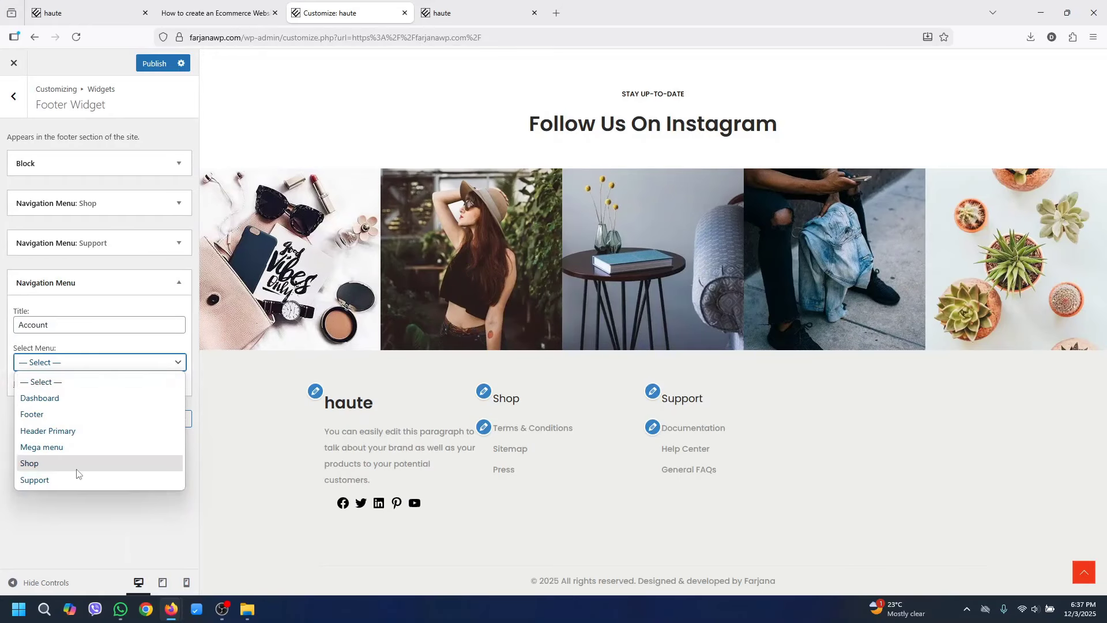
left_click(80, 399)
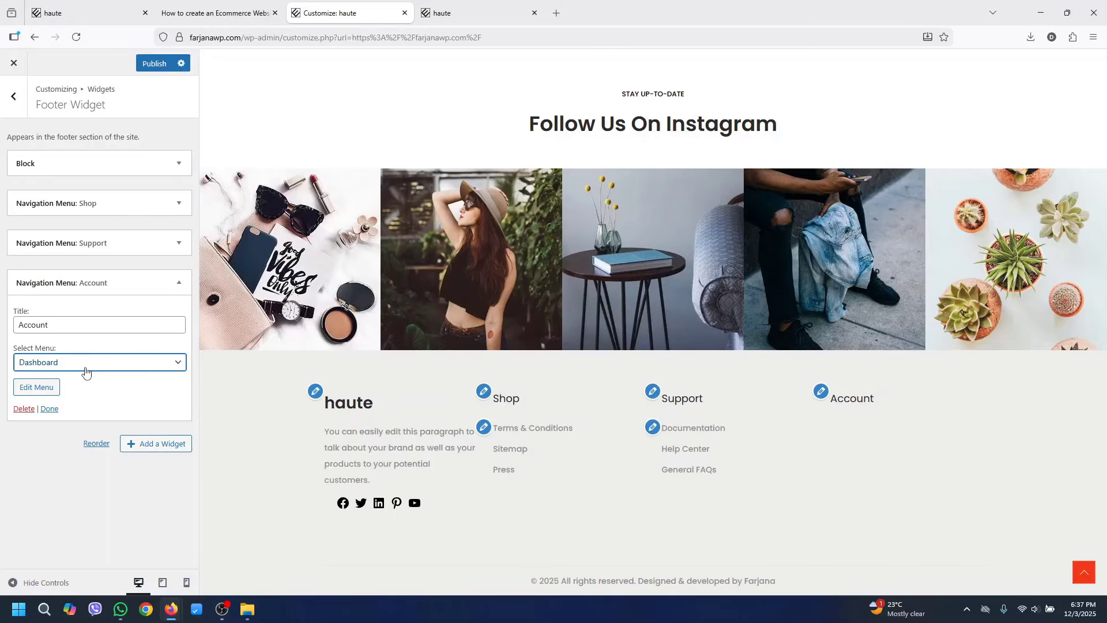
Open the site's Menus admin page in a new tab and view the existing menus and the form for creating one
left_click(453, 8)
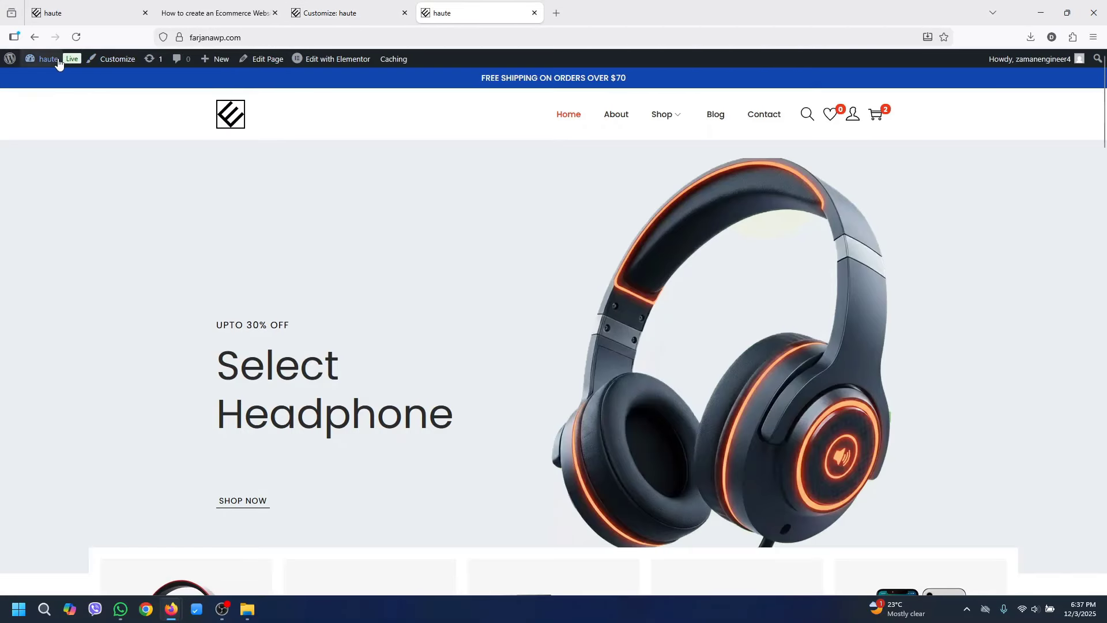
mouse_move(49, 60)
left_click(55, 141)
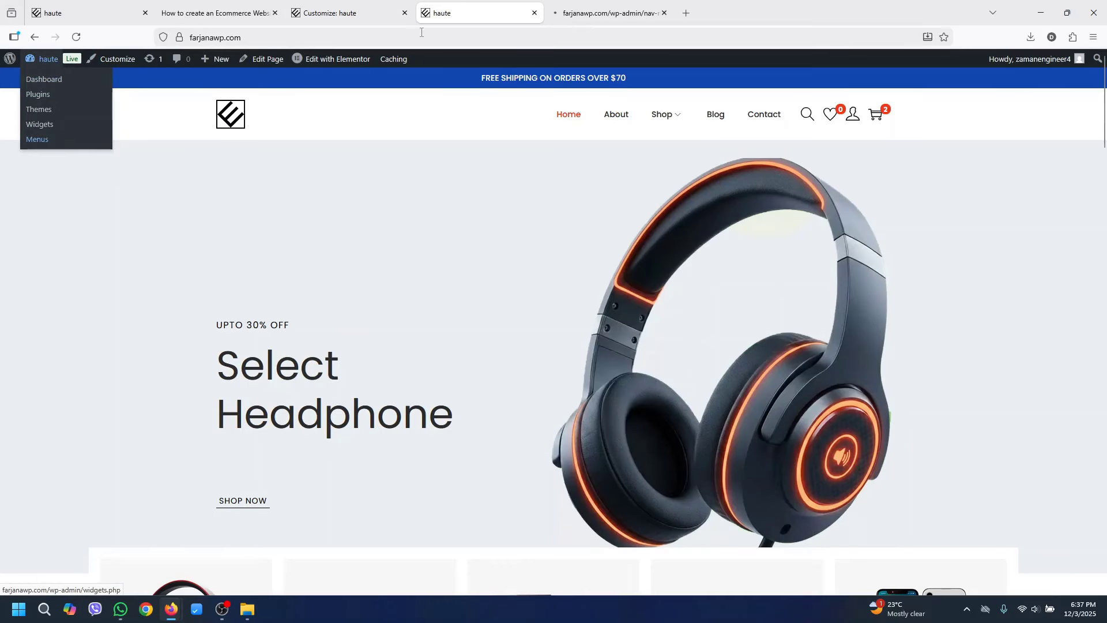
left_click(257, 192)
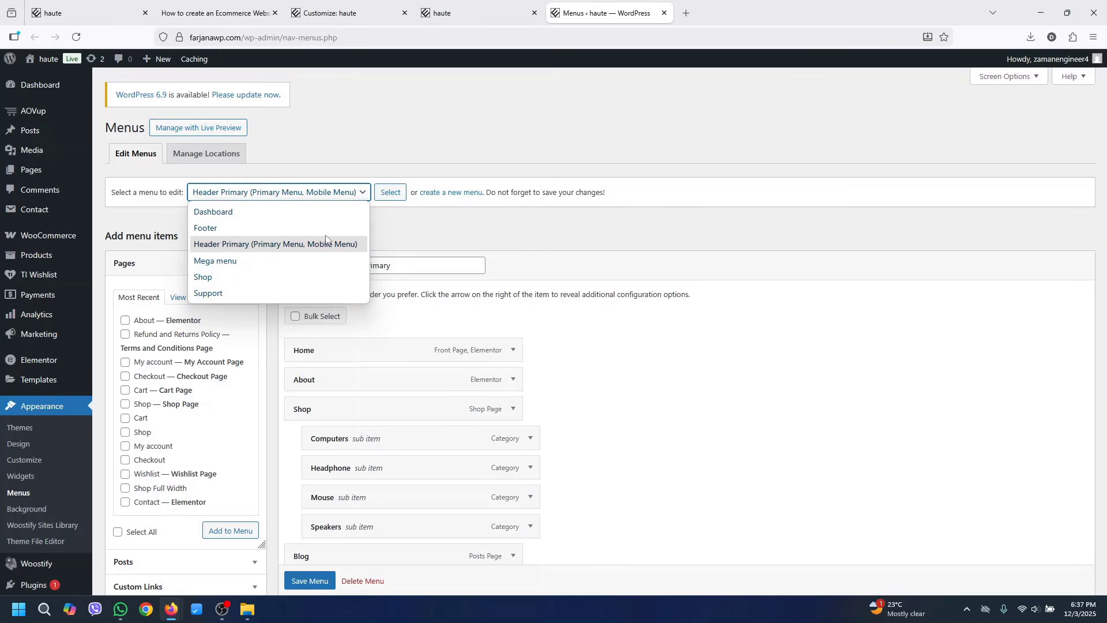
left_click(445, 194)
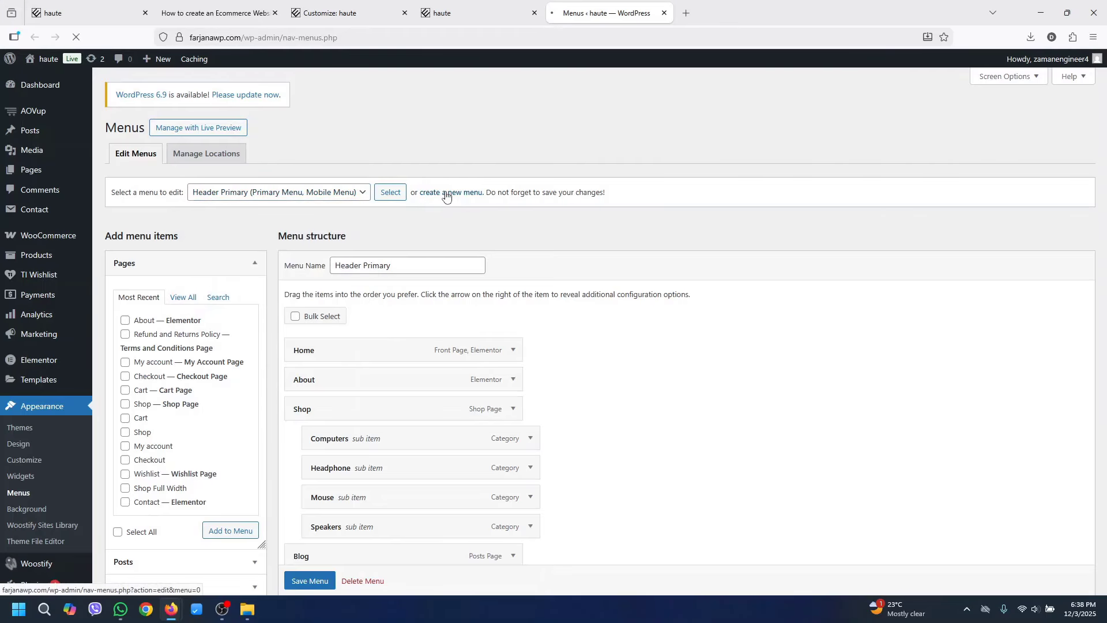
left_click(350, 269)
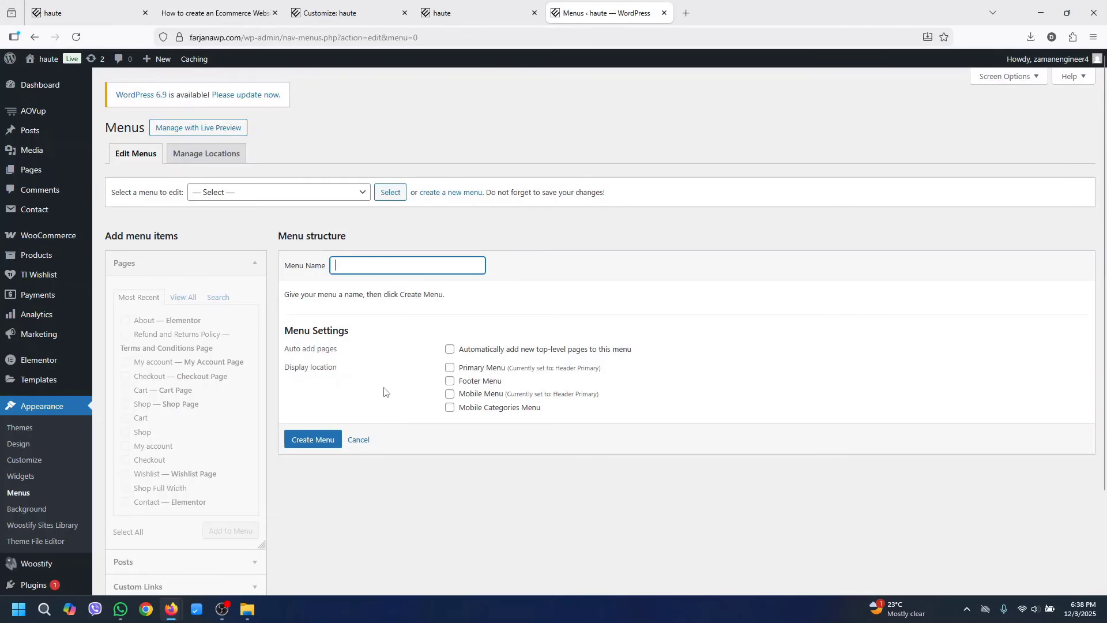
Back in the Customizer, add the My account, Checkout and Cart pages to the Account widget's Dashboard menu and publish
left_click(352, 13)
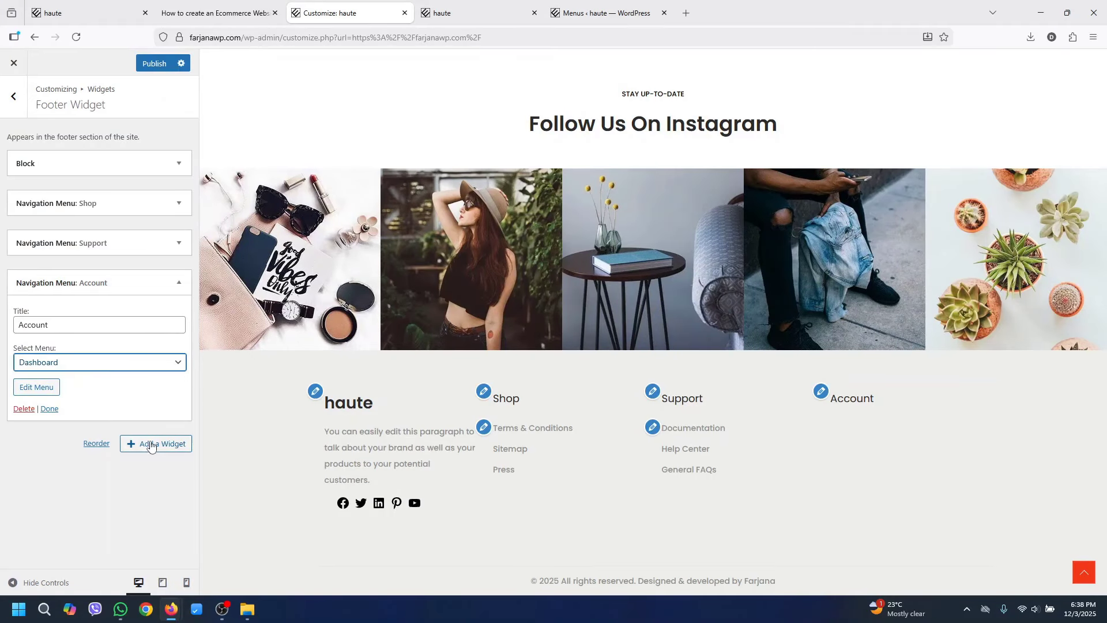
left_click(50, 408)
left_click(179, 282)
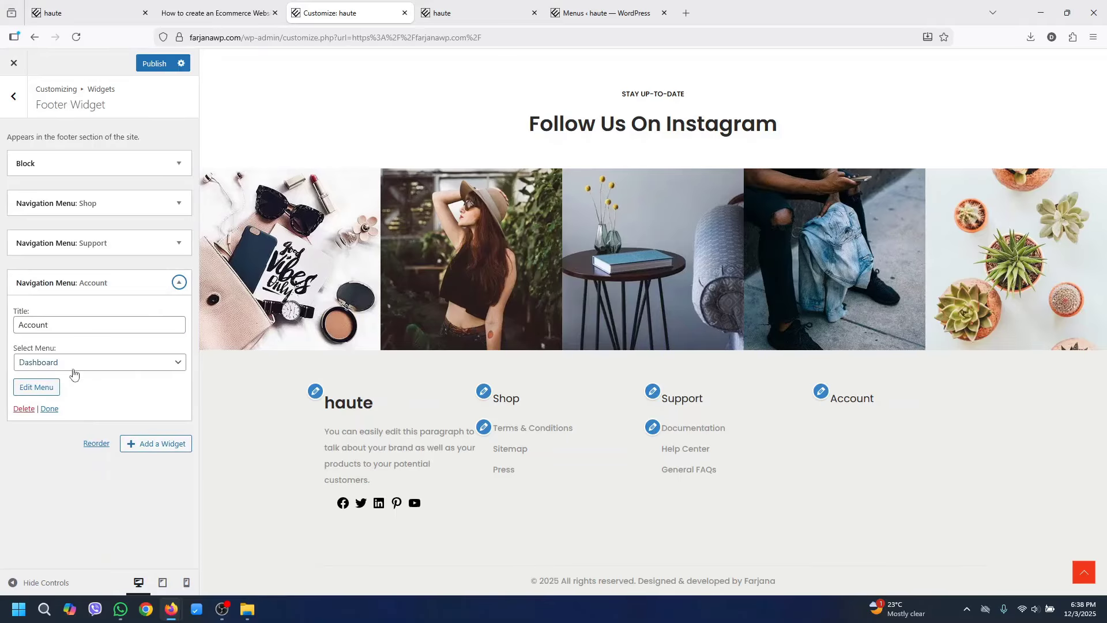
left_click(43, 388)
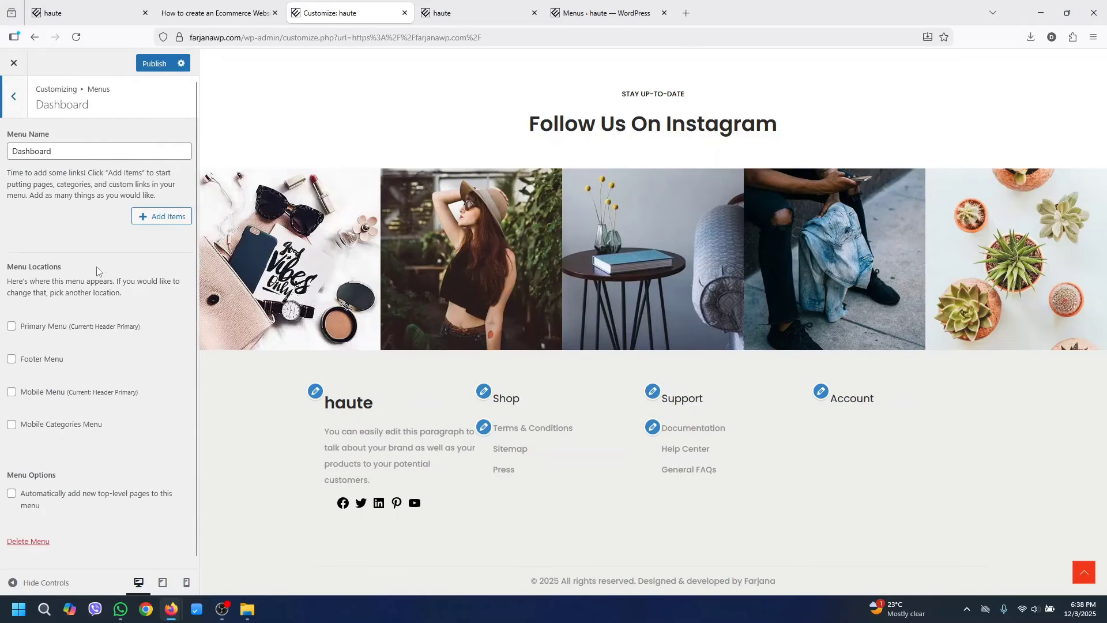
left_click(171, 218)
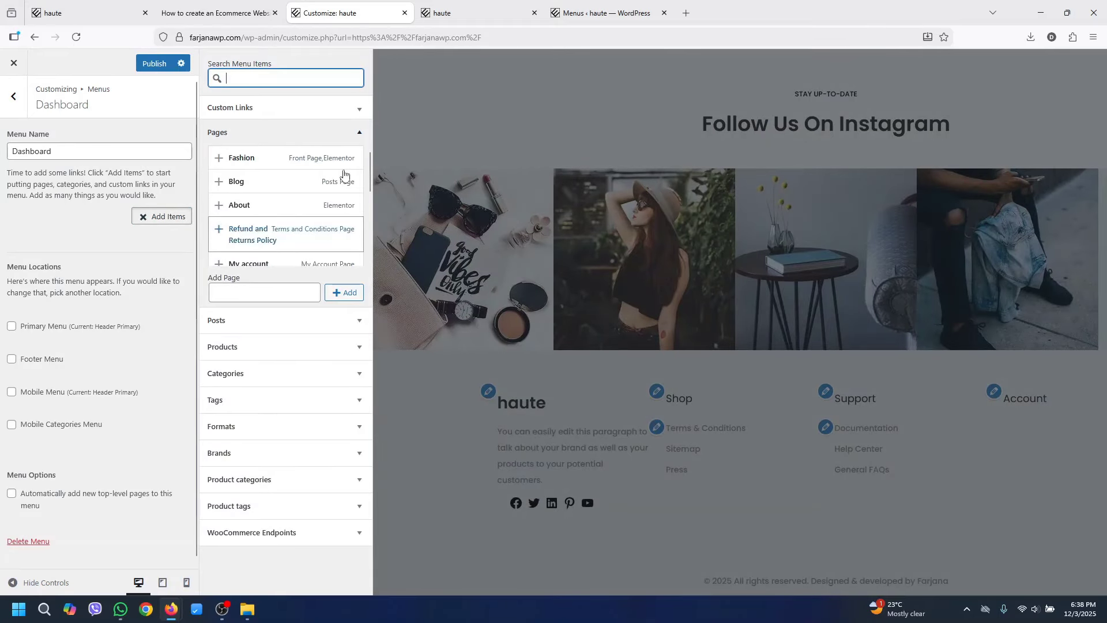
left_click_drag(369, 161, 375, 197)
left_click(264, 193)
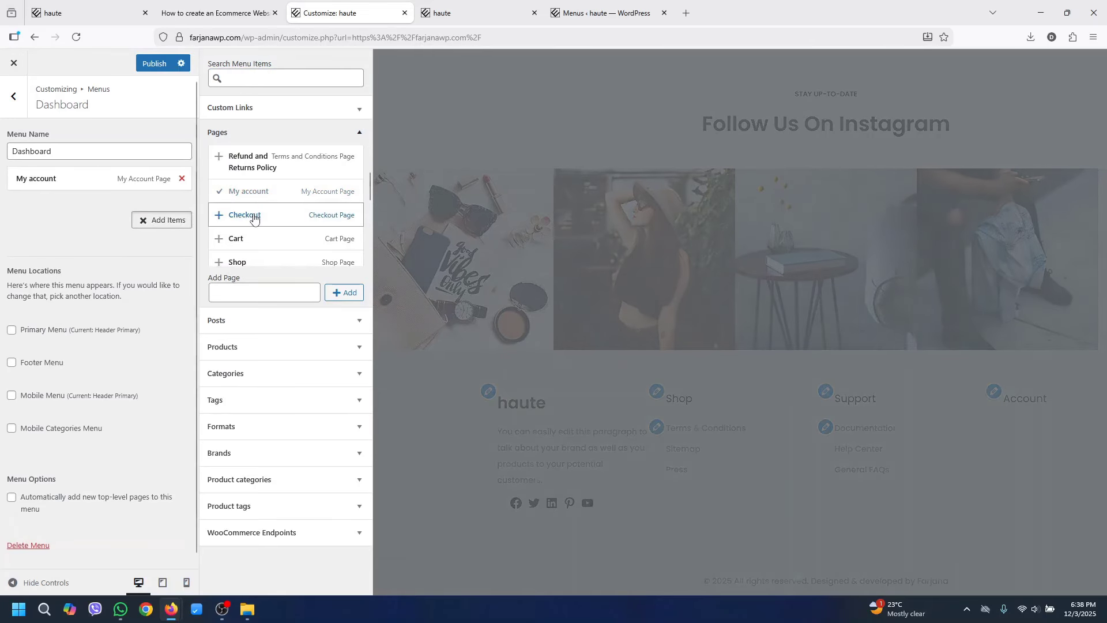
left_click(248, 215)
left_click(250, 239)
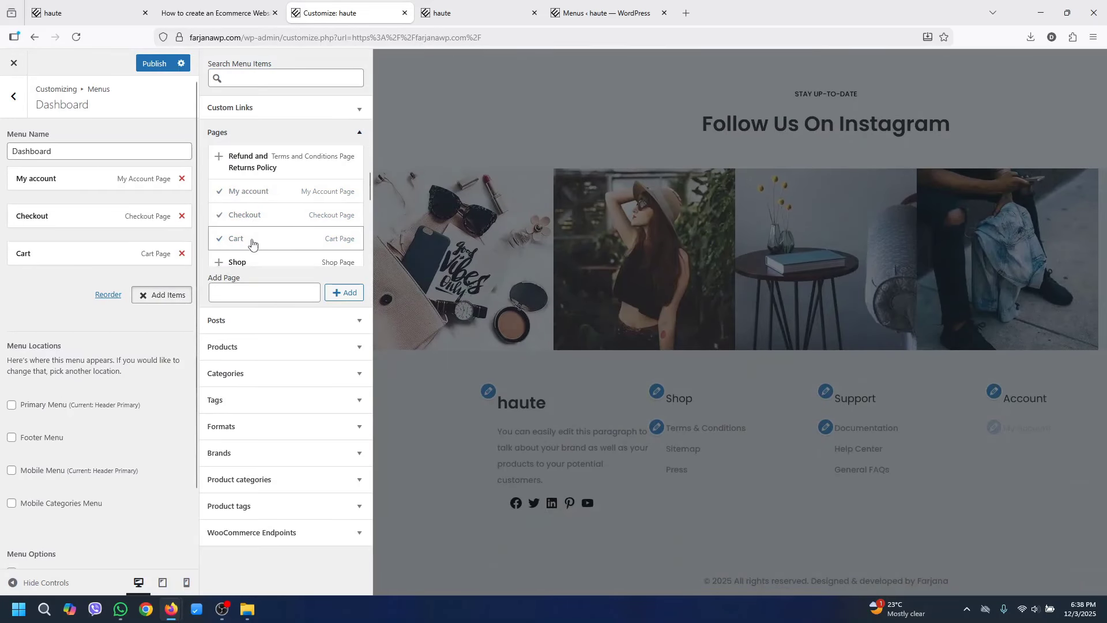
left_click(154, 64)
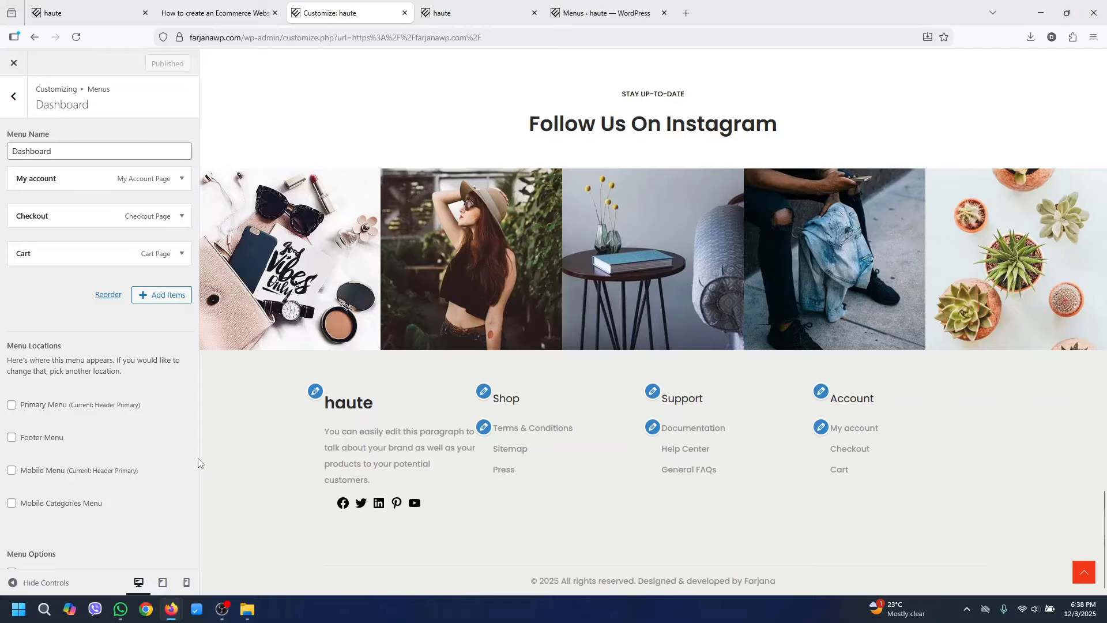
Examine the Scroll To Top layout's device and position options and its colour, icon size, border radius and offset design settings
left_click(1089, 580)
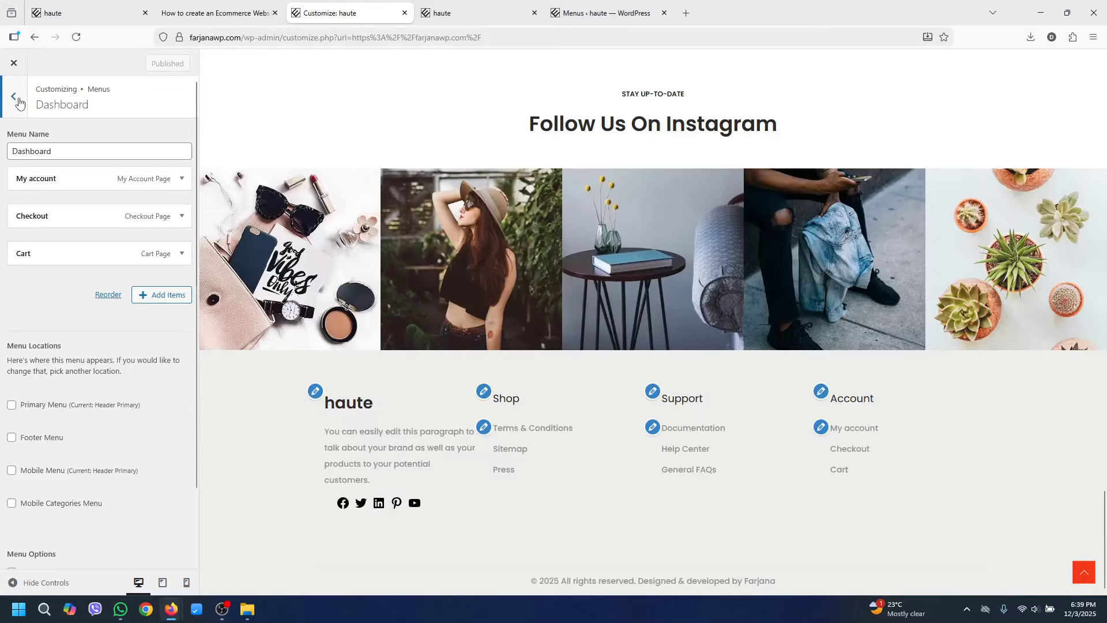
left_click(17, 103)
left_click(18, 103)
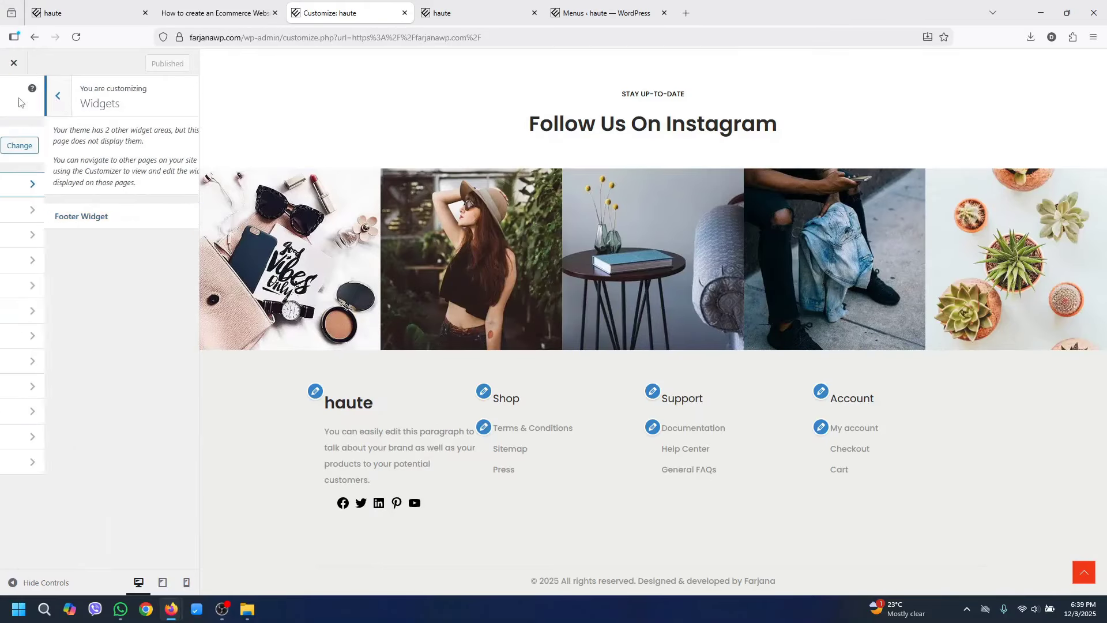
left_click(65, 232)
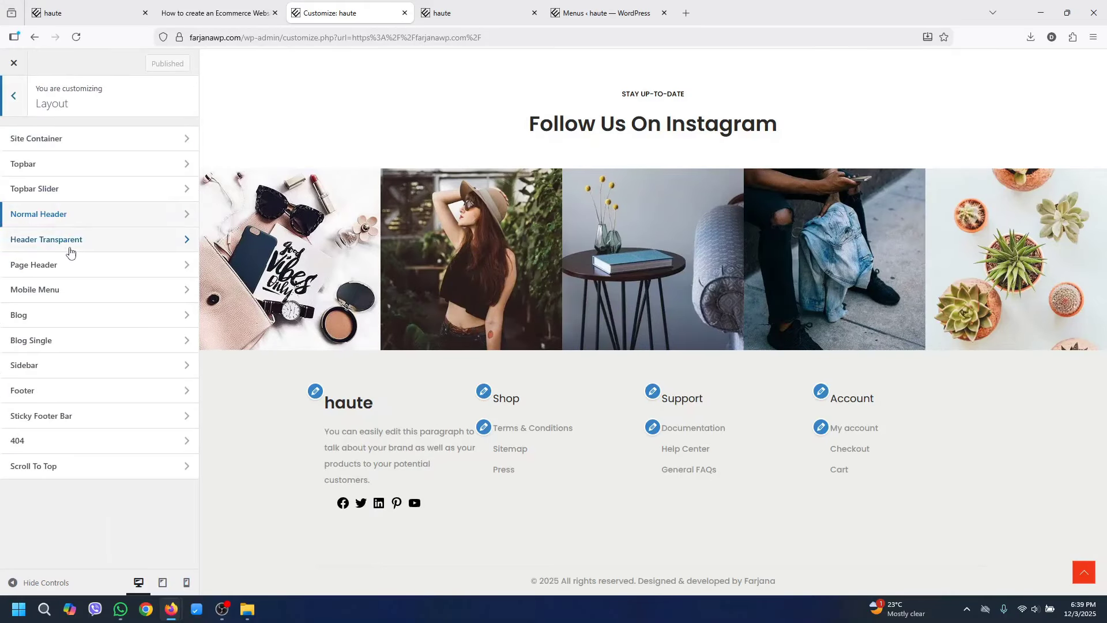
left_click(54, 468)
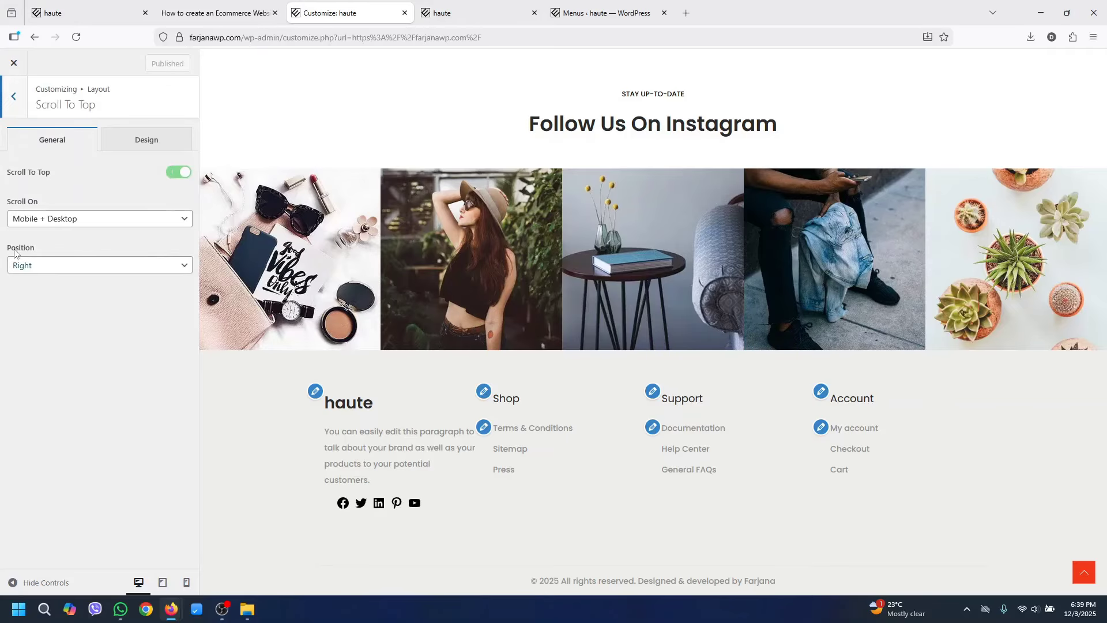
left_click(67, 225)
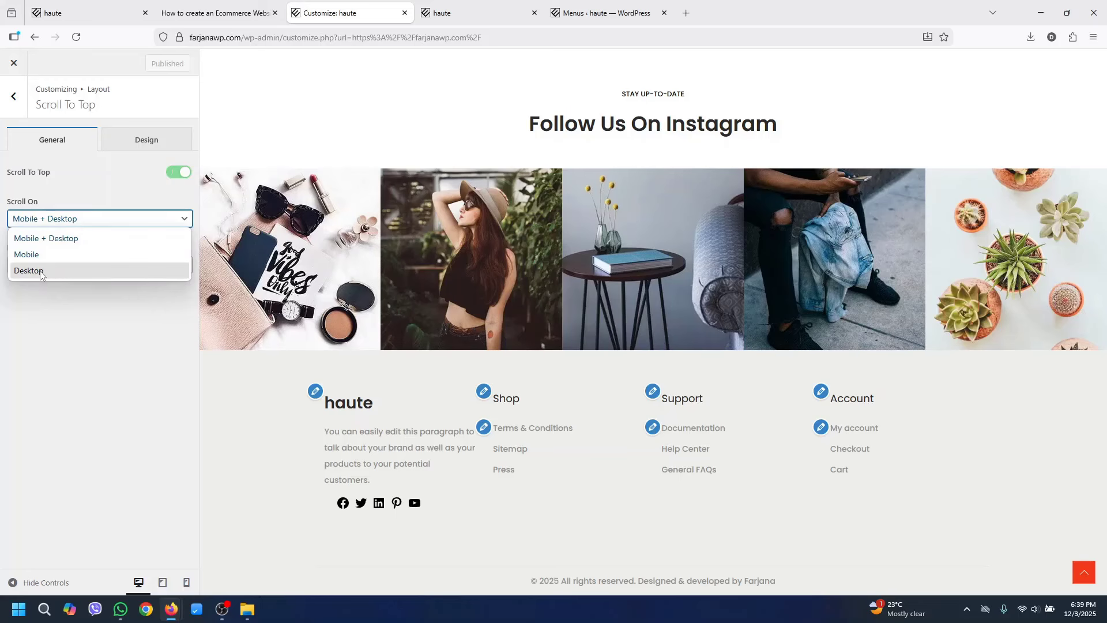
left_click(40, 316)
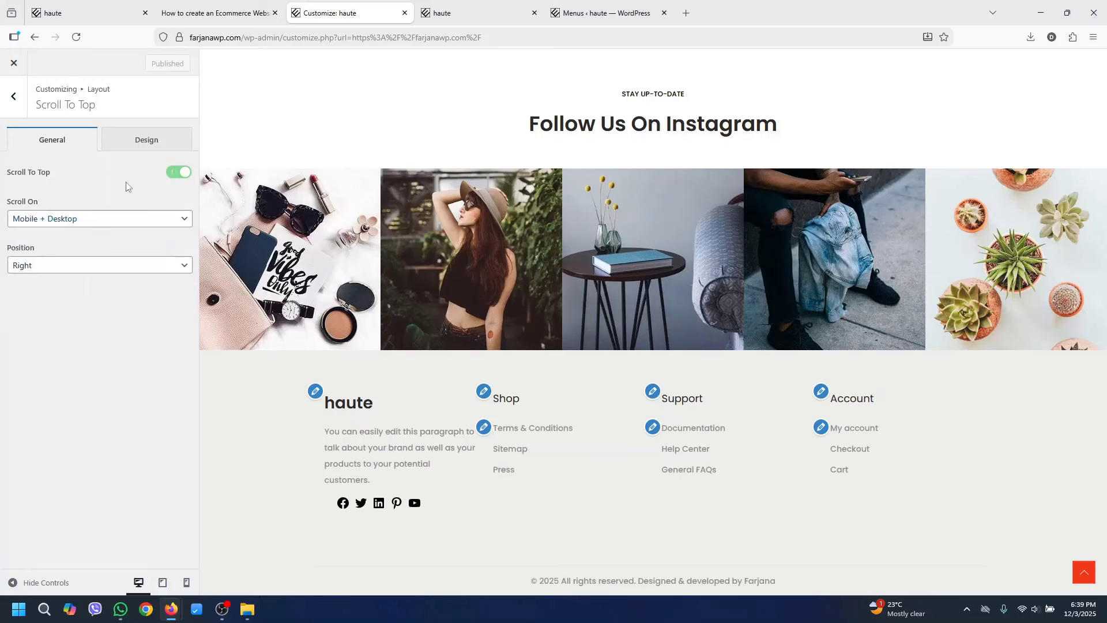
left_click(55, 267)
left_click(49, 338)
left_click(137, 148)
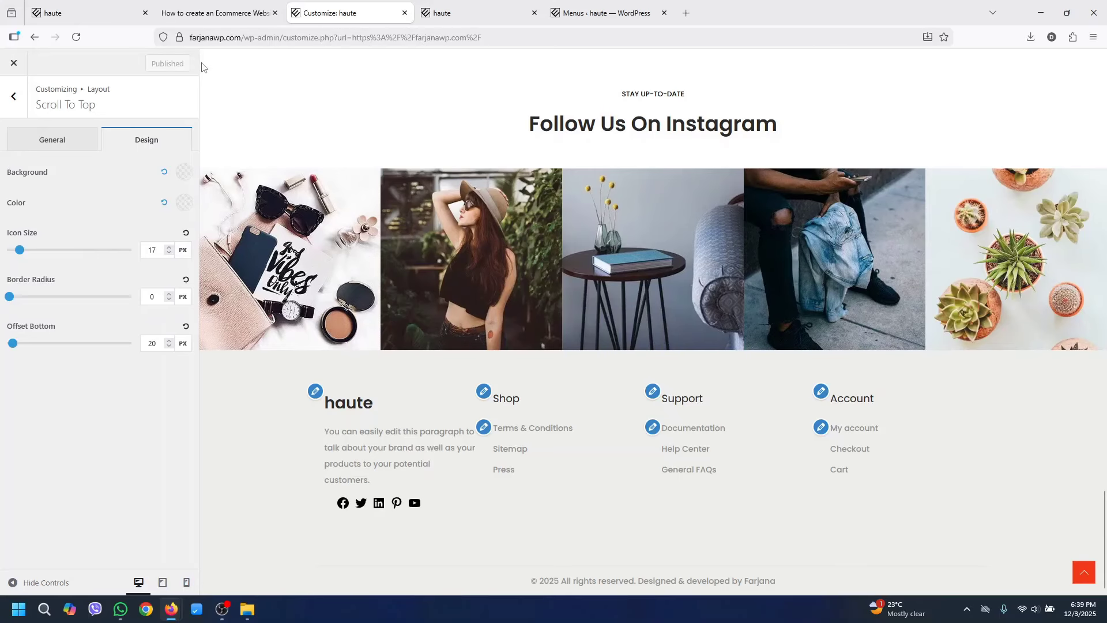
Review the live homepage from the topbar down to the footer columns
left_click(481, 5)
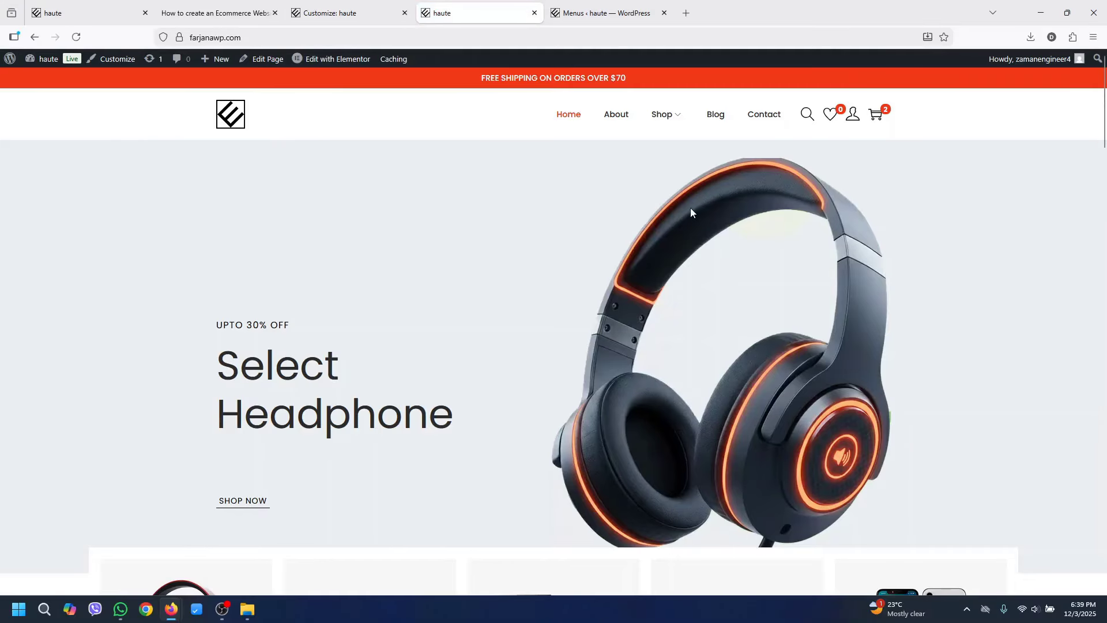
scroll(1092, 122, "down", 20)
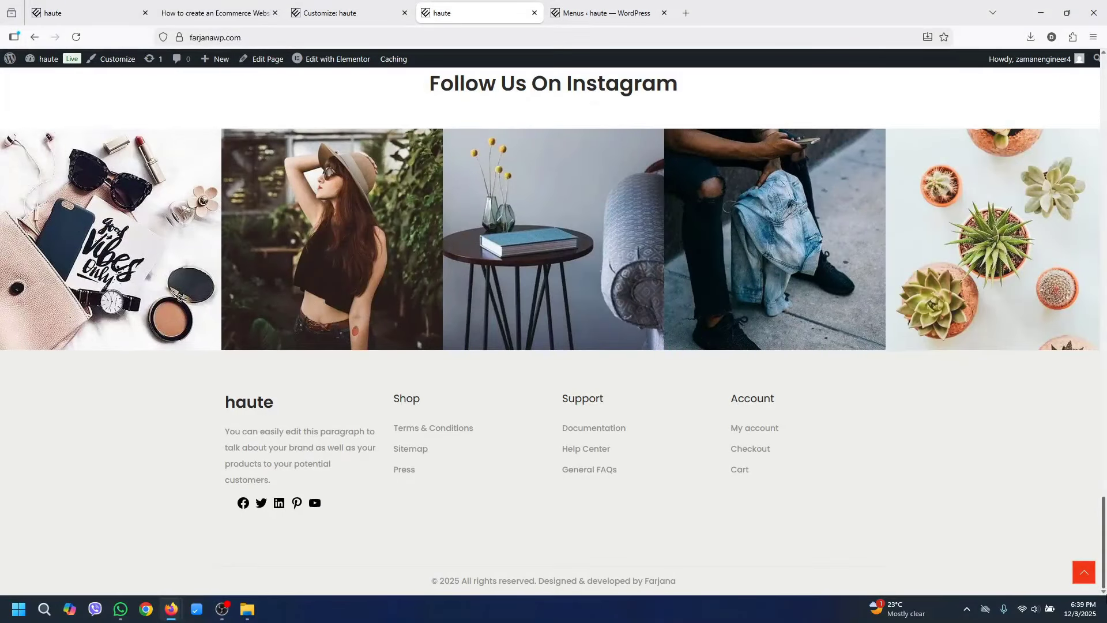
scroll(1105, 571, "up", 20)
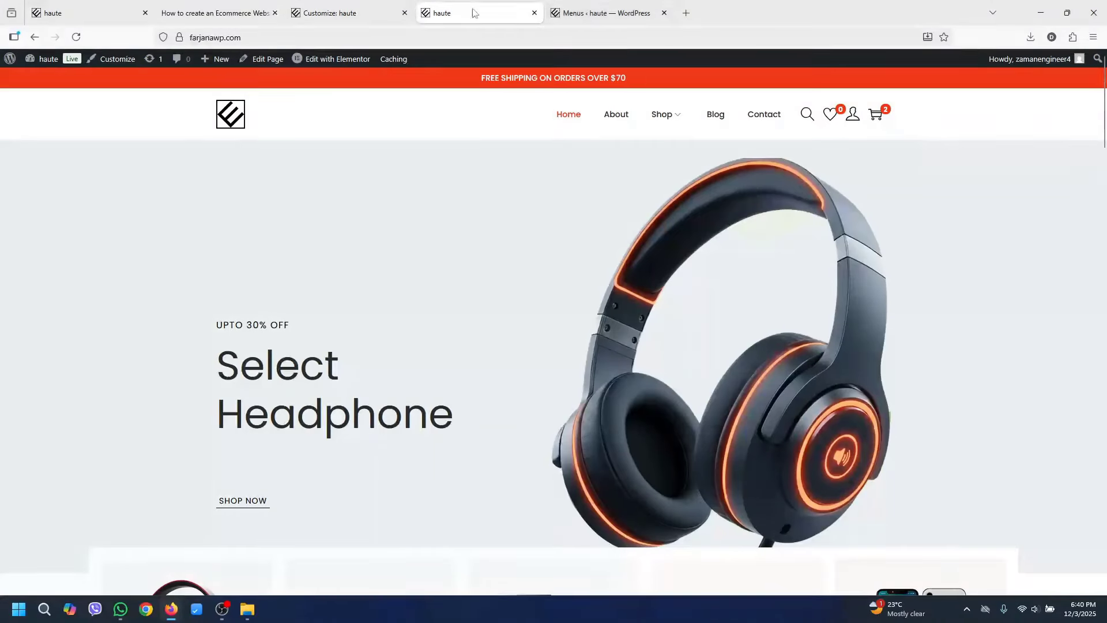
Check the ecommerce tutorial article's step list up to Step 16, Final Touches, and return to the live homepage
left_click(203, 7)
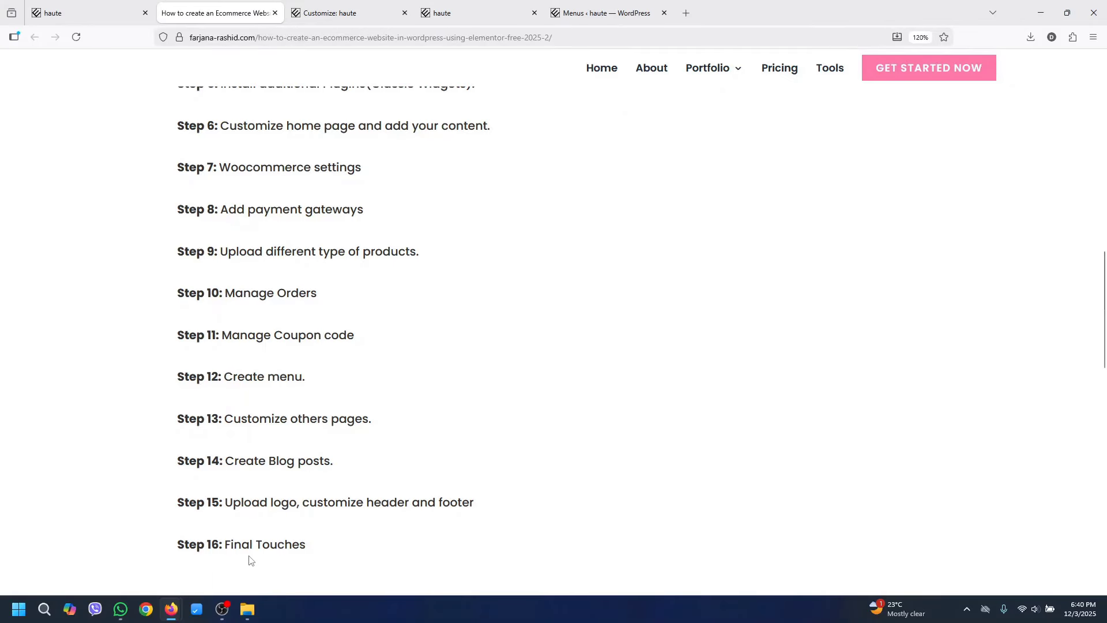
left_click(356, 8)
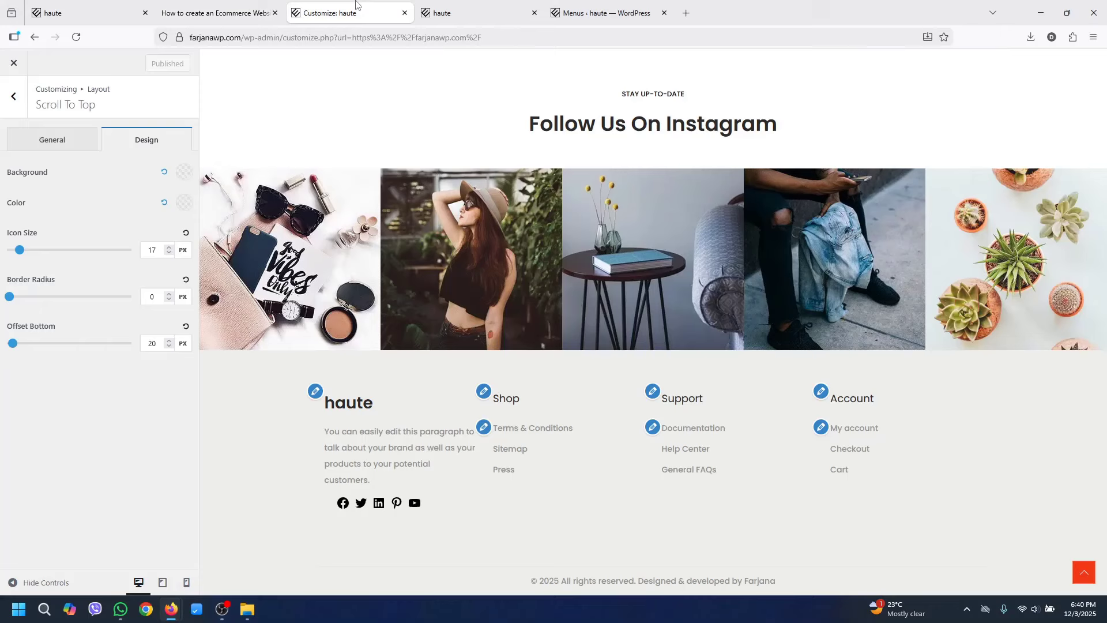
left_click(450, 5)
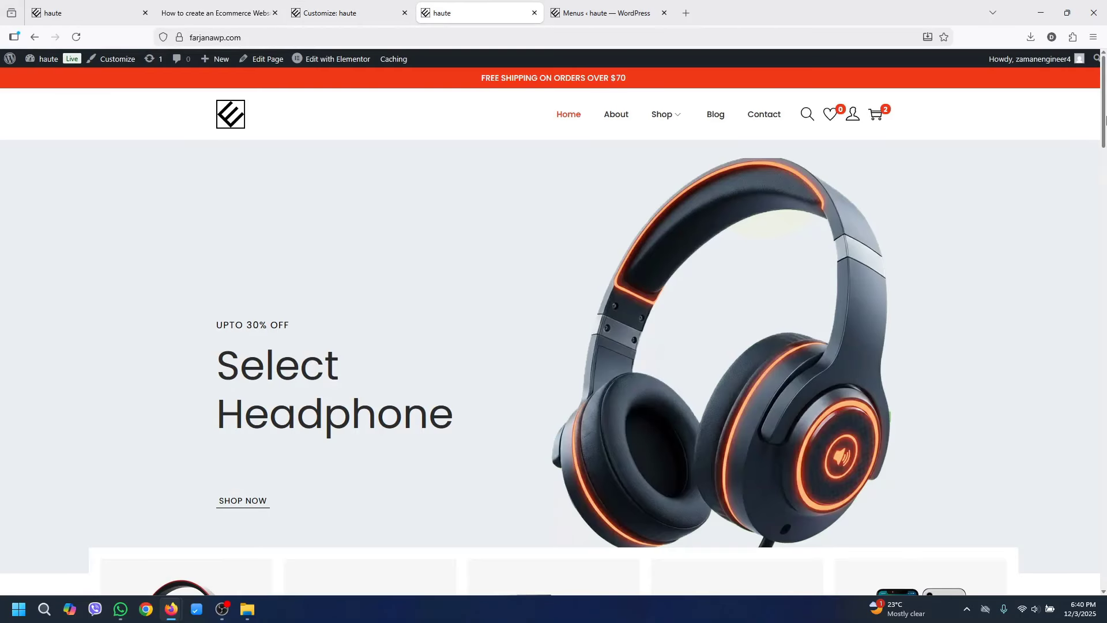
Open the live homepage for editing in Elementor and close the Customizer tab
left_click_drag(1106, 112, 1098, 317)
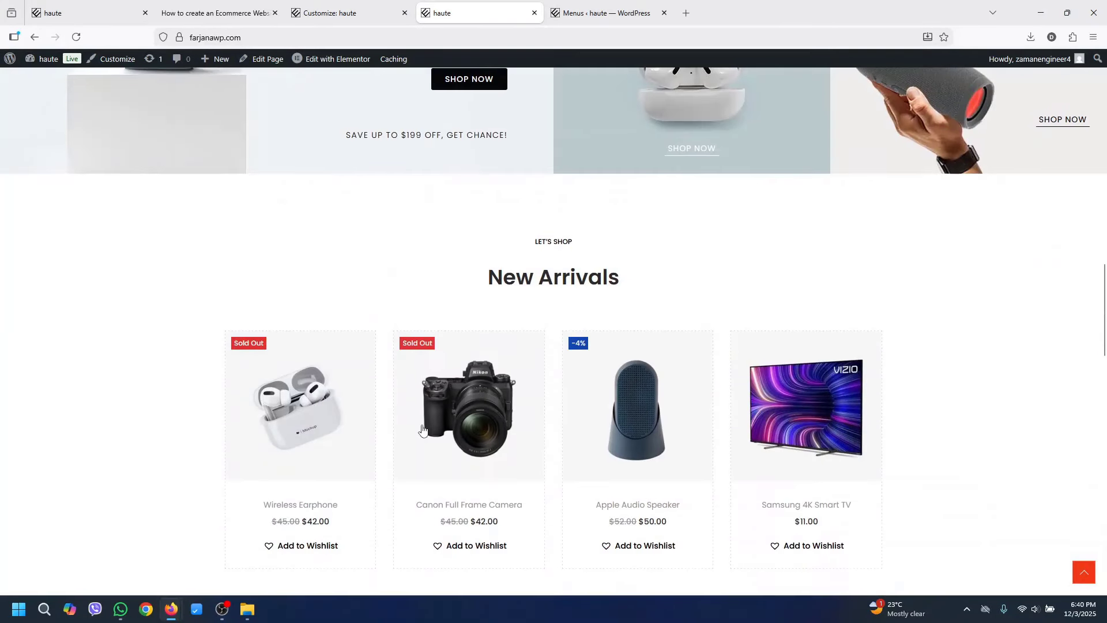
left_click(316, 60)
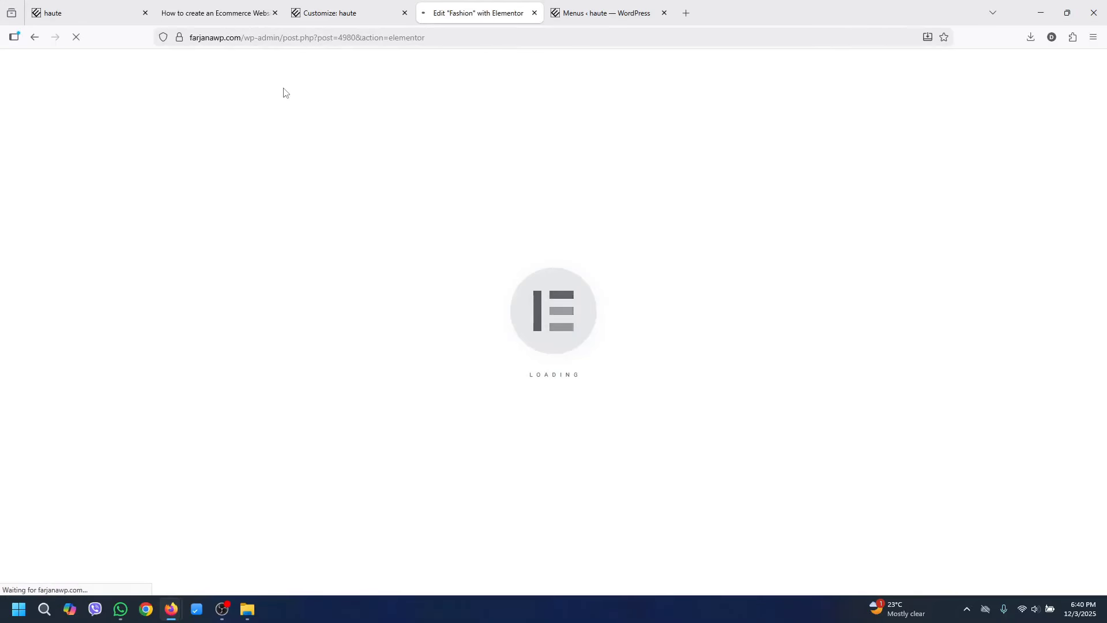
left_click(404, 12)
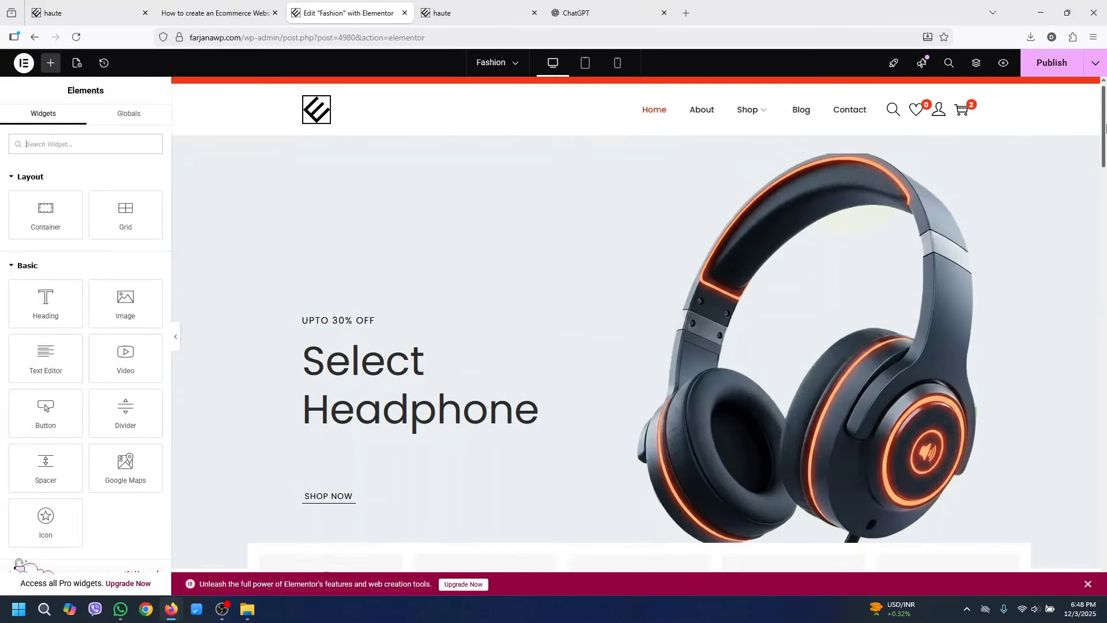
Copy the shortcode of the product grid under the New Arrivals heading
scroll(1105, 139, "down", 2)
left_click_drag(1105, 138, 1106, 331)
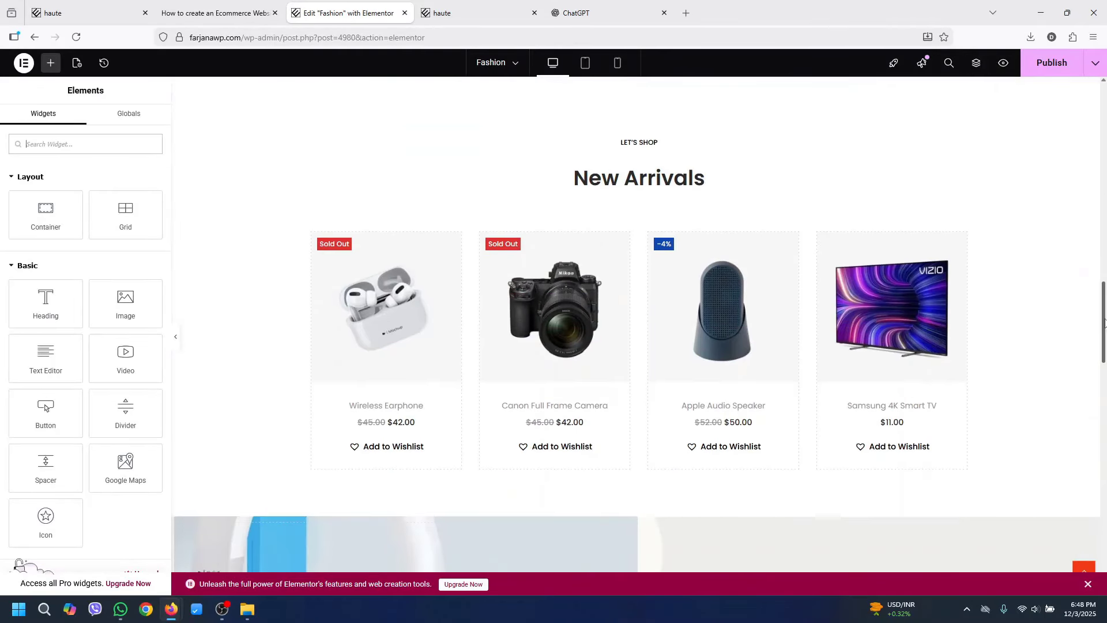
left_click(793, 319)
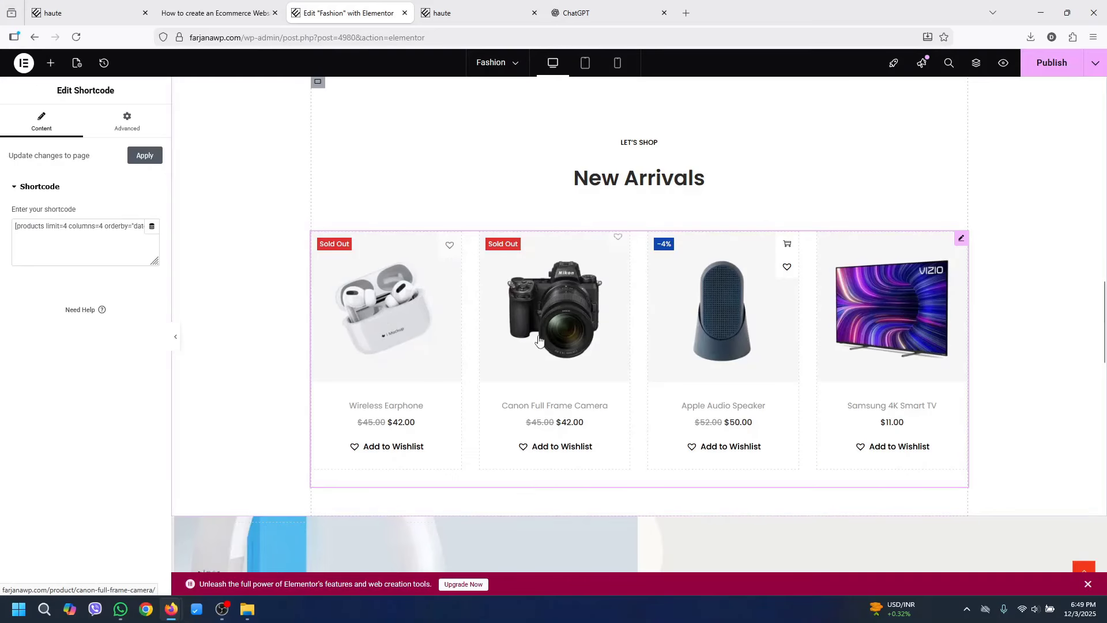
triple_click(56, 232)
right_click(57, 229)
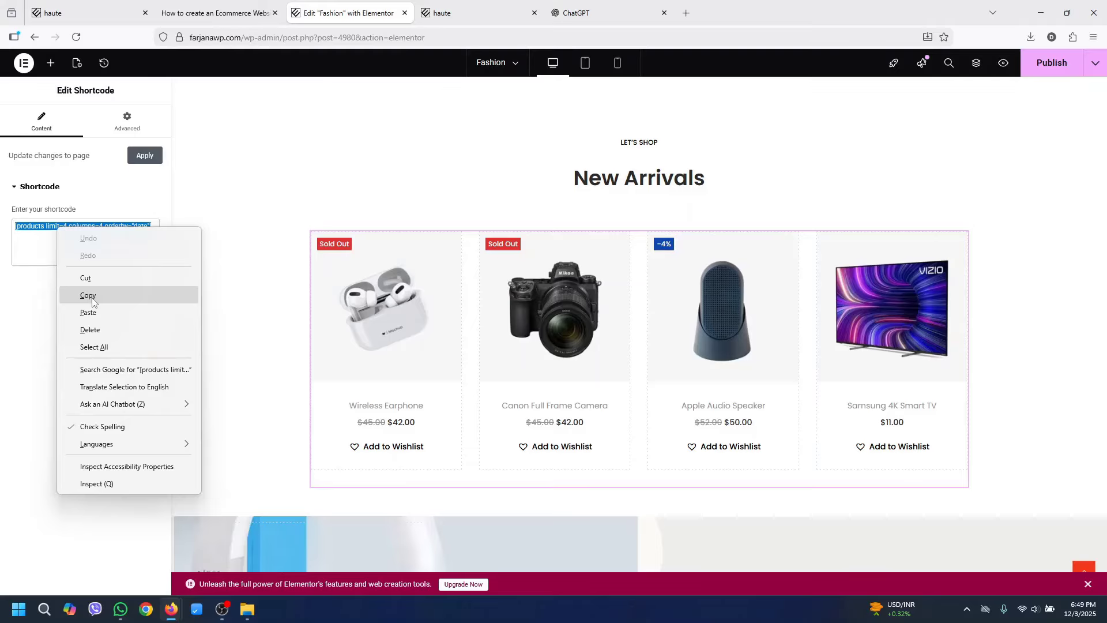
left_click(87, 296)
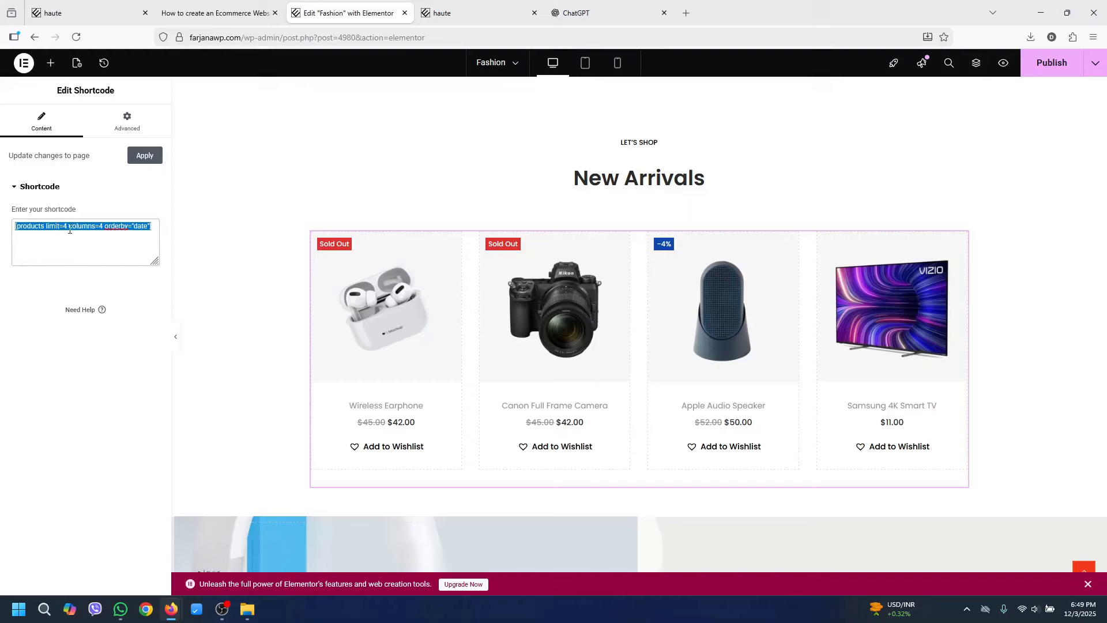
Switch to ChatGPT and ask it to explain the shortcode [products limit=4 columns=4 orderby="date"]
left_click(589, 8)
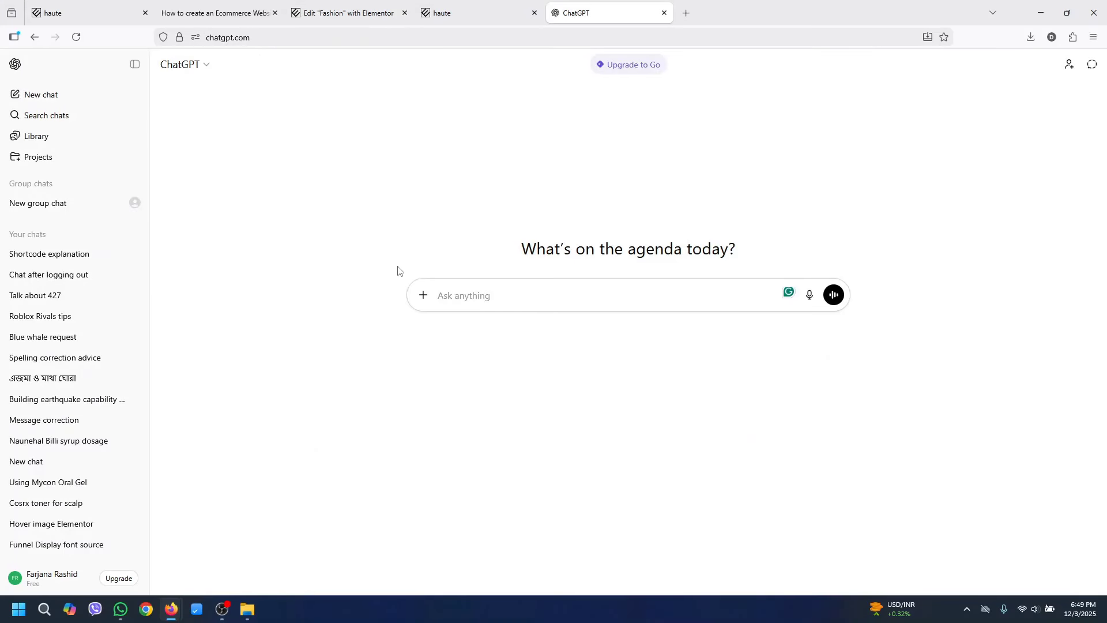
key("ctrl+v")
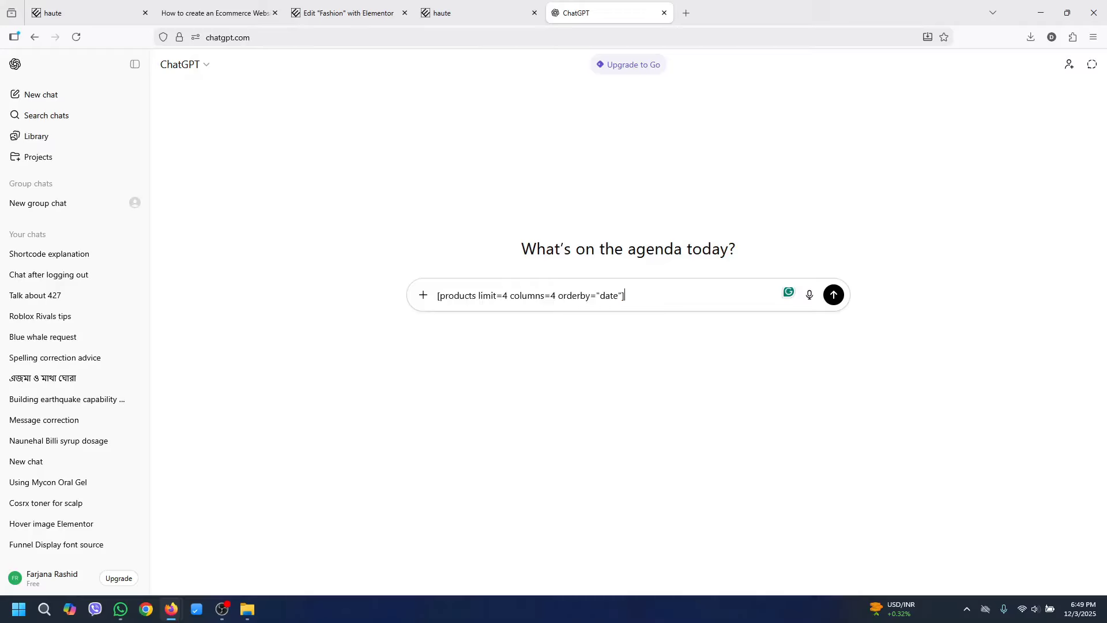
key("shift+Return")
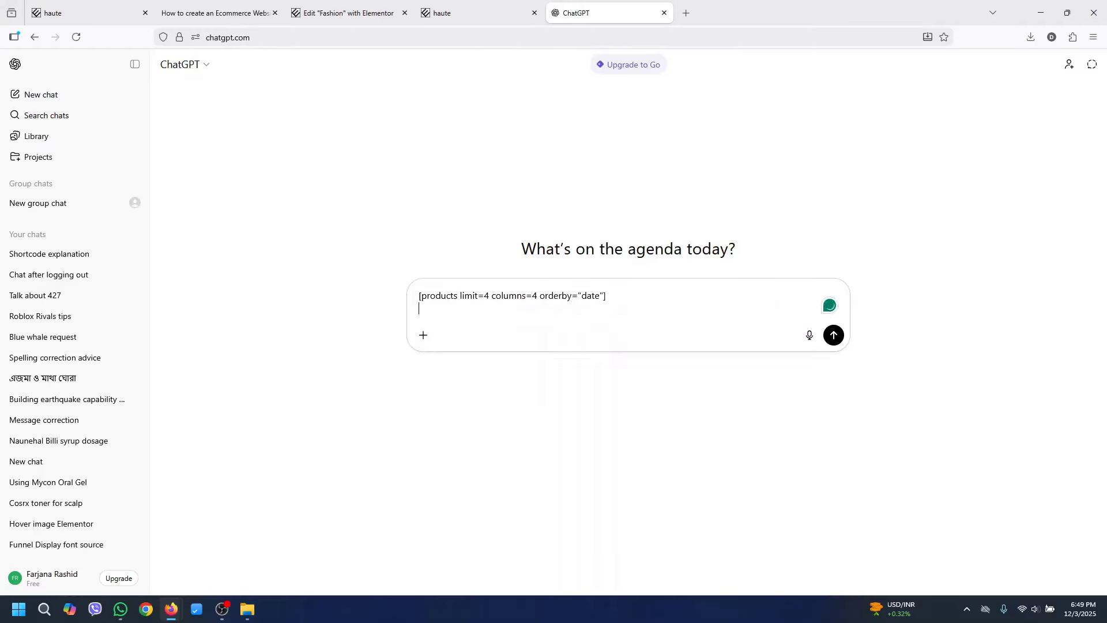
type("explain it")
key("Return")
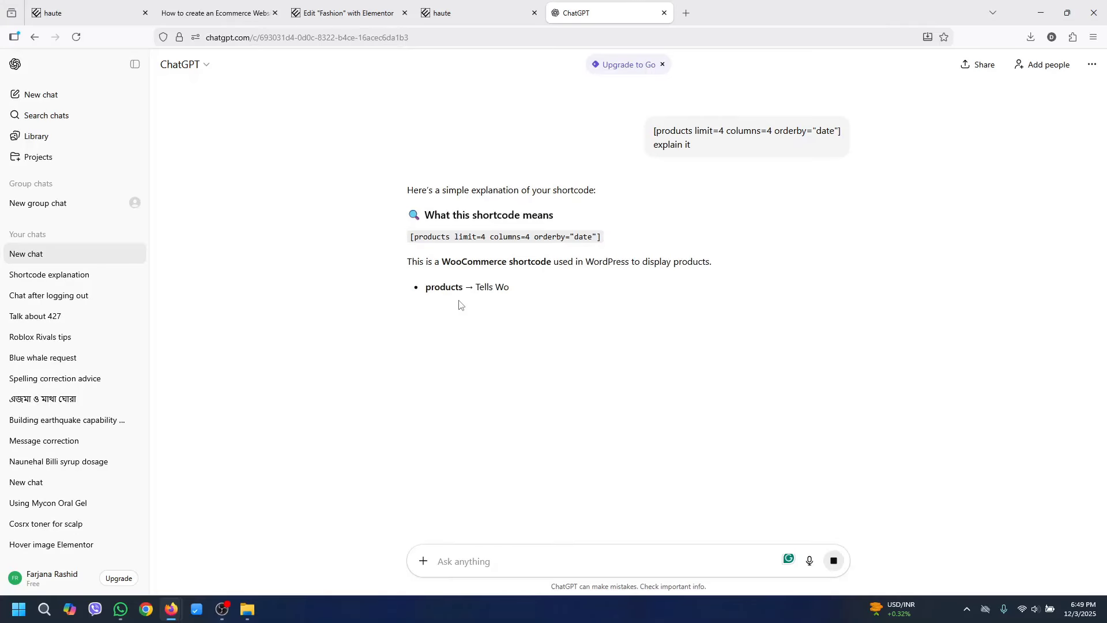
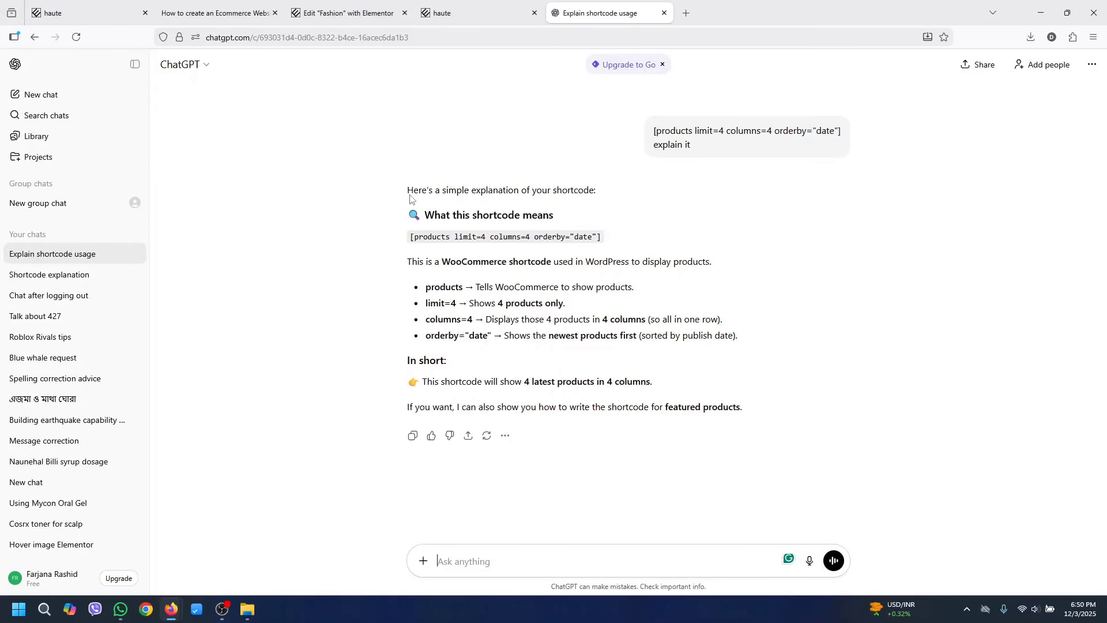
Back in the Elementor editor, open the shortcode of the Popular This Week product grid
left_click(344, 13)
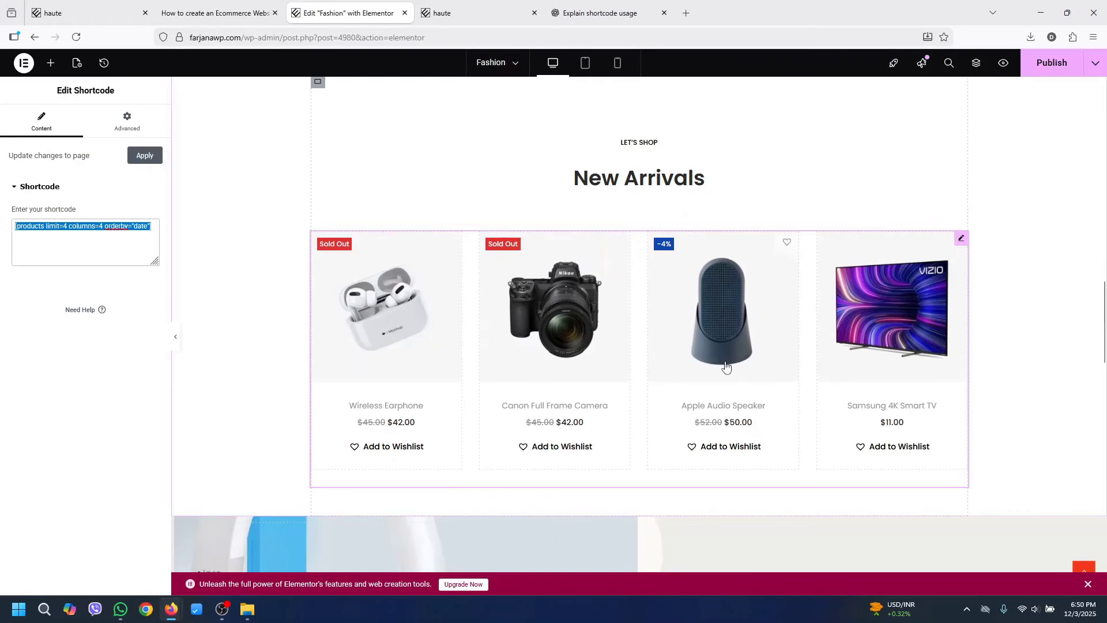
scroll(725, 367, "down", 10)
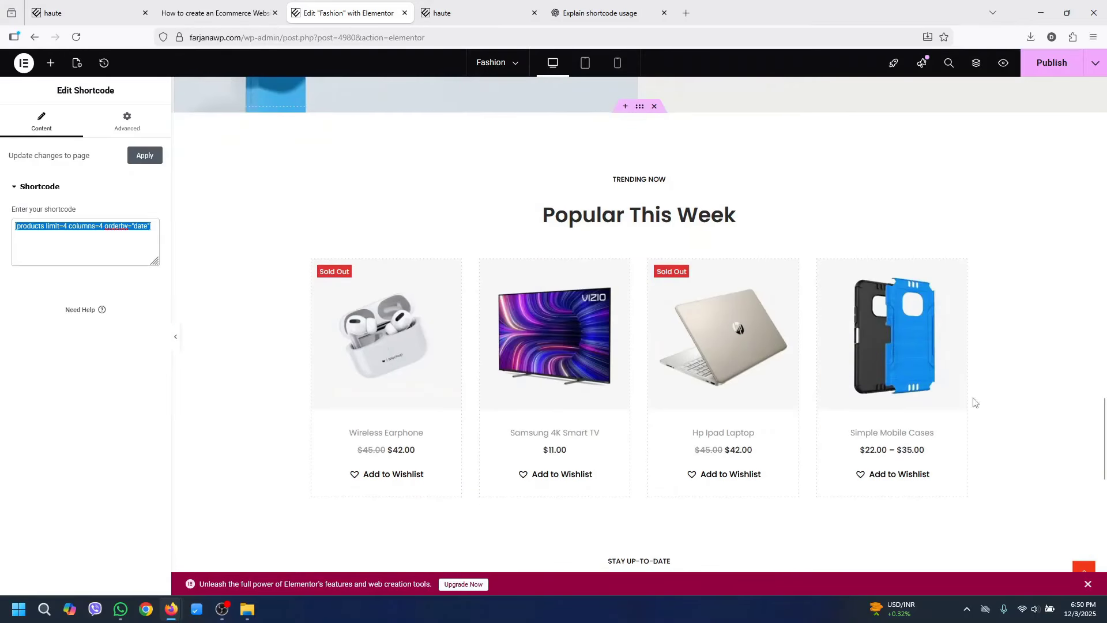
type("[products limit=4 columns=4 orderby=\"rand\" order=\"DESC\" ]")
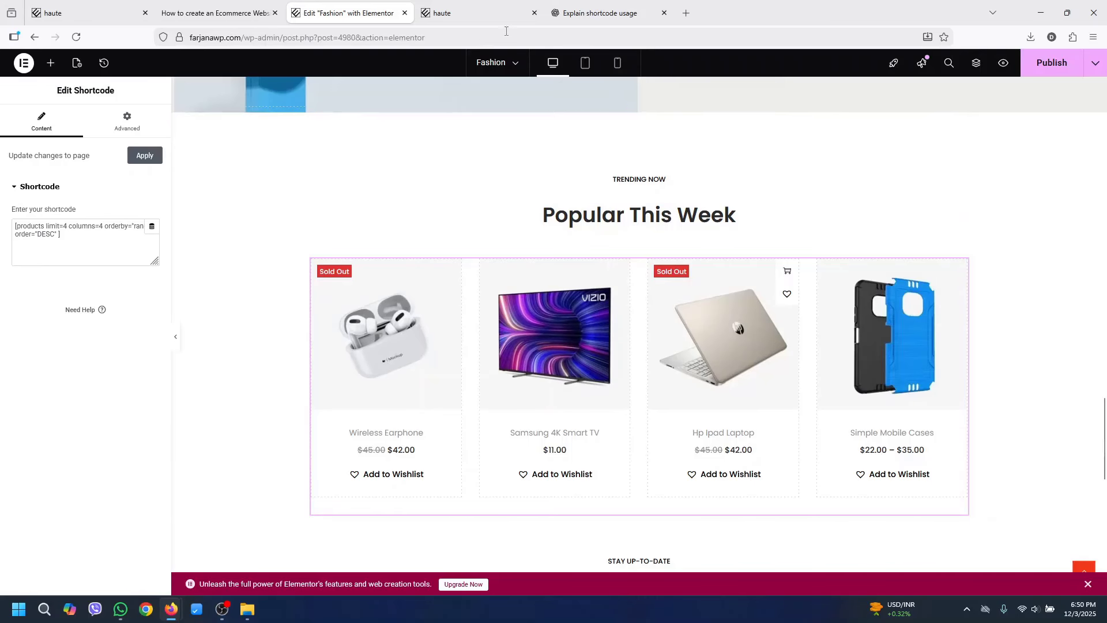
Ask ChatGPT to rewrite [products limit=4 columns=4 orderby="date"] with the instruction "rewrite it for featured products"
left_click(589, 5)
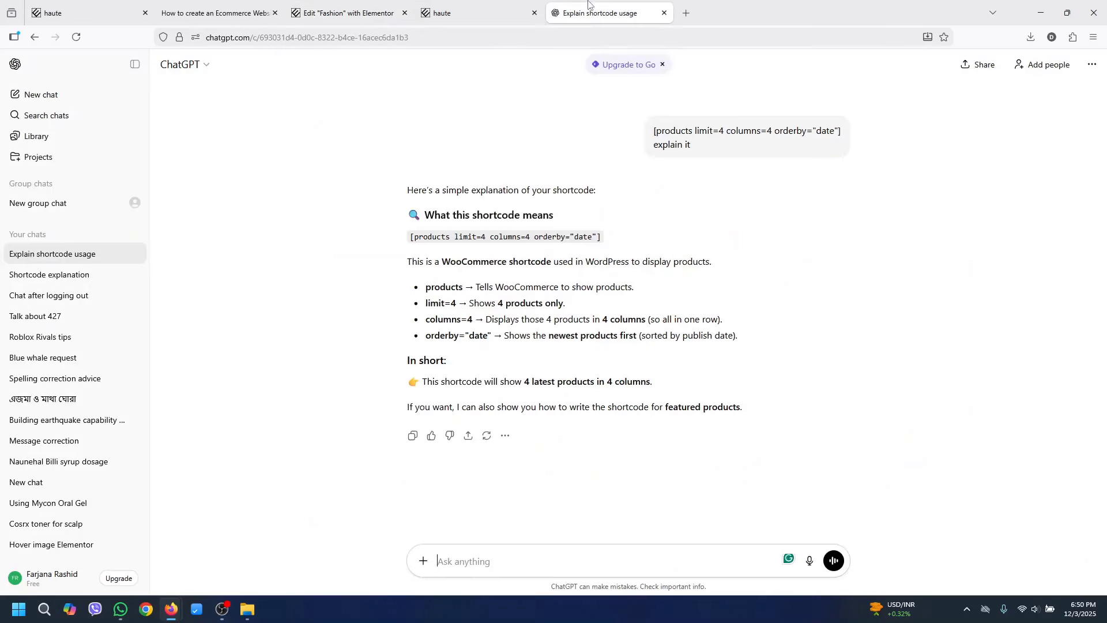
left_click(457, 556)
type("[products limit=4 columns=4 orderby=\"date\"]")
type("write it for ")
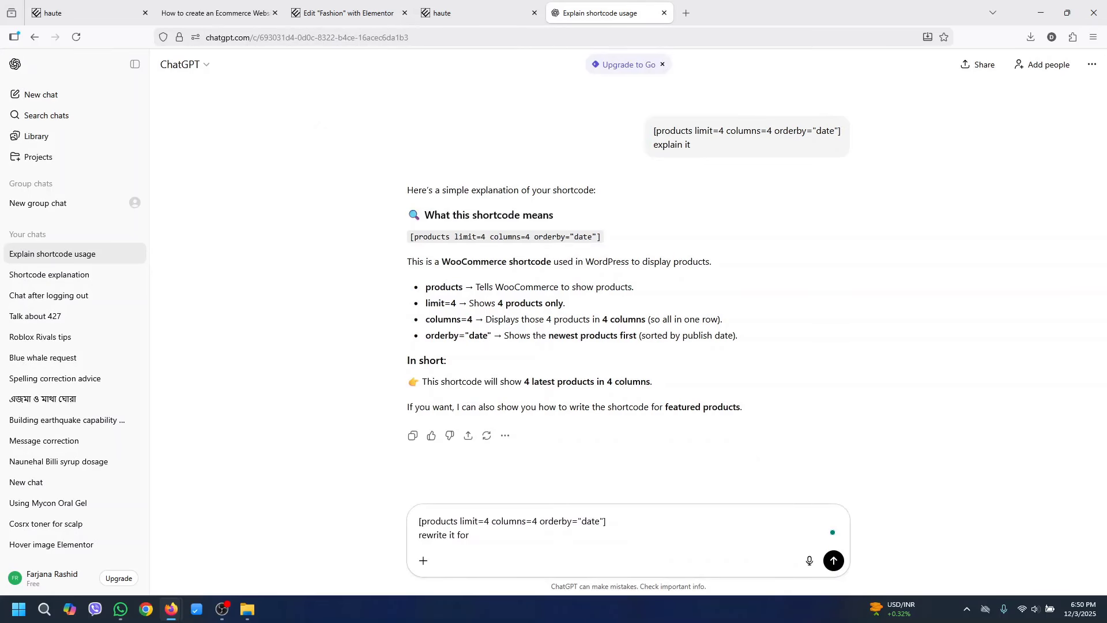
type("featured products")
key("Return")
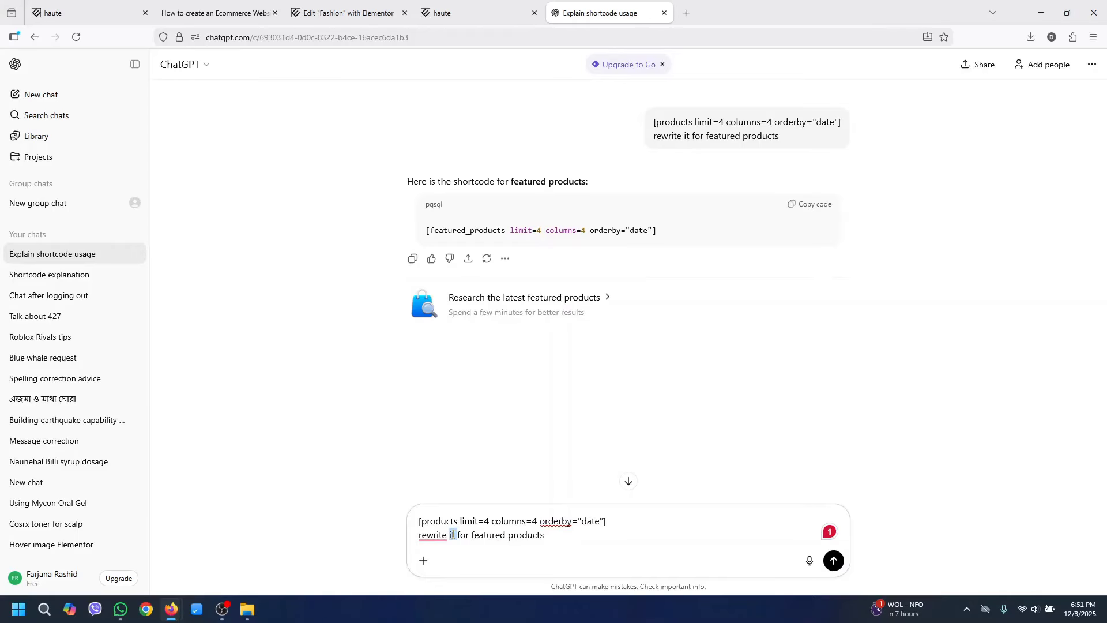
Send the request again, worded as "rewrite shortcode for featured products"
type("shortc")
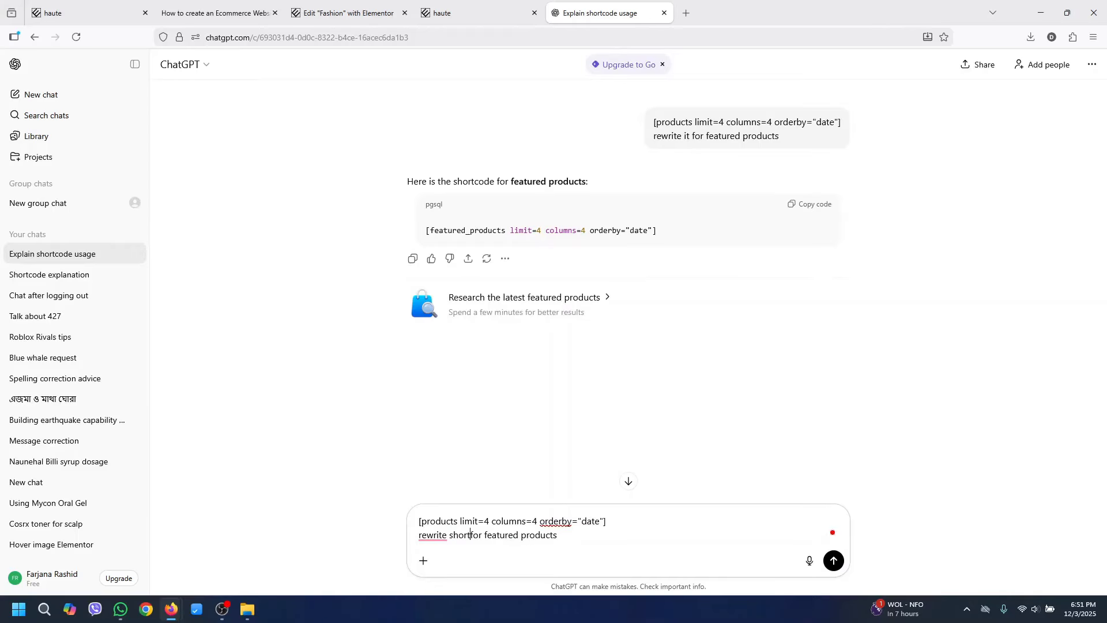
type("ode")
key("Return")
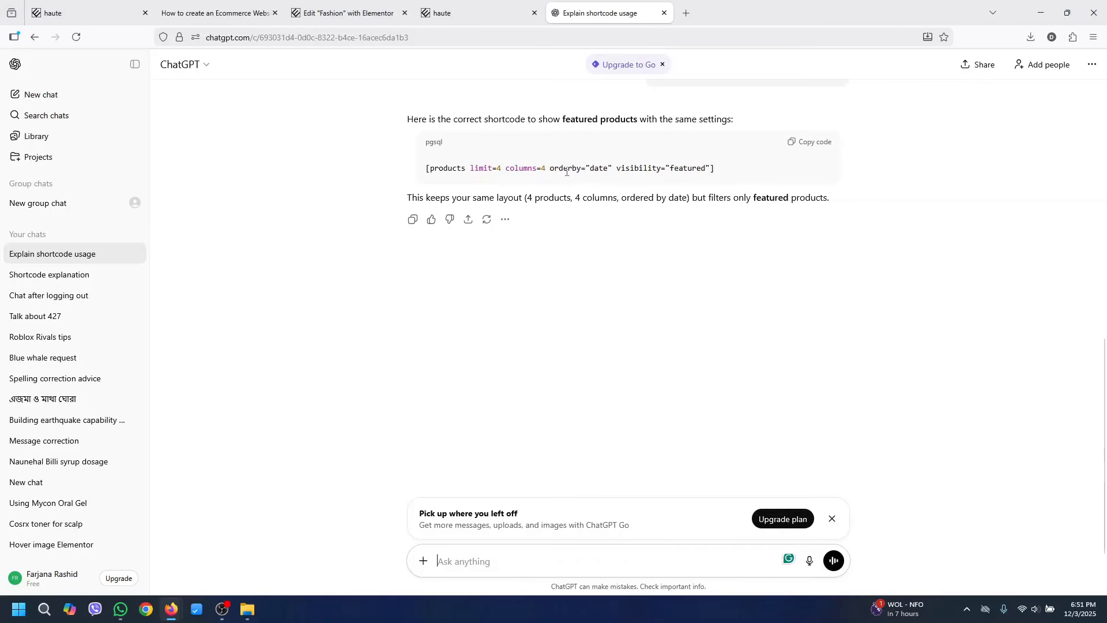
Back in Elementor, replace the Popular This Week grid's shortcode with [products limit=4 columns=4 orderby="date" visibility="featured"]
left_click(346, 13)
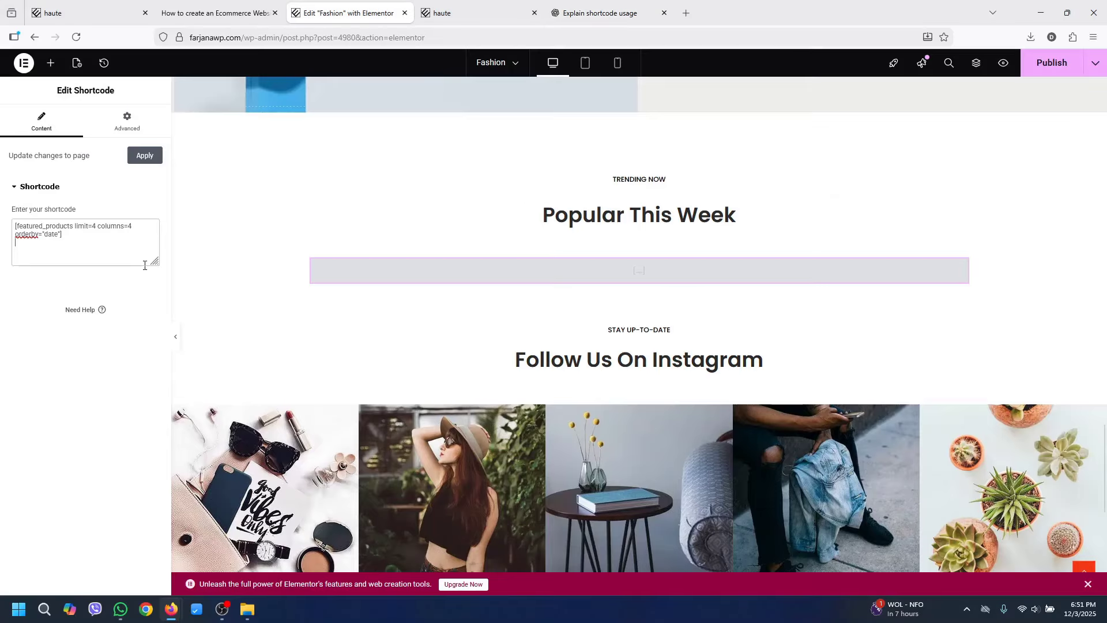
key("ctrl+a")
type("[products limit=4 columns=4 orderby=\"date\" visibility=\"featured\"]")
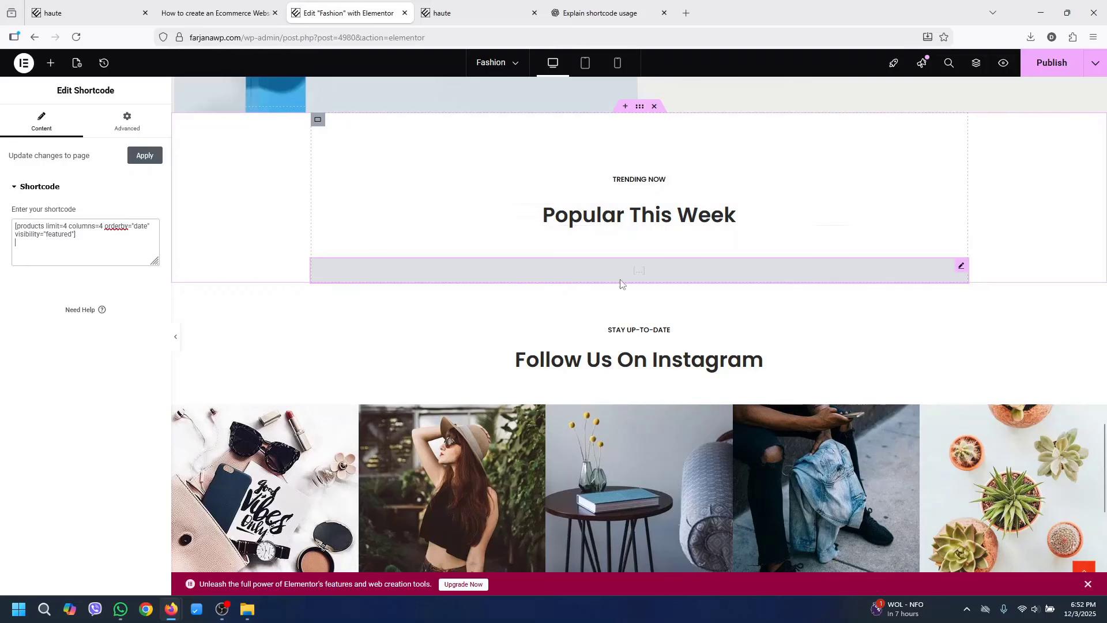
Change the Popular This Week heading to "Featured Products" and publish the page
left_click(592, 217)
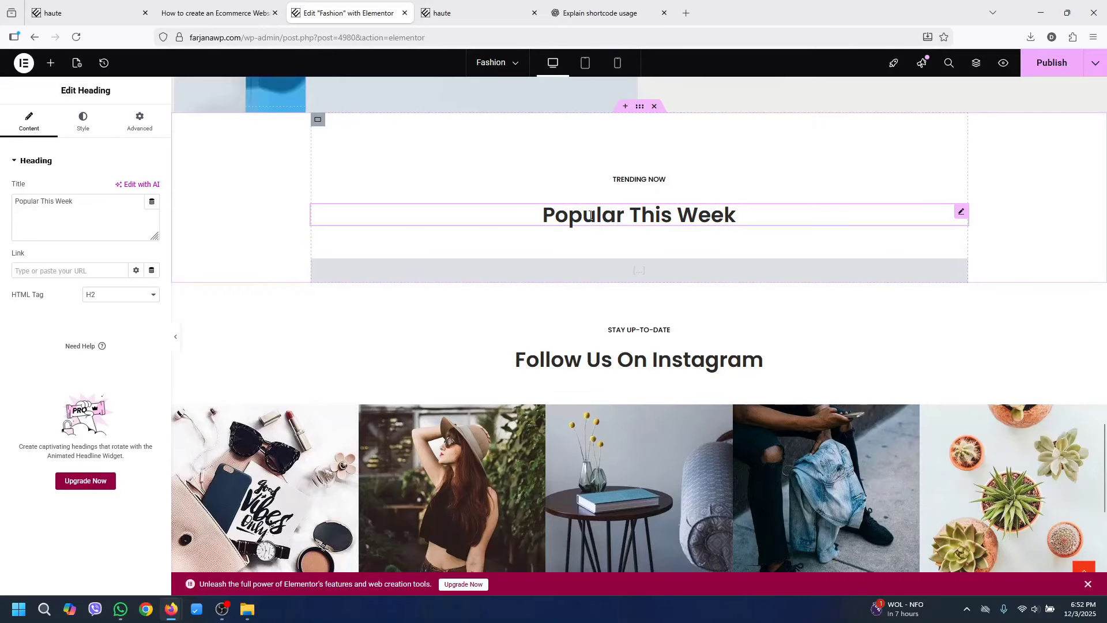
left_click(68, 219)
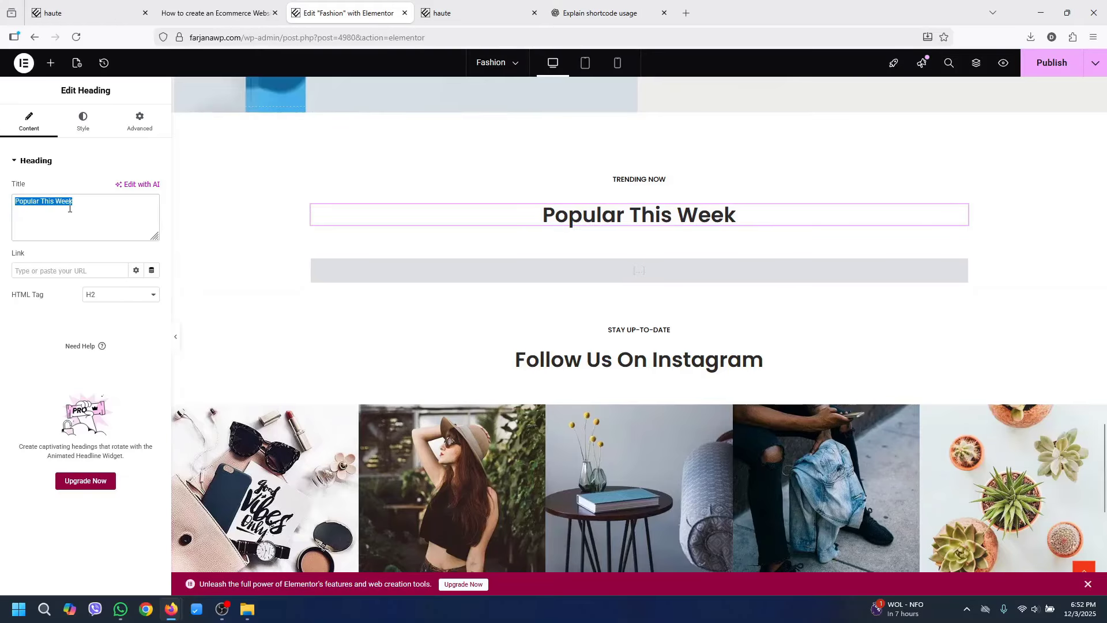
type("Featured Products")
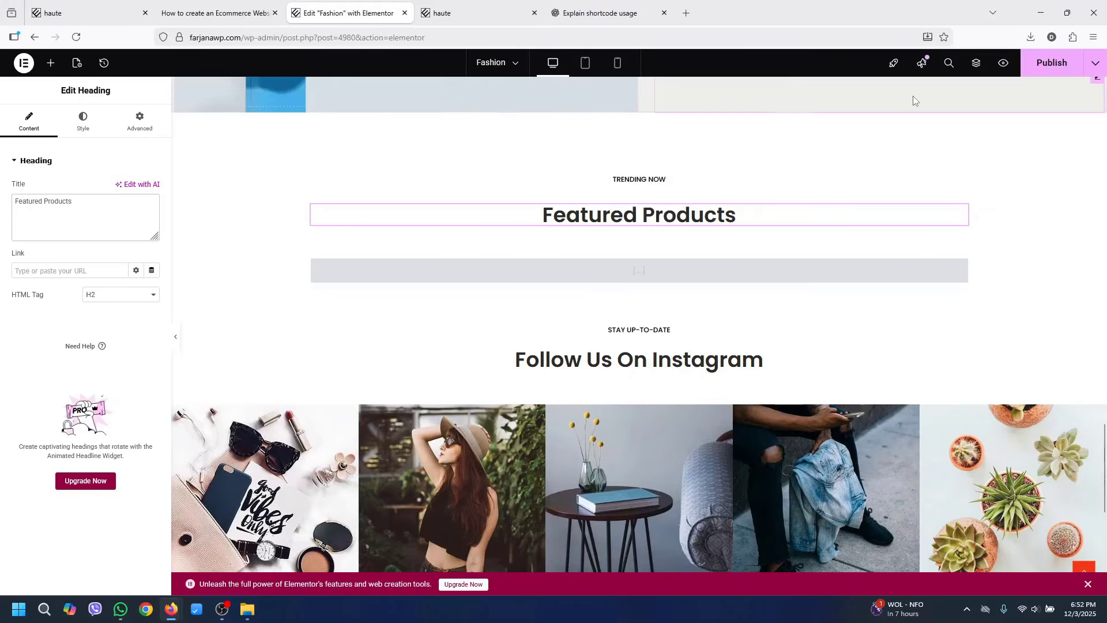
left_click(1052, 63)
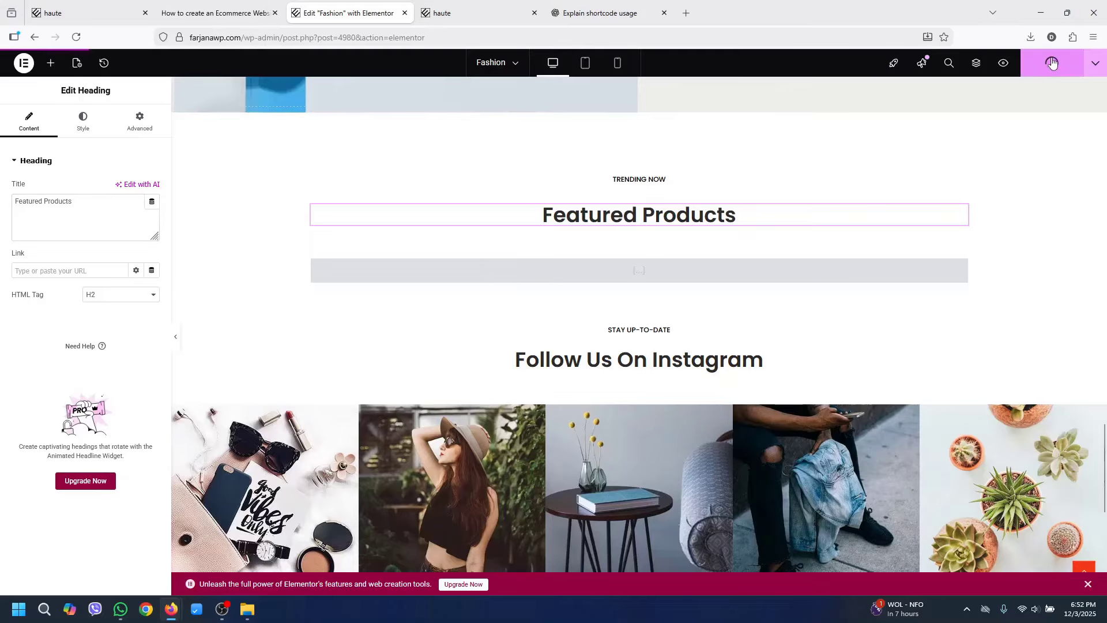
In the WordPress dashboard's product list, mark Canon Full Frame Camera, Hp Ipad Laptop, Apple Audio Speaker and Affiliate product as featured
left_click(589, 4)
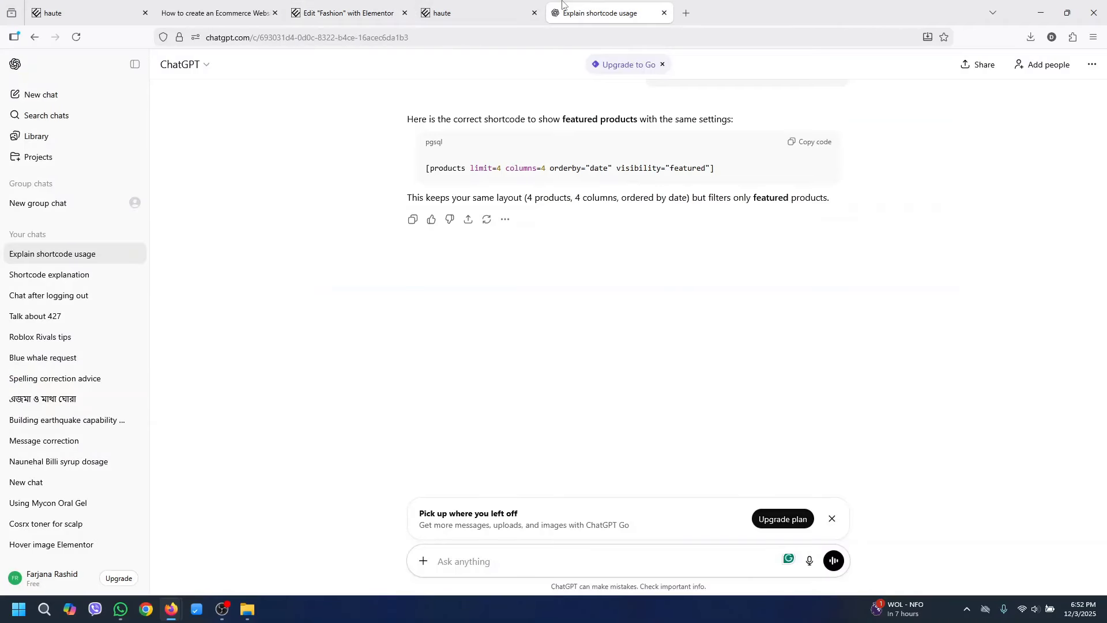
left_click(516, 7)
middle_click(35, 59)
left_click(576, 3)
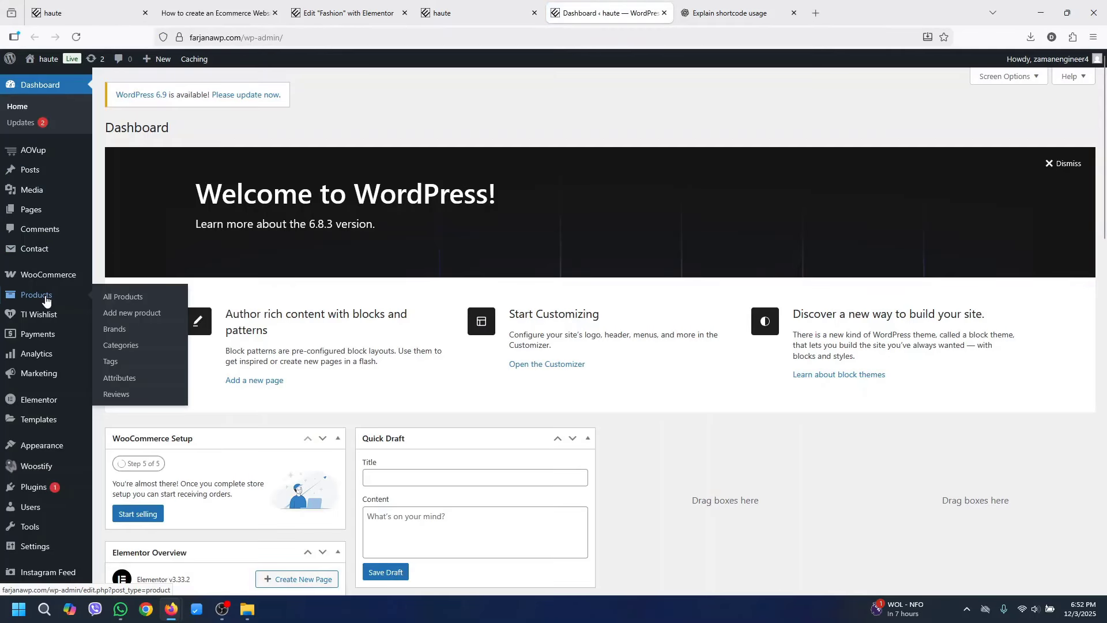
left_click(46, 301)
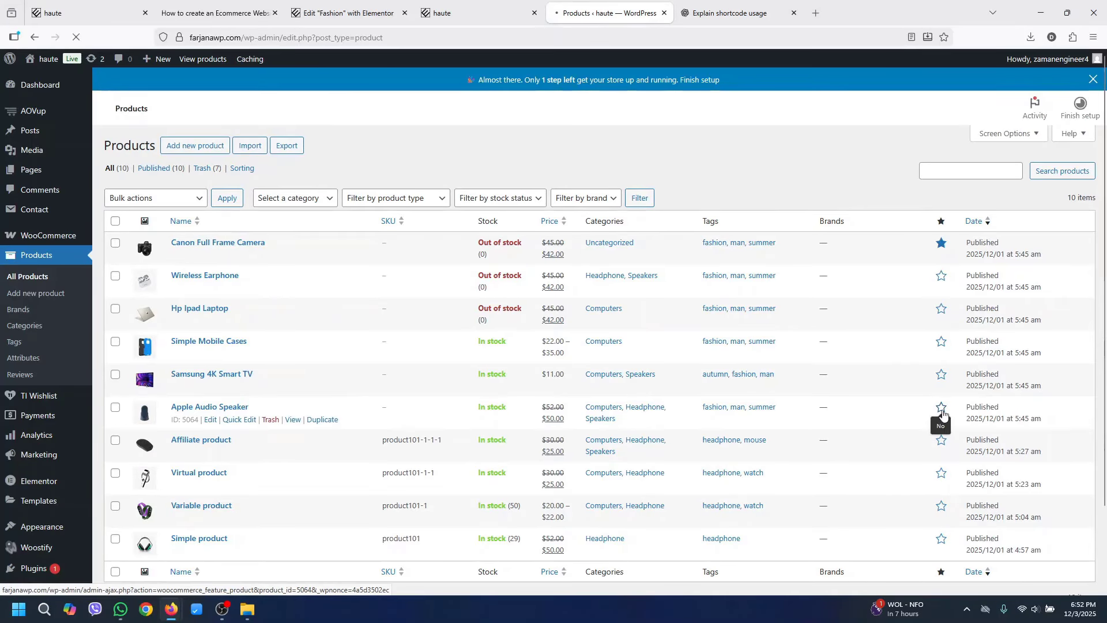
left_click(942, 311)
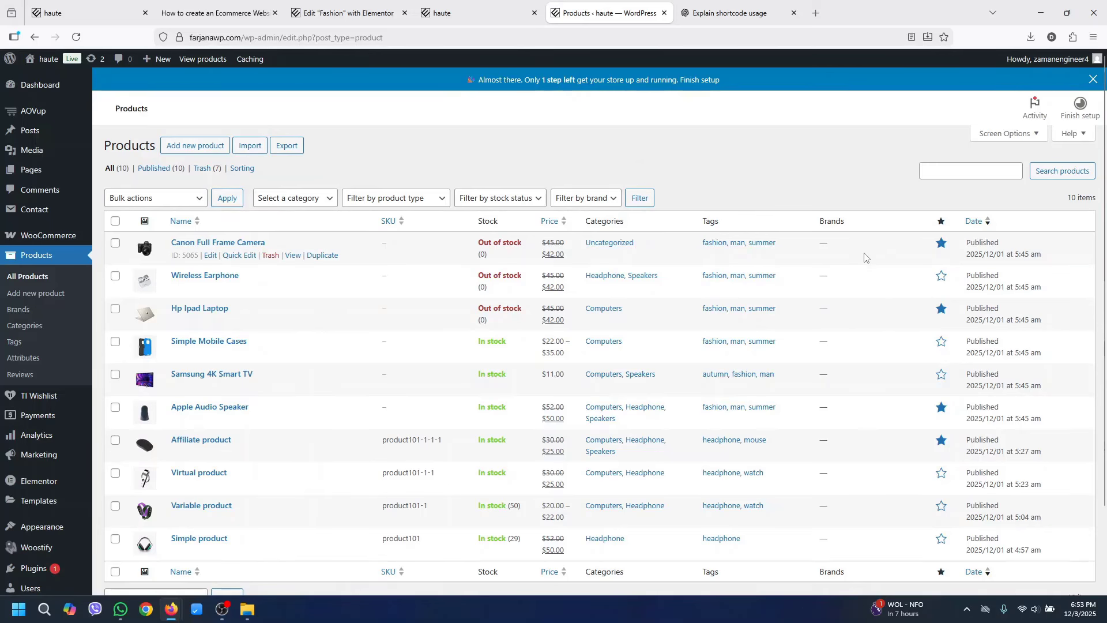
Reload the homepage preview and check the Featured Products section, the Instagram section and the footer
left_click(454, 8)
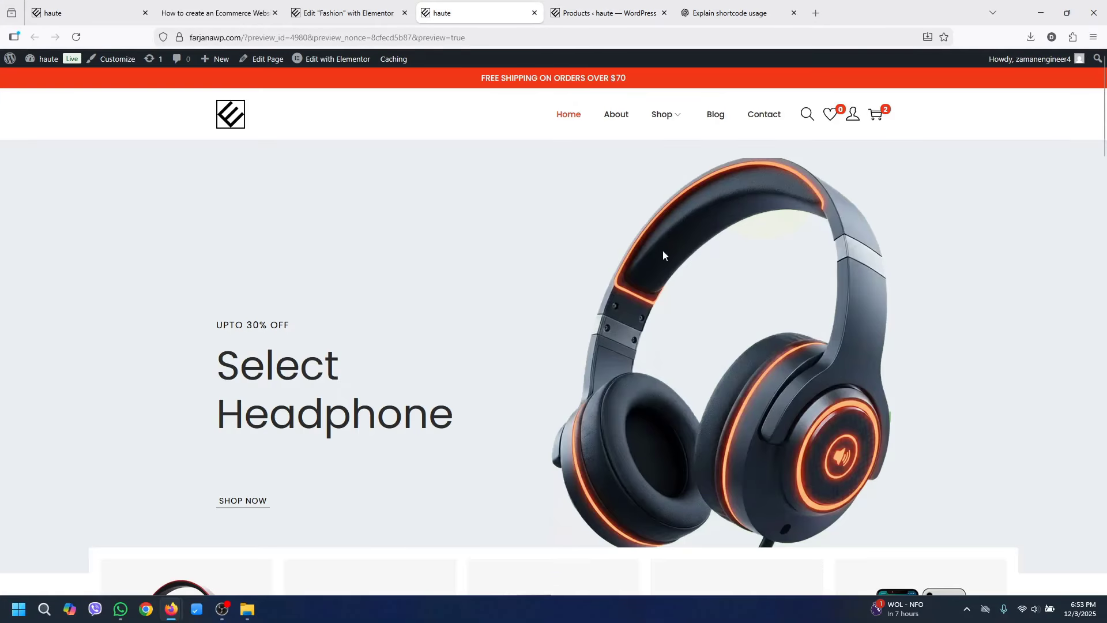
scroll(663, 256, "down", 10)
scroll(519, 97, "up", 10)
left_click(77, 36)
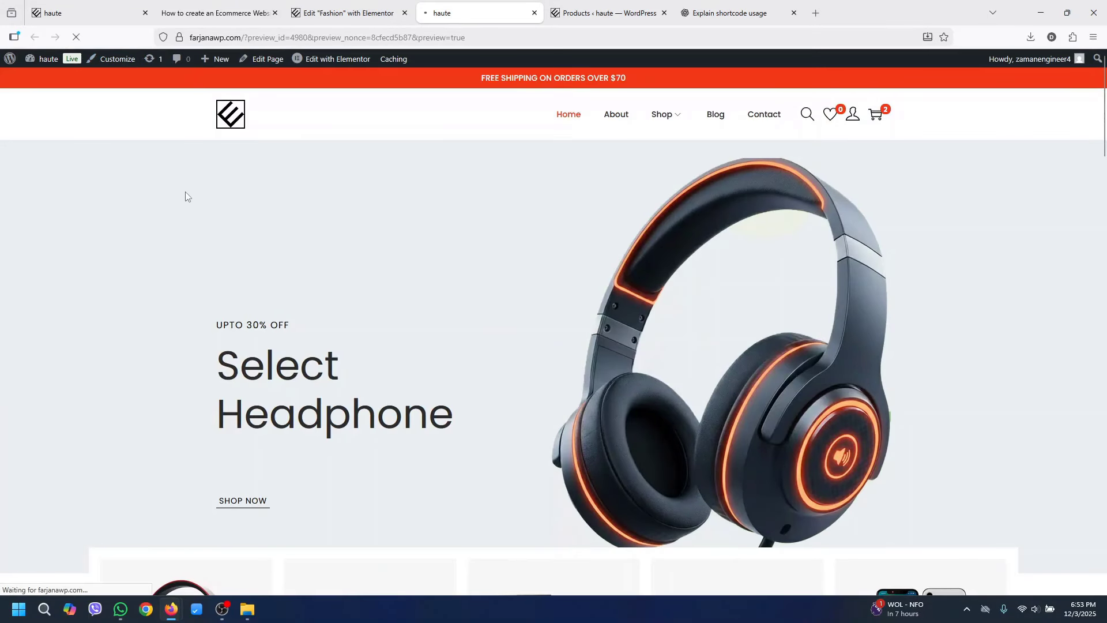
left_click_drag(1104, 120, 1104, 468)
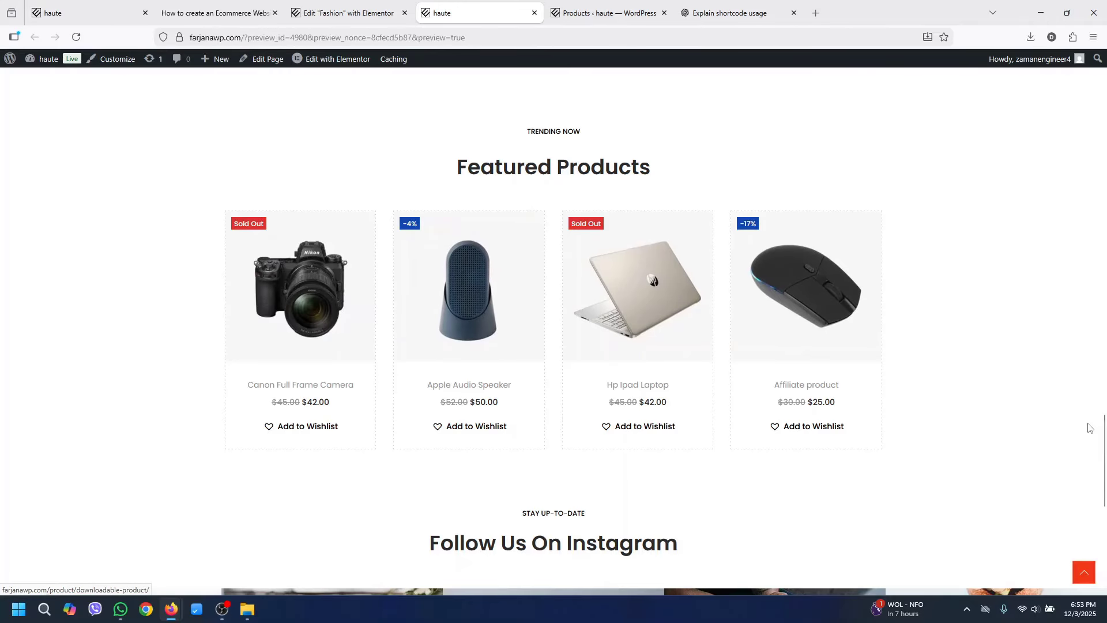
left_click_drag(1104, 438, 1105, 506)
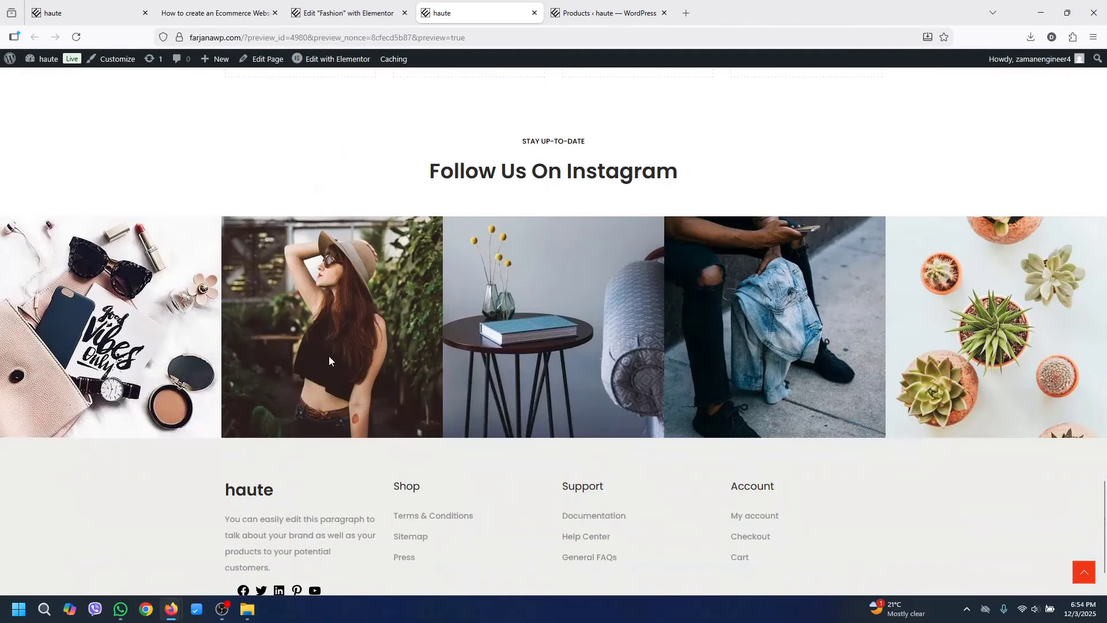
Reload the Fashion page in the Elementor editor and replace the first Instagram image with 19-1-675x842-1.jpg from the media library
left_click(330, 11)
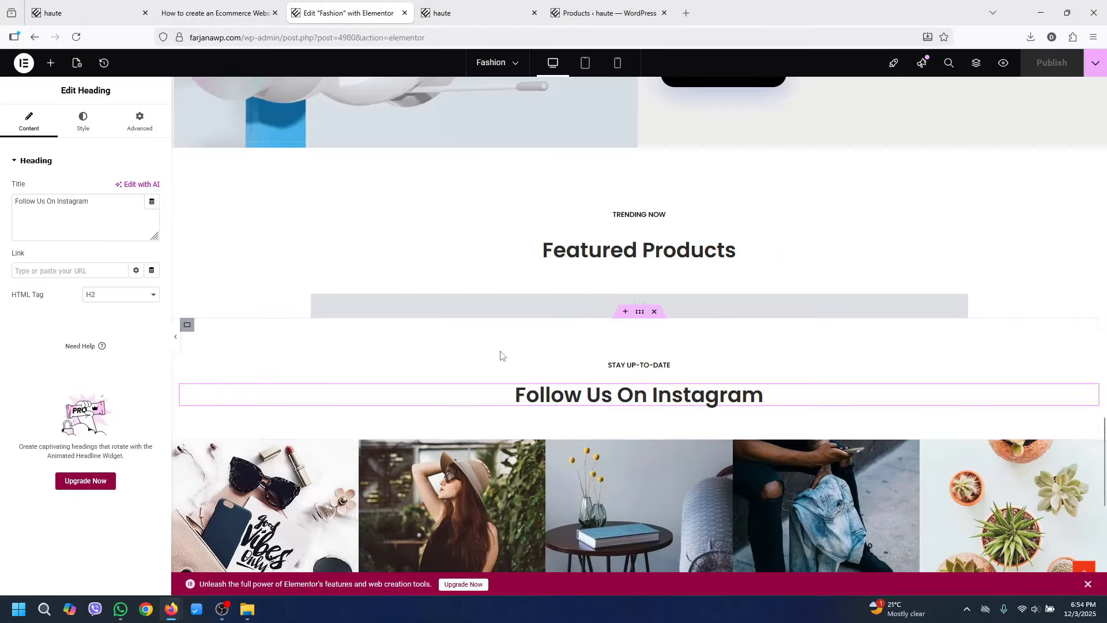
left_click(76, 38)
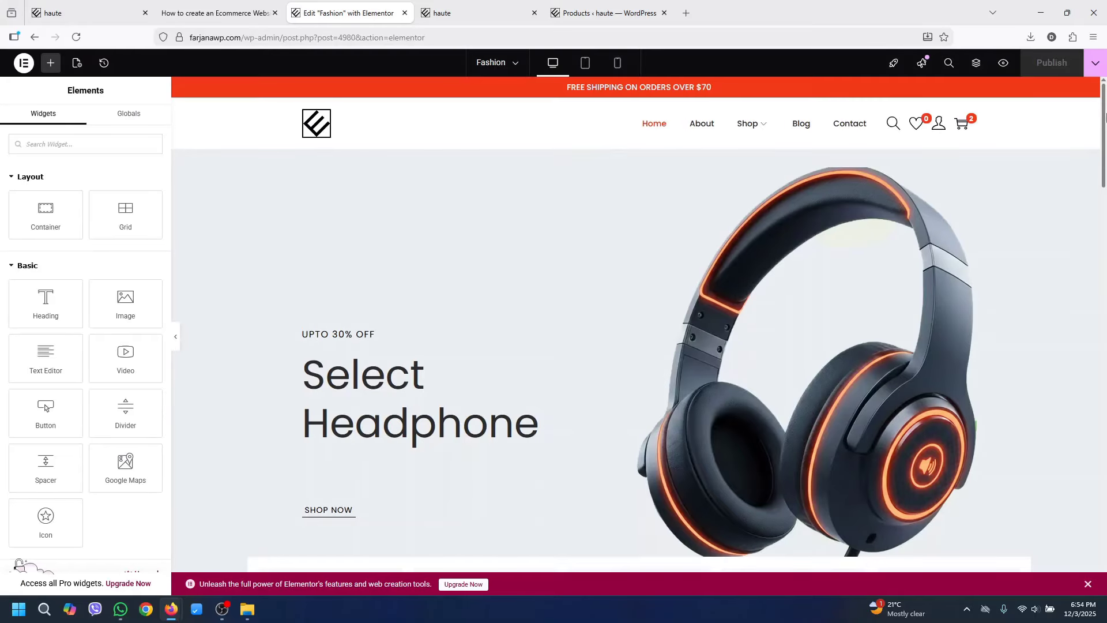
left_click_drag(1104, 118, 1106, 495)
scroll(621, 311, "down", 2)
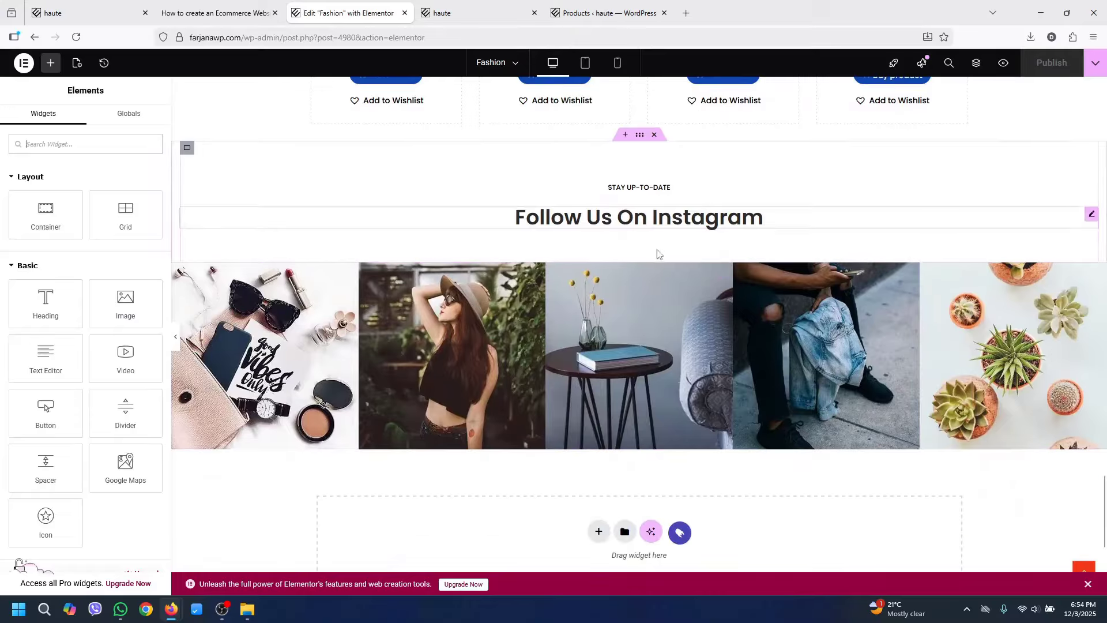
left_click(252, 367)
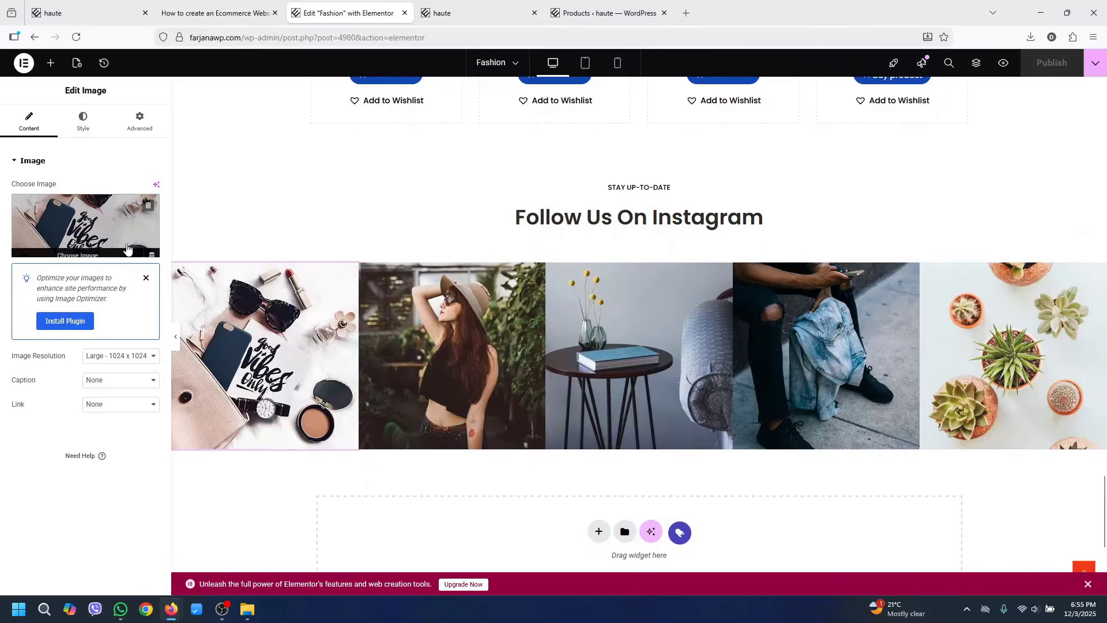
mouse_move(117, 238)
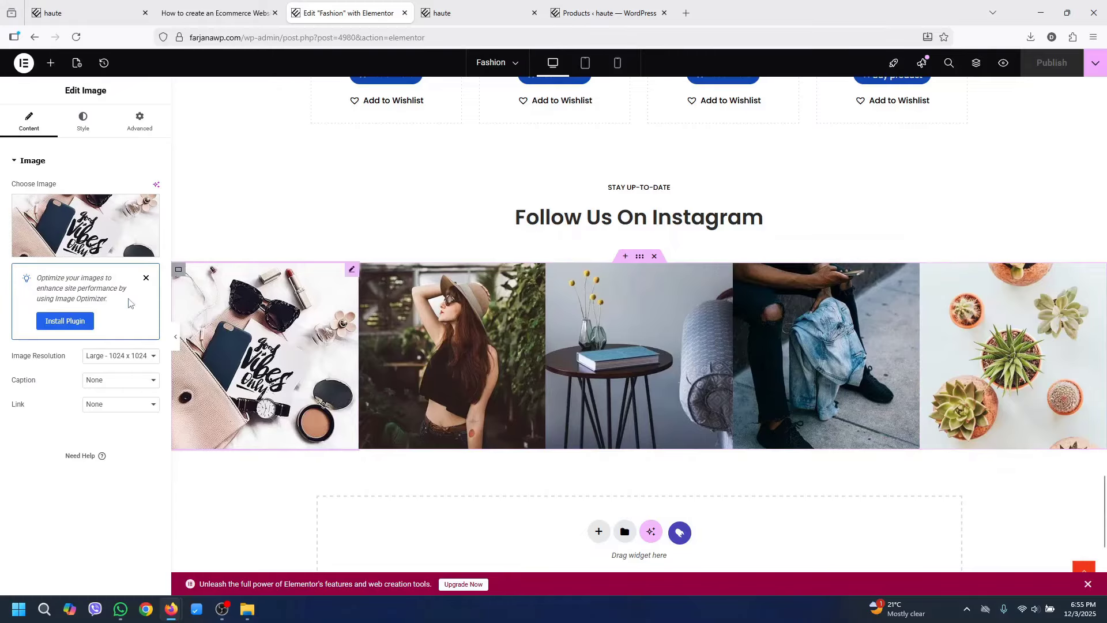
left_click(32, 217)
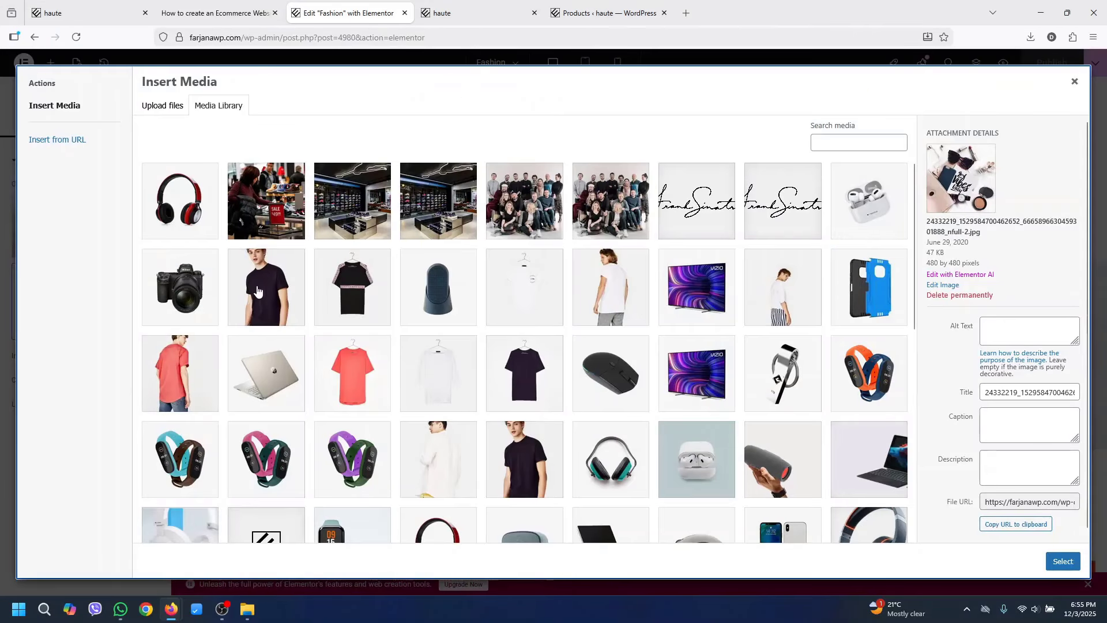
left_click(448, 295)
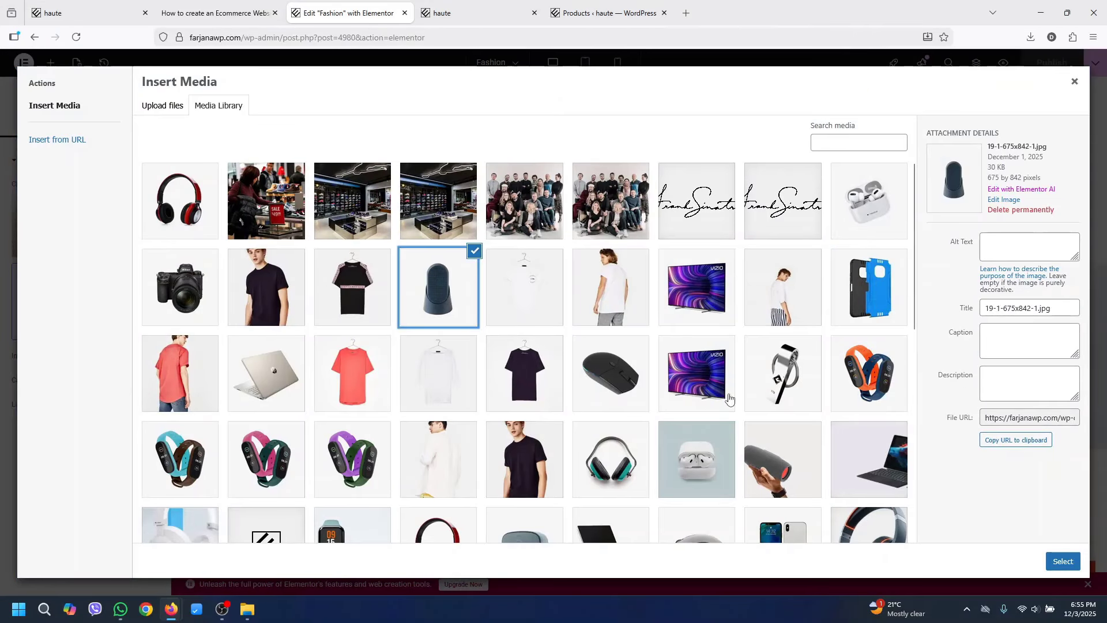
left_click(1058, 558)
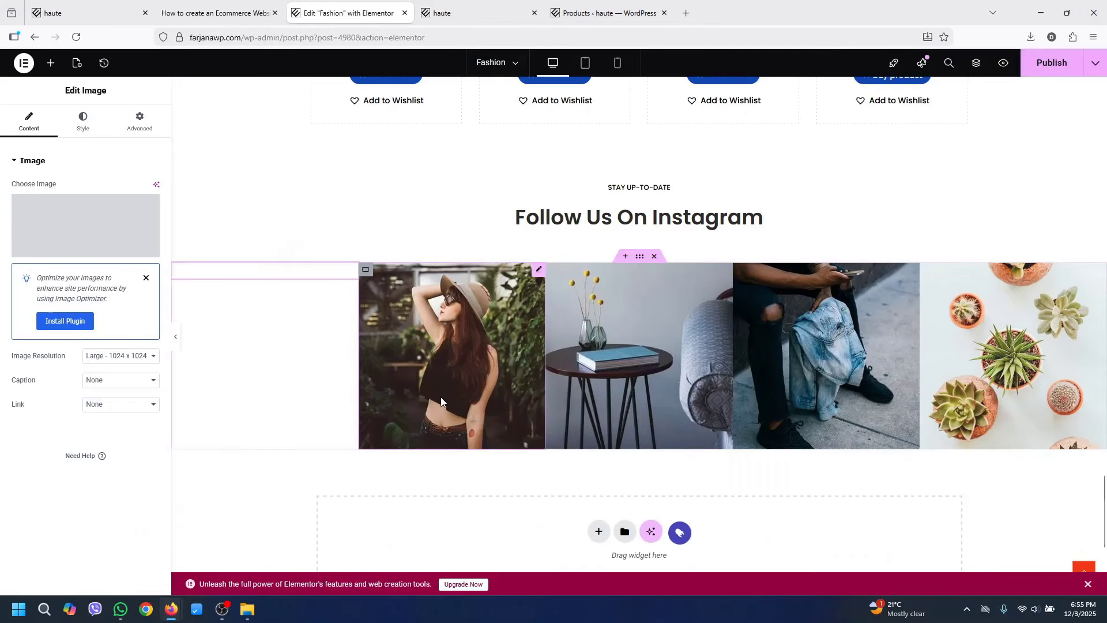
Replace the second Instagram image, the woman in a hat, with the red and black headphones picture from the media library
left_click(441, 402)
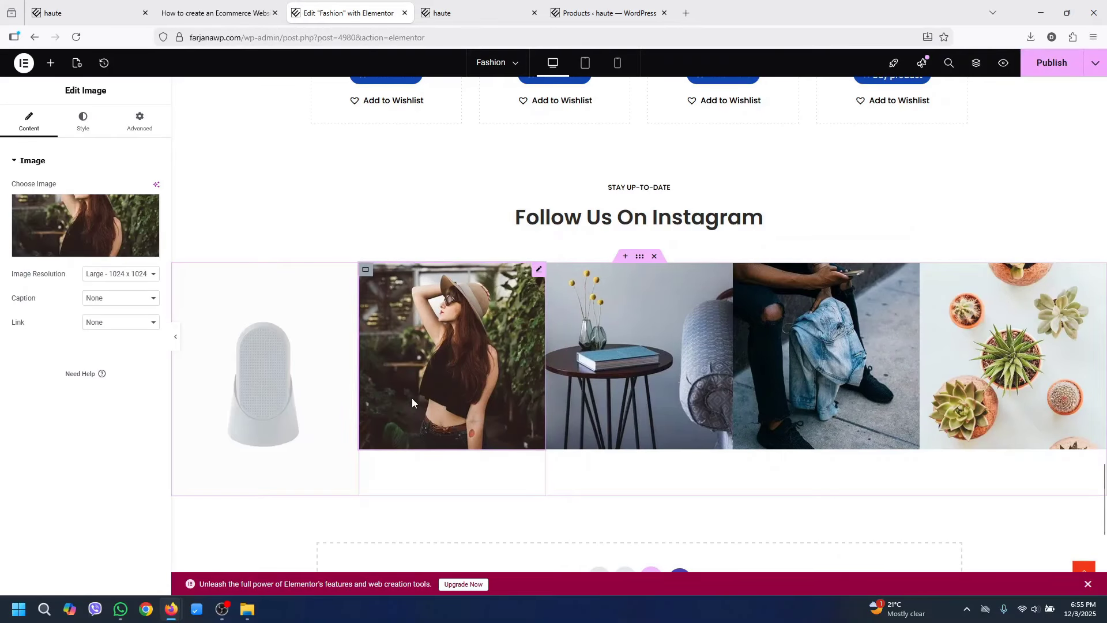
left_click(109, 229)
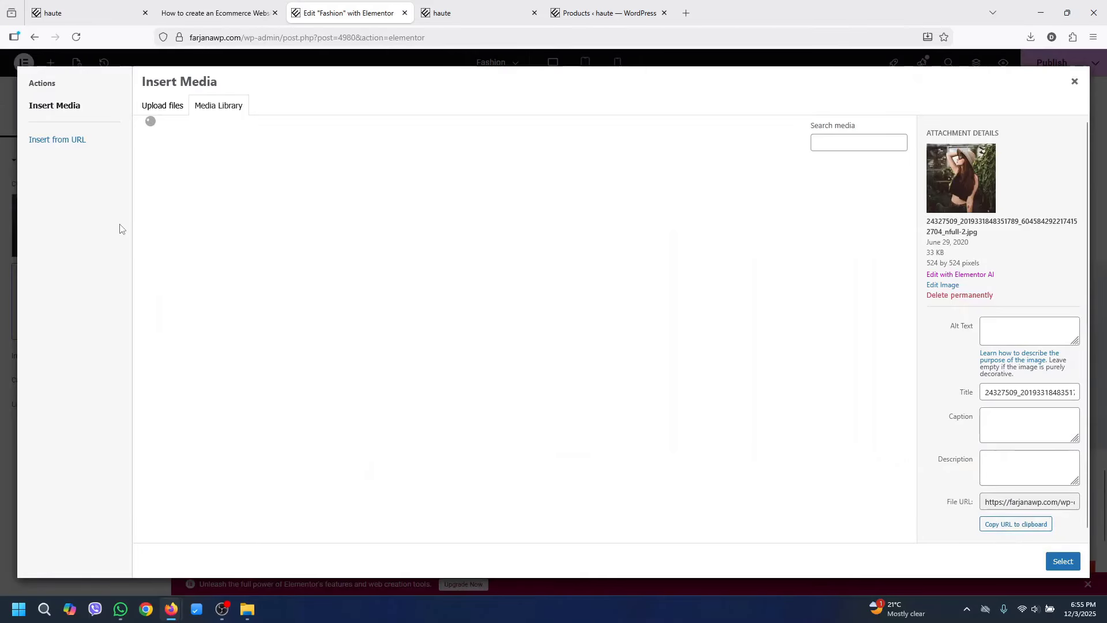
left_click(209, 229)
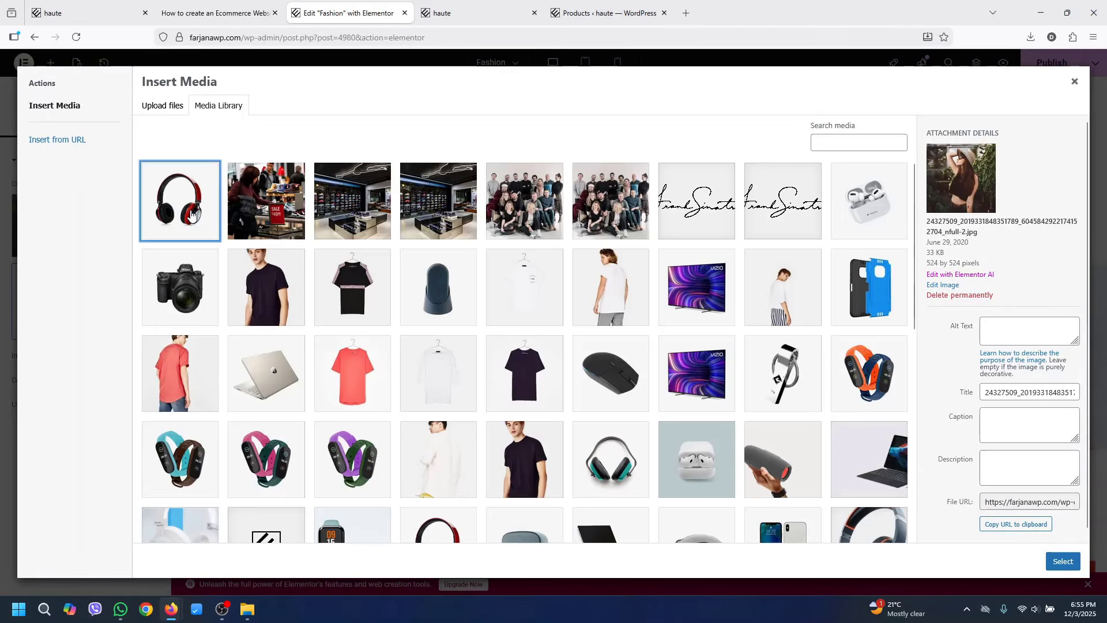
left_click(1064, 562)
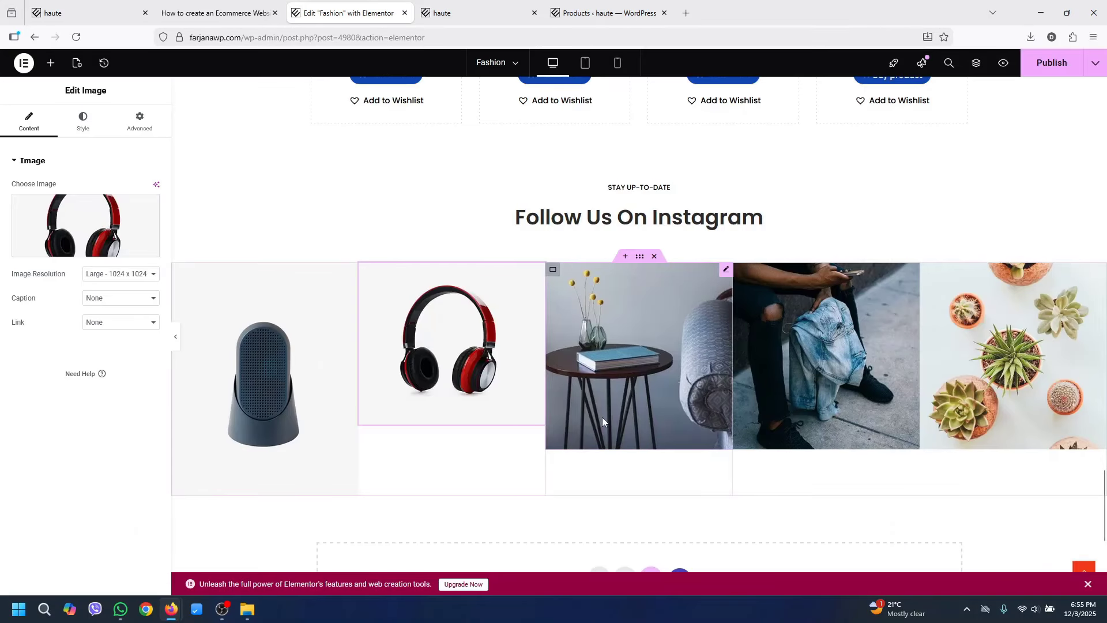
Undo both image replacements in the Instagram section
left_click(262, 410)
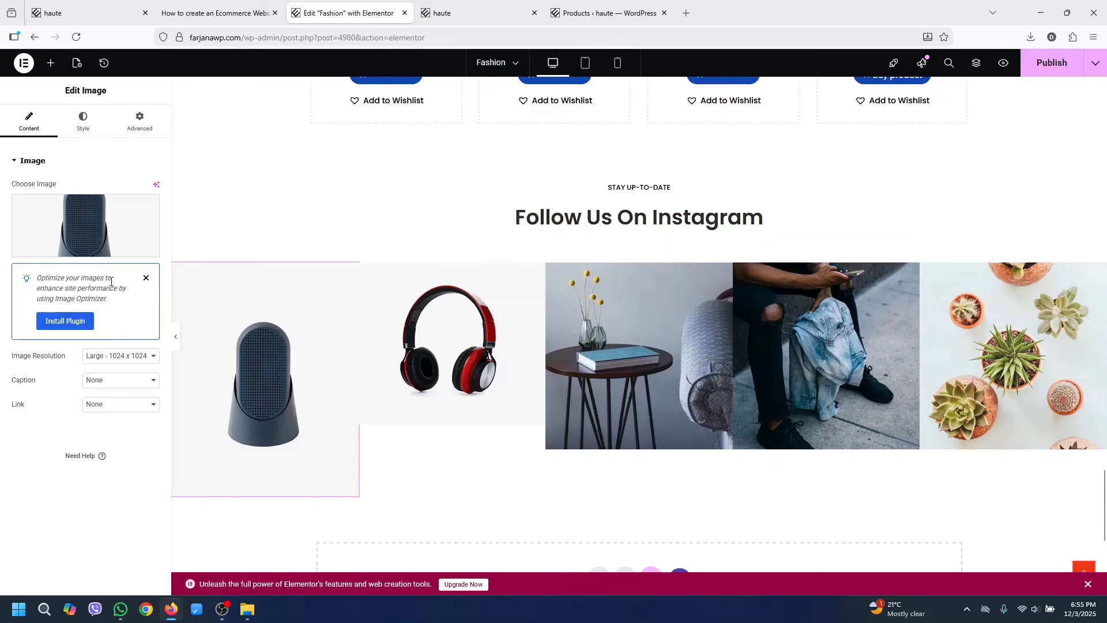
key("ctrl+z")
key("ctrl+z")
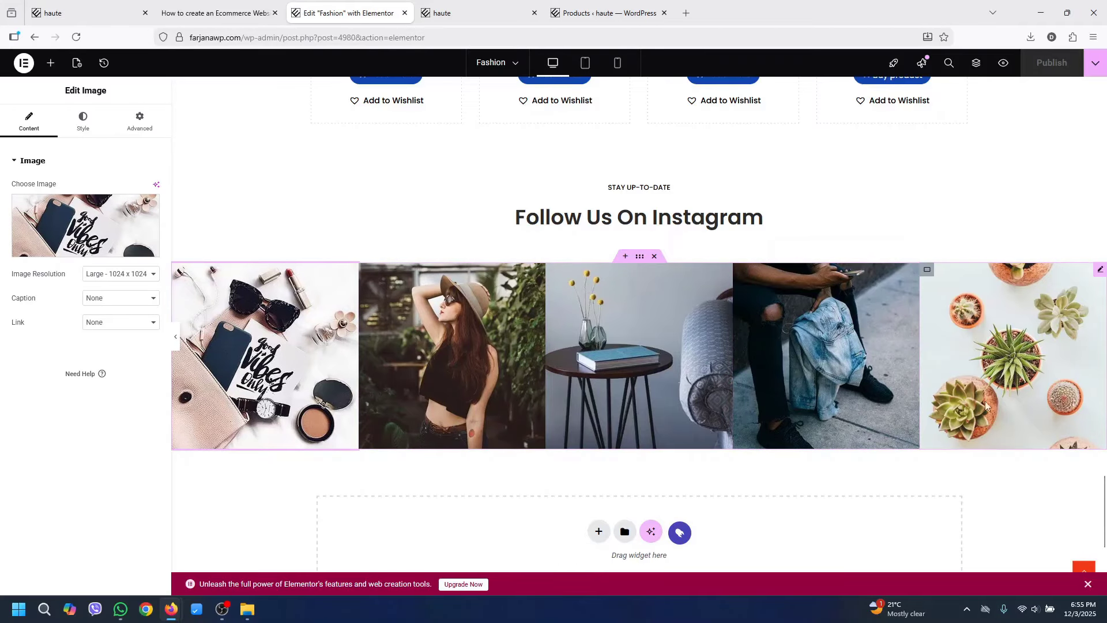
left_click_drag(1104, 508, 1099, 78)
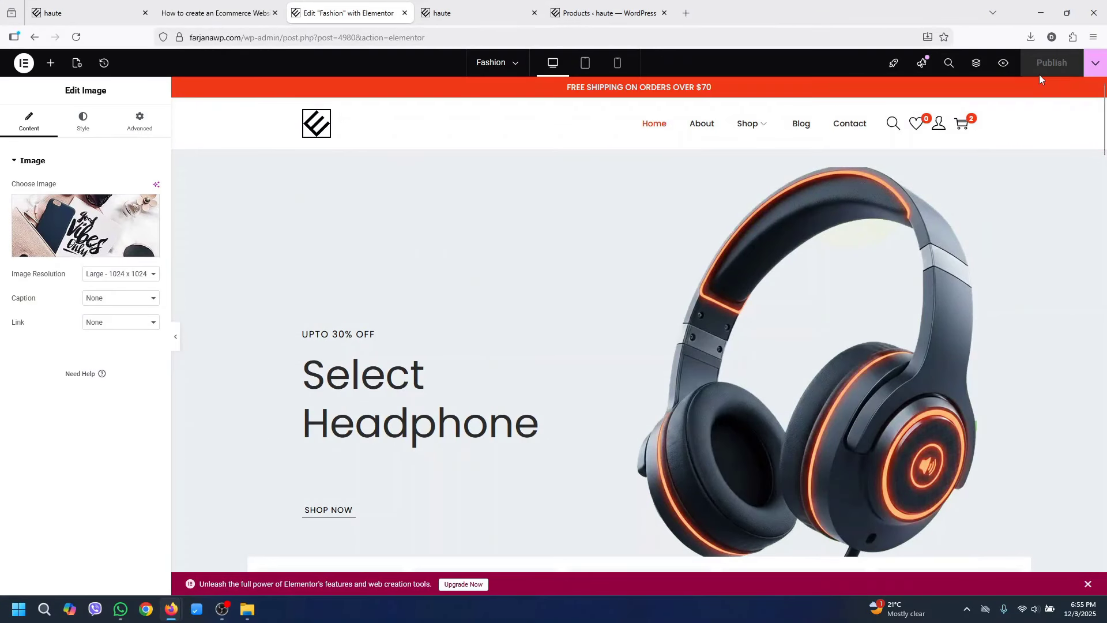
Switch to the homepage preview, load the live homepage by removing the preview parameters from its address, and close the Products page
left_click(454, 13)
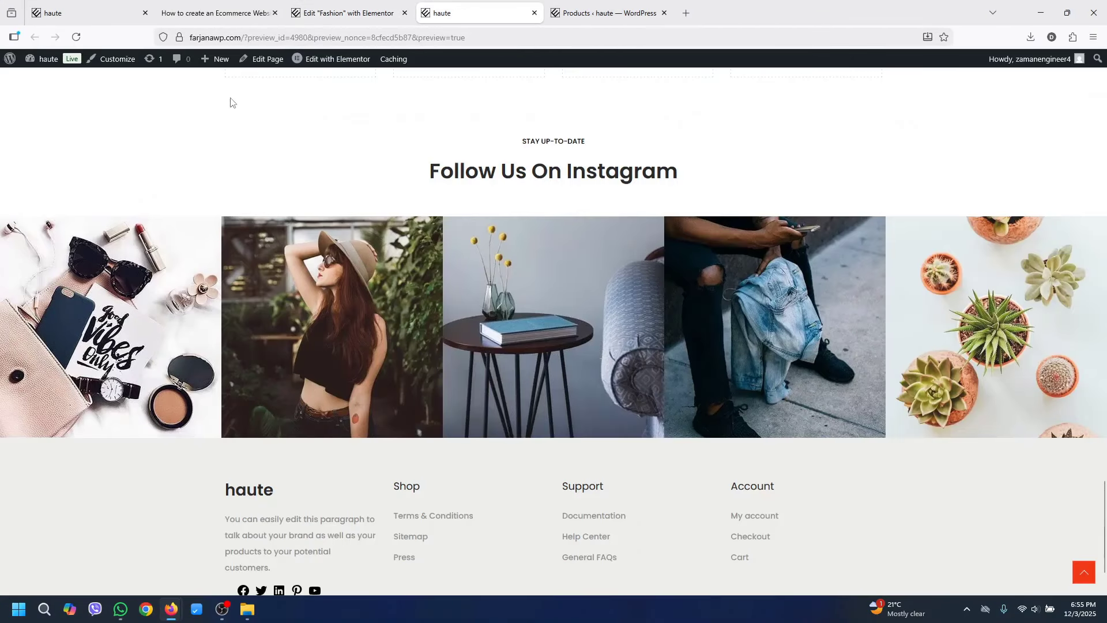
left_click(1084, 572)
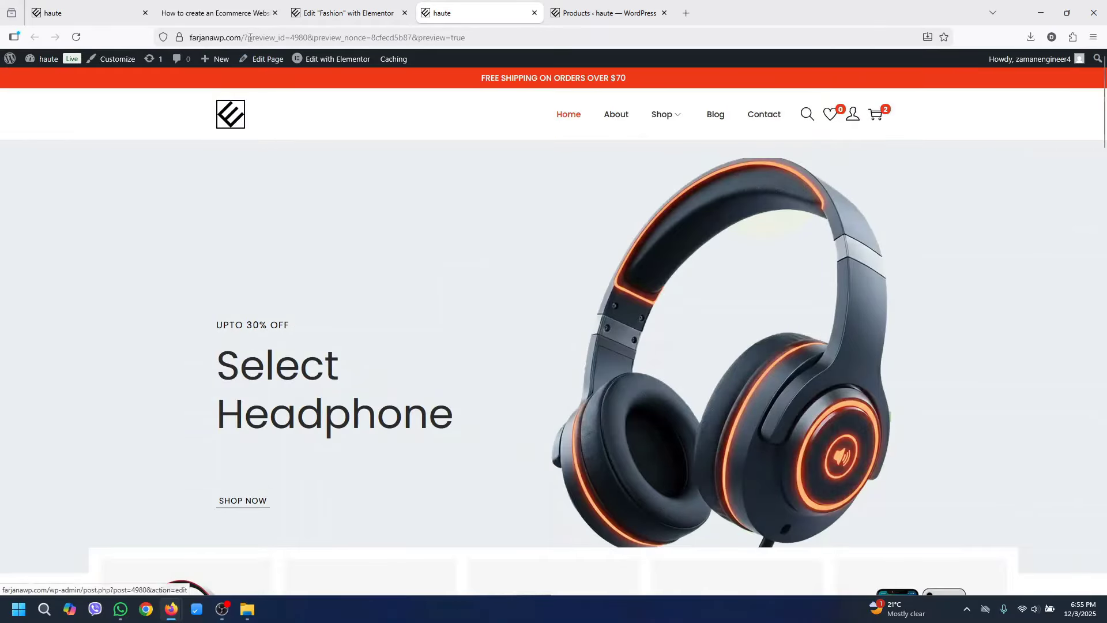
left_click_drag(244, 38, 663, 28)
key("BackSpace")
key("Return")
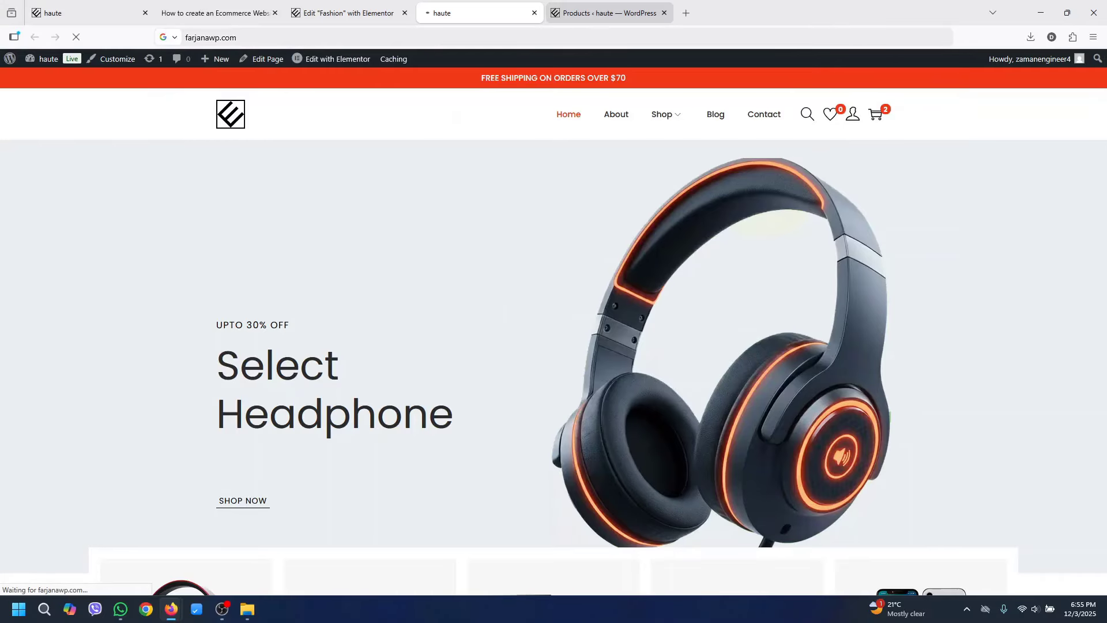
left_click(664, 13)
View the homepage in the browser's responsive mobile mode and check the mobile navigation menu with its Shop submenu
key("ctrl+shift+m")
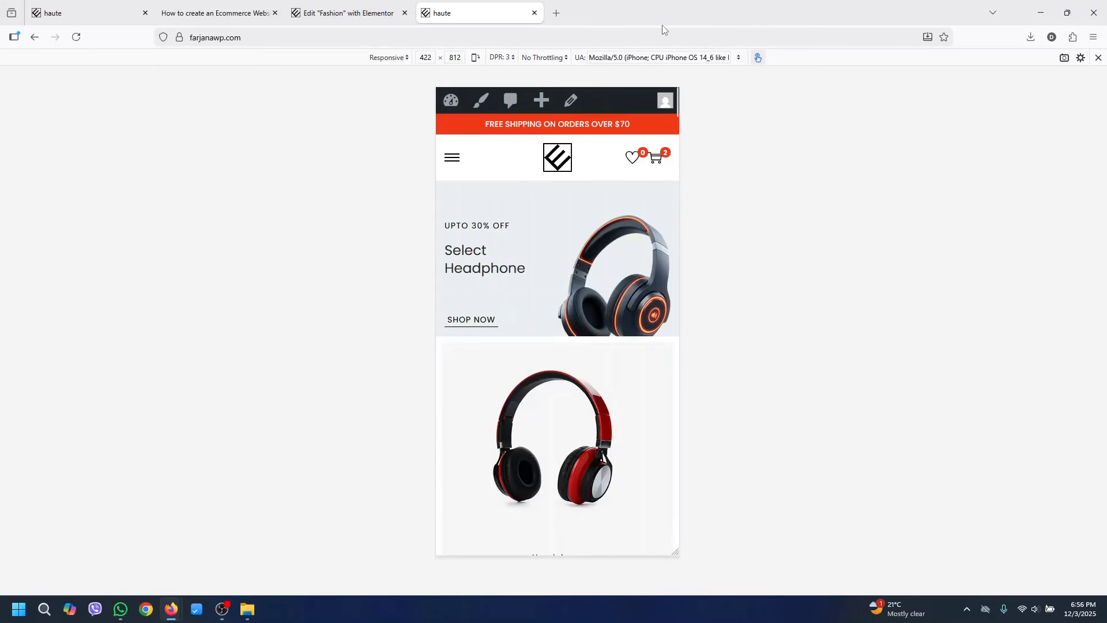
left_click(452, 161)
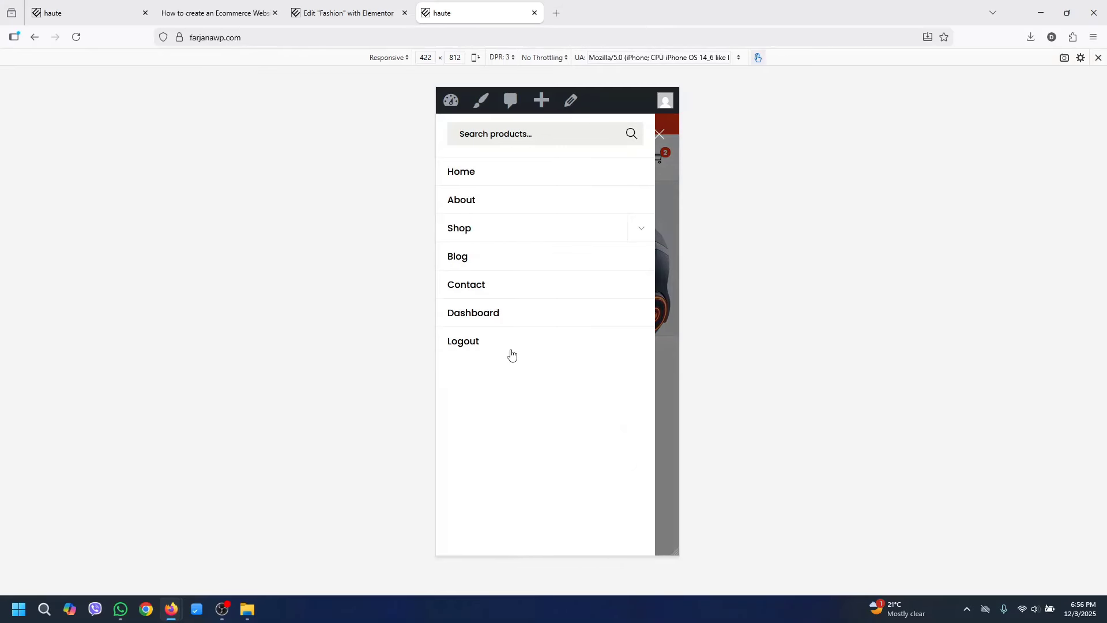
left_click(634, 234)
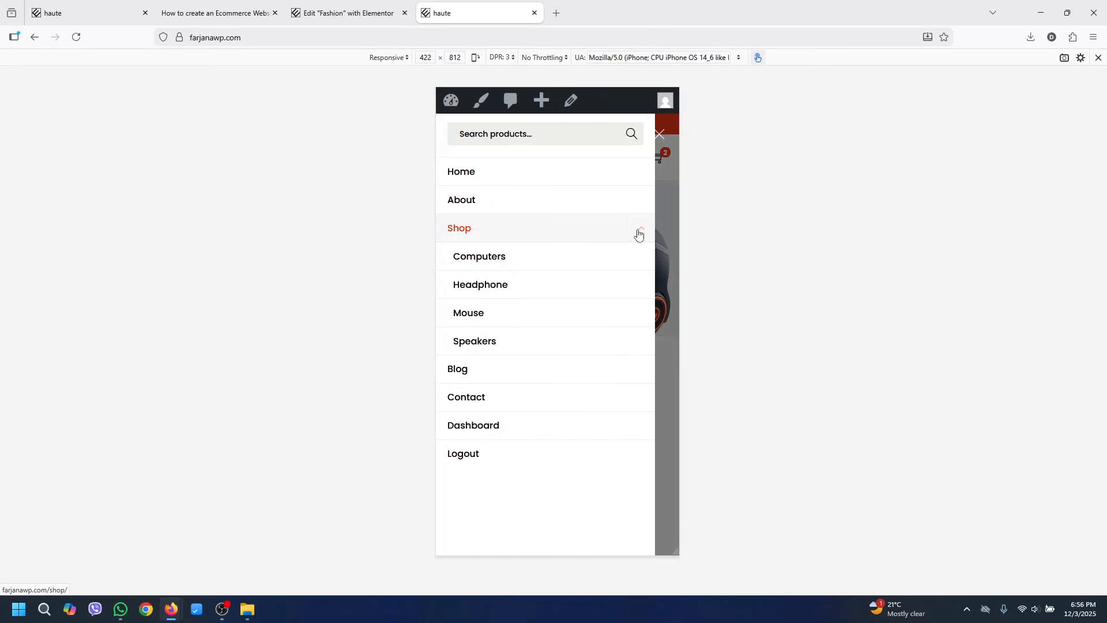
left_click(638, 233)
left_click(660, 134)
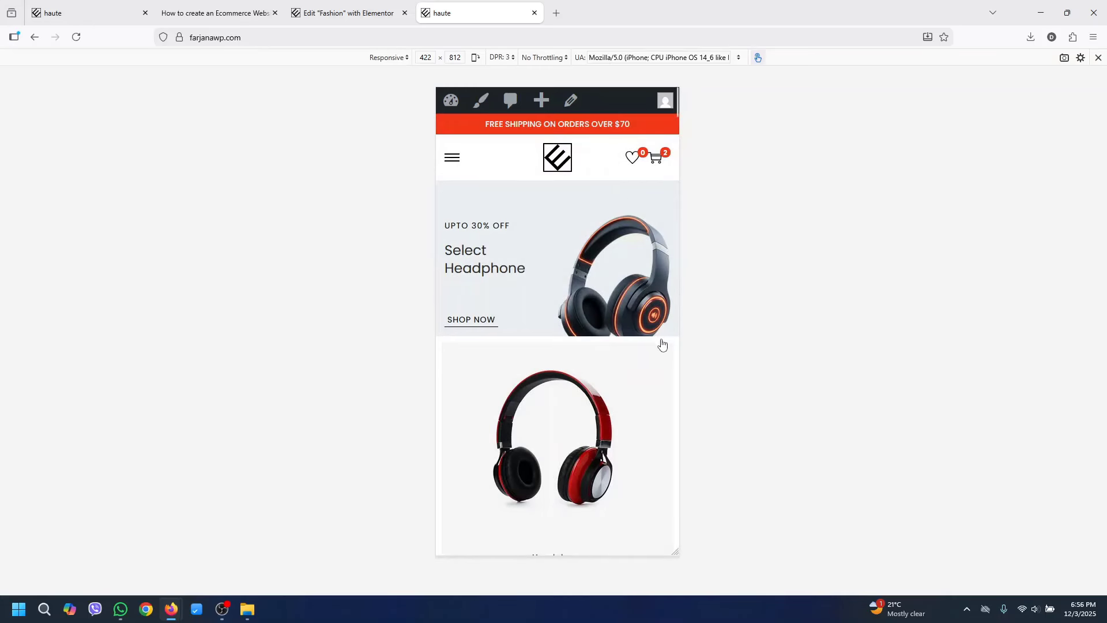
Examine the mobile homepage from the header through the categories, product sections and Instagram images to the footer, and return to desktop view
scroll(677, 345, "down", 5)
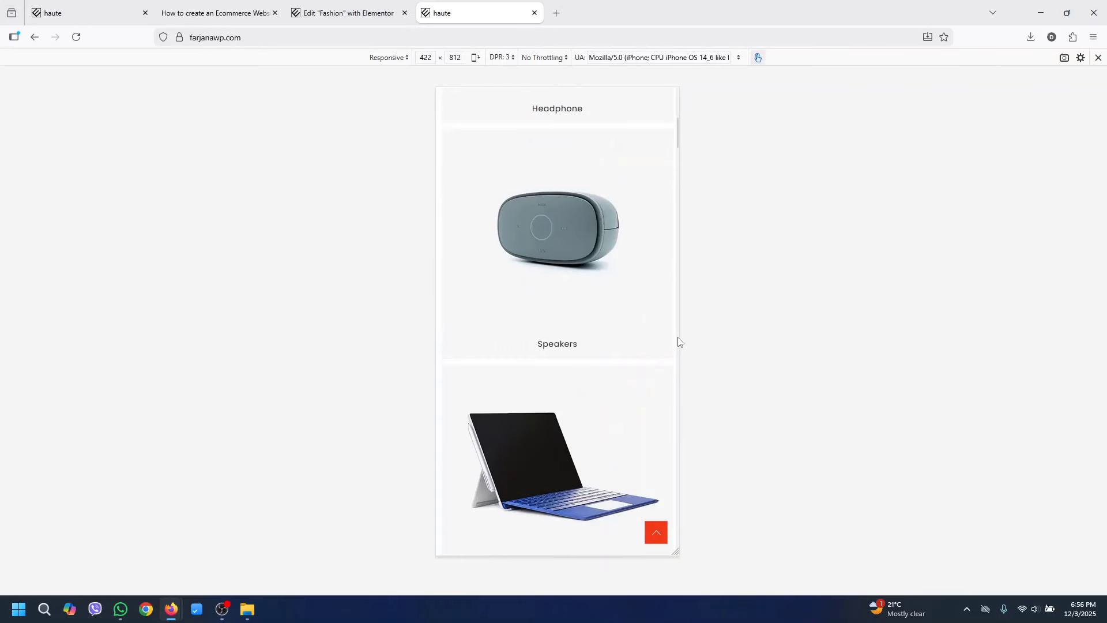
scroll(678, 342, "up", 5)
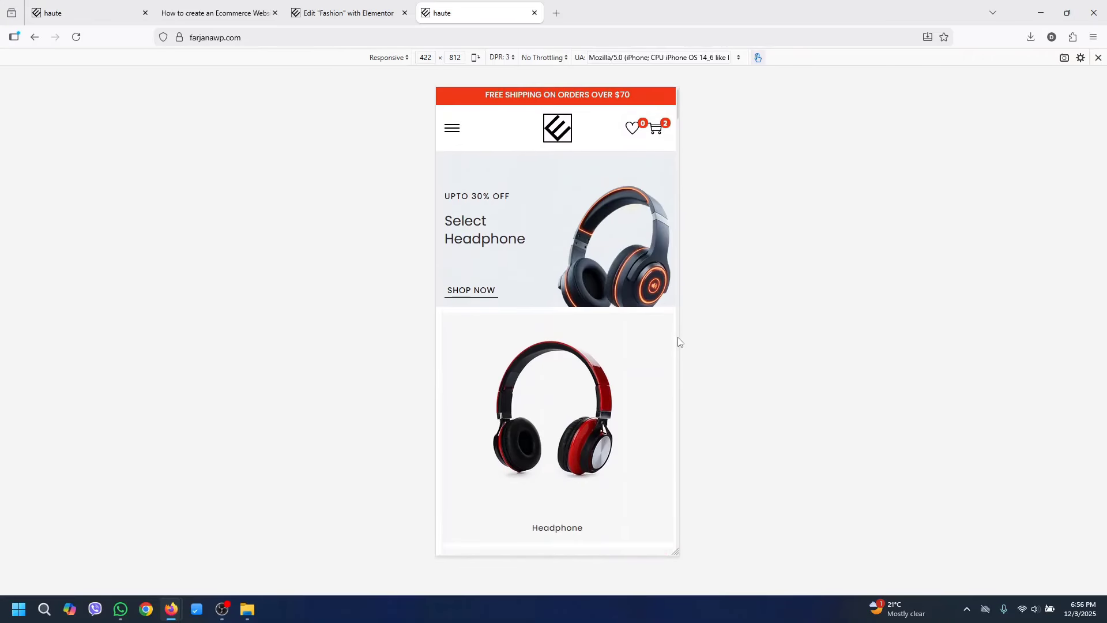
scroll(679, 342, "down", 10)
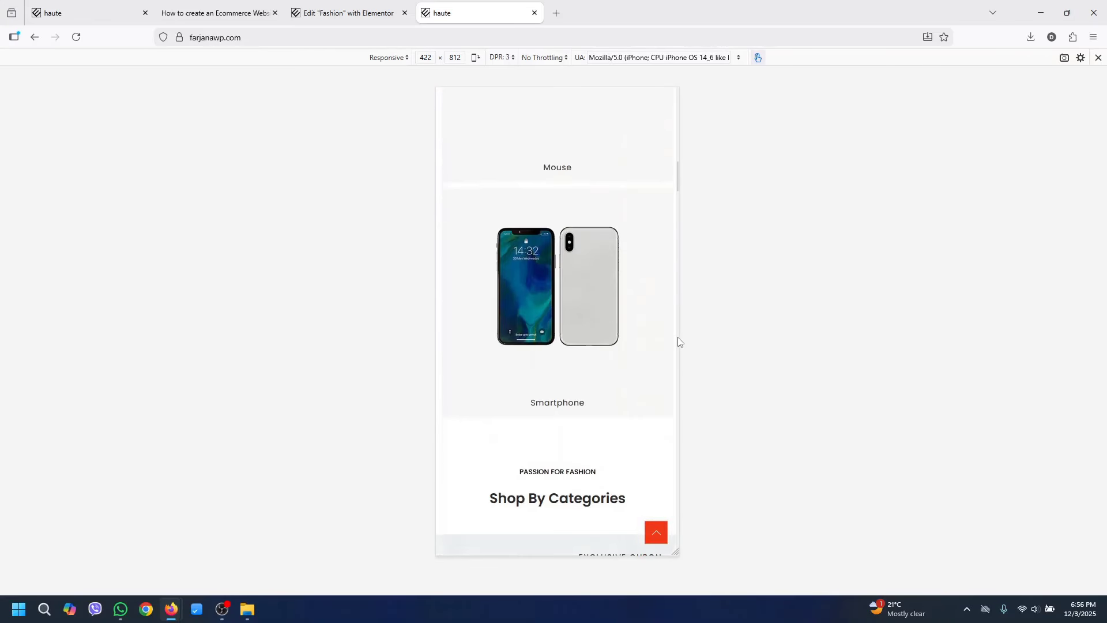
scroll(678, 341, "down", 10)
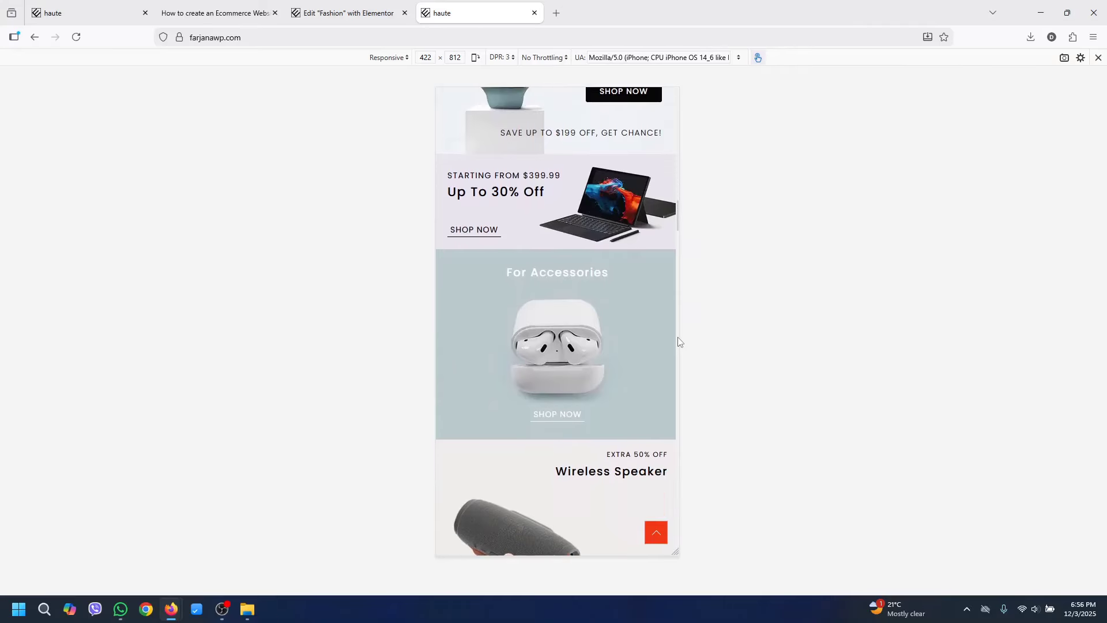
scroll(679, 342, "down", 10)
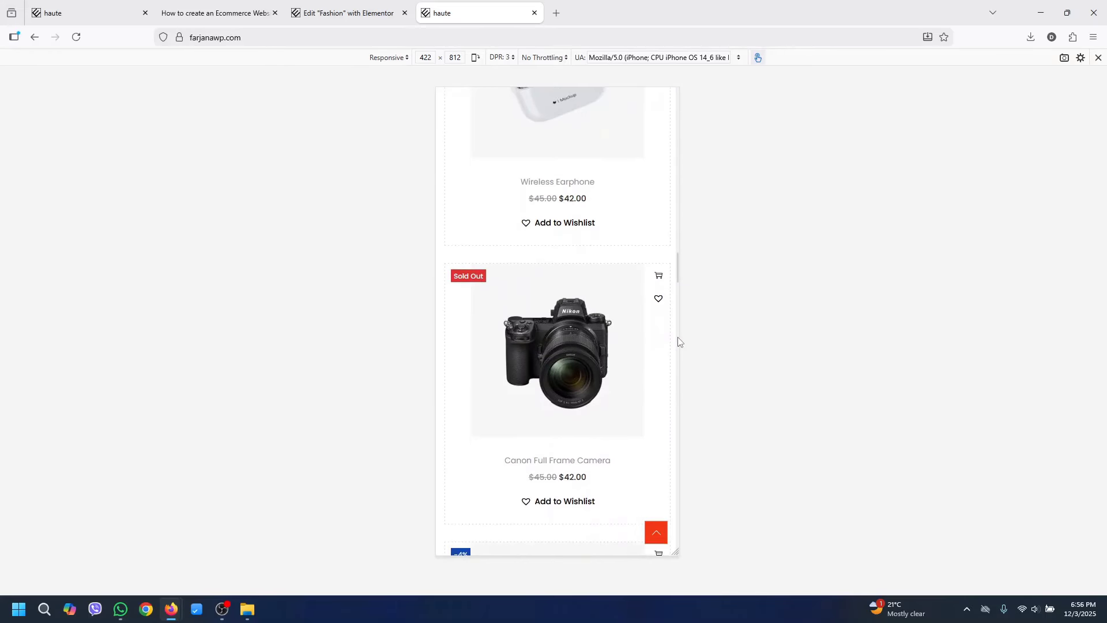
scroll(678, 342, "down", 10)
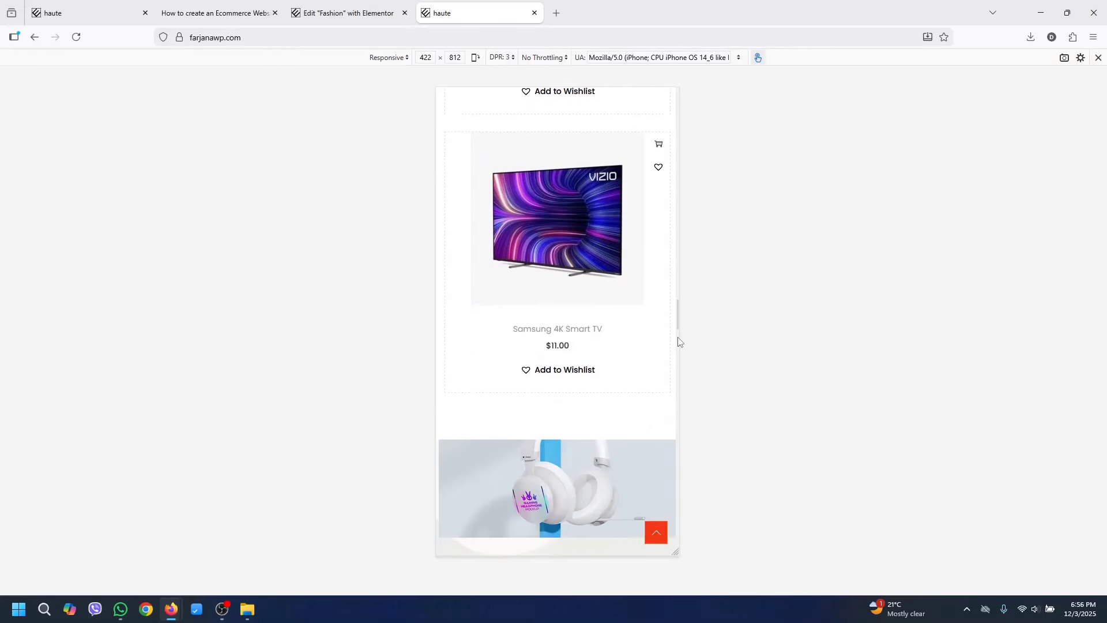
scroll(678, 341, "down", 10)
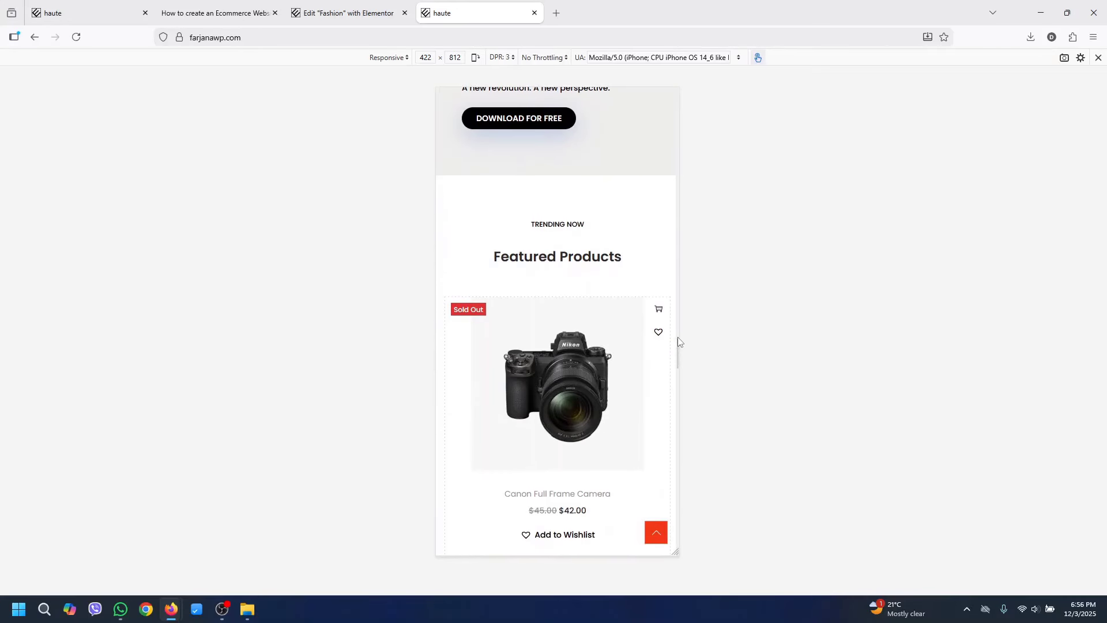
scroll(678, 341, "down", 10)
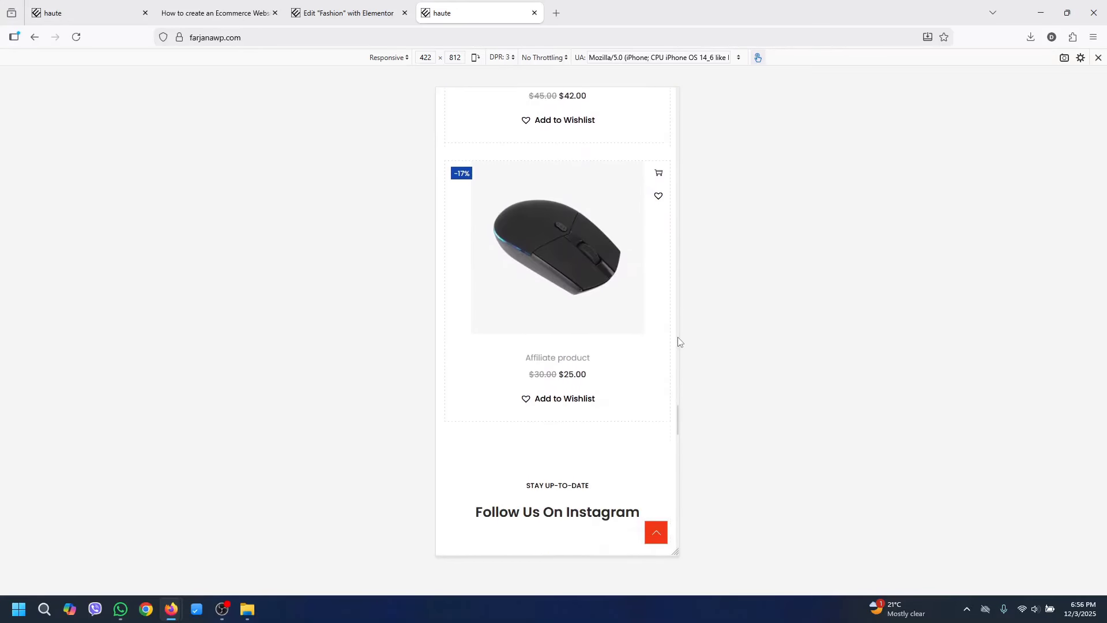
scroll(679, 342, "down", 8)
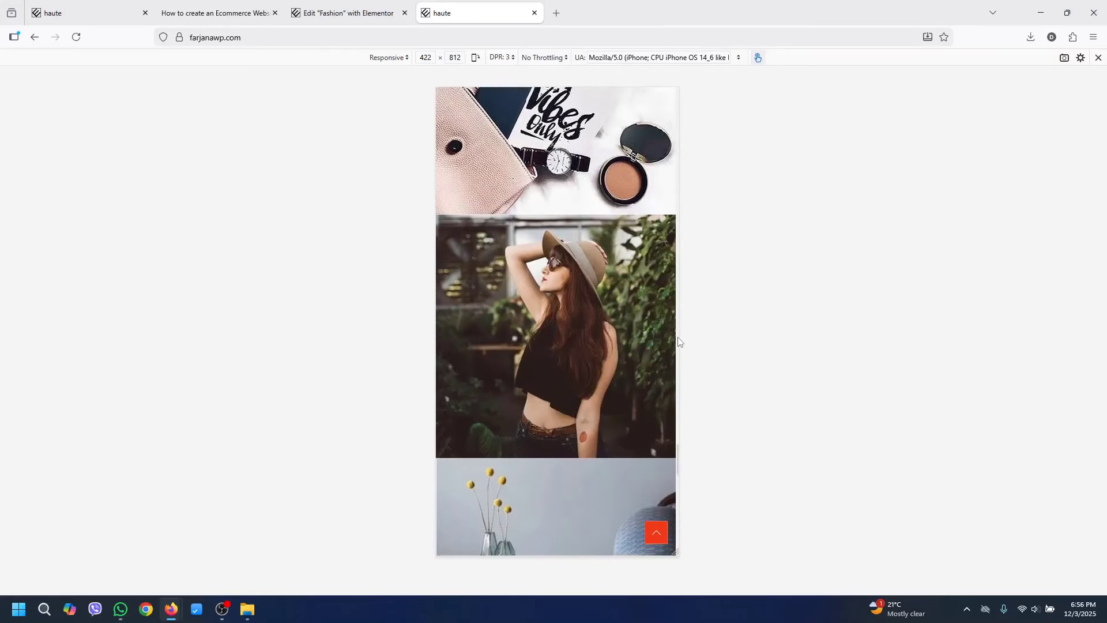
scroll(678, 342, "down", 10)
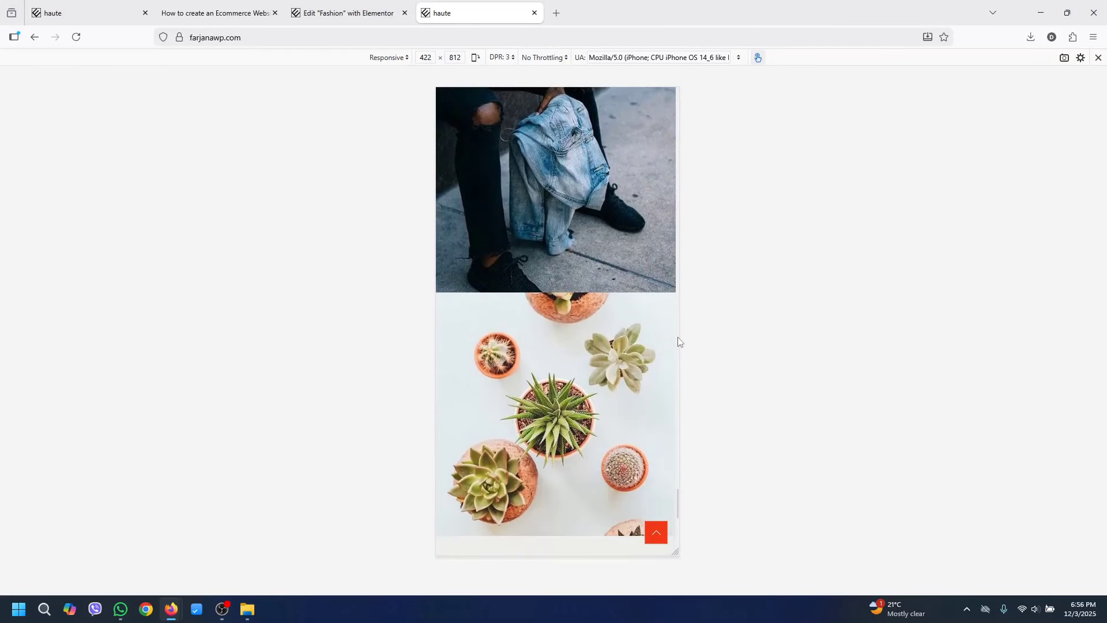
scroll(678, 341, "down", 10)
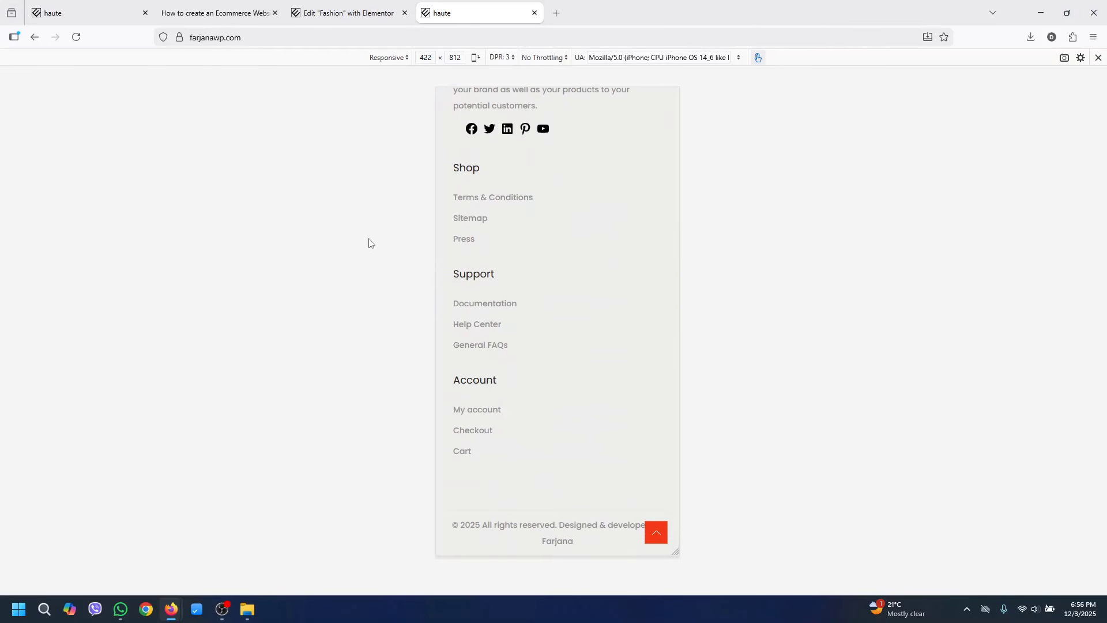
key("ctrl+shift+m")
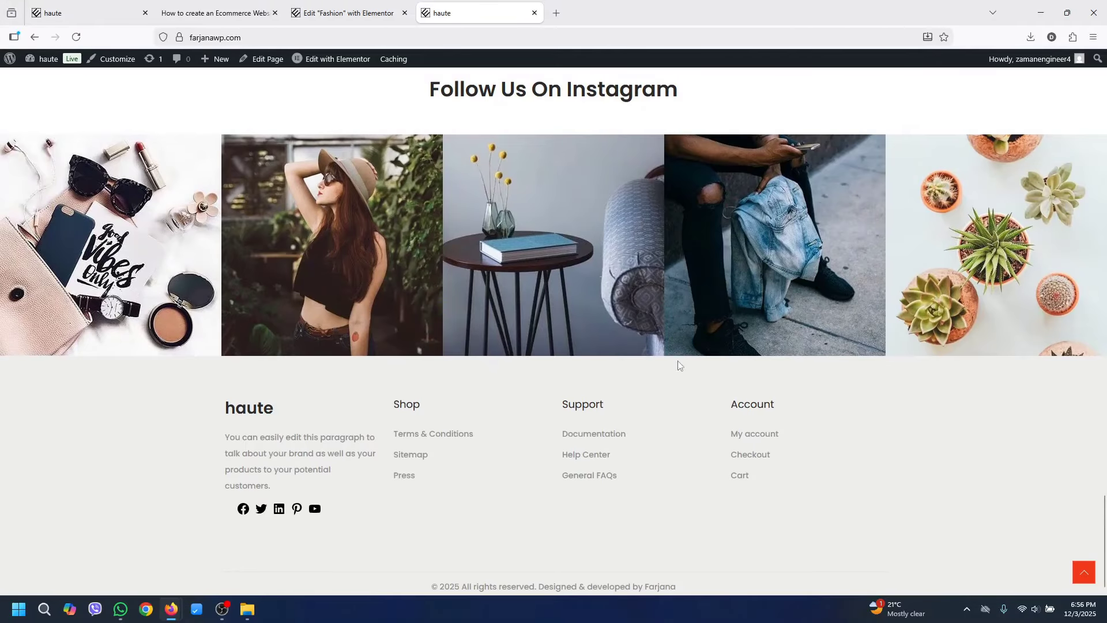
left_click(1104, 86)
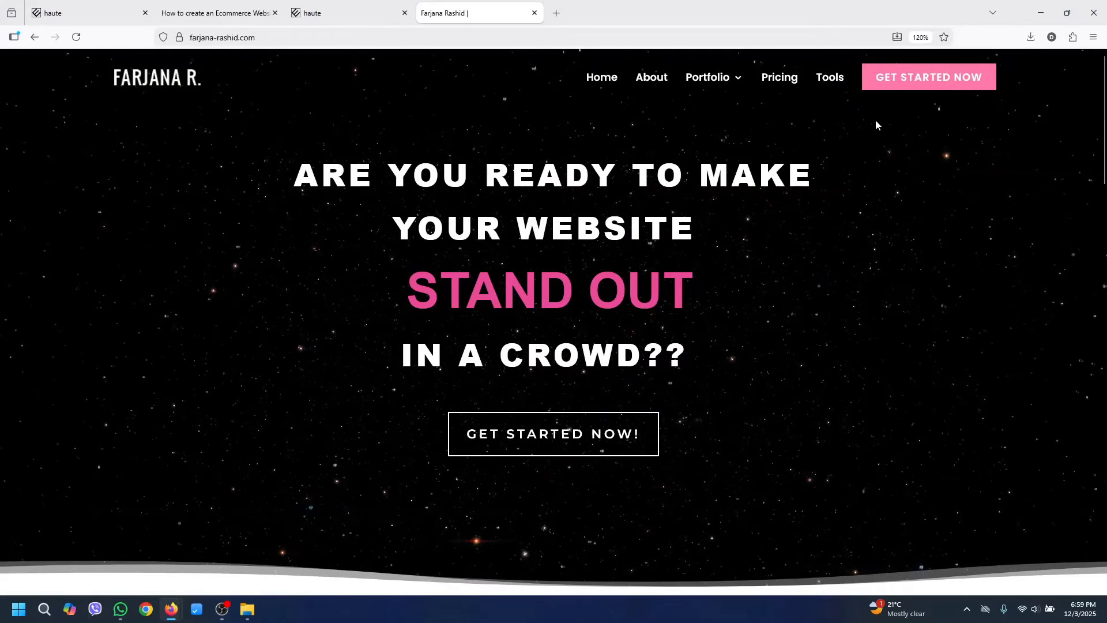
Open the Get Started Now booking page on the web designer's site and look over its new project form
left_click(910, 86)
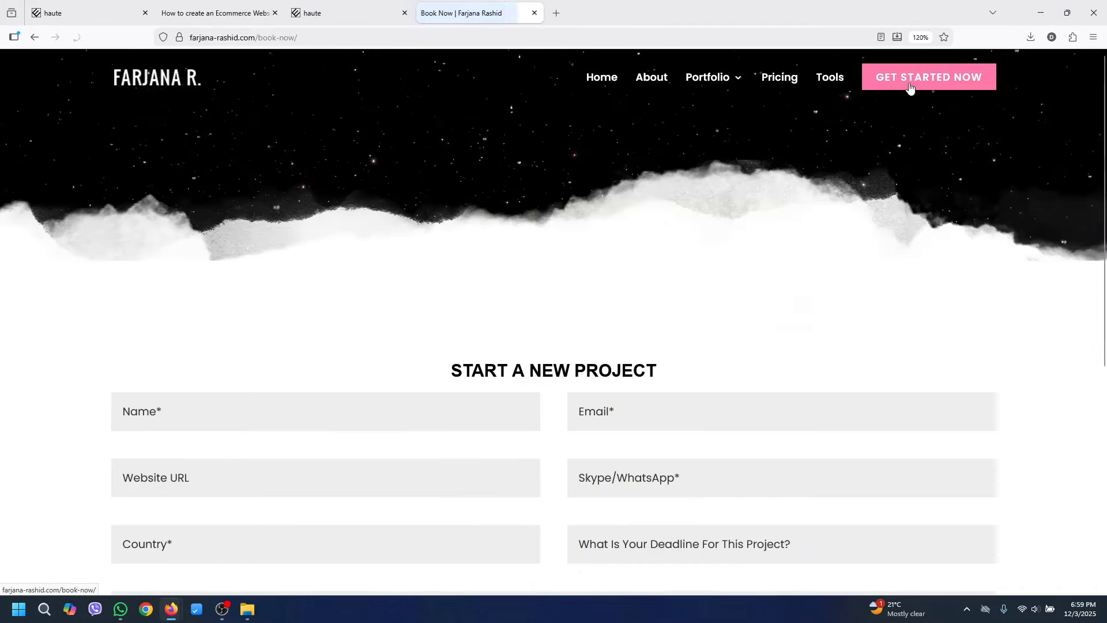
left_click_drag(1105, 133, 1106, 195)
left_click_drag(1095, 295, 1106, 145)
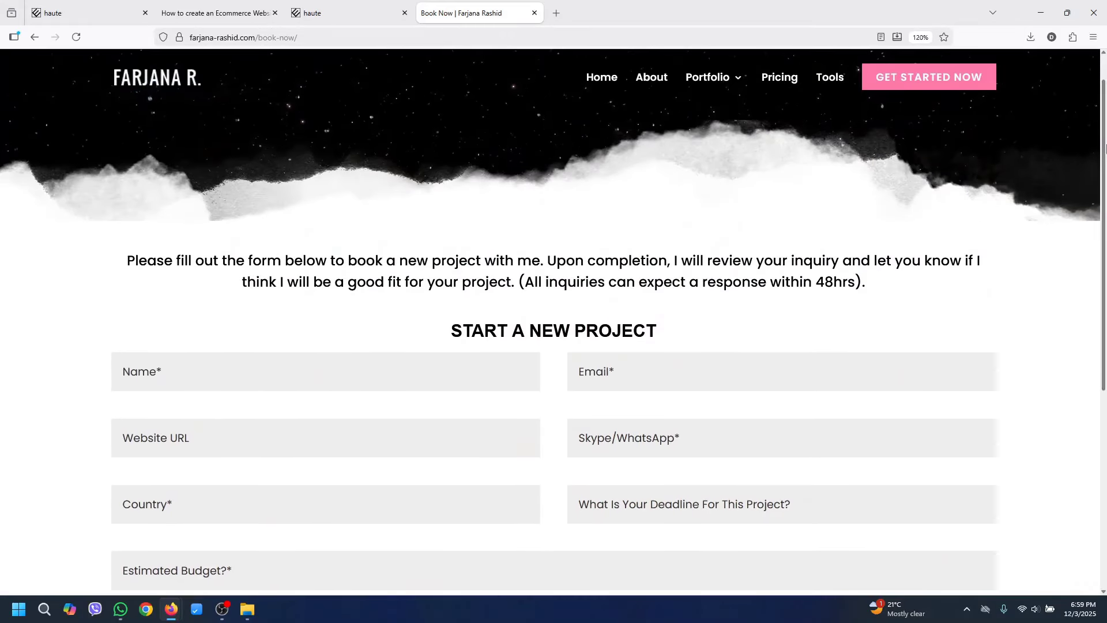